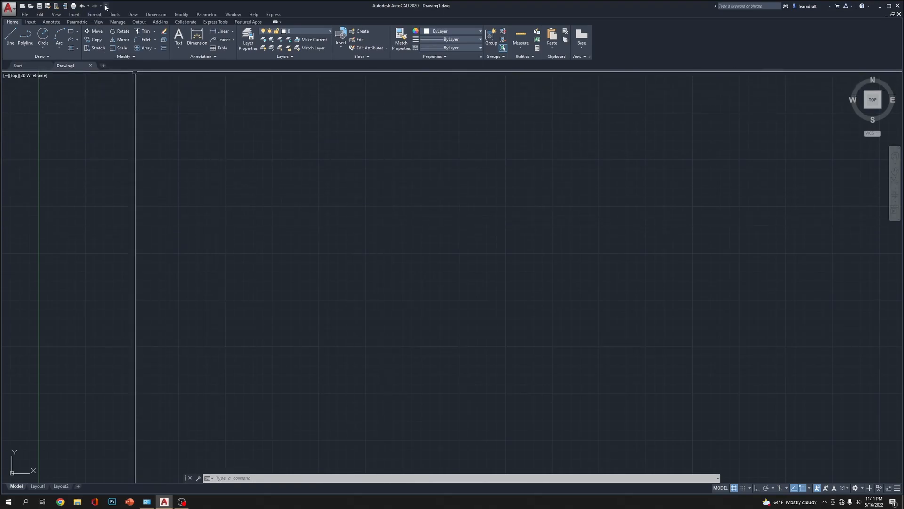
Hide the menu bar and bring it back into view
left_click(106, 7)
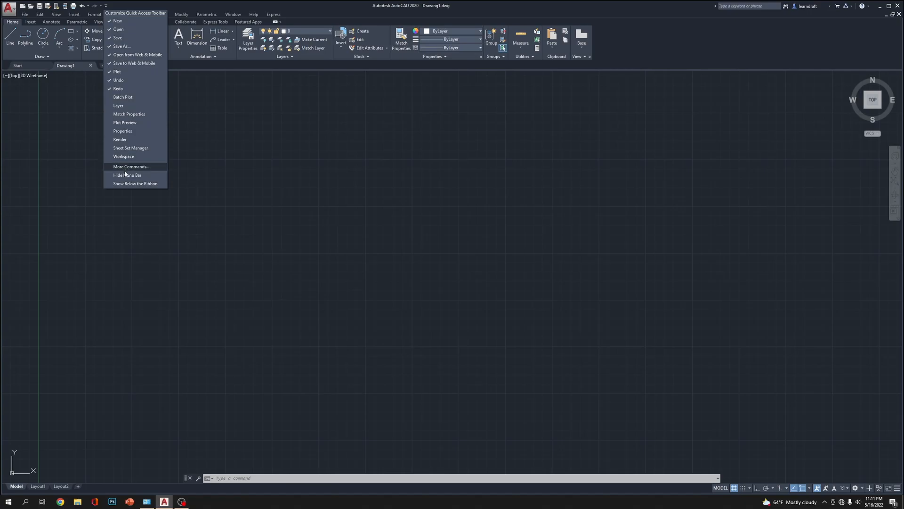
left_click(140, 176)
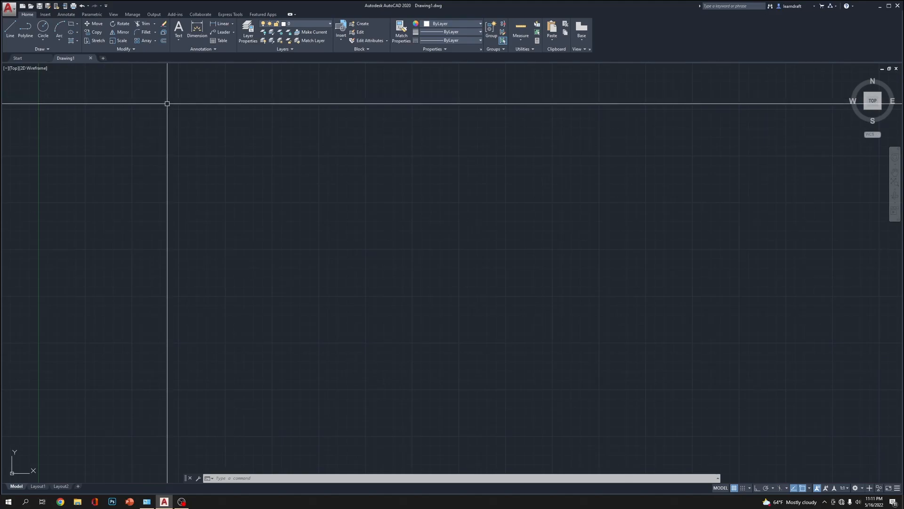
left_click(106, 6)
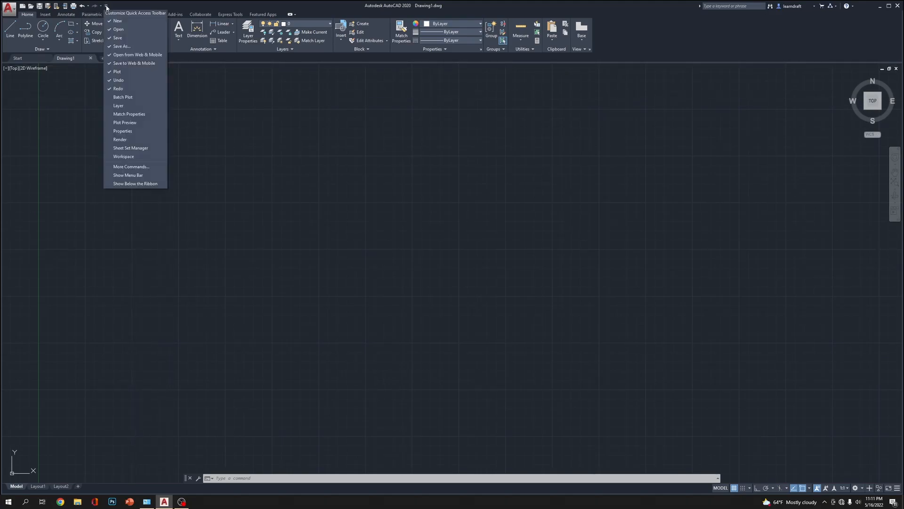
left_click(137, 175)
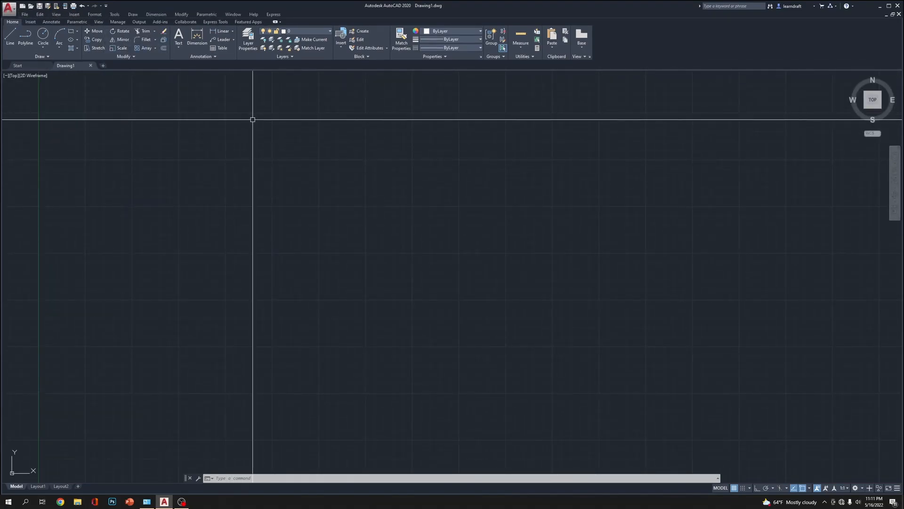
Show the AutoCAD Dimension toolbar and move it as a floating bar near the middle of the drawing area
left_click(116, 15)
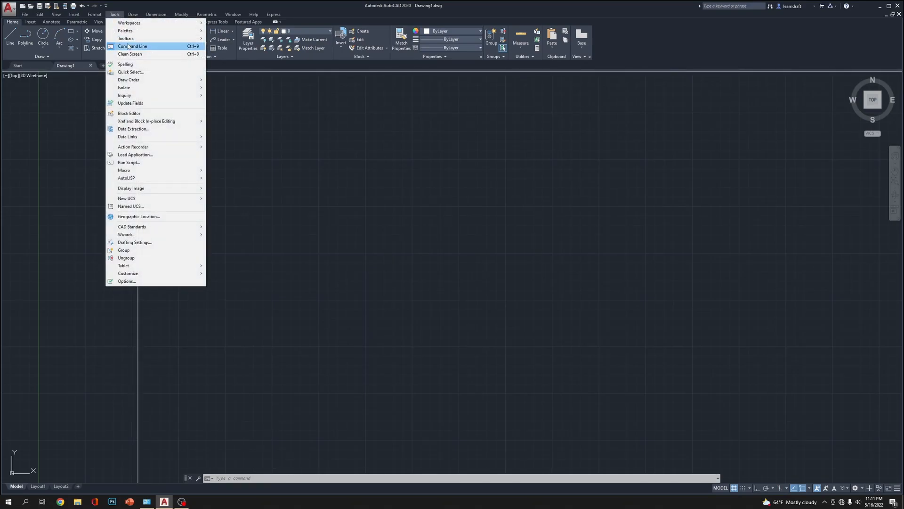
mouse_move(138, 40)
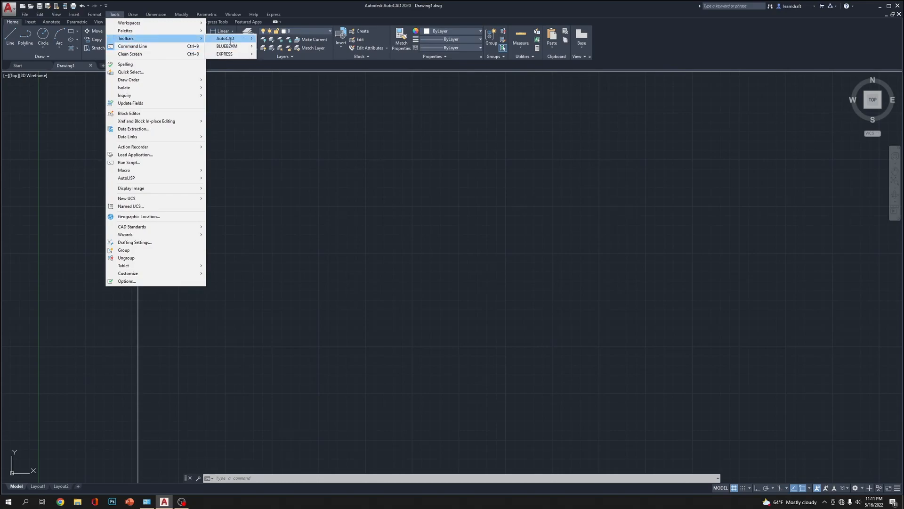
mouse_move(231, 55)
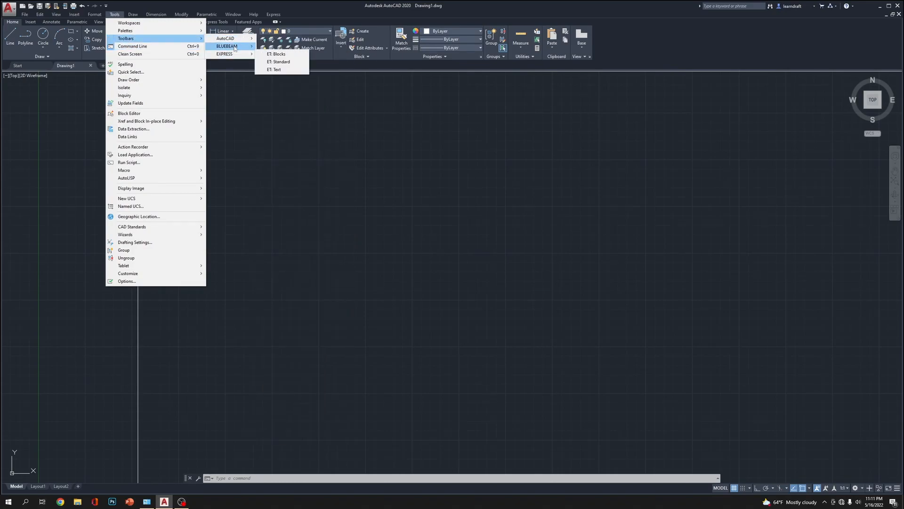
mouse_move(222, 39)
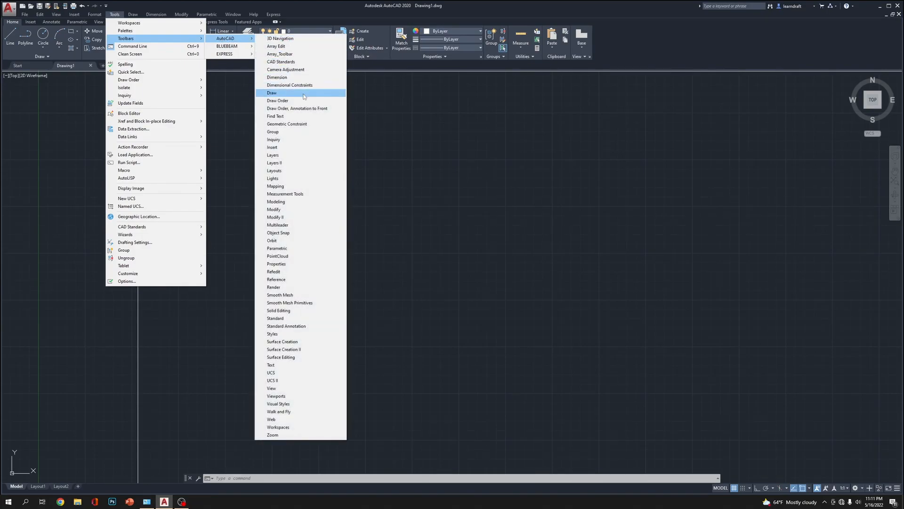
left_click(305, 79)
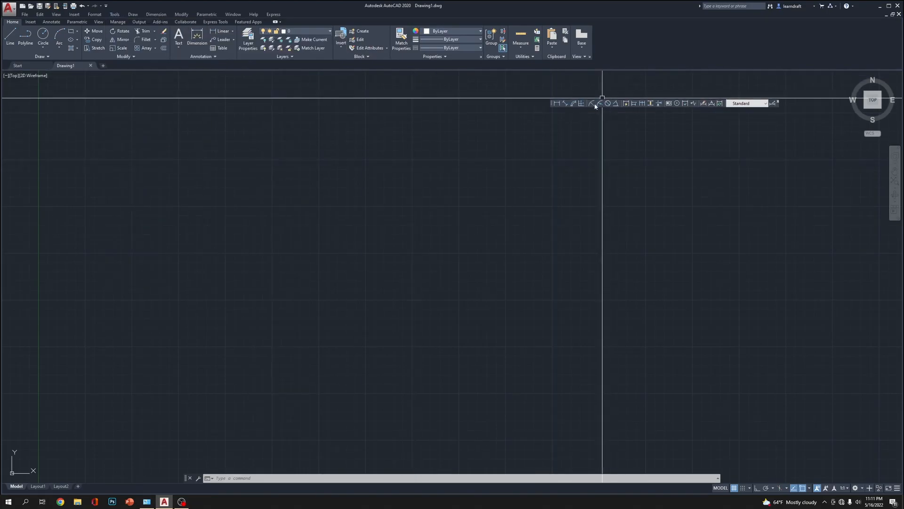
left_click_drag(555, 107, 460, 144)
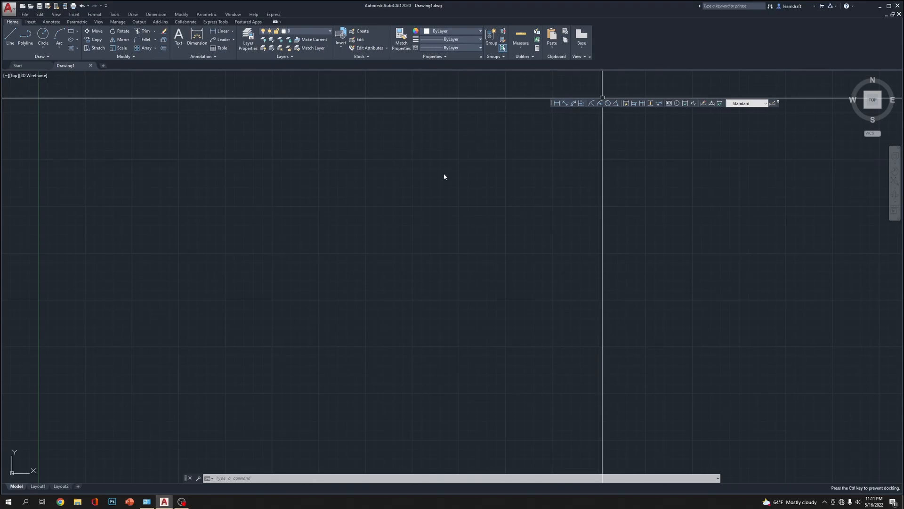
left_click_drag(444, 177, 445, 177)
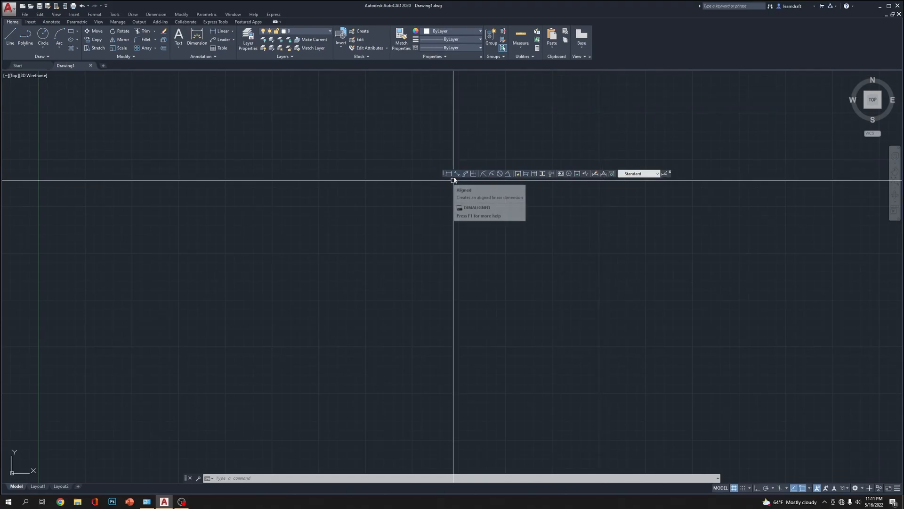
Show the Modeling, Render, View and Visual Styles toolbars as well
right_click(512, 176)
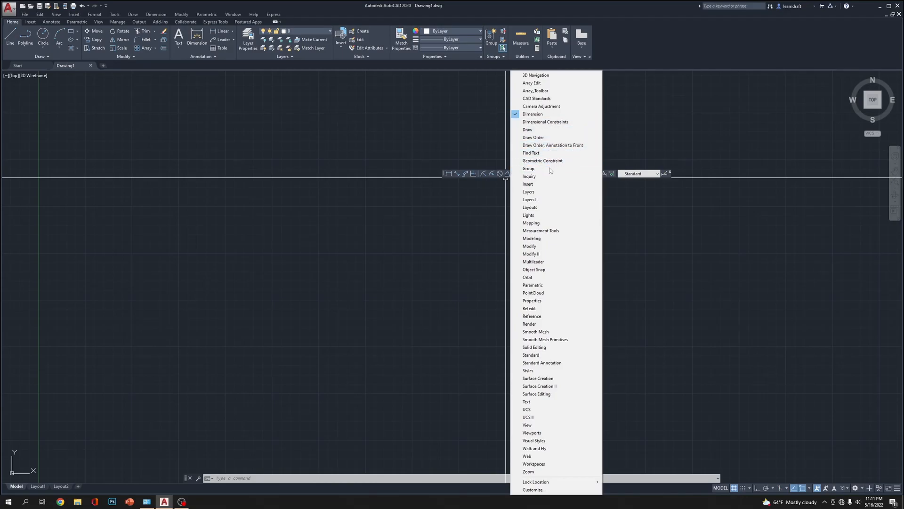
left_click(549, 241)
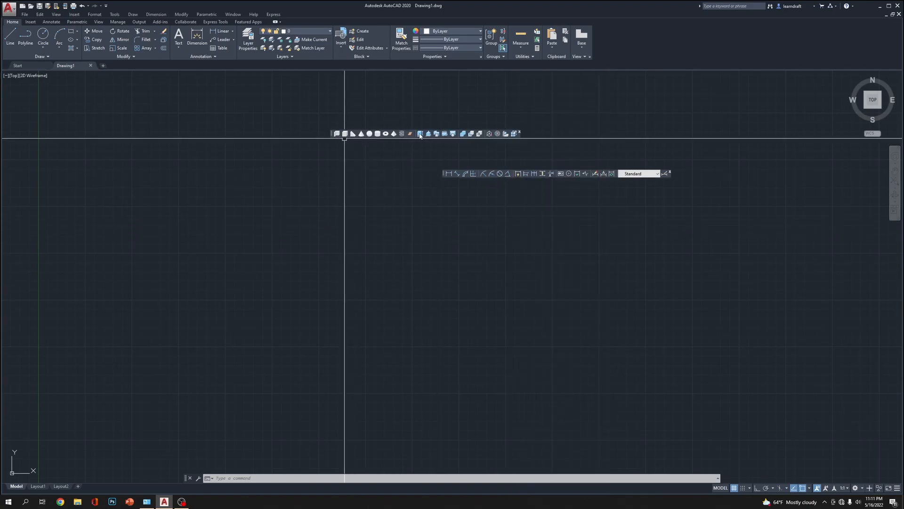
right_click(385, 134)
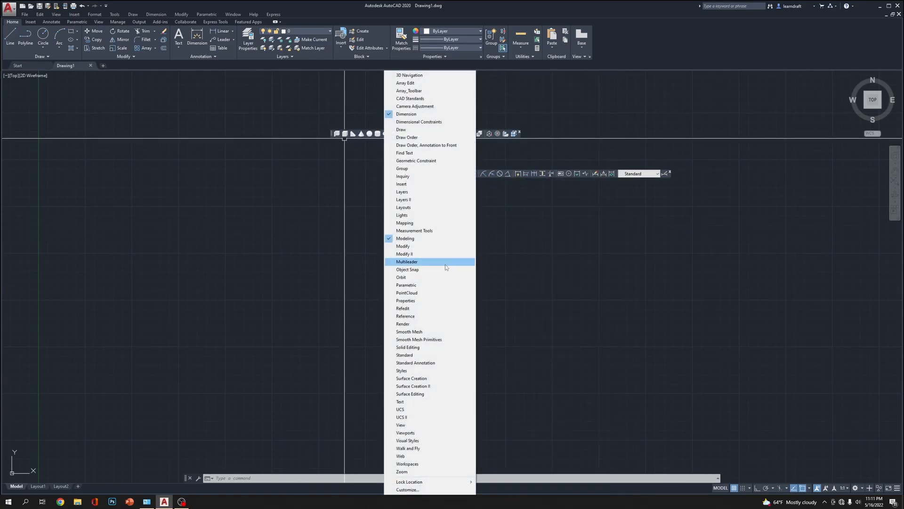
left_click(420, 316)
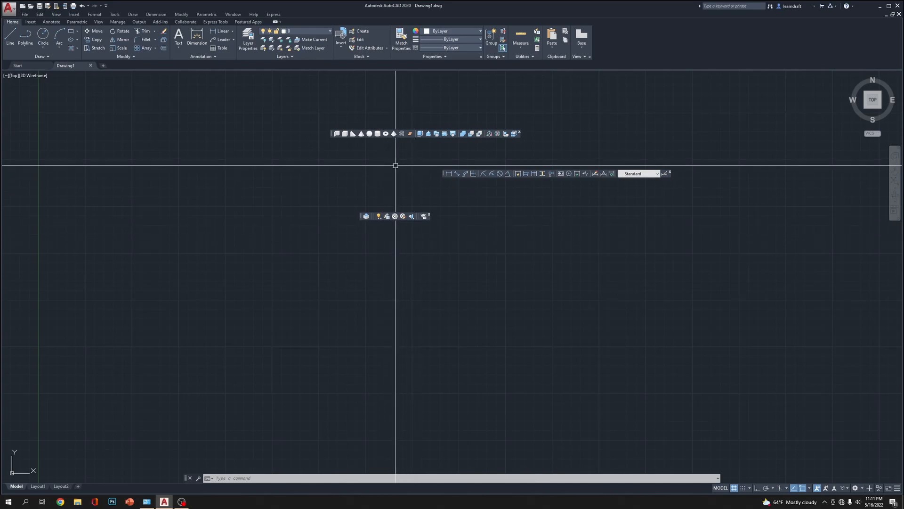
right_click(404, 138)
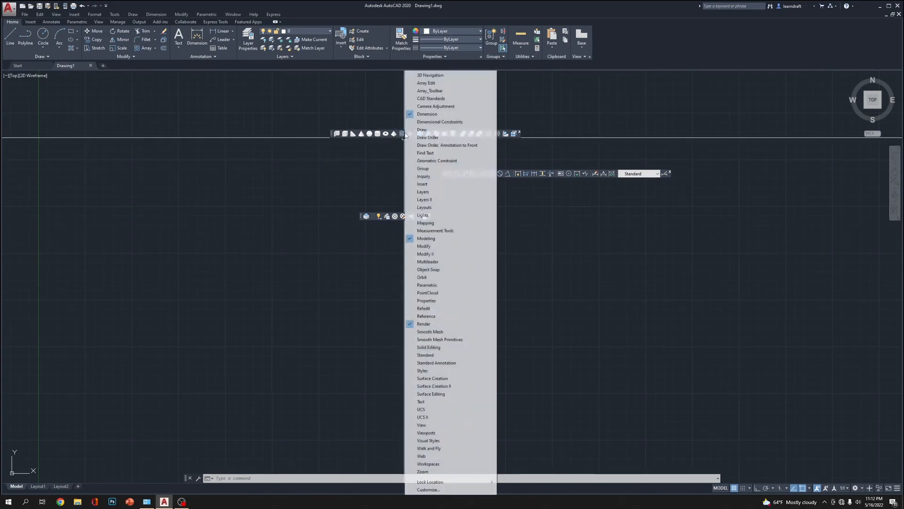
left_click(438, 427)
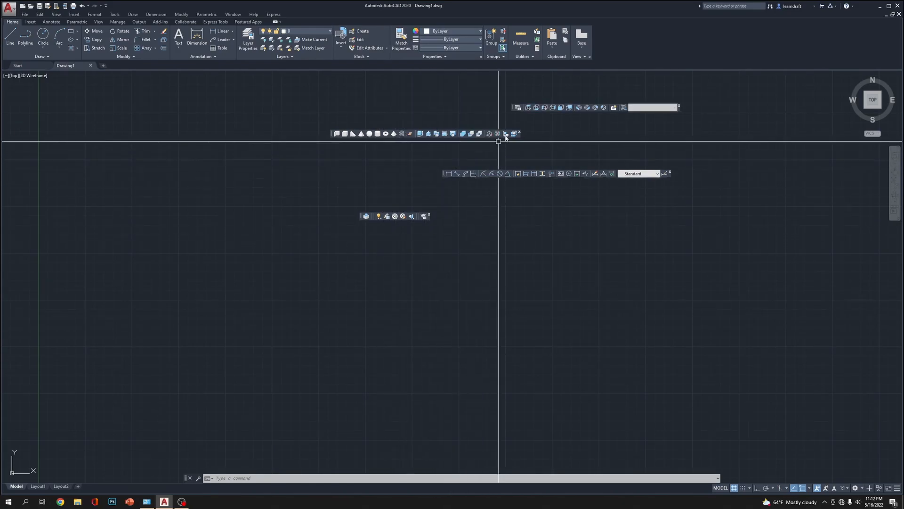
right_click(519, 108)
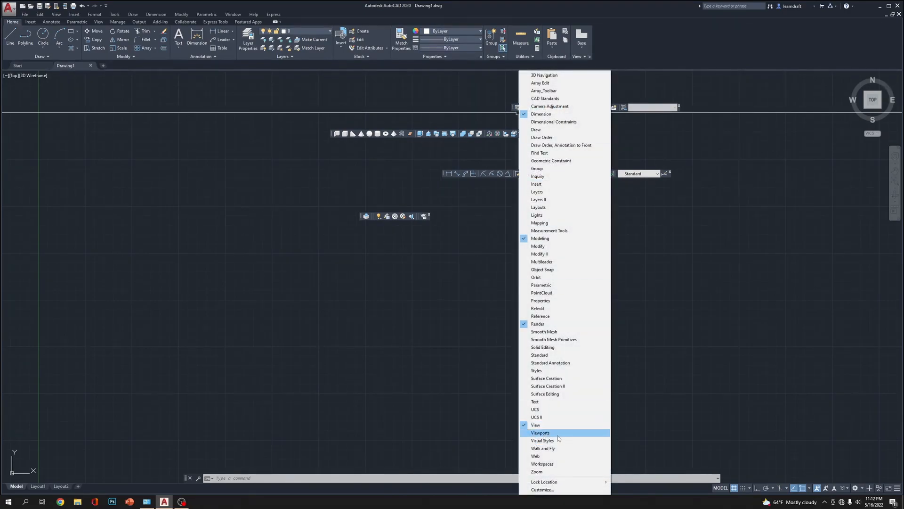
left_click(557, 441)
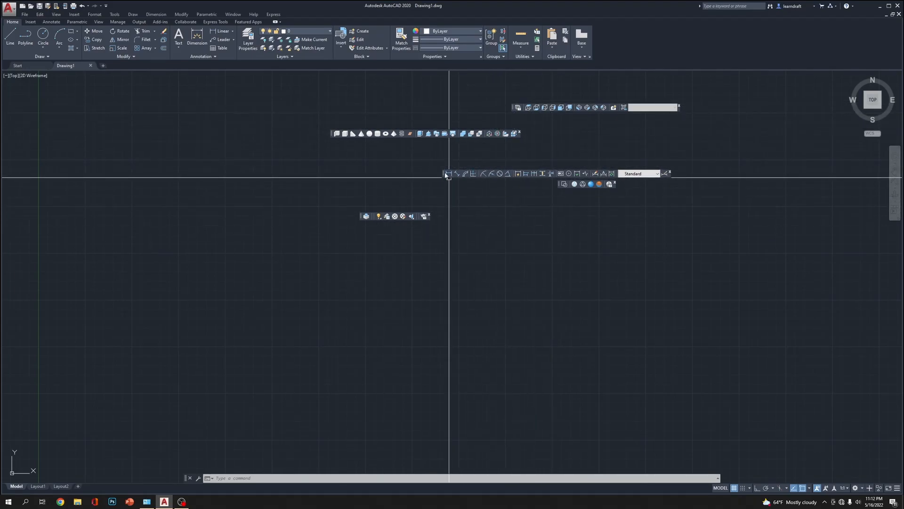
Dock the Dimension toolbar vertically along the right edge of the drawing area, lowered to leave free space above it
left_click_drag(447, 175, 840, 132)
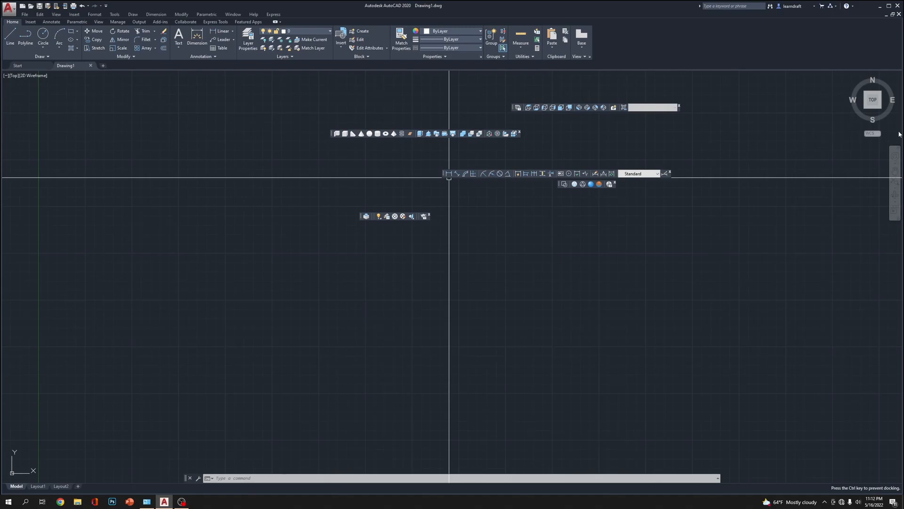
left_click_drag(816, 175, 602, 258)
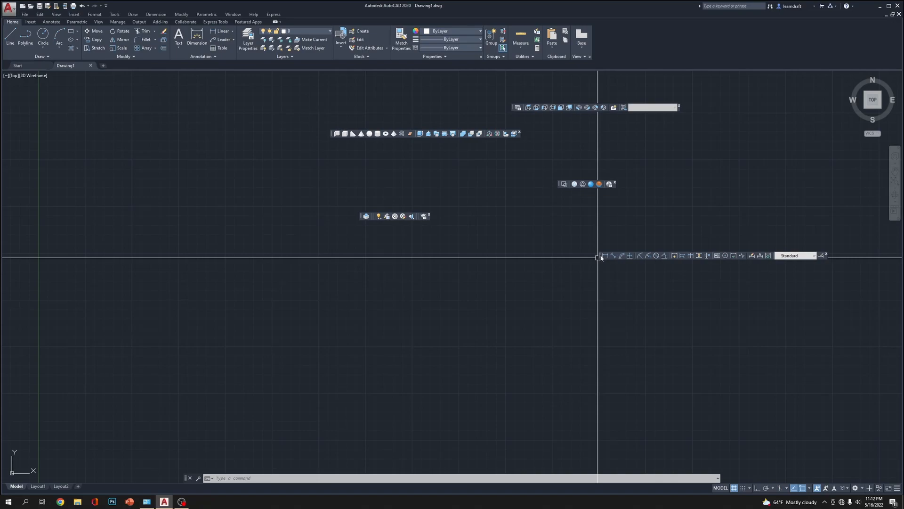
left_click_drag(601, 257, 798, 196)
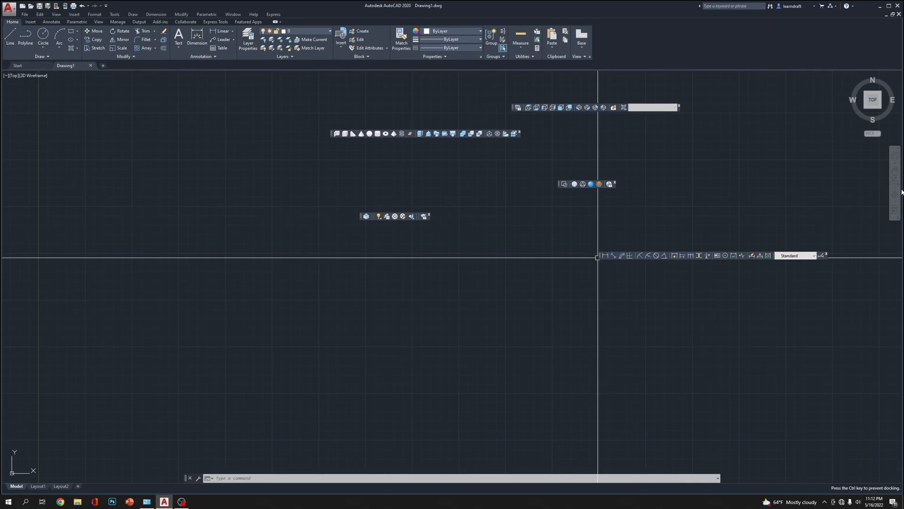
left_click_drag(900, 179, 899, 162)
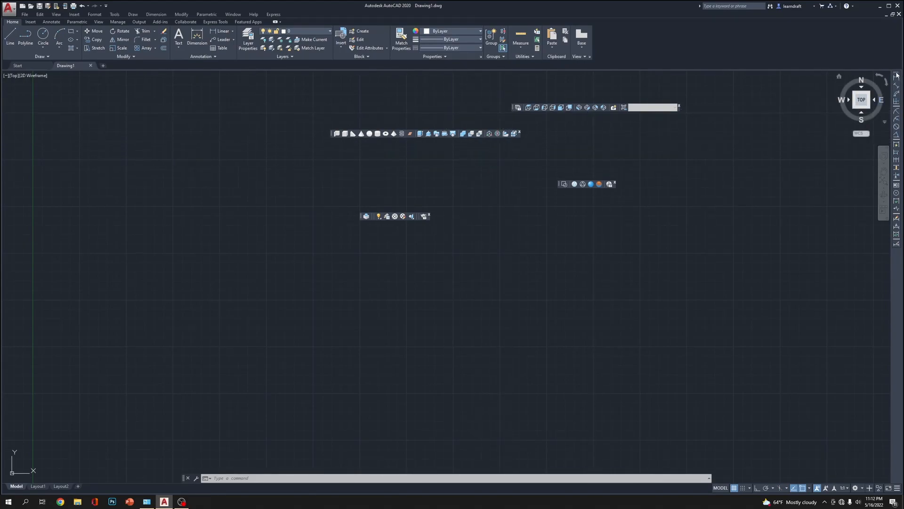
left_click_drag(897, 74, 898, 86)
left_click_drag(894, 188, 894, 189)
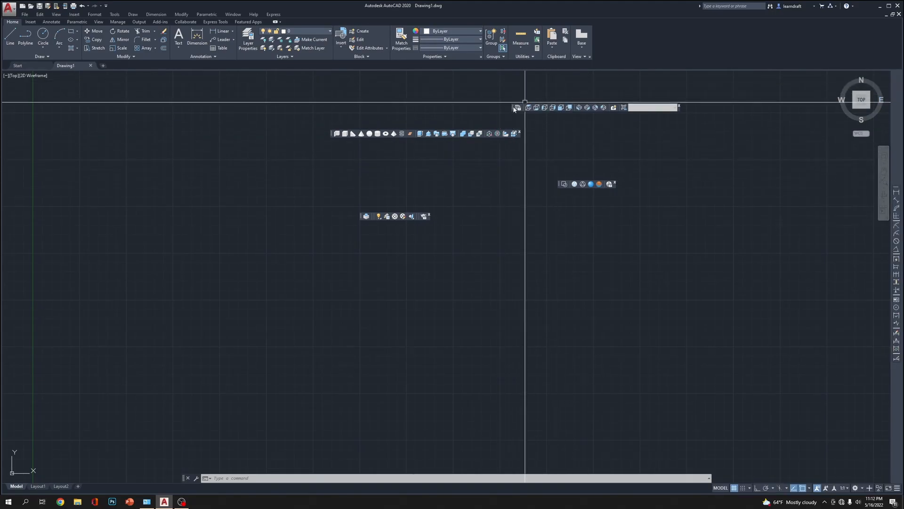
Dock the View toolbar above the Dimension toolbar and line both up in a single column
left_click_drag(513, 108, 569, 109)
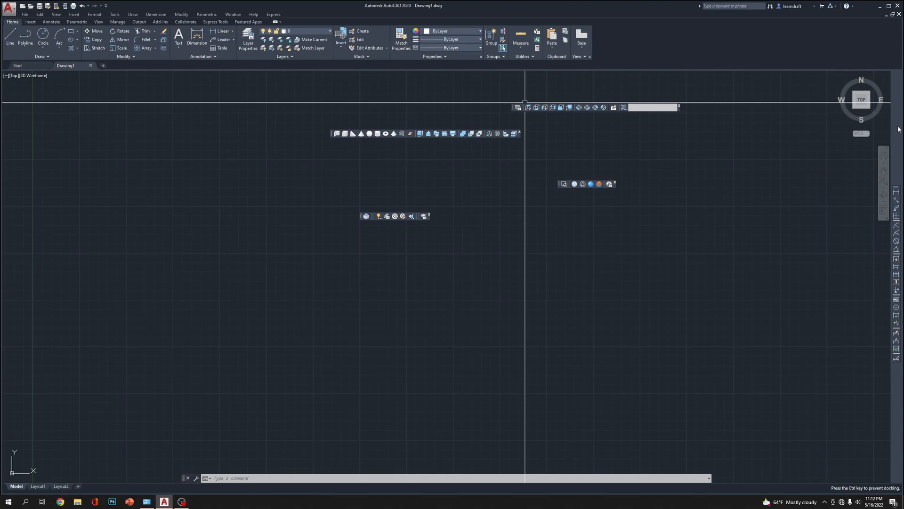
left_click_drag(898, 129, 898, 129)
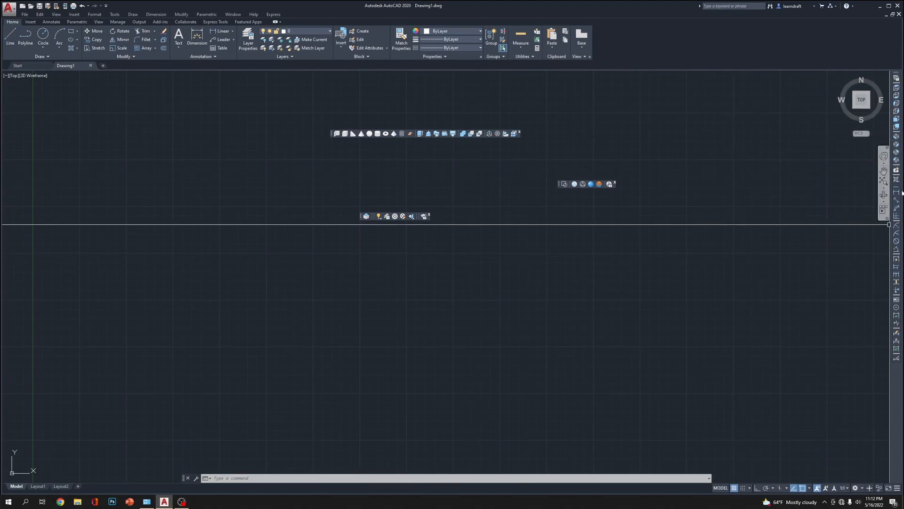
left_click_drag(898, 188, 898, 74)
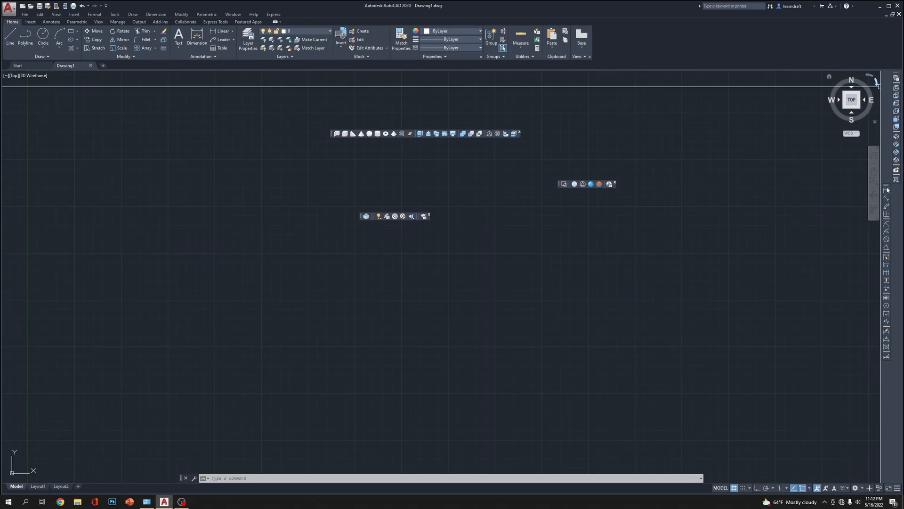
left_click_drag(887, 187, 897, 189)
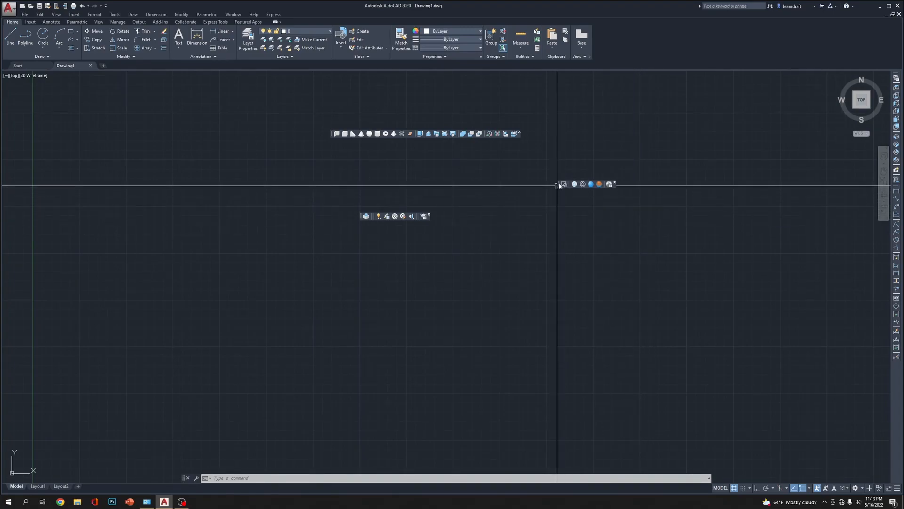
Dock the Visual Styles toolbar below the Dimension toolbar and the Modeling toolbar along the left edge of the drawing area
left_click_drag(559, 185, 780, 361)
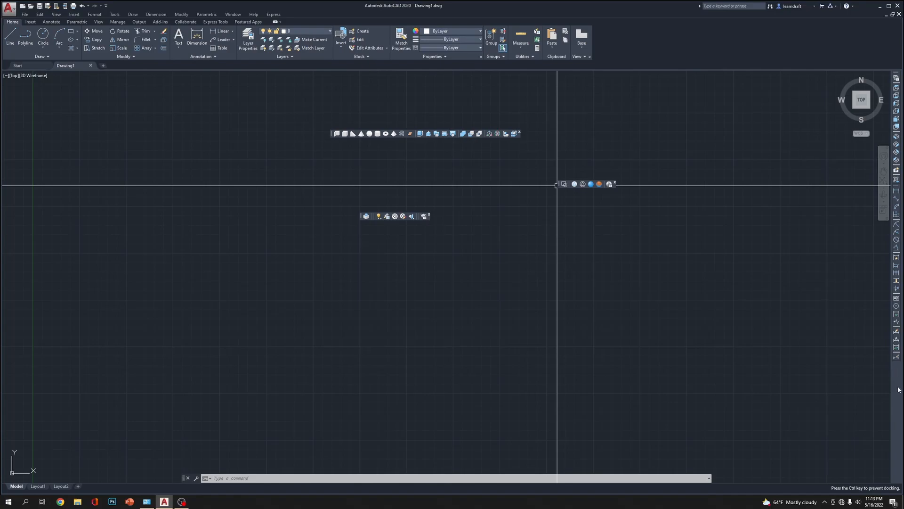
left_click_drag(898, 389, 897, 390)
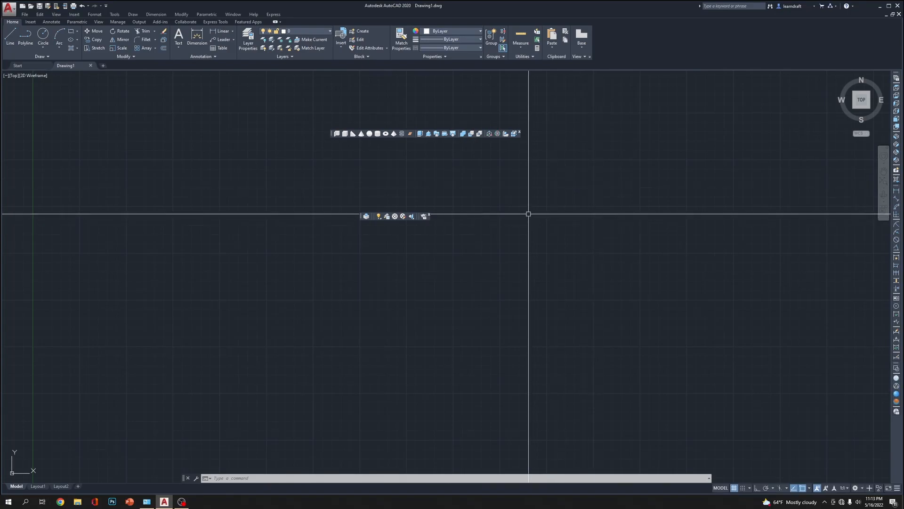
left_click_drag(332, 136, 1, 99)
left_click_drag(1, 151, 4, 123)
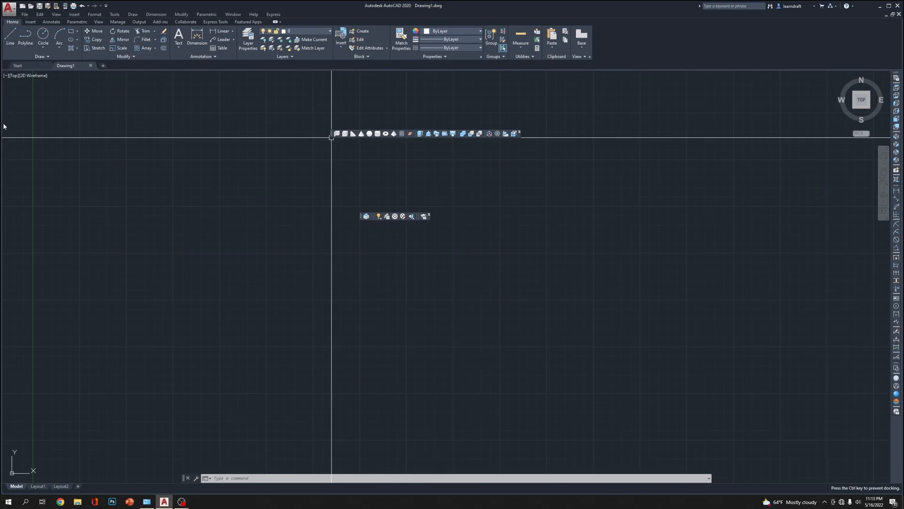
left_click_drag(5, 163, 4, 162)
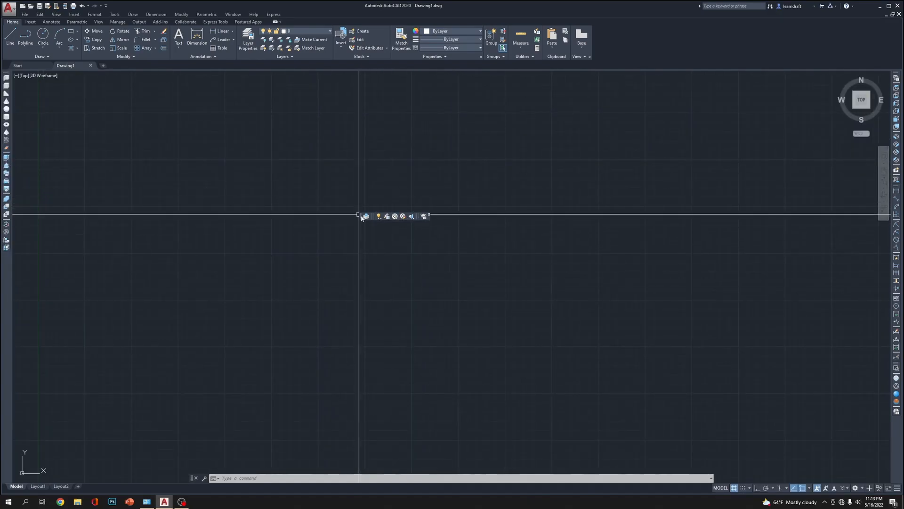
Dock the Render toolbar below the Visual Styles toolbar and turn off the drawing grid
left_click_drag(358, 216, 855, 245)
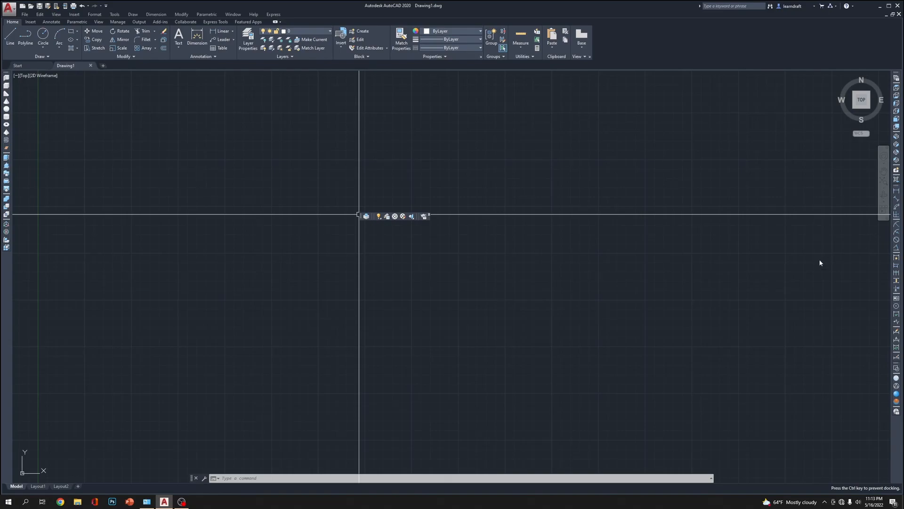
left_click_drag(901, 453, 899, 456)
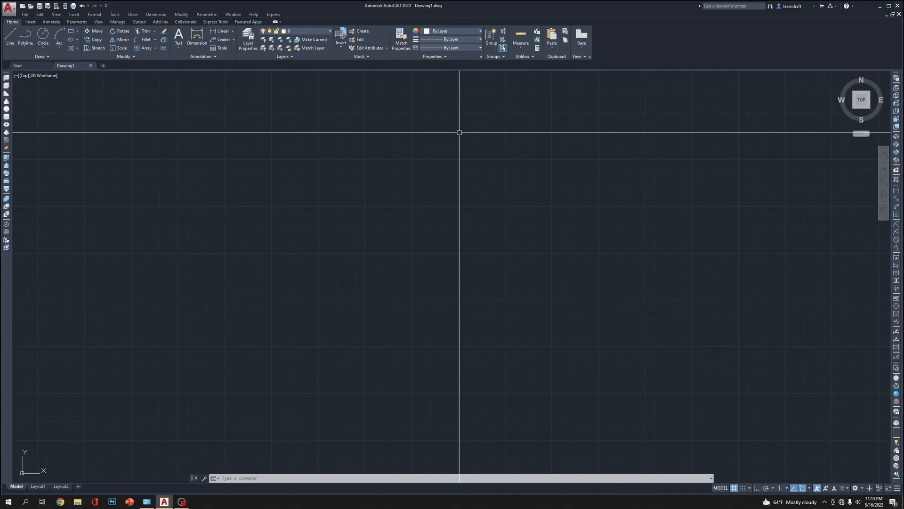
key("F7")
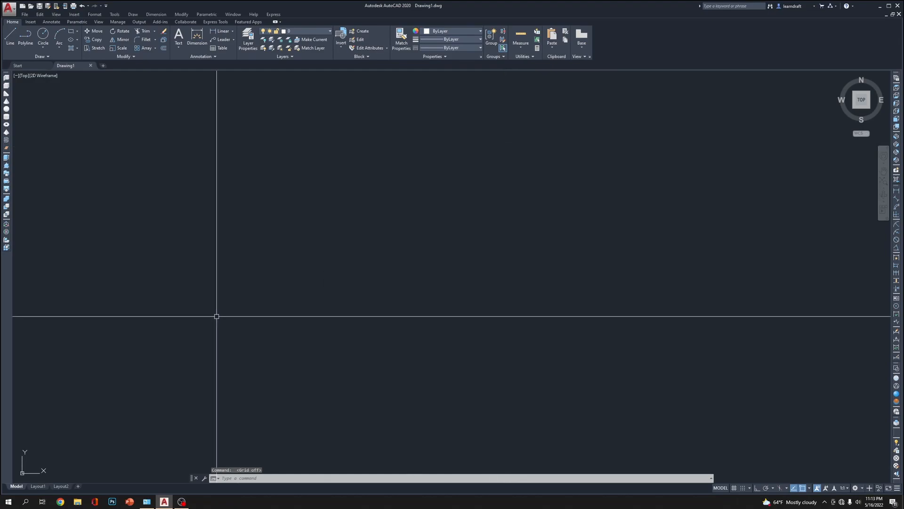
scroll(242, 356, "down", 8)
scroll(202, 380, "up", 8)
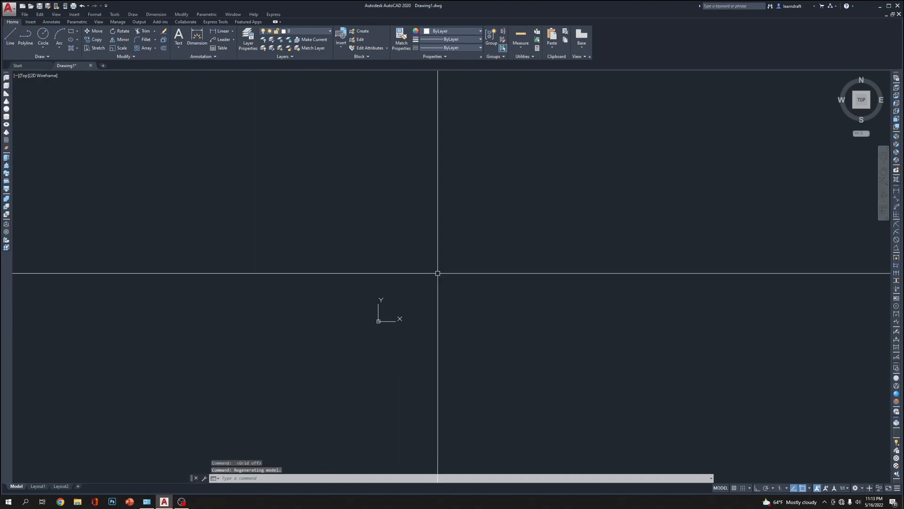
type("uc")
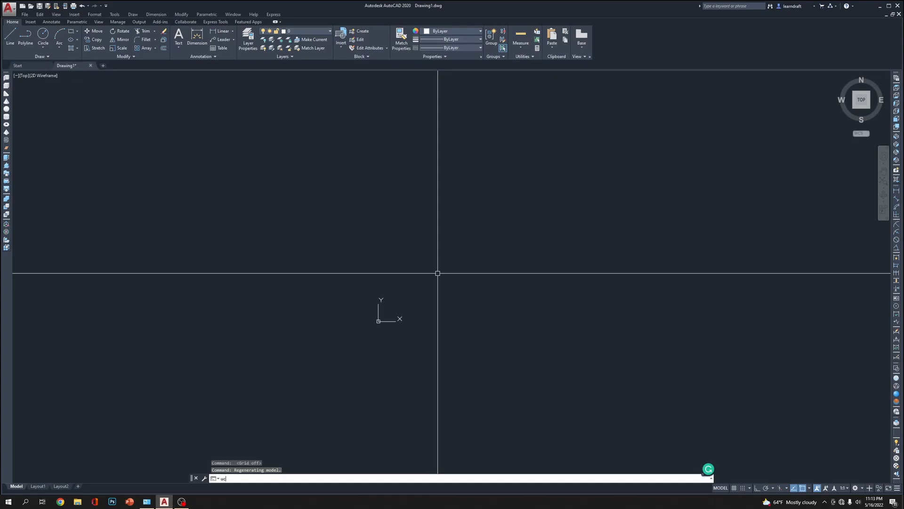
key("Return")
key("Escape")
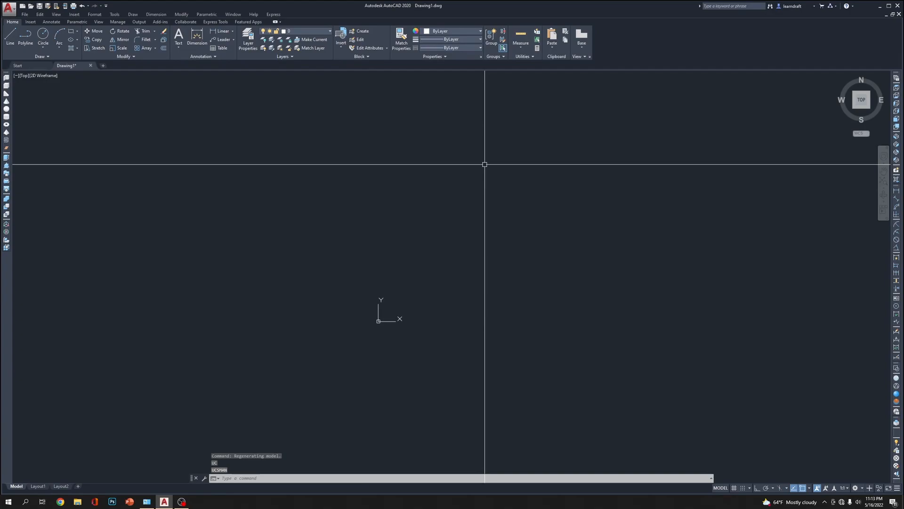
Turn off the coordinate system icon in the drawing area using the UCSICON command
type("ucsico")
key("Return")
type("off")
key("Return")
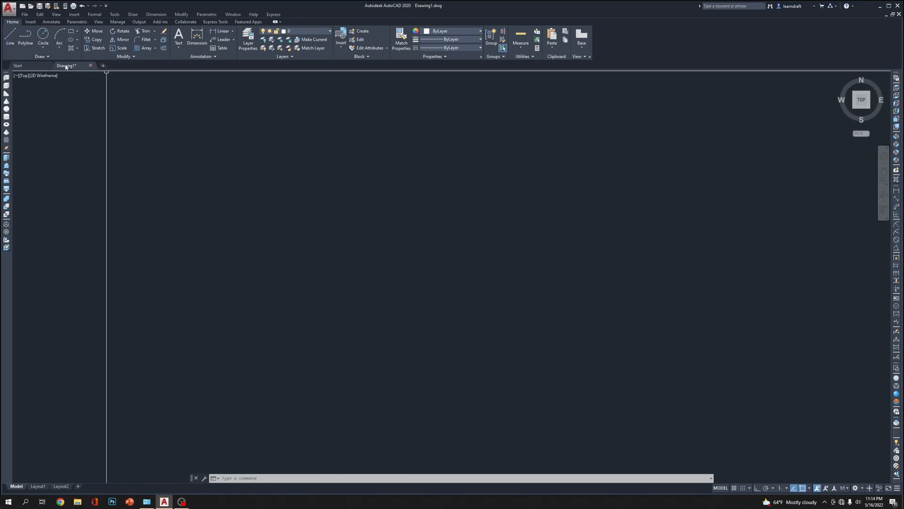
mouse_move(67, 67)
left_click(447, 131)
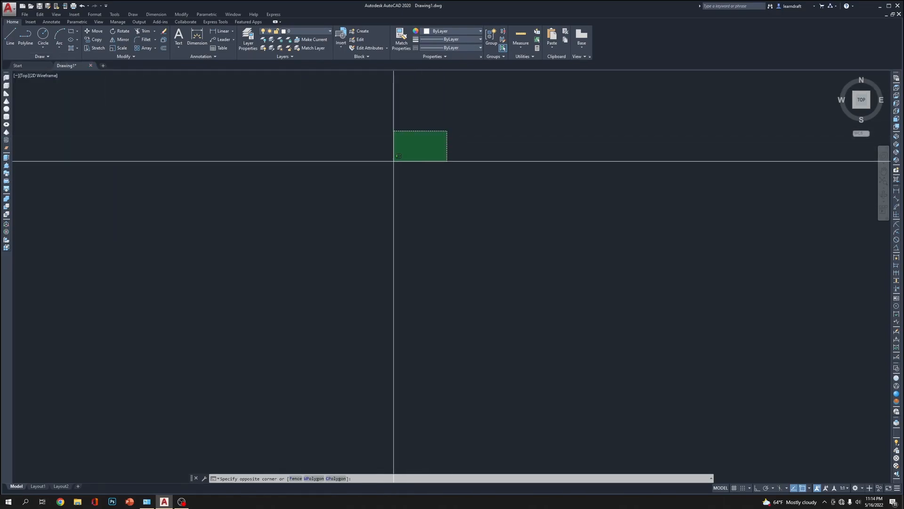
left_click(394, 160)
Set the Standard text style to the Arial Narrow font with a height of 2 and apply it
left_click(96, 16)
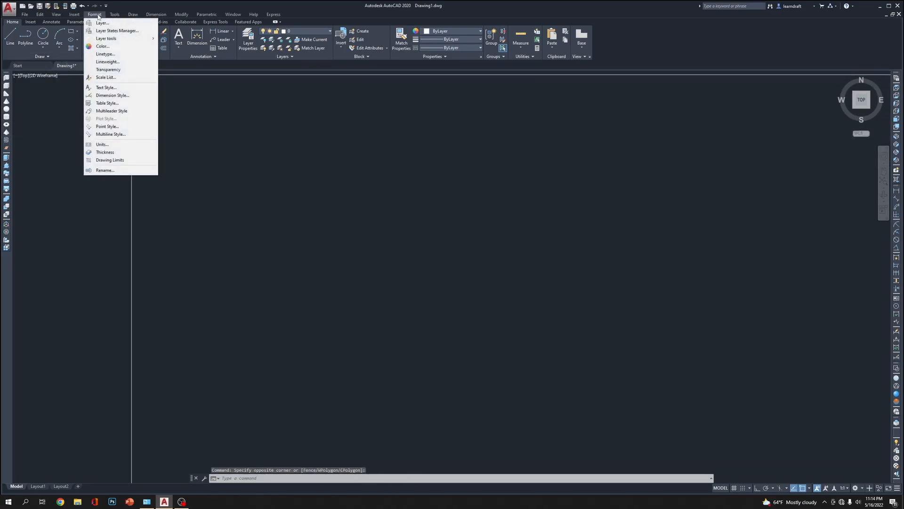
left_click(106, 87)
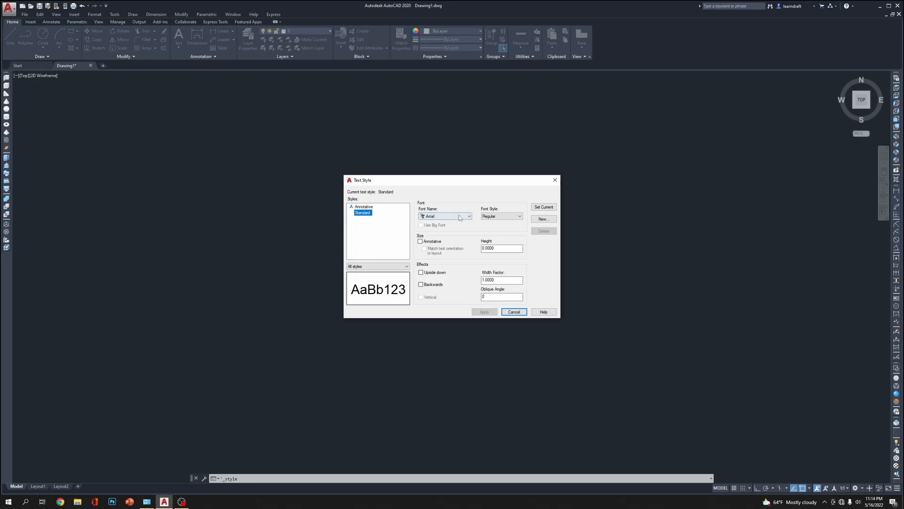
left_click(507, 216)
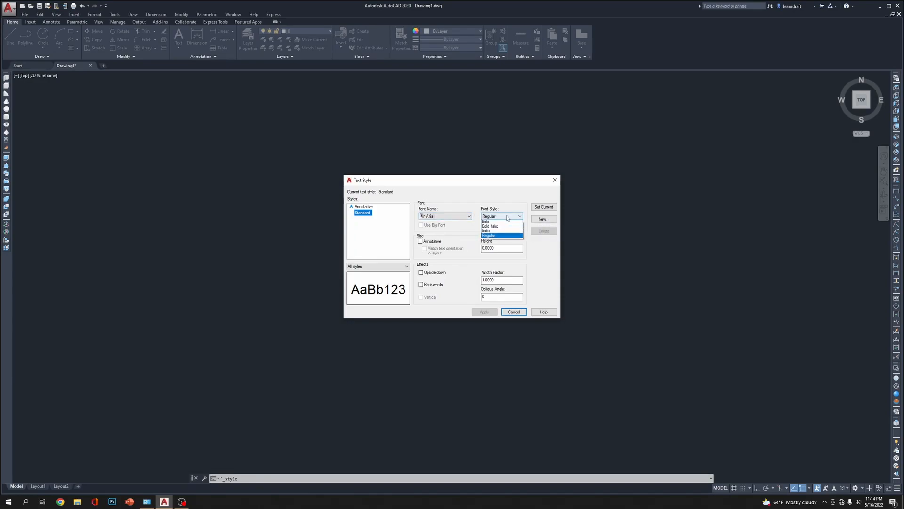
left_click(507, 216)
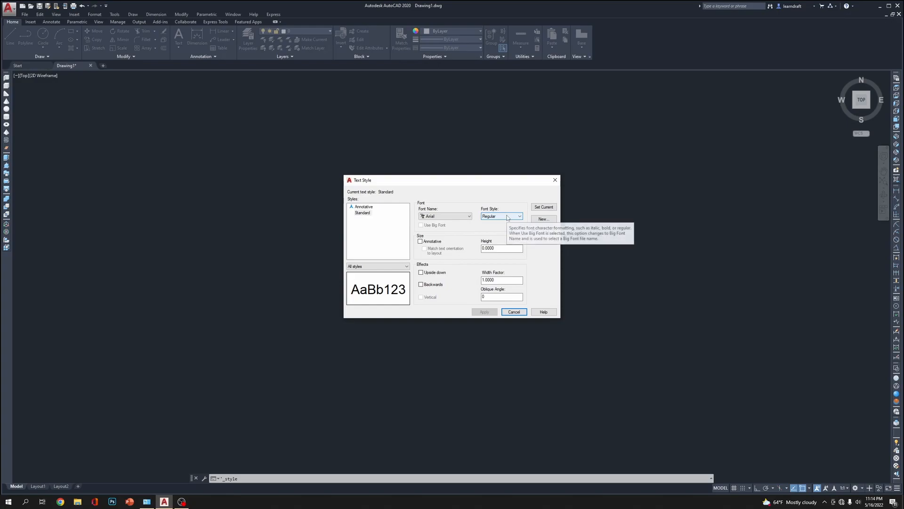
left_click(448, 216)
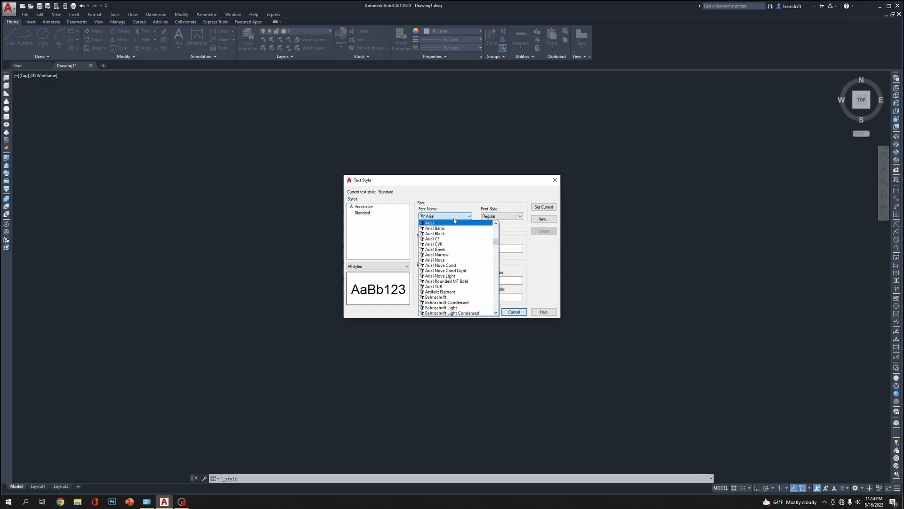
left_click(452, 255)
left_click_drag(498, 248, 453, 249)
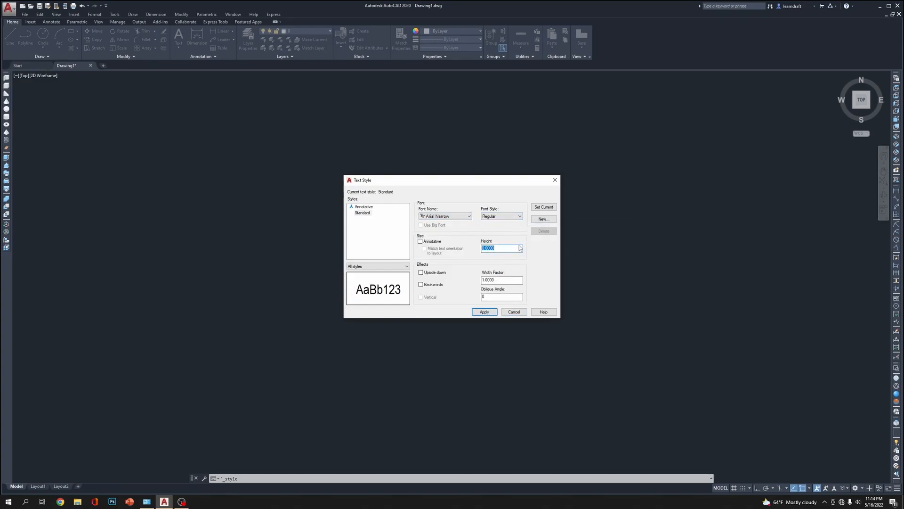
type("2")
left_click(485, 312)
left_click(514, 311)
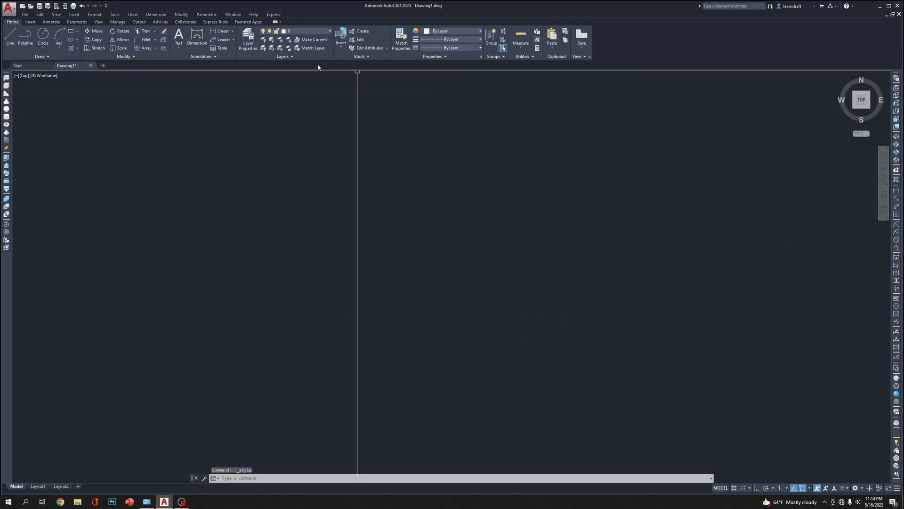
Set the drawing's length units to Engineering with a precision of 0'-0"
left_click(96, 15)
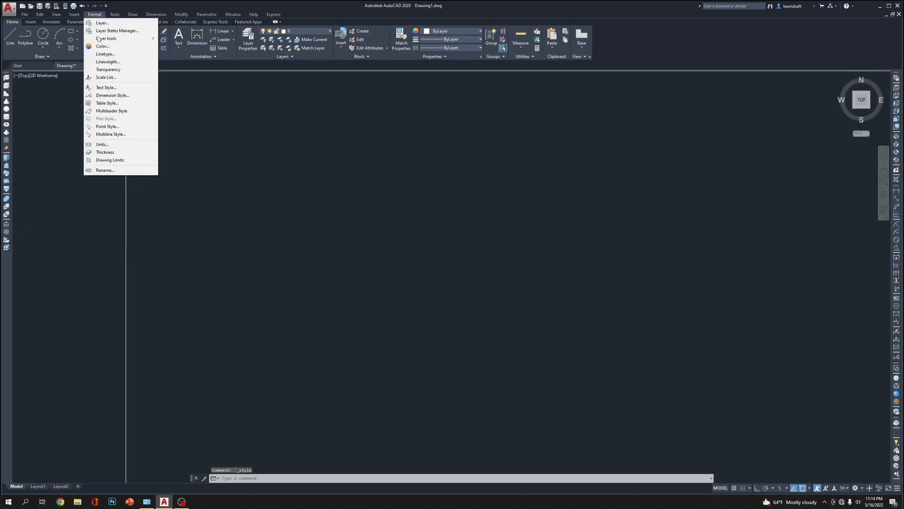
left_click(102, 145)
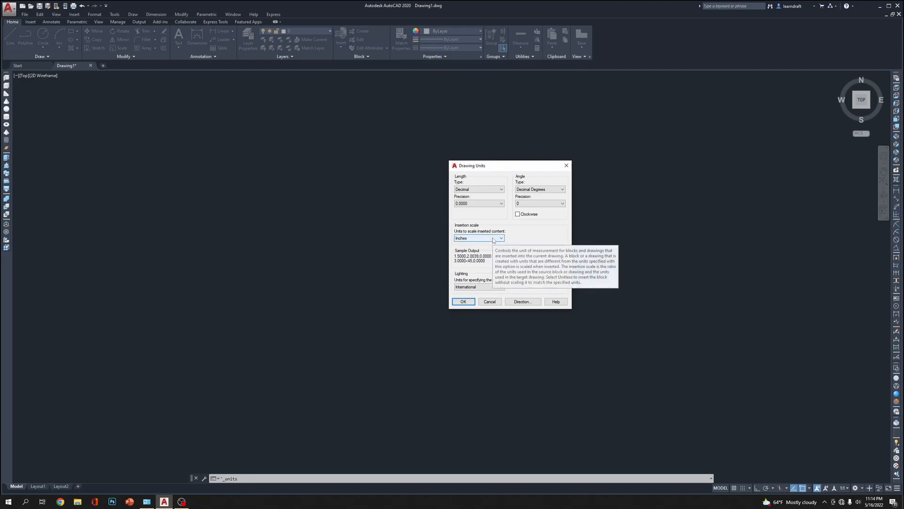
left_click(500, 190)
left_click(483, 205)
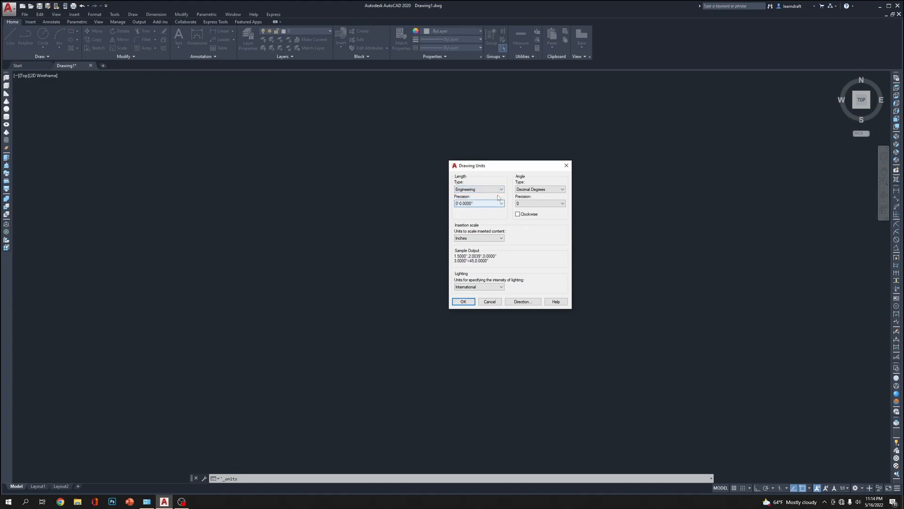
left_click(500, 204)
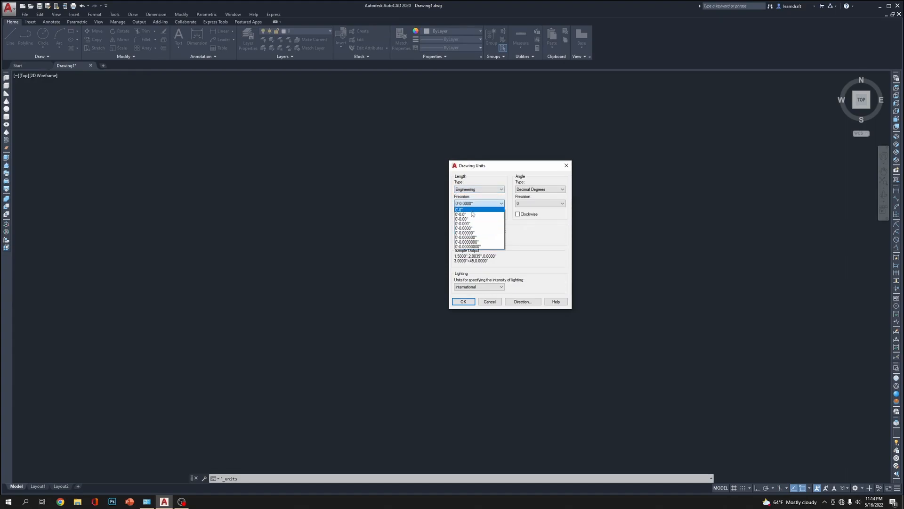
left_click(474, 210)
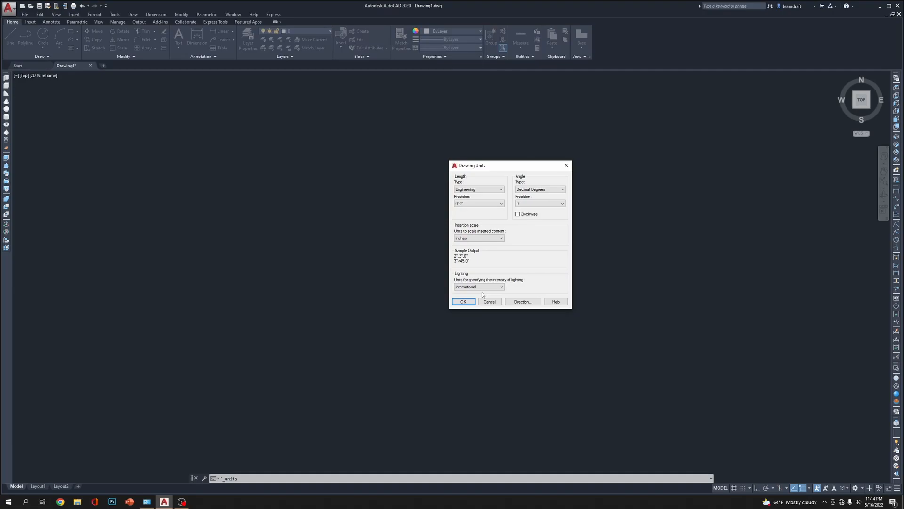
Set the drawing's angle units to Radians with a precision of 0r and accept the unit settings
left_click(562, 189)
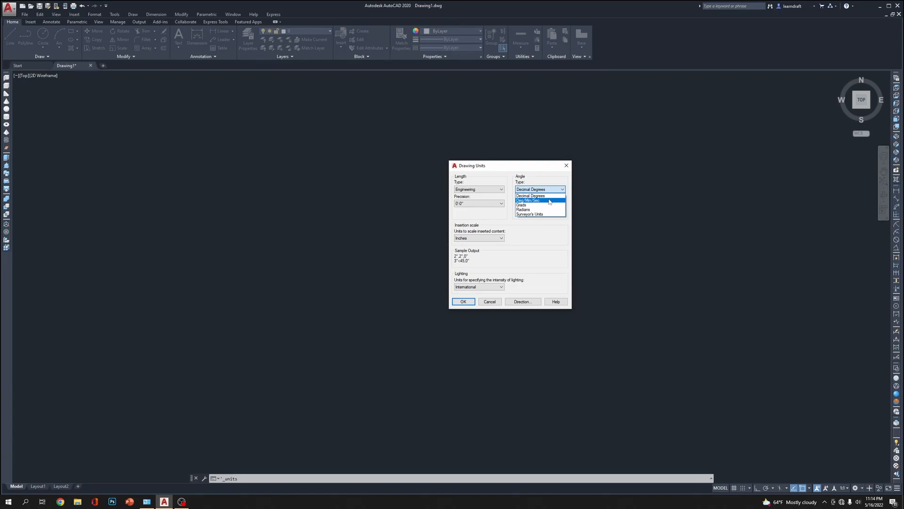
left_click(536, 209)
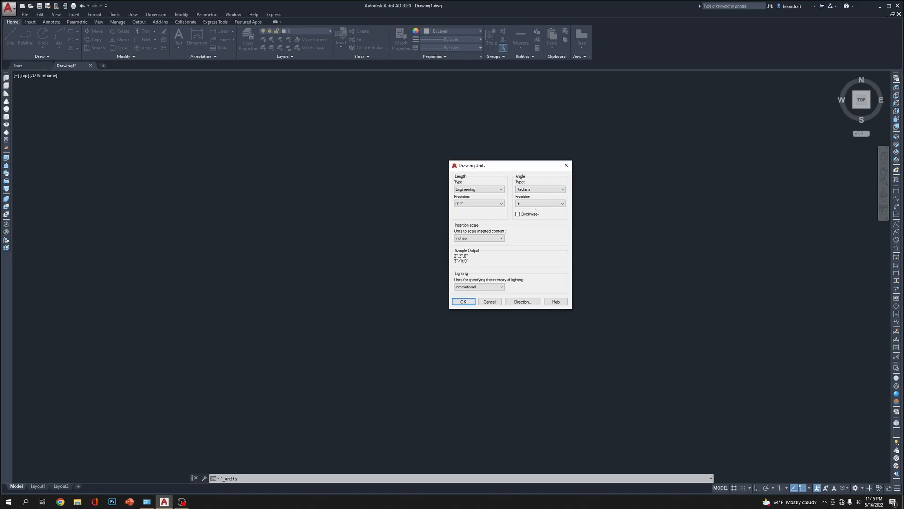
left_click(542, 205)
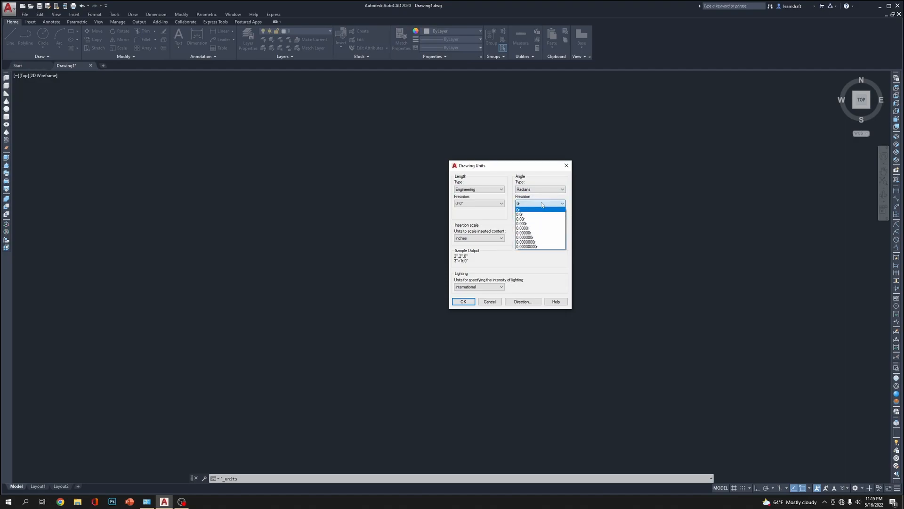
left_click(544, 203)
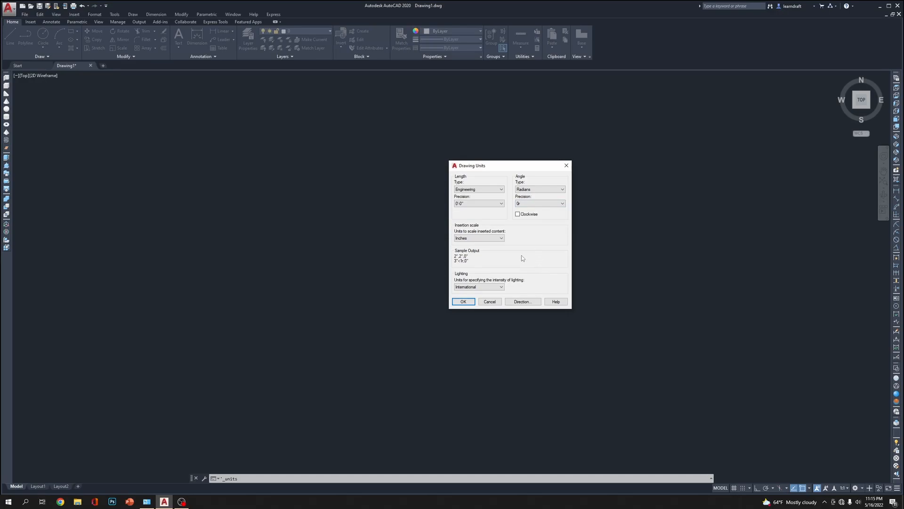
left_click(463, 302)
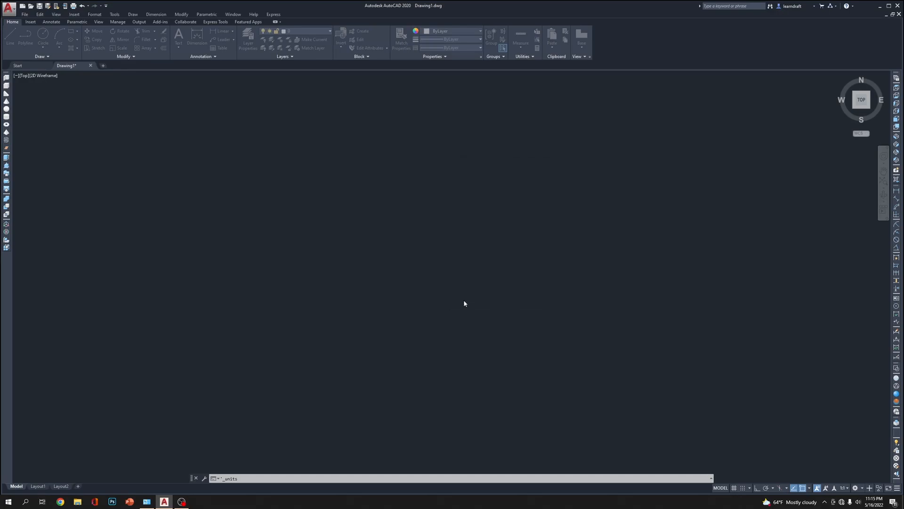
Review the available insertion scale units in the drawing unit settings without changing them
left_click(94, 14)
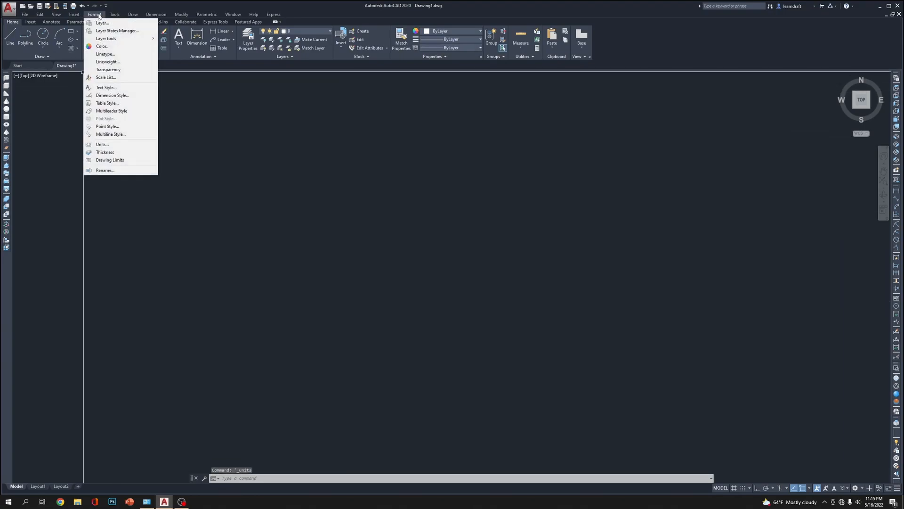
left_click(110, 144)
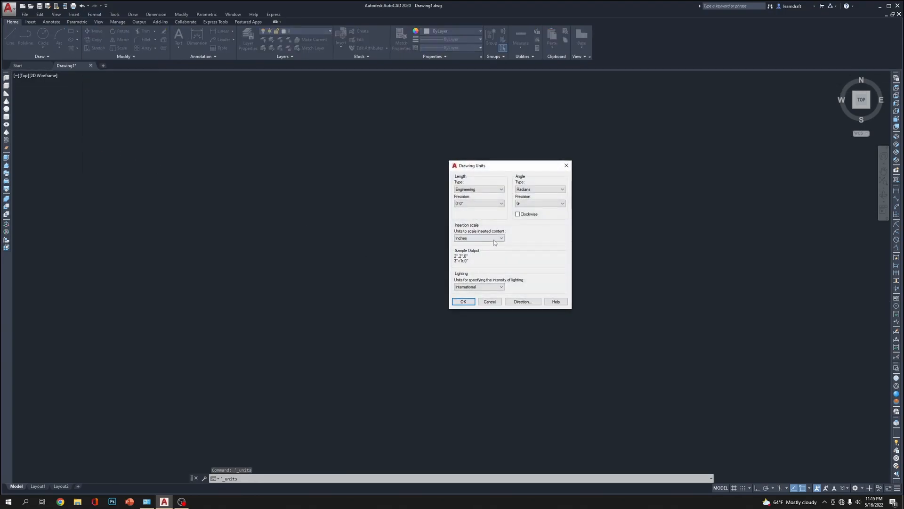
left_click(494, 239)
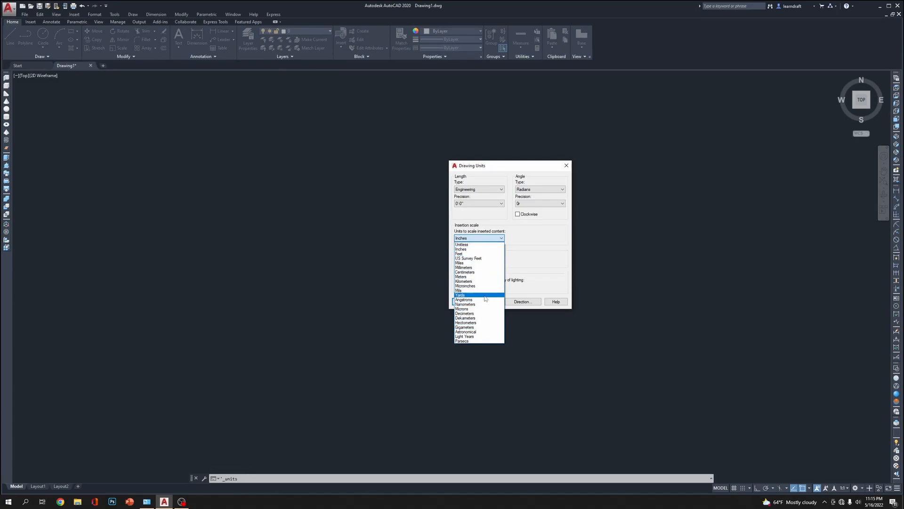
left_click(537, 233)
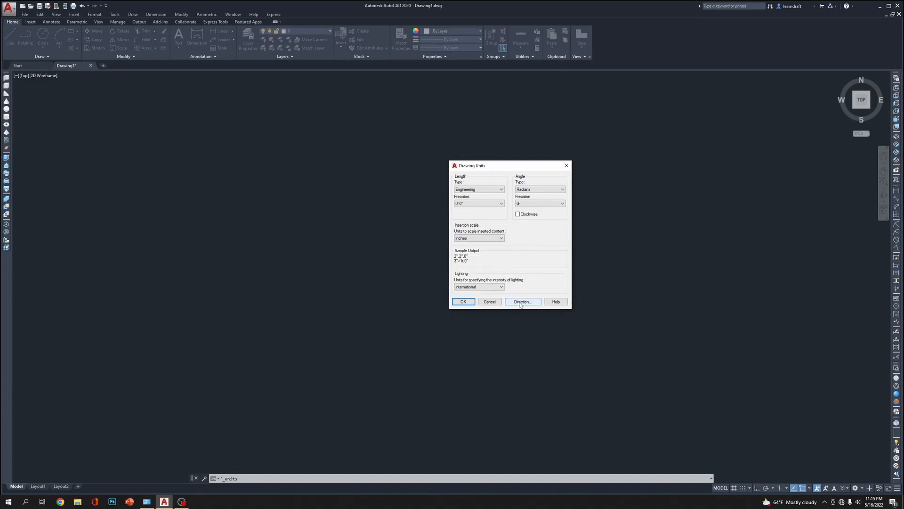
left_click(491, 302)
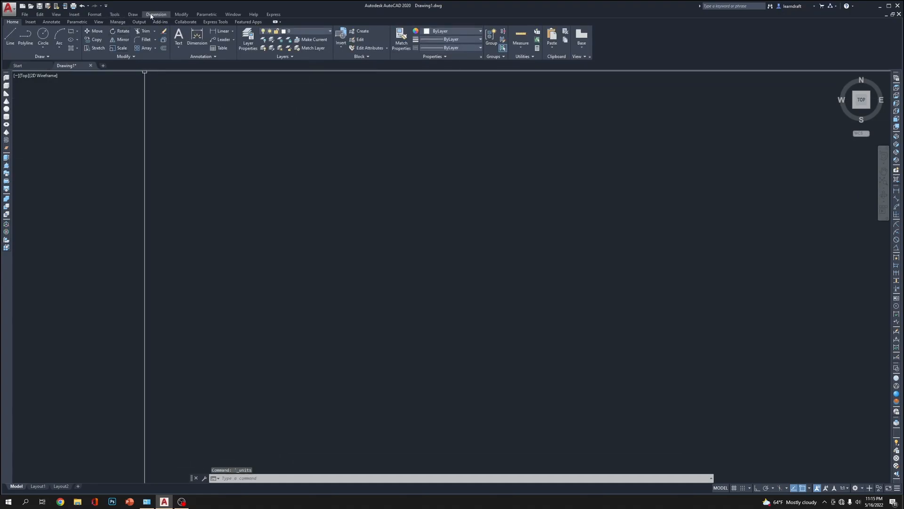
Create a new dimension style named "My 3D Projects" based on Standard for all dimensions and continue to its settings
left_click(94, 14)
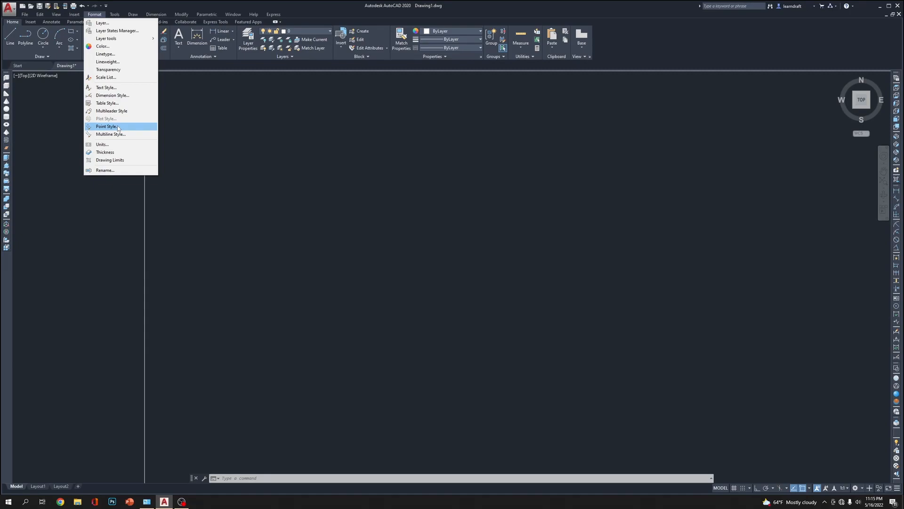
left_click(128, 95)
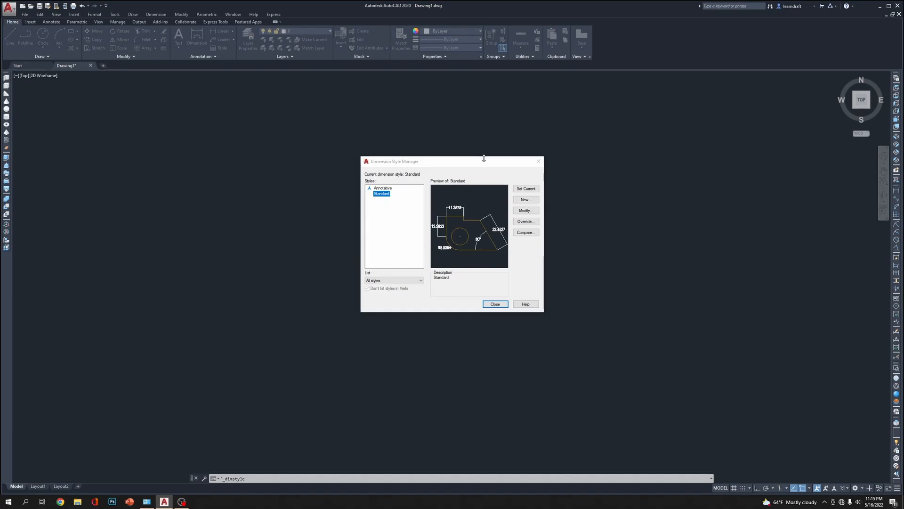
left_click_drag(484, 160, 554, 157)
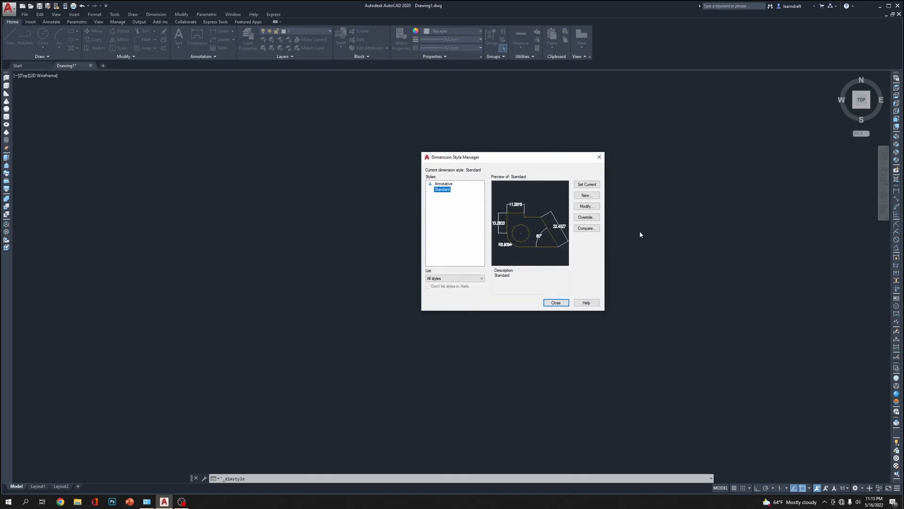
left_click(586, 195)
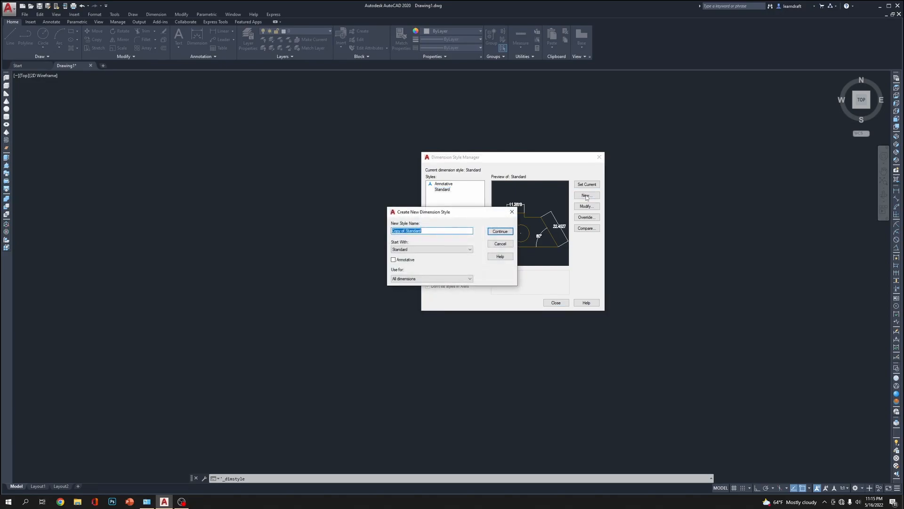
left_click_drag(451, 212, 343, 216)
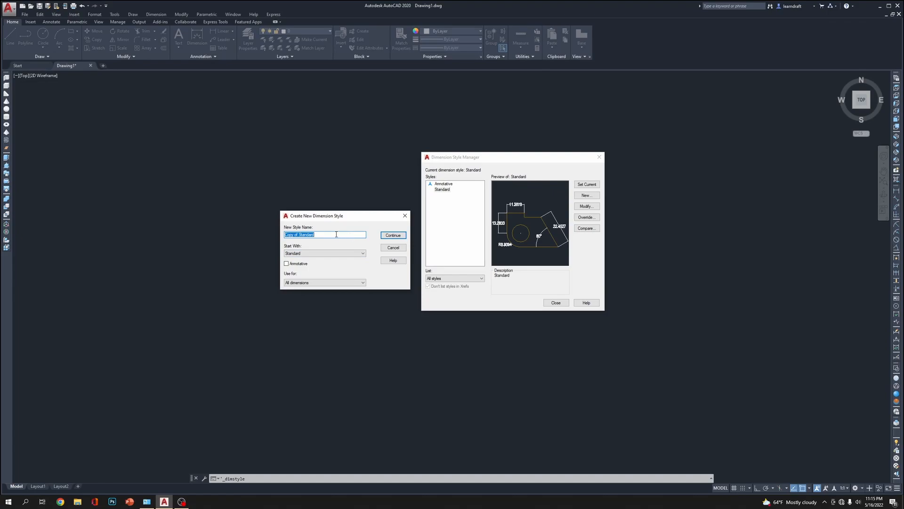
key("BackSpace")
type("My #")
key("BackSpace")
type("3D Projects")
left_click(389, 236)
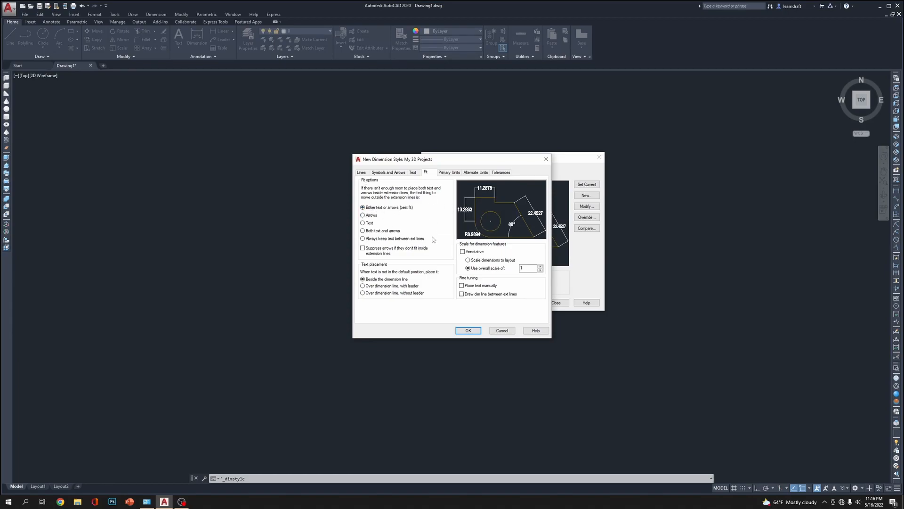
Set the dimension style's arrow size to 1", break size to 0'-0.5" and arc length symbol to Above dimension text
left_click(364, 173)
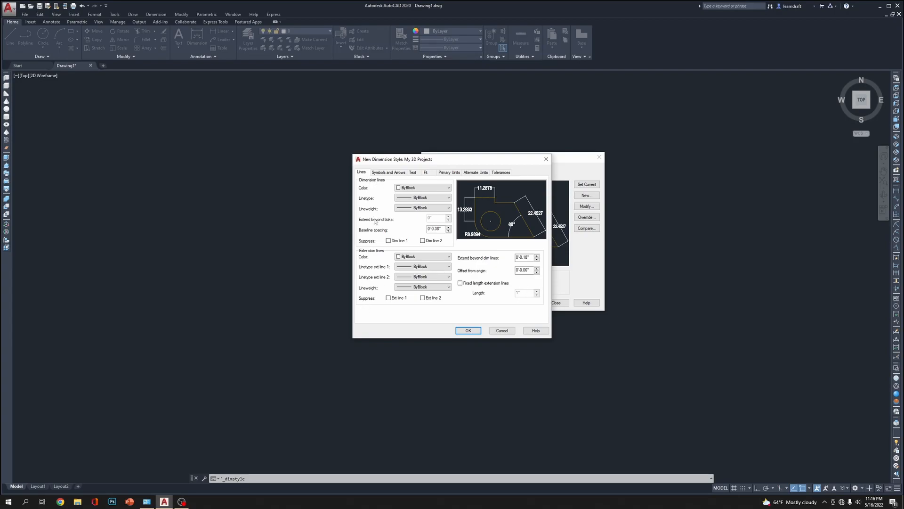
left_click(387, 173)
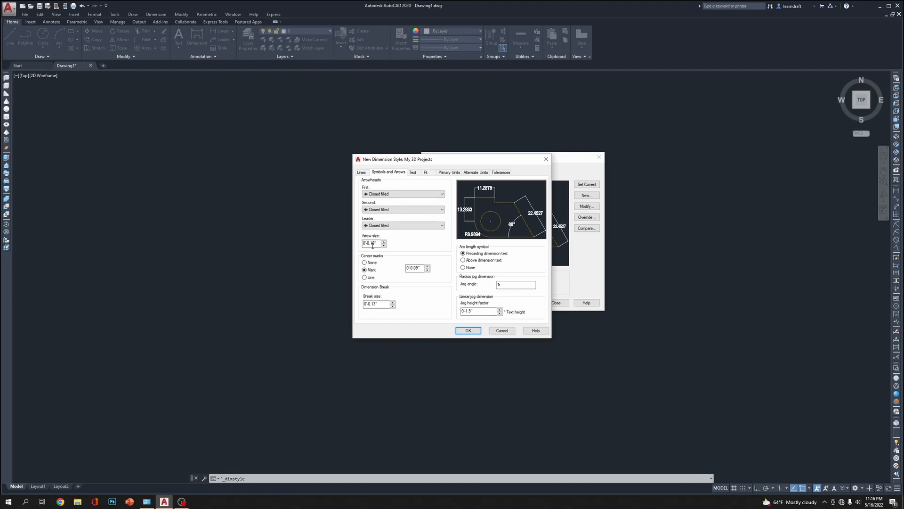
left_click_drag(378, 242, 343, 243)
type("1\"")
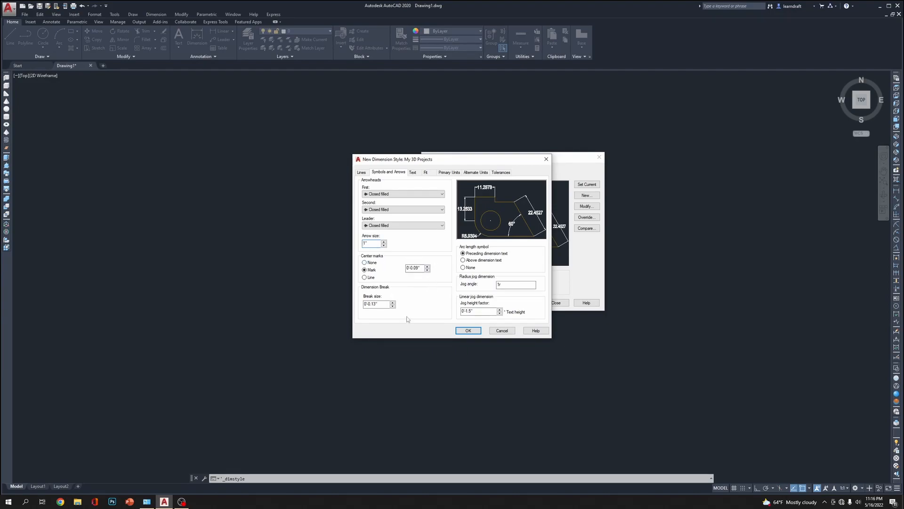
left_click_drag(383, 302, 350, 304)
type("0'-0.5\"")
left_click(484, 260)
Review the Standard text style assigned to the dimension text without changing it
left_click(413, 173)
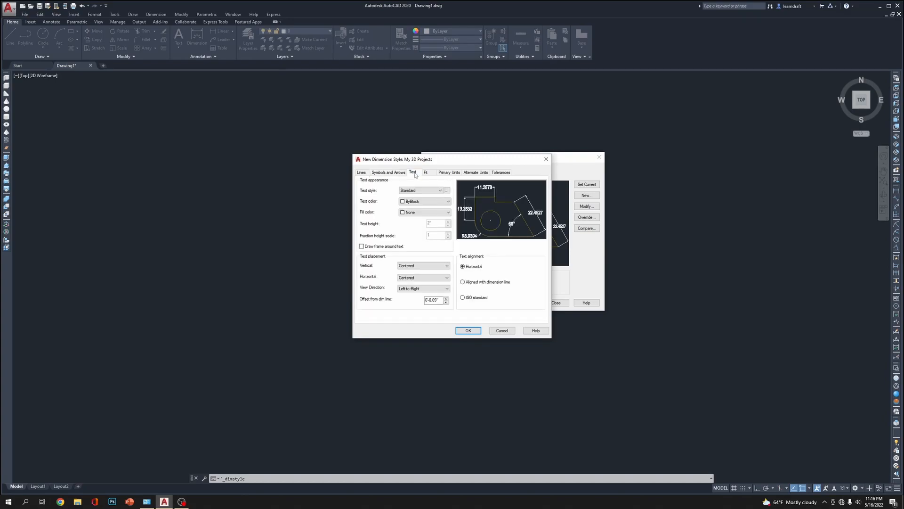
left_click(438, 191)
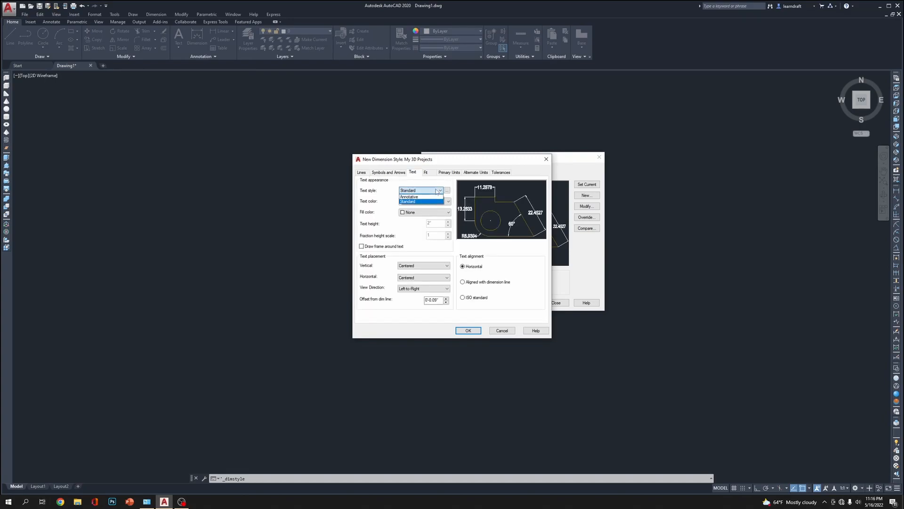
left_click(438, 192)
left_click(448, 190)
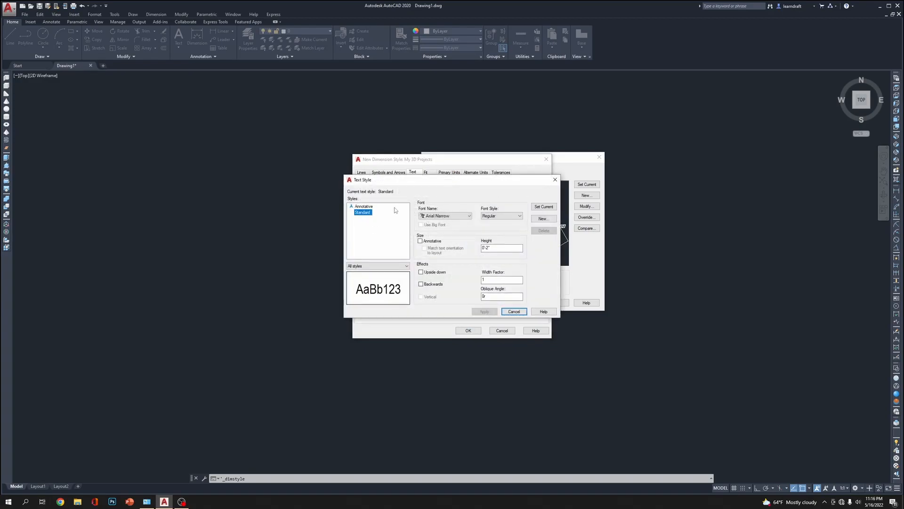
left_click(516, 312)
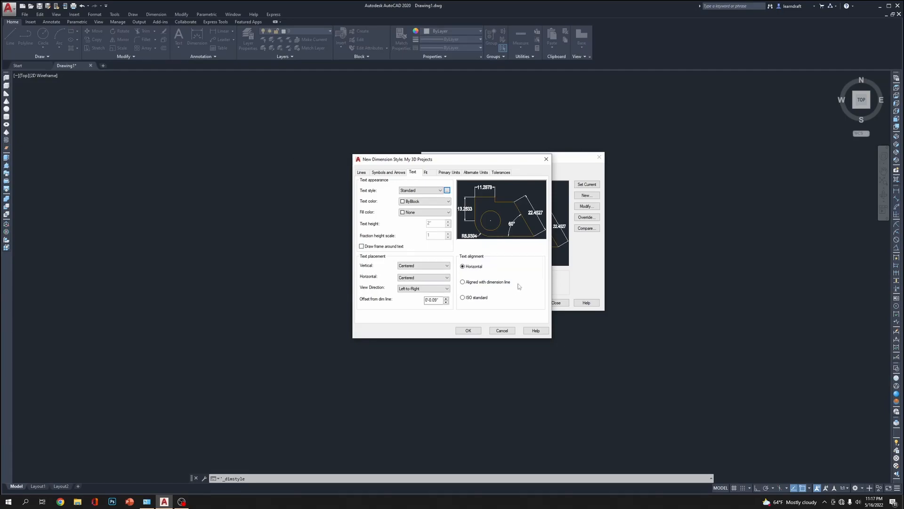
Place the dimension text vertically Above, keep it horizontally Centered, and align it with the dimension line
left_click(431, 267)
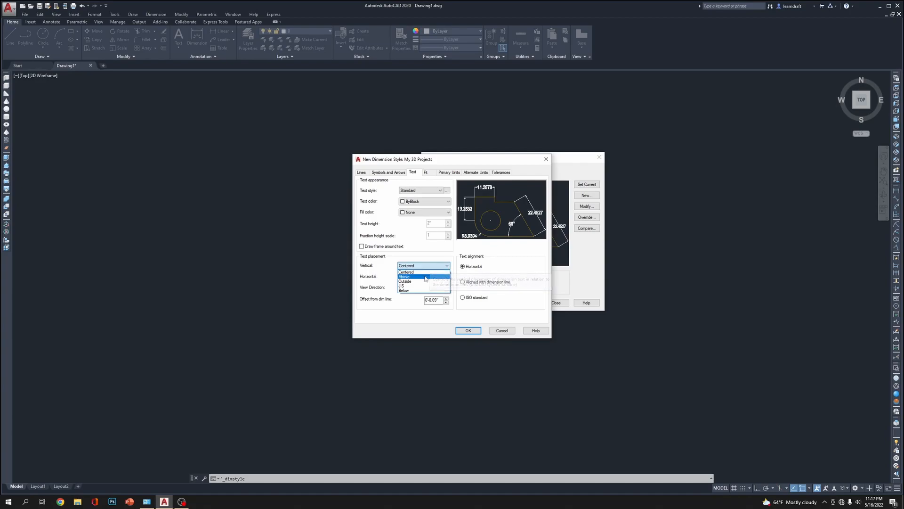
left_click(417, 277)
left_click(439, 278)
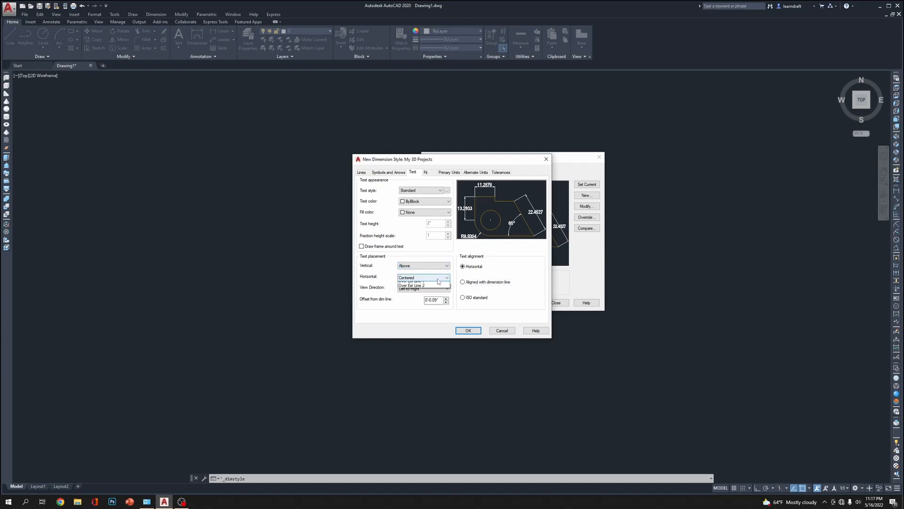
left_click(438, 277)
left_click(485, 284)
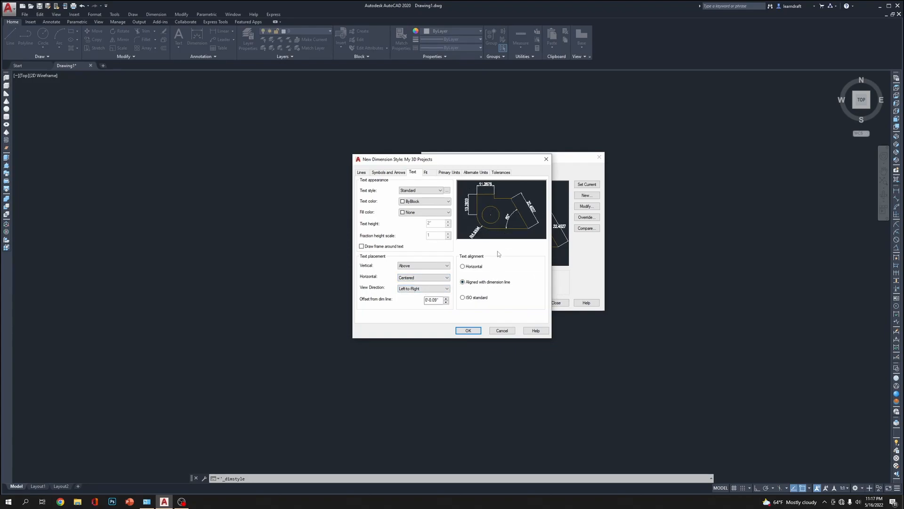
Set the dimension style's primary linear units to Engineering with a precision of 0'-0"
left_click(427, 173)
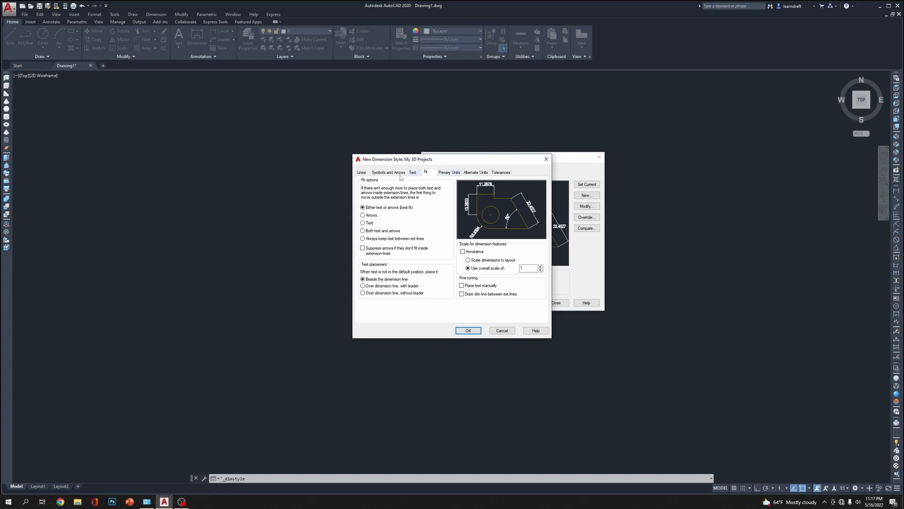
left_click(450, 172)
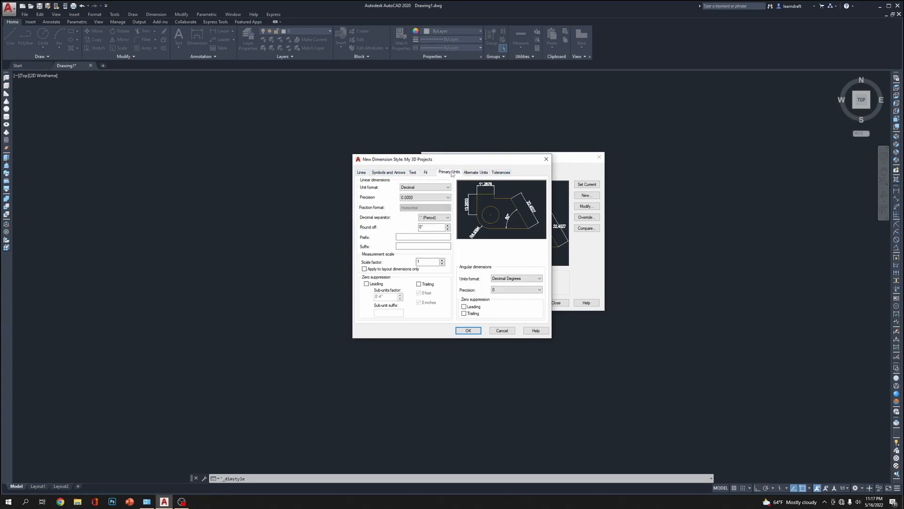
left_click(447, 187)
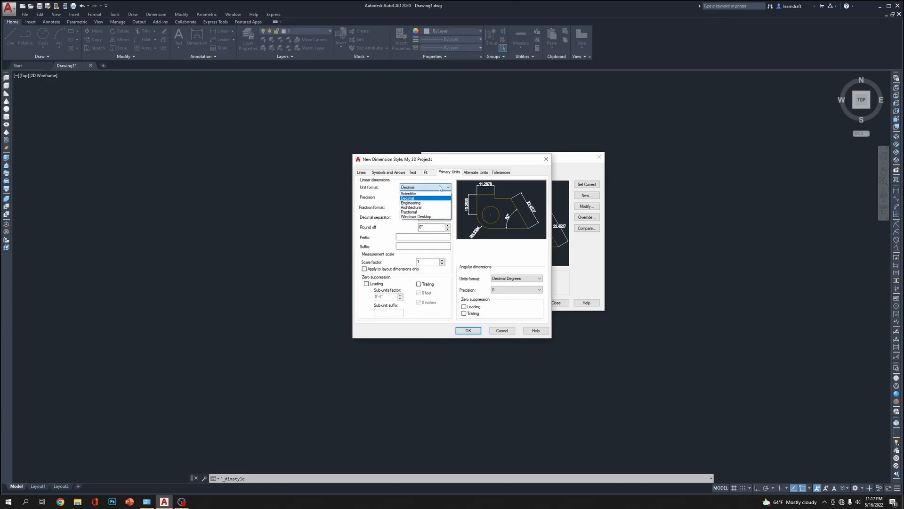
left_click(423, 204)
left_click(429, 198)
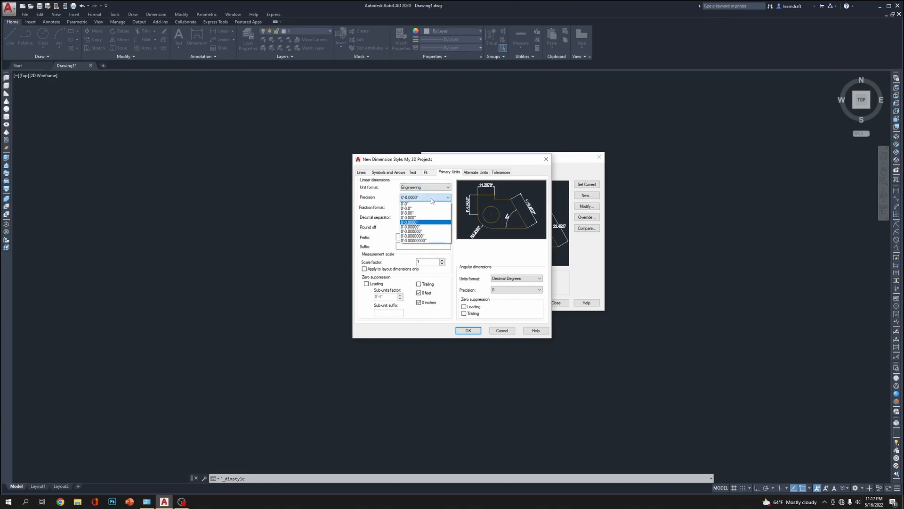
left_click(421, 205)
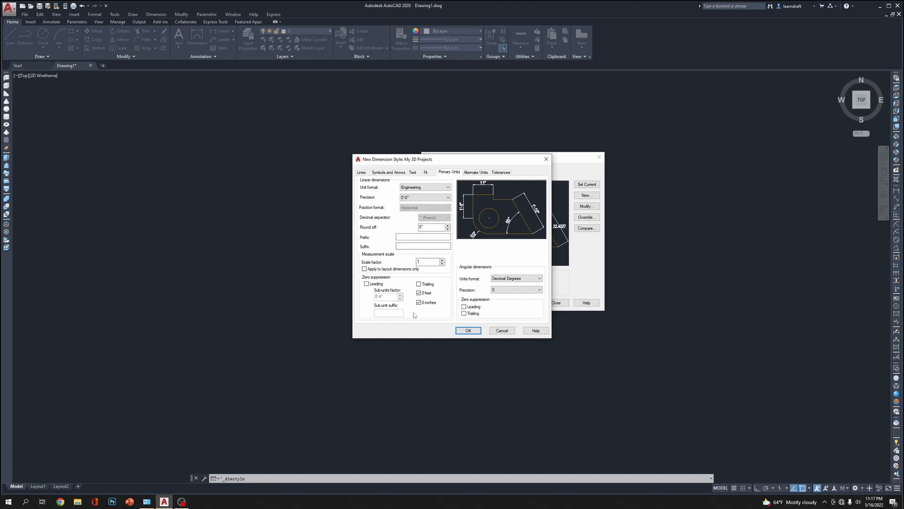
Accept the new dimension style's settings and make "My 3D Projects" the current dimension style
left_click(474, 173)
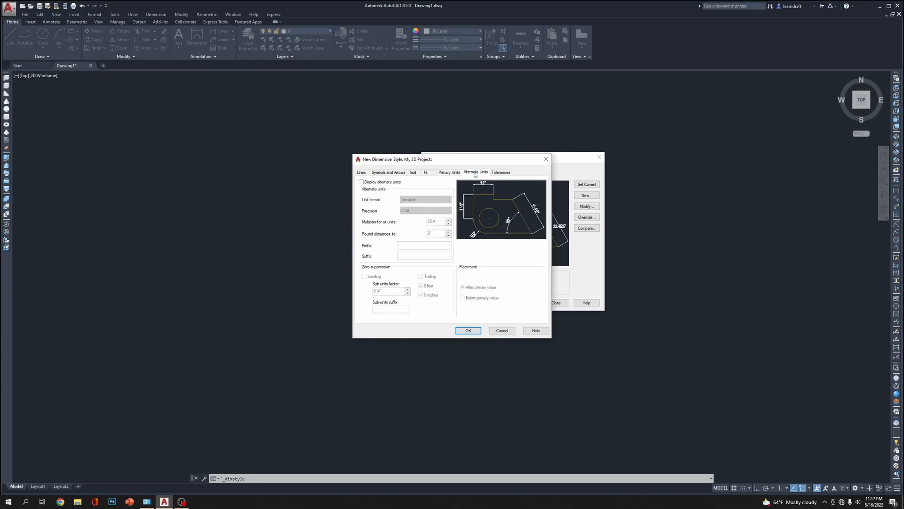
left_click(501, 173)
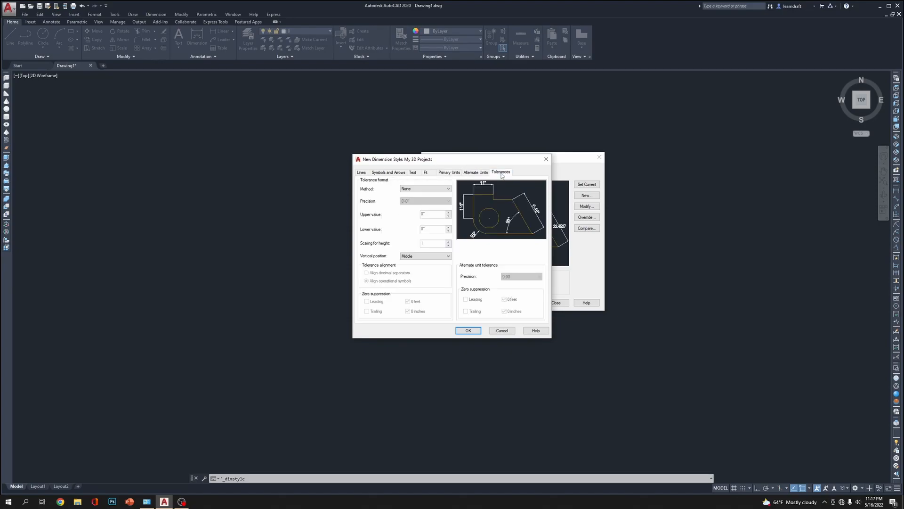
left_click(469, 330)
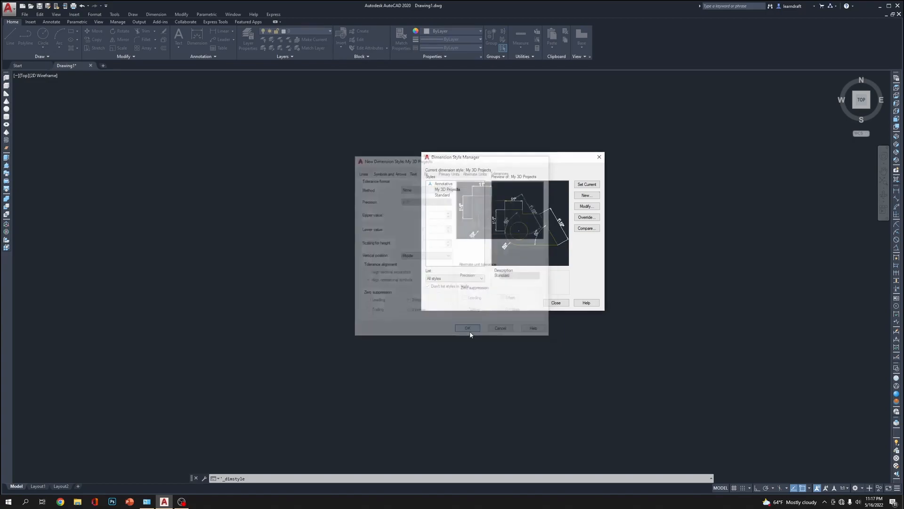
left_click(596, 185)
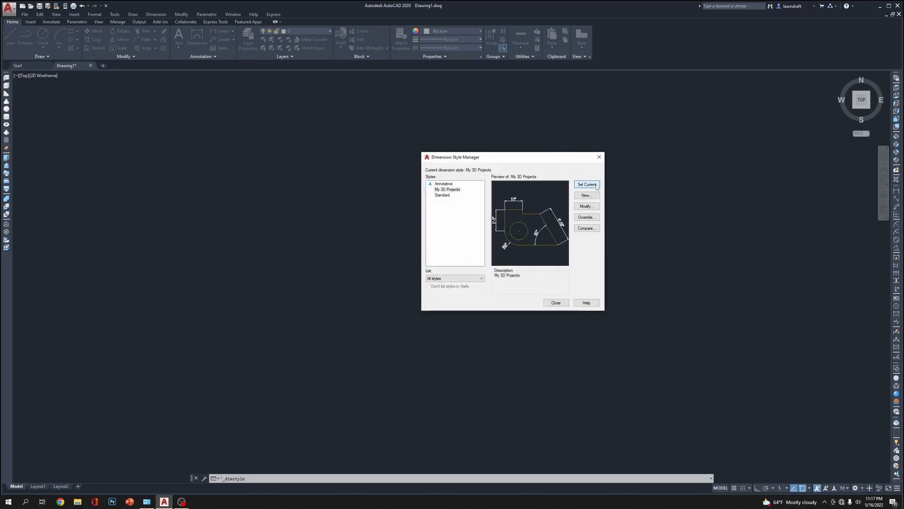
left_click(453, 190)
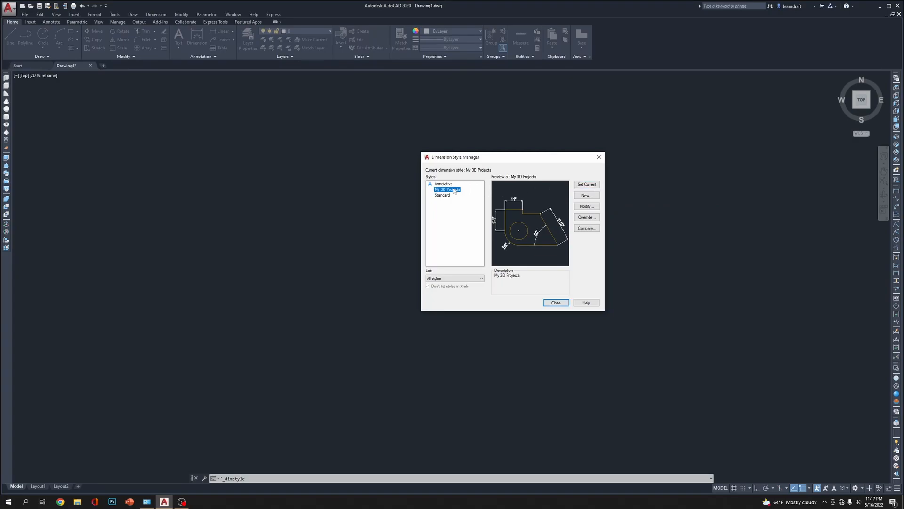
left_click(587, 185)
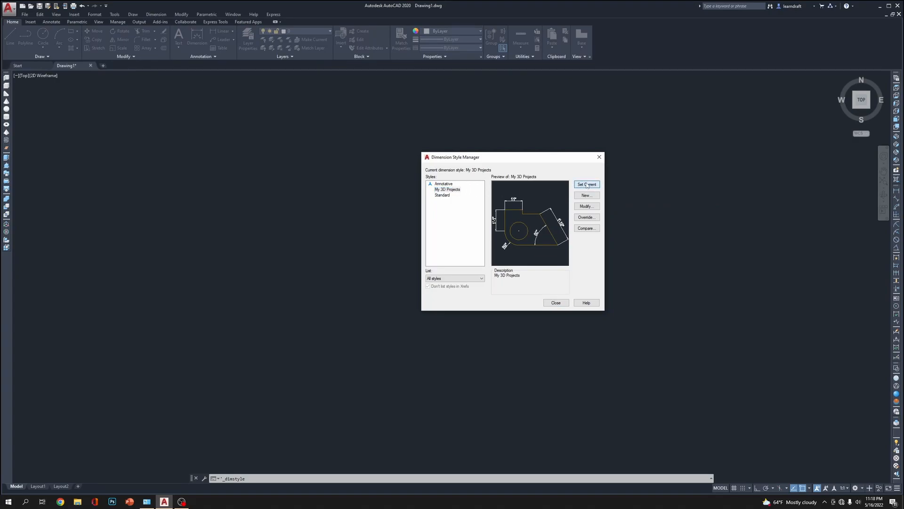
left_click(556, 305)
right_click(419, 114)
left_click(604, 165)
left_click(408, 244)
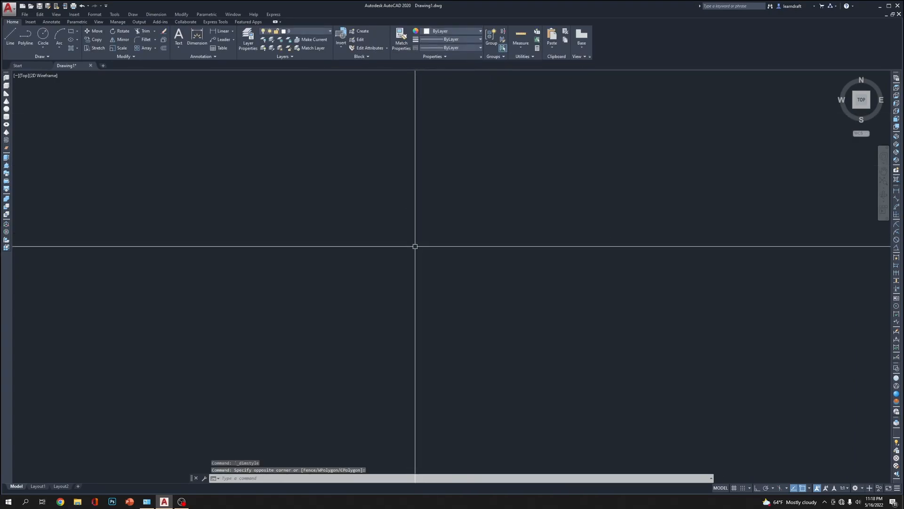
Turn on ortho mode, draw a horizontal test line 25 inches long, and display it in the top view
type("l")
key("Return")
left_click(271, 246)
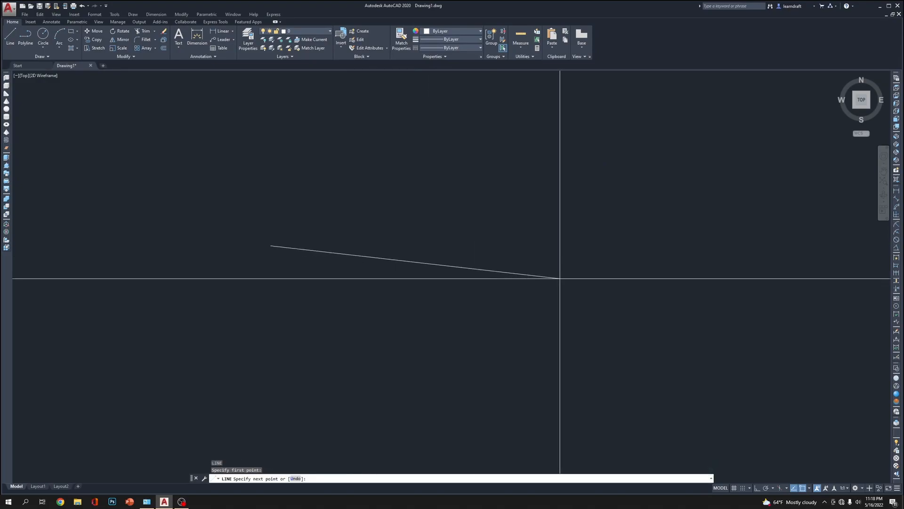
key("F8")
type("25")
key("Return")
key("Return")
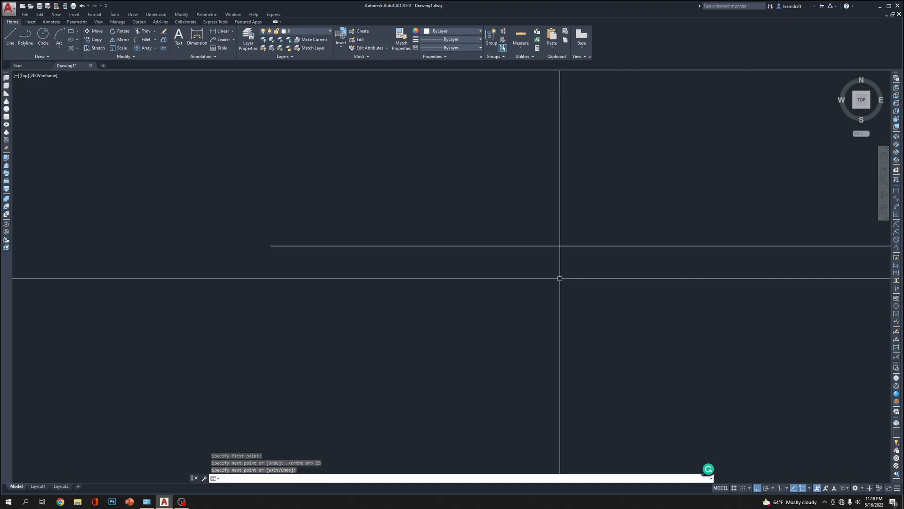
left_click(896, 88)
scroll(471, 174, "up", 2)
middle_click_drag(470, 173, 448, 157)
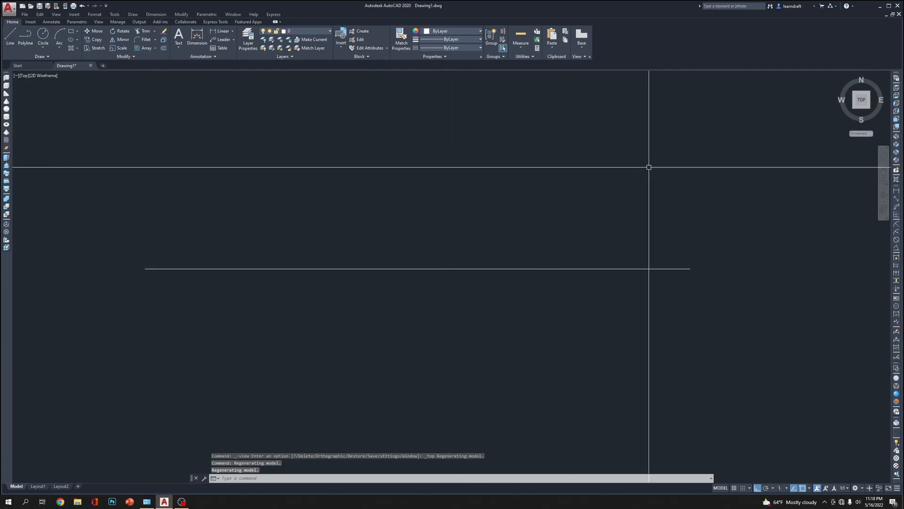
Select the test line, inspect the grips at its two endpoints, and clear the selection
left_click(646, 187)
left_click(546, 302)
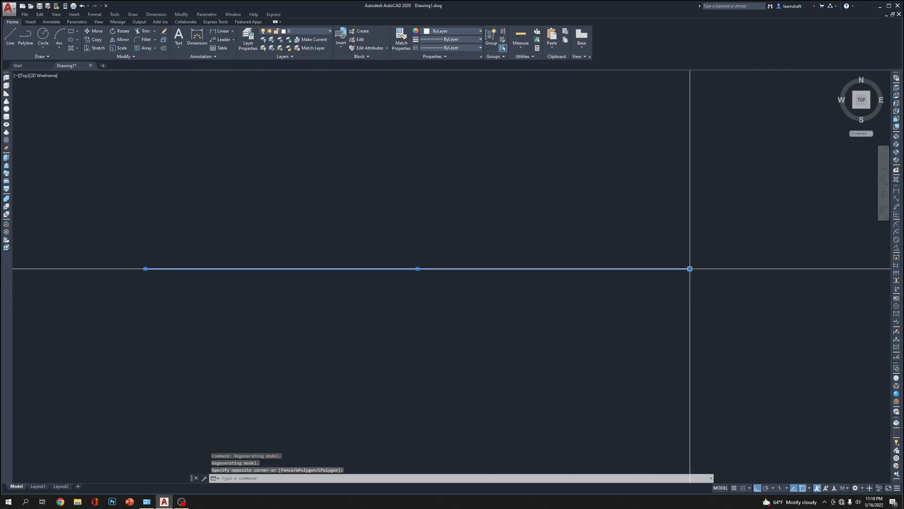
mouse_move(690, 270)
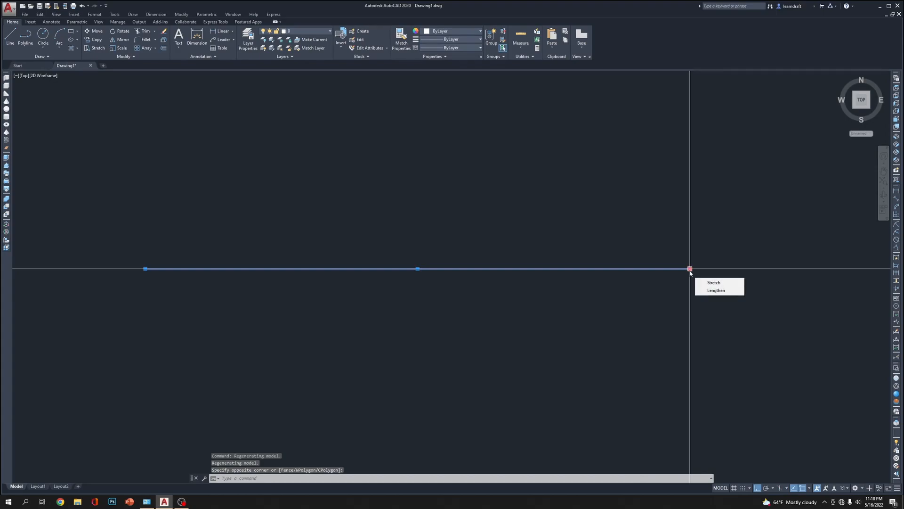
mouse_move(145, 269)
key("Escape")
key("Escape")
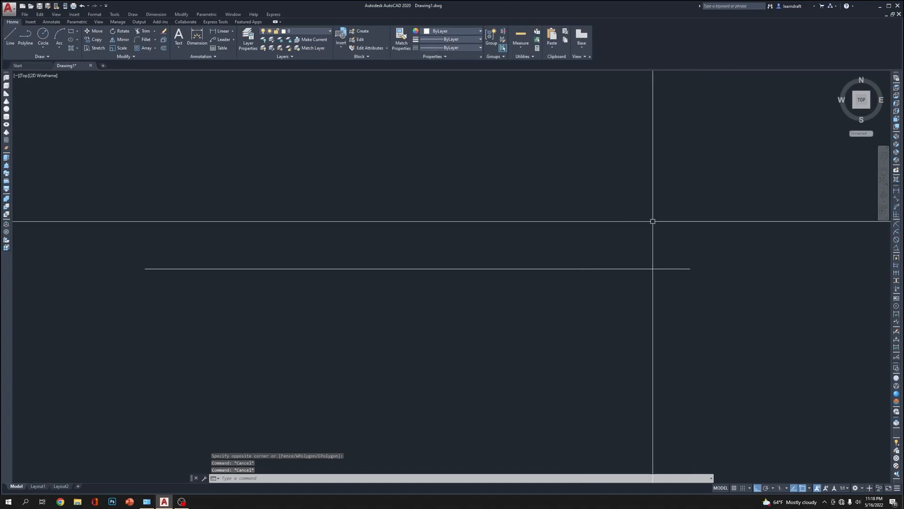
Add a linear dimension between the two endpoints of the test line, placed above it
type("dli")
key("Return")
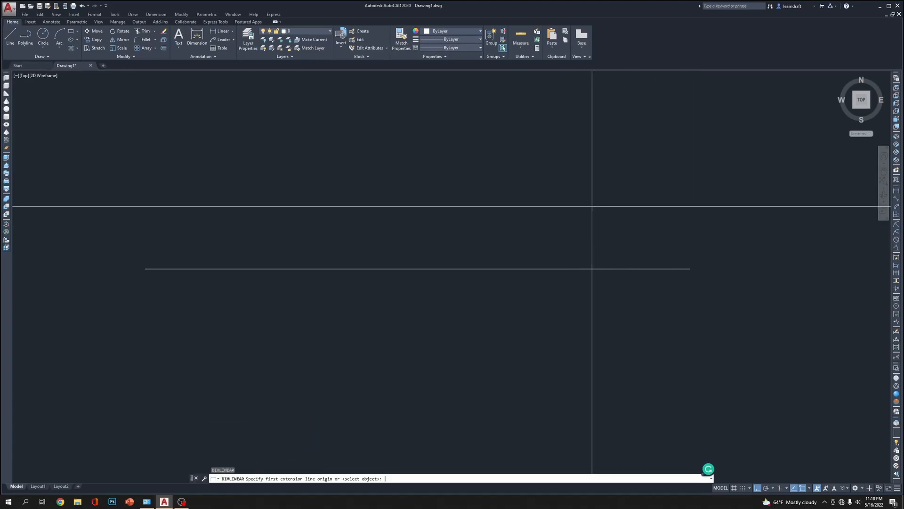
left_click(145, 268)
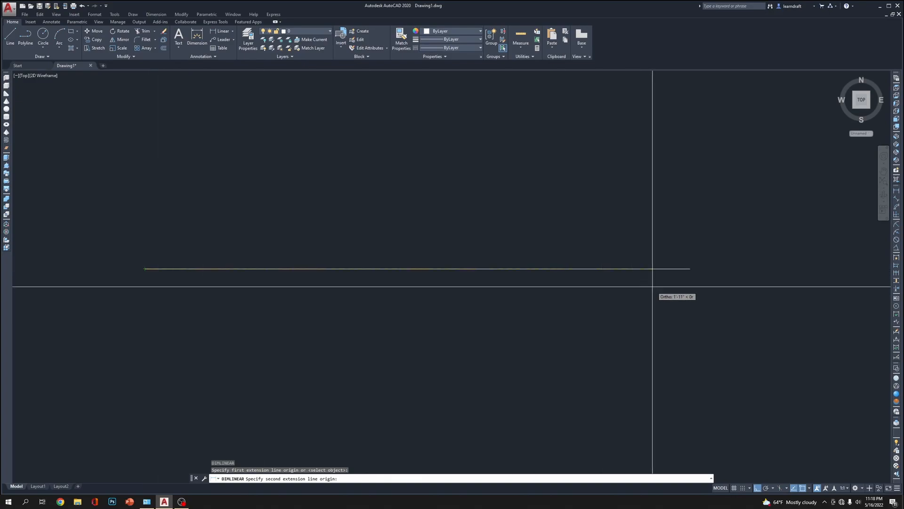
left_click(689, 268)
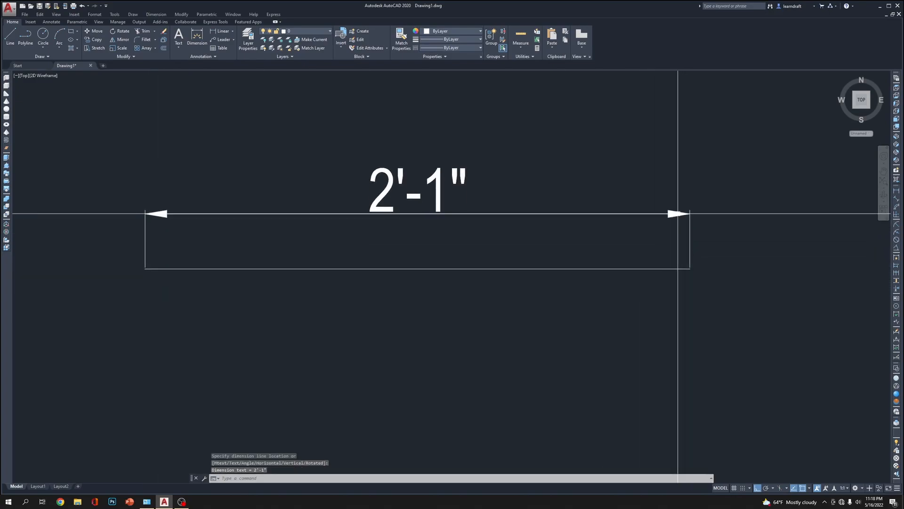
left_click(678, 214)
Delete the test line together with its linear dimension
left_click(589, 146)
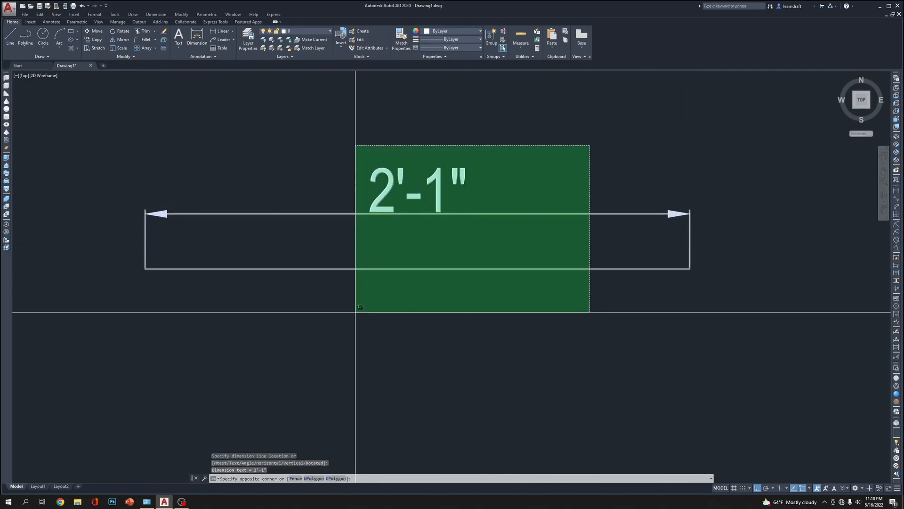
left_click(357, 309)
scroll(527, 161, "down", 4)
key("Delete")
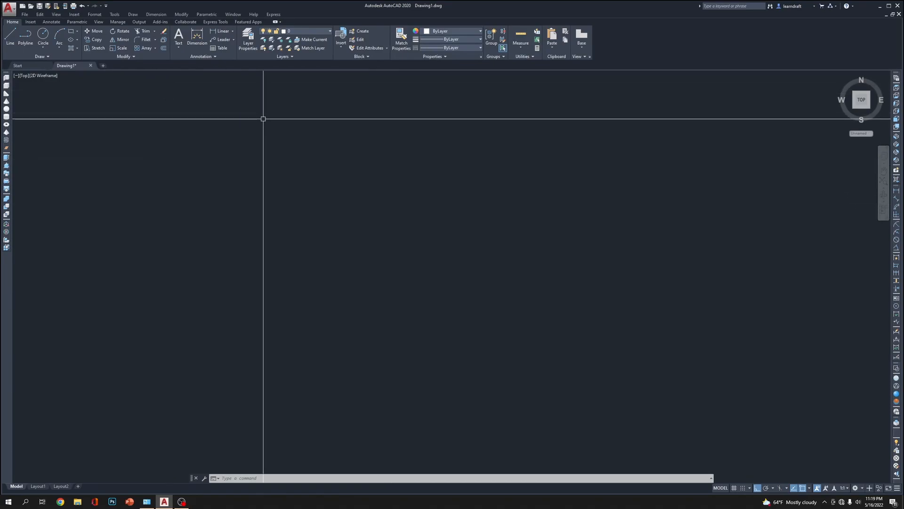
Open the layer manager and create a new layer named Metal Frame
left_click(248, 38)
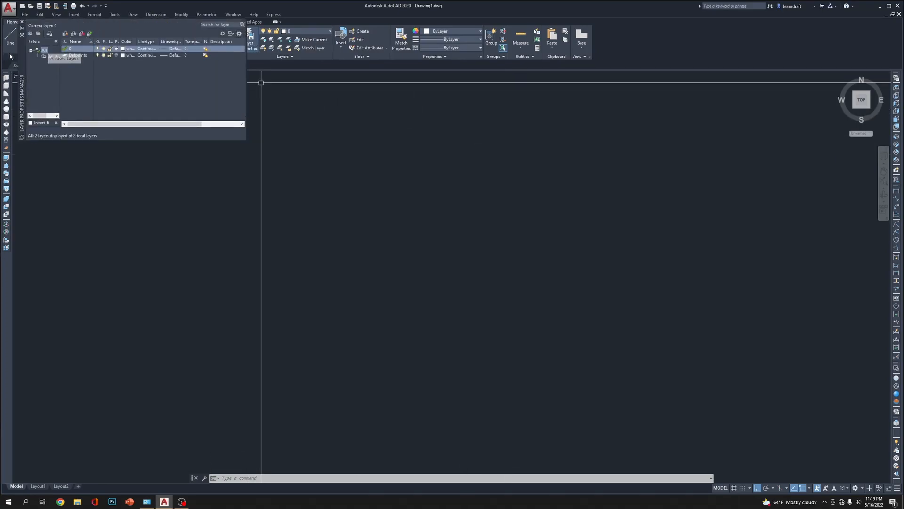
left_click(66, 34)
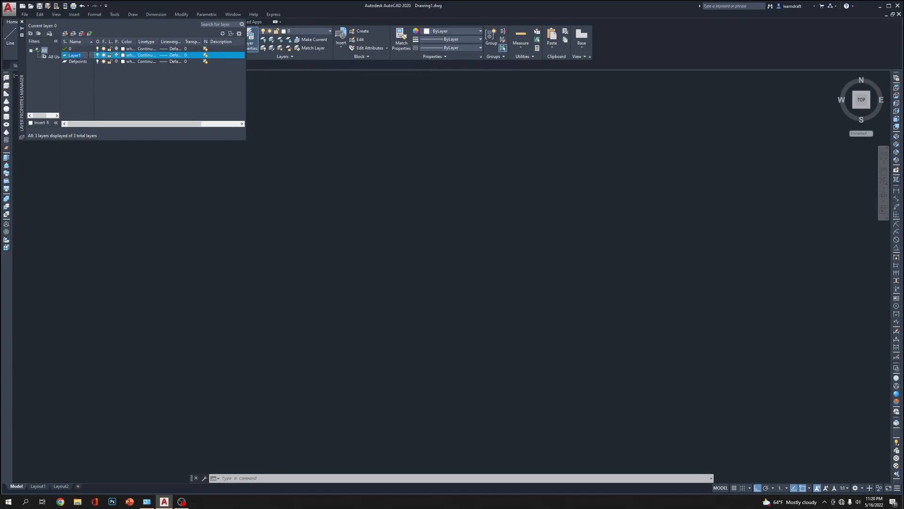
type("Frame")
left_click(69, 55)
type("Meta")
Set the Metal Frame layer's color to index color 140
left_click(123, 55)
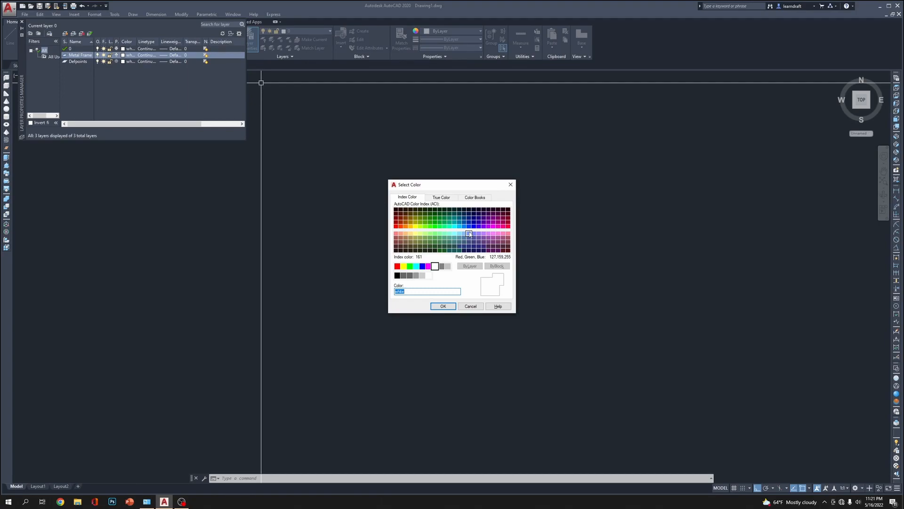
left_click(442, 266)
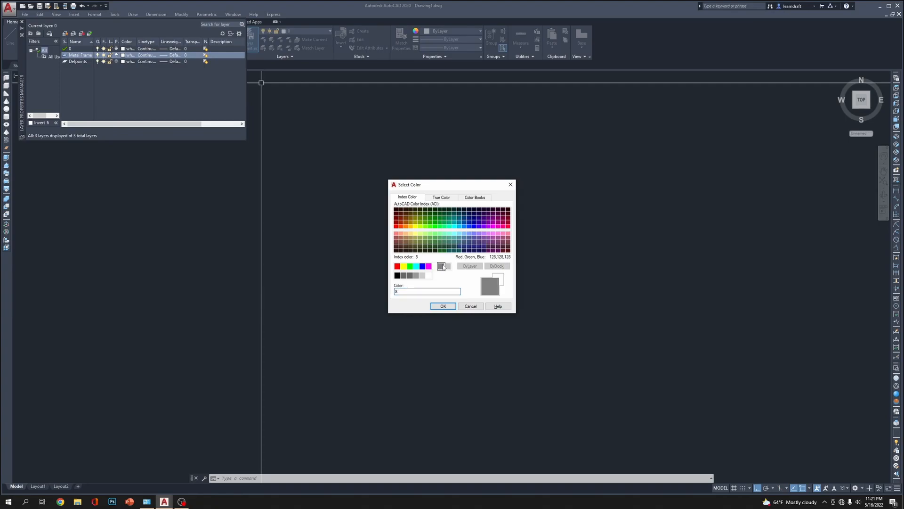
left_click(464, 227)
left_click(459, 226)
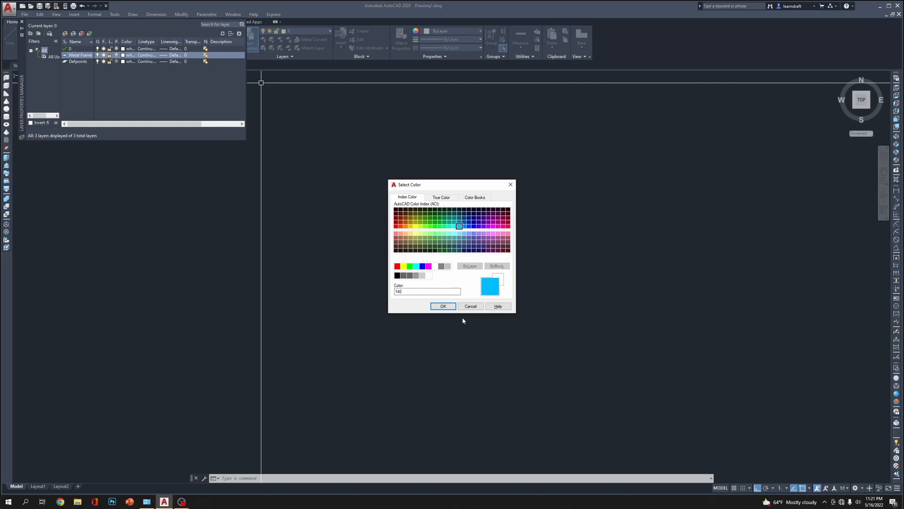
left_click(443, 306)
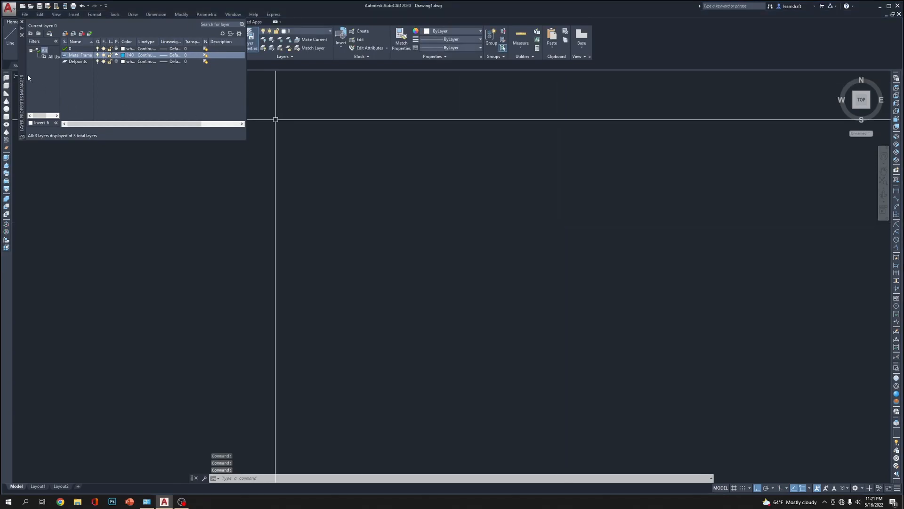
Create another new layer named Wood counter top
left_click(67, 35)
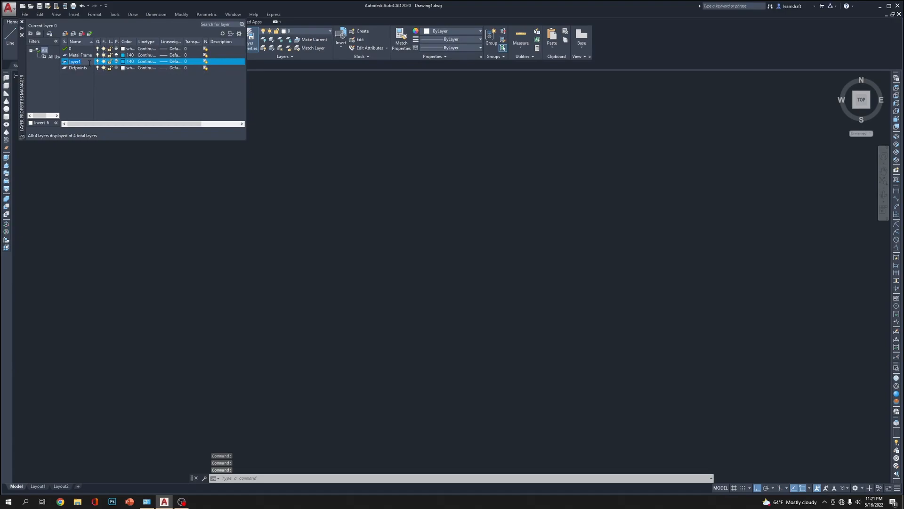
key("BackSpace")
type("Wood cou")
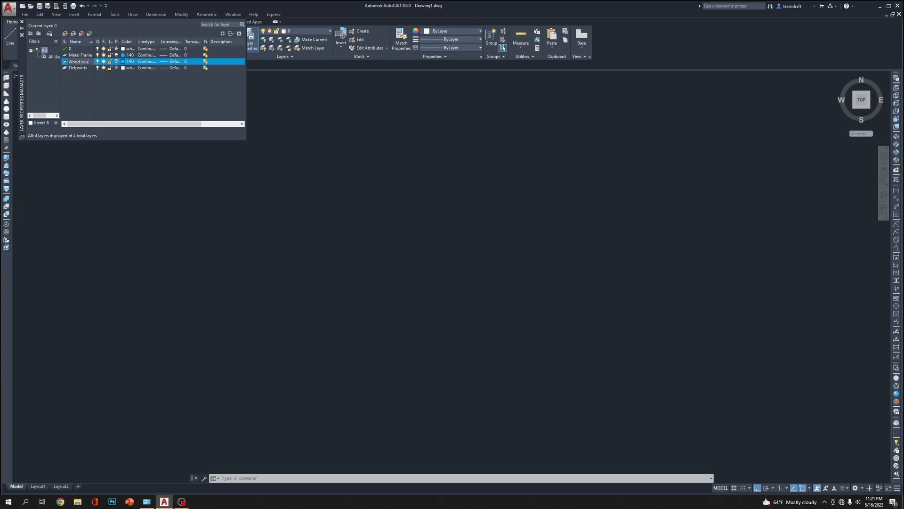
type("r top")
Set the wood counter top layer's color to index color 21, then refresh and close the layer manager
left_click(124, 61)
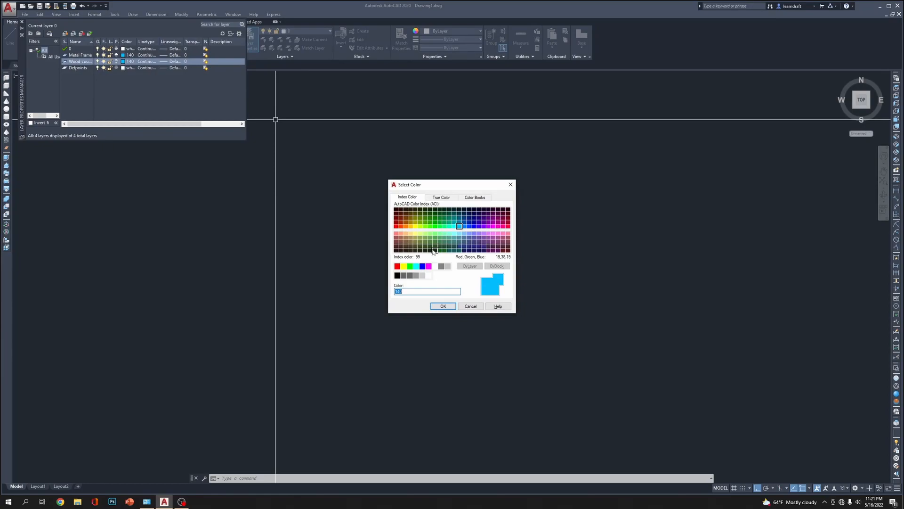
left_click(396, 238)
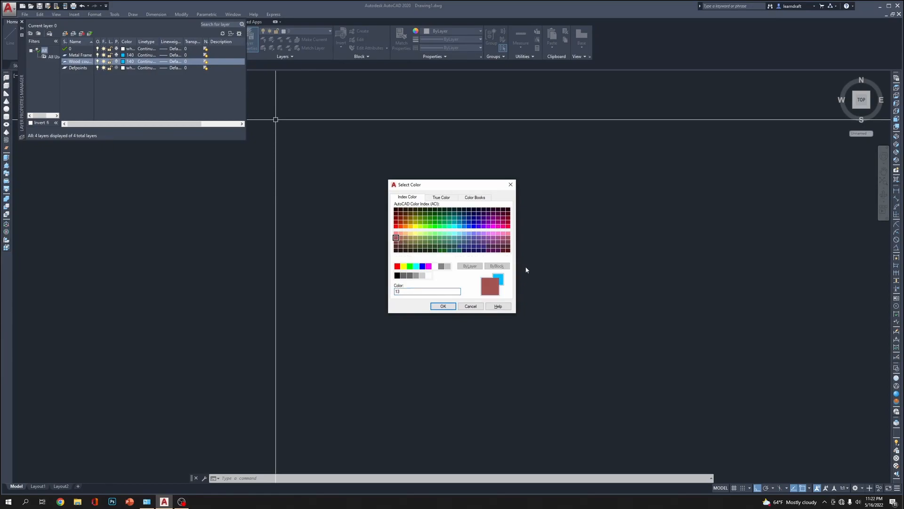
left_click(400, 234)
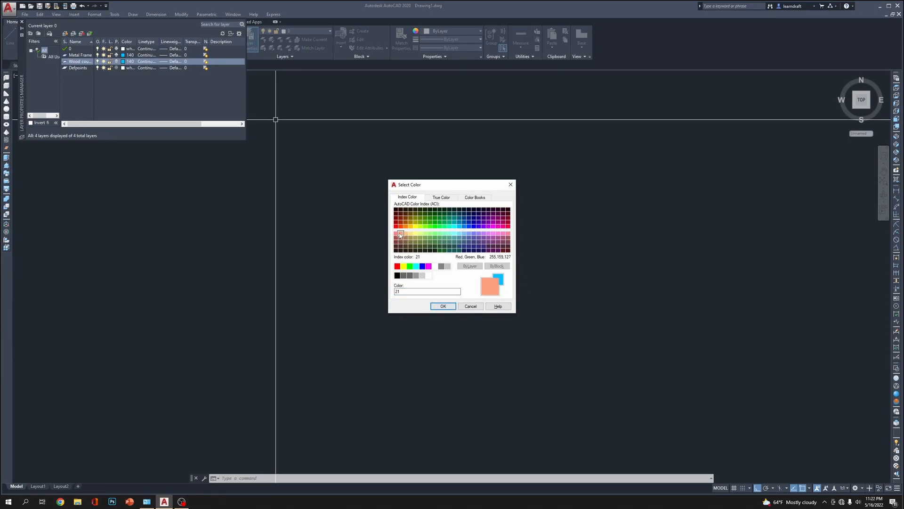
left_click(443, 307)
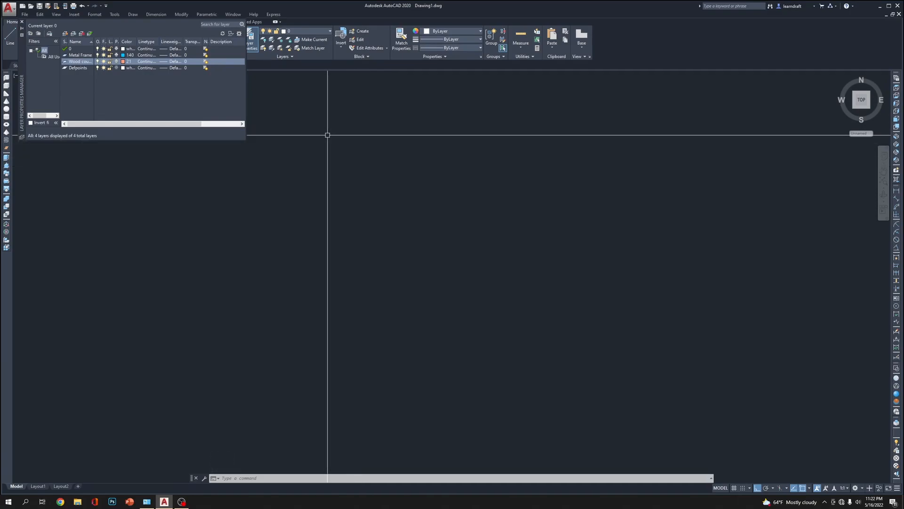
left_click(223, 34)
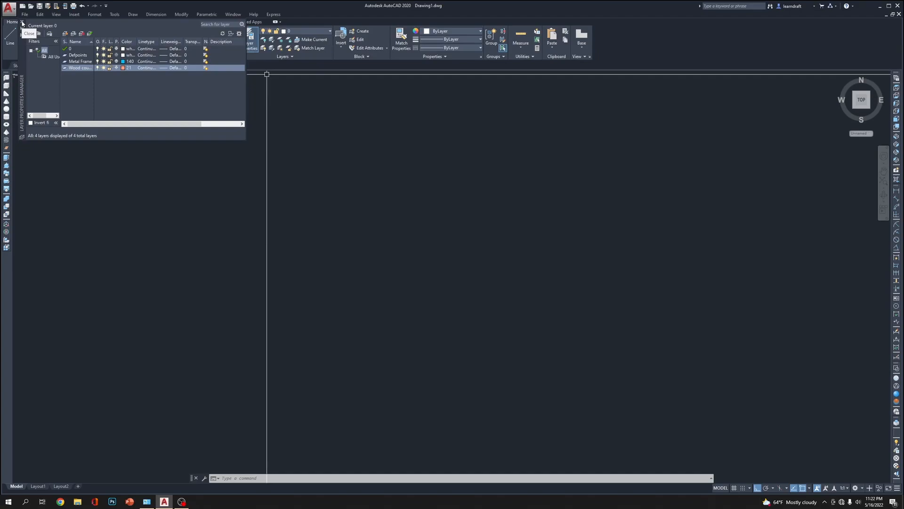
left_click(22, 21)
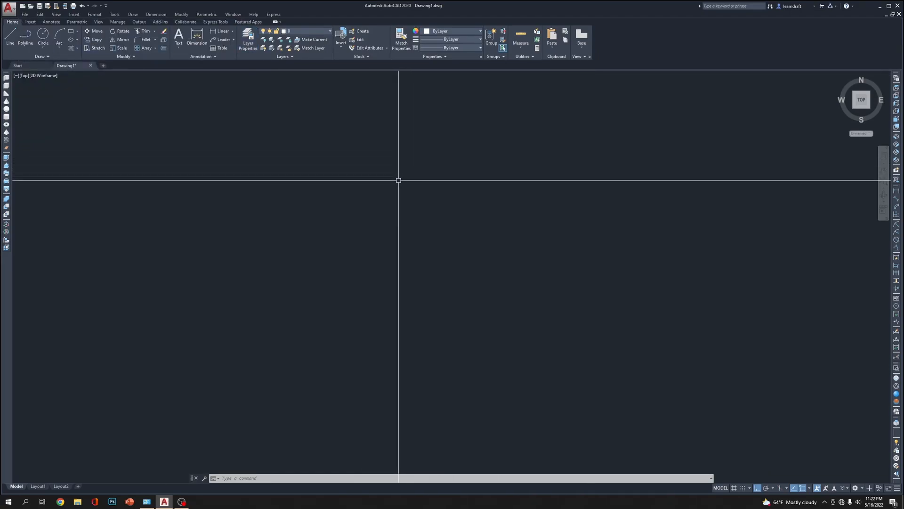
In the top view, draw a rectangle using the Dimensions option with length 20 and width 36 inches
left_click(862, 99)
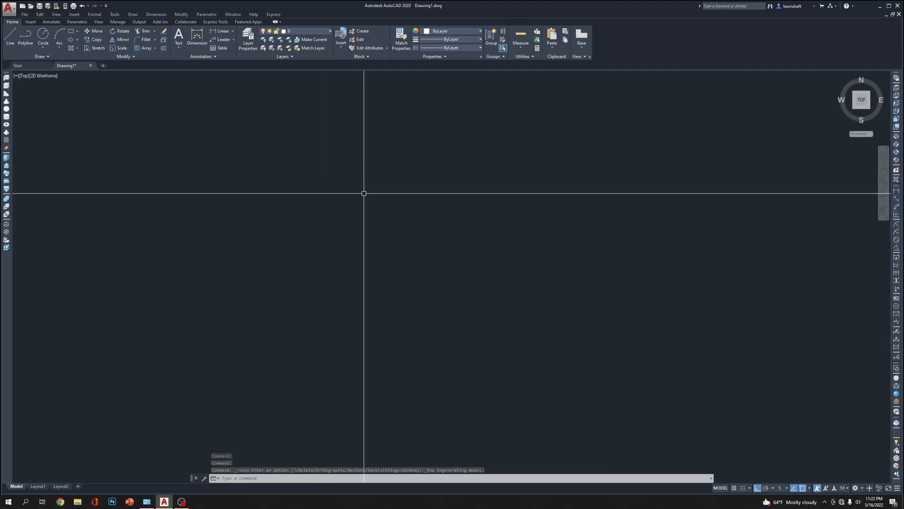
type("rec")
key("Return")
left_click(258, 177)
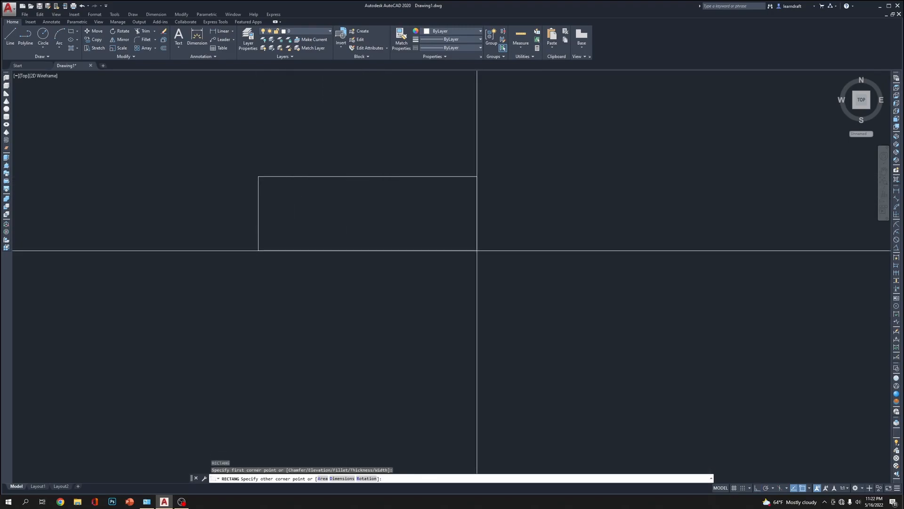
type("d")
key("Return")
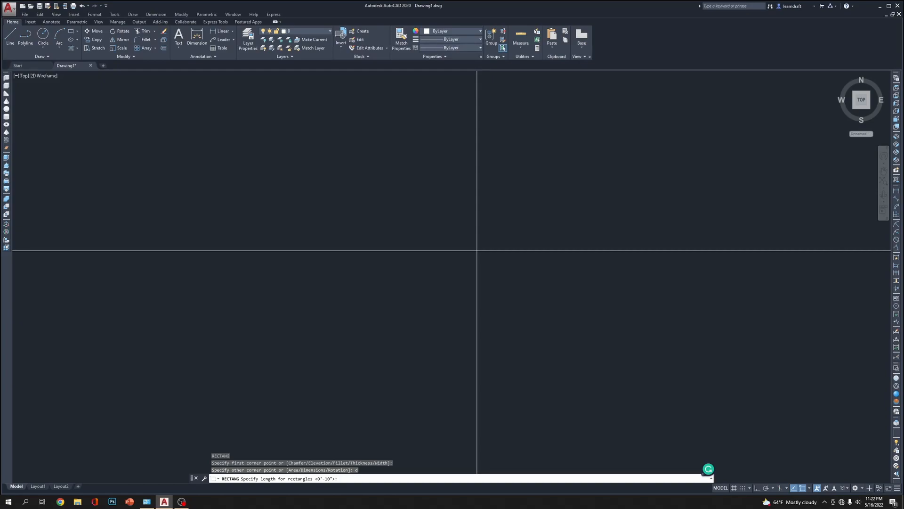
type("20")
key("Return")
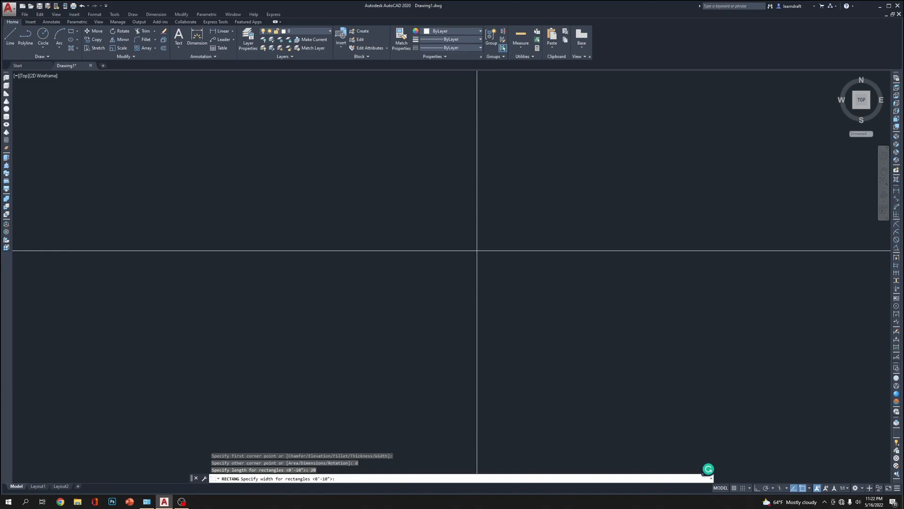
type("36")
key("Return")
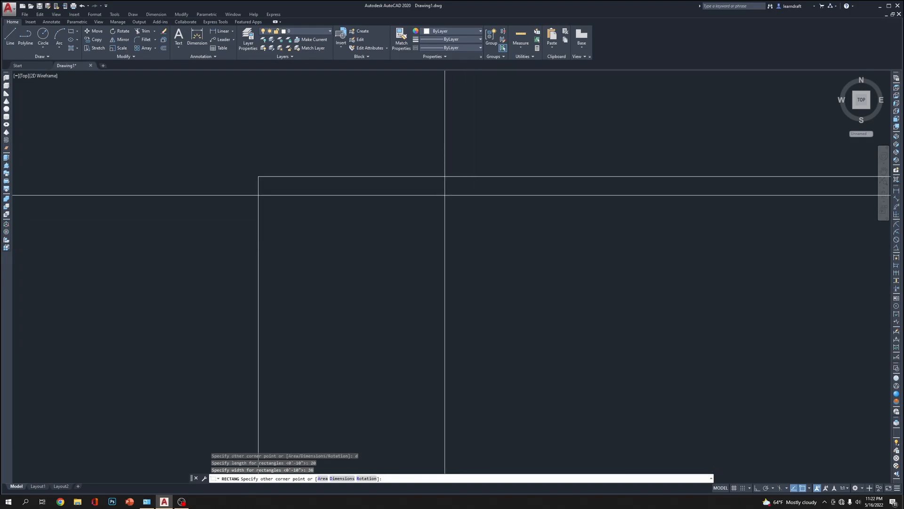
key("Return")
scroll(480, 299, "down", 3)
scroll(353, 231, "down", 6)
middle_click_drag(467, 207, 682, 230)
scroll(378, 221, "up", 2)
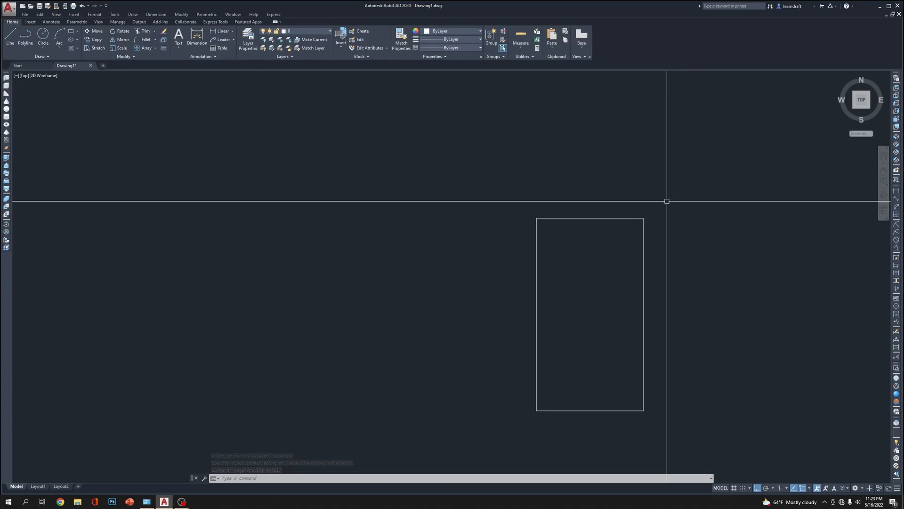
left_click(634, 196)
left_click(594, 245)
middle_click_drag(441, 252, 482, 241)
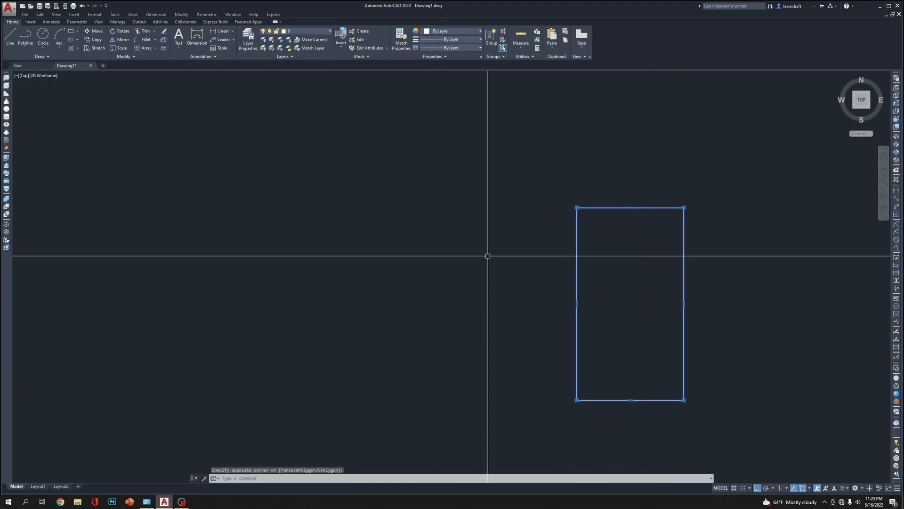
key("Escape")
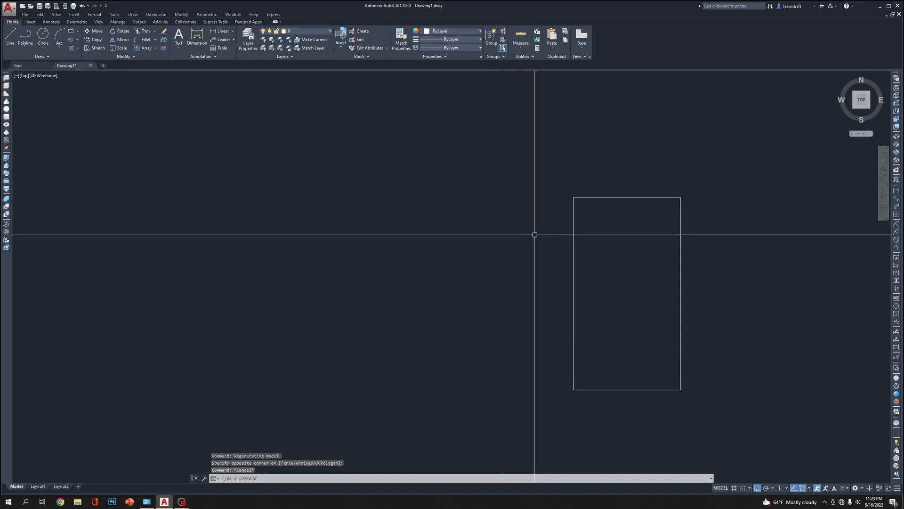
left_click(639, 265)
left_click(541, 306)
middle_click_drag(488, 332, 505, 272)
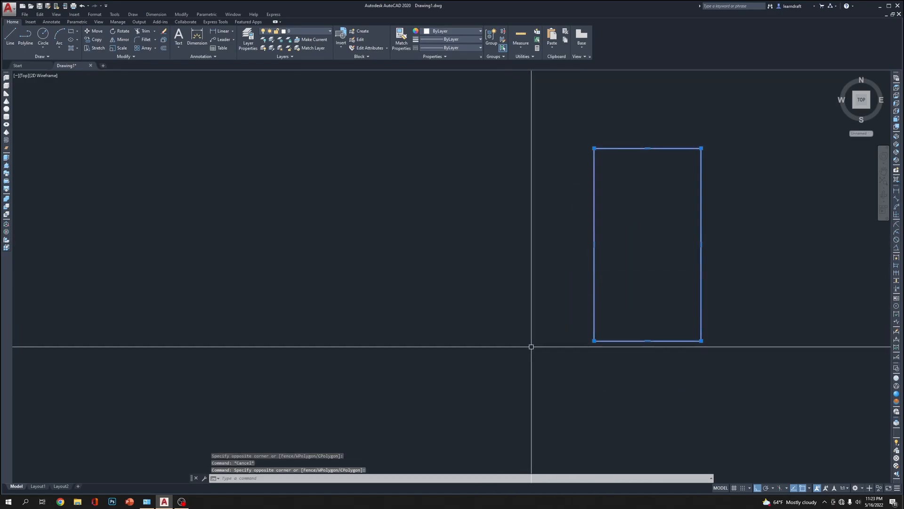
middle_click_drag(531, 278, 513, 362)
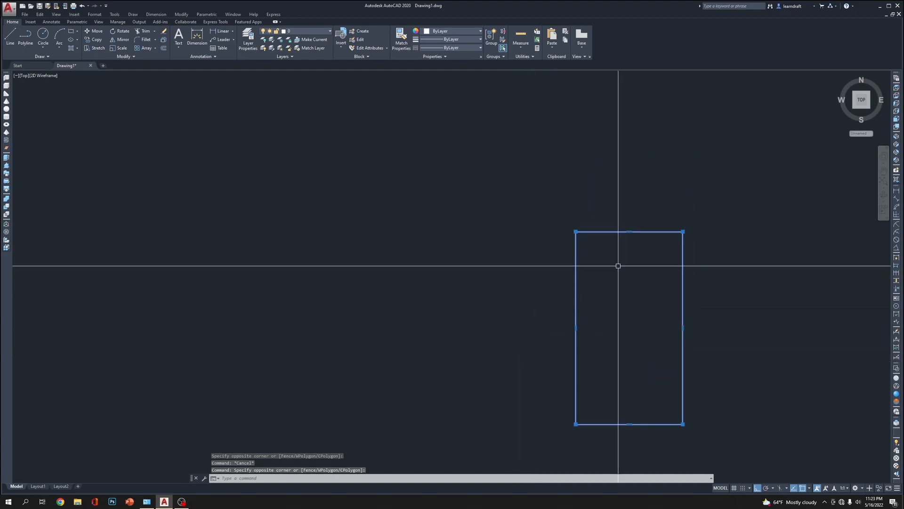
key("Escape")
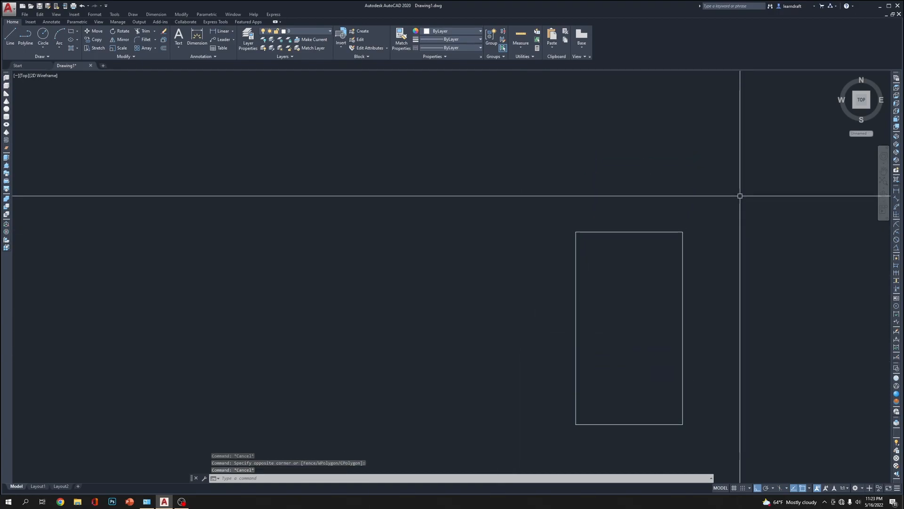
Draw a 20 by 20 inch rectangle from the first rectangle's upper-left corner, placed directly above it
type("rec")
key("Return")
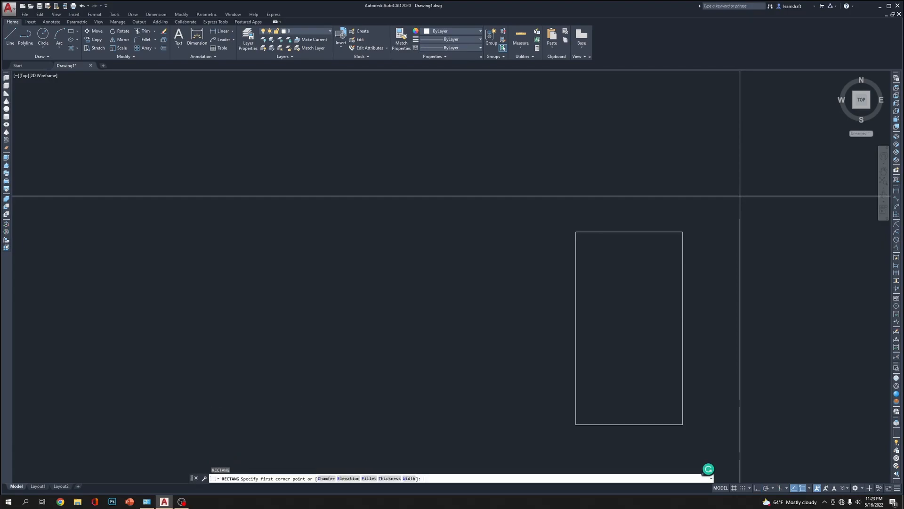
left_click(575, 231)
type("d")
key("Return")
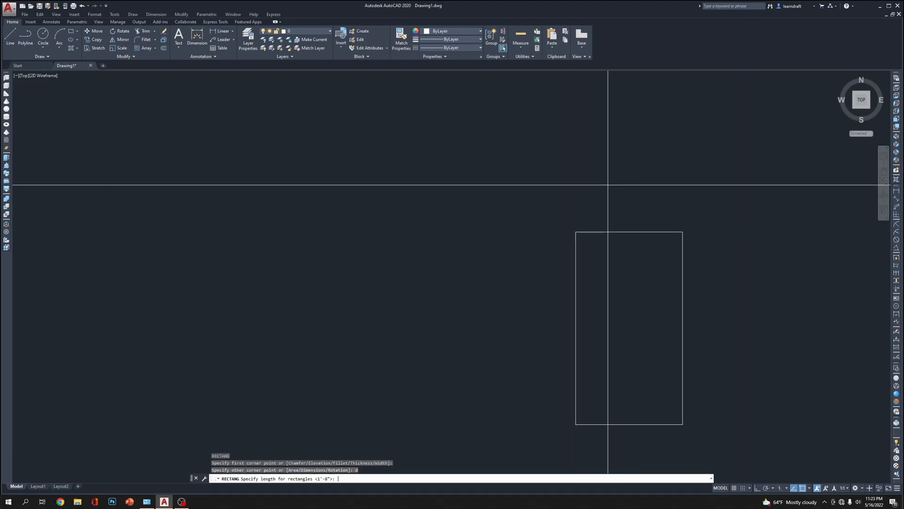
type("20")
key("Return")
type("20")
key("Return")
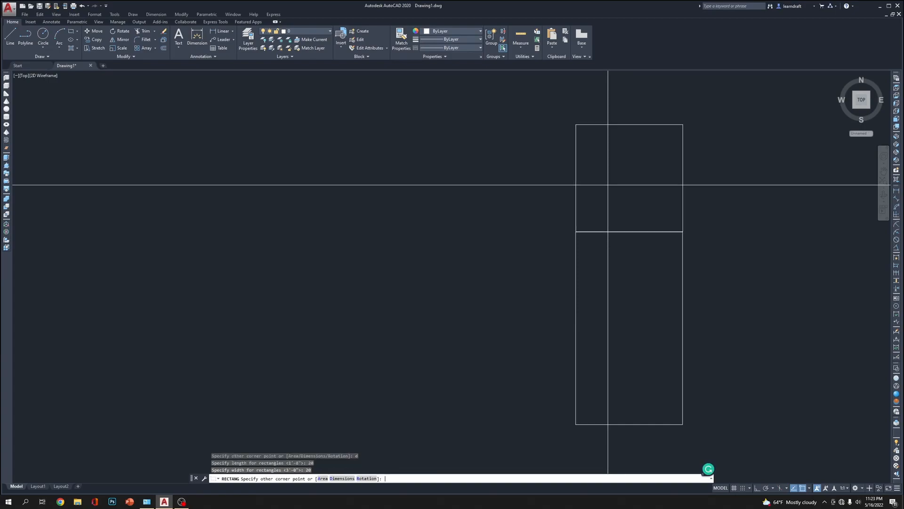
key("Return")
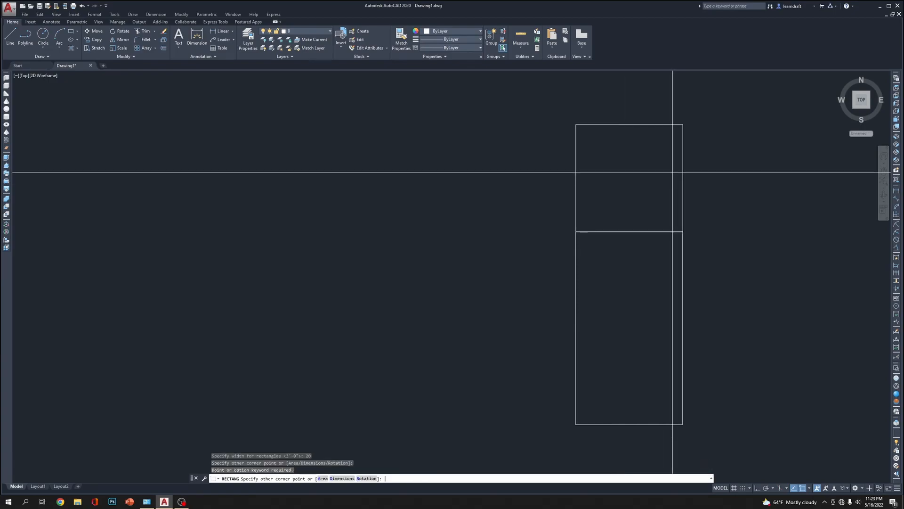
left_click(666, 178)
middle_click_drag(736, 188, 675, 198)
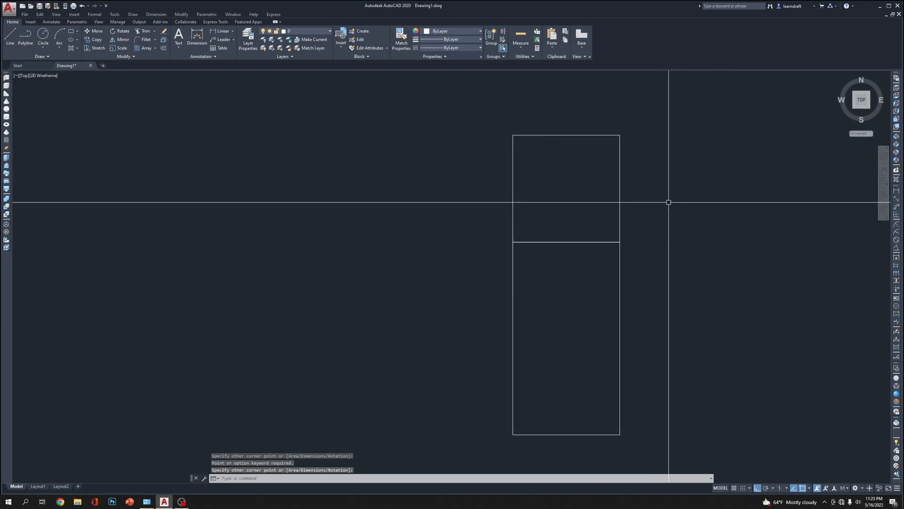
Turn ortho off and mirror the 20 by 36 rectangle across the square's lower-left to upper-right diagonal, keeping the original
scroll(601, 231, "down", 2)
left_click(644, 268)
left_click(598, 306)
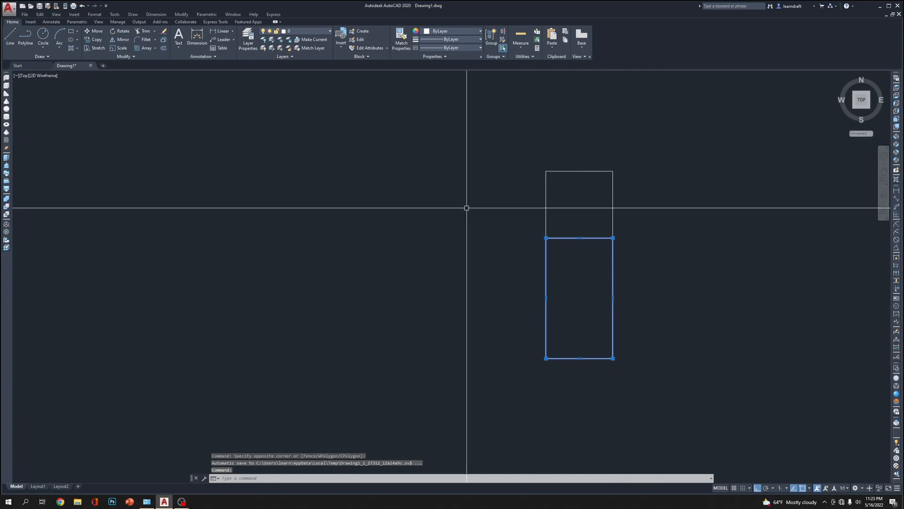
type("mi")
key("Return")
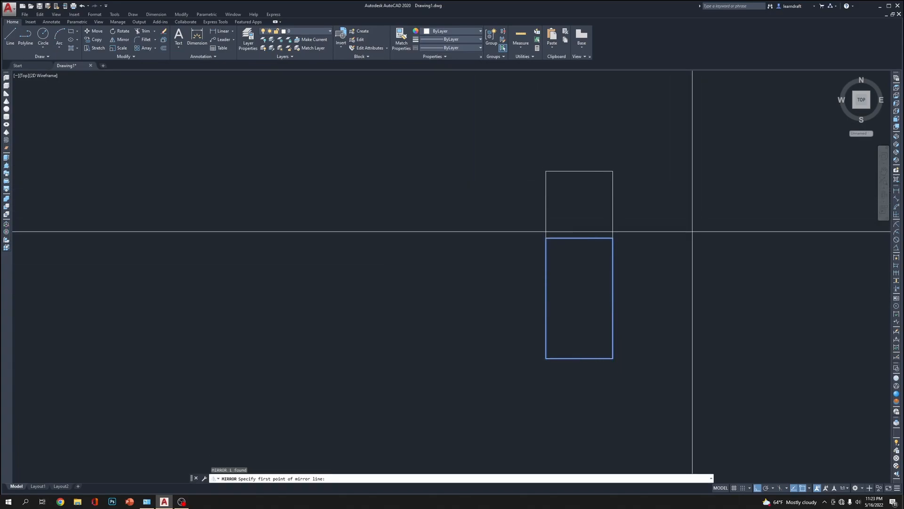
left_click(757, 488)
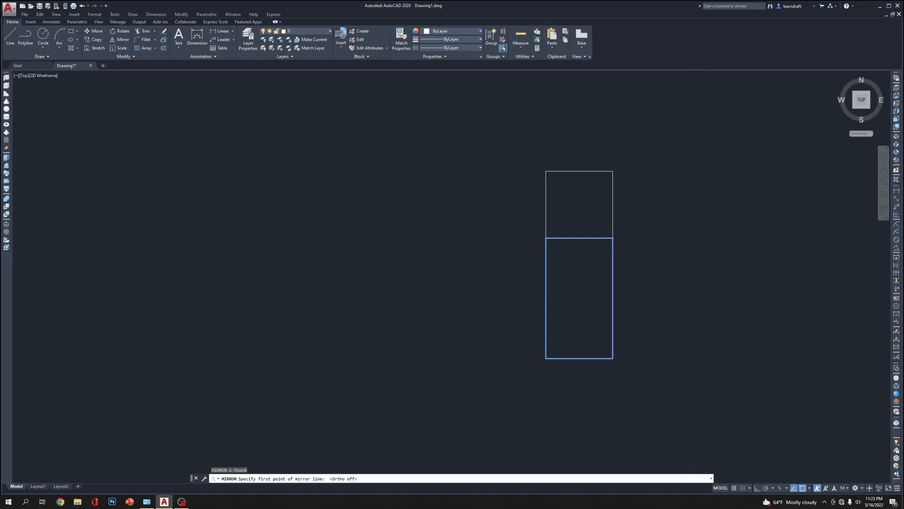
left_click(546, 238)
left_click(611, 173)
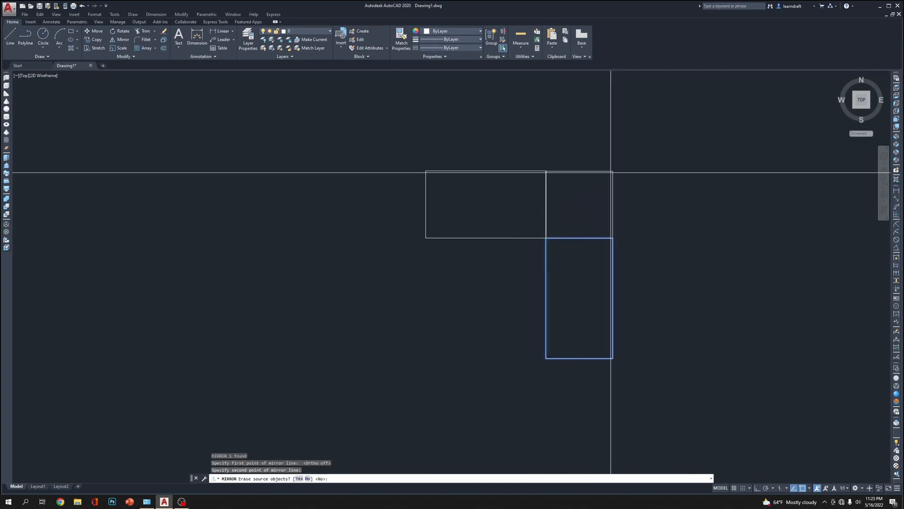
key("Return")
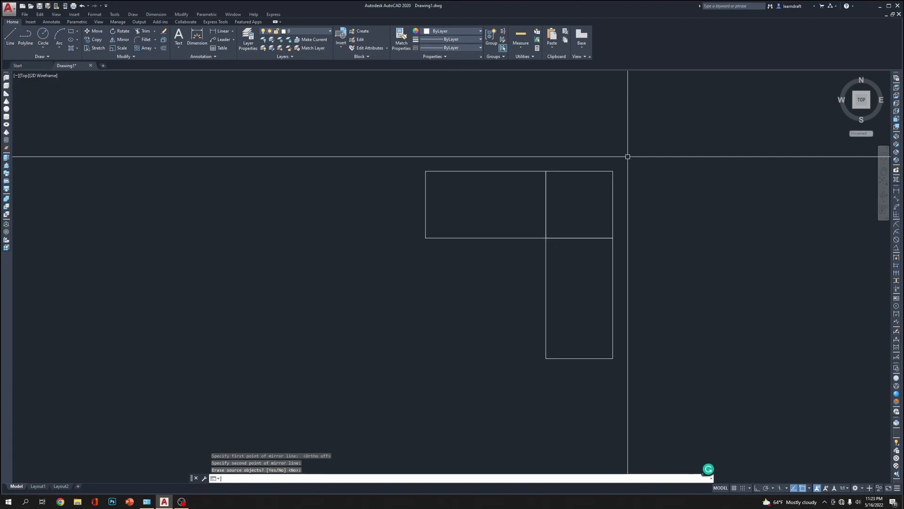
Fillet the outer corner of the corner square with a 20 inch radius, rounding the plan's outer edge
middle_click_drag(699, 149, 631, 147)
middle_click_drag(613, 248, 616, 242)
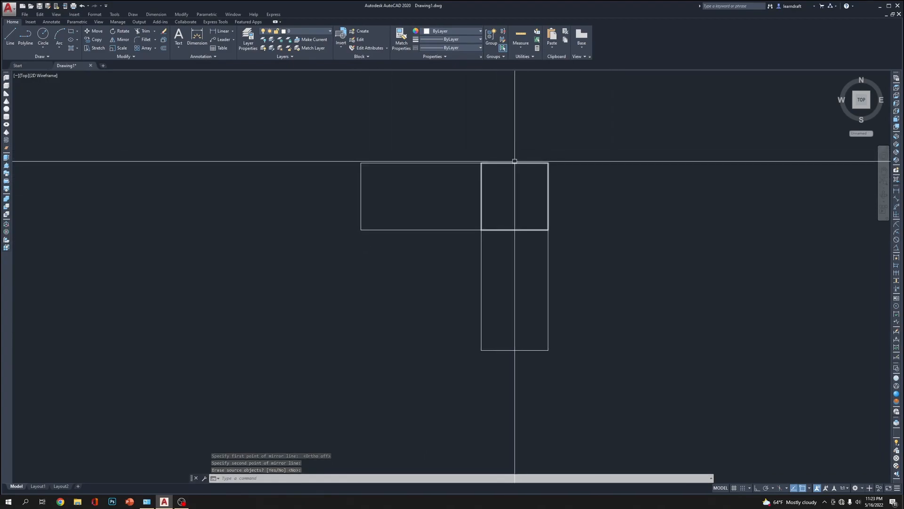
mouse_move(541, 146)
middle_mouse_down()
mouse_move(587, 168)
mouse_move(580, 161)
middle_mouse_up()
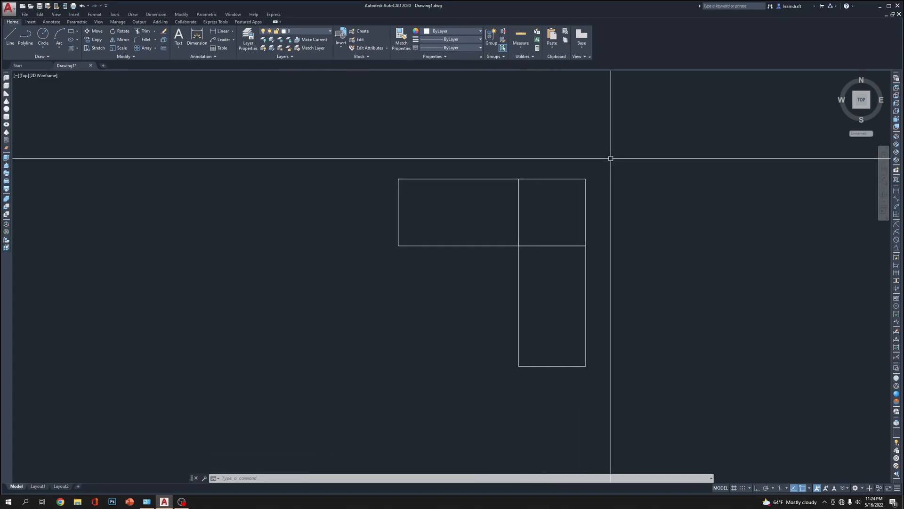
type("f")
key("Return")
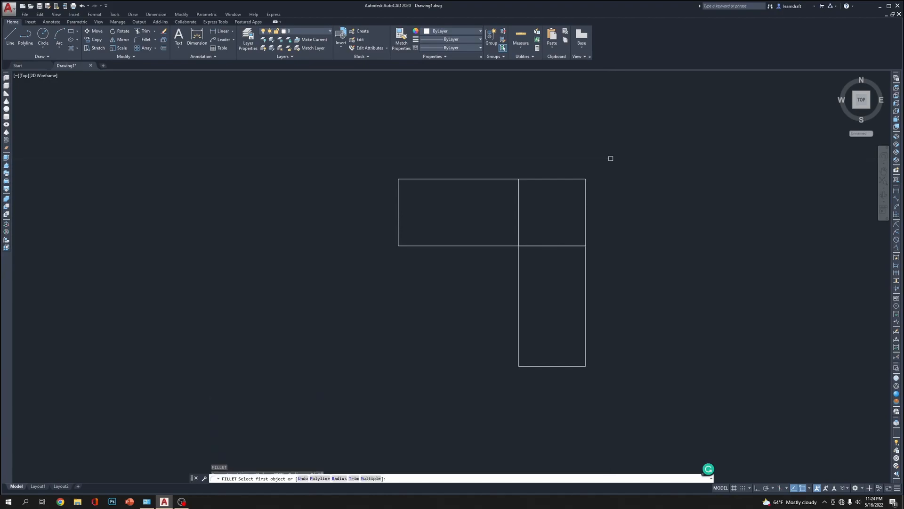
type("r")
key("Return")
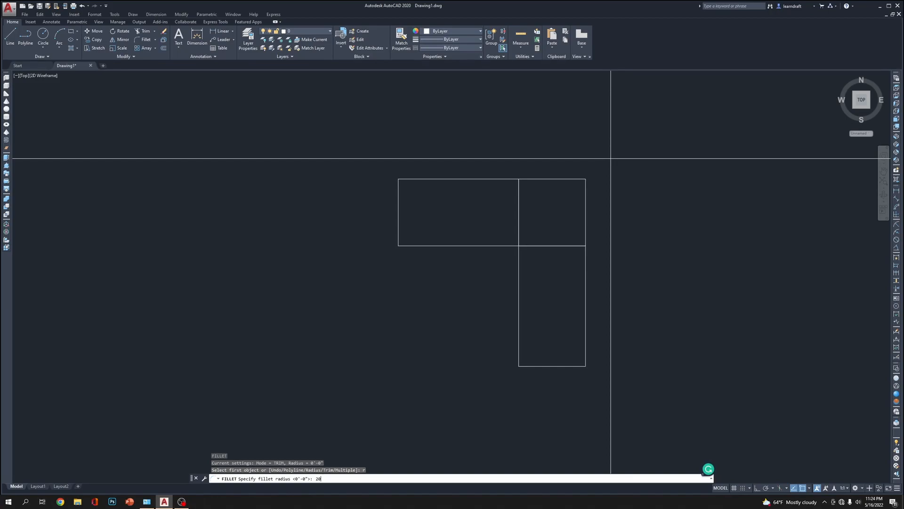
key("Return")
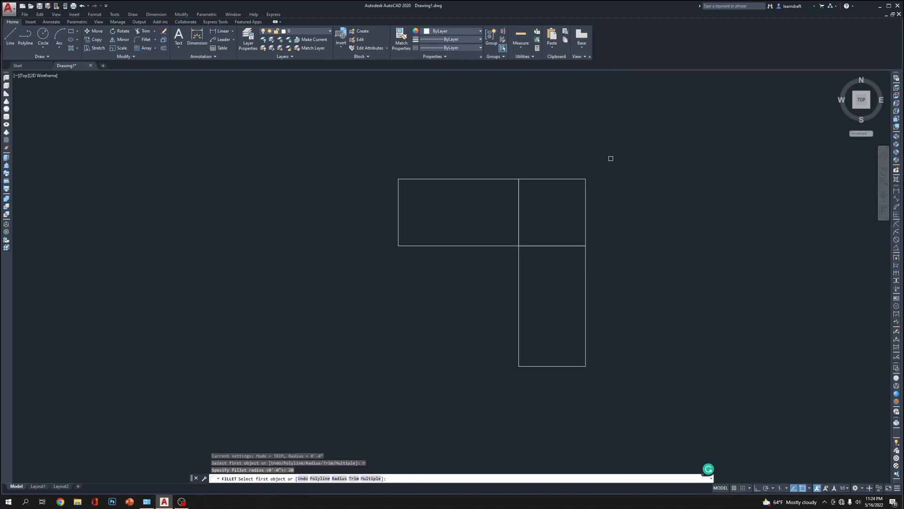
left_click(585, 195)
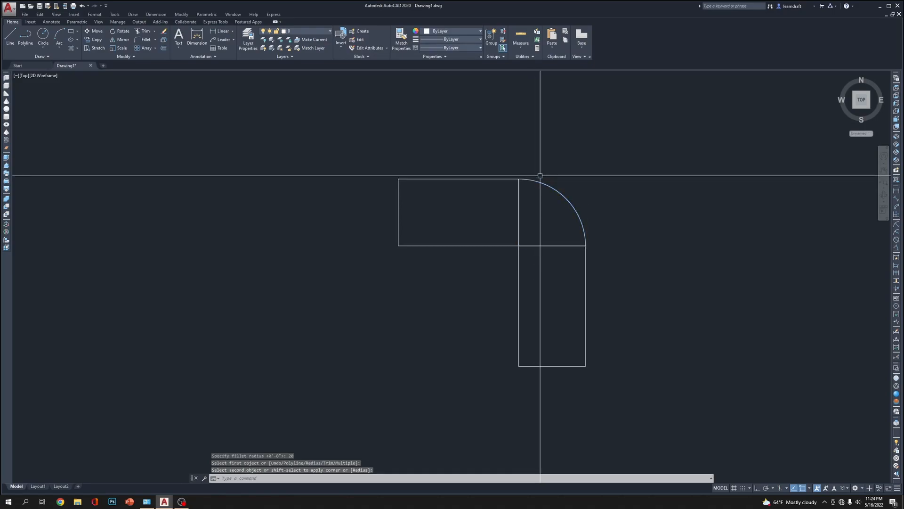
scroll(590, 232, "up", 6)
scroll(587, 240, "down", 6)
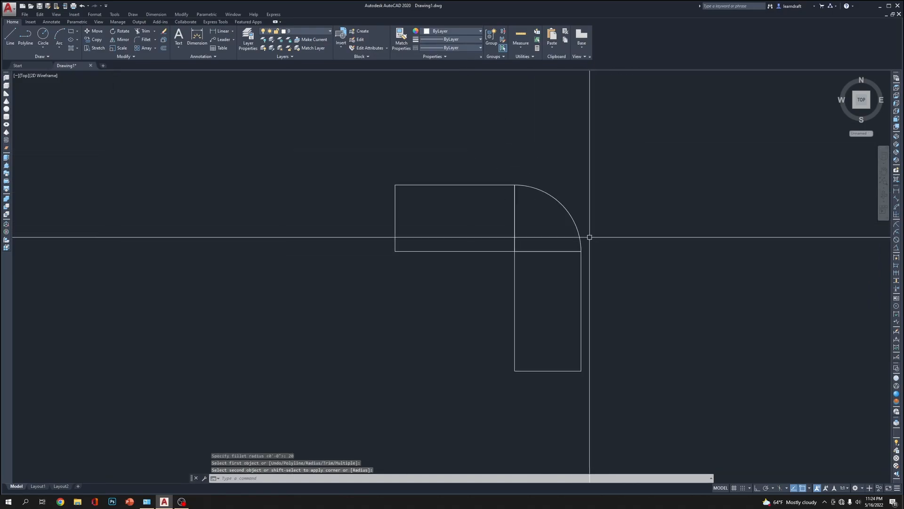
Move the vertical 20 by 36 rectangle downward and the horizontal one sideways, away from the rounded corner piece
middle_click_drag(630, 175, 613, 155)
mouse_move(605, 124)
middle_mouse_down()
mouse_move(617, 123)
mouse_move(606, 122)
middle_mouse_up()
left_click(590, 281)
left_click(561, 292)
type("m")
key("space")
left_click(663, 277)
left_click(663, 335)
left_click(471, 245)
left_click(439, 193)
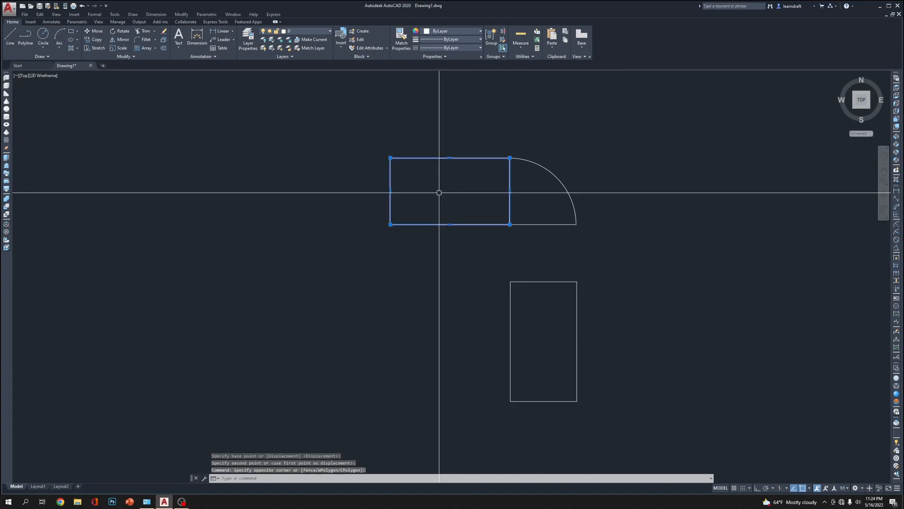
type("m")
key("space")
left_click(720, 230)
left_click(680, 236)
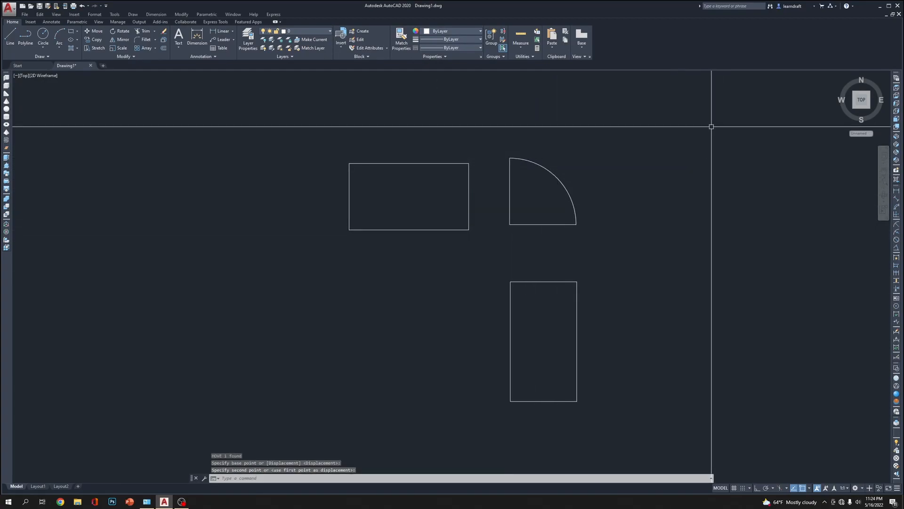
Undo both rectangle moves and clear any selection
key("ctrl+z")
key("ctrl+z")
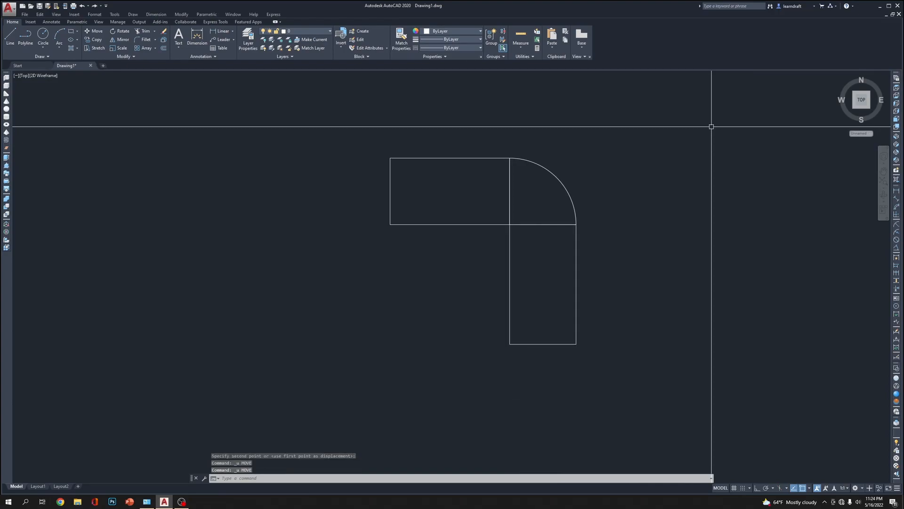
middle_click_drag(591, 141, 623, 123)
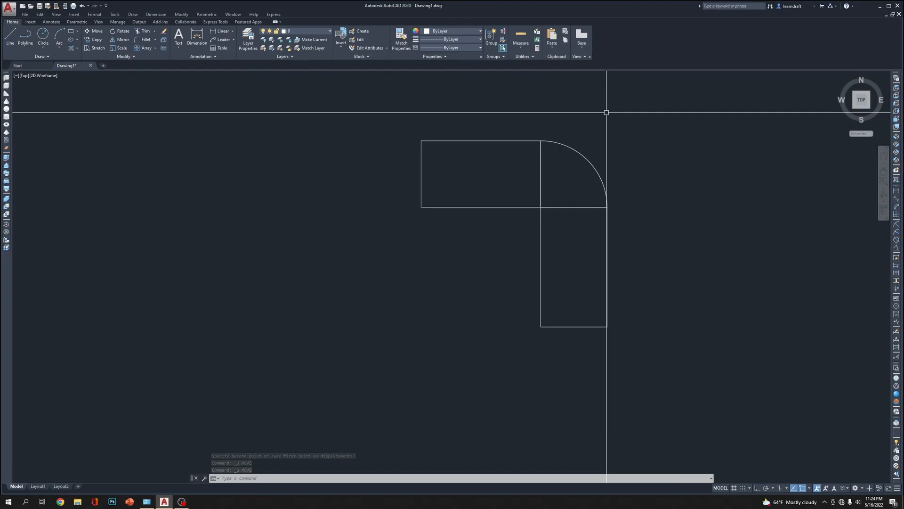
left_click(515, 133)
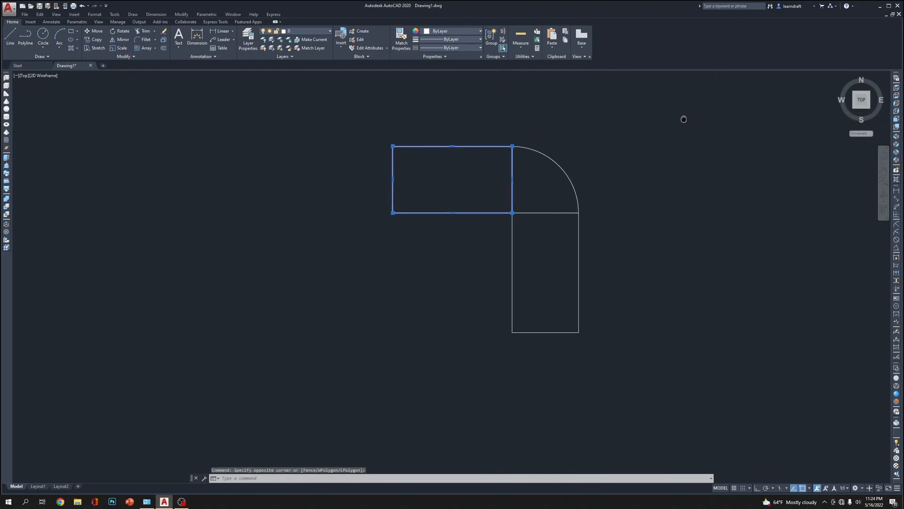
key("Escape")
key("Escape")
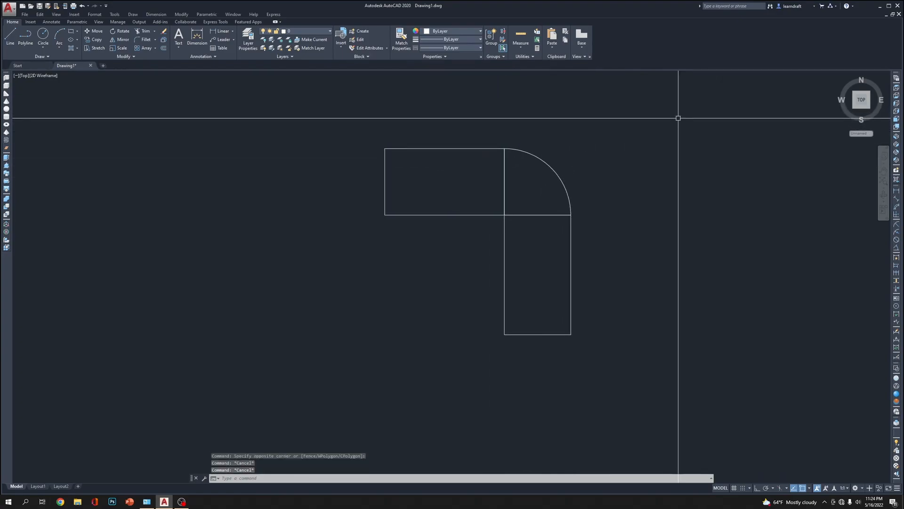
Add multiline text reading "Computer Table Plan" below the table plan
mouse_move(670, 232)
middle_mouse_down()
mouse_move(656, 214)
mouse_move(652, 178)
middle_mouse_up()
type("t")
key("Return")
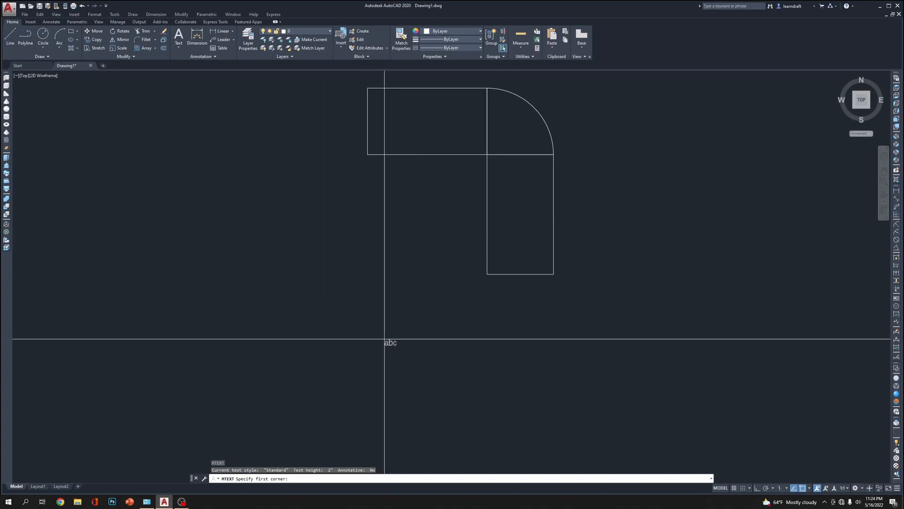
left_click(371, 373)
left_click(467, 400)
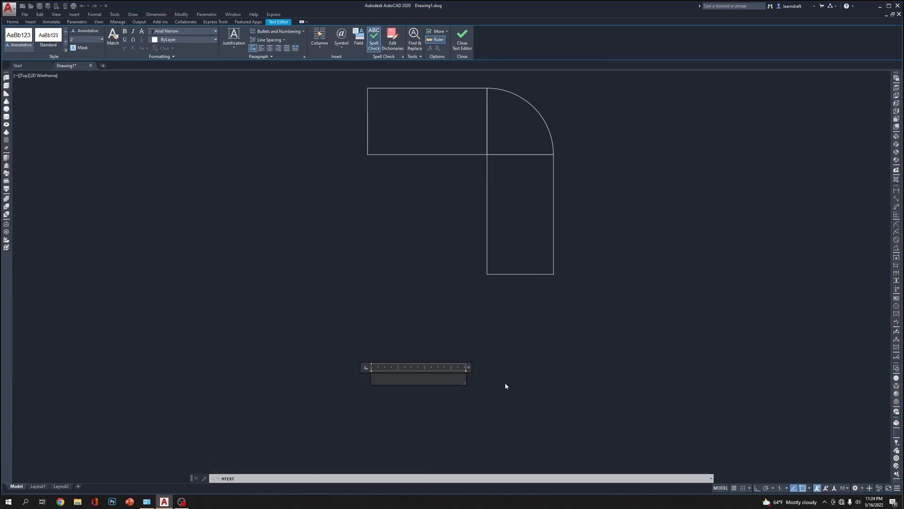
type("Computer Table Plan")
Underline the entire "Computer Table Plan" text and finish editing it
key("ctrl+a")
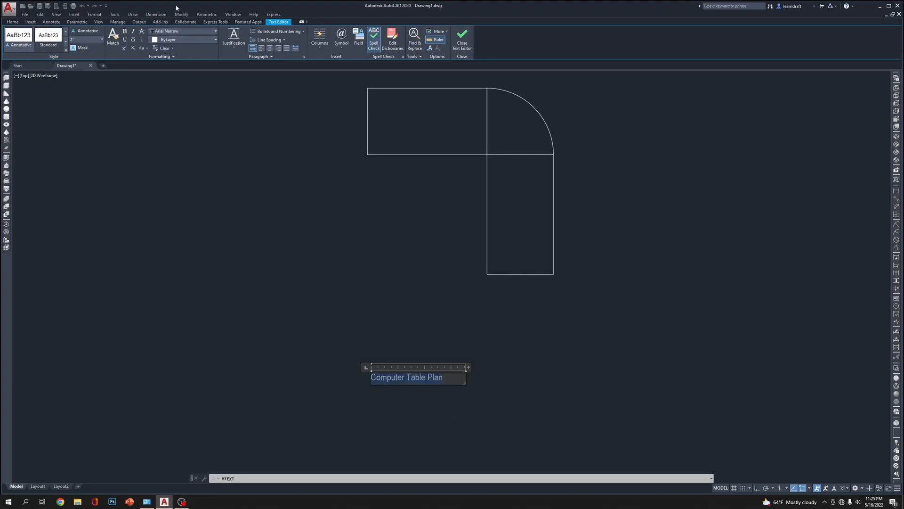
left_click(124, 40)
left_click(567, 309)
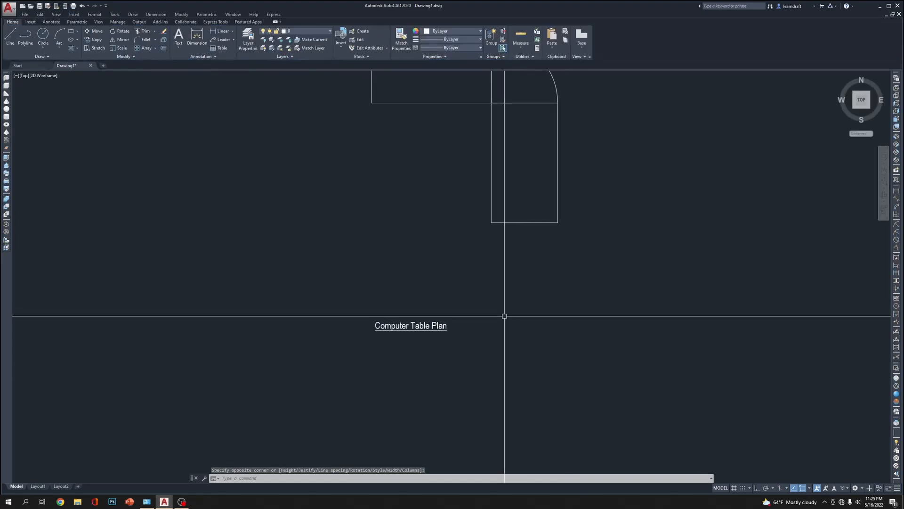
Move the "Computer Table Plan" title beneath the plan so its start lines up with the plan's left edge
scroll(375, 341, "down", 4)
middle_click_drag(486, 303, 486, 300)
scroll(404, 327, "up", 2)
left_click(406, 326)
left_click(371, 378)
type("m")
key("space")
left_click(405, 355)
left_click(434, 351)
left_click(445, 328)
left_click(405, 362)
type("m")
key("space")
left_click(493, 356)
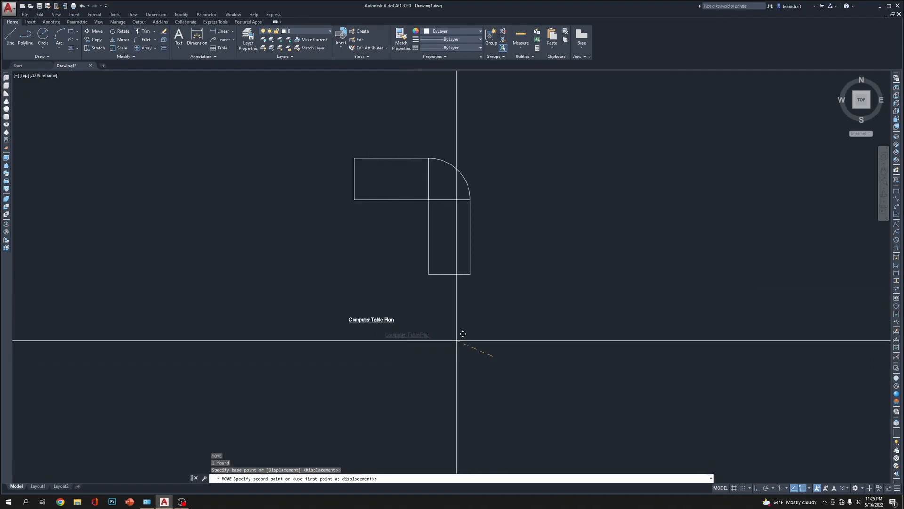
left_click(461, 334)
Draw a rectangle with length 36' and width 24' using the Dimensions option, enclosing the table plan and its title
middle_click_drag(540, 305, 491, 303)
middle_click_drag(567, 216, 496, 222)
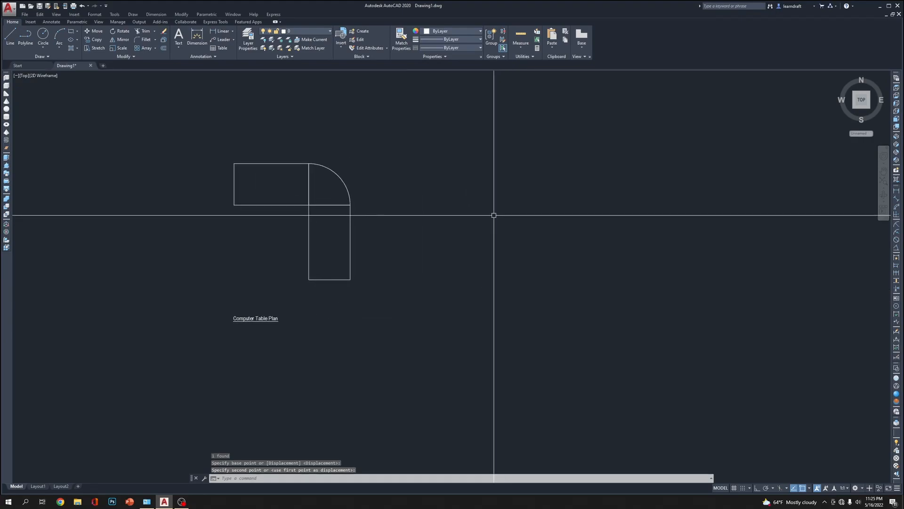
type("rec")
key("space")
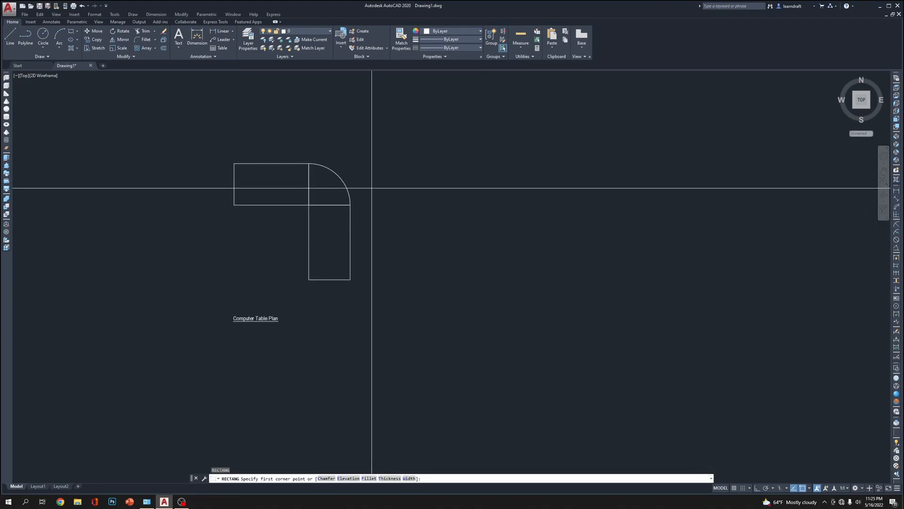
left_click(166, 157)
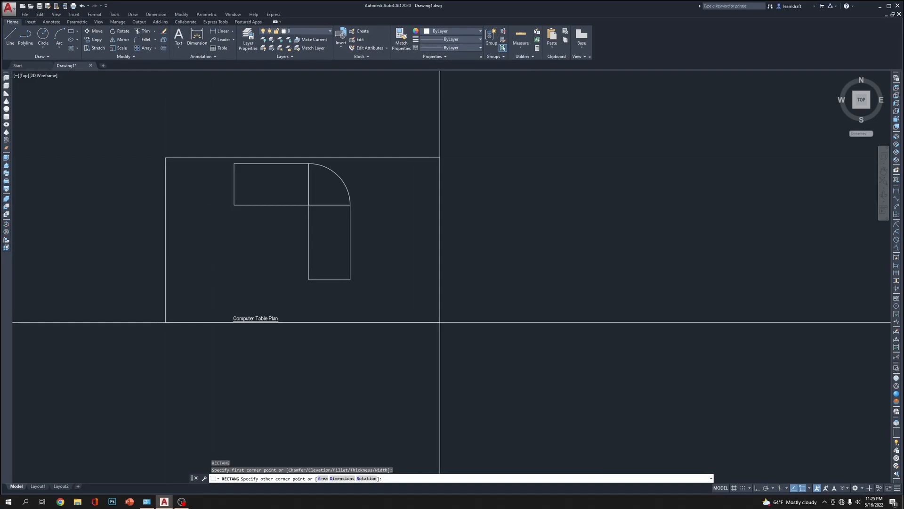
type("d")
key("Return")
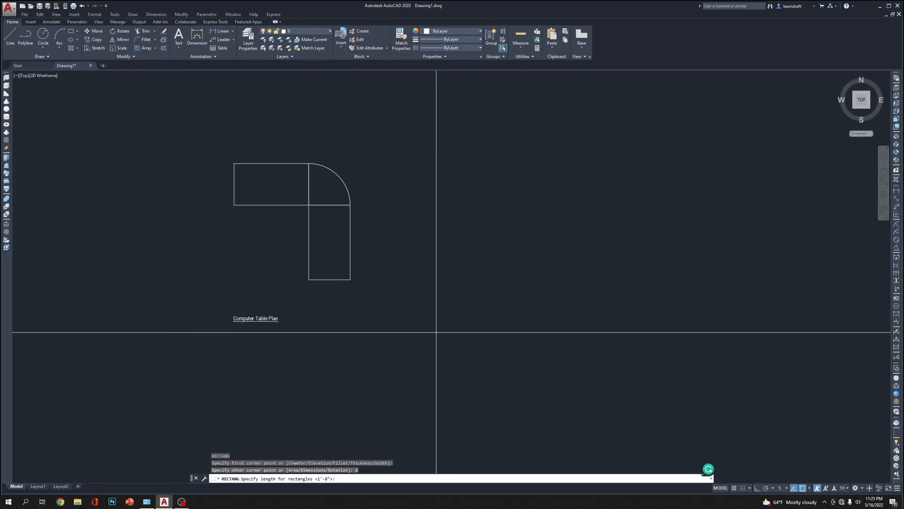
type("24'")
key("Return")
type("24")
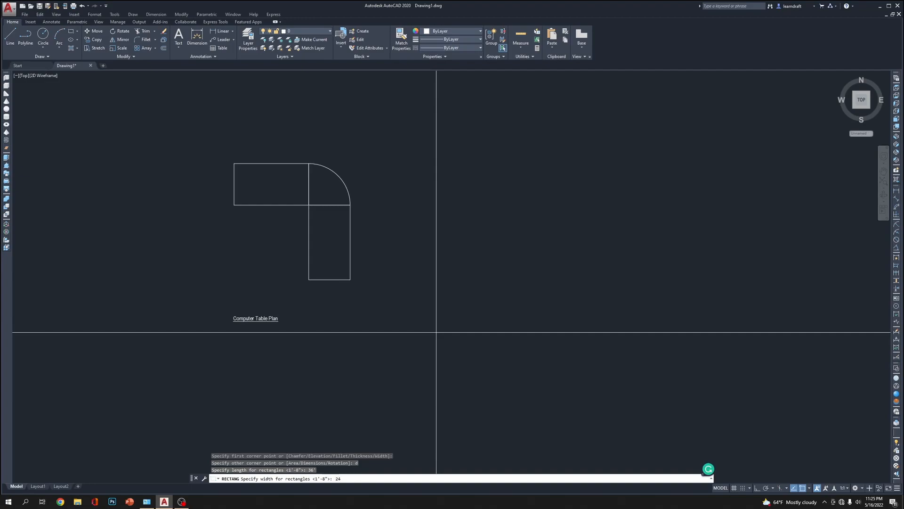
type("'")
key("Return")
scroll(331, 223, "down", 5)
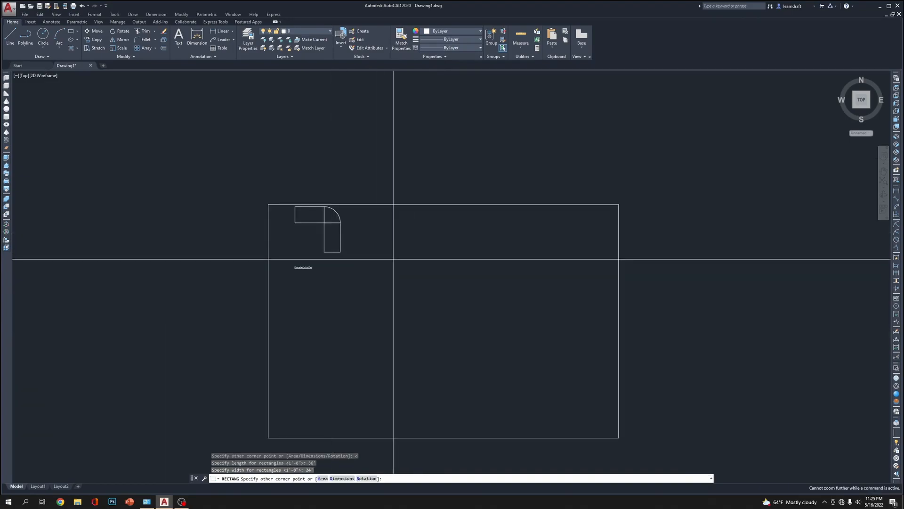
key("Return")
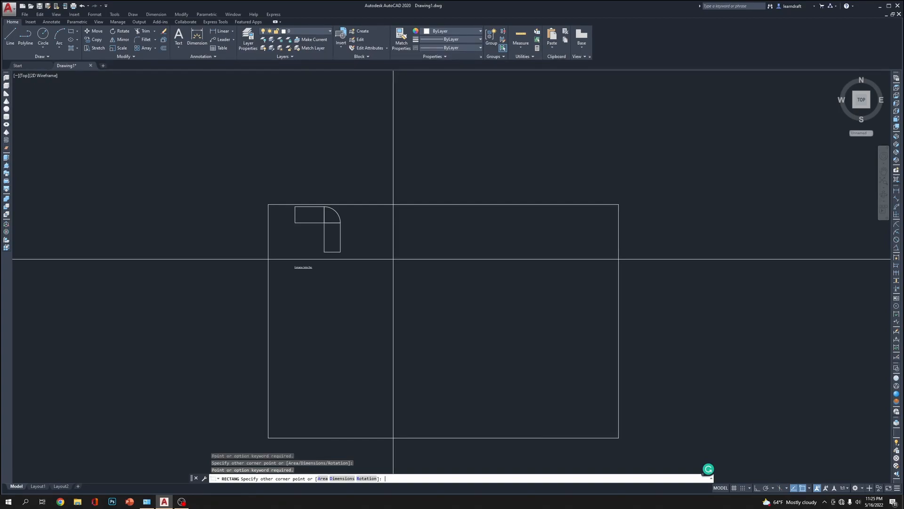
right_click(393, 259)
left_click(418, 262)
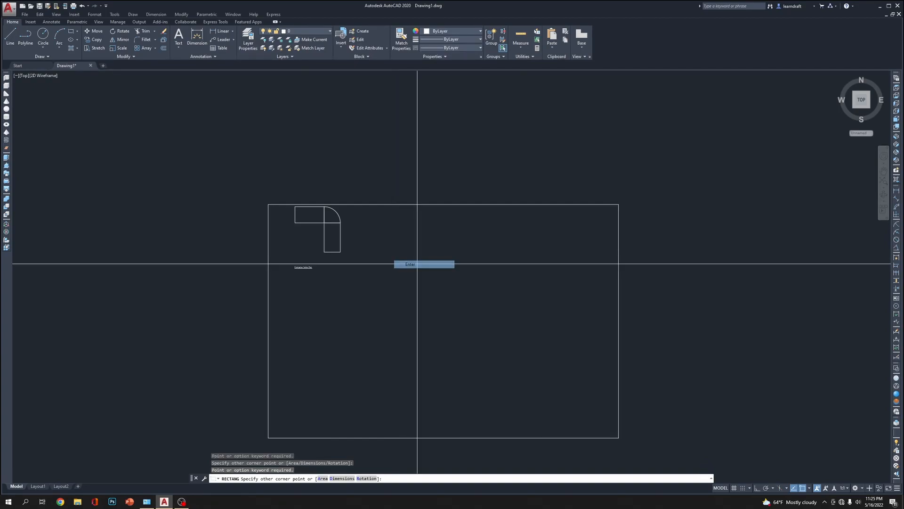
left_click(427, 243)
Move the large rectangle upward to leave a gap between its upper edge and the table plan
middle_click_drag(417, 241, 476, 252)
scroll(418, 188, "down", 3)
left_click(436, 172)
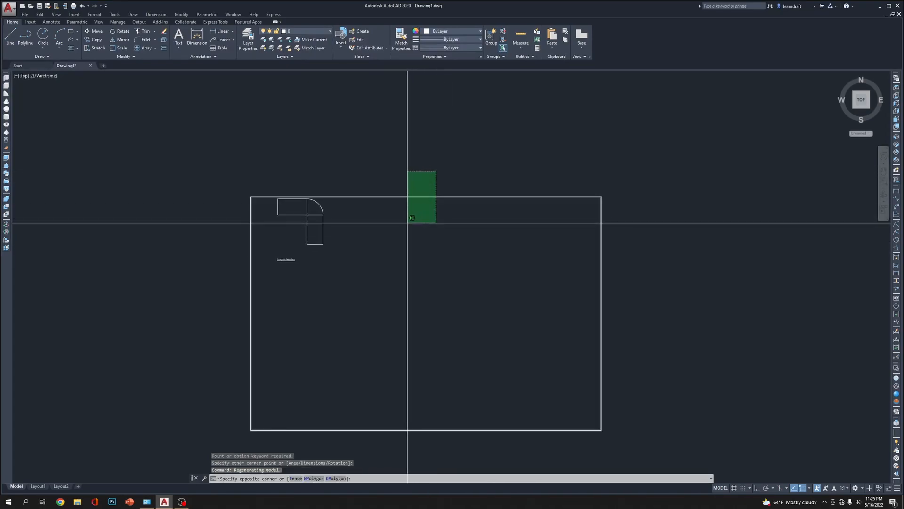
left_click(415, 209)
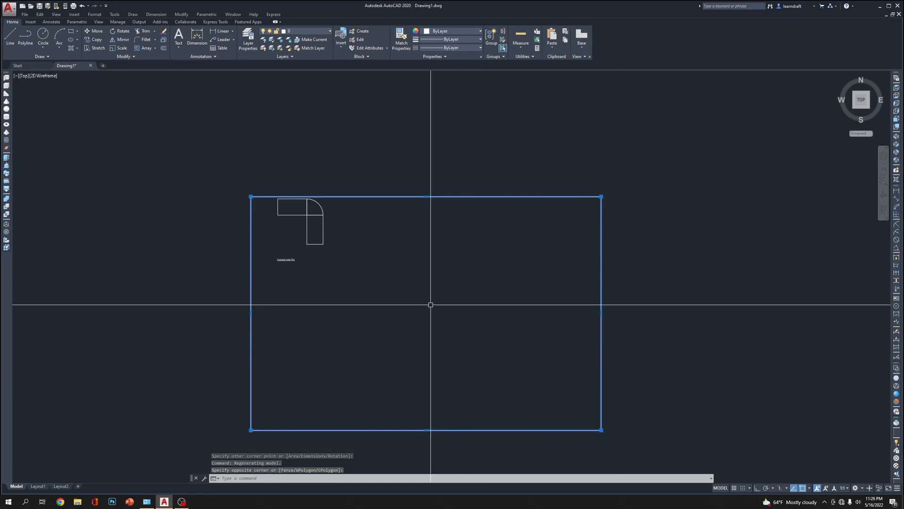
type("m")
key("space")
left_click(402, 328)
left_click(403, 305)
Move the large rectangle slightly back down to reduce the gap above the table plan
left_click(375, 155)
left_click(348, 208)
scroll(347, 208, "up", 4)
type("m")
key("space")
left_click(391, 203)
left_click(390, 227)
scroll(376, 162, "down", 4)
Draw a horizontal line across the large rectangle between the midpoints of its left and right edges
type("l")
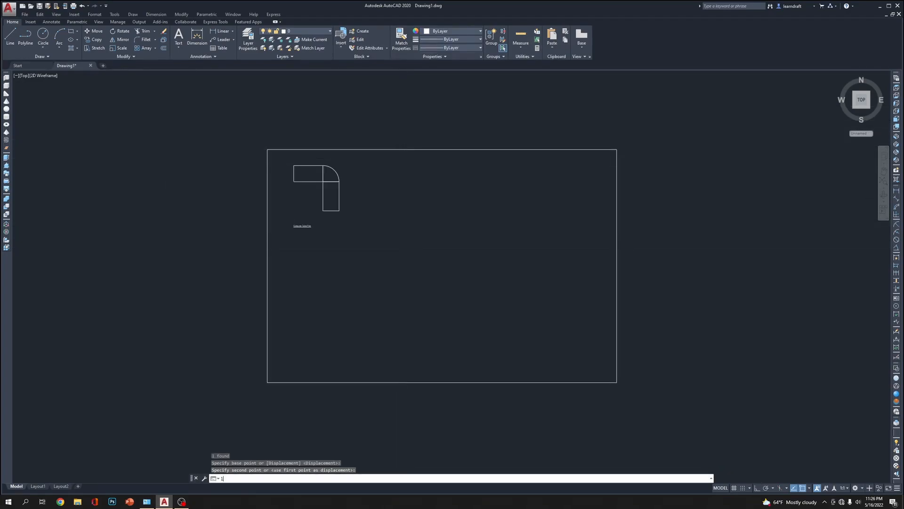
key("space")
left_click(267, 266)
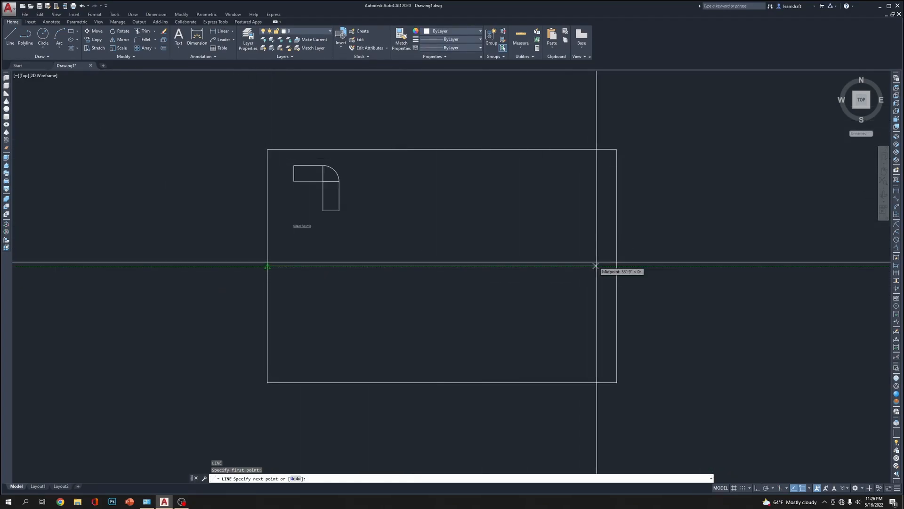
left_click(616, 266)
key("space")
key("space")
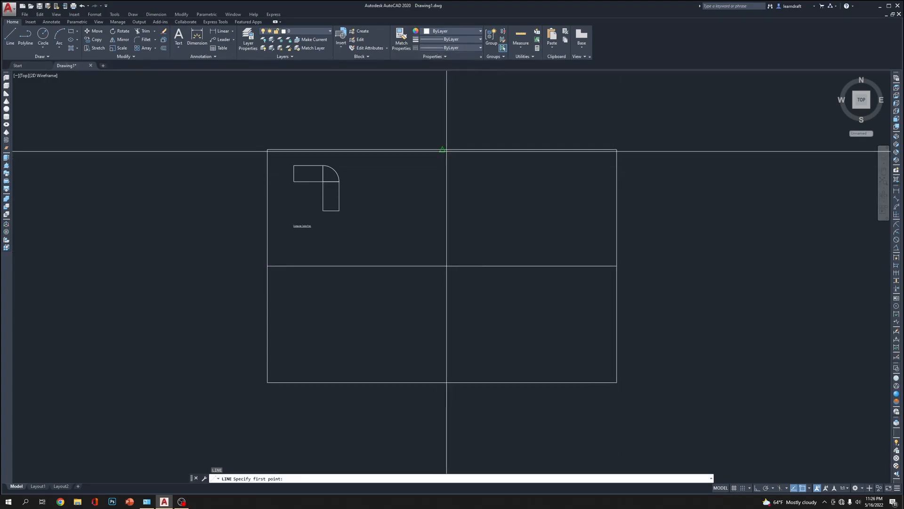
Draw a vertical line between the midpoints of the large rectangle's upper and lower edges, then clear any selection
left_click(443, 150)
left_click(442, 382)
key("space")
middle_click_drag(695, 191, 640, 188)
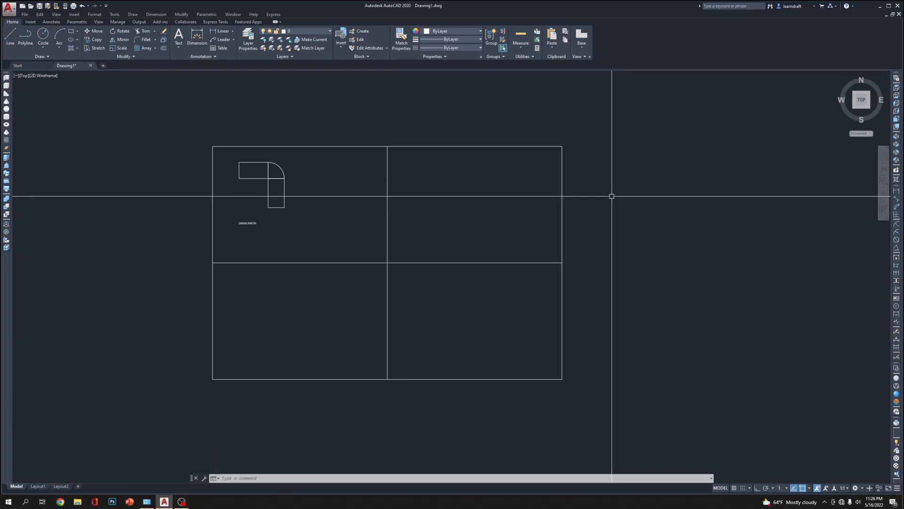
left_click(556, 139)
left_click(549, 150)
key("Escape")
key("Escape")
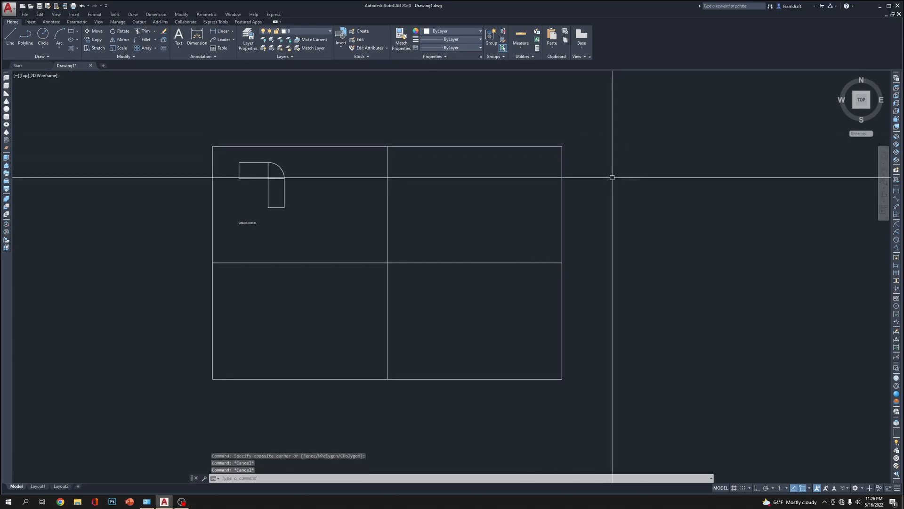
Add a linear dimension along the large rectangle's upper edge, placed just above it
type("dli")
key("Return")
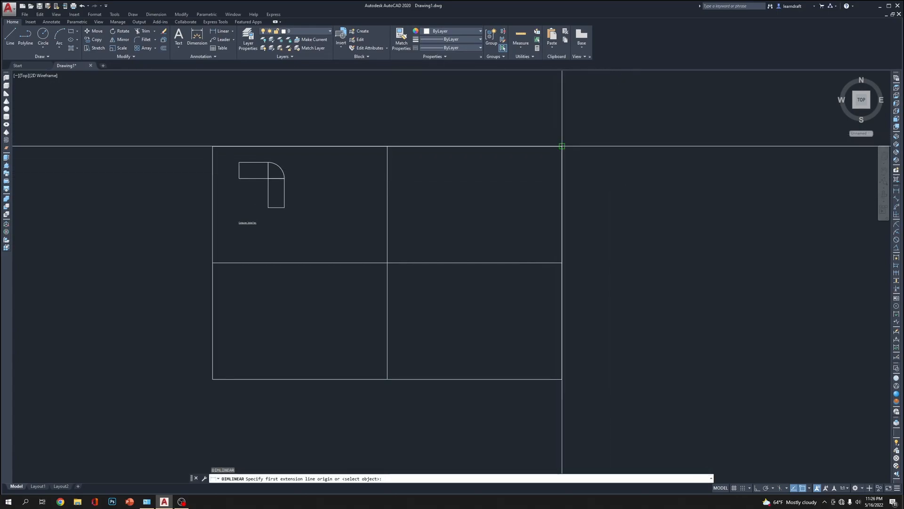
left_click(213, 146)
left_click(561, 146)
left_click(549, 133)
scroll(387, 129, "up", 10)
middle_click_drag(458, 147, 416, 171)
Delete the linear dimension above the large rectangle
scroll(367, 165, "down", 6)
left_click(366, 166)
left_click(359, 189)
scroll(359, 189, "down", 3)
key("Delete")
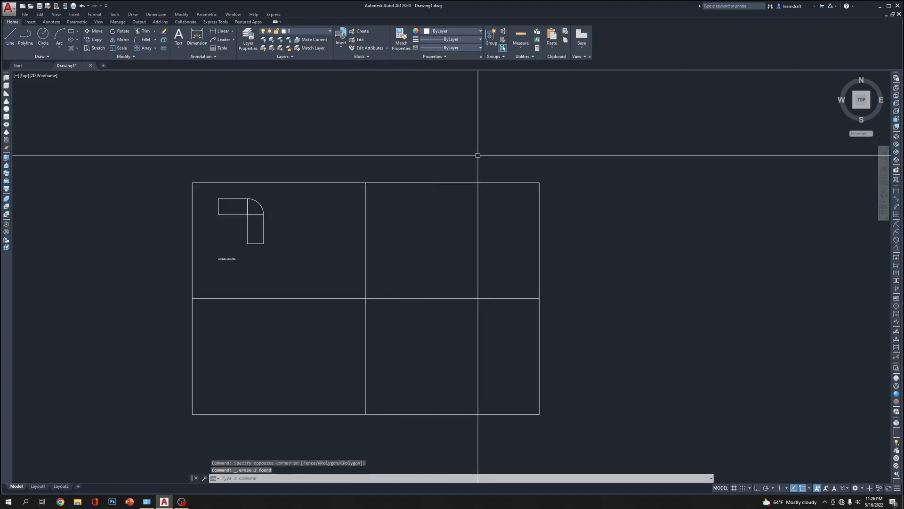
Add a linear dimension along the large rectangle's right edge, placed just outside it
type("dli")
key("Return")
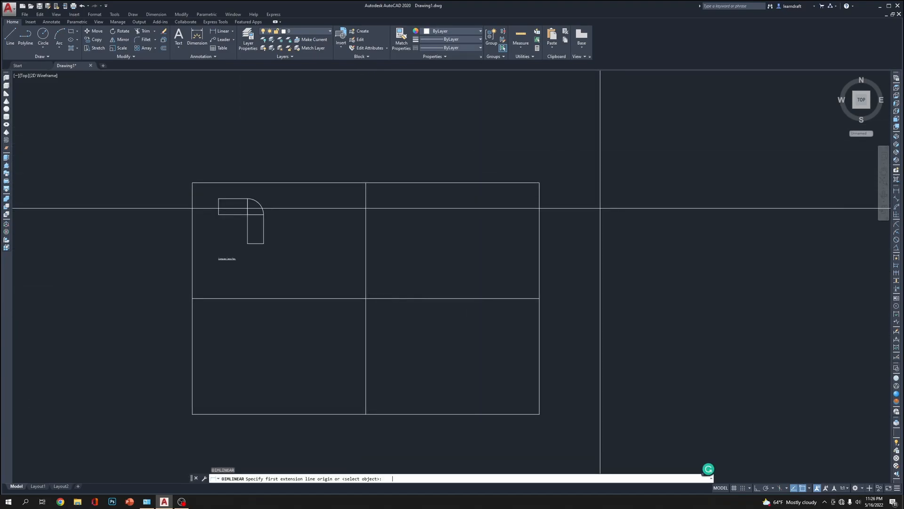
left_click(540, 183)
left_click(539, 414)
left_click(564, 313)
Delete the linear dimension beside the large rectangle's right edge
scroll(569, 312, "up", 5)
left_click(569, 229)
left_click(539, 250)
scroll(573, 250, "down", 7)
key("Delete")
middle_click_drag(542, 162, 496, 174)
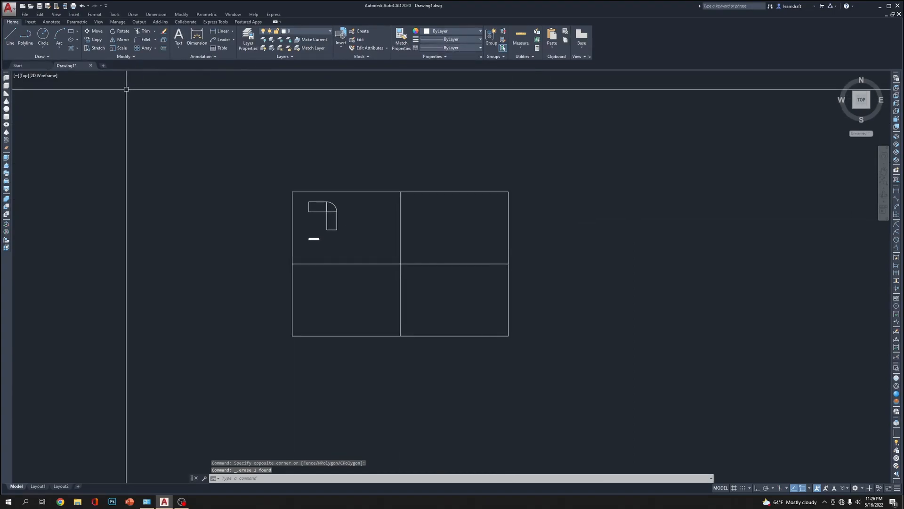
middle_click_drag(385, 200, 381, 226)
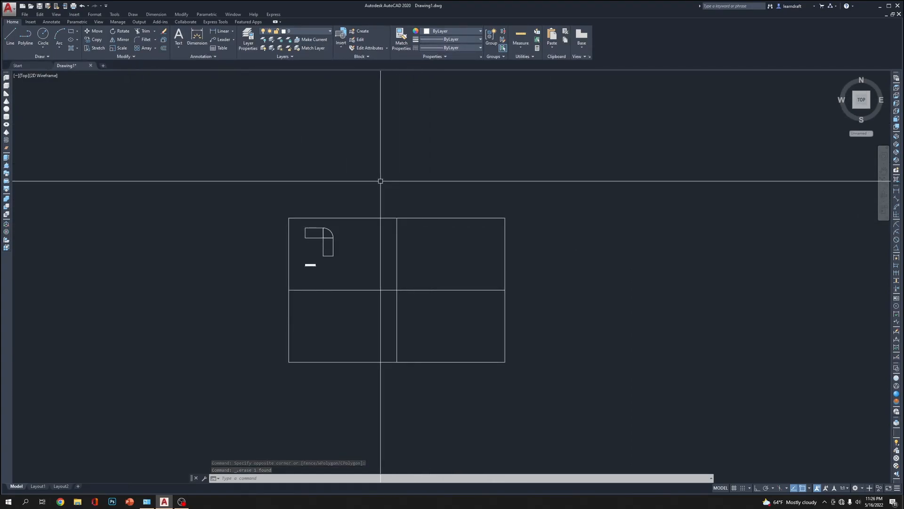
Start a plot with the DWG To PDF.pc3 plotter and the ARCH expand D (36.00 x 24.00 Inches) paper size
key("ctrl+p")
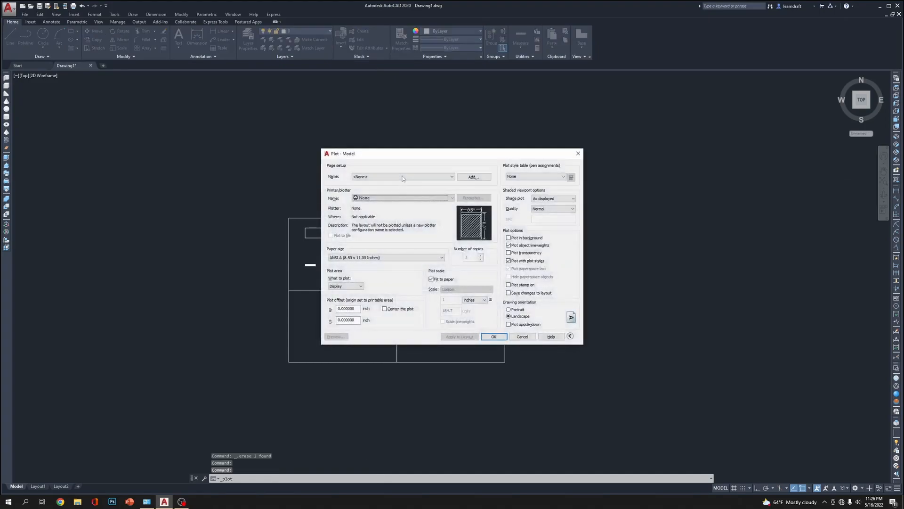
left_click(387, 198)
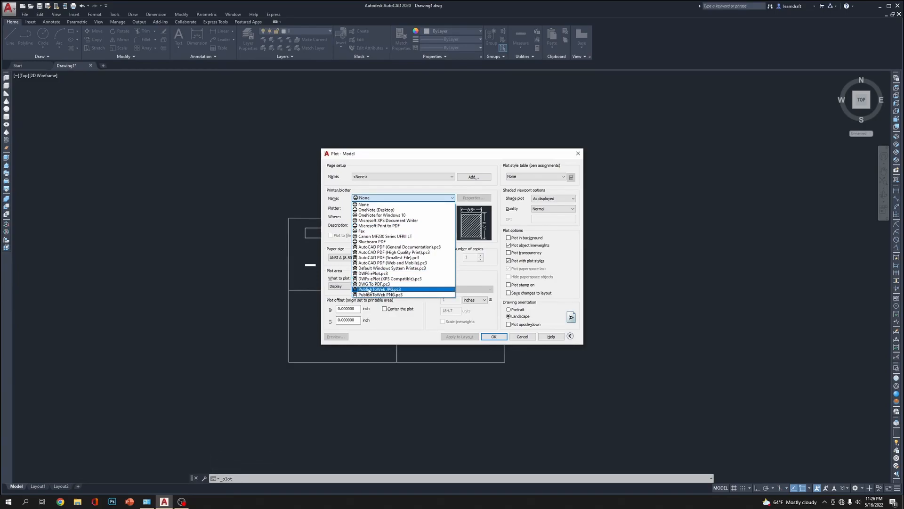
left_click(399, 284)
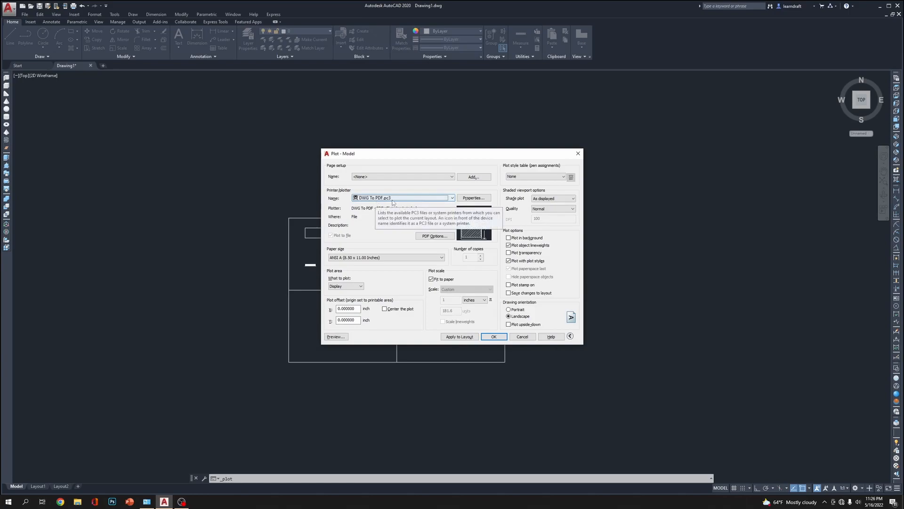
left_click(395, 258)
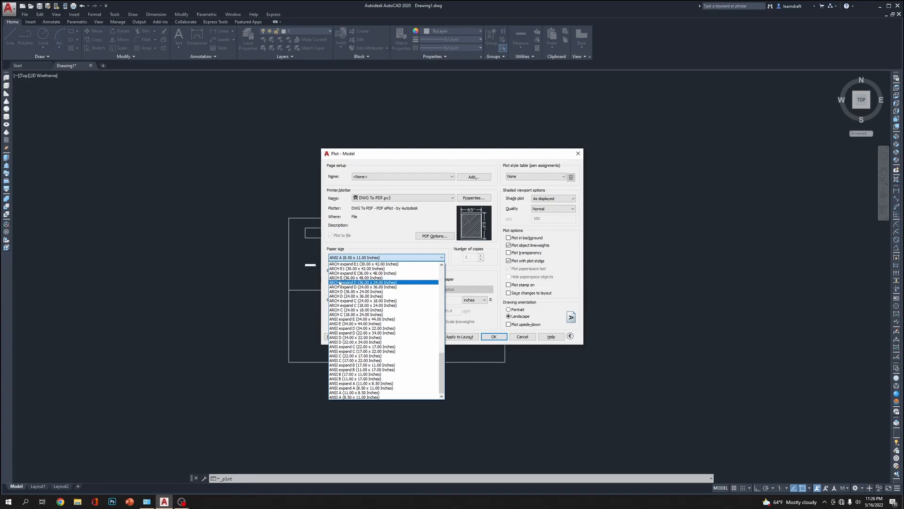
left_click(403, 283)
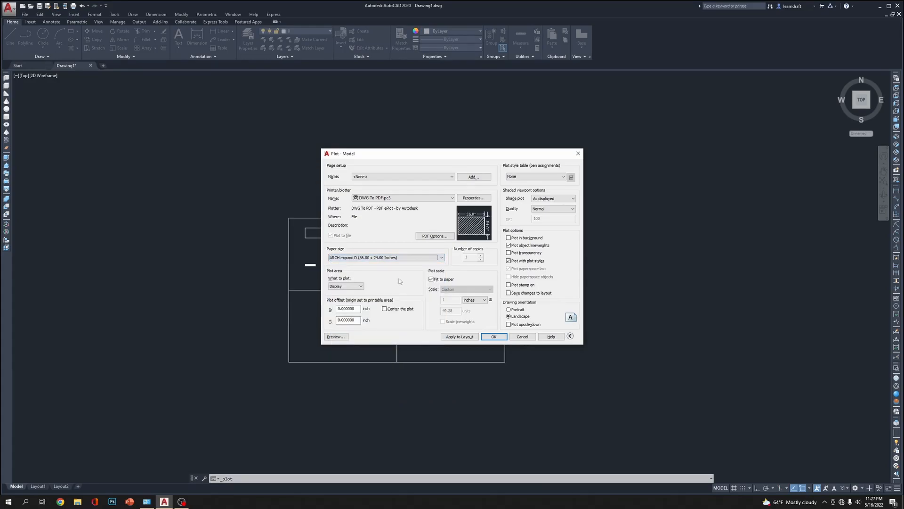
Set the plot area to a window spanning the large rectangle's opposite corners and center the plot
left_click(349, 286)
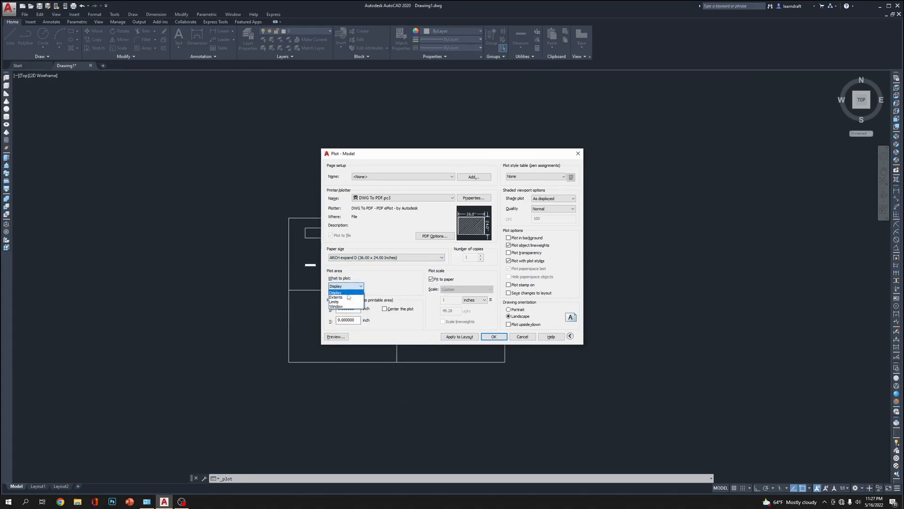
left_click(346, 308)
left_click(288, 218)
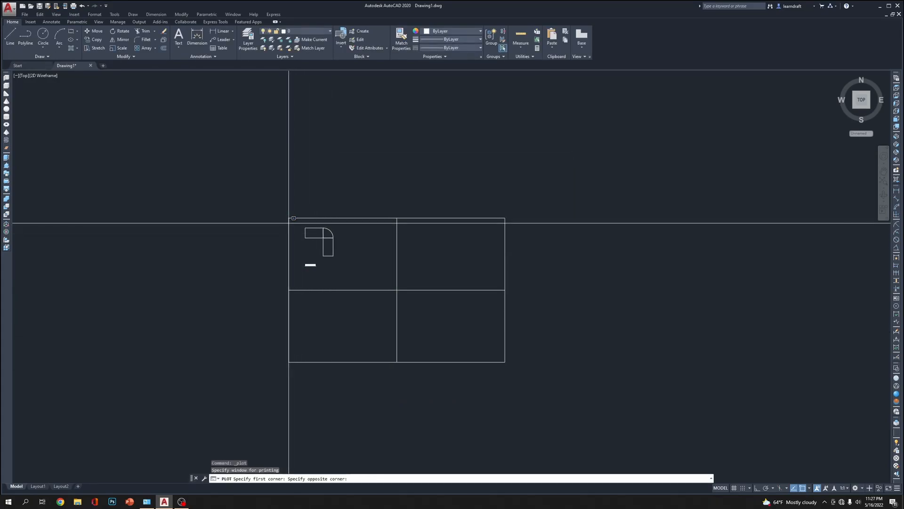
left_click(505, 362)
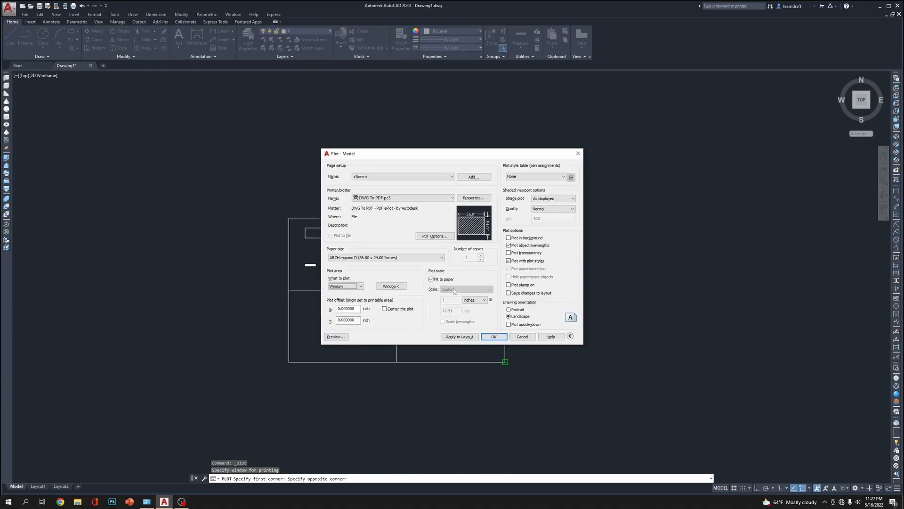
left_click(396, 309)
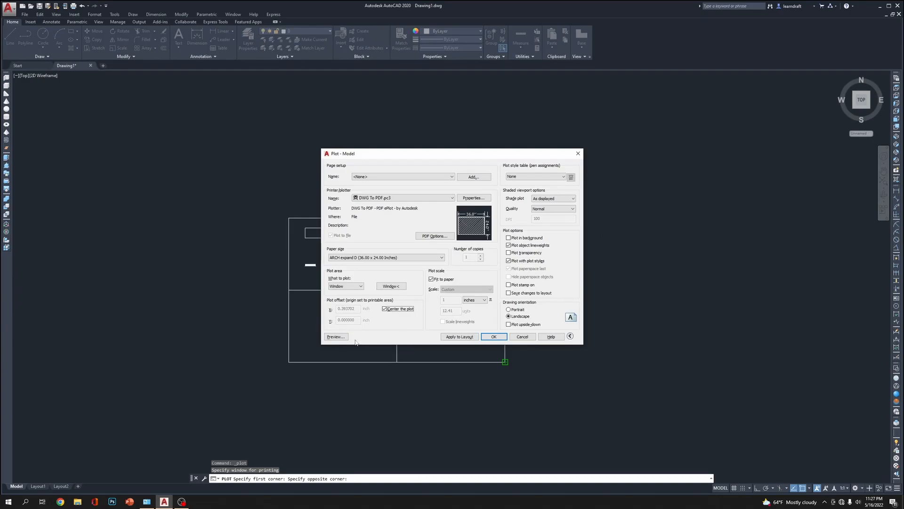
Preview the plot to check how the layout frame fits the sheet, then leave plotting without printing
left_click(335, 337)
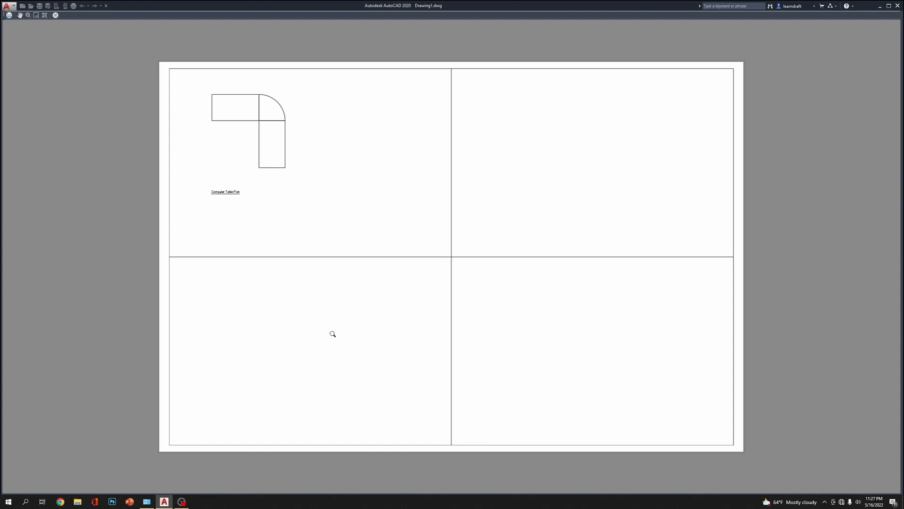
key("Escape")
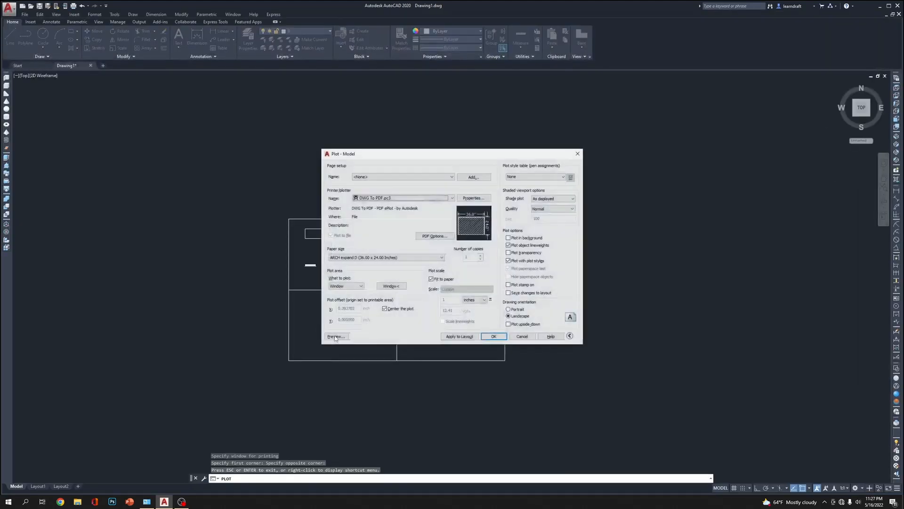
left_click(395, 288)
key("Escape")
key("Escape")
Copy the frame's central vertical line about 13 feet horizontally to the right with Ortho on
mouse_move(413, 243)
middle_mouse_down()
mouse_move(386, 170)
mouse_move(409, 246)
middle_mouse_up()
scroll(386, 170, "up", 2)
left_click(410, 246)
left_click(369, 259)
middle_click_drag(480, 269, 416, 273)
type("co")
key("Return")
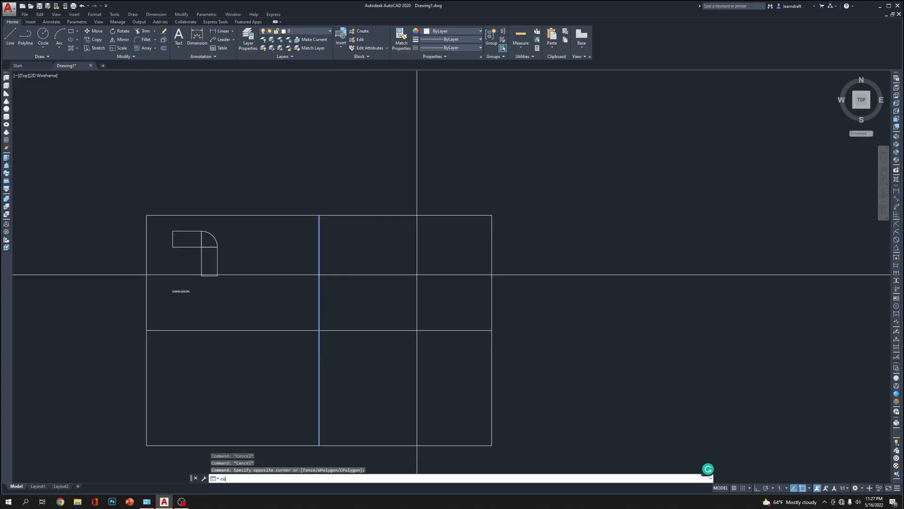
left_click(378, 155)
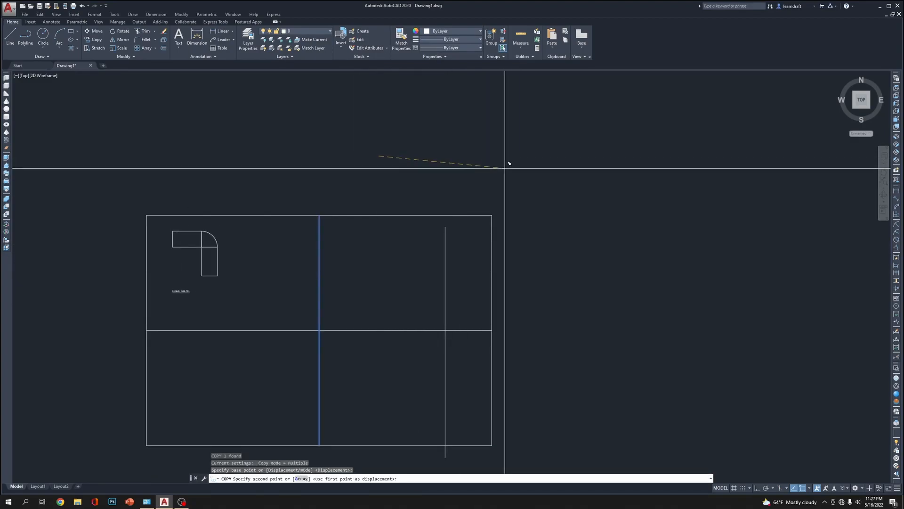
key("F8")
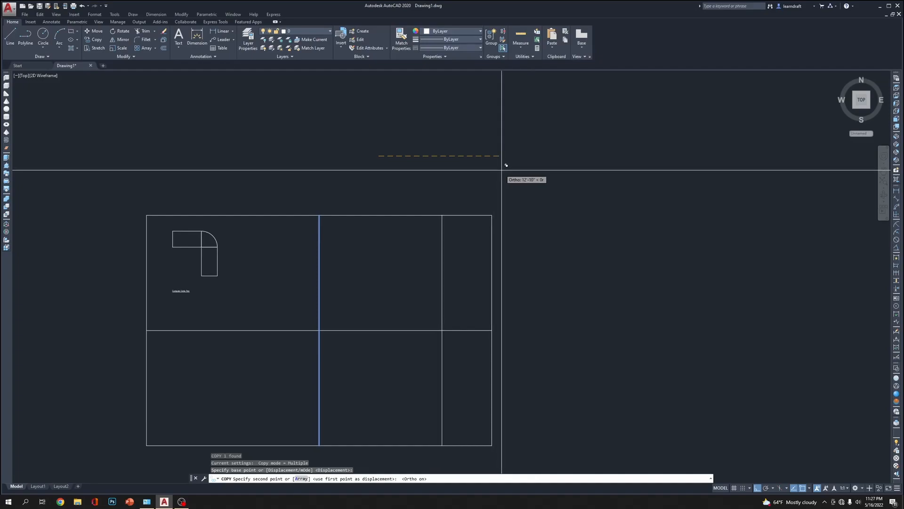
left_click(510, 166)
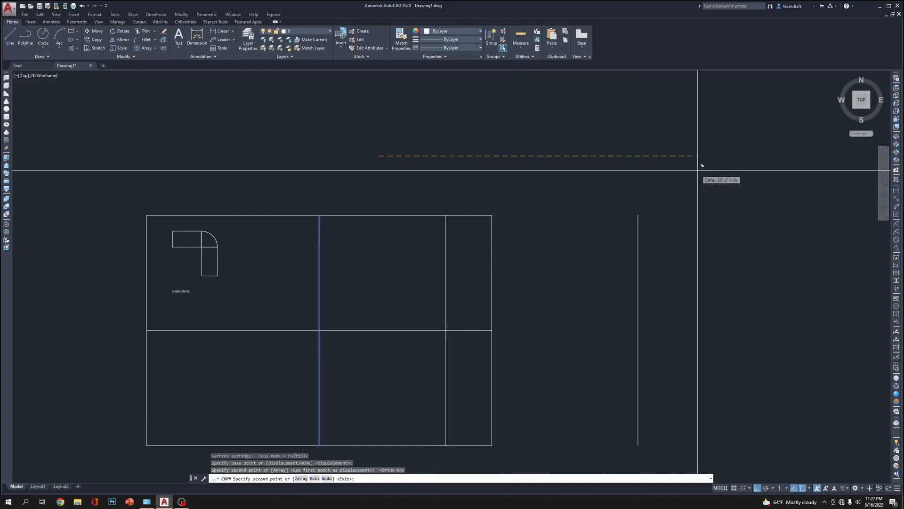
key("Return")
middle_click_drag(428, 270, 462, 228)
type("tr")
key("Return")
left_click(502, 290)
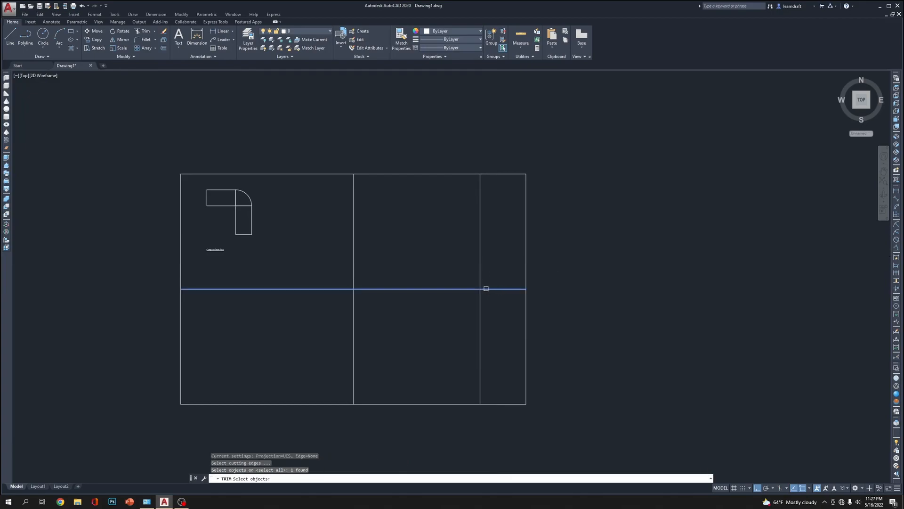
key("Escape")
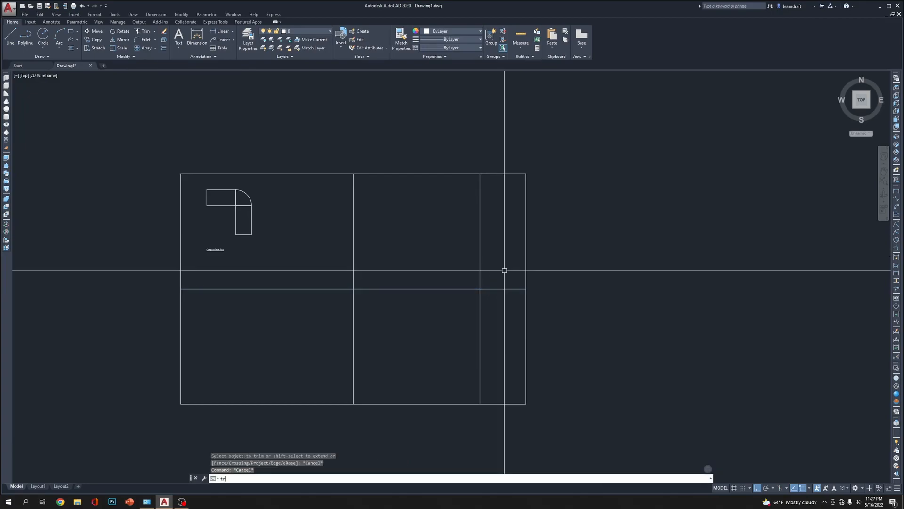
Trim off the horizontal divider between the copied vertical line and the frame's right edge
key("Return")
left_click(474, 288)
left_click(480, 278)
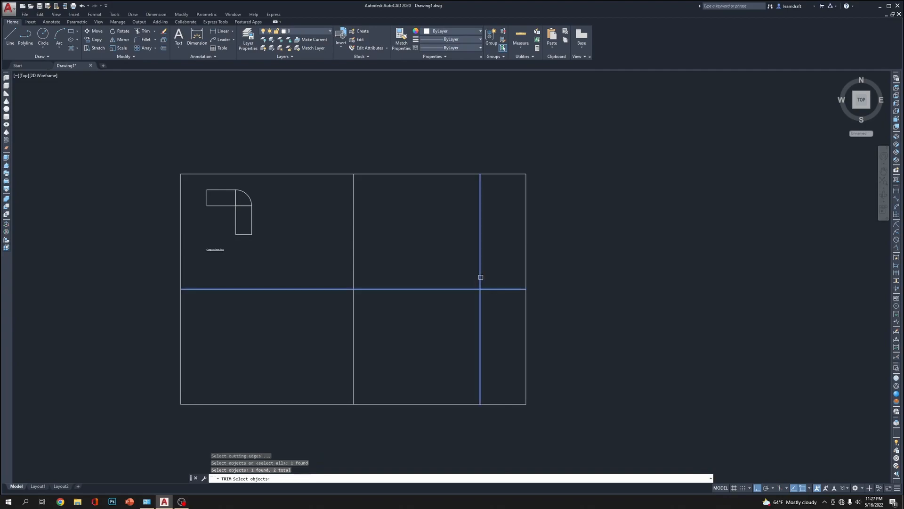
key("Return")
key("Return")
middle_click_drag(629, 220, 619, 240)
middle_click_drag(491, 119, 562, 116)
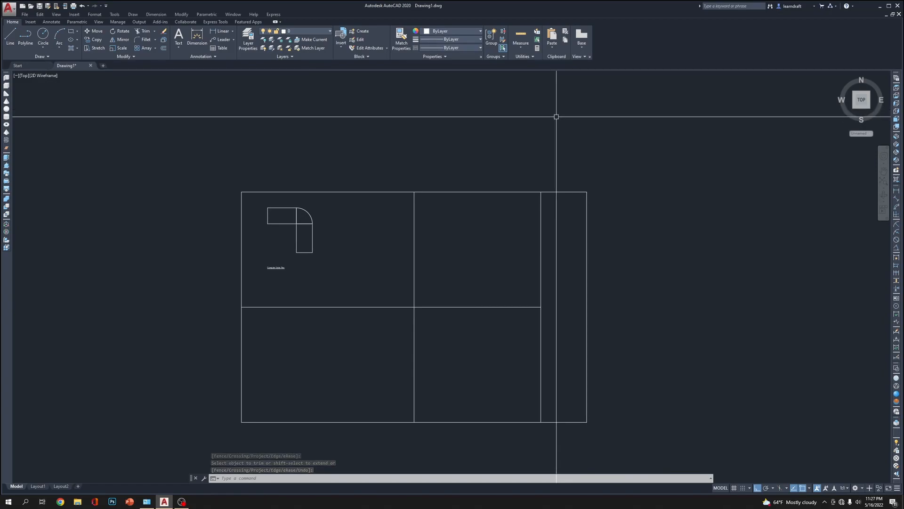
middle_click_drag(650, 141, 648, 121)
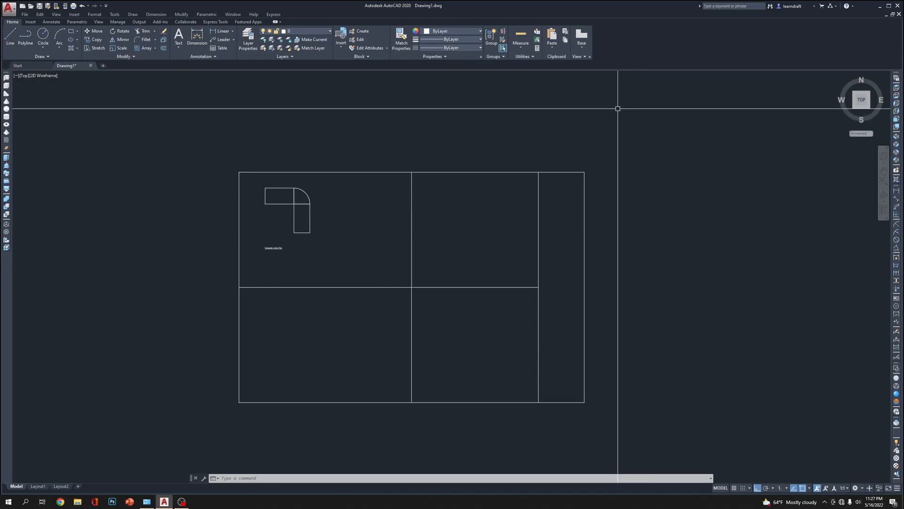
scroll(283, 196, "up", 5)
middle_click_drag(450, 206, 536, 175)
left_click(340, 294)
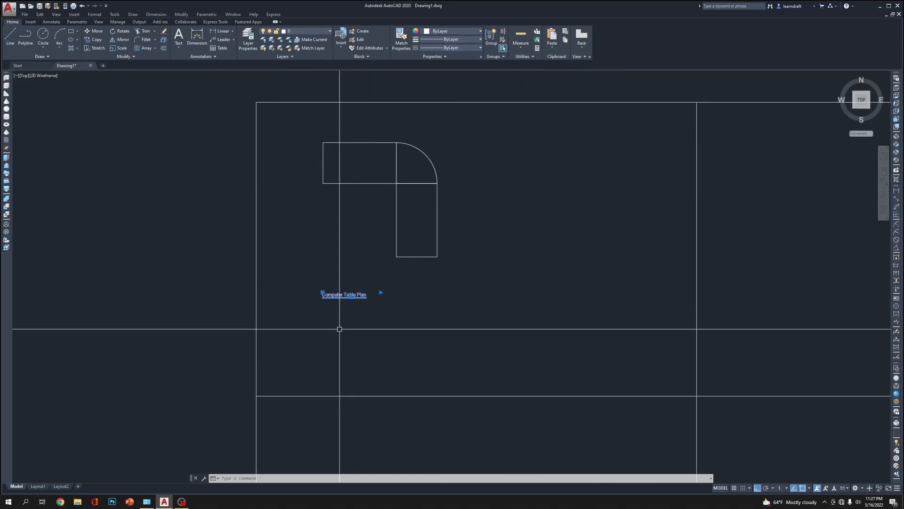
left_click(405, 315)
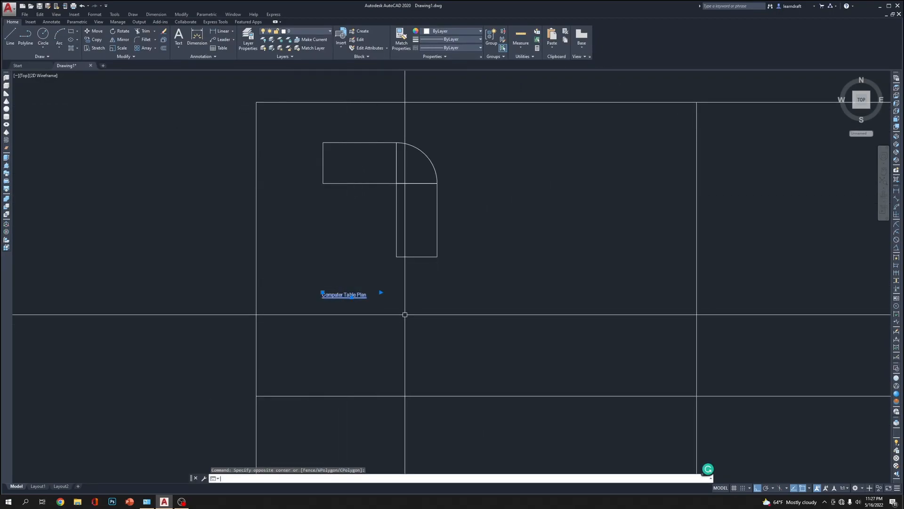
key("Escape")
type("ED")
key("Return")
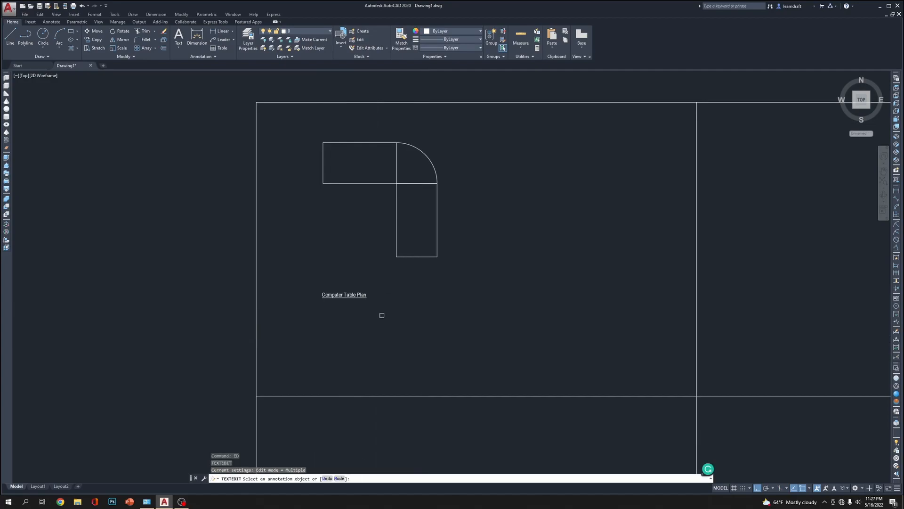
left_click(370, 295)
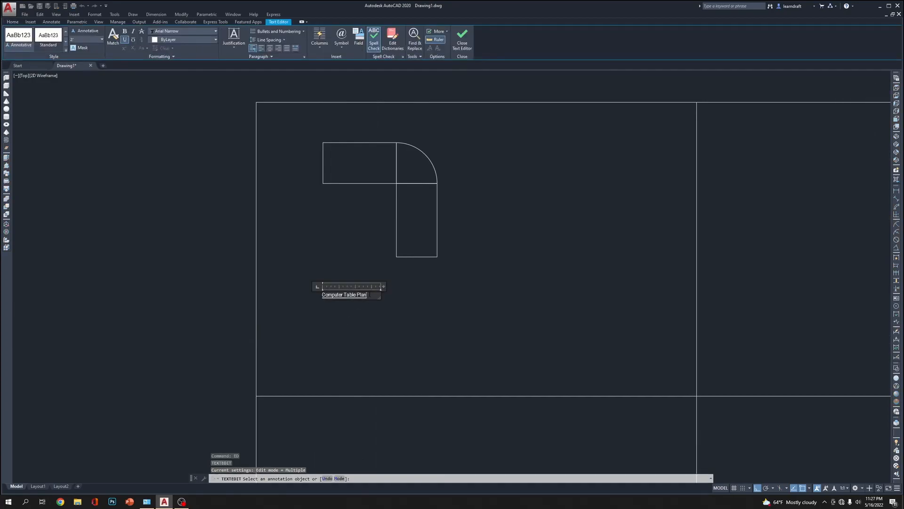
right_click(353, 284)
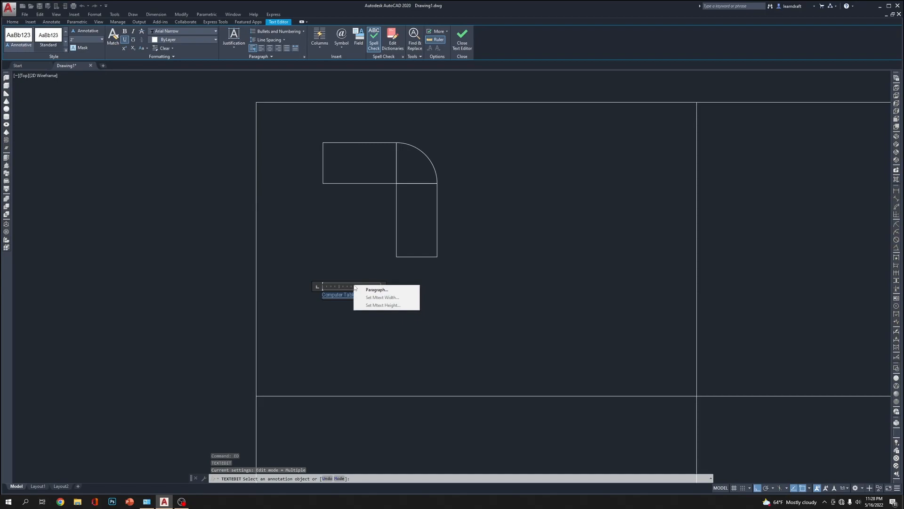
left_click(372, 291)
key("Escape")
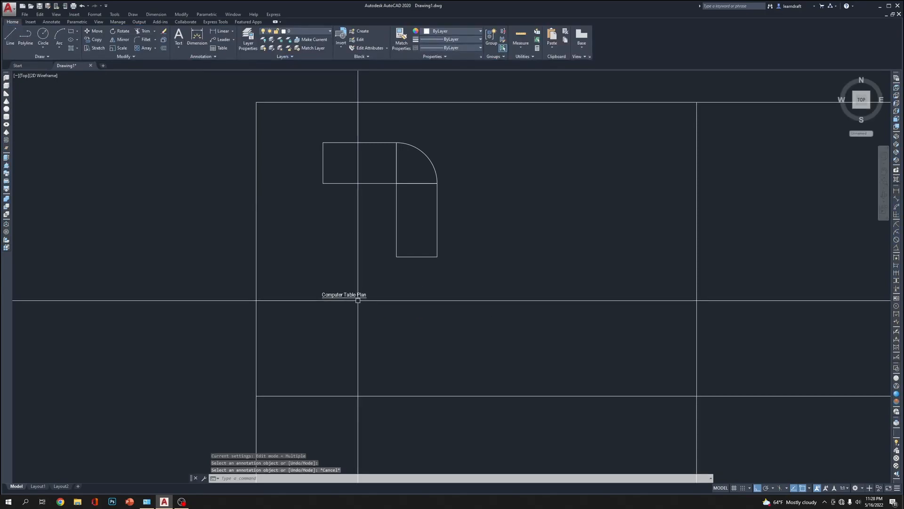
Edit the "Computer Table Plan" title, widen its text box slightly past the table's right side, and check its paragraph settings without changing them
type("ed")
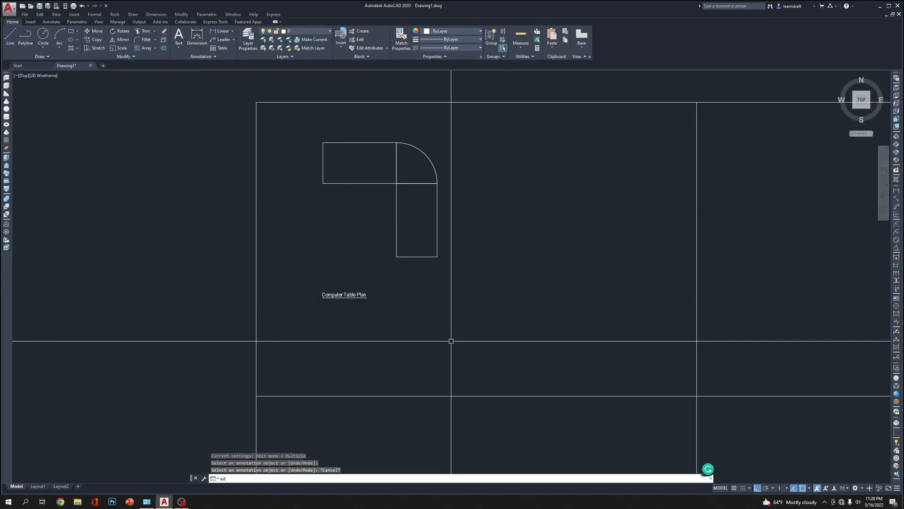
key("Return")
left_click(344, 295)
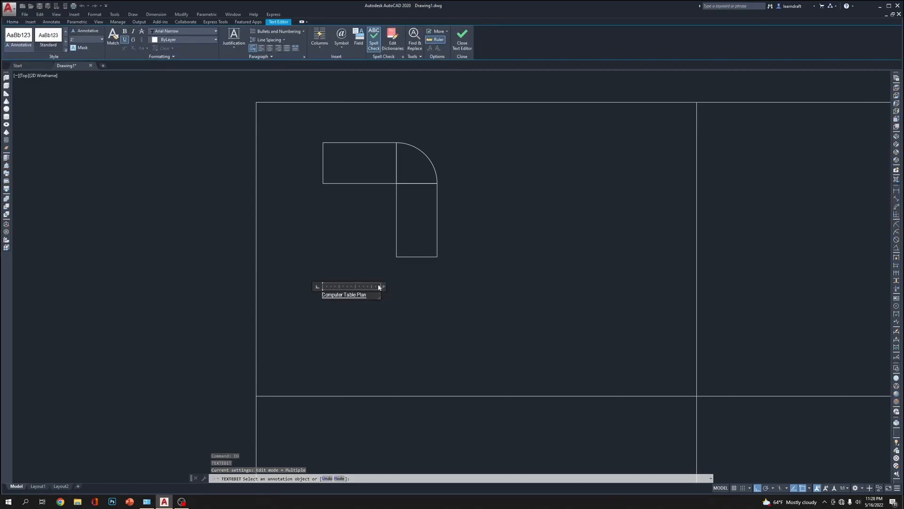
left_click_drag(383, 285, 460, 287)
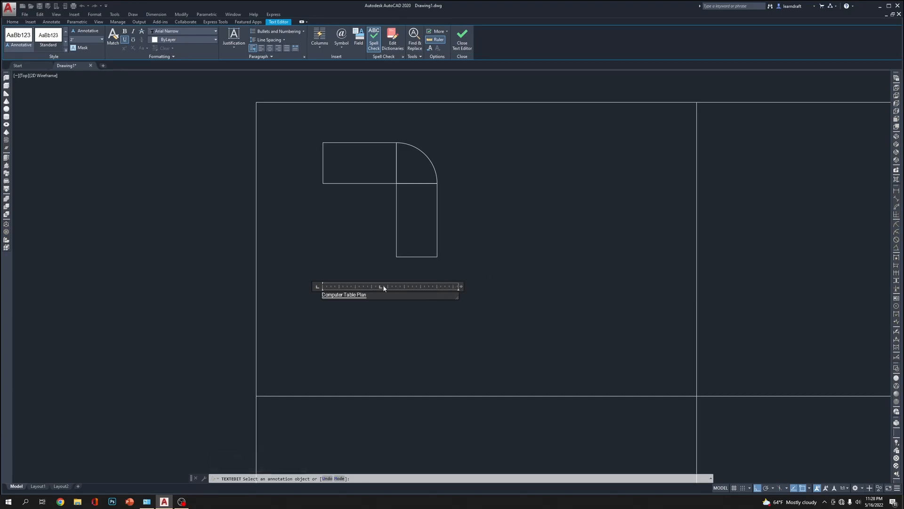
right_click(319, 286)
left_click(336, 288)
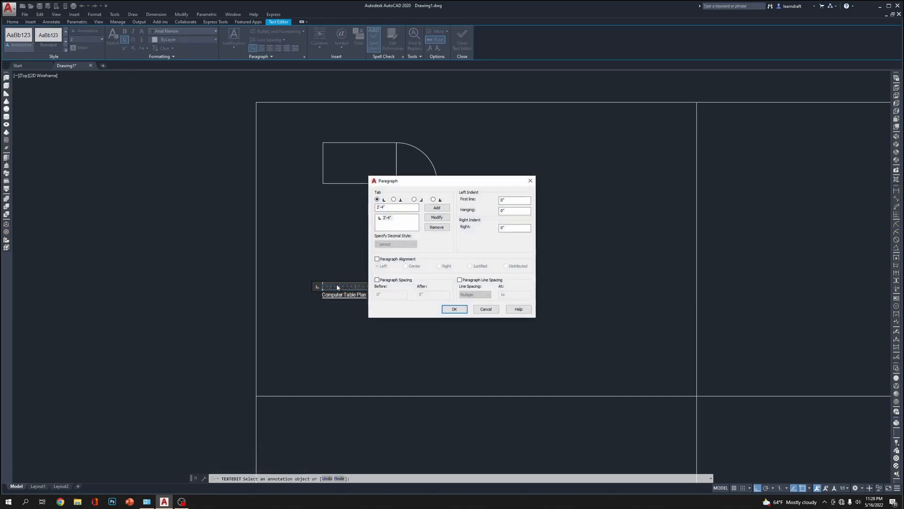
left_click(529, 182)
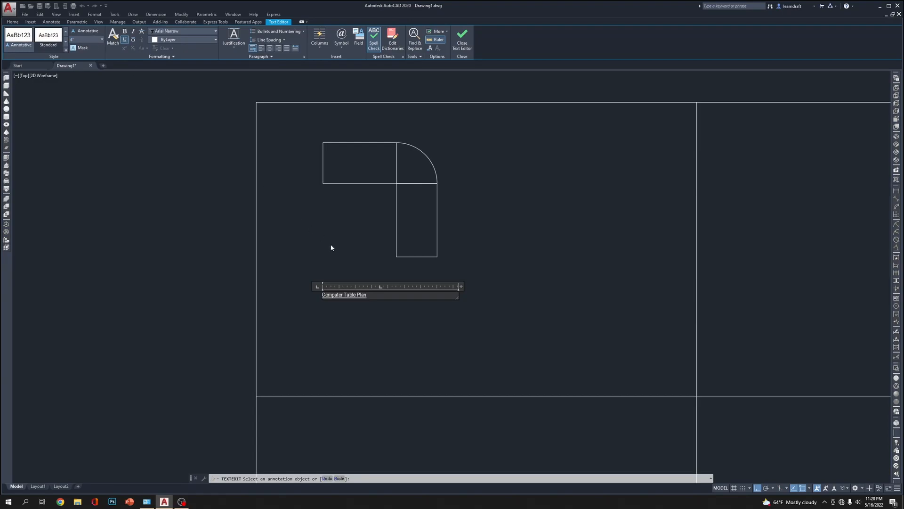
Enlarge the "Computer Table Plan" title text and finish editing it
left_click(102, 40)
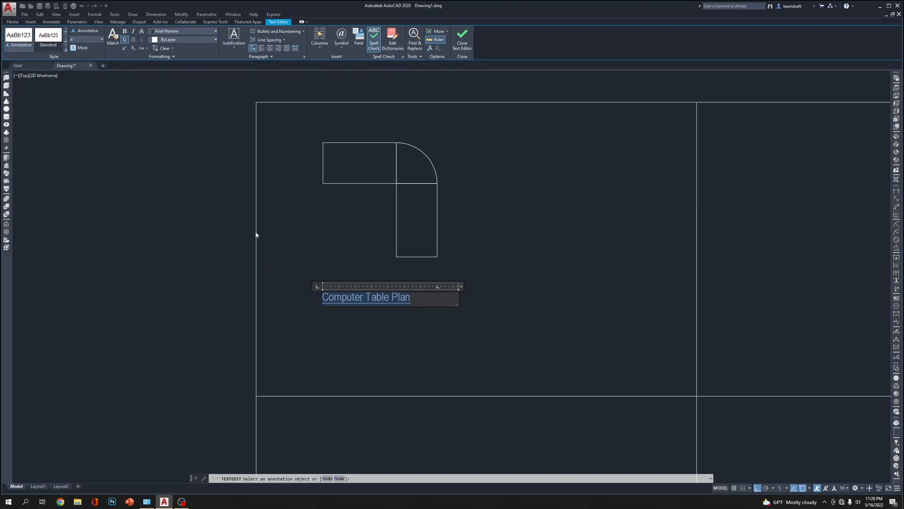
key("Delete")
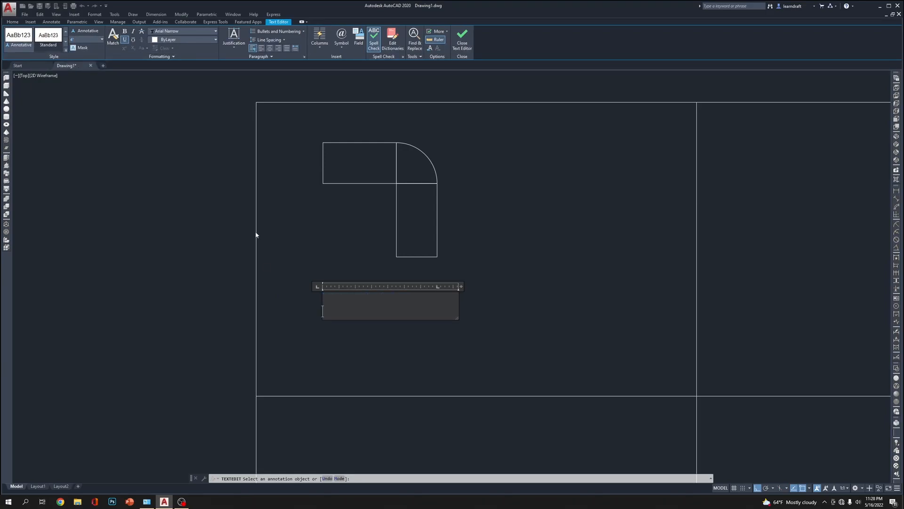
key("ctrl+z")
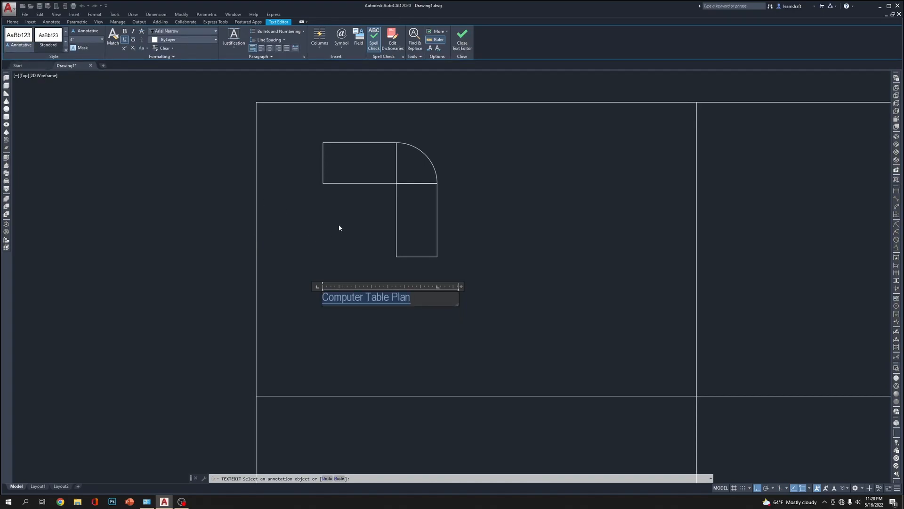
left_click(539, 247)
right_click(460, 276)
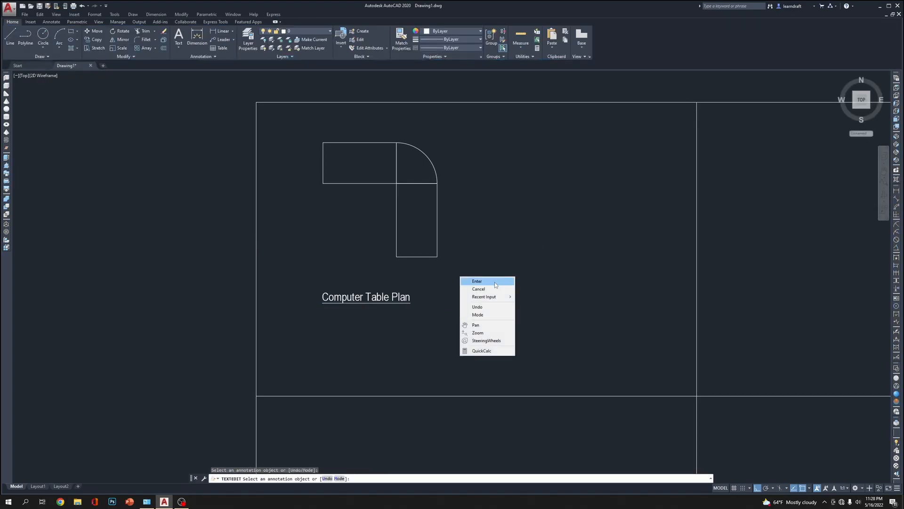
left_click(495, 283)
Move the frame's central vertical divider a short distance horizontally to the left
middle_click_drag(546, 259, 457, 234)
scroll(401, 241, "down", 4)
left_click(501, 227)
left_click(469, 243)
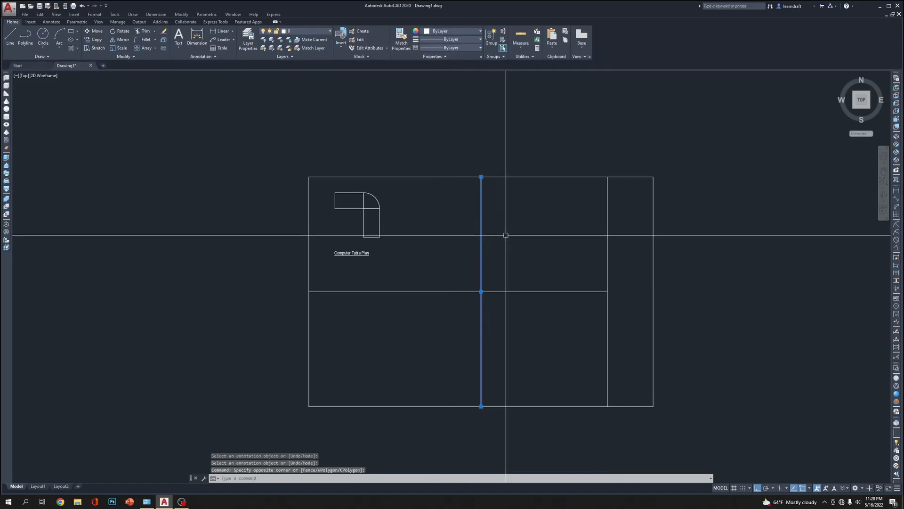
type("m")
key("Return")
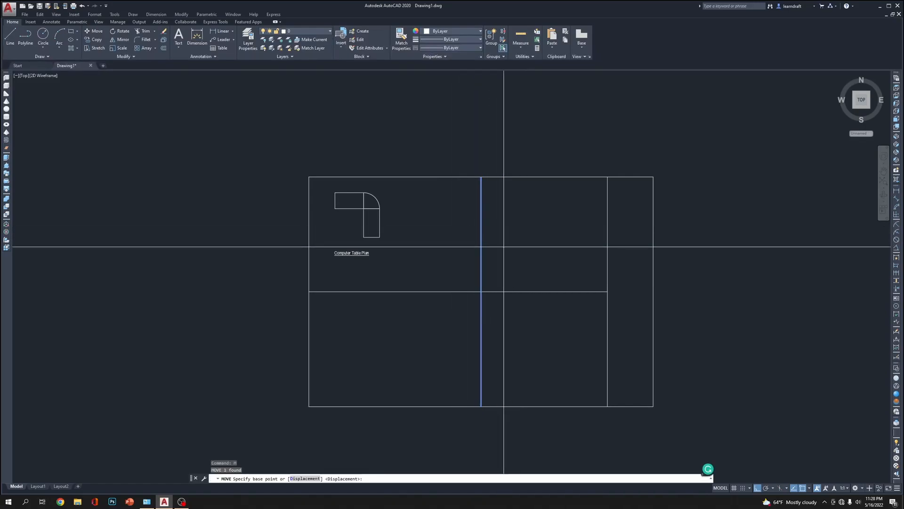
left_click(481, 292)
left_click(463, 292)
Move the table plan and its title about 3 feet horizontally to the right within their frame cell
middle_click_drag(365, 235, 435, 227)
scroll(440, 198, "up", 5)
left_click(479, 155)
left_click(312, 365)
middle_click_drag(510, 352, 468, 315)
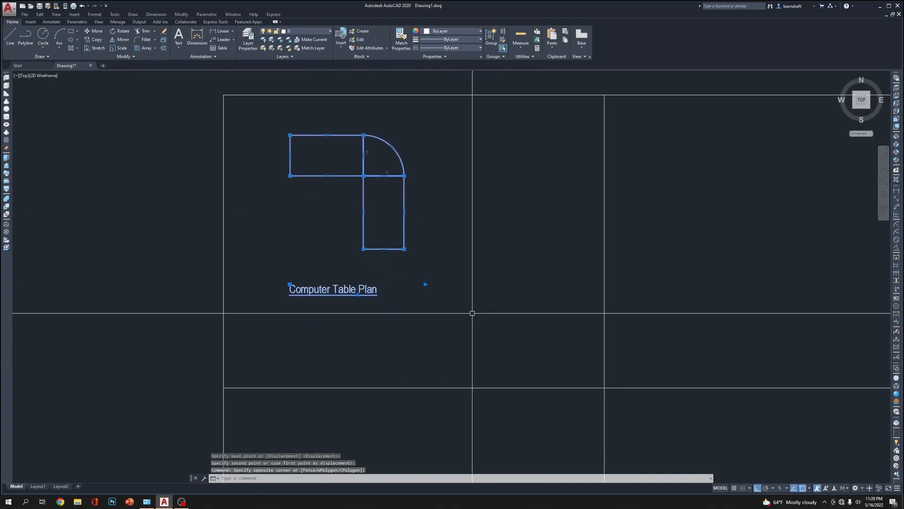
type("m")
key("Return")
left_click(488, 285)
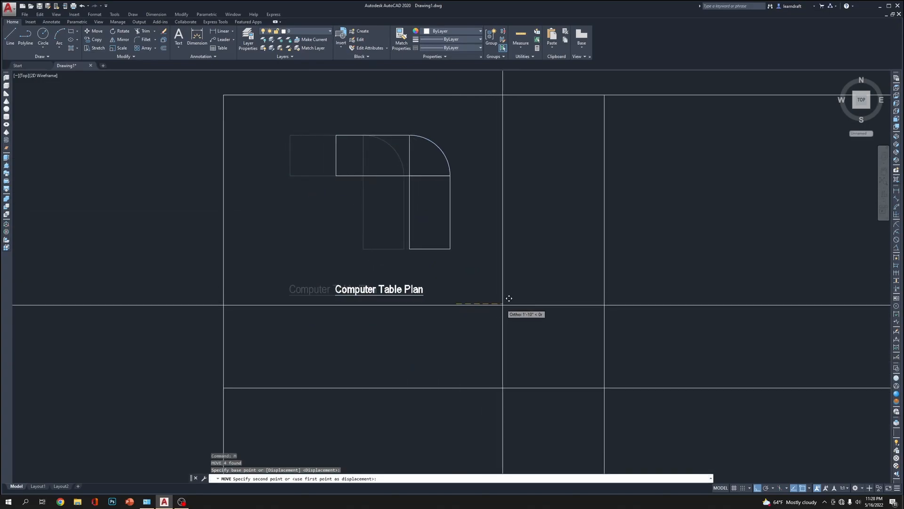
left_click(537, 300)
Move the table plan and its title slightly straight down within the frame cell
left_click(517, 120)
left_click(354, 316)
key("Return")
left_click(508, 291)
left_click(510, 319)
Add a linear dimension for the length of the table's horizontal arm, placed above its upper edge
scroll(416, 196, "up", 4)
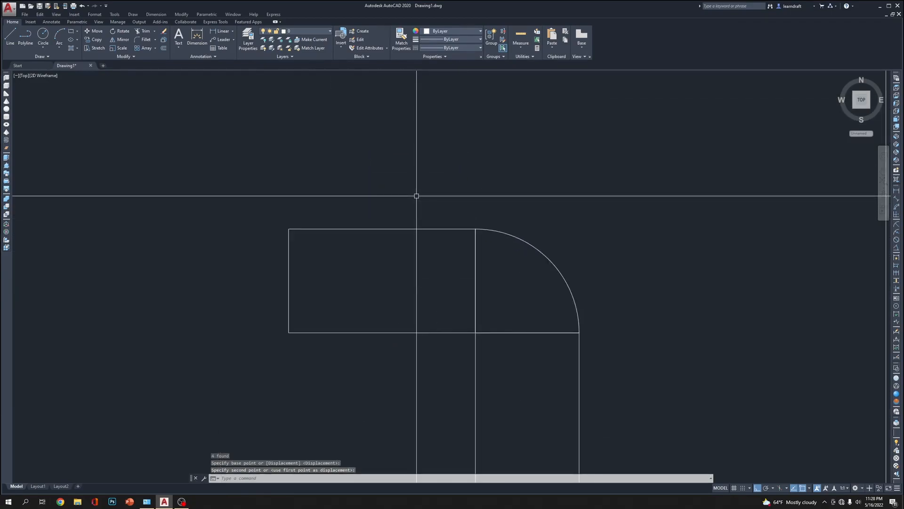
type("dli")
key("Return")
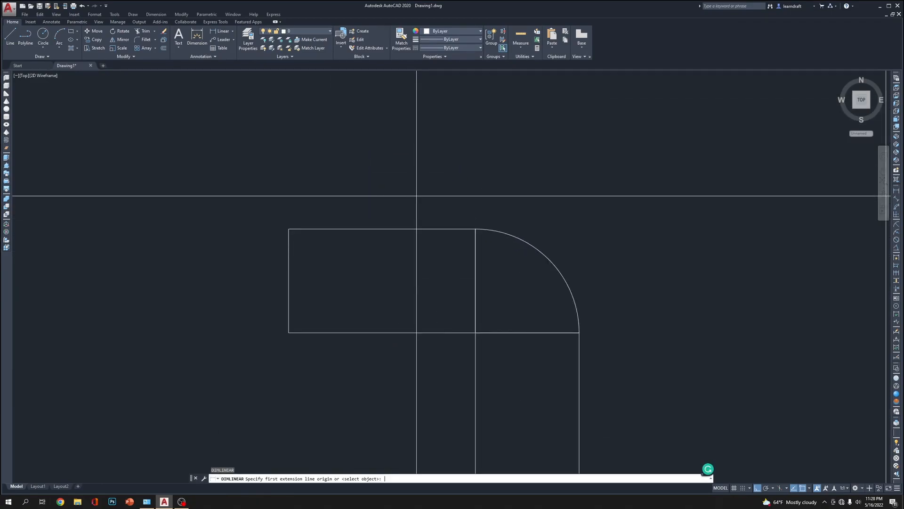
left_click(475, 229)
left_click(288, 229)
left_click(303, 208)
Add a linear dimension for the depth of the horizontal arm, placed outside its left end
middle_click_drag(549, 218, 530, 171)
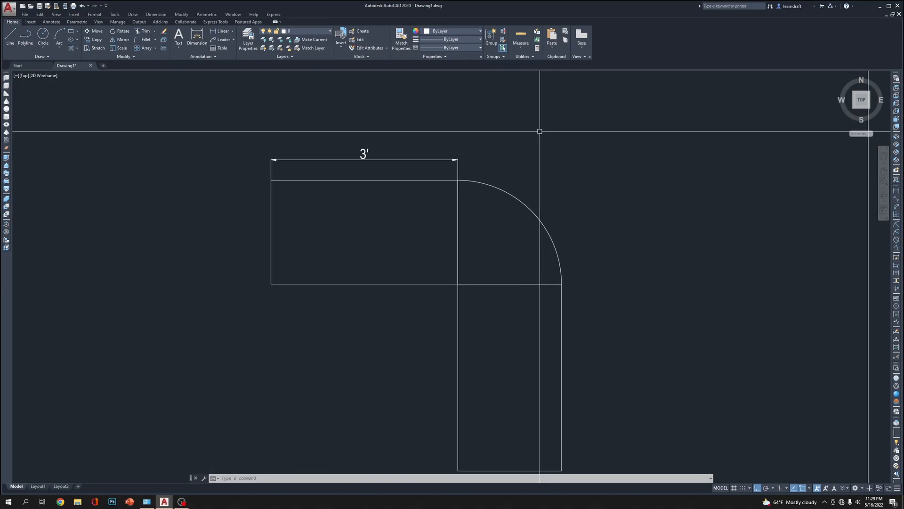
key("Return")
left_click(271, 180)
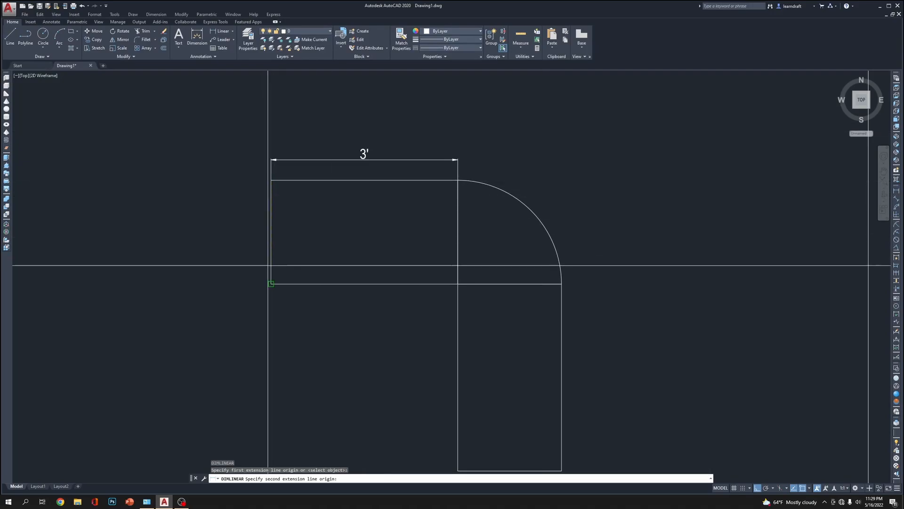
left_click(271, 284)
left_click(254, 263)
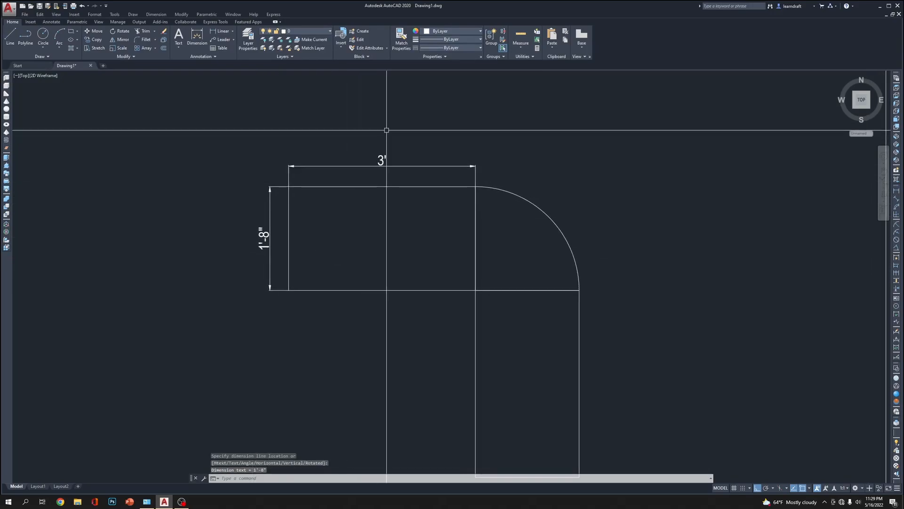
Create a new layer named "dimentions" and set its color to index color 20
left_click(197, 35)
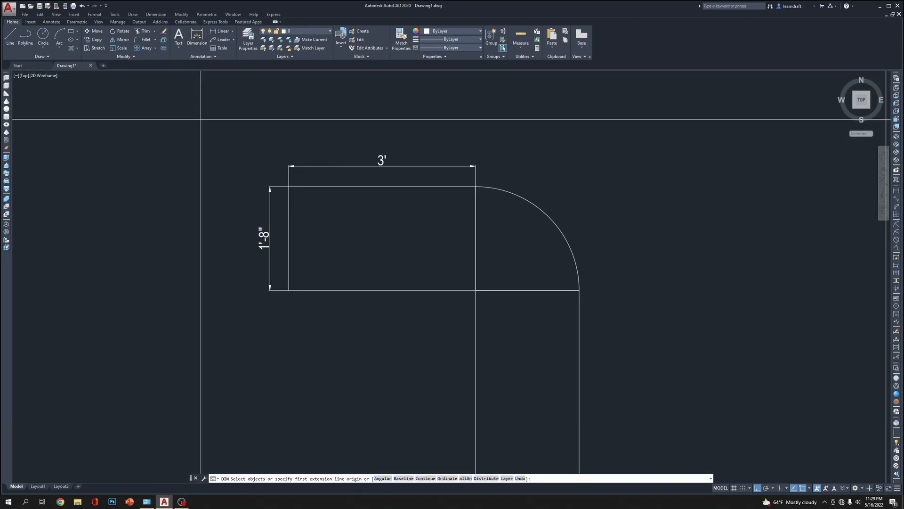
key("Escape")
left_click(248, 37)
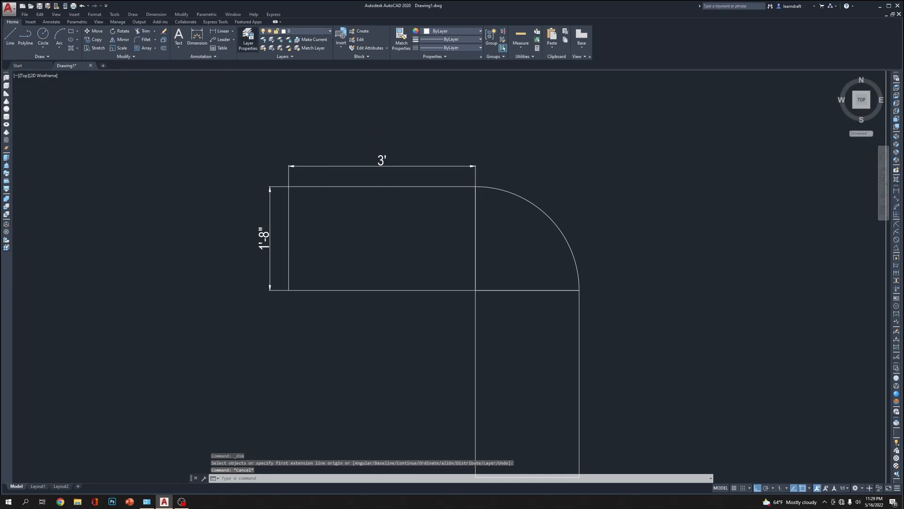
left_click(64, 34)
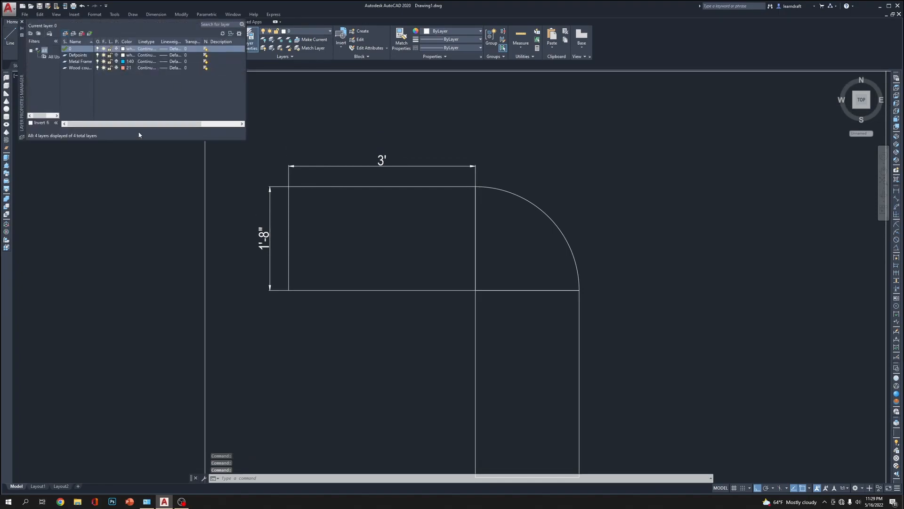
type("dimentions")
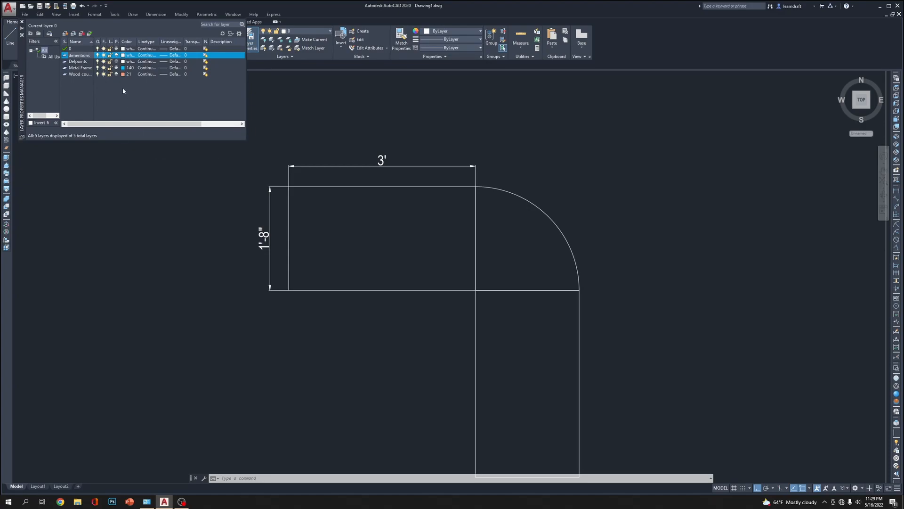
left_click(124, 55)
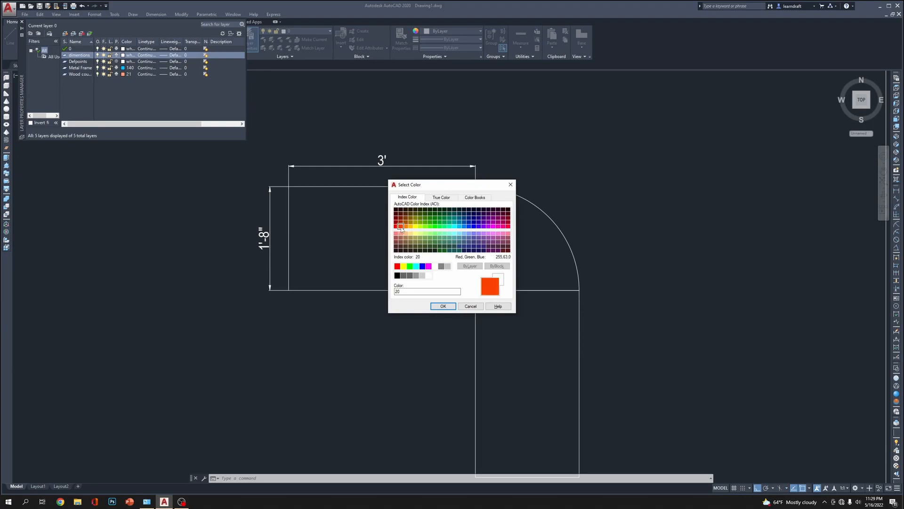
left_click(443, 306)
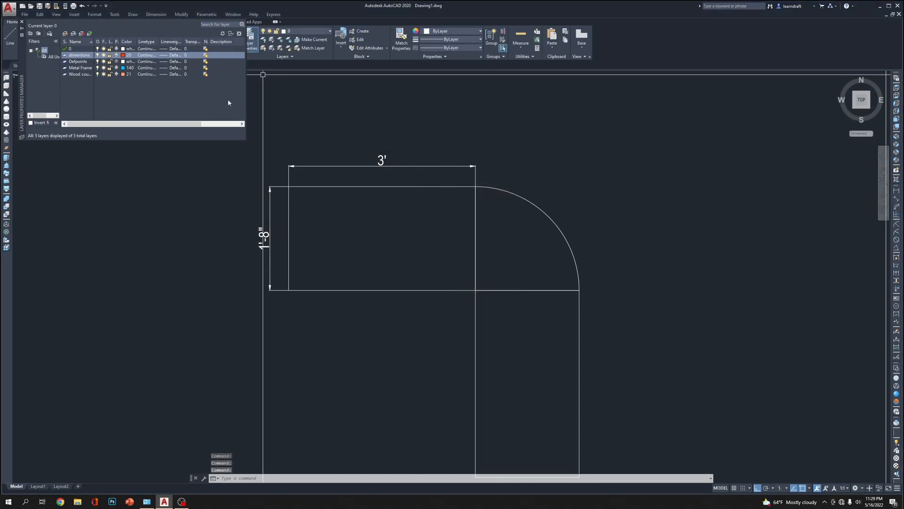
left_click(22, 22)
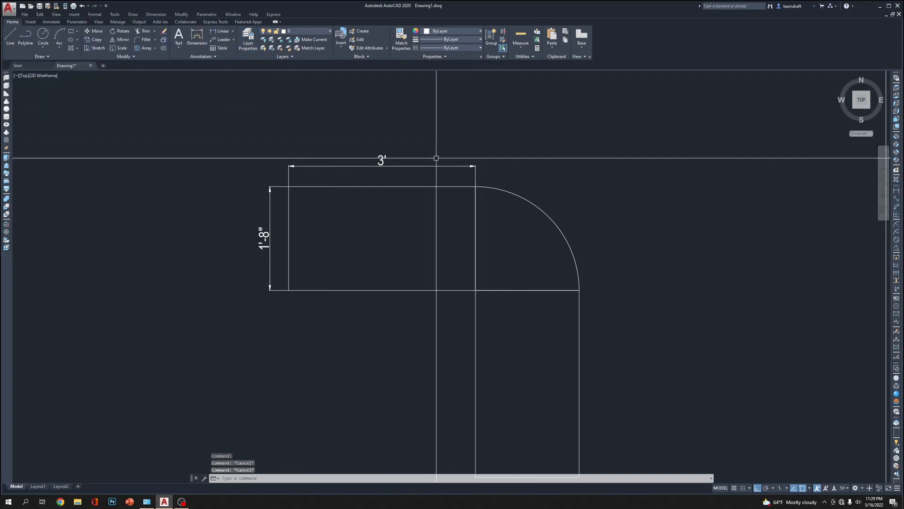
Put the two existing dimensions on the "dimentions" layer and make that layer current
left_click(395, 163)
left_click(376, 180)
left_click(352, 155)
left_click(281, 200)
left_click(255, 210)
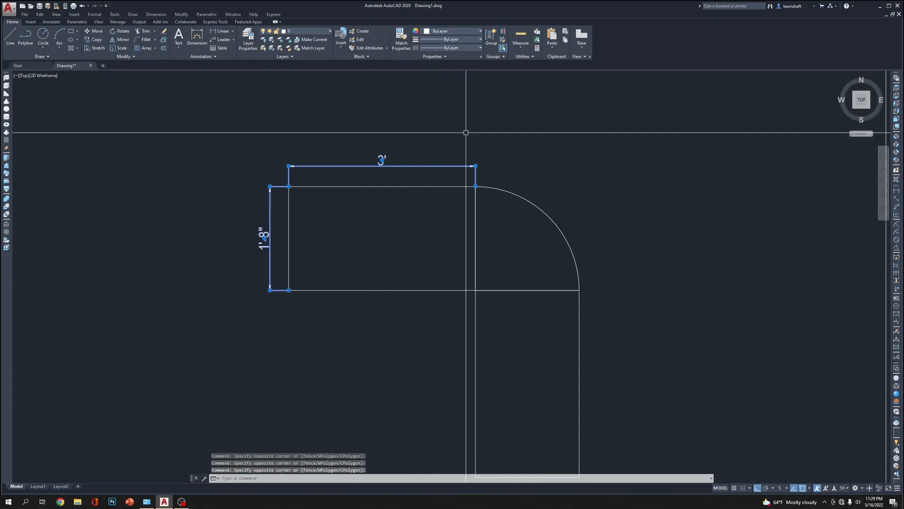
left_click(313, 34)
left_click(297, 56)
key("Escape")
key("Escape")
key("Escape")
left_click(290, 31)
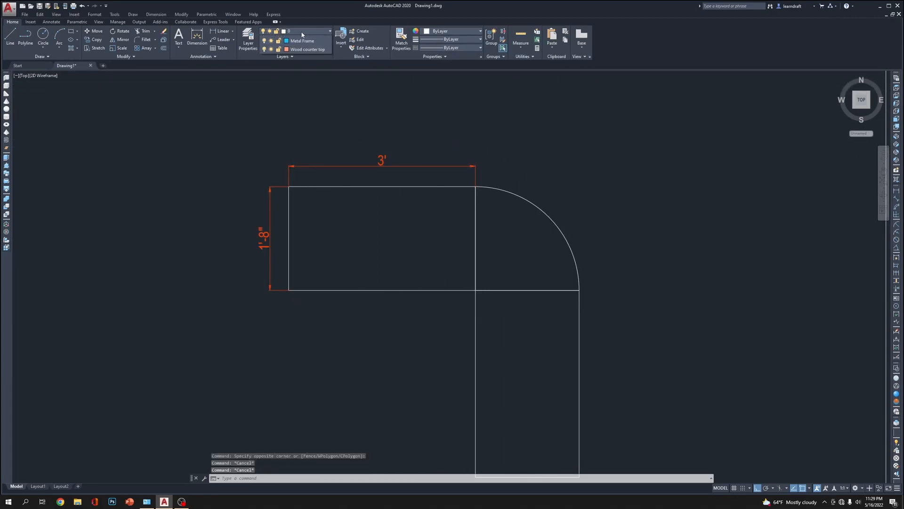
left_click(302, 56)
Add a linear dimension for the length of the table's vertical arm, placed outside its right edge
middle_click_drag(518, 103, 425, 85)
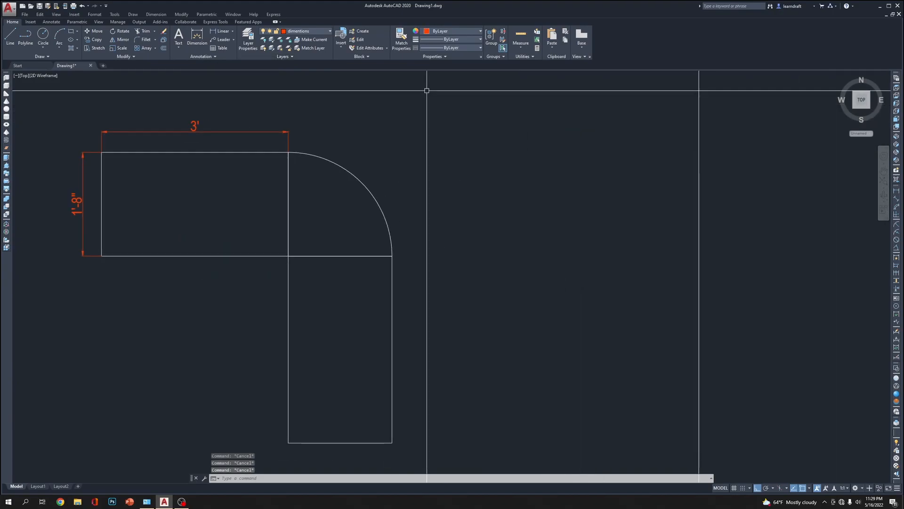
type("dli")
key("Return")
middle_click_drag(468, 224, 496, 169)
left_click(420, 200)
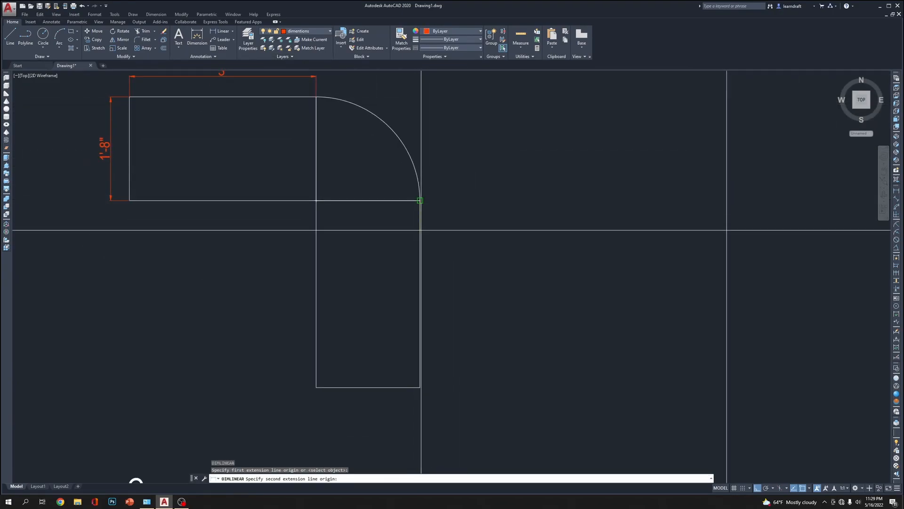
left_click(424, 387)
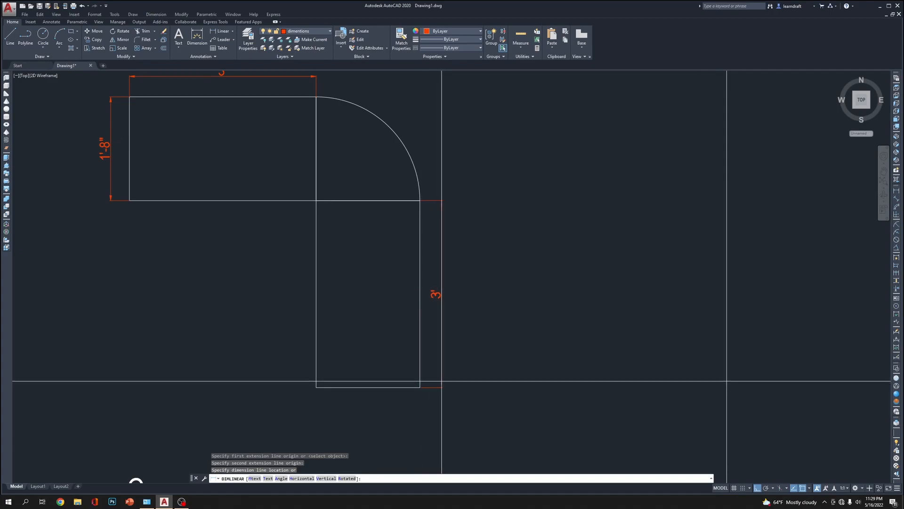
left_click(443, 379)
Shift the vertical arm's length dimension line slightly farther away from the table
middle_click_drag(537, 311, 668, 264)
middle_click_drag(616, 303, 549, 350)
left_click(524, 336)
left_click(504, 339)
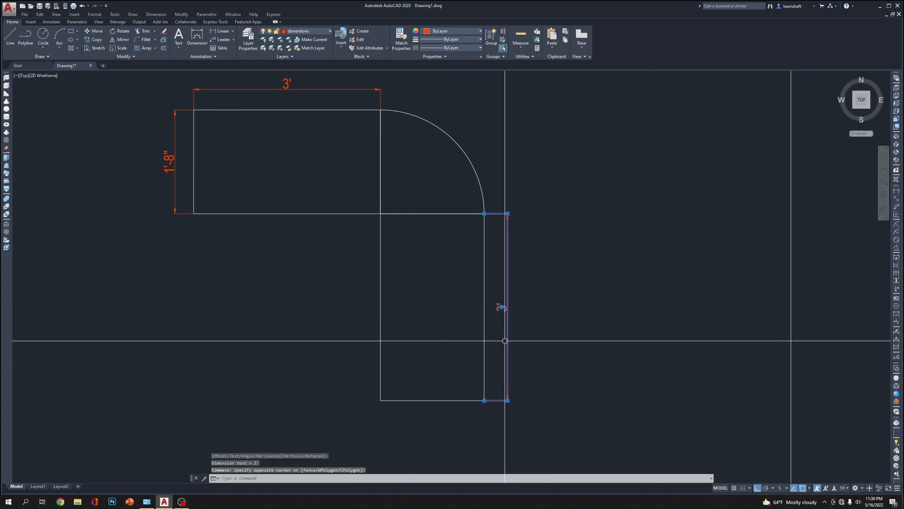
left_click(508, 400)
left_click(514, 400)
middle_click_drag(556, 364, 552, 347)
key("Escape")
Add a linear dimension for the width of the vertical arm, placed below its lower end
type("dli")
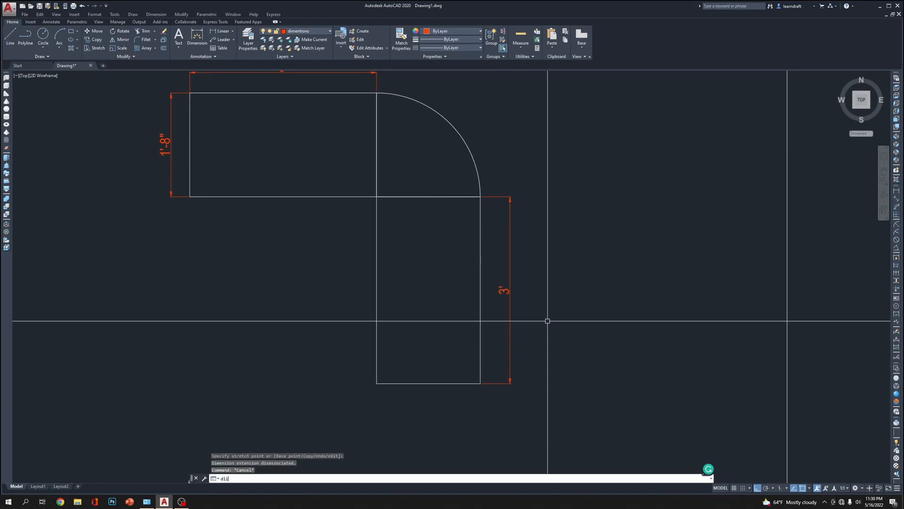
key("Return")
left_click(376, 383)
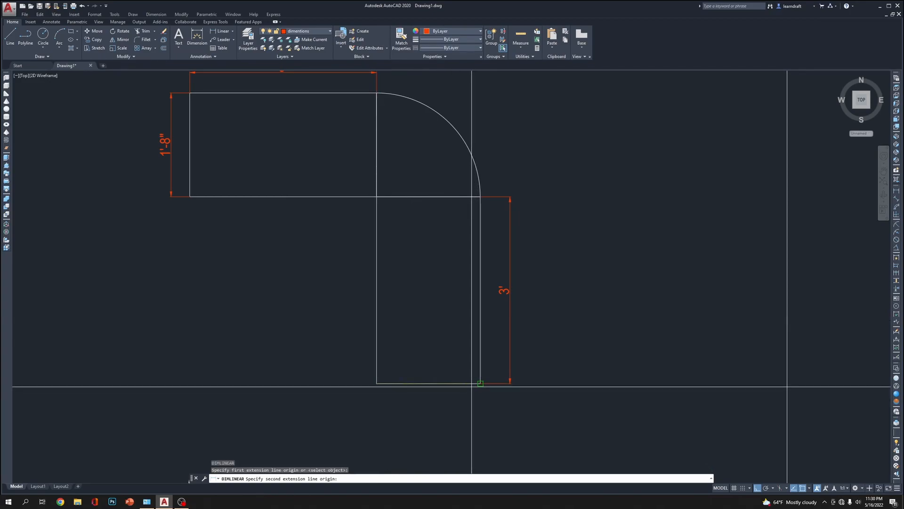
left_click(479, 383)
left_click(466, 405)
Add an arc length dimension to the rounded corner, placed level with the horizontal arm's length dimension line
middle_click_drag(541, 196, 523, 249)
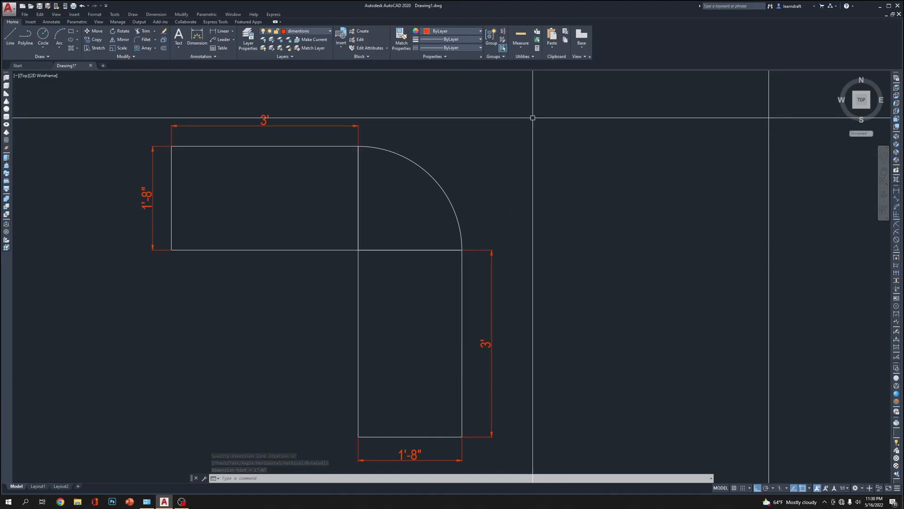
middle_click_drag(414, 151, 405, 224)
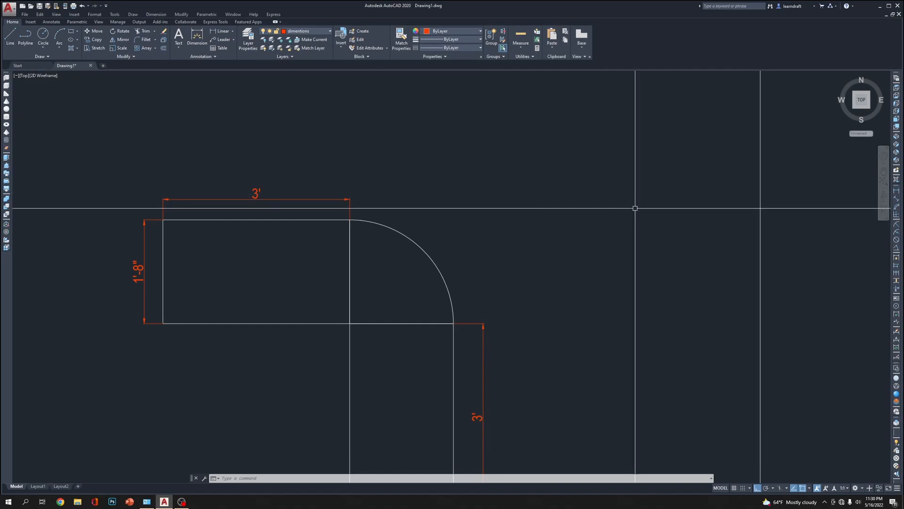
left_click(897, 208)
left_click(417, 242)
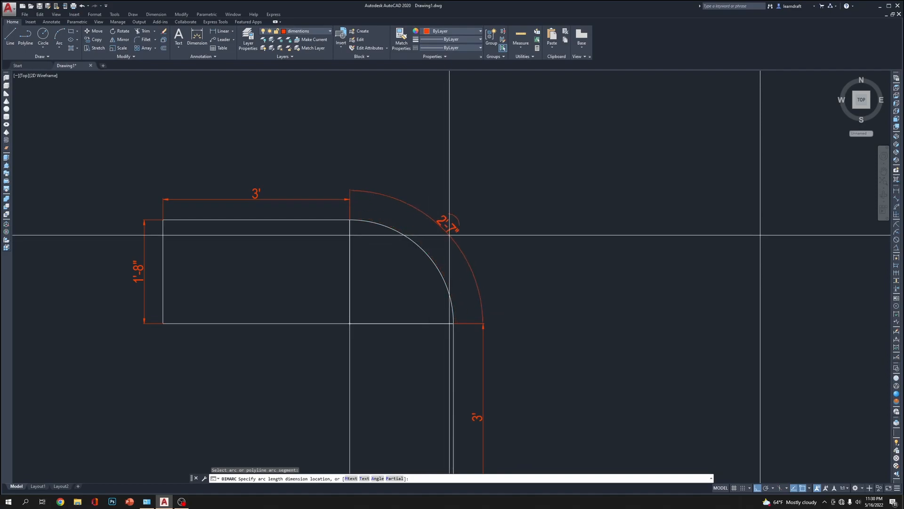
left_click(350, 200)
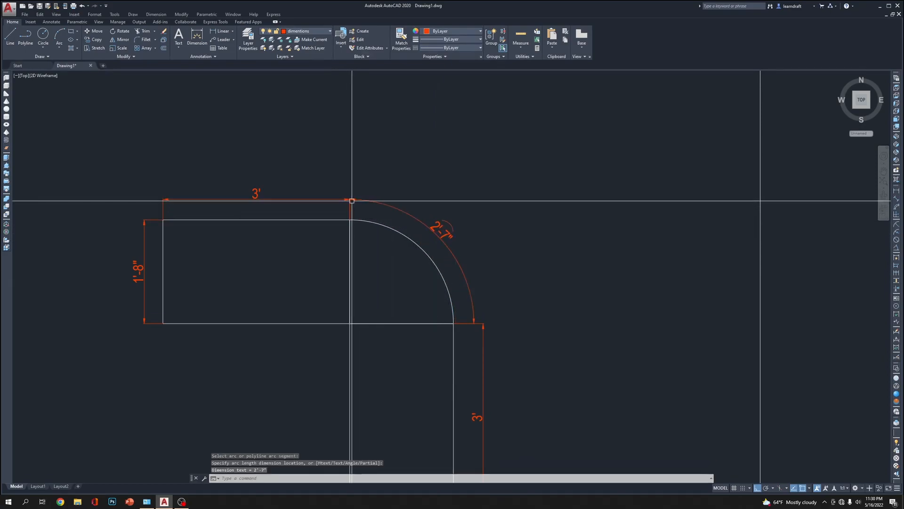
Move the vertical arm's length dimension line inward towards the lower end of the arc length dimension
middle_click_drag(535, 210, 544, 168)
scroll(495, 281, "up", 5)
left_click(471, 276)
left_click(469, 278)
left_click(448, 278)
Shift the rounded corner's arc length dimension slightly outward, away from the table edge
scroll(449, 289, "up", 6)
left_click(457, 195)
left_click(428, 203)
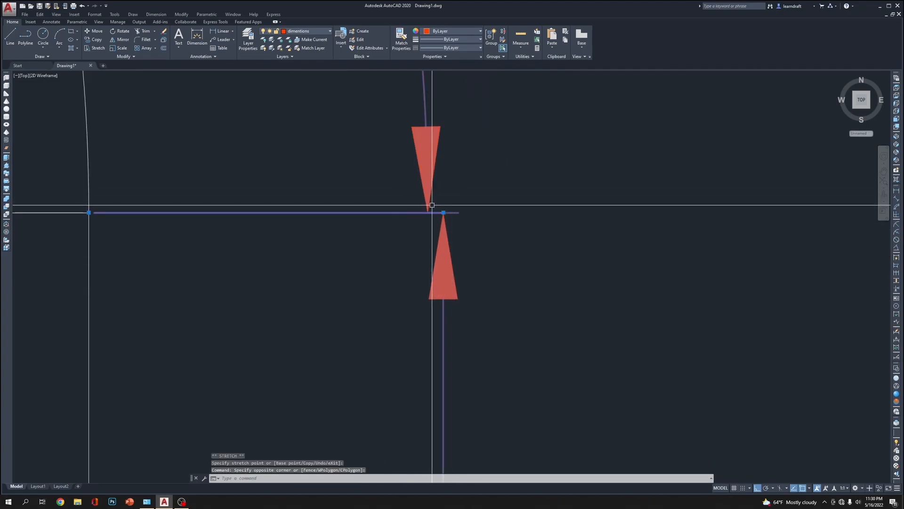
key("Escape")
left_click(457, 153)
left_click(422, 166)
scroll(422, 166, "down", 4)
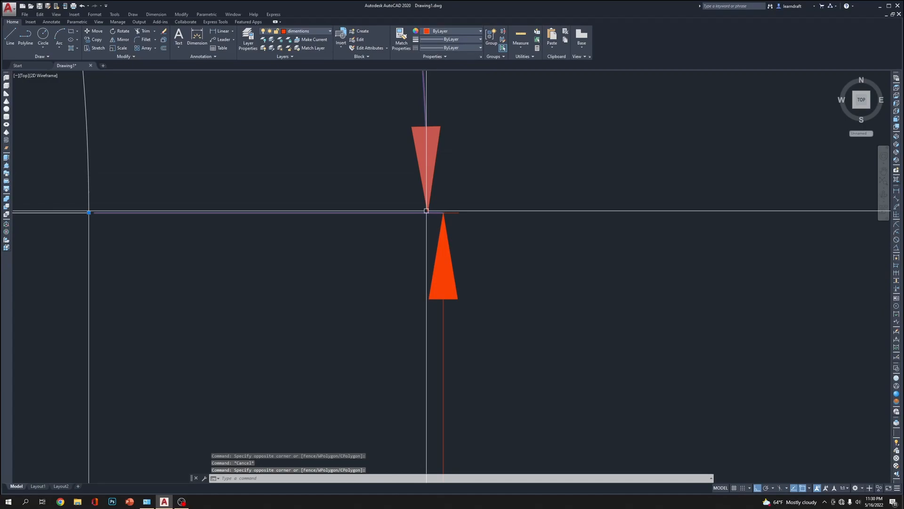
scroll(455, 226, "up", 8)
scroll(508, 276, "down", 8)
left_click(469, 134)
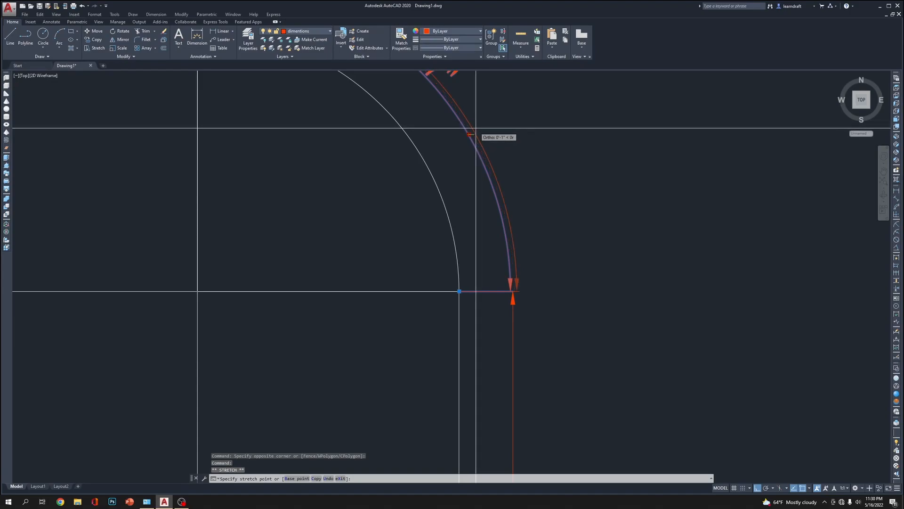
left_click(474, 128)
scroll(546, 332, "up", 6)
key("Escape")
Move the vertical arm's length dimension line outward to meet the lower arrow tip of the arc length dimension
left_click(457, 178)
left_click(391, 203)
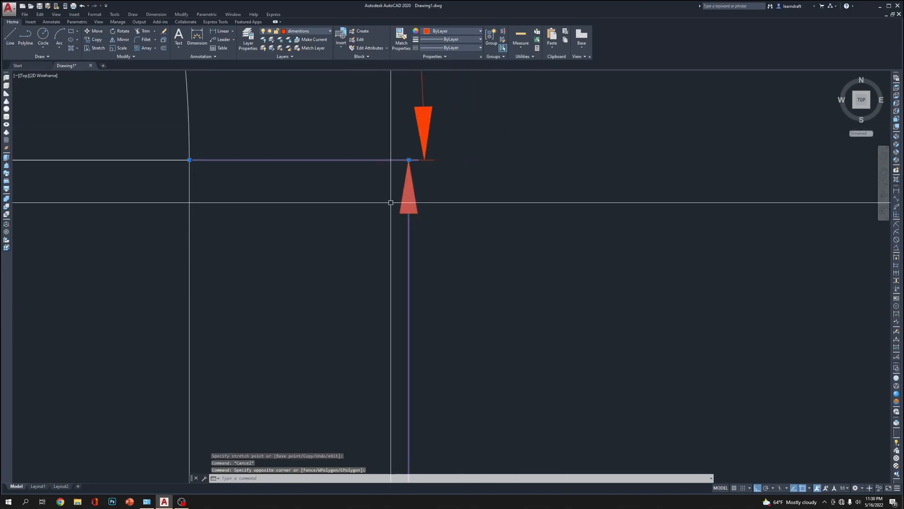
left_click(409, 160)
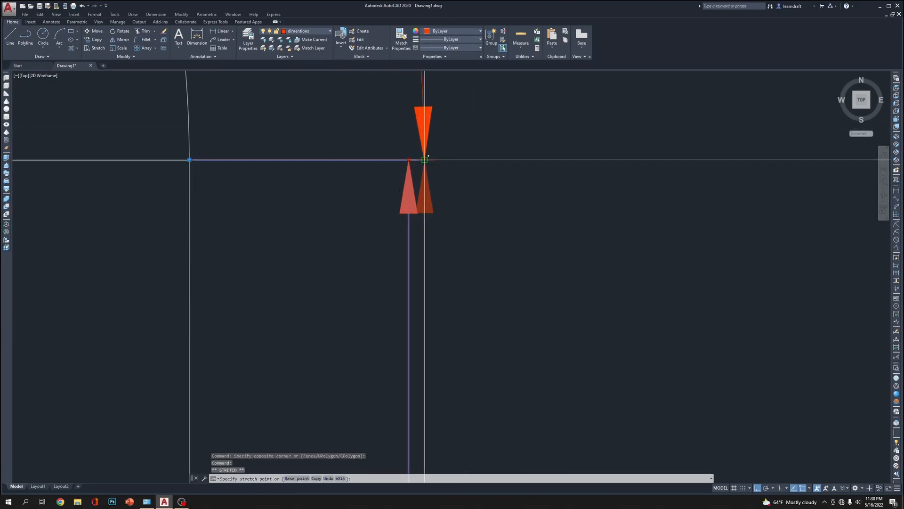
key("Escape")
Move the horizontal arm's length dimension line level with the upper end of the arc length dimension
scroll(428, 156, "down", 8)
scroll(494, 202, "up", 8)
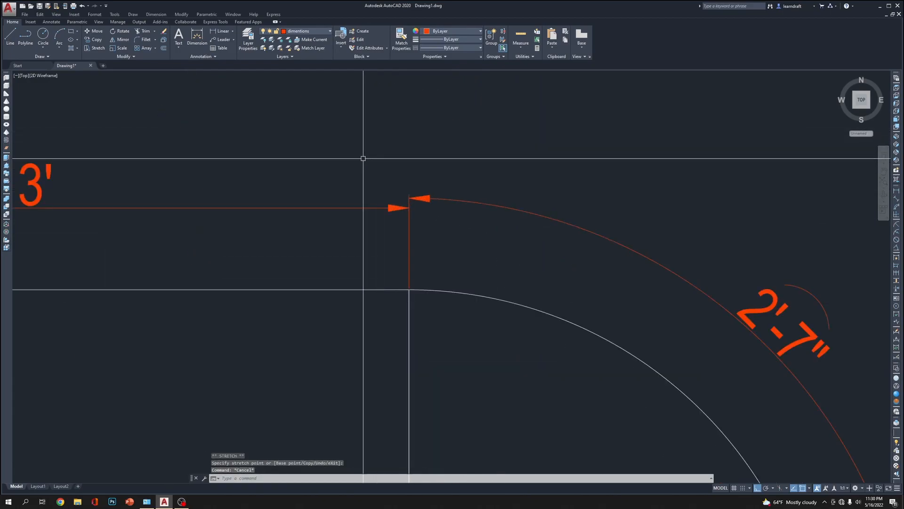
scroll(410, 200, "down", 6)
key("Escape")
Move the Computer Table Plan title straight down, farther below the table plan
scroll(612, 136, "down", 2)
middle_click_drag(650, 137, 615, 97)
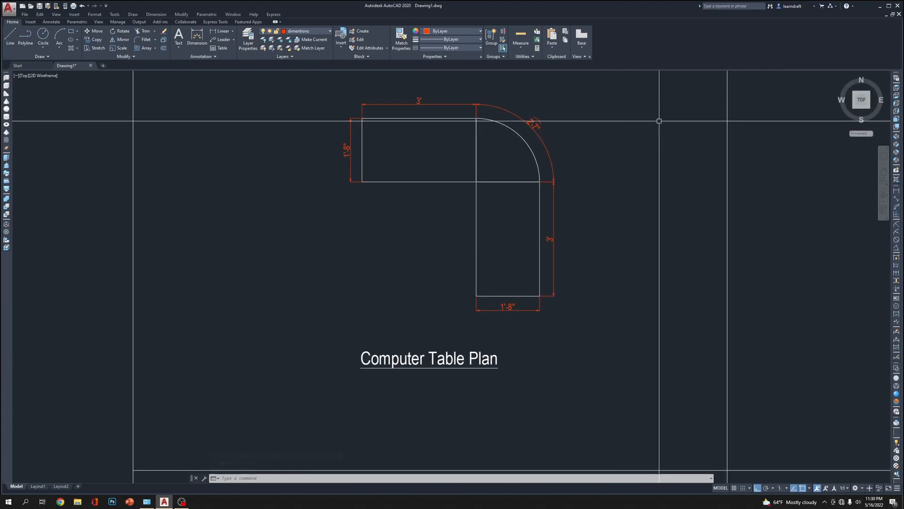
middle_click_drag(658, 121, 601, 58)
left_click(461, 285)
left_click(420, 304)
mouse_move(559, 321)
middle_mouse_down()
mouse_move(543, 281)
mouse_move(497, 260)
middle_mouse_up()
type("m")
key("Return")
left_click(531, 250)
left_click(530, 316)
scroll(503, 317, "down", 3)
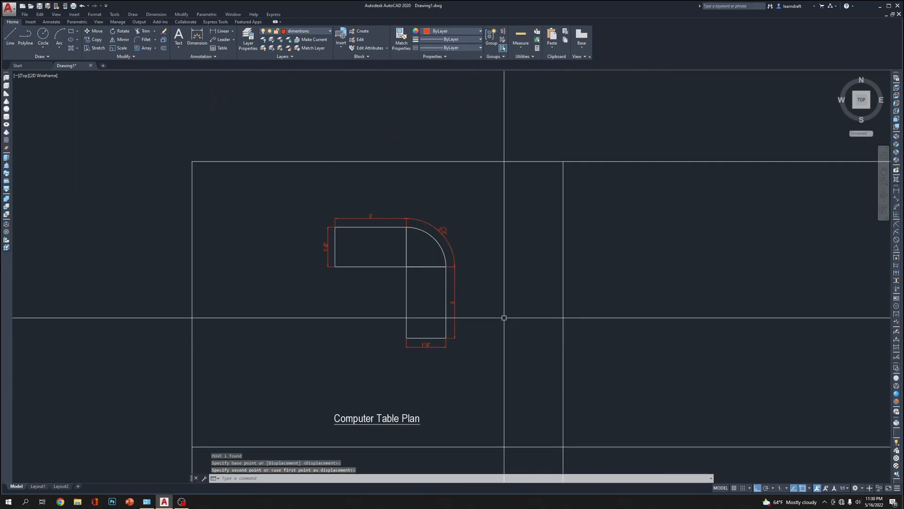
Move the table plan with all its dimensions horizontally to the left, centring it above the title
left_click(496, 150)
left_click(492, 162)
left_click(501, 133)
left_click(287, 311)
type("m")
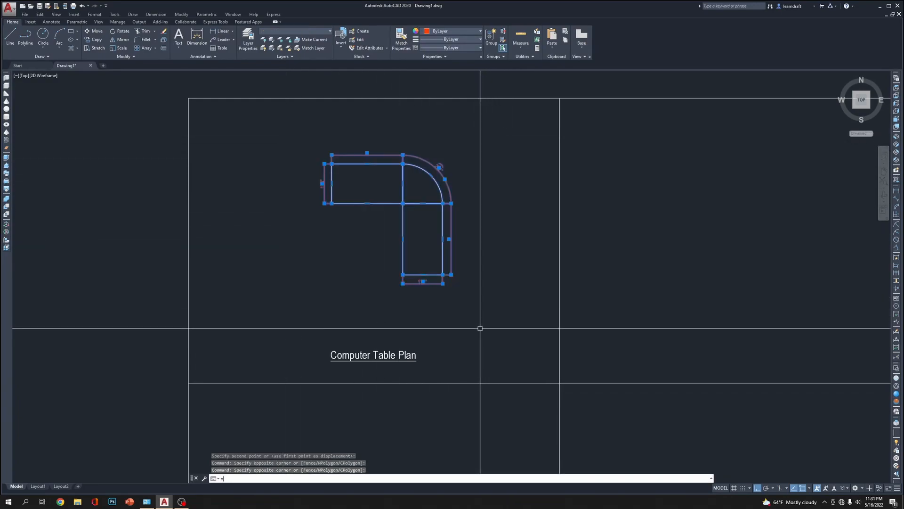
key("Return")
left_click(503, 317)
left_click(493, 314)
mouse_move(562, 232)
middle_mouse_down()
mouse_move(525, 236)
mouse_move(488, 190)
mouse_move(479, 224)
middle_mouse_up()
scroll(478, 225, "down", 1)
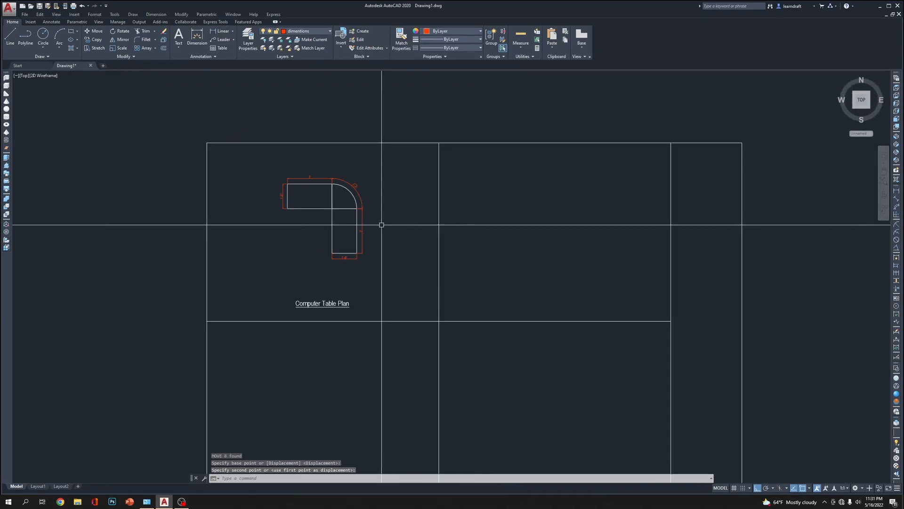
scroll(320, 198, "up", 4)
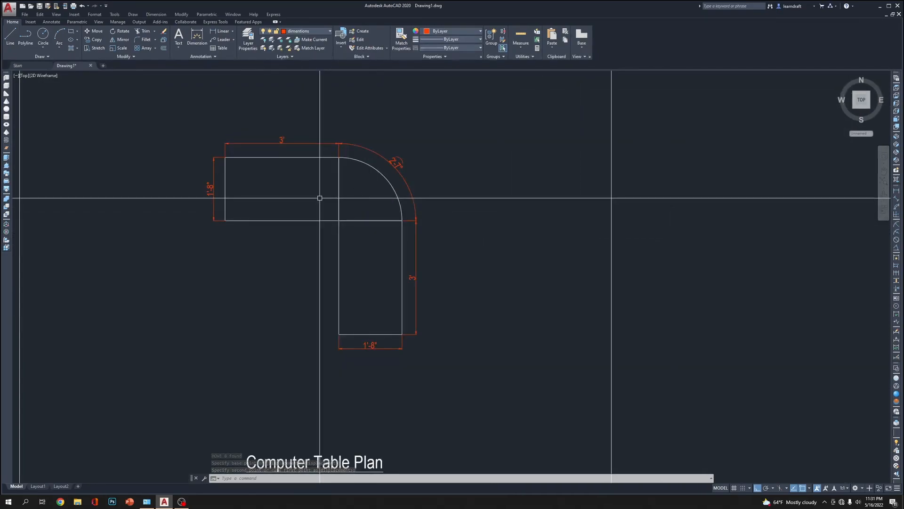
scroll(371, 347, "up", 14)
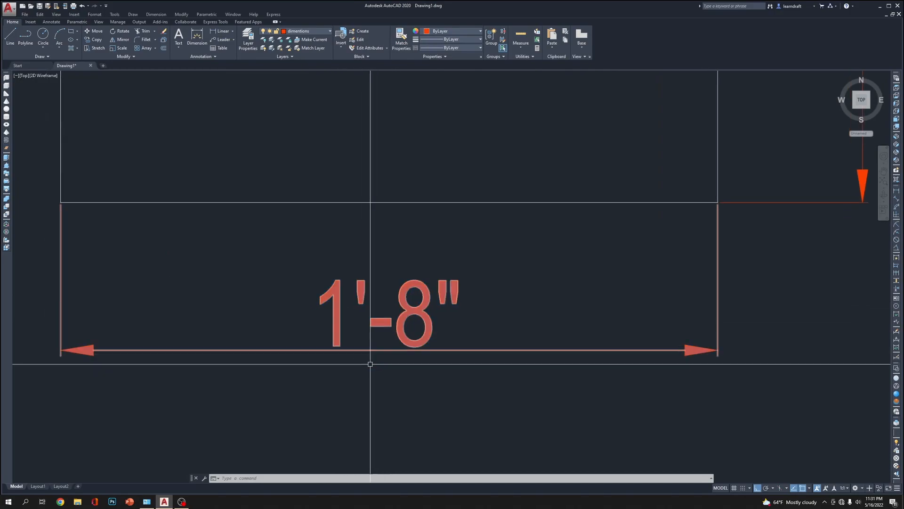
scroll(407, 288, "down", 4)
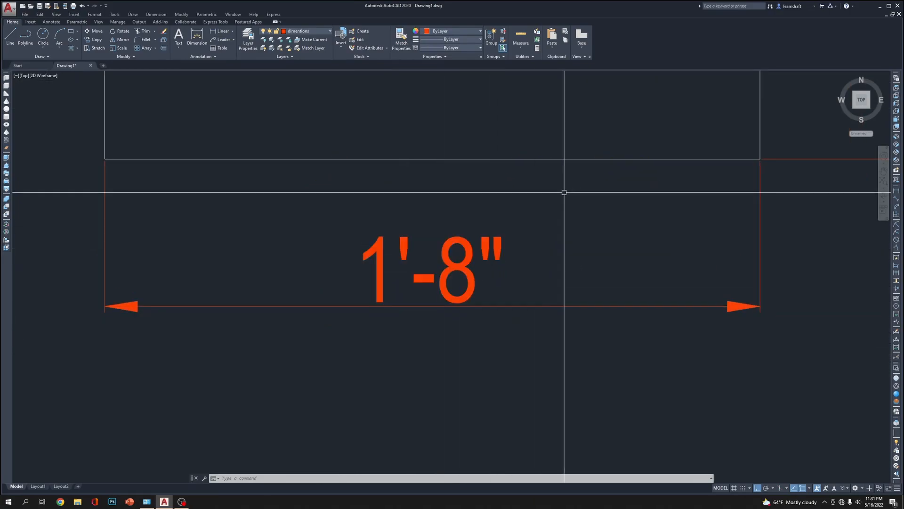
scroll(565, 192, "down", 7)
scroll(537, 242, "up", 1)
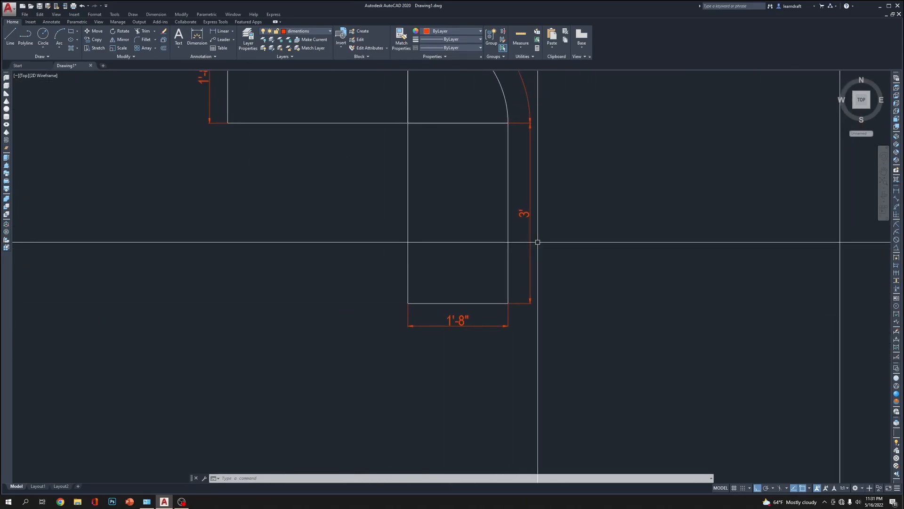
left_click(461, 40)
left_click(461, 43)
left_click(461, 48)
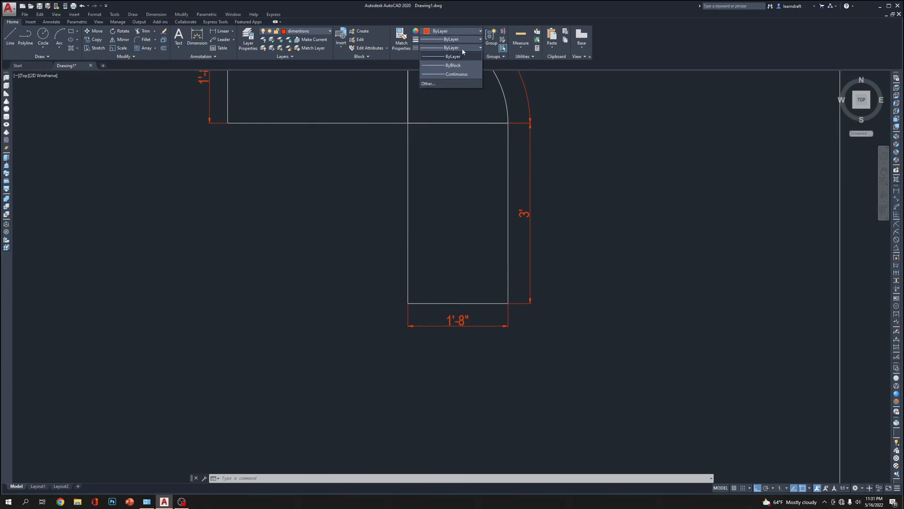
left_click(427, 83)
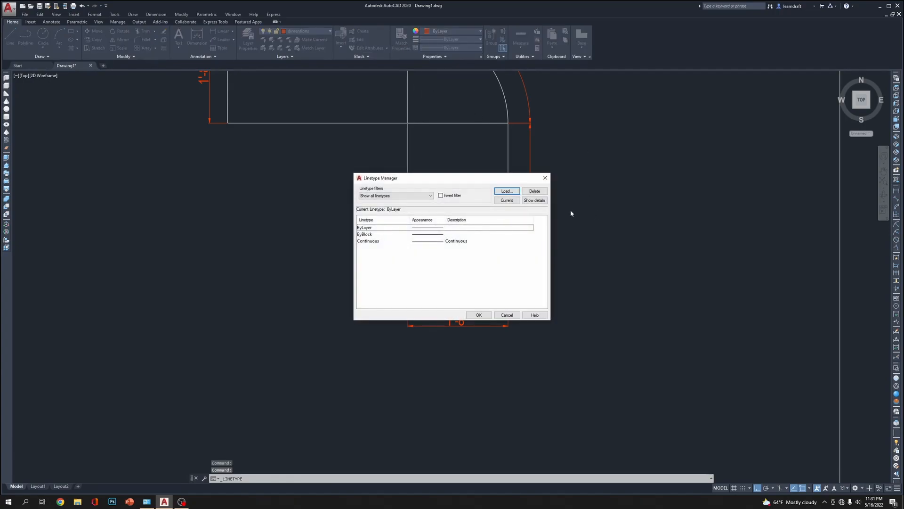
left_click(506, 191)
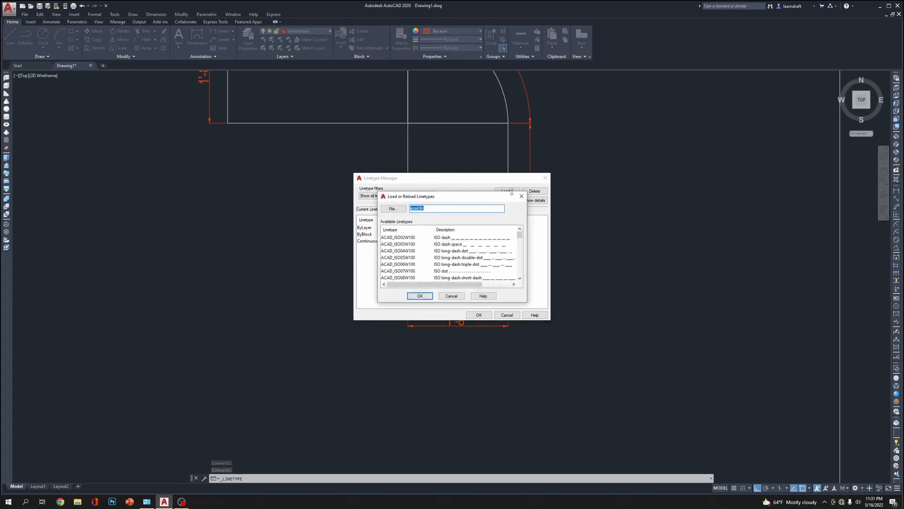
left_click(521, 195)
left_click(545, 177)
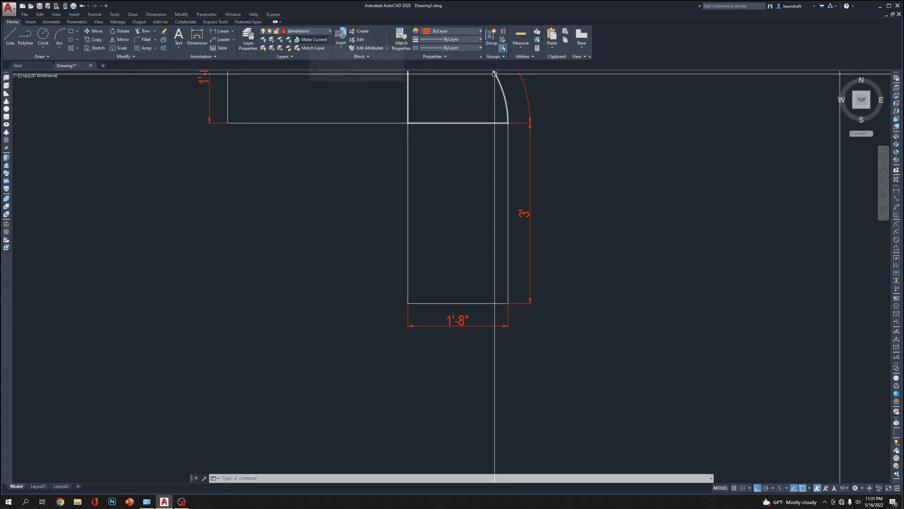
left_click(302, 203)
left_click(307, 186)
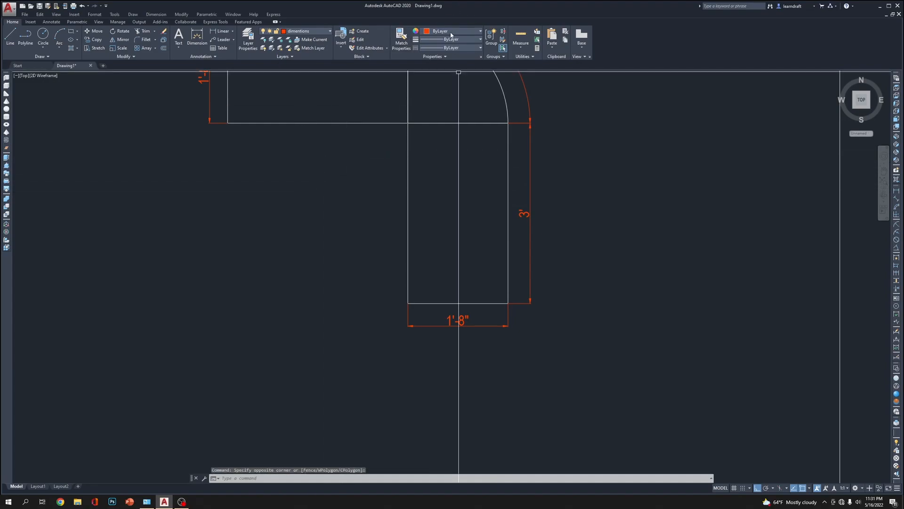
key("Delete")
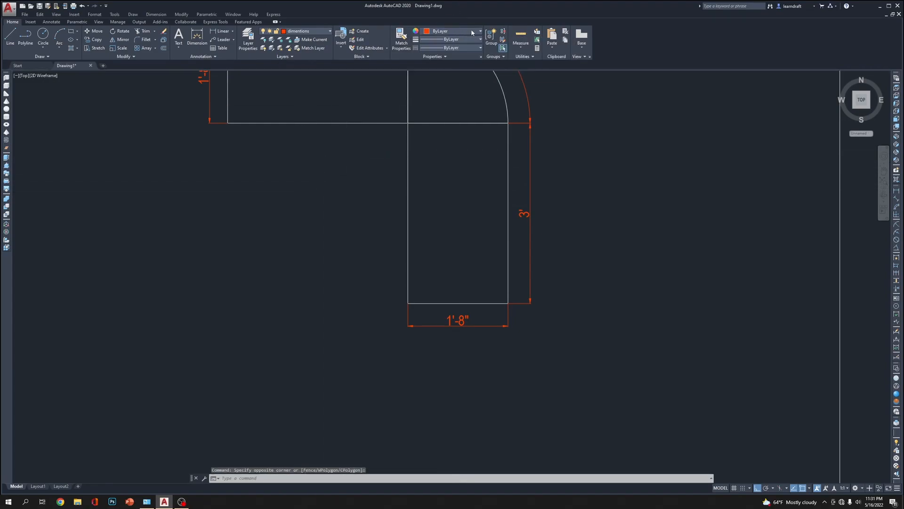
left_click(471, 29)
left_click(471, 30)
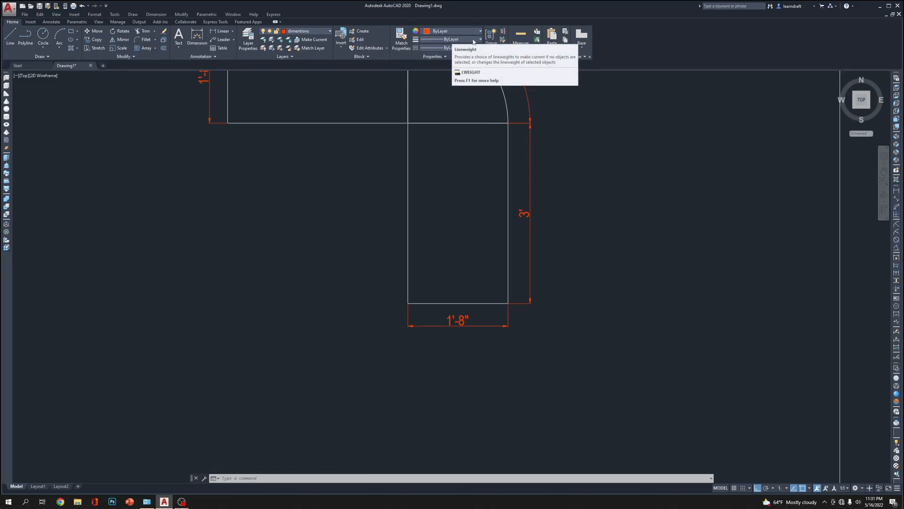
Load the ACAD_ISO03W100 (ISO dash space) linetype into the drawing
left_click(451, 47)
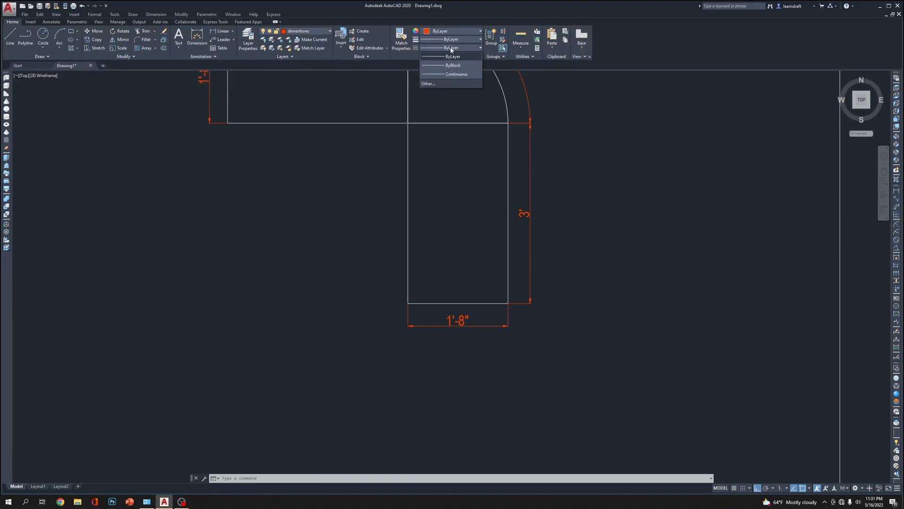
left_click(429, 83)
left_click(509, 192)
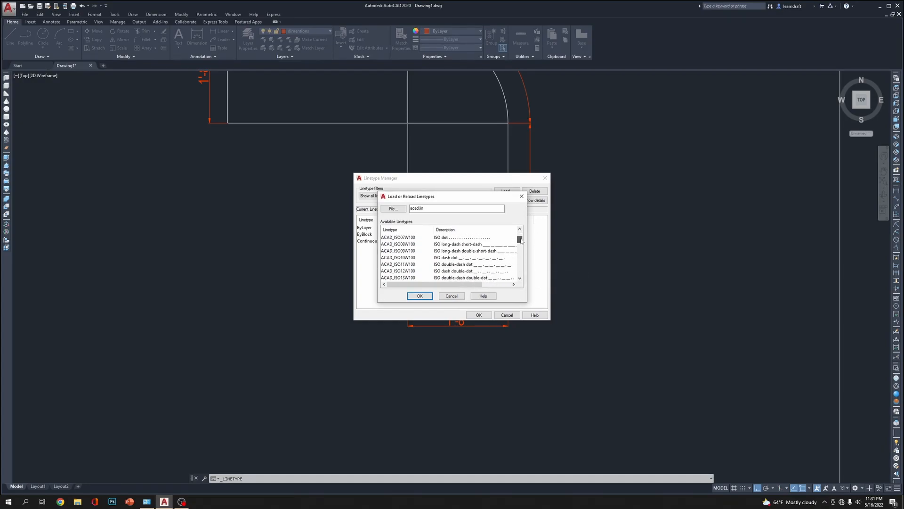
left_click_drag(522, 241, 522, 236)
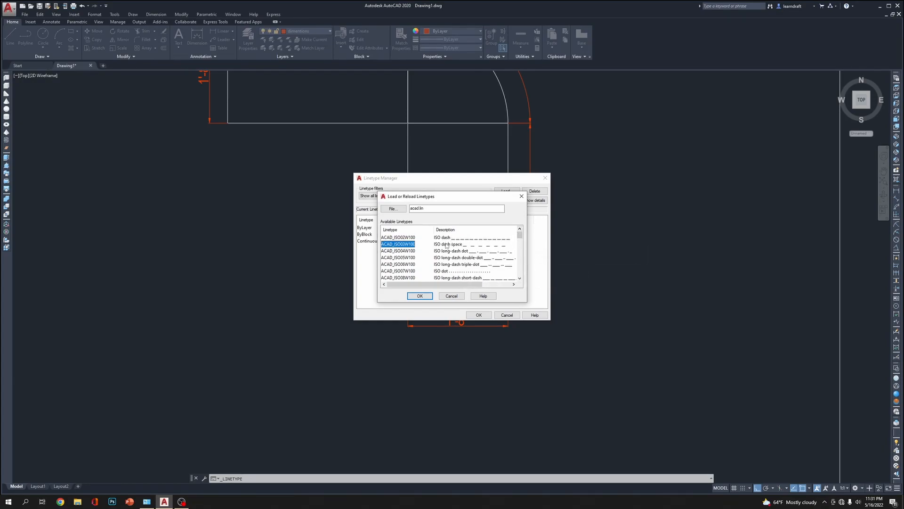
left_click(420, 297)
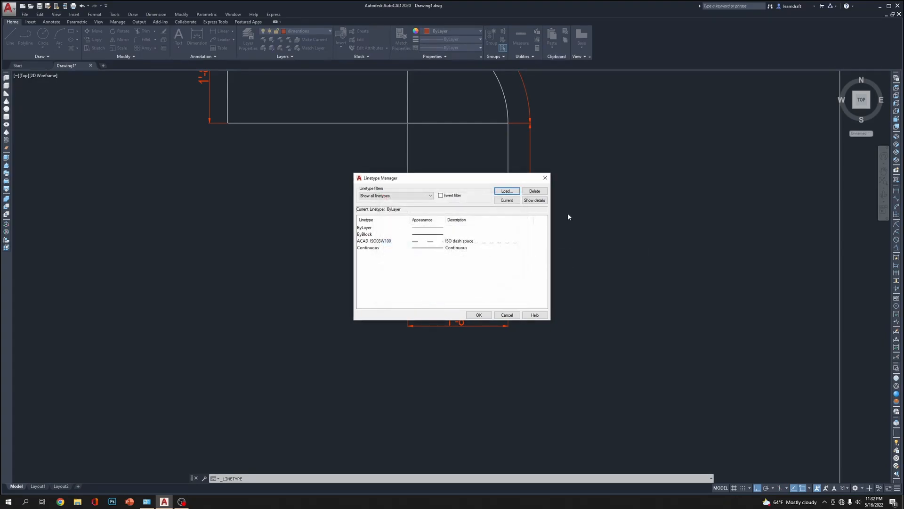
left_click(475, 318)
Apply the ACAD_ISO03W100 linetype to both arm length dimensions and the arc length dimension
middle_click_drag(572, 205, 557, 276)
middle_click_drag(527, 152, 585, 243)
left_click(474, 146)
left_click(447, 170)
left_click(471, 127)
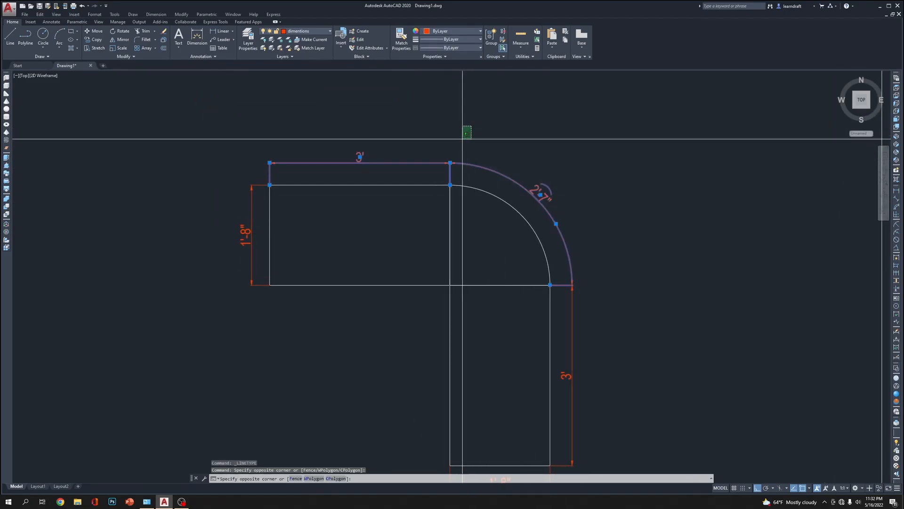
left_click(583, 207)
left_click(585, 313)
left_click(568, 328)
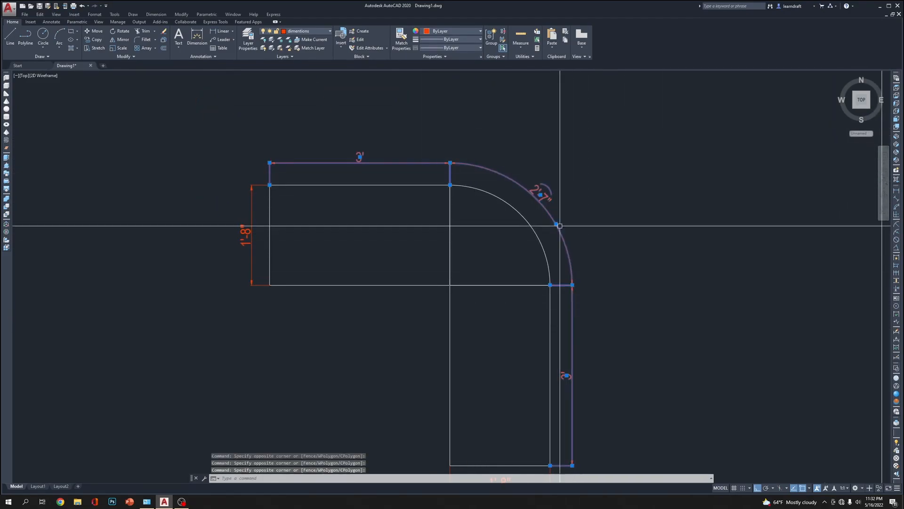
left_click(467, 48)
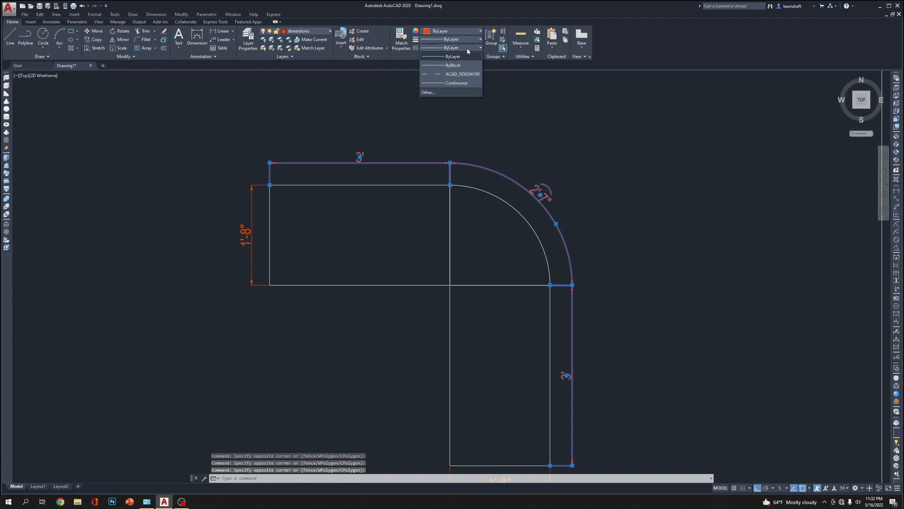
left_click(449, 75)
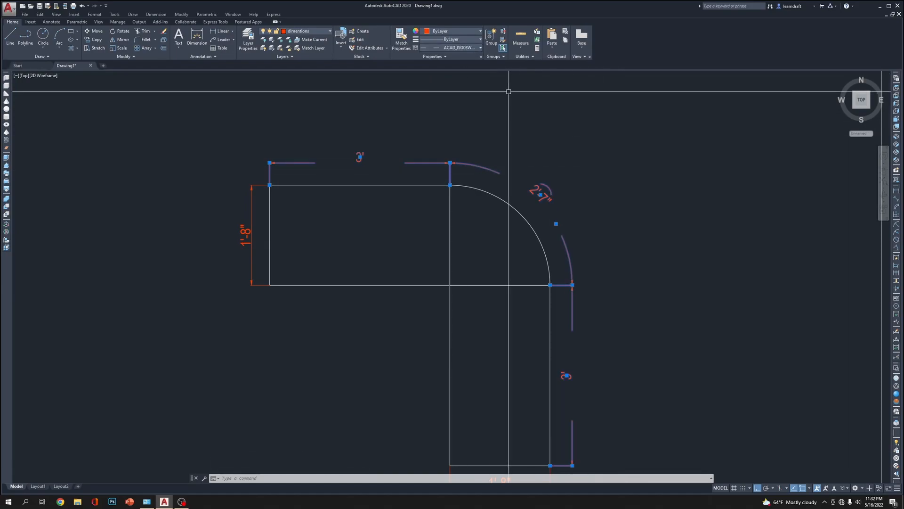
scroll(510, 89, "down", 2)
key("Escape")
key("Escape")
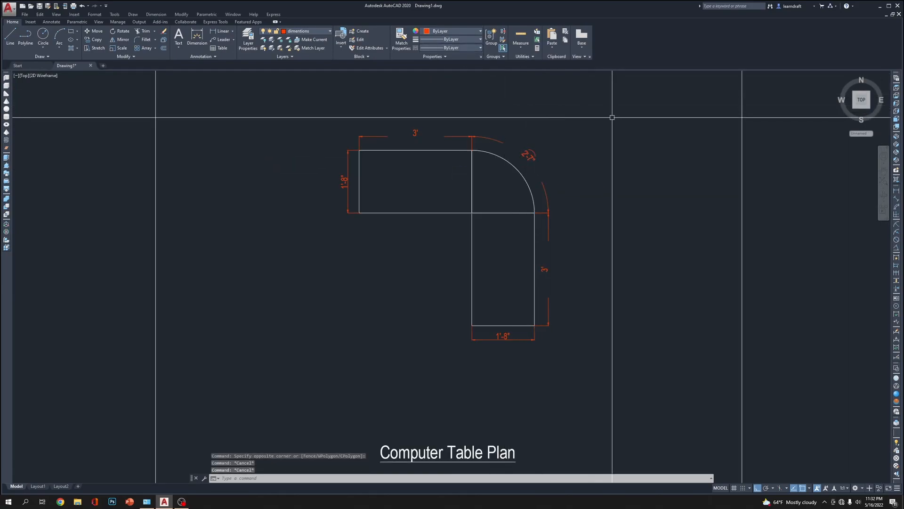
Match the properties of the horizontal arm's length dimension onto the two arm width dimensions
type("ma")
key("Return")
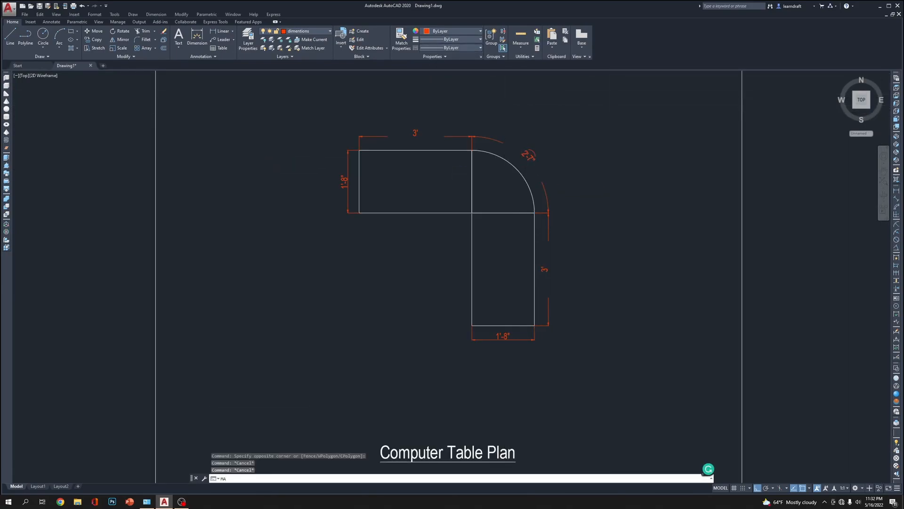
left_click(374, 135)
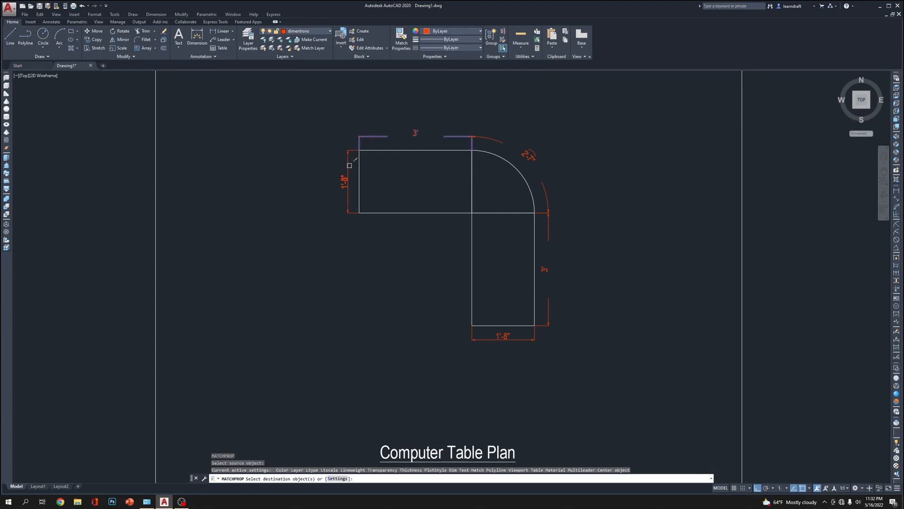
left_click(521, 337)
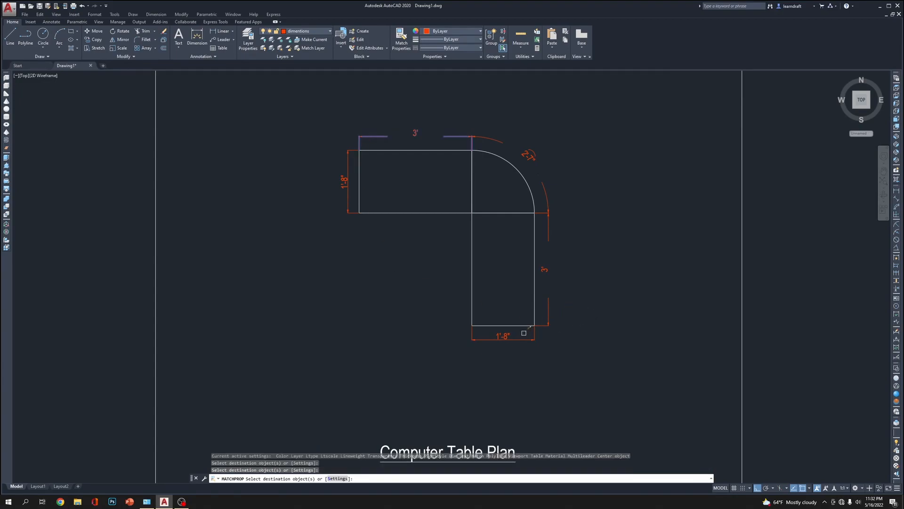
key("Escape")
scroll(420, 116, "up", 4)
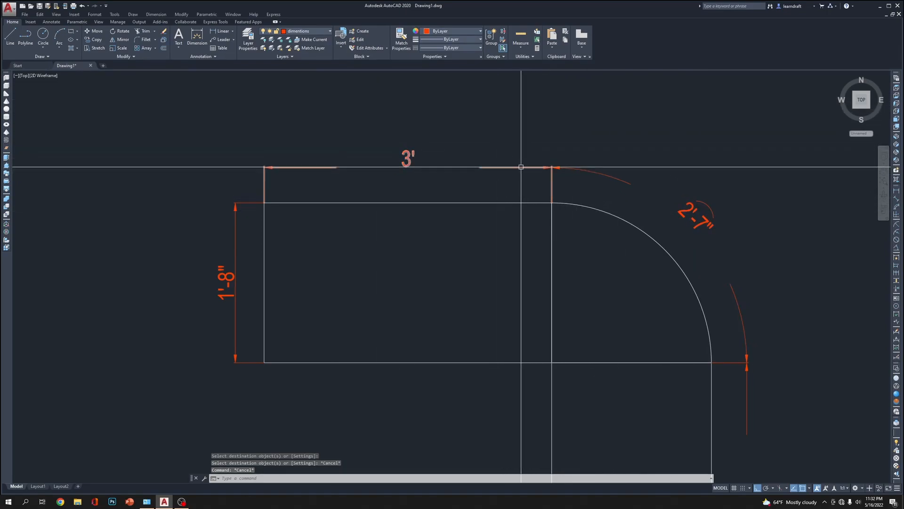
mouse_move(546, 130)
middle_mouse_down()
mouse_move(535, 135)
mouse_move(506, 111)
middle_mouse_up()
scroll(436, 126, "down", 4)
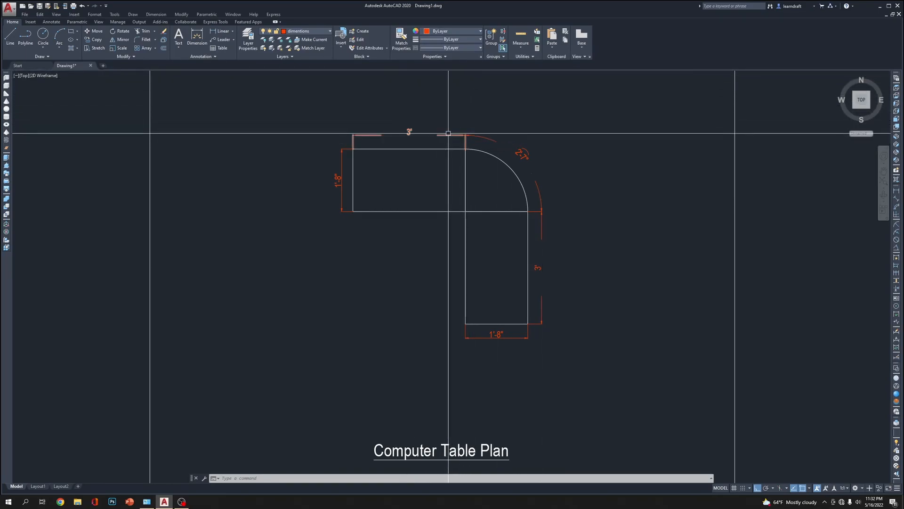
left_click(442, 57)
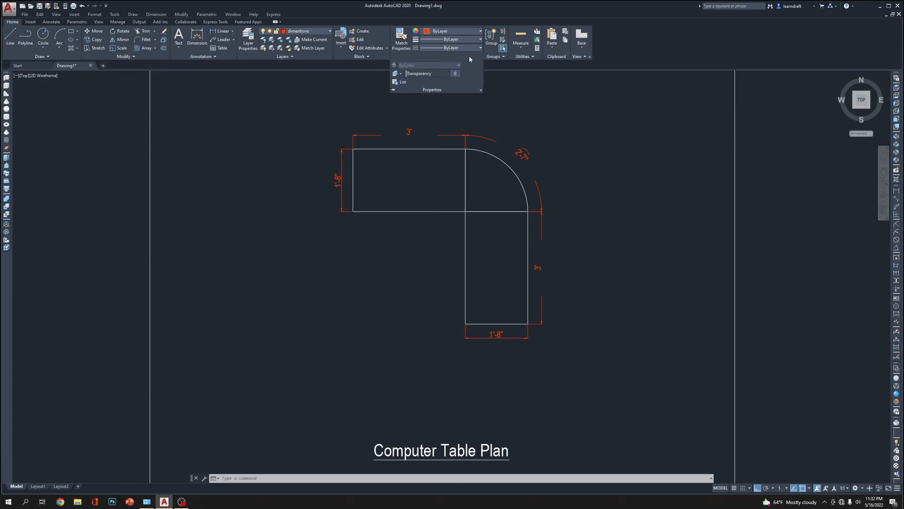
left_click(579, 95)
left_click(556, 115)
key("Escape")
left_click(508, 122)
left_click(487, 141)
Try linetype scales of .5 and .25 on the width dimension of the horizontal table arm
left_click(341, 156)
right_click(340, 157)
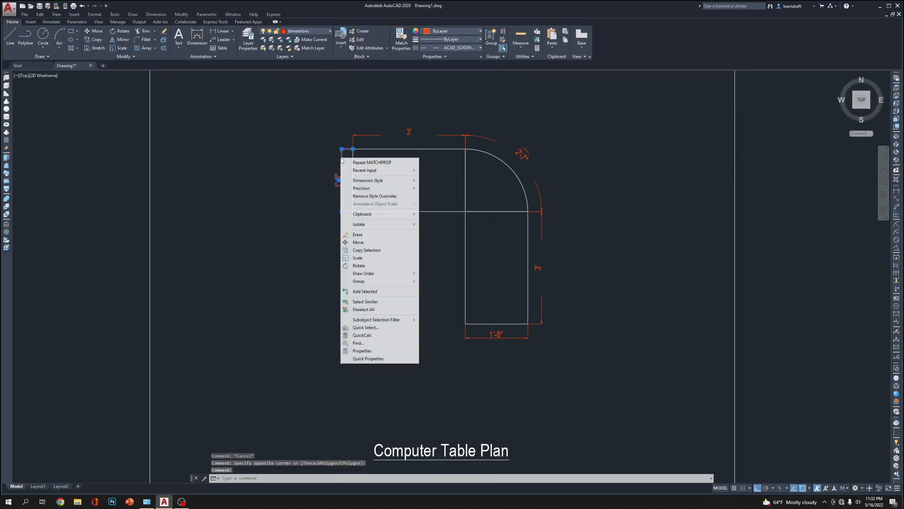
left_click(363, 350)
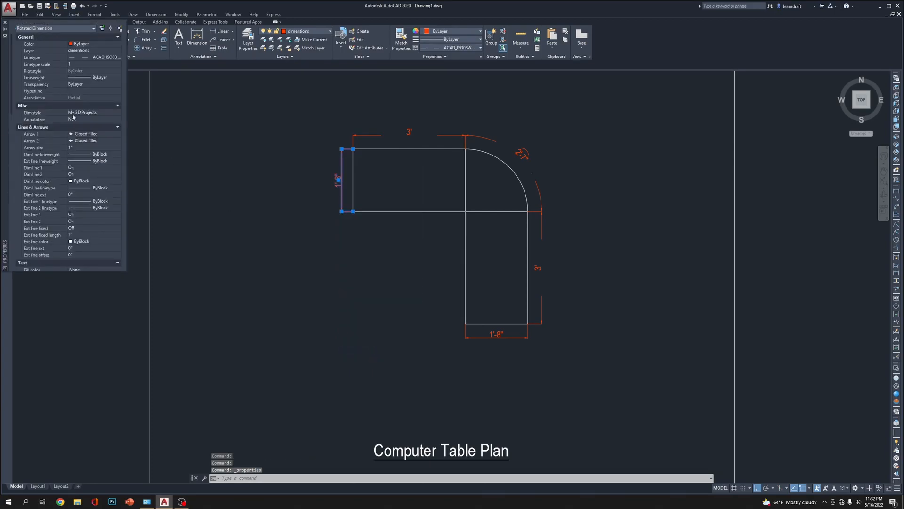
left_click(81, 64)
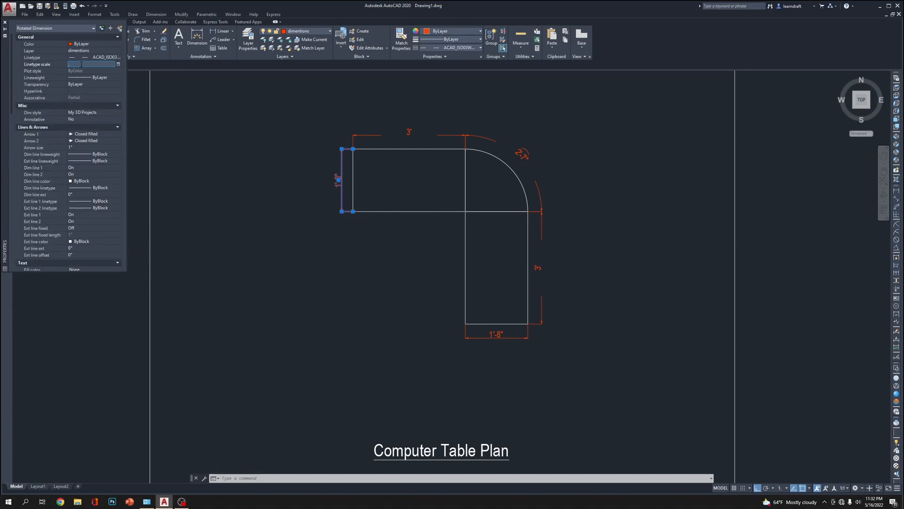
type(".5")
key("Return")
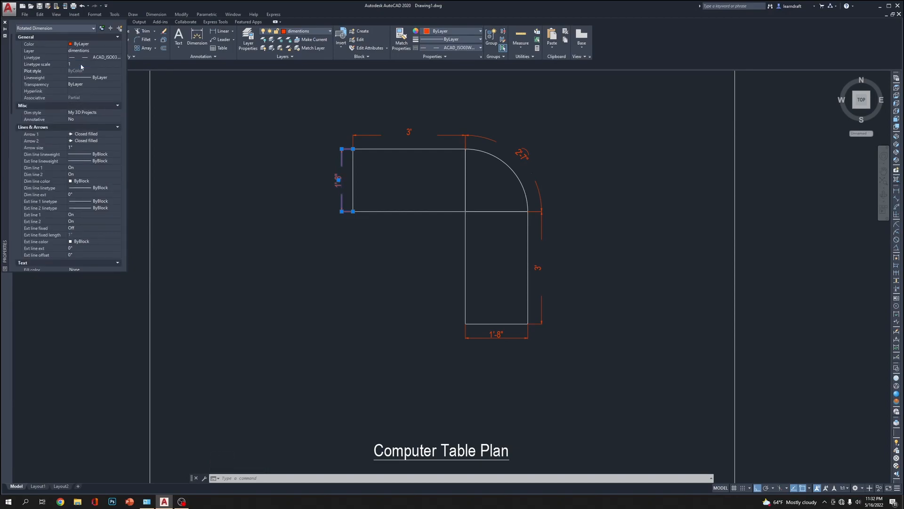
left_click(81, 64)
type(".25")
key("Return")
left_click(5, 22)
key("Escape")
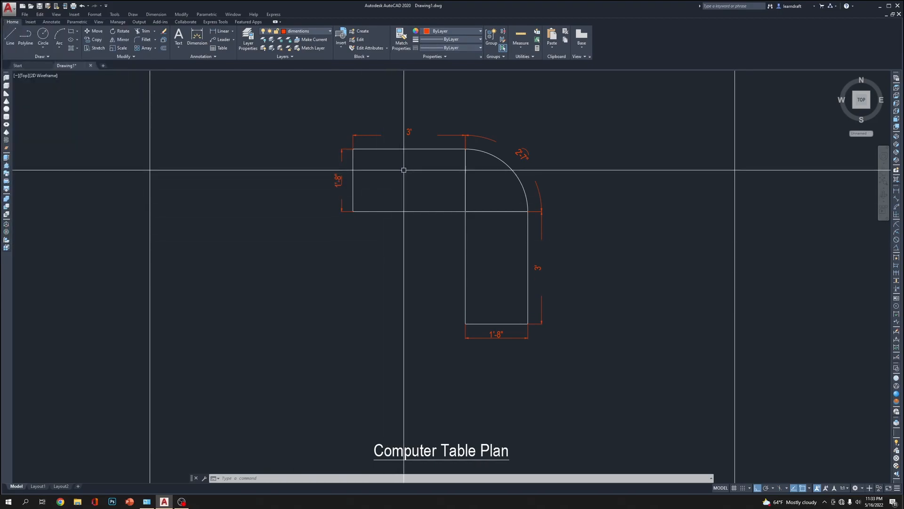
Reduce the linetype scale of the horizontal arm's width dimension further so its lines show shorter dashes
scroll(360, 203, "up", 4)
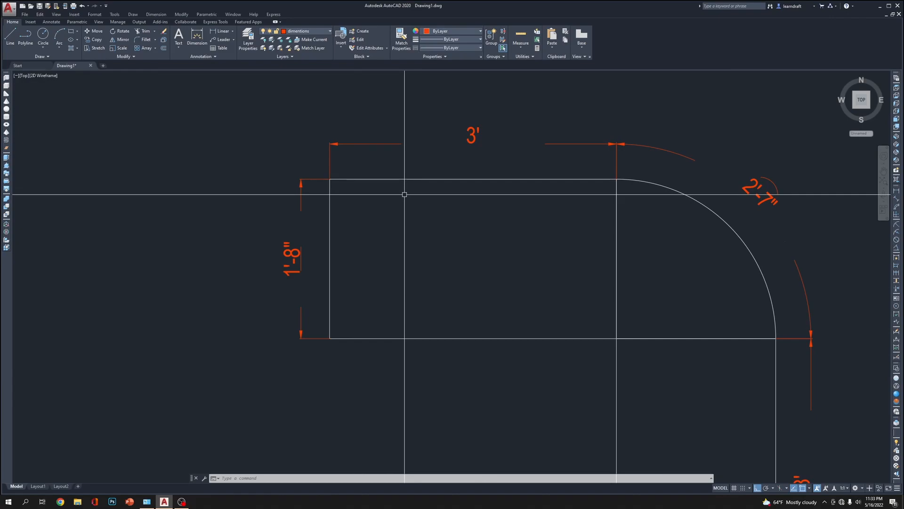
left_click(312, 180)
right_click(315, 179)
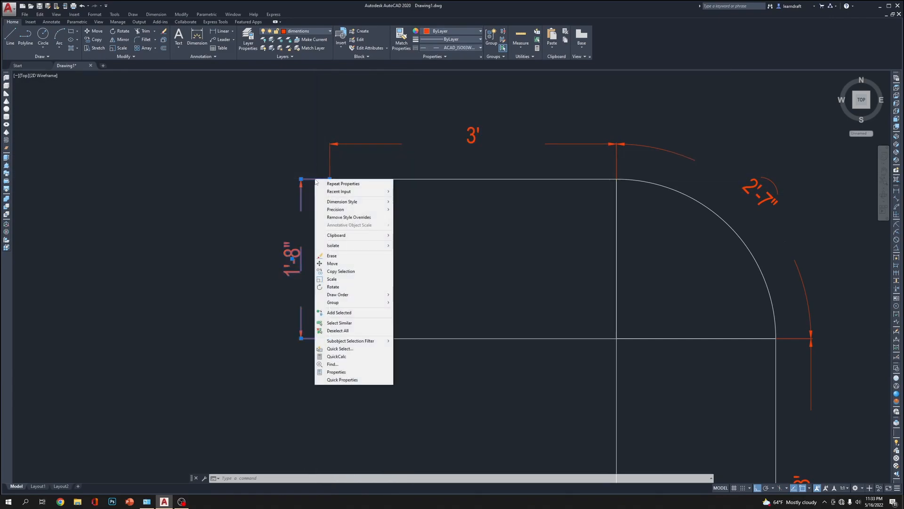
left_click(357, 372)
left_click(80, 64)
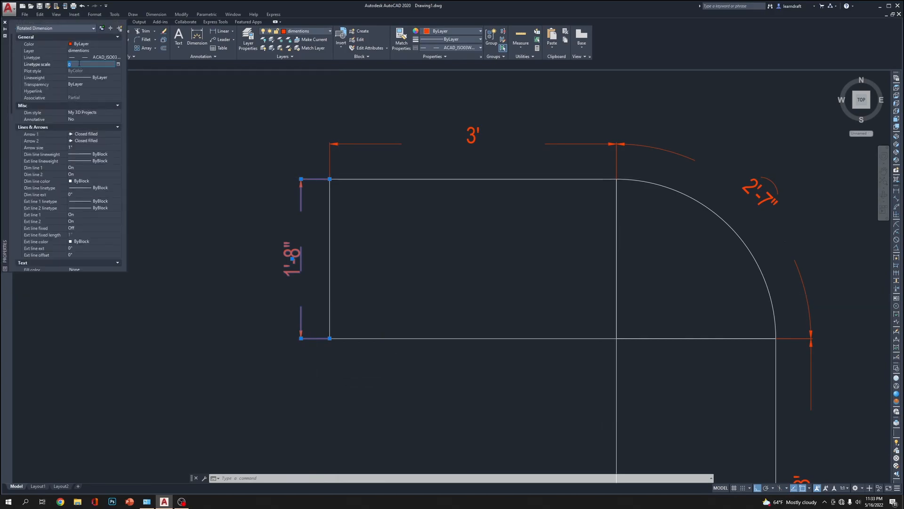
type("10")
key("Return")
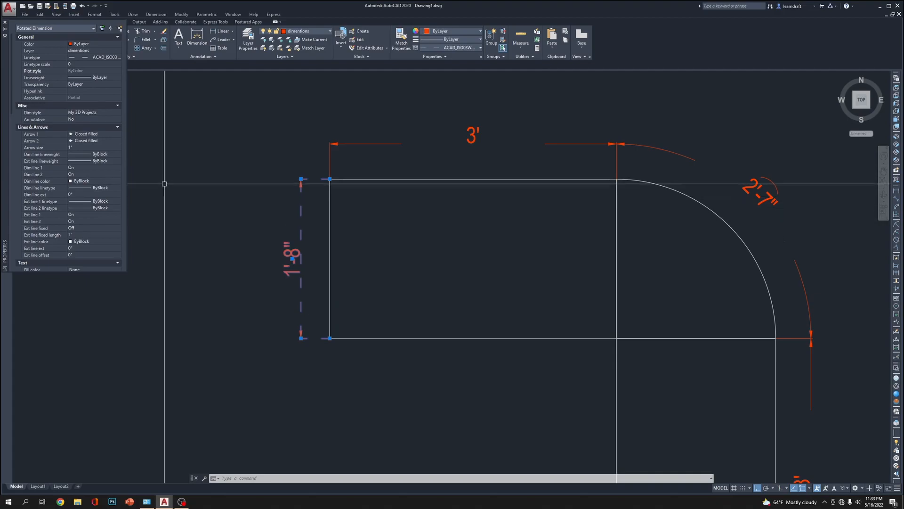
left_click(5, 23)
key("Escape")
key("Escape")
key("Escape")
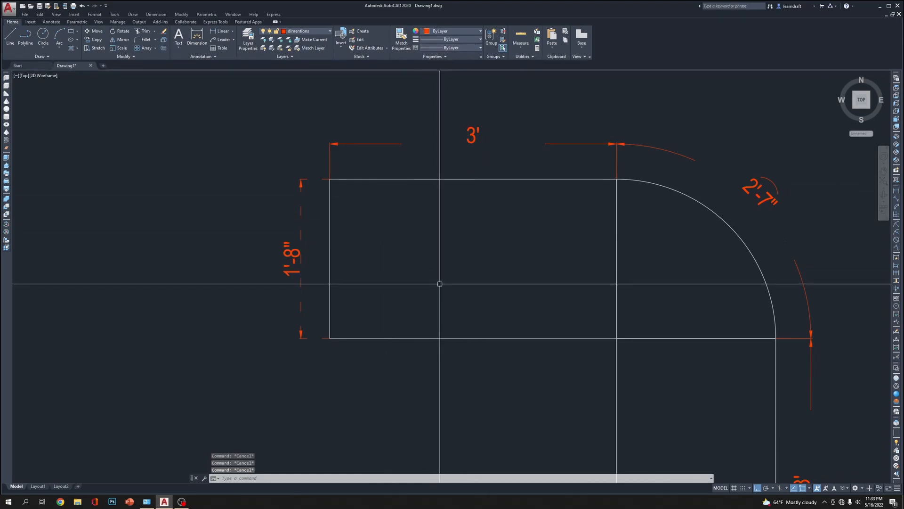
Match the properties of the horizontal arm's width dimension onto the two arm lengths, the arc length and the vertical arm's width dimension
type("ma")
key("Return")
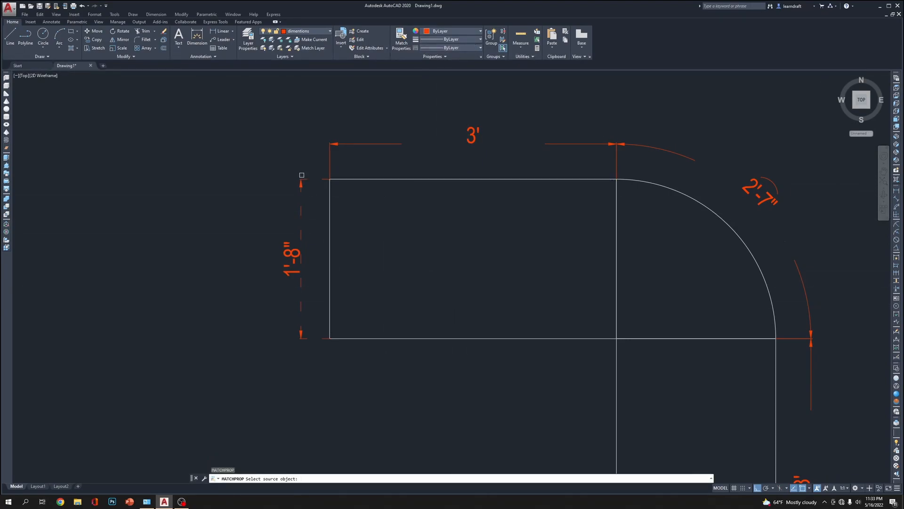
left_click(299, 182)
left_click(365, 131)
left_click(348, 152)
scroll(325, 162, "down", 3)
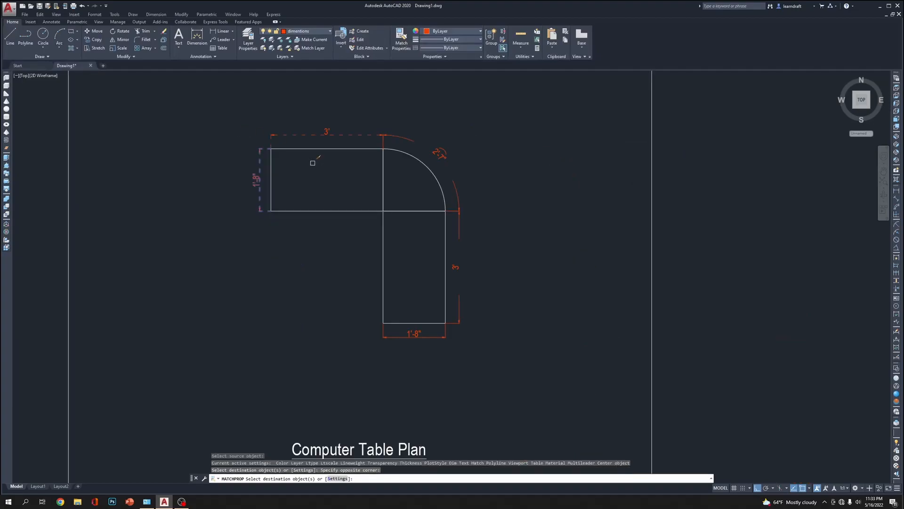
left_click(472, 138)
left_click(444, 163)
left_click(484, 264)
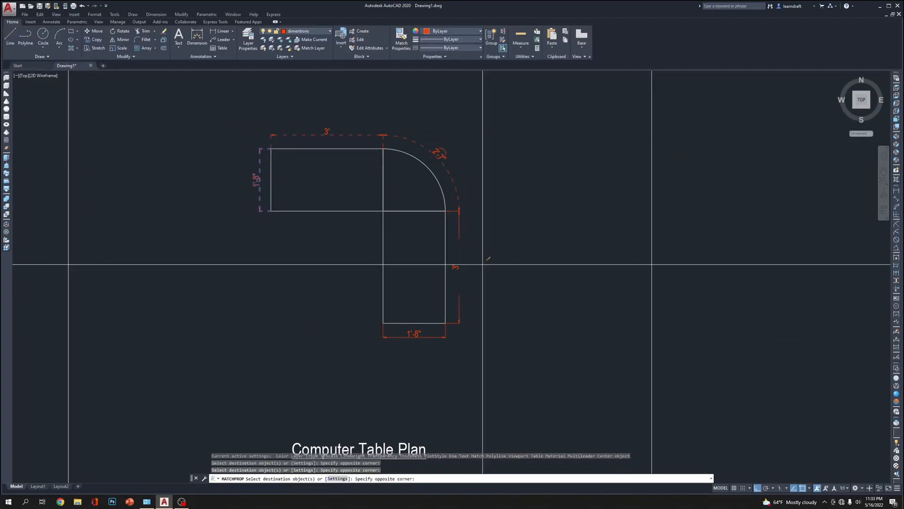
left_click(456, 300)
left_click(444, 343)
left_click(447, 337)
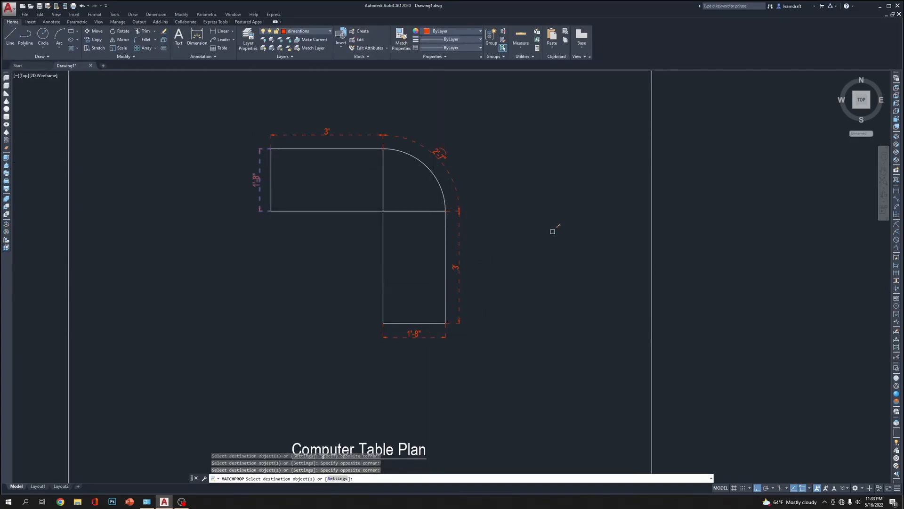
key("Escape")
key("Escape")
middle_click_drag(430, 167, 498, 216)
scroll(508, 200, "up", 3)
middle_click_drag(553, 203, 554, 137)
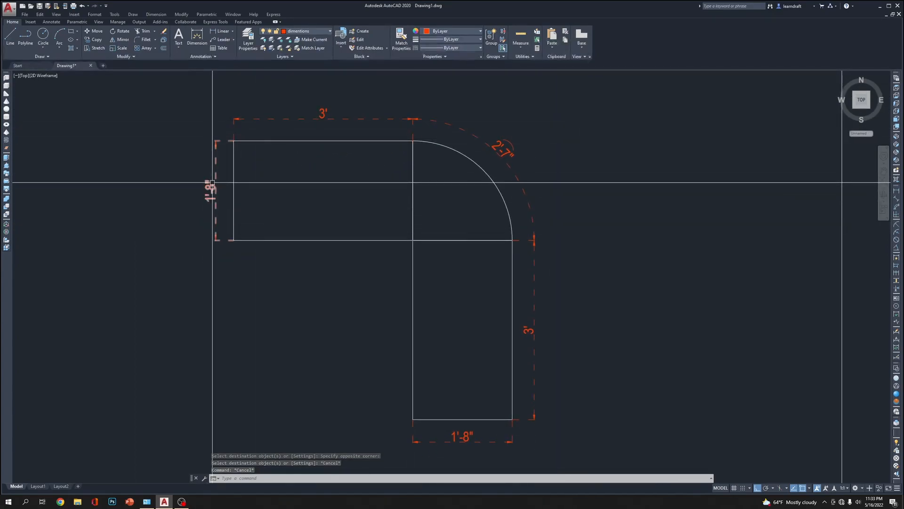
scroll(463, 188, "down", 2)
middle_click_drag(566, 129, 504, 127)
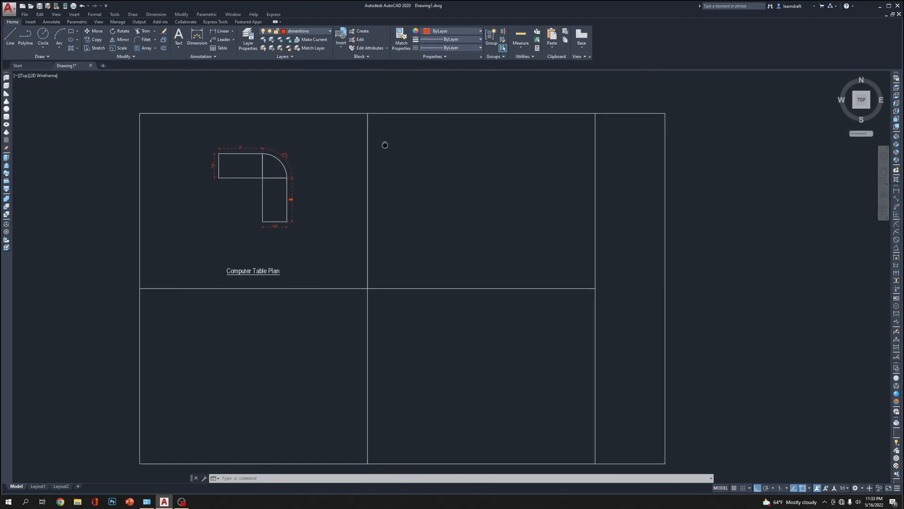
scroll(446, 184, "up", 2)
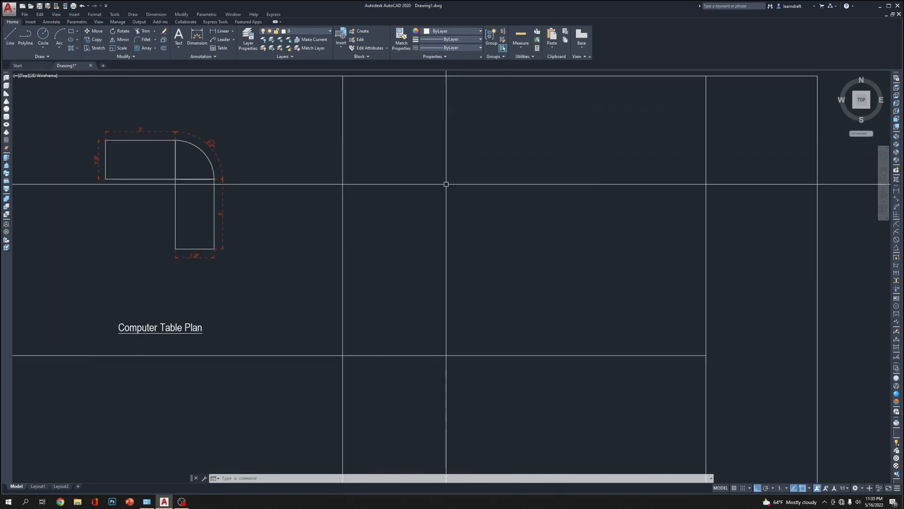
Draw a rectangle 36 long and 30 wide in the empty frame cell beside the table plan
left_click(304, 32)
left_click(304, 29)
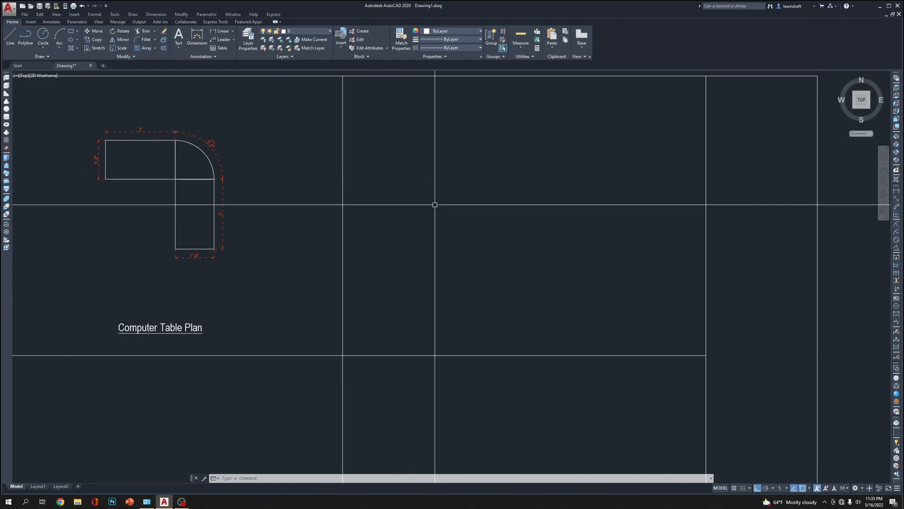
type("rec")
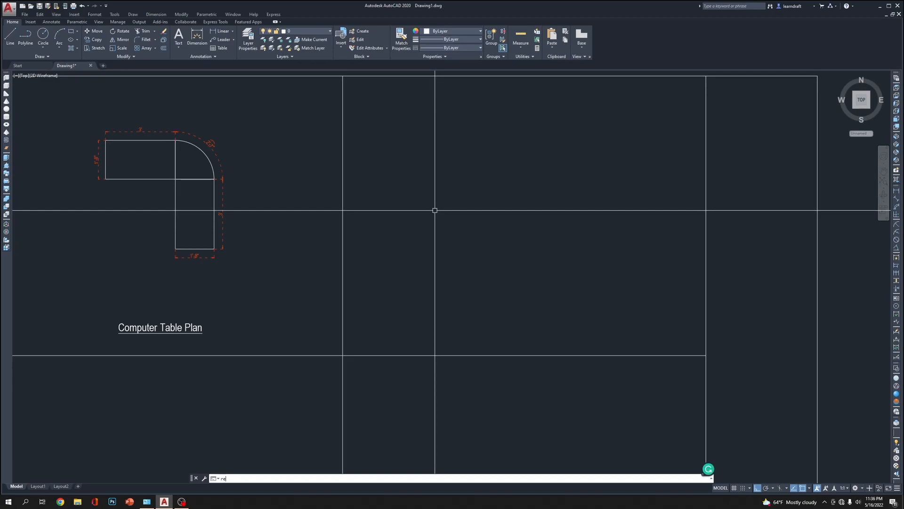
key("Return")
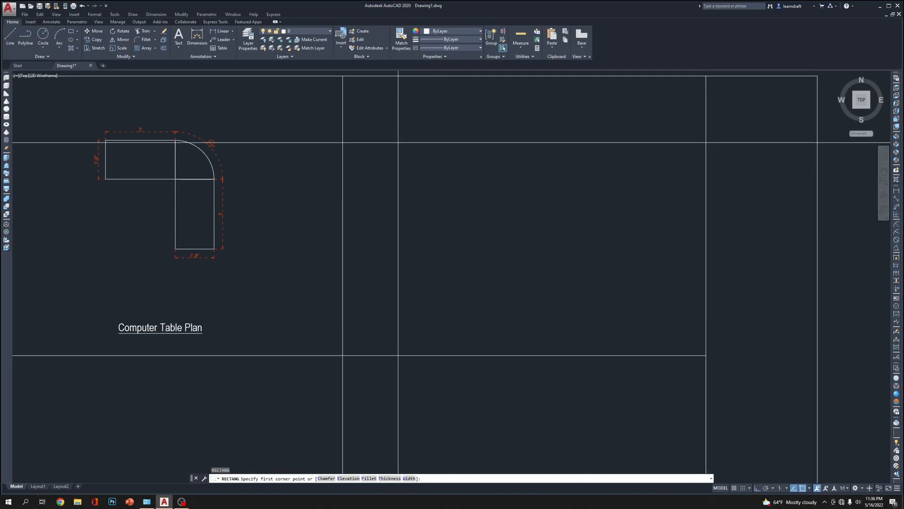
left_click(392, 139)
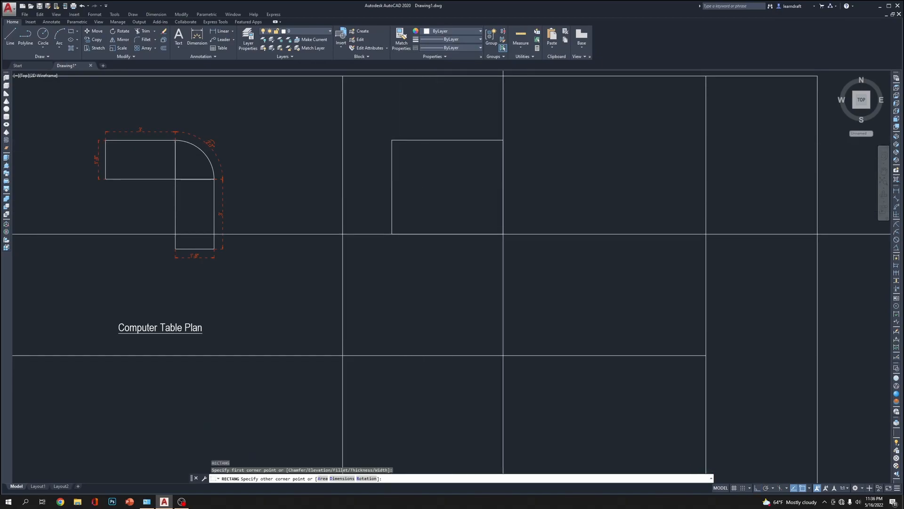
type("d")
key("Return")
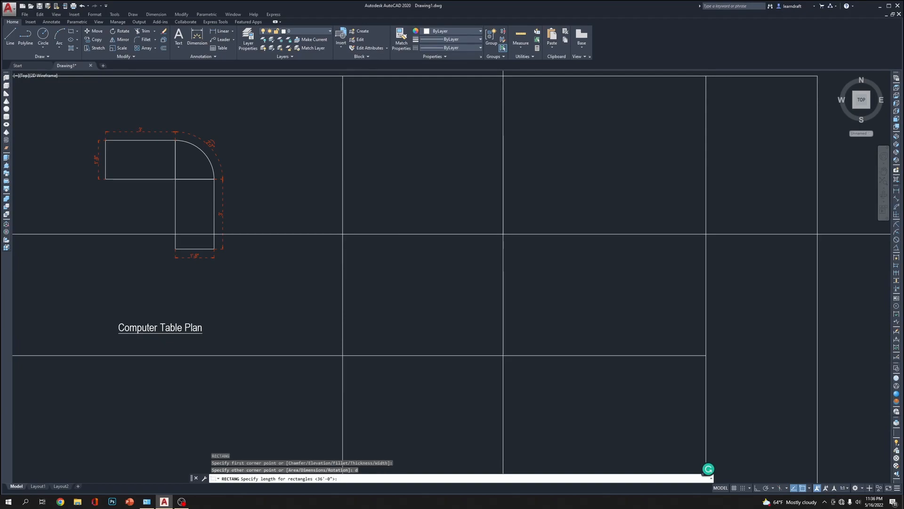
type("3")
key("Return")
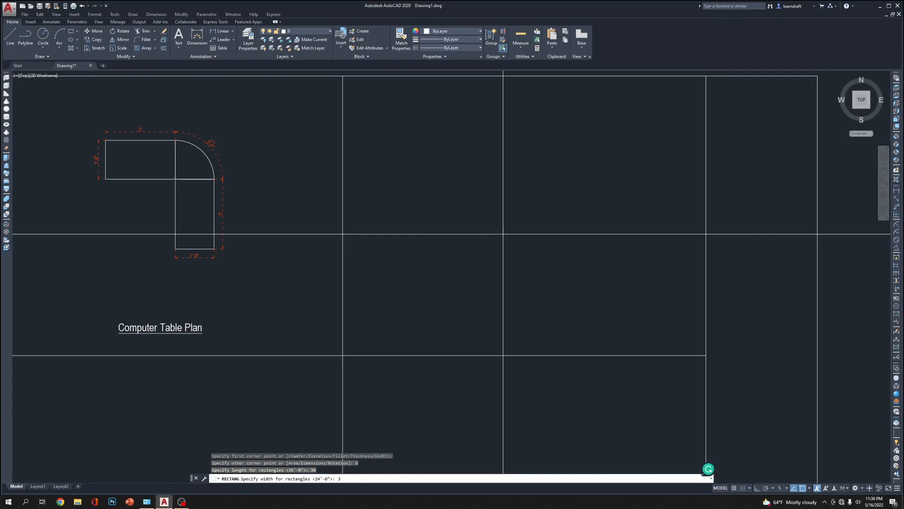
type("30")
key("Return")
scroll(490, 177, "up", 2)
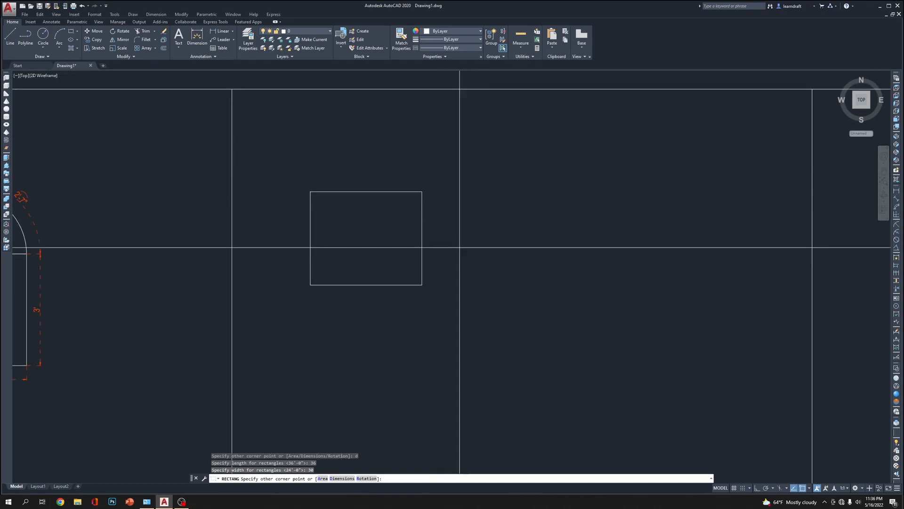
left_click(446, 274)
scroll(496, 219, "down", 2)
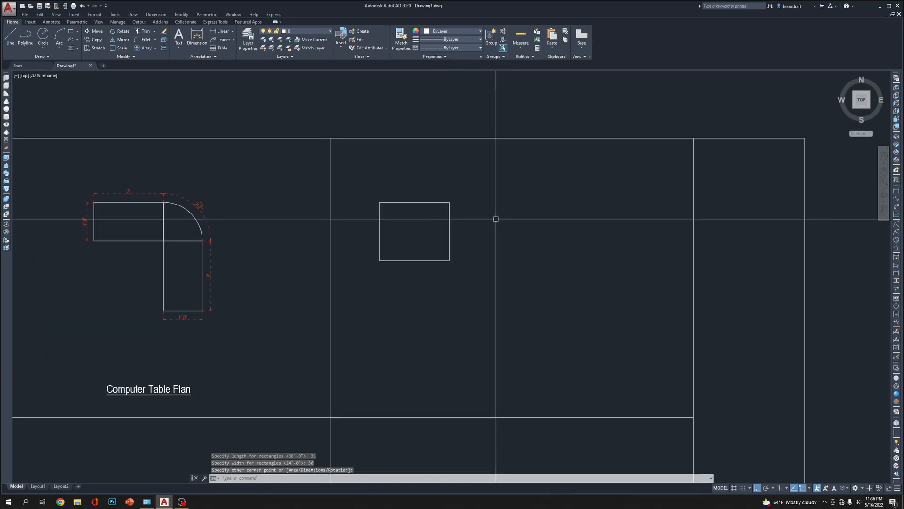
Draw a rectangle 20 long and 30 wide from the first rectangle's upper right corner, adjoining its right side
middle_click_drag(485, 244, 477, 199)
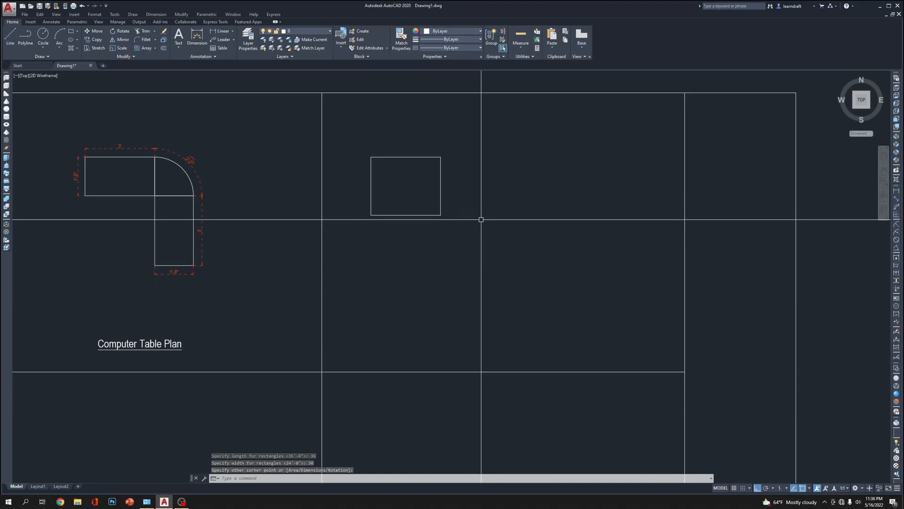
type("rec")
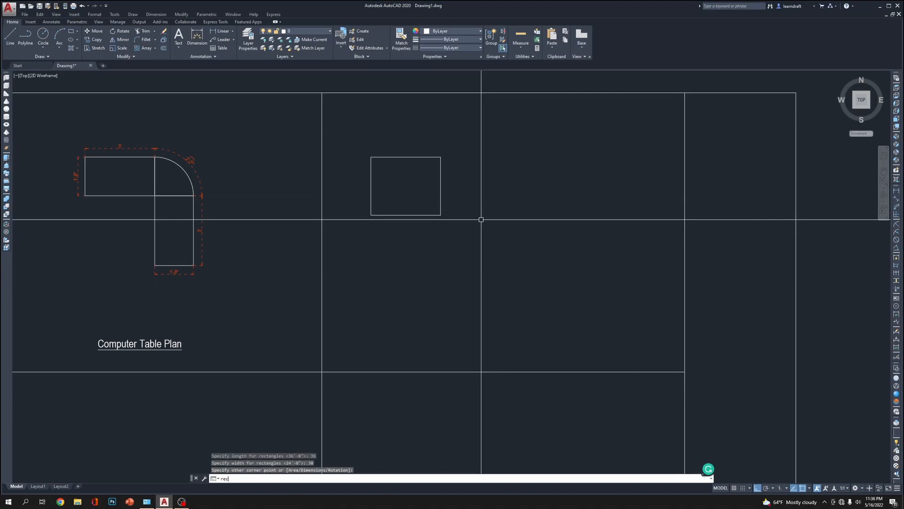
key("Return")
left_click(441, 160)
type("d")
key("Return")
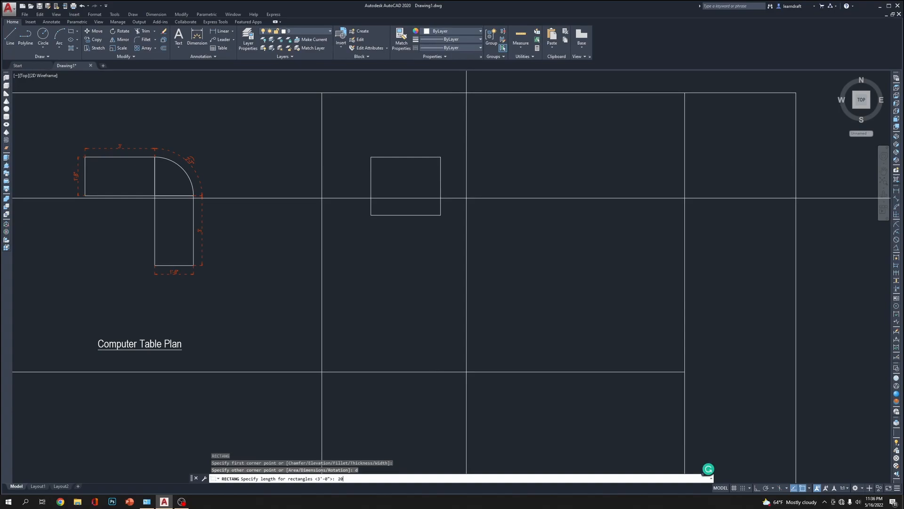
type("20")
key("Return")
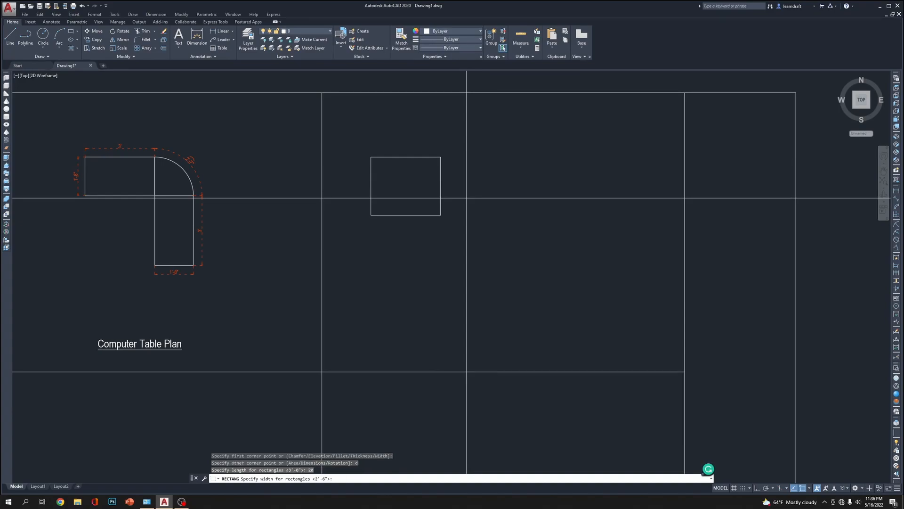
type("30")
key("Return")
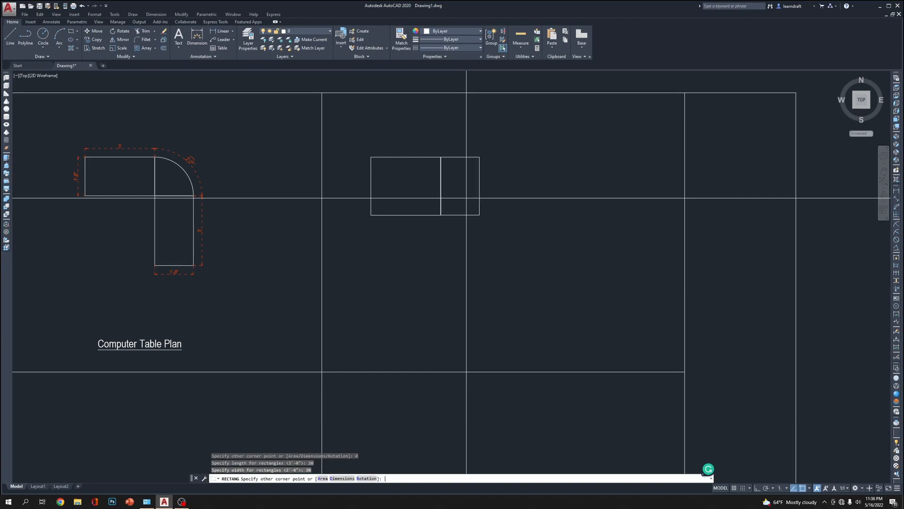
key("Return")
left_click(475, 203)
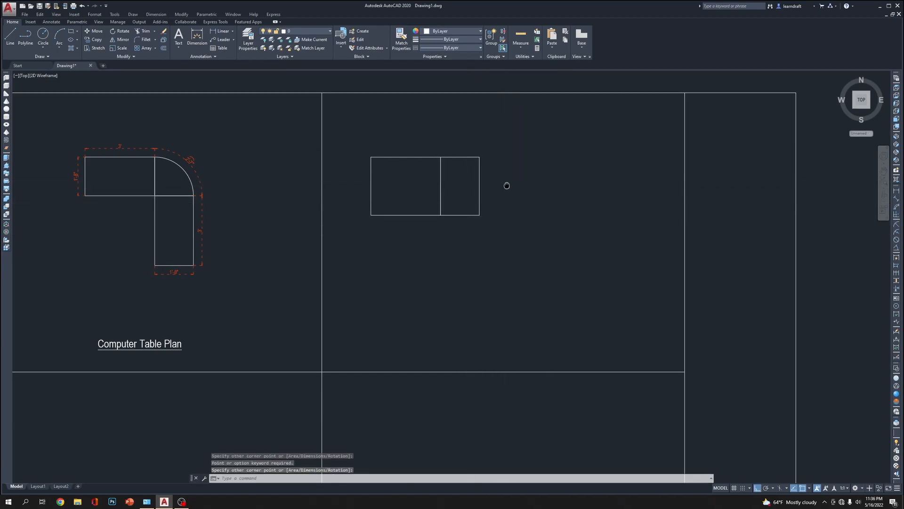
scroll(442, 160, "up", 4)
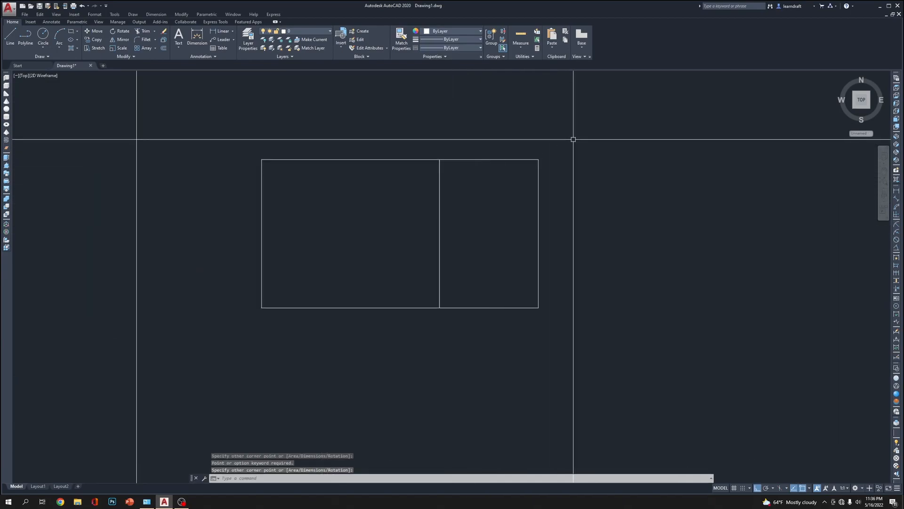
middle_click_drag(513, 116, 537, 141)
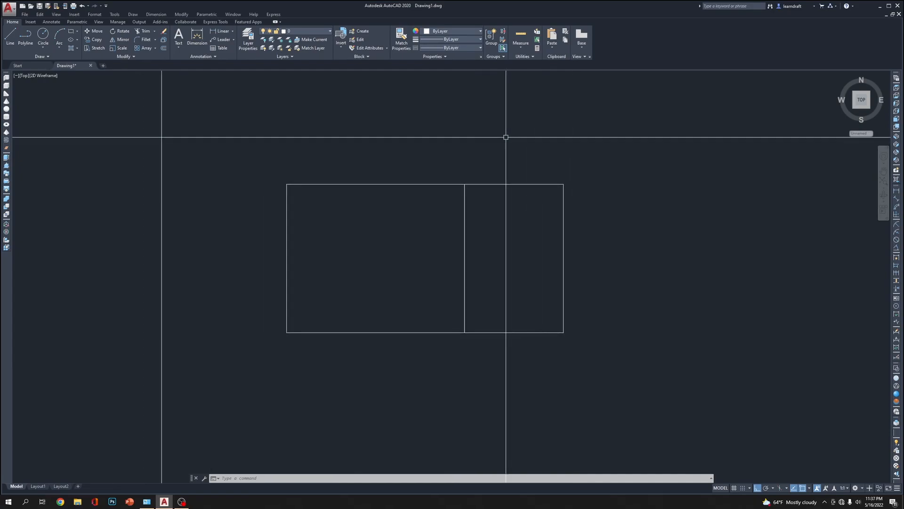
middle_click_drag(472, 260, 500, 243)
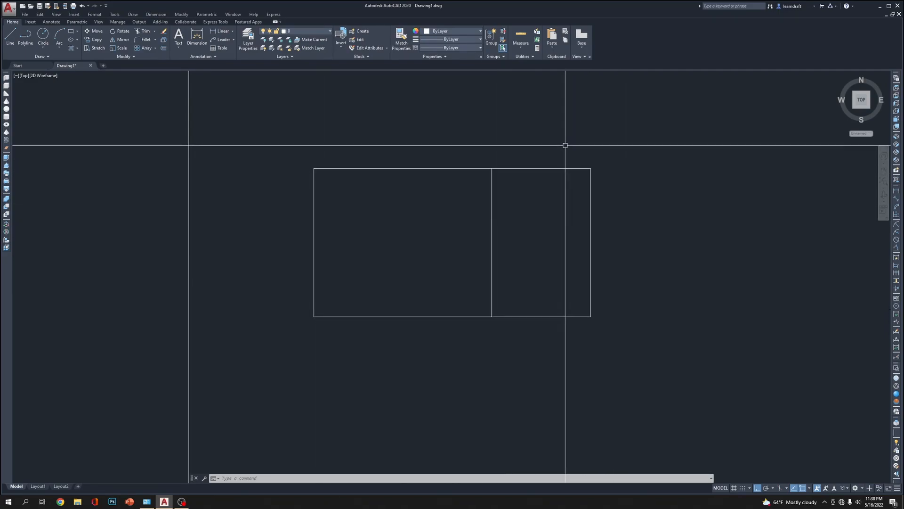
Draw a rectangle 0.5 wide, matching the wider rectangle's 36 length, in the space above it
scroll(493, 141, "up", 2)
middle_click_drag(492, 141, 499, 180)
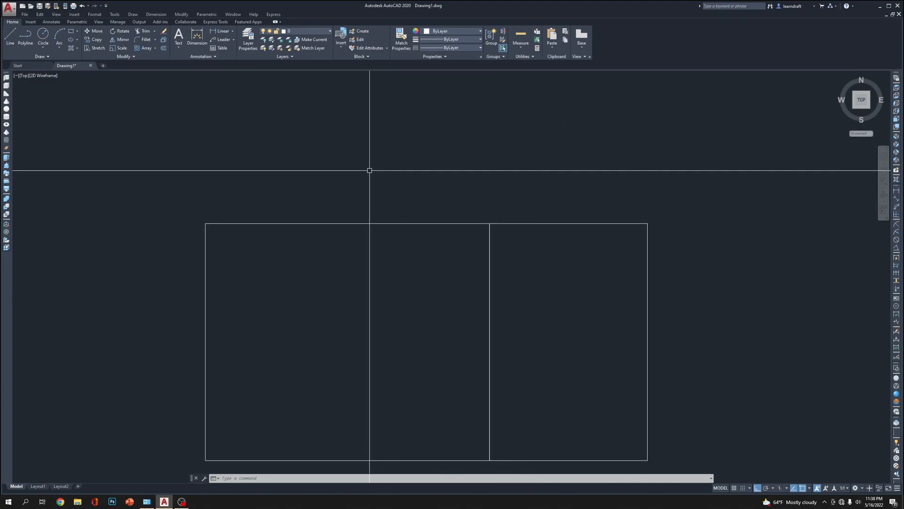
type("rec")
key("Return")
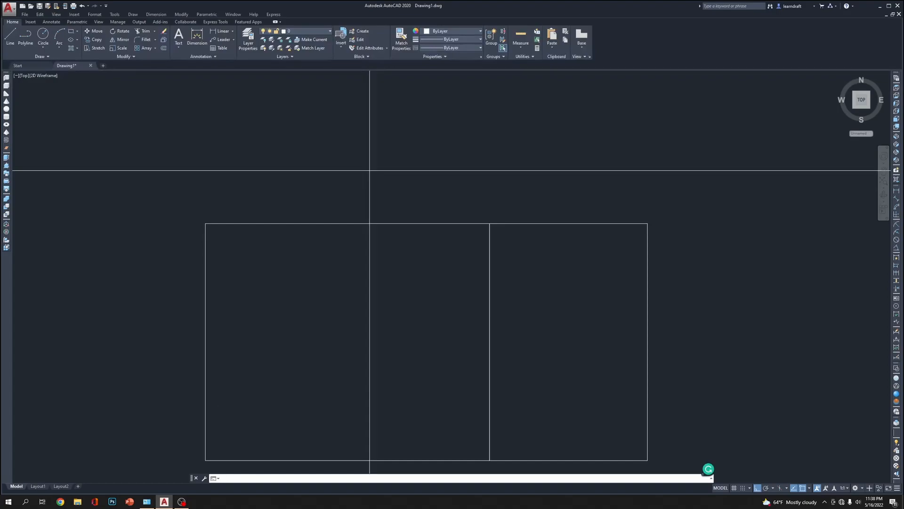
left_click(256, 157)
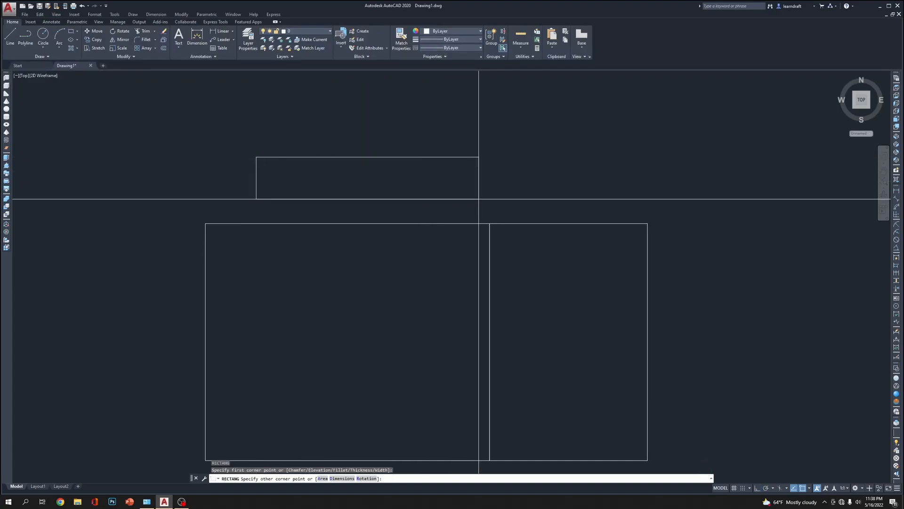
type("d")
key("Return")
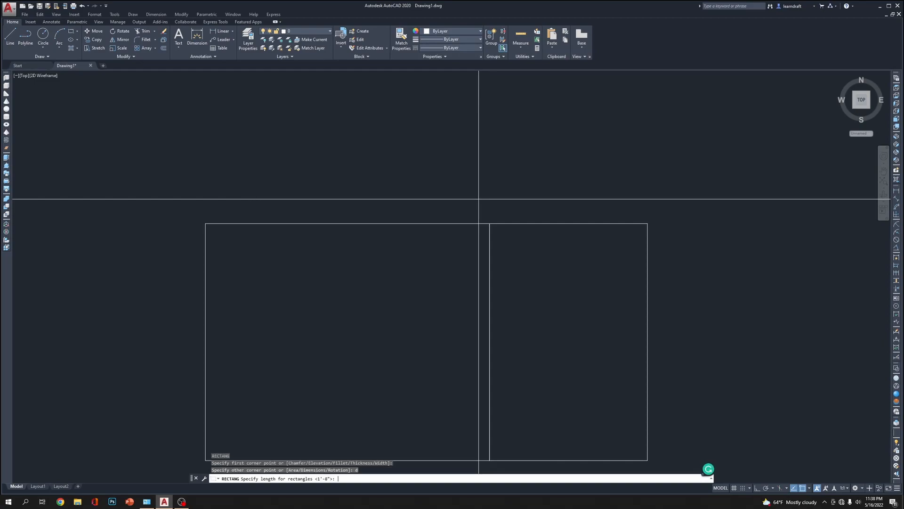
key("Return")
type(".5")
key("Return")
left_click(480, 198)
Move the thin rectangle so its lower left corner sits on the wider rectangle's upper left corner
left_click(455, 135)
left_click(421, 181)
type("m")
key("Return")
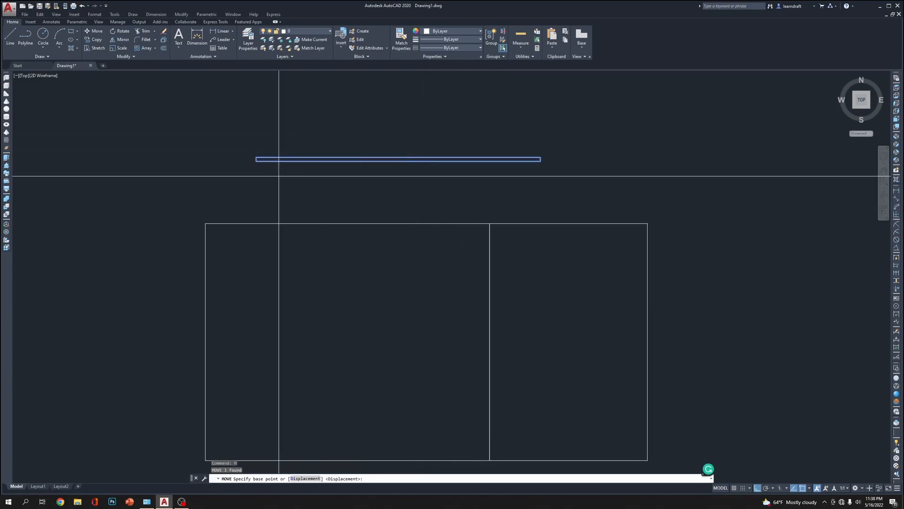
left_click(256, 159)
scroll(211, 218, "up", 6)
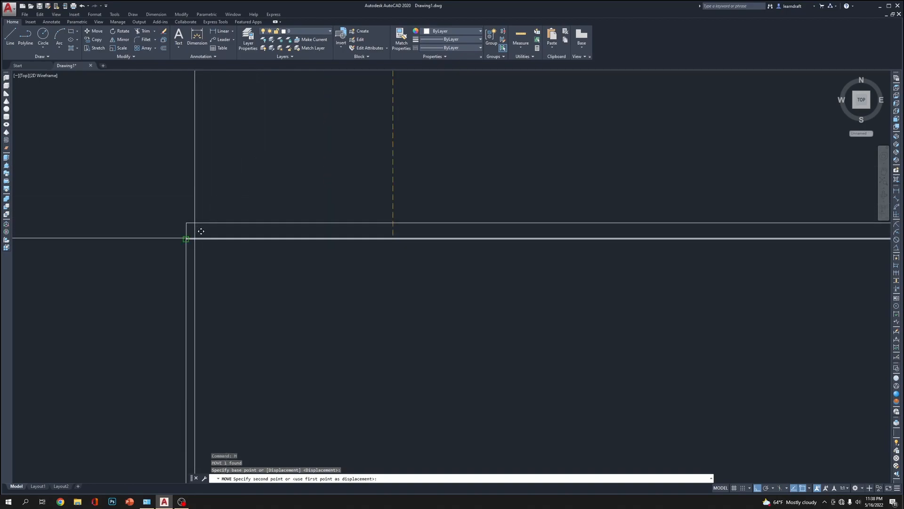
left_click(186, 239)
scroll(454, 154, "down", 4)
Assign the thin rectangle on the wider rectangle to the Wood counter top layer
mouse_move(638, 148)
middle_mouse_down()
mouse_move(582, 155)
mouse_move(596, 147)
mouse_move(474, 197)
mouse_move(481, 172)
middle_mouse_up()
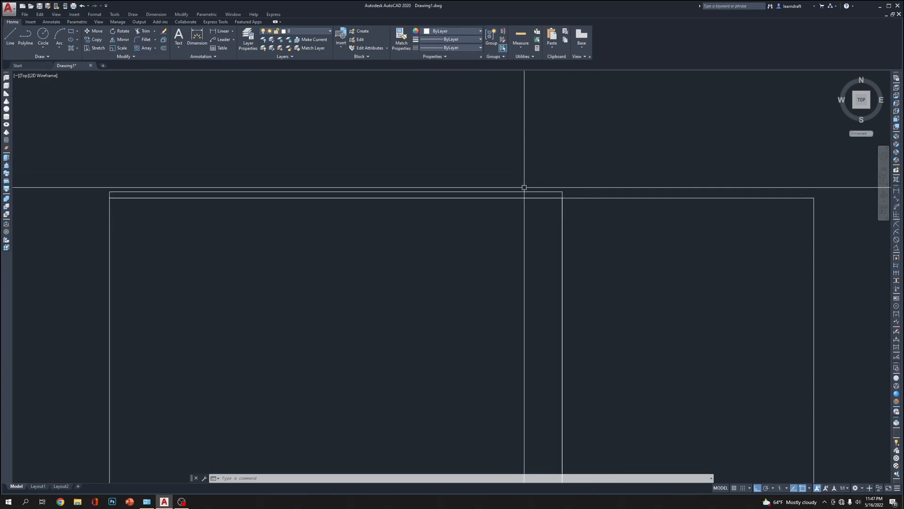
left_click(522, 192)
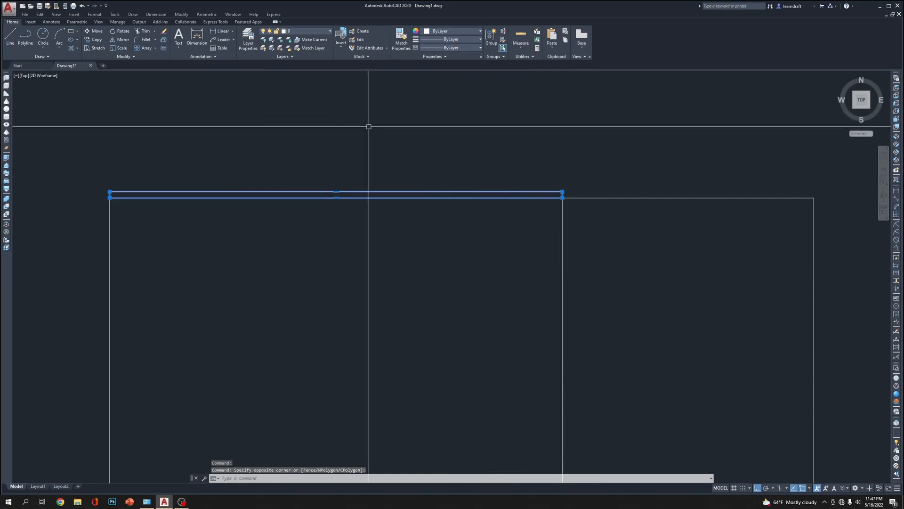
left_click(306, 31)
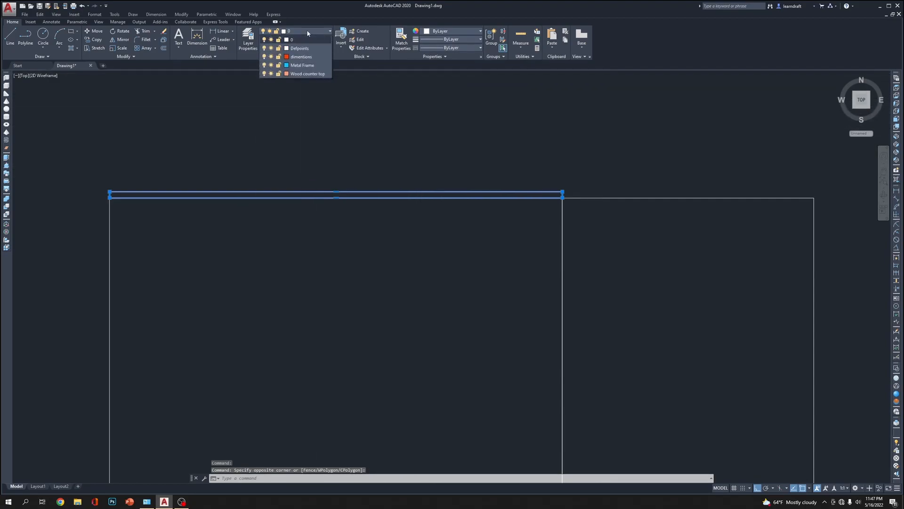
left_click(311, 74)
key("Escape")
Draw a thin rectangle from the narrower rectangle's upper right corner to the upper right corner of the existing counter top strip
middle_click_drag(670, 131, 425, 148)
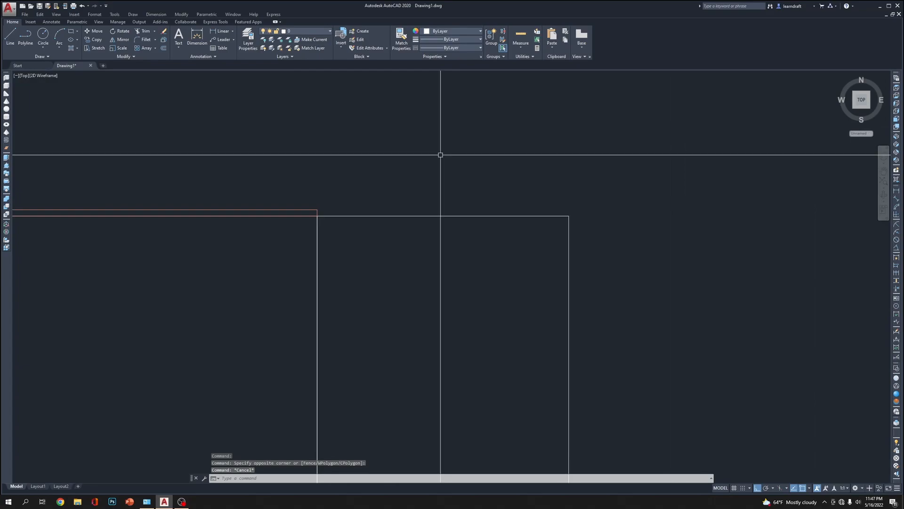
type("rec")
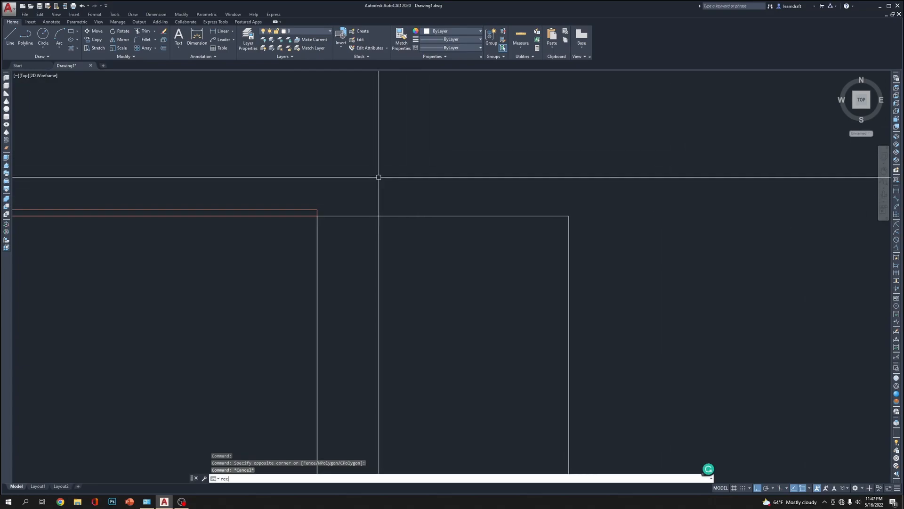
key("Return")
left_click(569, 216)
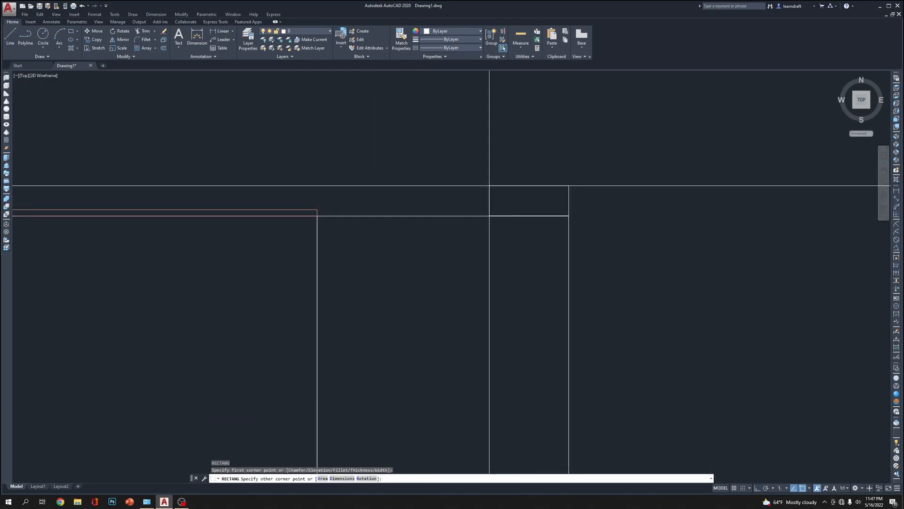
scroll(349, 204, "up", 4)
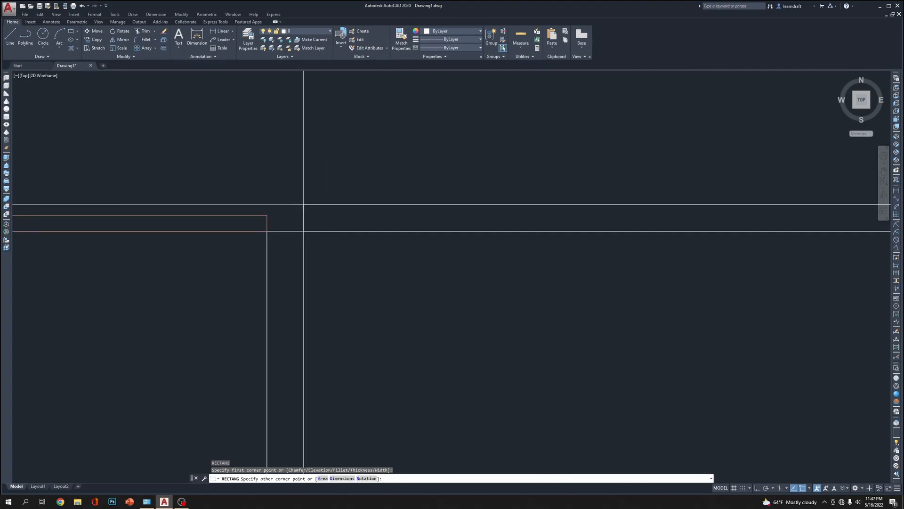
left_click(267, 216)
scroll(412, 198, "down", 5)
Assign the new thin rectangle above the narrower rectangle to the Wood counter top layer
scroll(386, 201, "up", 5)
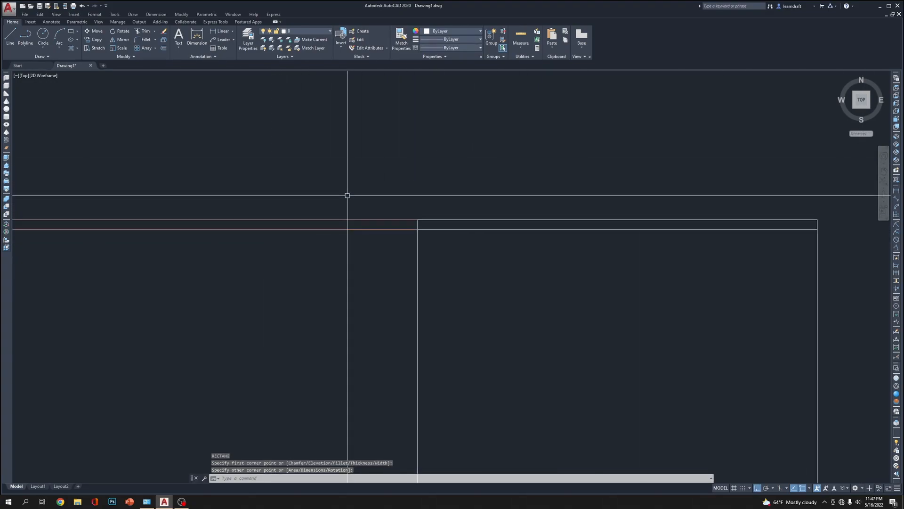
left_click(418, 180)
left_click(405, 217)
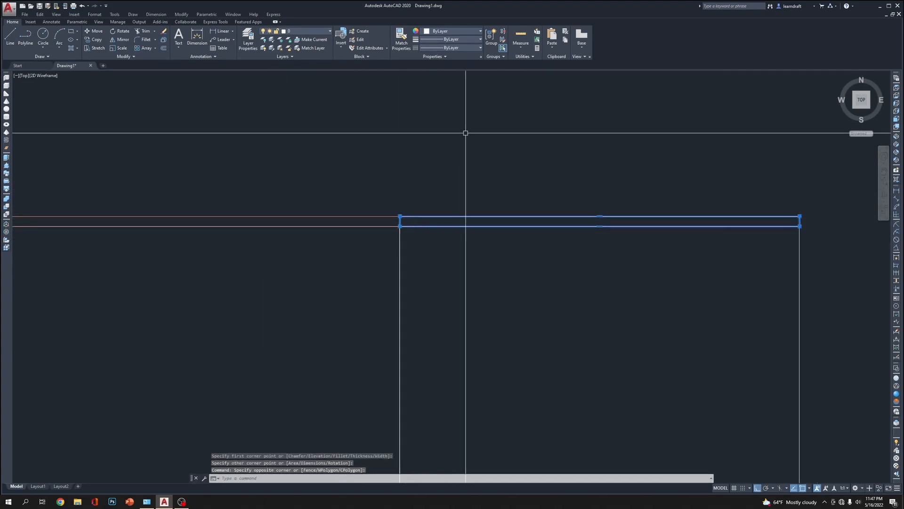
left_click(456, 31)
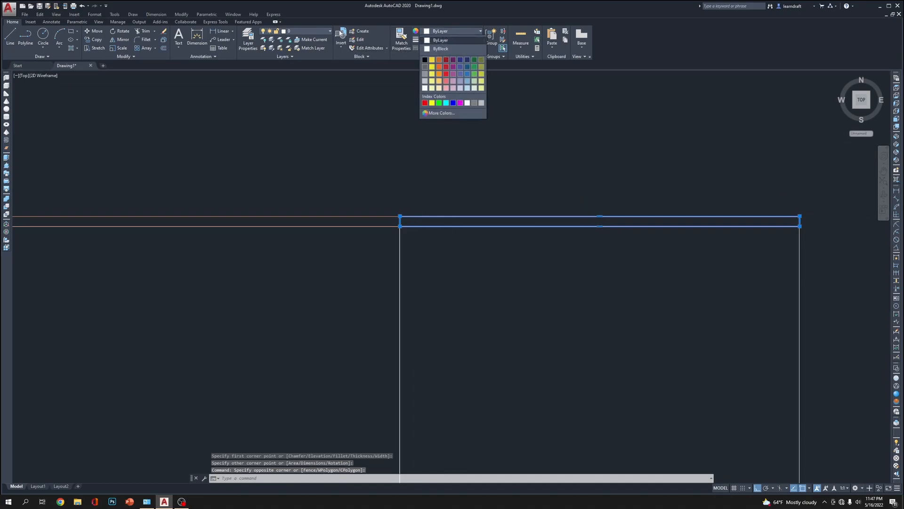
left_click(311, 31)
left_click(310, 31)
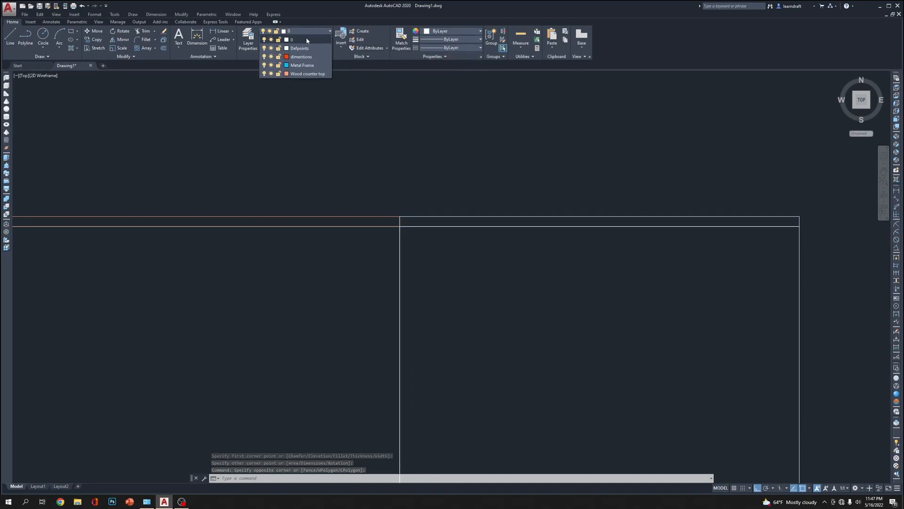
left_click(307, 73)
scroll(616, 145, "down", 3)
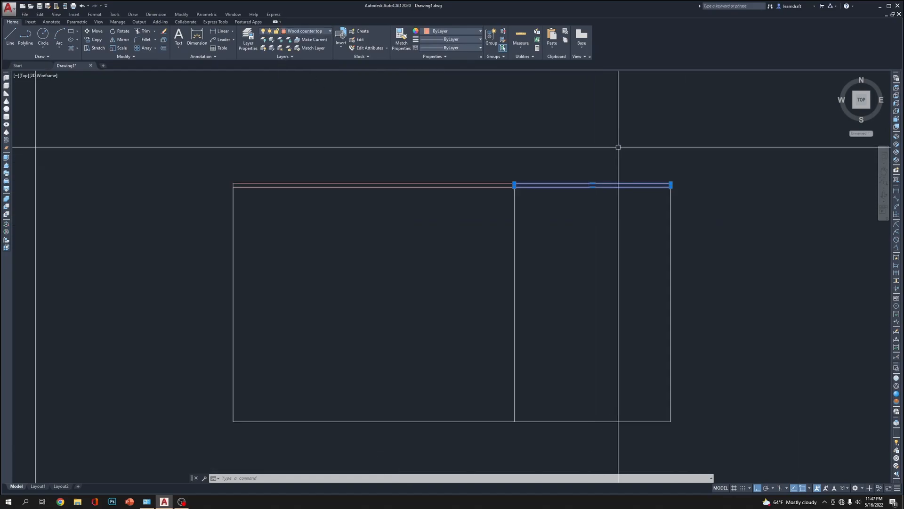
key("Escape")
key("Escape")
middle_click_drag(693, 145, 660, 117)
left_click(525, 247)
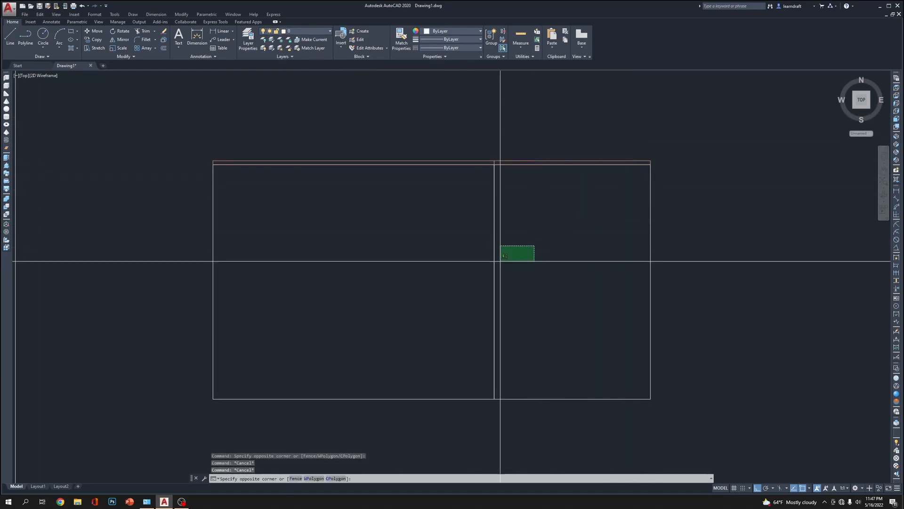
left_click(333, 278)
scroll(632, 142, "up", 2)
scroll(618, 136, "down", 4)
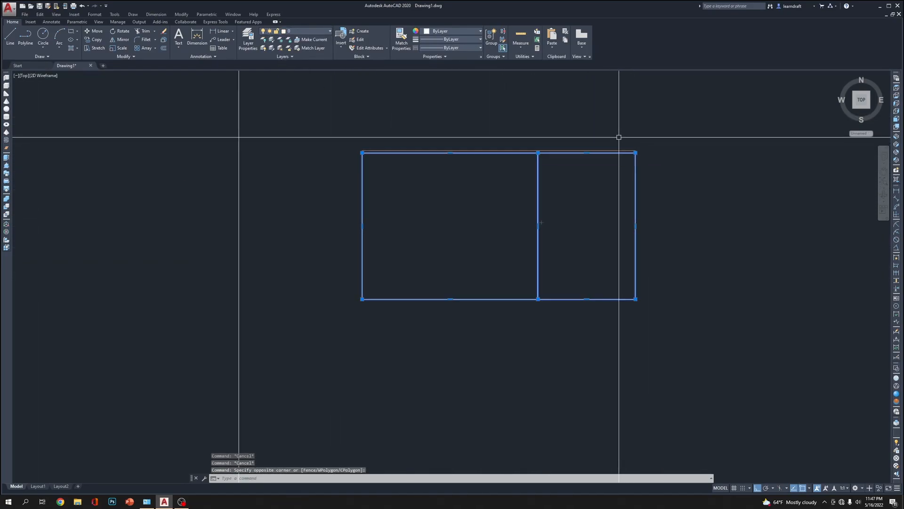
scroll(637, 148, "up", 2)
key("Escape")
key("Escape")
key("Escape")
Add a vertical linear dimension for the overall height, from the lower right corner to the counter top's upper right corner
type("d")
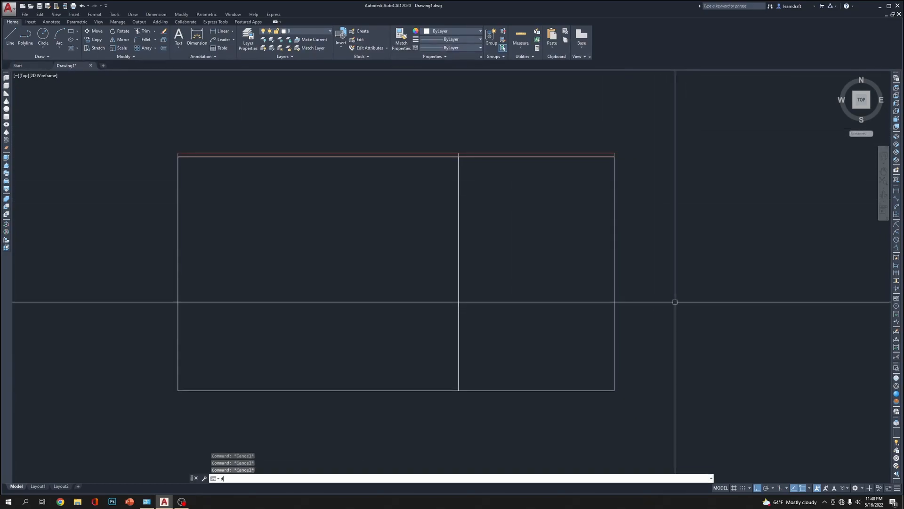
type("li")
key("Return")
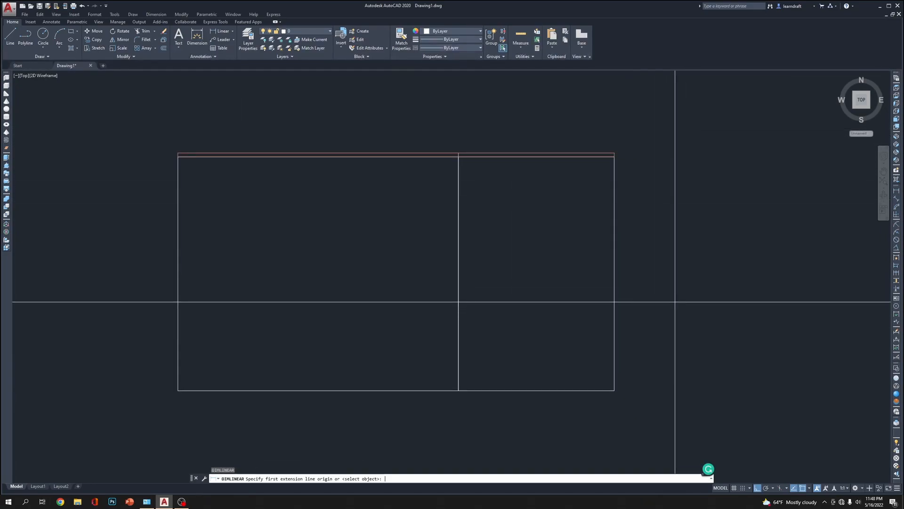
left_click(614, 390)
scroll(611, 156, "up", 2)
left_click(617, 150)
scroll(616, 150, "down", 3)
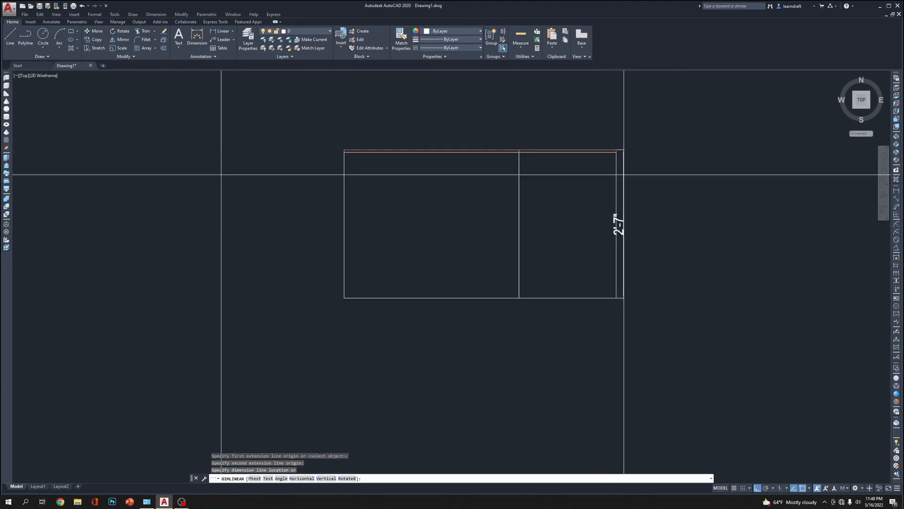
left_click(637, 169)
middle_click_drag(727, 125, 711, 172)
left_click(686, 137)
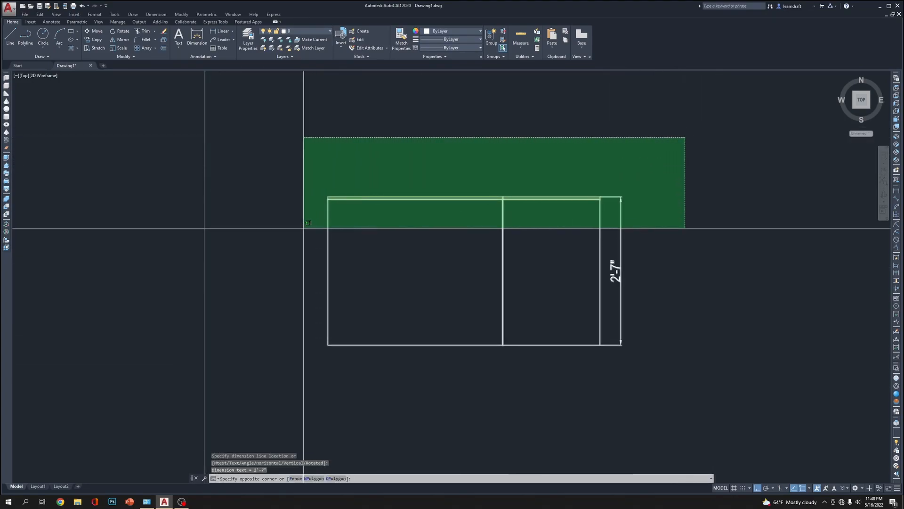
left_click(284, 228)
middle_click_drag(678, 162, 587, 137)
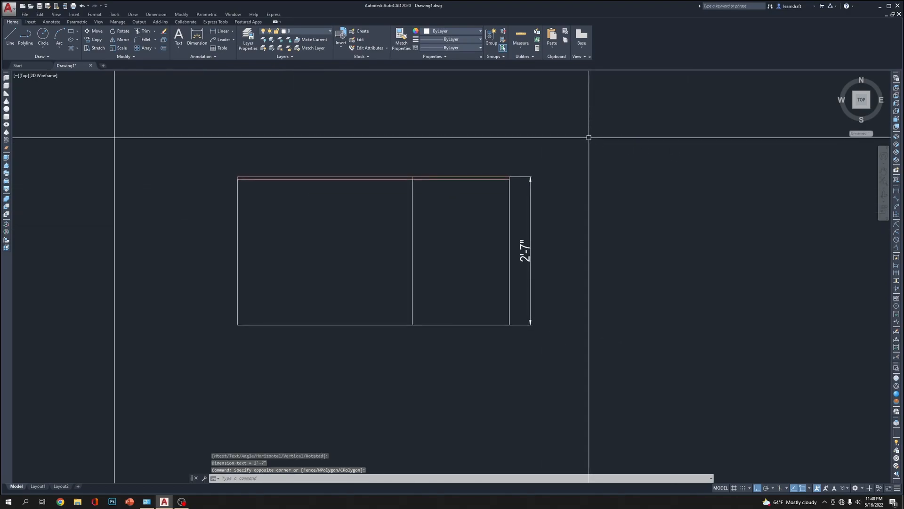
Modify the My 3D Projects dimension style to a linear precision of 0'-0.0"
left_click(94, 14)
left_click(106, 95)
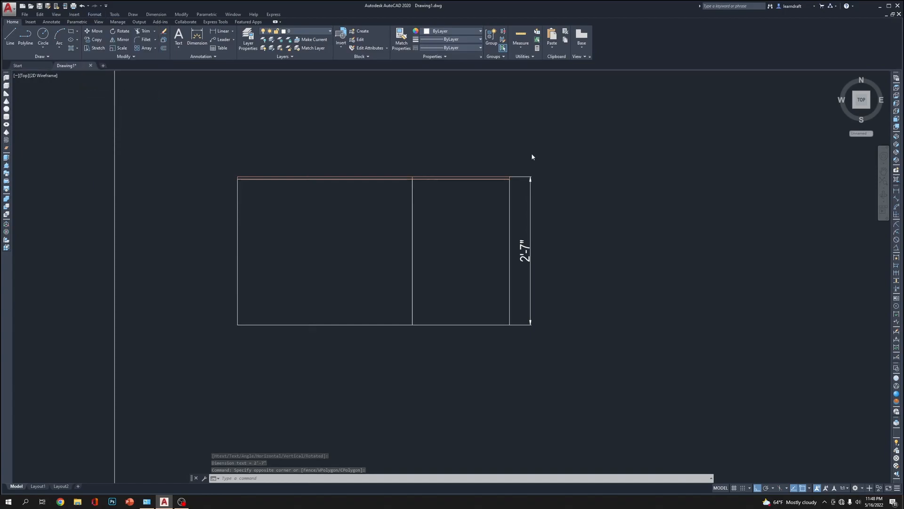
left_click(527, 238)
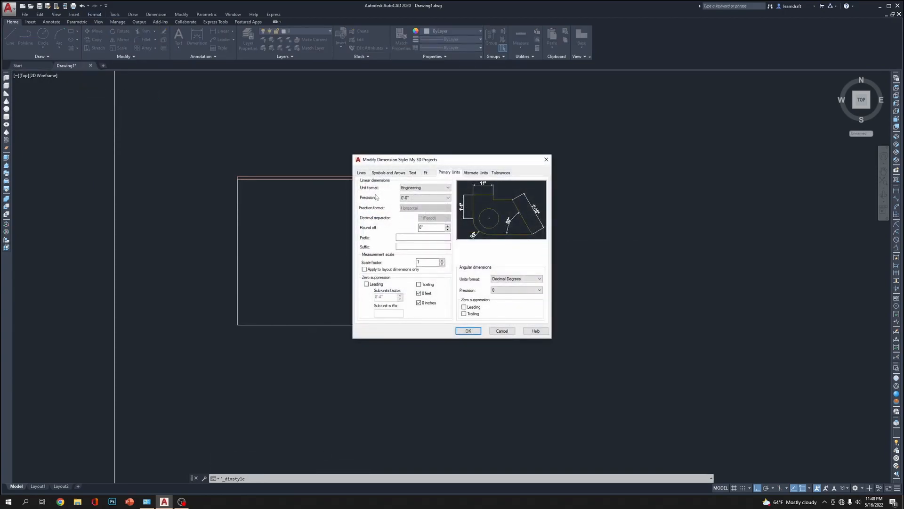
left_click_drag(451, 165, 652, 156)
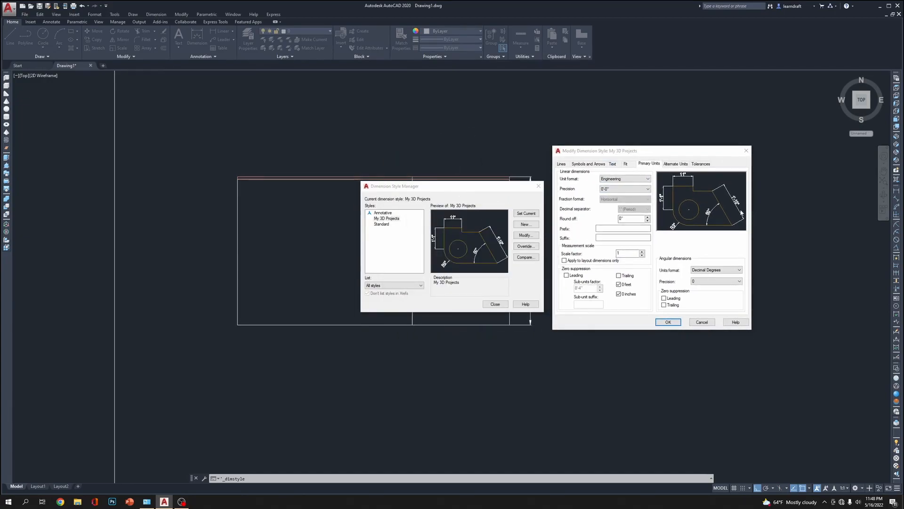
left_click(635, 189)
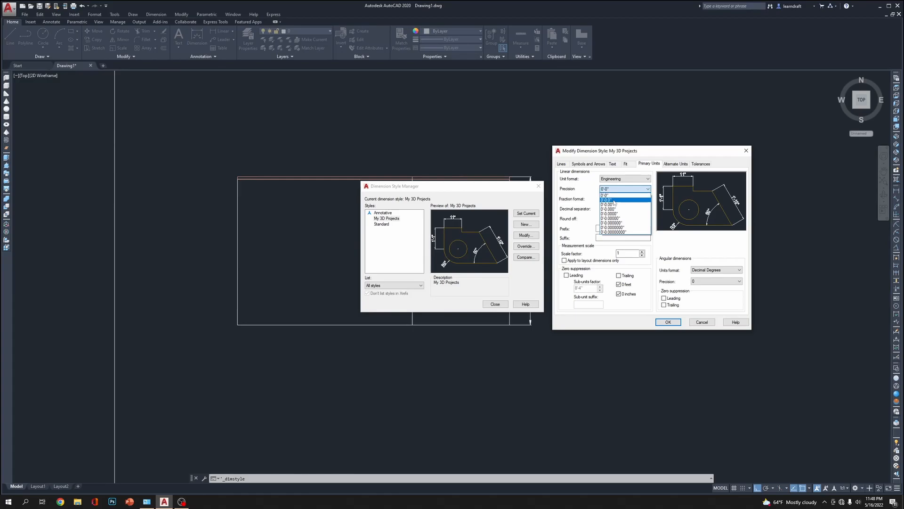
left_click(617, 200)
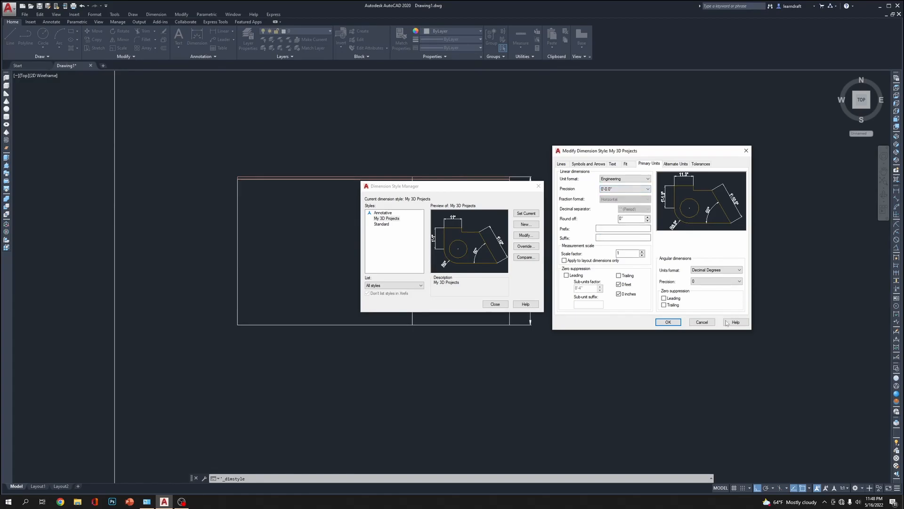
left_click(668, 322)
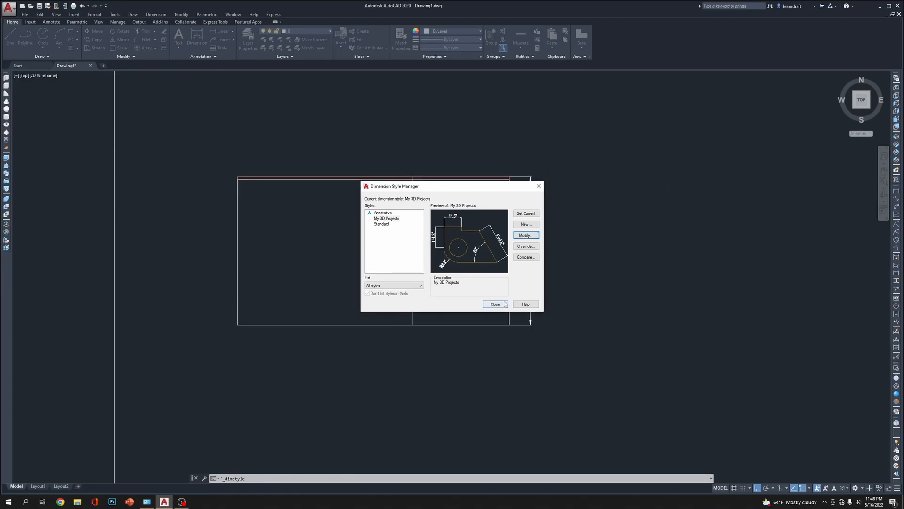
left_click(495, 304)
scroll(589, 207, "up", 5)
middle_click_drag(600, 212, 600, 214)
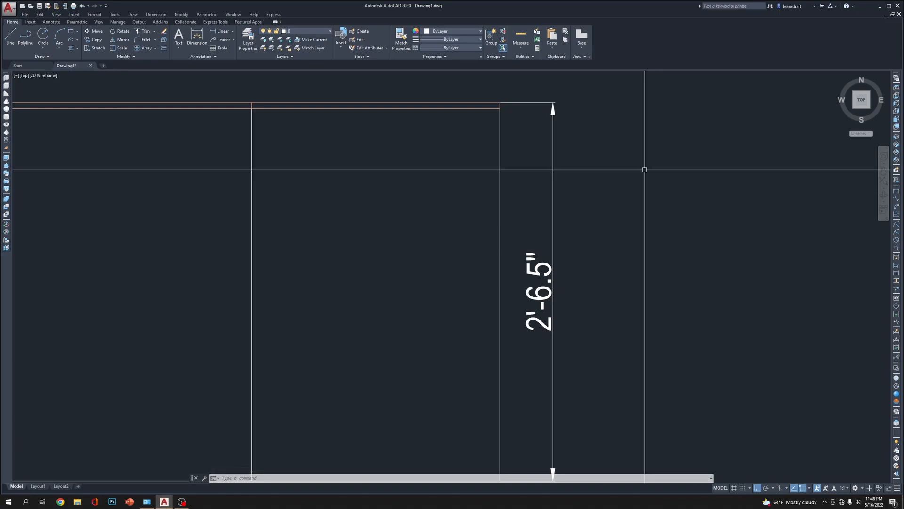
scroll(657, 170, "down", 2)
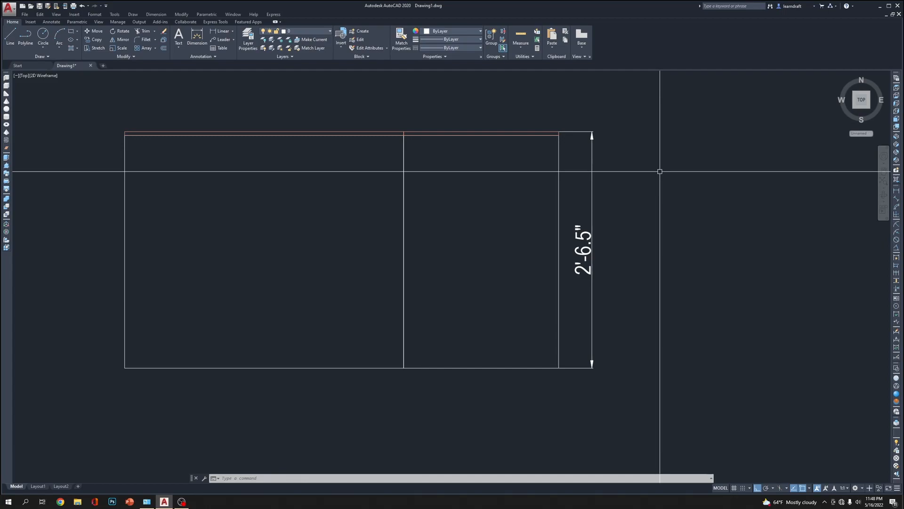
Assign the elevation's overall height dimension to the dimentions layer
middle_click_drag(644, 105, 640, 141)
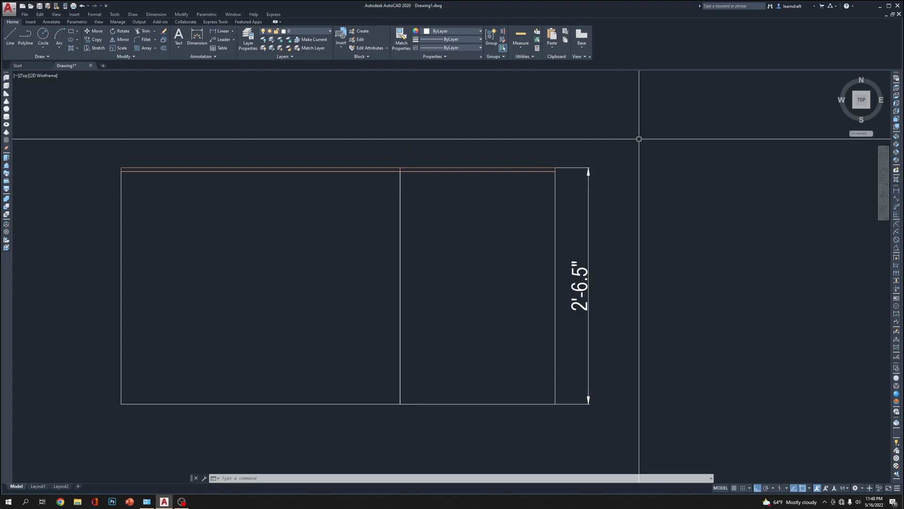
left_click(623, 145)
left_click(577, 190)
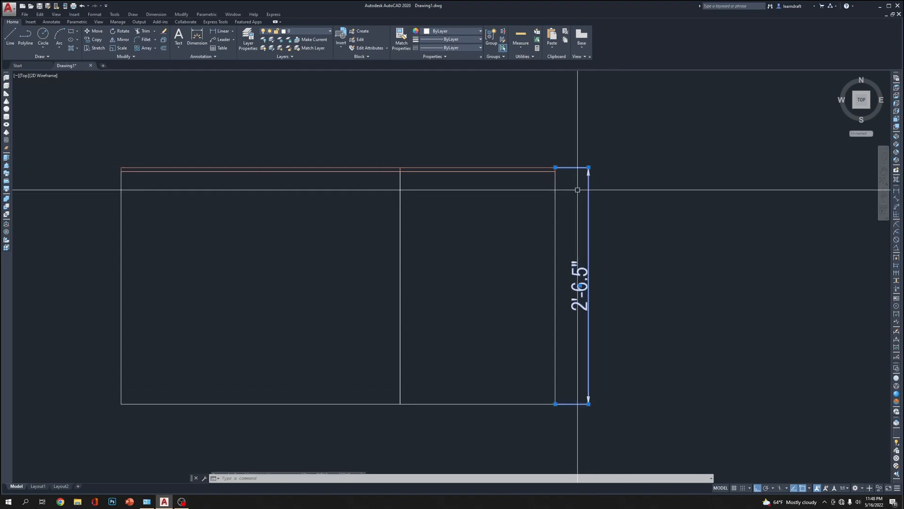
left_click(310, 29)
left_click(311, 57)
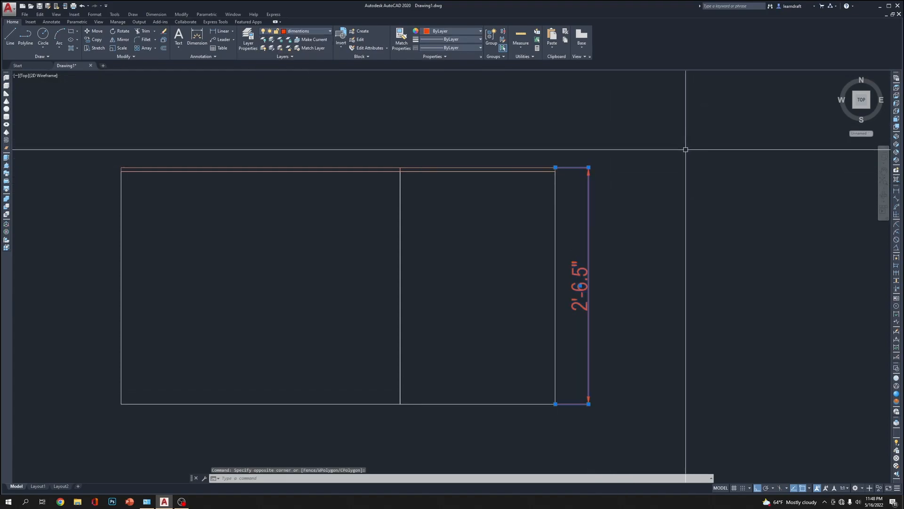
key("Escape")
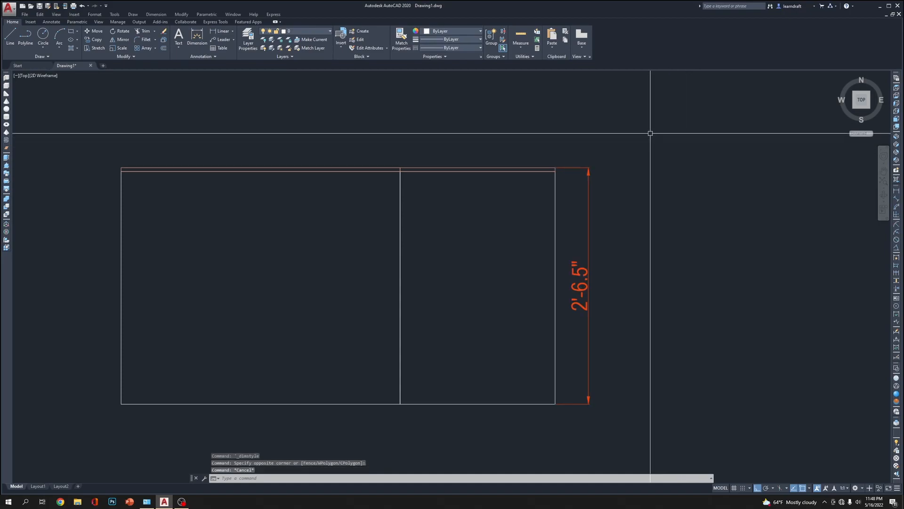
left_click(623, 164)
left_click(573, 203)
left_click(588, 168)
key("Escape")
key("Escape")
scroll(623, 164, "down", 3)
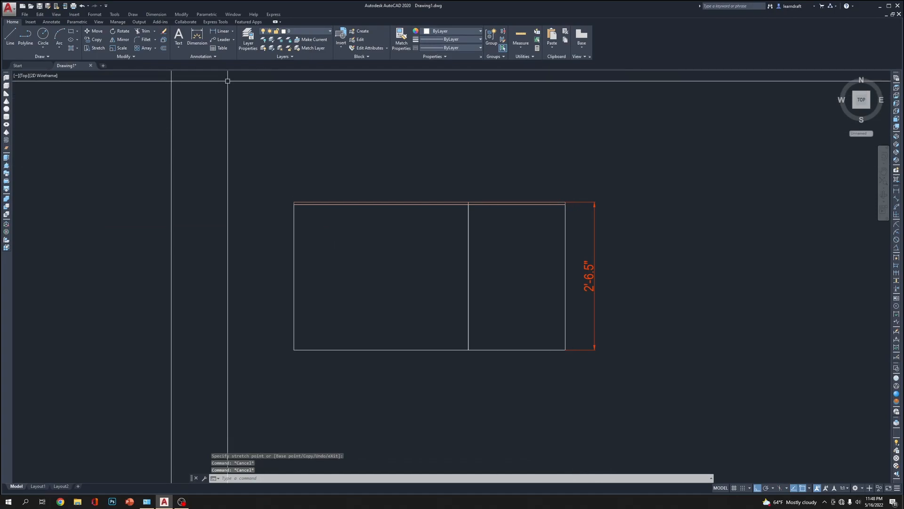
Examine the lineweight choices for the dimentions layer and the general layer settings without changing anything
left_click(250, 39)
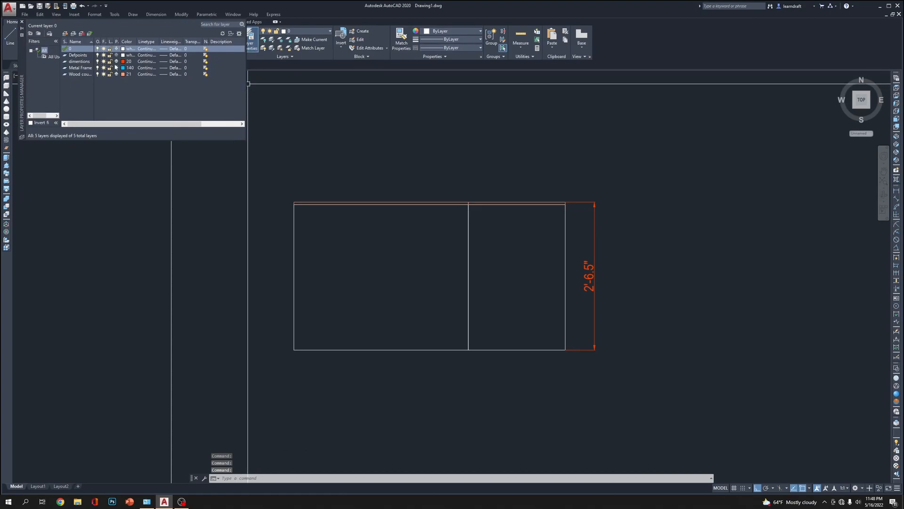
left_click(79, 62)
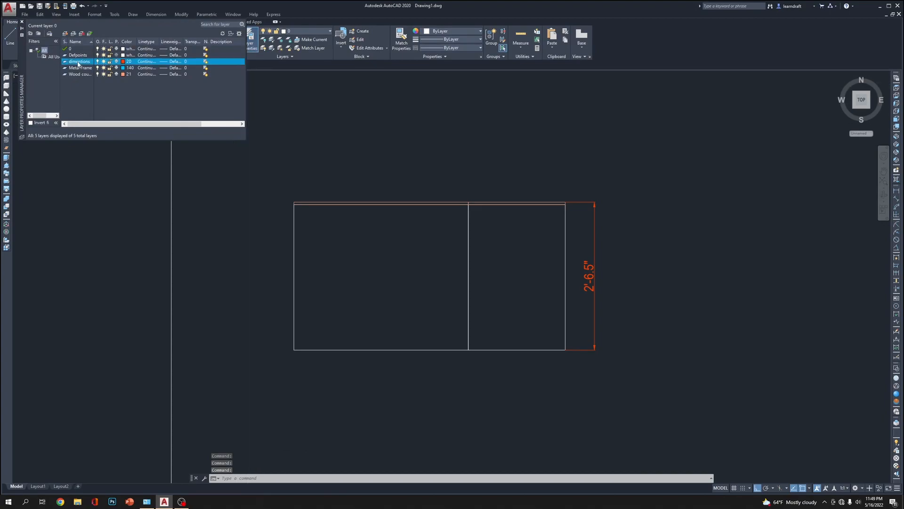
left_click(164, 63)
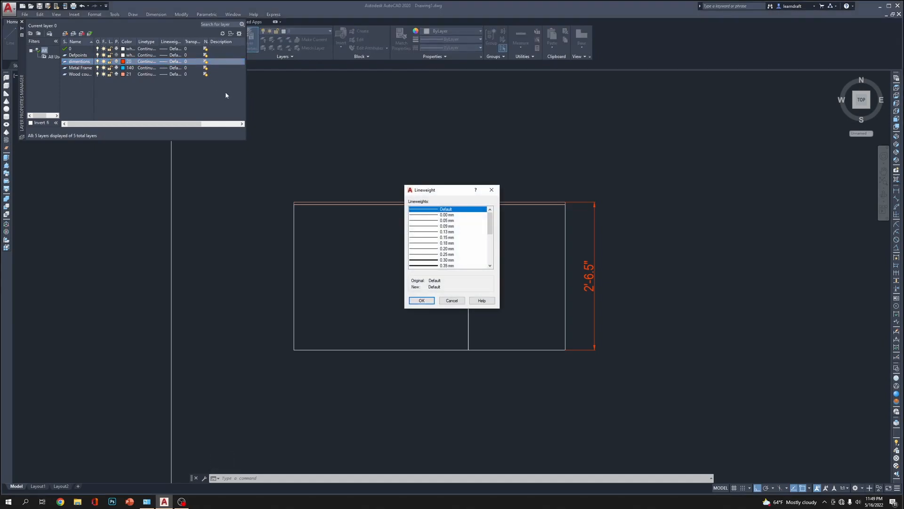
left_click(463, 301)
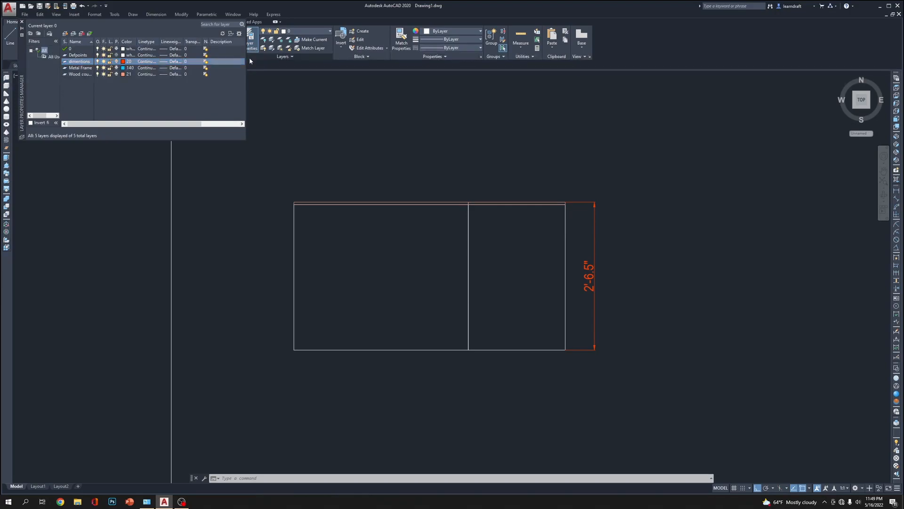
mouse_move(246, 58)
left_mouse_down()
mouse_move(327, 59)
mouse_move(253, 66)
left_mouse_up()
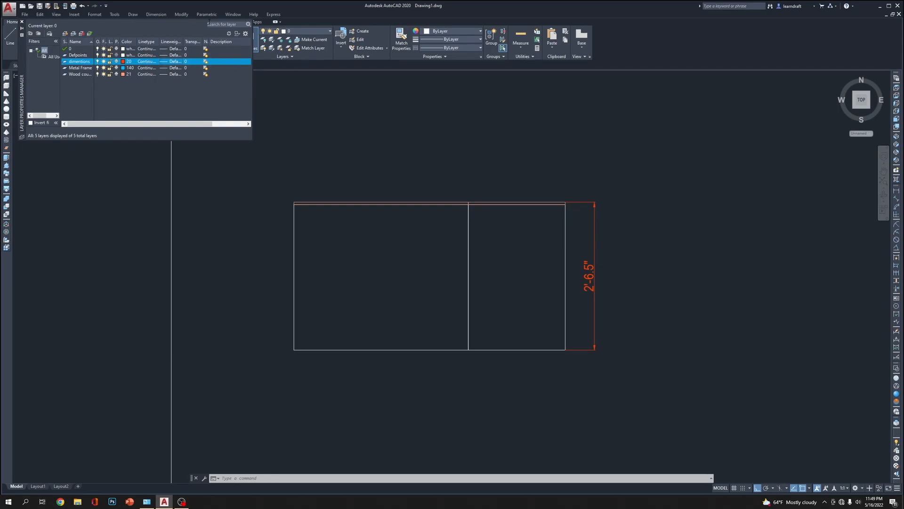
left_click(245, 33)
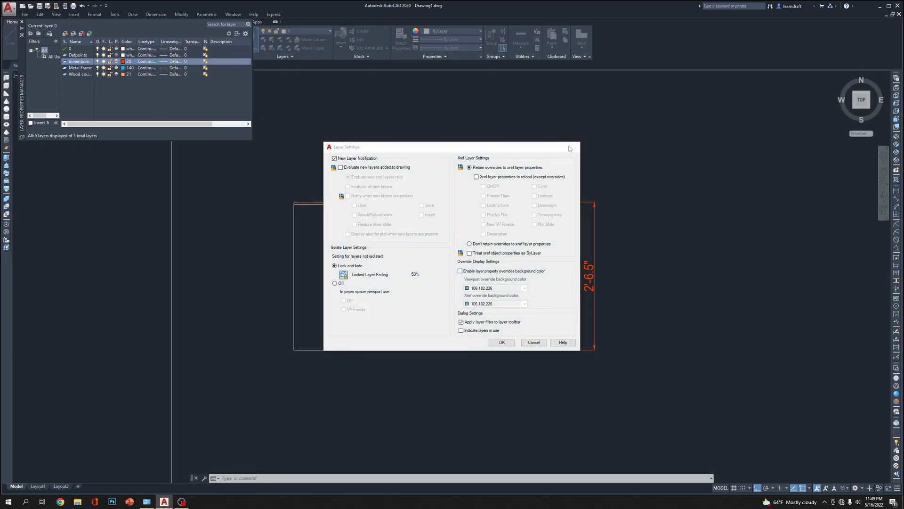
left_click(574, 148)
left_click(21, 22)
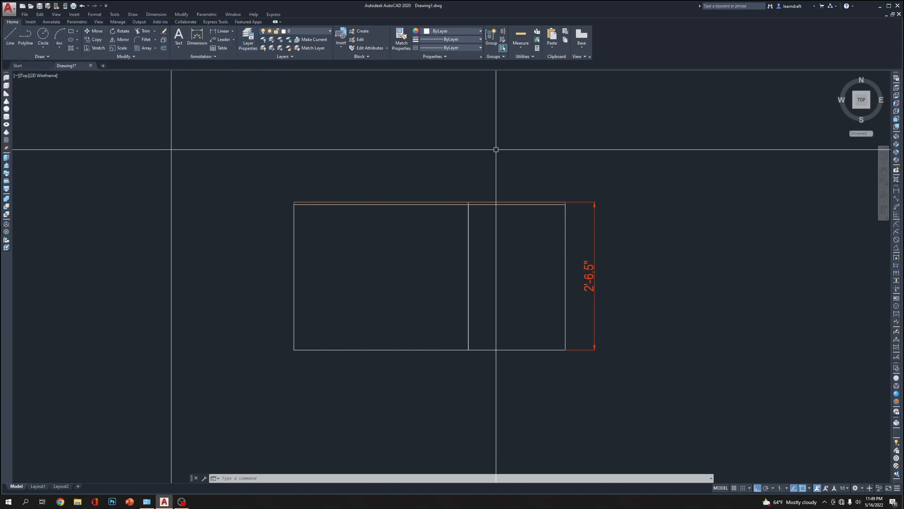
Match the properties of the plan's curved dimension onto the elevation's overall height dimension
scroll(556, 184, "down", 5)
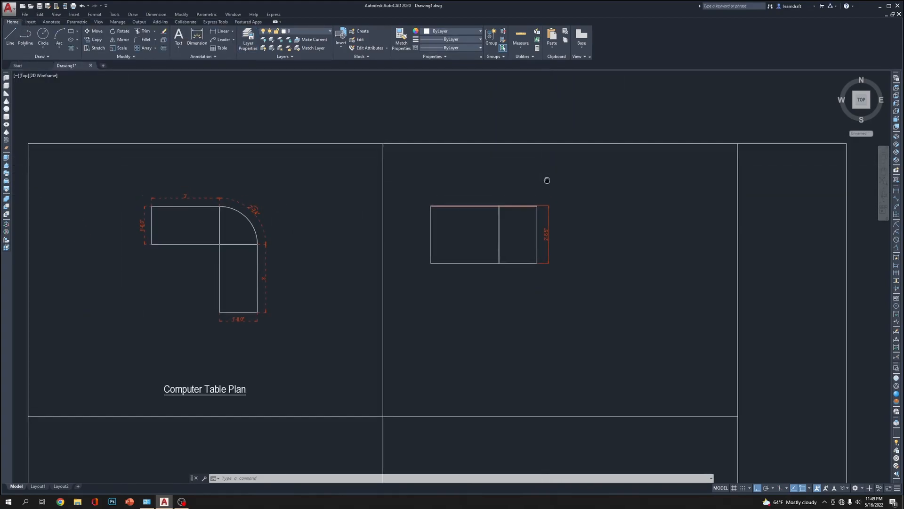
type("ma")
key("Return")
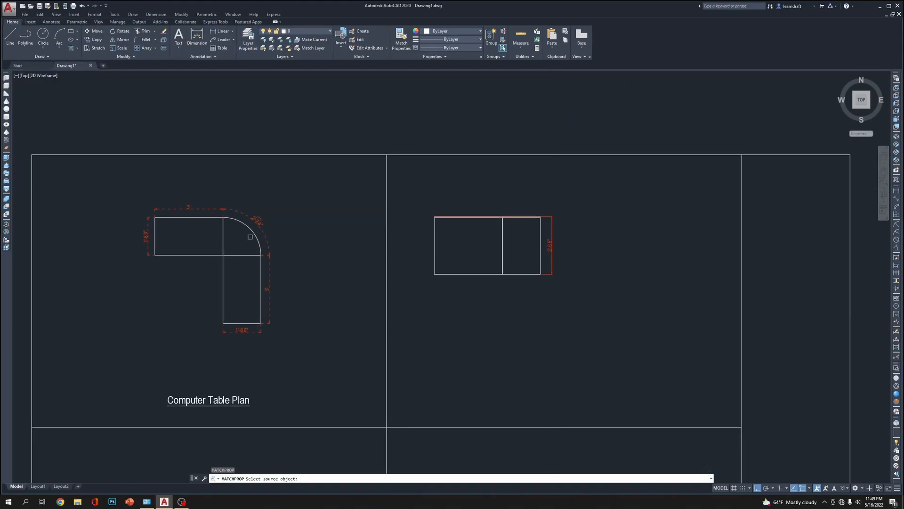
left_click(262, 228)
scroll(582, 234, "up", 3)
left_click(530, 209)
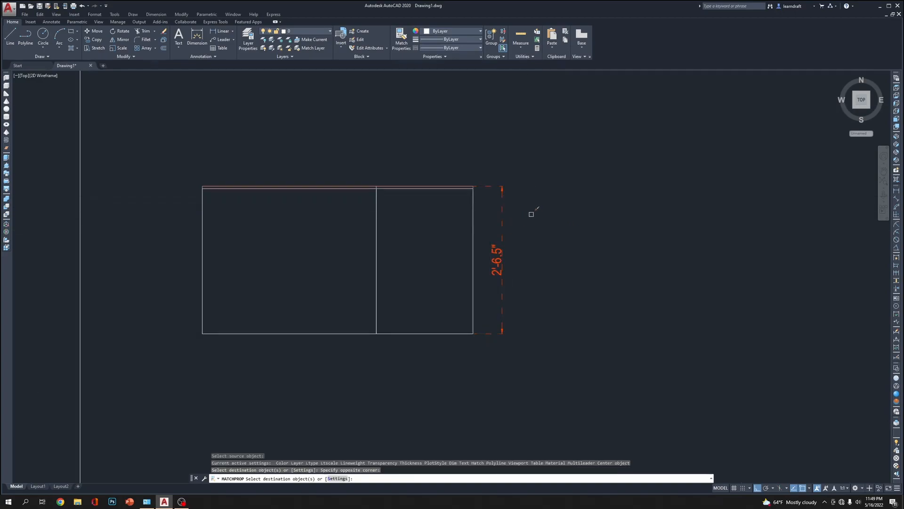
key("Escape")
Mirror the height dimension about a vertical axis through the lower end of the elevation's dividing line, erasing the source
middle_click_drag(423, 178, 474, 151)
left_click(589, 228)
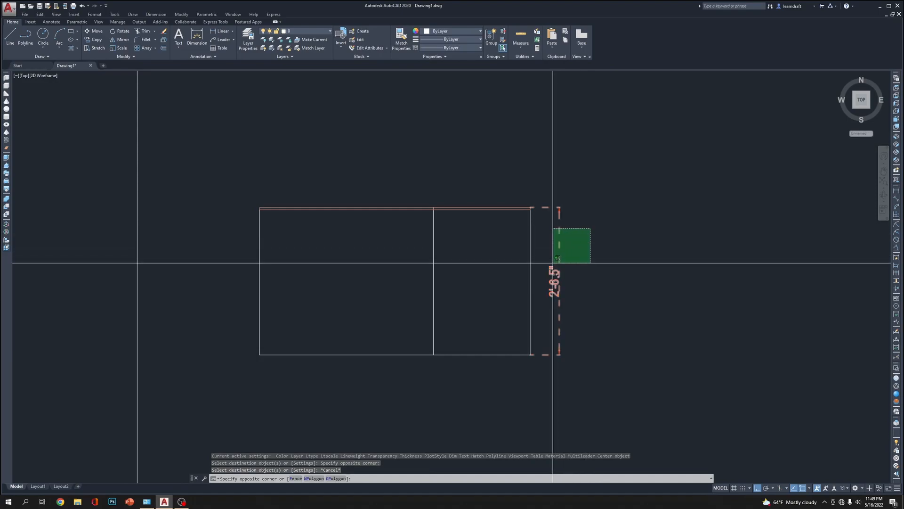
left_click(556, 262)
type("mi")
key("Return")
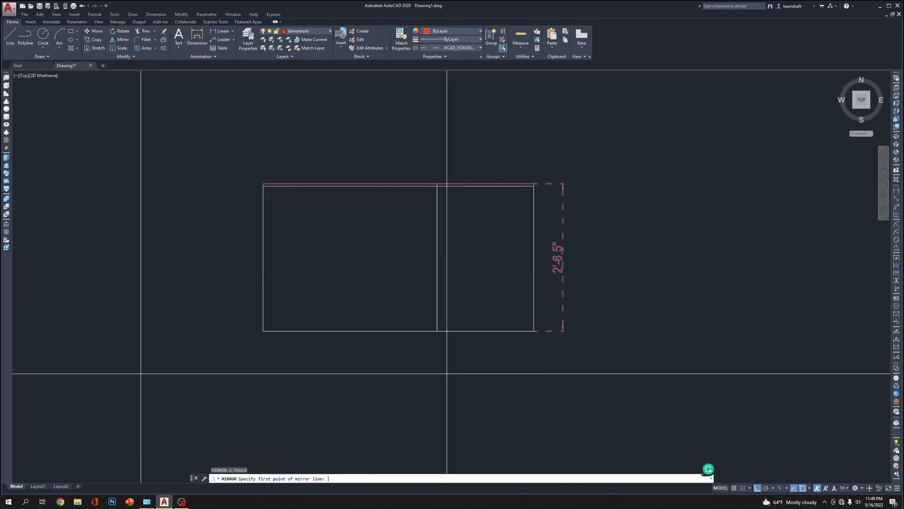
left_click(436, 331)
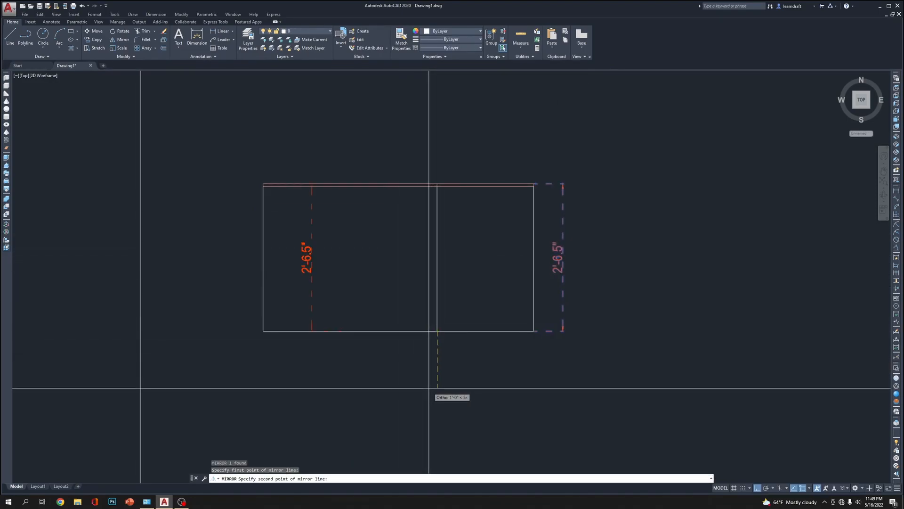
left_click(433, 355)
type("y")
key("Return")
Move the mirrored height dimension horizontally so its extension line origin meets the elevation's lower left corner
middle_click_drag(378, 308, 421, 303)
left_click(389, 239)
left_click(346, 280)
middle_click_drag(384, 218, 435, 187)
type("m")
key("Return")
left_click(431, 296)
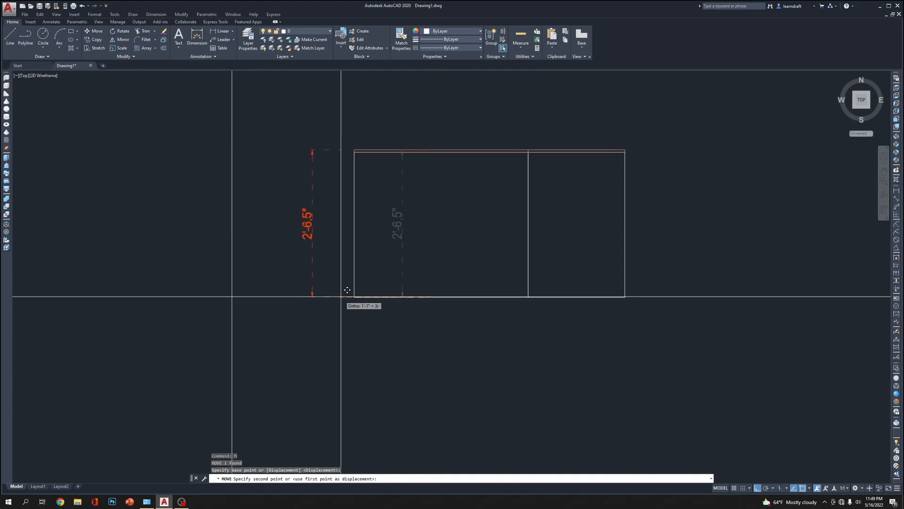
left_click(353, 297)
Add a horizontal linear dimension below the elevation's wider rectangle, from its lower left corner to the dividing line
middle_click_drag(353, 297, 276, 333)
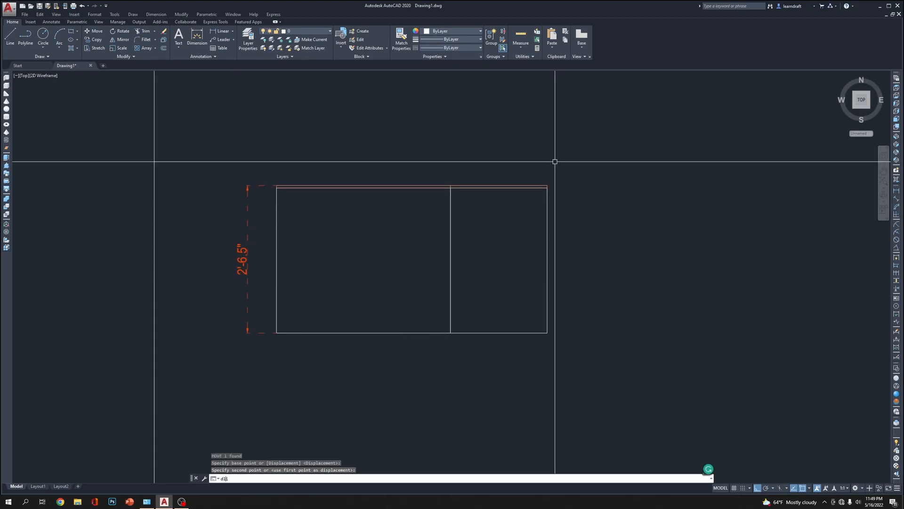
key("Return")
left_click(276, 333)
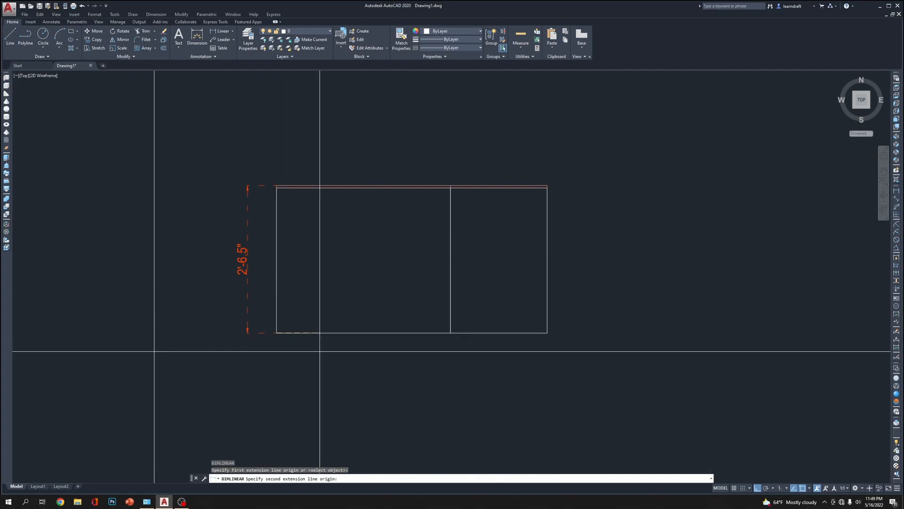
left_click(450, 332)
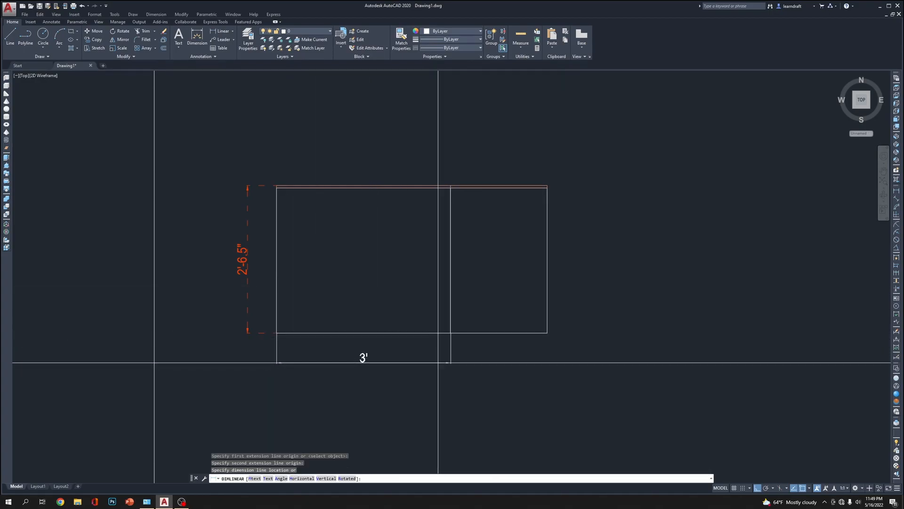
left_click(541, 359)
Add a horizontal linear dimension below the narrower rectangle, aligned with the adjacent width dimension
middle_click_drag(509, 362, 457, 318)
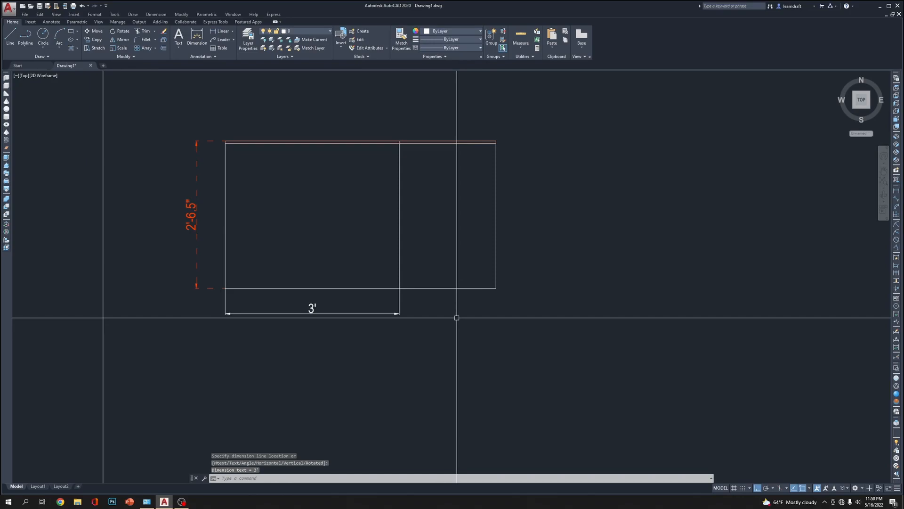
key("Return")
key("Return")
key("Escape")
type("dli")
key("Return")
left_click(400, 289)
left_click(496, 287)
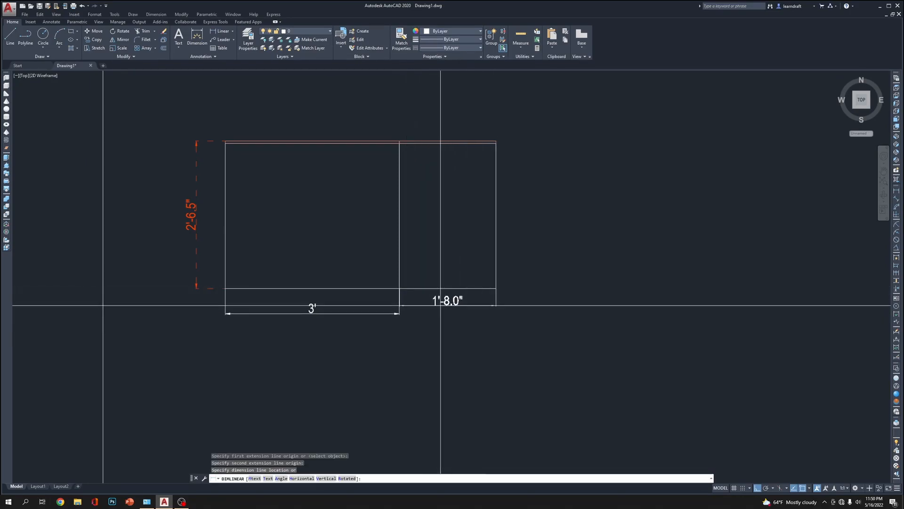
scroll(399, 313, "up", 5)
left_click(399, 313)
Match the height dimension's properties onto the two horizontal dimensions below the elevation
scroll(430, 307, "down", 7)
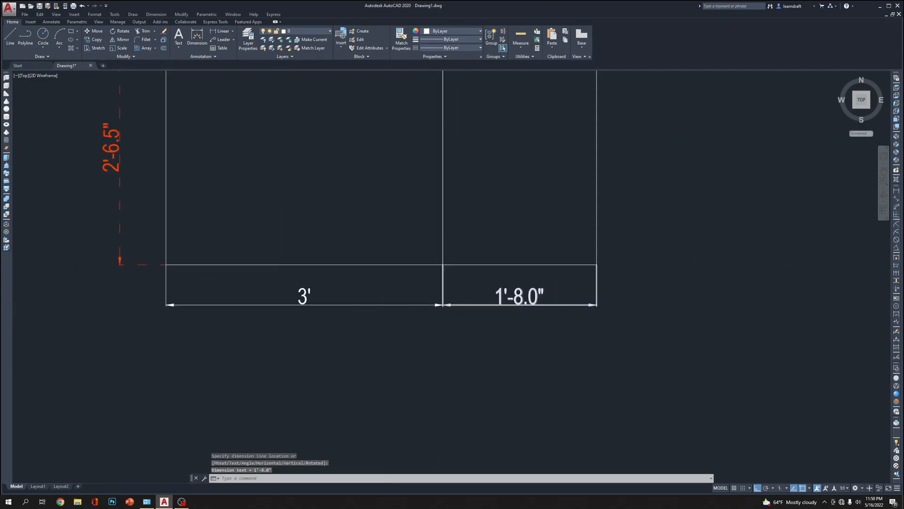
type("ma")
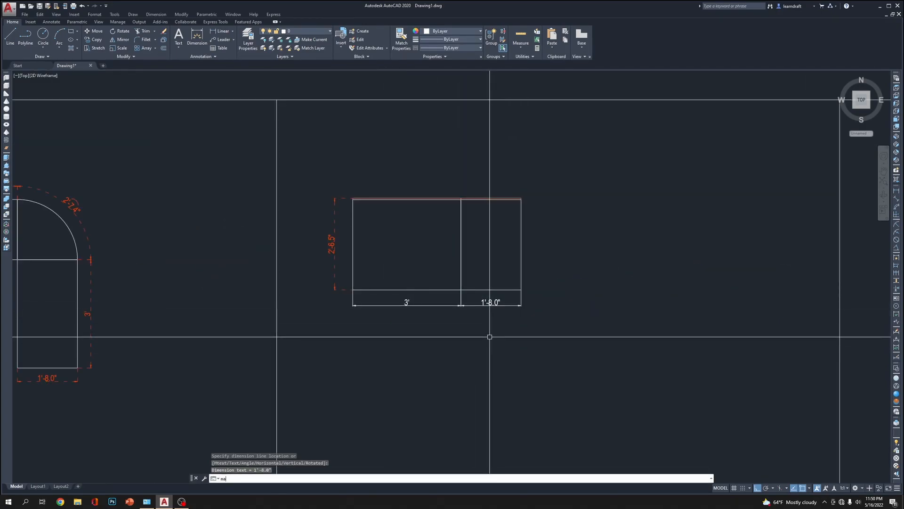
key("Return")
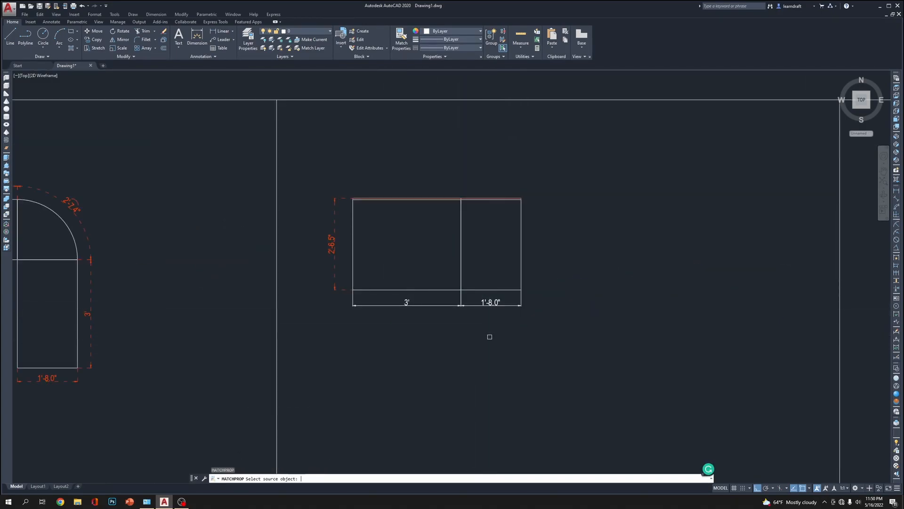
left_click(334, 242)
left_click(475, 298)
left_click(452, 302)
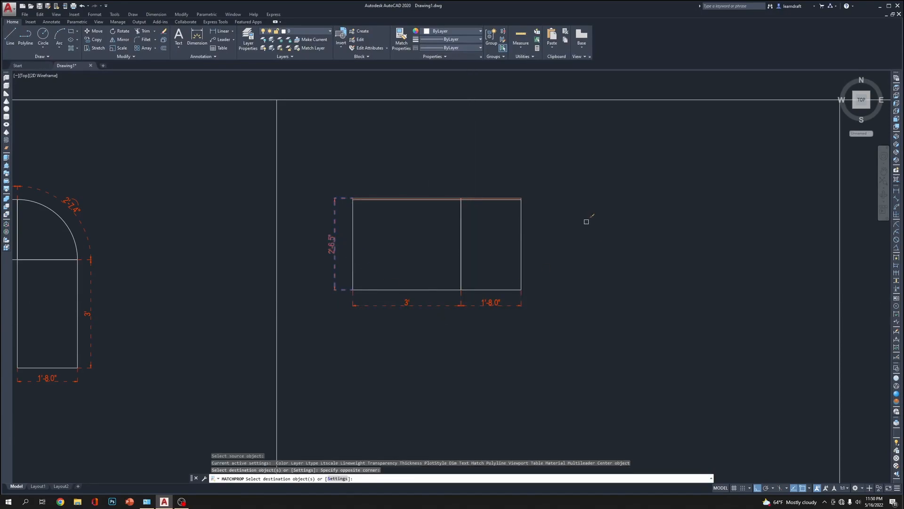
key("Return")
Stretch the elevation's upper edge, counter top and height dimension straight down by 0.5 inch
mouse_move(479, 135)
middle_mouse_down()
mouse_move(609, 152)
mouse_move(575, 147)
mouse_move(559, 131)
middle_mouse_up()
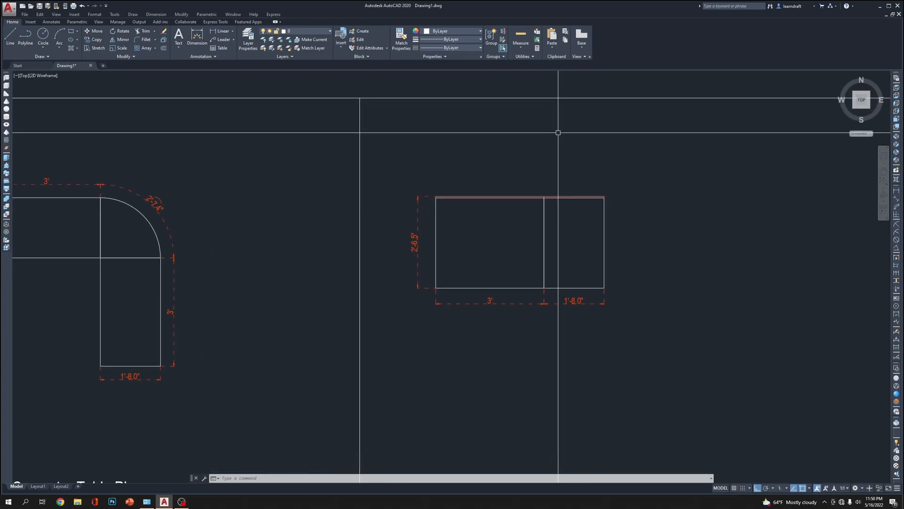
scroll(487, 188, "up", 2)
middle_click_drag(635, 158, 608, 142)
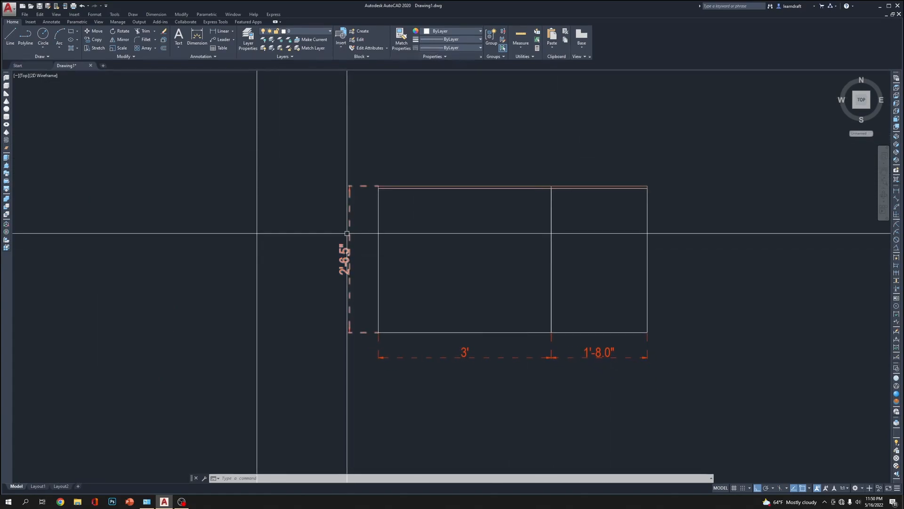
scroll(351, 246, "up", 2)
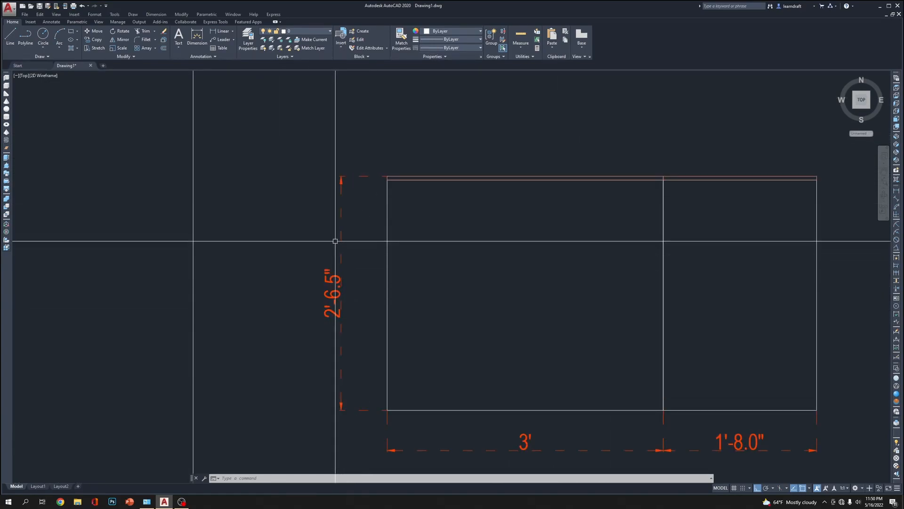
middle_click_drag(468, 158, 422, 182)
scroll(413, 177, "down", 2)
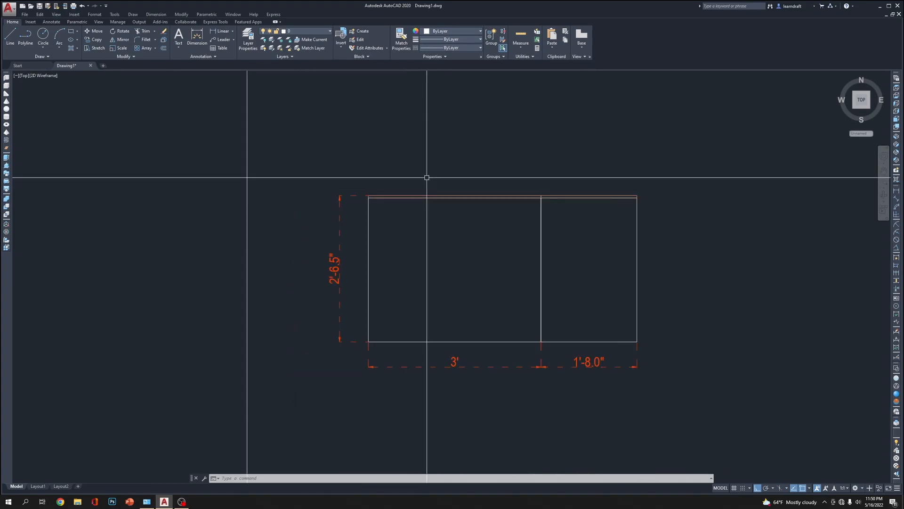
left_click(720, 162)
left_click(317, 218)
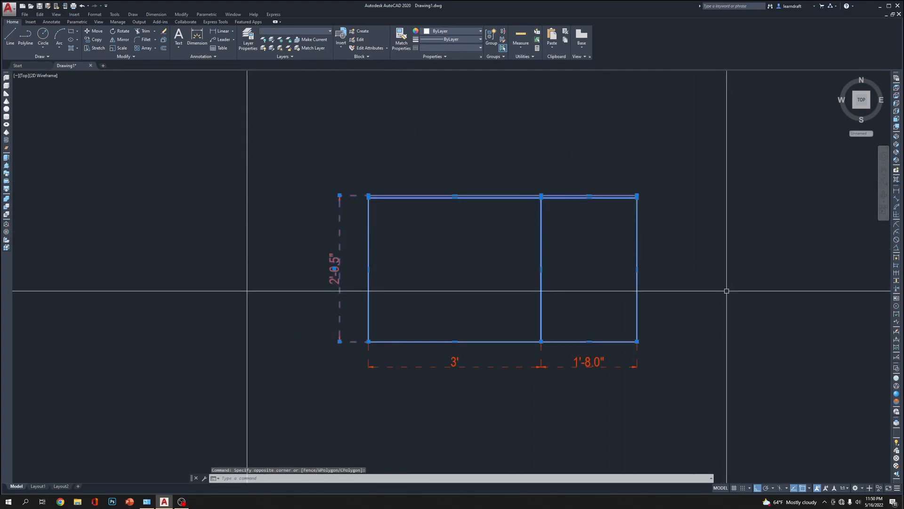
type("d")
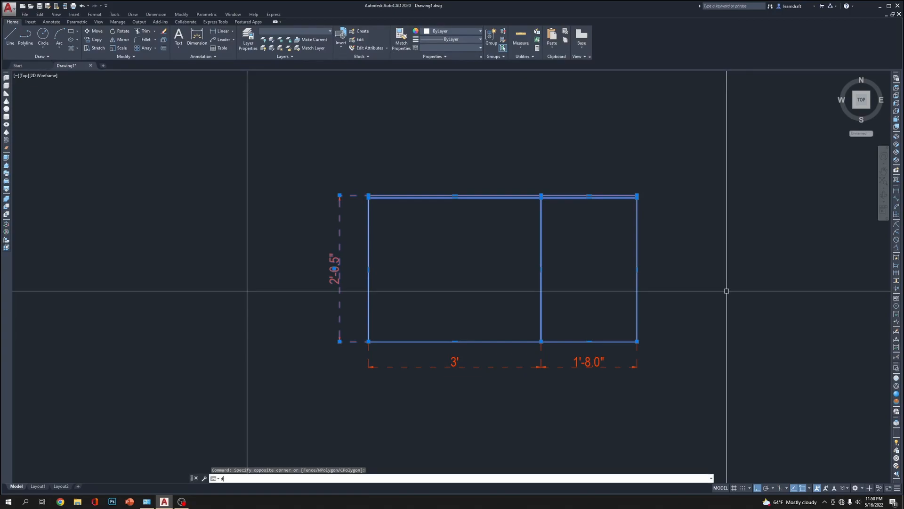
key("BackSpace")
type("s")
key("Return")
left_click(721, 261)
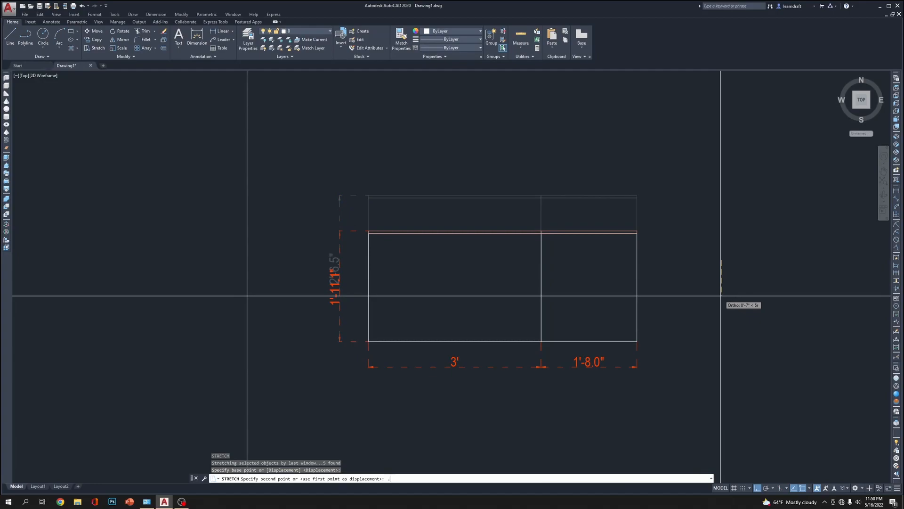
type(".5")
key("Return")
Modify the My 3D Projects dimension style, setting the primary units precision to 0'-0"
mouse_move(653, 131)
middle_mouse_down()
mouse_move(621, 129)
mouse_move(668, 145)
middle_mouse_up()
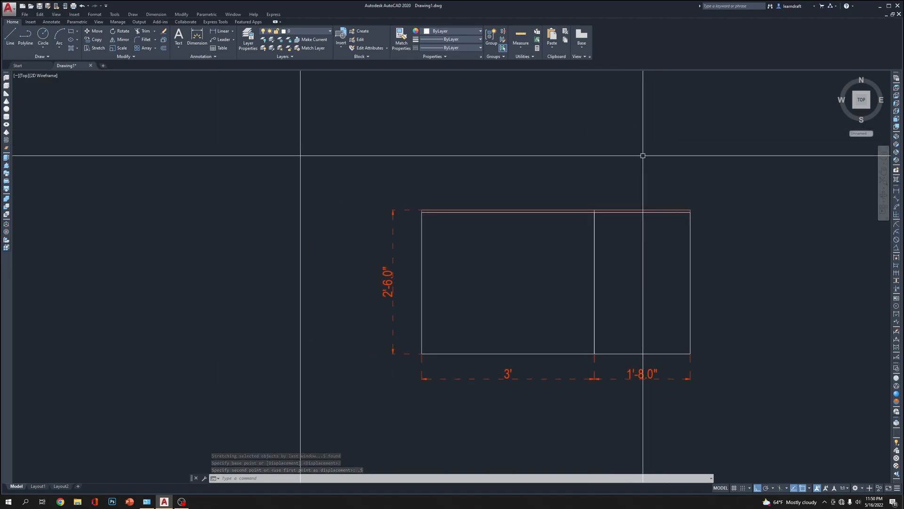
left_click(156, 14)
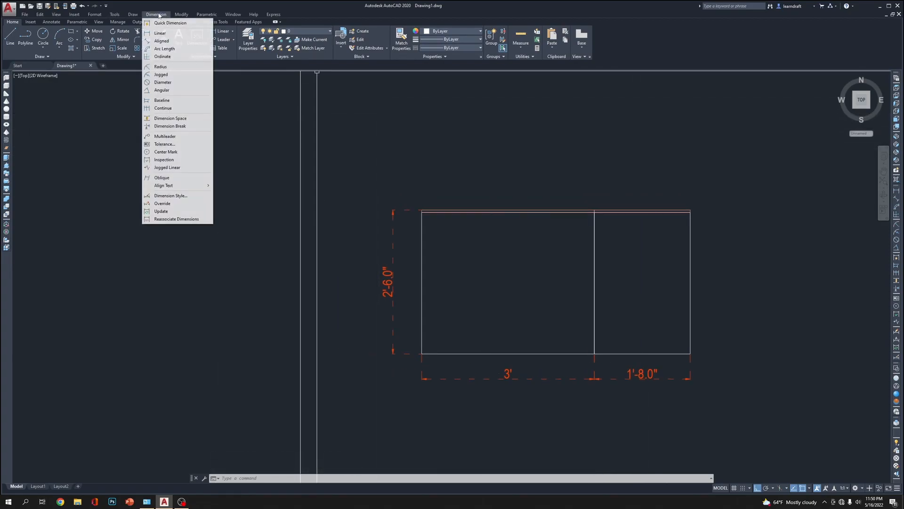
mouse_move(94, 14)
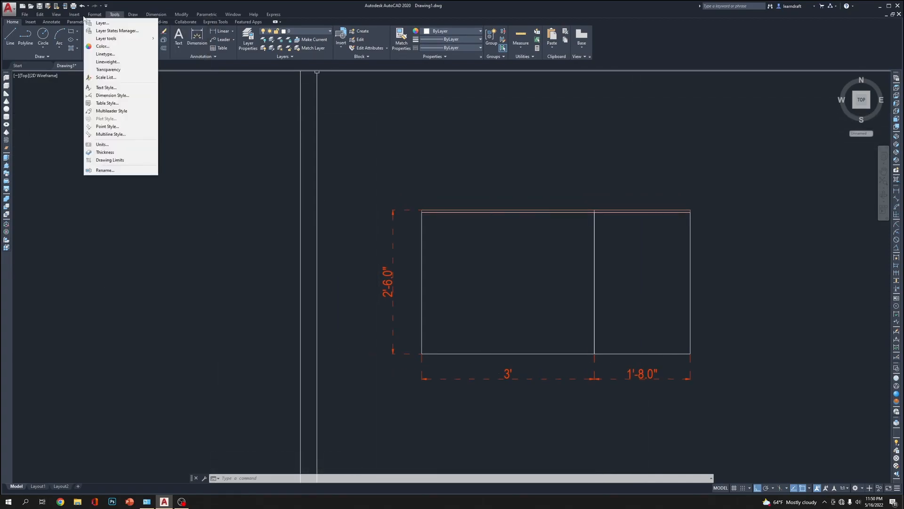
left_click(111, 96)
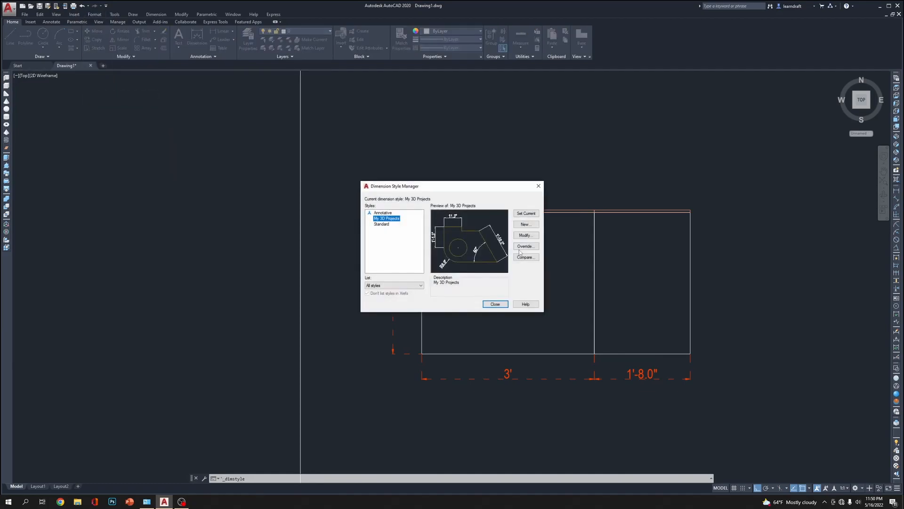
left_click(526, 236)
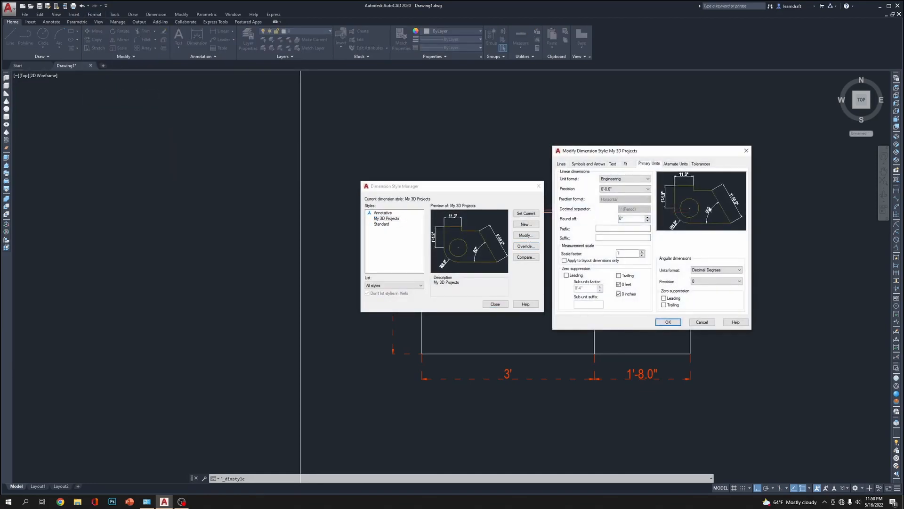
left_click(624, 188)
left_click(620, 194)
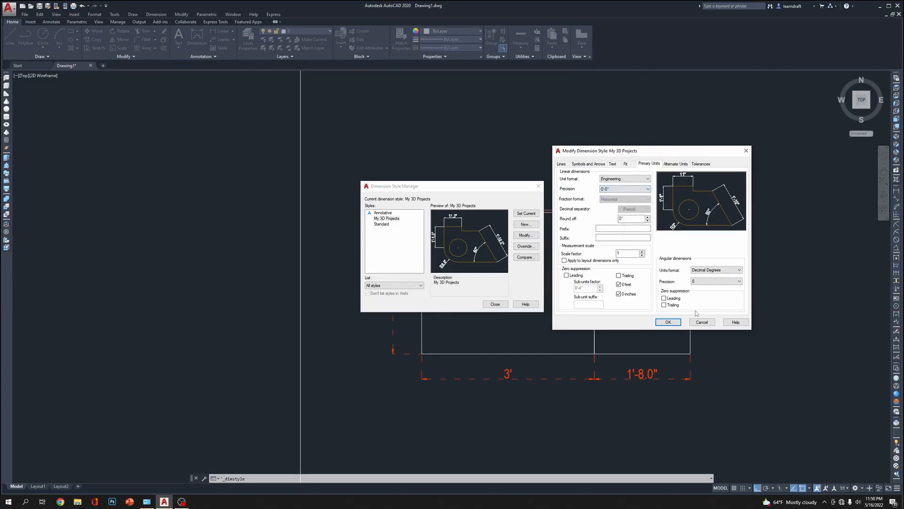
left_click(674, 322)
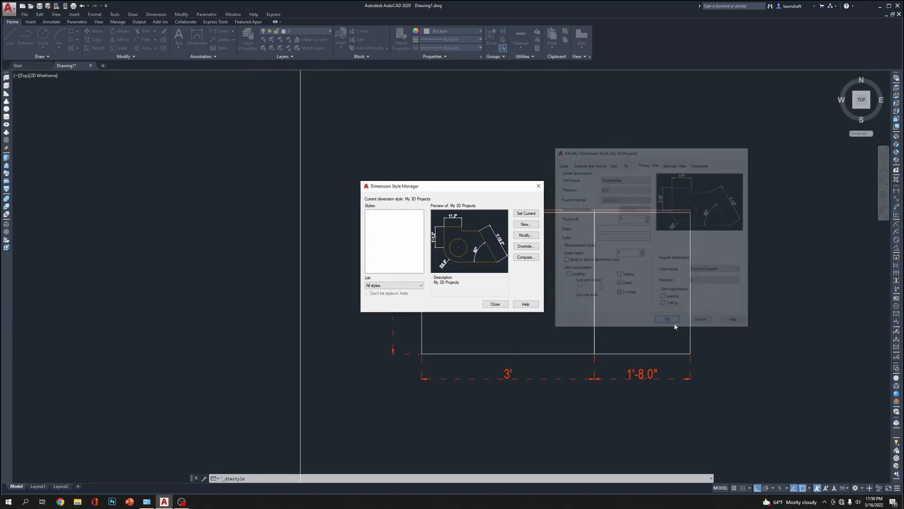
left_click(495, 305)
middle_click_drag(504, 304, 377, 291)
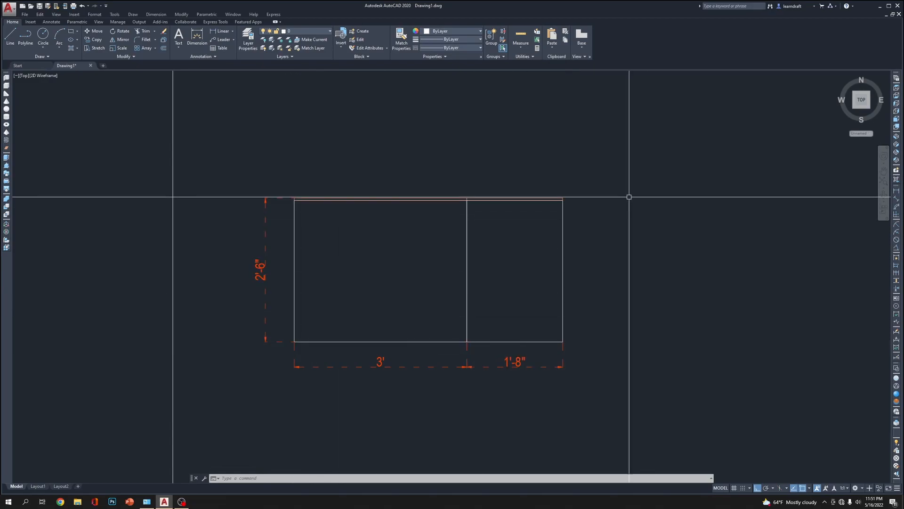
type("dli")
key("Return")
left_click(562, 200)
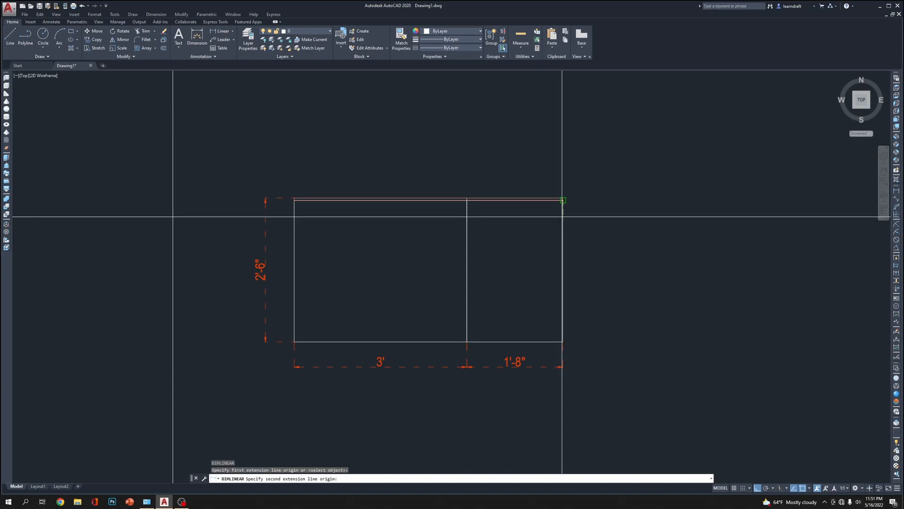
scroll(563, 198, "up", 8)
key("Escape")
Add a horizontal linear dimension above the elevation, spanning its full width between the outer upper corners
key("Return")
left_click(505, 267)
scroll(596, 240, "down", 5)
scroll(283, 228, "up", 5)
scroll(246, 247, "down", 5)
scroll(229, 320, "up", 5)
left_click(225, 349)
scroll(239, 301, "down", 3)
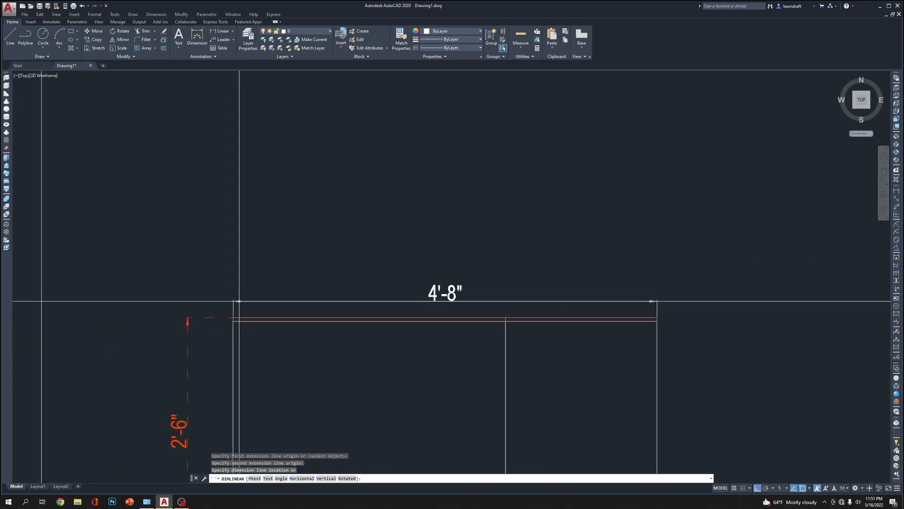
left_click(246, 274)
Match the height dimension's properties onto the overall width dimension above the elevation
scroll(540, 158, "down", 3)
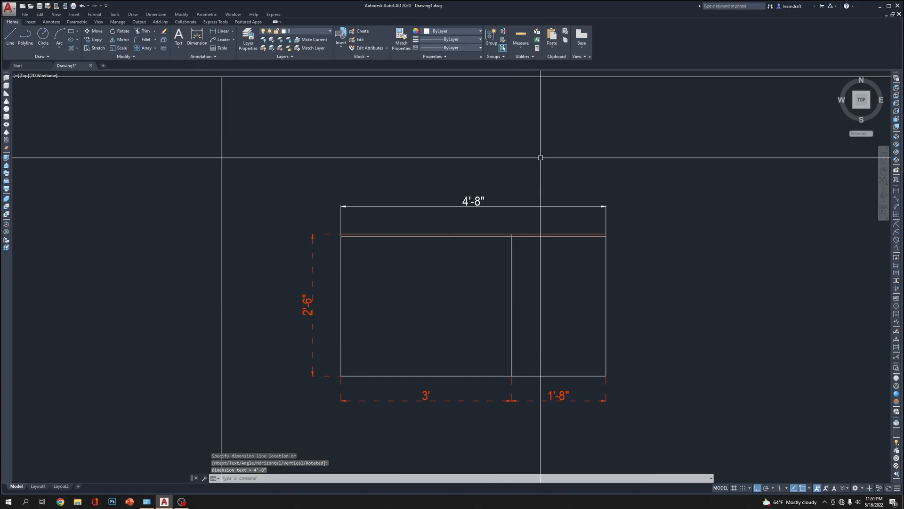
type("ma")
key("Return")
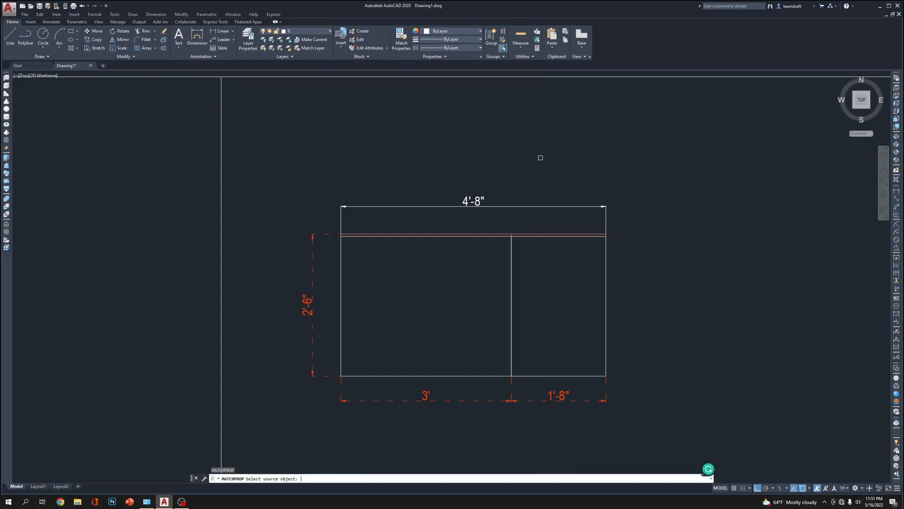
left_click(320, 233)
left_click(379, 193)
left_click(365, 215)
right_click(449, 158)
left_click(461, 163)
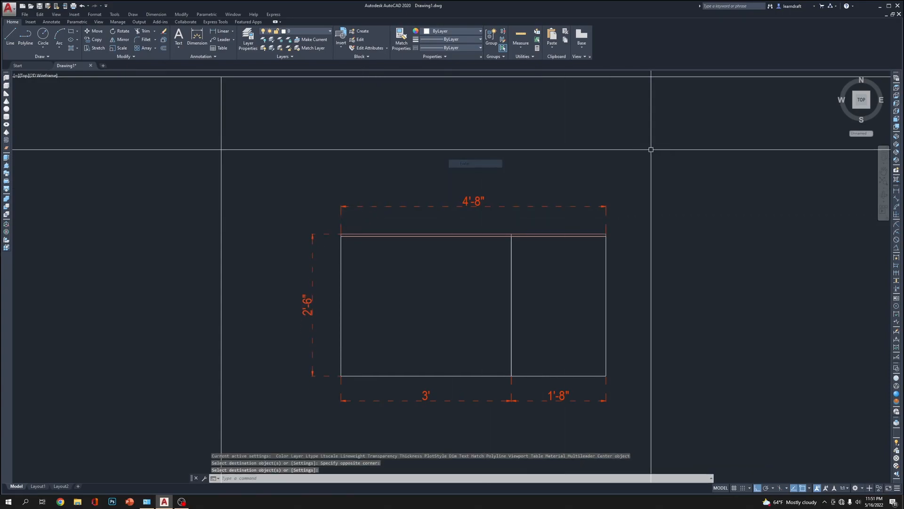
Copy the Computer Table Plan title horizontally into the adjacent frame cell, beneath the elevation
scroll(561, 146, "down", 4)
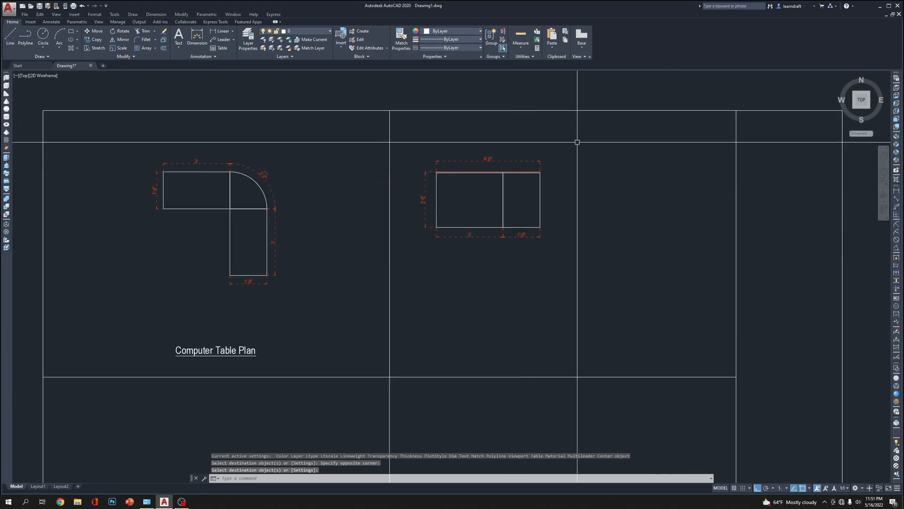
middle_click_drag(601, 233, 596, 187)
left_click(282, 288)
left_click(240, 313)
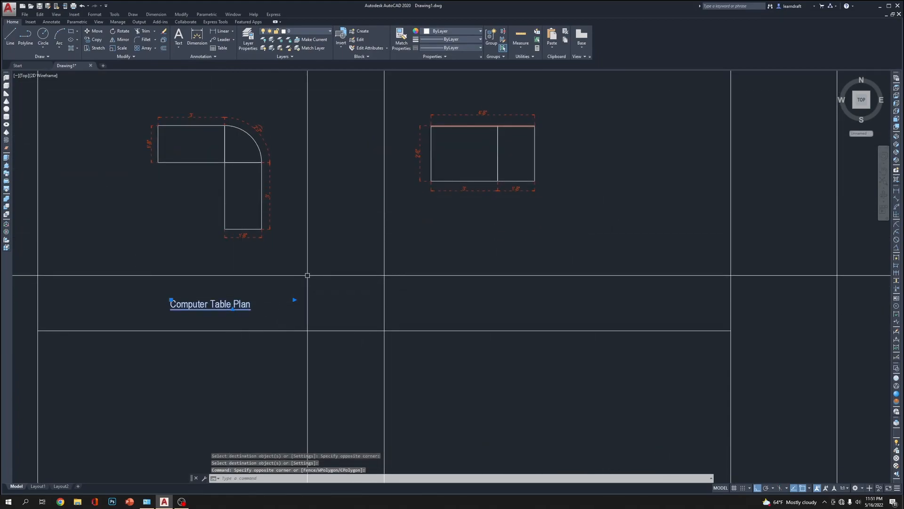
type("co")
key("Return")
left_click(288, 253)
key("Escape")
Move the elevation with all its dimensions horizontally toward the middle of its frame cell
middle_click_drag(578, 288, 570, 313)
left_click(584, 115)
left_click(400, 247)
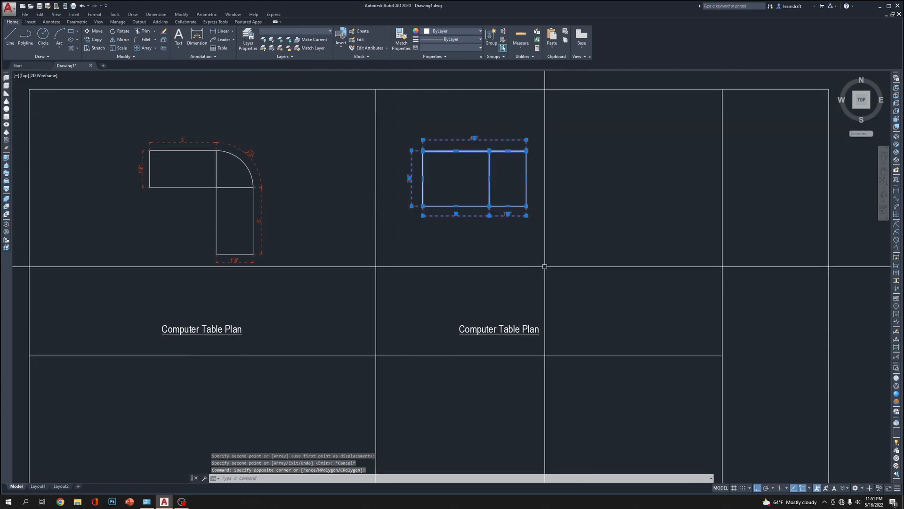
type("m")
key("Return")
left_click(471, 271)
left_click(543, 264)
Move the copied title horizontally so it sits centred beneath the elevation
middle_click_drag(541, 269, 472, 251)
left_click(476, 277)
left_click(430, 317)
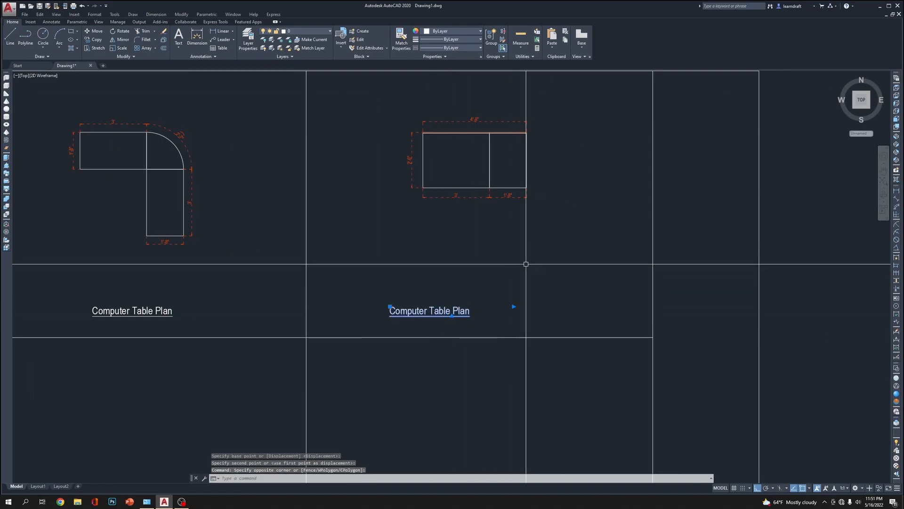
type("m")
key("Return")
left_click(430, 269)
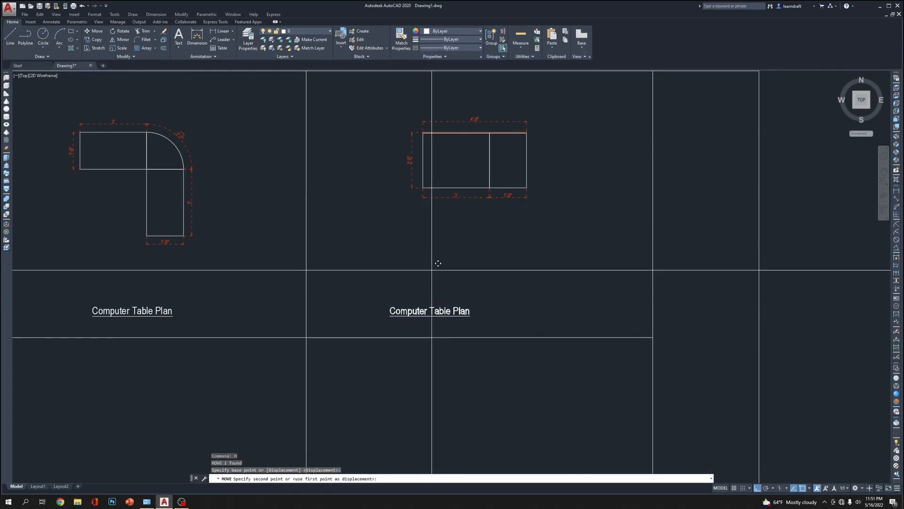
left_click(477, 259)
Change the copied title's text to Computer Table Elevation
left_click(475, 311)
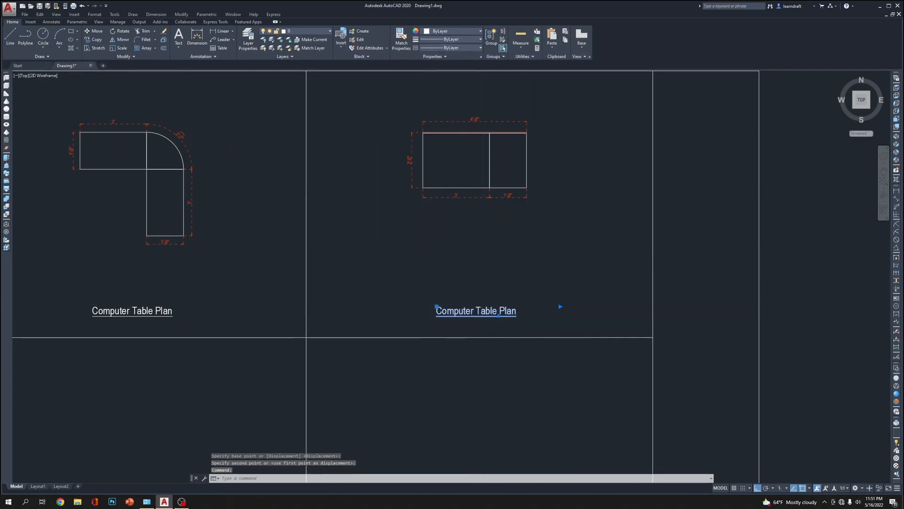
double_click(445, 311)
scroll(444, 314, "up", 4)
scroll(518, 310, "down", 4)
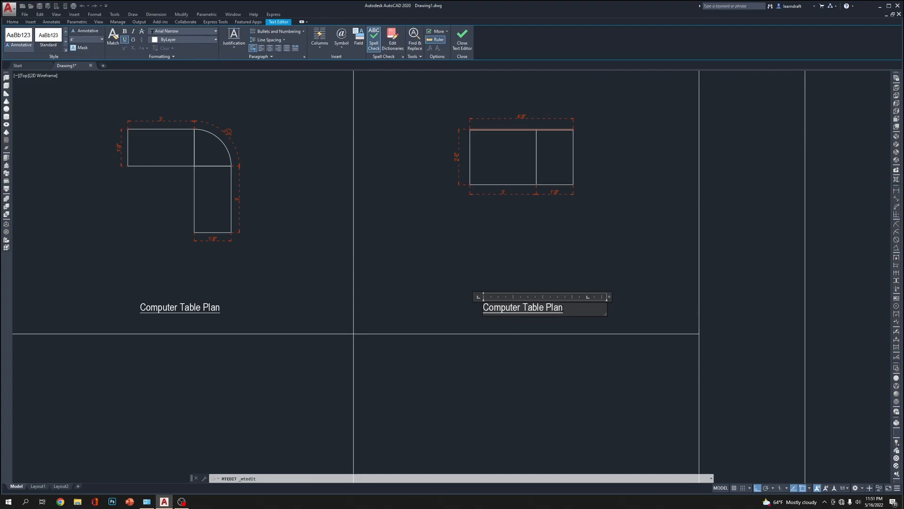
key("ctrl+a")
left_click(550, 309)
left_click(602, 248)
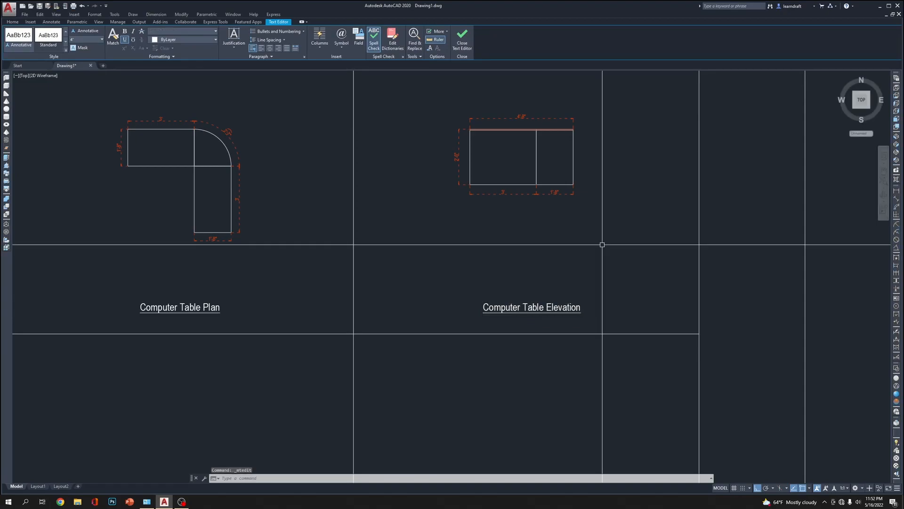
scroll(520, 258, "down", 3)
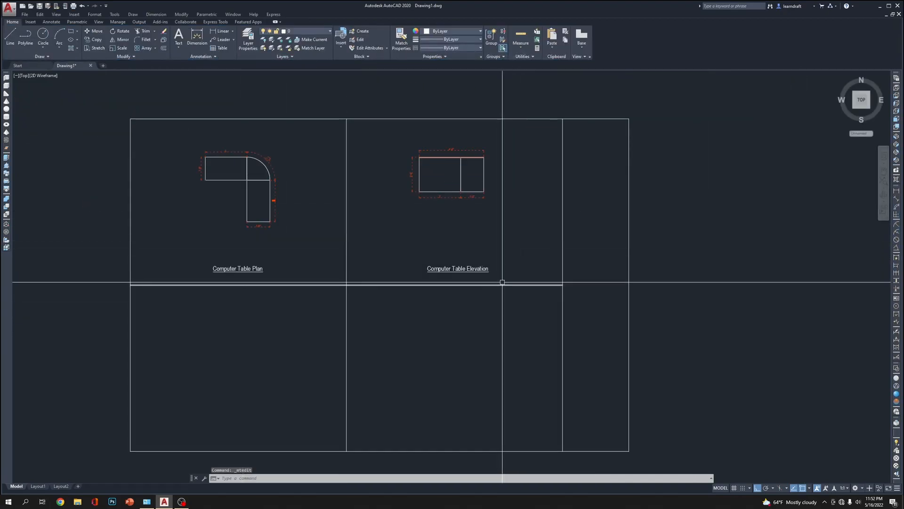
middle_click_drag(517, 212, 515, 254)
scroll(368, 204, "up", 2)
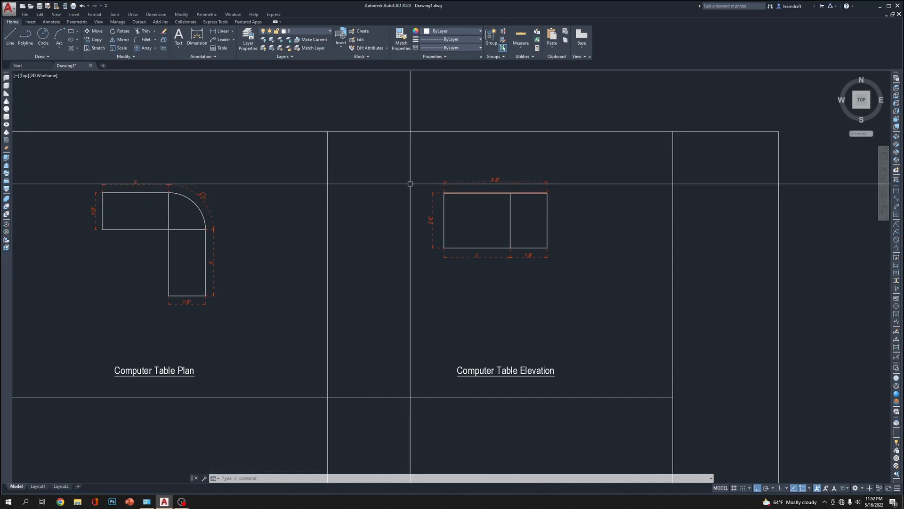
type("l")
key("Return")
scroll(194, 159, "up", 6)
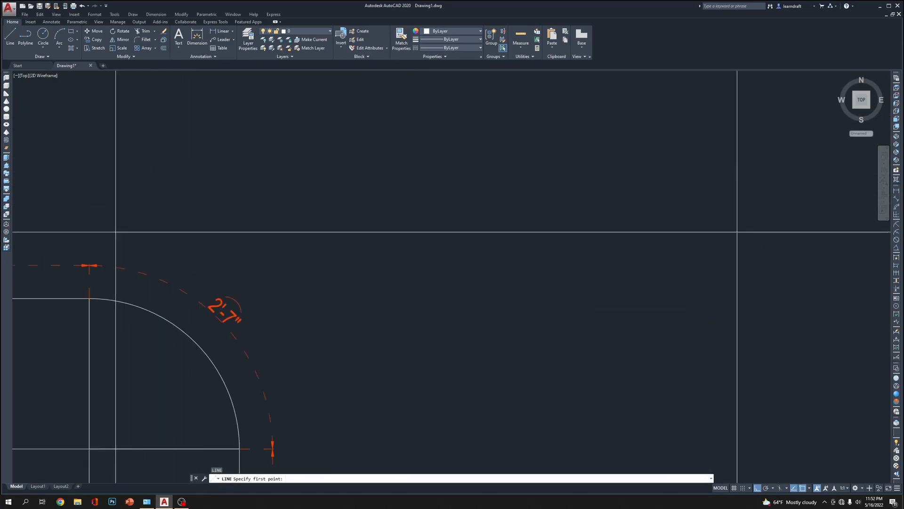
left_click(89, 262)
scroll(141, 239, "down", 4)
scroll(132, 243, "up", 10)
key("Escape")
Draw a horizontal guide line from the meeting point of the plan's upper dimension arrows across to the elevation
middle_click_drag(164, 228, 331, 222)
type("l")
key("Return")
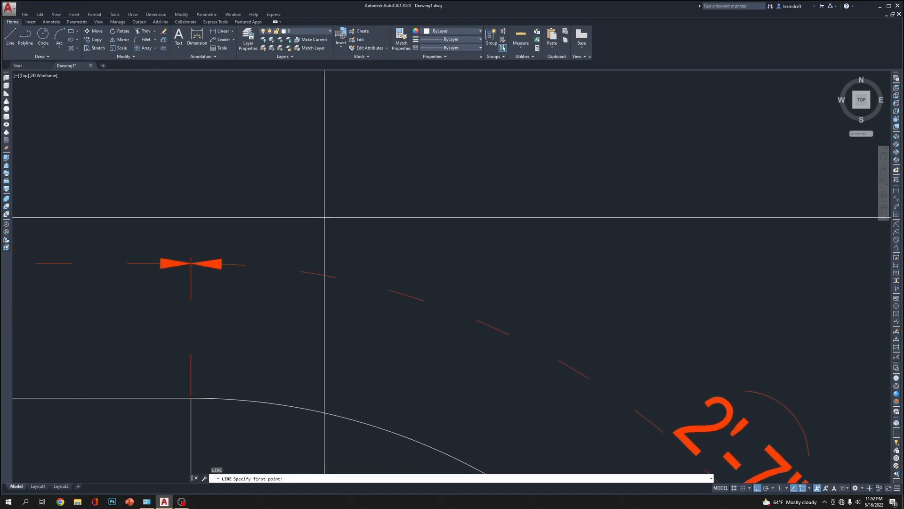
left_click(190, 263)
scroll(191, 263, "down", 8)
scroll(494, 255, "up", 6)
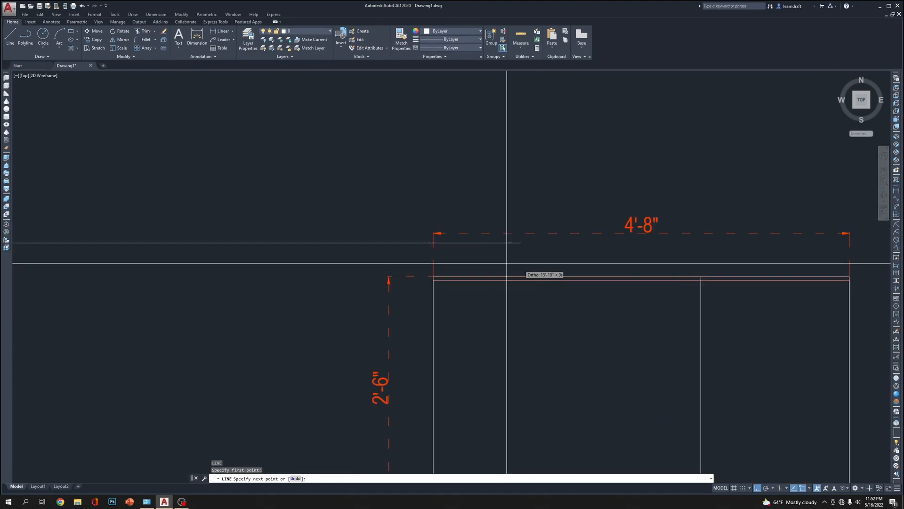
left_click(476, 251)
key("Escape")
Move the elevation with its dimensions vertically so the upper overall dimension line aligns with the horizontal guide line
scroll(432, 195, "down", 6)
left_click(402, 170)
left_click(563, 325)
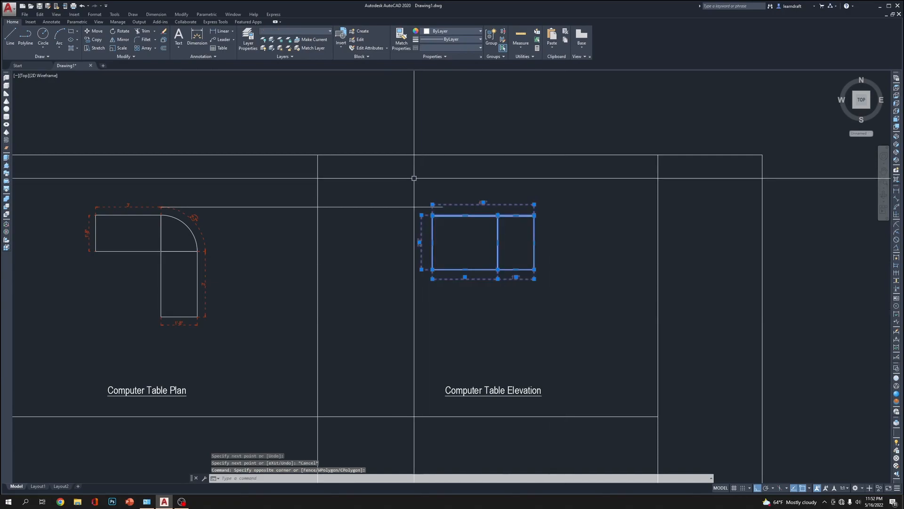
scroll(415, 178, "up", 4)
middle_click_drag(479, 254, 475, 242)
scroll(466, 235, "up", 8)
type("m")
key("Return")
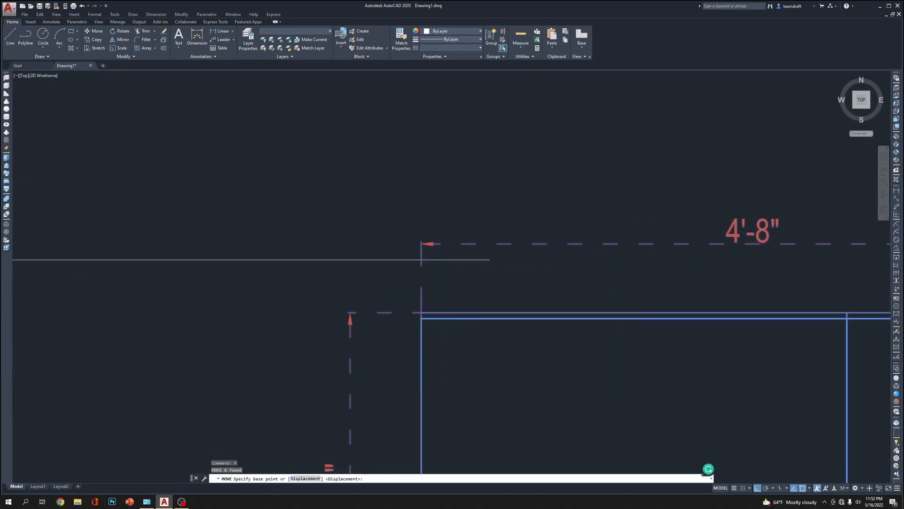
left_click(427, 208)
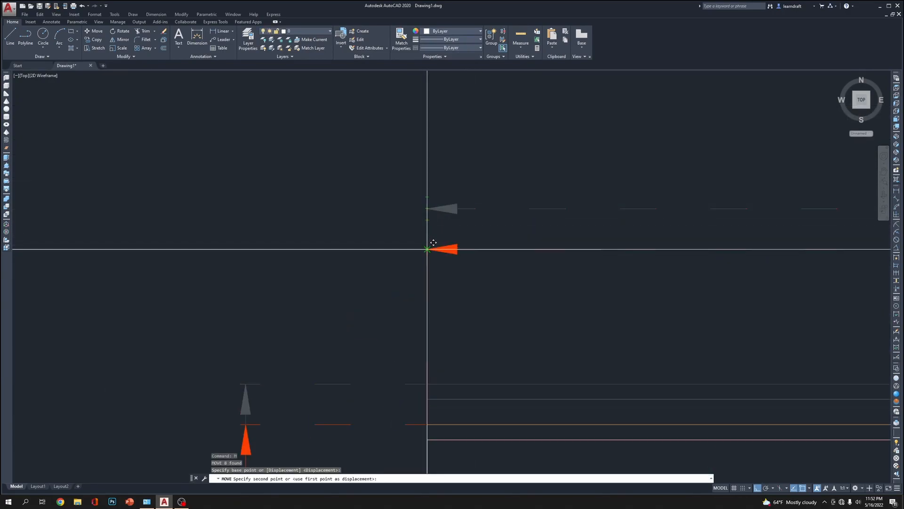
left_click(427, 249)
scroll(462, 227, "down", 5)
scroll(465, 229, "down", 6)
key("Escape")
Delete the horizontal guide line between the plan and the elevation
left_click(408, 212)
left_click(390, 244)
middle_click_drag(594, 241, 559, 237)
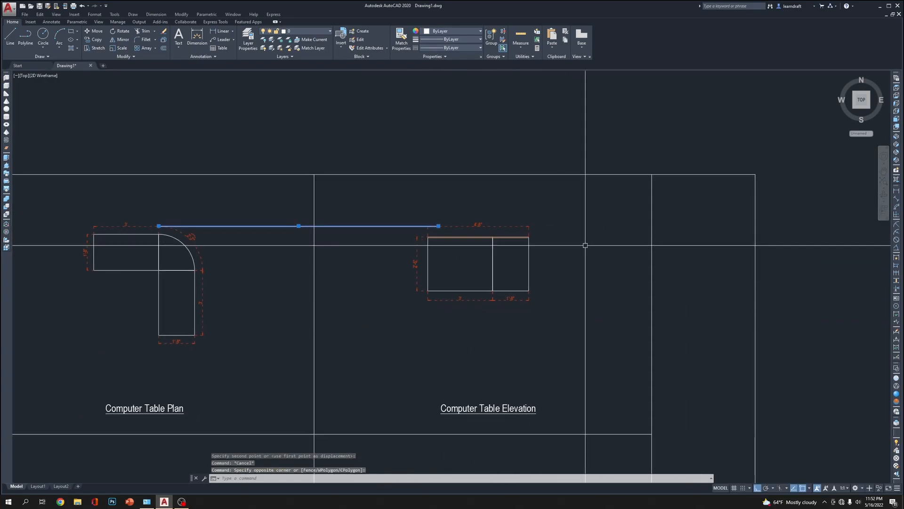
key("Delete")
mouse_move(542, 141)
middle_mouse_down()
mouse_move(475, 141)
mouse_move(508, 137)
middle_mouse_up()
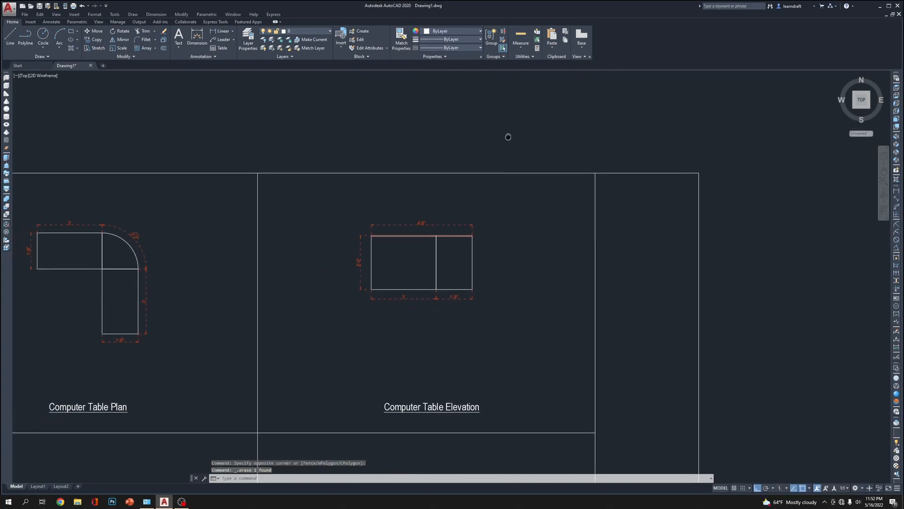
mouse_move(570, 151)
middle_mouse_down()
mouse_move(692, 107)
mouse_move(680, 115)
middle_mouse_up()
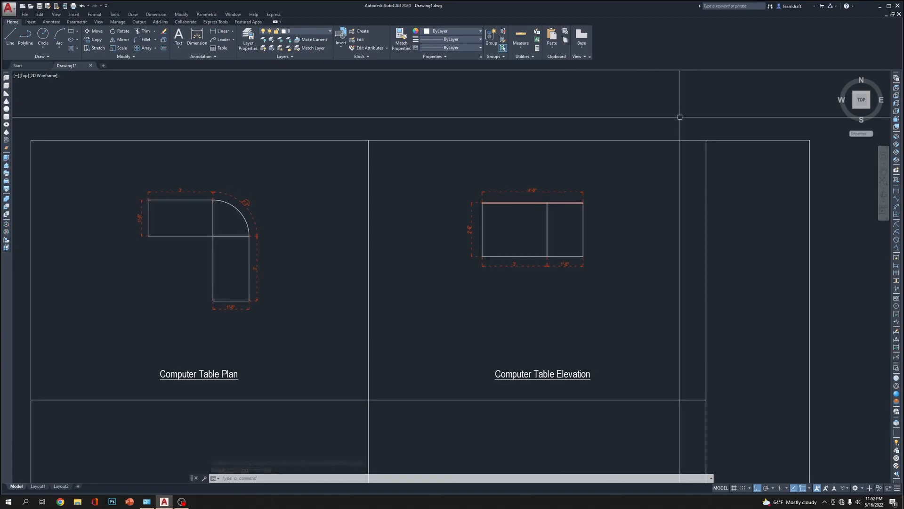
Stretch the two dimensions beneath the elevation about 1 inch farther down from its base line
scroll(564, 262, "up", 4)
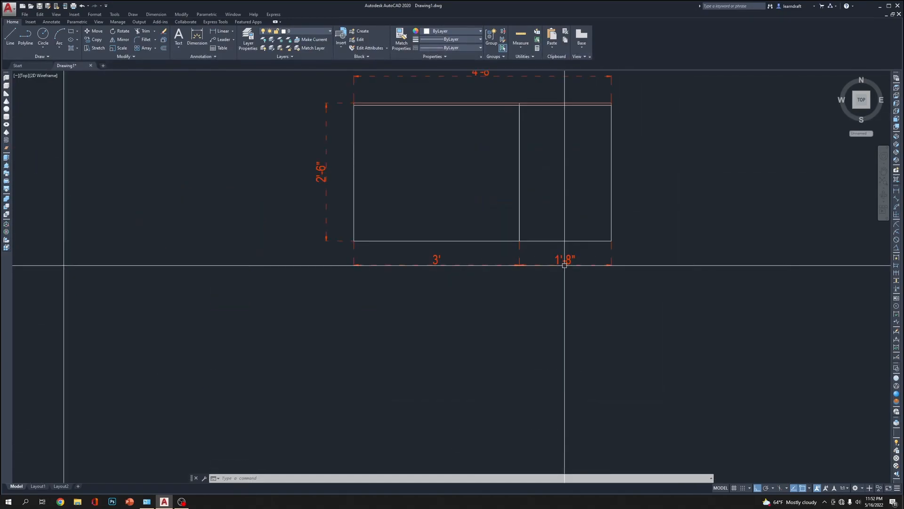
left_click(632, 251)
left_click(351, 334)
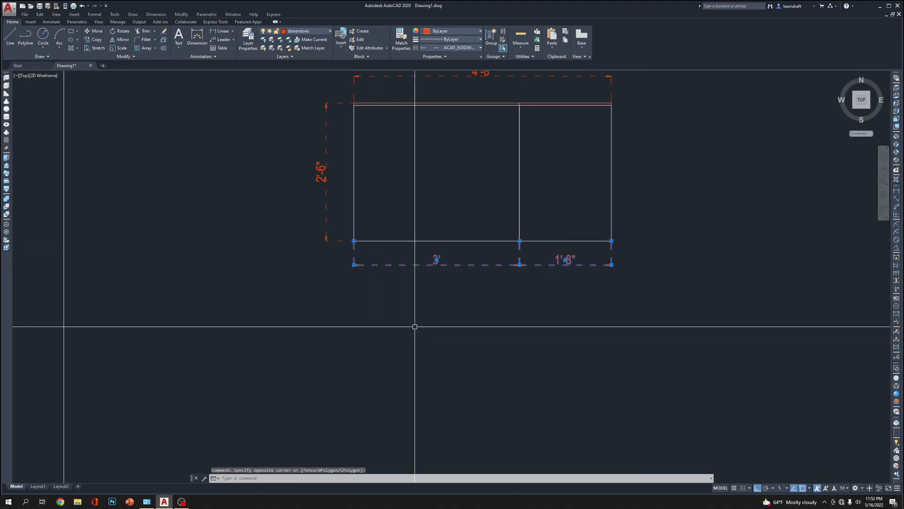
type("s")
key("Return")
left_click(415, 334)
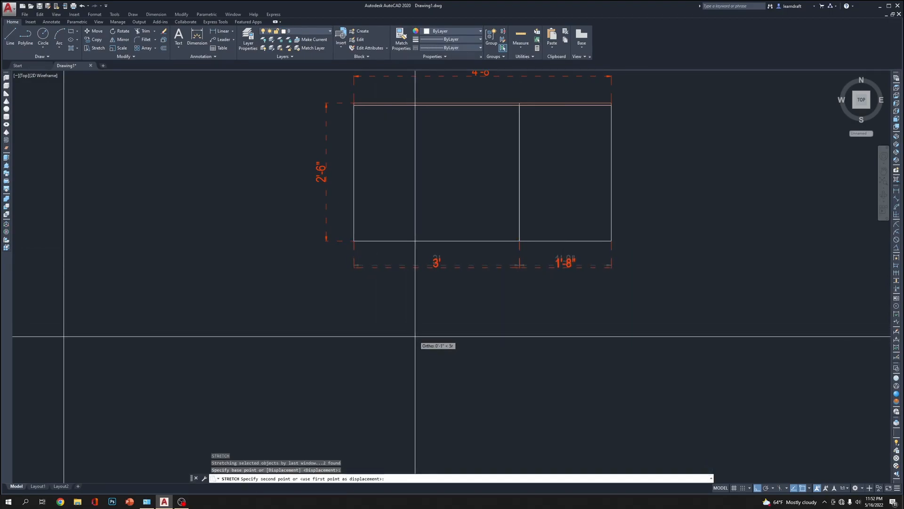
left_click(415, 337)
middle_click_drag(669, 205, 636, 274)
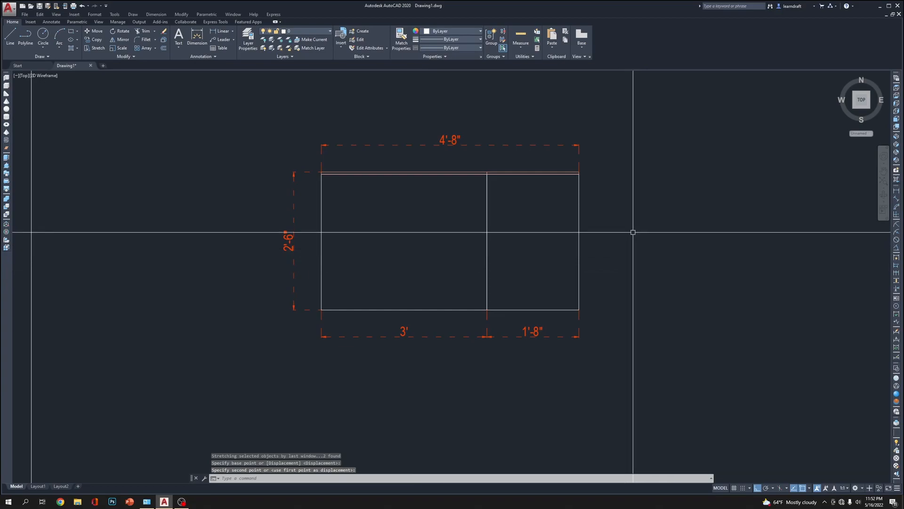
scroll(294, 158, "up", 4)
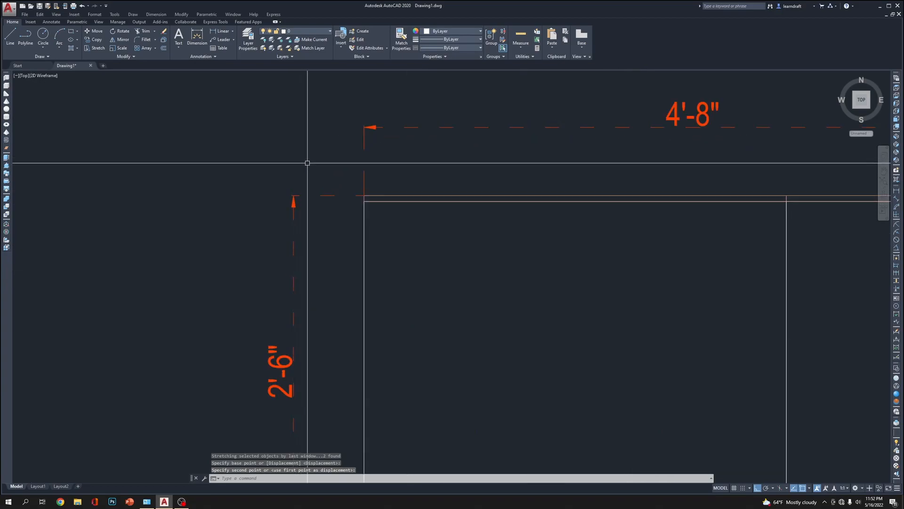
left_click(296, 196)
left_click(293, 195)
key("Escape")
scroll(301, 187, "down", 5)
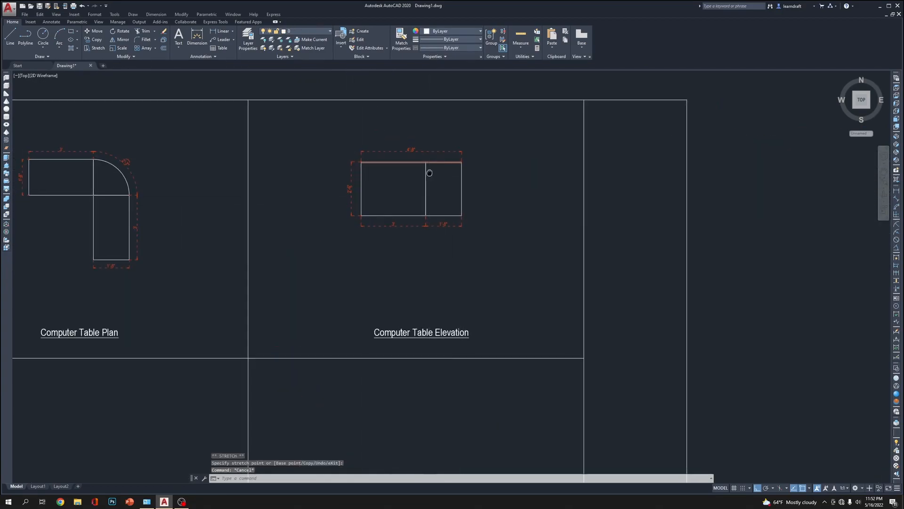
scroll(543, 159, "down", 2)
middle_click_drag(490, 227, 519, 202)
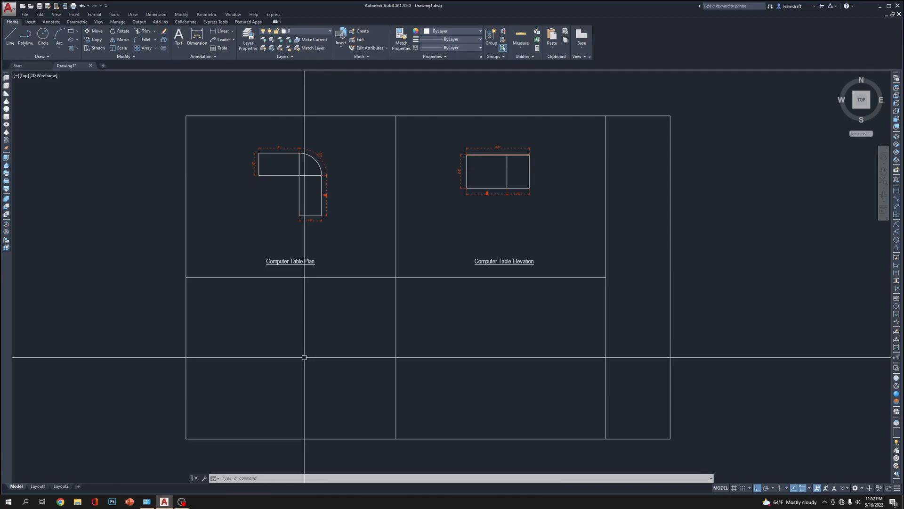
left_click(311, 124)
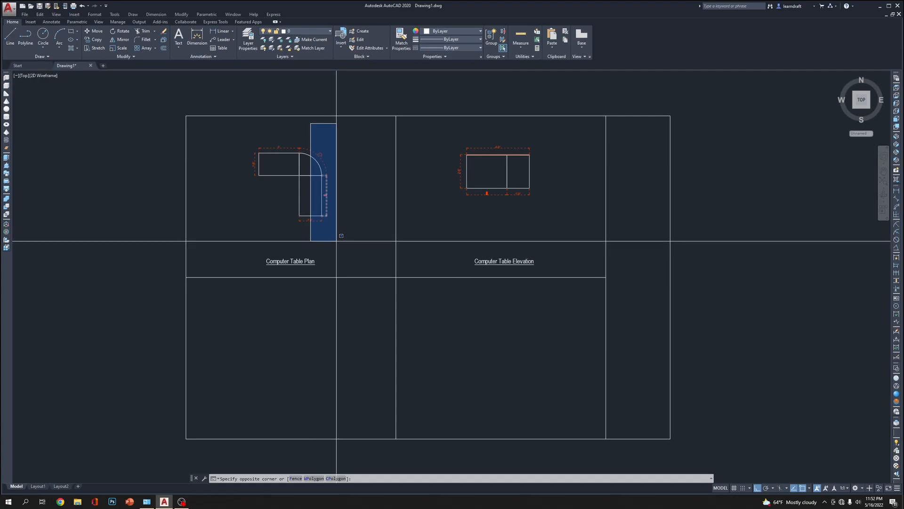
key("Escape")
middle_click_drag(347, 137, 388, 179)
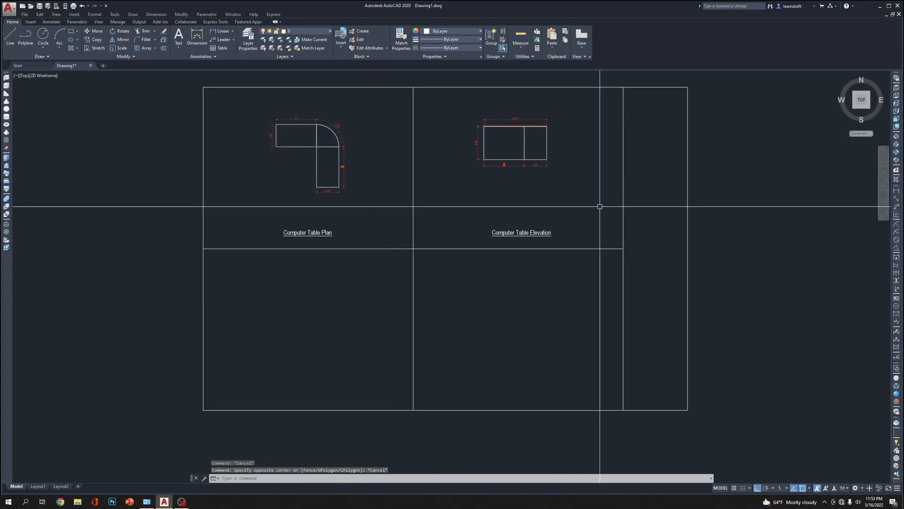
Move the Computer Table Elevation title horizontally so it sits centred beneath the elevation
left_click(555, 213)
left_click(535, 233)
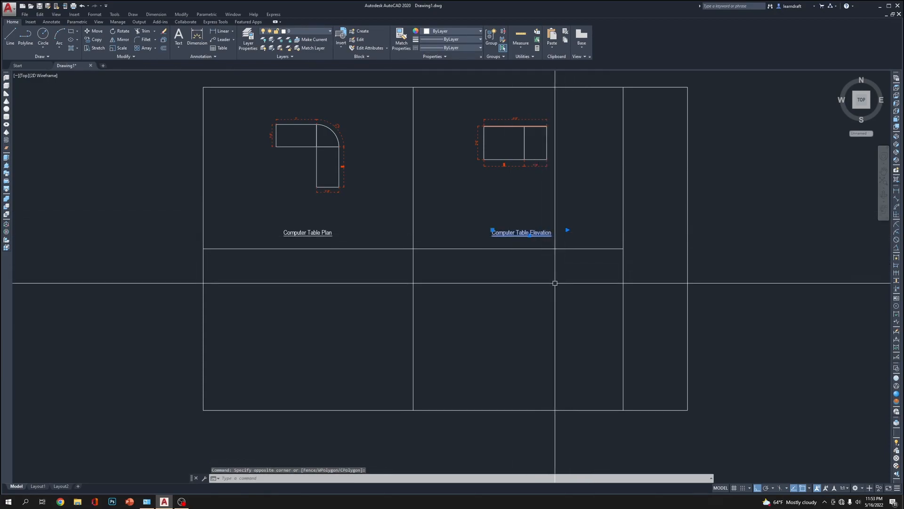
type("m")
key("Return")
left_click(521, 270)
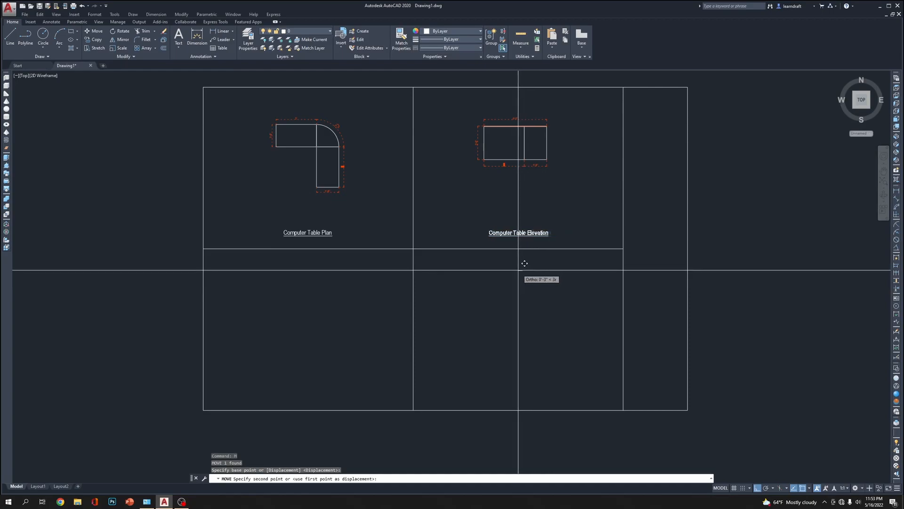
left_click(521, 262)
middle_click_drag(612, 257, 569, 251)
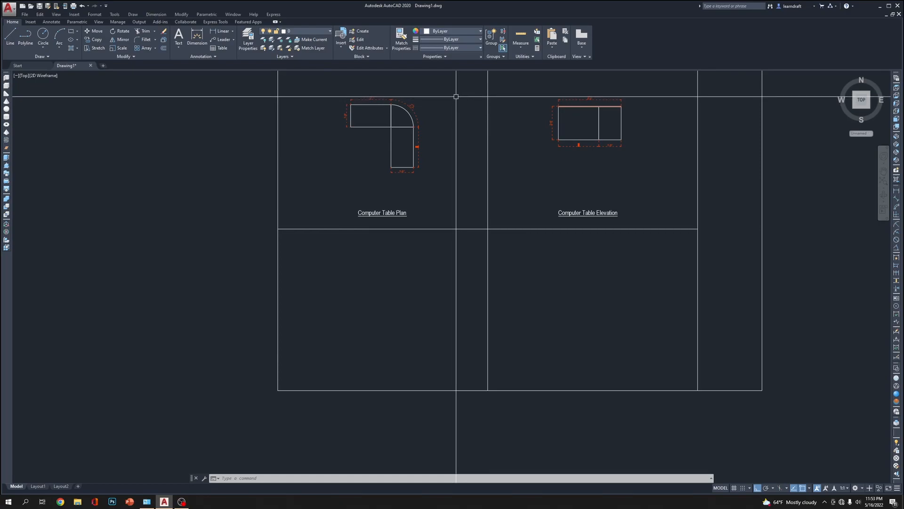
Examine the computer table plan's outline and dimensions alongside the elevation and the empty frame cells
scroll(389, 169, "up", 6)
scroll(471, 133, "down", 7)
scroll(367, 190, "up", 1)
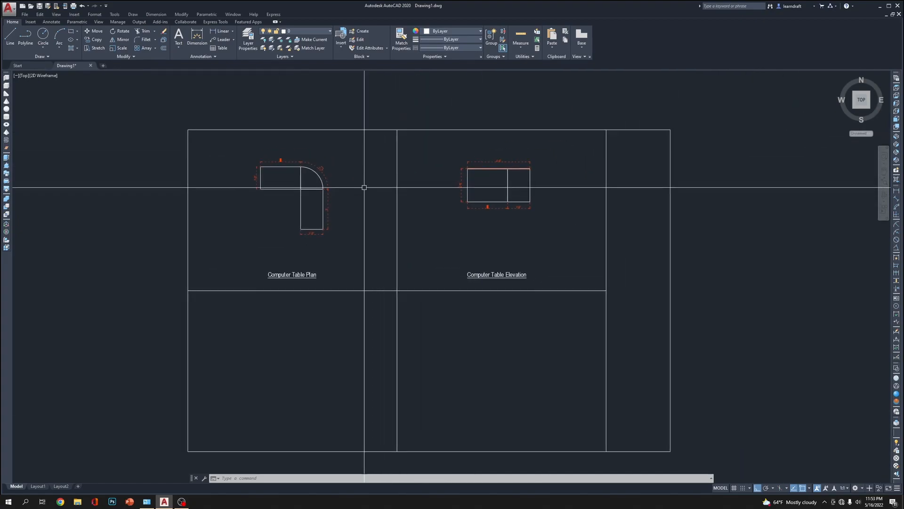
middle_click_drag(354, 172, 337, 146)
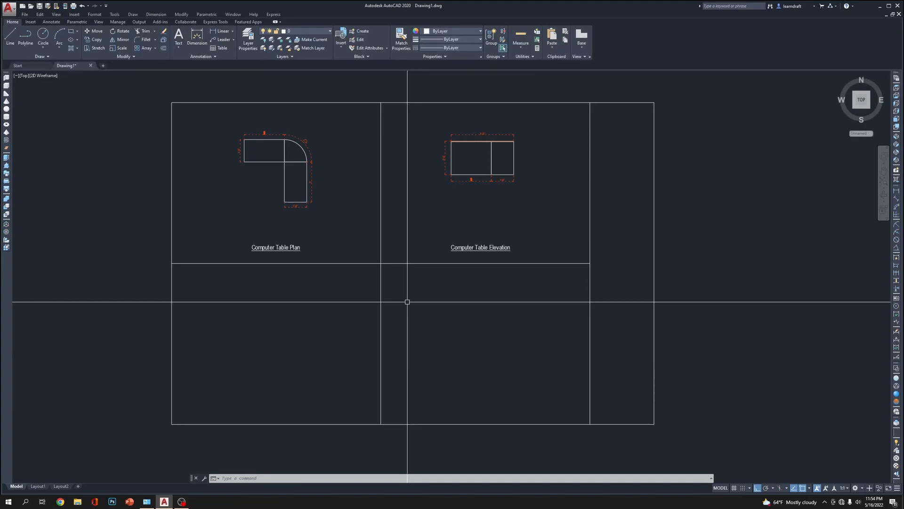
middle_click_drag(407, 301, 572, 290)
left_click(464, 112)
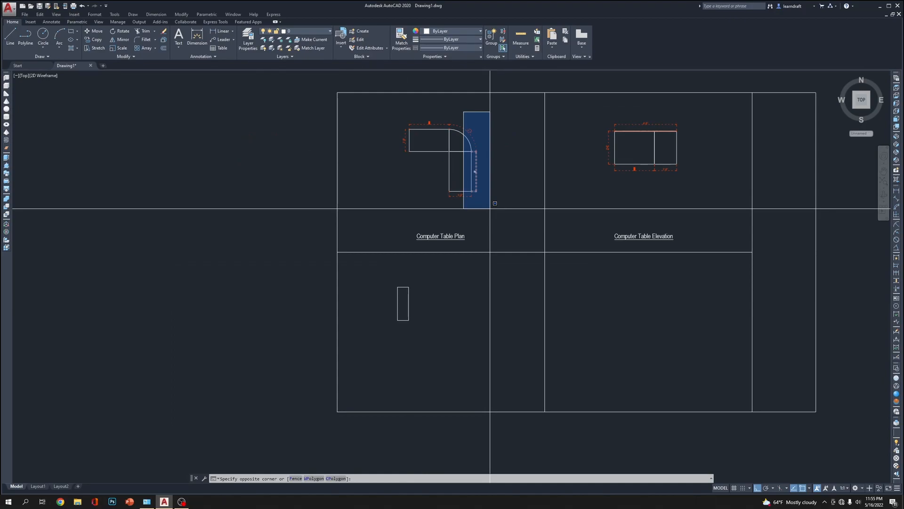
left_click(505, 118)
left_click(367, 114)
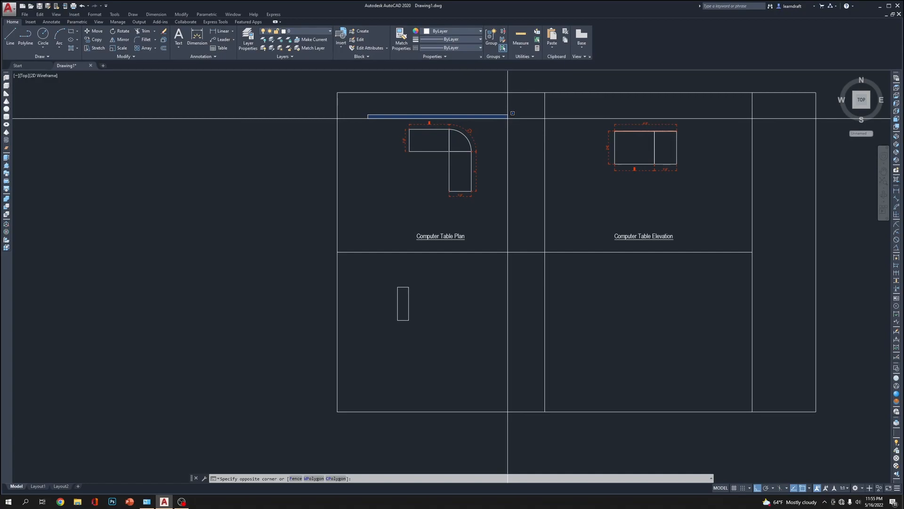
left_click(508, 119)
scroll(450, 118, "up", 4)
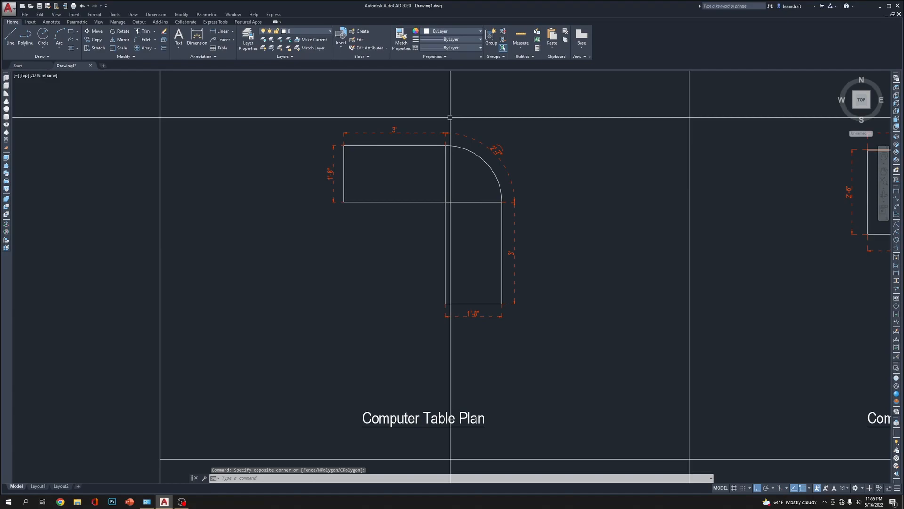
middle_click_drag(407, 193, 407, 176)
middle_click_drag(398, 257, 398, 253)
Delete the small upright rectangle in the frame cell below the plan
scroll(397, 250, "down", 2)
scroll(372, 231, "down", 5)
scroll(348, 259, "up", 10)
mouse_move(527, 242)
middle_mouse_down()
mouse_move(341, 269)
mouse_move(368, 262)
middle_mouse_up()
scroll(342, 269, "up", 2)
scroll(337, 241, "down", 2)
left_click(337, 240)
left_click(273, 319)
key("Delete")
Draw a rectangle 36 inches long and 30 inches wide in the frame cell below the plan
scroll(367, 263, "down", 3)
scroll(353, 262, "up", 6)
type("rec")
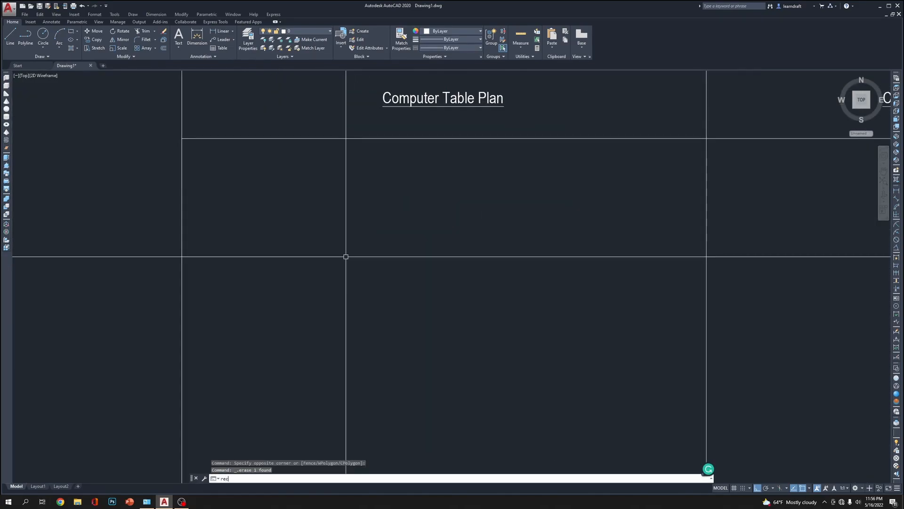
key("Return")
left_click(286, 229)
type("d")
key("Return")
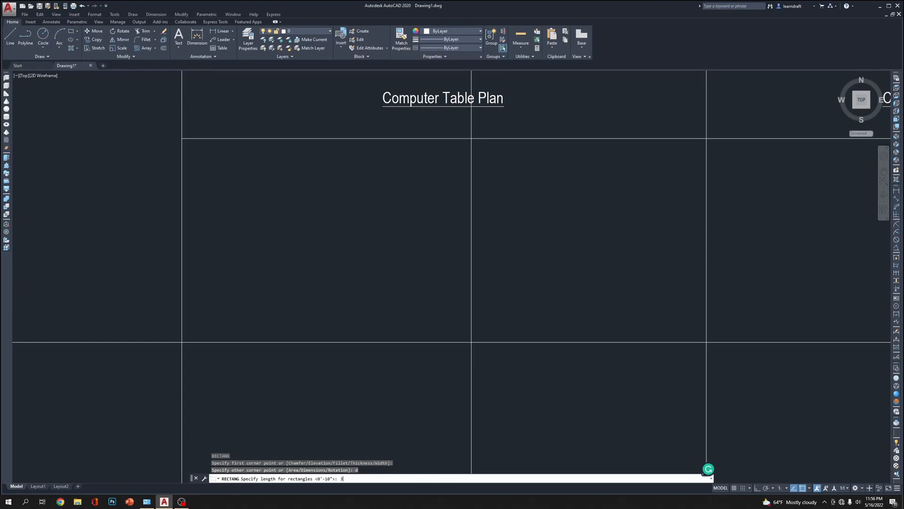
key("Return")
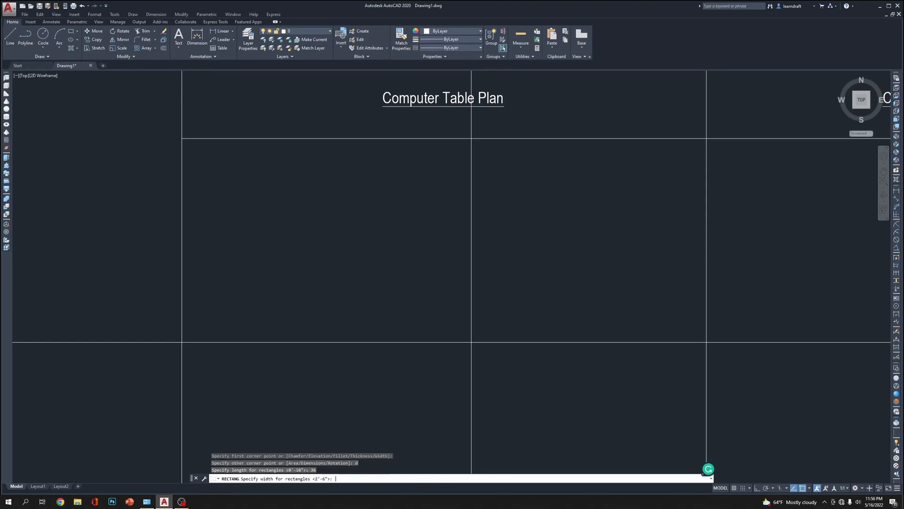
key("Return")
left_click(471, 342)
scroll(338, 275, "up", 5)
middle_click_drag(338, 275, 489, 327)
middle_click_drag(430, 355, 420, 320)
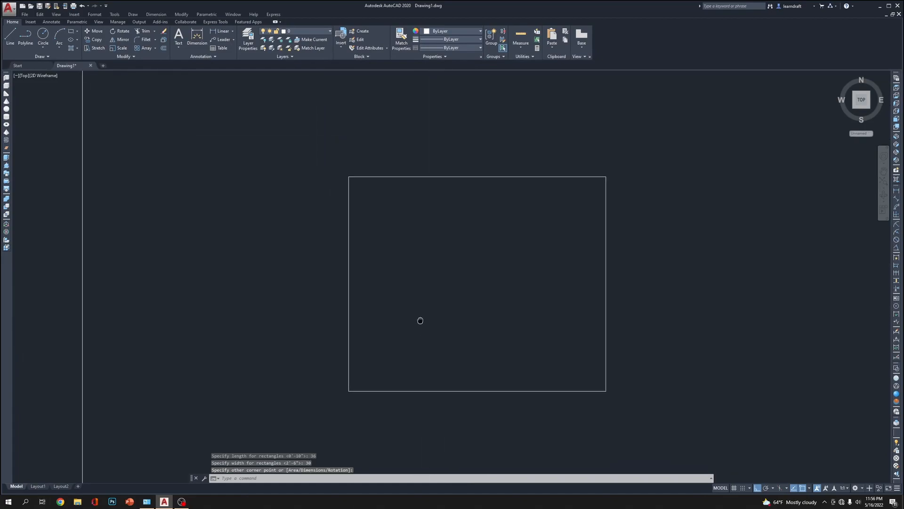
Start a rectangle by dimensions from the upper-left corner of the 36 by 30 inch rectangle
type("rec")
key("Return")
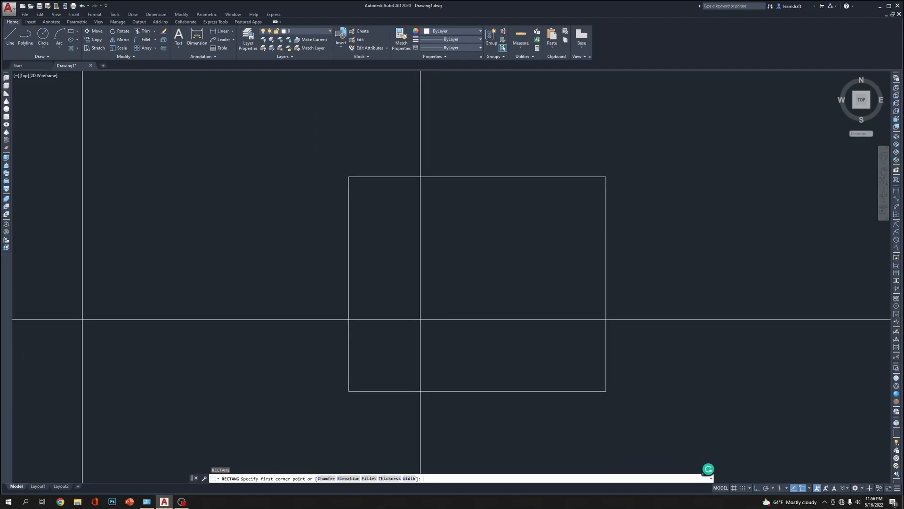
scroll(417, 312, "down", 6)
scroll(443, 337, "up", 2)
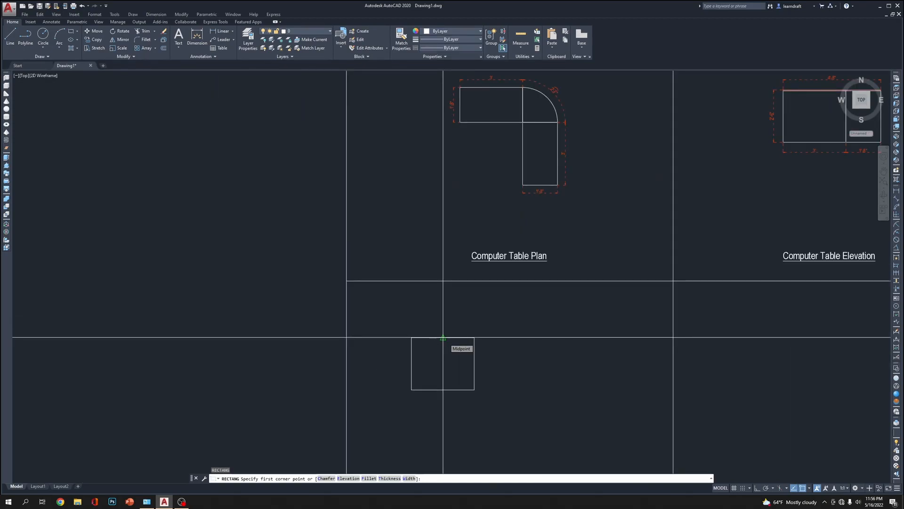
scroll(430, 387, "up", 4)
left_click(382, 255)
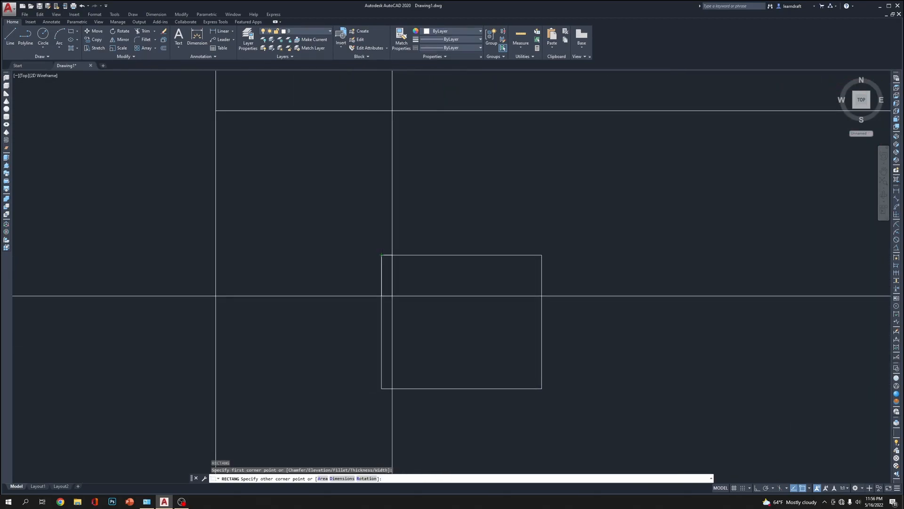
key("Return")
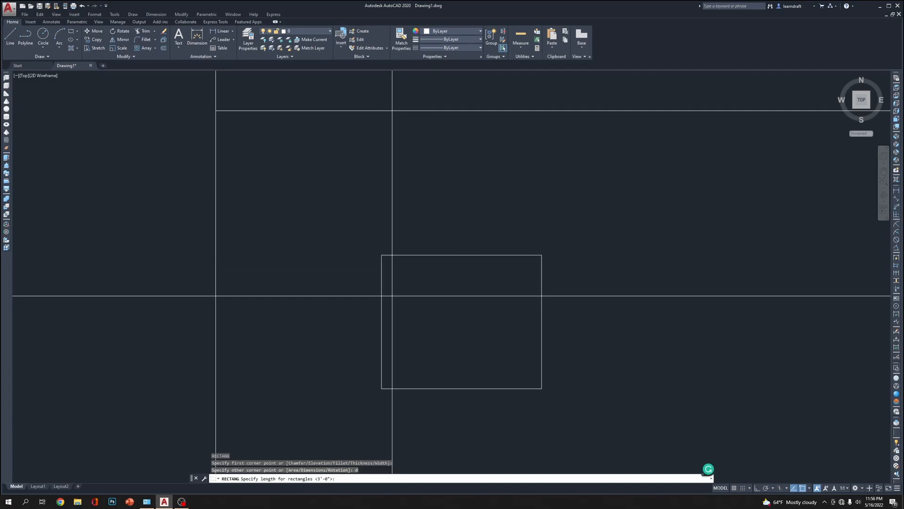
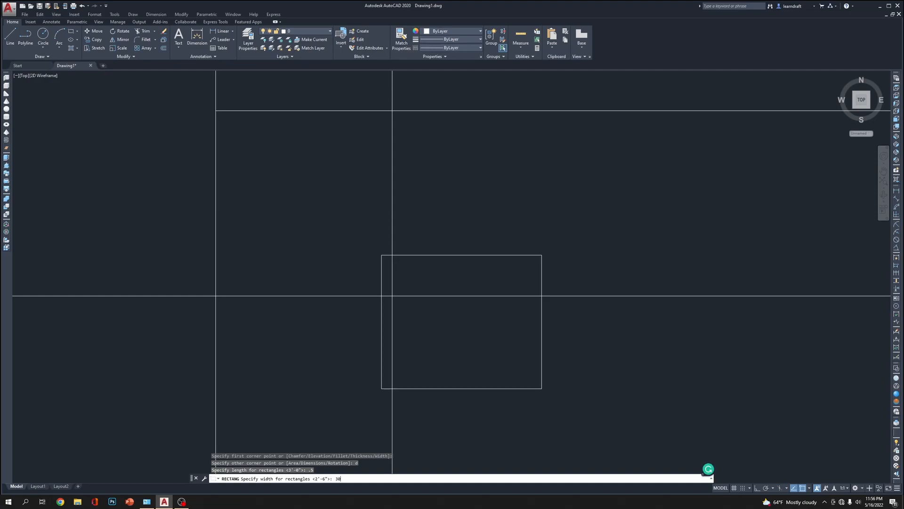
Complete the rectangle at 0.5 inch long and 30 inches wide, placed inside the left edge of the 36 by 30 inch rectangle
left_click(391, 296)
scroll(388, 299, "up", 4)
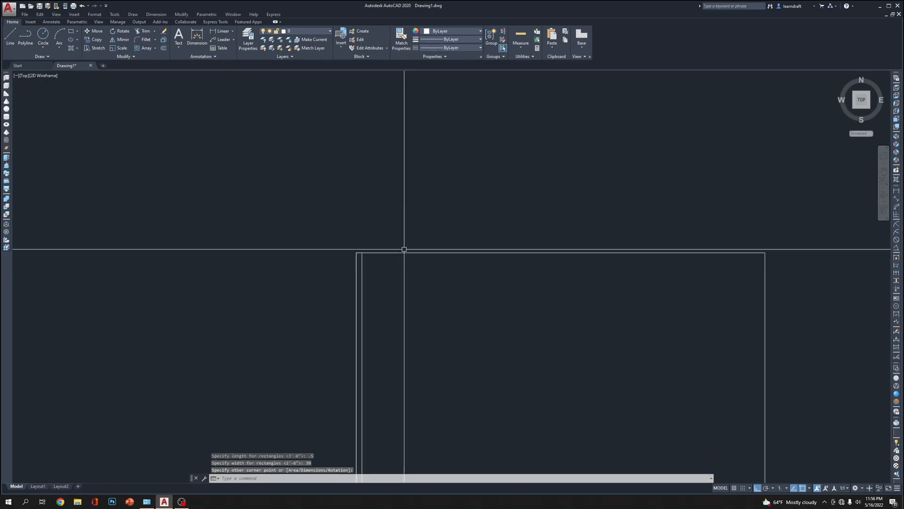
middle_click_drag(449, 204, 356, 191)
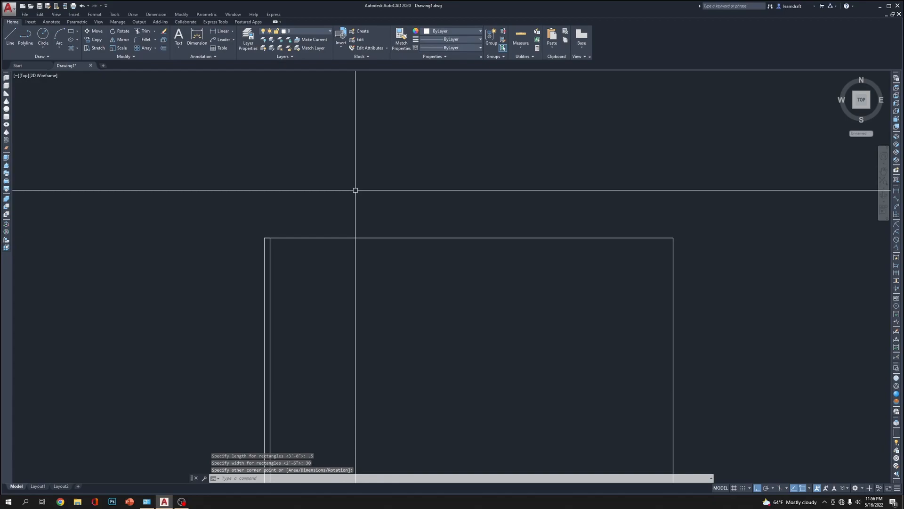
Draw a rectangle 36 inches long and 0.5 inch wide resting on the upper edge of the 36 by 30 inch rectangle
type("re")
key("Return")
scroll(301, 243, "up", 4)
left_click(202, 224)
scroll(207, 217, "up", 2)
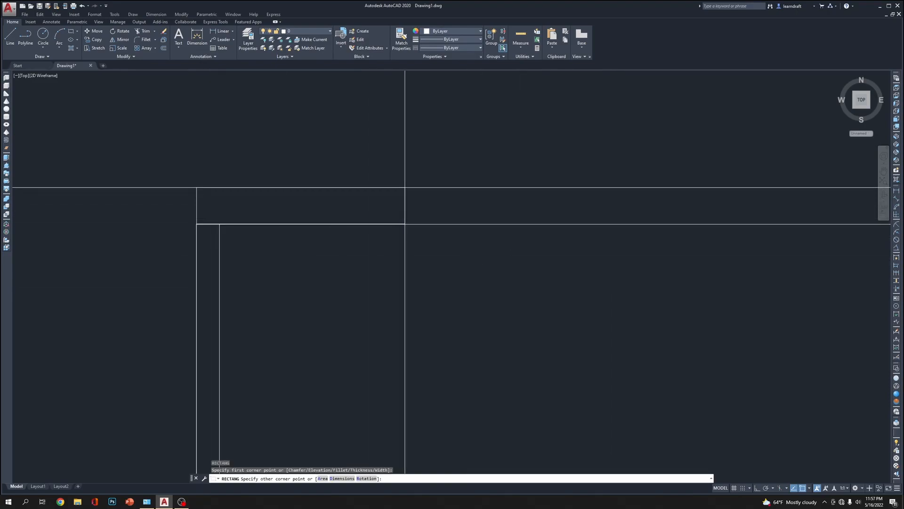
key("Return")
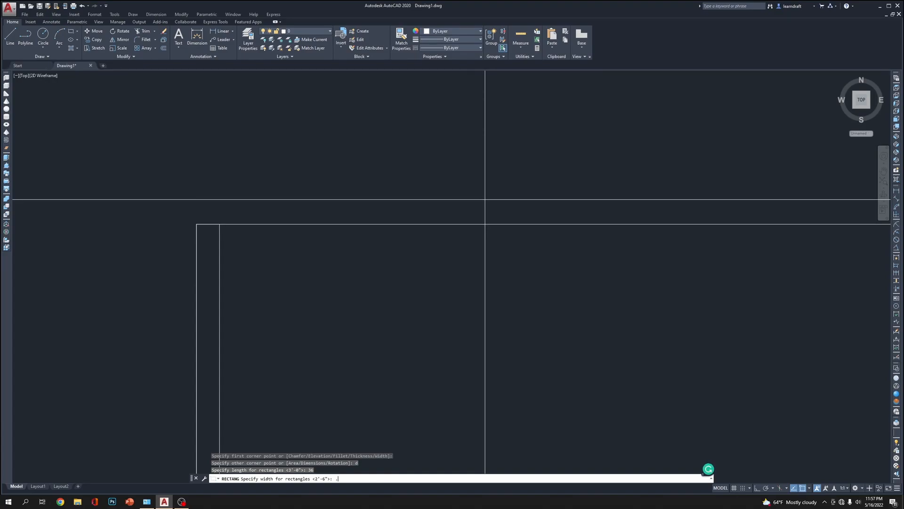
key("Return")
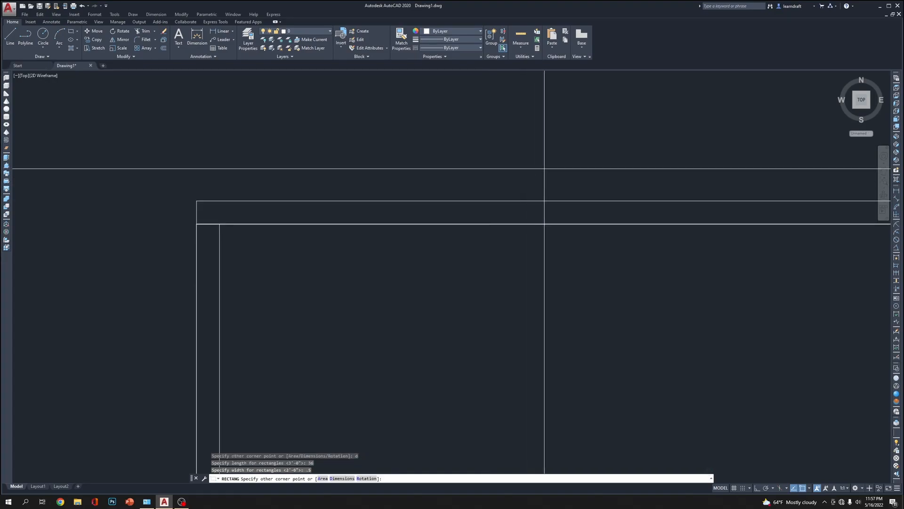
Add a matching thin upright along the inside of the right edge of the 36 by 30 inch rectangle
scroll(536, 138, "down", 2)
middle_click_drag(536, 139, 304, 158)
scroll(549, 154, "down", 2)
middle_click_drag(713, 148, 602, 141)
mouse_move(401, 156)
middle_mouse_down()
mouse_move(437, 146)
mouse_move(454, 82)
middle_mouse_up()
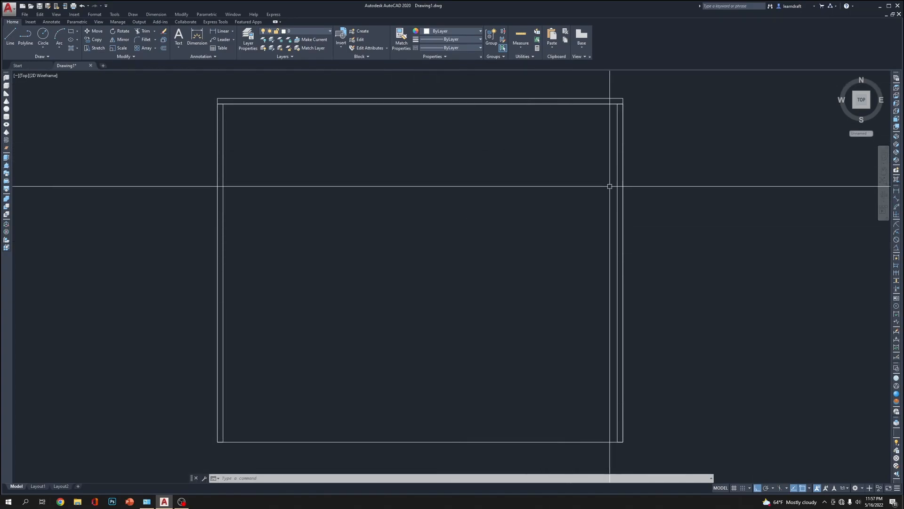
left_click(617, 142)
left_click(220, 189)
middle_click_drag(246, 189, 247, 223)
scroll(418, 148, "down", 2)
key("Escape")
scroll(404, 139, "up", 4)
scroll(422, 137, "down", 2)
Assign the left and right uprights to the Metal Frame layer
left_click(596, 182)
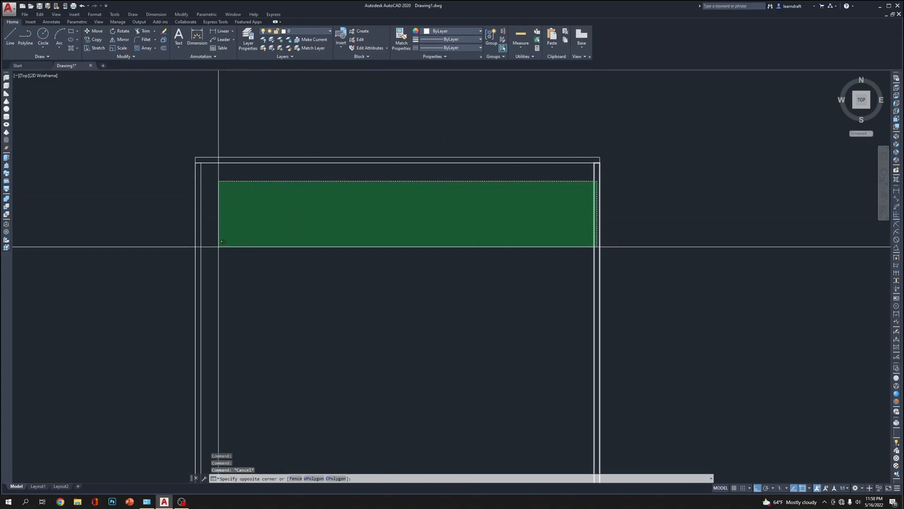
left_click(198, 247)
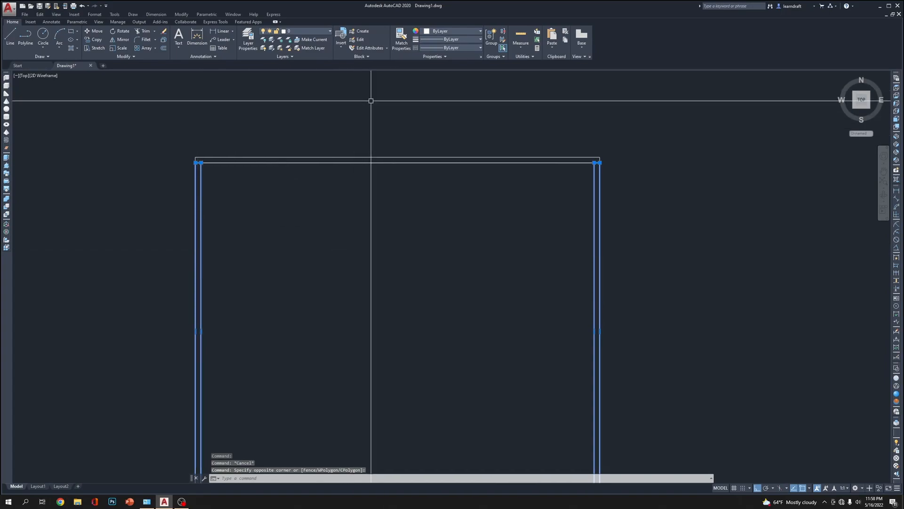
left_click(300, 32)
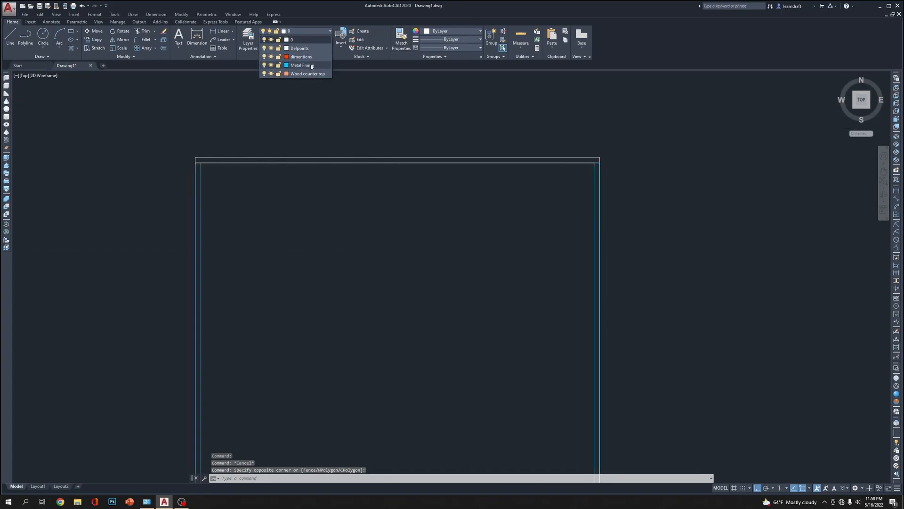
left_click(302, 74)
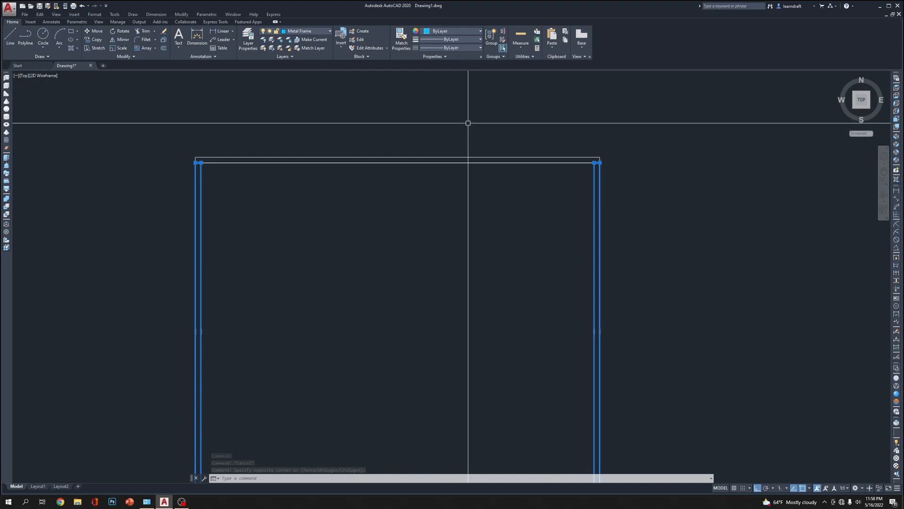
key("Escape")
Assign the table top strip and the large 36 by 30 inch rectangle to the Wood counter top layer
left_click(482, 128)
left_click(439, 187)
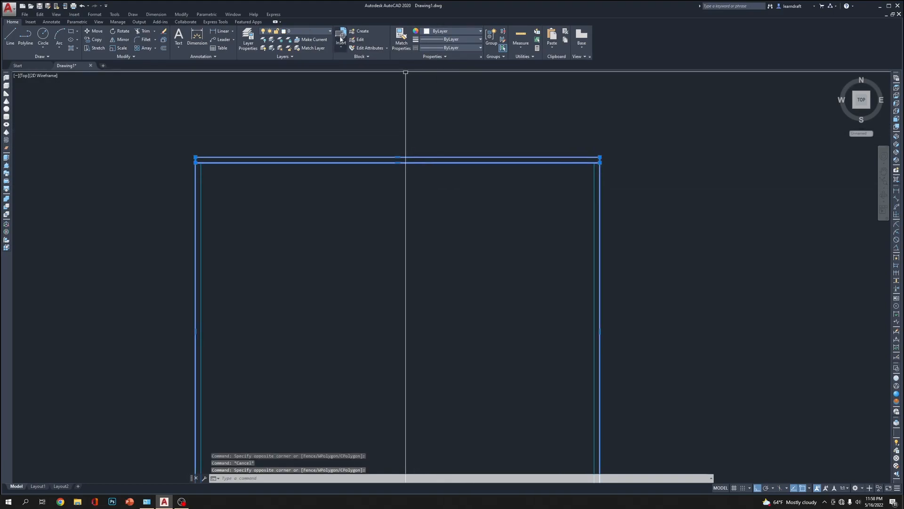
left_click(324, 32)
left_click(307, 74)
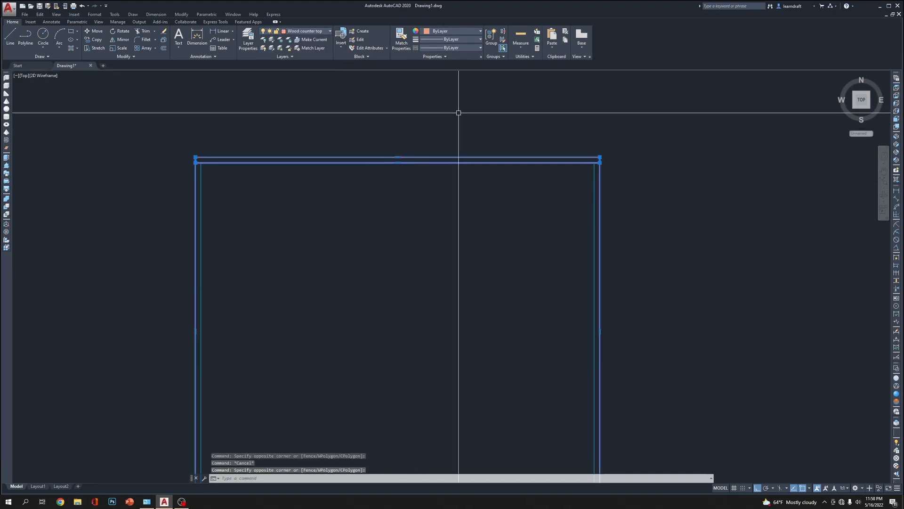
key("Escape")
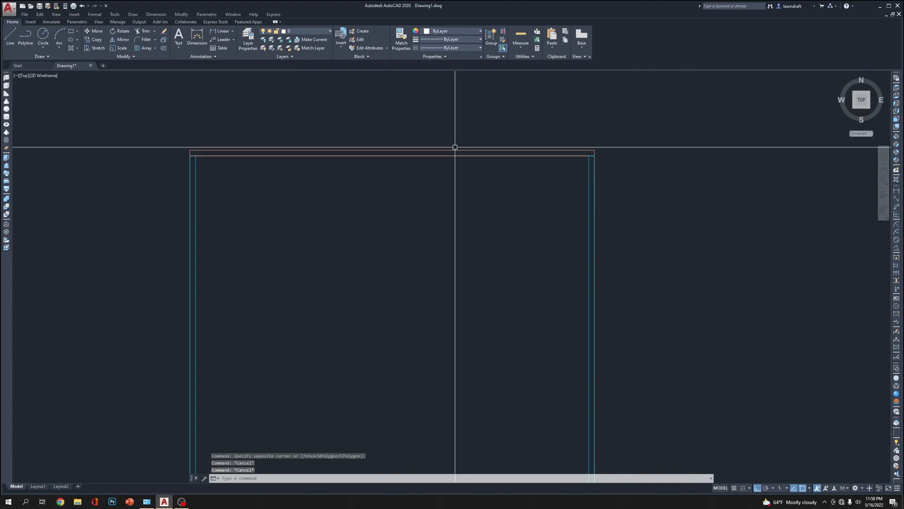
Draw a rectangle between the uprights, from the left upright's upper inner corner to the right upright's lower inner corner
scroll(436, 148, "down", 2)
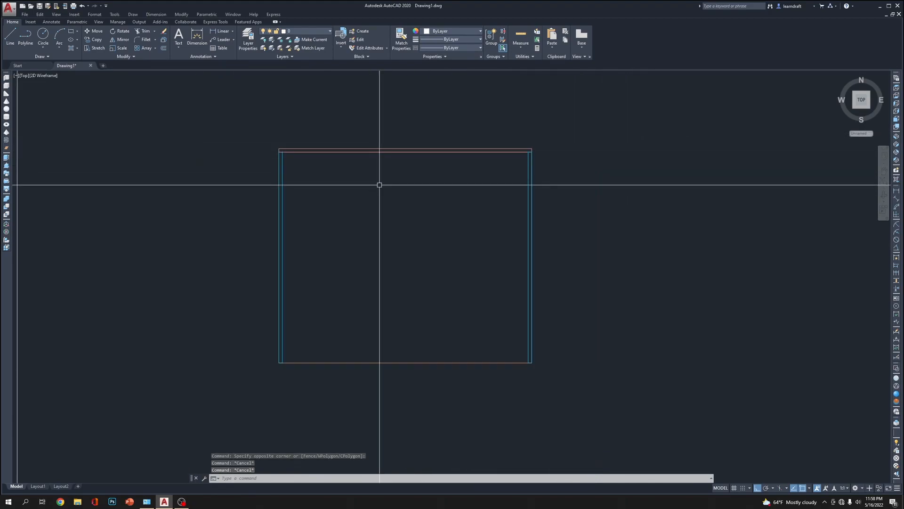
middle_click_drag(366, 176, 304, 178)
type("rec")
key("Return")
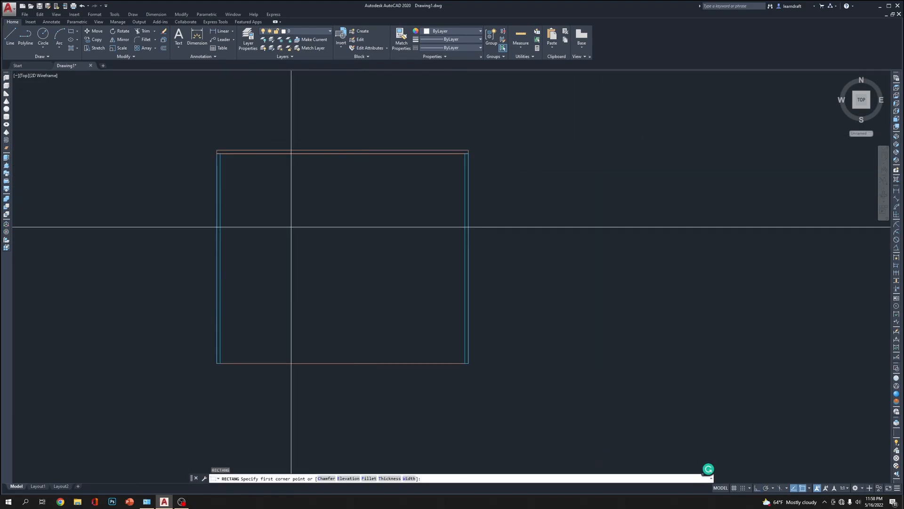
left_click(221, 154)
left_click(465, 363)
scroll(471, 363, "up", 3)
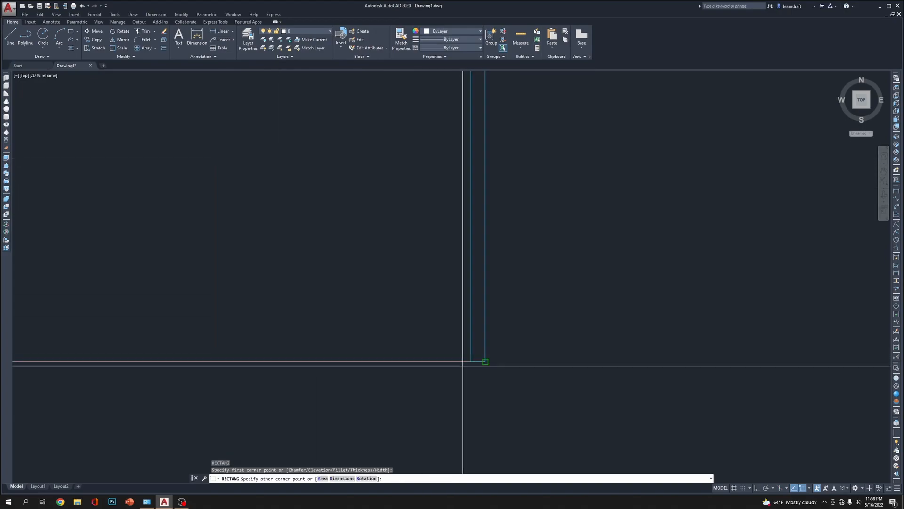
scroll(387, 283, "down", 3)
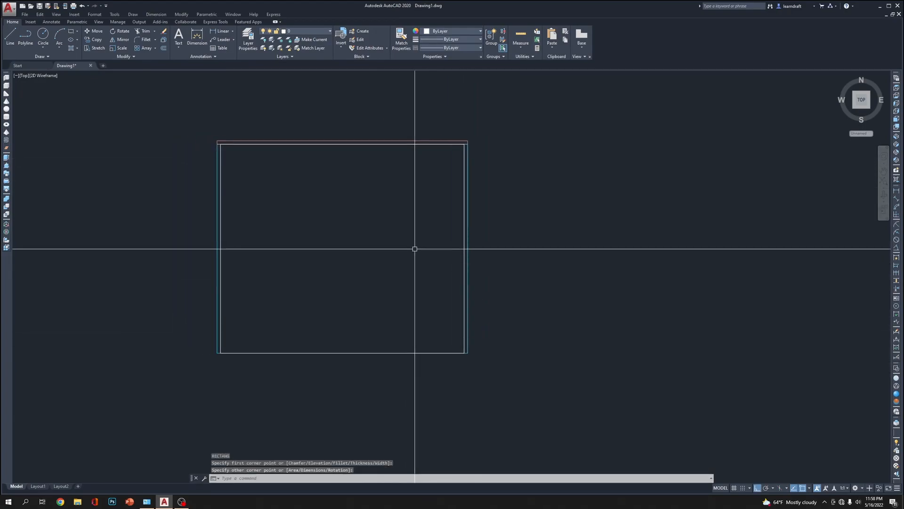
type("o")
key("Escape")
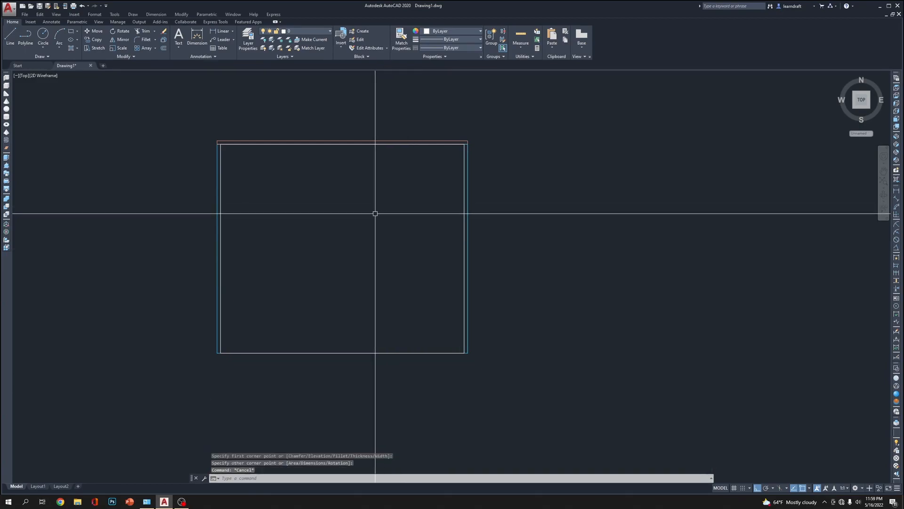
Stretch the upper edge of the rectangle between the uprights down by 2 inches
middle_click_drag(370, 208, 425, 203)
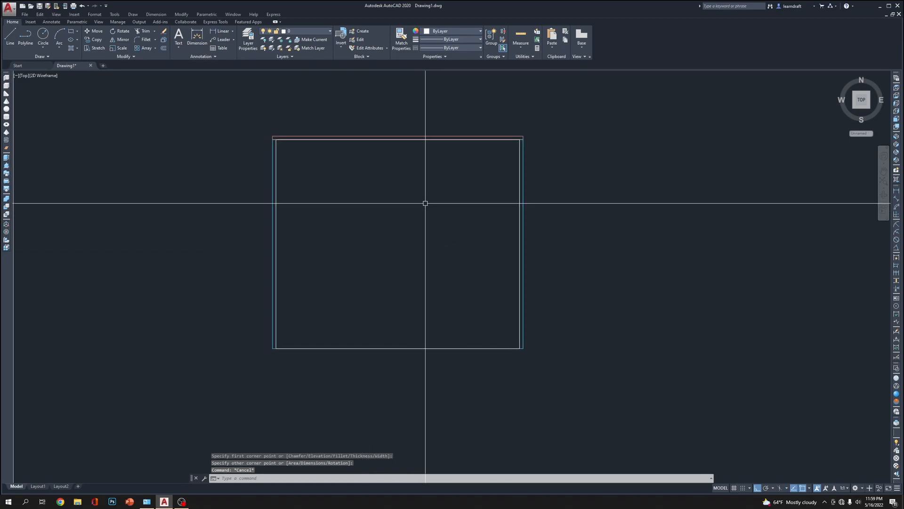
left_click(517, 161)
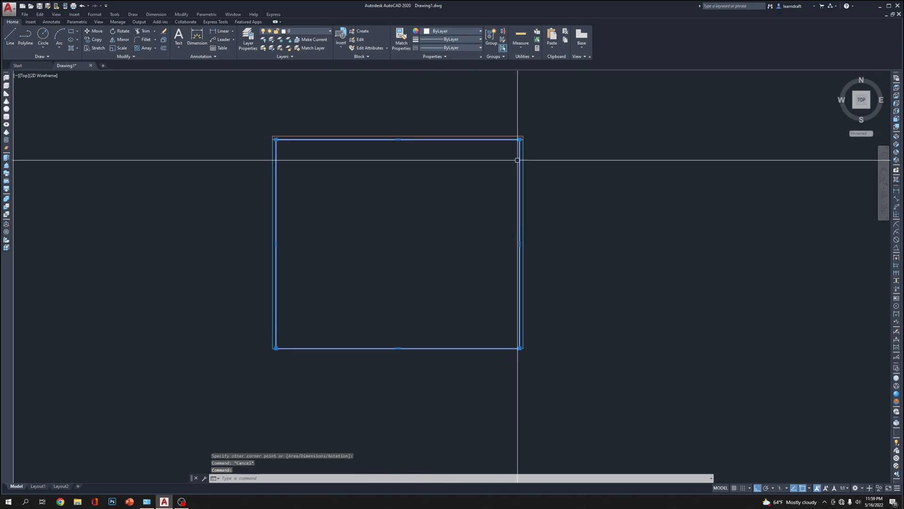
left_click(398, 139)
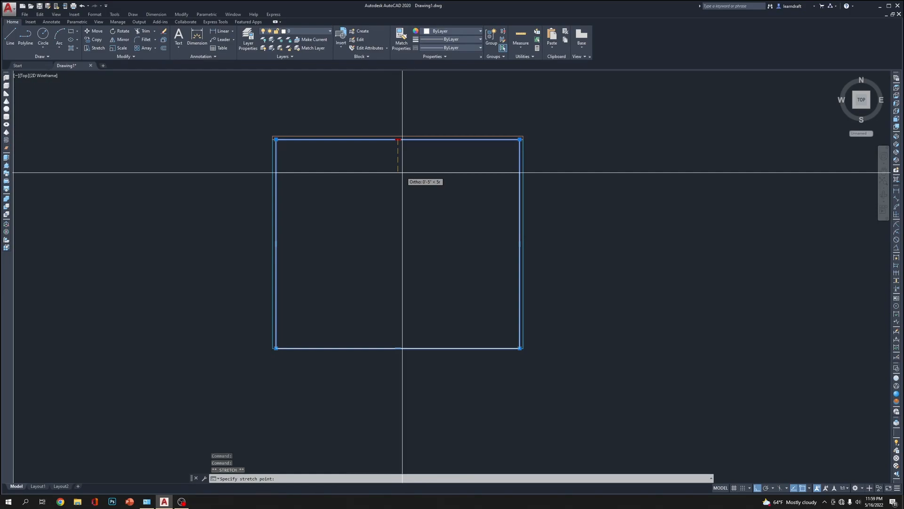
type("2")
key("Return")
key("Escape")
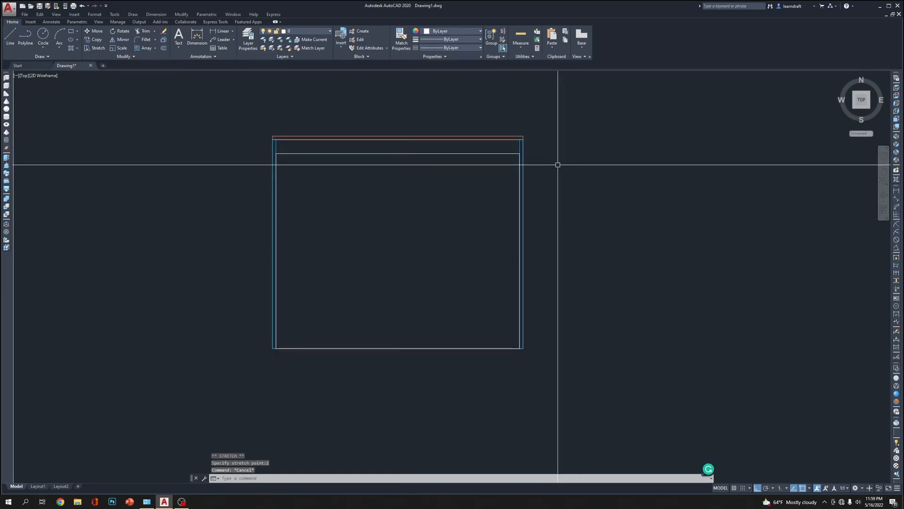
Offset the rectangle between the uprights 1 inch inward
type("o")
key("Return")
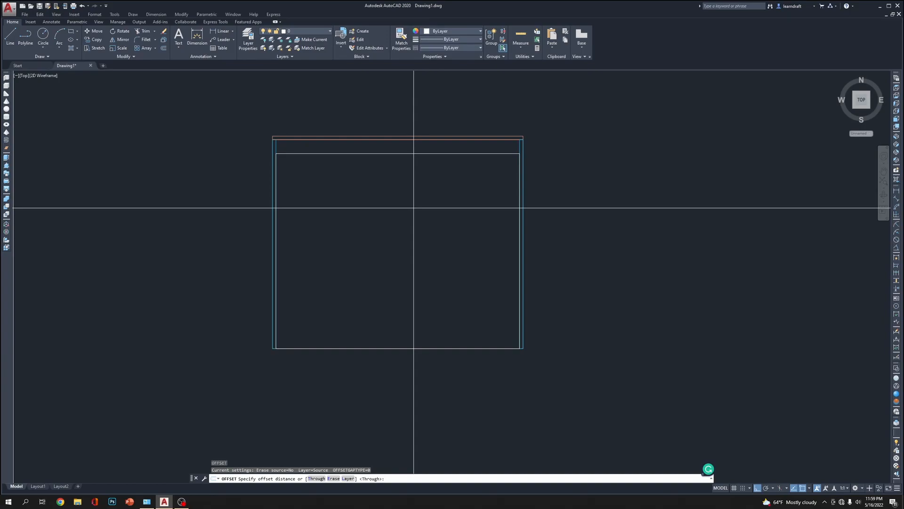
key("Return")
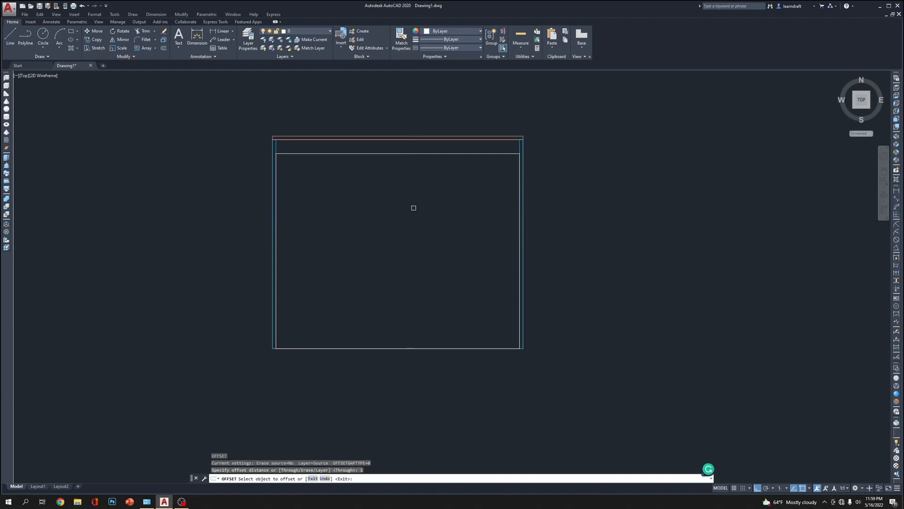
left_click(426, 154)
left_click(414, 201)
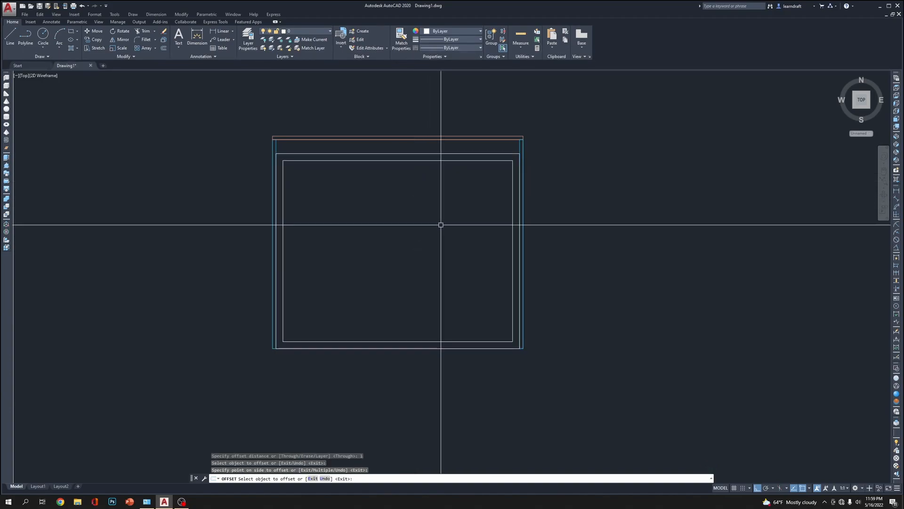
key("Escape")
key("Escape")
Draw a diagonal line joining the upper-right corners of the two nested rectangles
scroll(448, 135, "up", 3)
scroll(468, 143, "down", 3)
scroll(559, 159, "up", 3)
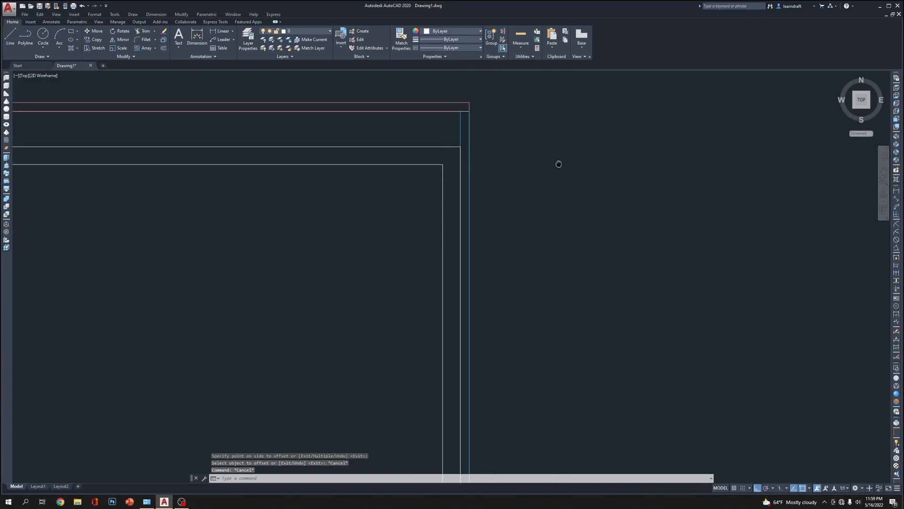
middle_click_drag(559, 159, 559, 210)
type("l")
key("Return")
left_click(443, 215)
left_click(460, 201)
key("Escape")
Draw a diagonal line joining the upper-left corners of the two nested rectangles
scroll(603, 191, "down", 6)
scroll(439, 197, "up", 8)
type("l")
key("Return")
left_click(357, 168)
left_click(328, 140)
key("Return")
scroll(329, 140, "down", 5)
scroll(339, 224, "up", 6)
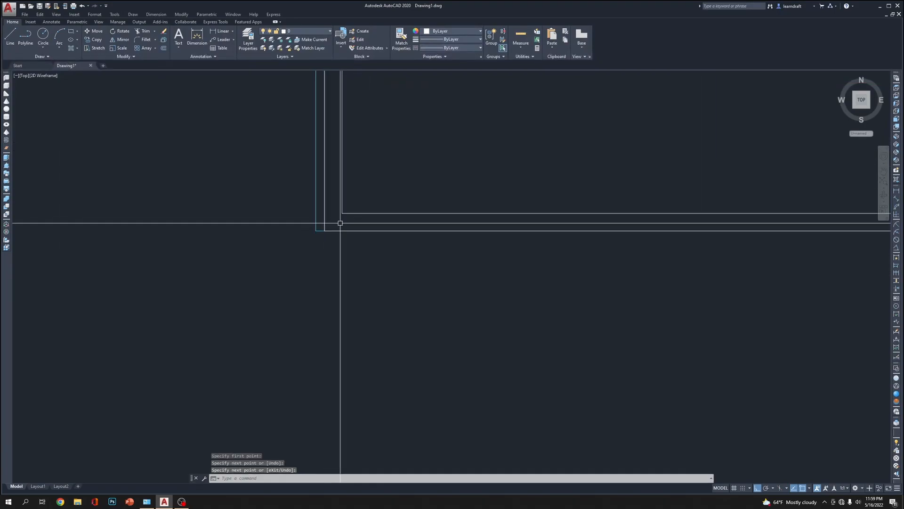
Trim away the bottom edges of the nested rectangles between the two uprights, using both rectangles as cutting edges
scroll(340, 224, "down", 5)
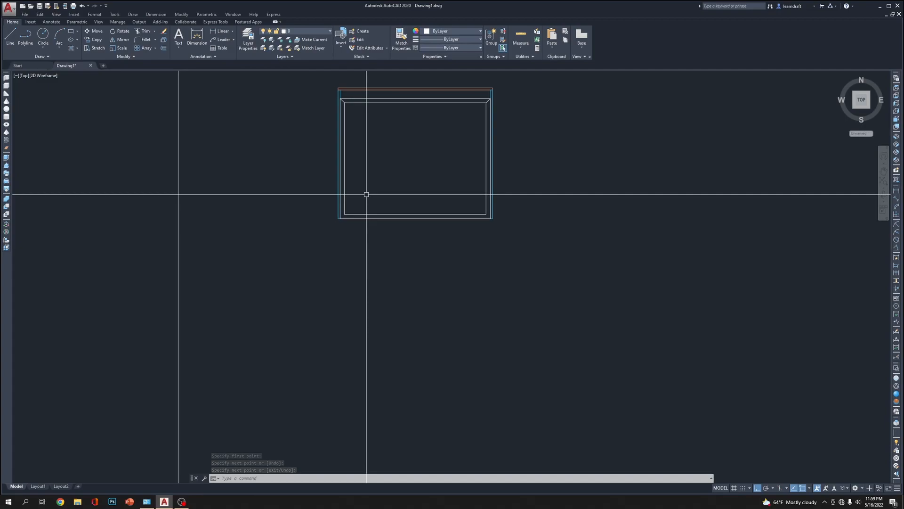
scroll(366, 194, "up", 4)
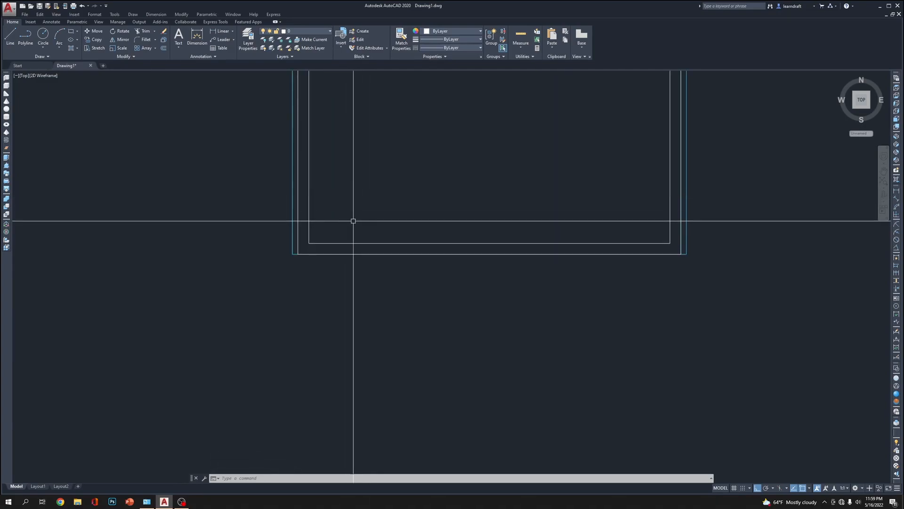
type("tr")
key("Return")
left_click(348, 244)
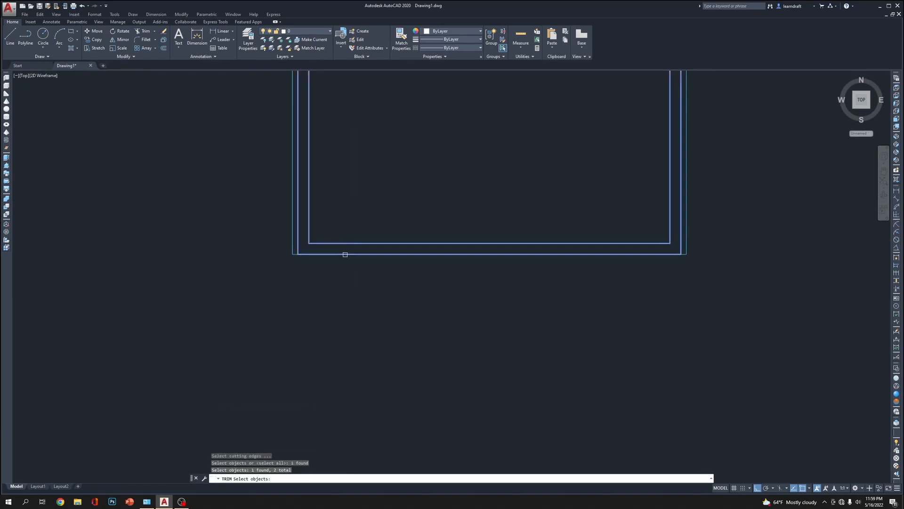
key("Return")
left_click_drag(384, 228, 368, 272)
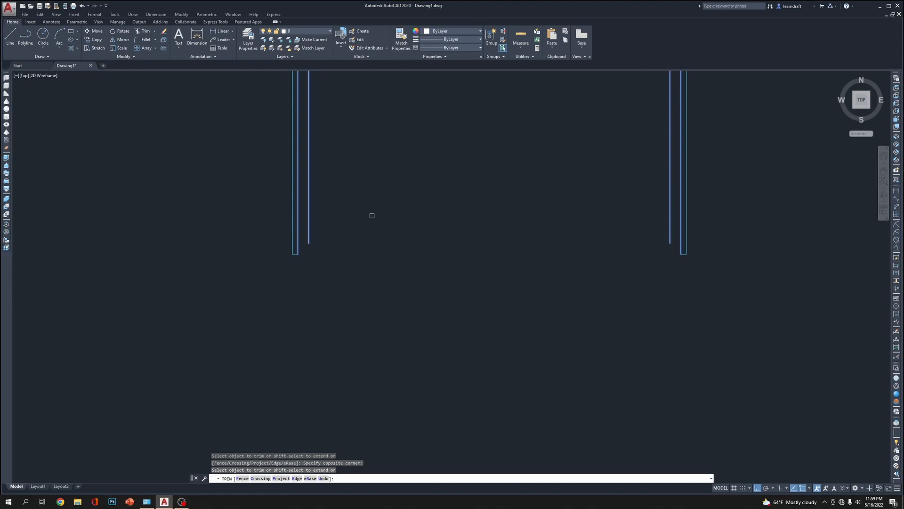
key("Escape")
key("Escape")
Draw a horizontal line about 1 inch long inward from the lower inner corner of the left upright
scroll(285, 253, "up", 3)
type("l")
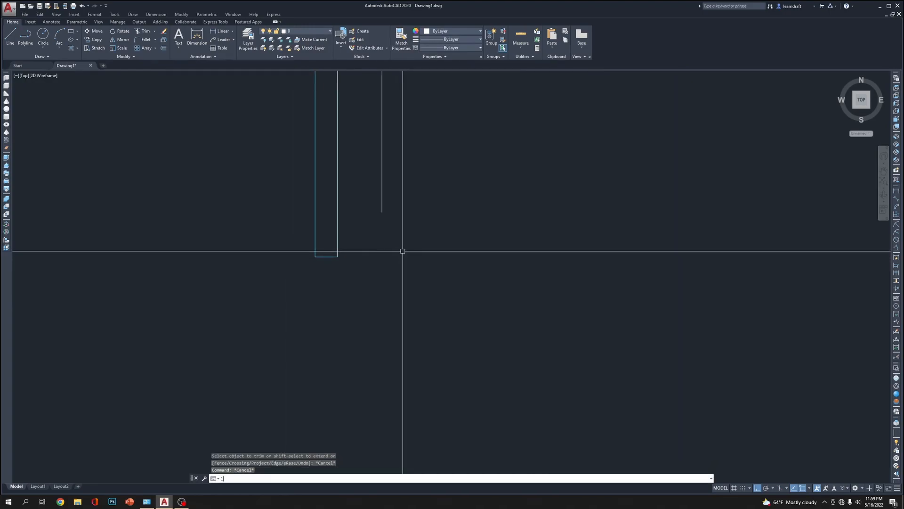
key("Return")
left_click(338, 257)
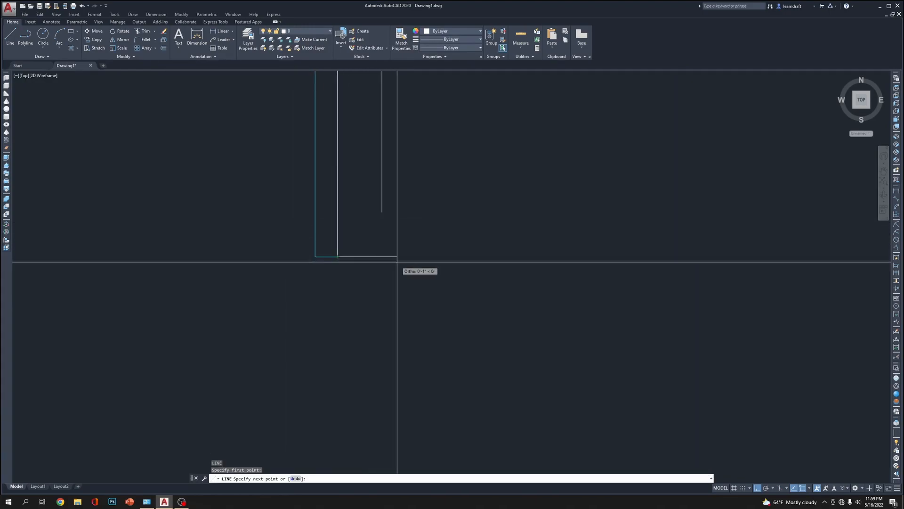
left_click(397, 260)
key("Return")
Draw a short horizontal line inward at the foot of the right upright and move its outer end onto the upright's lower corner
scroll(345, 257, "down", 4)
middle_click_drag(778, 282, 500, 295)
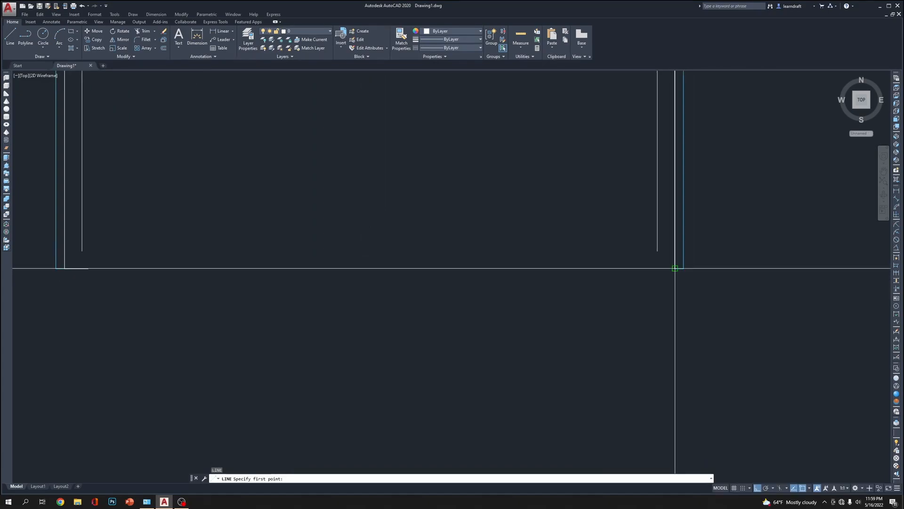
left_click(653, 261)
left_click(648, 268)
middle_click_drag(648, 268, 607, 292)
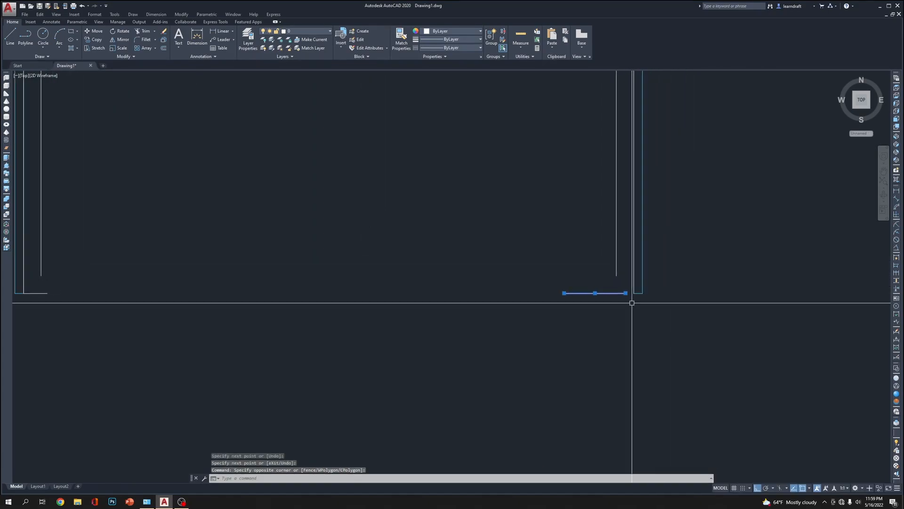
type("m")
key("Return")
left_click(625, 293)
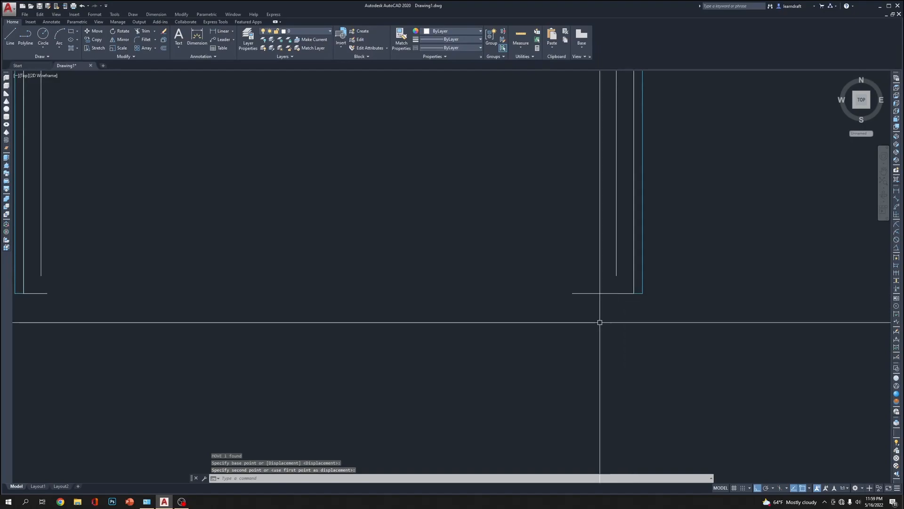
key("Escape")
type("f")
key("Return")
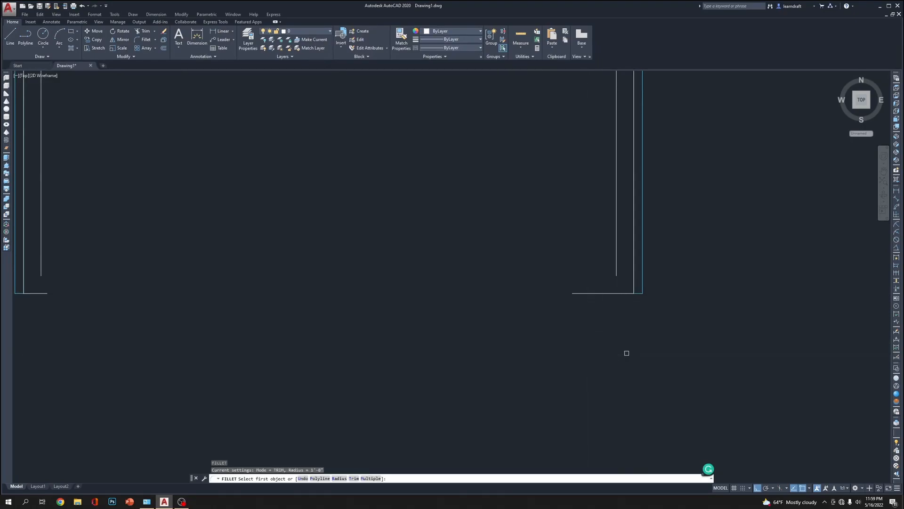
left_click(617, 263)
key("Escape")
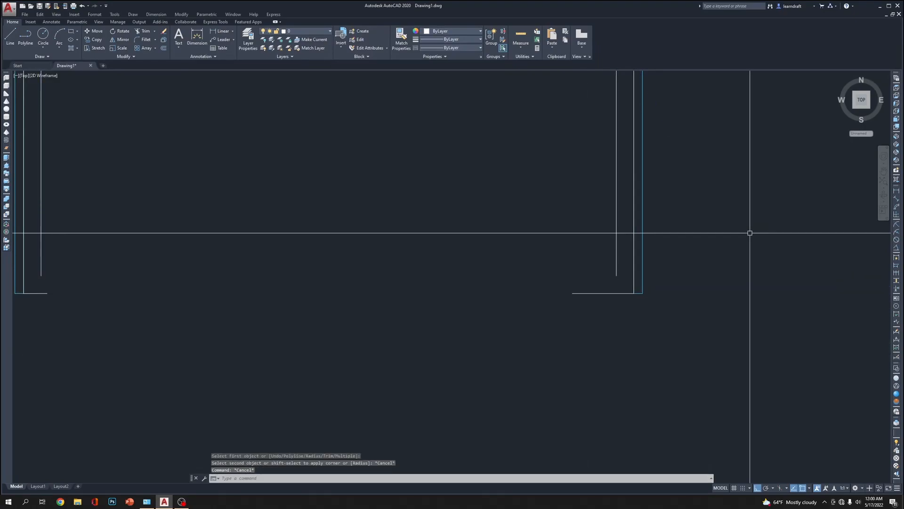
Fillet the right upright's inner edge and its short bottom line with radius 0 to close the corner
type("f")
key("Return")
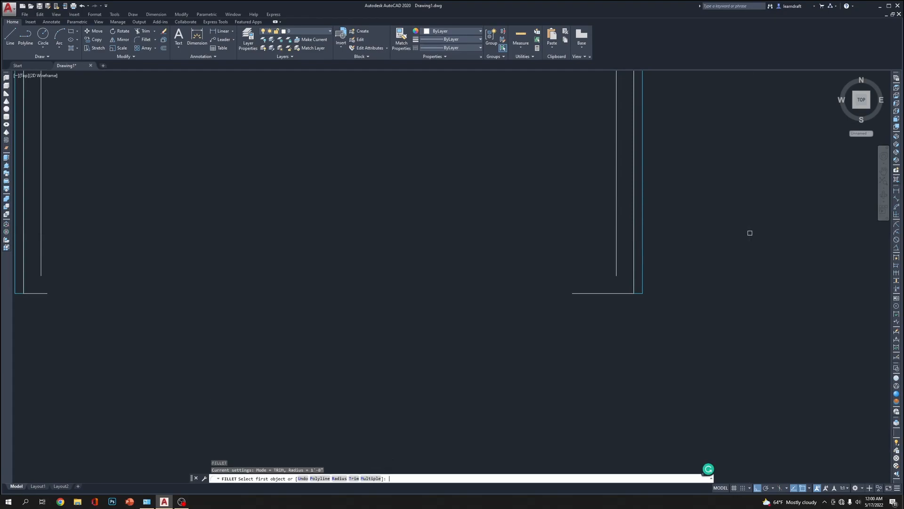
type("r")
key("Return")
type("0")
key("Return")
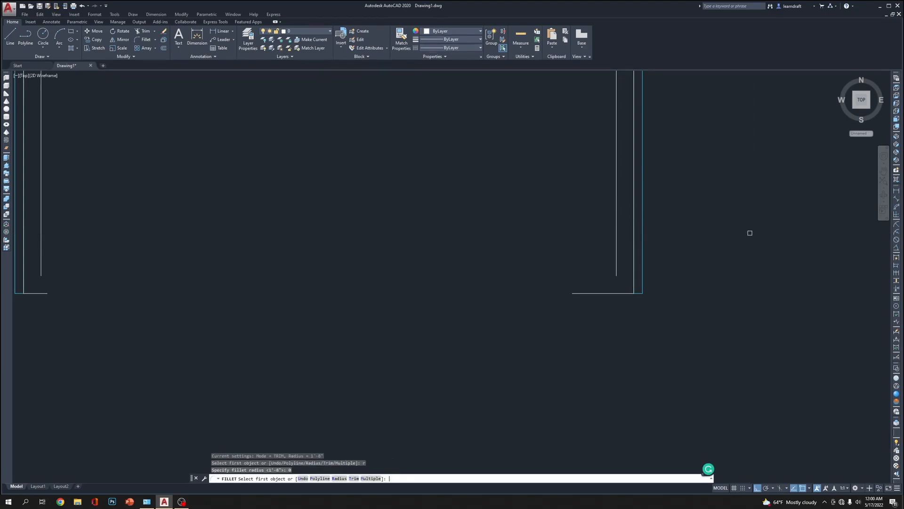
left_click(627, 293)
Fillet the left upright's inner edge and its short bottom line with radius 0 to close the corner
middle_click_drag(590, 272, 444, 307)
key("Return")
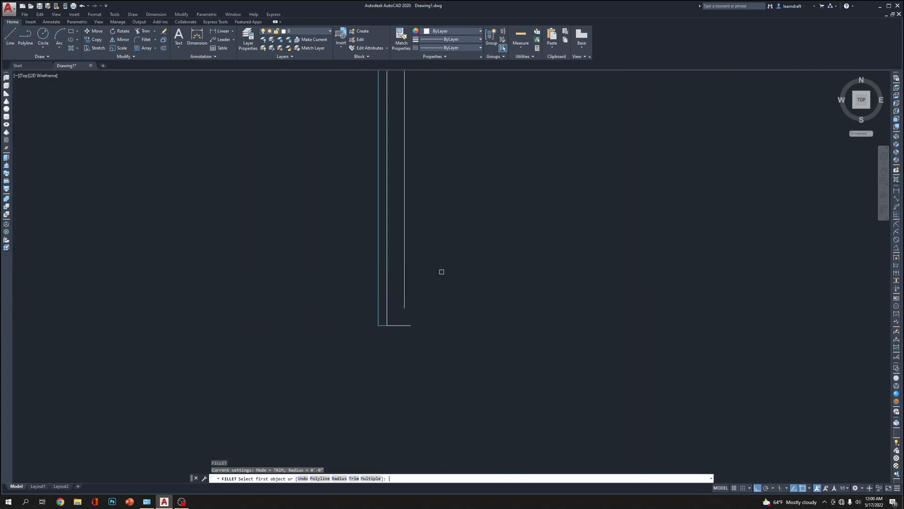
left_click(406, 286)
left_click(394, 324)
scroll(365, 307, "down", 5)
middle_click_drag(523, 273, 488, 285)
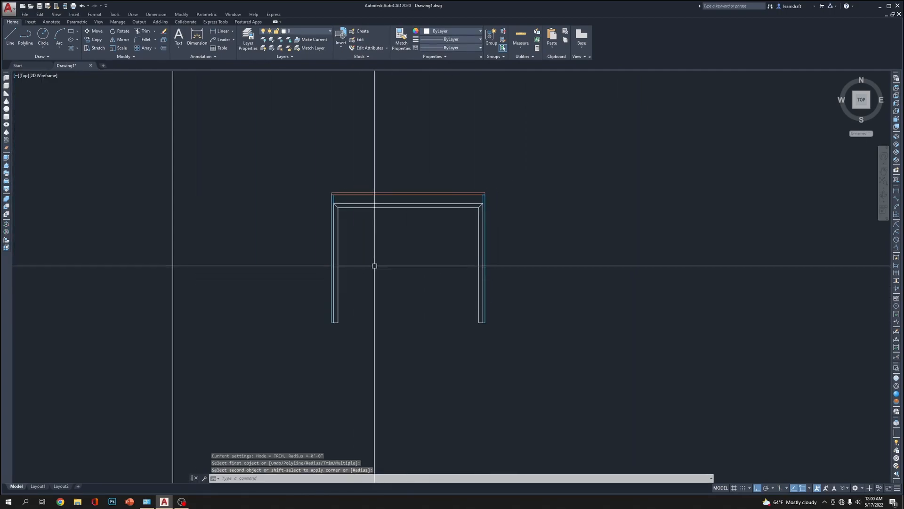
scroll(360, 192, "up", 8)
scroll(317, 167, "down", 3)
scroll(259, 155, "up", 4)
scroll(271, 159, "down", 2)
scroll(276, 157, "down", 3)
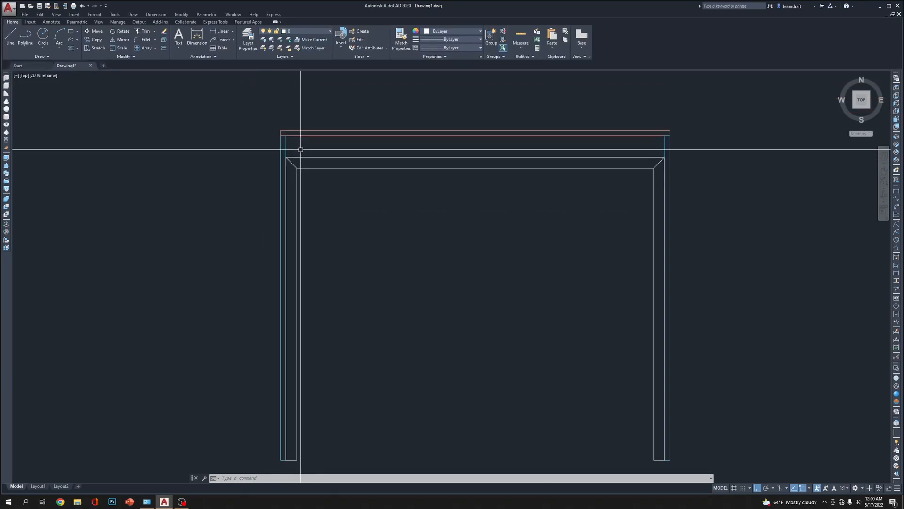
scroll(300, 149, "down", 2)
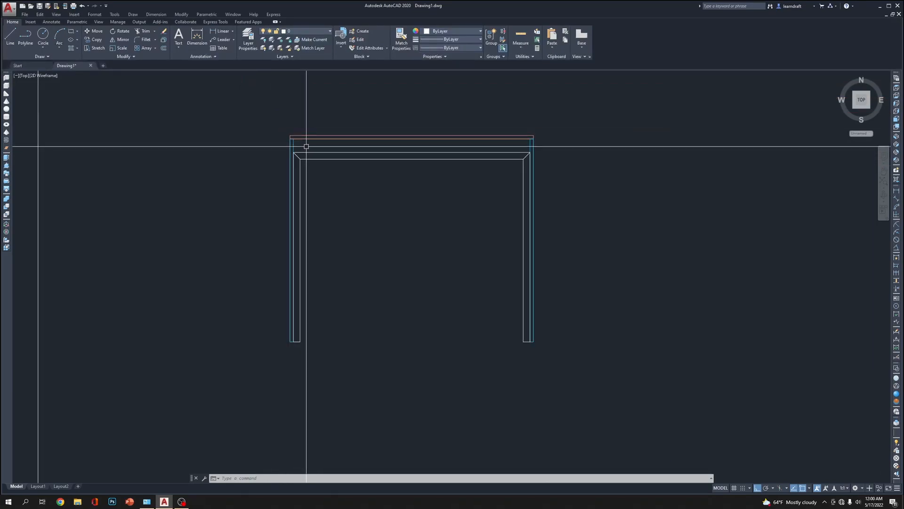
left_click(275, 146)
left_click(335, 370)
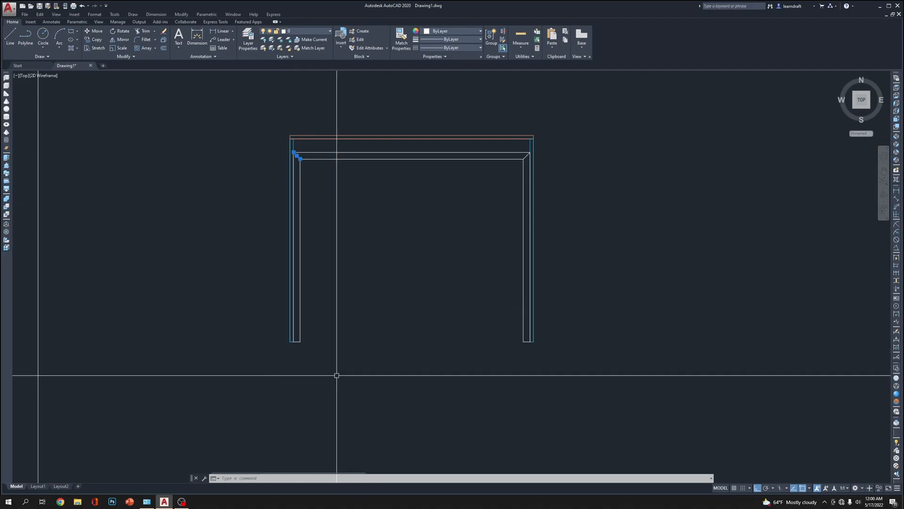
key("Escape")
key("Escape")
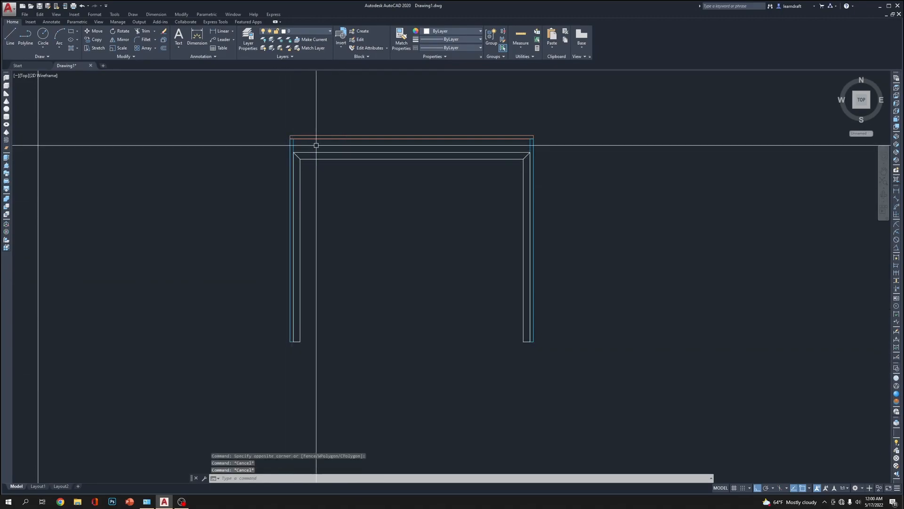
Stretch the left leg of the inner frame 0.125 inch inward, leaving the tabletop and outer side panel out of the selection
left_click(317, 146)
left_click(235, 370)
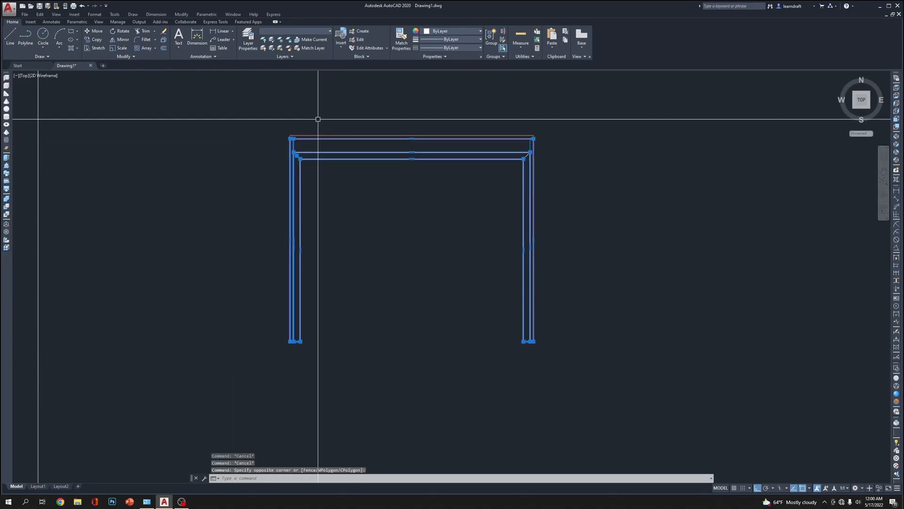
left_click(330, 111, "shift")
left_click(254, 145, "shift")
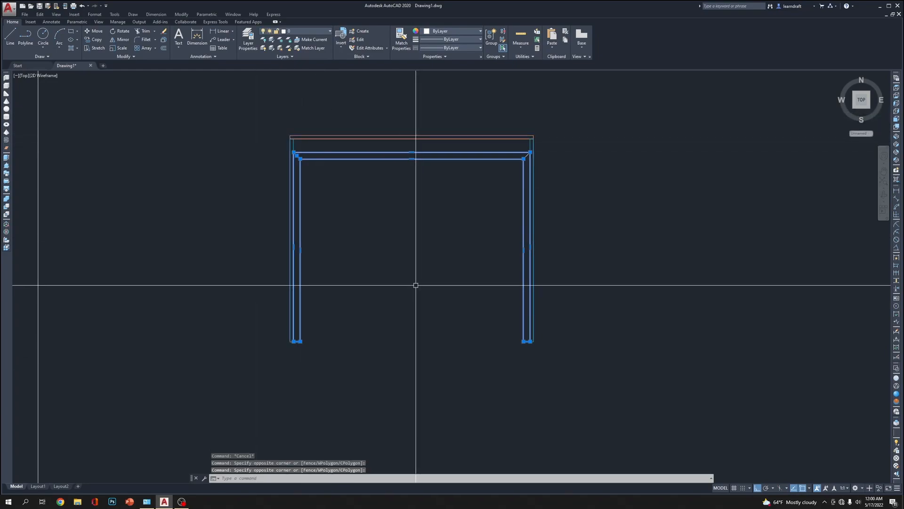
type("s")
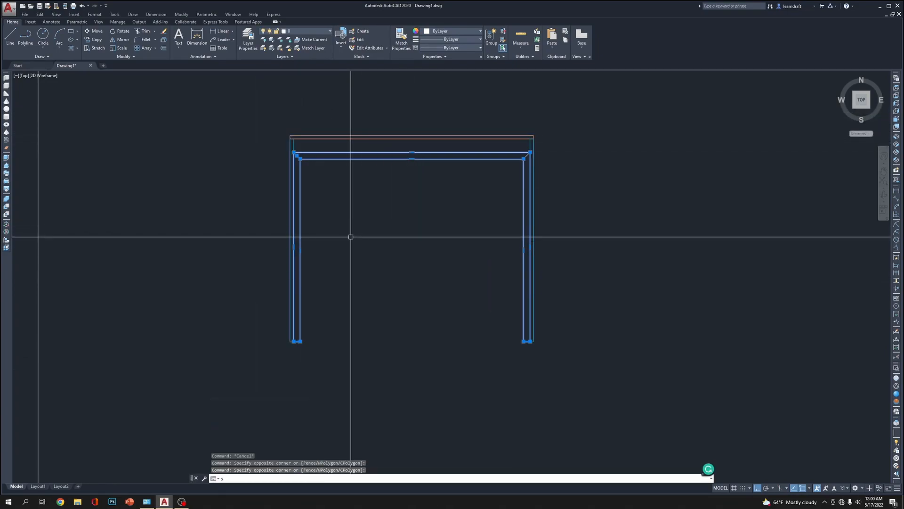
key("Return")
left_click(337, 207)
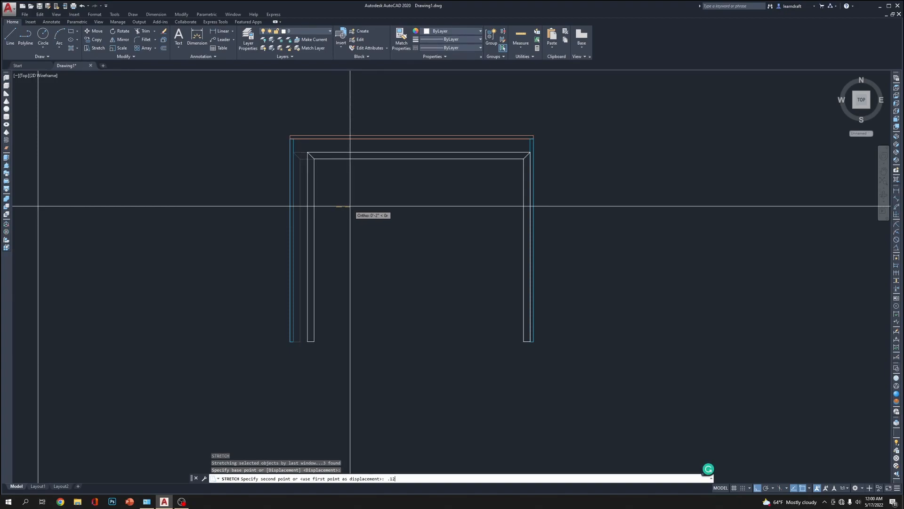
key("Return")
scroll(305, 145, "up", 3)
scroll(480, 152, "down", 1)
scroll(666, 154, "up", 2)
scroll(610, 138, "down", 4)
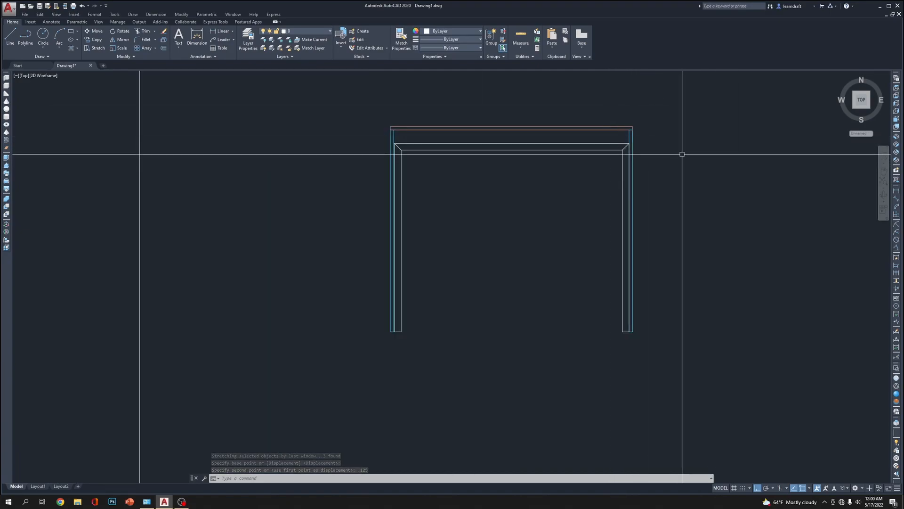
Stretch the right leg of the inner frame 0.125 inch inward, leaving the tabletop and outer side panel out of the selection
left_click(661, 139)
left_click(606, 347)
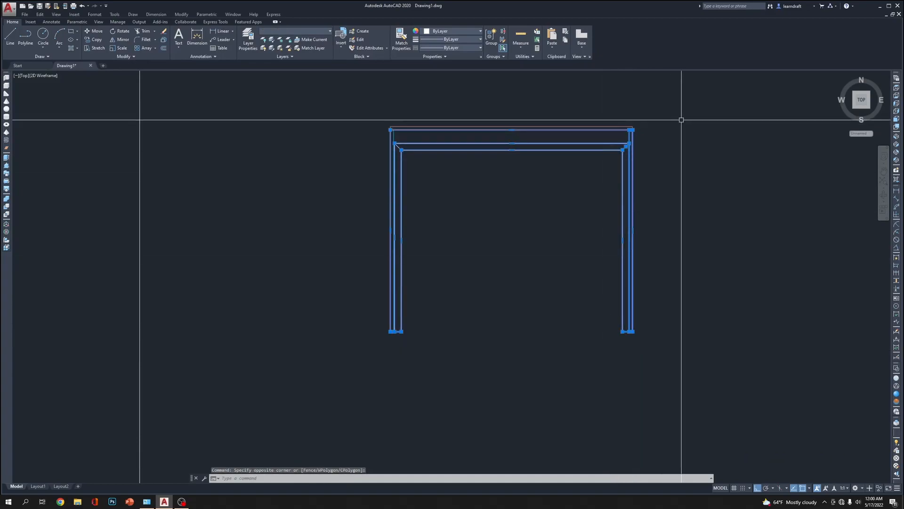
left_click(662, 101)
left_click(621, 139)
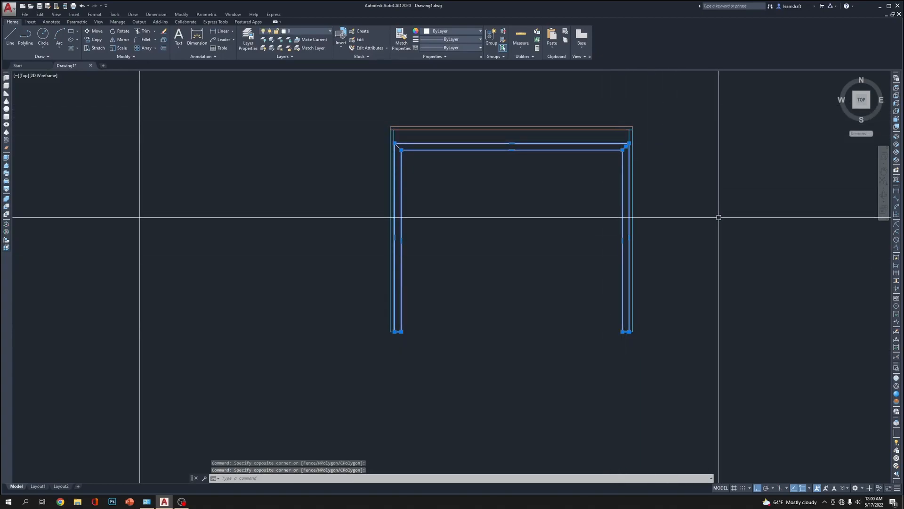
type("s")
key("Return")
left_click(756, 220)
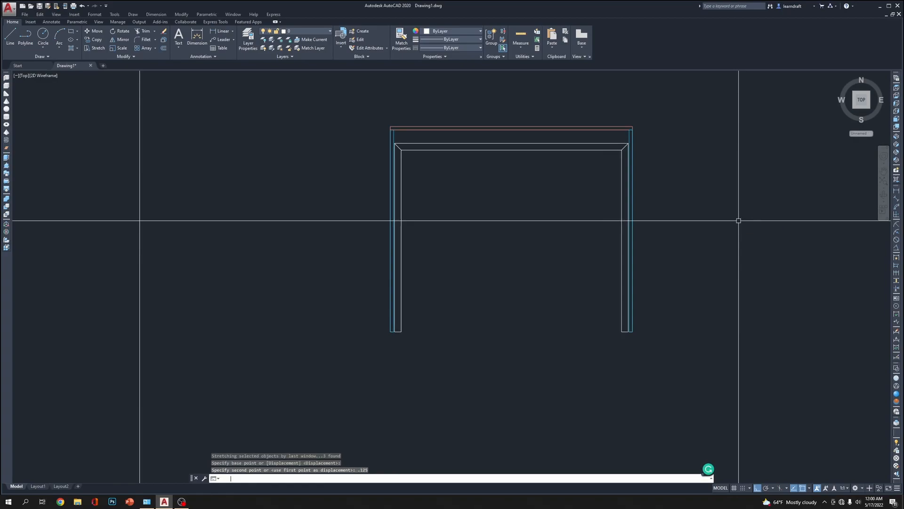
Stretch the inner frame's right leg a further 0.125 inch inward, away from the outer side panel
left_click(686, 140)
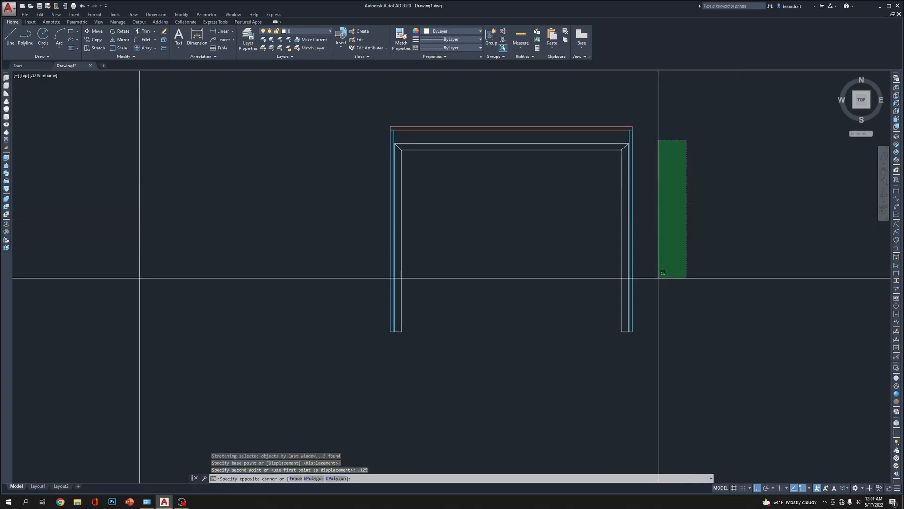
left_click(607, 400)
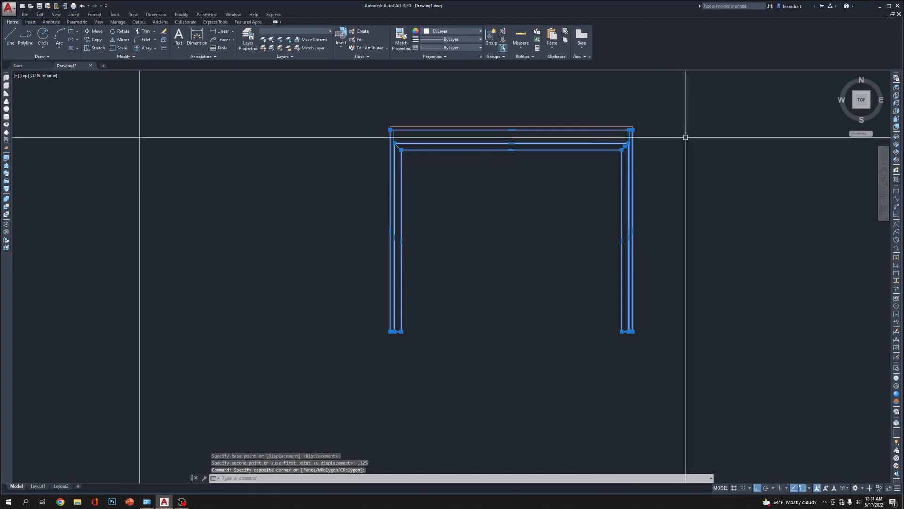
left_click(667, 108)
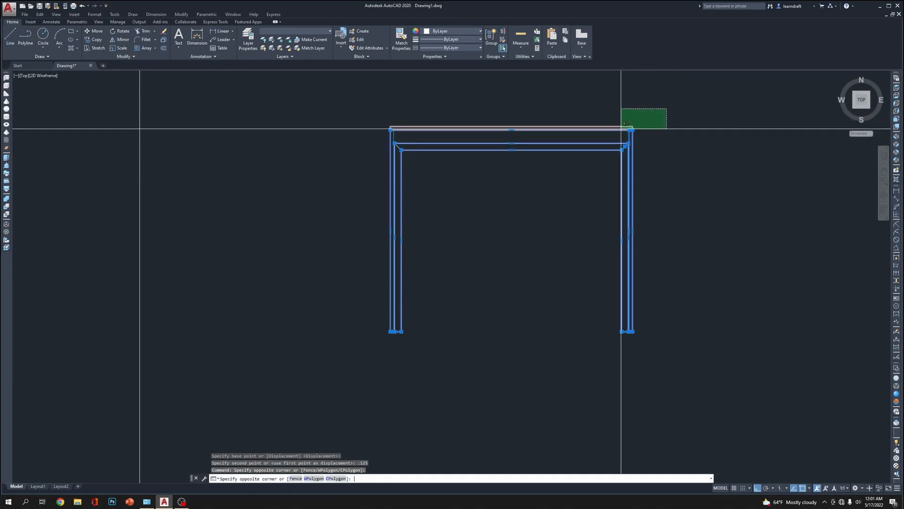
left_click(620, 128)
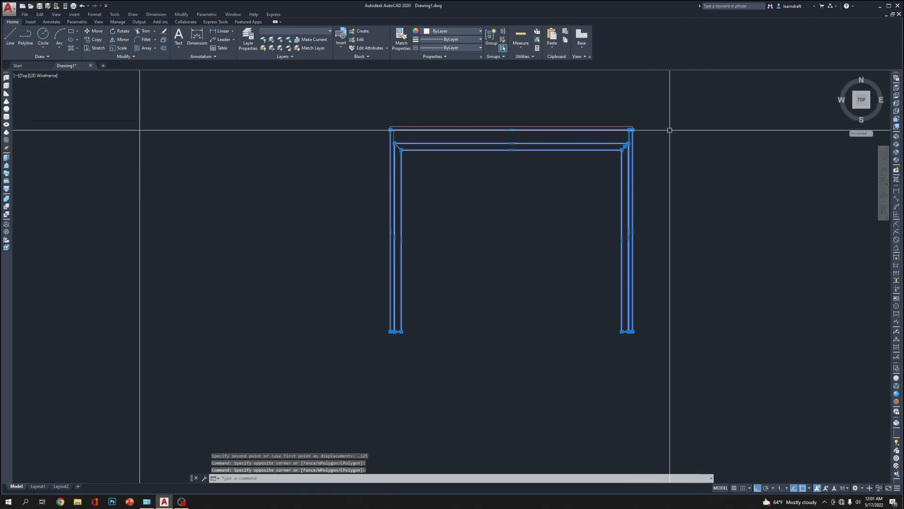
left_click(686, 101, "shift")
left_click(616, 133, "shift")
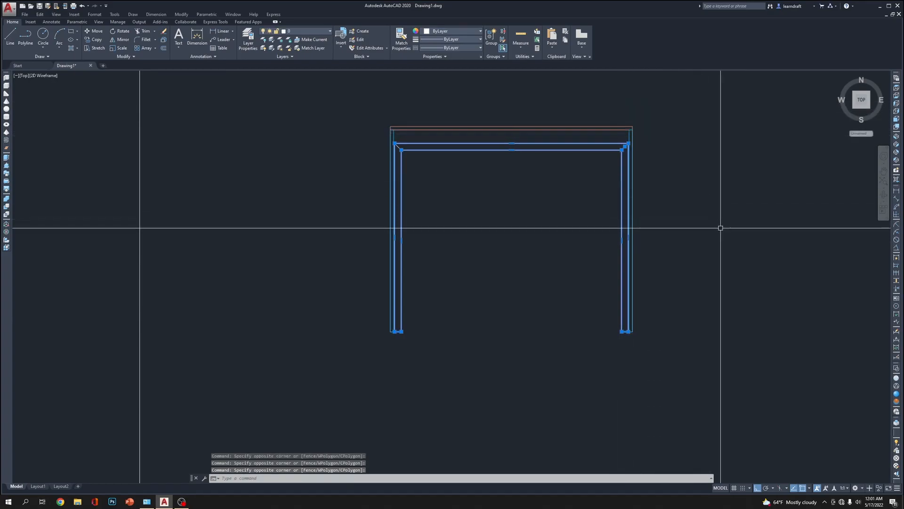
type("s")
key("Return")
left_click(712, 294)
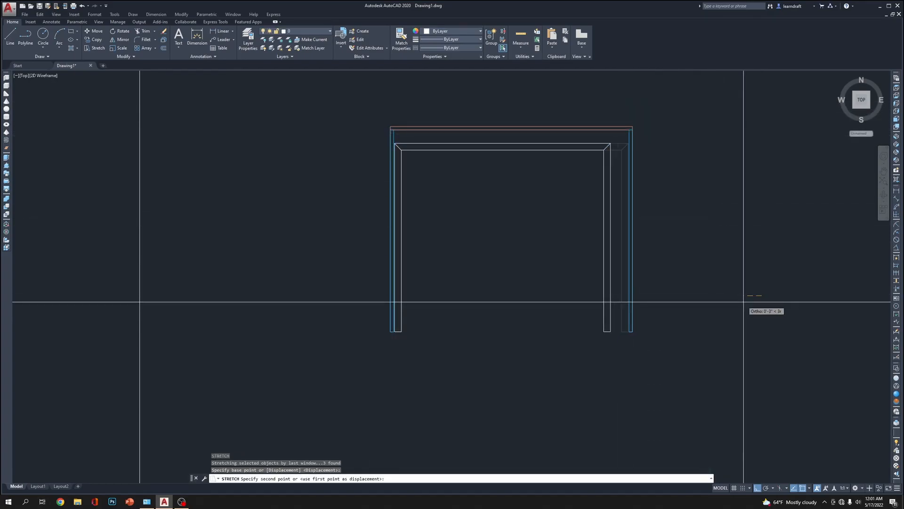
type(".125")
key("Return")
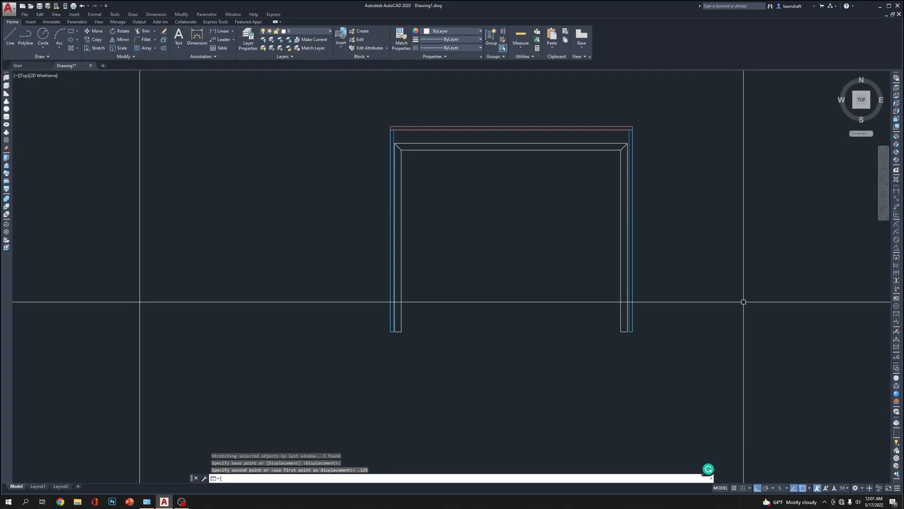
Stretch the inner frame's left leg a further 0.125 inch inward, away from the outer side panel
scroll(744, 139, "up", 6)
scroll(687, 186, "down", 5)
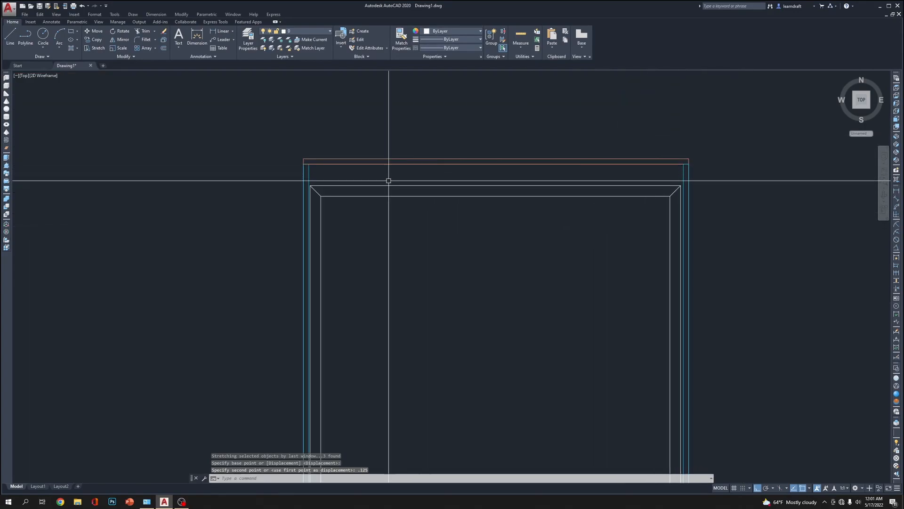
left_click(373, 104)
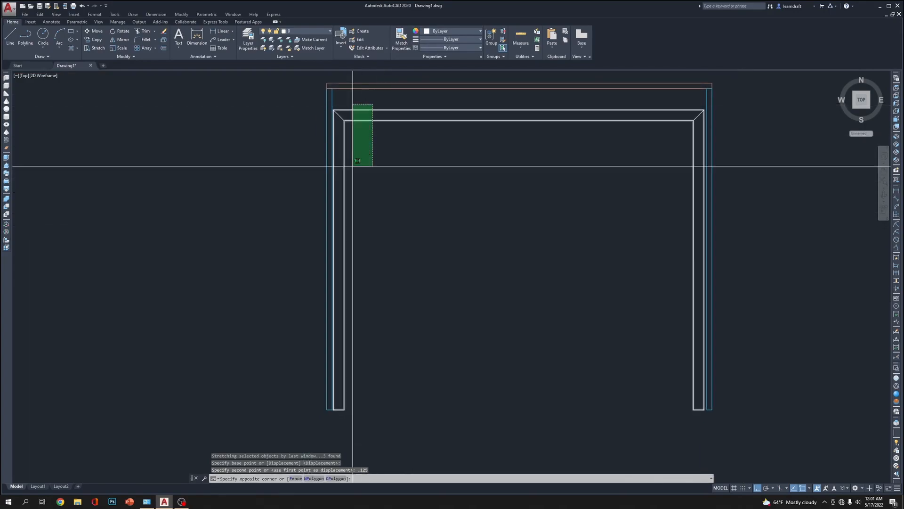
left_click(304, 420)
middle_click_drag(332, 76, 335, 171)
left_click(361, 147, "shift")
left_click(293, 197, "shift")
scroll(381, 254, "up", 2)
type("s")
key("Return")
left_click(375, 228)
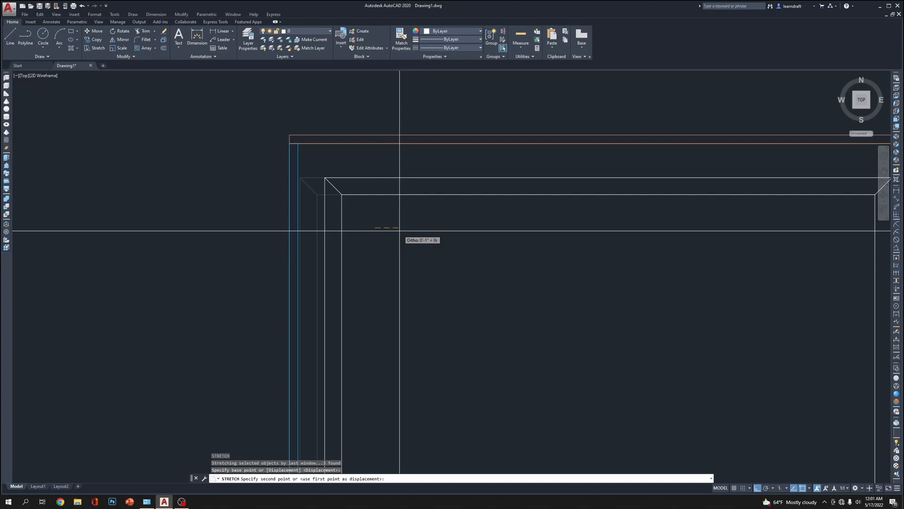
type(".125")
key("Return")
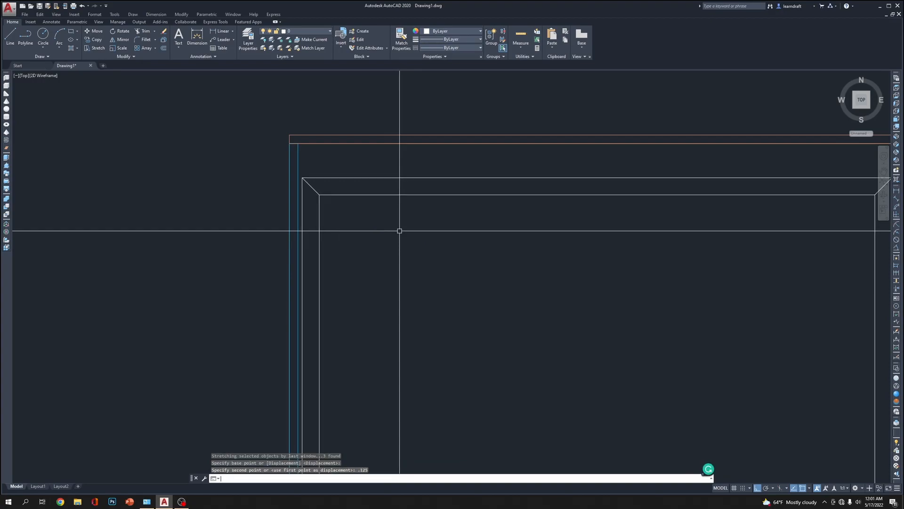
scroll(399, 231, "down", 5)
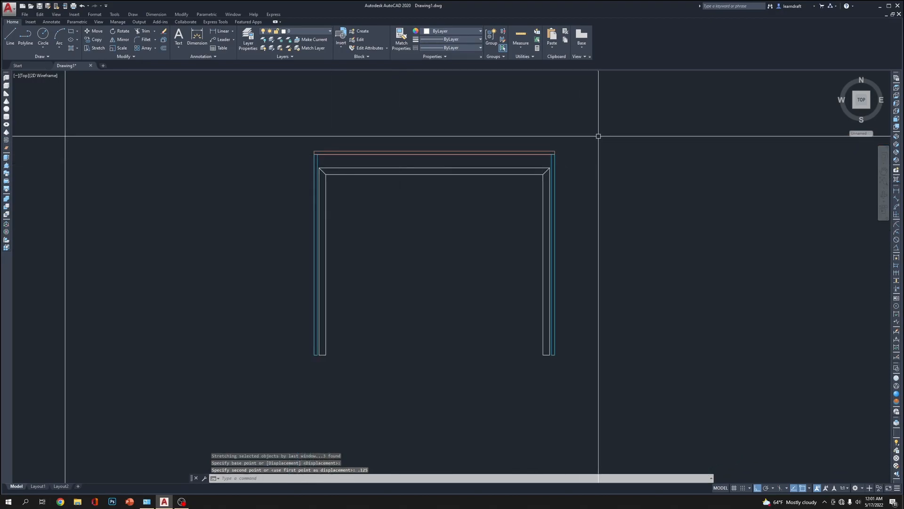
Draw a guide line 12 inches up the left leg's inner edge from its foot, continuing horizontally past the right outer panel
middle_click_drag(470, 210, 476, 187)
scroll(398, 214, "up", 2)
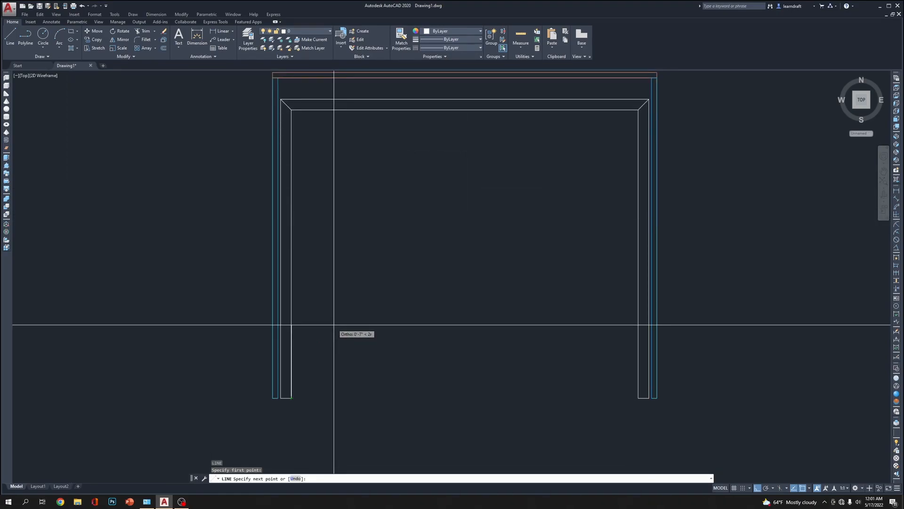
key("Return")
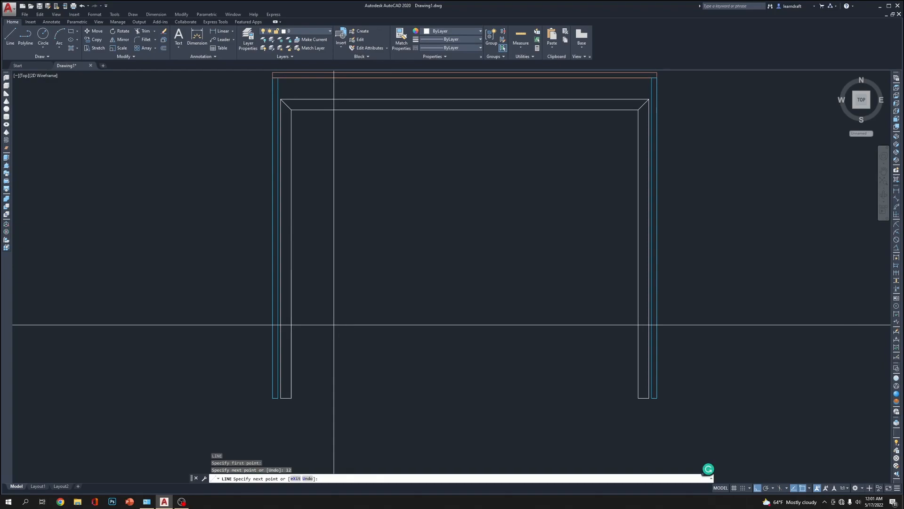
left_click(767, 270)
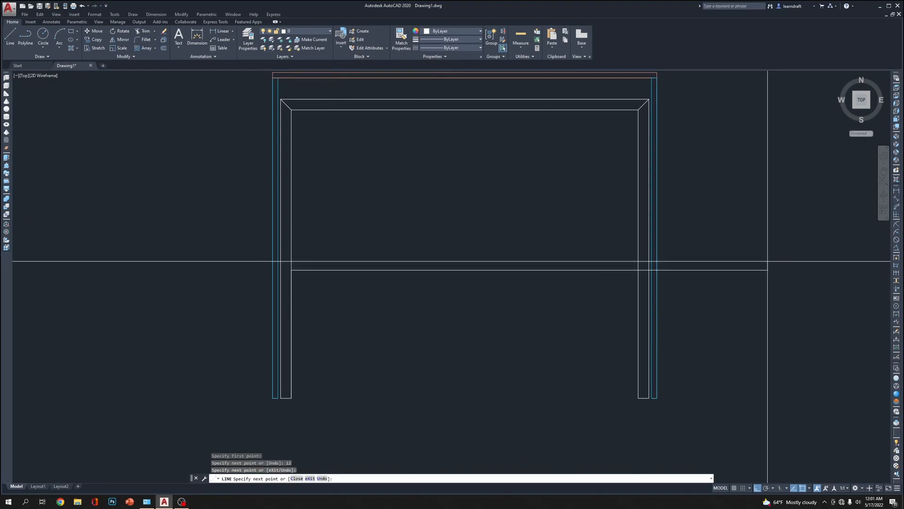
key("Escape")
Trim the horizontal guide line back to the right leg's inner edge
type("tr")
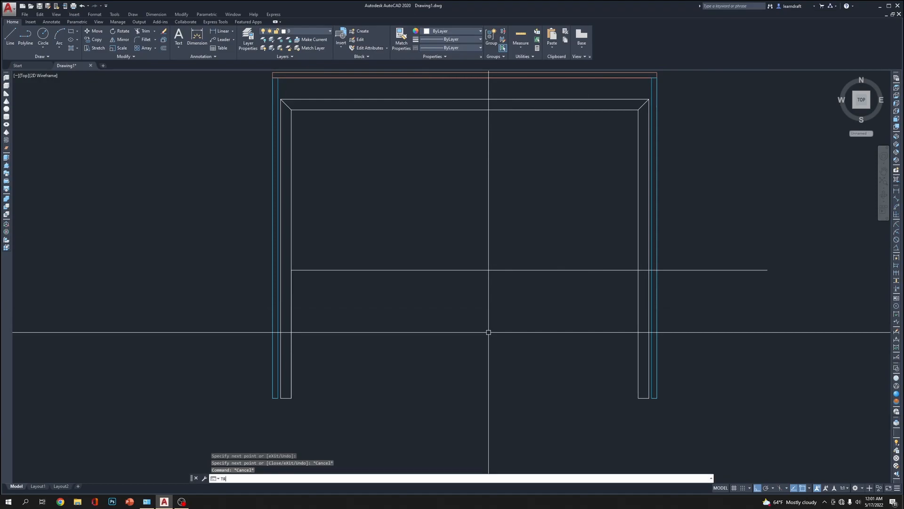
key("Return")
left_click(644, 261)
left_click(627, 281)
key("Return")
left_click(706, 253)
left_click(683, 293)
key("Return")
Draw two crossing diagonals between the frame's inner upper corners and the opposite ends of the horizontal guide line
mouse_move(475, 164)
middle_mouse_down()
mouse_move(474, 221)
mouse_move(462, 201)
middle_mouse_up()
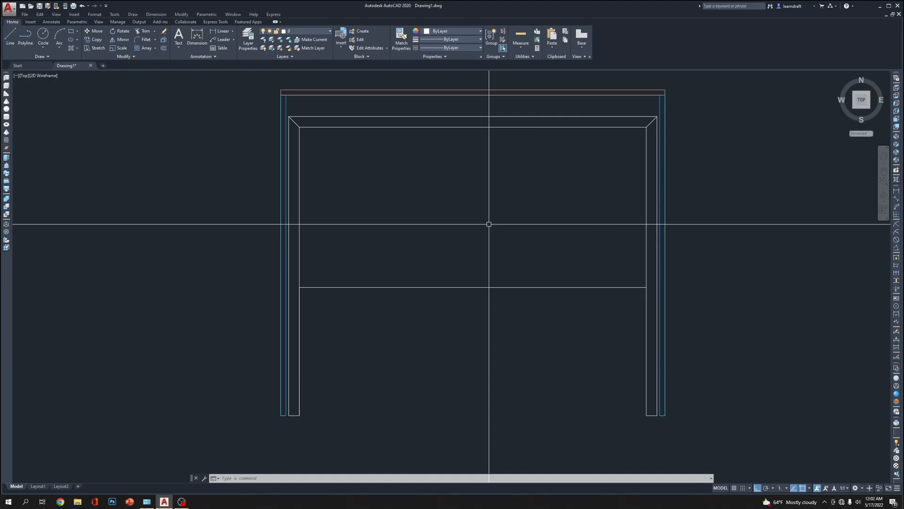
type("l")
key("Return")
left_click(646, 127)
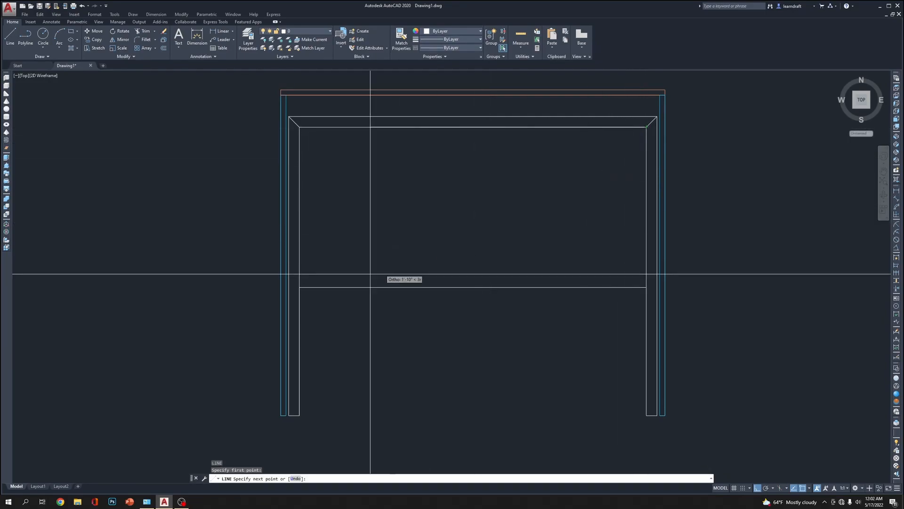
left_click(299, 287)
key("Return")
key("Return")
left_click(299, 128)
left_click(646, 287)
key("Return")
Delete the horizontal guide line below the crossing diagonals
left_click(466, 260)
left_click(441, 306)
key("Delete")
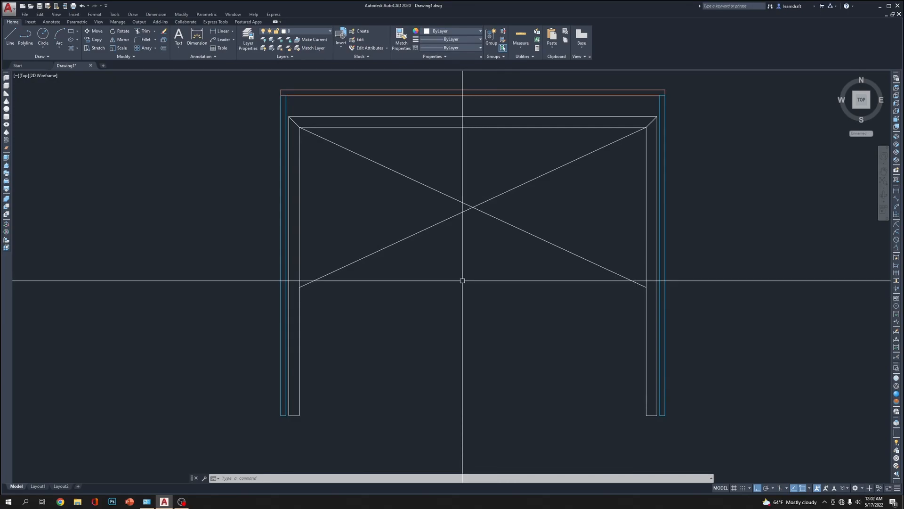
Offset both diagonals 0.25 inch to each side to form the two cross braces
type("o")
key("Return")
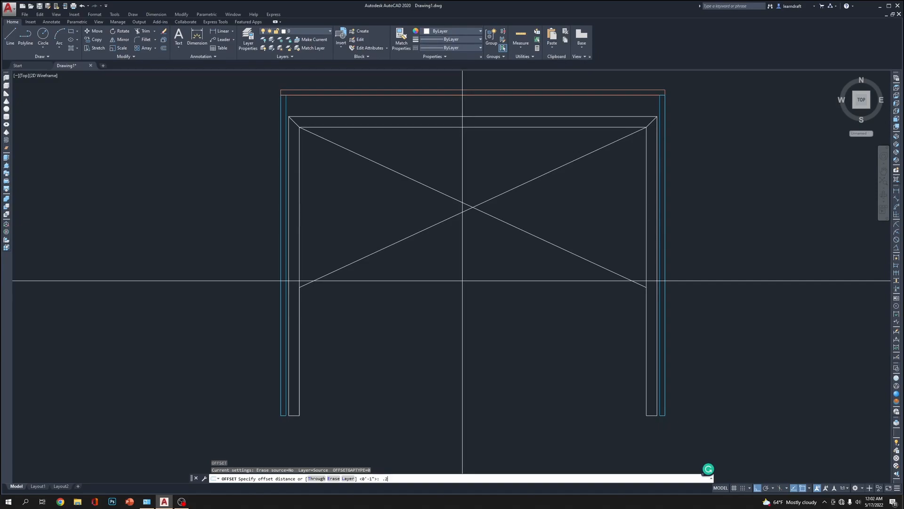
key("Return")
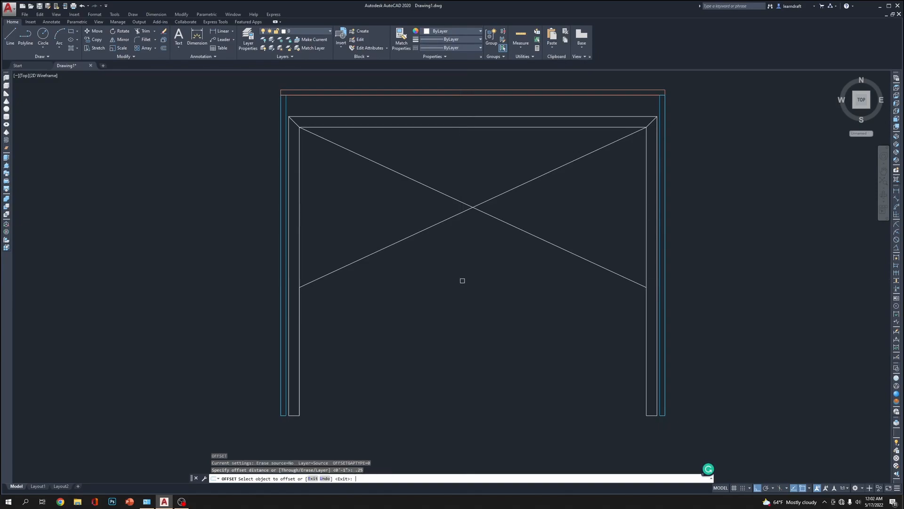
scroll(501, 196, "up", 5)
left_click(469, 195)
left_click(458, 210)
left_click(458, 202)
left_click(457, 197)
left_click(437, 241)
left_click(442, 234)
left_click(436, 242)
left_click(439, 246)
scroll(439, 247, "down", 5)
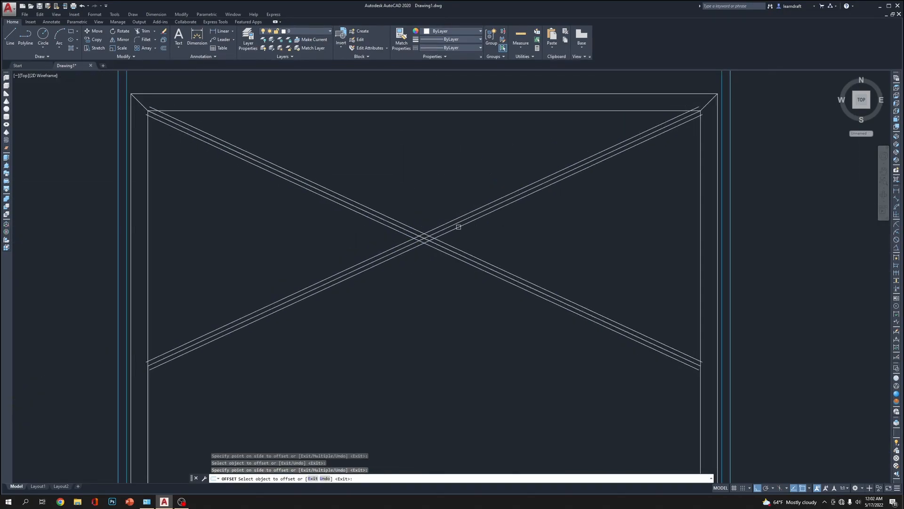
key("Escape")
Trim the brace line that overshoots the left leg's inner edge at the brace's lower end
scroll(466, 228, "up", 5)
scroll(460, 204, "down", 5)
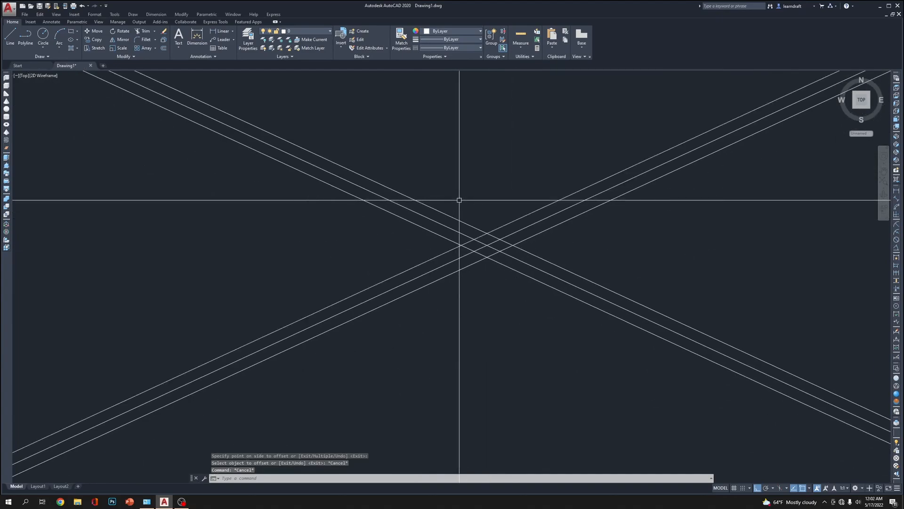
scroll(467, 231, "up", 2)
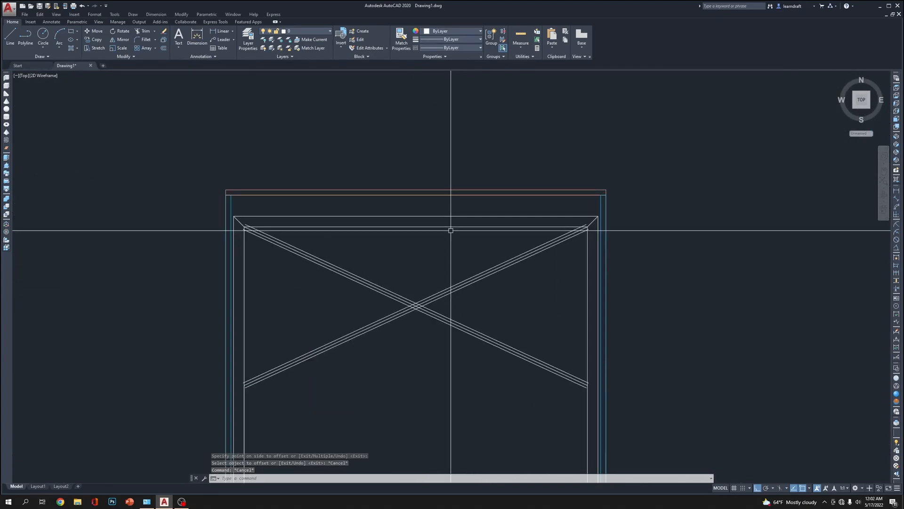
type("T")
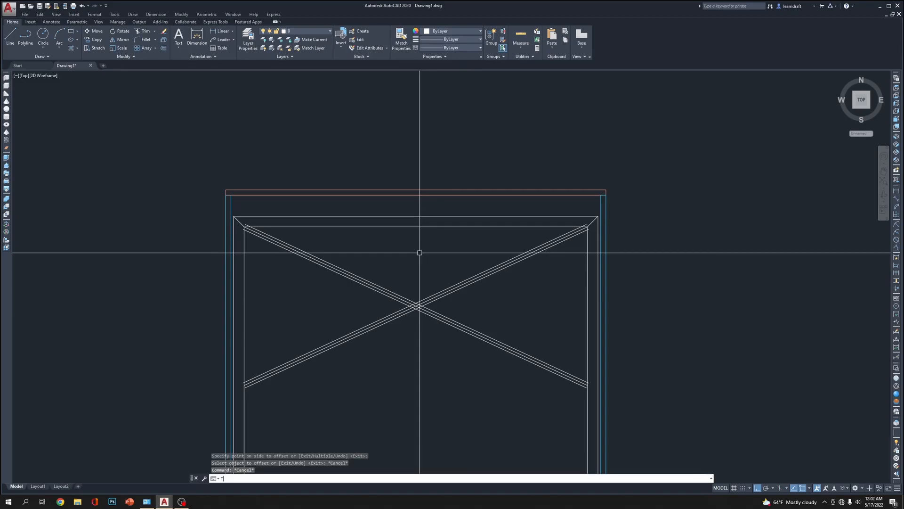
type("R")
key("Return")
left_click(681, 162)
left_click(202, 397)
key("Return")
scroll(262, 388, "up", 7)
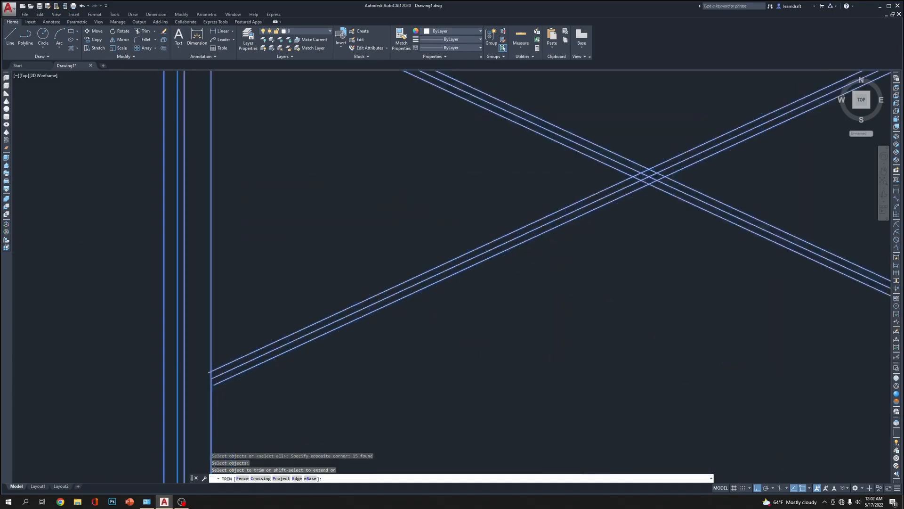
middle_click_drag(141, 359, 278, 344)
scroll(281, 340, "up", 6)
left_click(187, 299)
scroll(327, 306, "down", 9)
Trim the outer brace lines that overshoot the frame's inner edges at its upper left corner
middle_click_drag(352, 203, 375, 477)
scroll(340, 221, "up", 6)
left_click(349, 211)
left_click(343, 226)
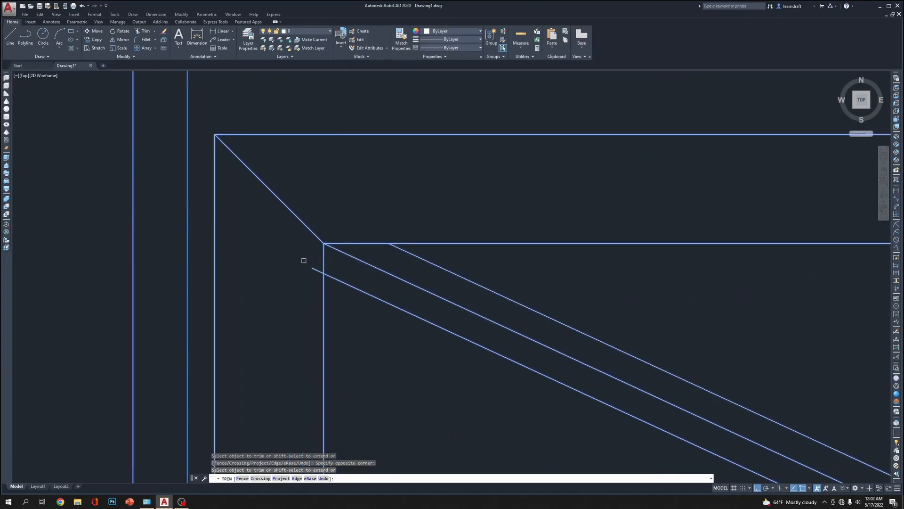
left_click(314, 260)
left_click(310, 281)
Trim the outer brace lines overshooting the frame's upper right inner corner and the right leg's inner edge
scroll(303, 264, "down", 8)
scroll(645, 250, "up", 8)
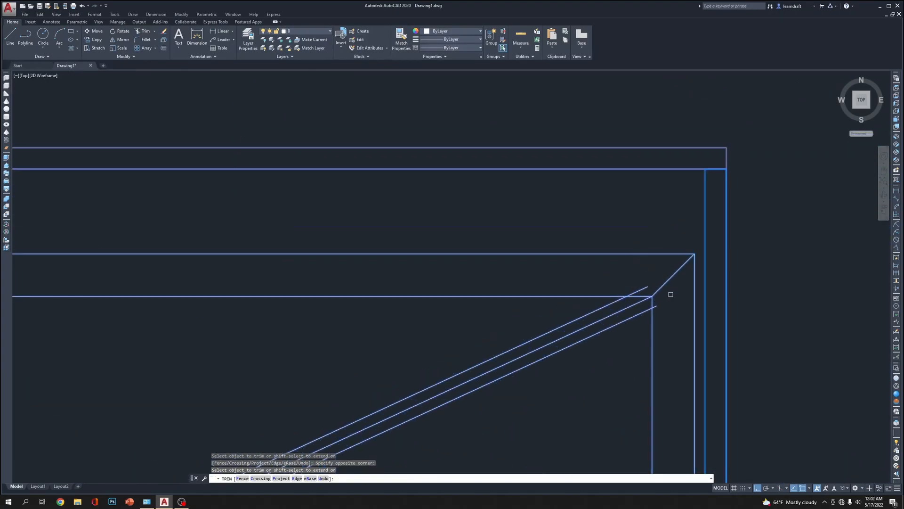
left_click(634, 288)
left_click(649, 318)
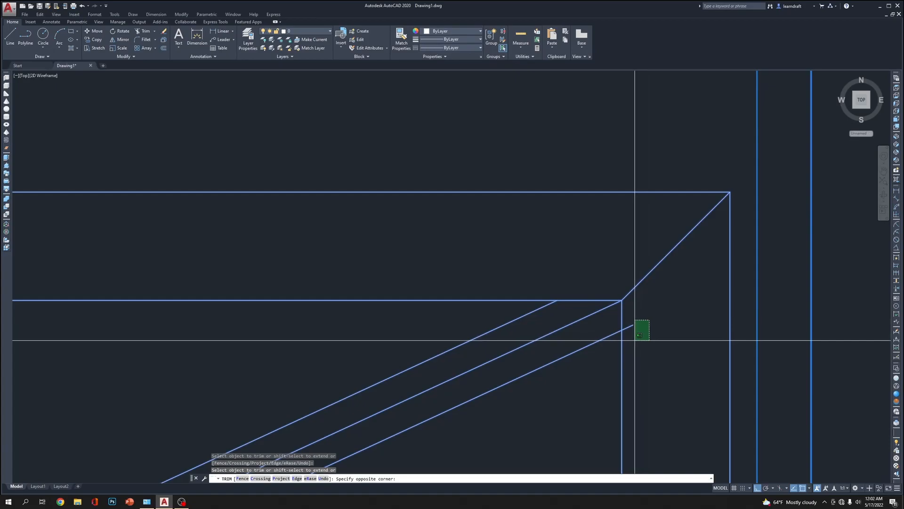
left_click(633, 338)
scroll(612, 349, "down", 8)
scroll(612, 349, "up", 10)
key("Return")
Extend the short lower brace line to the right leg's inner edge
middle_click_drag(595, 363, 617, 286)
type("E")
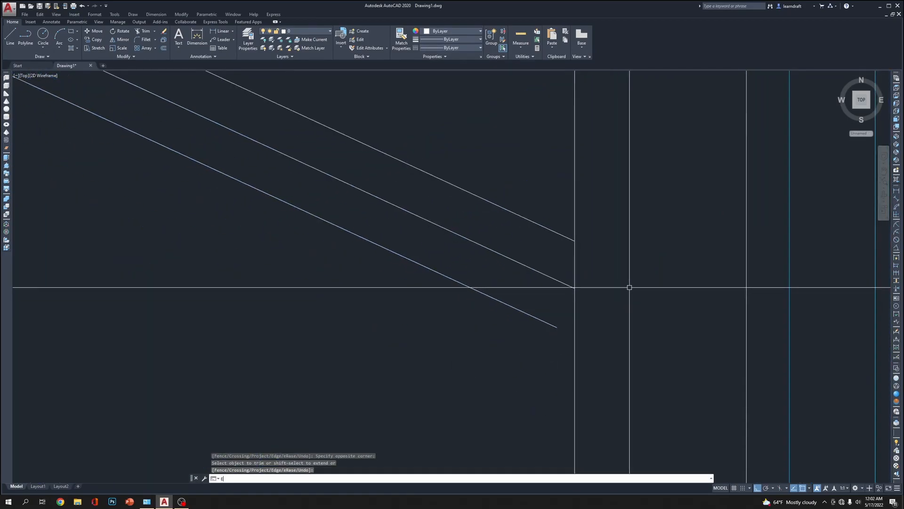
type("X")
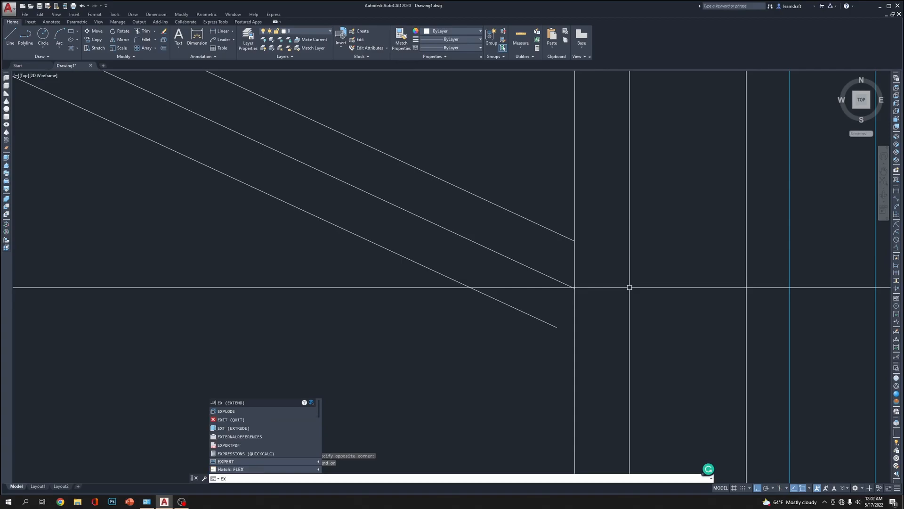
key("Return")
left_click(575, 313)
key("Return")
double_click(545, 322)
key("Return")
Extend the short lower brace line to the left leg's inner edge
scroll(640, 306, "down", 9)
mouse_move(359, 242)
middle_mouse_down()
mouse_move(349, 216)
mouse_move(379, 252)
middle_mouse_up()
scroll(122, 368, "up", 8)
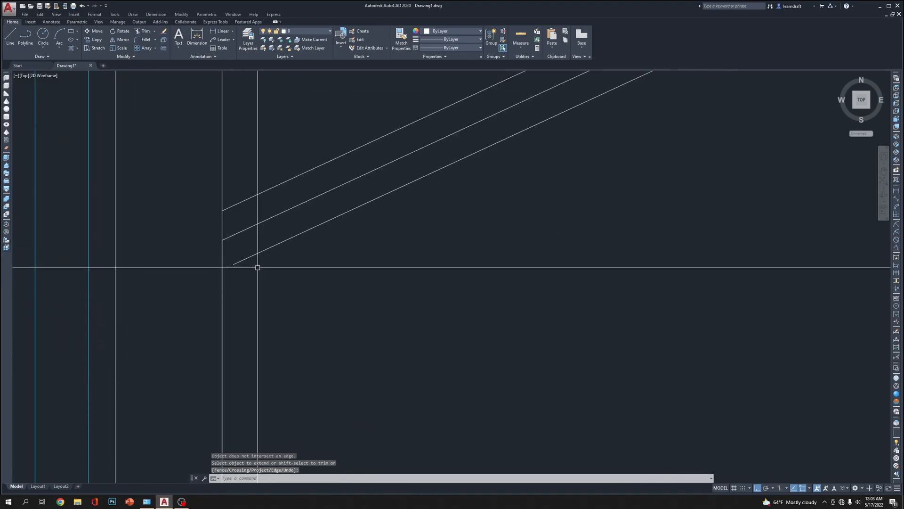
key("Return")
left_click(220, 271)
key("Return")
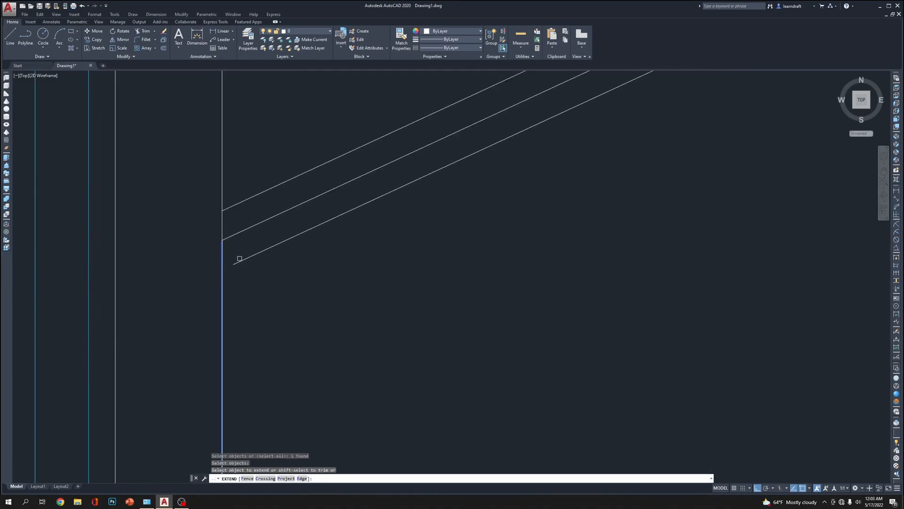
left_click(238, 258)
Trim the overlapping line segments inside the intersection of the two braces to open up the crossing
scroll(238, 259, "down", 3)
middle_click_drag(584, 205, 300, 359)
middle_click_drag(566, 137, 463, 250)
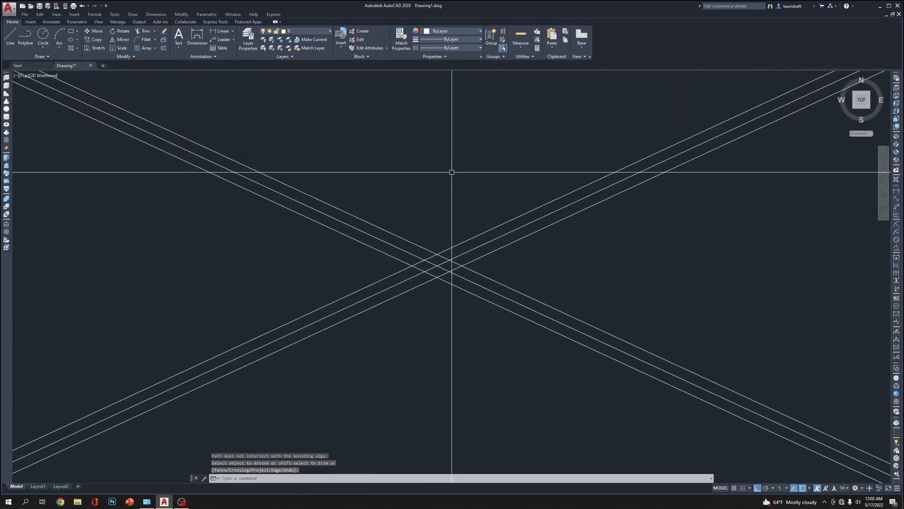
type("tr")
key("Return")
scroll(439, 272, "up", 4)
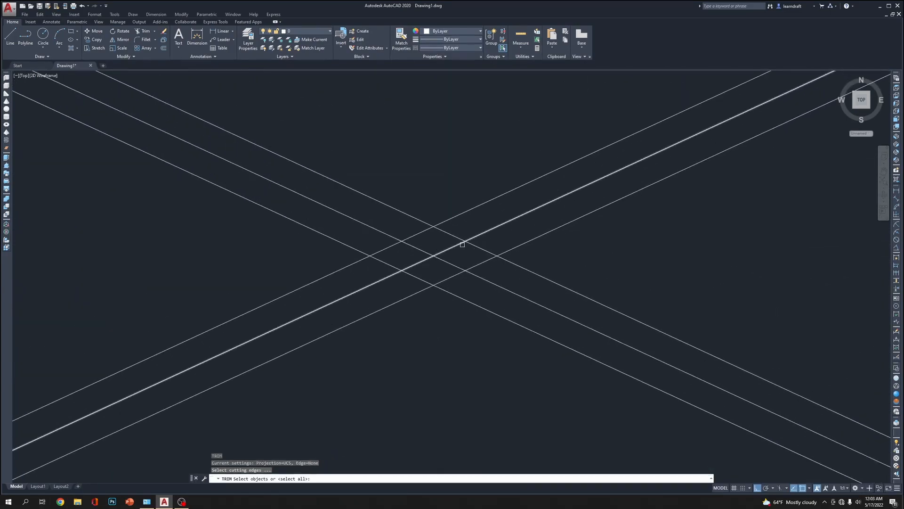
left_click(451, 234)
key("Return")
key("Return")
left_click(510, 149)
left_click(337, 329)
type("tr")
key("Return")
left_click(477, 233)
left_click(430, 264)
left_click(409, 237)
left_click(394, 249)
left_click(439, 278)
left_click(413, 280)
left_click(391, 264)
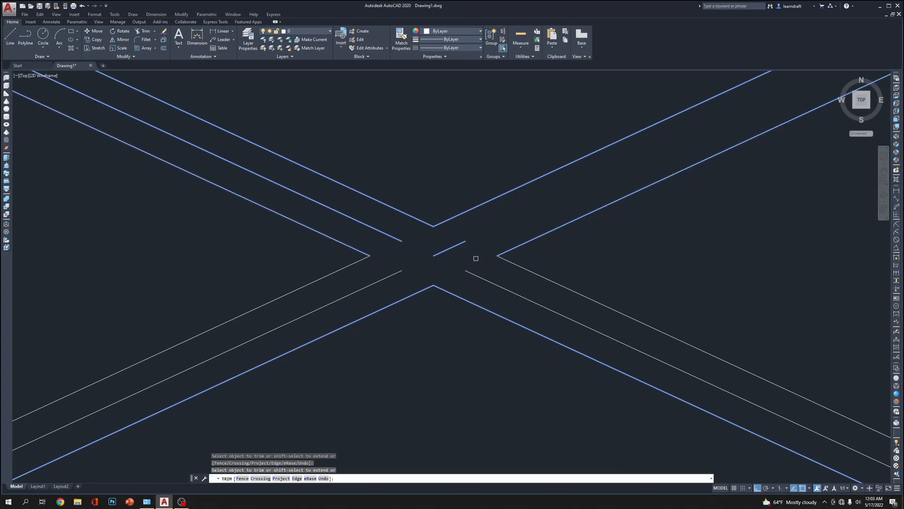
key("Escape")
Delete the leftover diagonal centre lines from all four brace arms
left_click(478, 233)
left_click(456, 282)
left_click(397, 228)
left_click(382, 281)
scroll(383, 282, "down", 7)
key("Delete")
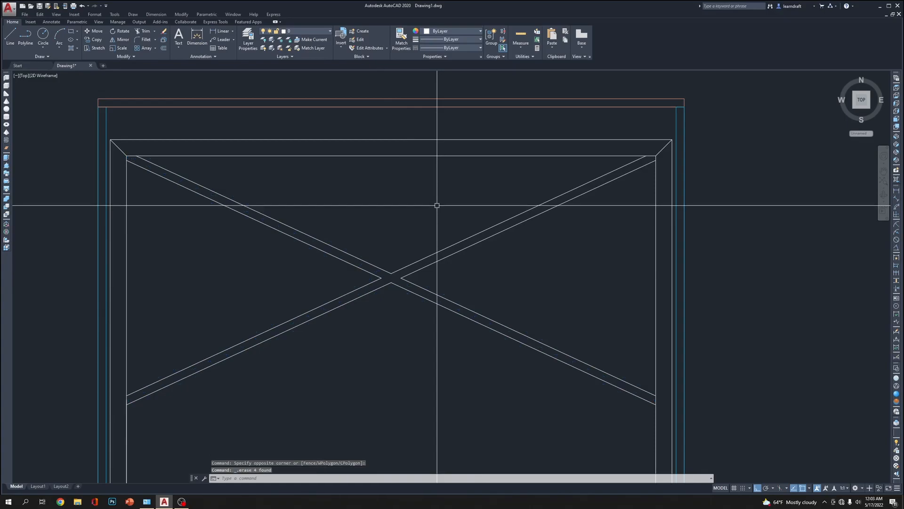
Match the inner frame and cross braces to the properties of the right outer side panel
scroll(532, 193, "down", 2)
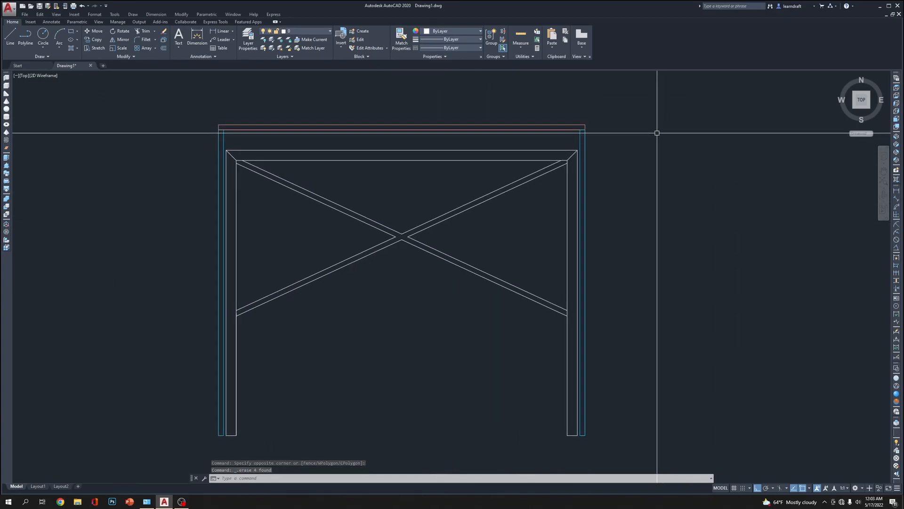
type("ma")
key("Return")
left_click(582, 136)
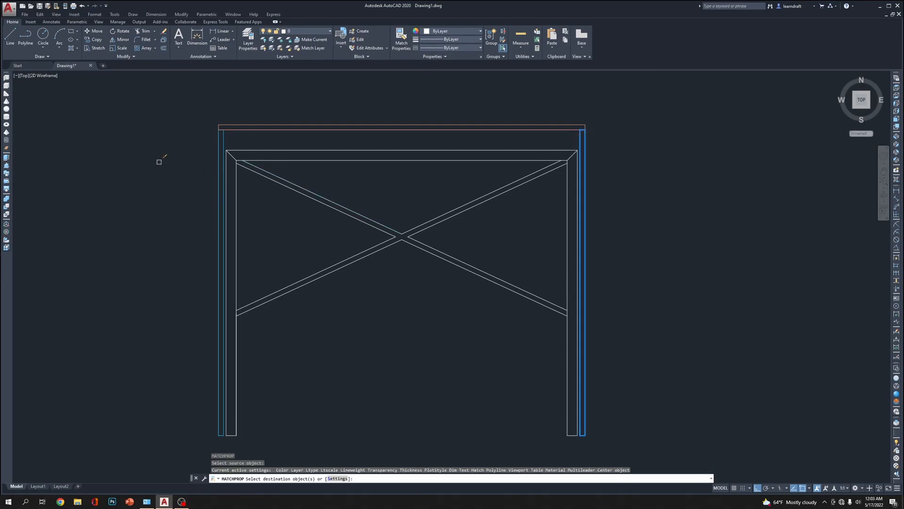
left_click(169, 148)
left_click(644, 443)
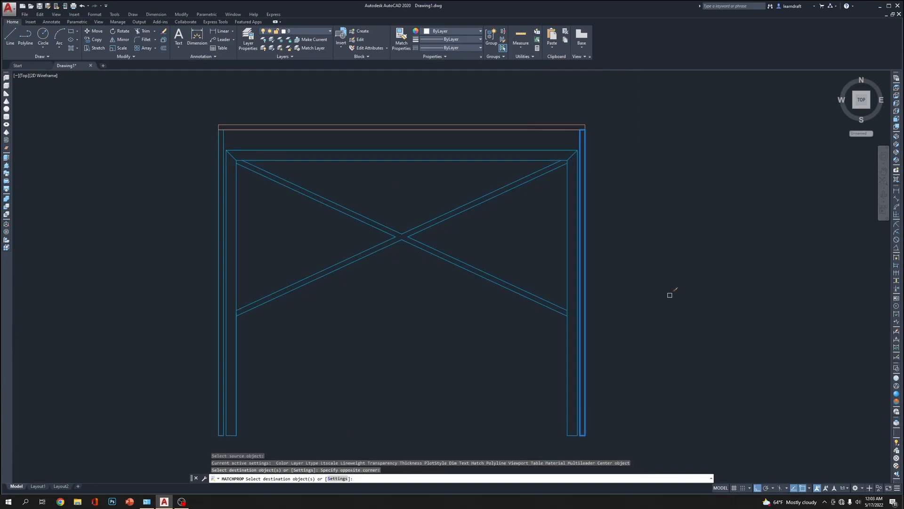
key("Return")
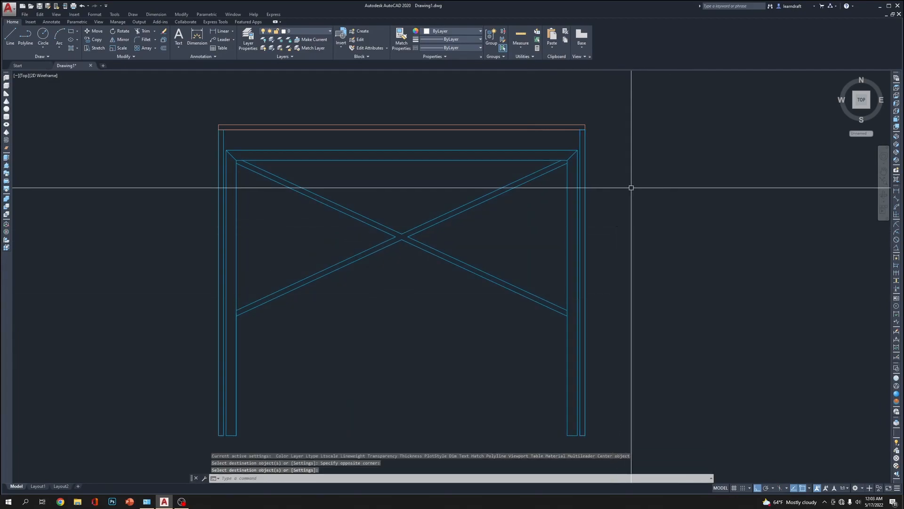
Move all the cross brace lines straight down 5 inches
middle_click_drag(494, 228, 508, 213)
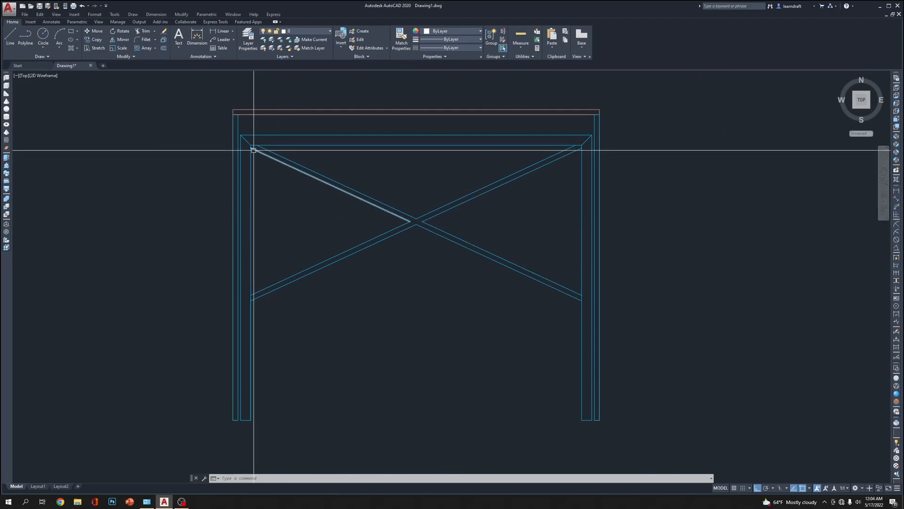
left_click(414, 183)
left_click(410, 213)
left_click(458, 171)
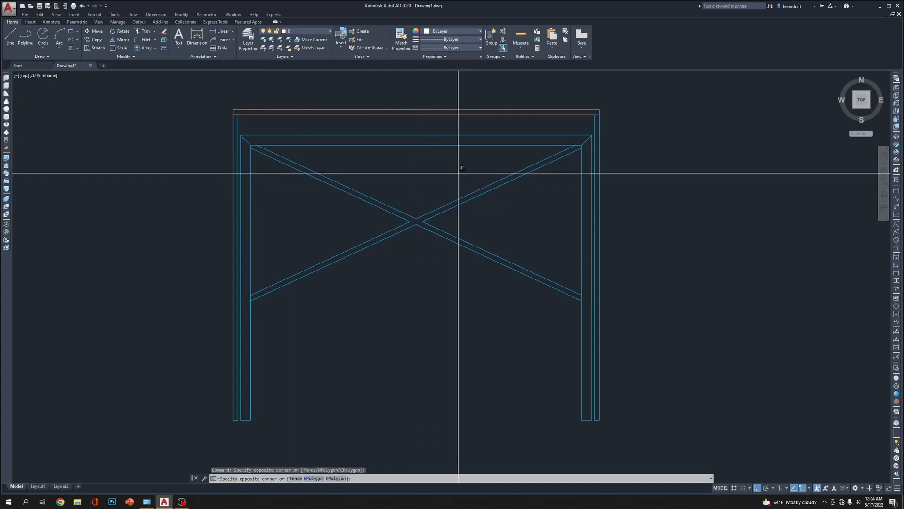
left_click(386, 283)
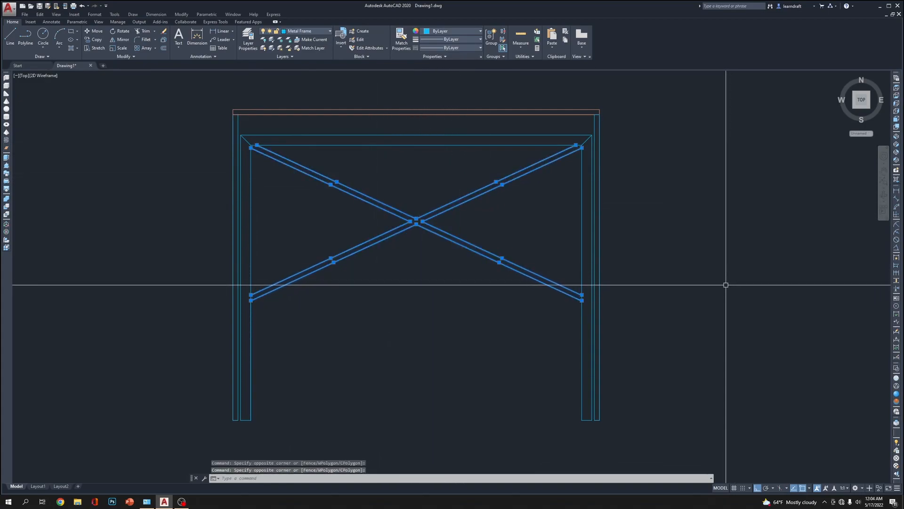
type("m")
key("Return")
left_click(704, 227)
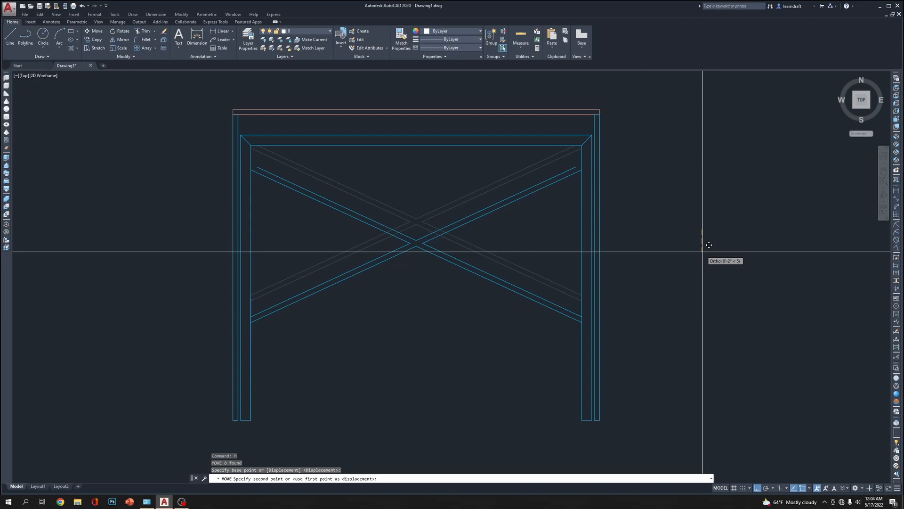
type("5")
key("Return")
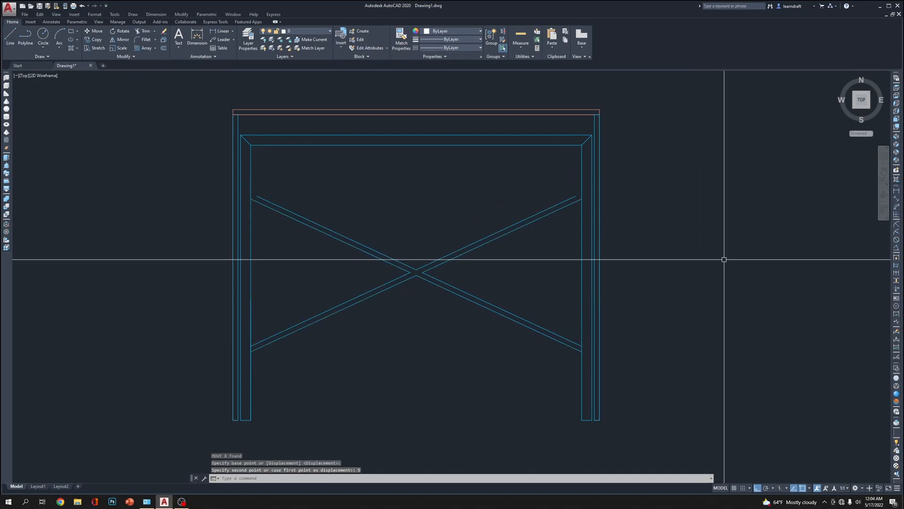
Extend the upper lines of both braces to meet the inner edges of the metal frame's legs
type("e")
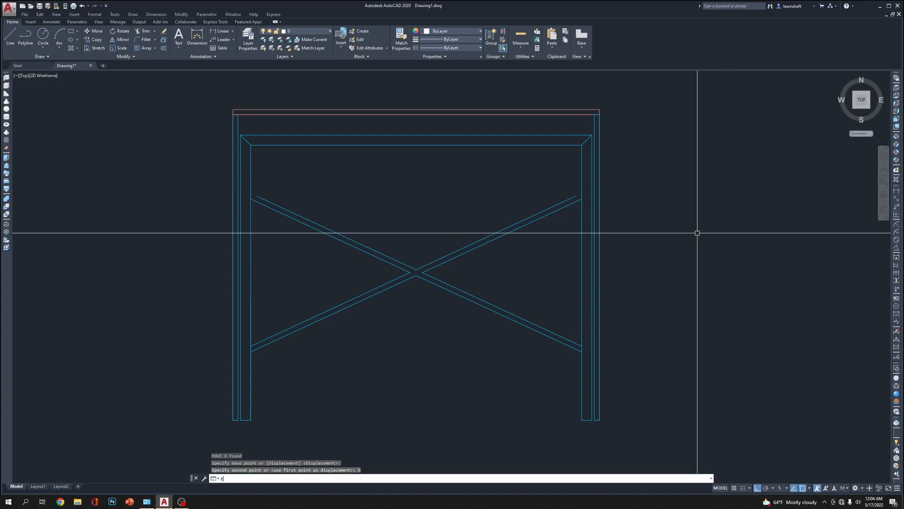
type("x")
key("Return")
left_click(581, 184)
key("Return")
left_click(569, 195)
left_click(262, 198)
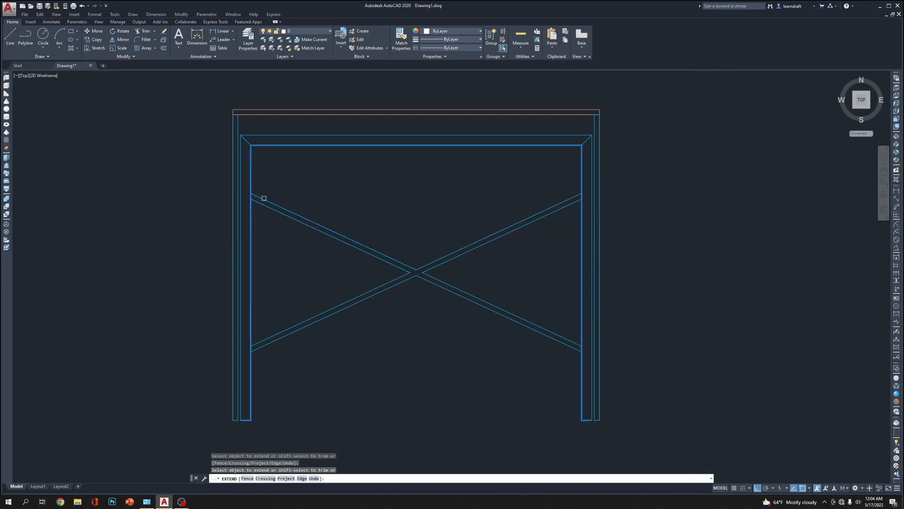
Draw a 3 by 0.375 inch rectangle in the empty space beside the side view's right panel
middle_click_drag(642, 203, 620, 154)
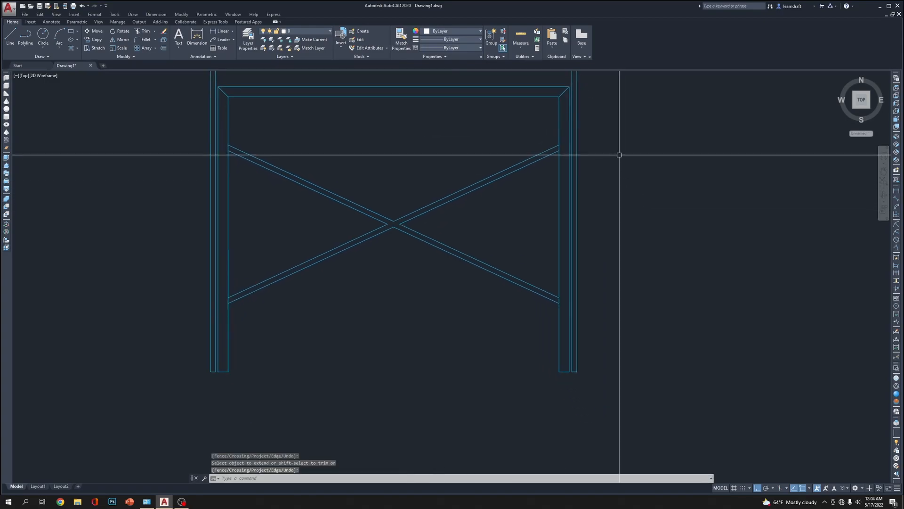
scroll(576, 140, "up", 6)
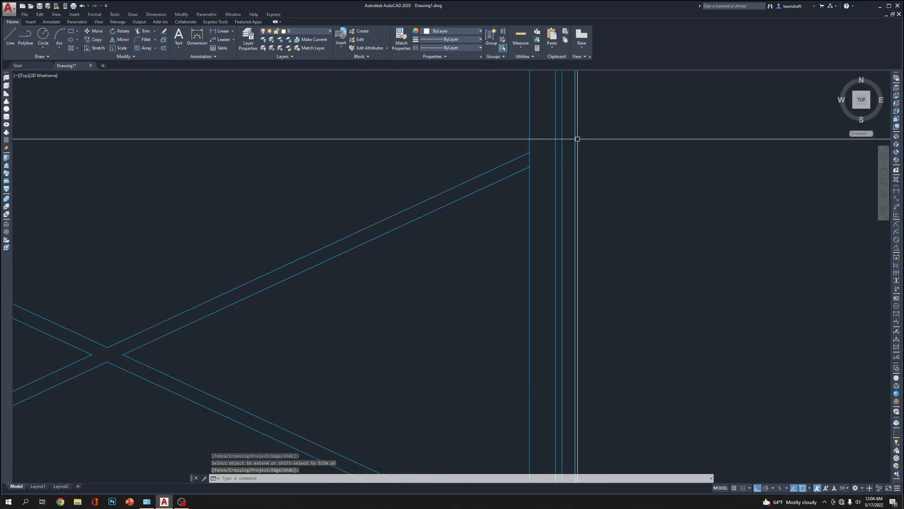
middle_click_drag(558, 135, 533, 194)
scroll(549, 198, "down", 7)
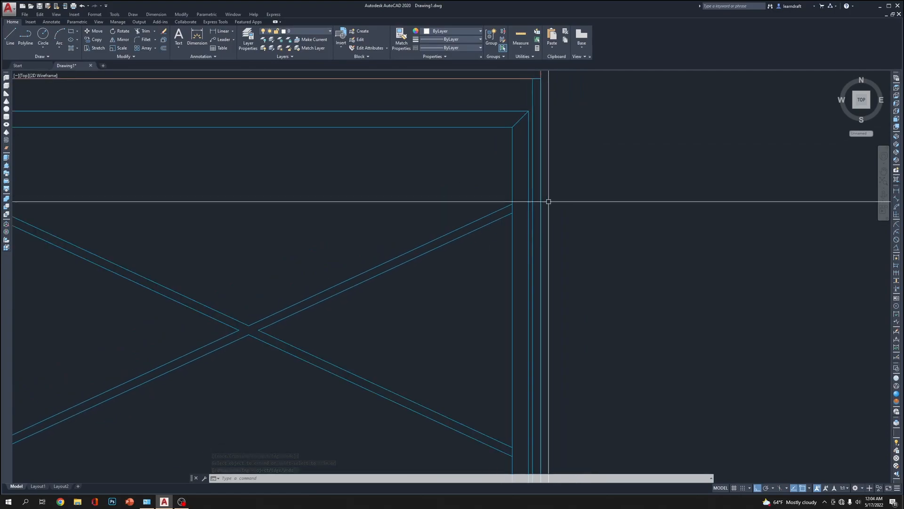
scroll(591, 191, "up", 6)
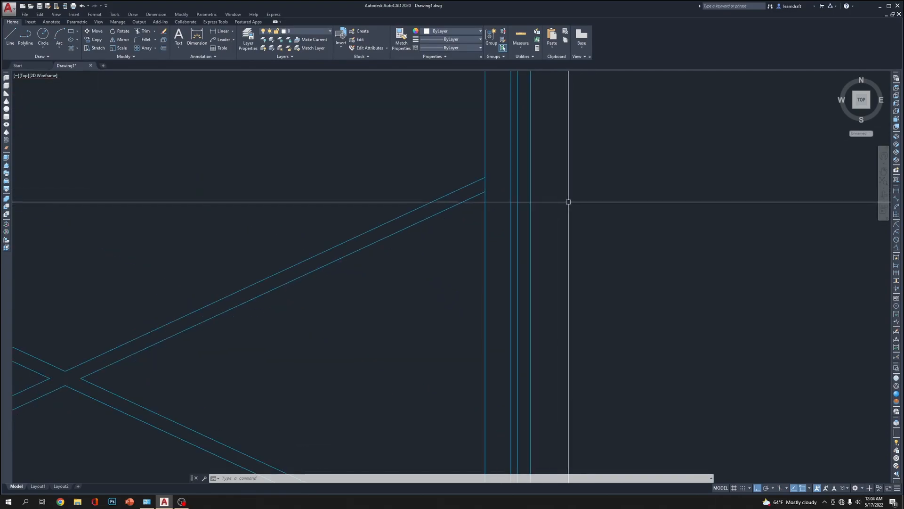
scroll(567, 199, "down", 4)
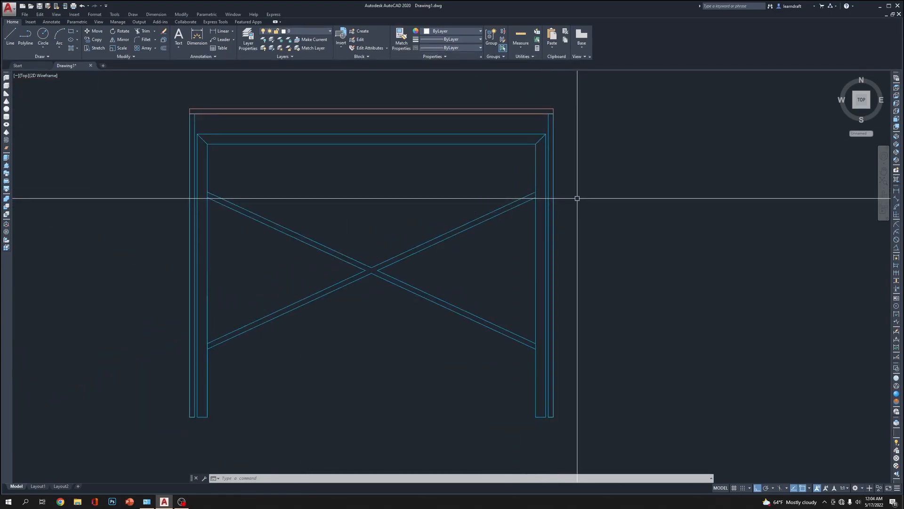
type("RE")
left_click(577, 160)
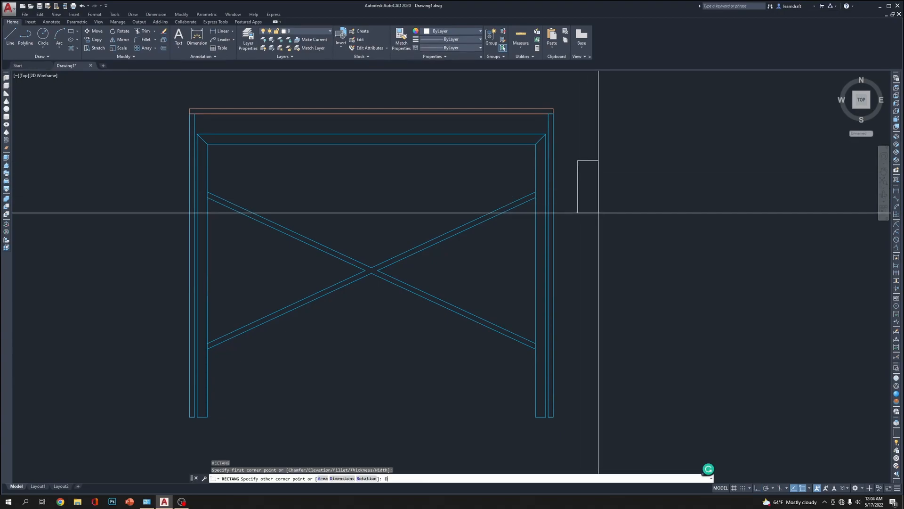
key("Return")
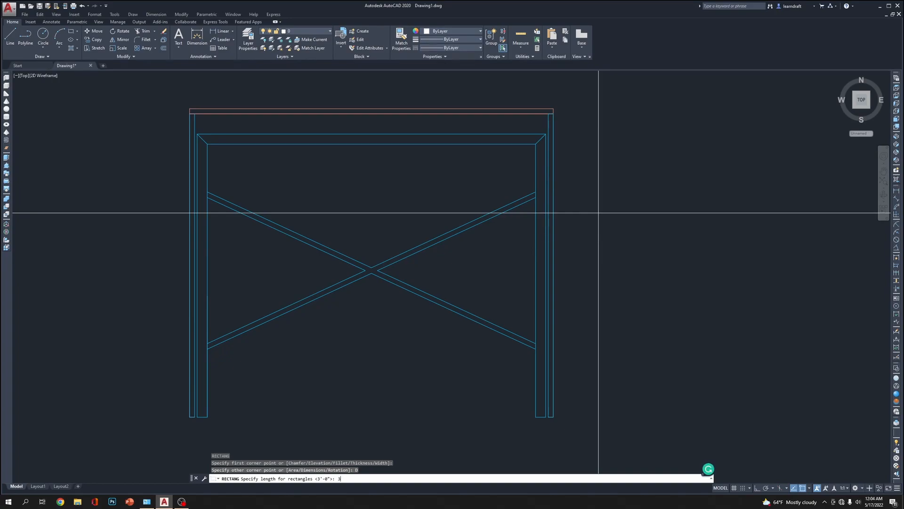
key("Return")
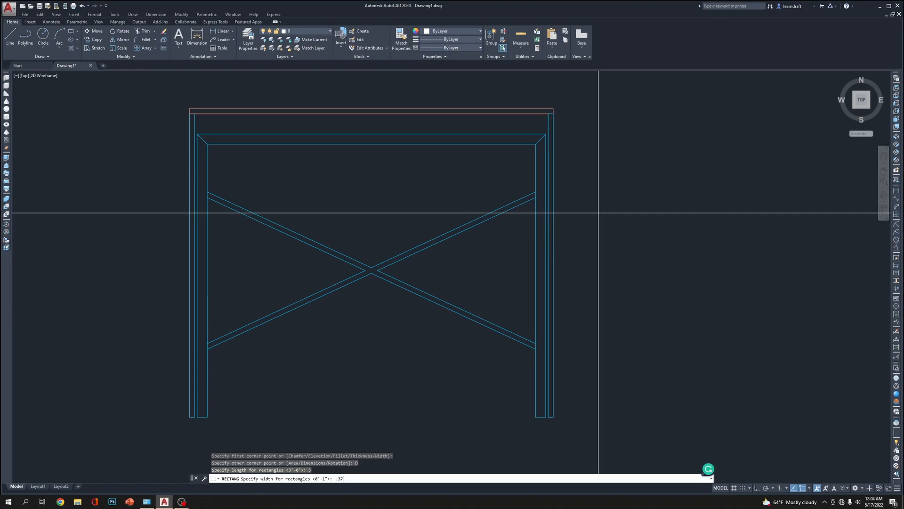
key("Return")
scroll(599, 206, "up", 6)
middle_click_drag(612, 190, 520, 367)
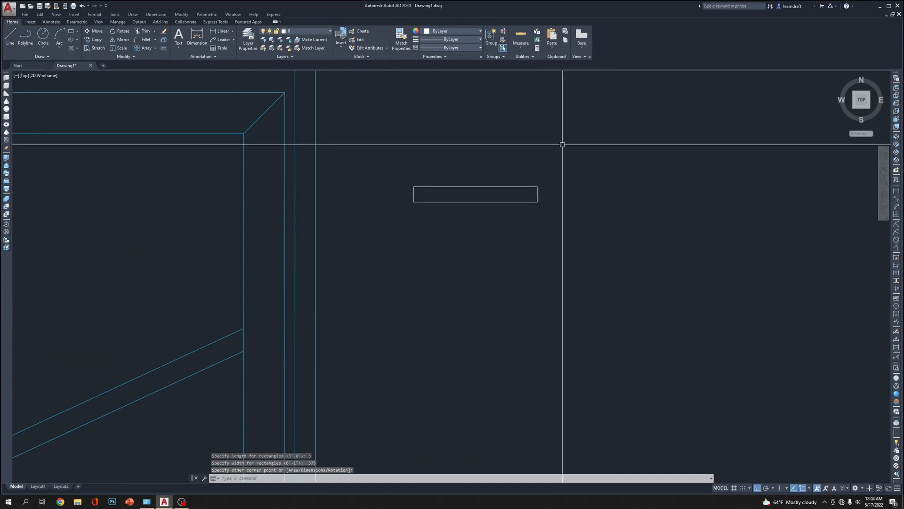
Thin the small rectangle by stretching its lower edge upward 0.125 inch
left_click(575, 157)
scroll(578, 199, "down", 4)
mouse_move(581, 165)
middle_mouse_down()
mouse_move(575, 182)
mouse_move(575, 174)
middle_mouse_up()
left_click(521, 170)
scroll(541, 182, "down", 6)
scroll(507, 191, "up", 4)
left_click(508, 193)
left_click(491, 231)
middle_click_drag(476, 251, 521, 261)
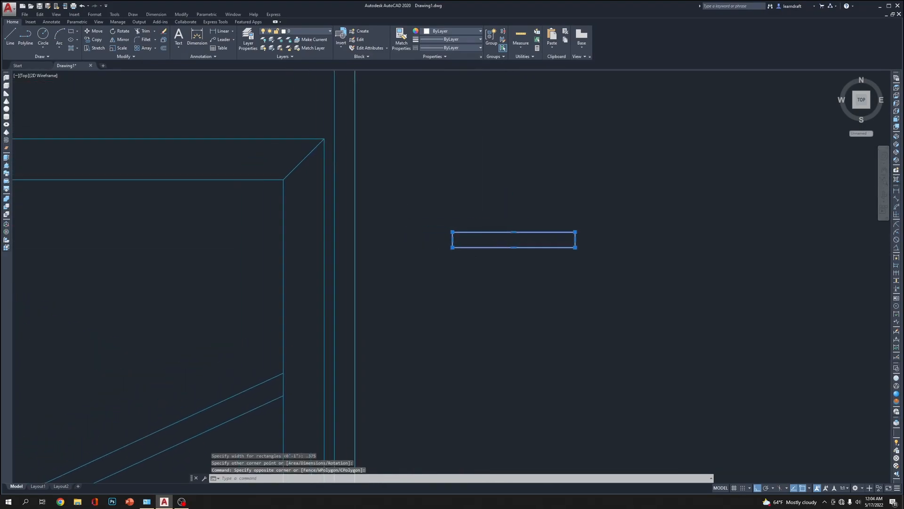
left_click(513, 247)
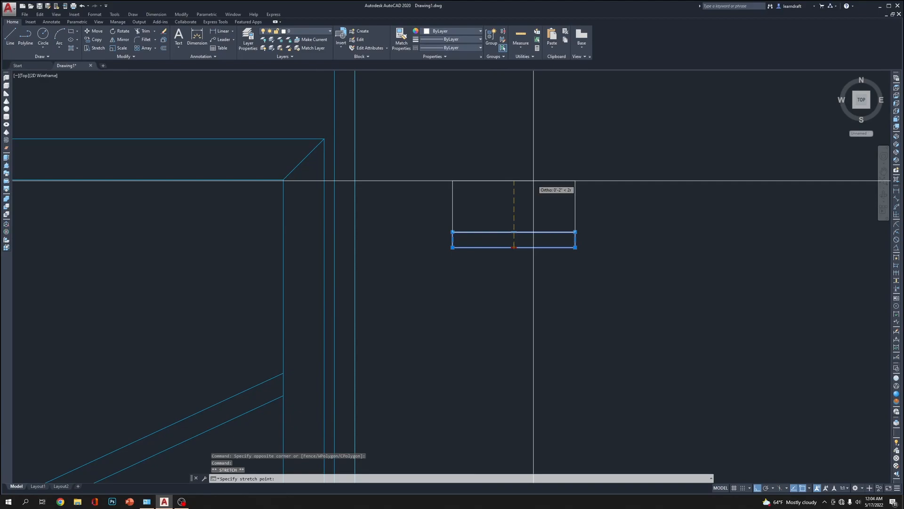
type(".125")
key("Return")
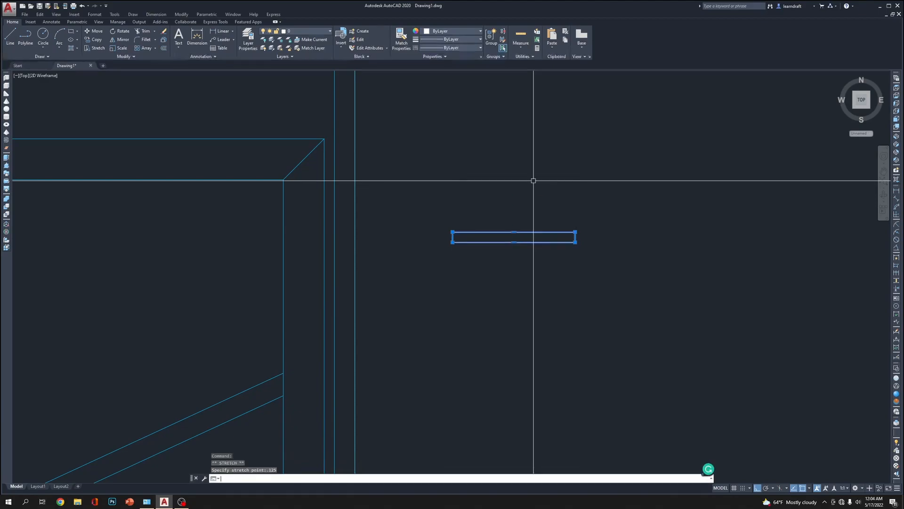
key("Escape")
key("Escape")
Rotate the thin rectangle a quarter turn so it stands vertically
left_click(656, 202)
left_click(543, 281)
middle_click_drag(547, 283, 537, 265)
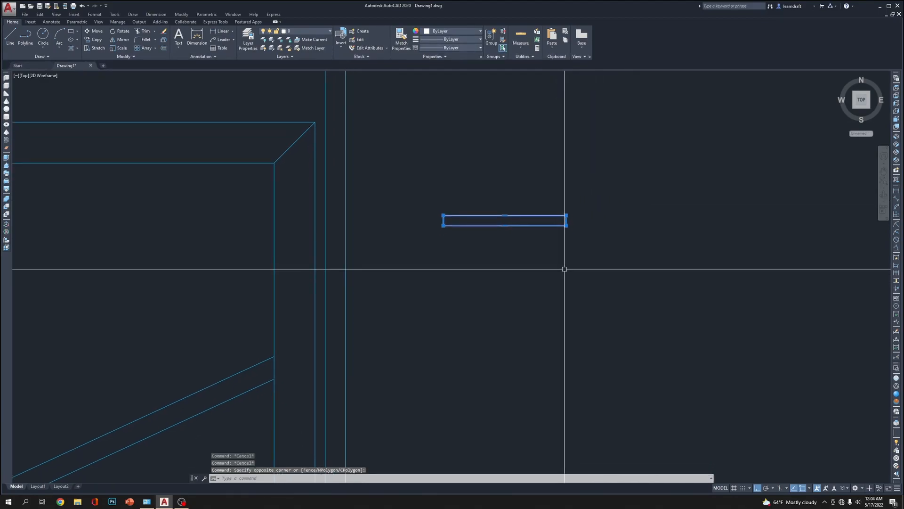
type("ro")
key("Return")
left_click(561, 299)
left_click(558, 240)
Move the upright rectangle by its top midpoint to the right brace's upper end, and shift it horizontally towards the outer panel
mouse_move(494, 368)
middle_mouse_down()
mouse_move(513, 239)
mouse_move(512, 298)
middle_mouse_up()
type("m")
key("Return")
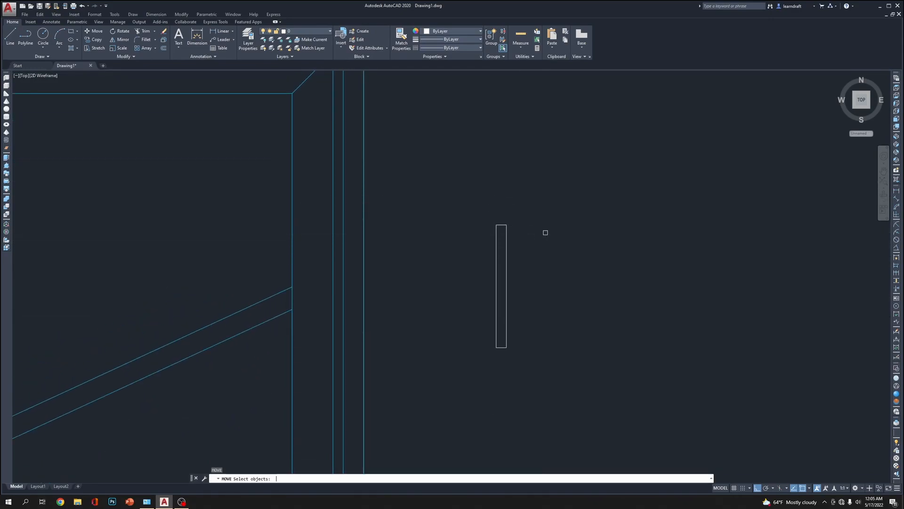
left_click(507, 223)
key("Return")
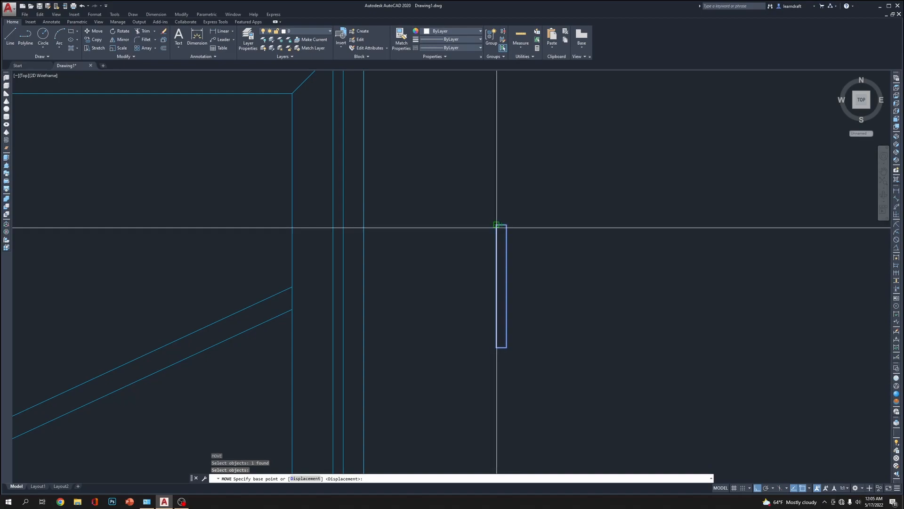
left_click(502, 224)
left_click(297, 286)
left_click(306, 278)
left_click(296, 303)
type("m")
key("Return")
left_click(474, 320)
left_click(508, 317)
Move the rectangle by its upper-left corner onto the right frame leg's outer edge, filling the gap to the side panel
scroll(384, 304, "up", 6)
middle_click_drag(309, 292, 658, 331)
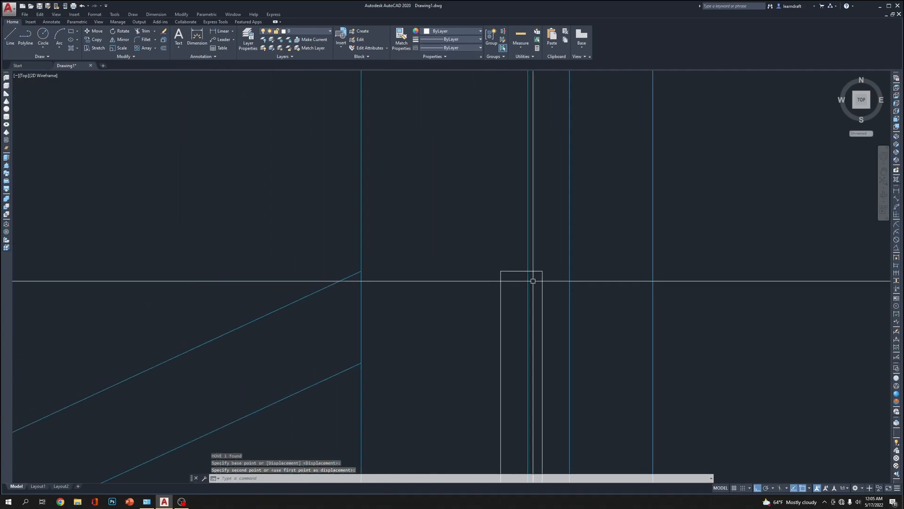
left_click(546, 267)
type("m")
key("Return")
left_click(501, 270)
left_click(528, 271)
Move the gap plate straight up so its top sits above the brace's upper end
scroll(486, 257, "down", 7)
scroll(532, 252, "up", 4)
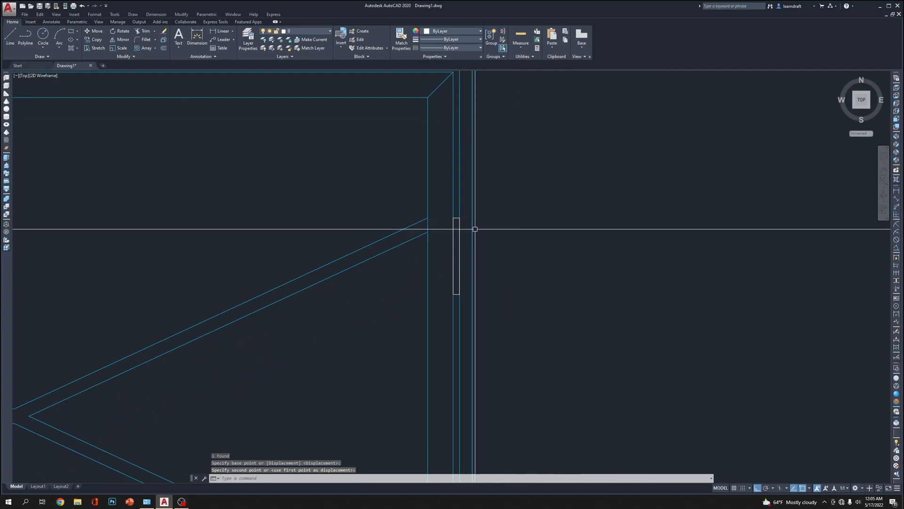
left_click(485, 238)
type("m")
key("Return")
left_click(670, 311)
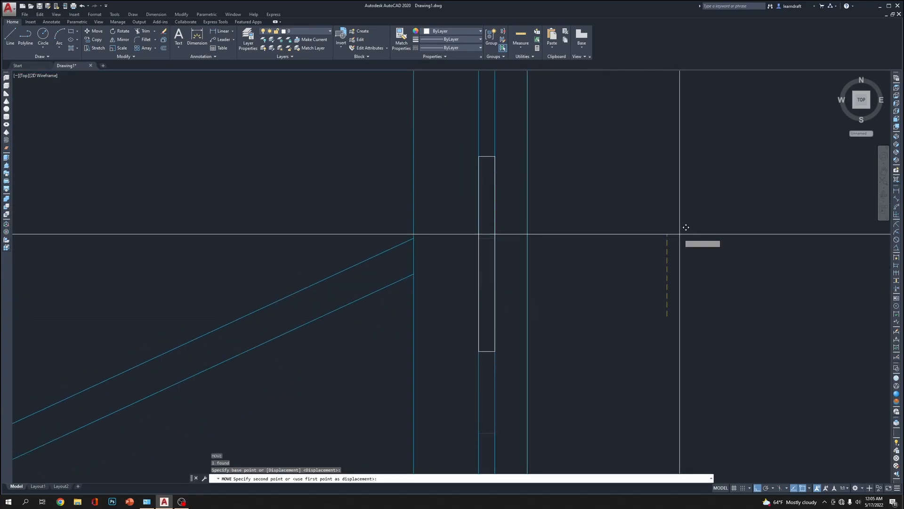
scroll(686, 218, "down", 8)
middle_click_drag(484, 172, 609, 192)
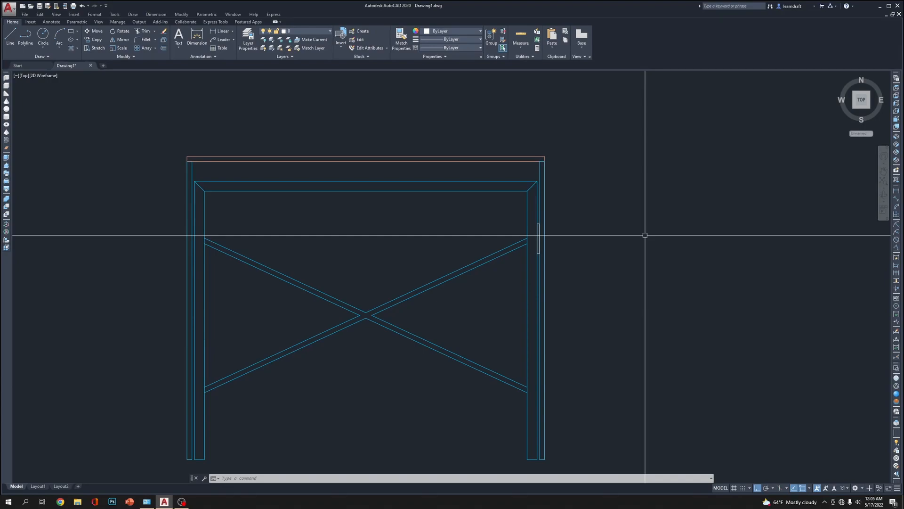
scroll(528, 243, "up", 6)
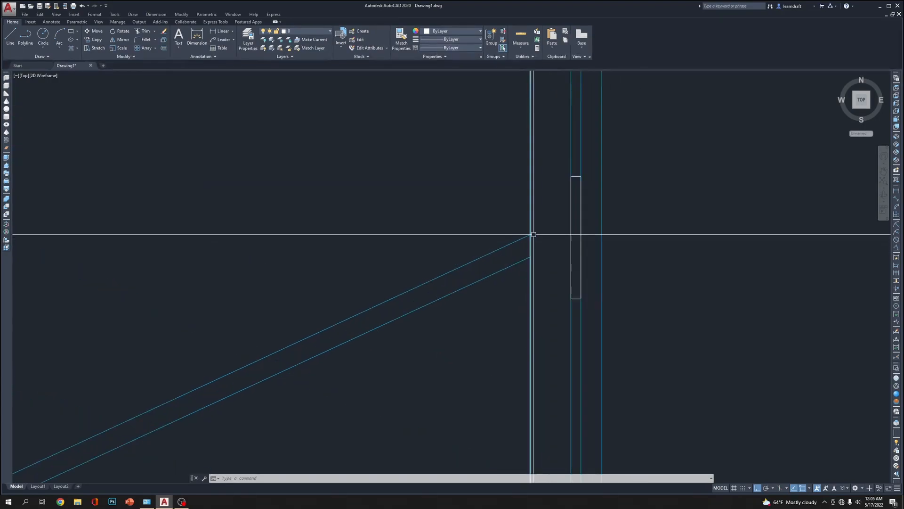
middle_click_drag(538, 222, 491, 235)
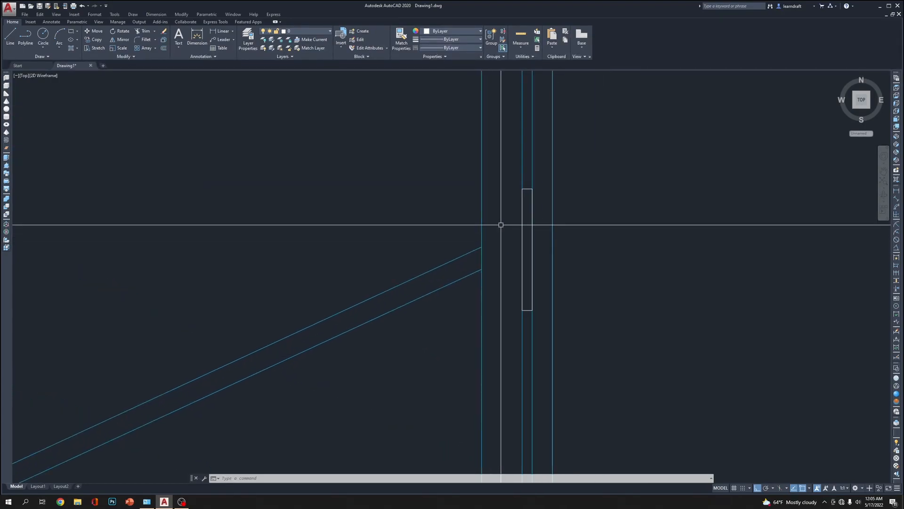
type("l")
key("Return")
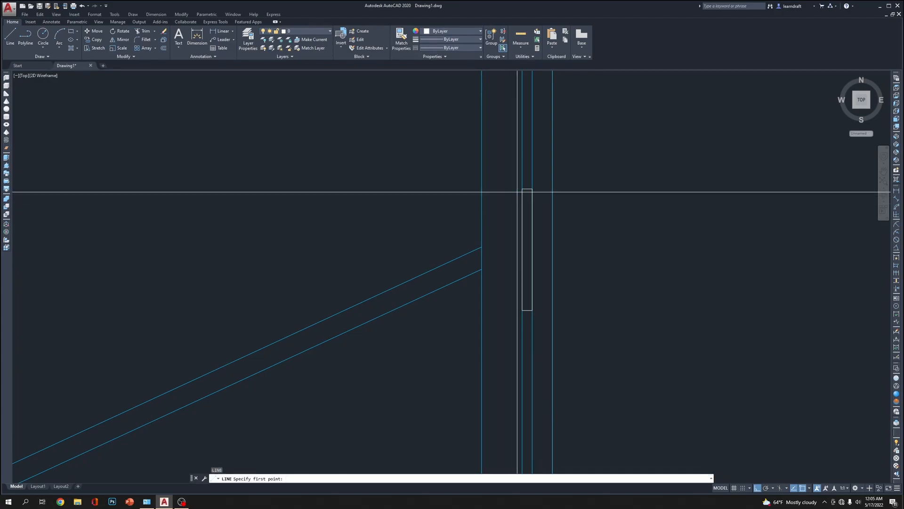
left_click(523, 189)
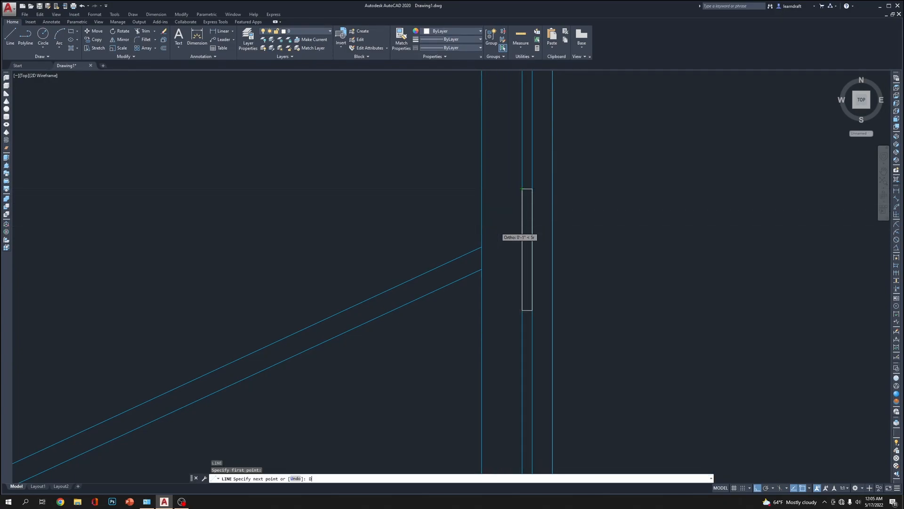
type("0")
key("Return")
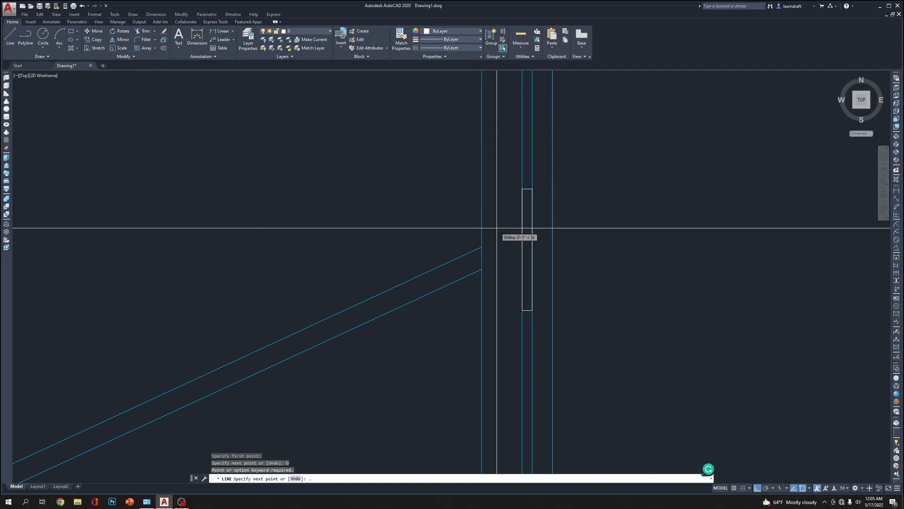
type(".75")
key("Return")
type("3")
key("Return")
key("Escape")
key("Escape")
left_click(418, 200)
left_click(389, 245)
key("Delete")
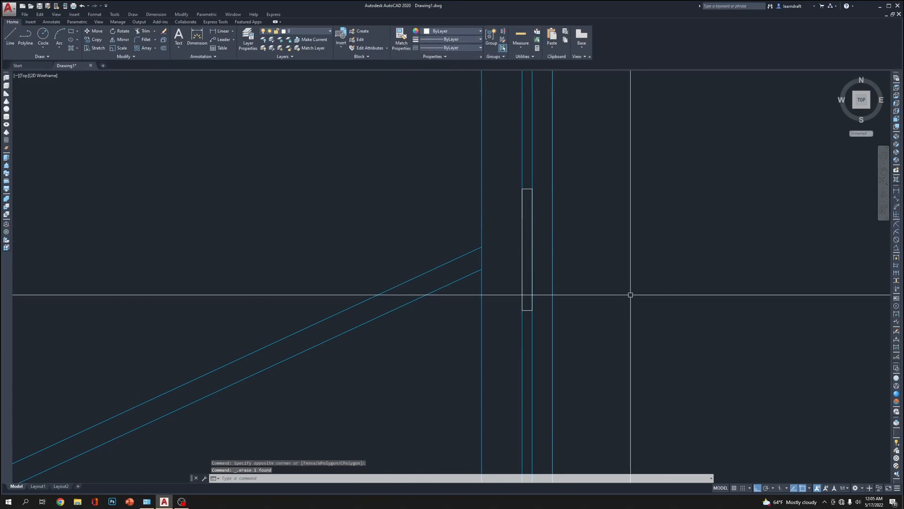
Draw a 0.75 by 3 inch rectangle from the gap plate's upper-left corner, extending left and down over the frame leg
type("REC")
key("Return")
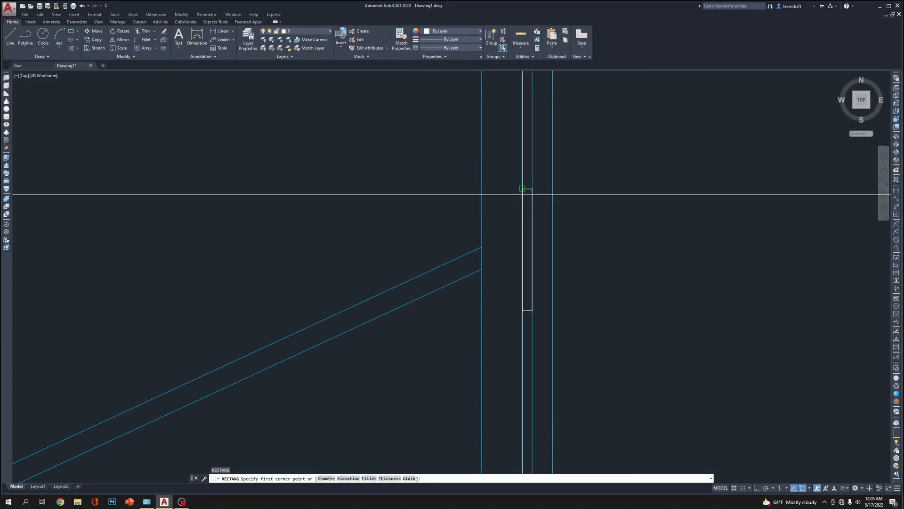
left_click(532, 189)
type("D")
key("Return")
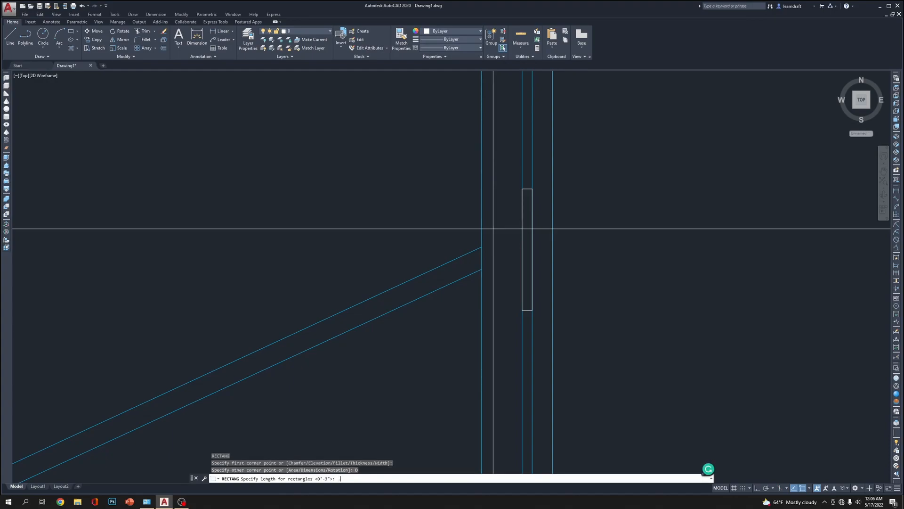
key("Return")
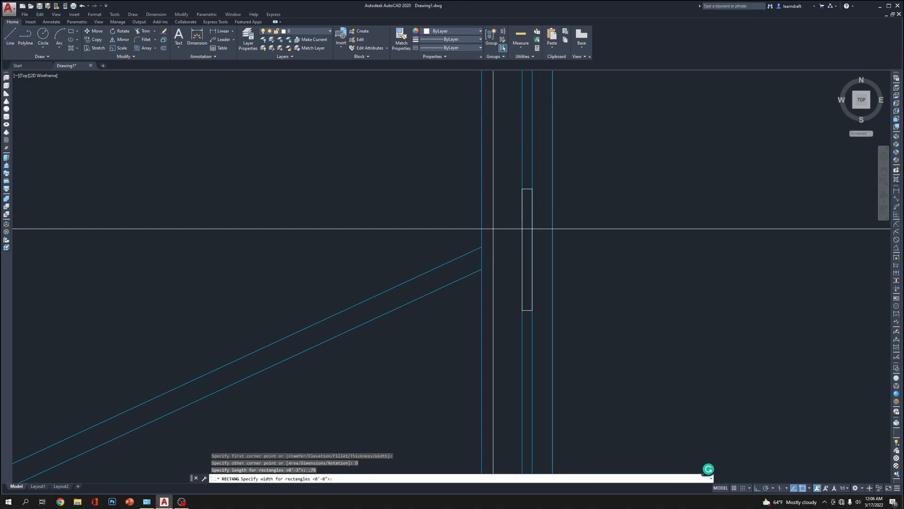
key("Return")
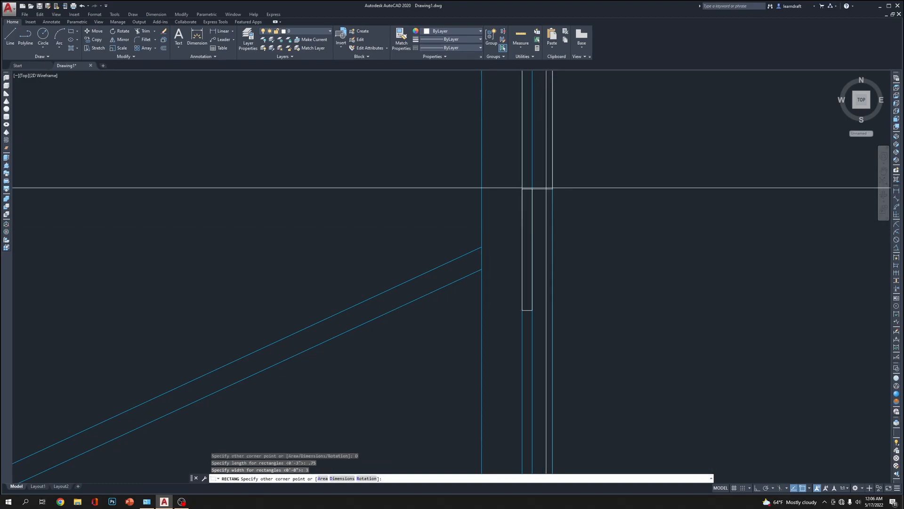
left_click(530, 191)
Draw a small screw-hole circle near the upper-left corner of the 0.75 inch wide plate
middle_click_drag(580, 195, 464, 192)
scroll(394, 188, "up", 2)
middle_click_drag(420, 223, 426, 208)
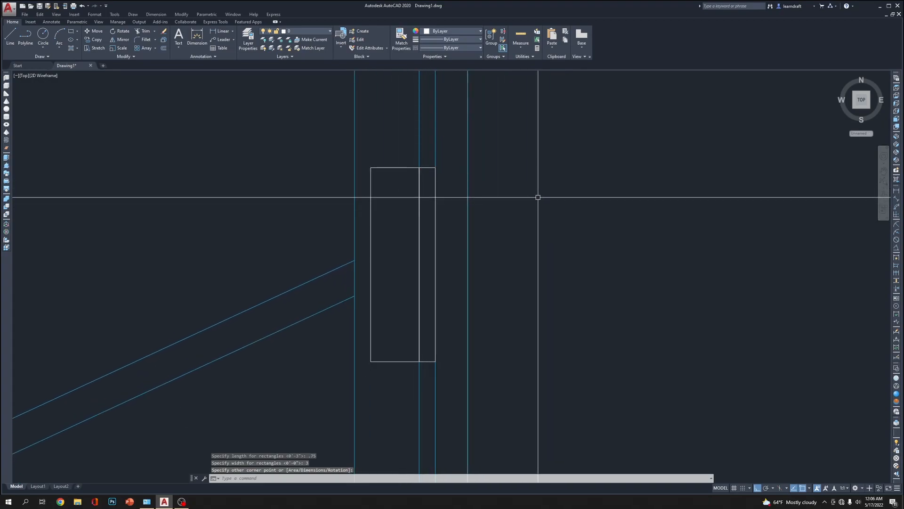
type("c")
key("Return")
scroll(405, 200, "up", 2)
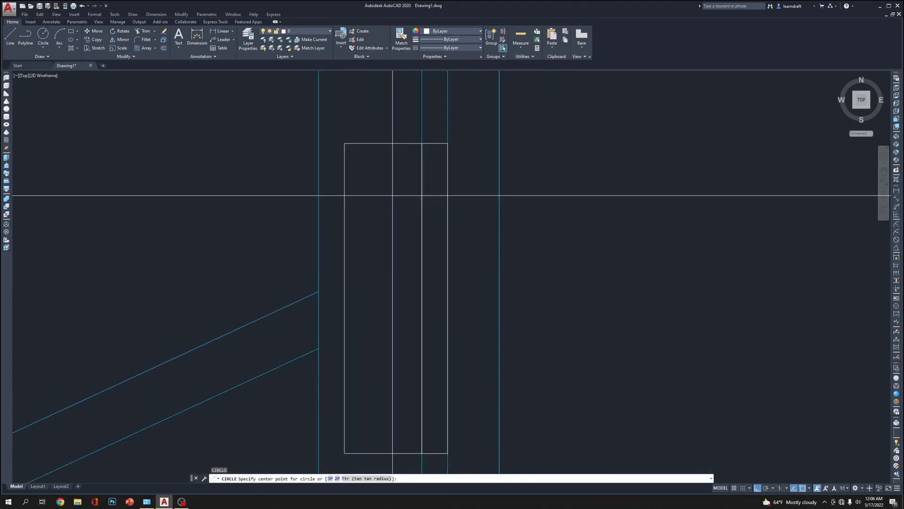
scroll(363, 167, "up", 2)
left_click(361, 169)
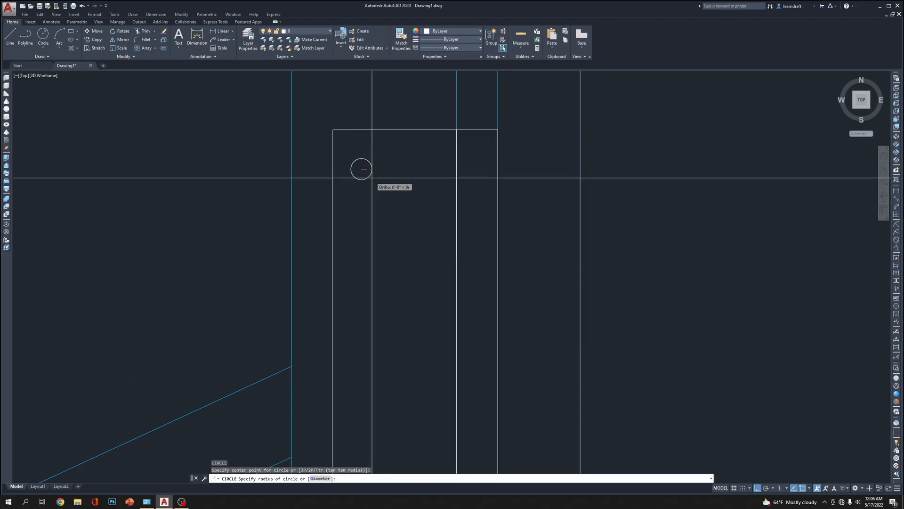
left_click(370, 173)
Move the small circle slightly right, away from the plate's left edge
left_click(386, 165)
left_click(367, 177)
middle_click_drag(388, 202, 334, 196)
type("m")
key("Return")
left_click(389, 218)
left_click(394, 217)
Copy the screw-hole circle horizontally to the right within the 0.75 inch wide plate
left_click(367, 190)
left_click(331, 216)
type("co")
key("Return")
left_click(621, 237)
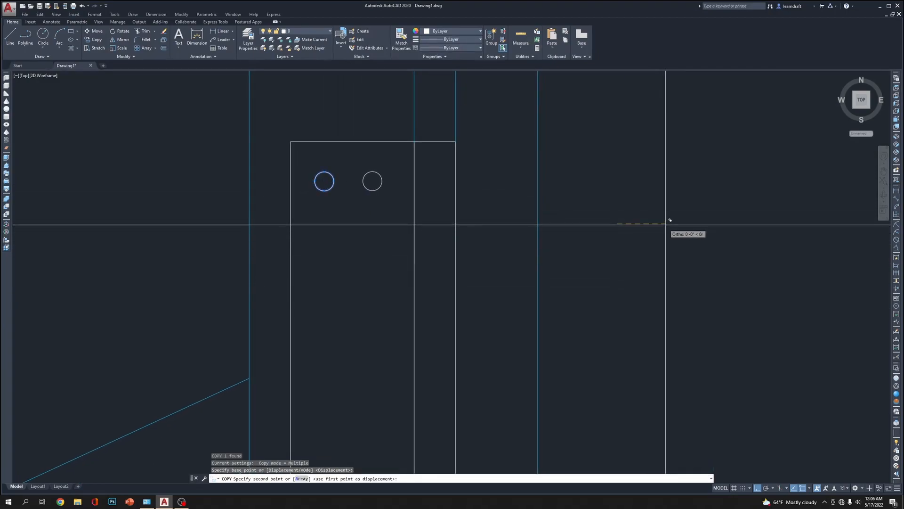
left_click(669, 224)
key("Escape")
Mirror the two upper screw holes across the plate's horizontal midline, keeping the originals
middle_click_drag(384, 198, 391, 184)
left_click(403, 150)
left_click(334, 194)
scroll(385, 159, "down", 4)
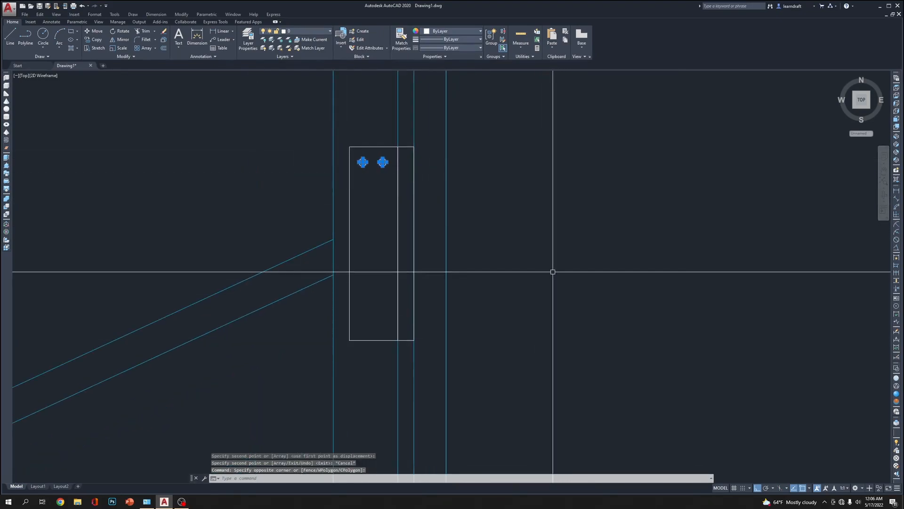
type("mi")
key("Return")
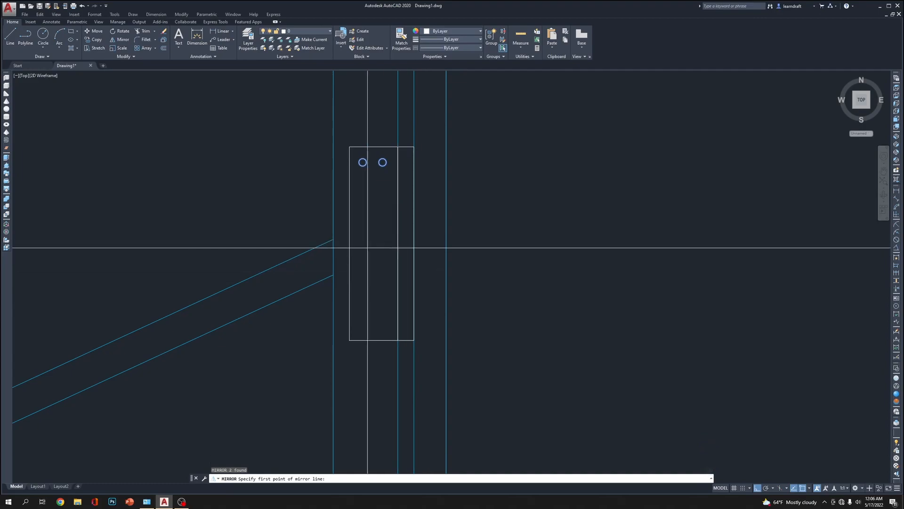
left_click(349, 243)
left_click(560, 243)
key("Return")
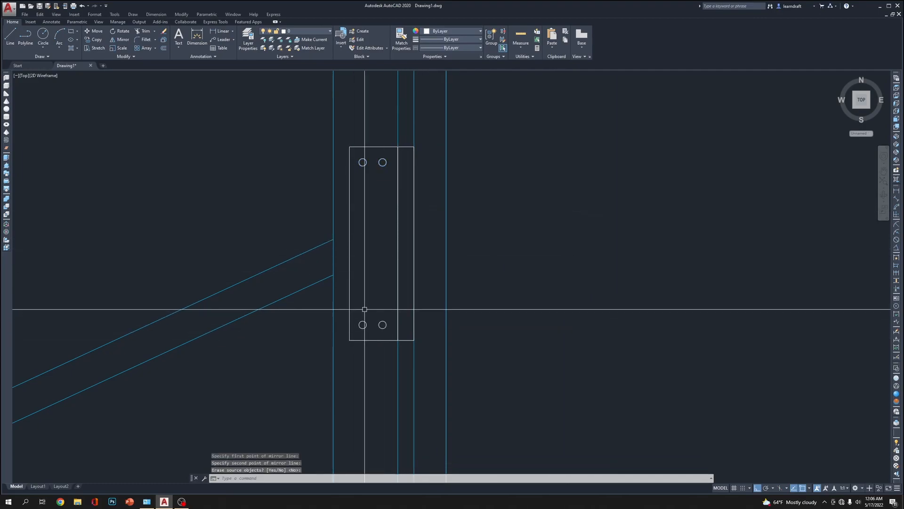
Copy the lower pair of screw holes straight up to the plate's mid-height
left_click(386, 309)
left_click(359, 333)
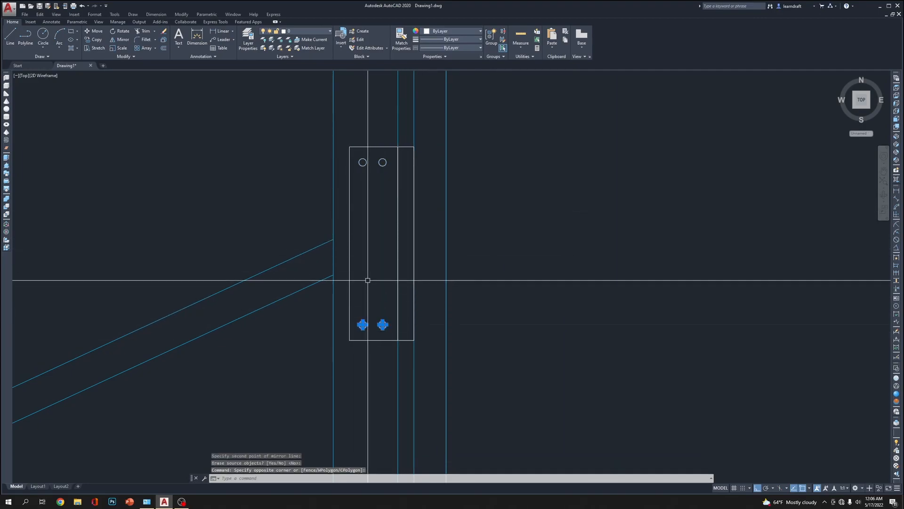
type("co")
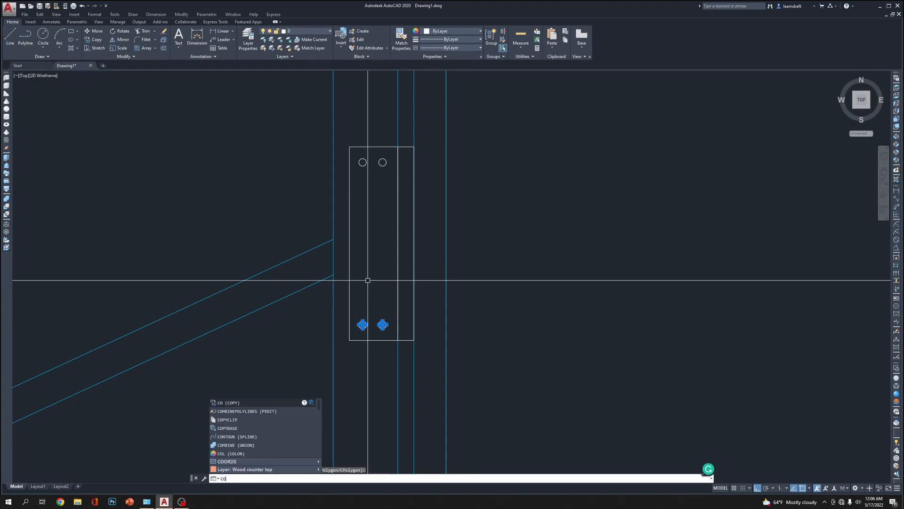
key("Return")
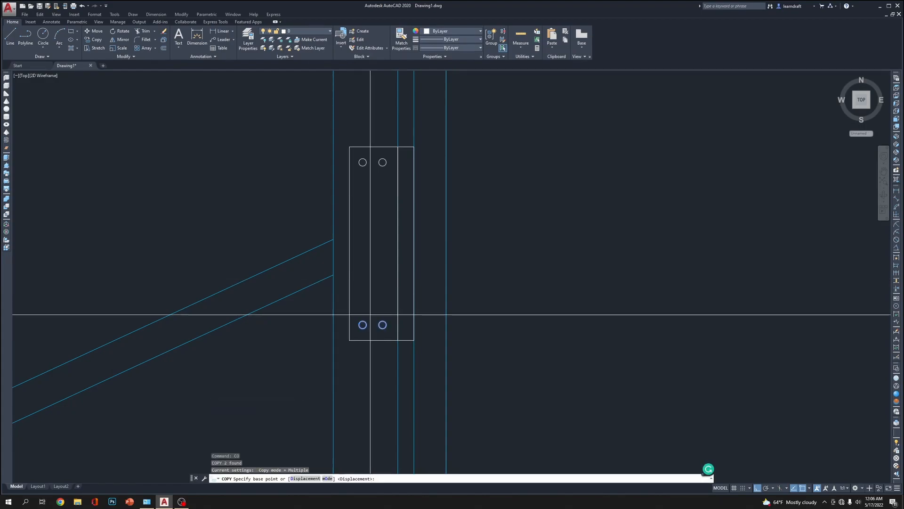
left_click(349, 325)
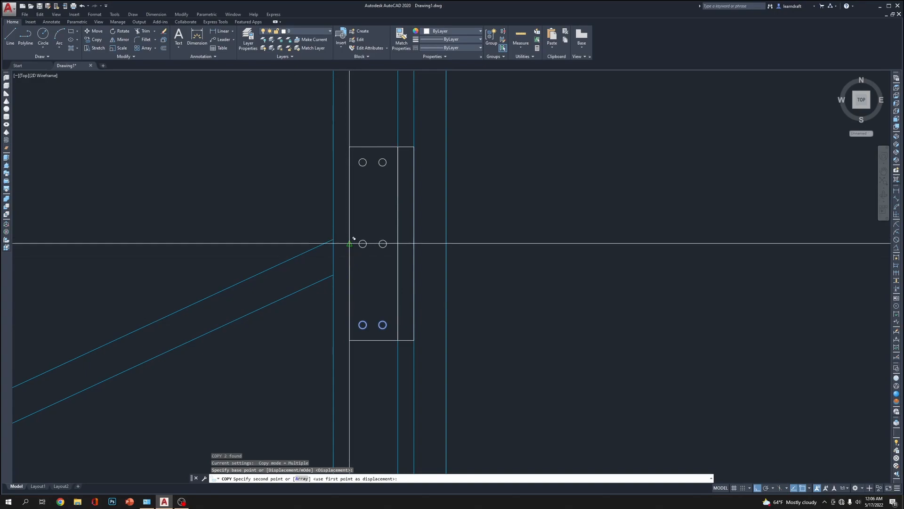
left_click(349, 244)
key("Escape")
middle_click_drag(566, 168, 553, 185)
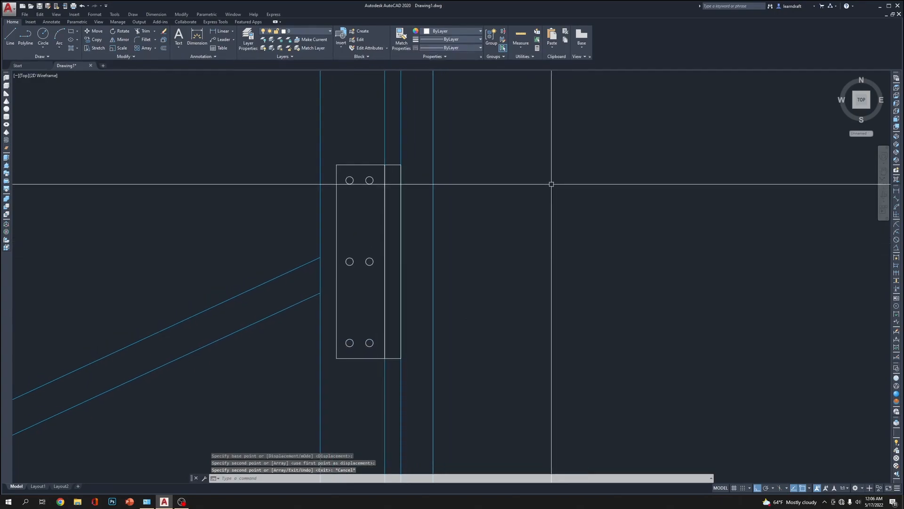
scroll(426, 171, "up", 2)
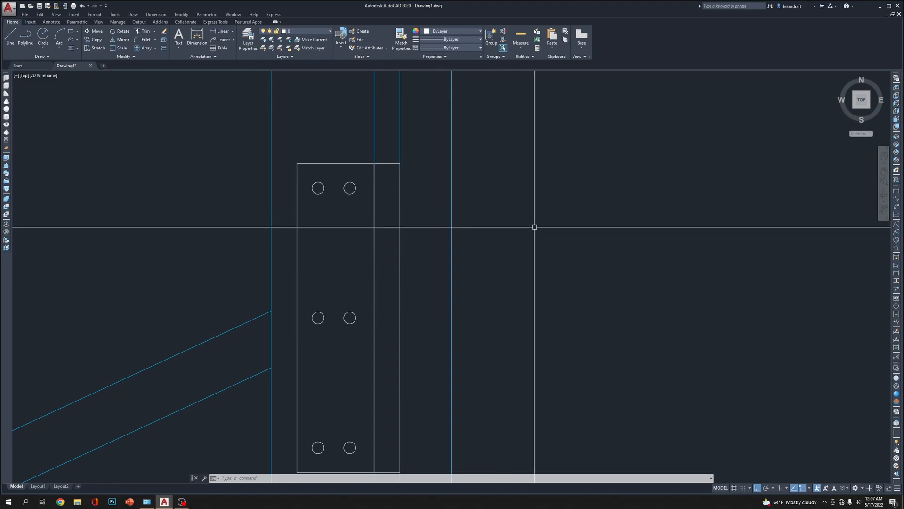
type("l")
key("Return")
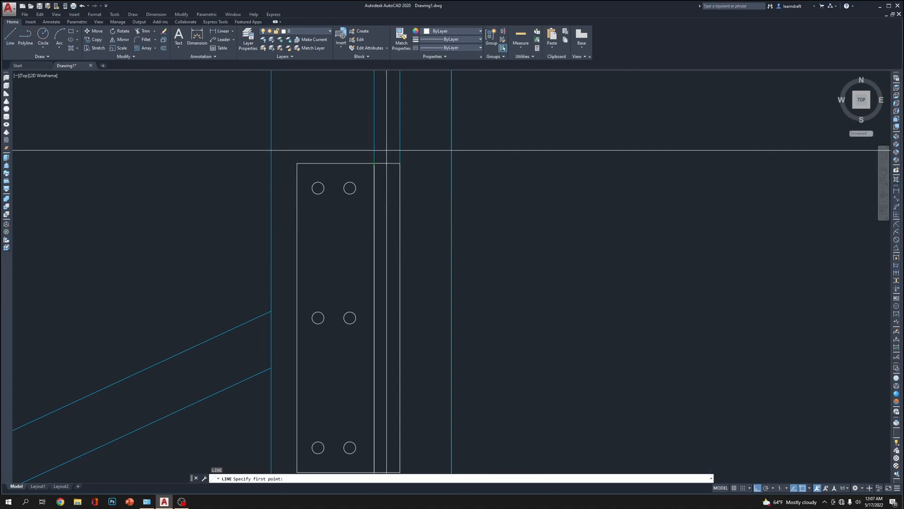
scroll(387, 153, "down", 1)
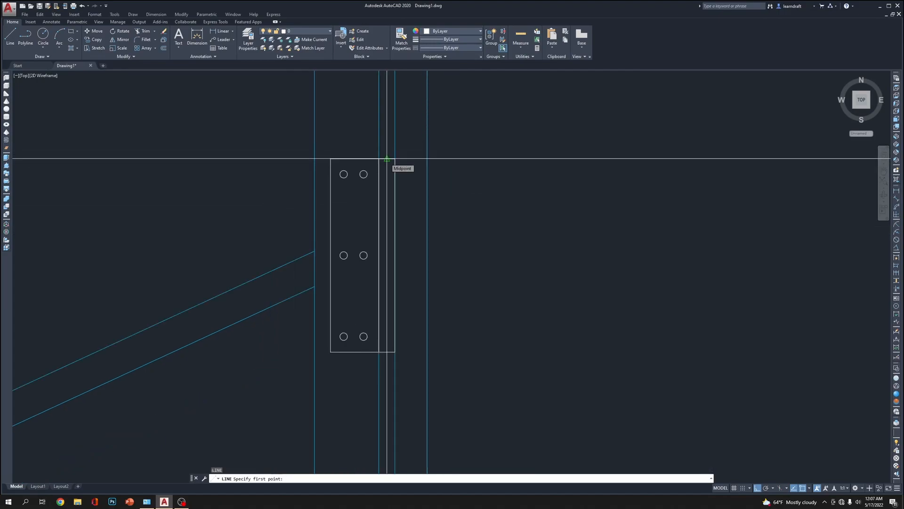
left_click(387, 159)
key("Escape")
key("Escape")
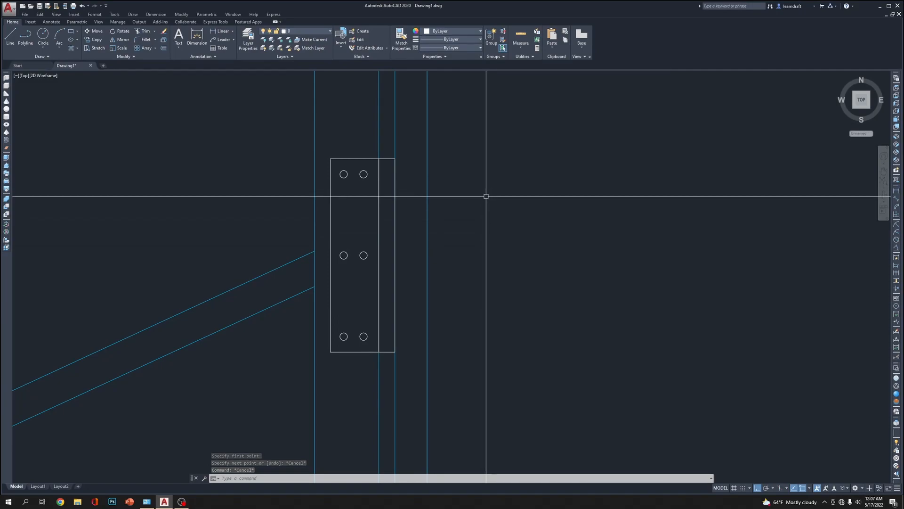
middle_click_drag(438, 213, 436, 200)
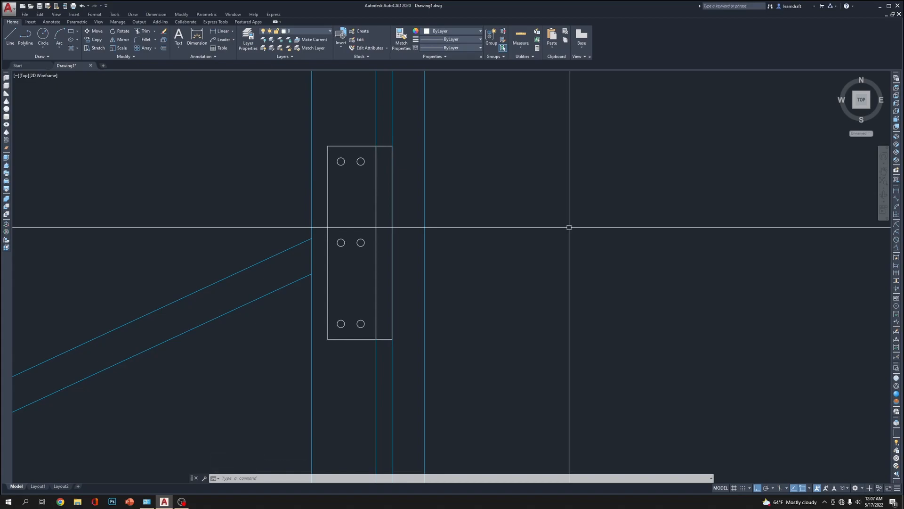
type("div")
key("Return")
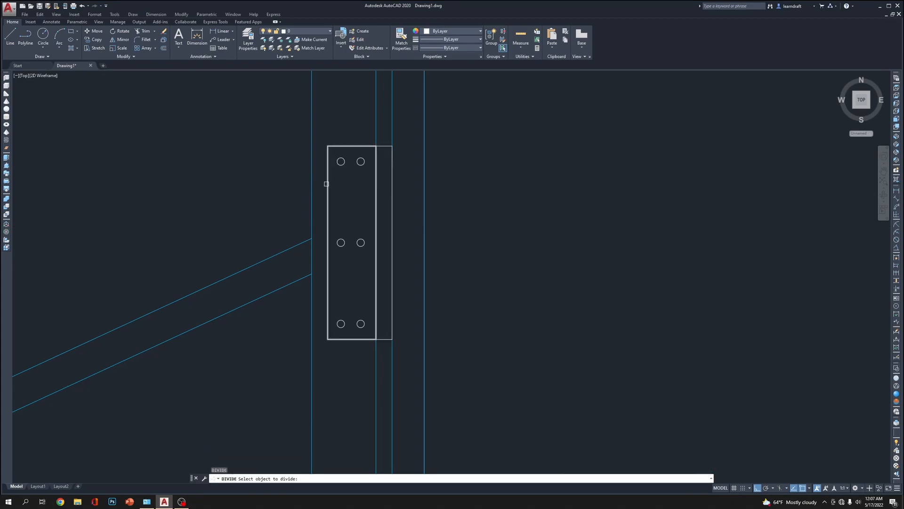
key("Escape")
key("Escape")
Draw a vertical centreline on the narrow gap plate from its top edge midpoint to its bottom edge midpoint
type("L")
key("Return")
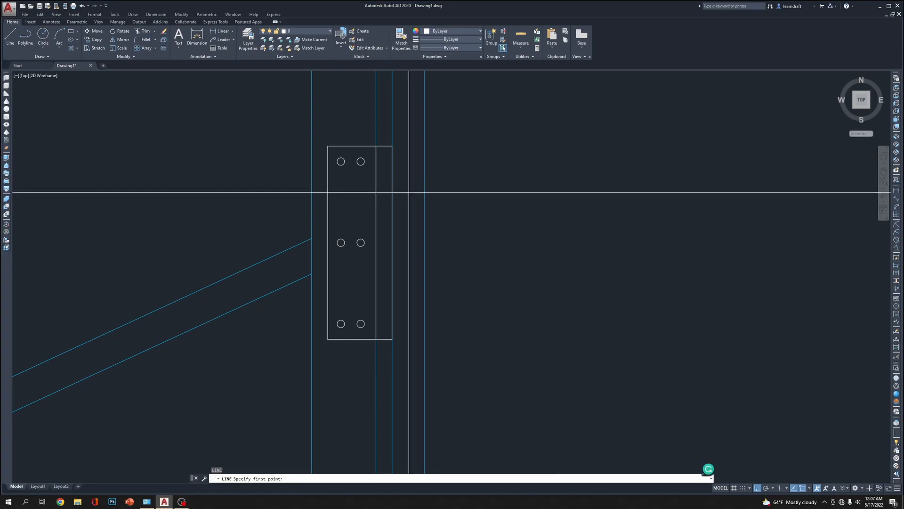
left_click(384, 146)
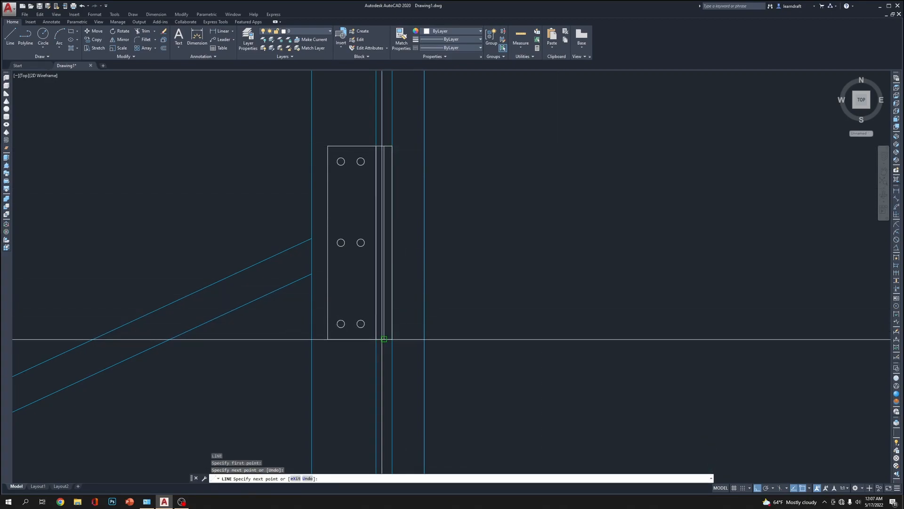
left_click(384, 339)
key("Escape")
Divide the gap plate's vertical centreline into 4 equal segments
middle_click_drag(464, 283, 469, 263)
type("DIV")
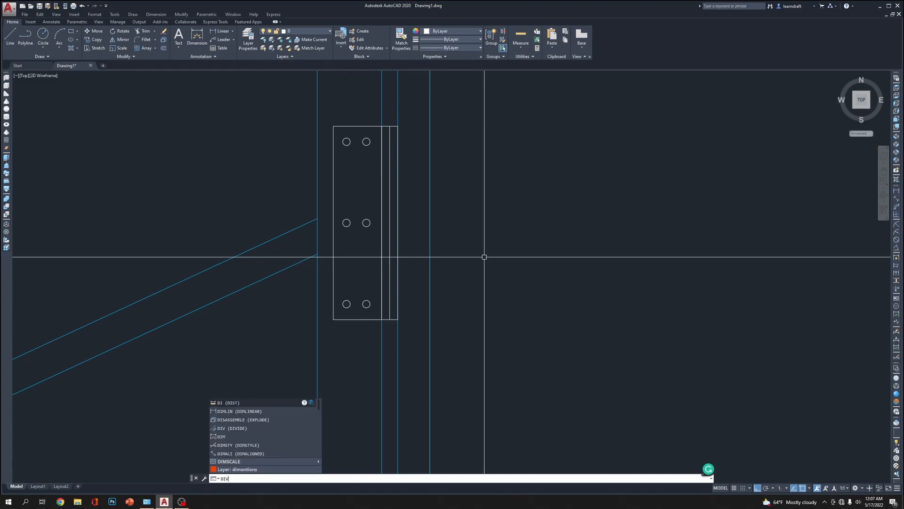
key("Return")
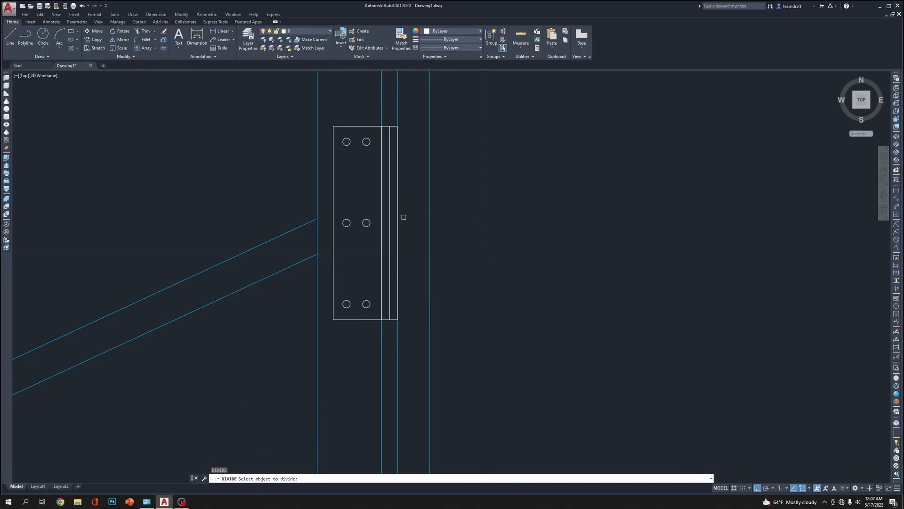
left_click(389, 211)
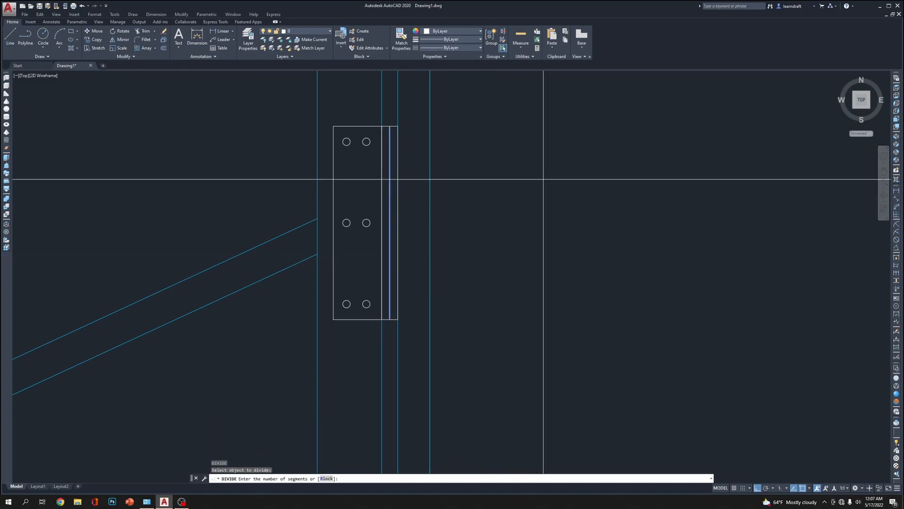
key("Return")
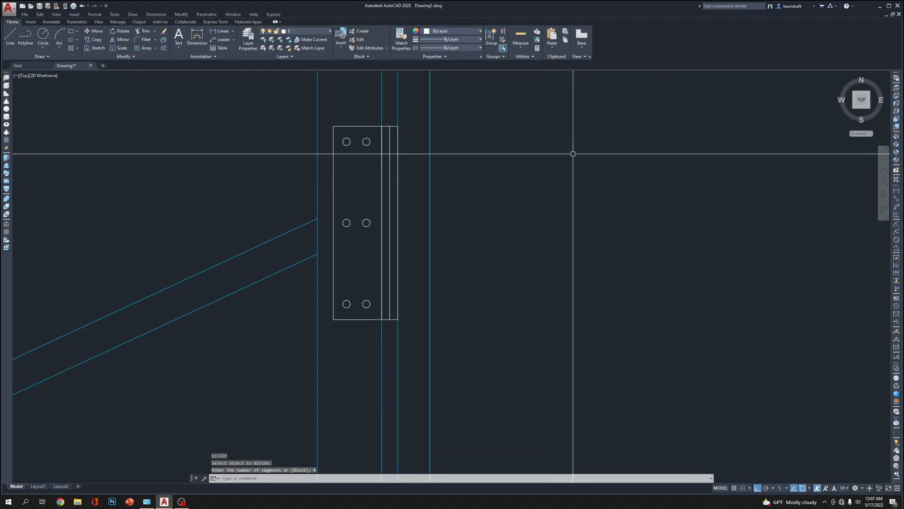
key("Return")
key("Escape")
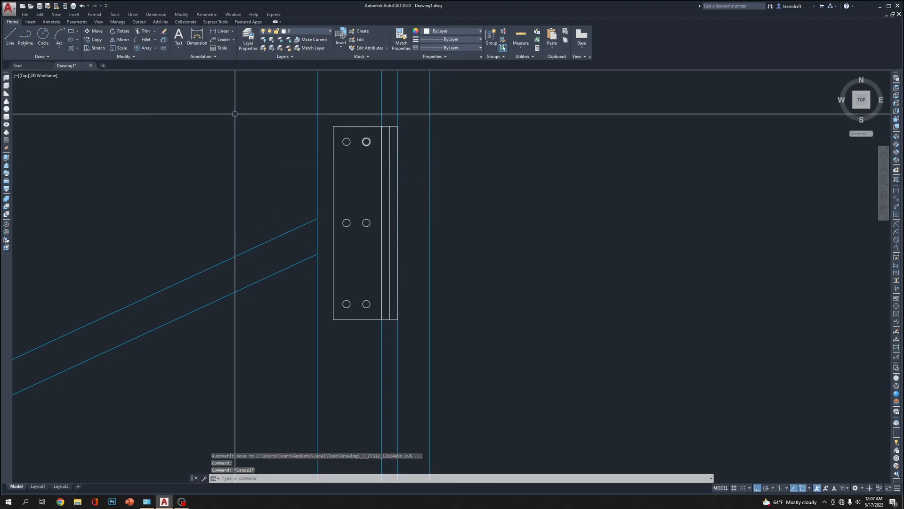
Set the point style to a circle with an X through it, keeping the size relative to the screen
left_click(95, 14)
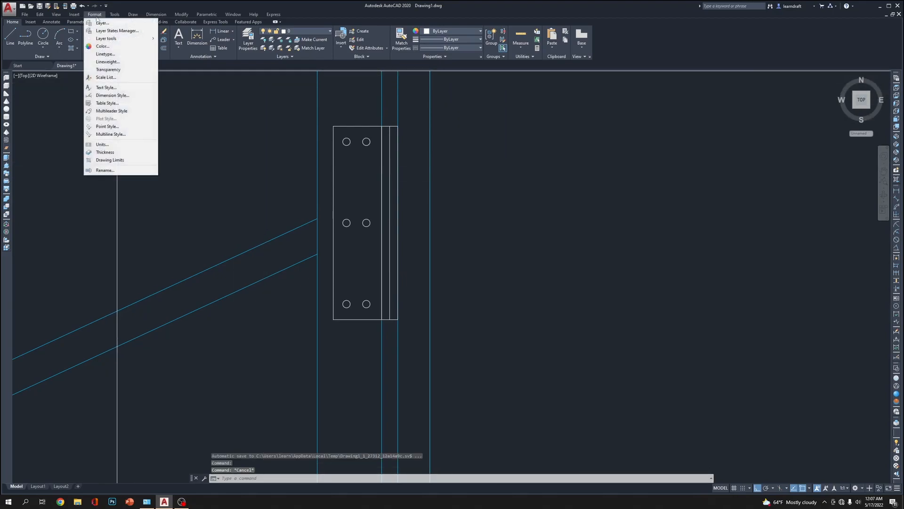
left_click(120, 124)
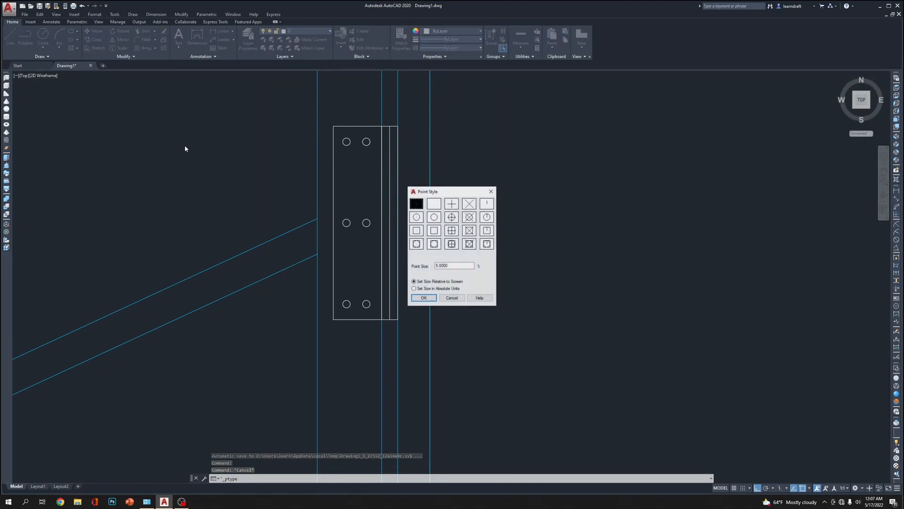
left_click(469, 217)
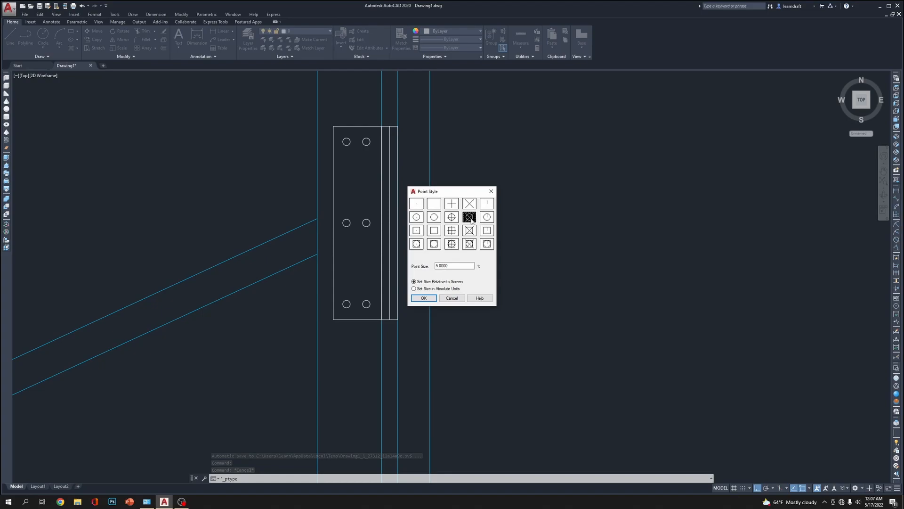
left_click(424, 298)
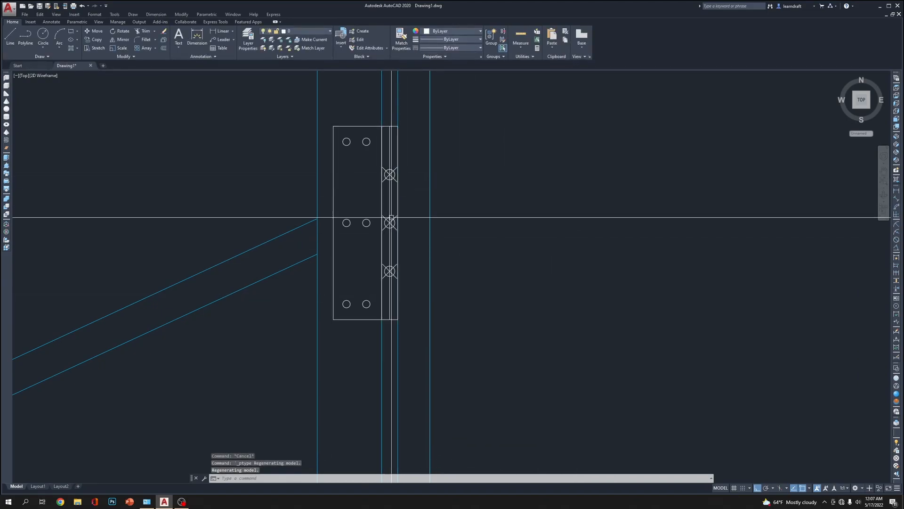
Erase the three division points on the gap plate's centreline
left_click(366, 164)
left_click(444, 283)
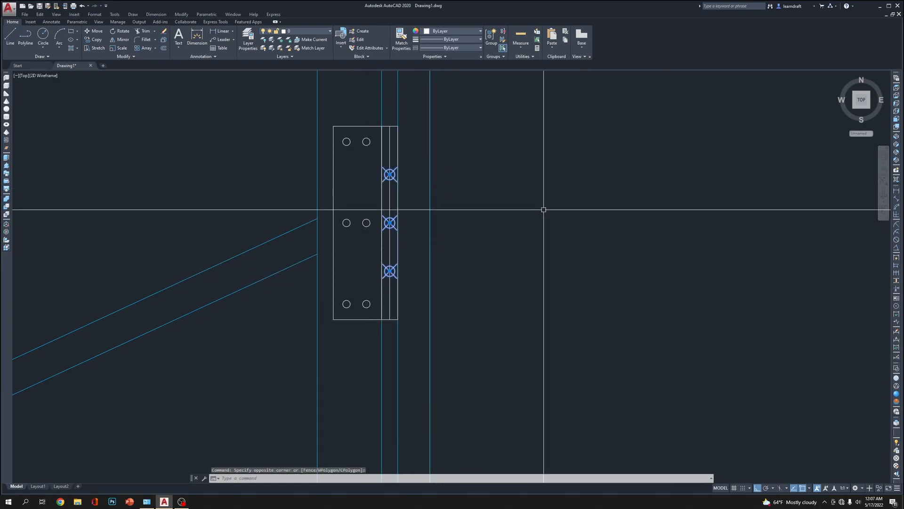
key("Delete")
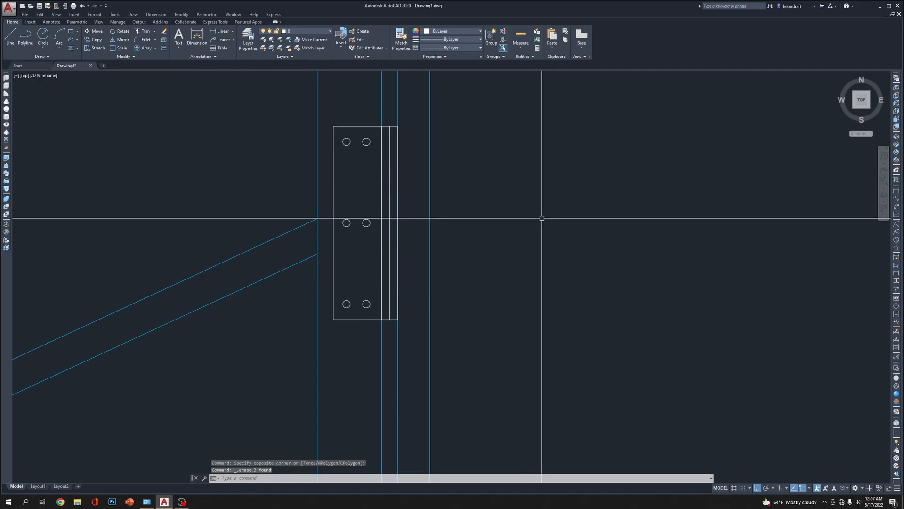
Divide the gap plate's vertical centreline into 5 equal segments
type("DIV")
key("Return")
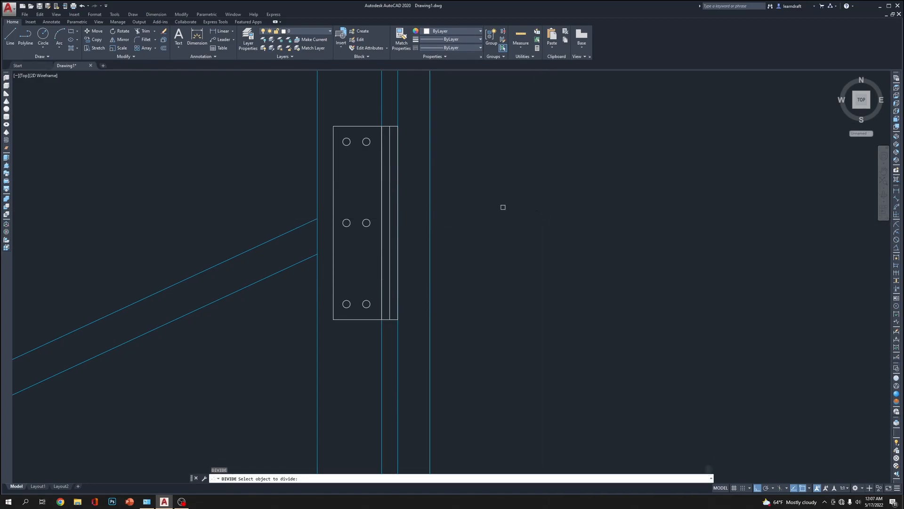
left_click(389, 147)
right_click(565, 155)
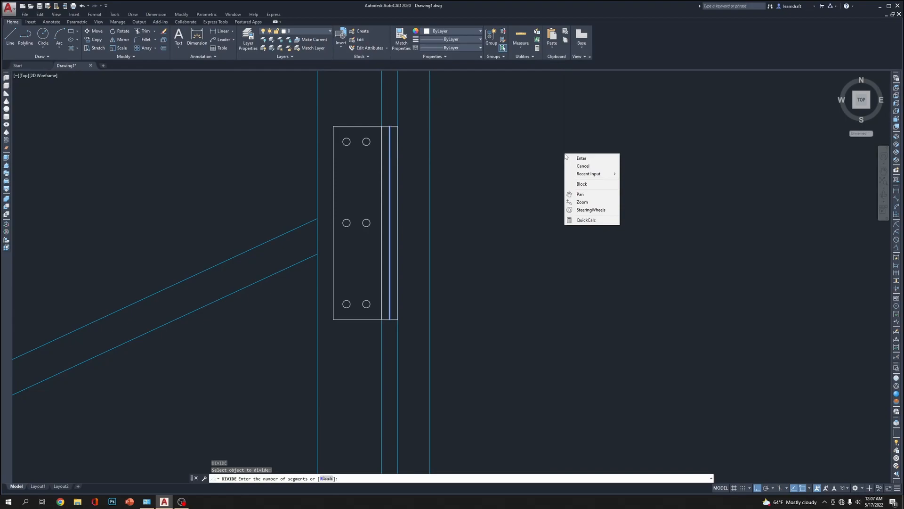
left_click(581, 158)
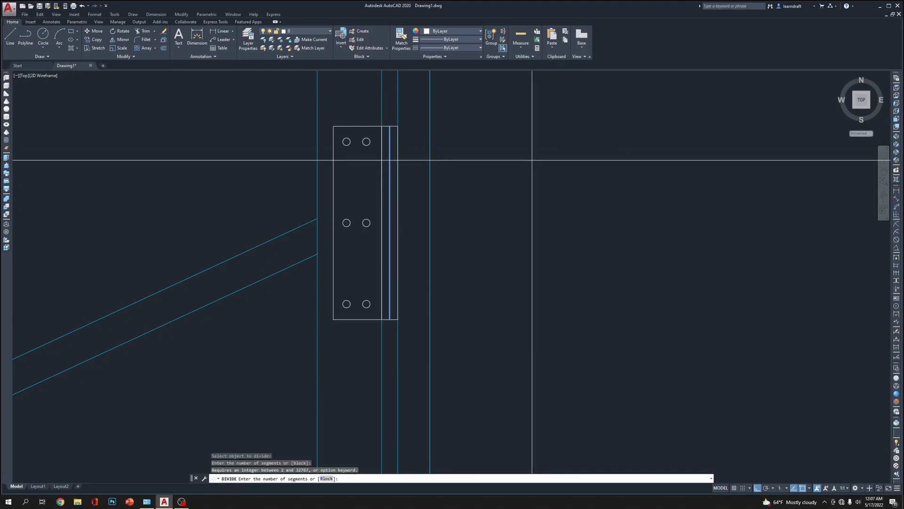
type("5")
key("Return")
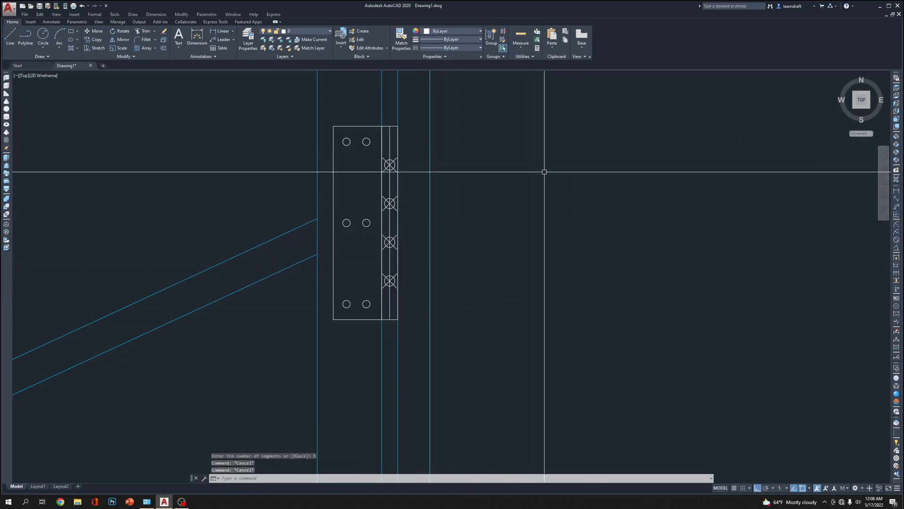
Draw a horizontal line from the uppermost division point leftward into the wide plate, ending between its two hole columns
type("l")
key("Return")
scroll(366, 149, "up", 6)
left_click(461, 212)
left_click(311, 212)
key("Return")
middle_click_drag(617, 244, 550, 242)
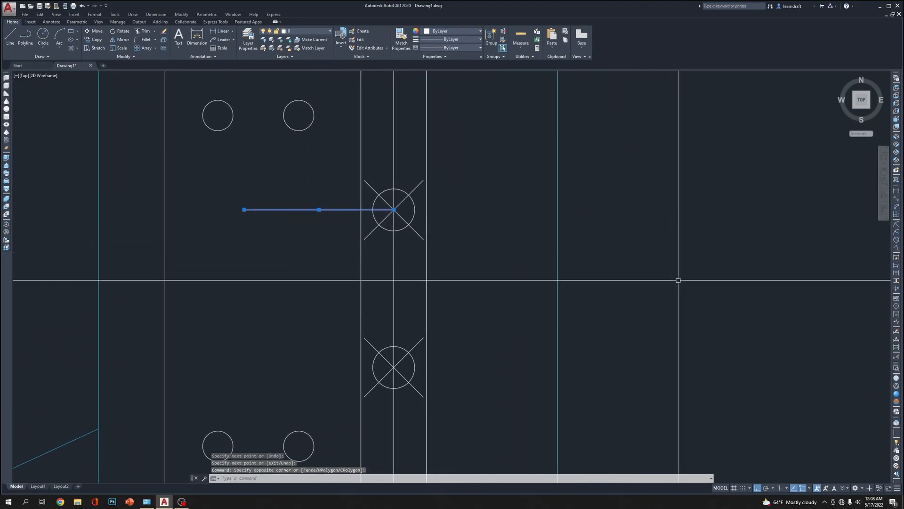
key("Escape")
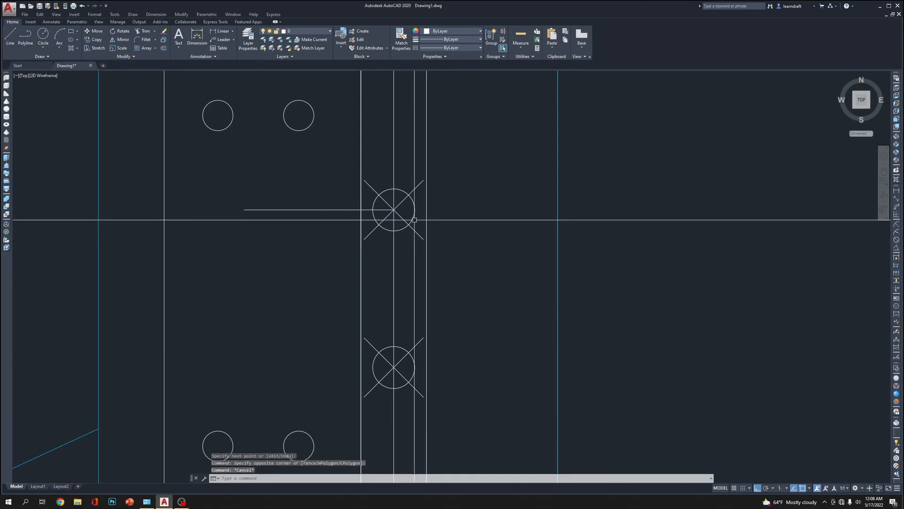
key("Escape")
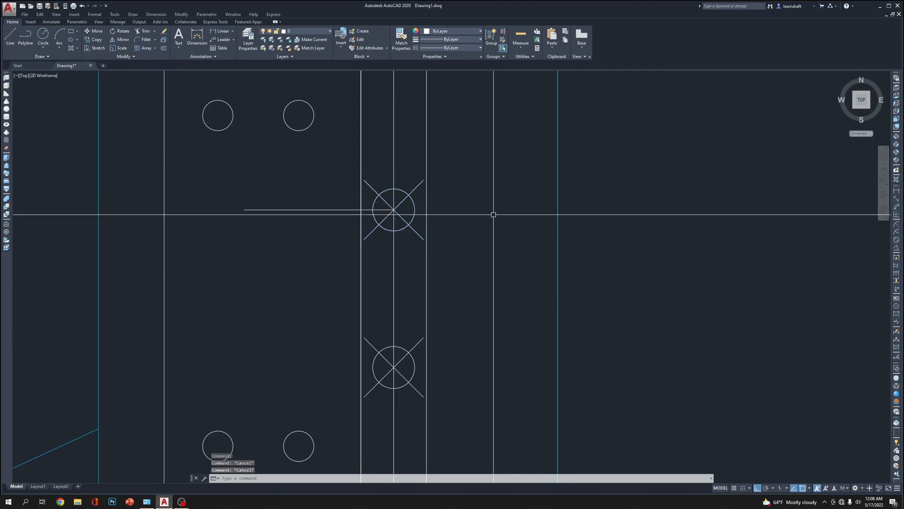
Review the enabled object snap modes in the drafting settings
type("os")
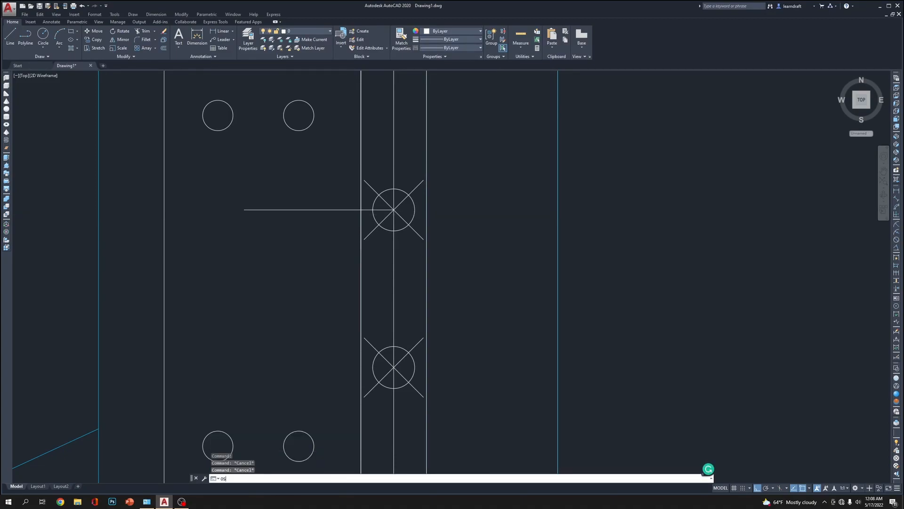
key("Return")
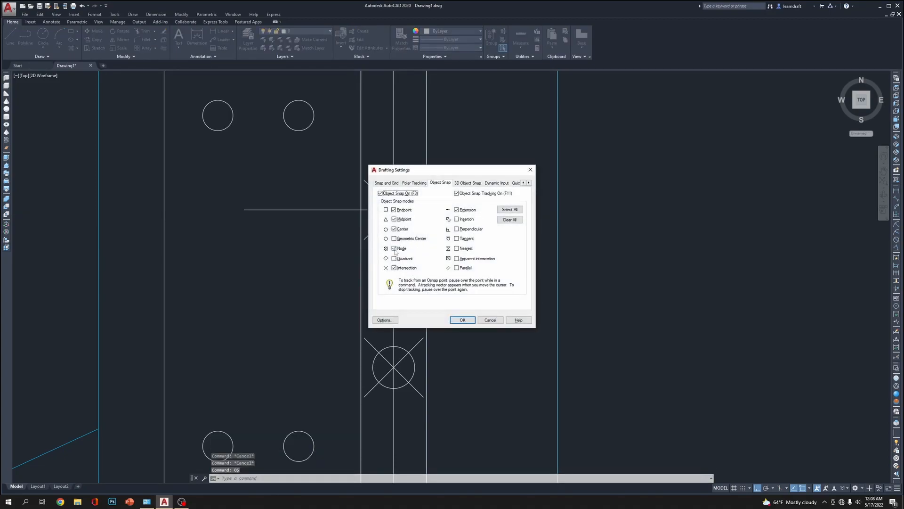
left_click(493, 322)
Extend the horizontal line at the uppermost division point to the gap plate's right edge
middle_click_drag(632, 222, 638, 183)
left_click(315, 169)
left_click(307, 178)
middle_click_drag(503, 227, 475, 266)
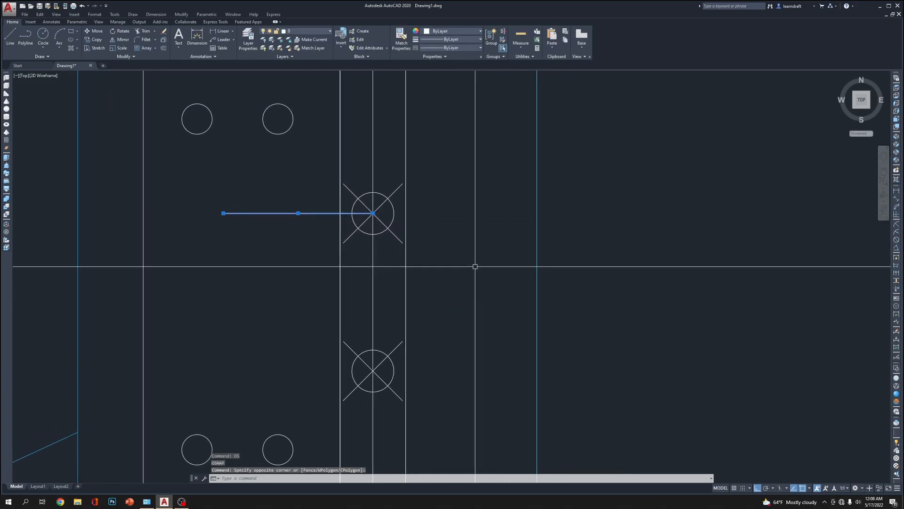
key("Escape")
type("EX")
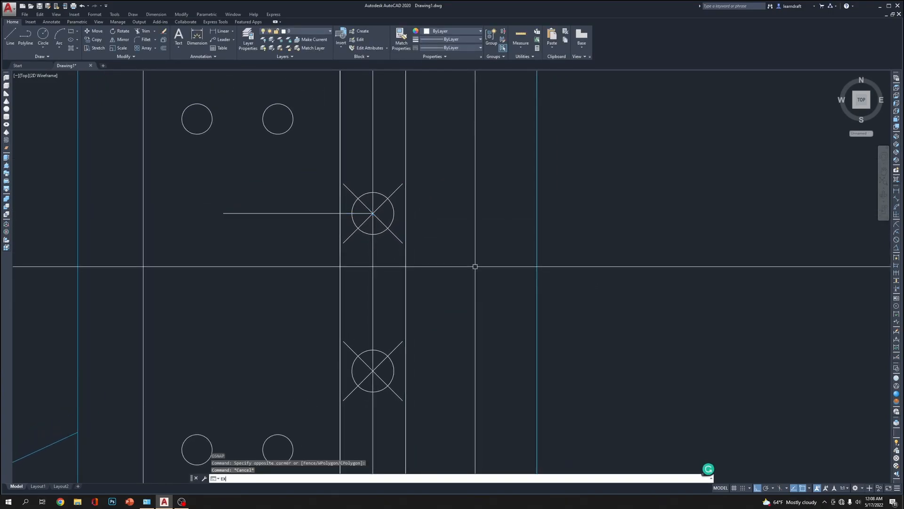
left_click(404, 218)
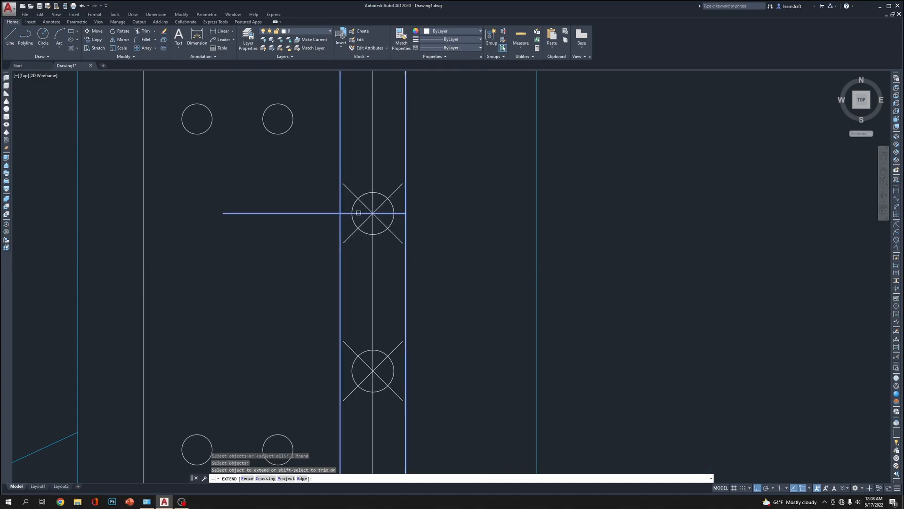
left_click(535, 258)
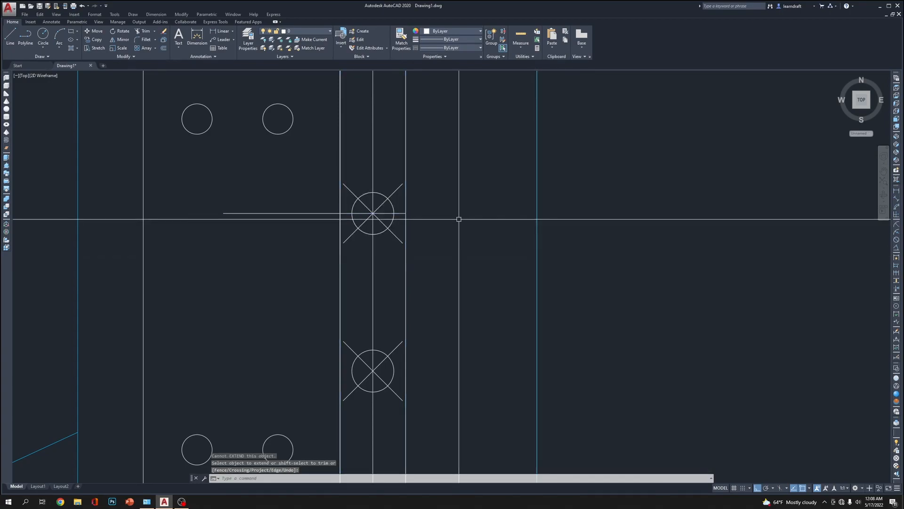
Trim away the part of the horizontal line that lies inside the wide plate, left of the gap plate
key("Escape")
type("TR")
key("Return")
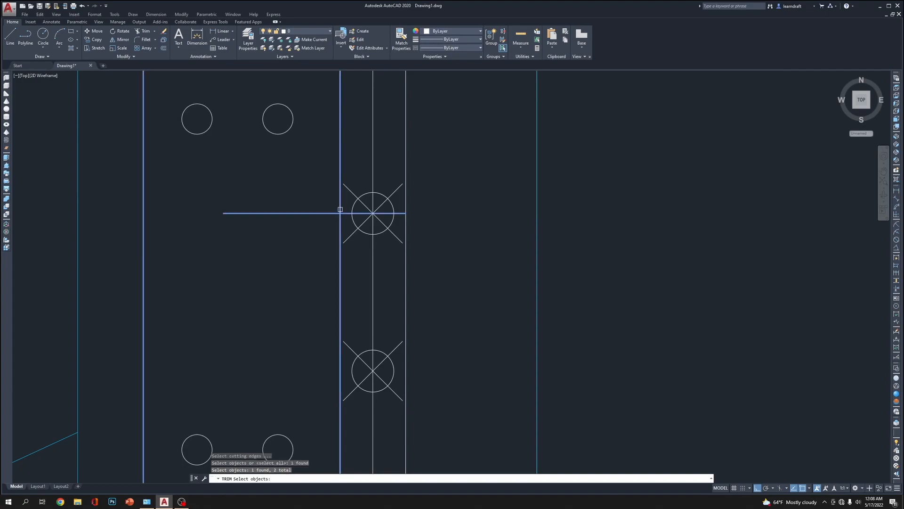
left_click(323, 214)
key("Return")
Erase the uppermost division point from the gap plate's centreline
left_click(394, 191)
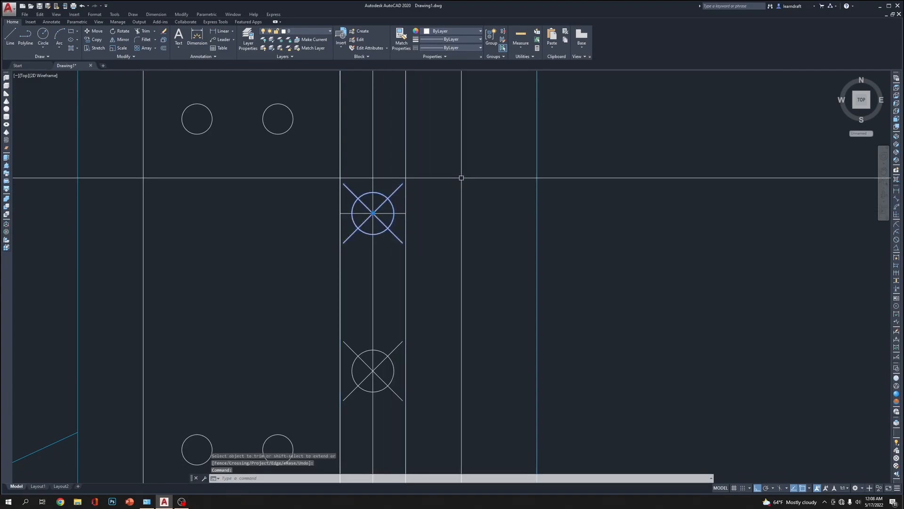
middle_click_drag(461, 177, 456, 130)
key("Delete")
Copy the short horizontal line from its midpoint to the three remaining division points of the gap plate
left_click(398, 156)
left_click(378, 185)
middle_click_drag(454, 252, 456, 232)
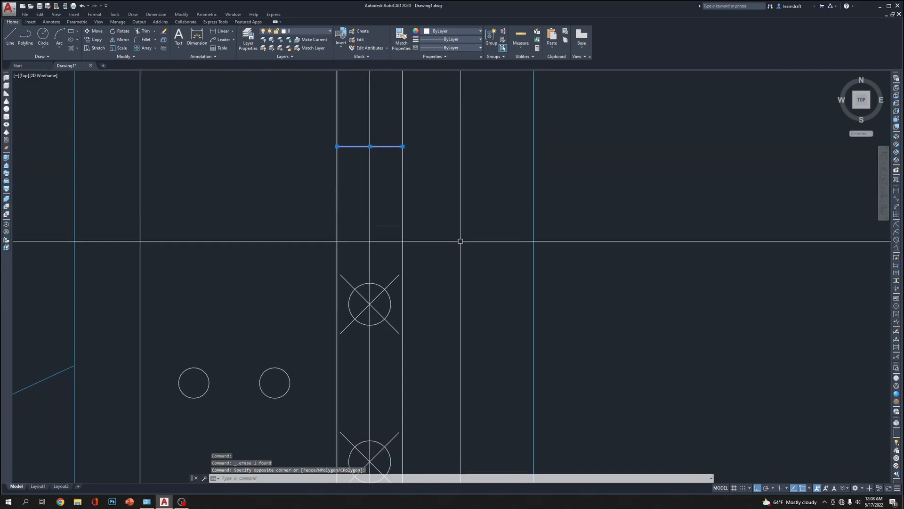
type("co")
key("Return")
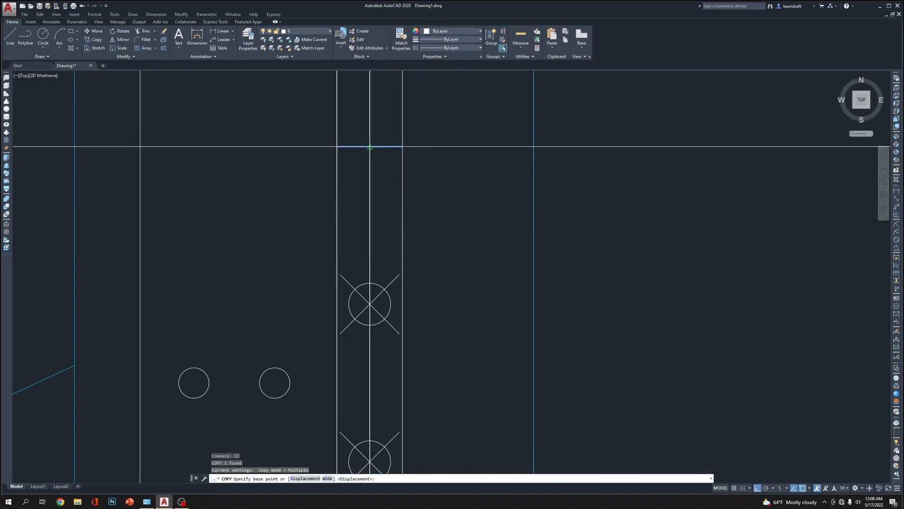
left_click(369, 304)
left_click(370, 304)
middle_click_drag(389, 346, 394, 184)
left_click(374, 300)
middle_click_drag(385, 363, 376, 198)
key("Escape")
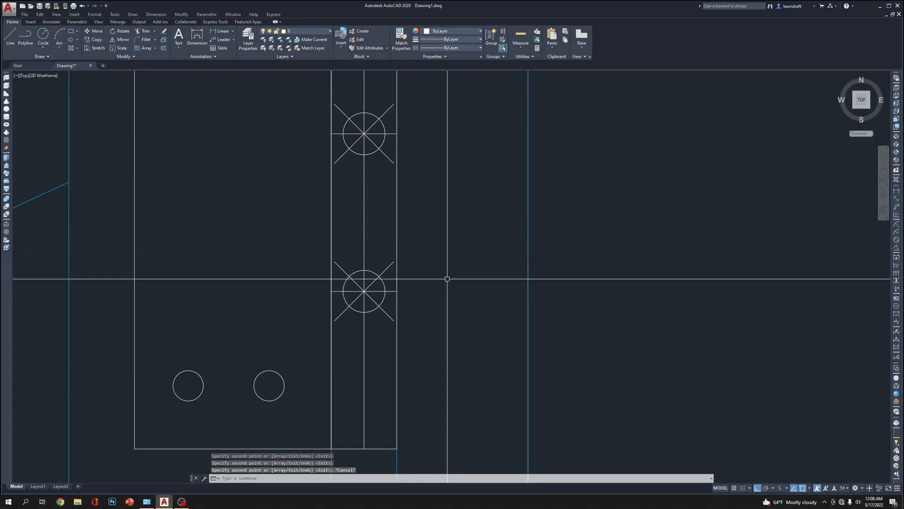
Erase the three remaining division points from the gap plate's centreline
scroll(409, 248, "down", 5)
scroll(400, 139, "up", 1)
left_click(398, 139)
middle_click_drag(398, 139, 383, 181)
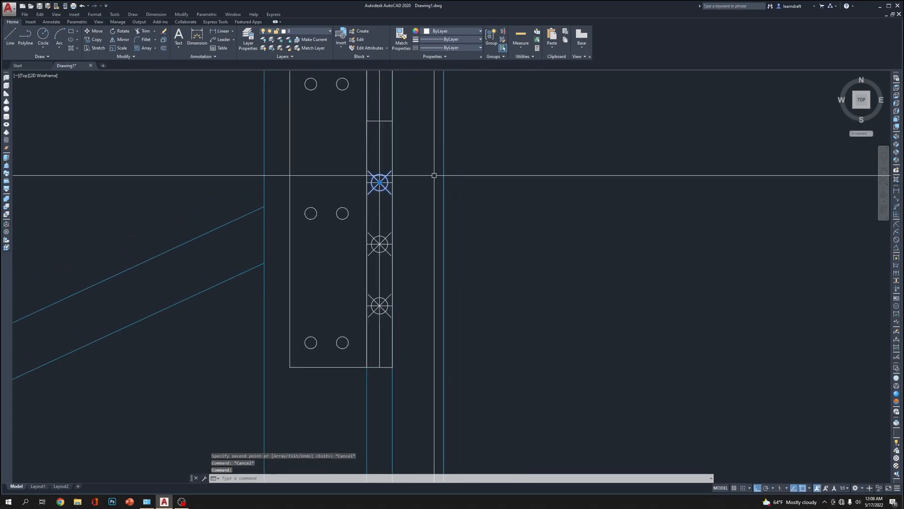
key("Delete")
left_click(386, 243)
middle_click_drag(413, 271, 408, 199)
key("Delete")
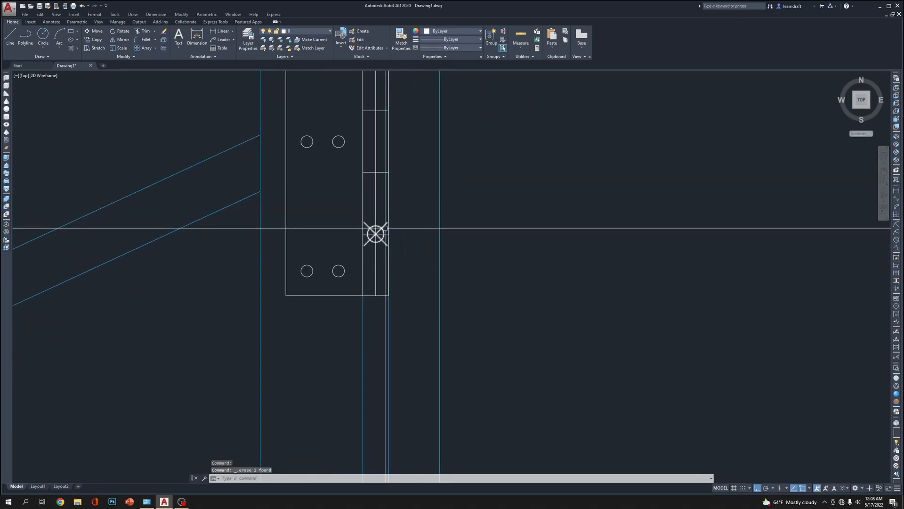
left_click(384, 229)
key("Delete")
Examine the connector plate and its screw holes within the table's side view
scroll(421, 193, "down", 4)
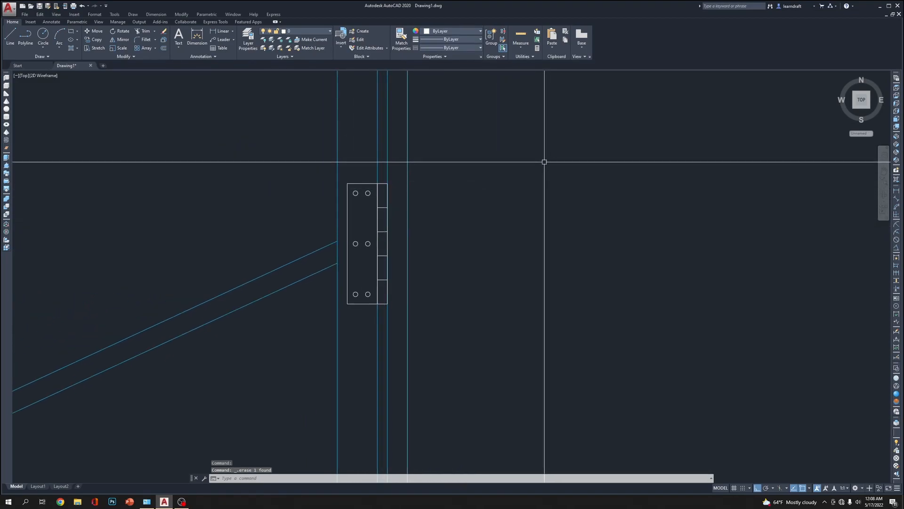
middle_click_drag(575, 148, 599, 120)
scroll(499, 117, "down", 6)
scroll(488, 162, "down", 2)
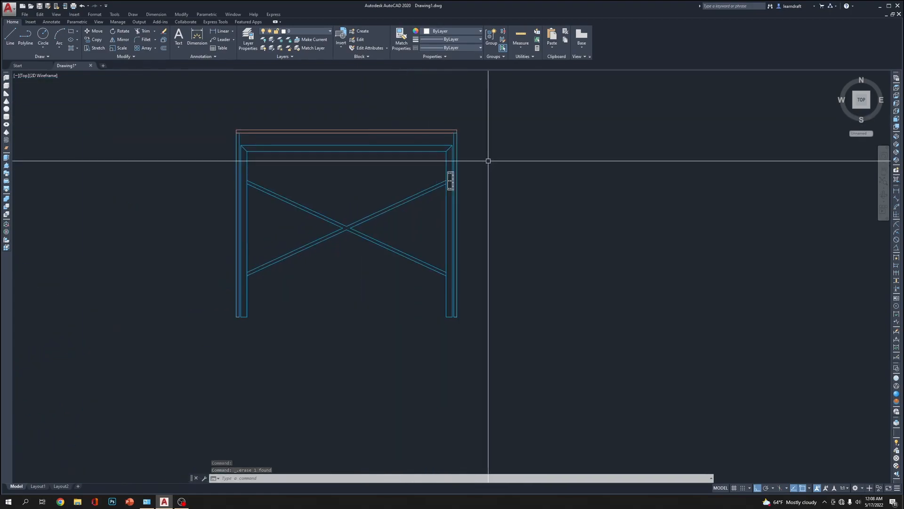
scroll(414, 160, "up", 2)
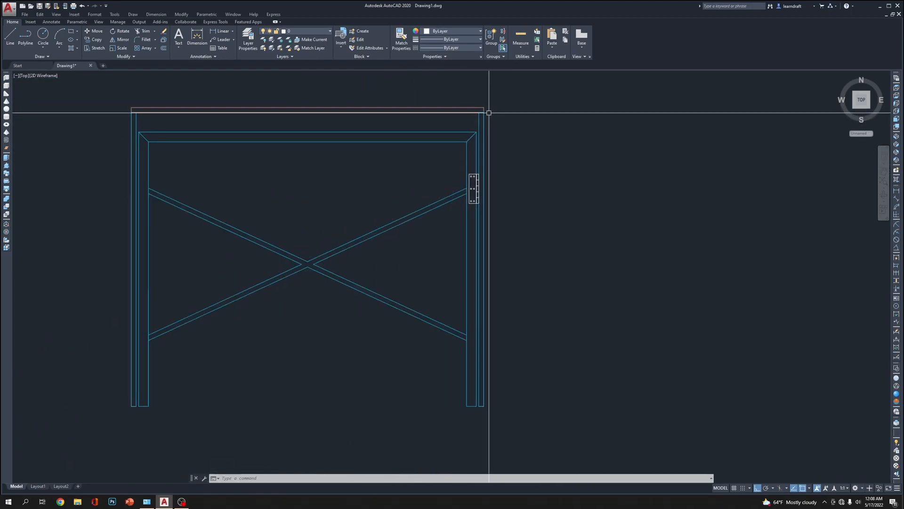
left_click(481, 137)
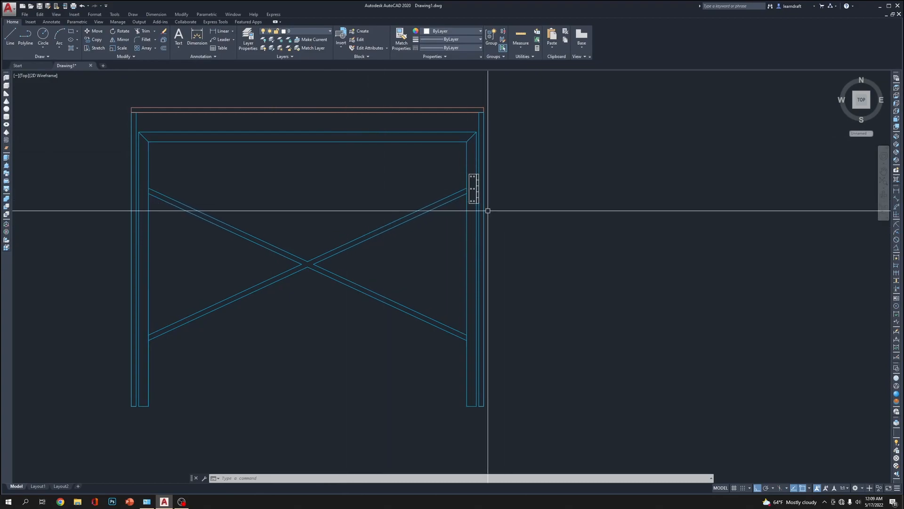
scroll(485, 208, "up", 4)
scroll(401, 105, "up", 2)
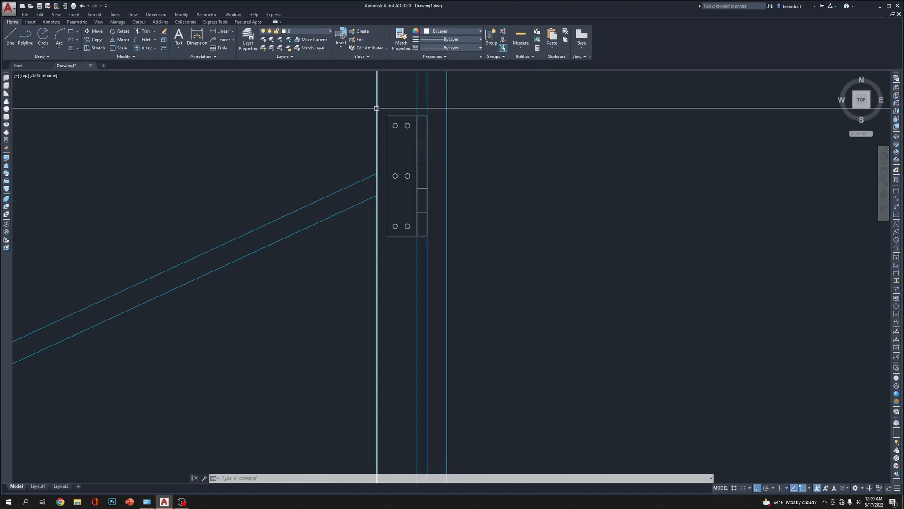
left_click(384, 109)
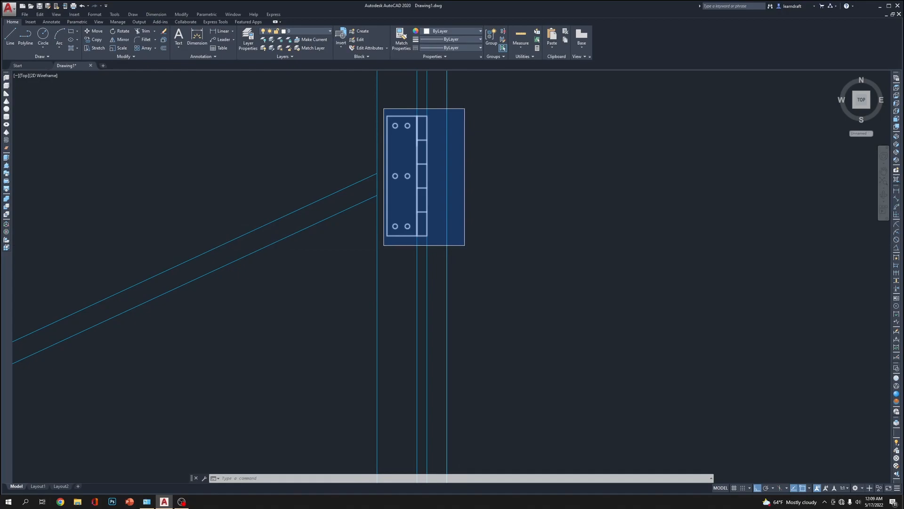
left_click(466, 242)
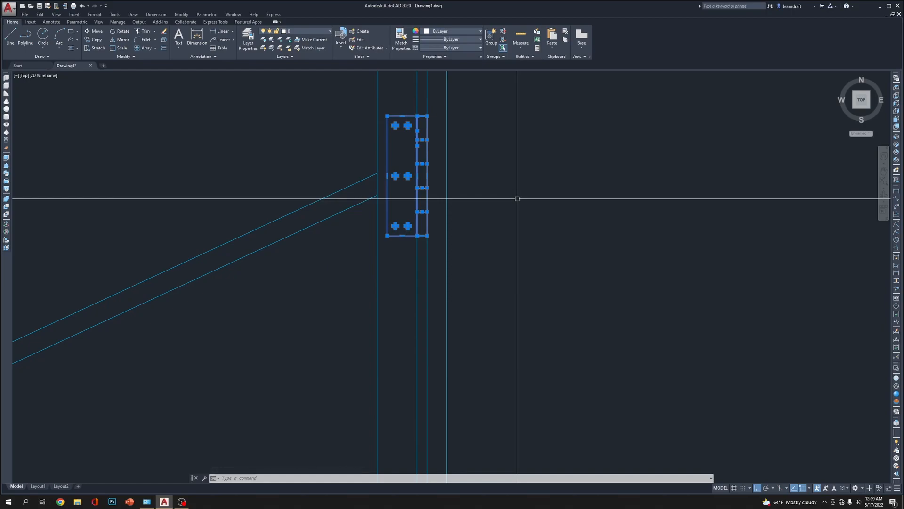
scroll(409, 118, "up", 4)
key("Escape")
scroll(387, 139, "up", 8)
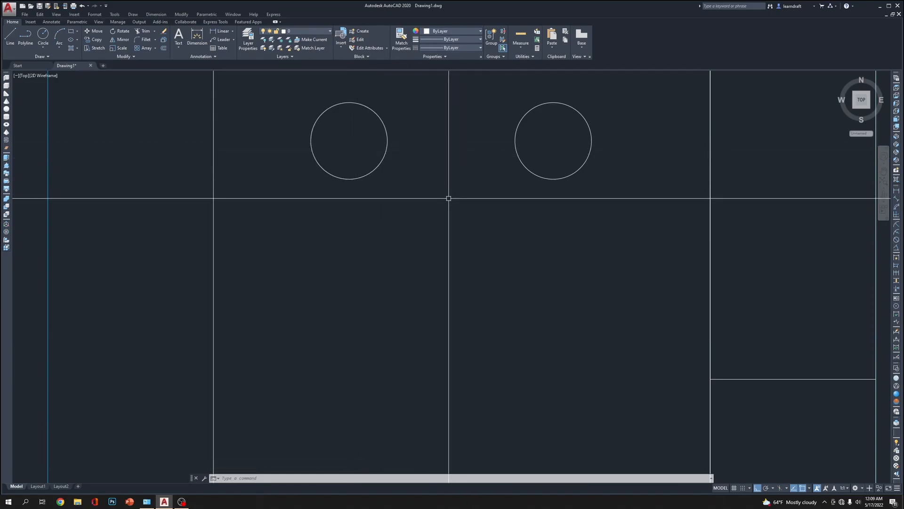
Draw a slightly smaller concentric circle inside the upper-left screw hole of the wide plate
type("c")
key("Return")
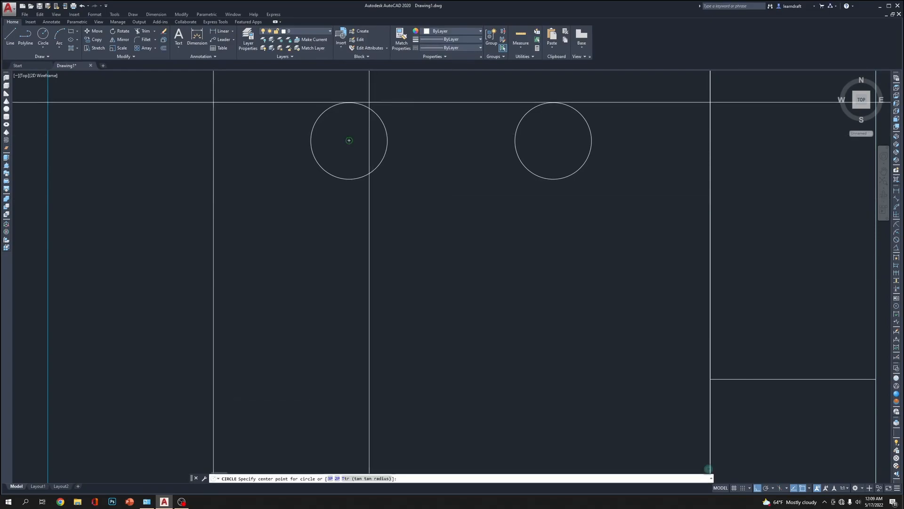
key("Escape")
middle_click_drag(349, 140, 356, 180)
type("c")
key("Return")
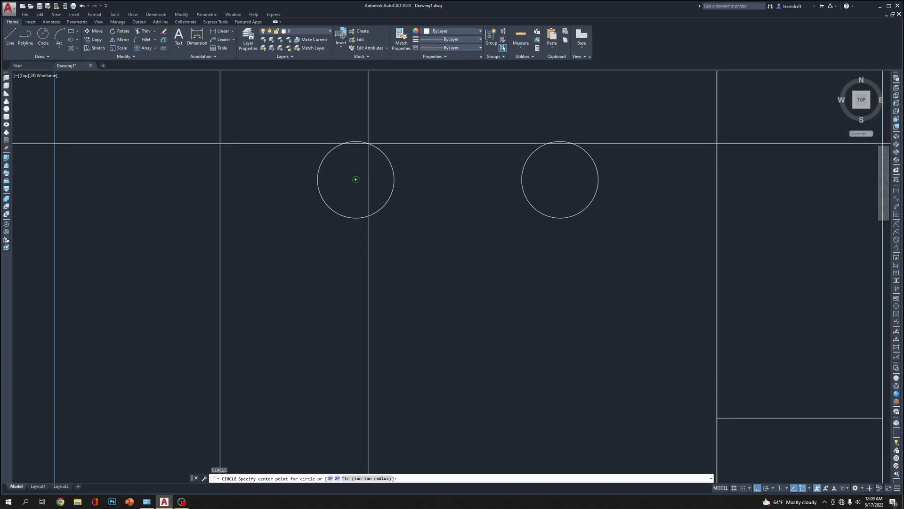
left_click(355, 180)
scroll(361, 161, "up", 4)
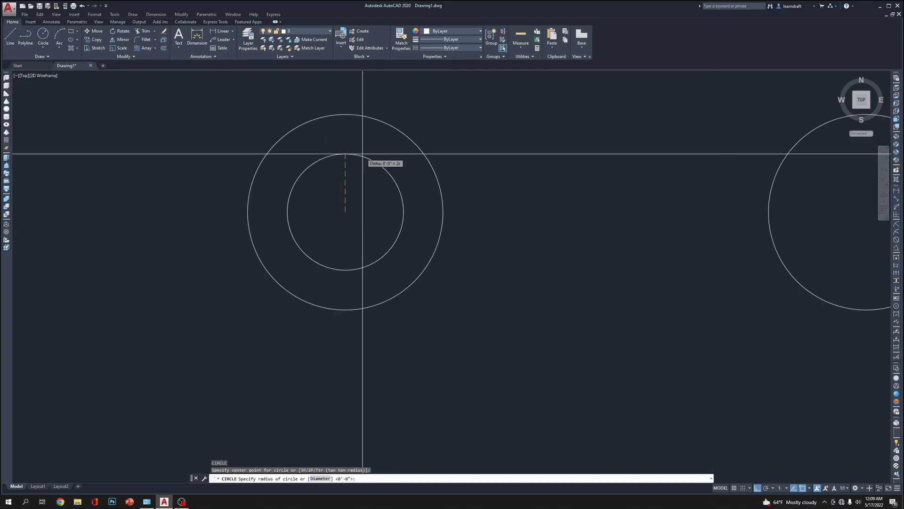
left_click(376, 126)
scroll(551, 201, "down", 2)
scroll(423, 200, "up", 2)
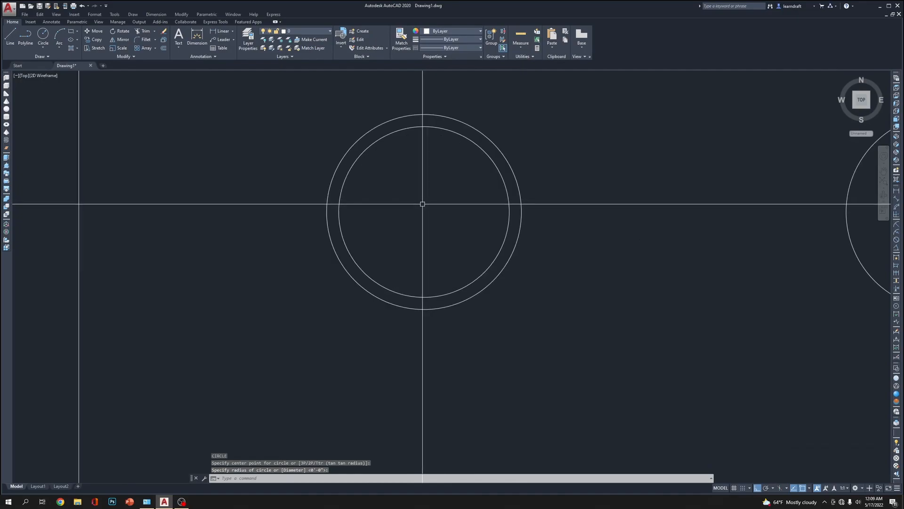
Draw a vertical line through the upper-left hole's centre and stretch it past both circles at each end
type("l")
key("Return")
left_click(424, 211)
left_click(424, 354)
key("Return")
left_click(434, 202)
left_click(389, 242)
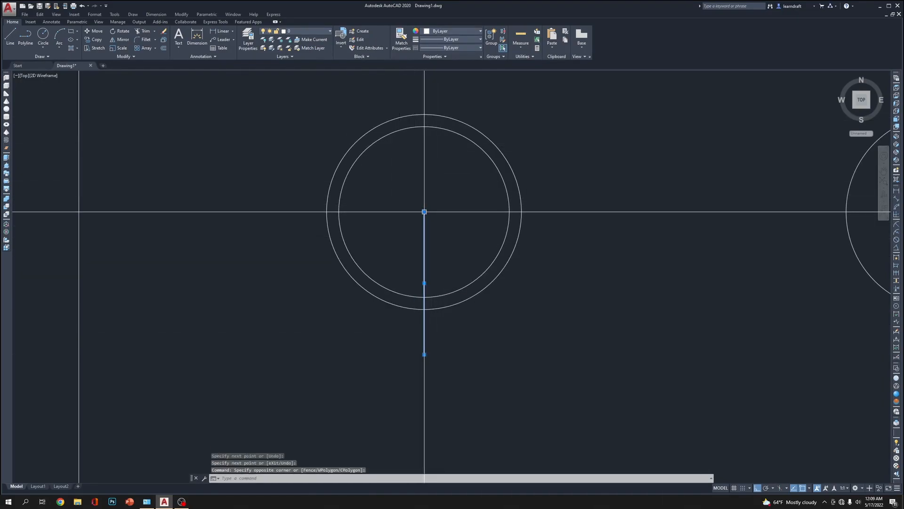
left_click(424, 211)
left_click(454, 92)
key("Escape")
key("Escape")
Draw a horizontal line across the upper-left hole just below its centre, extending beyond both circles on each side
type("l")
key("Return")
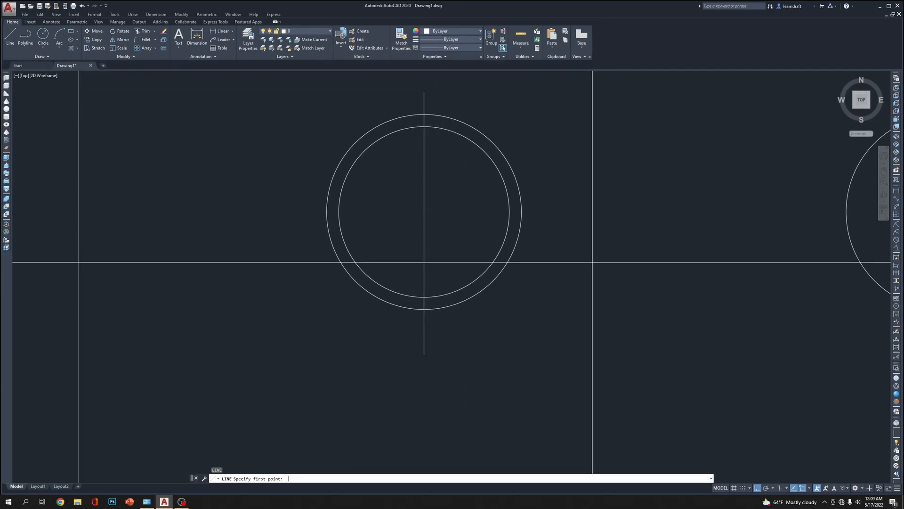
left_click(425, 223)
left_click(173, 230)
key("Return")
left_click(406, 203)
left_click(389, 253)
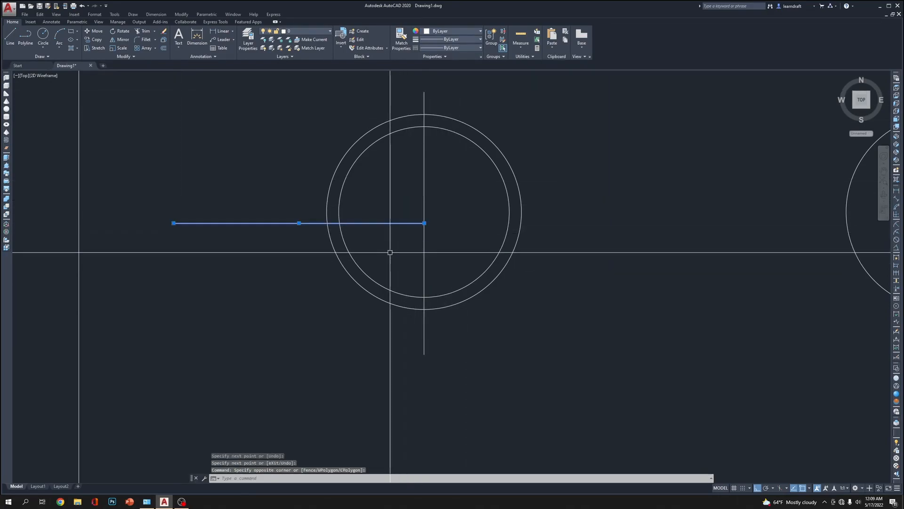
left_click(424, 223)
left_click(624, 232)
key("Escape")
Trim the ends of the vertical and horizontal lines back to the hole's inner circle
left_click(460, 209)
left_click(449, 246)
key("Escape")
type("tr")
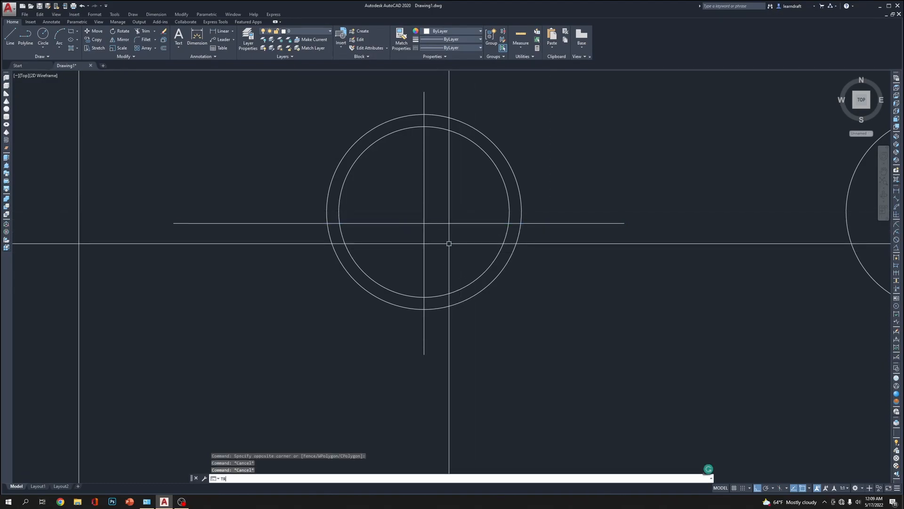
key("Return")
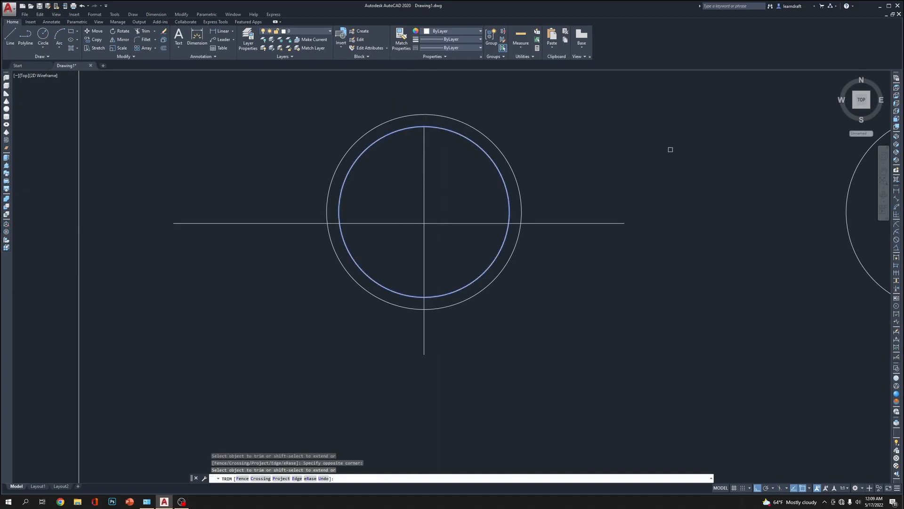
left_click(276, 171)
left_click(222, 262)
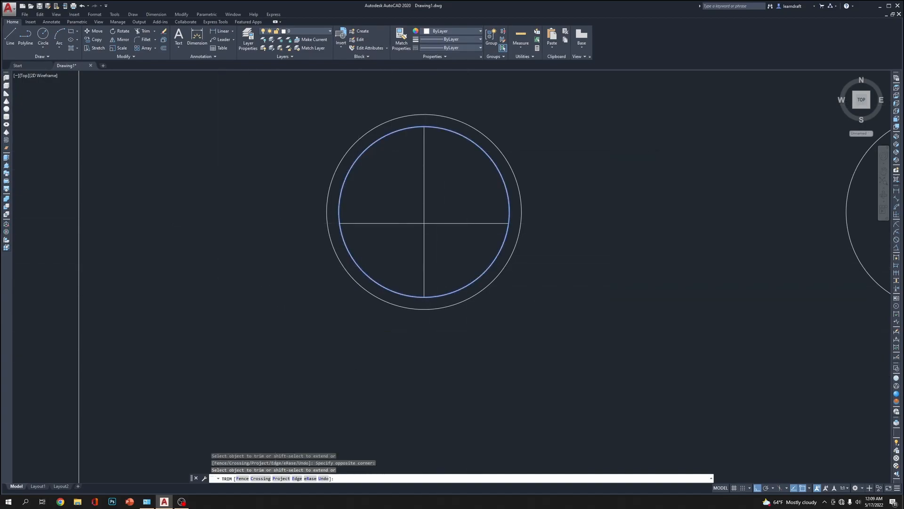
key("Escape")
Move the trimmed horizontal line up so it passes through the centre of the hole
left_click(458, 212)
left_click(449, 243)
type("m")
key("Return")
left_click(430, 217)
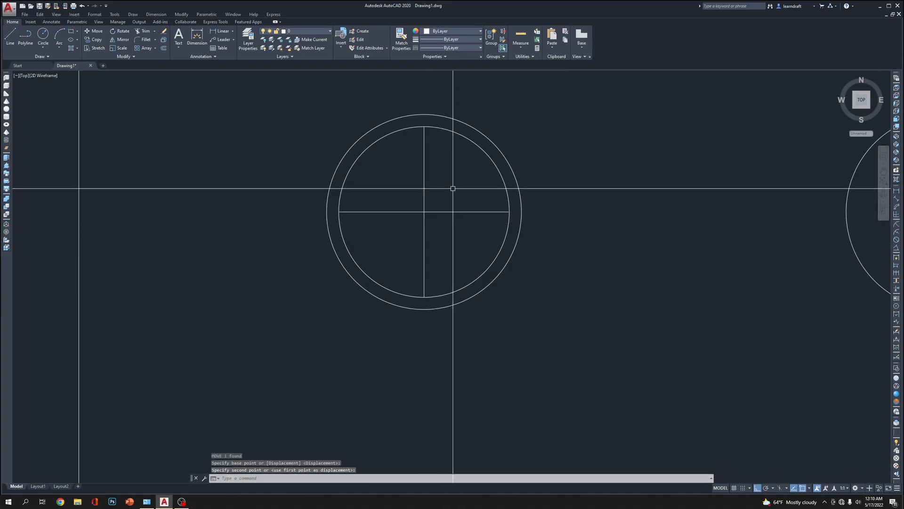
left_click(424, 174)
left_click(406, 182)
left_click(457, 179)
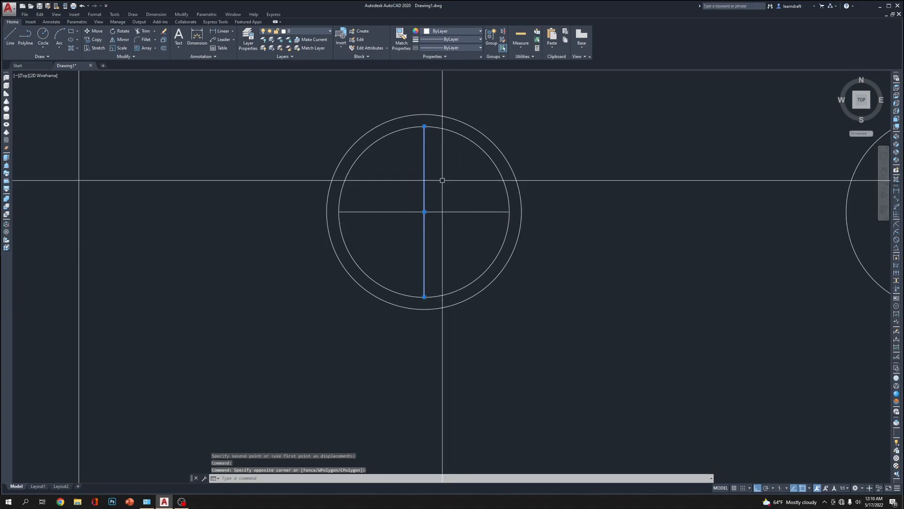
type("m")
key("Return")
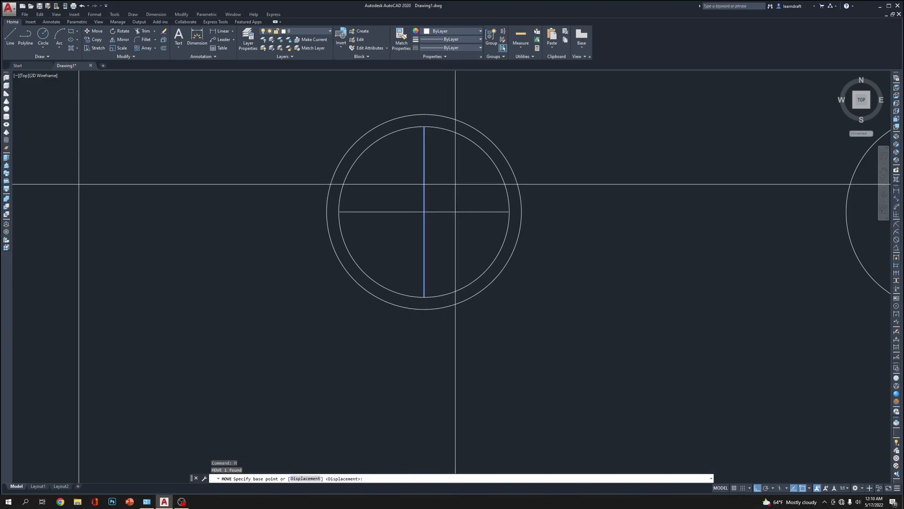
key("Escape")
middle_click_drag(454, 184, 442, 190)
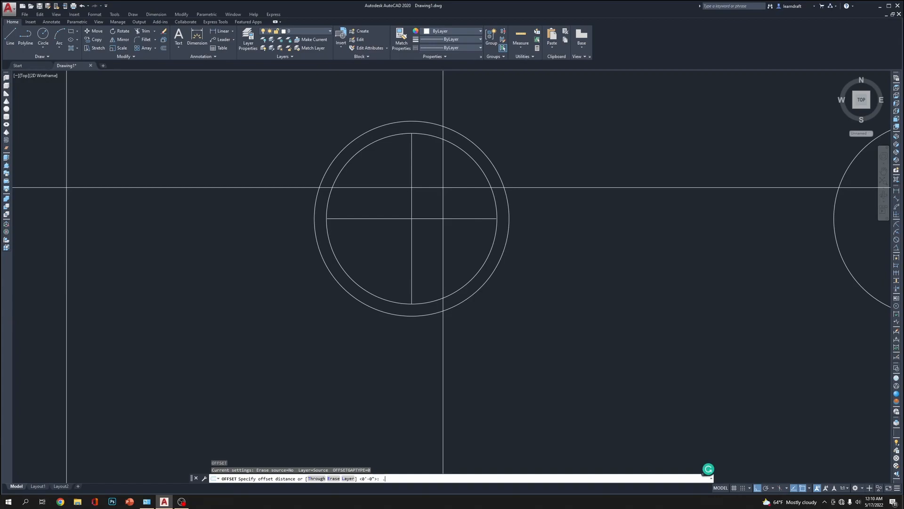
Offset the upper-left hole's vertical line by .125 to the right and erase the offset copy
key("Return")
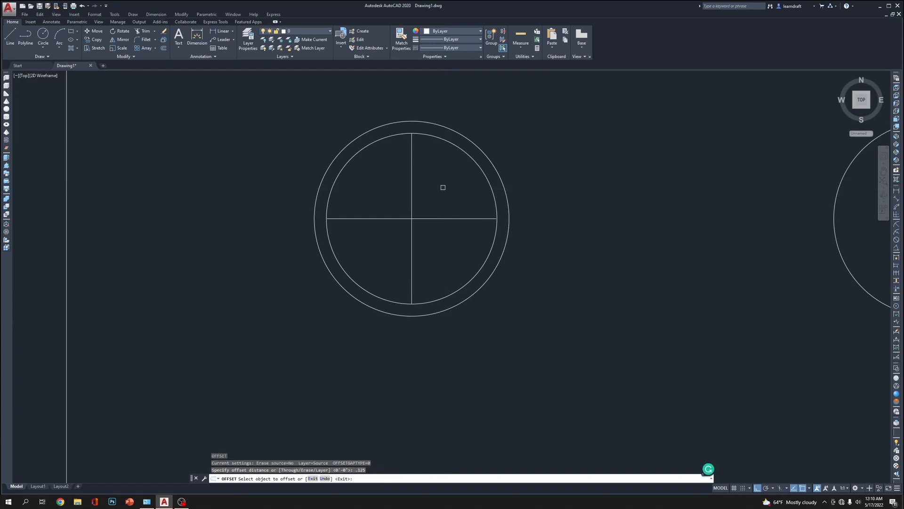
left_click(413, 147)
left_click(415, 153)
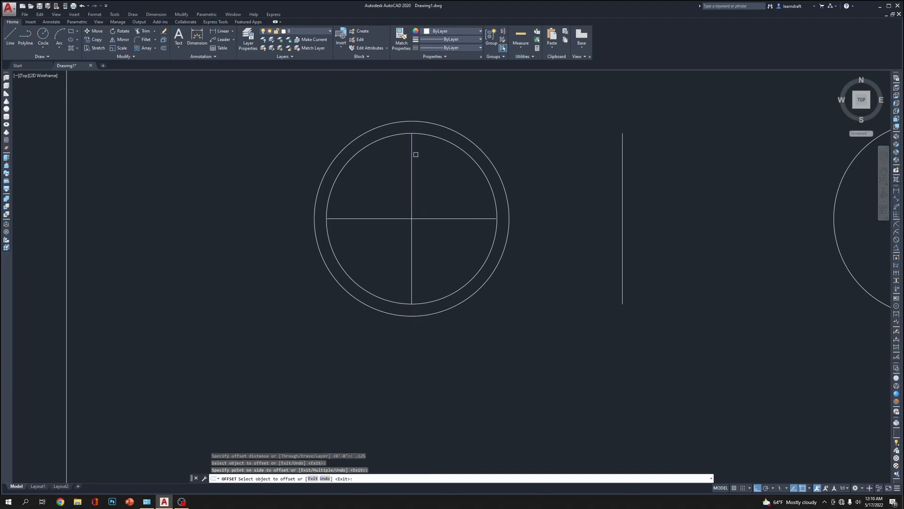
scroll(431, 206, "down", 5)
key("Escape")
left_click(489, 185)
left_click(472, 199)
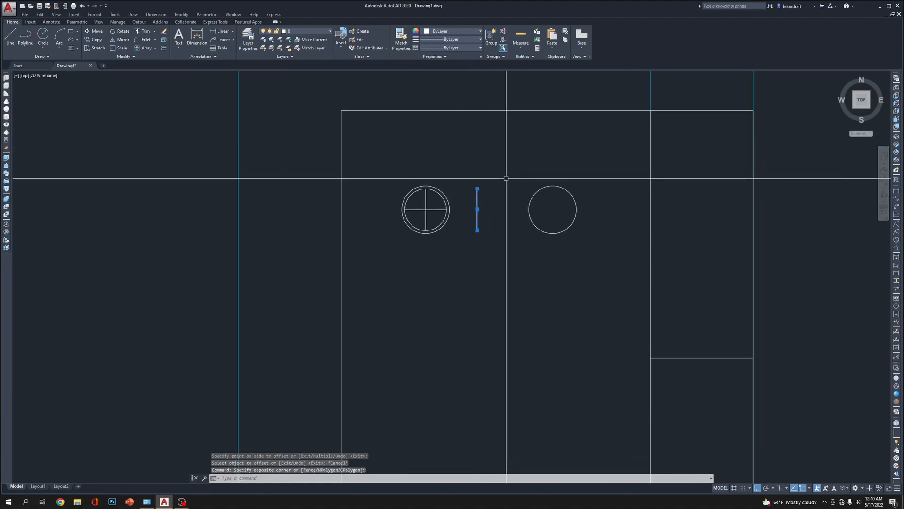
key("Delete")
Offset the hole's vertical line a short distance to the right using the Through option
scroll(444, 207, "up", 5)
scroll(429, 195, "up", 2)
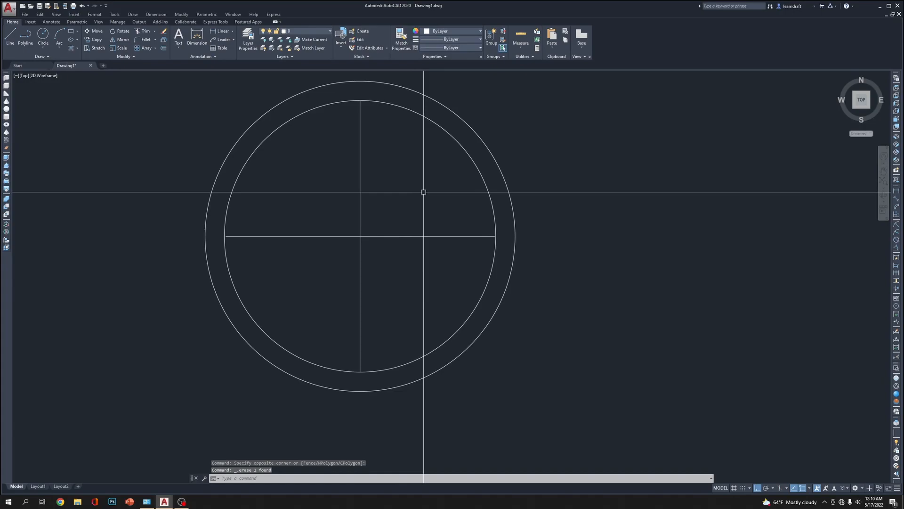
type("o")
key("Return")
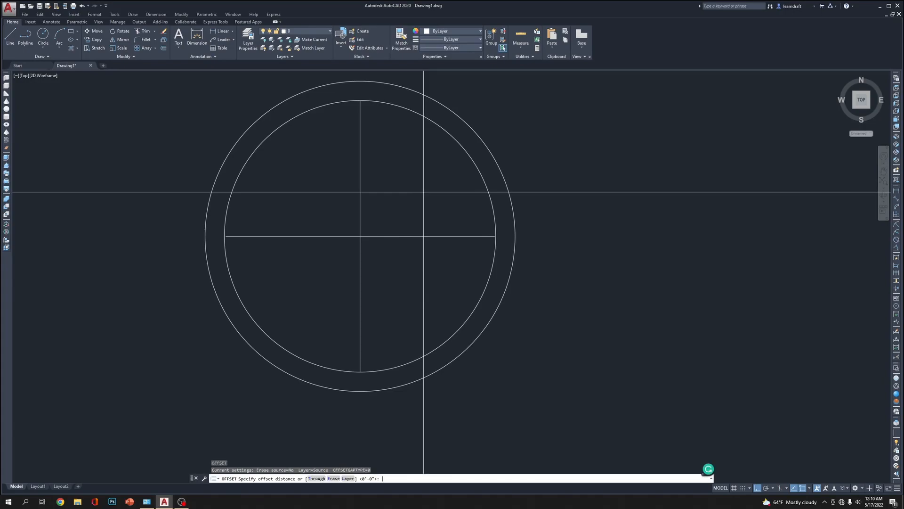
type("T")
key("Return")
left_click(361, 181)
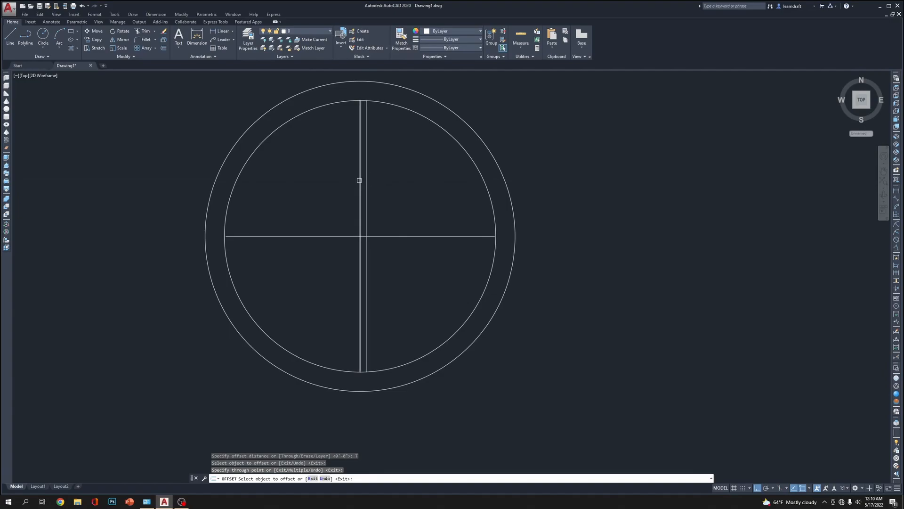
key("Return")
Mirror the offset line about the vertical centre line, keeping the original
left_click(366, 171)
type("M")
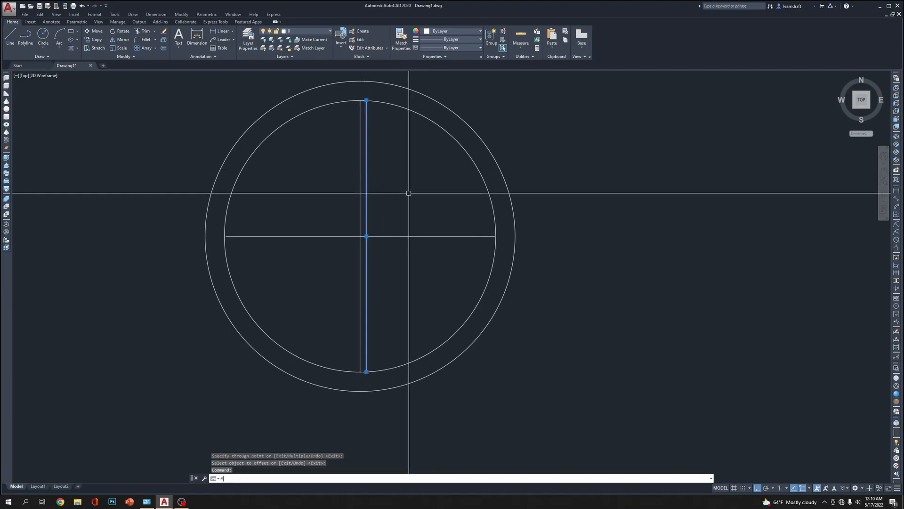
left_click(362, 229)
left_click(332, 396)
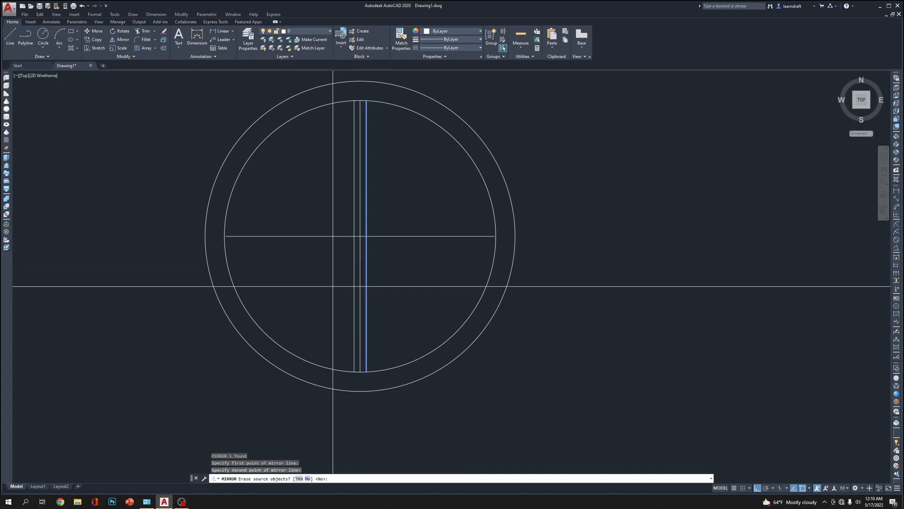
key("Return")
left_click(379, 236)
type("mi")
key("Return")
scroll(382, 227, "up", 2)
key("Escape")
key("Escape")
left_click(379, 229)
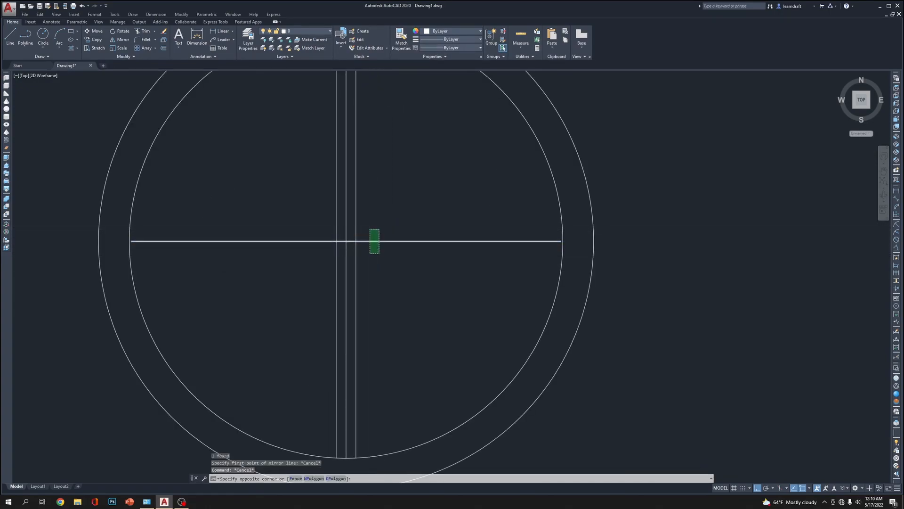
left_click(369, 253)
key("Escape")
Draw a circle from the crossing of the centre lines, about two-thirds the size of the hole's inner circle
scroll(408, 212, "down", 2)
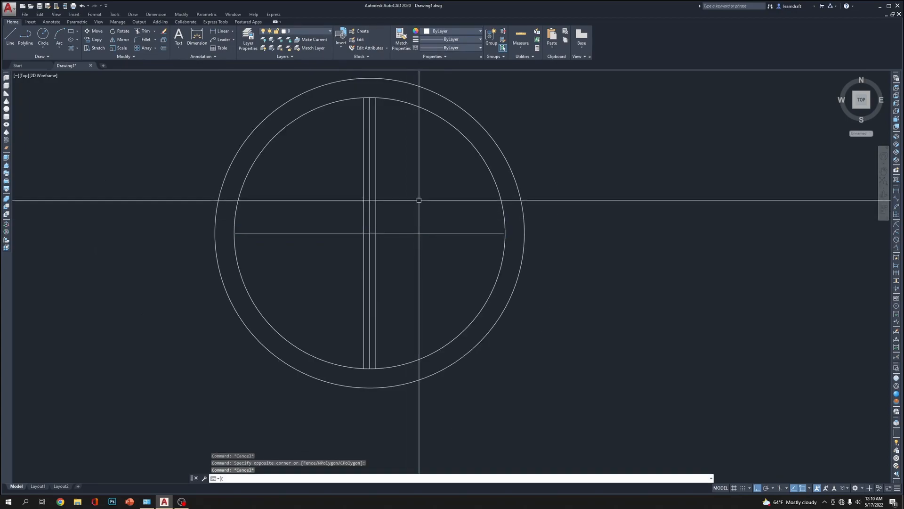
key("Return")
left_click(370, 233)
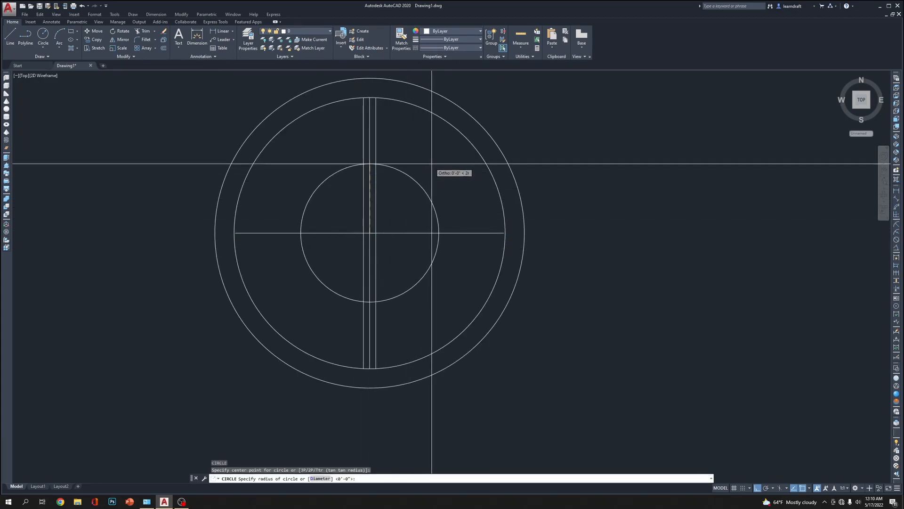
left_click(449, 141)
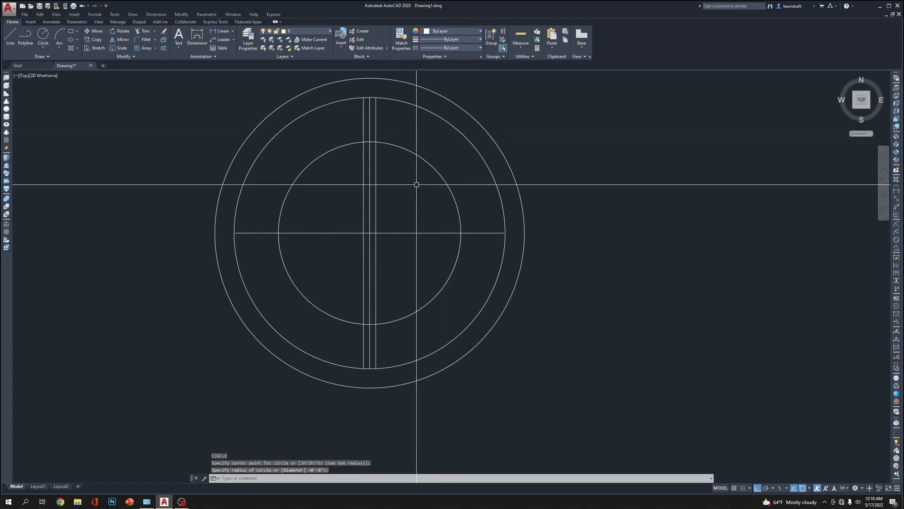
Trim the upper and lower ends of the three vertical lines back to the new circle
type("tr")
key("Return")
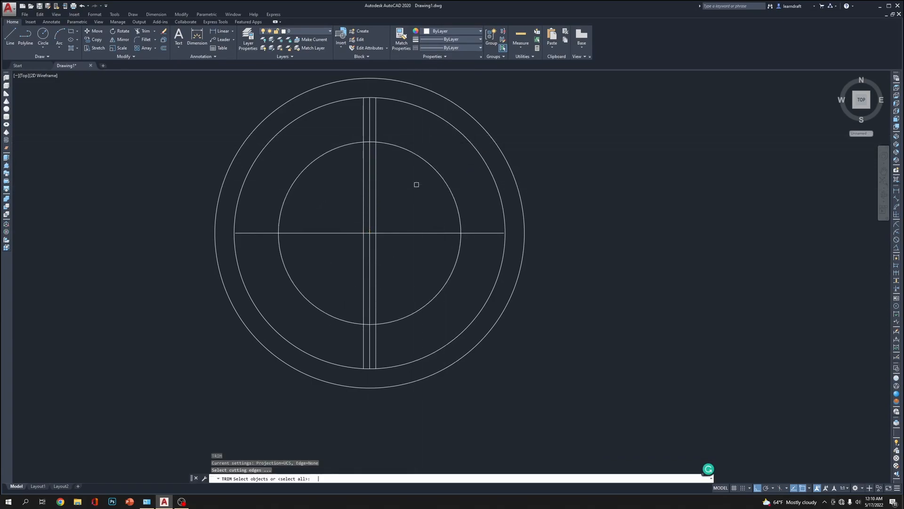
left_click(393, 145)
key("Return")
left_click(393, 119)
left_click(352, 130)
left_click(391, 340)
left_click(351, 350)
key("Return")
Trim away the new circle's side arcs, leaving end caps on the narrow slot, and erase the slot's vertical centre line
key("Return")
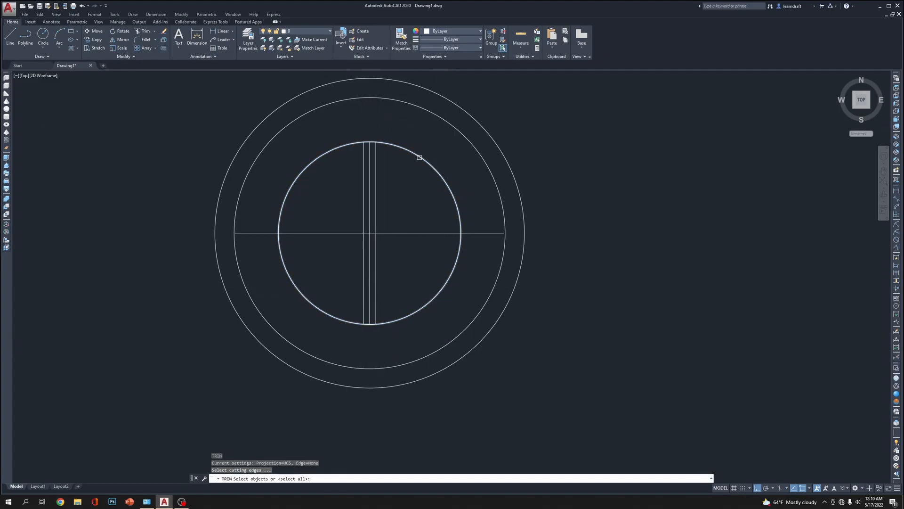
left_click(394, 131)
left_click(347, 339)
key("Return")
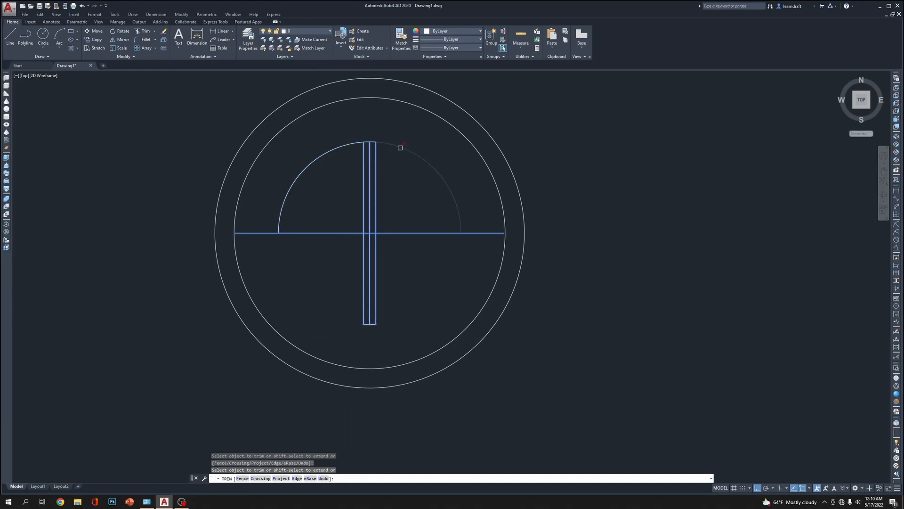
key("Escape")
left_click(370, 143)
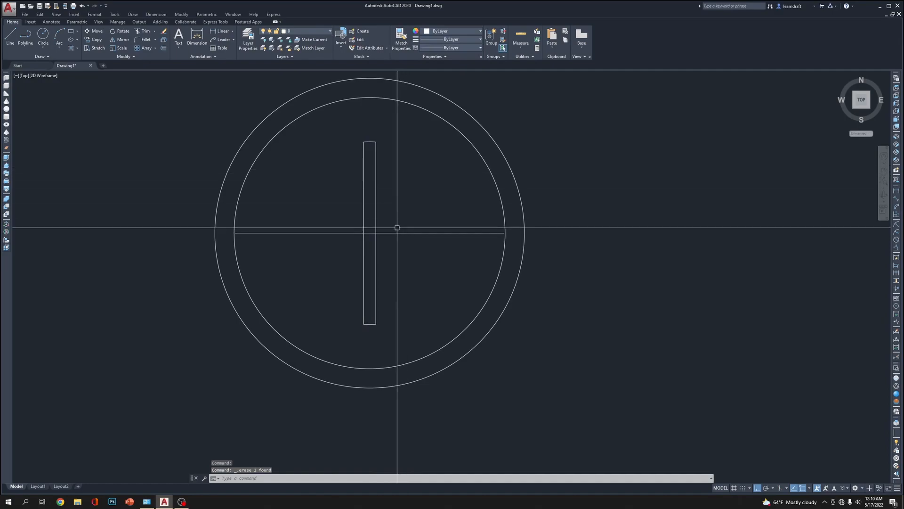
Trim the part of the horizontal line lying between the vertical slot's two sides
type("TR")
key("Return")
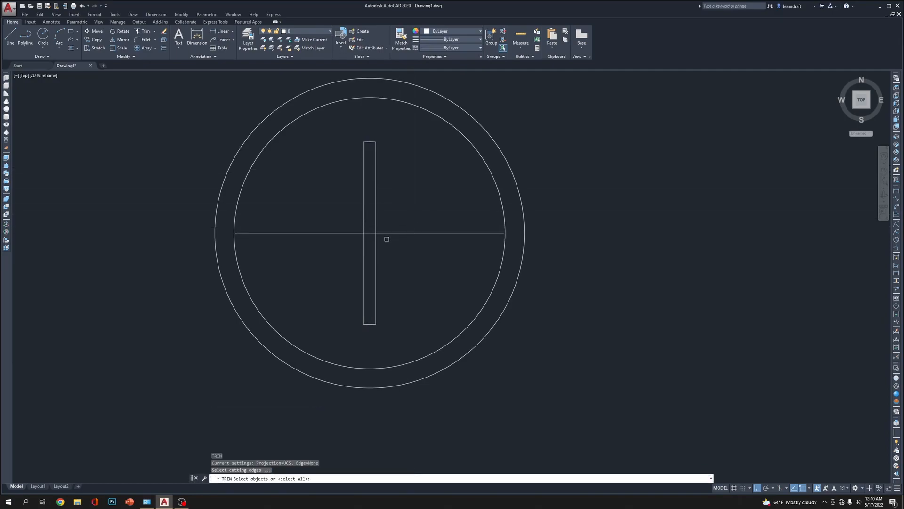
left_click(384, 222)
left_click(354, 246)
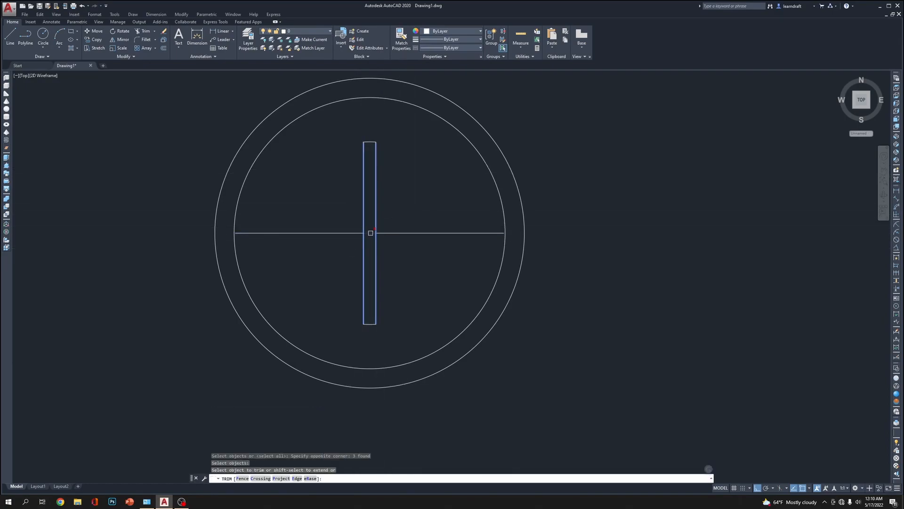
Copy the complete vertical slot outline to the empty area right of the hole
left_click(391, 123)
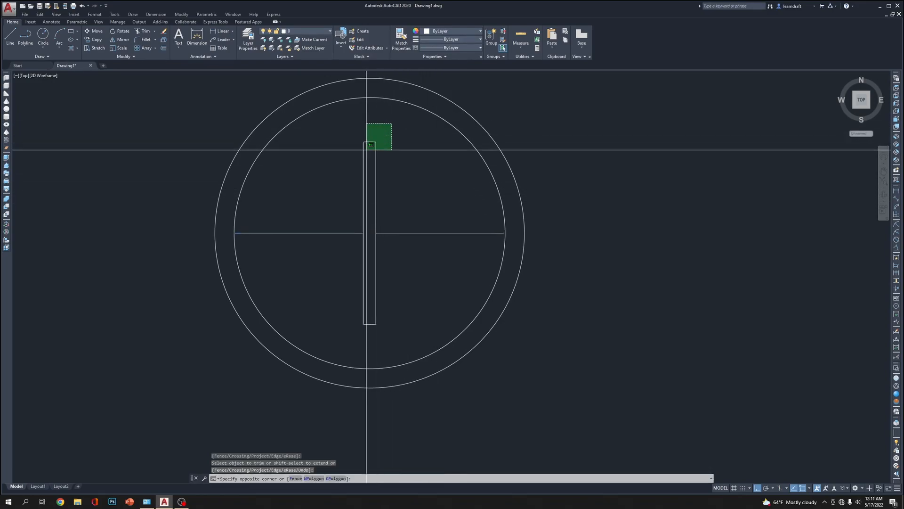
left_click(388, 133)
left_click(359, 178)
left_click(391, 310)
left_click(354, 331)
middle_click_drag(481, 318, 391, 273)
middle_click_drag(560, 327, 543, 368)
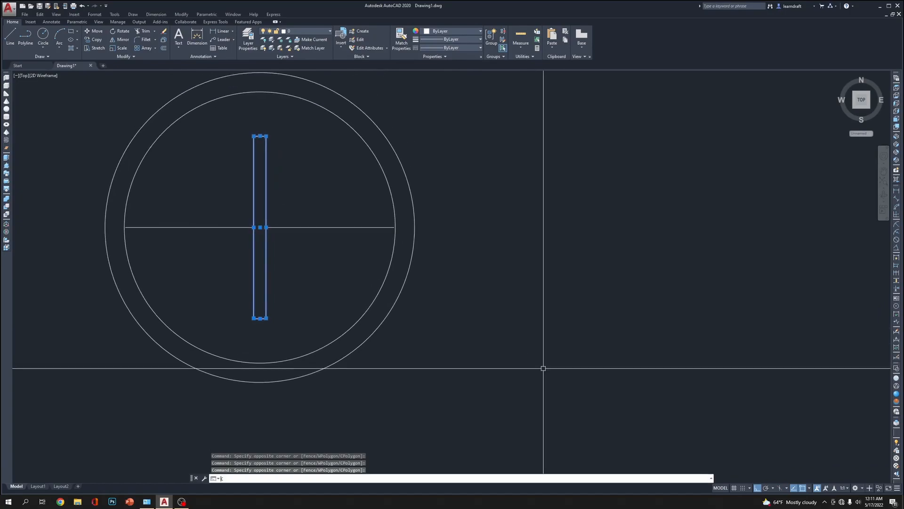
key("Return")
left_click(480, 280)
left_click(812, 287)
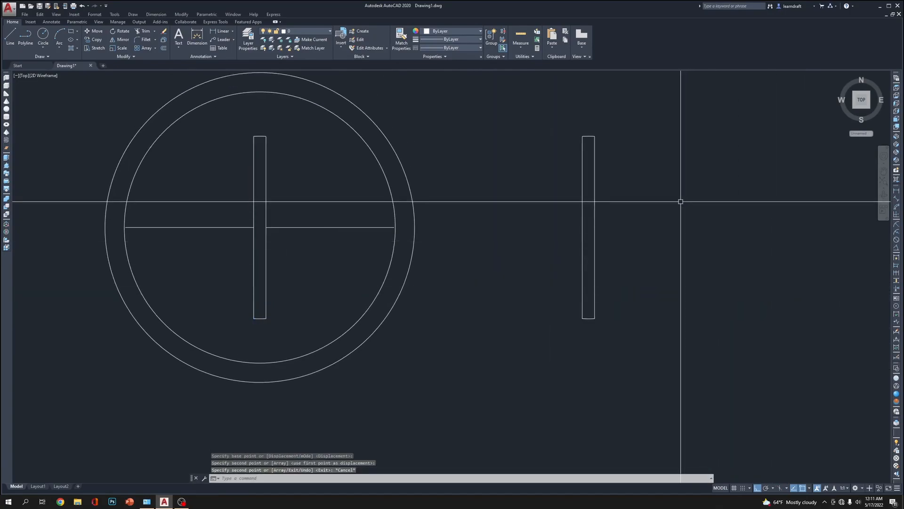
key("Escape")
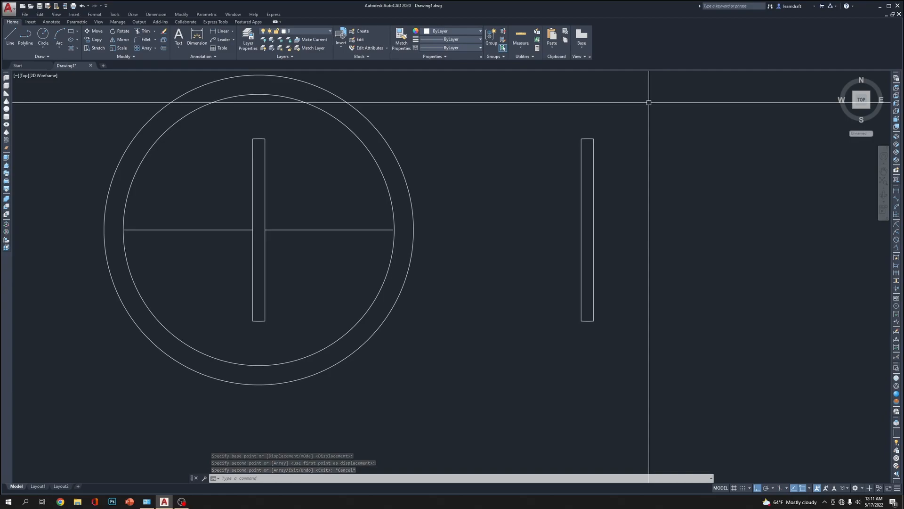
Rotate the copied slot by 90 degrees so that it lies horizontally
left_click(642, 117)
left_click(515, 363)
type("ro")
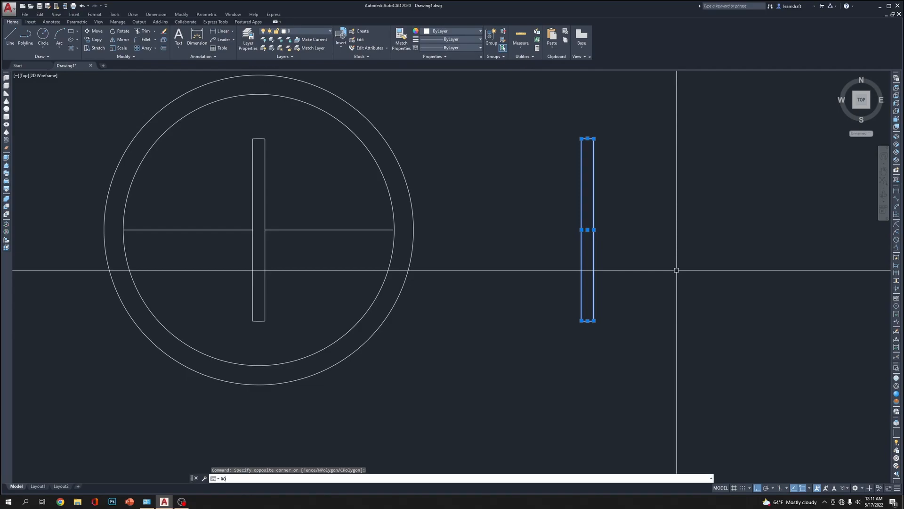
key("Return")
left_click(650, 230)
left_click(660, 266)
left_click(756, 149)
left_click(534, 211)
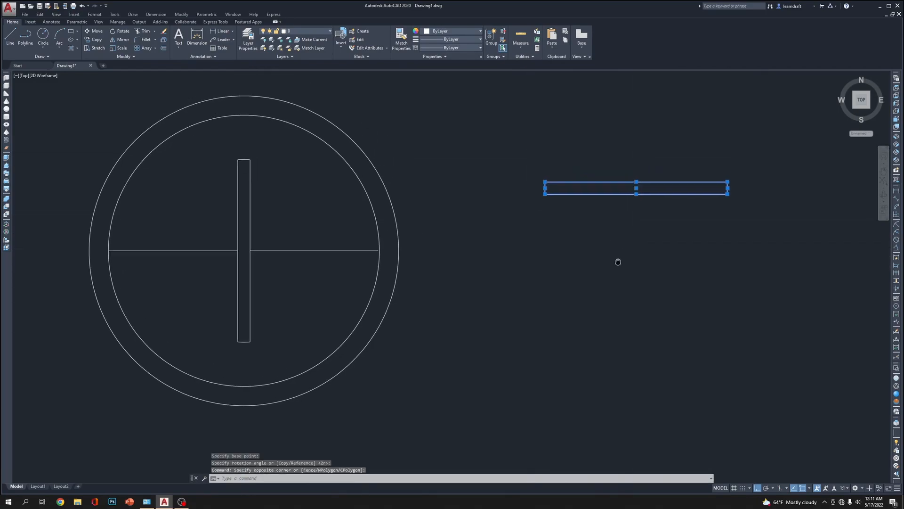
type("m")
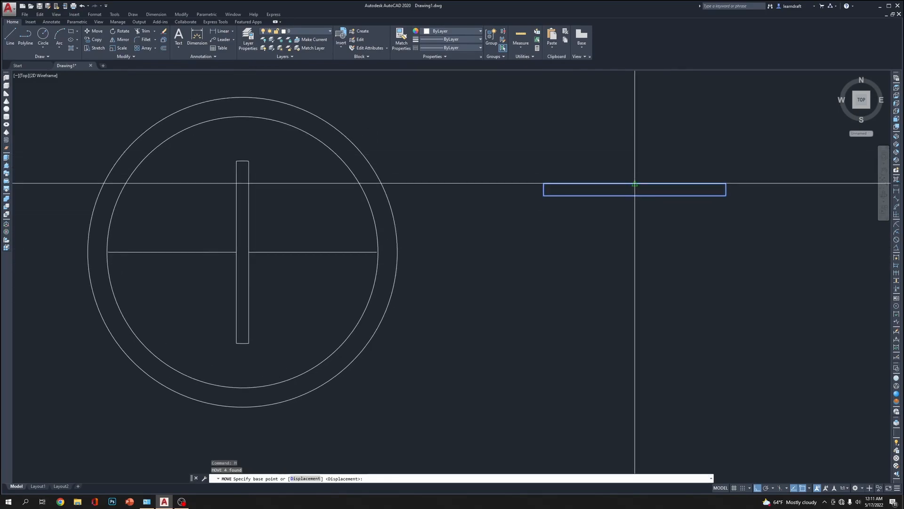
key("Escape")
Draw a short horizontal line across the middle of the vertical slot, joining its two sides
scroll(217, 250, "up", 4)
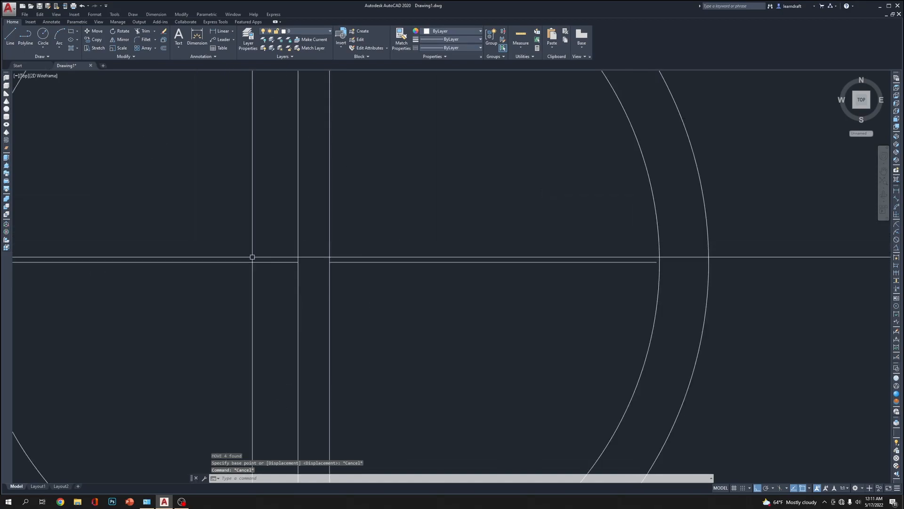
type("l")
key("Return")
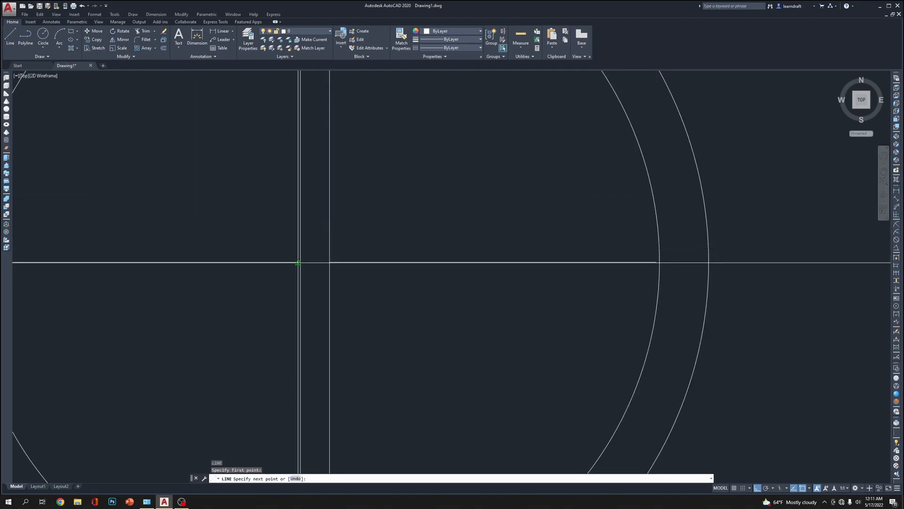
key("Return")
left_click(317, 259)
left_click(314, 264)
left_click(322, 262)
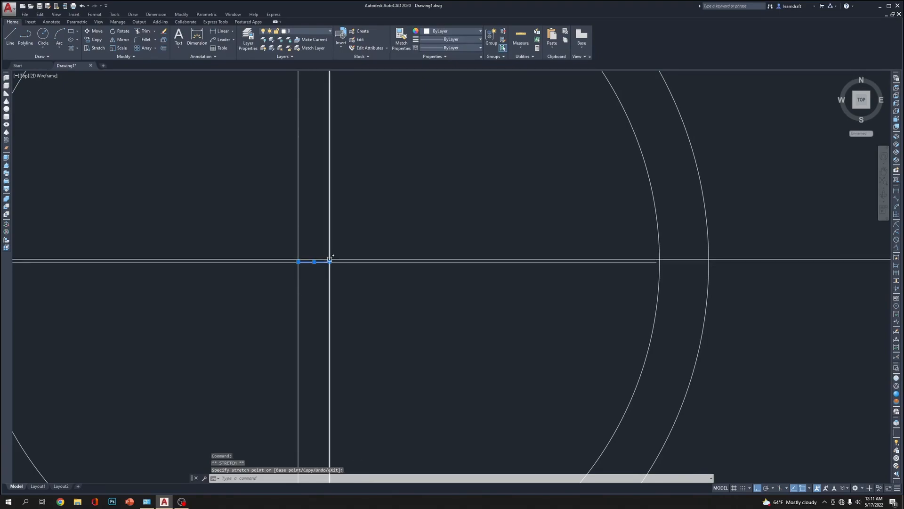
key("Escape")
Erase the two horizontal line halves on either side of the vertical slot
left_click(406, 233)
left_click(372, 278)
left_click(246, 214)
left_click(214, 278)
key("Delete")
left_click(242, 244)
left_click(295, 255)
key("Delete")
scroll(440, 261, "down", 8)
middle_click_drag(532, 240, 450, 261)
left_click(491, 237)
left_click(479, 257)
left_click(534, 239)
left_click(475, 258)
scroll(475, 256, "up", 3)
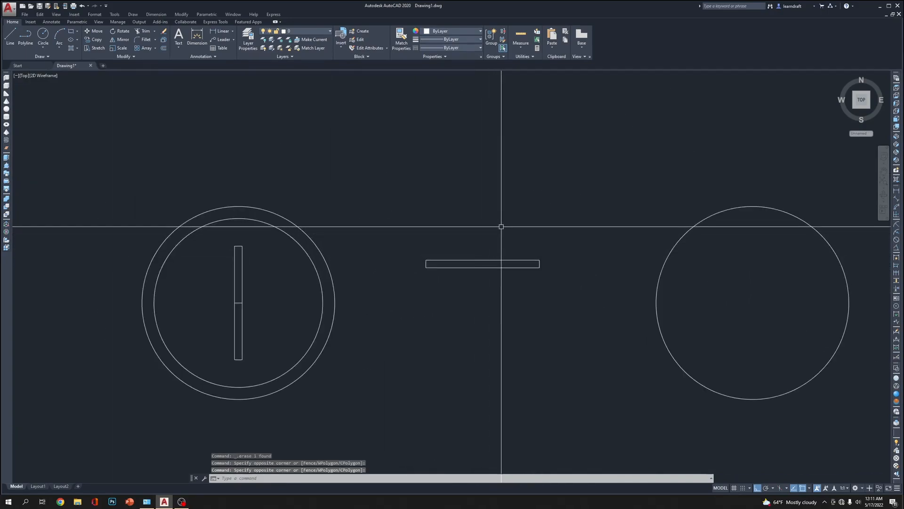
key("Delete")
Draw a short vertical line across the middle of the horizontal slot copy, between its two long edges
scroll(492, 234, "up", 5)
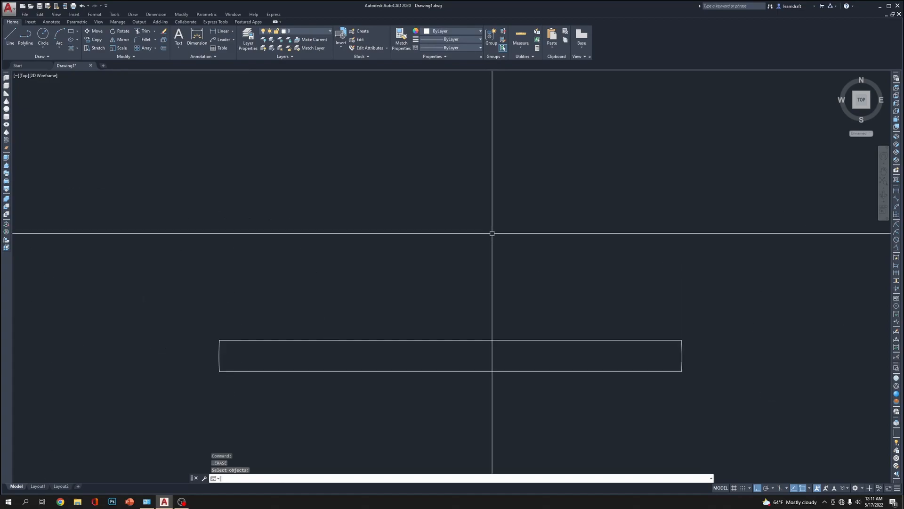
left_click(453, 337)
left_click(495, 274)
key("Escape")
key("Escape")
type("l")
key("Return")
scroll(461, 220, "down", 3)
left_click(457, 267)
left_click(456, 279)
key("Escape")
left_click(616, 233)
left_click(463, 302)
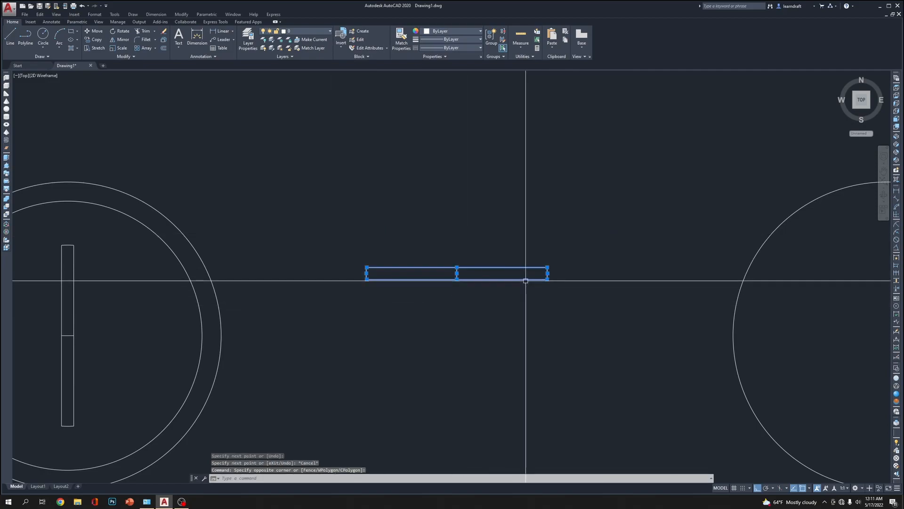
left_click(446, 246)
left_click(508, 302)
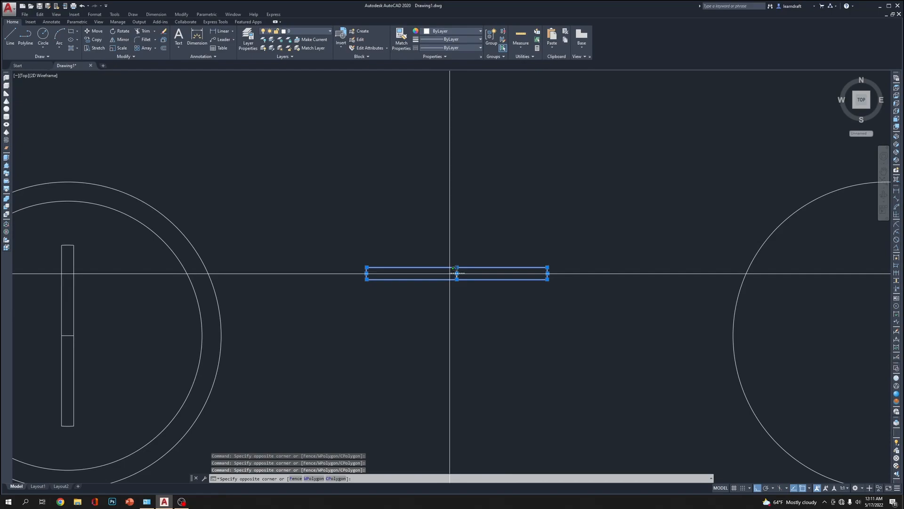
key("Escape")
Move the horizontal slot with its centre line onto the midpoint of the vertical slot inside the screw head, forming a cross
left_click(566, 247)
left_click(519, 309)
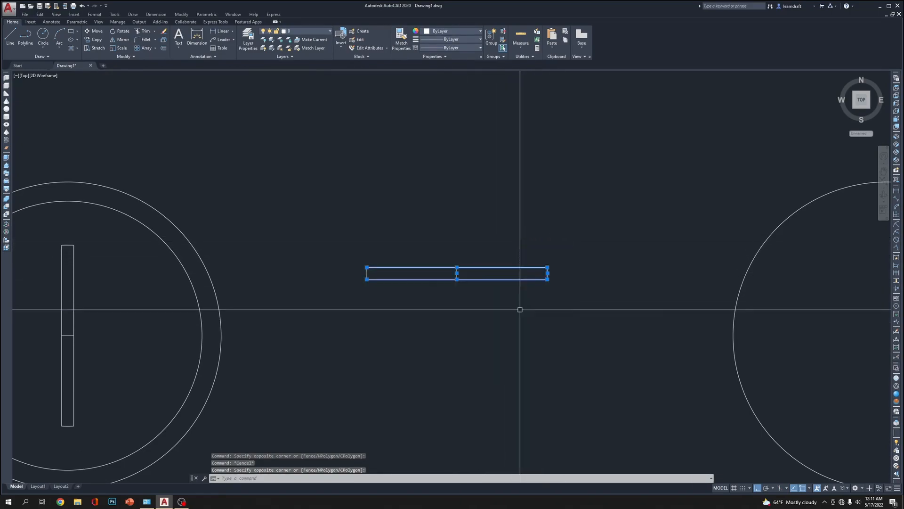
left_click(391, 250)
left_click(333, 315)
type("m")
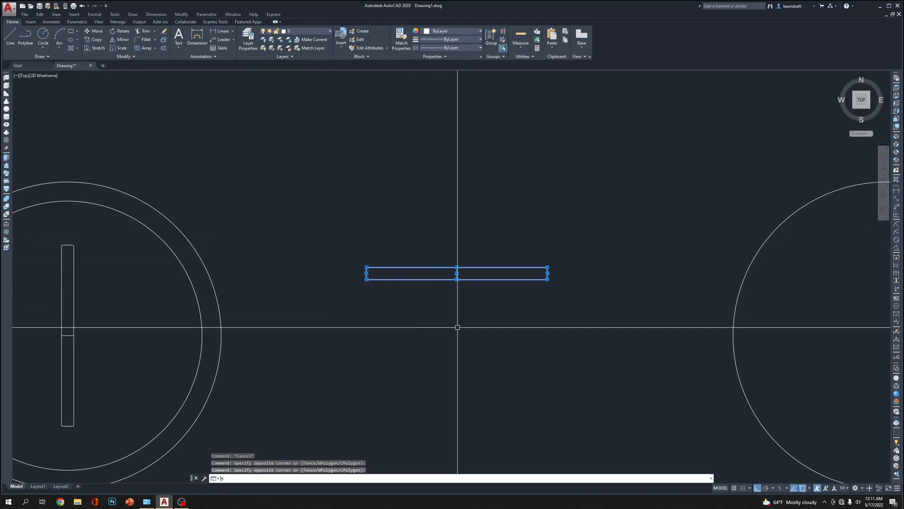
key("Return")
left_click(457, 267)
scroll(579, 268, "down", 2)
scroll(386, 297, "up", 5)
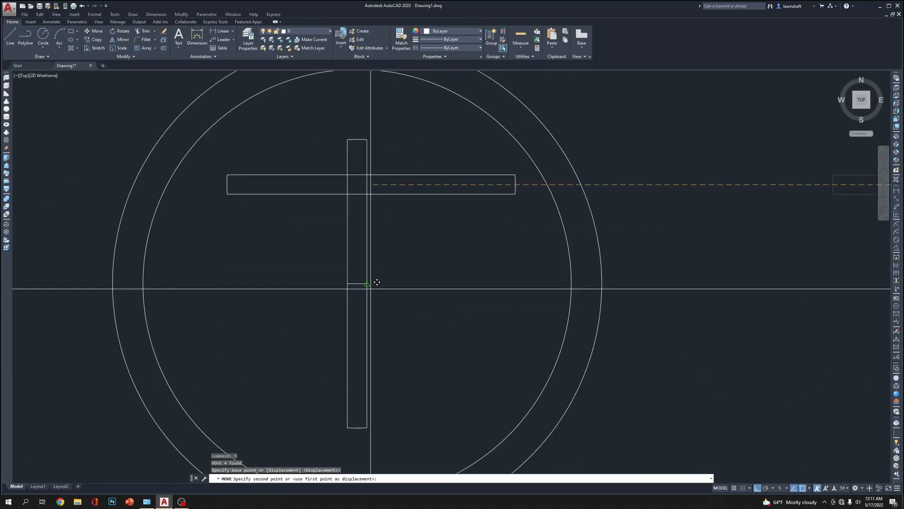
left_click(357, 283)
key("Escape")
Trim away the slot edge segments that overlap inside the crossing of the vertical and horizontal slots
scroll(357, 278, "up", 4)
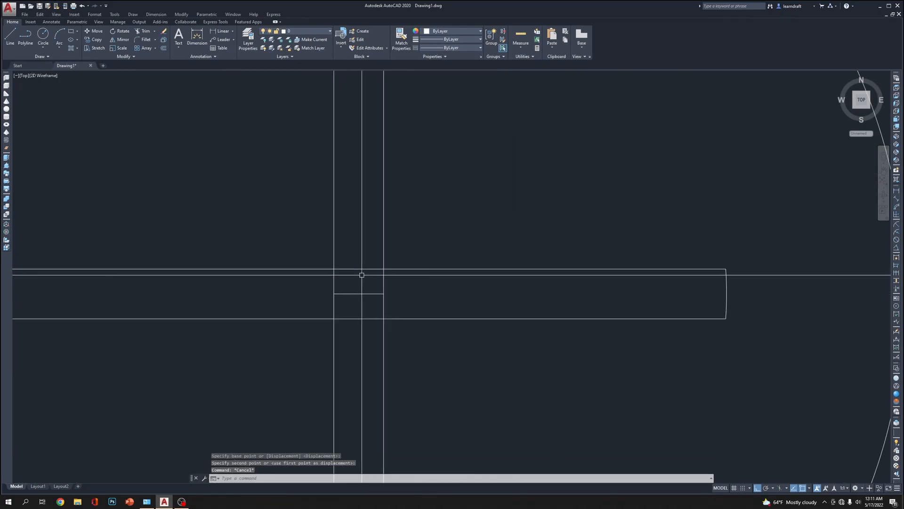
type("tr")
key("Return")
left_click(419, 232)
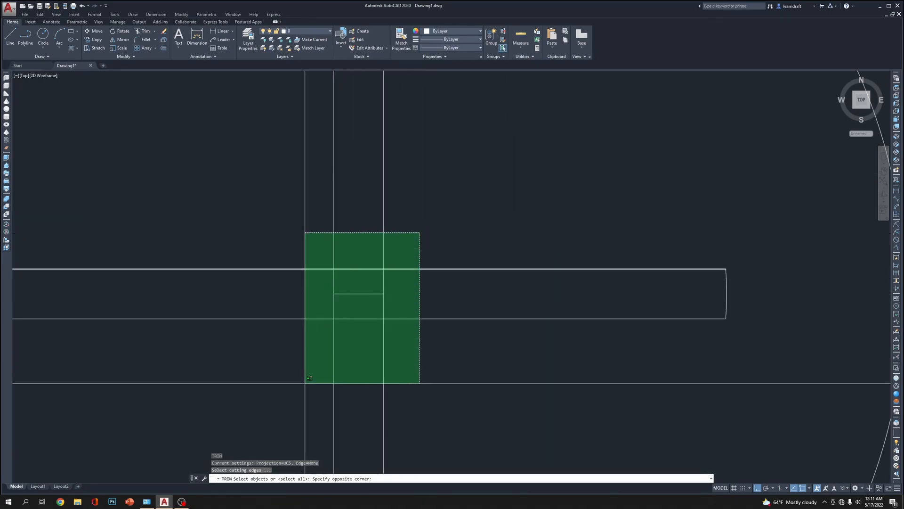
left_click(313, 377)
key("Return")
left_click(373, 261)
left_click(372, 308)
left_click(400, 281)
left_click(298, 295)
left_click(348, 319)
key("Return")
Erase the short leftover line at the centre of the cross recess
left_click(378, 286)
left_click(366, 304)
key("Delete")
Try to fillet the upper-right inner corner of the cross recess with a radius of .06125
scroll(425, 229, "down", 4)
scroll(424, 229, "down", 2)
type("F")
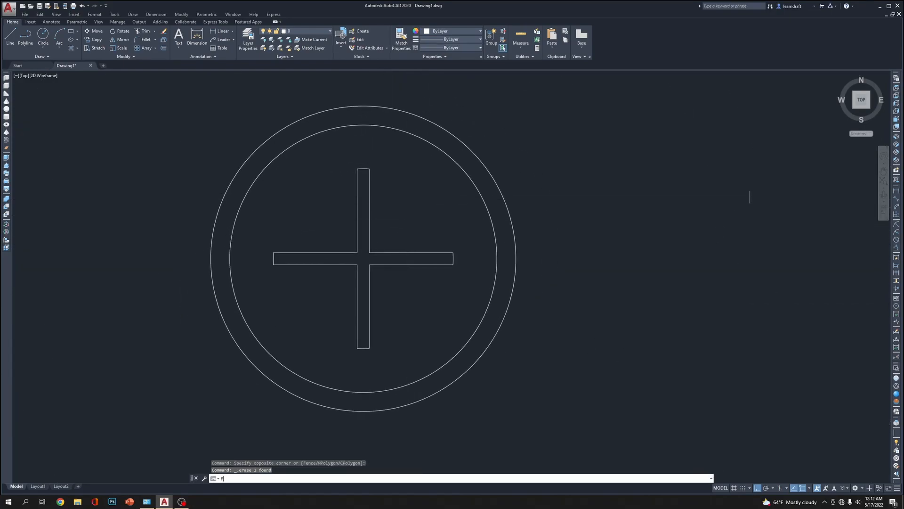
key("Return")
type("R")
key("Return")
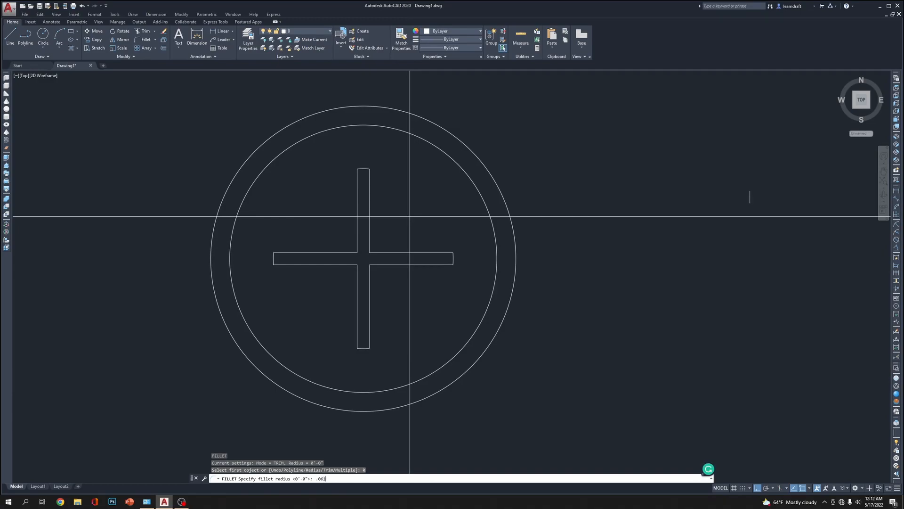
type(".06125")
key("Return")
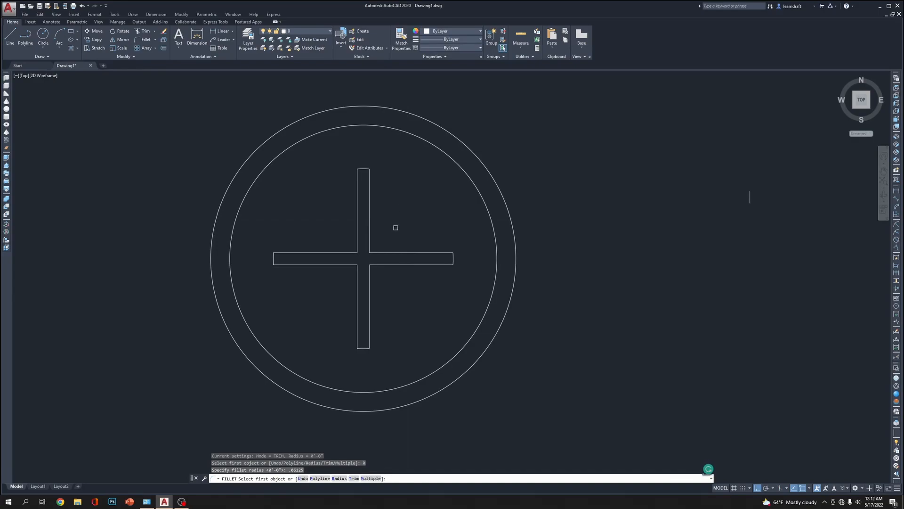
left_click(377, 253)
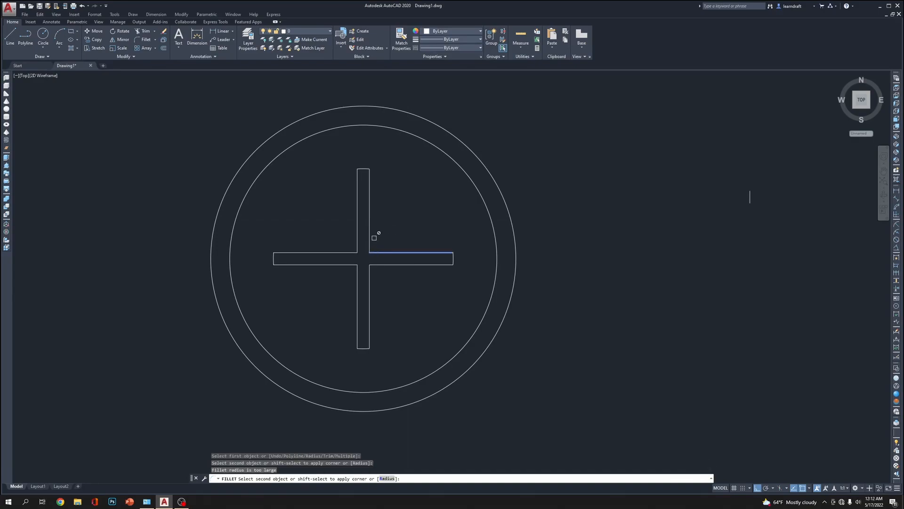
key("Escape")
key("Escape")
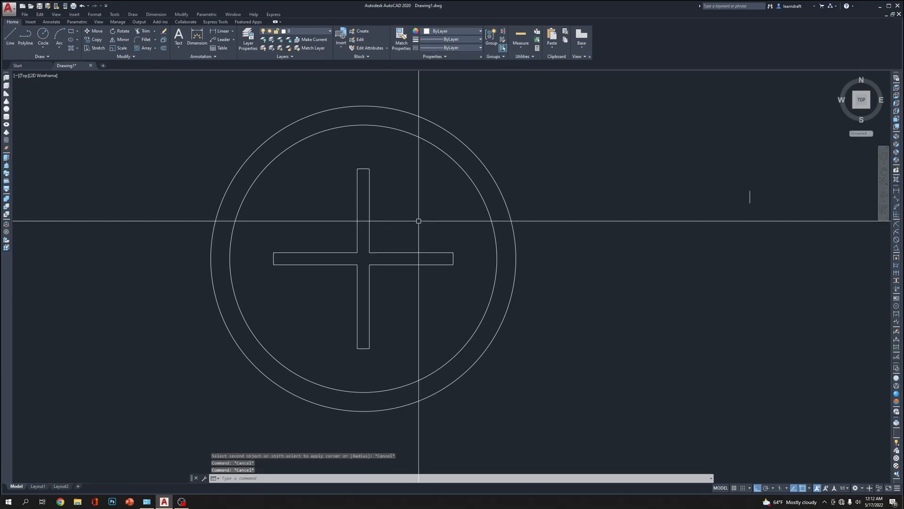
Fillet the upper-right inner corner of the cross recess with a radius of .00125
type("F")
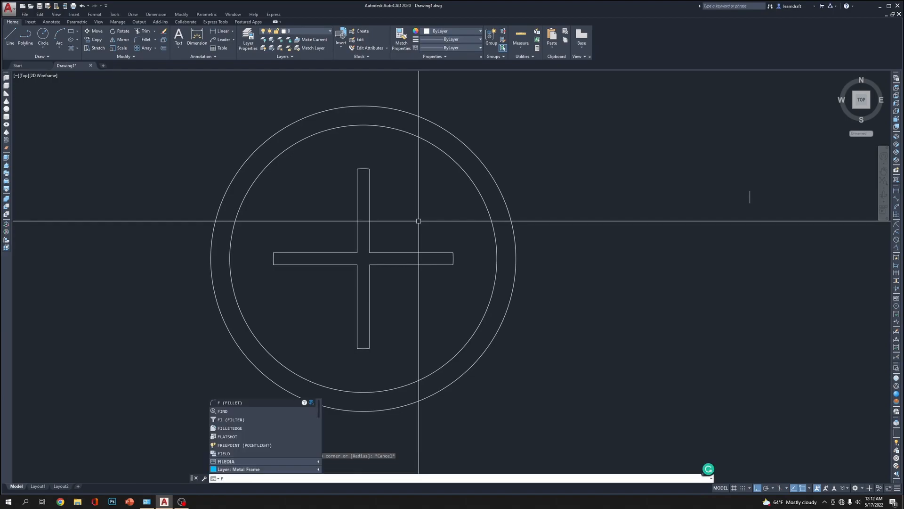
key("Return")
type("R")
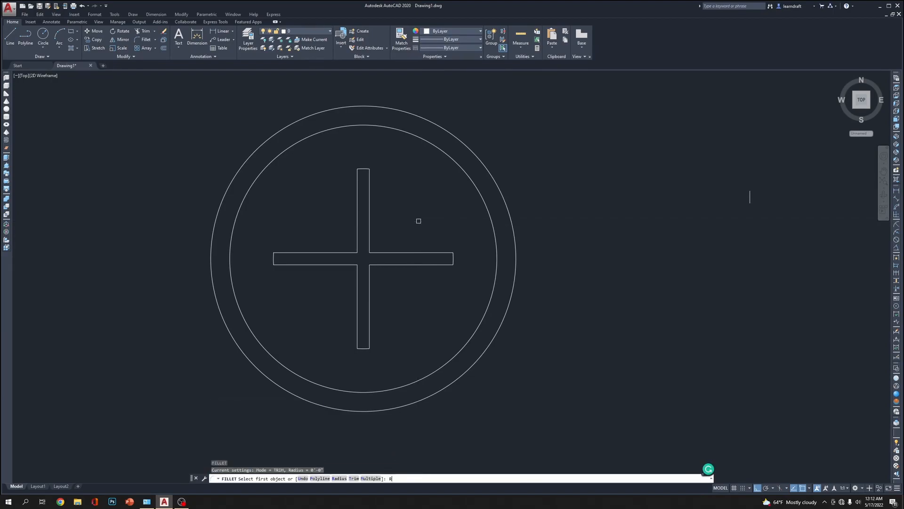
key("Return")
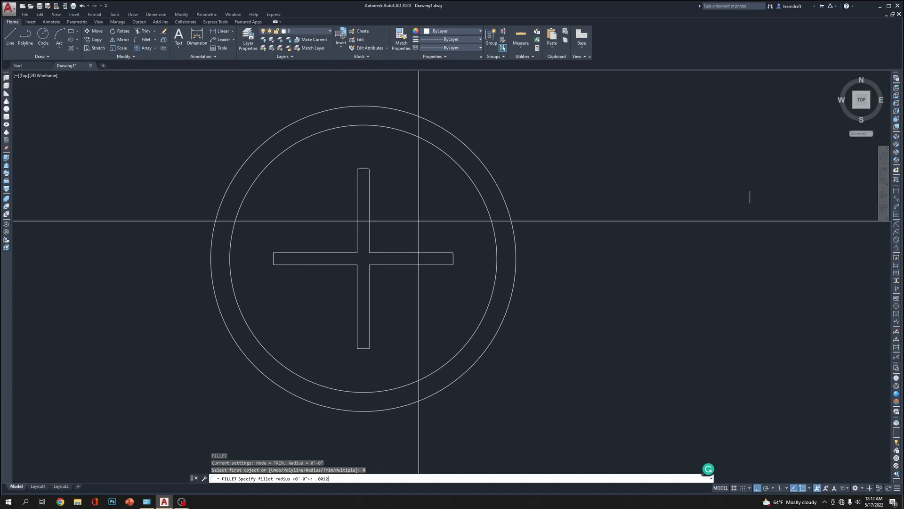
key("Return")
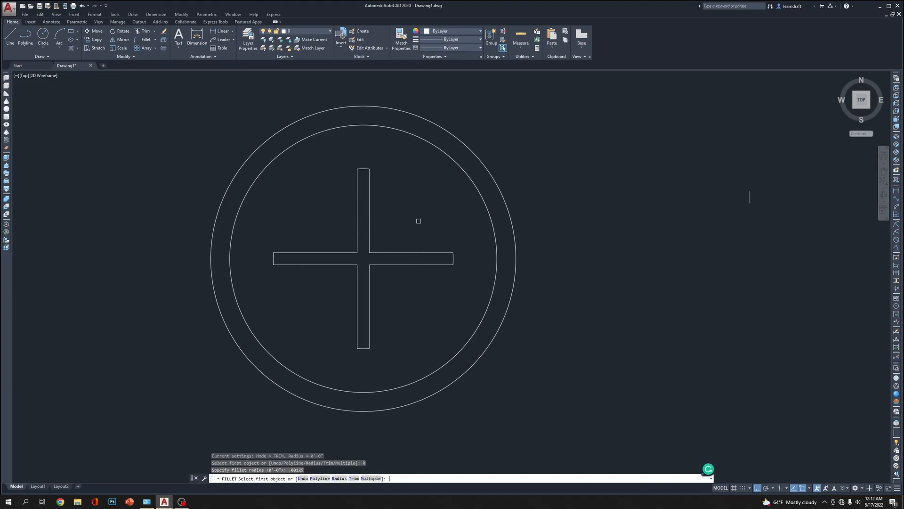
left_click(382, 252)
left_click(371, 236)
scroll(369, 236, "up", 5)
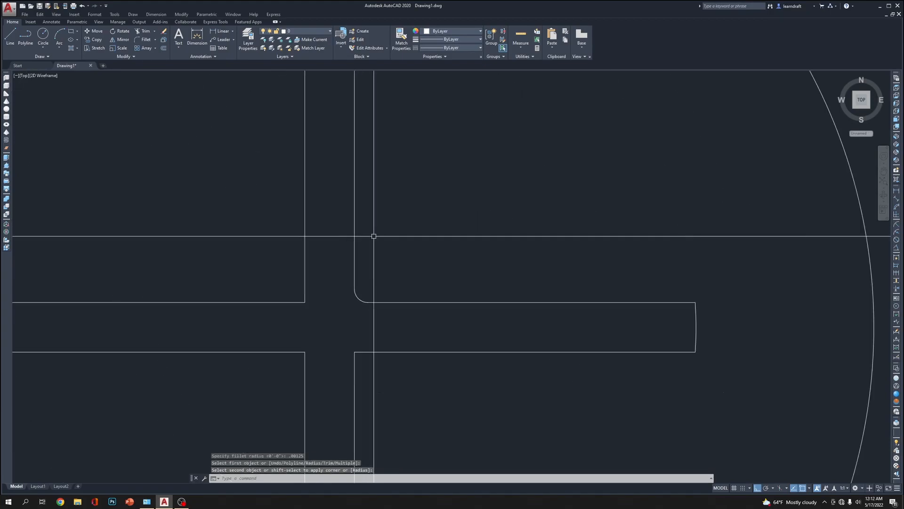
Fillet the upper-left inner corner of the cross recess with a radius of .0095
key("Return")
type("R")
key("Return")
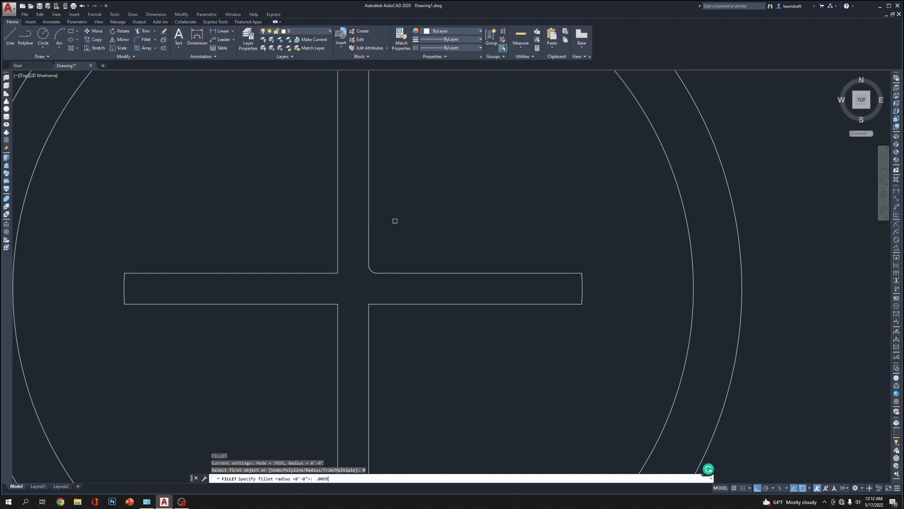
key("Return")
left_click(337, 236)
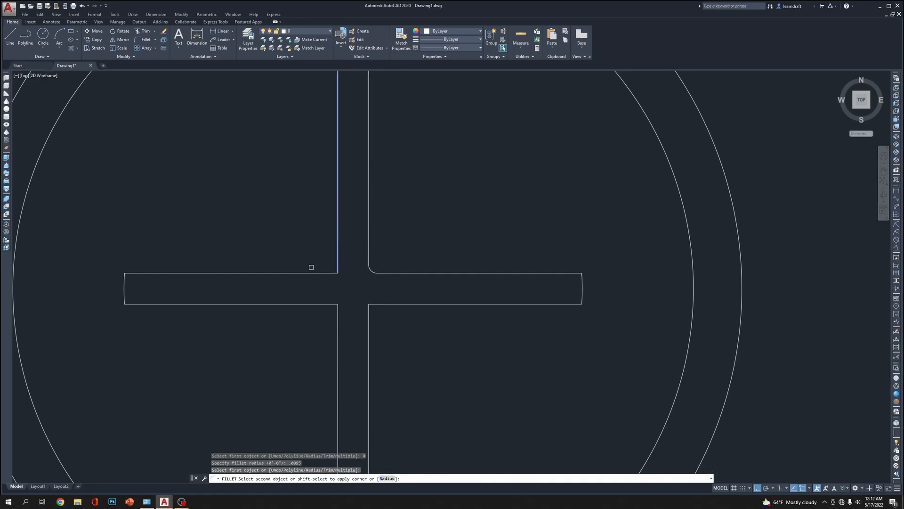
left_click(275, 270)
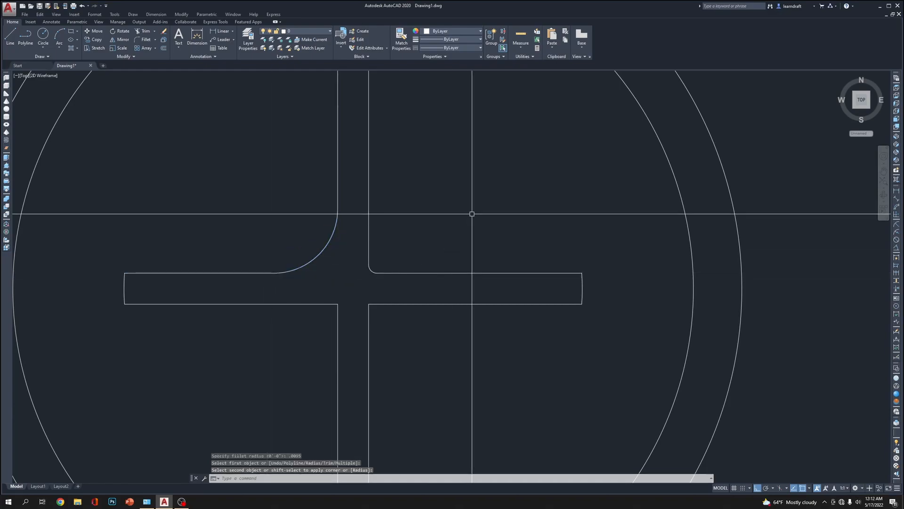
Fillet the upper-right, lower-right and lower-left inner corners of the cross recess with the same .0095 radius
key("Return")
left_click(369, 165)
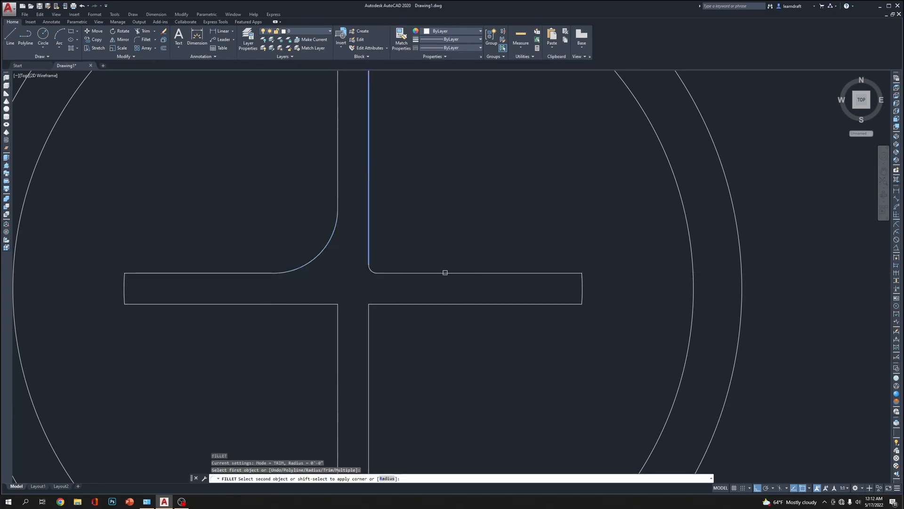
left_click(443, 273)
key("Return")
left_click(434, 305)
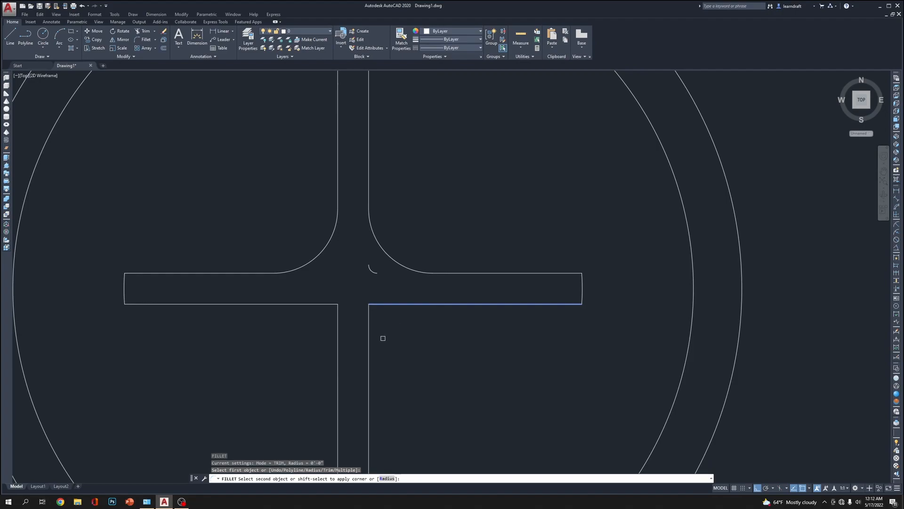
left_click(369, 349)
key("Return")
left_click(337, 347)
left_click(276, 304)
key("Return")
key("Escape")
Erase the small leftover fillet arc near the upper-right inner corner of the cross
left_click(374, 260)
left_click(370, 270)
middle_click_drag(494, 211, 420, 225)
key("Delete")
Erase the stray short vertical line between the detailed screw head and the neighbouring plain circle
scroll(416, 198, "down", 5)
mouse_move(500, 173)
middle_mouse_down()
mouse_move(461, 179)
mouse_move(459, 197)
middle_mouse_up()
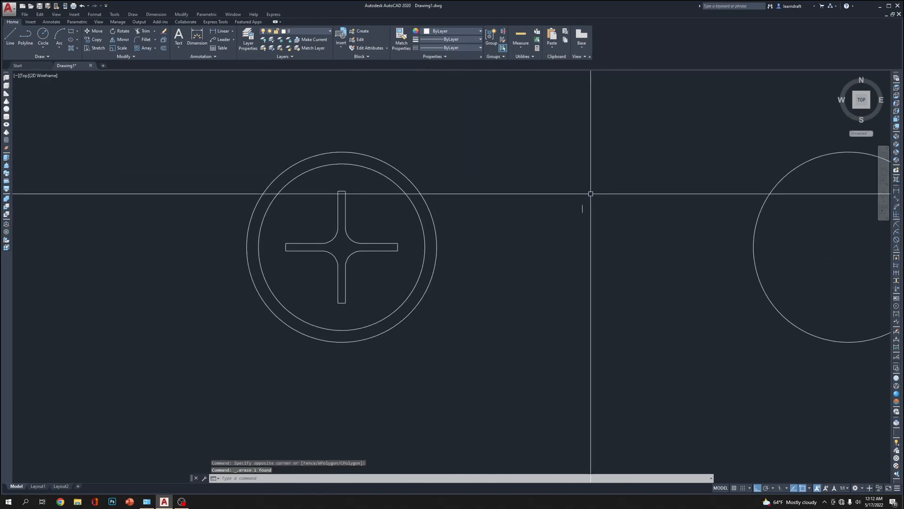
left_click(594, 196)
left_click(570, 220)
middle_click_drag(585, 183, 569, 245)
key("Delete")
middle_click_drag(461, 186, 484, 167)
middle_click_drag(404, 153, 429, 101)
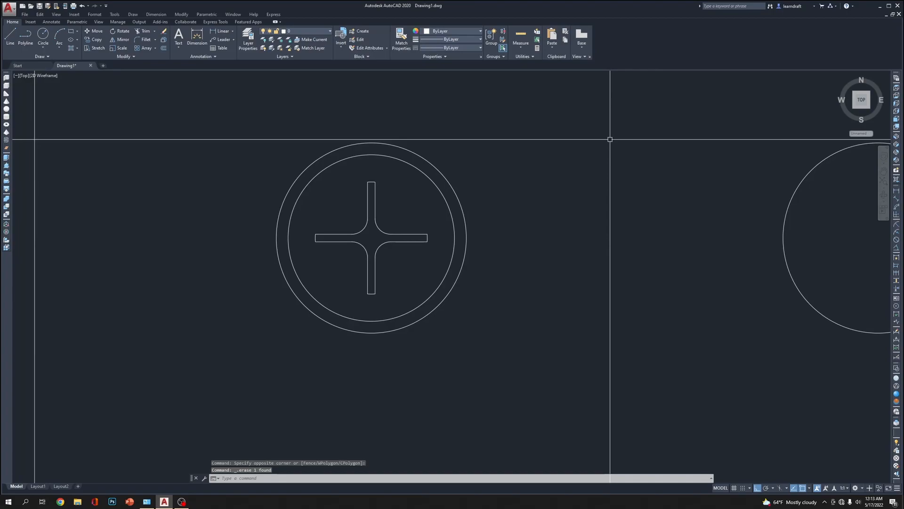
scroll(397, 178, "down", 6)
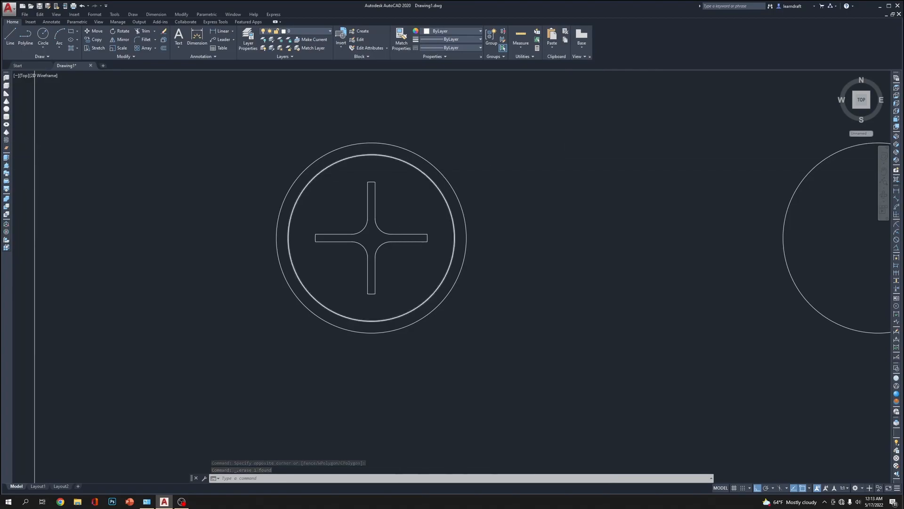
scroll(444, 170, "up", 3)
middle_click_drag(444, 170, 378, 169)
scroll(277, 169, "up", 8)
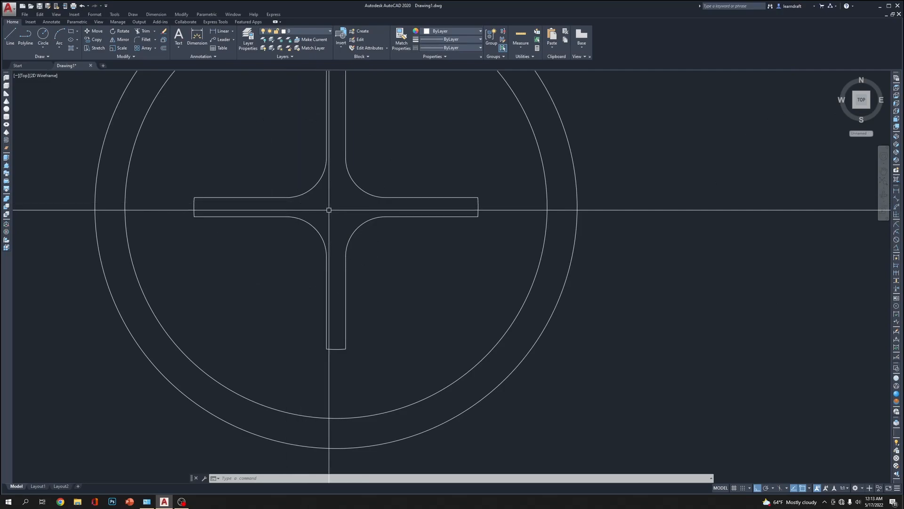
type("c")
key("Return")
scroll(354, 181, "down", 6)
key("Escape")
Copy the screw's inner circle and cross recess from its centre to the centre of the adjacent plain circle
scroll(431, 168, "down", 4)
scroll(313, 181, "up", 4)
left_click(289, 160)
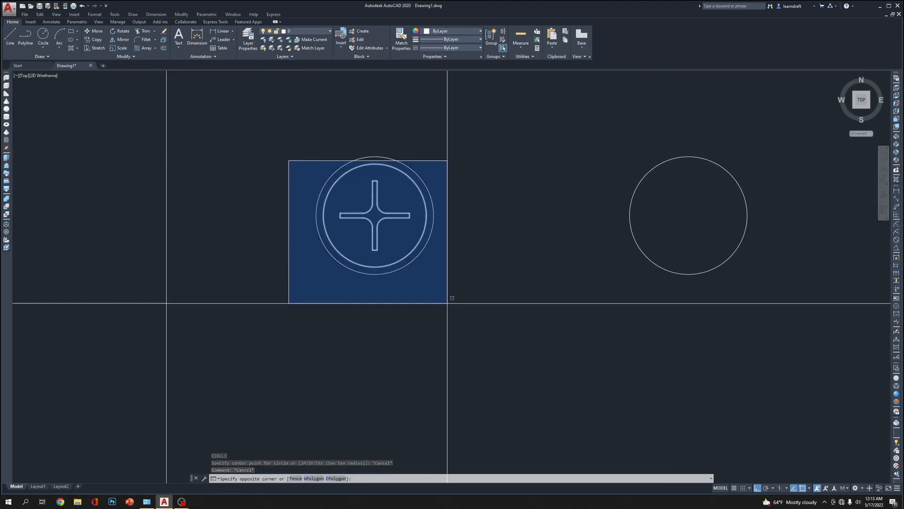
left_click(448, 303)
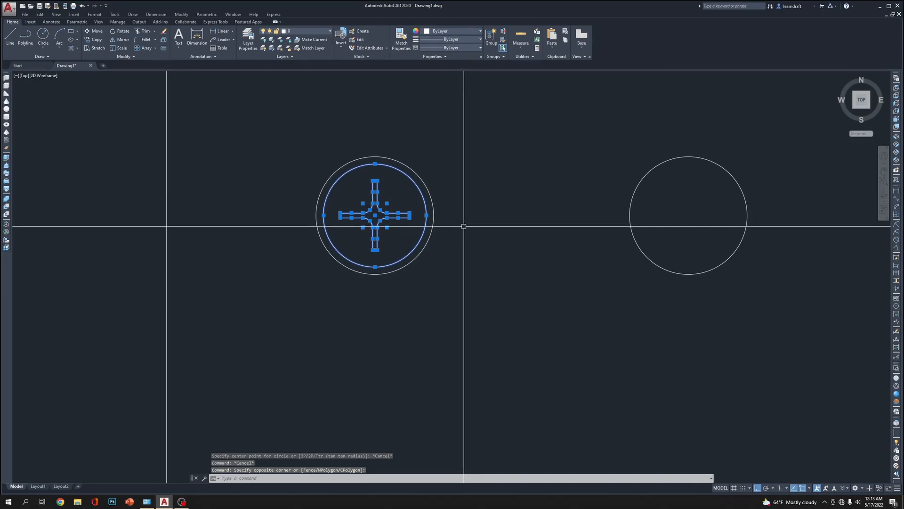
type("co")
key("Return")
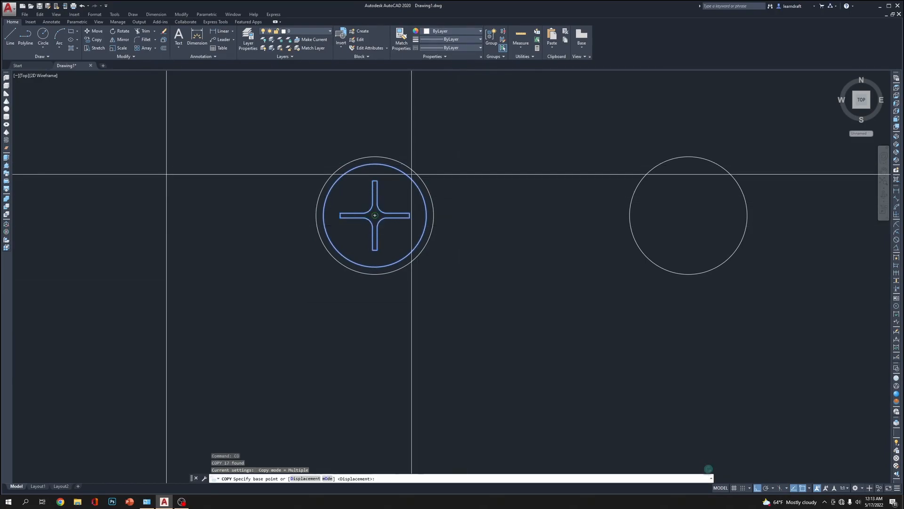
left_click(375, 215)
left_click(690, 215)
Place further copies of the inner circle and cross recess in the middle and lower pairs of screw circles on the plate
scroll(516, 129, "down", 8)
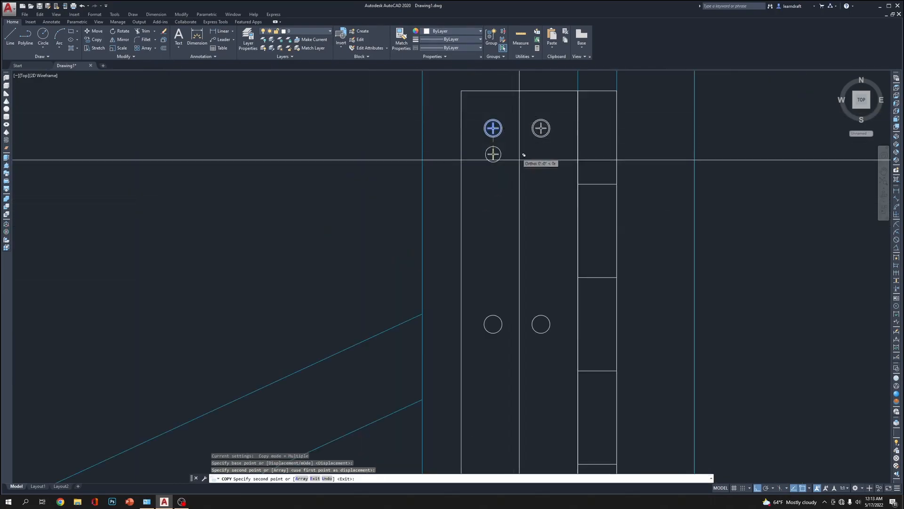
left_click(541, 323)
left_click(494, 324)
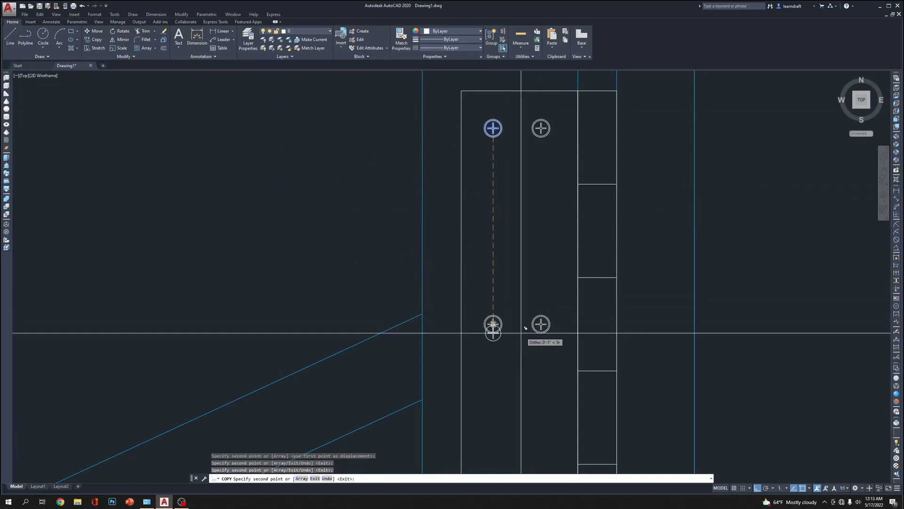
middle_click_drag(541, 405, 420, 99)
left_click(419, 214)
left_click(370, 215)
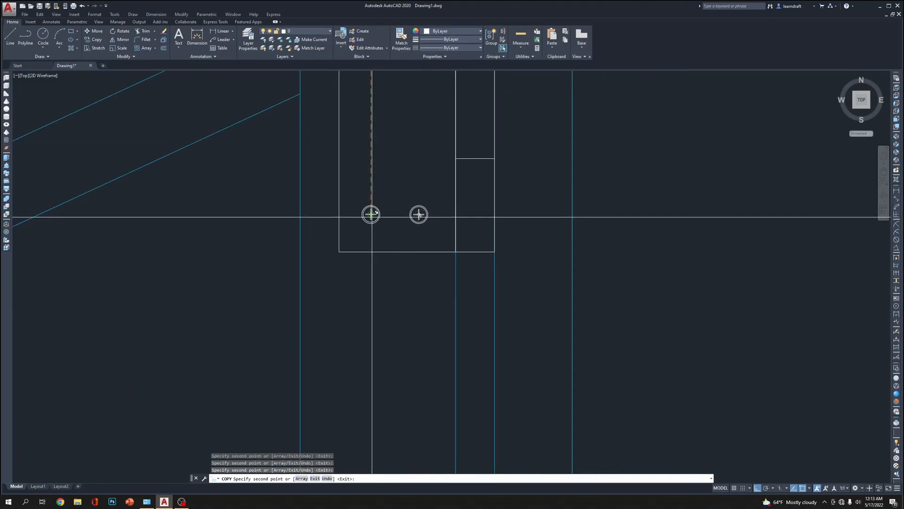
scroll(438, 287, "down", 4)
middle_click_drag(559, 181, 547, 225)
key("Escape")
Convert the whole hinge plate, including its knuckle segments and six screws, into a block named HINGE
left_click(390, 136)
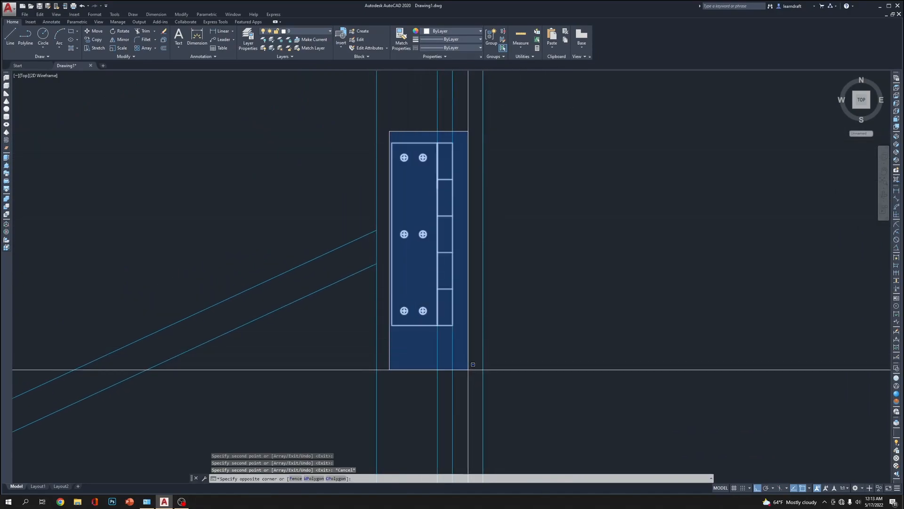
left_click(470, 363)
type("b")
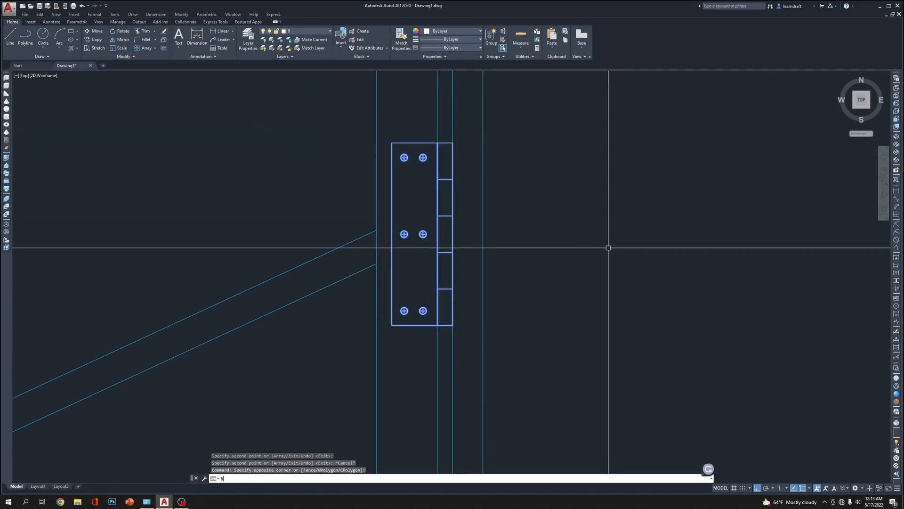
key("Return")
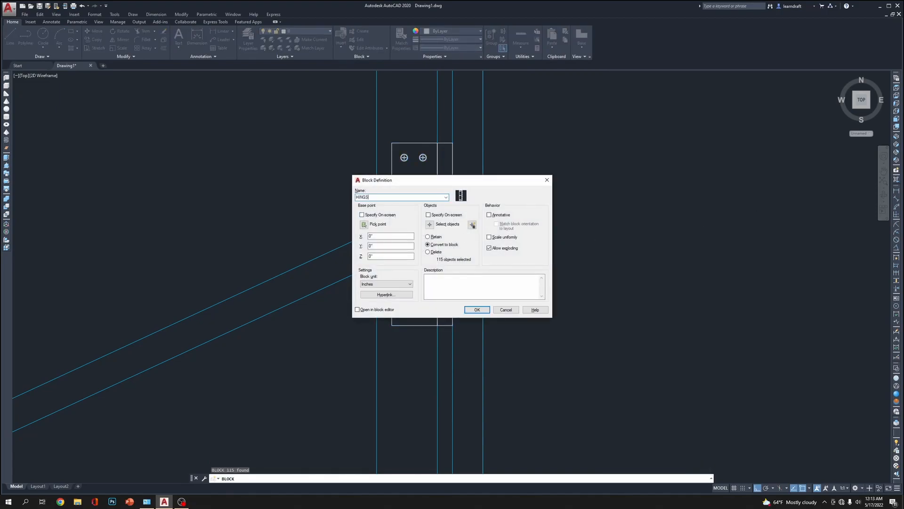
key("Return")
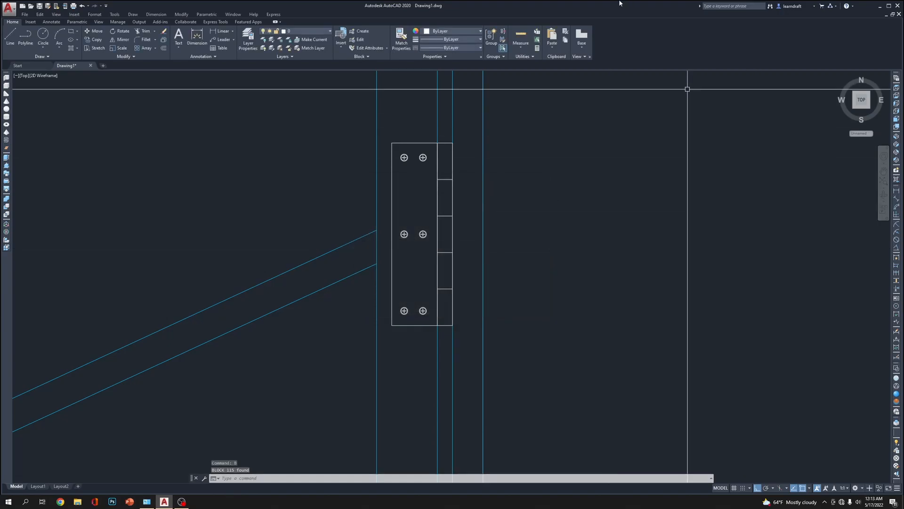
left_click(421, 142)
left_click(413, 158)
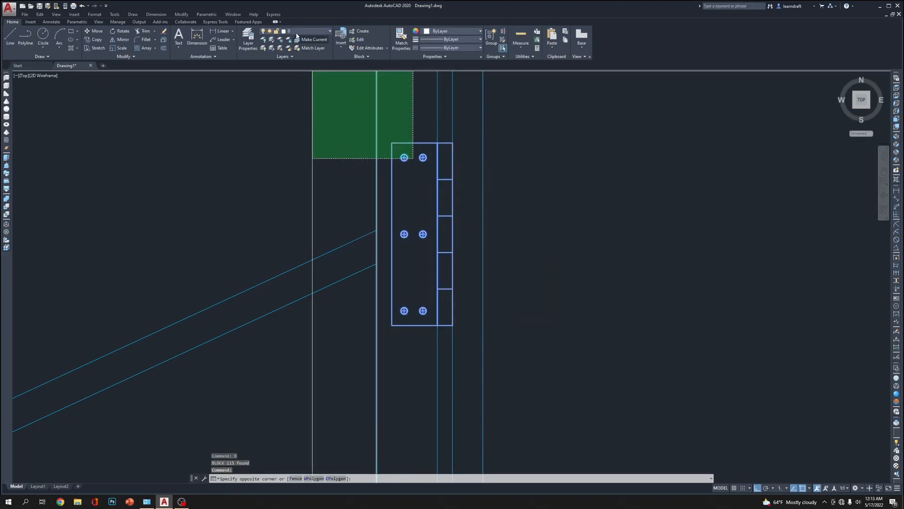
key("Escape")
key("Escape")
Mirror the HINGE block about a horizontal line through the midpoint of the outer leg edge, keeping the original
left_click(405, 142)
left_click(399, 158)
left_click(414, 163)
scroll(414, 160, "down", 8)
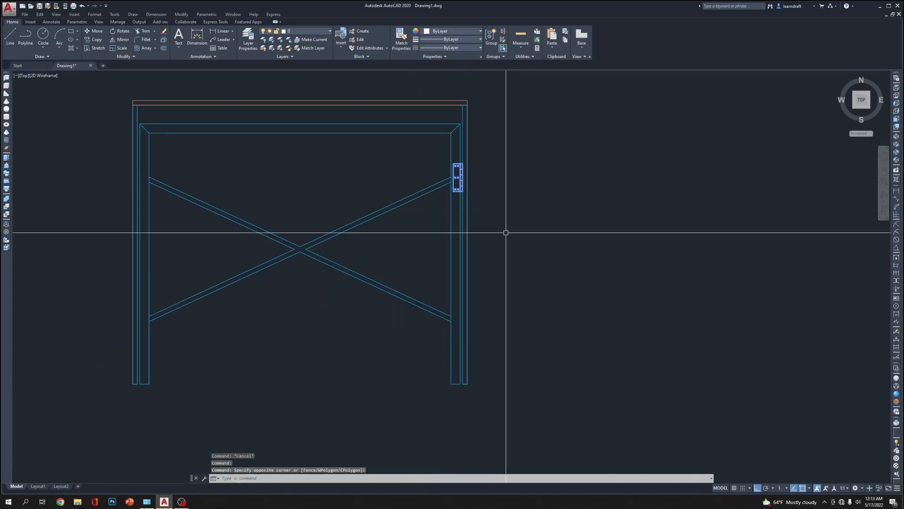
type("mi")
key("Return")
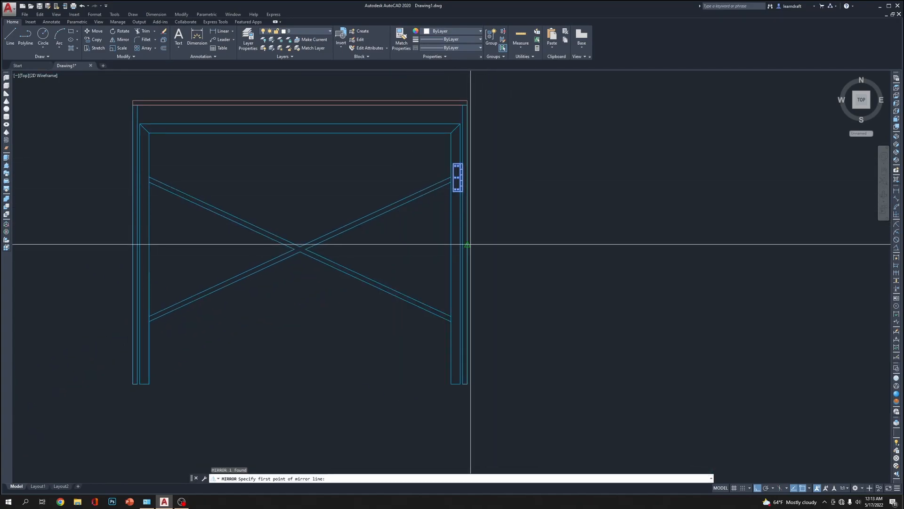
left_click(468, 245)
left_click(640, 246)
key("Return")
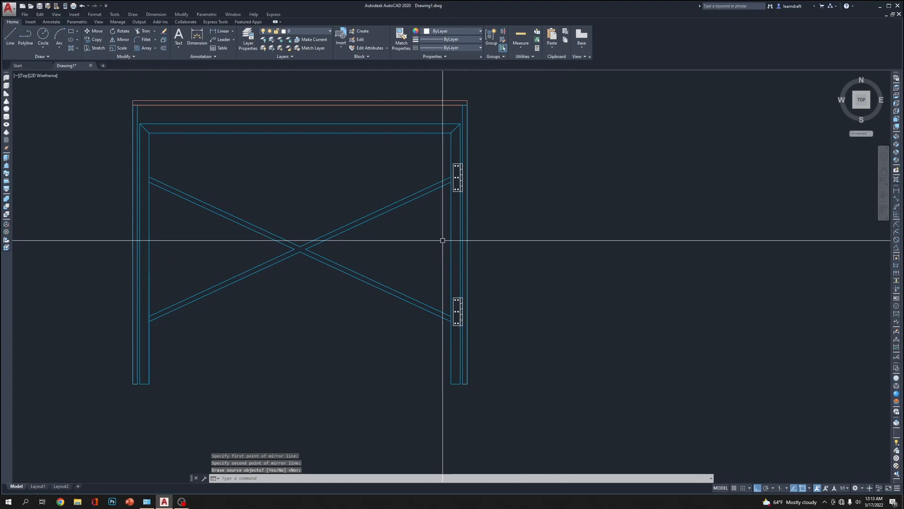
Mirror both hinge blocks about the table's vertical centre line onto the opposite leg, keeping the originals
left_click(458, 177)
left_click(457, 316)
left_click(455, 311)
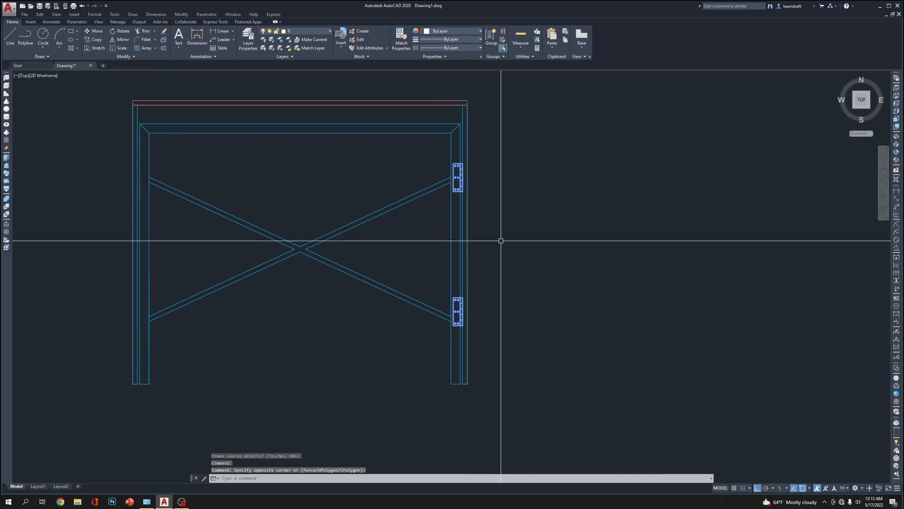
middle_click_drag(466, 258, 559, 244)
middle_click_drag(393, 303, 384, 327)
type("mi")
key("Return")
left_click(384, 145)
left_click(392, 192)
key("Return")
middle_click_drag(615, 171, 492, 165)
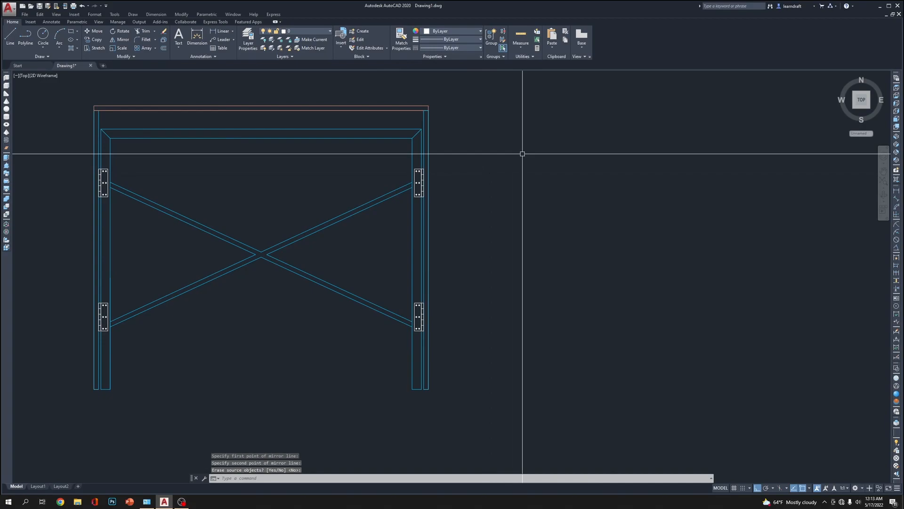
middle_click_drag(490, 134, 515, 208)
scroll(372, 155, "up", 4)
middle_click_drag(512, 162, 493, 183)
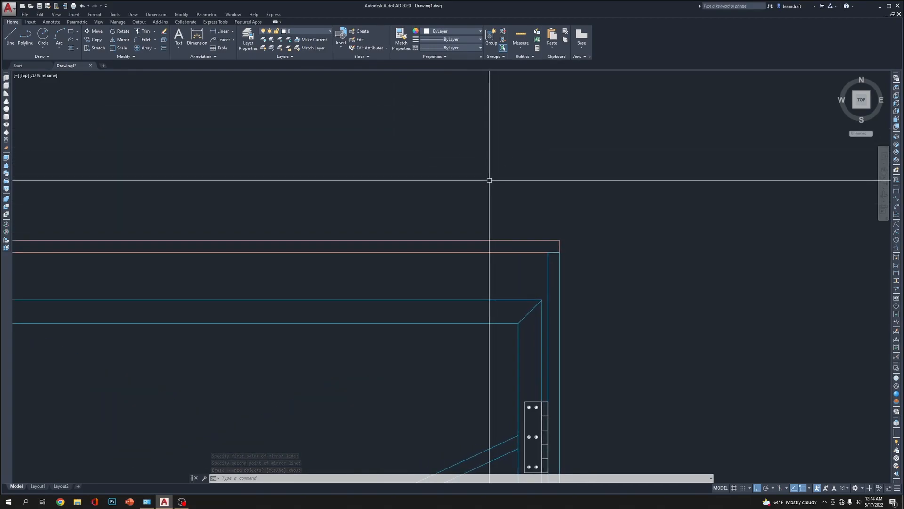
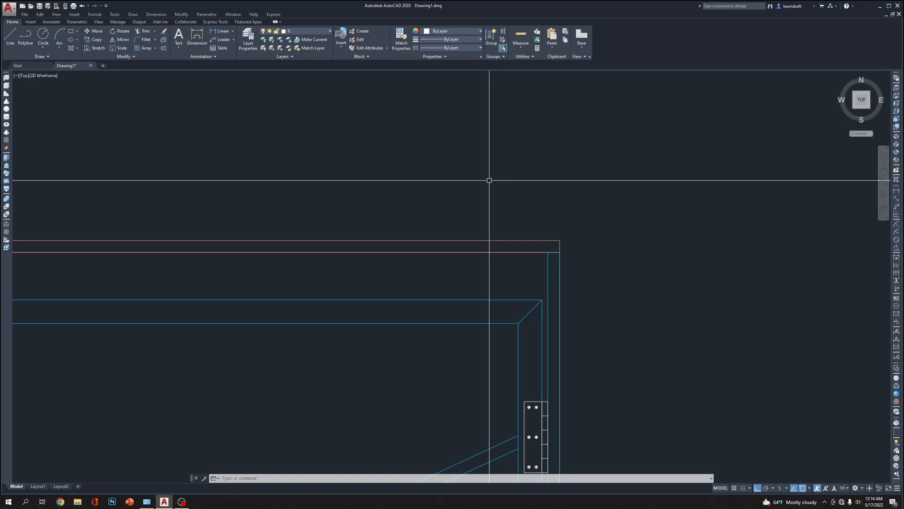
Draw a rectangle 2 long and .25 wide beneath the tabletop, extending left from the inner top corner of the right leg
scroll(541, 236, "up", 2)
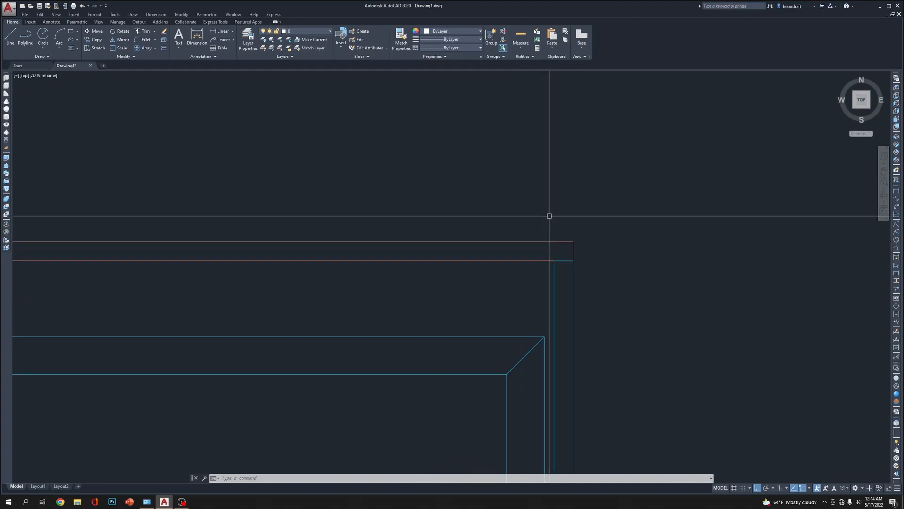
middle_click_drag(513, 268, 513, 208)
scroll(554, 209, "up", 2)
scroll(542, 204, "up", 4)
scroll(605, 178, "down", 2)
scroll(565, 176, "up", 2)
left_click(530, 169)
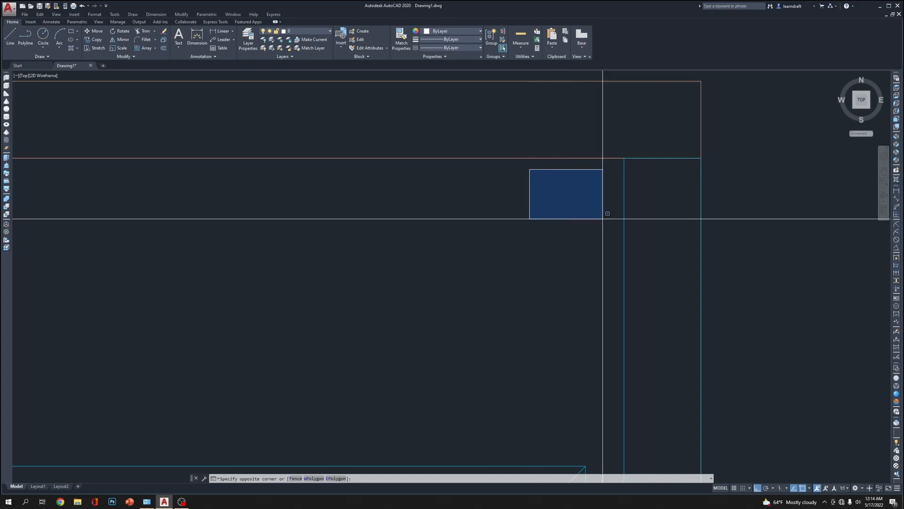
left_click(592, 201)
middle_click_drag(530, 118, 515, 150)
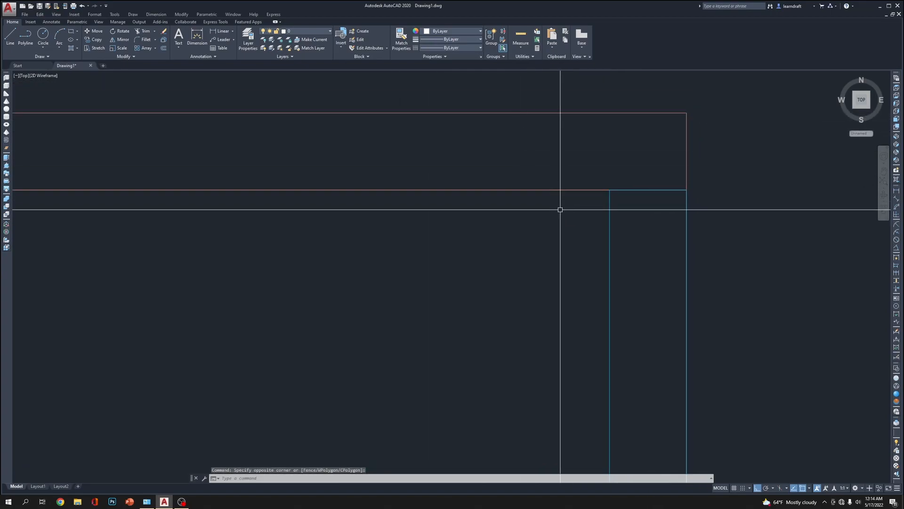
type("R")
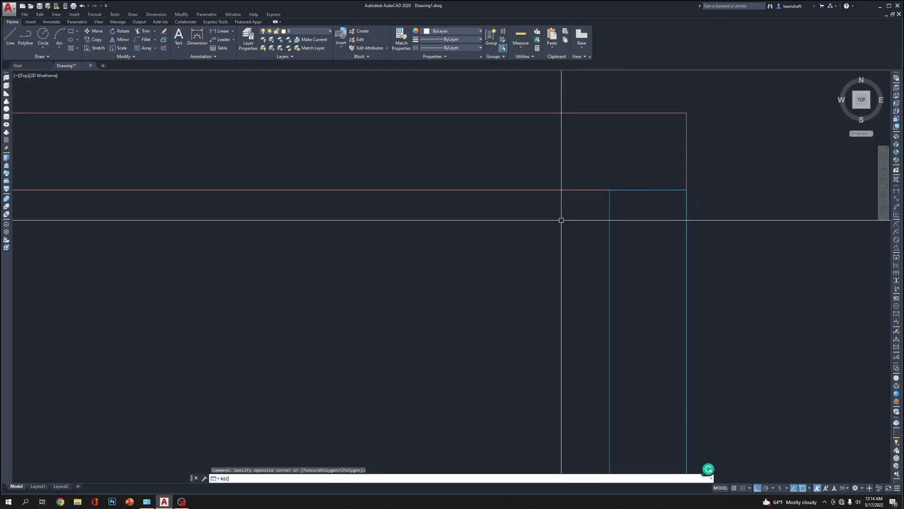
type("EC")
key("Return")
left_click(609, 189)
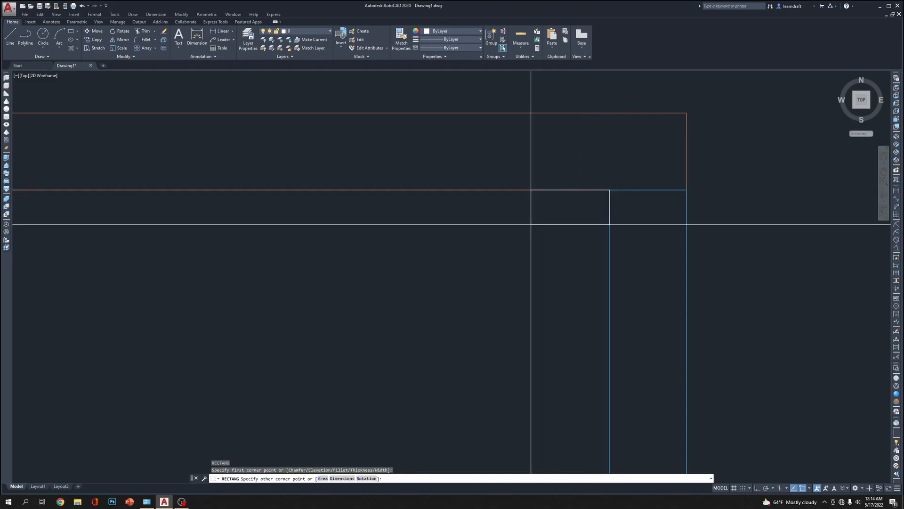
type("D")
key("Return")
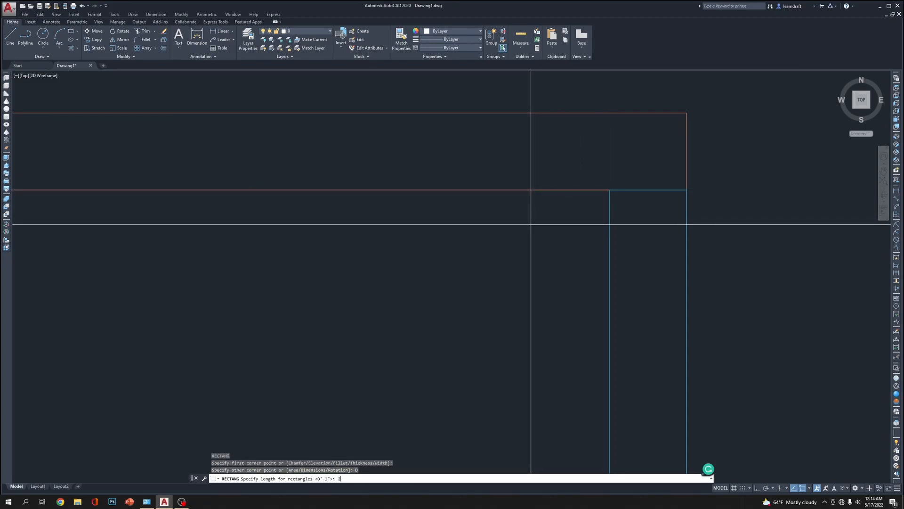
type("2")
key("Return")
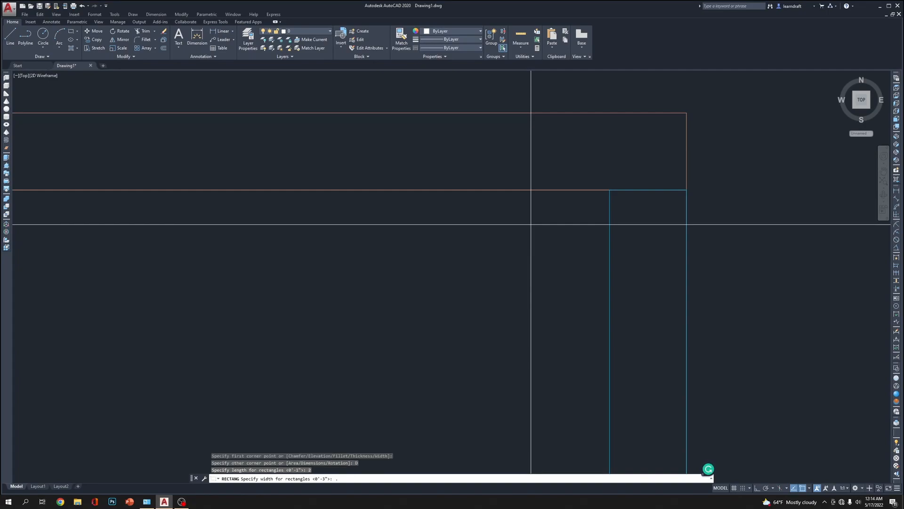
type(".25")
key("Return")
scroll(531, 224, "up", 3)
left_click(481, 182)
scroll(517, 173, "up", 5)
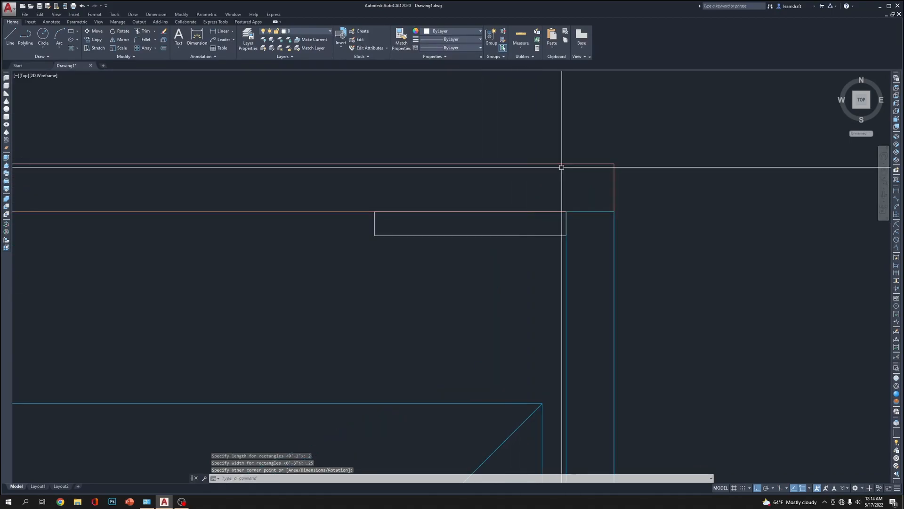
Try to fillet the rectangle's lower-left corner with the existing radius setting
scroll(448, 220, "up", 4)
type("f")
key("Return")
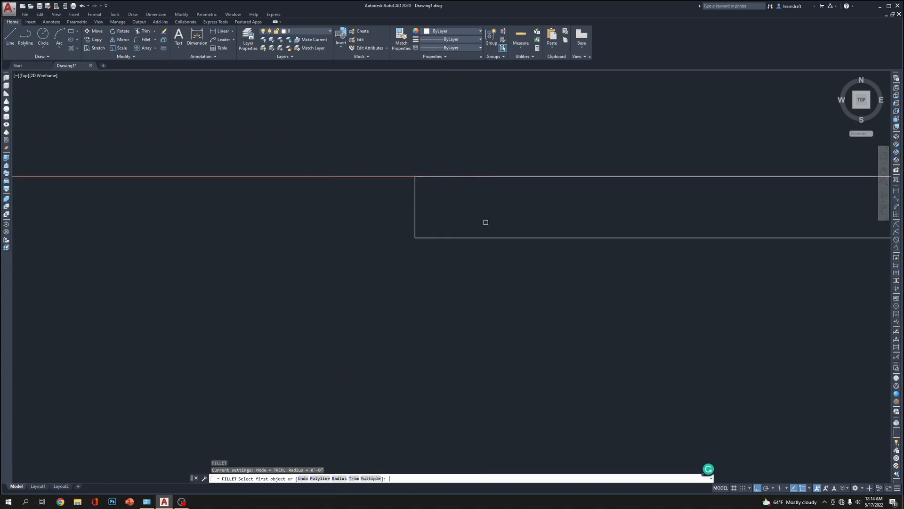
left_click(444, 239)
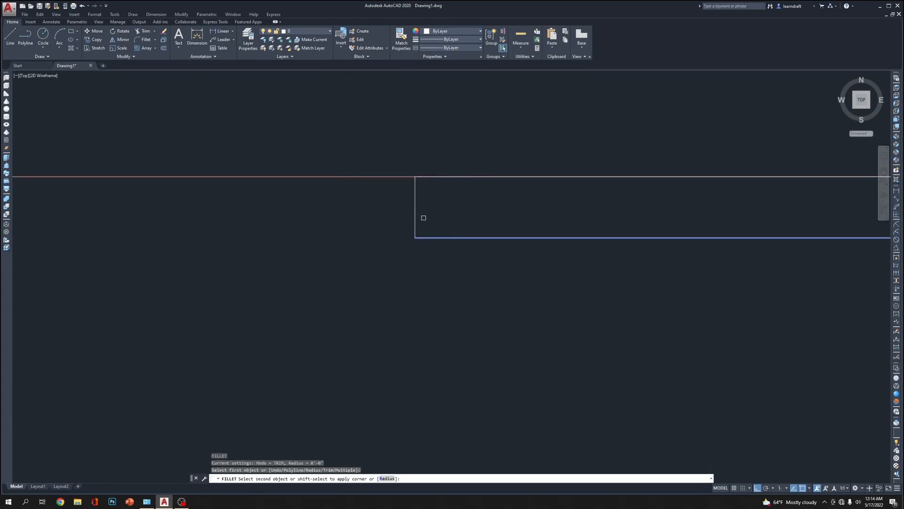
left_click(416, 214)
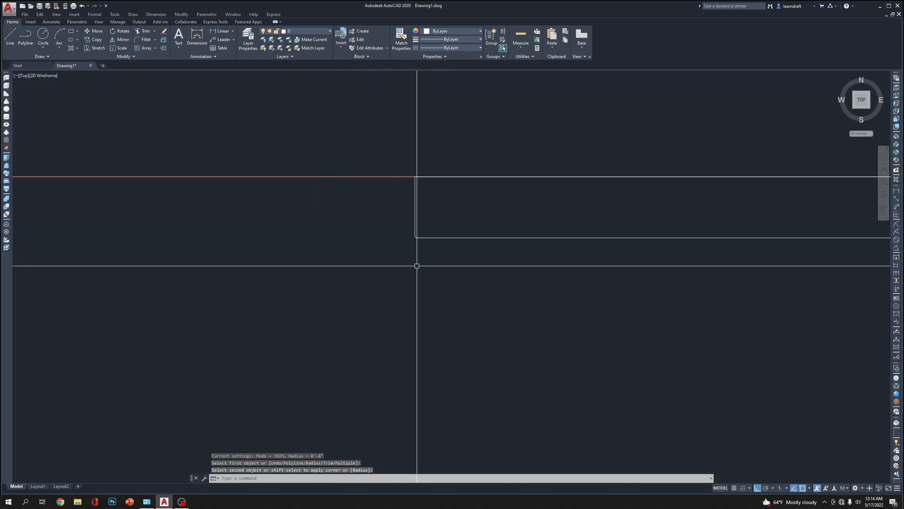
Fillet the rectangle's lower-left corner with a radius of .125
key("Return")
type("r")
key("Return")
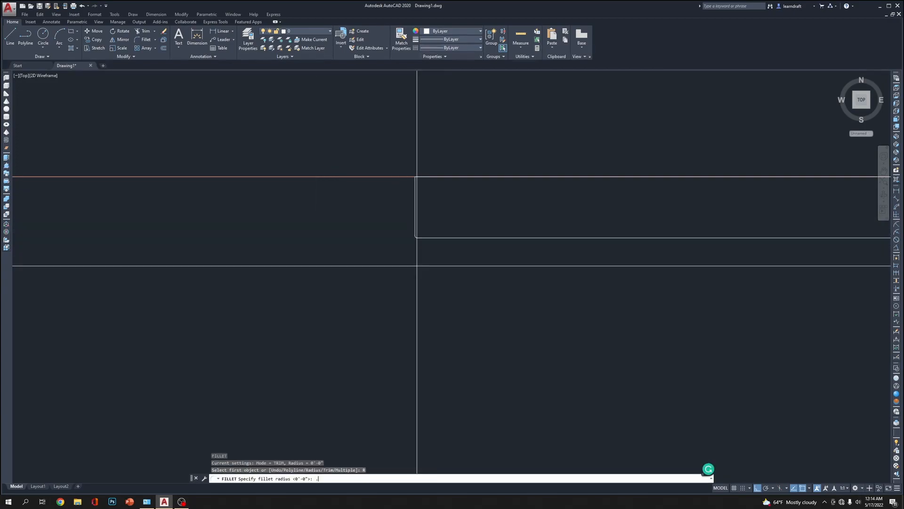
type(".125")
key("Return")
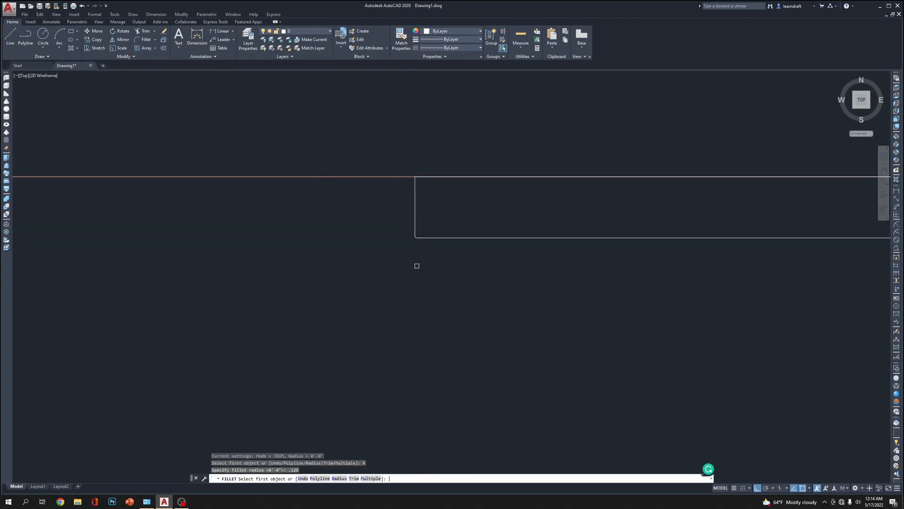
left_click(415, 200)
left_click(447, 238)
scroll(371, 264, "down", 6)
scroll(434, 275, "up", 4)
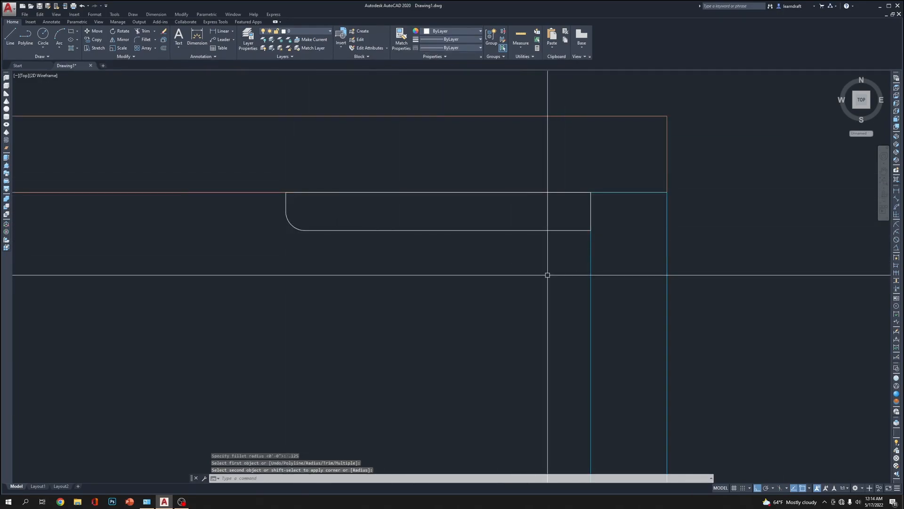
middle_click_drag(562, 280, 561, 241)
scroll(521, 232, "down", 2)
scroll(534, 226, "up", 2)
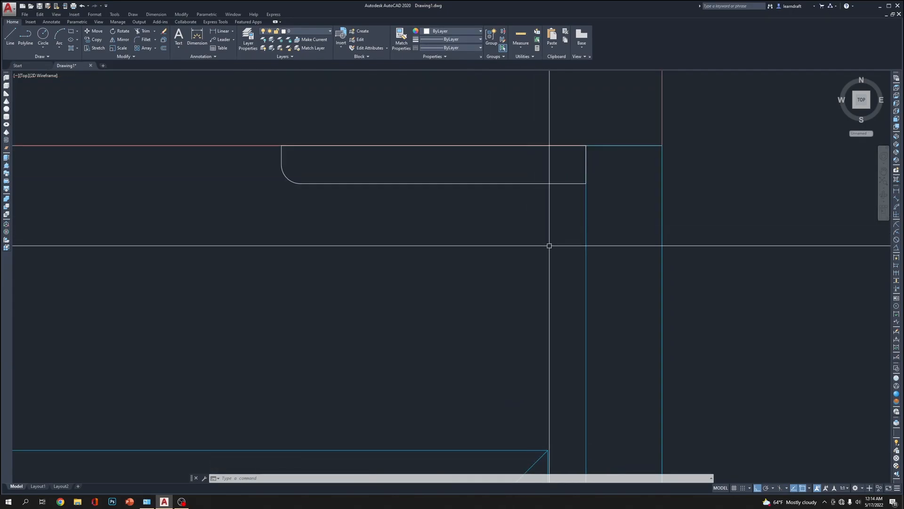
left_click(429, 199)
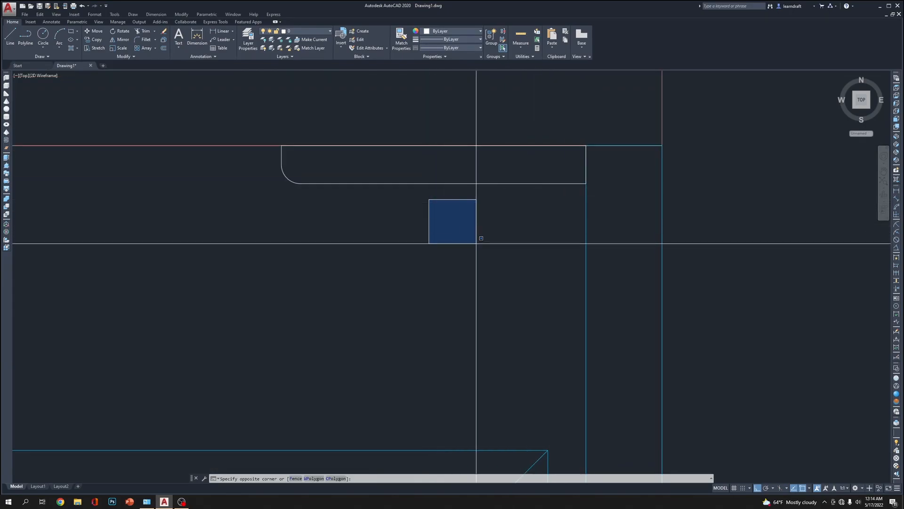
left_click(595, 274)
scroll(529, 270, "down", 3)
scroll(475, 215, "up", 3)
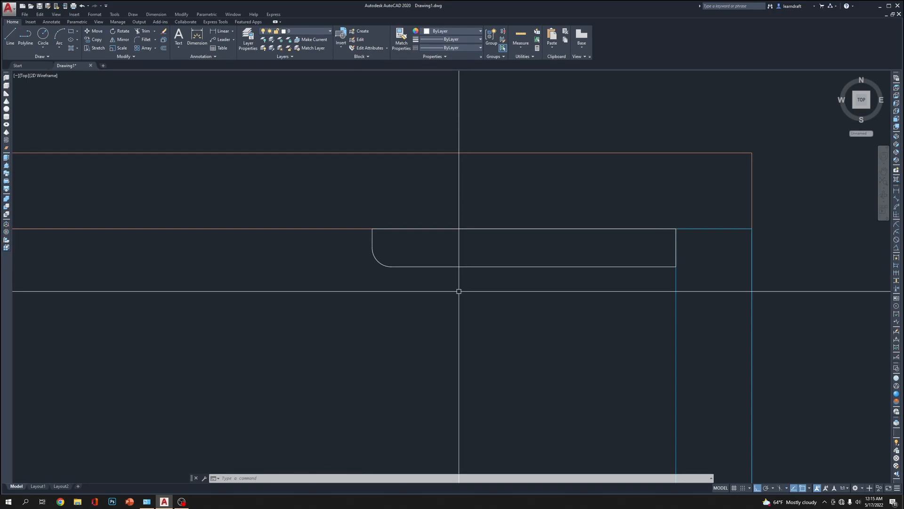
Draw a vertical line from the midpoint of the rounded plate's lower edge up into the tabletop thickness
scroll(423, 277, "up", 2)
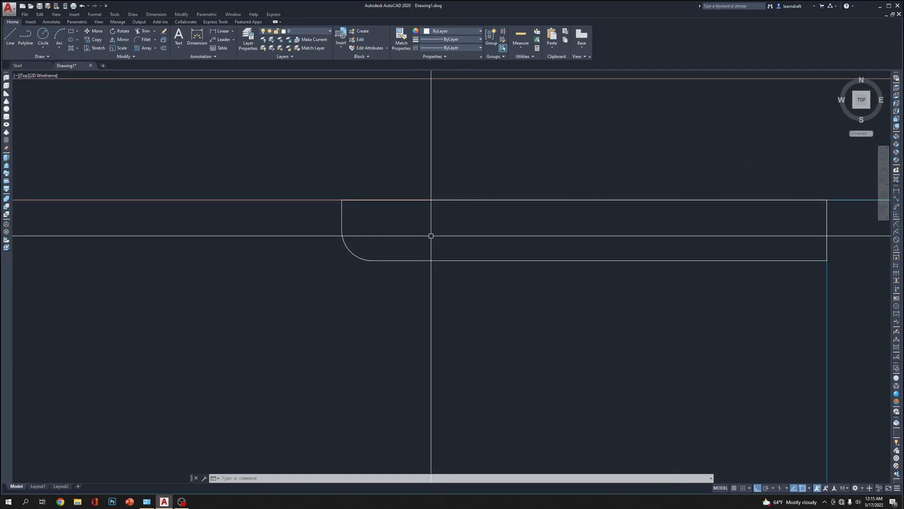
type("l")
key("Return")
middle_click_drag(600, 255, 460, 279)
left_click(460, 283)
left_click(477, 189)
key("Return")
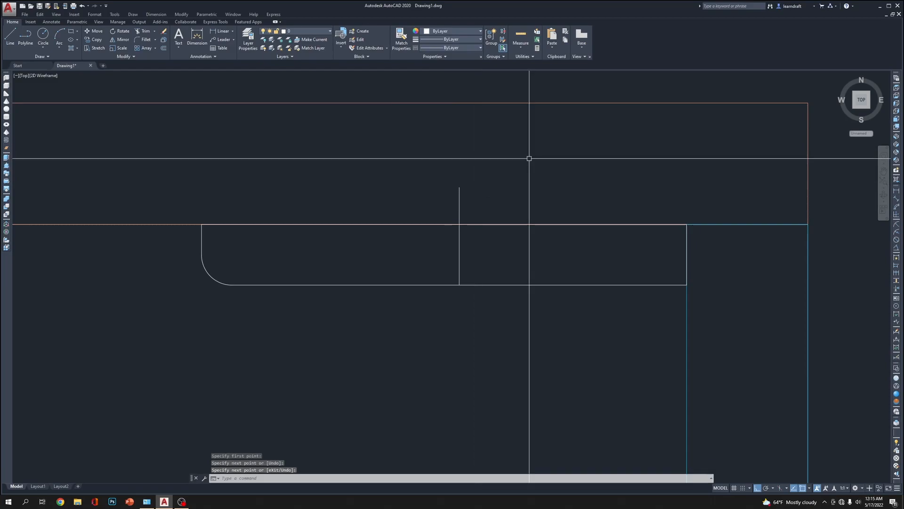
Offset the vertical line .0625 to its right to form the second side of a narrow screw shank
type("o")
key("Return")
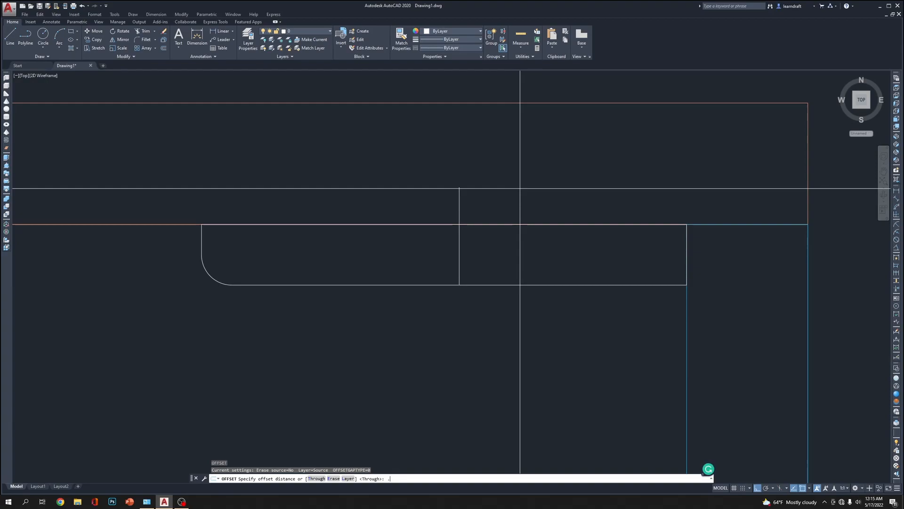
type(".0625")
key("Return")
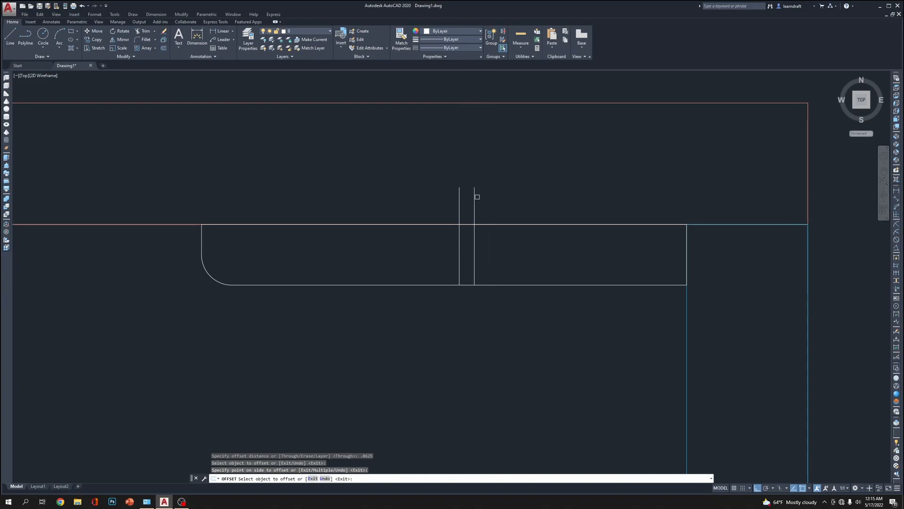
key("Escape")
key("Escape")
Move the two vertical shank lines down so their lower ends extend slightly below the plate's lower edge
middle_click_drag(542, 181, 509, 165)
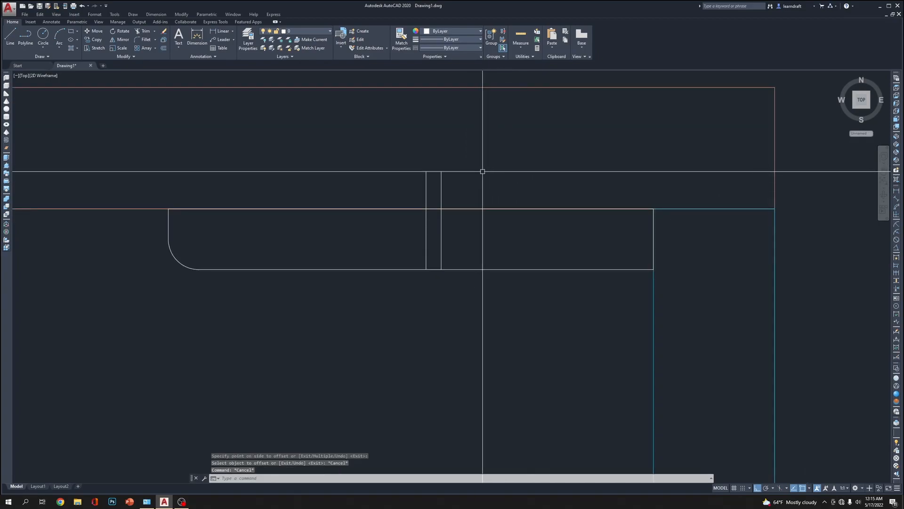
scroll(483, 164, "down", 5)
scroll(473, 156, "up", 9)
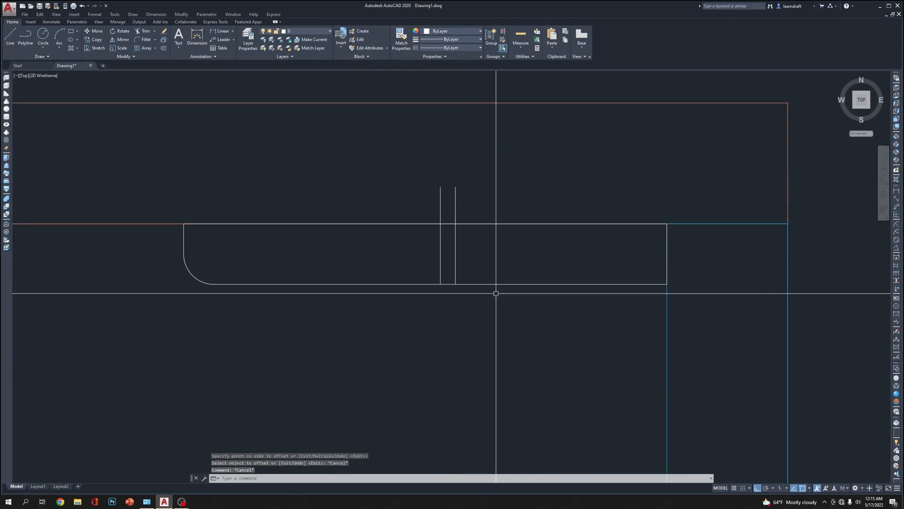
middle_click_drag(479, 266, 475, 288)
scroll(443, 295, "up", 3)
left_click(525, 230)
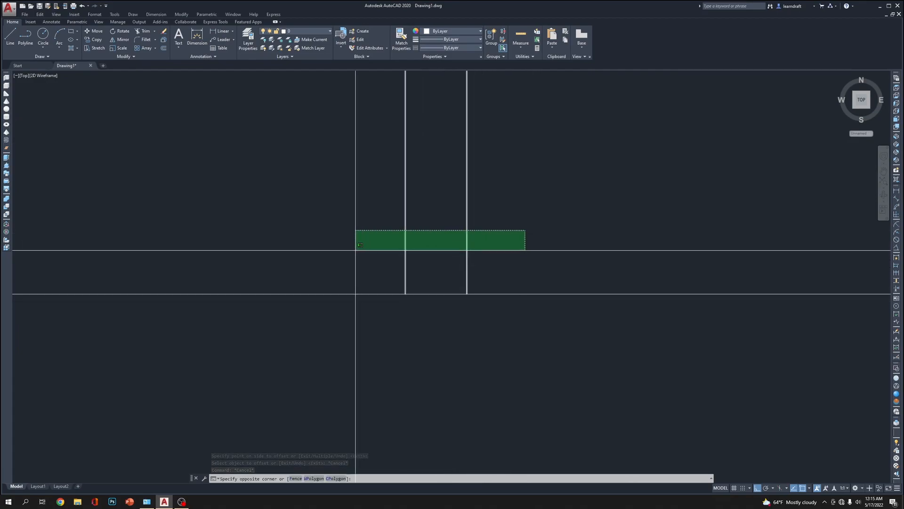
left_click(355, 250)
type("m")
key("Return")
left_click(533, 197)
scroll(533, 224, "up", 3)
middle_click_drag(441, 347, 449, 316)
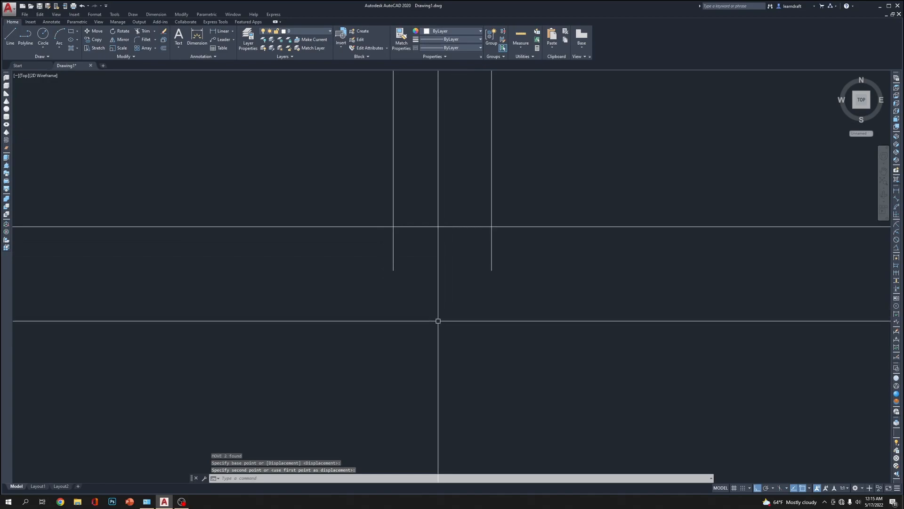
Close the lower end of the shank with a horizontal line between the two vertical lines
left_click(435, 324)
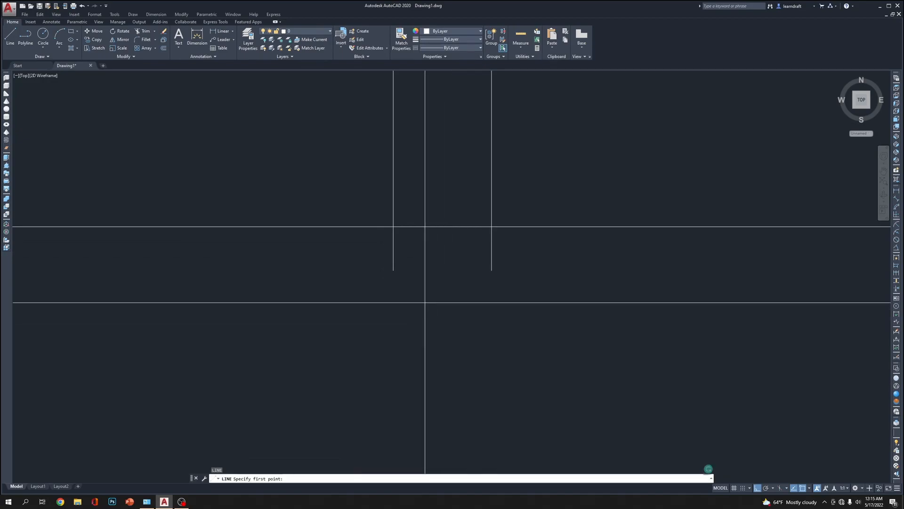
type("l")
key("Return")
left_click(393, 270)
left_click(491, 270)
key("Return")
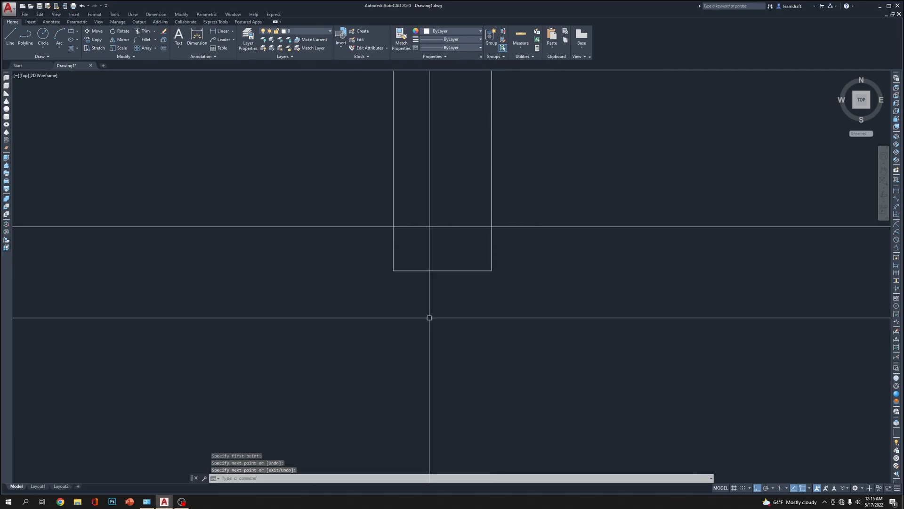
Try to draw a three-point arc through the start, midpoint and end of the shank's closing line
type("a")
key("Return")
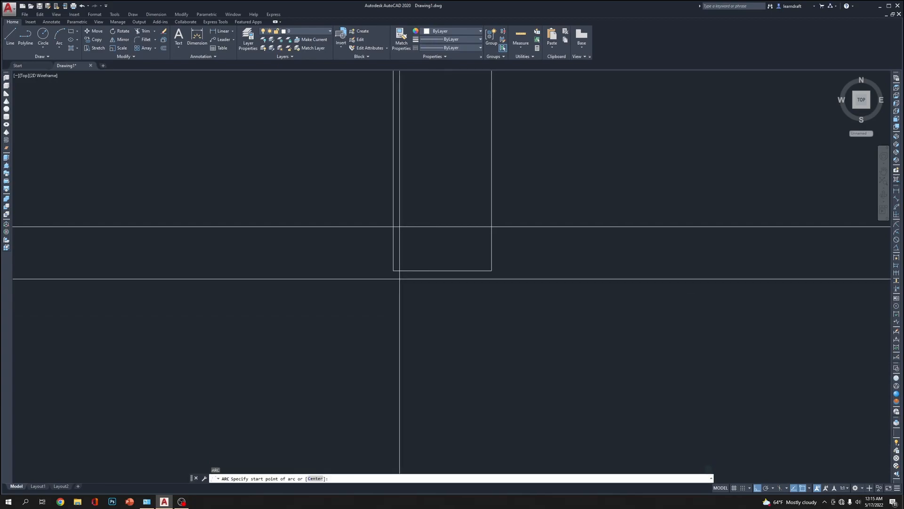
left_click(393, 270)
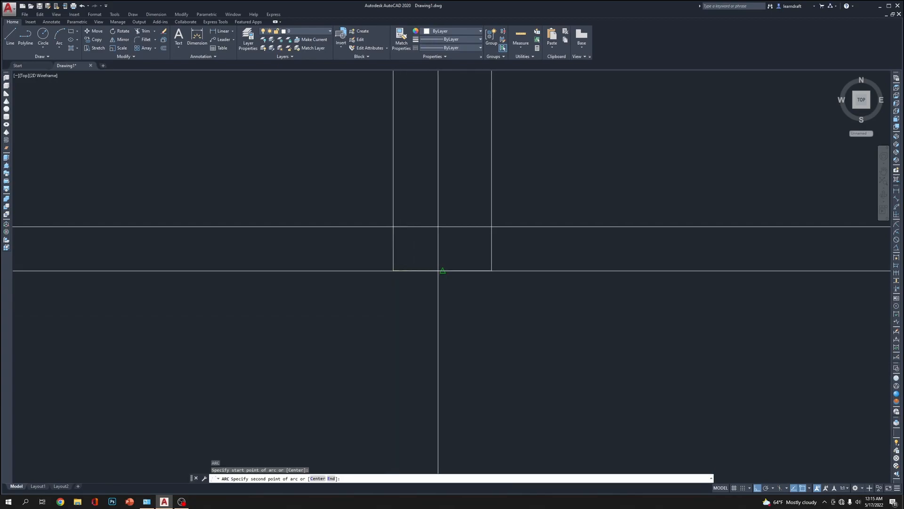
left_click(442, 270)
left_click(490, 270)
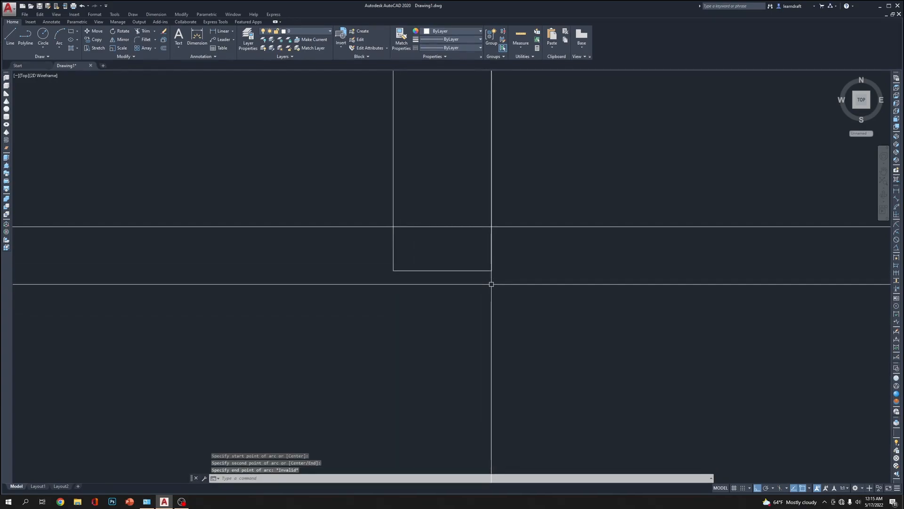
Shift the shank's closing line upward by its midpoint and undo the change
left_click(471, 271)
left_click(442, 270)
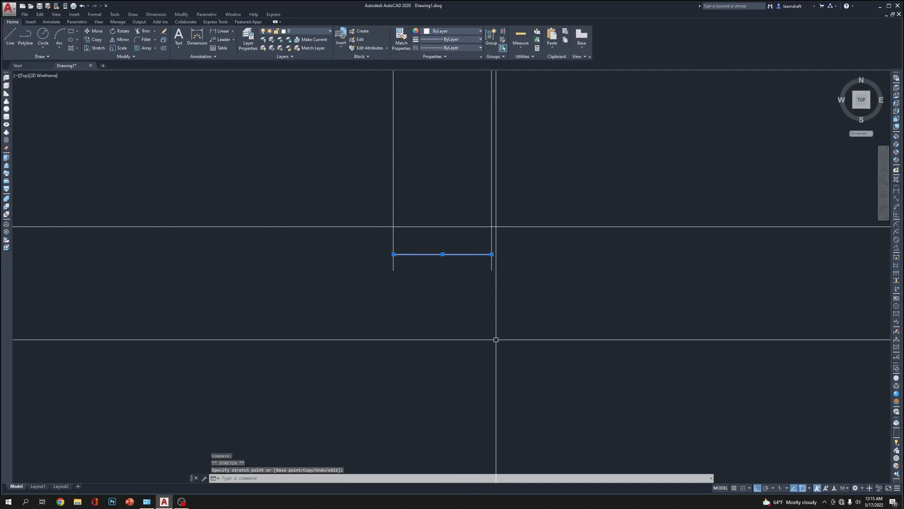
key("ctrl+z")
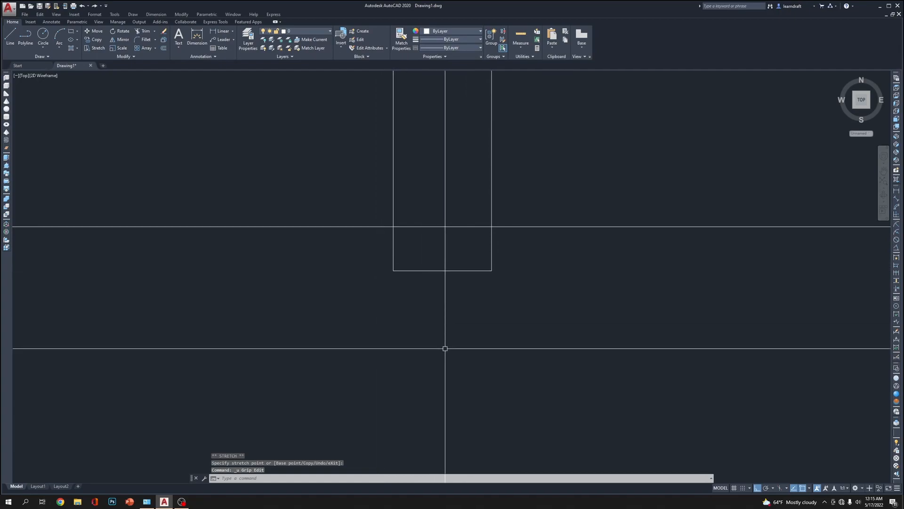
Draw an arc through both lower shank corners, ending just beyond and below the right one, and stretch its start point farther left
type("A")
key("Return")
left_click(394, 270)
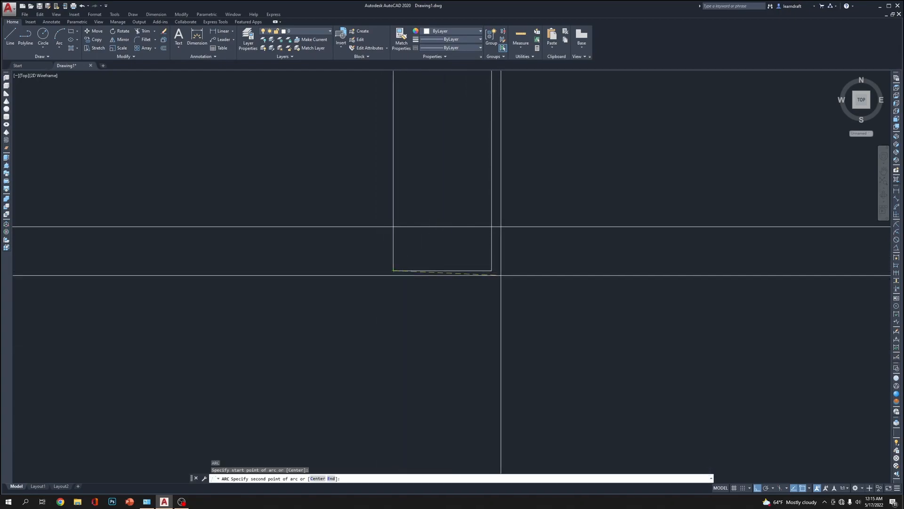
left_click(491, 270)
left_click(512, 286)
left_click(518, 288)
left_click(449, 290)
left_click(394, 271)
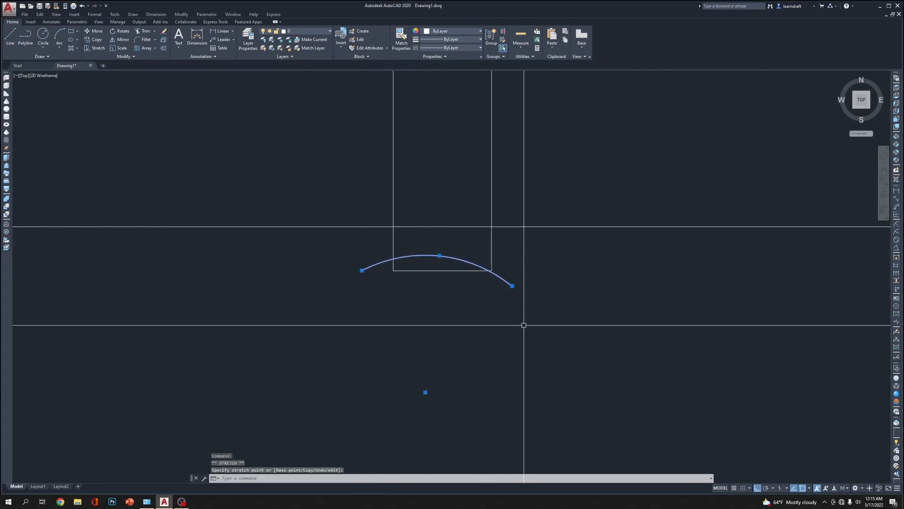
Draw a horizontal base line from the arc's right end past its left end, and stretch the arc's left end to the line's far end
type("l")
key("Return")
left_click(512, 286)
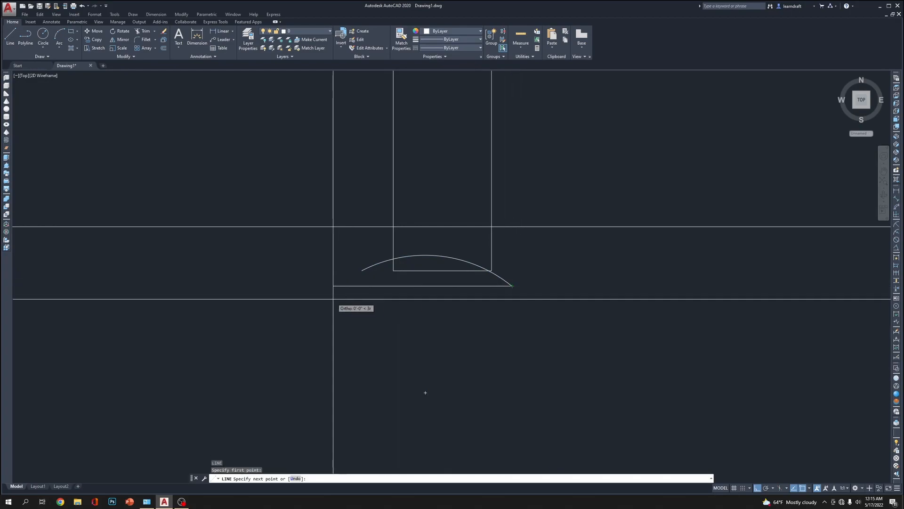
left_click(333, 299)
key("Return")
key("Return")
left_click(363, 270)
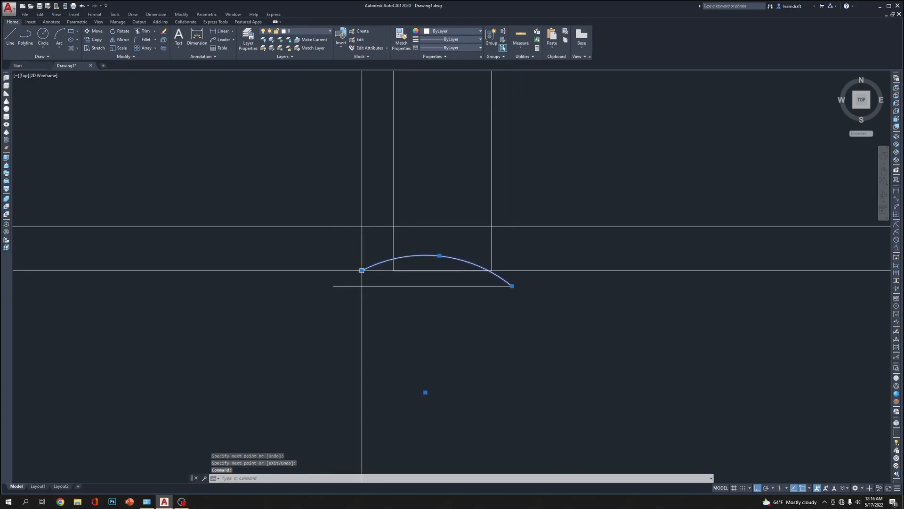
left_click(471, 276)
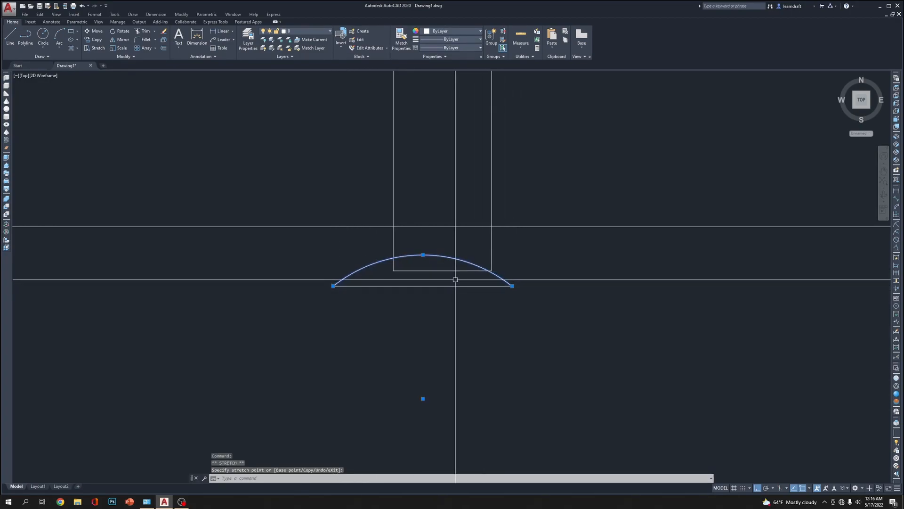
Move the arc and its base line so the apex meets the midpoint of the shank's closing line, and erase the closing line
left_click(453, 288)
type("m")
key("Return")
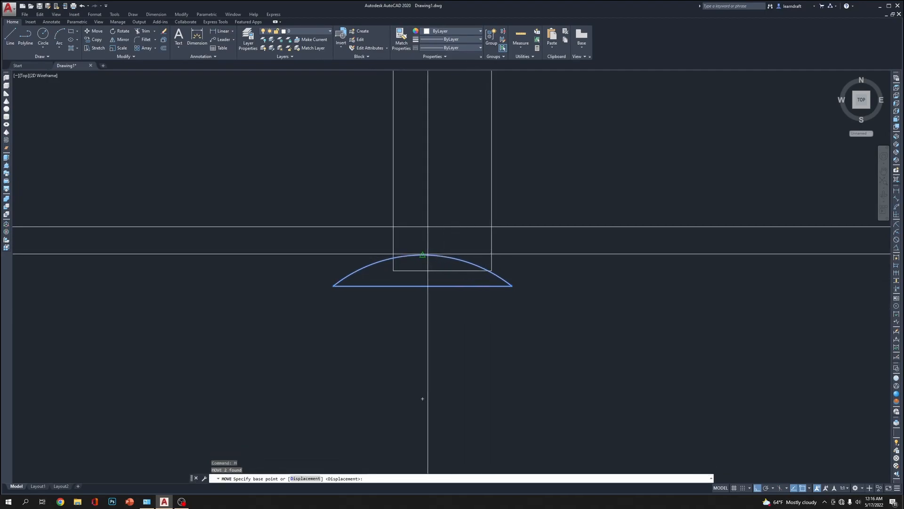
left_click(481, 284)
left_click(481, 284)
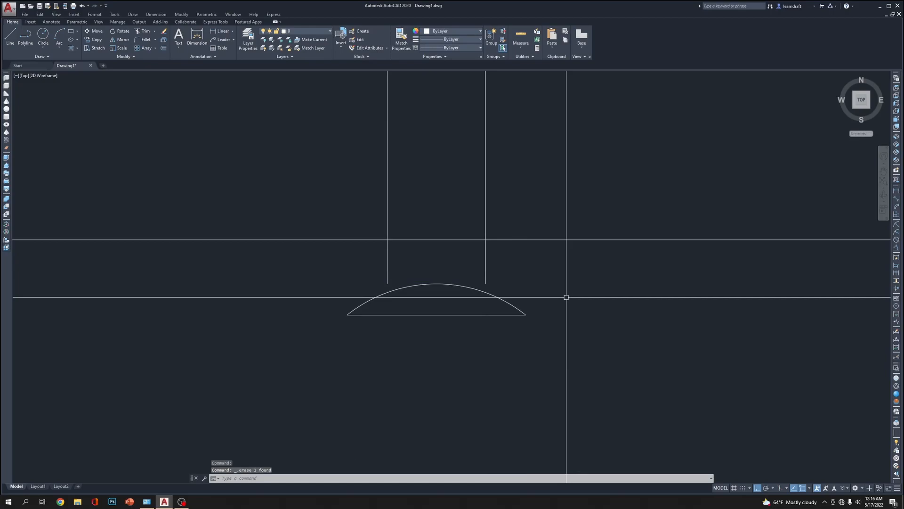
Pull the head arc's midpoint upward so the arc overlaps the lower ends of both shank lines
left_click(464, 272)
left_click(444, 288)
left_click(437, 283)
left_click(437, 268)
key("Escape")
key("Escape")
left_click(461, 257)
left_click(439, 291)
left_click(438, 270)
left_click(437, 264)
key("Escape")
key("Escape")
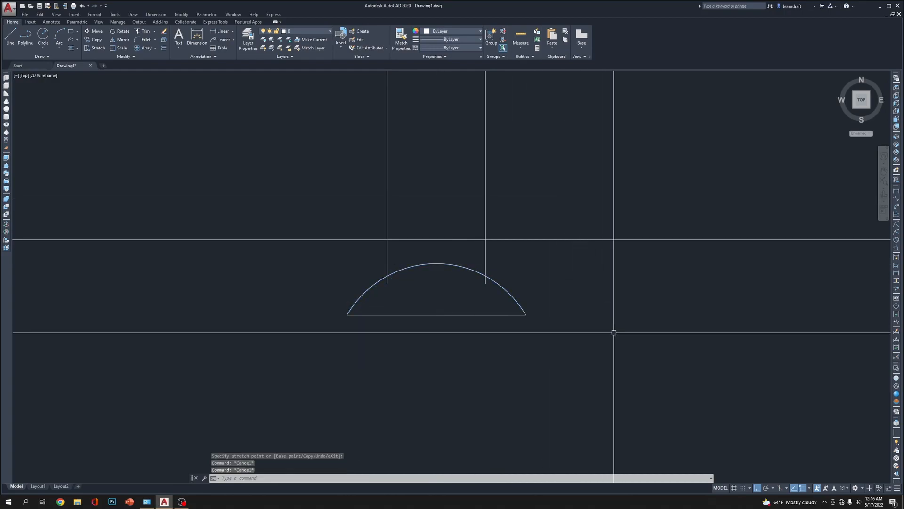
Trim the ends of both shank lines that extend below the head arc
type("tr")
key("Return")
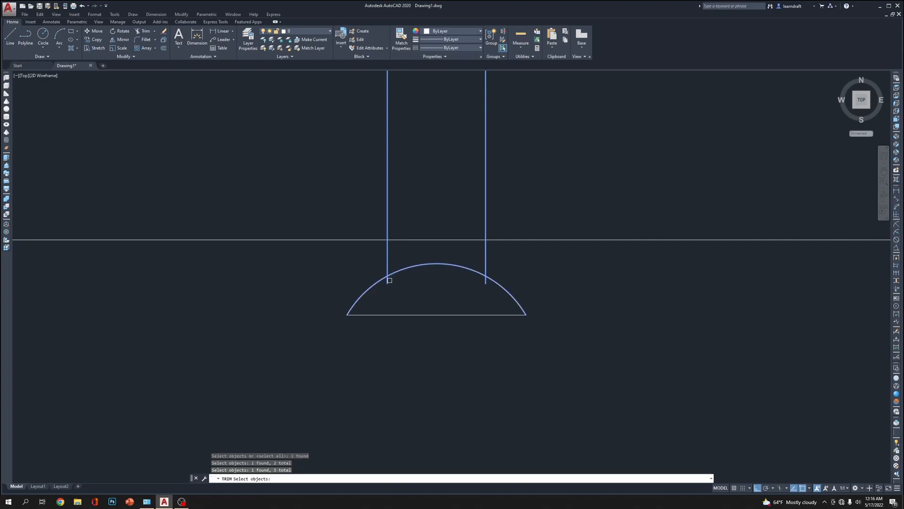
key("Return")
scroll(458, 324, "up", 2)
middle_click_drag(467, 309, 470, 270)
scroll(455, 292, "down", 8)
scroll(463, 270, "up", 4)
middle_click_drag(507, 240, 479, 311)
scroll(479, 311, "down", 4)
scroll(448, 244, "up", 2)
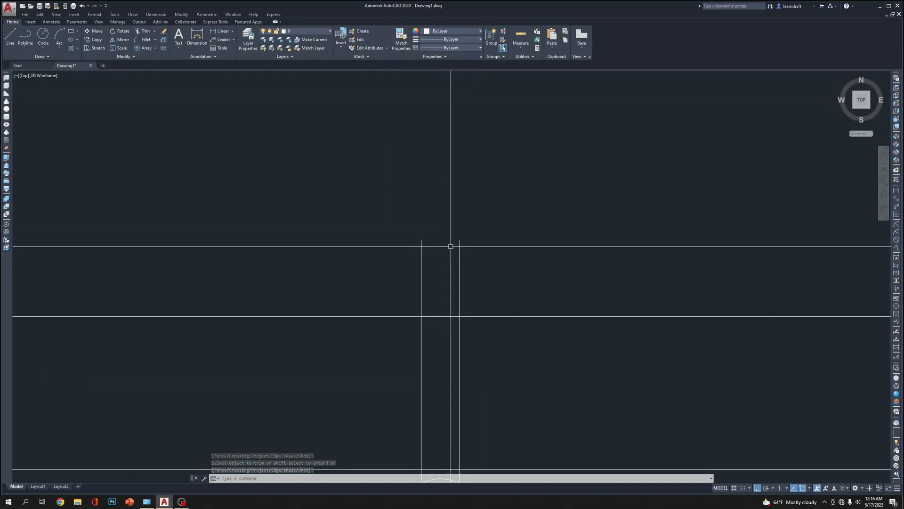
Draw a short vertical line upward from the middle of the shank's upper end, using a temporary horizontal closing line that is erased
type("LINE Specify first point:")
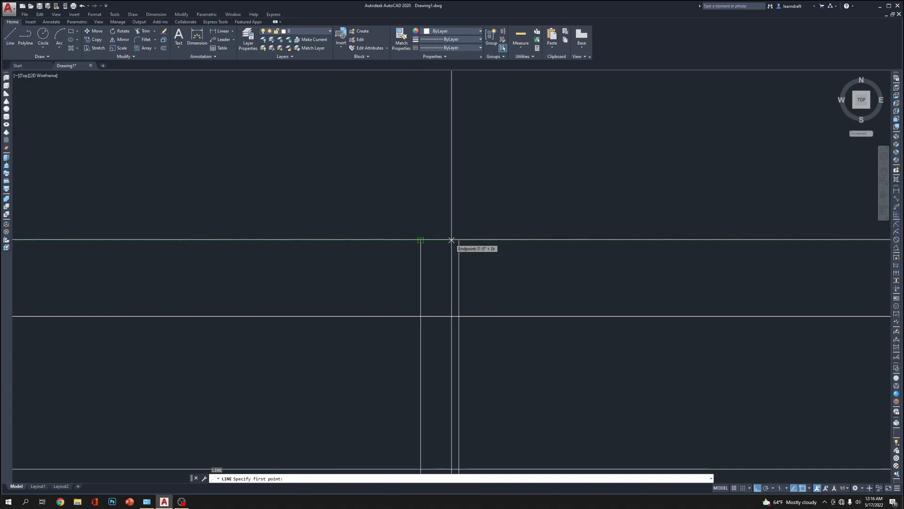
left_click(420, 239)
key("Return")
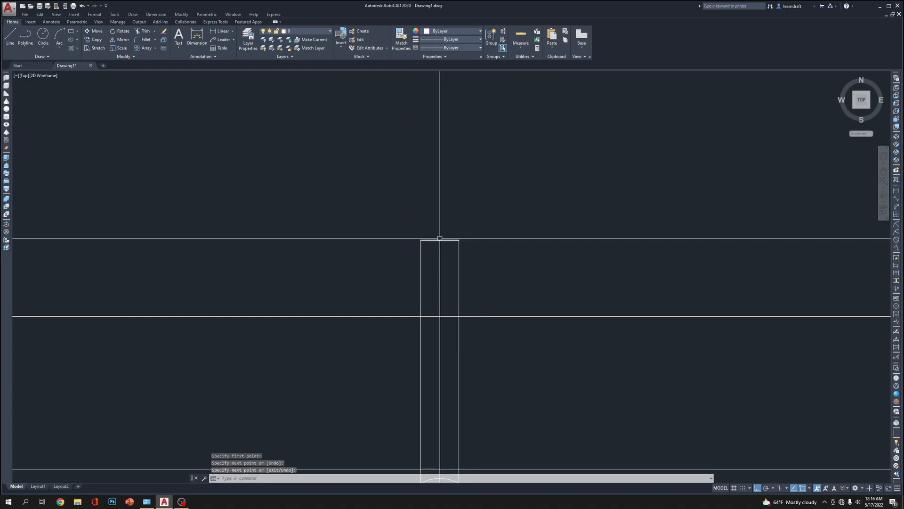
key("Return")
left_click(440, 240)
left_click(440, 216)
key("Return")
left_click(444, 240)
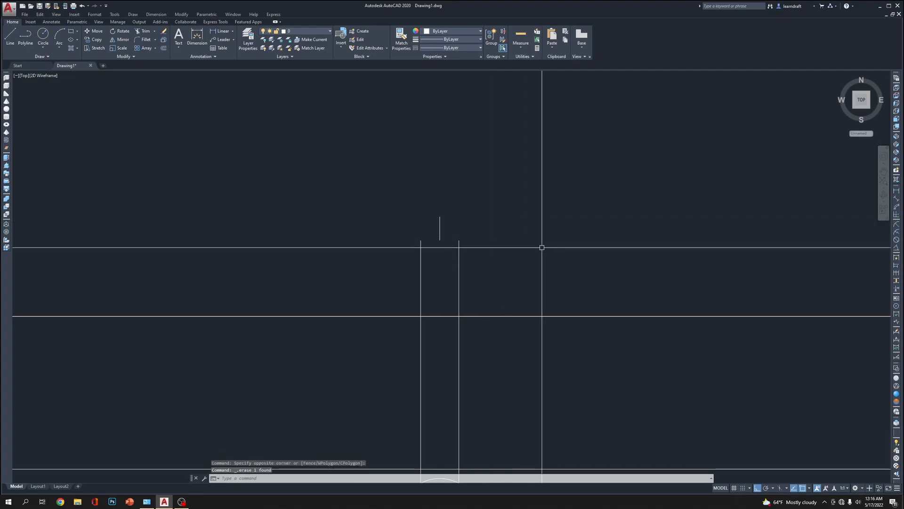
Draw two arcs from the shank's upper corners to the top of the short vertical line to form the screw's pointed tip
type("arc")
key("Return")
scroll(432, 236, "up", 2)
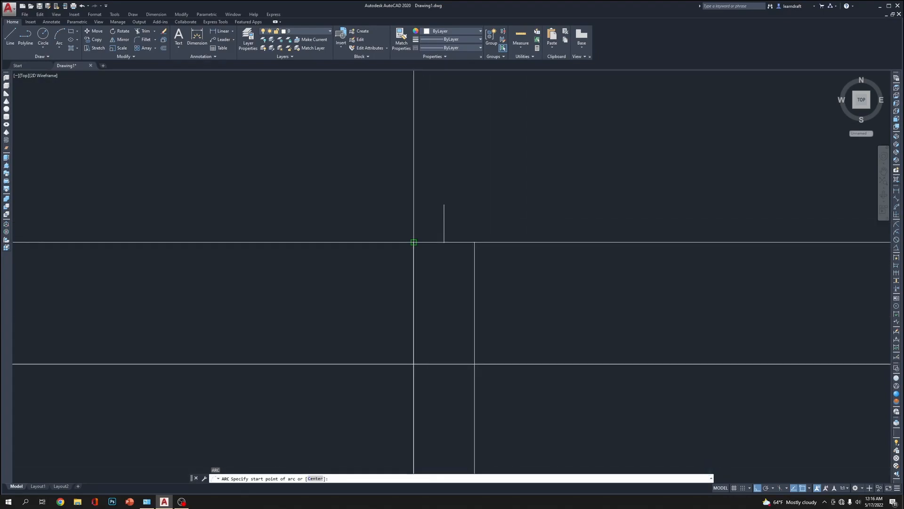
left_click(420, 239)
left_click(443, 205)
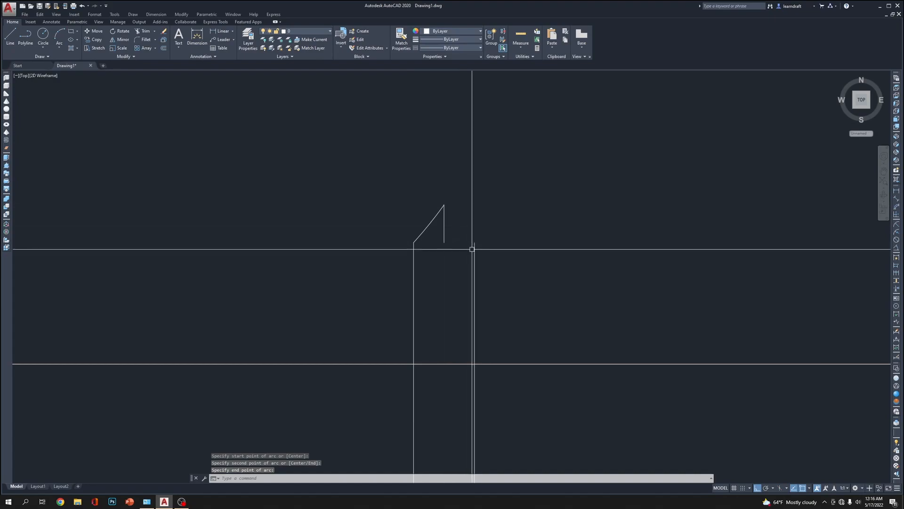
key("Return")
left_click(475, 243)
left_click(457, 225)
left_click(444, 205)
Stretch the peak of the screw tip straight upward together with both arcs and the vertical line
left_click(460, 190)
left_click(426, 210)
type("s")
key("Return")
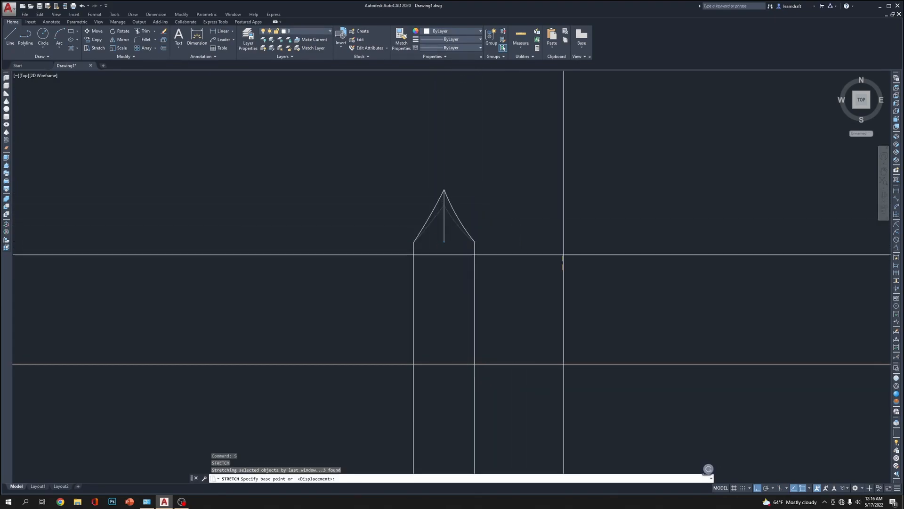
left_click(552, 273)
left_click(550, 252)
Extend the vertical centre line's lower end down the shank to the apex of the screw head arc
left_click(444, 235)
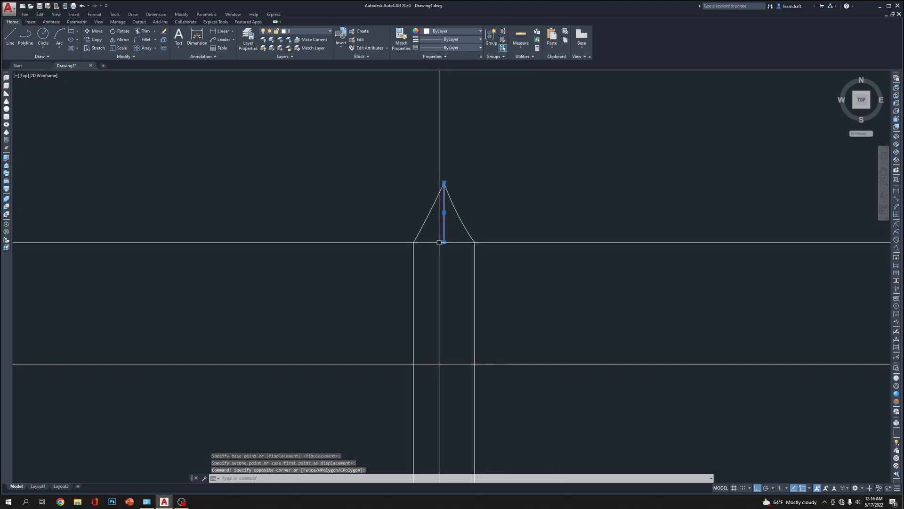
left_click(444, 242)
scroll(448, 227, "down", 8)
scroll(452, 275, "up", 6)
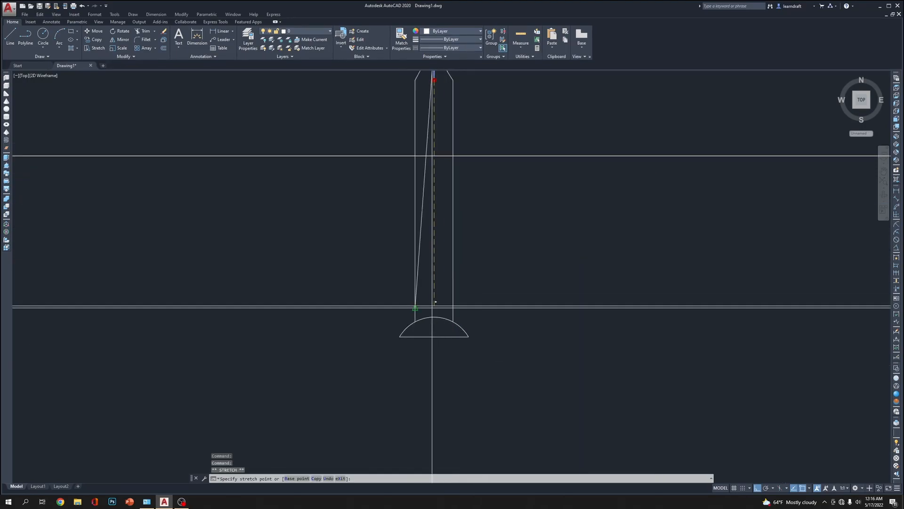
left_click(434, 317)
middle_click_drag(524, 173, 478, 280)
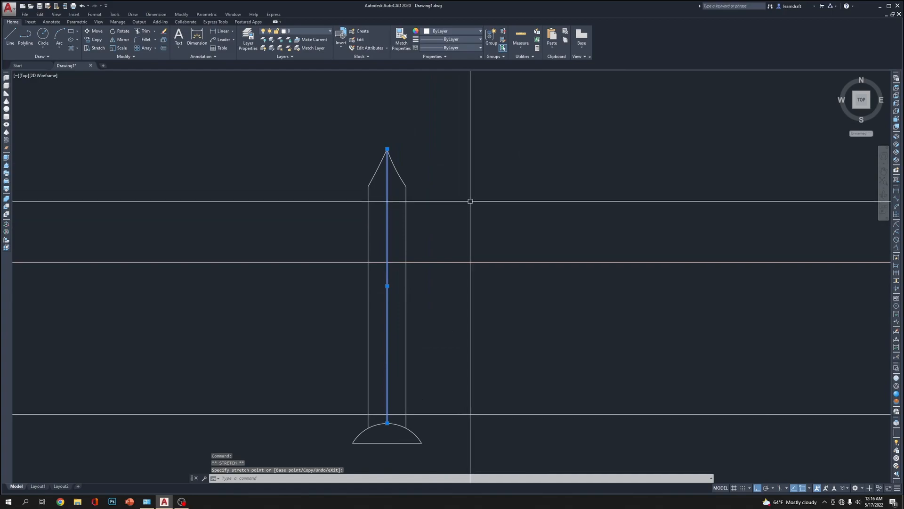
key("Escape")
key("Escape")
Draw an S-shaped thread curve of two arcs from the shank's upper left corner, across the centre line, to just beyond the right shank line
scroll(485, 151, "down", 3)
scroll(455, 164, "up", 4)
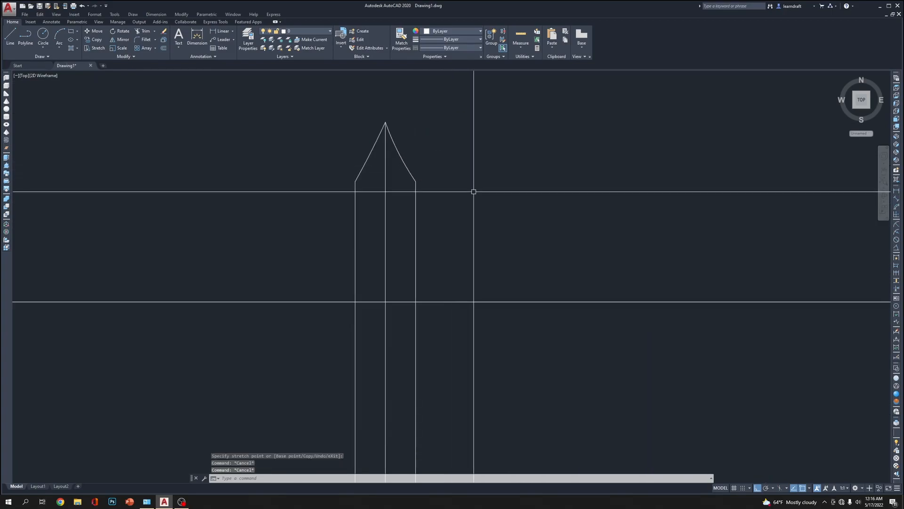
type("a")
key("Return")
scroll(381, 190, "up", 2)
left_click(340, 178)
left_click(388, 197)
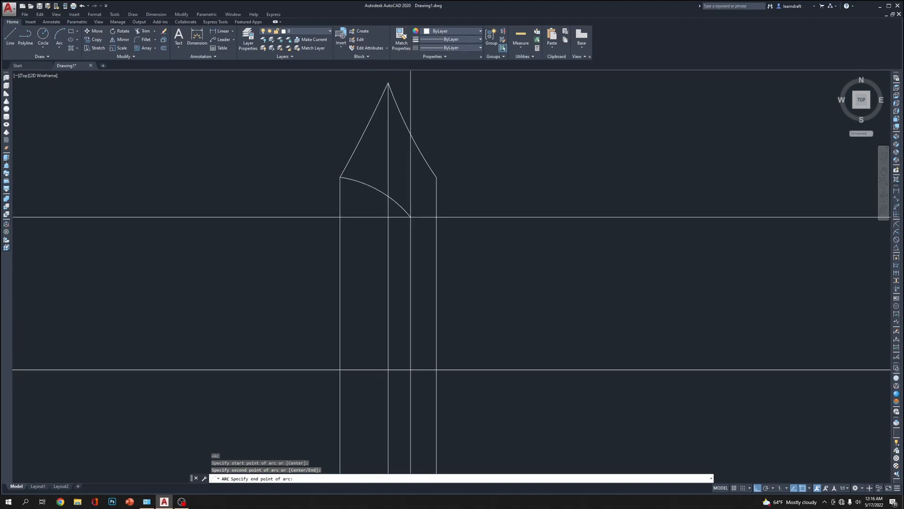
left_click(396, 208)
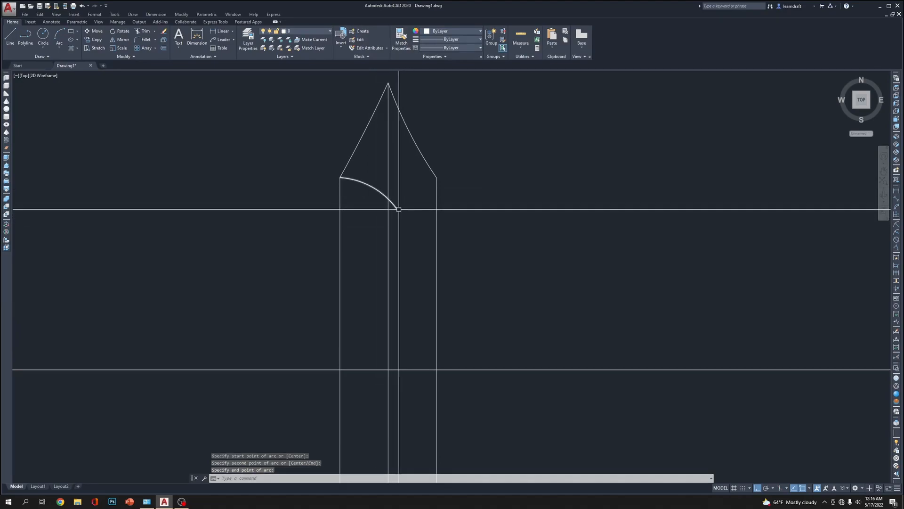
key("Return")
left_click(396, 207)
left_click(414, 226)
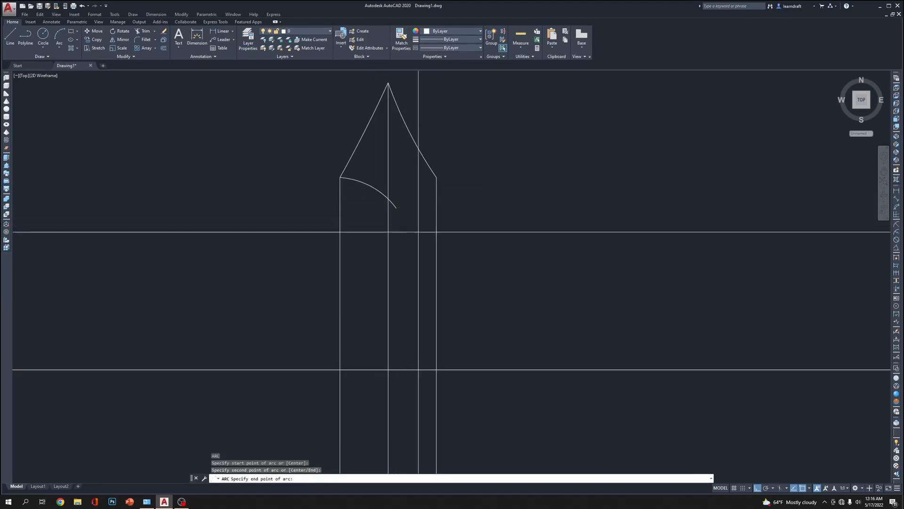
left_click(460, 253)
Move the shared endpoint of the two thread arcs onto the shank's centre line
scroll(384, 201, "up", 3)
scroll(315, 163, "down", 3)
scroll(306, 151, "up", 3)
left_click(302, 163)
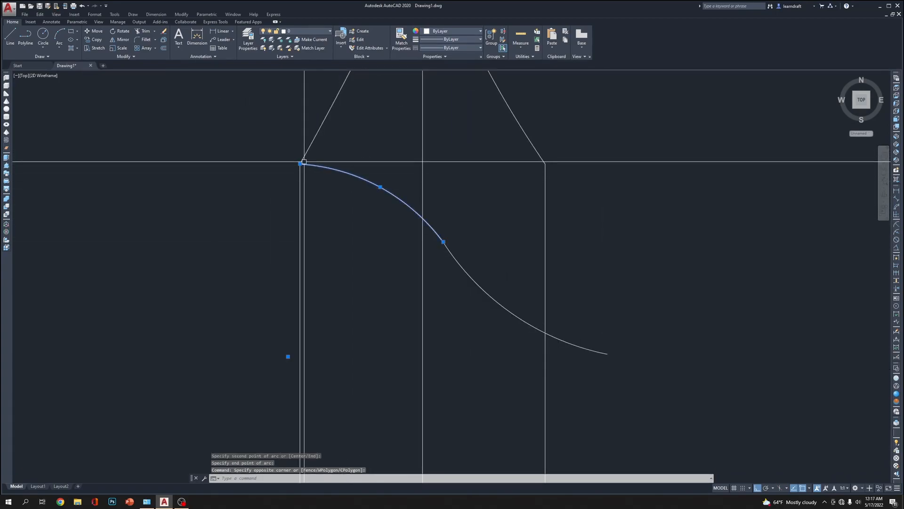
left_click(446, 227)
left_click(437, 248)
left_click(443, 241)
left_click(423, 218)
key("Escape")
scroll(430, 206, "down", 4)
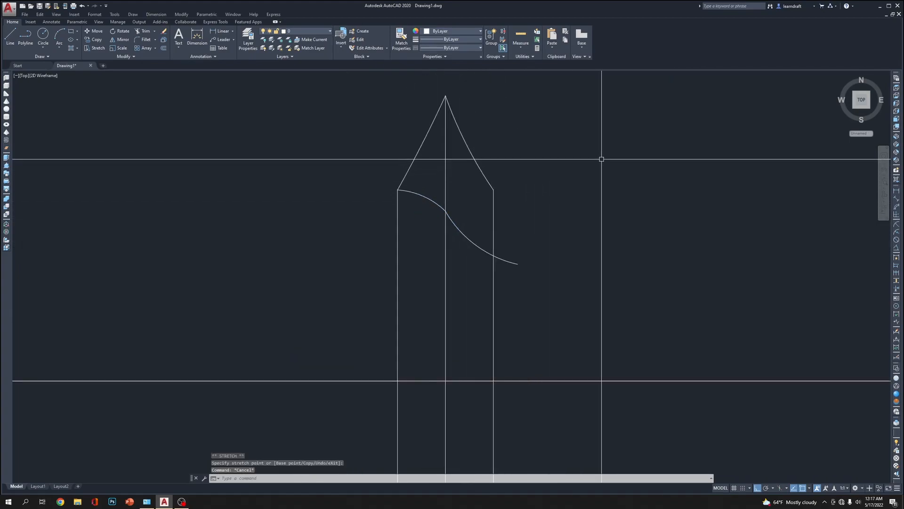
Raise the right end of the second thread arc and flatten its curve by its midpoint with Ortho off
scroll(391, 208, "up", 2)
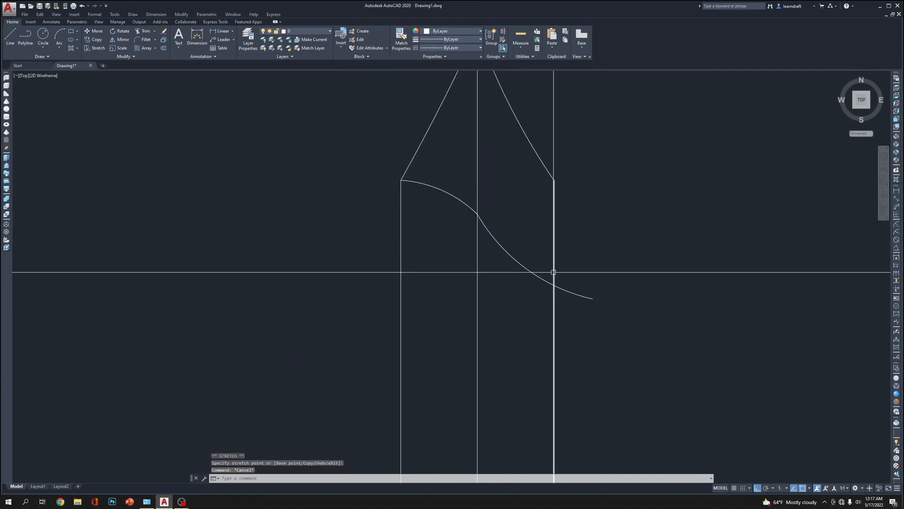
scroll(518, 233, "down", 5)
scroll(546, 212, "up", 3)
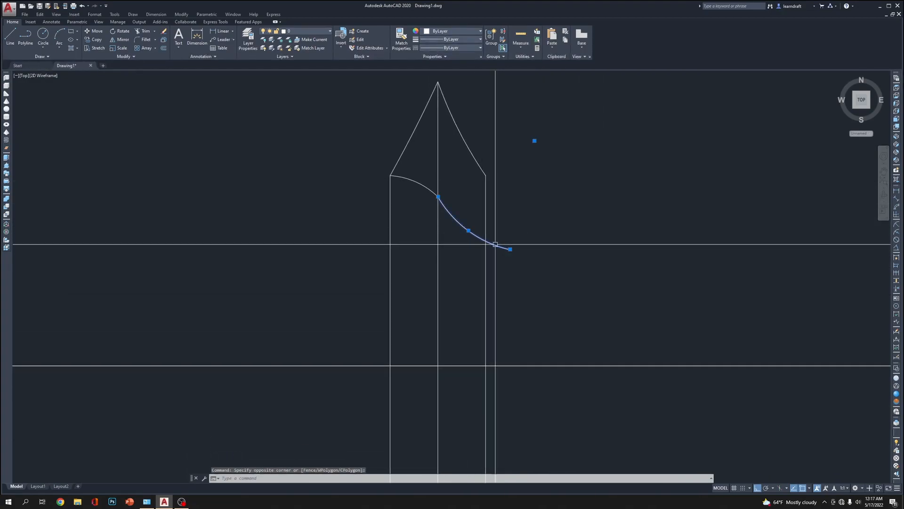
left_click(510, 248)
left_click(505, 233)
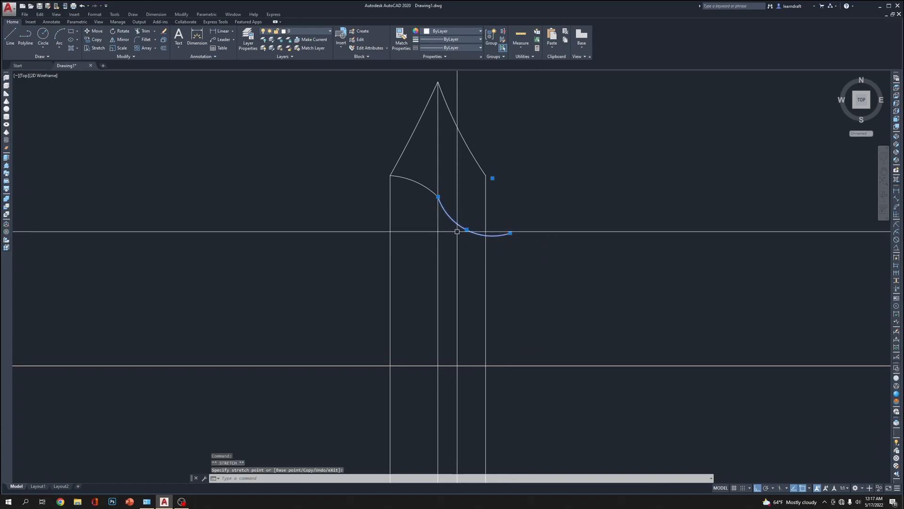
left_click(466, 229)
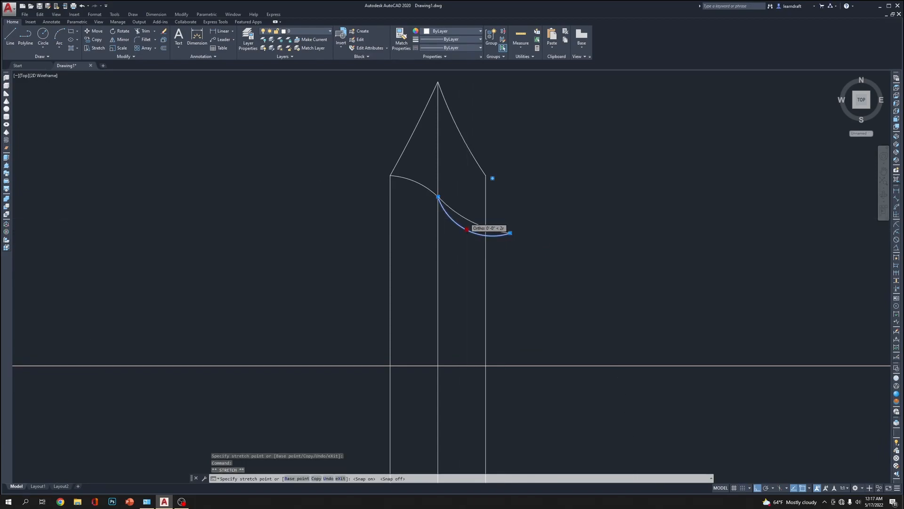
key("F8")
key("Escape")
key("Escape")
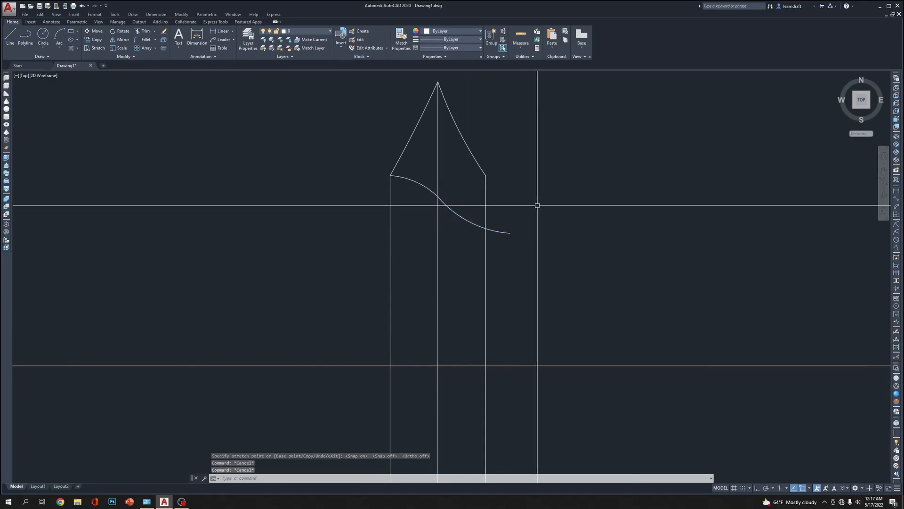
Trim the part of the second thread arc that extends beyond the right shank line
type("tr")
key("Return")
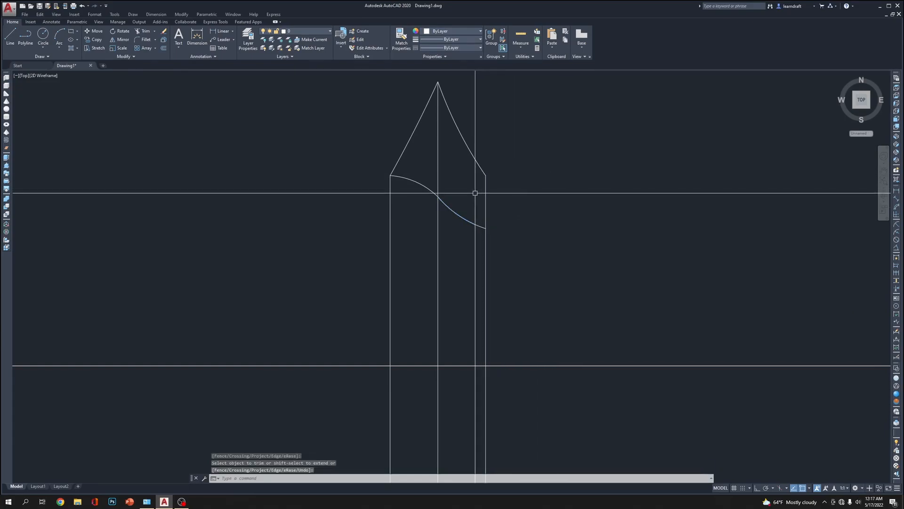
key("Escape")
Convert the second thread arc to a polyline and join it with the first arc
type("pe")
key("Return")
left_click(452, 208)
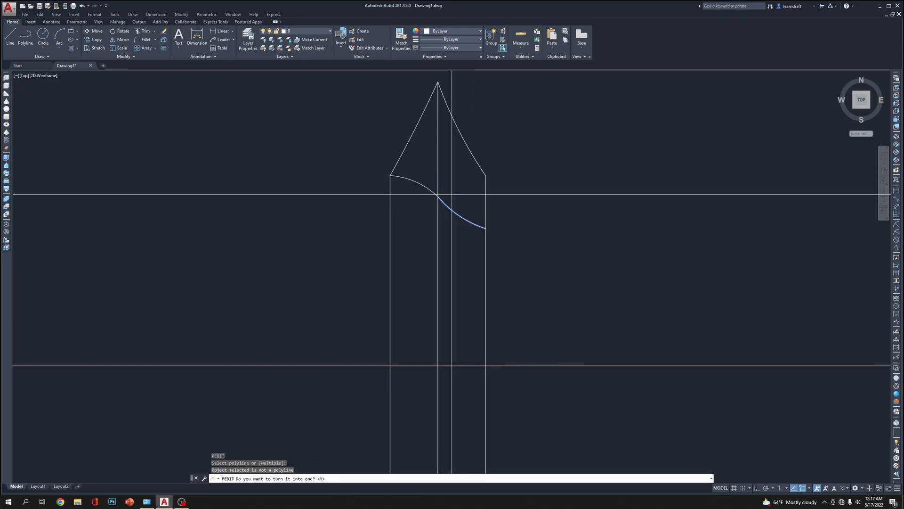
key("Return")
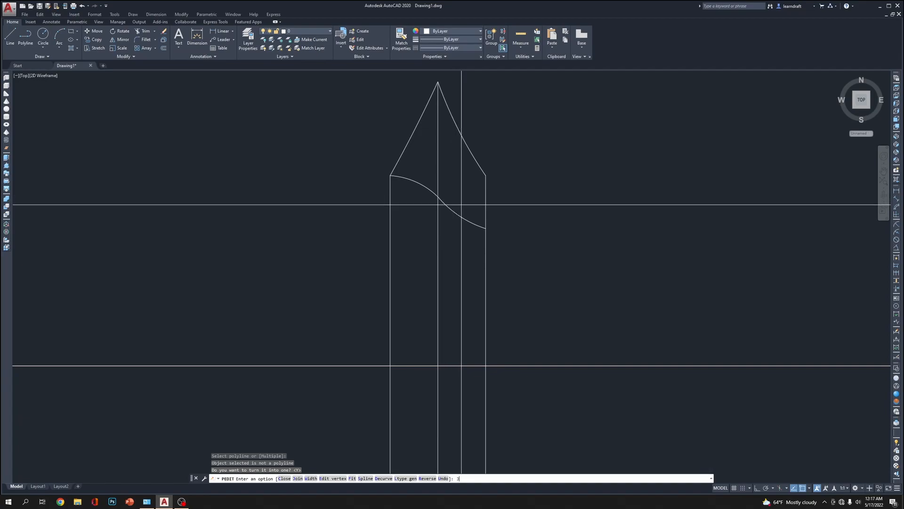
type("J")
key("Return")
key("Return")
key("Return")
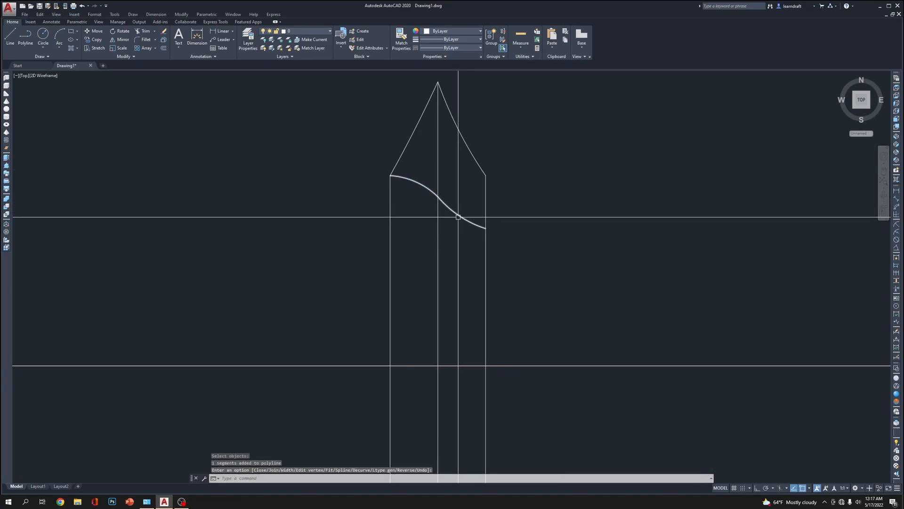
Try copying the joined thread curve .125 down the shank, and erase the copy
left_click(460, 214)
middle_click_drag(605, 179, 566, 151)
type("x")
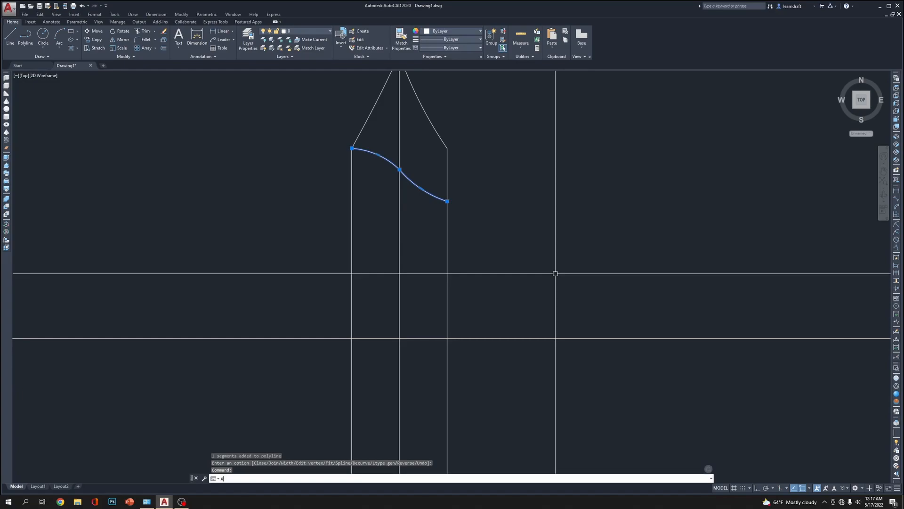
type("co")
key("Return")
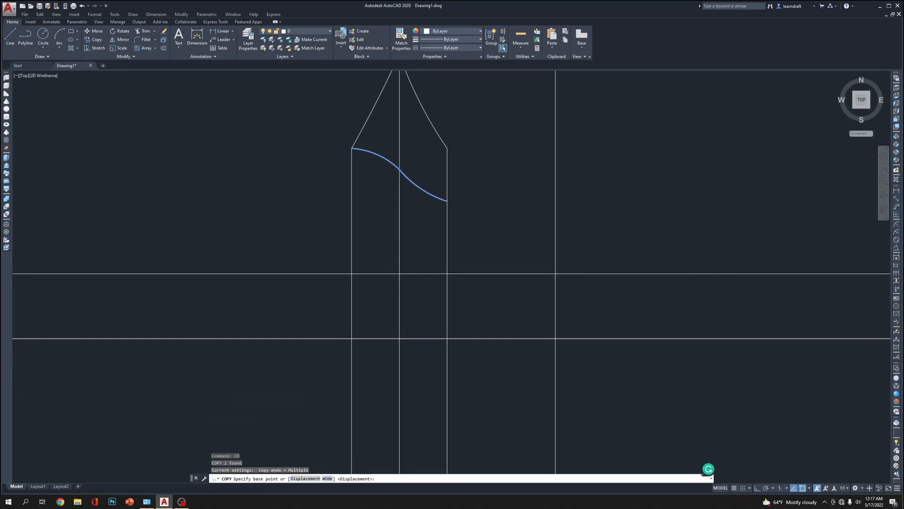
left_click(564, 178)
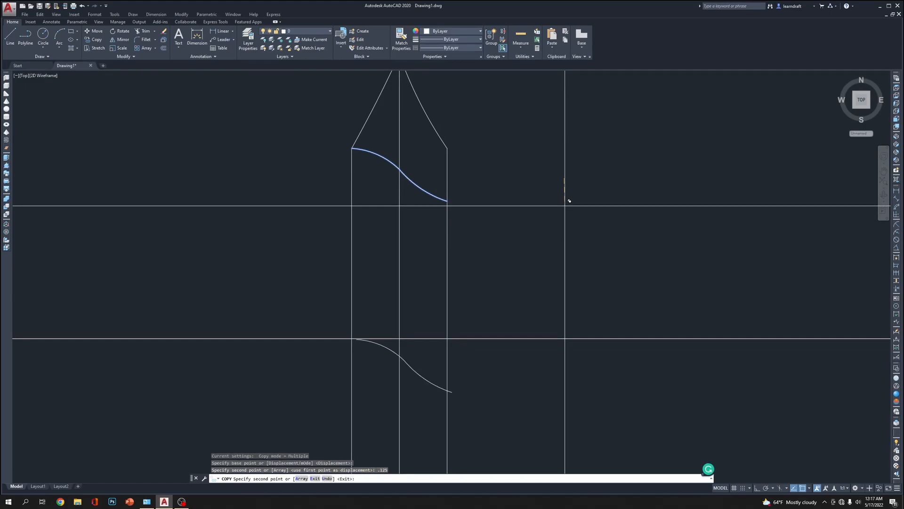
key("Escape")
key("Escape")
left_click(442, 377)
left_click(432, 388)
key("Delete")
Start a rectangular array of the joined thread curve and set it to a single column
middle_click_drag(527, 202, 566, 222)
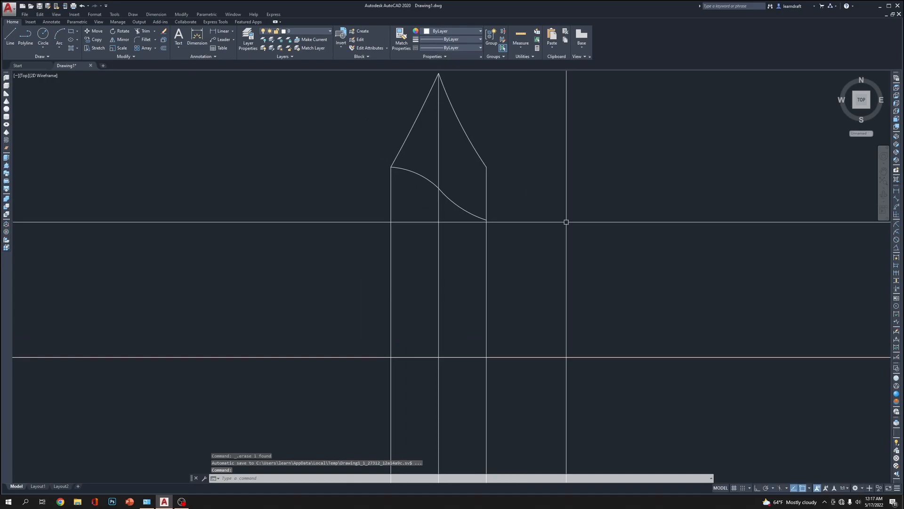
scroll(459, 181, "down", 3)
scroll(455, 179, "up", 5)
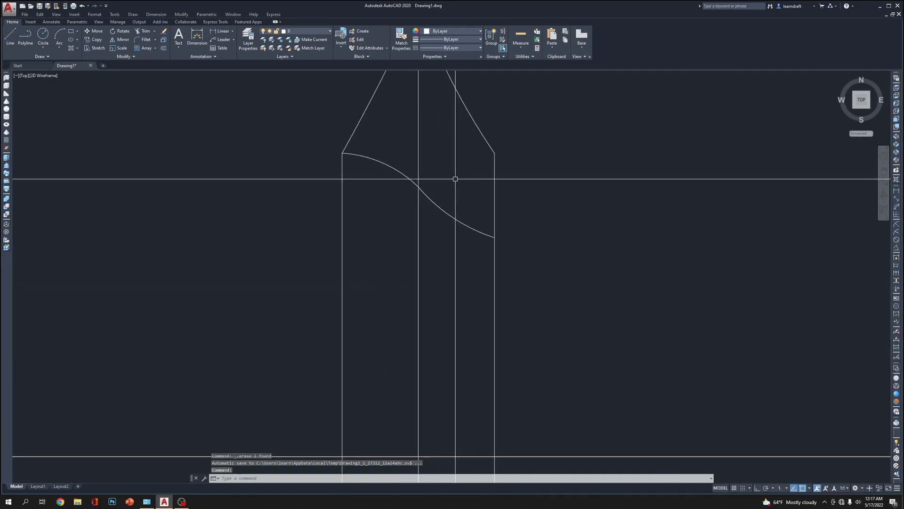
scroll(455, 178, "down", 6)
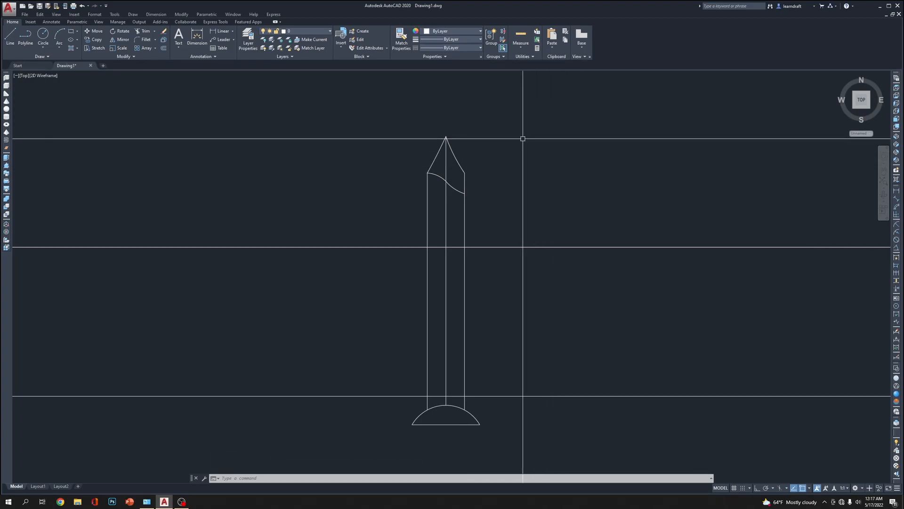
type("ar")
key("Return")
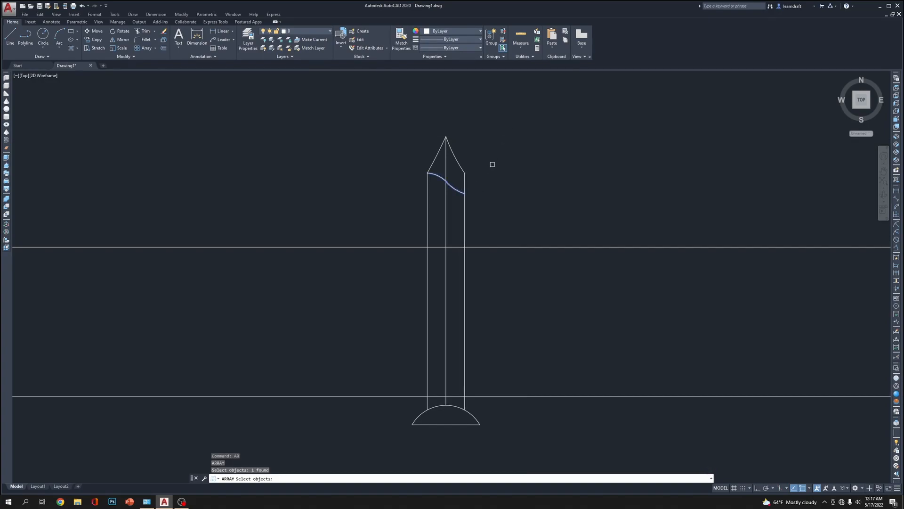
key("Return")
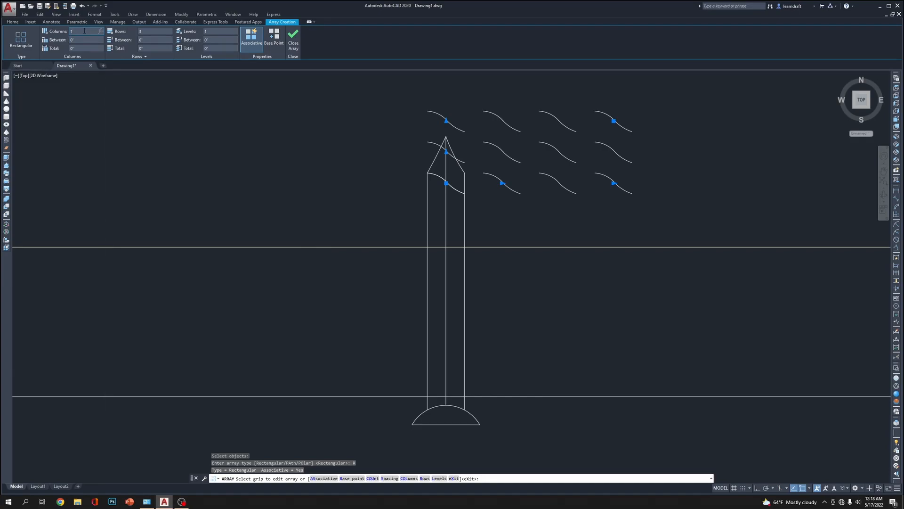
left_click(83, 39)
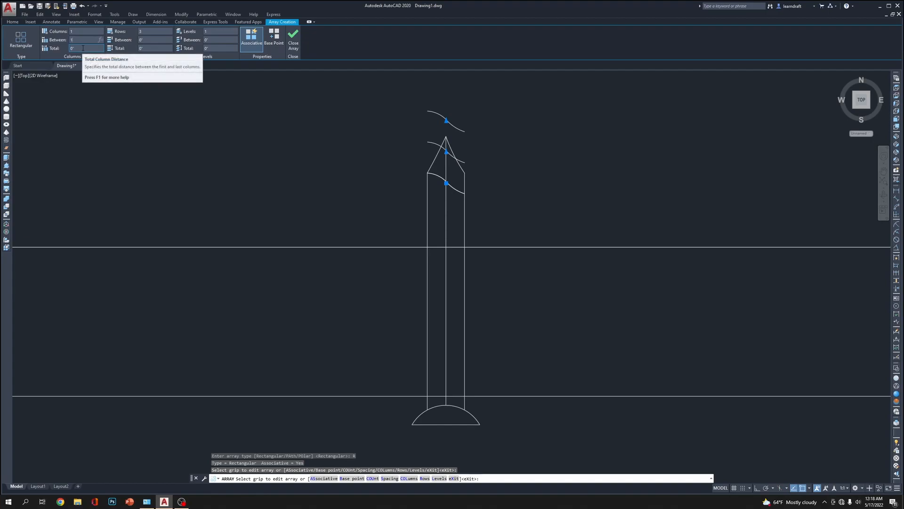
left_click(82, 48)
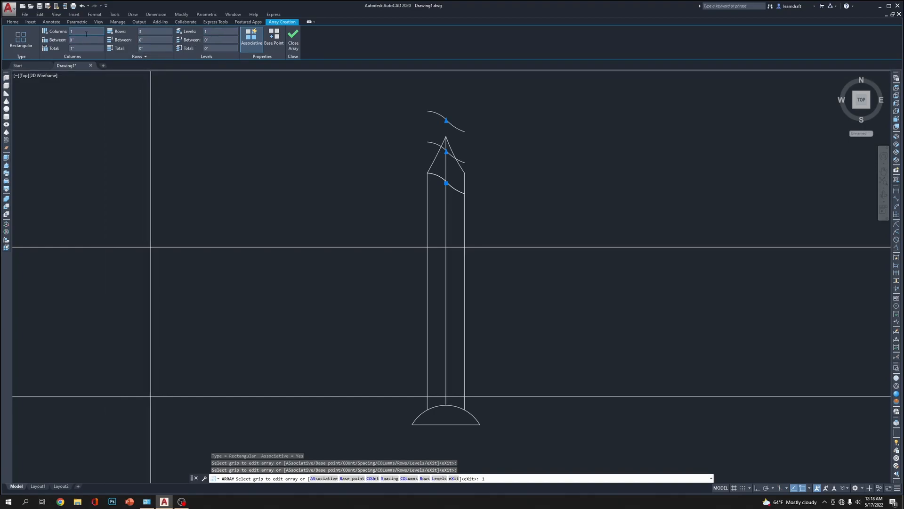
Set the thread array to 30 rows with a tighter row spacing and finish the array
left_click(153, 31)
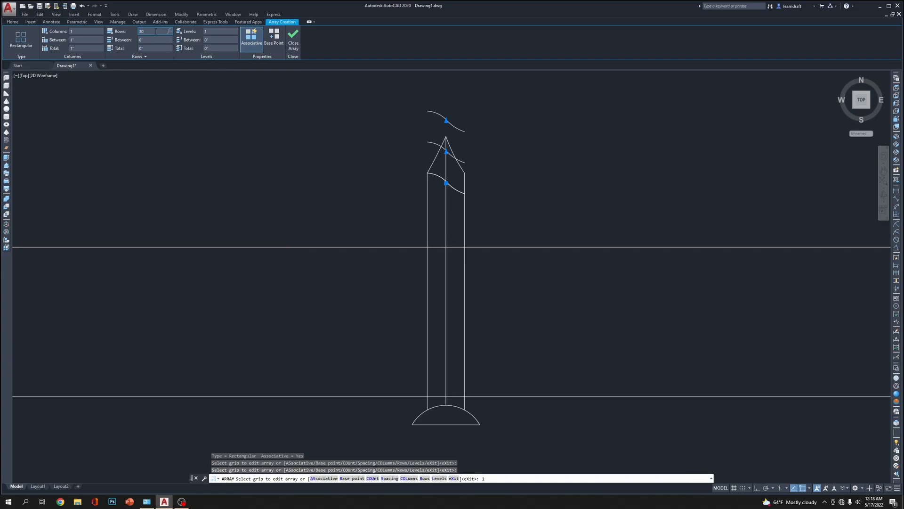
key("Return")
left_click(159, 39)
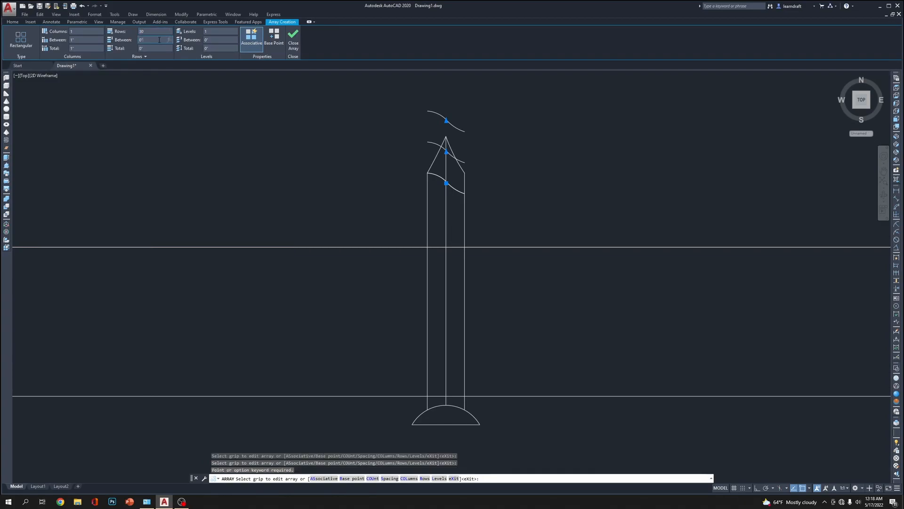
scroll(391, 177, "down", 5)
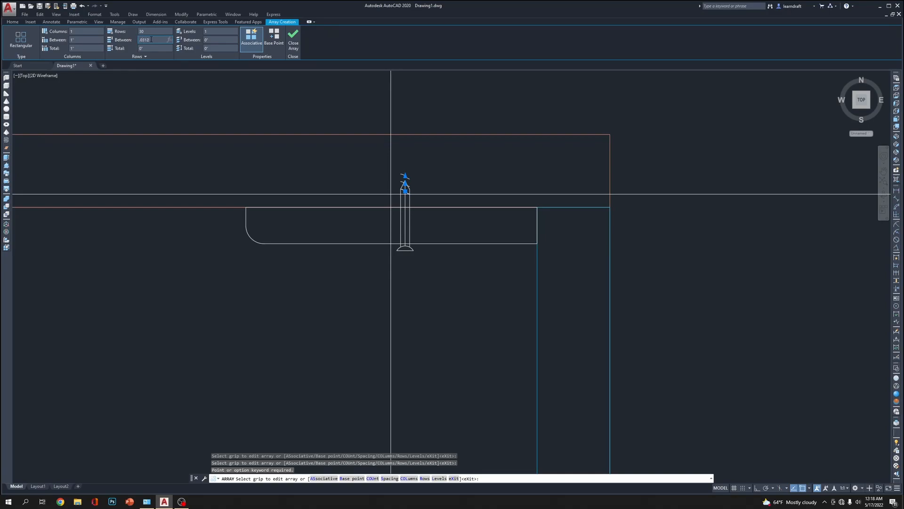
key("Return")
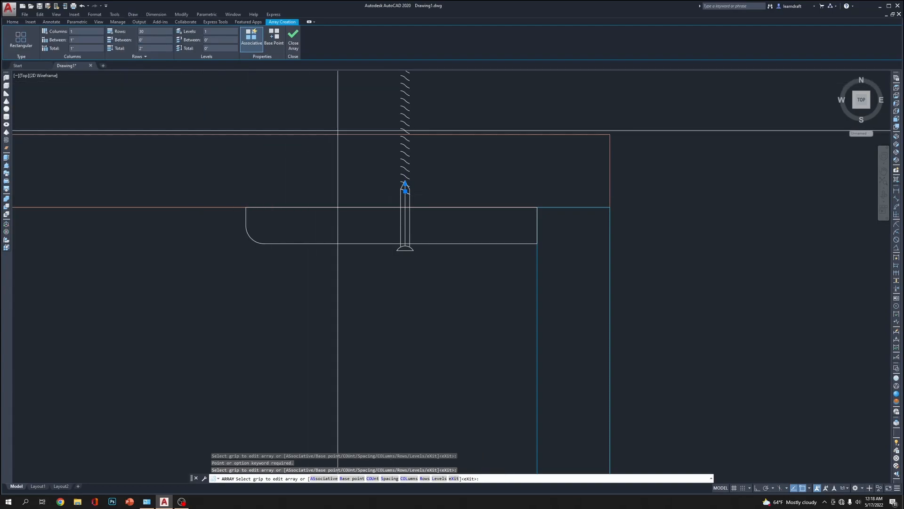
left_click(294, 40)
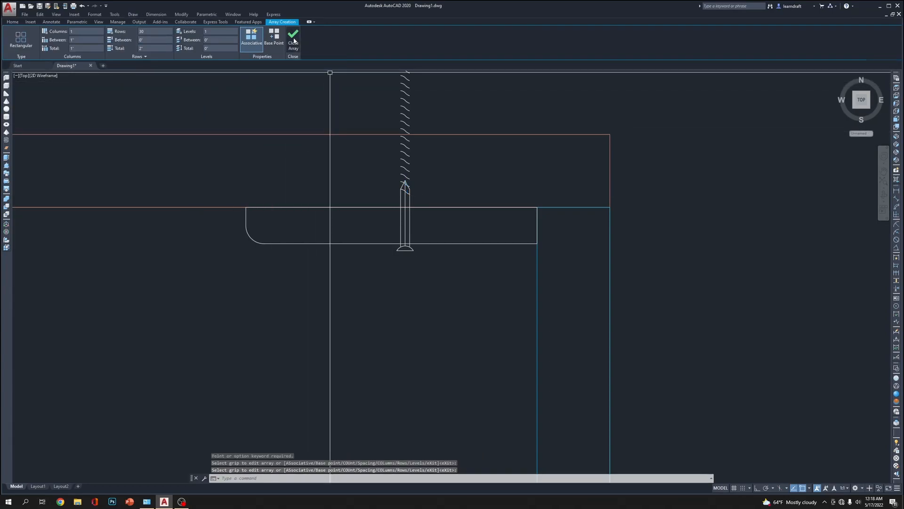
Move the thread array straight down with Ortho on so its lowest curve sits just above the screw head
scroll(414, 202, "down", 3)
left_click(410, 146)
scroll(415, 156, "up", 8)
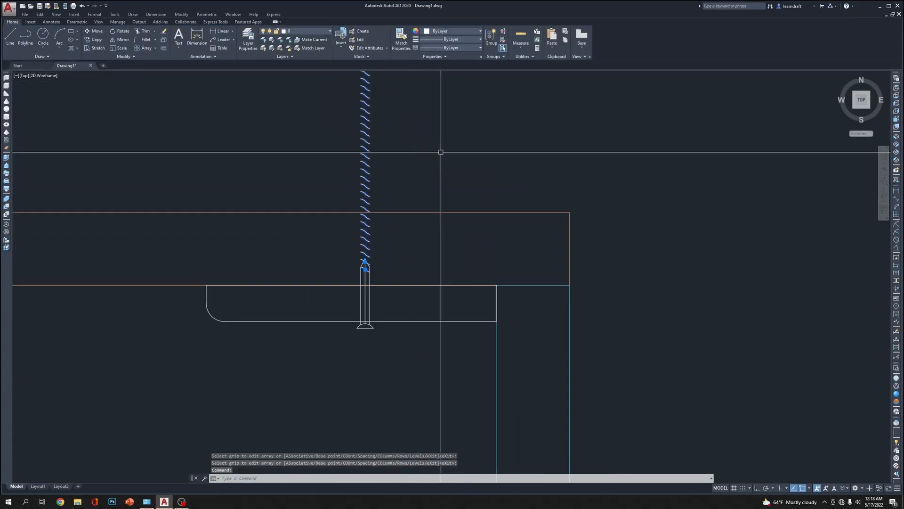
type("m")
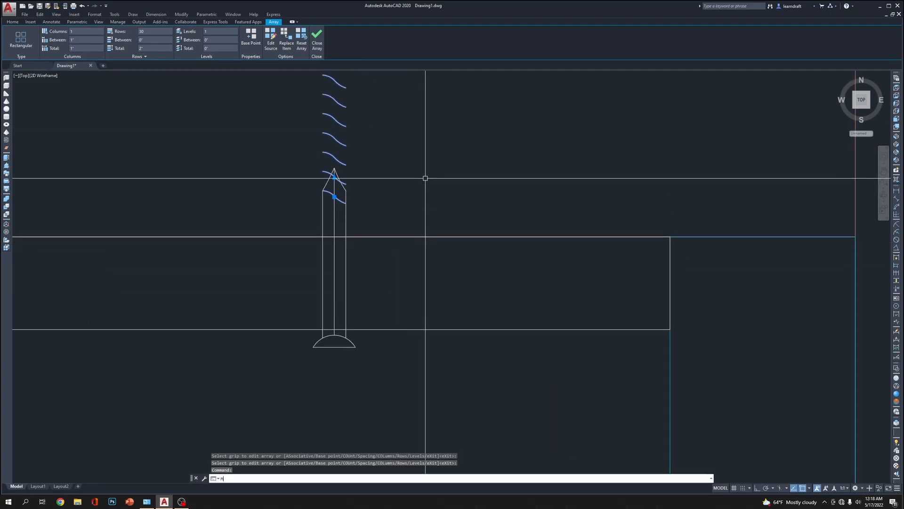
key("Return")
left_click(416, 103)
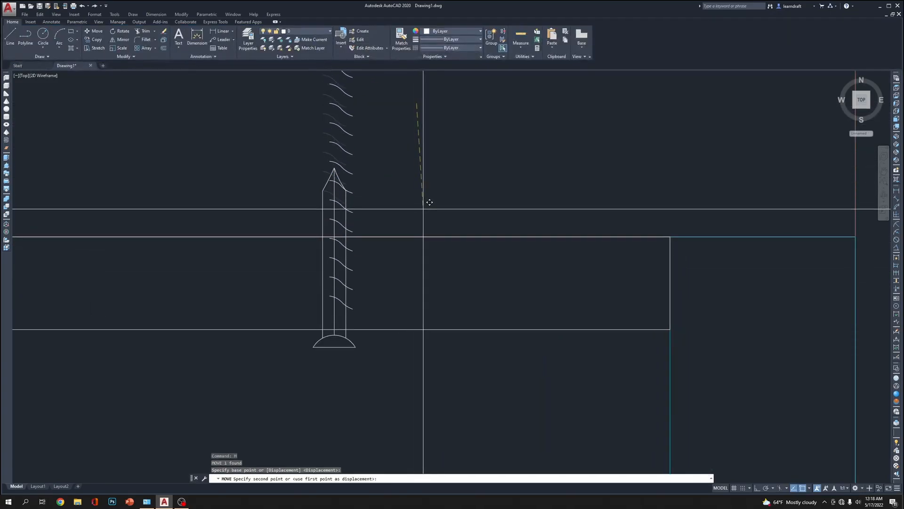
key("F8")
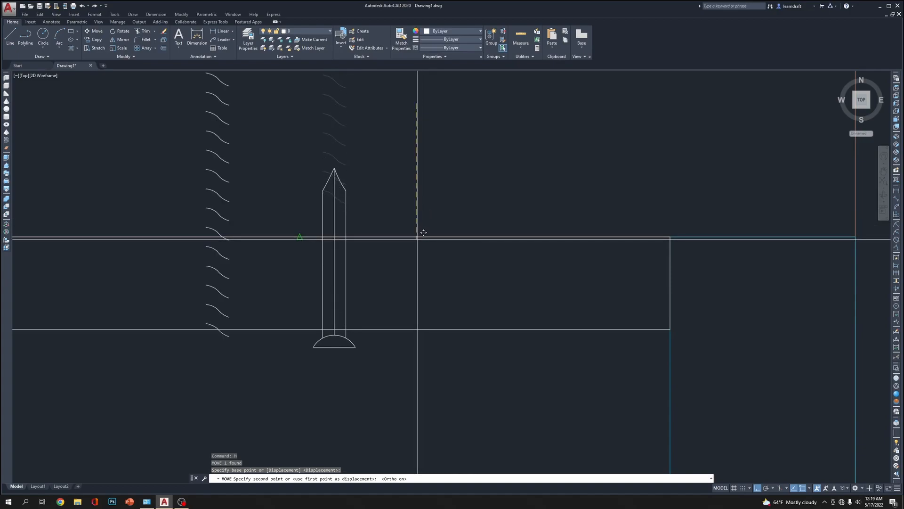
left_click(425, 227)
Explode the thread array into separate curves
middle_click_drag(398, 215, 396, 285)
scroll(398, 254, "down", 4)
middle_click_drag(418, 218, 417, 260)
left_click(415, 181)
left_click(355, 208)
middle_click_drag(470, 188, 468, 225)
type("x")
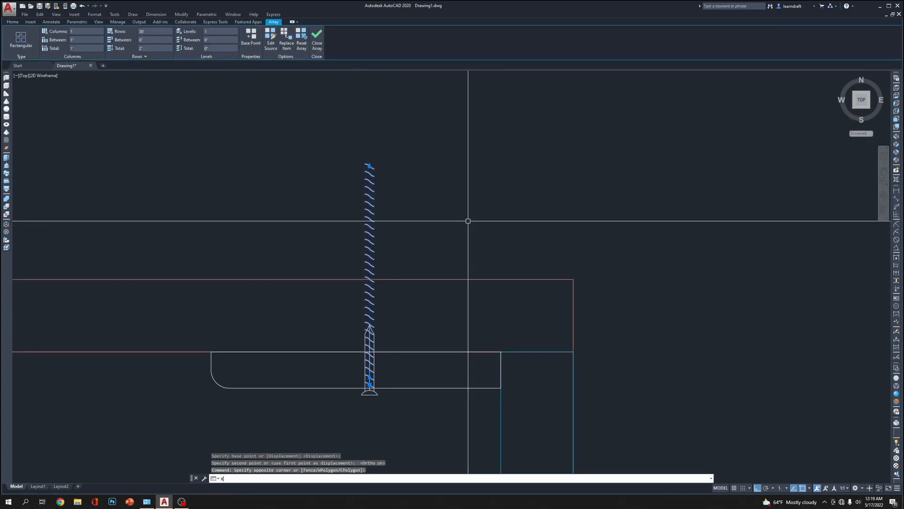
key("Return")
Delete all the thread curves that lie above the screw's pointed tip
left_click(389, 139)
left_click(299, 129)
left_click(290, 127)
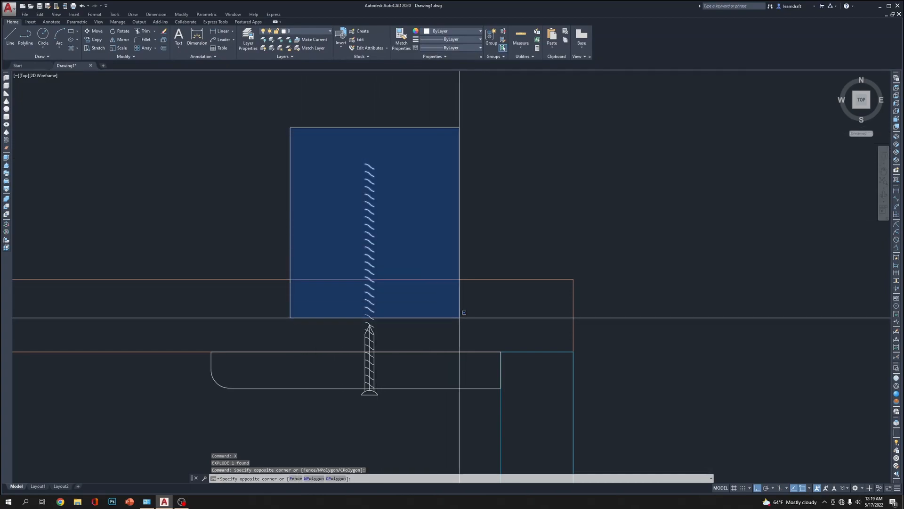
left_click(456, 314)
key("Delete")
scroll(414, 325, "up", 4)
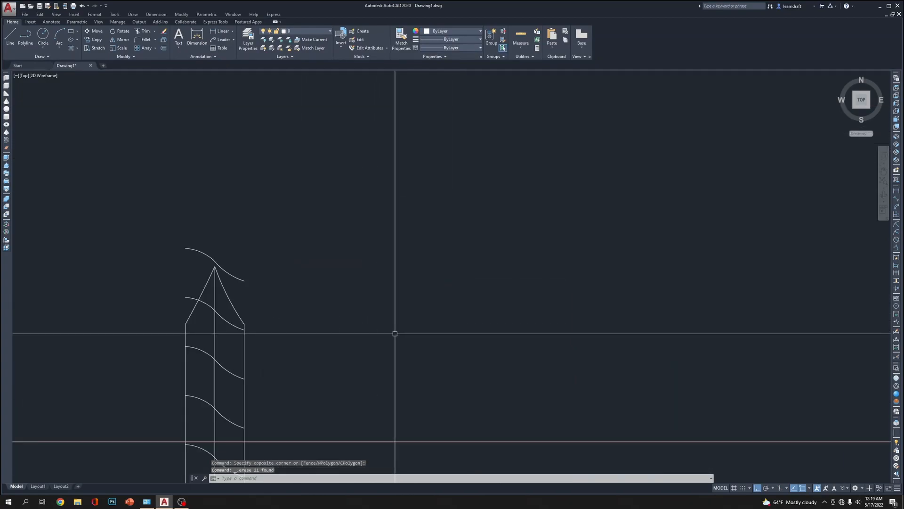
middle_click_drag(177, 275, 320, 227)
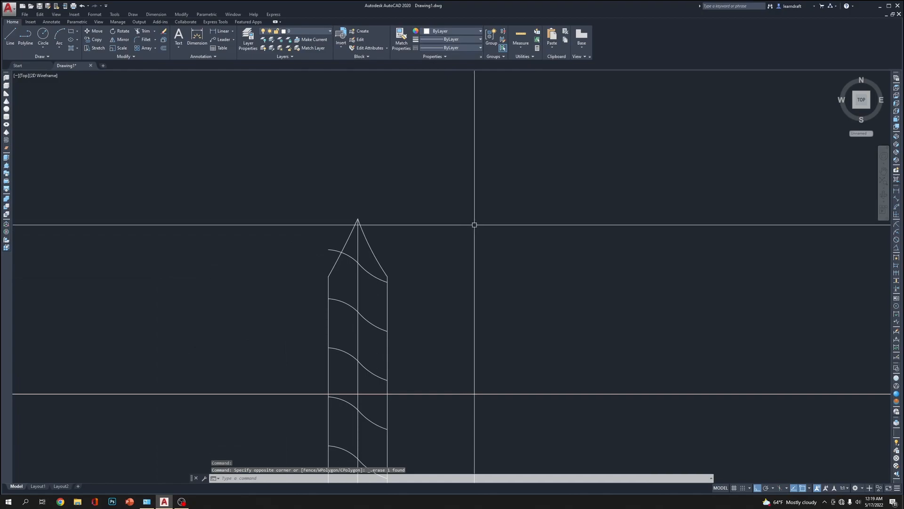
Trim the end of the uppermost thread curve that sticks out beyond the left edge of the screw's tip
type("tr")
key("Return")
key("Return")
left_click(332, 248)
scroll(354, 176, "down", 4)
key("Return")
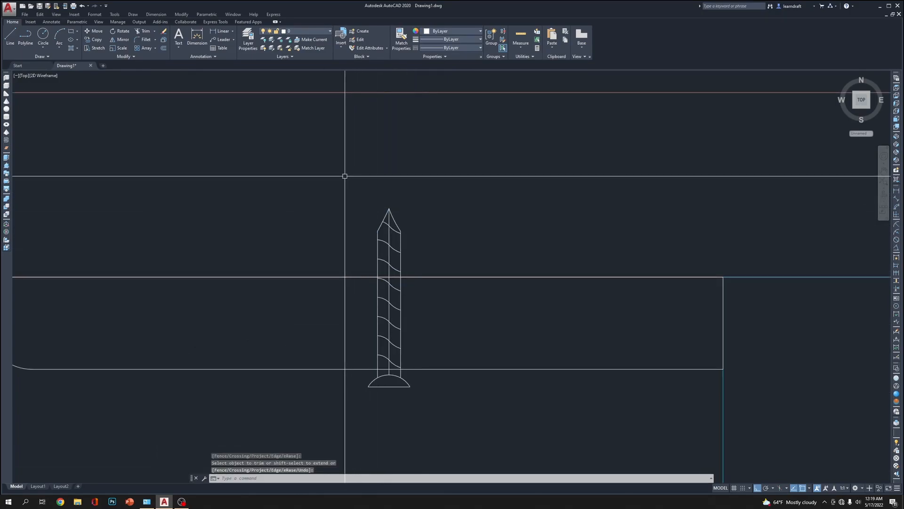
Move the whole screw straight up so the flat of its head lies just below the plate's bottom edge
left_click(345, 174)
left_click(486, 428)
scroll(417, 402, "up", 3)
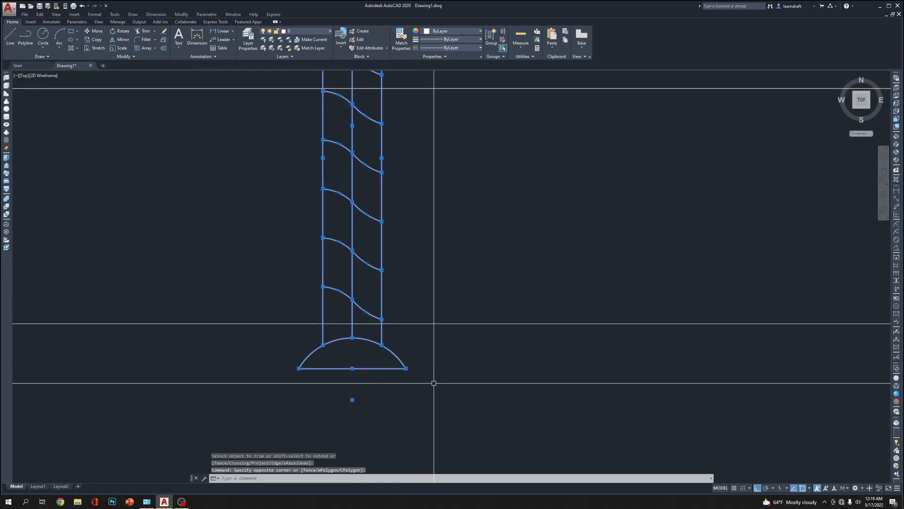
type("m")
key("Return")
left_click(459, 401)
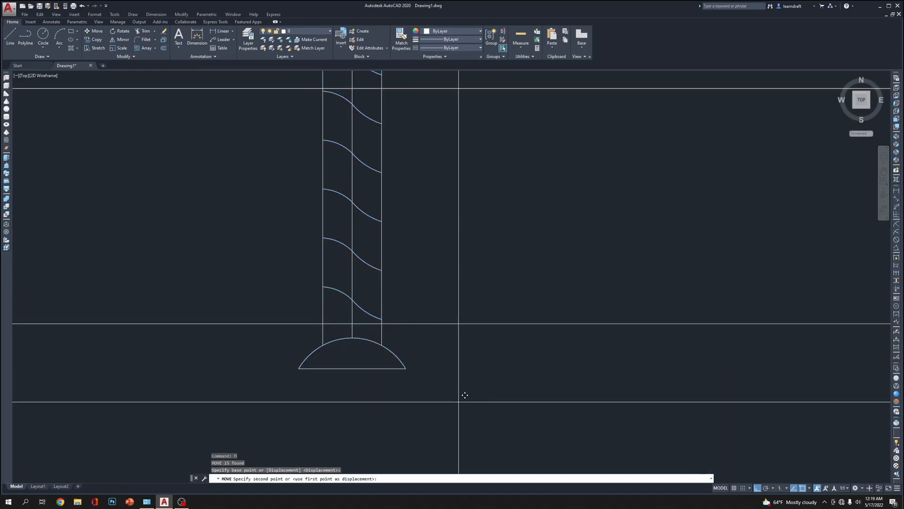
left_click(475, 362)
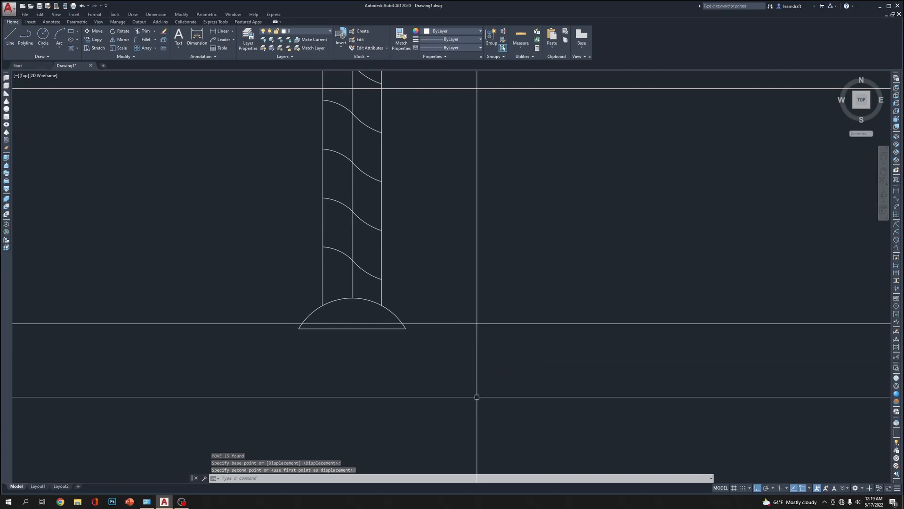
Trim the part of the plate's bottom edge that runs through the screw head
type("tr")
key("Return")
left_click(411, 268)
left_click(357, 334)
key("Return")
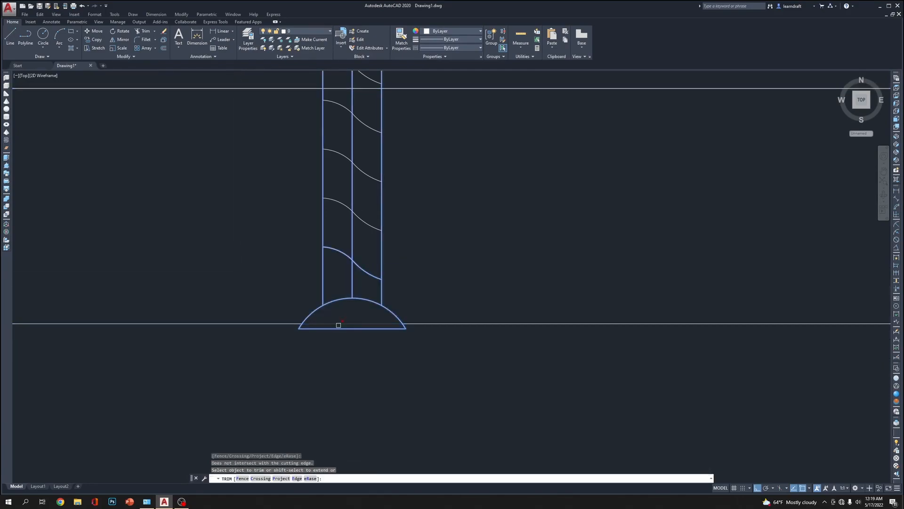
key("Return")
scroll(412, 263, "down", 6)
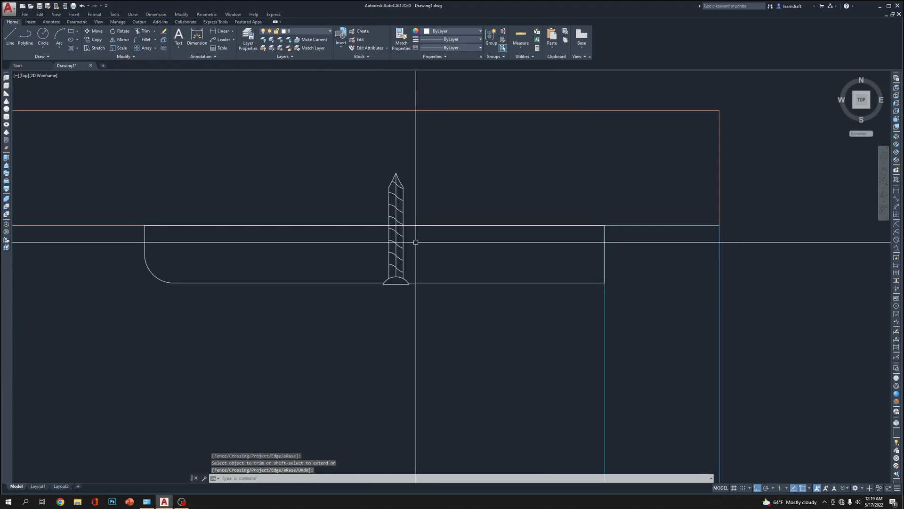
Shift the whole screw horizontally with Stretch toward the square end of the plate
left_click(369, 155)
left_click(465, 319)
middle_click_drag(465, 319, 520, 312)
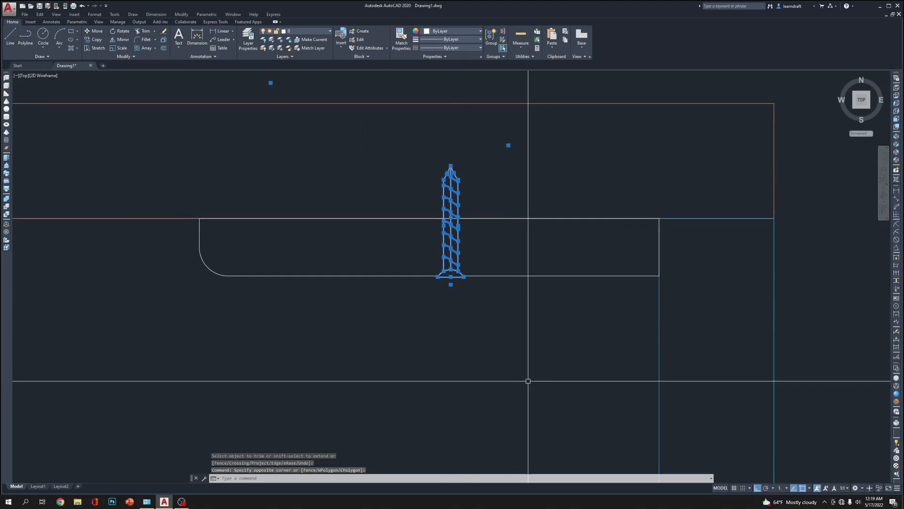
type("s")
key("Return")
left_click(397, 329)
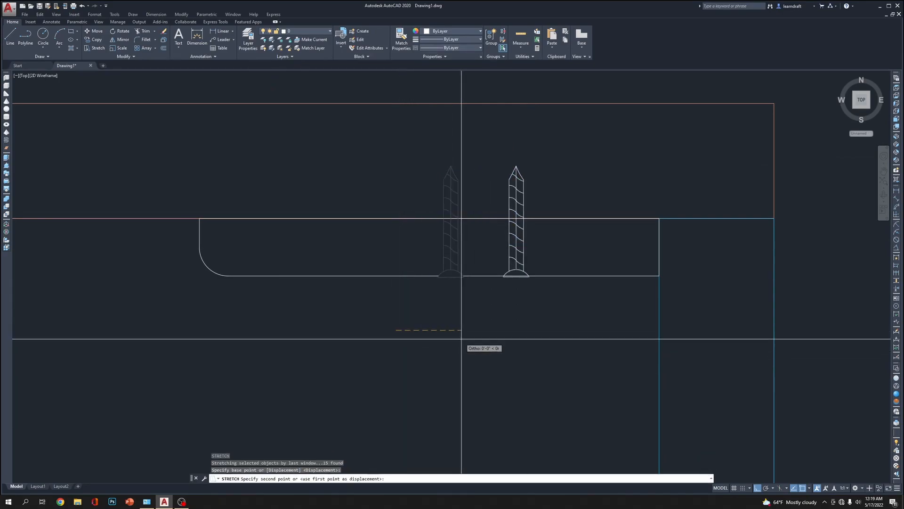
left_click(529, 339)
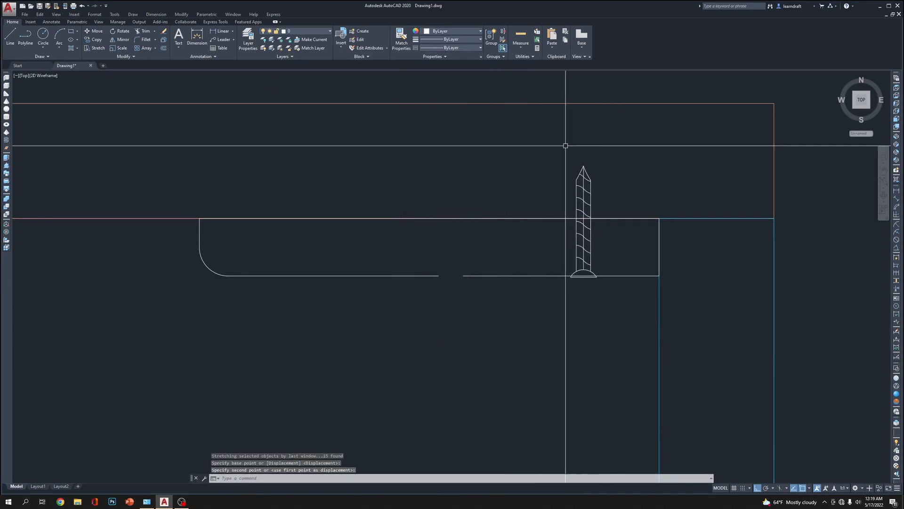
Copy the screw horizontally to the plate's other side, near its rounded corner
left_click(531, 145)
left_click(619, 328)
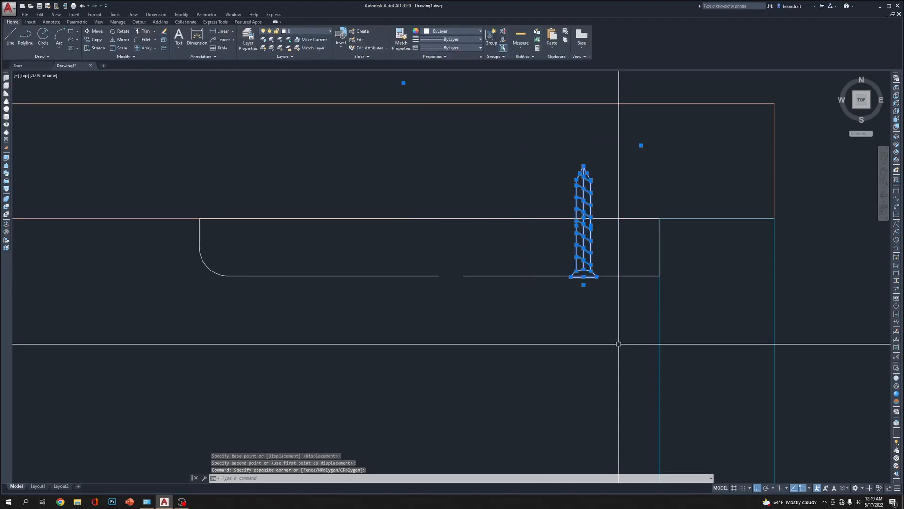
type("co")
key("Return")
left_click(619, 344)
left_click(336, 334)
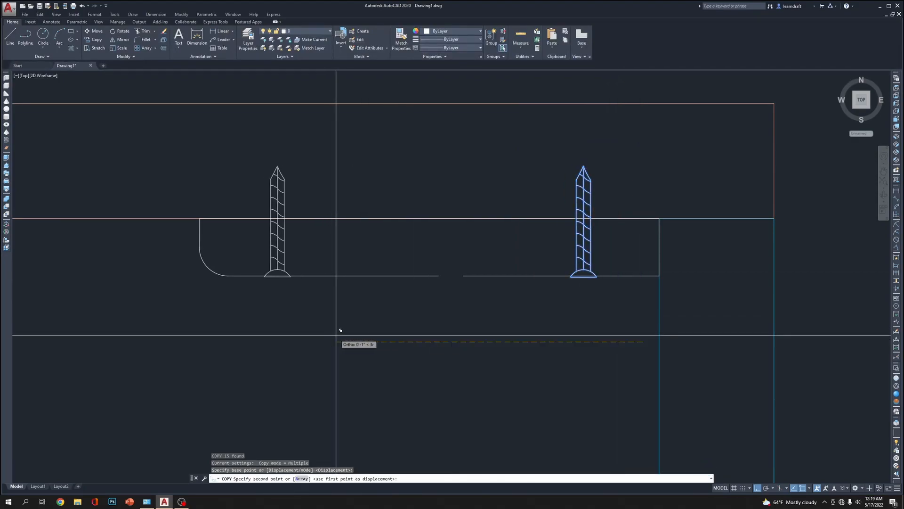
key("Escape")
Close the gap in the plate's bottom edge by stretching one open end to meet the other
left_click(466, 276)
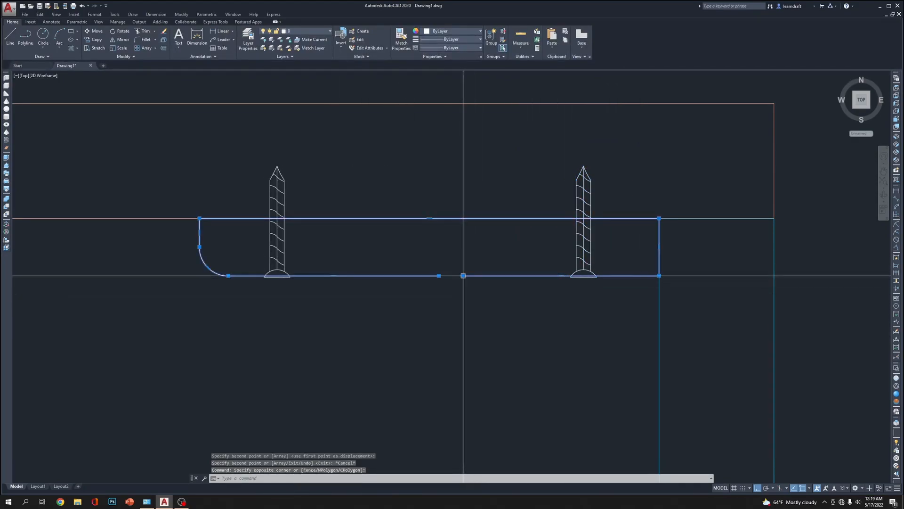
left_click(439, 276)
key("Escape")
Sketch two connected slanted lines downward from the middle of the plate's bottom edge, with Ortho off
scroll(454, 196, "down", 8)
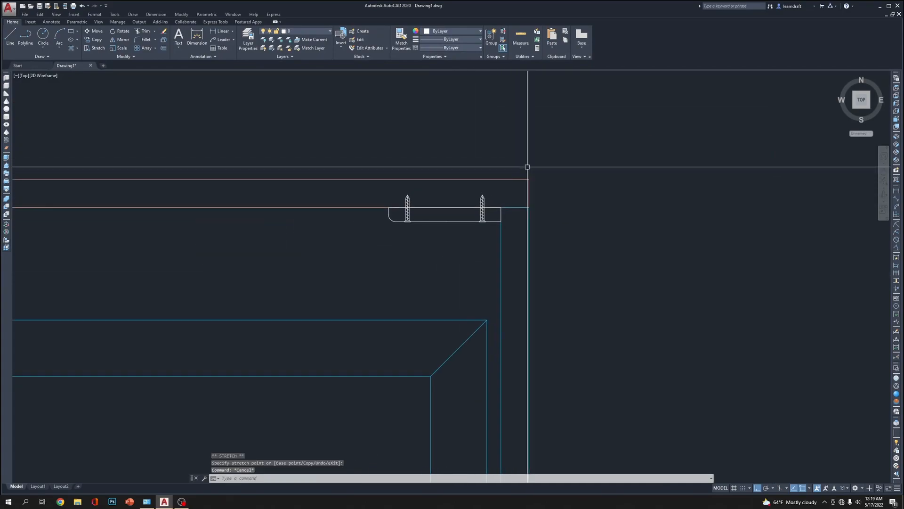
scroll(524, 144, "up", 2)
middle_click_drag(506, 94, 495, 165)
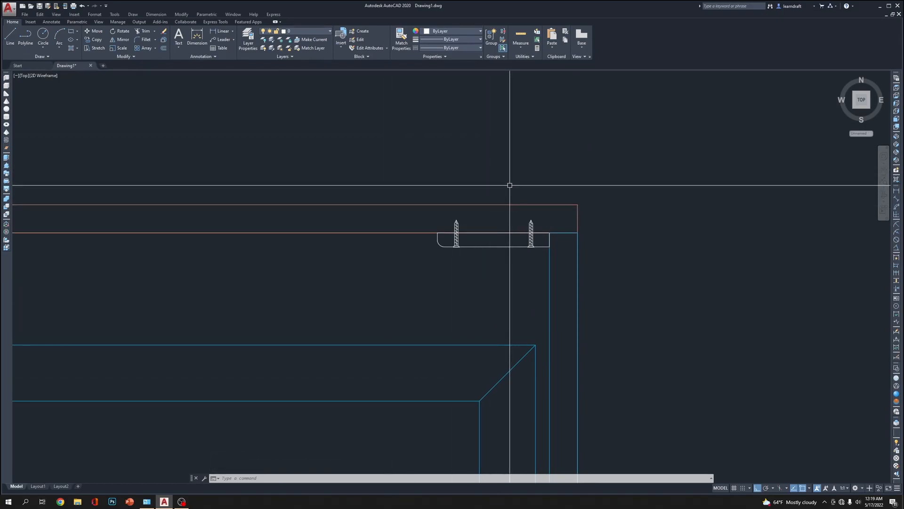
scroll(509, 185, "up", 8)
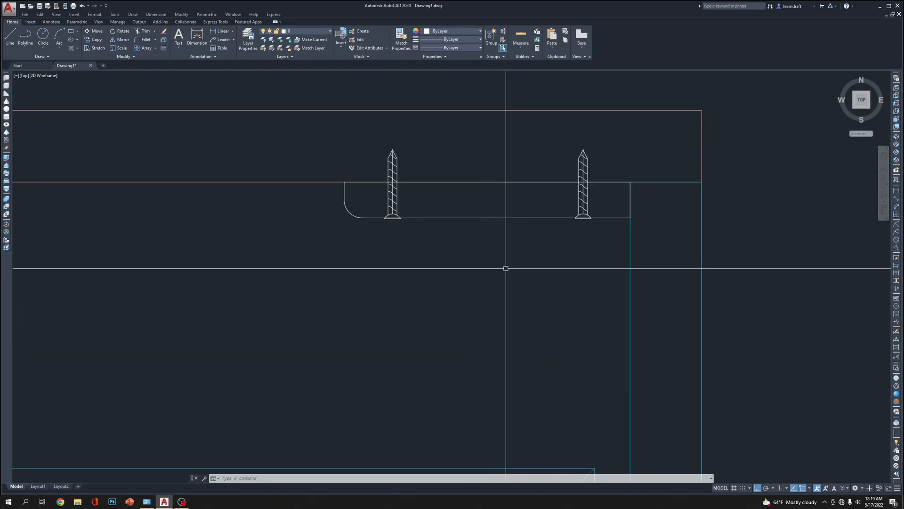
scroll(498, 216, "down", 2)
type("l")
key("Return")
left_click(484, 152)
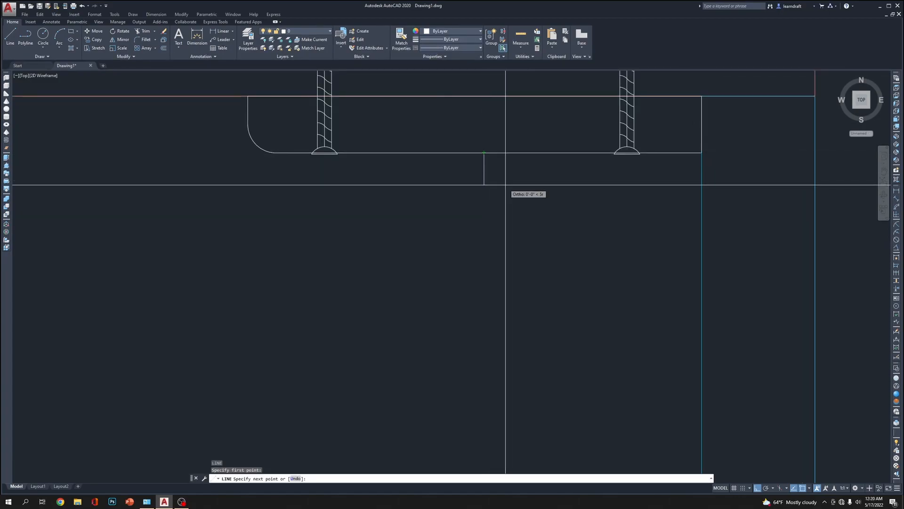
key("F8")
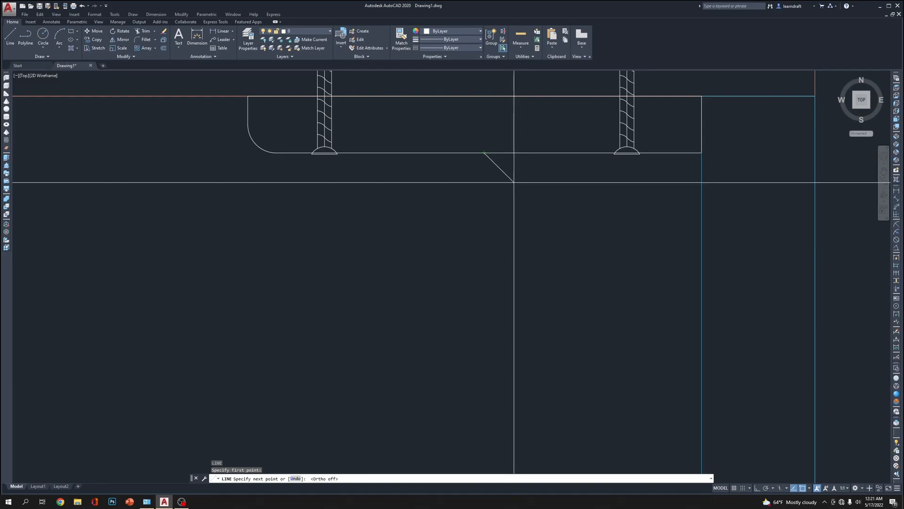
left_click(514, 182)
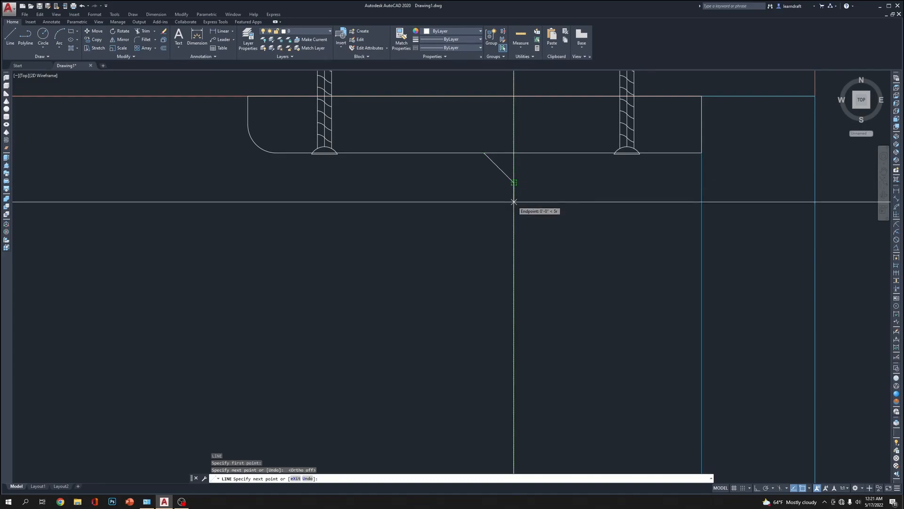
left_click(498, 233)
key("Escape")
Erase the two slanted lines below the plate
scroll(518, 190, "down", 8)
scroll(483, 198, "up", 10)
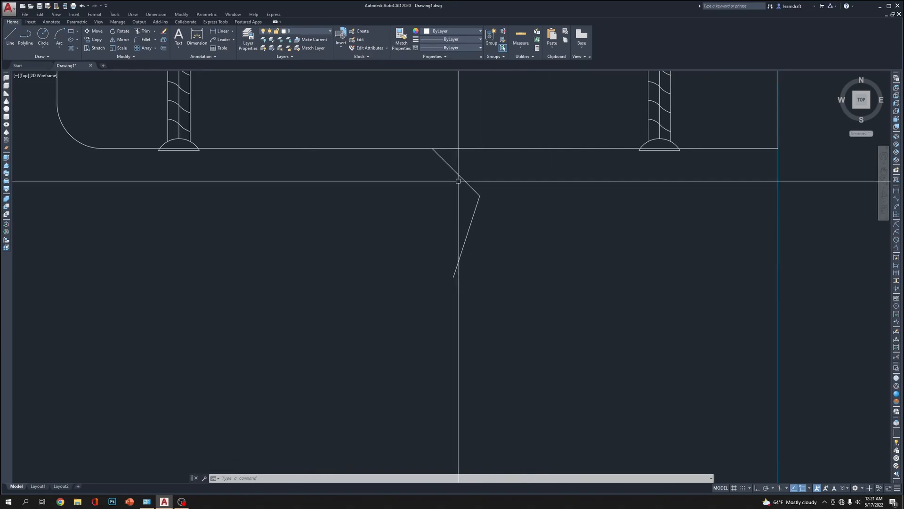
left_click(516, 196)
left_click(475, 198)
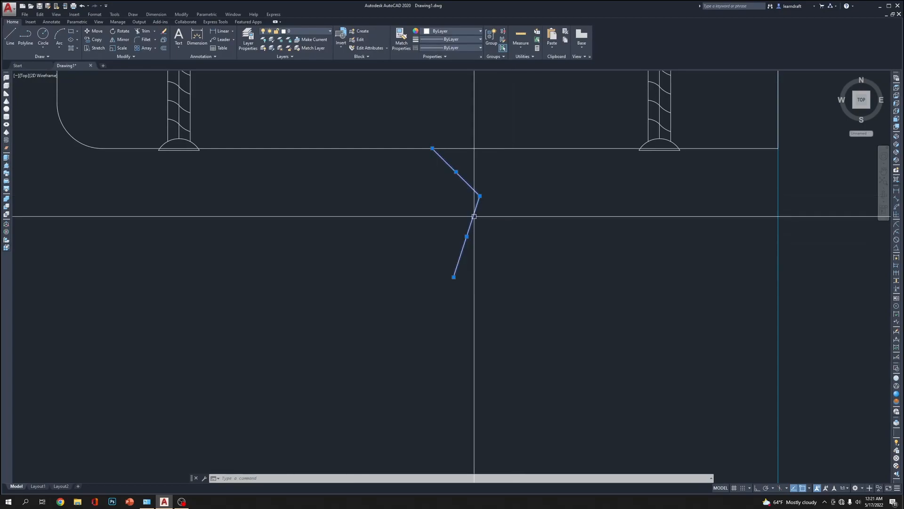
key("Delete")
scroll(471, 193, "down", 2)
scroll(521, 214, "up", 4)
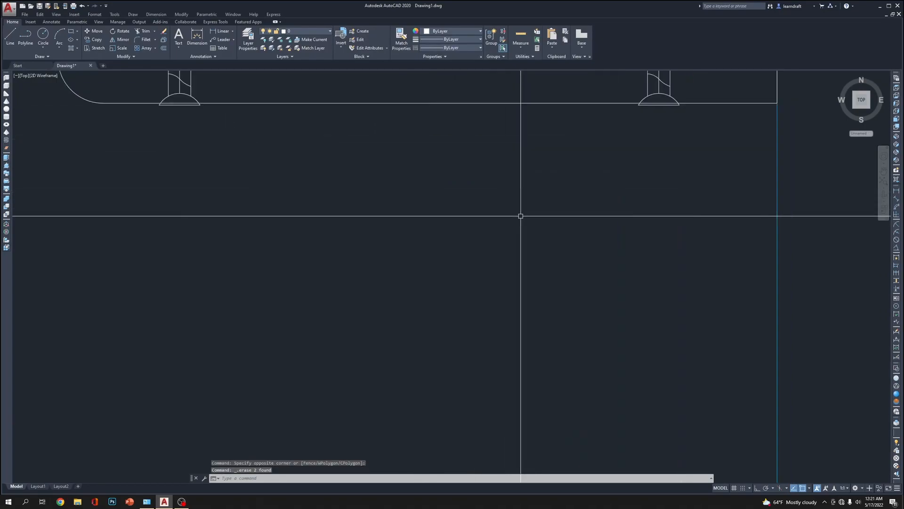
mouse_move(448, 198)
middle_mouse_down()
mouse_move(443, 225)
mouse_move(453, 182)
middle_mouse_up()
scroll(453, 182, "down", 4)
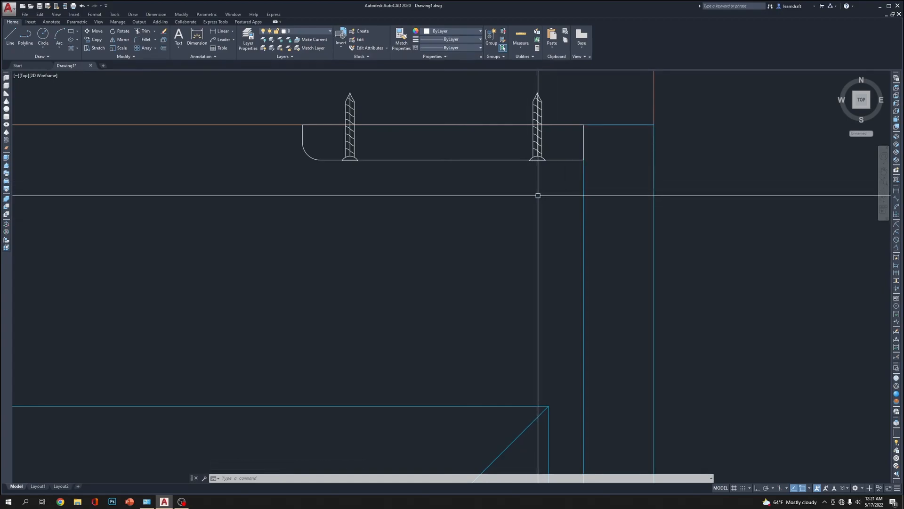
type("REC")
key("Return")
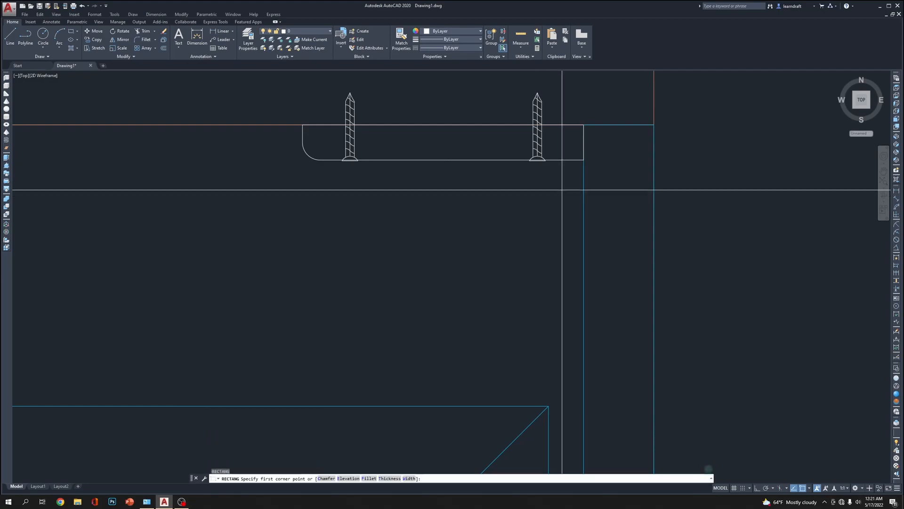
left_click(554, 185)
type("D")
key("Return")
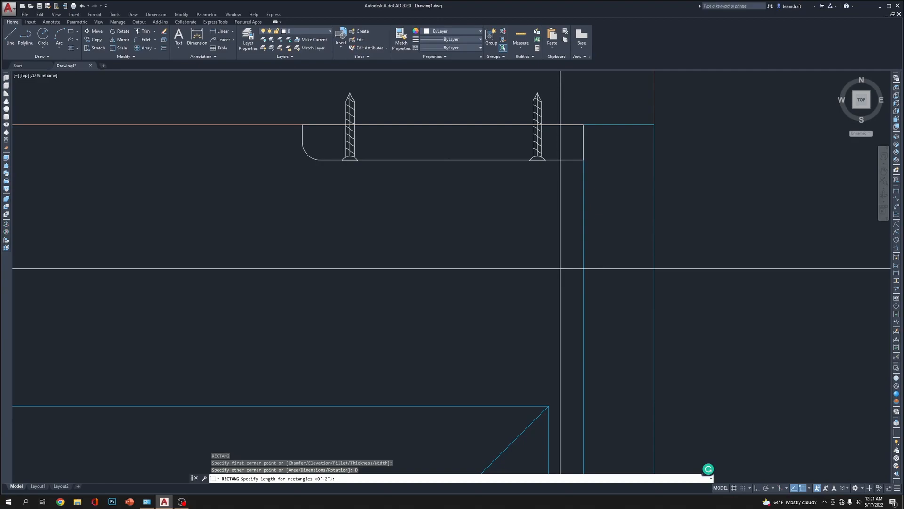
key("Escape")
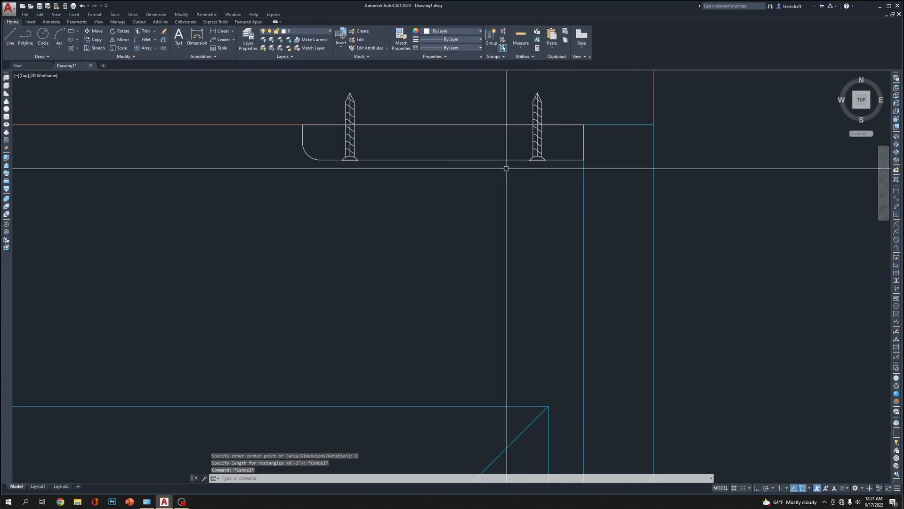
Add a linear dimension from the midpoint of the plate's bottom edge to its square end
type("dli")
key("Return")
left_click(452, 160)
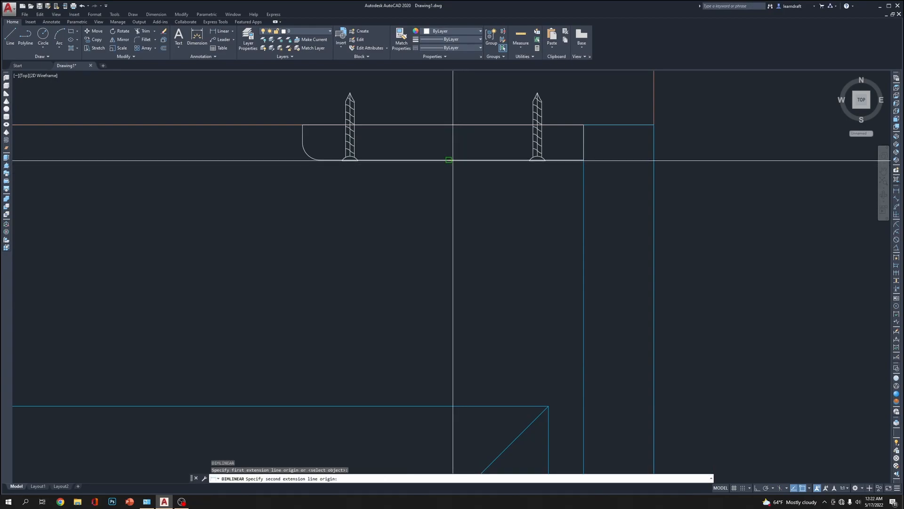
left_click(584, 160)
left_click(504, 223)
scroll(504, 223, "down", 5)
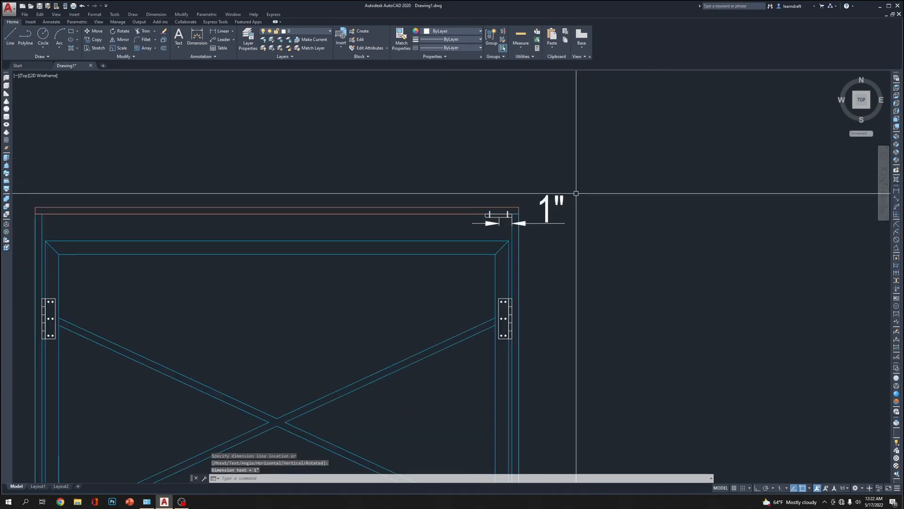
left_click(574, 195)
left_click(543, 220)
scroll(542, 215, "up", 5)
scroll(543, 178, "down", 3)
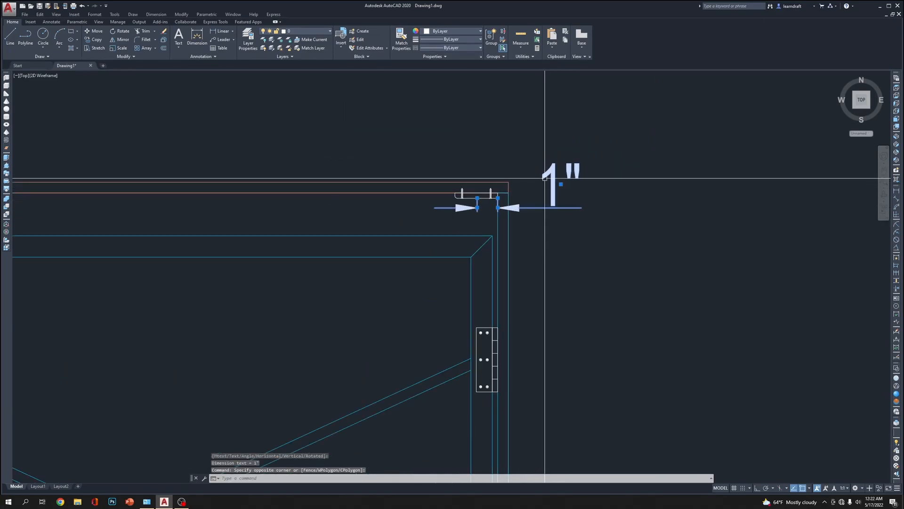
scroll(525, 187, "up", 4)
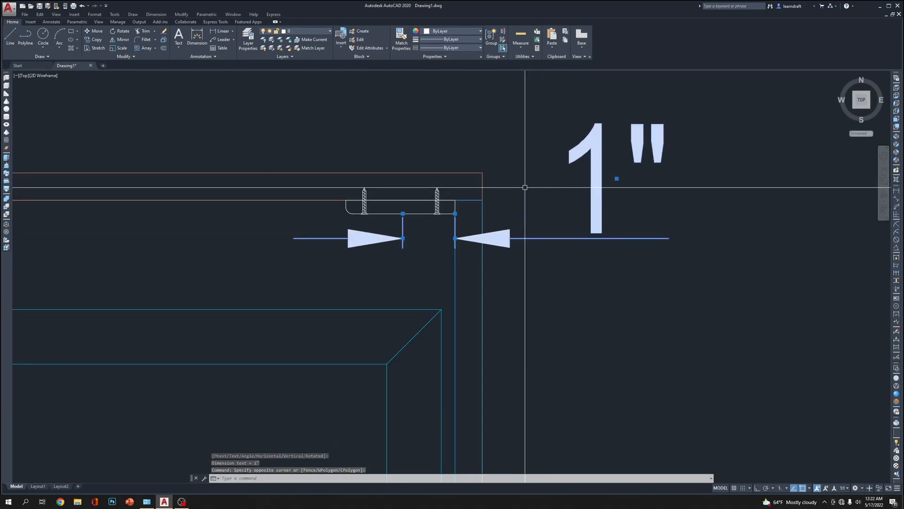
key("Escape")
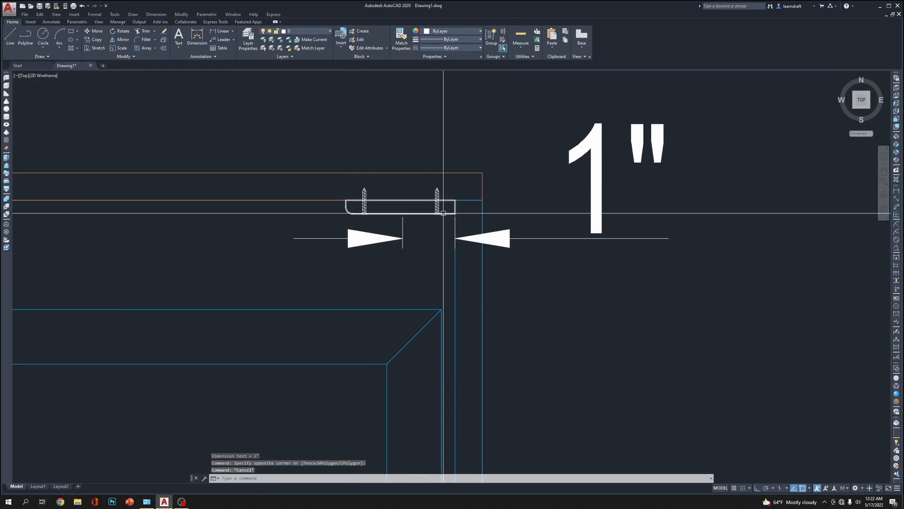
Stretch the dimension's origin to the plate's far upper corner to check its full length, and erase the dimension
left_click(414, 232)
left_click(397, 243)
left_click(402, 214)
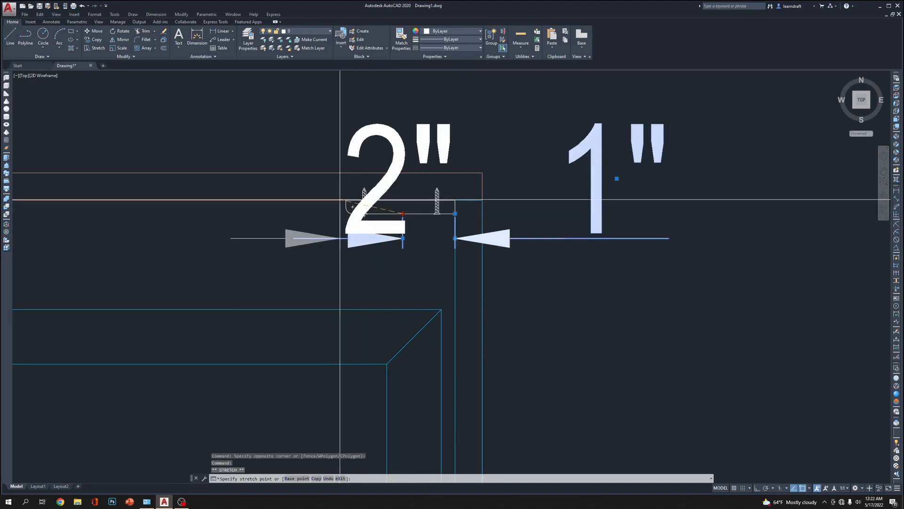
left_click(346, 199)
key("Delete")
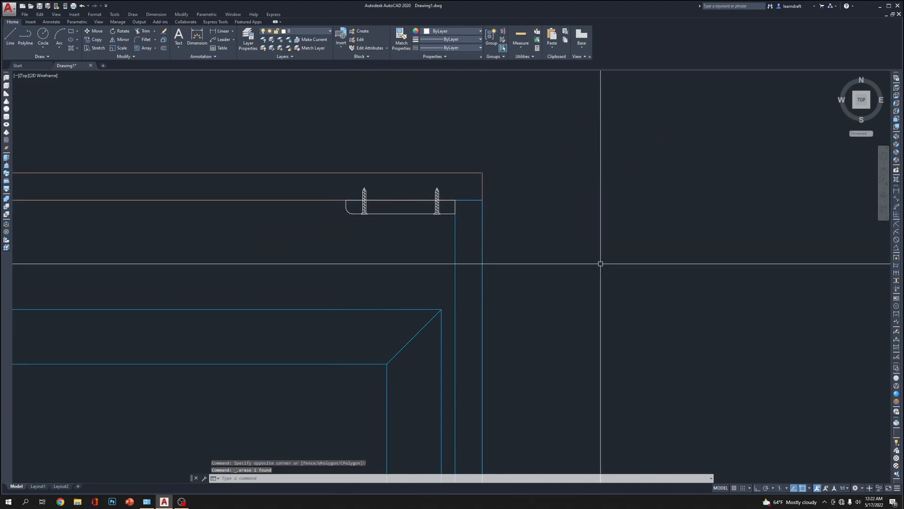
Draw a rectangle 1 long and .25 wide just below the plate, flush with the plate's square end
scroll(377, 230, "up", 4)
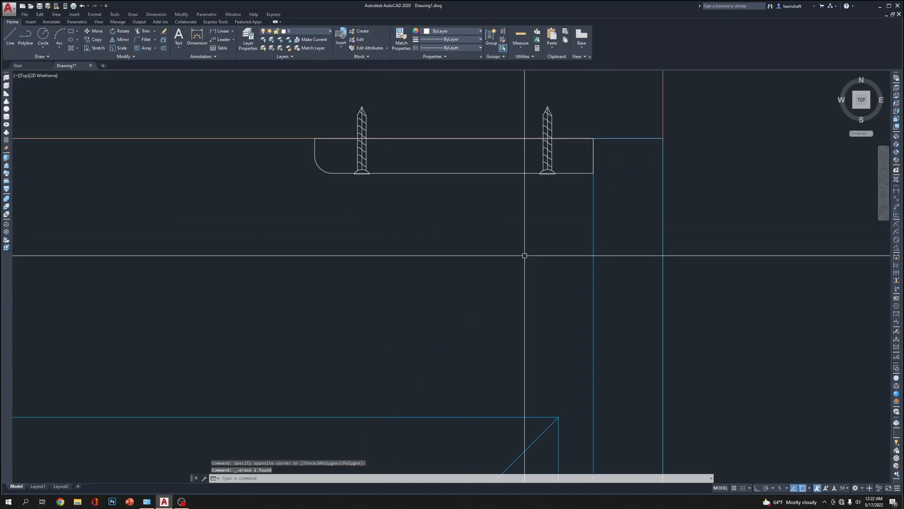
type("REC")
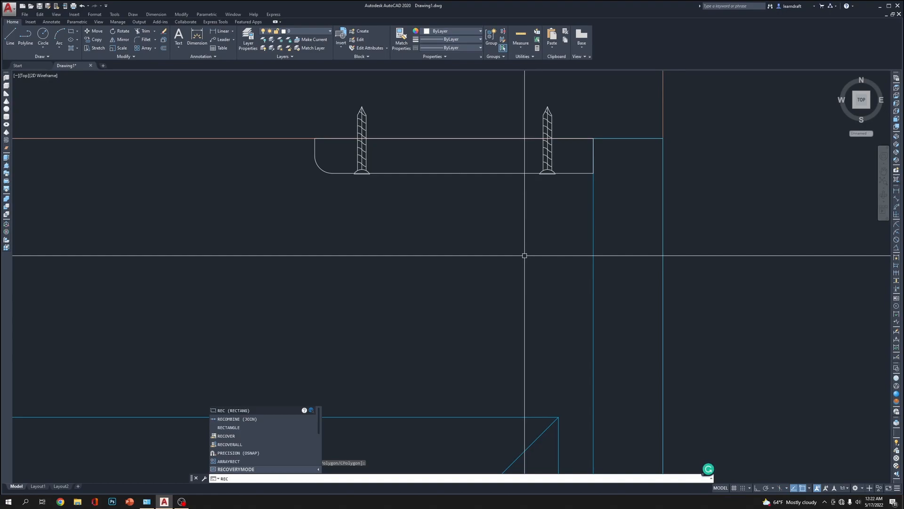
key("Return")
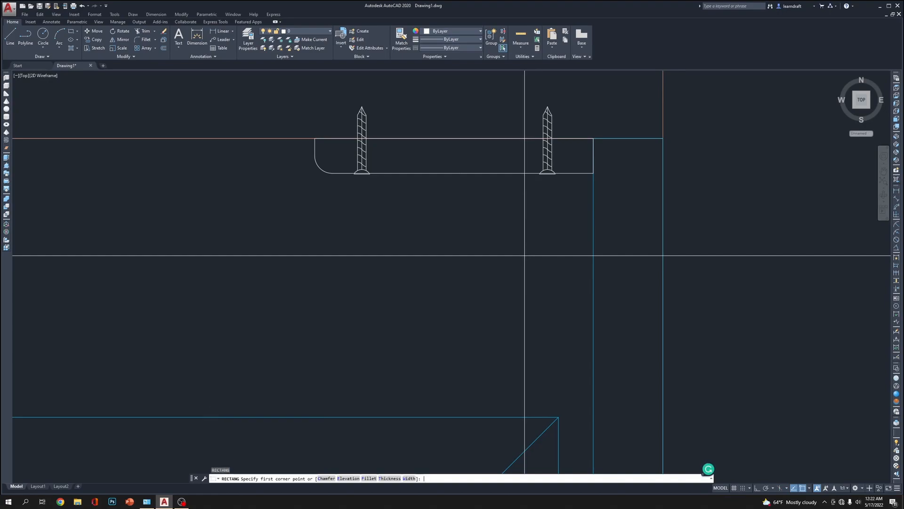
left_click(593, 191)
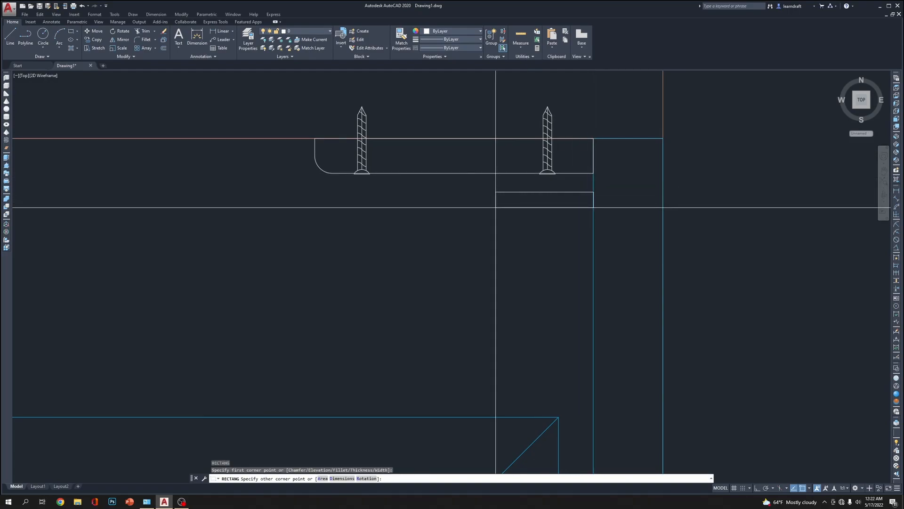
type("D")
key("Return")
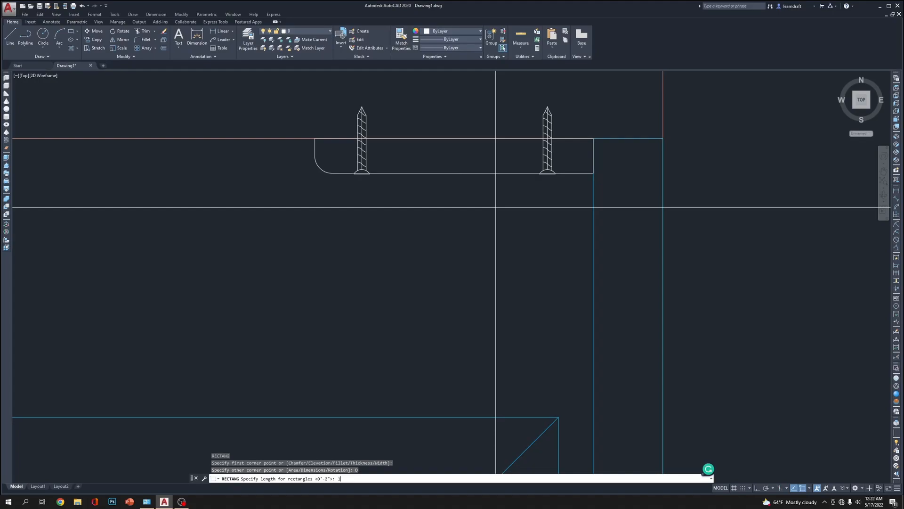
type("1")
key("Return")
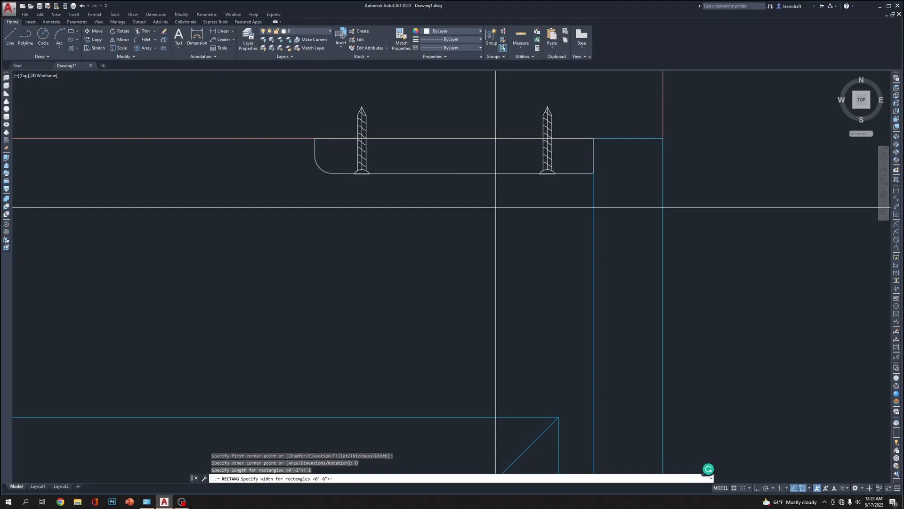
key("Return")
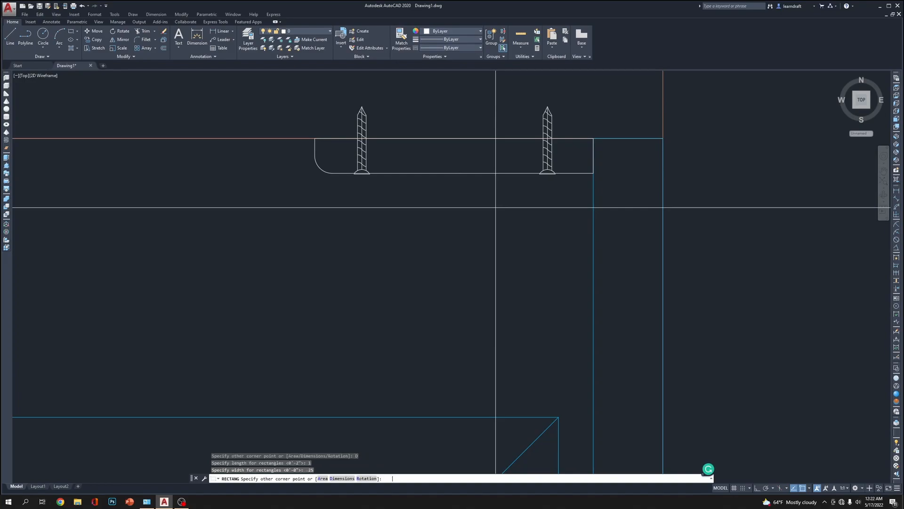
scroll(486, 203, "up", 4)
right_click(486, 213)
left_click(502, 218)
middle_click_drag(487, 226, 472, 209)
Fillet both corners at the rectangle's inner end with a radius of .125 to form a fully rounded end
type("f")
key("Return")
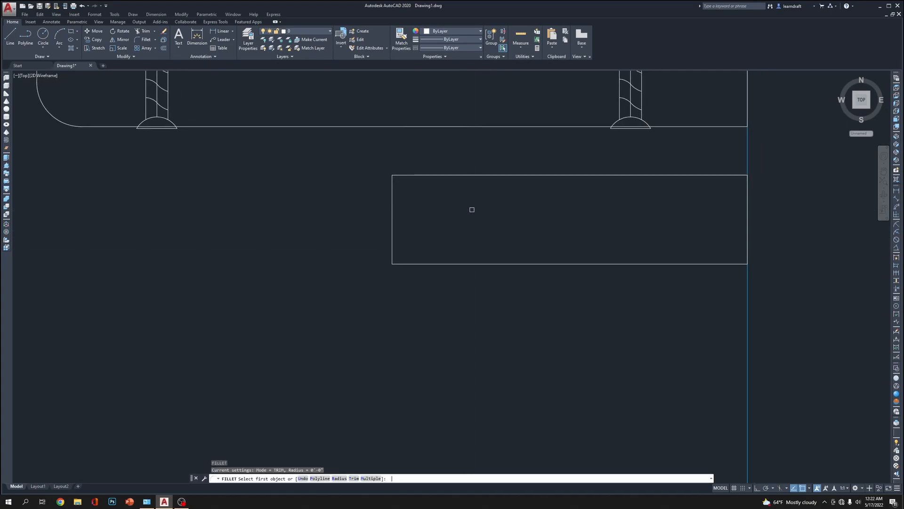
type("R")
key("Return")
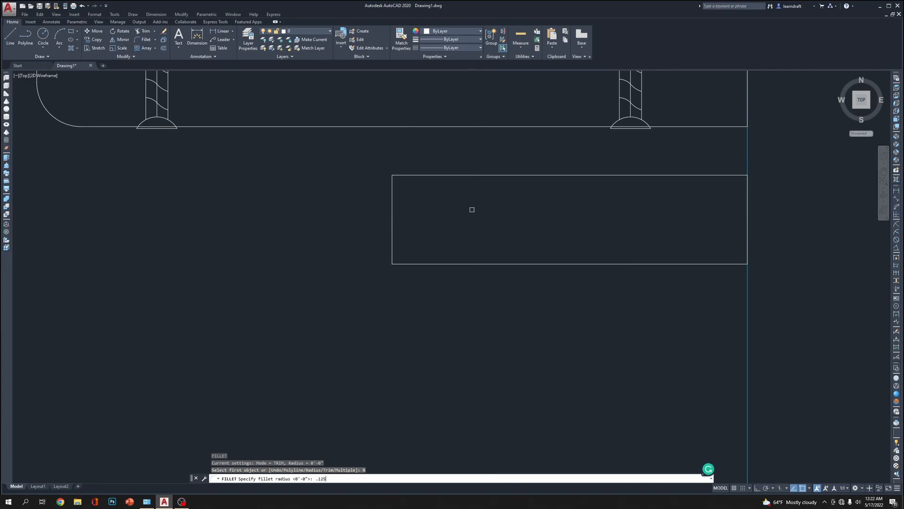
left_click(394, 197)
key("Return")
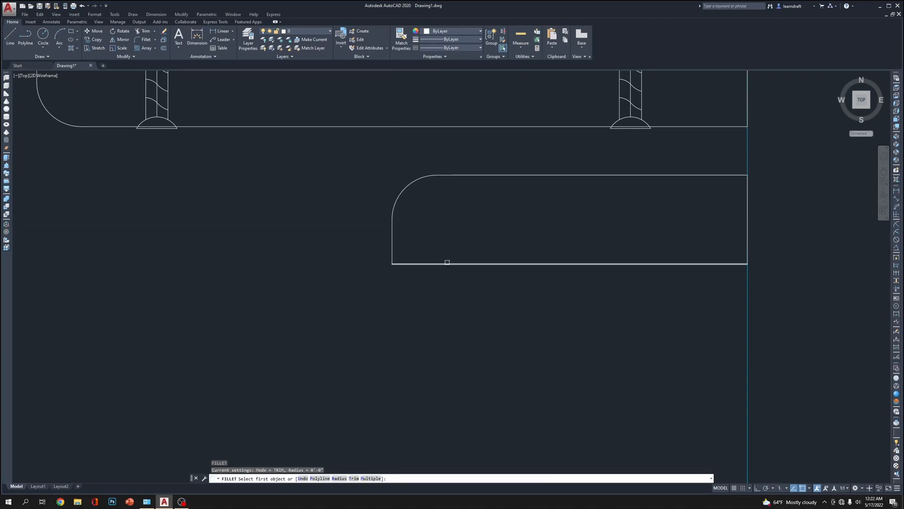
left_click(393, 233)
Move the round-ended bar straight up by .125 so it sits closer beneath the screw-fixed plate
scroll(444, 225, "down", 5)
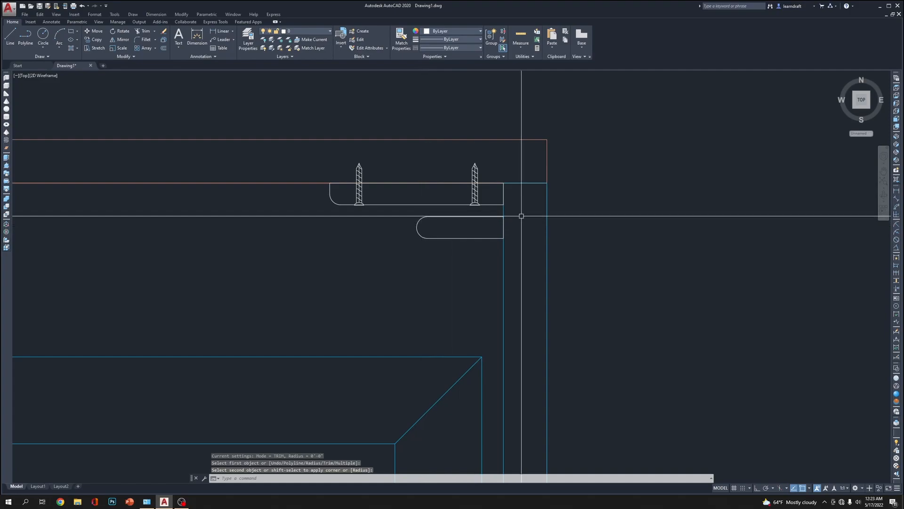
scroll(396, 218, "up", 2)
mouse_move(395, 217)
middle_mouse_down()
mouse_move(435, 234)
mouse_move(433, 209)
middle_mouse_up()
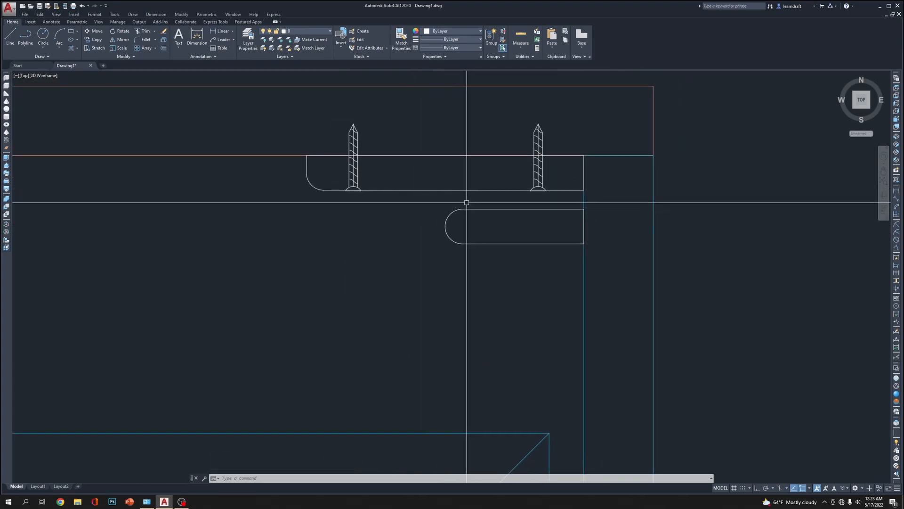
scroll(467, 203, "up", 2)
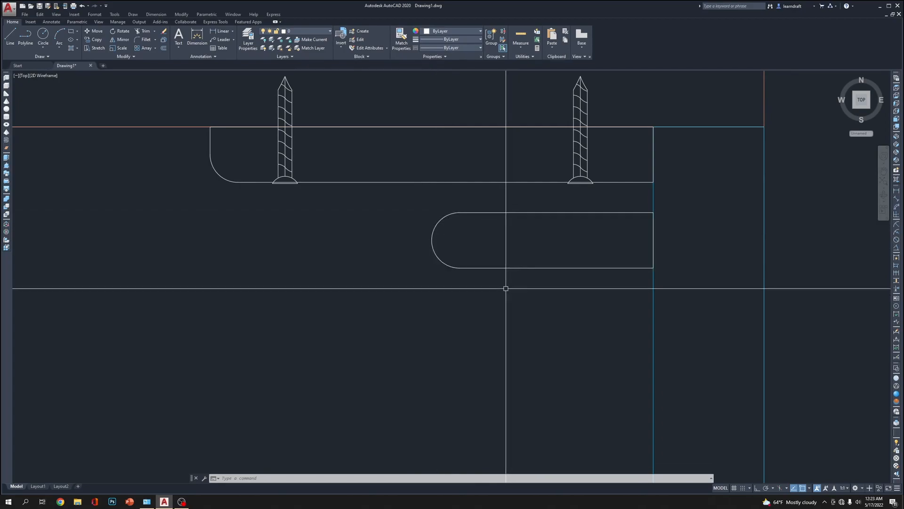
left_click(518, 236)
left_click(511, 325)
type("M")
key("Return")
left_click(566, 380)
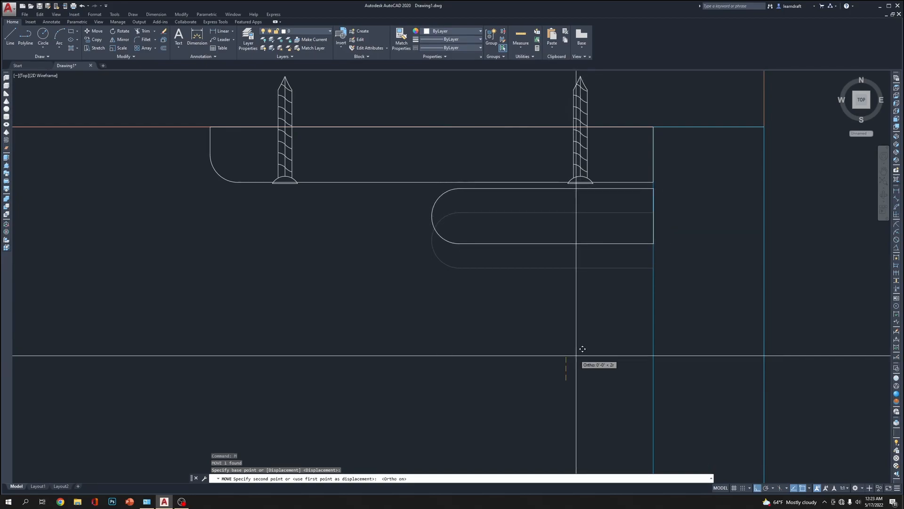
type(".125")
key("Return")
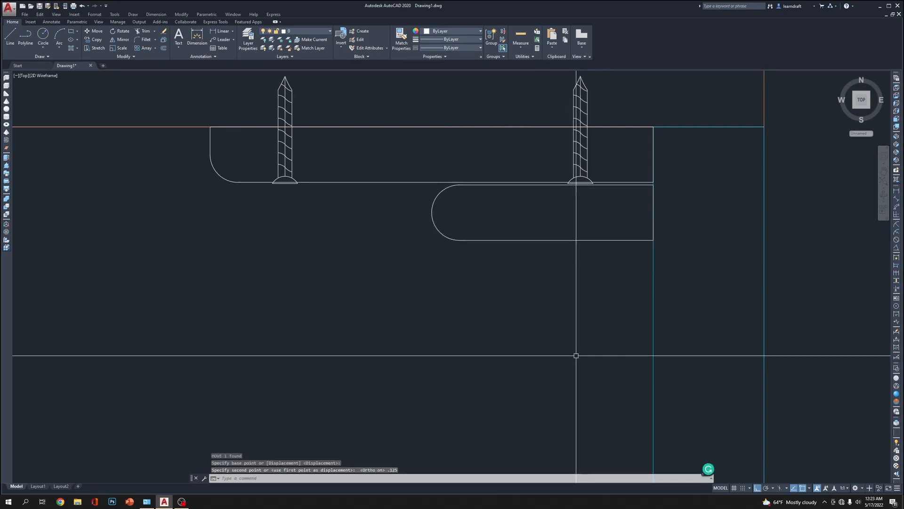
Draw a V-shaped polyline from the plate's bottom edge, bending into the bar's rounded end and finishing below the bar in line with its start
scroll(485, 172, "up", 4)
scroll(539, 198, "down", 4)
middle_click_drag(517, 176, 501, 210)
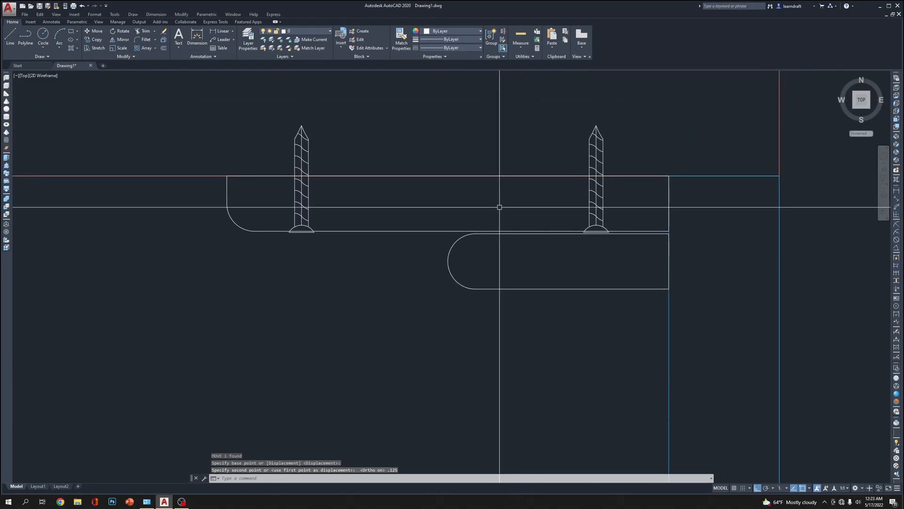
scroll(423, 270, "up", 2)
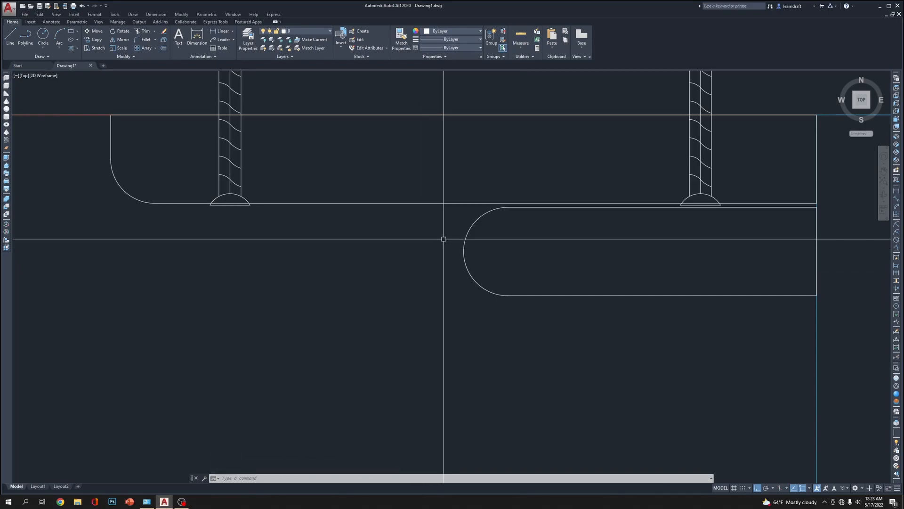
type("pl")
key("Return")
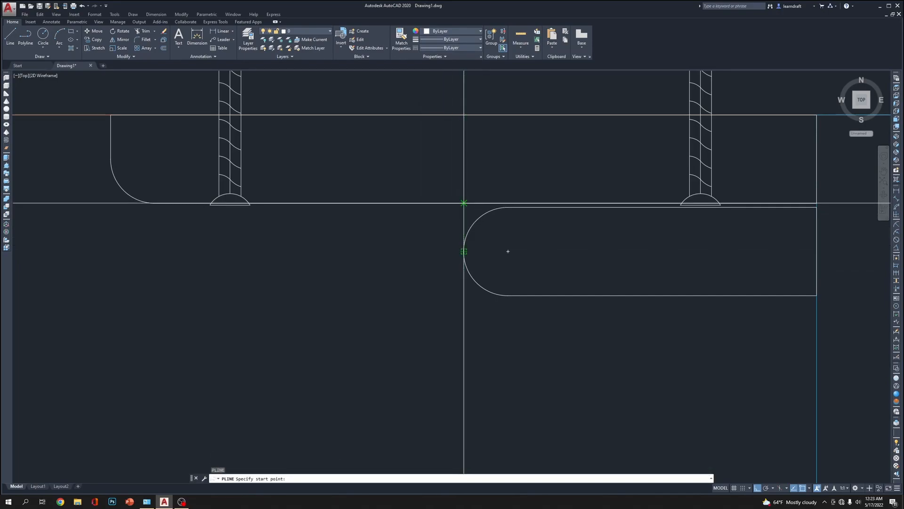
left_click(464, 203)
key("F8")
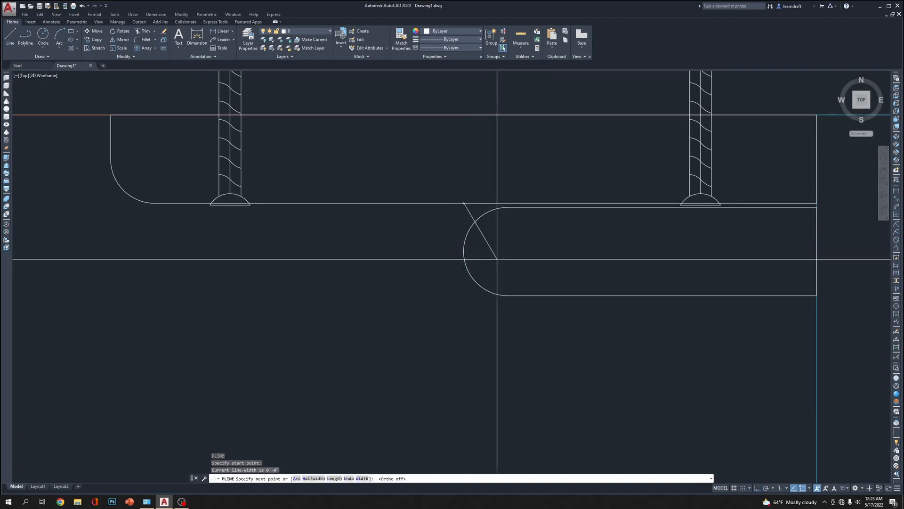
left_click(493, 256)
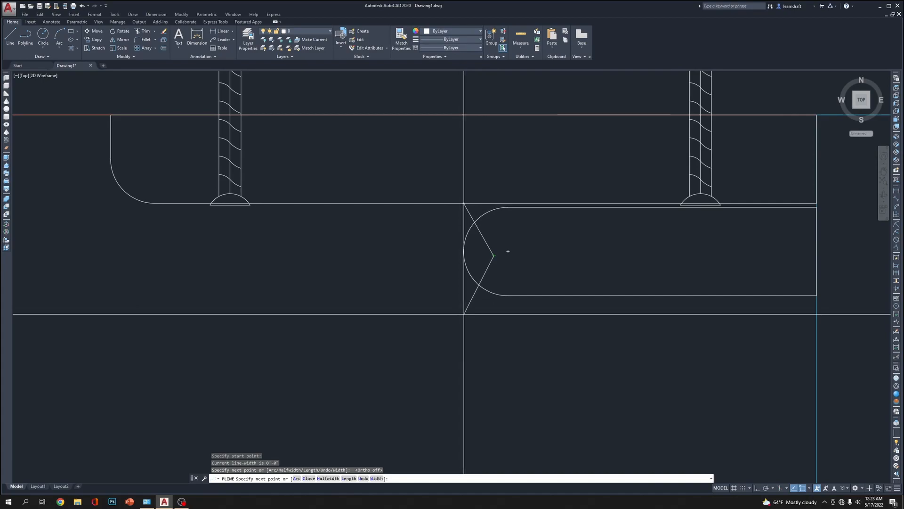
key("Escape")
key("Escape")
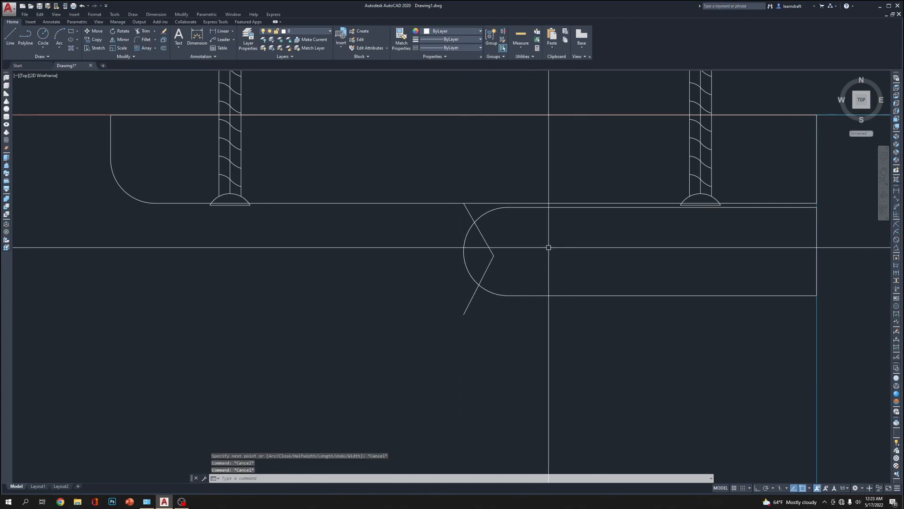
type("pe")
key("Return")
left_click(487, 246)
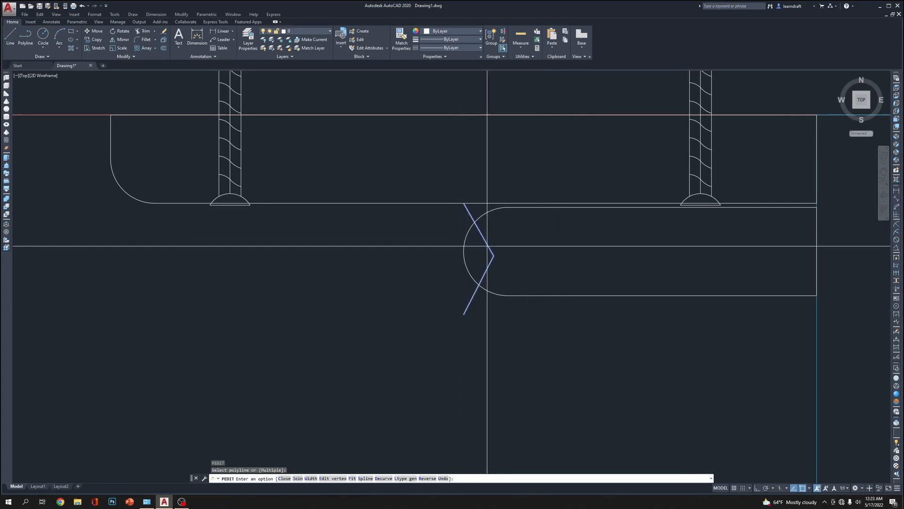
key("Escape")
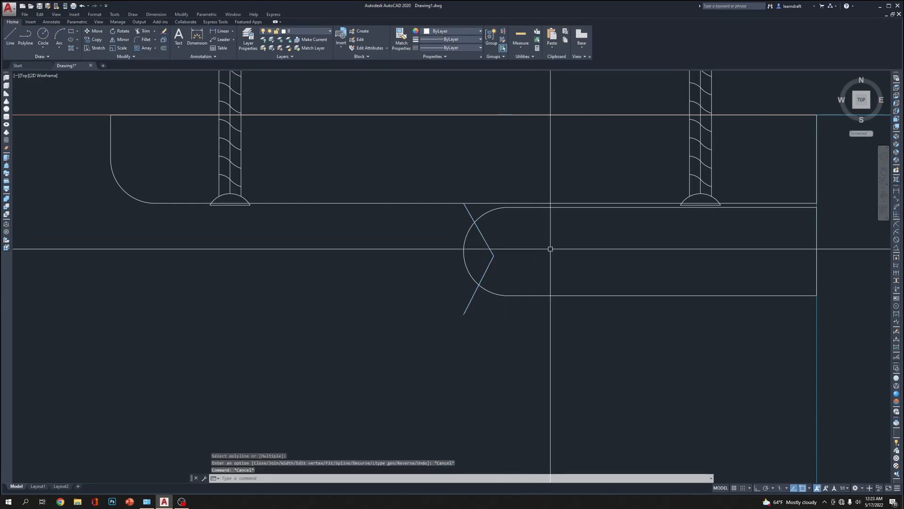
Offset the V-shaped polyline by .125 to the side away from the bar
type("o")
key("Return")
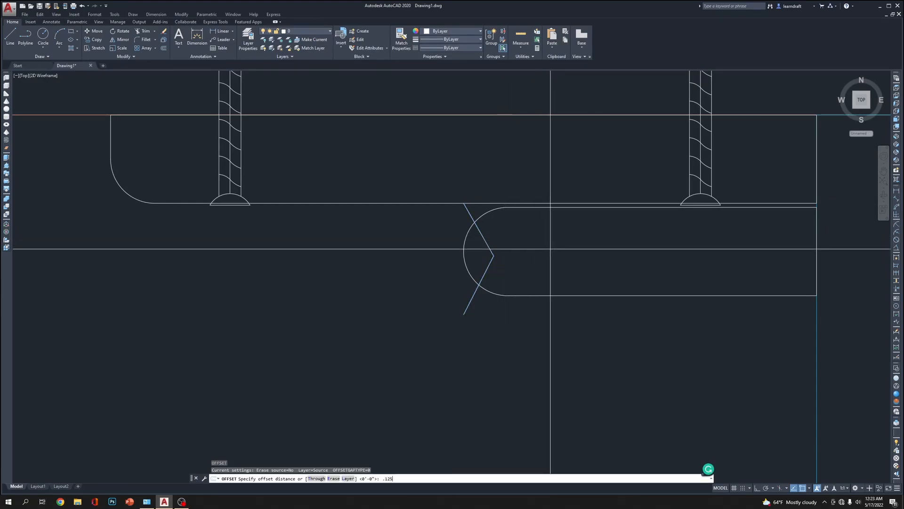
type(".125")
key("Return")
left_click(476, 225)
left_click(438, 250)
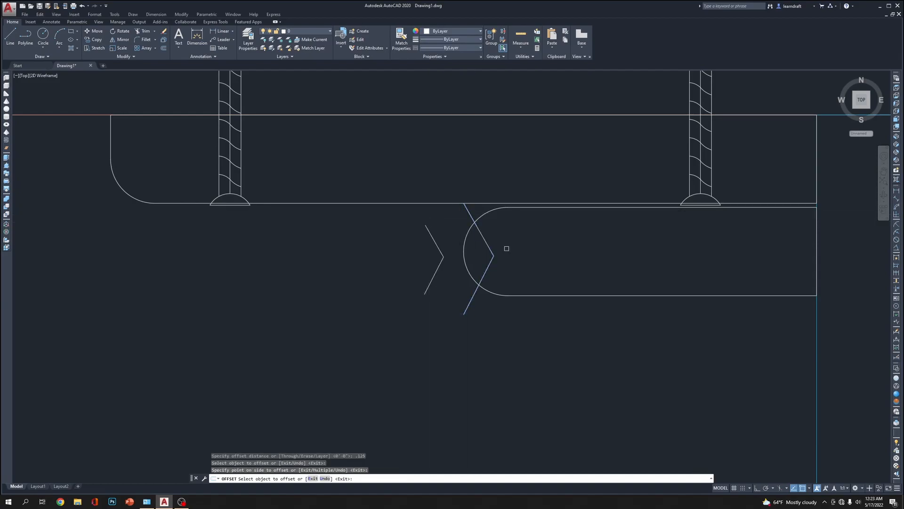
key("Escape")
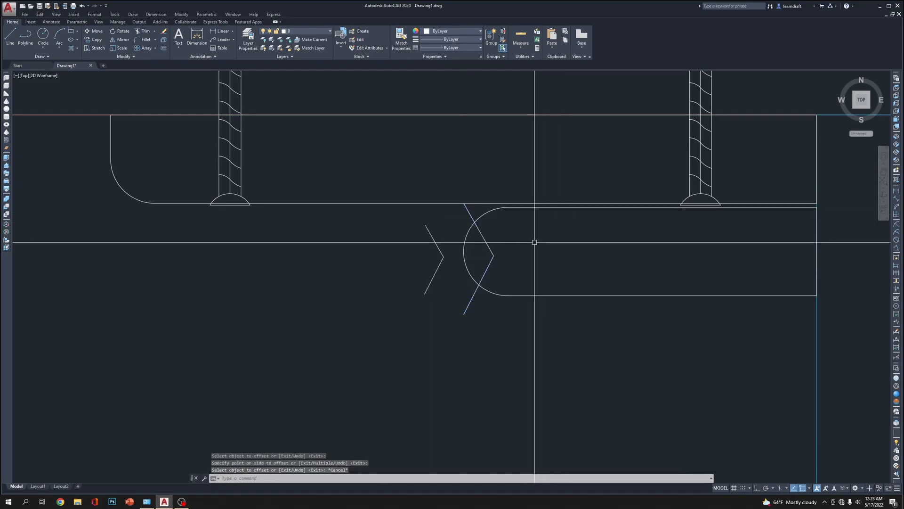
left_click(440, 259)
left_click(649, 254)
key("Escape")
key("Escape")
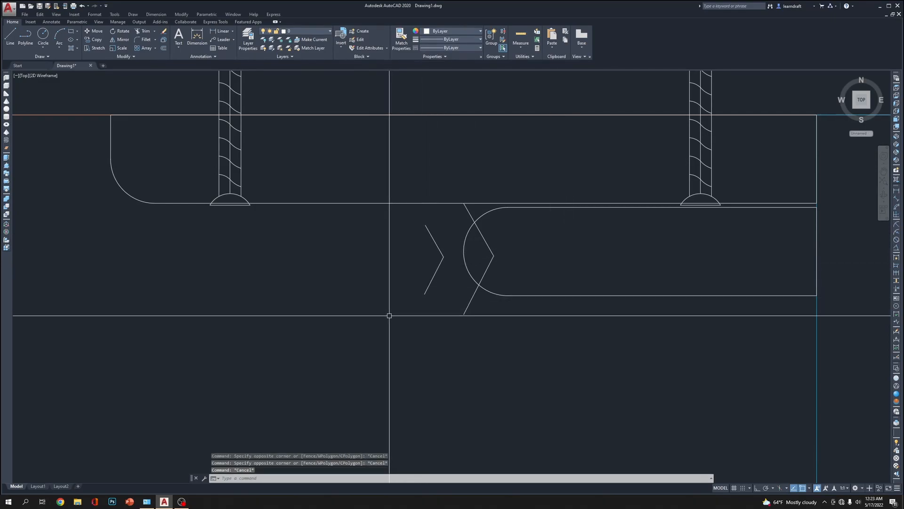
type("EX")
key("Return")
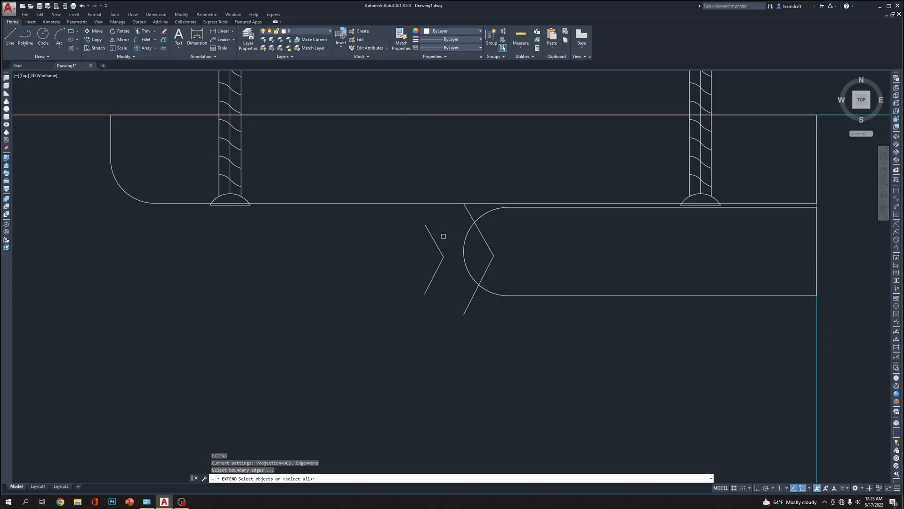
key("Escape")
left_click(436, 233)
left_click(429, 239)
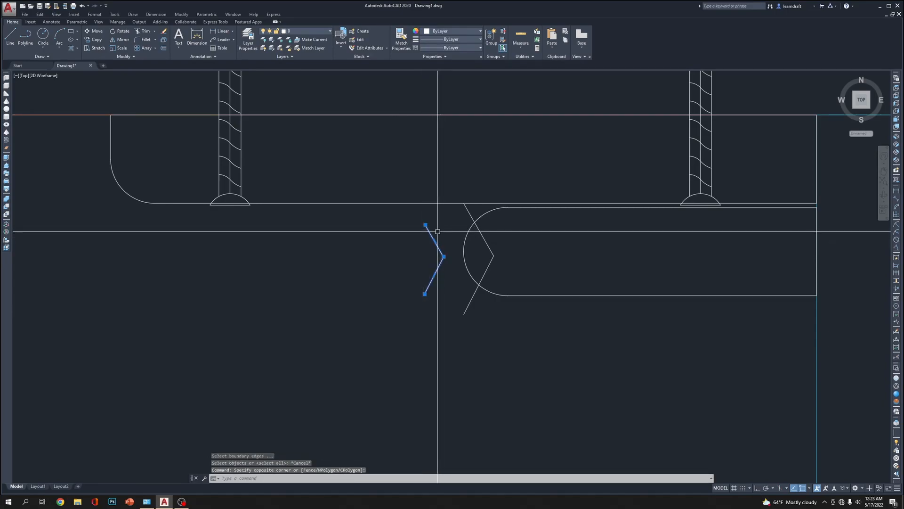
key("Escape")
key("Escape")
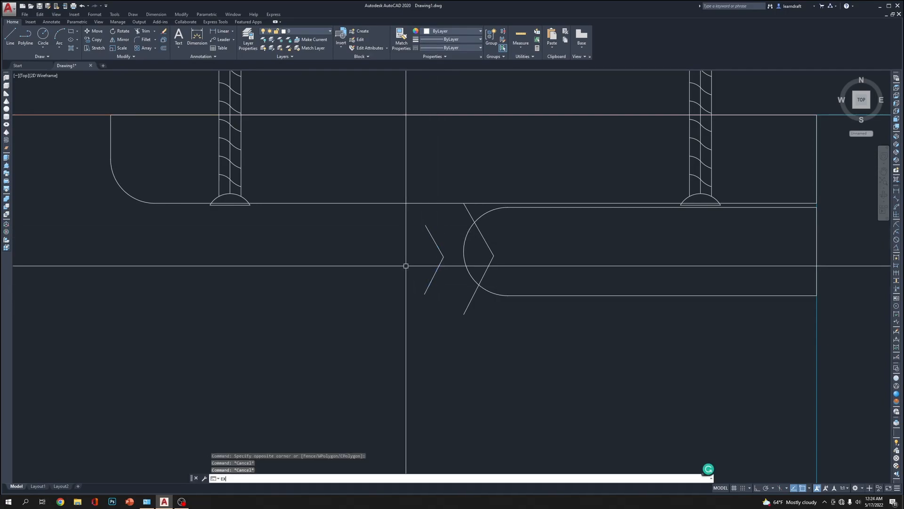
Extend the upper arm of the offset V-shaped polyline to the plate's bottom edge
key("Return")
left_click(425, 201)
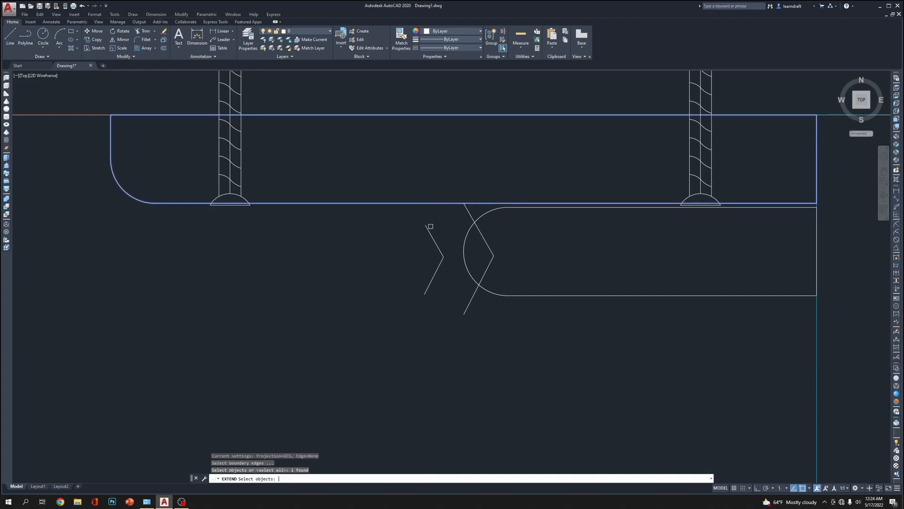
left_click(427, 230)
key("Return")
scroll(467, 326, "up", 2)
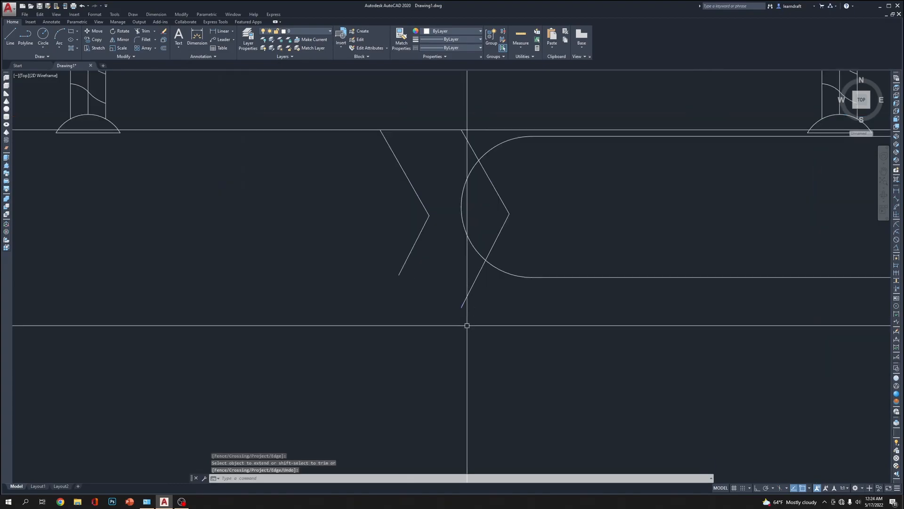
Draw a downward-bulging arc that joins the lower ends of the two V-shaped polylines
type("a")
key("Return")
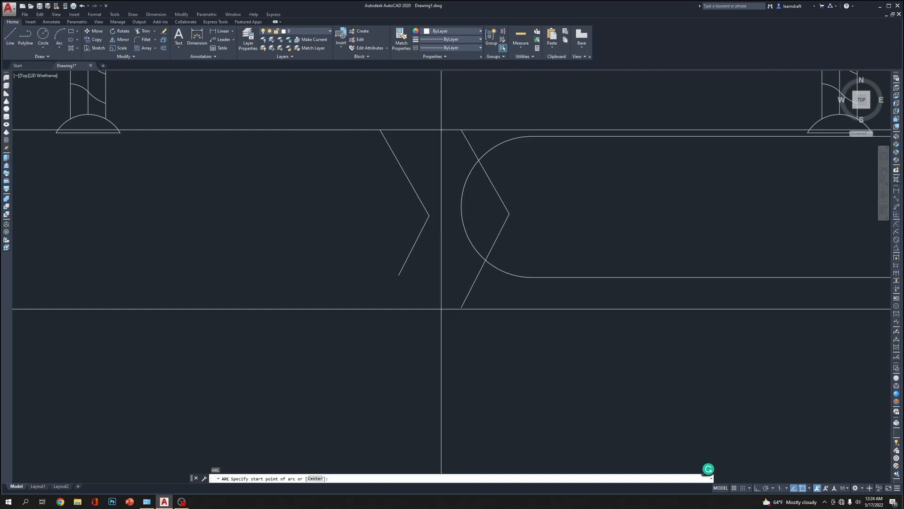
left_click(398, 275)
left_click(448, 315)
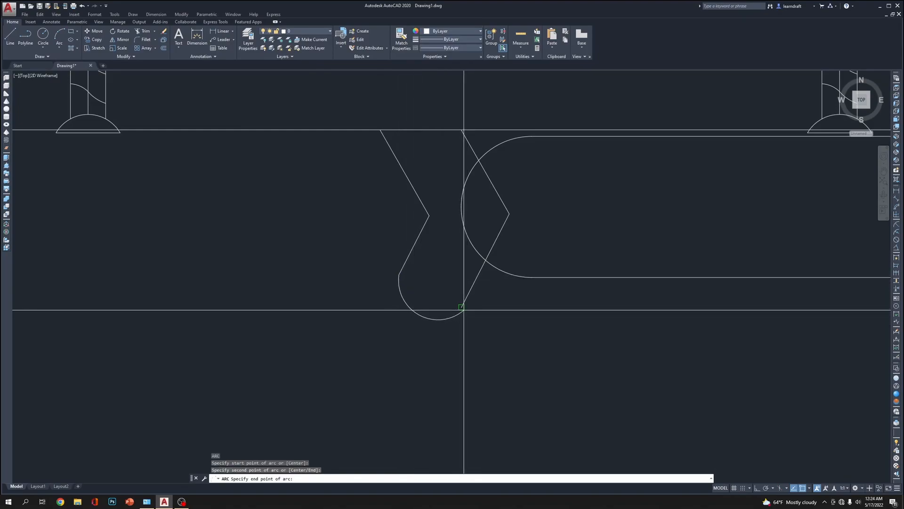
left_click(462, 309)
Fillet the bend of the V-shaped polyline that lies inside the bar's rounded end
scroll(499, 226, "down", 5)
scroll(474, 252, "up", 5)
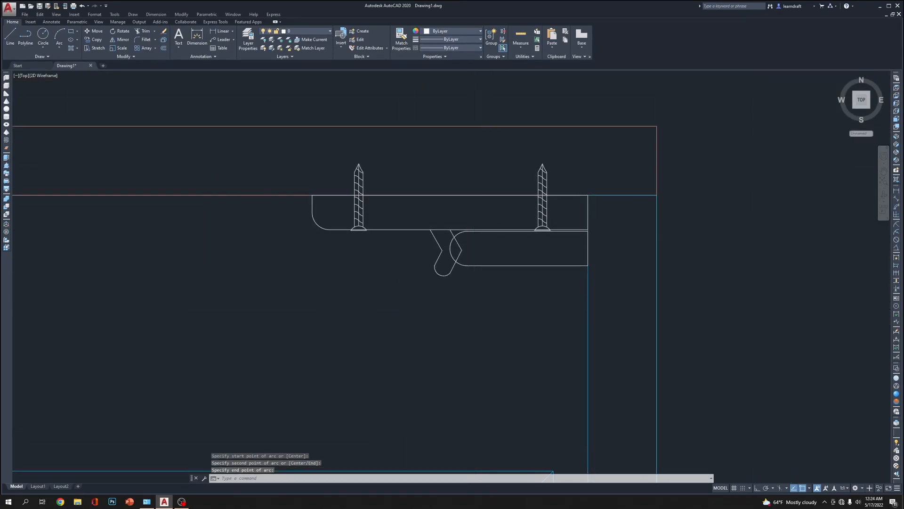
type("tr")
key("Return")
type("R")
key("Return")
key("Return")
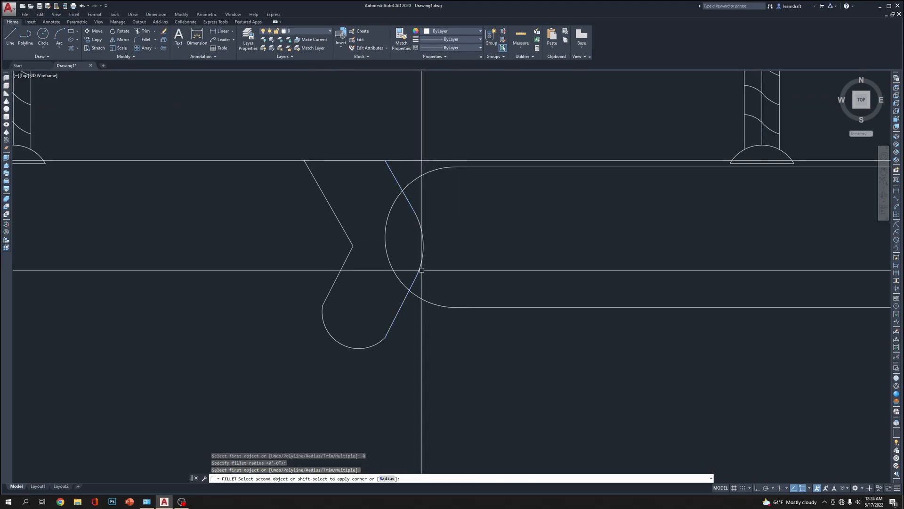
left_click(409, 291)
key("Return")
scroll(353, 216, "down", 4)
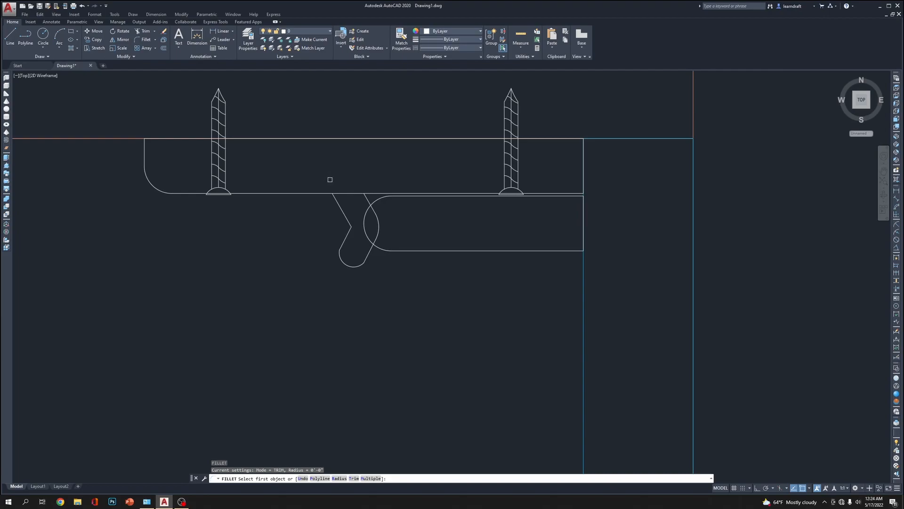
key("Escape")
Mirror the complete hook outline about a vertical line through the centre of the bar's rounded end, keeping the original
scroll(306, 178, "up", 2)
left_click(306, 178)
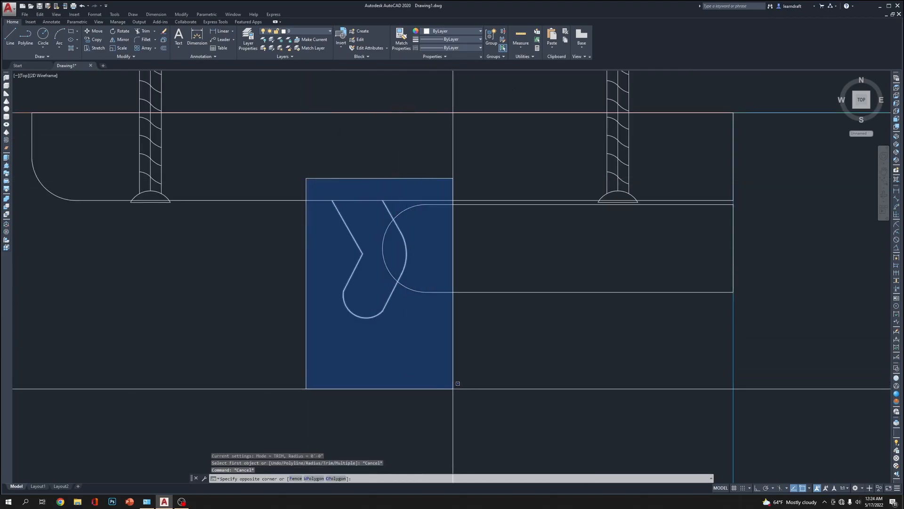
left_click(456, 356)
type("MI")
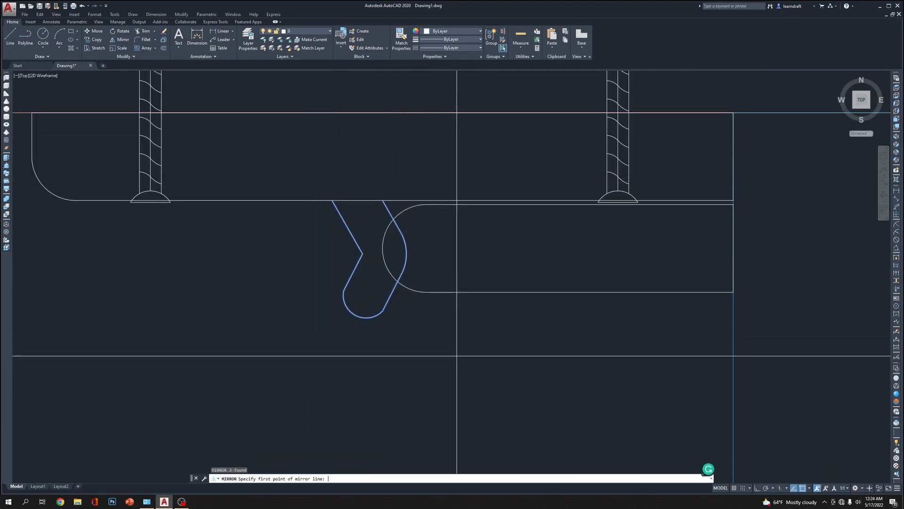
left_click(427, 247)
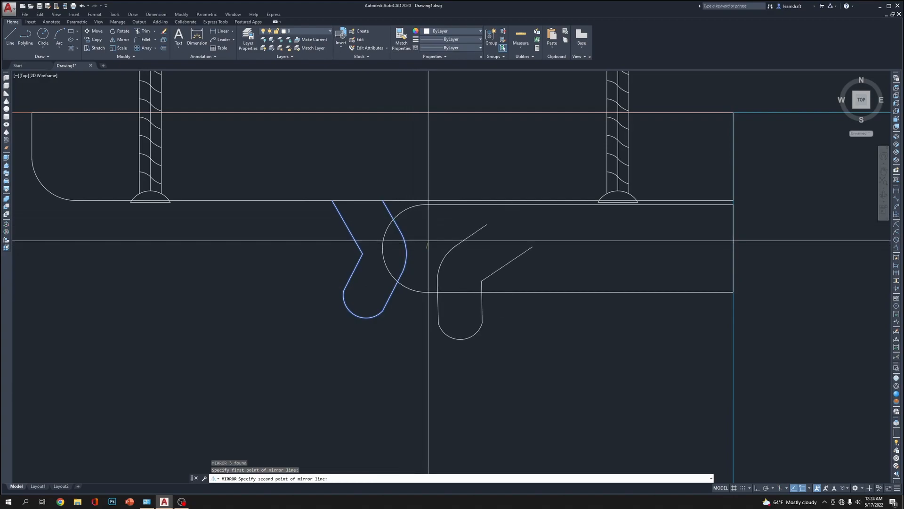
key("F8")
left_click(446, 161)
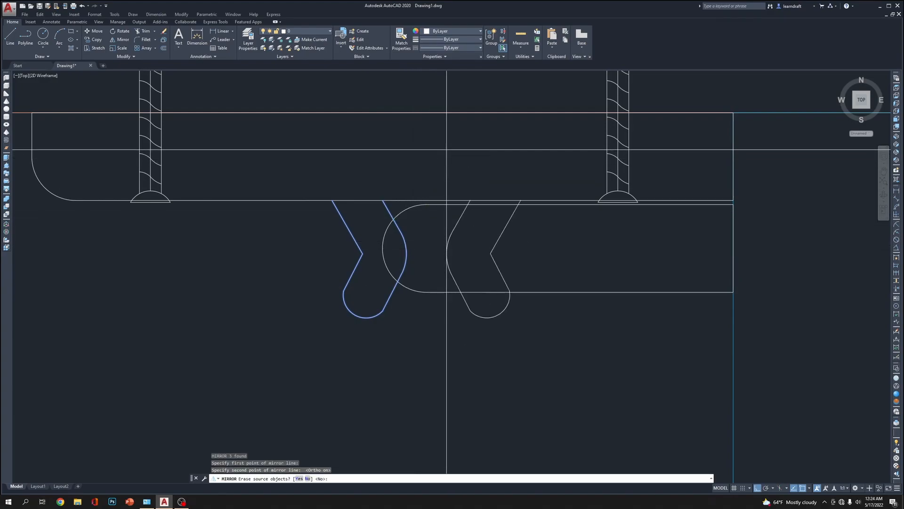
key("Return")
middle_click_drag(543, 308, 543, 280)
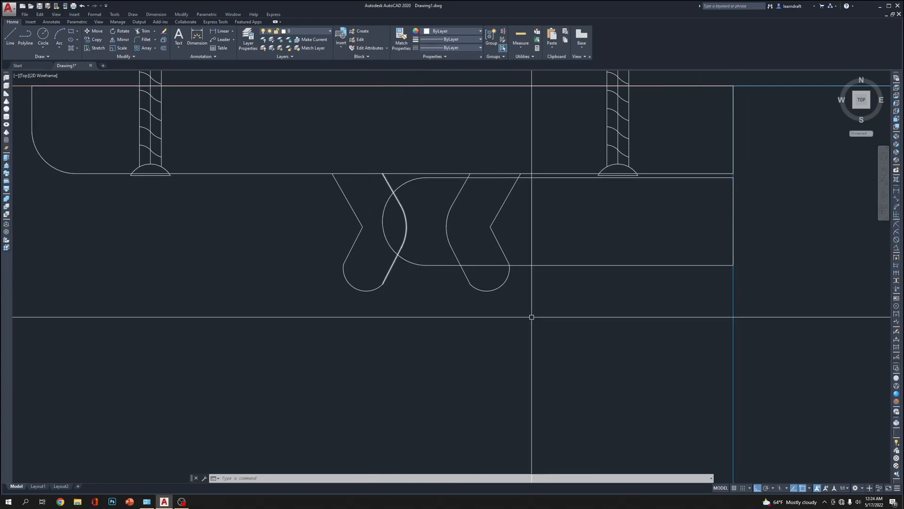
scroll(499, 310, "down", 6)
scroll(465, 197, "down", 2)
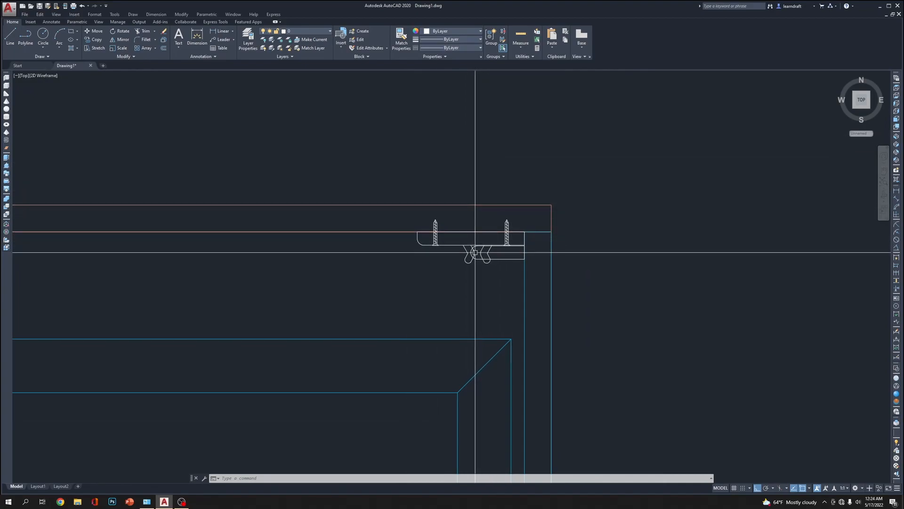
scroll(475, 248, "up", 5)
mouse_move(471, 258)
left_mouse_down()
mouse_move(465, 244)
mouse_move(470, 256)
left_mouse_up()
left_click(487, 294)
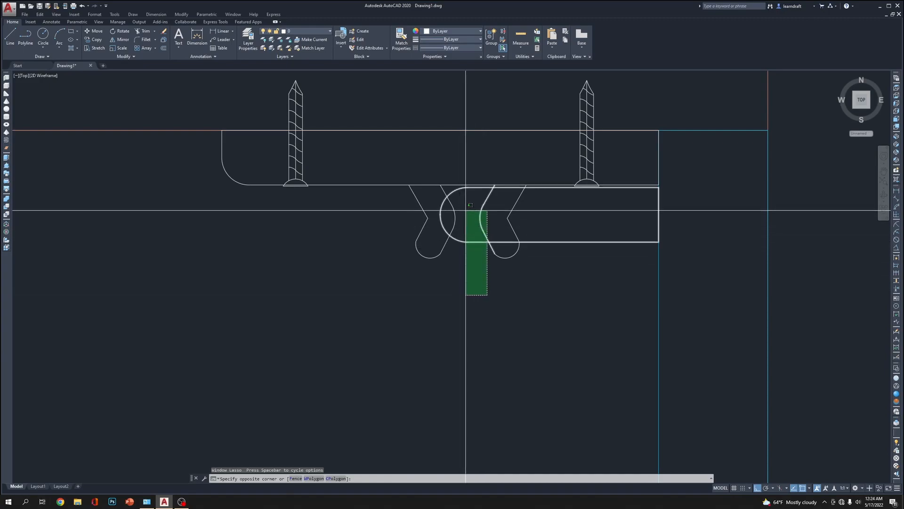
left_click(573, 329)
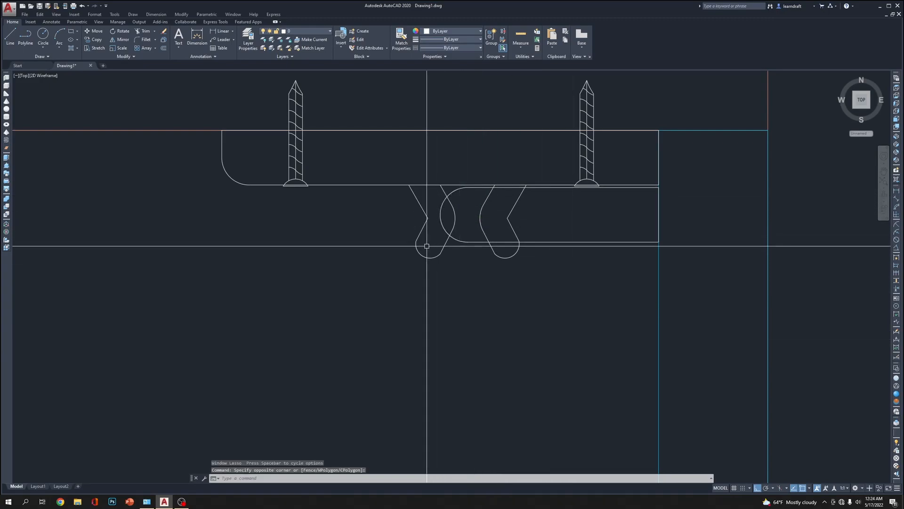
Join the segments of the left hook outline, including its rounded bottom, into a single polyline
scroll(405, 211, "up", 2)
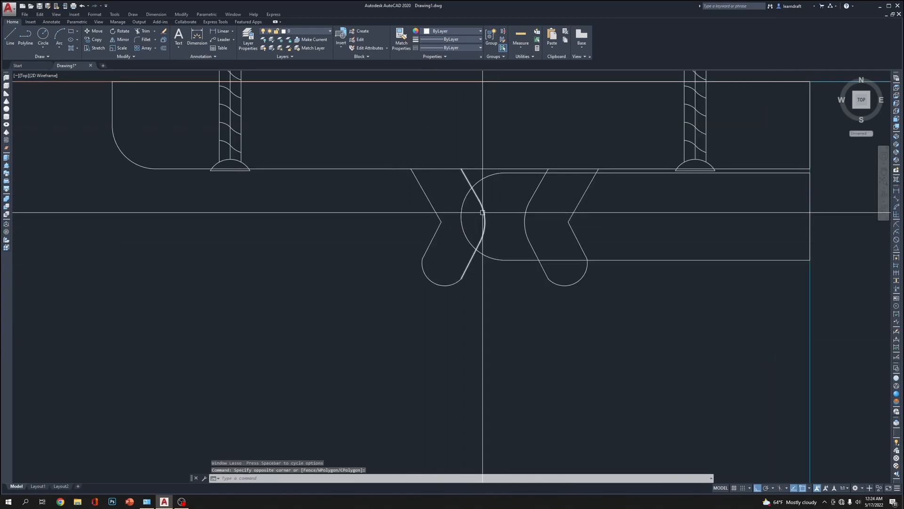
type("p")
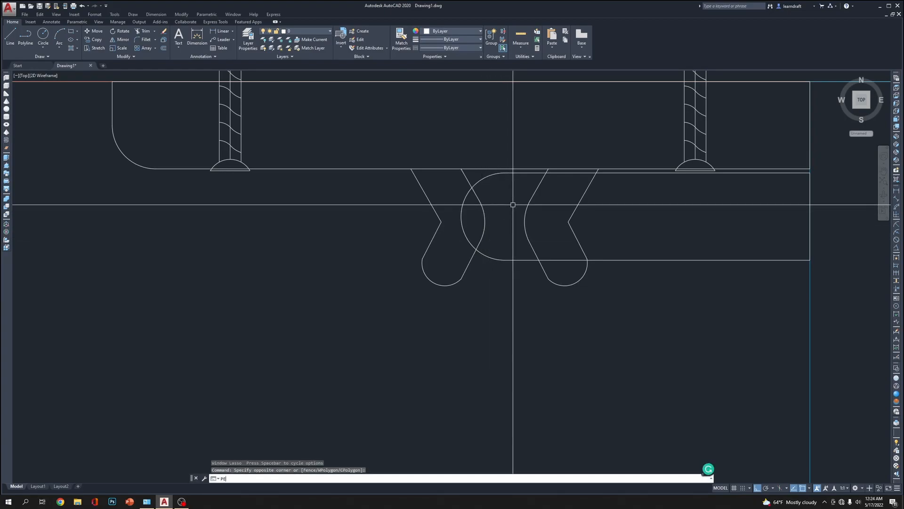
type("e")
key("Return")
left_click(486, 222)
key("Return")
key("Return")
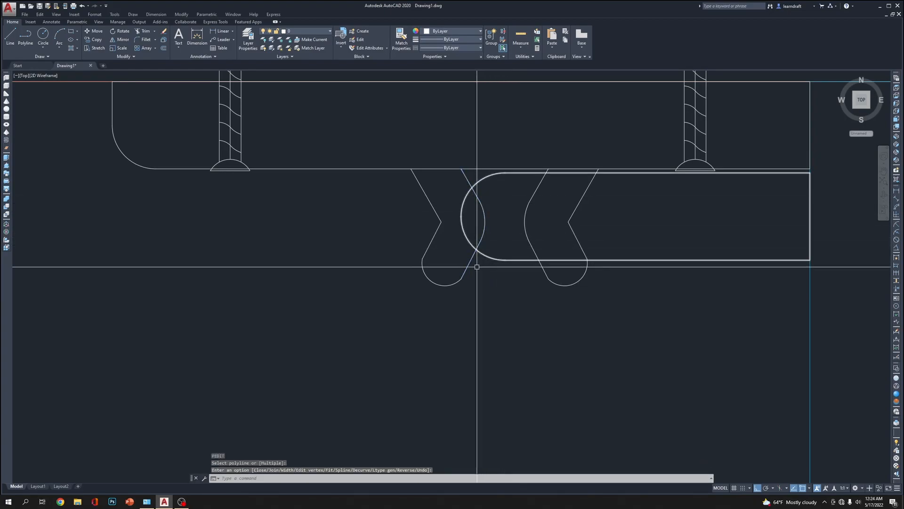
left_click(484, 207)
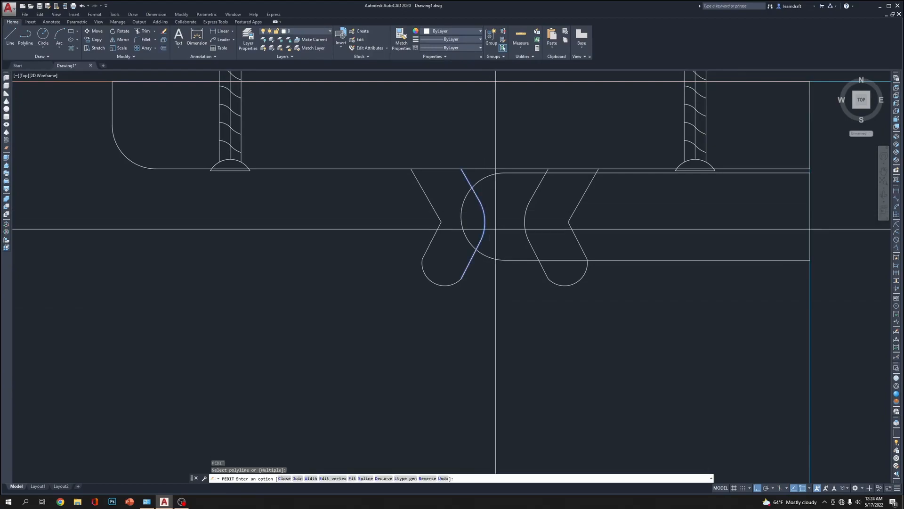
type("J")
key("Return")
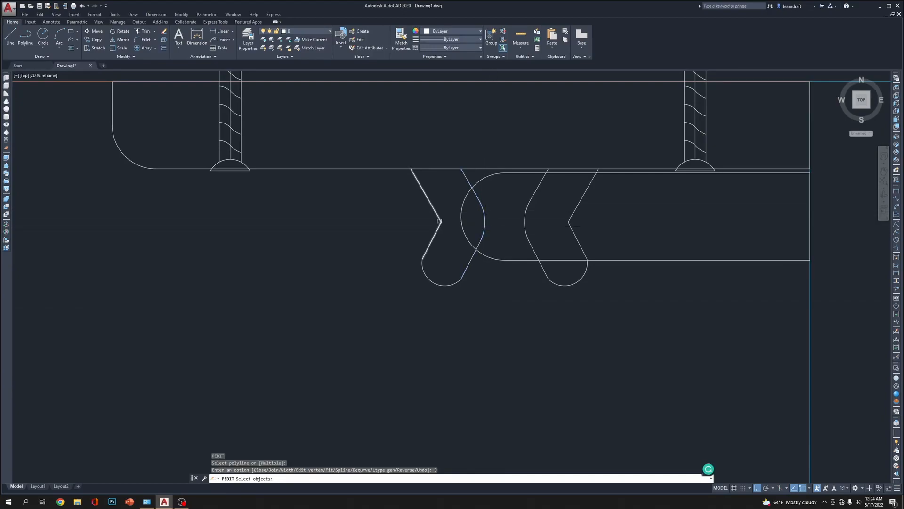
left_click(426, 241)
key("Return")
key("Return")
key("Return")
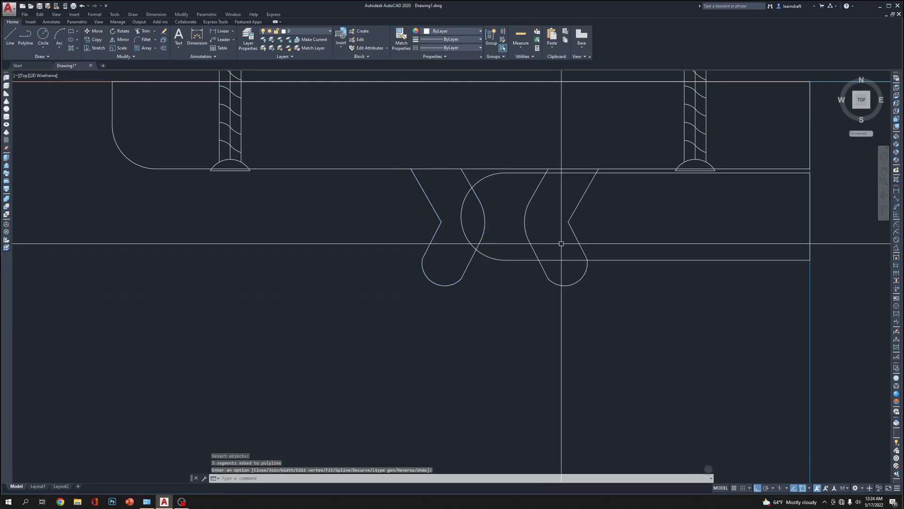
Join the right hook's V-shaped sides and bottom arc into a single polyline
left_click(573, 220)
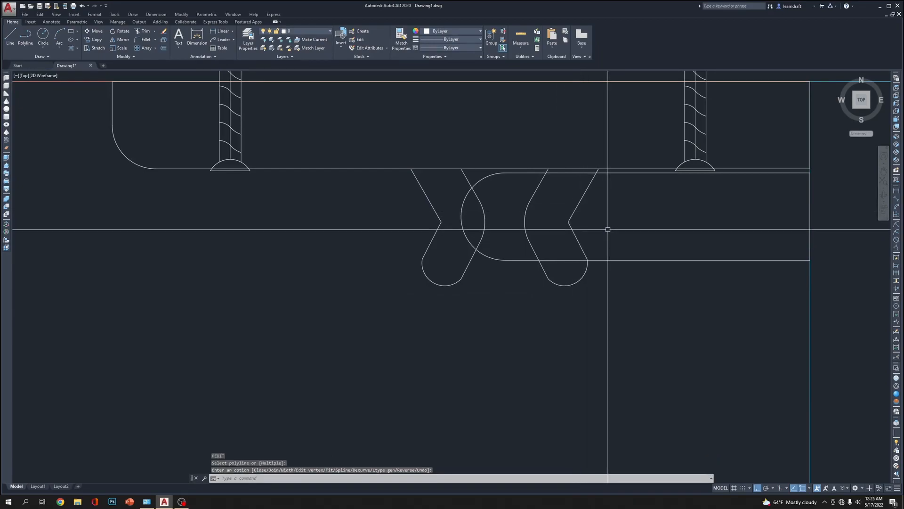
key("Return")
left_click(576, 209)
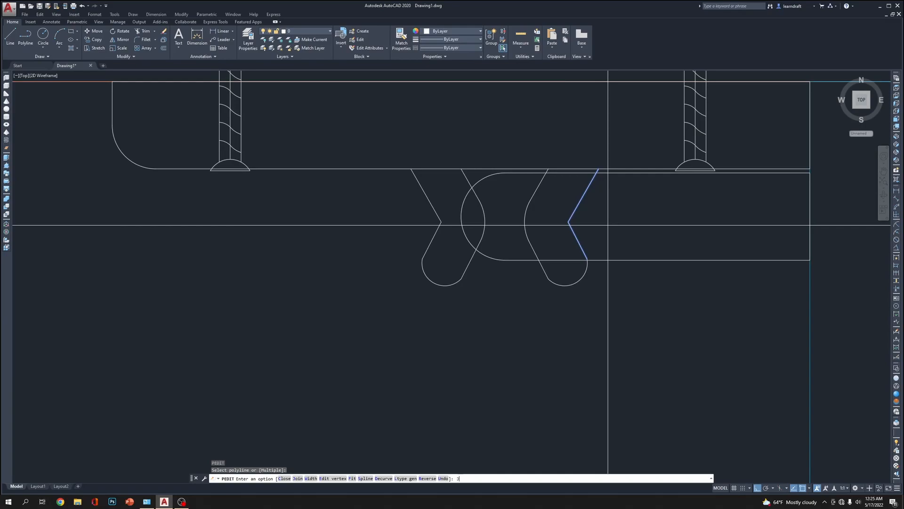
key("Return")
left_click(552, 220)
left_click(528, 253)
left_click(568, 274)
left_click(534, 312)
key("Return")
key("Return")
left_click(586, 267)
left_click(473, 259)
left_click(446, 293)
key("Escape")
key("Escape")
Change the color of the plate outline and both hook outlines to black (0,0,0)
scroll(403, 317, "down", 6)
scroll(451, 228, "up", 2)
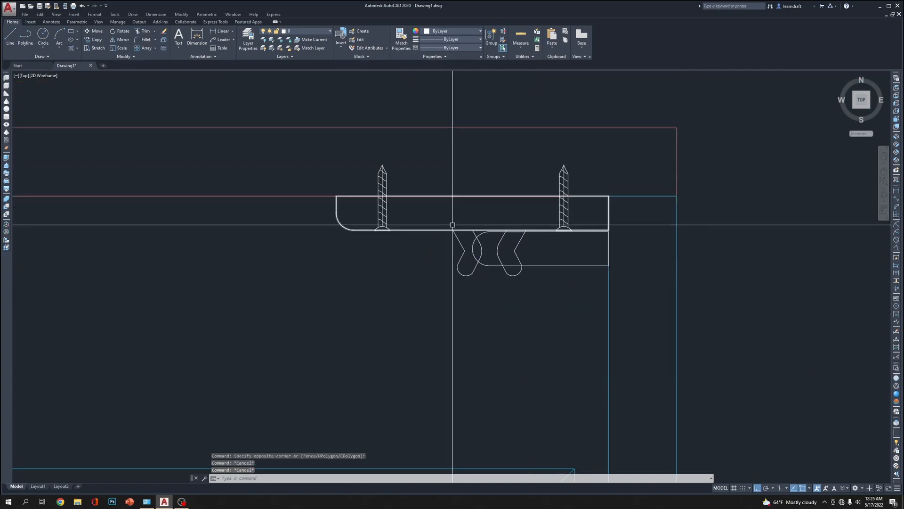
left_click(435, 219)
left_click(427, 265)
left_click(535, 274)
left_click(426, 297)
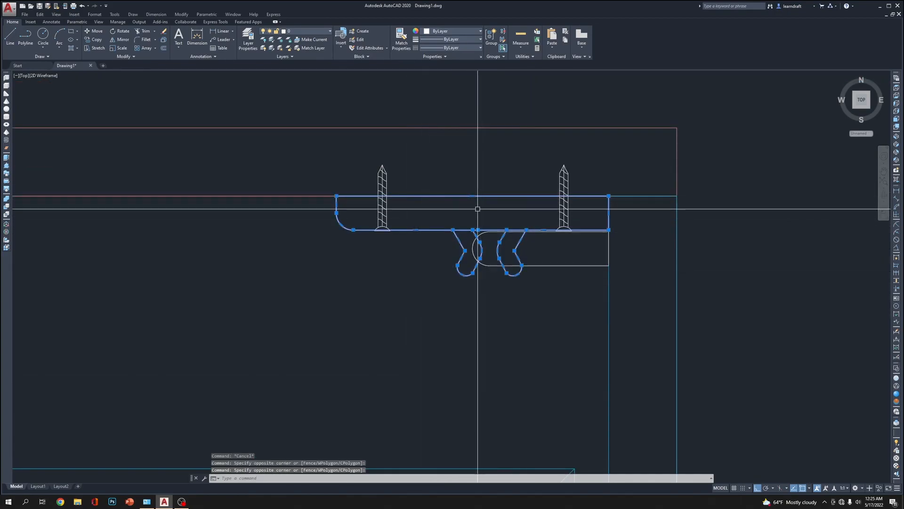
left_click(465, 29)
left_click(427, 68)
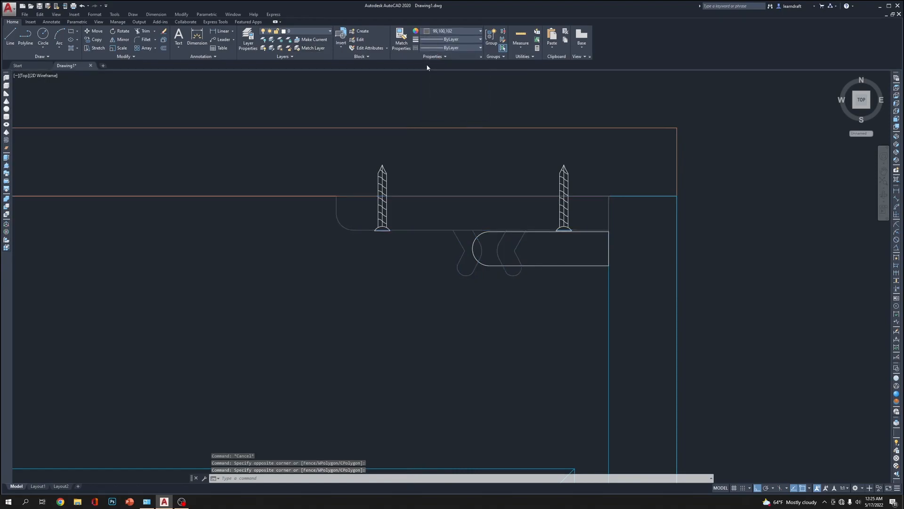
left_click(446, 31)
left_click(425, 59)
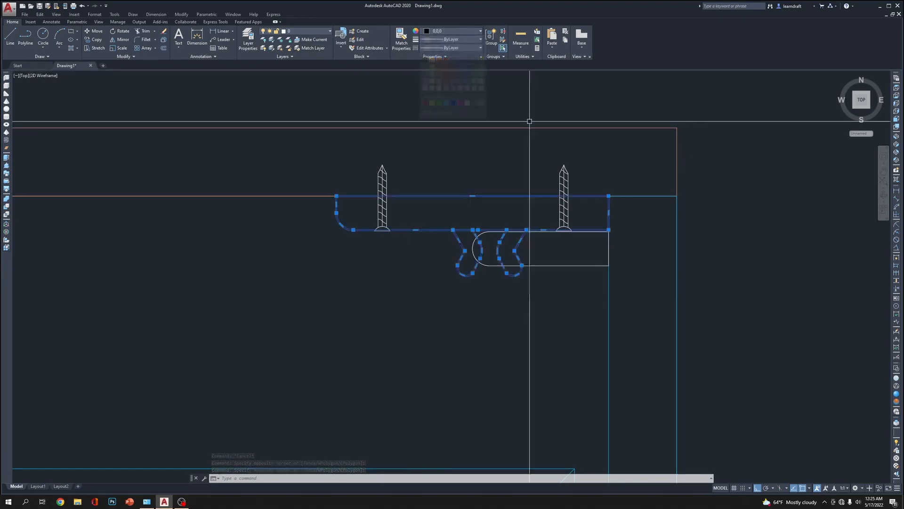
middle_click_drag(698, 92, 648, 137)
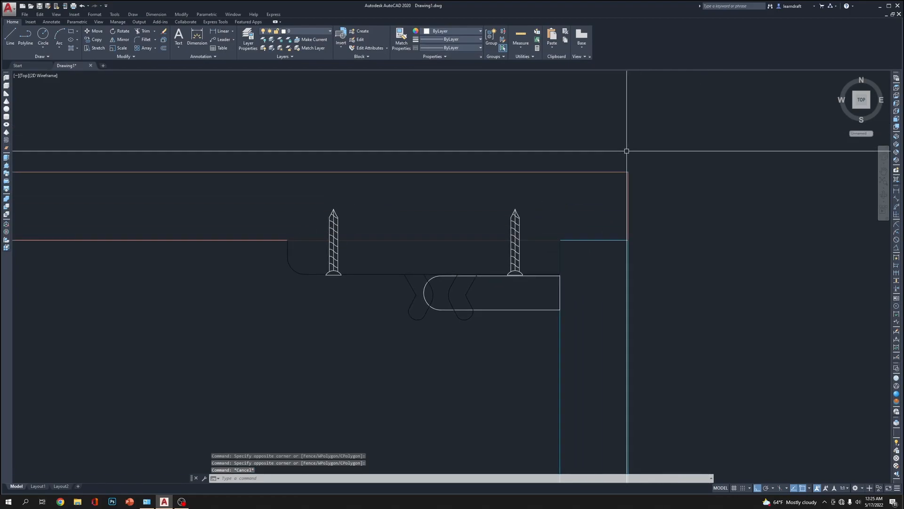
scroll(623, 145, "down", 2)
scroll(583, 158, "up", 2)
left_click(549, 208)
left_click(333, 214)
key("Escape")
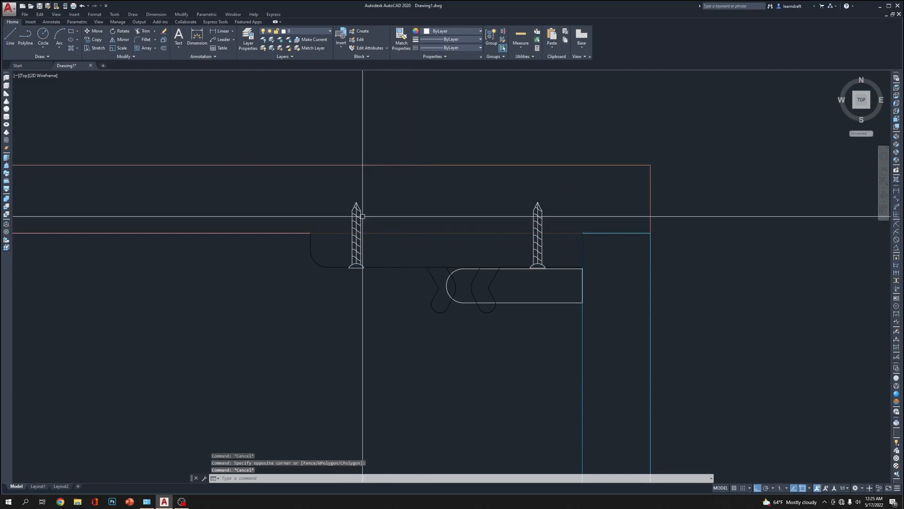
Define the left screw's geometry as a block named SS, converting the original in place
left_click(333, 182)
left_click(369, 286)
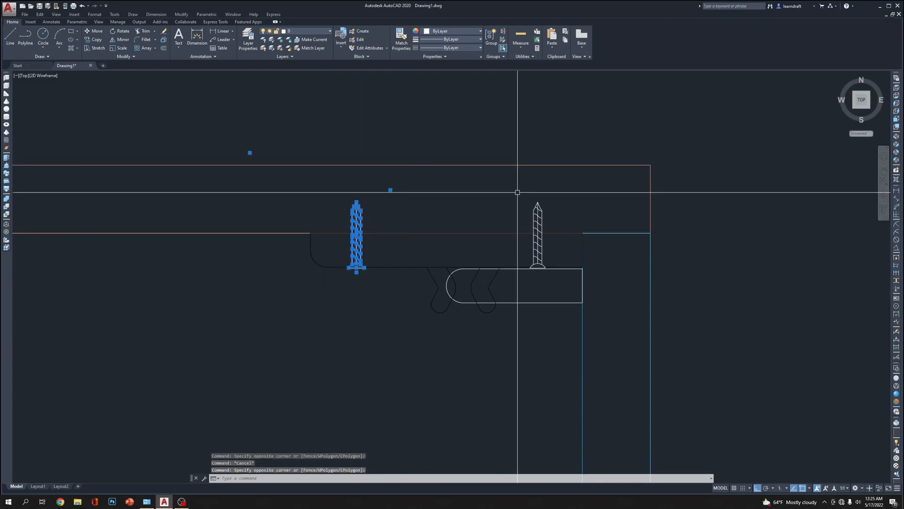
type("b")
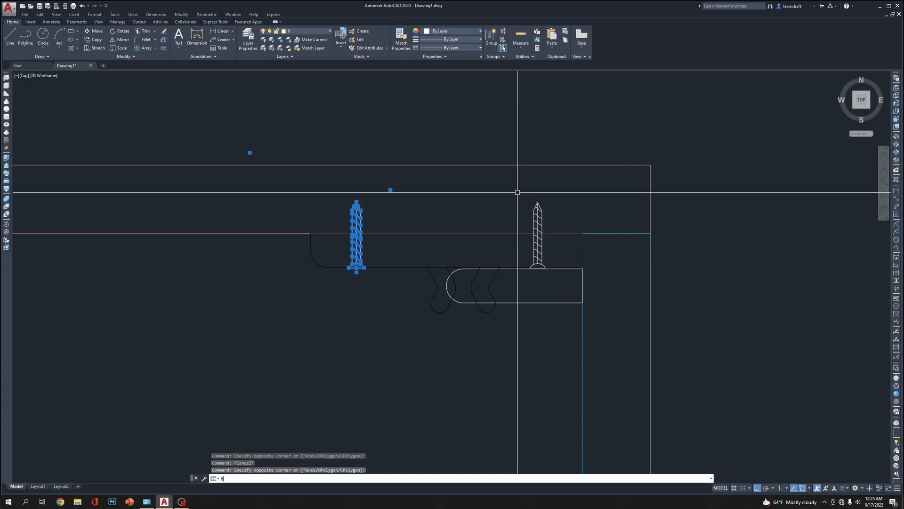
key("Return")
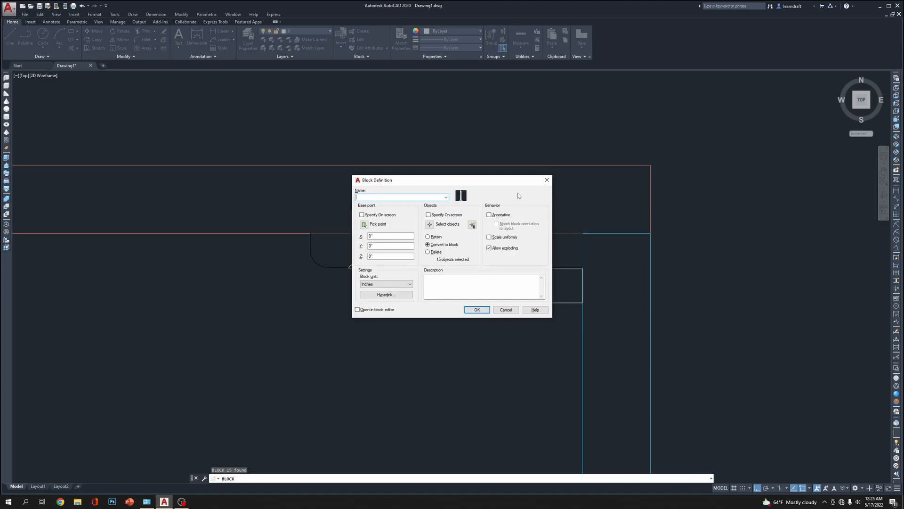
type("SS")
left_click(490, 310)
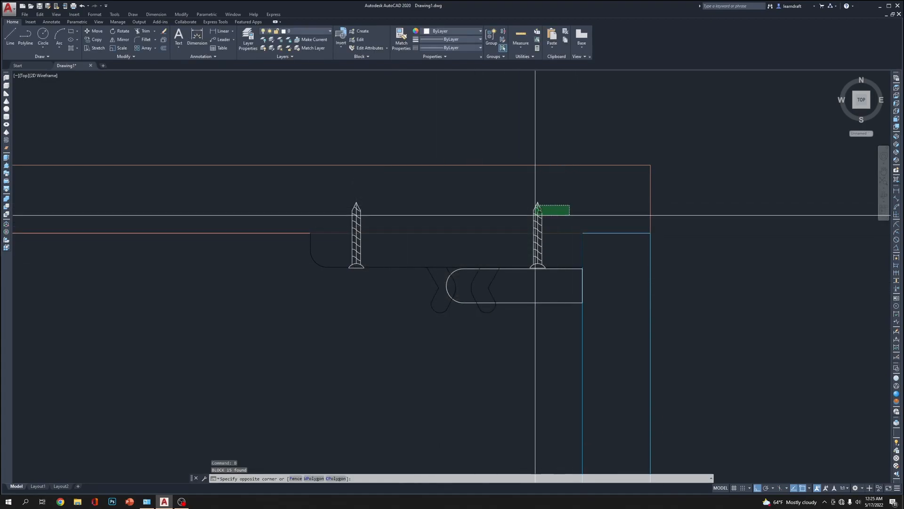
Delete the loose shaft and thread geometry of the right screw above its head
left_click(557, 200)
left_click(520, 194)
left_click(560, 259)
scroll(560, 259, "up", 2)
key("Escape")
left_click(519, 185)
left_click(567, 266)
key("Delete")
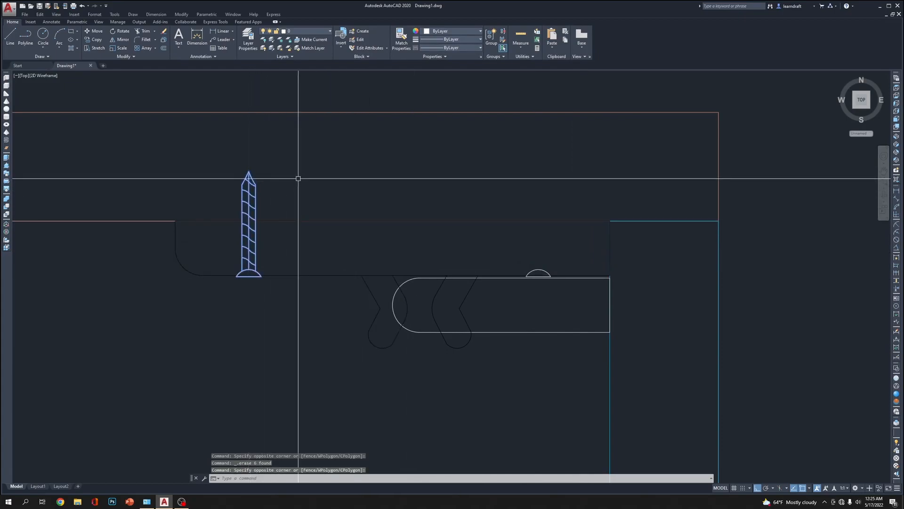
type("co")
scroll(566, 291, "up", 4)
scroll(492, 251, "up", 2)
scroll(673, 291, "down", 8)
key("Escape")
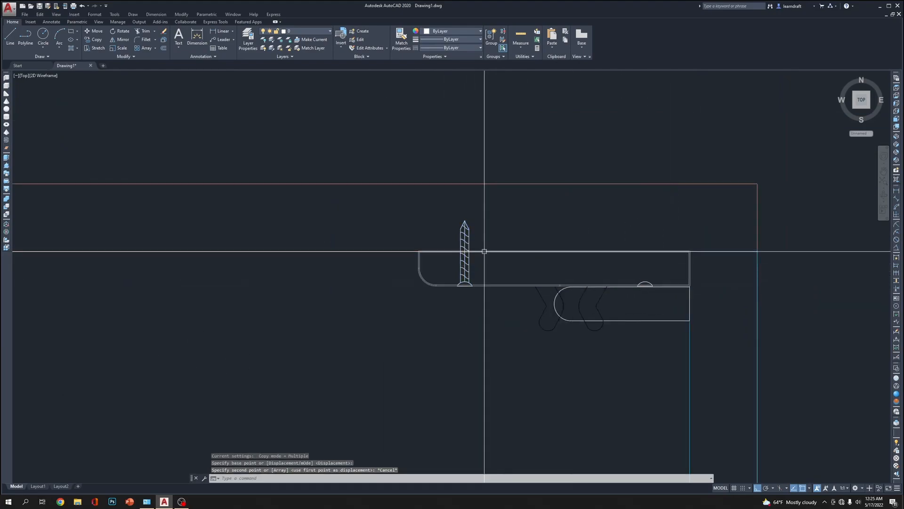
Copy the left SS screw block onto the remaining screw head at the right end of the plate
left_click(482, 242)
left_click(464, 236)
middle_click_drag(512, 224, 492, 220)
type("c")
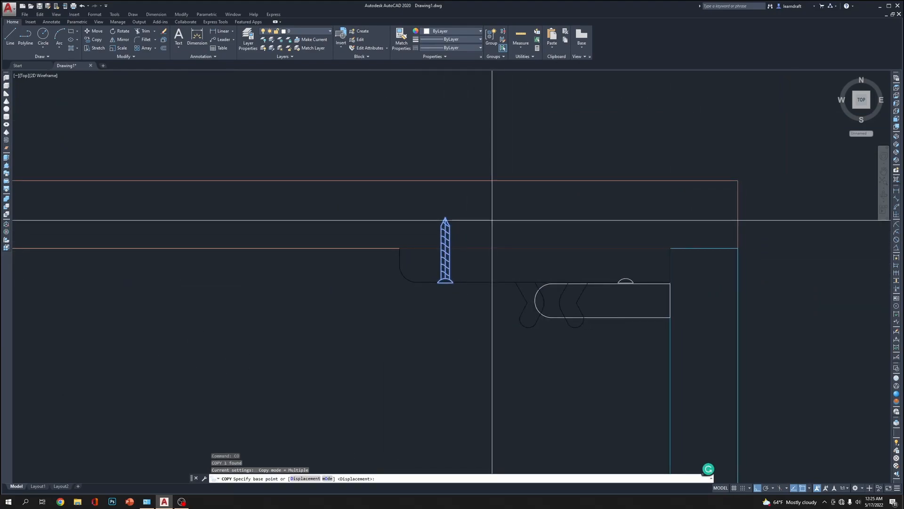
scroll(400, 282, "up", 5)
scroll(374, 292, "up", 2)
left_click(377, 236)
scroll(471, 254, "down", 7)
scroll(574, 257, "up", 6)
left_click(571, 251)
key("Escape")
Delete the leftover loose head geometry beneath the copied right screw
left_click(492, 205)
left_click(666, 363)
scroll(518, 273, "down", 6)
left_click(576, 153)
left_click(578, 165)
scroll(525, 155, "down", 4)
scroll(570, 188, "up", 4)
left_click(574, 195)
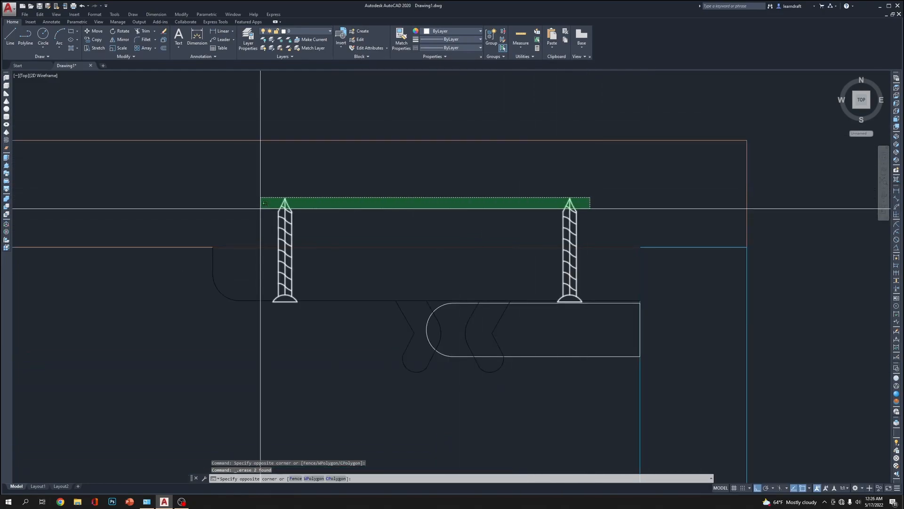
left_click(262, 208)
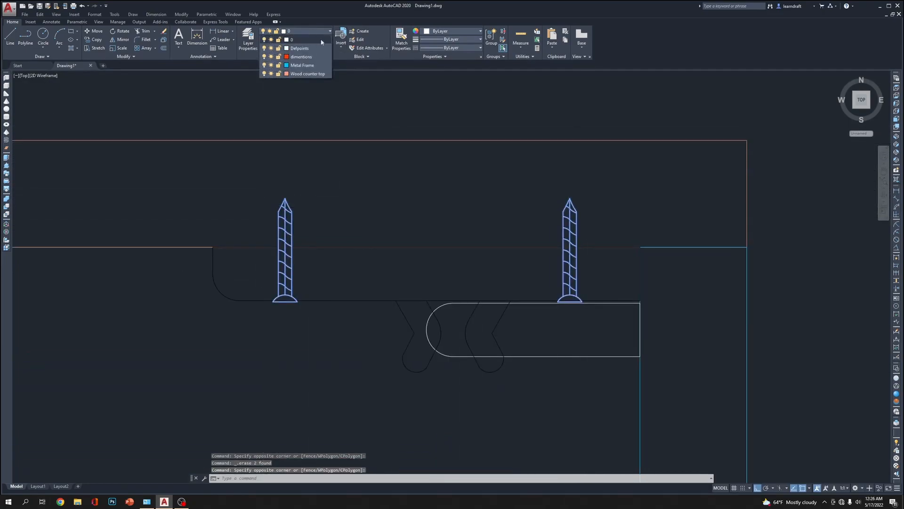
left_click(455, 32)
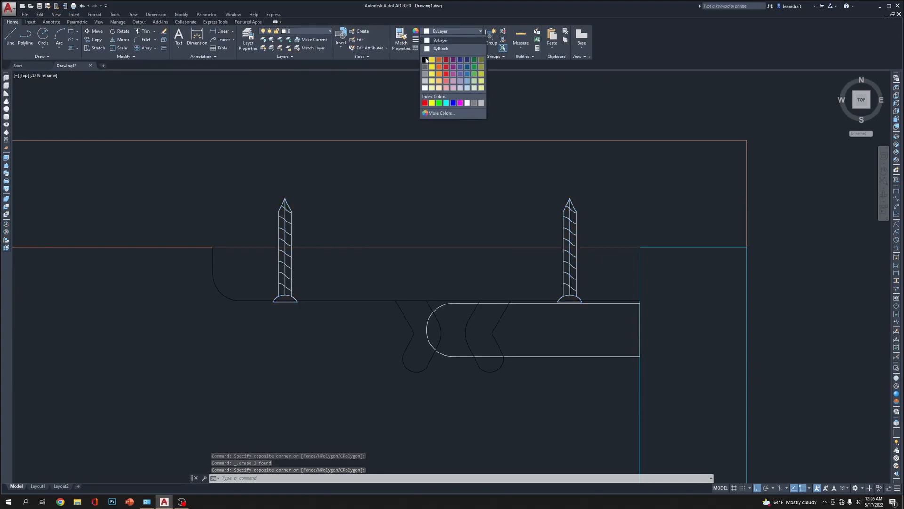
key("Escape")
key("Escape")
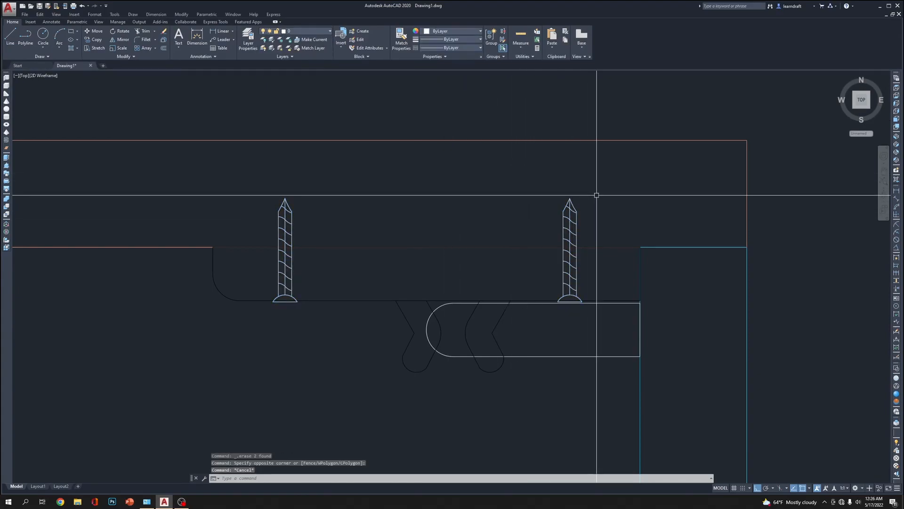
Open the SS screw block in the Block Editor, select its geometry, and close the editor discarding the changes
left_click(596, 195)
double_click(571, 205)
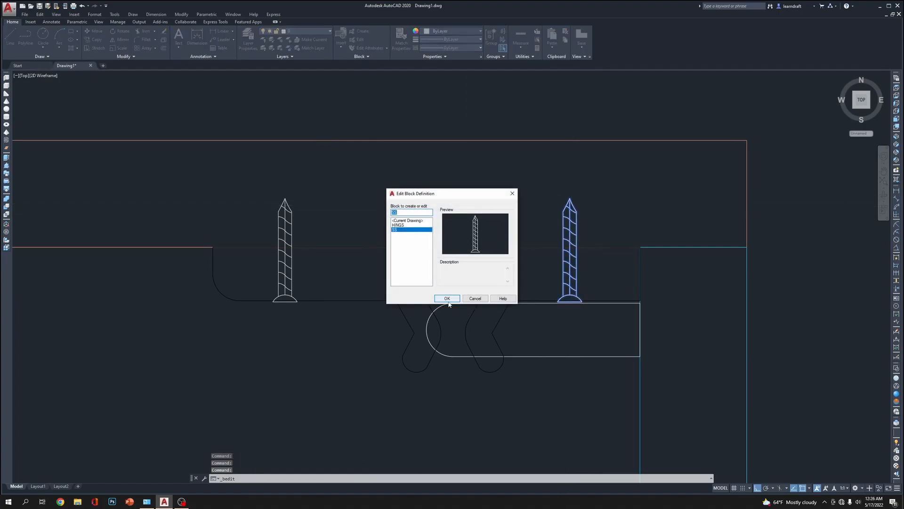
left_click(447, 299)
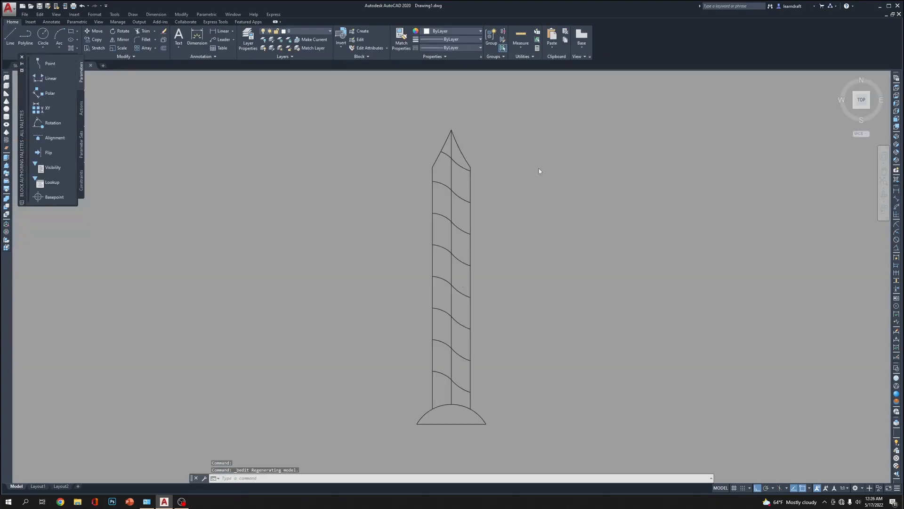
left_click(544, 128)
left_click(434, 305)
left_click(13, 21)
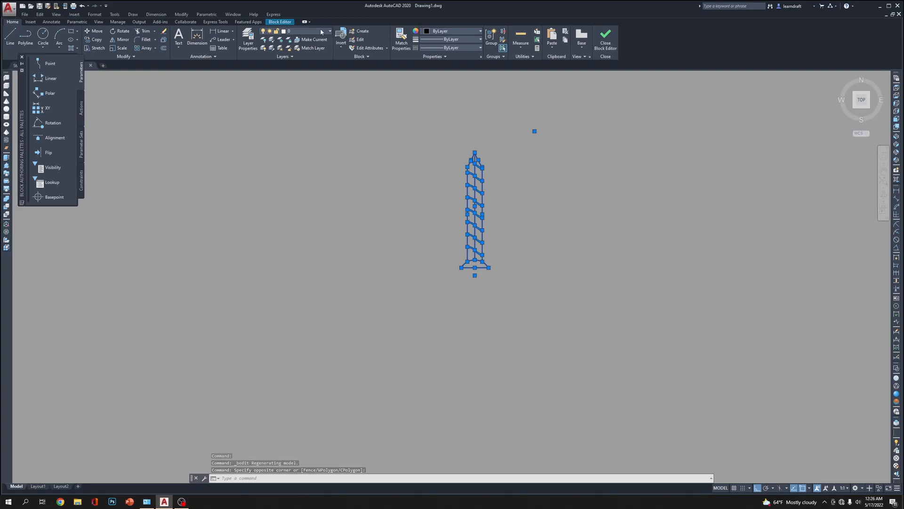
key("Escape")
left_click(606, 37)
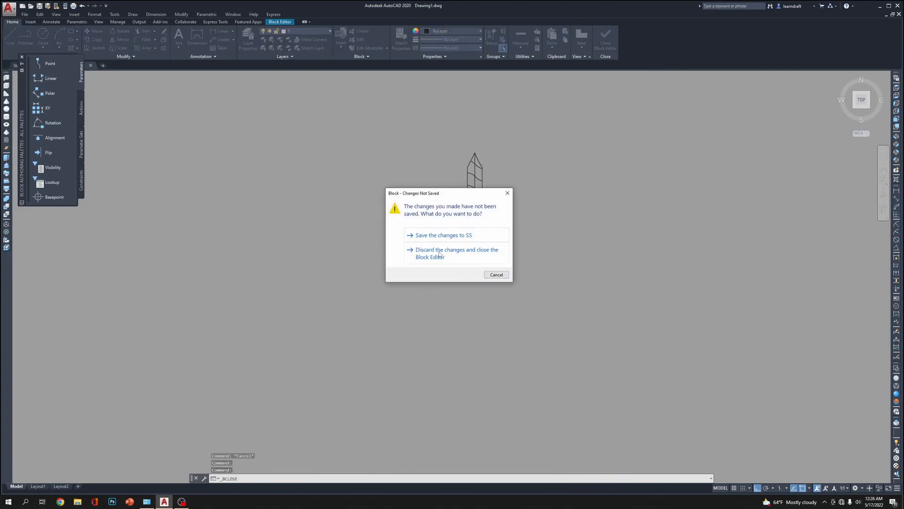
left_click(440, 255)
scroll(518, 179, "down", 4)
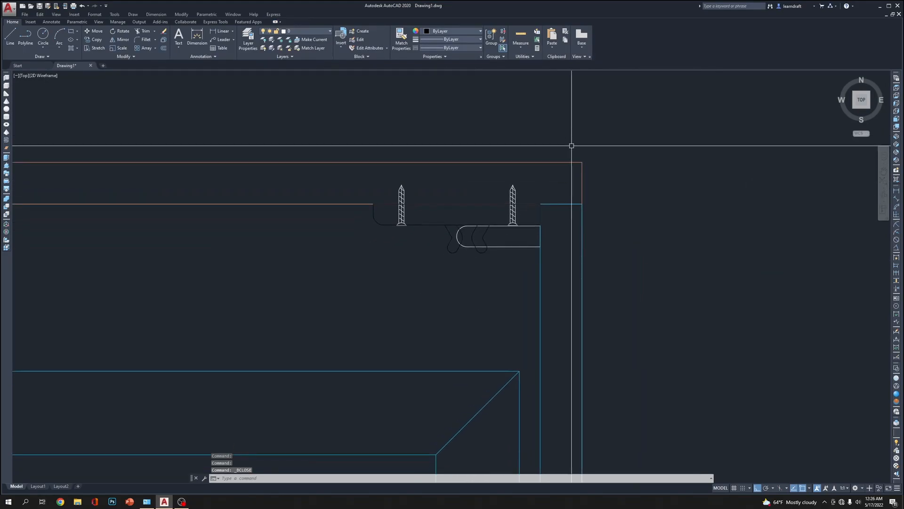
middle_click_drag(661, 227, 649, 188)
scroll(483, 227, "down", 2)
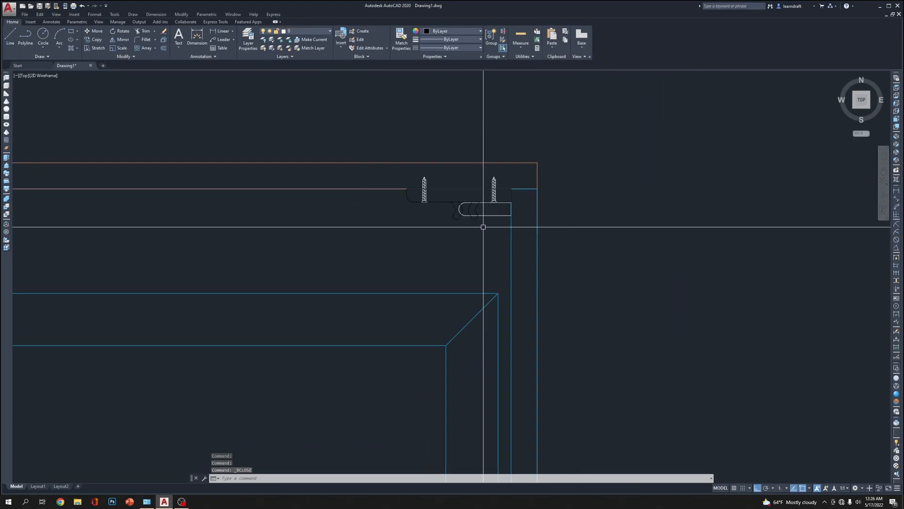
scroll(596, 166, "down", 2)
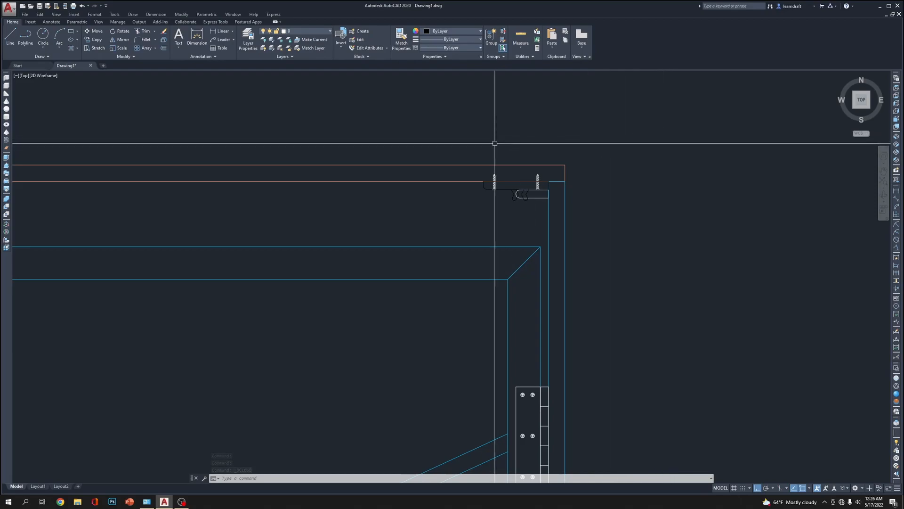
left_click(455, 135)
scroll(542, 172, "up", 3)
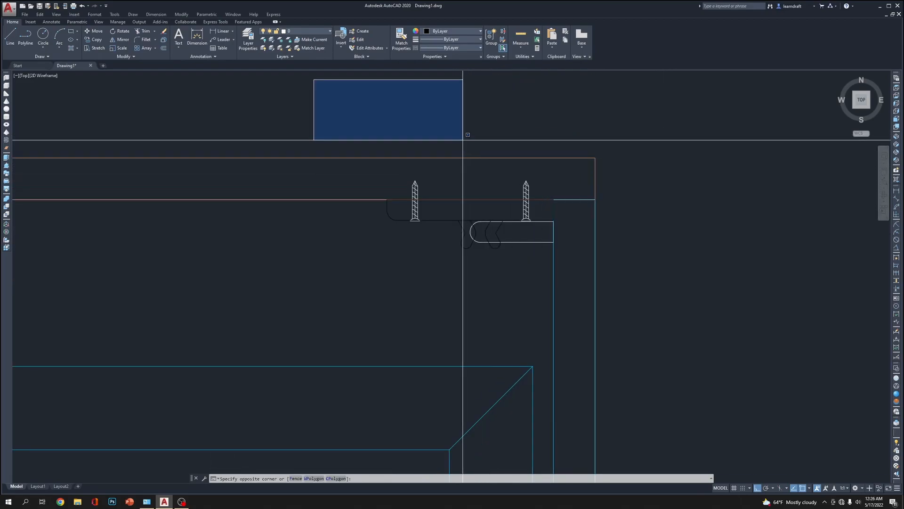
left_click(395, 179)
key("Escape")
scroll(436, 226, "up", 2)
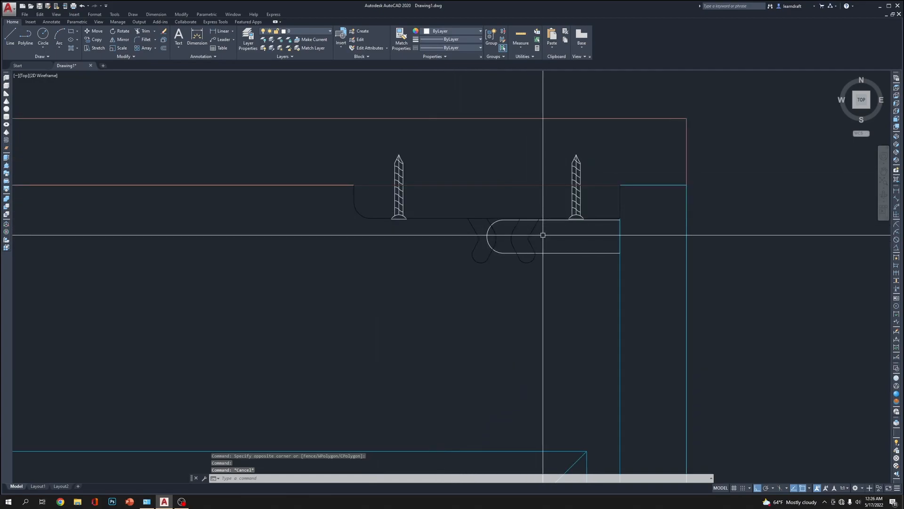
Create a block named PLASTIC from the round-cornered plate and its two black hooks, converting the originals to the block
type("b")
key("Return")
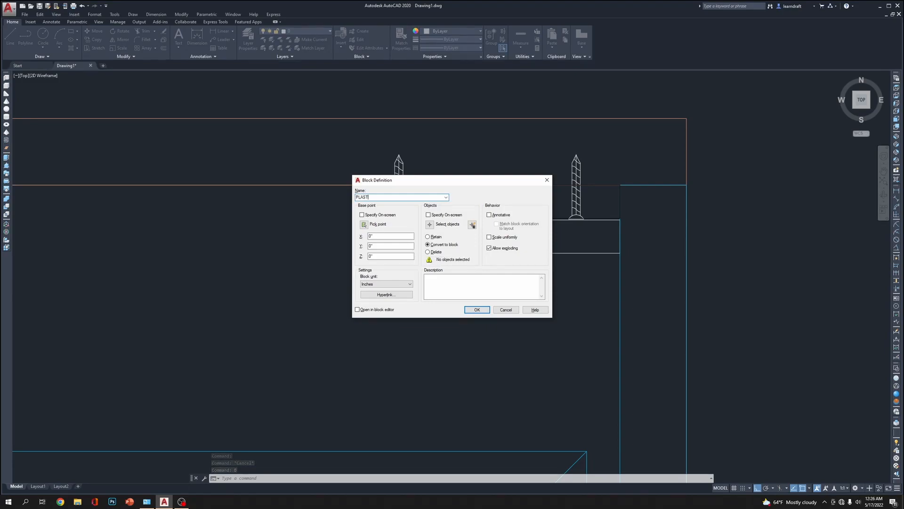
type("PLASTIC")
key("Return")
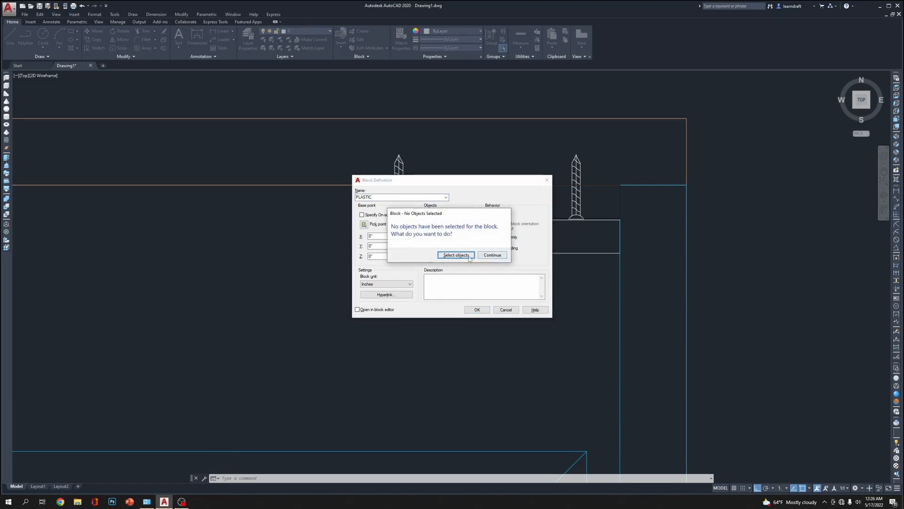
left_click(456, 255)
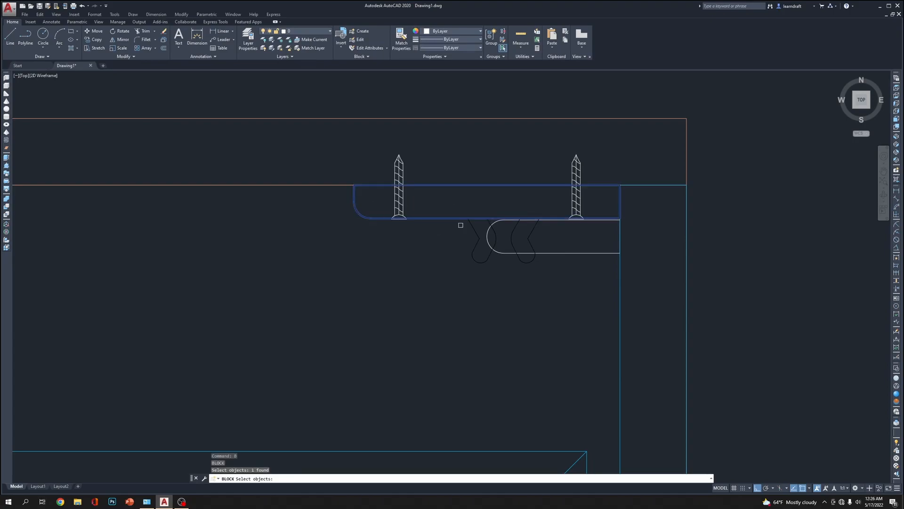
left_click(493, 238)
left_click(495, 231)
key("Return")
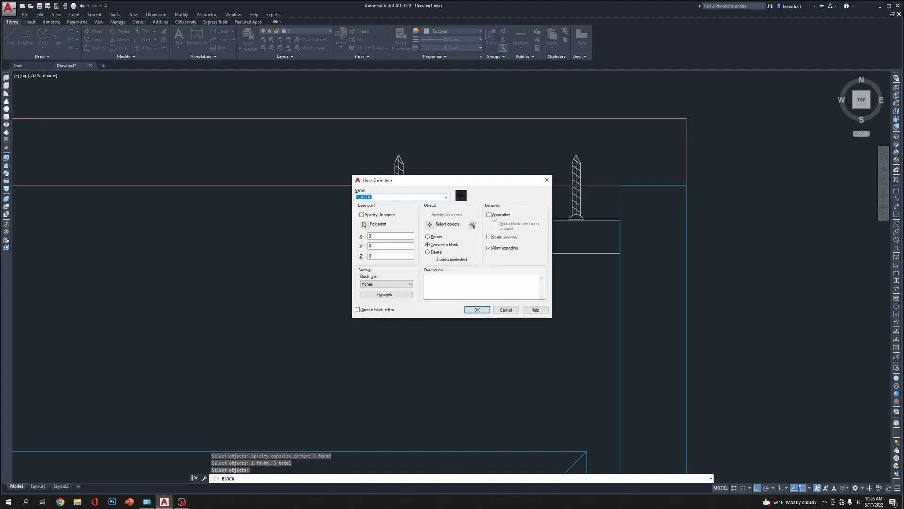
left_click(477, 310)
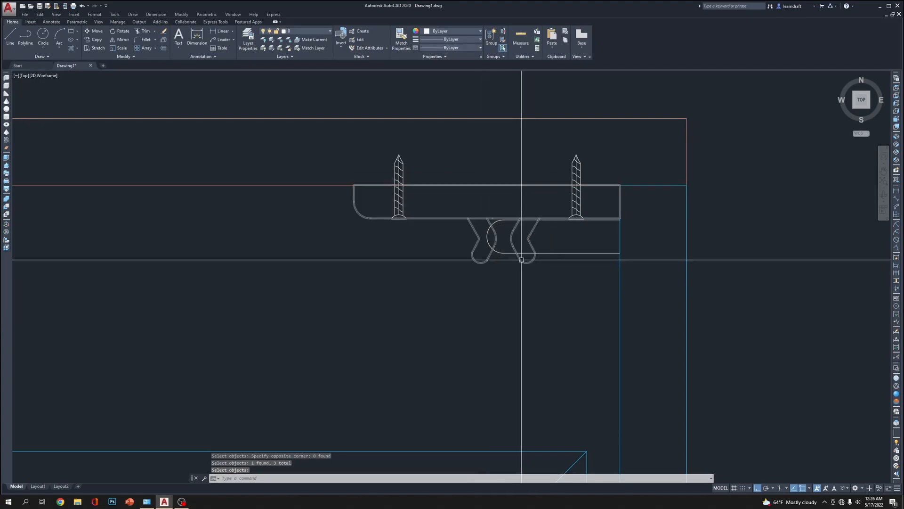
scroll(564, 269, "down", 5)
scroll(573, 262, "up", 6)
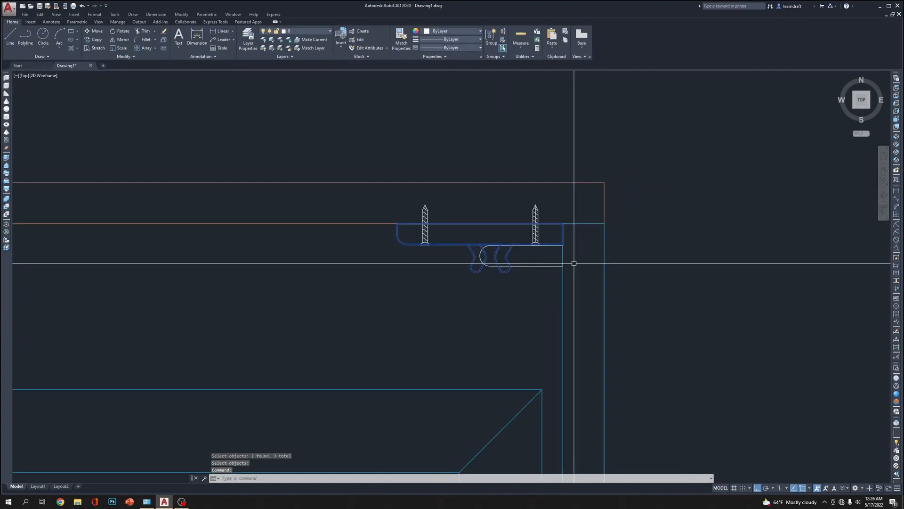
left_click(392, 198)
scroll(495, 161, "down", 5)
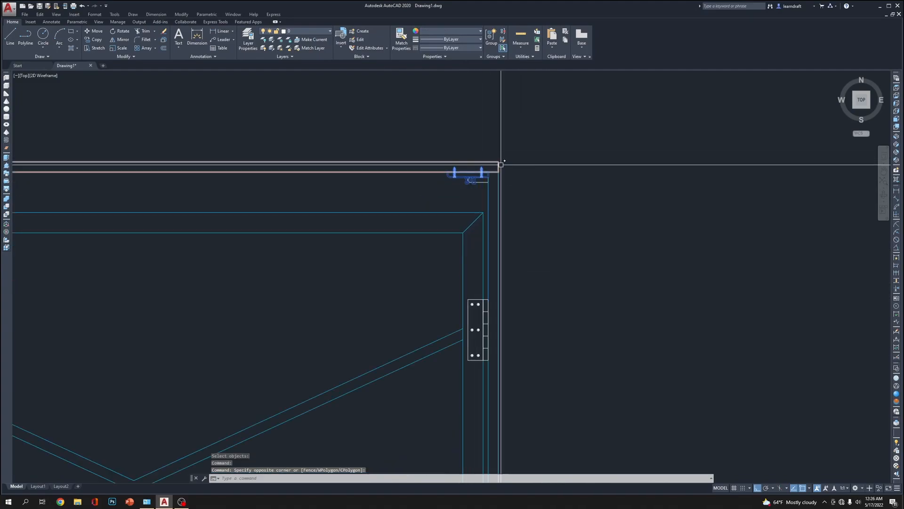
middle_click_drag(549, 244, 567, 172)
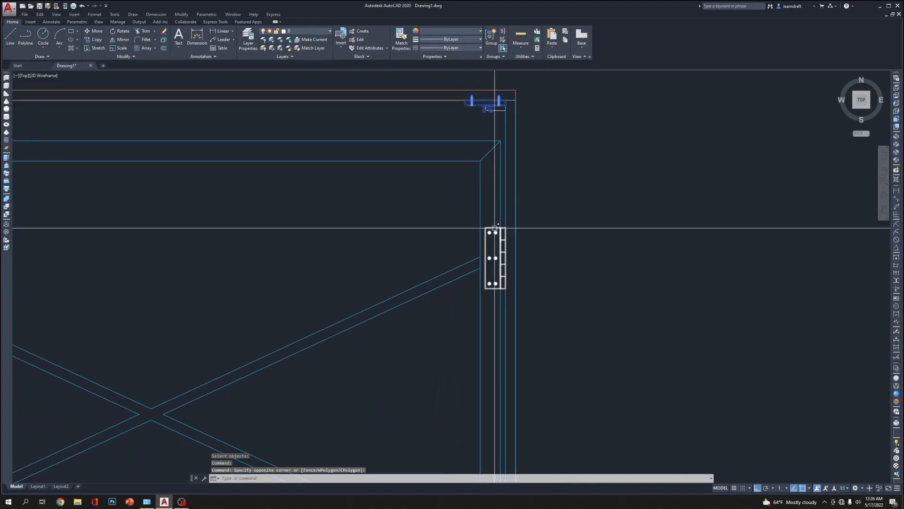
key("Escape")
Mirror the PLASTIC block, SS screws and round-ended bar about the tabletop's vertical centreline, keeping the originals
scroll(494, 228, "down", 5)
scroll(484, 148, "up", 5)
left_click(475, 152)
left_click(568, 232)
middle_click_drag(364, 182, 619, 269)
scroll(485, 218, "down", 2)
middle_click_drag(537, 213, 528, 228)
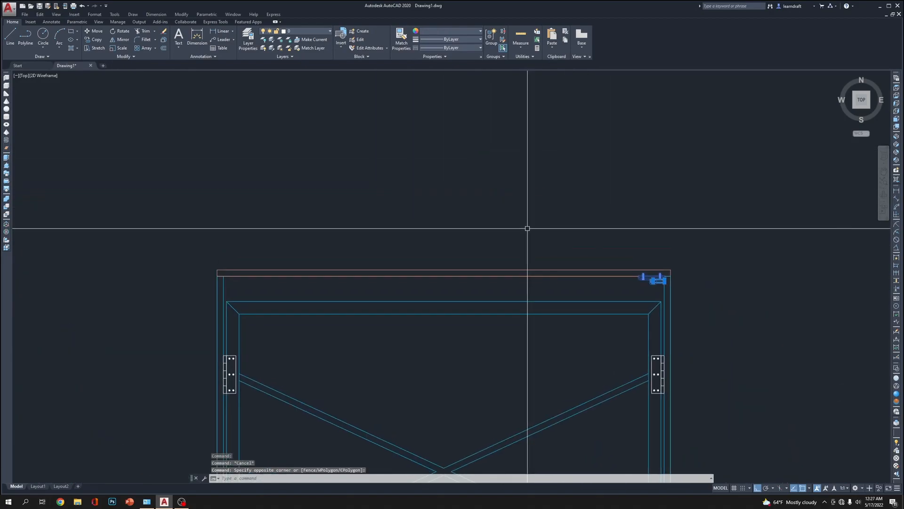
type("m")
left_click(444, 270)
left_click(476, 182)
key("Return")
scroll(511, 165, "down", 2)
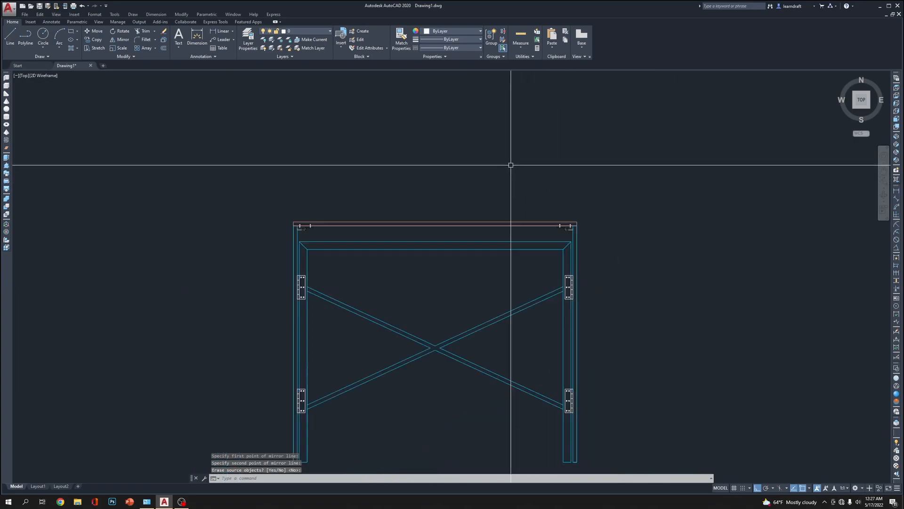
Examine the mirrored plate, screws and bar beneath the tabletop's left end and the overall frame view
middle_click_drag(511, 164, 498, 133)
scroll(236, 204, "up", 5)
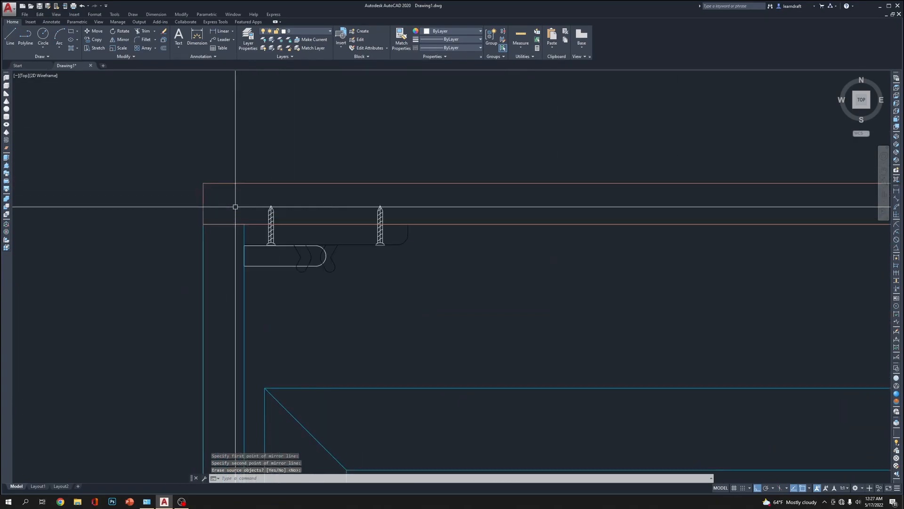
scroll(324, 186, "down", 2)
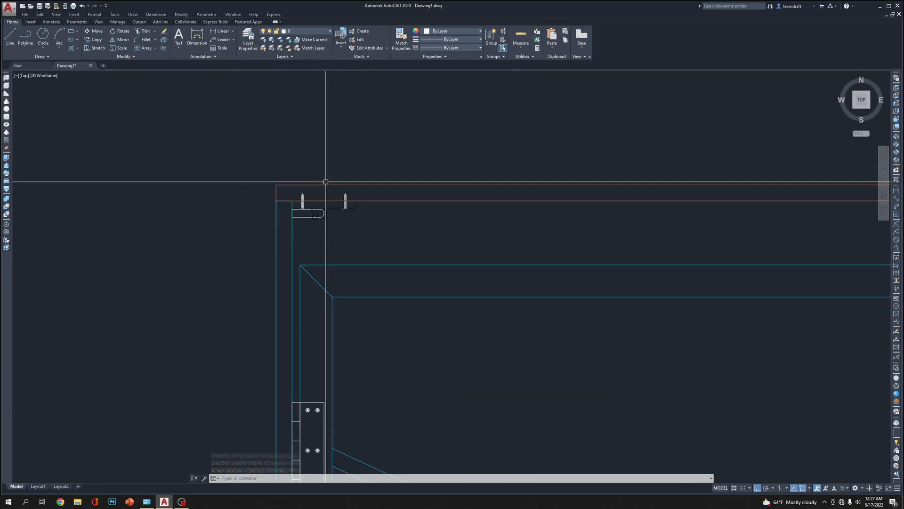
scroll(313, 181, "down", 2)
middle_click_drag(549, 149, 357, 161)
scroll(372, 149, "down", 3)
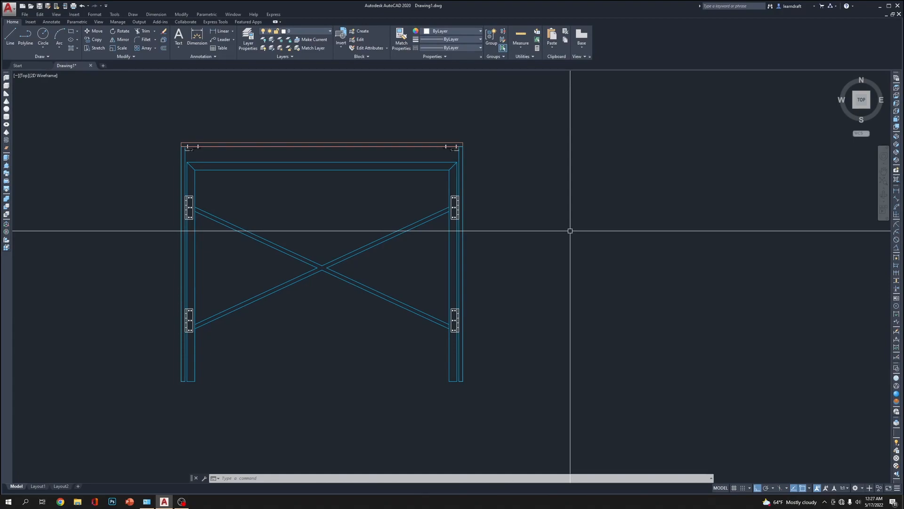
scroll(471, 212, "down", 6)
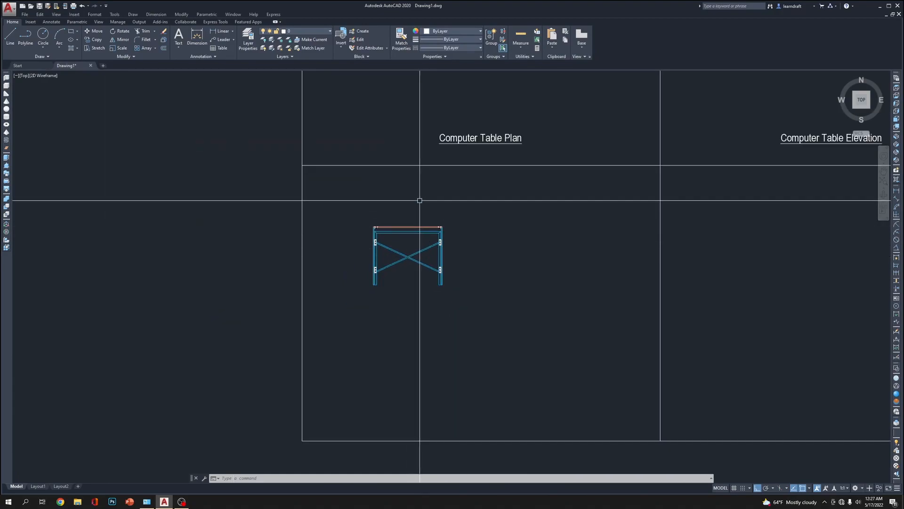
Examine the Computer Table Plan and Computer Table Elevation against the cross-braced frame view in the sheet layout
scroll(433, 210, "up", 4)
left_click(406, 234)
left_click(410, 184)
middle_click_drag(410, 184, 399, 221)
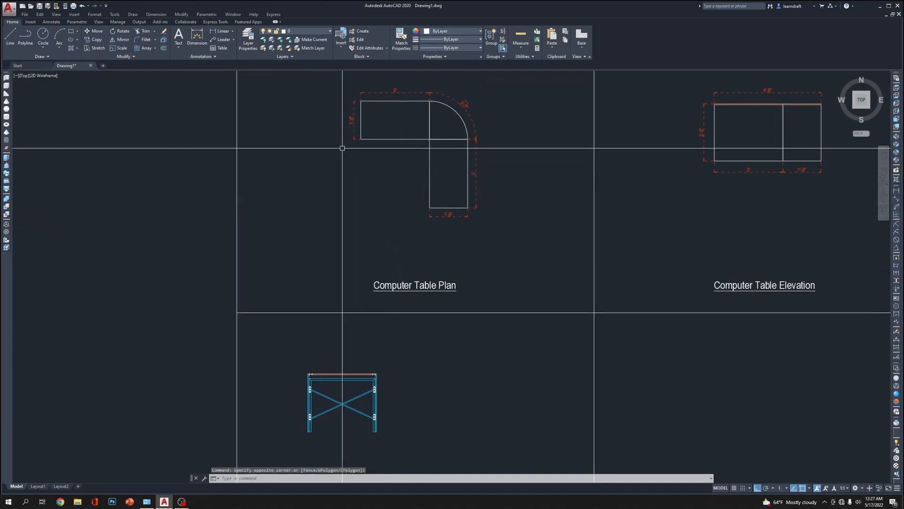
left_click(315, 117)
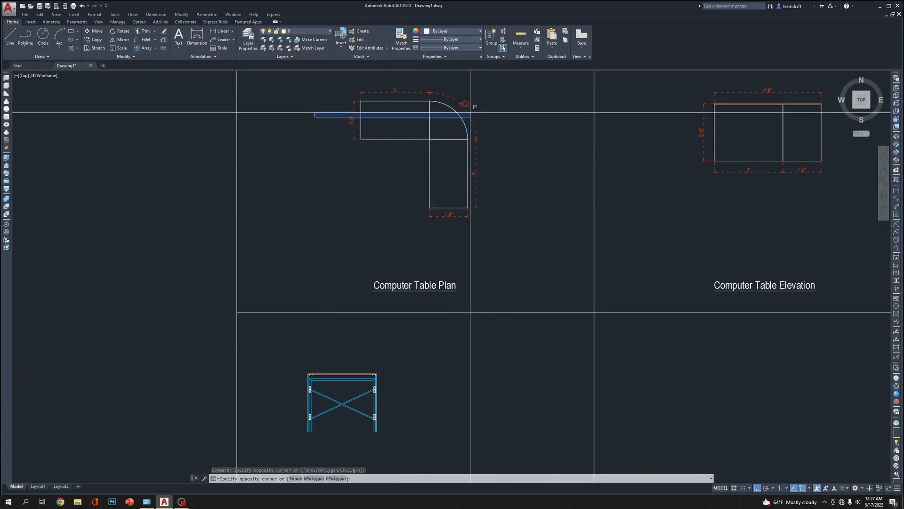
left_click(290, 87)
left_click(281, 118)
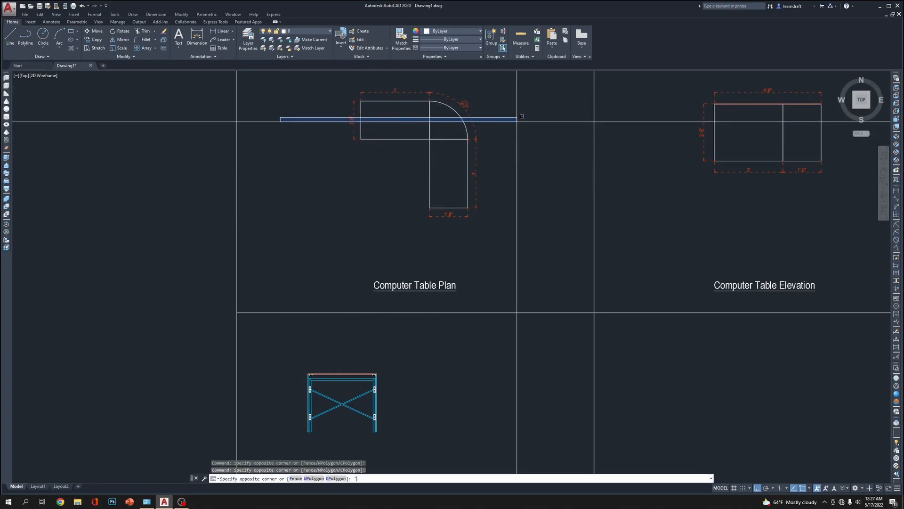
key("Escape")
key("Escape")
left_click(407, 270)
left_click(401, 185)
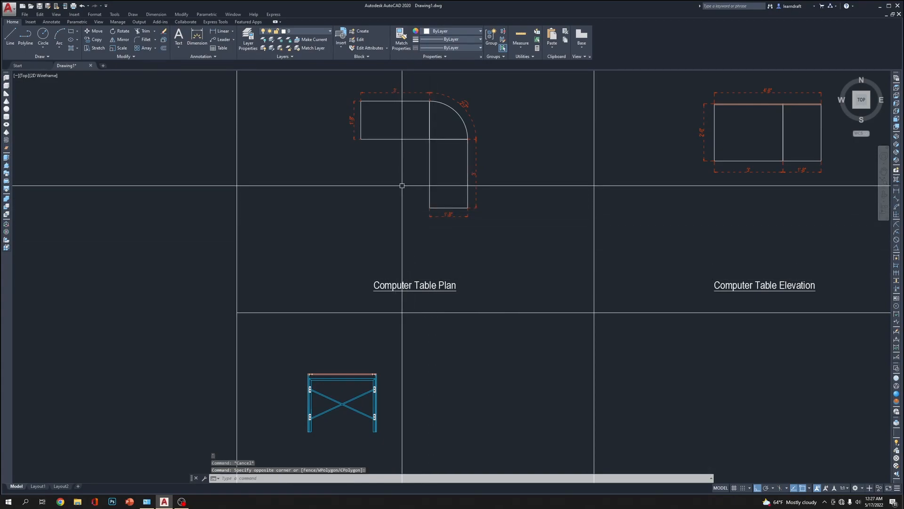
middle_click_drag(354, 312, 361, 233)
scroll(326, 334, "down", 4)
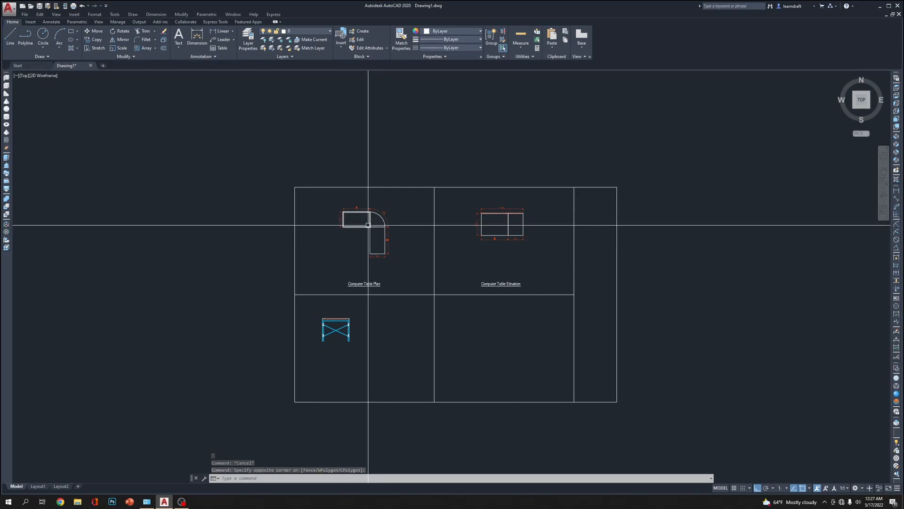
scroll(354, 283, "up", 4)
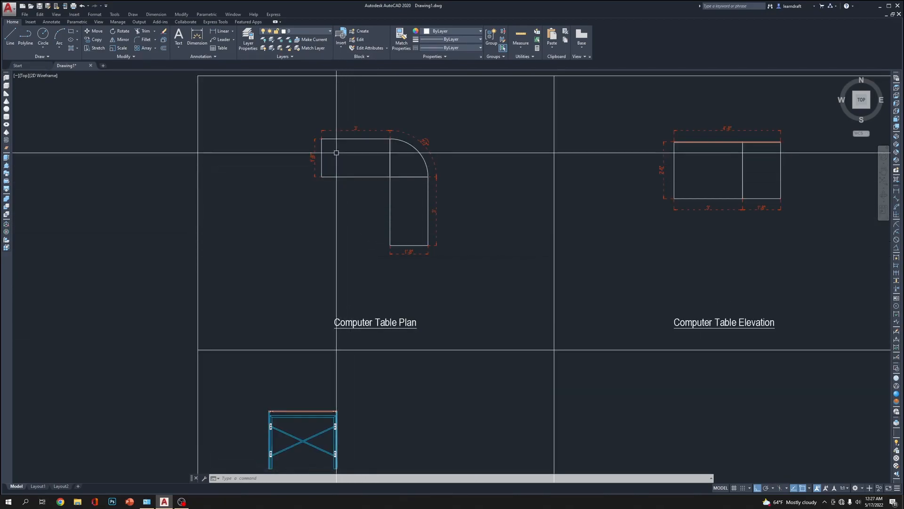
middle_click_drag(323, 346, 337, 285)
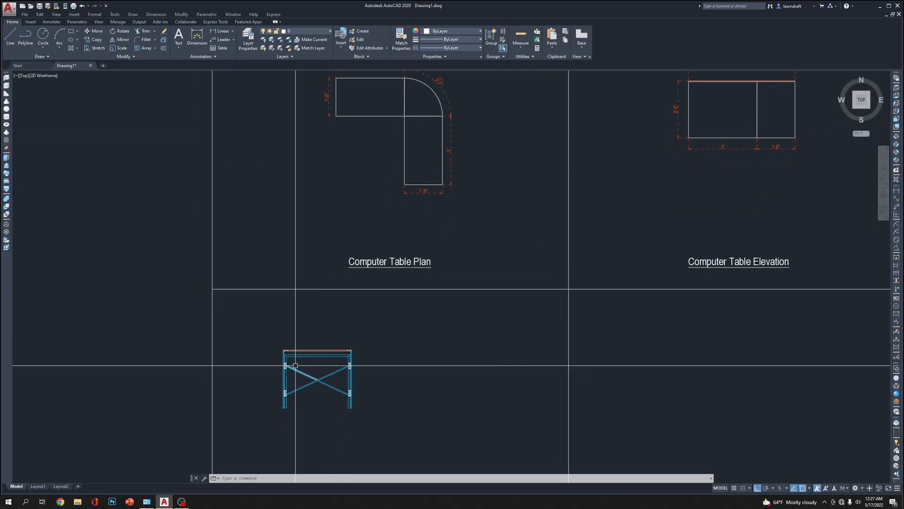
scroll(299, 407, "up", 4)
scroll(353, 395, "up", 2)
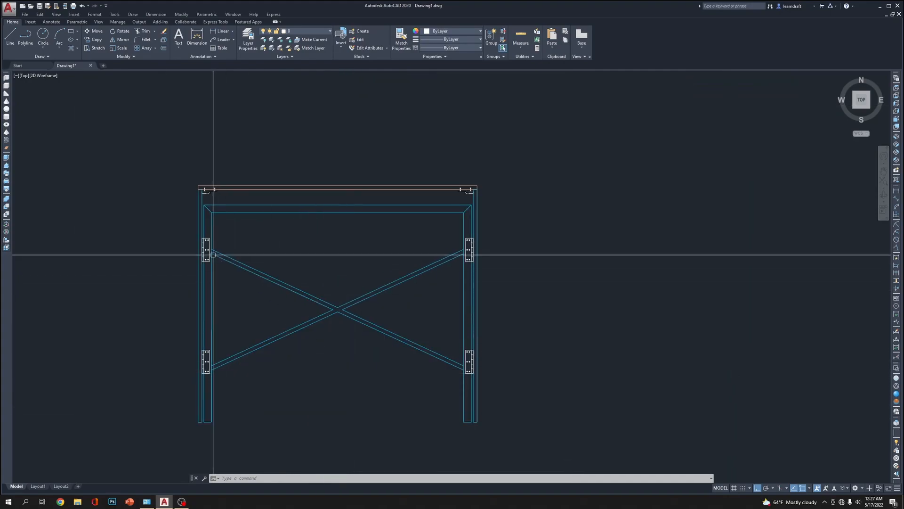
scroll(330, 316, "down", 6)
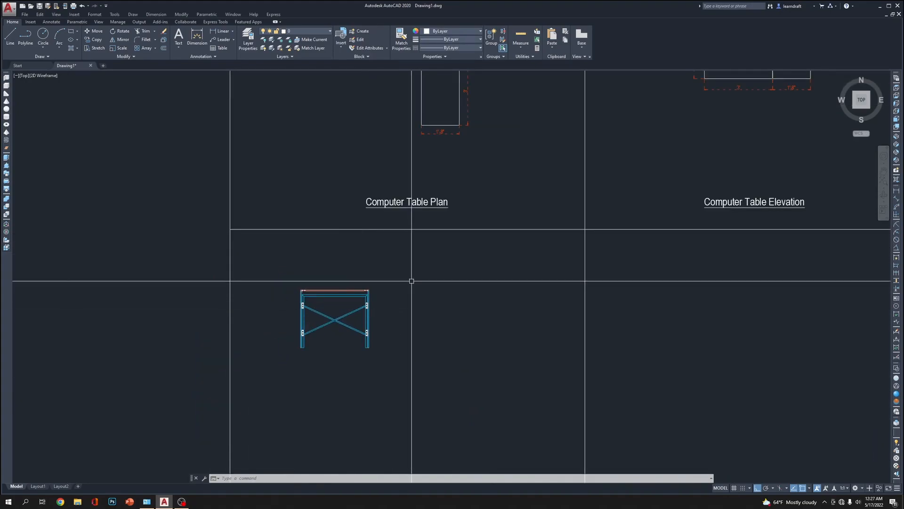
middle_click_drag(480, 152, 444, 226)
scroll(397, 221, "up", 3)
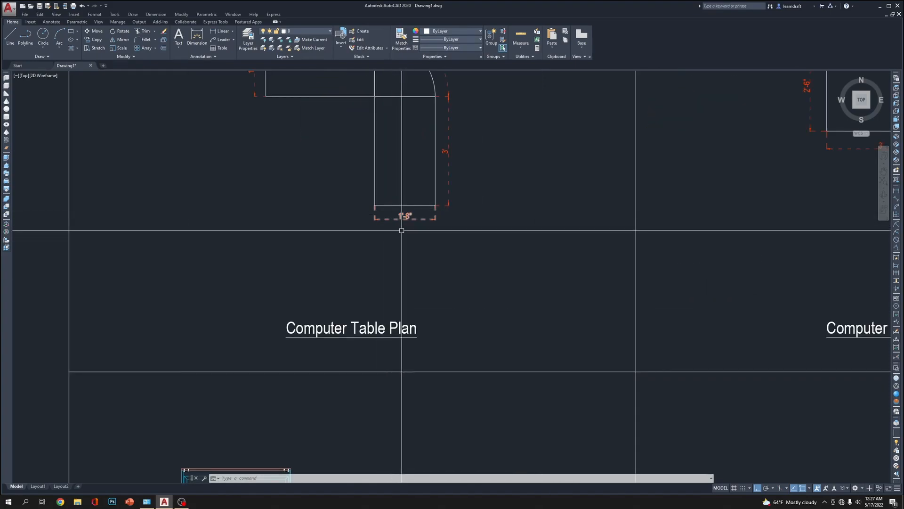
scroll(400, 255, "down", 3)
left_click(404, 274)
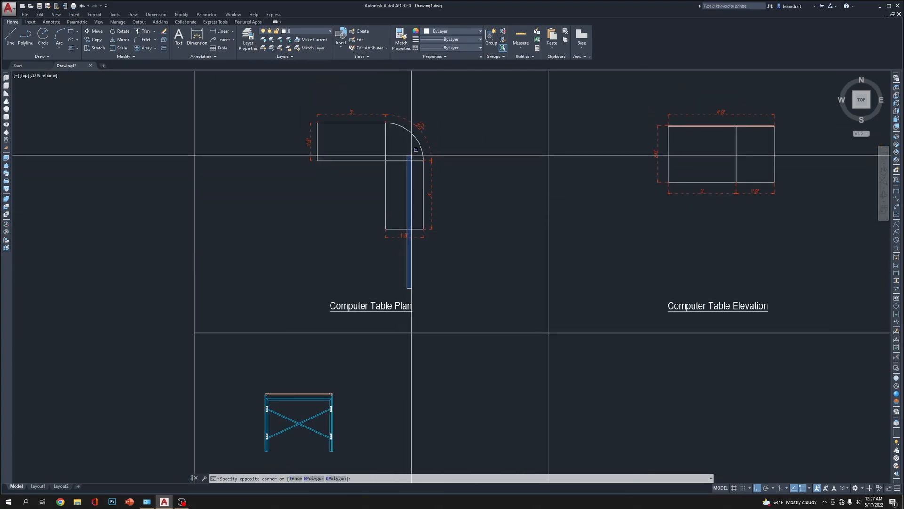
left_click(375, 272)
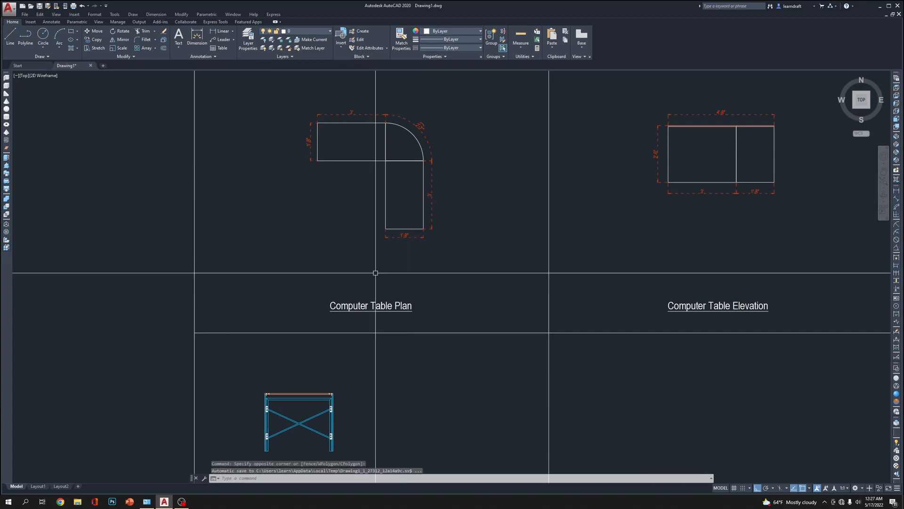
left_click(256, 106)
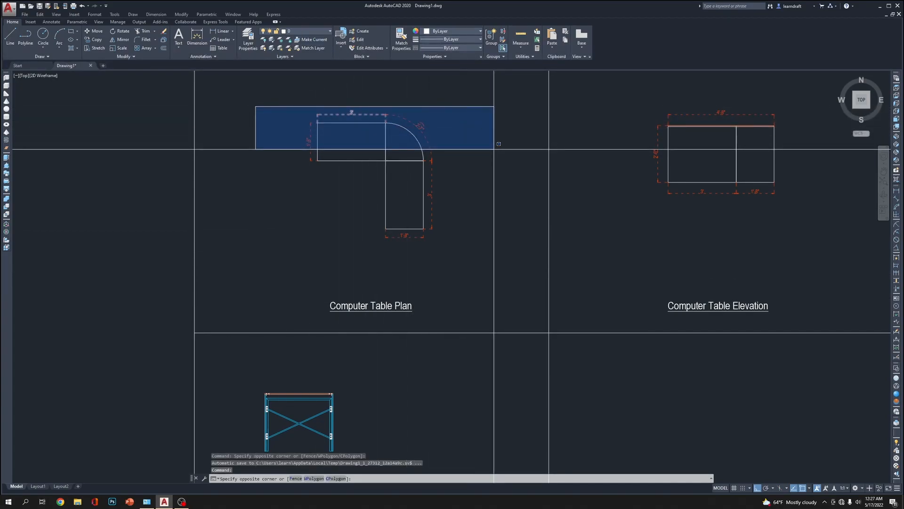
left_click(494, 149)
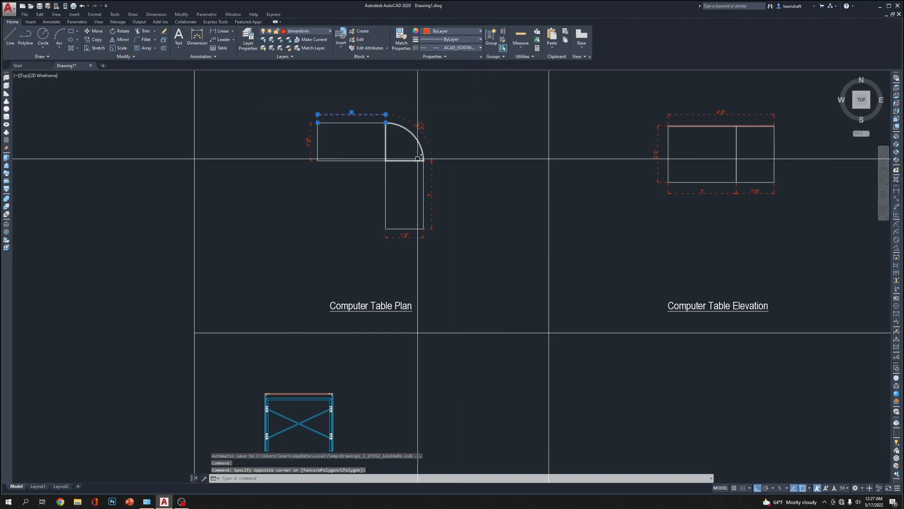
scroll(473, 136, "down", 4)
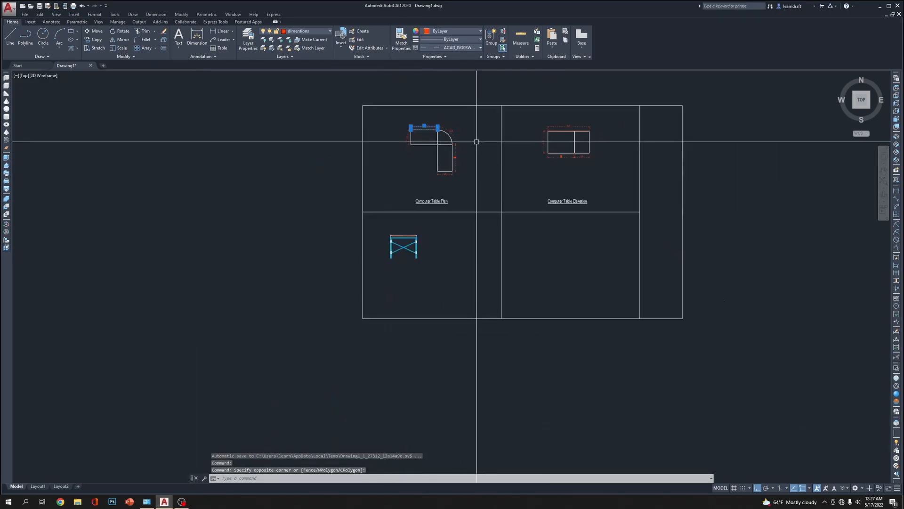
key("Escape")
key("Escape")
Copy the complete cross-braced table view horizontally to the free space on its right within the same sheet cell
scroll(422, 255, "up", 4)
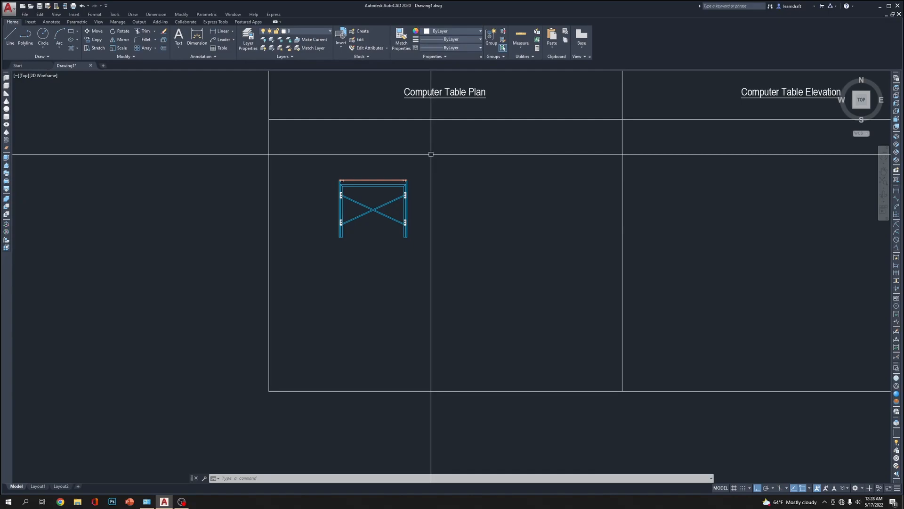
scroll(431, 154, "up", 2)
left_click(426, 168)
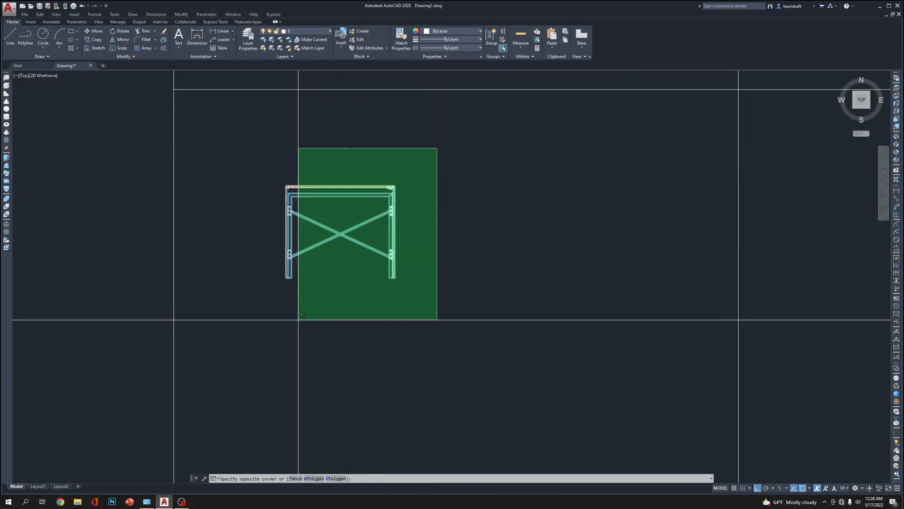
left_click(272, 329)
type("co")
key("Return")
left_click(345, 314)
left_click(487, 315)
key("Escape")
Delete the diagonal cross braces from the copied table view
scroll(485, 238, "up", 4)
left_click(543, 164)
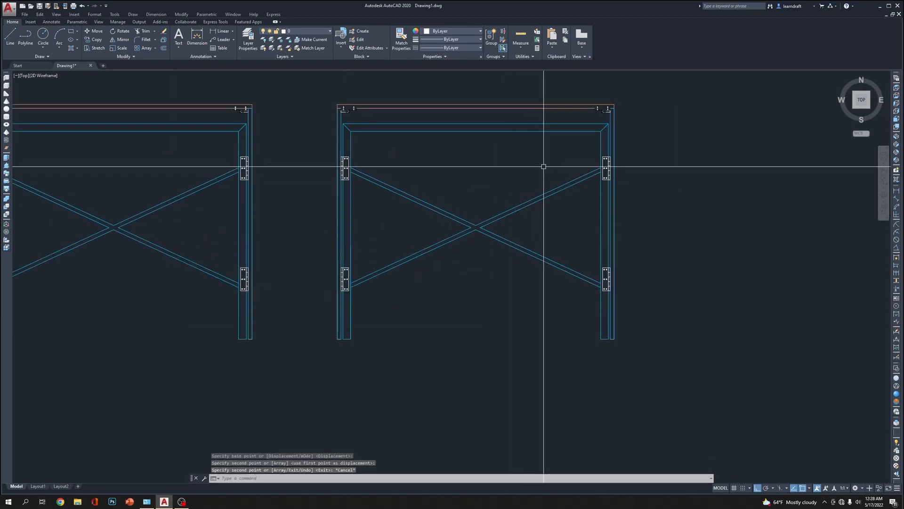
left_click(437, 309)
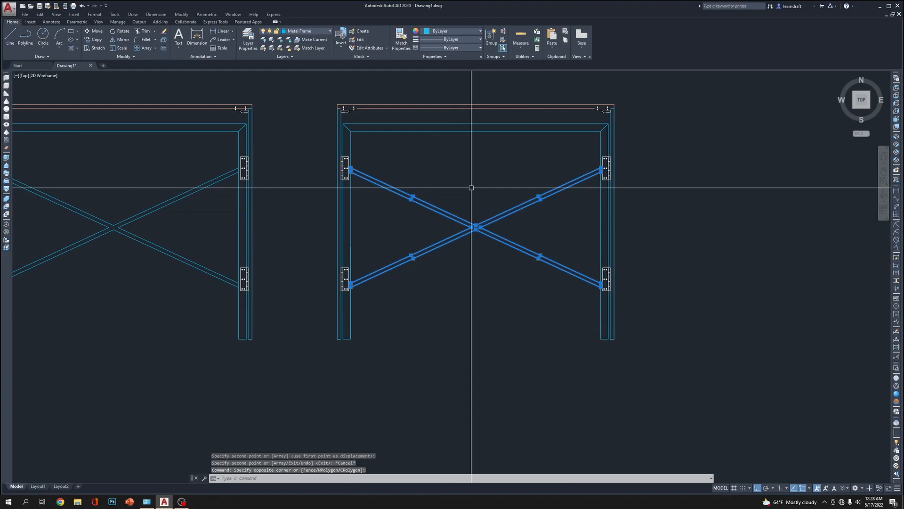
key("Delete")
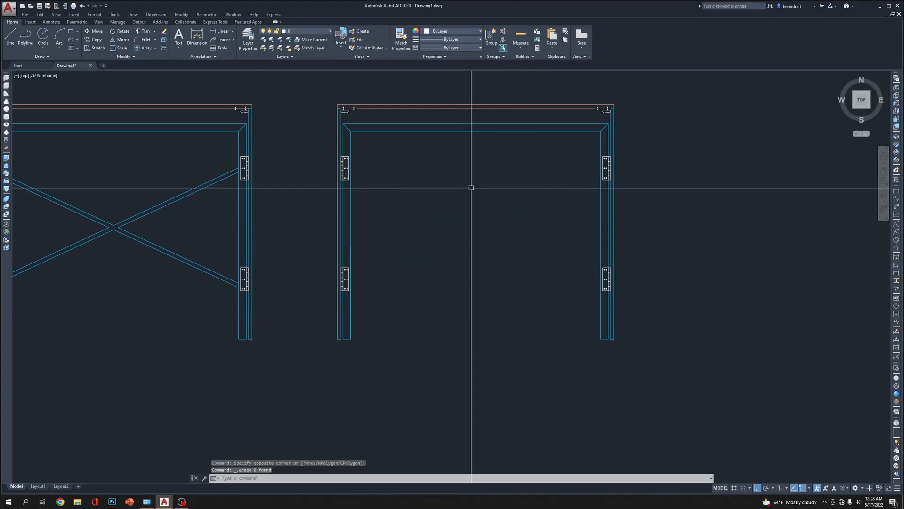
Move the brace-free table view horizontally until its outer leg edge meets the cross-braced view's right leg
scroll(471, 188, "down", 3)
left_click(635, 123)
left_click(394, 379)
scroll(373, 289, "up", 5)
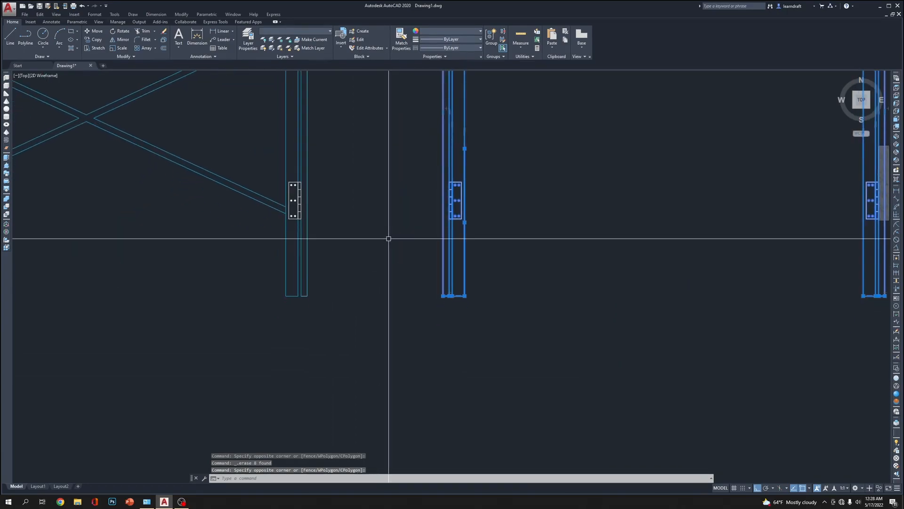
key("Return")
scroll(414, 294, "up", 3)
left_click(492, 292)
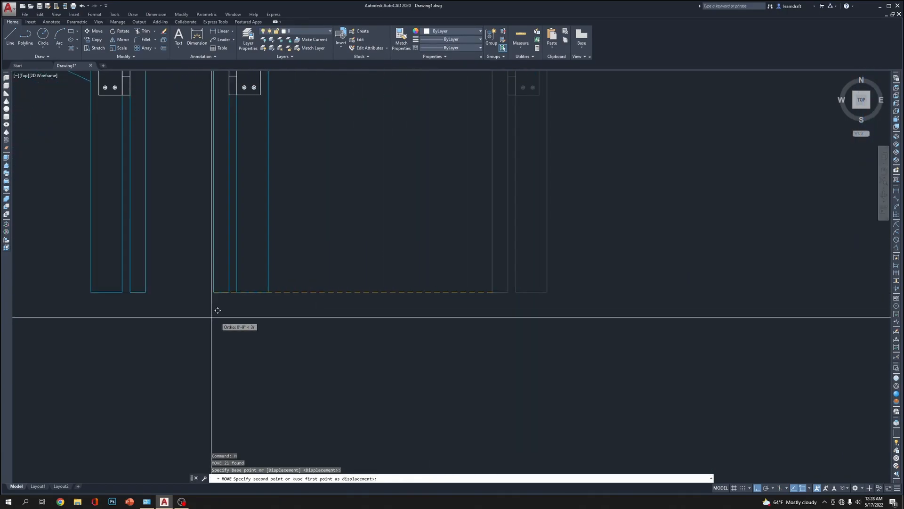
left_click(146, 292)
scroll(314, 258, "down", 6)
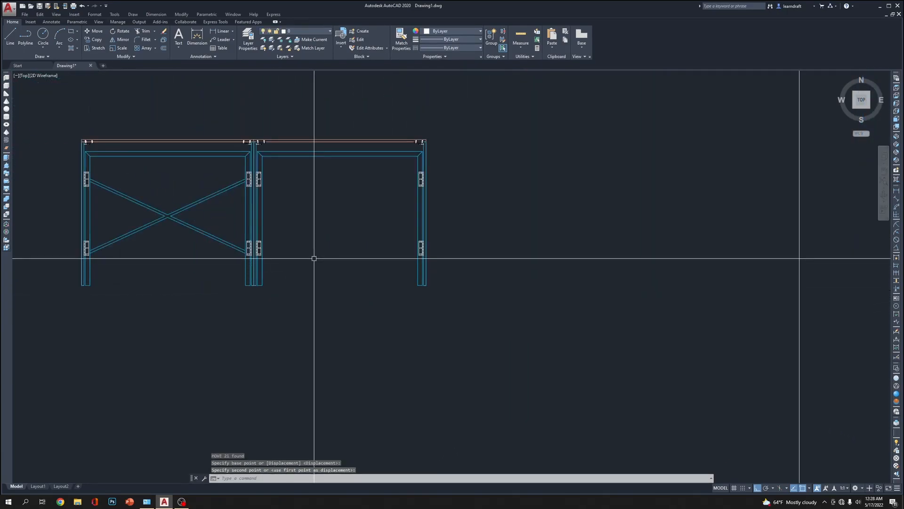
Move the brace-free table view horizontally to the right, leaving a gap beside the cross-braced view
key("Return")
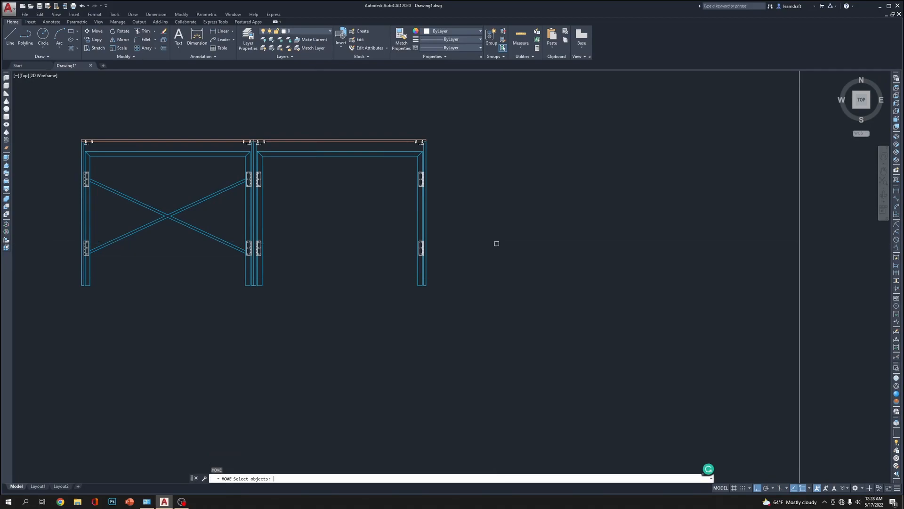
key("Return")
left_click(479, 246)
left_click(509, 279)
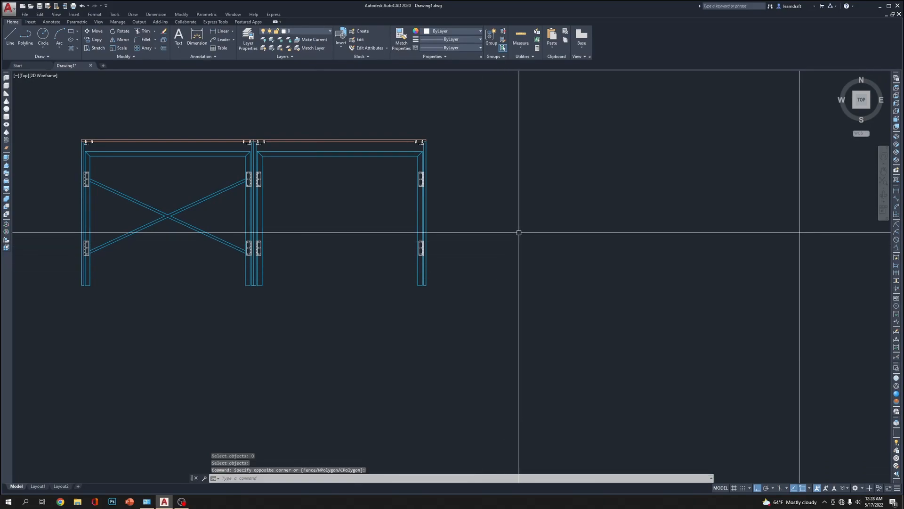
type("M")
key("Return")
type("P")
key("Return")
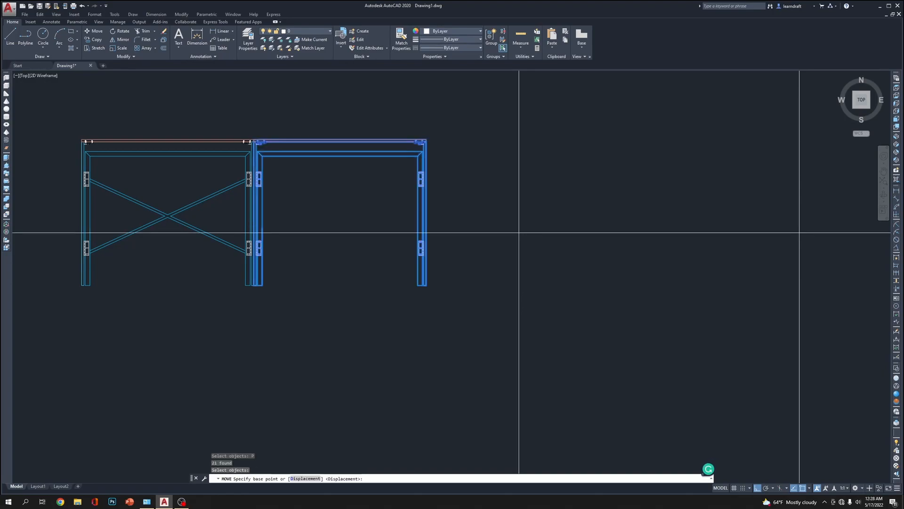
left_click(526, 207)
left_click(589, 208)
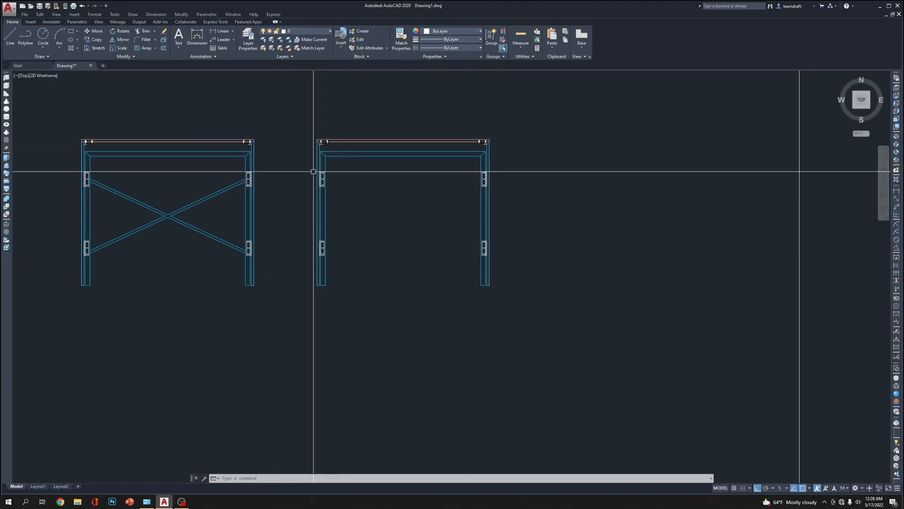
Delete the two hinge plates on the left leg of the brace-free table view
left_click(294, 166)
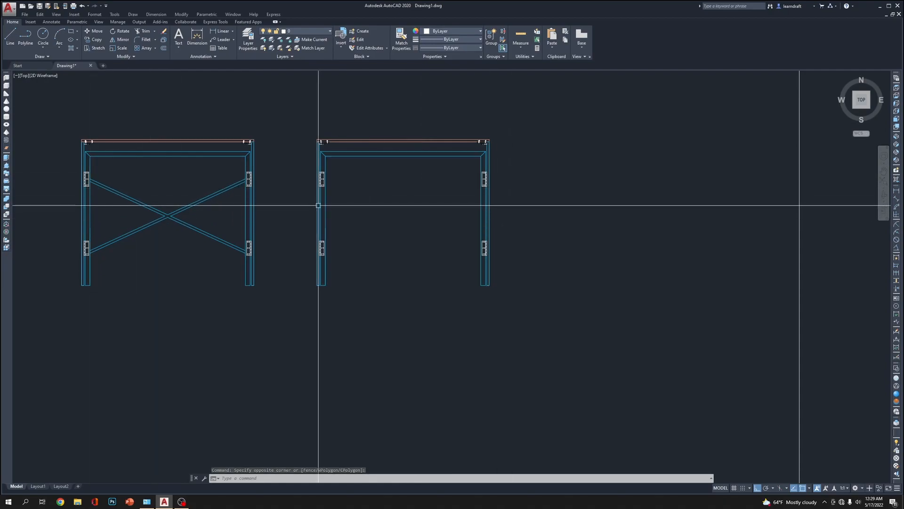
left_click(293, 166)
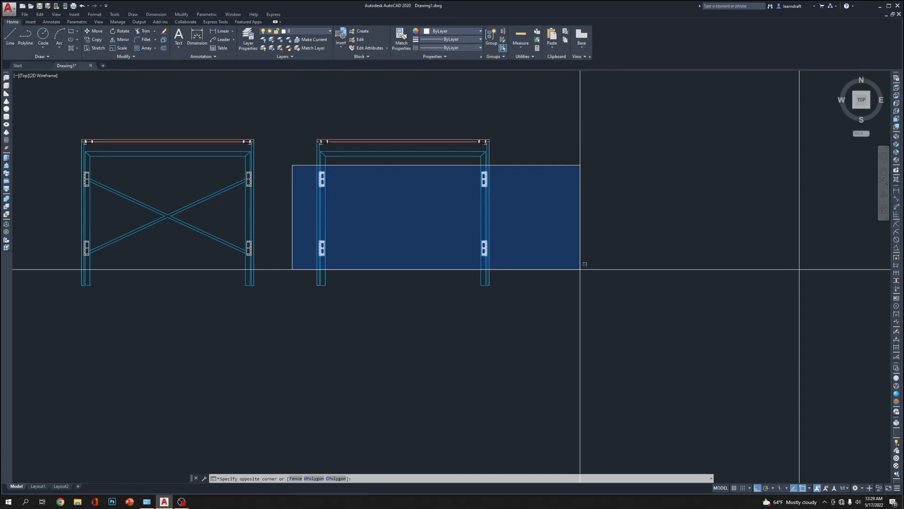
left_click(372, 268)
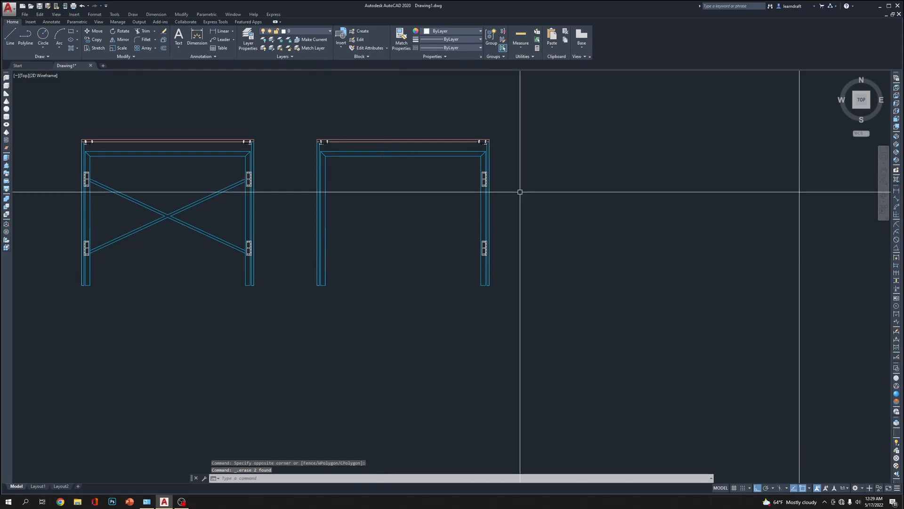
scroll(484, 173, "up", 10)
middle_click_drag(488, 156, 405, 141)
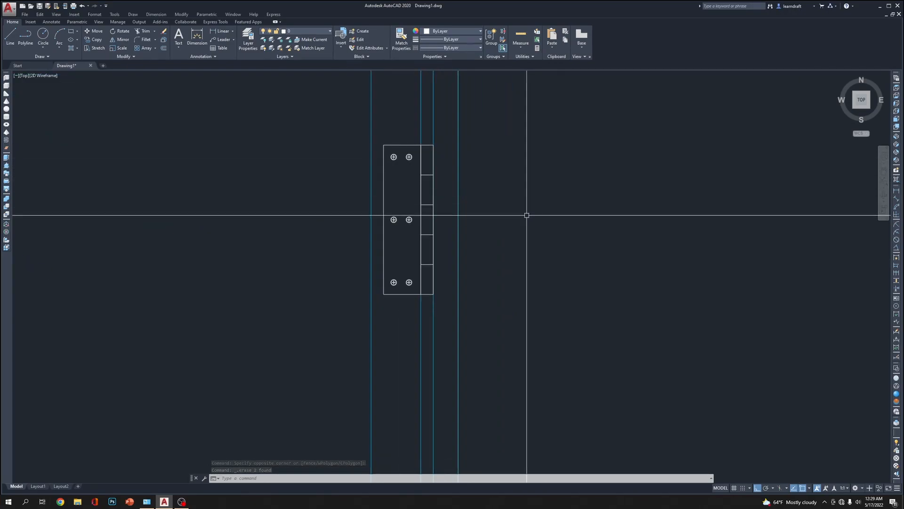
type("REC")
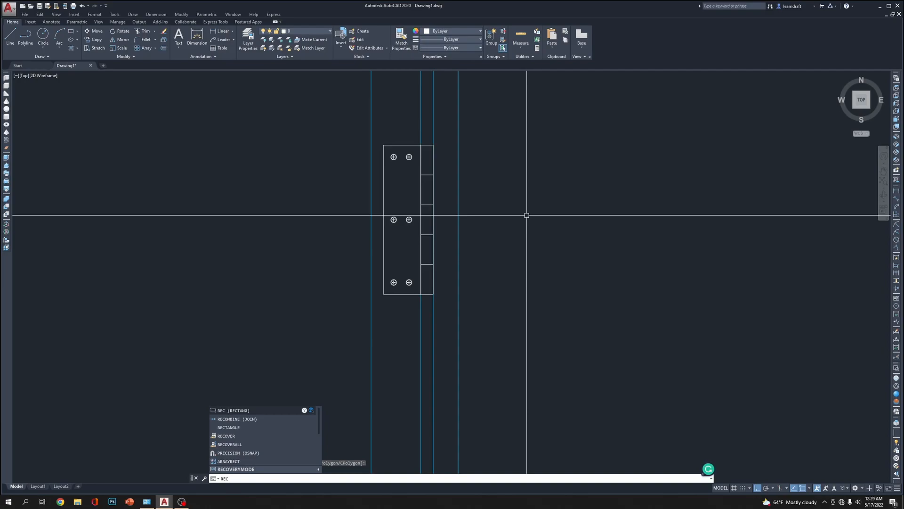
scroll(518, 313, "down", 5)
key("Escape")
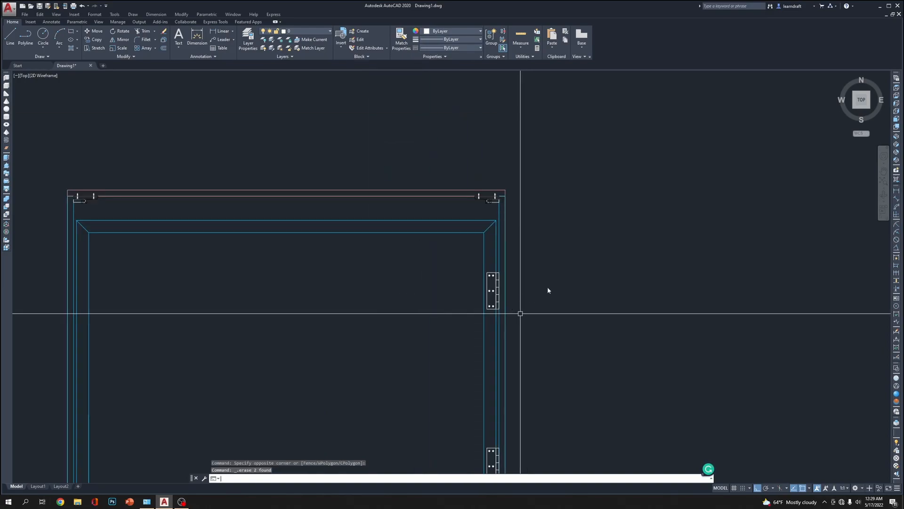
Examine the brackets and screws beneath the tabletop ends of the brace-free table view
middle_click_drag(541, 283, 509, 213)
scroll(509, 218, "up", 4)
scroll(470, 214, "down", 6)
middle_click_drag(248, 211, 410, 190)
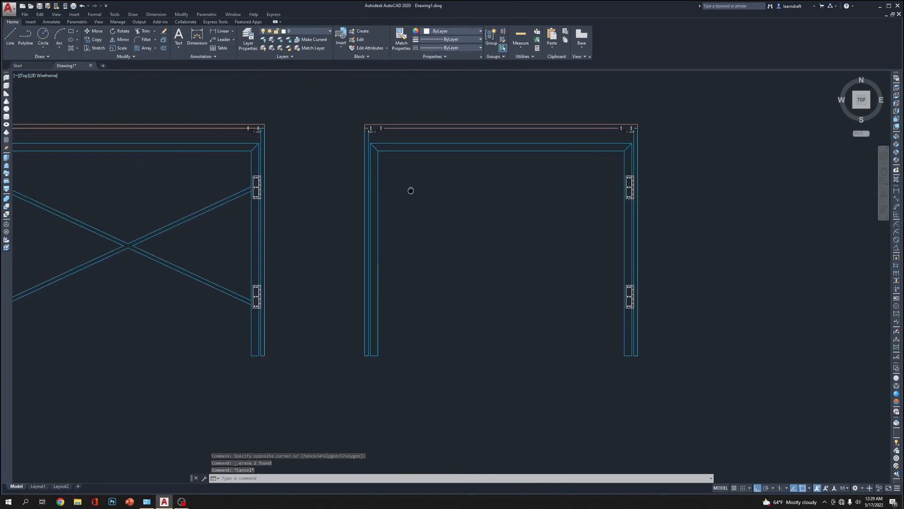
scroll(370, 128, "up", 4)
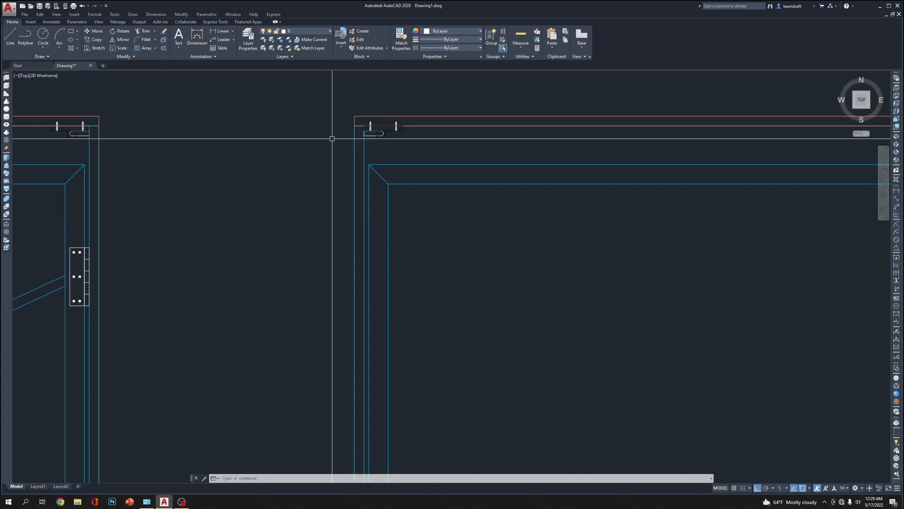
scroll(382, 135, "up", 4)
scroll(333, 144, "down", 6)
mouse_move(430, 129)
middle_mouse_down()
mouse_move(427, 150)
mouse_move(445, 157)
middle_mouse_up()
left_click(432, 143)
left_click(414, 161)
key("Escape")
key("Escape")
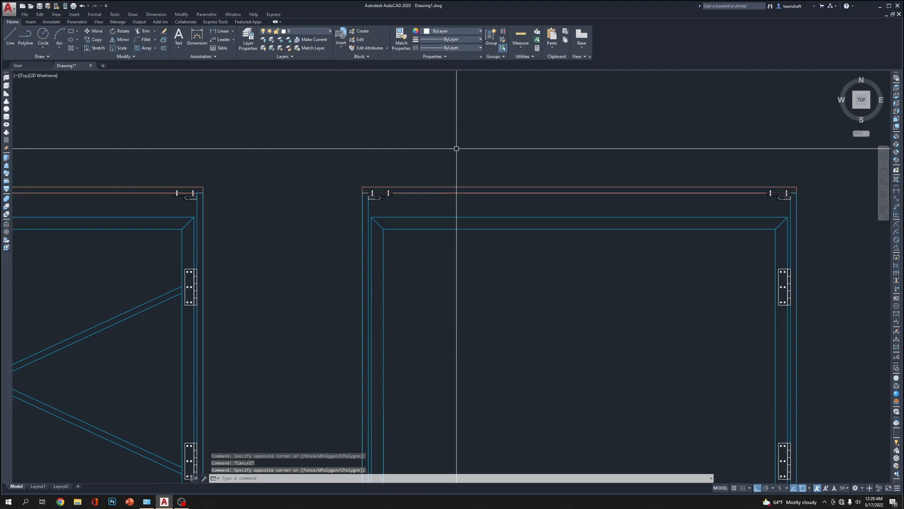
scroll(456, 148, "down", 4)
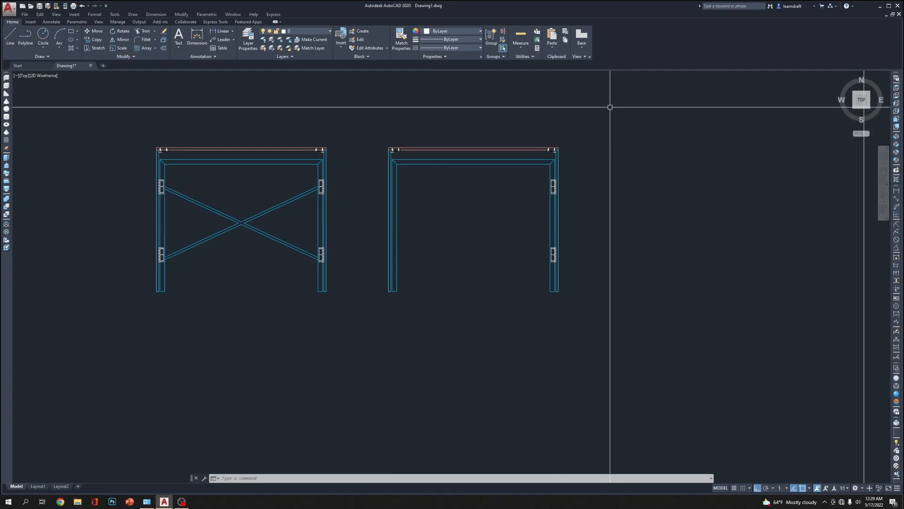
Delete the entire brace-free table view, keeping only the cross-braced one
left_click(609, 110)
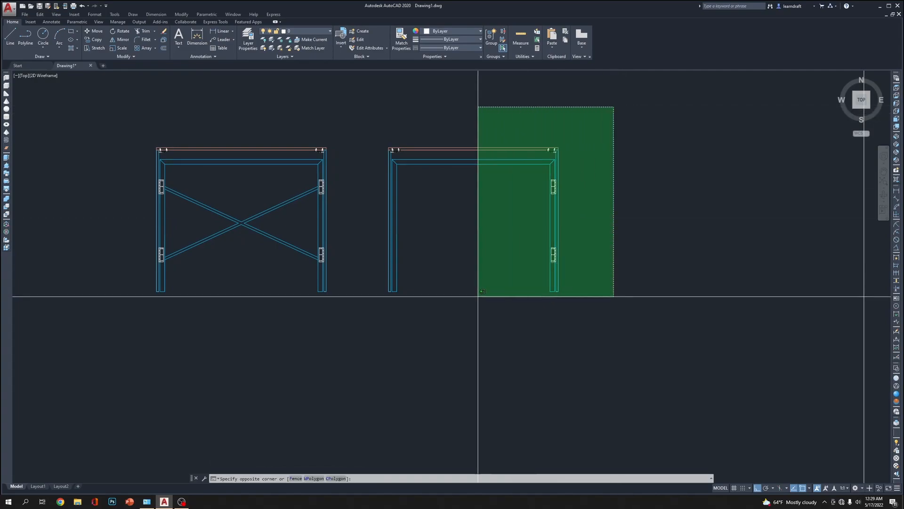
left_click(371, 339)
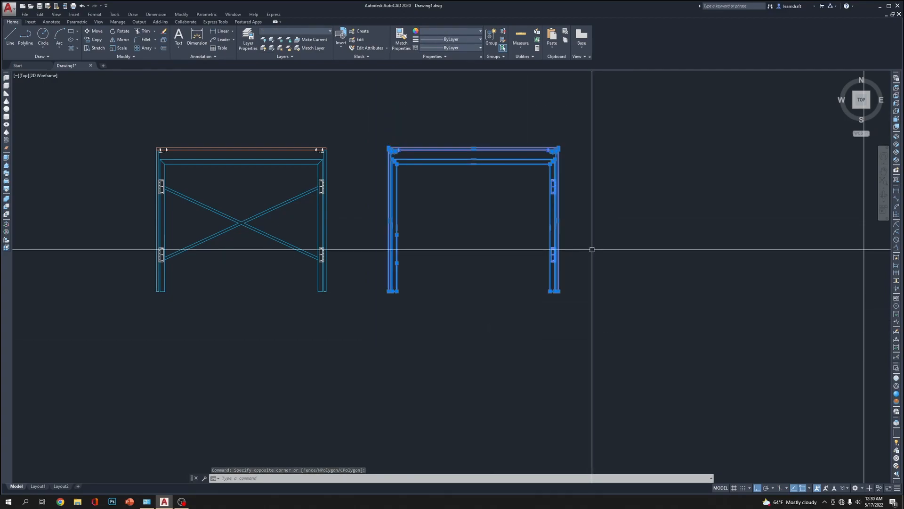
key("Delete")
scroll(303, 201, "up", 5)
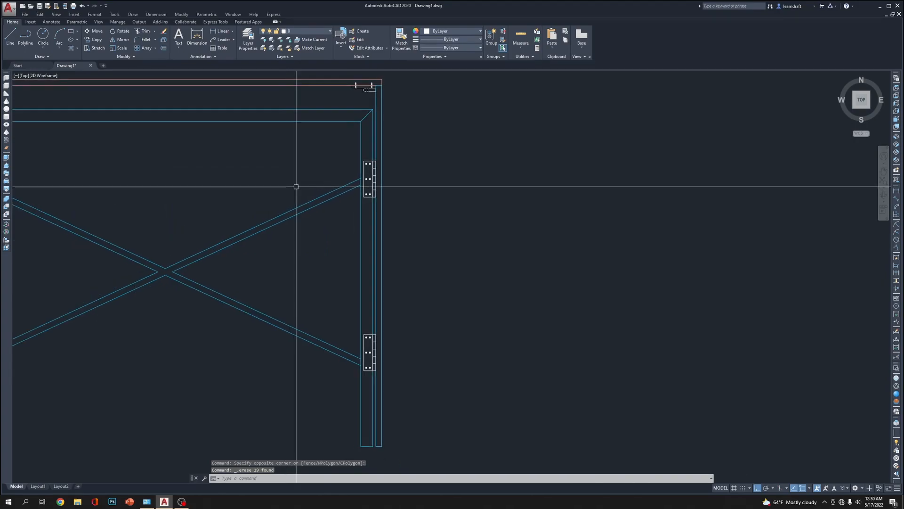
scroll(390, 188, "down", 2)
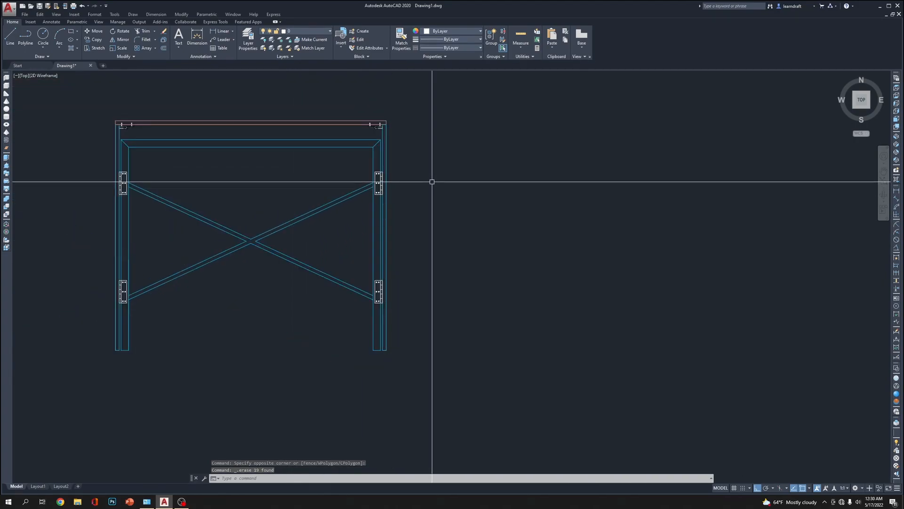
Draw a rectangle 20 long and 30 wide, extending right and down from the tabletop's lower right corner
left_click(385, 141)
scroll(397, 122, "up", 5)
scroll(398, 122, "down", 5)
key("Escape")
key("Escape")
type("R")
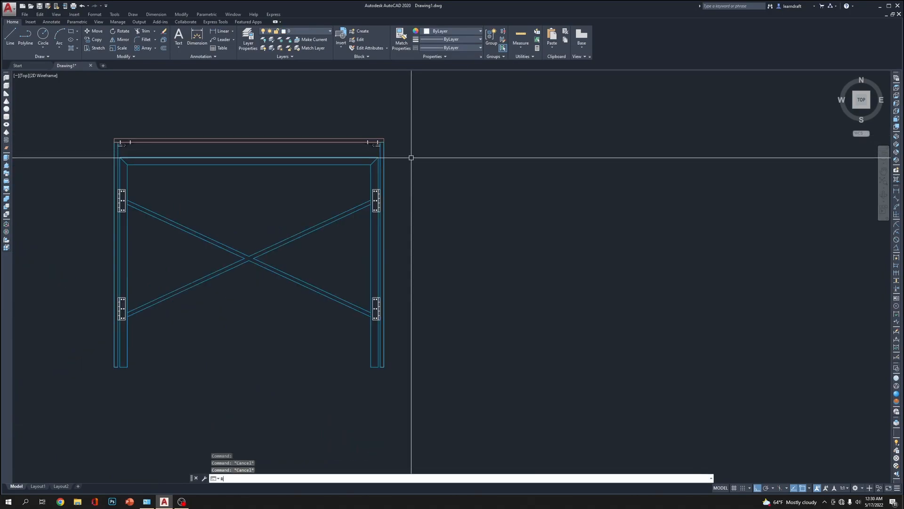
type("EC")
key("Return")
scroll(395, 149, "up", 6)
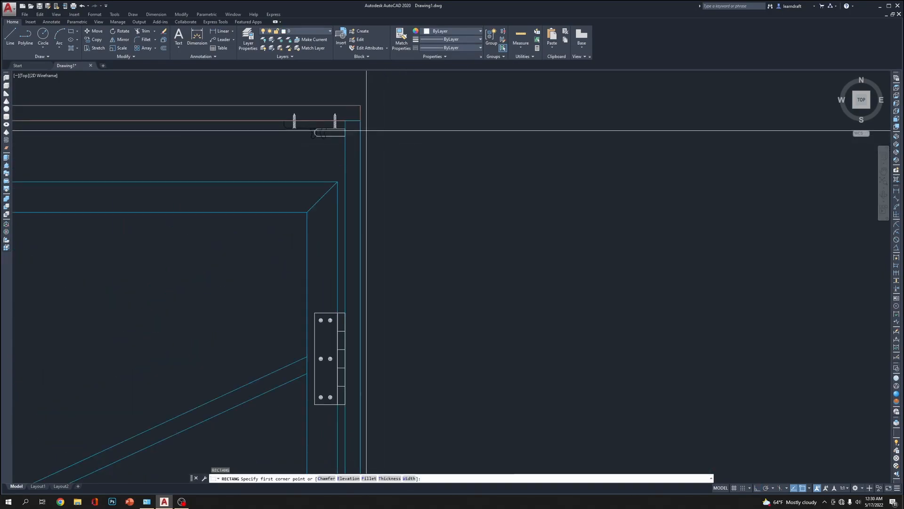
scroll(360, 120, "down", 6)
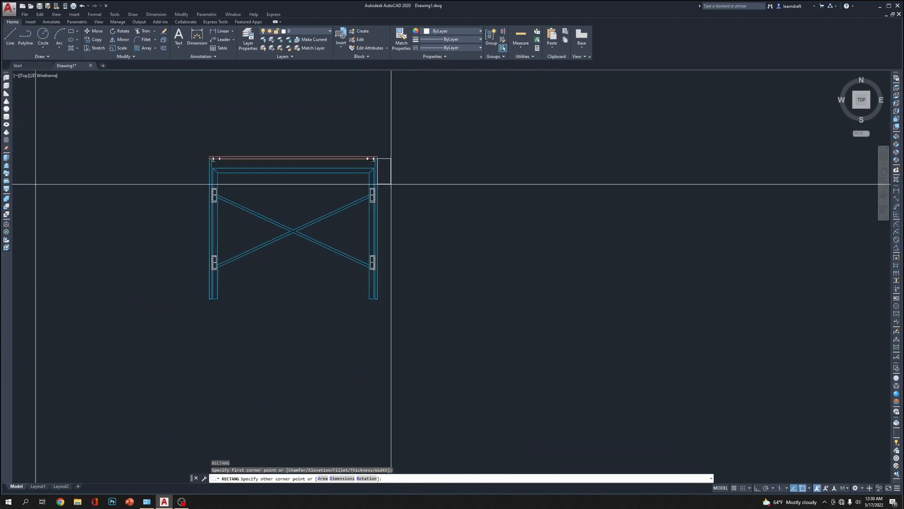
type("D")
key("Return")
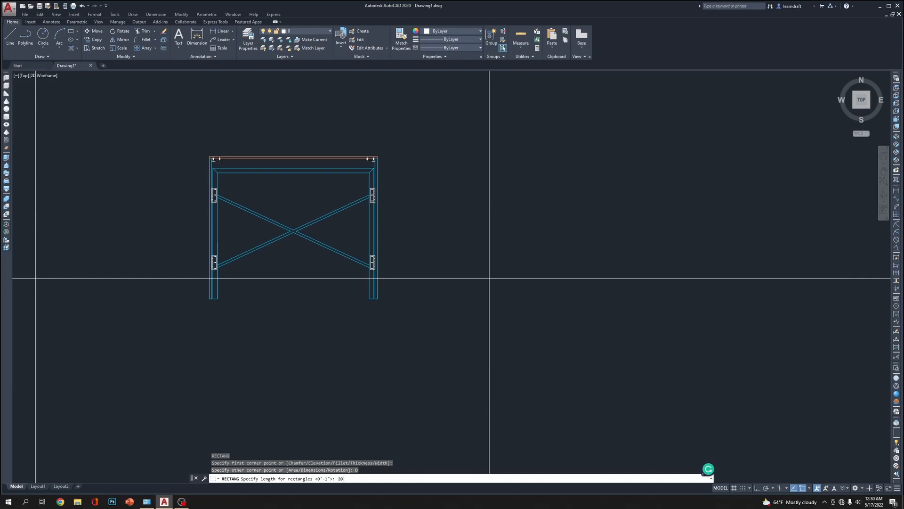
key("Return")
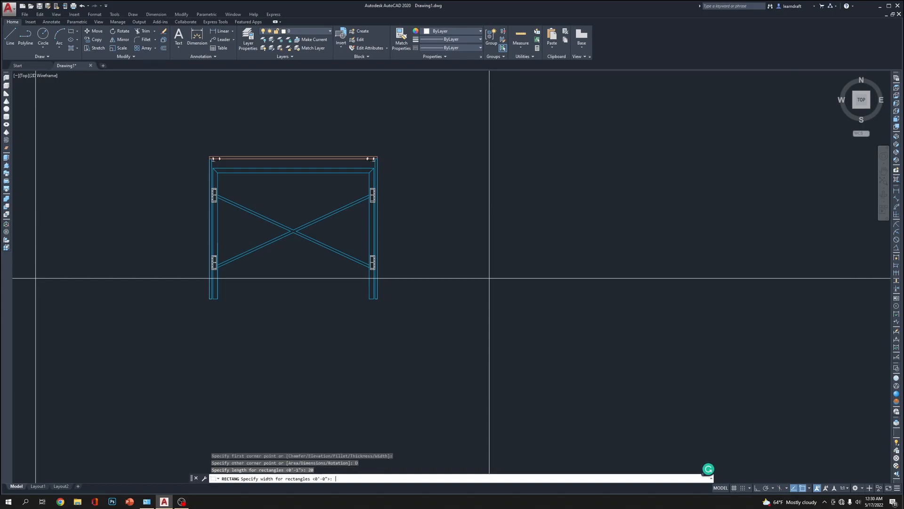
key("Return")
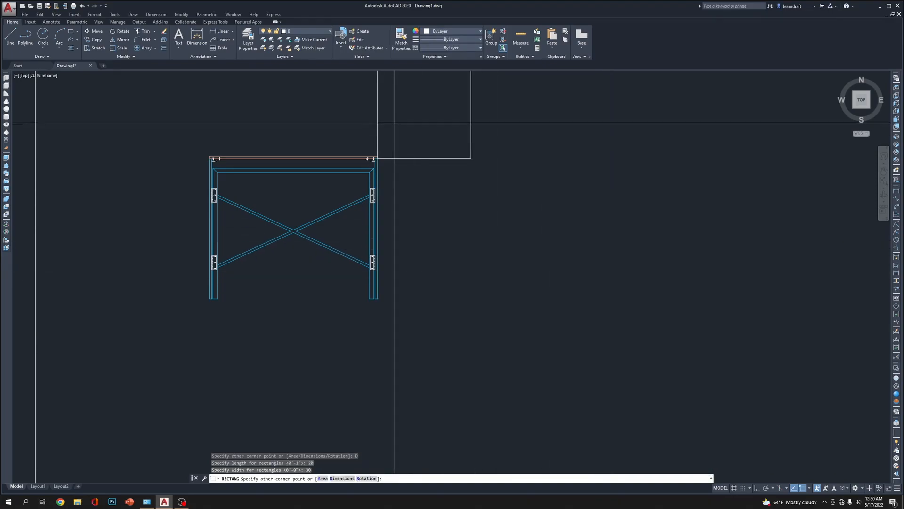
scroll(400, 120, "up", 2)
scroll(424, 170, "down", 2)
left_click(485, 318)
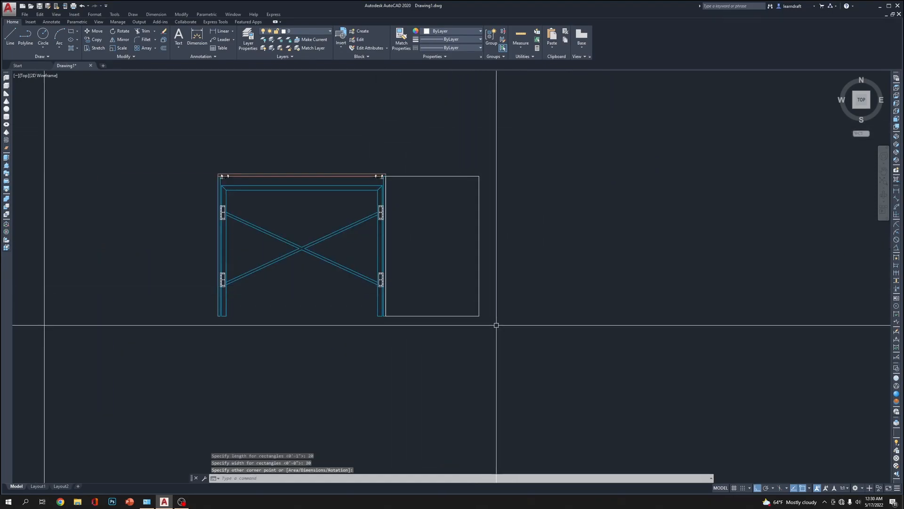
middle_click_drag(525, 251, 555, 303)
scroll(488, 208, "up", 2)
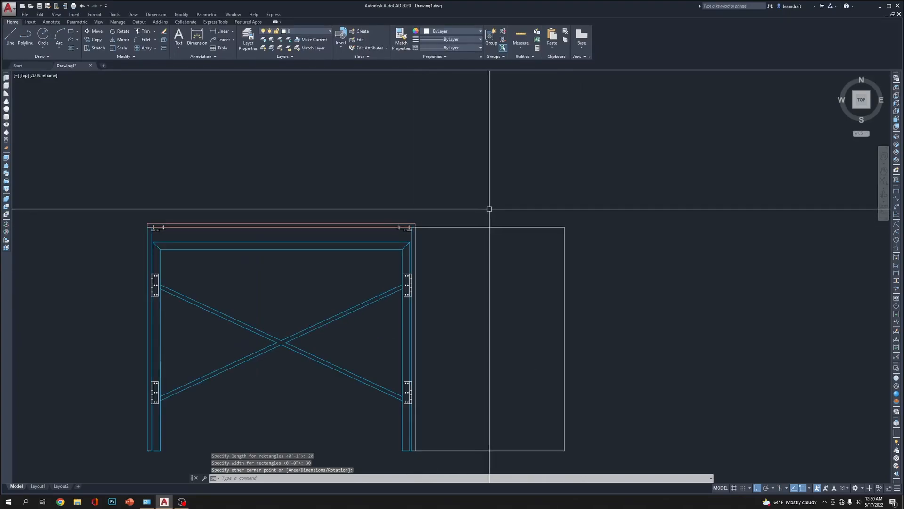
scroll(414, 220, "up", 4)
scroll(415, 228, "down", 6)
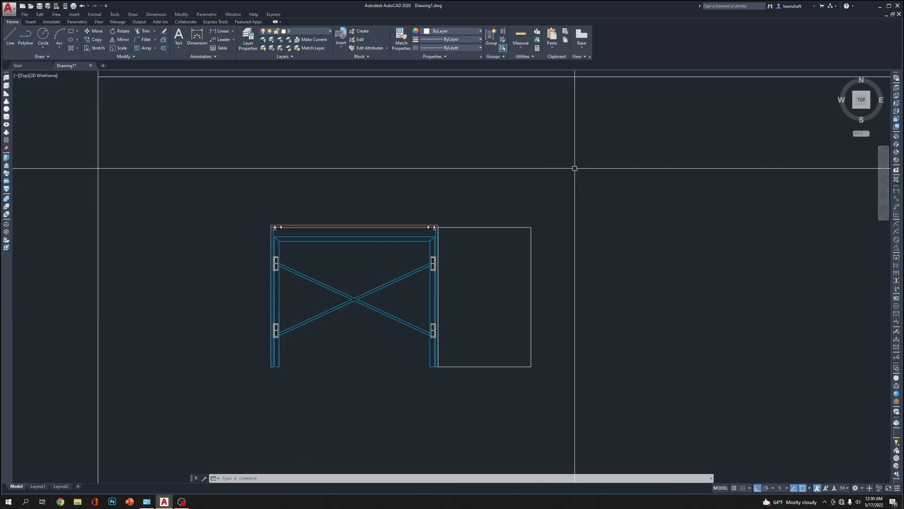
left_click(681, 150)
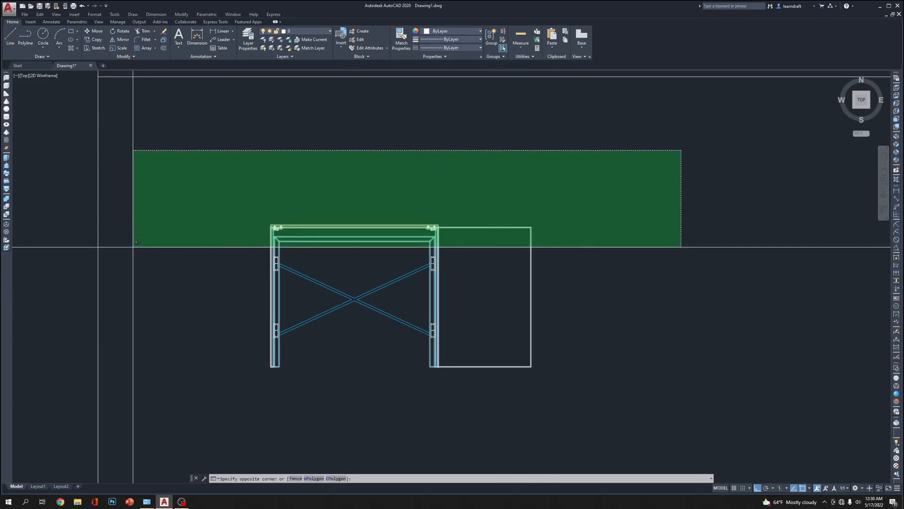
left_click(495, 203)
Measure the vertical distance from the inner frame's upper right corner to the top of the upper right hinge
scroll(430, 263, "up", 2)
scroll(463, 209, "up", 1)
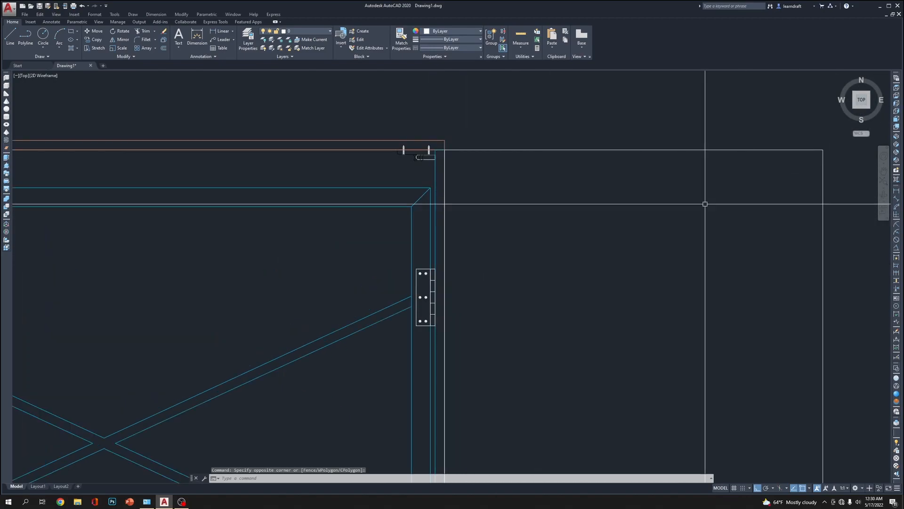
type("DL")
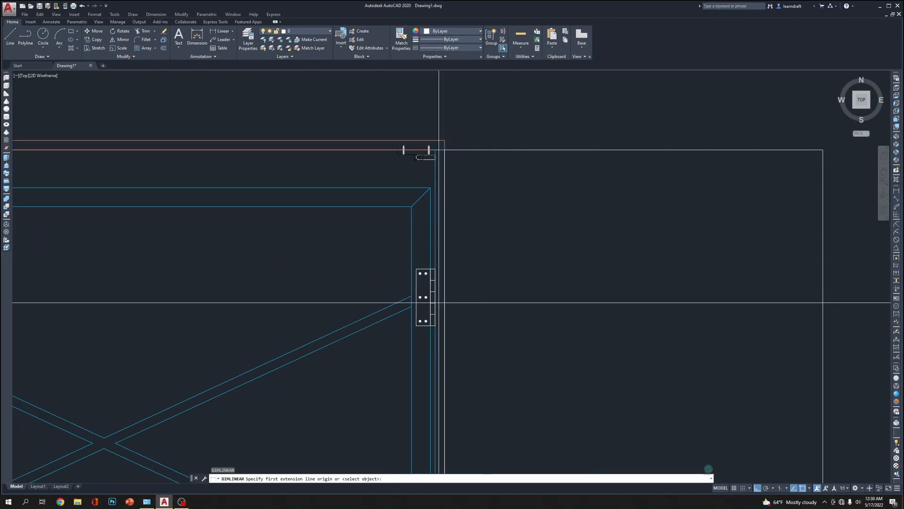
left_click(430, 187)
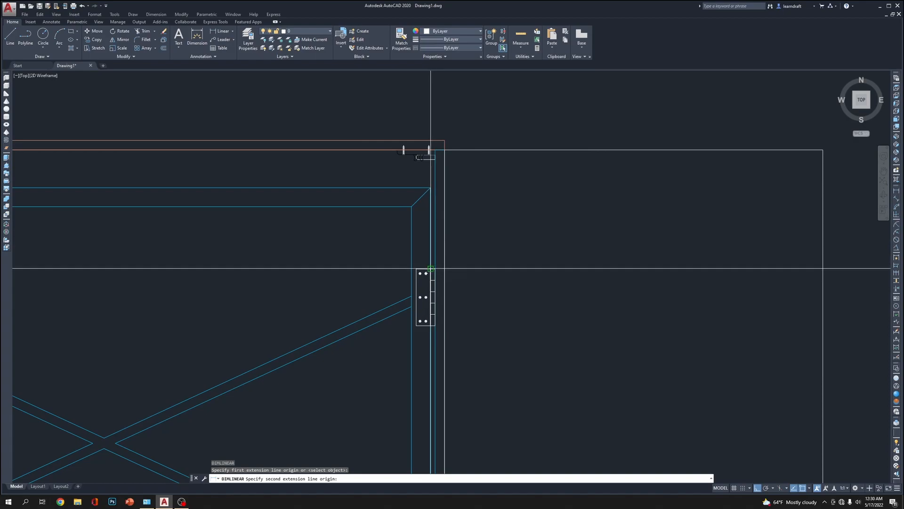
left_click(432, 268)
key("Escape")
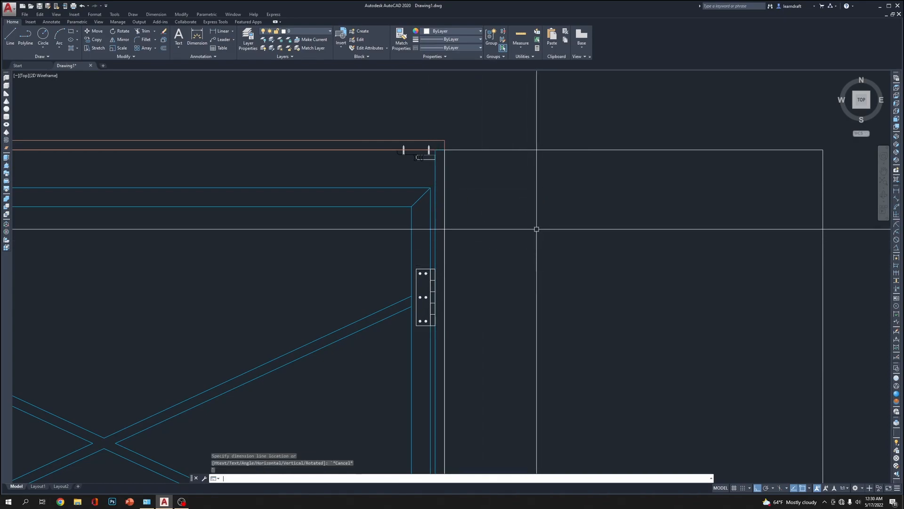
Stretch the lower ends of the table legs and the side panel rectangle upward by 0.5
scroll(504, 264, "down", 5)
scroll(511, 236, "up", 4)
scroll(464, 283, "down", 2)
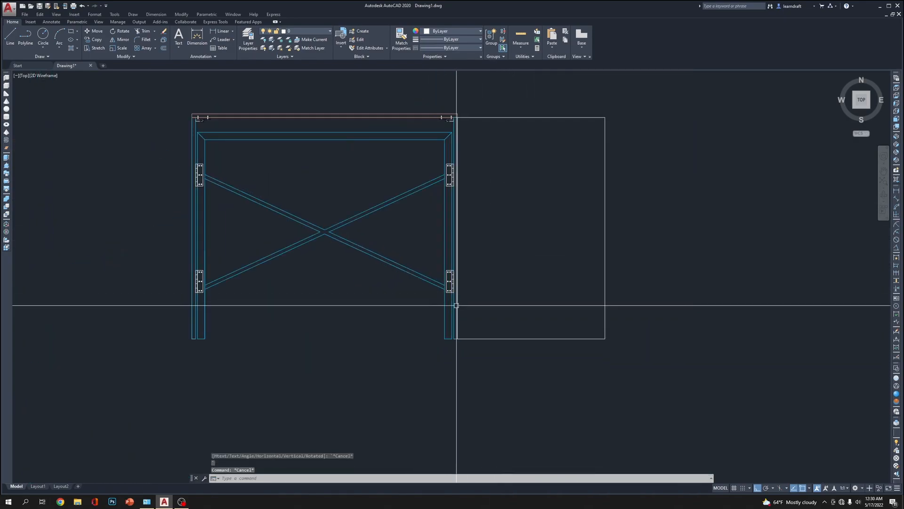
scroll(454, 325, "down", 2)
left_click(660, 328)
left_click(325, 378)
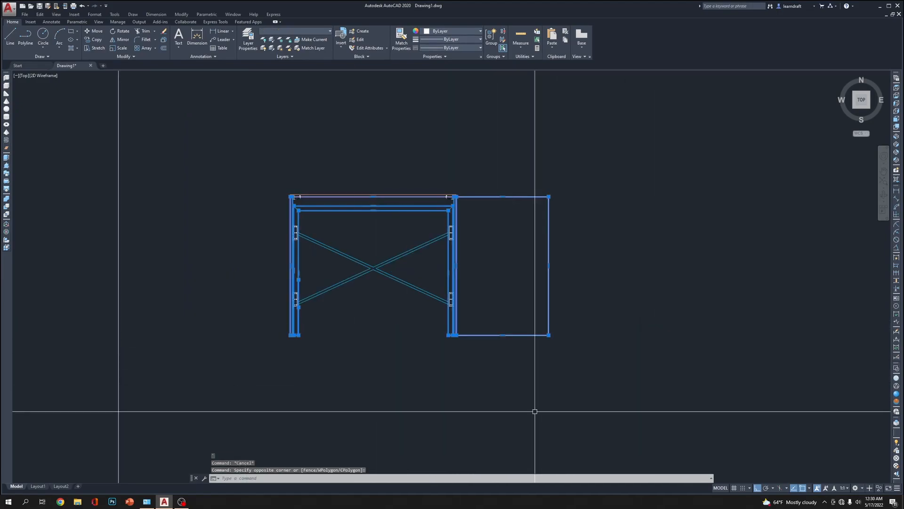
type("s")
key("Return")
left_click(713, 437)
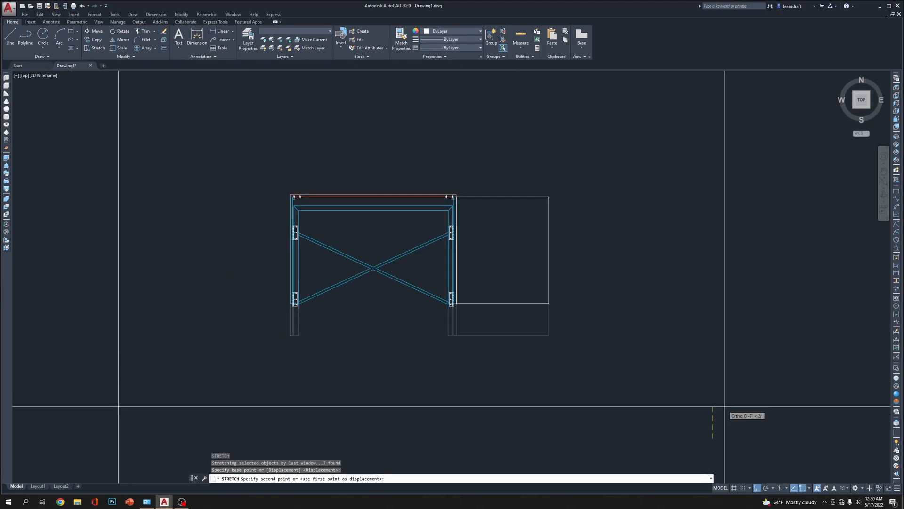
type(".5")
key("Return")
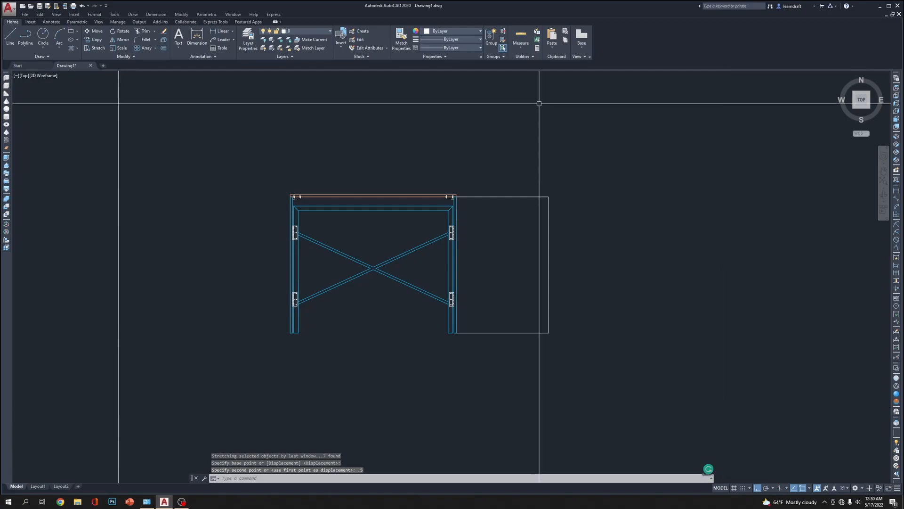
Add a vertical linear dimension left of the table, from the tabletop's upper left corner to the bottom of the left leg
scroll(510, 194, "up", 2)
middle_click_drag(338, 172, 441, 162)
type("dli")
key("Return")
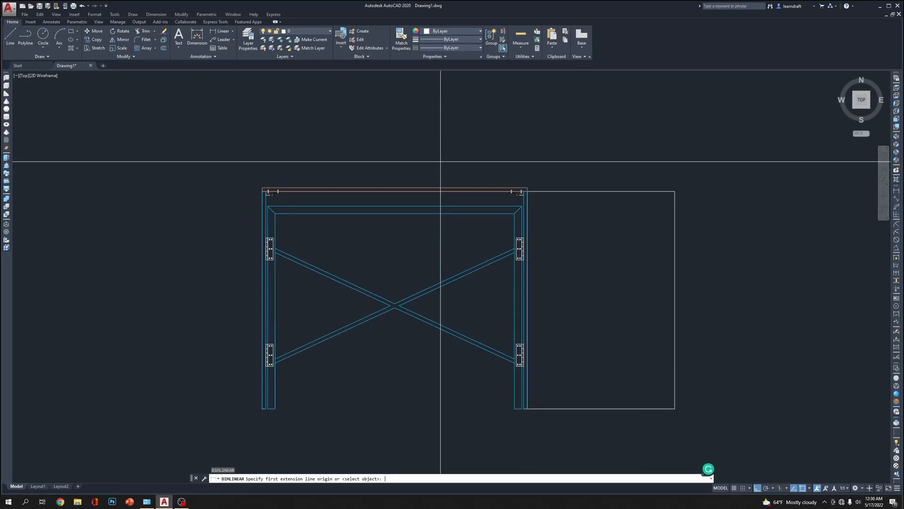
scroll(283, 173, "up", 5)
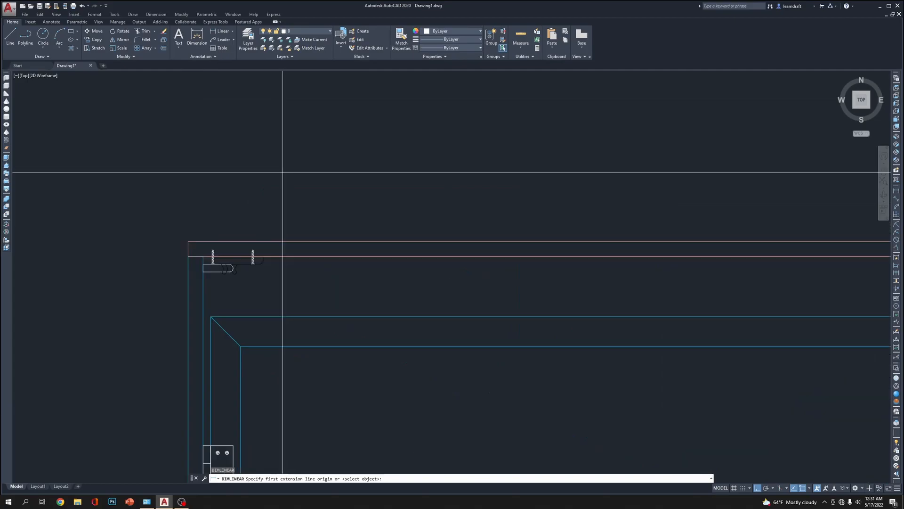
left_click(187, 246)
scroll(240, 185, "down", 5)
middle_click_drag(240, 372, 275, 205)
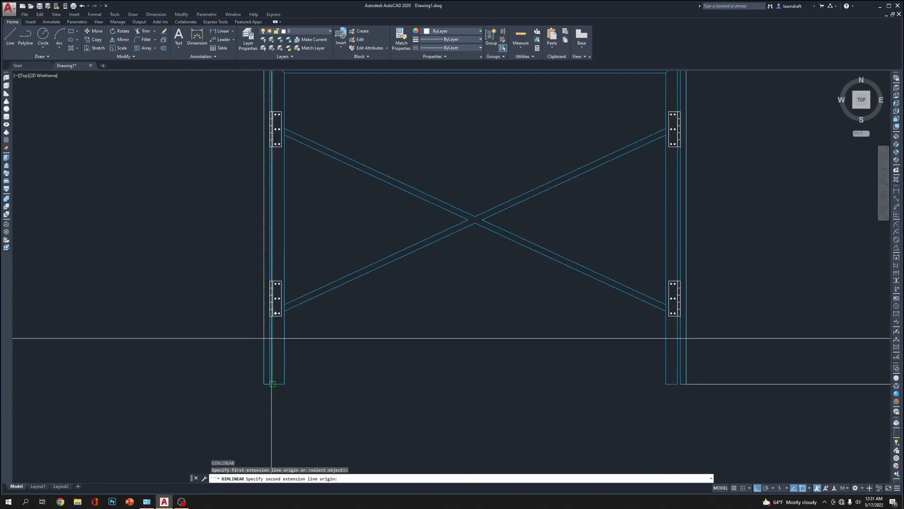
left_click(263, 380)
scroll(250, 377, "down", 2)
scroll(249, 377, "down", 2)
left_click(229, 355)
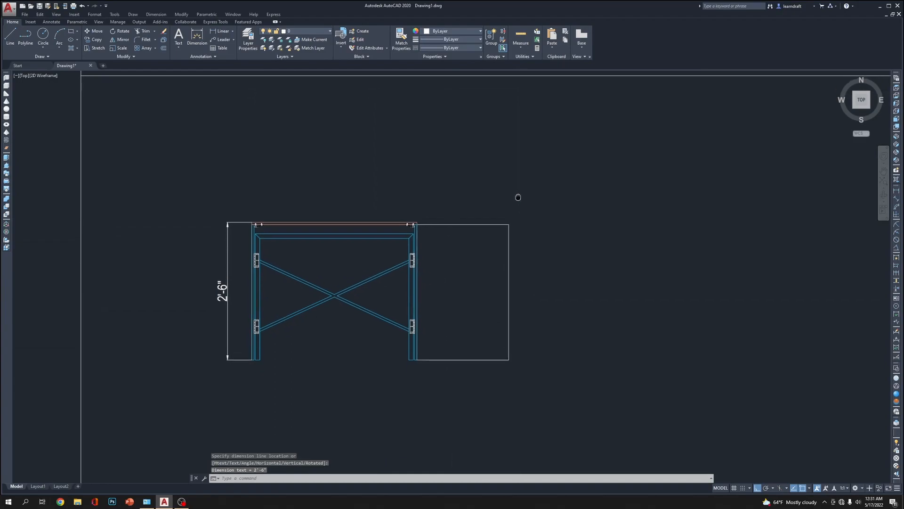
scroll(469, 159, "up", 3)
scroll(470, 160, "up", 2)
scroll(454, 184, "down", 5)
scroll(414, 213, "up", 5)
left_click(366, 249)
mouse_move(430, 228)
middle_mouse_down()
mouse_move(450, 265)
mouse_move(469, 167)
middle_mouse_up()
scroll(432, 231, "down", 2)
key("Escape")
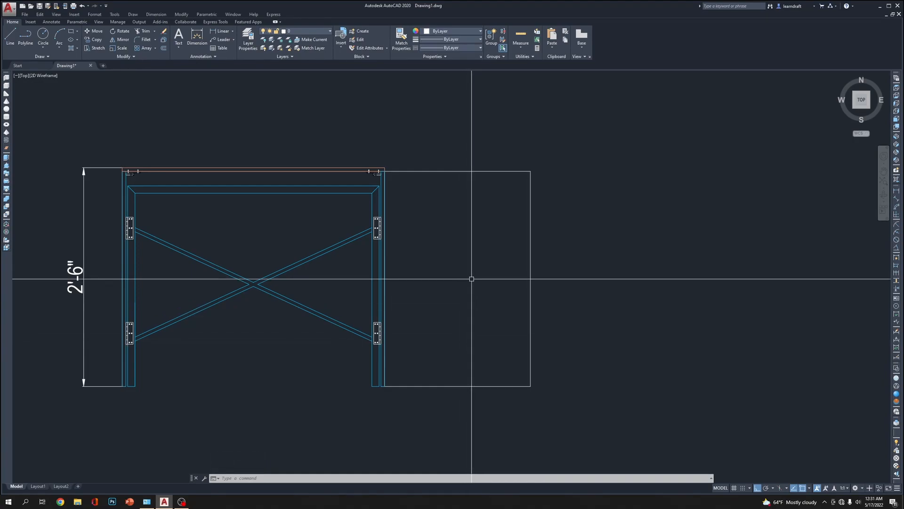
key("Escape")
key("Escape")
Move the side panel rectangle 5 to the right, away from the table view
left_click(551, 215)
left_click(505, 260)
middle_click_drag(504, 261, 474, 254)
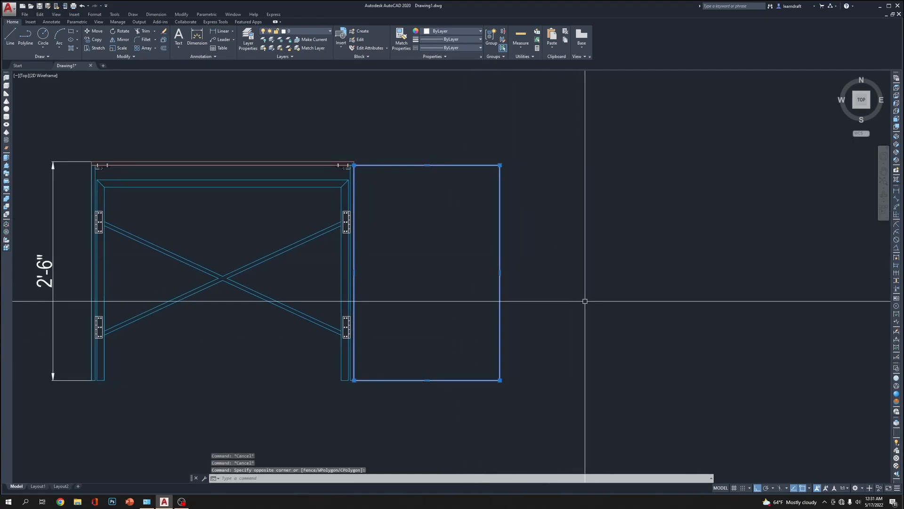
type("m")
key("Return")
left_click(570, 283)
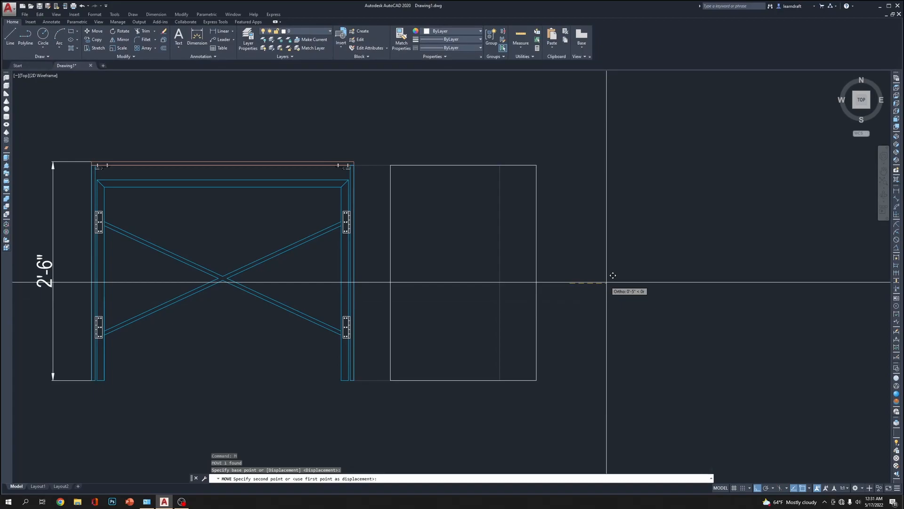
type("5")
key("Return")
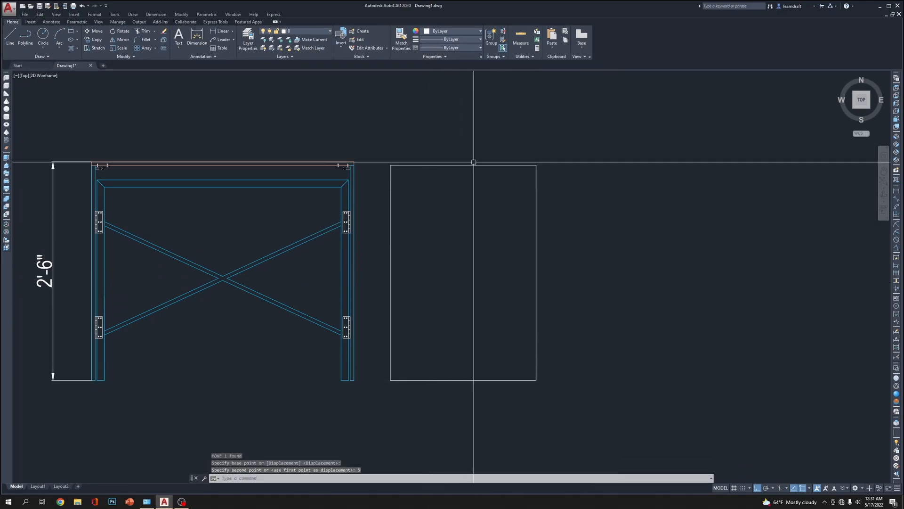
Trim away the bottom edge of the side panel rectangle to leave an open frame outline
left_click(445, 225)
type("tr")
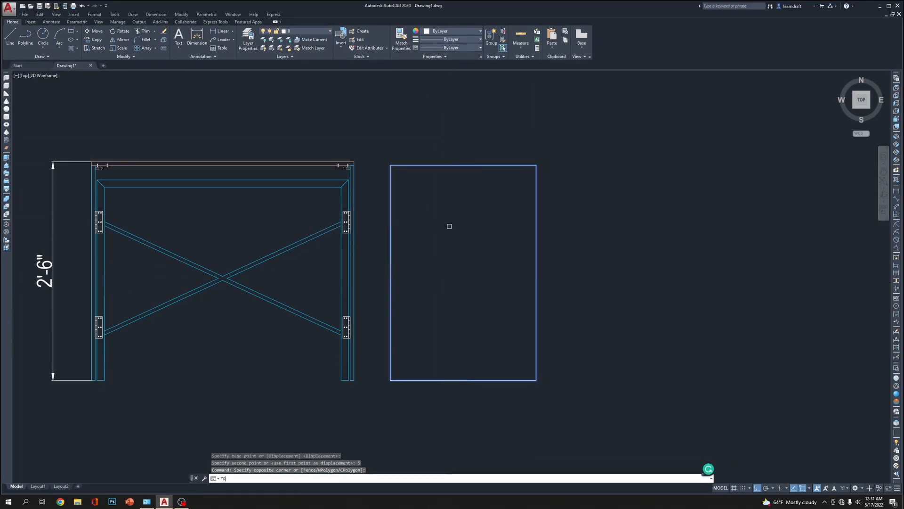
key("Return")
left_click(472, 381)
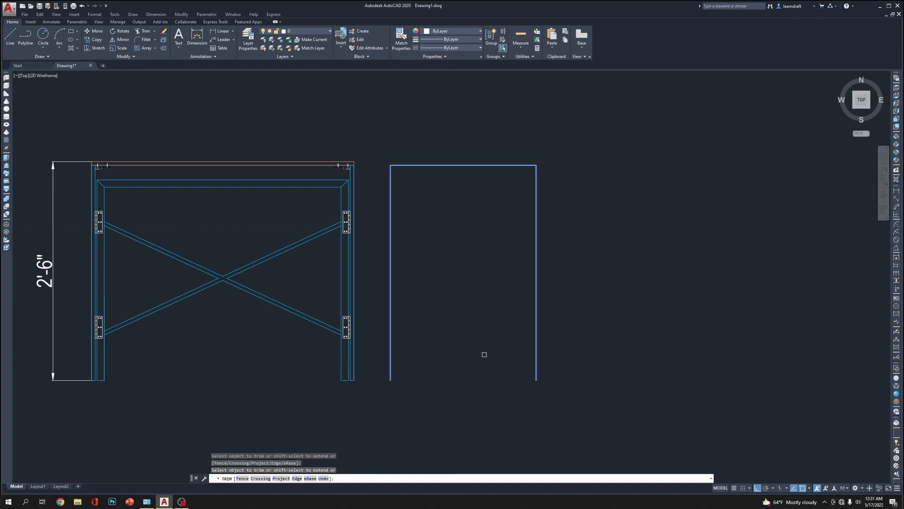
Offset the open frame outline inward by about 1 inch
type("o")
key("Return")
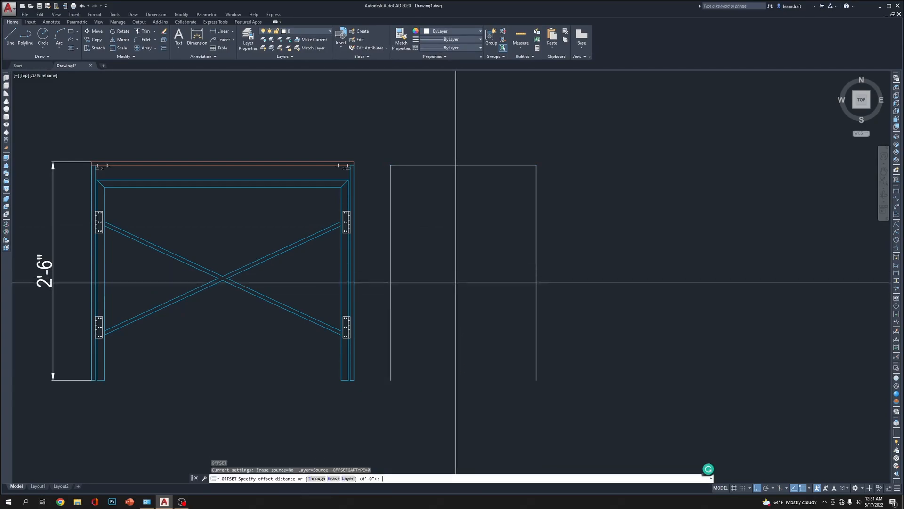
key("Return")
left_click(390, 227)
left_click(429, 222)
middle_click_drag(594, 161, 561, 182)
key("Escape")
key("Escape")
Draw diagonal mitre lines joining the inner and outer outlines at both upper corners of the side frame
scroll(534, 191, "up", 4)
type("l")
key("Return")
left_click(517, 211)
left_click(536, 192)
key("Return")
key("Return")
left_click(183, 210)
left_click(164, 193)
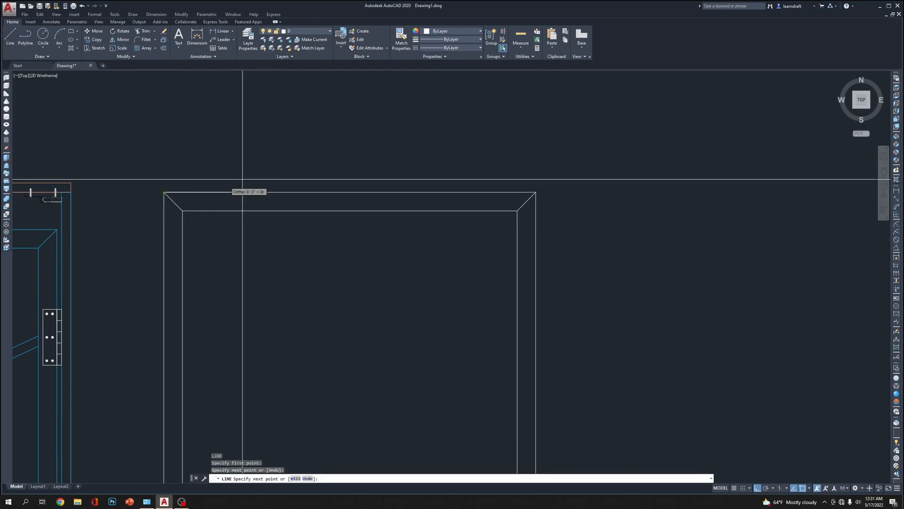
key("Return")
Close the bottom ends of both side frame legs with short horizontal lines between the inner and outer outlines
scroll(301, 202, "down", 4)
middle_click_drag(400, 350, 446, 307)
scroll(431, 359, "up", 6)
middle_click_drag(431, 358, 443, 307)
type("l")
key("Return")
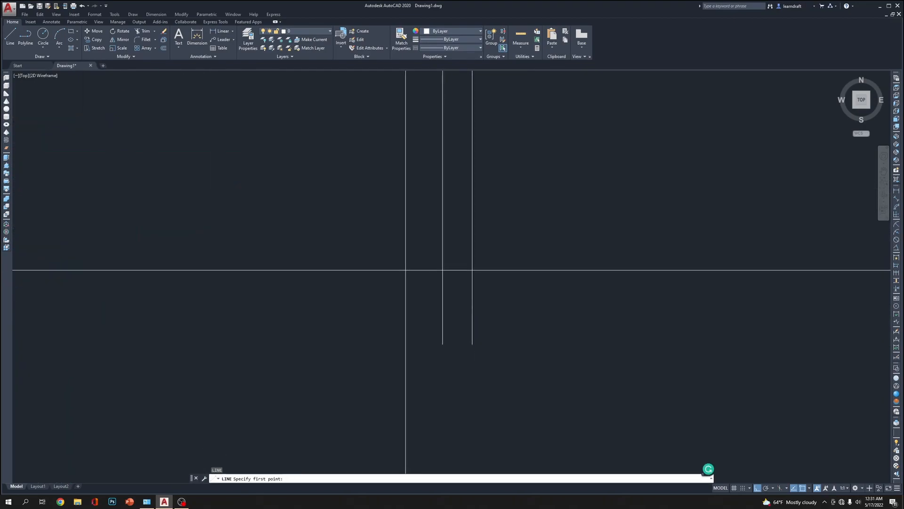
left_click(442, 343)
left_click(472, 344)
key("Return")
scroll(473, 343, "down", 4)
middle_click_drag(473, 343, 561, 333)
scroll(347, 335, "up", 8)
type("l")
key("Return")
left_click(303, 320)
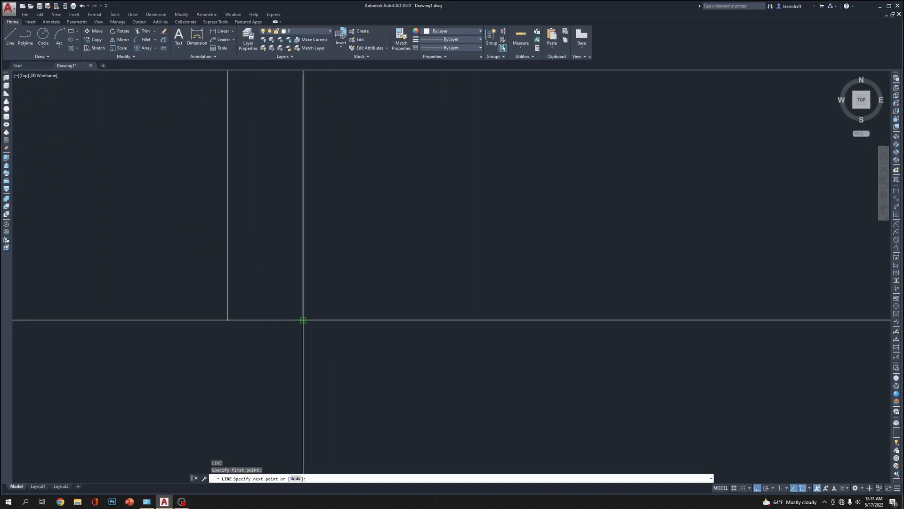
left_click(228, 320)
key("Return")
Match the properties of the table's blue right outer leg onto the whole side frame
scroll(423, 264, "down", 12)
scroll(458, 198, "up", 2)
middle_click_drag(459, 188, 450, 220)
type("ma")
key("Return")
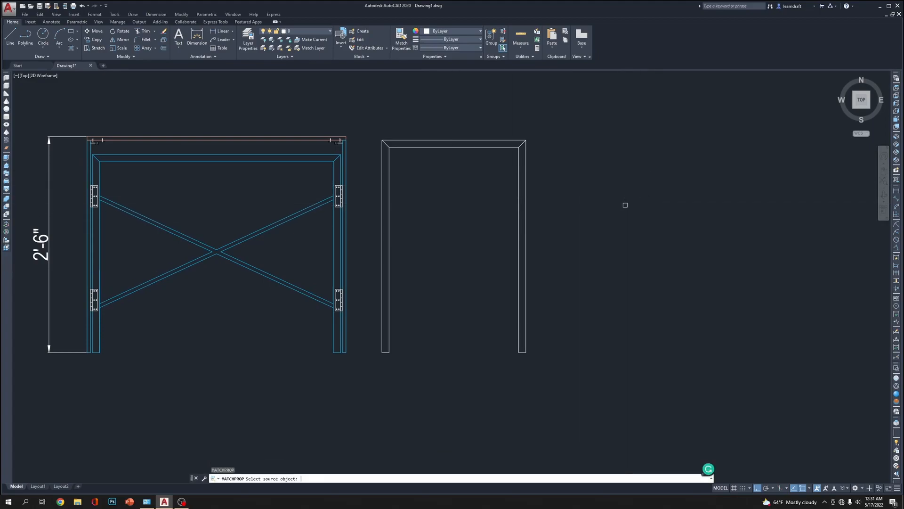
left_click(344, 149)
left_click(571, 111)
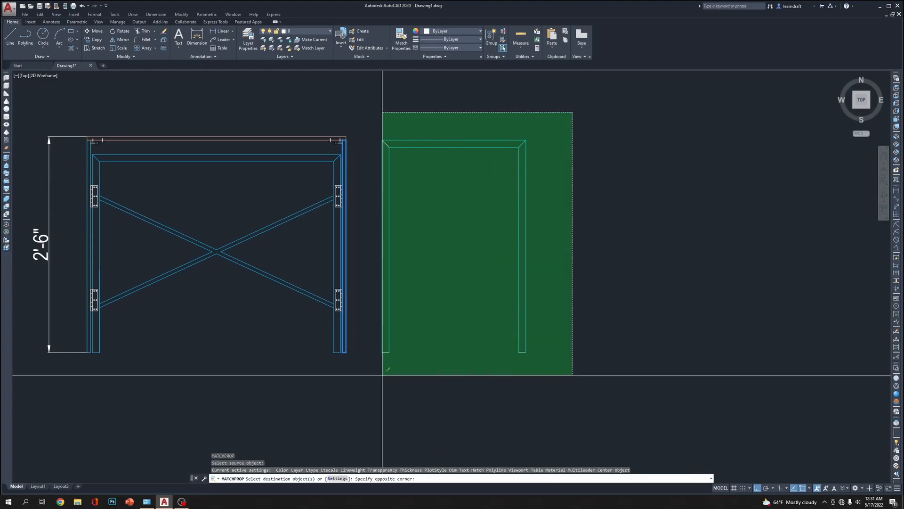
left_click(361, 393)
right_click(598, 198)
left_click(629, 211)
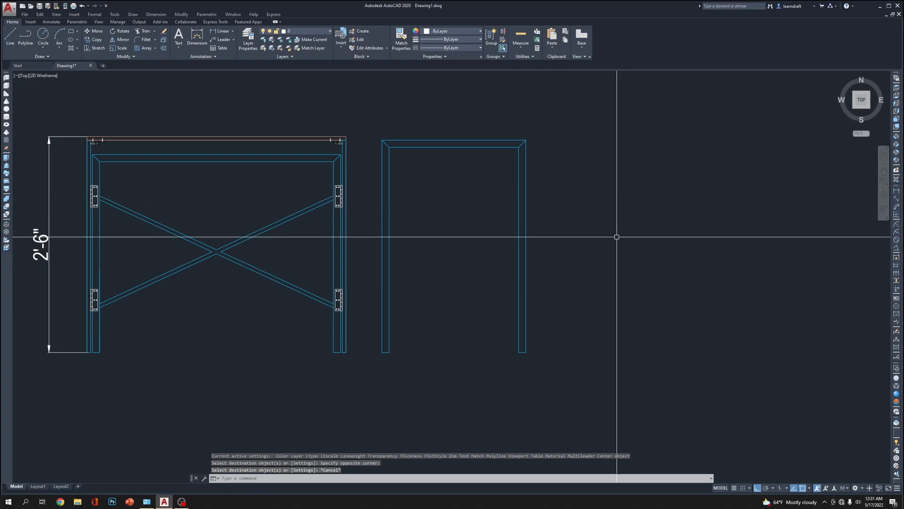
Start a rectangle between the side frame's legs from the inner bottom corner of its left leg
middle_click_drag(569, 284, 573, 267)
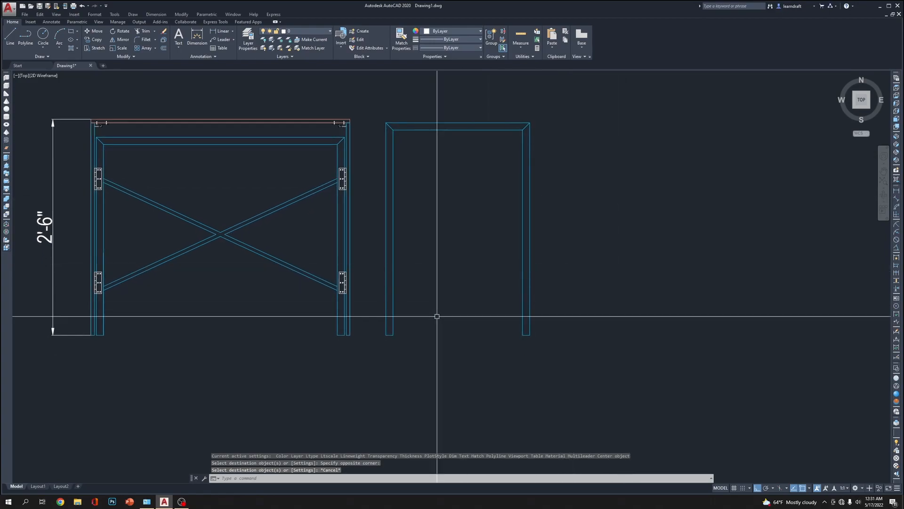
scroll(406, 330, "up", 4)
type("RE")
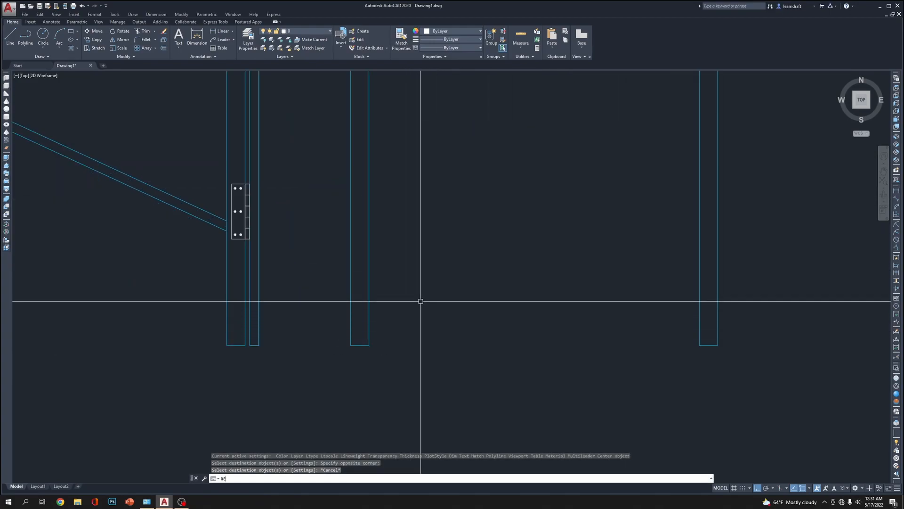
type("C")
key("Return")
left_click(370, 345)
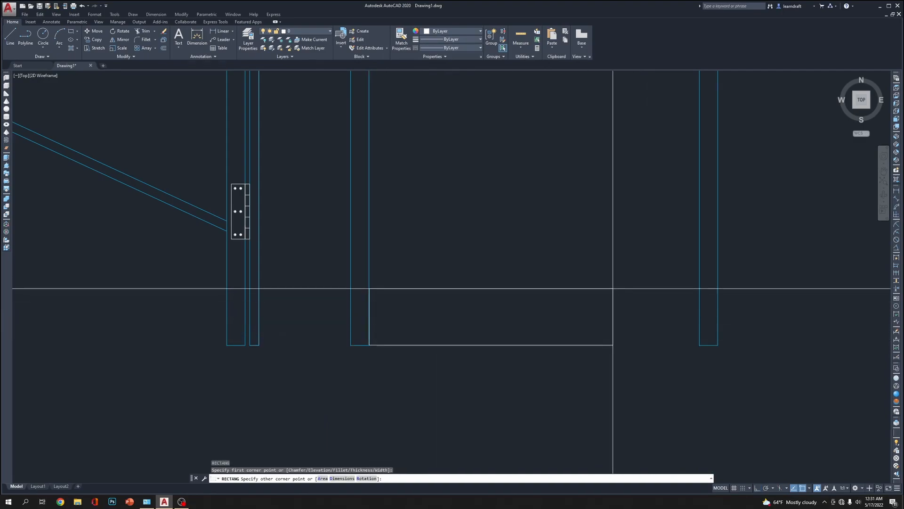
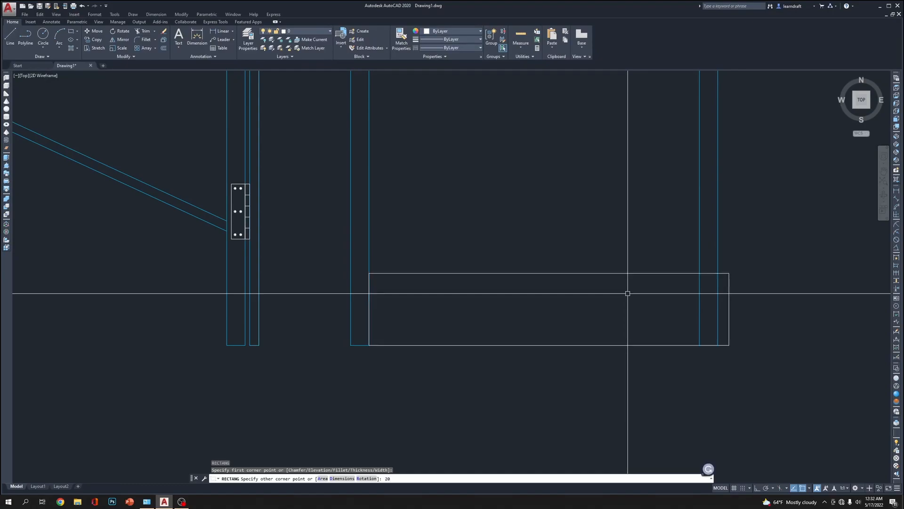
key("Return")
left_click(597, 213)
left_click(552, 289)
key("Delete")
Draw a rectangle 20 inches long and 1 inch high from the inner bottom corner of the side frame's left leg
type("REC")
key("Return")
left_click(368, 345)
key("Return")
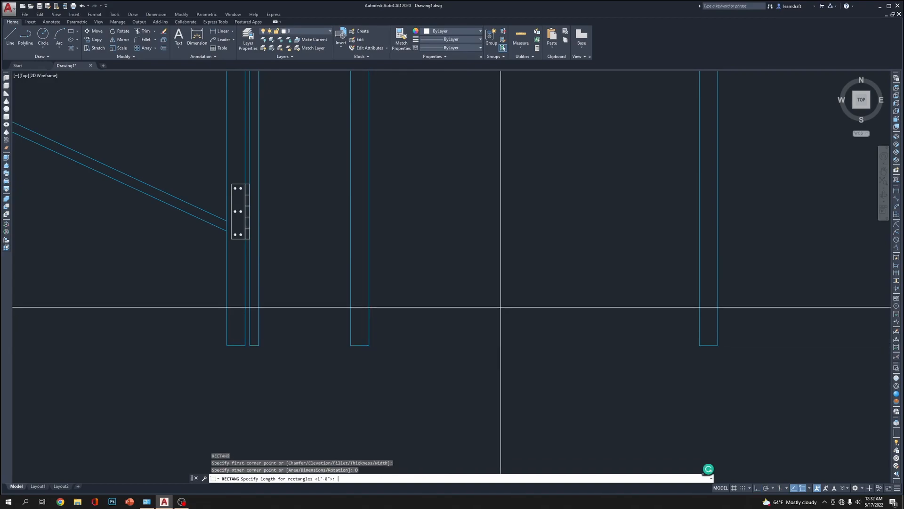
key("Return")
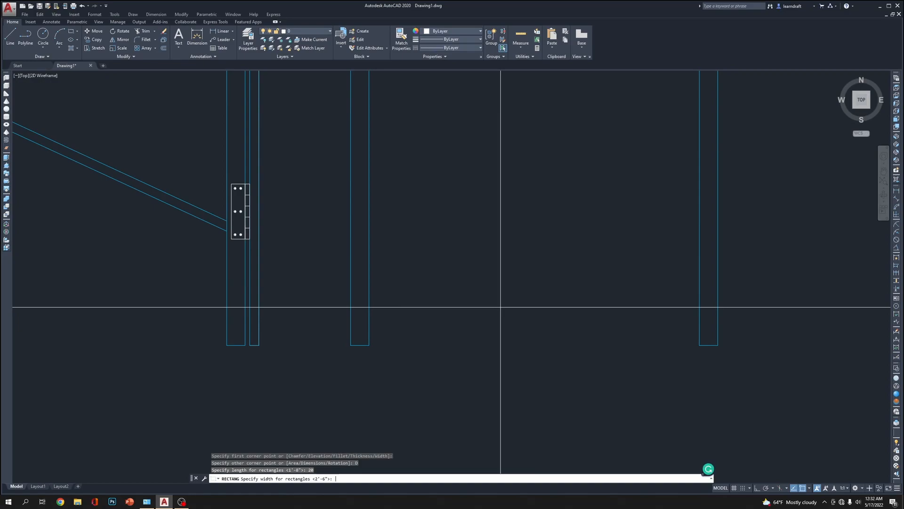
key("Return")
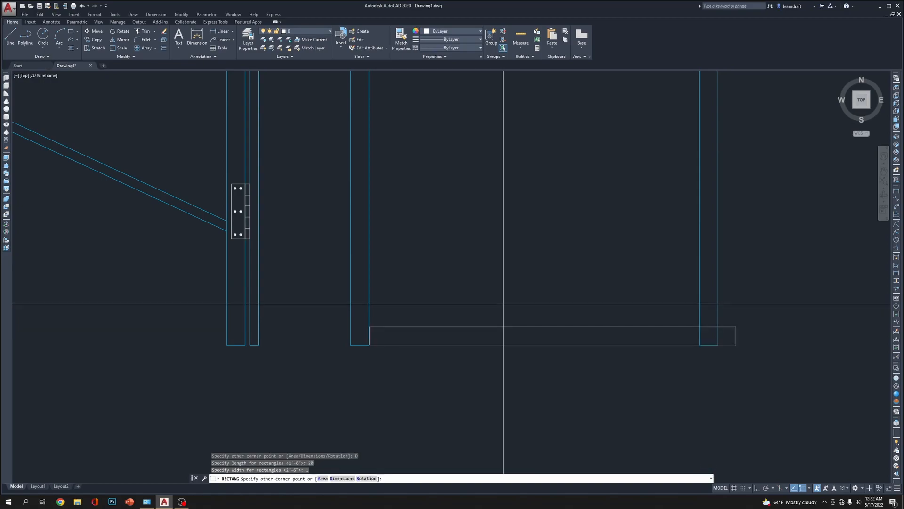
left_click(504, 299)
scroll(510, 289, "down", 4)
scroll(563, 286, "up", 2)
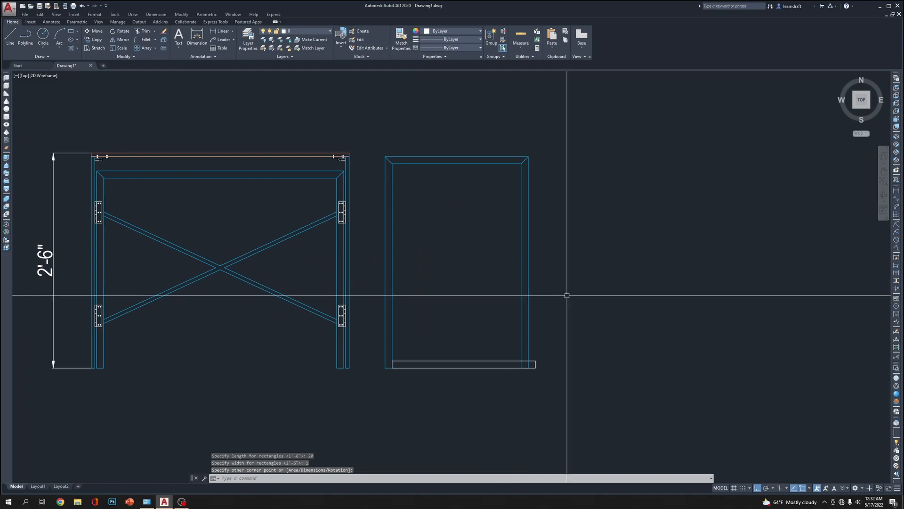
Stretch the bottom rectangle's right end 2 inches inward to the inner edge of the right leg
left_click(469, 328)
left_click(451, 388)
scroll(450, 389, "up", 2)
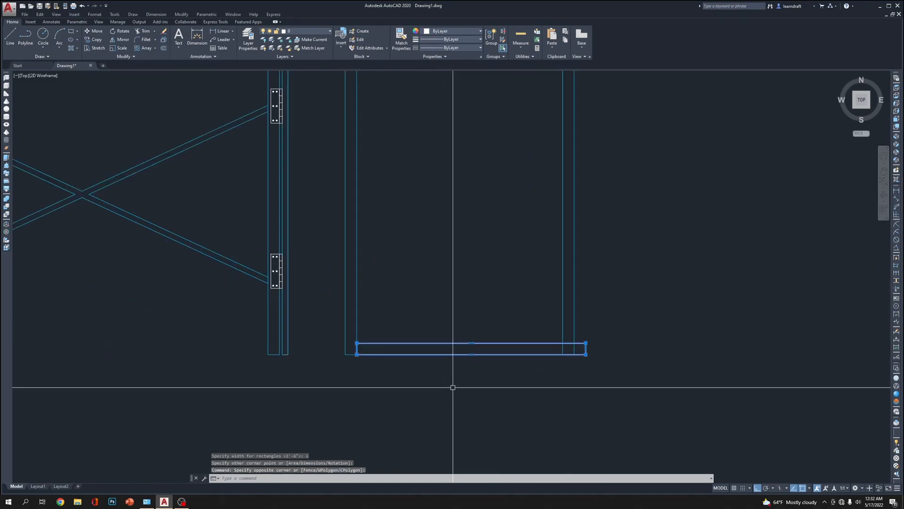
scroll(493, 380, "up", 2)
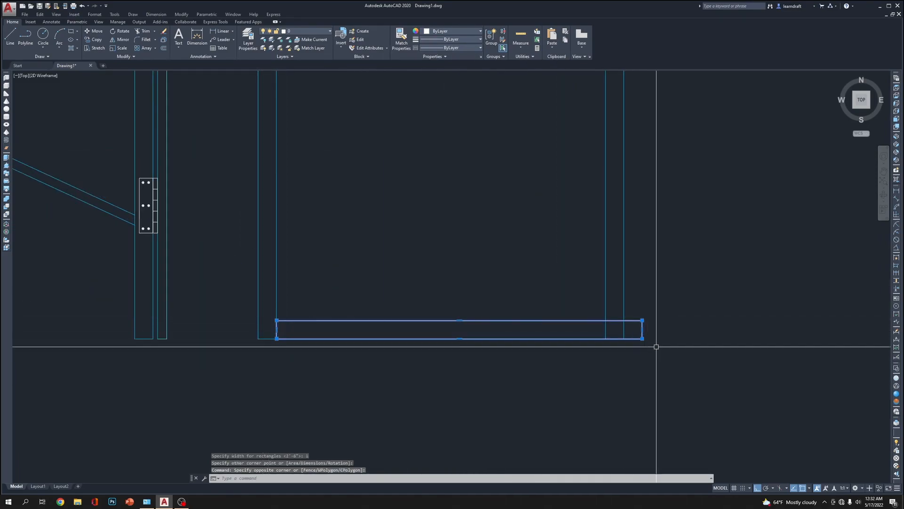
left_click(642, 329)
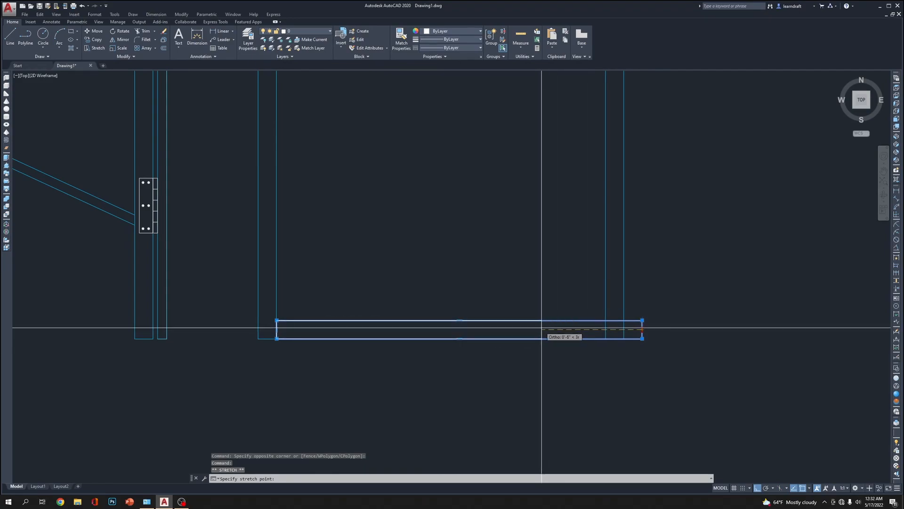
type("2")
key("Return")
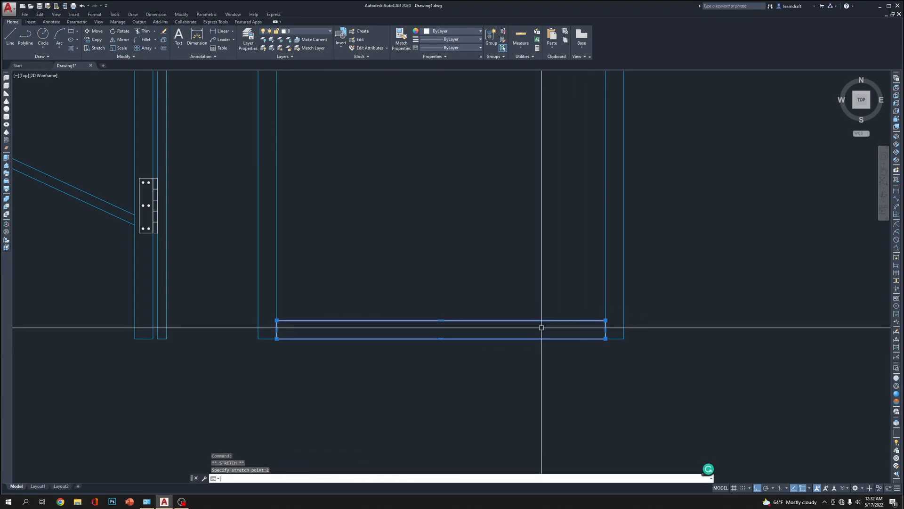
Move the bottom rail rectangle straight up by 0.5 inch
middle_click_drag(461, 280, 468, 339)
type("m")
key("Return")
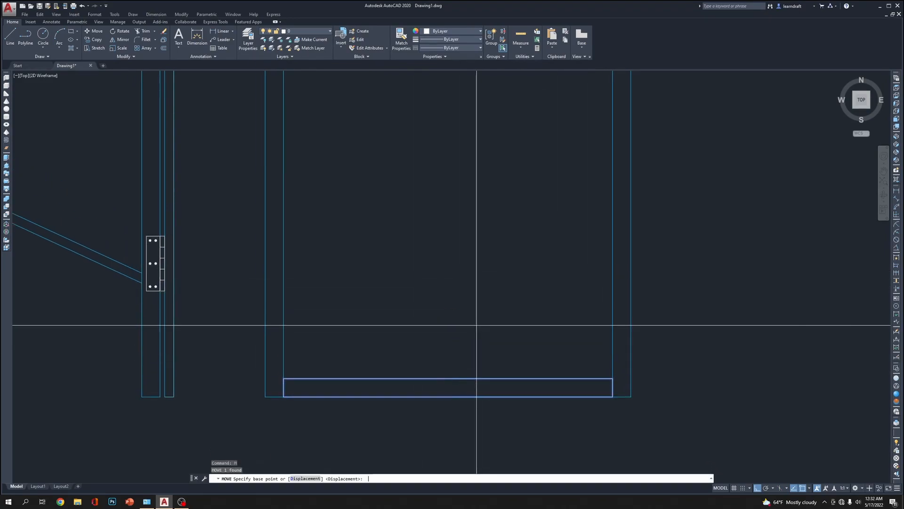
left_click(476, 325)
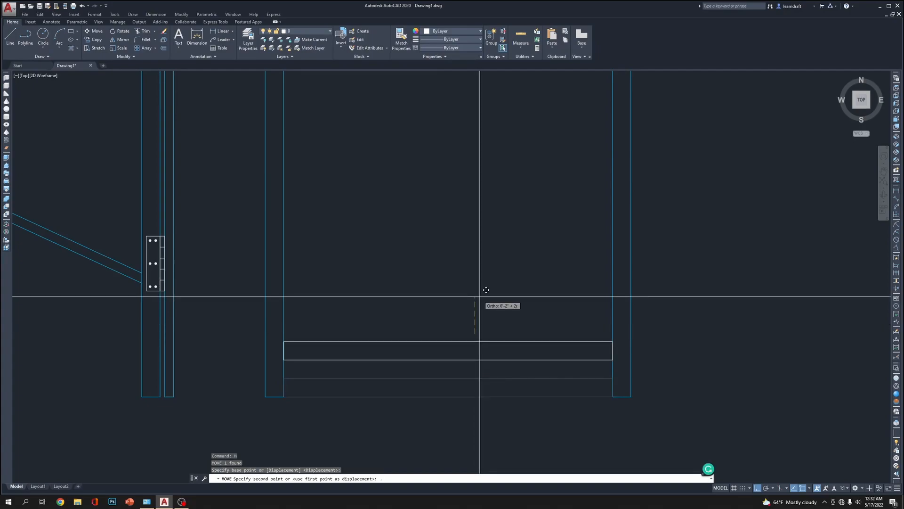
type(".5")
key("Return")
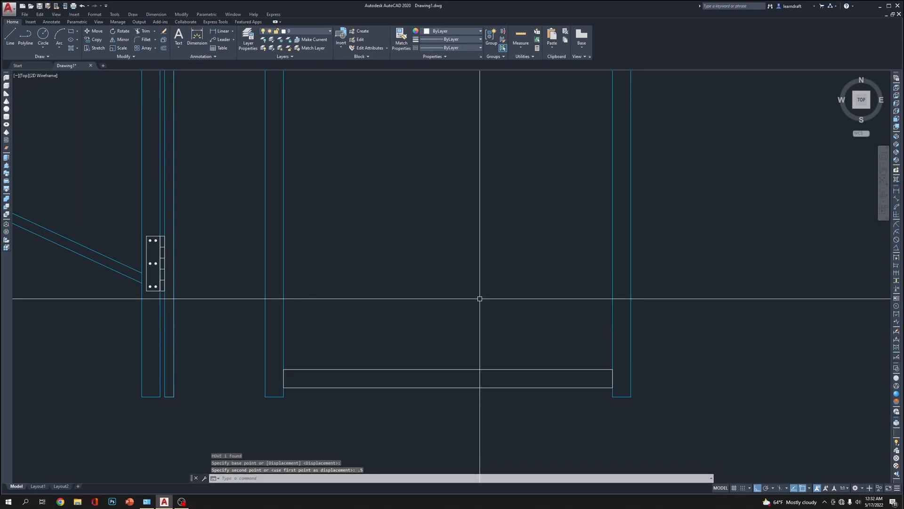
Match the bottom rail rectangle's properties to those of the side frame
type("MA")
key("Return")
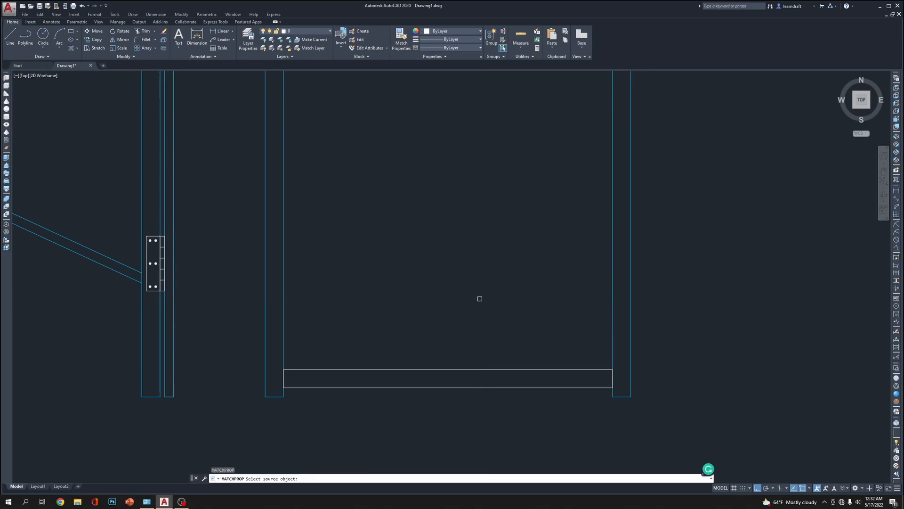
left_click(282, 298)
left_click(341, 354)
left_click(321, 396)
key("Escape")
scroll(461, 320, "down", 6)
scroll(471, 266, "up", 3)
middle_click_drag(470, 266, 475, 207)
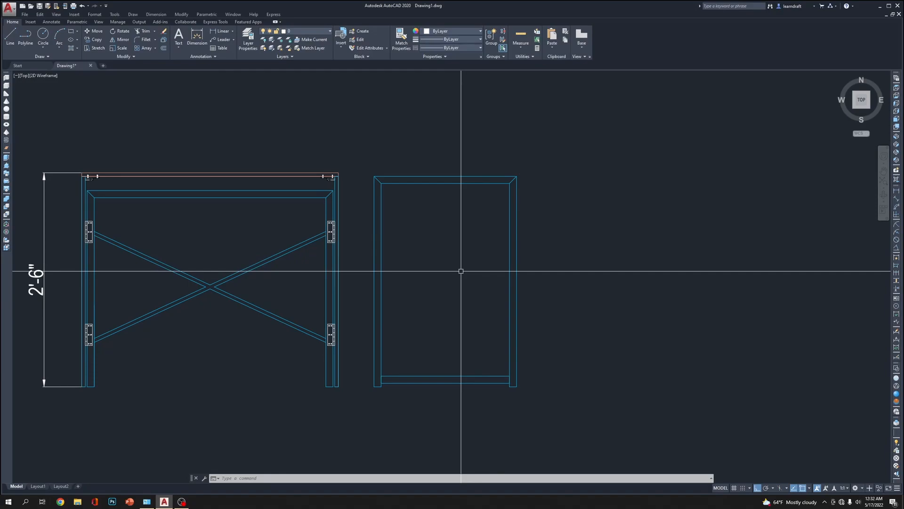
Draw a vertical line from the midpoint of the top rail's inner edge to the bottom rail of the side frame
type("l")
key("Return")
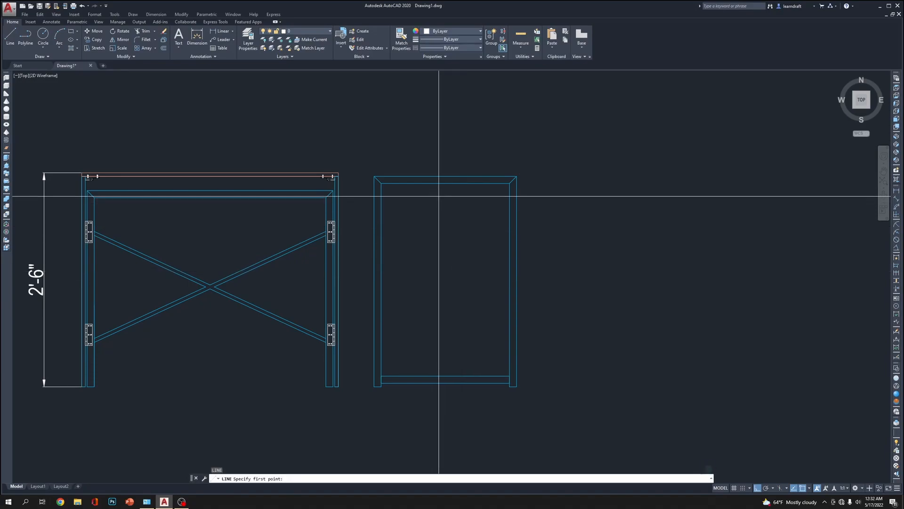
left_click(446, 183)
left_click(445, 376)
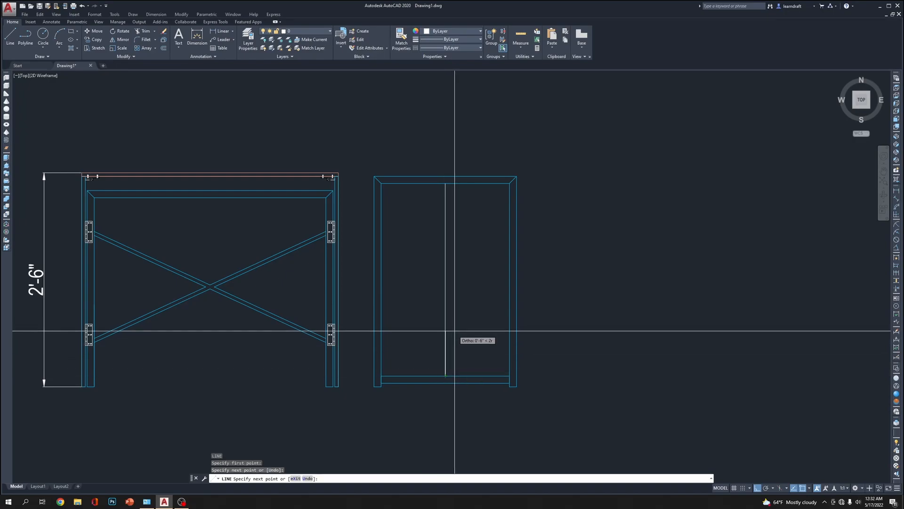
key("Return")
key("Return")
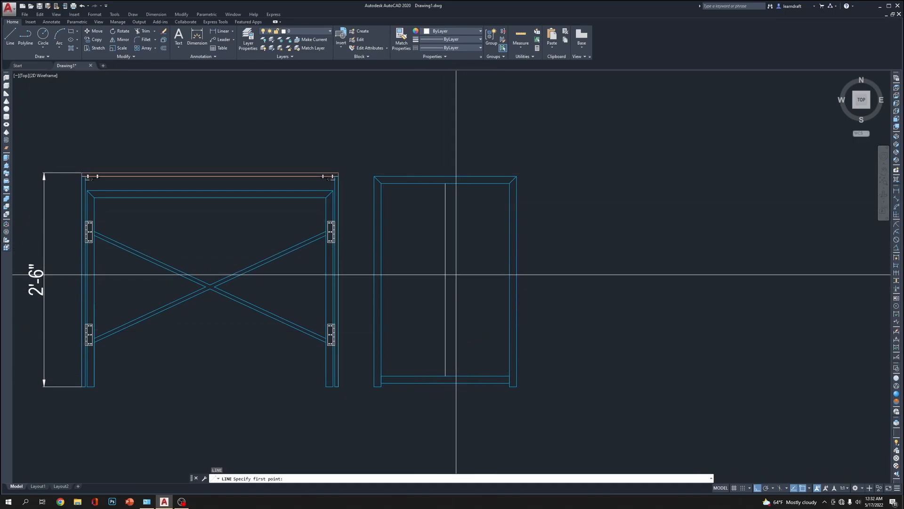
key("Escape")
key("Escape")
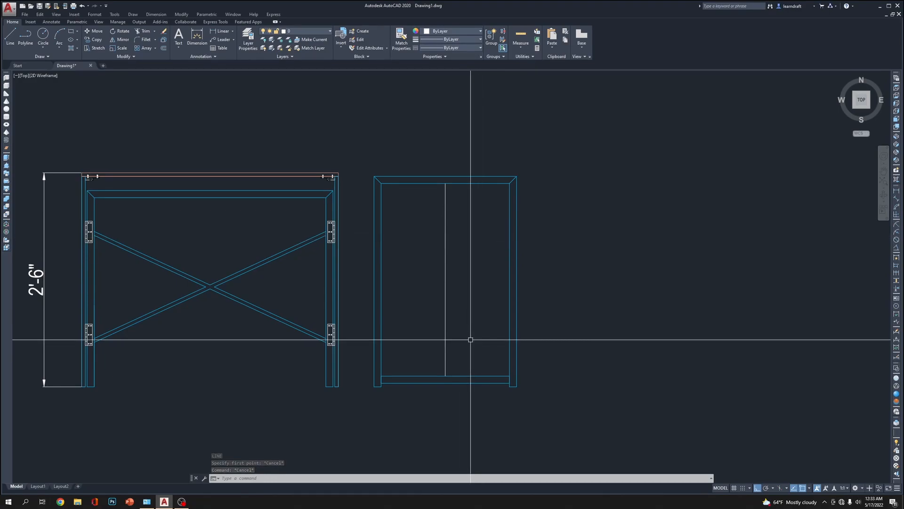
Draw a horizontal line through the vertical centre line's midpoint, extending past both legs of the side frame
scroll(378, 363, "up", 5)
scroll(405, 376, "down", 4)
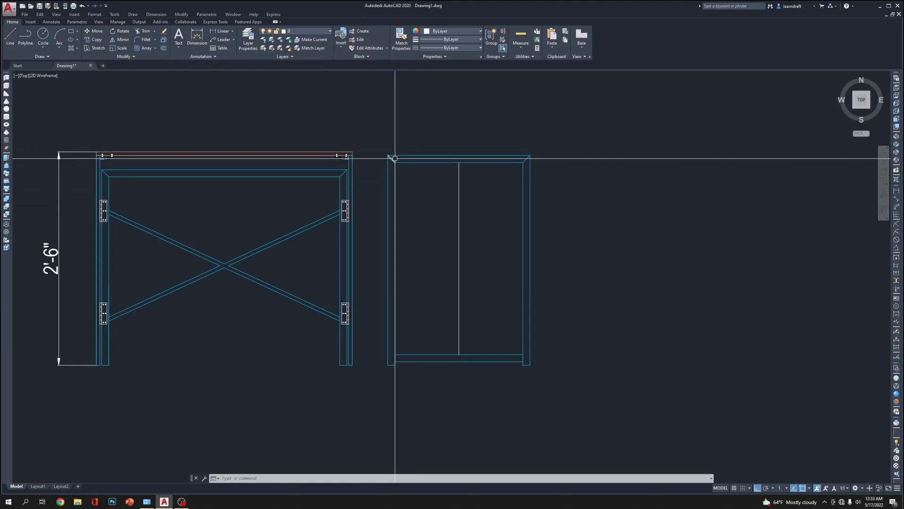
scroll(408, 168, "up", 4)
scroll(416, 184, "down", 3)
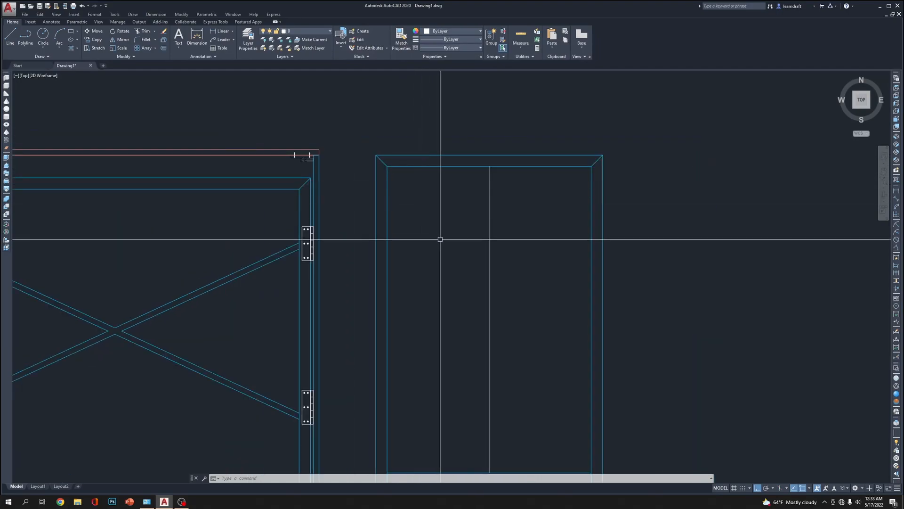
type("l")
key("Return")
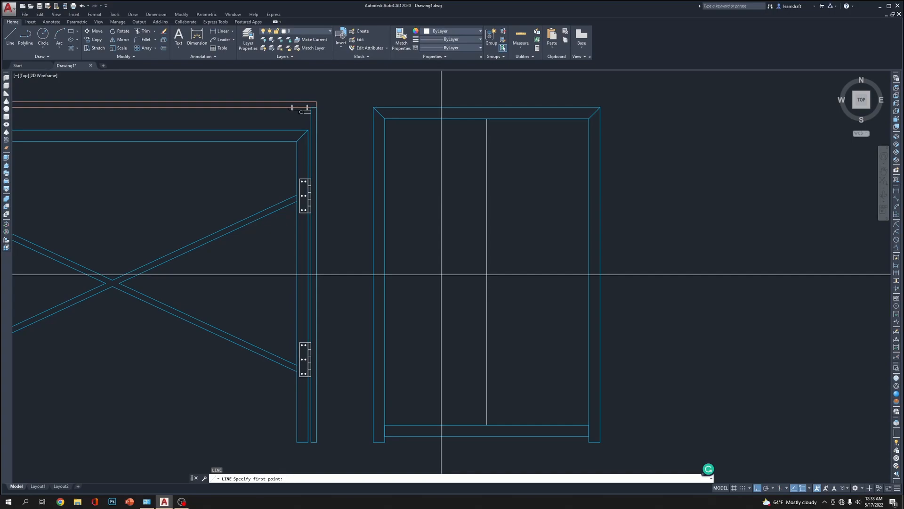
left_click(486, 272)
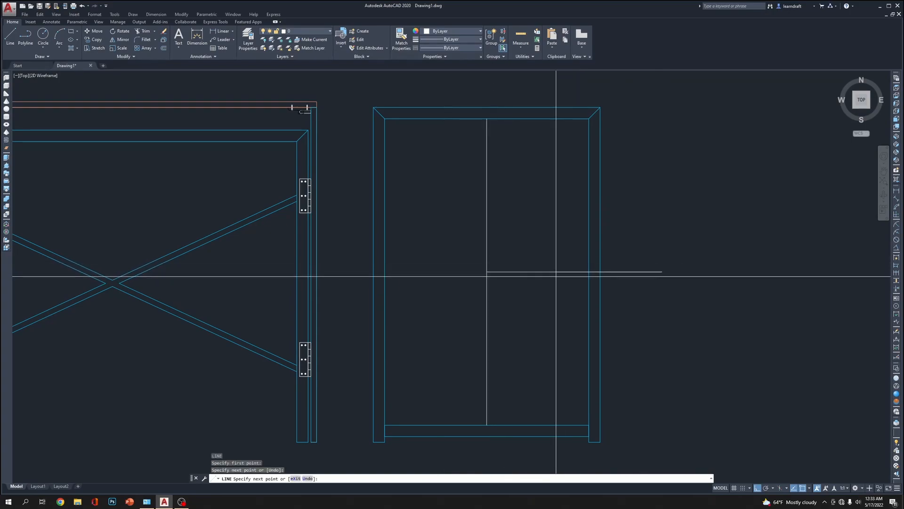
key("Return")
left_click(553, 257)
left_click(512, 295)
left_click(339, 285)
key("Escape")
Trim both ends of the horizontal centre line back to the inner edges of the side frame's legs
type("tr")
key("Return")
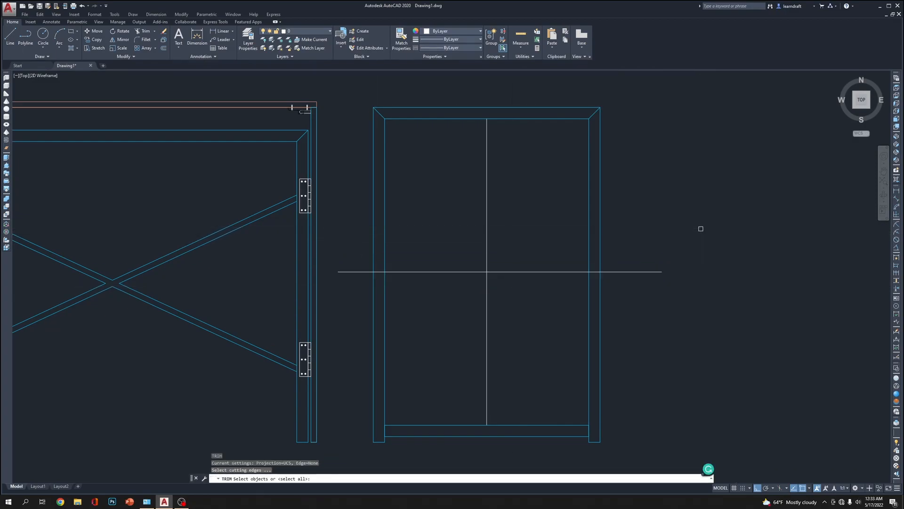
left_click(589, 253)
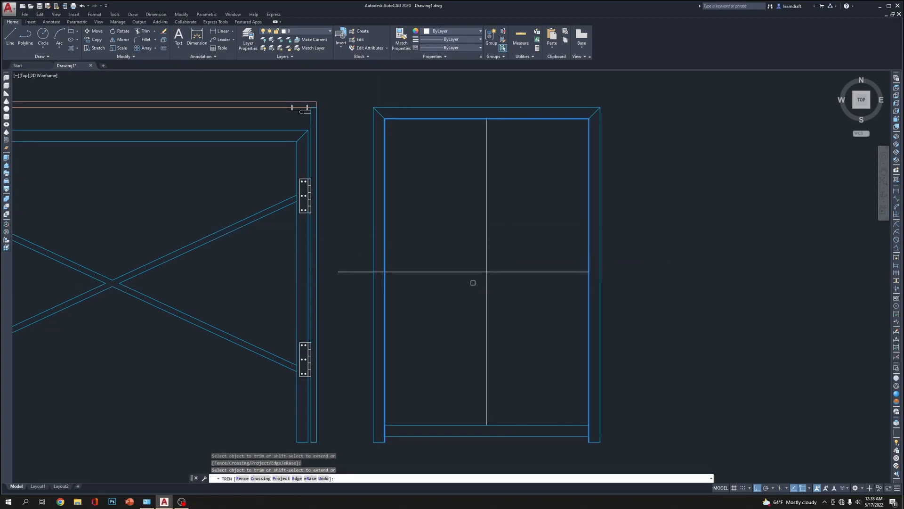
key("Return")
middle_click_drag(452, 221, 463, 244)
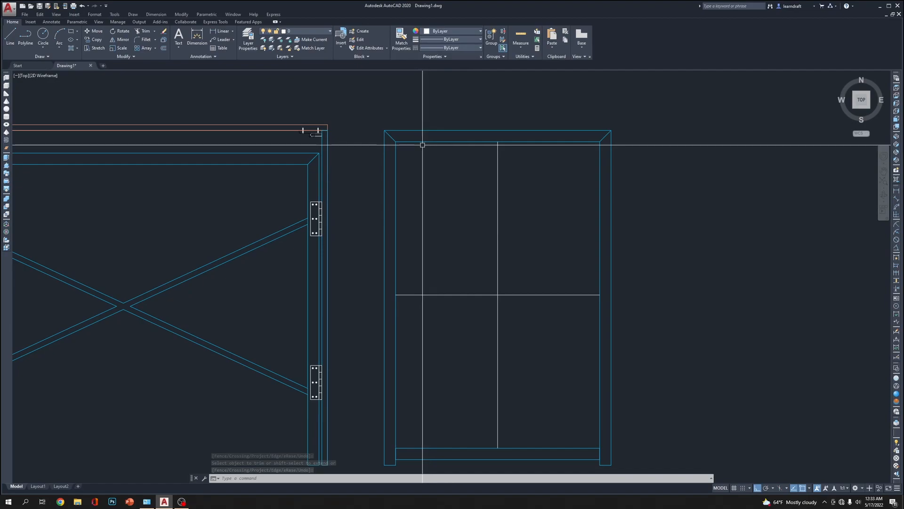
scroll(412, 182, "up", 5)
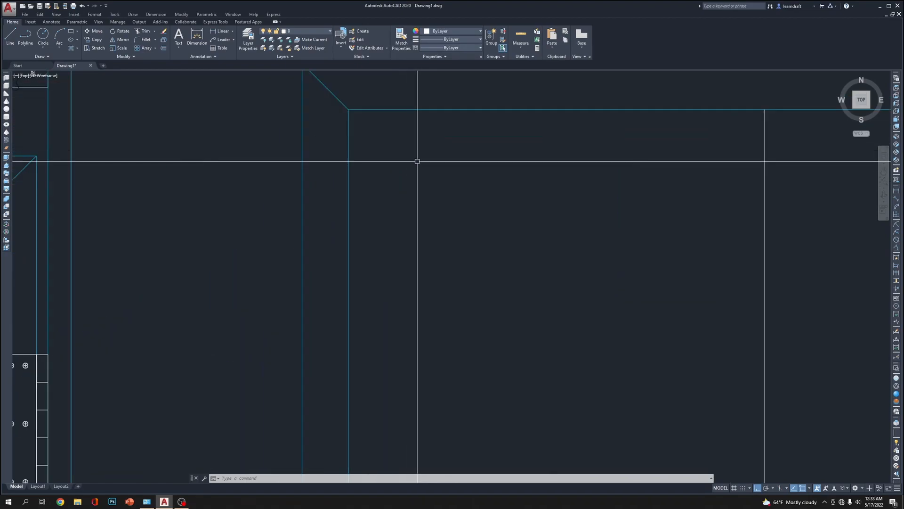
type("arc")
key("Return")
scroll(428, 207, "up", 3)
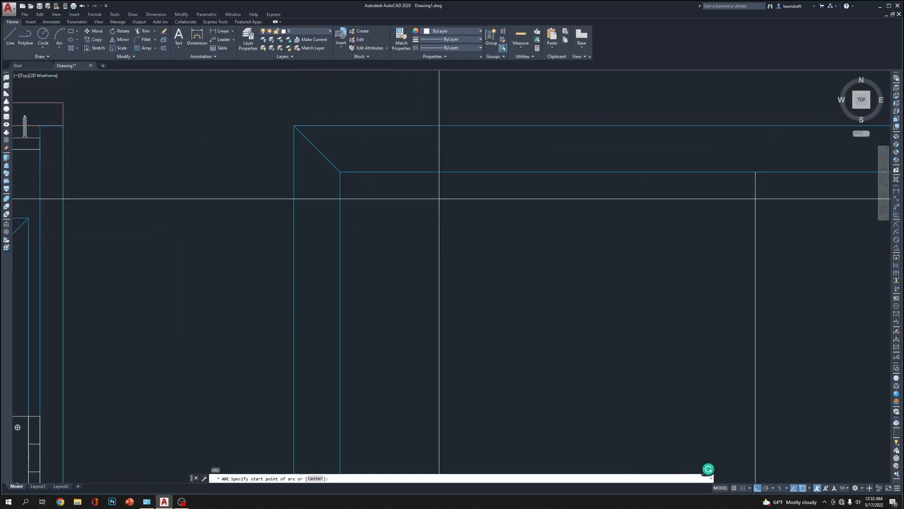
left_click(471, 211)
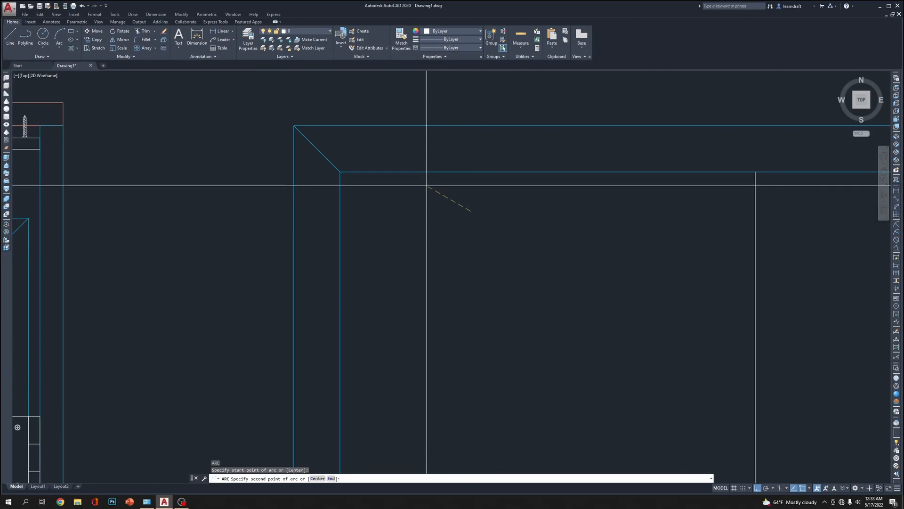
left_click(436, 182)
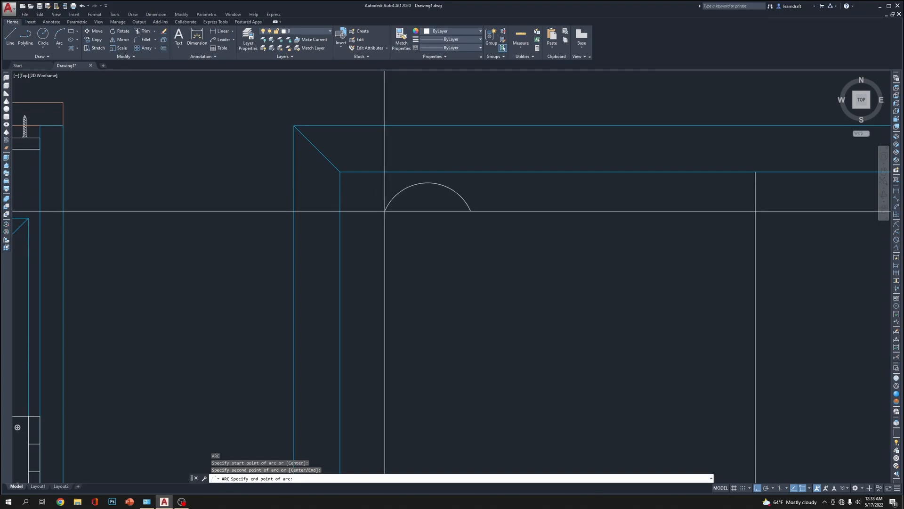
key("Escape")
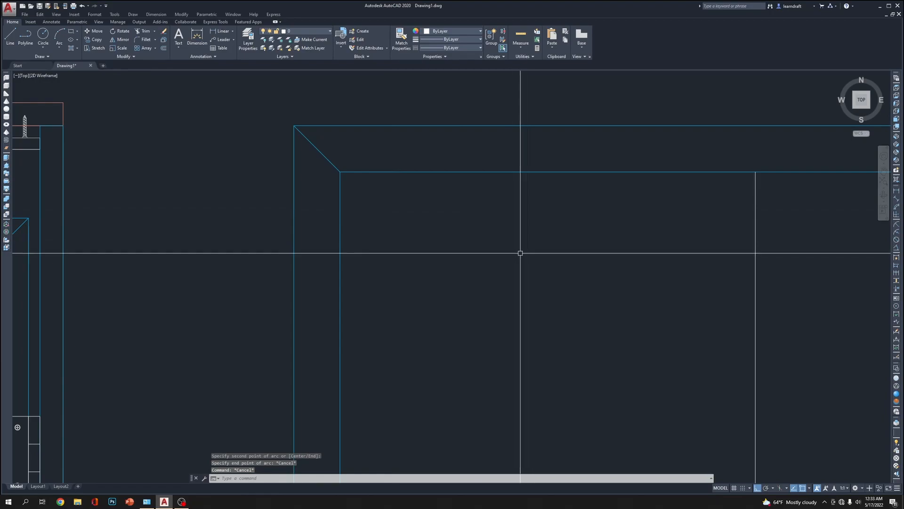
Draw a 2-inch line along the top rail from the frame's inner left corner and an equally long line down from its end
type("l")
key("Return")
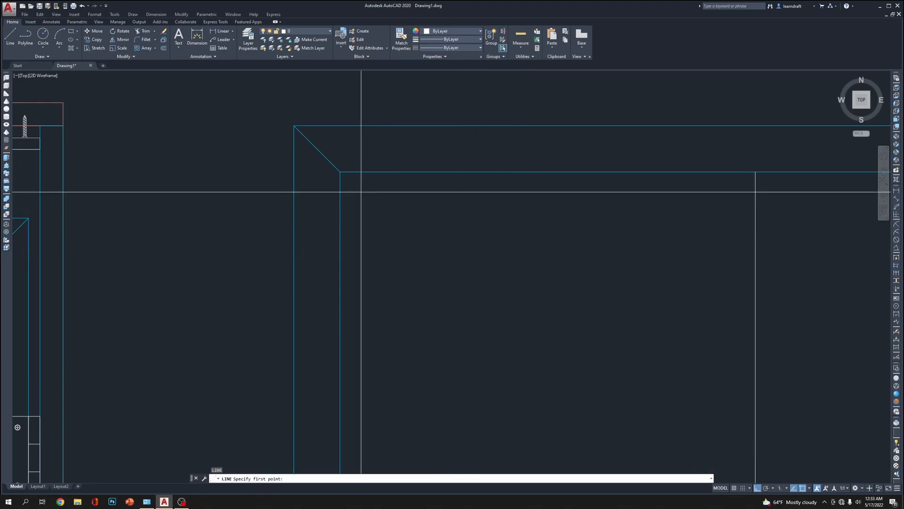
left_click(379, 186)
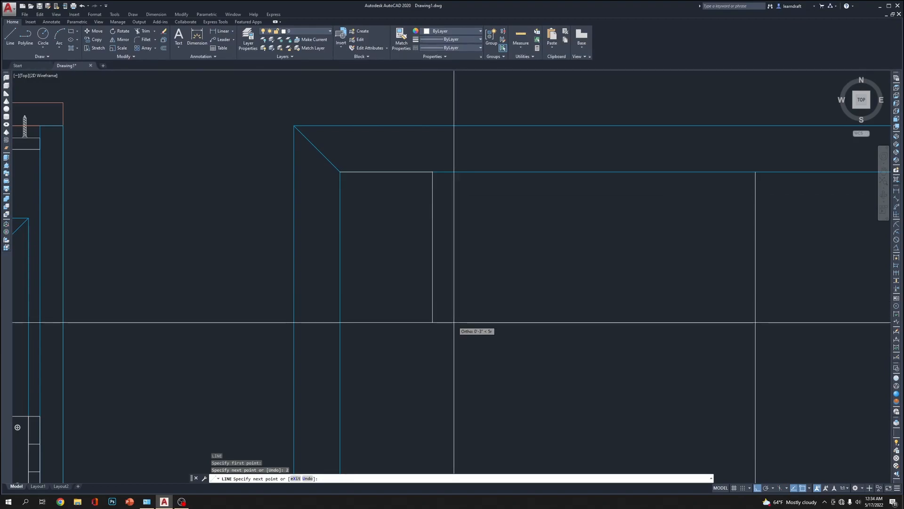
key("Return")
Move the short vertical line from the horizontal guide's end to the frame's inner top-left corner
middle_click_drag(533, 222, 537, 267)
middle_click_drag(402, 258, 416, 227)
left_click_drag(488, 242, 443, 255)
middle_click_drag(391, 221, 419, 260)
type("m")
key("Return")
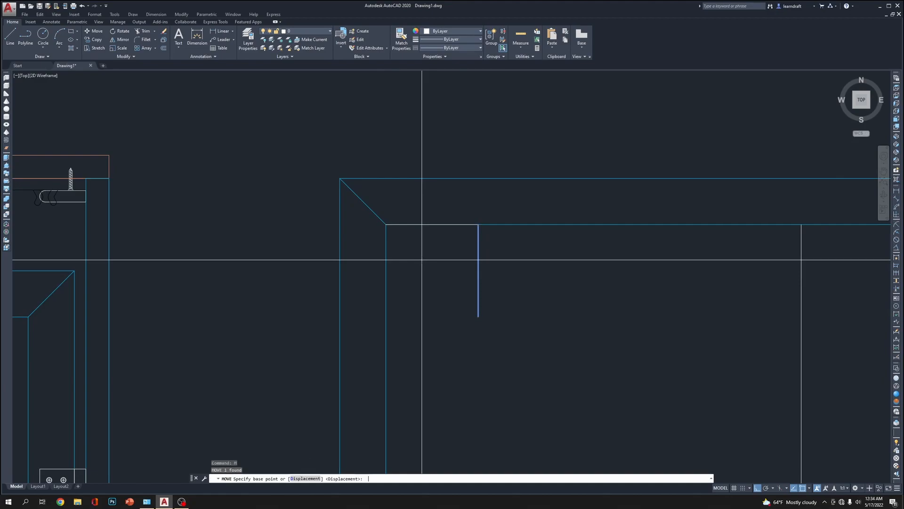
left_click(478, 224)
left_click(386, 225)
key("Escape")
middle_click_drag(489, 259, 484, 226)
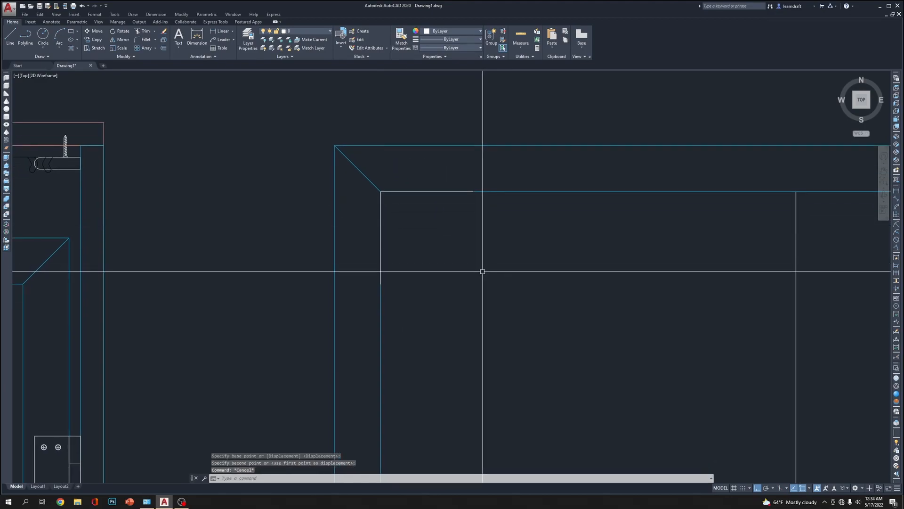
Draw an arc bulging above the 2-inch line, starting at the frame's inner top-left corner and ending at the line's right end
type("a")
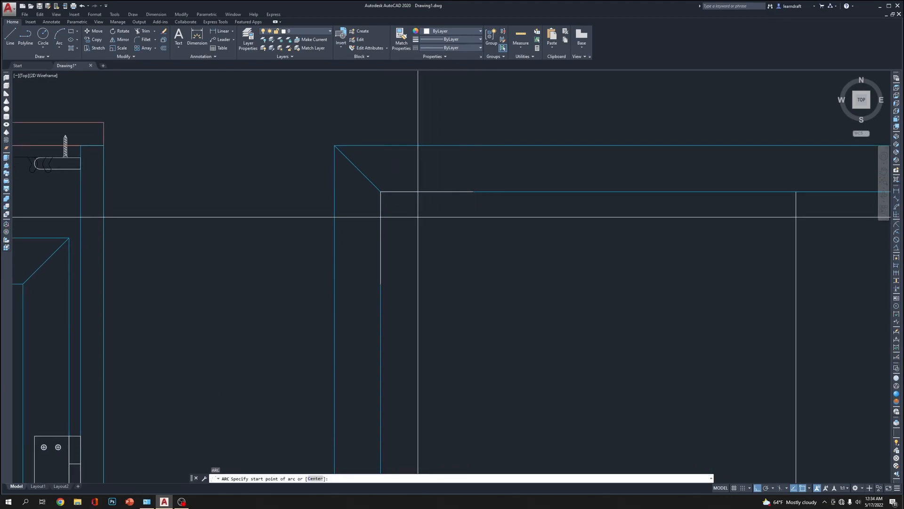
left_click(381, 191)
left_click(473, 191)
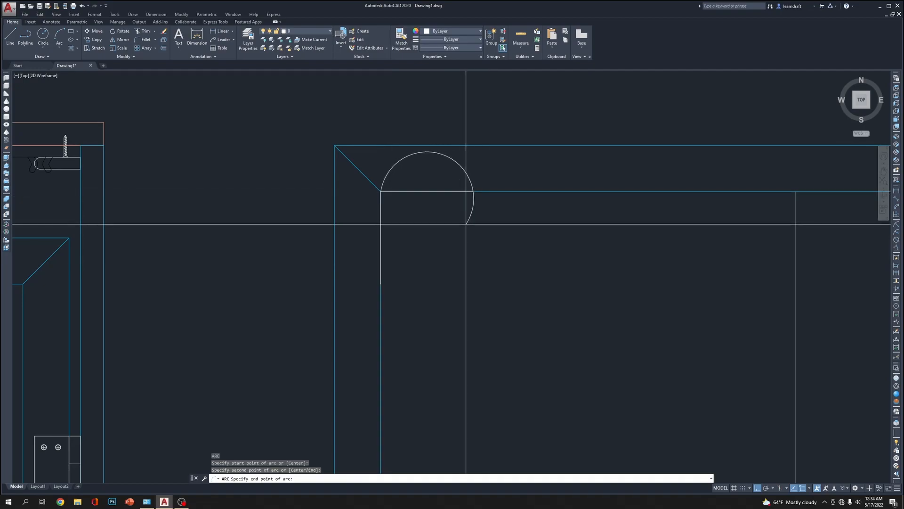
left_click(467, 218)
left_click(481, 208)
left_click(464, 213)
left_click(467, 218)
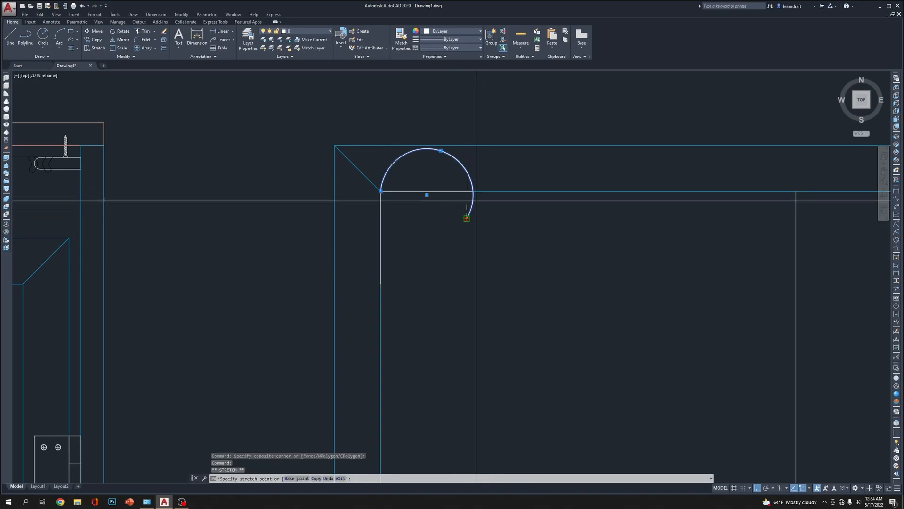
left_click(473, 191)
Move the arc straight down so that it hangs below the top rail's inner edge
type("M")
key("Return")
left_click(538, 212)
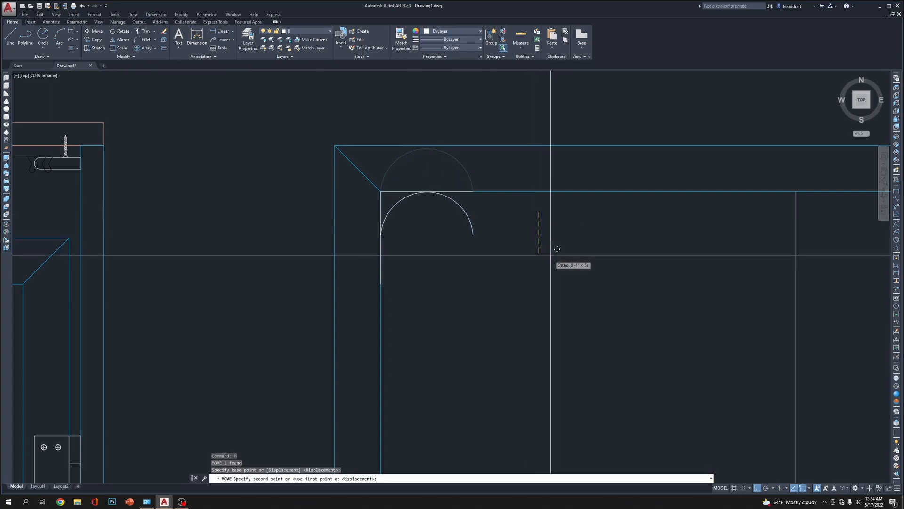
left_click(552, 255)
Nudge the arc slightly down so that its crown just touches the top rail's inner edge
scroll(426, 167, "up", 6)
middle_click_drag(497, 283, 485, 236)
left_click(518, 240)
left_click(503, 280)
scroll(415, 219, "up", 10)
middle_click_drag(422, 258, 430, 222)
type("m")
key("Return")
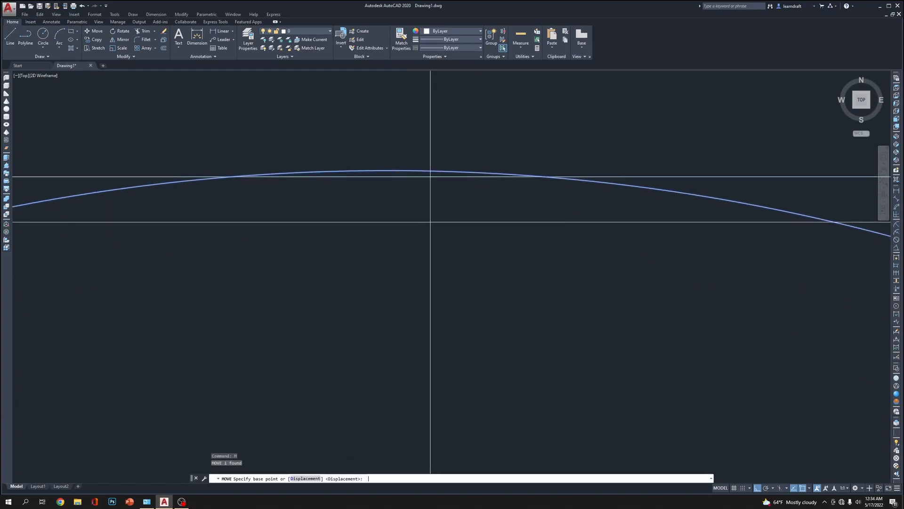
left_click(437, 212)
left_click(442, 212)
scroll(442, 211, "down", 12)
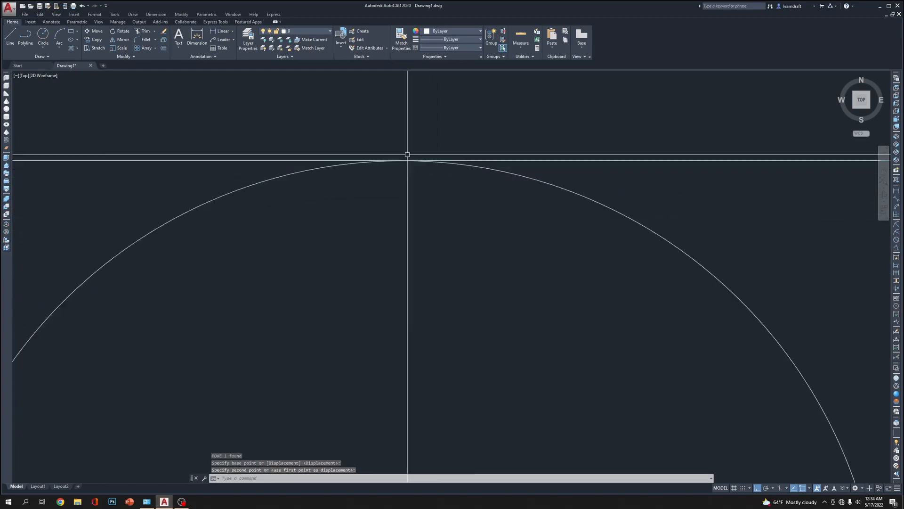
Erase the short vertical guide line on the left leg's inner edge
middle_click_drag(482, 227, 453, 171)
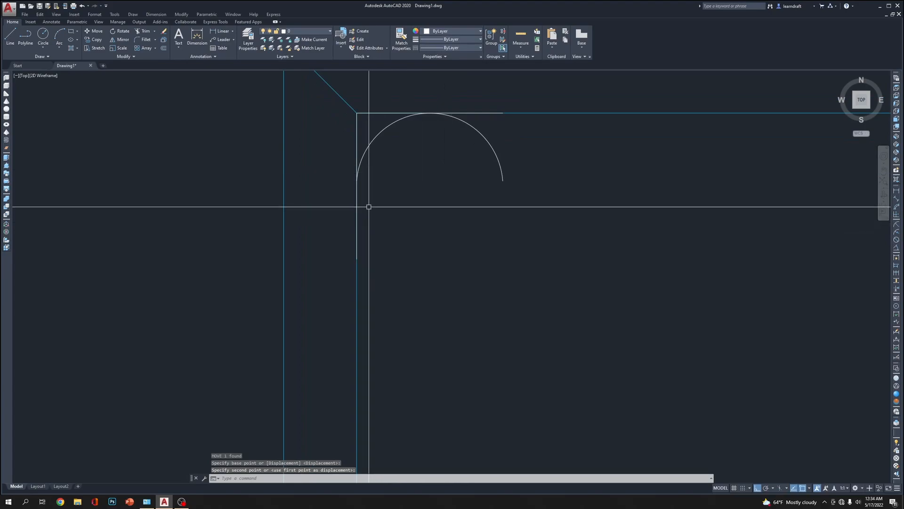
left_click(357, 205)
scroll(391, 185, "down", 2)
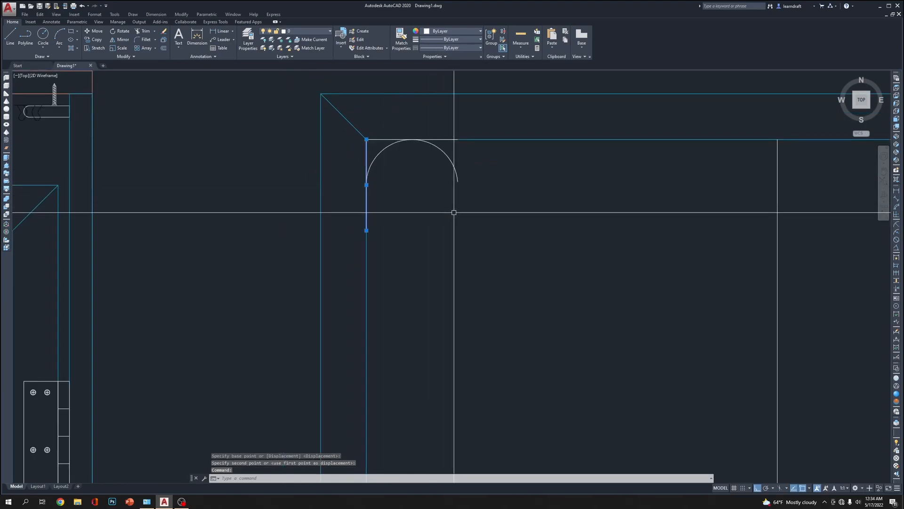
key("Delete")
Draw a second arc from the first arc's left end, curving down and to the right
middle_click_drag(464, 231, 452, 184)
type("A")
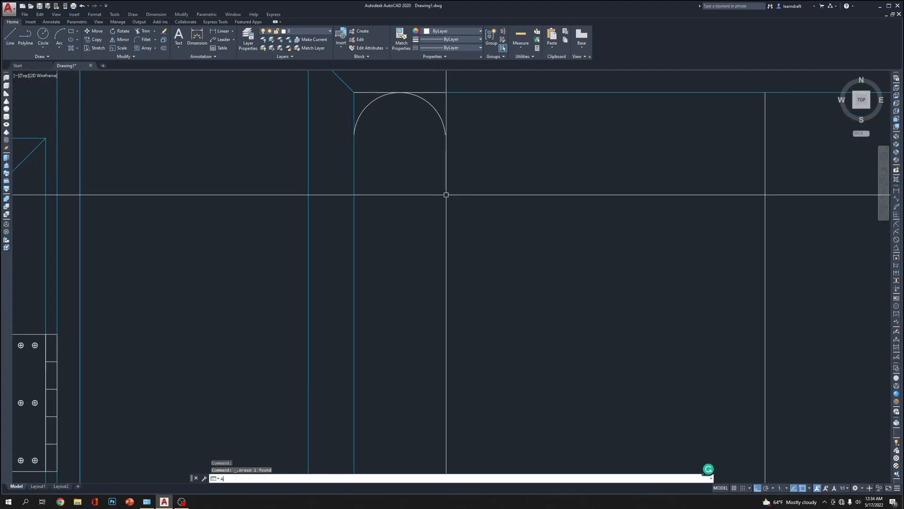
key("Return")
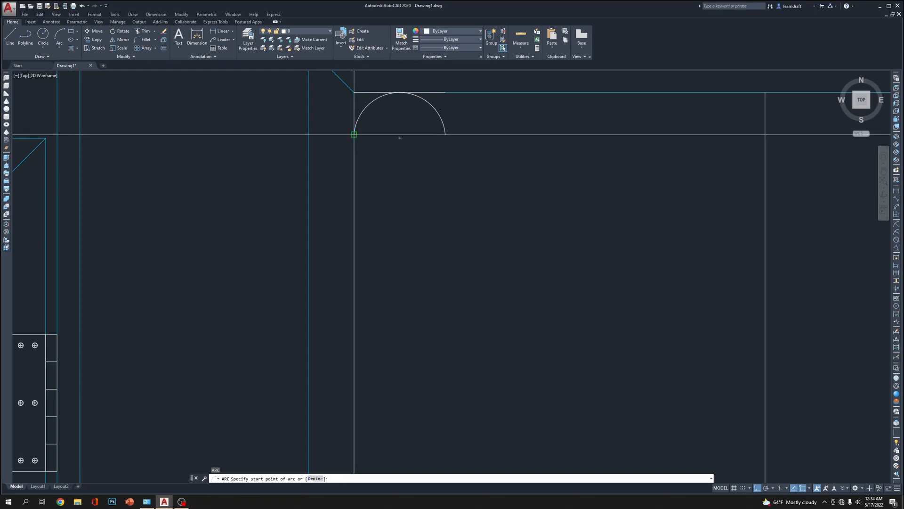
left_click(354, 135)
left_click(384, 191)
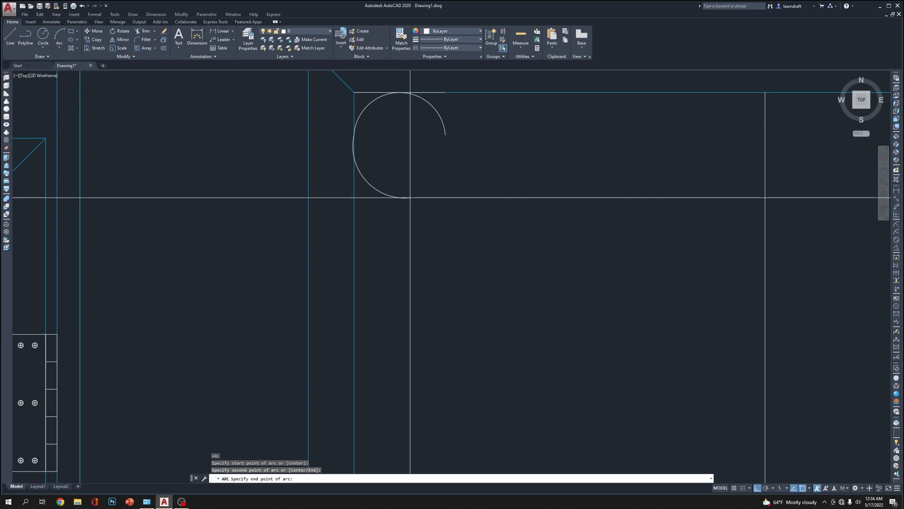
scroll(411, 199, "up", 4)
key("Escape")
Move both arcs slightly to the right so that they touch the left leg's inner edge
left_click(539, 172)
left_click(428, 320)
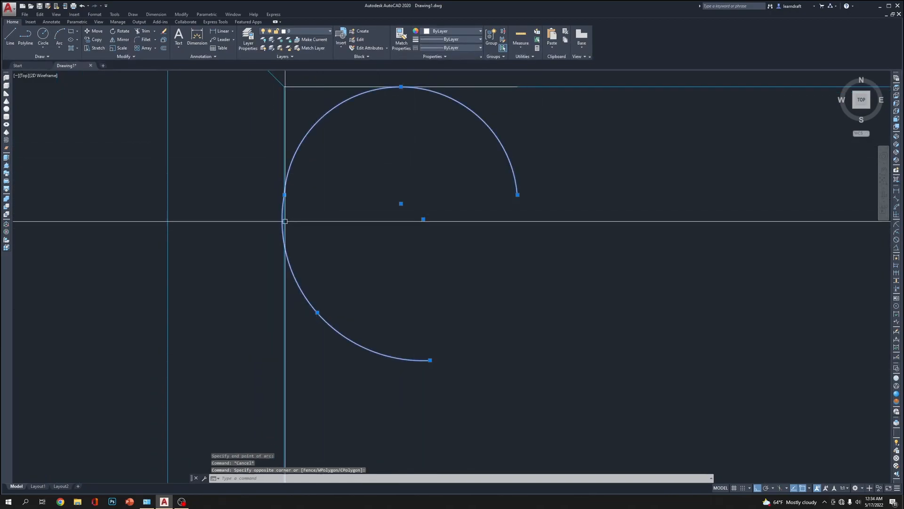
scroll(295, 216, "up", 8)
type("M")
left_click(423, 211)
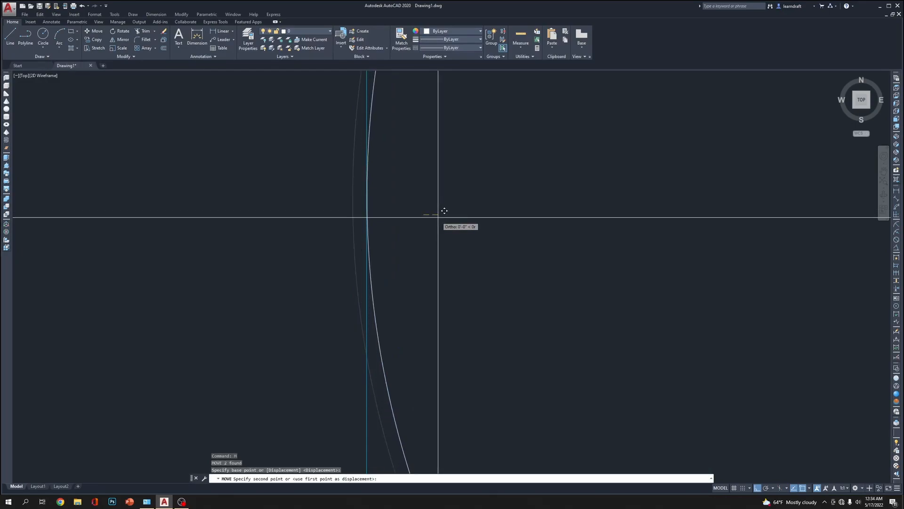
left_click(438, 217)
scroll(424, 198, "down", 6)
scroll(445, 203, "up", 5)
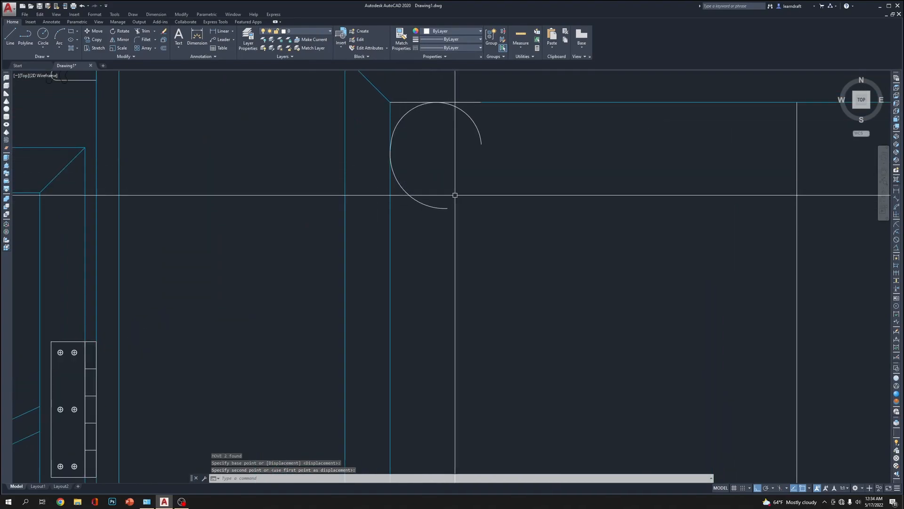
Draw a diagonal line from the intersection of the two centre lines to the lower arc's midpoint
type("l")
key("Return")
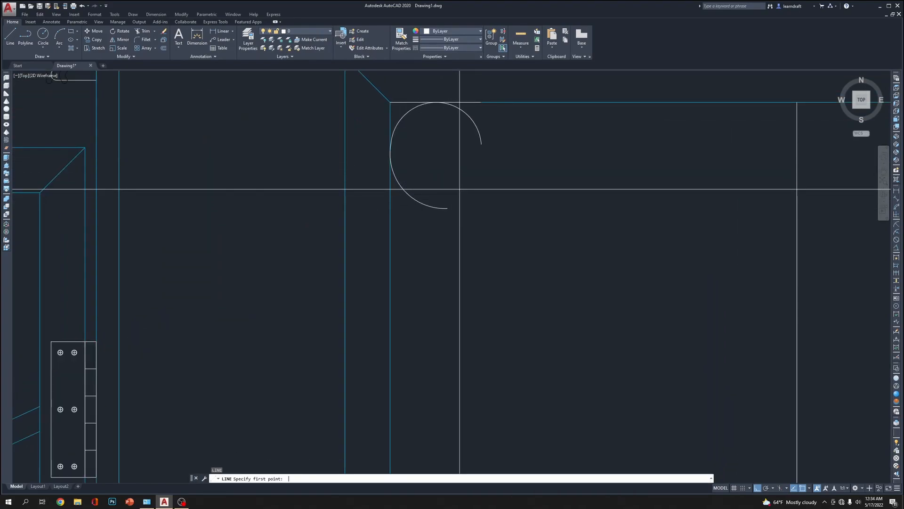
scroll(589, 316, "down", 5)
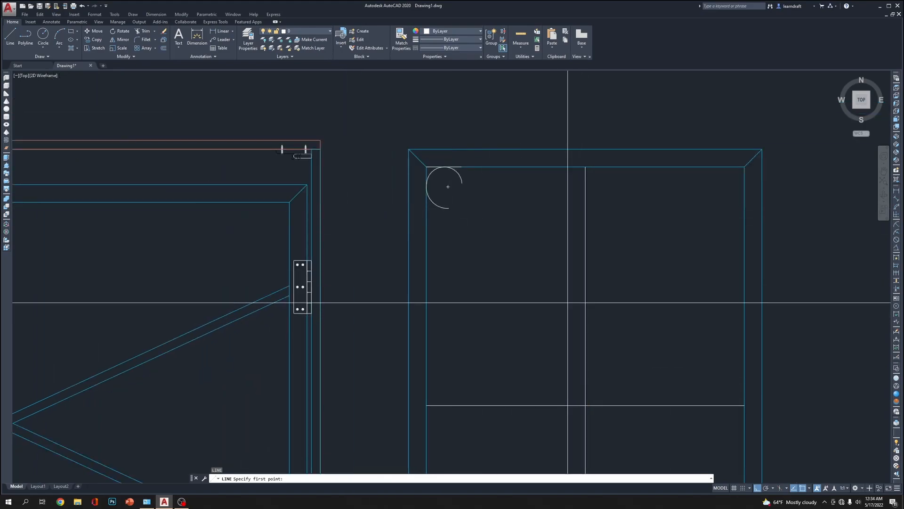
left_click(578, 364)
scroll(523, 279, "up", 4)
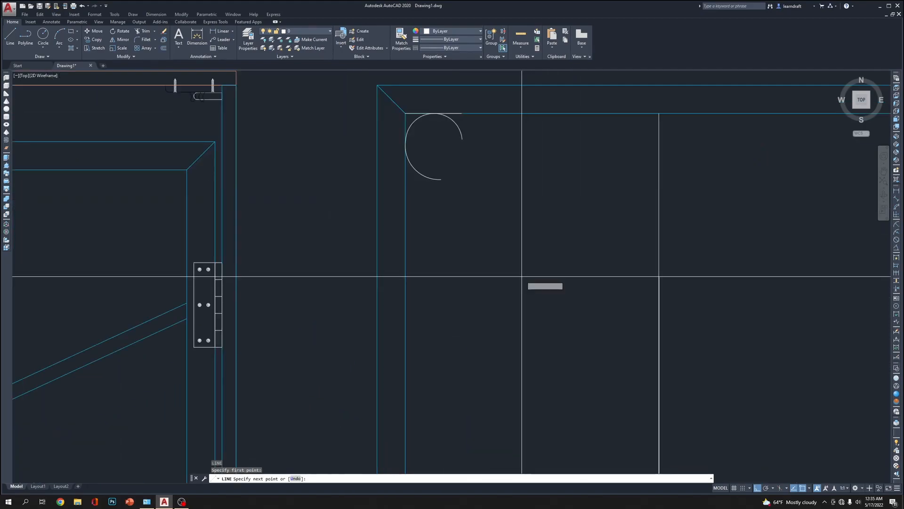
left_click(414, 168)
key("Escape")
Trim off the part of the lower arc that extends past the diagonal line
scroll(436, 163, "up", 5)
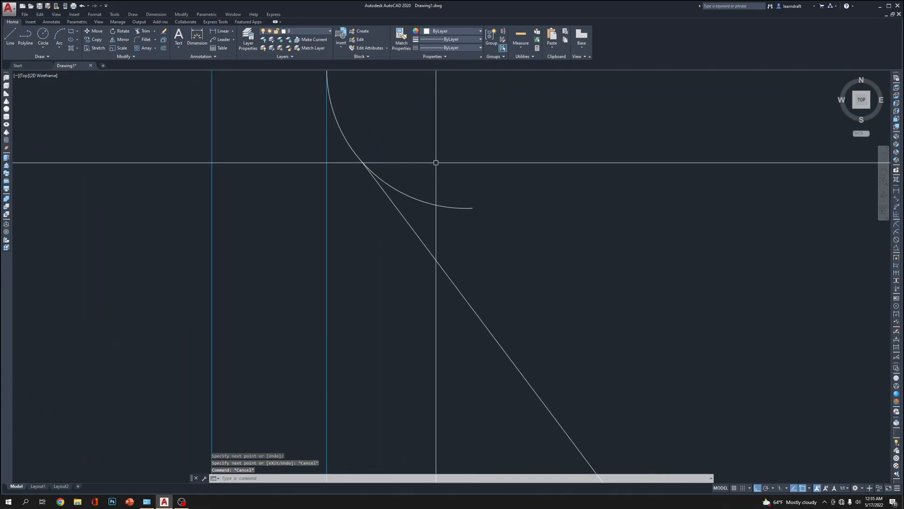
type("tr")
key("Return")
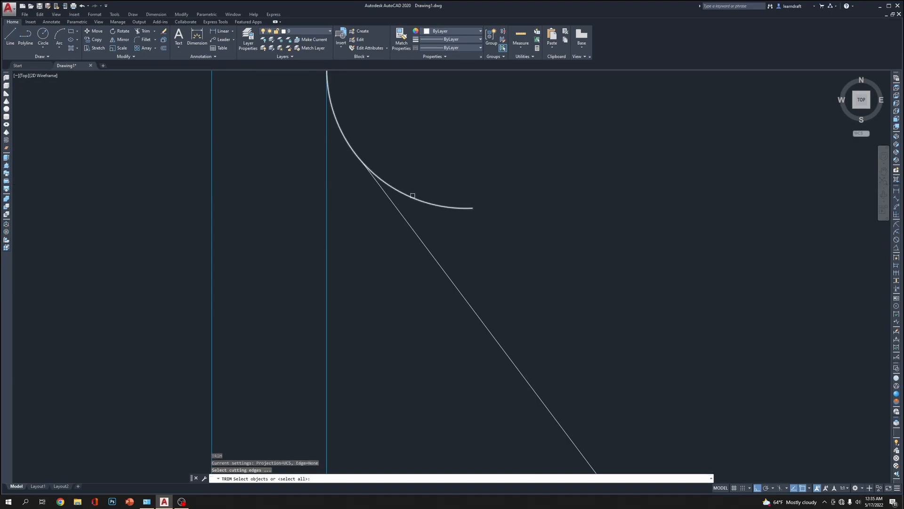
left_click(407, 195)
scroll(411, 132, "down", 10)
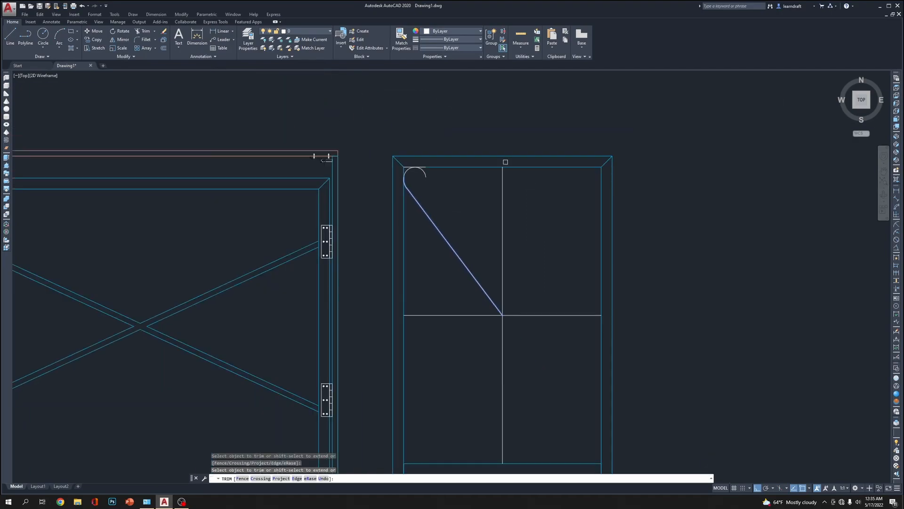
key("Return")
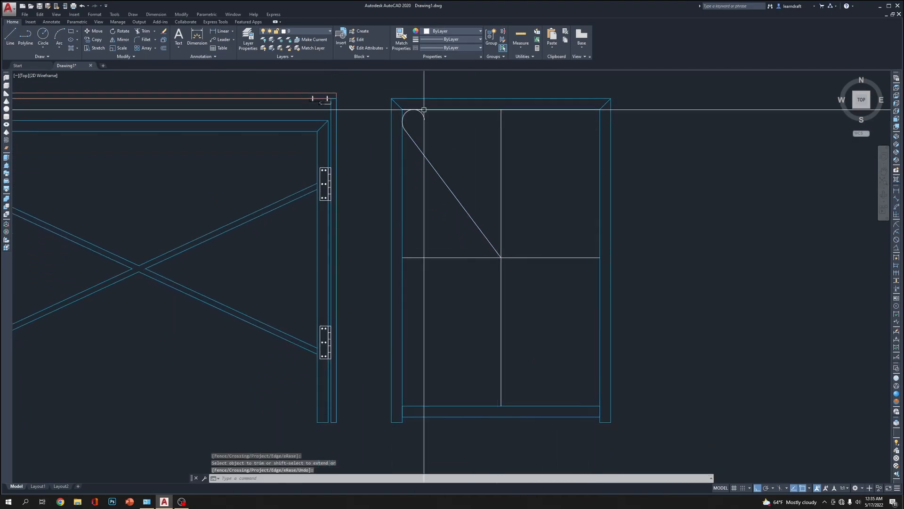
Turn ortho mode off and stretch the upper arc's free end down and inward to form a curl
scroll(470, 121, "up", 4)
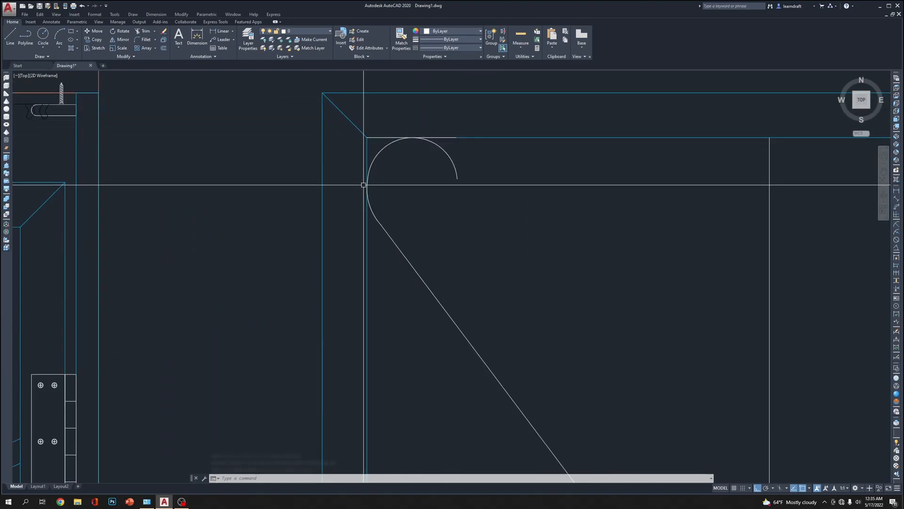
left_click(451, 161)
left_click(457, 179)
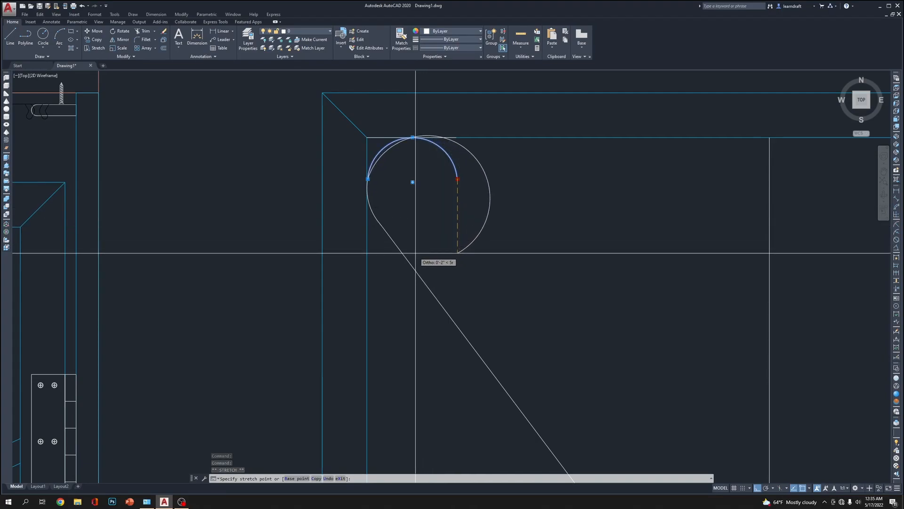
key("F8")
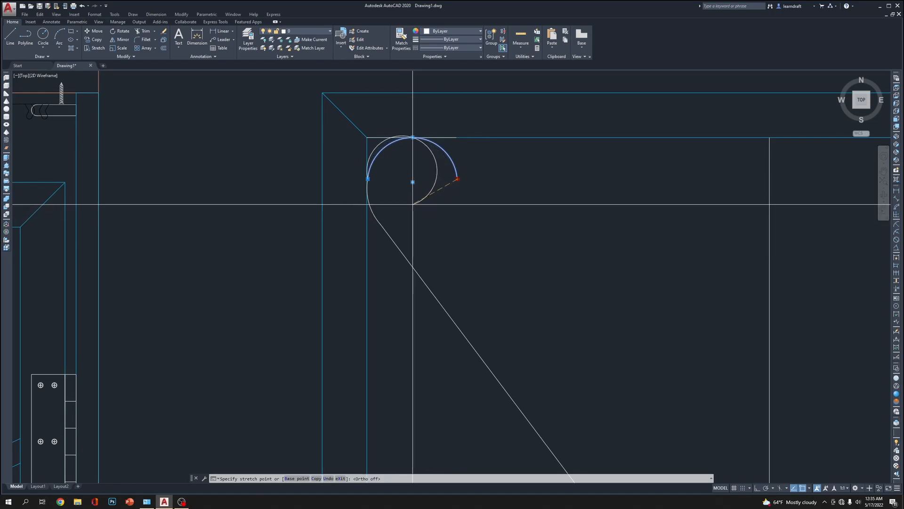
left_click(418, 195)
Reshape the upper arc by its middle point so that its crown meets the top rail's inner edge again
scroll(406, 136, "up", 2)
scroll(406, 135, "up", 2)
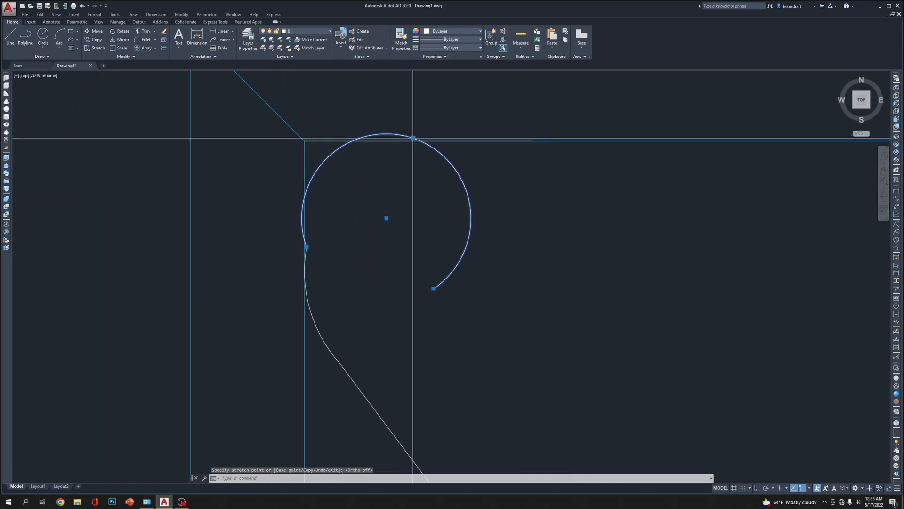
left_click(413, 138)
key("Escape")
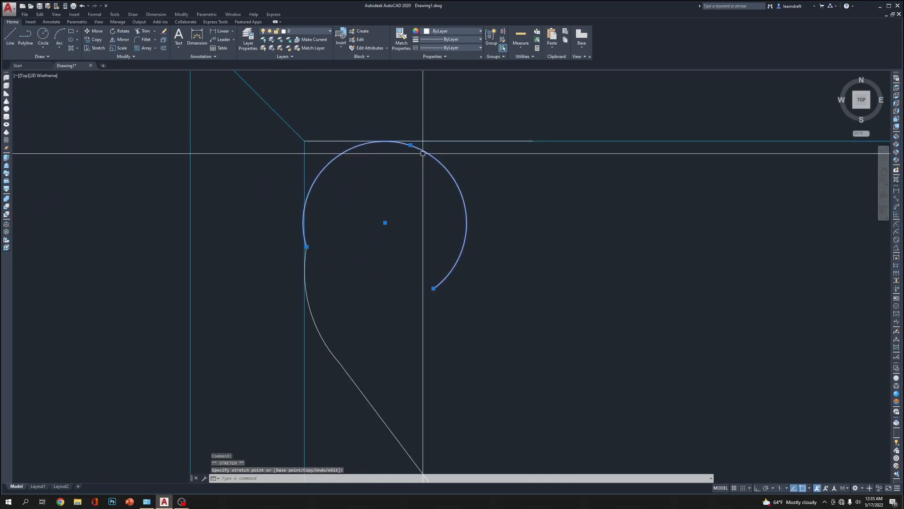
key("Escape")
scroll(438, 164, "down", 2)
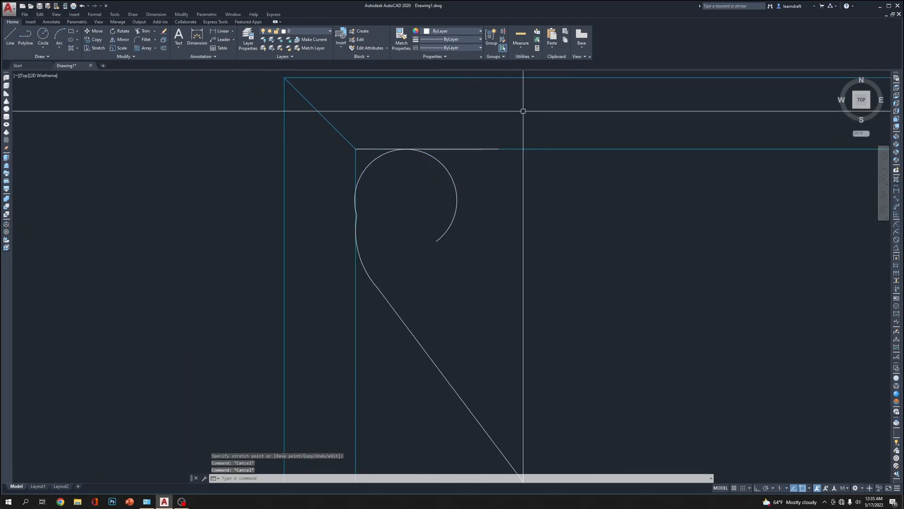
Erase the lower arc and stretch the diagonal line's upper end to the remaining arc's left end
left_click(361, 262)
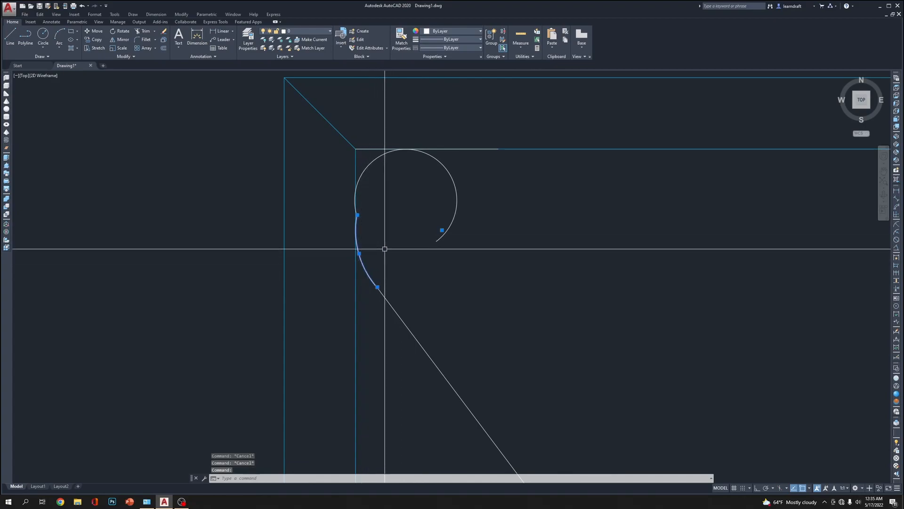
left_click(403, 249)
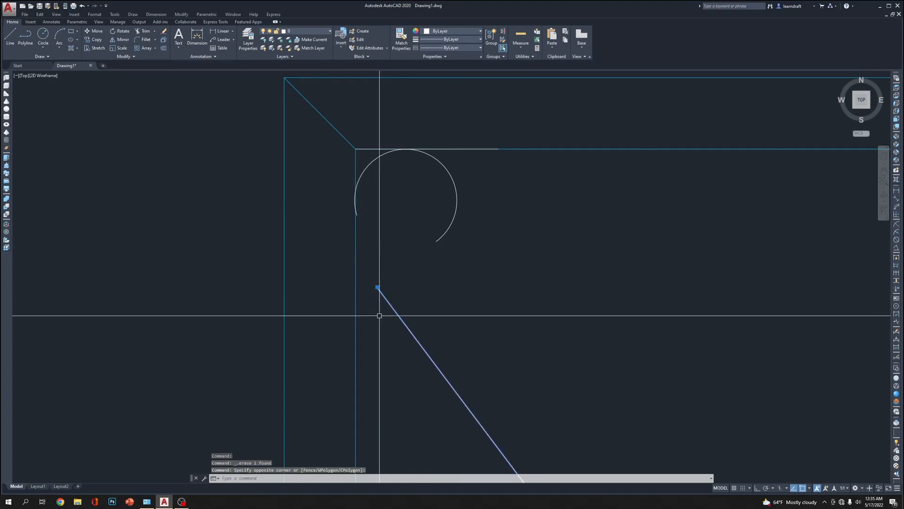
left_click(376, 287)
left_click(378, 287)
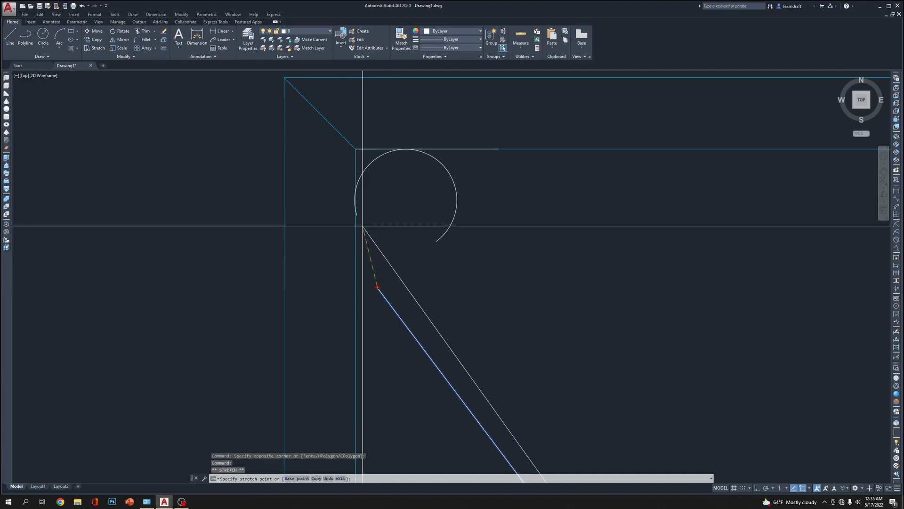
scroll(475, 213, "down", 3)
key("Escape")
Move the curled arc slightly to the right so that it touches the left leg's inner edge
middle_click_drag(559, 190, 529, 140)
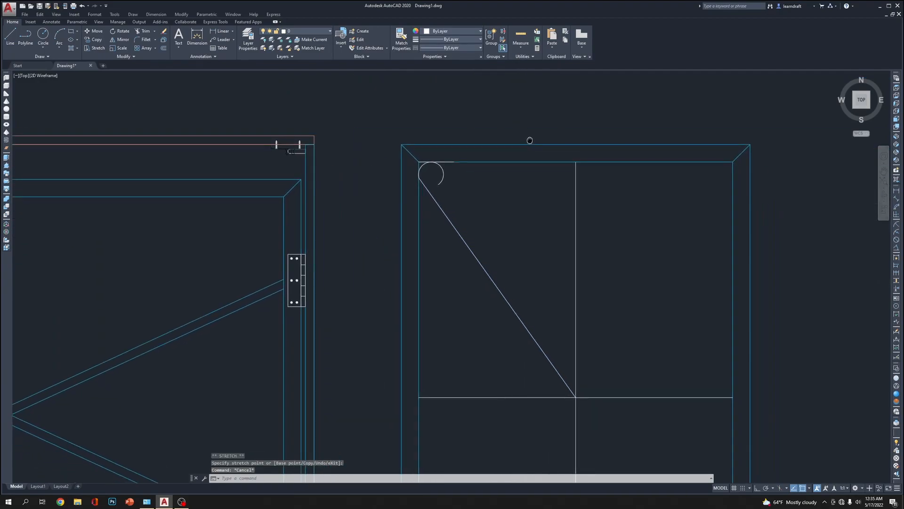
scroll(444, 156, "up", 5)
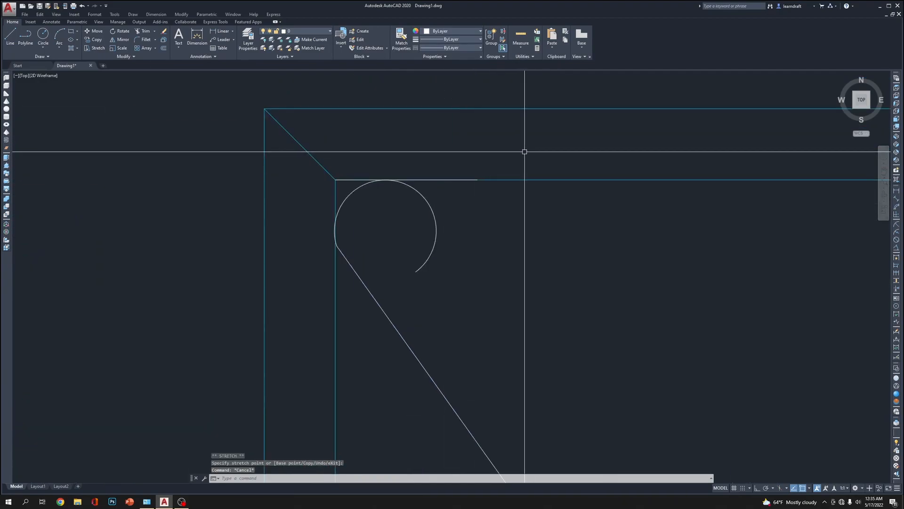
scroll(403, 267, "up", 5)
left_click(527, 176)
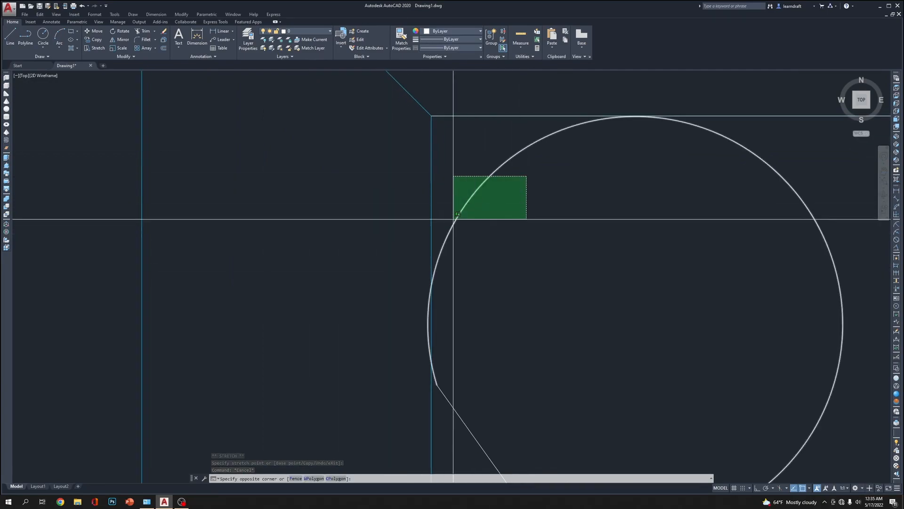
left_click(457, 213)
middle_click_drag(489, 279, 487, 263)
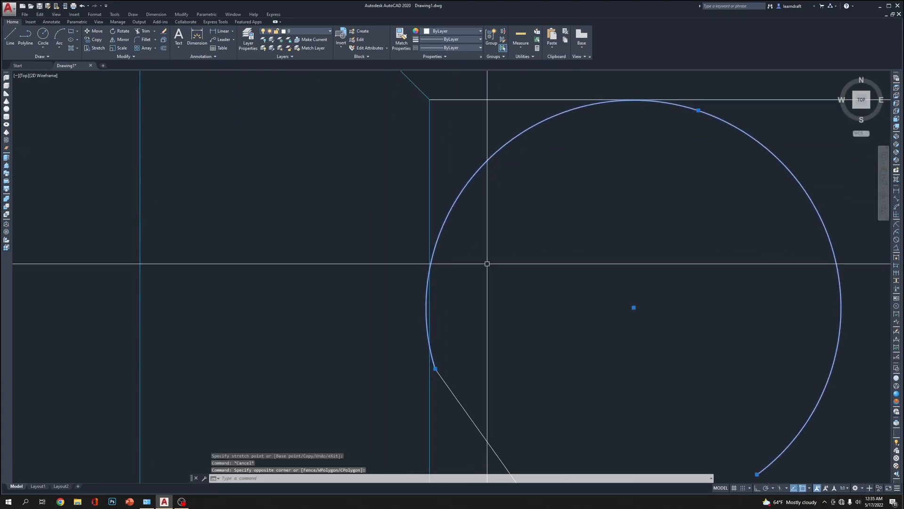
key("Return")
left_click(506, 295)
left_click(509, 294)
Stretch the diagonal line's upper end onto the left endpoint of the curled arc
middle_click_drag(507, 320, 468, 206)
left_click(448, 284)
left_click(415, 301)
scroll(386, 242, "up", 5)
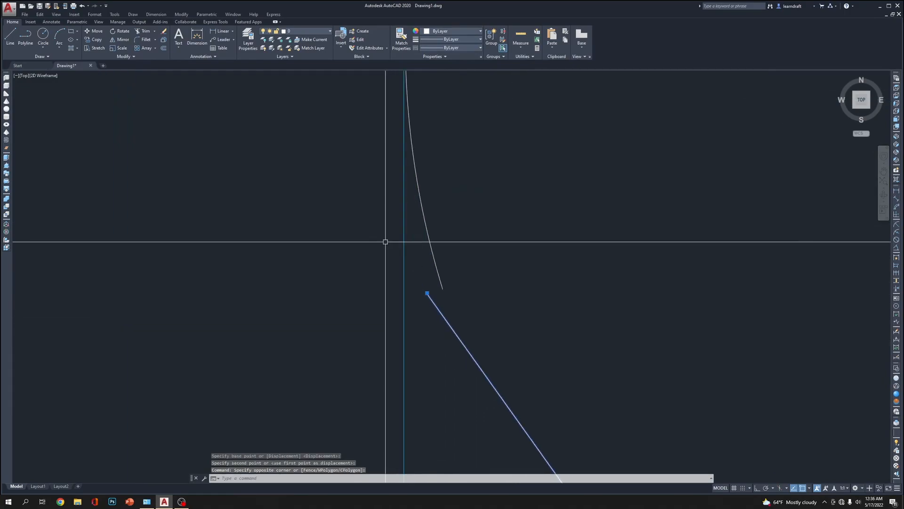
left_click(427, 293)
key("Escape")
key("Escape")
scroll(414, 246, "down", 6)
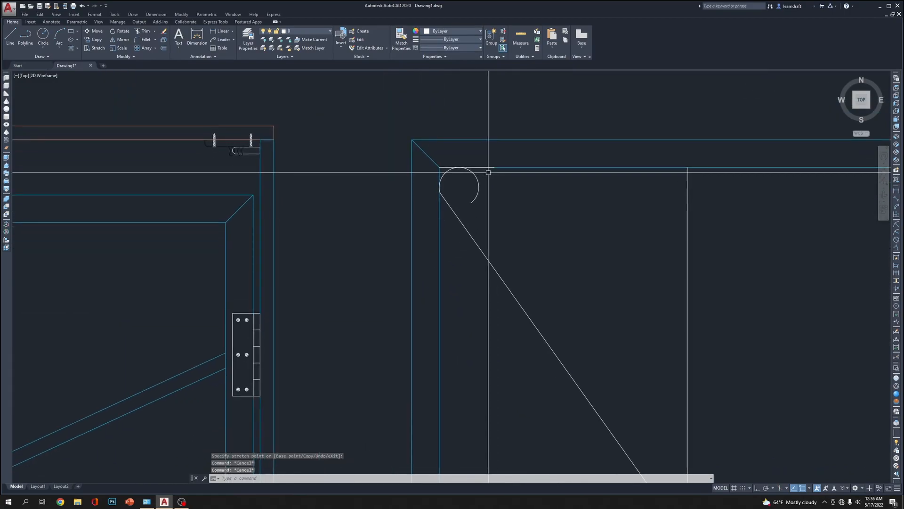
Join the curled arc and the diagonal line into a single polyline with polyline edit
scroll(498, 131, "down", 1)
scroll(434, 128, "down", 2)
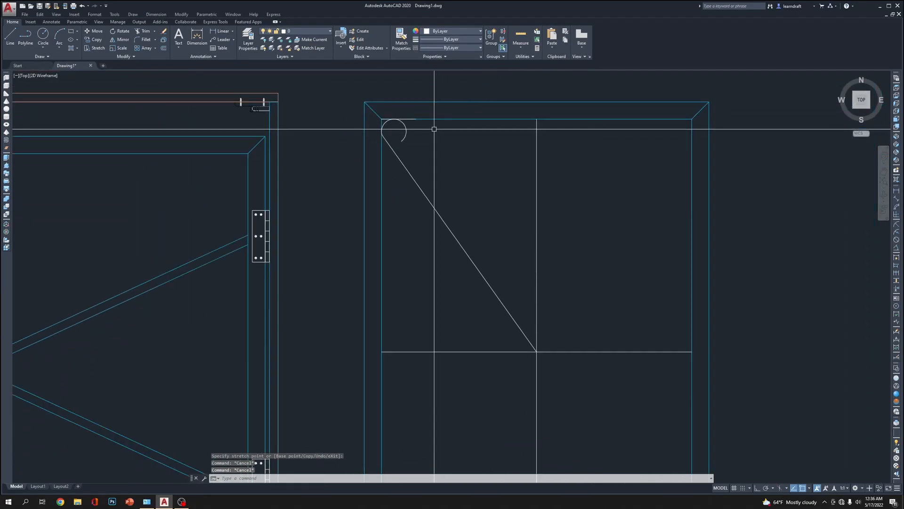
scroll(434, 128, "up", 3)
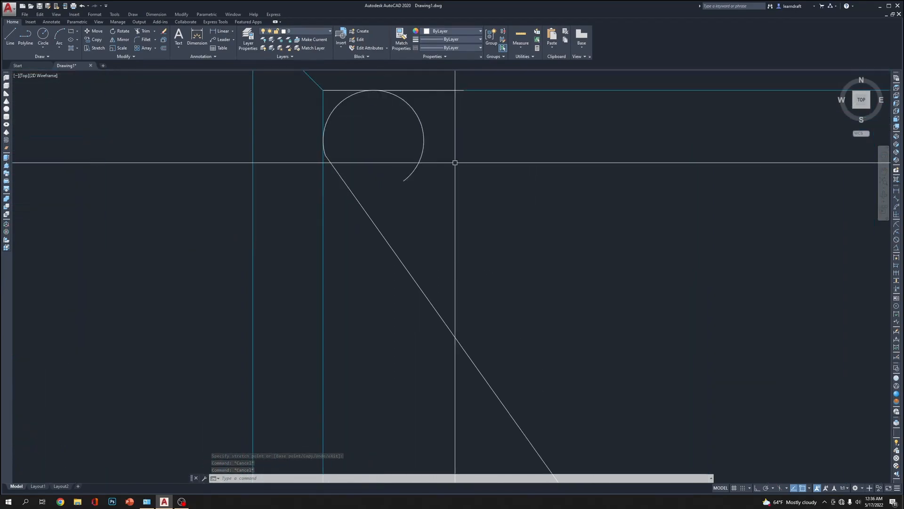
type("pe")
key("Return")
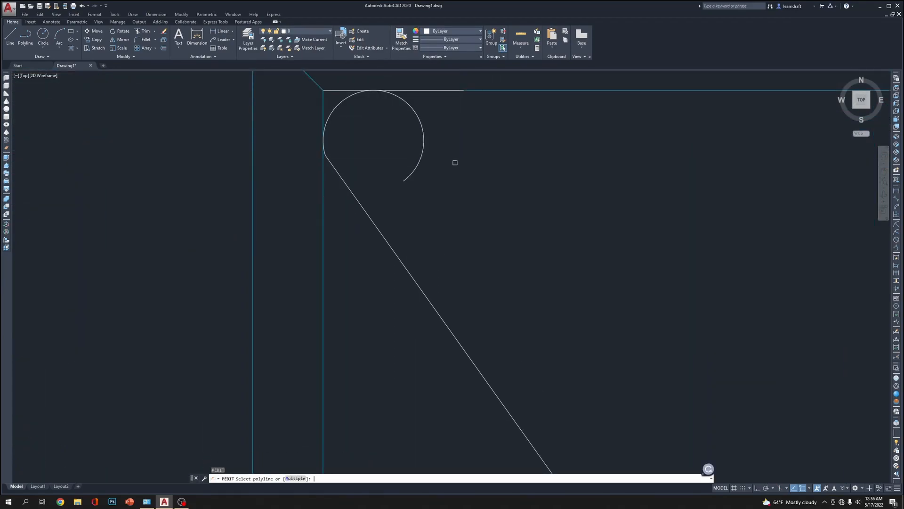
left_click(419, 137)
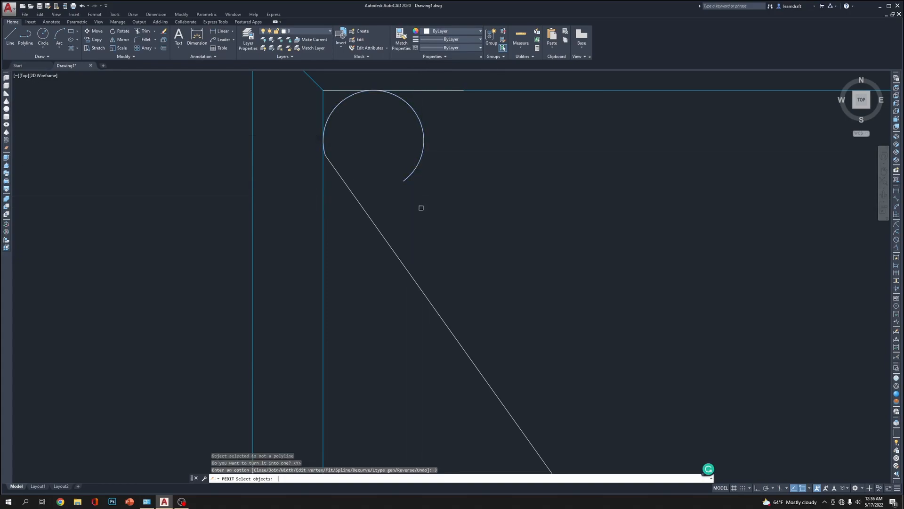
scroll(414, 180, "down", 8)
key("Return")
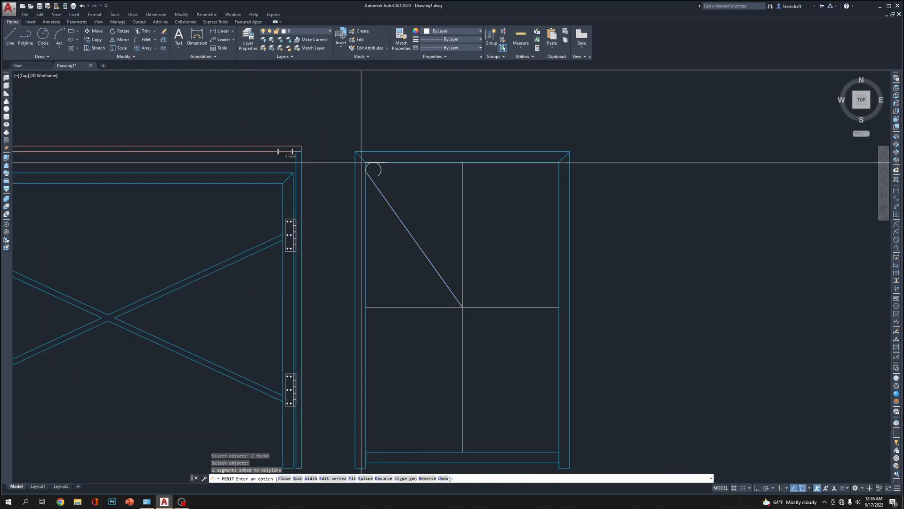
scroll(428, 188, "up", 6)
key("Escape")
Offset the joined brace polyline once to its inner side to form the brace's second edge
scroll(438, 184, "down", 3)
scroll(445, 186, "up", 5)
type("o")
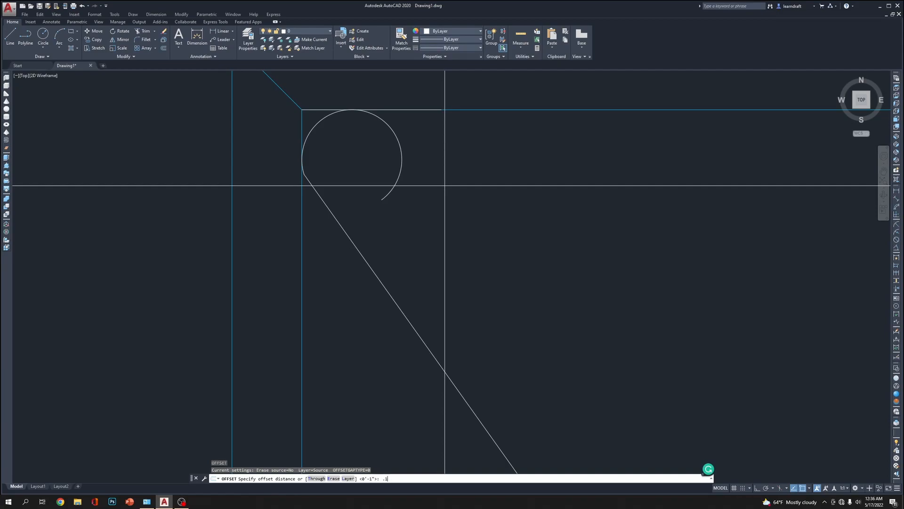
type("5")
key("Return")
left_click(395, 185)
left_click(372, 167)
key("Escape")
Close the open end of the upper curl with a small three-point arc between the two edge endpoints
scroll(454, 218, "down", 3)
scroll(365, 208, "up", 7)
middle_click_drag(365, 207, 410, 250)
key("Return")
scroll(430, 258, "up", 2)
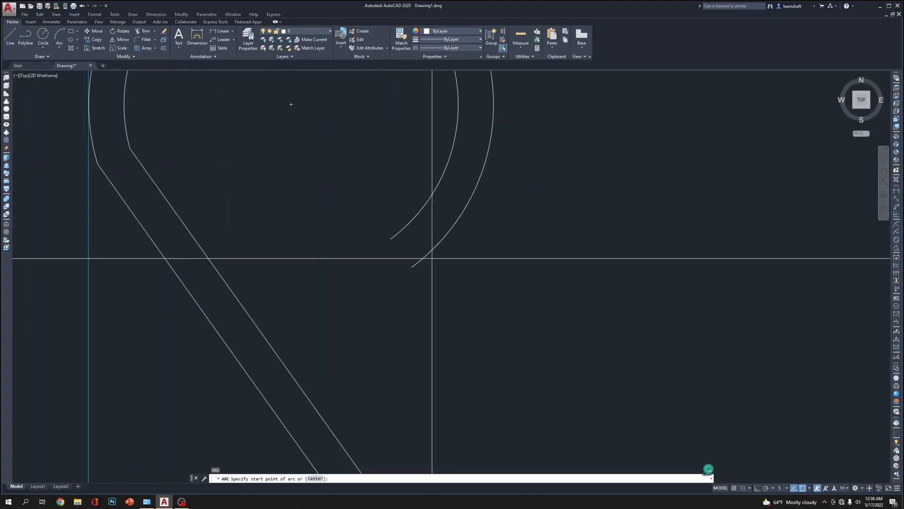
left_click(390, 239)
left_click(380, 263)
left_click(411, 267)
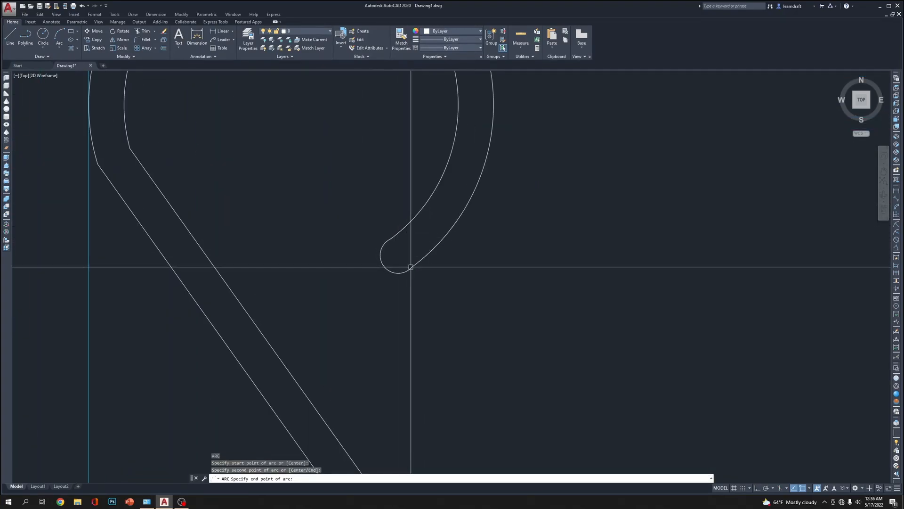
scroll(414, 216, "down", 5)
scroll(426, 215, "up", 5)
Join the outer edge, the rounded end arc and the inner edge of the brace into one polyline
middle_click_drag(427, 215, 431, 201)
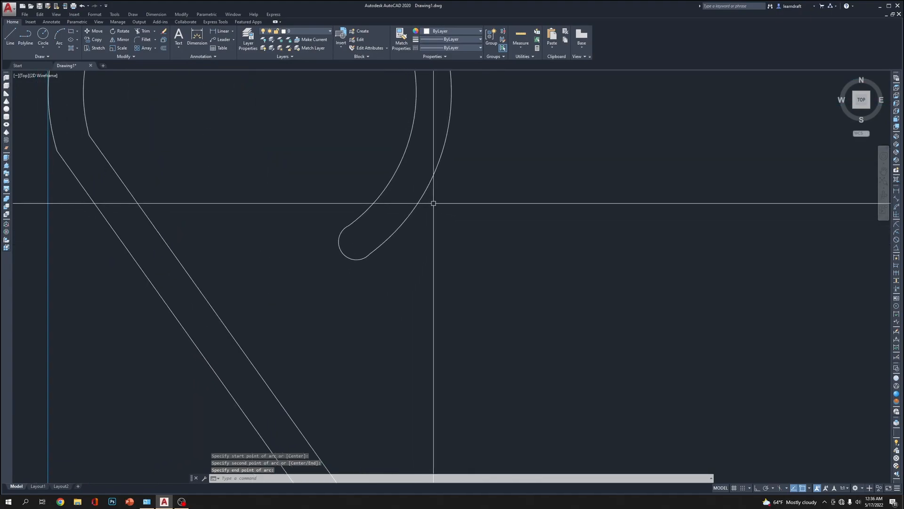
type("pe")
key("Return")
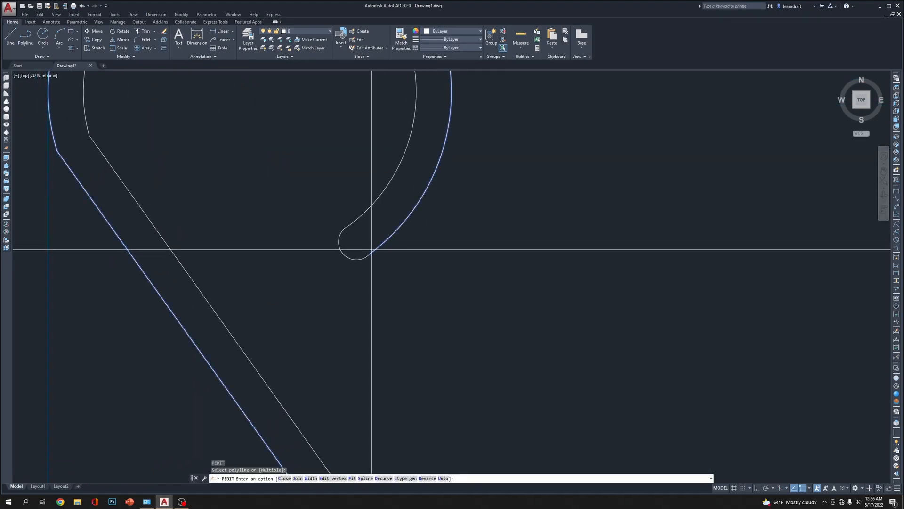
left_click(387, 242)
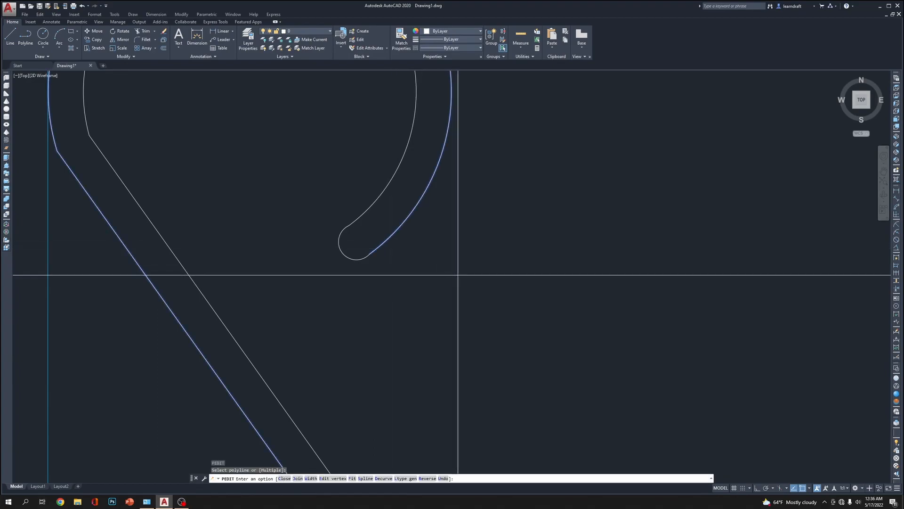
key("Return")
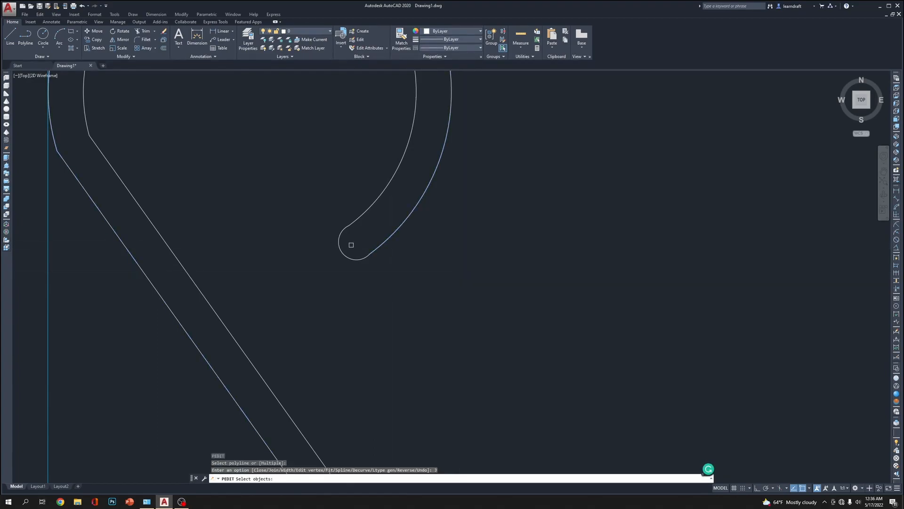
left_click(337, 250)
left_click(357, 232)
left_click(339, 194)
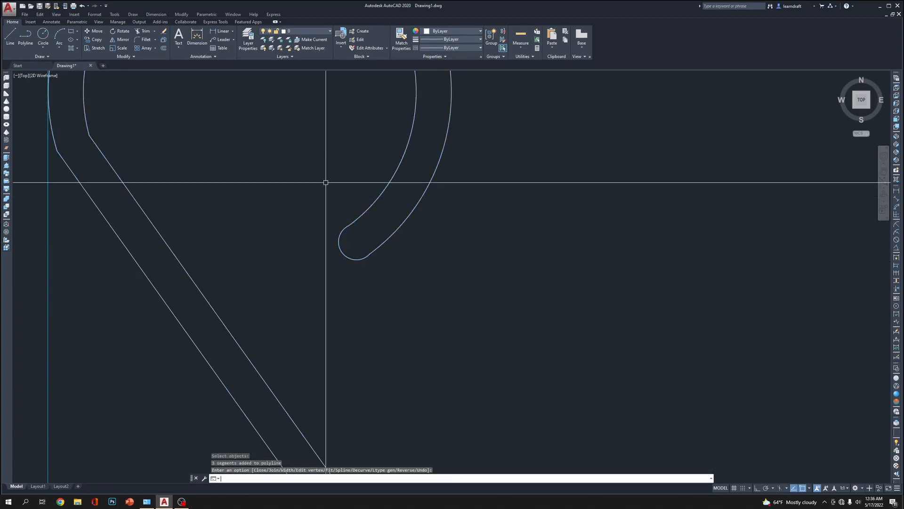
scroll(360, 200, "down", 3)
Examine the joined brace outline from its curled end down to the frame's centre
left_click(367, 194)
scroll(329, 165, "down", 4)
scroll(397, 282, "up", 3)
middle_click_drag(410, 285, 416, 180)
scroll(416, 180, "down", 4)
scroll(443, 192, "up", 7)
key("Escape")
key("Escape")
key("Escape")
middle_click_drag(453, 212, 517, 274)
scroll(516, 274, "down", 4)
scroll(525, 300, "up", 4)
scroll(526, 279, "down", 5)
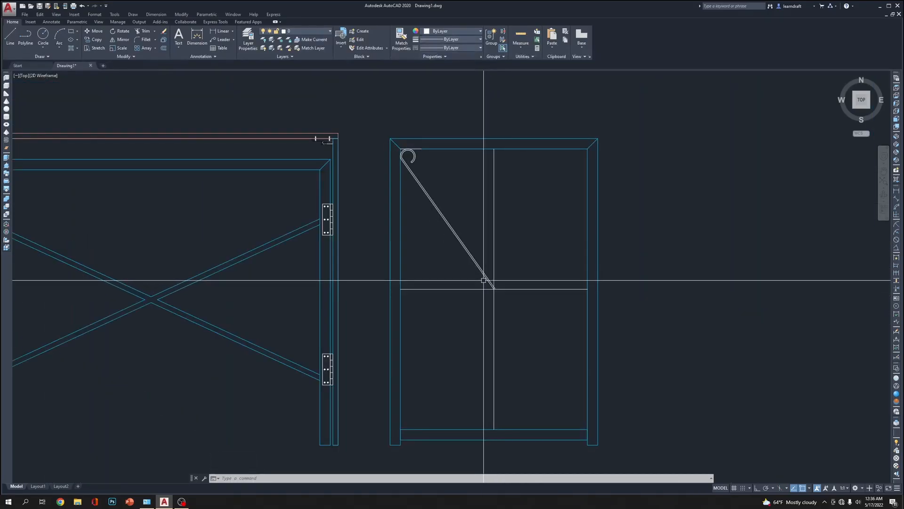
With ortho mode on, stretch the brace's lower end slightly left so its right edge ends at the vertical centre line
scroll(483, 280, "up", 4)
left_click(550, 206)
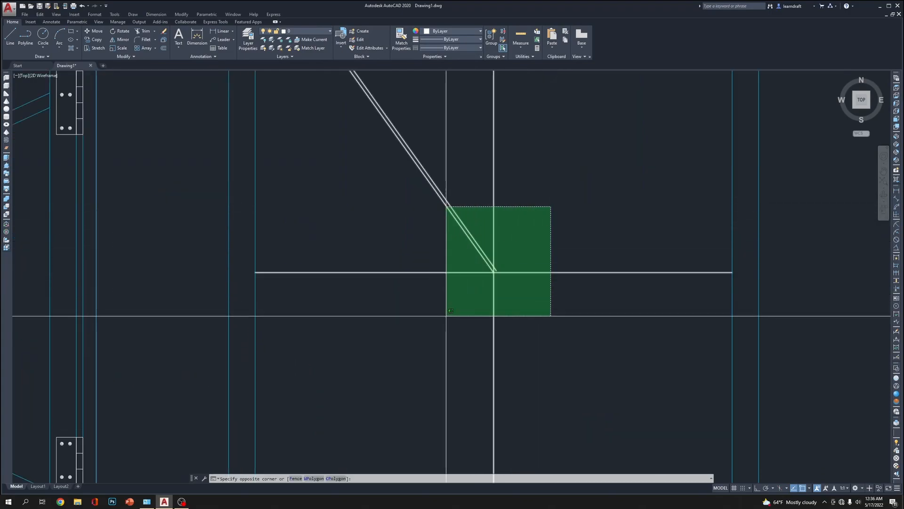
left_click(451, 310)
scroll(516, 252, "up", 3)
type("s")
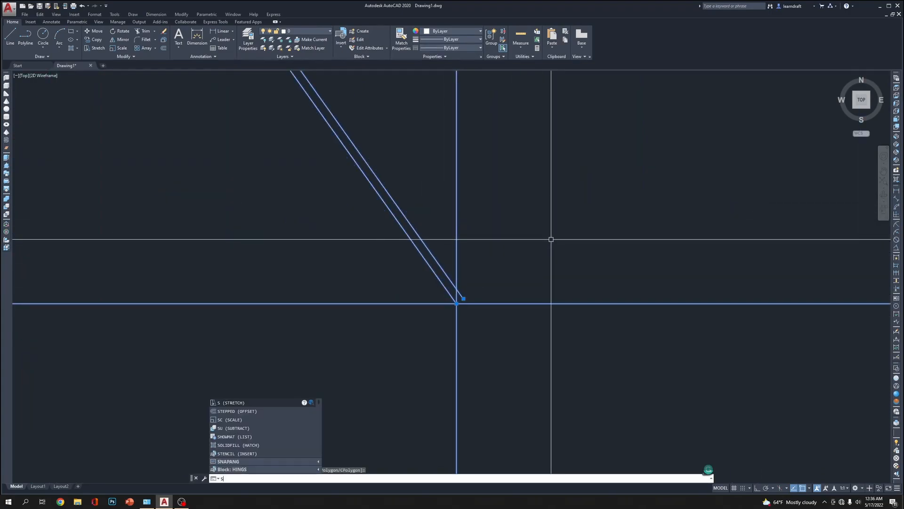
key("Return")
left_click(589, 229)
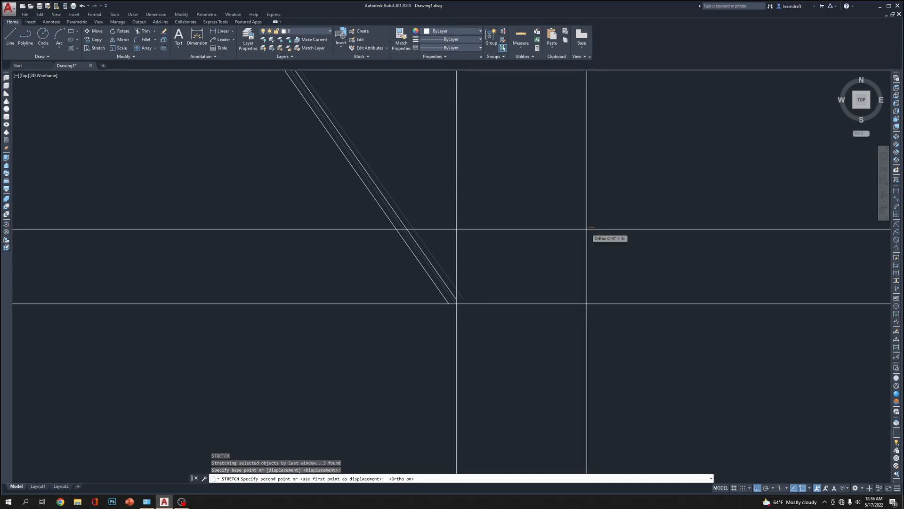
left_click(587, 228)
Mirror the upper brace about the horizontal centre line to form the lower half, keeping the original
scroll(458, 298, "up", 8)
middle_click_drag(450, 326, 518, 279)
scroll(521, 237, "down", 6)
left_click(511, 230)
left_click(479, 218)
scroll(492, 217, "down", 2)
middle_click_drag(539, 207, 518, 284)
scroll(518, 284, "down", 2)
type("M")
scroll(513, 303, "up", 4)
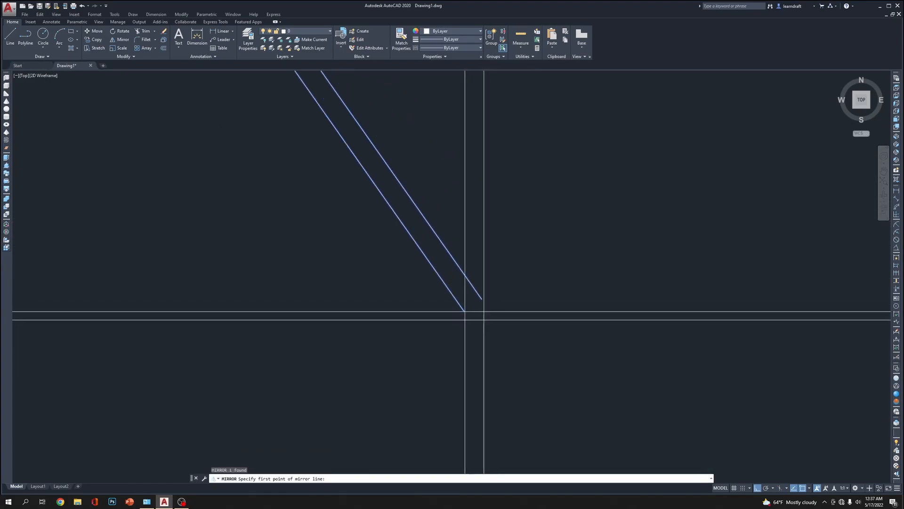
left_click(460, 310)
scroll(554, 242, "down", 8)
scroll(626, 221, "down", 5)
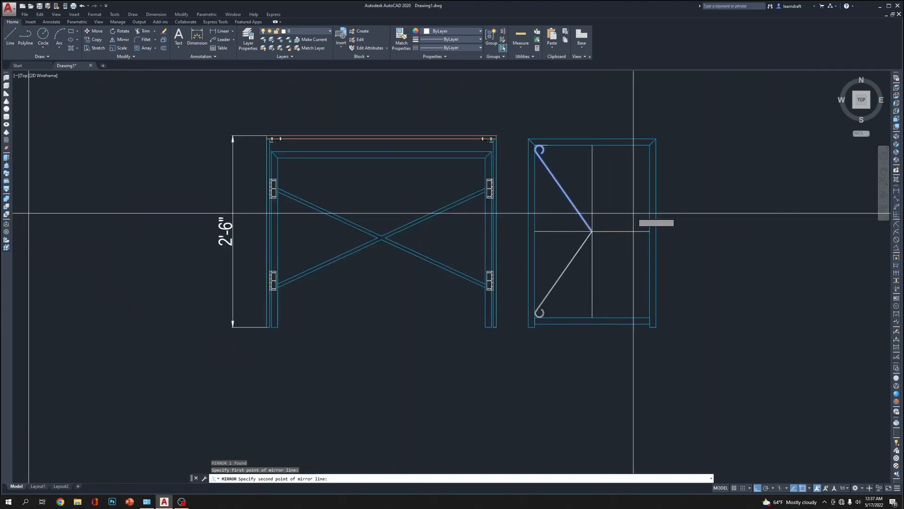
key("Return")
Fillet both pairs of edges where the upper and lower brace halves meet at the frame's centre
scroll(560, 315, "up", 12)
middle_click_drag(438, 284, 458, 300)
scroll(430, 256, "down", 8)
scroll(485, 249, "up", 7)
type("f")
key("Return")
left_click(549, 273)
key("Return")
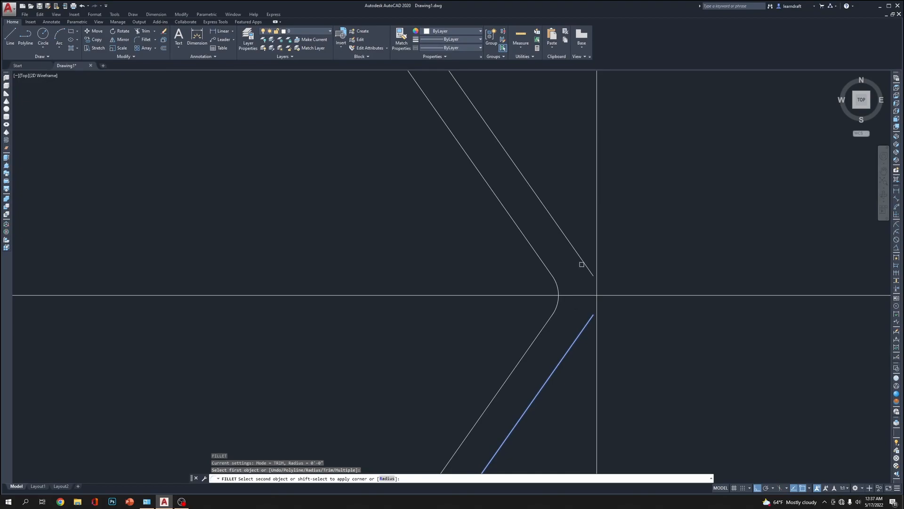
left_click(582, 265)
scroll(572, 253, "down", 8)
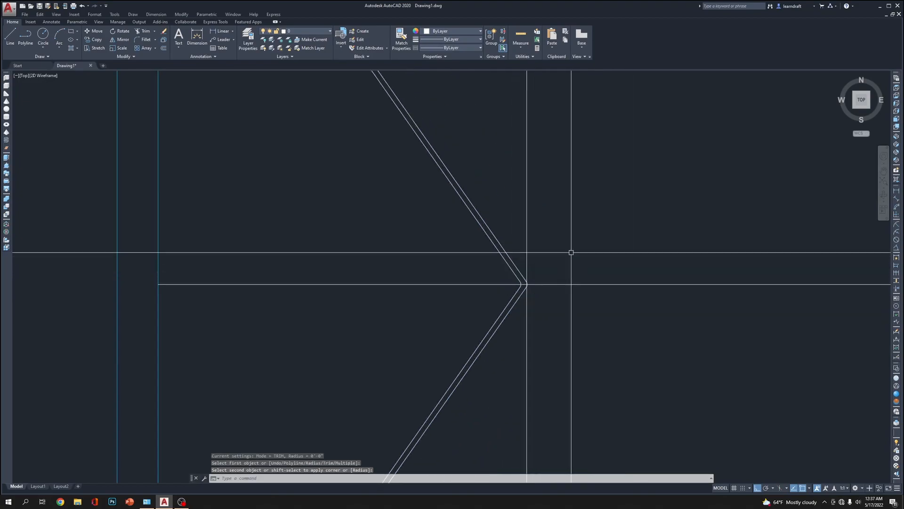
Erase the vertical centre line of the side view
scroll(549, 262, "down", 4)
left_click(560, 226)
left_click(522, 241)
mouse_move(581, 179)
middle_mouse_down()
mouse_move(523, 259)
mouse_move(518, 226)
middle_mouse_up()
key("Delete")
Mirror the bent brace to the right about a vertical axis at its middle corner, keeping the original
left_click(454, 231)
left_click(406, 252)
scroll(483, 227, "down", 4)
scroll(479, 227, "up", 2)
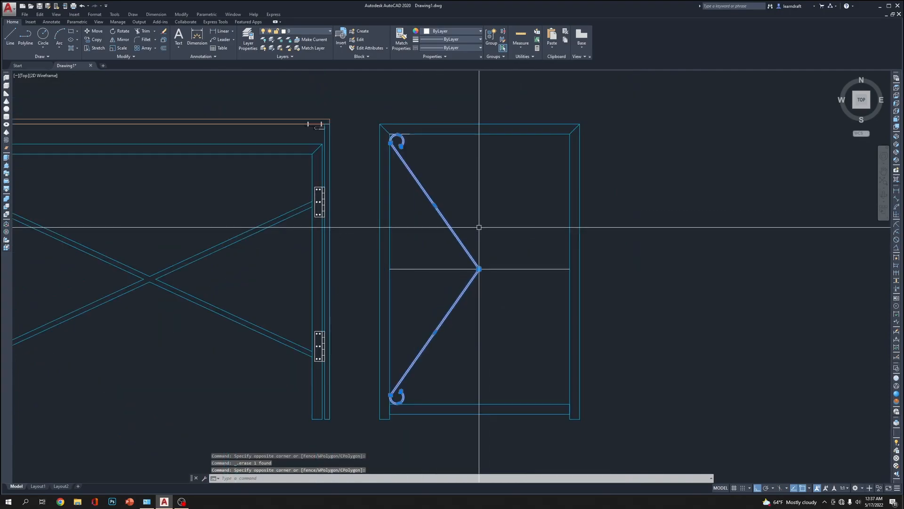
key("Escape")
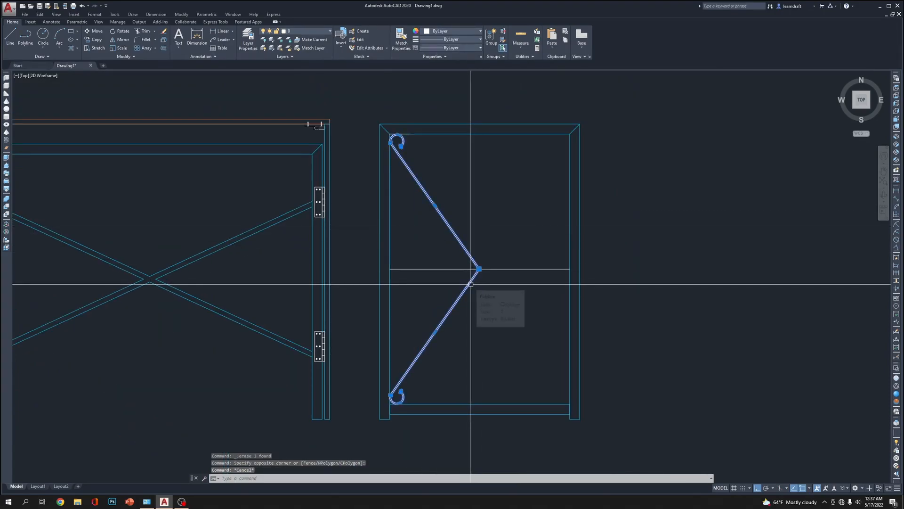
left_click(471, 281)
scroll(486, 247, "up", 4)
type("MI")
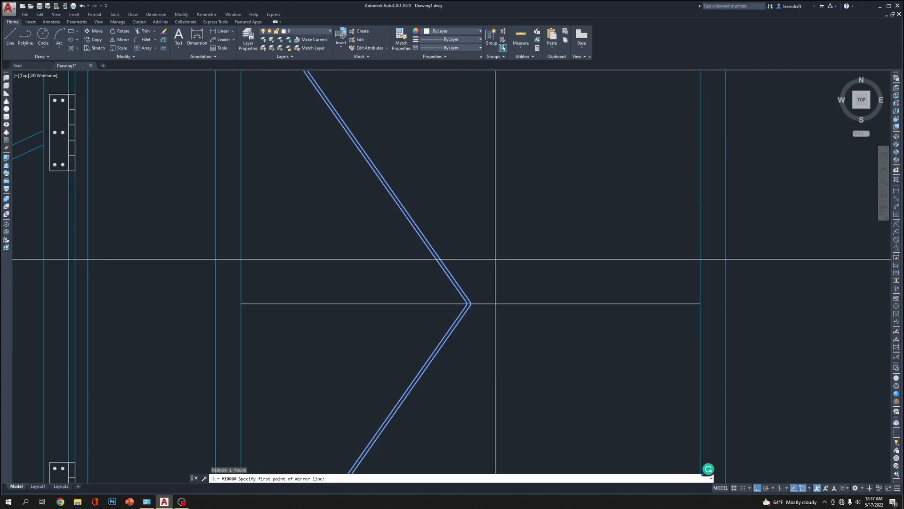
scroll(464, 299, "up", 10)
left_click(471, 303)
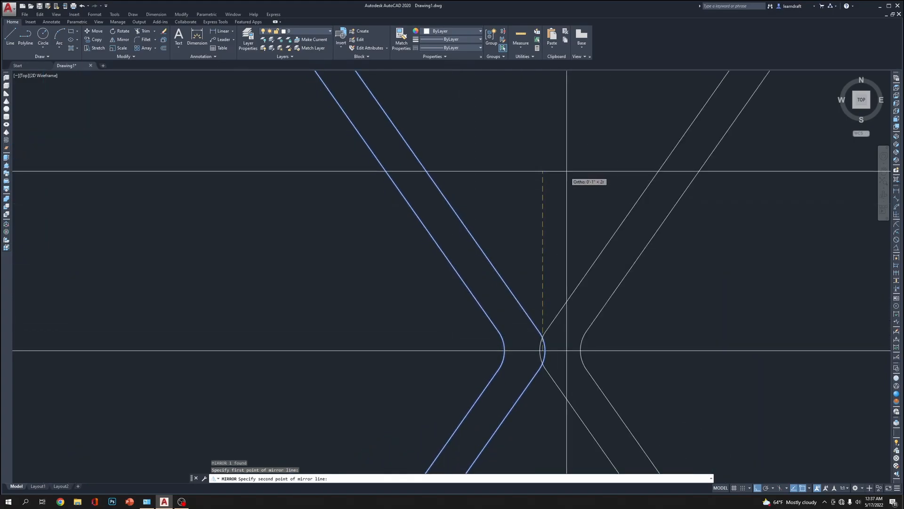
scroll(487, 207, "down", 8)
left_click(493, 144)
key("Return")
Erase the horizontal centre line of the side view
scroll(487, 230, "down", 6)
middle_click_drag(520, 191, 519, 238)
left_click(531, 265)
left_click(525, 266)
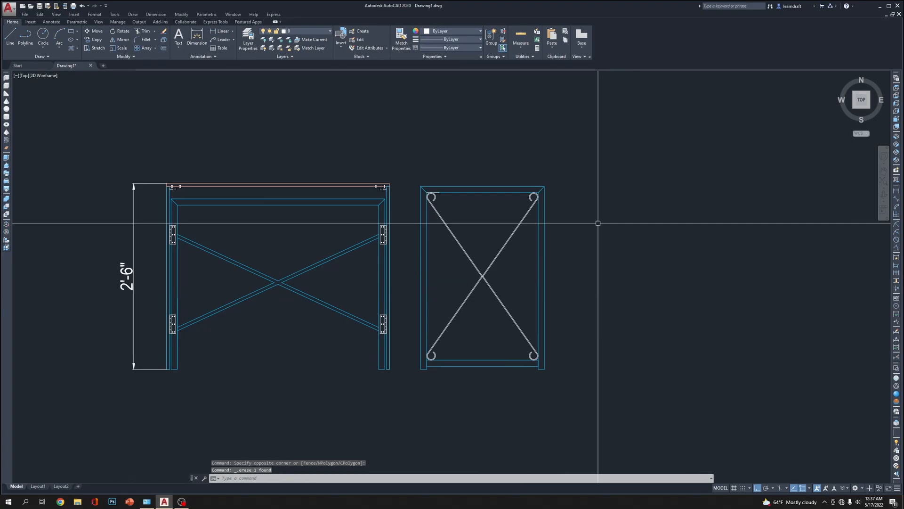
Draw a short horizontal line across the brace crossing between the midpoints of the two outermost corner arcs
scroll(483, 275, "up", 6)
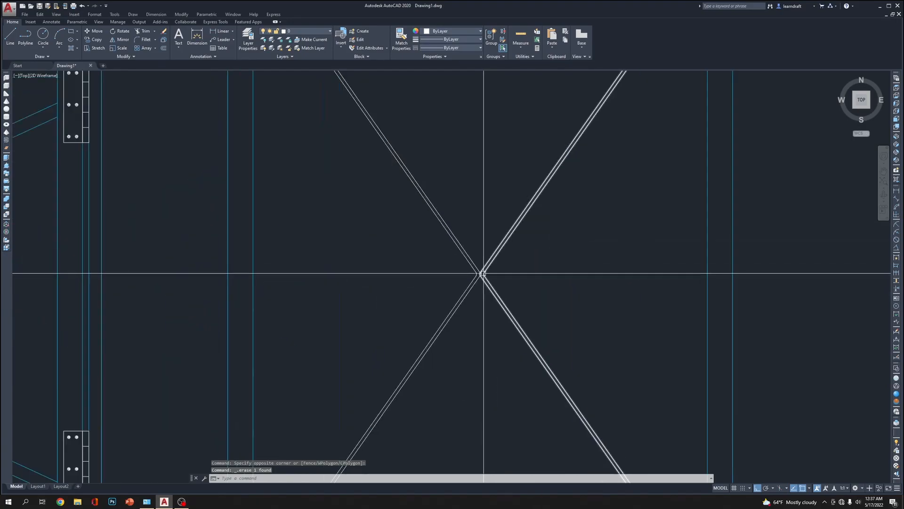
scroll(439, 269, "down", 8)
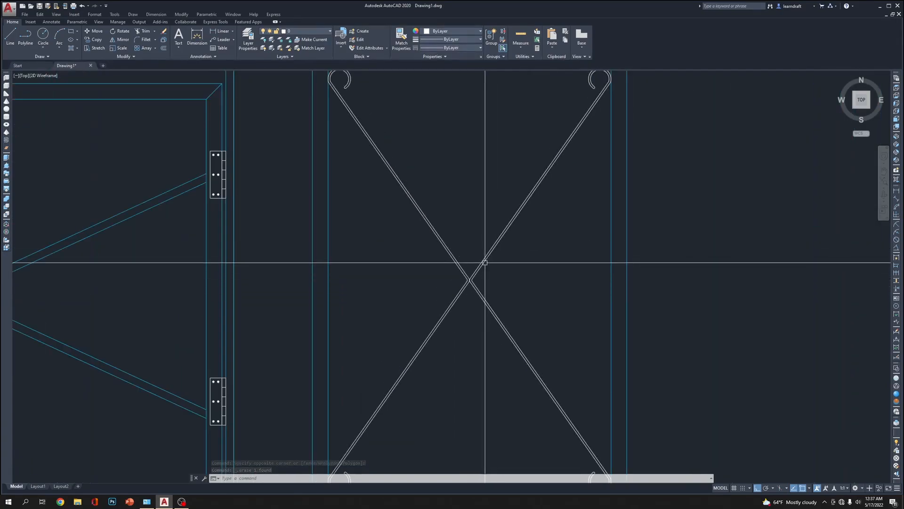
scroll(462, 266, "up", 6)
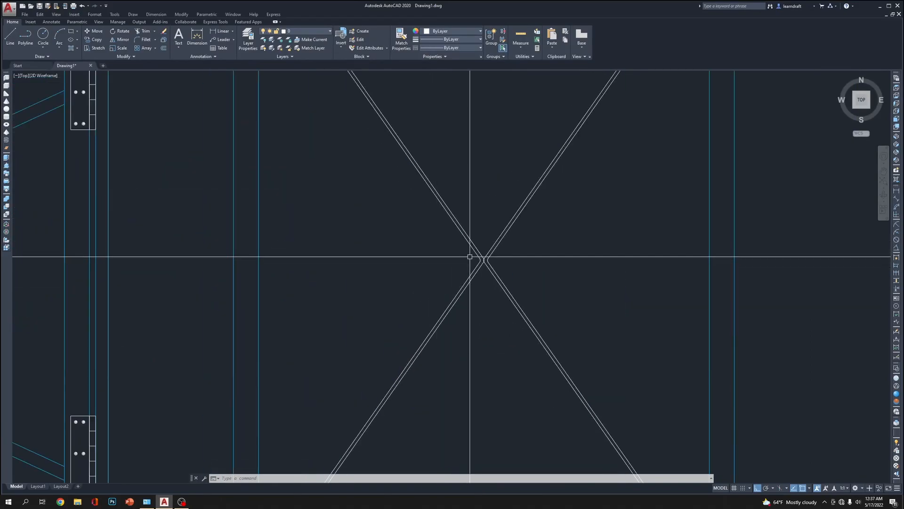
scroll(414, 245, "up", 4)
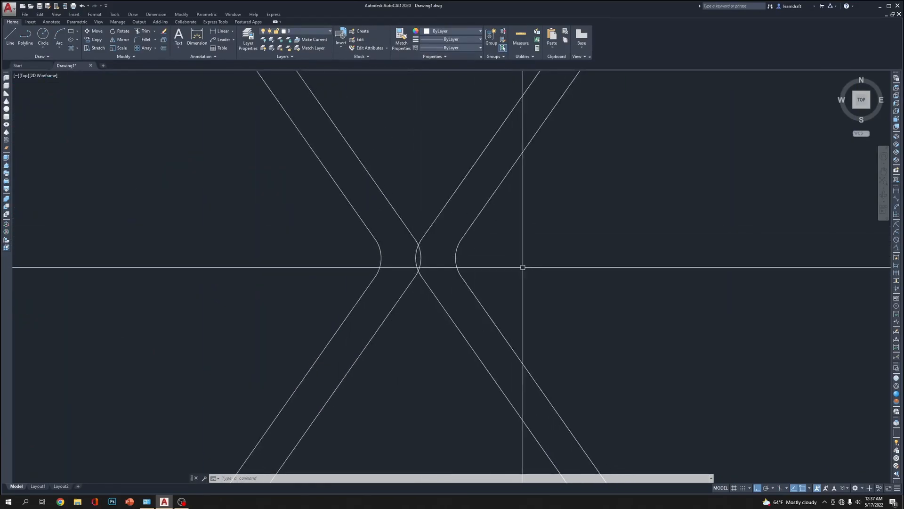
type("l")
key("Return")
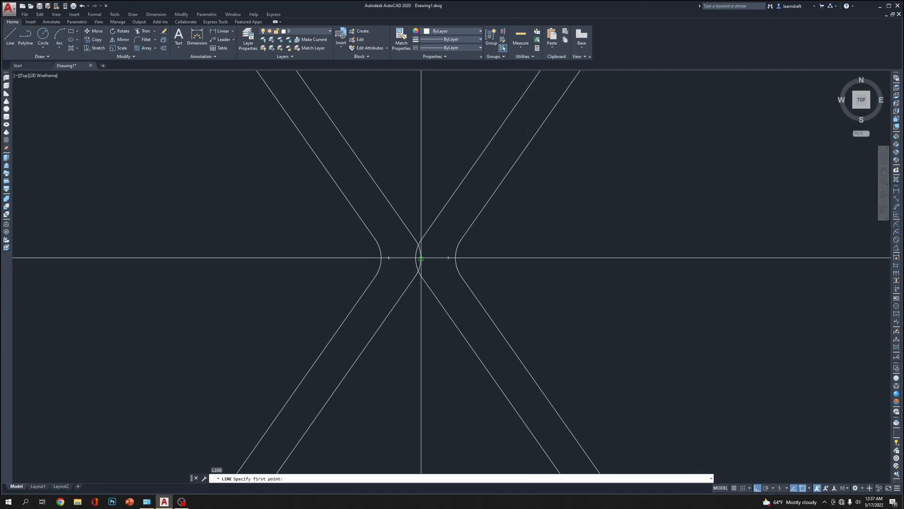
left_click(381, 257)
key("Escape")
Draw a circle with radius 1 centred on the midpoint of the short line at the brace crossing
scroll(411, 248, "up", 4)
middle_click_drag(444, 228, 444, 234)
type("c")
key("Return")
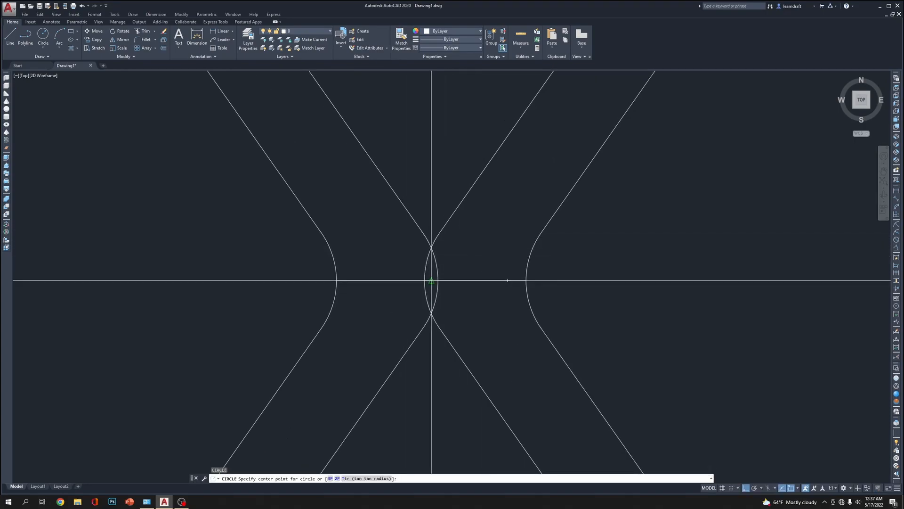
left_click(432, 280)
scroll(432, 281, "down", 6)
scroll(430, 315, "down", 6)
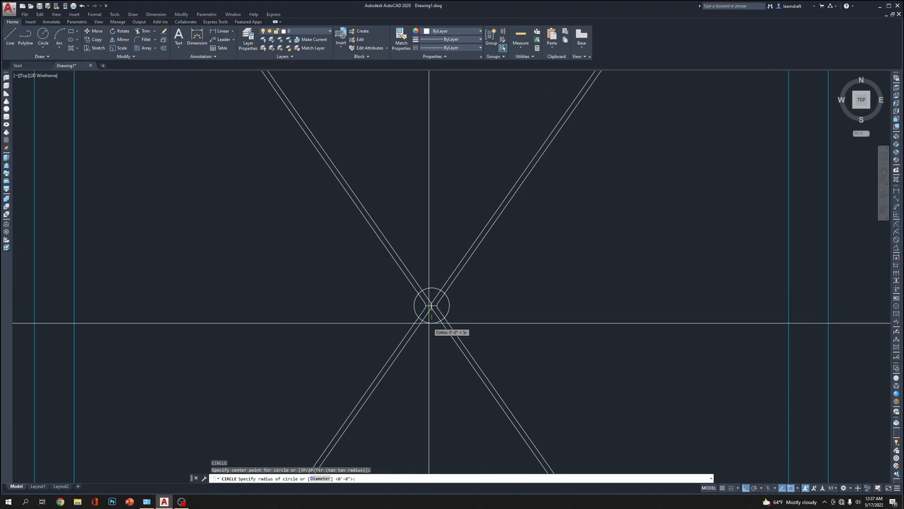
scroll(428, 323, "up", 2)
scroll(431, 315, "down", 6)
scroll(429, 313, "up", 4)
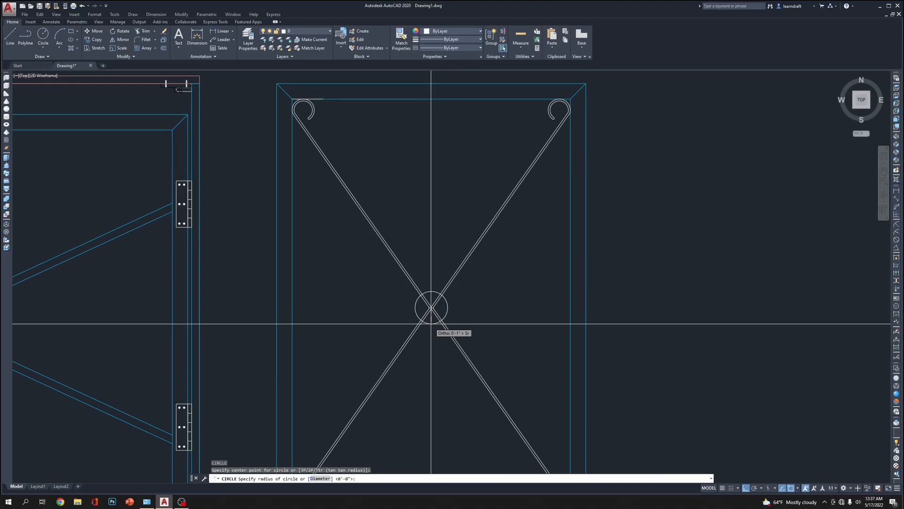
type("1")
key("Return")
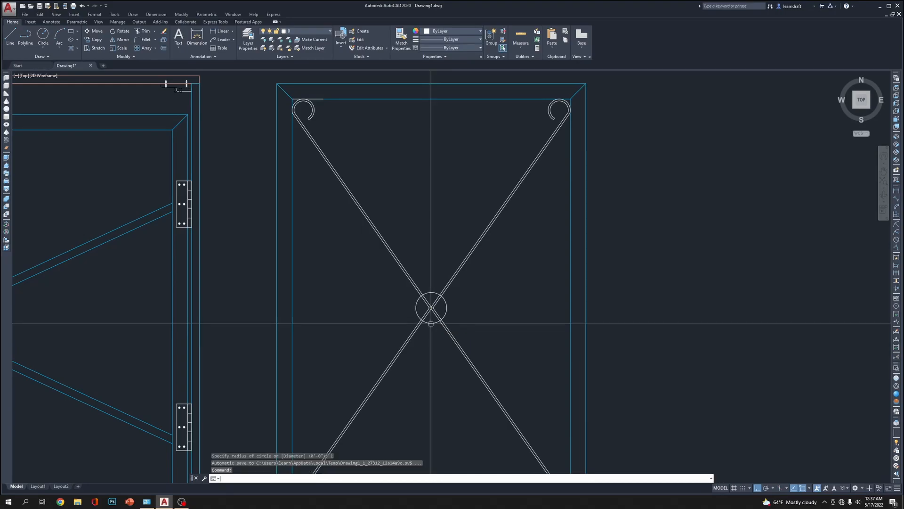
Offset the central circle outward by .125
scroll(502, 317, "up", 4)
scroll(456, 264, "up", 4)
type("o")
key("Return")
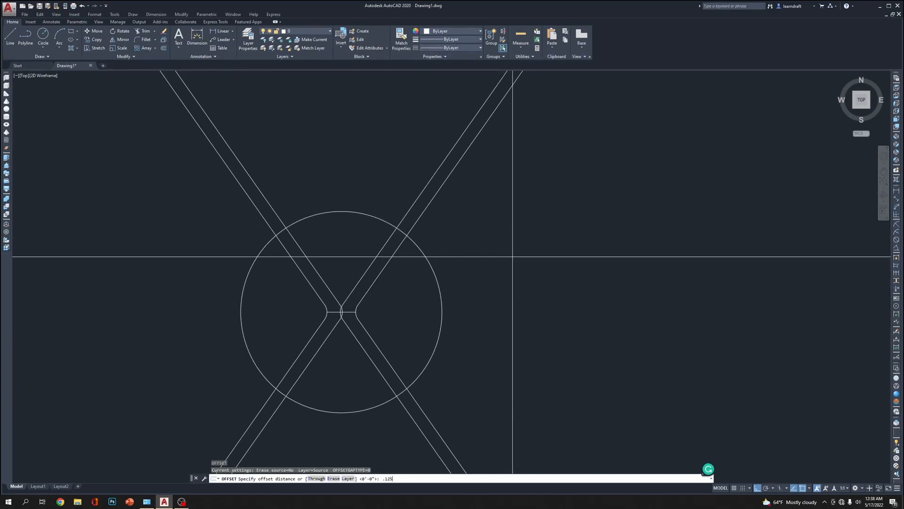
key("Return")
left_click(345, 212)
left_click(379, 183)
key("Escape")
key("Escape")
Stretch the middle corner of the right-hand brace, together with the short crossing line, horizontally to the right by 1
scroll(450, 212, "down", 6)
scroll(421, 243, "up", 6)
scroll(460, 216, "down", 4)
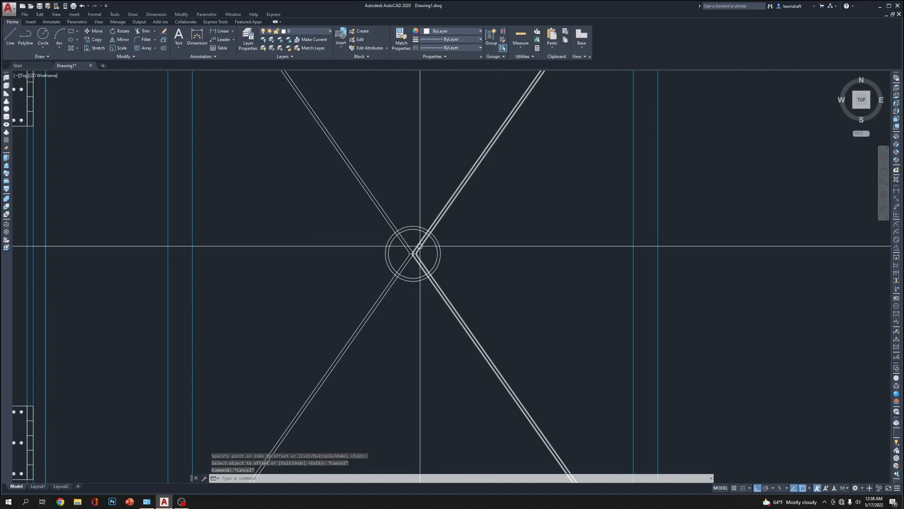
scroll(420, 244, "down", 4)
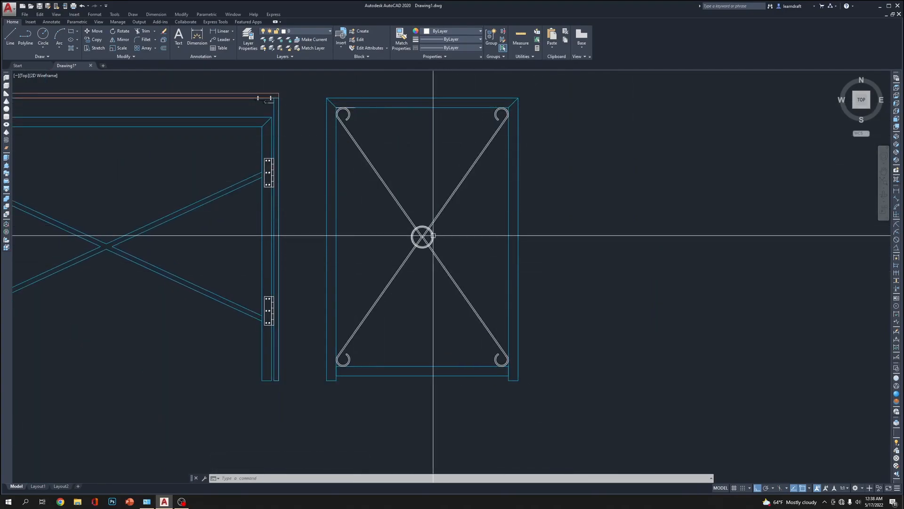
scroll(434, 233, "up", 4)
scroll(460, 215, "down", 3)
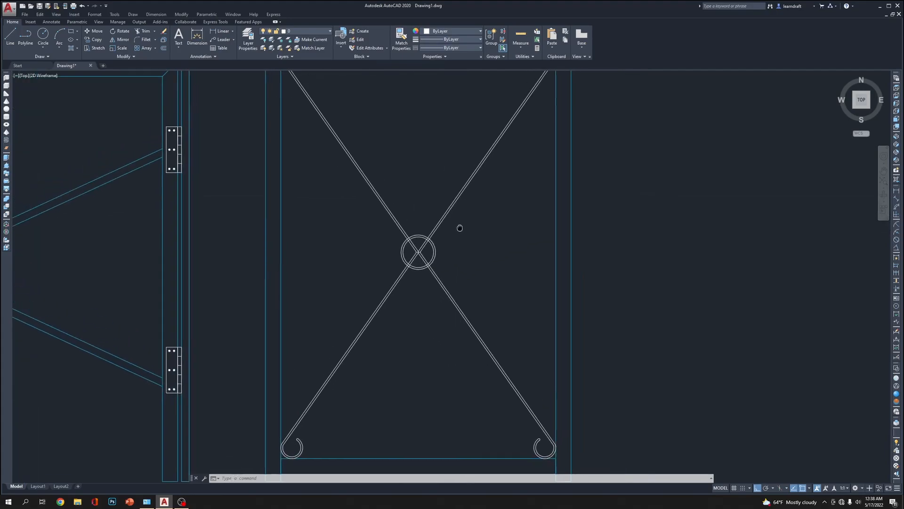
left_click(502, 191)
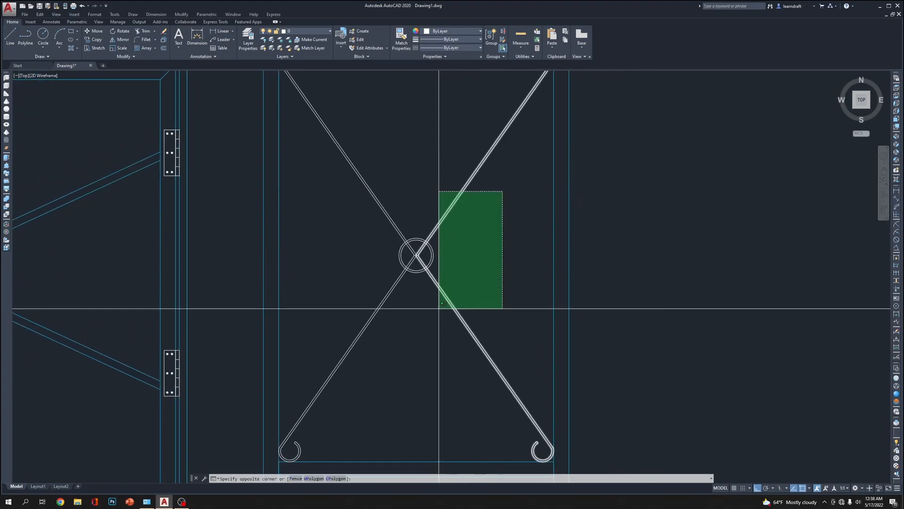
left_click(406, 336)
left_click(413, 175, "shift")
left_click(345, 317, "shift")
scroll(494, 238, "up", 4)
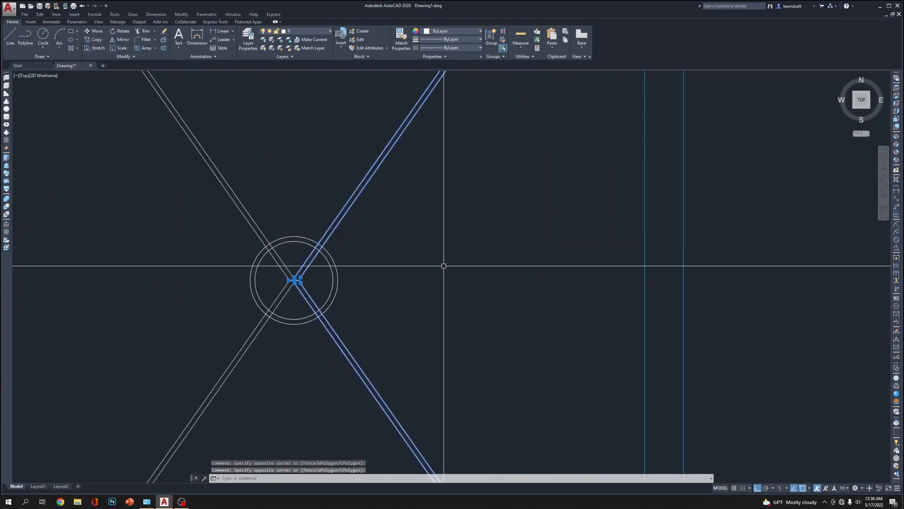
type("s")
key("space")
scroll(382, 289, "up", 2)
left_click(379, 286)
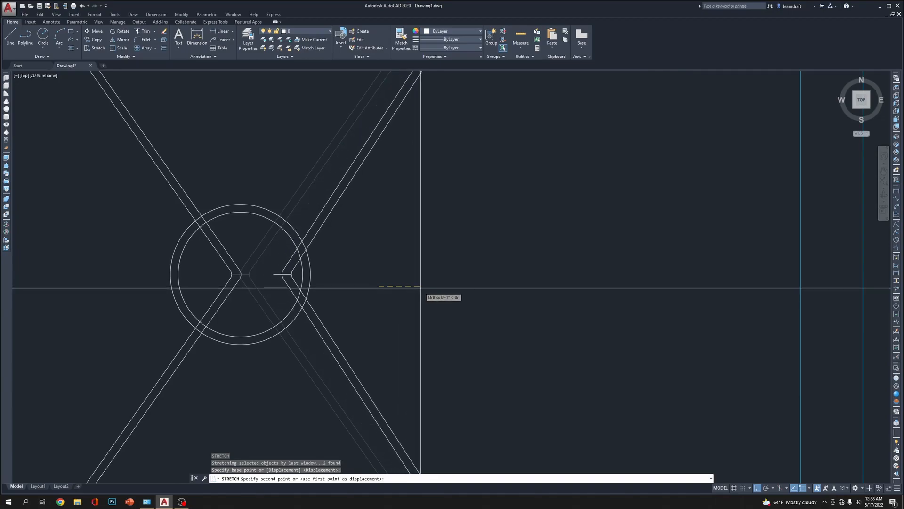
key("Return")
Erase the short horizontal line at the middle corner of the right-hand brace
scroll(311, 292, "up", 6)
left_click(262, 213)
left_click(242, 235)
middle_click_drag(392, 230, 391, 301)
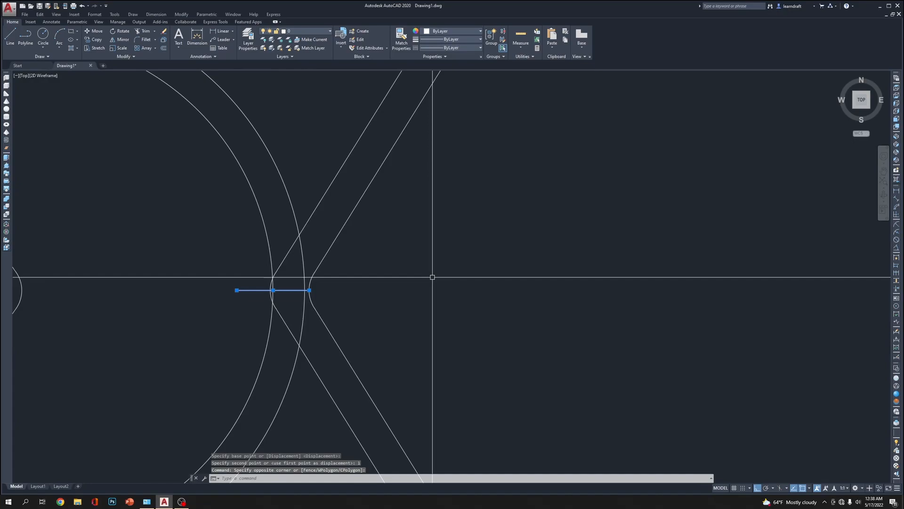
scroll(446, 216, "down", 5)
Stretch only the right-hand brace's middle corner a further .125 to the right, leaving both circles out of the selection
left_click(452, 218)
left_click(391, 323)
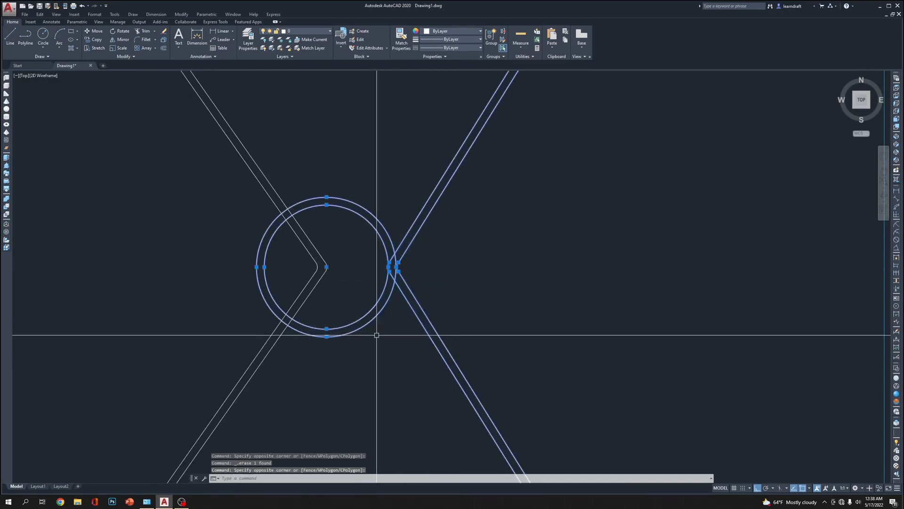
left_click(369, 166, "shift")
left_click(344, 221, "shift")
scroll(462, 253, "up", 2)
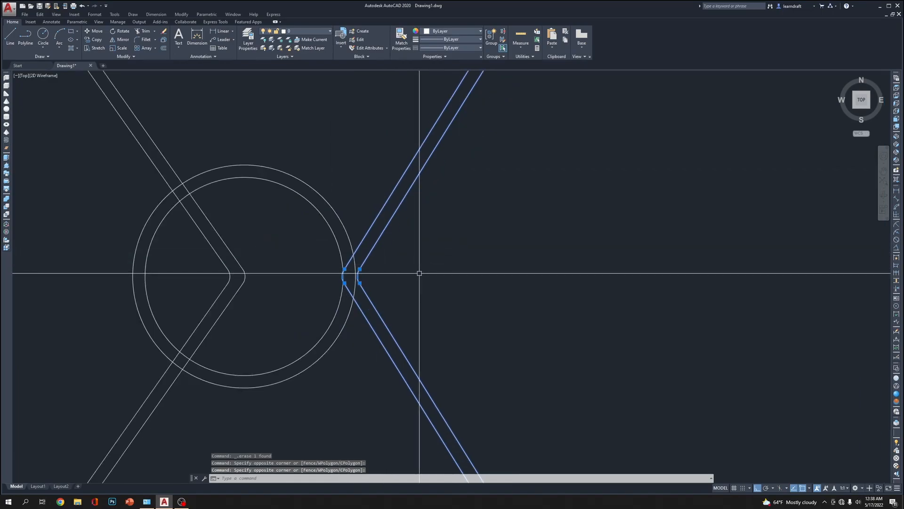
type("s")
key("Return")
scroll(374, 278, "up", 8)
left_click(423, 258)
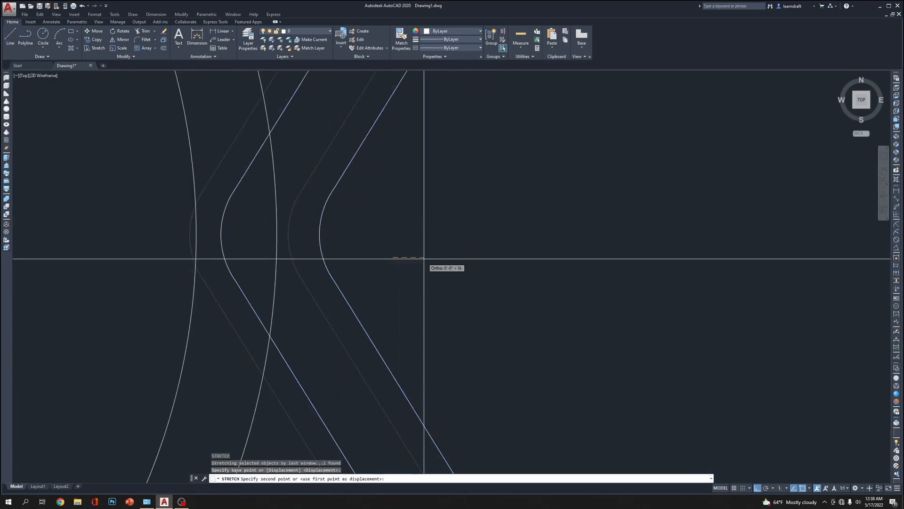
type(".125")
key("Return")
scroll(423, 258, "down", 6)
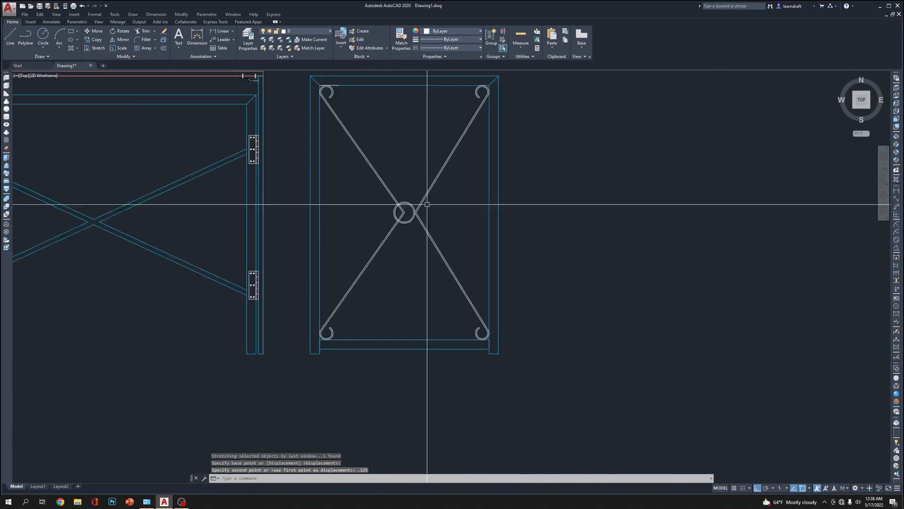
Erase the left-hand brace with its curled ends from the side view
left_click(395, 152)
left_click(360, 159)
middle_click_drag(391, 154, 390, 182)
key("Delete")
Mirror the right-hand brace to the left about a vertical axis through the circle's centre, keeping the original
left_click(456, 240)
left_click(416, 249)
middle_click_drag(421, 289, 441, 306)
type("m")
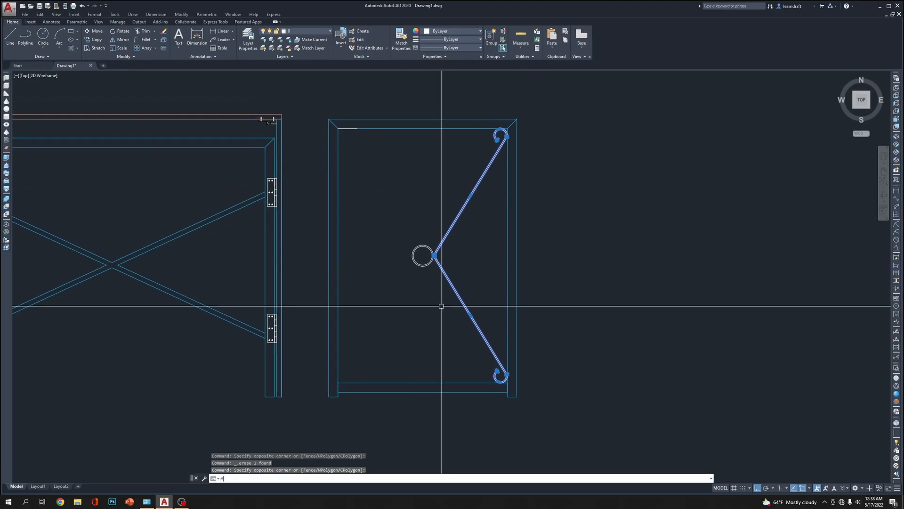
left_click(422, 255)
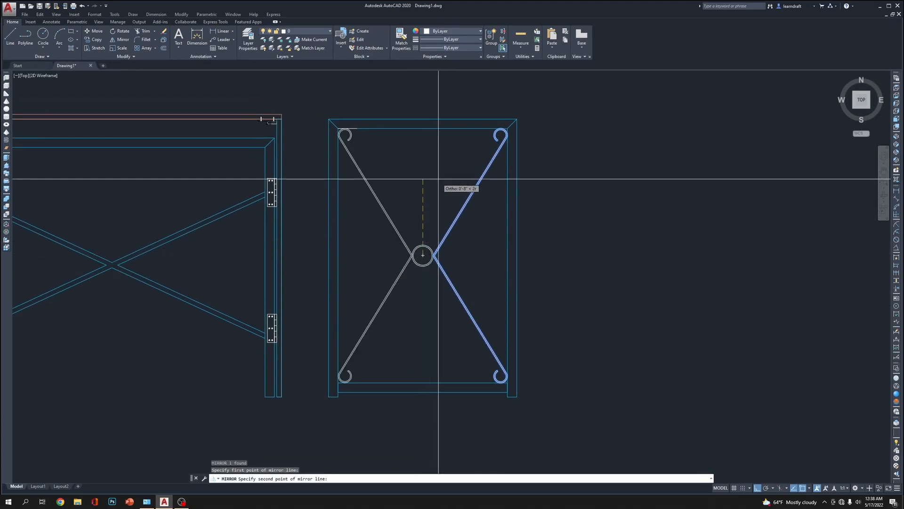
key("Return")
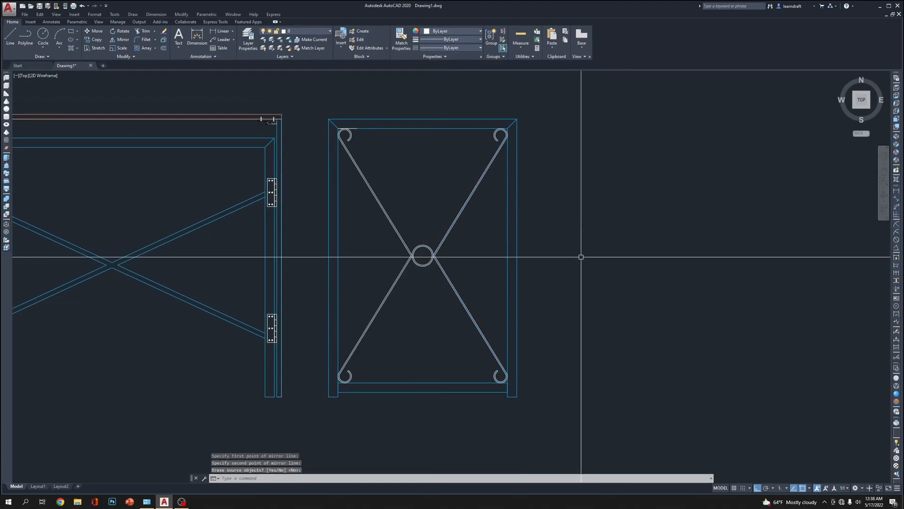
Match the properties of the side frame onto both scroll braces and the central circles
scroll(551, 197, "down", 4)
scroll(521, 171, "up", 4)
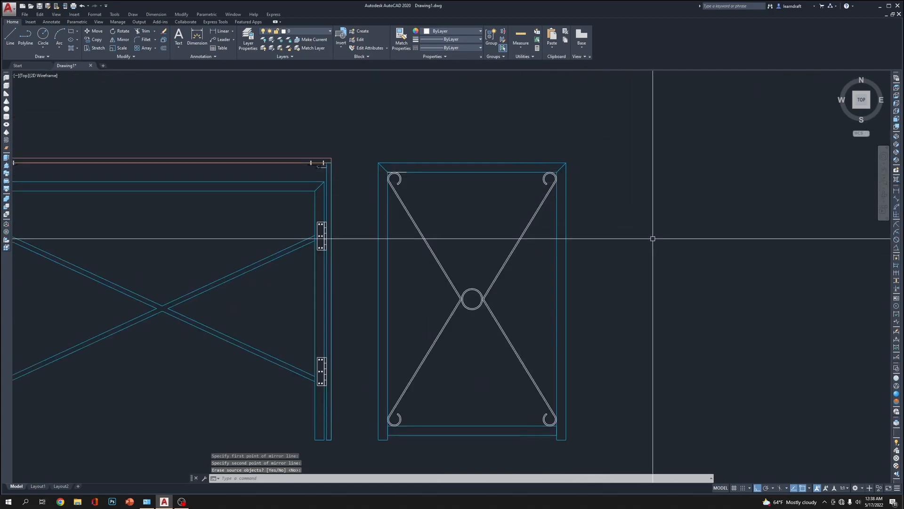
type("ma")
key("Return")
left_click(556, 228)
left_click(490, 256)
left_click(441, 316)
key("Return")
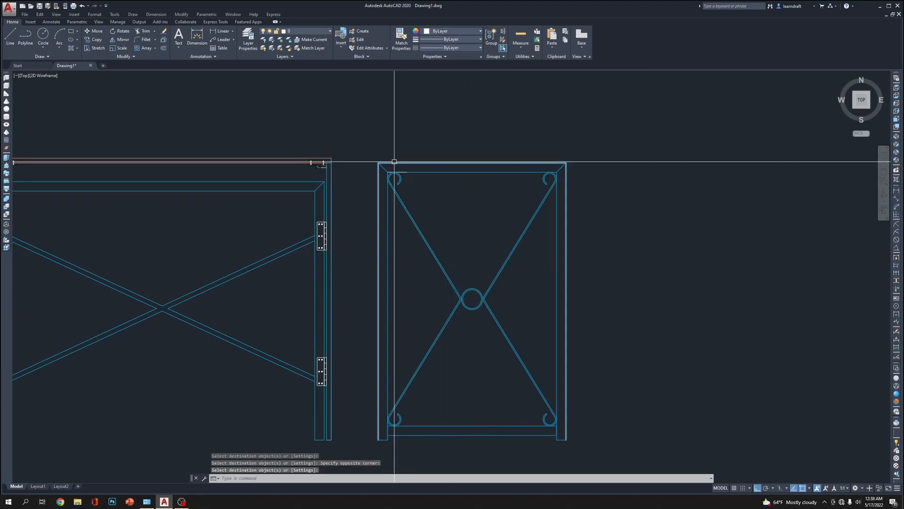
Erase the leftover short line at the inner upper-left corner of the side frame
scroll(392, 143, "up", 5)
left_click(348, 172)
left_click(583, 379)
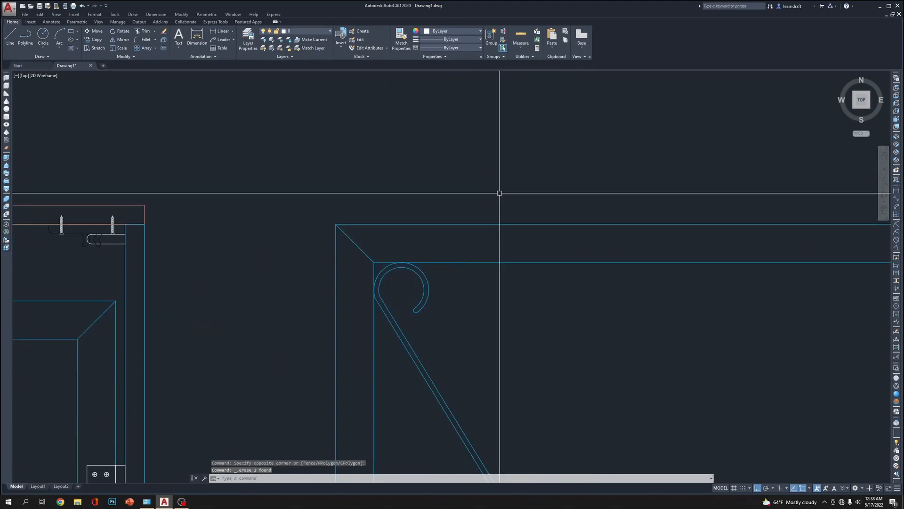
scroll(499, 193, "down", 8)
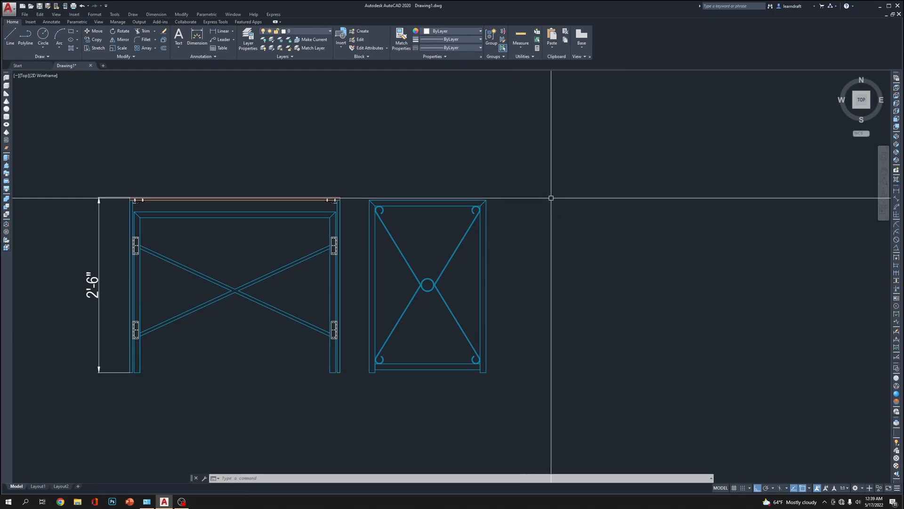
Move the whole side view by its lower-left corner onto the lower-right corner of the front view's leg
scroll(539, 193, "up", 4)
scroll(485, 199, "down", 2)
mouse_move(348, 180)
middle_mouse_down()
mouse_move(490, 169)
mouse_move(440, 165)
mouse_move(446, 147)
middle_mouse_up()
left_click(566, 137)
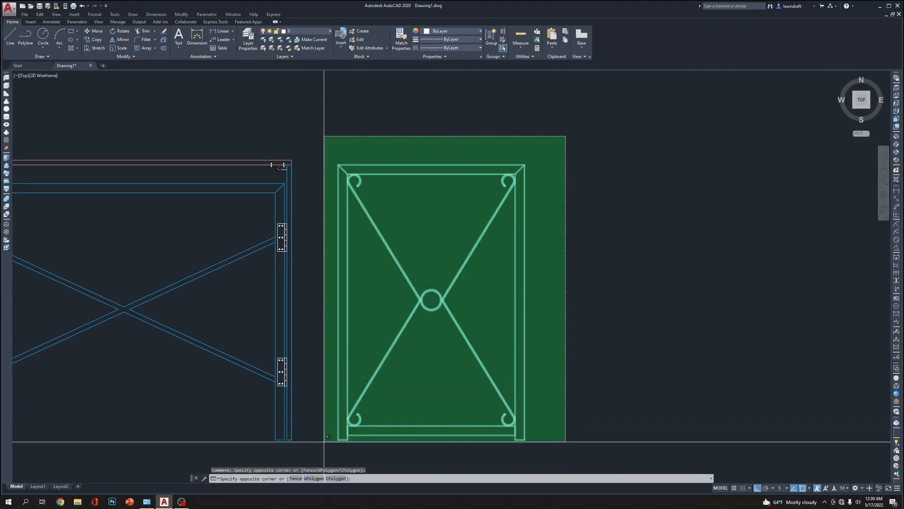
left_click(324, 441)
middle_click_drag(324, 440, 344, 372)
type("m")
key("Return")
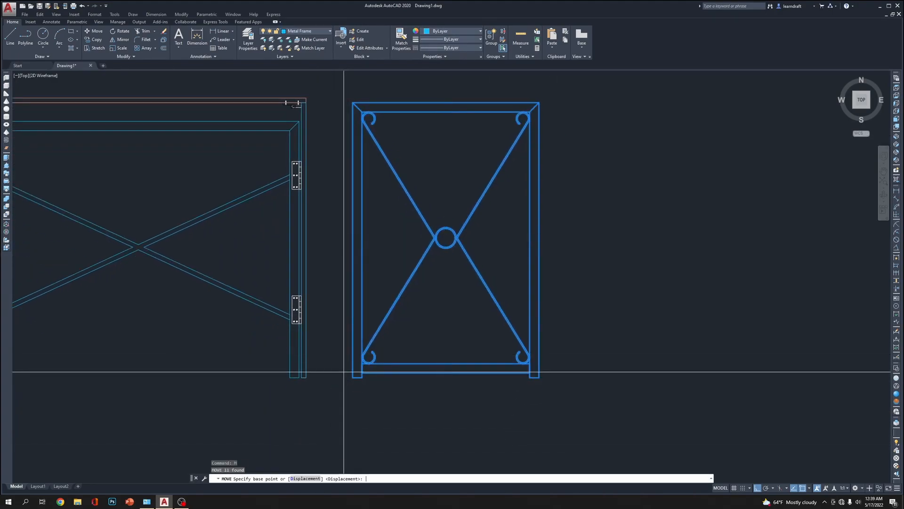
scroll(322, 370, "up", 5)
left_click(400, 388)
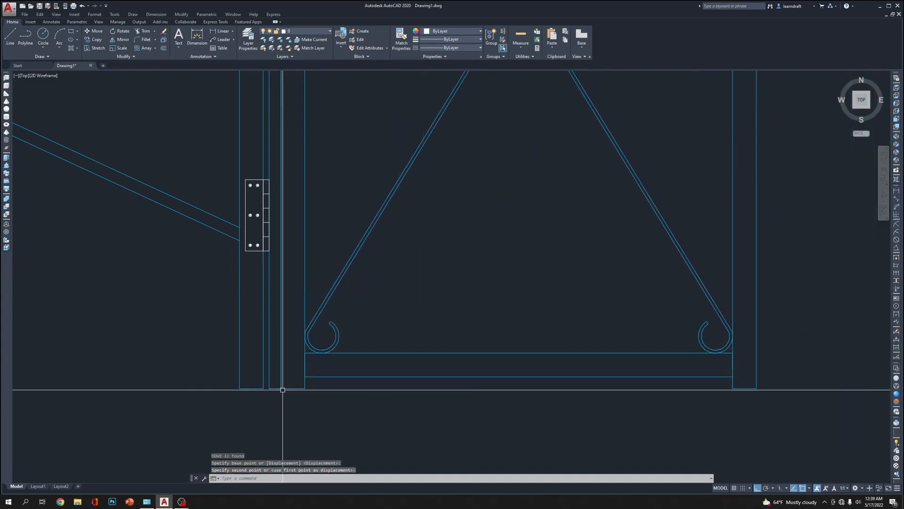
Examine how the side frame's upper corner meets the front view's leg and countertop edge
scroll(399, 359, "down", 5)
left_click(374, 210)
scroll(374, 209, "up", 6)
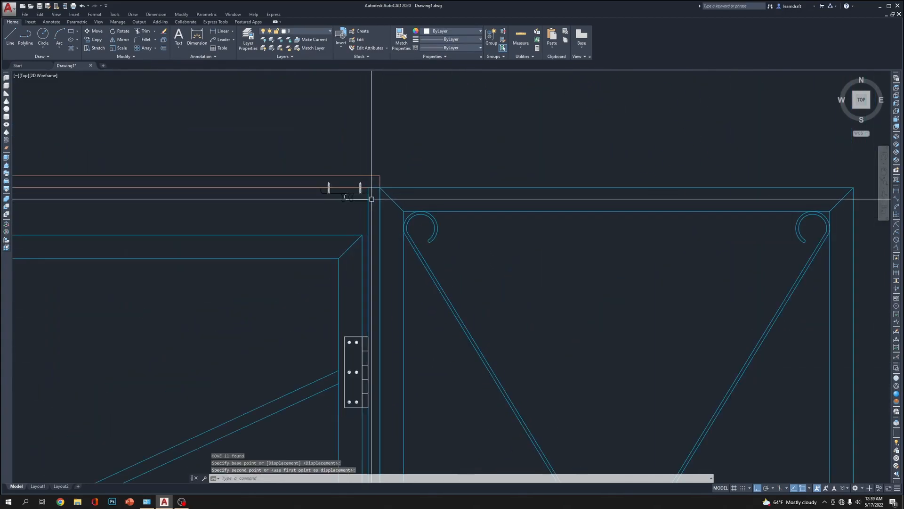
scroll(492, 148, "down", 6)
scroll(470, 170, "up", 7)
middle_click_drag(503, 141, 403, 202)
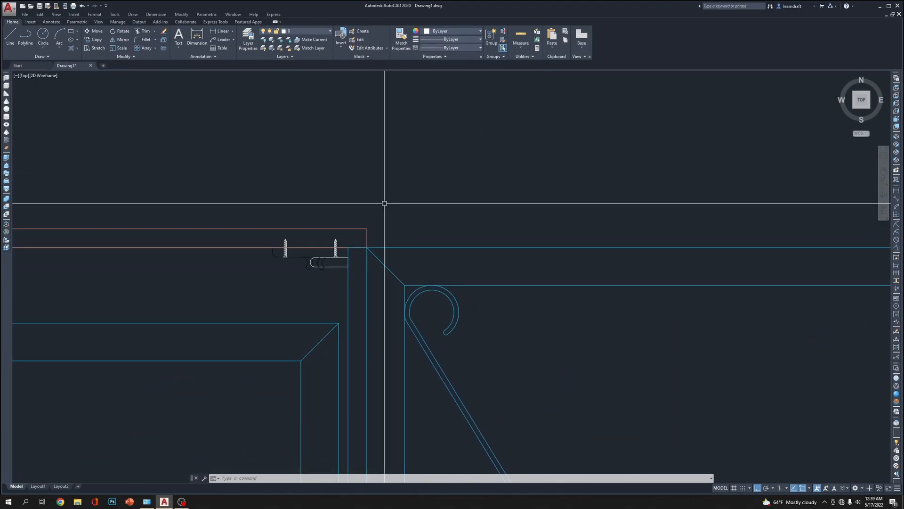
mouse_move(337, 203)
middle_mouse_down()
mouse_move(426, 196)
mouse_move(411, 196)
middle_mouse_up()
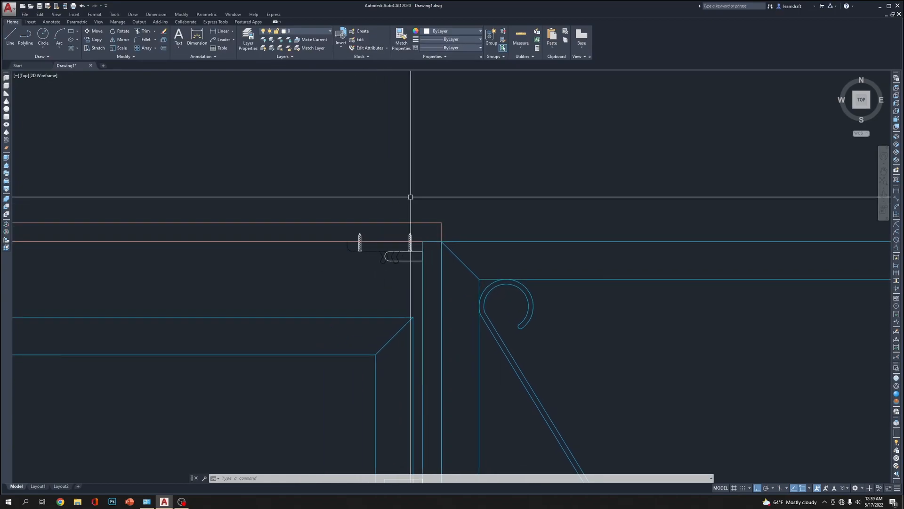
scroll(391, 249, "down", 4)
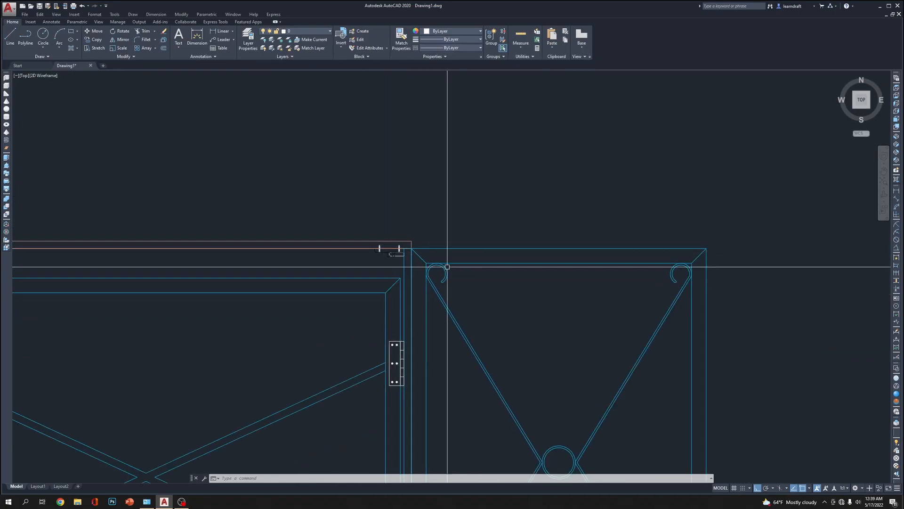
scroll(452, 238, "up", 6)
left_click(328, 219)
left_click(273, 258)
middle_click_drag(347, 208, 446, 236)
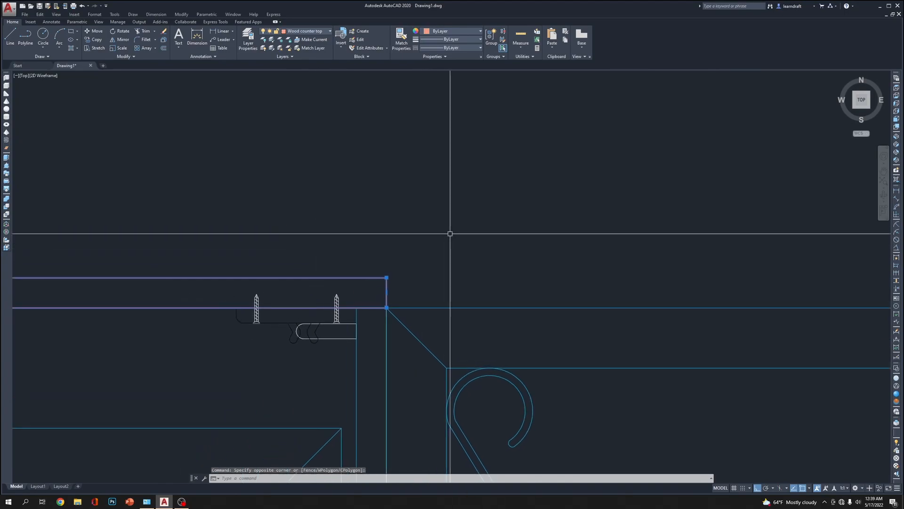
type("mi")
key("Return")
scroll(372, 308, "up", 4)
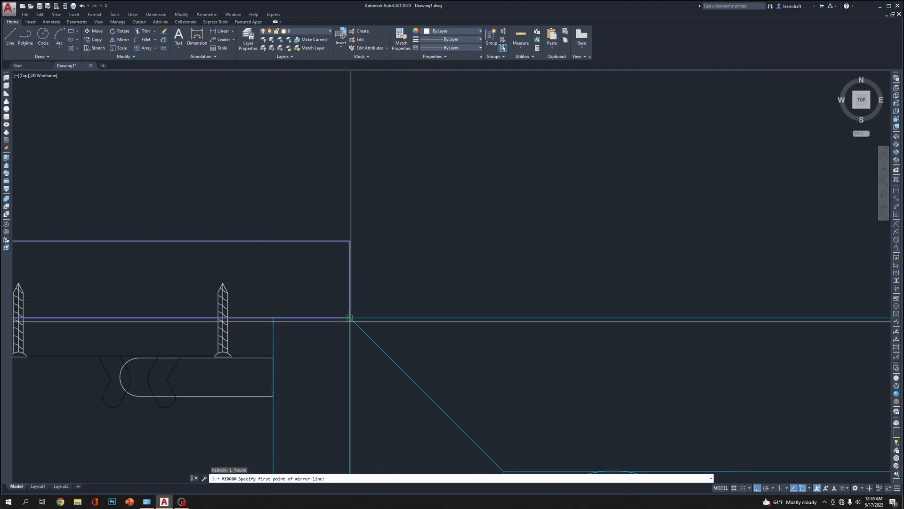
scroll(353, 302, "down", 8)
key("Escape")
Draw a countertop rectangle from the side frame's upper-right corner to the upper-right corner of the front view's countertop
middle_click_drag(632, 230, 603, 227)
type("R")
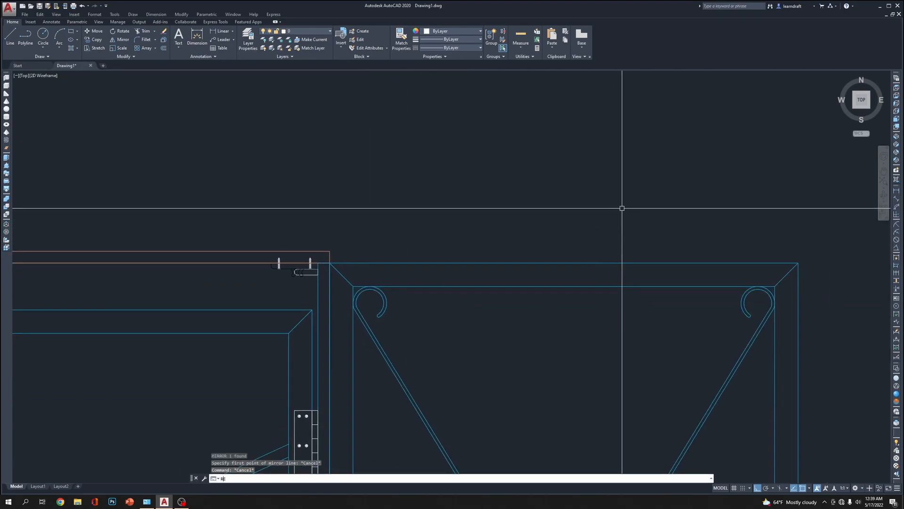
type("EC")
key("Return")
left_click(797, 262)
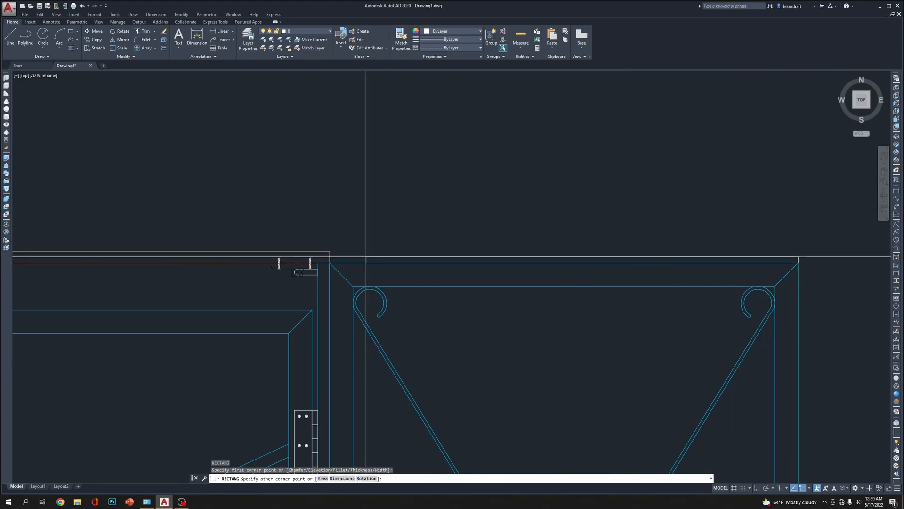
left_click(330, 251)
Match the new side countertop rectangle's properties to those of the front view's countertop
type("MA")
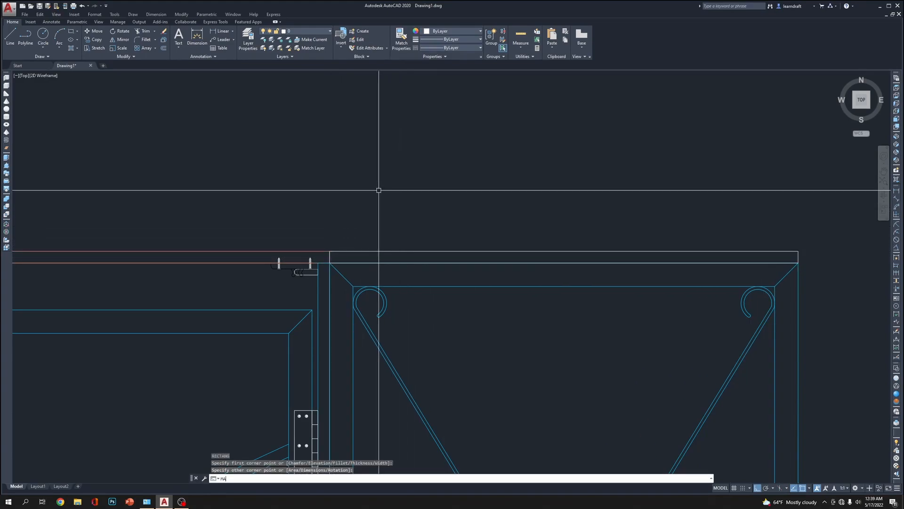
key("Return")
left_click(313, 250)
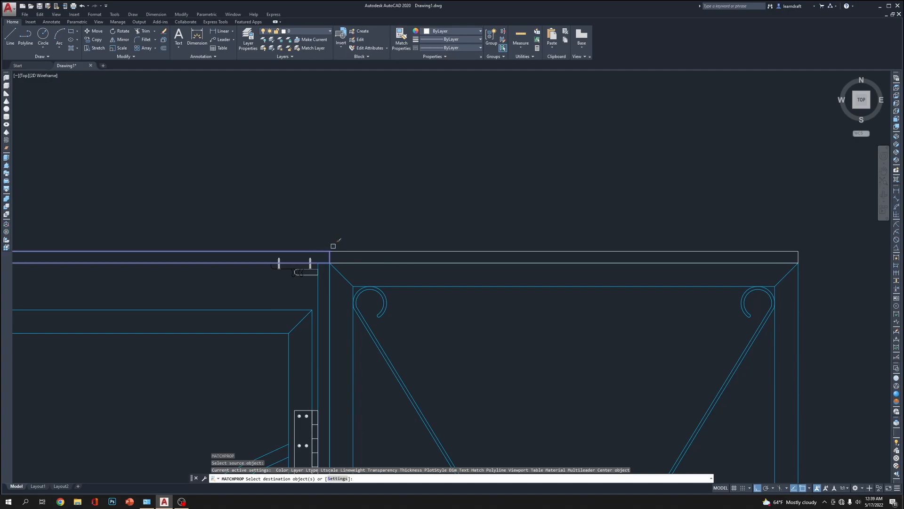
left_click(348, 251)
key("Return")
Examine the completed detailed table view and compare it with the Computer Table Plan above it
scroll(526, 169, "down", 5)
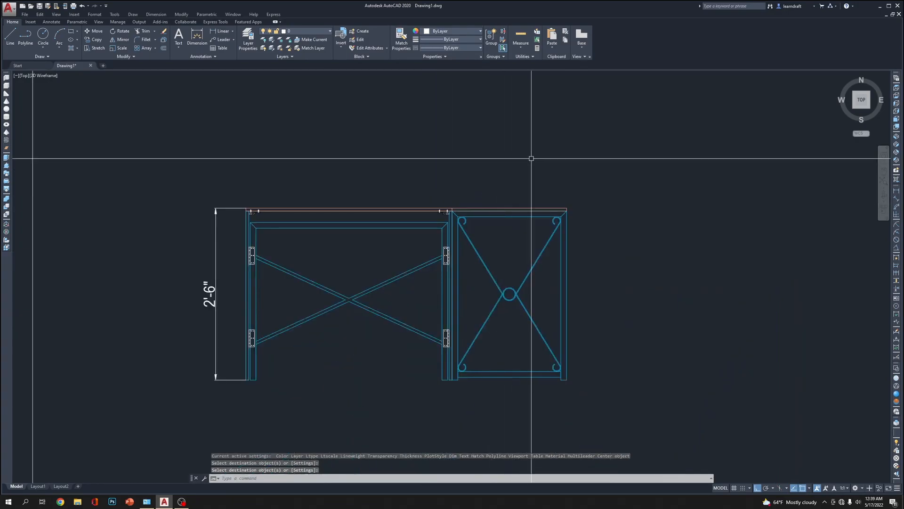
scroll(440, 208, "up", 5)
scroll(489, 121, "down", 3)
middle_click_drag(731, 107, 732, 99)
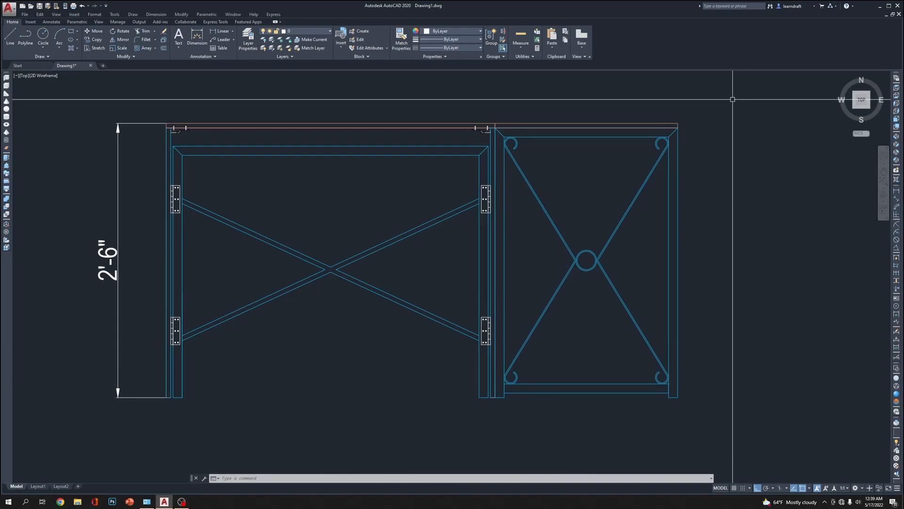
scroll(534, 210, "down", 4)
scroll(565, 91, "down", 4)
middle_click_drag(570, 86, 501, 287)
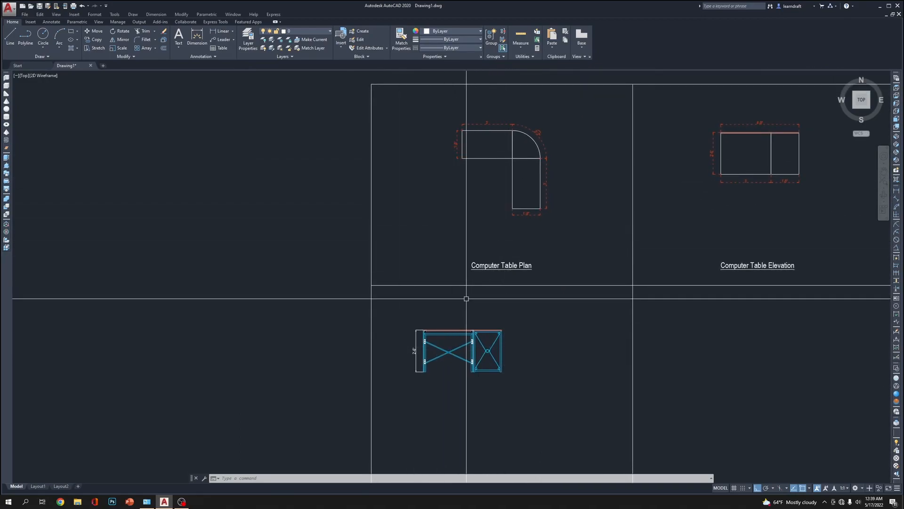
left_click(517, 312)
key("Escape")
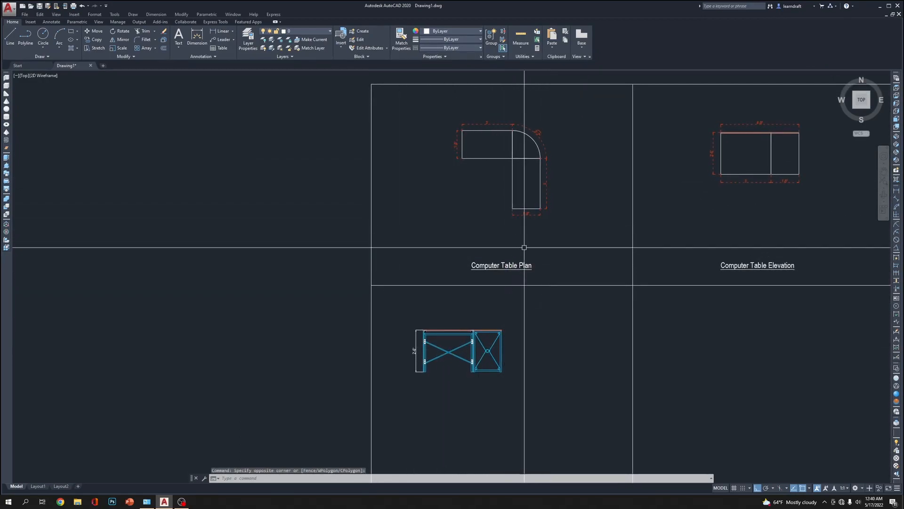
left_click(421, 145)
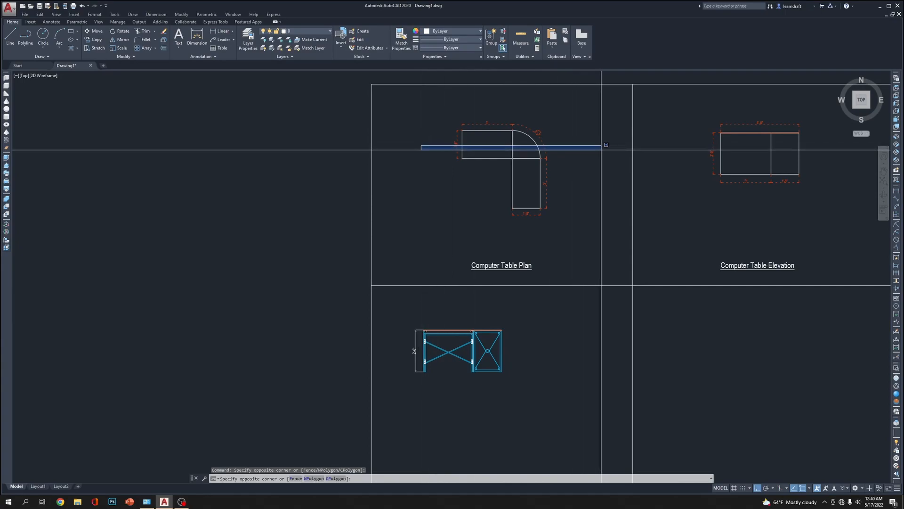
left_click(459, 105)
scroll(473, 152, "up", 2)
middle_click_drag(473, 136, 472, 147)
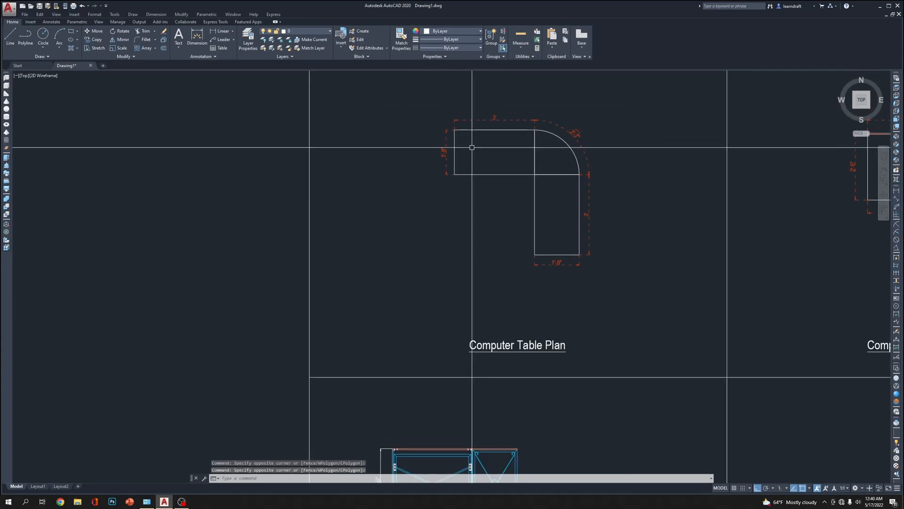
scroll(471, 147, "down", 2)
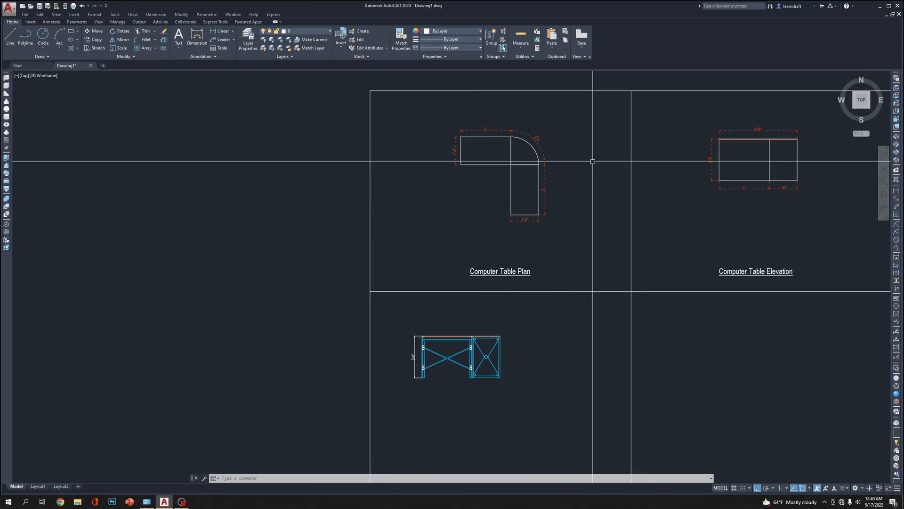
scroll(488, 116, "up", 5)
scroll(439, 121, "down", 5)
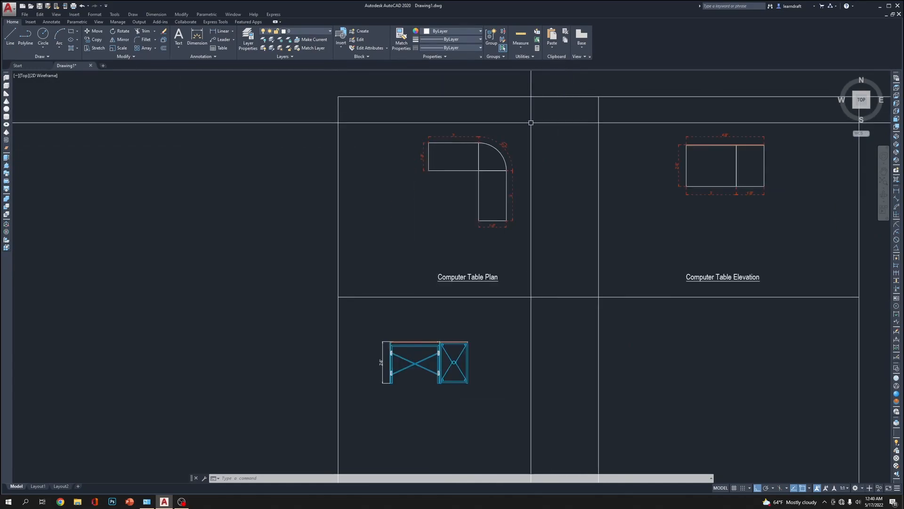
scroll(464, 127, "up", 4)
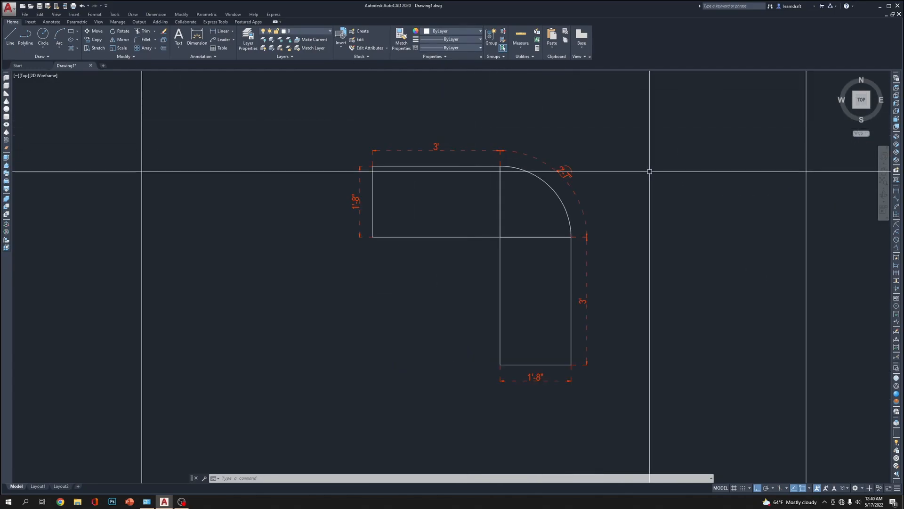
Draw a horizontal section line about 7'-8" long from the midpoint of the plan's short left edge, through the curved corner
type("l")
key("Return")
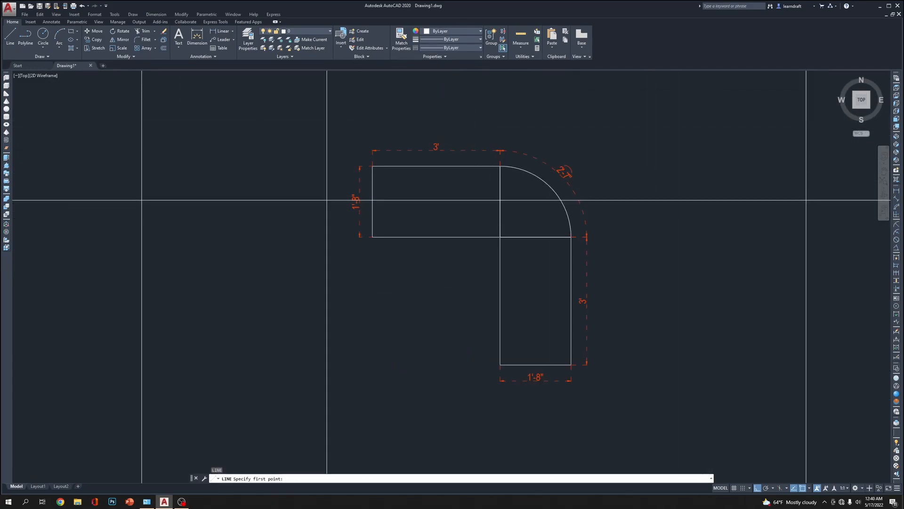
key("Escape")
Move the section line horizontally to the left so it extends past both sides of the plan
left_click(642, 252)
left_click(630, 189)
type("m")
key("Return")
left_click(710, 284)
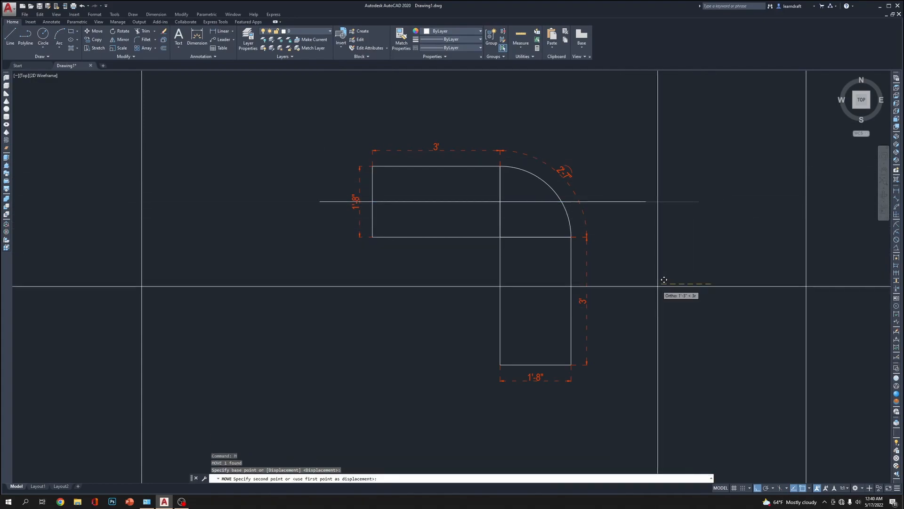
left_click(641, 280)
Add the multiline text "SEC. AA" on one line near the left end of the section line
scroll(290, 237, "up", 6)
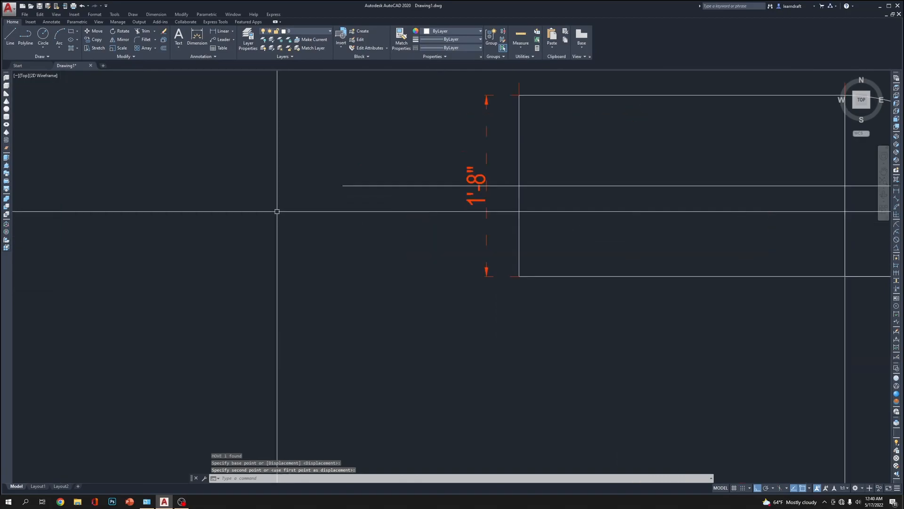
scroll(330, 196, "down", 4)
scroll(335, 197, "up", 3)
scroll(465, 373, "down", 7)
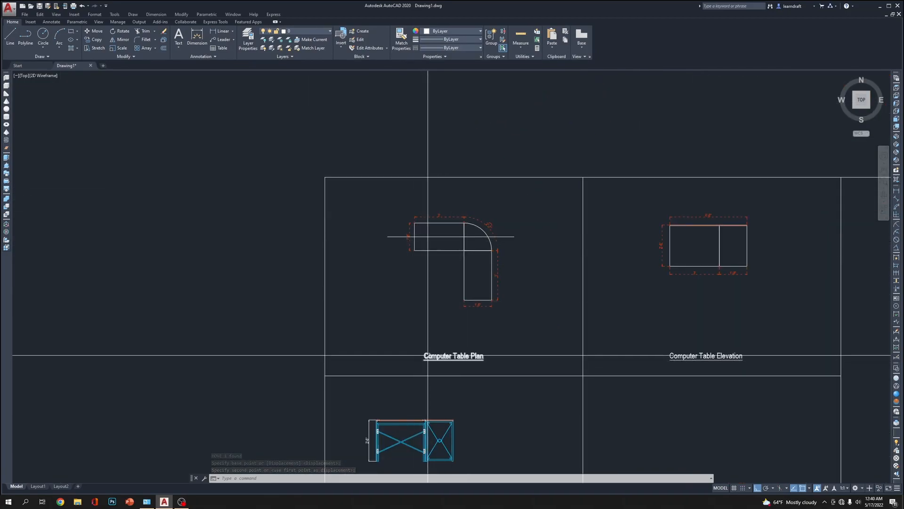
key("Escape")
key("Escape")
scroll(388, 247, "up", 6)
type("mt")
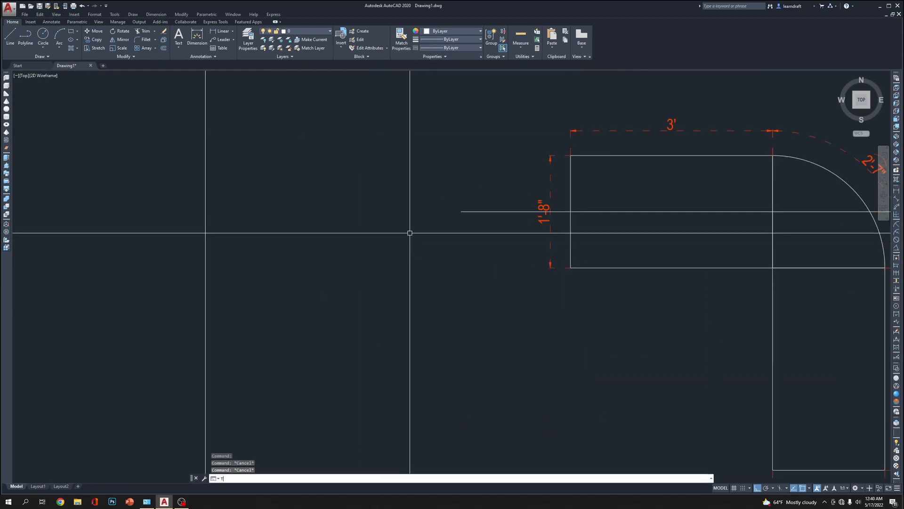
key("Return")
scroll(419, 208, "up", 4)
left_click(405, 202)
left_click(486, 279)
type("SEC")
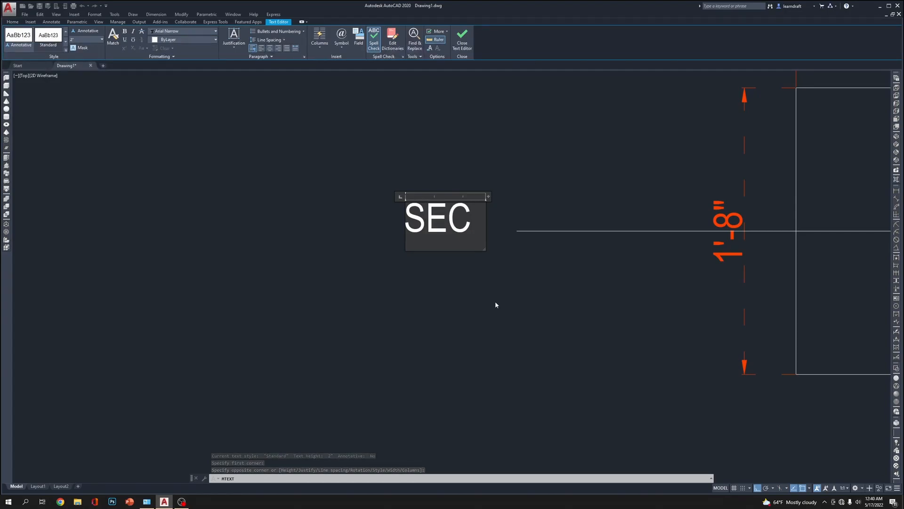
key("Return")
type("AA")
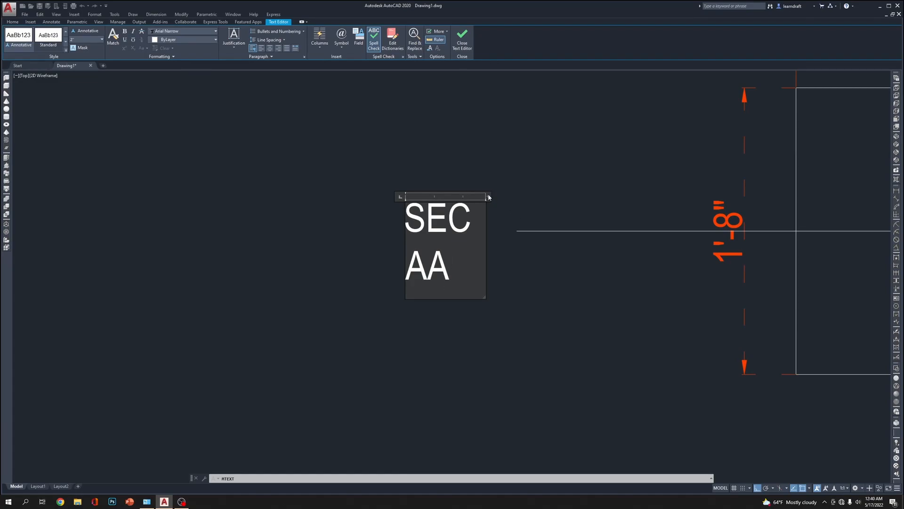
left_click_drag(489, 196, 617, 196)
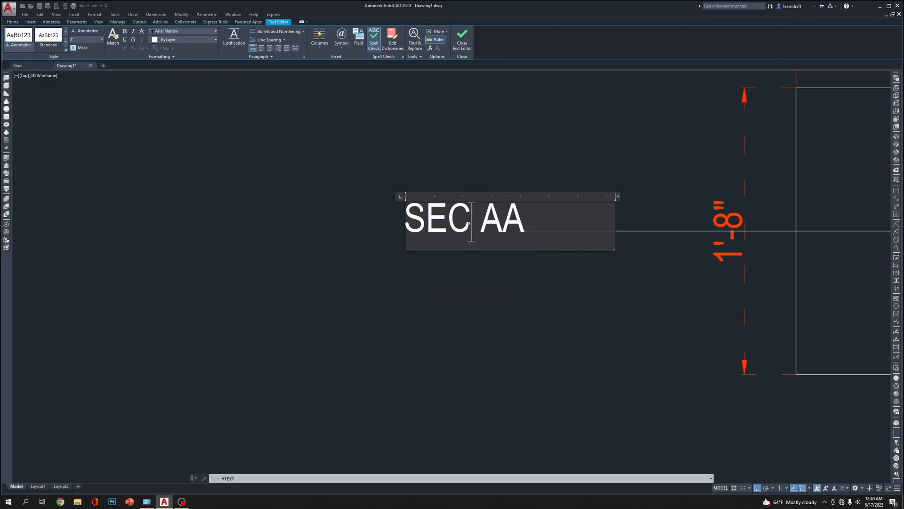
left_click(464, 278)
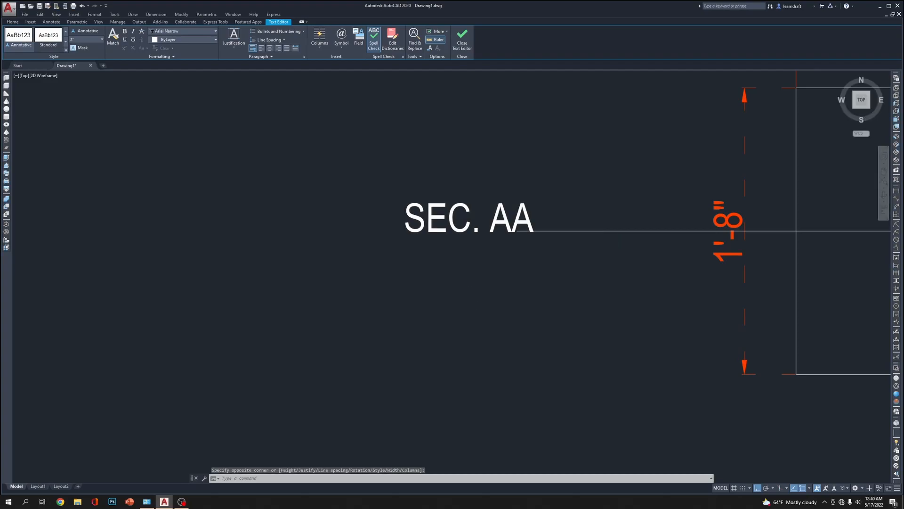
Move the SEC. AA label horizontally to the left, clear of the section line's end
left_click(481, 197)
left_click(390, 253)
middle_click_drag(546, 155, 546, 190)
type("m")
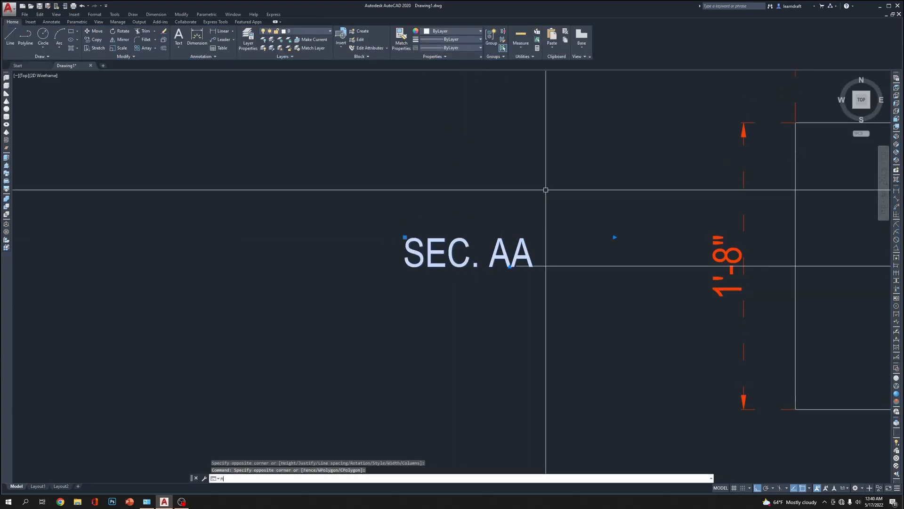
key("space")
left_click(592, 177)
left_click(559, 181)
Move the SEC. AA label slightly down so it is vertically centred on the section line
left_click(468, 186)
left_click(384, 253)
type("m")
key("space")
left_click(484, 194)
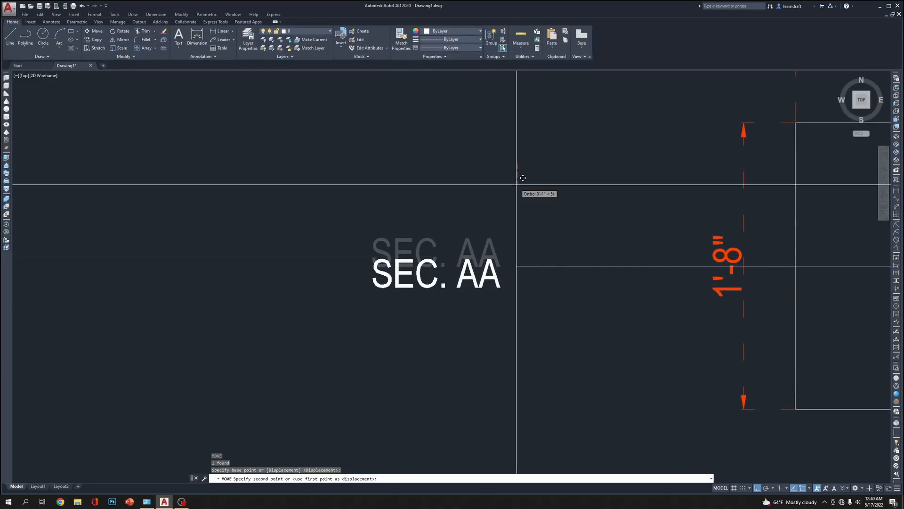
left_click(476, 210)
type("m")
key("space")
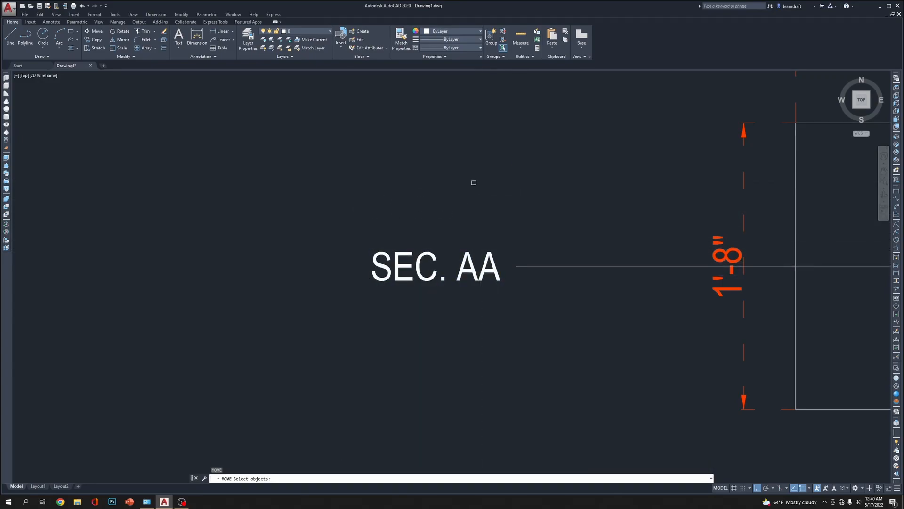
key("Escape")
key("Escape")
Copy the SEC. AA label horizontally to the right end of the section line
left_click(491, 188)
left_click(409, 279)
scroll(344, 175, "down", 4)
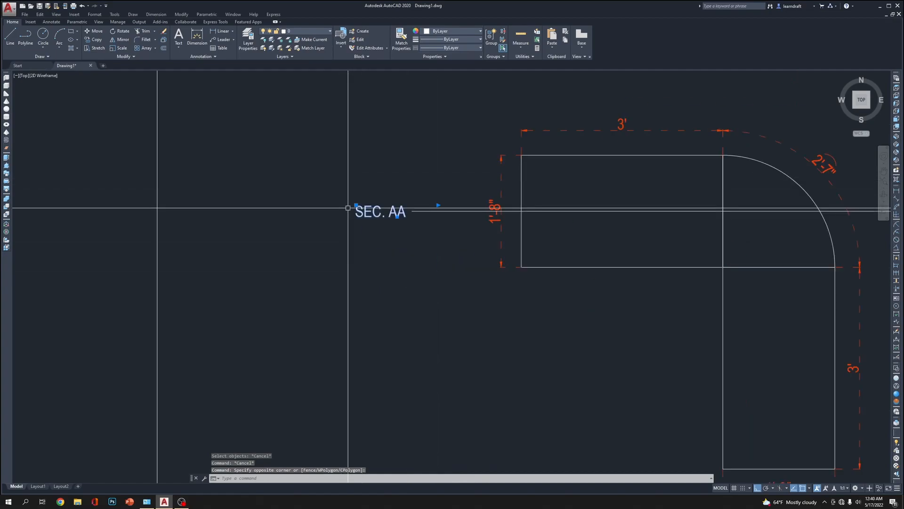
type("c")
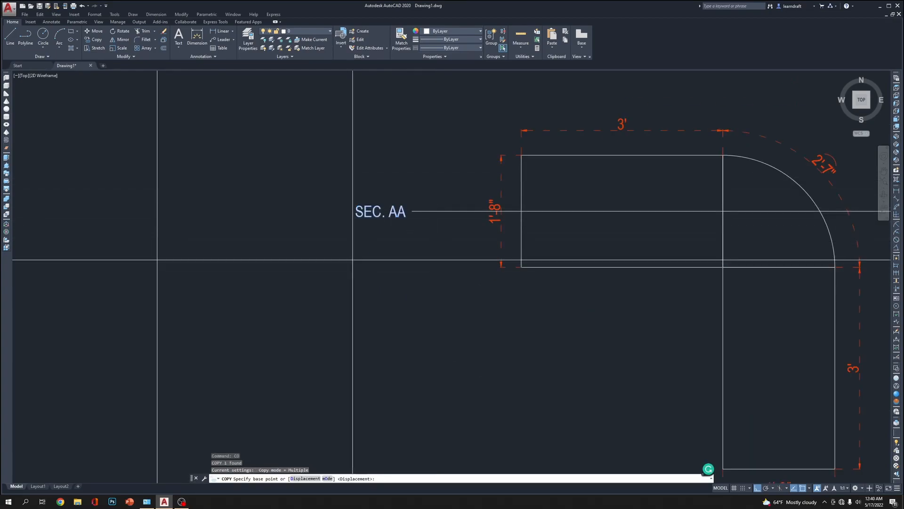
scroll(358, 264, "down", 4)
left_click(326, 291)
left_click(559, 277)
key("Escape")
scroll(544, 202, "up", 3)
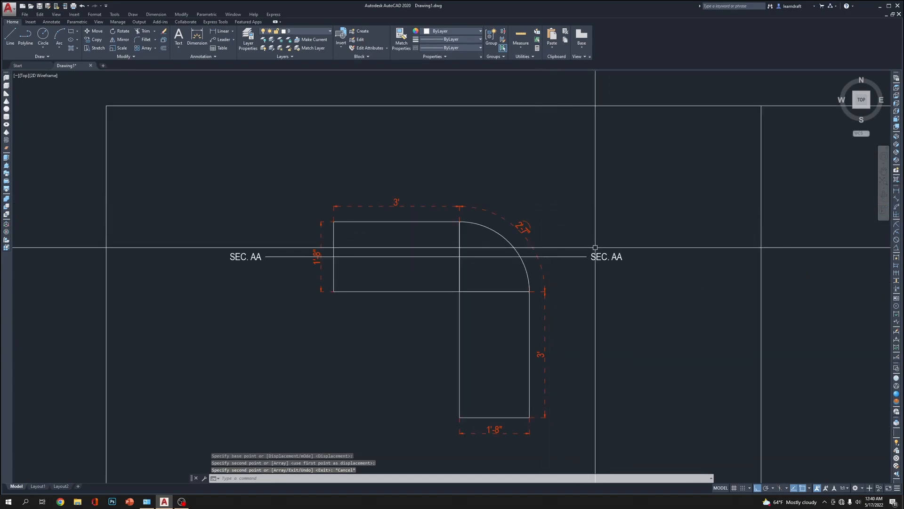
Change the section line's linetype to the dashed ACAD_ISO03 pattern
left_click(561, 256)
left_click(509, 120)
left_click(465, 31)
left_click(462, 38)
left_click(462, 38)
left_click(460, 47)
left_click(460, 46)
left_click(454, 83)
key("Escape")
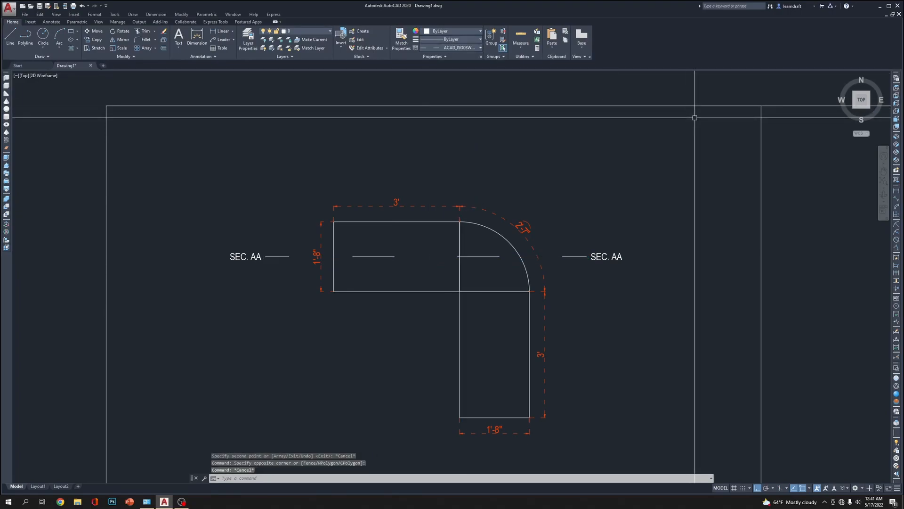
Reduce the section line's linetype scale so its dashes are shorter and more closely spaced
left_click(574, 256)
right_click(575, 257)
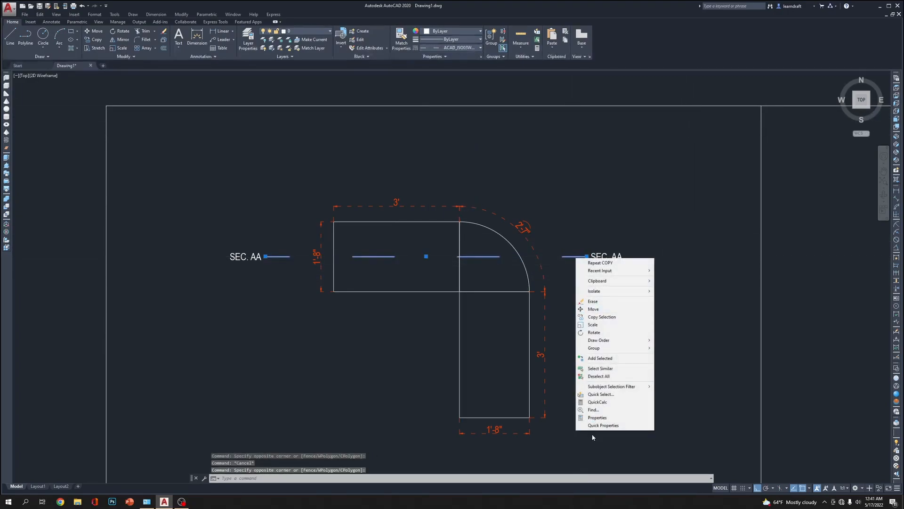
left_click(597, 418)
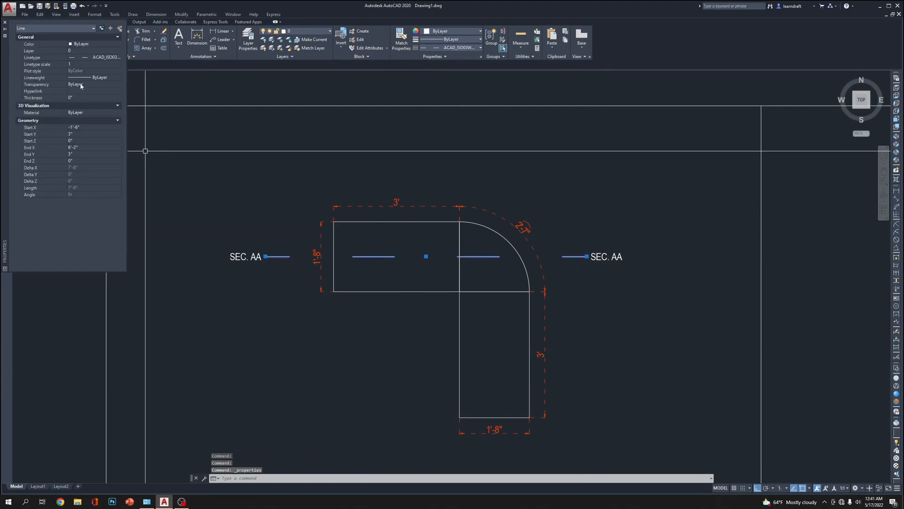
left_click(84, 65)
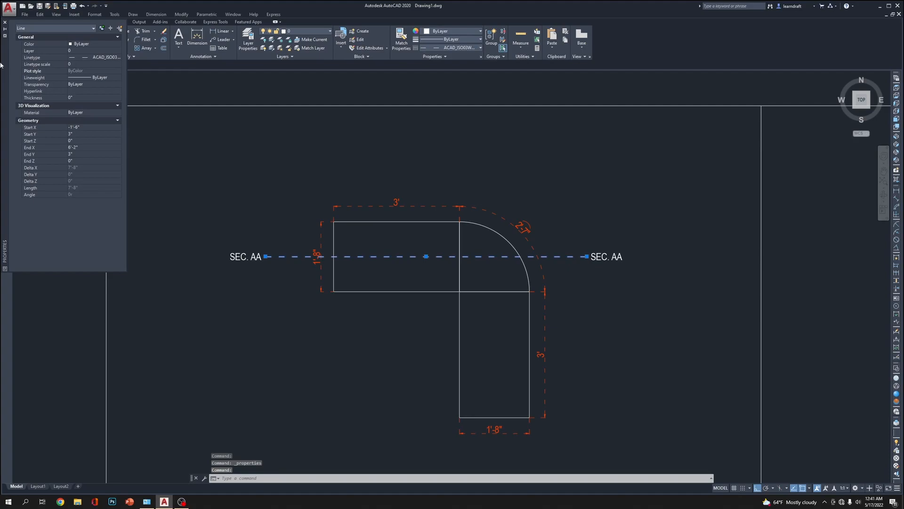
left_click(5, 22)
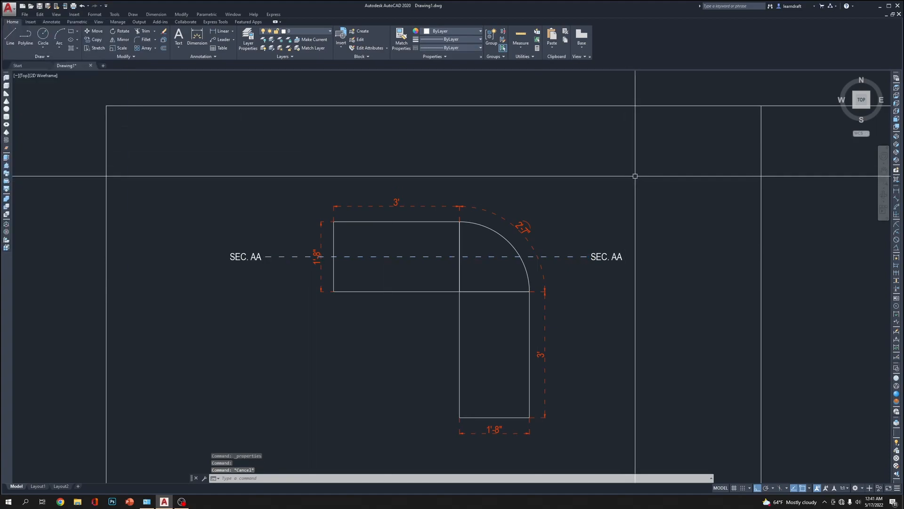
key("Escape")
Copy the plan's left SEC. AA label about 17'-3" straight down, below the detailed table view
scroll(634, 178, "down", 2)
middle_click_drag(581, 254, 563, 165)
scroll(513, 249, "down", 6)
scroll(509, 222, "up", 8)
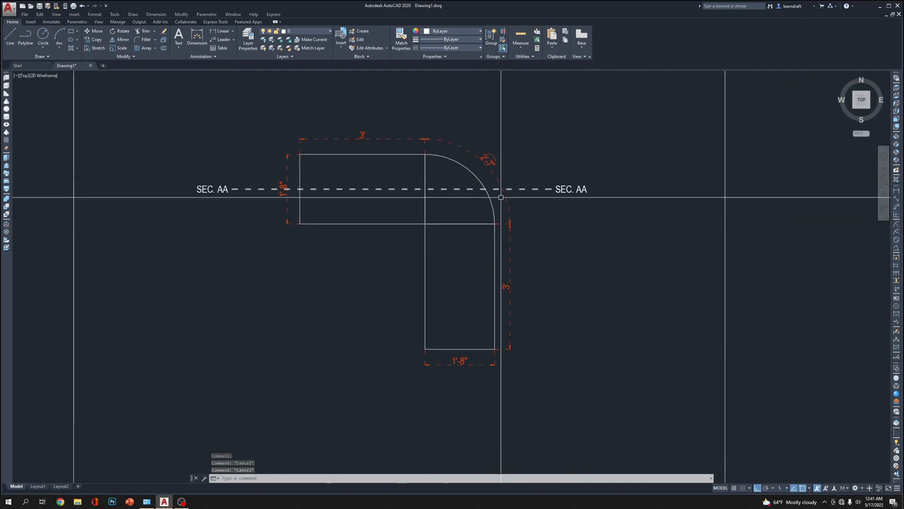
left_click(214, 172)
left_click(203, 192)
scroll(275, 268, "down", 6)
middle_click_drag(283, 292, 325, 219)
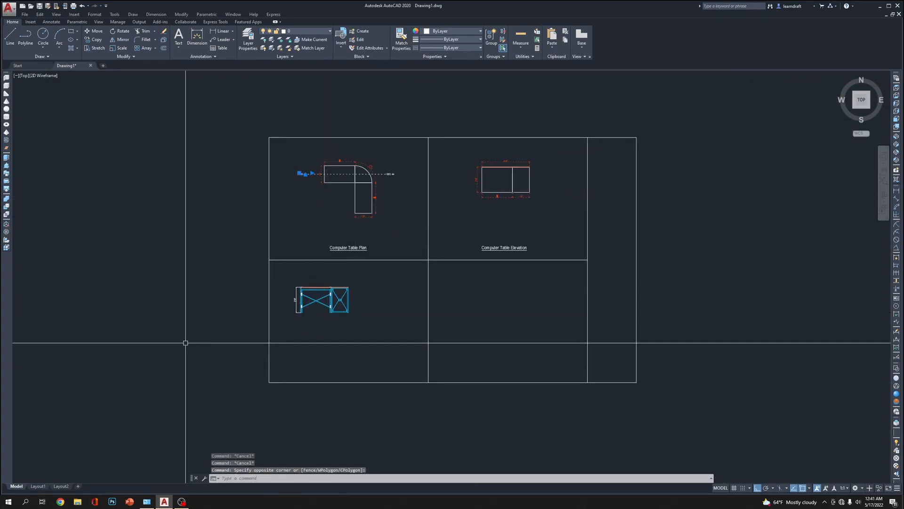
type("c")
left_click(156, 242)
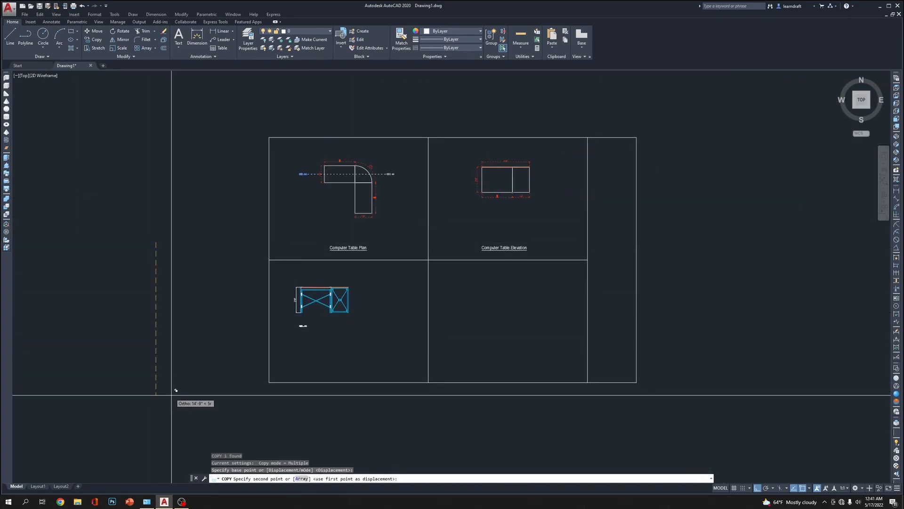
left_click(178, 418)
key("Escape")
Move the copied SEC. AA label horizontally to the right so it sits beneath the detailed table view
scroll(280, 369, "up", 8)
middle_click_drag(499, 193, 387, 310)
left_click(362, 336)
left_click(320, 372)
type("m")
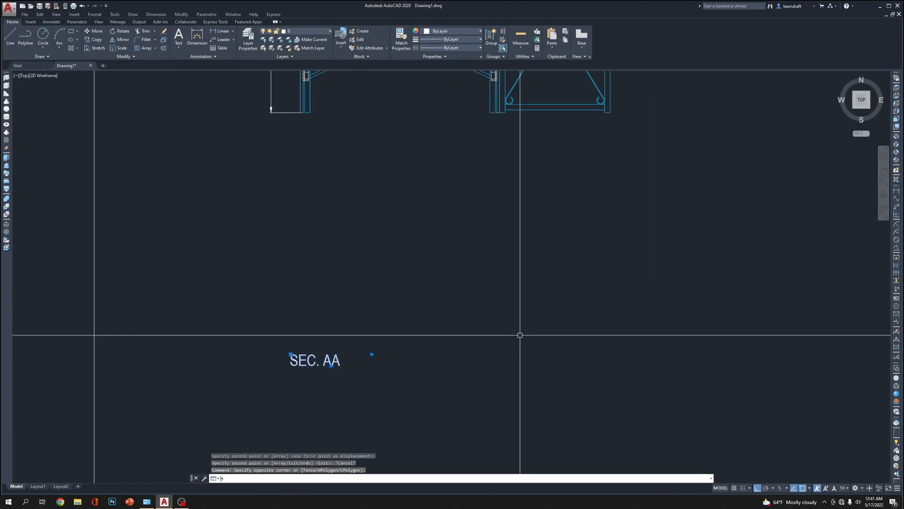
key("Return")
left_click(478, 362)
middle_click_drag(645, 362, 615, 328)
Double the text height of the SEC. AA label below the table view and widen its text box to fit one line
left_click(457, 332)
left_click(457, 333)
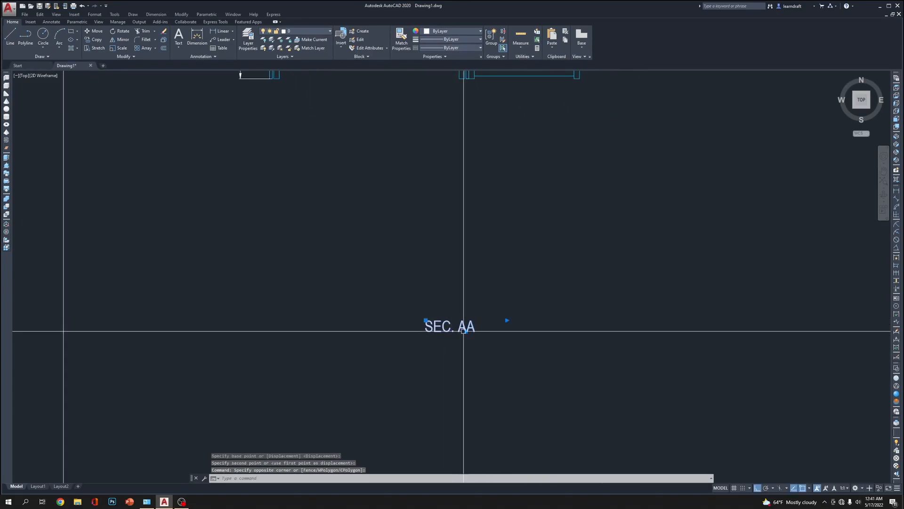
double_click(475, 328)
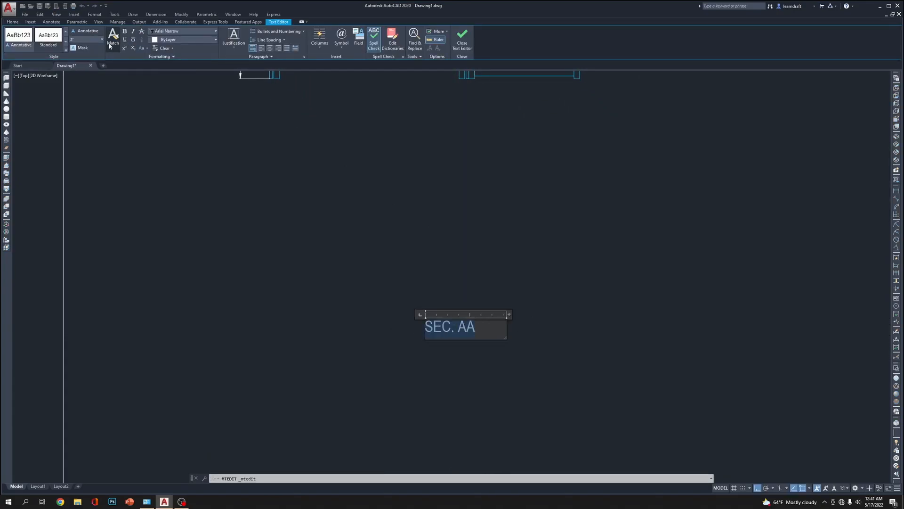
left_click(86, 55)
left_click(462, 37)
left_click(421, 355)
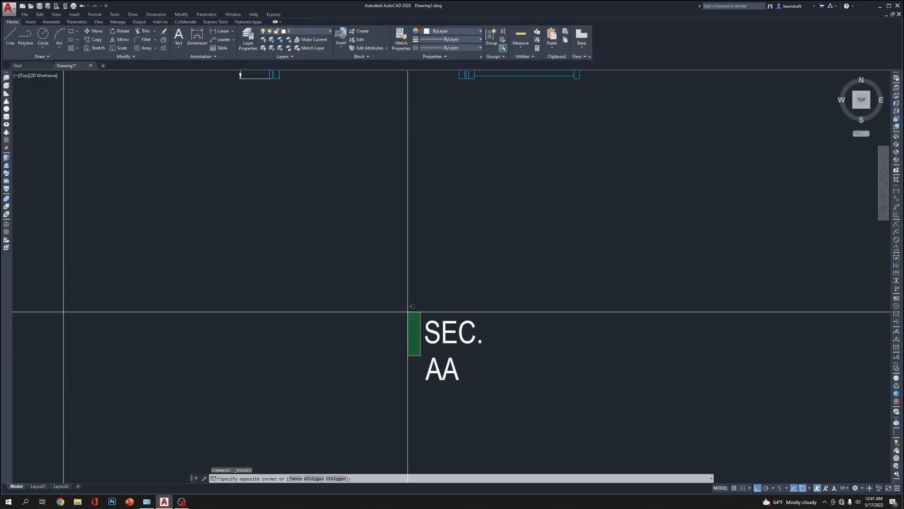
left_click(408, 312)
left_click(504, 317)
key("Escape")
key("Escape")
scroll(504, 306, "down", 5)
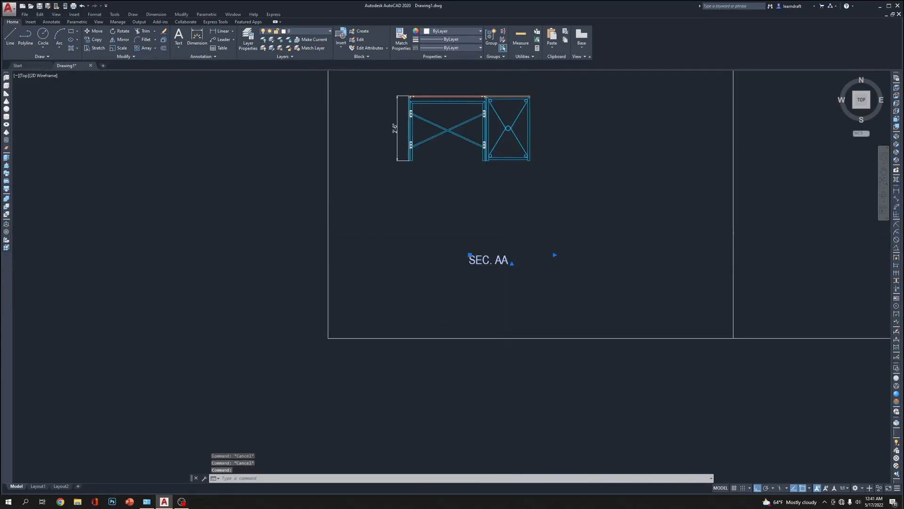
Underline the SEC. AA title text below the detailed table view
double_click(509, 263)
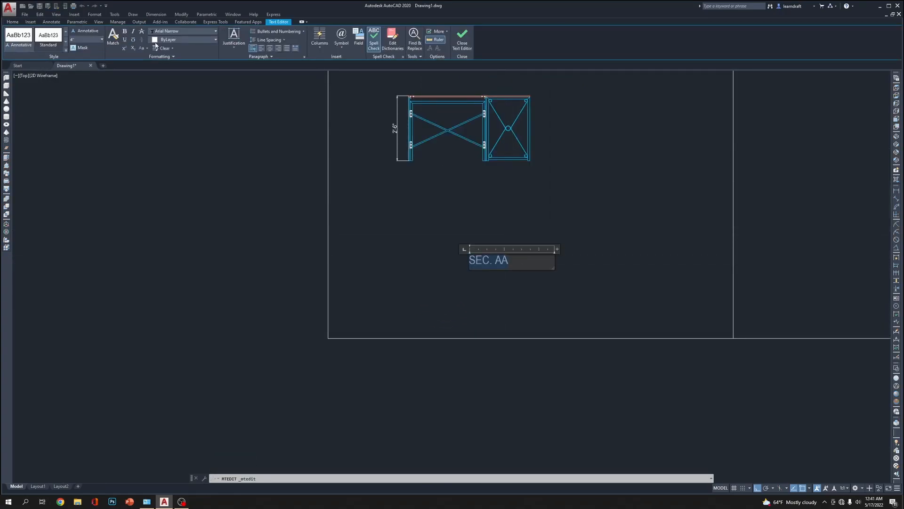
left_click(573, 196)
middle_click_drag(545, 219, 521, 276)
Move the detailed table view and its height dimension a little over 2 feet to the right within the lower-left frame
scroll(502, 286, "down", 2)
middle_click_drag(532, 195, 467, 237)
left_click(468, 222)
left_click(333, 316)
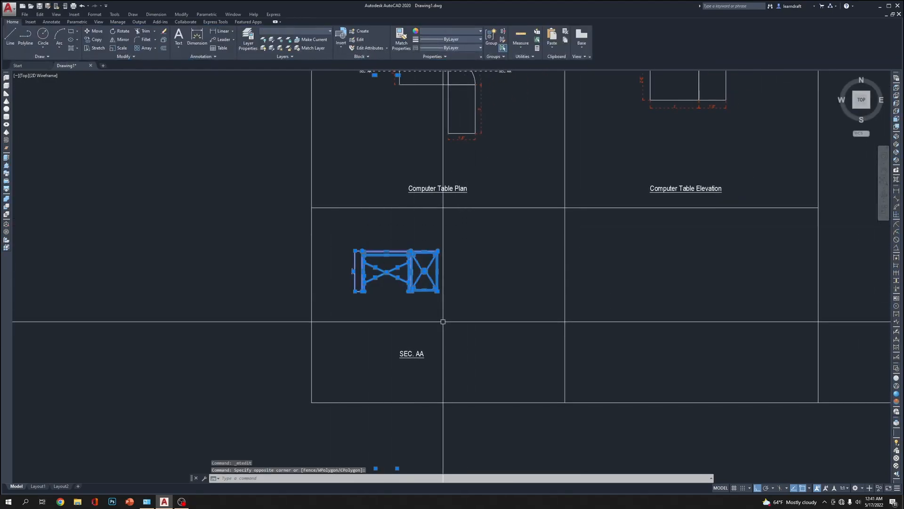
type("m")
key("Return")
left_click(442, 321)
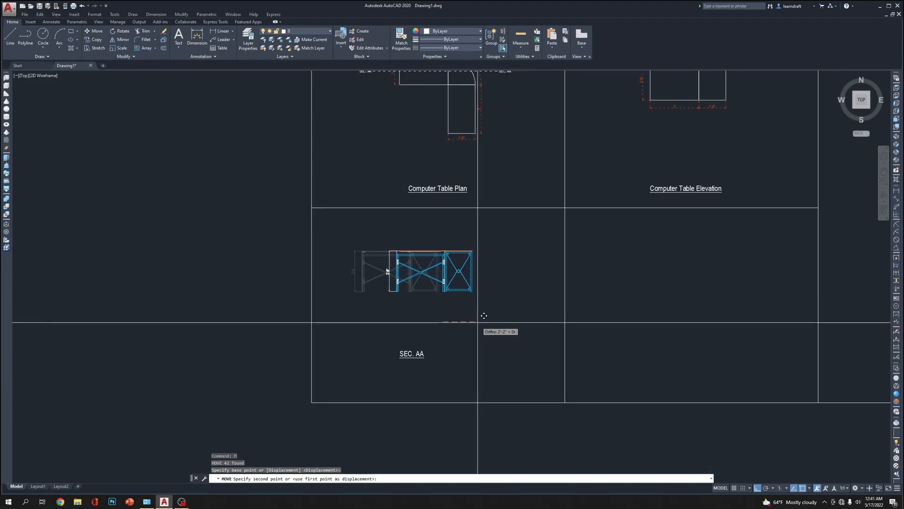
left_click(481, 321)
Move the detailed table view and its height dimension straight down, closer to the SEC. AA title
left_click(512, 229)
left_click(364, 324)
key("Return")
left_click(488, 326)
left_click(488, 350)
Move the SEC. AA title right by just over 1 foot to centre it under the table view, and shift it slightly down
left_click(471, 344)
left_click(408, 373)
key("Return")
left_click(437, 381)
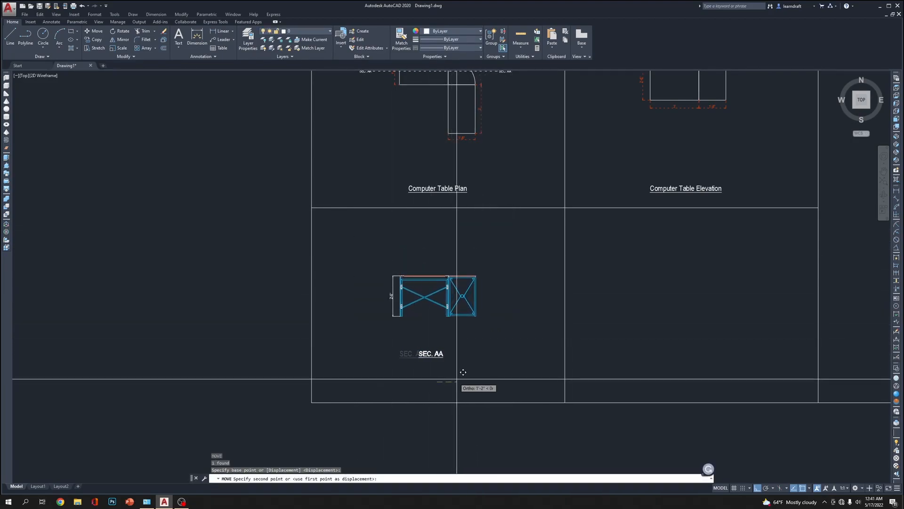
left_click(460, 378)
left_click(464, 344)
left_click(418, 378)
key("Return")
left_click(528, 333)
left_click(529, 350)
Add a horizontal linear dimension above the section view spanning the table's full width
scroll(515, 323, "down", 4)
scroll(514, 323, "up", 8)
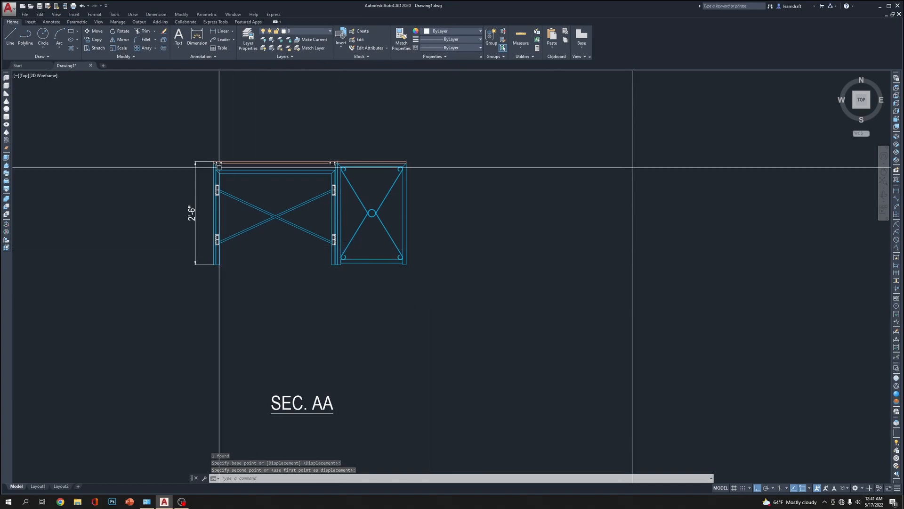
scroll(200, 143, "up", 4)
middle_click_drag(343, 145, 330, 172)
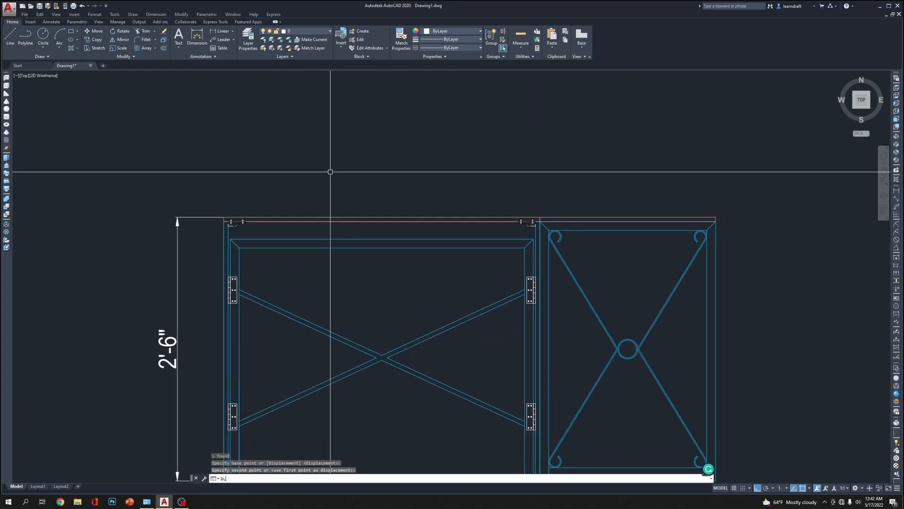
key("Return")
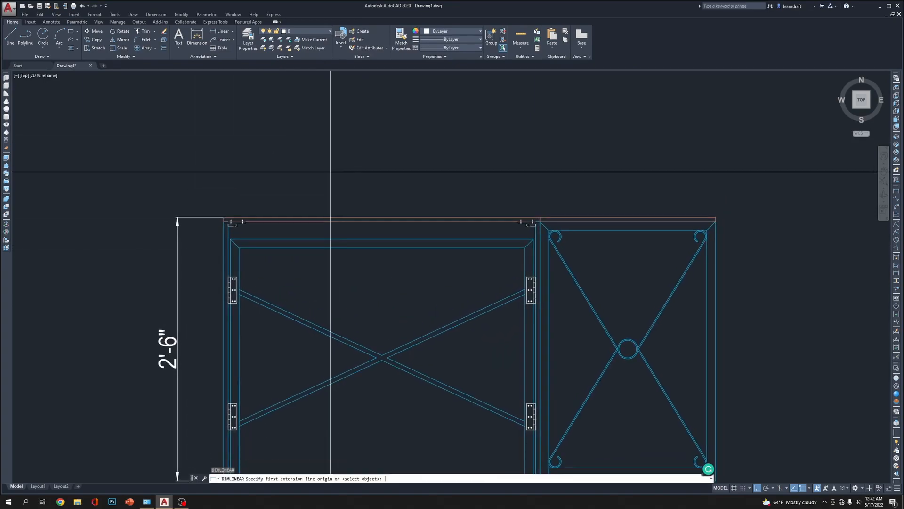
left_click(225, 225)
left_click(715, 219)
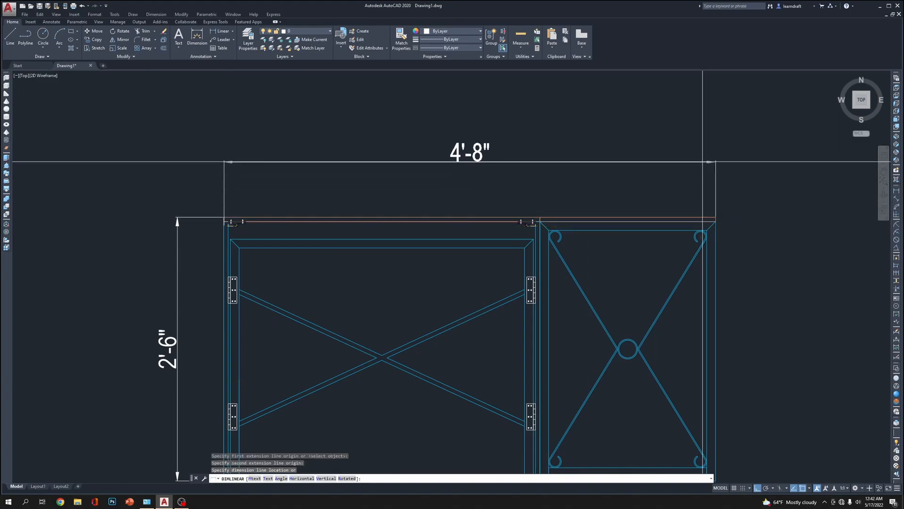
left_click(702, 161)
Stretch the width dimension's left extension origin up to the countertop's upper-left corner, and check the height dimension's upper end
scroll(271, 226, "up", 4)
left_click(282, 246)
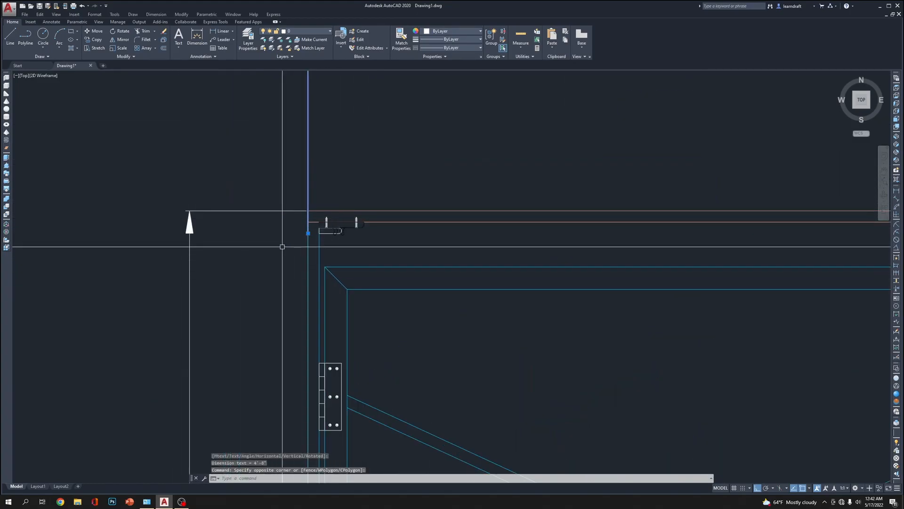
left_click(308, 233)
left_click(308, 210)
scroll(302, 207, "down", 6)
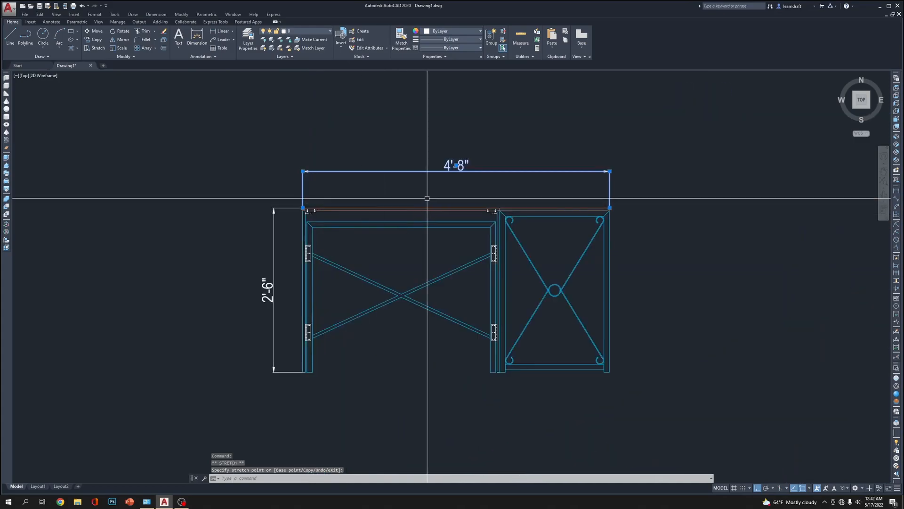
key("Escape")
key("Escape")
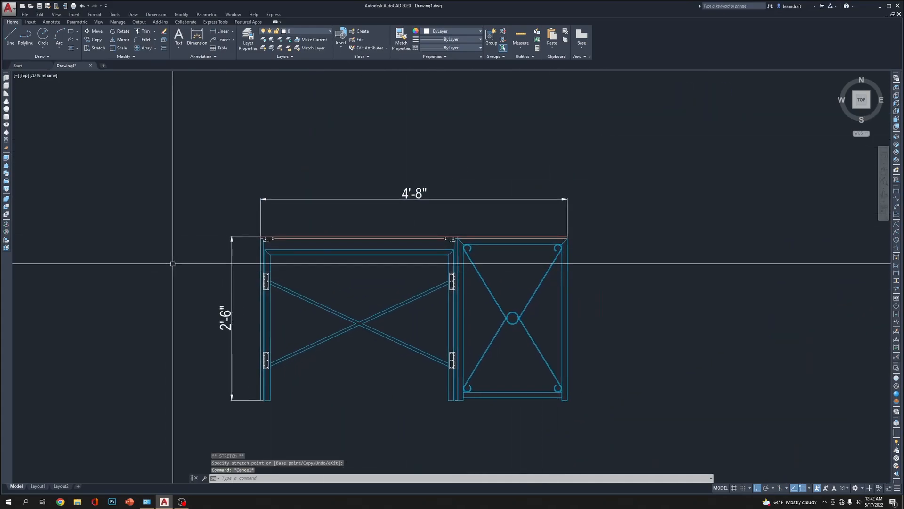
left_click(289, 191)
scroll(273, 209, "up", 6)
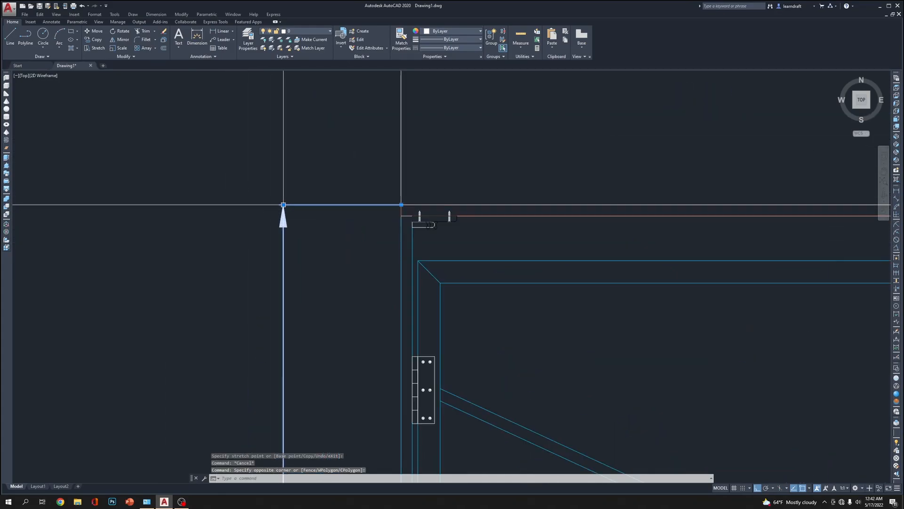
scroll(403, 202, "down", 6)
key("Escape")
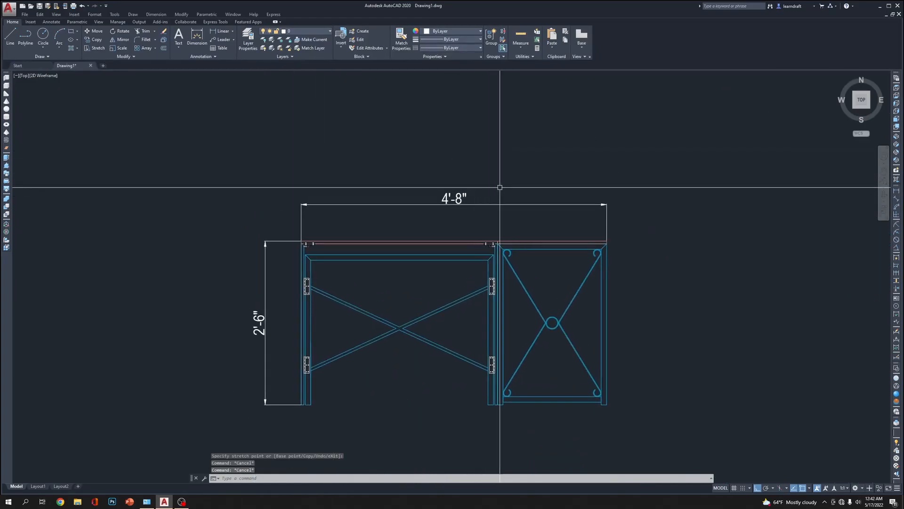
Assign the section view's width and height dimensions to the dimentions layer
scroll(525, 191, "down", 2)
left_click(533, 182)
left_click(451, 208)
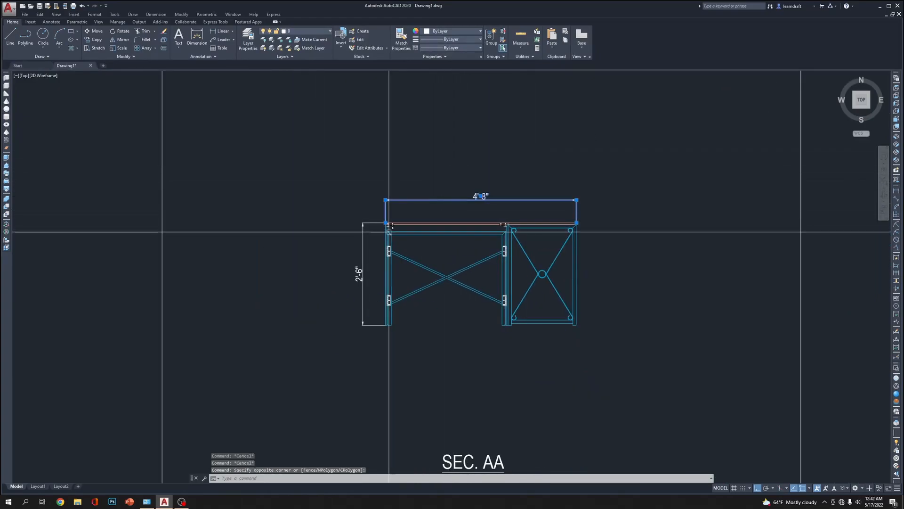
left_click(366, 210)
left_click(348, 258)
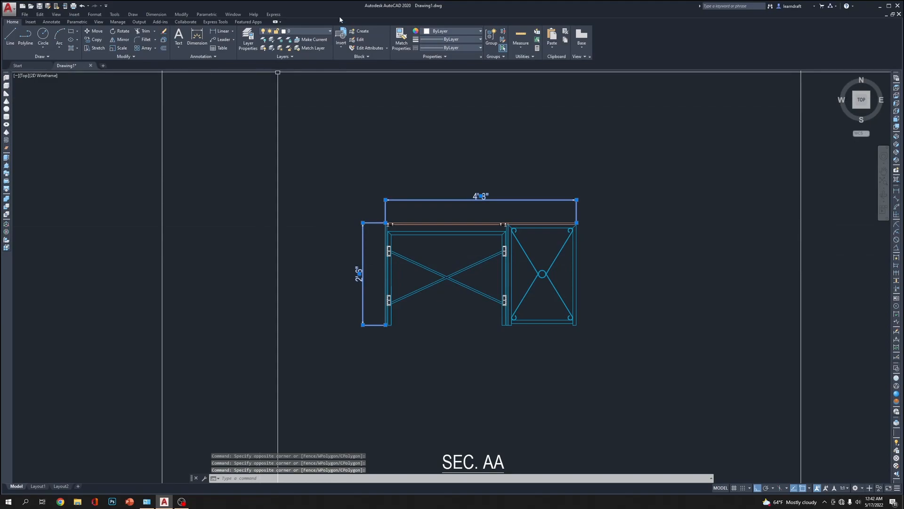
left_click(317, 56)
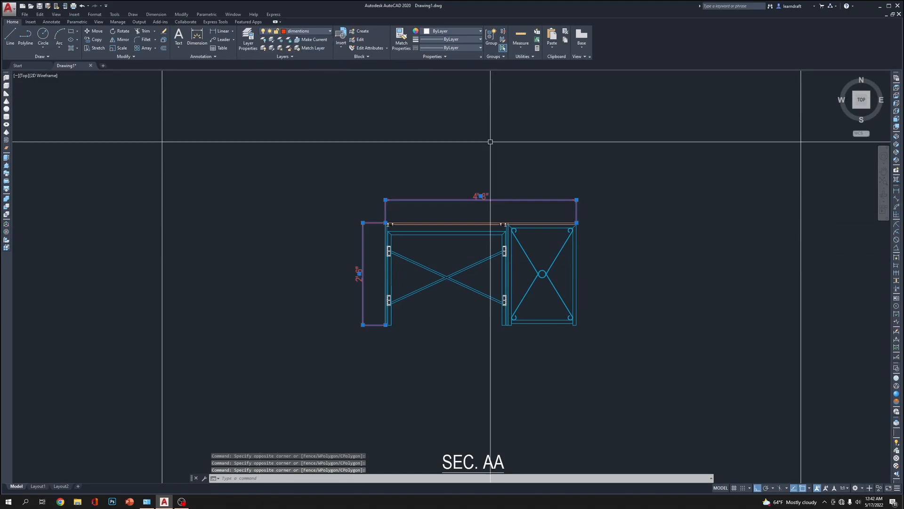
scroll(575, 177, "down", 5)
key("Escape")
Match the properties of a dashed plan dimension onto the section view's width and height dimensions
middle_click_drag(494, 184, 484, 232)
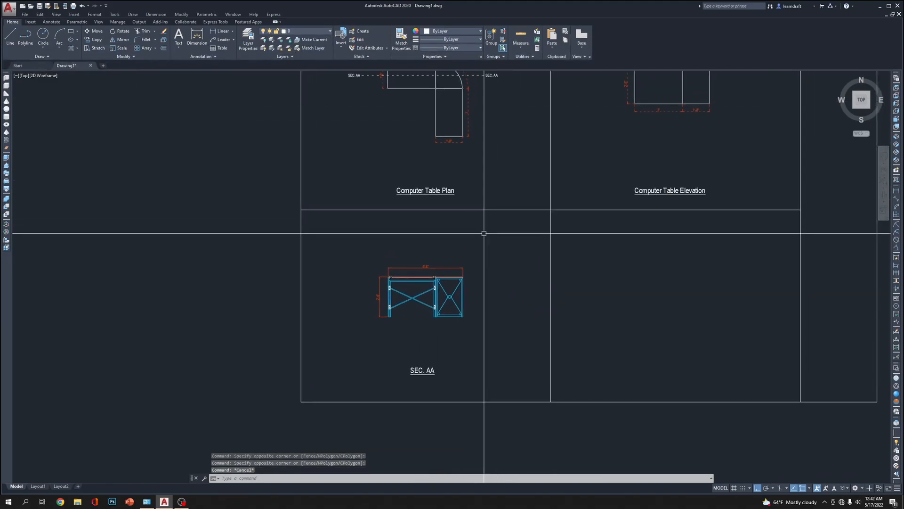
type("ma")
key("Return")
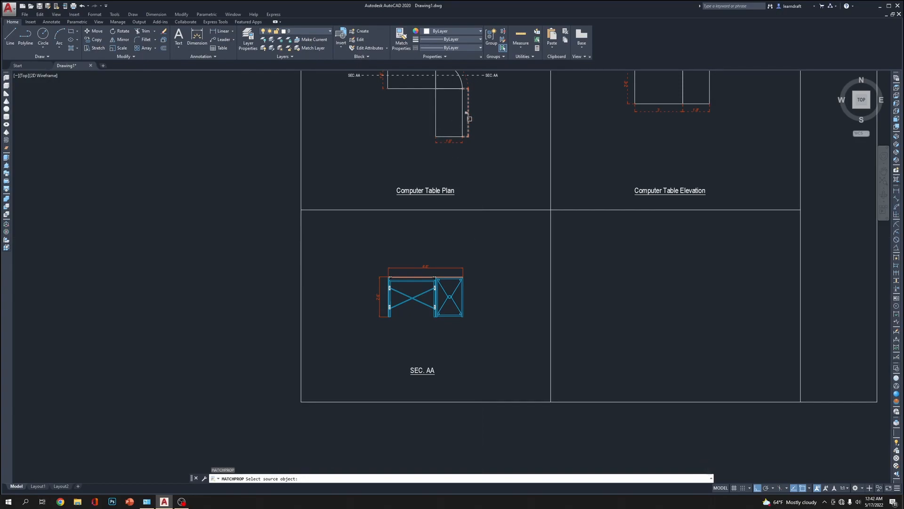
scroll(426, 284, "up", 4)
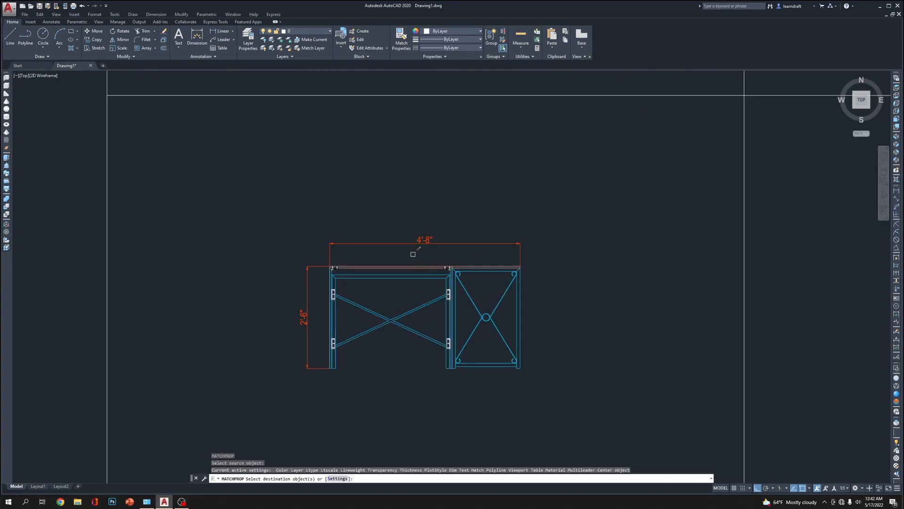
left_click(412, 254)
left_click(380, 227)
key("Escape")
Examine the dimensioned section view and the sheet's overall layout of plan, elevation and section
middle_click_drag(544, 198, 510, 210)
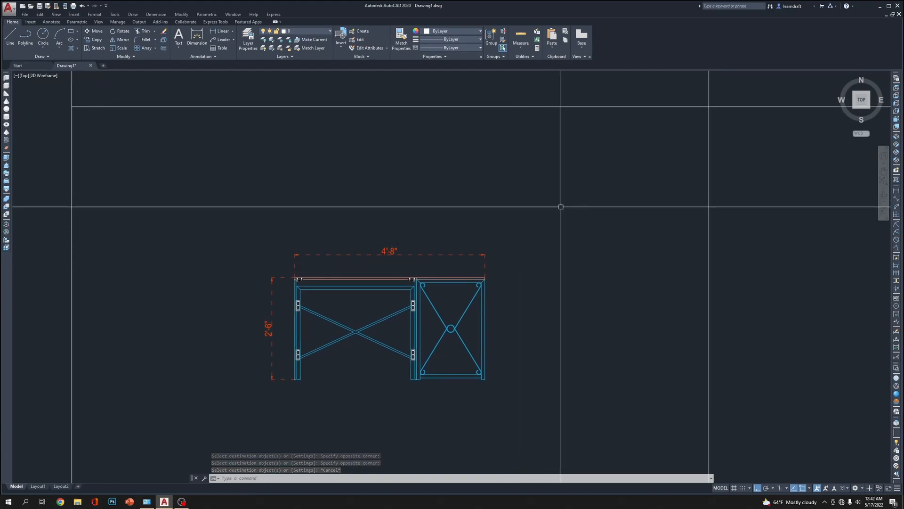
scroll(561, 206, "up", 9)
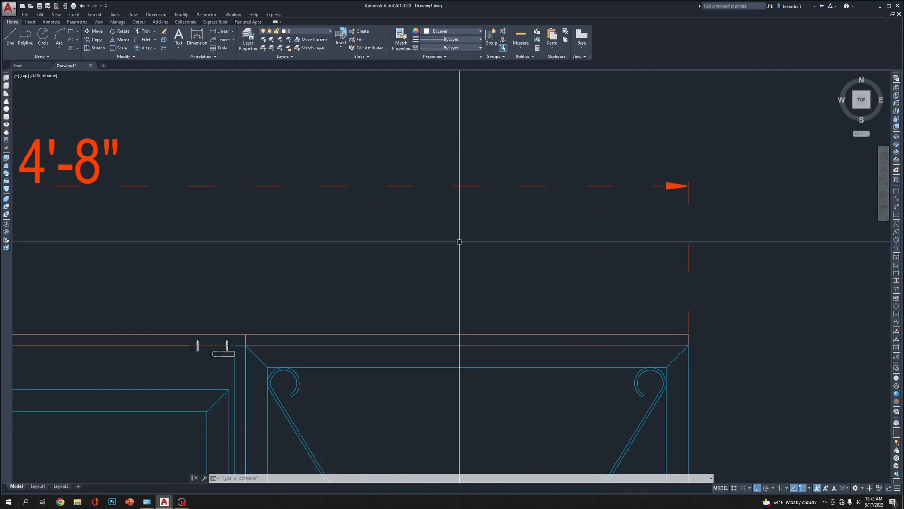
scroll(459, 242, "down", 4)
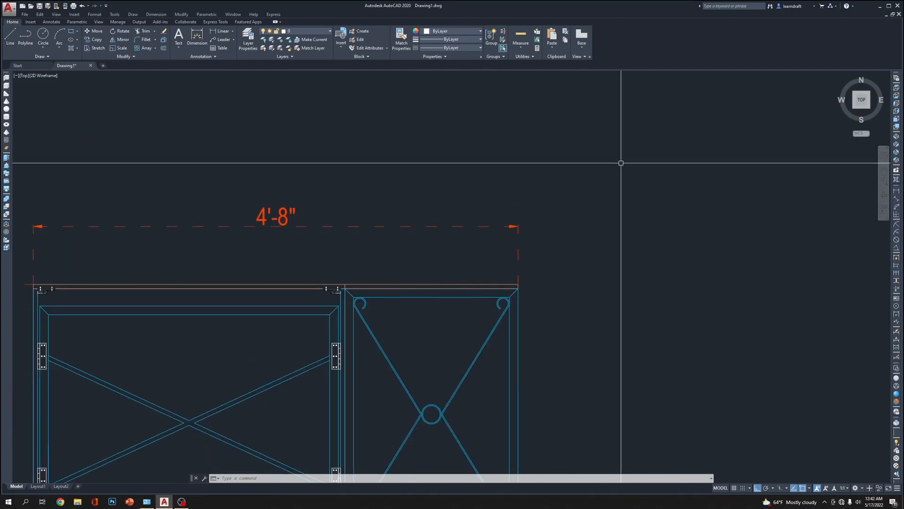
scroll(626, 166, "down", 3)
middle_click_drag(607, 141, 603, 122)
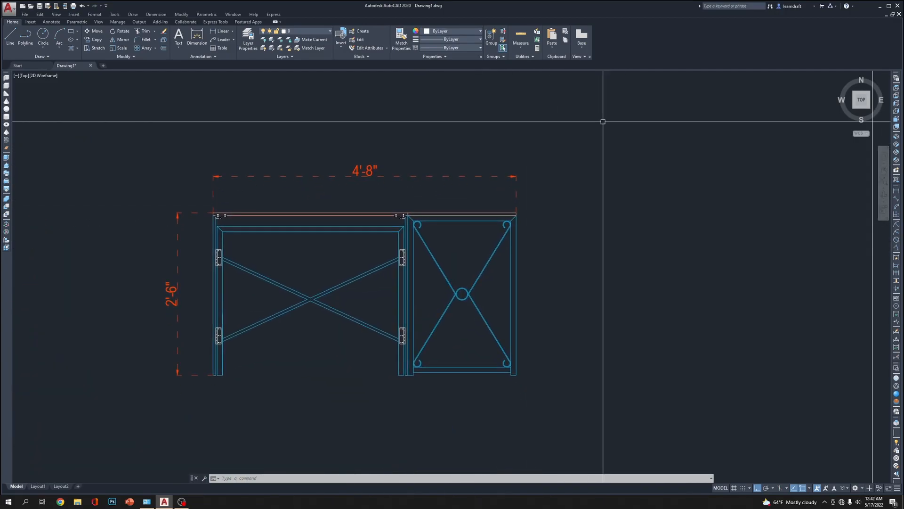
scroll(584, 127, "down", 5)
scroll(520, 224, "up", 4)
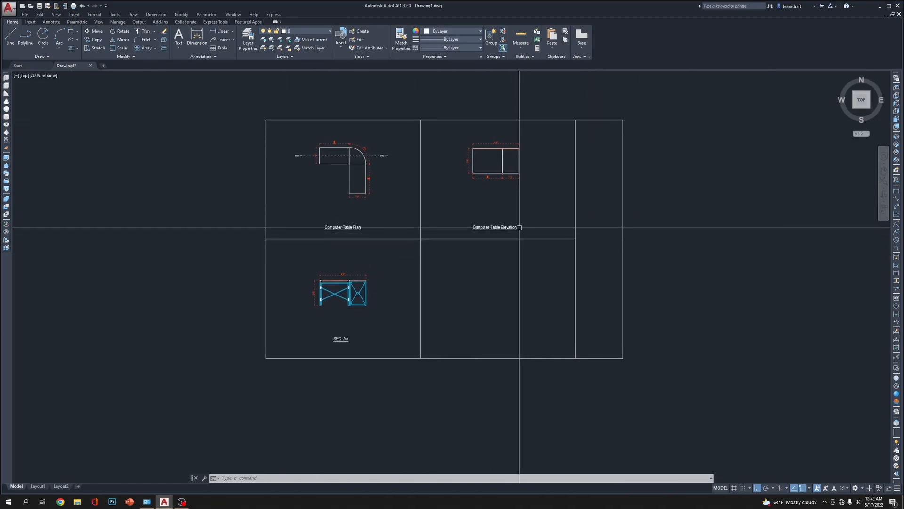
scroll(474, 239, "down", 6)
scroll(454, 257, "up", 4)
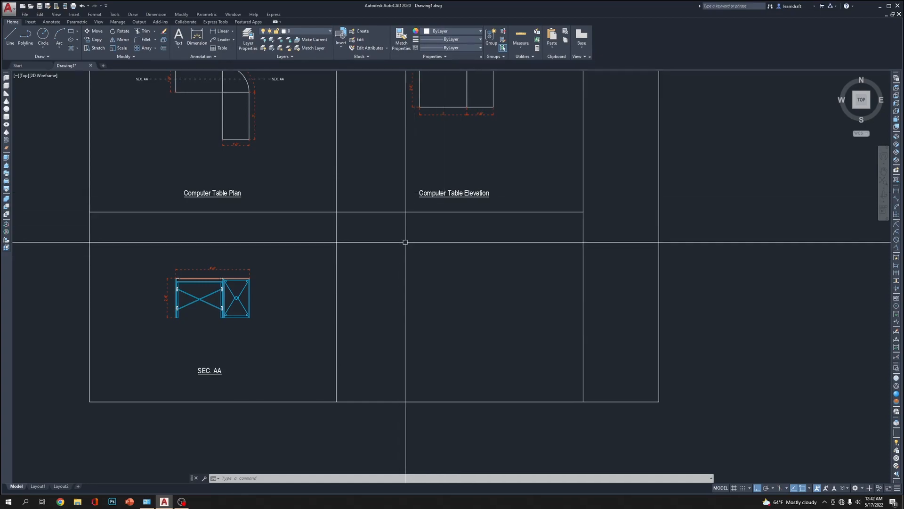
scroll(383, 293, "down", 4)
scroll(385, 293, "up", 2)
scroll(385, 293, "up", 2)
middle_click_drag(293, 151, 293, 192)
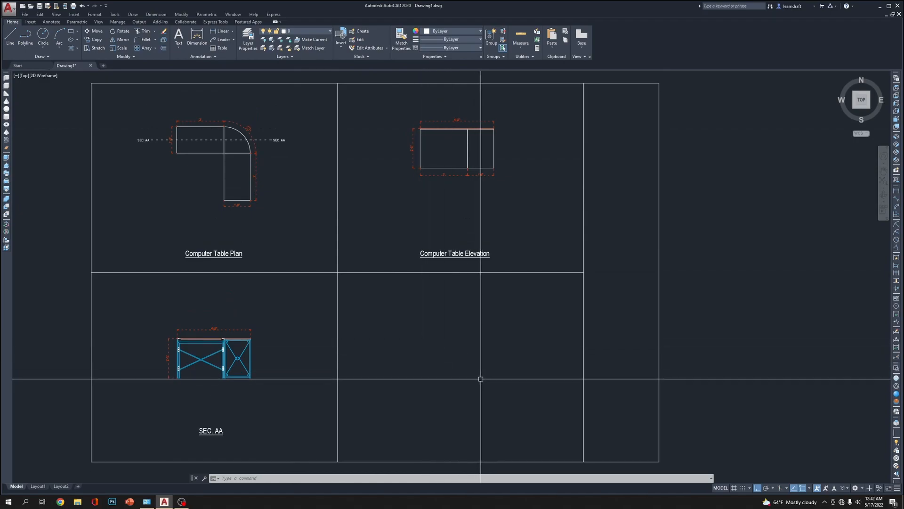
middle_click_drag(465, 383, 436, 329)
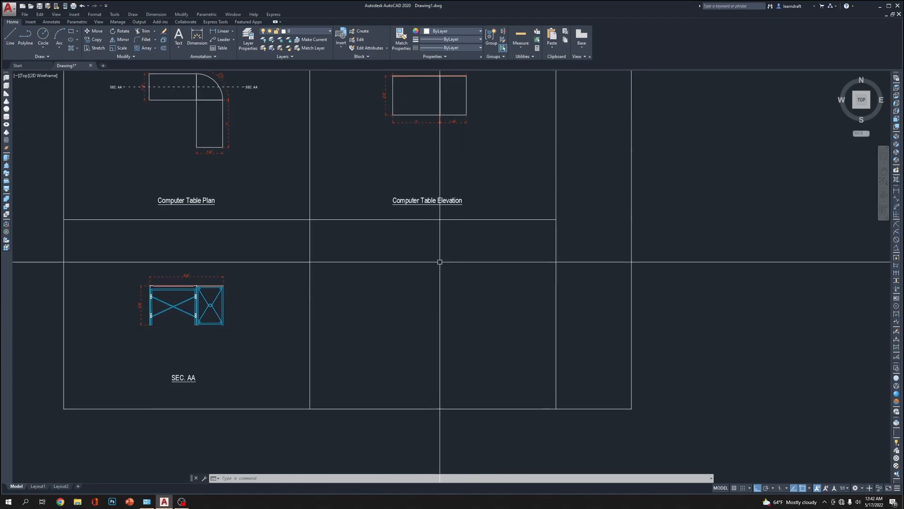
middle_click_drag(426, 245, 455, 273)
middle_click_drag(247, 220, 251, 237)
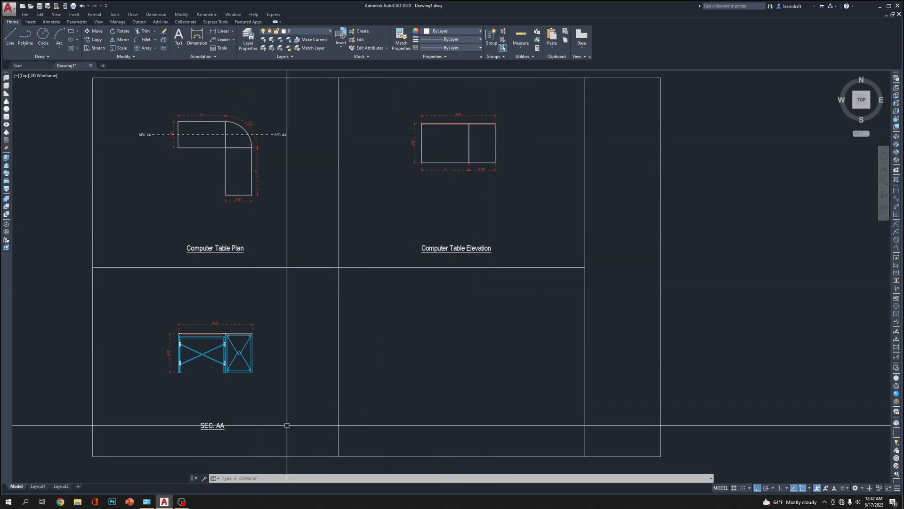
Copy the SEC. AA title horizontally into the empty lower-right frame of the sheet
left_click(232, 412)
left_click(217, 431)
middle_click_drag(299, 419, 270, 344)
type("c")
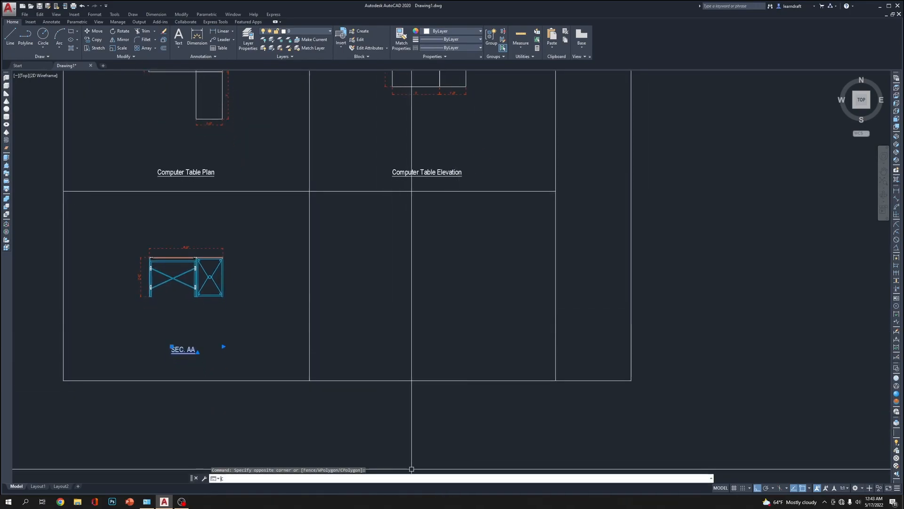
type("o")
key("Return")
left_click(317, 415)
left_click(582, 421)
scroll(452, 348, "up", 3)
key("Escape")
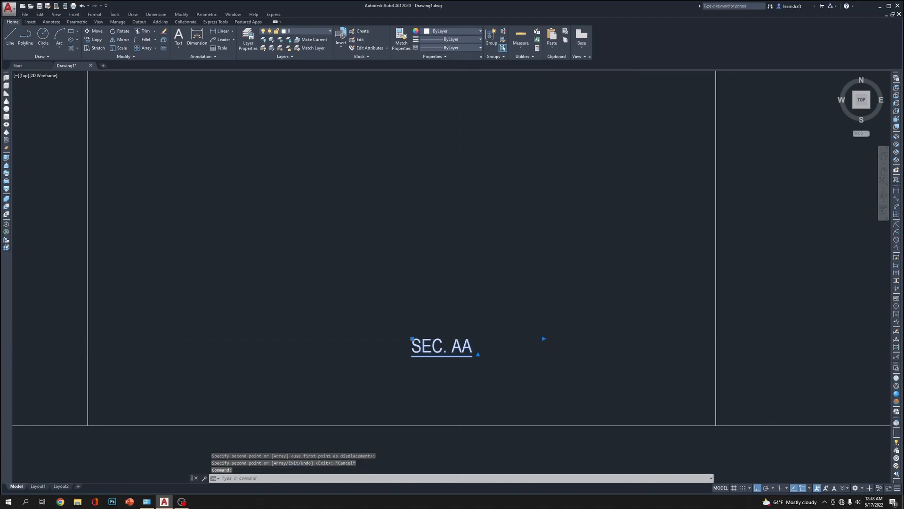
Replace the copied SEC. AA title in the lower-right frame with the text "3D View"
double_click(485, 353)
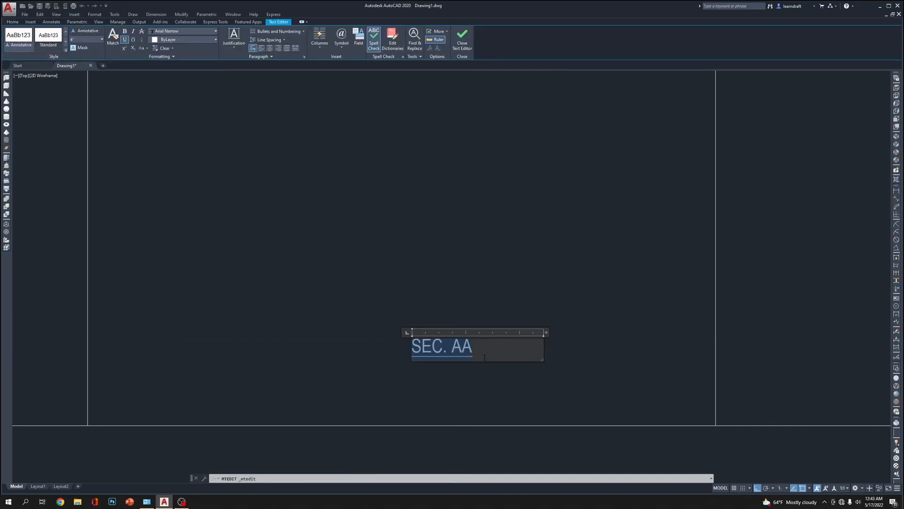
type("#")
key("BackSpace")
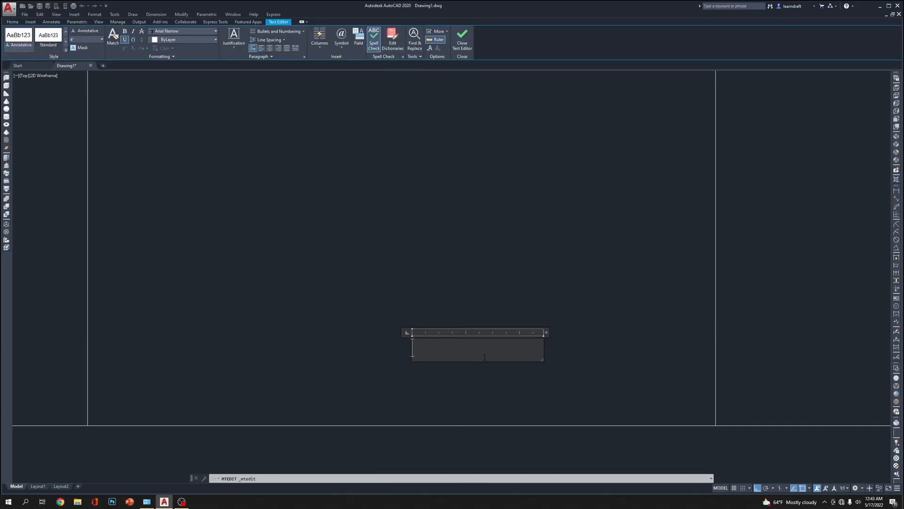
key("BackSpace")
type("D View")
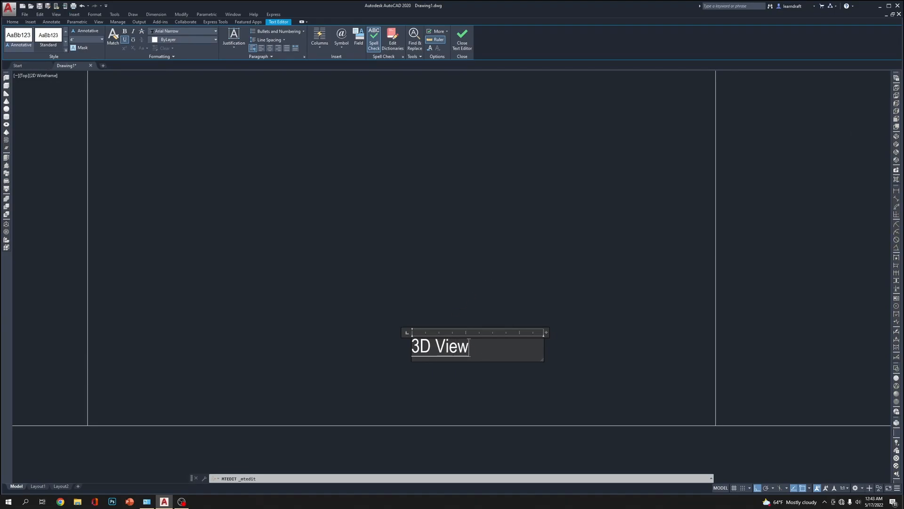
left_click(488, 270)
right_click(460, 266)
left_click(440, 202)
Move the 3D View title horizontally to the left, toward the middle of its frame
scroll(362, 297, "down", 5)
left_click(369, 290)
middle_click_drag(296, 284, 441, 311)
middle_click_drag(726, 249, 568, 269)
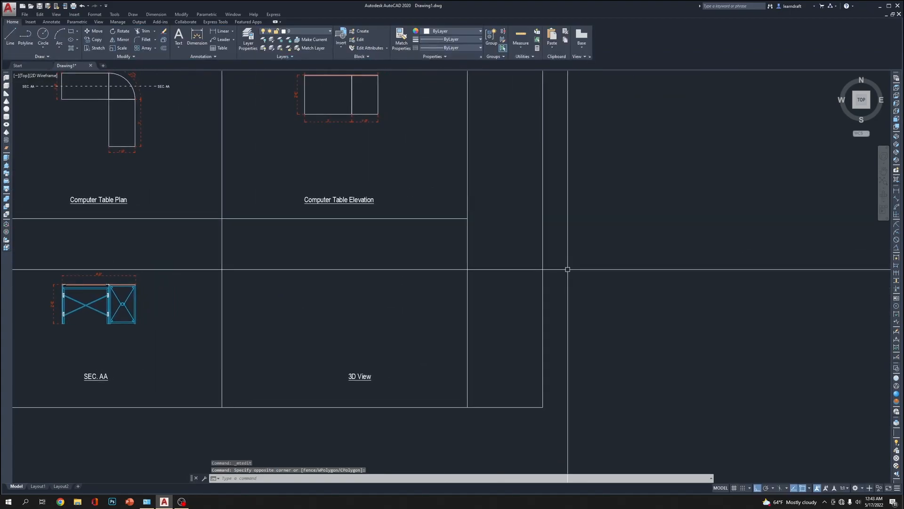
middle_click_drag(336, 393, 389, 377)
left_click(389, 379)
left_click(460, 317)
middle_click_drag(460, 316, 498, 324)
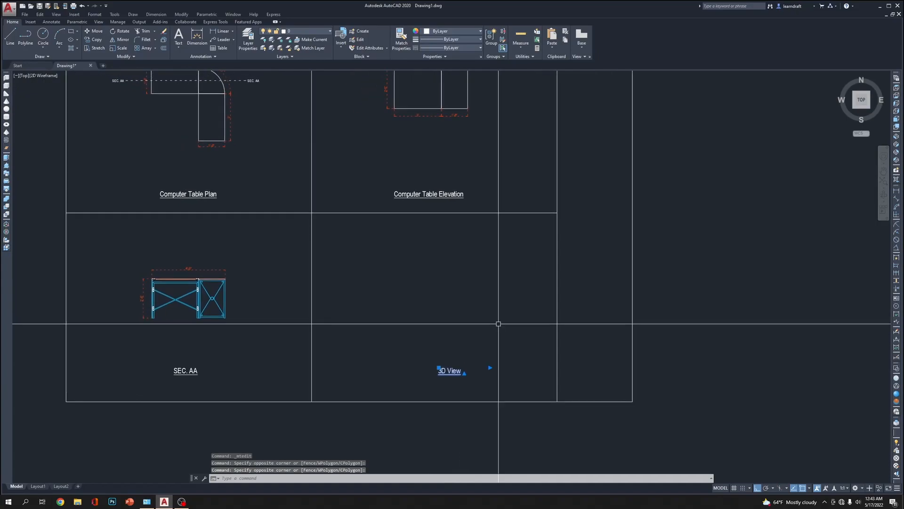
type("m")
key("space")
left_click(514, 312)
left_click(490, 313)
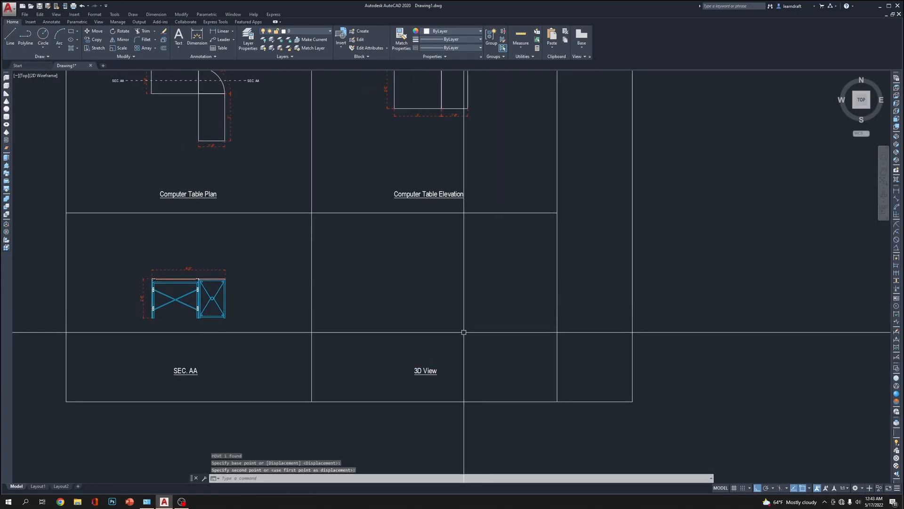
Nudge the 3D View title slightly to the right to centre it in the frame
left_click(448, 344)
left_click(421, 376)
middle_click_drag(452, 317, 453, 329)
type("m")
key("space")
left_click(453, 328)
left_click(462, 322)
scroll(461, 322, "down", 4)
scroll(460, 323, "up", 2)
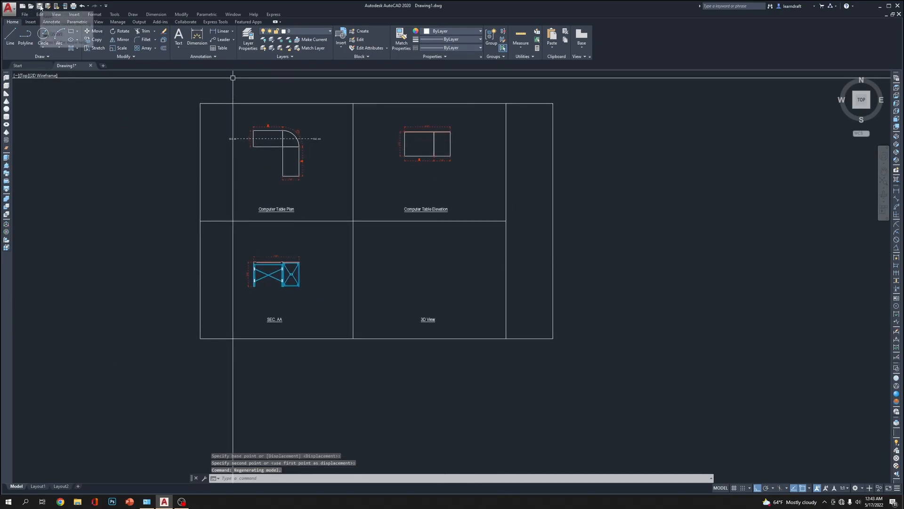
Save the drawing as "Table design with 3D" in the AutoCAD folder inside YouTube on New Volume (I:)
middle_click_drag(590, 184, 616, 210)
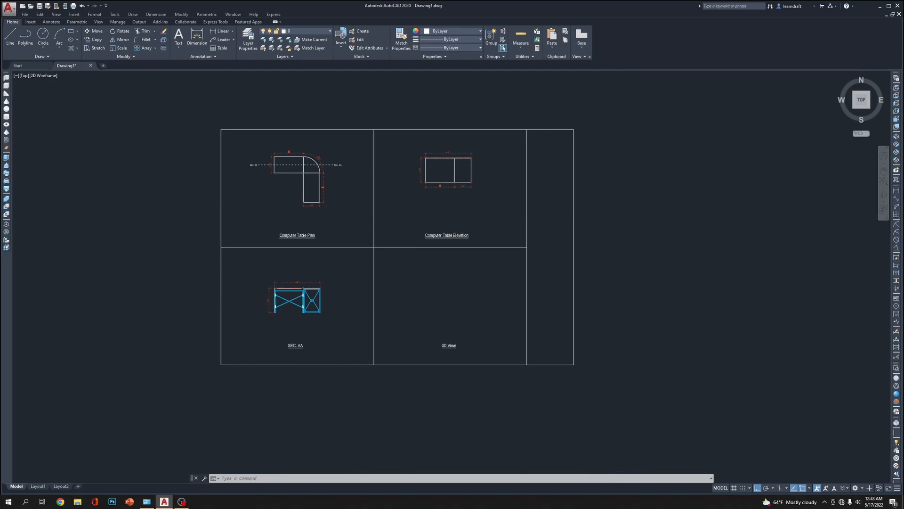
key("ctrl+s")
left_click(442, 175)
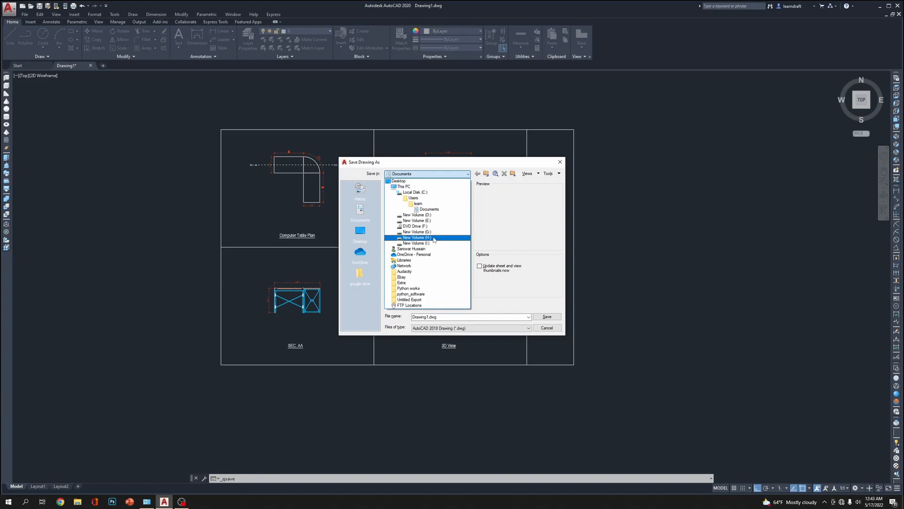
left_click(432, 244)
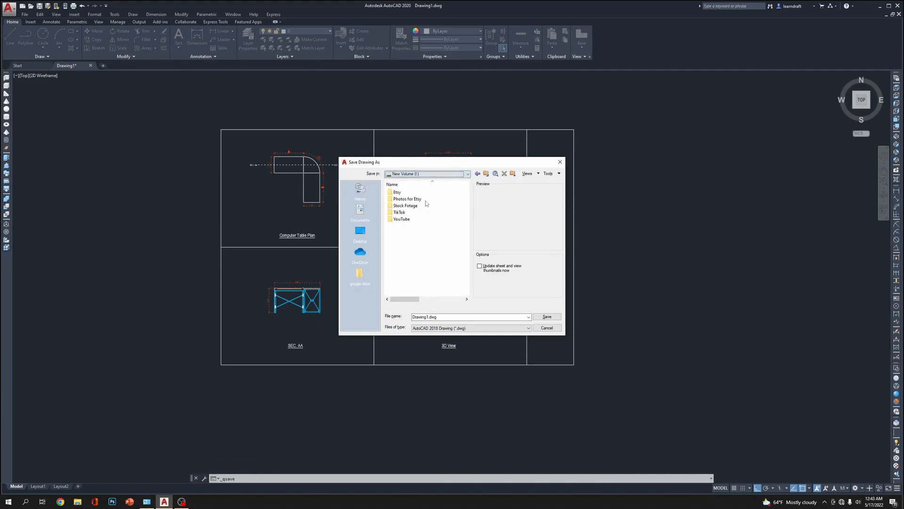
left_click(402, 220)
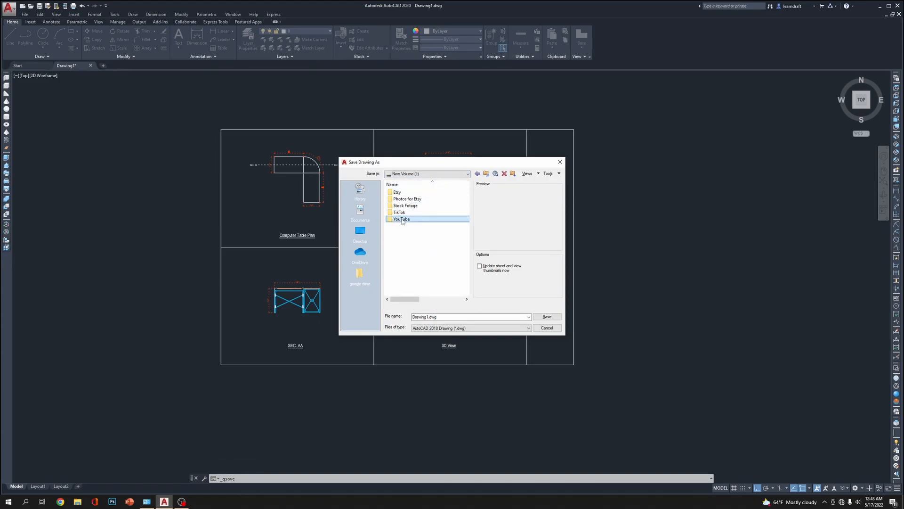
double_click(426, 219)
left_click(430, 200)
double_click(431, 199)
double_click(444, 317)
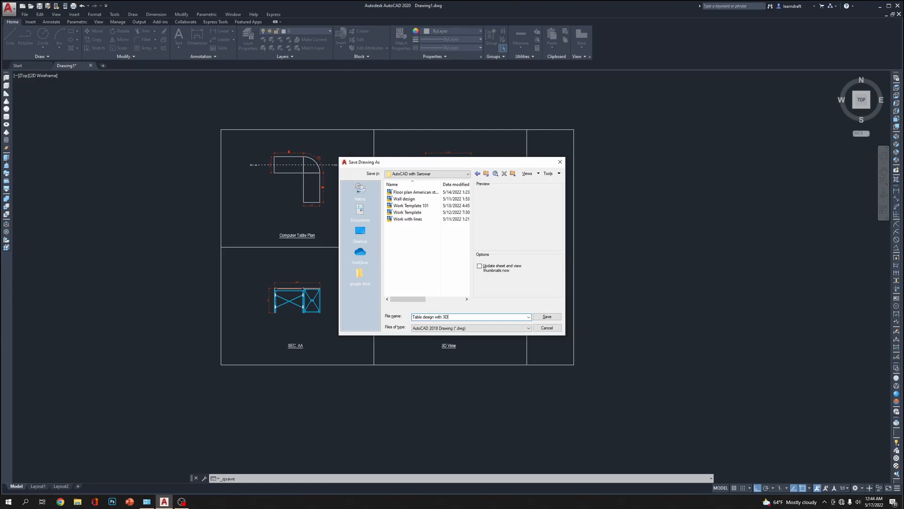
left_click(546, 317)
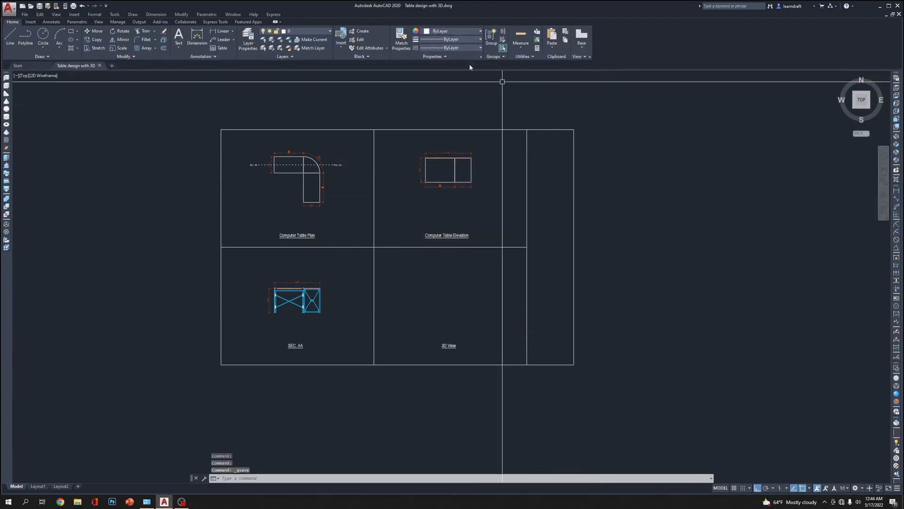
Draw a rectangle across the full width of the sheet's right-hand column at its top to form a title cell
middle_click_drag(705, 143, 675, 133)
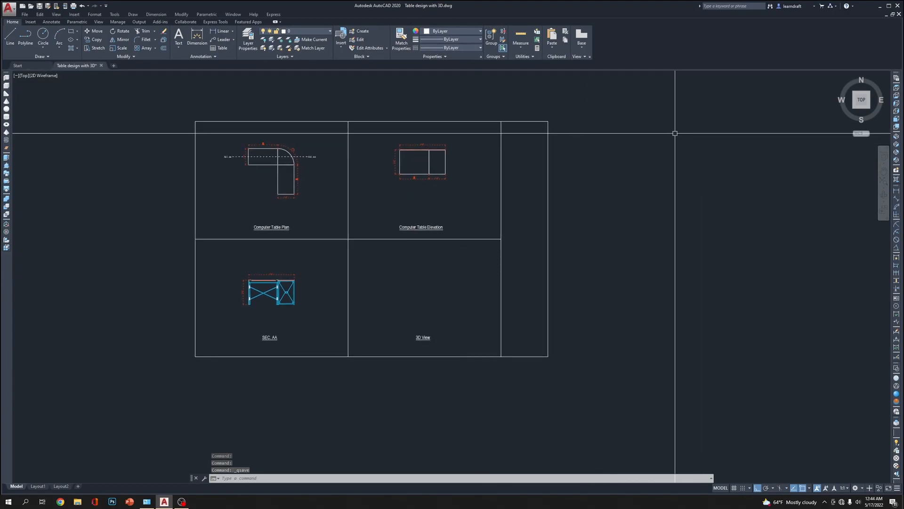
scroll(549, 118, "up", 4)
scroll(543, 118, "down", 4)
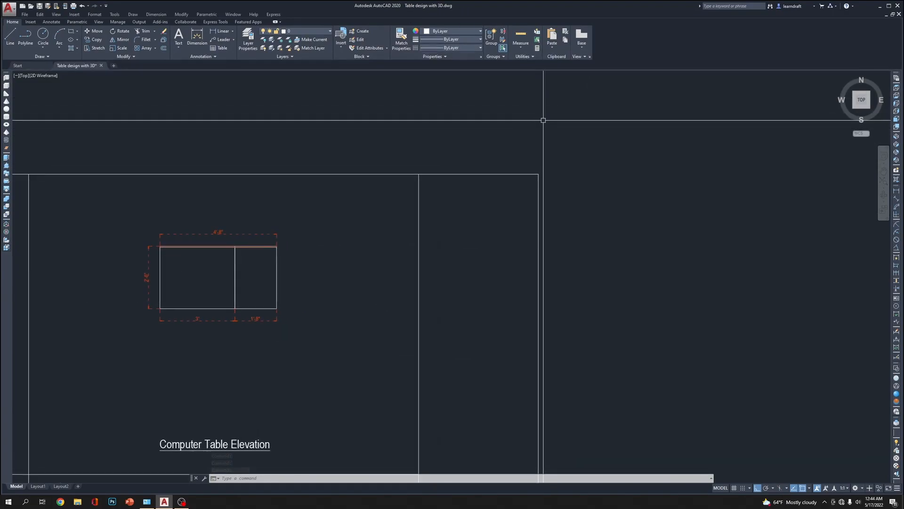
scroll(543, 119, "up", 5)
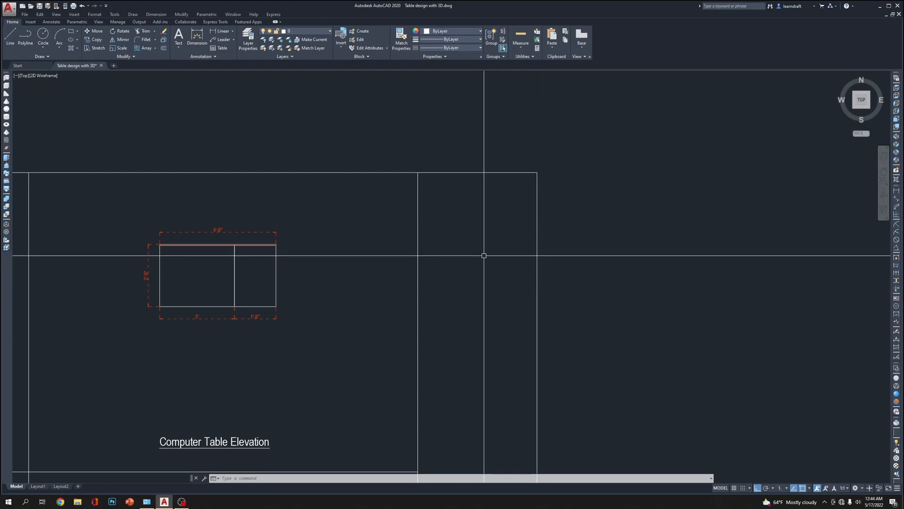
type("rec")
key("Return")
left_click(537, 173)
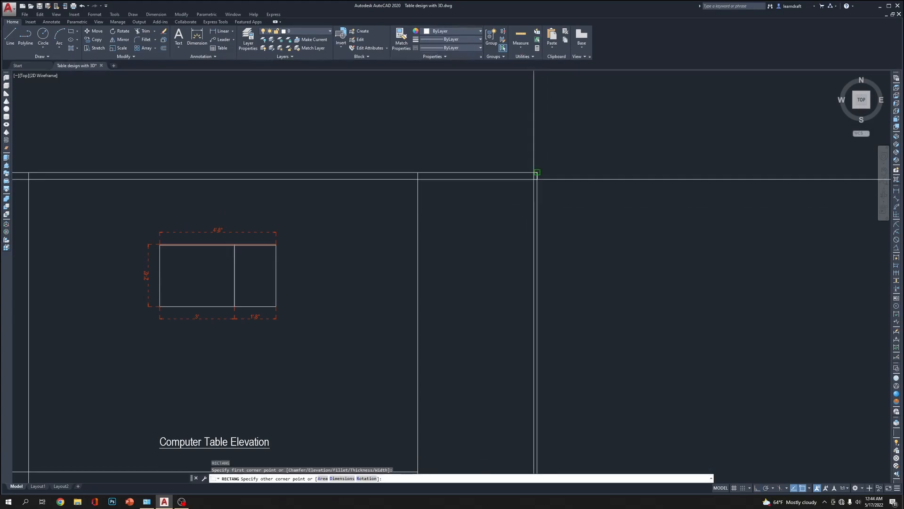
left_click(418, 250)
Add multiline text inside the new title cell reading "Company name" with "and Logo" on a second line
middle_click_drag(483, 202, 480, 243)
type("mt")
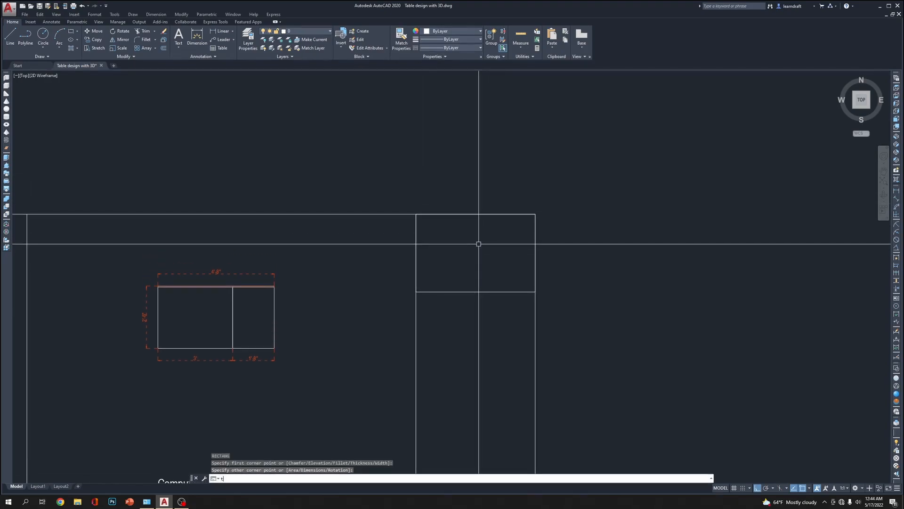
key("Return")
scroll(476, 246, "up", 6)
left_click(382, 183)
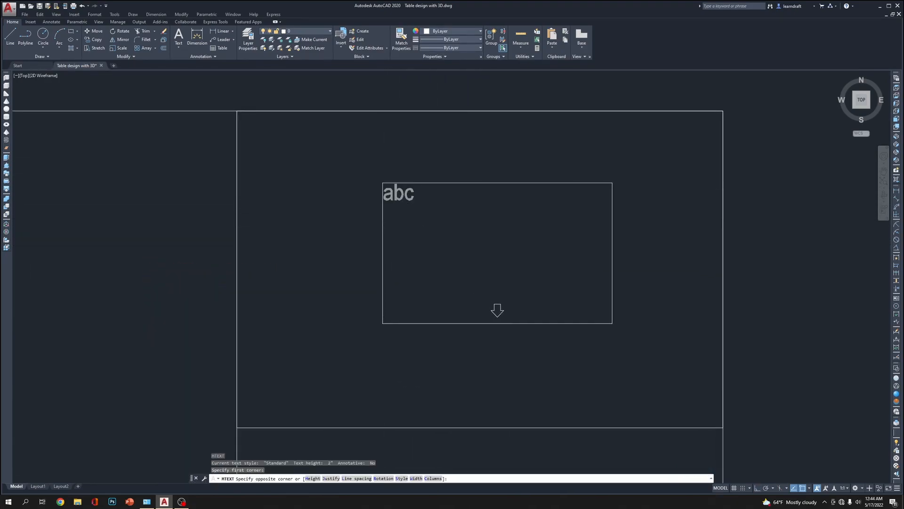
left_click(612, 323)
type("Company")
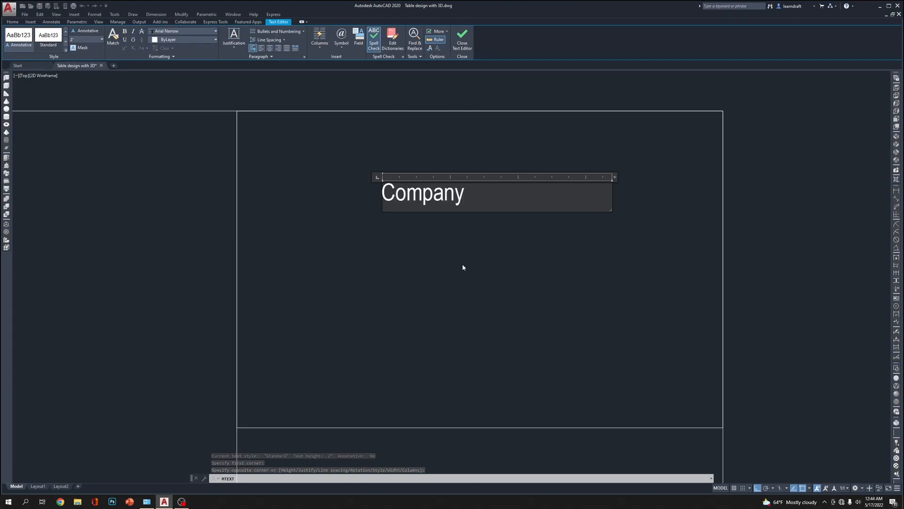
type(" name")
key("Return")
type("loo")
key("BackSpace")
key("BackSpace")
key("BackSpace")
type("and Logo")
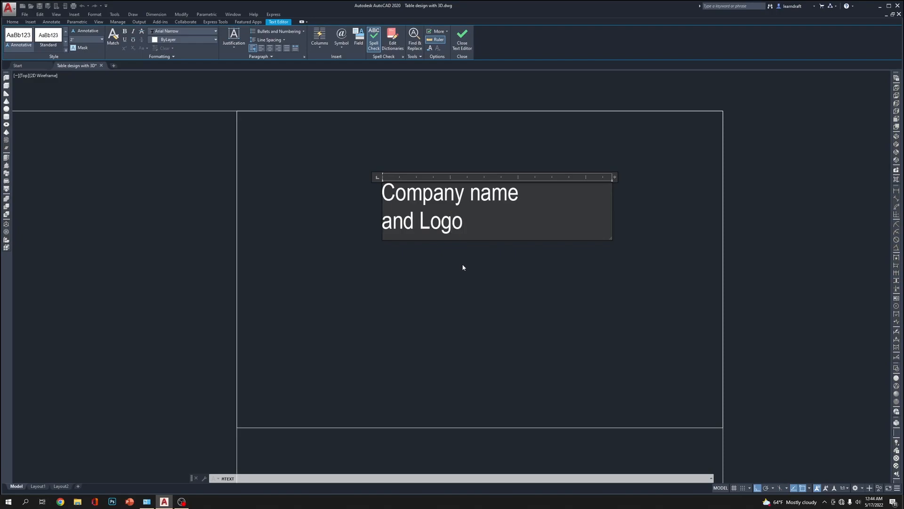
Centre-align both lines of the title cell text and capitalise the second word to read "Company Name"
left_click_drag(463, 225, 370, 203)
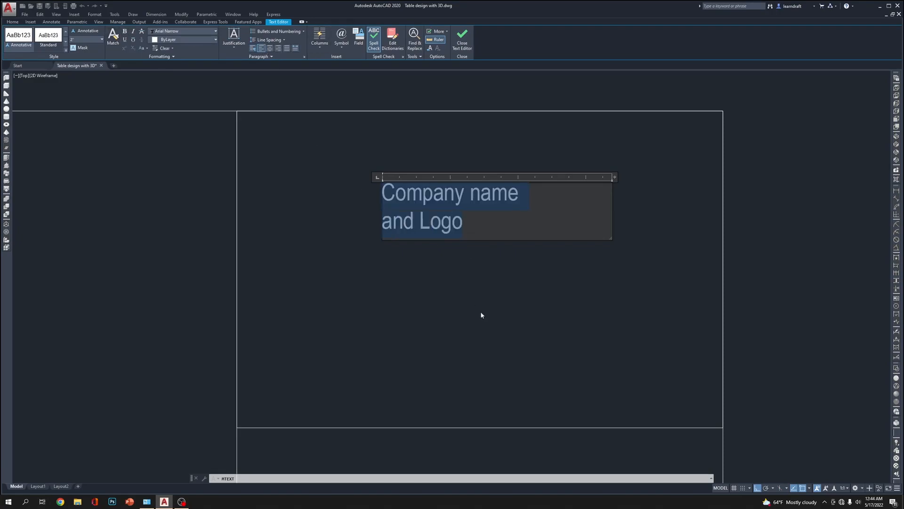
left_click(270, 48)
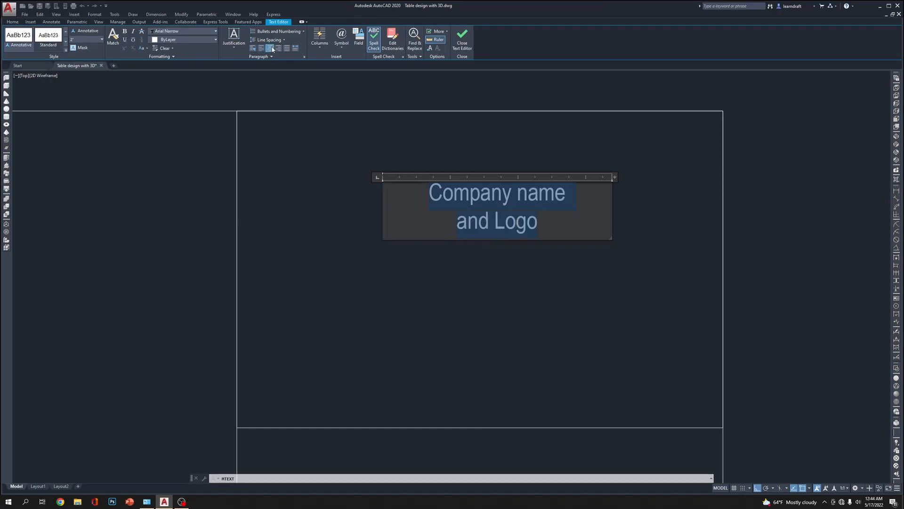
left_click(575, 151)
left_click(483, 267)
middle_click_drag(548, 228, 545, 227)
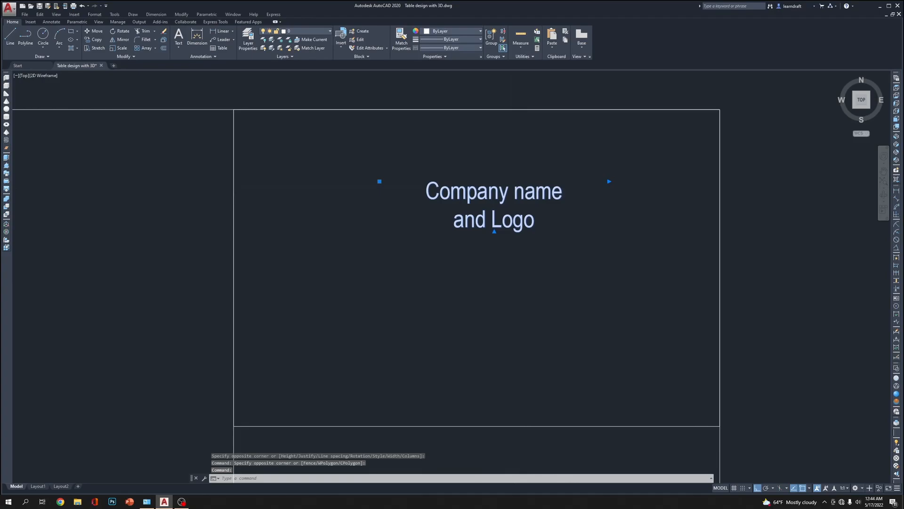
double_click(514, 188)
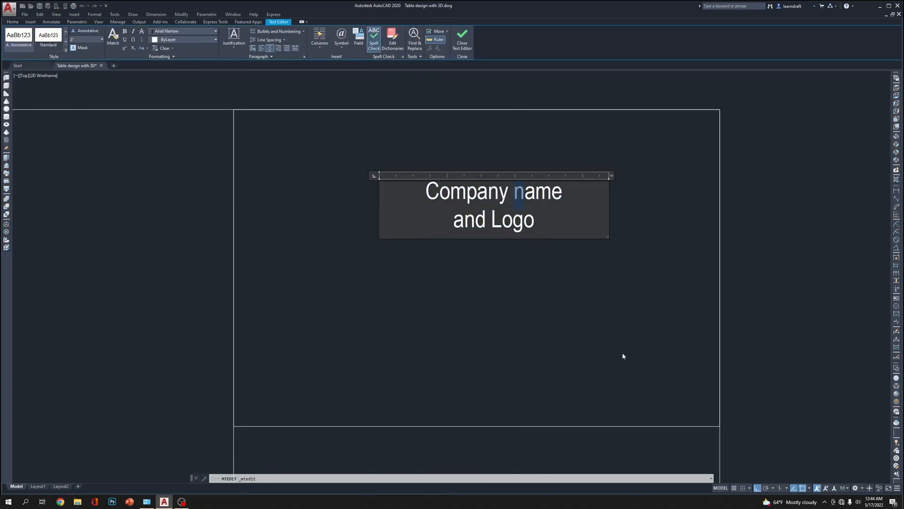
type("N")
left_click(561, 335)
left_click(523, 81)
left_click(512, 91)
Move the company name and logo text straight down toward the vertical middle of the title cell
scroll(503, 191, "down", 4)
middle_click_drag(529, 177, 469, 186)
left_click(470, 186)
scroll(438, 231, "up", 2)
left_click(435, 231)
type("m")
key("space")
left_click(449, 222)
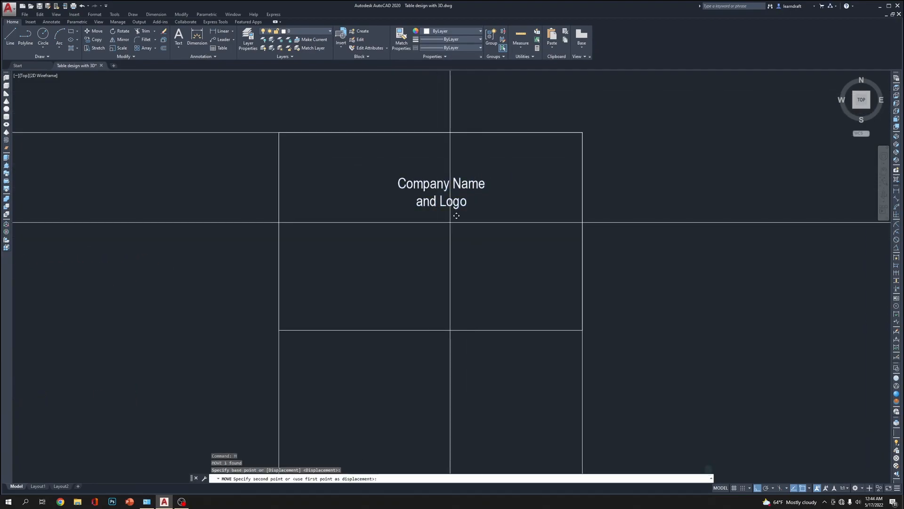
left_click(451, 256)
Shift the company name and logo text slightly left to centre it horizontally in the cell
left_click(455, 246)
left_click(441, 234)
type("m")
key("space")
left_click(492, 259)
left_click(483, 259)
Set the text height of the company name and logo text to 4"
left_click(447, 179)
left_click(419, 235)
scroll(495, 221, "down", 4)
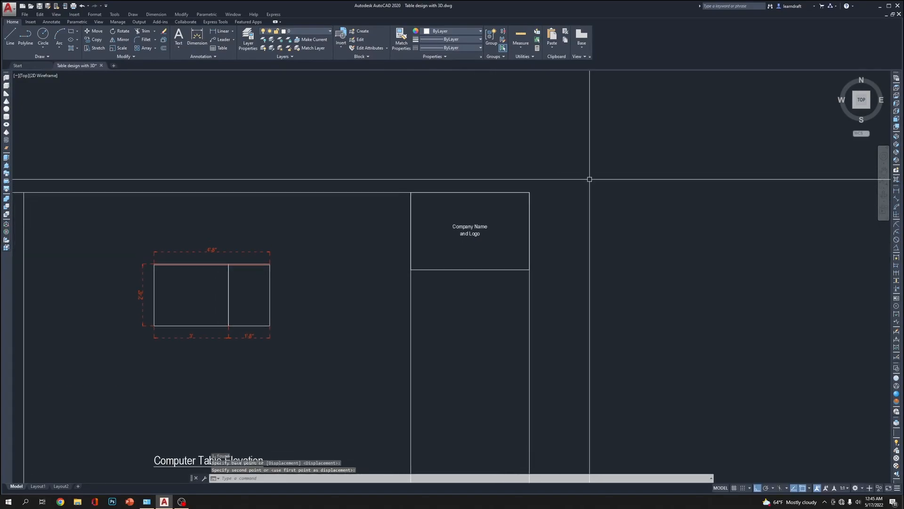
scroll(495, 221, "up", 4)
left_click(494, 222)
left_click(405, 285)
middle_click_drag(435, 282, 446, 249)
type("ed")
key("space")
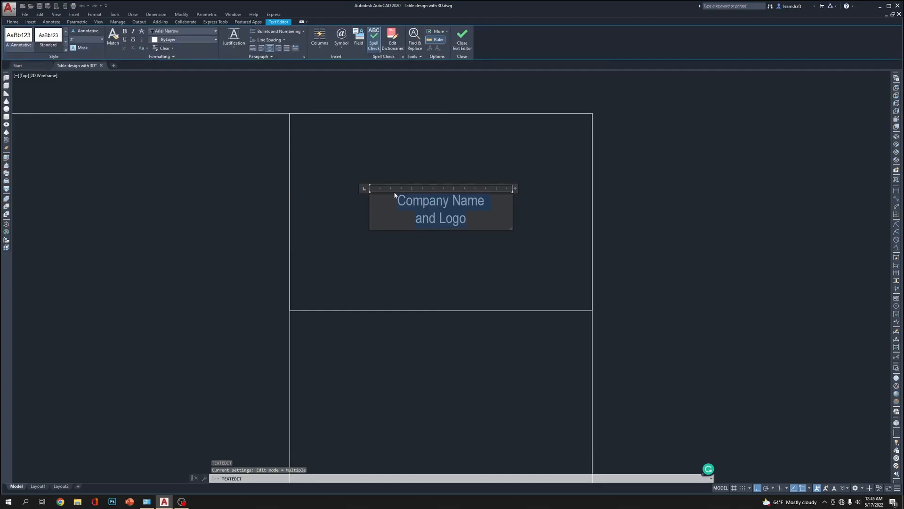
left_click(101, 39)
left_click(87, 60)
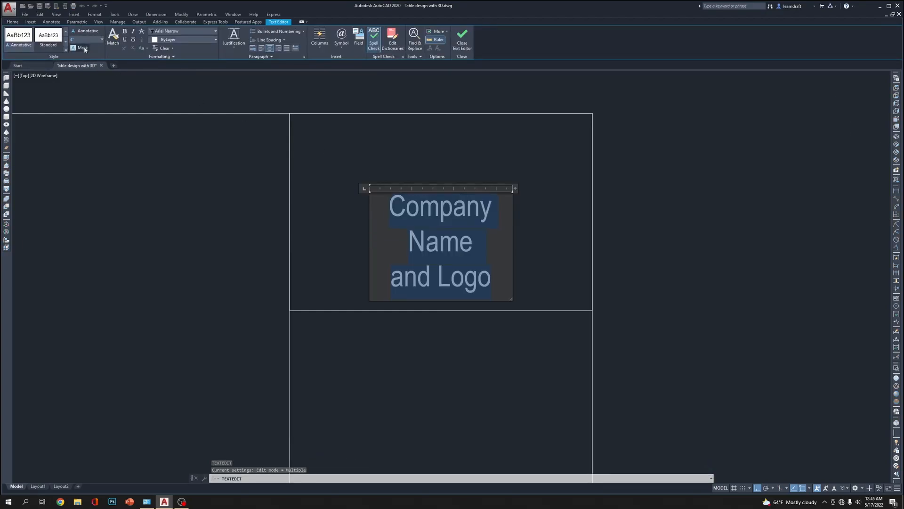
Widen the enlarged text's box so that "Company Name" fits on one line, and finish the text editing
left_click_drag(515, 188, 567, 187)
left_click(462, 37)
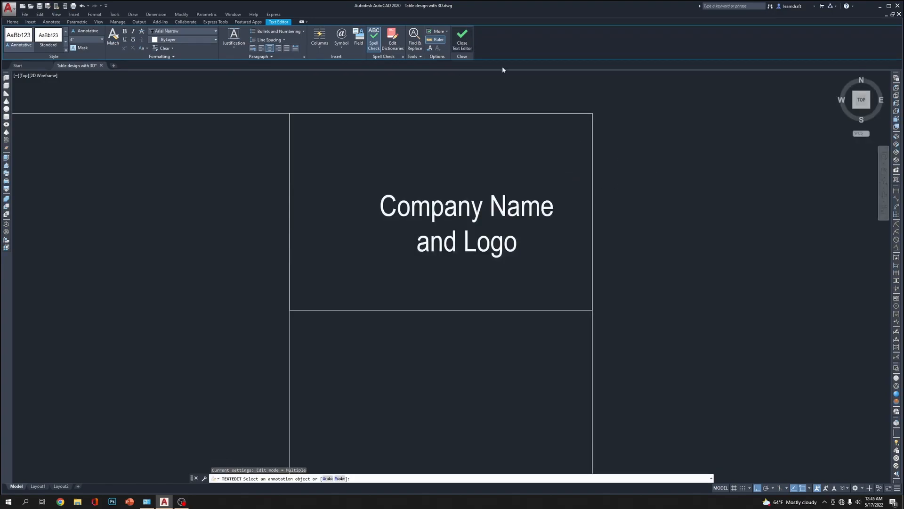
right_click(474, 150)
left_click(490, 156)
Move the enlarged company name and logo text straight up within the title cell
scroll(491, 164, "down", 4)
scroll(483, 165, "up", 4)
left_click(483, 168)
left_click(441, 231)
scroll(580, 240, "down", 4)
scroll(620, 260, "up", 4)
type("m")
key("space")
left_click(643, 275)
left_click(645, 251)
Move the enlarged company name and logo text left to centre it between the cell's sides
left_click(464, 129)
left_click(413, 190)
key("space")
left_click(491, 236)
left_click(468, 239)
scroll(542, 261, "down", 5)
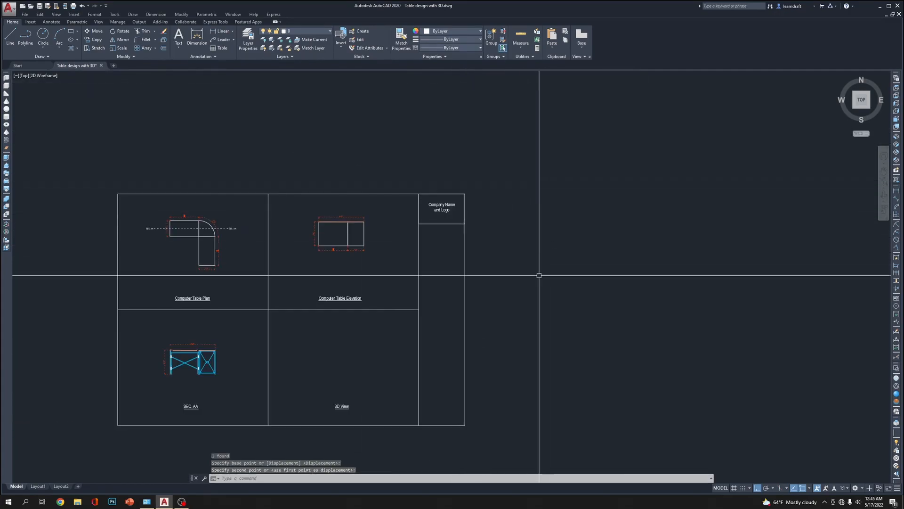
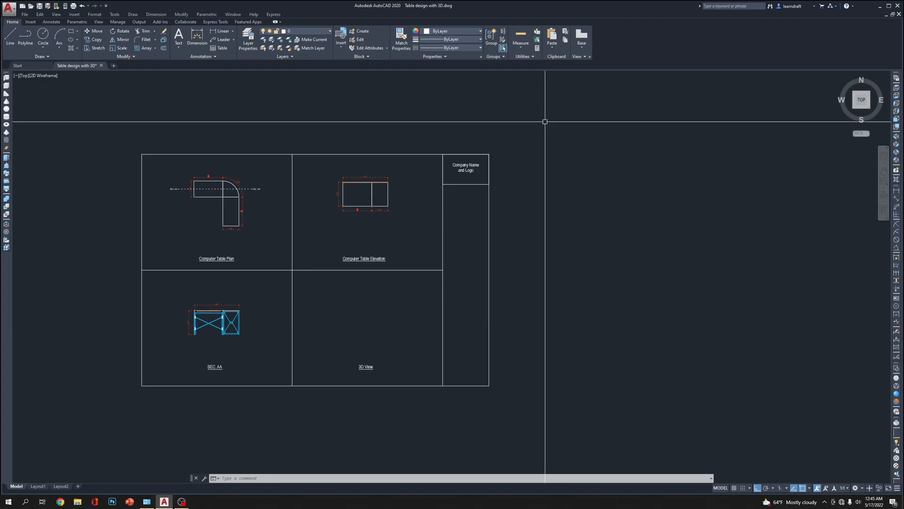
Save the drawing with the finished company name and logo cell
middle_click_drag(555, 149, 555, 143)
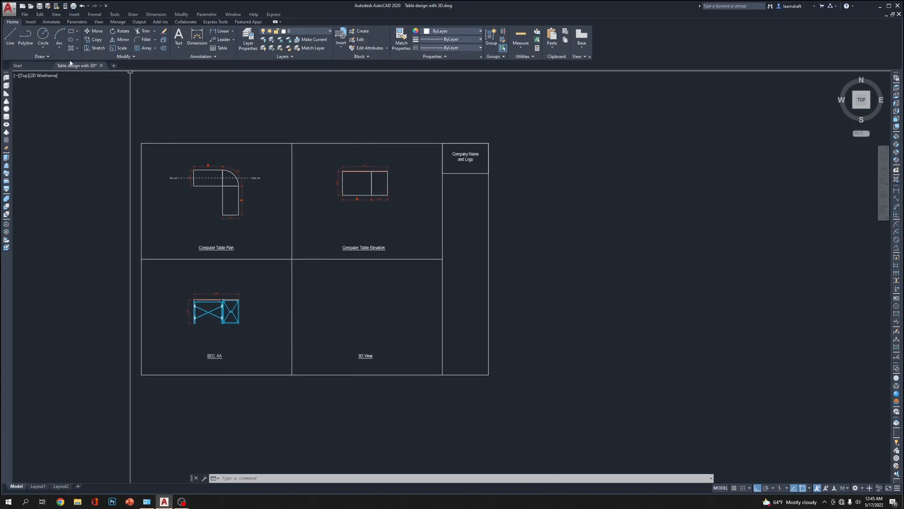
left_click(39, 7)
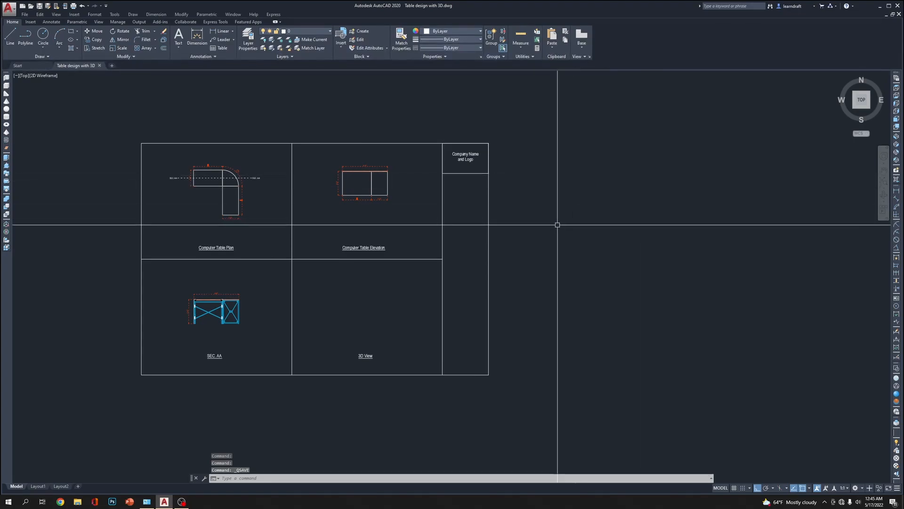
Examine the table frame and side frame in the SEC. AA drawing
scroll(379, 218, "down", 5)
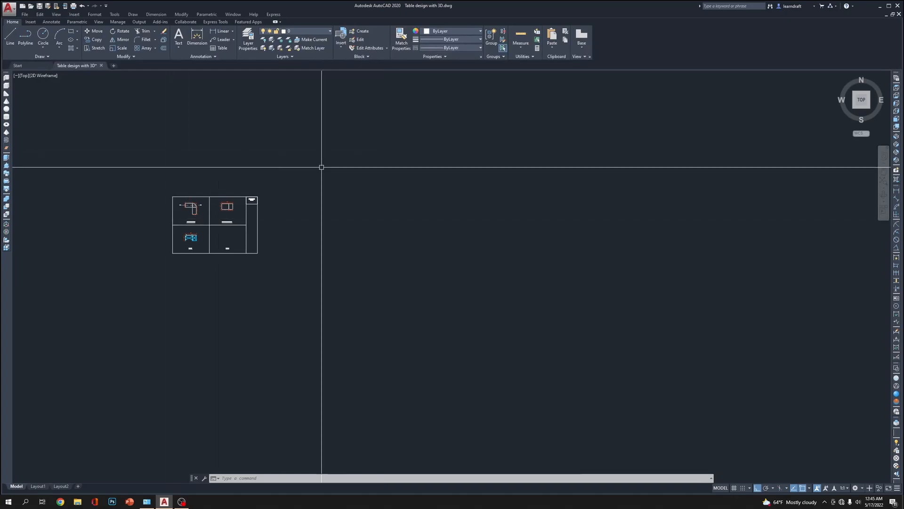
scroll(195, 230, "up", 4)
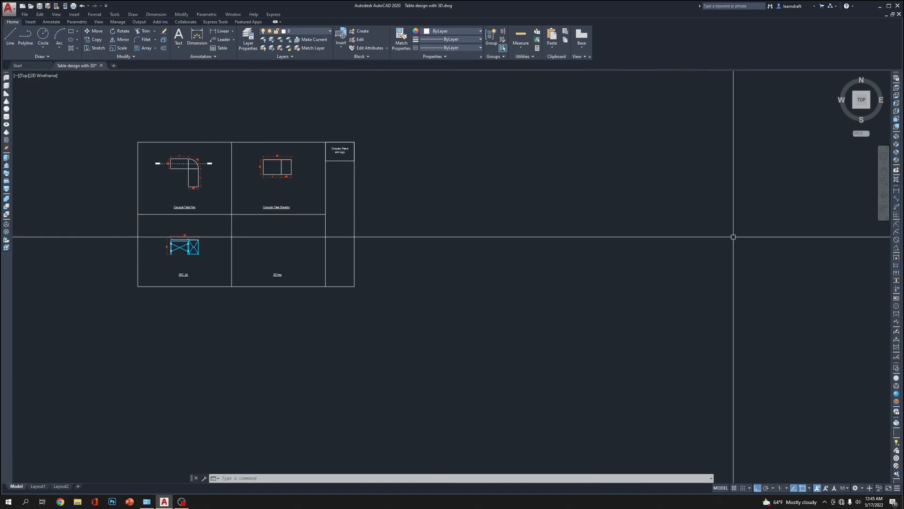
scroll(172, 245, "up", 10)
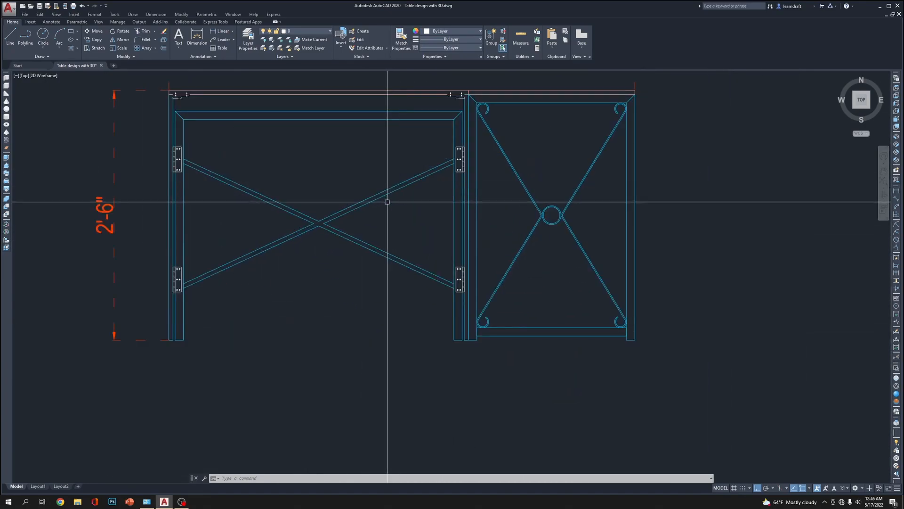
scroll(363, 238, "down", 5)
middle_click_drag(343, 171, 359, 155)
scroll(403, 319, "up", 4)
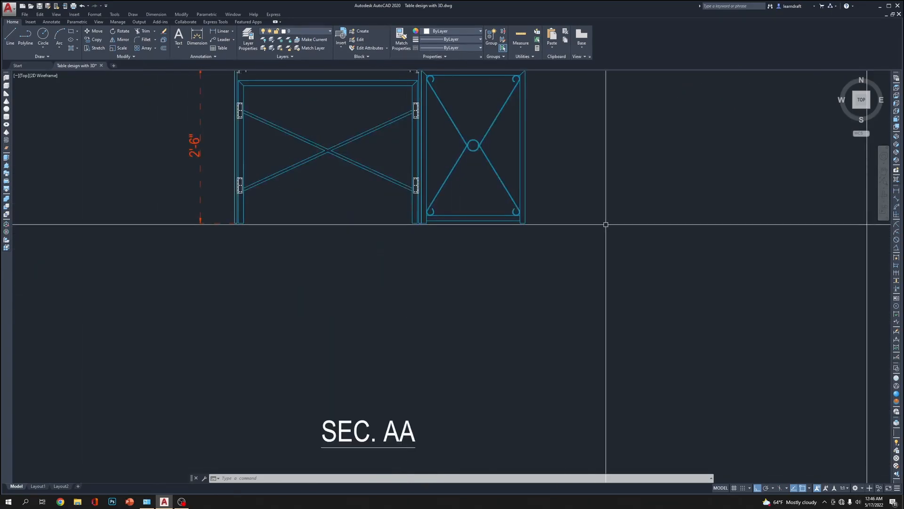
middle_click_drag(582, 201, 545, 258)
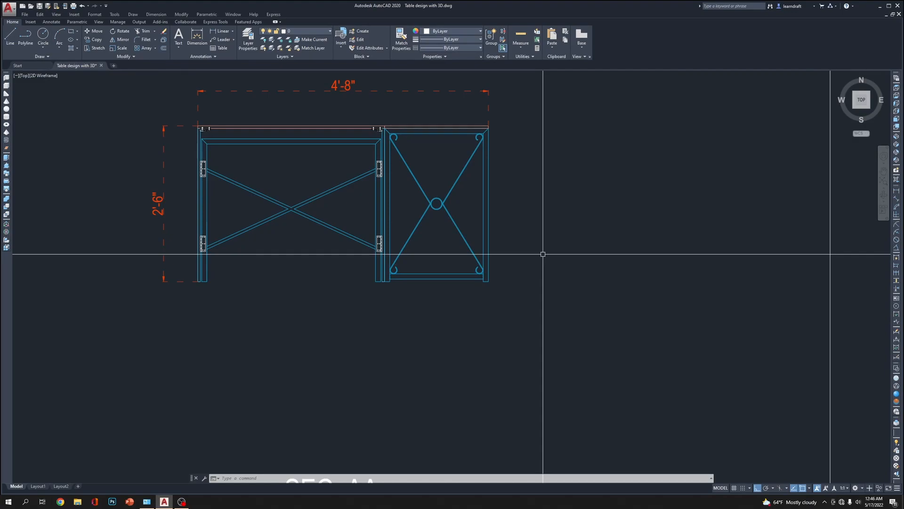
Copy the SEC. AA table drawing with its dimensions to the empty area outside the sheet's lower right
scroll(431, 227, "down", 3)
left_click(283, 149)
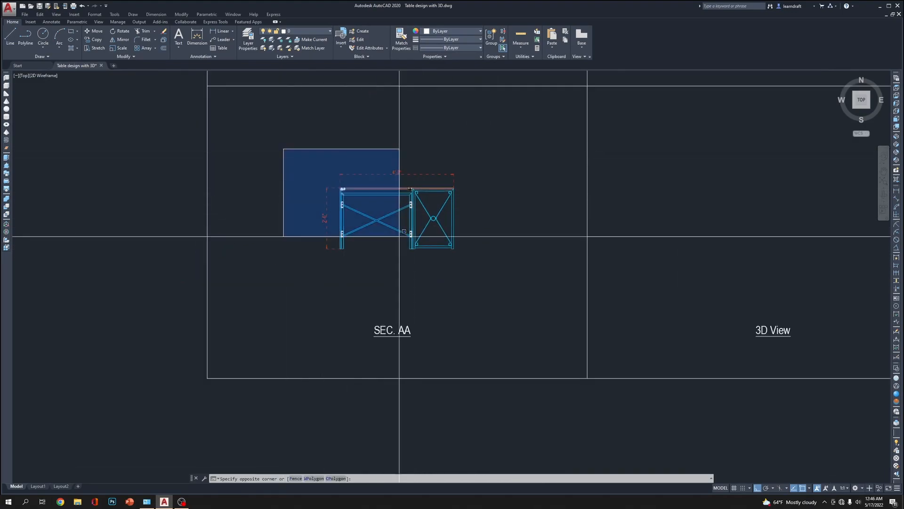
left_click(520, 301)
scroll(319, 191, "down", 5)
middle_click_drag(426, 307, 382, 345)
type("c")
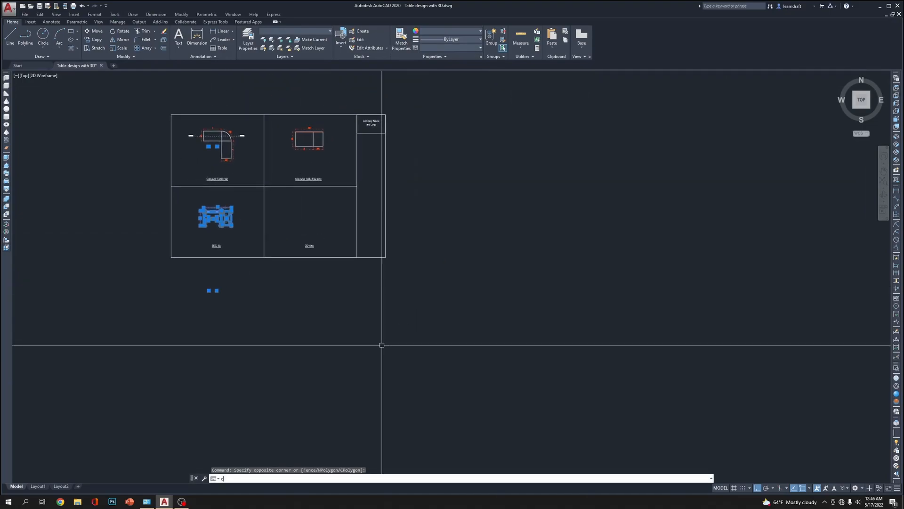
type("o")
key("Return")
left_click(284, 325)
left_click(596, 359)
key("Escape")
Delete the 4'-8" width and 2'-6" height dimensions from the copied section
scroll(552, 208, "up", 6)
scroll(503, 185, "up", 4)
left_click(502, 187)
left_click(455, 233)
middle_click_drag(455, 234, 492, 212)
left_click(496, 192)
left_click(475, 219)
key("Delete")
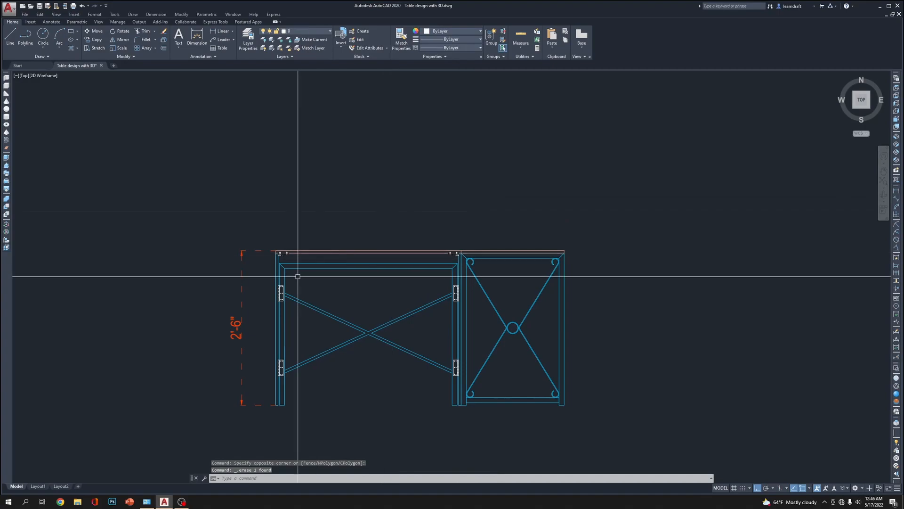
middle_click_drag(317, 276, 365, 246)
left_click(306, 208)
left_click(279, 241)
key("Delete")
Delete the small bracket and screw details under the tabletop at both ends of the copied table frame
middle_click_drag(590, 179, 563, 177)
scroll(492, 213, "up", 5)
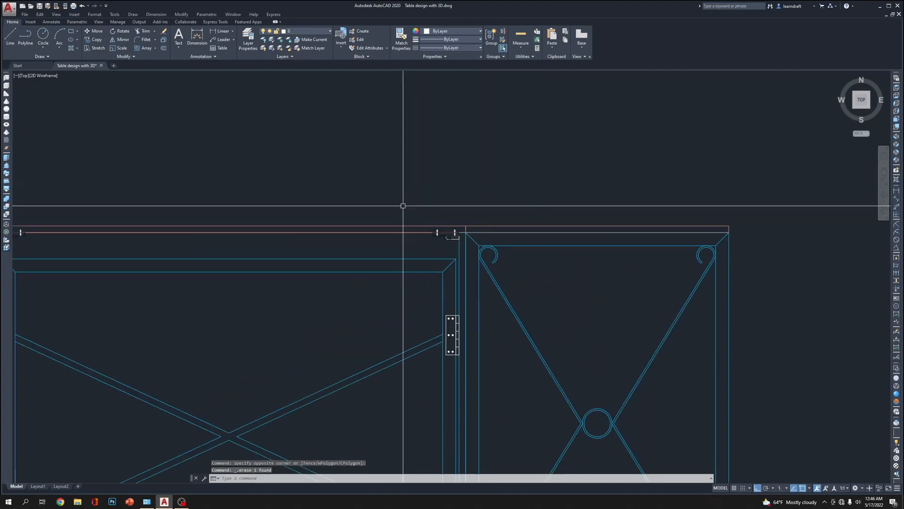
left_click(412, 210)
left_click(495, 265)
key("Delete")
middle_click_drag(344, 195, 518, 209)
left_click(146, 212)
left_click(285, 275)
key("Delete")
Move the right-hand side frame with its piece of tabletop to the right, clear of the main table frame
scroll(249, 199, "down", 6)
scroll(247, 259, "up", 4)
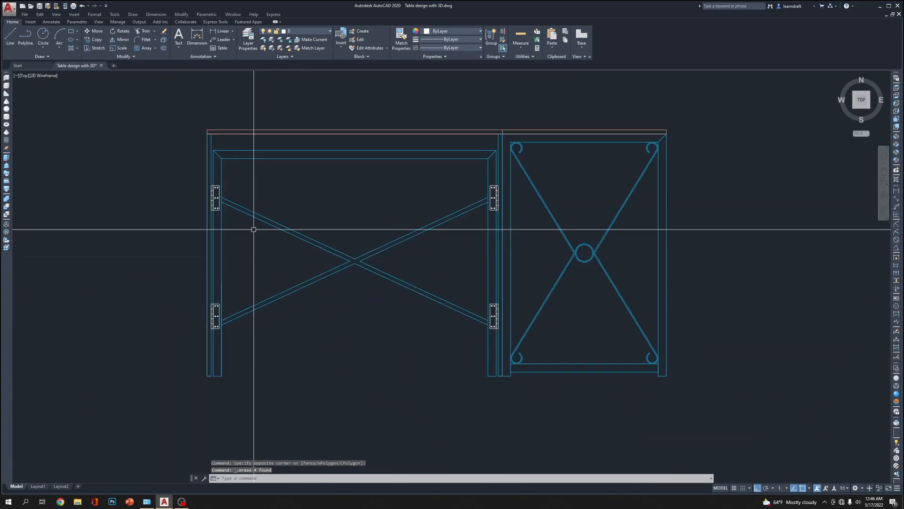
middle_click_drag(354, 172, 296, 225)
middle_click_drag(324, 215, 151, 166)
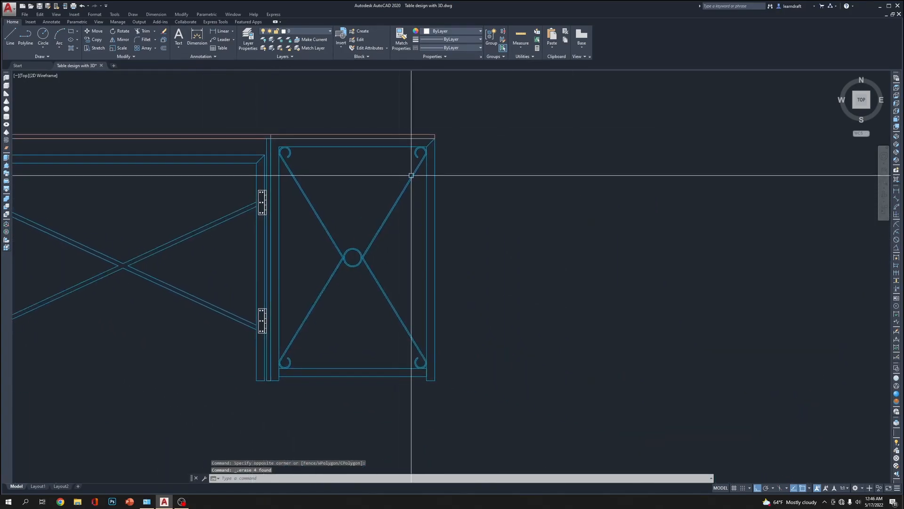
left_click(457, 143)
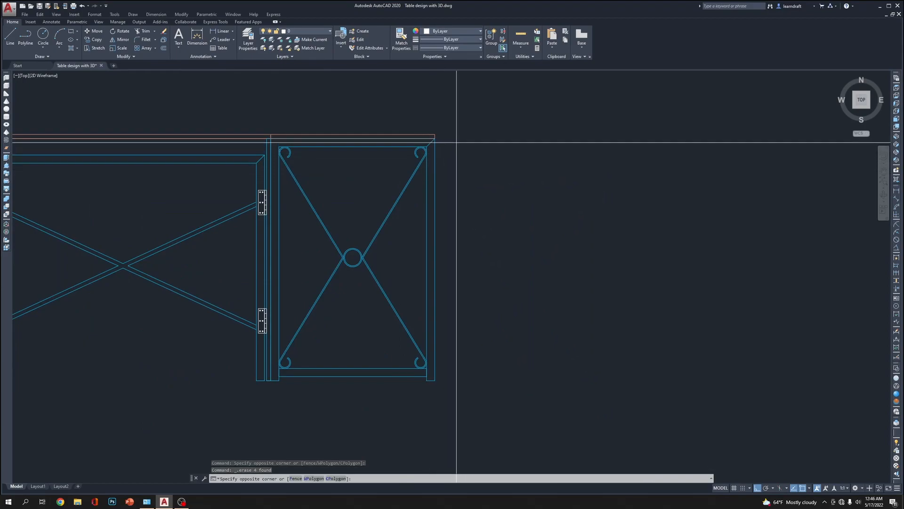
left_click(307, 383)
scroll(370, 267, "down", 2)
middle_click_drag(538, 328, 490, 312)
left_click(422, 156)
left_click(314, 338)
middle_click_drag(491, 373, 443, 368)
key("m")
key("Return")
left_click(389, 365)
left_click(672, 381)
scroll(517, 131, "up", 4)
middle_click_drag(654, 222, 589, 218)
left_click(585, 229)
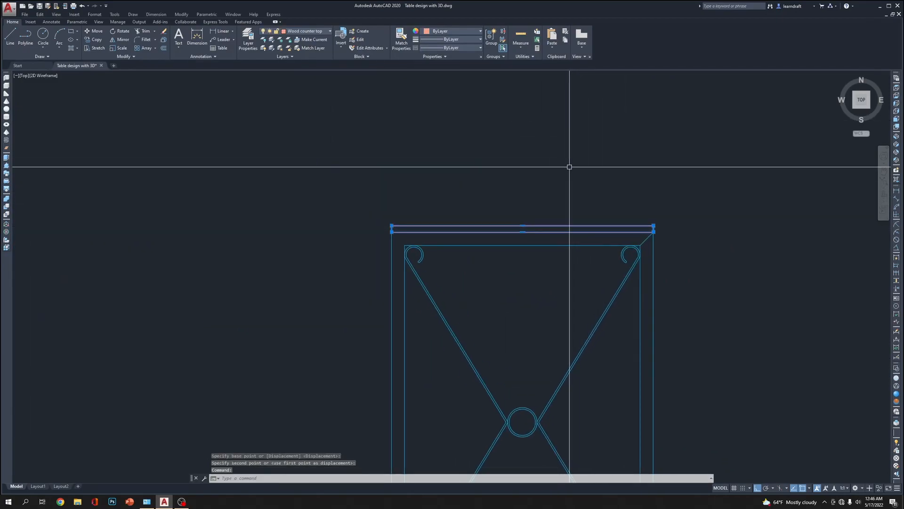
type("E")
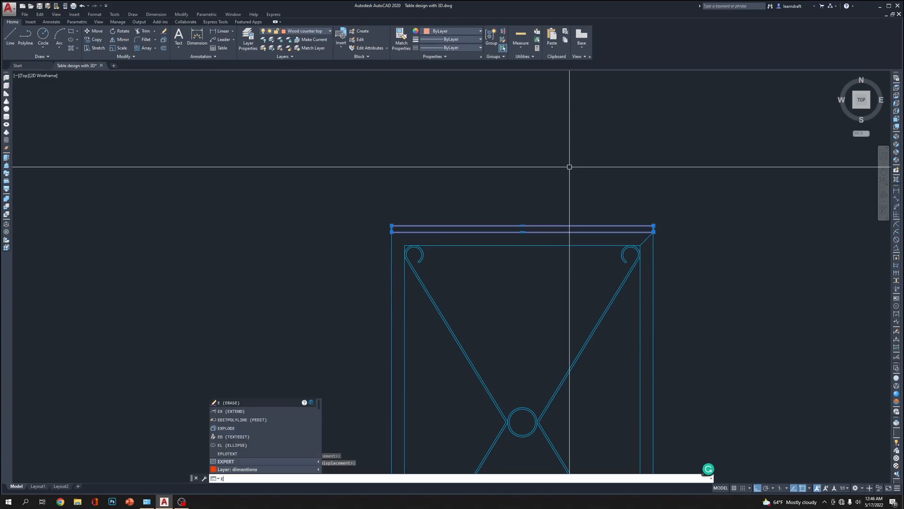
key("BackSpace")
key("Escape")
Cut both separated frame elevations from the top view to the clipboard
scroll(570, 167, "down", 8)
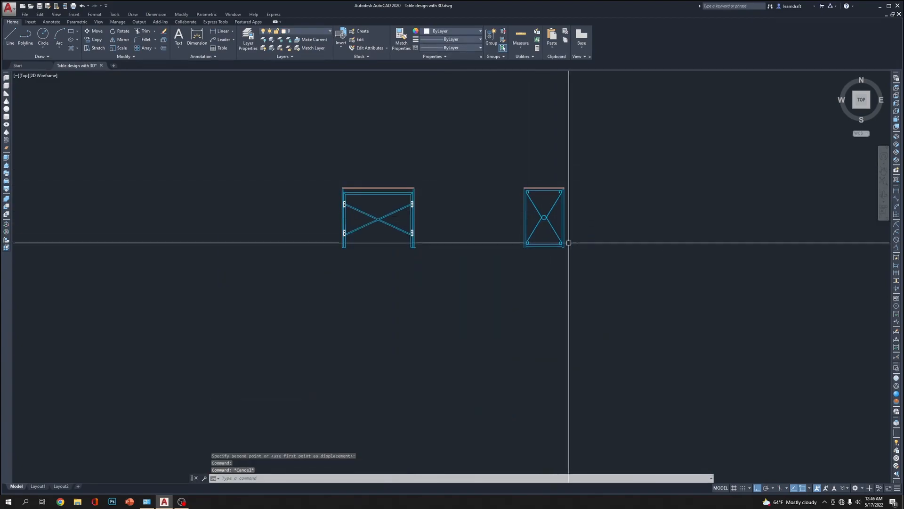
left_click(617, 154)
left_click(504, 270)
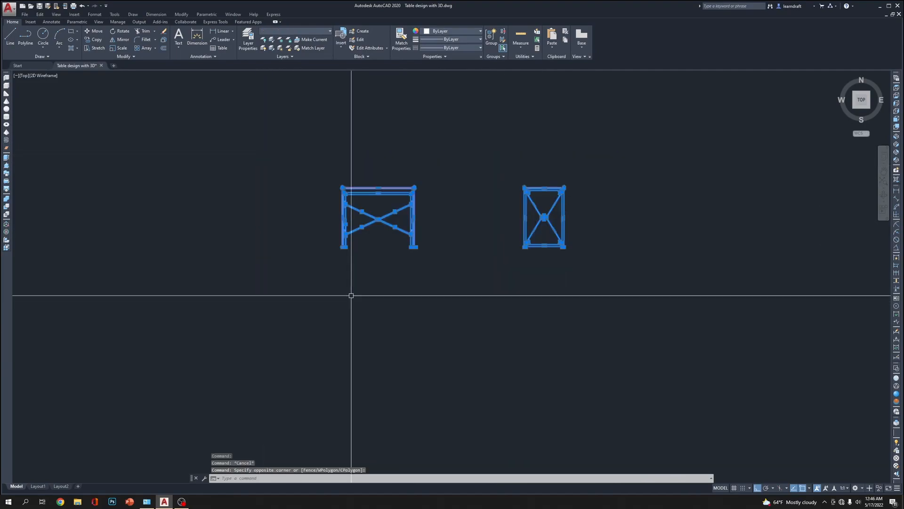
scroll(556, 250, "down", 5)
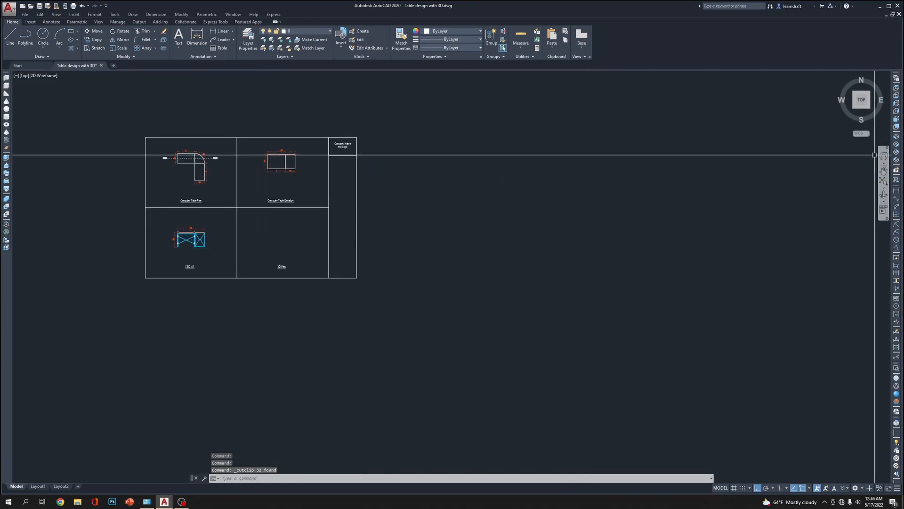
Switch to the Front view and draw a long vertical line to the right of the edge-on sheet
left_click(898, 121)
scroll(337, 284, "down", 5)
middle_click_drag(519, 284, 206, 259)
scroll(273, 245, "down", 4)
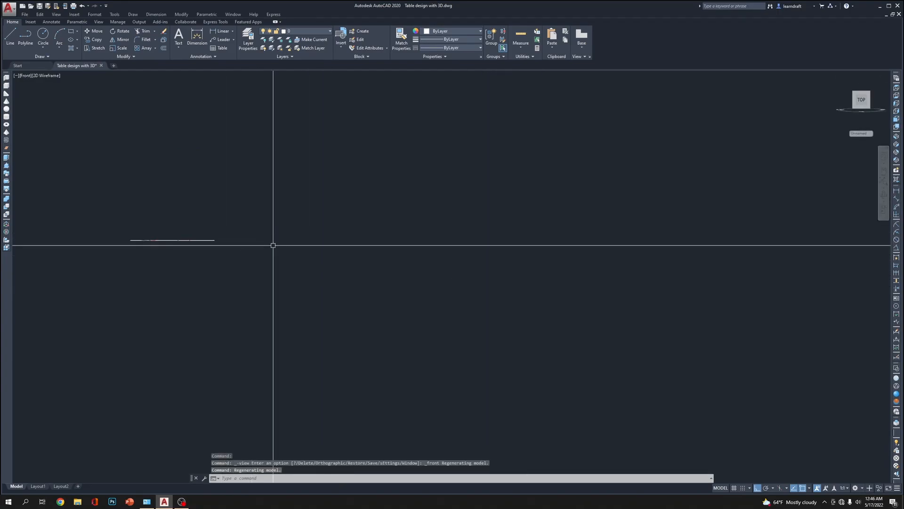
key("Return")
left_click(277, 108)
left_click(250, 363)
key("Return")
Put the vertical separator line on the red layer and clear the selection
left_click(393, 305)
left_click(341, 342)
left_click(317, 300)
left_click(260, 325)
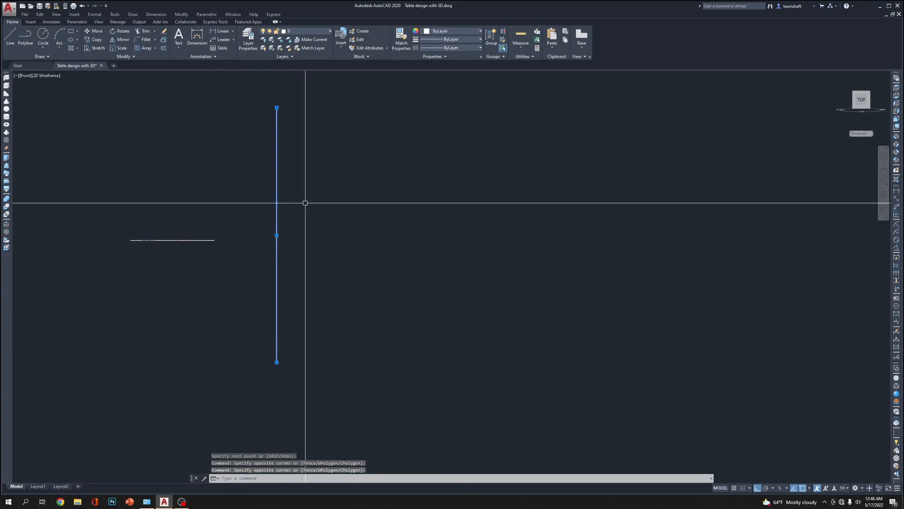
left_click(298, 58)
key("Escape")
key("Escape")
scroll(247, 208, "down", 4)
scroll(267, 213, "up", 2)
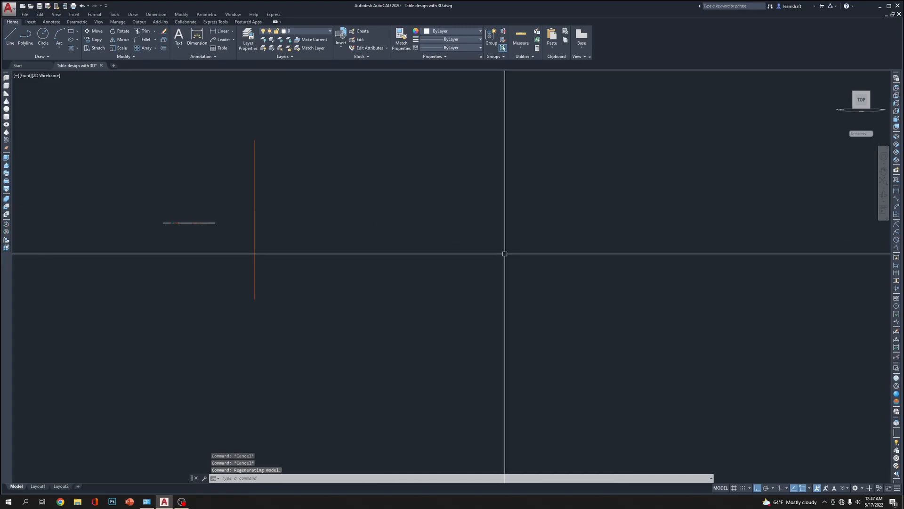
Paste the two cut frame elevations into the Front view, to the right of the red line
key("ctrl+v")
left_click(308, 223)
scroll(296, 219, "up", 8)
scroll(402, 220, "down", 5)
middle_click_drag(381, 198, 484, 237)
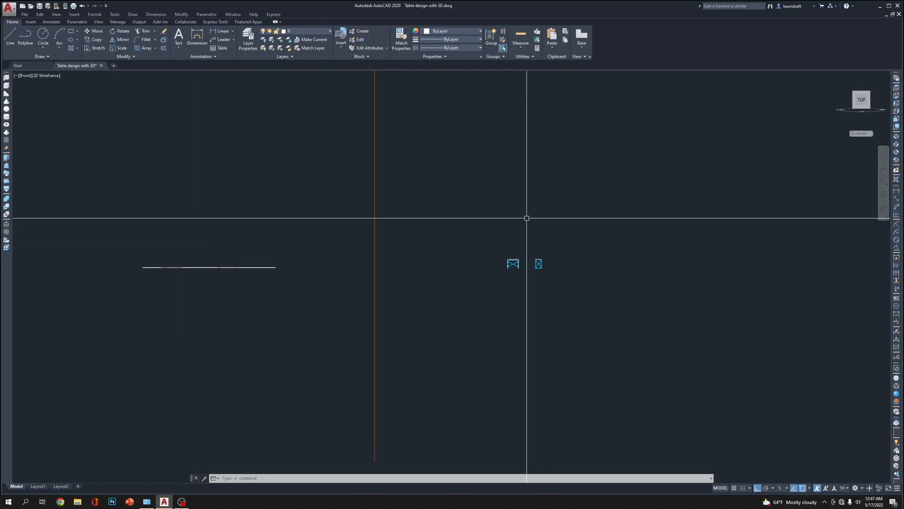
left_click(181, 501)
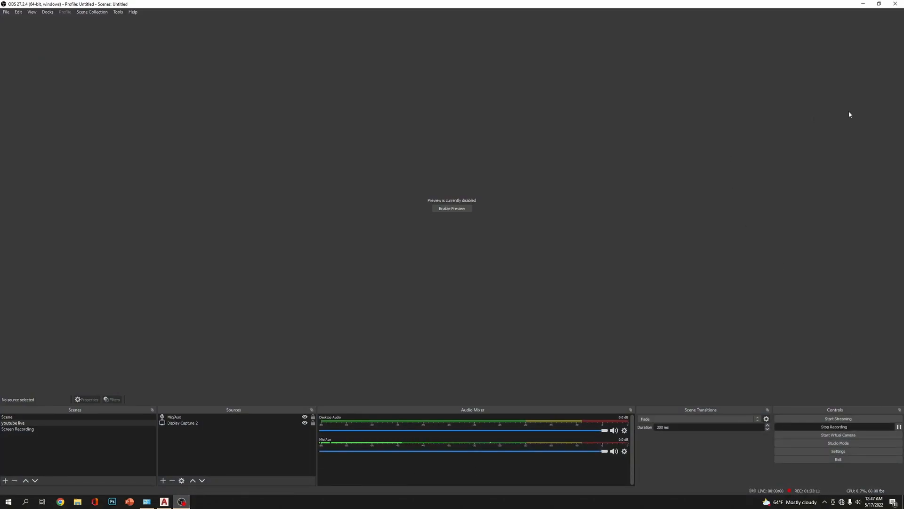
left_click(863, 3)
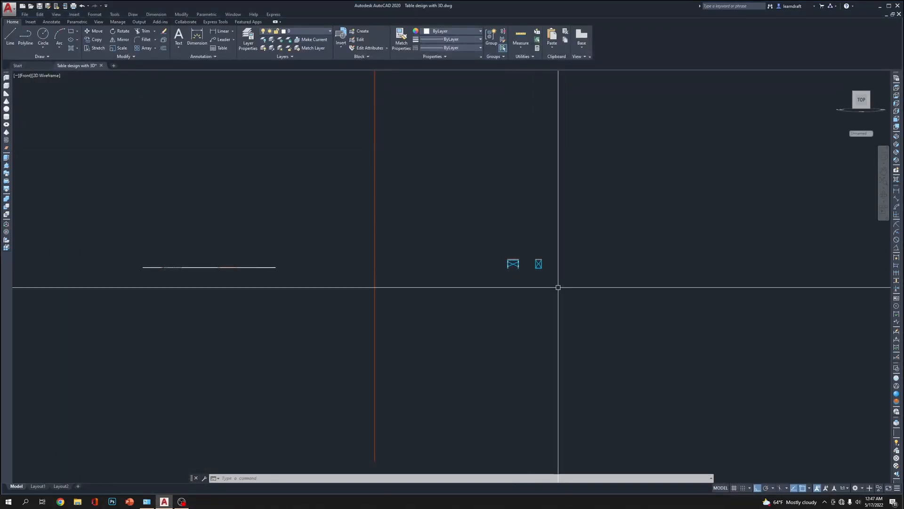
Delete the diagonal mitre line at the side frame's upper right corner
scroll(526, 291, "down", 4)
scroll(541, 287, "up", 6)
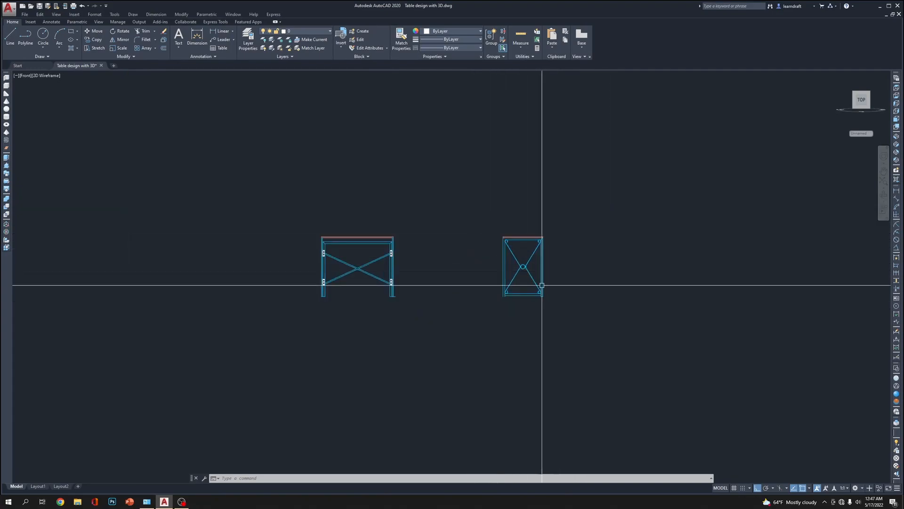
middle_click_drag(431, 210, 360, 223)
scroll(509, 231, "up", 4)
middle_click_drag(451, 235, 459, 210)
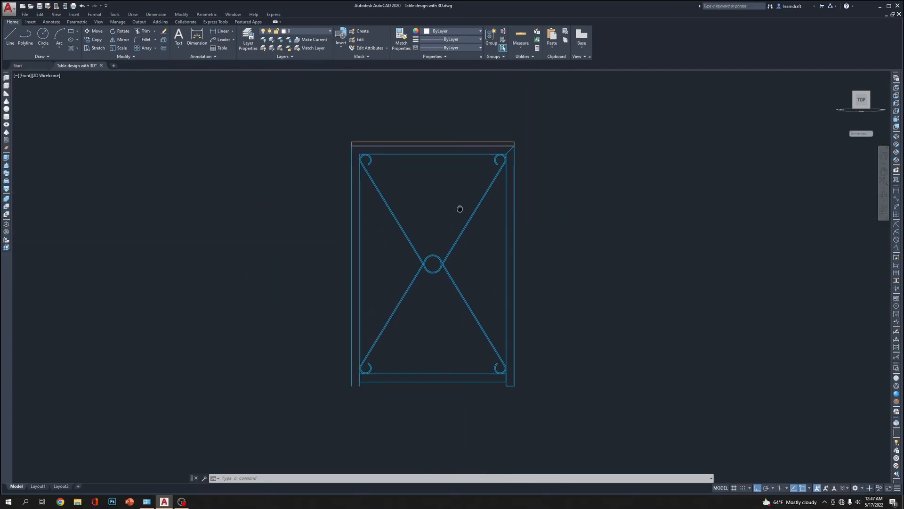
left_click(511, 149)
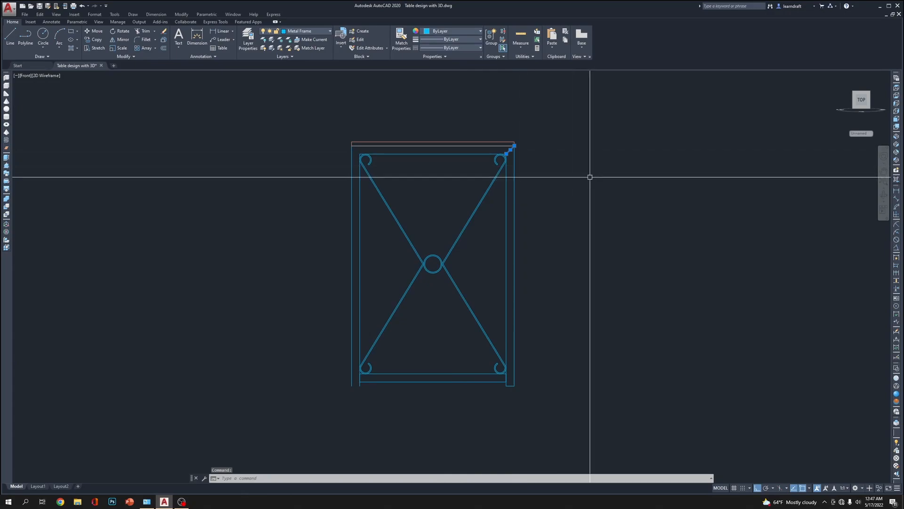
key("Delete")
middle_click_drag(563, 228, 566, 210)
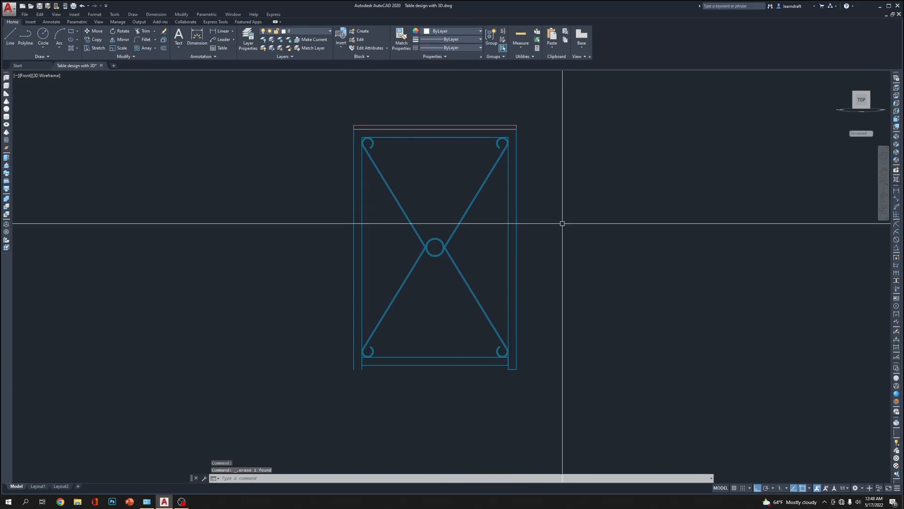
Draw a short horizontal line closing the open bottom end of the side frame's left leg
scroll(401, 377, "up", 4)
scroll(301, 376, "up", 2)
scroll(262, 358, "up", 2)
type("l")
key("Return")
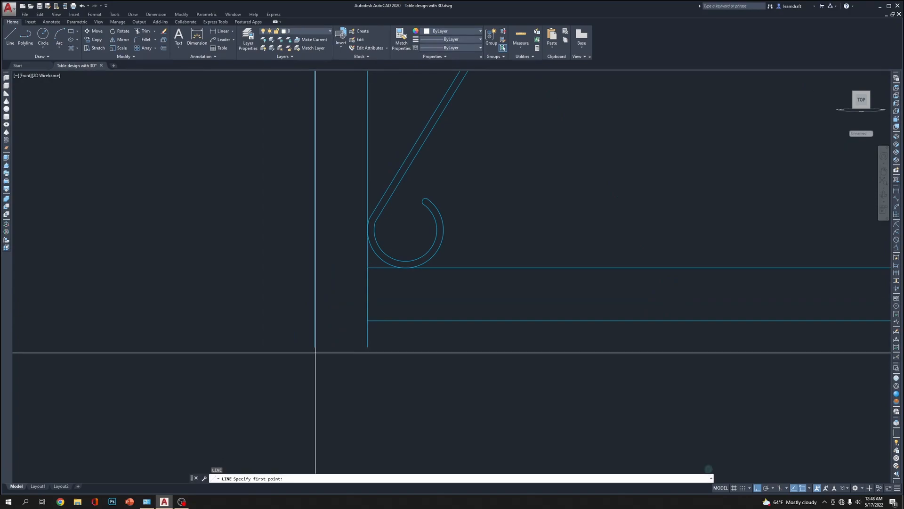
left_click(315, 347)
left_click(369, 347)
key("Return")
Check the side frame's inner outline and leg ends for open edges, and compare it with the main table frame
scroll(431, 356, "down", 8)
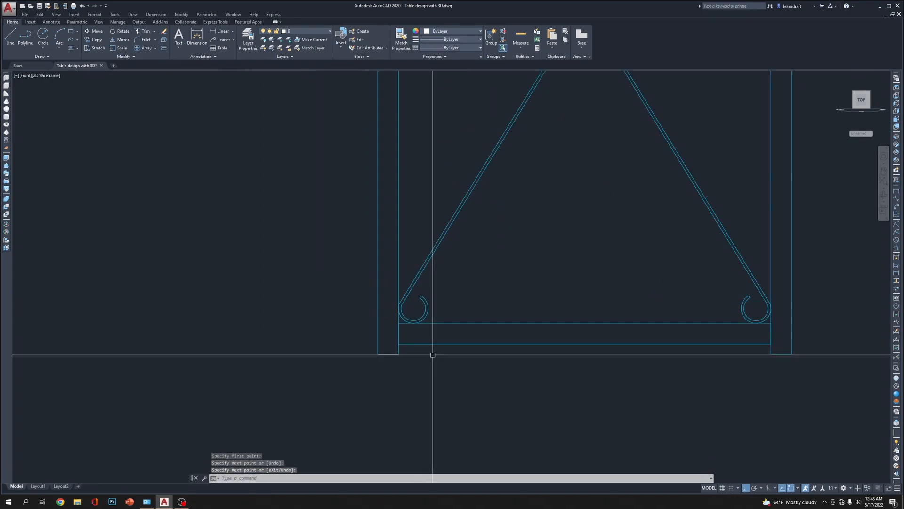
scroll(467, 332, "up", 4)
scroll(462, 362, "down", 2)
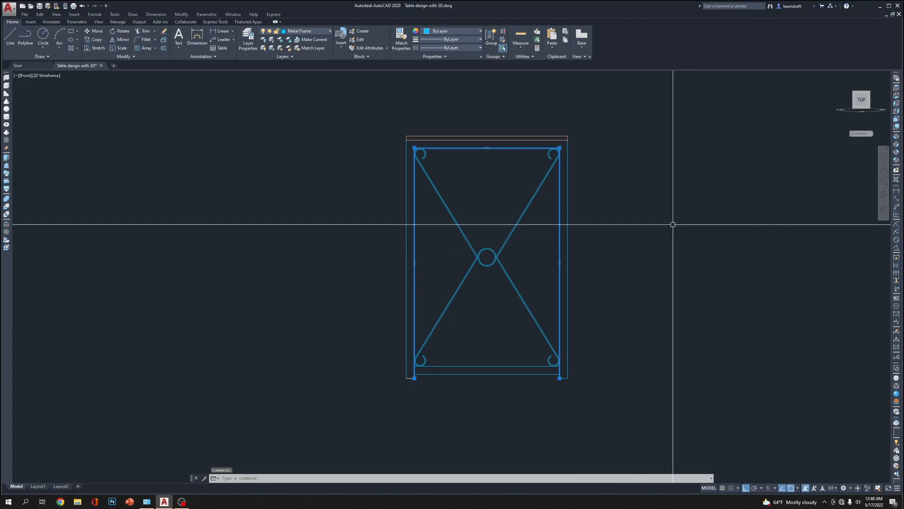
scroll(579, 320, "up", 2)
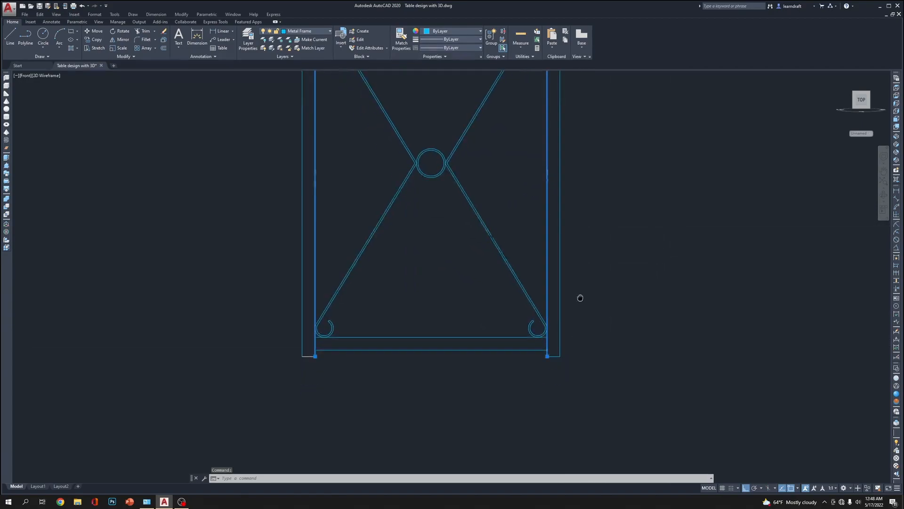
key("Escape")
scroll(579, 296, "down", 4)
scroll(576, 299, "down", 3)
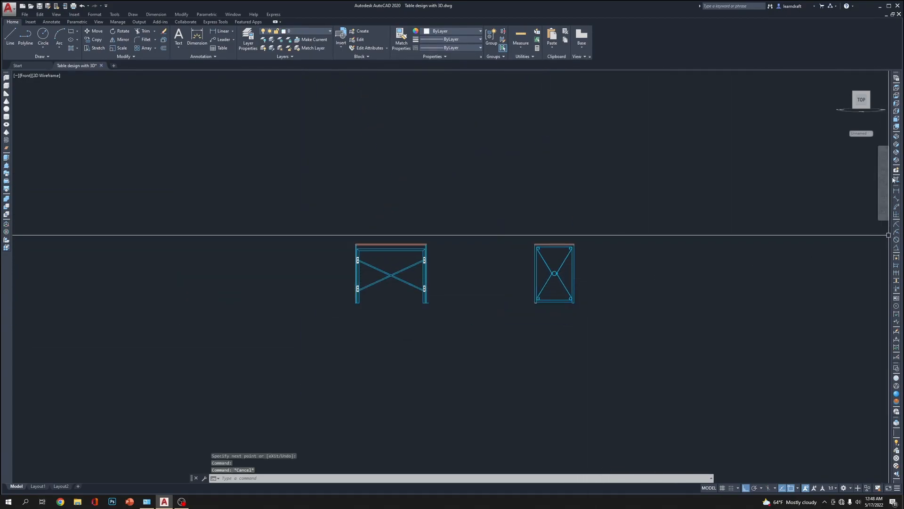
scroll(567, 297, "up", 6)
middle_click_drag(632, 295, 573, 253)
scroll(400, 314, "down", 4)
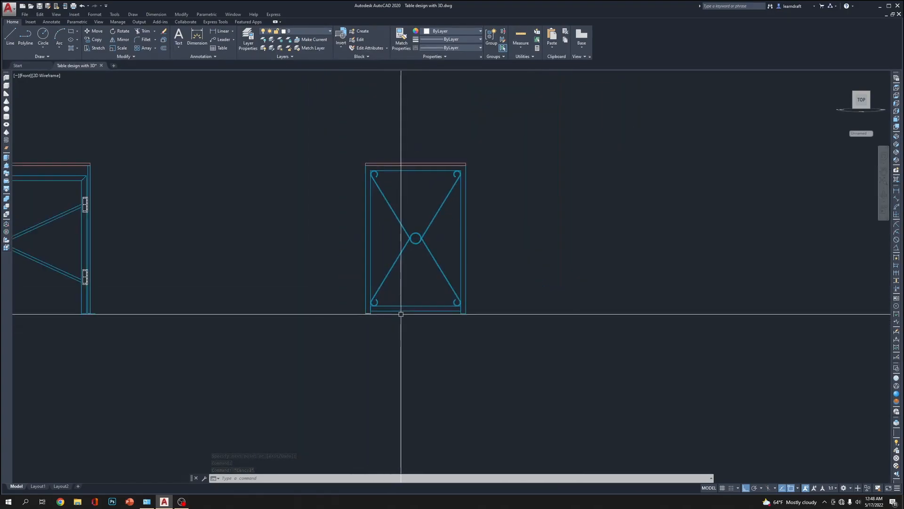
Move the wood tabletop outline 6 inches straight up from the side frame
scroll(464, 356, "up", 3)
middle_click_drag(486, 286, 515, 441)
left_click(410, 201)
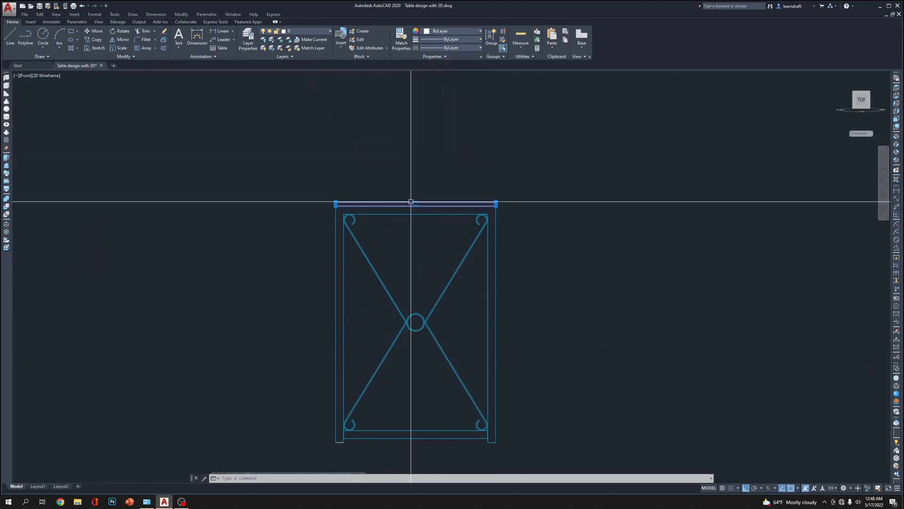
type("m")
key("Return")
left_click(609, 351)
type("6")
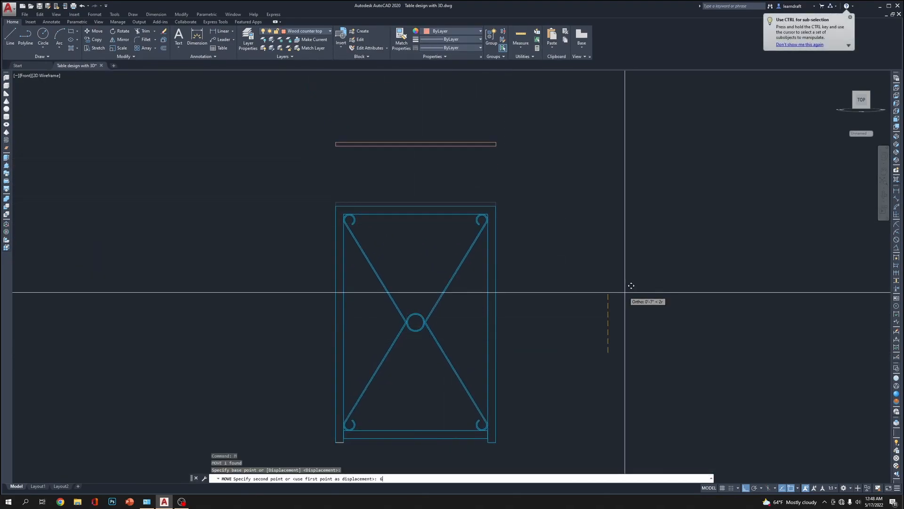
key("Return")
Move the X-shaped brace with its scrolls and centre ring 4' horizontally out of the side frame
middle_click_drag(443, 319, 449, 256)
left_click_drag(448, 257, 386, 292)
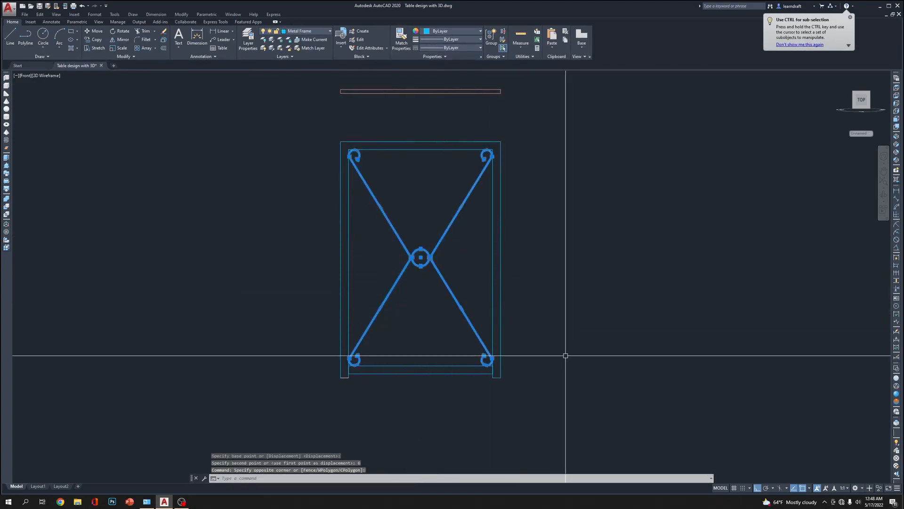
type("m")
key("Return")
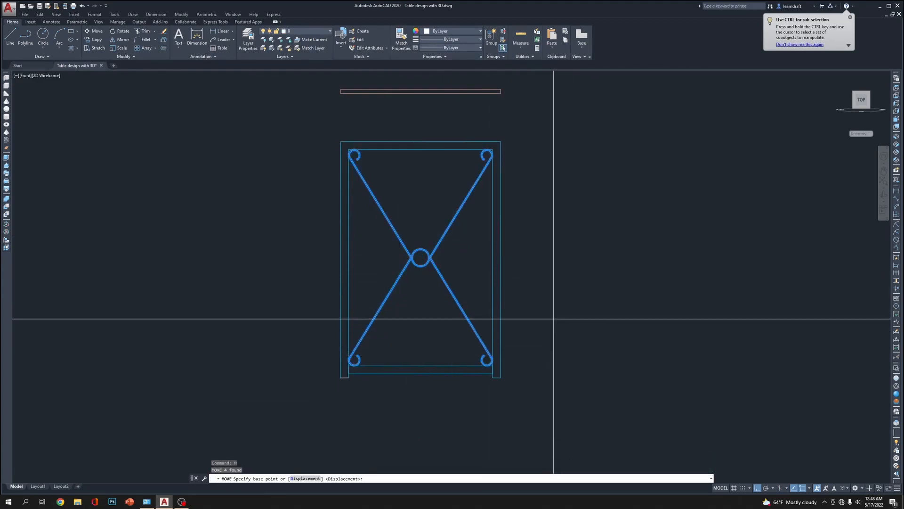
left_click(554, 318)
type("4'")
middle_click_drag(594, 243, 559, 214)
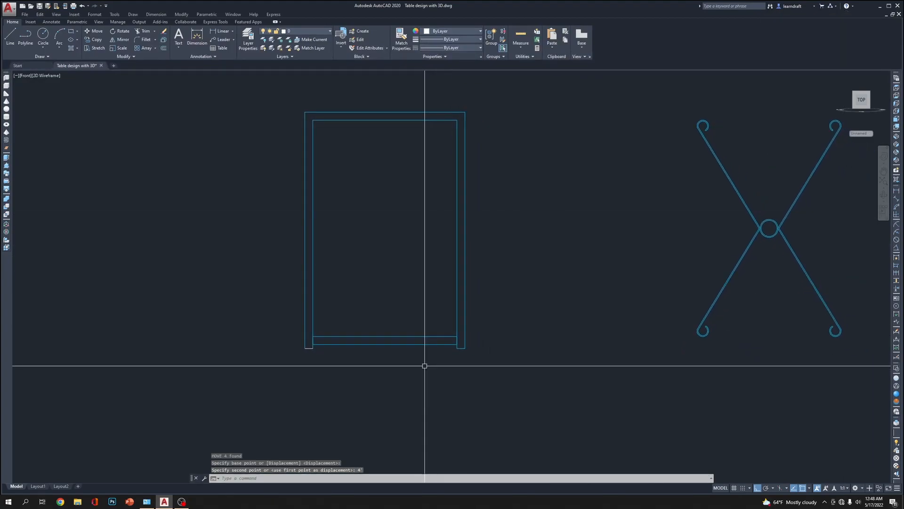
Join the side frame's outer outline, inner outline and leg-end lines into one closed polyline, leaving out the bottom rail
type("pe")
key("Return")
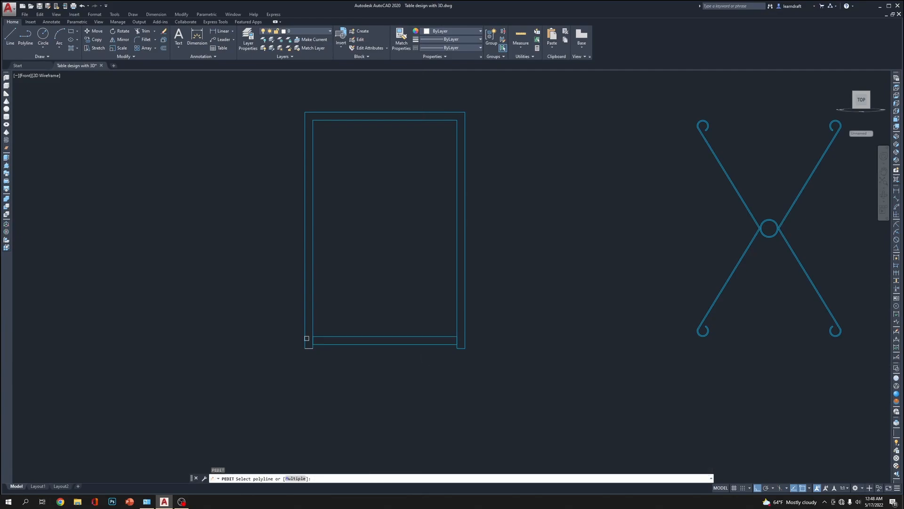
left_click(305, 324)
scroll(308, 352, "up", 4)
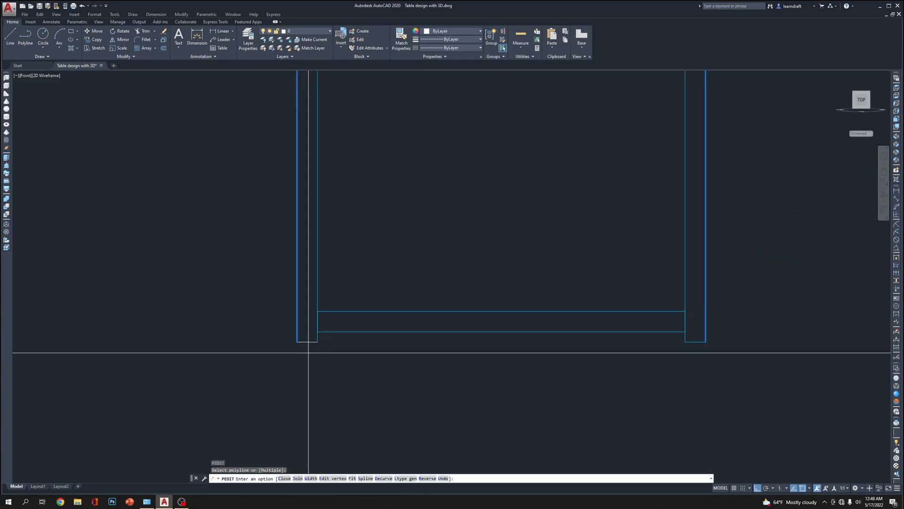
type("j")
key("Return")
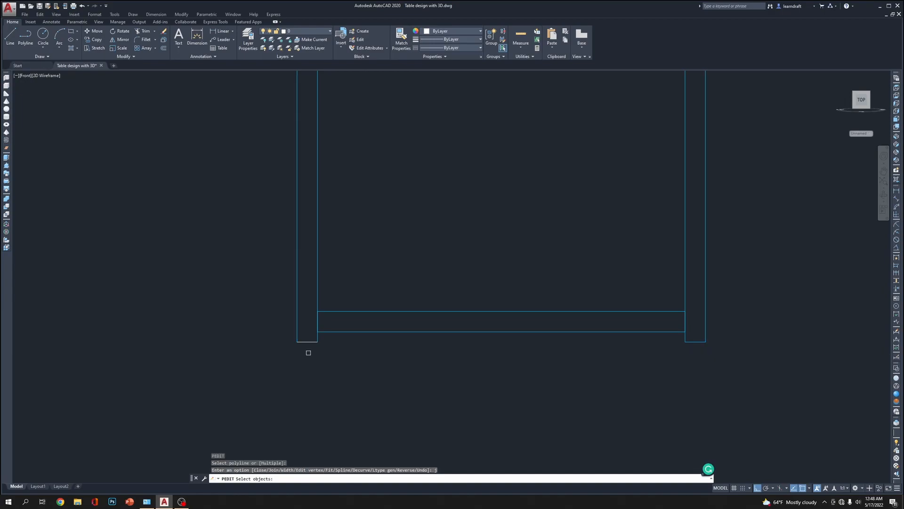
left_click(311, 341)
left_click(317, 323)
scroll(318, 297, "down", 4)
scroll(481, 328, "up", 4)
left_click(449, 321)
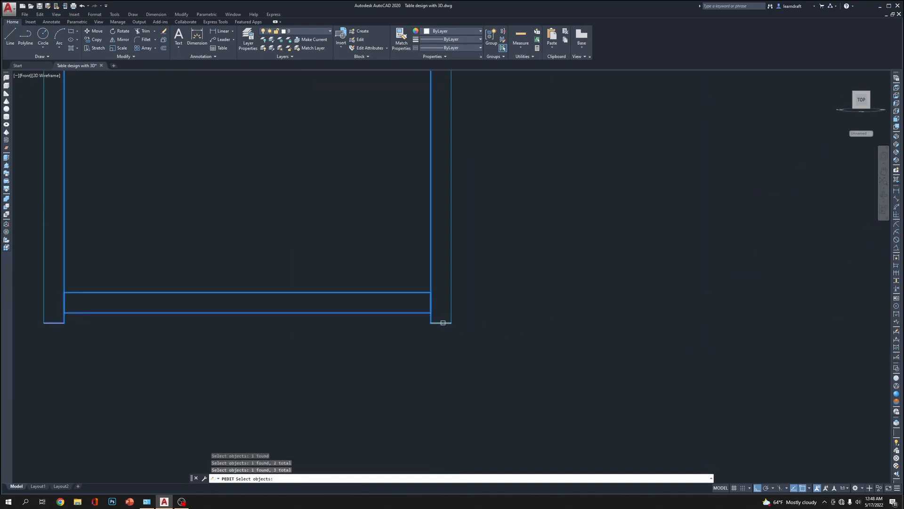
key("Return")
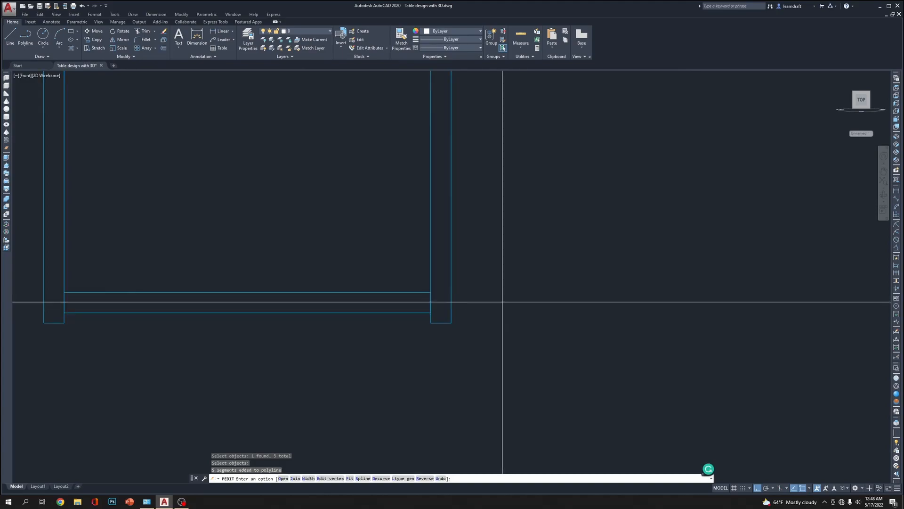
scroll(501, 303, "down", 4)
key("Return")
Check that the joined side frame outline and the bottom rail are each selectable as a single object
left_click(472, 288)
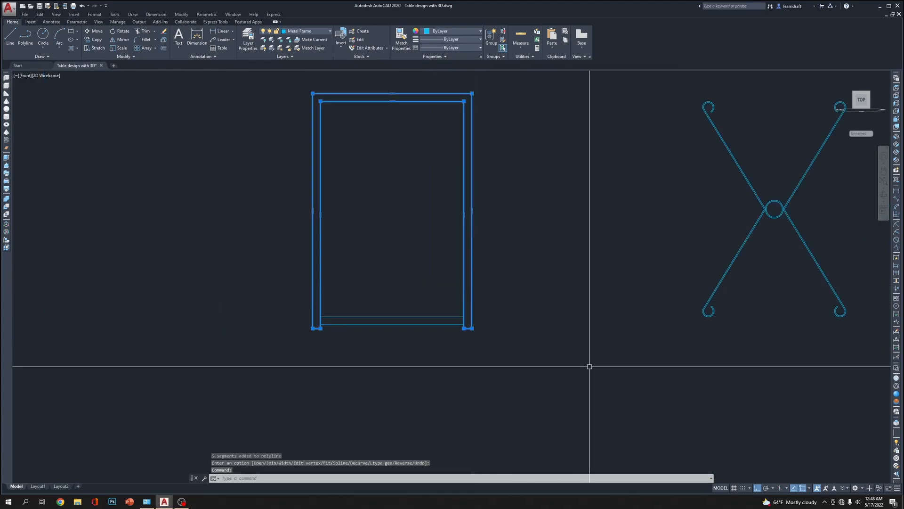
key("Escape")
left_click(402, 321)
key("Escape")
scroll(494, 313, "down", 3)
scroll(683, 242, "up", 4)
scroll(654, 256, "up", 2)
scroll(567, 291, "up", 2)
scroll(567, 282, "down", 5)
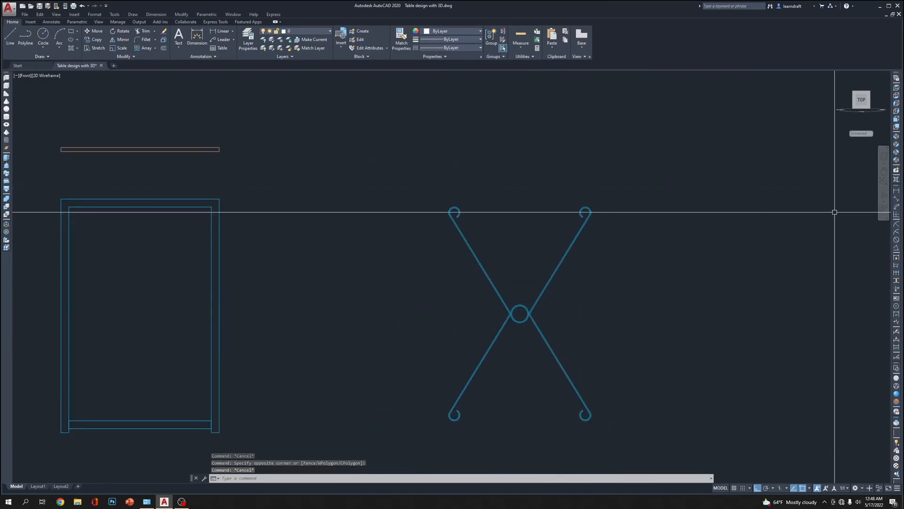
Switch to the SW Isometric view and make Wood counter top the current layer
left_click(896, 150)
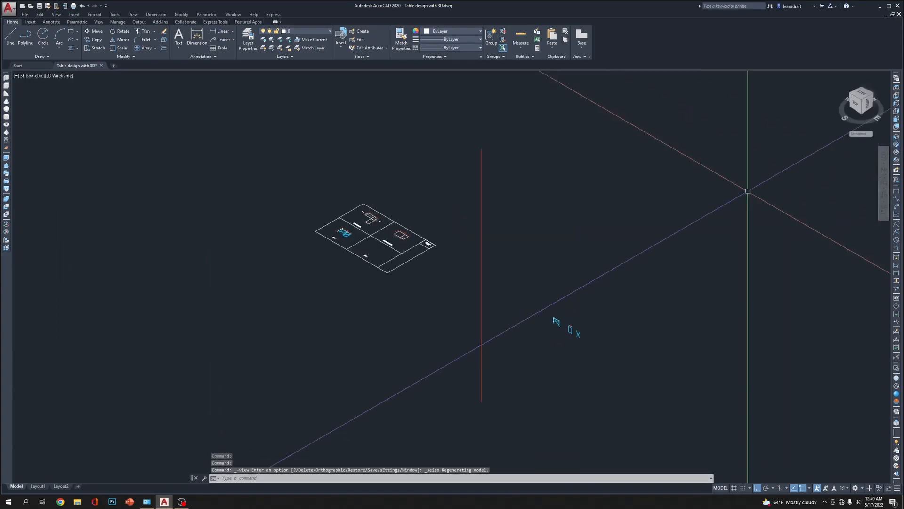
left_click(896, 142)
scroll(485, 257, "up", 4)
middle_click_drag(698, 326, 439, 262)
scroll(252, 252, "up", 6)
scroll(318, 284, "down", 4)
middle_click_drag(323, 292, 409, 289)
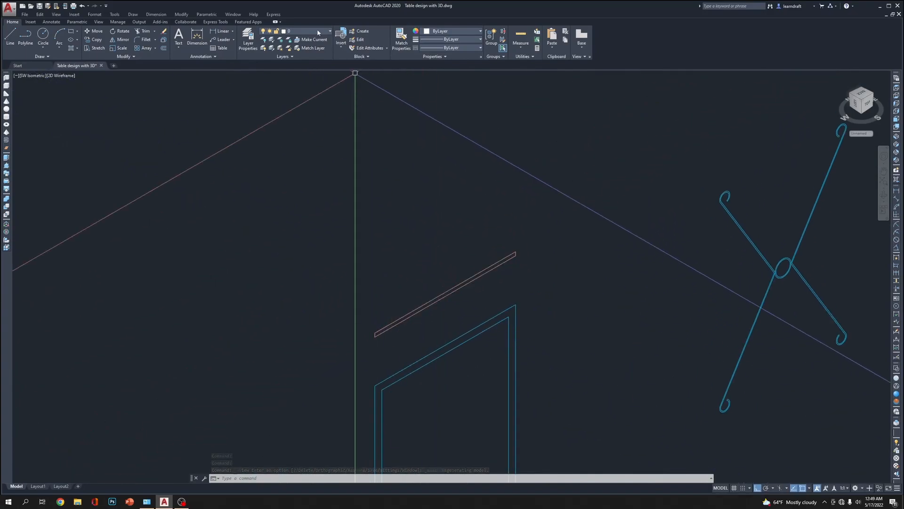
left_click(308, 74)
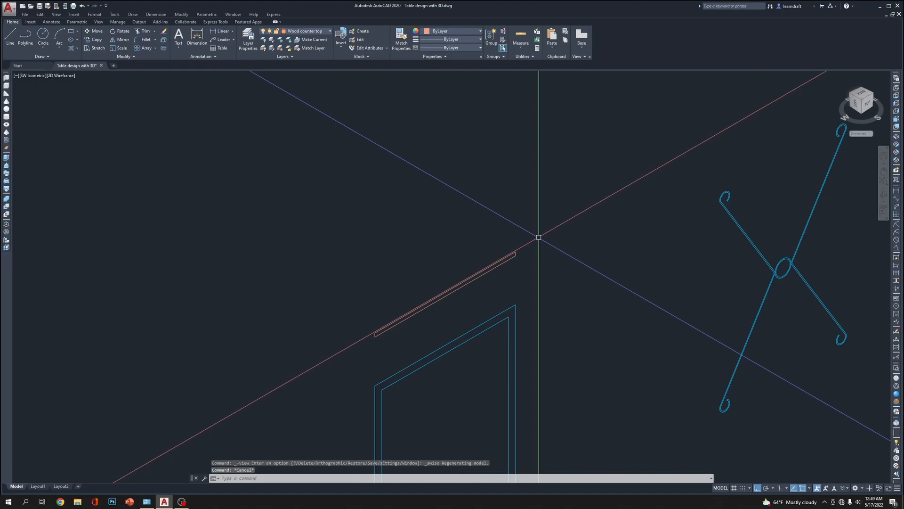
Try extruding the tabletop profile by 36 inches, and undo the extrusion
type("ext")
key("Return")
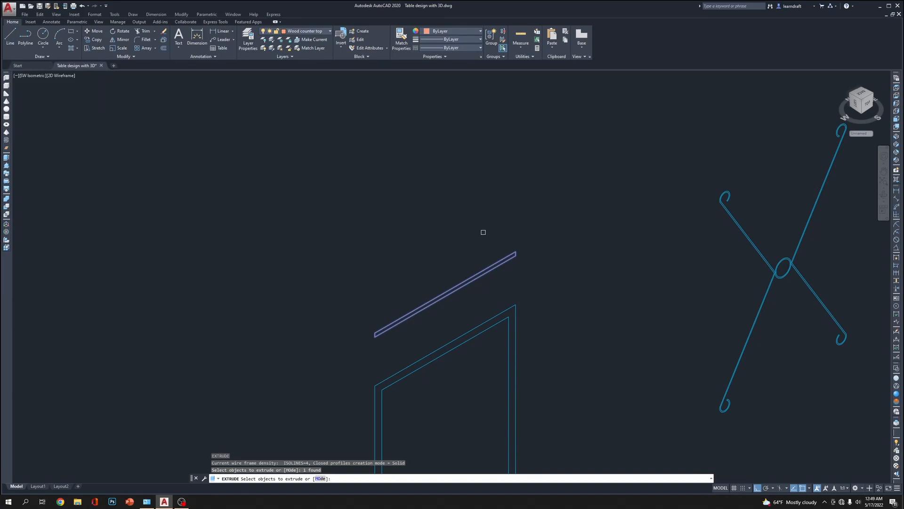
key("Return")
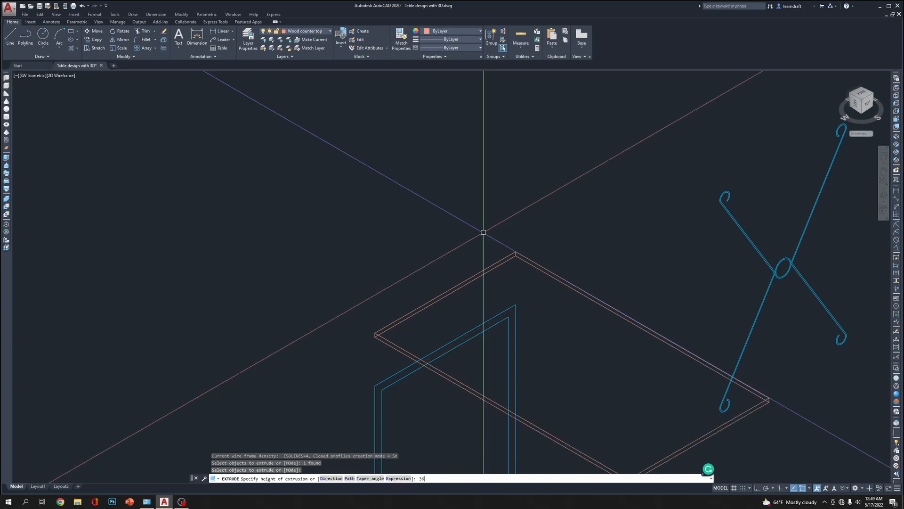
scroll(389, 196, "down", 6)
scroll(394, 196, "up", 4)
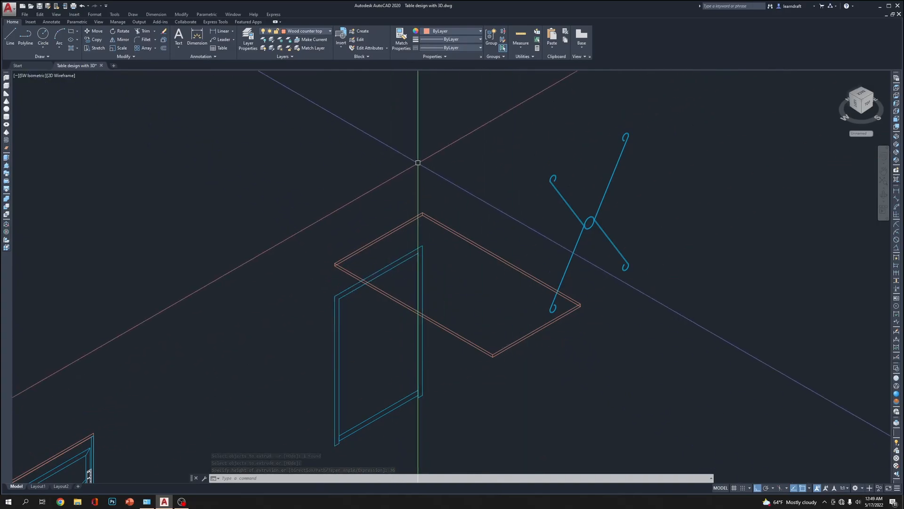
scroll(417, 162, "up", 2)
key("ctrl+z")
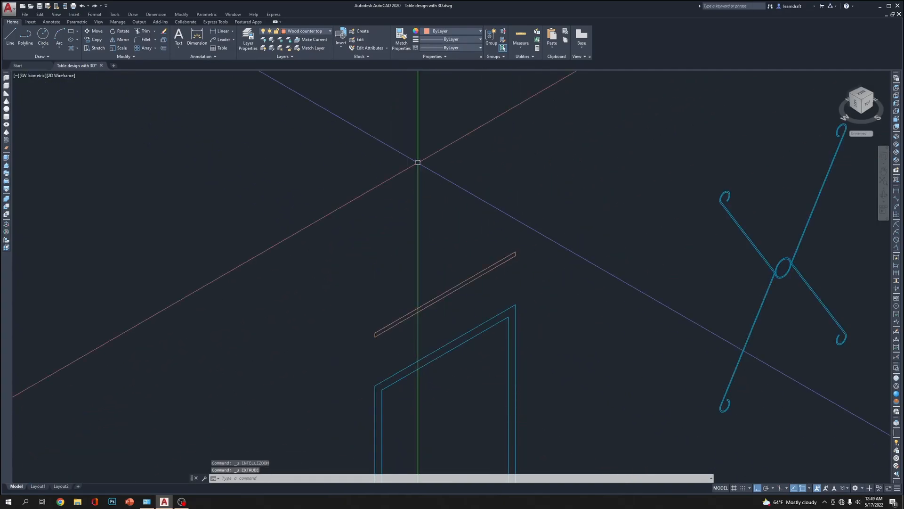
Retry the 36-inch tabletop extrusion while aiming towards the back, and undo it again
type("e")
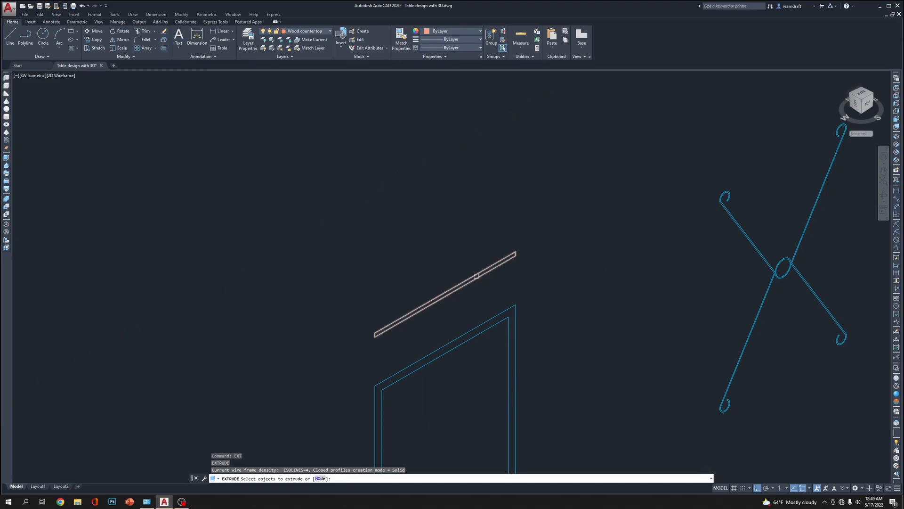
left_click(471, 274)
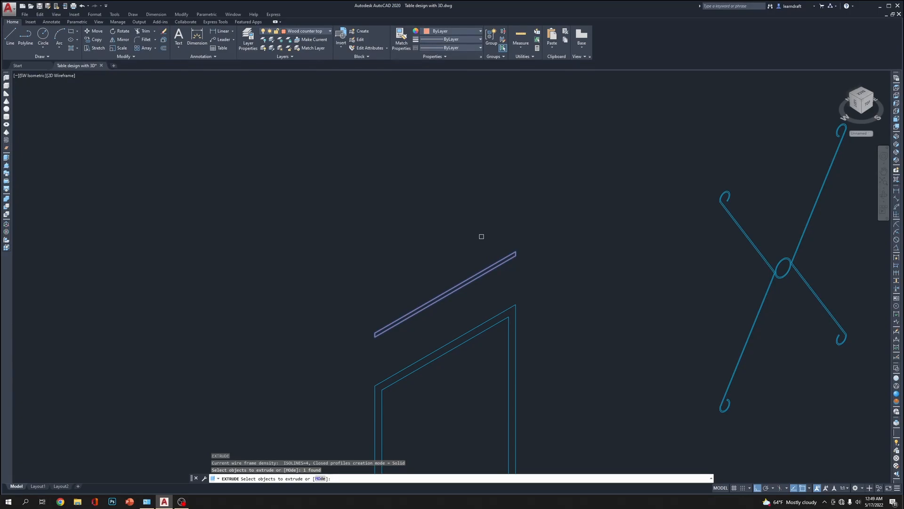
key("Return")
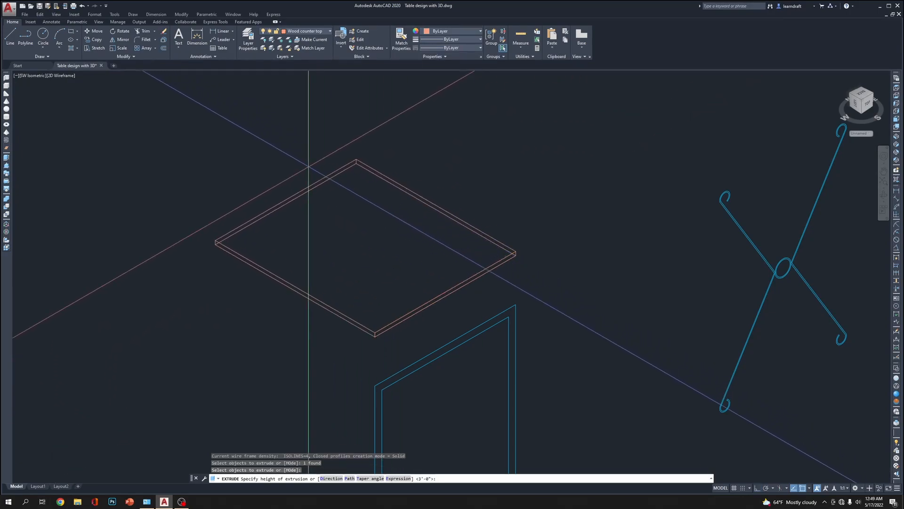
type("36")
key("Return")
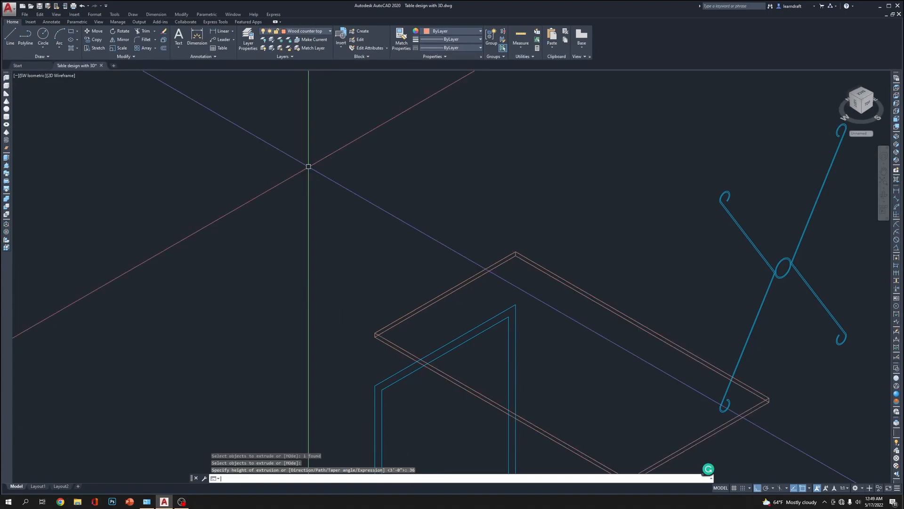
key("ctrl+z")
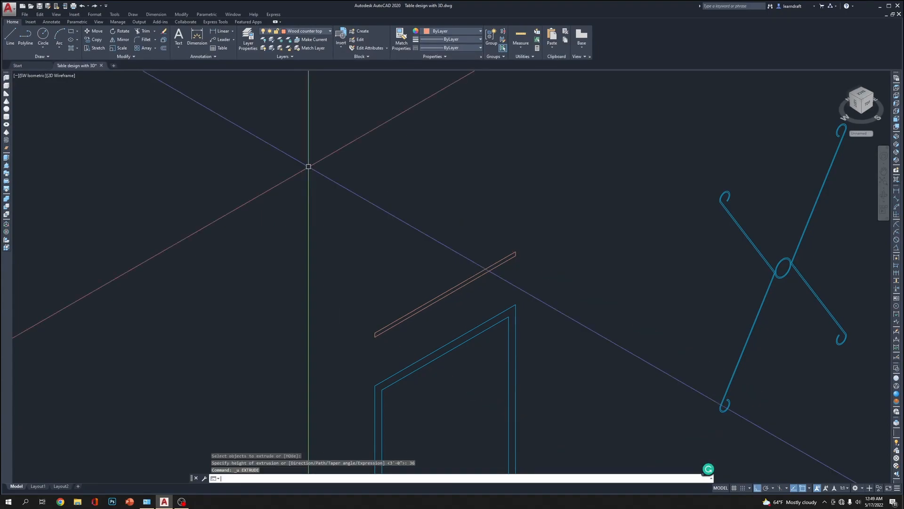
Extrude the tabletop profile by -36 inches so it extends in the opposite direction
type("ex")
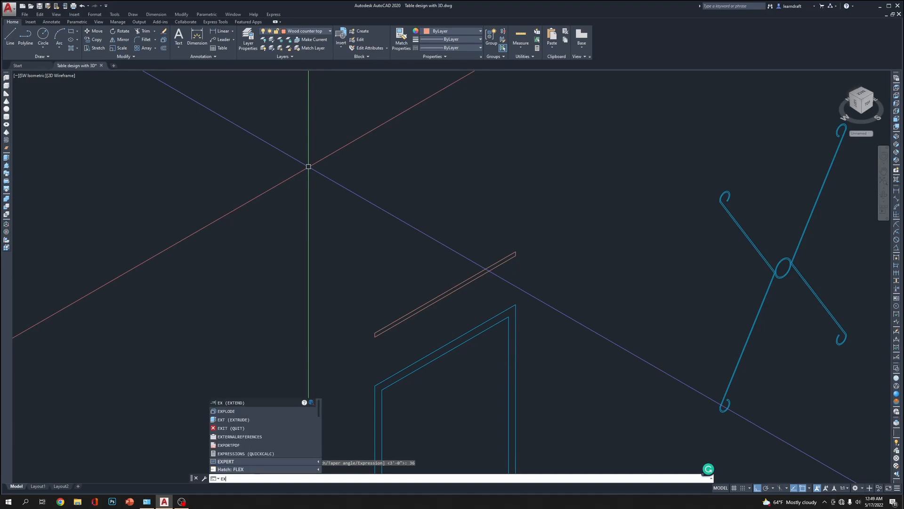
type("t")
key("Return")
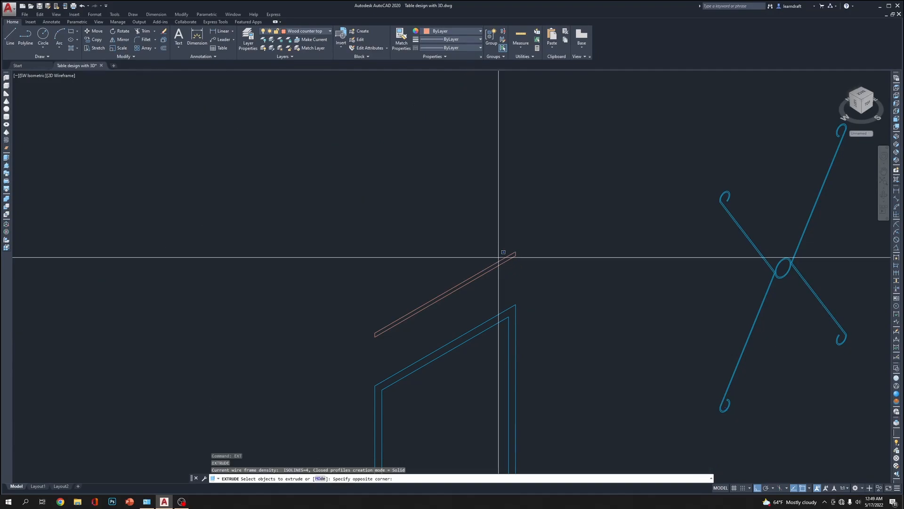
left_click(479, 272)
right_click(525, 219)
left_click(540, 225)
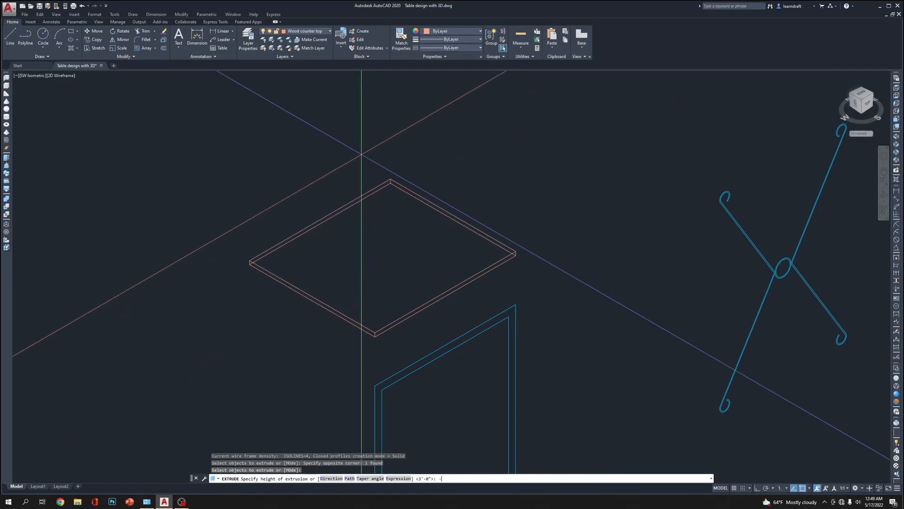
key("Return")
scroll(387, 198, "down", 5)
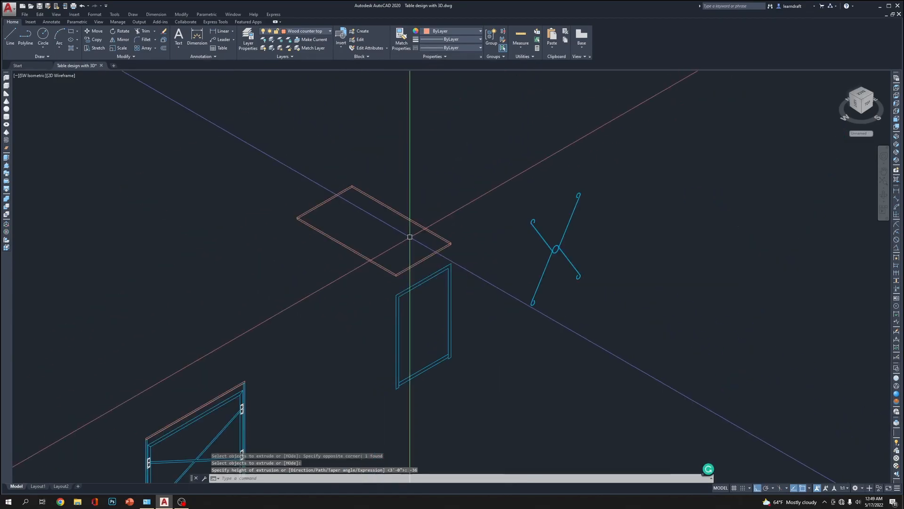
Extrude the joined side frame outline by .5 inch
scroll(448, 293, "up", 6)
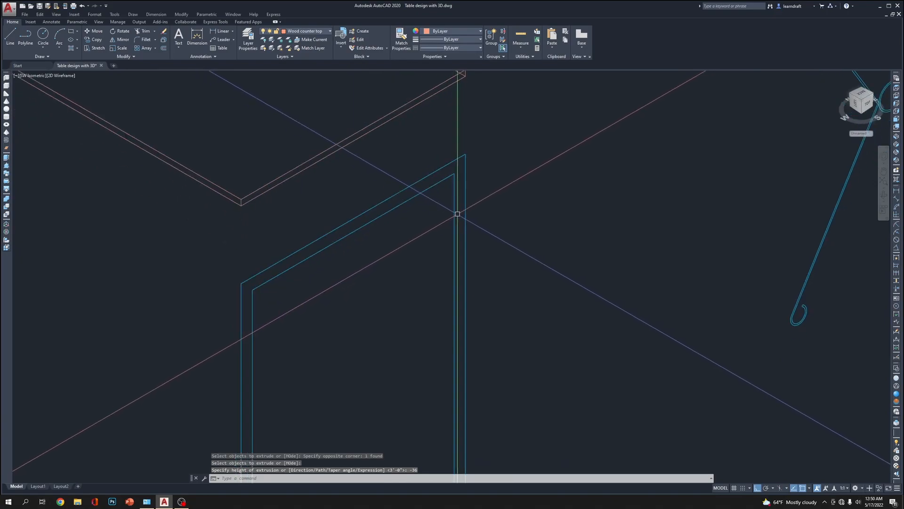
left_click(465, 207)
scroll(478, 231, "down", 4)
scroll(446, 236, "down", 2)
scroll(445, 237, "up", 4)
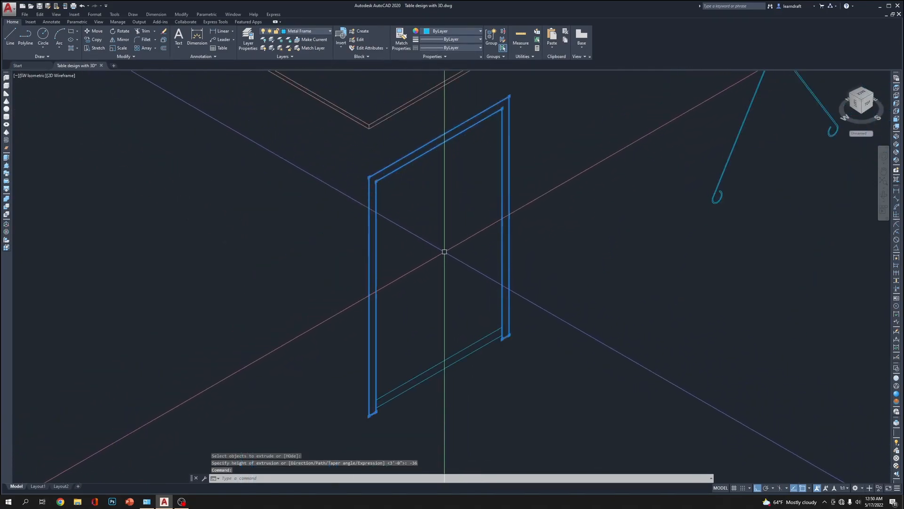
type("ext")
key("Return")
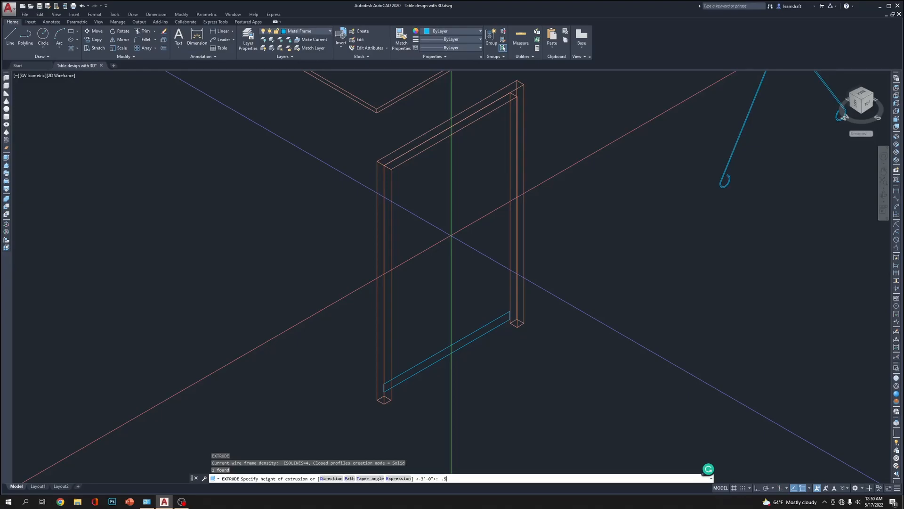
key("Return")
Extrude the side frame's bottom rail by .5 inch and switch the visual style to Wireframe
key("Return")
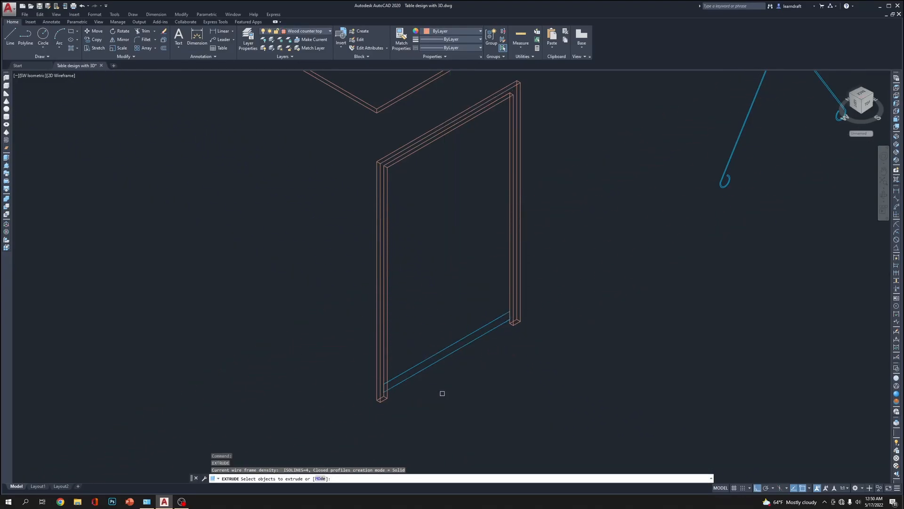
left_click(407, 367)
key("Return")
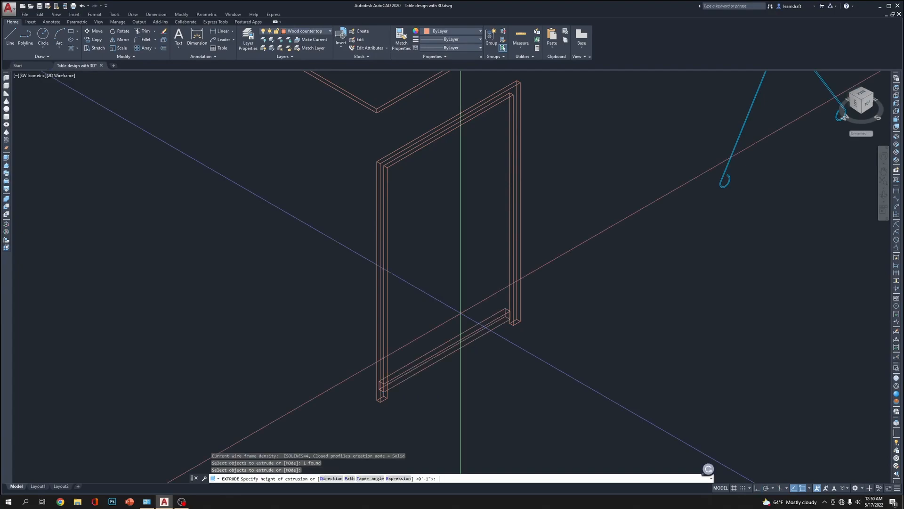
type(".5")
key("Return")
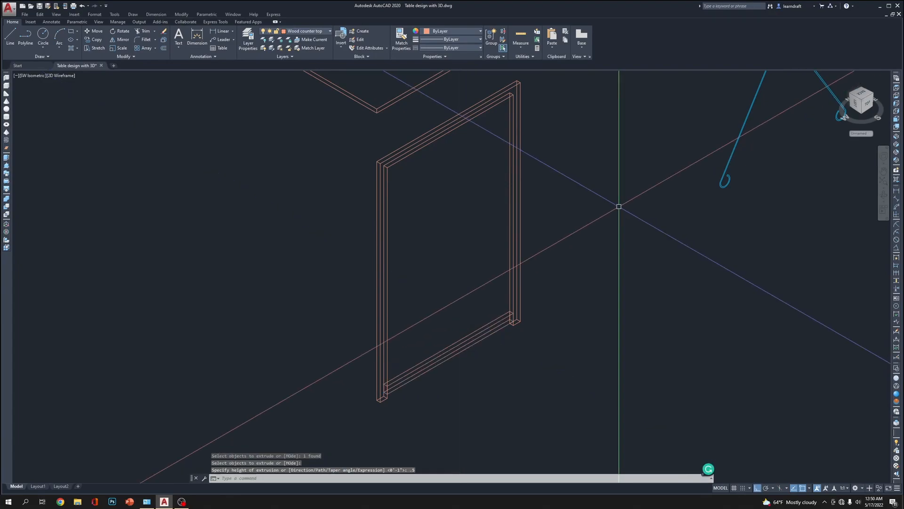
left_click(896, 379)
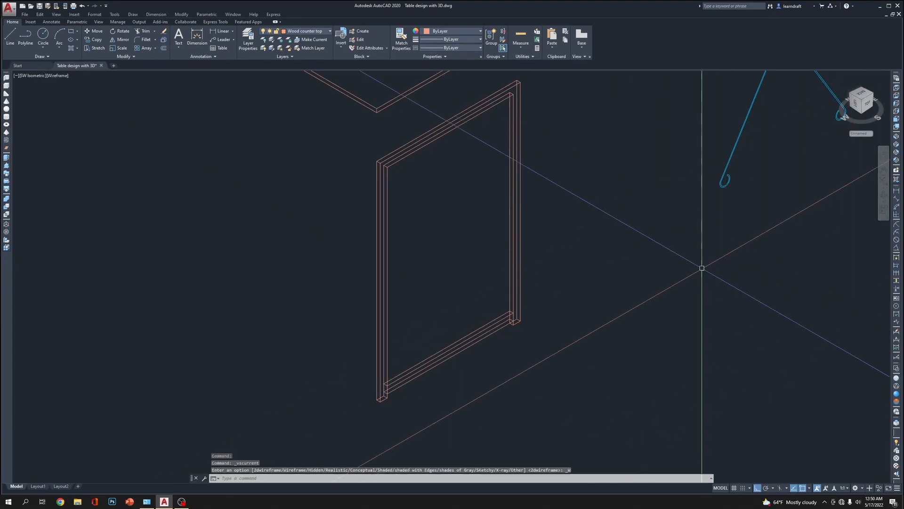
Switch the visual style to Realistic and inspect the shaded tabletop and side frame
left_click(897, 393)
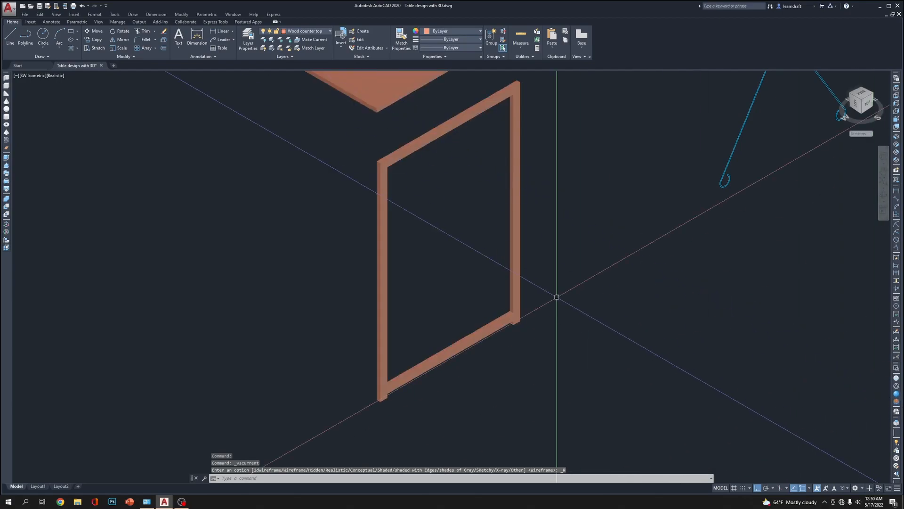
scroll(525, 303, "down", 8)
scroll(542, 200, "up", 6)
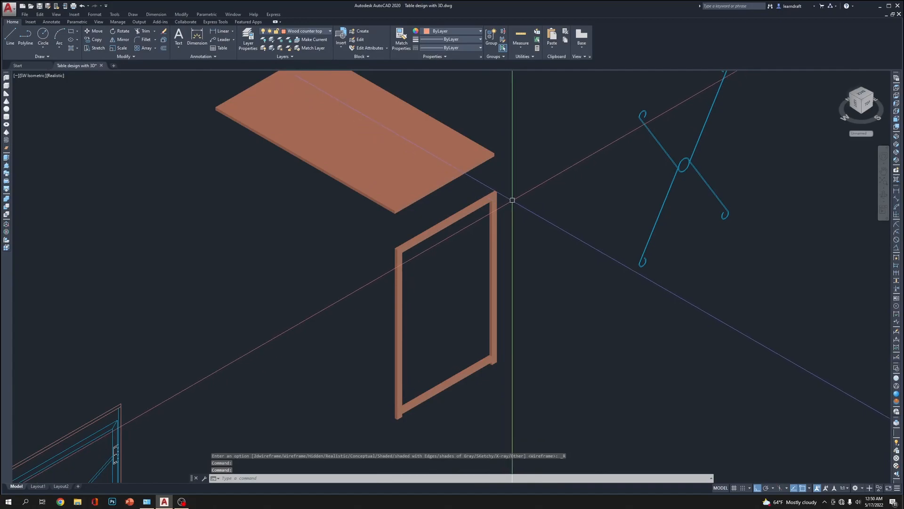
scroll(440, 165, "up", 5)
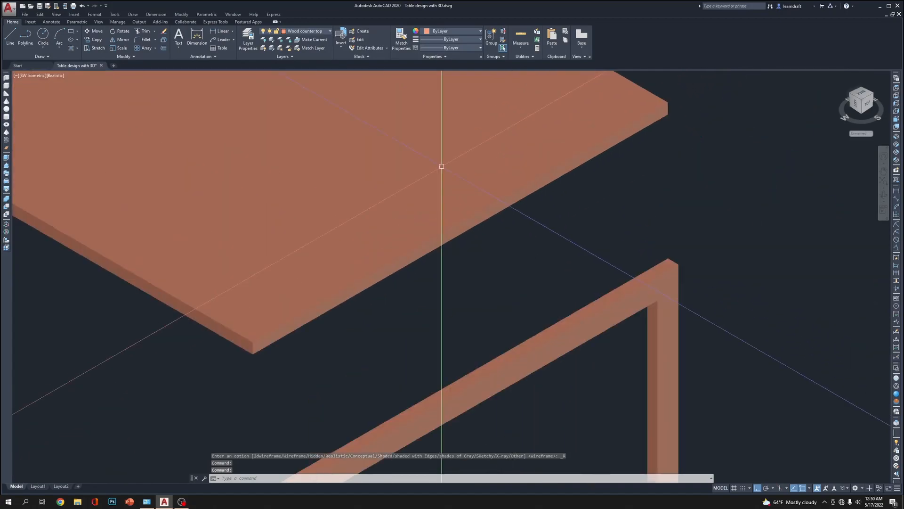
Preview the model in the Conceptual, Wireframe and Hidden visual styles, and return to Realistic
left_click(896, 401)
middle_click_drag(797, 286, 599, 258)
scroll(626, 252, "down", 2)
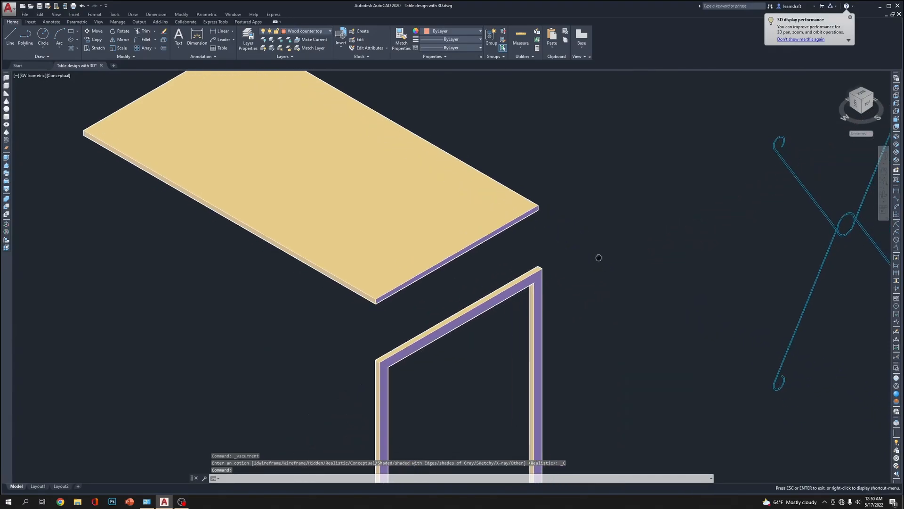
left_click(896, 386)
left_click(897, 377)
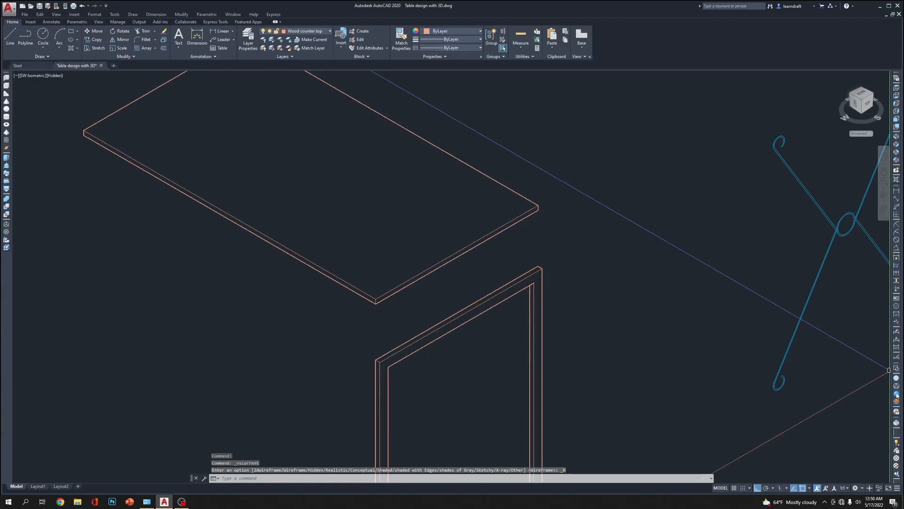
left_click(896, 394)
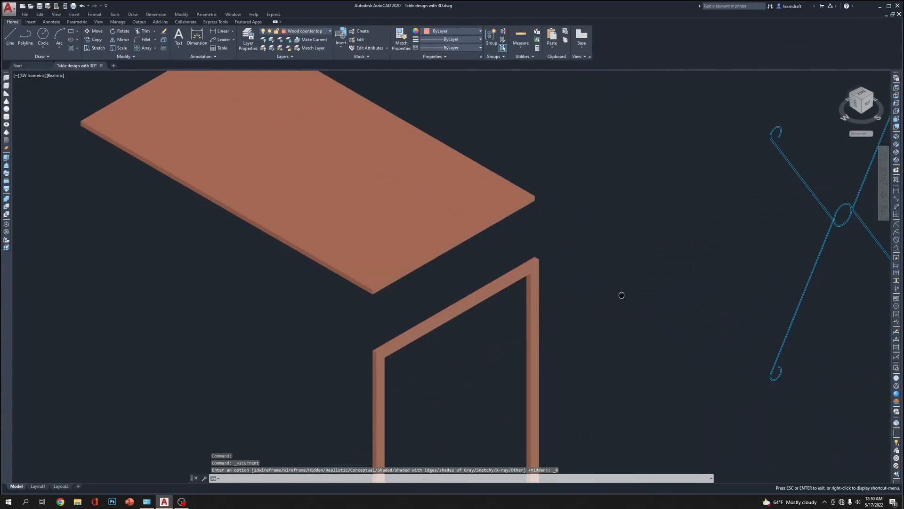
Assign the extruded side frame outline to the Metal Frame layer
scroll(525, 260, "up", 2)
left_click(525, 260)
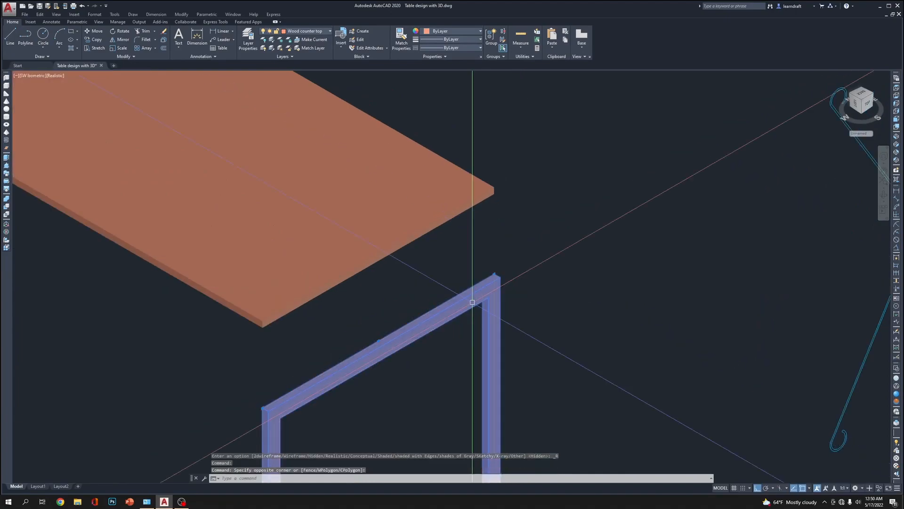
left_click(307, 32)
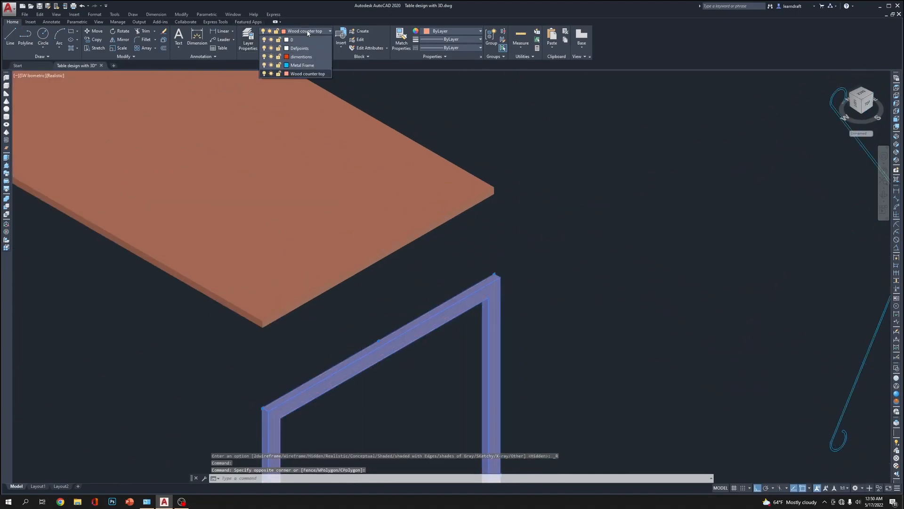
left_click(304, 66)
scroll(570, 184, "down", 5)
key("Escape")
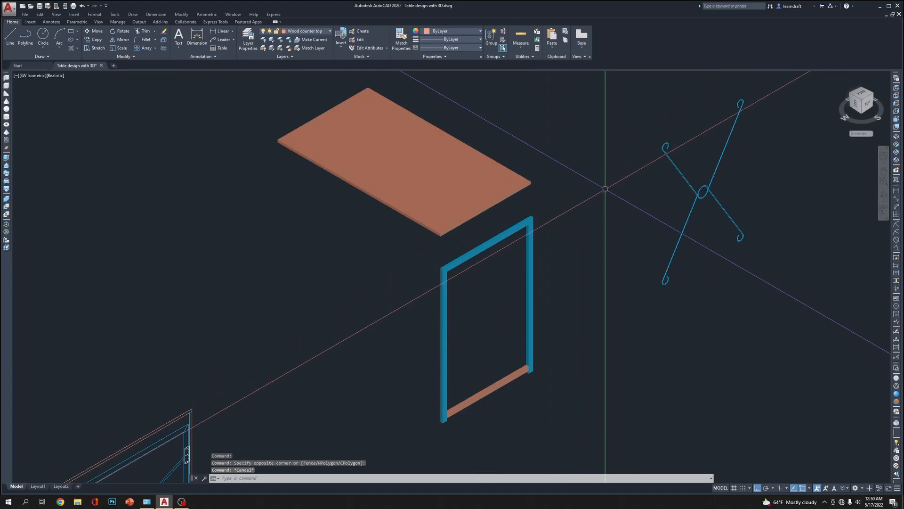
Match the properties of the side frame outline onto its bottom rail
scroll(534, 294, "up", 3)
type("a")
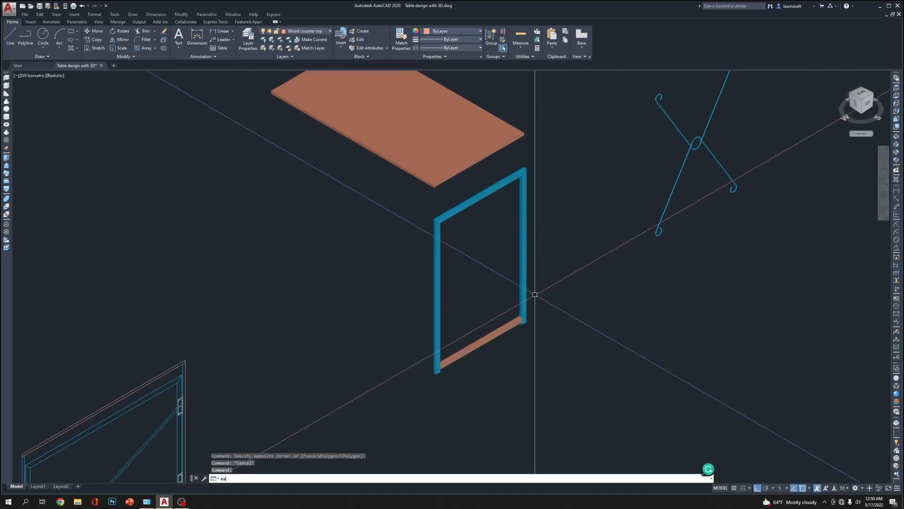
key("Return")
left_click(523, 287)
left_click(507, 312)
left_click(482, 360)
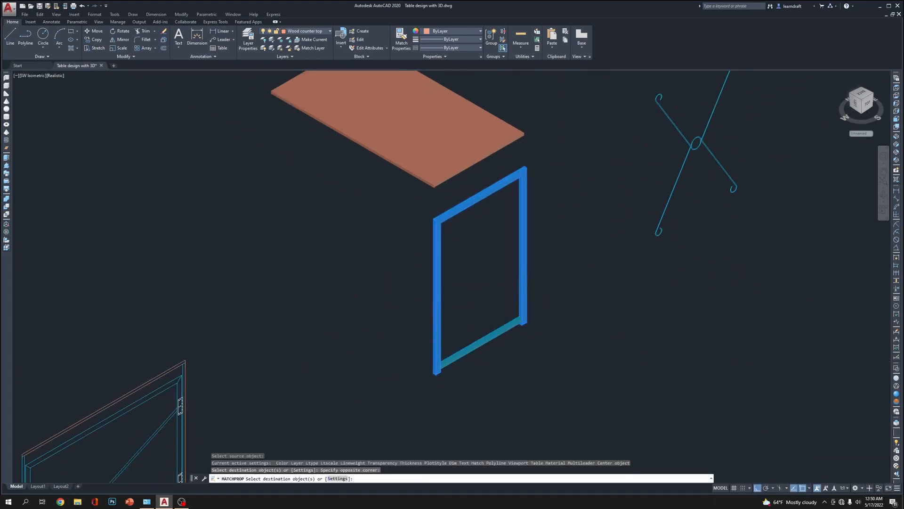
key("Escape")
Extrude the two V-shaped hooked brace profiles on either side of the centre circles by .125 inch
scroll(575, 306, "down", 1)
scroll(642, 142, "up", 4)
middle_click_drag(642, 141, 563, 290)
scroll(442, 256, "up", 3)
scroll(442, 258, "down", 6)
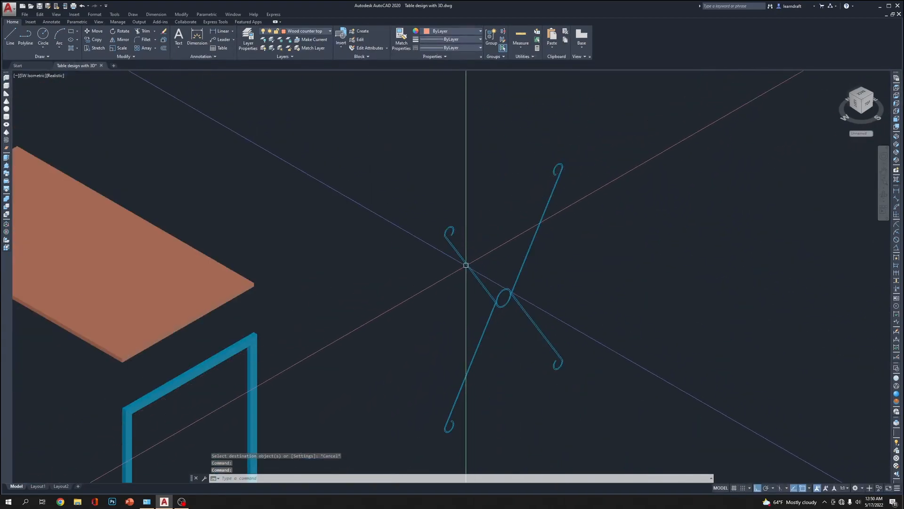
scroll(443, 447, "up", 2)
scroll(464, 405, "up", 2)
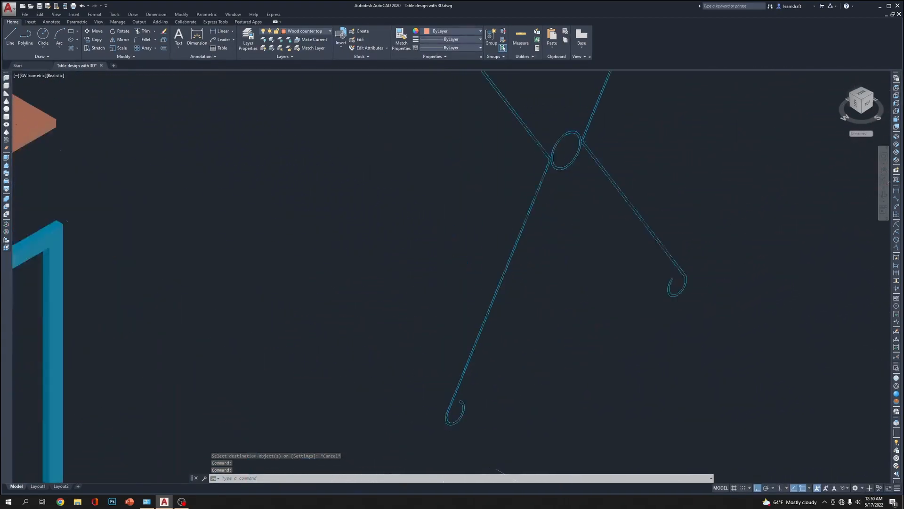
scroll(461, 405, "down", 5)
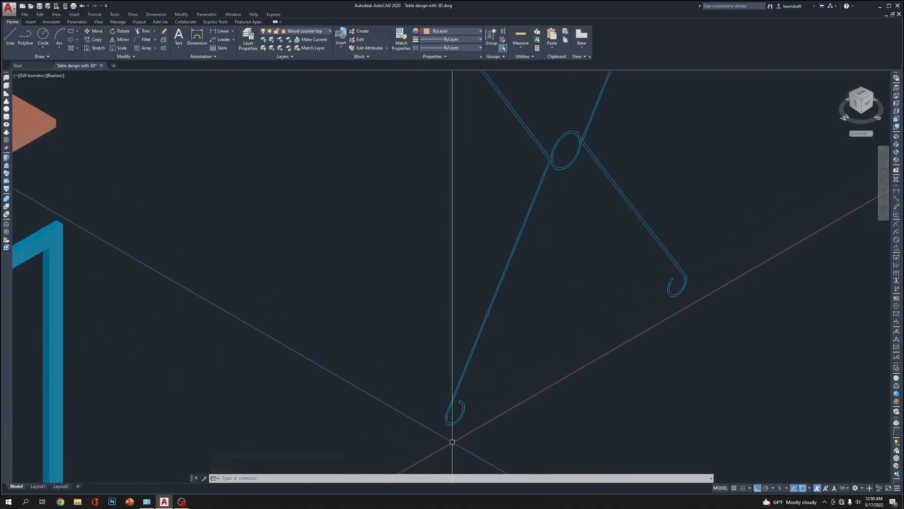
scroll(470, 362, "up", 6)
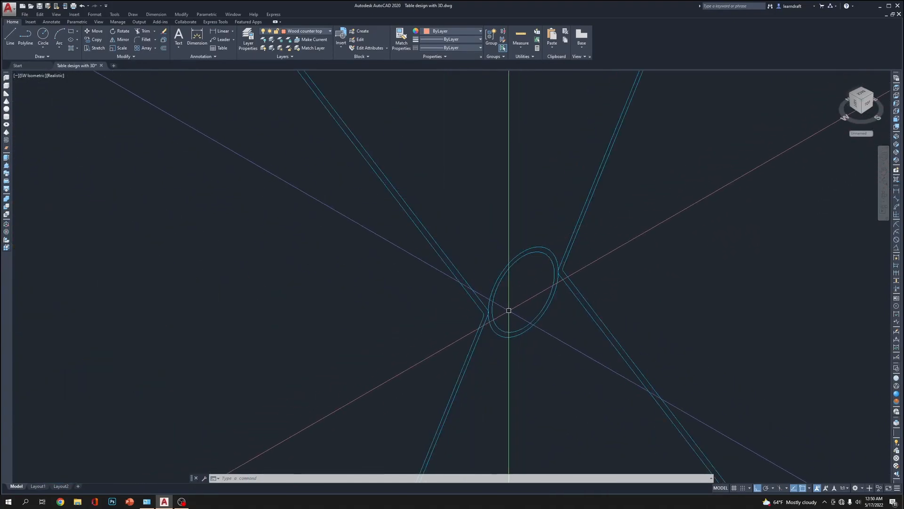
type("ext")
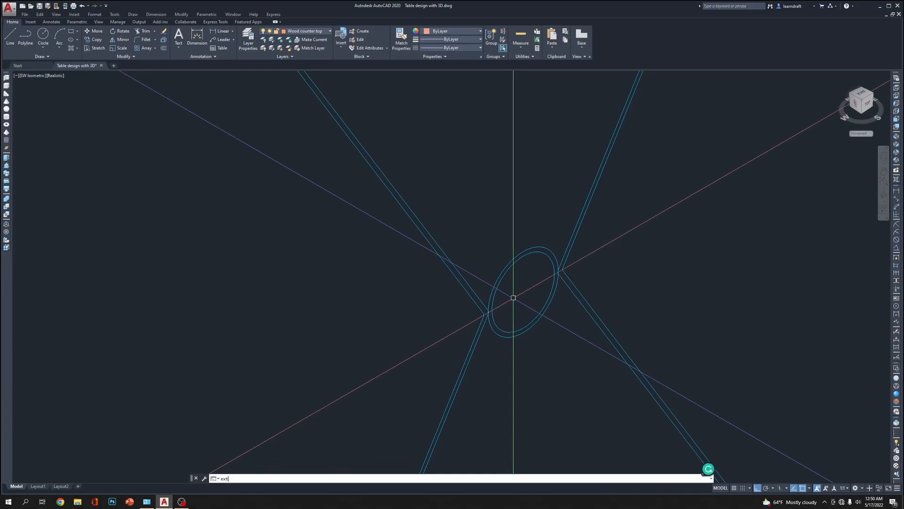
key("Return")
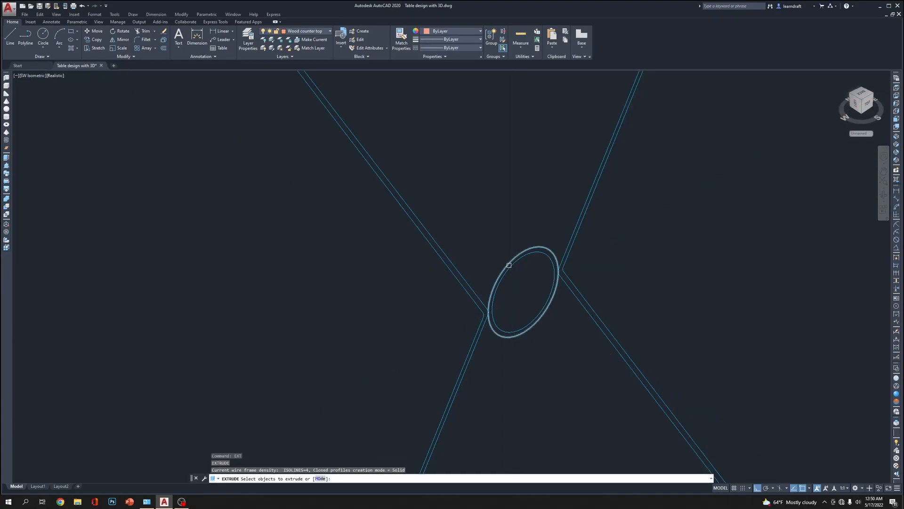
left_click(569, 250)
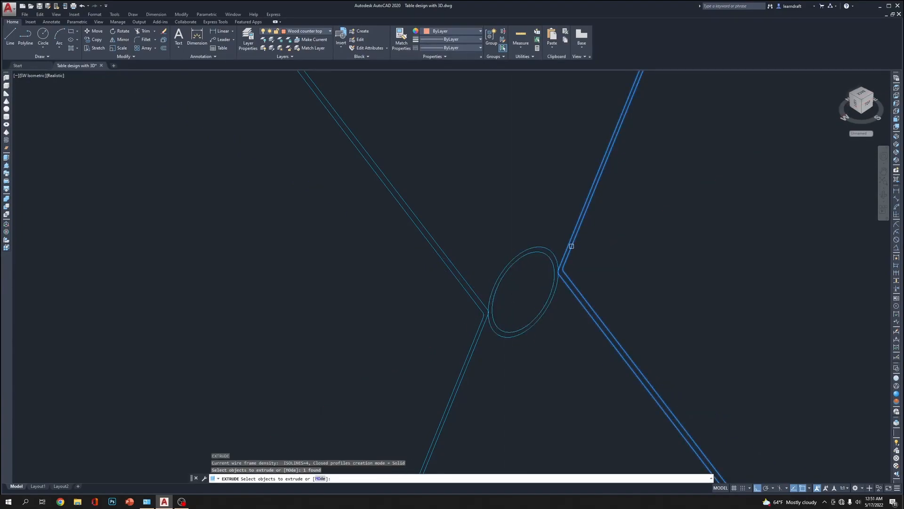
left_click(447, 261)
key("Return")
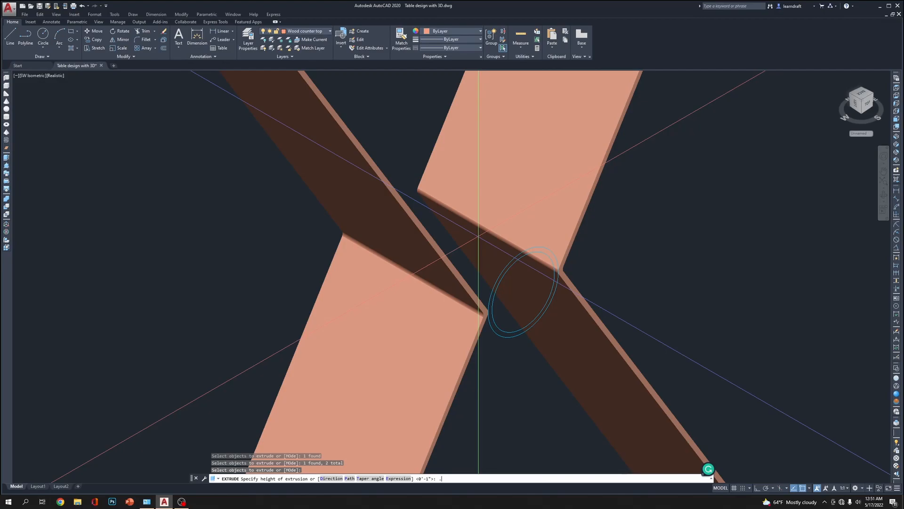
key("Return")
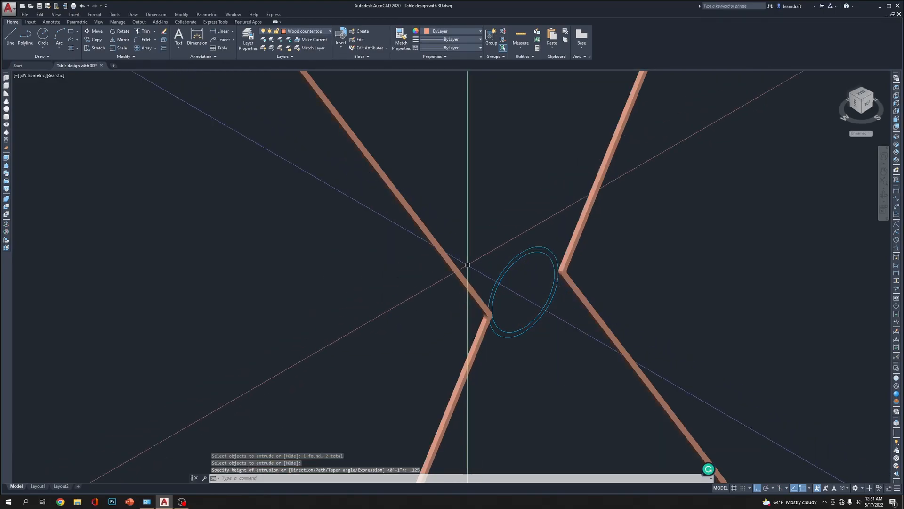
Extrude both concentric circles at the centre of the brace by .125 inch
scroll(586, 269, "up", 3)
key("Return")
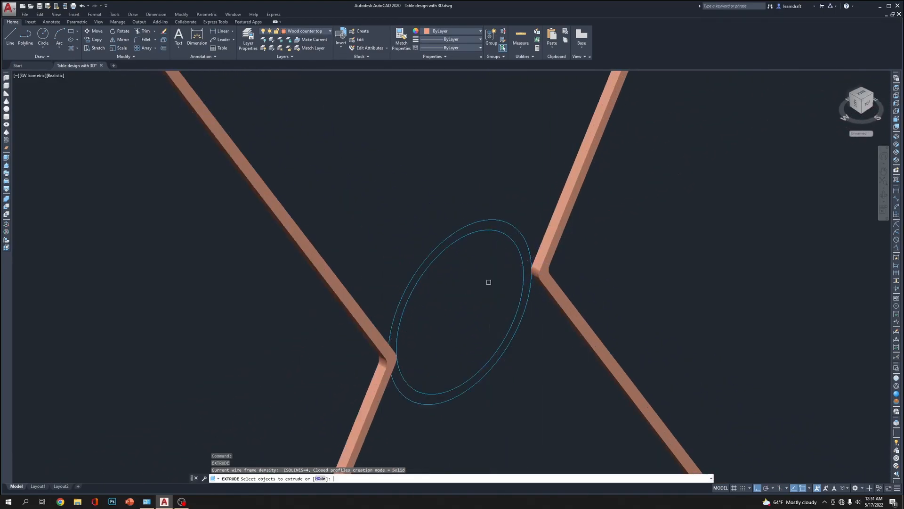
left_click_drag(503, 189, 453, 273)
key("Return")
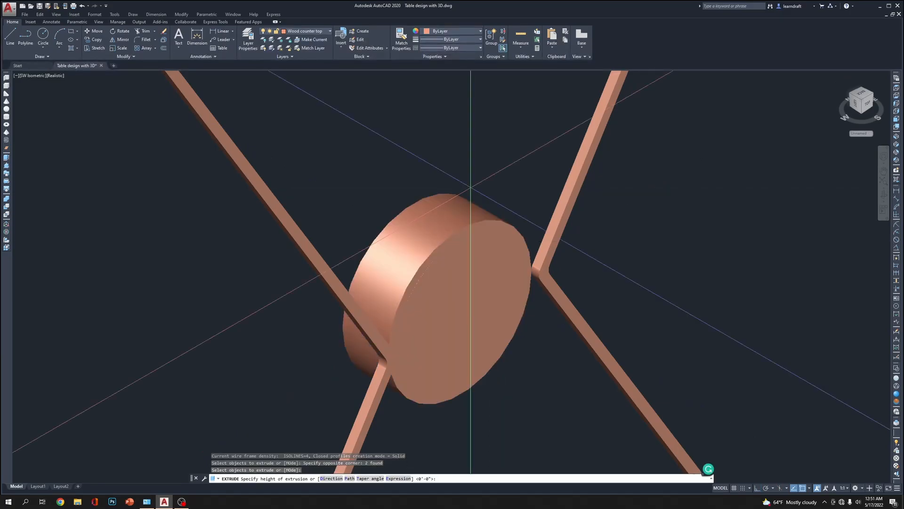
type(".")
key("Return")
key("F8")
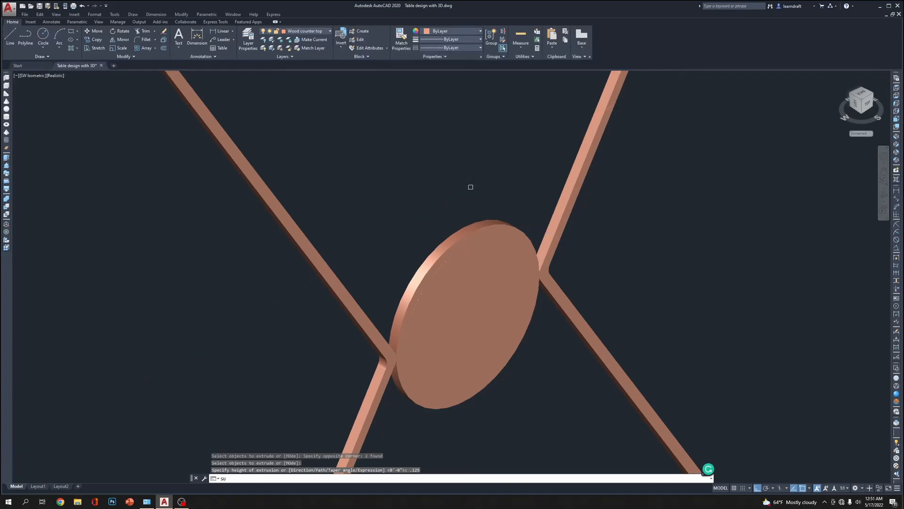
Subtract the inner disc from the outer disc at the brace's centre to form a ring
type("SU")
key("Return")
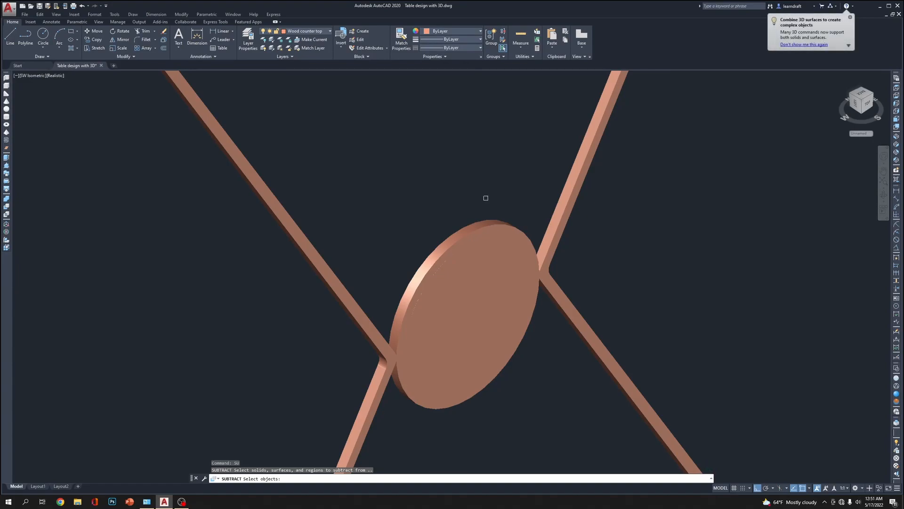
left_click(484, 228)
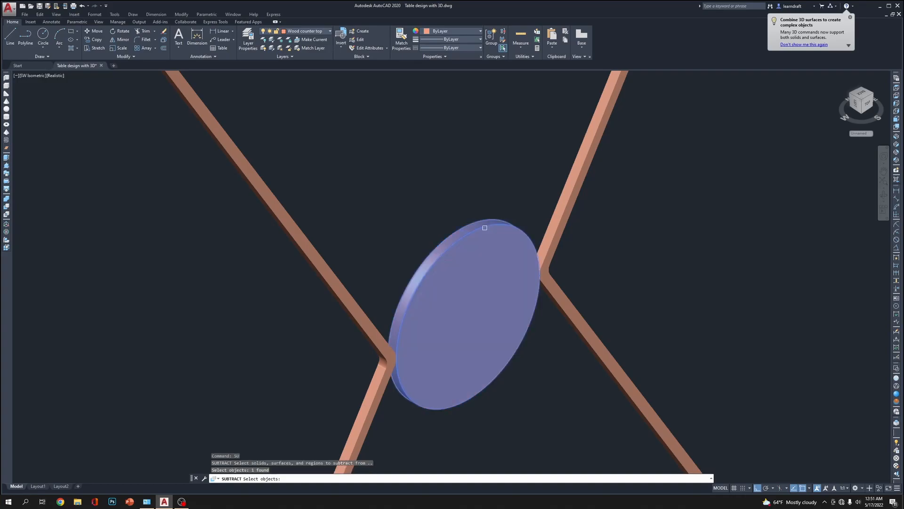
key("Return")
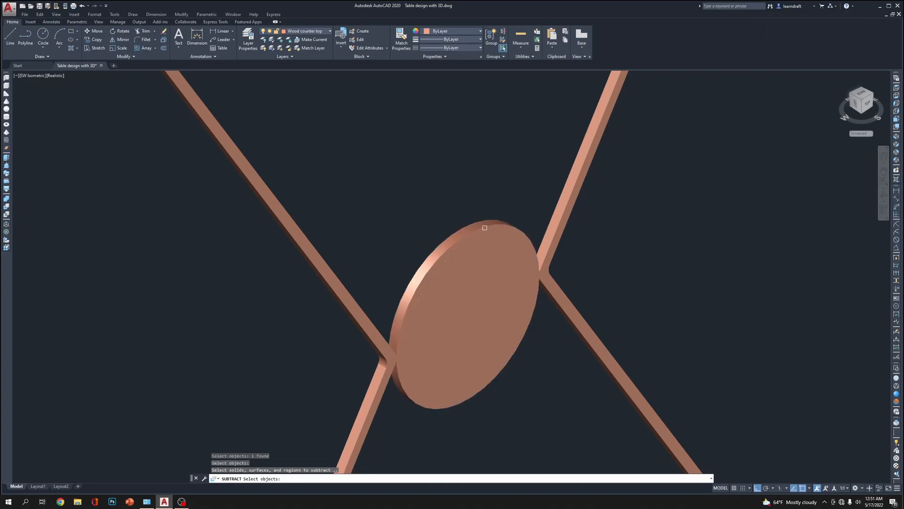
left_click(487, 257)
key("Return")
scroll(652, 244, "down", 8)
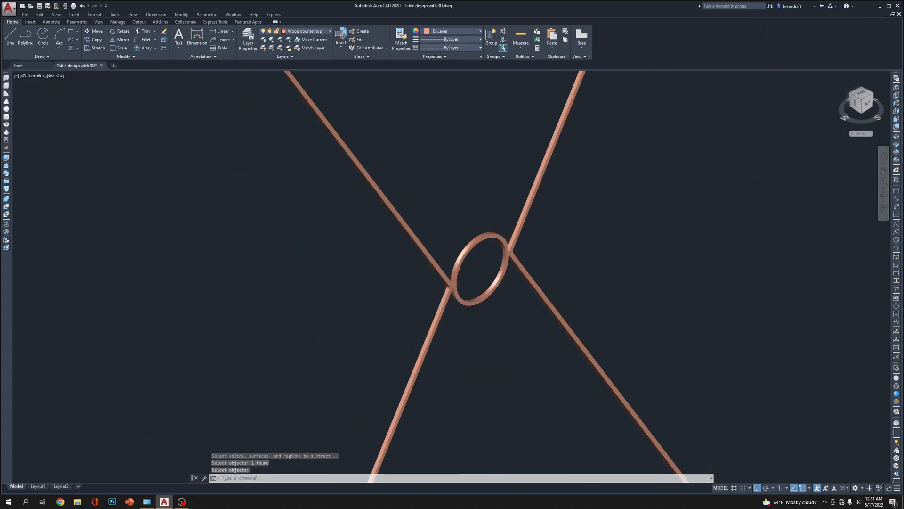
Union the two brace arms with the centre ring into one solid, and select it to check the result
scroll(495, 268, "up", 3)
left_click(498, 250)
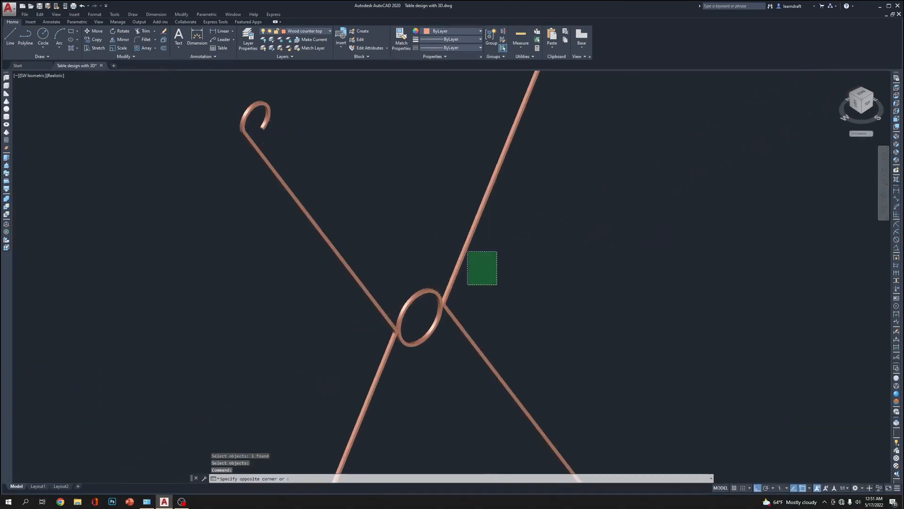
left_click(450, 329)
scroll(505, 258, "down", 4)
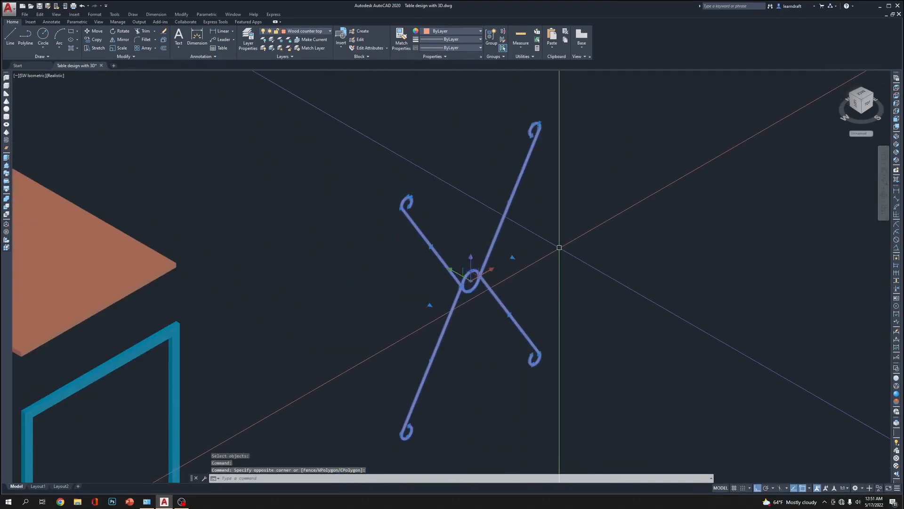
type("union")
key("Return")
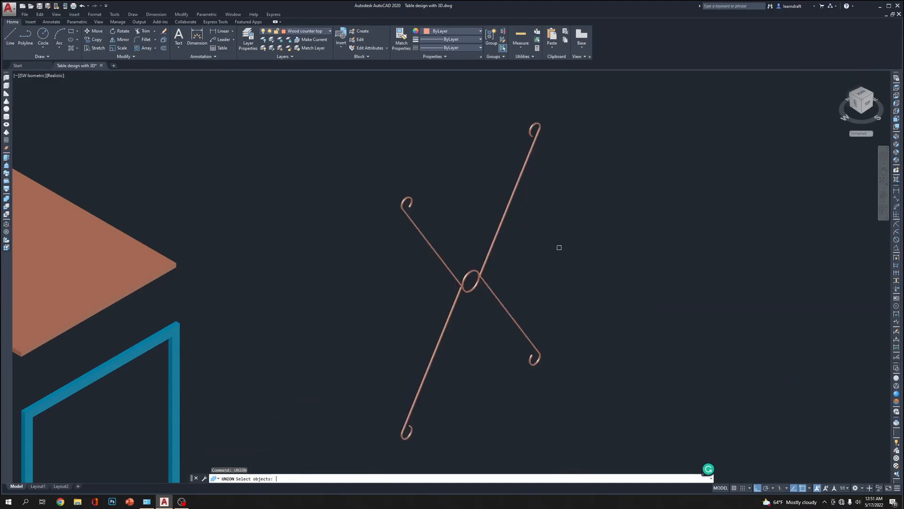
left_click(513, 253)
left_click(416, 333)
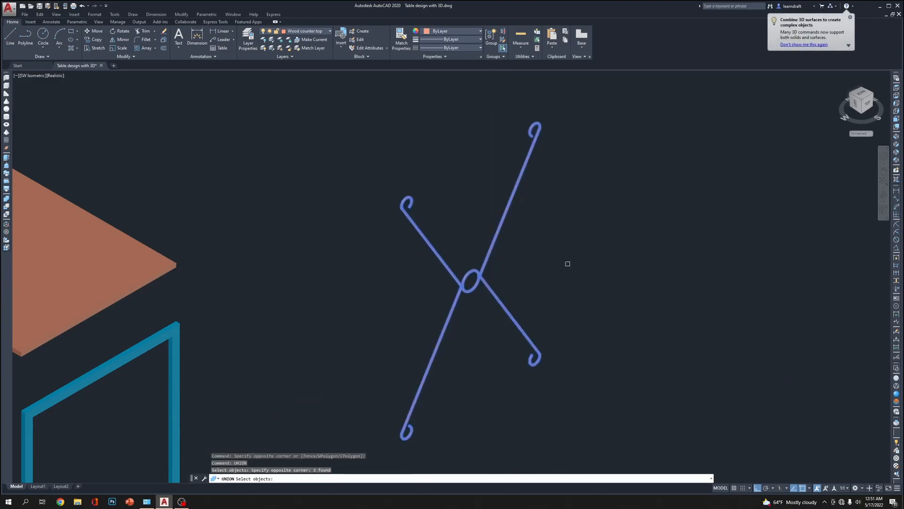
key("Return")
left_click(480, 274)
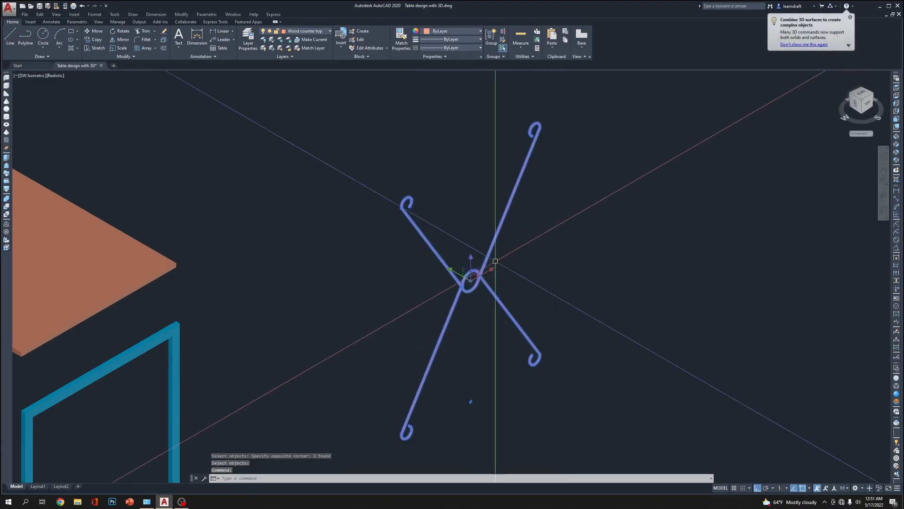
scroll(518, 243, "up", 3)
scroll(518, 243, "down", 5)
key("Escape")
scroll(490, 264, "up", 2)
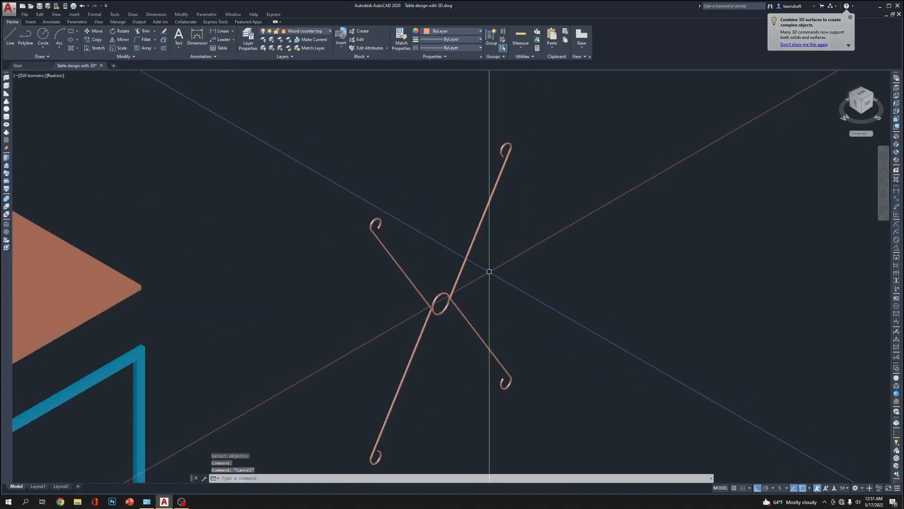
Move the brace solid 4' sideways so it fits inside the opening of the blue side frame
scroll(499, 259, "down", 2)
left_click(500, 259)
left_click(456, 304)
middle_click_drag(456, 304, 464, 254)
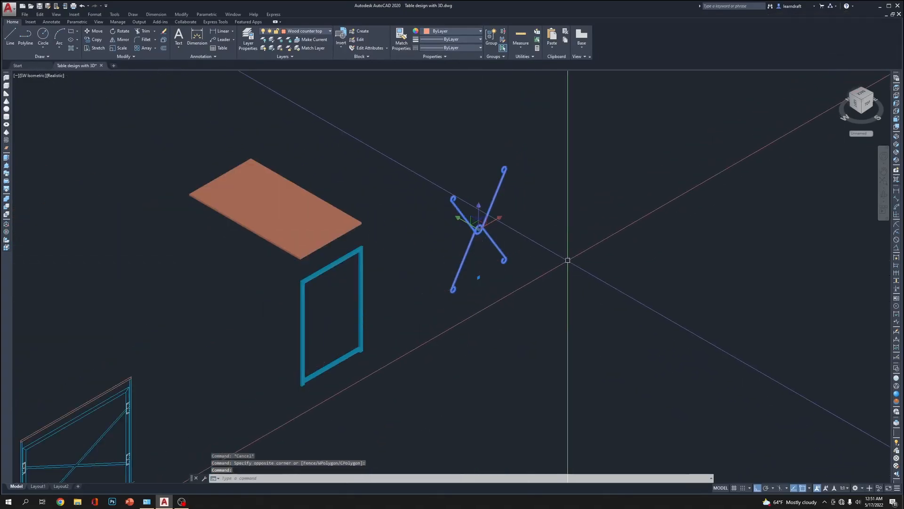
type("m")
key("Return")
left_click(638, 231)
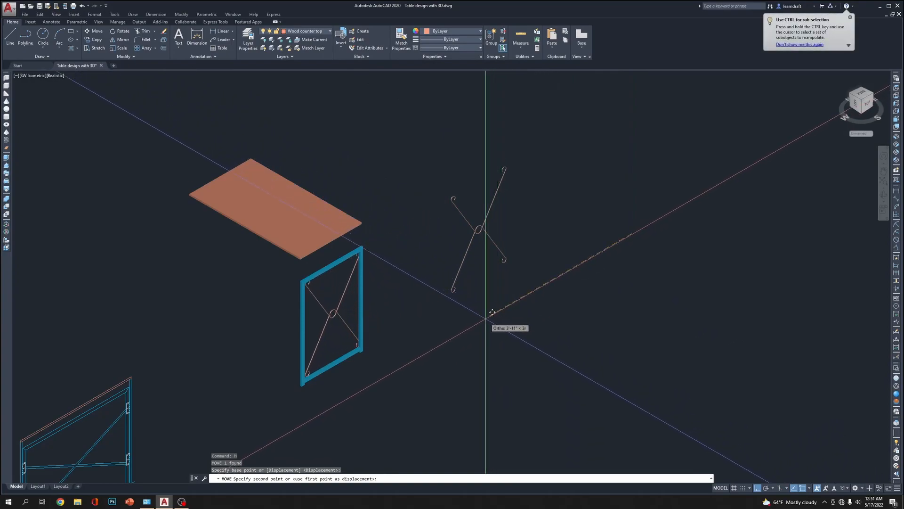
type("4'")
key("Return")
scroll(385, 294, "up", 4)
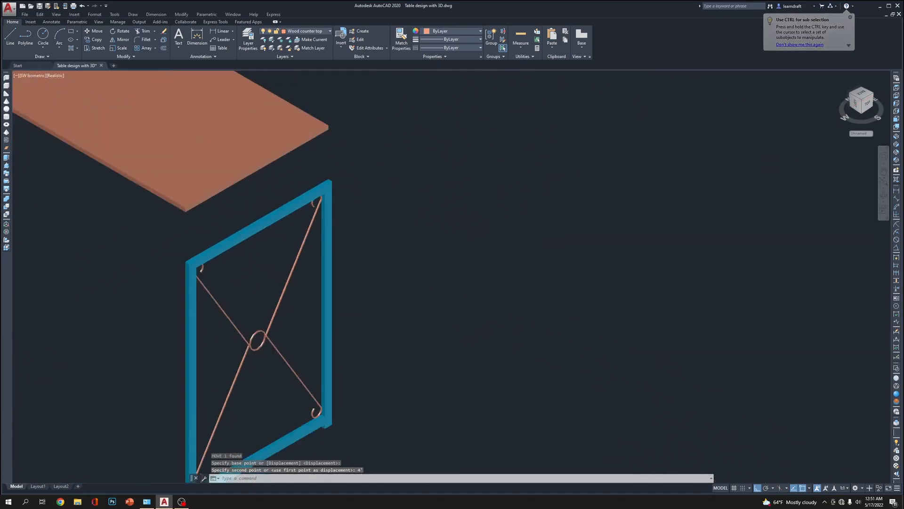
Move the tabletop 6 inches straight down onto the side frame
scroll(367, 190, "down", 2)
scroll(318, 164, "up", 3)
left_click(400, 119)
left_click(327, 155)
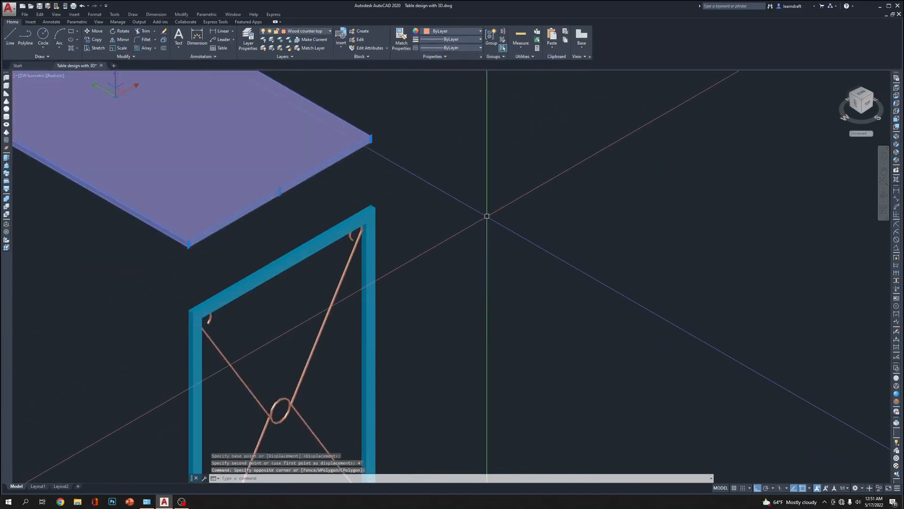
type("m")
key("Return")
left_click(477, 147)
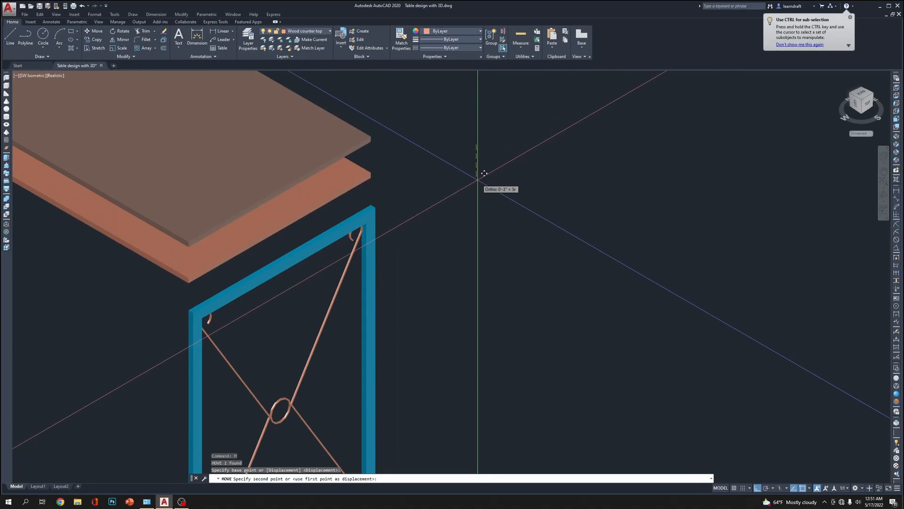
type("6")
key("Return")
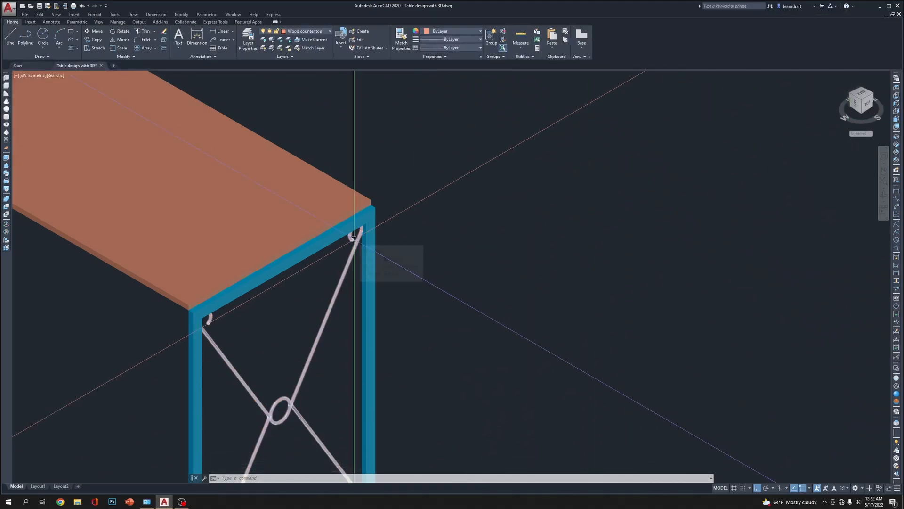
left_click(6, 225)
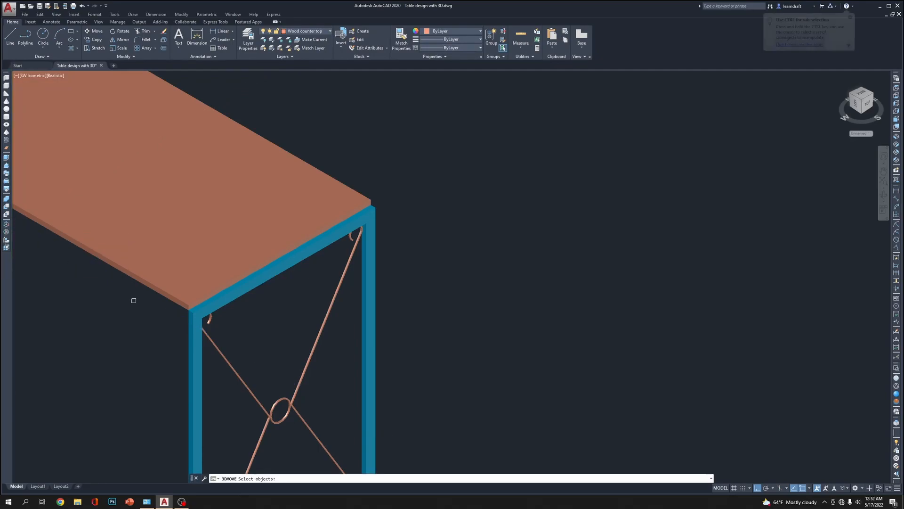
key("Escape")
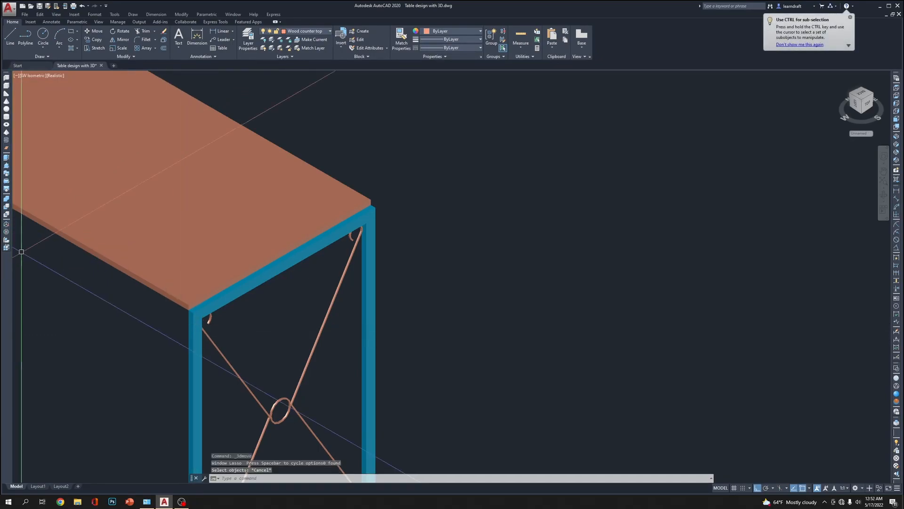
left_click(7, 234)
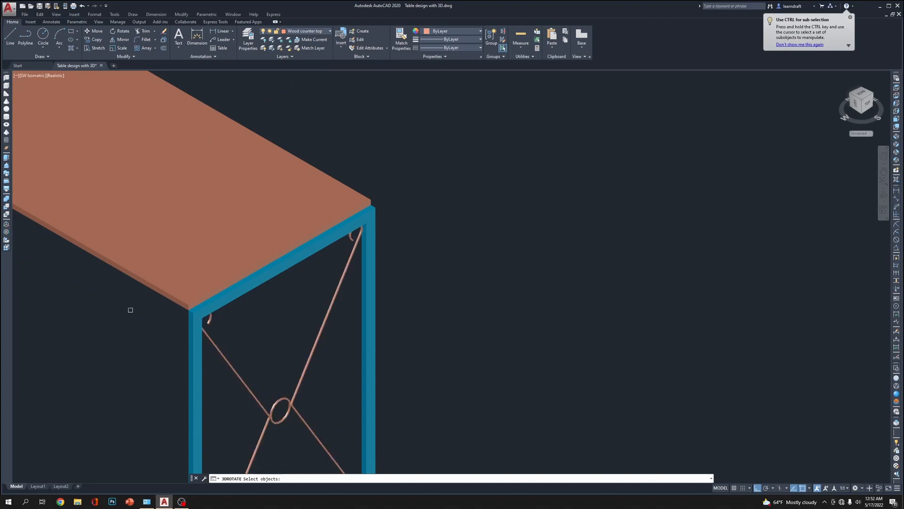
key("Escape")
key("Escape")
key("Escape")
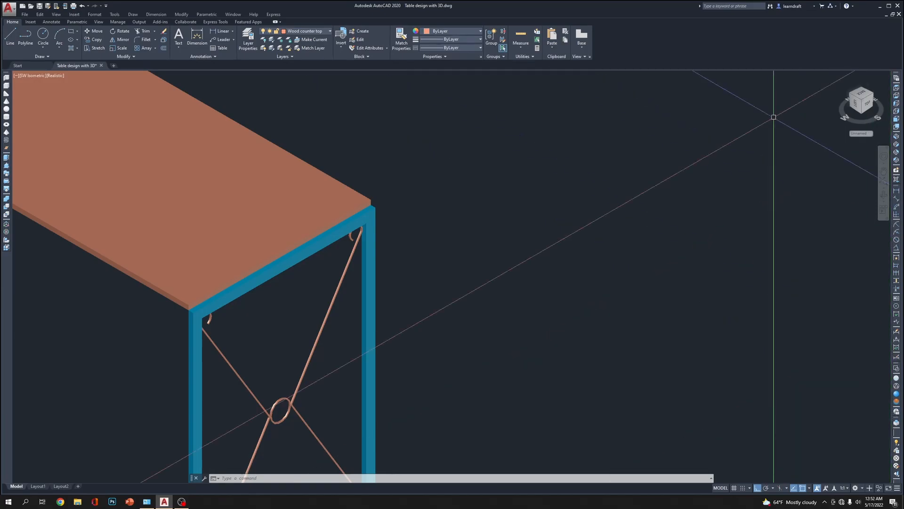
Add the Orbit toolset beside the ribbon and orbit the model to inspect the brace hooks beneath the tabletop
right_click(900, 75)
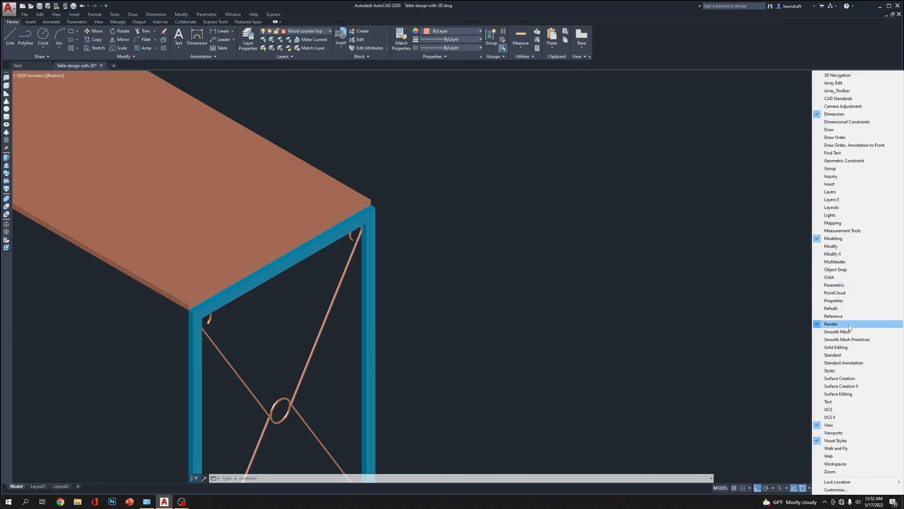
left_click(850, 278)
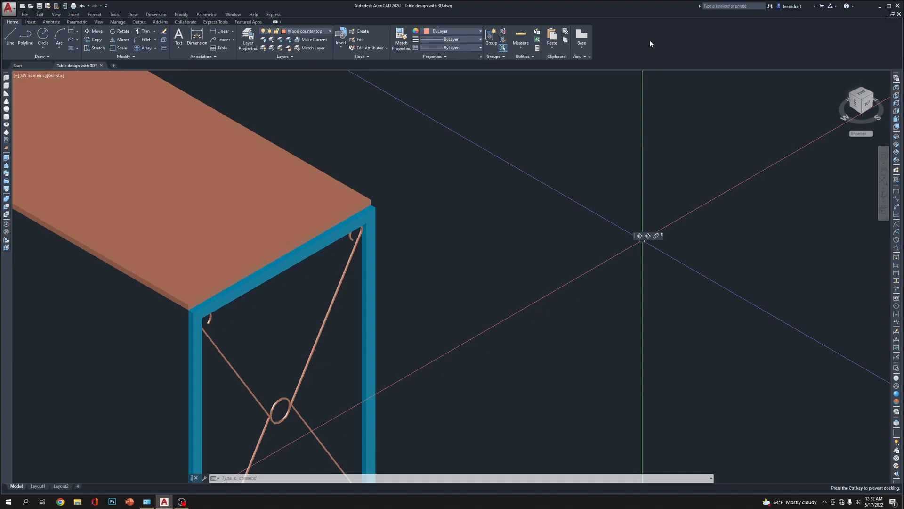
left_click_drag(604, 50, 602, 49)
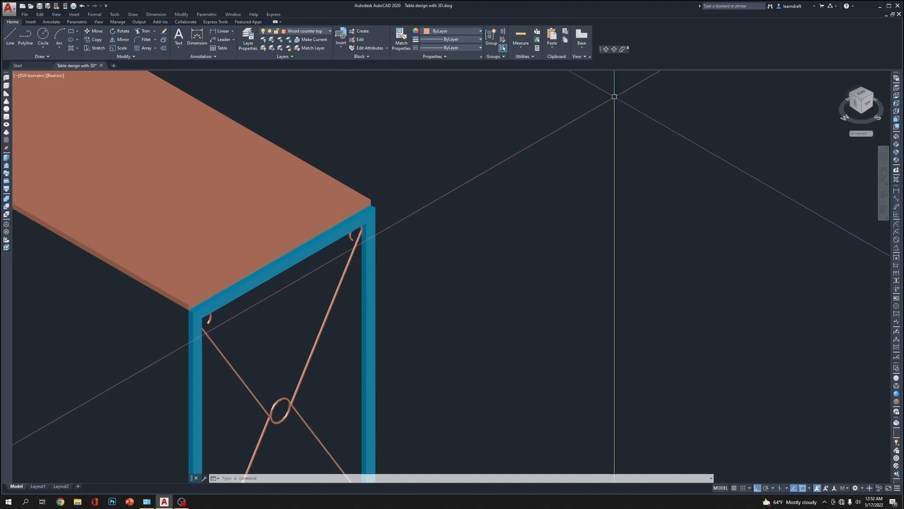
left_click(606, 49)
left_click_drag(389, 299, 218, 290)
scroll(218, 291, "up", 5)
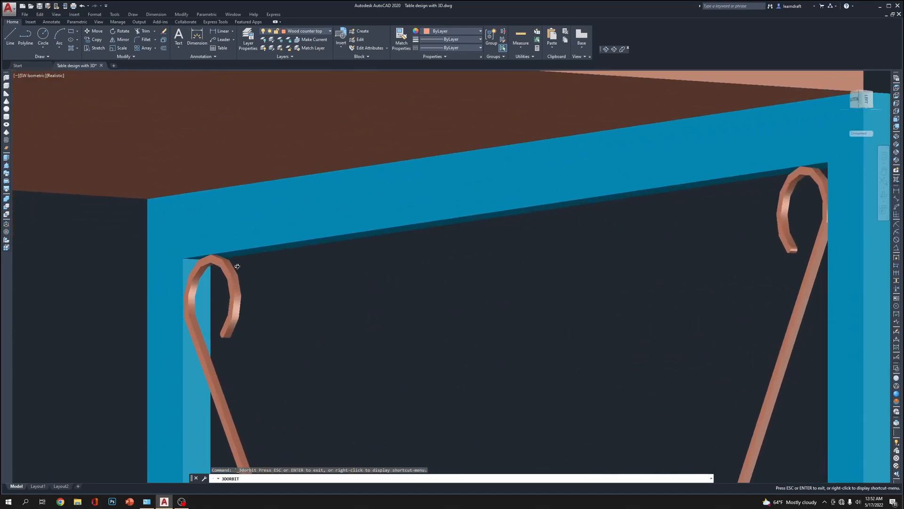
key("Escape")
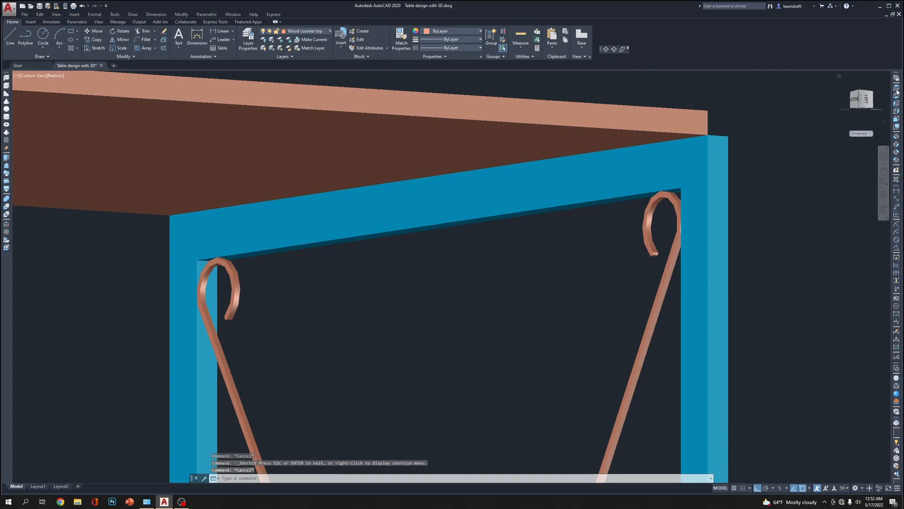
Switch to the top view and display the assembled table in the Wireframe visual style, focused on the side frame's edge
left_click(896, 88)
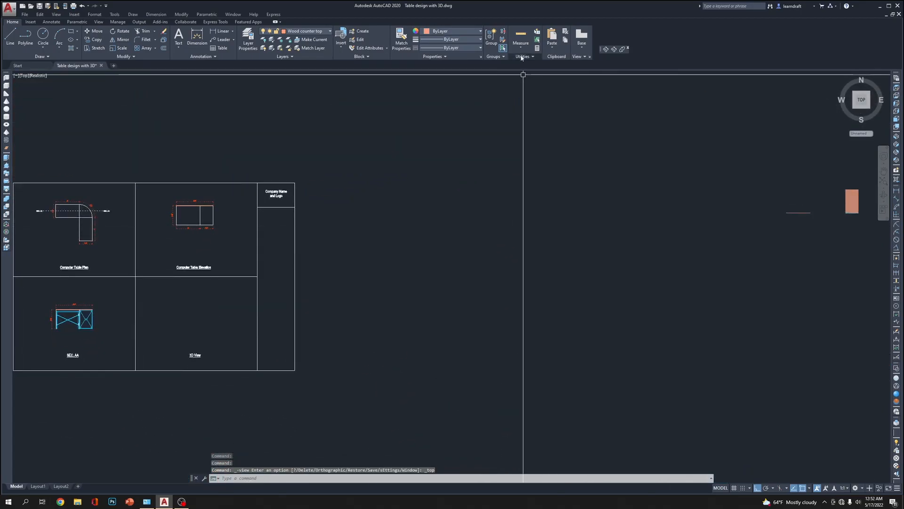
middle_click_drag(880, 211, 604, 232)
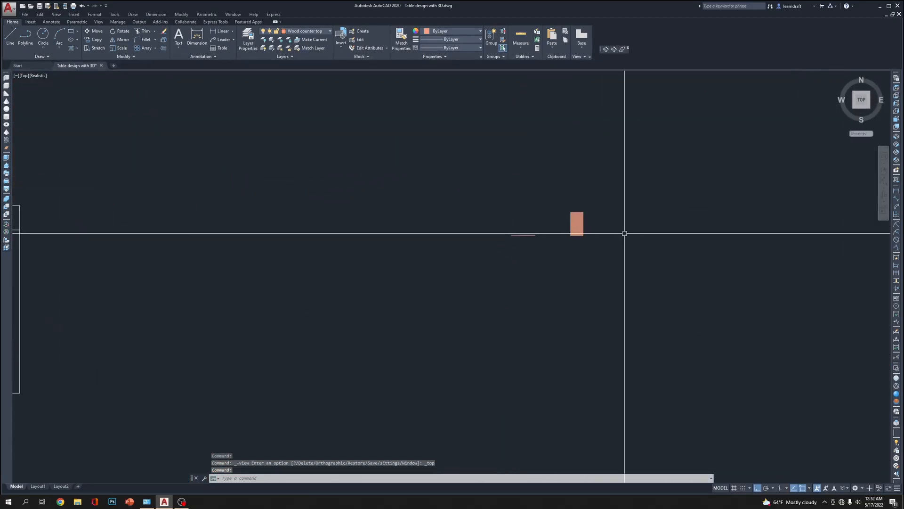
scroll(614, 232, "up", 5)
scroll(456, 94, "up", 3)
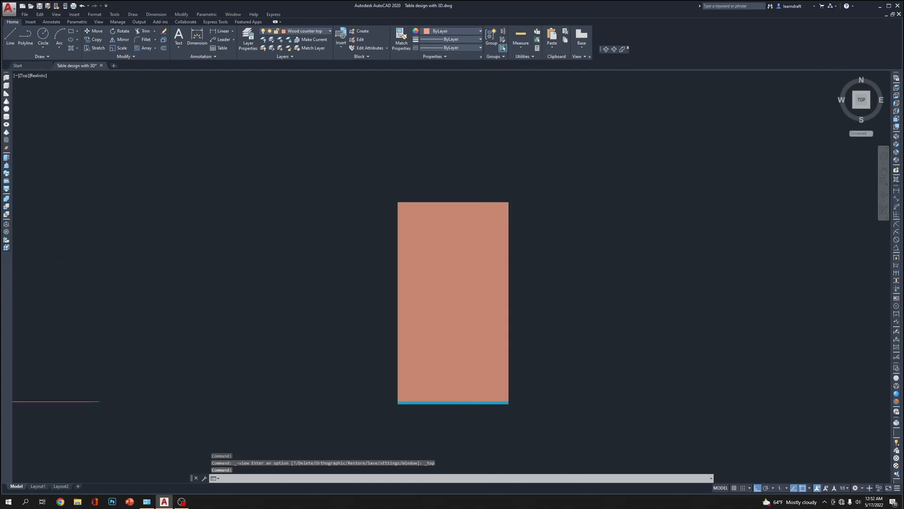
left_click(896, 387)
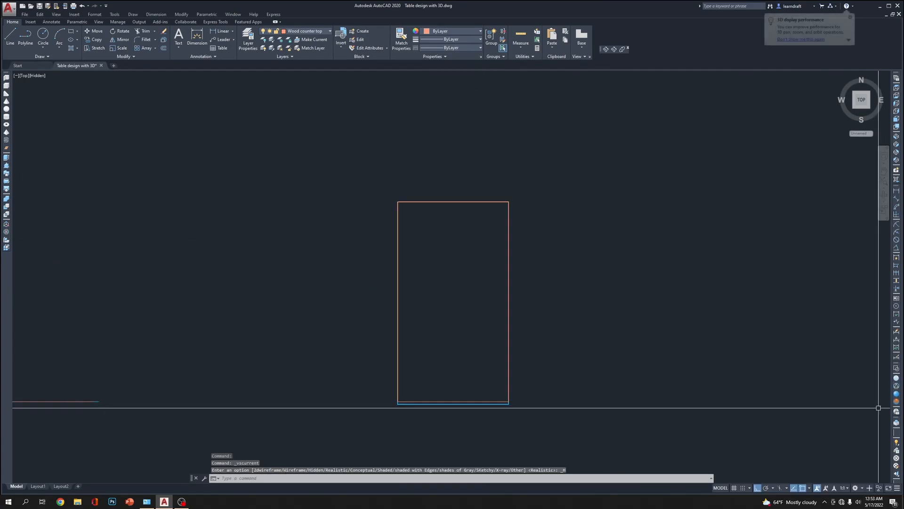
scroll(488, 413, "up", 4)
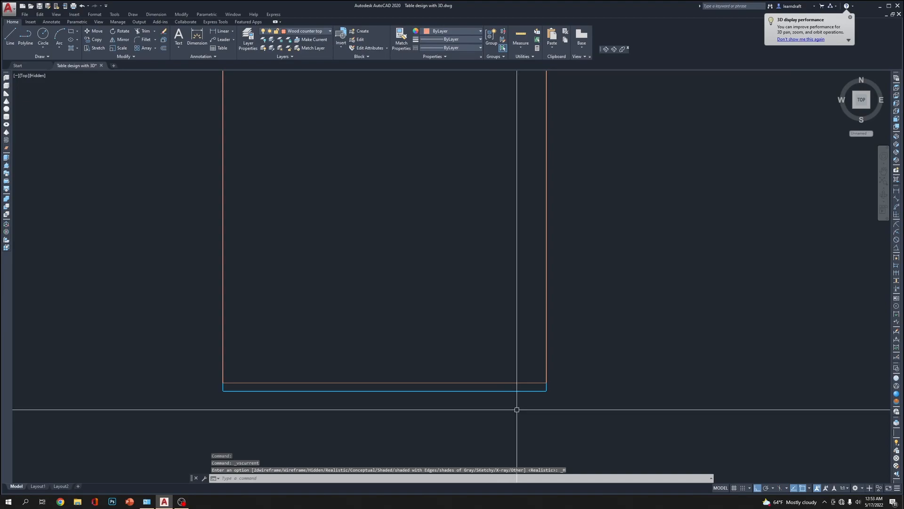
middle_click_drag(534, 410, 535, 344)
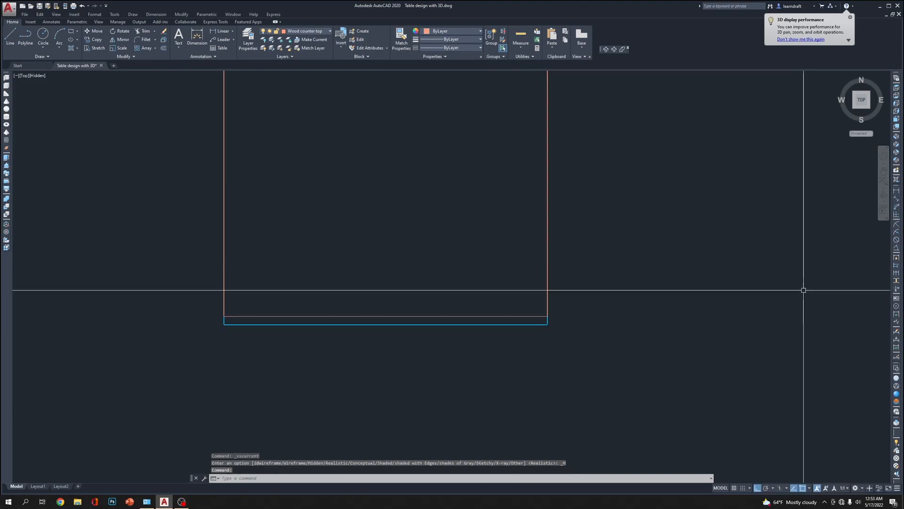
left_click(897, 379)
scroll(587, 329, "up", 4)
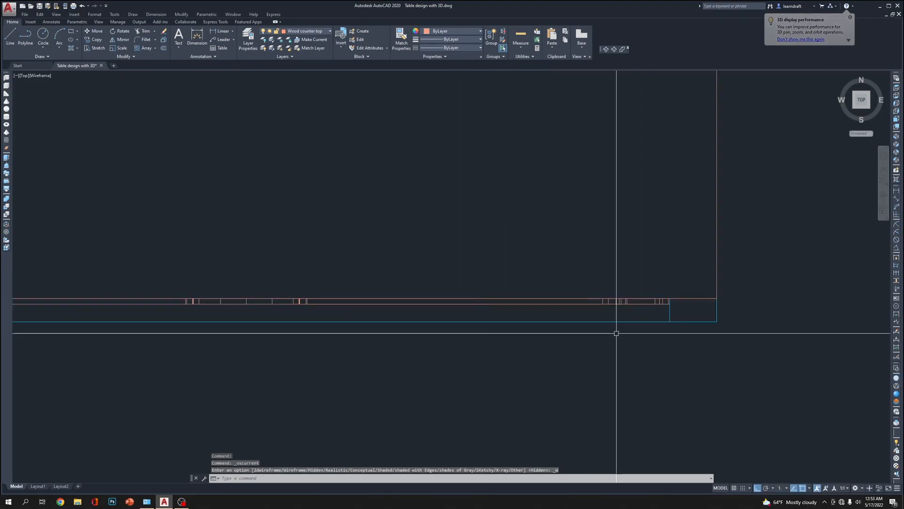
Try moving the brace .125 inch towards the outer face of the side frame, and undo the move
left_click(478, 261)
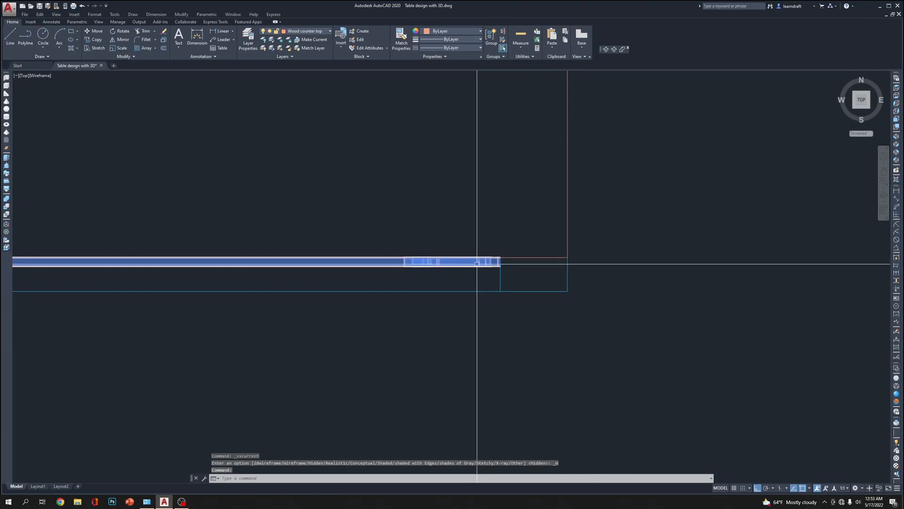
type("M")
key("Return")
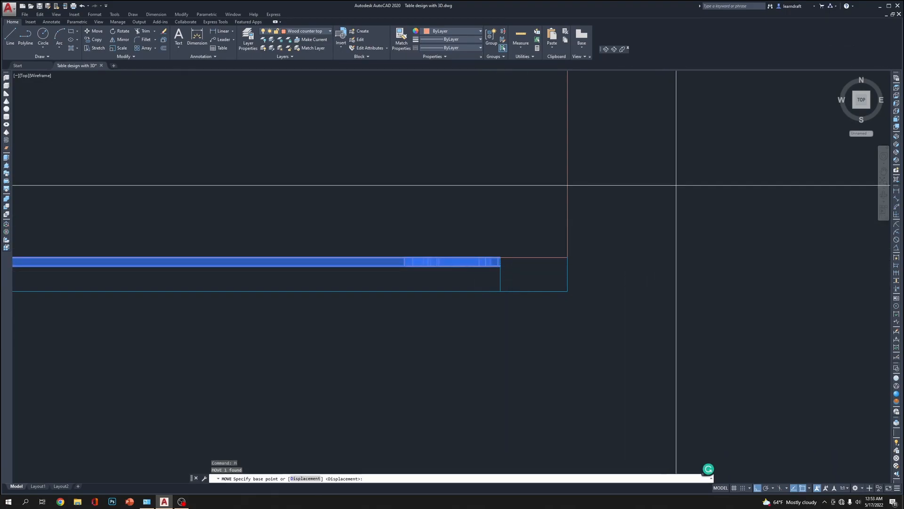
left_click(681, 188)
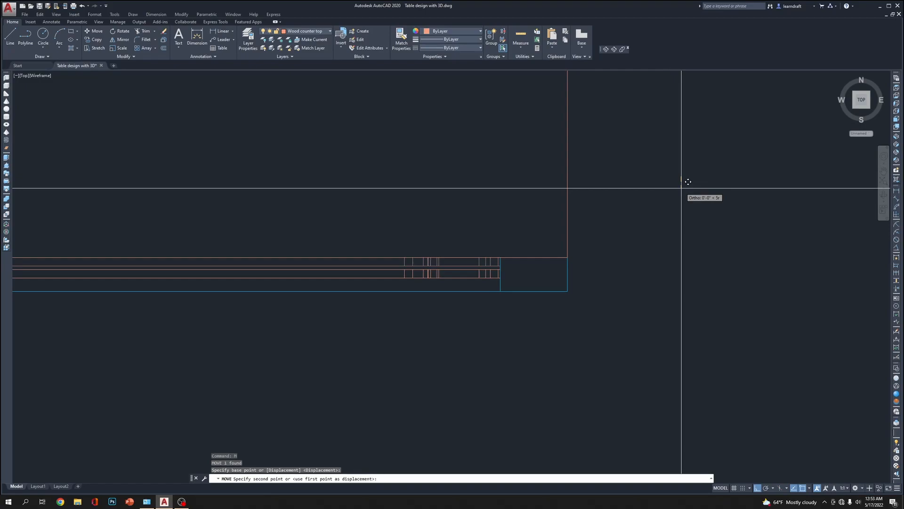
type(".125")
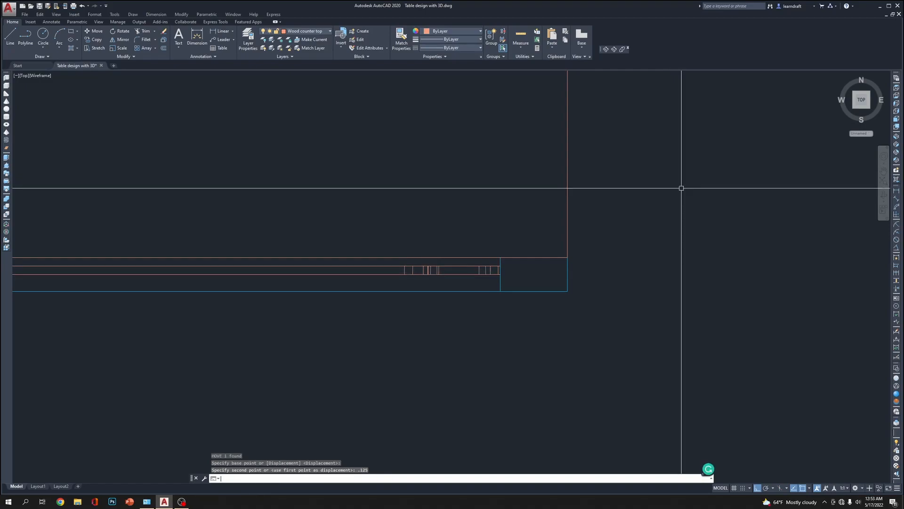
key("ctrl+z")
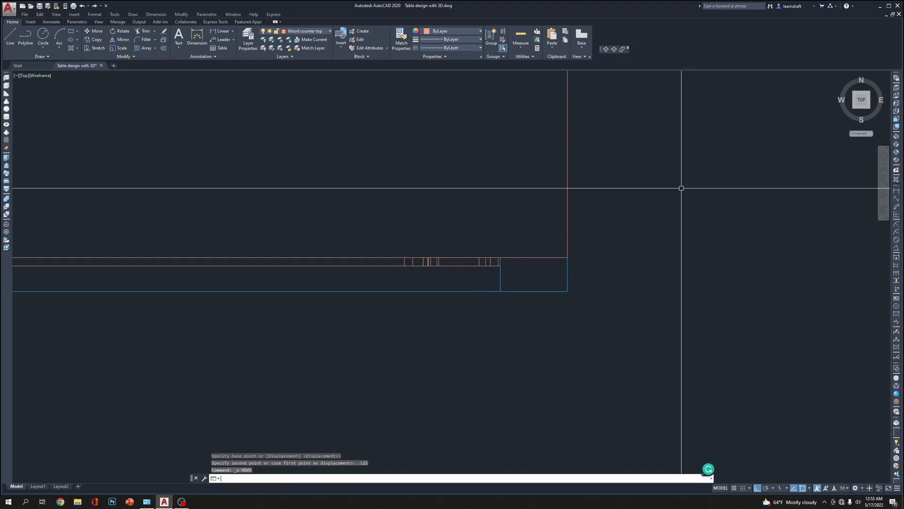
type("m")
key("space")
type("p")
key("Return")
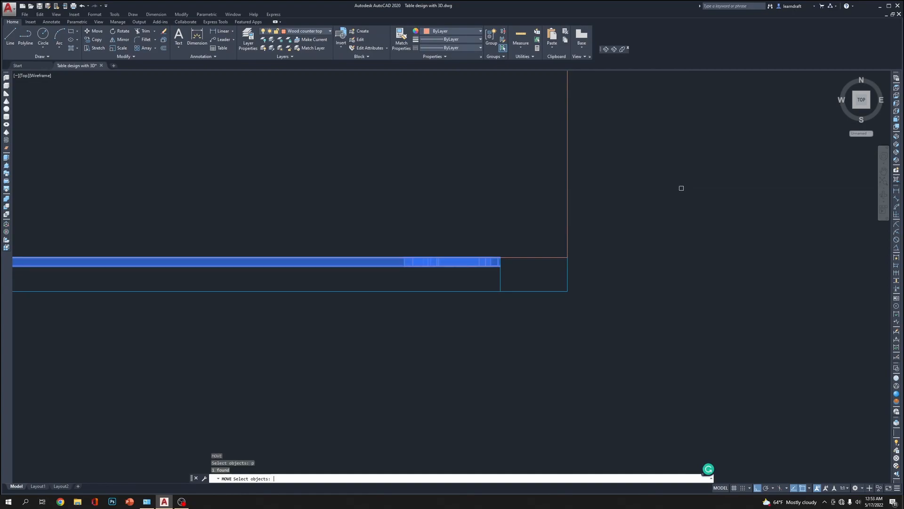
key("Return")
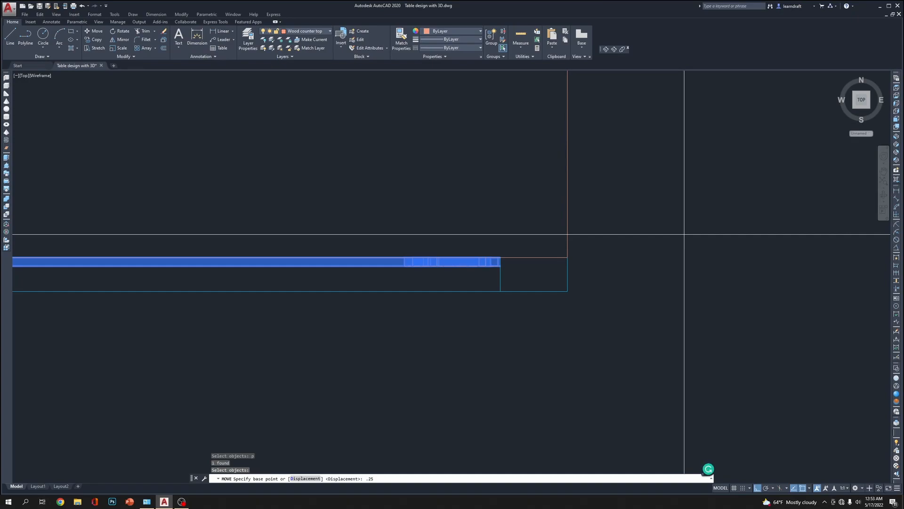
left_click(684, 198)
key("Escape")
key("Escape")
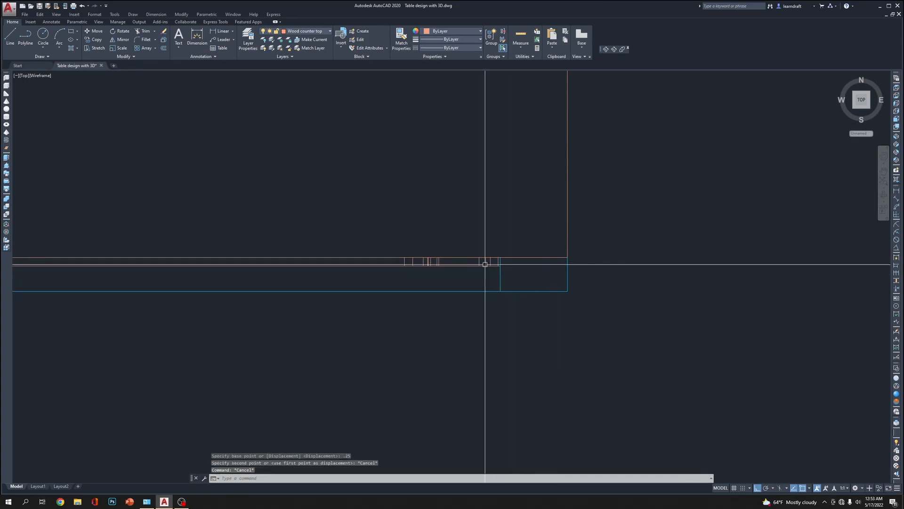
Move the brace .25 inch towards the outer face of the side frame, into the frame's thickness
left_click(474, 264)
scroll(659, 292, "up", 3)
type("m")
key("Return")
left_click(614, 231)
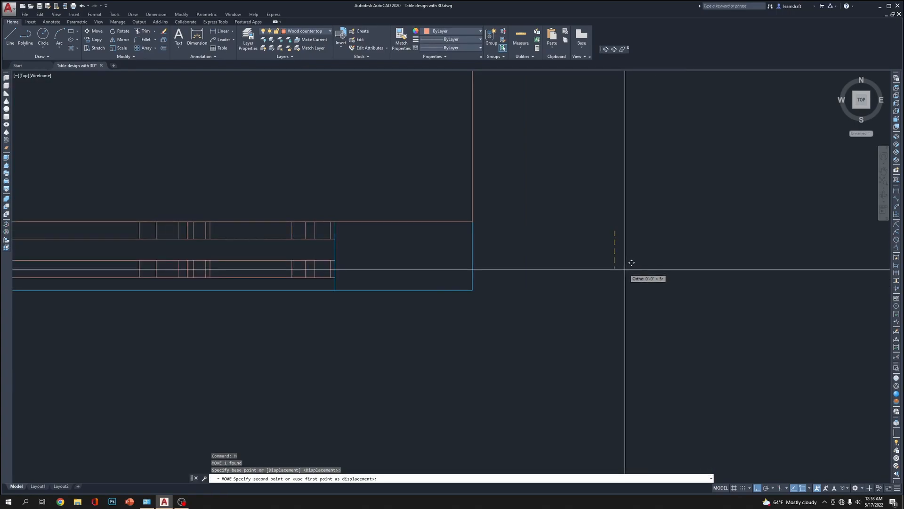
type(".25")
key("Return")
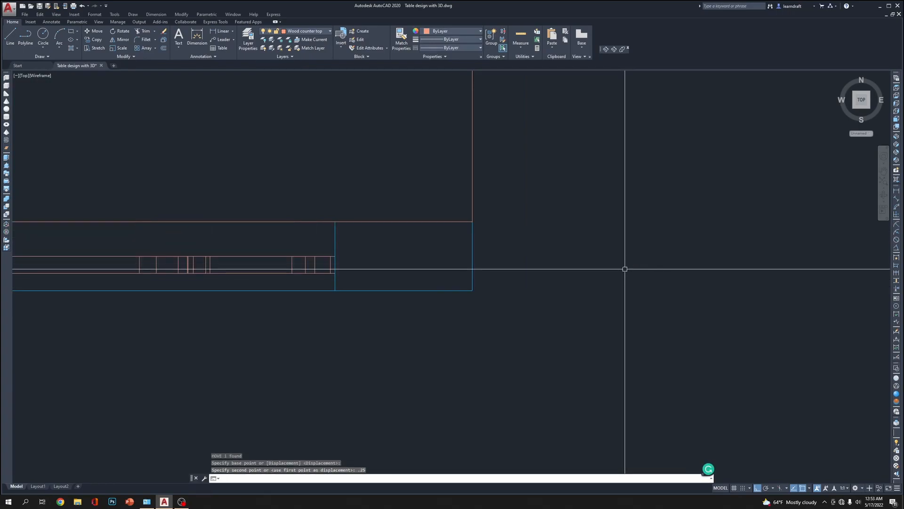
middle_click_drag(407, 203, 698, 234)
key("Escape")
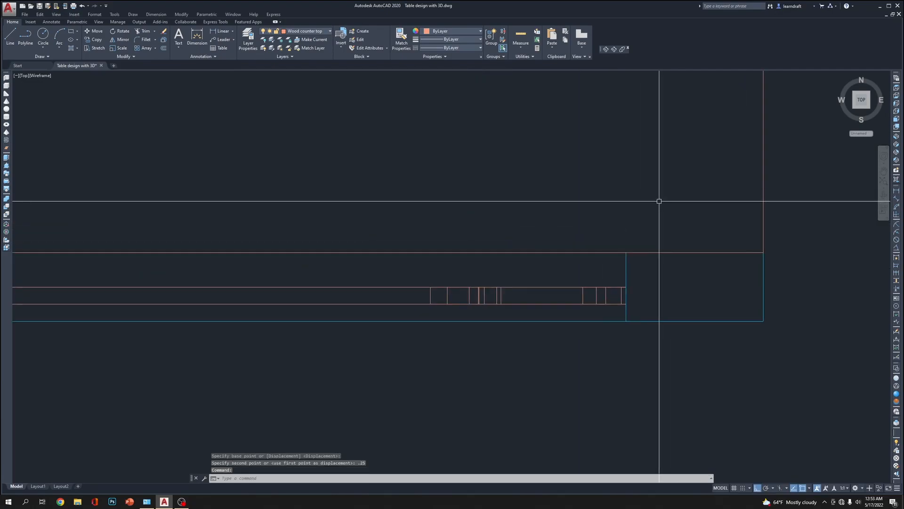
middle_click_drag(773, 220, 706, 205)
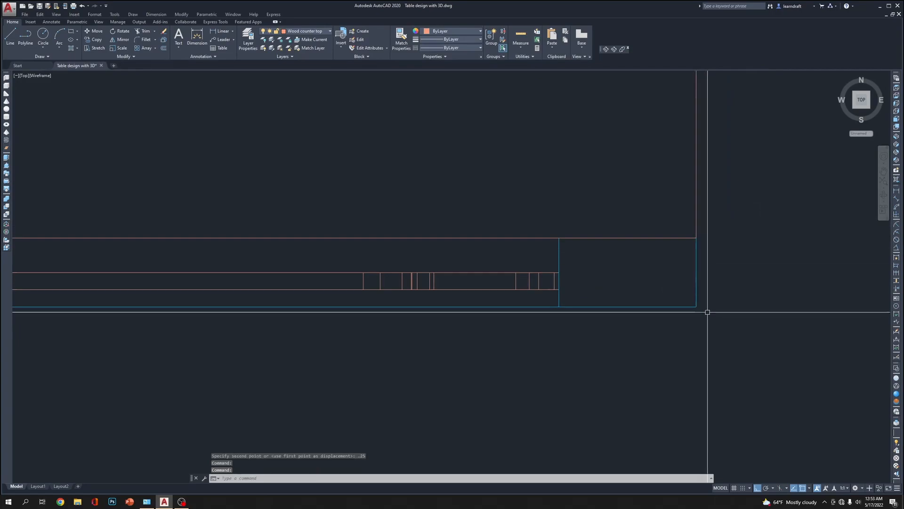
mouse_move(627, 271)
middle_mouse_down()
mouse_move(589, 278)
mouse_move(619, 249)
middle_mouse_up()
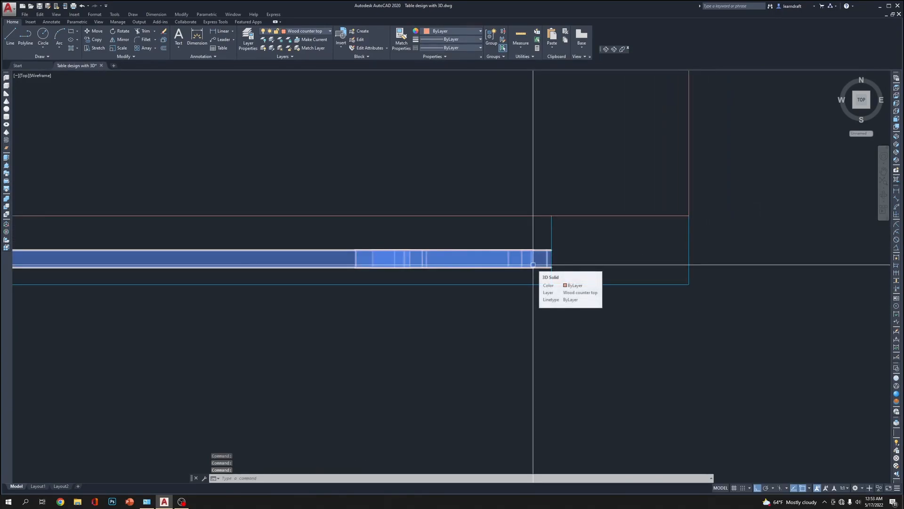
Move the brace .0625 inch back towards the tabletop side, within the side frame's thickness
left_click(533, 264)
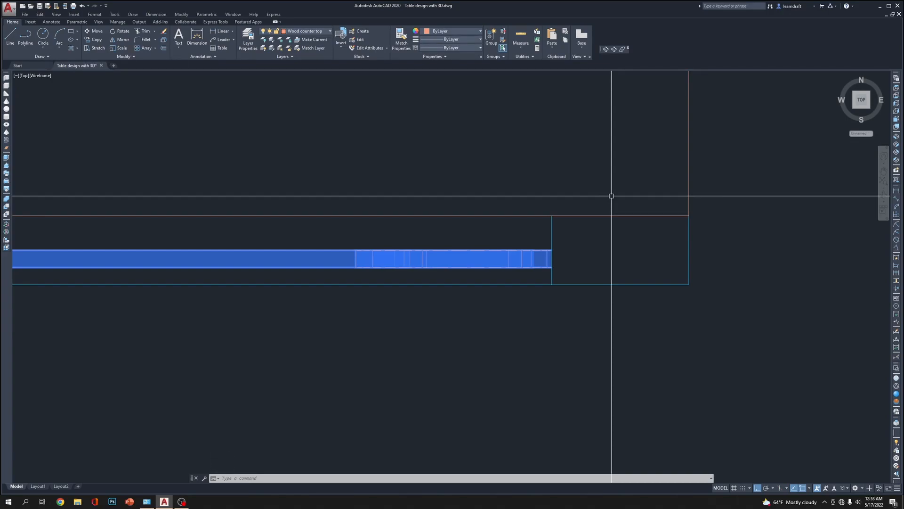
type("m")
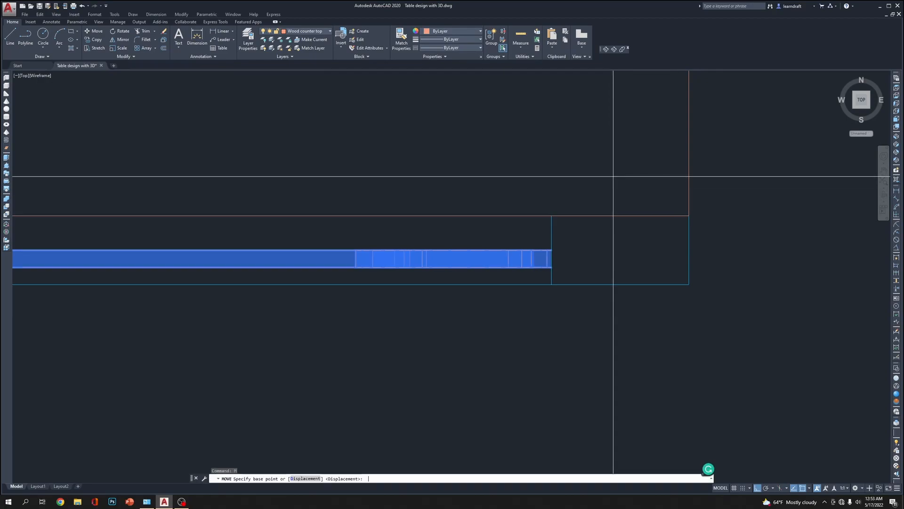
left_click(597, 190)
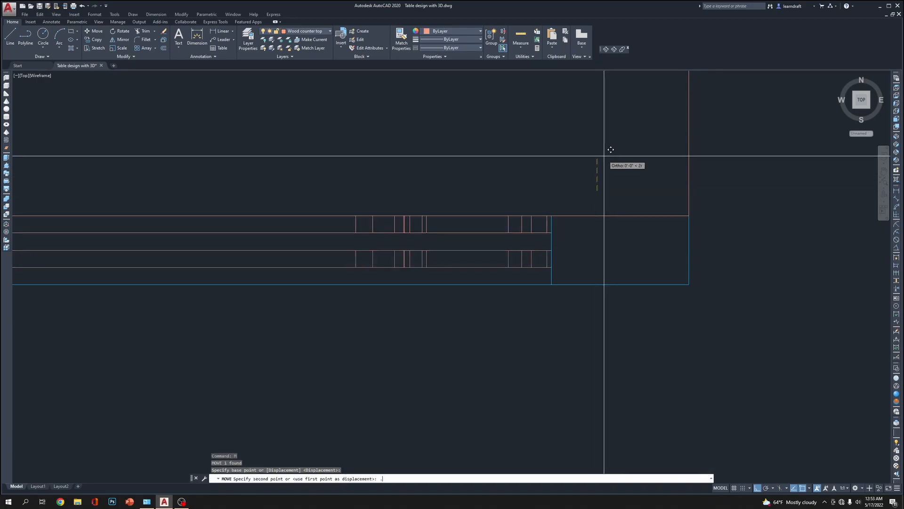
key("Return")
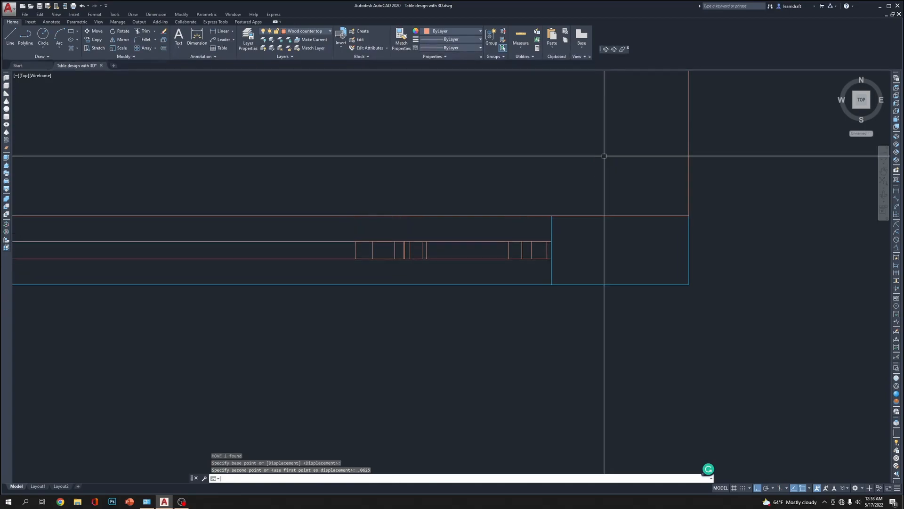
Move the tabletop .5 inch outwards so it covers the side frame's thickness
scroll(604, 155, "down", 5)
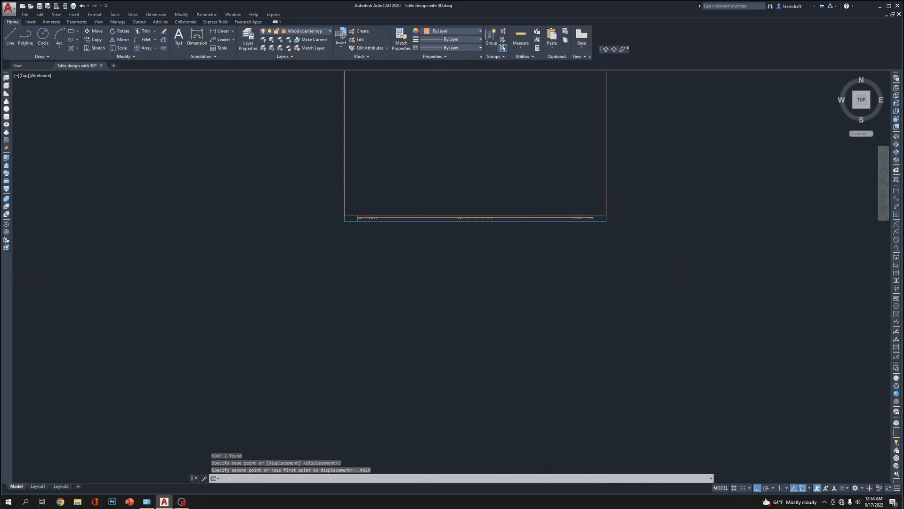
scroll(570, 257, "up", 2)
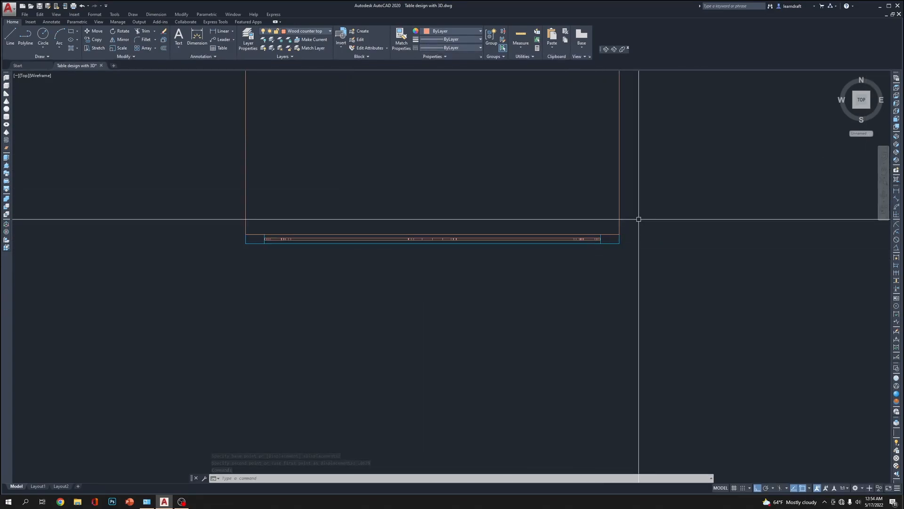
left_click(619, 195)
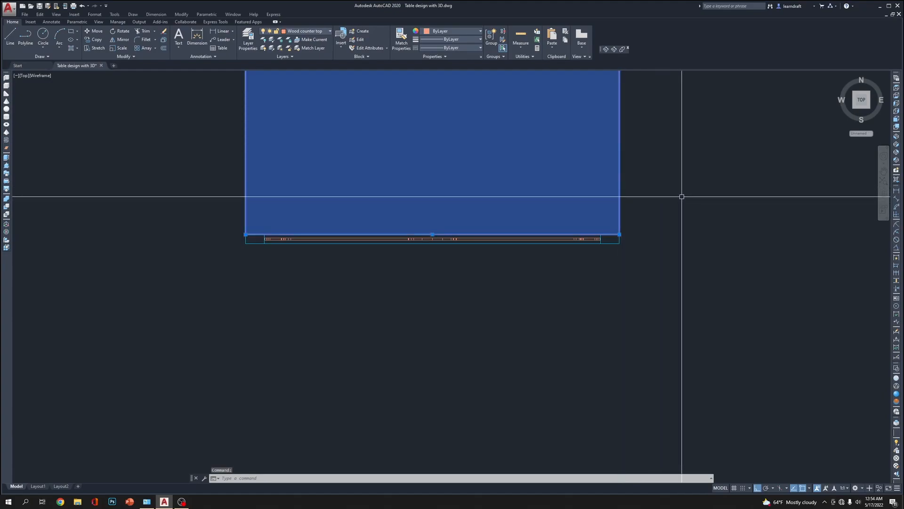
type("m")
key("Return")
scroll(676, 160, "up", 2)
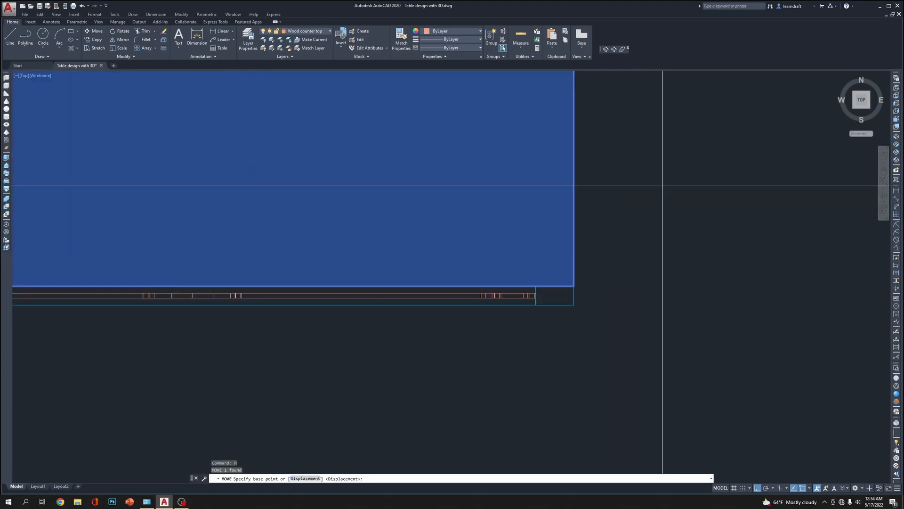
left_click(664, 207)
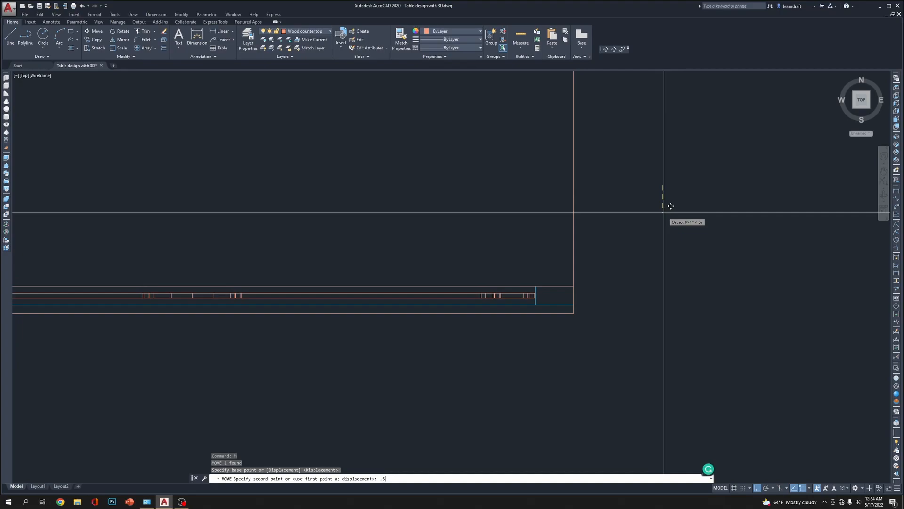
Show the table from the front view in the Realistic visual style
left_click(898, 127)
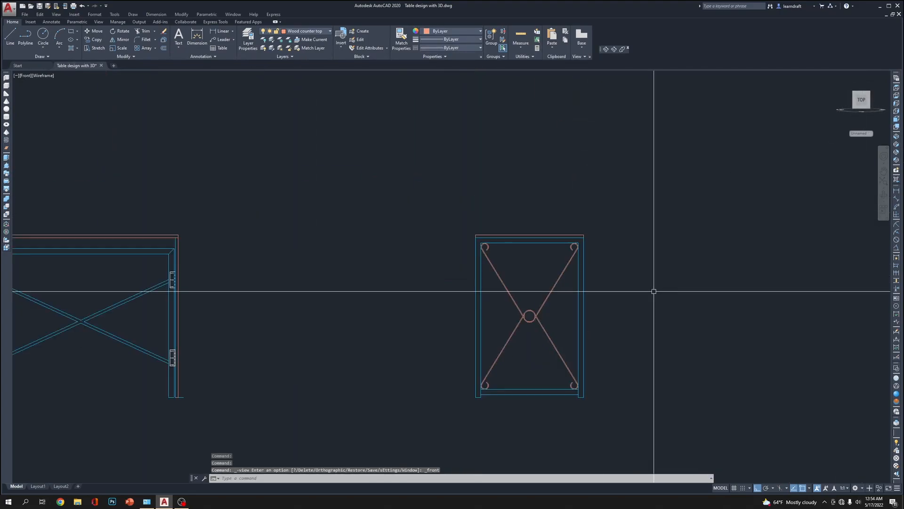
middle_click_drag(654, 290, 649, 255)
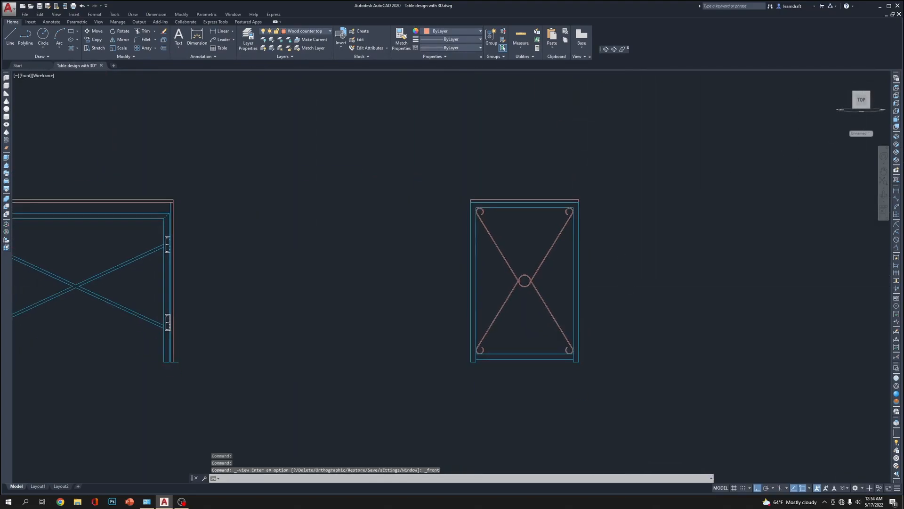
left_click(896, 396)
scroll(594, 253, "up", 2)
middle_click_drag(594, 252, 562, 212)
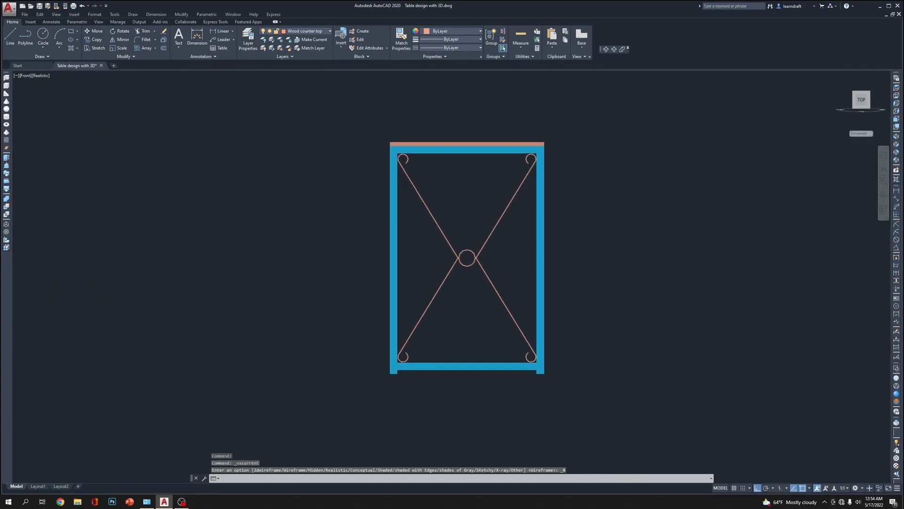
Orbit around the table's upper corner and apply the Conceptual visual style to inspect how the tabletop, side frame and brace fit together
left_click(606, 49)
left_click_drag(469, 272, 545, 278)
scroll(536, 156, "up", 8)
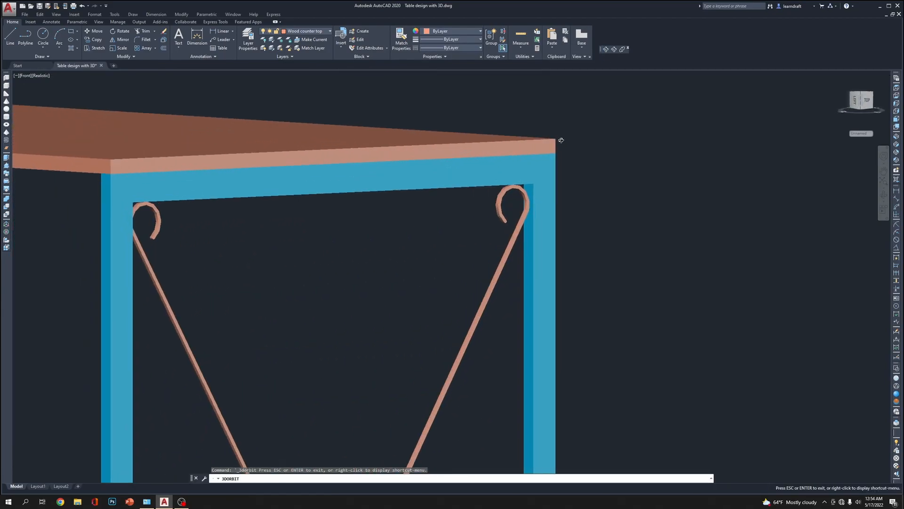
left_click_drag(560, 188, 589, 198)
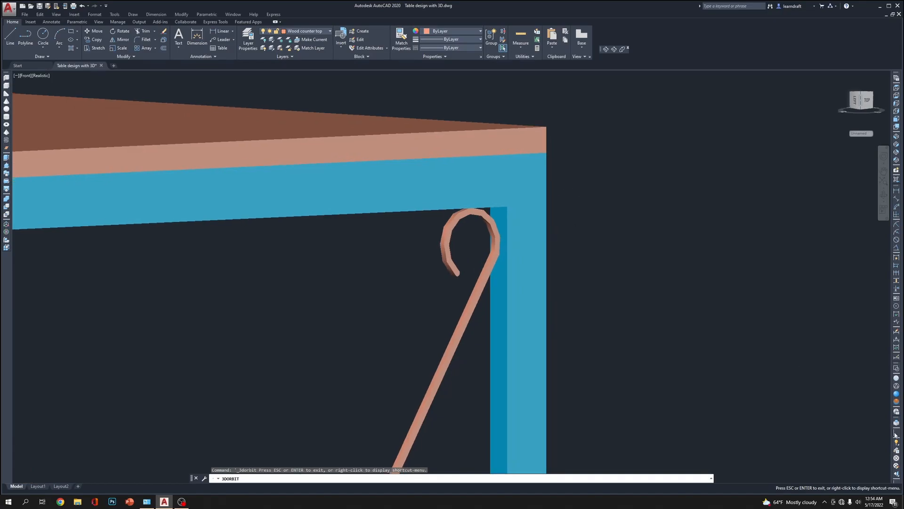
left_click(897, 401)
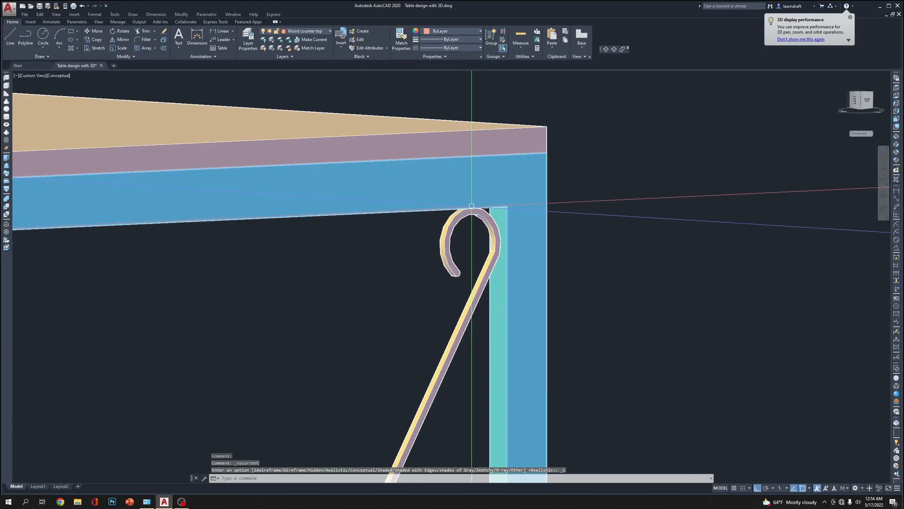
scroll(475, 211, "down", 6)
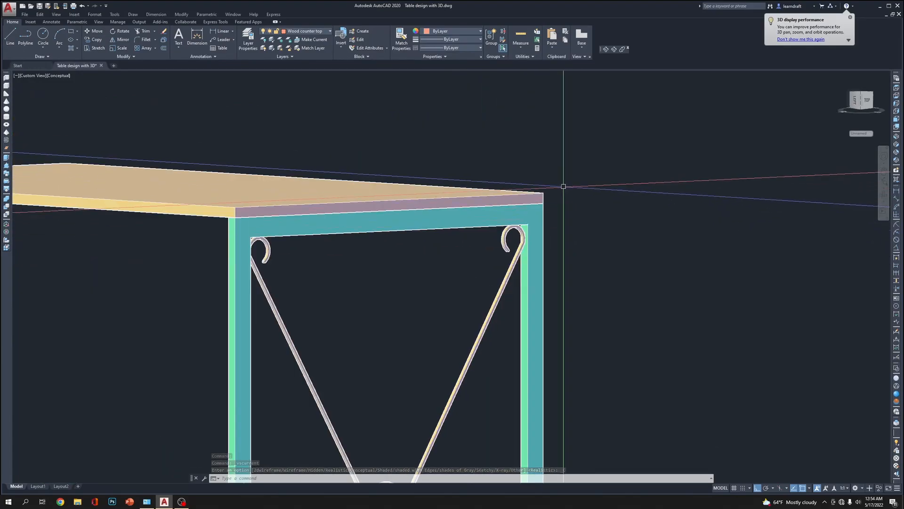
middle_click_drag(382, 272, 524, 237)
scroll(524, 237, "down", 2)
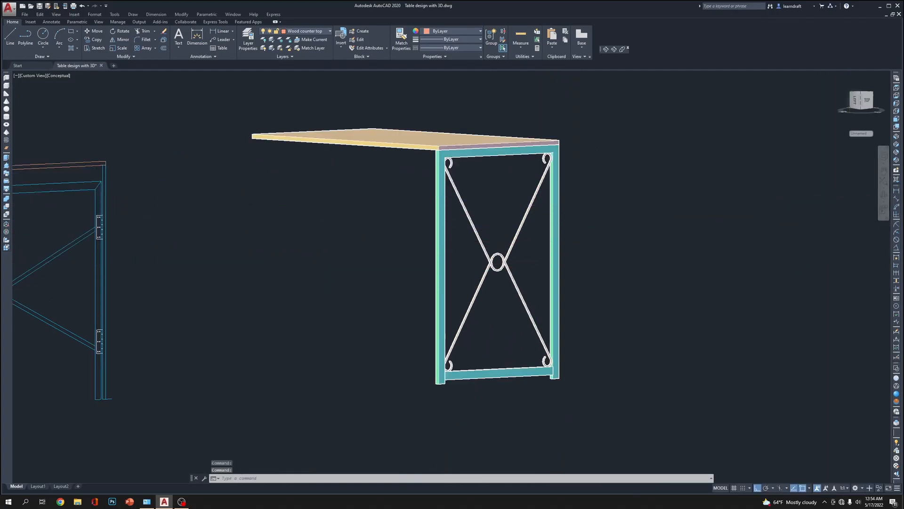
Display the model in the 2D Wireframe visual style from the southwest isometric view, focused on the side frame
left_click(896, 378)
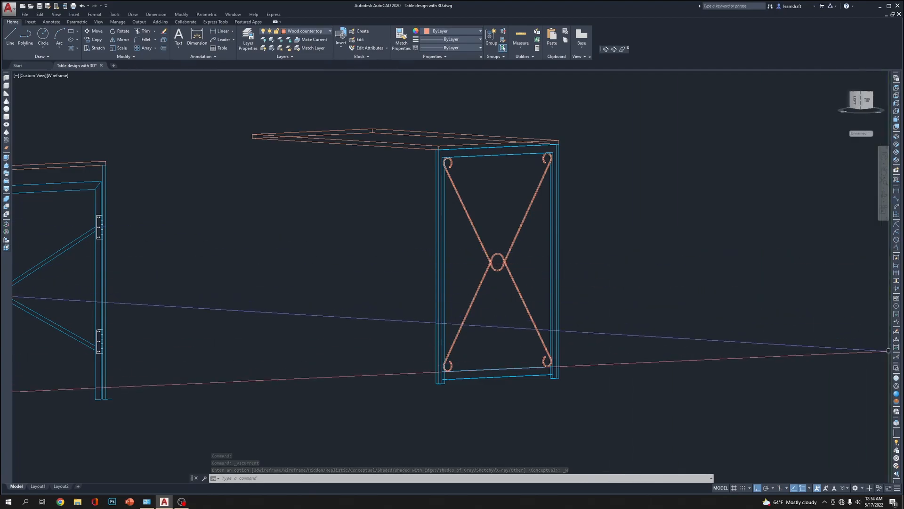
left_click(896, 371)
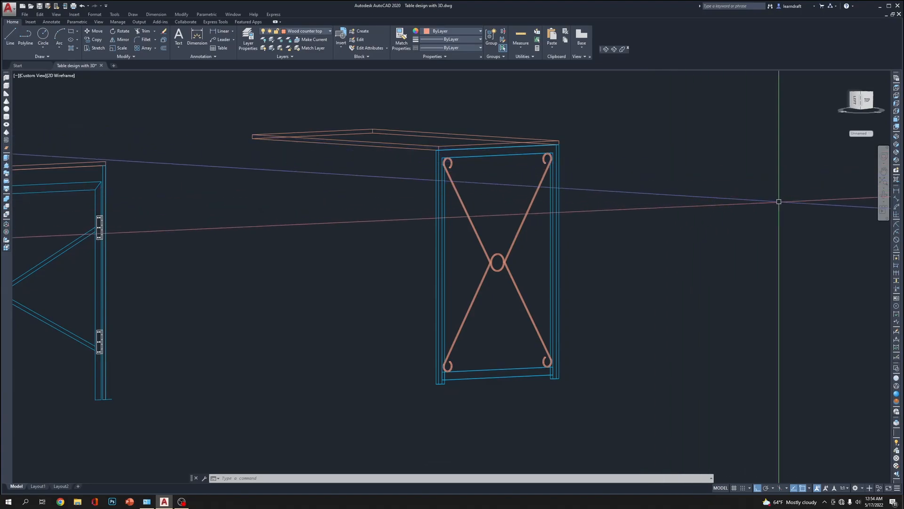
left_click(896, 136)
scroll(563, 211, "up", 8)
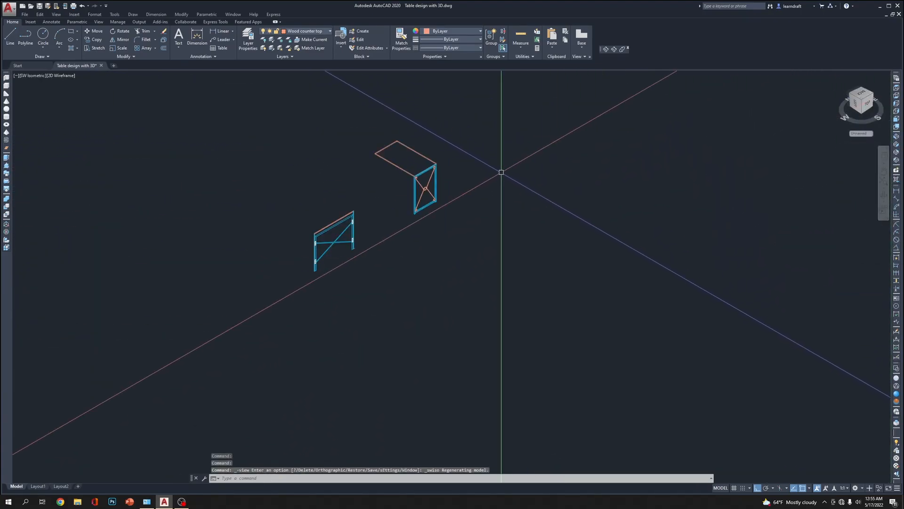
scroll(484, 168, "up", 7)
middle_click_drag(315, 120, 573, 196)
scroll(572, 195, "up", 3)
scroll(531, 207, "down", 5)
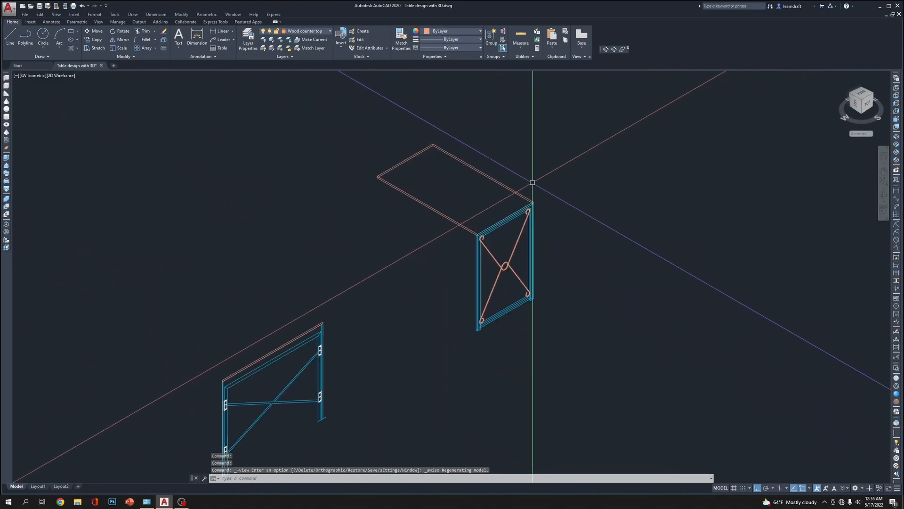
scroll(507, 162, "up", 6)
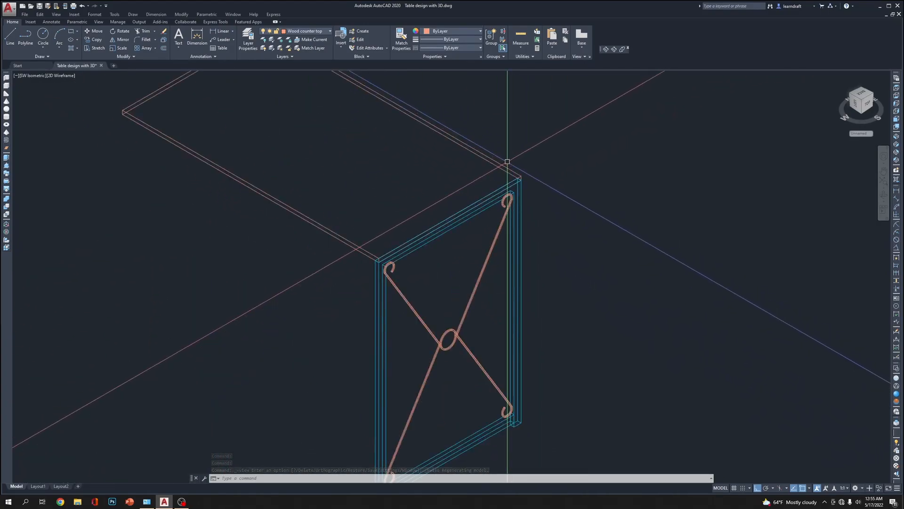
middle_click_drag(574, 167, 568, 127)
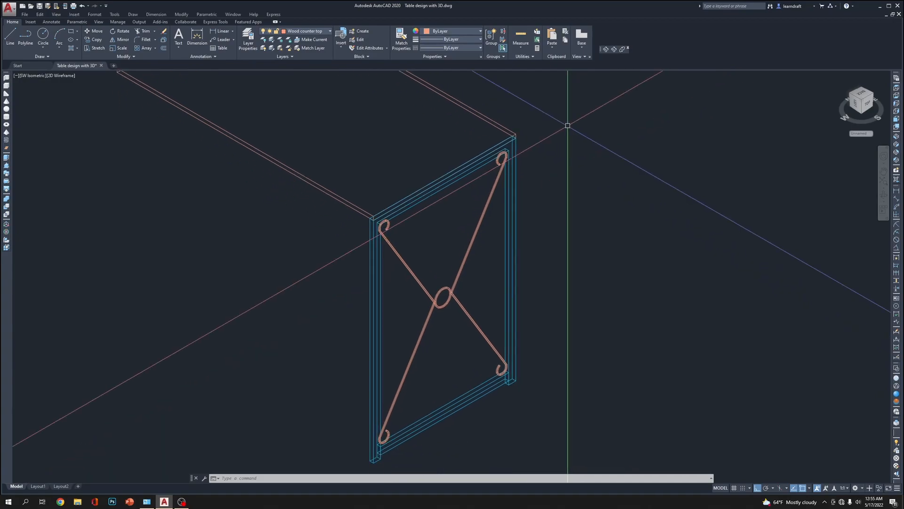
In the top view, mirror the side frame and brace across the tabletop's midpoint to its opposite end, keeping the originals
left_click(897, 89)
scroll(449, 222, "up", 8)
middle_click_drag(668, 250, 389, 232)
left_click(235, 245)
left_click(543, 369)
scroll(516, 312, "down", 5)
middle_click_drag(527, 267, 519, 313)
scroll(520, 313, "down", 2)
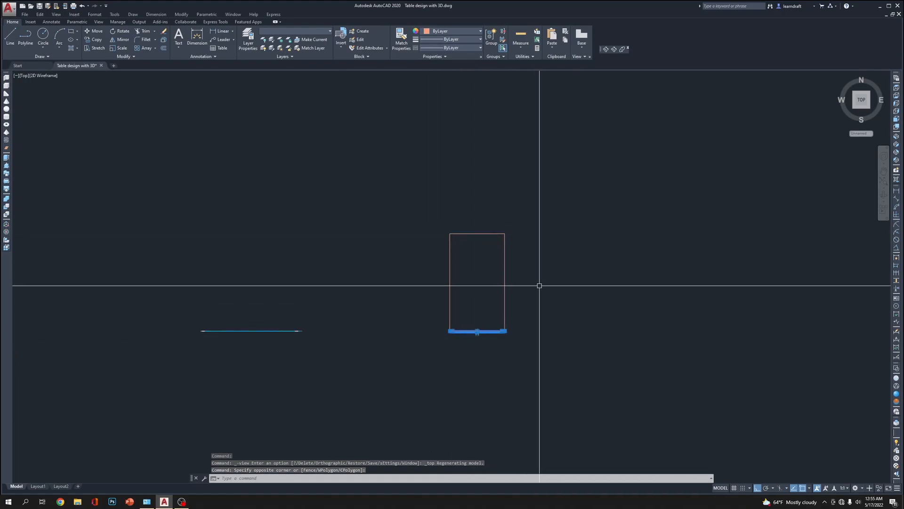
type("mi")
key("Return")
left_click(505, 283)
key("Return")
scroll(518, 255, "up", 6)
left_click(752, 271)
key("Escape")
scroll(647, 190, "down", 5)
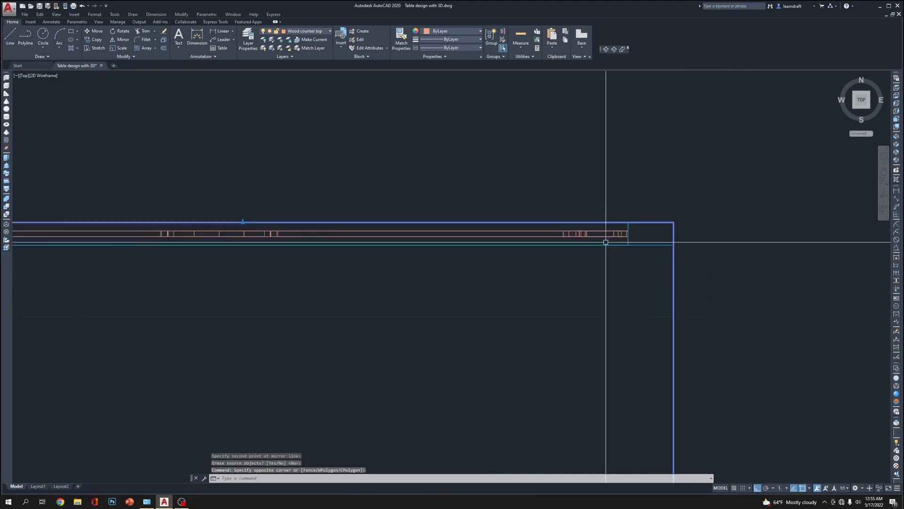
key("Escape")
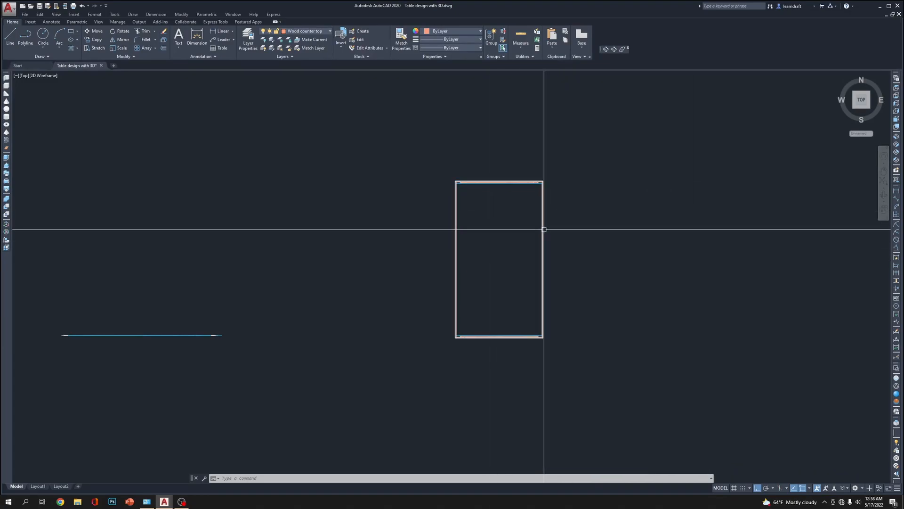
Copy the complete table horizontally into the space between the original and the flat 2D elevation
mouse_move(637, 221)
middle_mouse_down()
mouse_move(539, 199)
mouse_move(619, 291)
middle_mouse_up()
left_click(503, 145)
left_click(339, 365)
type("c")
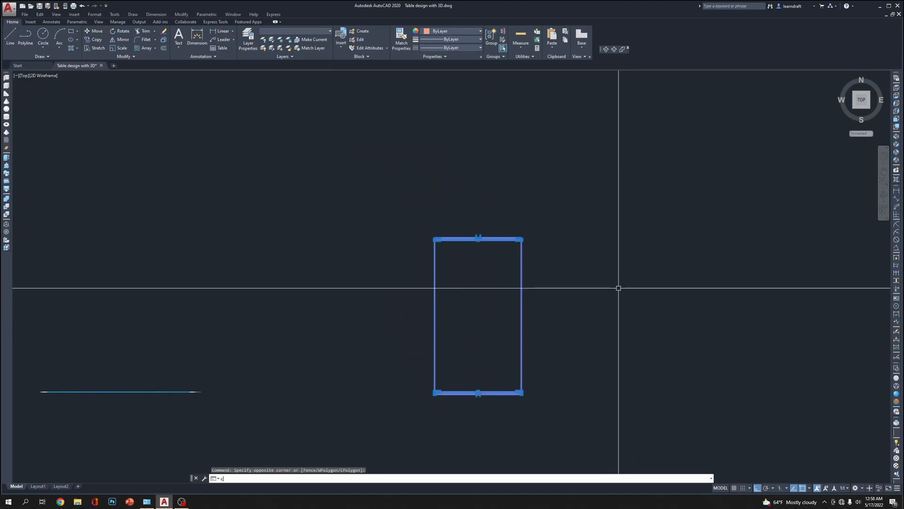
left_click(750, 218)
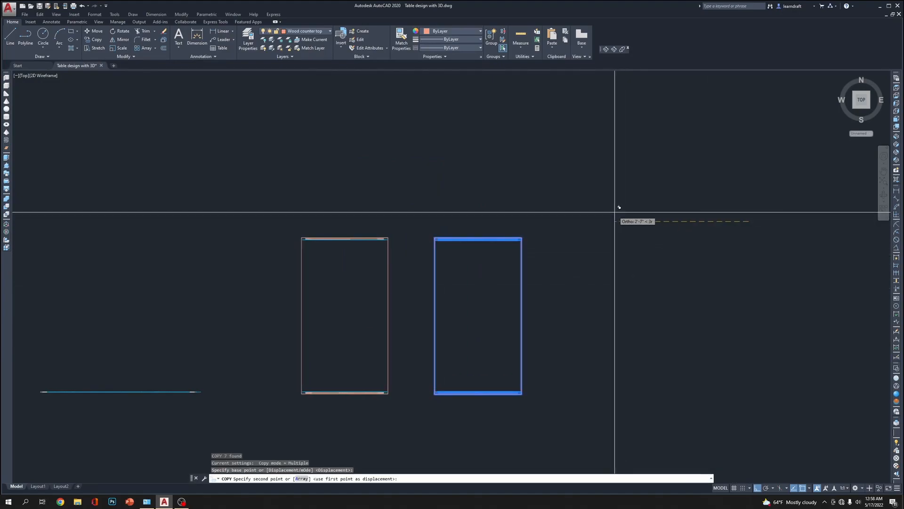
left_click(603, 211)
key("Escape")
middle_click_drag(383, 232, 466, 190)
left_click(466, 190)
left_click(331, 366)
type("ro")
key("Return")
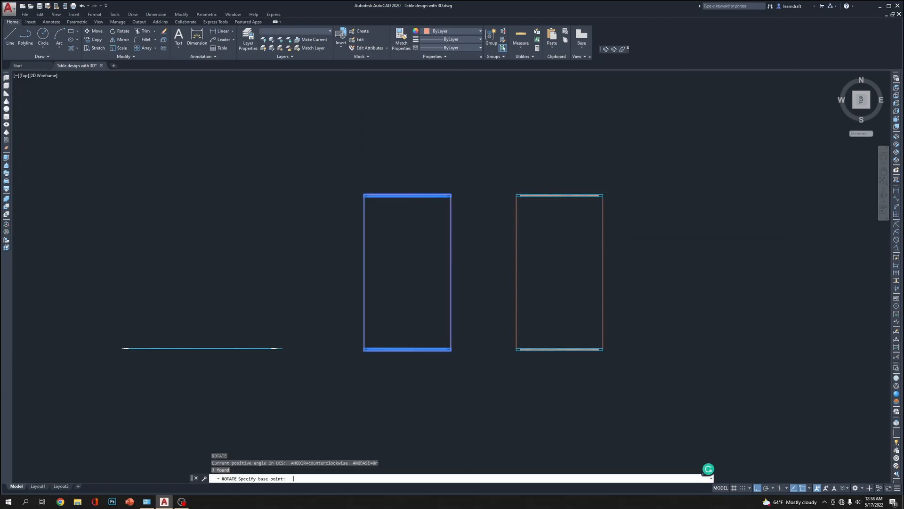
left_click(400, 231)
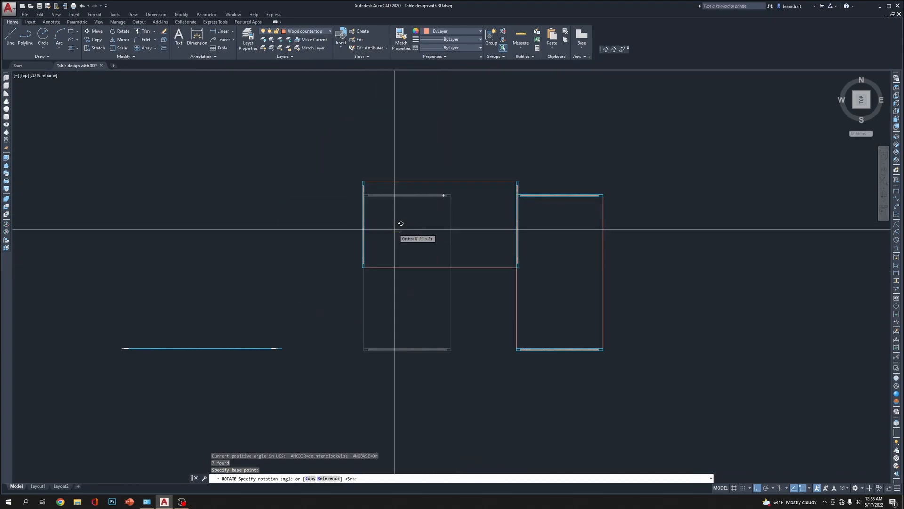
key("Escape")
Rotate the copied table 90 degrees so its long side runs horizontally in the top view
left_click(477, 174)
left_click(323, 404)
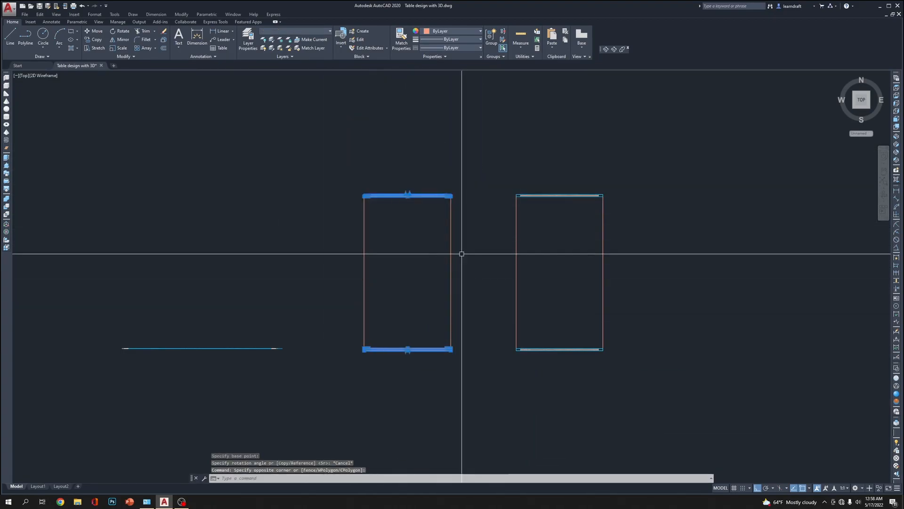
type("ro")
key("Return")
left_click(405, 238)
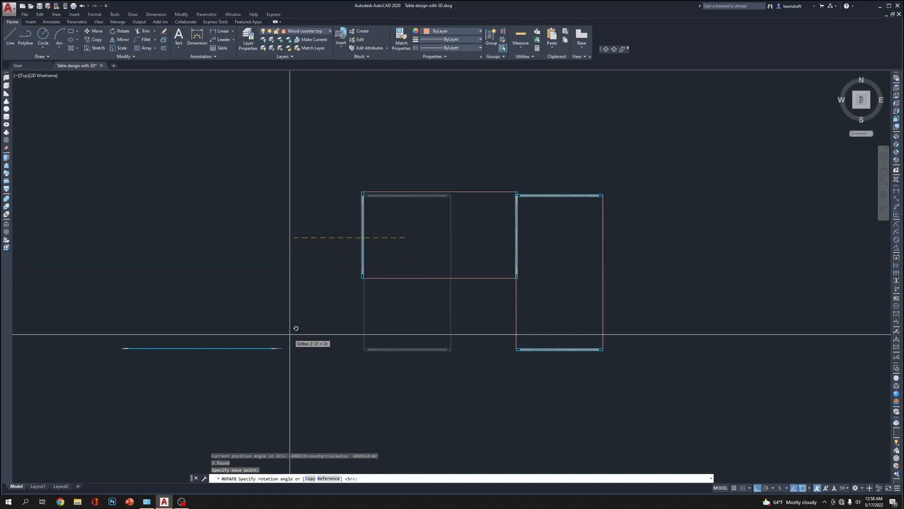
left_click(184, 281)
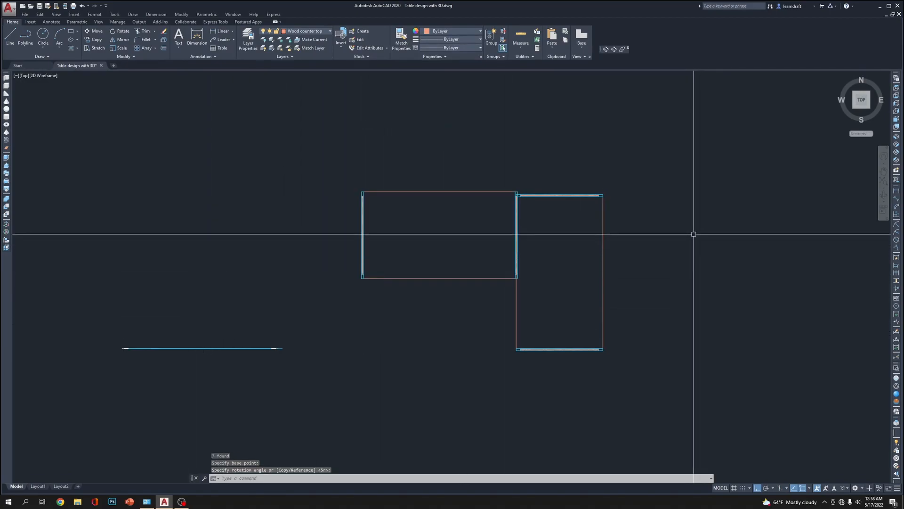
Move the rotated table horizontally in the top view until it stands clear of the other table
left_click(668, 171)
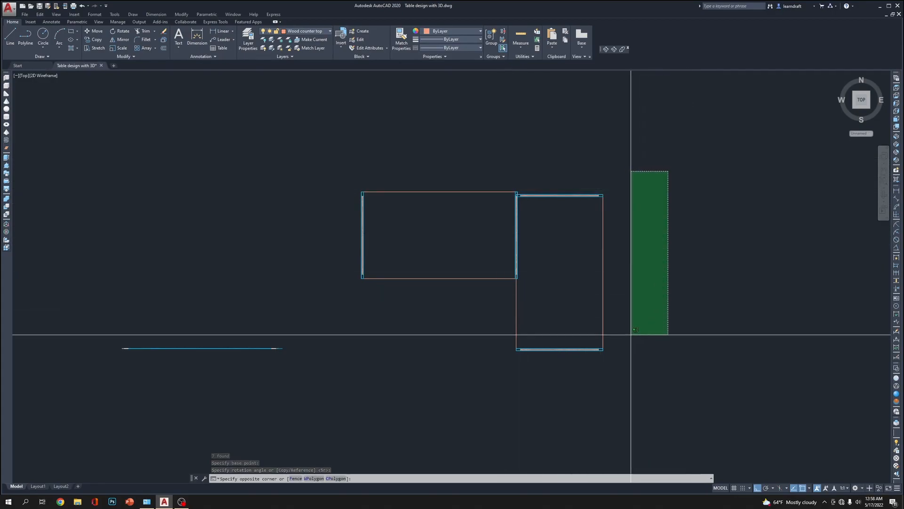
left_click(545, 384)
middle_click_drag(712, 324, 658, 295)
type("m")
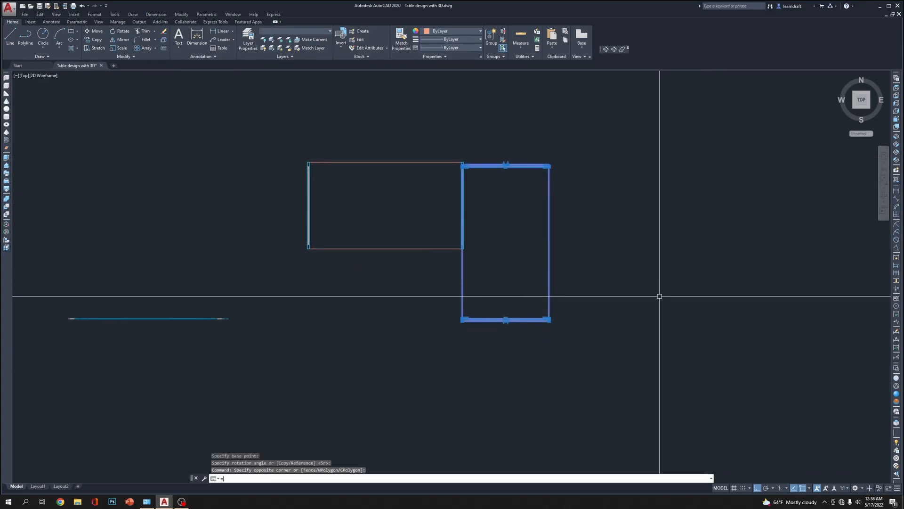
left_click(655, 294)
left_click(714, 285)
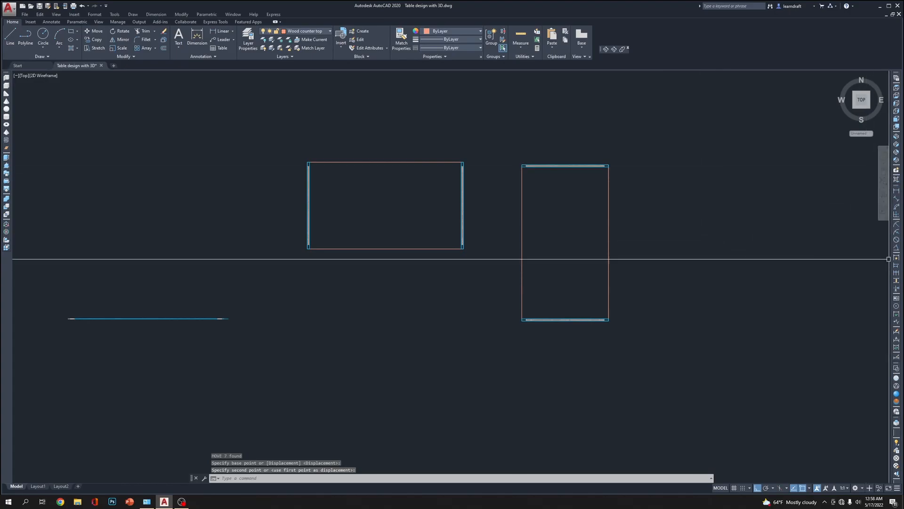
In the southwest isometric view, move the rotated table so its tabletop corner meets the other tabletop's corner, forming an L-shape
left_click(896, 138)
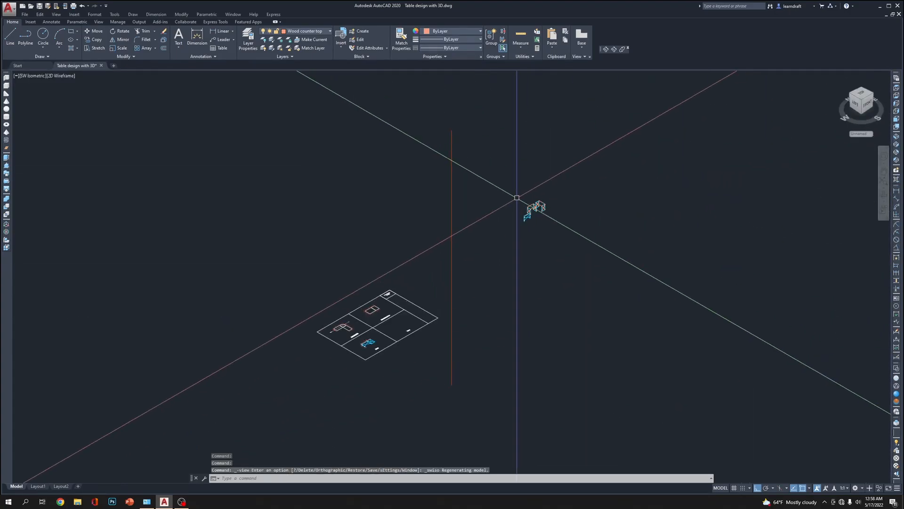
scroll(479, 159, "down", 4)
left_click(578, 139)
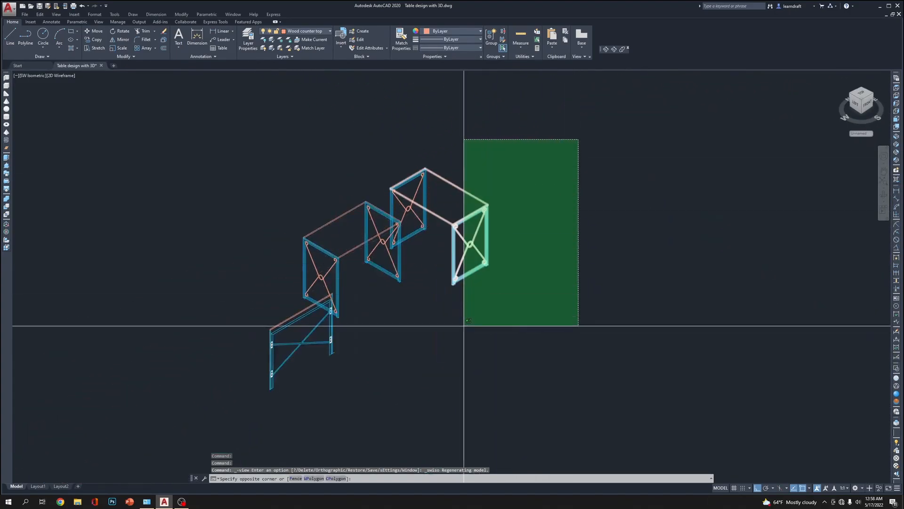
left_click(465, 325)
scroll(482, 162, "up", 4)
left_click(509, 138)
left_click(216, 246)
scroll(228, 264, "up", 6)
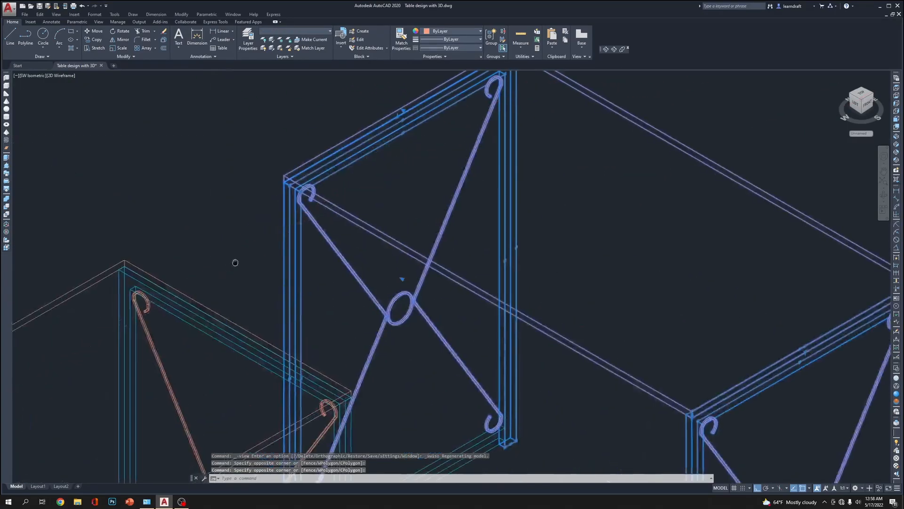
type("m")
key("Return")
scroll(432, 124, "up", 5)
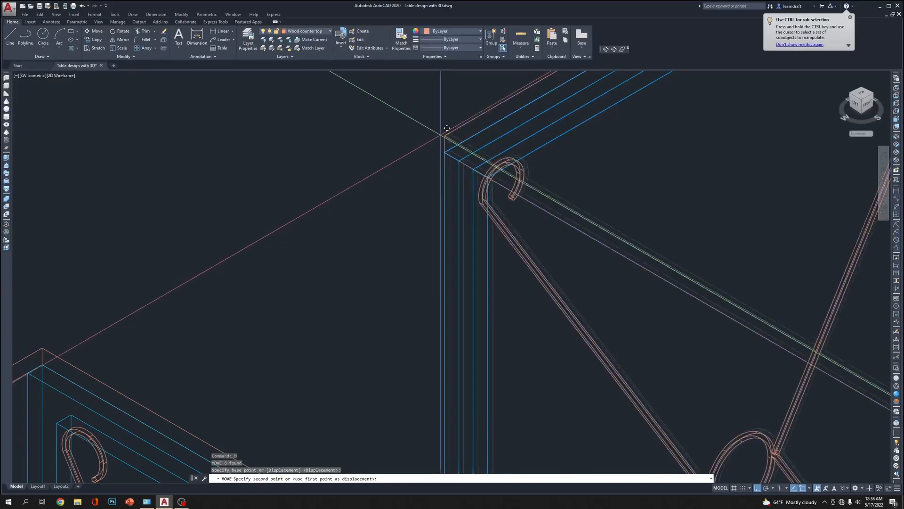
scroll(386, 174, "down", 4)
scroll(177, 210, "up", 5)
left_click(169, 220)
left_click(167, 221)
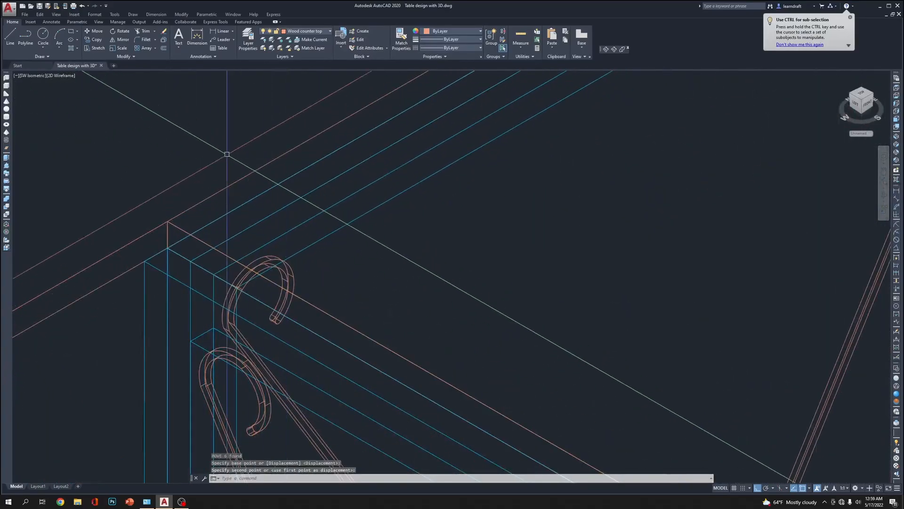
scroll(401, 185, "down", 7)
left_click(850, 17)
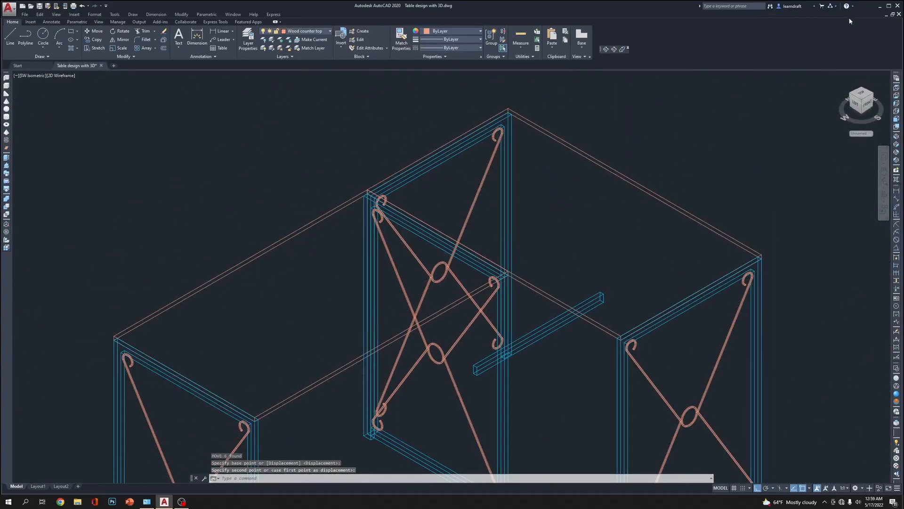
Display the L-shaped table arrangement in the Hidden and then the Conceptual visual style
left_click(896, 380)
left_click(897, 387)
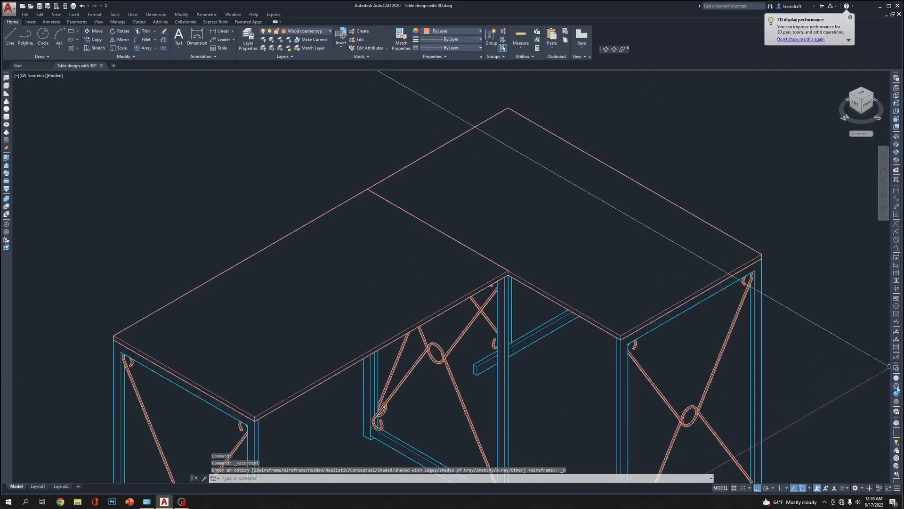
left_click(897, 402)
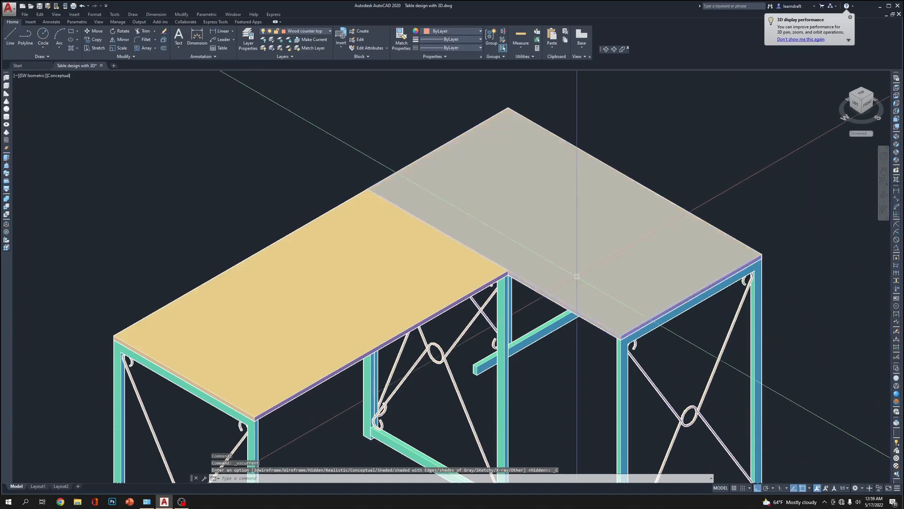
middle_click_drag(881, 317, 807, 235)
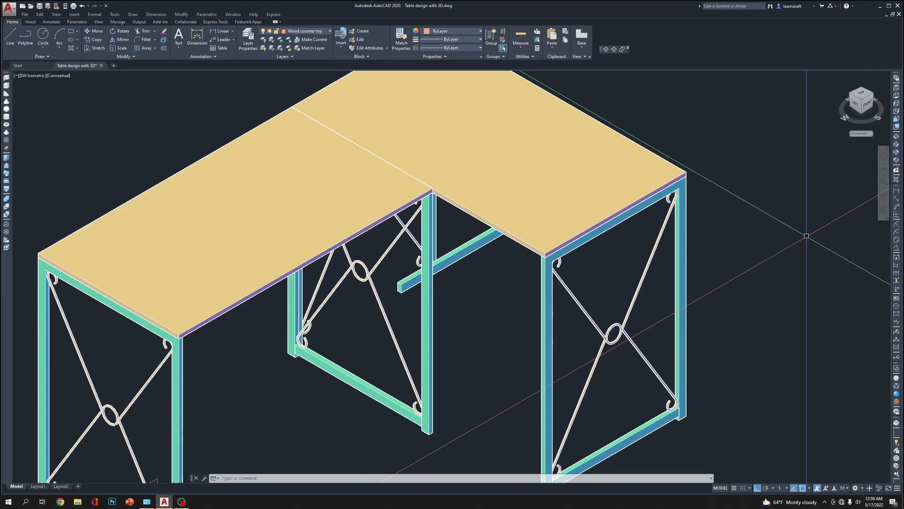
middle_click_drag(668, 247, 653, 208)
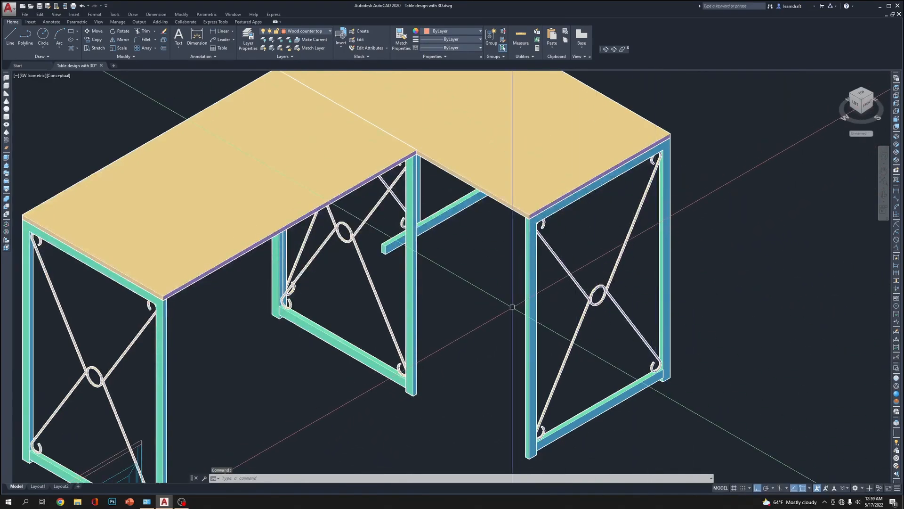
Orbit to expose the detached bottom rail beside the rotated table's rear side frame and delete it
left_click(385, 246)
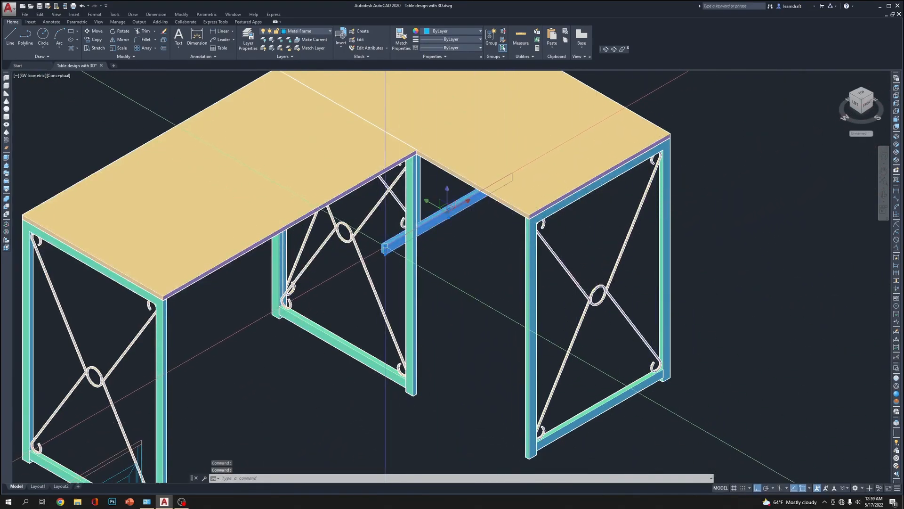
scroll(385, 246, "down", 4)
scroll(425, 298, "up", 2)
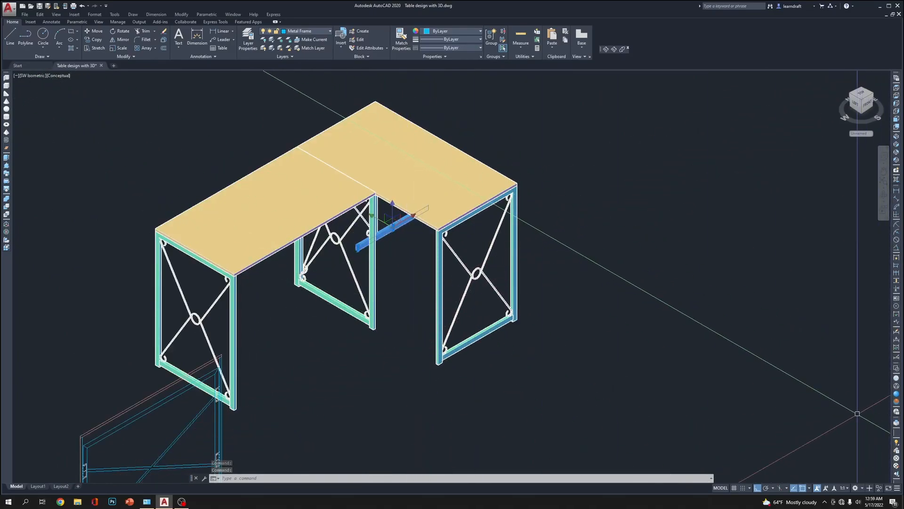
left_click(897, 438)
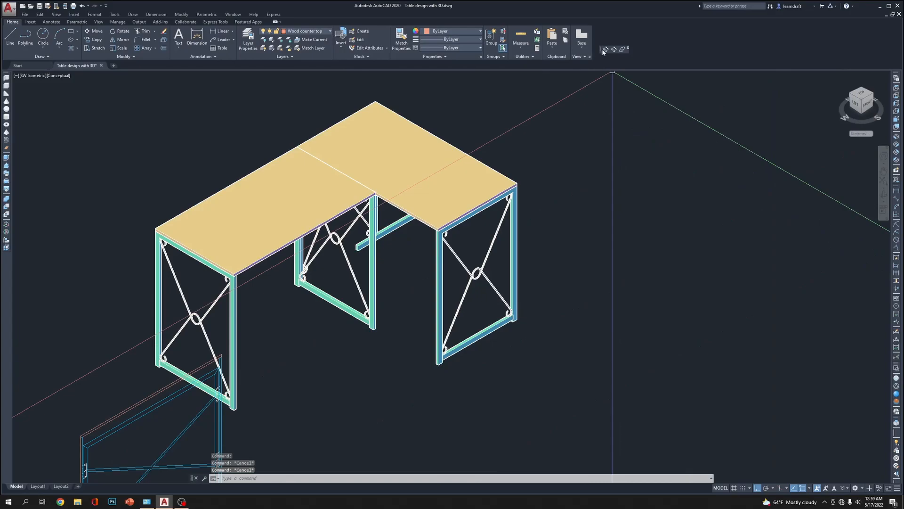
left_click_drag(396, 296, 576, 382)
key("Escape")
key("Escape")
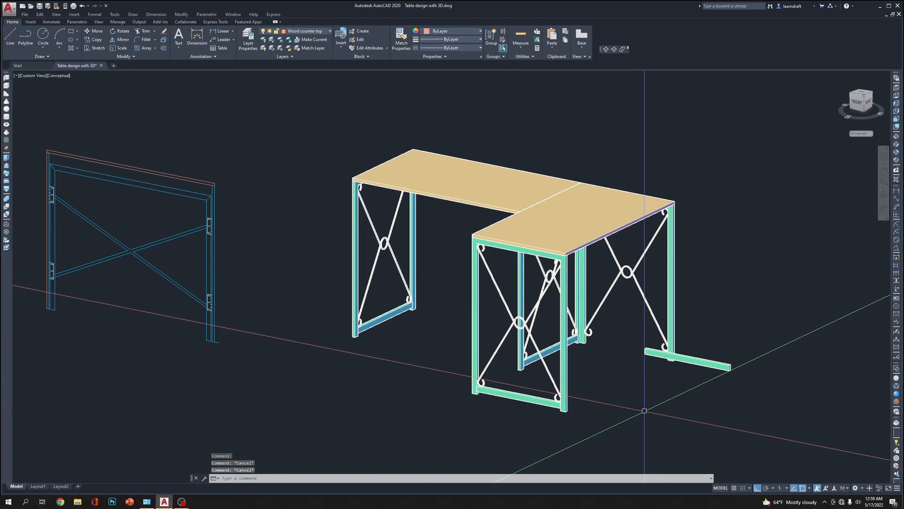
left_click(738, 343)
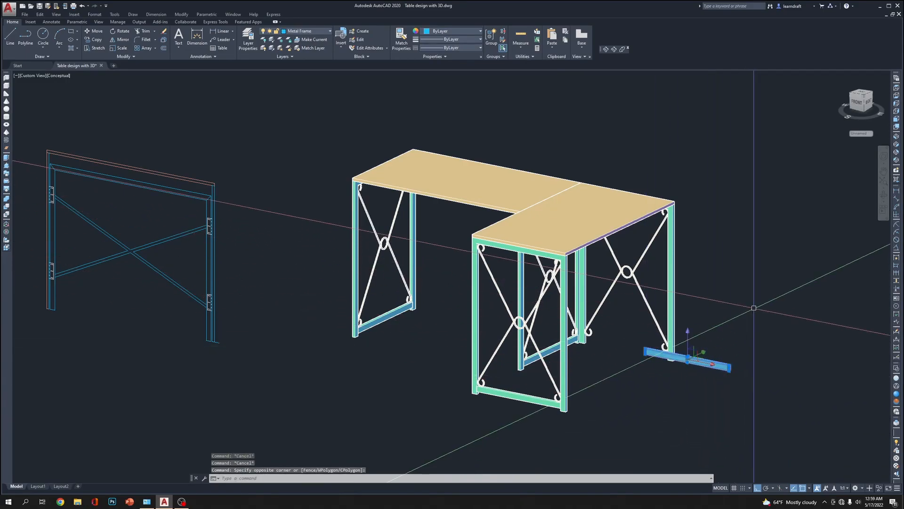
scroll(675, 387, "up", 3)
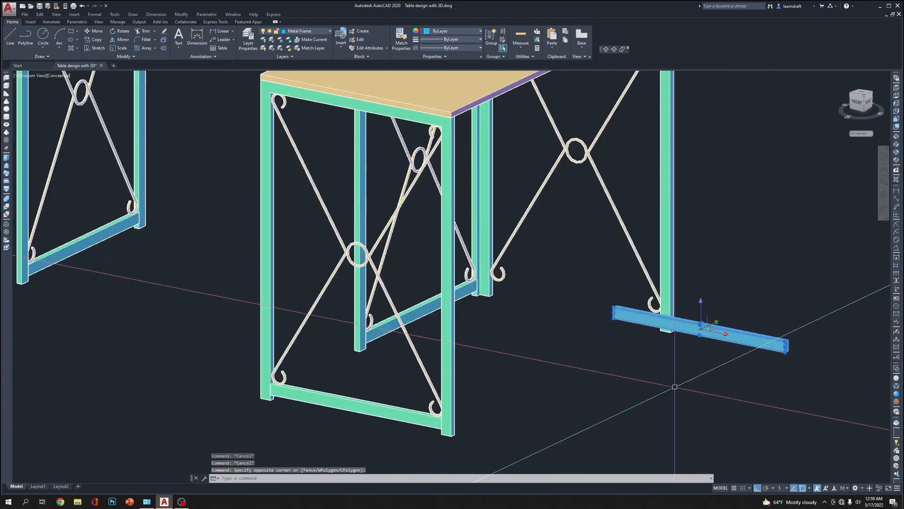
key("Delete")
Copy the bottom rail from the rotated table's front side frame to its rear side frame, using matching leg corners
middle_click_drag(675, 387, 775, 255)
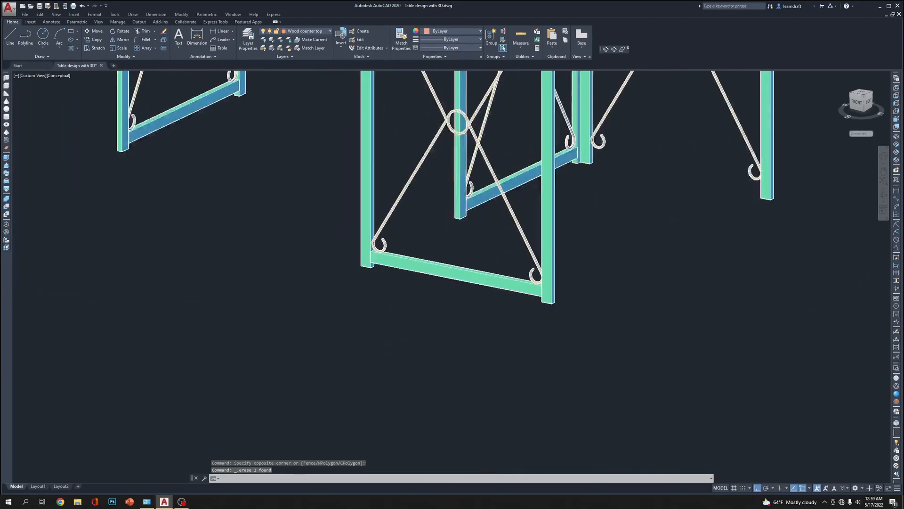
middle_click_drag(444, 347, 492, 389)
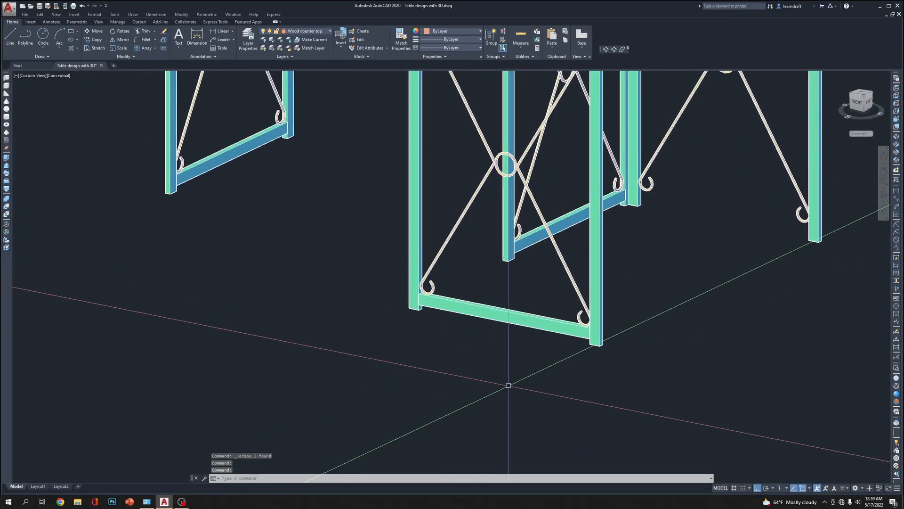
scroll(493, 391, "down", 5)
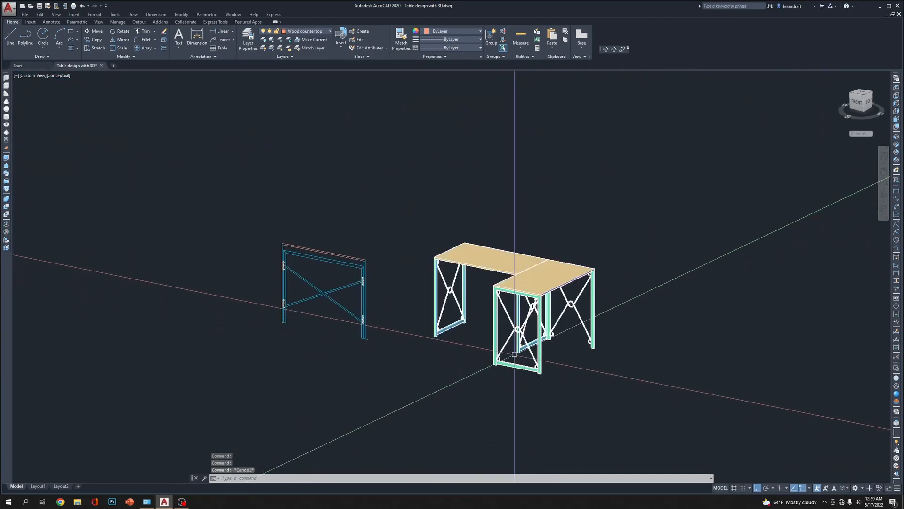
scroll(526, 382, "up", 8)
scroll(549, 374, "down", 8)
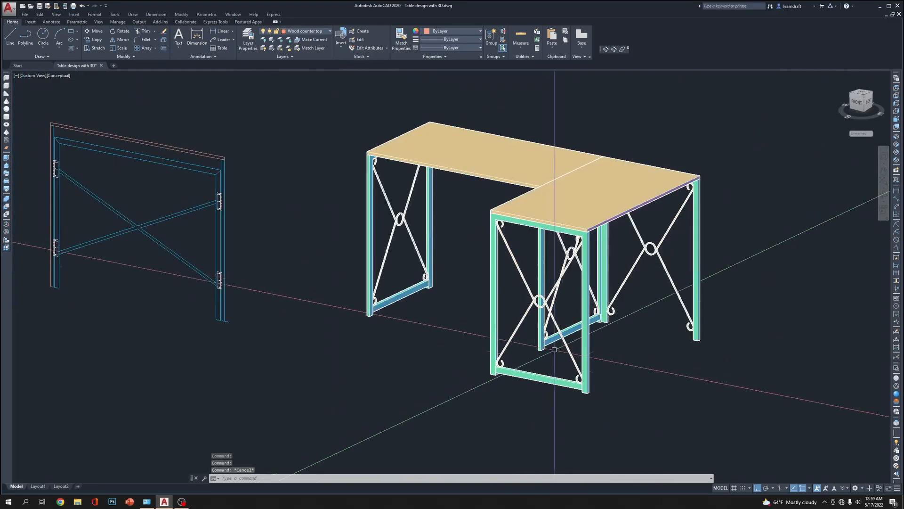
left_click(546, 372)
scroll(630, 407, "up", 6)
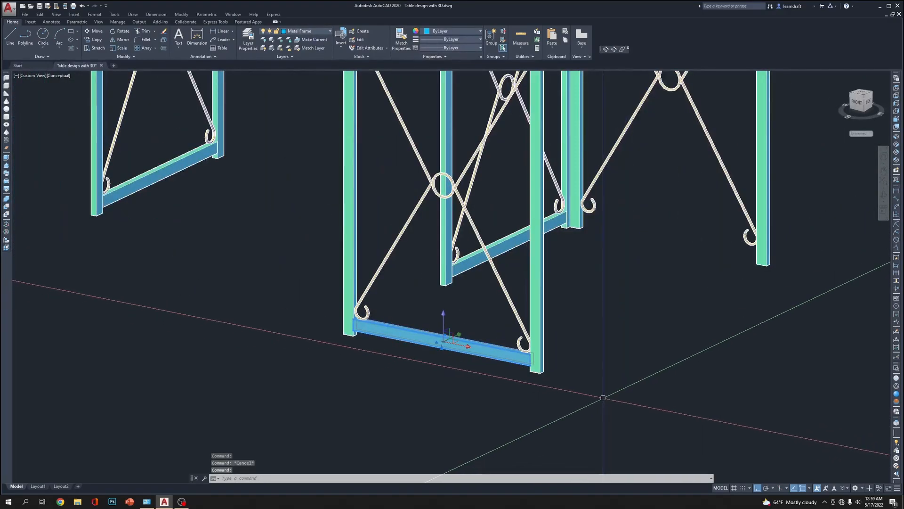
type("c")
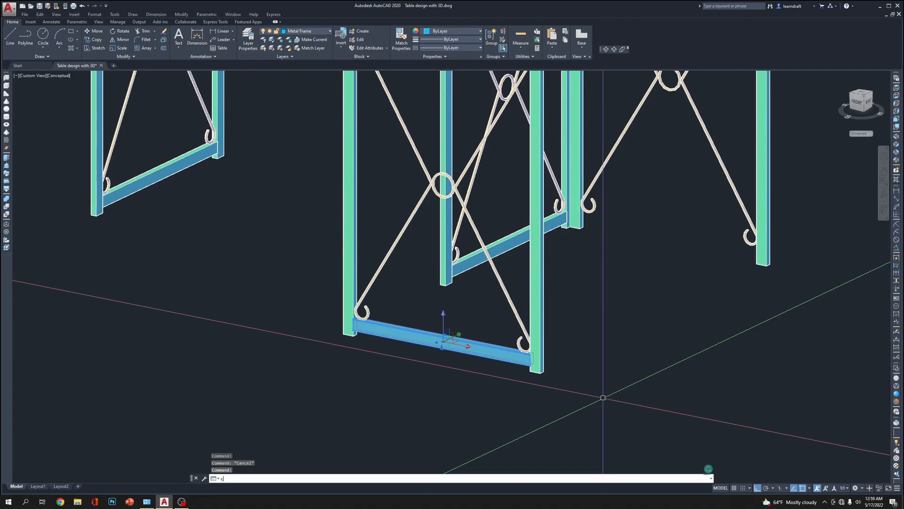
scroll(602, 398, "up", 3)
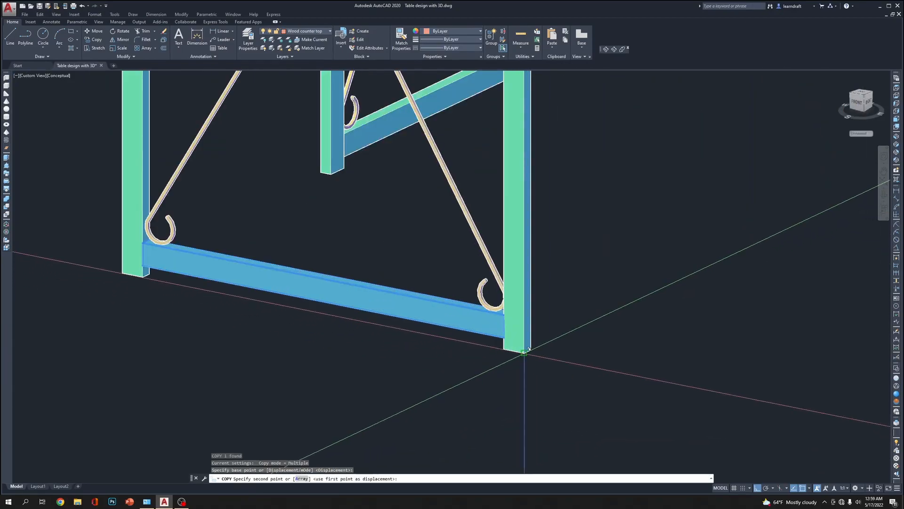
scroll(524, 353, "down", 3)
scroll(696, 258, "up", 5)
left_click(659, 284)
key("Escape")
key("Escape")
scroll(732, 264, "down", 5)
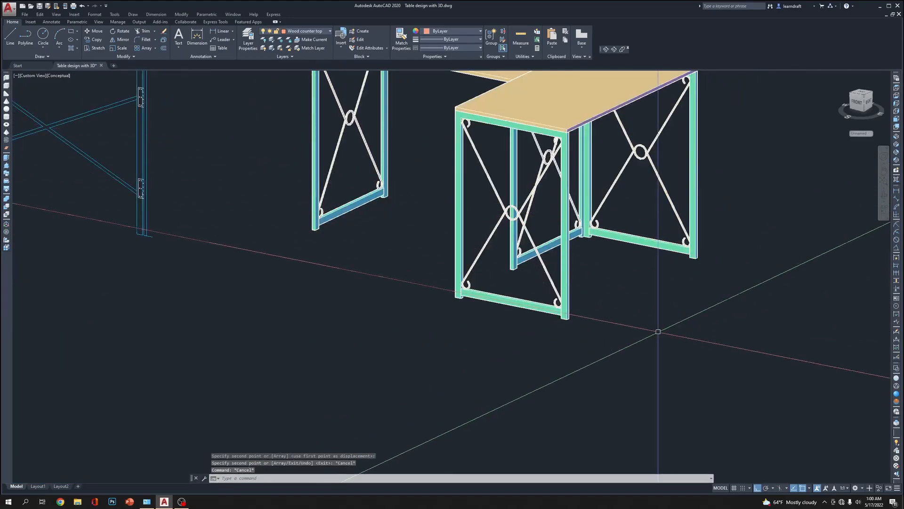
Orbit around the L-shaped arrangement, then display it from the top in the 2D Wireframe visual style
scroll(657, 331, "down", 4)
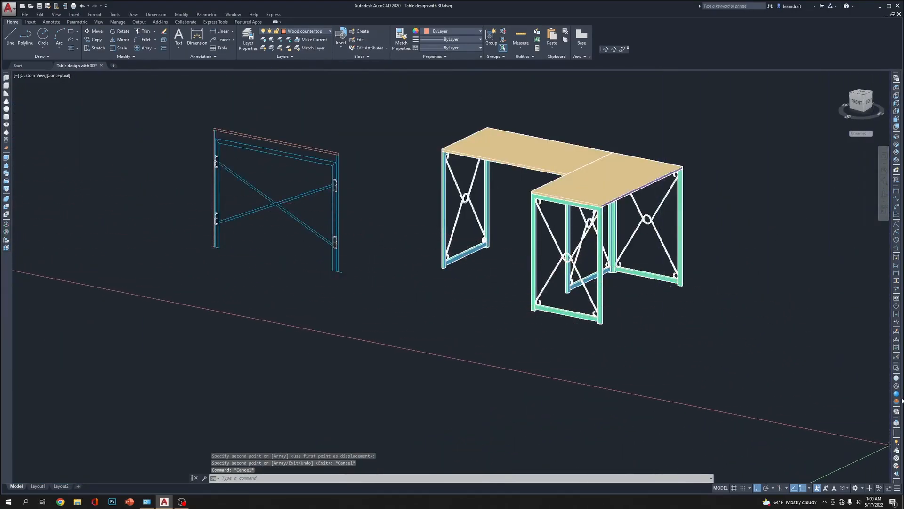
left_click(607, 50)
scroll(676, 243, "up", 1)
left_click_drag(635, 273, 751, 248)
key("Escape")
left_click(896, 88)
middle_click_drag(884, 234, 486, 271)
scroll(393, 284, "up", 6)
middle_click_drag(659, 108, 454, 264)
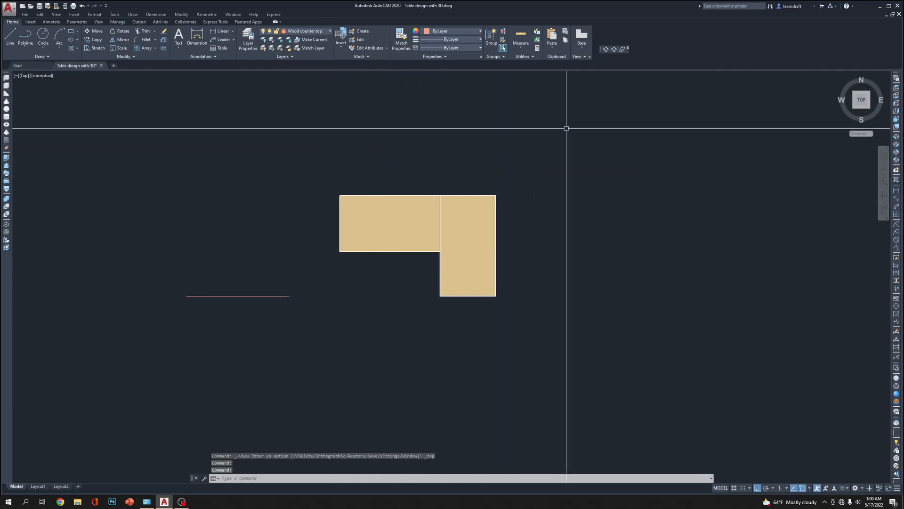
left_click(897, 368)
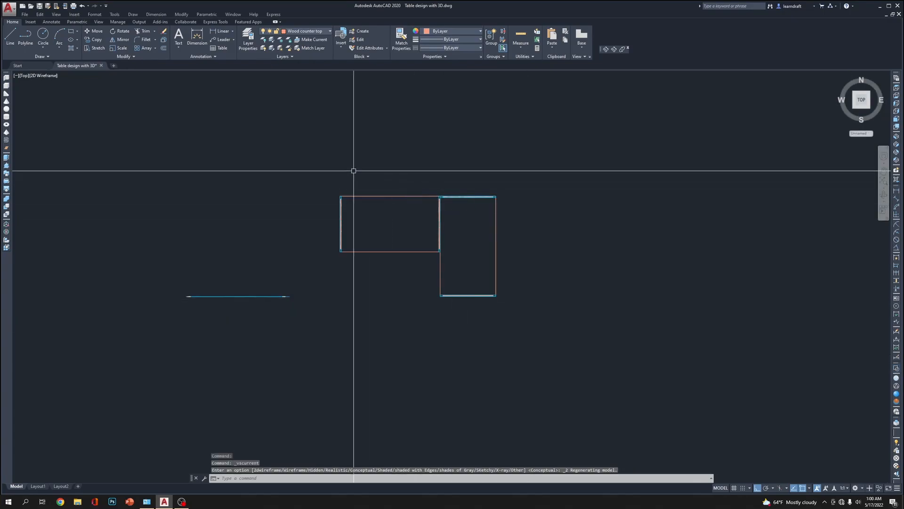
Move the complete rotated table 20 inches straight south in the top view, clear of the other table's side
scroll(422, 190, "up", 4)
middle_click_drag(615, 216, 502, 156)
left_click(582, 110)
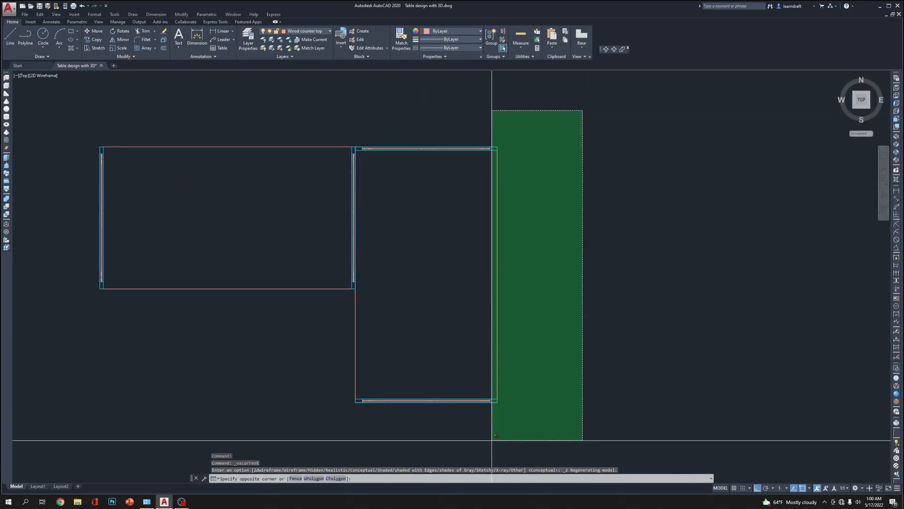
left_click(363, 431)
middle_click_drag(548, 404, 549, 352)
left_click(549, 352)
left_click(313, 423)
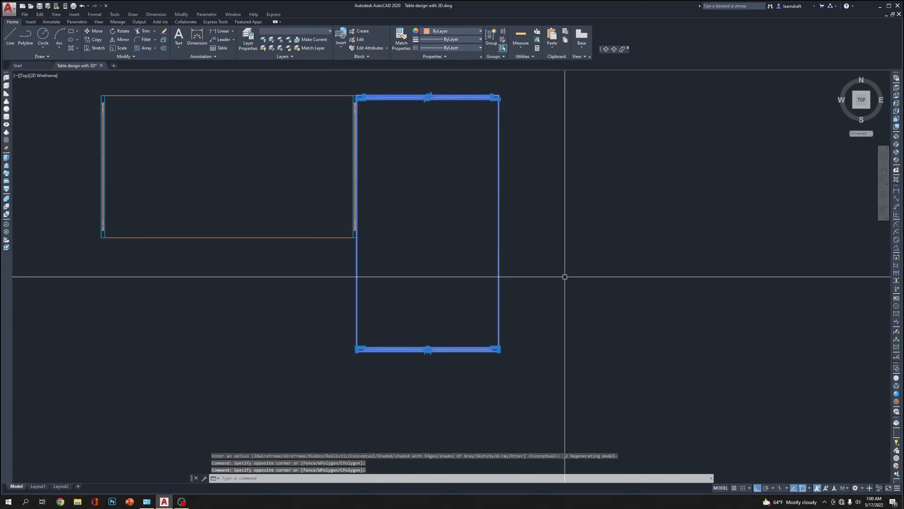
type("m")
key("Return")
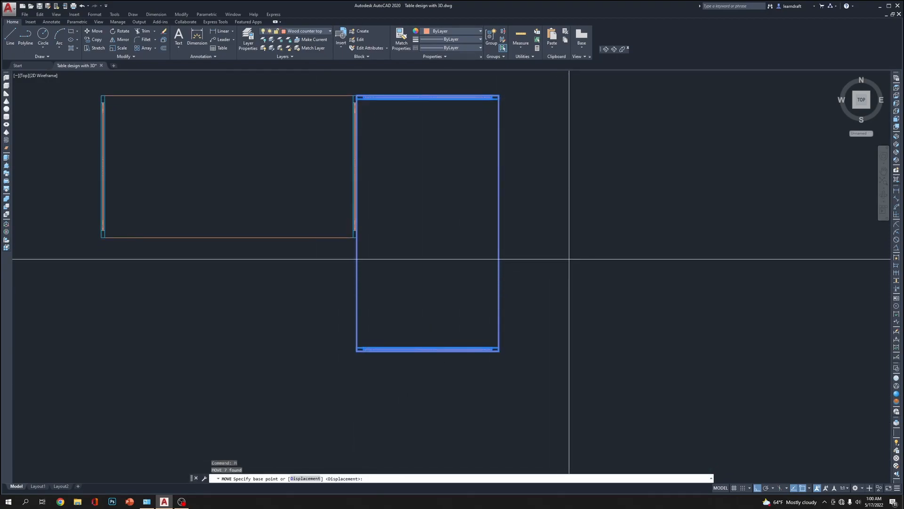
left_click(568, 259)
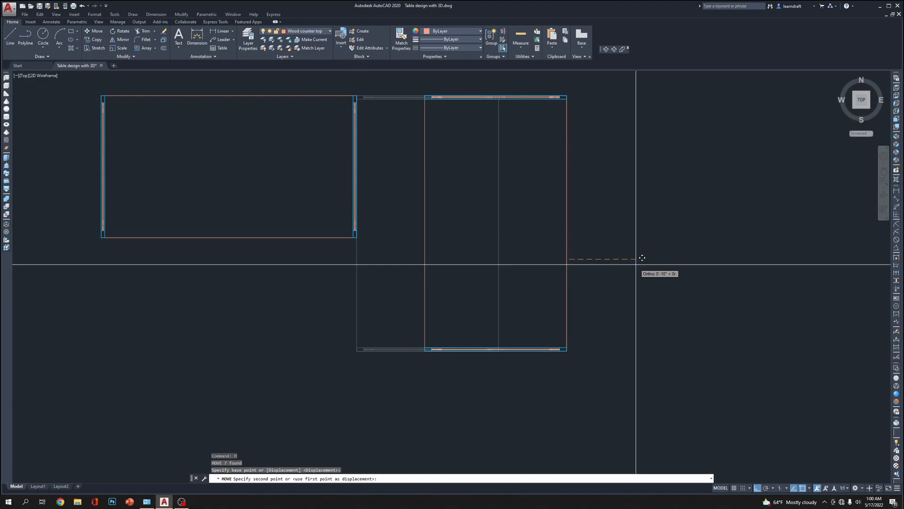
middle_click_drag(600, 366, 597, 286)
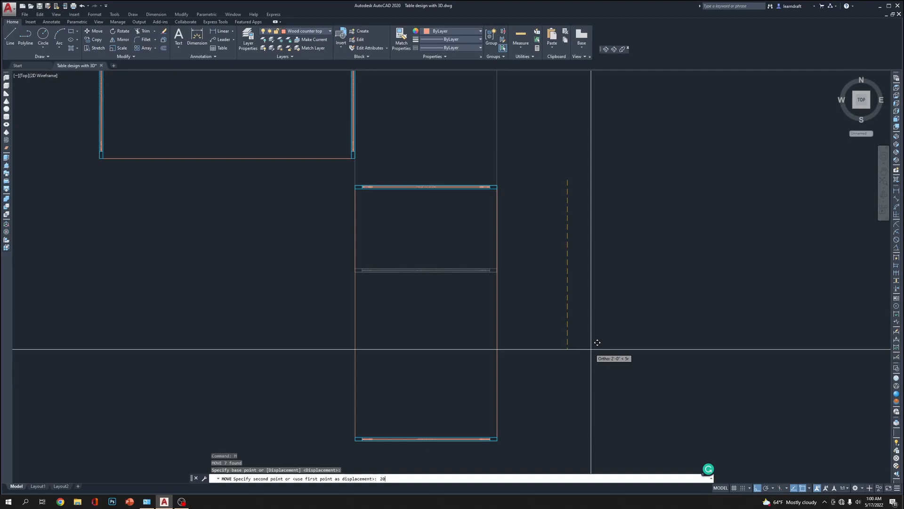
type("20")
key("Return")
scroll(557, 188, "down", 4)
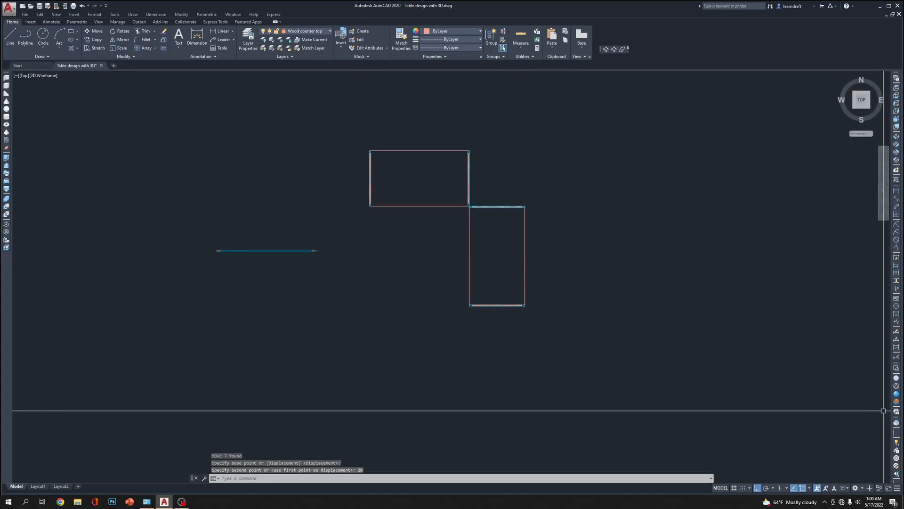
Display the two tables in the Realistic visual style from the SW Isometric view
left_click(895, 433)
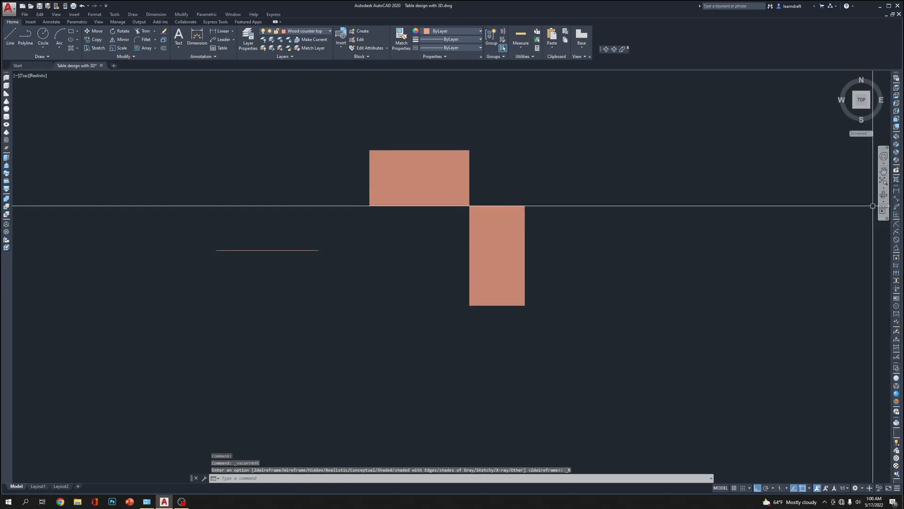
scroll(492, 208, "down", 4)
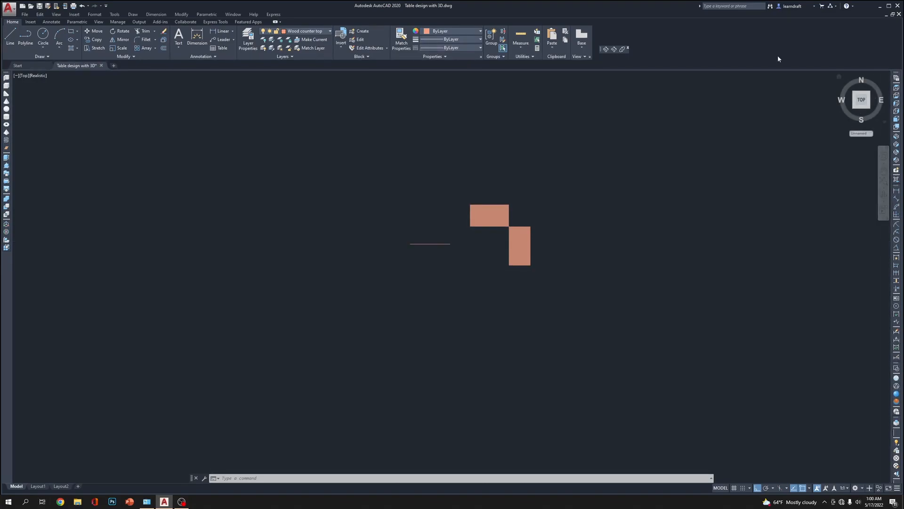
left_click(897, 137)
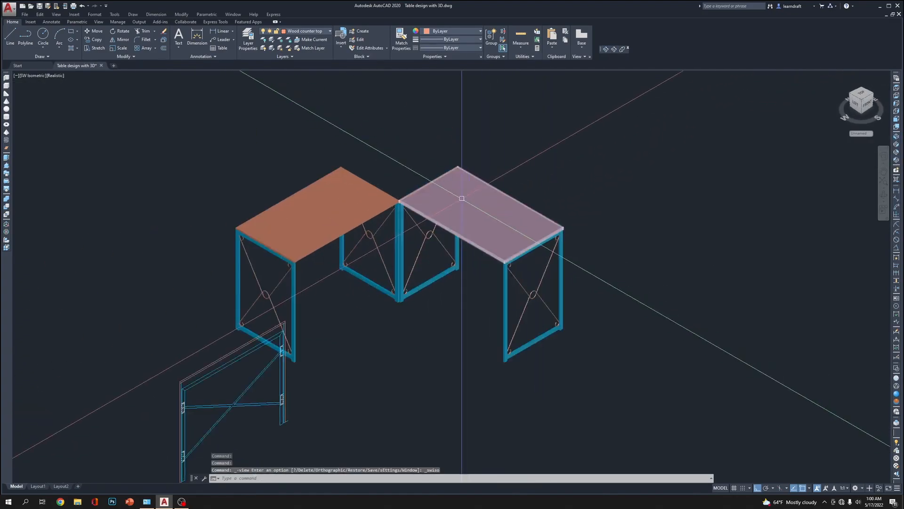
scroll(363, 145, "up", 3)
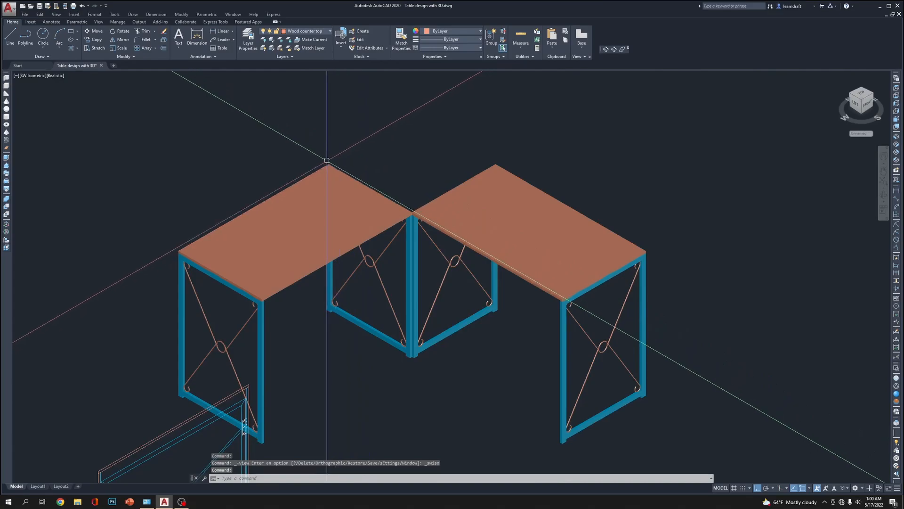
left_click(328, 160)
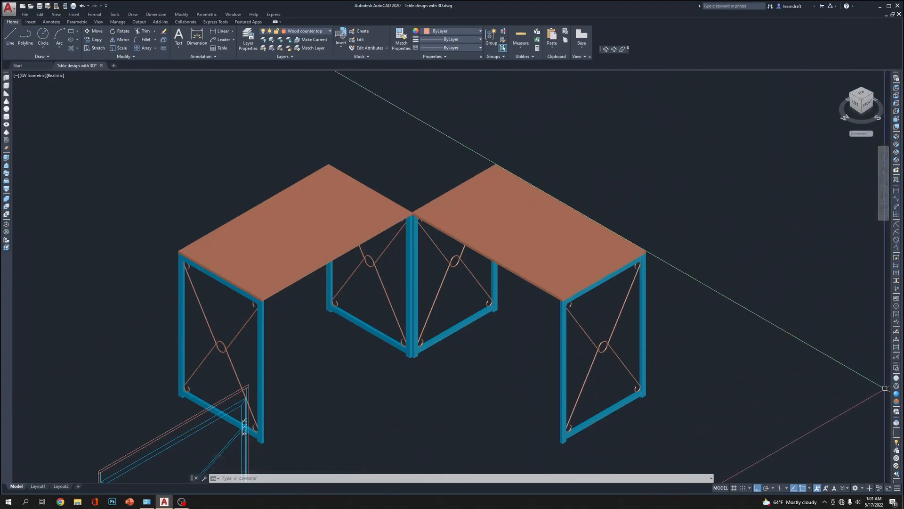
Return to the top view in 2D Wireframe and copy the quarter-circle outline from the Computer Table Plan to beside the 3D tables
left_click(897, 370)
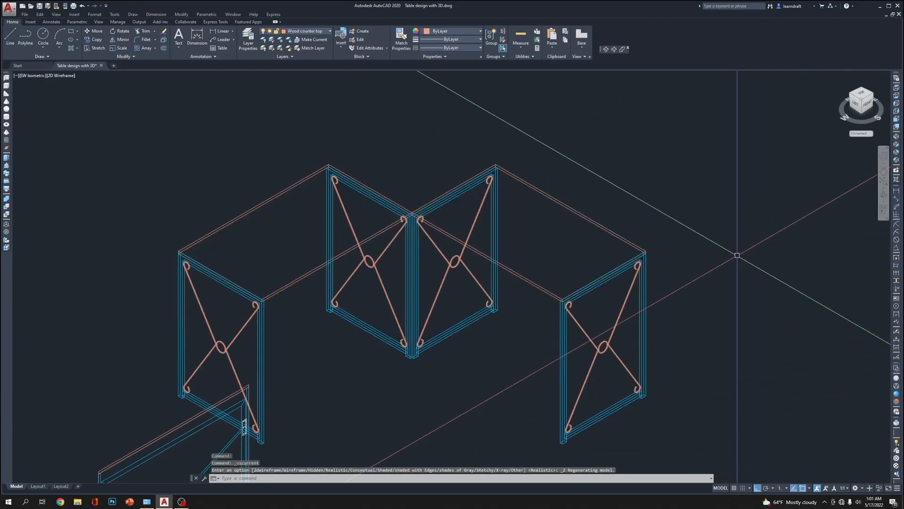
left_click(897, 88)
scroll(621, 183, "down", 3)
scroll(365, 165, "up", 8)
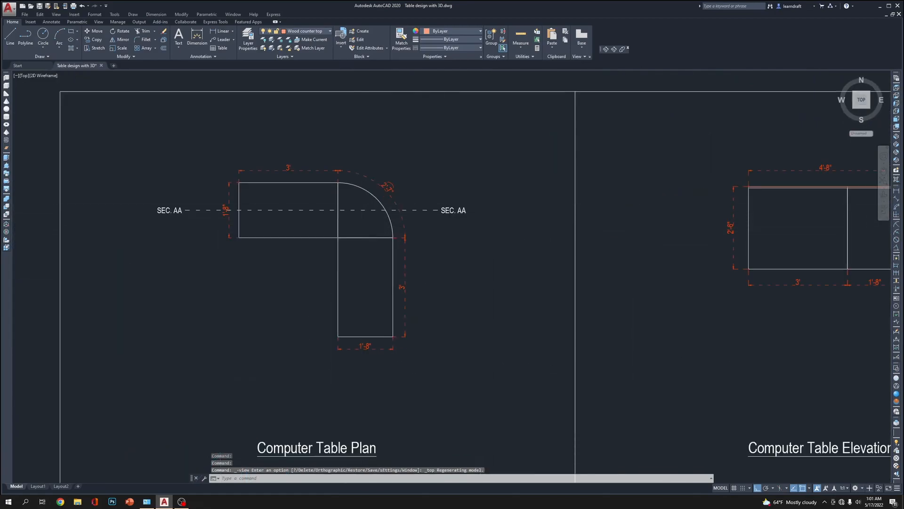
left_click(366, 166)
scroll(379, 178, "down", 6)
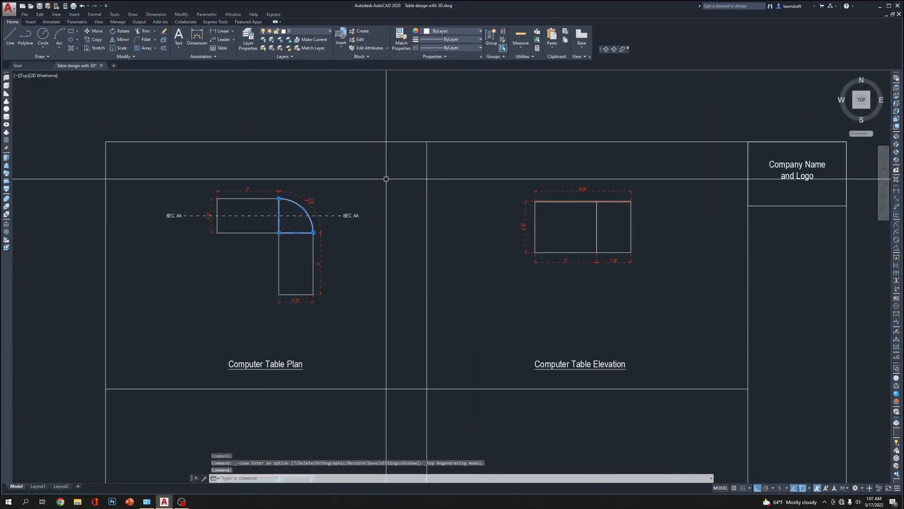
type("c")
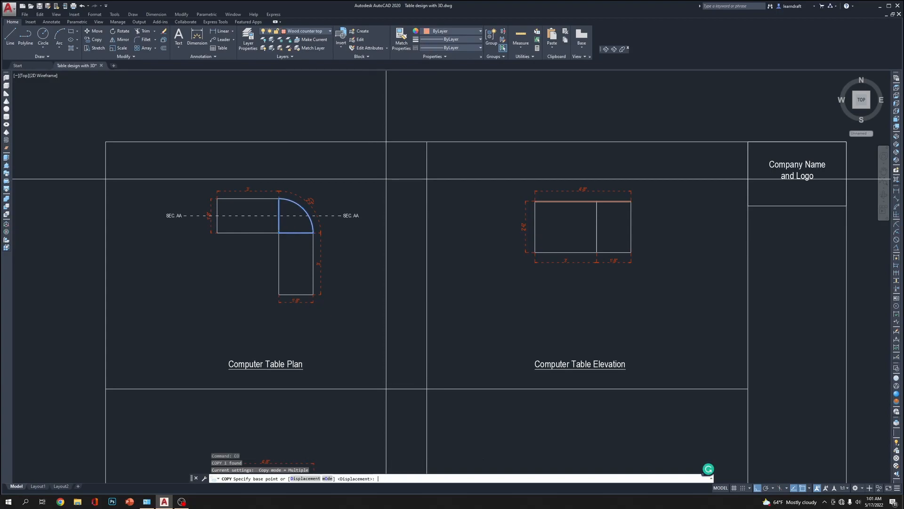
scroll(331, 181, "down", 6)
middle_click_drag(753, 178, 403, 212)
scroll(499, 191, "up", 4)
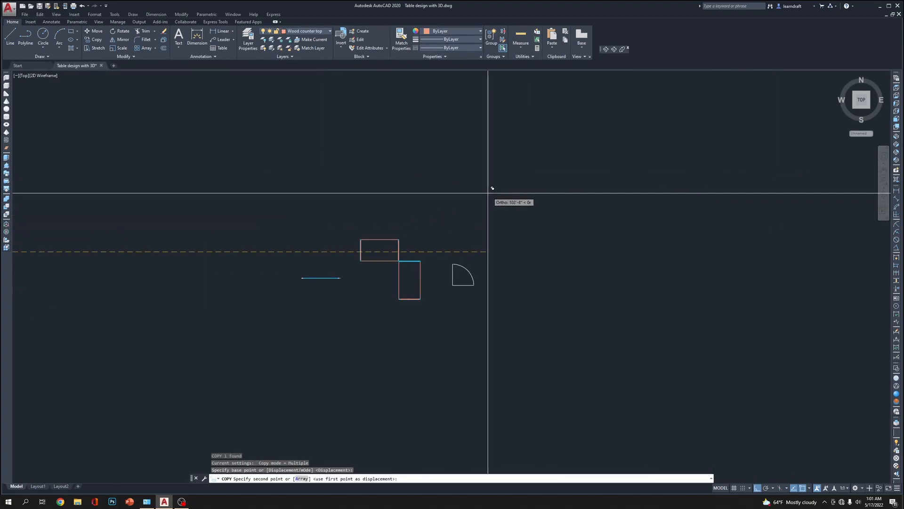
left_click(491, 194)
key("Escape")
Extrude the copied quarter-circle outline 0.5 inch to make the corner top
scroll(461, 258, "up", 10)
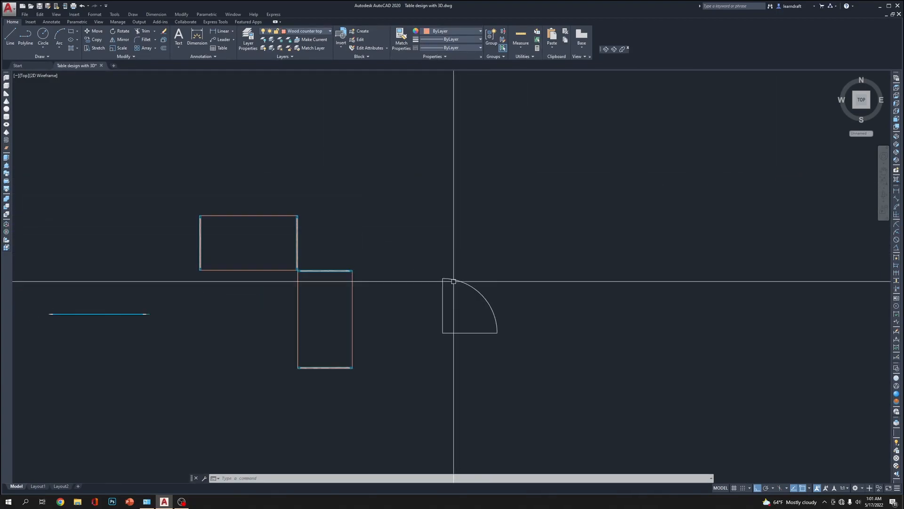
scroll(493, 268, "down", 4)
left_click(538, 269)
left_click(506, 314)
scroll(508, 313, "up", 4)
middle_click_drag(499, 345, 566, 313)
scroll(515, 299, "down", 4)
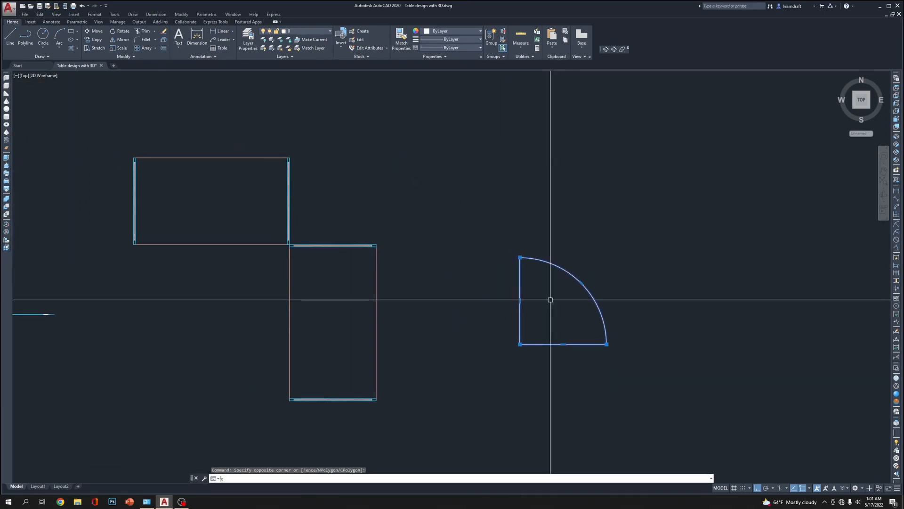
type("t")
key("Return")
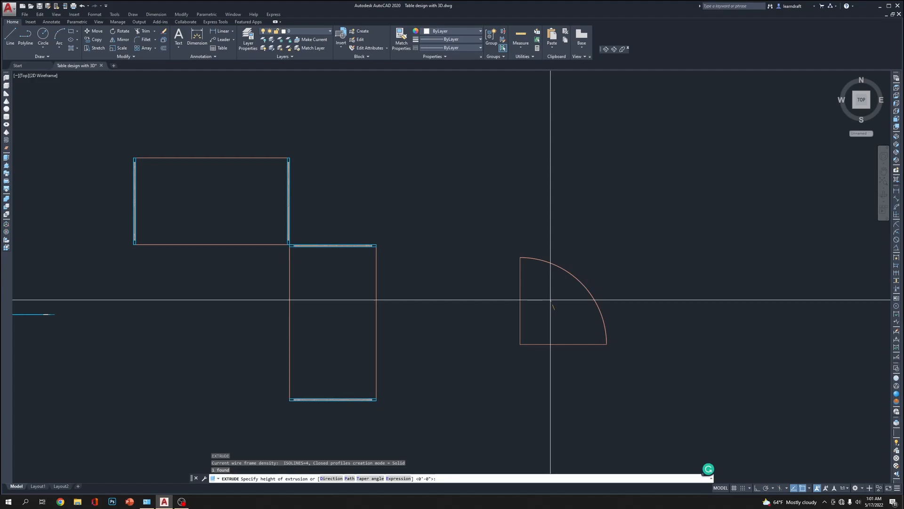
type(".5")
key("Return")
Move the quarter-circle corner top by its square corner to the point where the two tables' corners meet
left_click(549, 300)
left_click(512, 307)
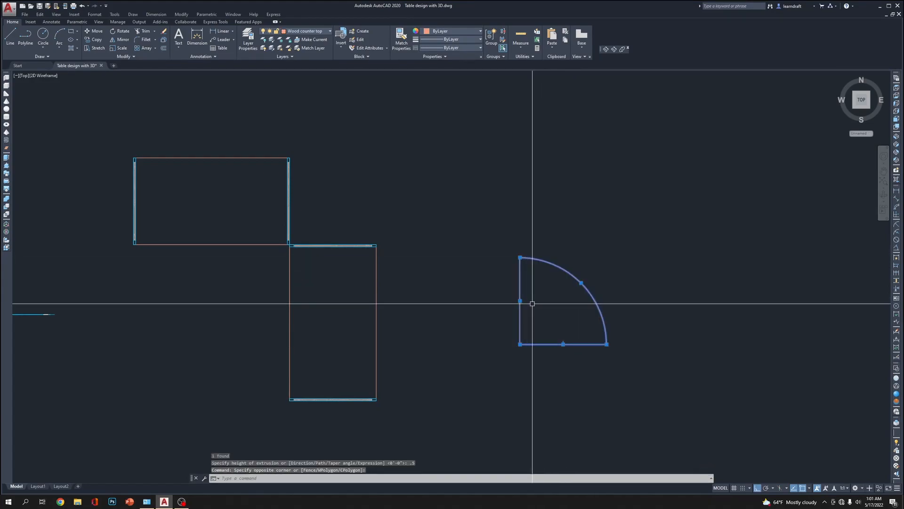
type("m")
scroll(533, 303, "up", 8)
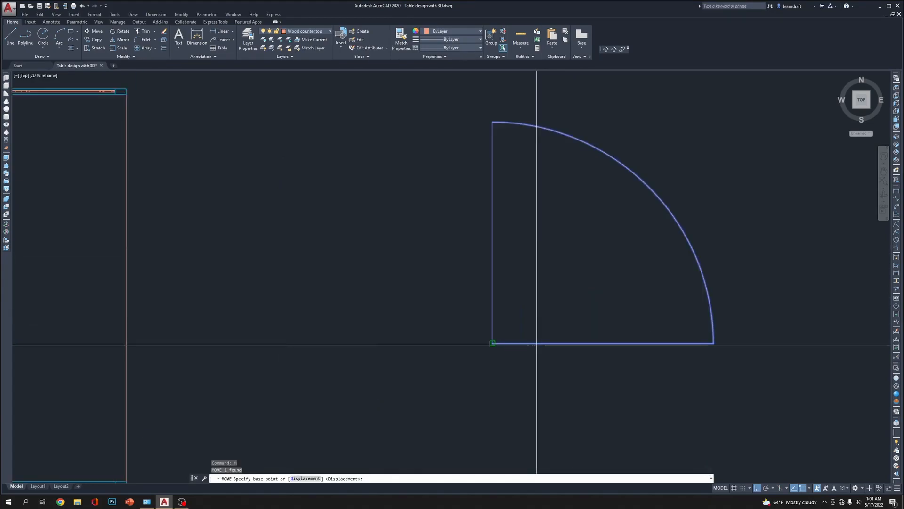
left_click(520, 345)
scroll(520, 345, "down", 8)
scroll(417, 240, "up", 8)
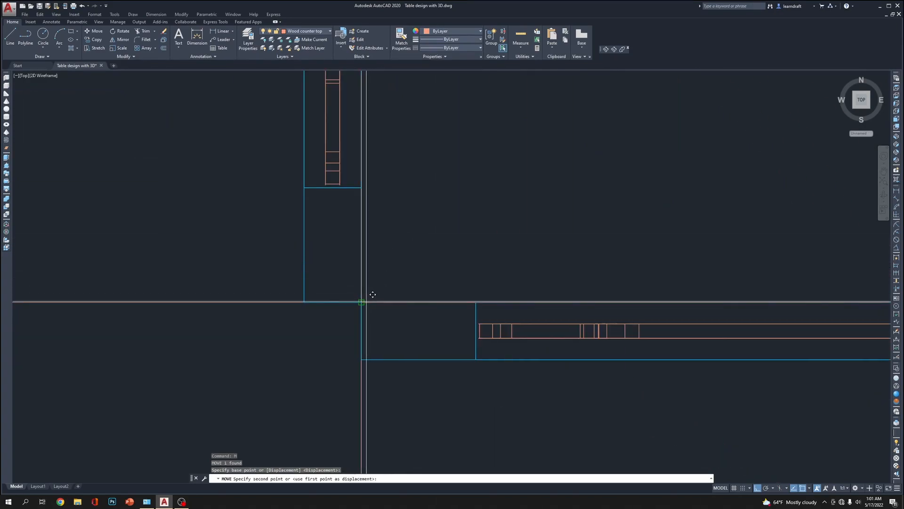
left_click(363, 303)
scroll(363, 304, "down", 10)
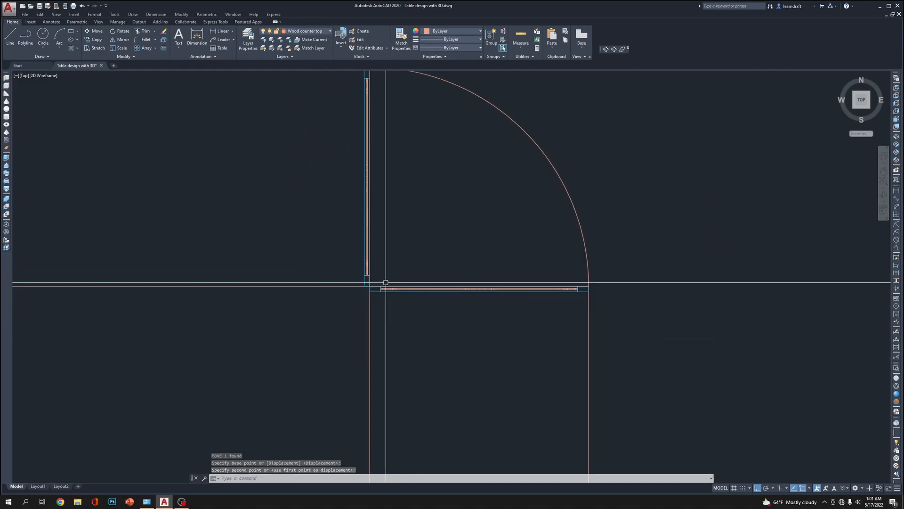
middle_click_drag(430, 204, 490, 210)
scroll(489, 163, "up", 10)
scroll(490, 164, "down", 4)
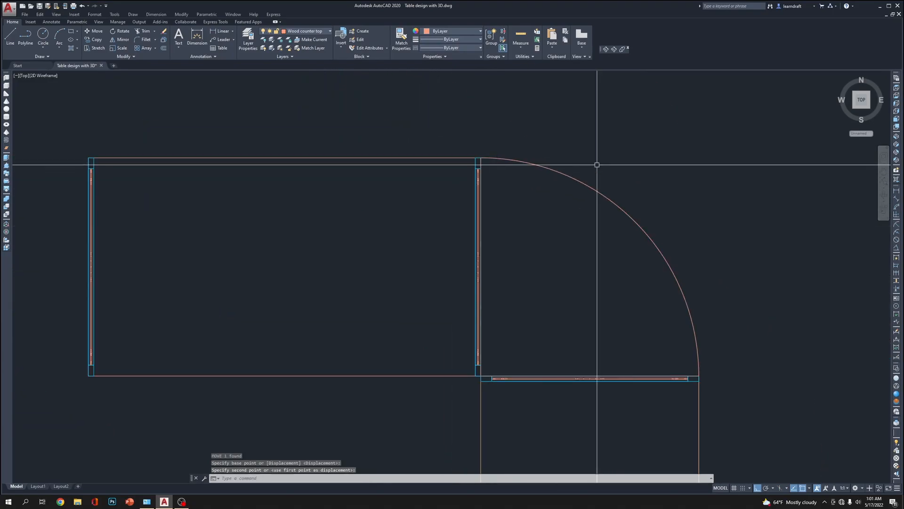
Switch to the front view's axes and move the quarter-circle corner top 30 inches straight up to the tabletops' height
left_click(897, 118)
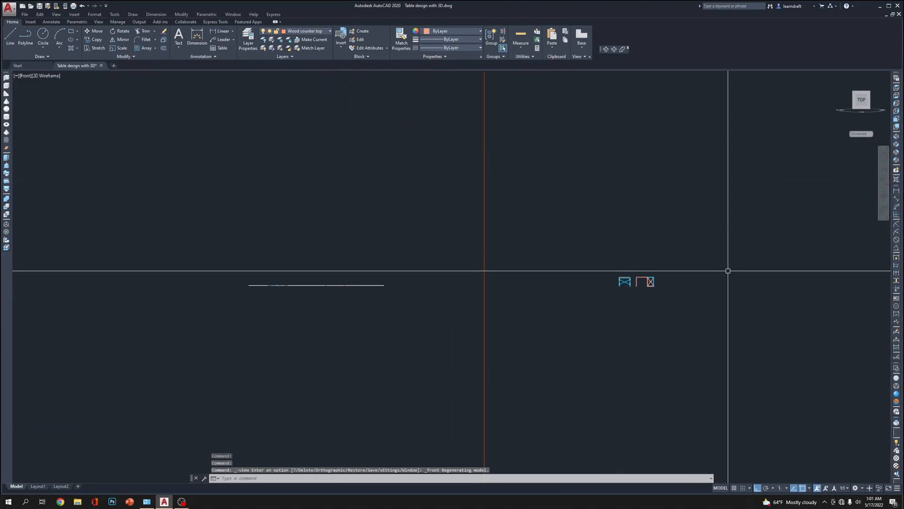
scroll(749, 310, "up", 6)
scroll(749, 310, "up", 2)
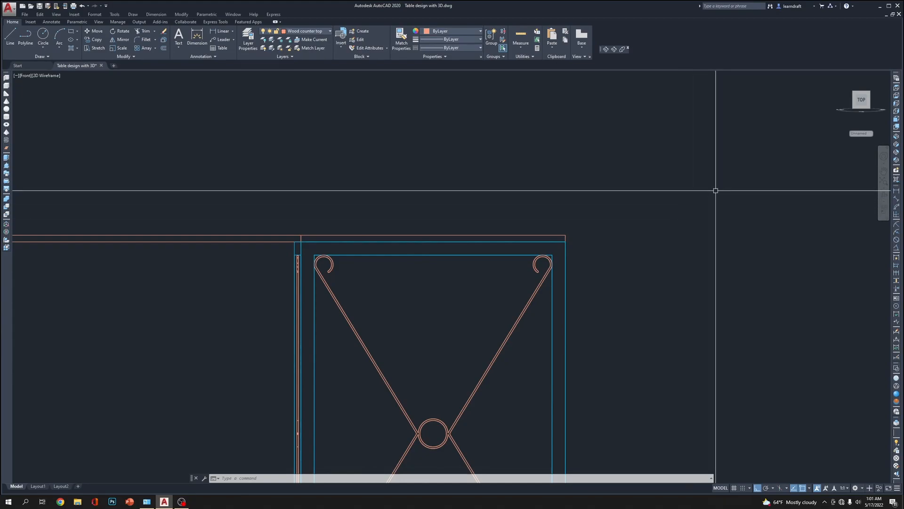
middle_click_drag(632, 226, 640, 191)
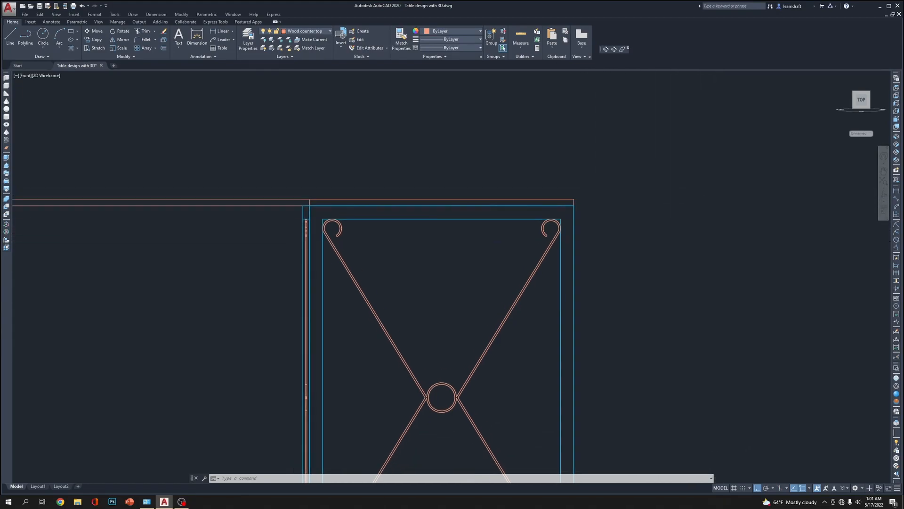
left_click(606, 49)
left_click_drag(514, 289, 525, 338)
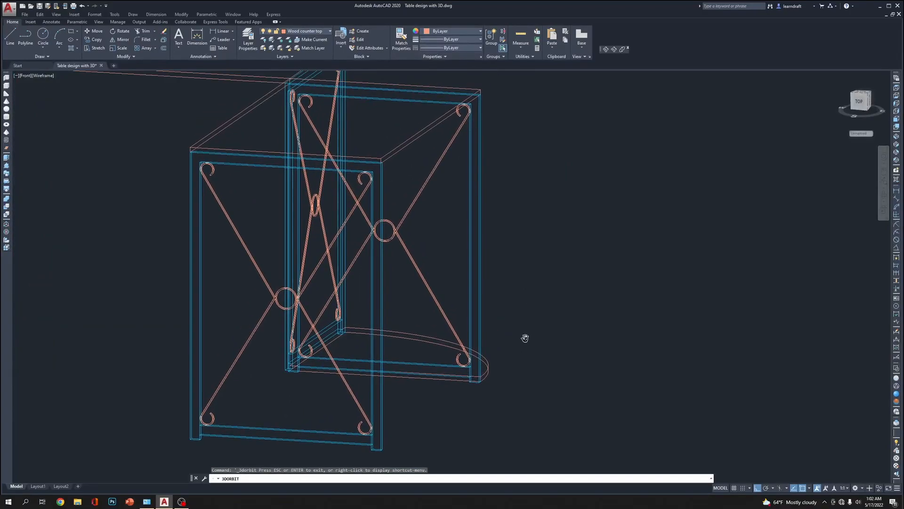
key("Escape")
left_click(505, 346)
left_click(486, 387)
type("m")
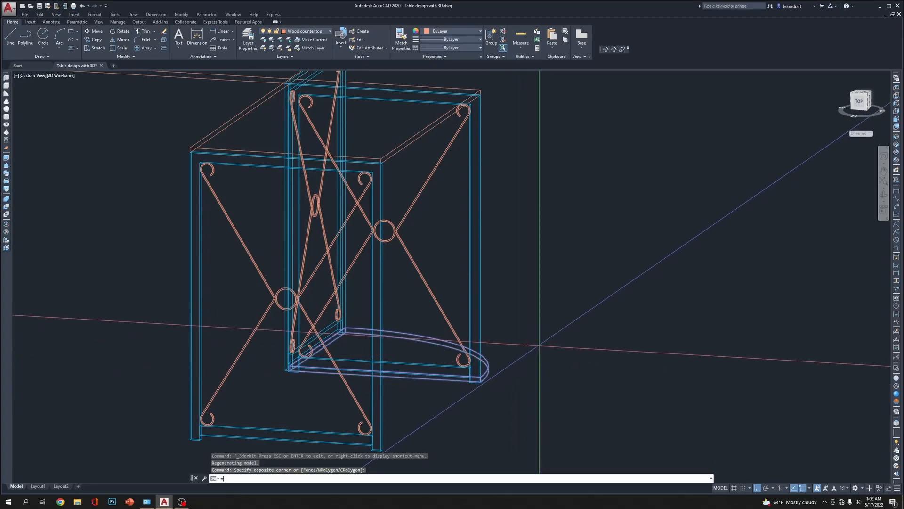
key("Return")
left_click(539, 346)
middle_click_drag(587, 250, 572, 370)
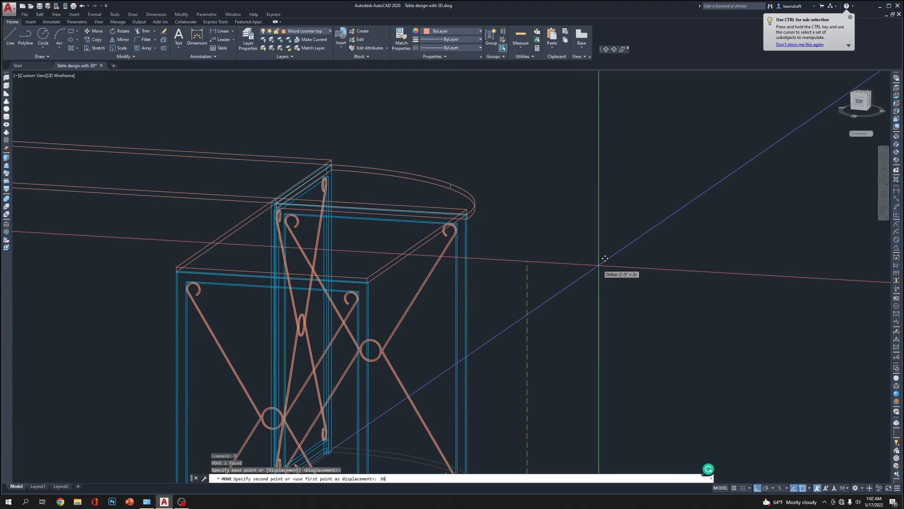
type("30")
key("Return")
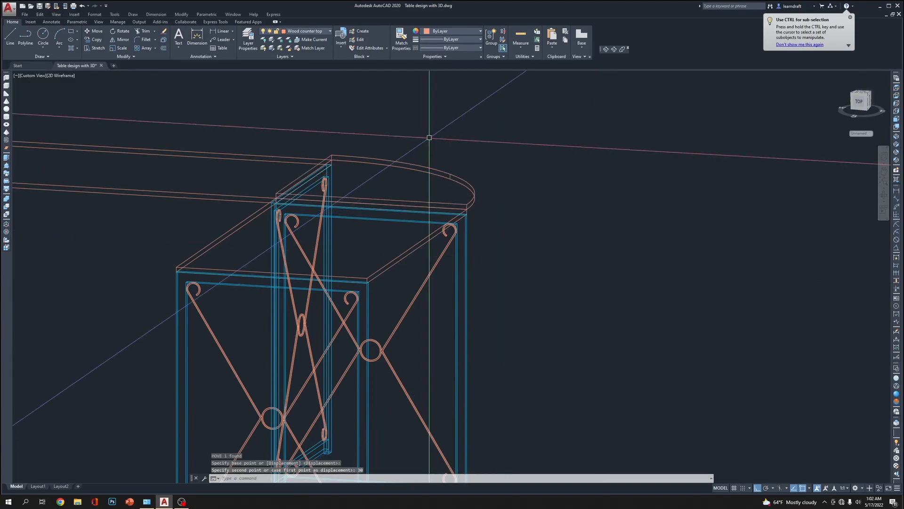
Apply the Realistic visual style and lower the quarter-circle corner top 0.5 inch, flush with the adjoining tabletops
middle_click_drag(428, 137, 575, 187)
middle_click_drag(797, 218, 779, 181)
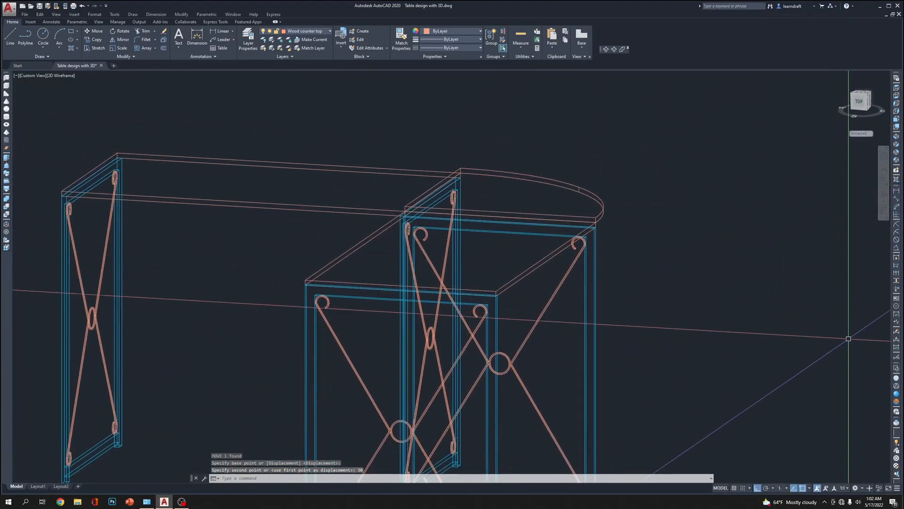
left_click(898, 394)
scroll(524, 248, "up", 5)
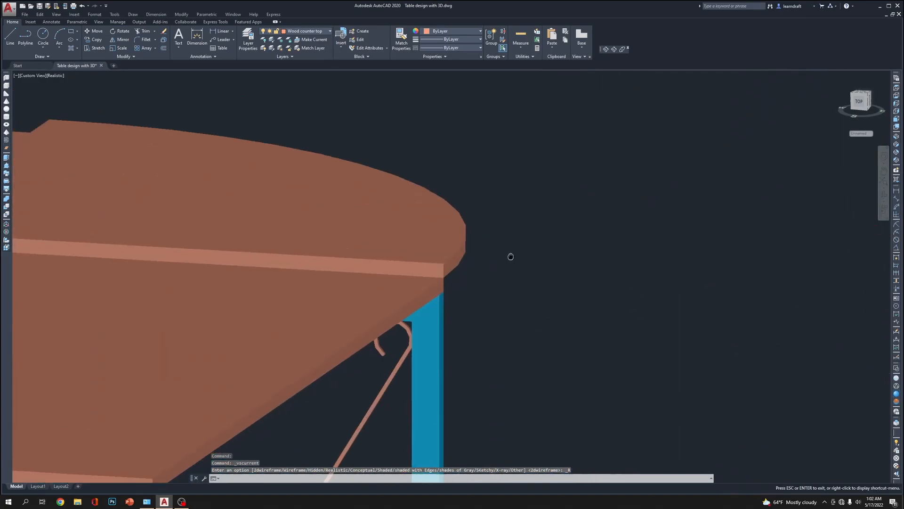
left_click(476, 242)
left_click(447, 317)
scroll(497, 313, "up", 3)
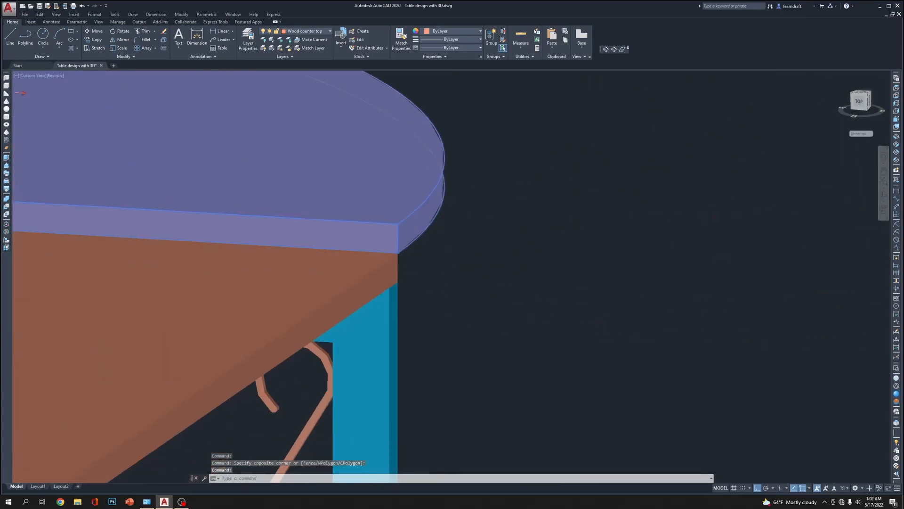
type("a")
left_click(521, 247)
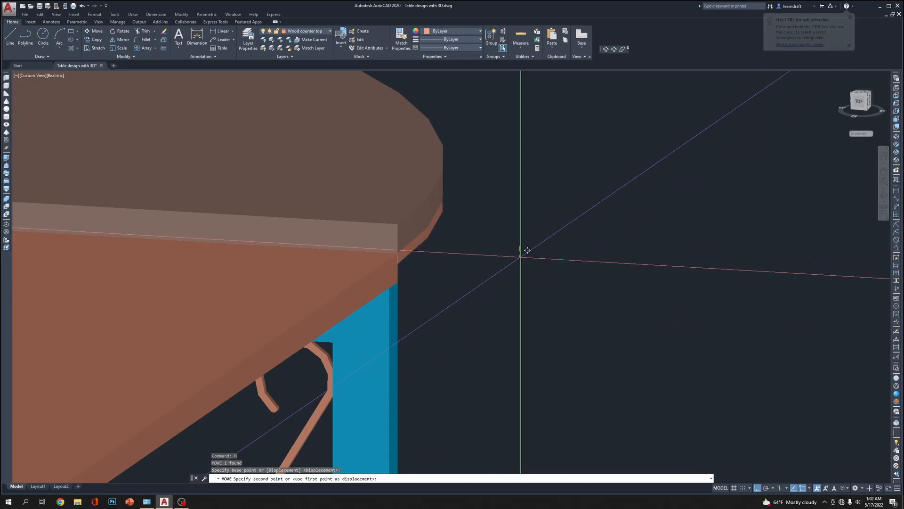
type(".5")
key("Return")
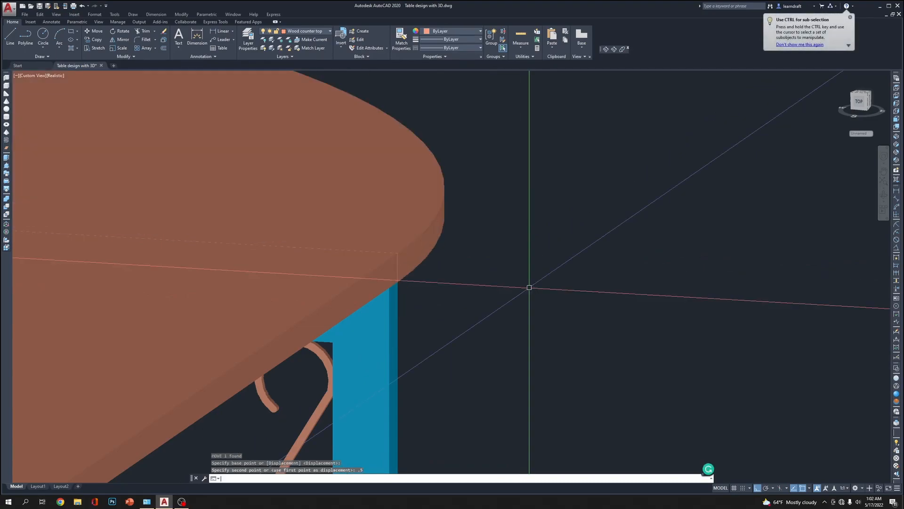
Orbit around the joined L-shaped table to examine its corner top and frames from several sides and from below
scroll(532, 282, "down", 6)
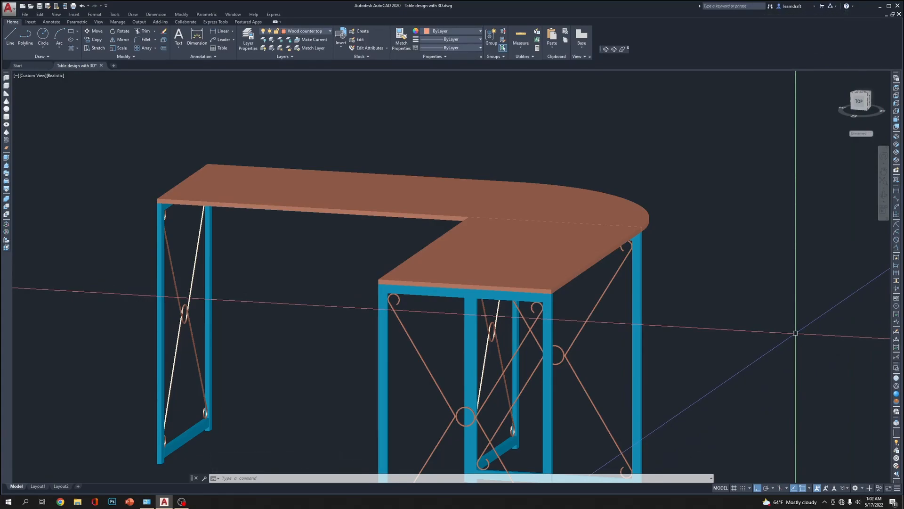
scroll(645, 151, "down", 5)
middle_click_drag(549, 177, 543, 176)
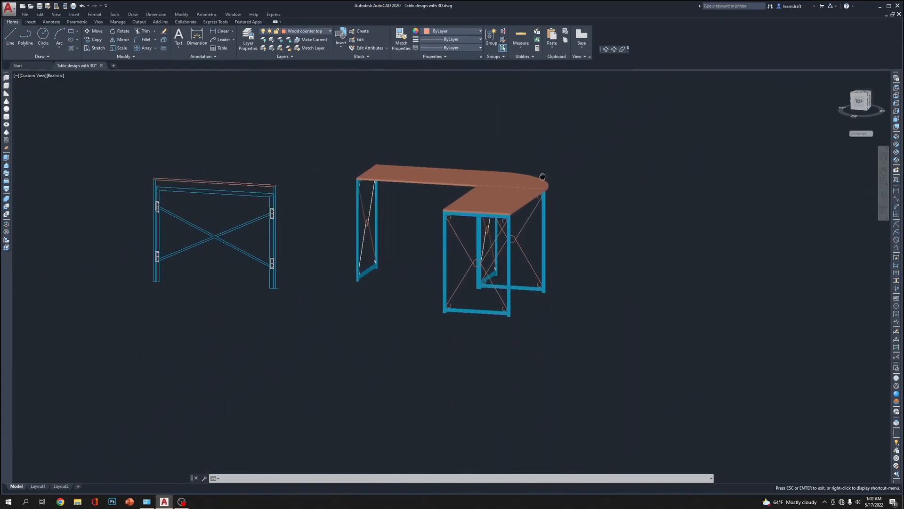
key("Escape")
scroll(542, 176, "up", 2)
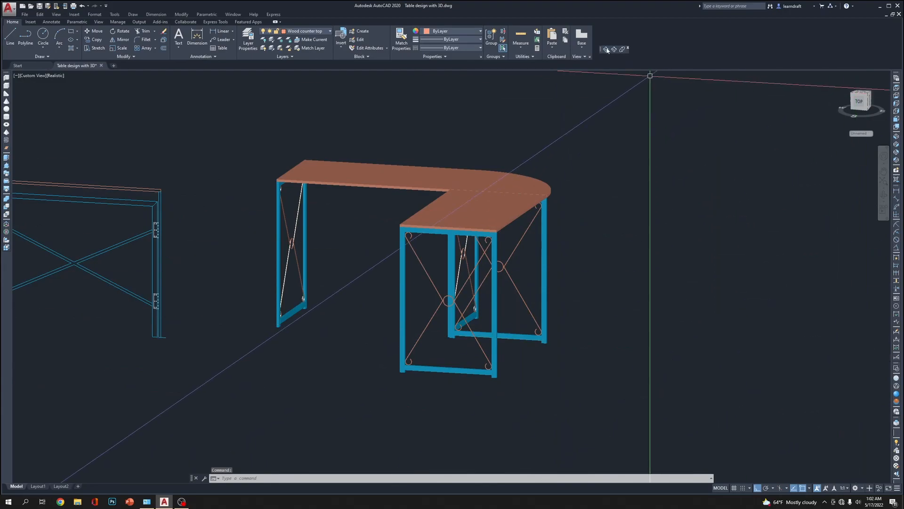
left_click(606, 50)
left_click_drag(464, 284, 331, 298)
middle_click_drag(405, 261, 668, 236)
left_click_drag(619, 287, 508, 316)
middle_click_drag(509, 339, 527, 312)
left_click_drag(417, 331, 425, 256)
middle_click_drag(413, 205, 403, 333)
left_click_drag(403, 333, 409, 226)
scroll(404, 178, "up", 5)
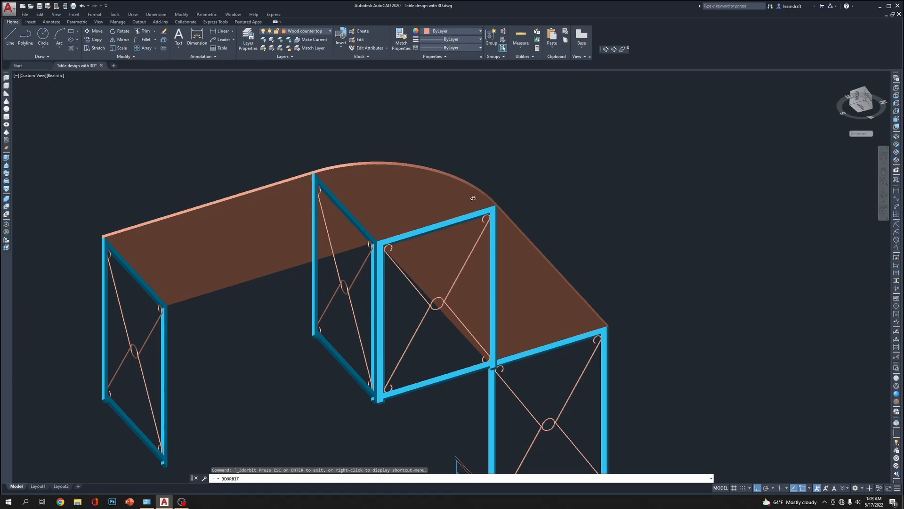
Examine the underside of the joined corner top from below, and the whole L-shaped table in SE Isometric view
middle_click_drag(475, 198, 473, 194, "shift")
middle_click_drag(410, 178, 417, 151, "shift")
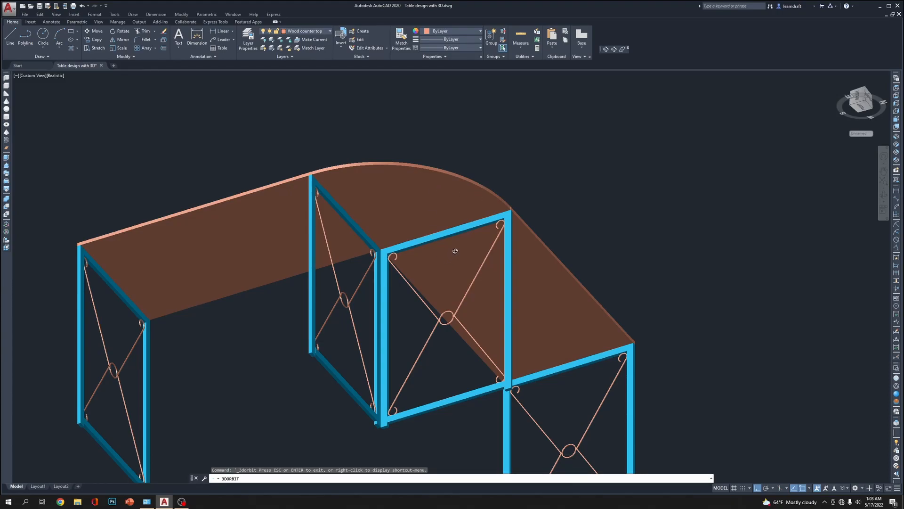
left_click_drag(450, 239, 450, 235)
left_click_drag(454, 213, 839, 234)
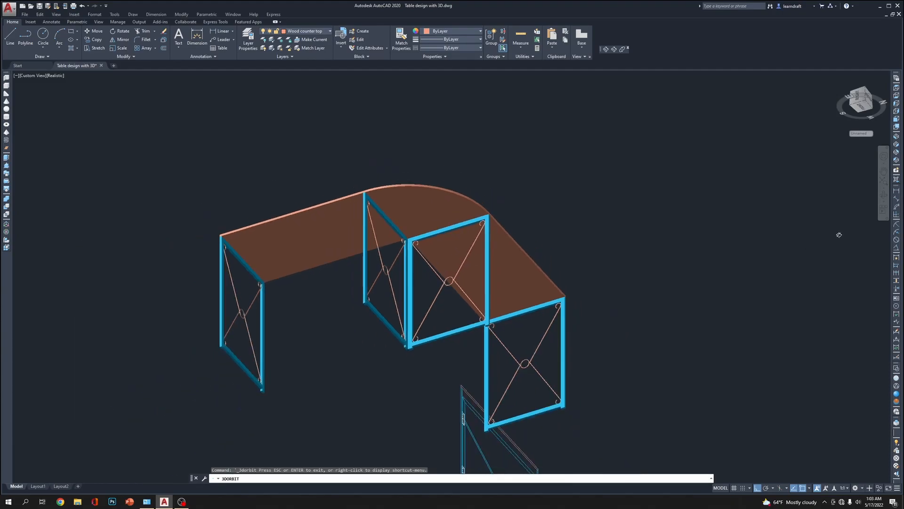
left_click(897, 144)
middle_click_drag(583, 284, 565, 314)
scroll(471, 256, "up", 5)
scroll(564, 315, "up", 2)
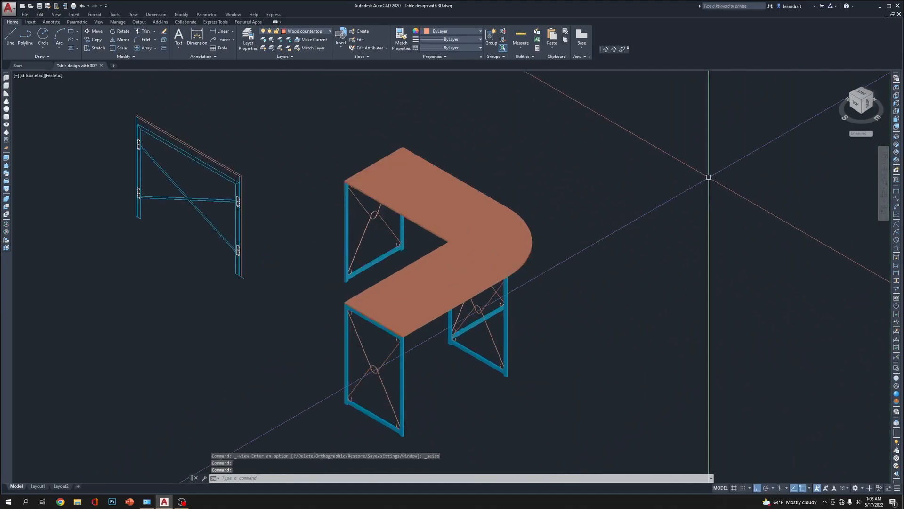
middle_click_drag(442, 277, 450, 244)
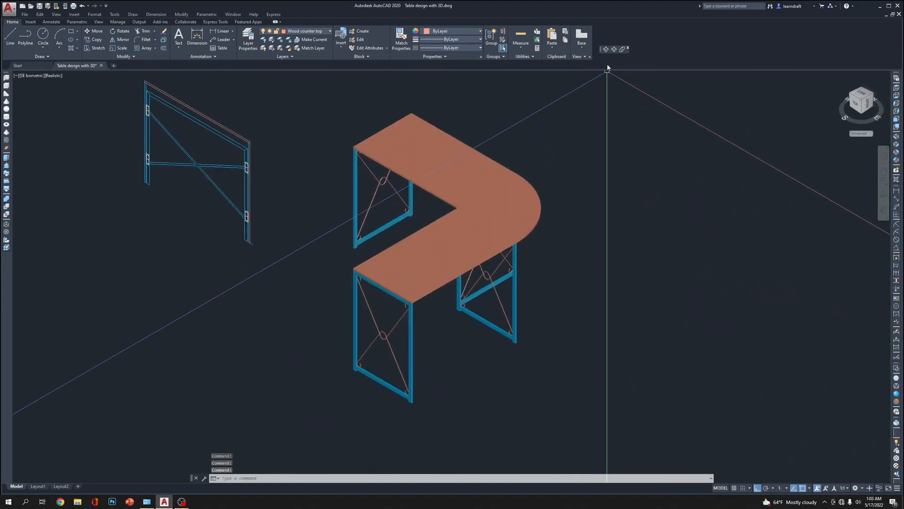
Orbit the L-shaped table to face its inner corner and inspect all four end frames with their cross braces
left_click(605, 49)
left_click_drag(372, 300, 560, 285)
middle_click_drag(281, 260, 418, 339)
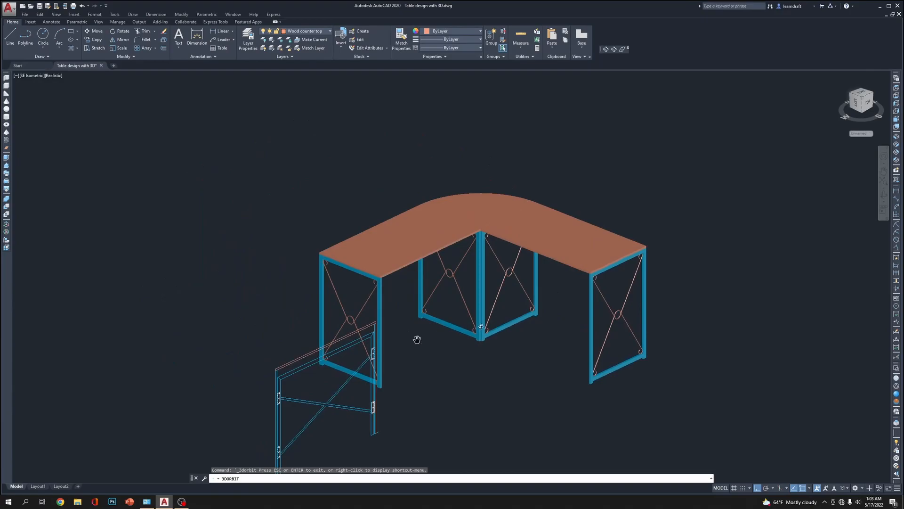
scroll(480, 343, "up", 1)
middle_click_drag(480, 343, 472, 269)
scroll(513, 289, "down", 2)
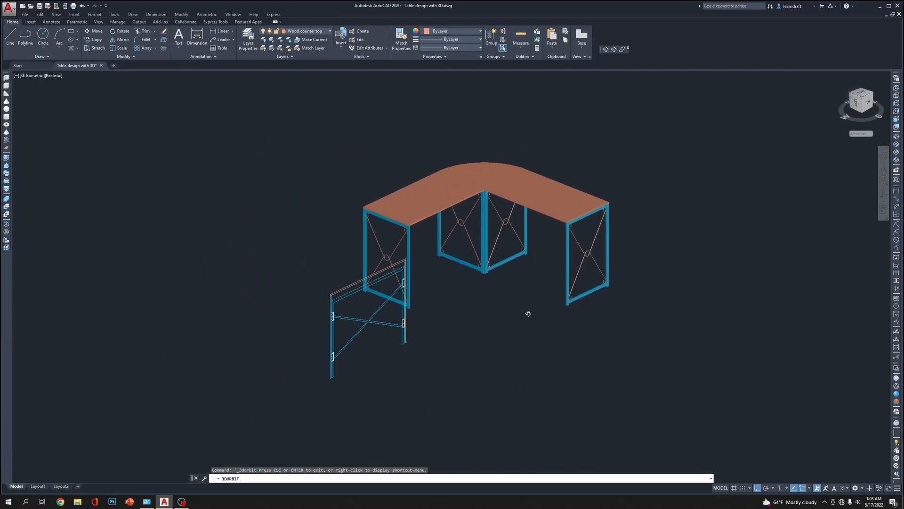
left_click_drag(528, 313, 419, 297)
scroll(620, 275, "up", 1)
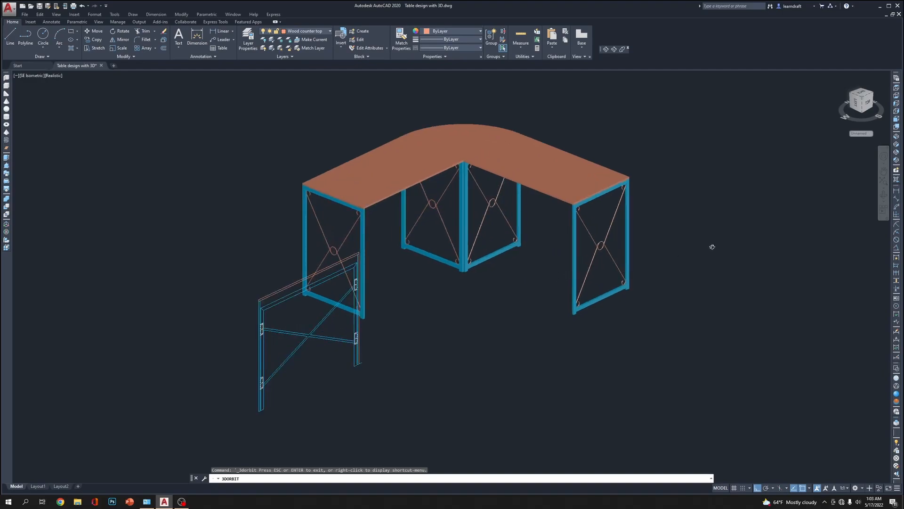
key("Escape")
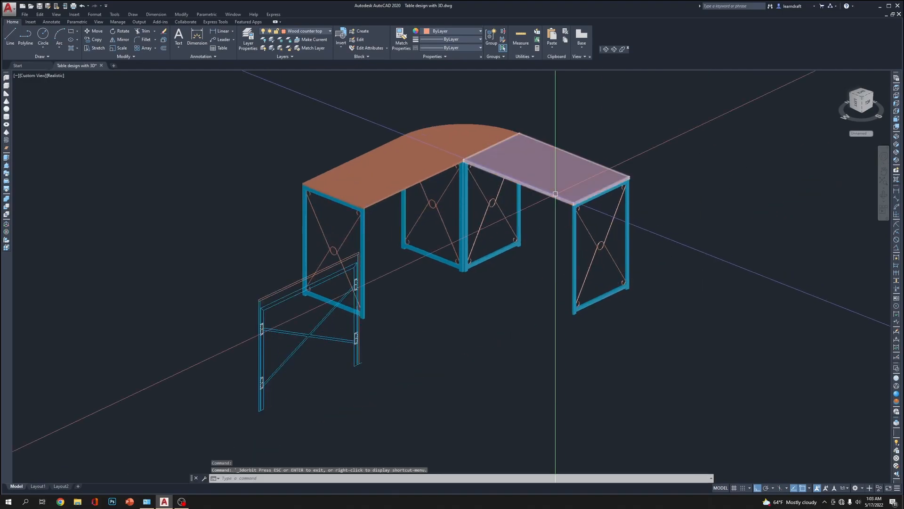
Move the X-shaped braces of all four table frames to the Metal Frame layer and clear the selection
left_click(598, 236)
left_click(585, 251)
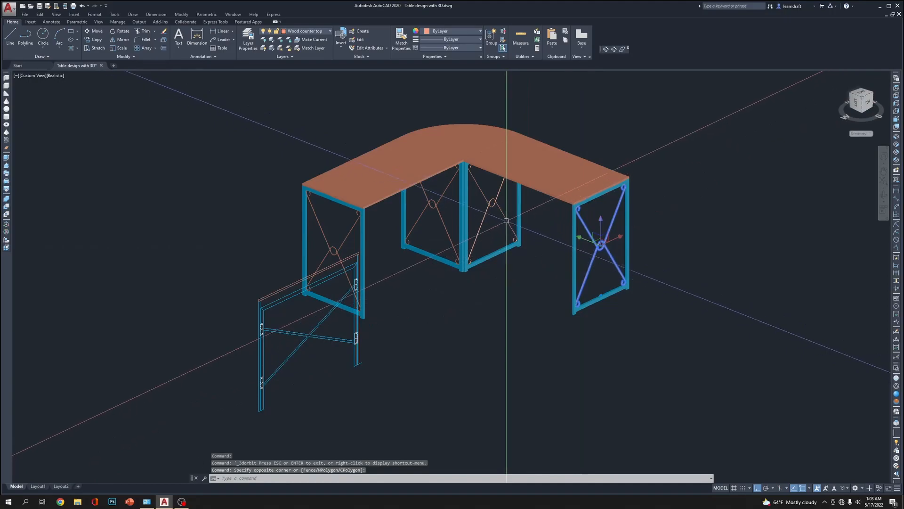
left_click(505, 207)
left_click(484, 222)
left_click(453, 209)
left_click(434, 223)
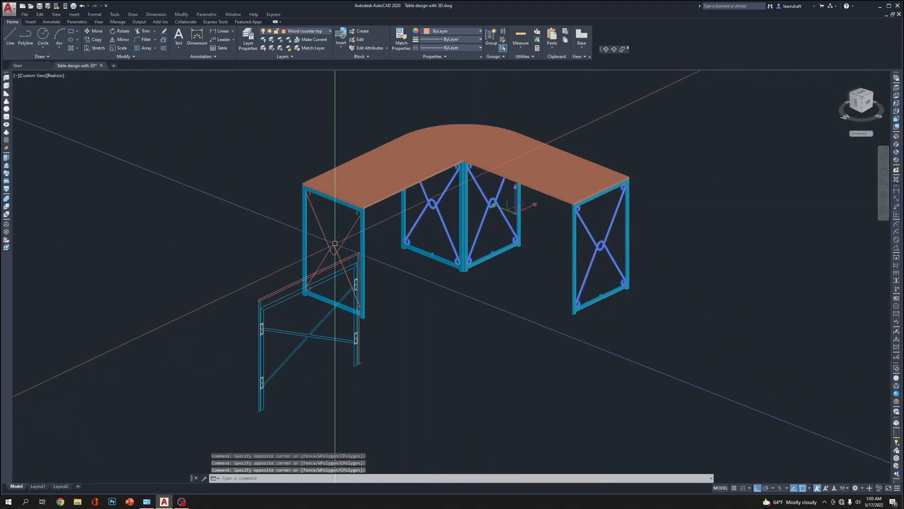
left_click(341, 230)
left_click(320, 236)
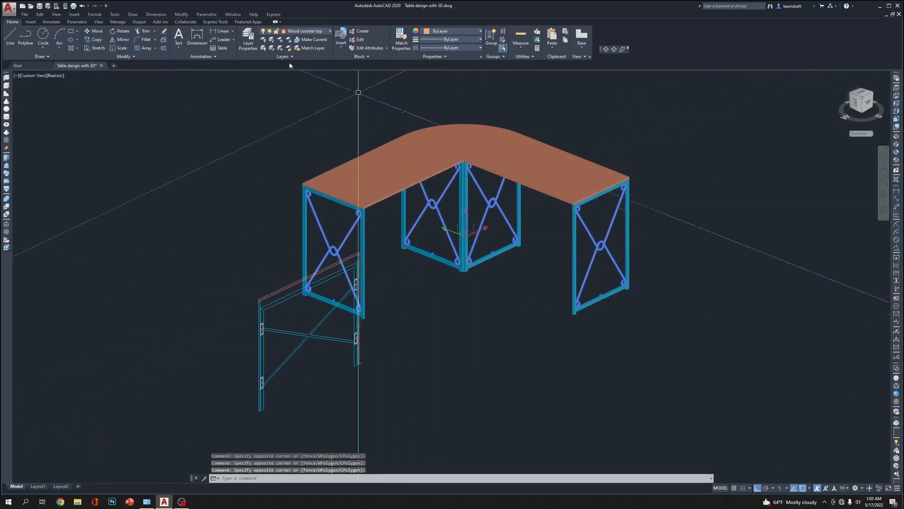
left_click(460, 32)
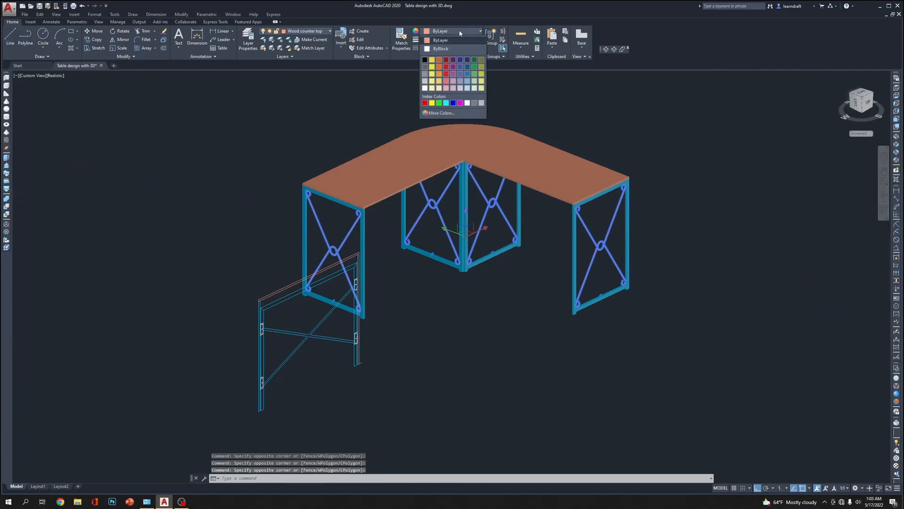
left_click(315, 32)
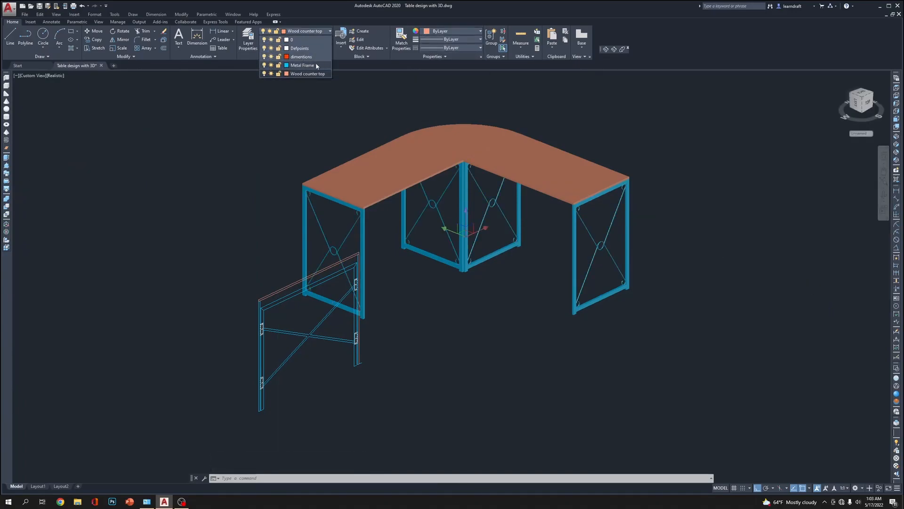
left_click(314, 65)
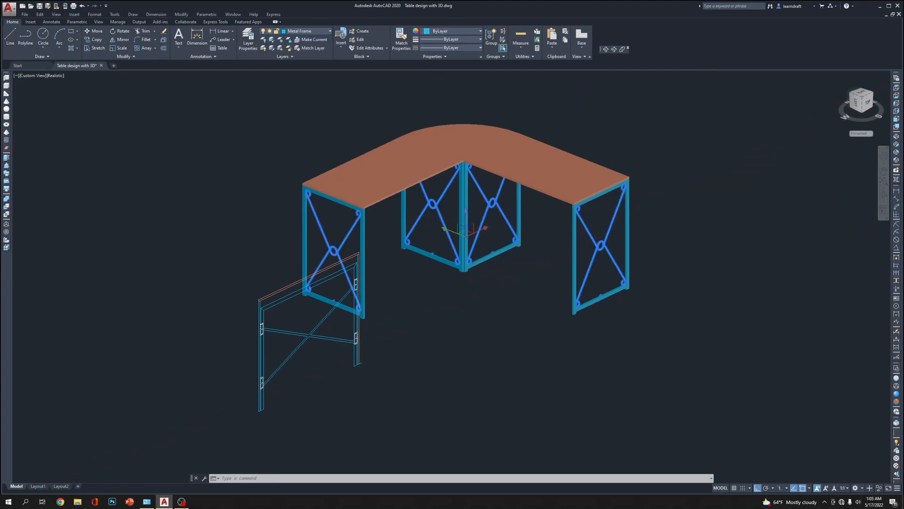
key("Escape")
key("Escape")
middle_click_drag(684, 231, 684, 203)
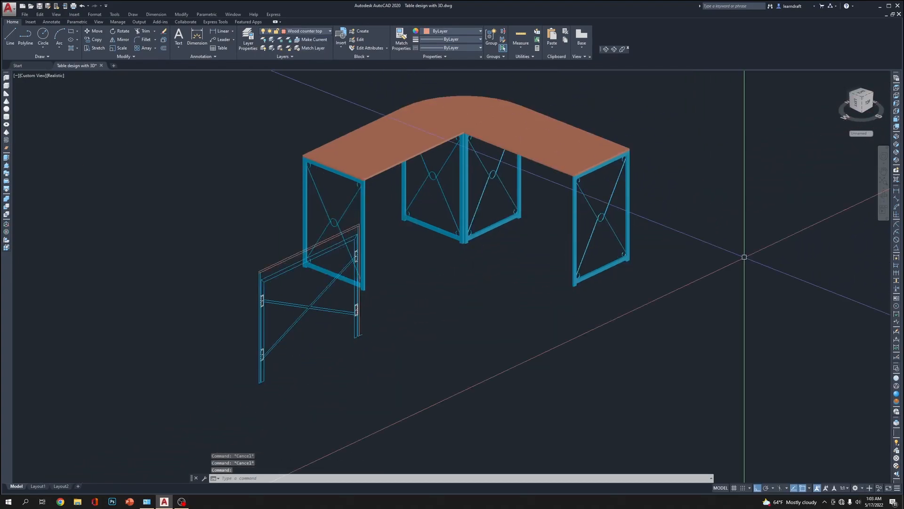
Switch to the SW Isometric view and examine the flat elevation drawing beside the table, ending in the Front view
left_click(897, 137)
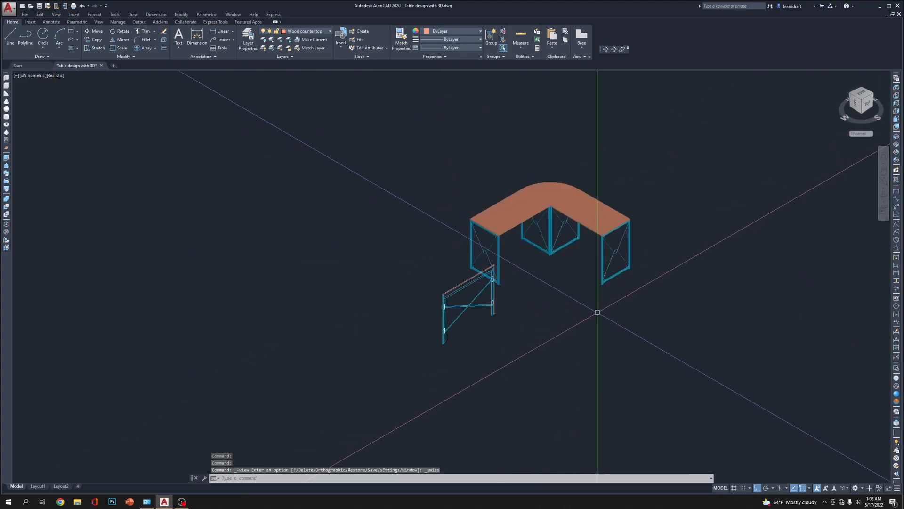
scroll(595, 315, "up", 2)
middle_click_drag(569, 290, 466, 338)
middle_click_drag(380, 380, 393, 306)
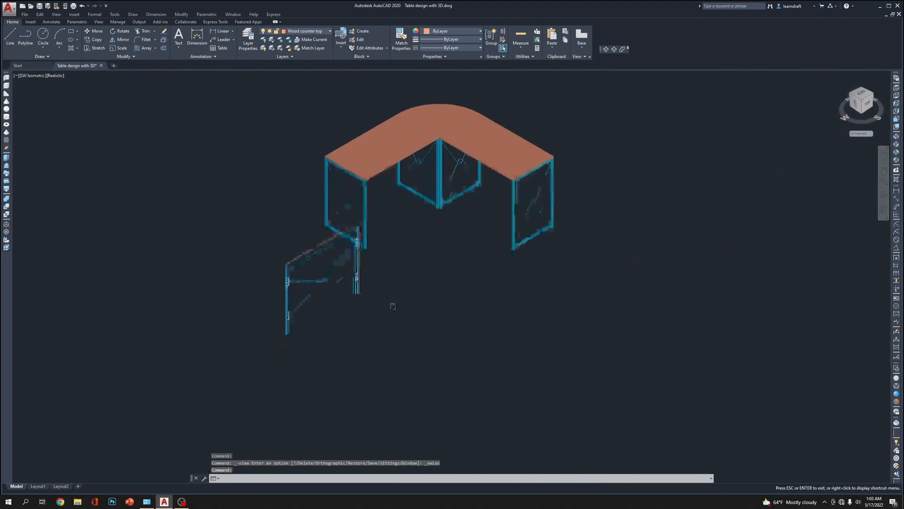
scroll(393, 306, "up", 3)
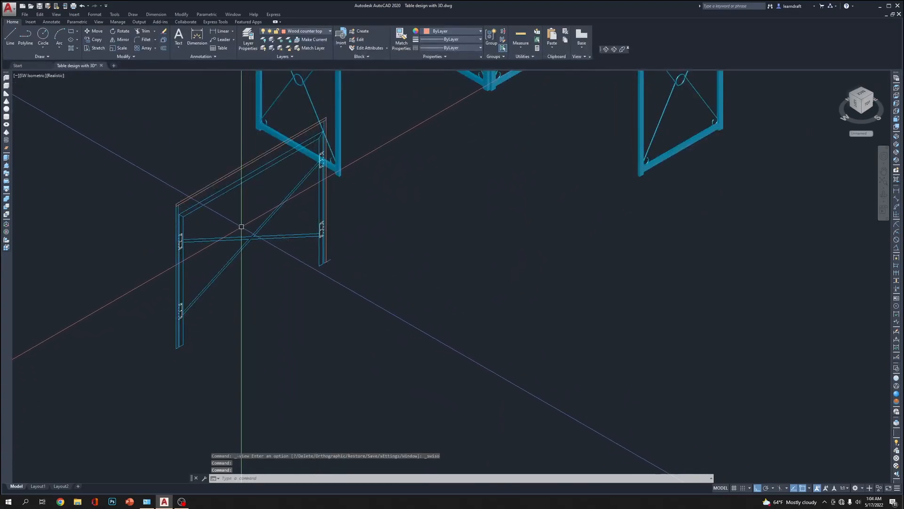
scroll(496, 325, "down", 2)
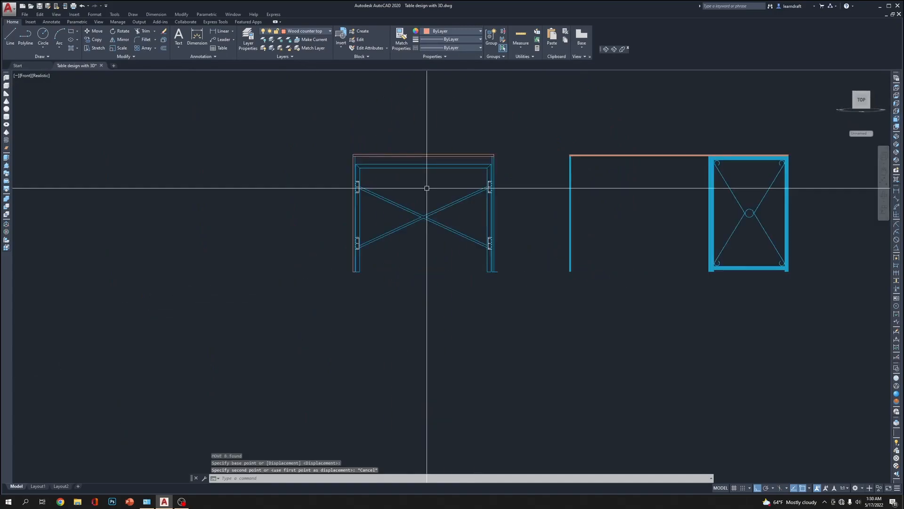
scroll(426, 188, "up", 3)
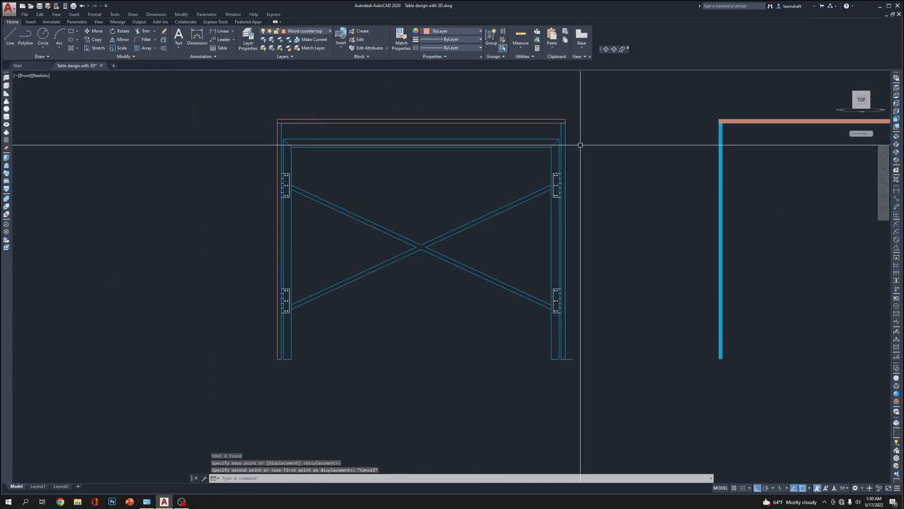
Erase the tabletop and outer leg outlines around the cross-braced frame drawing, plus the stray short line beside its foot
middle_click_drag(582, 131, 581, 175)
left_click(593, 127)
left_click(192, 175)
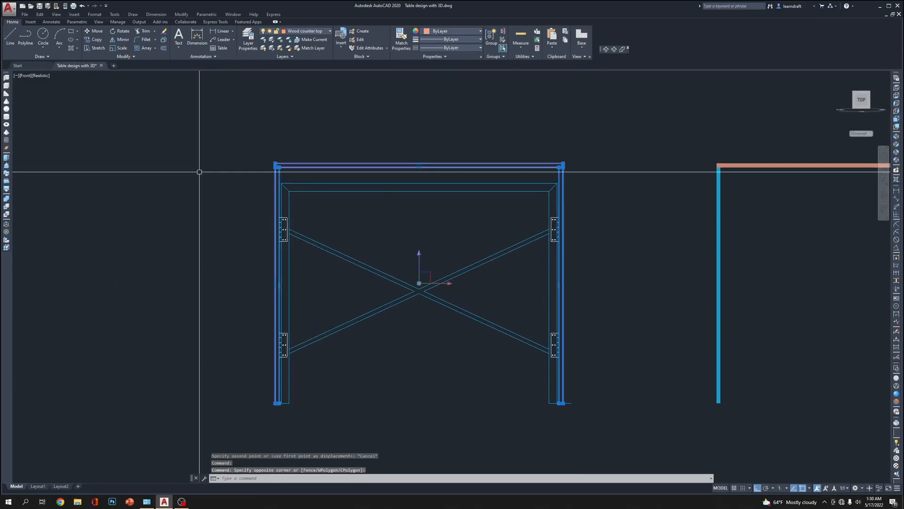
key("Delete")
middle_click_drag(424, 226, 402, 144)
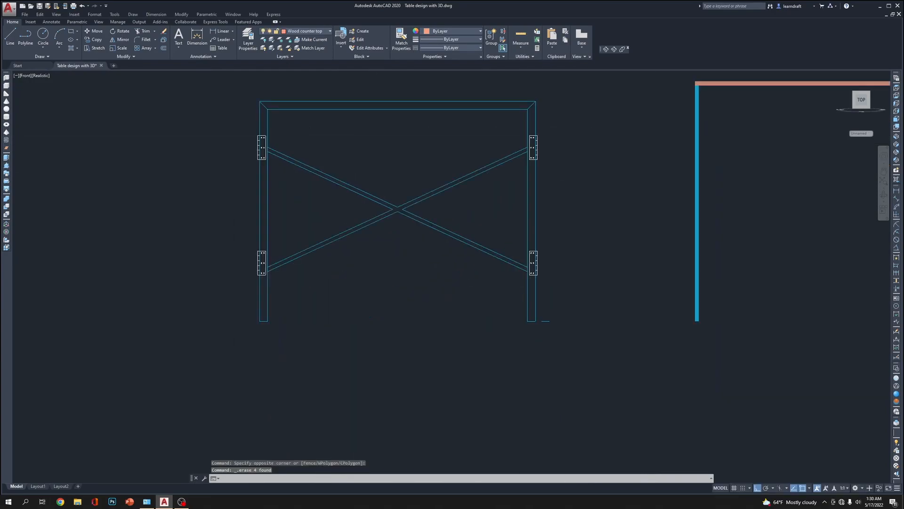
scroll(569, 308, "up", 2)
left_click(565, 313)
left_click(530, 347)
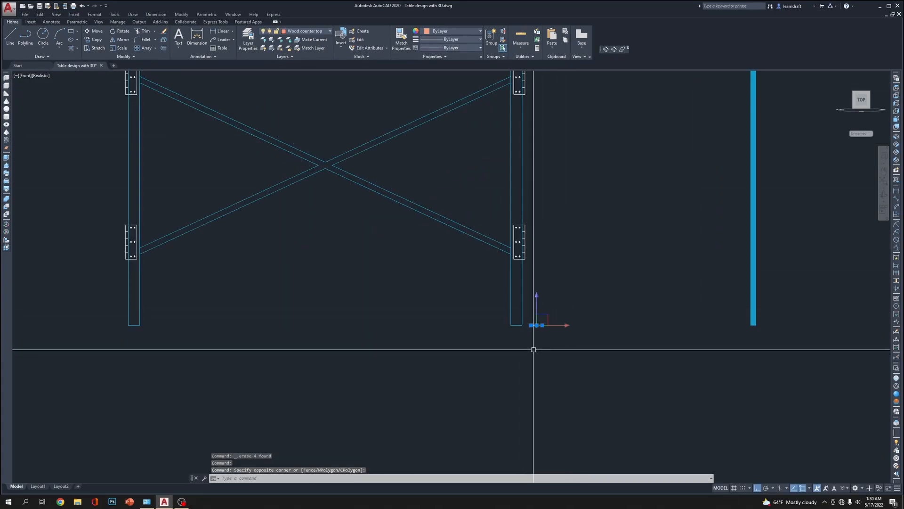
key("Delete")
scroll(581, 202, "down", 4)
scroll(565, 202, "up", 4)
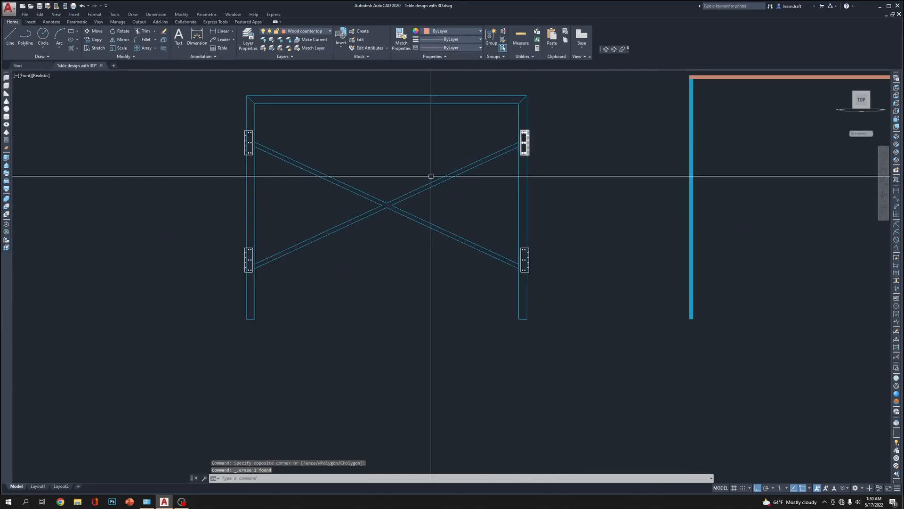
Move the four hinge plates on the frame's legs 6' away from the frame drawing
middle_click_drag(430, 178, 436, 216)
middle_click_drag(393, 194, 405, 185)
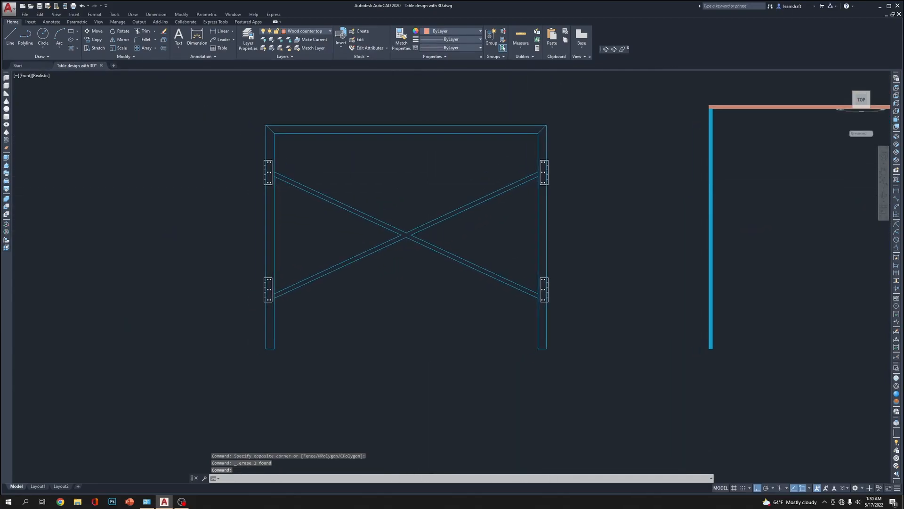
left_click(268, 166)
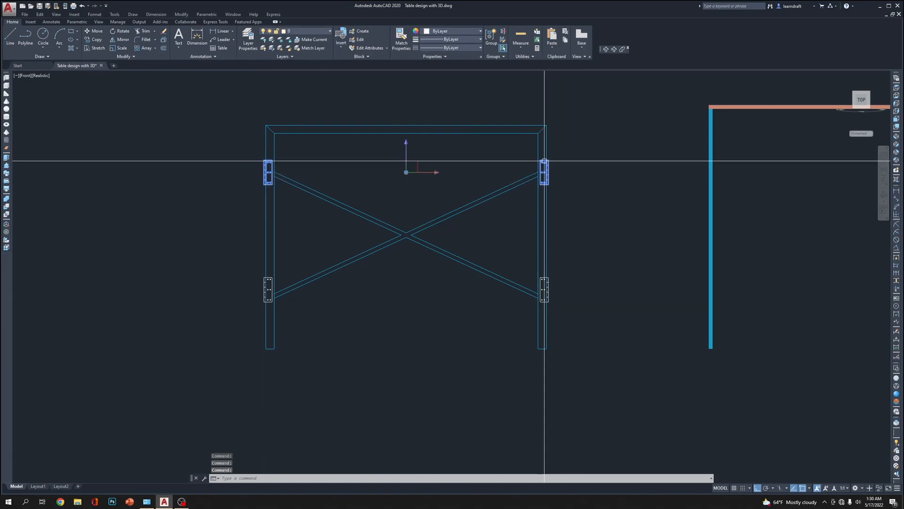
left_click(268, 289)
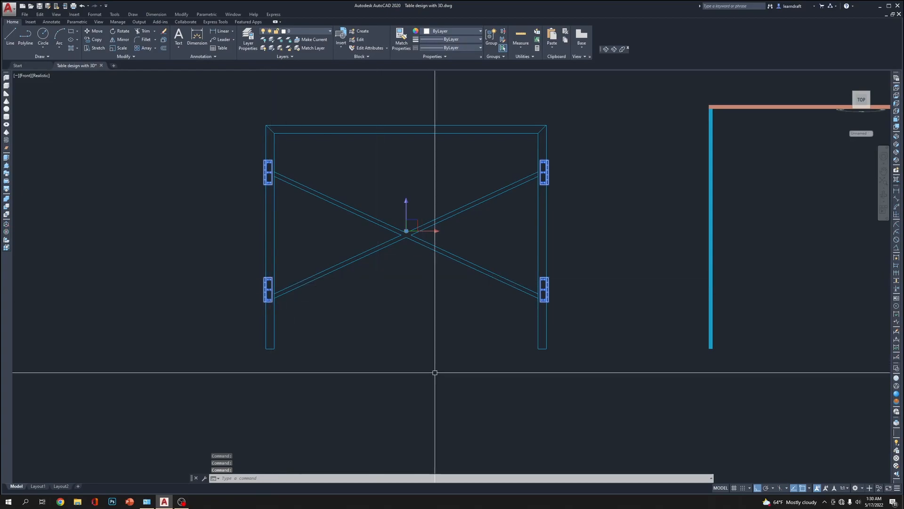
type("M")
key("Return")
left_click(666, 386)
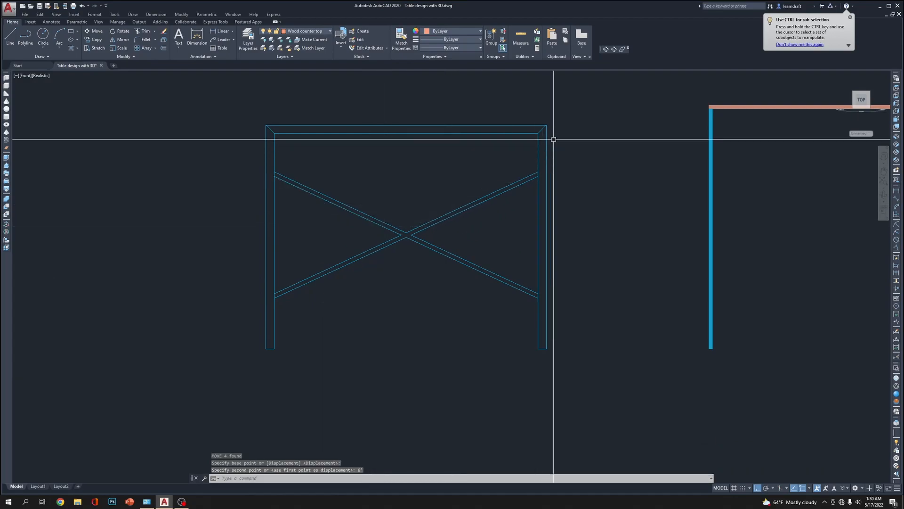
Erase the diagonal mitre lines at the frame's upper corners and join the frame outline into one closed polyline
left_click(544, 128)
key("Delete")
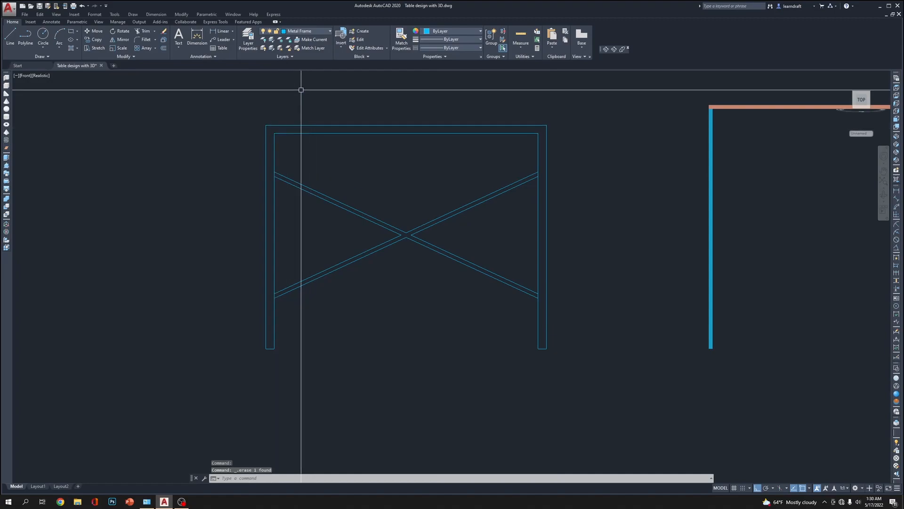
type("p")
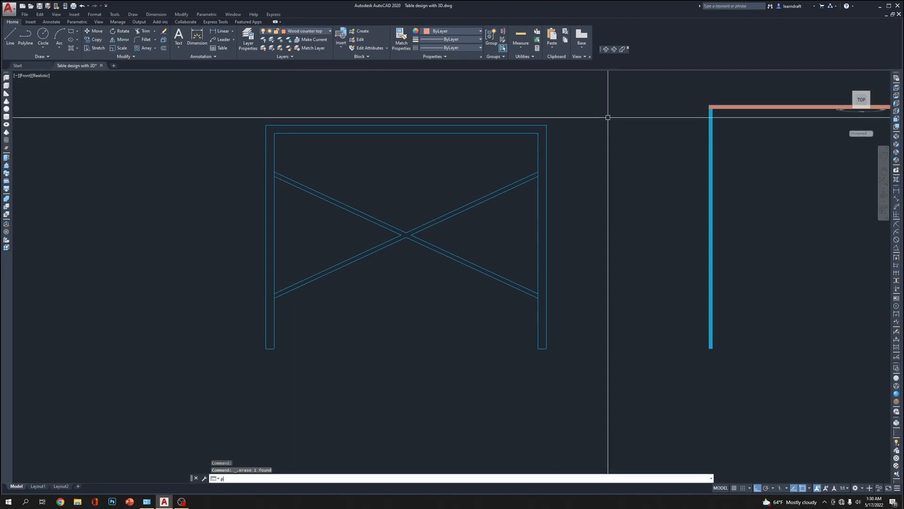
left_click(545, 124)
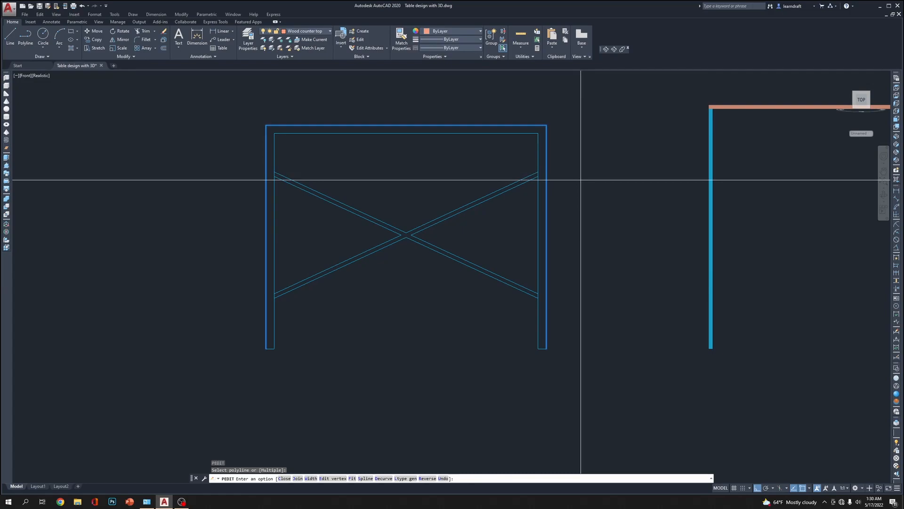
type("j")
key("Return")
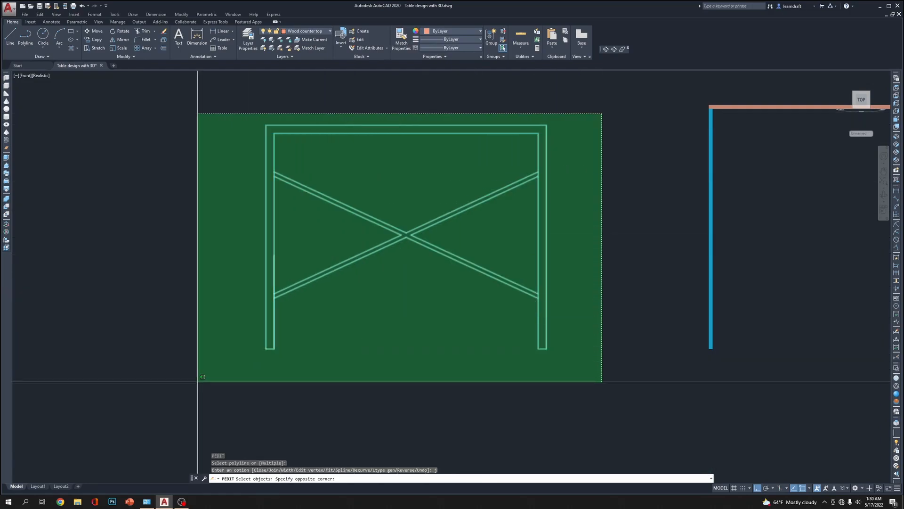
left_click(172, 396)
key("Return")
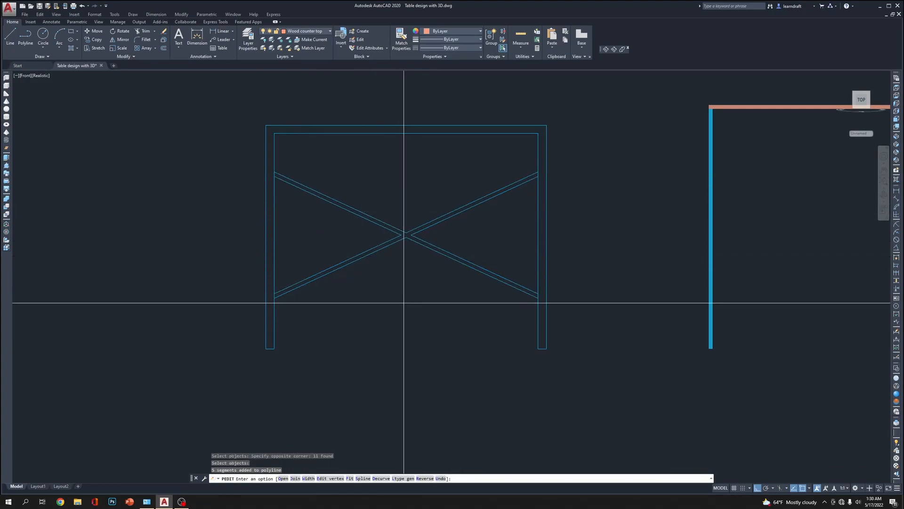
key("Return")
left_click(418, 218)
left_click(412, 253)
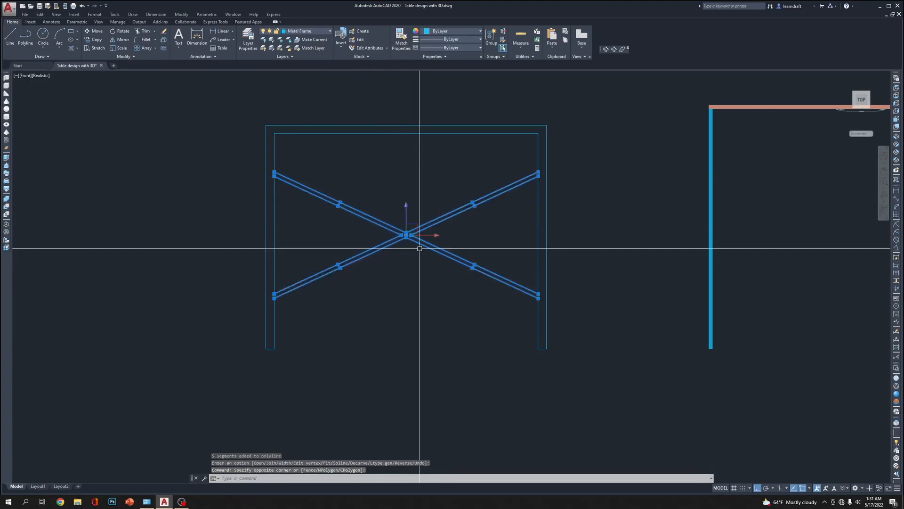
key("Escape")
left_click(546, 171)
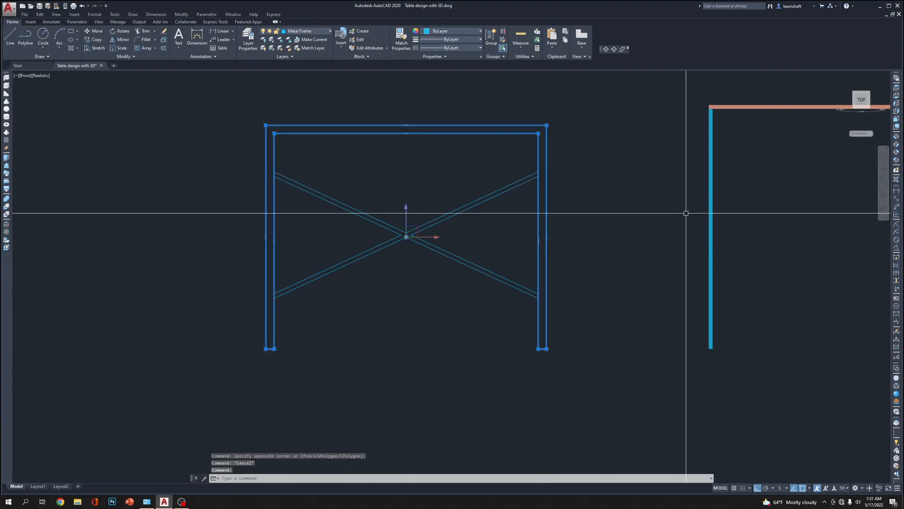
type("EX")
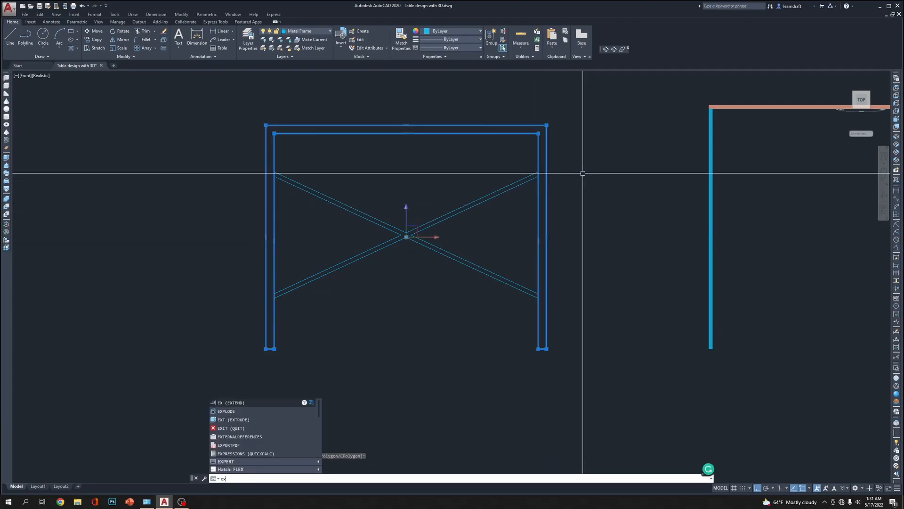
key("BackSpace")
key("Escape")
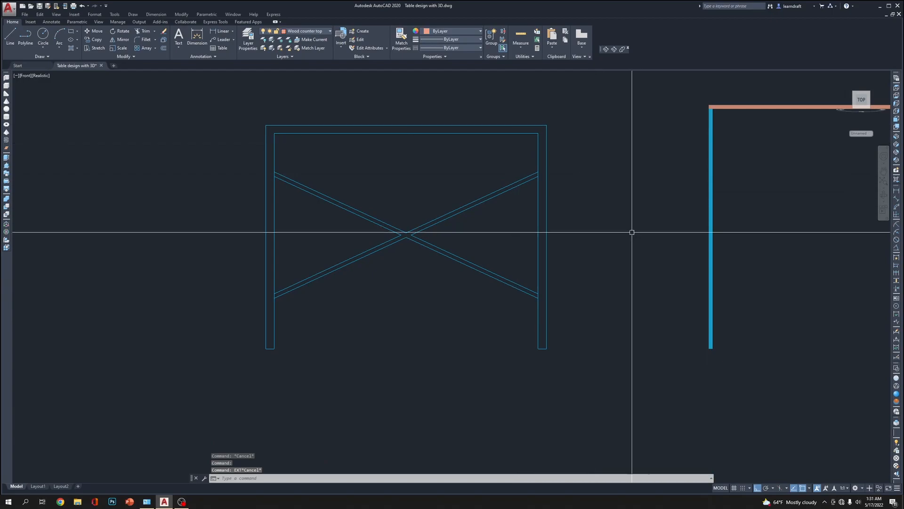
scroll(544, 169, "up", 5)
scroll(545, 166, "down", 5)
middle_click_drag(580, 165, 570, 182)
key("Escape")
Draw short lines closing the upper and lower brace ends against the frame's right leg
scroll(509, 195, "up", 4)
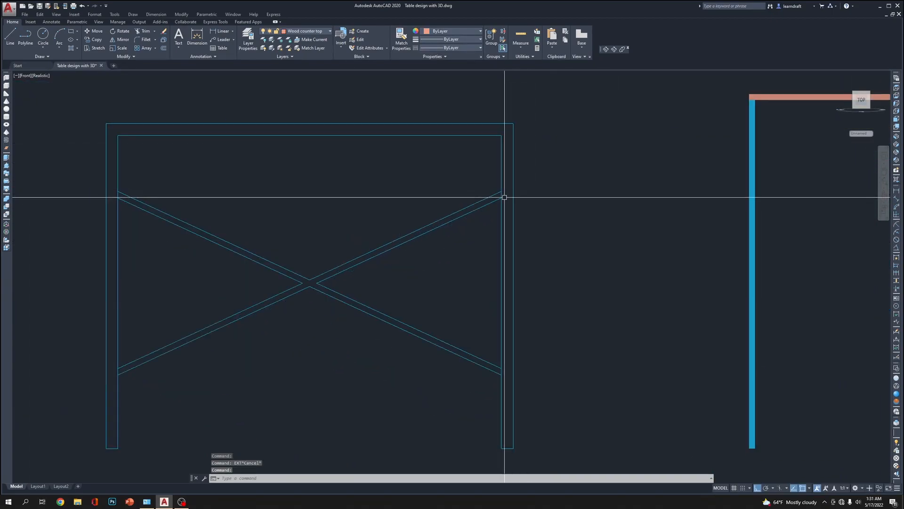
scroll(509, 186, "up", 5)
scroll(541, 186, "down", 6)
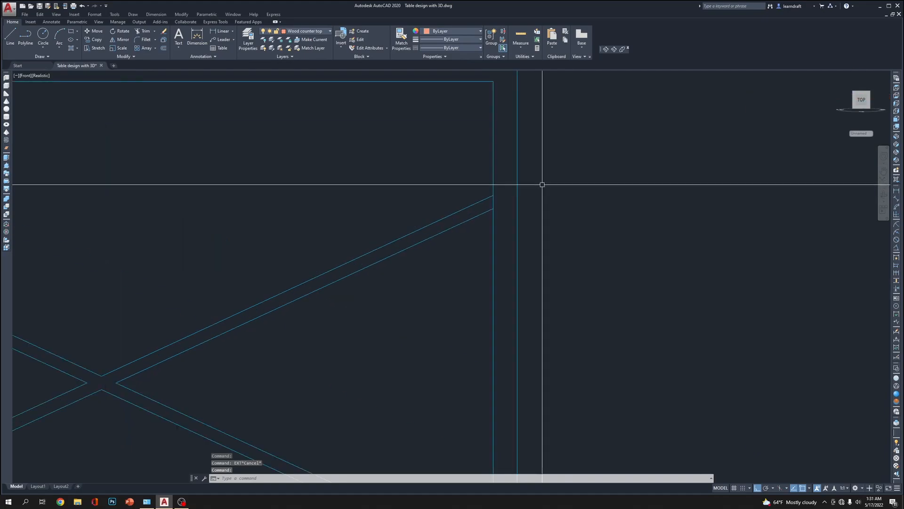
scroll(642, 188, "up", 3)
type("l")
key("Return")
left_click(572, 175)
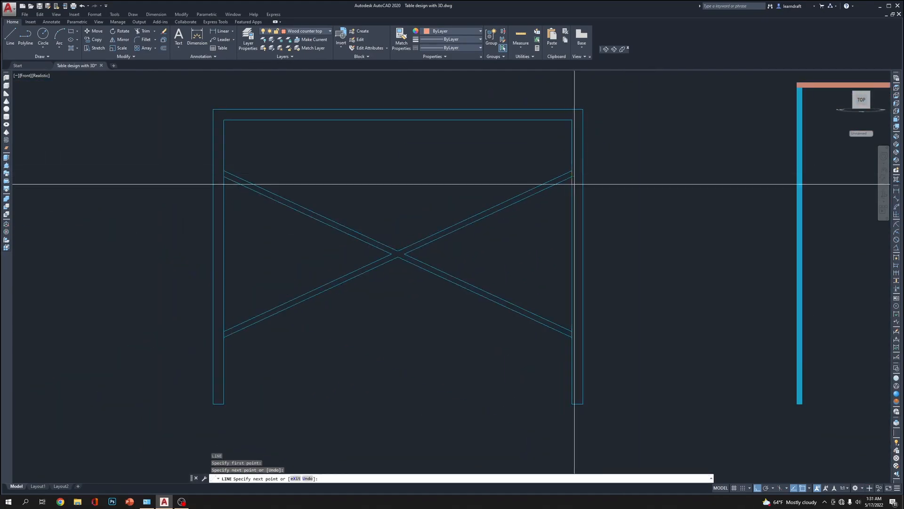
key("Return")
scroll(578, 393, "up", 5)
key("Return")
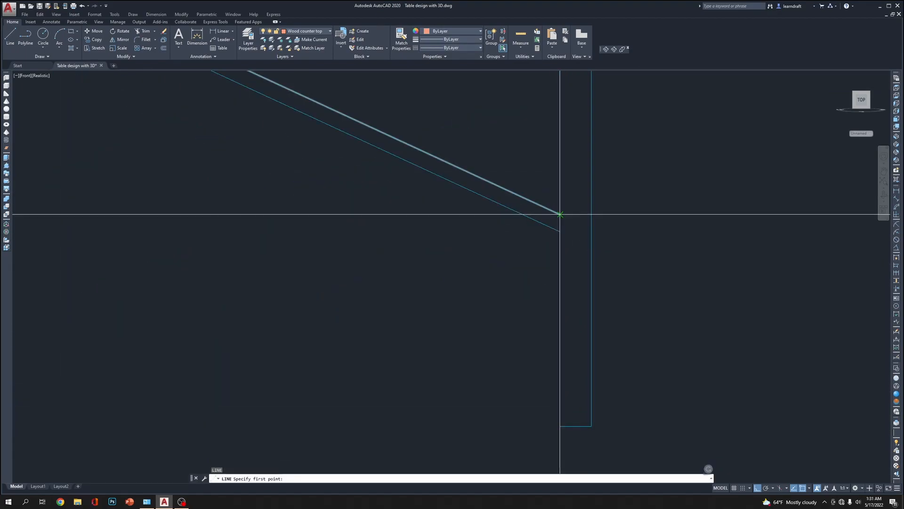
left_click(560, 215)
key("Return")
scroll(616, 240, "down", 5)
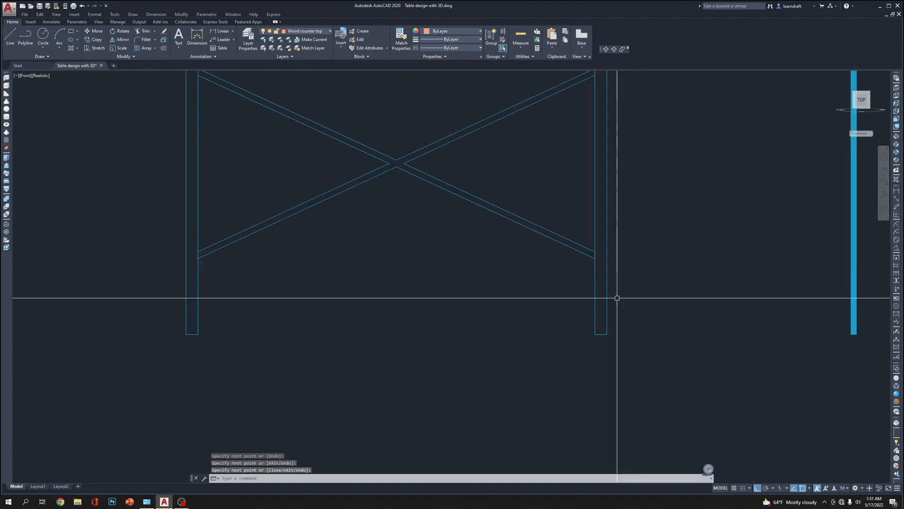
Close the lower and upper brace ends against the frame's left leg with short lines
scroll(380, 276, "up", 3)
key("Return")
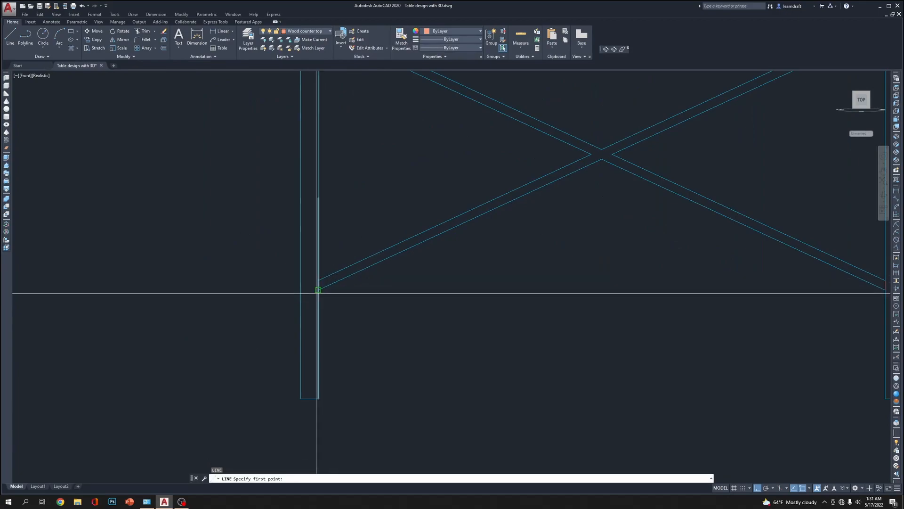
scroll(348, 290, "down", 5)
key("Return")
scroll(386, 227, "up", 5)
scroll(239, 248, "up", 4)
middle_click_drag(239, 249, 492, 281)
key("Return")
key("Return")
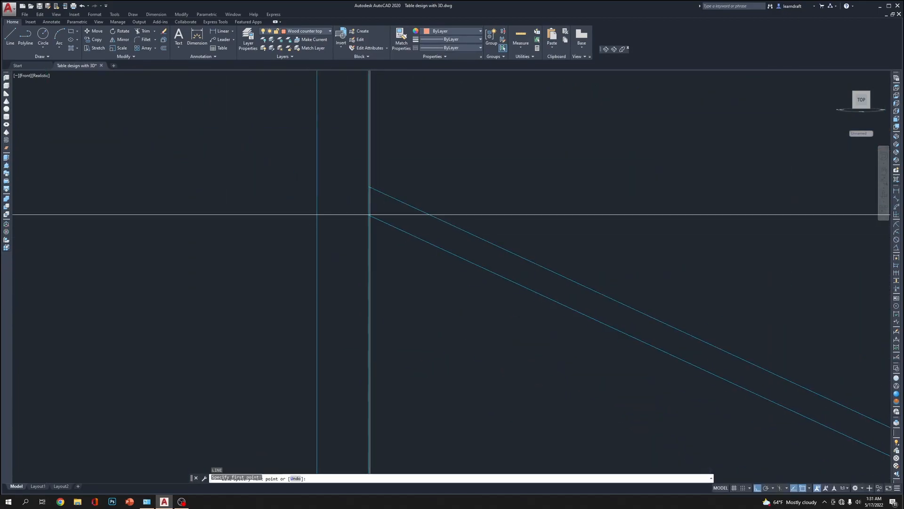
left_click(369, 187)
scroll(371, 188, "down", 6)
key("Return")
scroll(438, 169, "down", 2)
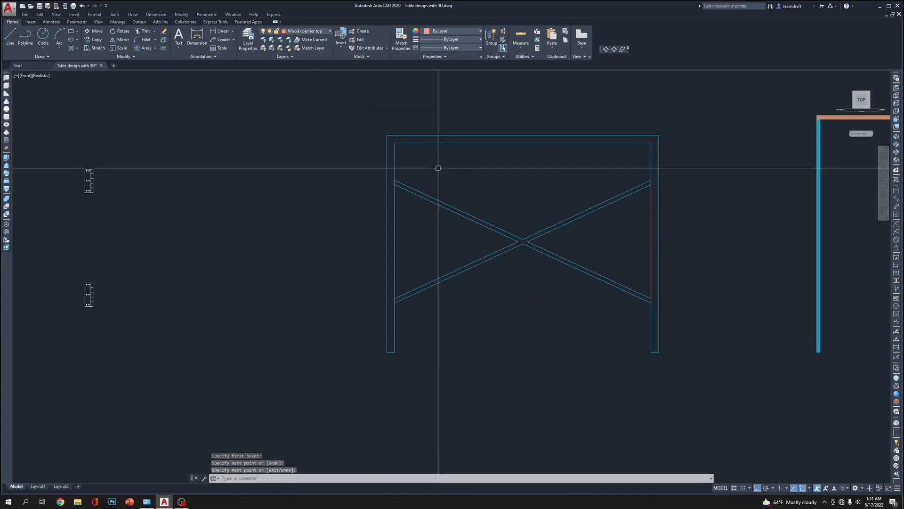
Erase the stray vertical line between the brace ends on the right leg and join the cross-brace outline into one closed polyline
middle_click_drag(464, 174, 377, 158)
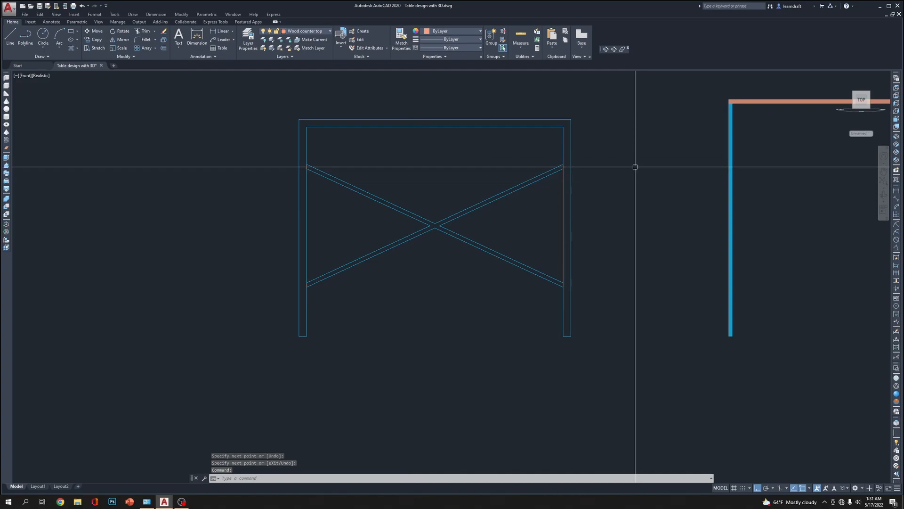
left_click(564, 196)
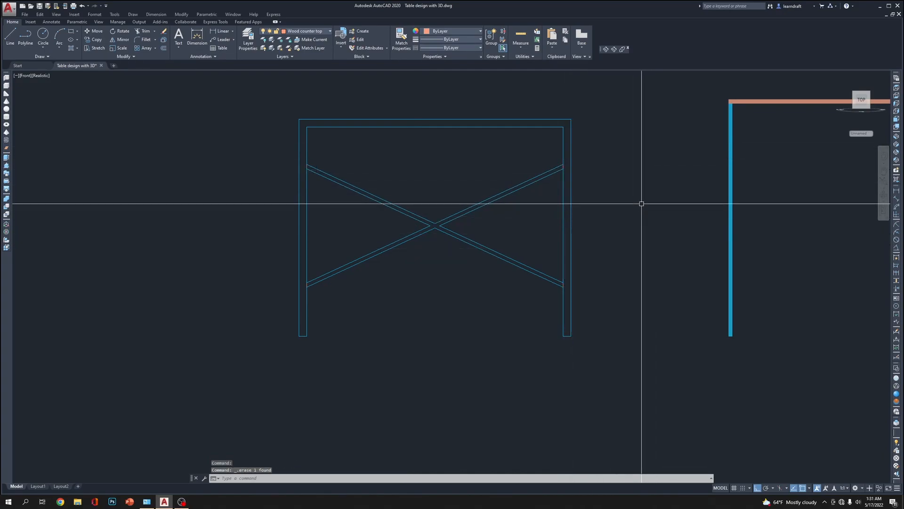
type("pe")
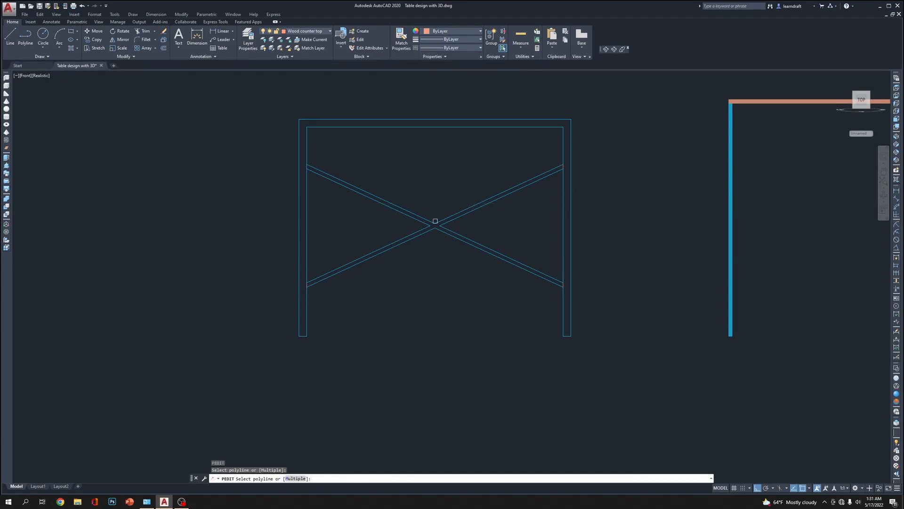
left_click(599, 154)
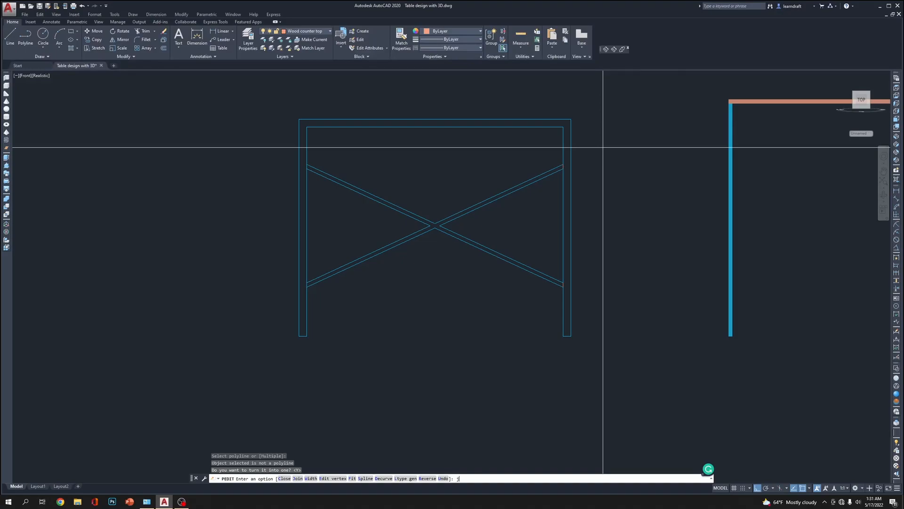
left_click(620, 142)
left_click(217, 272)
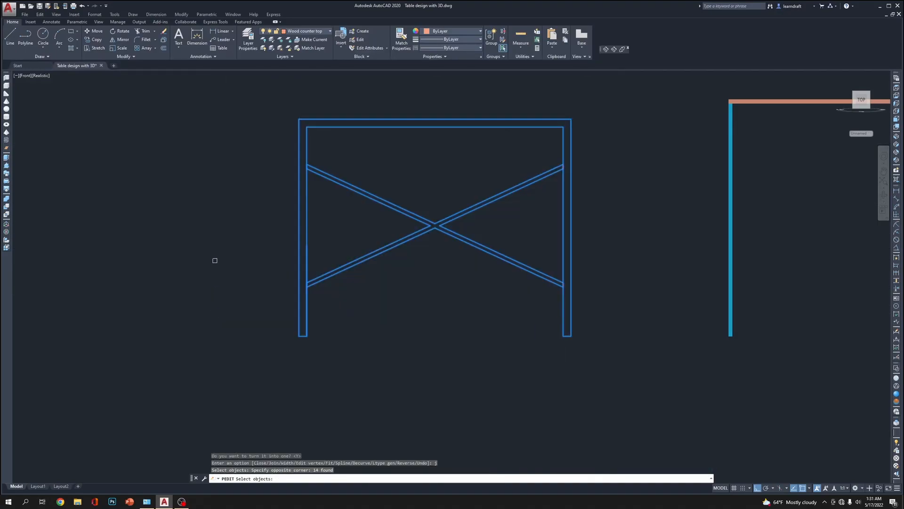
key("Return")
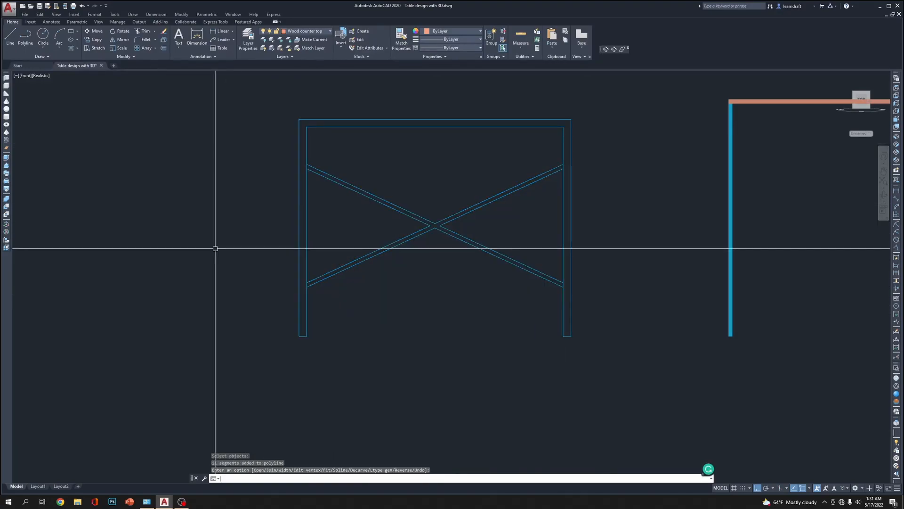
key("Return")
left_click(360, 190)
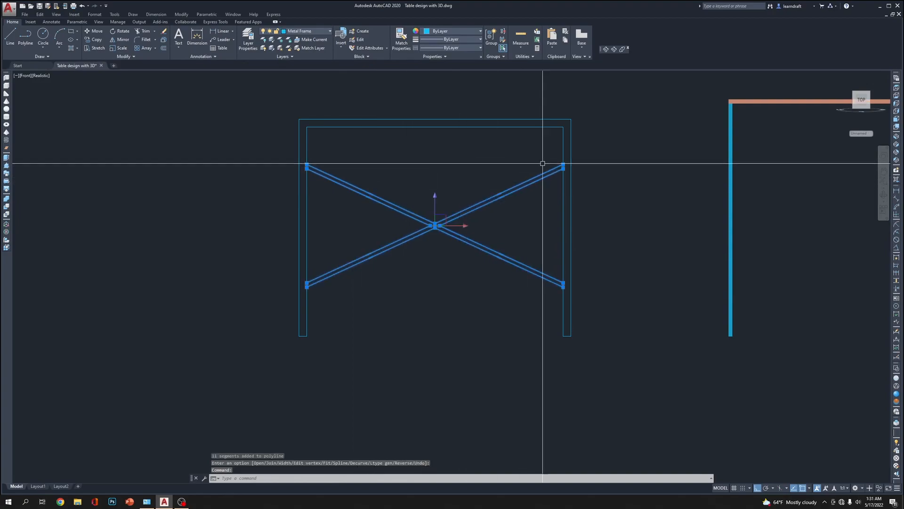
scroll(522, 164, "up", 5)
scroll(583, 133, "down", 5)
scroll(633, 264, "up", 4)
scroll(633, 265, "down", 8)
key("Escape")
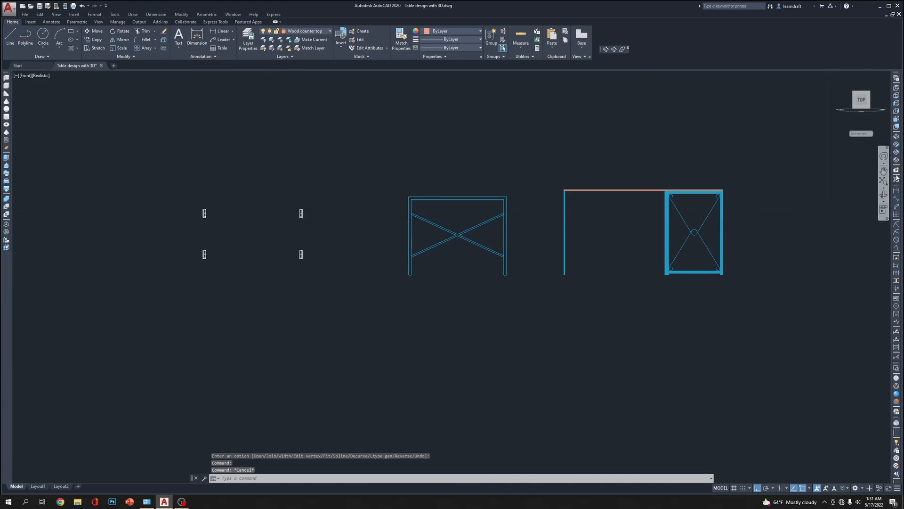
Switch to the SW Isometric view and extrude the outer frame outline 0.5"
left_click(897, 139)
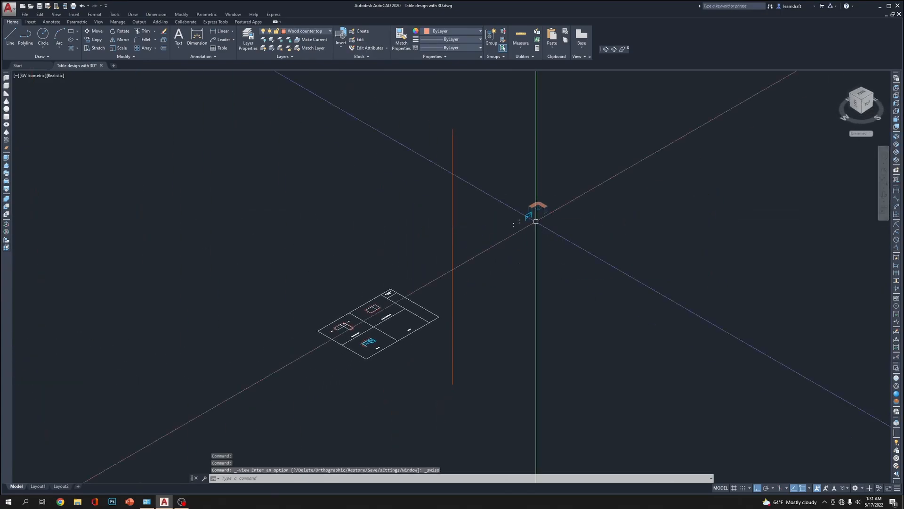
scroll(582, 258, "down", 7)
scroll(578, 262, "up", 11)
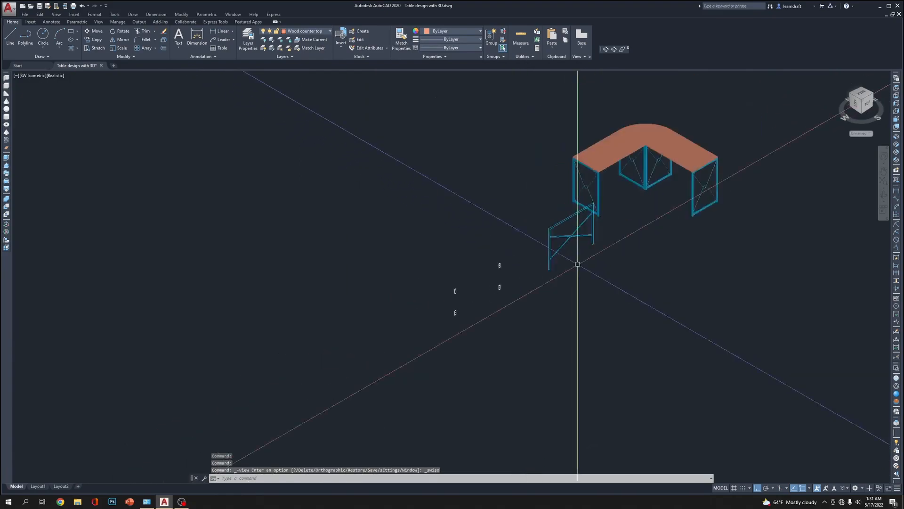
middle_click_drag(610, 196, 550, 128)
scroll(550, 127, "up", 2)
left_click(584, 237)
left_click(547, 236)
type("e")
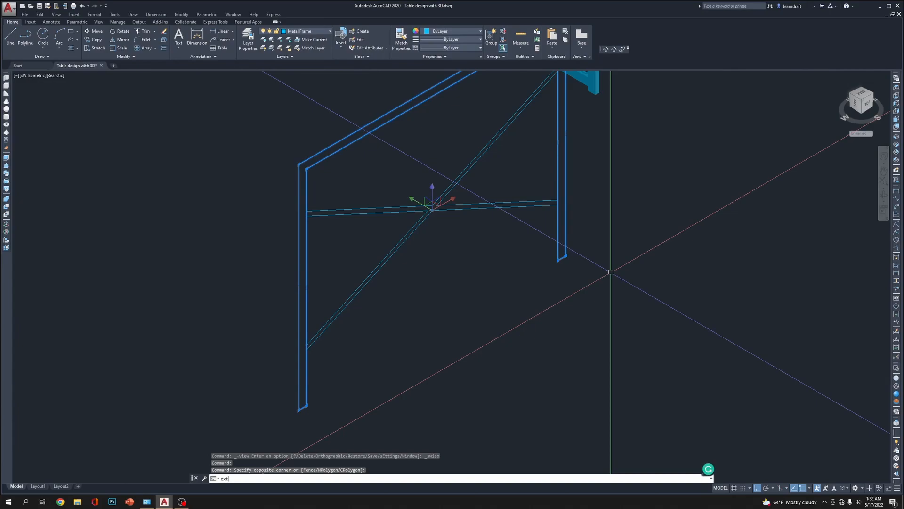
type("xt")
key("Return")
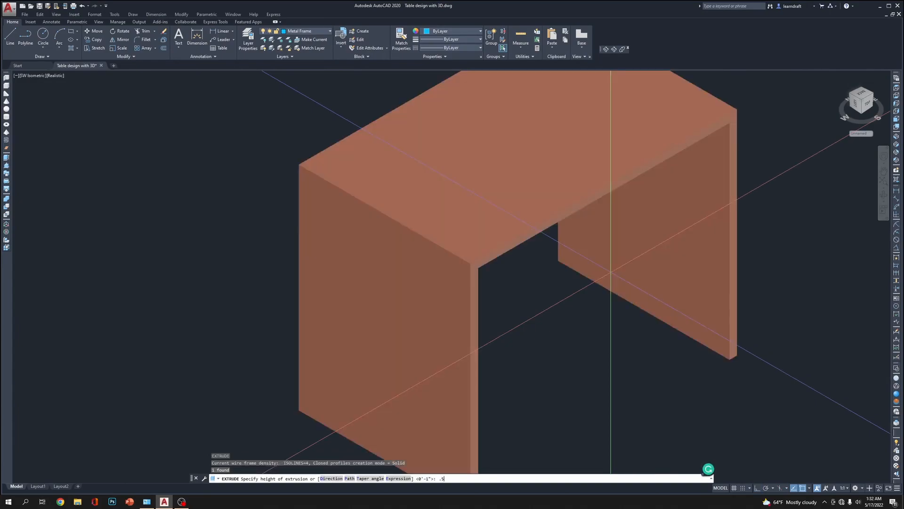
type(".5")
key("Return")
Extrude the closed cross-brace outline inside the frame 0.125"
left_click(480, 195)
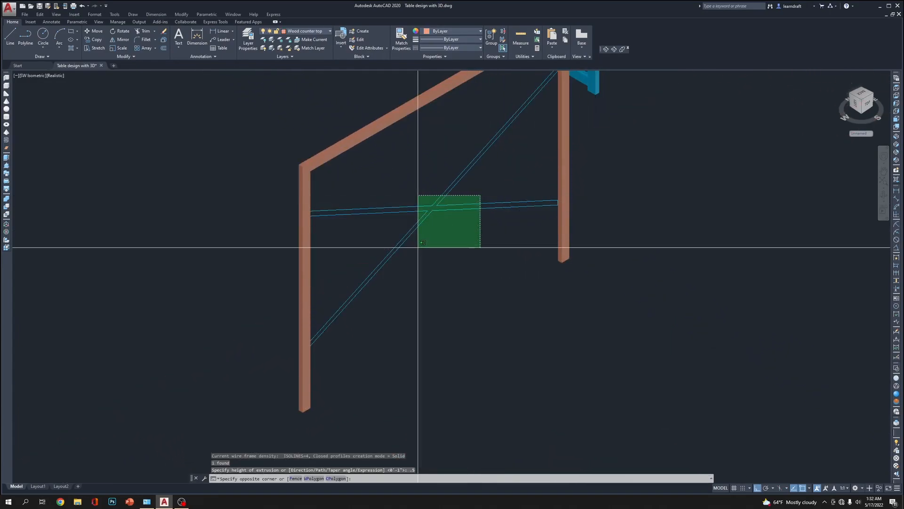
left_click(418, 247)
type("ext")
key("Return")
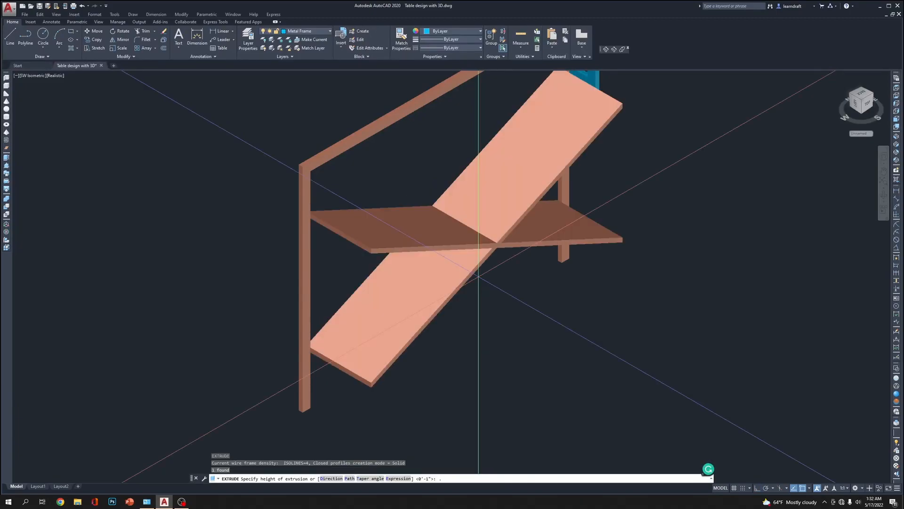
type(".125")
key("Return")
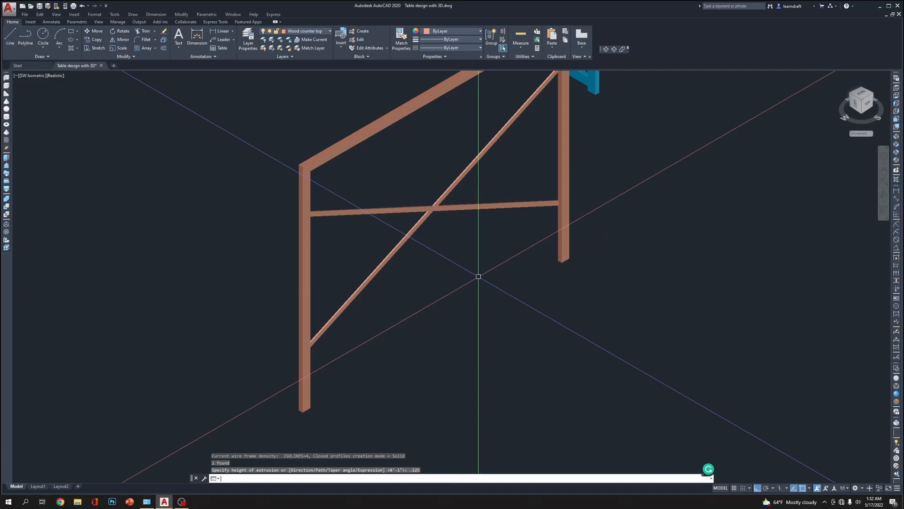
Match the properties of the table's blue metal leg onto the extruded frame and cross braces
scroll(463, 268, "down", 5)
middle_click_drag(447, 267, 378, 291)
scroll(444, 240, "up", 4)
middle_click_drag(444, 240, 470, 232)
type("ma")
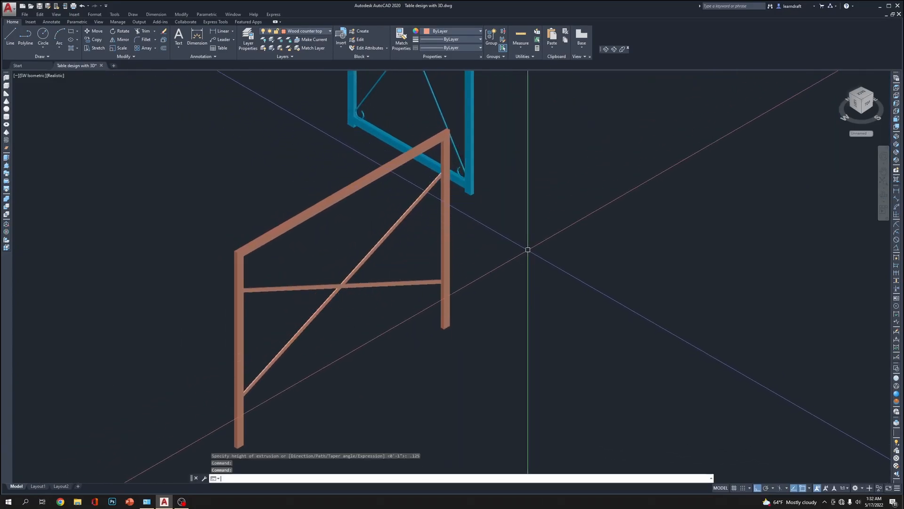
key("Return")
left_click(470, 175)
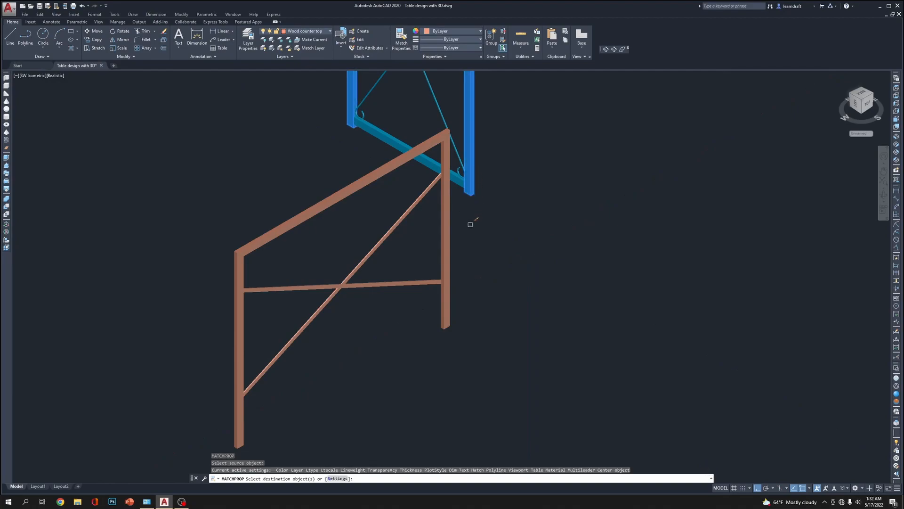
left_click(471, 223)
left_click(288, 349)
right_click(506, 261)
left_click(518, 265)
scroll(447, 282, "up", 5)
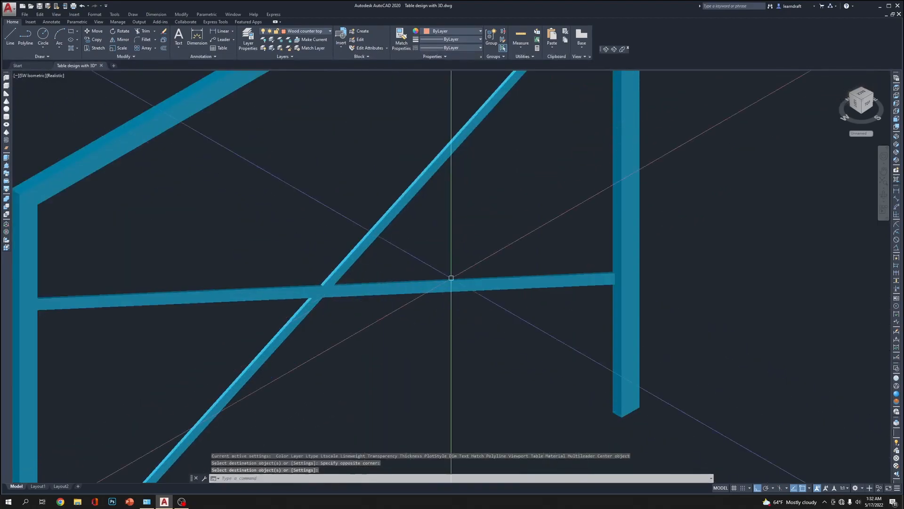
In the Top view with 2D Wireframe display, move the cross braces 0.125" from the frame's back face toward its front face
left_click(897, 87)
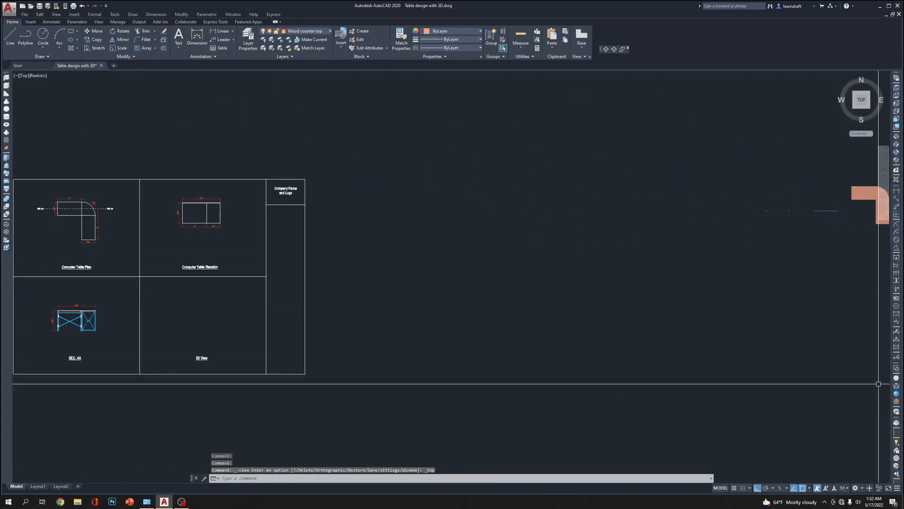
left_click(897, 368)
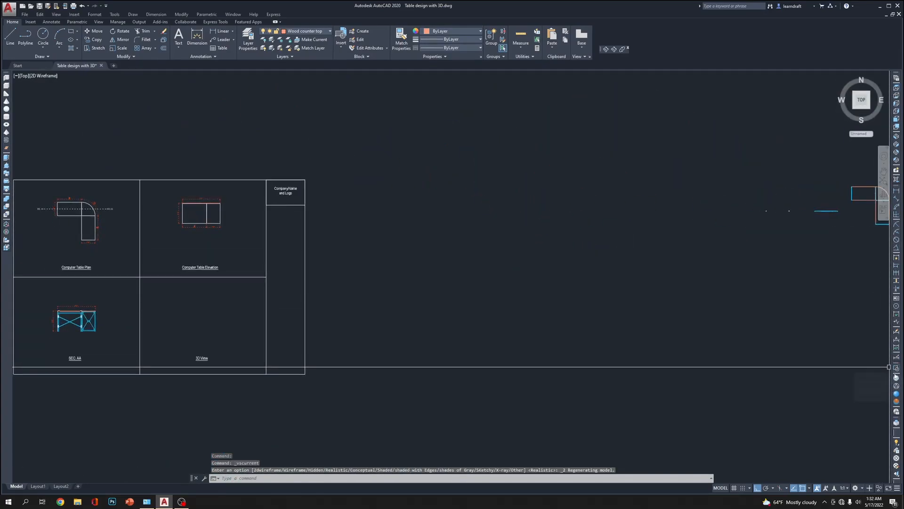
middle_click_drag(635, 257, 297, 309)
scroll(520, 263, "up", 8)
scroll(281, 257, "up", 8)
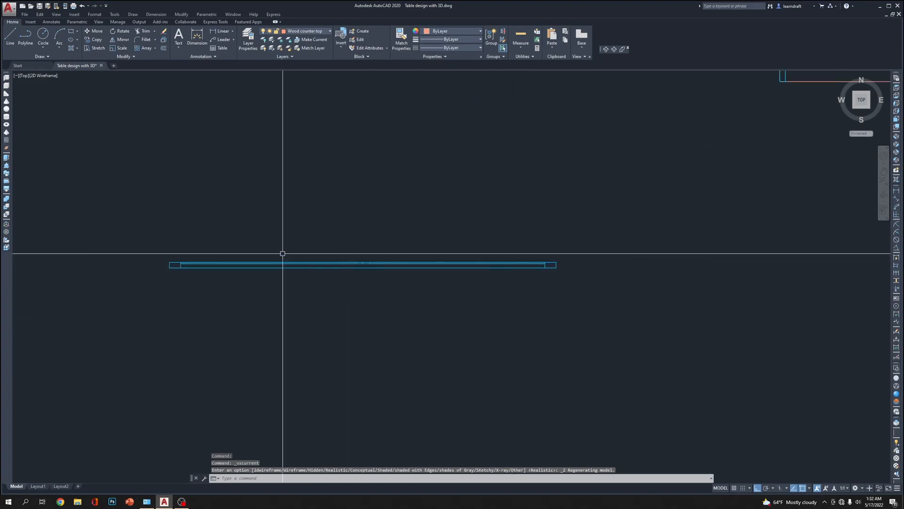
left_click(385, 322)
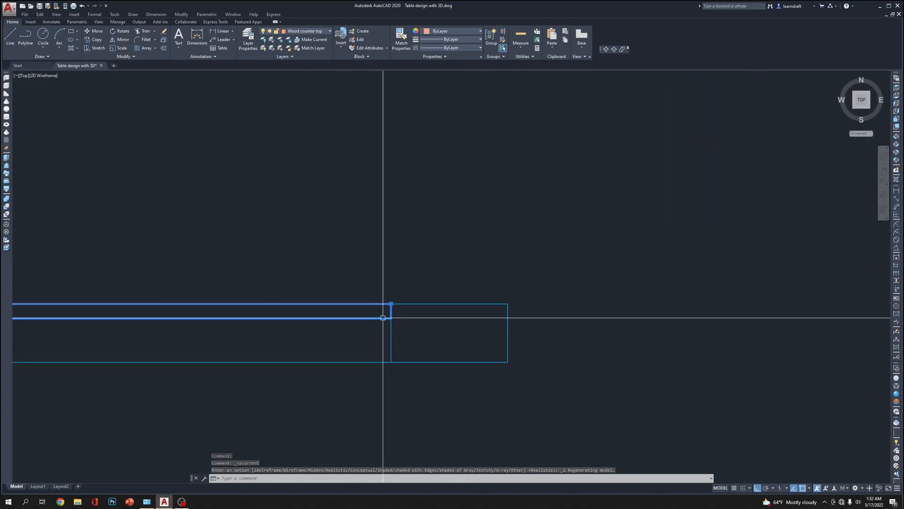
type("a")
key("Return")
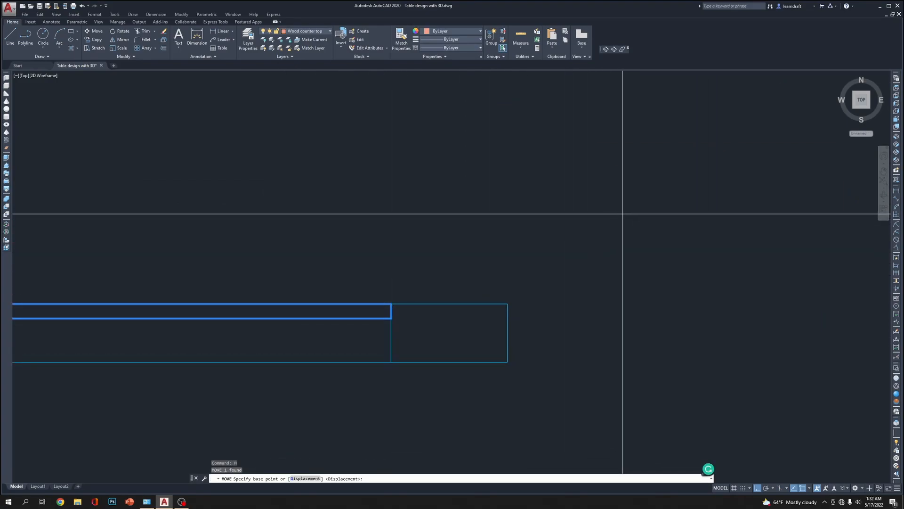
left_click(622, 188)
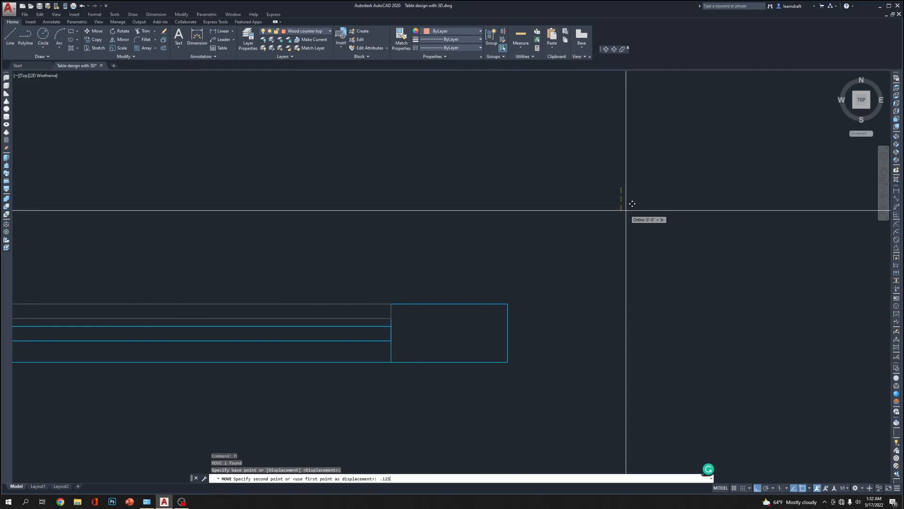
key("Return")
type("m")
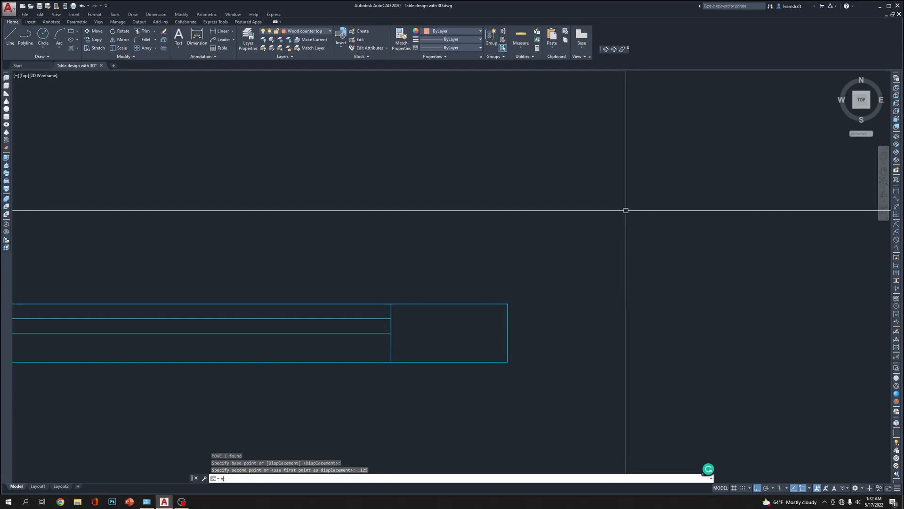
key("Return")
type("p")
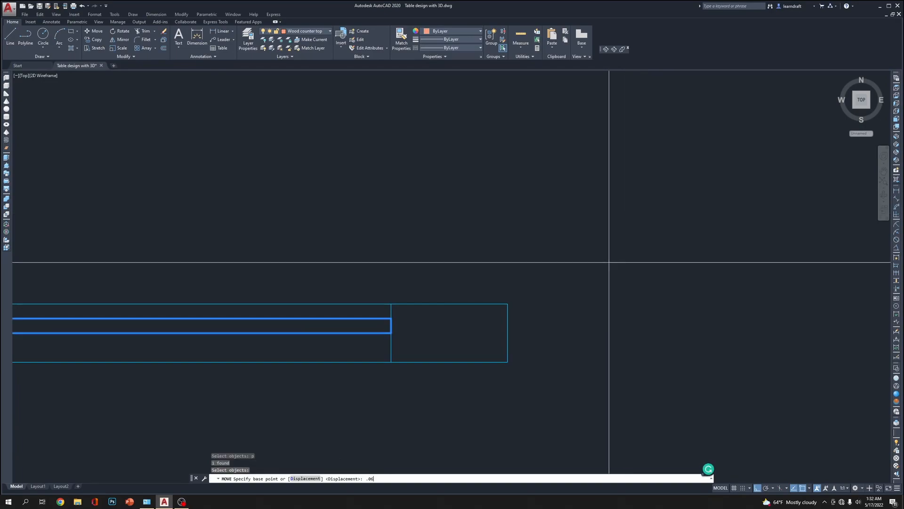
key("Escape")
key("Escape")
Move the cross braces a further 0.0625" in the same direction within the frame's thickness
left_click(355, 318)
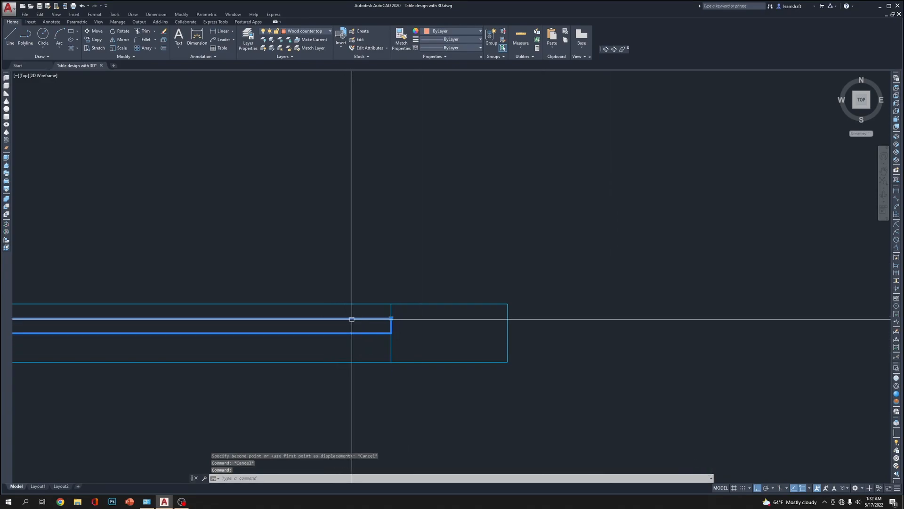
type("m")
key("Return")
left_click(578, 232)
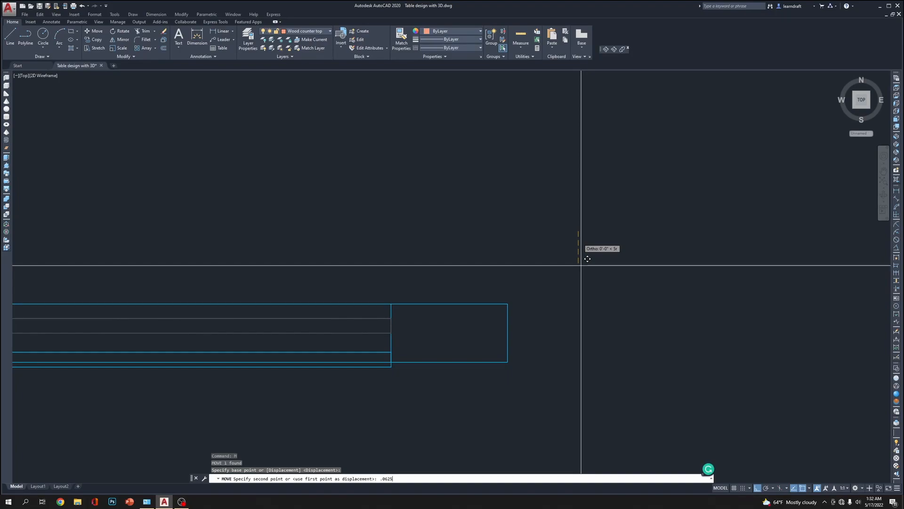
key("Return")
scroll(603, 243, "down", 8)
scroll(813, 259, "down", 4)
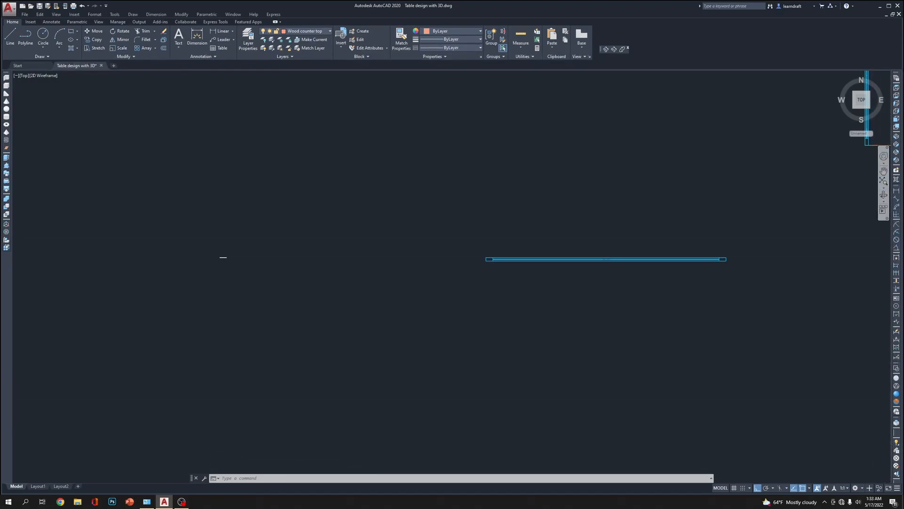
Examine the braced frame and the table in the SW Isometric view with Conceptual shading, and return to 2D Wireframe display
left_click(896, 138)
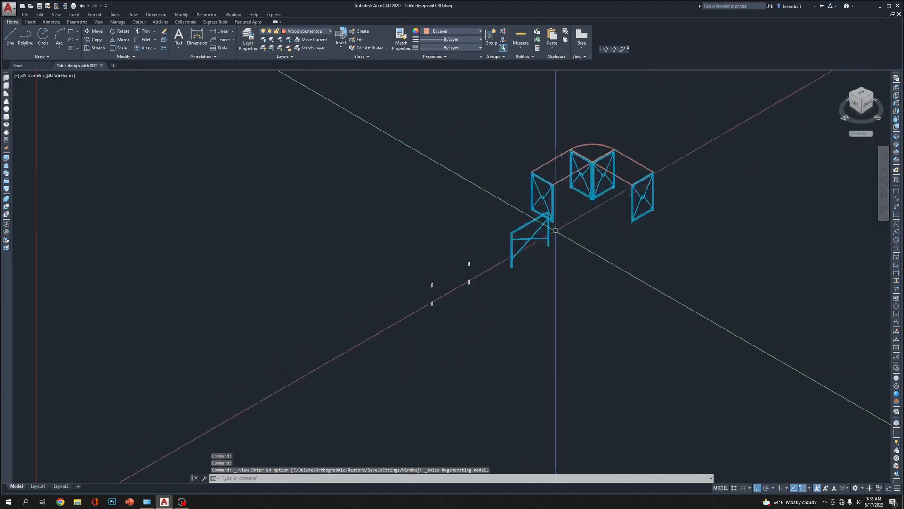
left_click(898, 403)
scroll(538, 307, "up", 6)
mouse_move(541, 217)
middle_mouse_down()
mouse_move(709, 237)
mouse_move(586, 374)
mouse_move(571, 410)
middle_mouse_up()
scroll(507, 258, "down", 3)
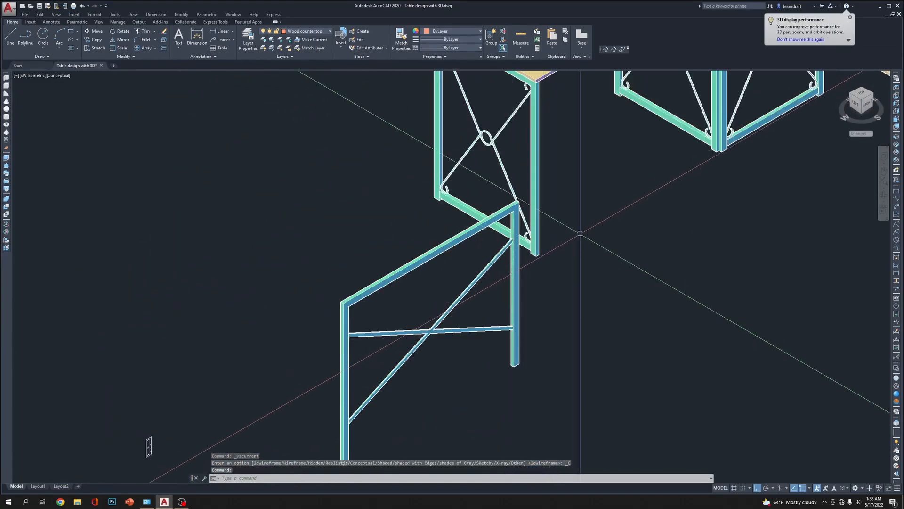
scroll(567, 242, "down", 4)
middle_click_drag(567, 242, 522, 252)
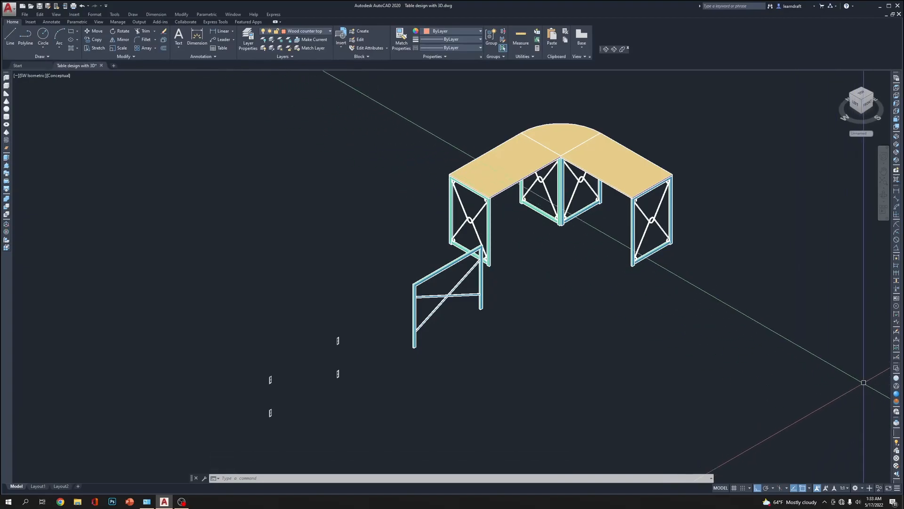
left_click(896, 364)
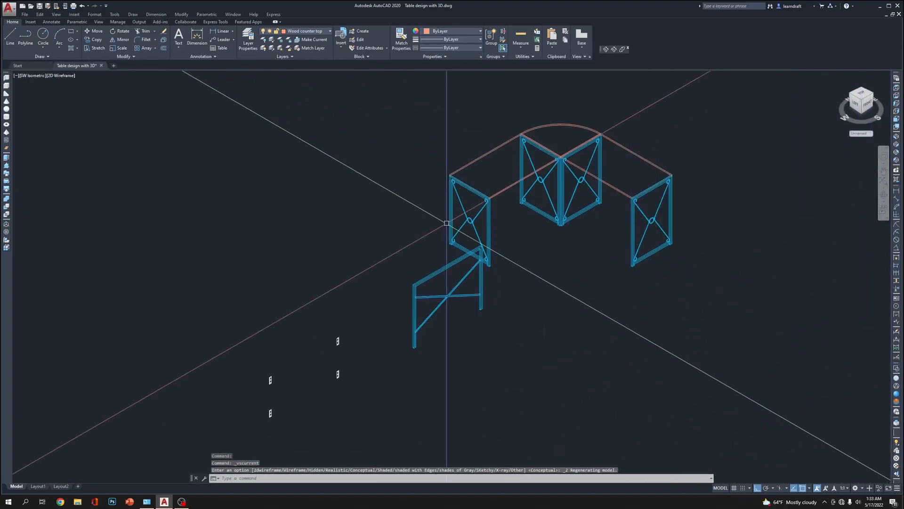
left_click(521, 233)
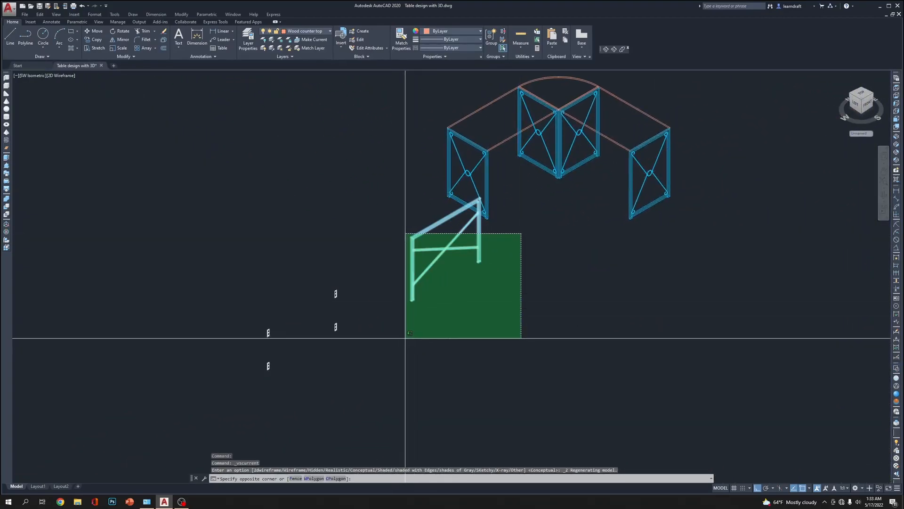
scroll(404, 339, "up", 4)
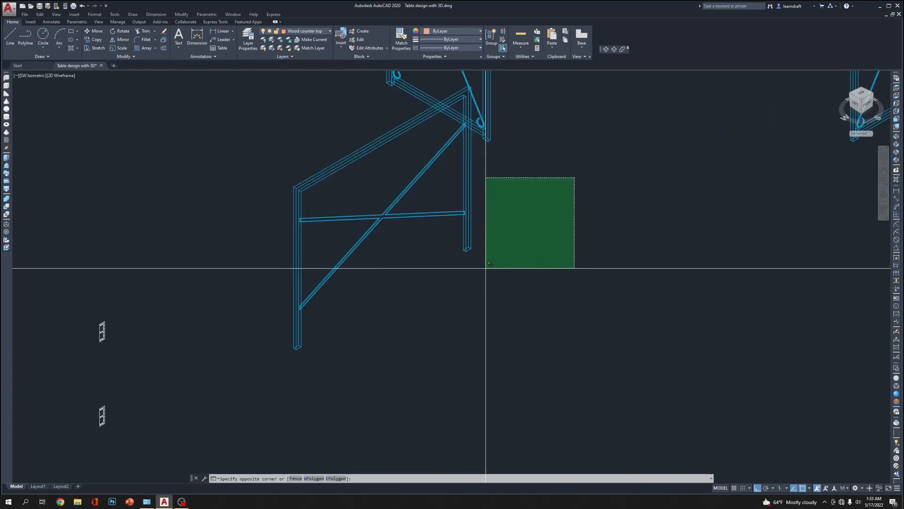
left_click(486, 268)
left_click(559, 190)
left_click(277, 359)
key("Escape")
Move the braced frame with its cross braces from its near leg's bottom corner to the bottom rear corner of the table's nearest end-panel leg
scroll(317, 292, "up", 3)
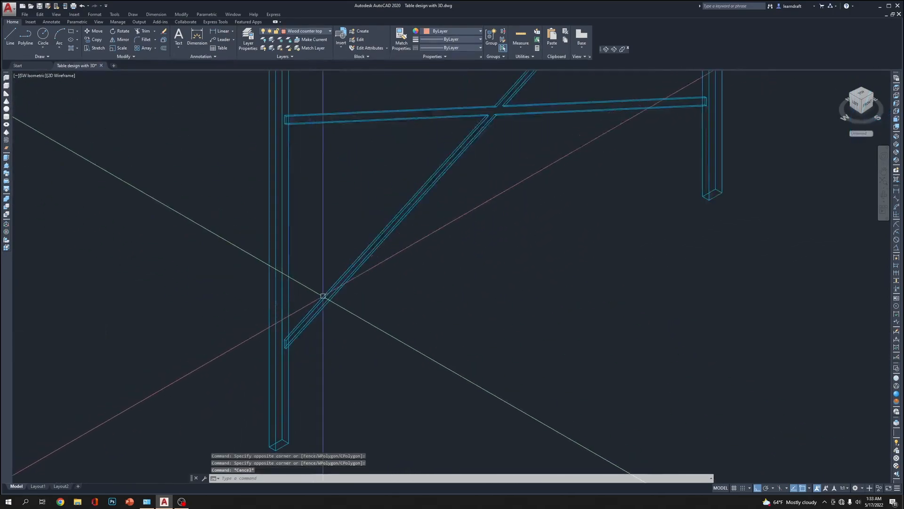
scroll(654, 252, "down", 4)
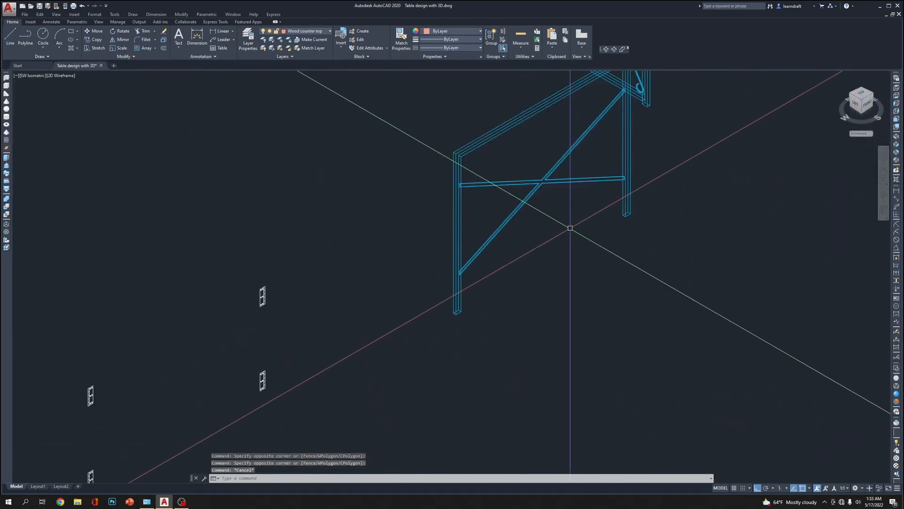
left_click(675, 153)
left_click(486, 277)
middle_click_drag(692, 245, 575, 249)
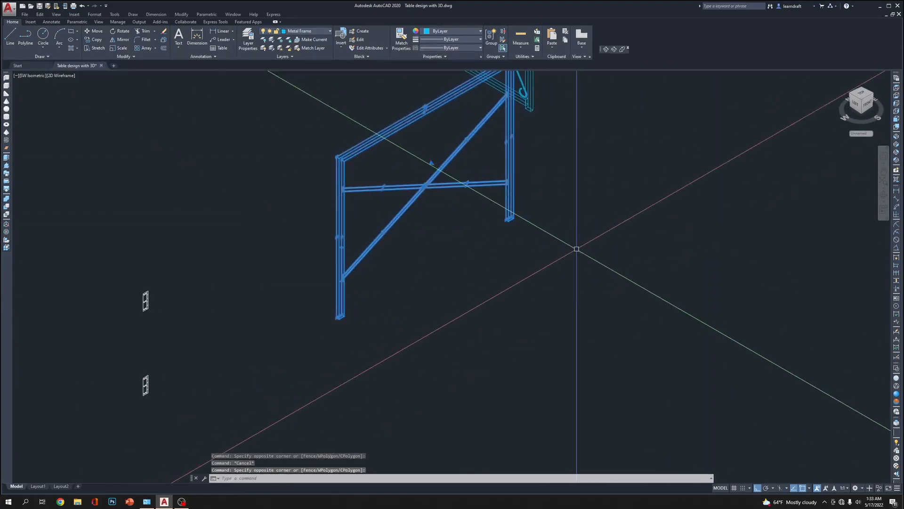
type("m")
scroll(495, 273, "up", 2)
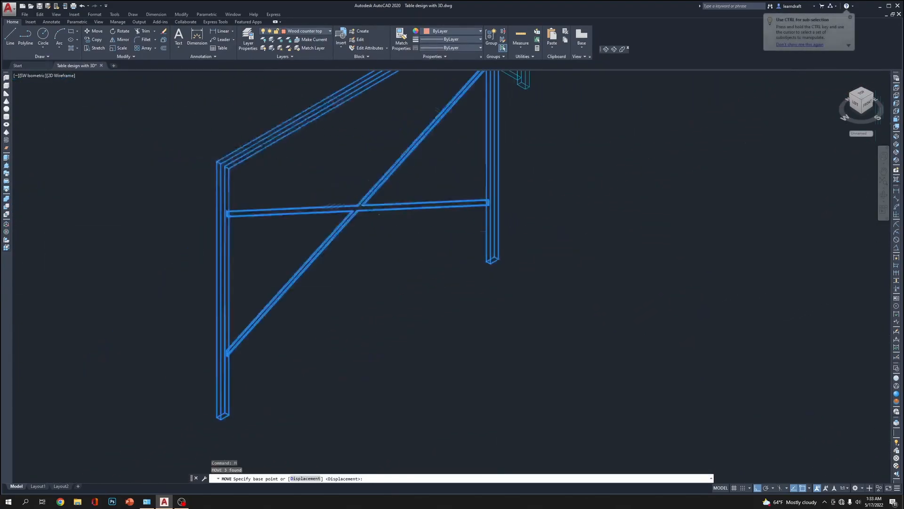
scroll(545, 242, "down", 2)
scroll(328, 368, "up", 5)
scroll(329, 375, "up", 4)
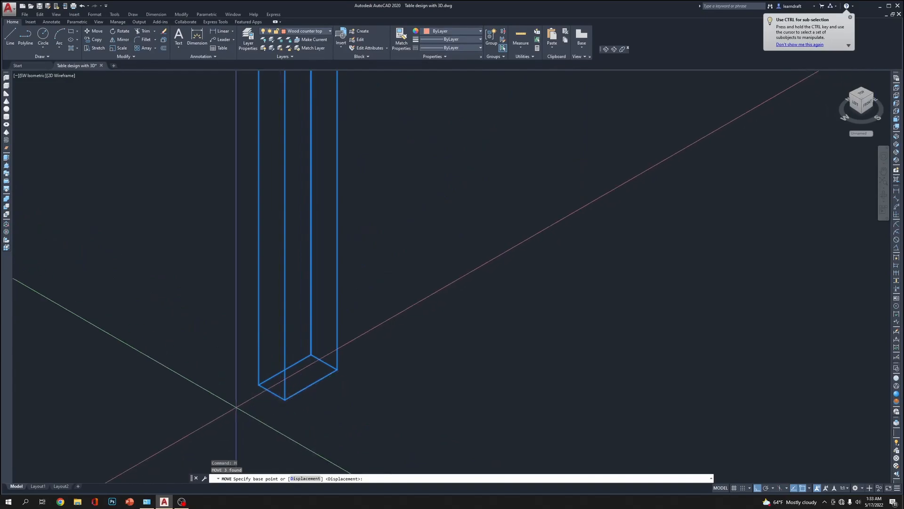
left_click(258, 385)
scroll(476, 382, "down", 8)
middle_click_drag(465, 210, 466, 373)
scroll(633, 113, "up", 8)
scroll(508, 181, "up", 4)
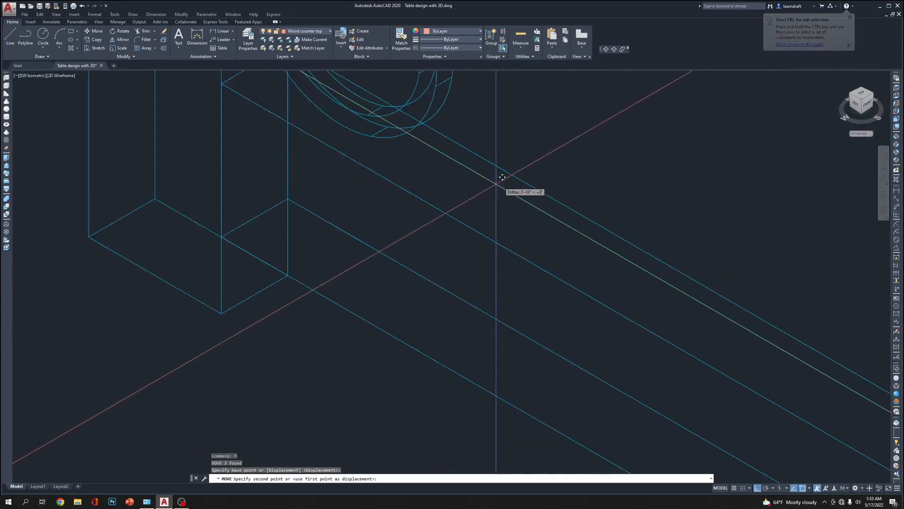
scroll(252, 288, "down", 12)
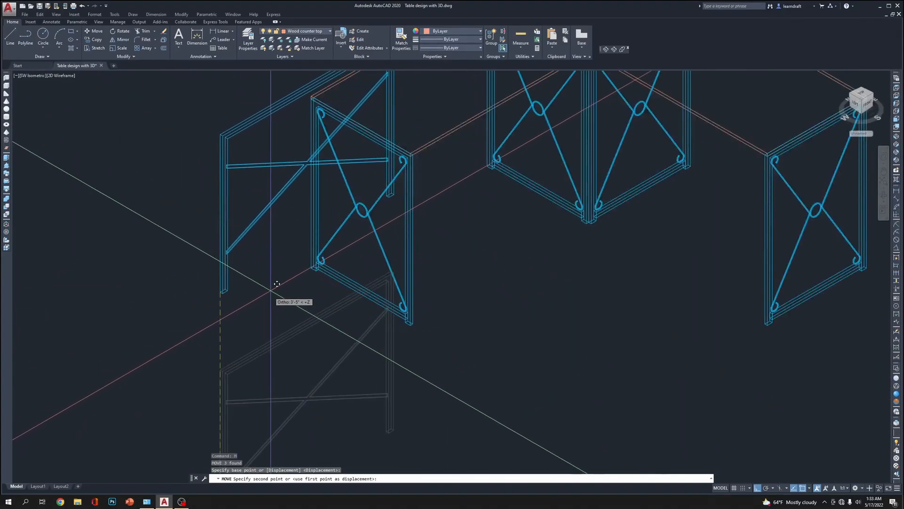
scroll(370, 272, "up", 8)
scroll(426, 197, "up", 6)
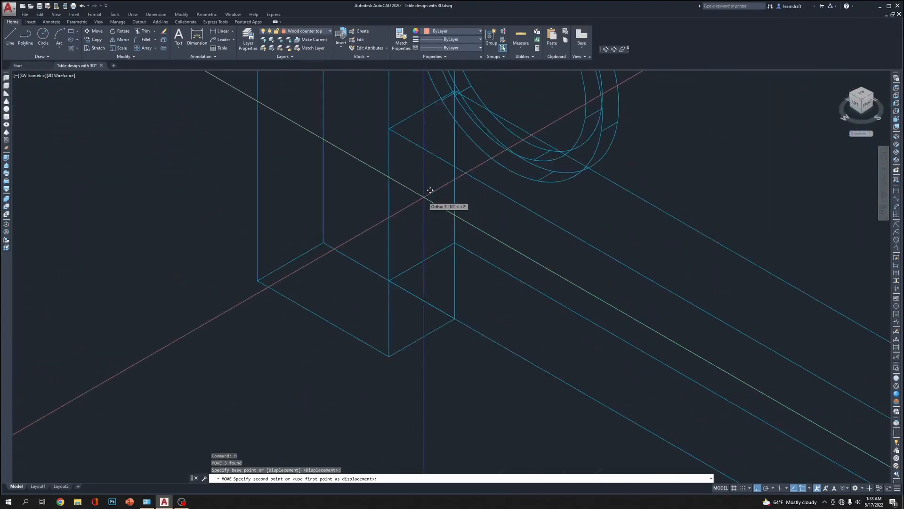
left_click(324, 243)
scroll(328, 286, "down", 5)
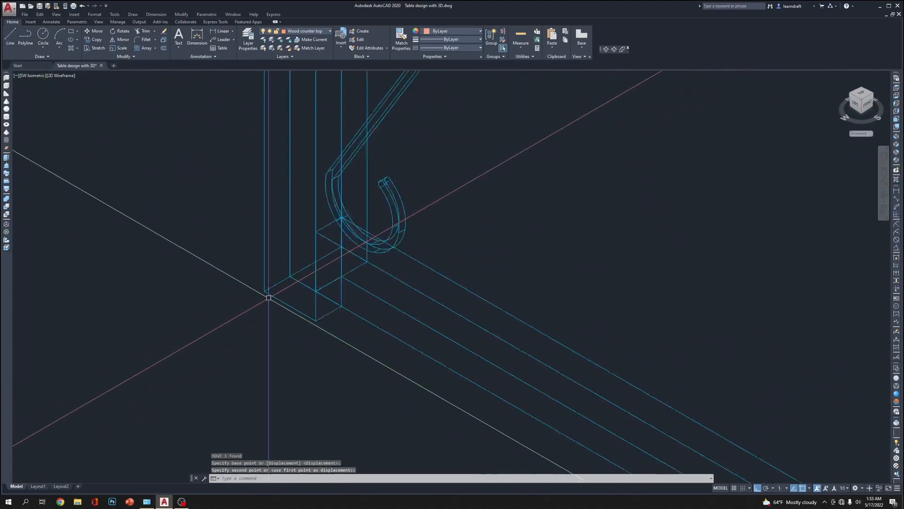
Switch to Conceptual shading and draw a line between the bottom corners of the braced frame's leg and the adjacent end-panel leg
left_click(897, 398)
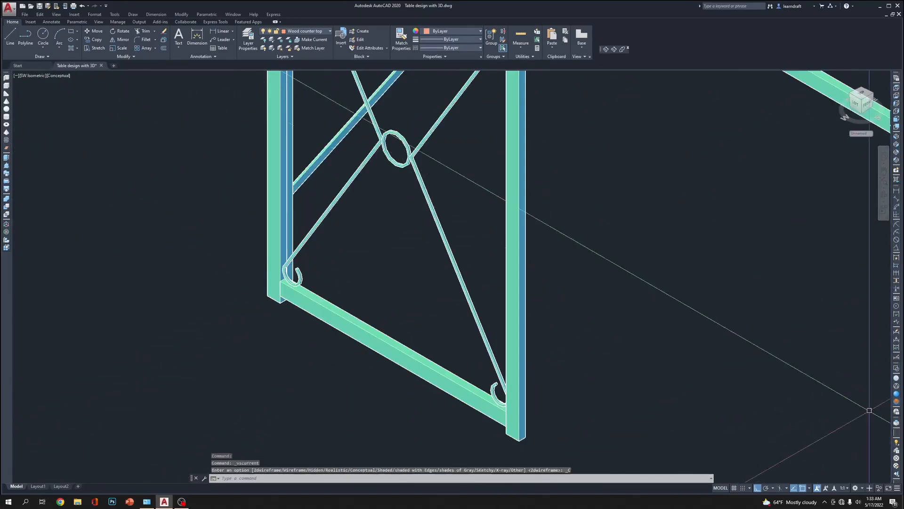
left_click(606, 49)
left_click_drag(340, 277, 558, 207)
scroll(557, 207, "down", 3)
scroll(181, 401, "up", 10)
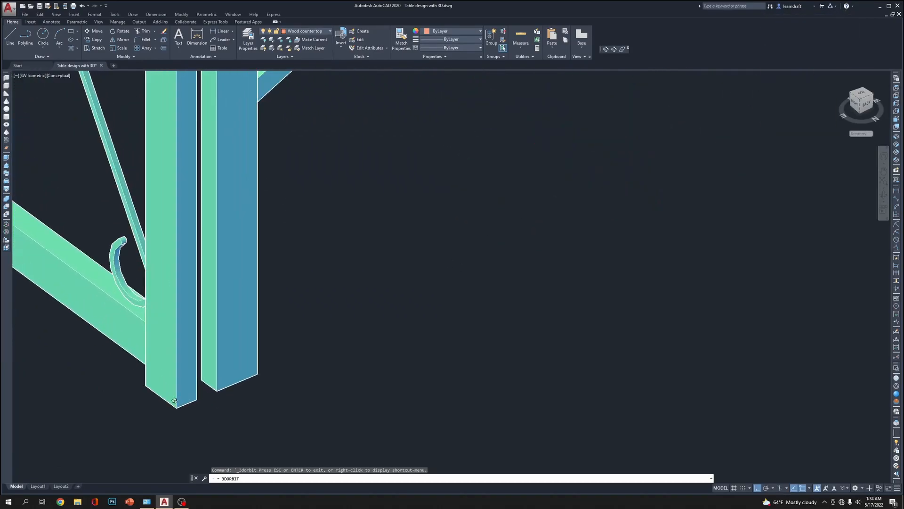
scroll(234, 402, "up", 2)
middle_click_drag(234, 402, 348, 285)
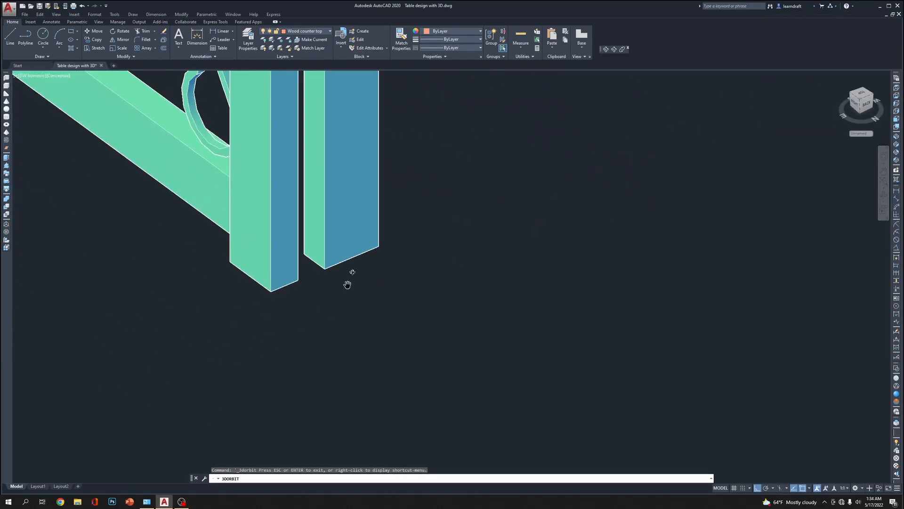
scroll(319, 294, "up", 3)
key("Escape")
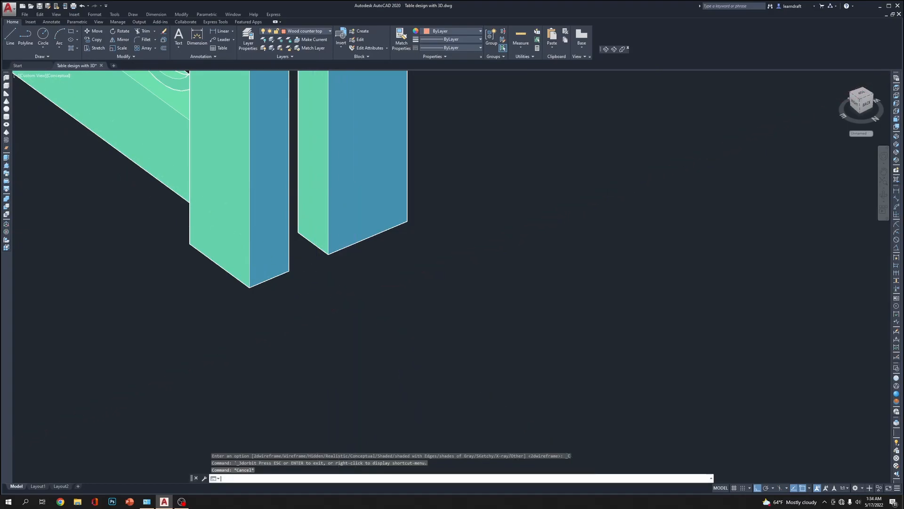
type("l")
key("Return")
left_click(325, 257)
left_click(328, 254)
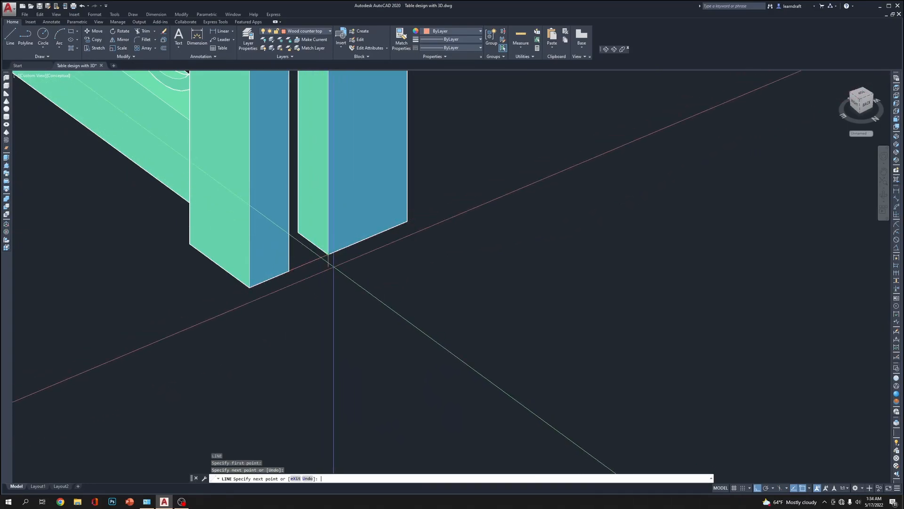
key("Return")
Move the braced frame with its braces from its leg's bottom corner to the midpoint of the helper line, and erase that line
type("m")
key("Return")
type("p")
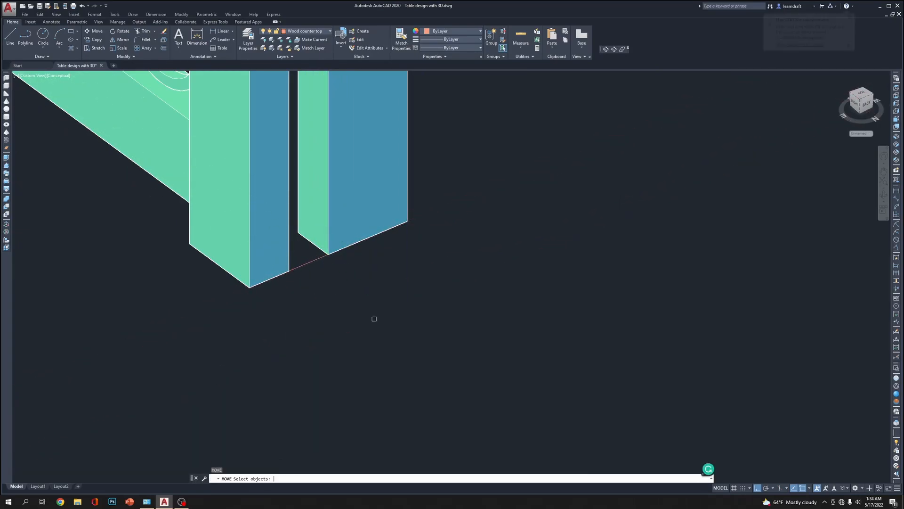
key("Return")
key("Return")
left_click(328, 254)
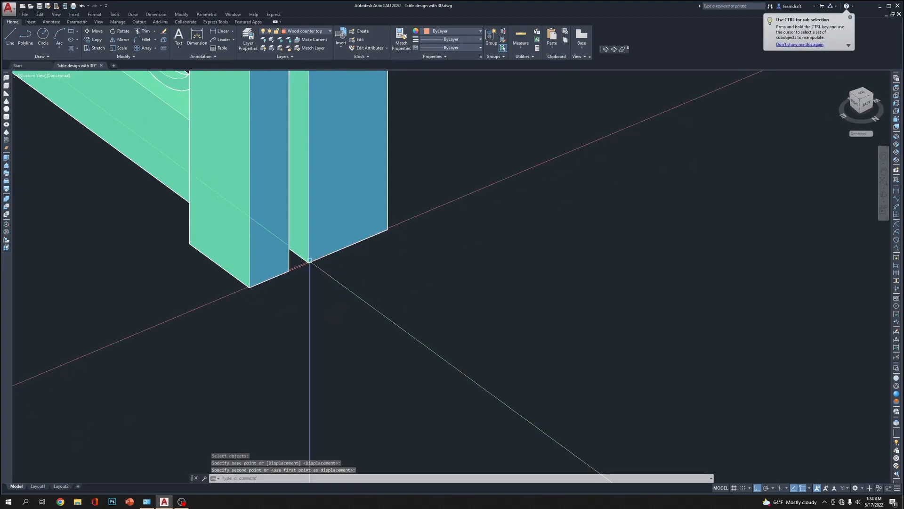
left_click(290, 271)
key("Delete")
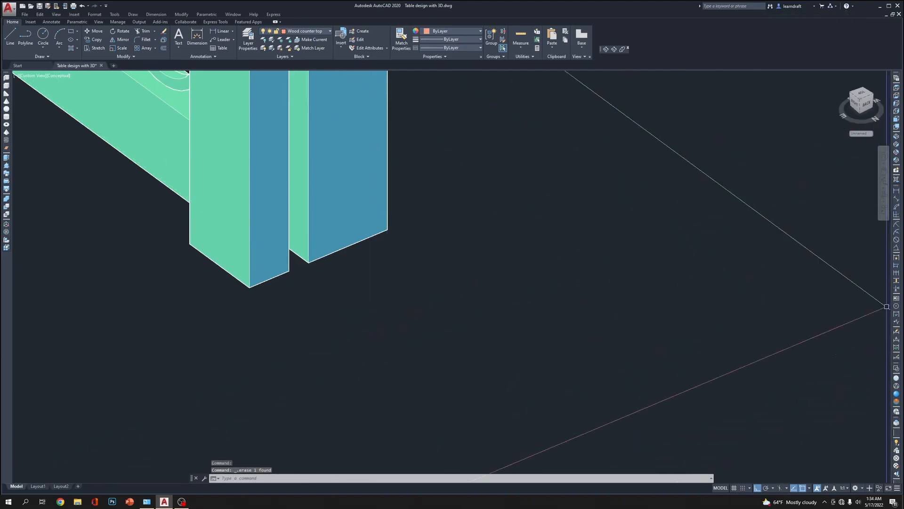
Orbit around the rear of the table and examine the gaps between the braced frame's legs and the adjacent end-panel legs
left_click(606, 49)
left_click_drag(418, 250, 650, 315)
scroll(664, 324, "down", 5)
scroll(672, 318, "up", 8)
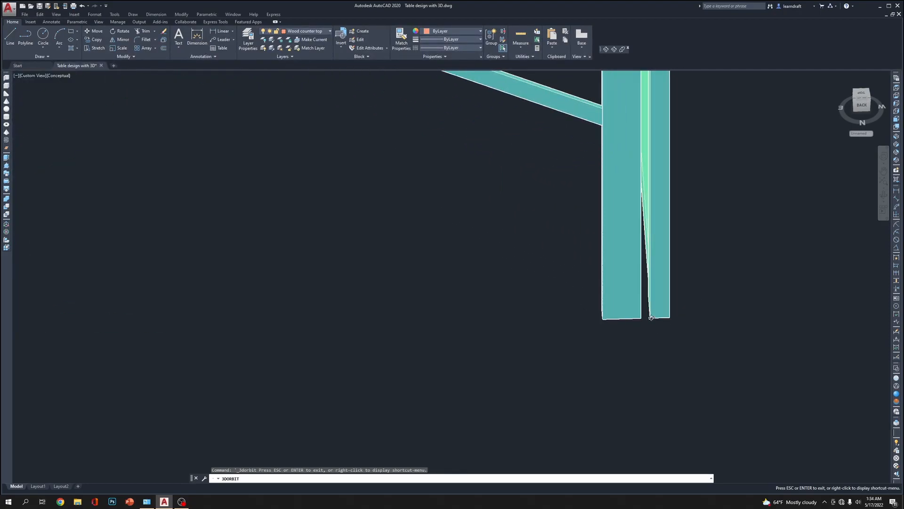
scroll(651, 317, "down", 3)
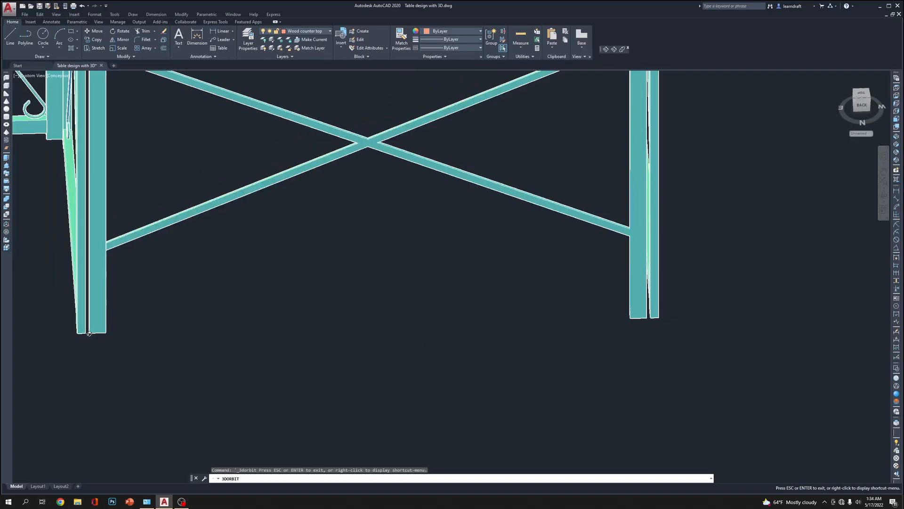
scroll(89, 333, "up", 2)
scroll(174, 339, "down", 2)
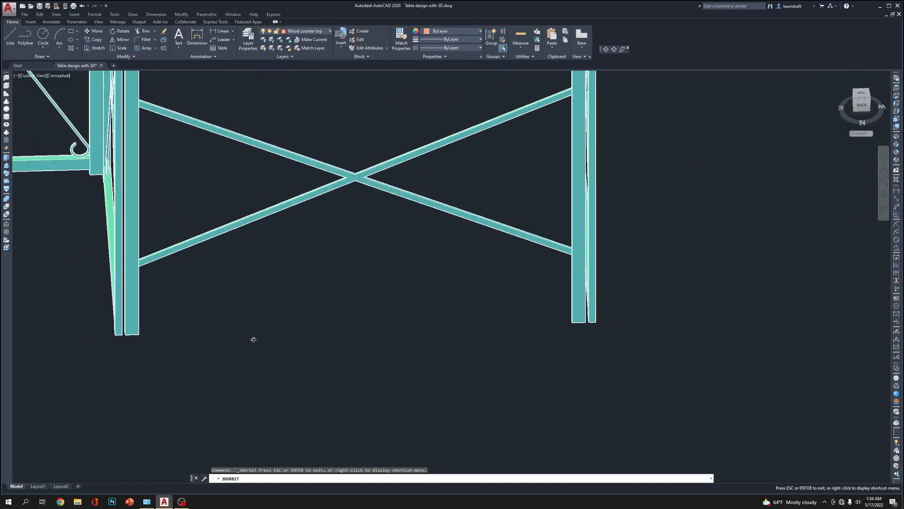
middle_click_drag(413, 326, 688, 379)
scroll(527, 353, "down", 1)
key("Escape")
middle_click_drag(658, 323, 564, 317)
key("Escape")
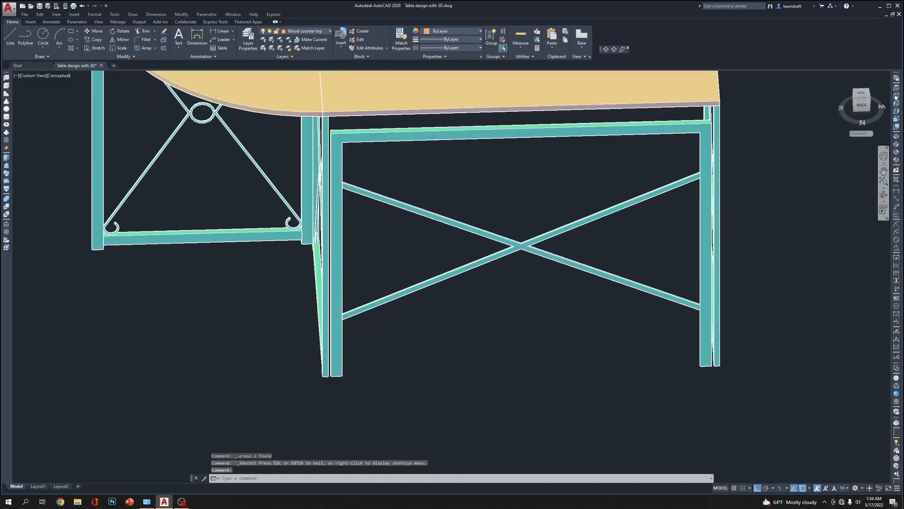
Examine the braced frame's fit between the end panels in the Back view
left_click(897, 127)
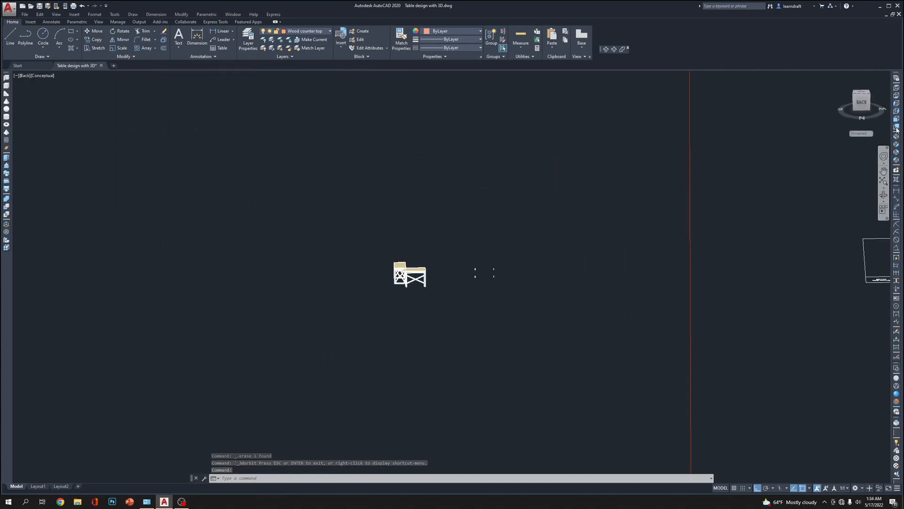
scroll(355, 224, "up", 8)
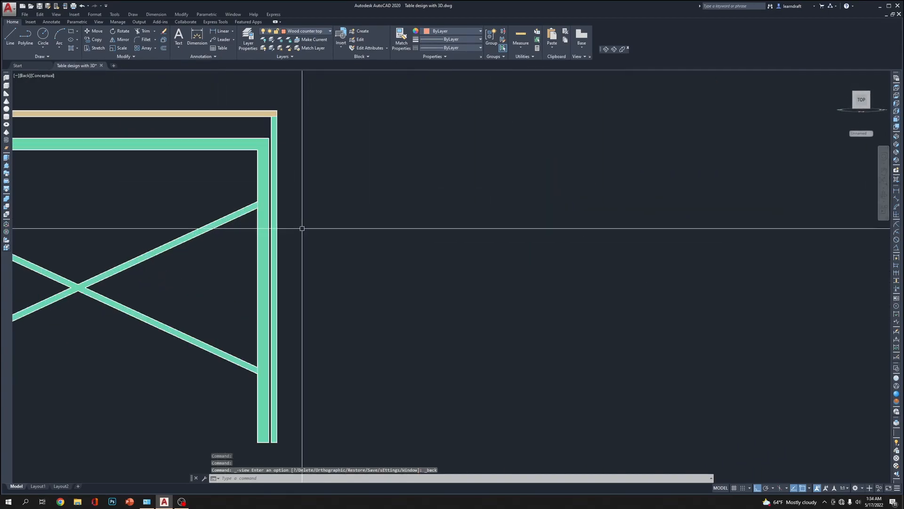
middle_click_drag(292, 227, 641, 227)
middle_click_drag(450, 189, 560, 172)
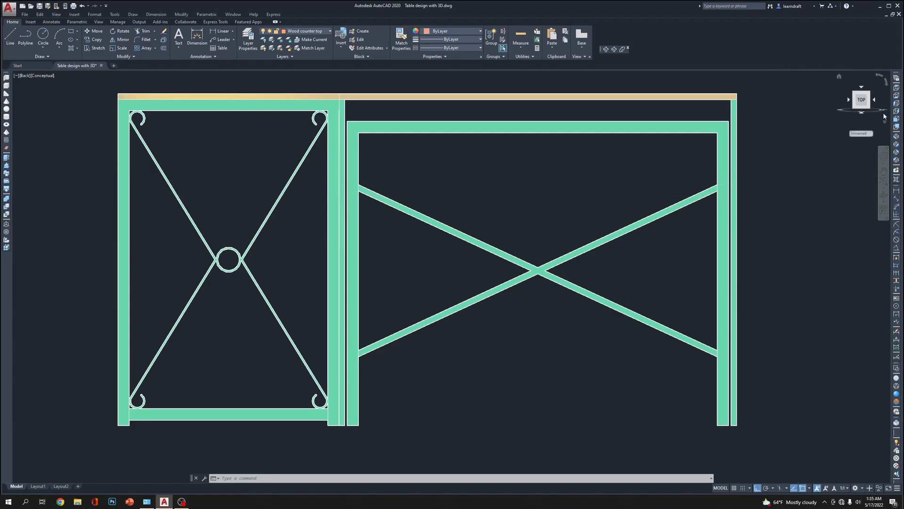
Examine one of the separate screw-mounted hinge plates beside the table in the Front view
left_click(896, 119)
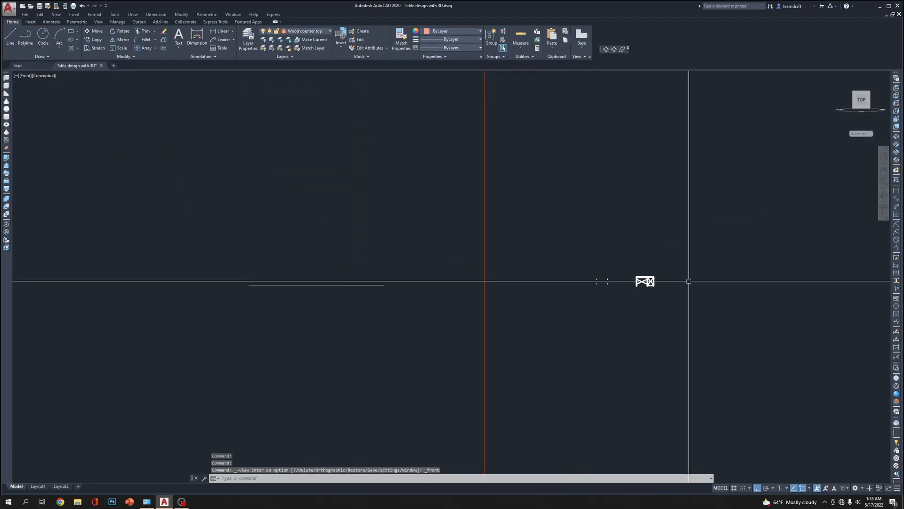
scroll(597, 269, "up", 10)
scroll(772, 252, "up", 5)
middle_click_drag(742, 244, 599, 260)
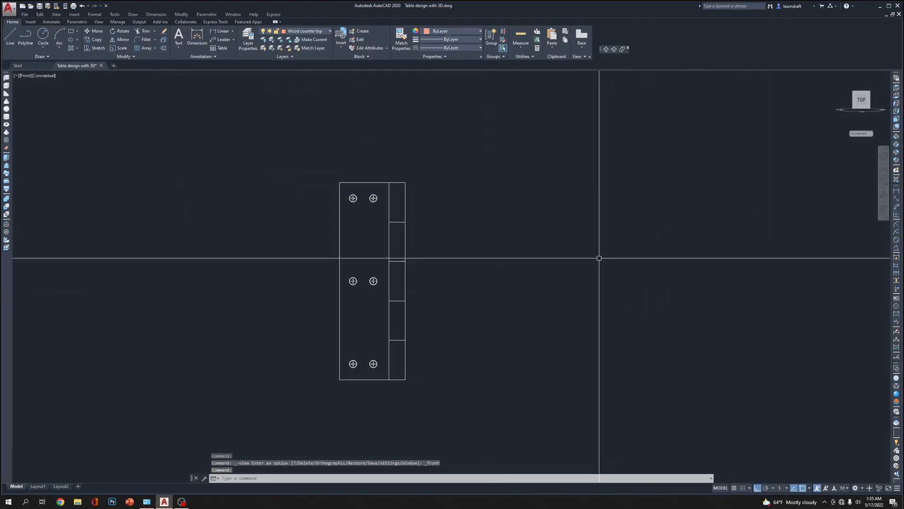
scroll(394, 198, "up", 5)
left_click(317, 185)
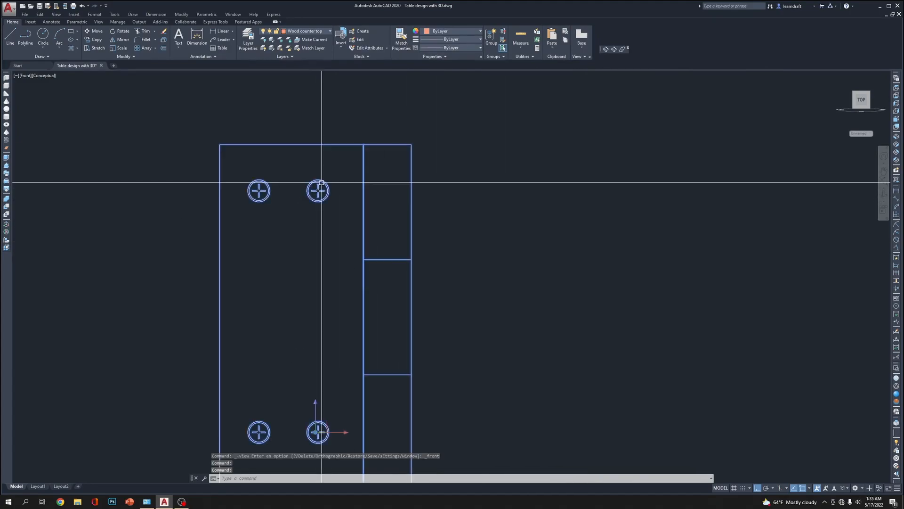
scroll(535, 166, "down", 5)
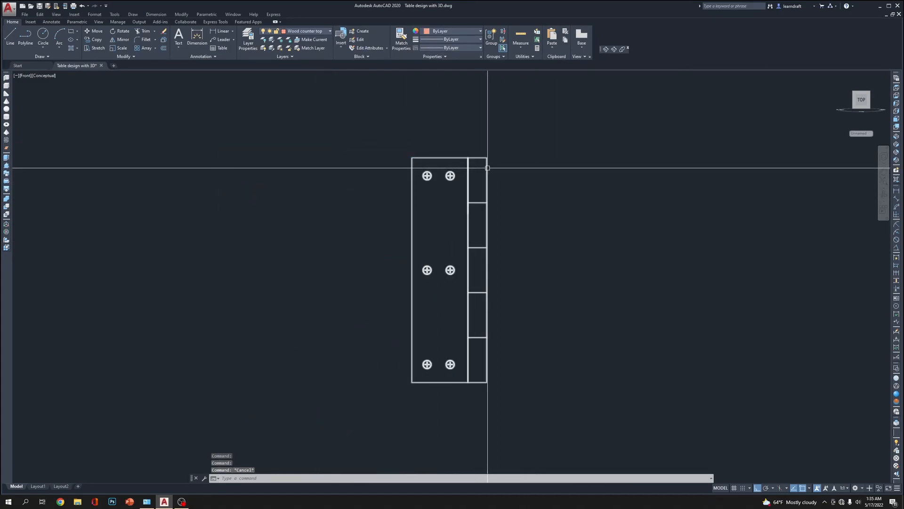
middle_click_drag(574, 259, 513, 248)
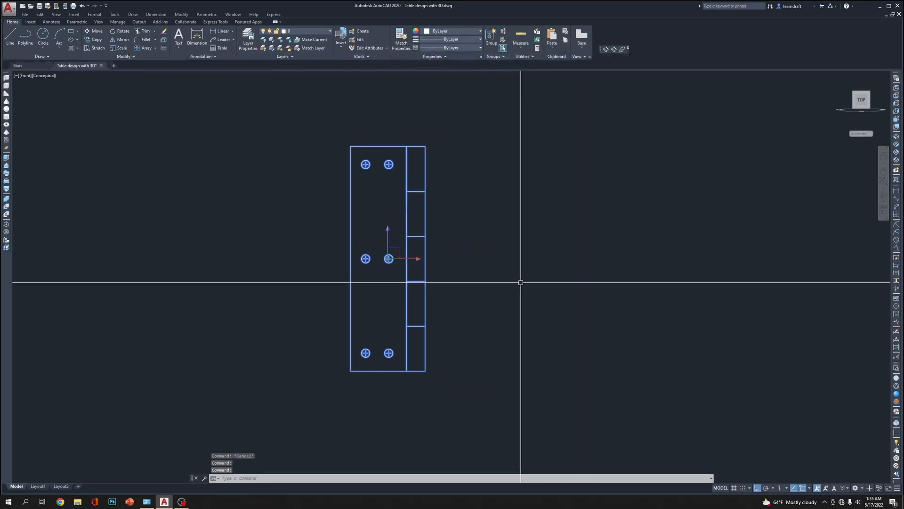
key("Escape")
key("Escape")
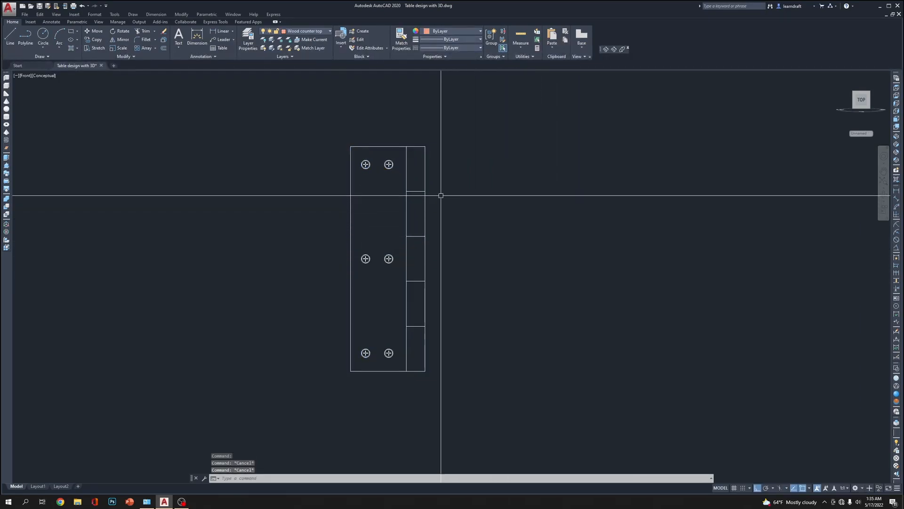
left_click(424, 171)
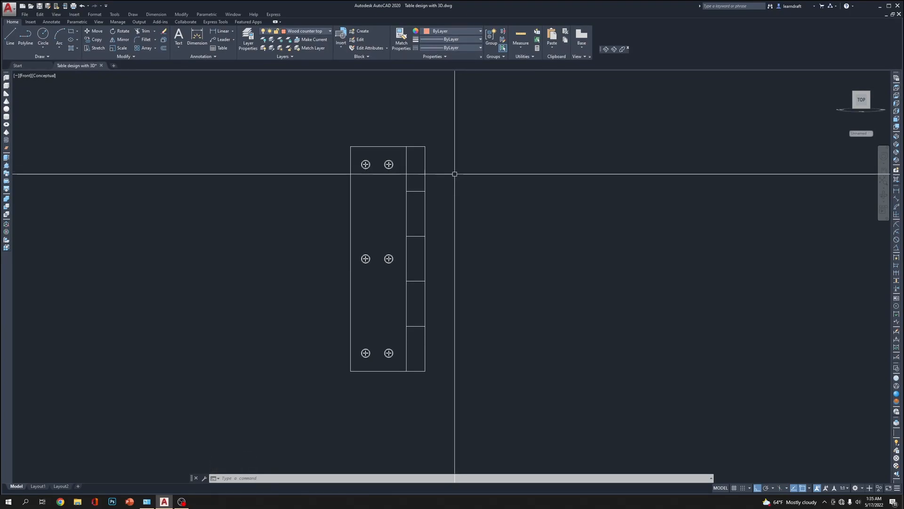
Examine the braced frame between the end panels in the Front view and the whole table in the SW Isometric view
scroll(454, 173, "down", 6)
scroll(500, 189, "down", 4)
middle_click_drag(635, 178, 362, 192)
scroll(362, 192, "down", 5)
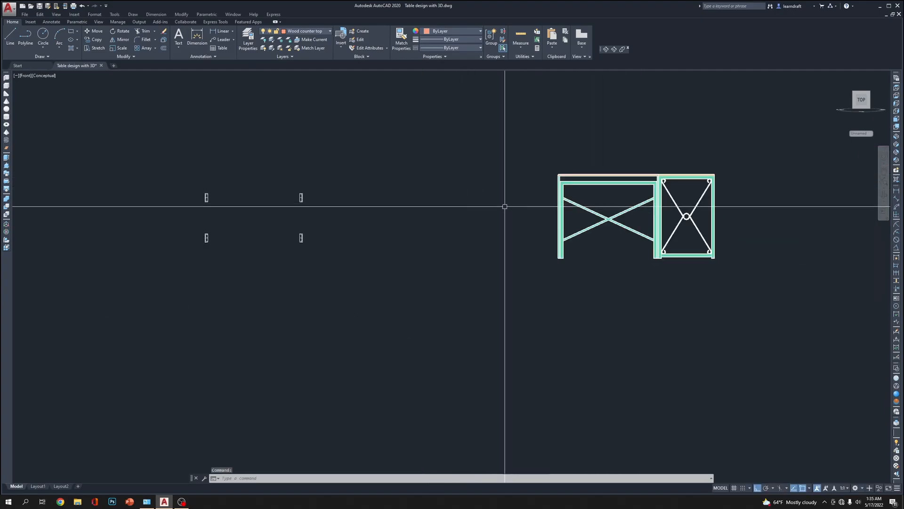
scroll(691, 202, "up", 10)
scroll(476, 165, "down", 6)
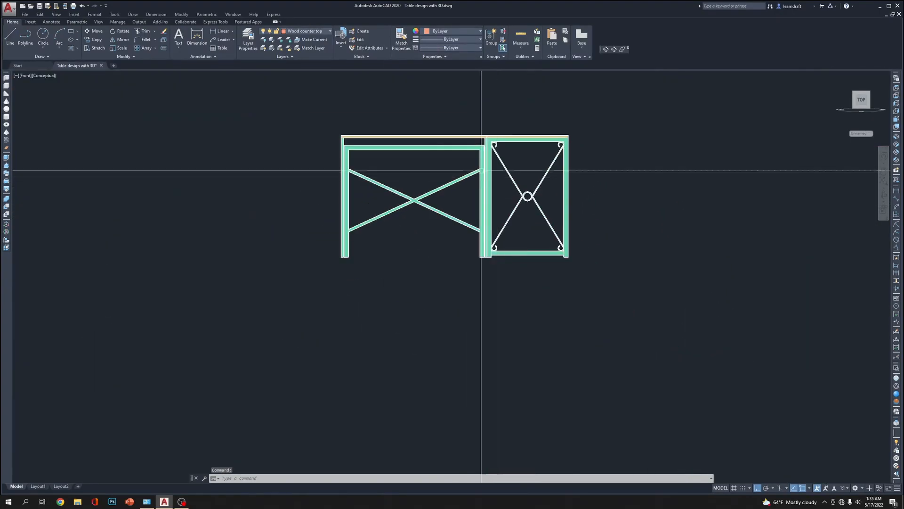
scroll(441, 165, "up", 5)
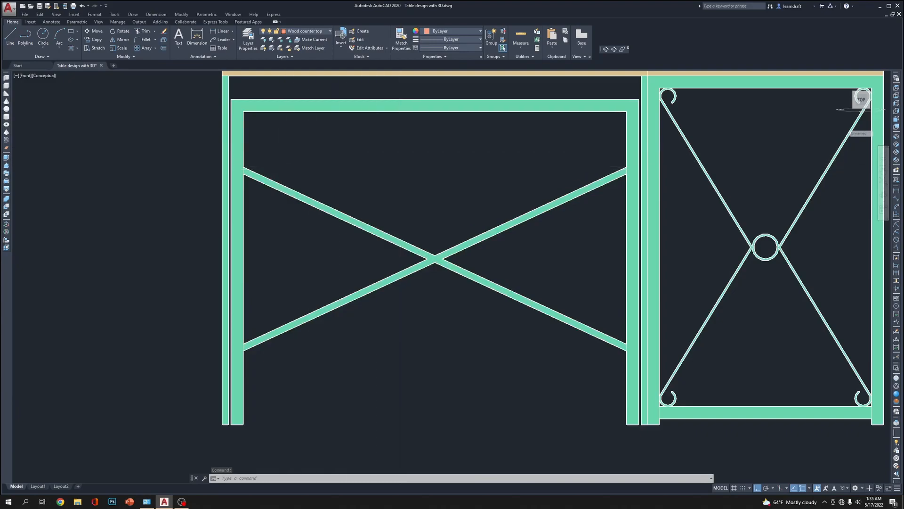
middle_click_drag(283, 148, 431, 193)
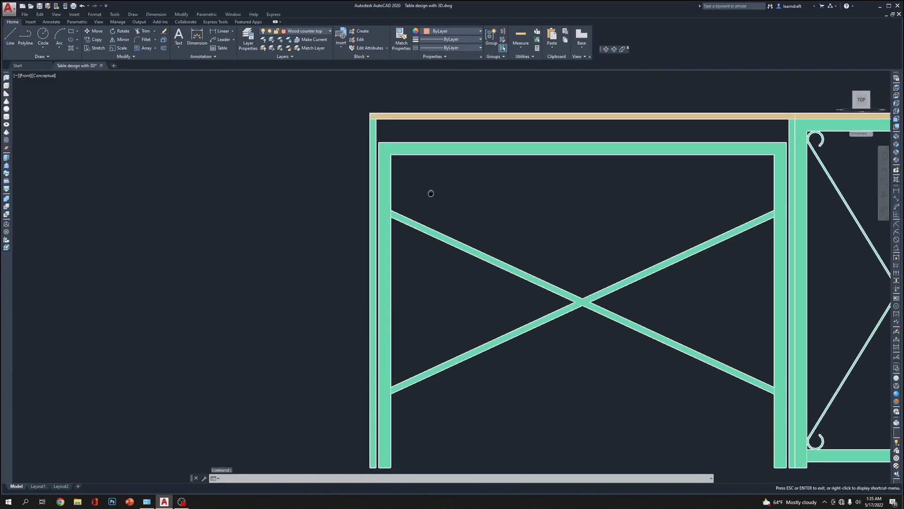
left_click_drag(431, 194, 377, 164)
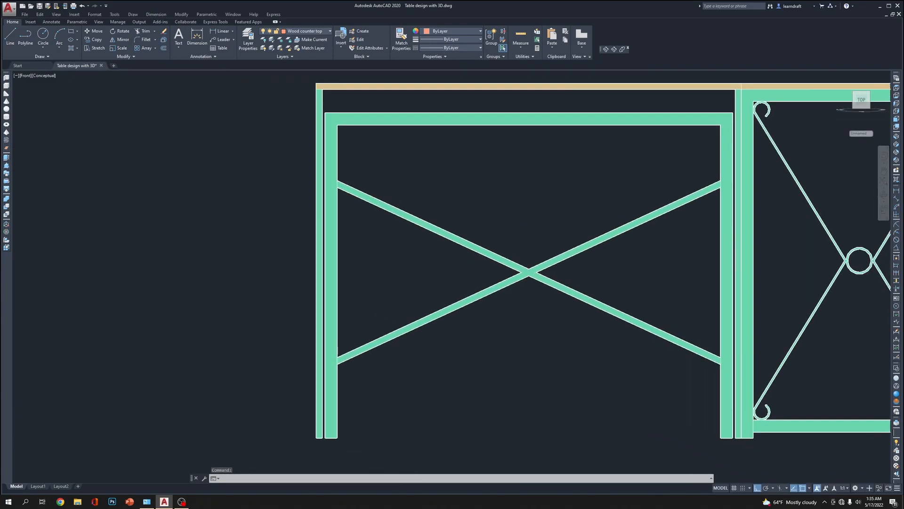
key("Escape")
scroll(437, 175, "down", 4)
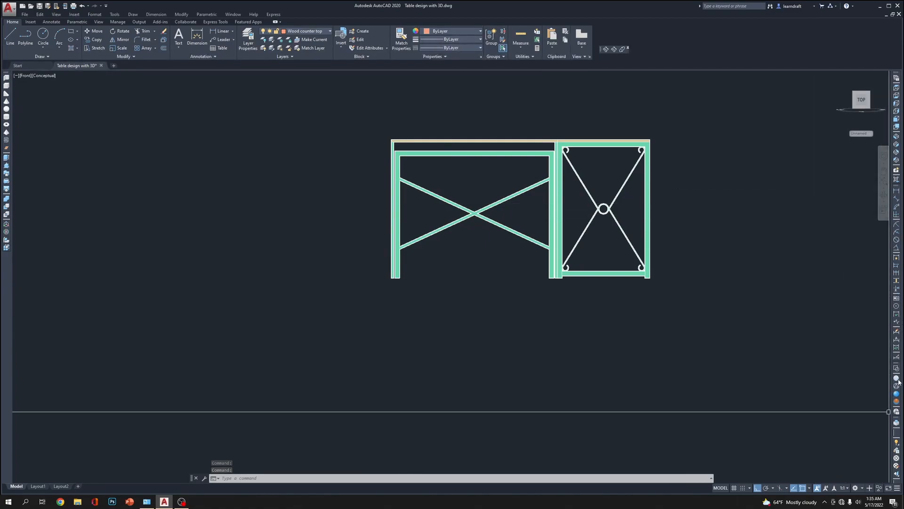
left_click(896, 140)
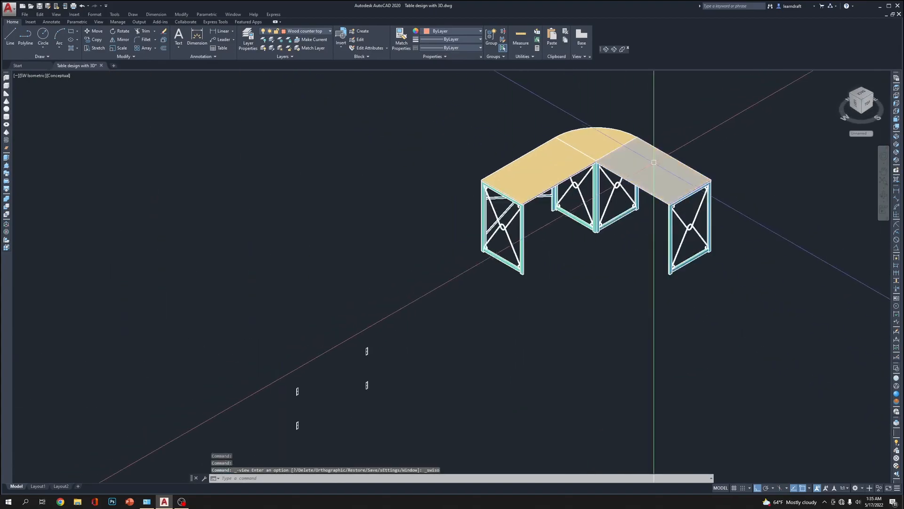
scroll(654, 161, "up", 5)
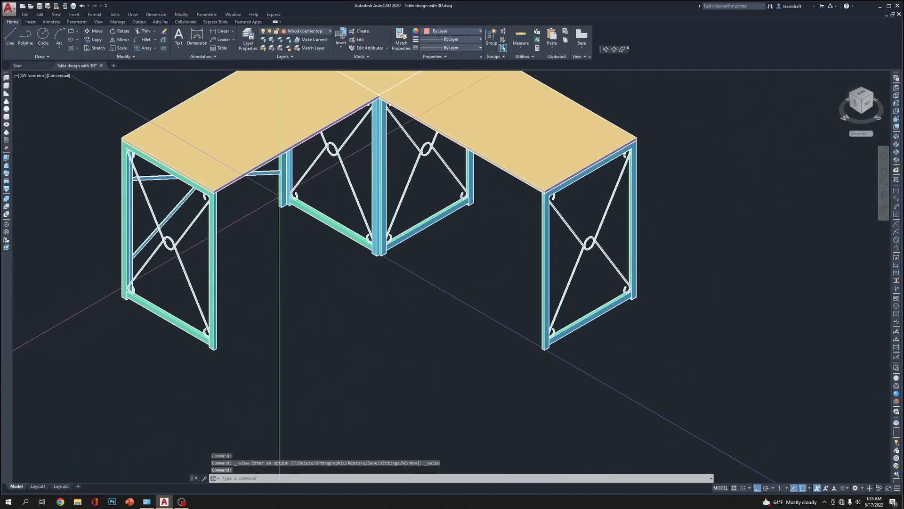
Switch to the Top view with 2D Wireframe display and bring the braced frame's end beside the curved corner into view
left_click(897, 88)
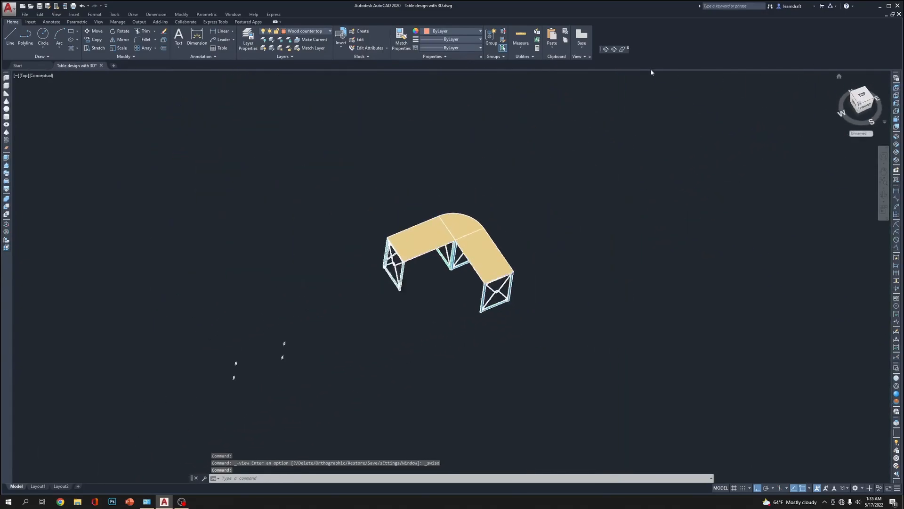
left_click(896, 370)
middle_click_drag(878, 210, 521, 287)
scroll(525, 283, "up", 14)
scroll(556, 241, "down", 2)
middle_click_drag(491, 171, 493, 276)
scroll(418, 201, "down", 4)
scroll(460, 201, "up", 10)
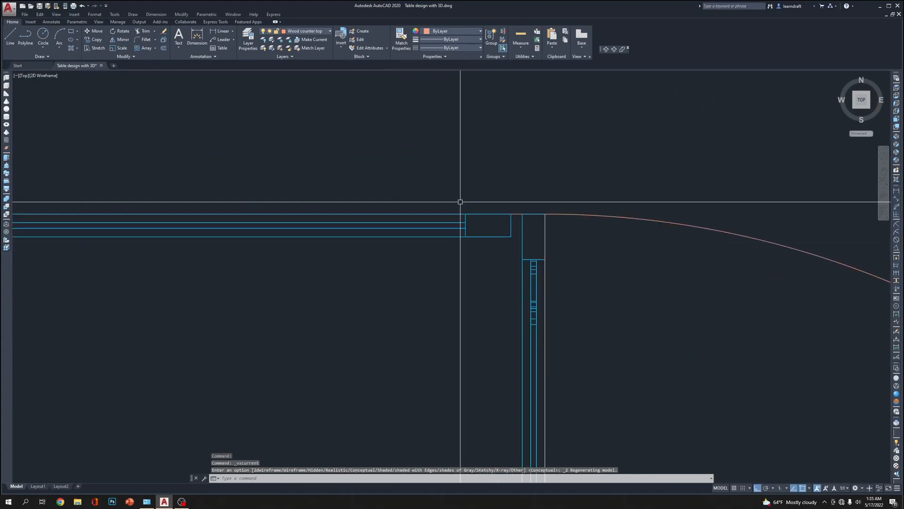
Mirror the braced frame with its braces about the diagonal from the table's inner corner to the curved edge's midpoint, keeping the source objects
left_click(464, 231)
left_click(440, 247)
scroll(410, 181, "down", 13)
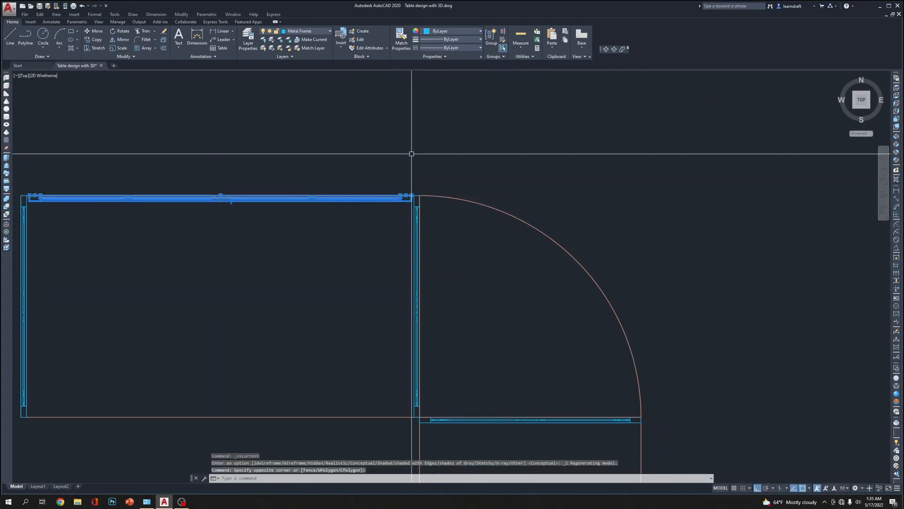
scroll(235, 155, "up", 7)
scroll(535, 239, "down", 6)
scroll(464, 220, "down", 2)
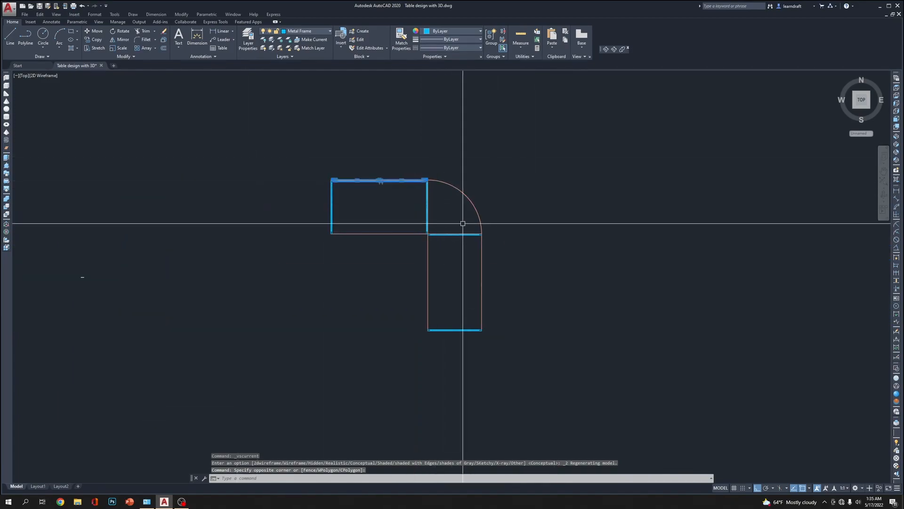
scroll(434, 219, "up", 3)
left_click(434, 218)
type("mi")
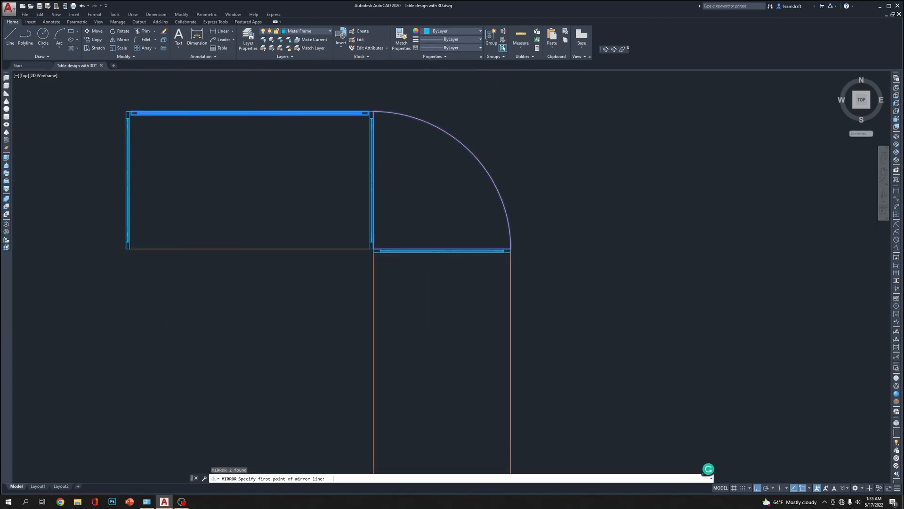
scroll(372, 247, "up", 10)
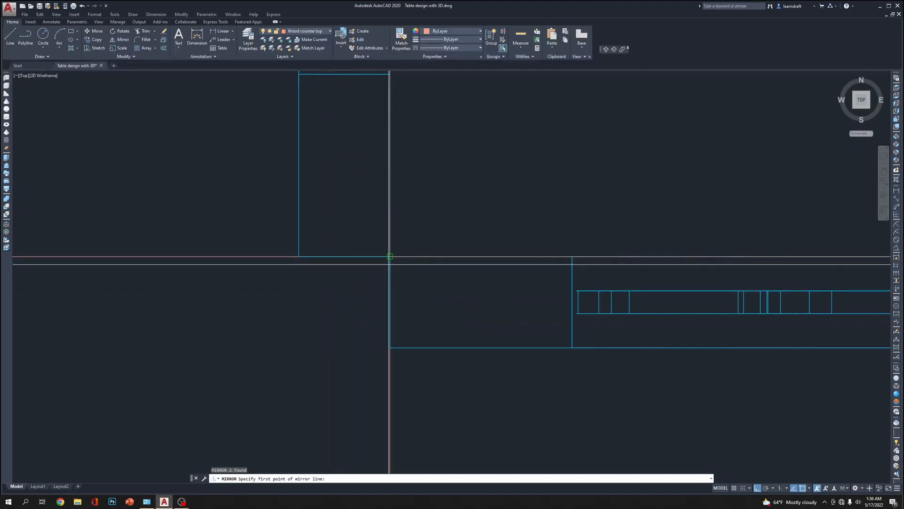
scroll(388, 243, "down", 4)
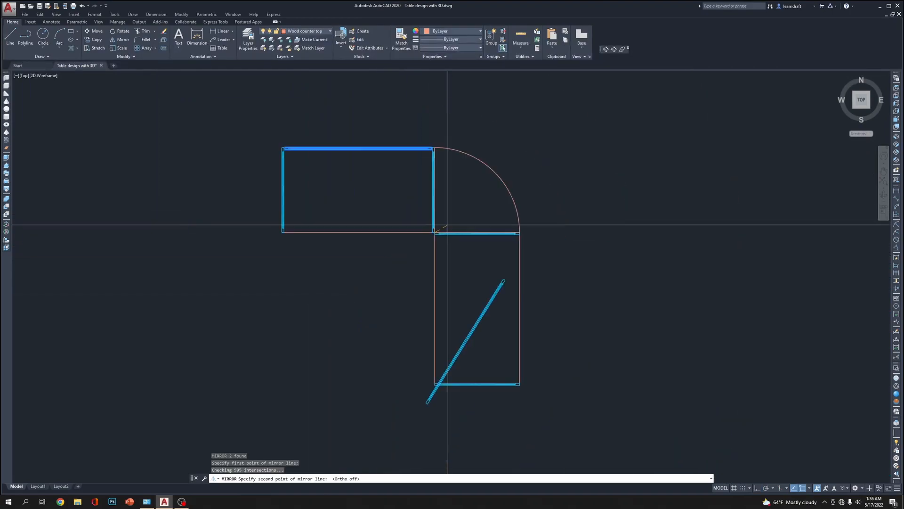
left_click(496, 172)
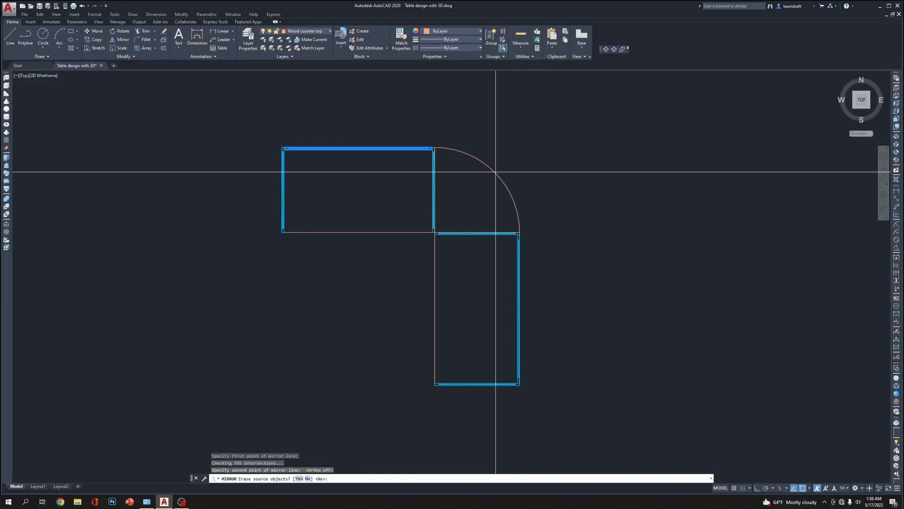
key("Return")
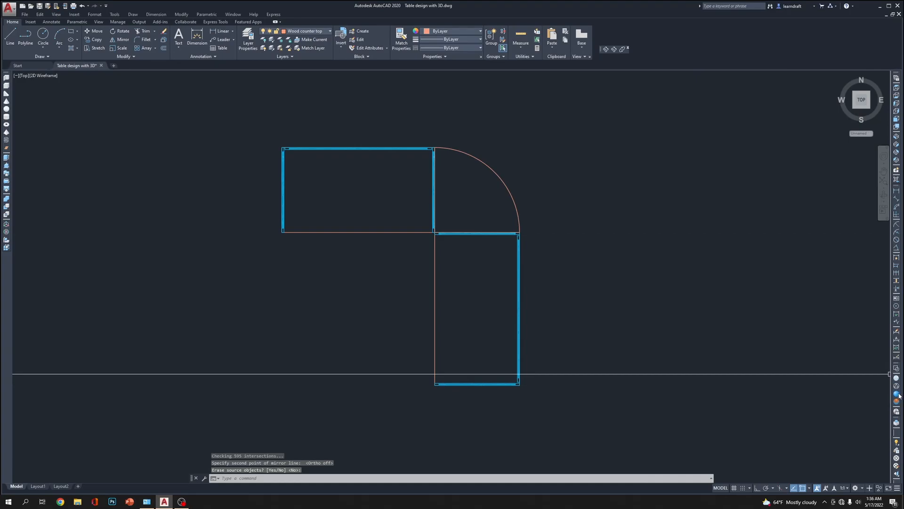
Display the table in the SW Isometric view with Realistic shading
left_click(896, 143)
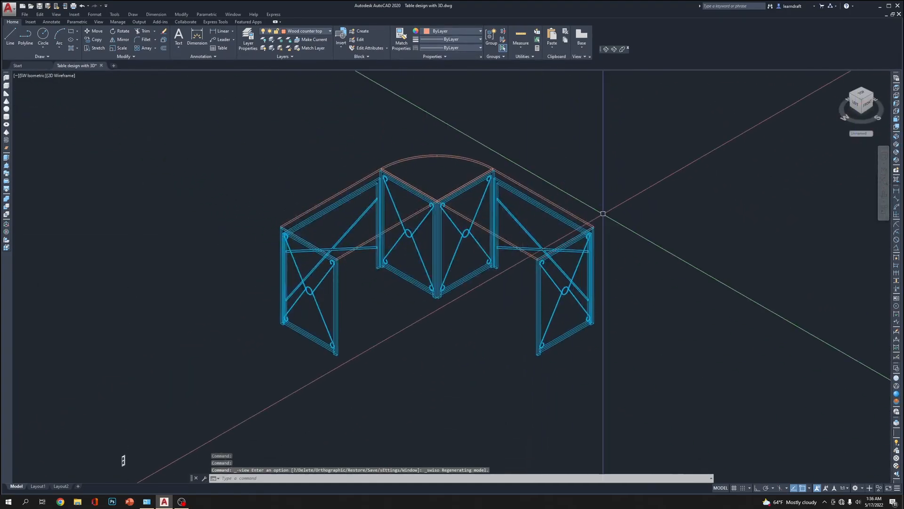
middle_click_drag(602, 214, 605, 205)
middle_click_drag(570, 92, 604, 102)
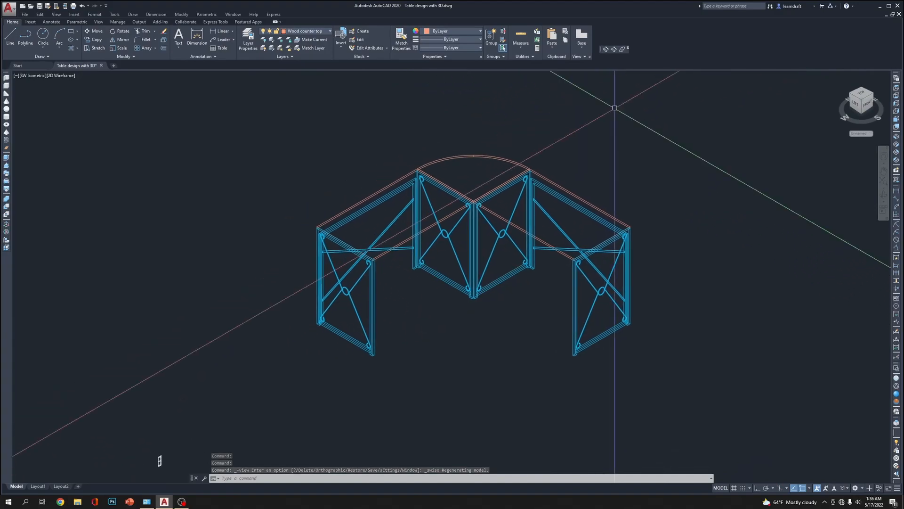
left_click(896, 397)
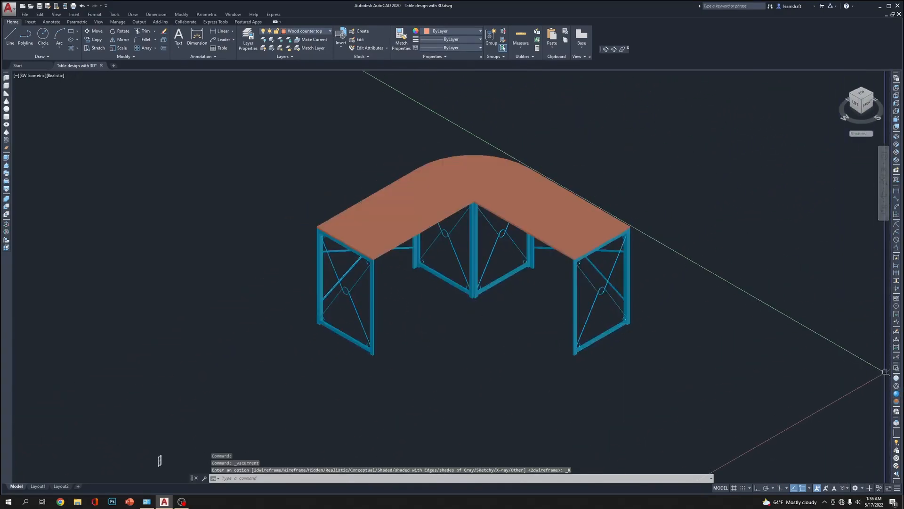
scroll(585, 234, "up", 2)
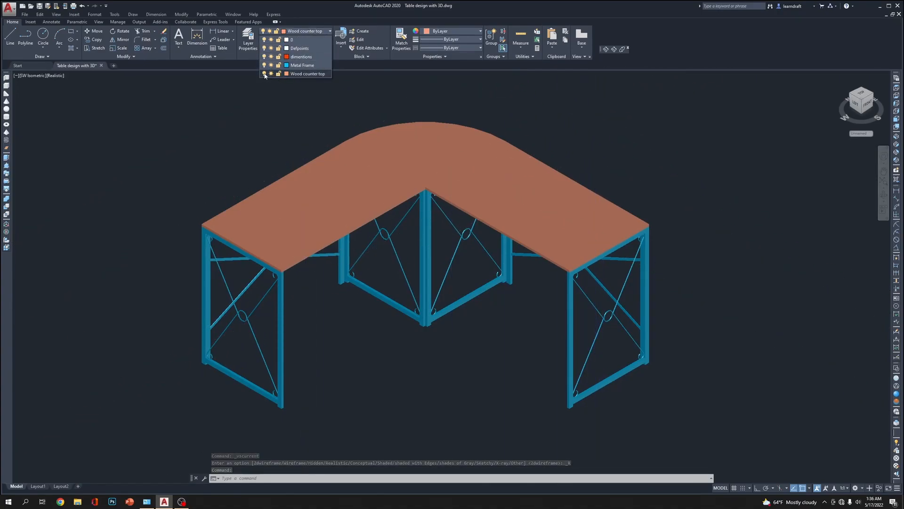
Turn off the current Wood counter top layer and show the metal frame in the Top view with 2D Wireframe display
left_click(264, 74)
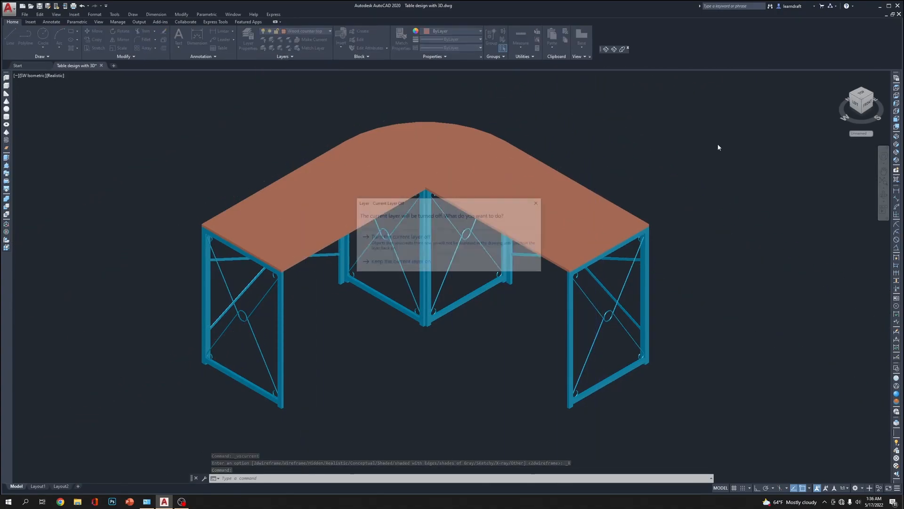
left_click(434, 242)
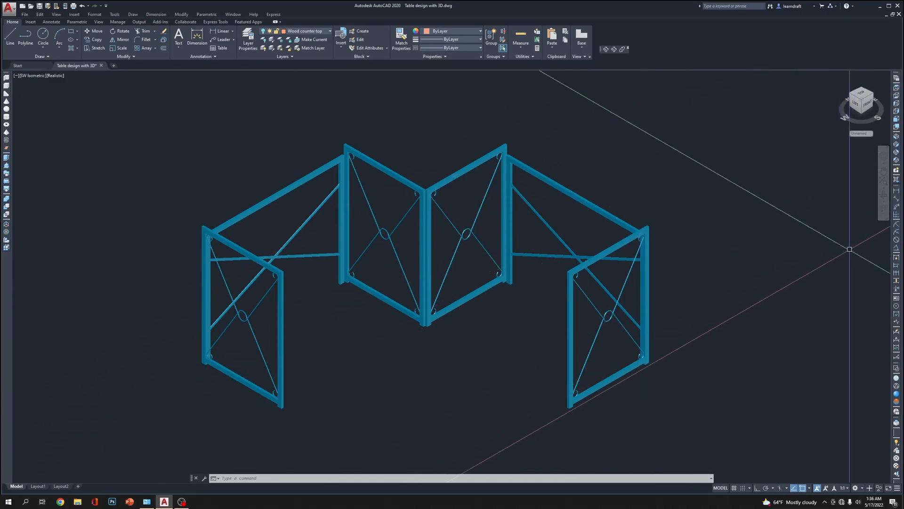
left_click(897, 370)
left_click(897, 89)
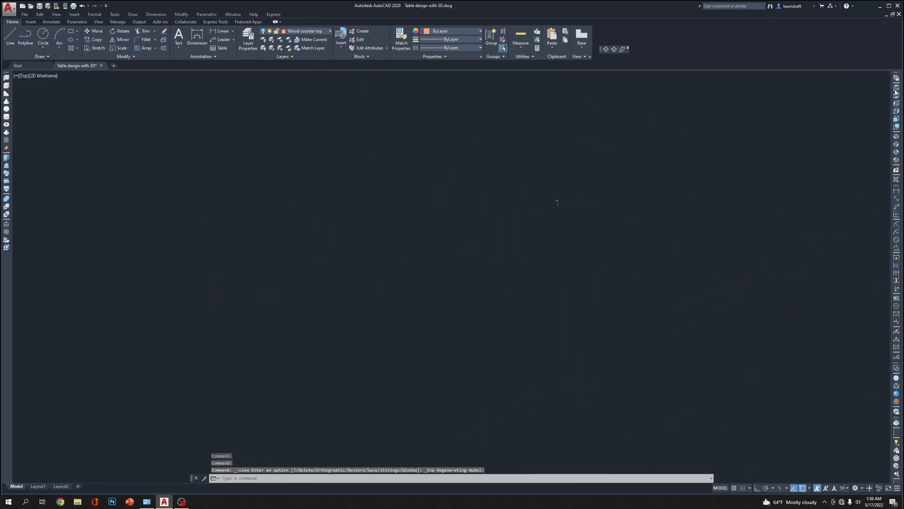
Examine the metal frame in plan and the mounting brackets at the top of the posts in the SEC. AA drawing
scroll(479, 214, "up", 10)
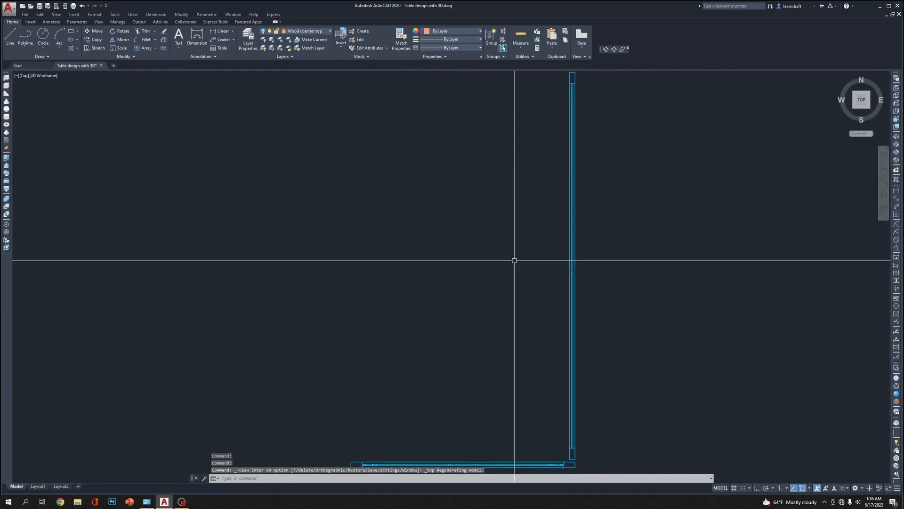
scroll(579, 299, "down", 2)
middle_click_drag(414, 245, 418, 288)
scroll(468, 218, "down", 8)
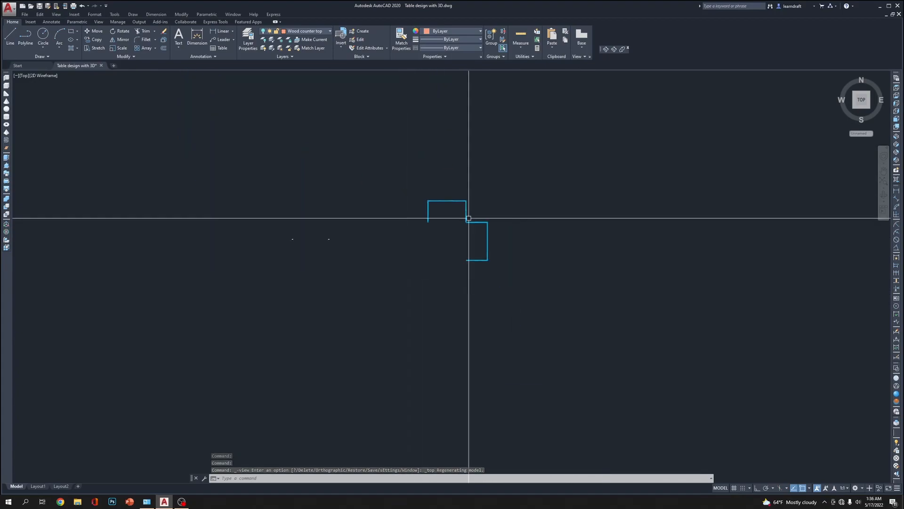
scroll(262, 284, "up", 8)
scroll(606, 221, "down", 8)
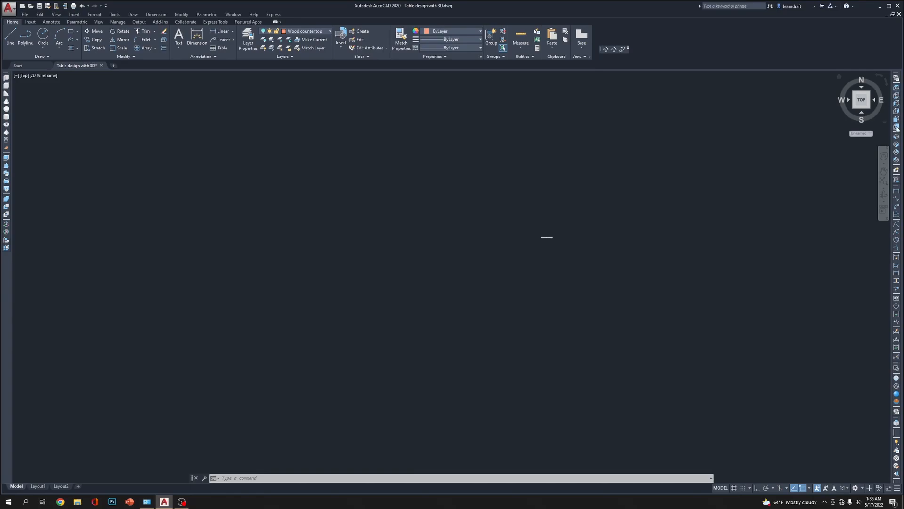
left_click(896, 88)
middle_click_drag(419, 205, 540, 215)
scroll(485, 202, "up", 5)
scroll(351, 315, "down", 5)
scroll(350, 314, "up", 6)
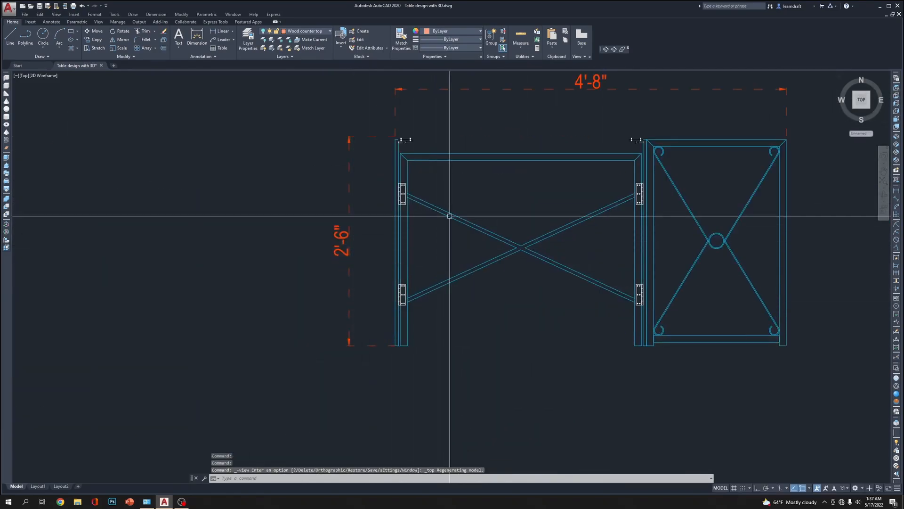
middle_click_drag(450, 192, 301, 299)
scroll(532, 236, "up", 2)
scroll(472, 224, "down", 2)
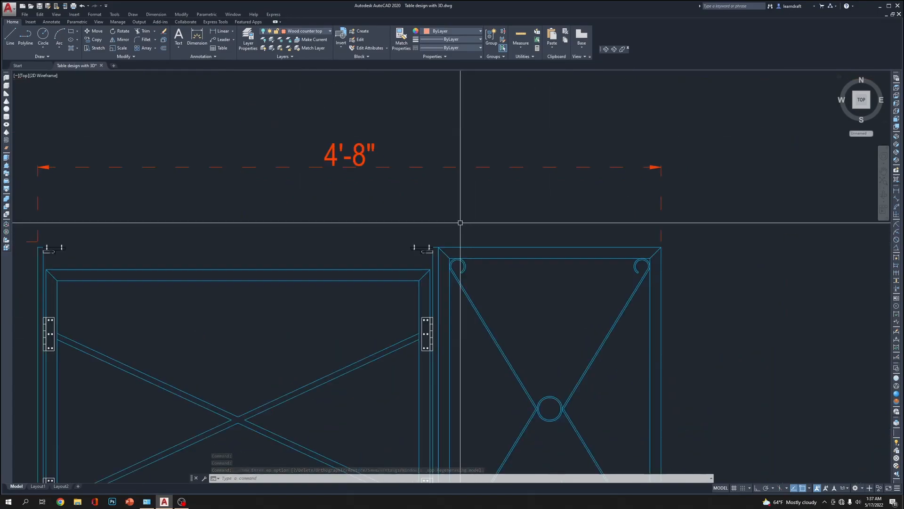
middle_click_drag(352, 202, 557, 208)
scroll(220, 231, "up", 4)
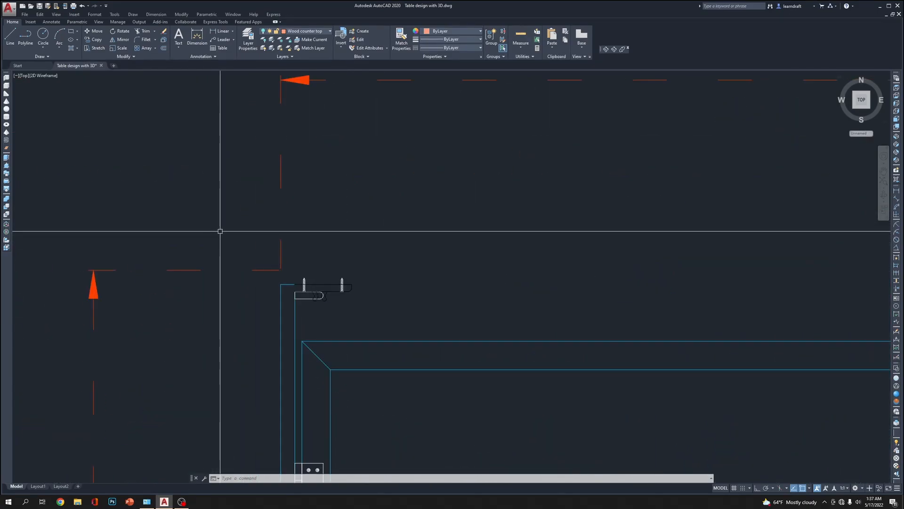
scroll(220, 232, "down", 5)
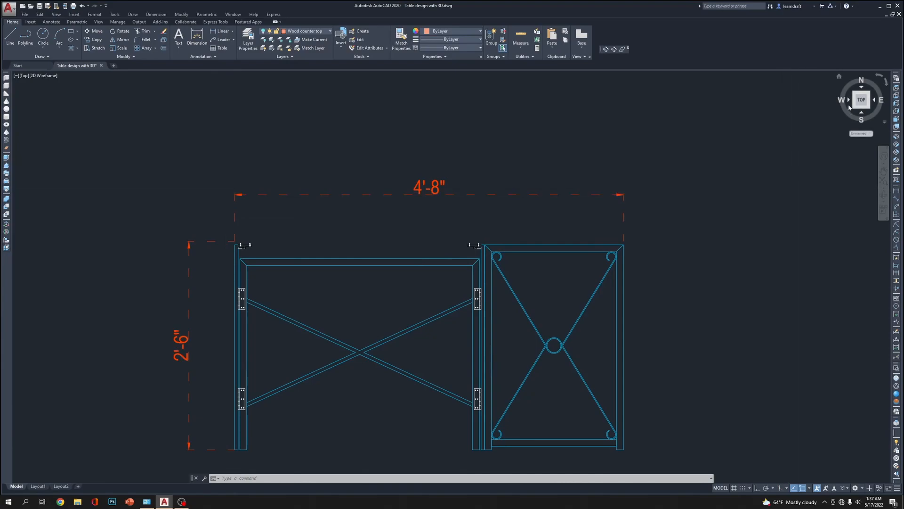
left_click(897, 95)
scroll(436, 210, "up", 6)
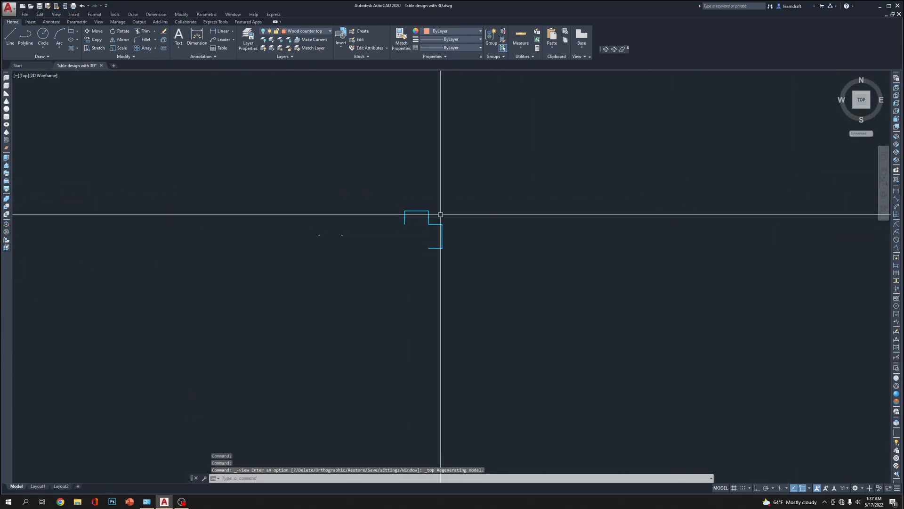
middle_click_drag(253, 211, 388, 85)
middle_click_drag(569, 310, 464, 193)
mouse_move(565, 326)
middle_mouse_down()
mouse_move(542, 185)
mouse_move(546, 219)
middle_mouse_up()
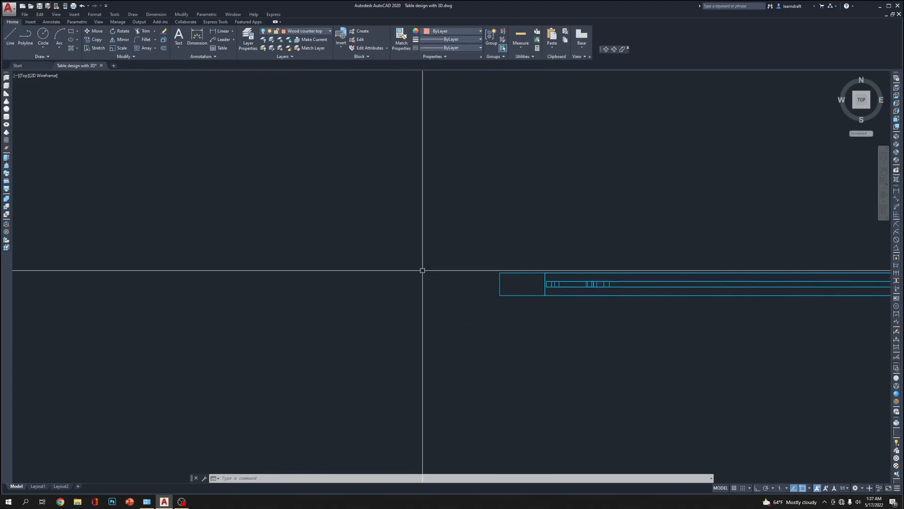
scroll(430, 297, "down", 6)
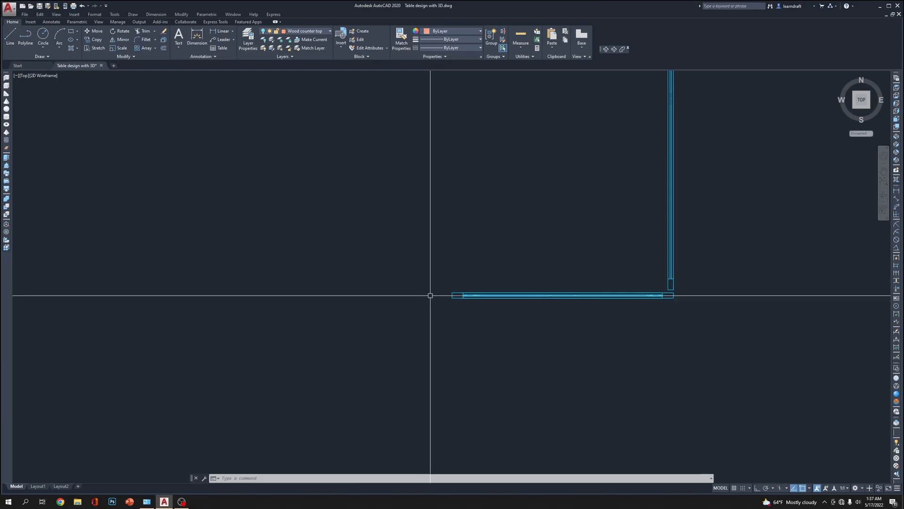
middle_click_drag(417, 289, 476, 270)
type("re")
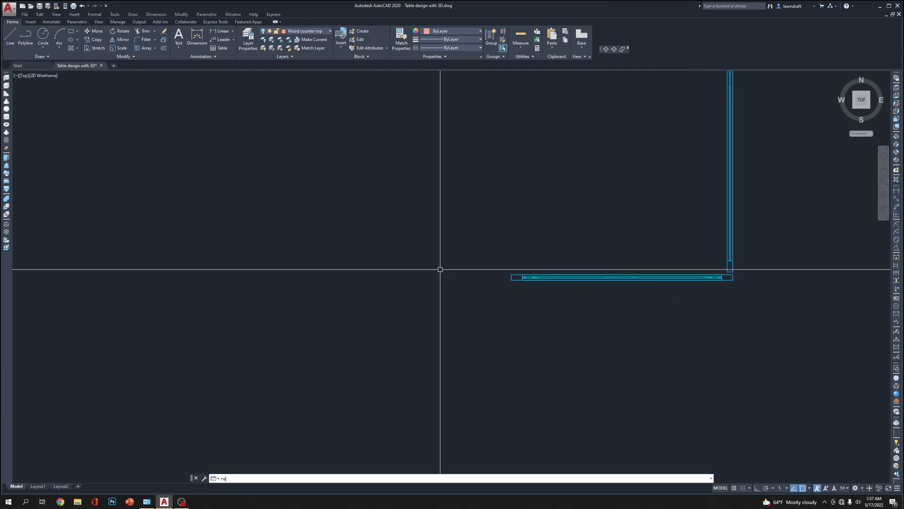
type("c")
key("Return")
left_click(464, 303)
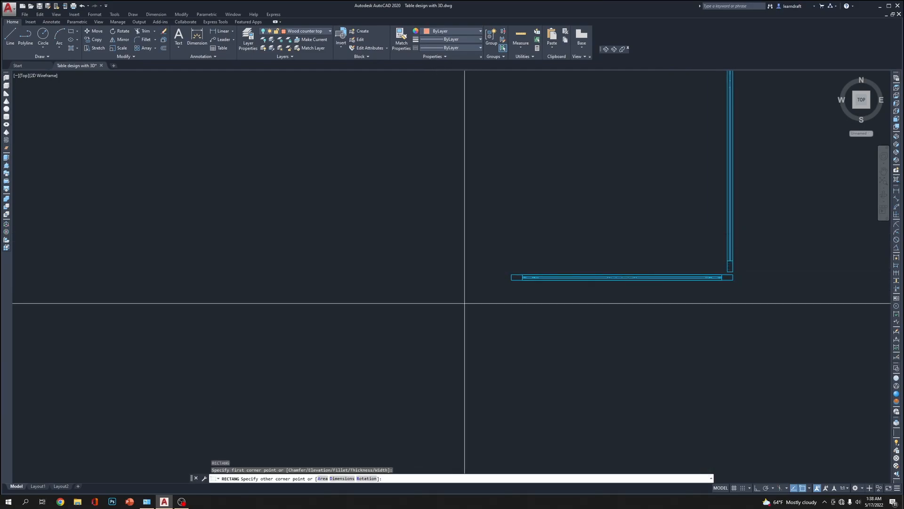
key("Escape")
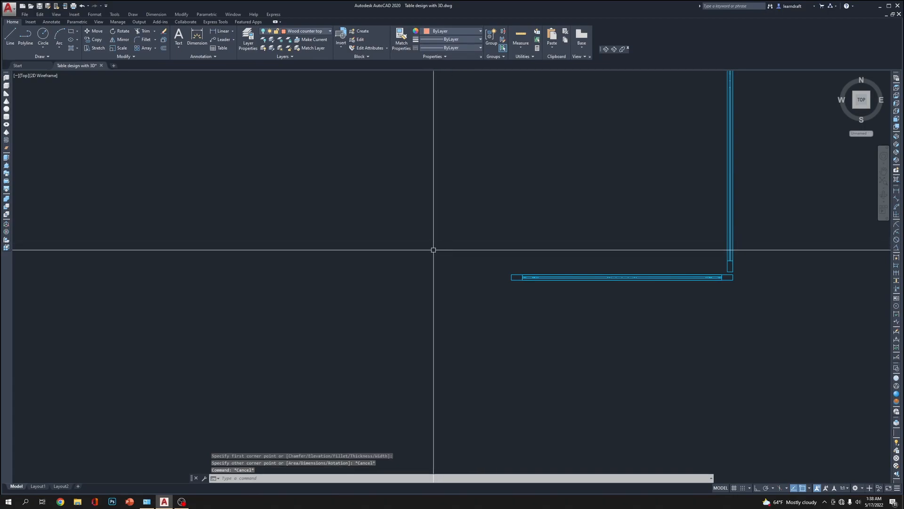
key("Return")
left_click(416, 247)
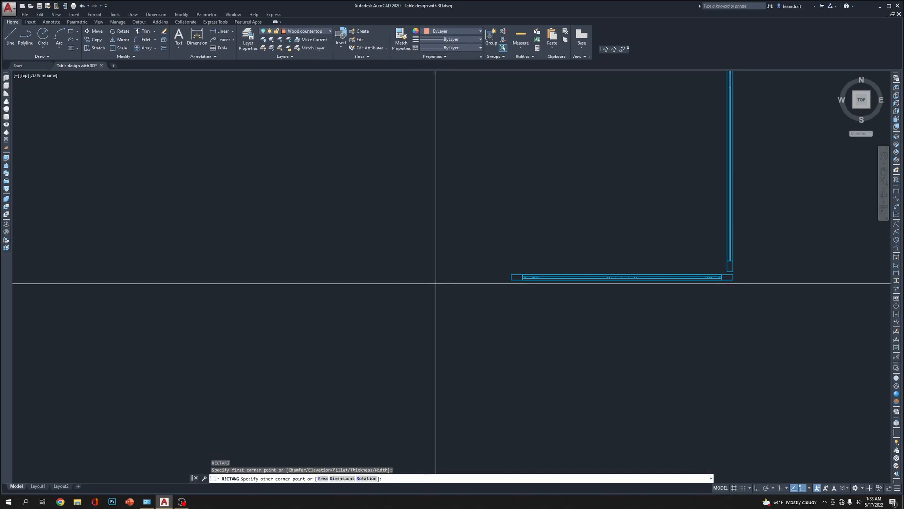
scroll(358, 310, "down", 5)
key("Escape")
key("Escape")
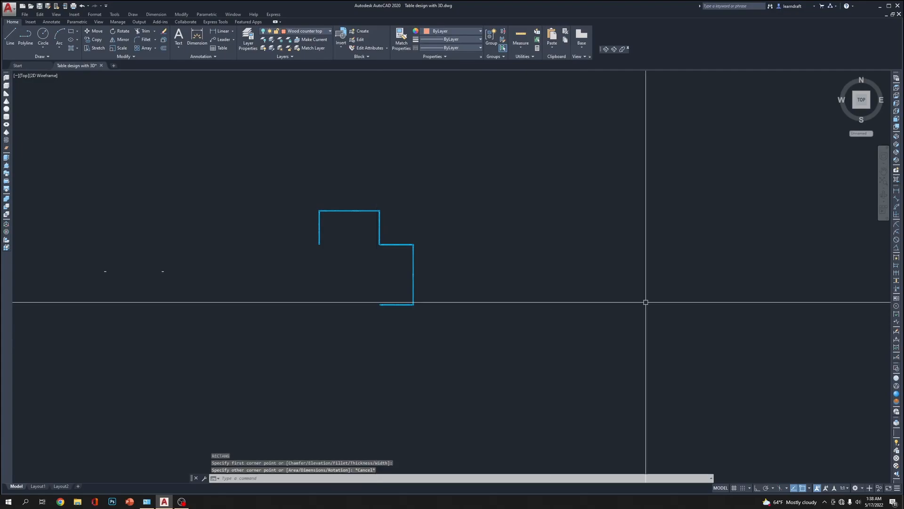
In the Top view with 2D Wireframe display, draw a rectangle 1.125 long and 2 wide in the empty area beside the metal frame
left_click(897, 88)
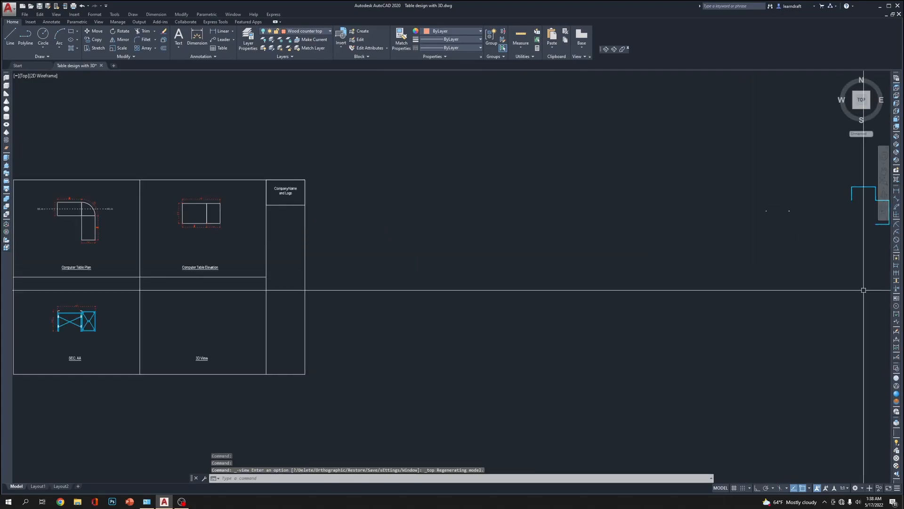
left_click(898, 368)
scroll(732, 259, "up", 12)
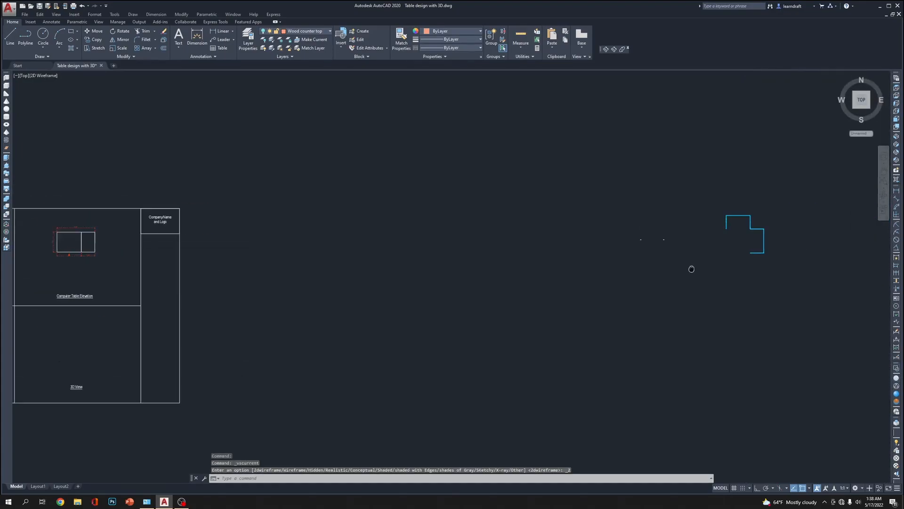
middle_click_drag(558, 278, 539, 236)
type("rec")
key("Return")
left_click(585, 369)
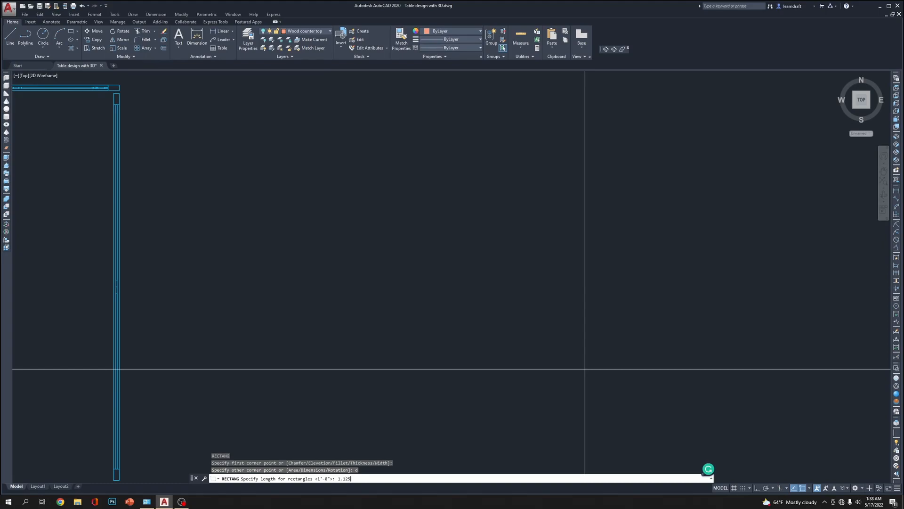
key("Return")
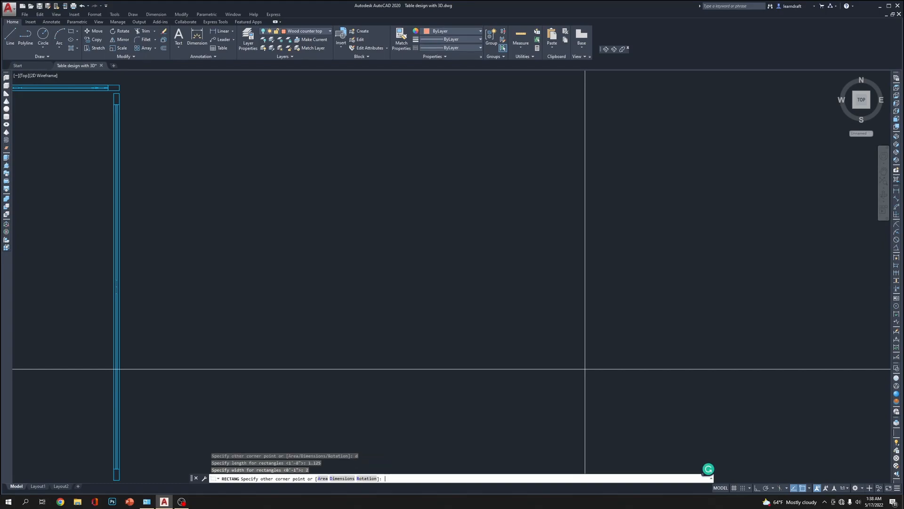
left_click(585, 369)
scroll(605, 299, "down", 6)
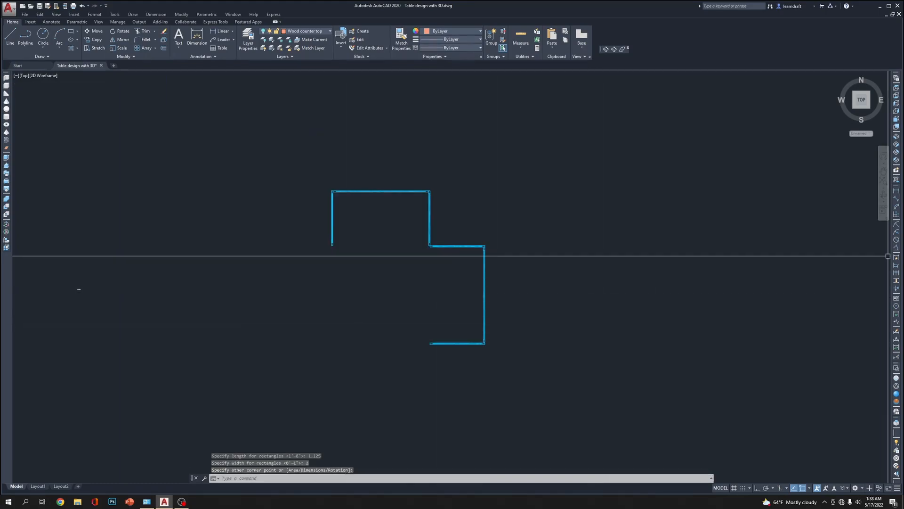
Look for the new rectangle in the Front view and around the metal frame in the Top view
left_click(897, 121)
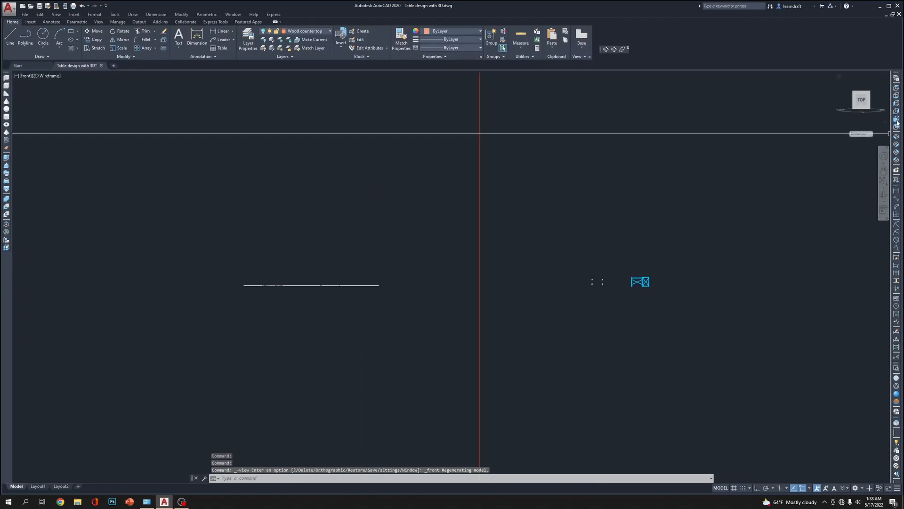
scroll(419, 269, "down", 9)
scroll(428, 269, "up", 9)
middle_click_drag(602, 240, 483, 268)
left_click(897, 88)
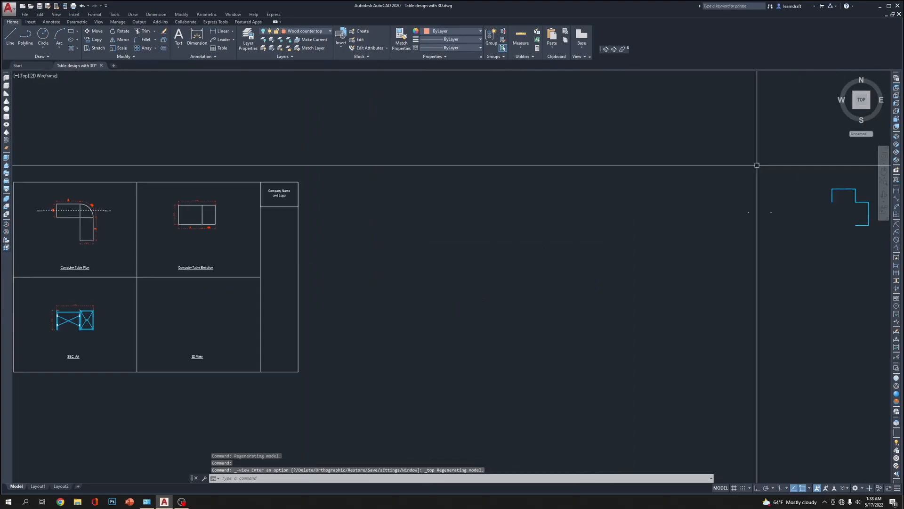
scroll(772, 196, "up", 5)
scroll(414, 226, "down", 5)
scroll(494, 232, "up", 5)
scroll(446, 295, "down", 3)
scroll(444, 295, "up", 8)
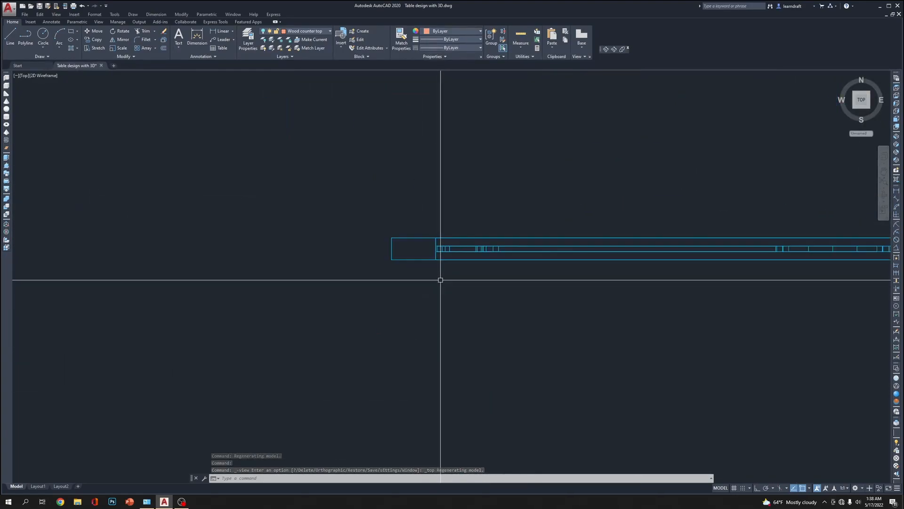
Draw three connected freehand line segments beside the free end of the end panel
type("l")
key("Return")
left_click(480, 337)
left_click(290, 394)
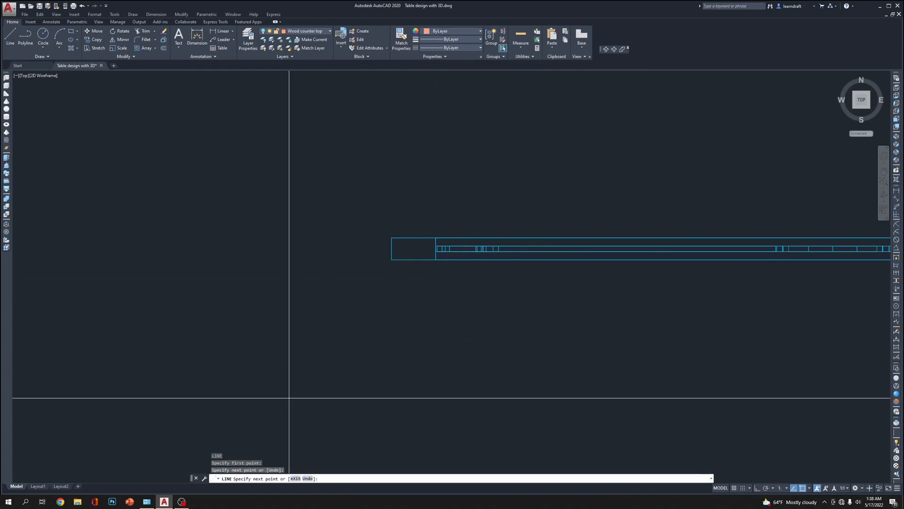
left_click(230, 217)
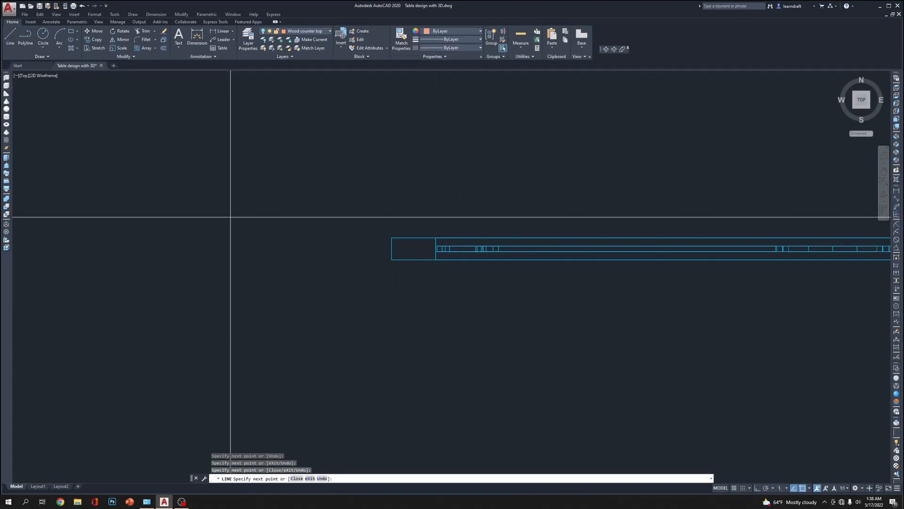
key("Escape")
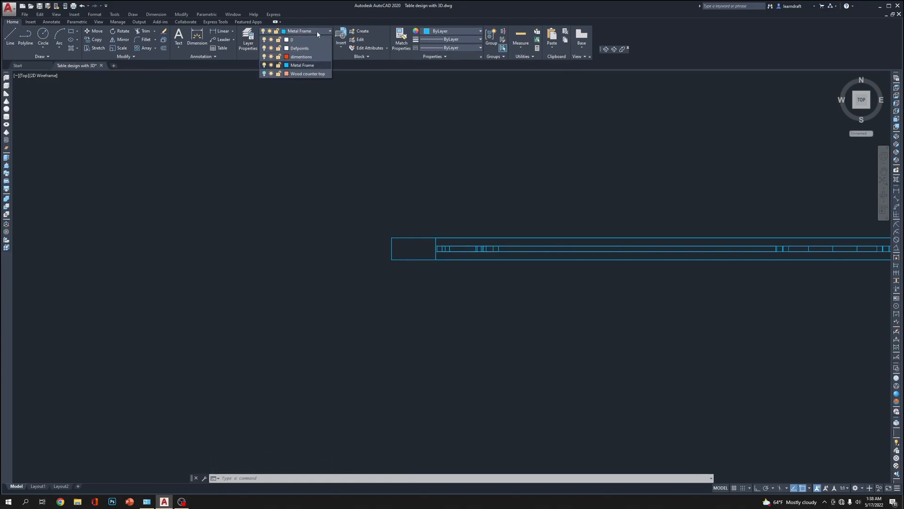
Turn the Wood counter top layer back on with Metal Frame as the current layer, and erase the three stray line segments
left_click(264, 74)
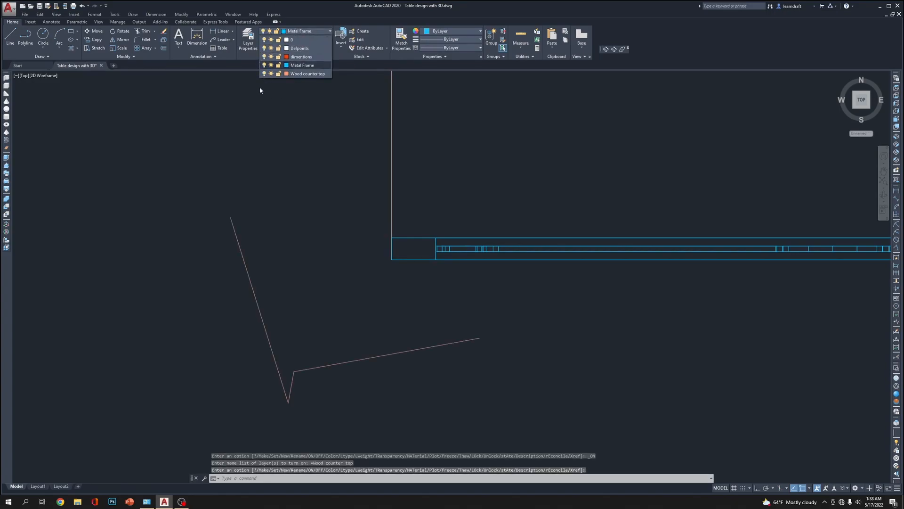
left_click(356, 139)
scroll(320, 245, "down", 10)
scroll(323, 252, "up", 6)
left_click(375, 243)
left_click(237, 279)
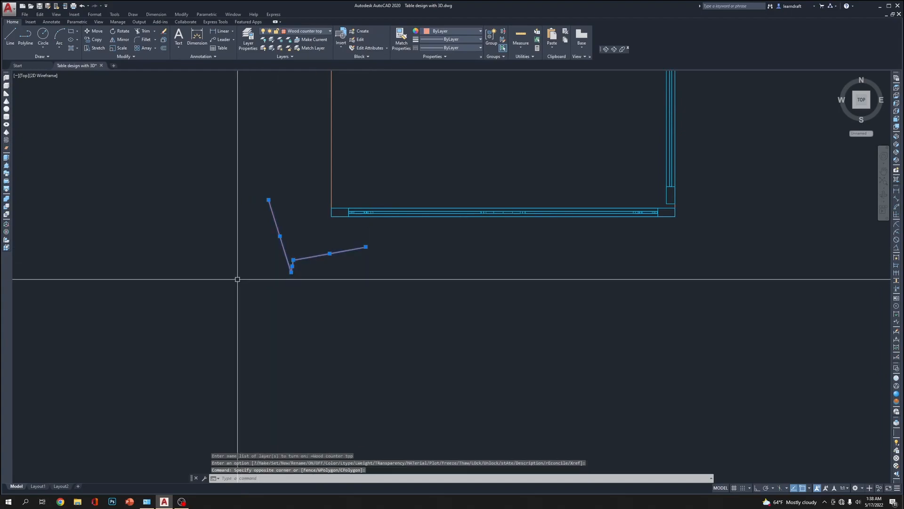
key("Delete")
Locate the small rectangle beside the metal frame and inspect it up close
scroll(571, 305, "down", 8)
scroll(673, 251, "up", 13)
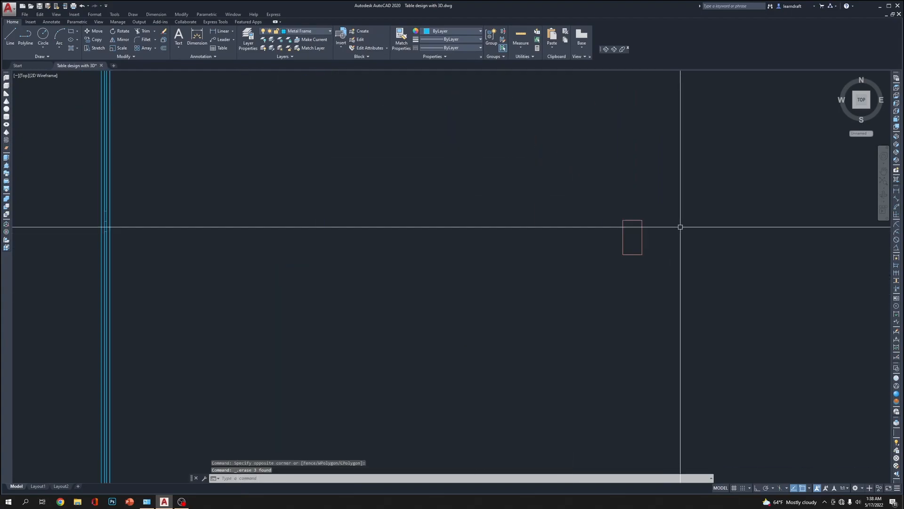
middle_click_drag(638, 228, 478, 354)
scroll(478, 353, "down", 5)
left_click(515, 306)
left_click(474, 332)
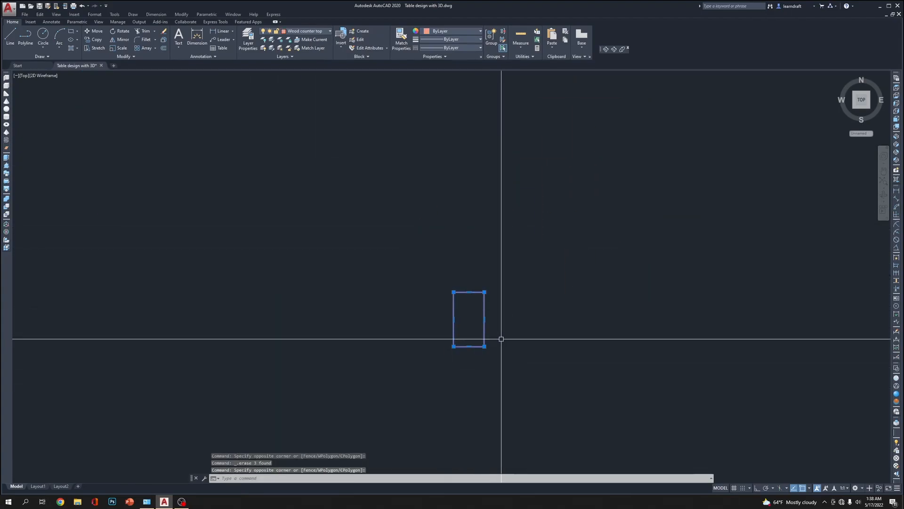
scroll(499, 292, "up", 4)
middle_click_drag(496, 292, 514, 218)
scroll(523, 236, "down", 6)
key("Escape")
key("Escape")
key("Escape")
scroll(523, 236, "up", 5)
scroll(509, 265, "up", 3)
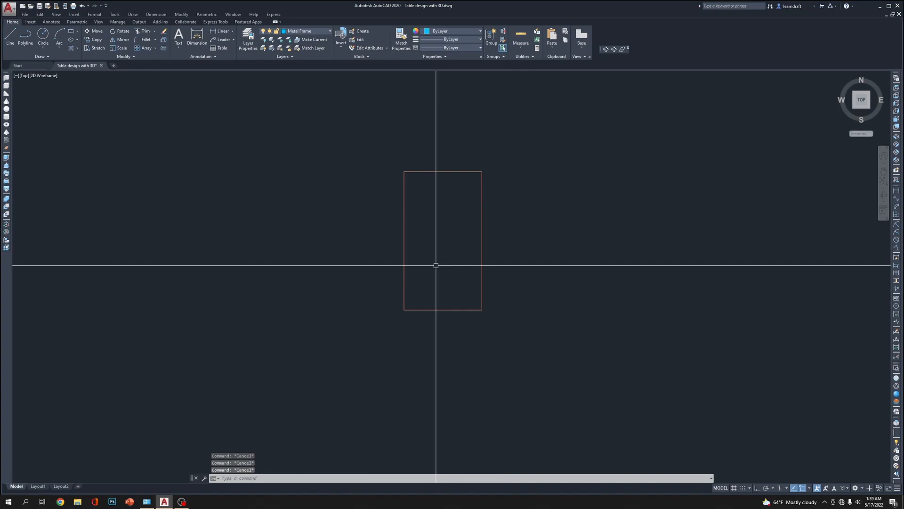
type("f")
key("Return")
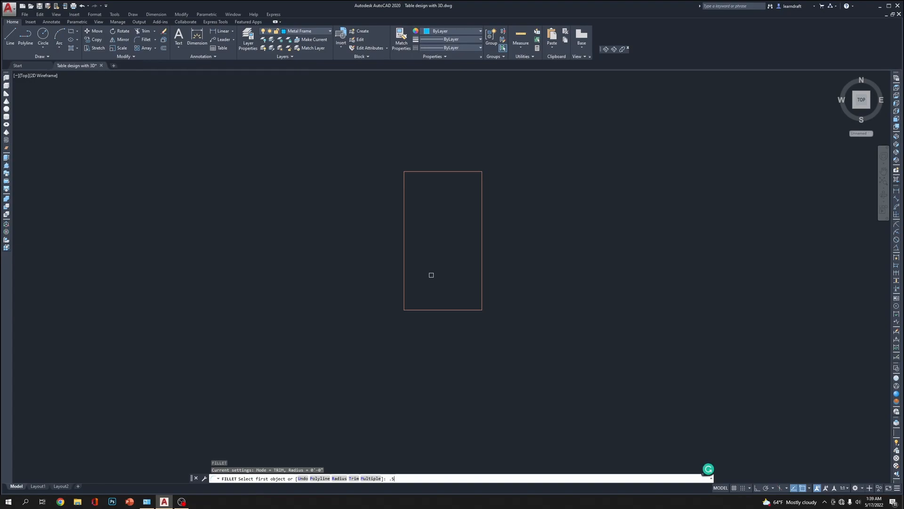
key("Escape")
key("Escape")
Fillet the upper-left and lower-left corners of the small rectangle with a radius of 0.5
type("f")
key("Return")
type("r")
key("Return")
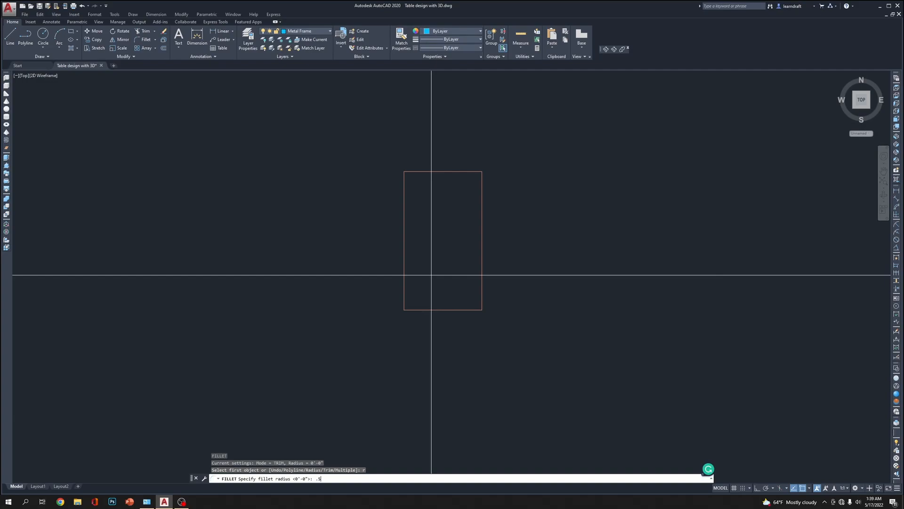
key("Return")
left_click(403, 238)
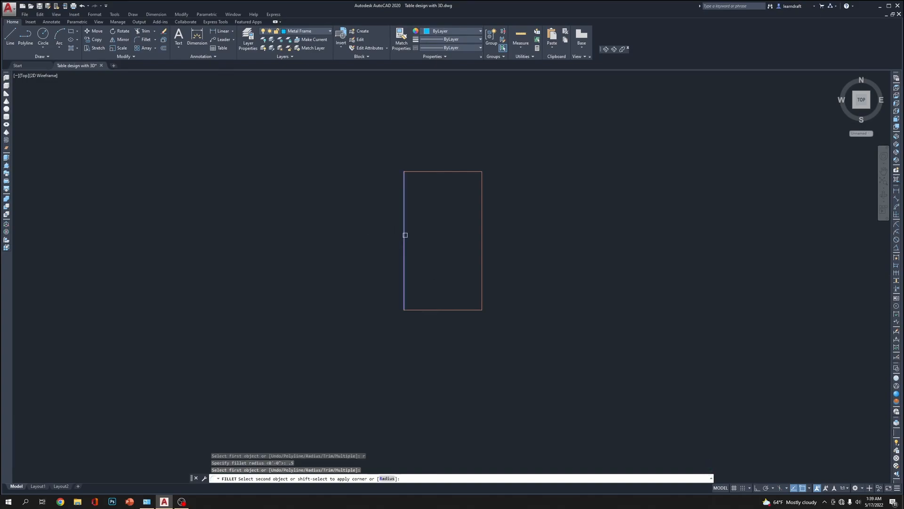
left_click(427, 171)
key("Return")
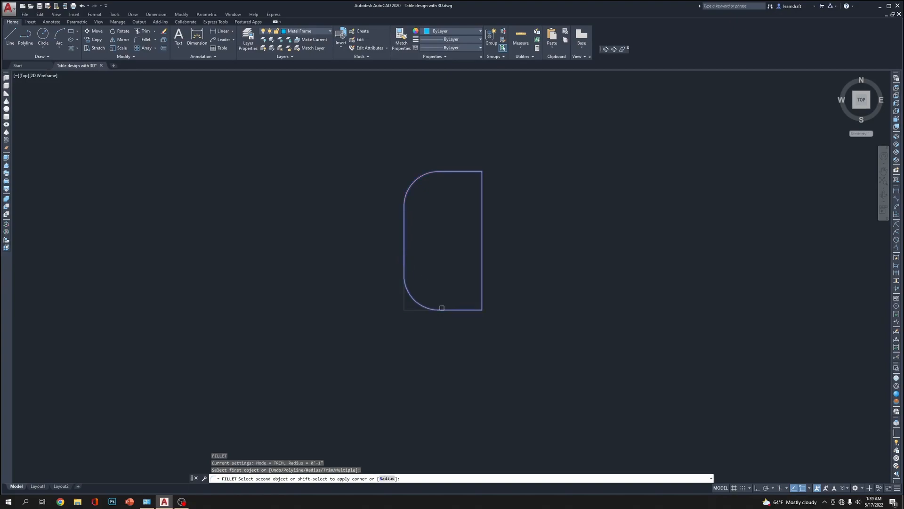
left_click(442, 307)
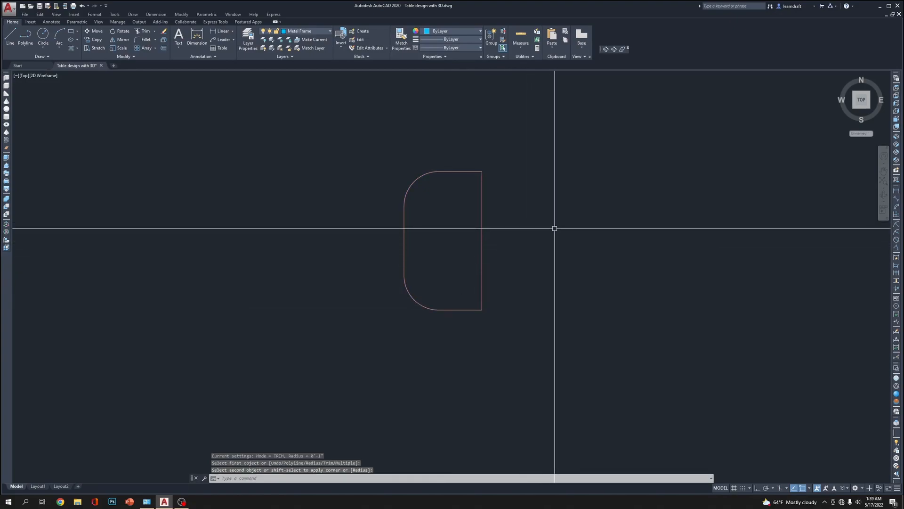
Trim away the straight edge between the rectangle's two sharp corners, leaving an open C-shaped profile
type("r")
key("Return")
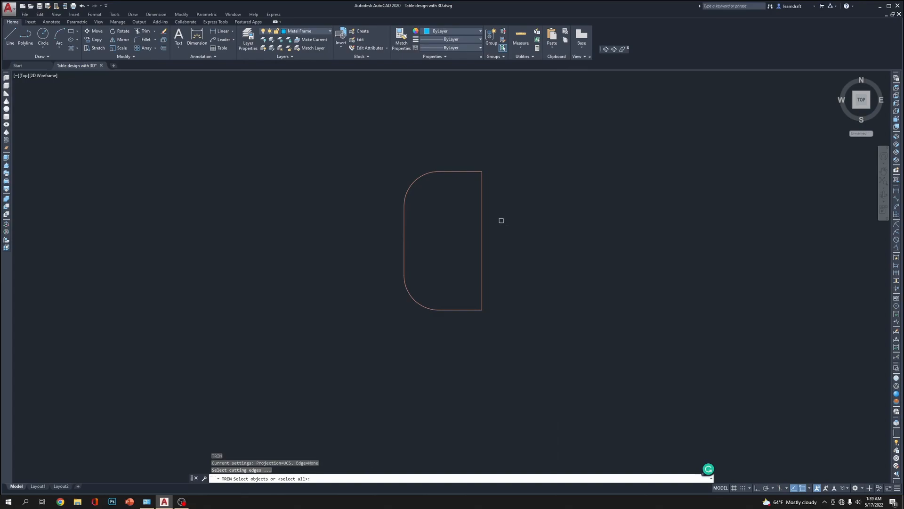
left_click(485, 215)
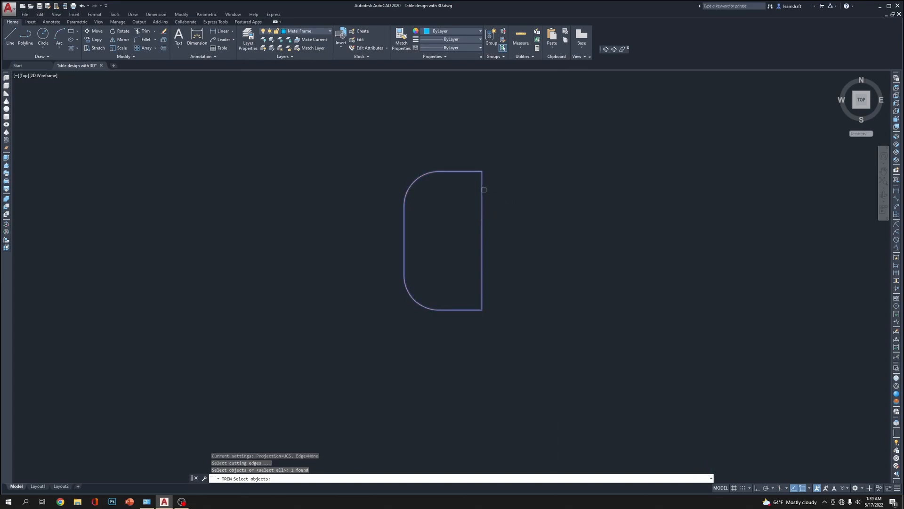
key("Return")
scroll(518, 202, "up", 3)
scroll(501, 236, "down", 6)
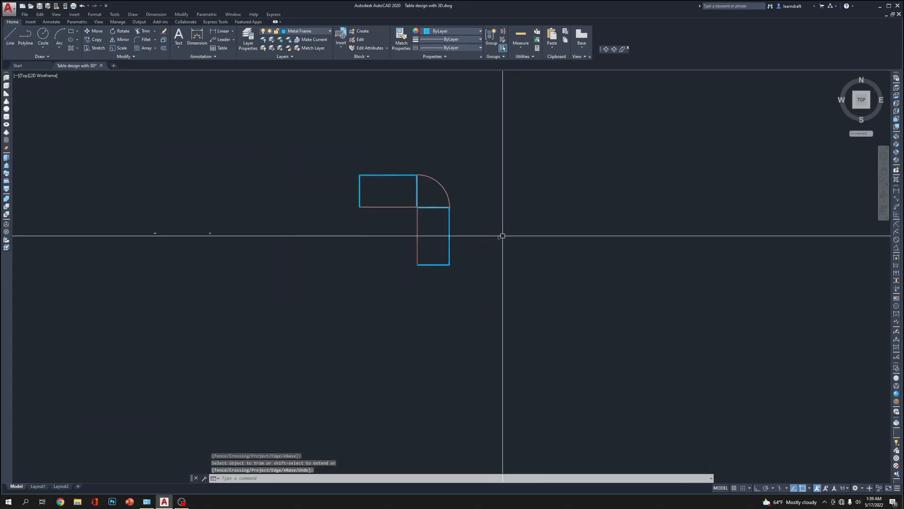
Move the C-shaped profile a short distance straight down beside the table plan
scroll(527, 219, "up", 4)
type("m")
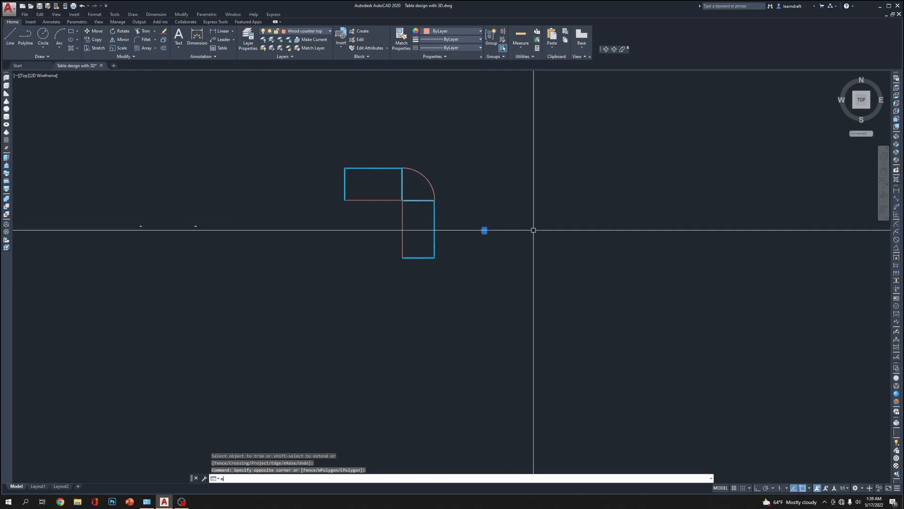
key("Return")
left_click(534, 222)
left_click(534, 264)
scroll(497, 228, "down", 8)
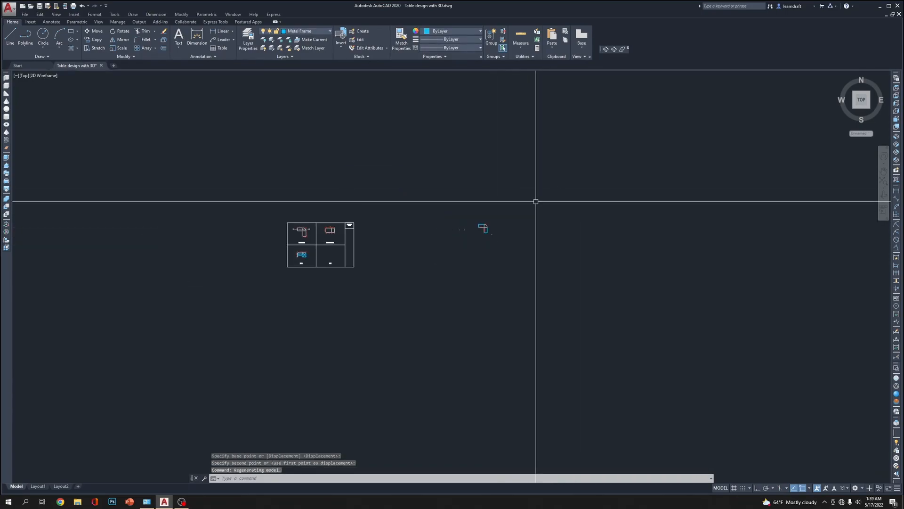
Move the C-shaped profile up into the open space beyond the table plan
scroll(503, 230, "up", 6)
left_click(495, 232)
left_click(452, 268)
scroll(475, 267, "down", 4)
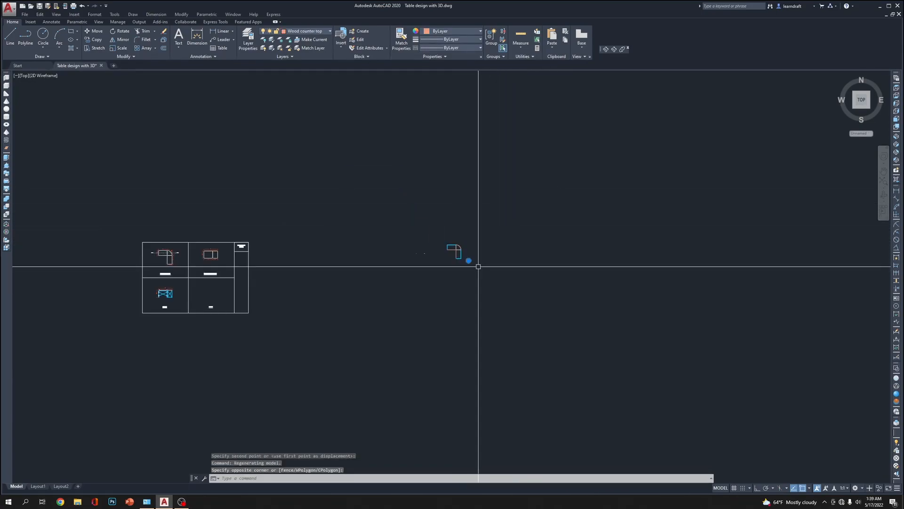
type("m")
key("Return")
left_click(525, 266)
left_click(534, 209)
scroll(502, 202, "up", 10)
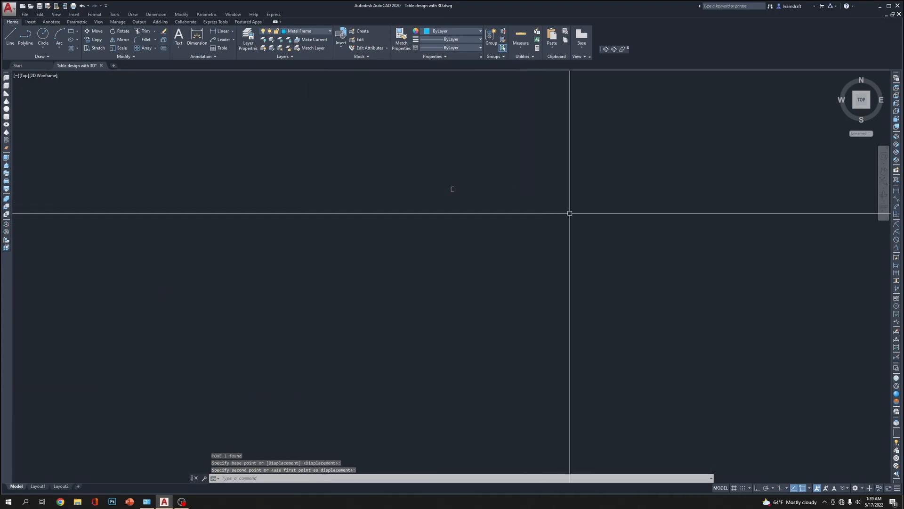
scroll(434, 257, "down", 10)
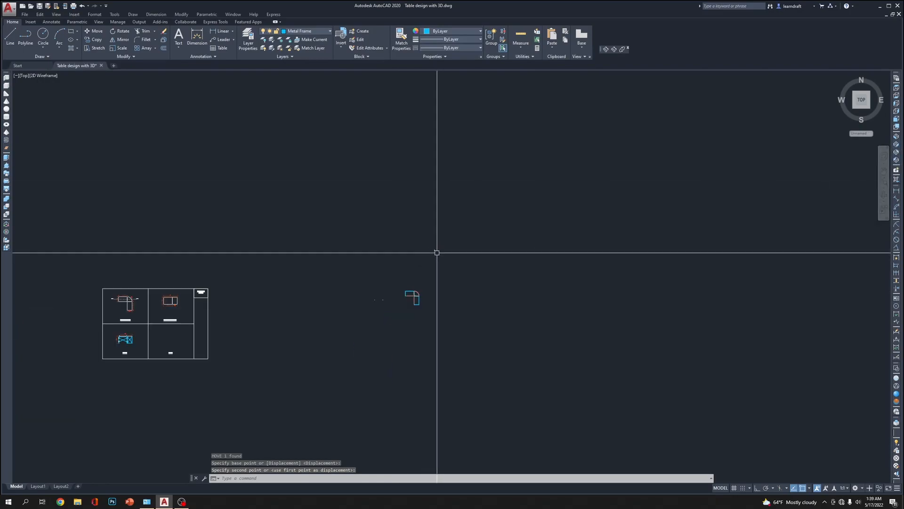
scroll(332, 275, "up", 2)
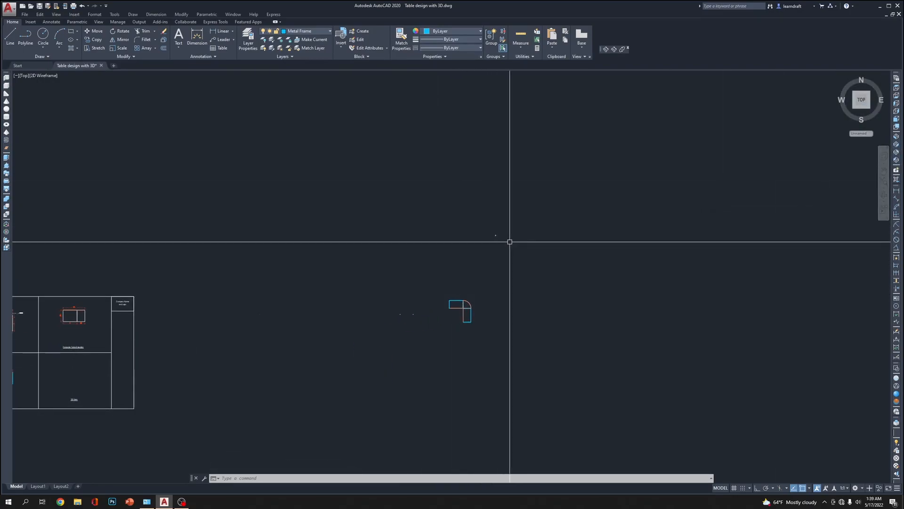
left_click(733, 219)
scroll(459, 235, "up", 5)
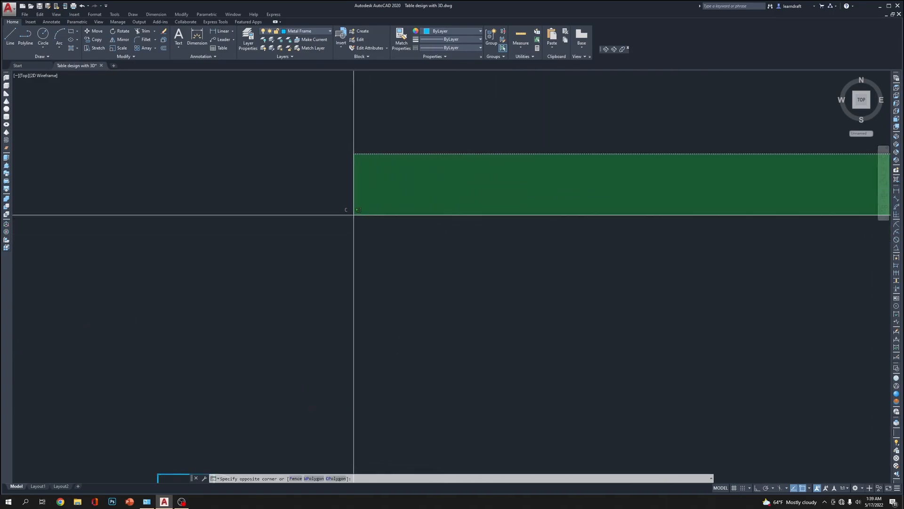
scroll(377, 214, "down", 5)
left_click(677, 215)
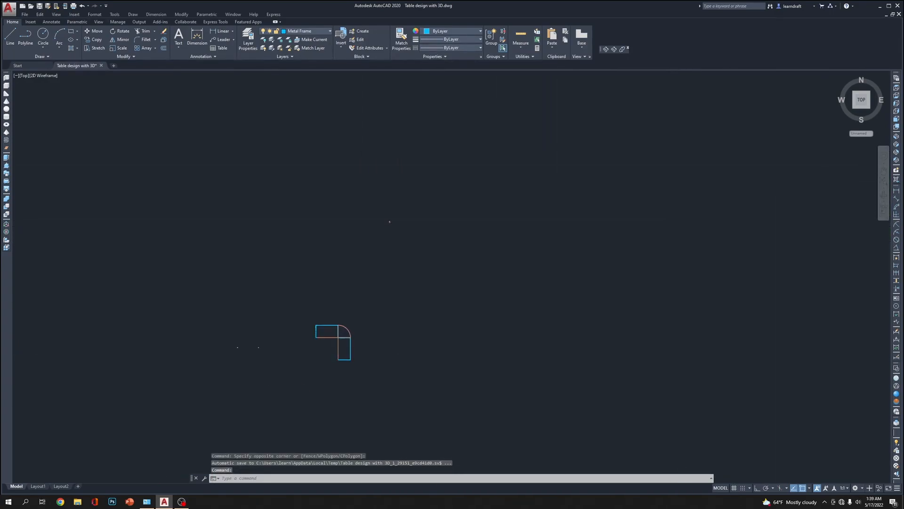
In the Right view, draw a circle with a radius of 0.125 centered on the end of the profile line
left_click(898, 112)
scroll(491, 306, "up", 10)
middle_click_drag(422, 289, 487, 279)
type("c")
key("Return")
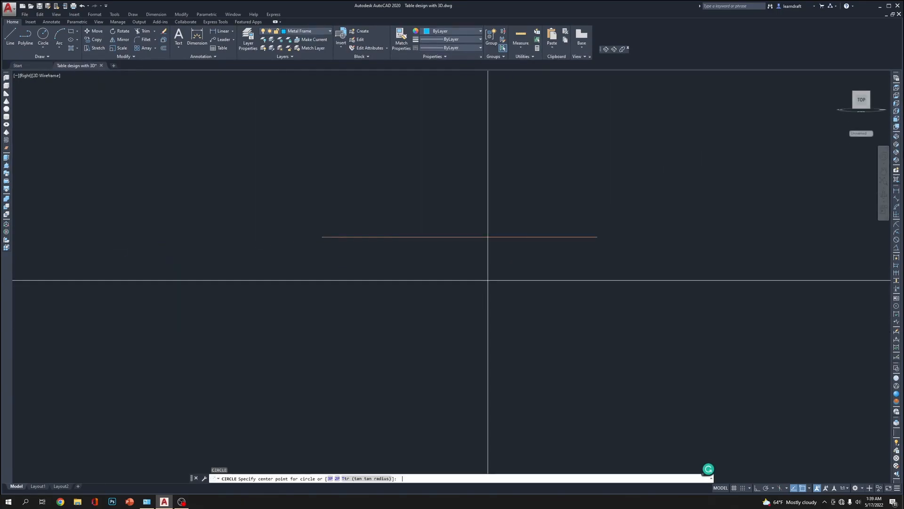
left_click(322, 237)
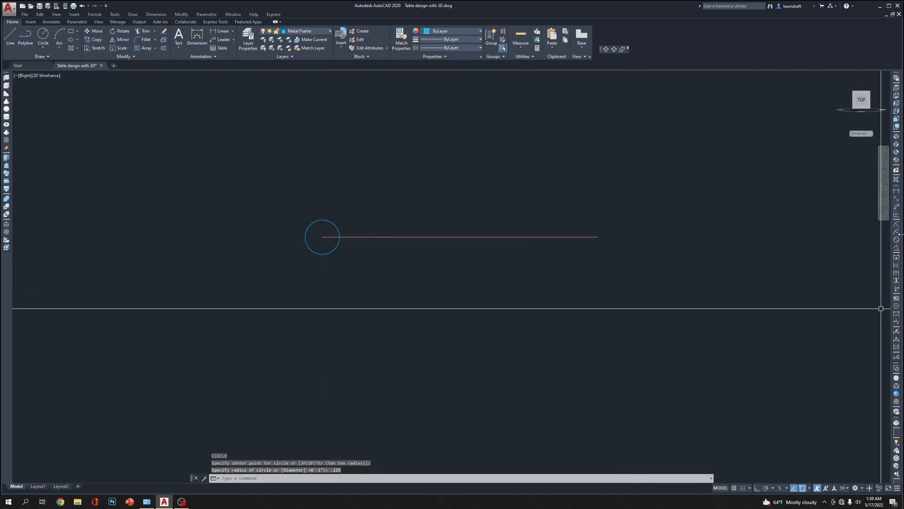
In the SW Isometric view, move the circle by its center off the C-shaped path into open space
left_click(898, 137)
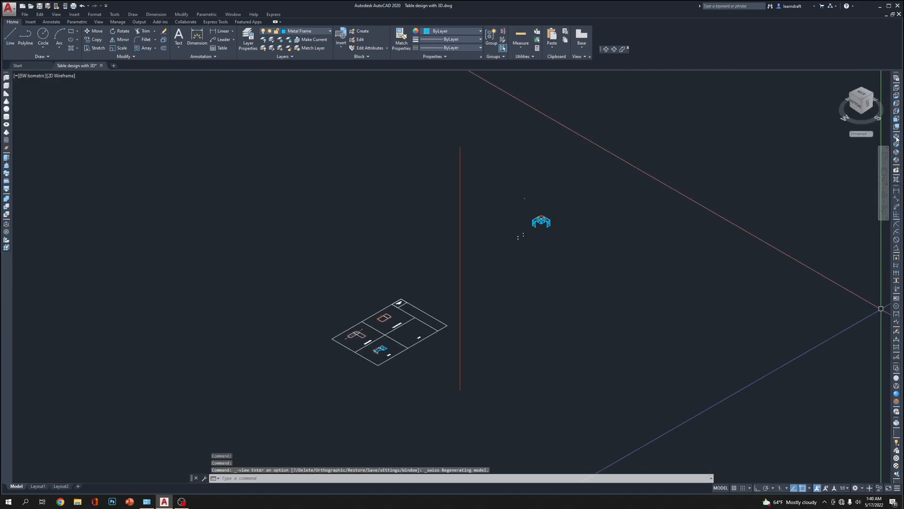
scroll(378, 367, "up", 5)
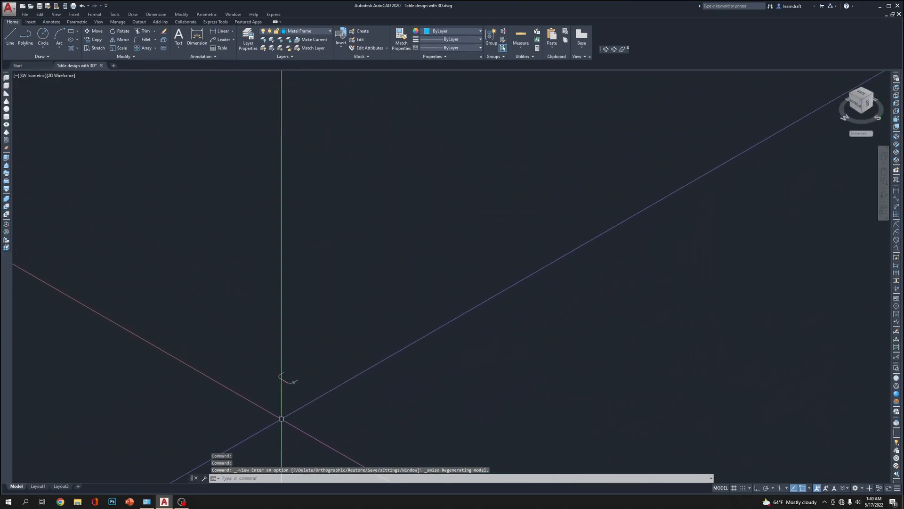
scroll(349, 374, "up", 4)
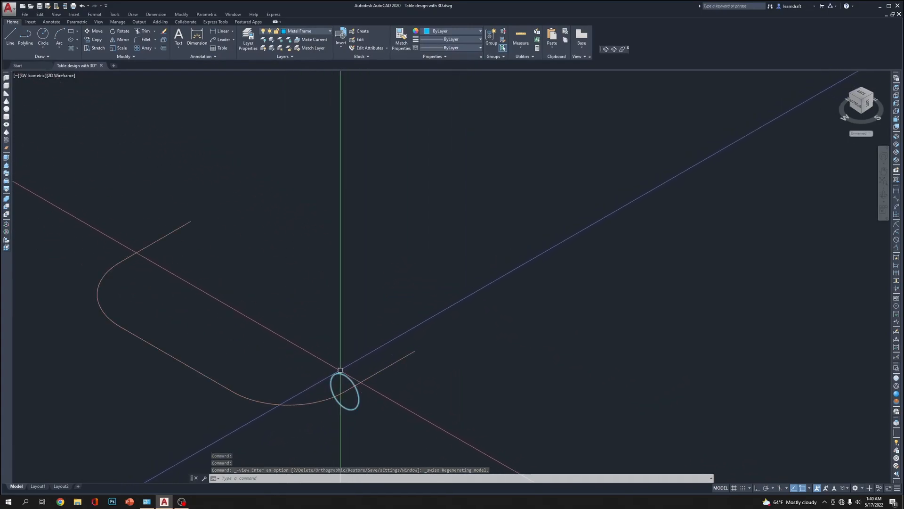
left_click(348, 370)
left_click(340, 373)
type("m")
key("Return")
left_click(345, 391)
left_click(528, 305)
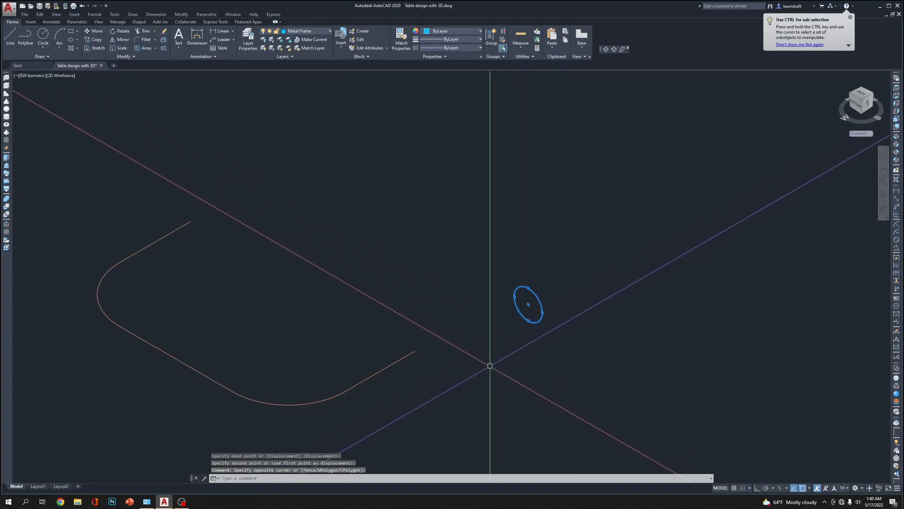
Move the circle by its center onto the far open endpoint of the C-shaped path
type("m")
key("Return")
left_click(528, 305)
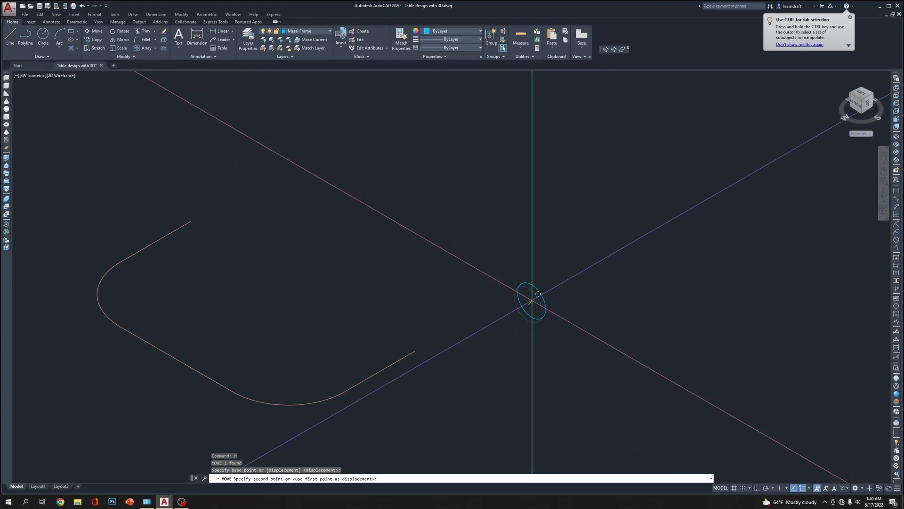
left_click(191, 220)
Show the model in the Realistic visual style and extrude the circle along the C-shaped path
middle_click_drag(310, 241, 511, 230)
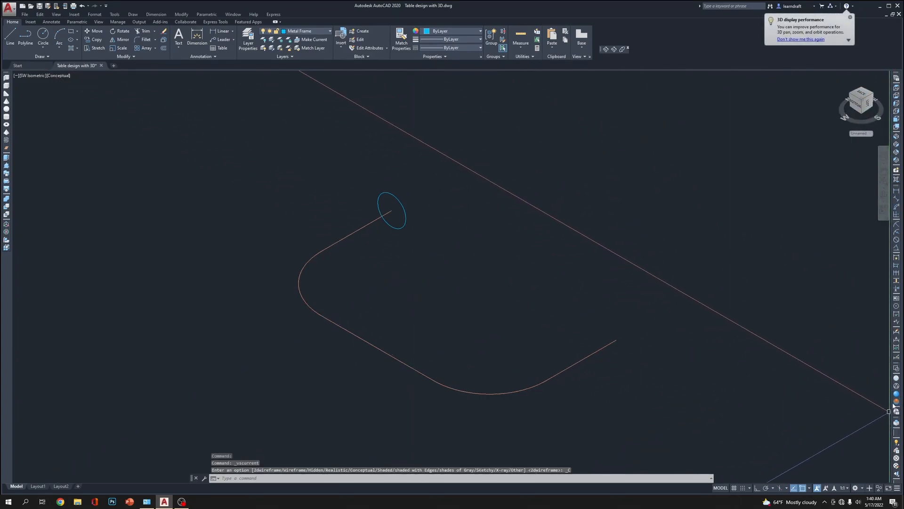
left_click(896, 395)
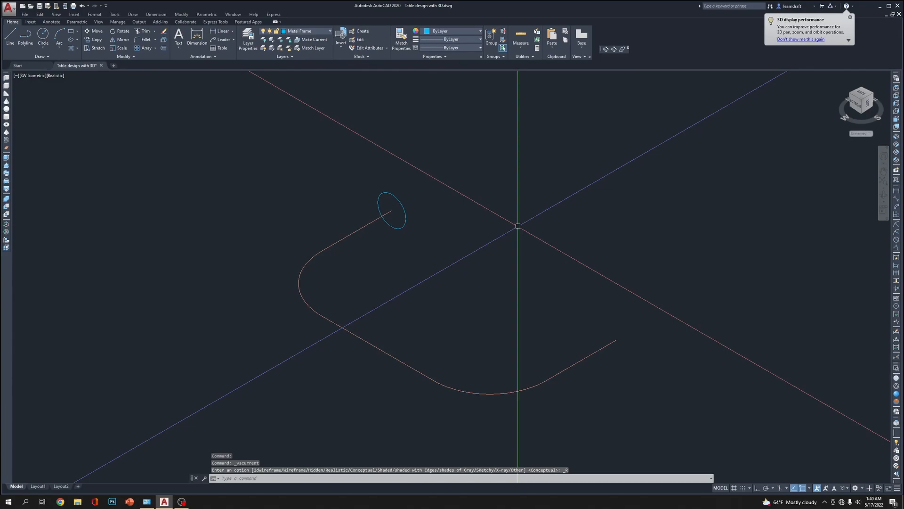
type("ext")
key("Return")
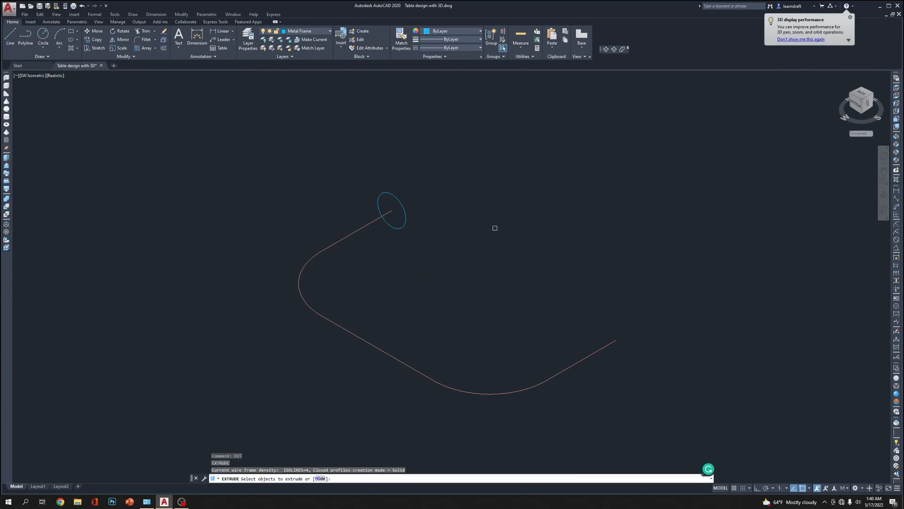
left_click(397, 215)
key("Return")
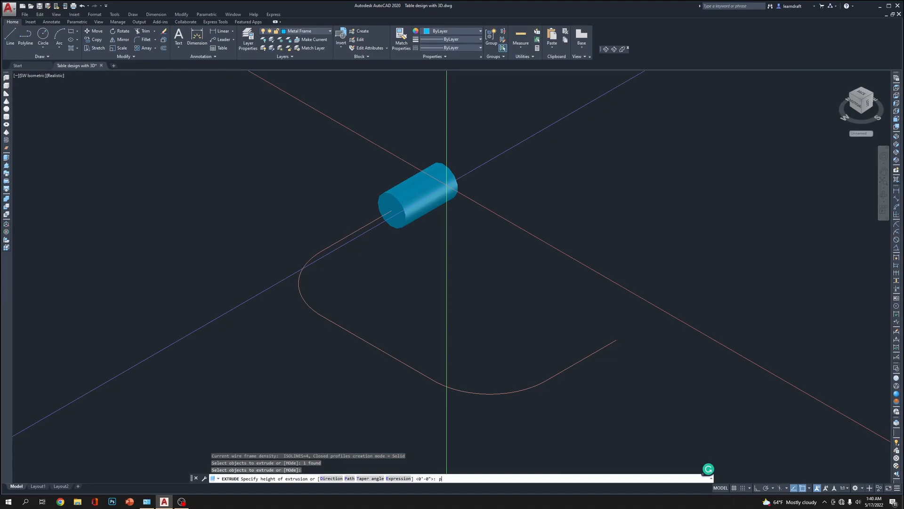
type("p")
key("Return")
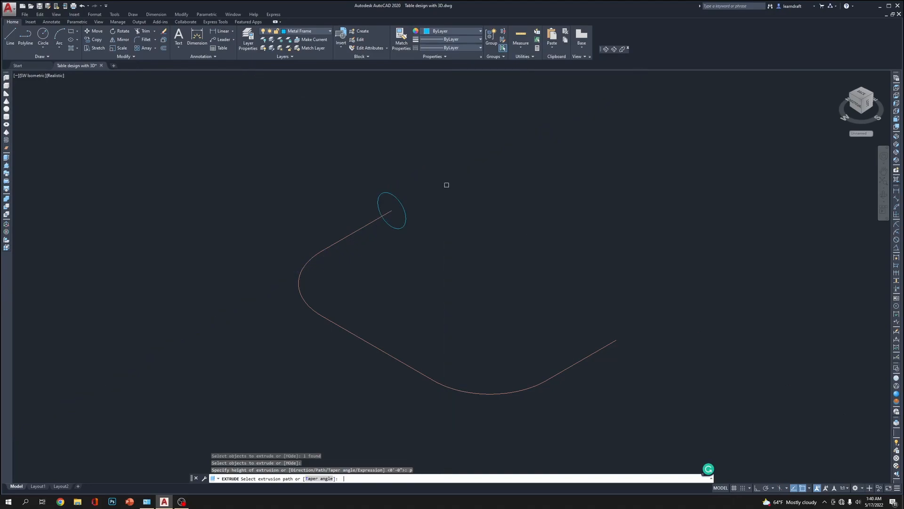
left_click(364, 230)
scroll(481, 134, "down", 4)
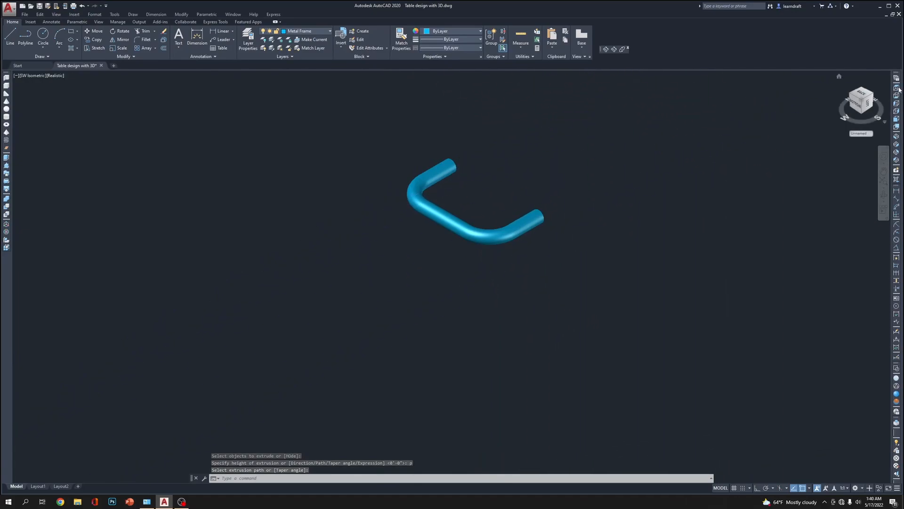
Return to the 2D Wireframe visual style and move the tubular bracket straight down from its path
left_click(897, 377)
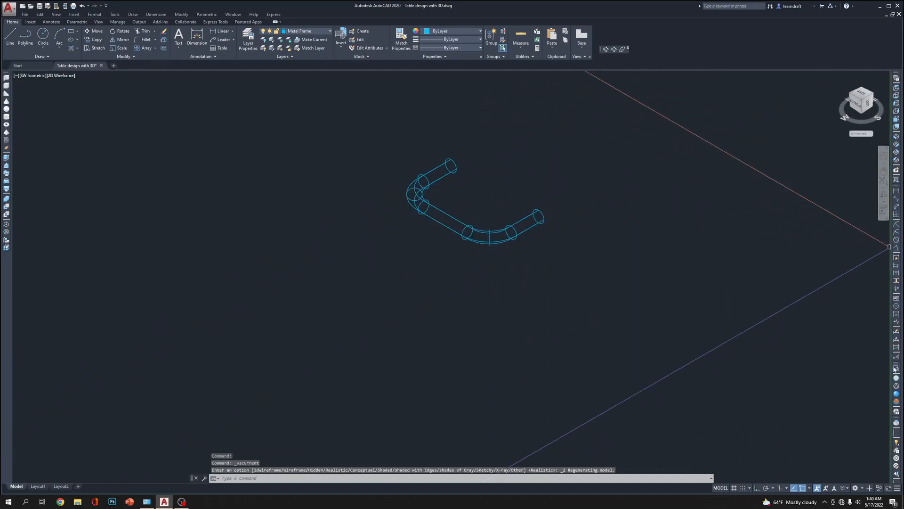
middle_click_drag(580, 204, 540, 129)
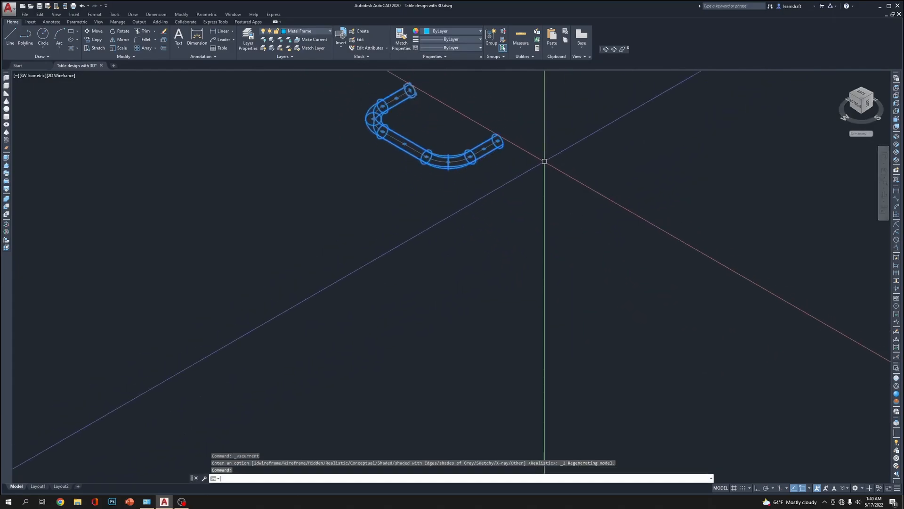
type("m")
key("space")
left_click(543, 161)
left_click(541, 270)
Move the red-free tubular bracket by the center of its open end into the empty space beside the table model
left_click(537, 263)
left_click(469, 293)
middle_click_drag(537, 190, 514, 259)
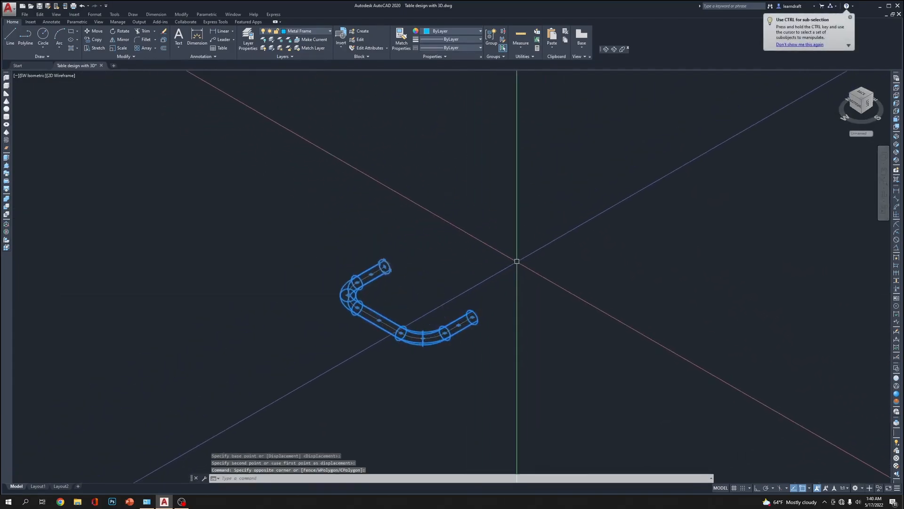
type("m")
key("space")
left_click(472, 317)
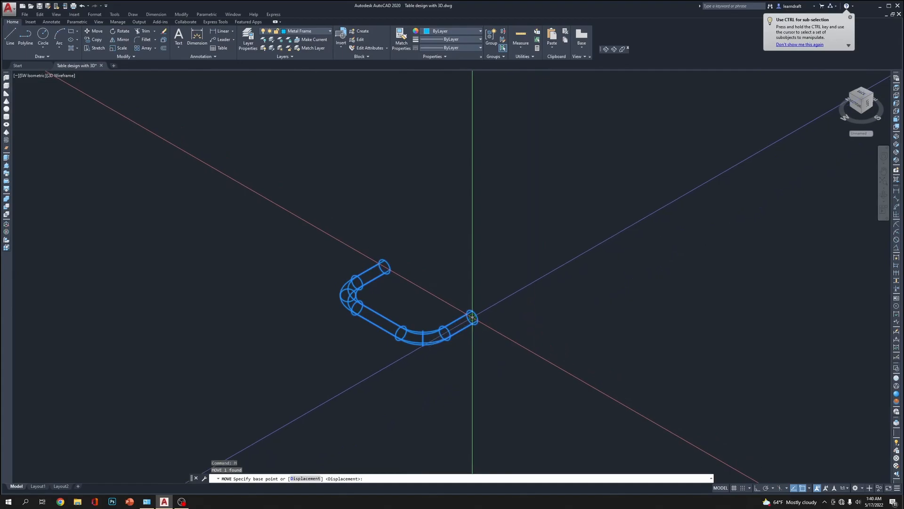
scroll(488, 172, "down", 5)
scroll(589, 262, "up", 3)
scroll(589, 262, "up", 5)
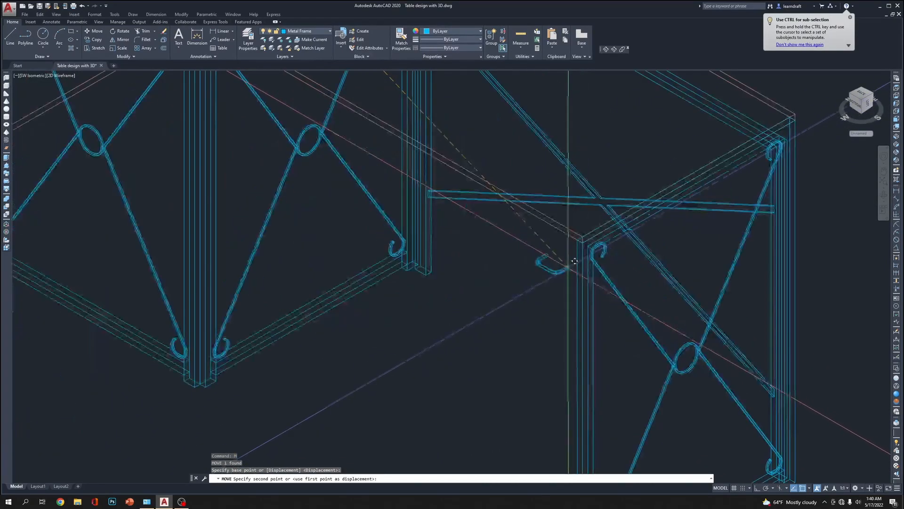
scroll(582, 271, "down", 3)
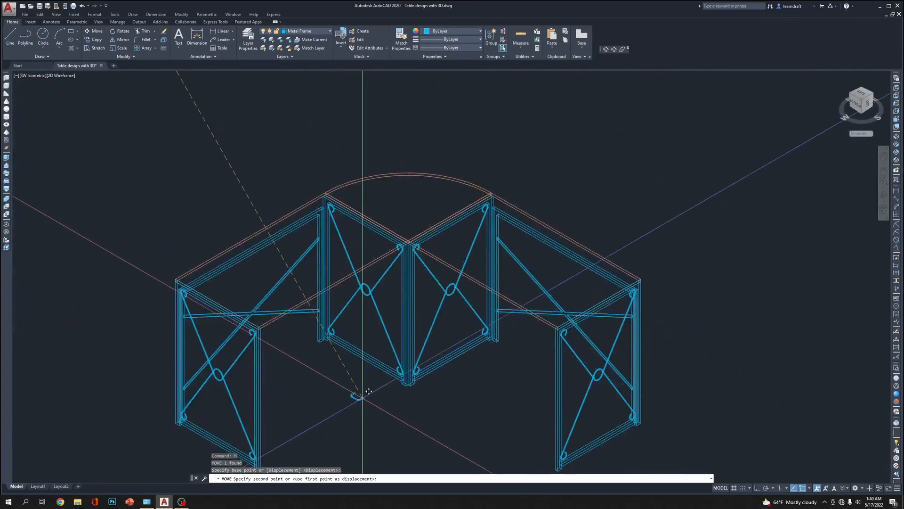
middle_click_drag(359, 388, 470, 390)
scroll(512, 274, "up", 4)
scroll(511, 274, "down", 5)
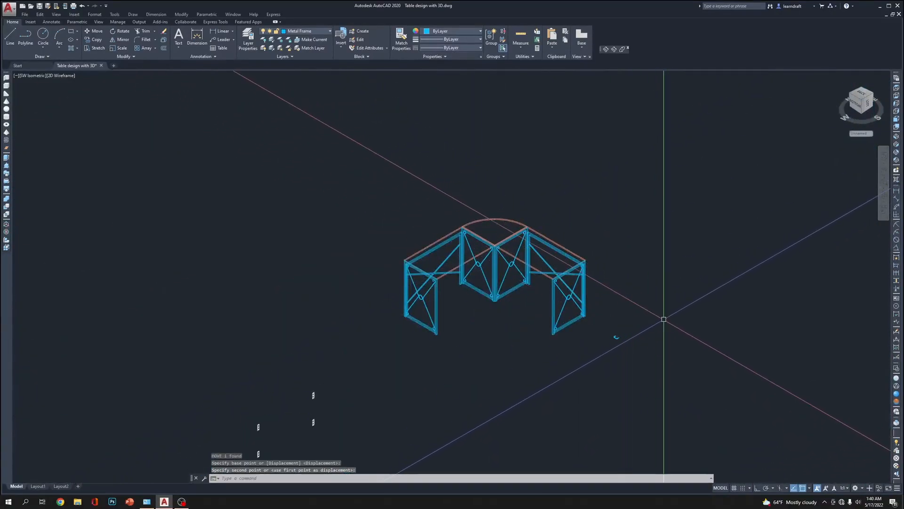
key("Escape")
Change the tubular bracket's color to red
scroll(664, 309, "up", 4)
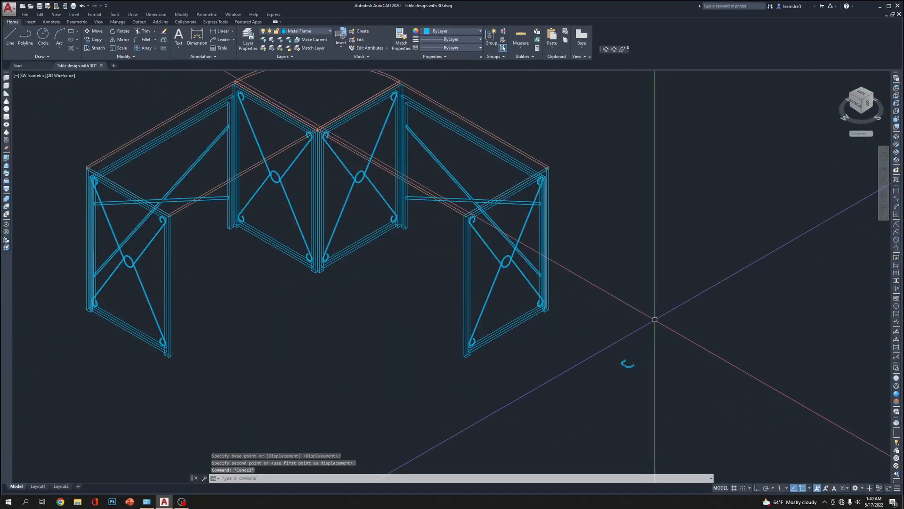
left_click(654, 319)
left_click(597, 420)
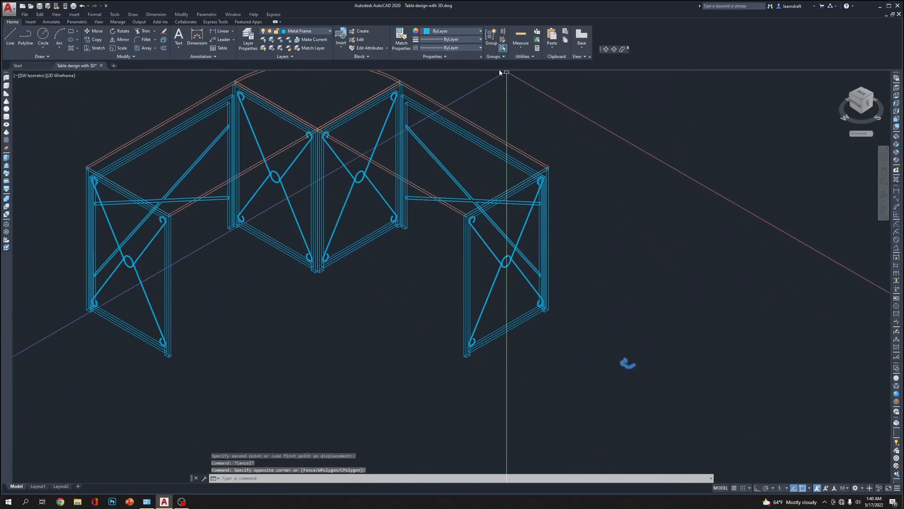
left_click(462, 31)
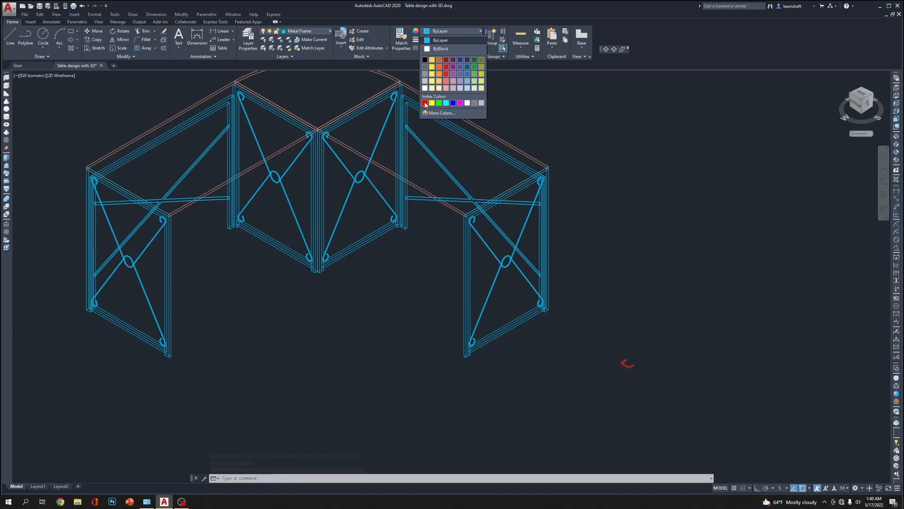
left_click(425, 103)
key("Escape")
key("Escape")
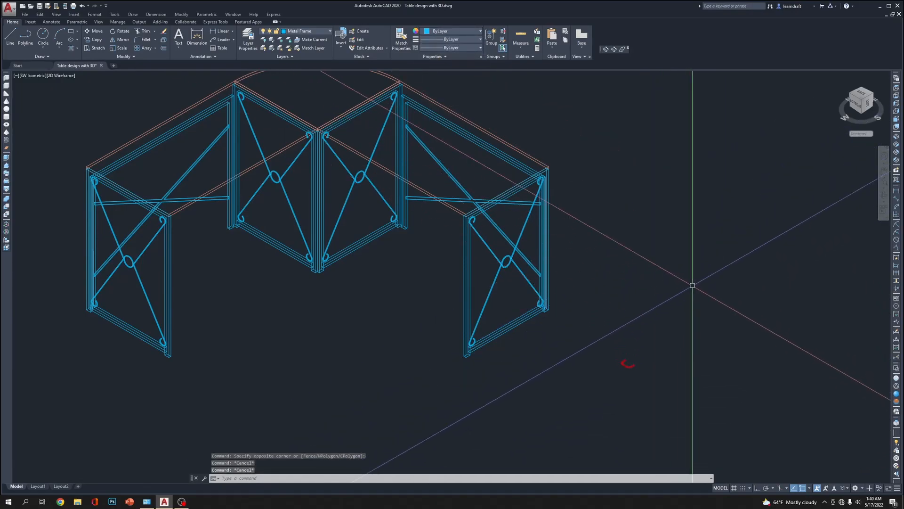
In the Top view, move the red bracket by its lower open end onto the frame's inner corner at the inside corner of the L
left_click(896, 88)
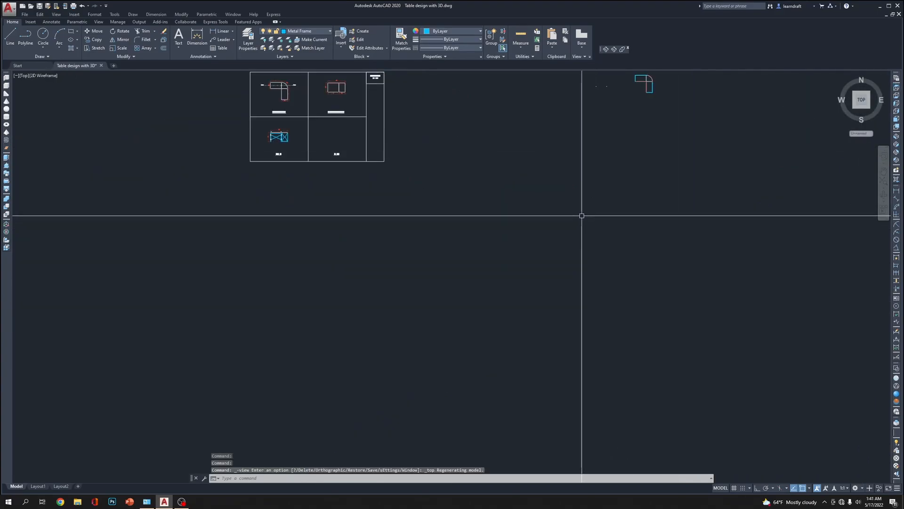
scroll(563, 285, "up", 5)
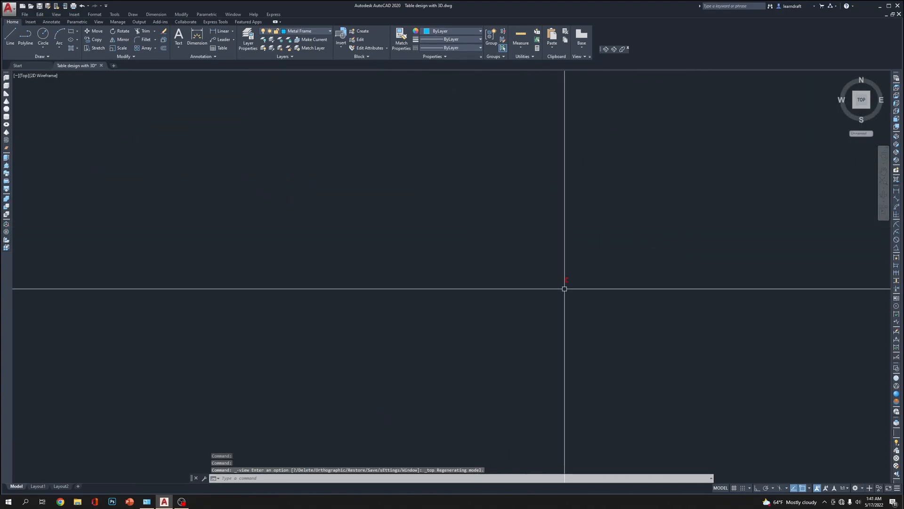
left_click(582, 249)
left_click(482, 314)
middle_click_drag(537, 321, 432, 389)
type("m")
key("Return")
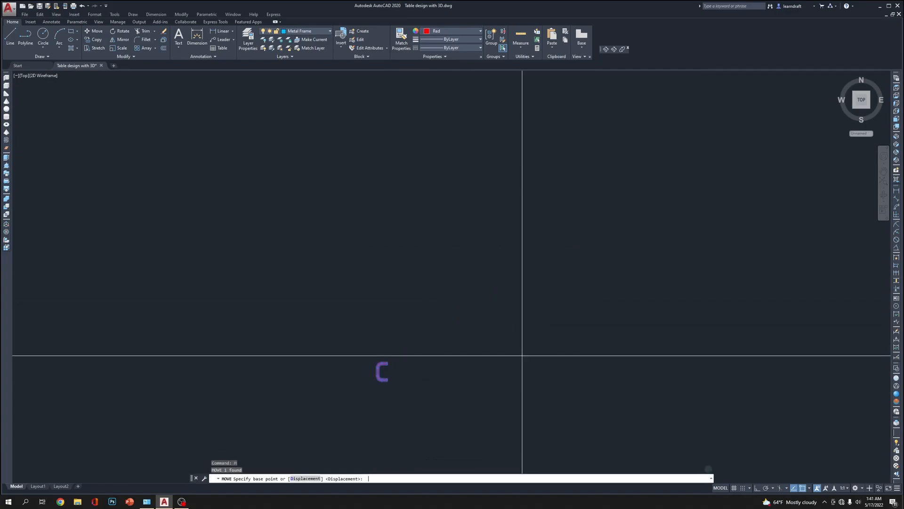
scroll(386, 376, "up", 8)
left_click(307, 397)
scroll(364, 388, "down", 12)
scroll(470, 275, "up", 7)
scroll(480, 272, "up", 14)
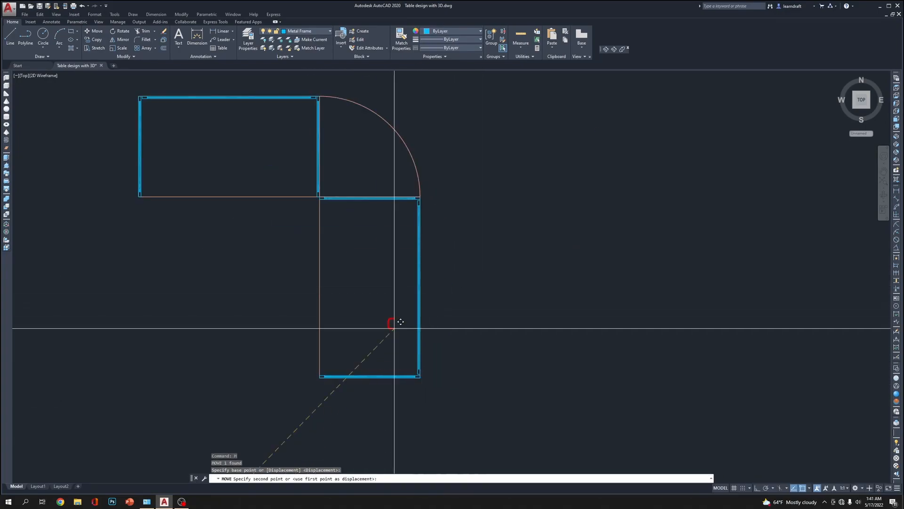
scroll(389, 313, "down", 6)
scroll(476, 316, "up", 15)
scroll(501, 338, "down", 2)
scroll(513, 392, "up", 2)
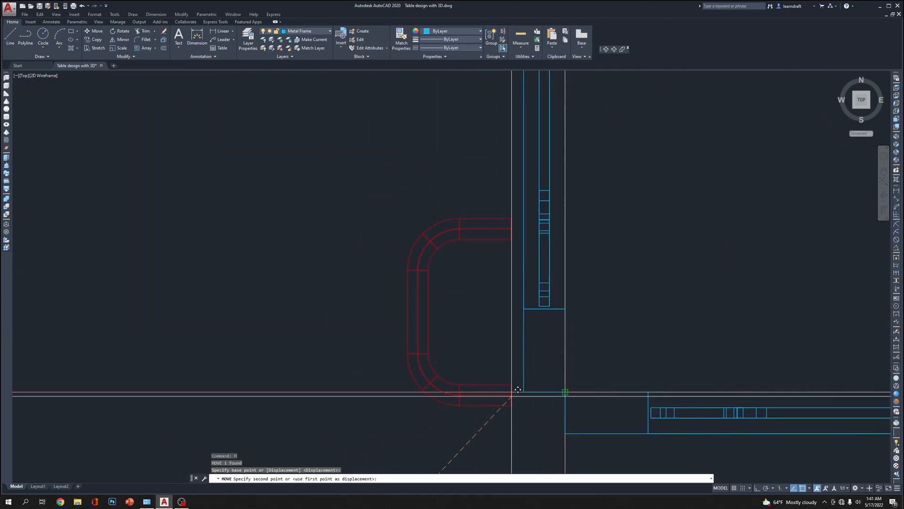
left_click(523, 392)
scroll(398, 287, "down", 4)
middle_click_drag(432, 264, 447, 311)
left_click(453, 325)
left_click(440, 315)
middle_click_drag(585, 287, 575, 310)
type("m")
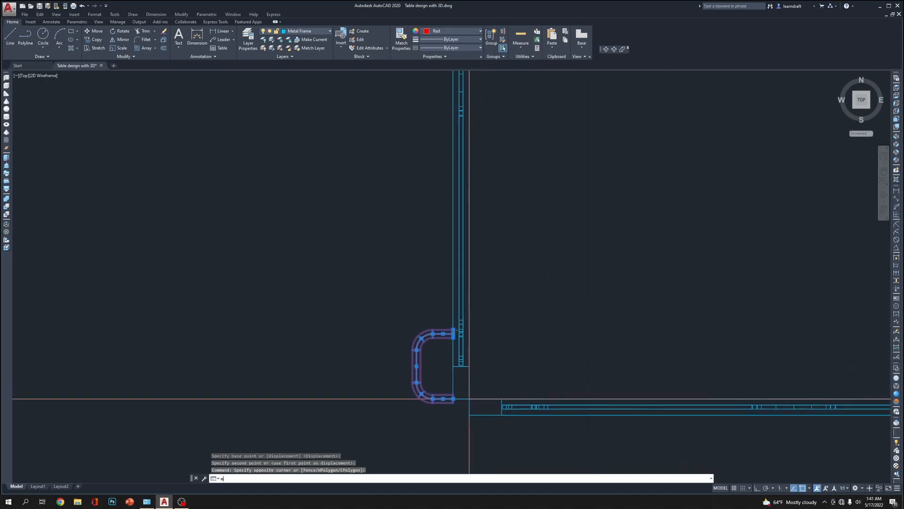
key("Return")
left_click(578, 334)
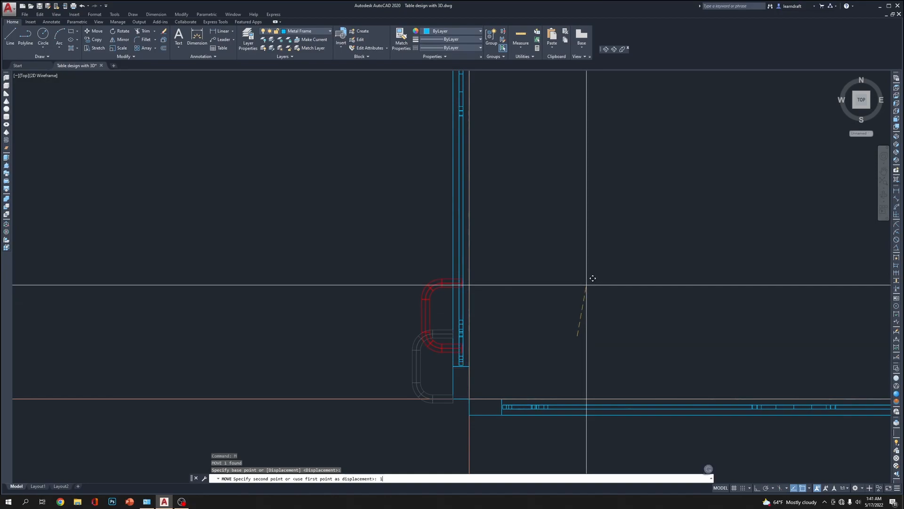
key("Escape")
With Ortho on, move the bracket 1 inch along the frame away from the inside corner, and switch to the Front view
left_click(414, 363)
left_click(382, 332)
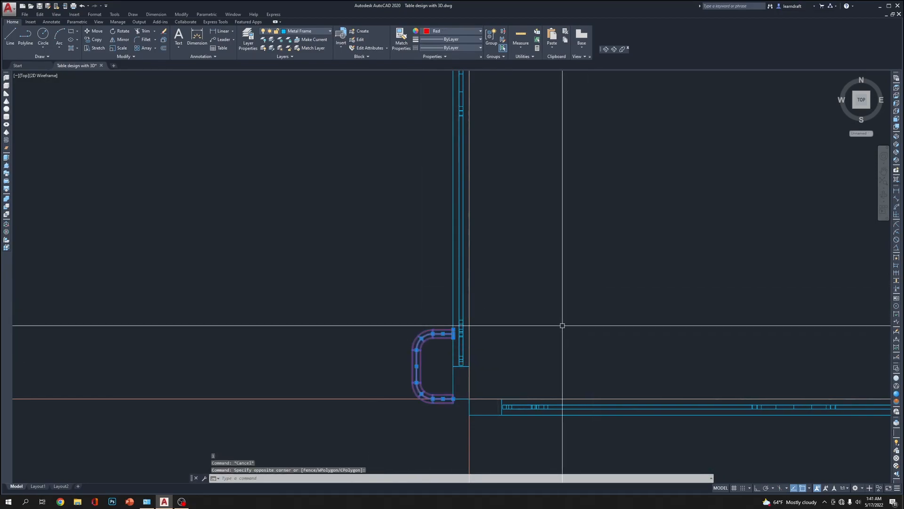
type("m")
key("Return")
left_click(592, 361)
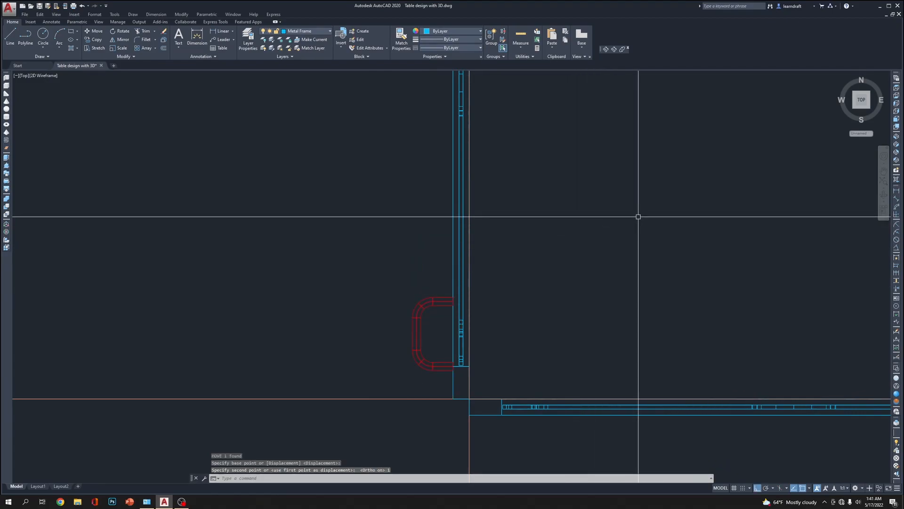
left_click(896, 120)
Move the red bracket straight up 0.0625 inch from the base of the frame leg
scroll(461, 330, "up", 5)
left_click(394, 303)
scroll(393, 303, "up", 4)
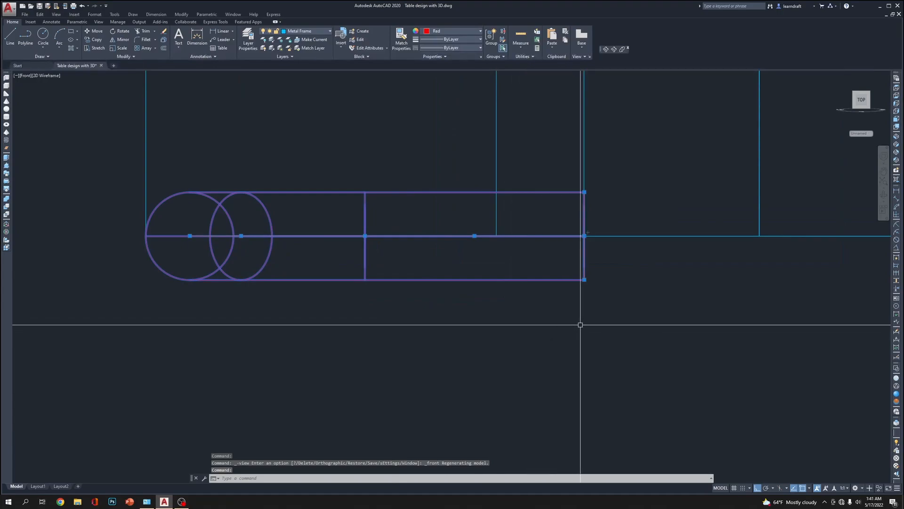
type("m")
key("Return")
left_click(613, 400)
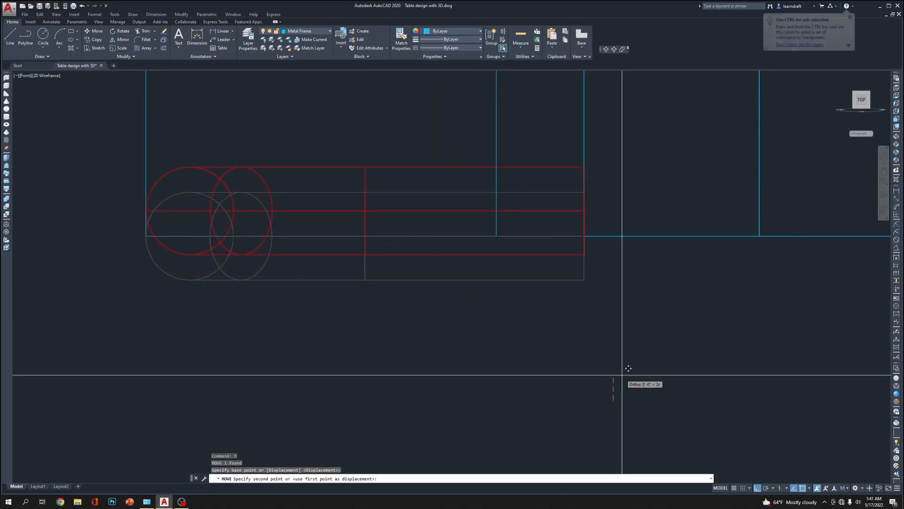
type(".0625")
key("Return")
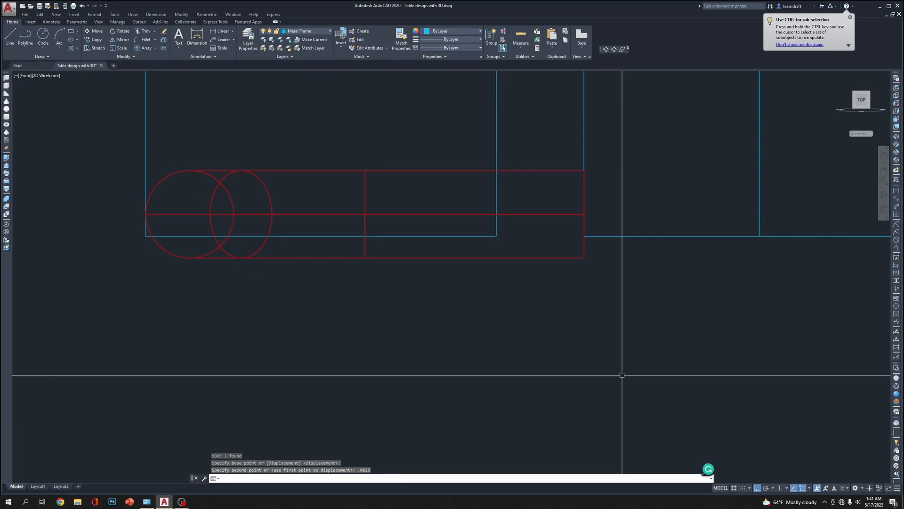
Undo the last move and raise the red bracket straight up by 0.125 inch instead
left_click(583, 270)
left_click(550, 305)
left_click(565, 377)
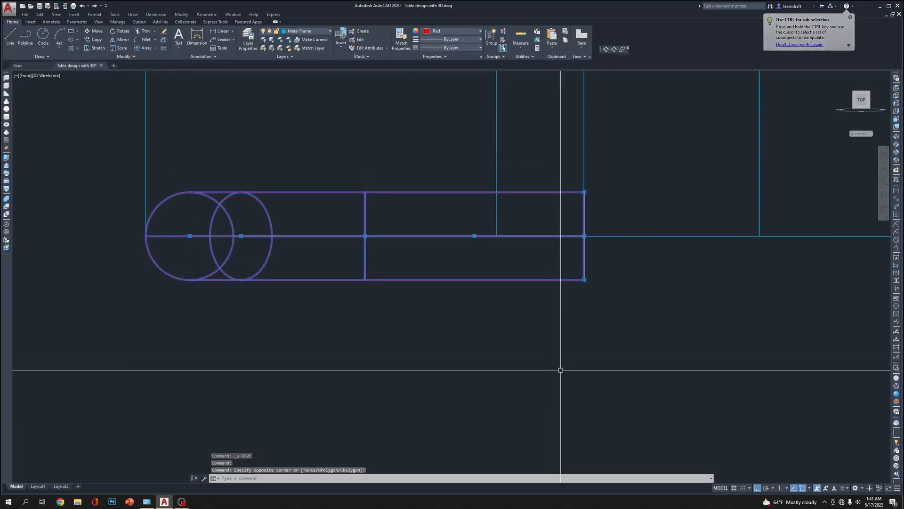
type("m")
key("Return")
left_click(636, 453)
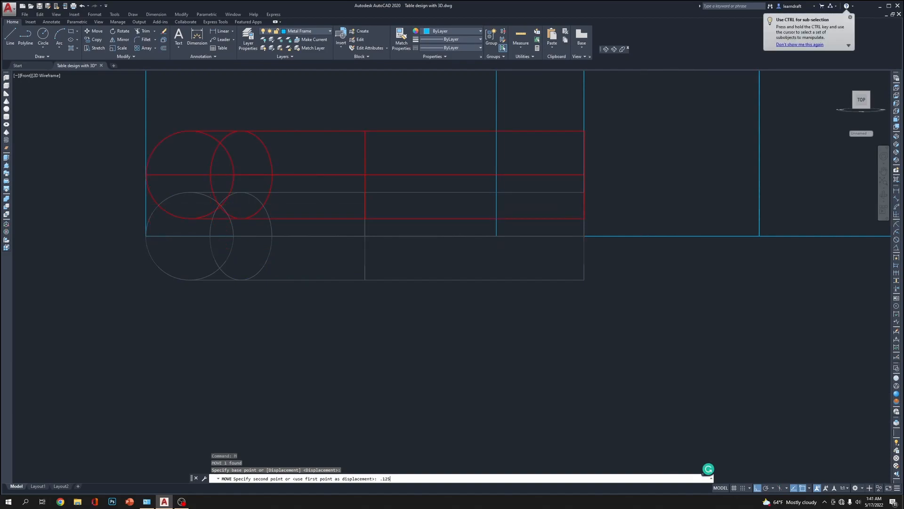
key("Return")
Move the red bracket straight up 30 inches from the bottom of the frame leg
scroll(650, 390, "down", 5)
scroll(461, 294, "down", 2)
scroll(461, 294, "down", 3)
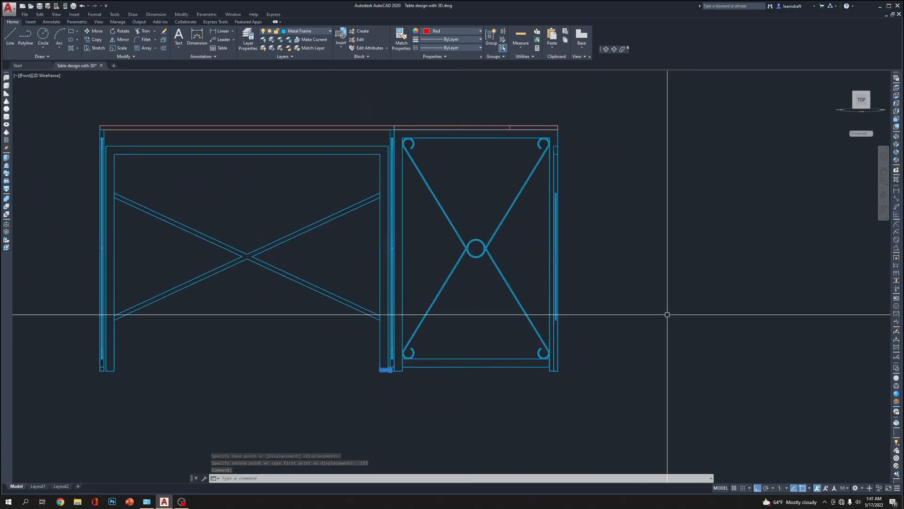
type("m")
key("Return")
left_click(668, 361)
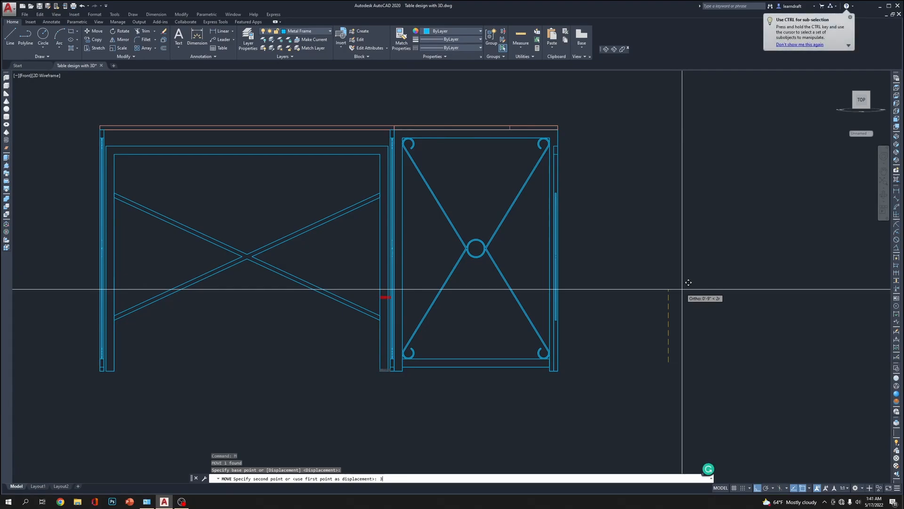
Move the red bracket straight down from the tabletop's upper surface
scroll(474, 232, "up", 8)
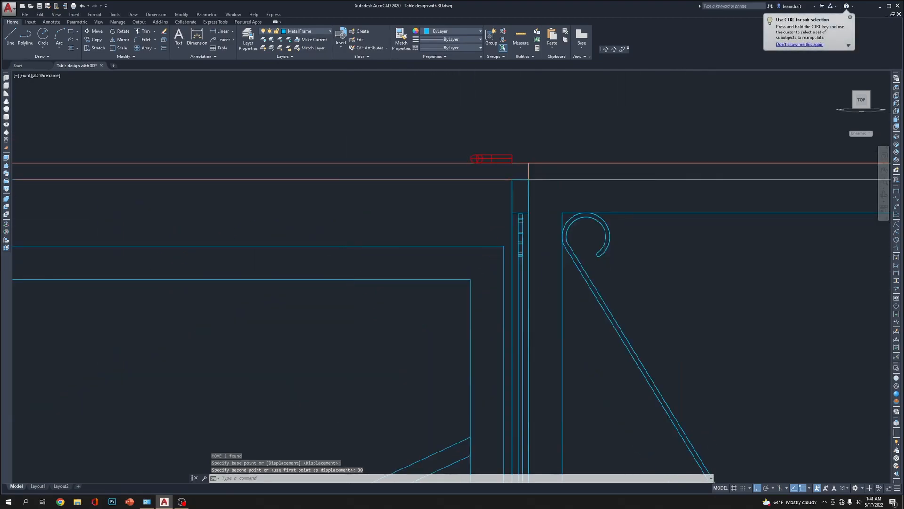
middle_click_drag(369, 276, 527, 246)
left_click(520, 246)
left_click(444, 285)
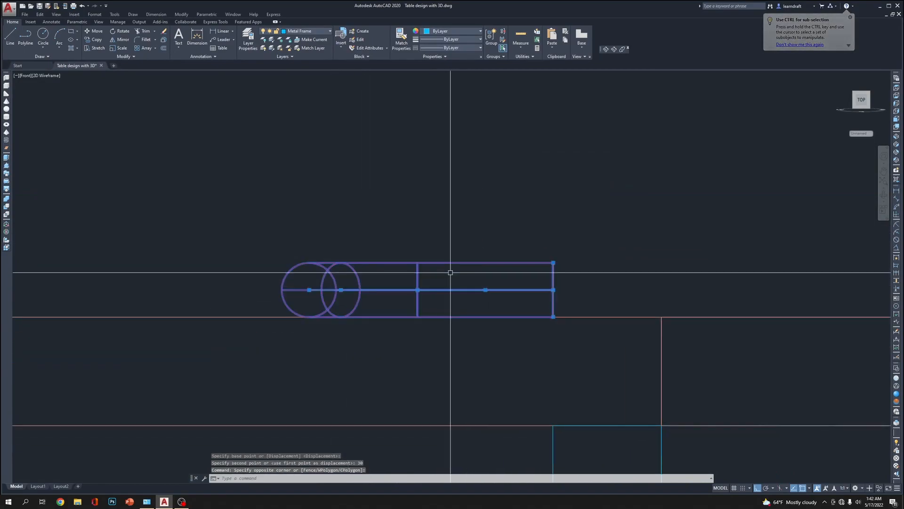
scroll(375, 184, "down", 6)
type("m")
key("Return")
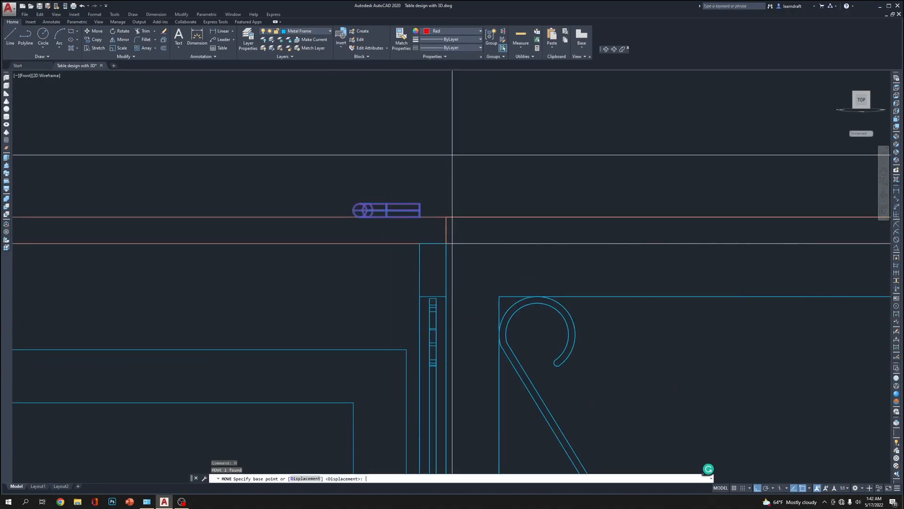
left_click(471, 113)
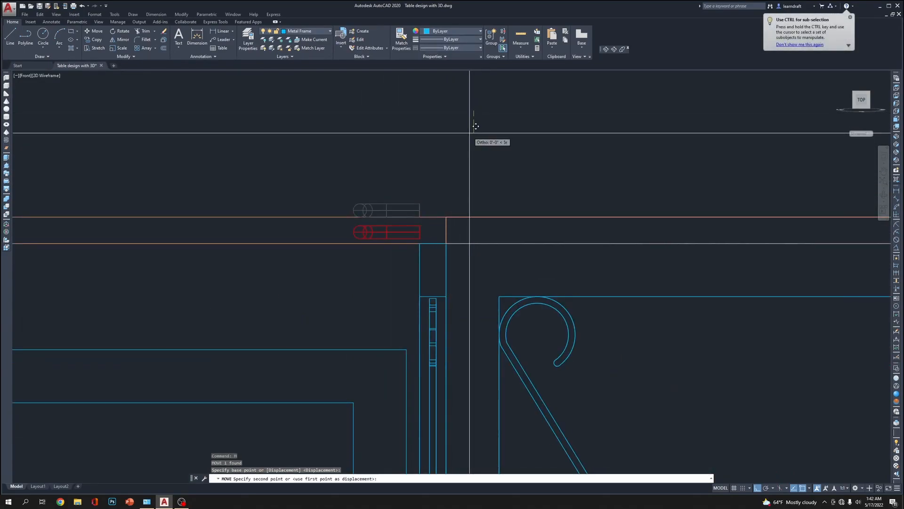
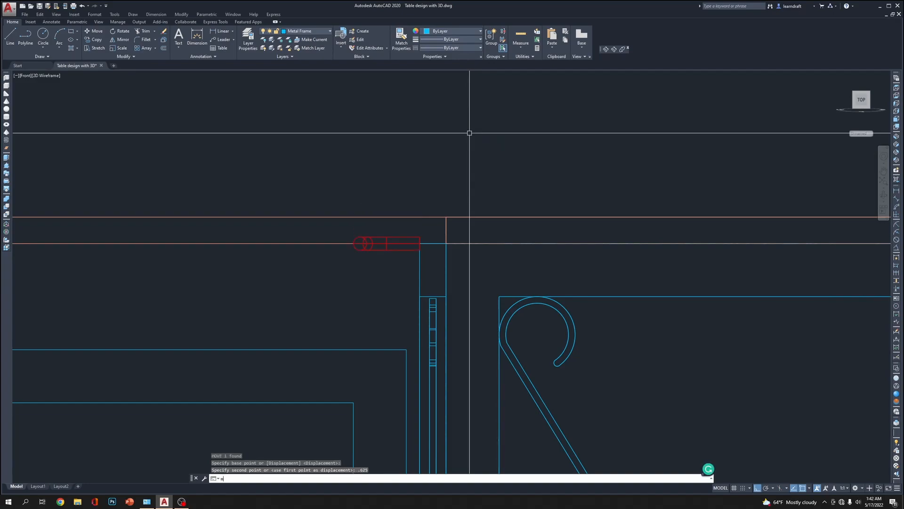
Move the red bracket straight down 0.125 inch
key("Return")
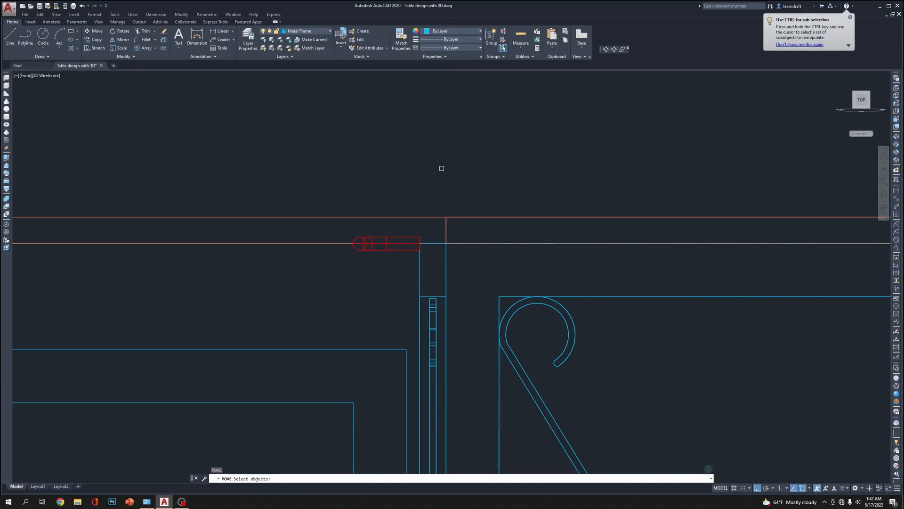
key("Escape")
key("Escape")
left_click(399, 246)
left_click(399, 252)
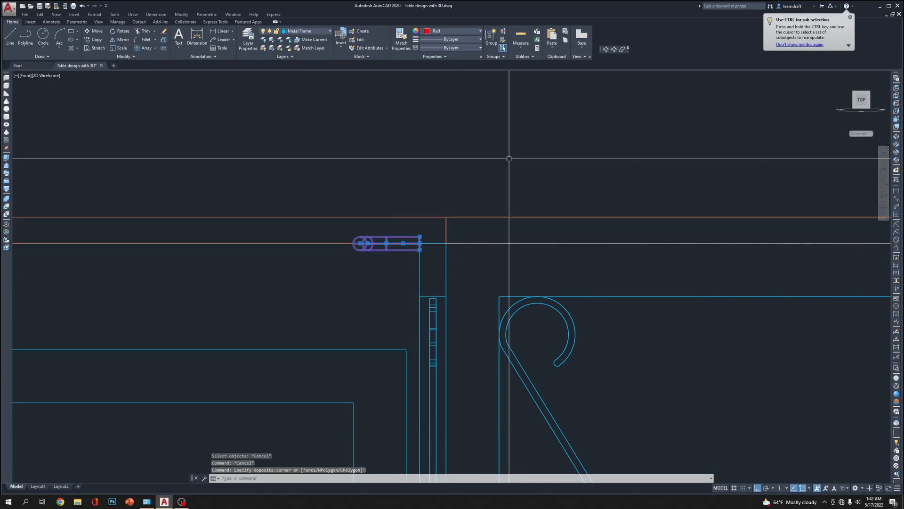
type("m")
key("Return")
left_click(521, 108)
type(".125")
key("Return")
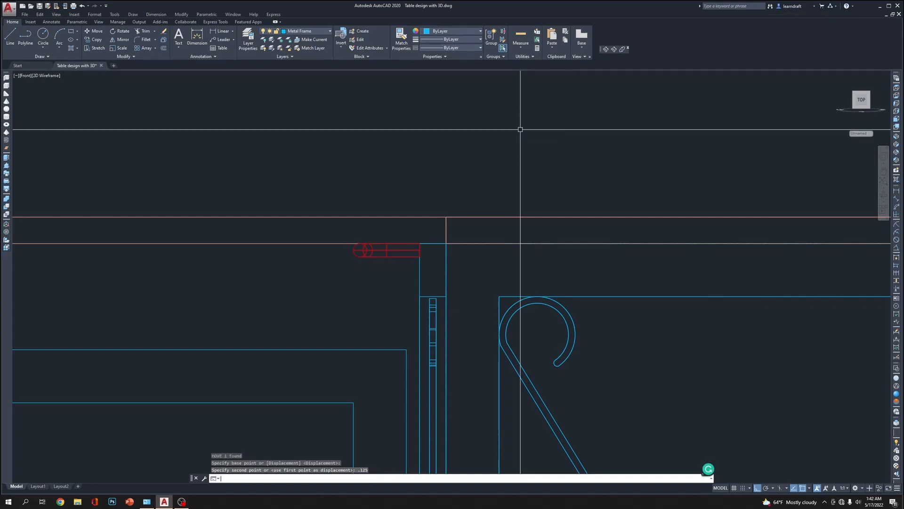
Move the previously selected red bracket straight down by another 0.125 inch
type("m")
key("Return")
type("p")
key("Return")
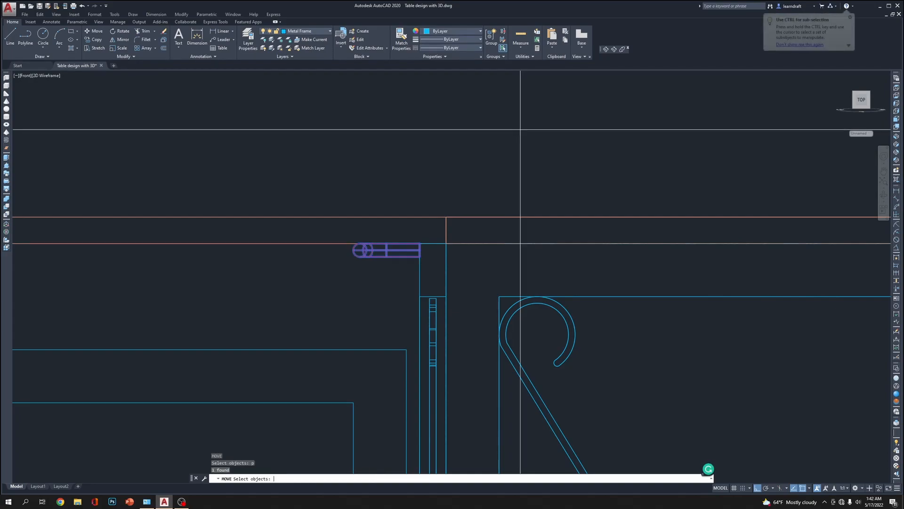
key("Return")
left_click(521, 103)
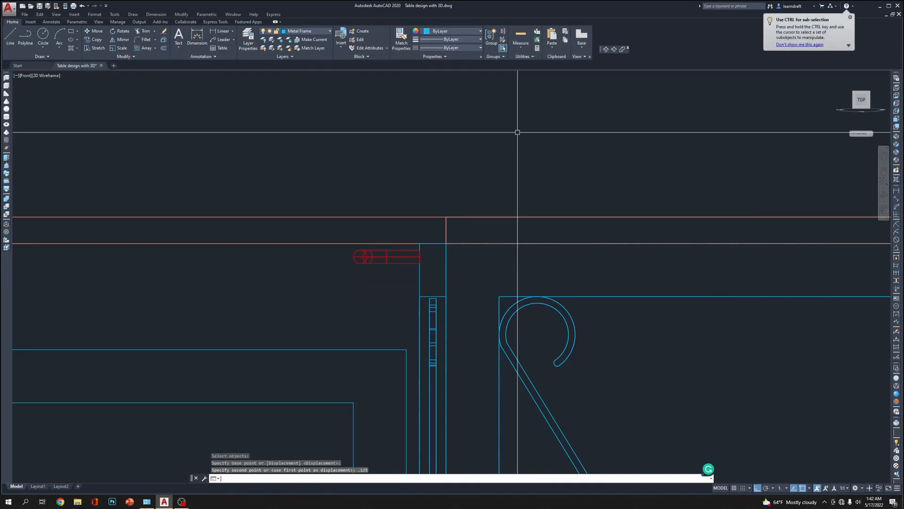
Examine the red bracket's position beneath the tabletop and beside the frame leg in the front view
scroll(481, 187, "down", 5)
scroll(493, 198, "up", 5)
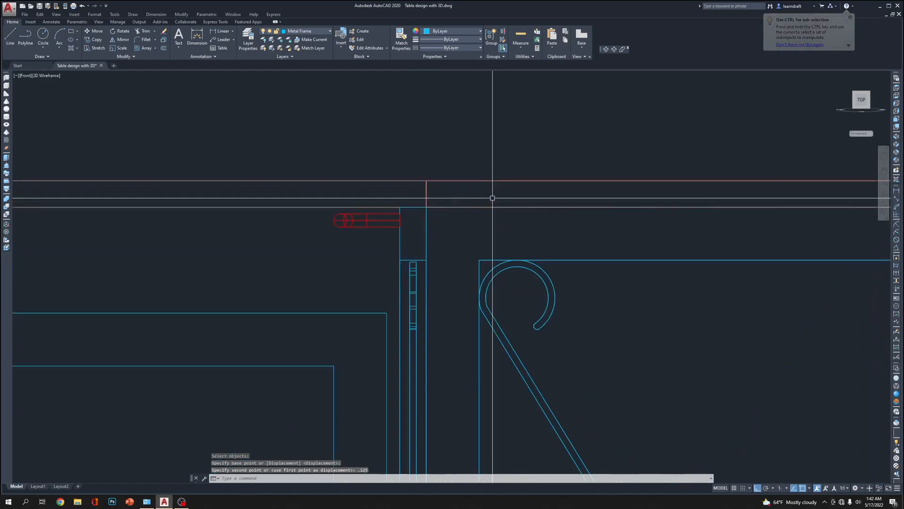
scroll(358, 202, "up", 4)
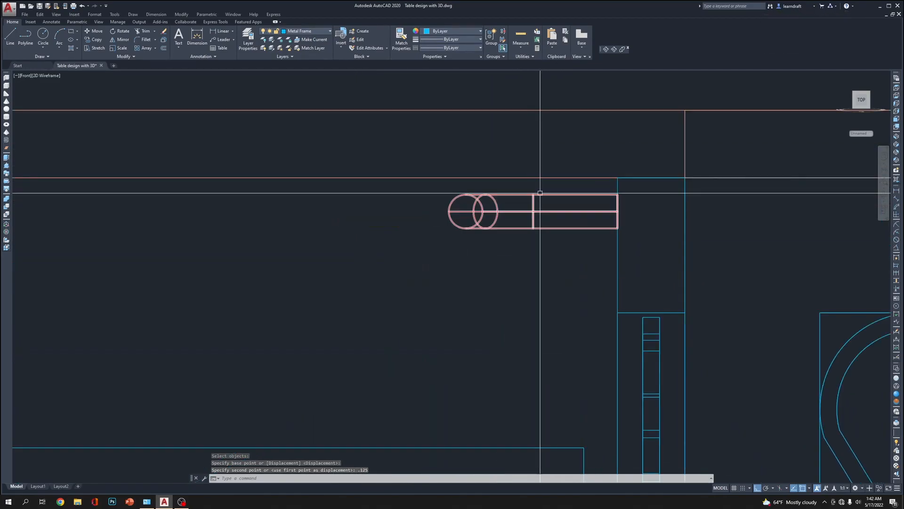
middle_click_drag(525, 183, 424, 210)
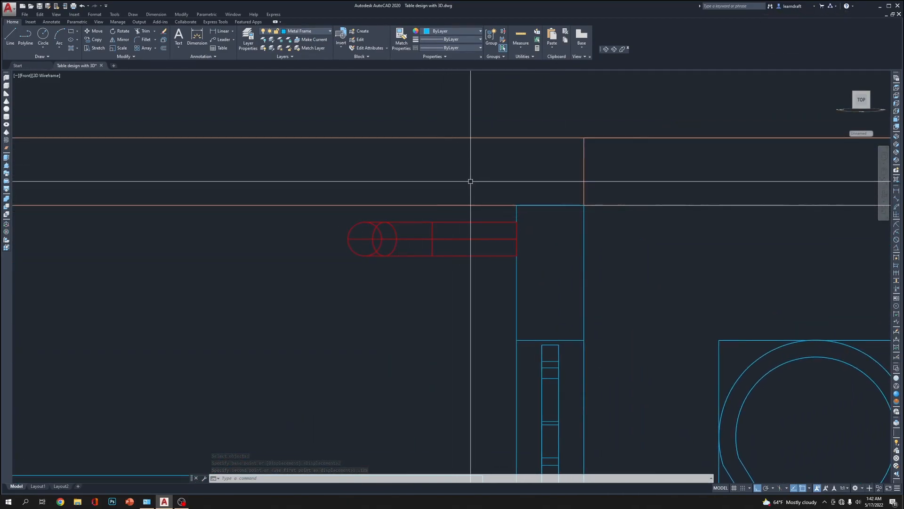
scroll(471, 181, "down", 5)
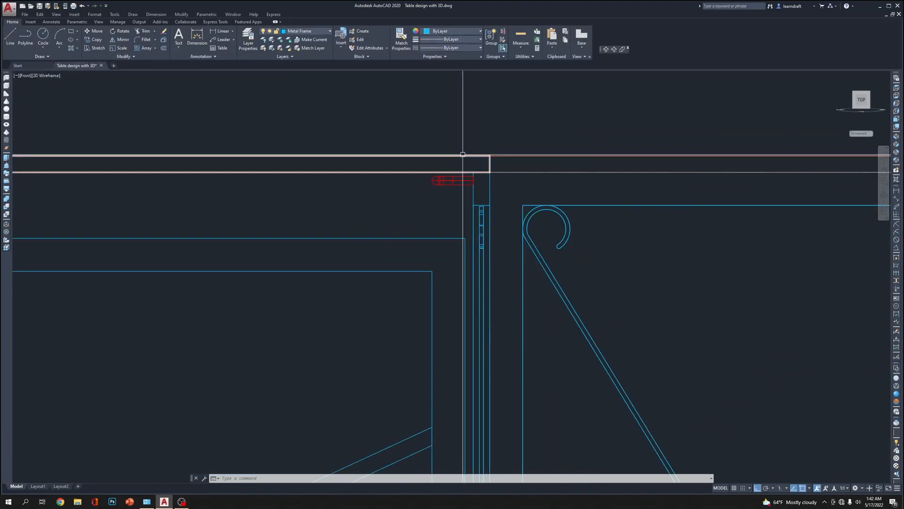
scroll(458, 160, "up", 3)
scroll(459, 159, "down", 8)
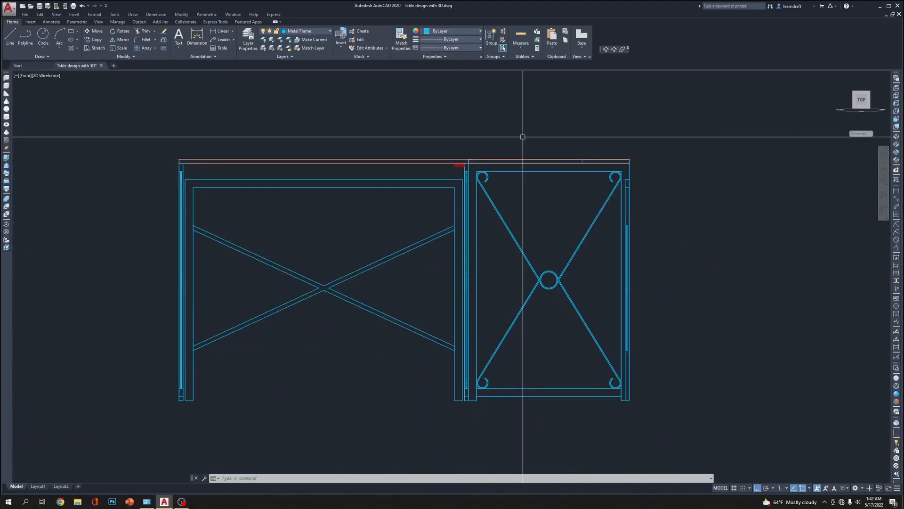
scroll(469, 160, "up", 6)
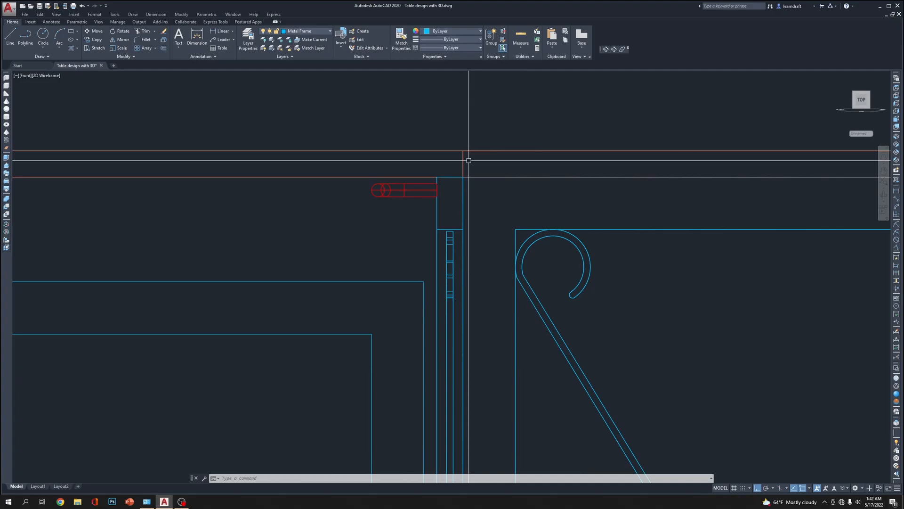
scroll(588, 202, "down", 6)
scroll(425, 208, "up", 10)
scroll(496, 211, "down", 7)
scroll(351, 214, "up", 7)
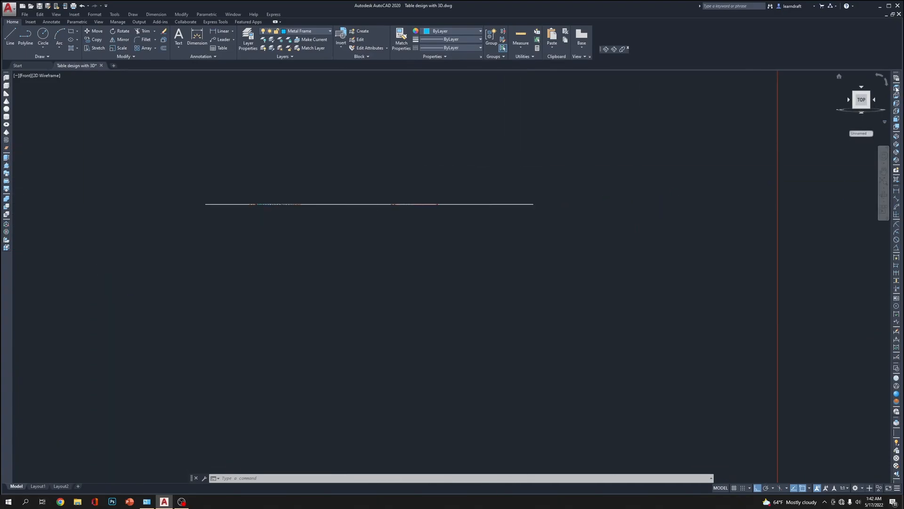
In the top view, copy the clip profile from the 2D detail to an empty spot near the red bracket of the 3D table
left_click(896, 88)
scroll(429, 244, "up", 5)
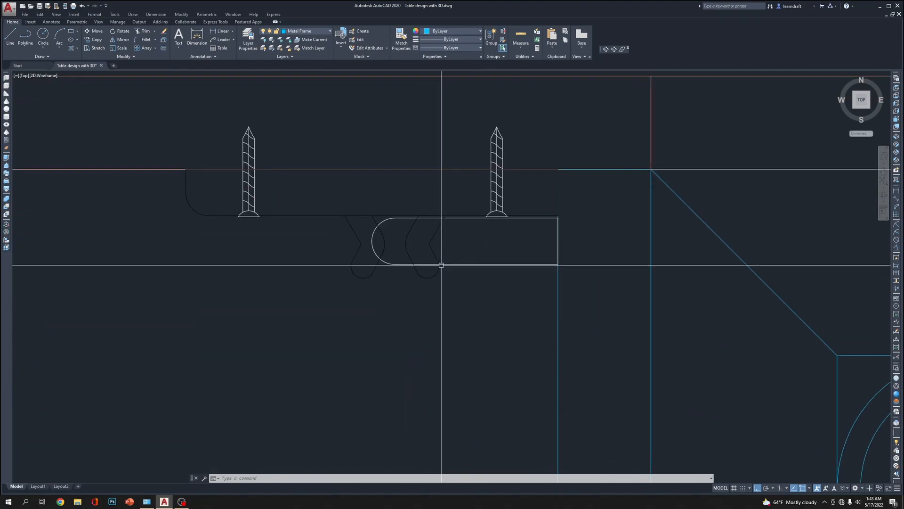
left_click(419, 274)
scroll(342, 284, "down", 3)
scroll(373, 247, "up", 2)
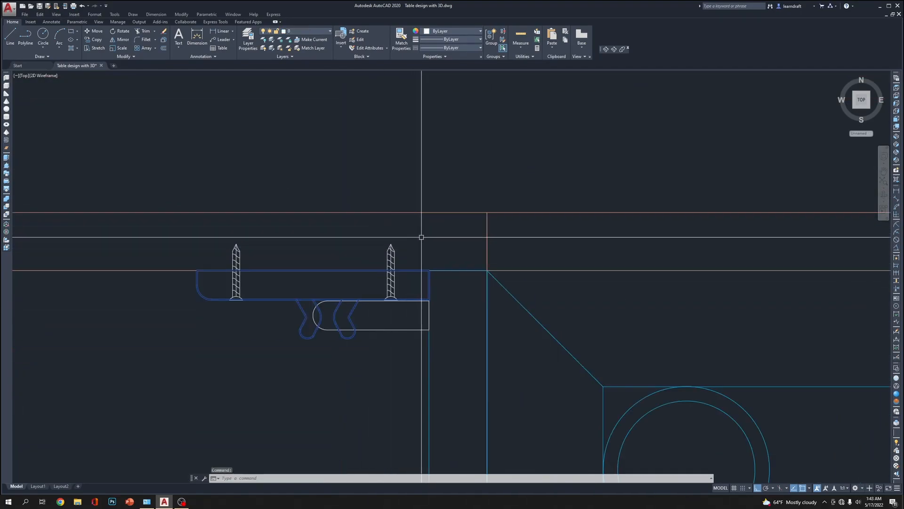
type("c")
scroll(427, 255, "down", 1)
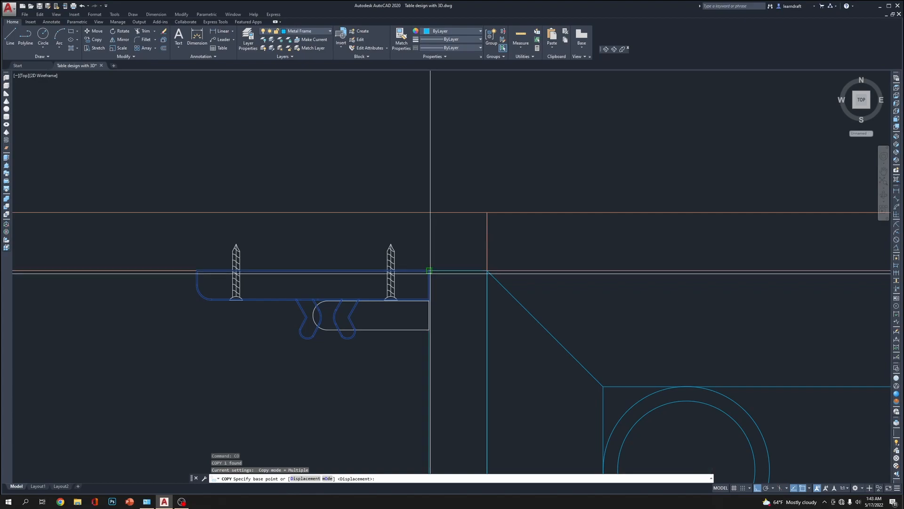
left_click(427, 270)
scroll(330, 264, "down", 10)
scroll(520, 245, "up", 10)
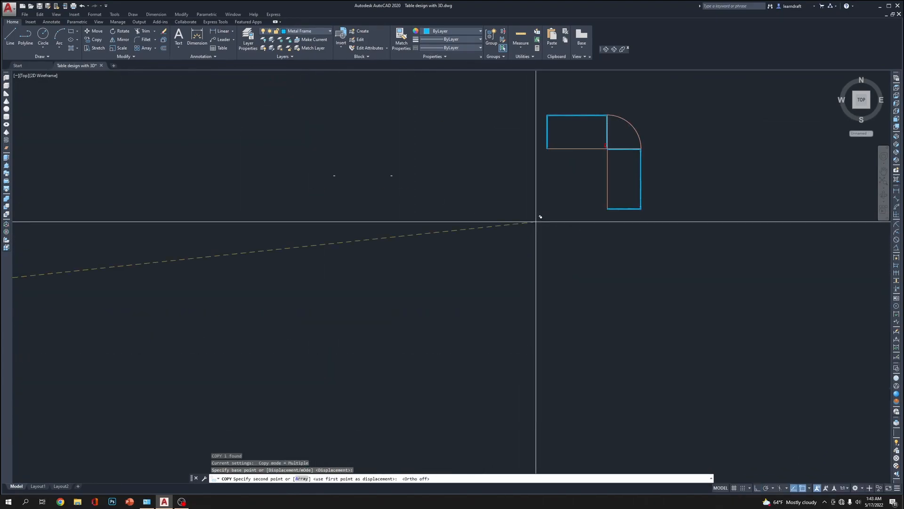
scroll(650, 182, "up", 6)
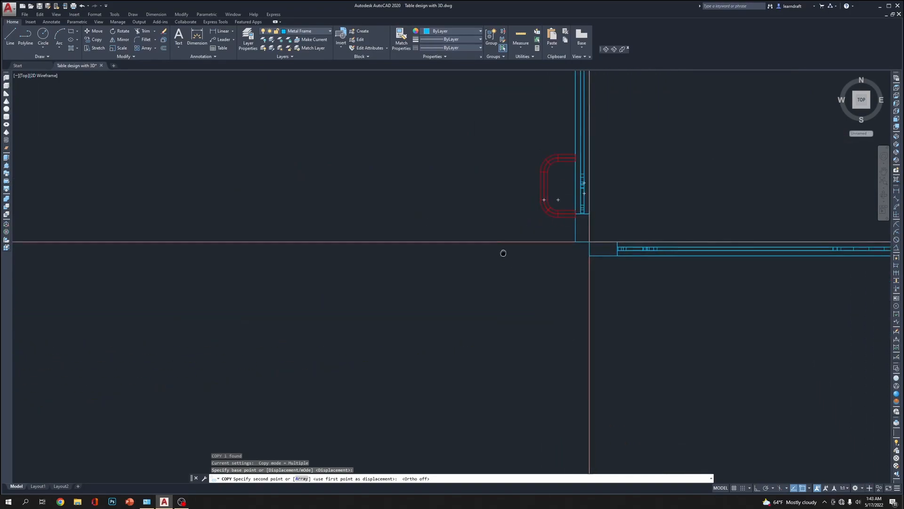
middle_click_drag(522, 306, 515, 291)
left_click(512, 294)
key("Escape")
Cut the copied clip profile and paste it in the front view above the tabletop
left_click(493, 246)
left_click(465, 319)
key("ctrl+x")
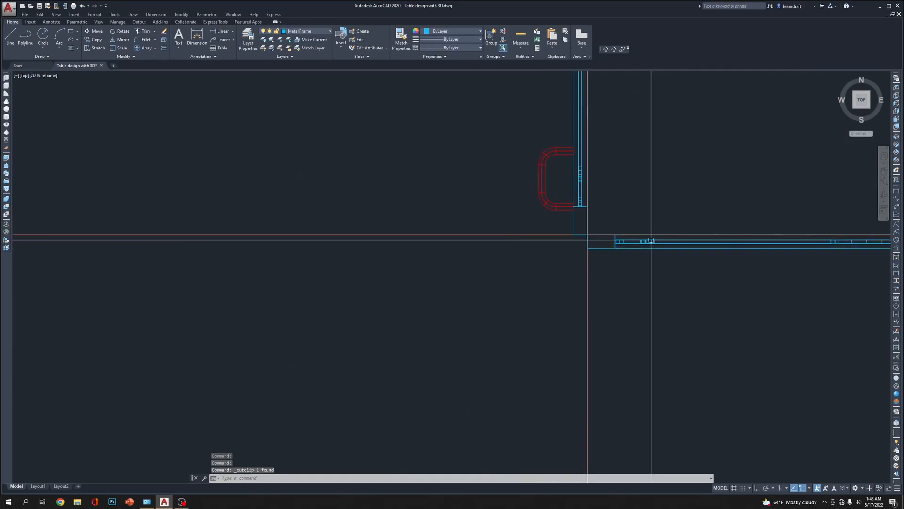
left_click(896, 118)
middle_click_drag(646, 309, 644, 306)
key("ctrl+v")
scroll(475, 273, "up", 4)
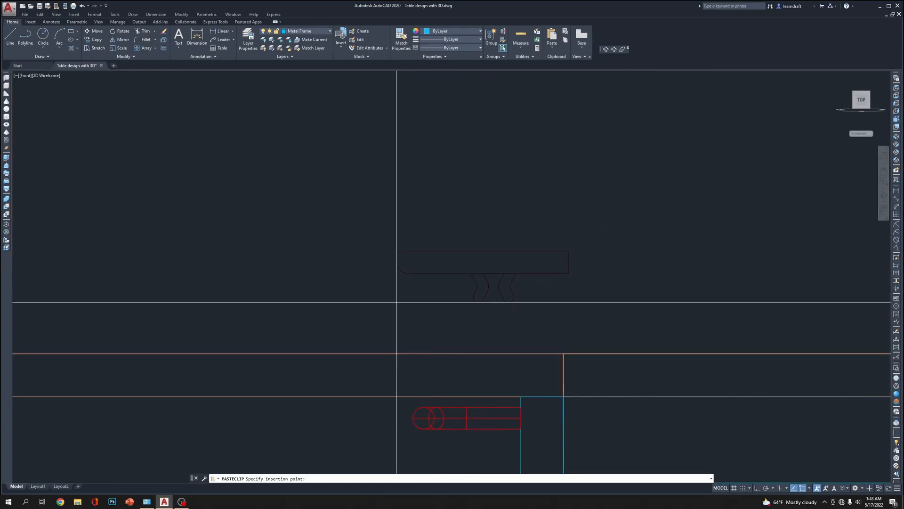
middle_click_drag(561, 237, 541, 222)
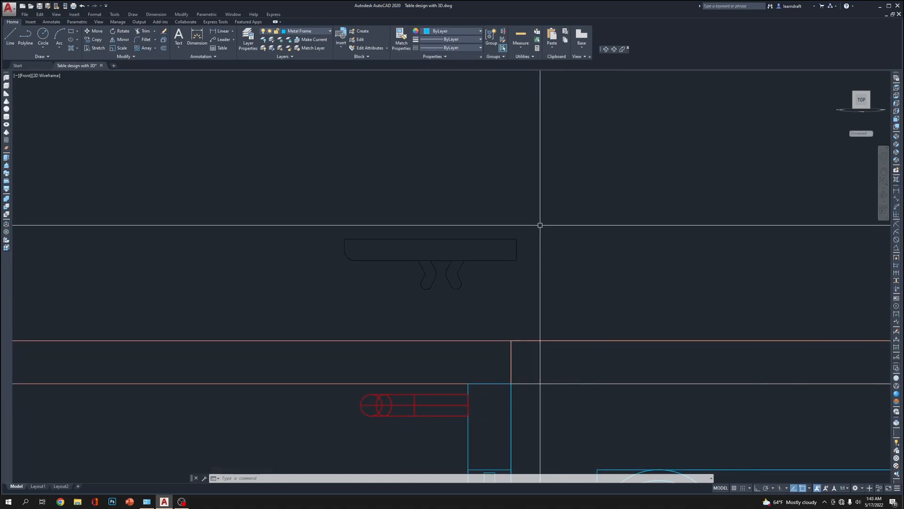
Move the clip profile by its lower corner onto the frame leg's upper corner at the tabletop's underside
left_click(515, 223)
left_click(487, 264)
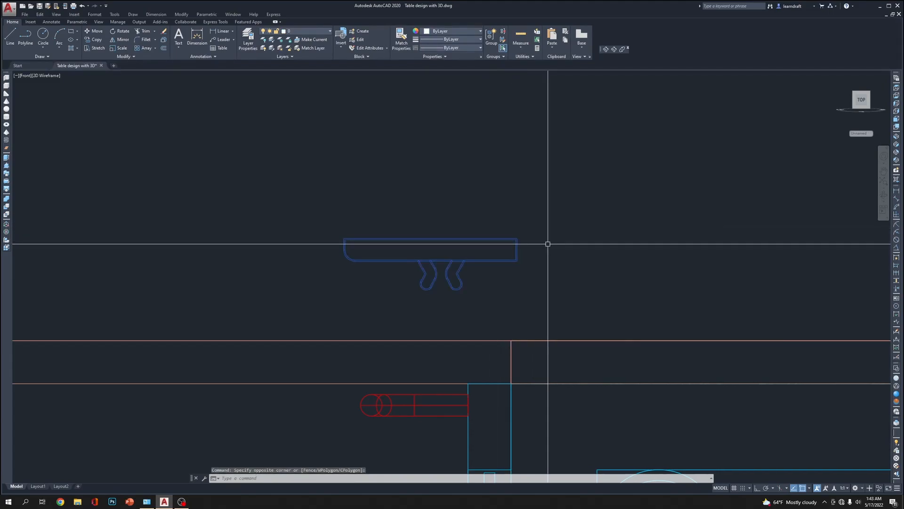
left_click(516, 259)
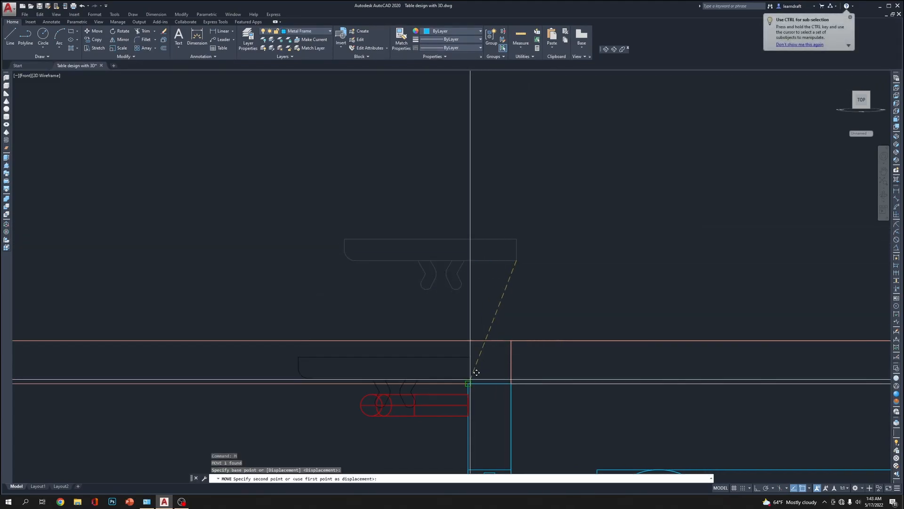
left_click(468, 384)
With Ortho on, move the clip profile horizontally away from the frame leg toward the bracket's rounded end
middle_click_drag(535, 284, 566, 209)
scroll(452, 301, "up", 2)
left_click(472, 286)
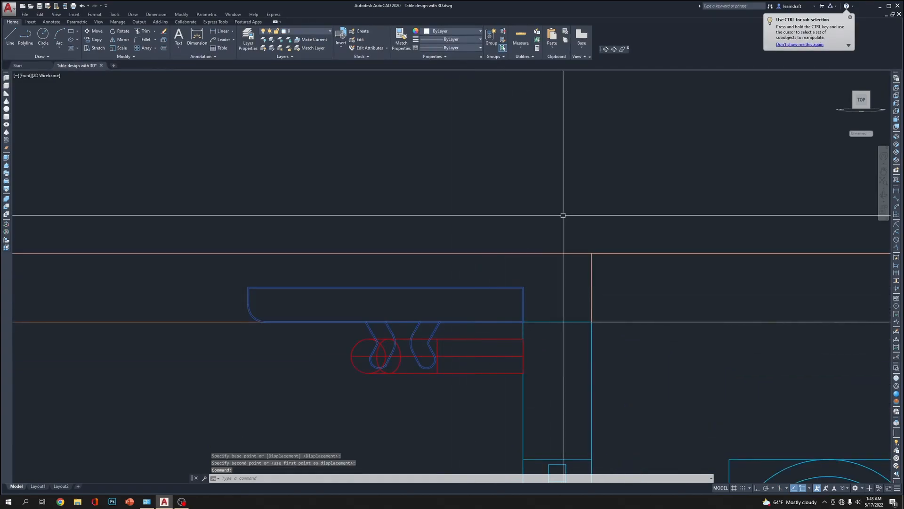
type("m")
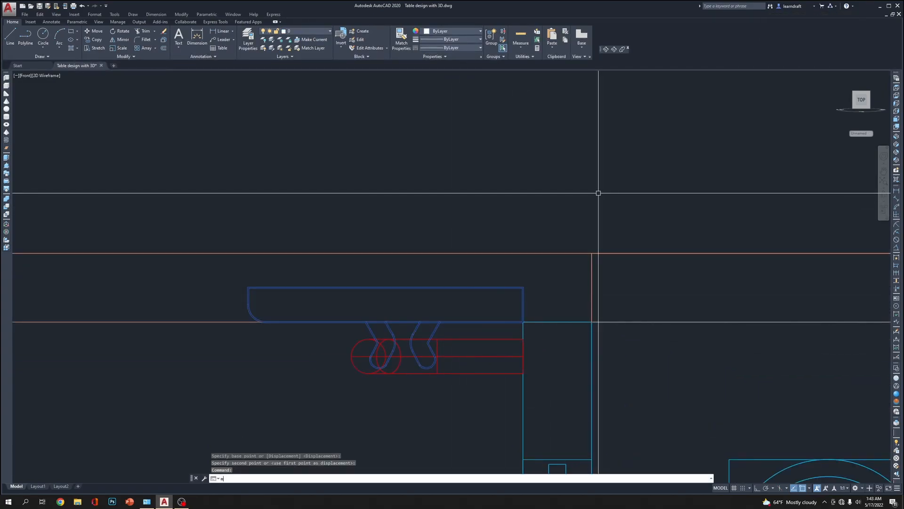
key("Return")
left_click(664, 179)
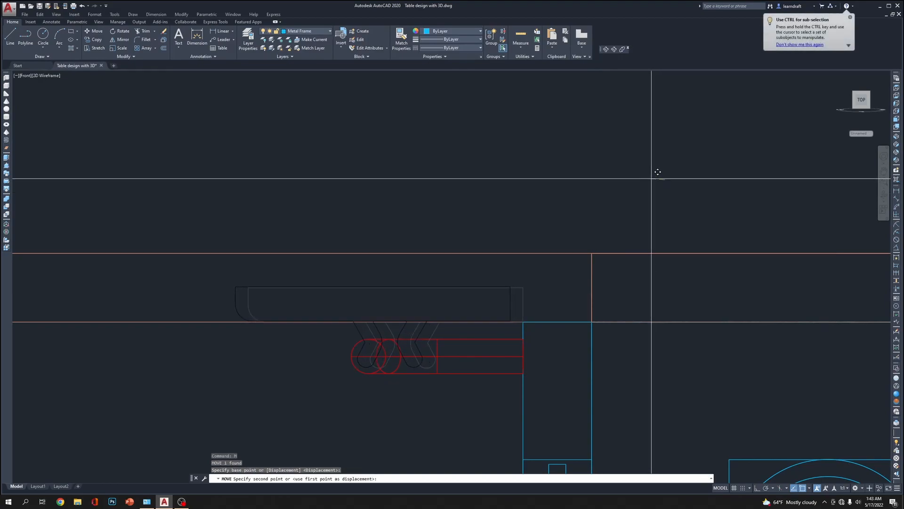
key("F8")
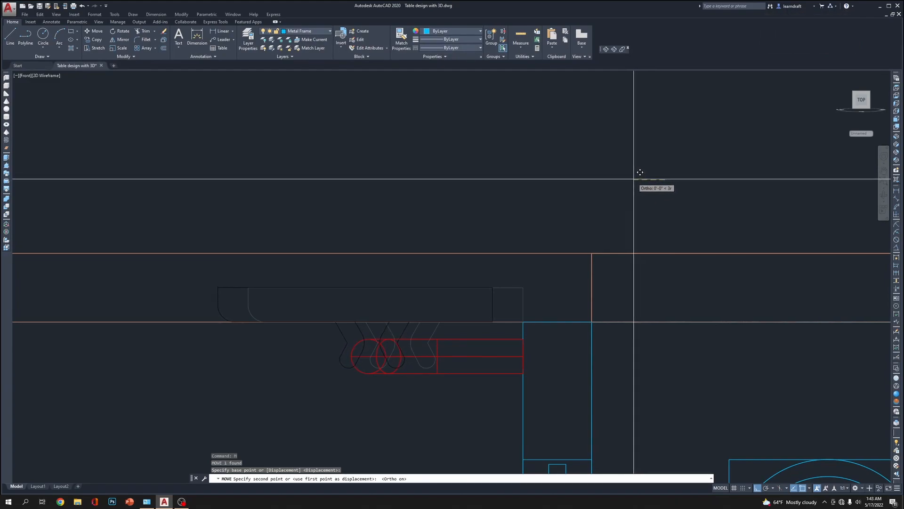
left_click(629, 178)
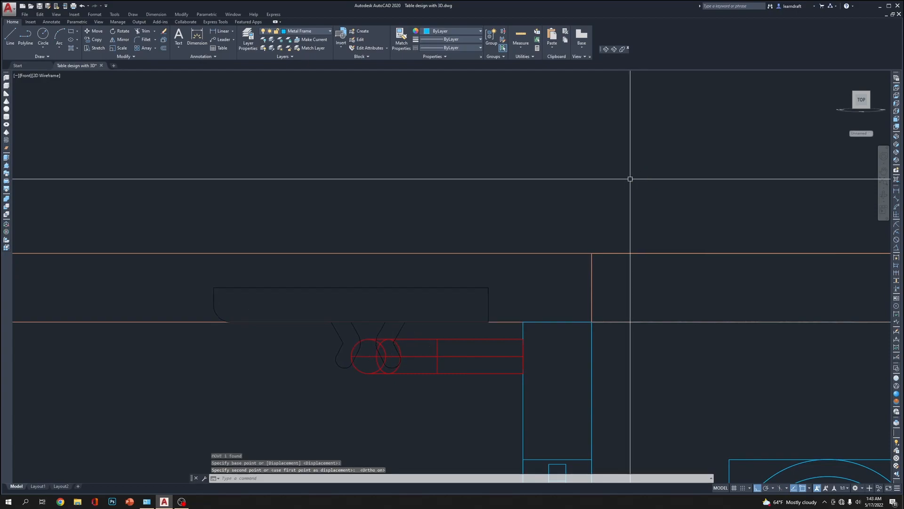
Move the clip profile straight up so it sits clear above the tabletop
scroll(495, 187, "up", 5)
scroll(521, 256, "down", 3)
scroll(441, 232, "down", 2)
left_click(452, 218)
middle_click_drag(509, 182, 450, 317)
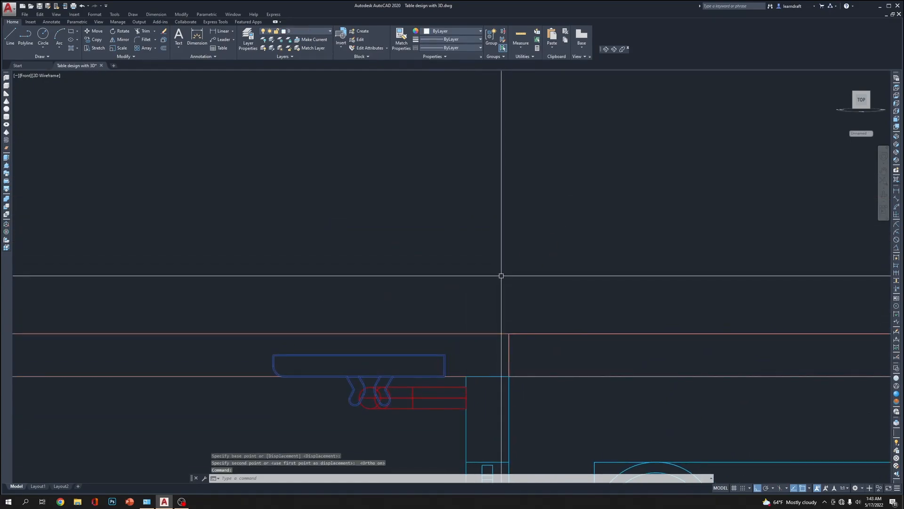
type("m")
key("Return")
left_click(501, 301)
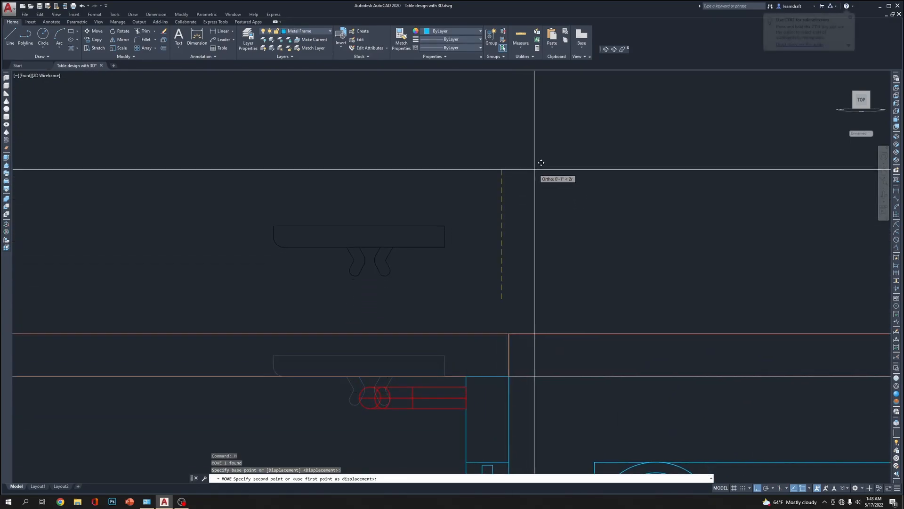
middle_click_drag(503, 204, 527, 172)
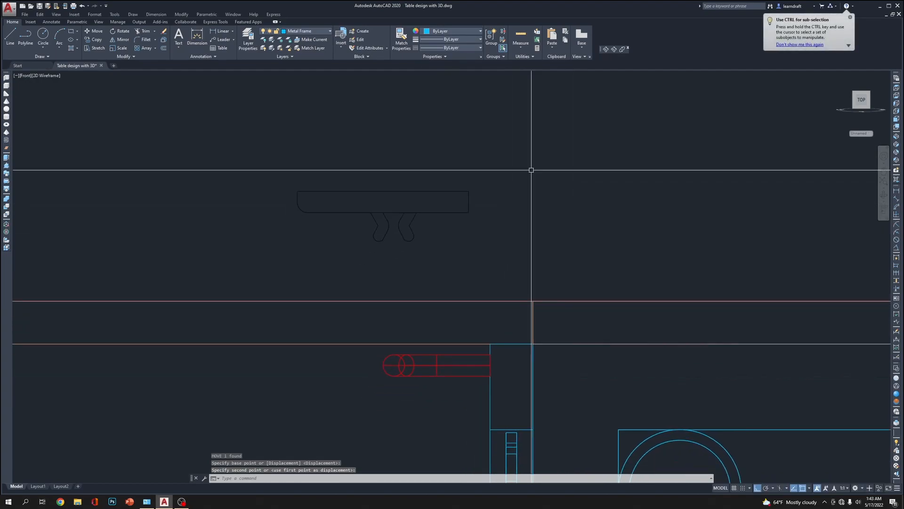
left_click(531, 170)
Explode the clip profile block into separate outlines
left_click(456, 202)
left_click(450, 243)
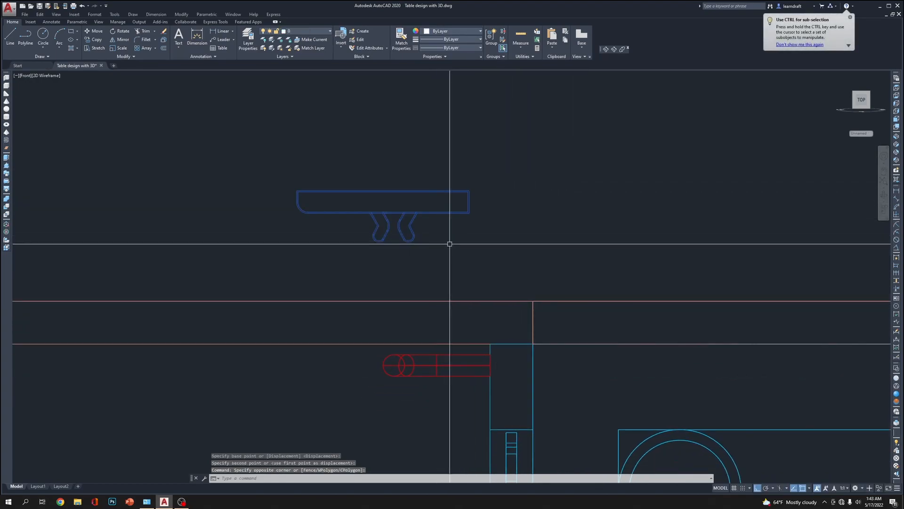
type("x")
key("Return")
left_click(452, 204)
left_click(446, 233)
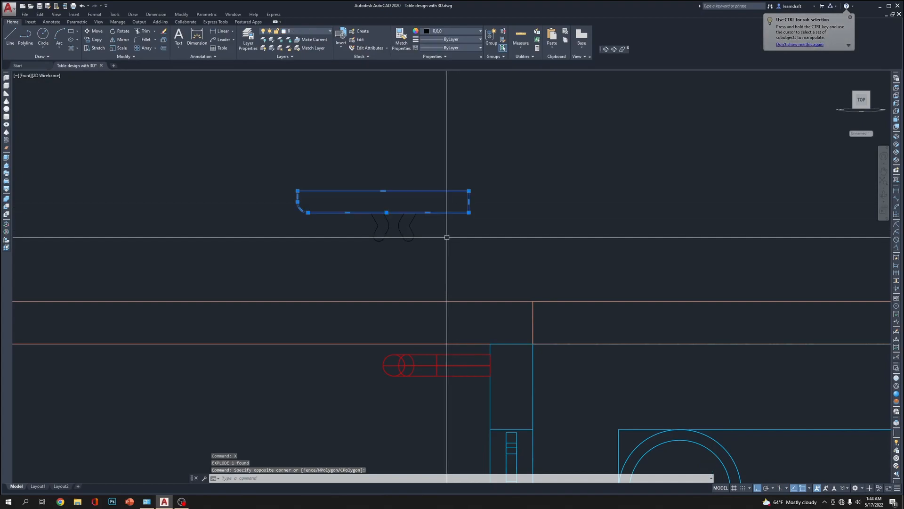
key("Escape")
Draw a vertical guide line from the centre of the red bracket's end circle up past the clip profile
scroll(420, 267, "up", 4)
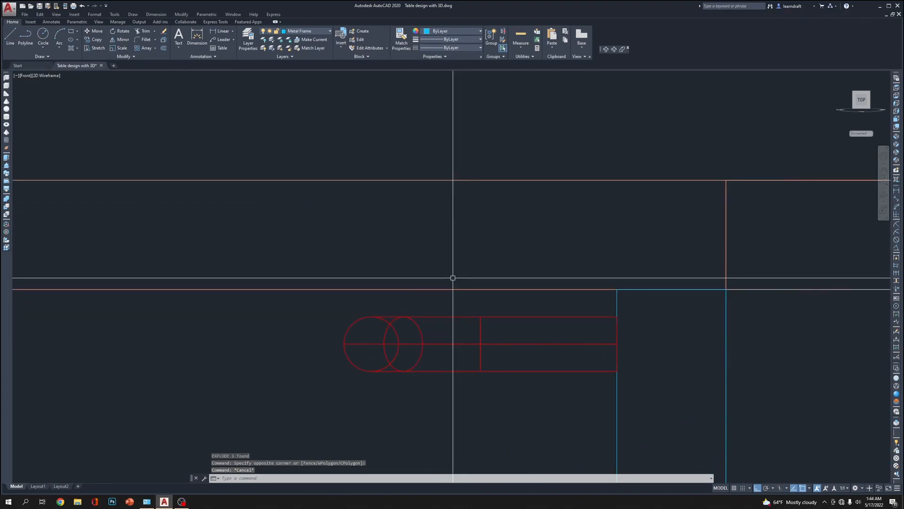
type("l")
key("Return")
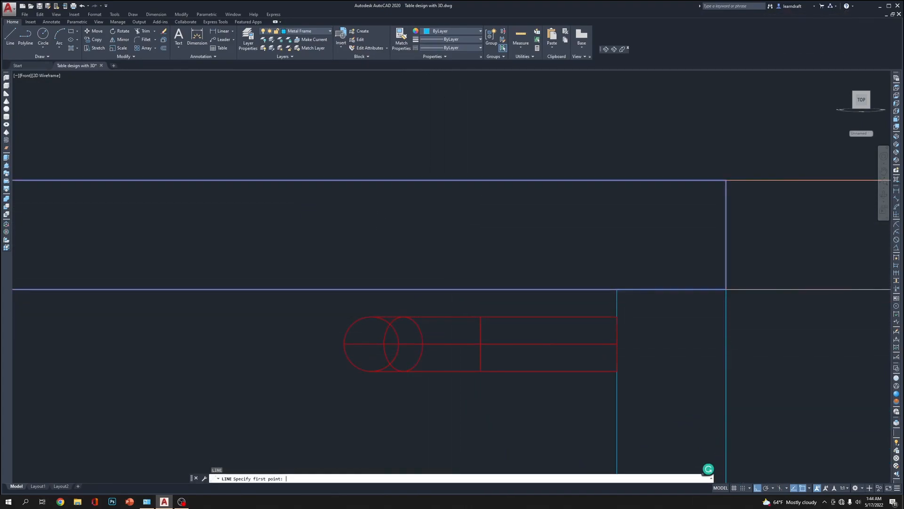
left_click(371, 343)
scroll(372, 344, "down", 6)
left_click(409, 185)
key("Return")
Offset the vertical guide line 0.125 inch to both sides
scroll(409, 343, "up", 2)
type("o")
key("Return")
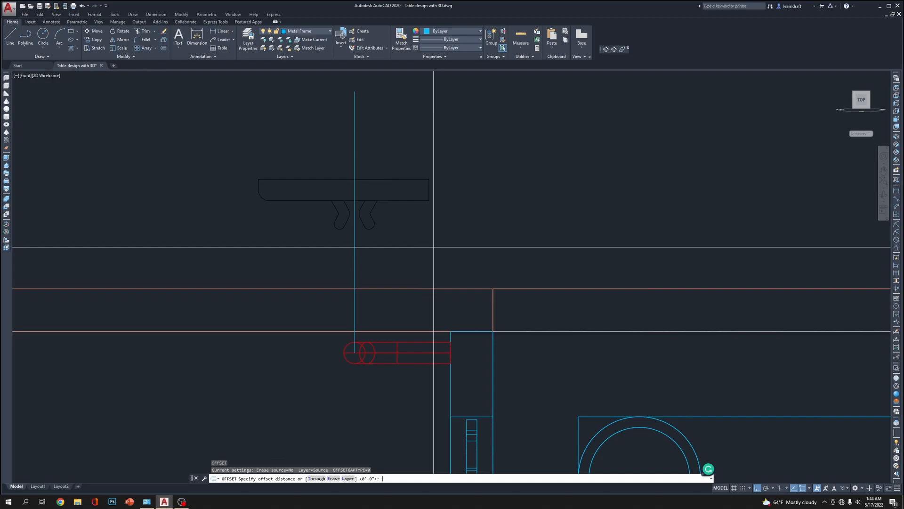
type(".125")
key("Return")
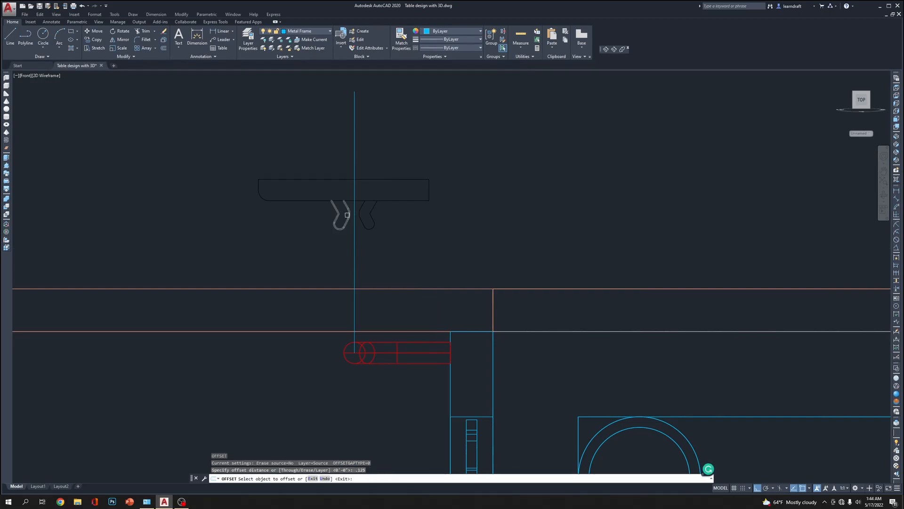
left_click(353, 247)
left_click(352, 247)
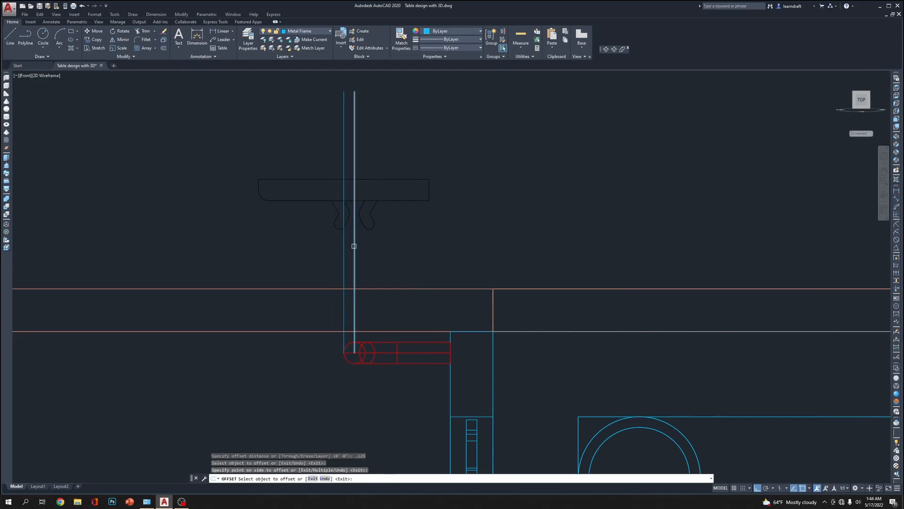
key("Escape")
key("Escape")
Try moving the clip's right hook outline 0.0625 inch outward from the centre guide line
scroll(380, 224, "up", 3)
left_click(325, 144)
left_click(405, 250)
type("m")
key("Return")
left_click(416, 288)
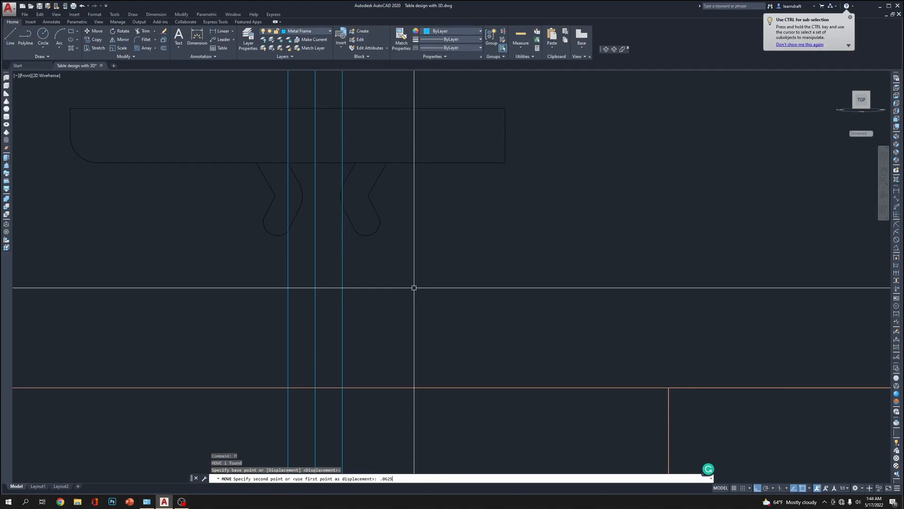
left_click(239, 146)
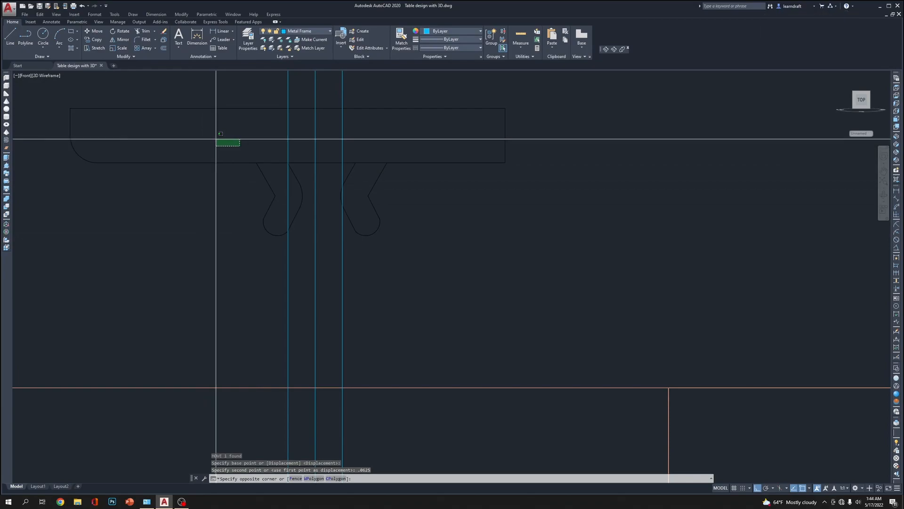
key("Escape")
key("Escape")
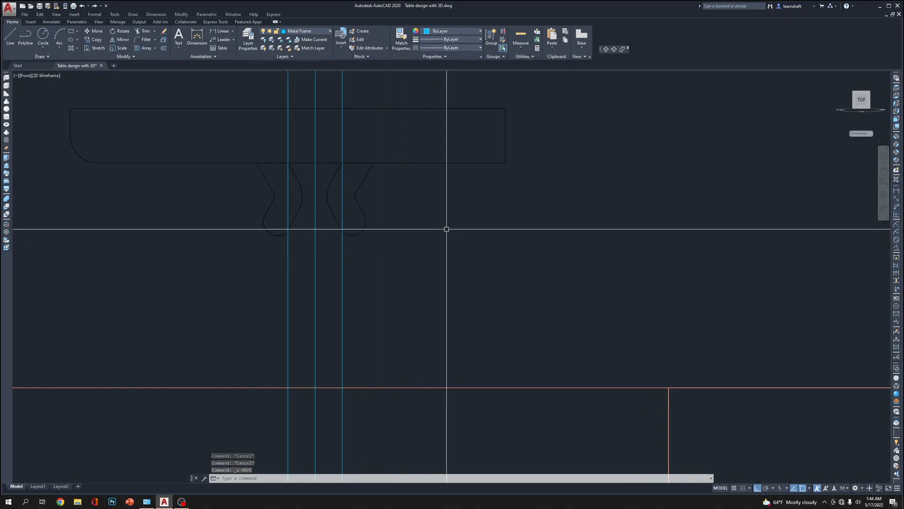
Move the clip's right hook outline 0.0625 inch horizontally outward and erase the left hook outline
left_click(373, 196)
left_click(347, 212)
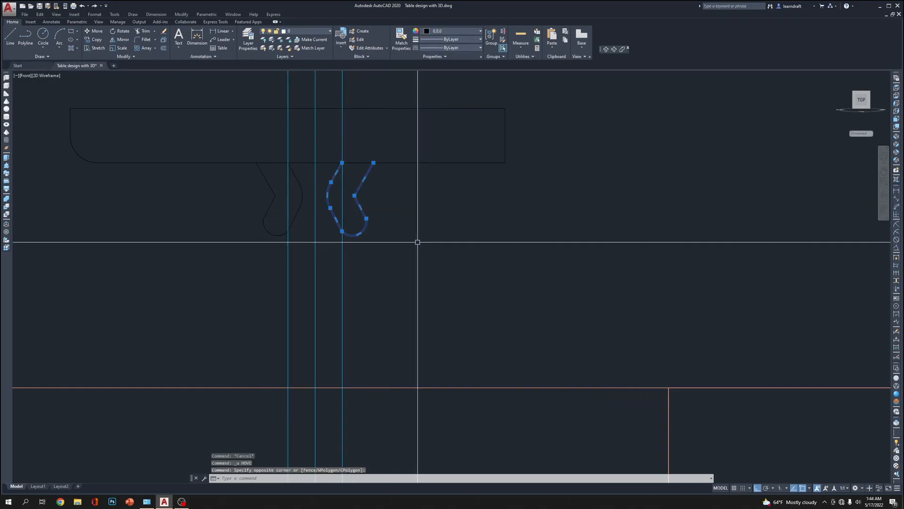
type("m")
key("Return")
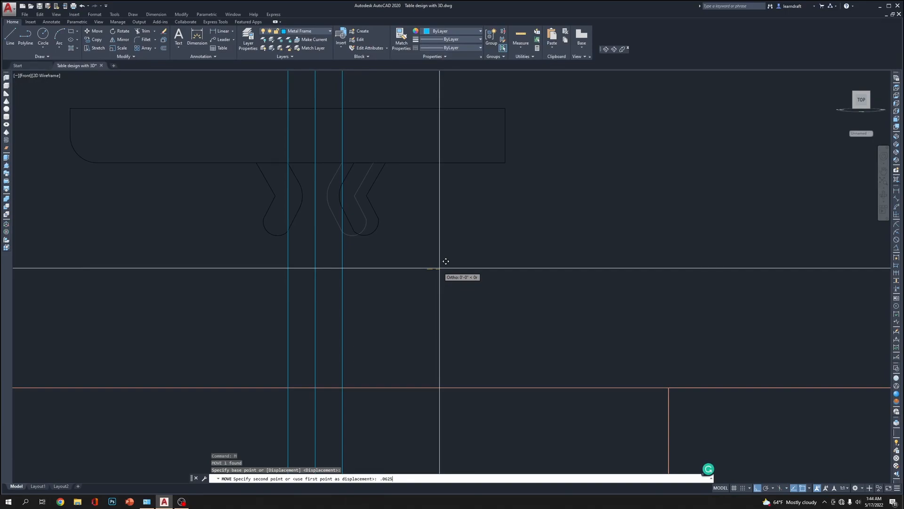
left_click(264, 213)
left_click(234, 259)
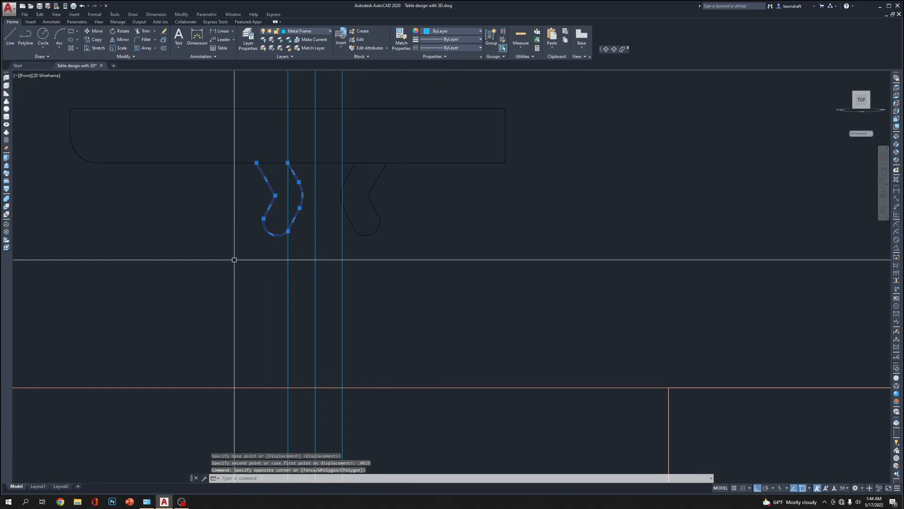
key("Delete")
Try mirroring the right hook outline across the left guide line, and erase the resulting copy
left_click(407, 208)
left_click(373, 245)
middle_click_drag(416, 158, 465, 301)
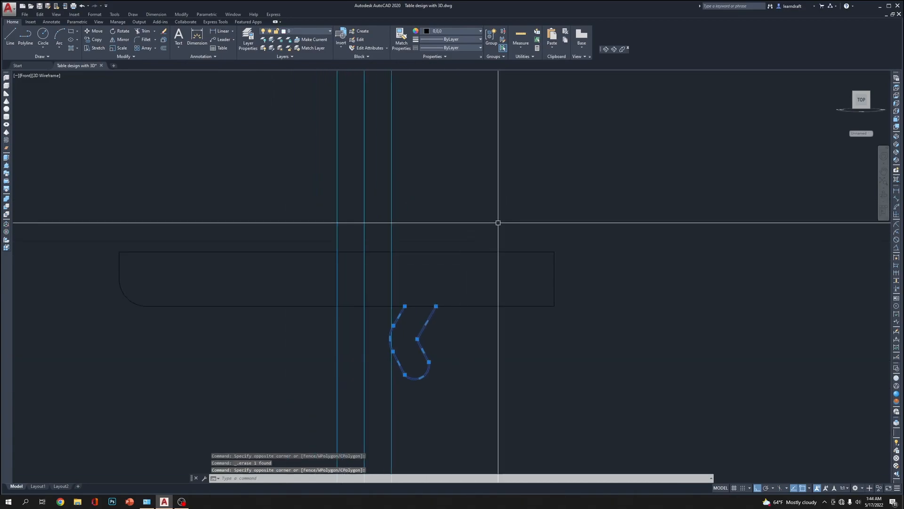
type("mi")
key("Return")
left_click(337, 252)
left_click(353, 178)
key("Return")
left_click(288, 339)
left_click(228, 355)
middle_click_drag(577, 314, 579, 260)
key("Delete")
Mirror the right hook outline across the centre guide line, keeping the original, and erase the three guide lines
left_click(474, 302)
left_click(417, 343)
scroll(434, 343, "down", 6)
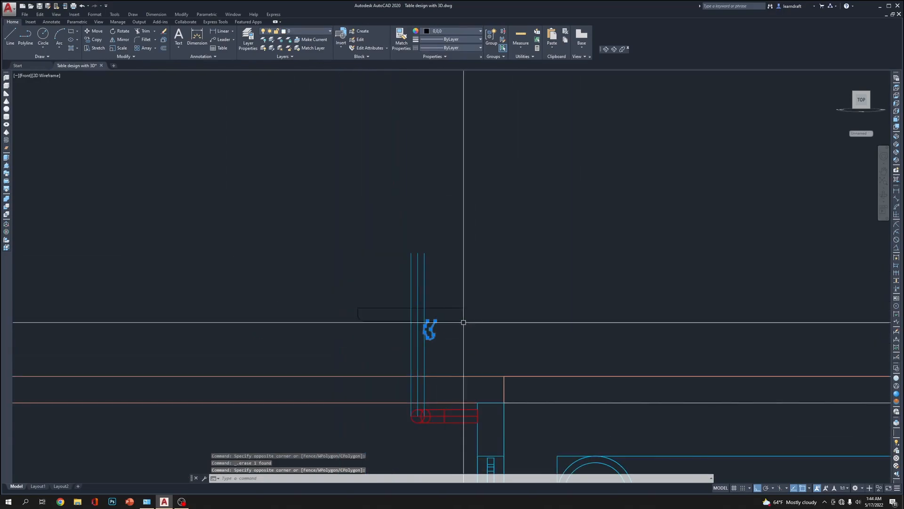
type("mi")
key("Return")
left_click(417, 253)
left_click(418, 210)
key("Return")
left_click(468, 257)
left_click(402, 284)
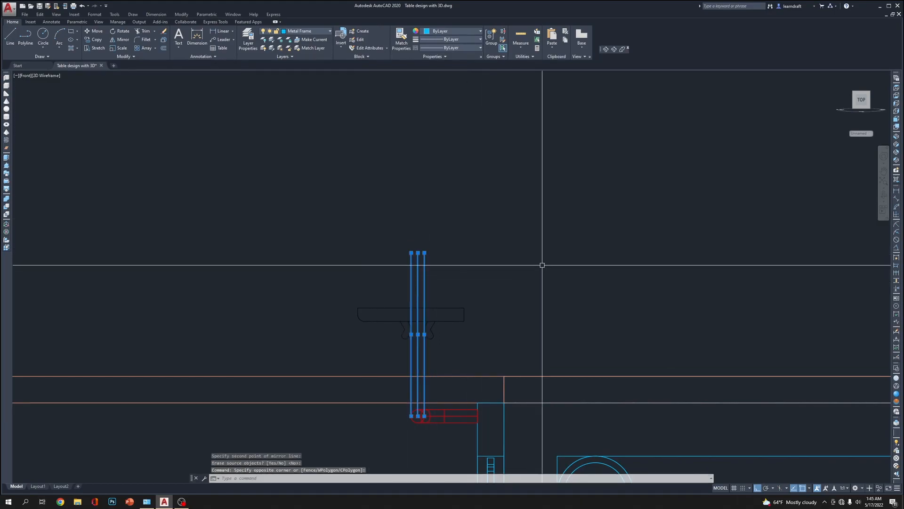
Trim the clip body's lower edge between the two sides of each hook so the outlines run together
scroll(439, 288, "up", 5)
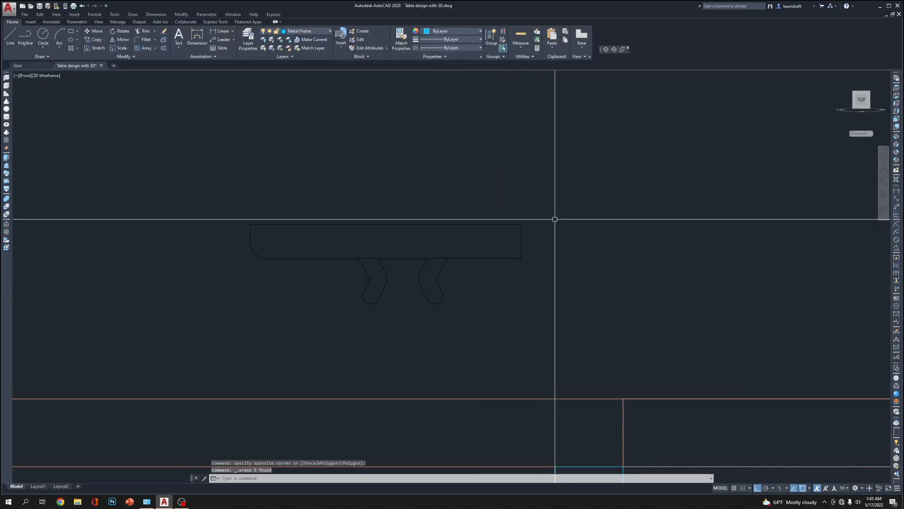
type("ts o")
type("r")
key("Return")
left_click(468, 204)
left_click(361, 269)
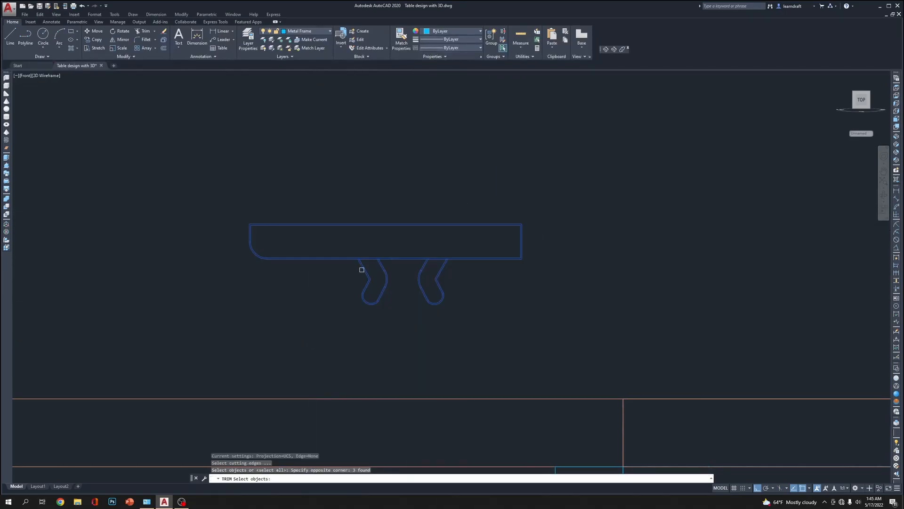
key("Return")
left_click(619, 172)
left_click(621, 222)
middle_click_drag(495, 312, 502, 292)
Stretch the lower parts of both hooks 0.0625 inch downward
left_click(488, 246)
left_click(329, 341)
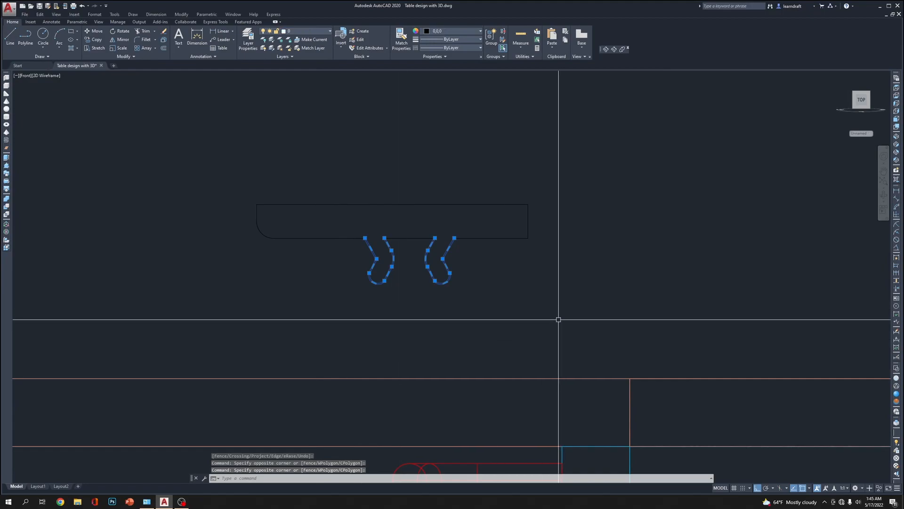
type("d")
key("Return")
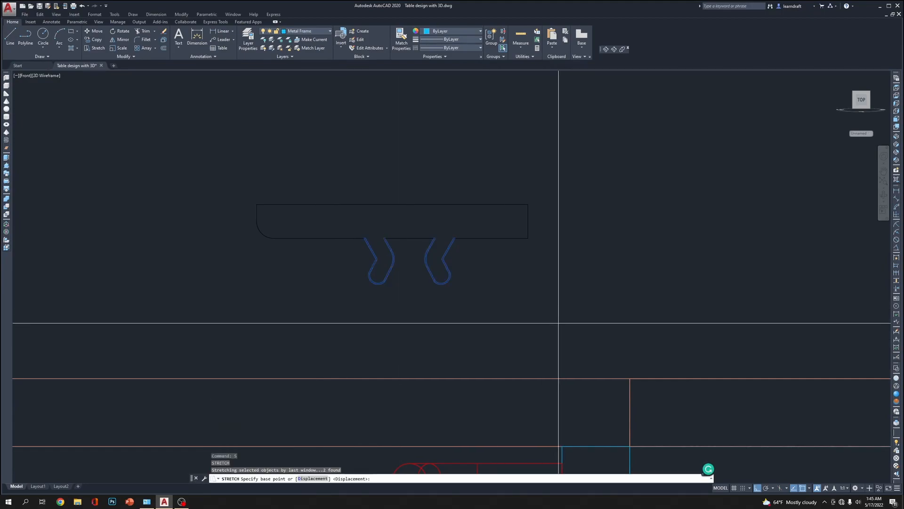
left_click(559, 330)
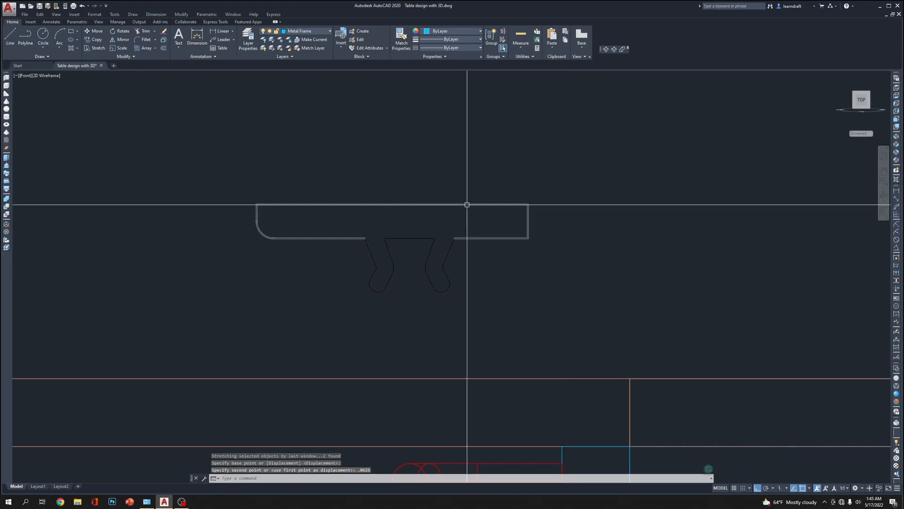
Convert the complete clip outline, body and both hooks, into a region
left_click(609, 173)
left_click(188, 320)
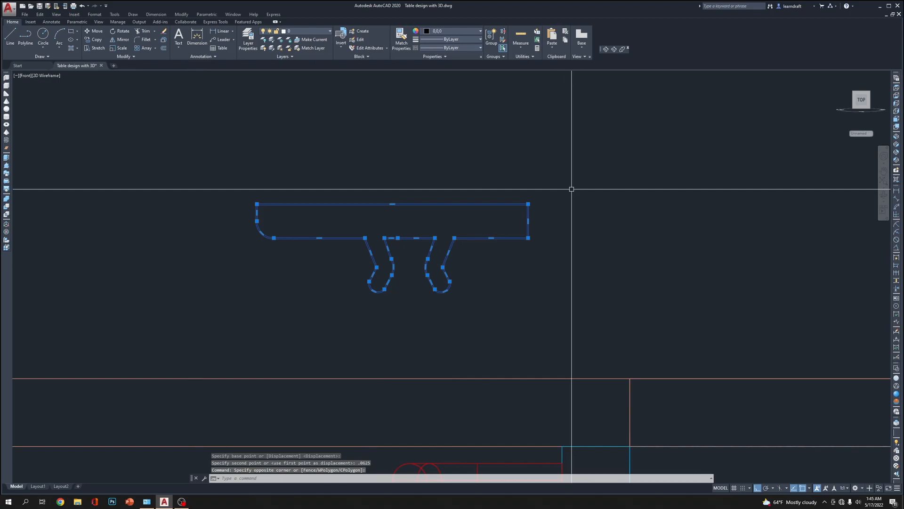
left_click(575, 173)
left_click(212, 329)
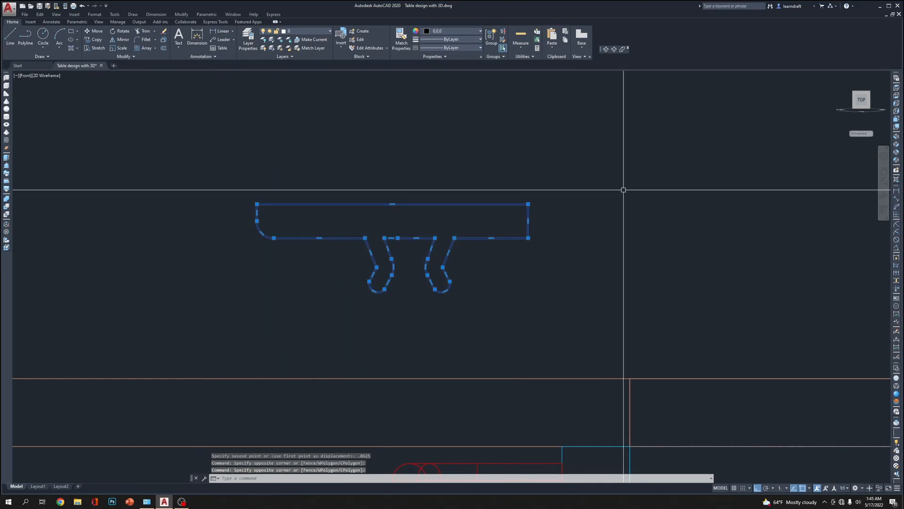
type("reg")
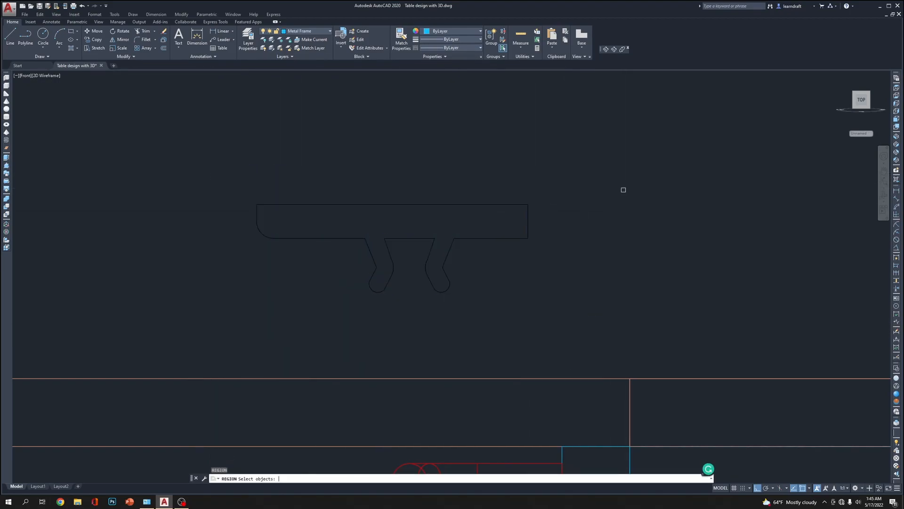
left_click(592, 162)
left_click(400, 303)
key("Return")
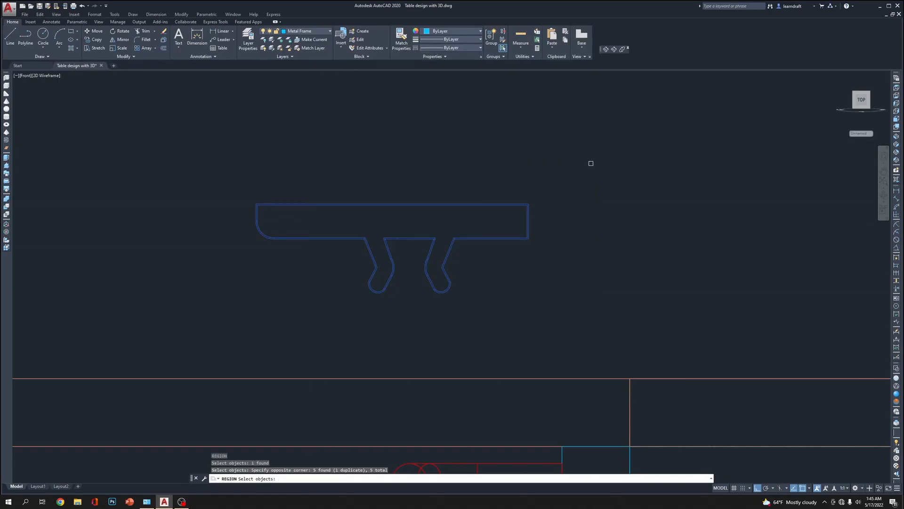
left_click(470, 206)
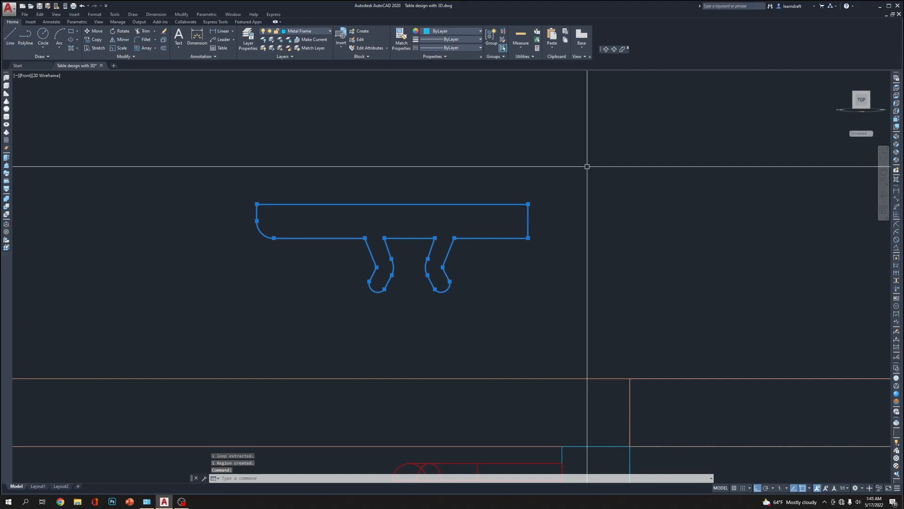
type("ext")
key("Return")
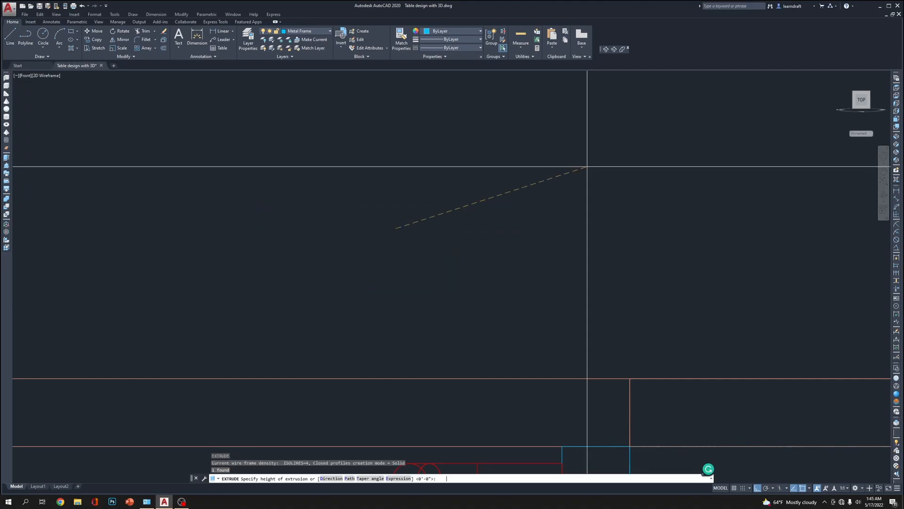
key("Escape")
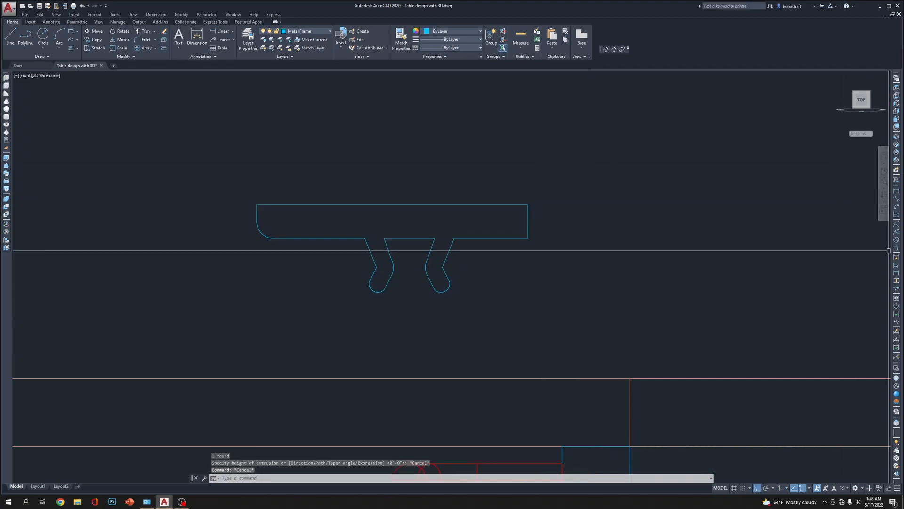
Switch to the SW Isometric view, preview the clip region in the Realistic visual style and return to 2D Wireframe
left_click(897, 137)
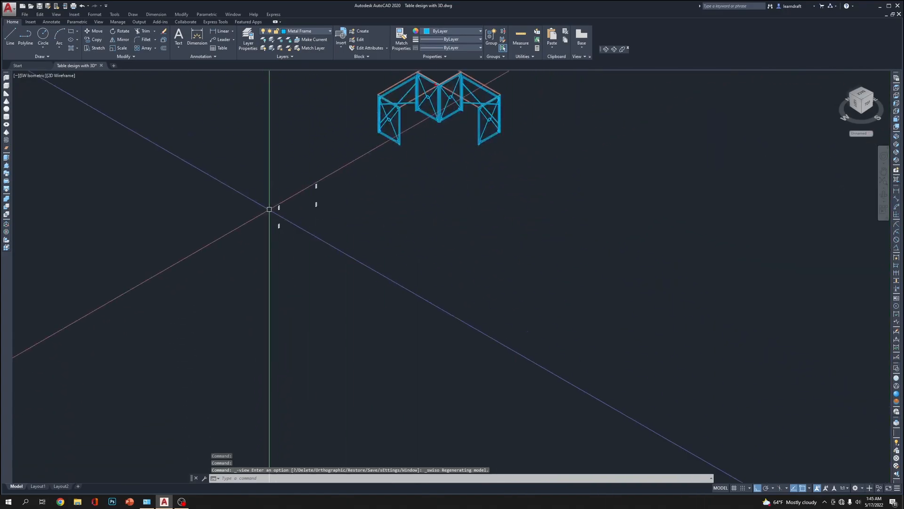
scroll(424, 155, "up", 10)
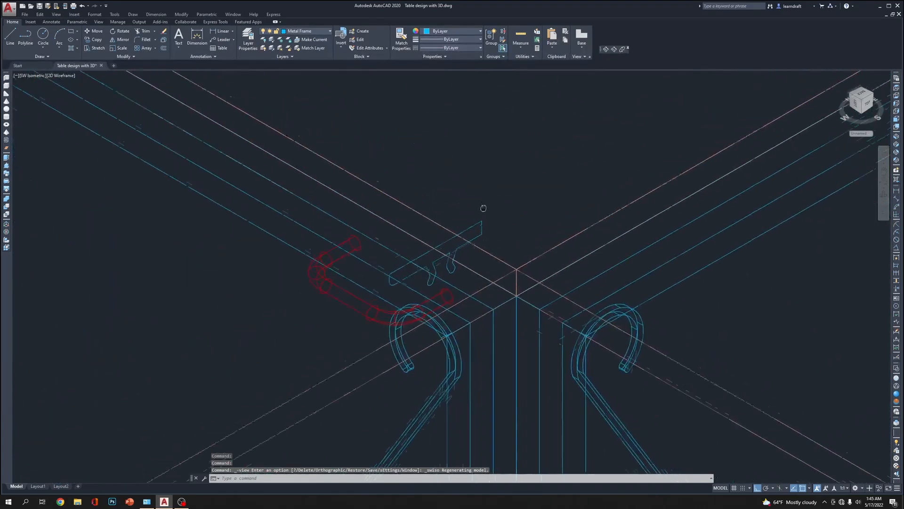
key("Escape")
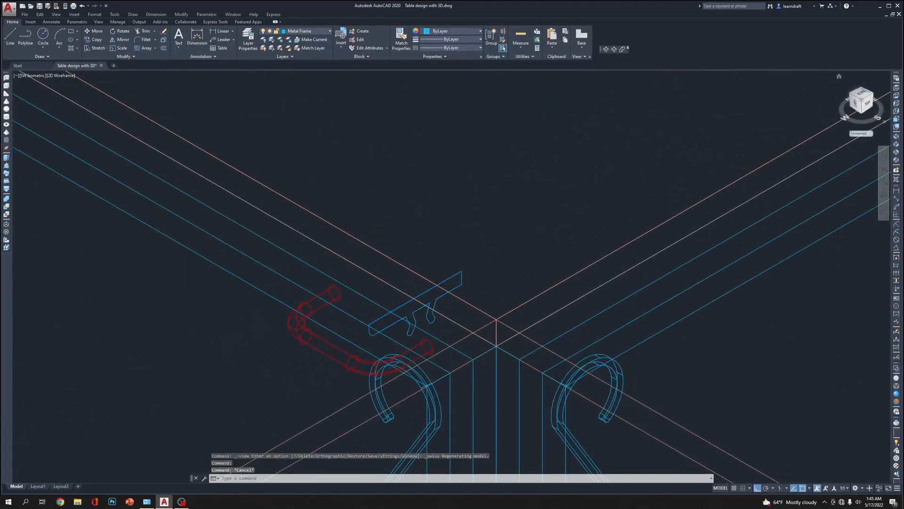
left_click(896, 393)
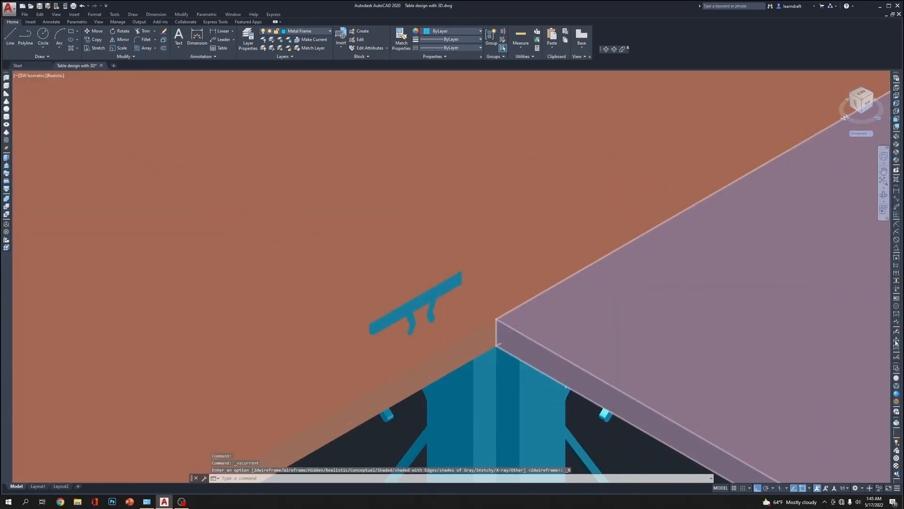
left_click(897, 379)
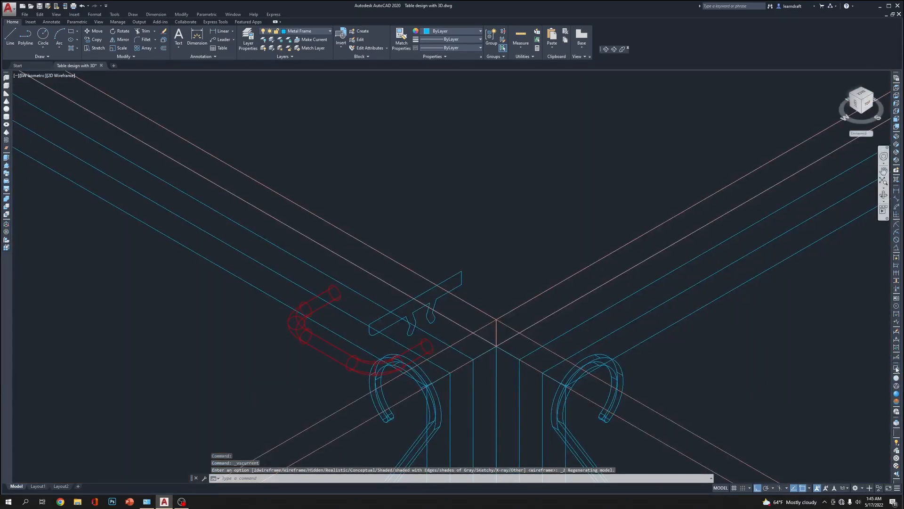
Extrude the clip region 0.5 inch into a solid
left_click(454, 195)
left_click(430, 224)
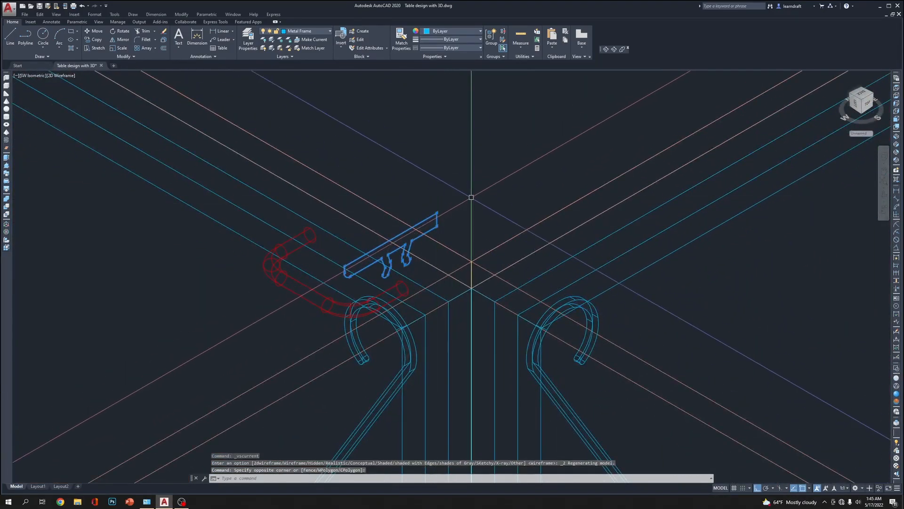
type("e")
key("Return")
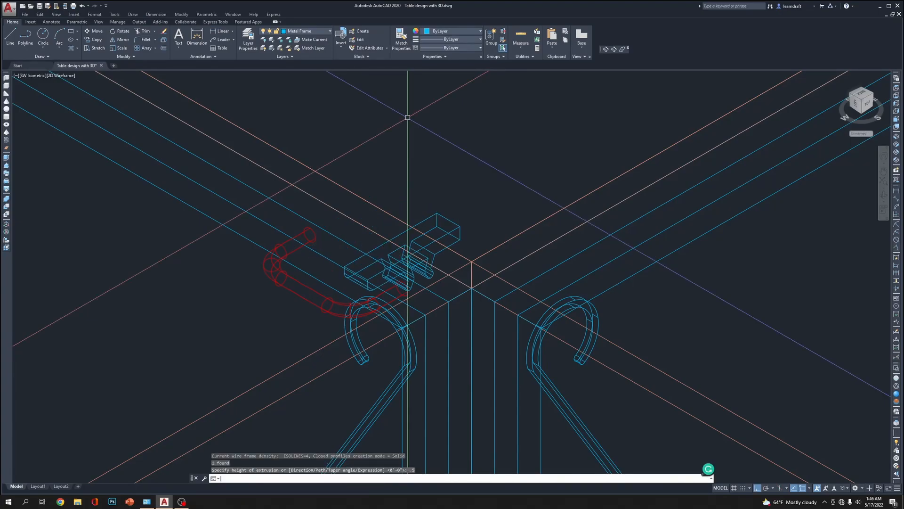
key("Return")
Set the extruded clip solid's colour to red
left_click(472, 205)
left_click(449, 232)
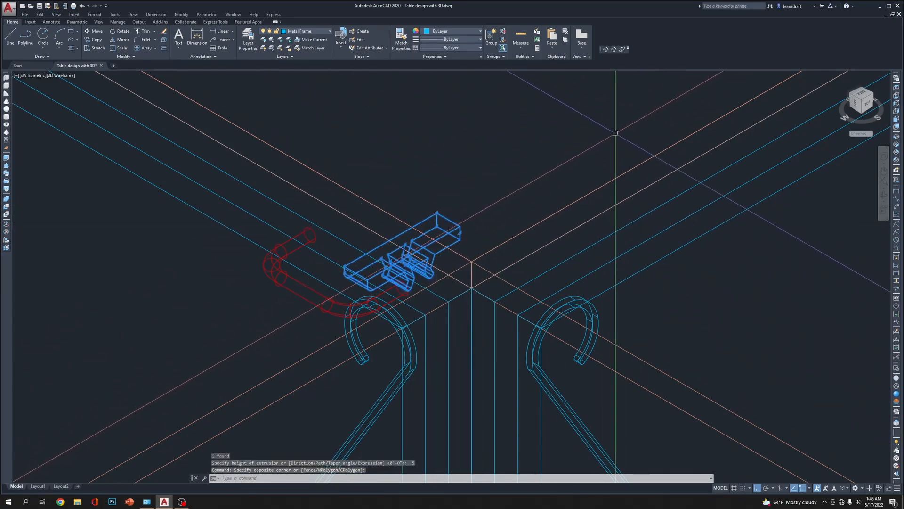
left_click(444, 30)
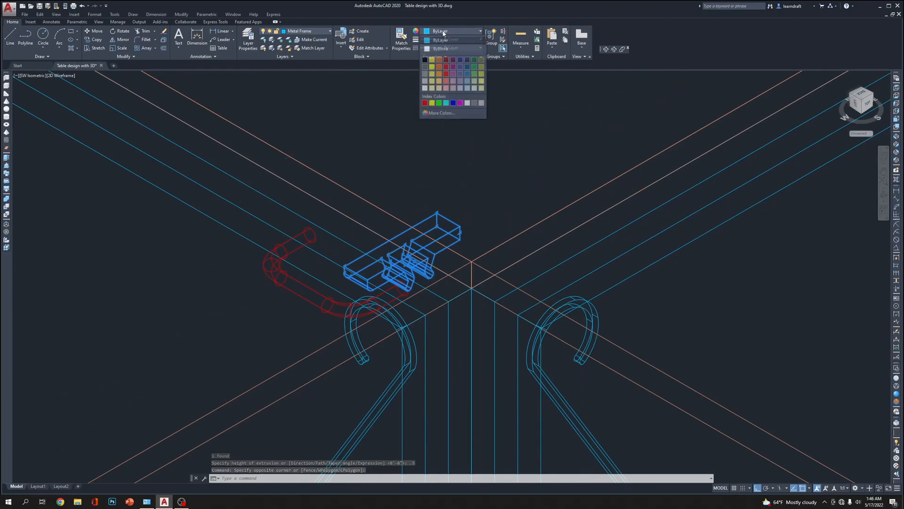
left_click(427, 104)
key("Escape")
Set the extruded clip solid's colour to black
left_click(463, 212)
left_click(440, 238)
left_click(453, 29)
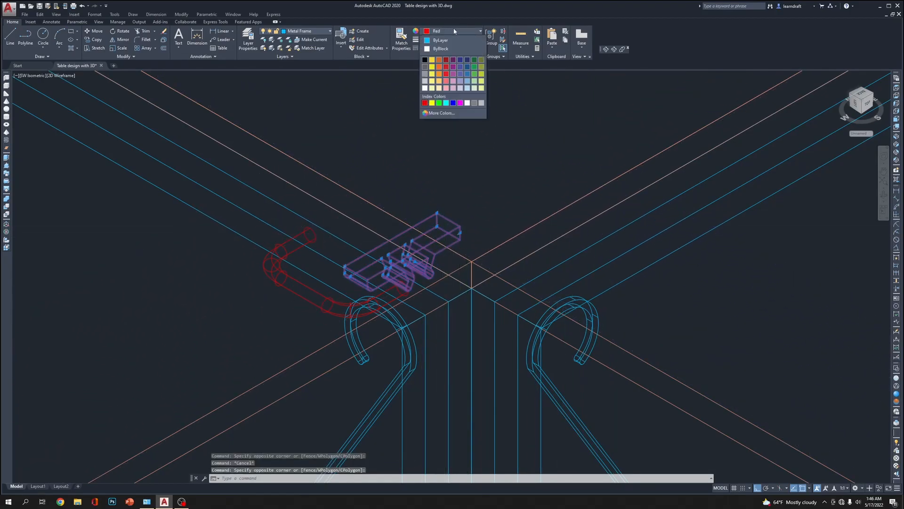
left_click(425, 60)
key("Escape")
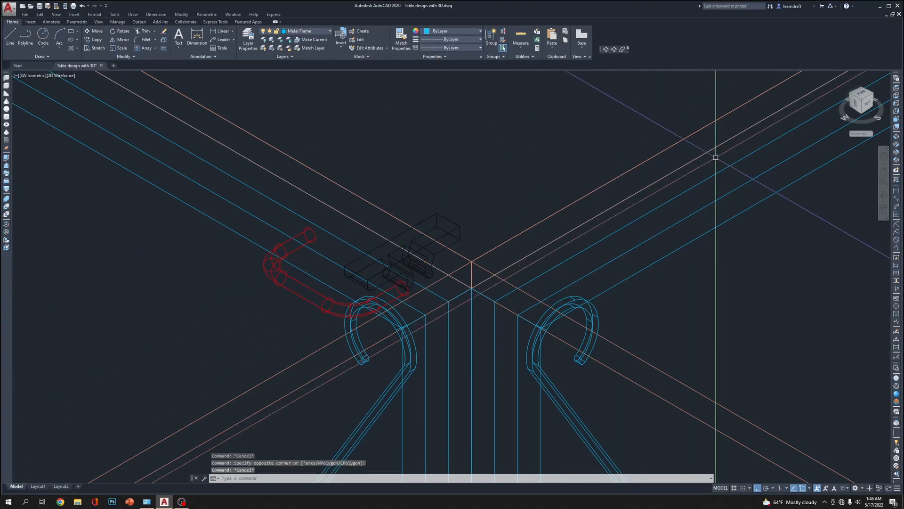
Switch to the Front view and move the black clip straight down 2 inches towards the red bracket
left_click(896, 120)
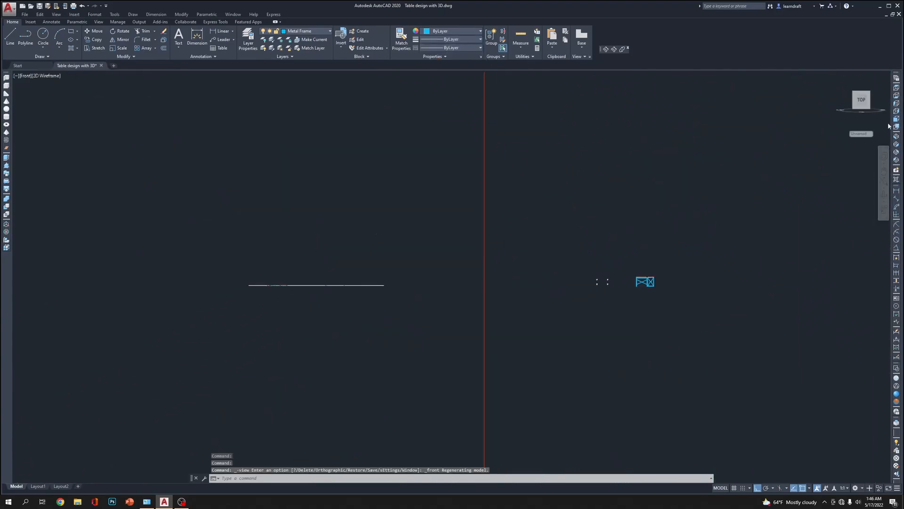
scroll(652, 273, "up", 6)
scroll(606, 258, "up", 8)
scroll(330, 141, "up", 4)
middle_click_drag(409, 138, 405, 212)
left_click(330, 274)
left_click(469, 165)
scroll(446, 188, "up", 2)
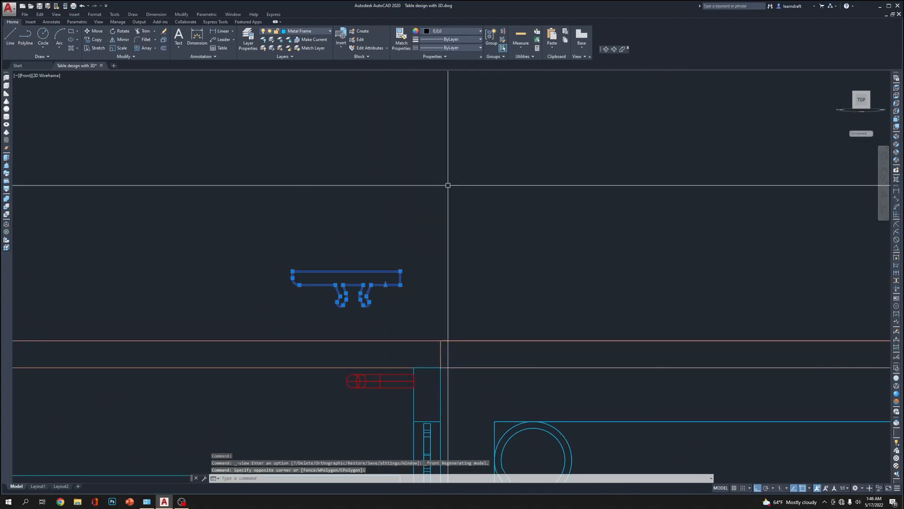
type("m")
key("Return")
left_click(465, 115)
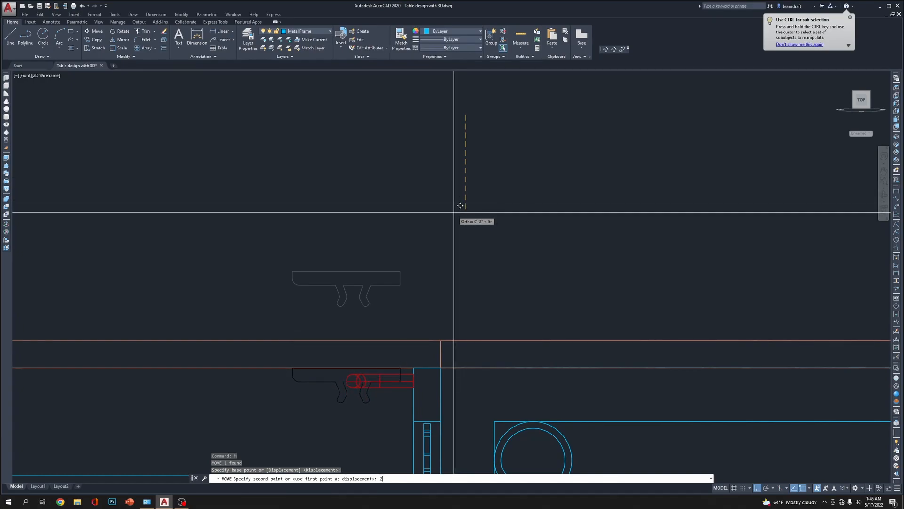
scroll(424, 299, "up", 8)
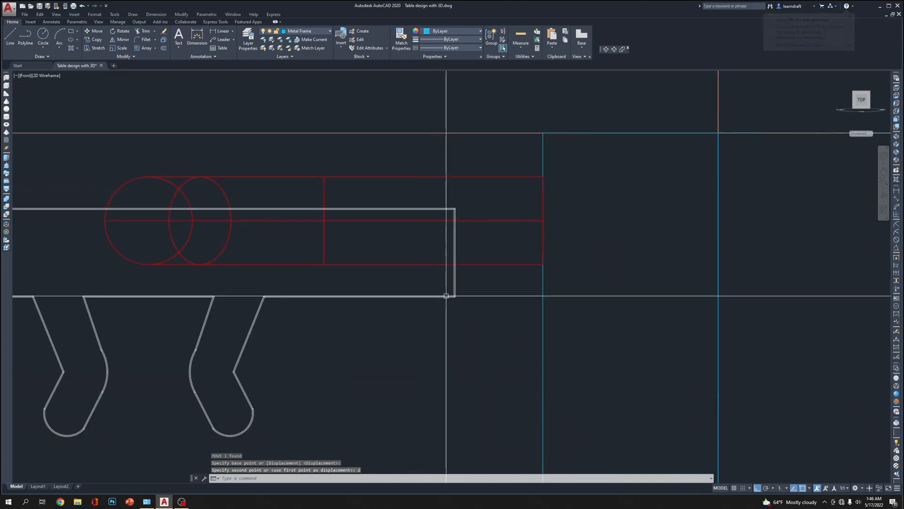
left_click(429, 314)
left_click(428, 299)
scroll(478, 354, "down", 2)
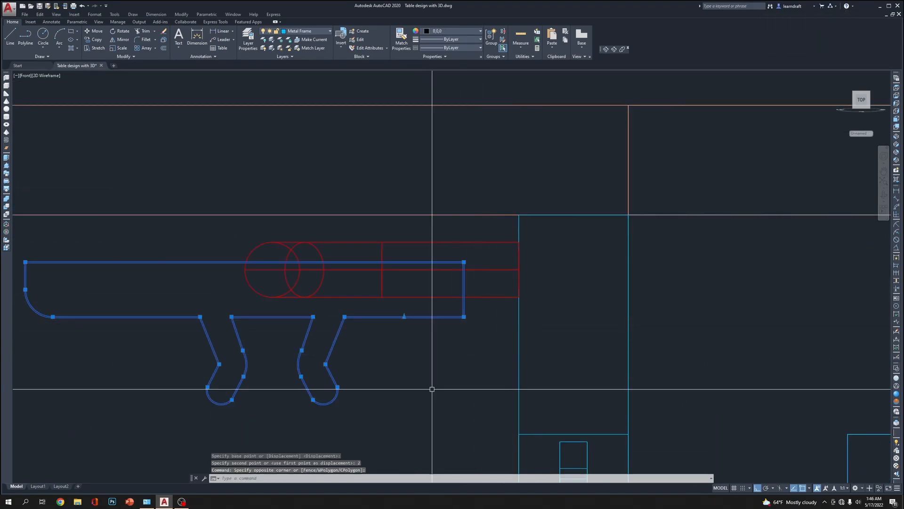
middle_click_drag(408, 379, 438, 344)
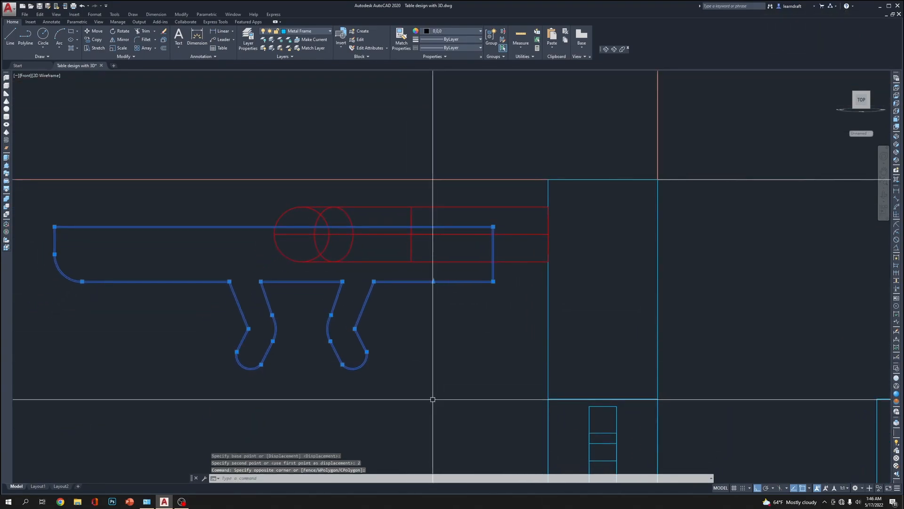
type("m")
key("Return")
key("Escape")
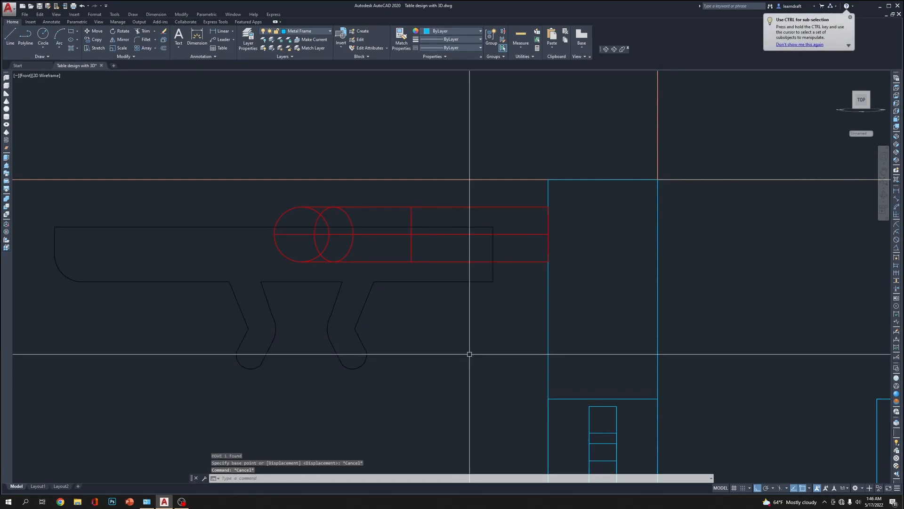
Try to shift the clip horizontally by its upper corner grip so its end meets the face of the frame leg
left_click(507, 276)
left_click(476, 299)
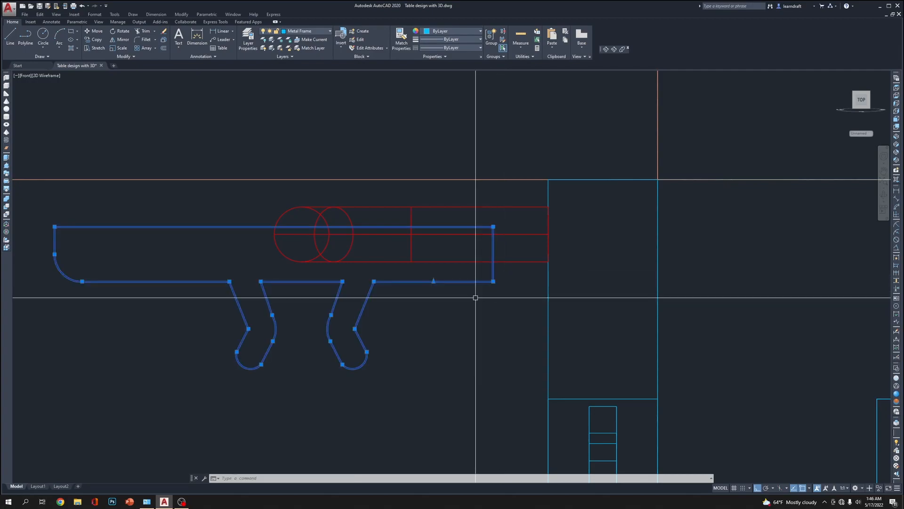
left_click(493, 281)
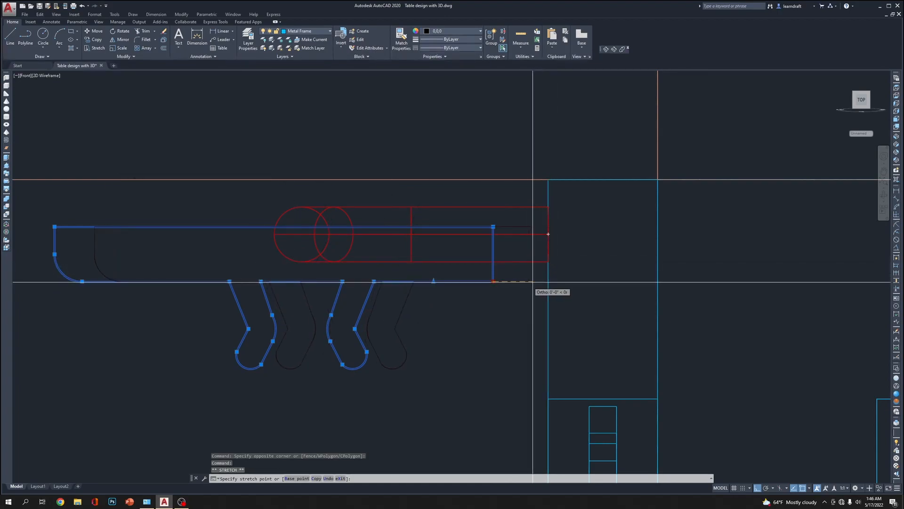
key("Escape")
left_click(490, 227)
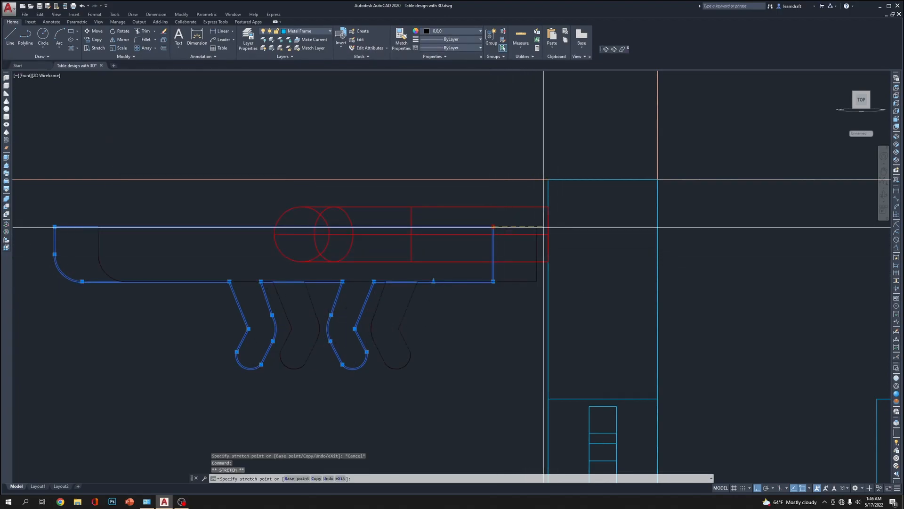
left_click(549, 226)
key("Escape")
key("Escape")
Undo the clip's horizontal shift towards the frame leg
left_click(432, 308)
left_click(408, 324)
middle_click_drag(493, 344, 502, 312)
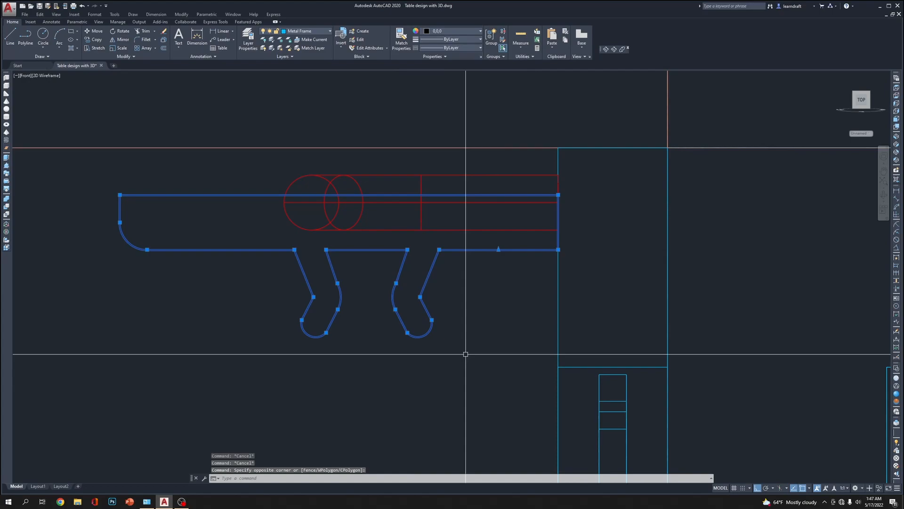
key("Escape")
middle_click_drag(475, 322, 465, 354)
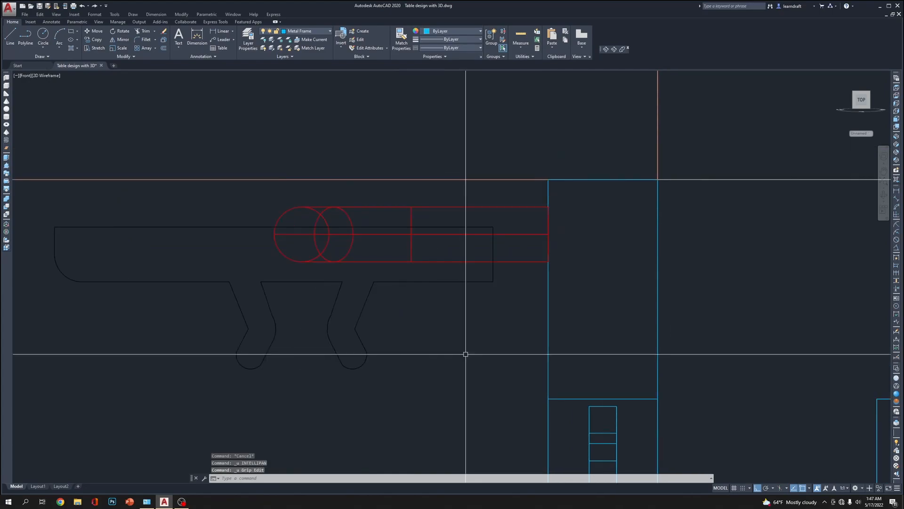
Move the clip straight up close to the underside of the tabletop
left_click(461, 356)
left_click(342, 386)
middle_click_drag(400, 386, 409, 331)
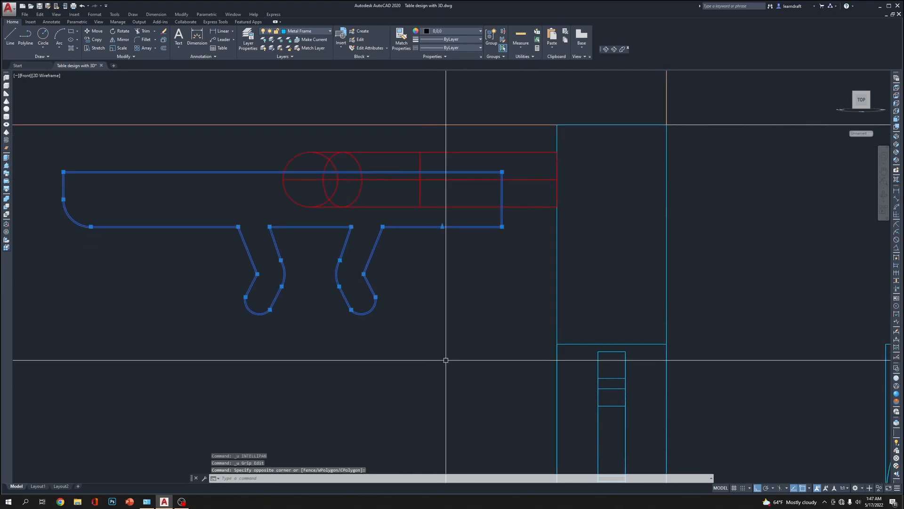
type("m")
key("Return")
left_click(442, 387)
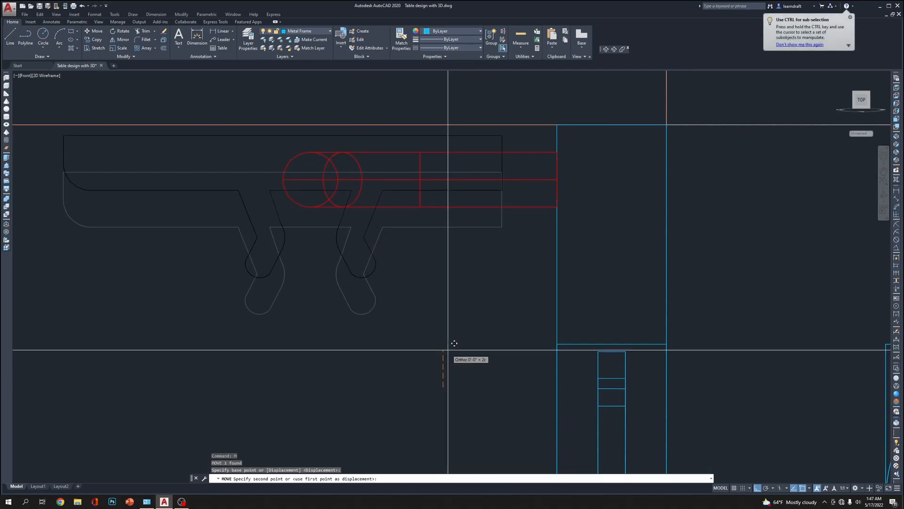
left_click(451, 341)
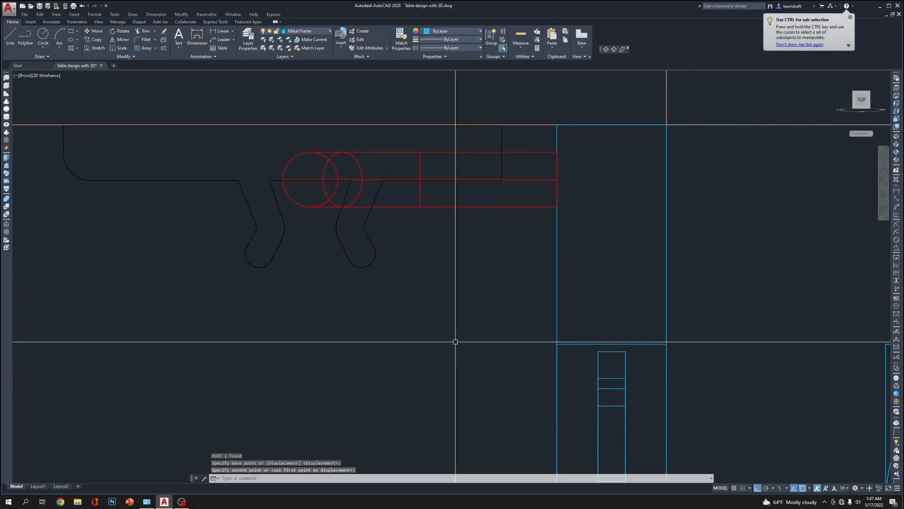
Nudge the clip straight up twice to narrow the remaining gap to the tabletop's lower edge
scroll(458, 289, "down", 1)
scroll(509, 184, "up", 5)
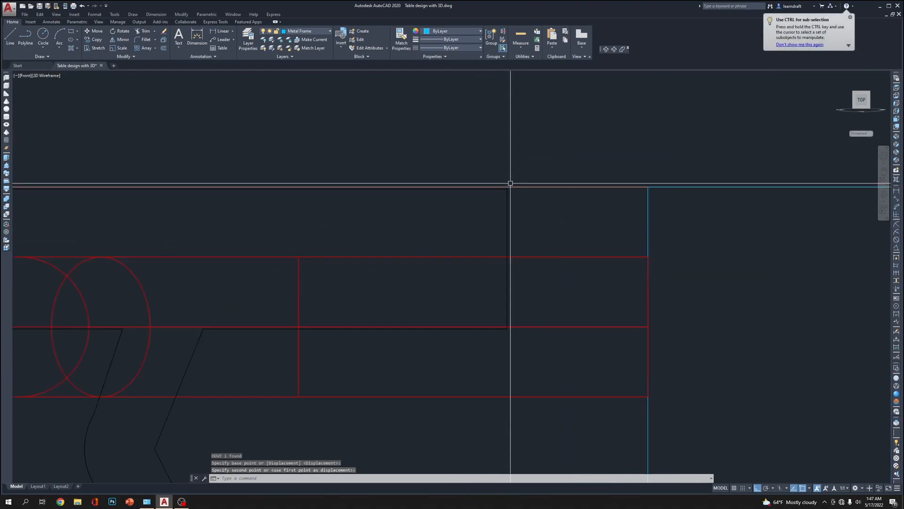
left_click(498, 259)
left_click(427, 290)
key("Return")
left_click(552, 321)
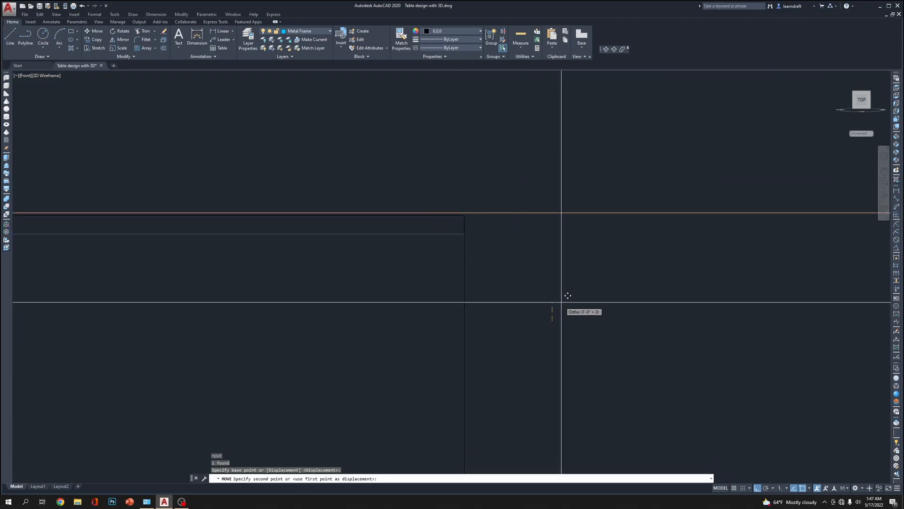
left_click(562, 300)
scroll(448, 204, "up", 2)
scroll(486, 229, "up", 6)
left_click(571, 220)
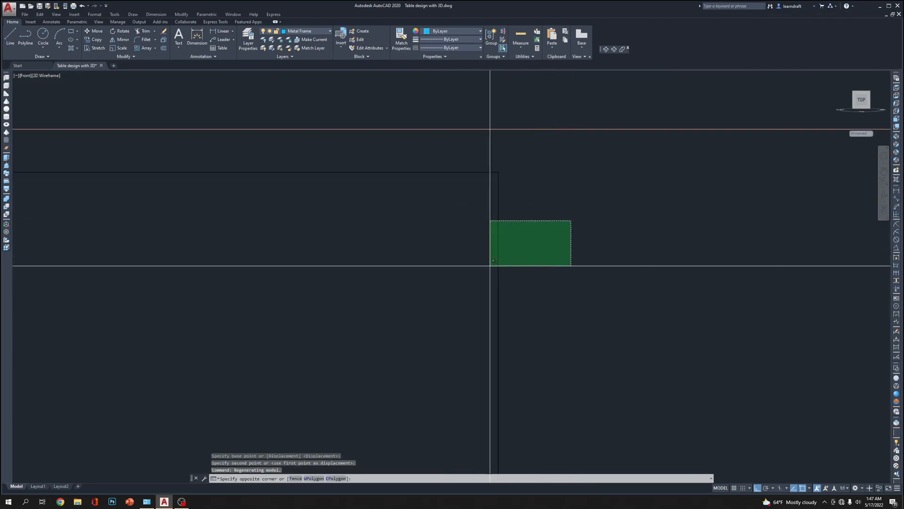
left_click(475, 276)
middle_click_drag(531, 246, 444, 449)
type("m")
key("Return")
left_click(484, 442)
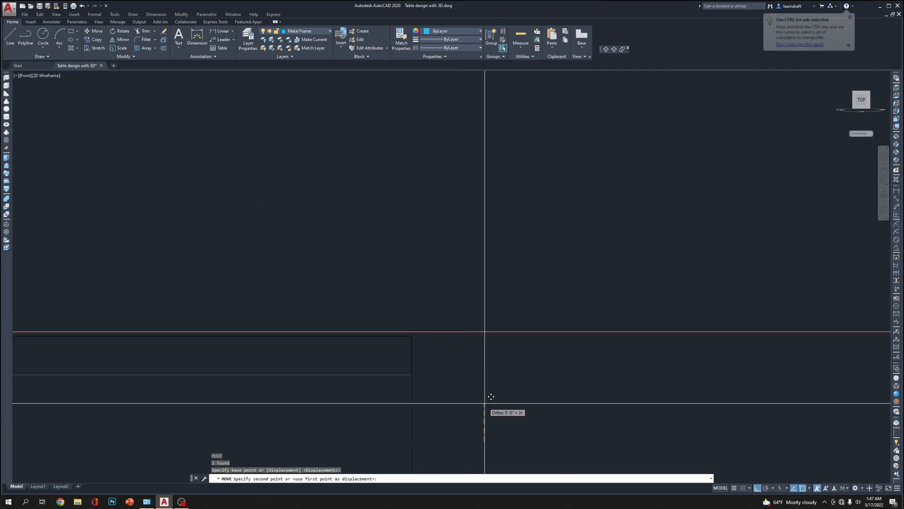
left_click(487, 399)
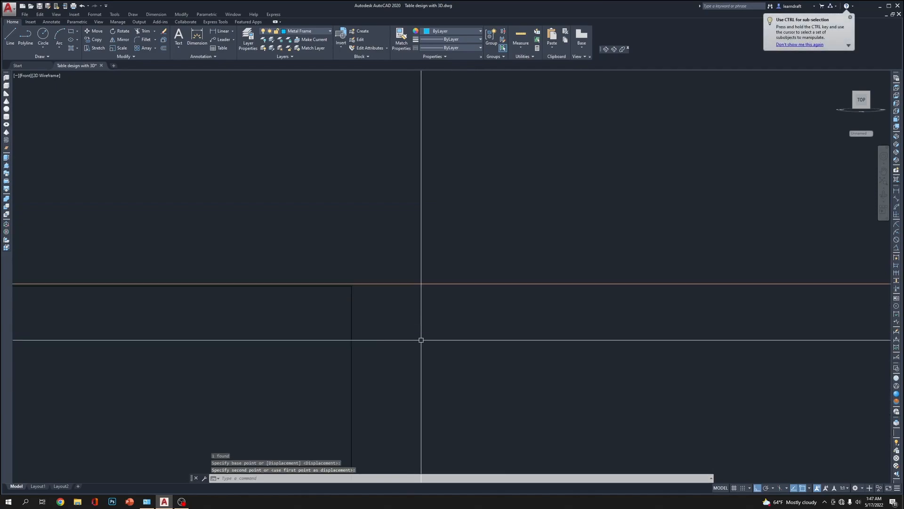
Move the clip up once more so its upper edge sits against the tabletop's underside
scroll(371, 312, "up", 5)
left_click(307, 213)
left_click(222, 264)
type("m")
key("Return")
left_click(497, 409)
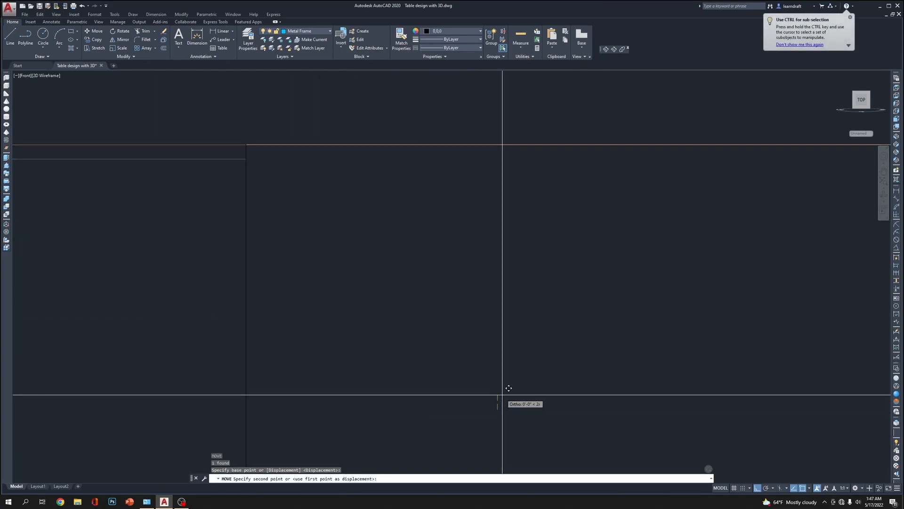
left_click(510, 388)
scroll(514, 232, "down", 4)
scroll(524, 222, "up", 8)
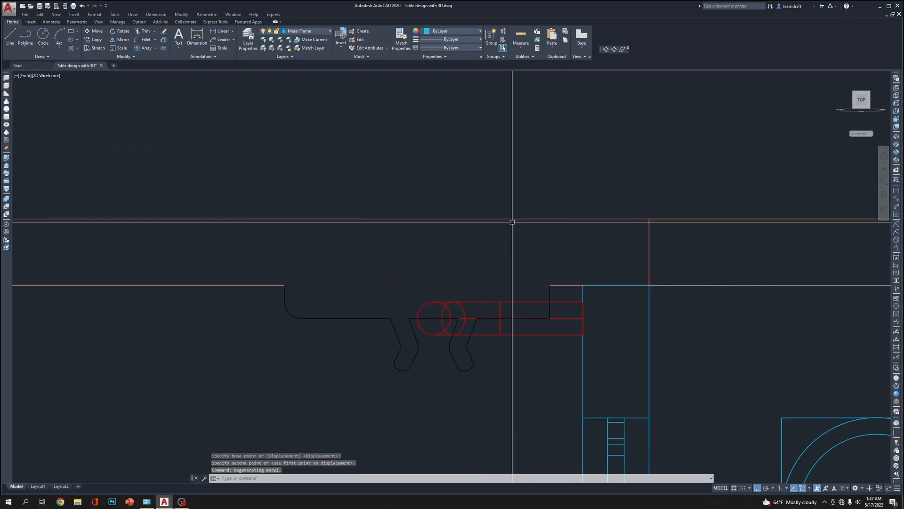
Try moving the red tubular bracket by 0.0625 inch and undo the move
left_click(555, 262)
middle_click_drag(481, 332, 487, 296)
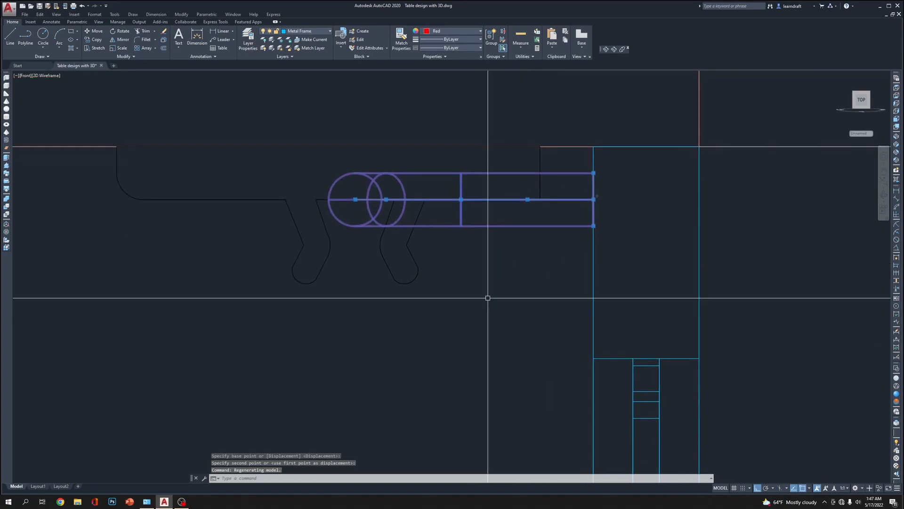
type("m")
key("Return")
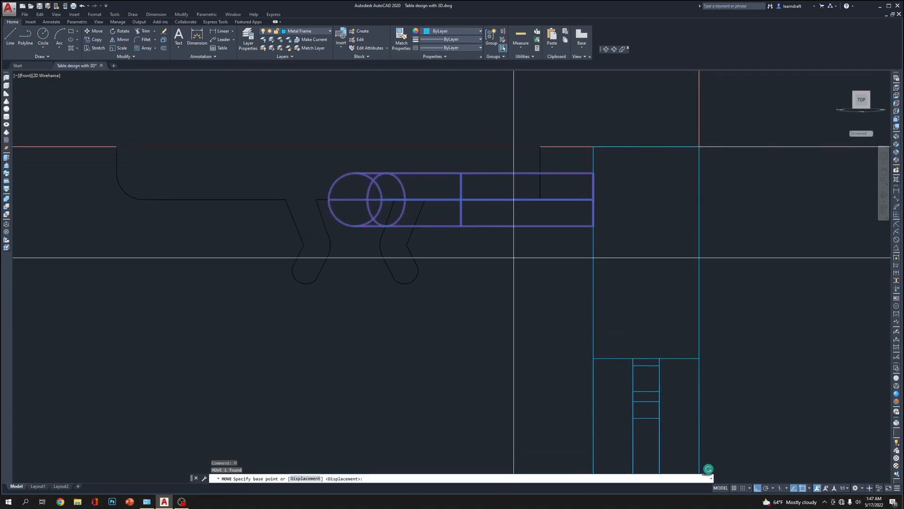
left_click(520, 253)
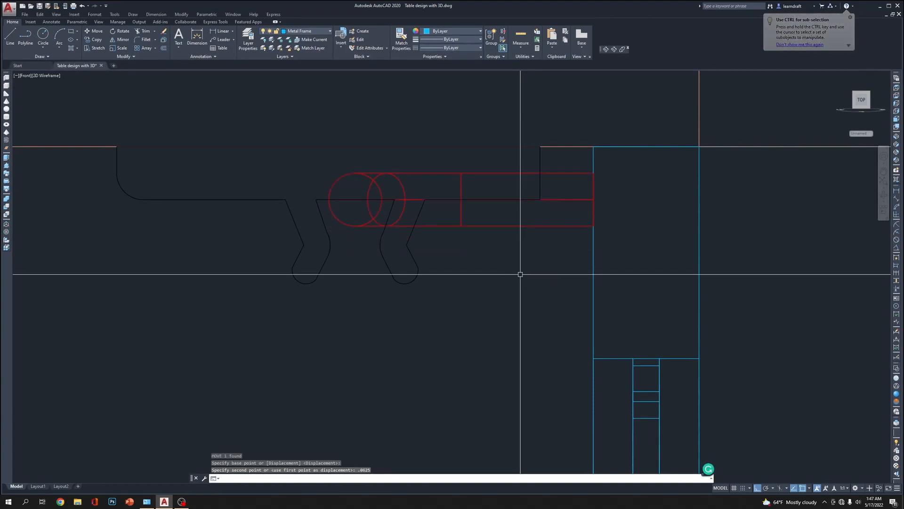
key("ctrl+z")
Move the red tubular bracket straight down 0.125 inch so it sits below the clip's plate
left_click(536, 216)
left_click(515, 259)
type("m")
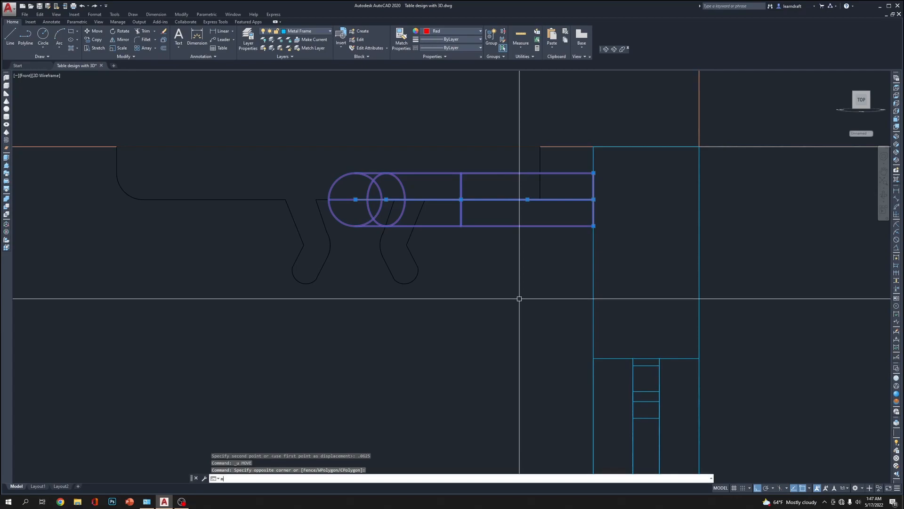
left_click(520, 299)
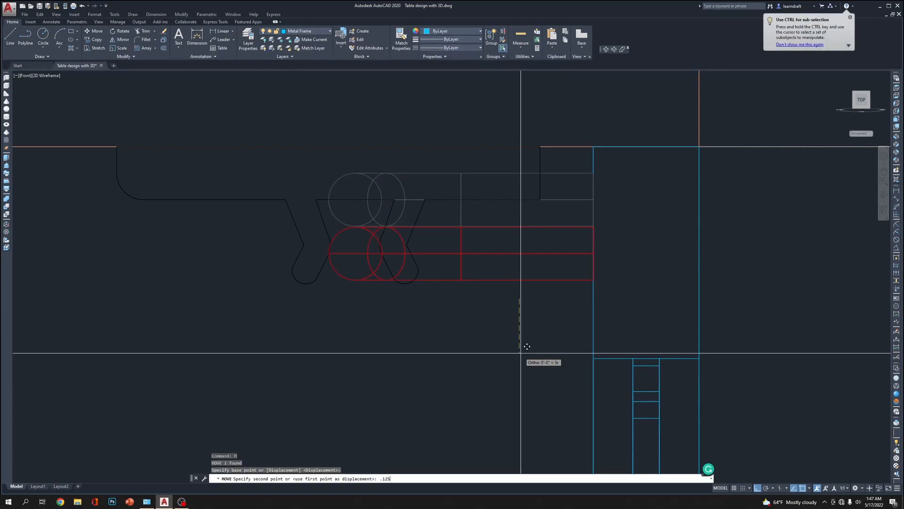
scroll(494, 320, "down", 4)
scroll(552, 245, "down", 1)
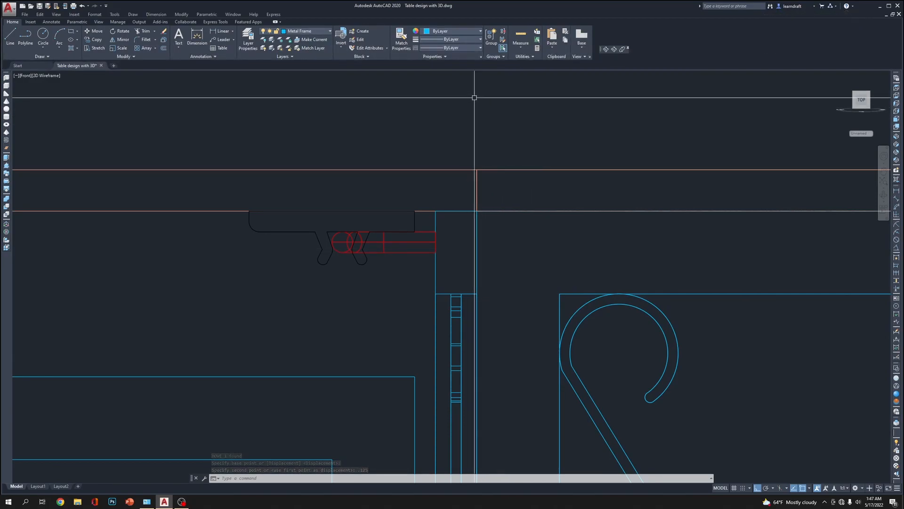
Switch to the Top view and move the clip straight across to the middle of the red bracket's span
left_click(896, 93)
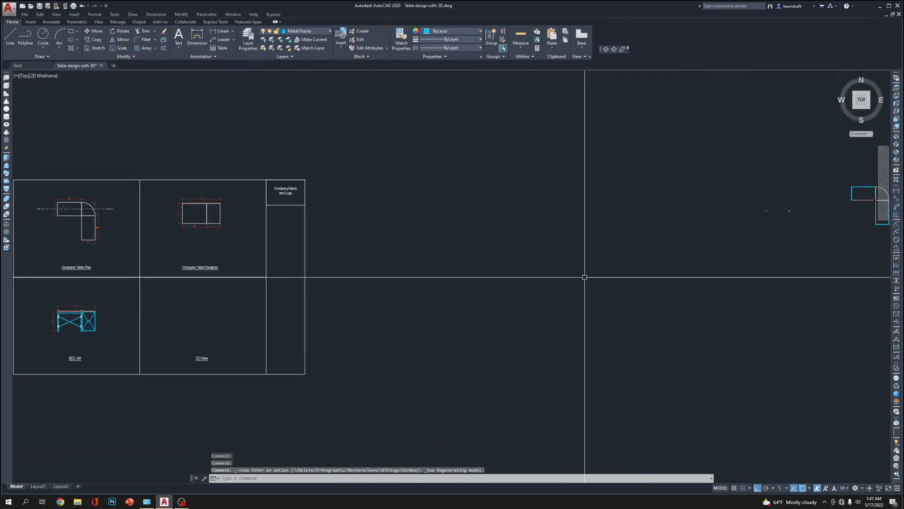
scroll(358, 285, "up", 4)
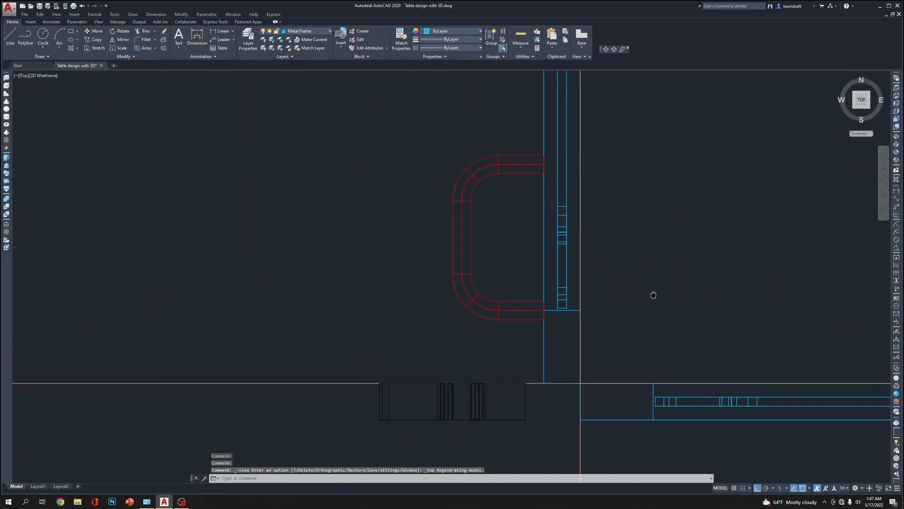
left_click(526, 410)
left_click(525, 409)
middle_click_drag(655, 336, 556, 357)
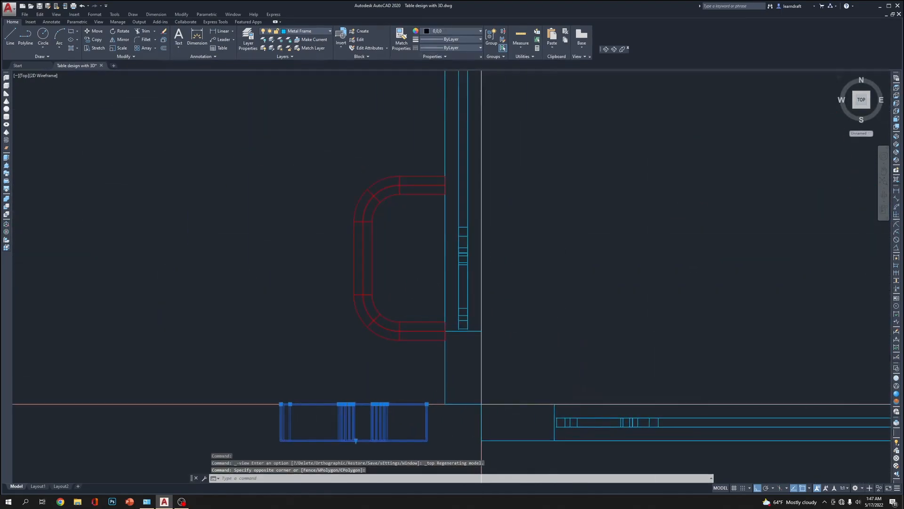
type("M")
key("Return")
left_click(586, 348)
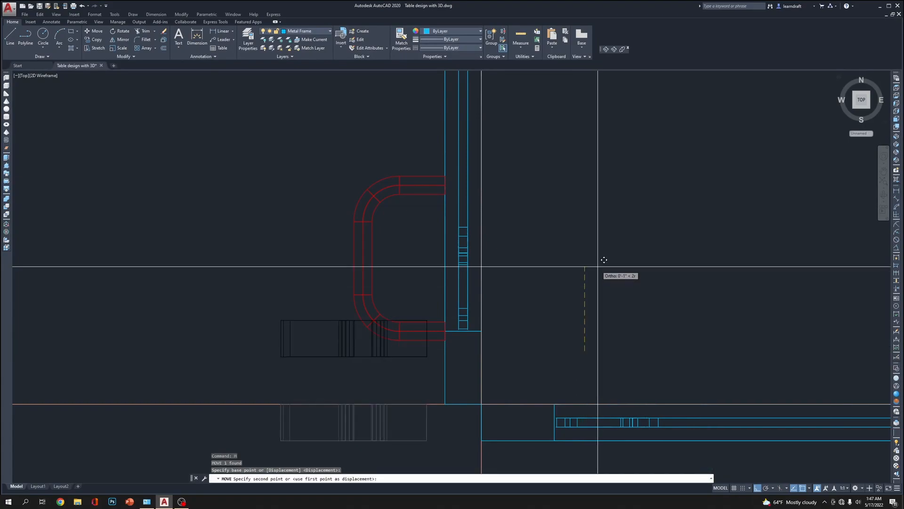
left_click(626, 184)
Try mirroring the clip alone across the horizontal midline of the table's upper wing, keeping the original, and undo the mirror
scroll(494, 227, "down", 5)
middle_click_drag(495, 228, 563, 271)
scroll(534, 282, "down", 2)
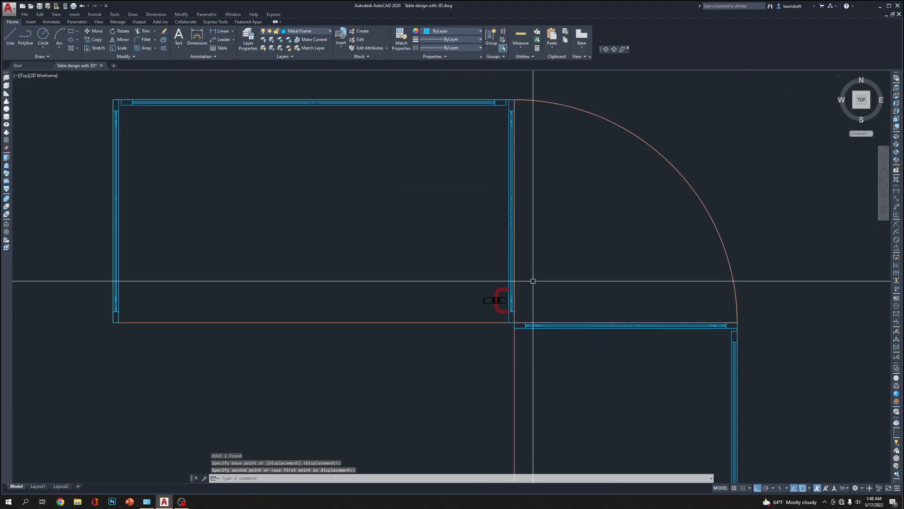
left_click(490, 287)
left_click(482, 303)
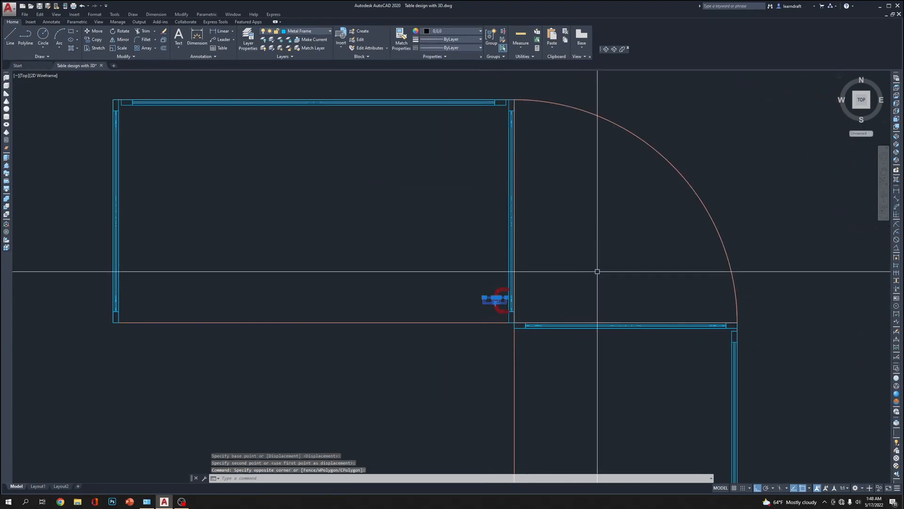
type("mi")
key("Return")
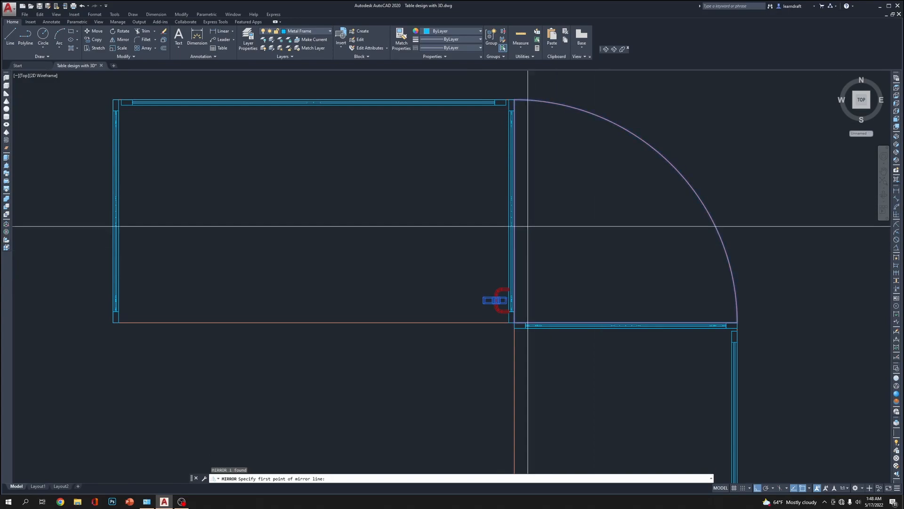
left_click(515, 213)
left_click(587, 207)
key("Return")
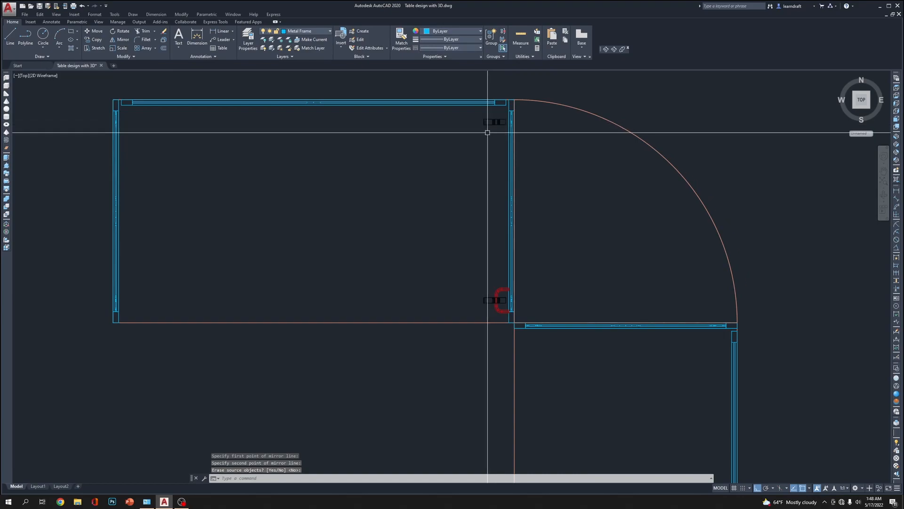
key("ctrl+z")
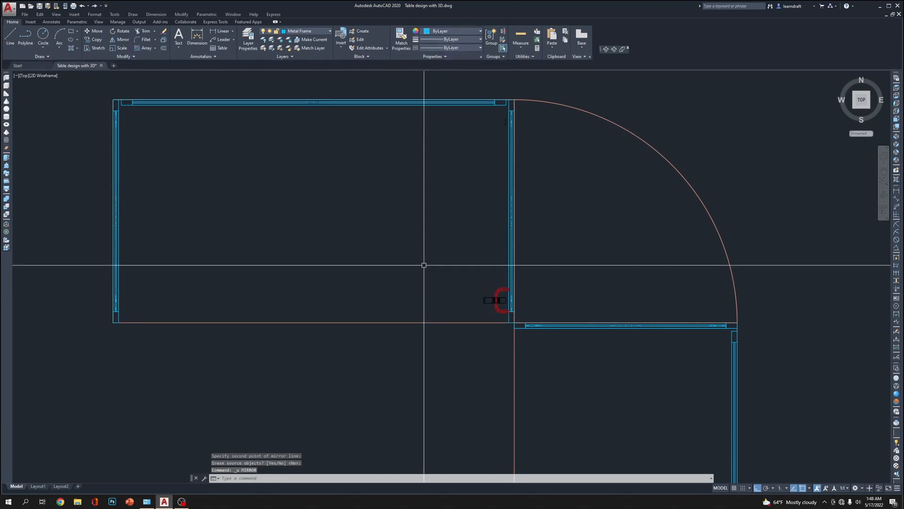
Mirror the clip and red bracket together across the upper wing's horizontal midline, keeping the originals
scroll(498, 292, "up", 4)
left_click(507, 295)
left_click(482, 313)
scroll(500, 311, "down", 6)
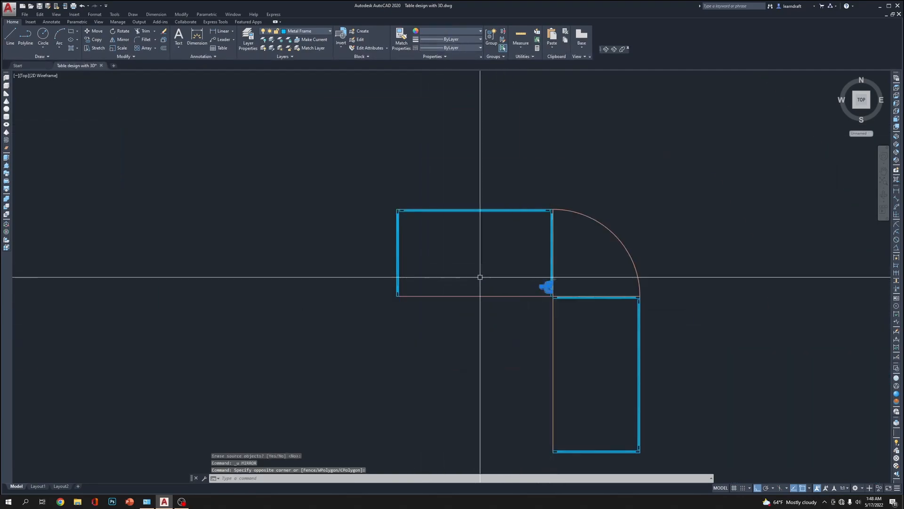
scroll(485, 276, "up", 2)
type("mi")
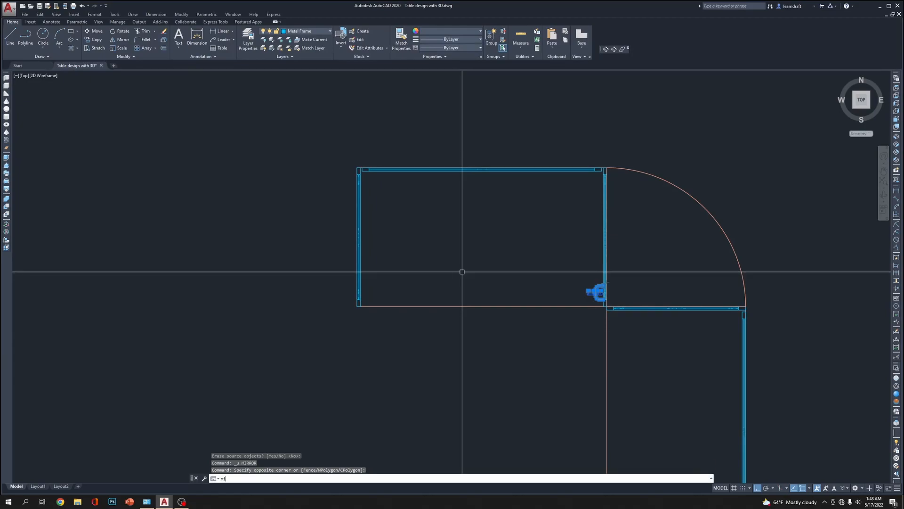
key("space")
scroll(593, 245, "up", 7)
middle_click_drag(659, 228, 382, 260)
scroll(489, 229, "down", 5)
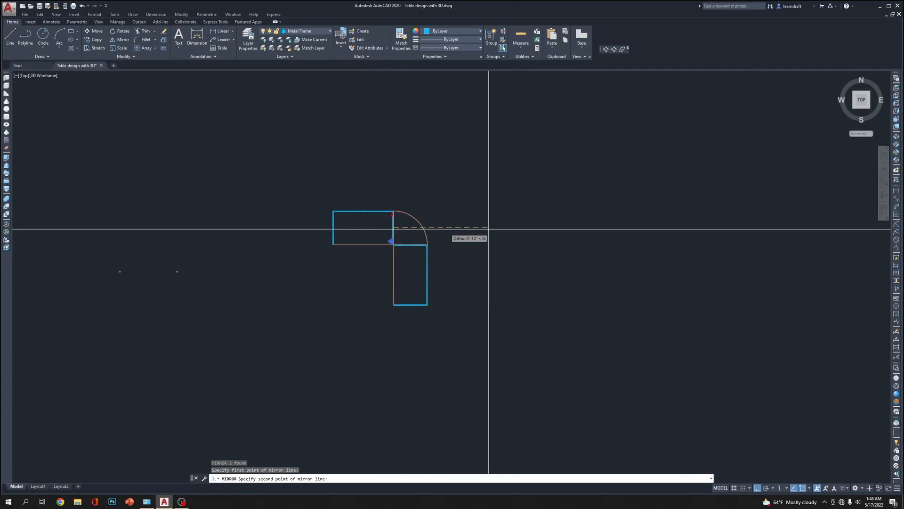
scroll(360, 219, "up", 8)
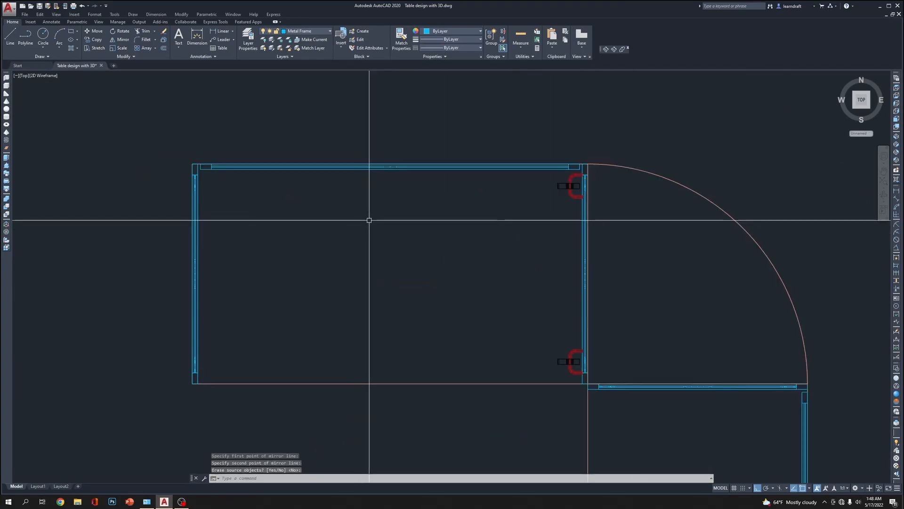
Mirror both clip-and-bracket sets across the upper wing's vertical midline onto the opposite side frame, keeping the originals
scroll(558, 202, "up", 2)
left_click(591, 165)
scroll(591, 166, "down", 6)
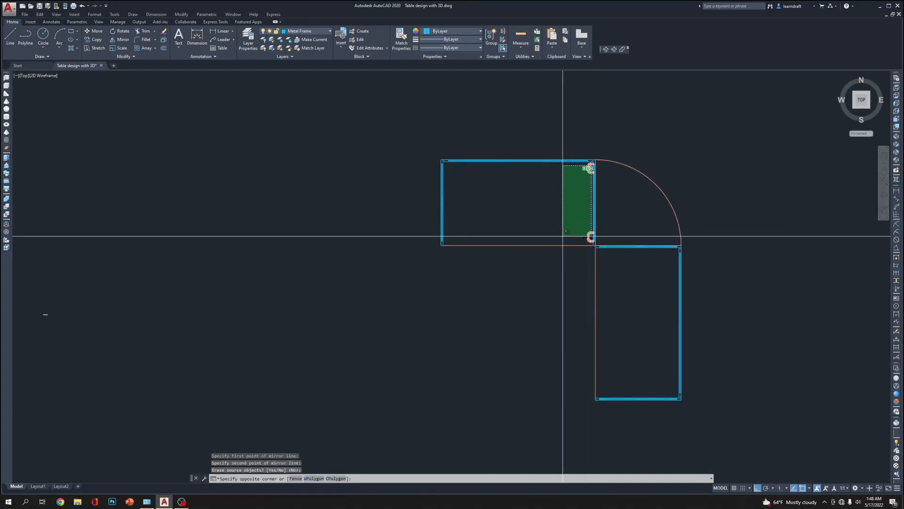
left_click(565, 236)
scroll(533, 361, "up", 4)
type("mirror line:")
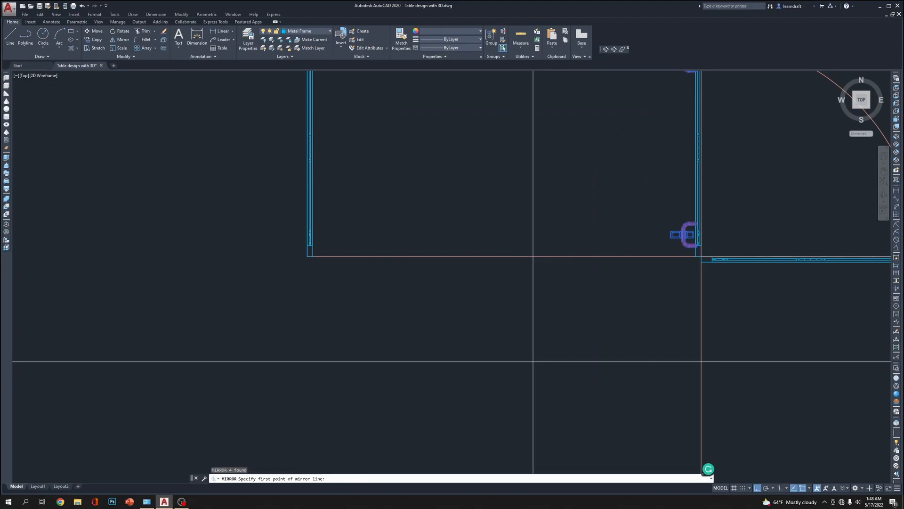
left_click(503, 256)
left_click(495, 337)
key("Return")
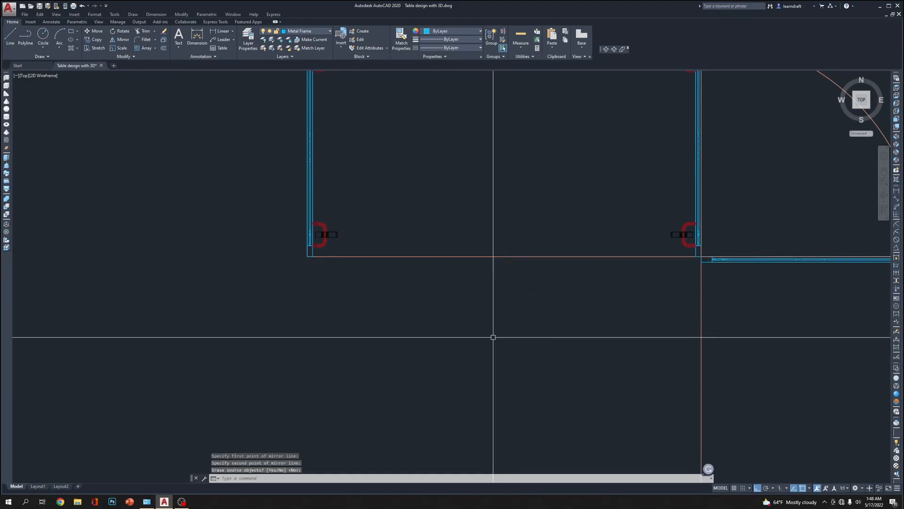
Turn off the Wood counter top layer and show the bare metal frame in SW Isometric view
scroll(414, 204, "down", 6)
scroll(504, 191, "up", 4)
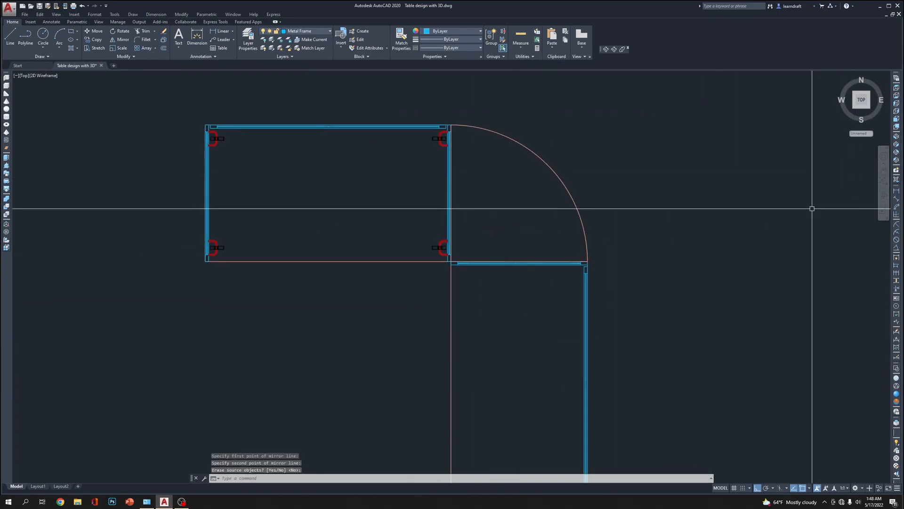
left_click(319, 32)
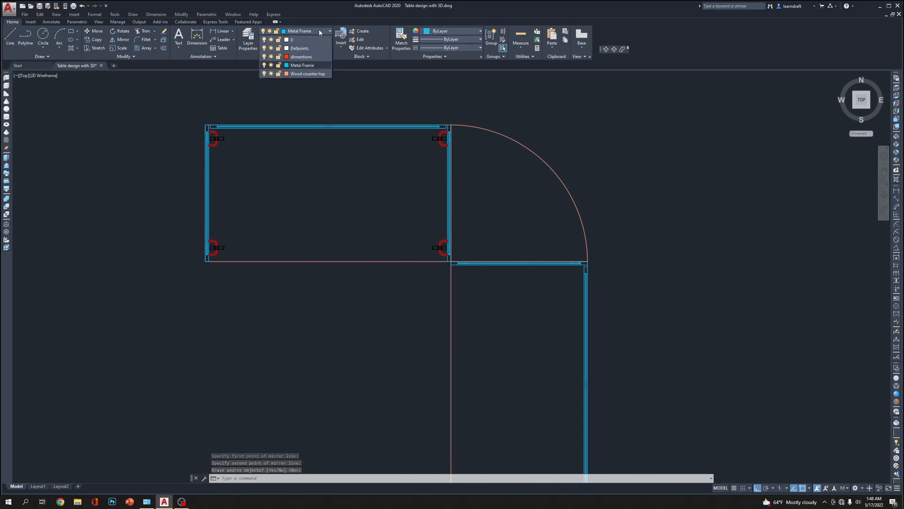
left_click(264, 74)
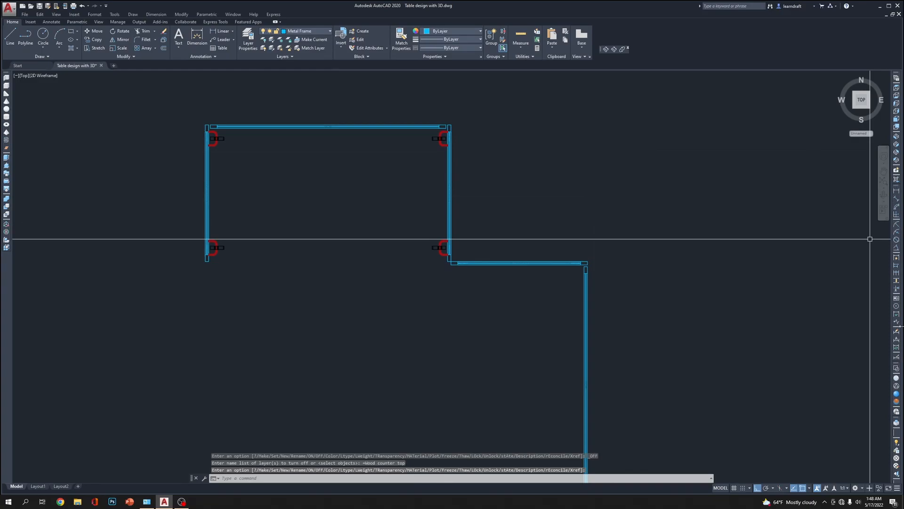
left_click(897, 136)
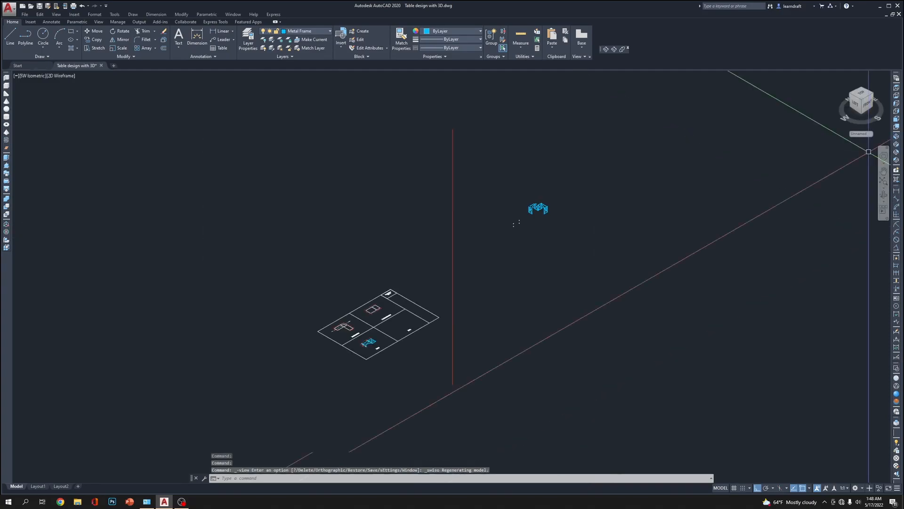
scroll(460, 214, "up", 10)
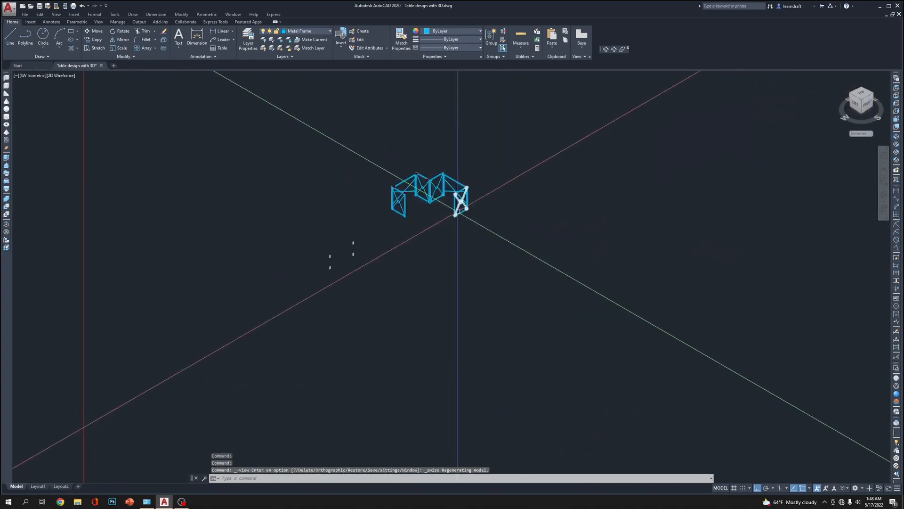
middle_click_drag(578, 146, 649, 136)
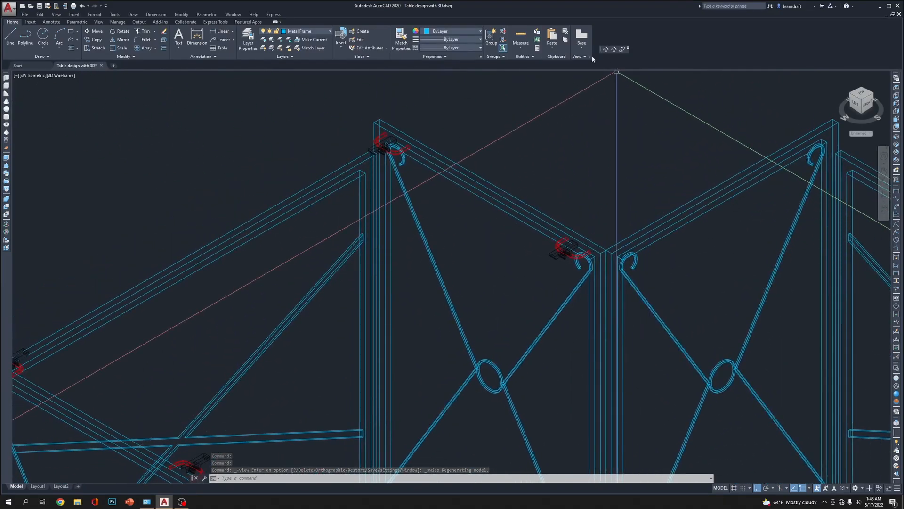
Apply the Realistic visual style and examine how the clips and red brackets sit against the frame at each corner
left_click(896, 395)
scroll(572, 250, "up", 8)
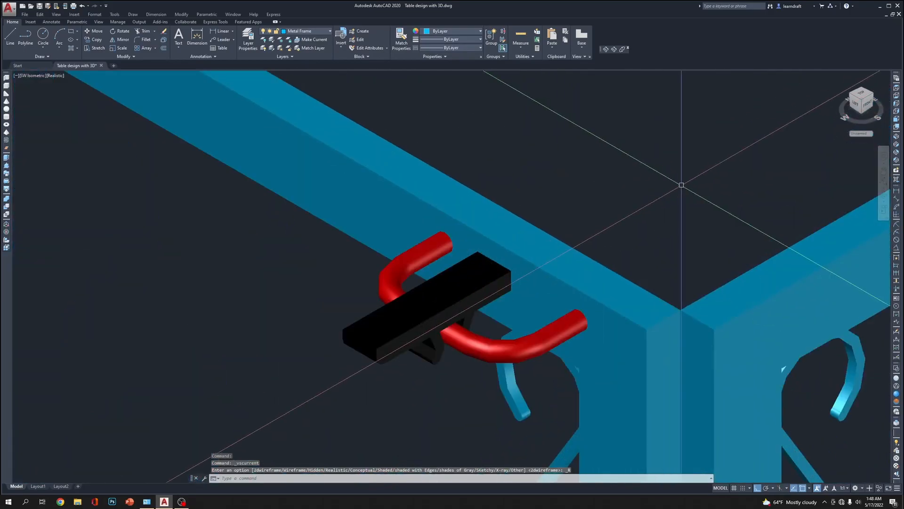
middle_click_drag(645, 202, 647, 188)
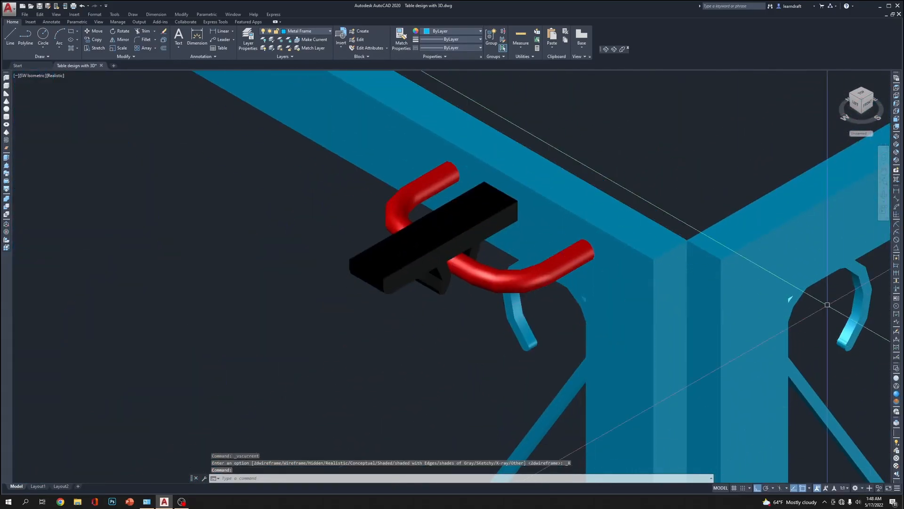
left_click(606, 50)
mouse_move(453, 250)
left_mouse_down()
mouse_move(457, 203)
mouse_move(473, 184)
mouse_move(449, 175)
mouse_move(383, 193)
mouse_move(373, 179)
mouse_move(388, 177)
mouse_move(380, 156)
mouse_move(373, 161)
mouse_move(387, 188)
mouse_move(498, 288)
mouse_move(462, 262)
left_mouse_up()
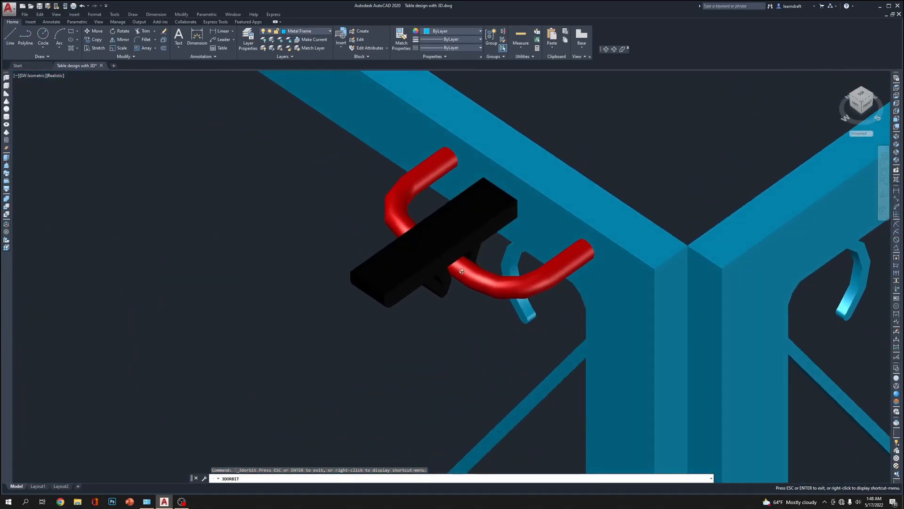
scroll(465, 271, "down", 8)
middle_click_drag(460, 187, 631, 313)
scroll(421, 193, "up", 6)
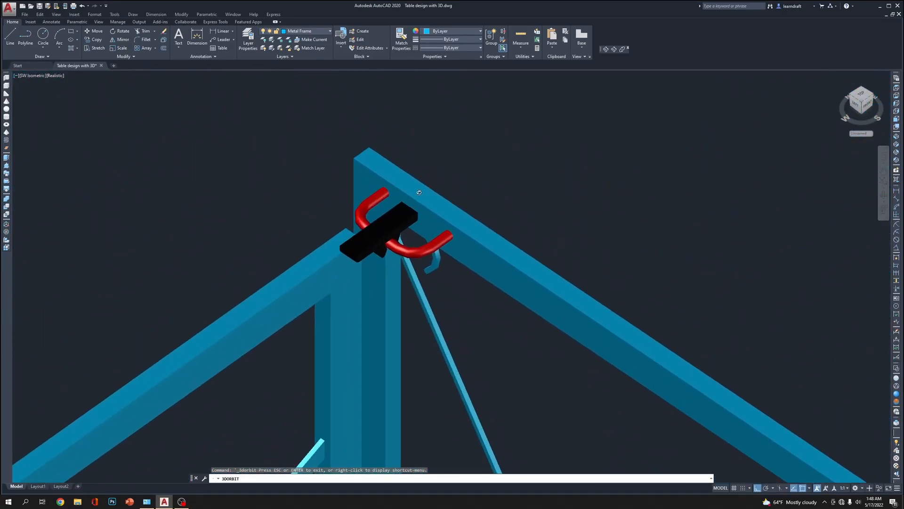
scroll(425, 162, "down", 2)
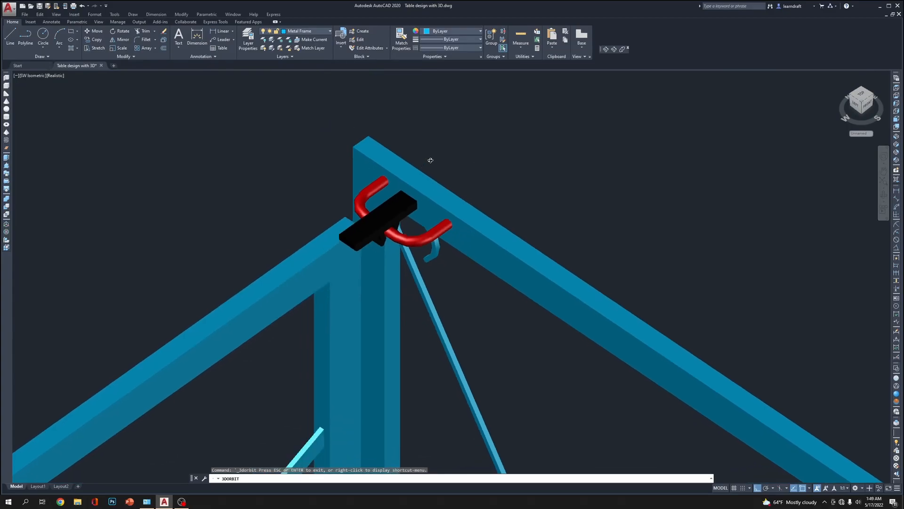
scroll(438, 149, "down", 3)
scroll(448, 146, "down", 2)
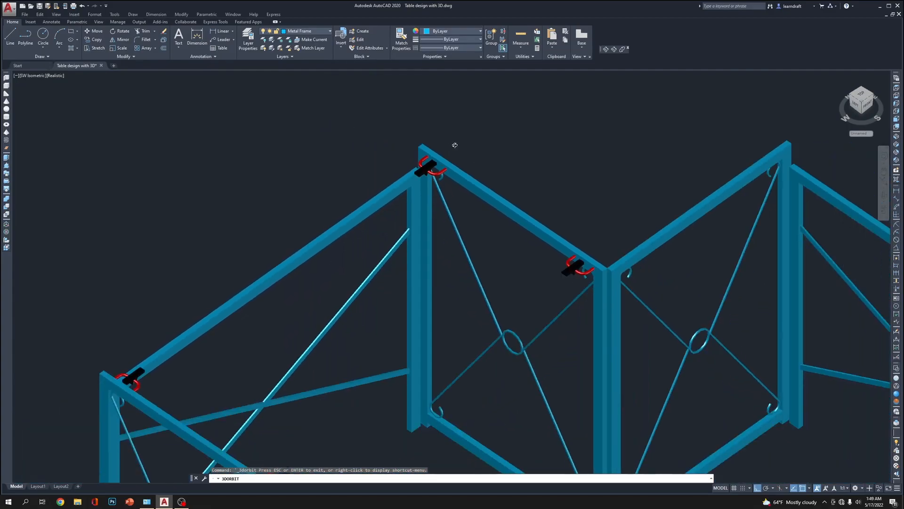
scroll(455, 145, "down", 3)
middle_click_drag(511, 147, 524, 116)
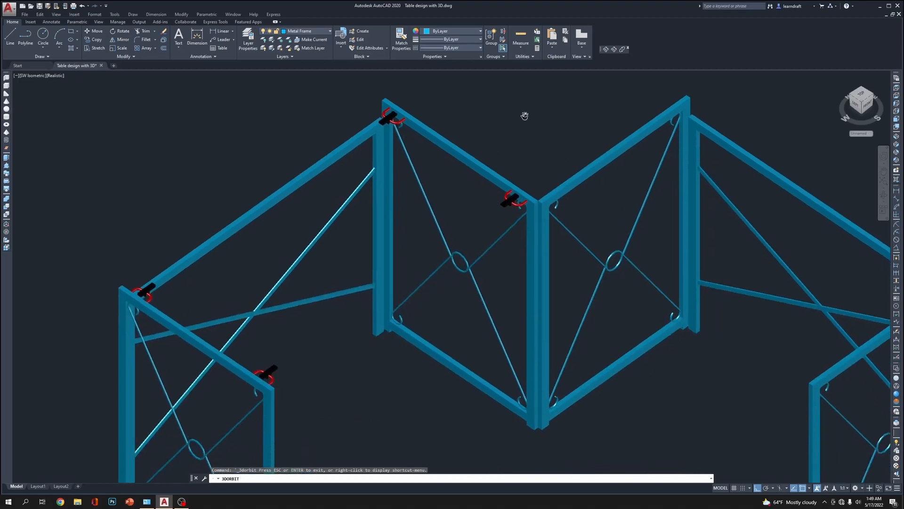
key("Escape")
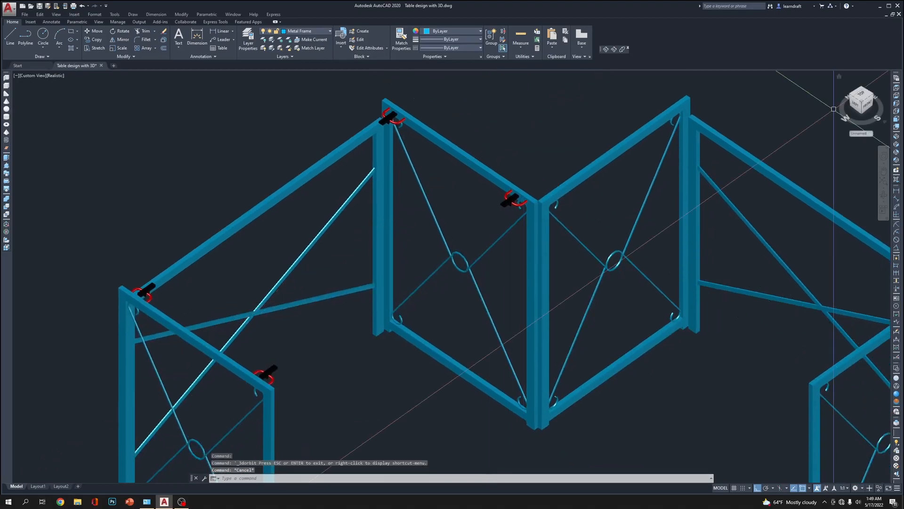
Return to the Top view, turn the Wood counter top layer back on and restore the 2D Wireframe style
left_click(896, 88)
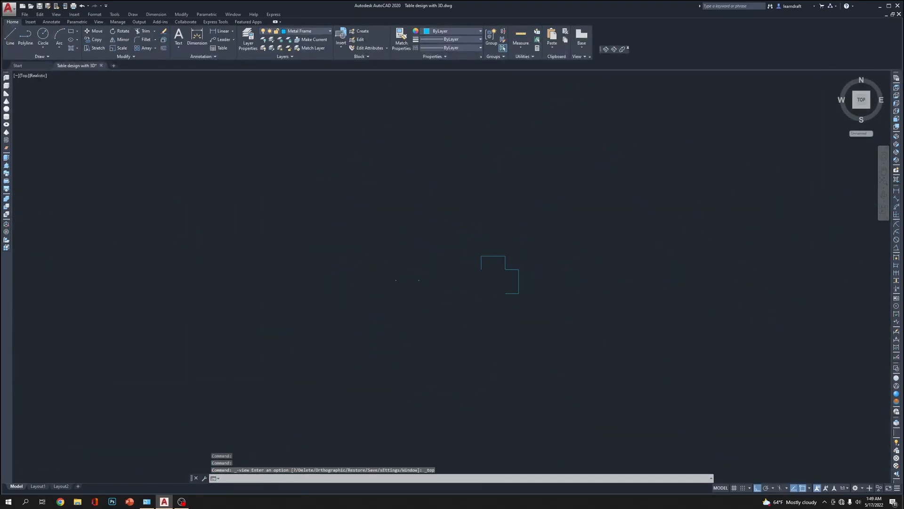
scroll(693, 242, "up", 5)
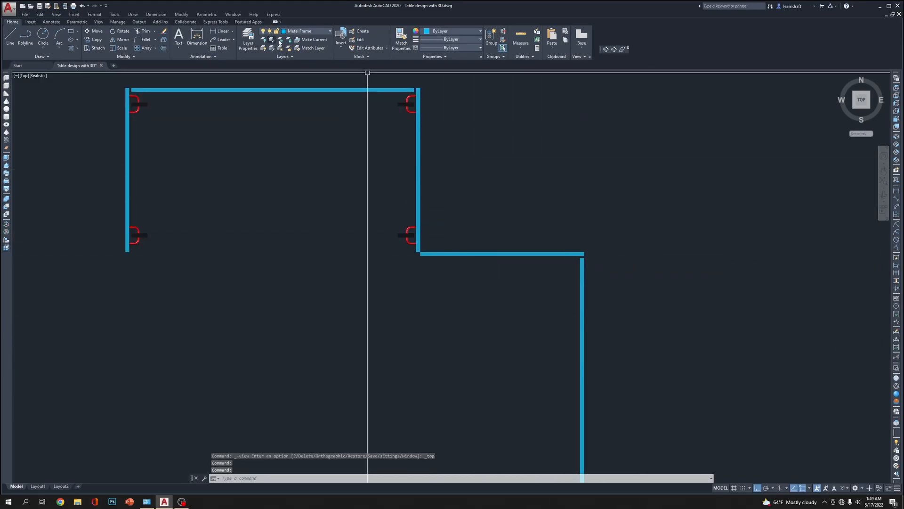
left_click(264, 74)
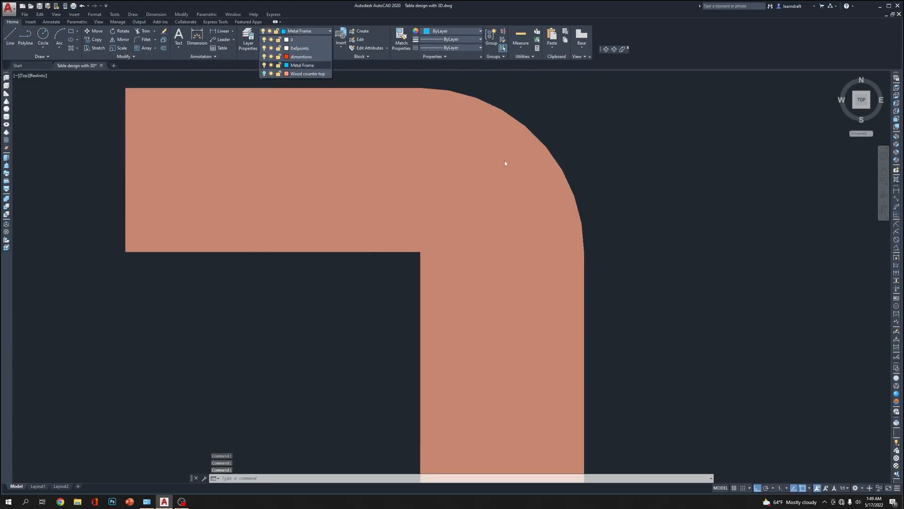
left_click(897, 369)
Mirror all four clip-and-bracket sets into the other wing across the diagonal from the inner corner to the arc's midpoint, keeping the originals
scroll(414, 99, "up", 4)
left_click(413, 98)
scroll(409, 105, "down", 2)
scroll(403, 115, "down", 2)
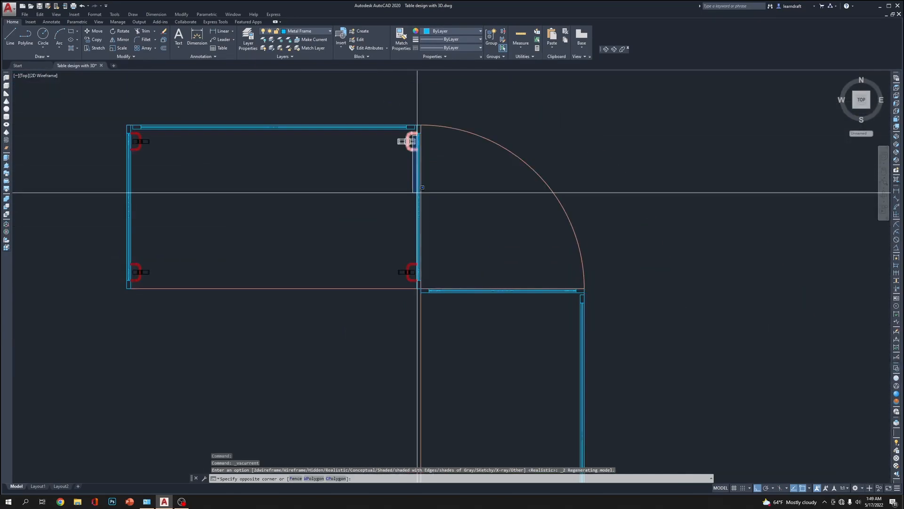
left_click(128, 284)
scroll(345, 141, "down", 2)
type("mi")
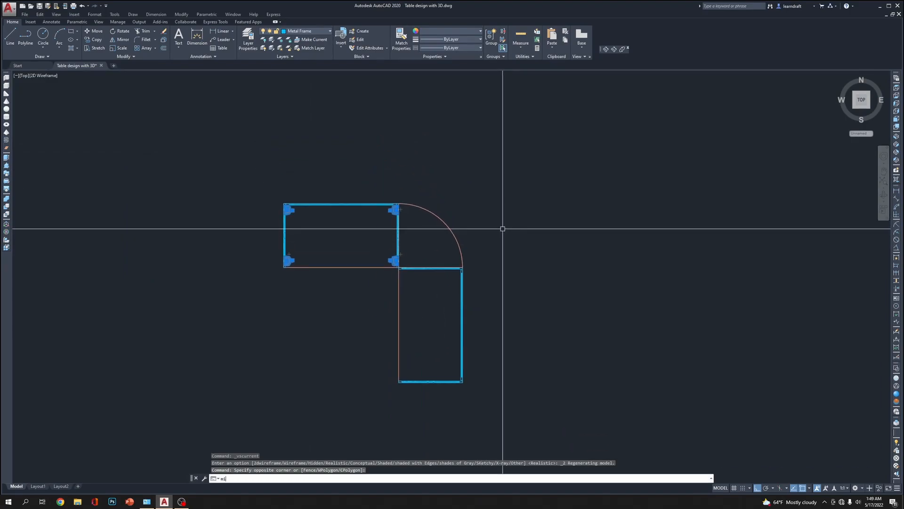
key("Return")
scroll(379, 124, "up", 4)
scroll(393, 274, "up", 4)
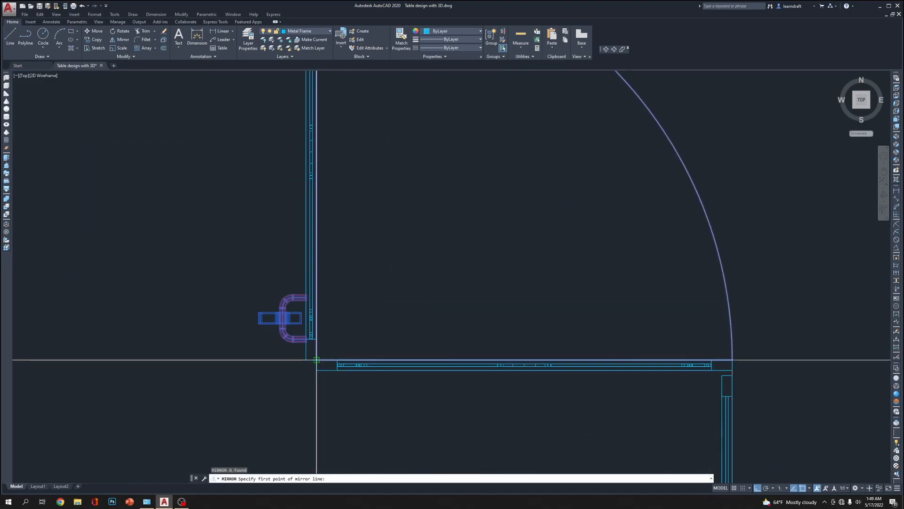
left_click(367, 307)
scroll(367, 307, "down", 4)
key("F8")
left_click(458, 229)
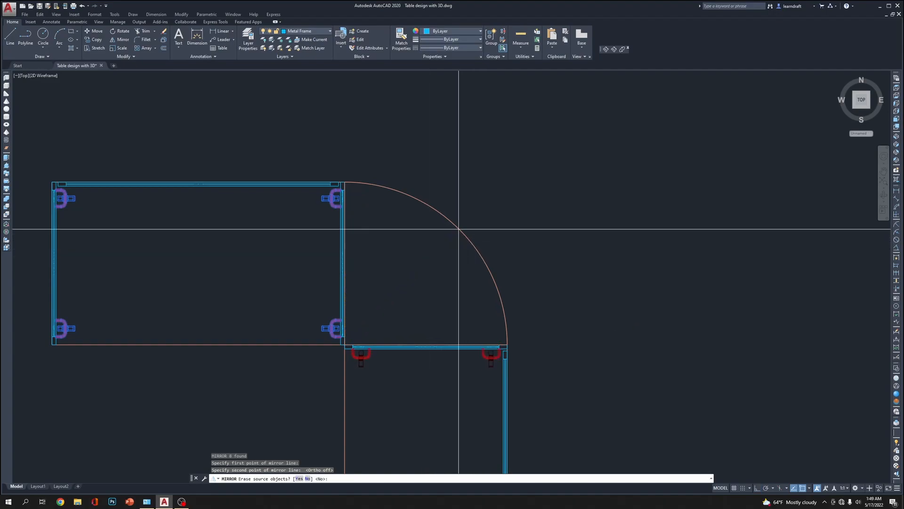
key("Return")
Show the model in SW Isometric view with the Conceptual visual style and turn off the Wood counter top layer
scroll(537, 170, "down", 5)
scroll(501, 233, "up", 2)
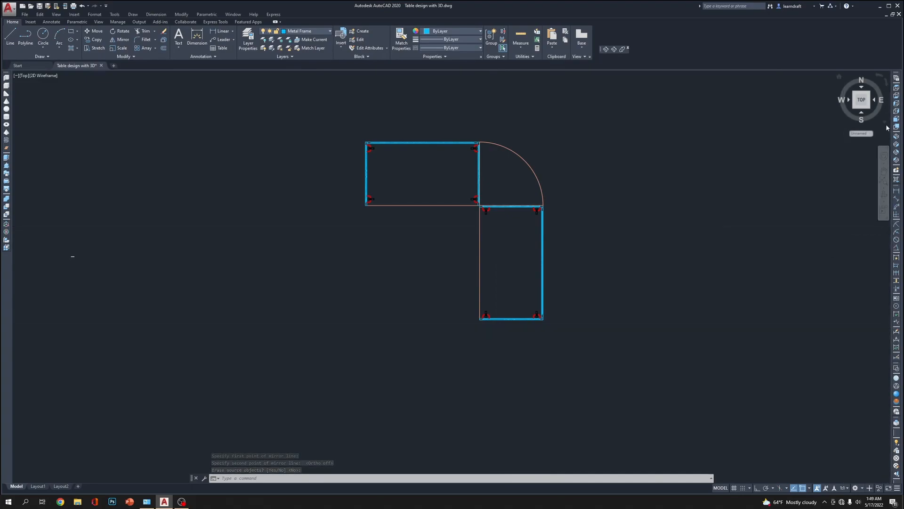
left_click(898, 139)
scroll(504, 179, "up", 6)
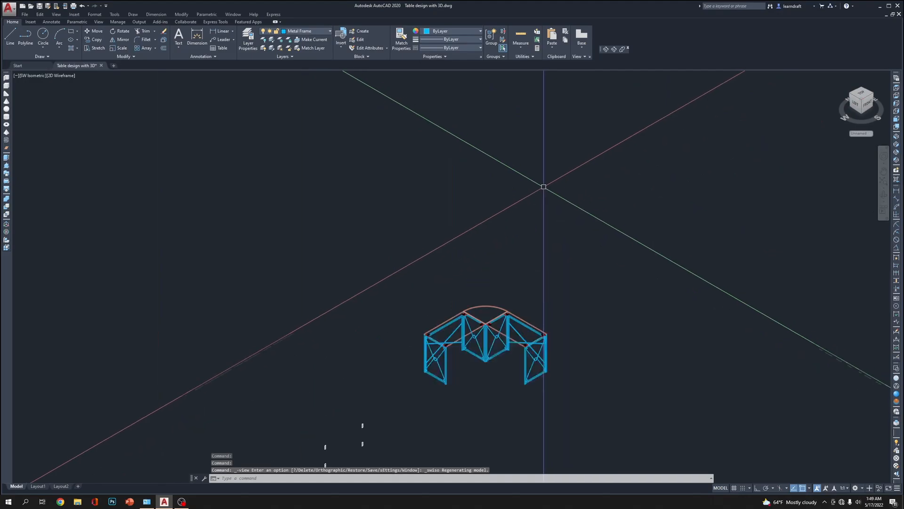
scroll(534, 249, "up", 4)
scroll(553, 141, "down", 2)
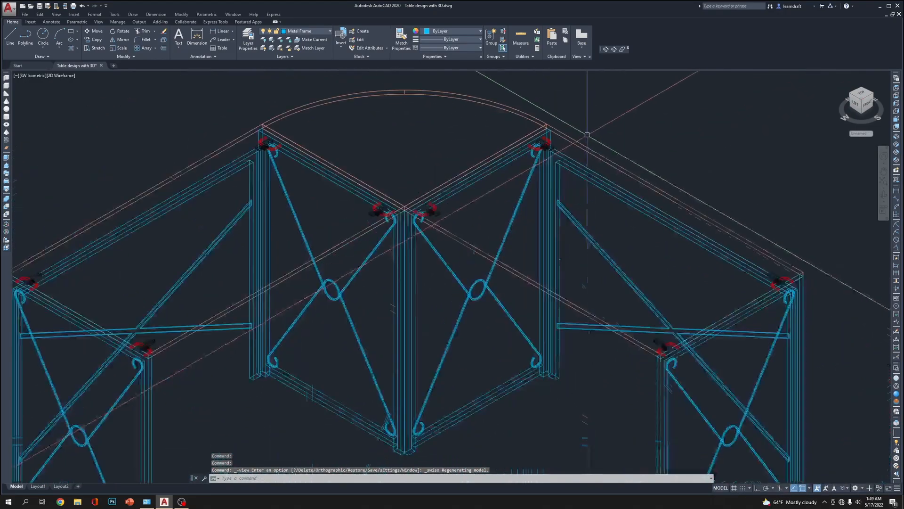
left_click(896, 401)
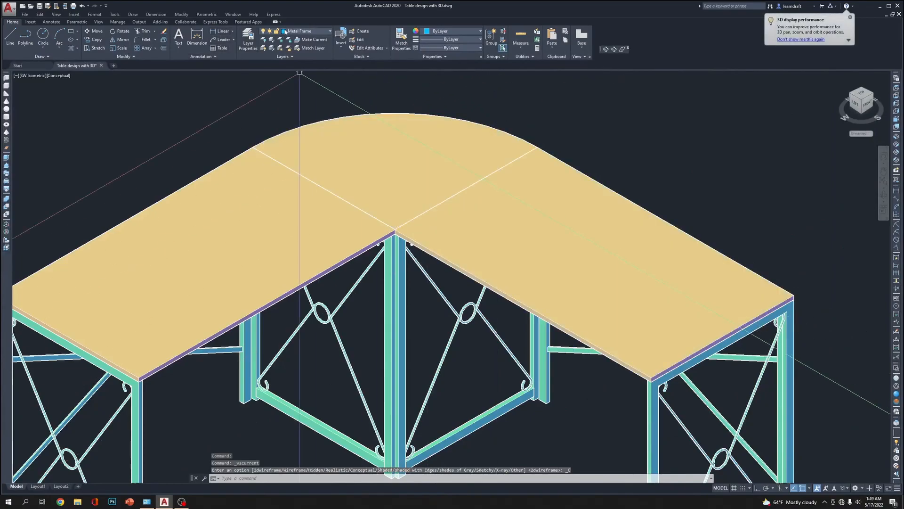
left_click(265, 73)
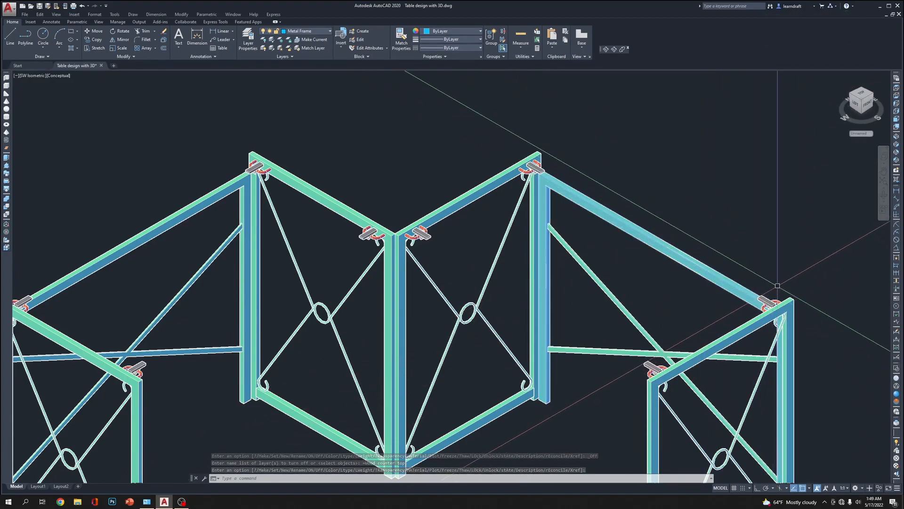
scroll(777, 288, "up", 3)
left_click(755, 320)
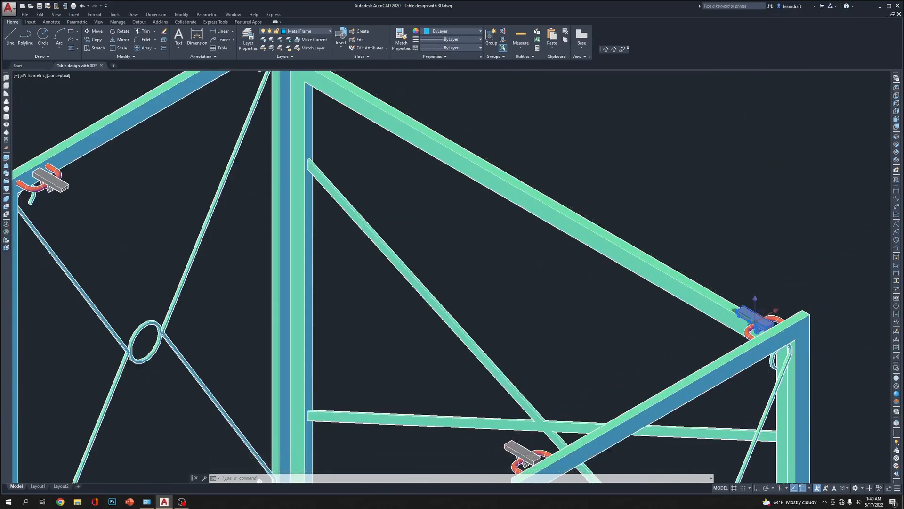
scroll(748, 304, "down", 2)
right_click(759, 233)
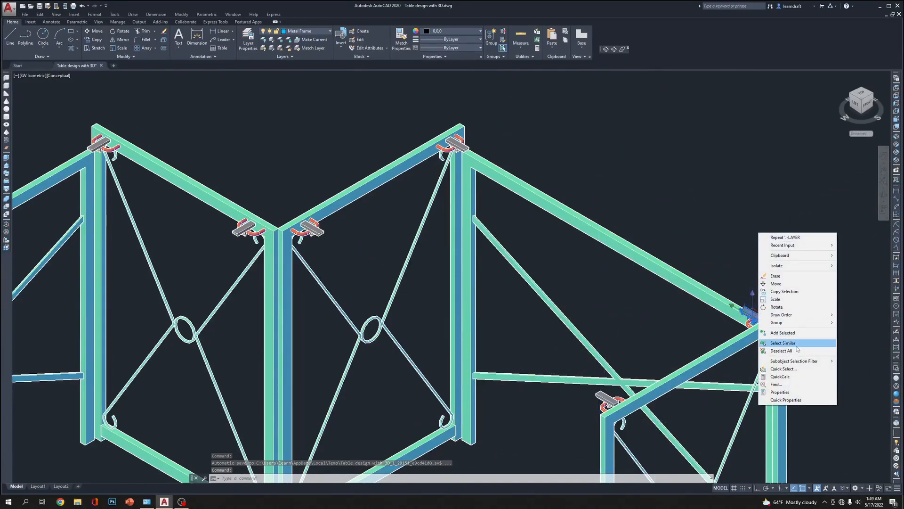
left_click(783, 343)
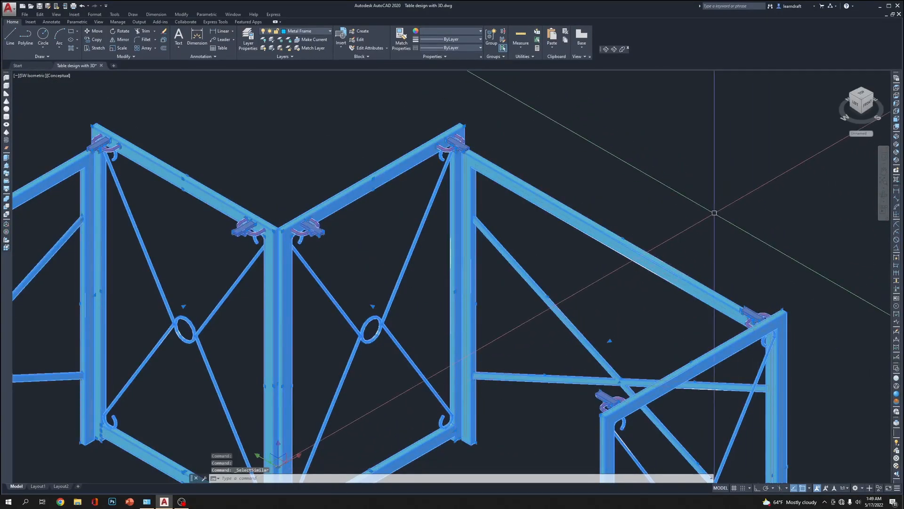
key("Escape")
Assign all eight clips at the frame corners of both wings to the Wood counter top layer
left_click(752, 313)
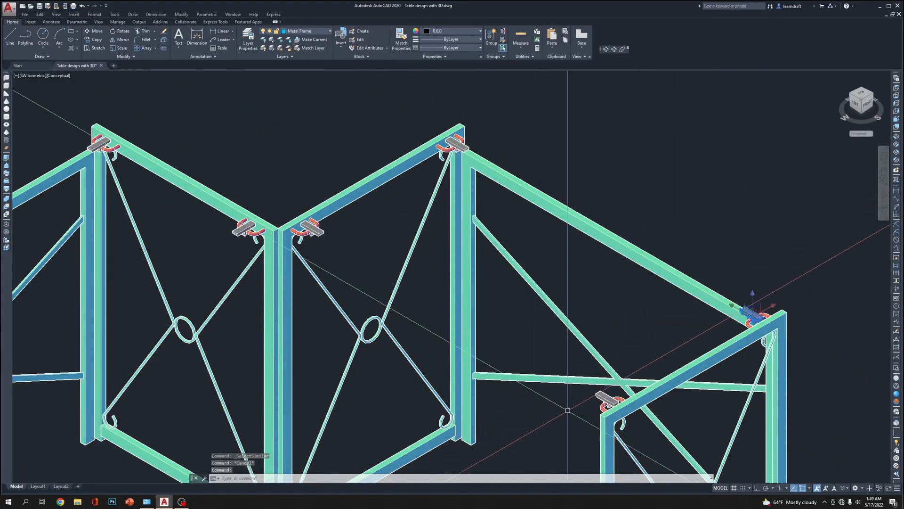
left_click(456, 143)
left_click(321, 232)
left_click(247, 229)
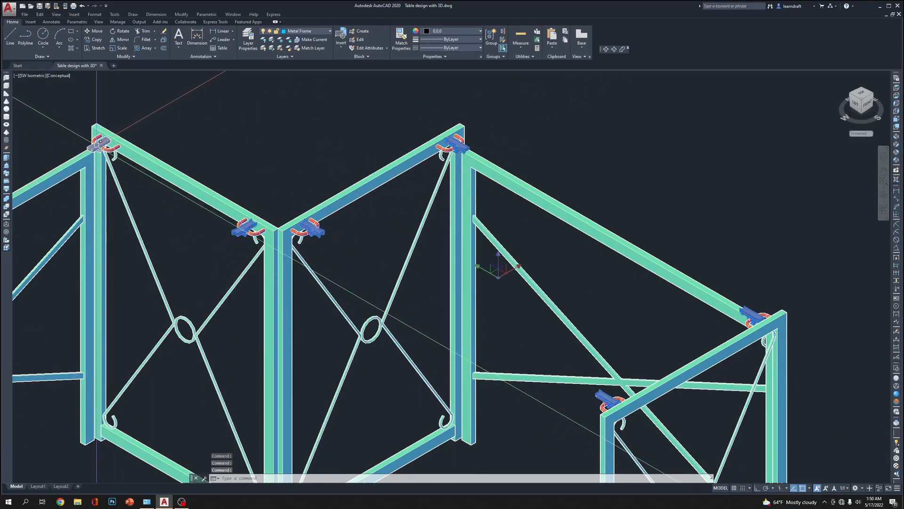
scroll(253, 120, "down", 5)
scroll(126, 194, "up", 8)
left_click(126, 193)
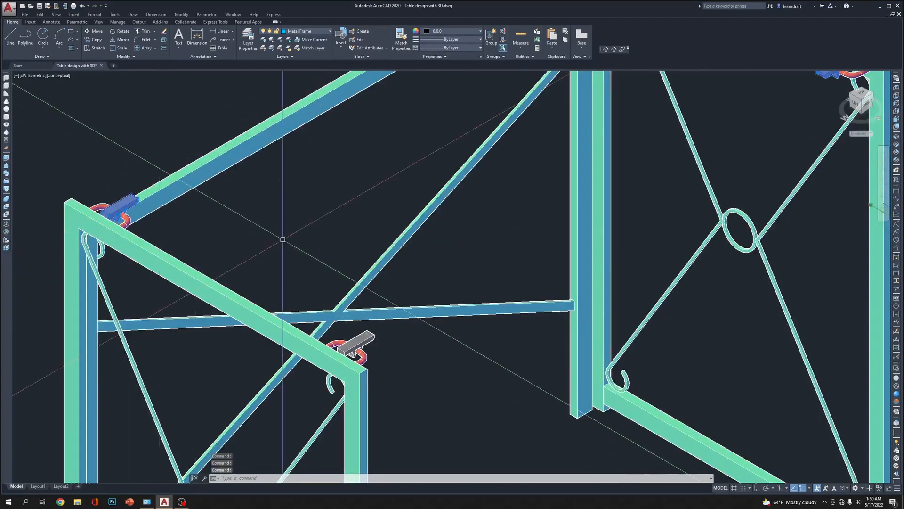
scroll(383, 325, "down", 6)
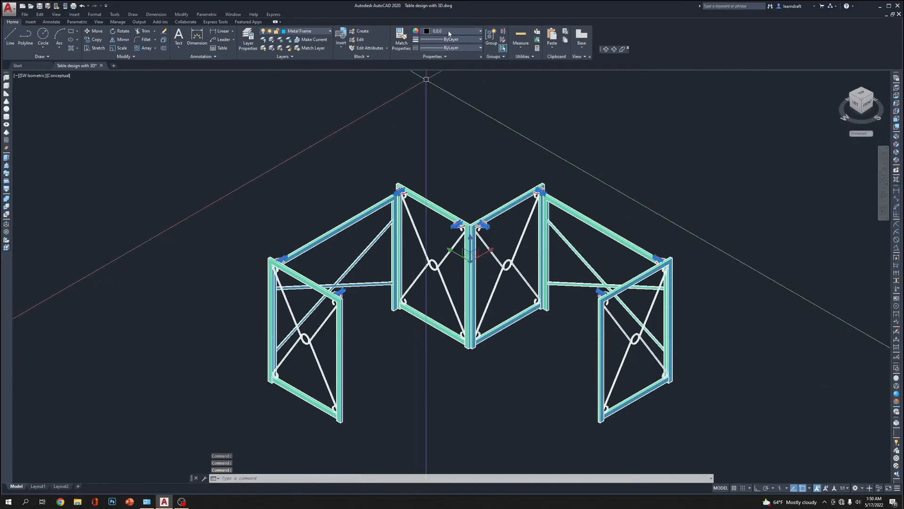
left_click(320, 33)
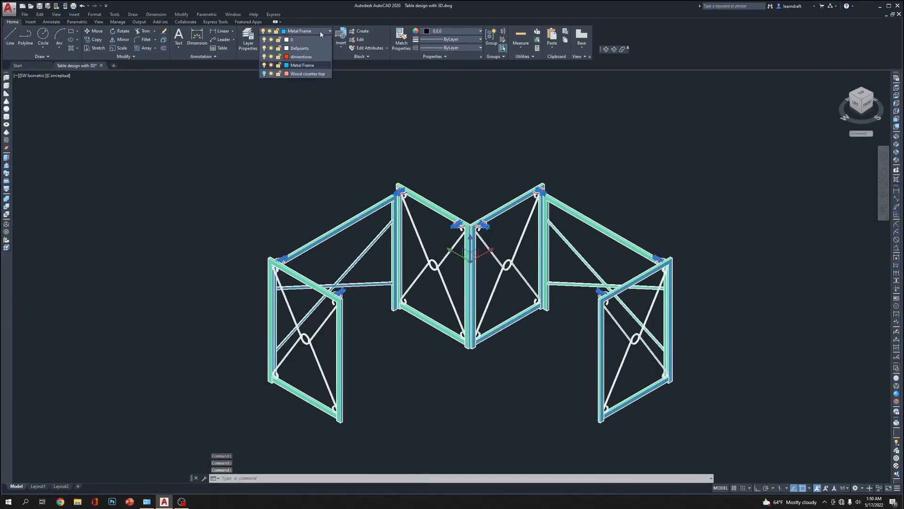
left_click(304, 74)
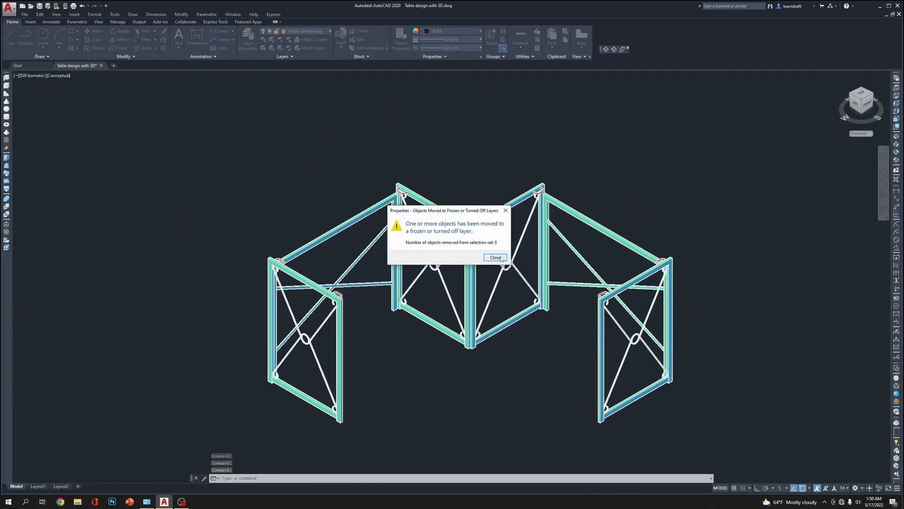
left_click(496, 257)
Apply the Realistic visual style and match the metal frame's properties onto the red tubular brackets at all frame corners
scroll(631, 158, "up", 4)
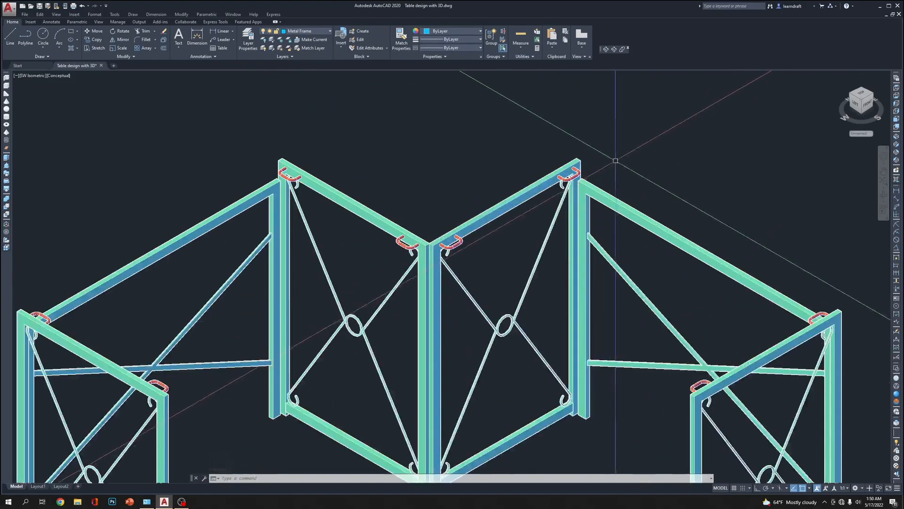
scroll(594, 128, "down", 2)
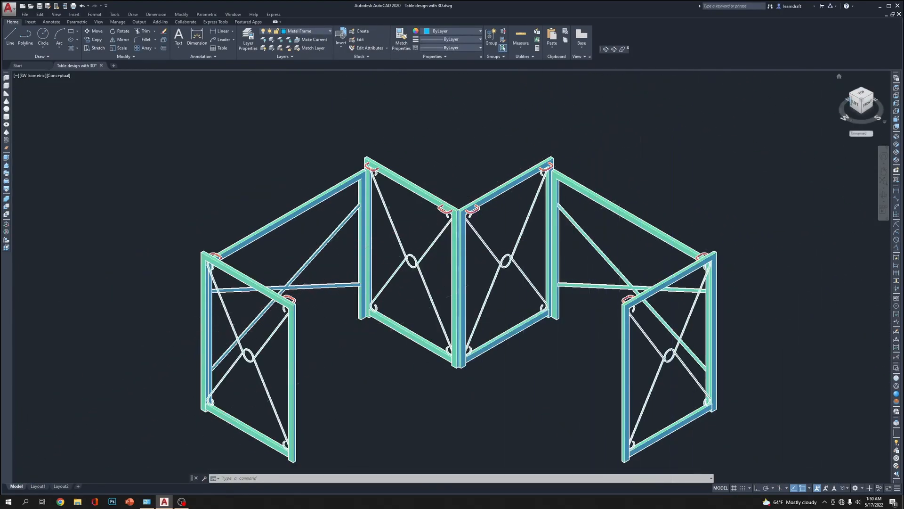
left_click(897, 394)
middle_click_drag(682, 189, 646, 169)
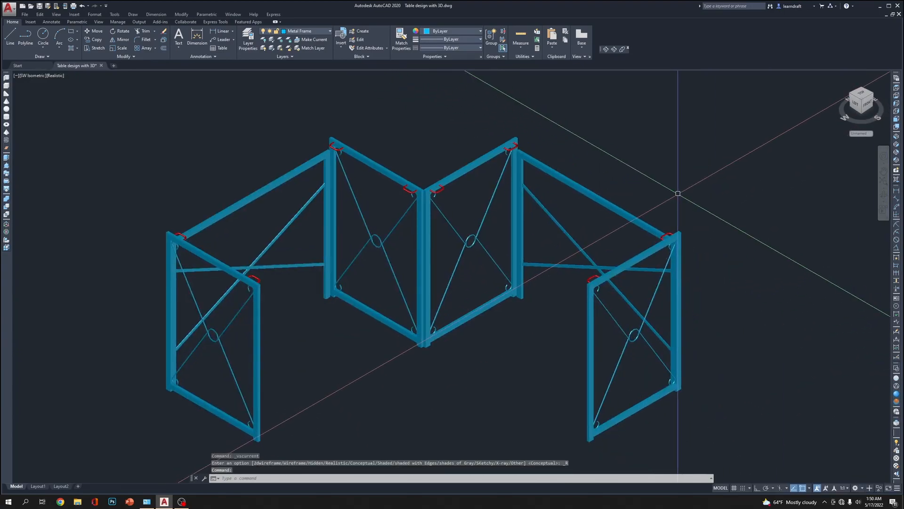
type("ma")
key("Return")
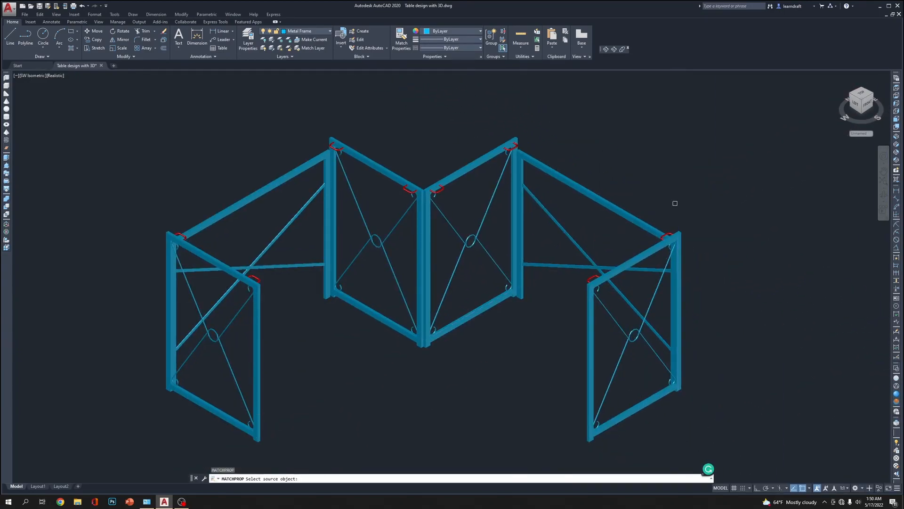
left_click(640, 222)
left_click(720, 131)
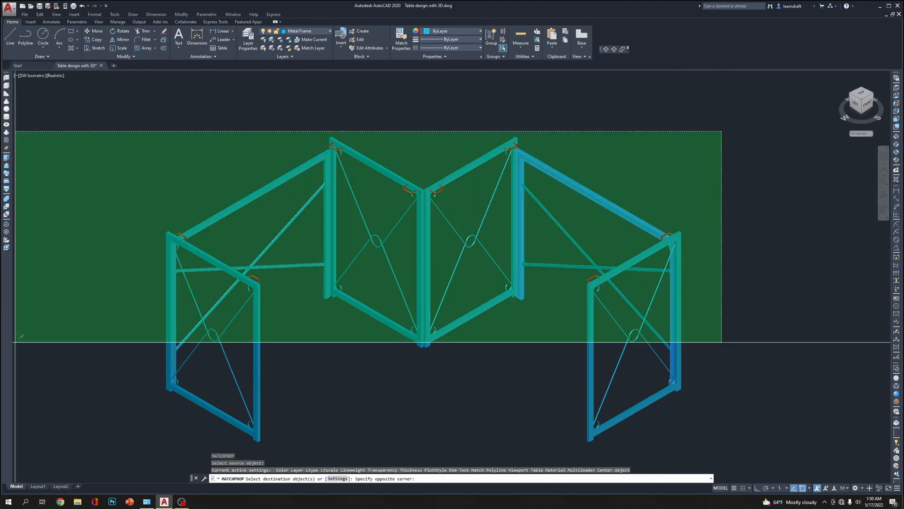
left_click(118, 301)
right_click(162, 194)
left_click(186, 199)
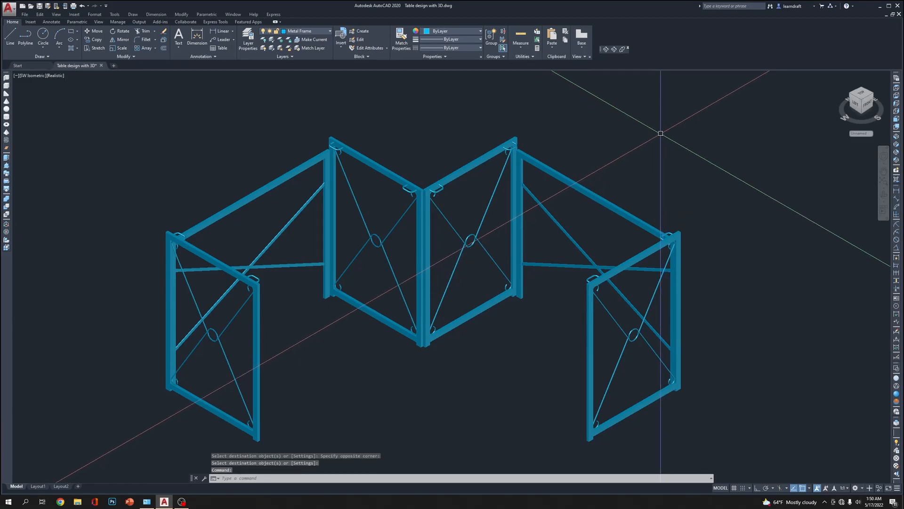
In Top view, mirror both brackets on the horizontal wing's inner end frame across that frame's centerline with Ortho on, keeping the originals
scroll(349, 122, "up", 3)
scroll(349, 121, "up", 2)
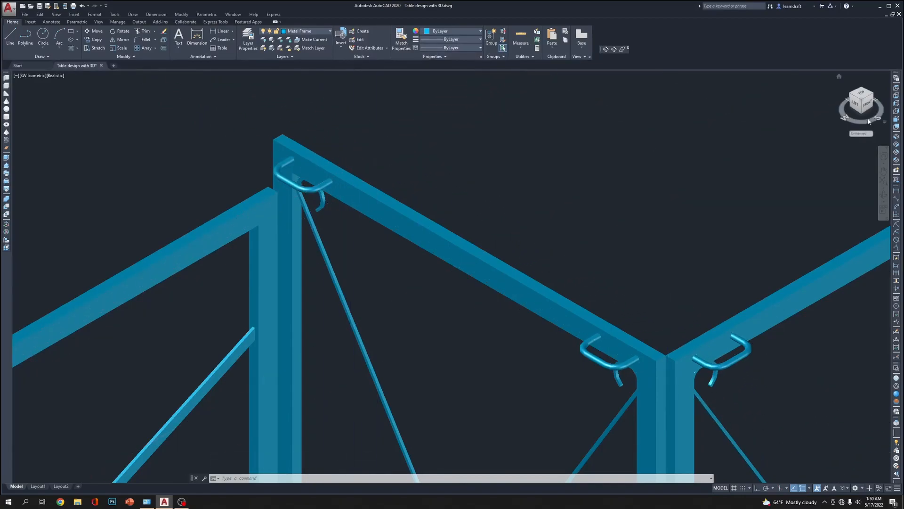
left_click(897, 88)
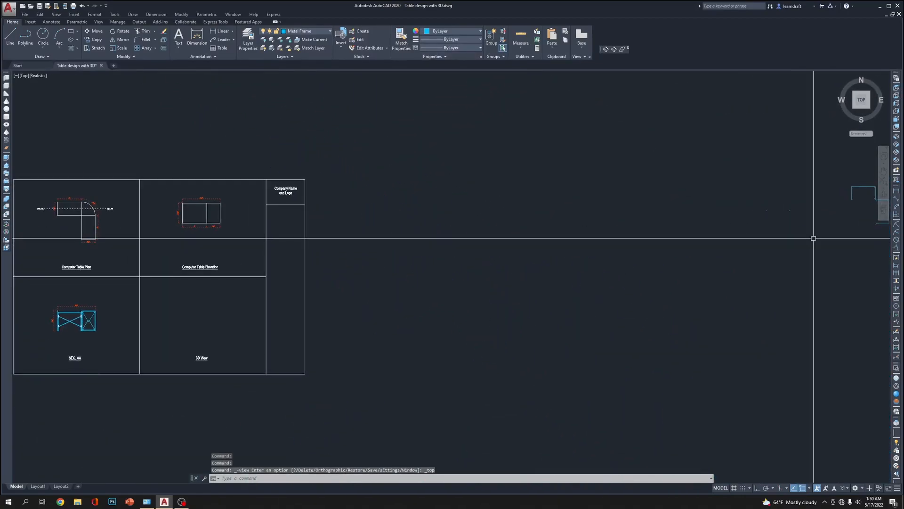
scroll(359, 262, "up", 6)
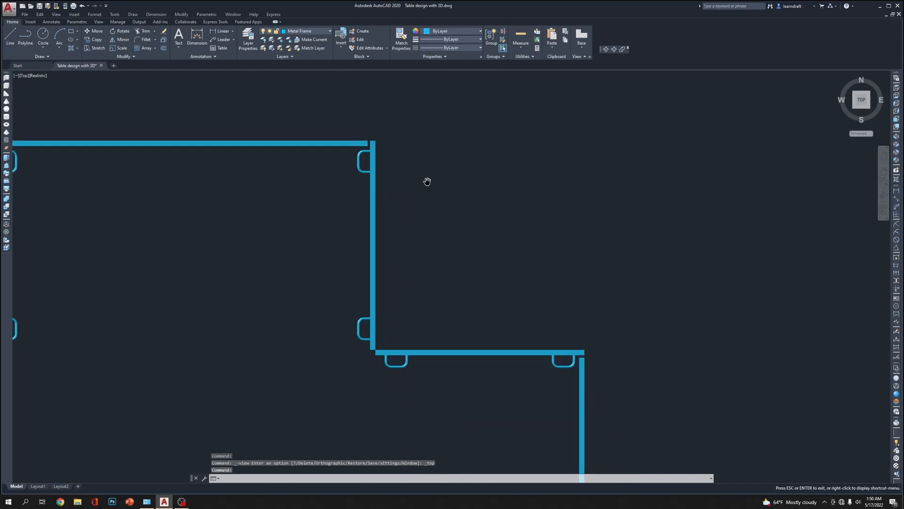
left_click(363, 160)
left_click(307, 330)
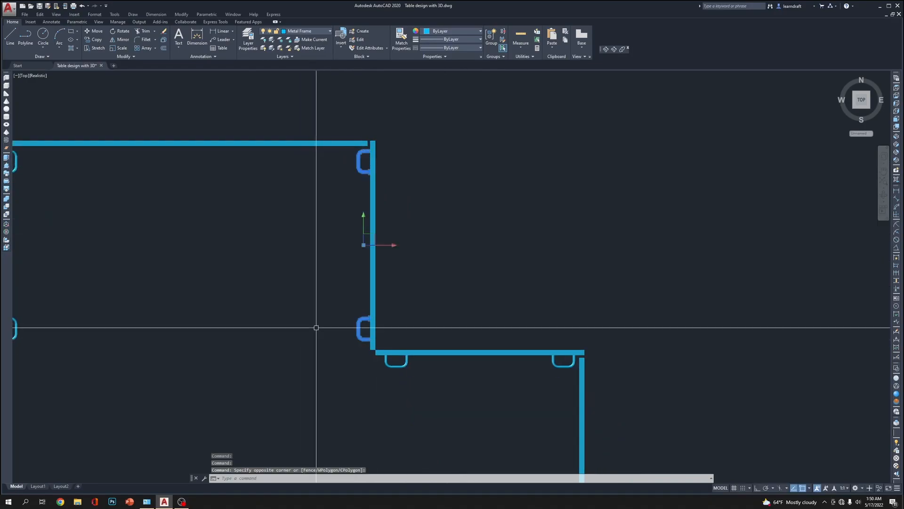
type("mi")
key("Return")
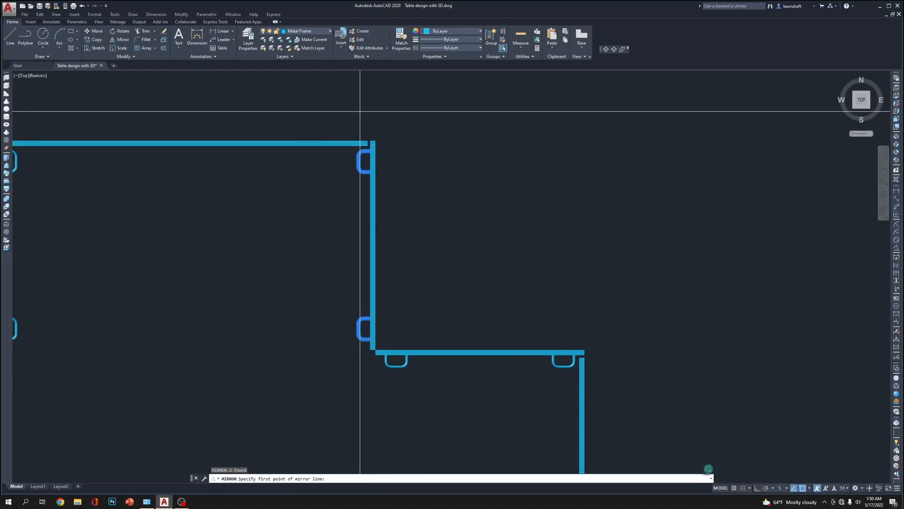
scroll(362, 113, "up", 5)
left_click(396, 198)
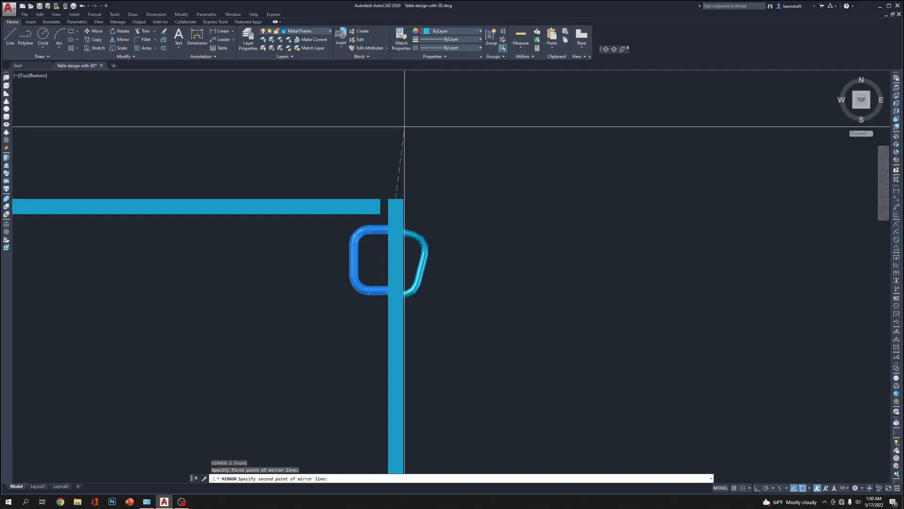
key("F8")
left_click(409, 115)
key("Return")
Mirror the outer bracket on the vertical wing's upper end frame across that frame's centerline into the corner section, keeping the original
scroll(410, 115, "down", 3)
middle_click_drag(589, 373, 545, 309)
scroll(545, 308, "up", 2)
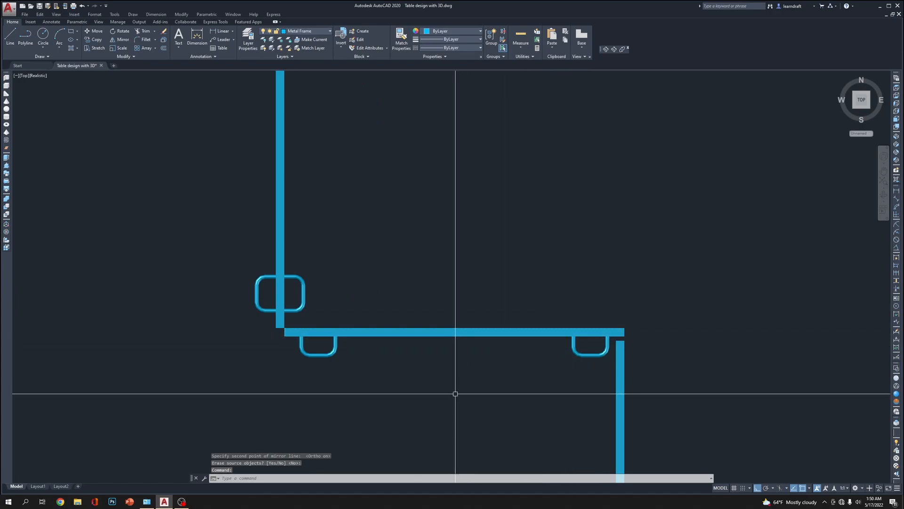
left_click(585, 346)
left_click(566, 376)
key("Return")
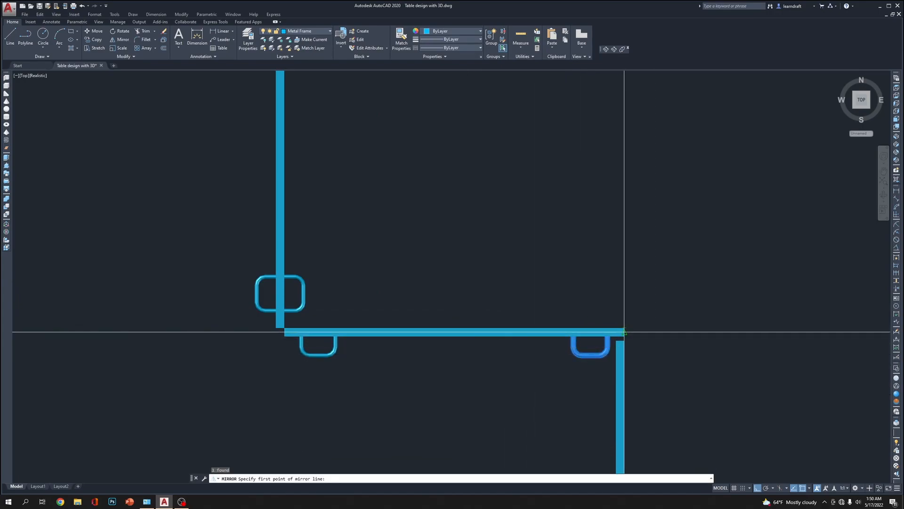
left_click(625, 331)
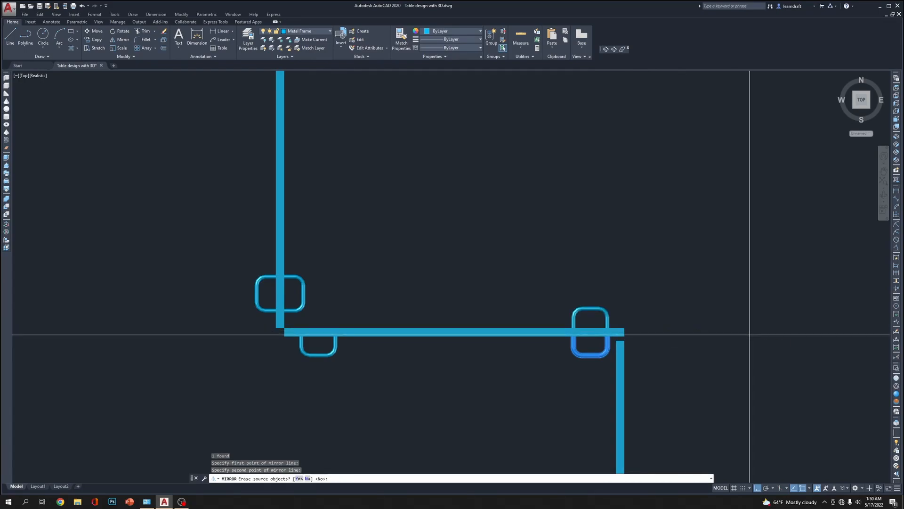
left_click(755, 333)
key("Return")
Move the mirrored bracket nearest the inner corner 1 inch up along the horizontal wing's inner end frame
scroll(381, 294, "down", 2)
scroll(381, 294, "up", 1)
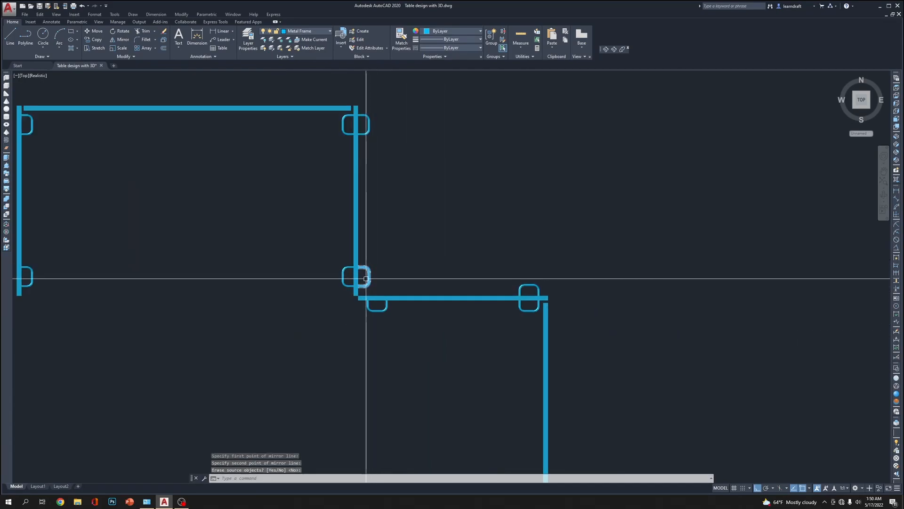
scroll(365, 279, "up", 2)
scroll(289, 266, "down", 2)
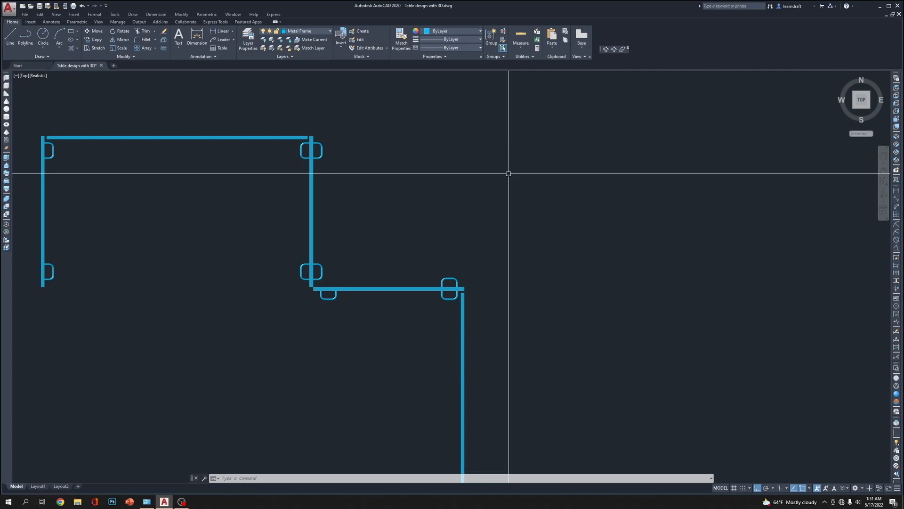
scroll(318, 287, "up", 4)
scroll(326, 231, "up", 2)
middle_click_drag(336, 241, 339, 318)
left_click(338, 300)
left_click(320, 326)
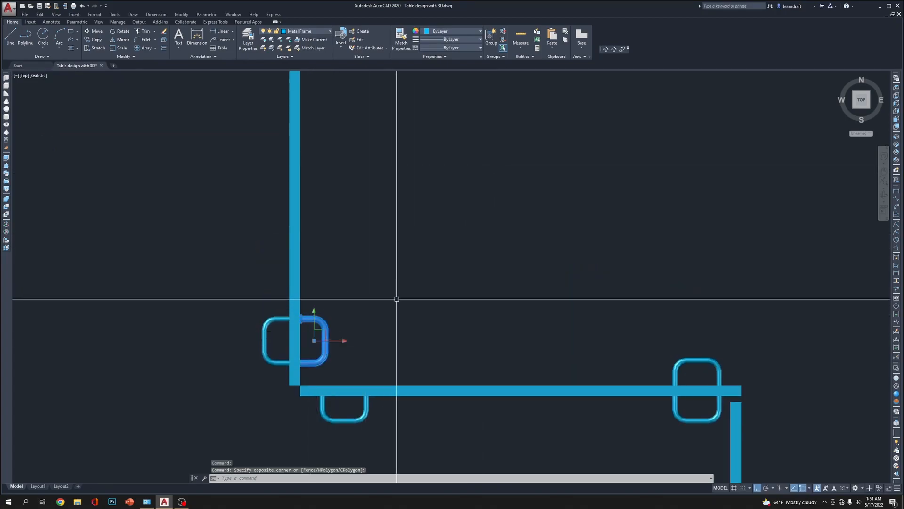
type("m")
key("Return")
left_click(405, 311)
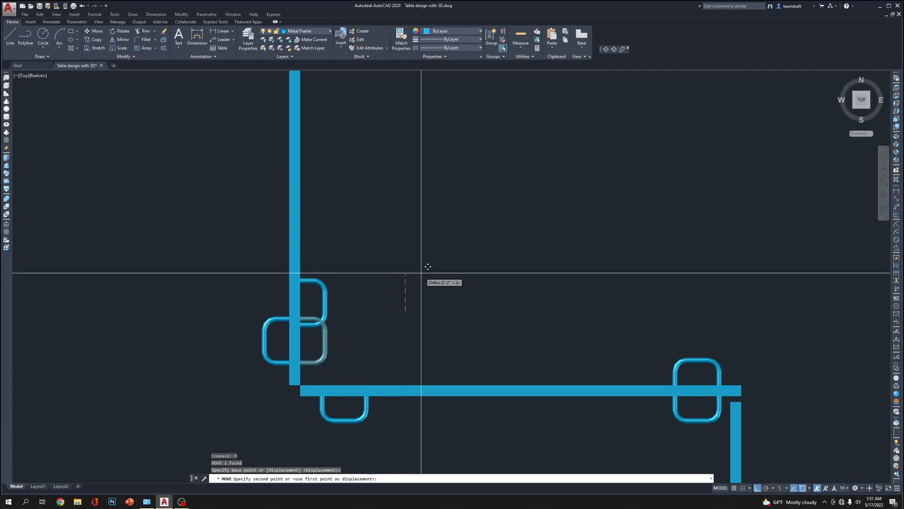
type("1")
key("Return")
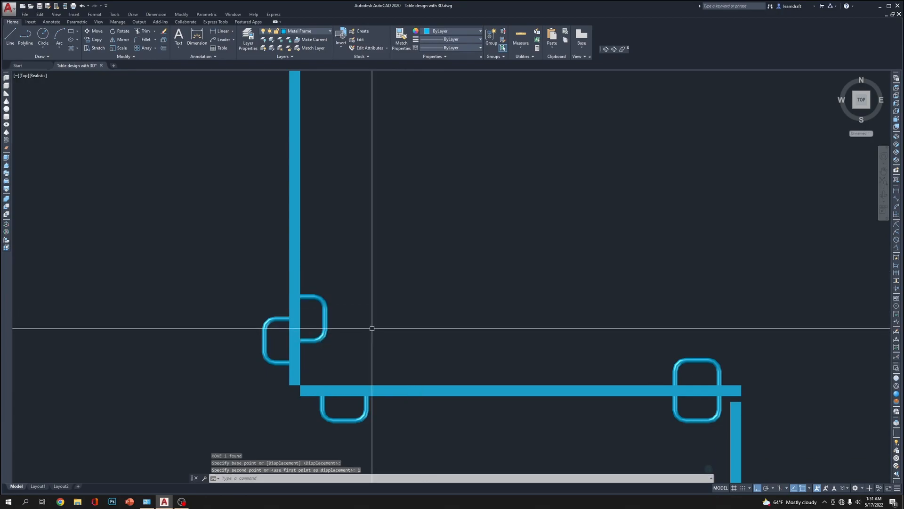
Mirror the inner bracket on the vertical wing's upper end frame across that frame's centerline into the corner section, keeping the original
left_click(390, 414)
left_click(331, 430)
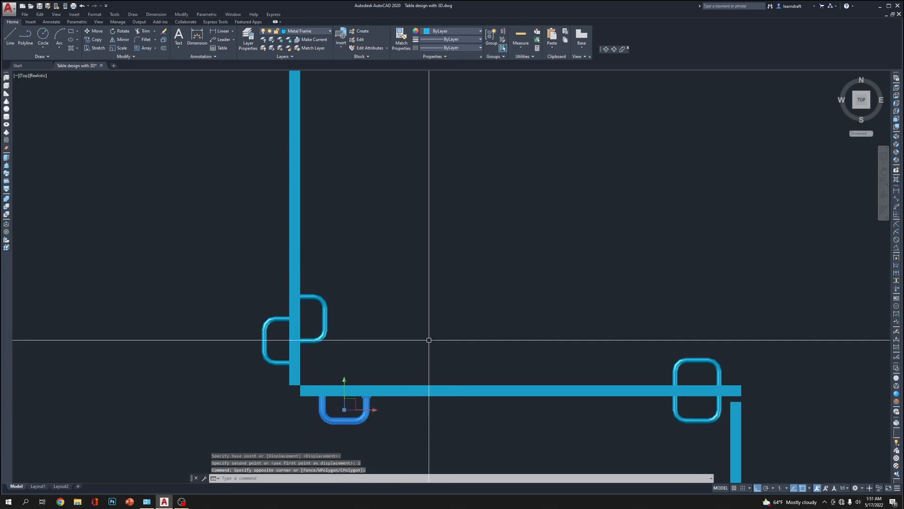
type("mi")
key("Return")
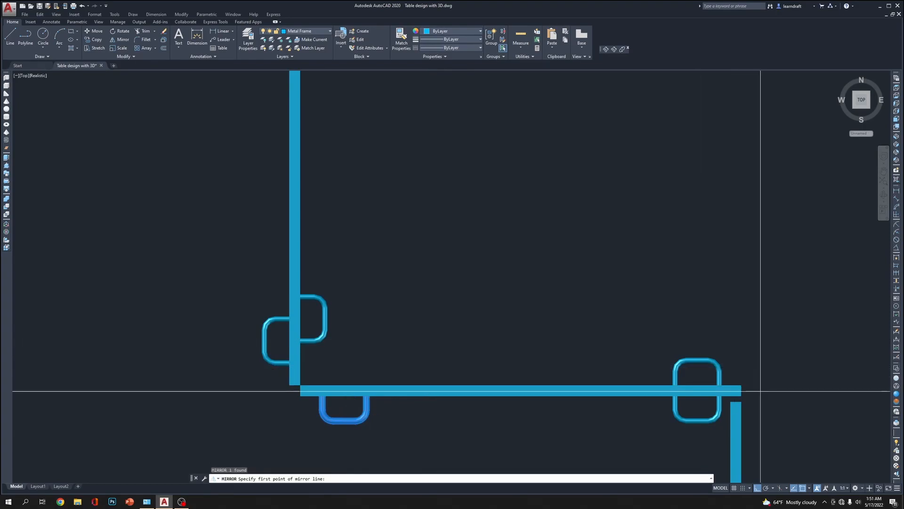
left_click(746, 392)
left_click(824, 373)
key("Return")
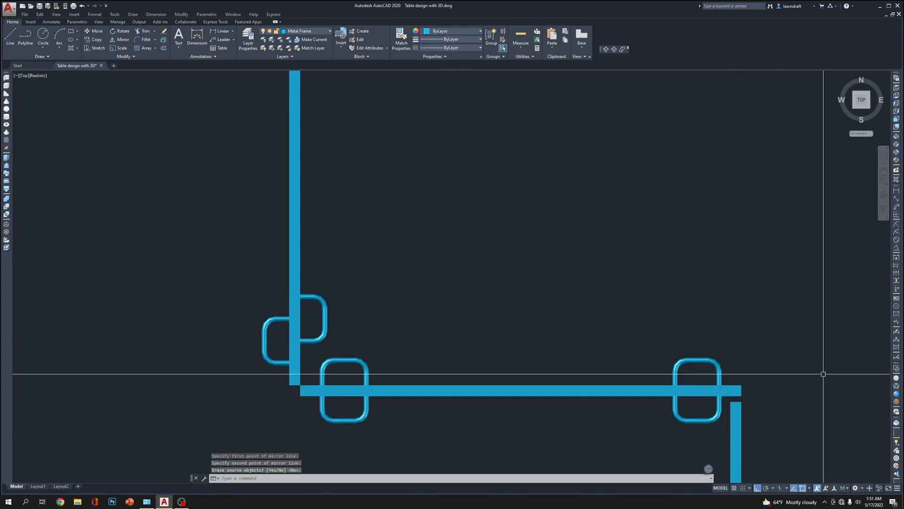
Move the mirrored inner bracket 1 inch to the right along the vertical wing's upper end frame
left_click(356, 343)
left_click(353, 366)
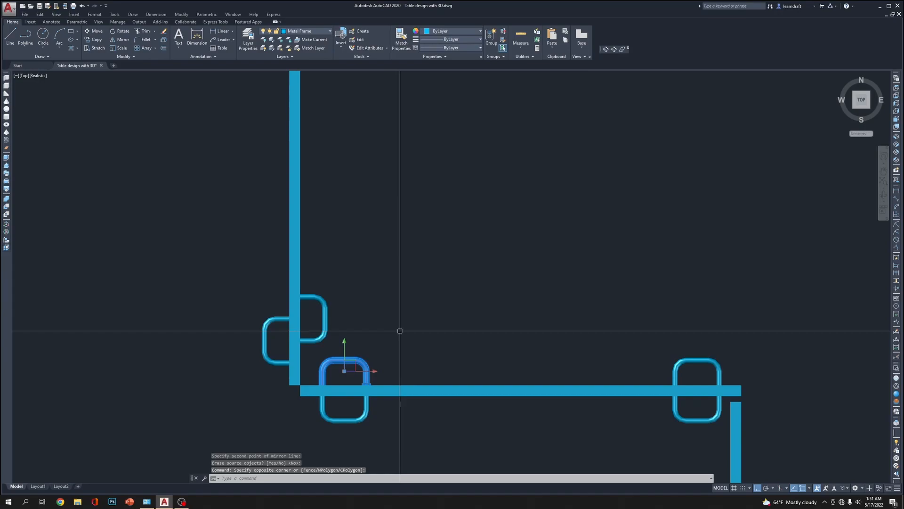
type("m")
key("Return")
left_click(400, 331)
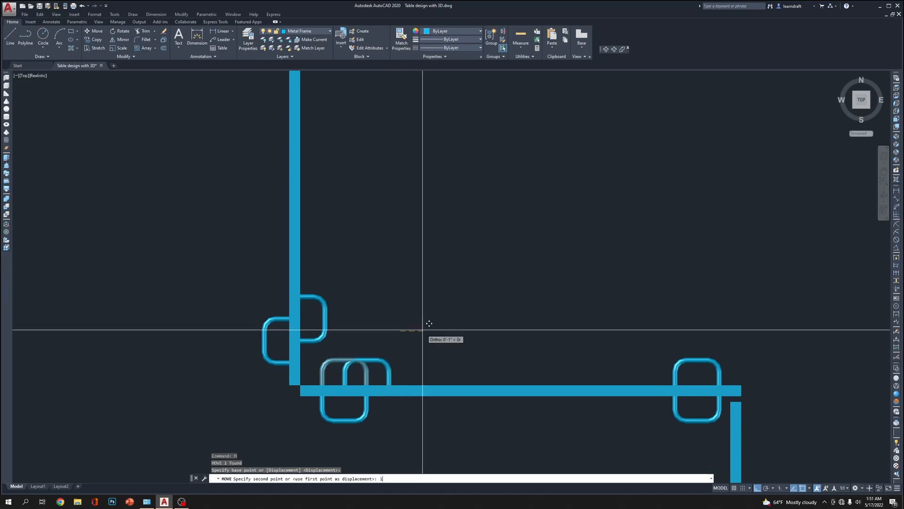
type("1")
key("Return")
Try a .0625-radius circle centered on the lower left corner of the horizontal wing's long rail, and erase it
scroll(541, 255, "down", 4)
middle_click_drag(624, 220, 526, 209)
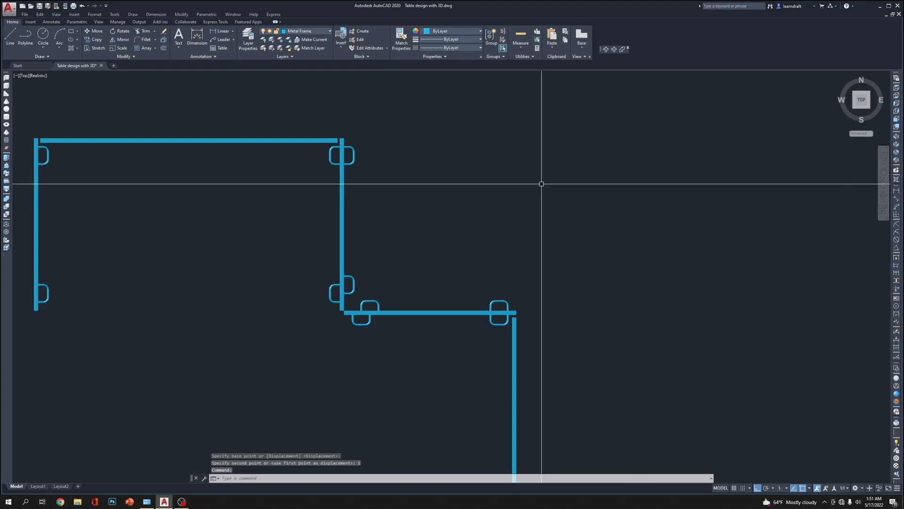
scroll(293, 134, "up", 6)
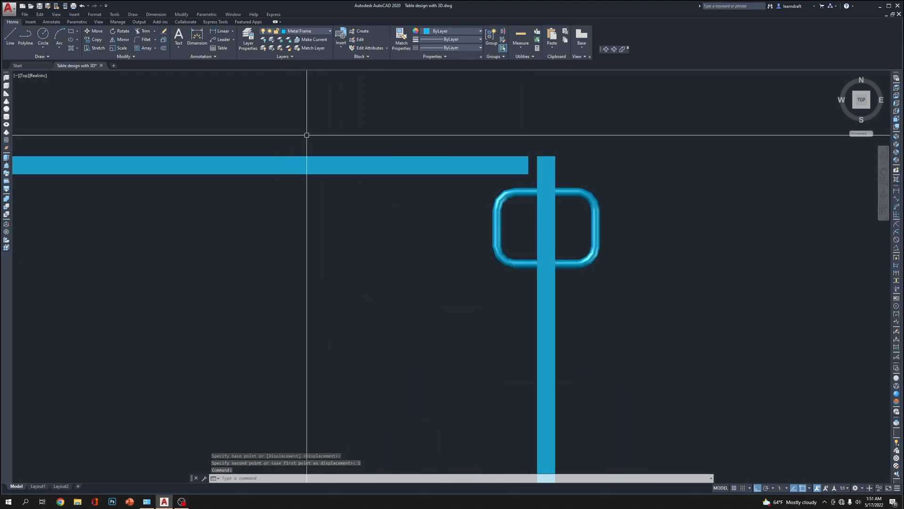
scroll(529, 167, "up", 2)
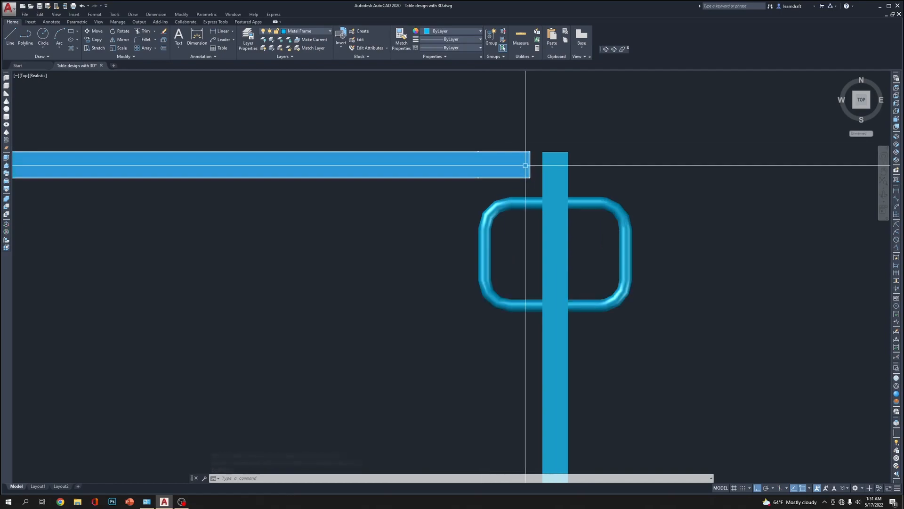
scroll(618, 174, "down", 4)
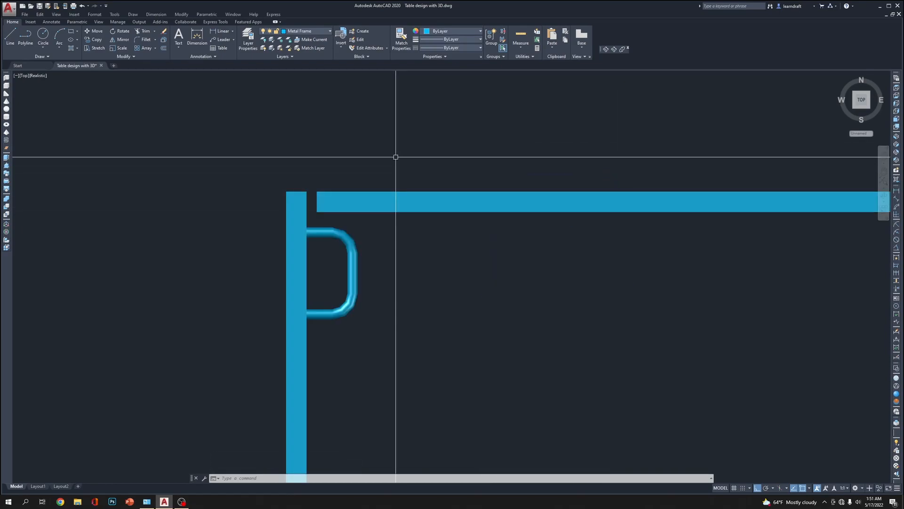
scroll(320, 212, "up", 4)
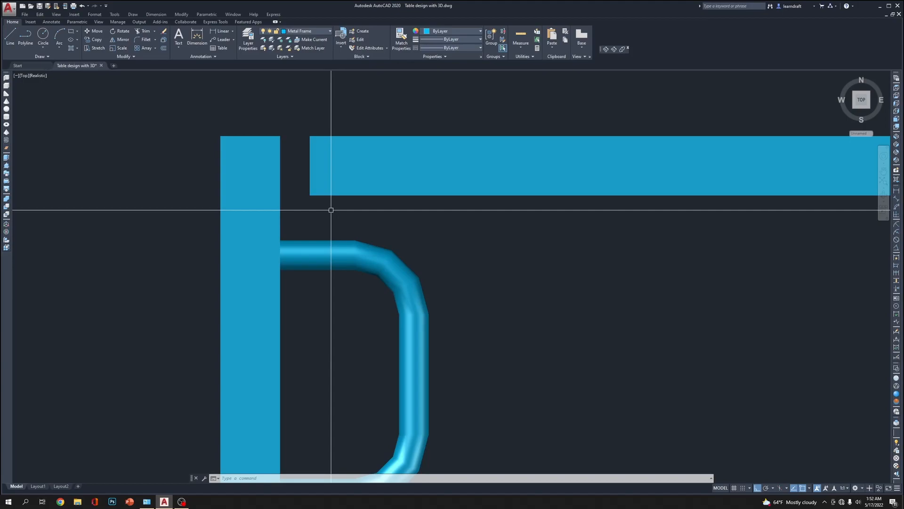
type("c")
scroll(331, 209, "up", 2)
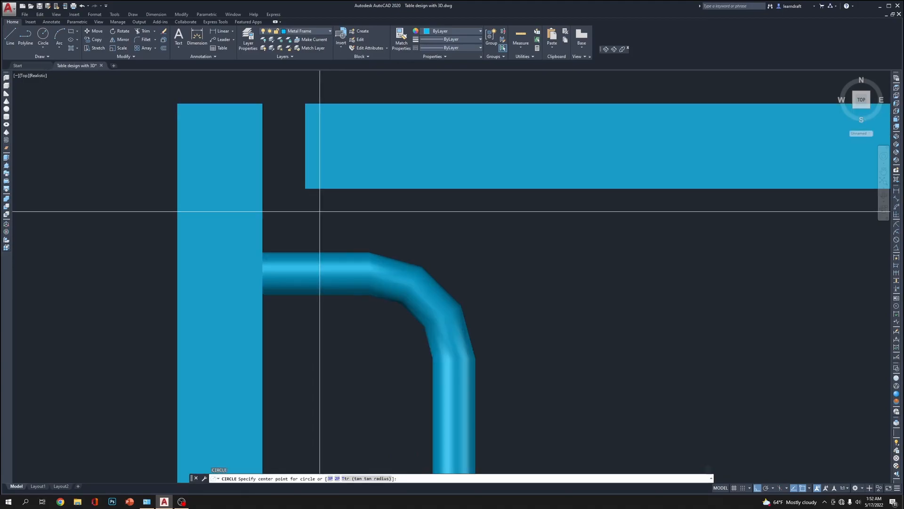
left_click(306, 189)
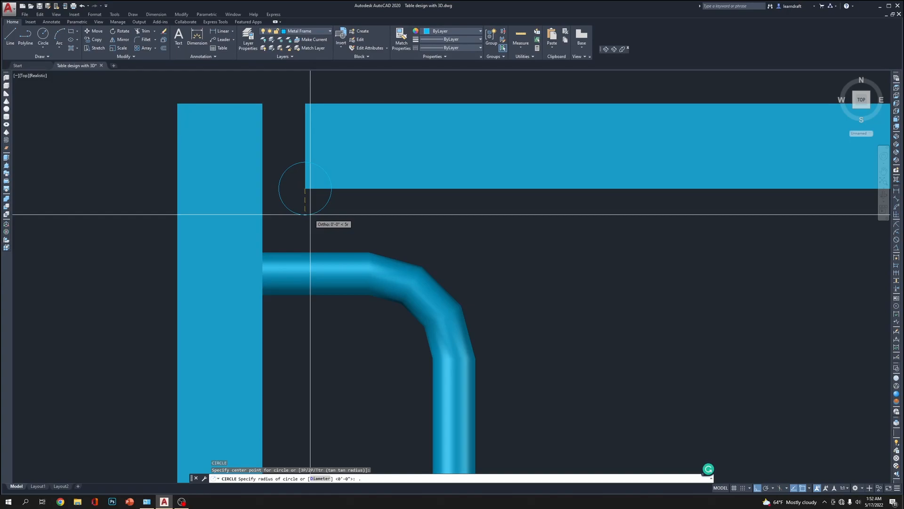
key("Return")
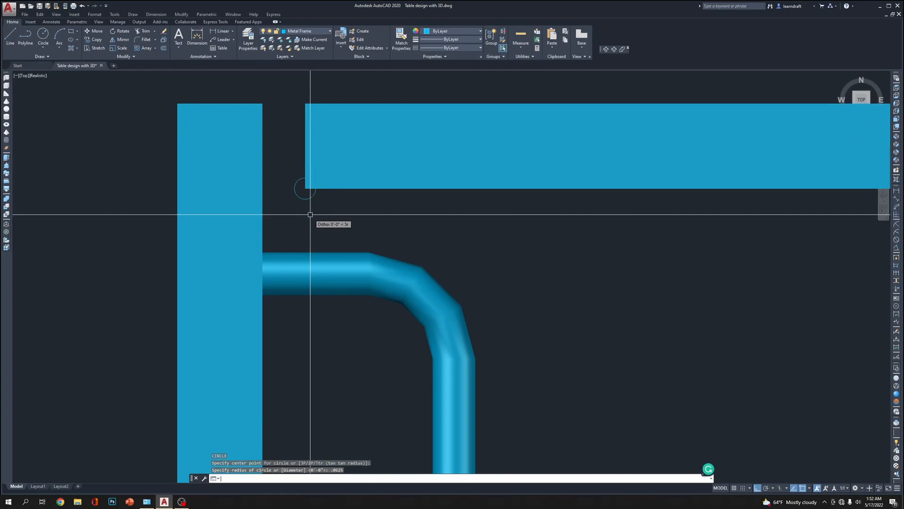
left_click(297, 189)
left_click(300, 212)
key("Delete")
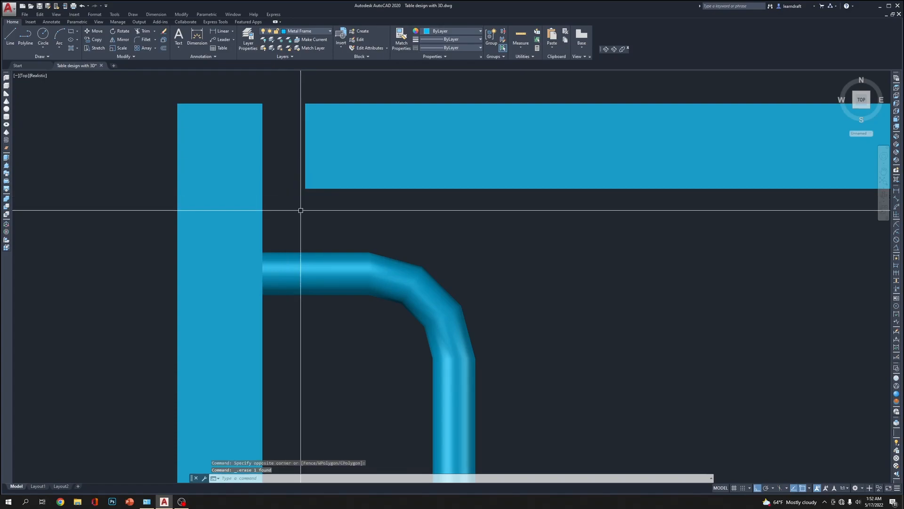
Draw a circle of radius .125 centered on the lower left corner of the horizontal wing's long rail
type("c")
key("Return")
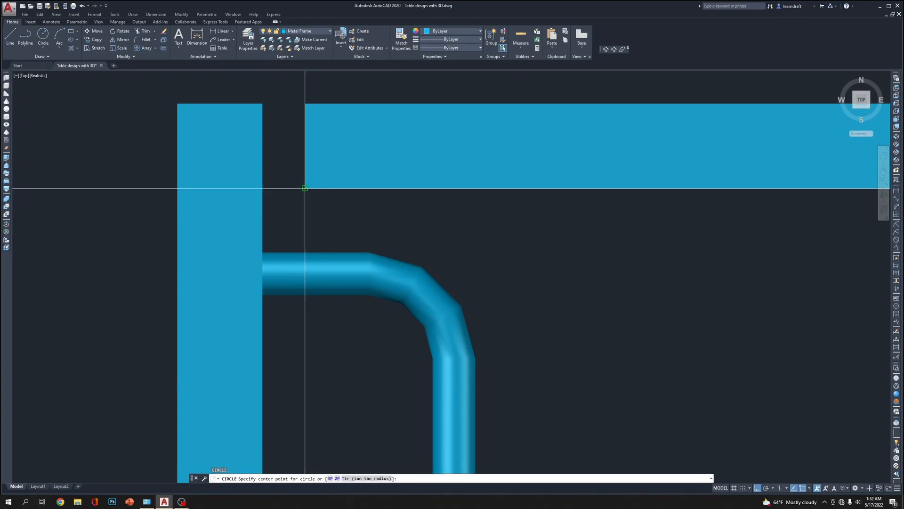
left_click(305, 189)
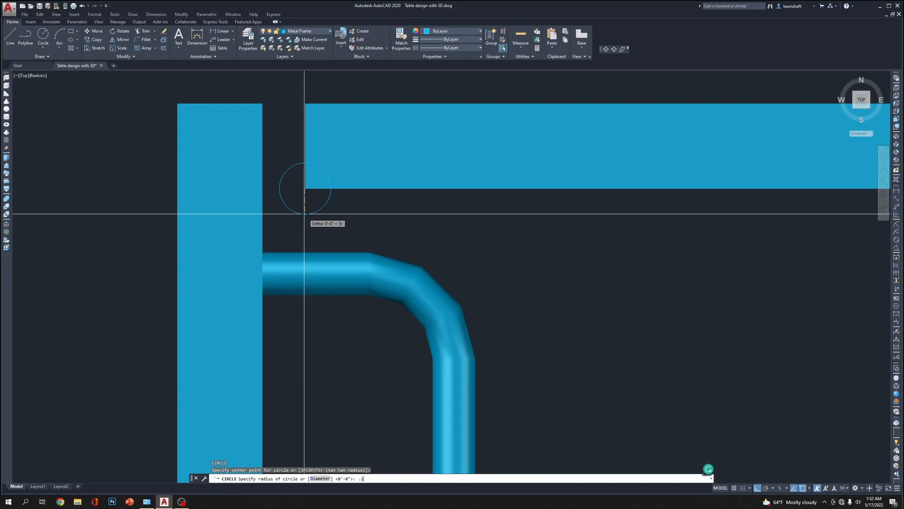
key("Return")
middle_click_drag(304, 213, 264, 175)
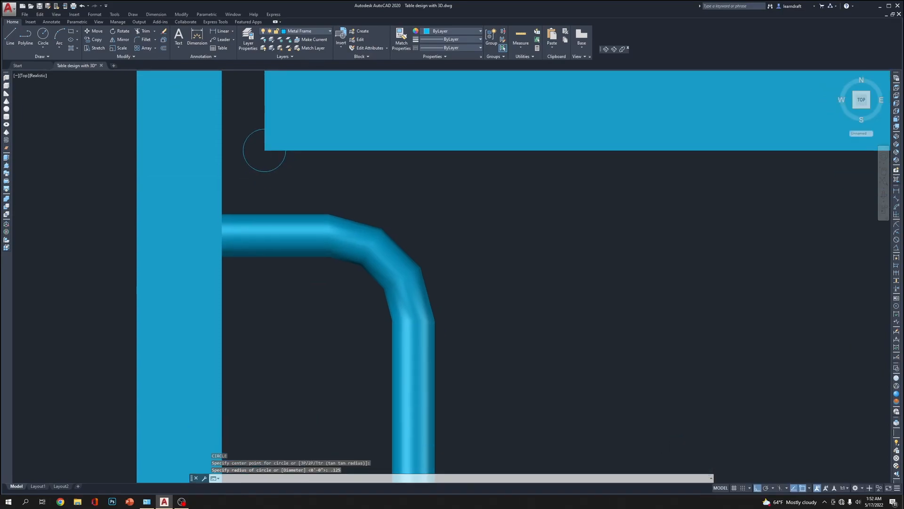
Move the circle .125 straight down so its top touches the rail's lower left corner
left_click(287, 163)
left_click(276, 157)
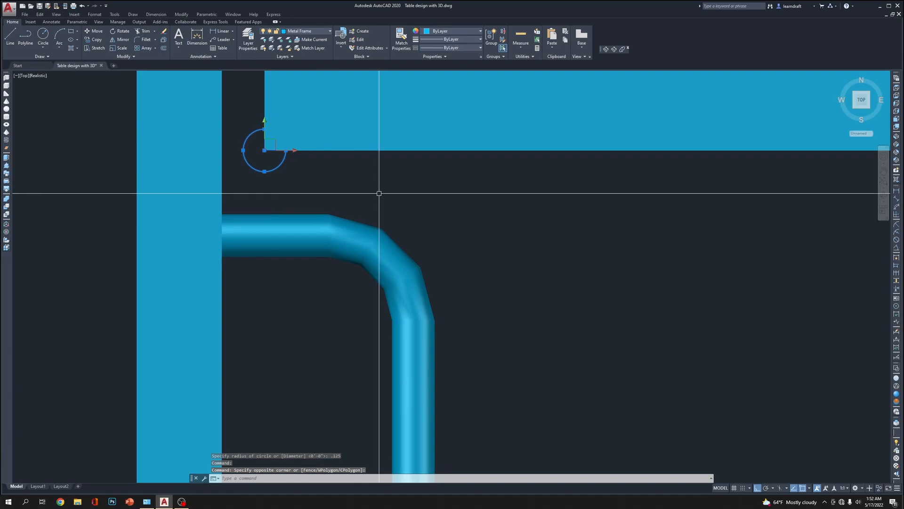
type("m")
key("Return")
left_click(464, 181)
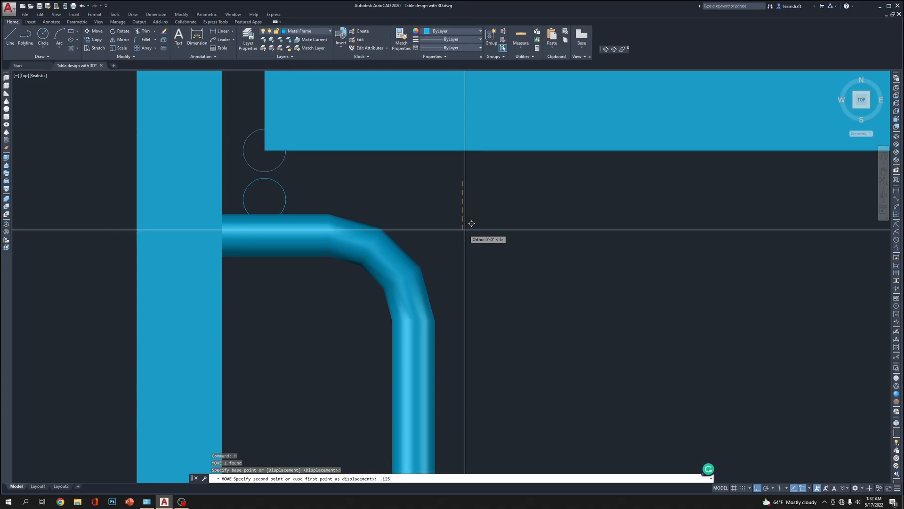
key("Return")
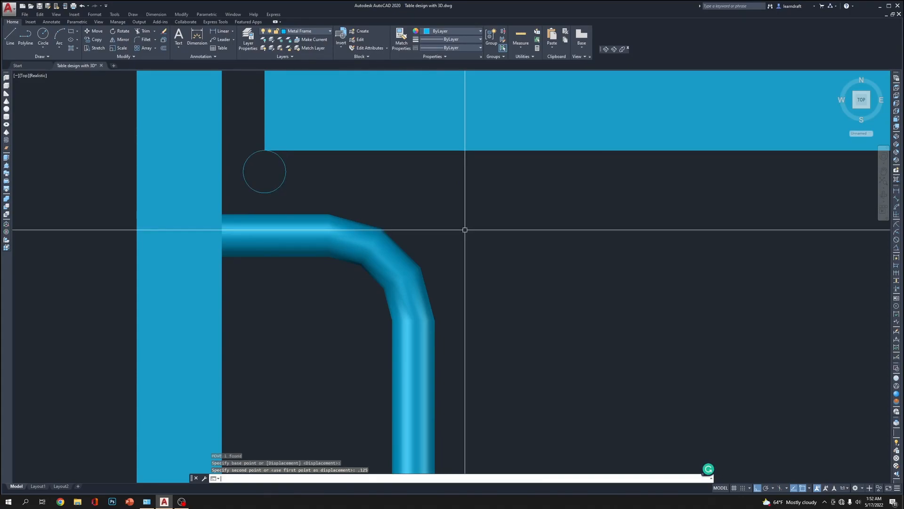
Draw a horizontal line from the circle's center to the right, extending beyond the circle beneath the long rail
scroll(323, 180, "up", 3)
type("l")
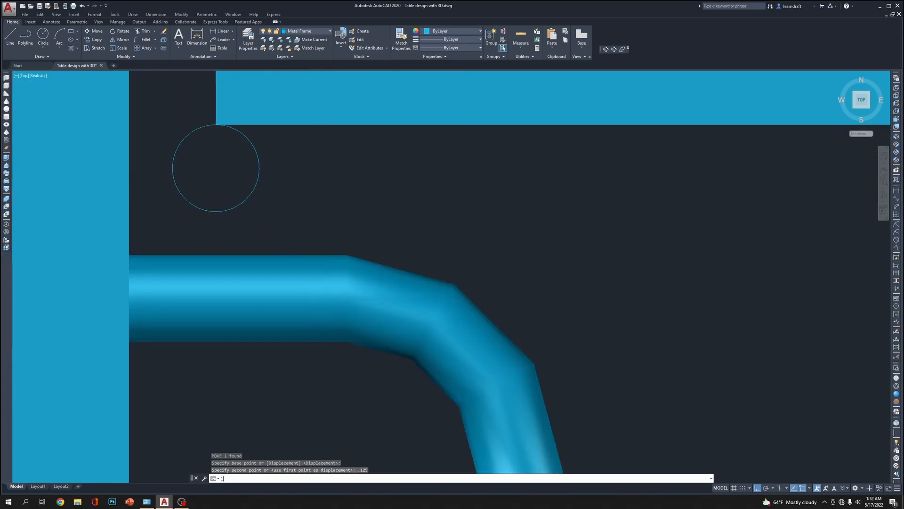
key("Return")
left_click(217, 167)
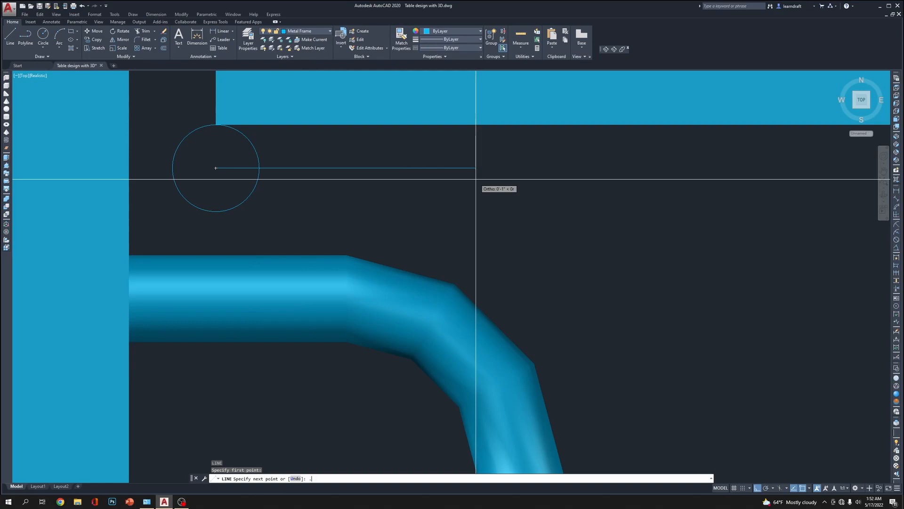
key("Escape")
Move the horizontal line .125 to the left so it starts at the circle's left edge
left_click(431, 159)
left_click(401, 188)
type("m")
key("Return")
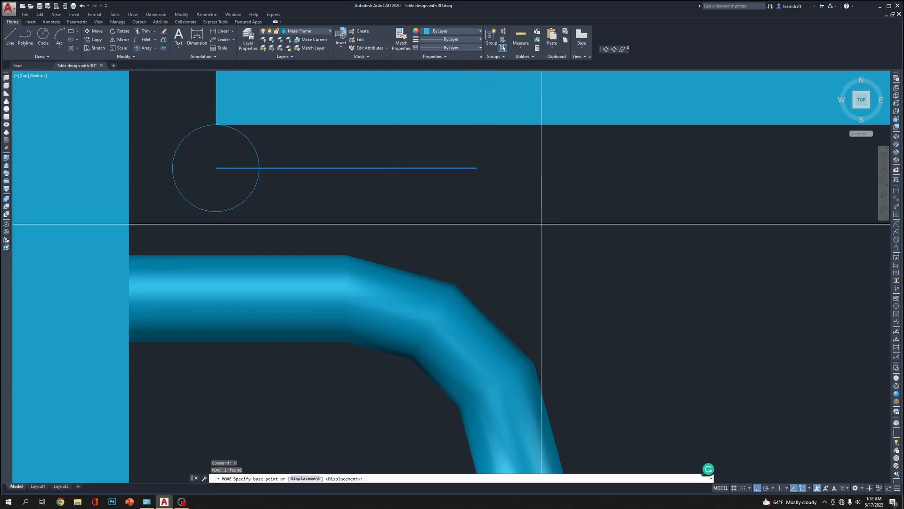
left_click(666, 207)
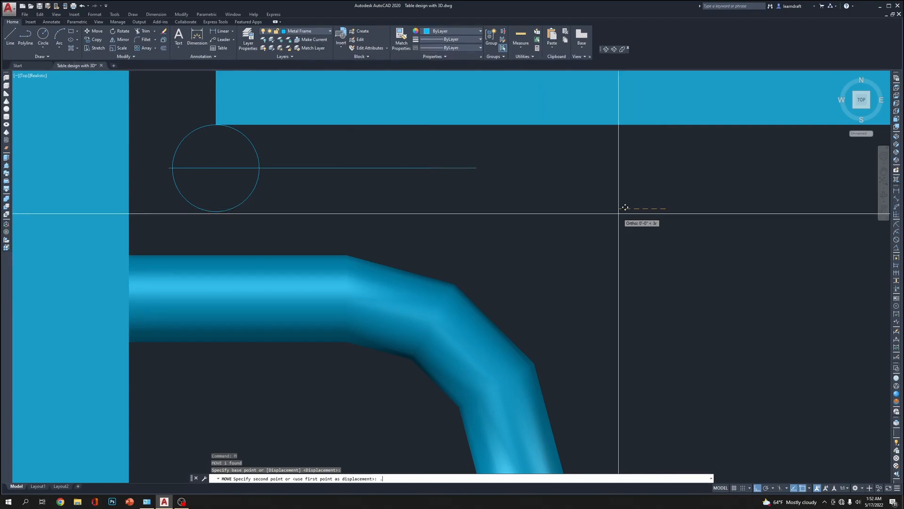
type(".125")
key("Return")
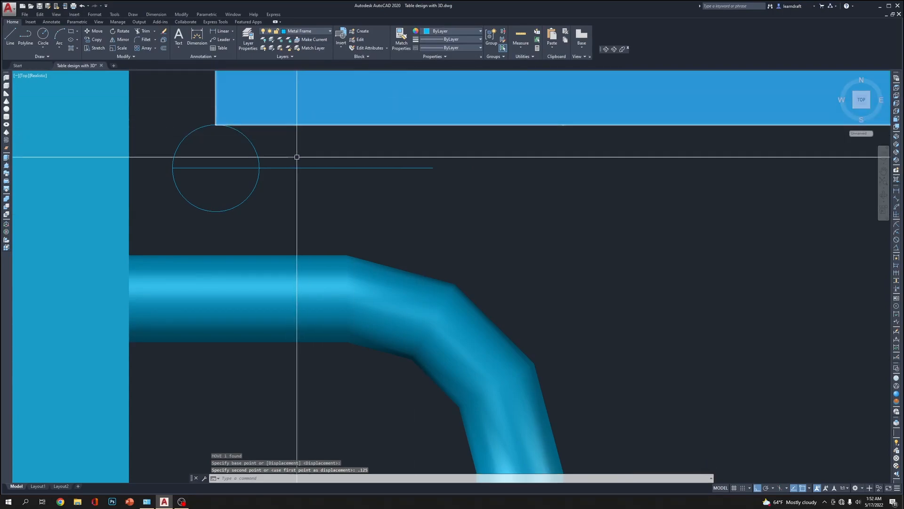
Offset the horizontal line .0625 downward to form a parallel second line
type("o")
key("Return")
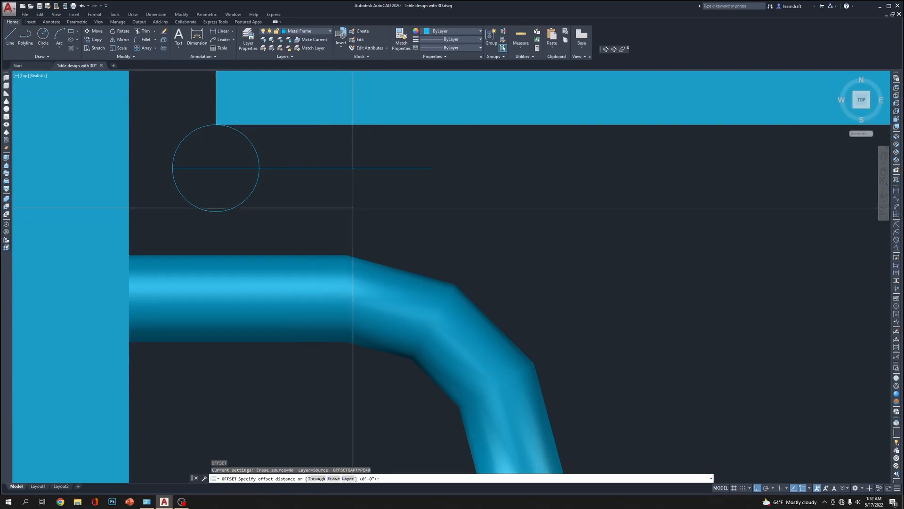
type(".0625")
key("Return")
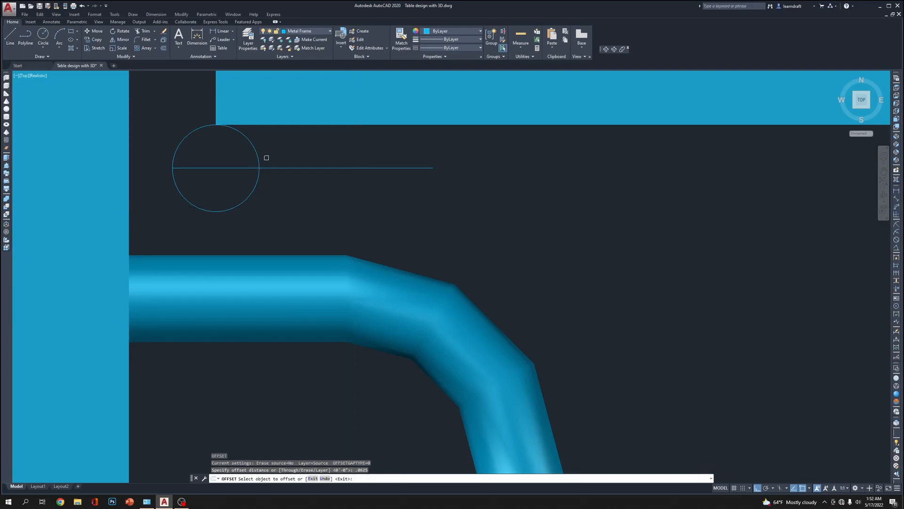
left_click(269, 168)
left_click(275, 193)
key("Escape")
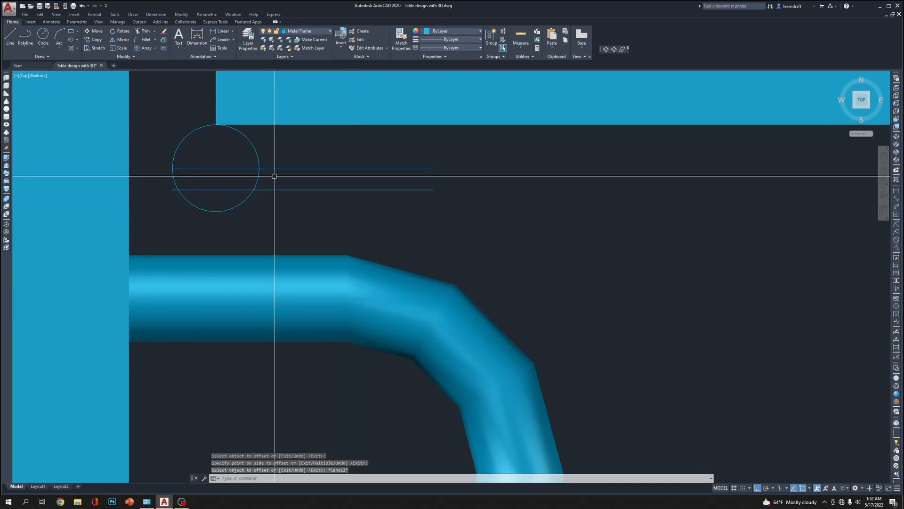
Move both parallel lines slightly upward together so they straddle the circle's center about evenly
left_click(296, 175)
left_click(277, 202)
left_click(454, 154)
left_click(415, 179)
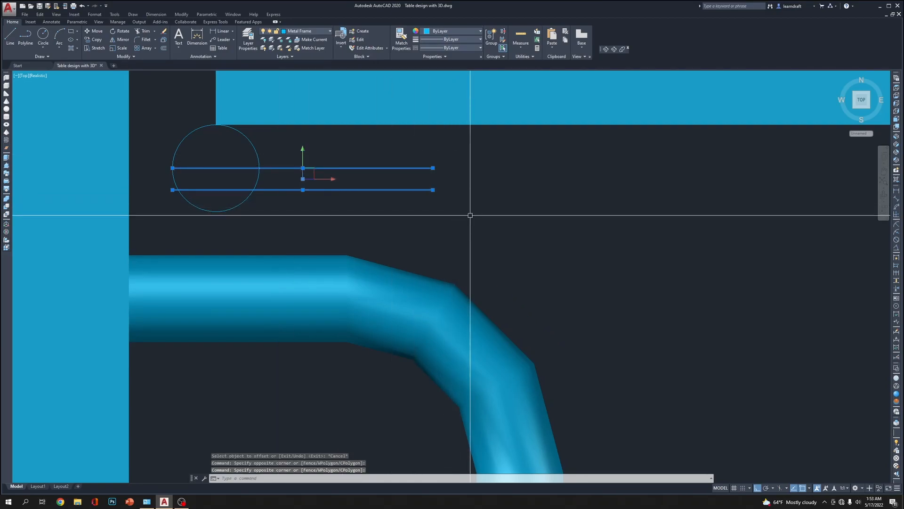
type("m")
key("Return")
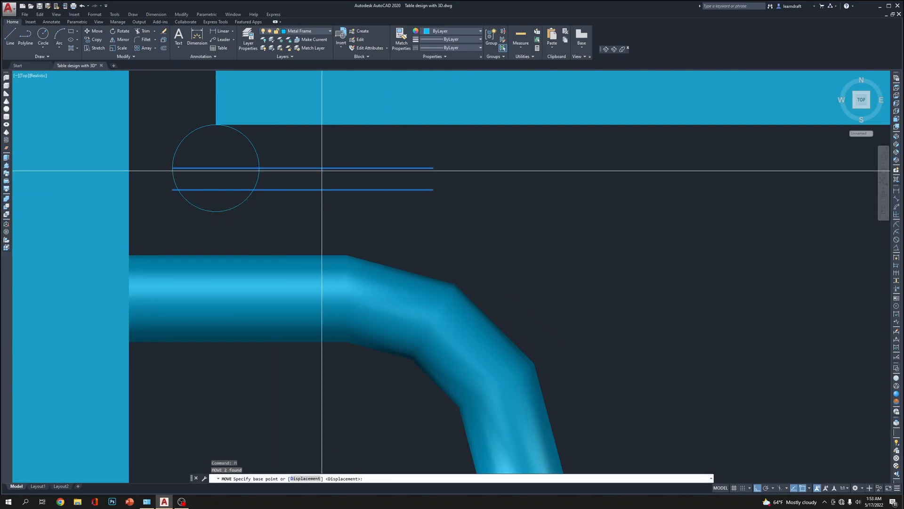
left_click(527, 206)
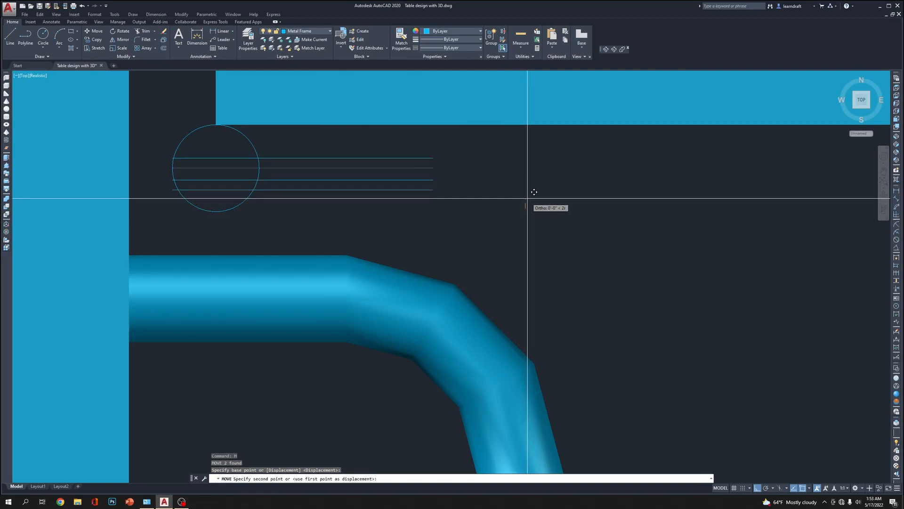
left_click(535, 193)
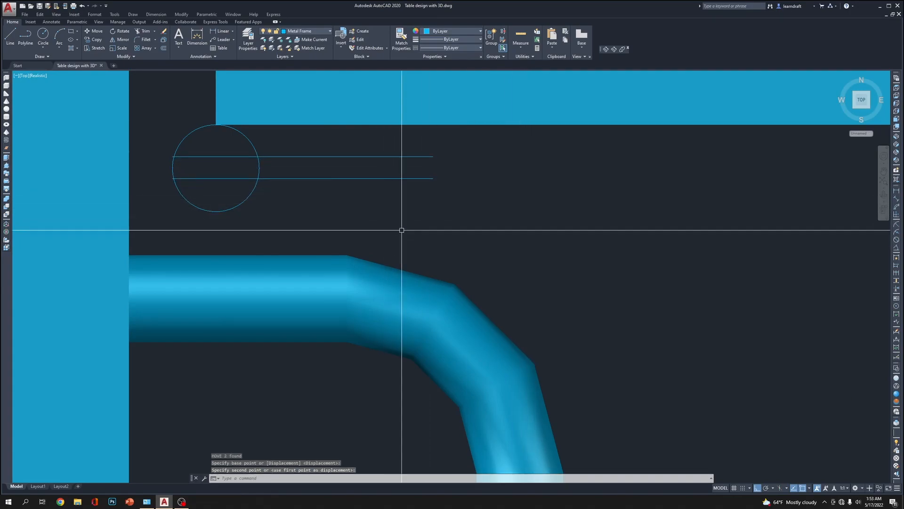
Trim the circle's right arc between the lines and the segments inside the circle, erasing the leftover pieces to leave a keyhole-shaped outline
type("tr")
key("Return")
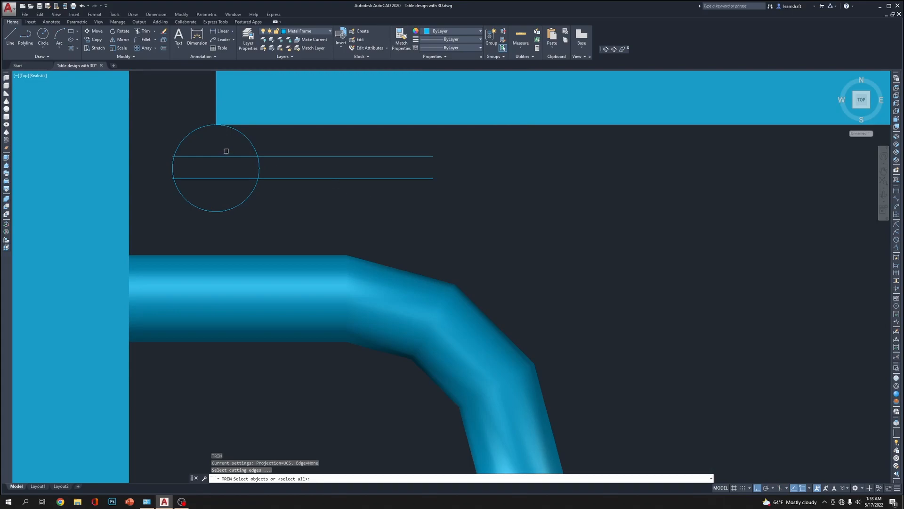
left_click(259, 167)
left_click(269, 157)
left_click(268, 177)
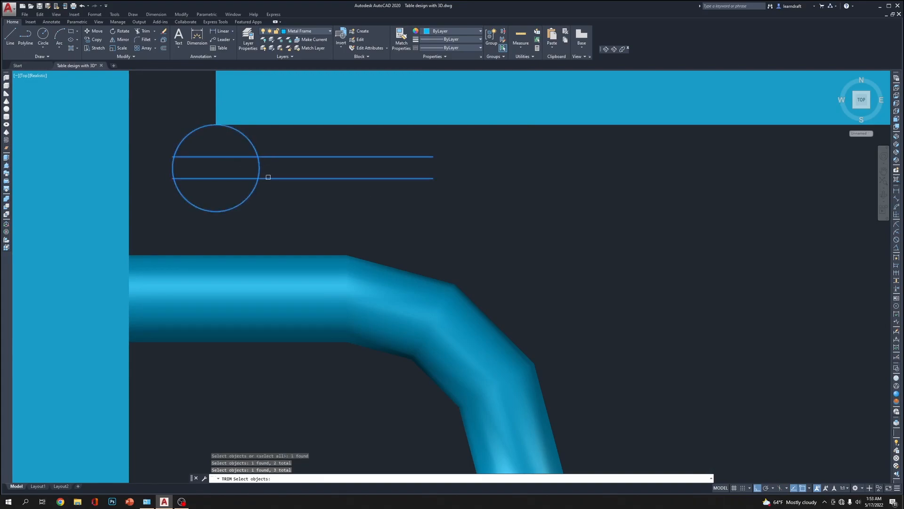
left_click(239, 157)
left_click(233, 169)
left_click(217, 193)
key("Return")
left_click(154, 141)
left_click(197, 186)
key("Delete")
middle_click_drag(493, 206, 464, 240)
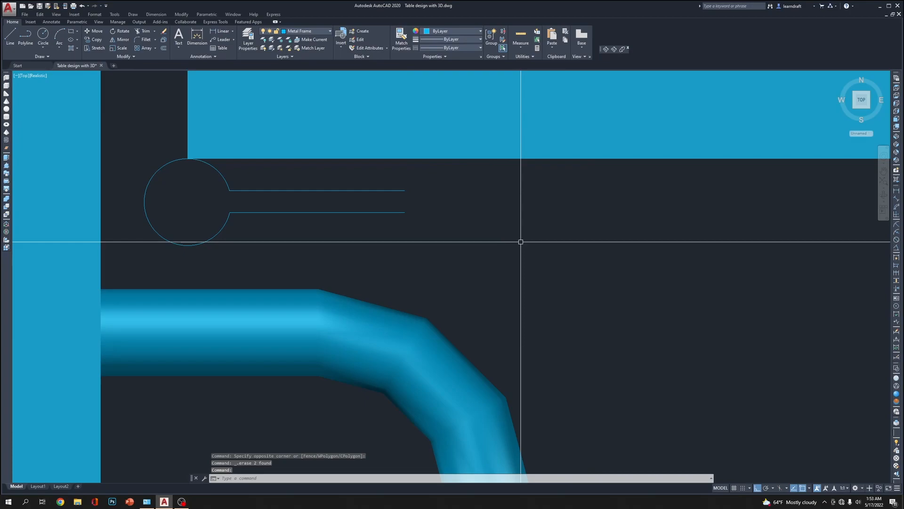
Draw a short vertical line closing the open right end of the keyhole outline between its two parallel lines
type("l")
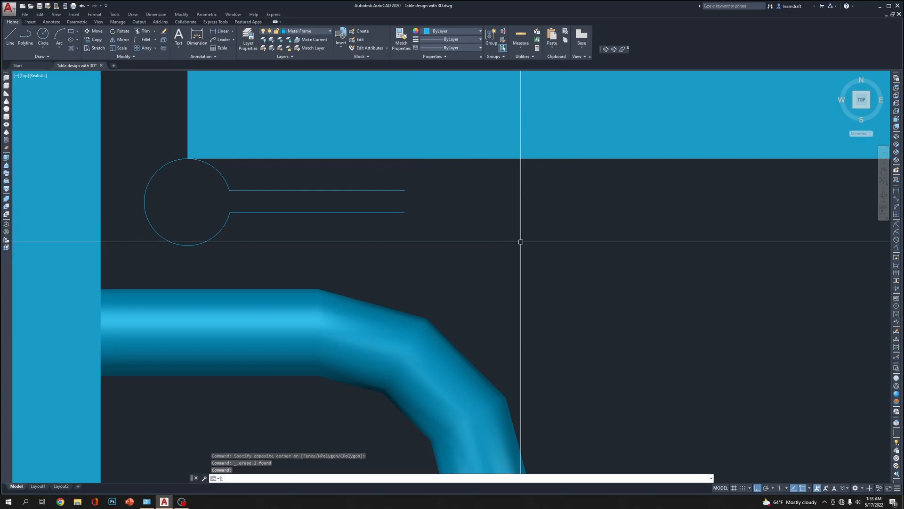
key("Return")
left_click(404, 191)
left_click(404, 212)
key("Escape")
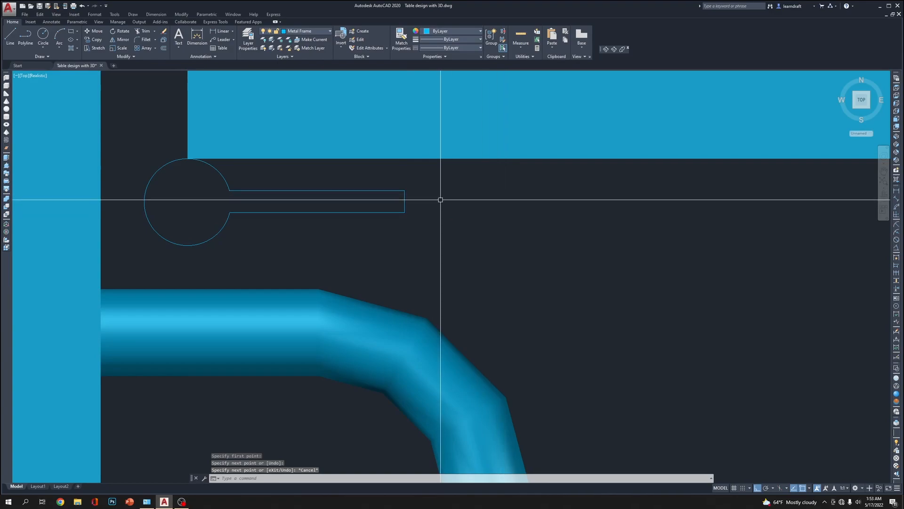
Convert the keyhole outline's upper line to a polyline and join the arc and remaining lines to it
left_click(443, 171)
left_click(145, 262)
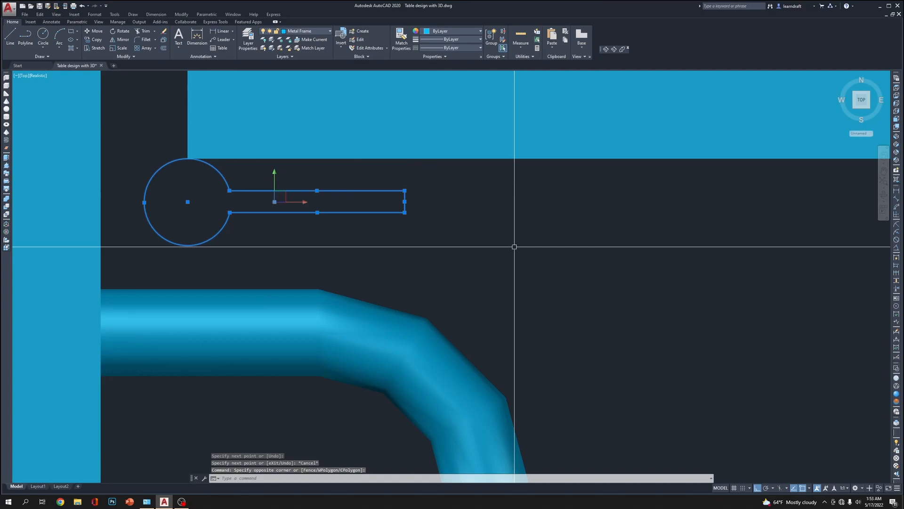
type("pe")
key("Return")
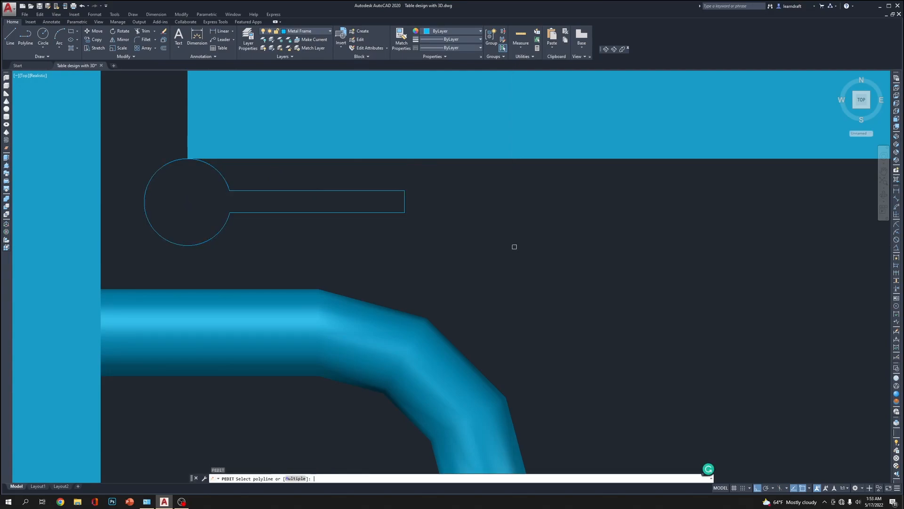
type("j")
key("Return")
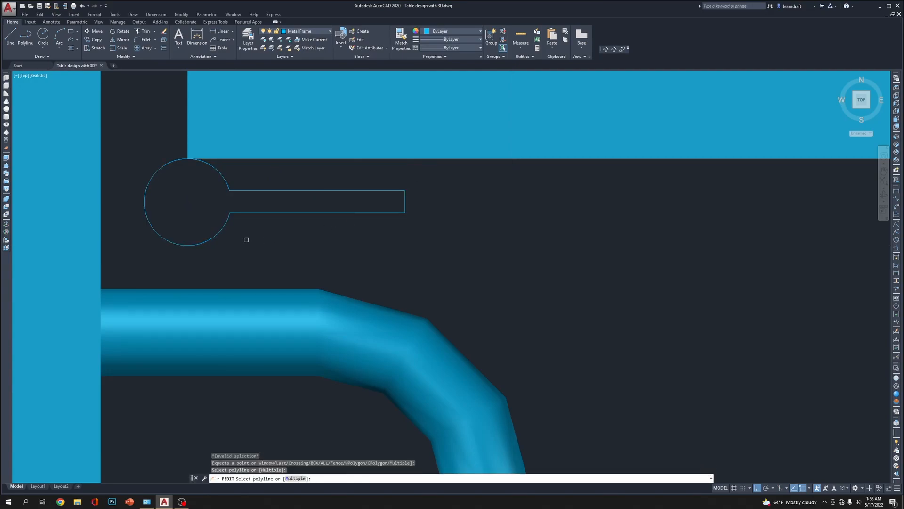
left_click(333, 191)
key("Return")
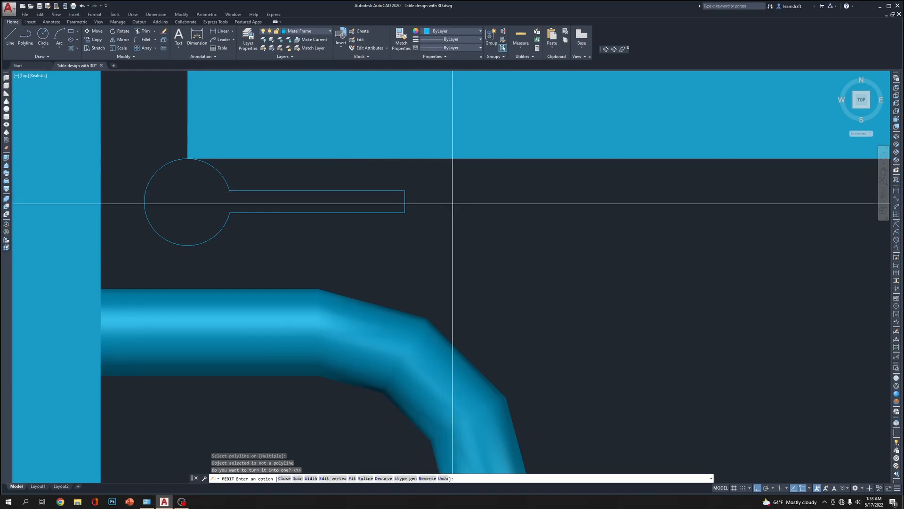
type("j")
key("Return")
left_click(424, 175)
left_click(212, 248)
key("Return")
key("Return")
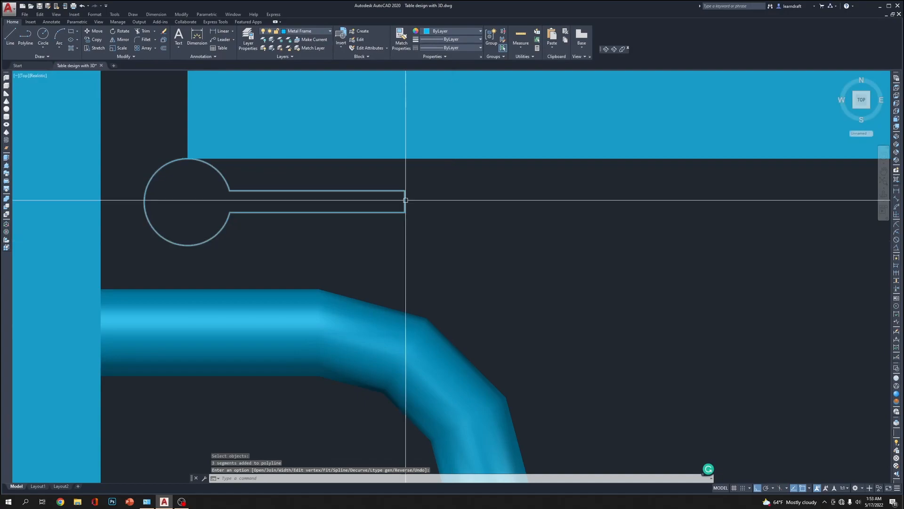
Extrude the closed keyhole outline to a height of 3
left_click(405, 200)
left_click(389, 232)
left_click(497, 242)
type("ext")
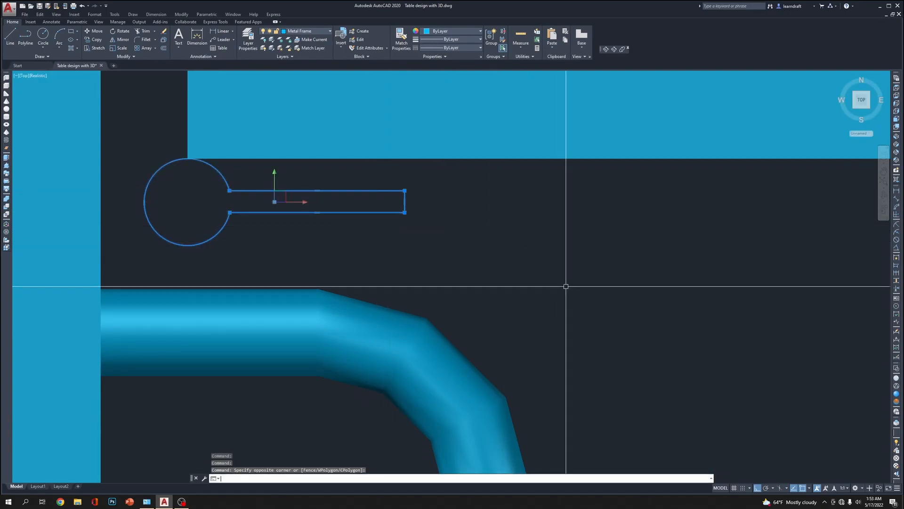
key("Return")
type("3")
key("Return")
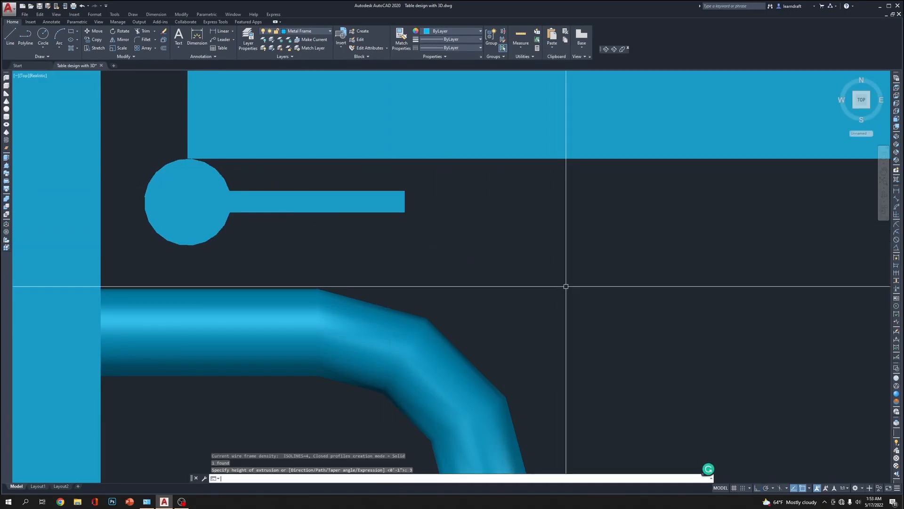
Move the keyhole-shaped solid .125 to the left, toward the vertical frame member
left_click(396, 203)
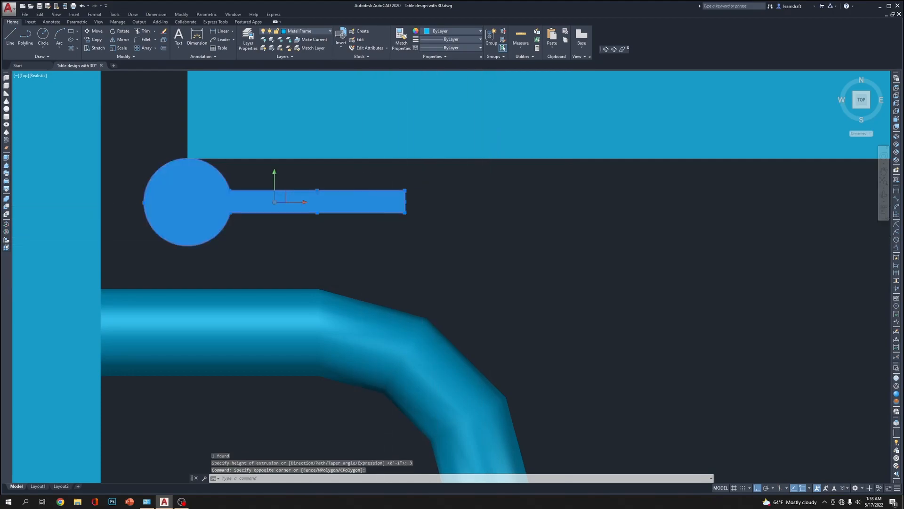
middle_click_drag(409, 237, 539, 276)
type("m")
key("Return")
left_click(690, 298)
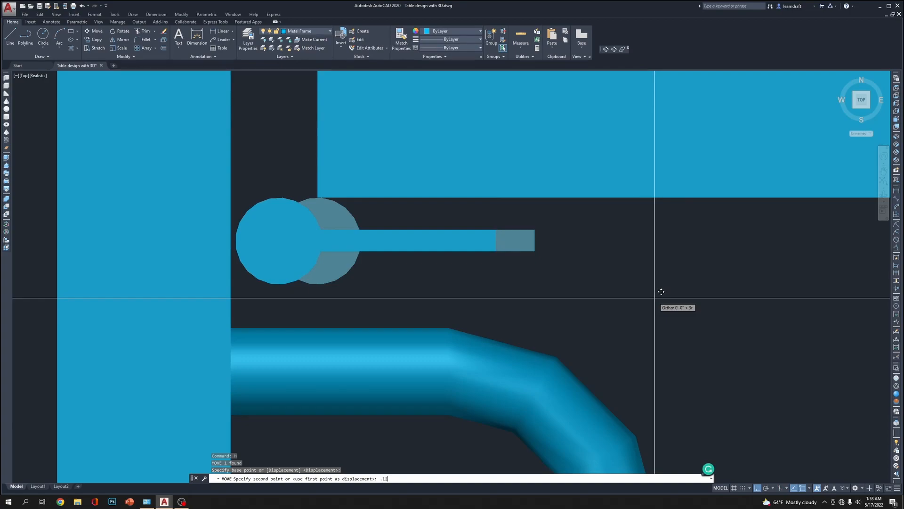
key("Return")
Move the keyhole-shaped solid up .125 toward the horizontal frame member
left_click(337, 210)
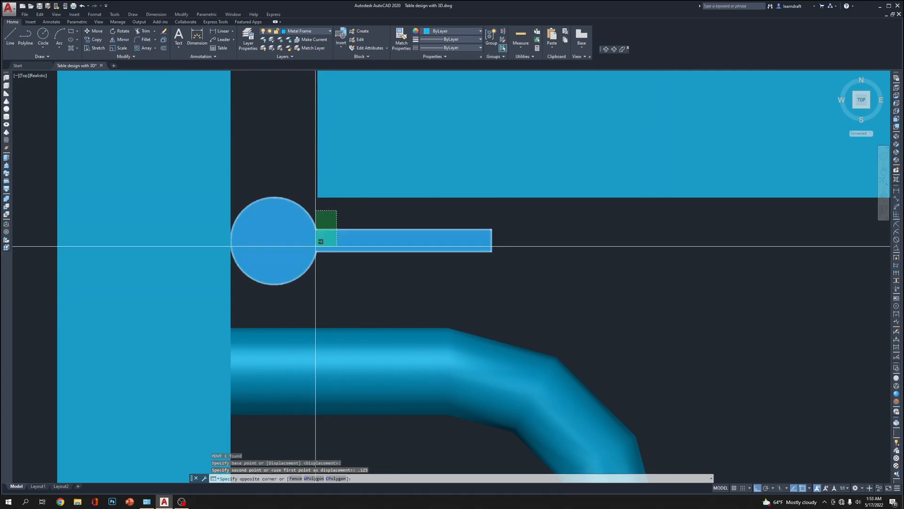
left_click(315, 247)
type("M")
key("Return")
left_click(439, 271)
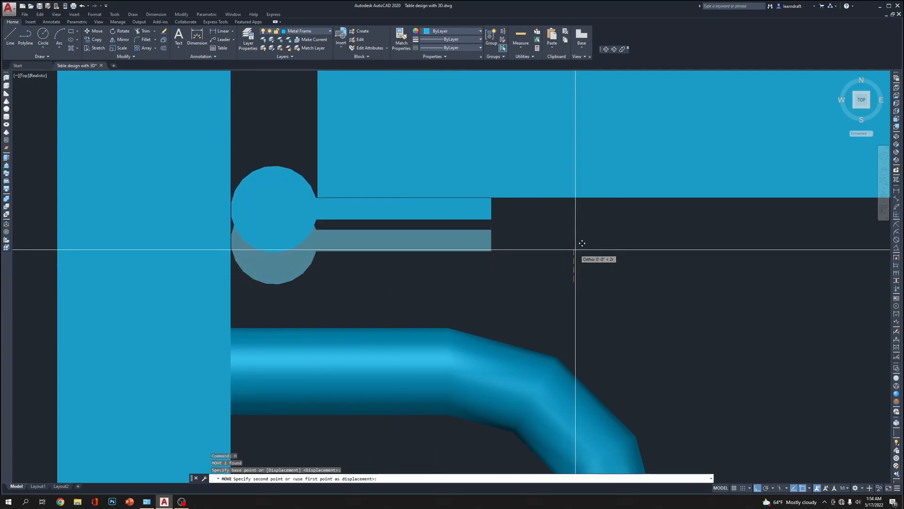
type(".12")
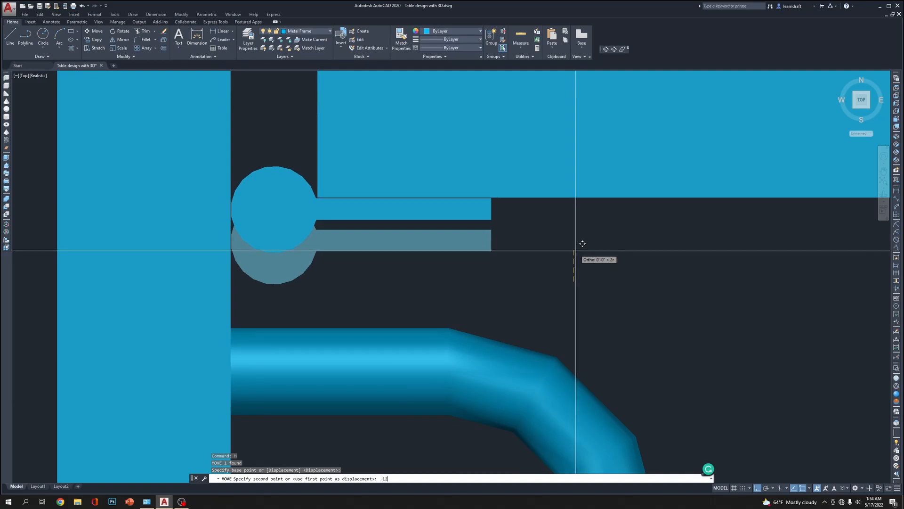
type("5")
key("Return")
Move the keyhole-shaped solid slightly down so its arm lies against the lower edge of the horizontal frame member
left_click(301, 144)
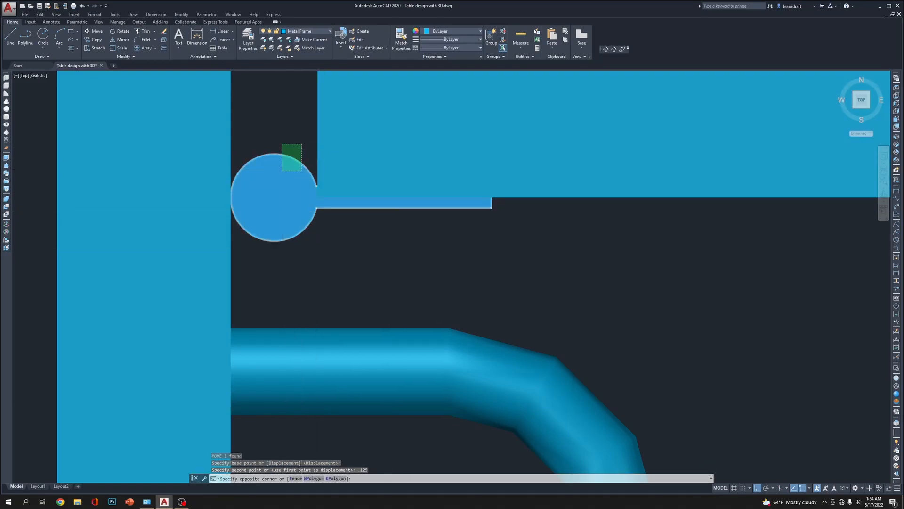
left_click(284, 168)
type("m")
scroll(527, 221, "up", 2)
left_click(528, 222)
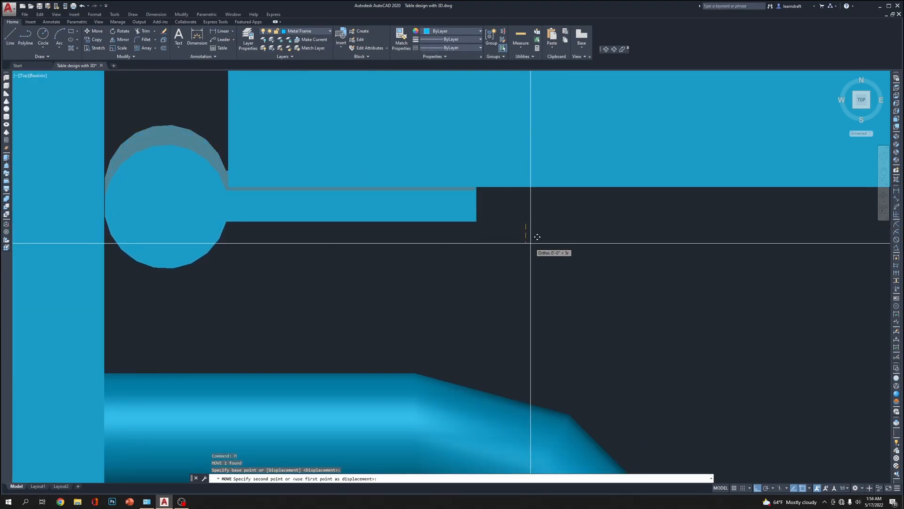
left_click(531, 240)
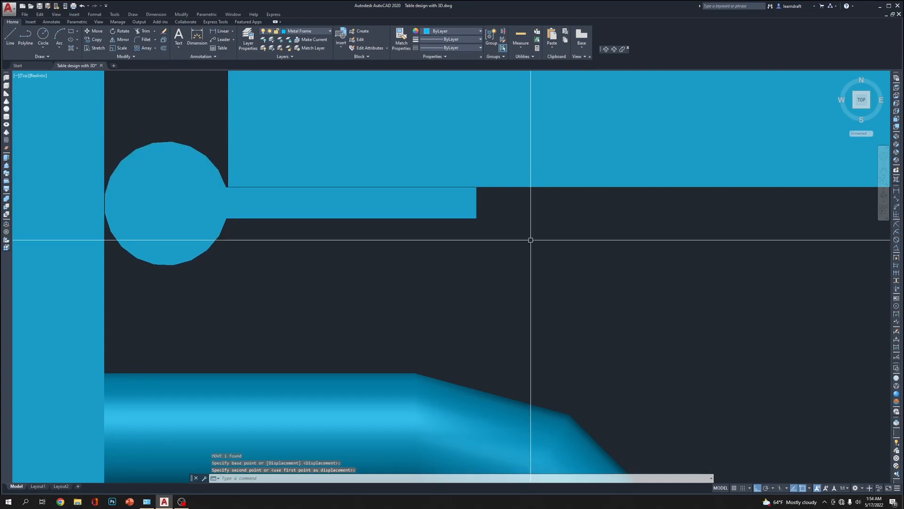
scroll(513, 234, "down", 4)
middle_click_drag(593, 257, 544, 270)
left_click(362, 200)
left_click(350, 228)
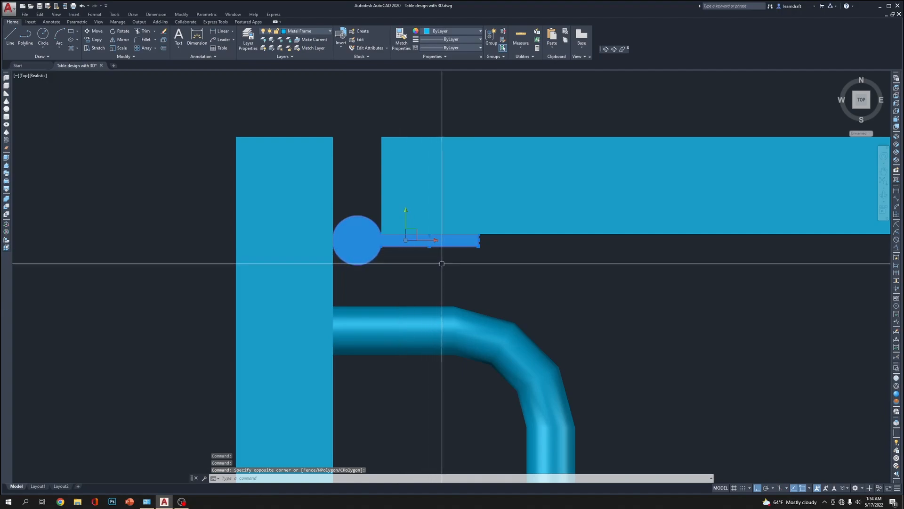
type("mi")
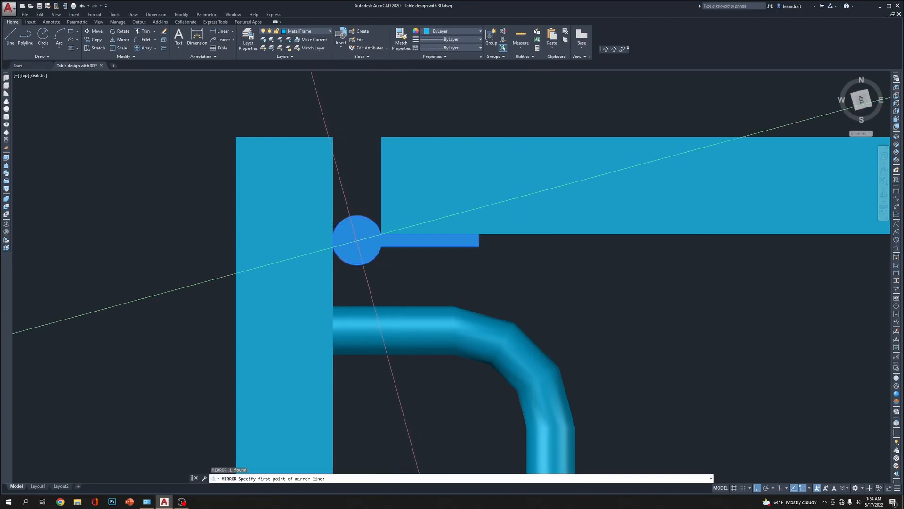
left_click(355, 265)
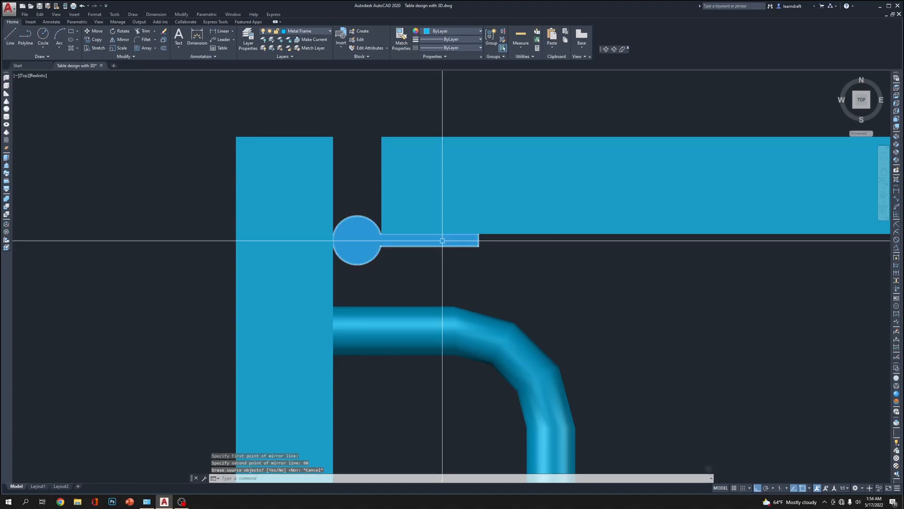
key("Escape")
scroll(381, 254, "down", 2)
scroll(388, 254, "down", 2)
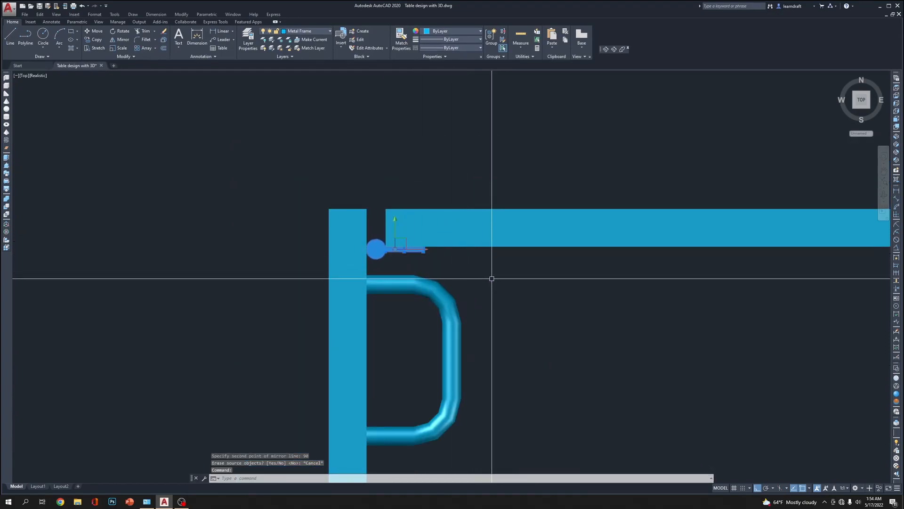
type("mi")
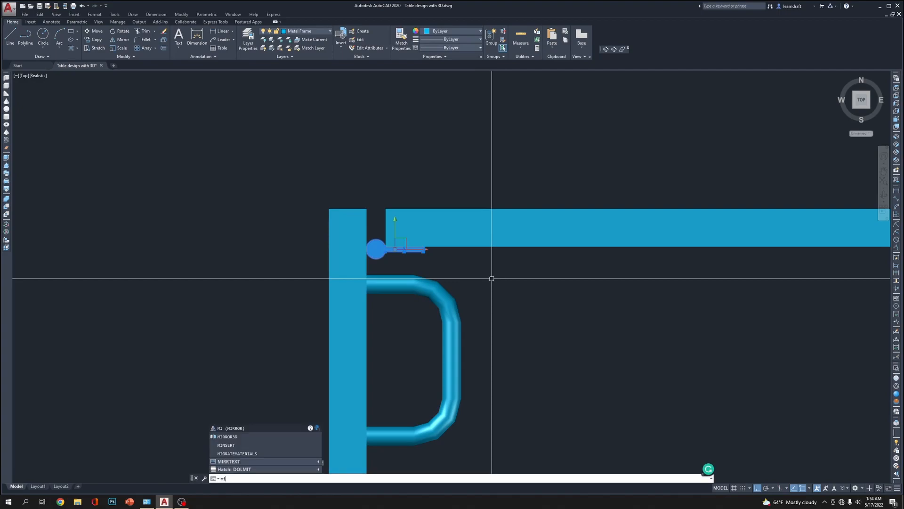
key("Escape")
scroll(400, 260, "up", 3)
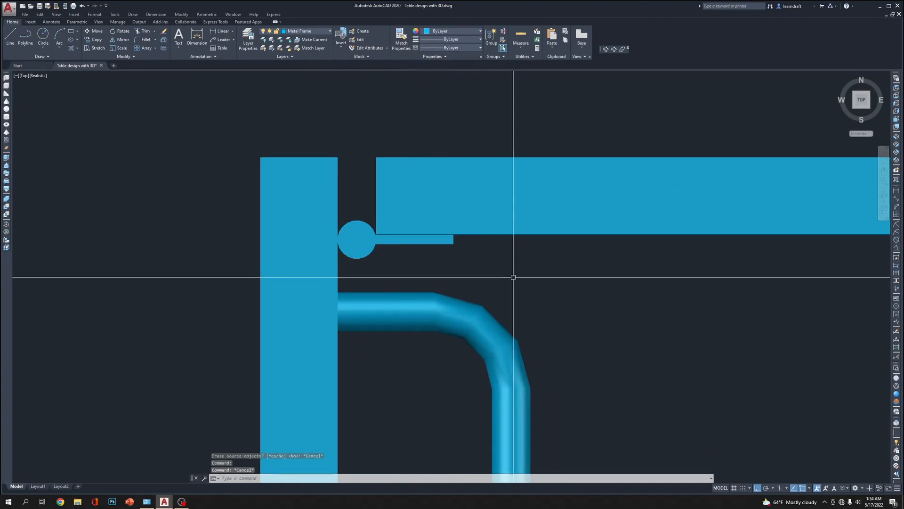
left_click(372, 252)
type("l")
key("Return")
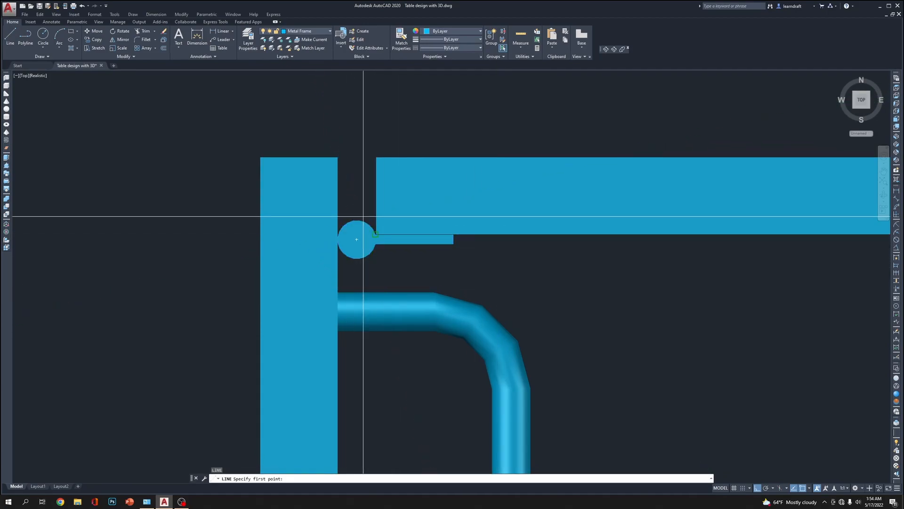
left_click(376, 157)
key("Escape")
key("Escape")
Copy the keyhole-shaped solid straight up to an empty area above the frame corner
left_click(367, 252)
scroll(366, 252, "down", 4)
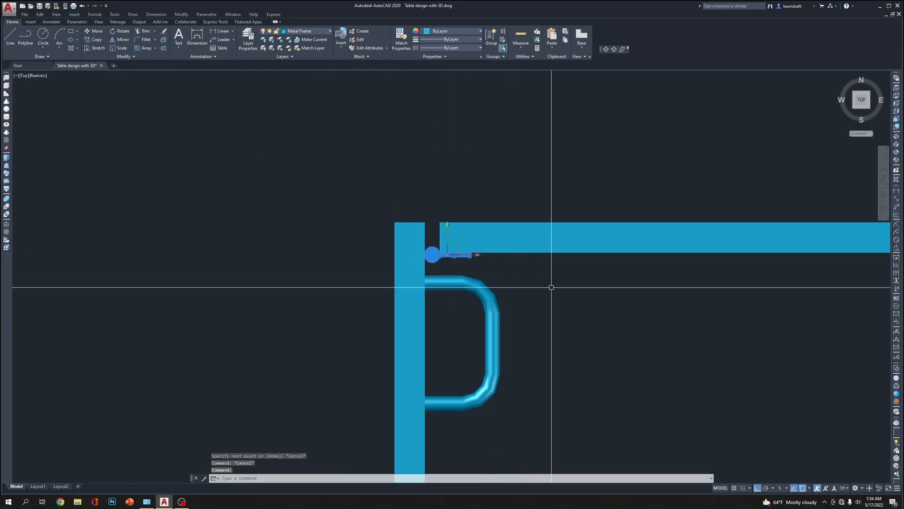
type("co")
key("Return")
left_click(585, 327)
left_click(558, 190)
key("Escape")
Rotate the copied keyhole-shaped solid 90 degrees counterclockwise so its arm points straight up
middle_click_drag(502, 146, 519, 270)
left_click(466, 241)
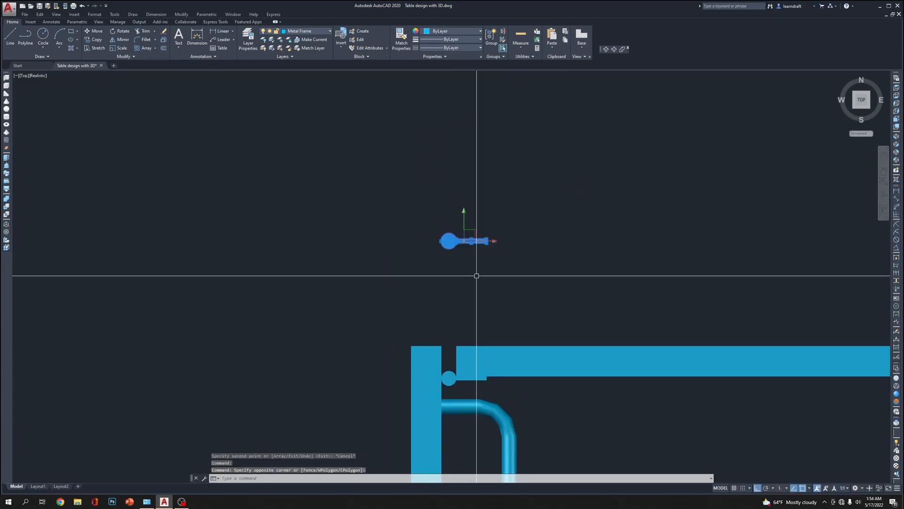
type("ro")
key("Return")
left_click(496, 299)
left_click(448, 310)
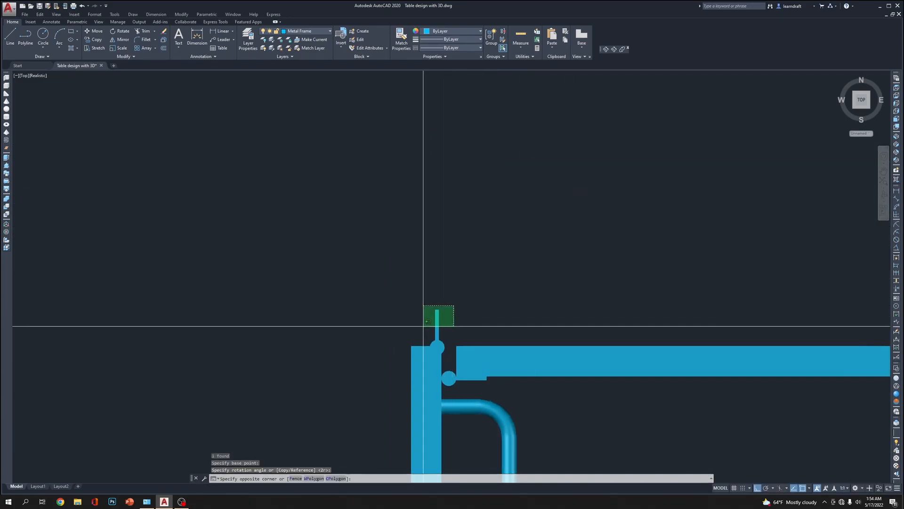
Move the rotated copy by its circle's center onto the circle center of the original keyhole-shaped solid
left_click(430, 326)
middle_click_drag(523, 293, 485, 212)
type("m")
key("Return")
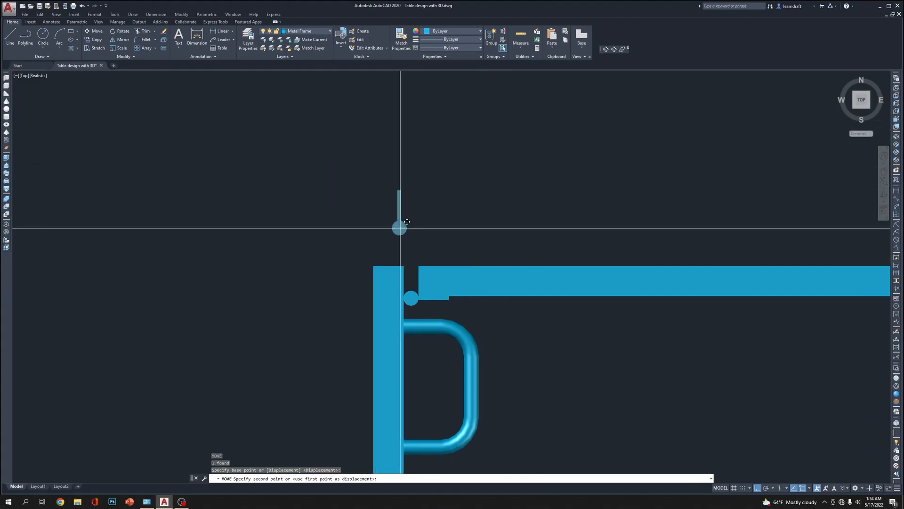
left_click(410, 297)
scroll(421, 311, "up", 6)
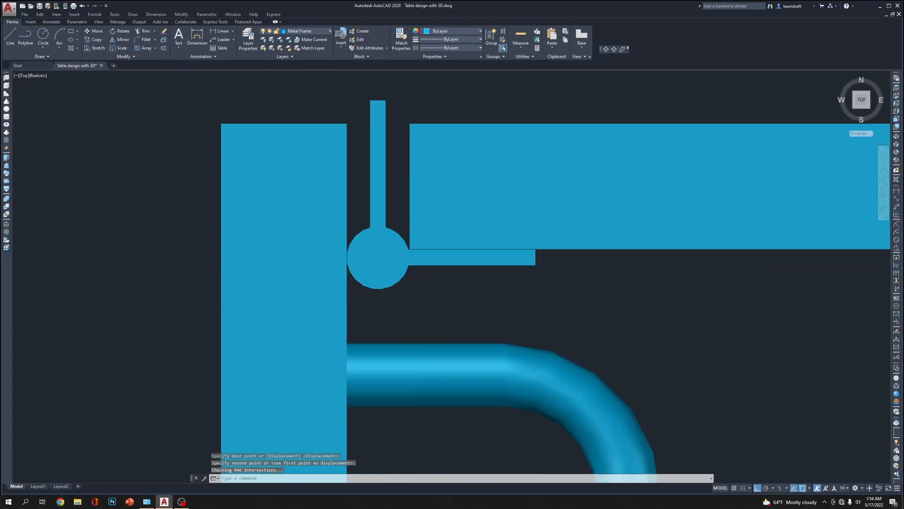
left_click(379, 265)
left_click(488, 303)
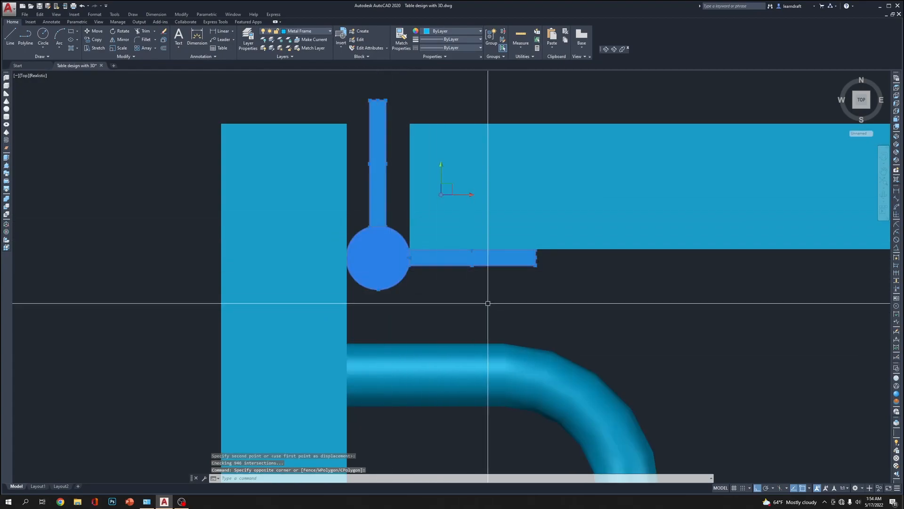
type("m")
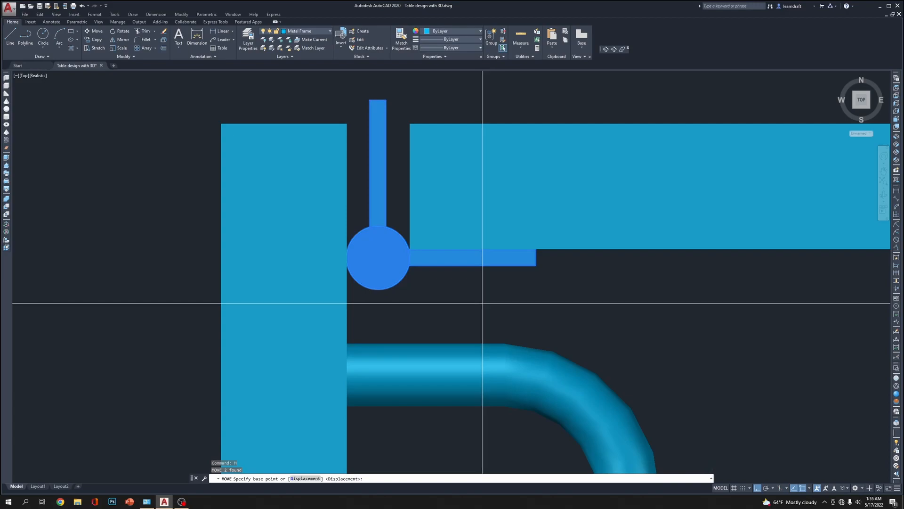
key("Escape")
left_click(470, 308)
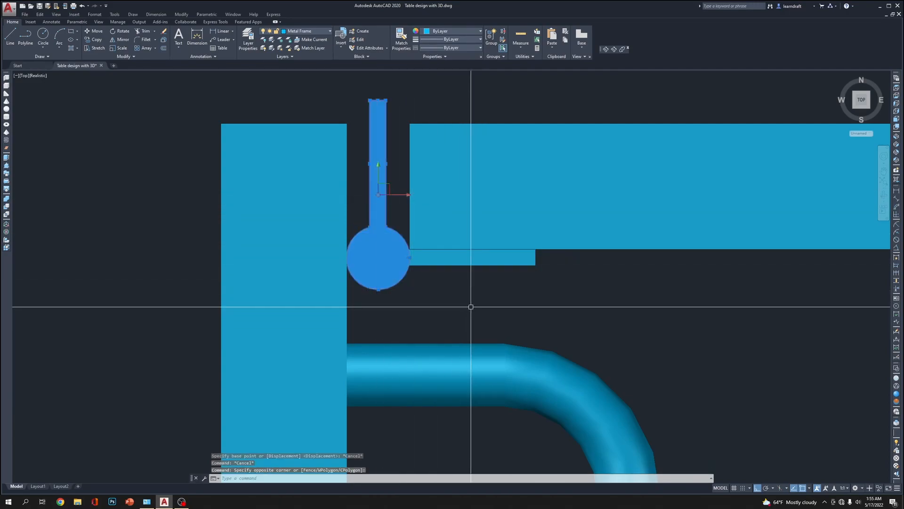
key("Escape")
Move both keyhole-shaped solids together straight down, leaving a gap below the horizontal frame member
left_click(443, 259)
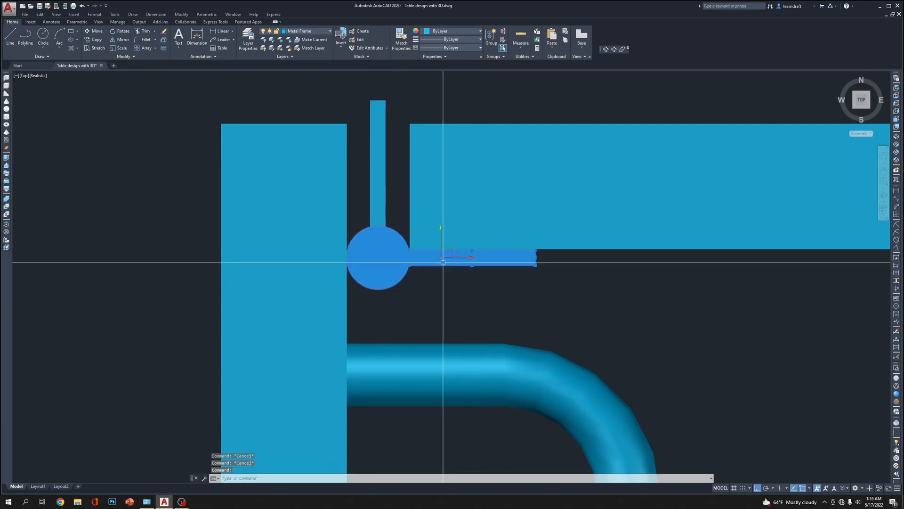
left_click(385, 201)
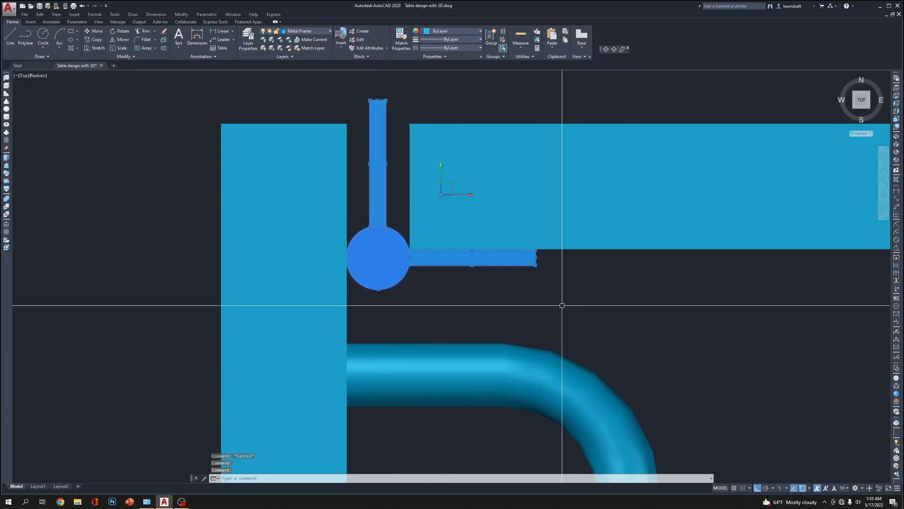
type("m")
key("Return")
left_click(561, 285)
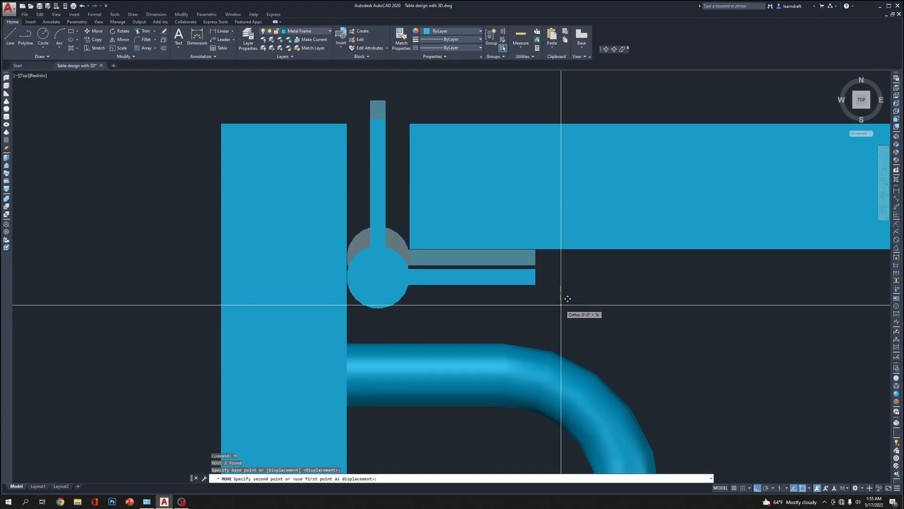
left_click(561, 307)
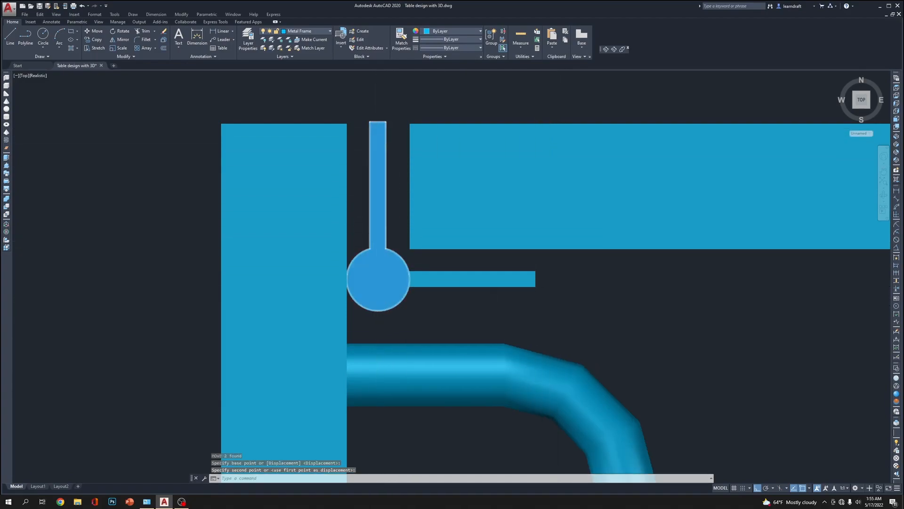
Nudge both keyhole-shaped solids slightly down so the vertical arm's end is level with the frame members' upper edge
scroll(377, 130, "up", 2)
left_click(402, 279)
left_click(369, 354)
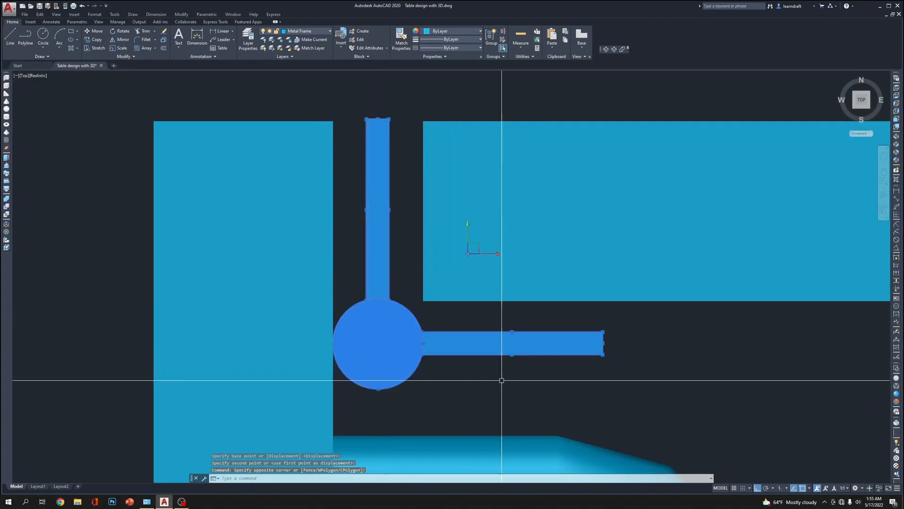
type("m")
left_click(708, 352)
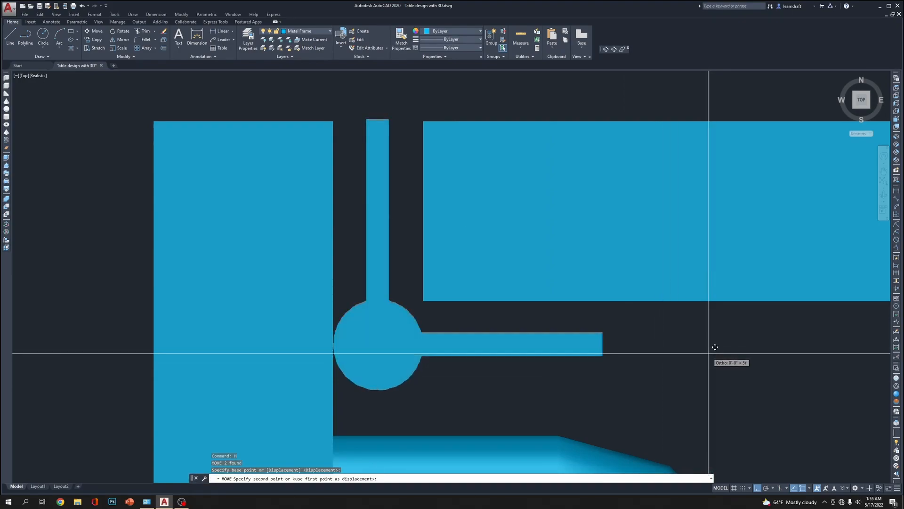
left_click(708, 353)
Set the object color of both keyhole-shaped solids to black (0,0,0)
middle_click_drag(621, 337, 472, 227)
scroll(364, 219, "down", 6)
middle_click_drag(570, 238, 559, 232)
left_click(375, 213)
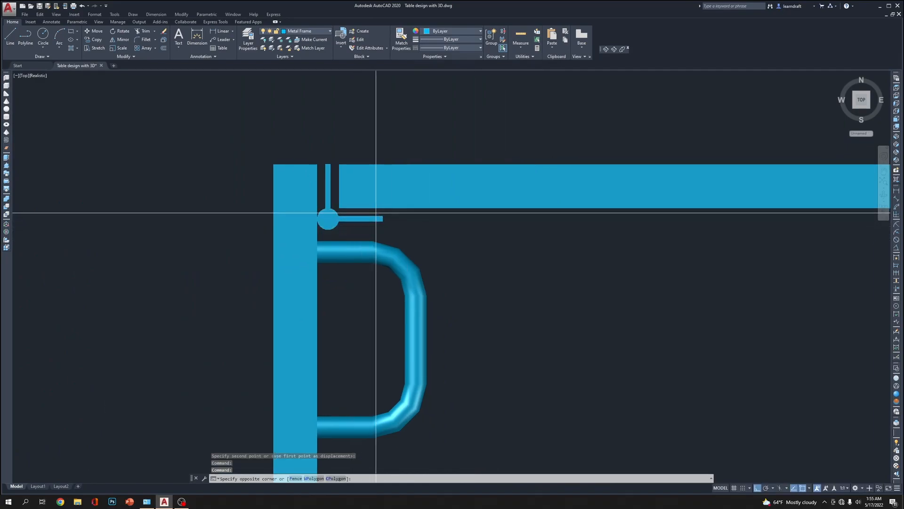
left_click(328, 222)
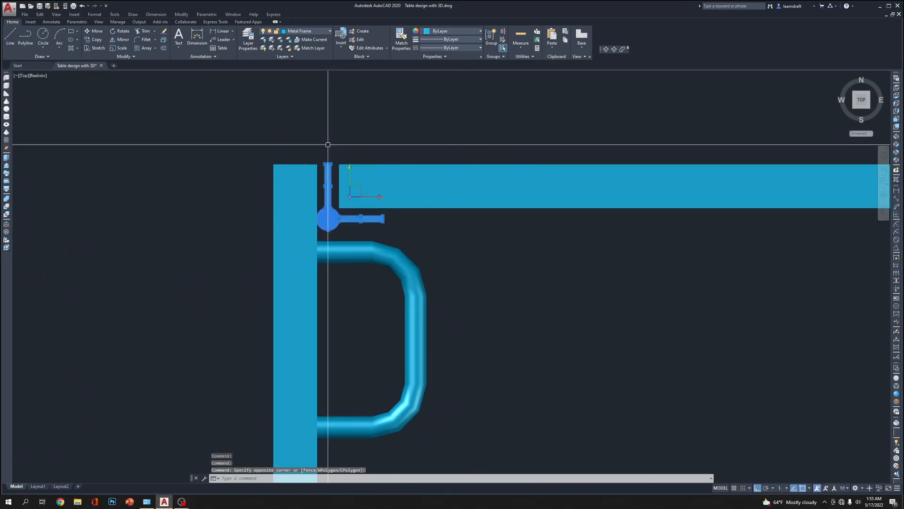
left_click(316, 32)
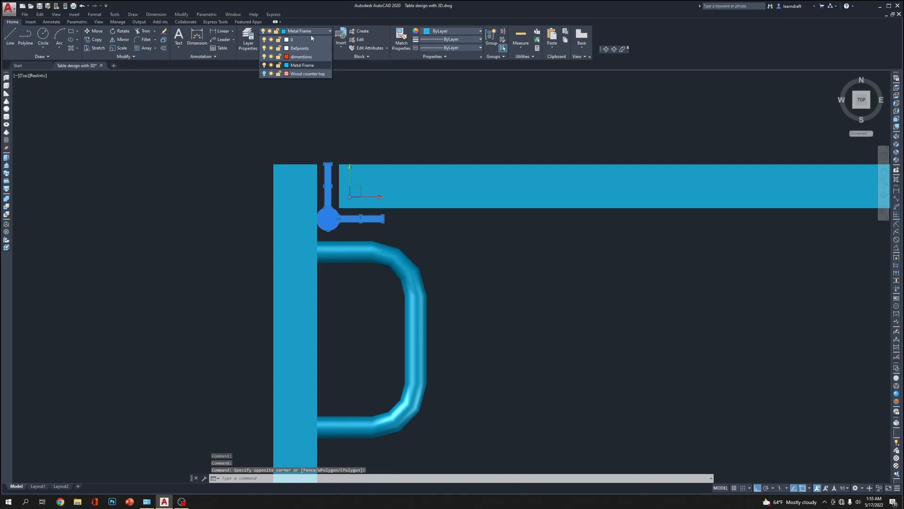
left_click(468, 31)
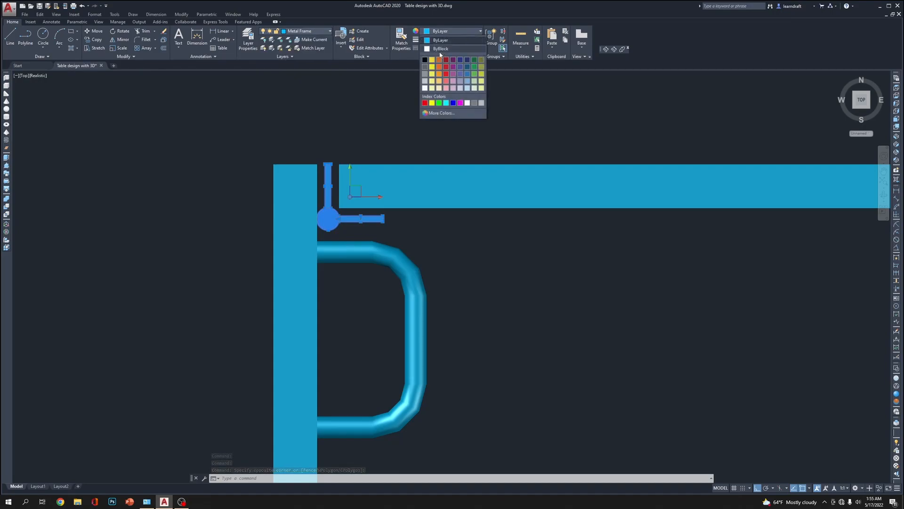
left_click(425, 59)
key("Escape")
key("Escape")
key("Escape")
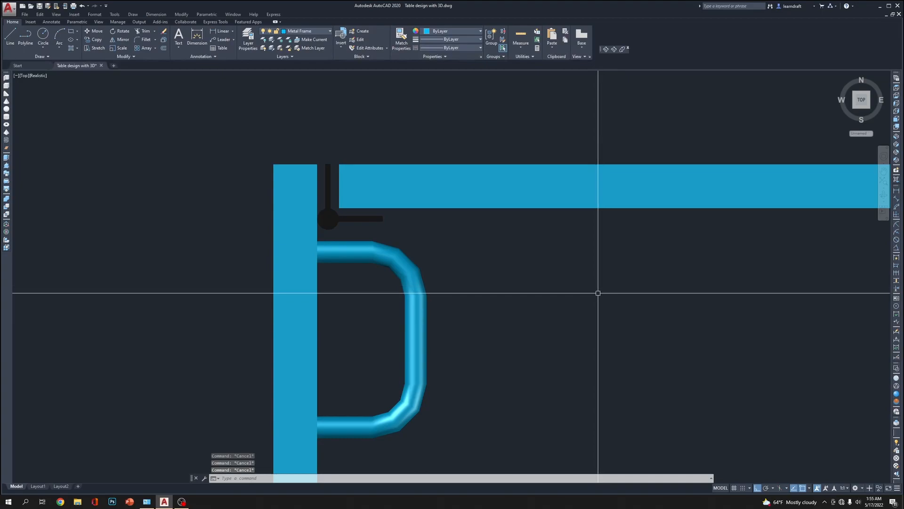
Show the model from the front in the 2D Wireframe visual style
left_click(897, 119)
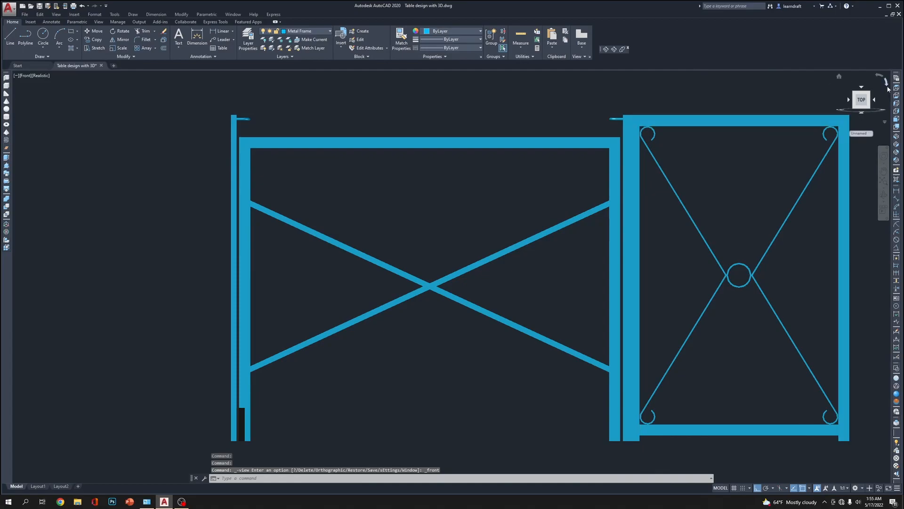
left_click(896, 370)
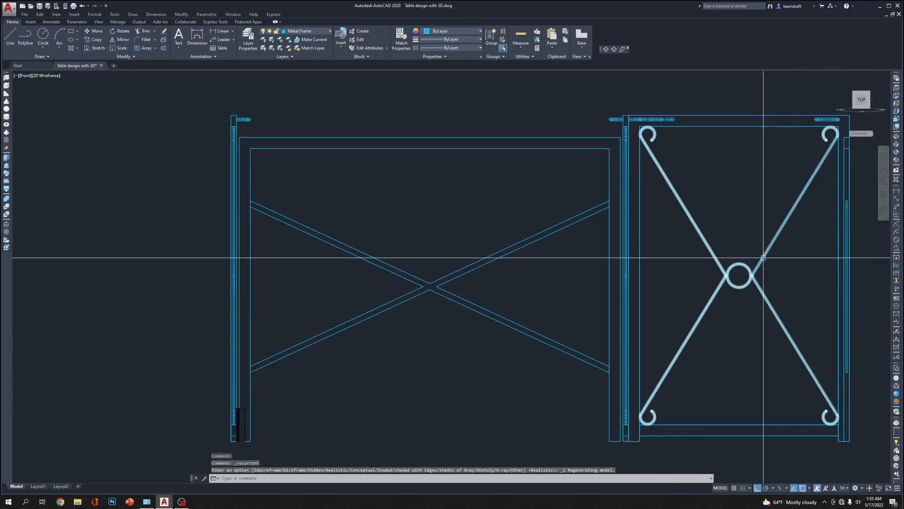
middle_click_drag(726, 141, 472, 164)
scroll(549, 157, "down", 3)
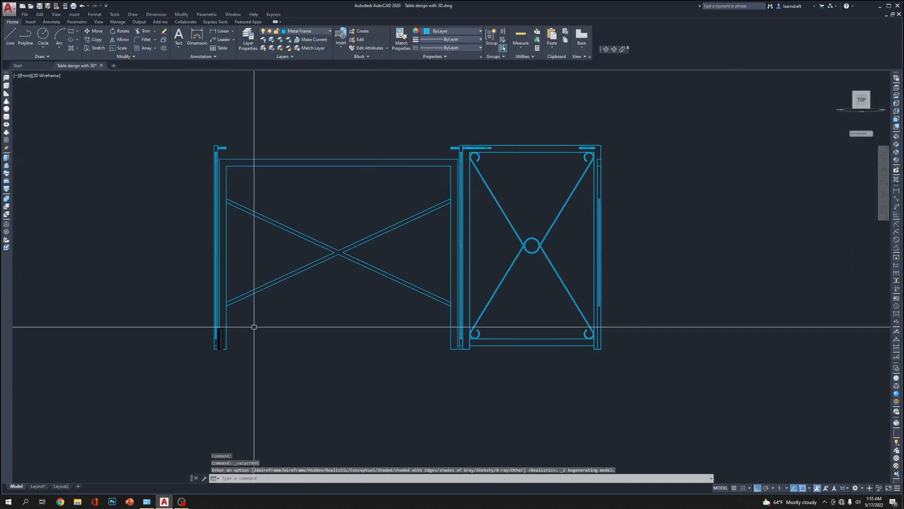
Move both black hinge solids straight up along the frame leg, away from its foot
scroll(264, 308, "up", 8)
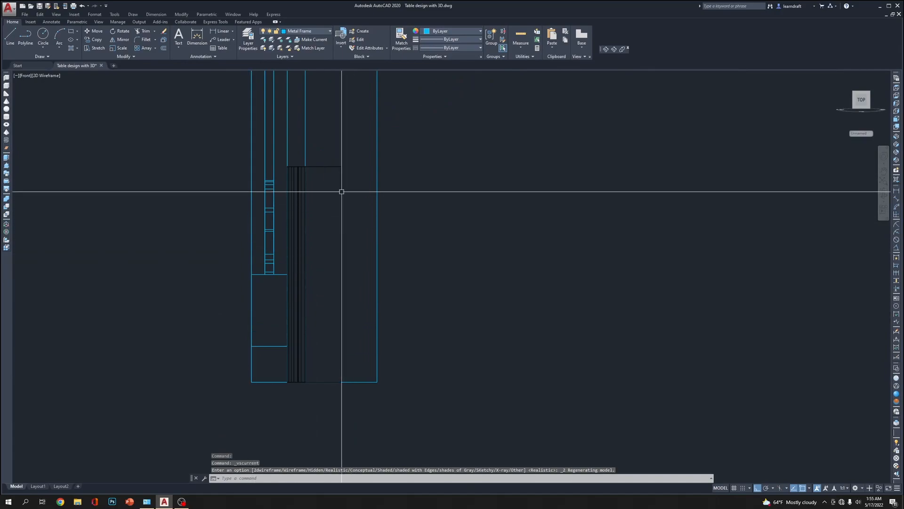
left_click(296, 165)
scroll(314, 165, "down", 6)
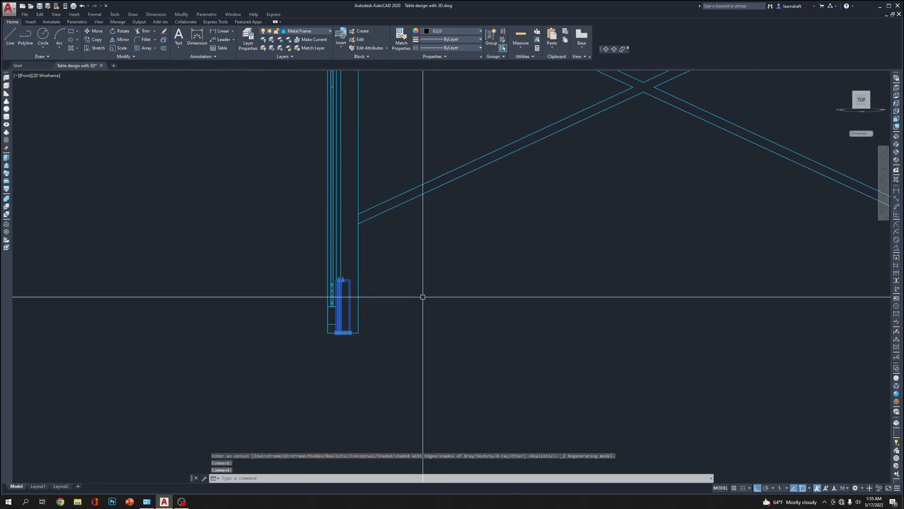
scroll(420, 364, "down", 4)
type("m")
key("space")
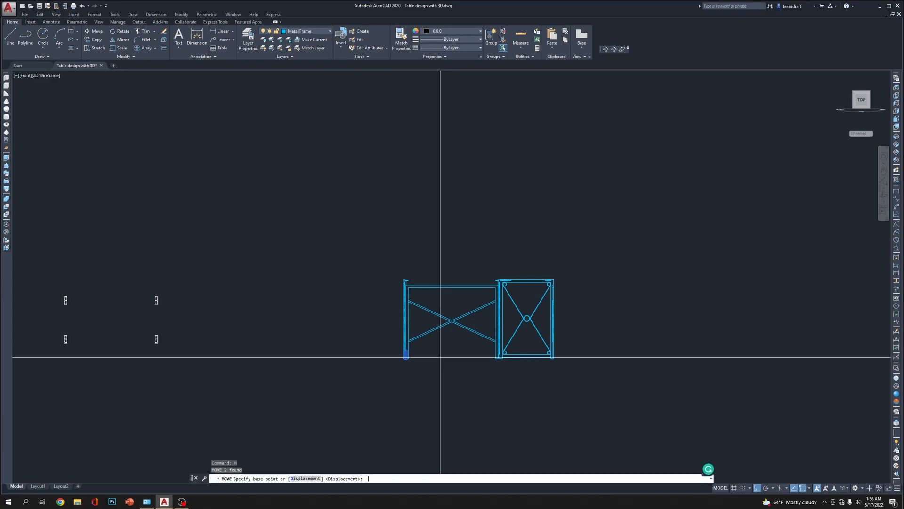
scroll(434, 377, "up", 6)
left_click(425, 394)
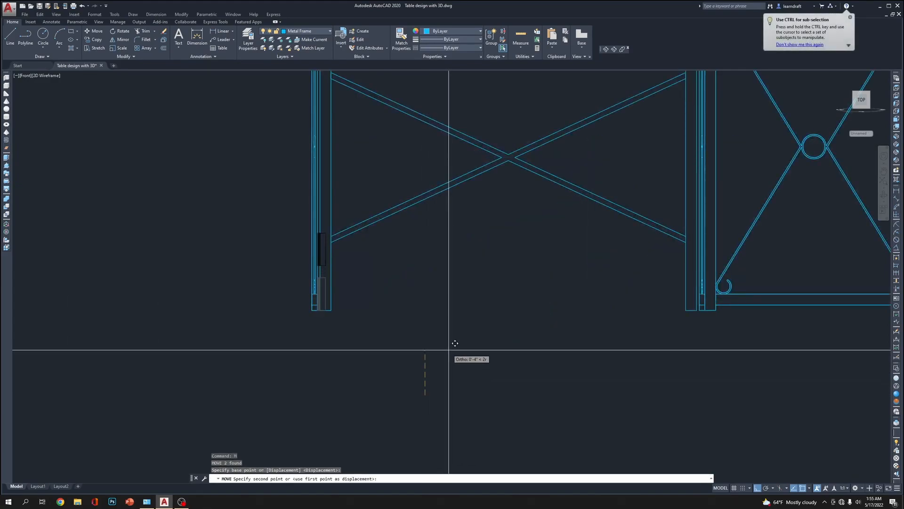
Move the same two hinge solids straight down by 2 inches, reusing the previous selection
type("m")
key("space")
type("p")
key("Return")
key("space")
left_click(453, 263)
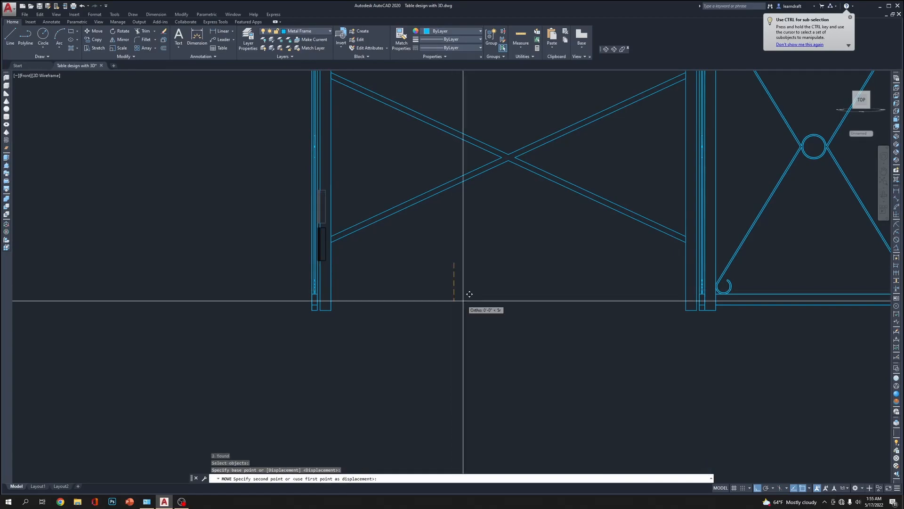
key("Return")
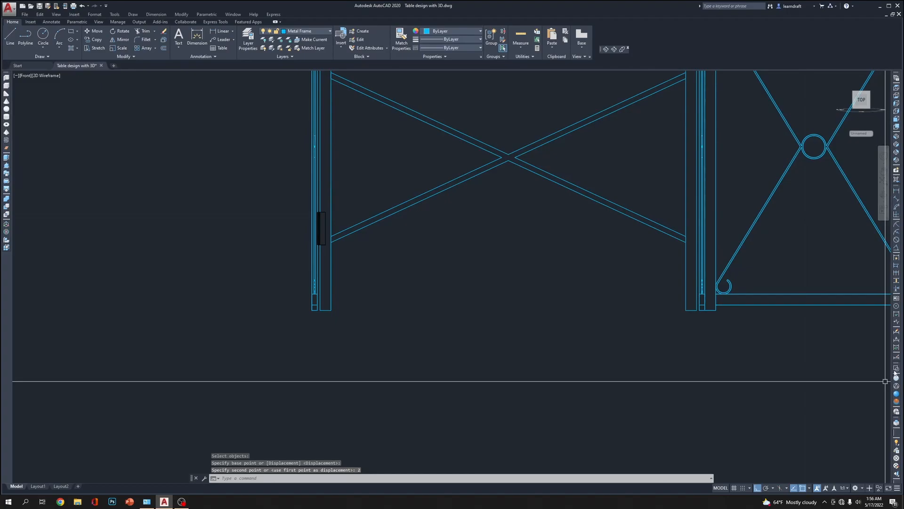
Display the model in the Realistic visual style and close in on the black hinge
left_click(896, 403)
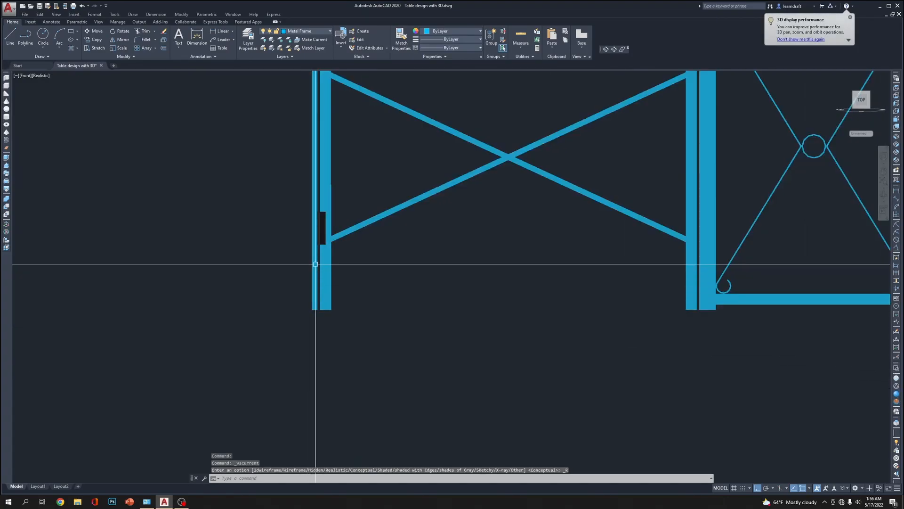
scroll(307, 250, "up", 3)
scroll(359, 172, "up", 3)
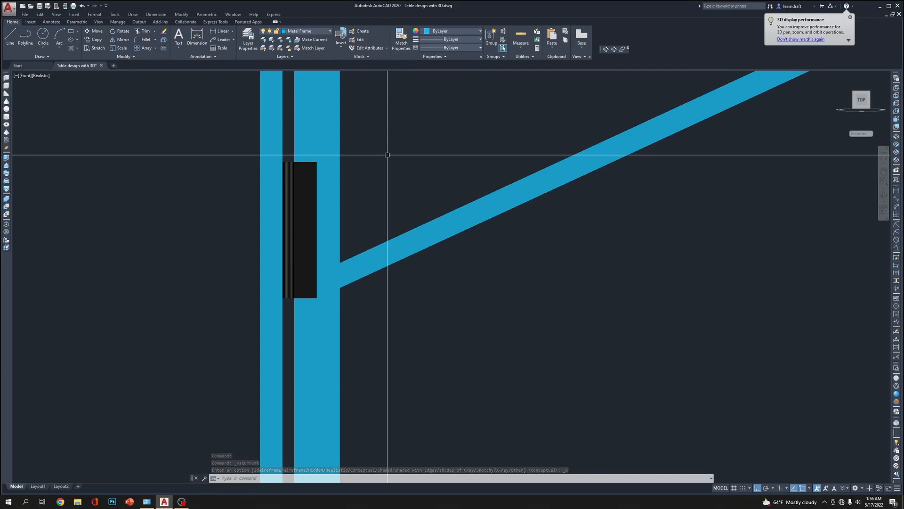
scroll(295, 162, "up", 3)
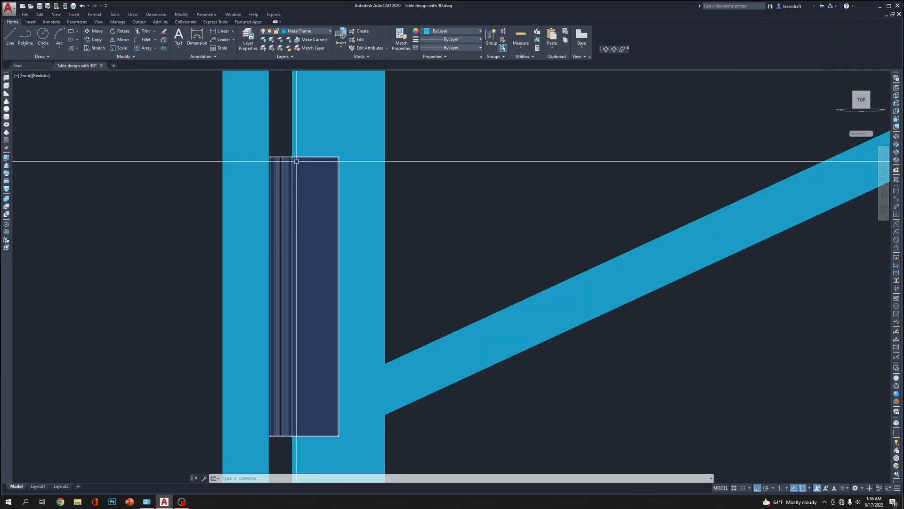
Unite the two black hinge solids into a single solid with Union
left_click(296, 162)
left_click(505, 178)
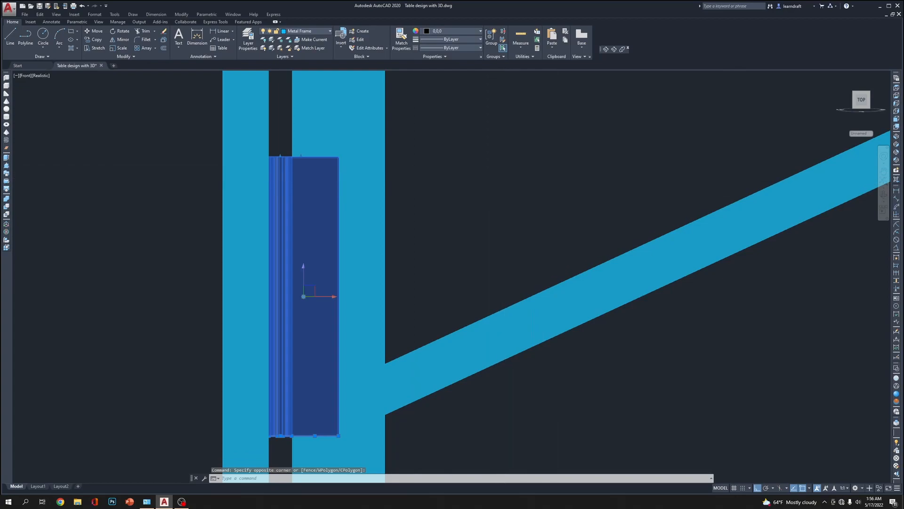
scroll(504, 178, "down", 2)
type("union")
key("Return")
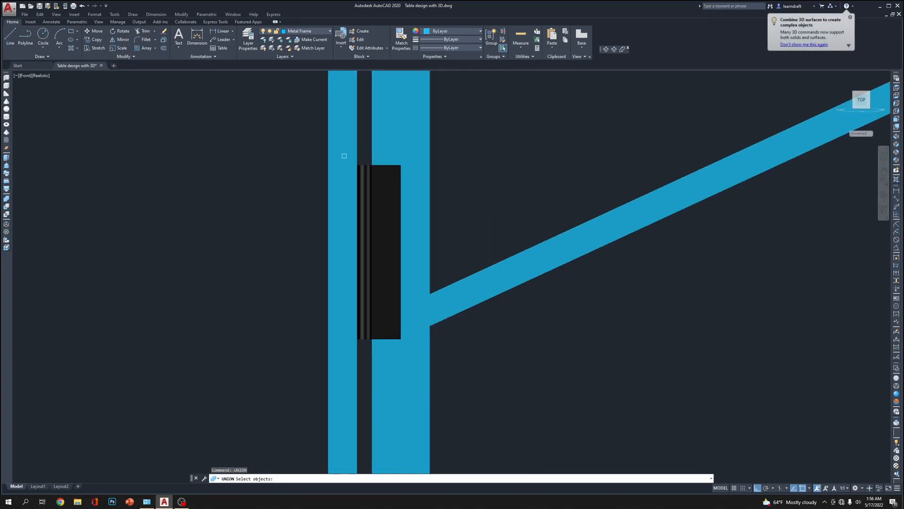
left_click(287, 141)
left_click(492, 350)
key("Return")
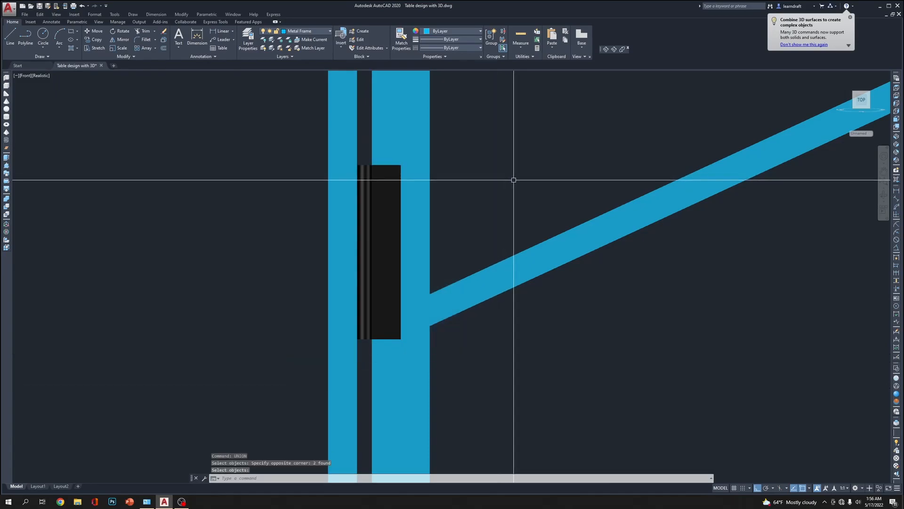
left_click(362, 188)
Draw a horizontal reference line about 9.5 feet long from the top of the lower 2D hinge drawing nearest the frames, crossing the black hinge
scroll(380, 269, "down", 2)
scroll(374, 264, "down", 12)
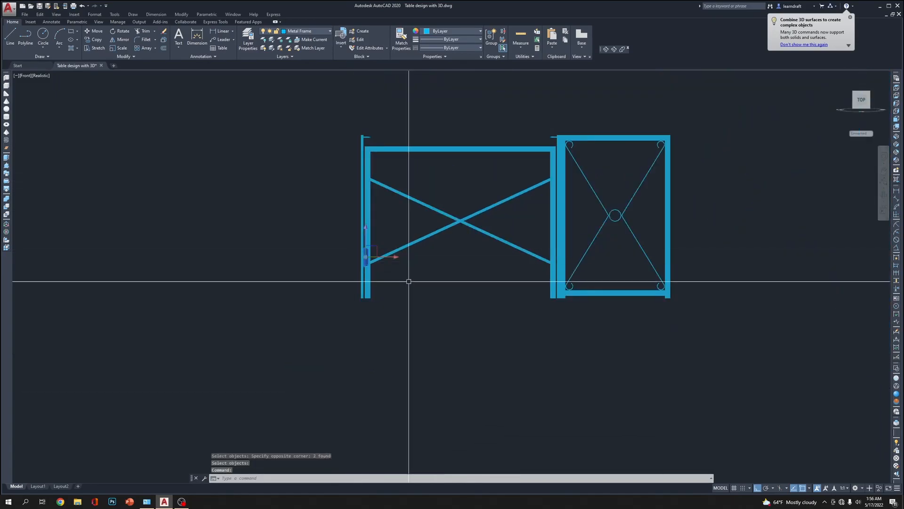
middle_click_drag(250, 287, 397, 287)
key("Escape")
key("Escape")
mouse_move(190, 287)
middle_mouse_down()
mouse_move(451, 304)
mouse_move(261, 287)
middle_mouse_up()
scroll(273, 284, "up", 6)
scroll(339, 275, "down", 4)
middle_click_drag(599, 280, 285, 273)
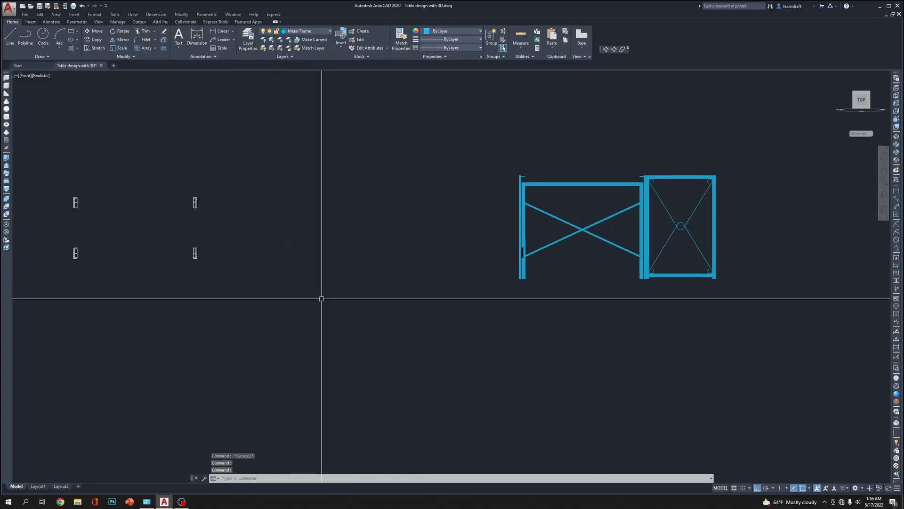
type("l")
scroll(198, 254, "up", 8)
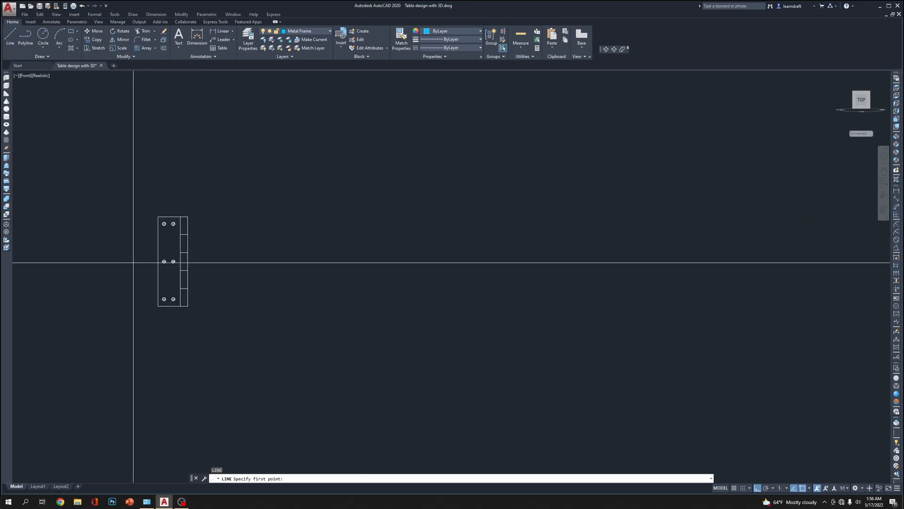
scroll(189, 219, "down", 9)
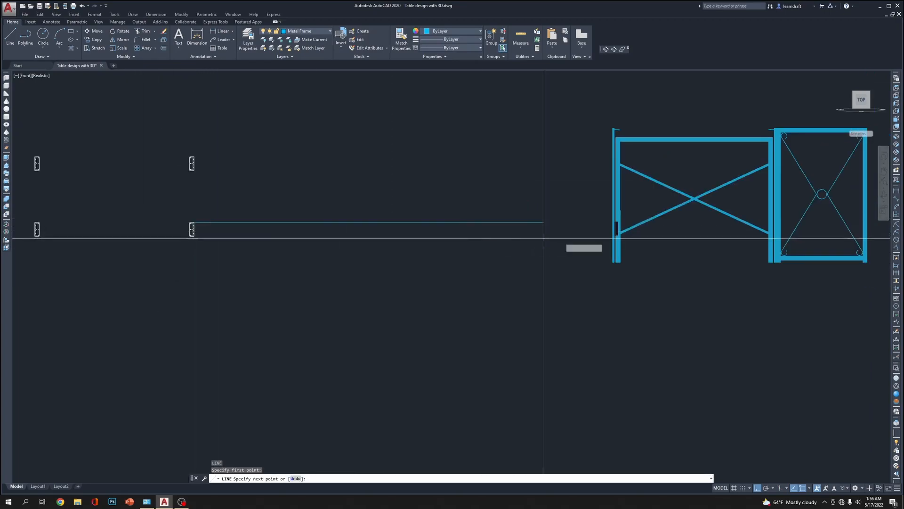
left_click(705, 235)
scroll(644, 231, "up", 10)
key("Return")
Try to move the black hinge solid straight down by 0.5 inch relative to the reference line
scroll(495, 182, "up", 6)
left_click(501, 187)
left_click(494, 206)
scroll(651, 158, "up", 4)
type("m")
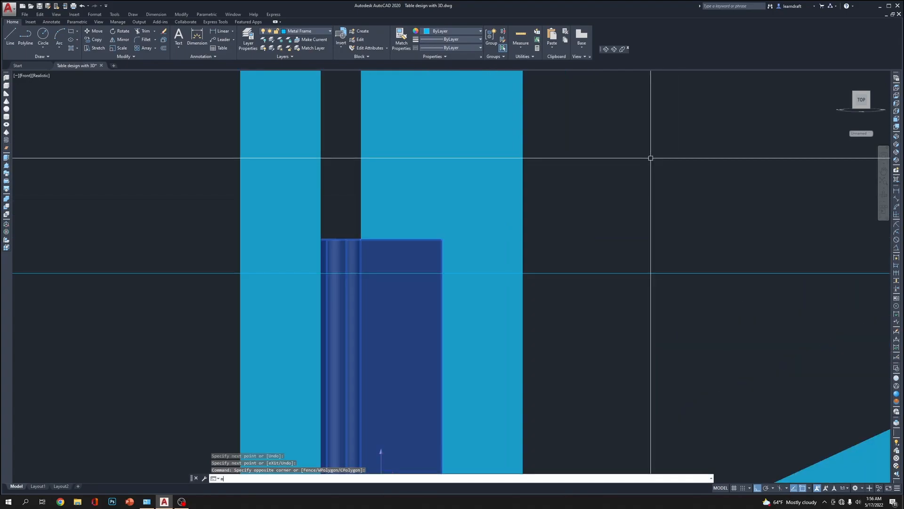
key("Return")
left_click(649, 126)
type(".5")
key("Return")
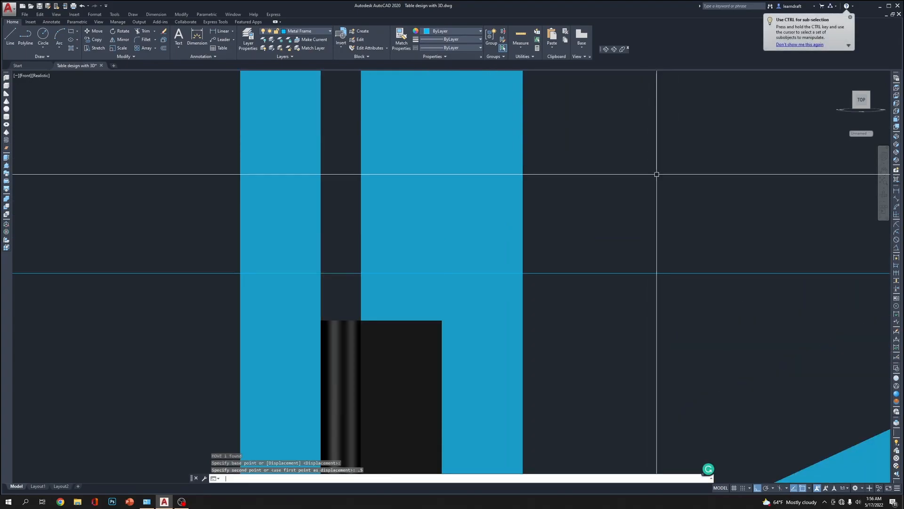
Try to move the same hinge solid back up by 0.125 inch
type("m")
key("Return")
type("p")
key("Return")
key("Return")
left_click(691, 197)
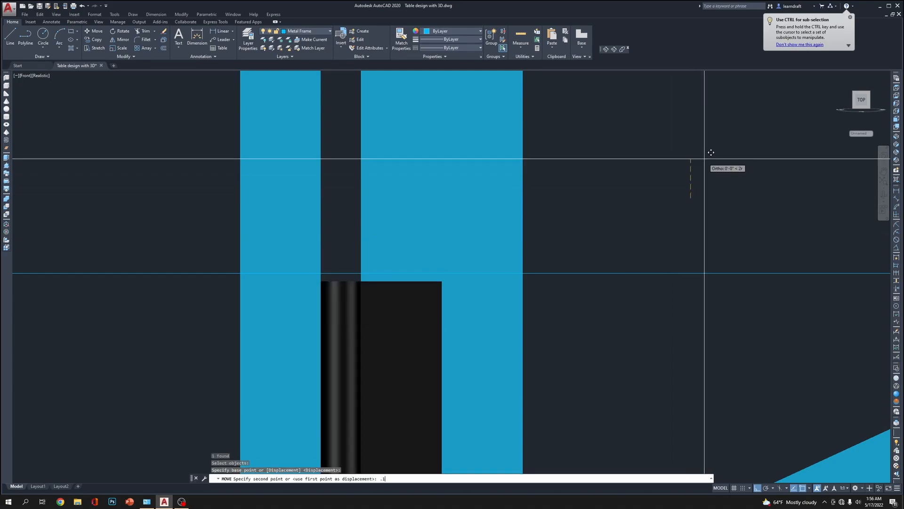
key("Return")
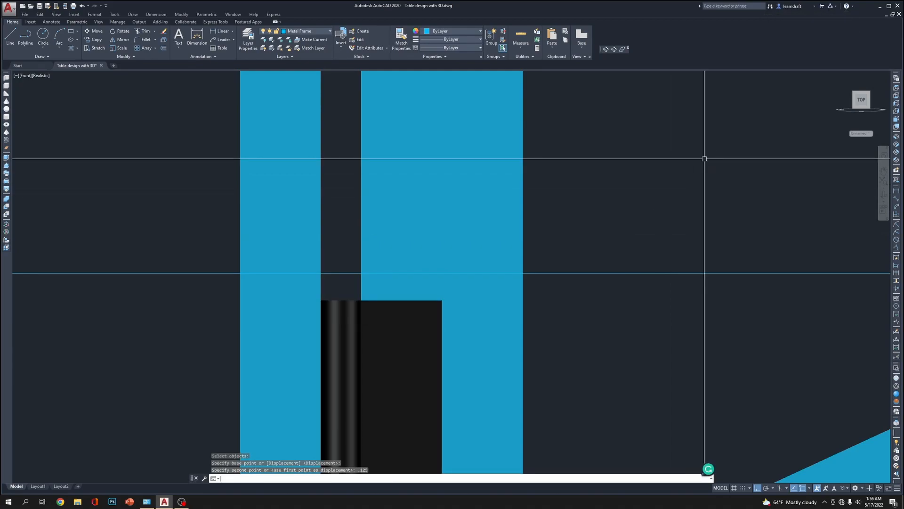
Undo the last two moves of the hinge solid
key("ctrl+z")
key("ctrl+z")
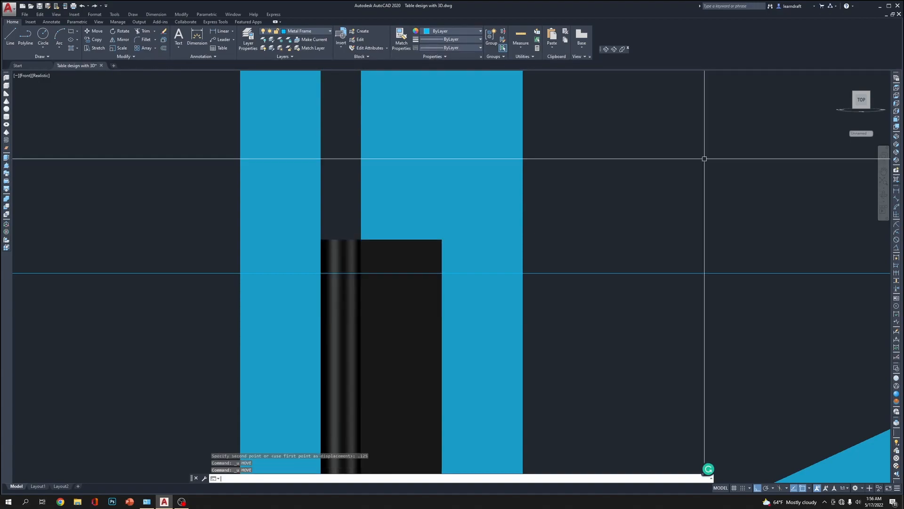
Move the black hinge solid straight down until its top edge meets the horizontal reference line
left_click(350, 223)
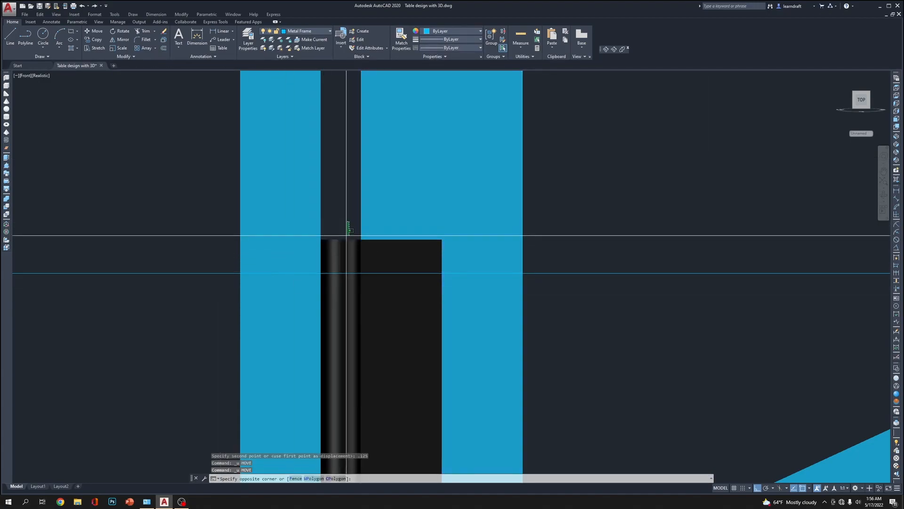
left_click(337, 252)
type("m")
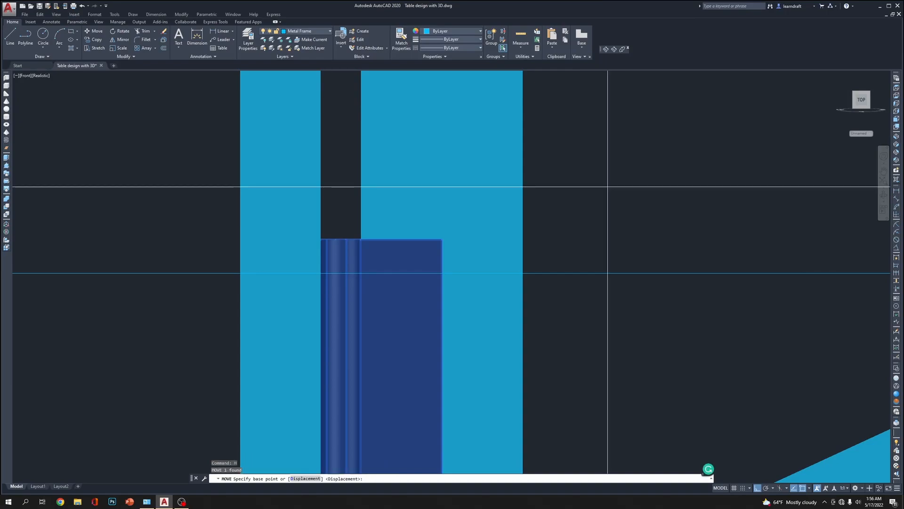
left_click(611, 174)
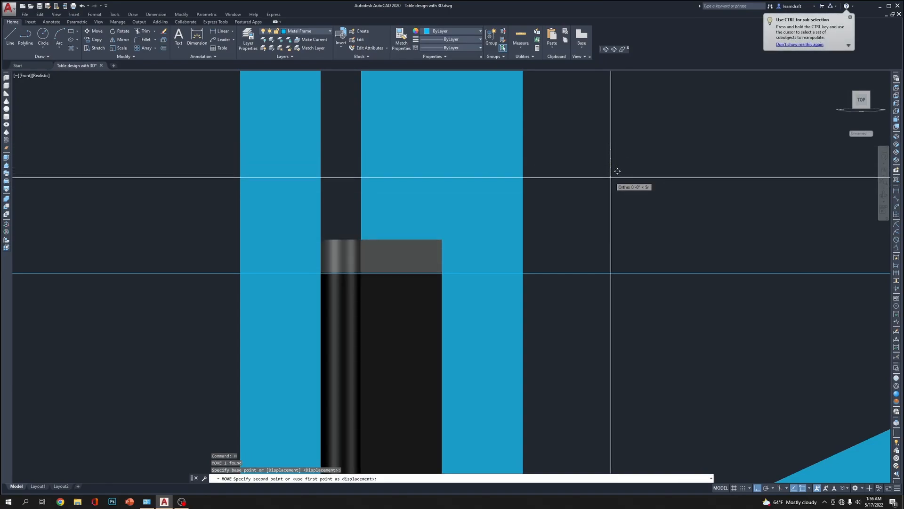
left_click(611, 177)
scroll(645, 152, "down", 5)
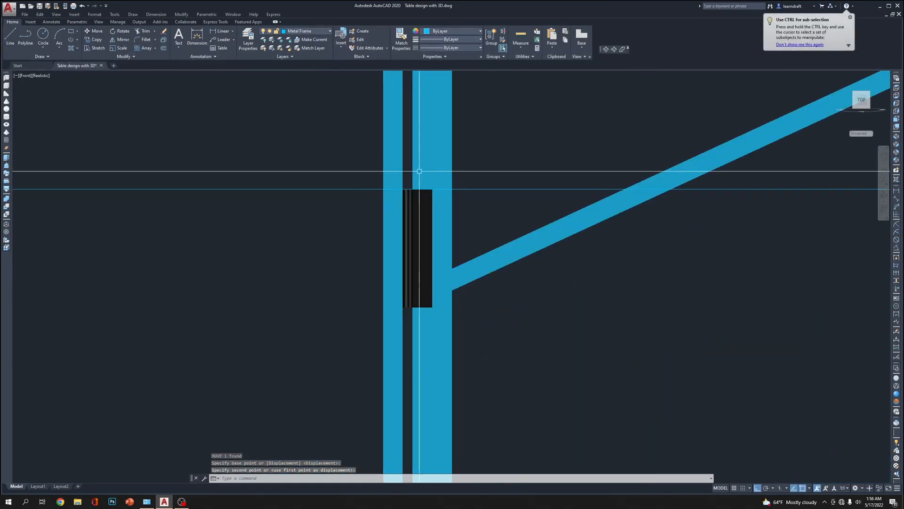
scroll(406, 200, "down", 7)
left_click(324, 189)
left_click(314, 205)
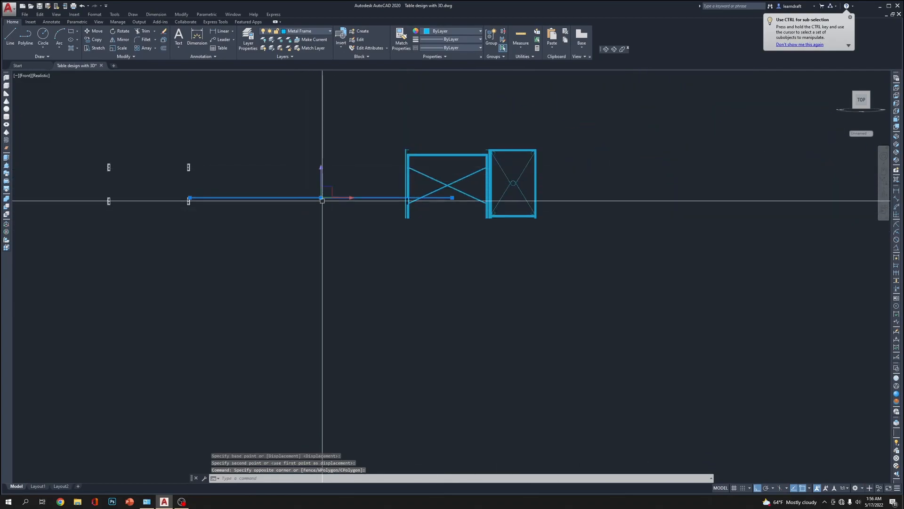
middle_click_drag(315, 205, 309, 241)
key("Escape")
key("Escape")
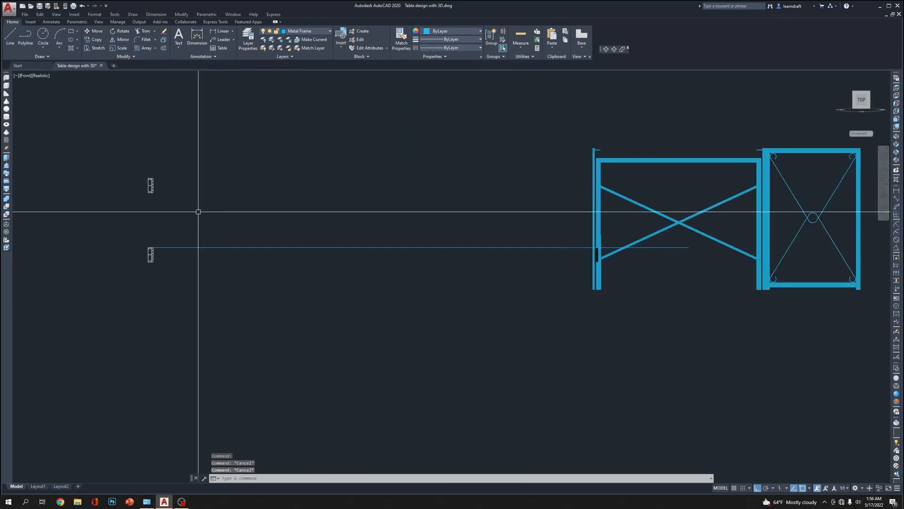
Draw a vertical line from the top edge of the lower 2D hinge nearest the frames to the bottom of the upper 2D hinge
scroll(339, 215, "up", 3)
type("l")
key("Return")
scroll(287, 241, "up", 3)
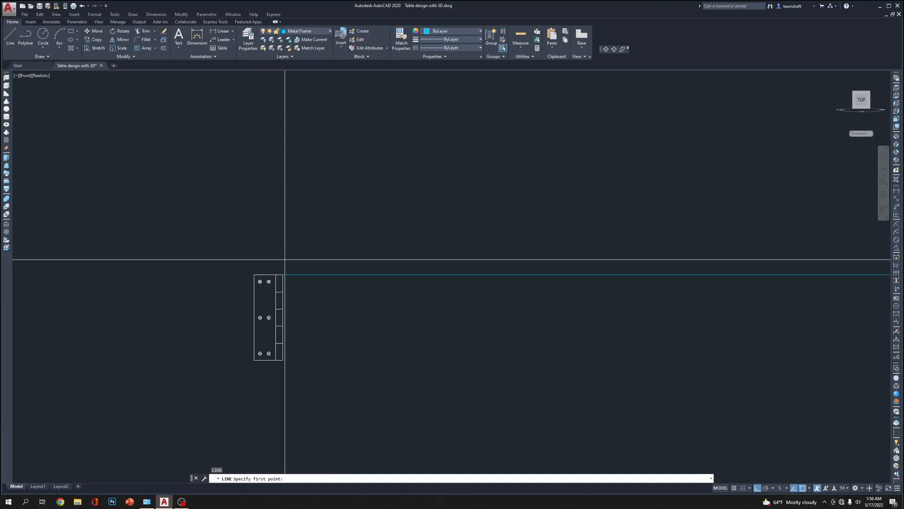
left_click(267, 274)
scroll(275, 219, "down", 4)
scroll(266, 216, "up", 8)
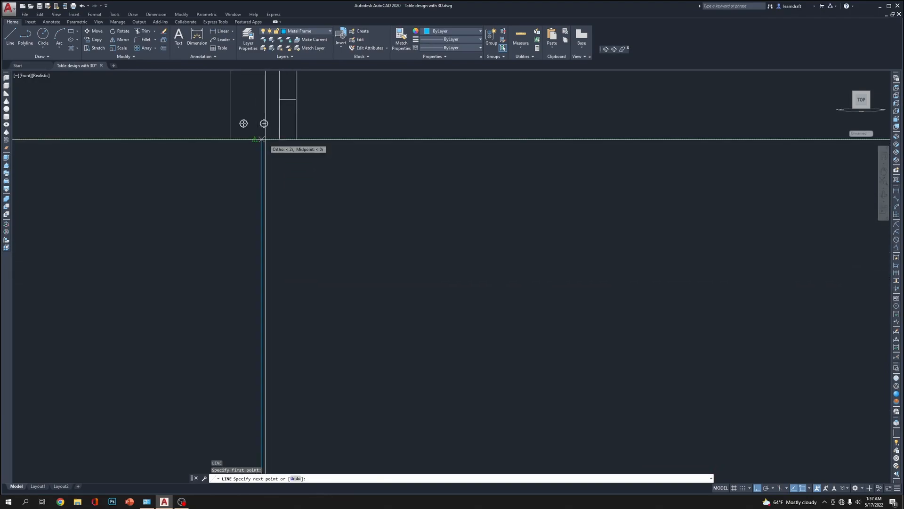
scroll(265, 140, "down", 9)
key("Return")
Mirror the black hinge about a vertical axis through the crossing of the braces onto the frame's opposite leg, keeping the original
middle_click_drag(801, 212, 495, 230)
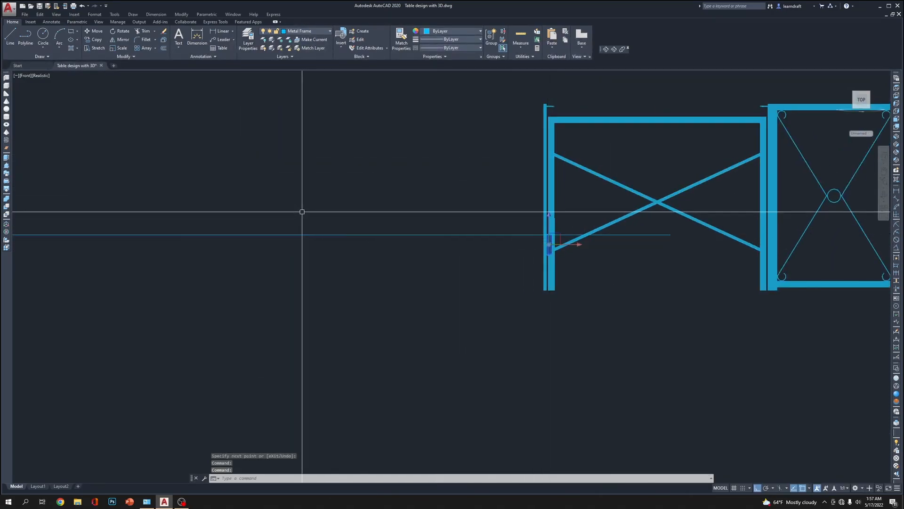
middle_click_drag(205, 198, 448, 225)
scroll(449, 223, "down", 4)
scroll(715, 233, "up", 3)
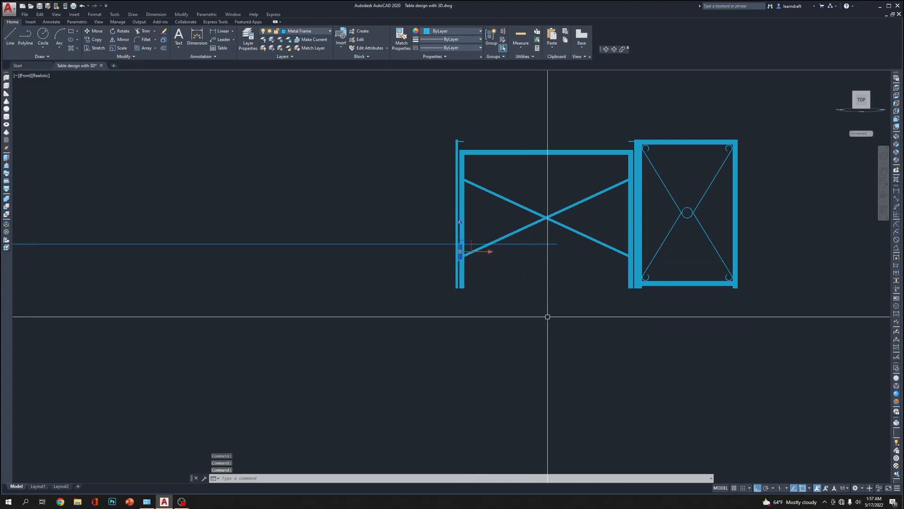
type("mi")
scroll(545, 249, "up", 5)
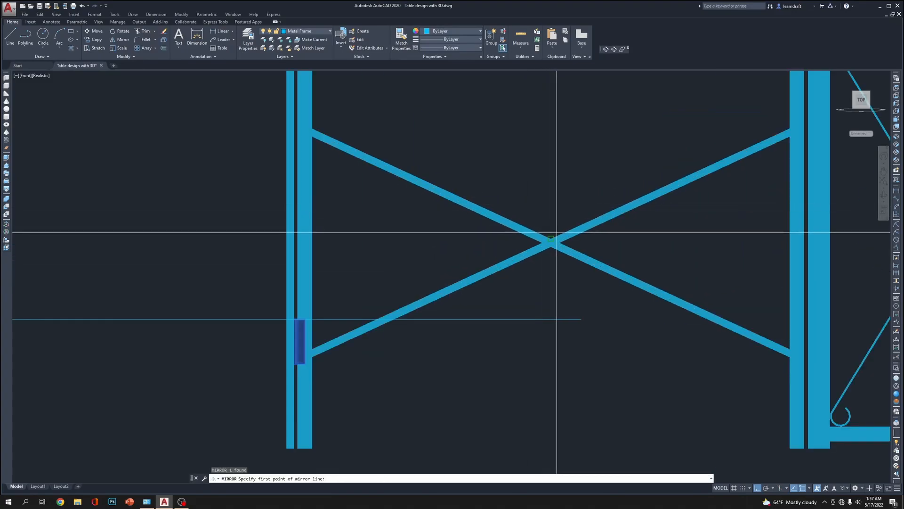
left_click(550, 239)
scroll(560, 166, "down", 9)
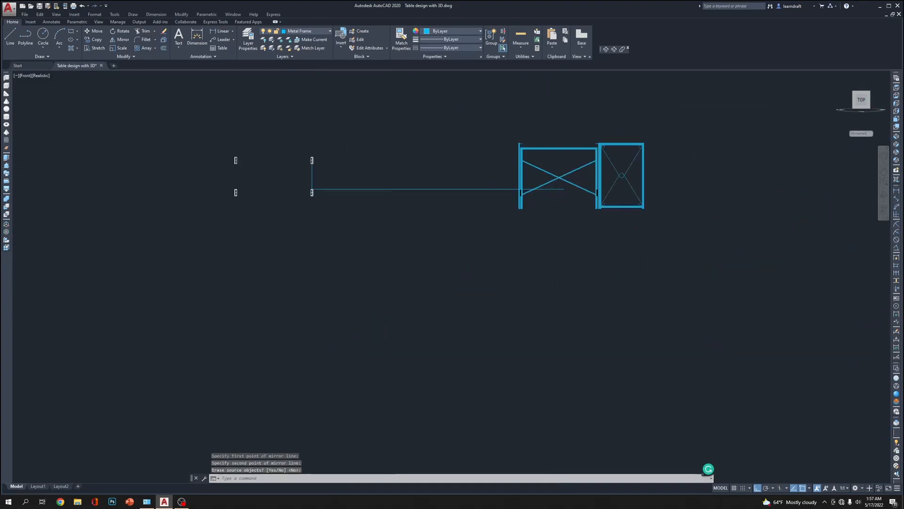
key("Return")
scroll(595, 201, "up", 10)
Mirror both lower hinges upward about a horizontal axis through the midpoint of the vertical line between the 2D hinges, keeping the originals
left_click(606, 162)
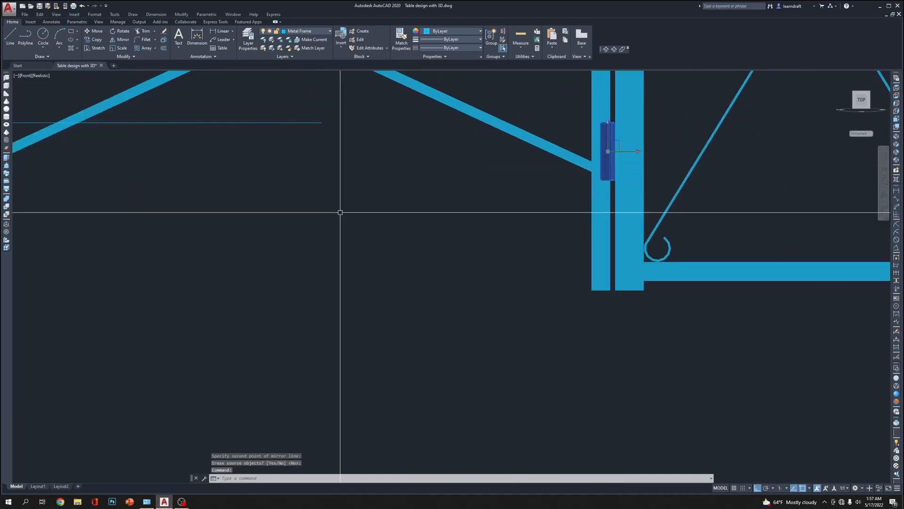
scroll(335, 210, "down", 4)
scroll(220, 192, "up", 3)
left_click(252, 197)
scroll(551, 247, "down", 8)
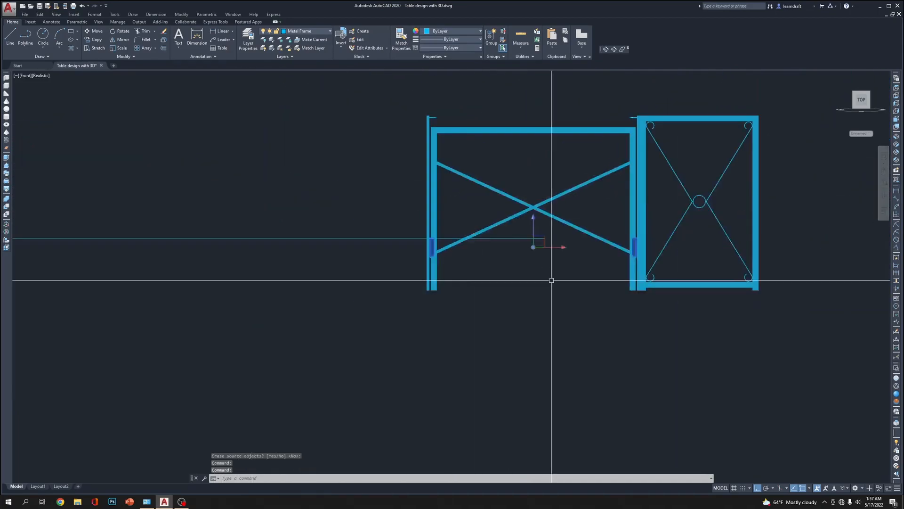
type("mi")
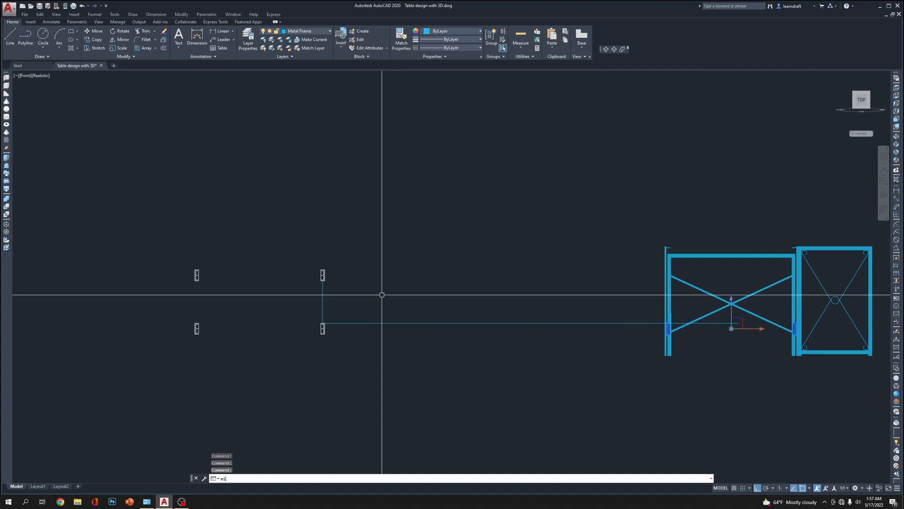
key("Return")
left_click(322, 302)
left_click(504, 308)
key("Return")
middle_click_drag(608, 295, 349, 242)
scroll(521, 263, "up", 4)
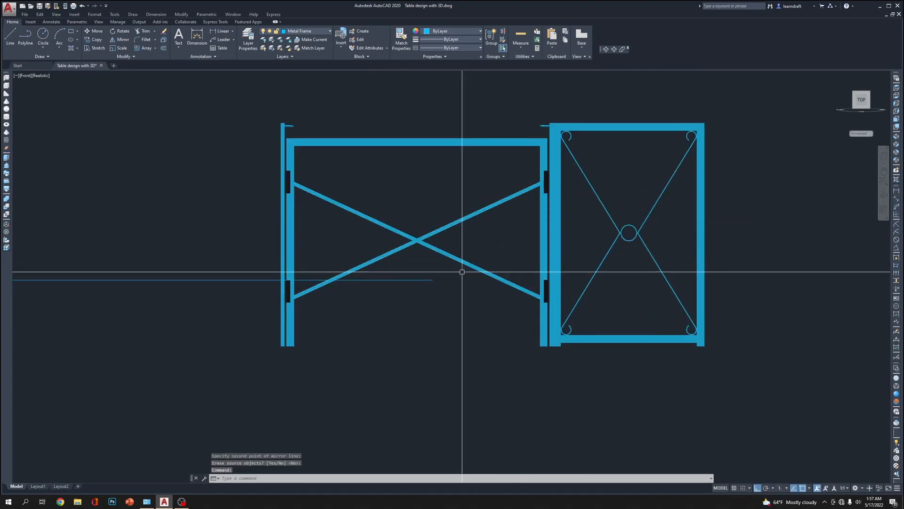
Delete the four 2D hinge drawings together with the horizontal and vertical reference lines
left_click(398, 302)
middle_click_drag(329, 305, 499, 323)
scroll(476, 306, "down", 5)
left_click(406, 260)
left_click(48, 354)
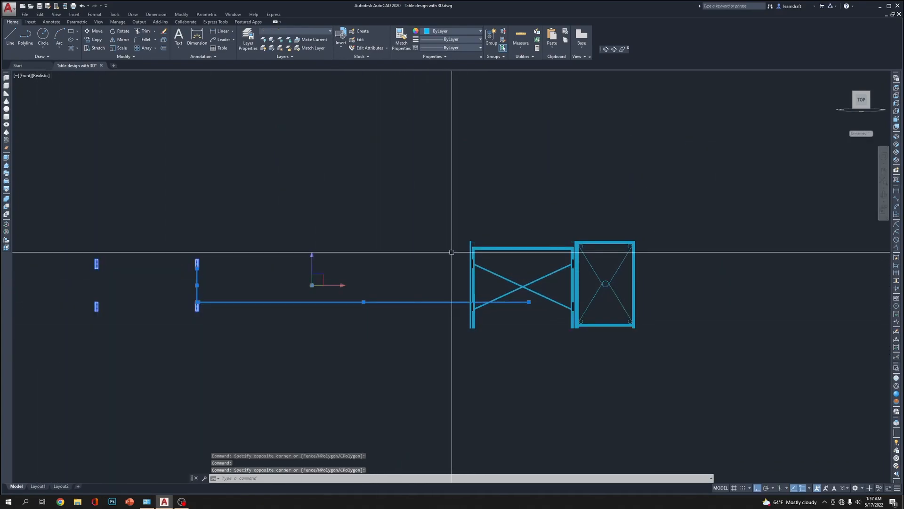
scroll(447, 254, "up", 3)
middle_click_drag(424, 264, 500, 275)
scroll(504, 265, "down", 2)
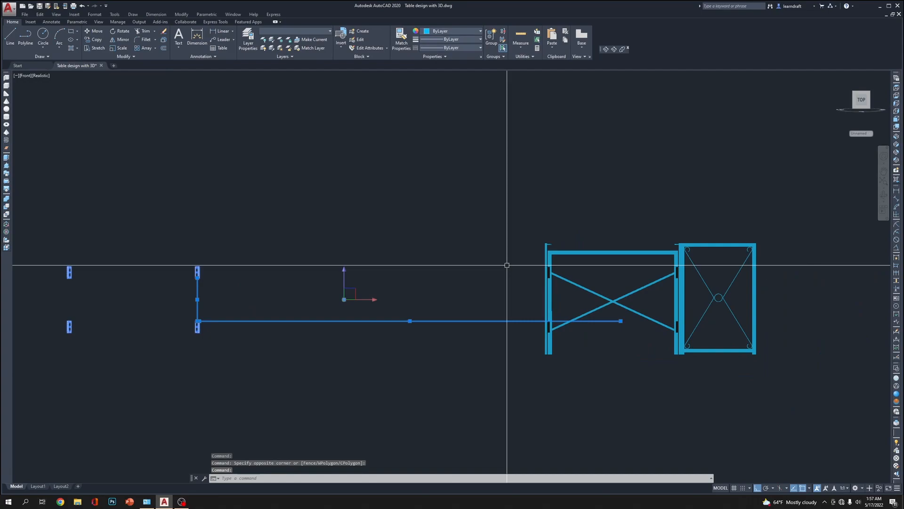
scroll(477, 229, "down", 2)
middle_click_drag(476, 229, 351, 219)
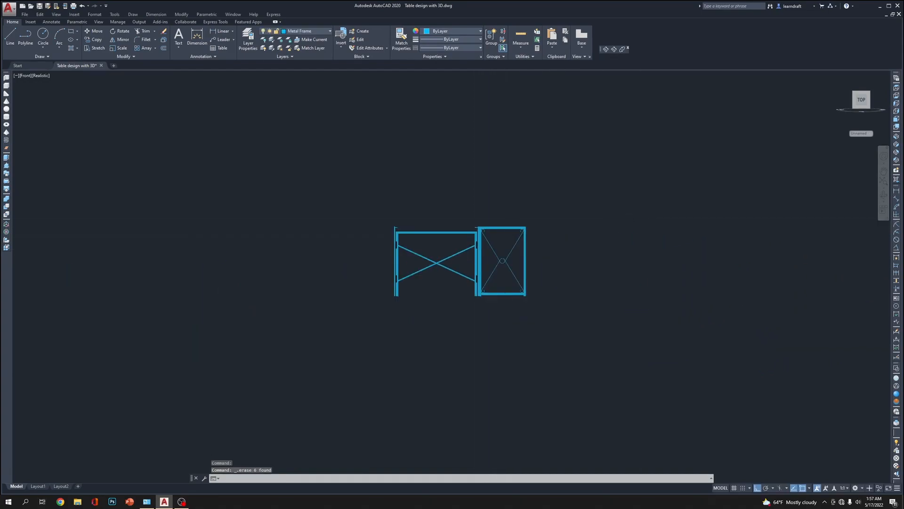
scroll(356, 216, "up", 4)
Examine the hinges on the metal frames in the SW Isometric view, and switch to the Top view
middle_click_drag(549, 221, 376, 135)
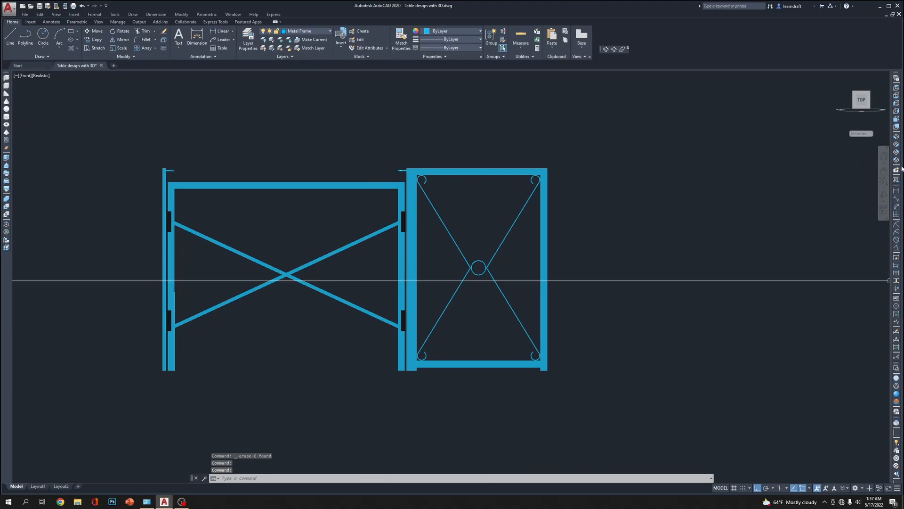
left_click(897, 137)
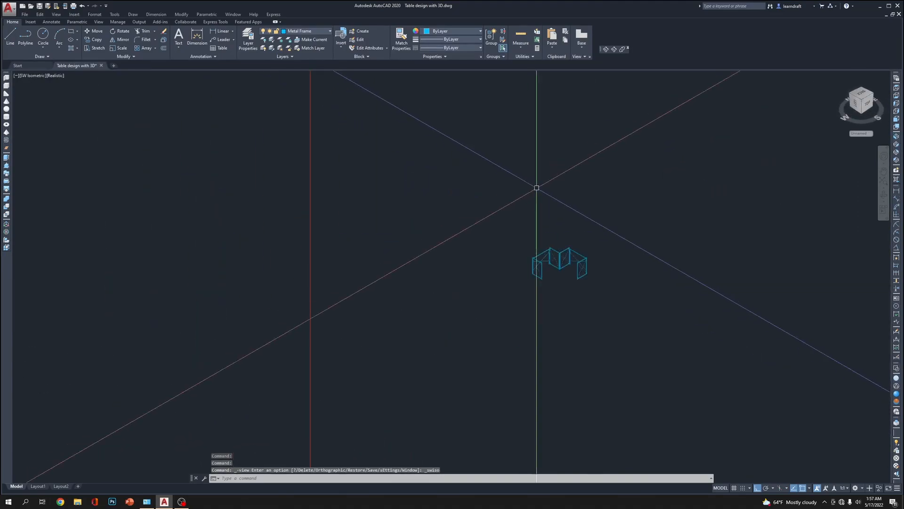
scroll(421, 199, "up", 5)
middle_click_drag(422, 200, 483, 121)
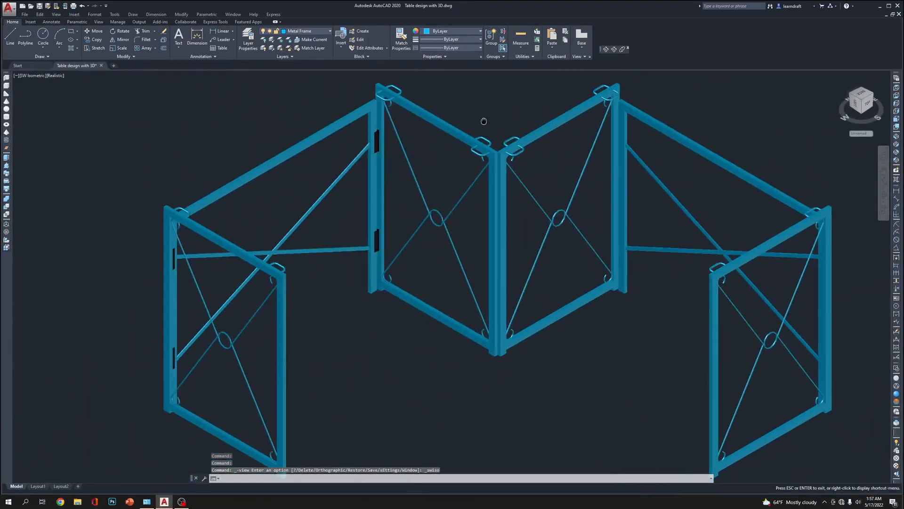
scroll(187, 394, "up", 5)
scroll(141, 311, "up", 3)
scroll(220, 341, "down", 4)
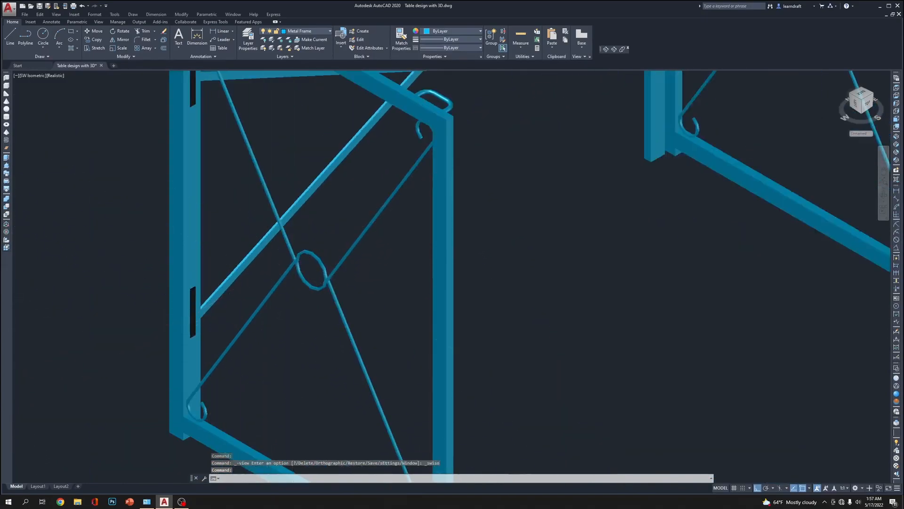
middle_click_drag(280, 192, 229, 388)
scroll(229, 389, "down", 5)
middle_click_drag(368, 359, 351, 265)
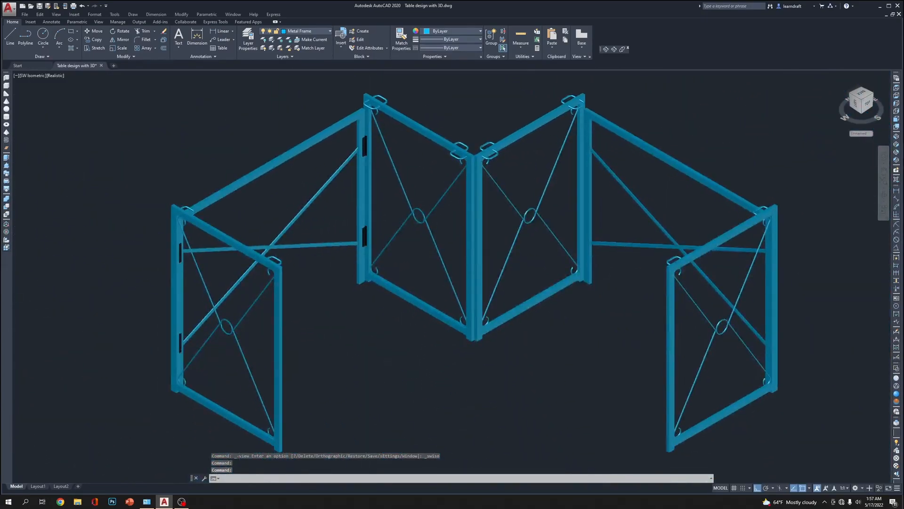
left_click(897, 87)
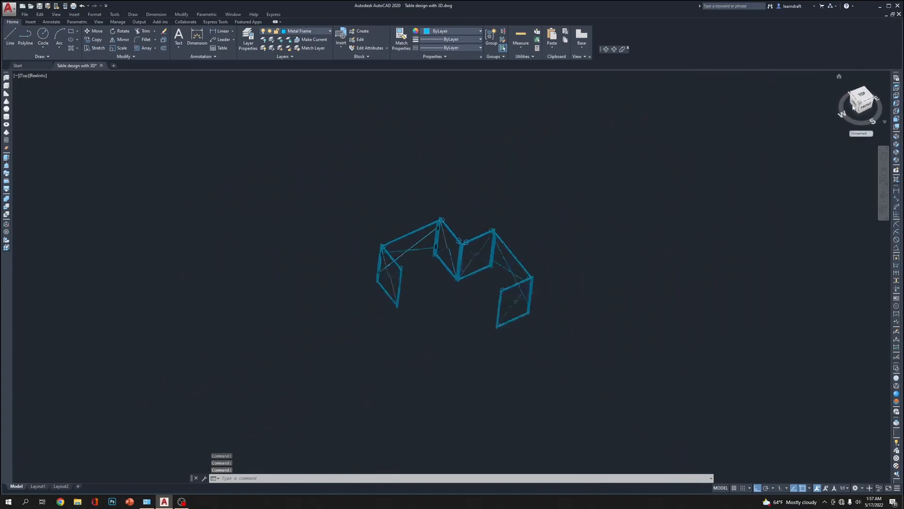
scroll(509, 226, "up", 6)
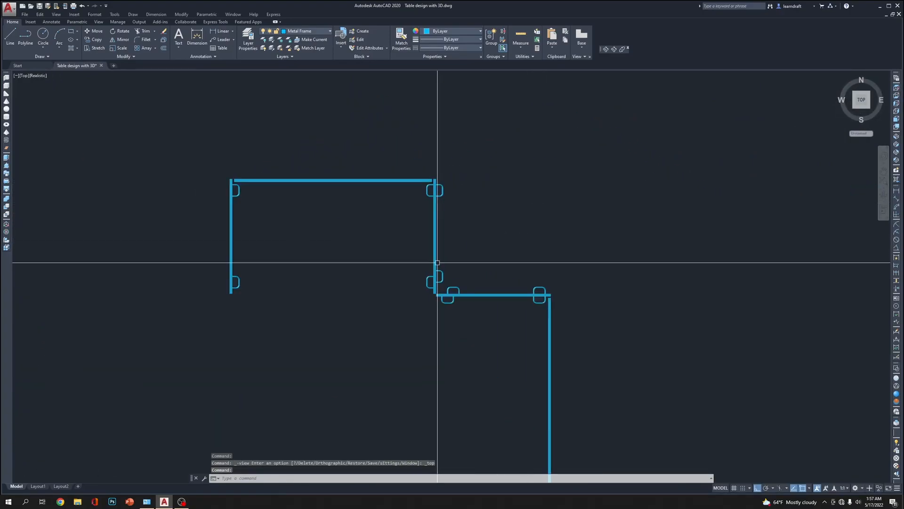
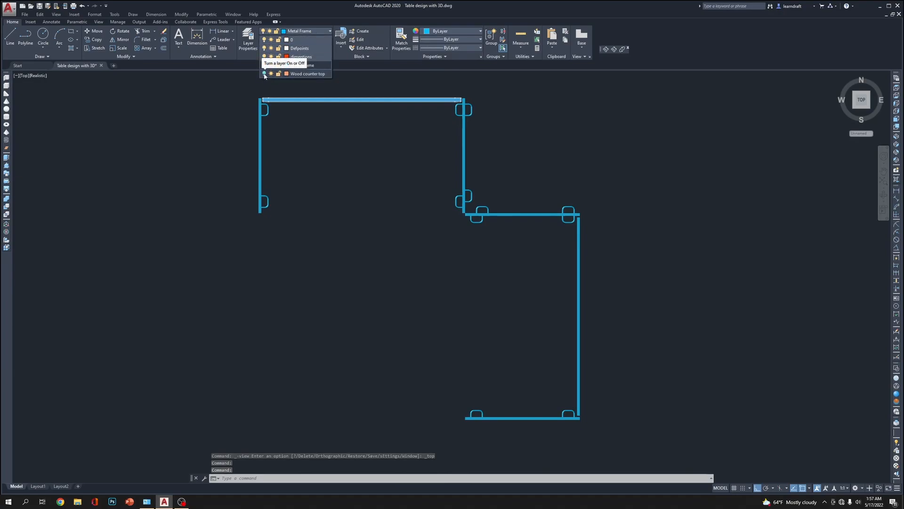
Turn on the Wood counter top layer and switch the top view to the 2D Wireframe visual style
left_click(264, 74)
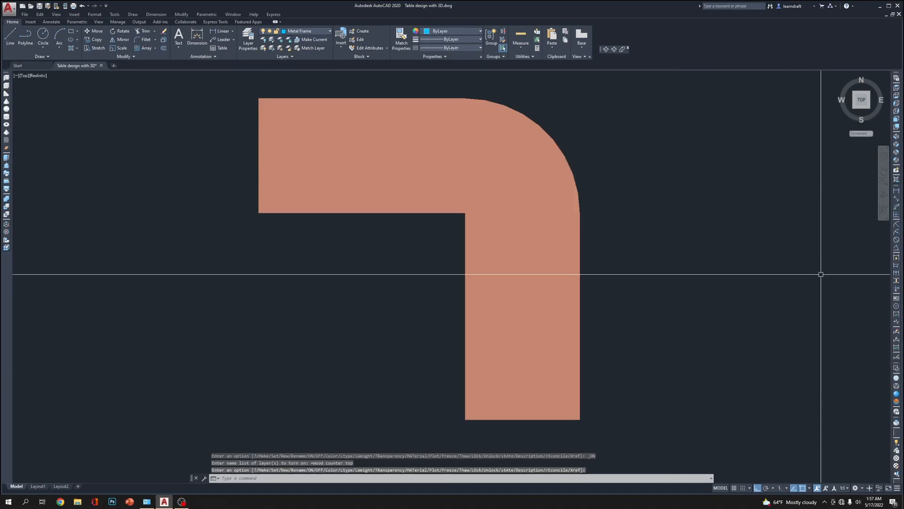
left_click(896, 369)
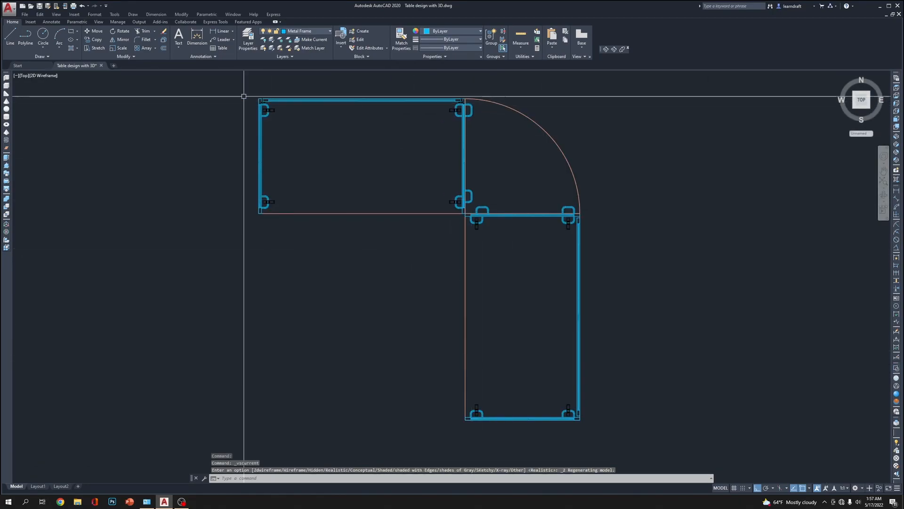
scroll(255, 99, "up", 8)
scroll(188, 153, "down", 4)
Mirror the four connectors at both ends of the back frame across the diagonal through the table's inner corner, keeping the originals
middle_click_drag(881, 181, 405, 187)
scroll(511, 175, "up", 6)
left_click(416, 155)
left_click(400, 150)
scroll(366, 136, "down", 10)
scroll(368, 136, "up", 10)
left_click(368, 97)
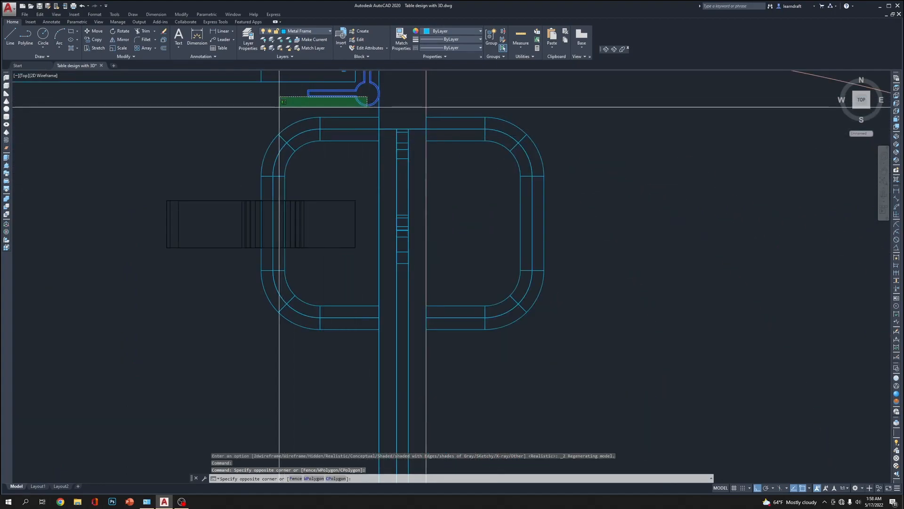
left_click(281, 105)
scroll(517, 196, "up", 6)
scroll(529, 141, "down", 2)
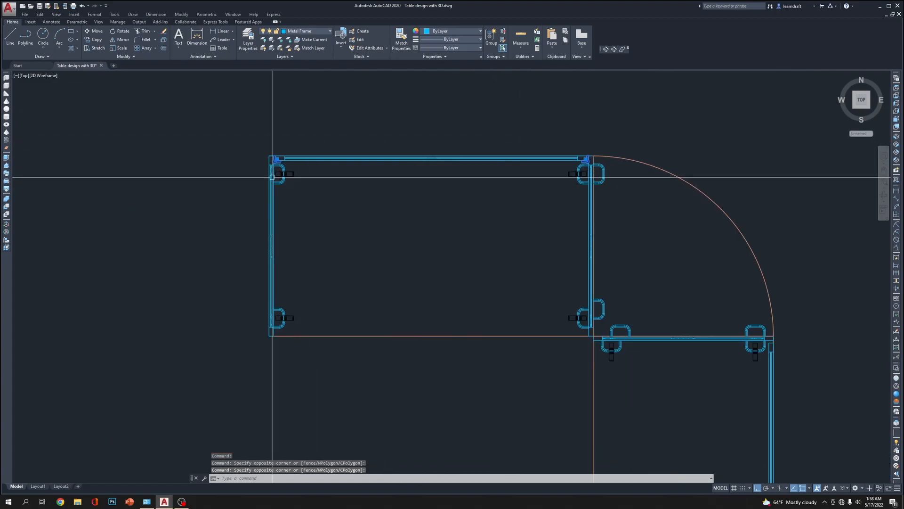
scroll(272, 177, "up", 5)
scroll(302, 145, "down", 3)
left_click(438, 215)
left_click(395, 232)
scroll(323, 216, "up", 5)
scroll(490, 256, "down", 2)
scroll(453, 274, "up", 2)
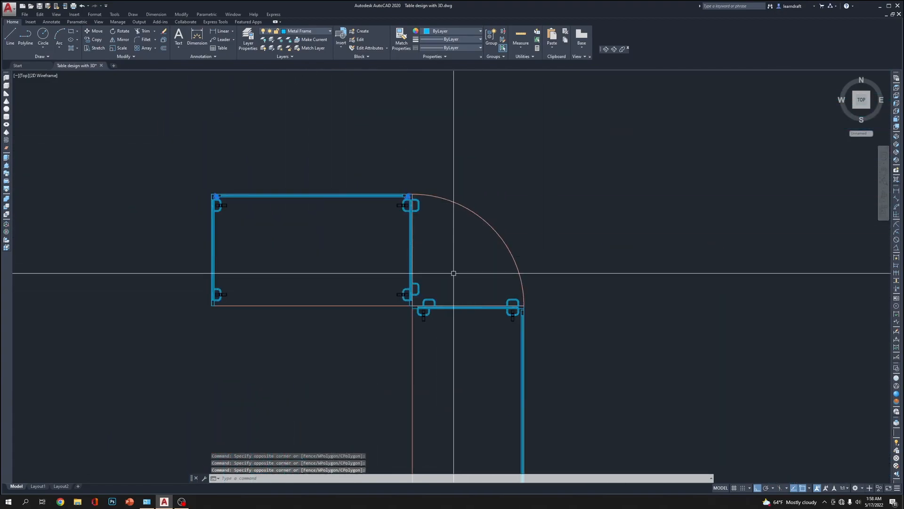
type("mi")
key("Return")
scroll(414, 304, "up", 7)
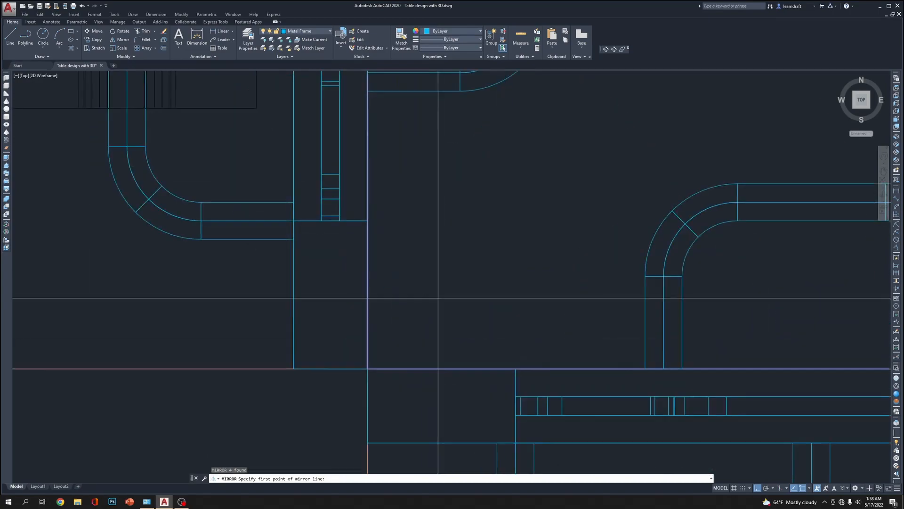
left_click(369, 368)
scroll(373, 362, "down", 3)
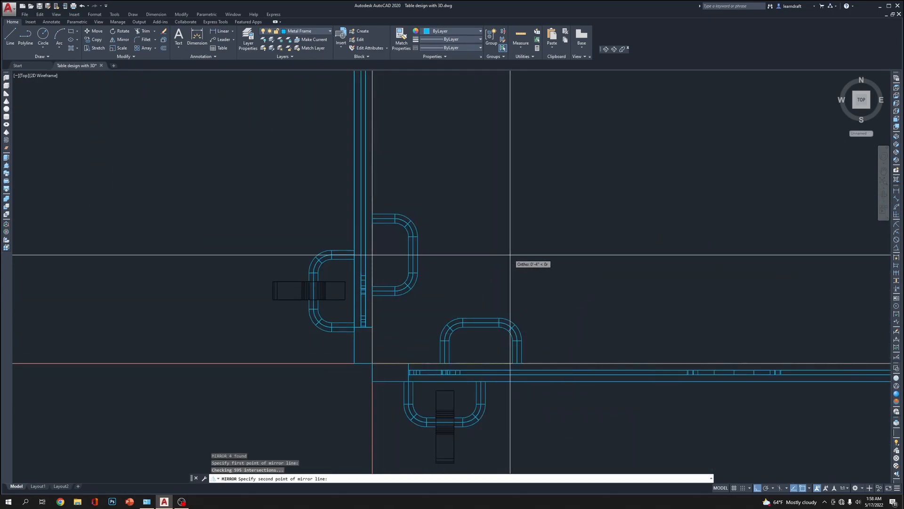
scroll(527, 264, "down", 3)
key("F8")
left_click(594, 166)
key("Return")
scroll(593, 163, "down", 6)
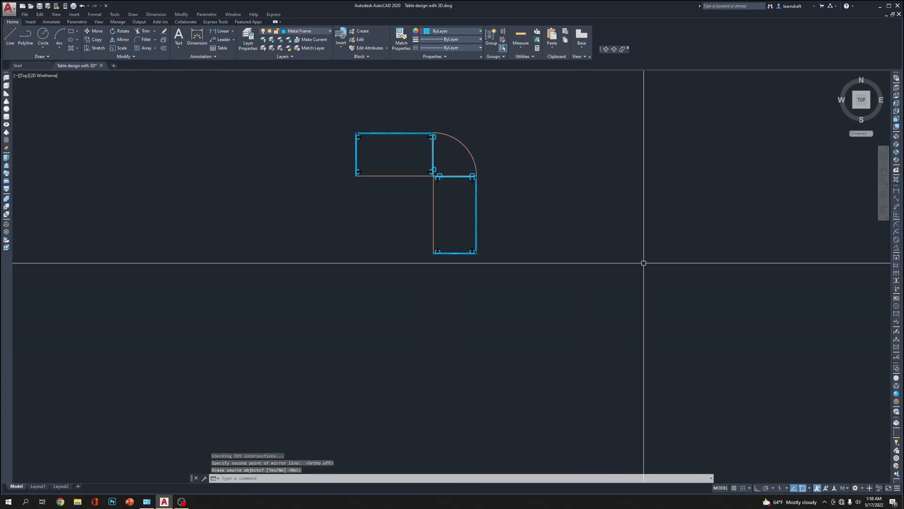
Examine the L-shaped table frame in wireframe from the SW Isometric and SE Isometric views
left_click(898, 137)
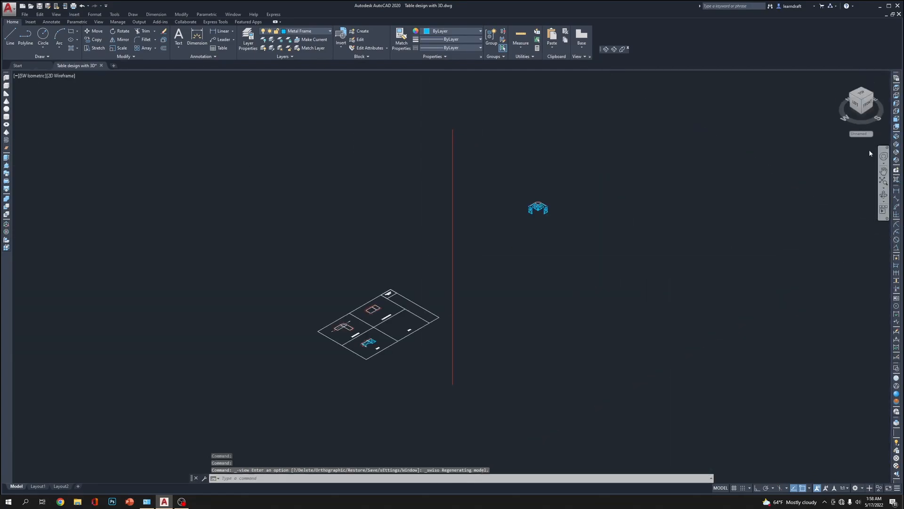
scroll(476, 323, "up", 8)
scroll(670, 125, "down", 5)
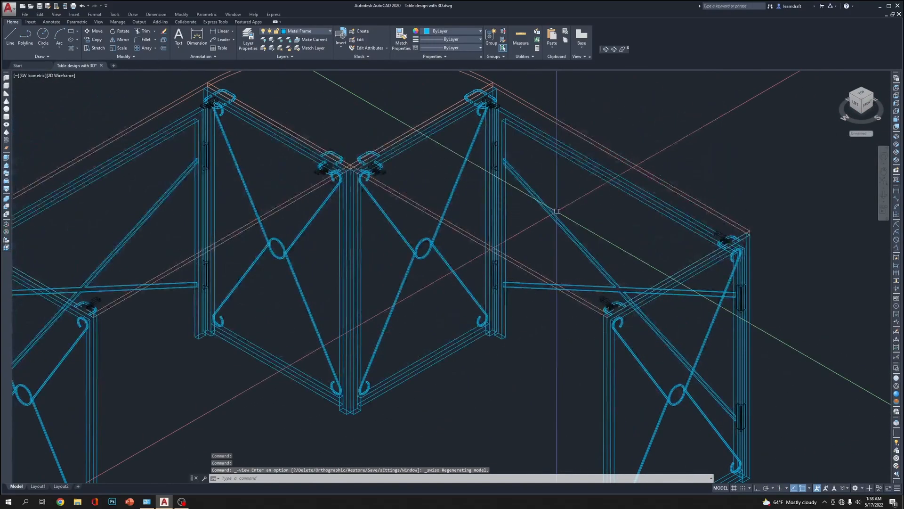
left_click(897, 144)
scroll(516, 299, "up", 6)
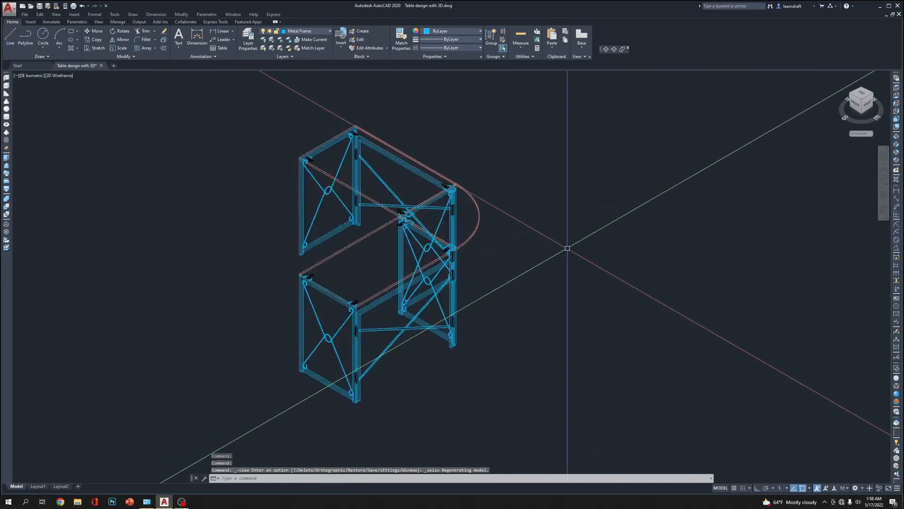
middle_click_drag(567, 248, 605, 217)
Shade the table in the Conceptual and Realistic visual styles and orbit around it to inspect the frame and connectors
left_click(896, 402)
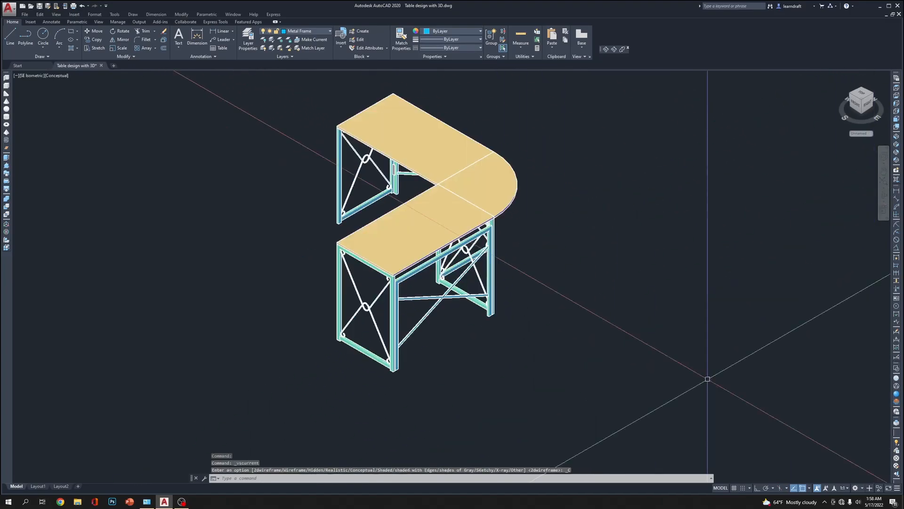
scroll(702, 343, "up", 5)
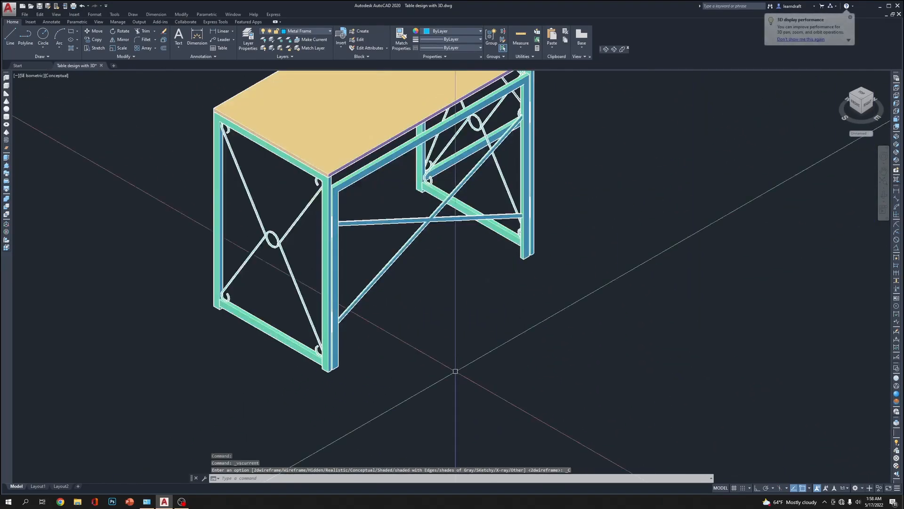
left_click(896, 394)
scroll(450, 339, "up", 5)
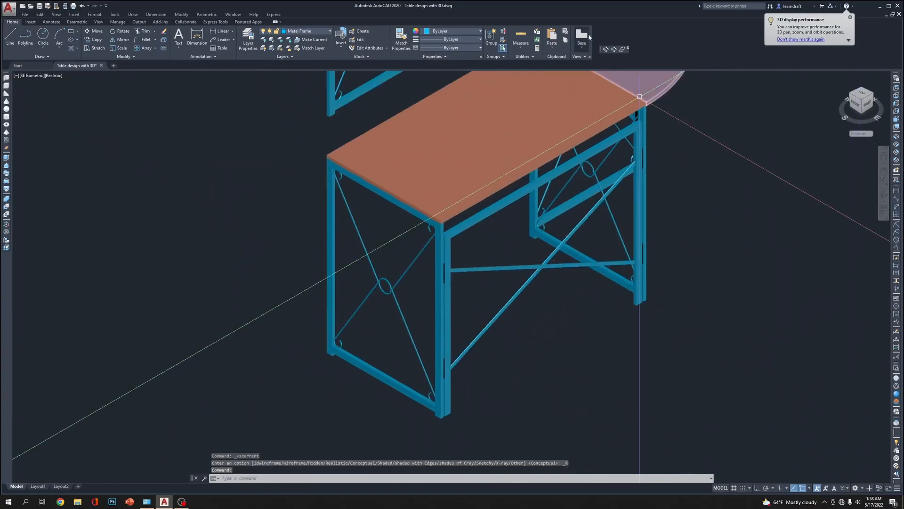
left_click(606, 49)
left_click_drag(479, 349, 323, 327)
key("Escape")
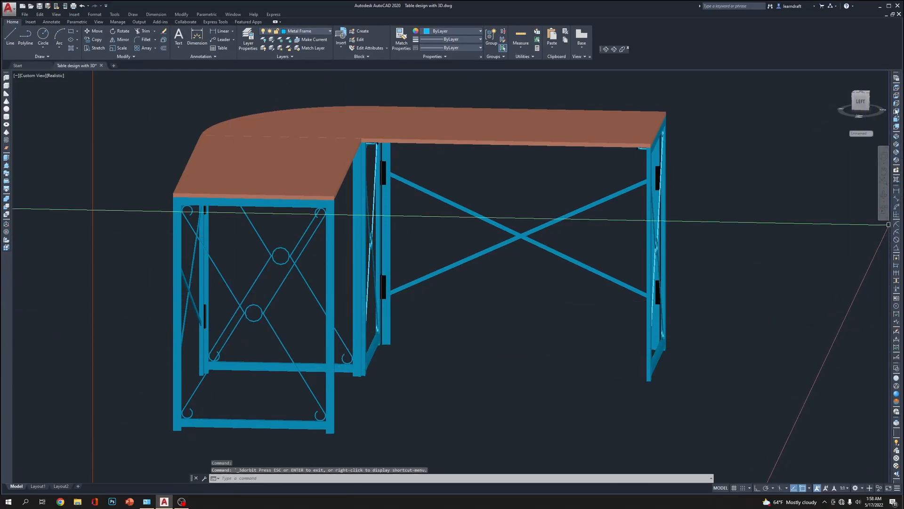
Return to the top view of the table and compare its Conceptual and Hidden visual styles
left_click(897, 87)
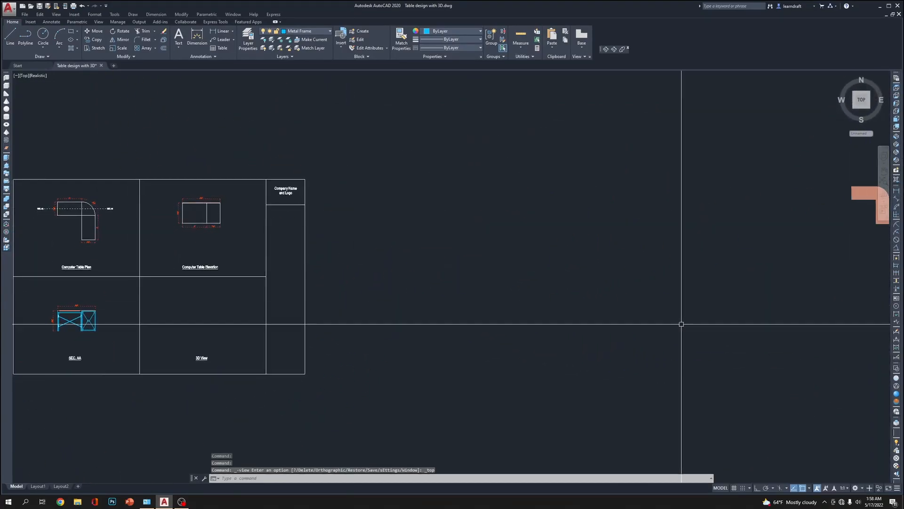
scroll(489, 220, "up", 2)
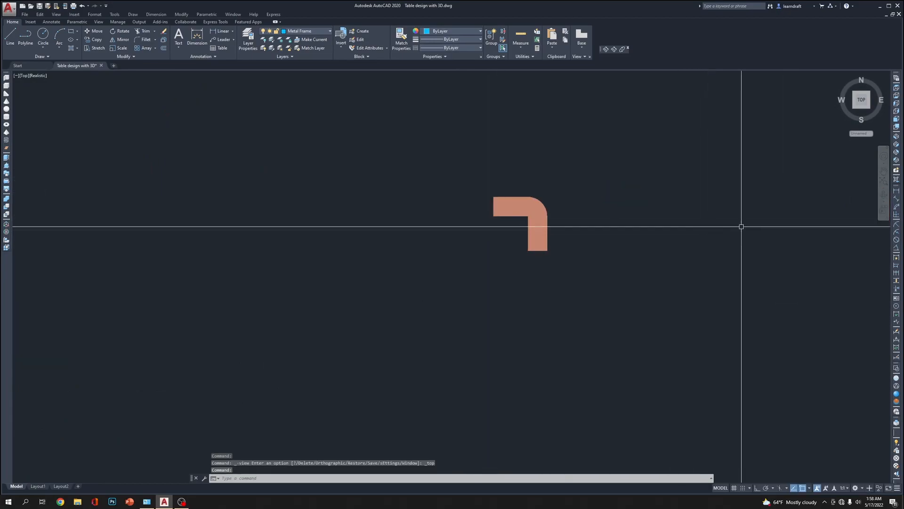
scroll(559, 238, "up", 5)
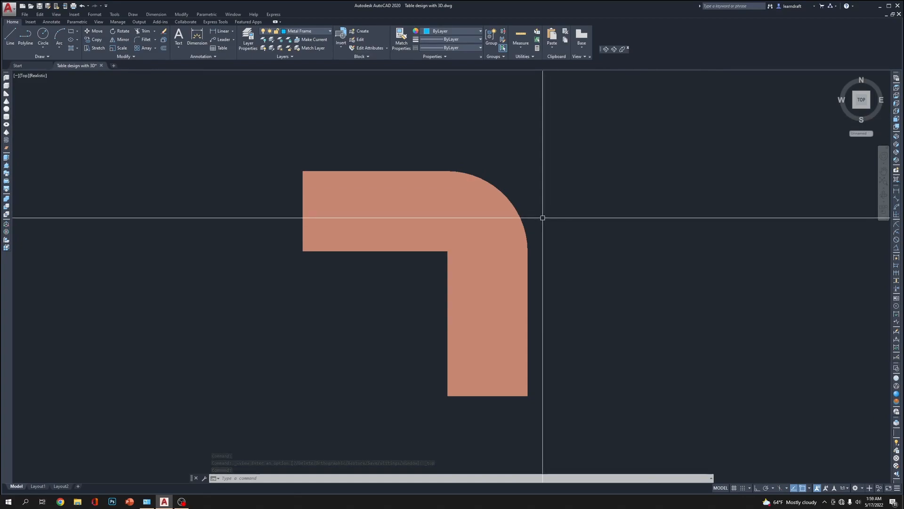
left_click(897, 401)
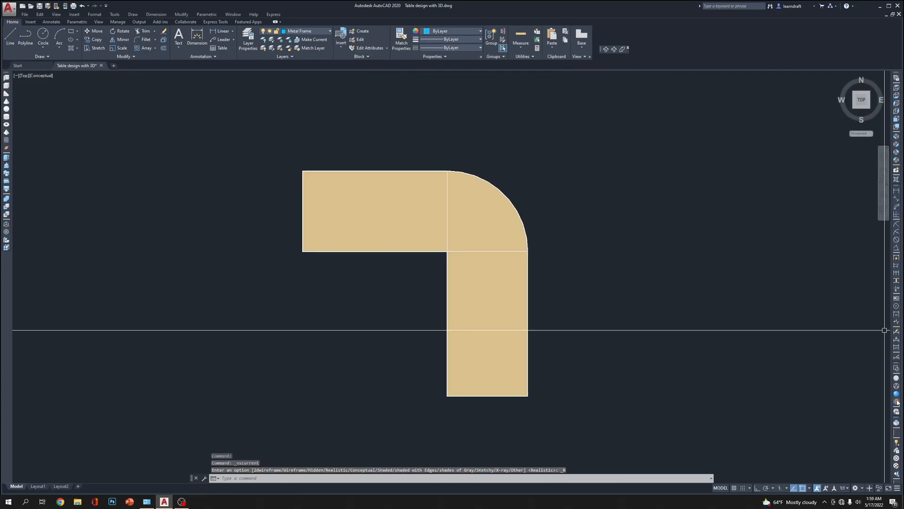
left_click(898, 388)
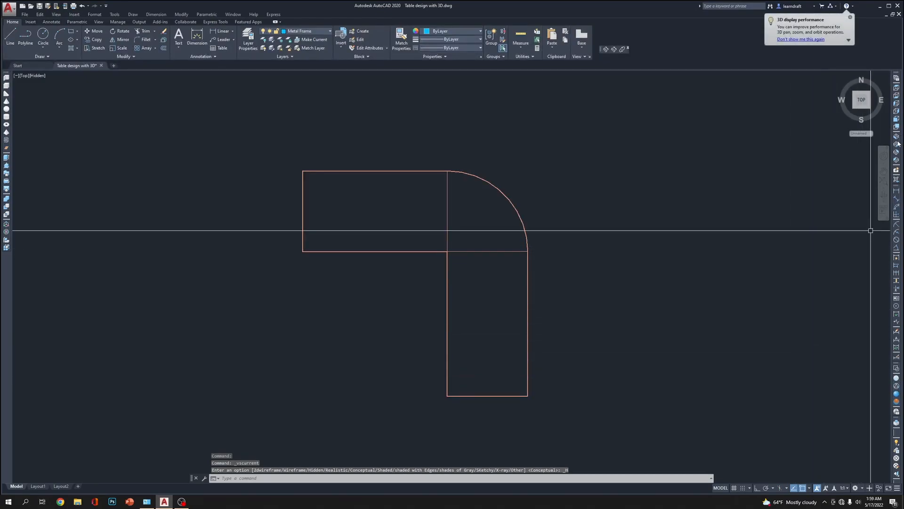
Review the table from the SW Isometric view in the Hidden, Realistic and 2D Wireframe visual styles
scroll(556, 212, "up", 10)
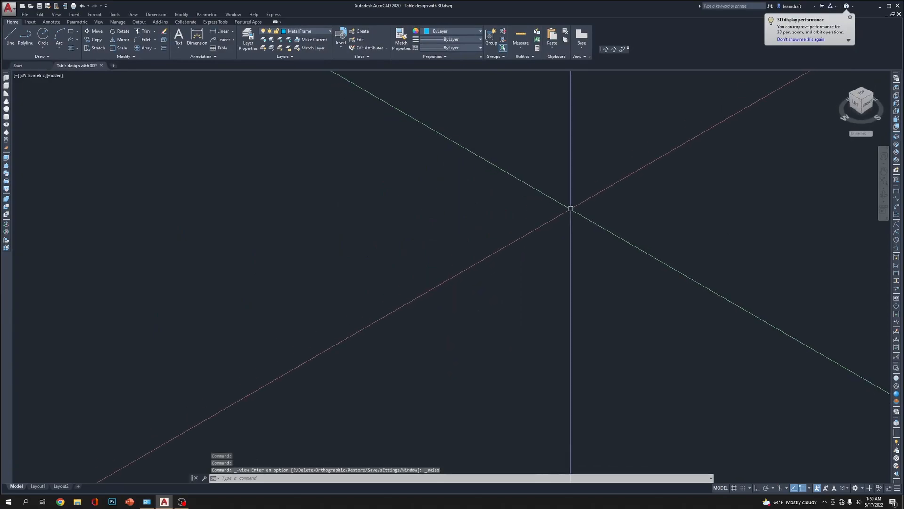
scroll(264, 228, "down", 10)
scroll(264, 221, "up", 12)
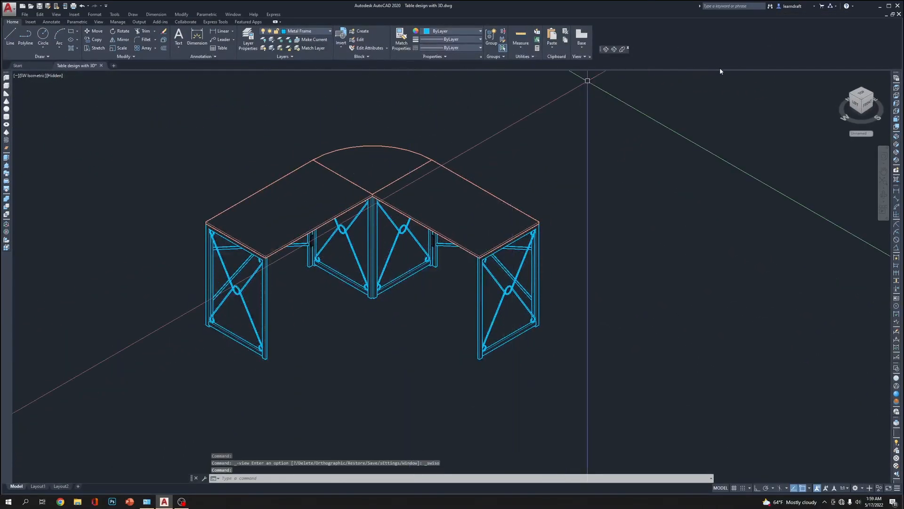
left_click(897, 395)
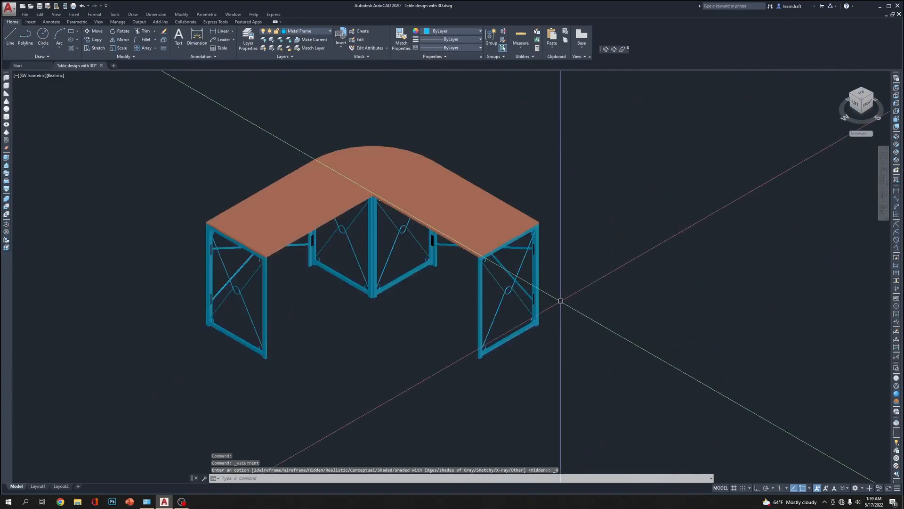
scroll(607, 188, "up", 4)
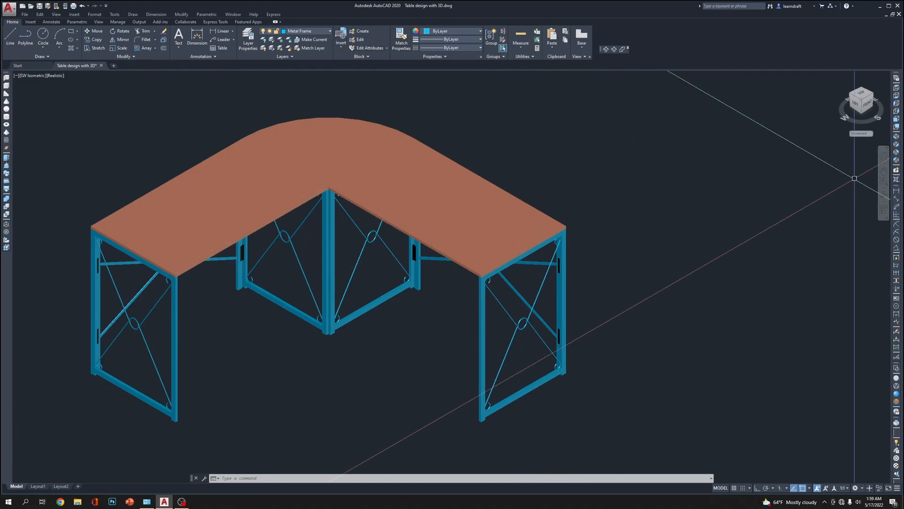
left_click(897, 387)
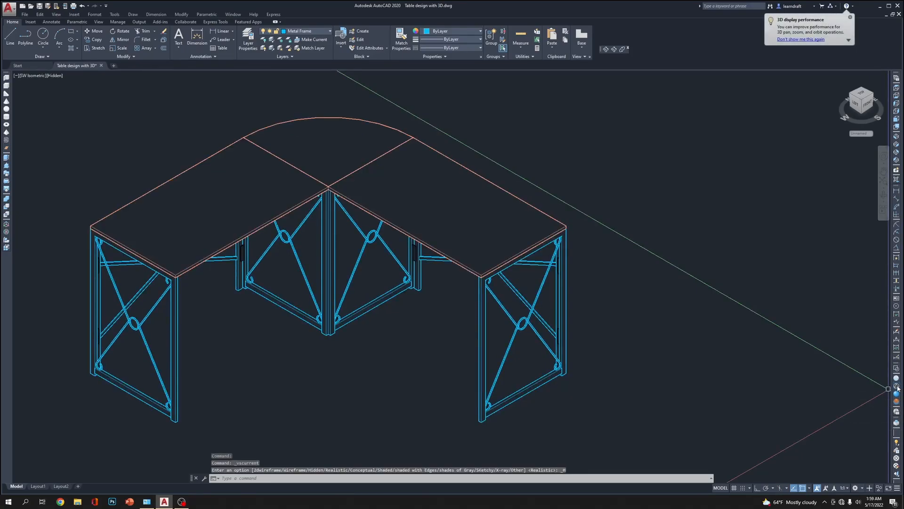
left_click(897, 370)
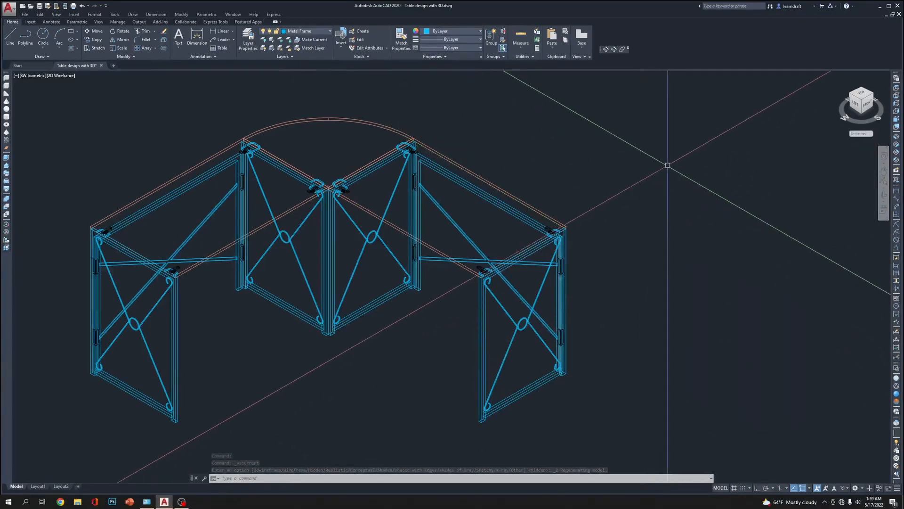
In the top view, mirror the two black clips below the corner section's lower frame across its horizontal centreline, keeping the originals
left_click(897, 88)
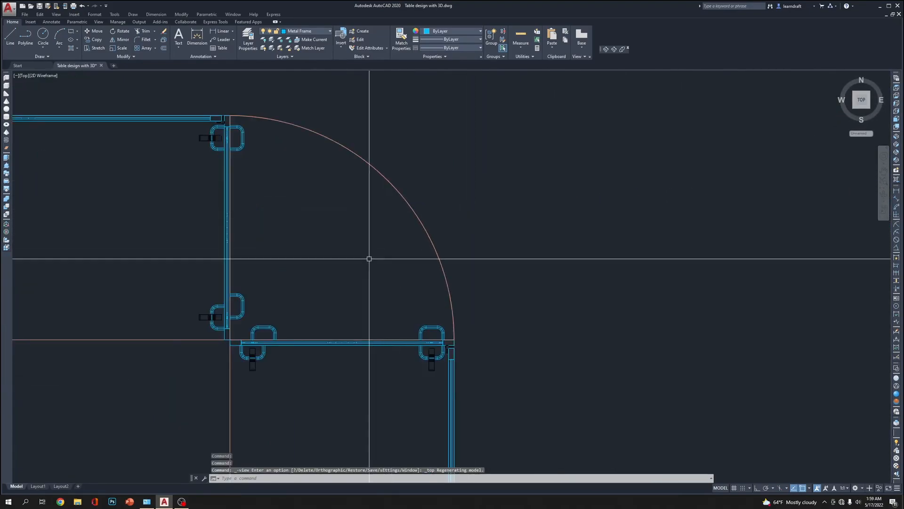
scroll(330, 278, "up", 2)
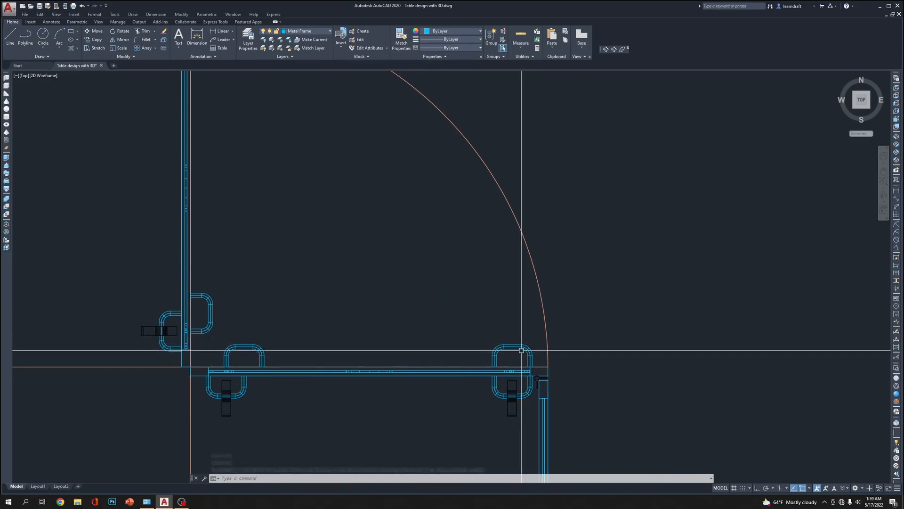
left_click(509, 414)
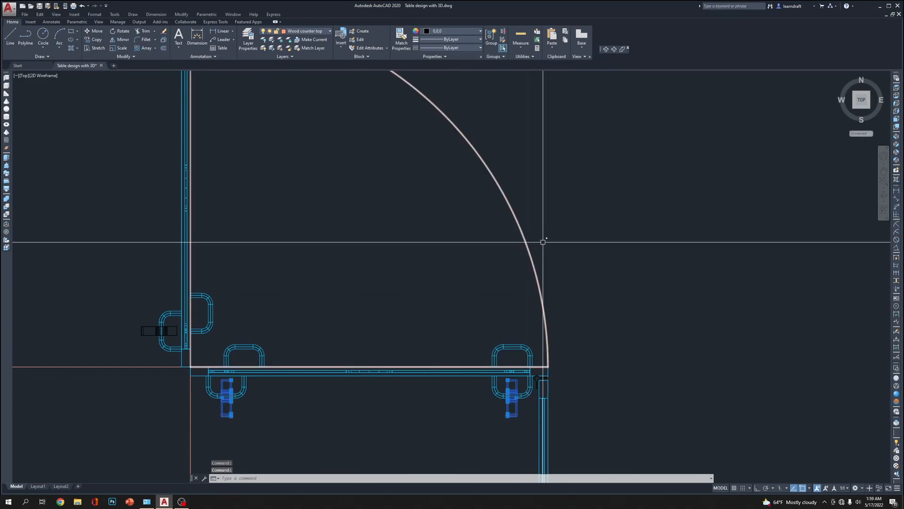
scroll(558, 384, "up", 4)
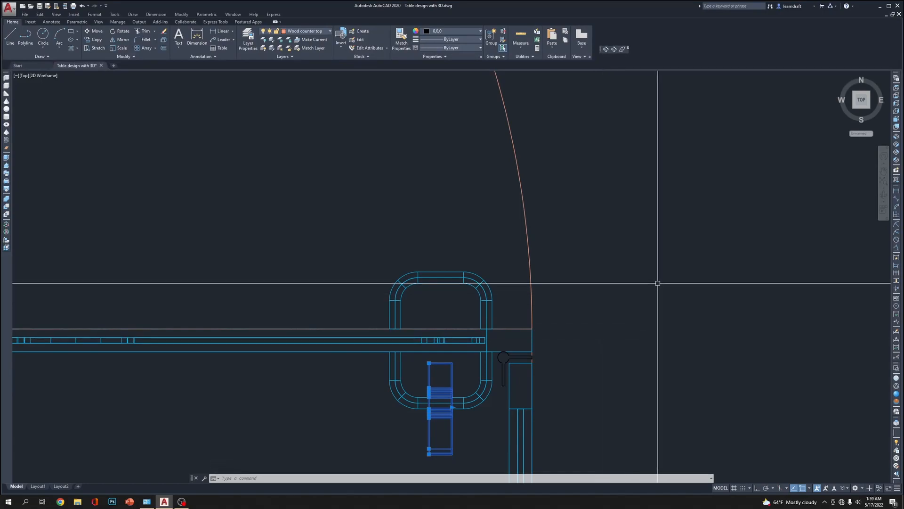
type("mi")
key("Return")
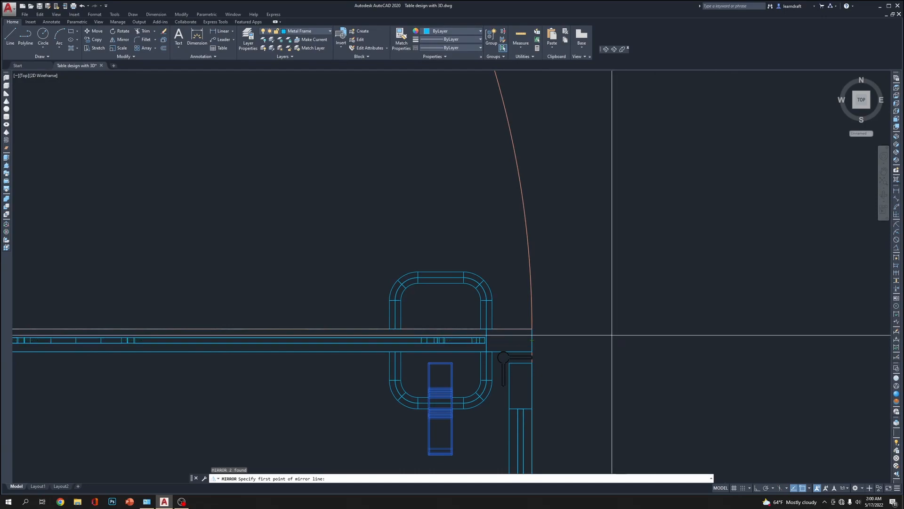
left_click(532, 340)
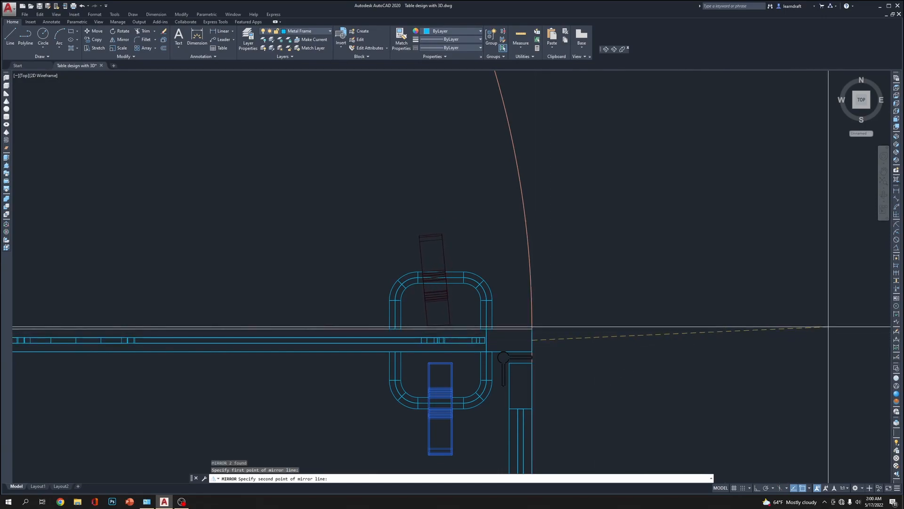
key("F8")
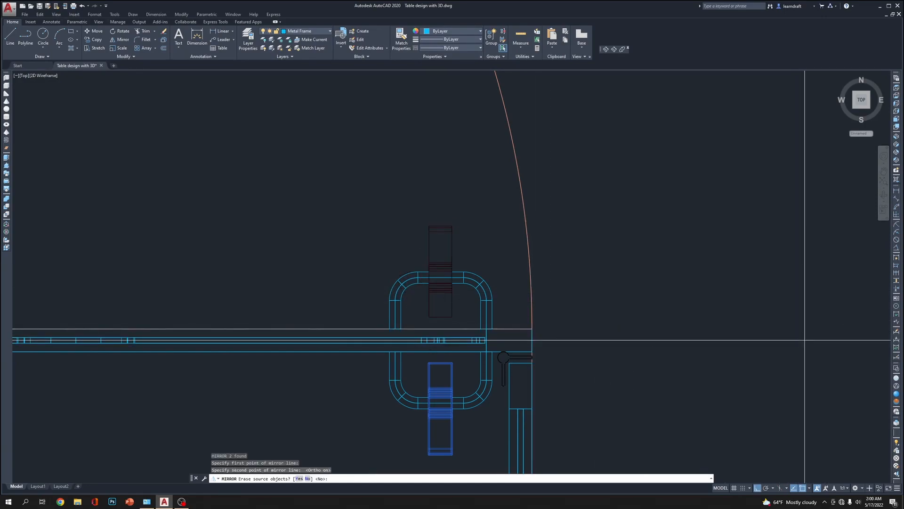
key("Return")
scroll(573, 256, "down", 8)
scroll(456, 253, "up", 6)
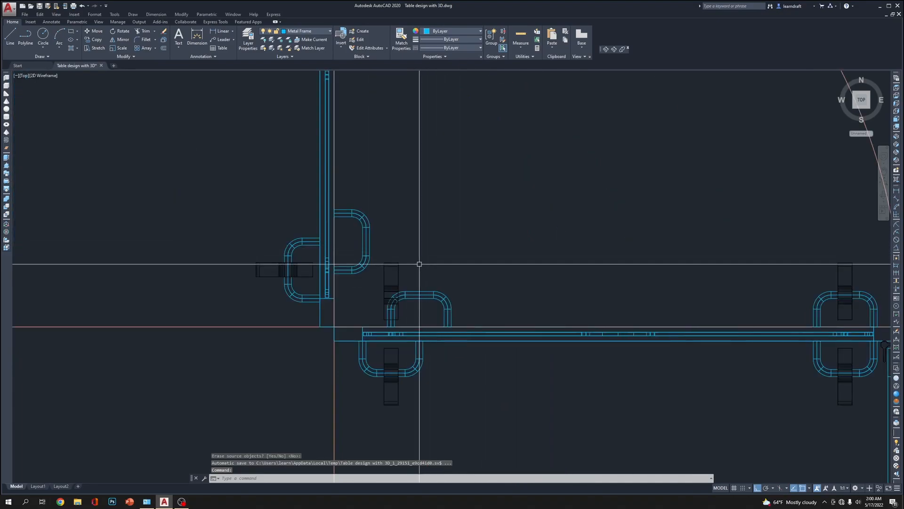
Move the mirrored black clip near the inner corner 1" sideways onto the connector above the corner section's lower frame
scroll(415, 265, "up", 2)
left_click(401, 256)
left_click(381, 279)
type("m")
key("Return")
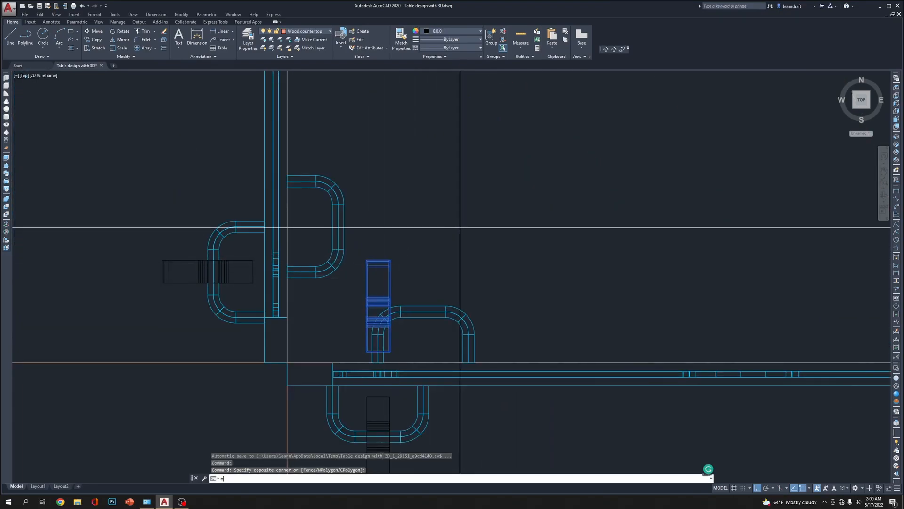
left_click(460, 227)
scroll(495, 212, "down", 4)
scroll(388, 272, "up", 3)
scroll(329, 302, "down", 1)
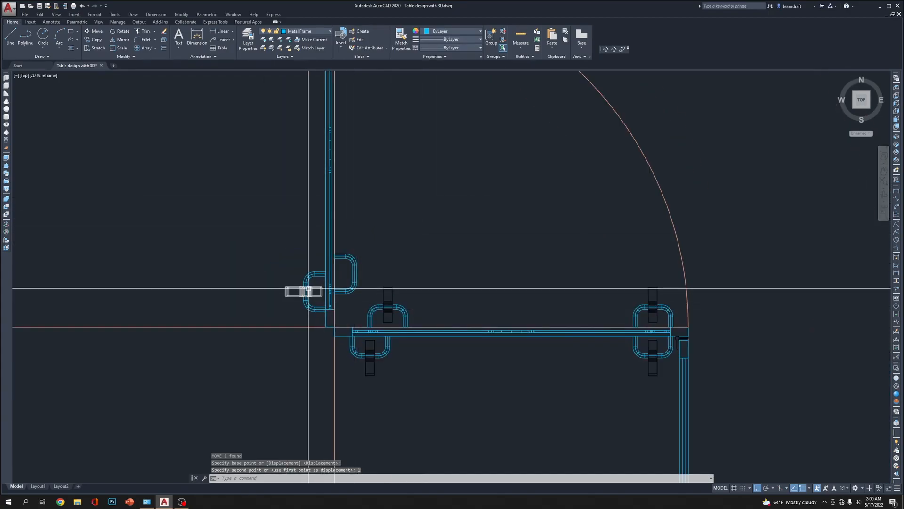
Mirror the two black clips beside the corner section's vertical frame across that frame's vertical centreline, keeping the originals
left_click(295, 287)
middle_click_drag(292, 289, 323, 417)
left_click(322, 137)
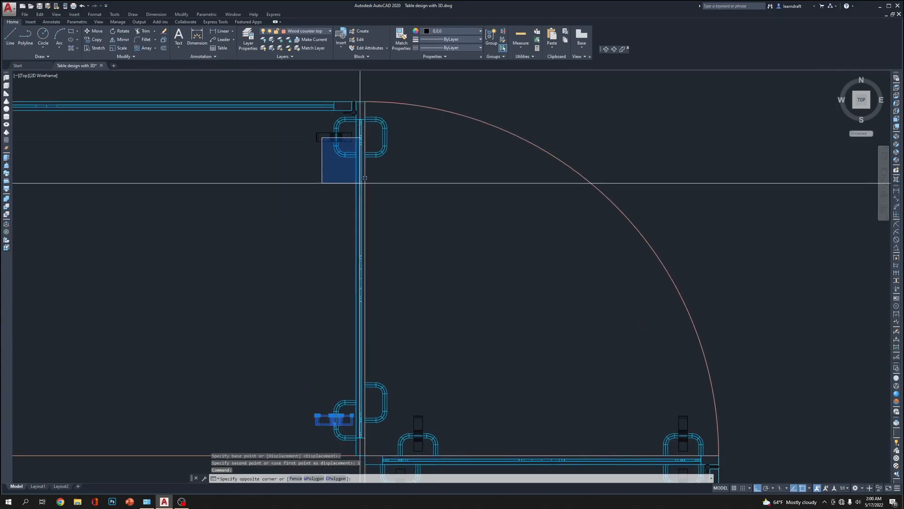
left_click(367, 177)
middle_click_drag(413, 186, 444, 303)
type("mi")
key("Return")
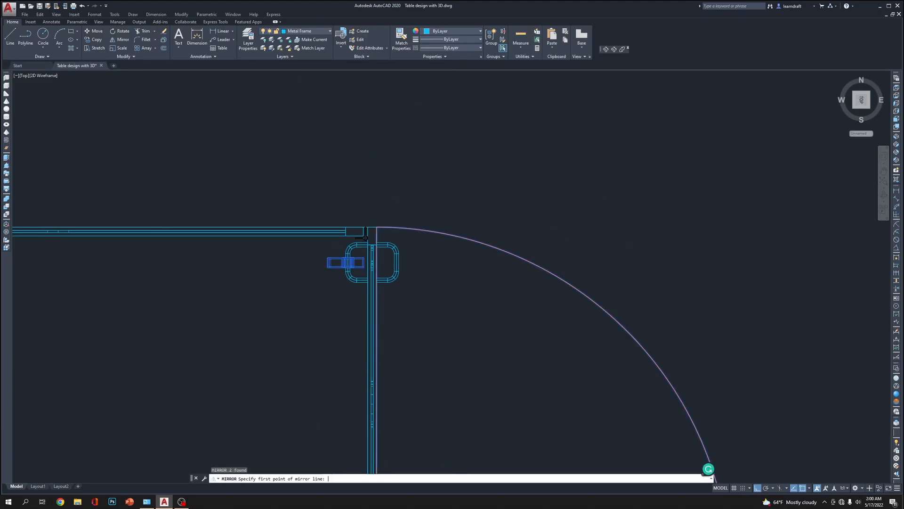
scroll(363, 209, "up", 5)
left_click(400, 281)
left_click(410, 188)
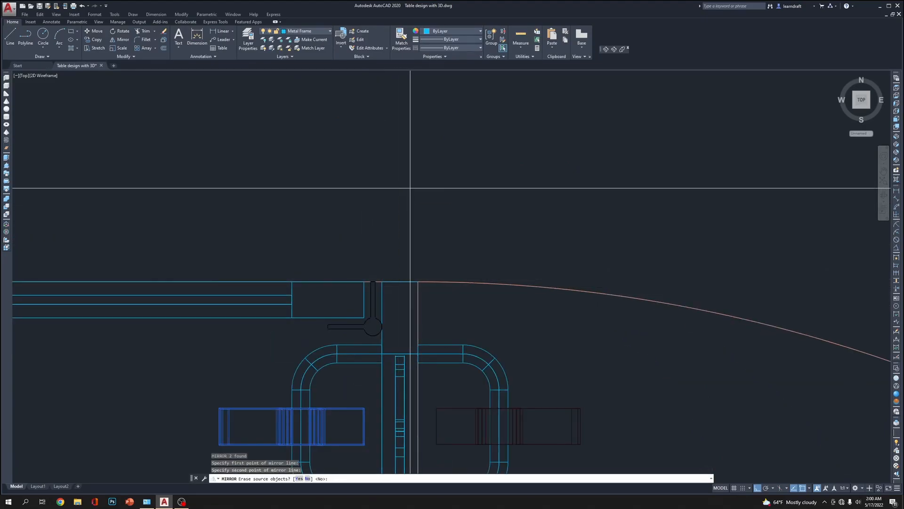
key("Return")
Move the lower of the newly mirrored clips up 1" onto the connector on the vertical frame's inner side
scroll(410, 188, "down", 6)
middle_click_drag(476, 401, 431, 207)
scroll(393, 339, "up", 4)
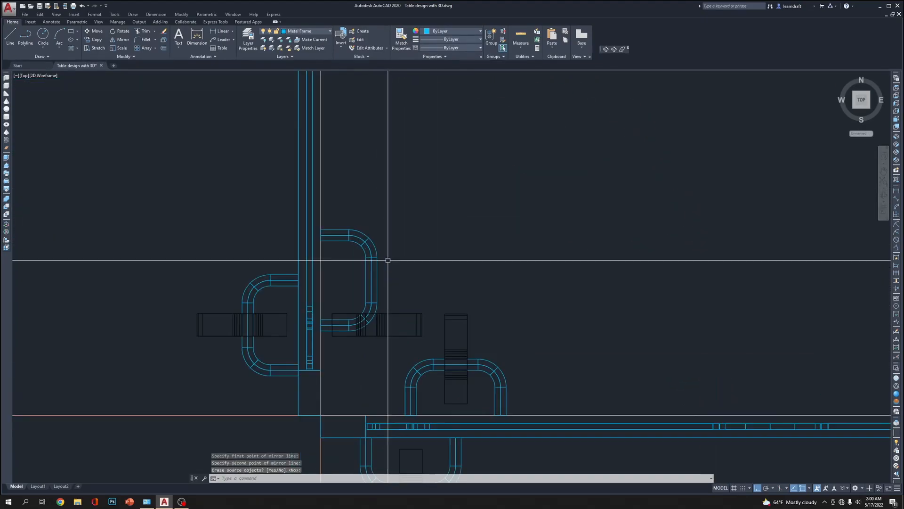
left_click(408, 293)
left_click(399, 325)
type("m")
key("Return")
left_click(568, 297)
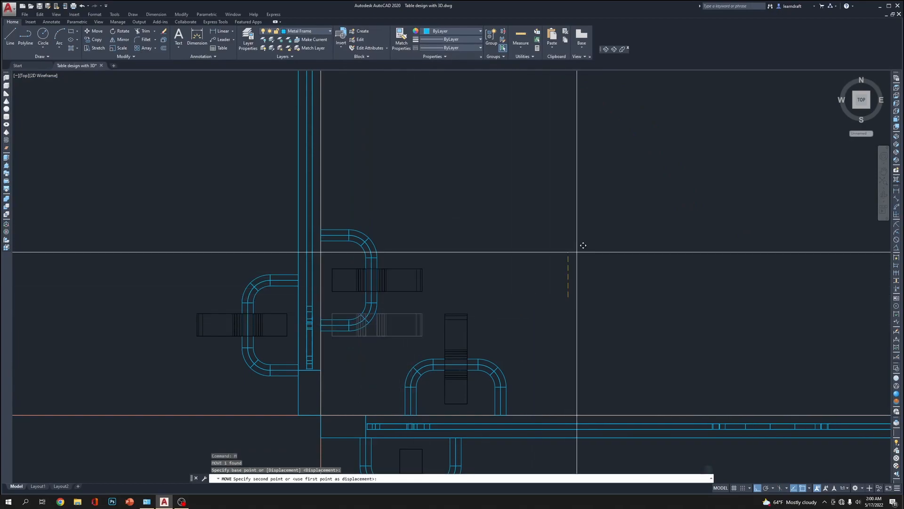
scroll(577, 250, "down", 6)
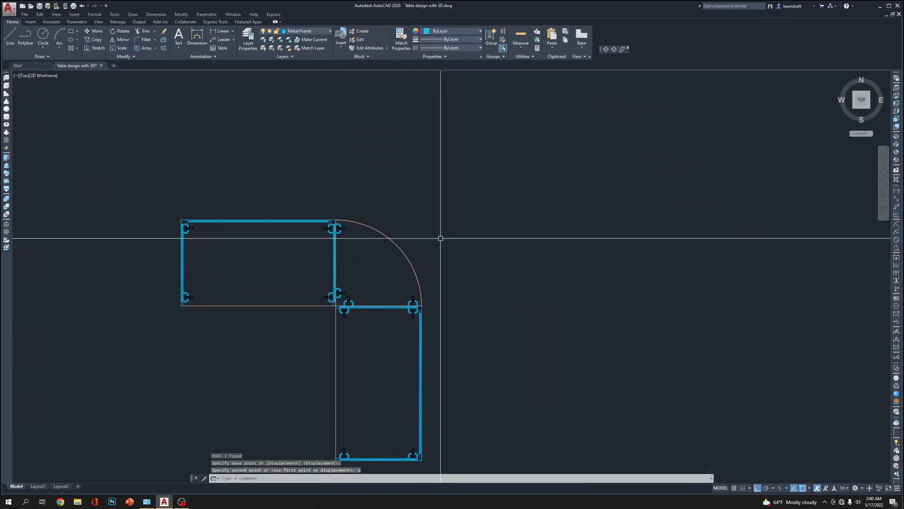
Review the whole table from the SW Isometric view in the Realistic visual style
scroll(528, 185, "down", 3)
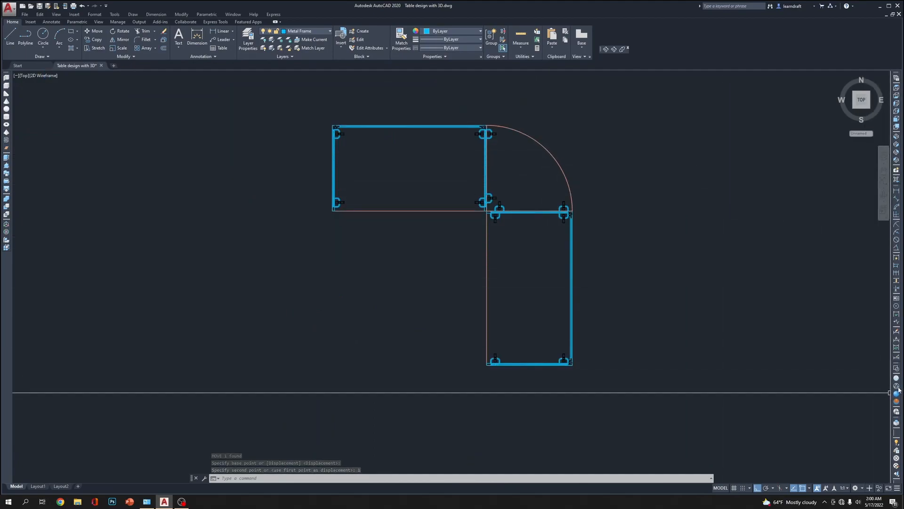
left_click(896, 142)
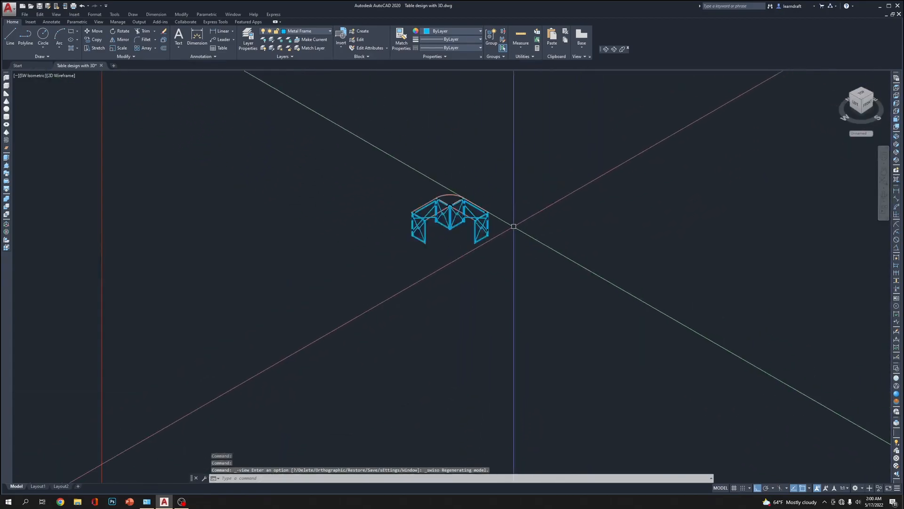
scroll(375, 173, "up", 8)
scroll(374, 173, "down", 6)
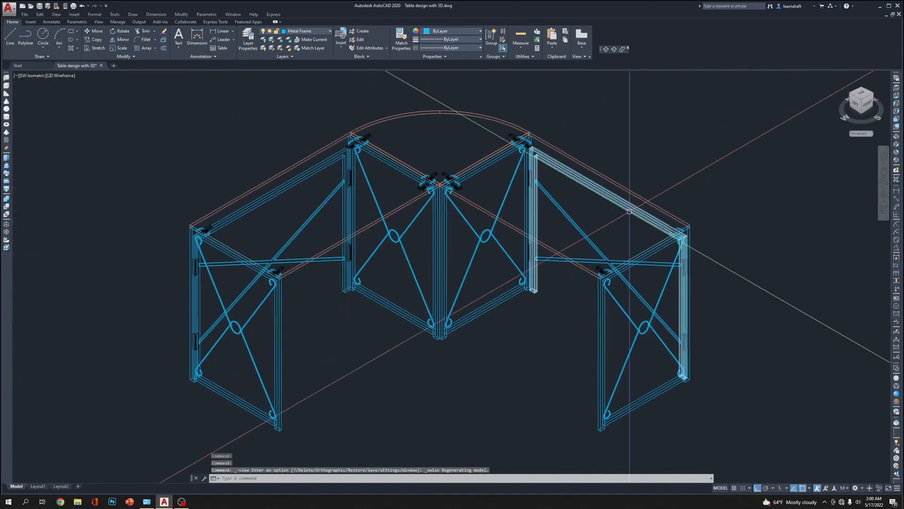
left_click(317, 32)
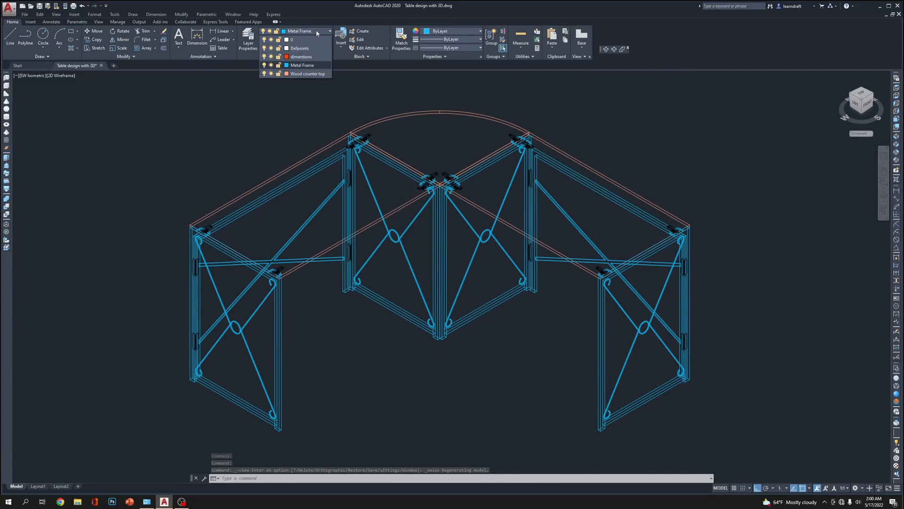
left_click(648, 126)
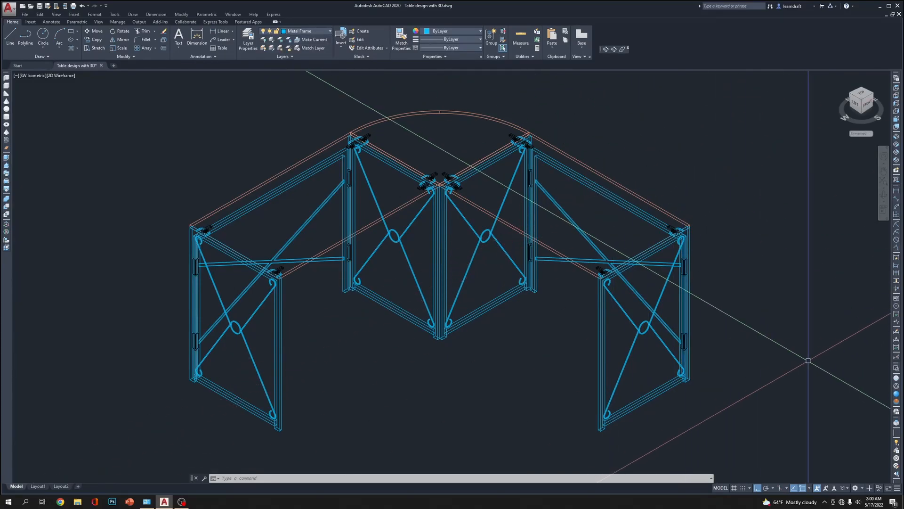
left_click(897, 394)
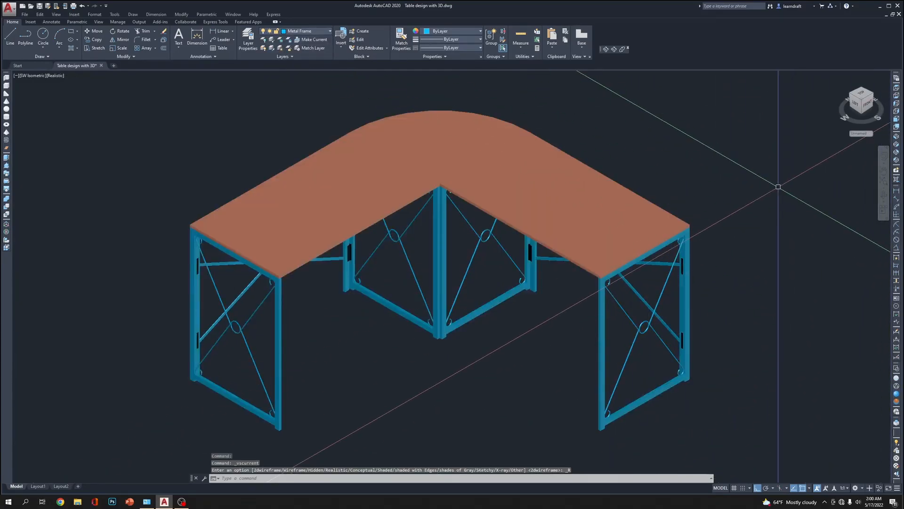
scroll(585, 151, "down", 3)
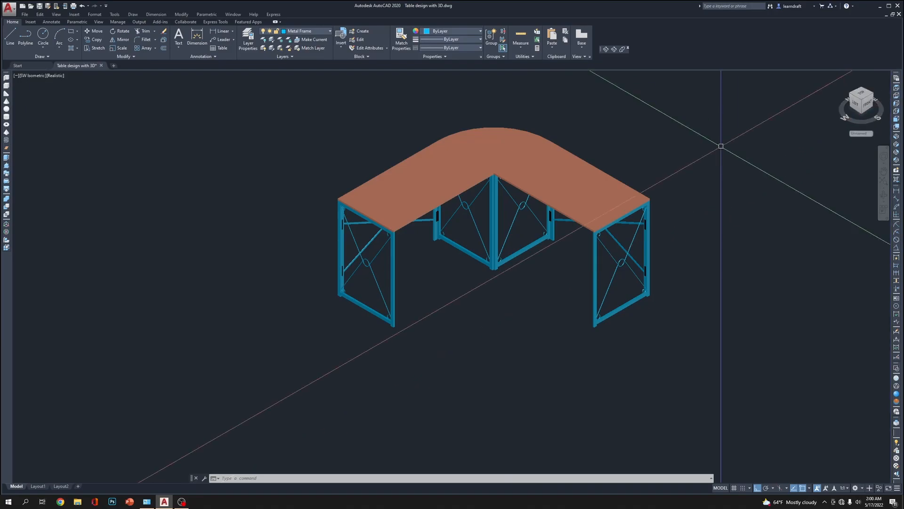
In the top view, draw a rectangle enclosing the whole table as a floor outline, and return to the SW Isometric view
left_click(897, 89)
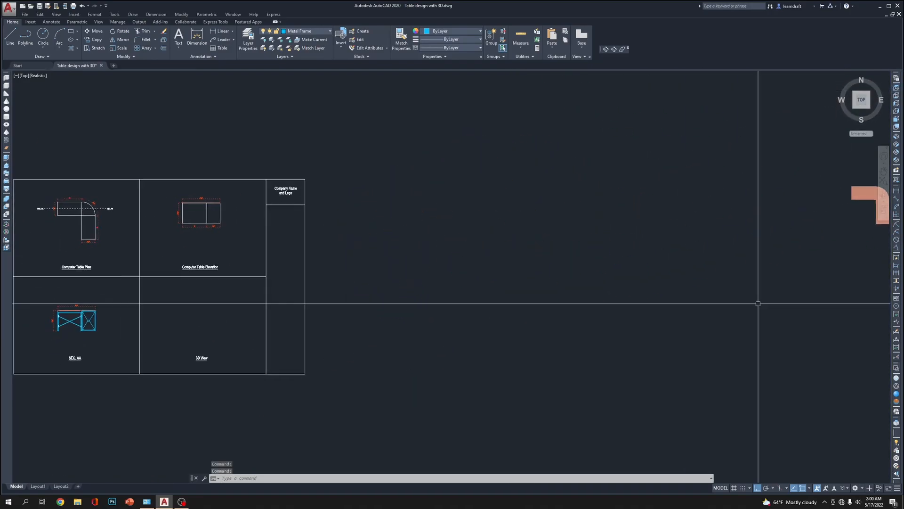
middle_click_drag(546, 240, 529, 192)
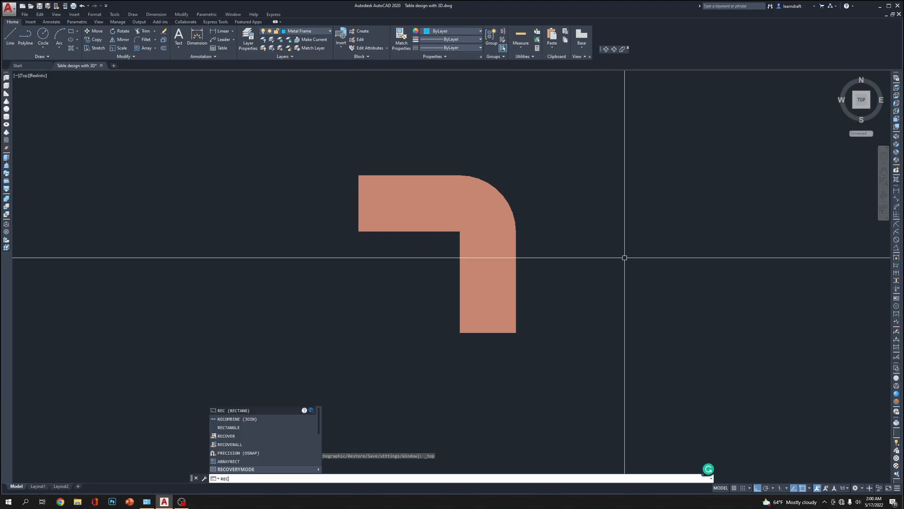
key("Return")
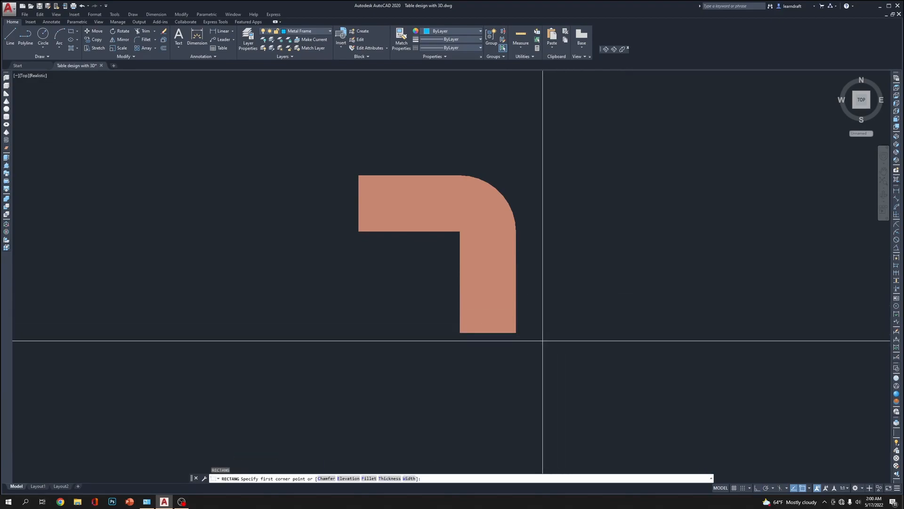
left_click(545, 154)
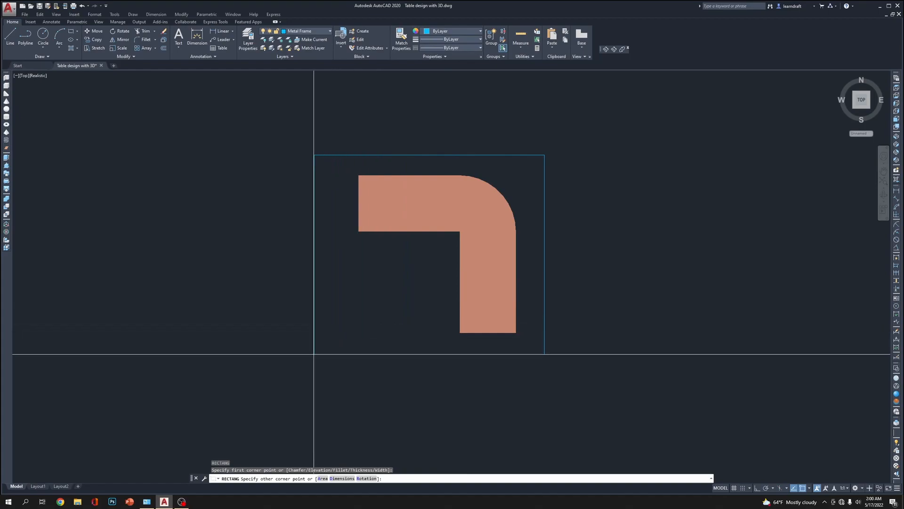
left_click(237, 389)
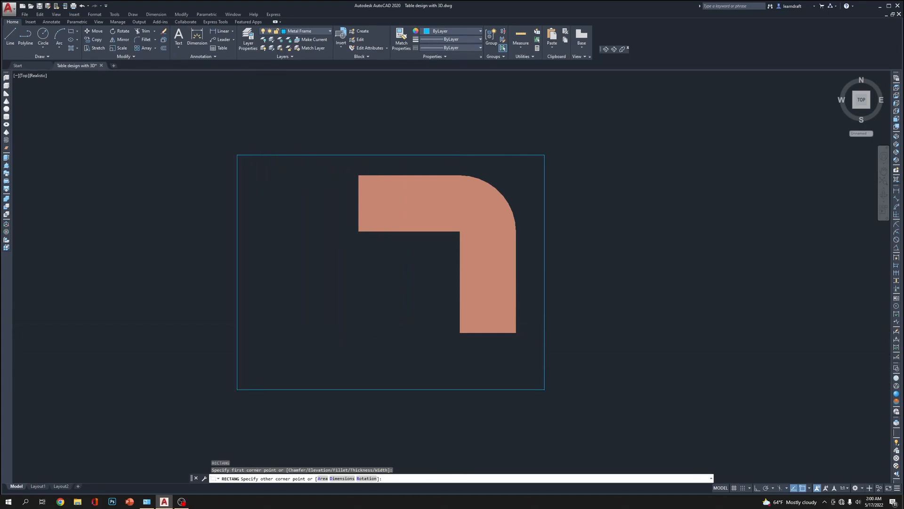
left_click(574, 364)
left_click(534, 326)
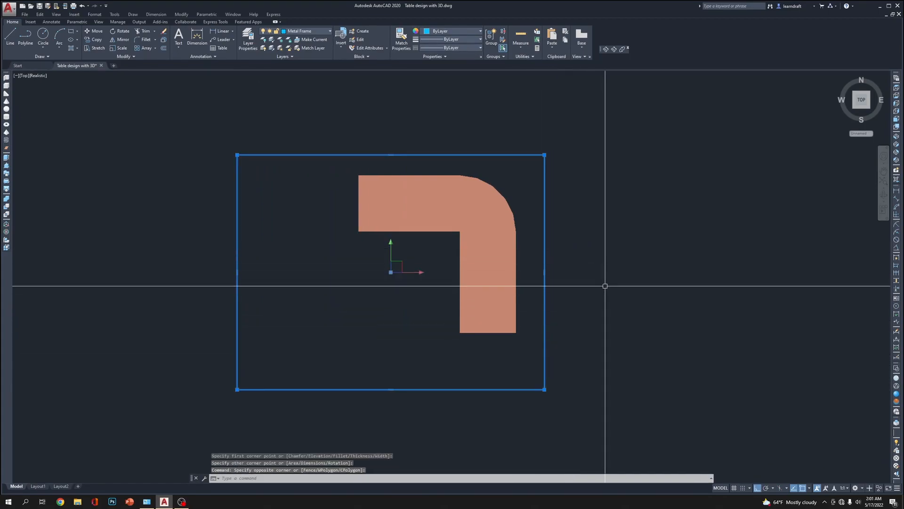
key("Escape")
key("Escape")
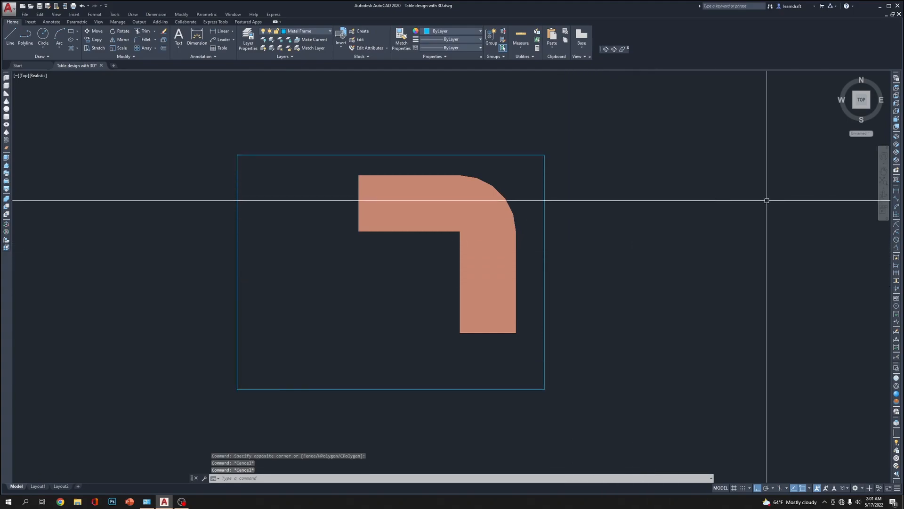
left_click(897, 137)
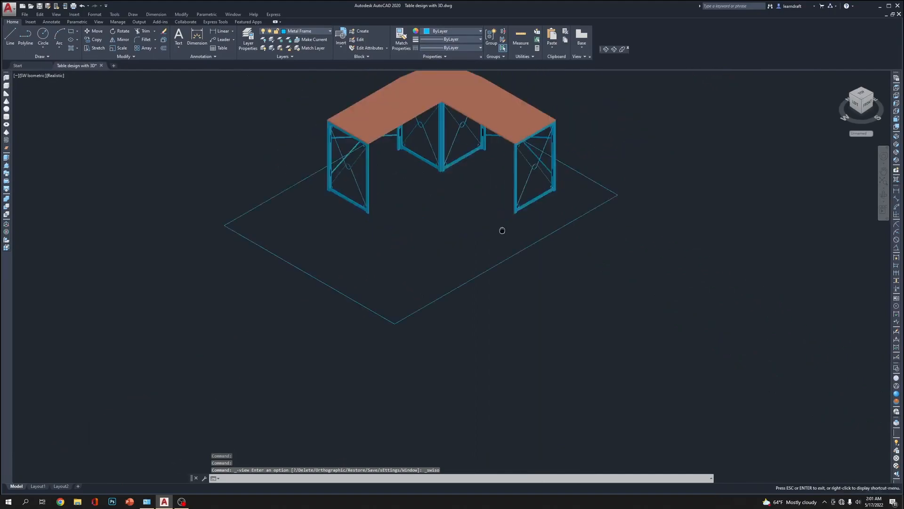
middle_click_drag(502, 230, 457, 303)
Extrude the rectangle under the table by -2" into a floor slab
left_click(607, 230)
left_click(601, 224)
left_click(601, 224)
left_click(545, 297)
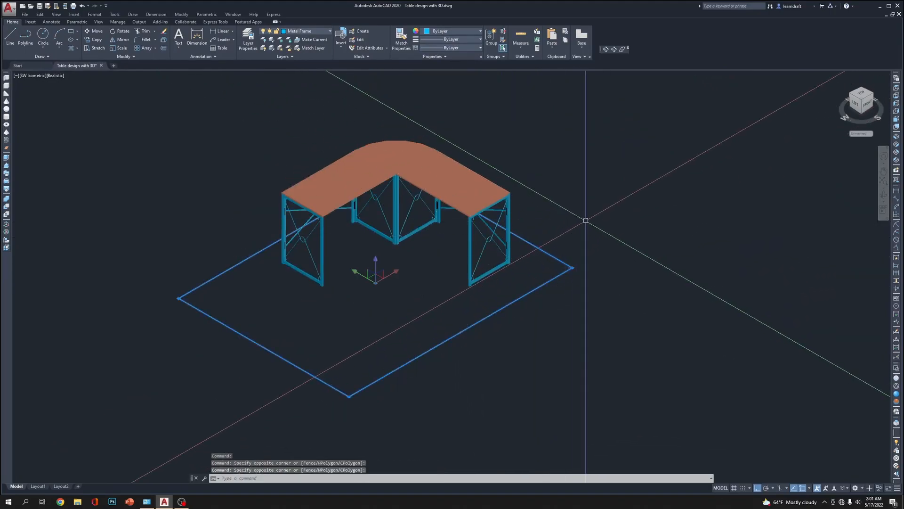
type("ext")
key("Return")
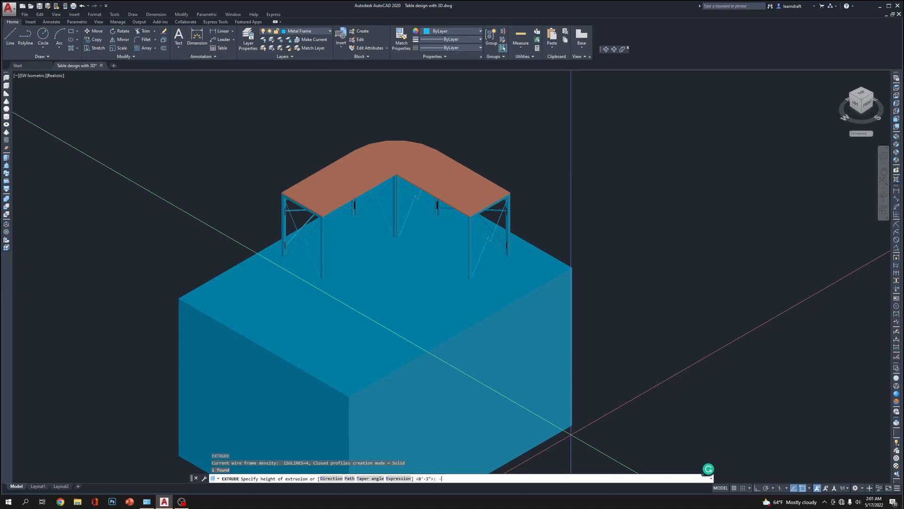
type("-2")
key("Return")
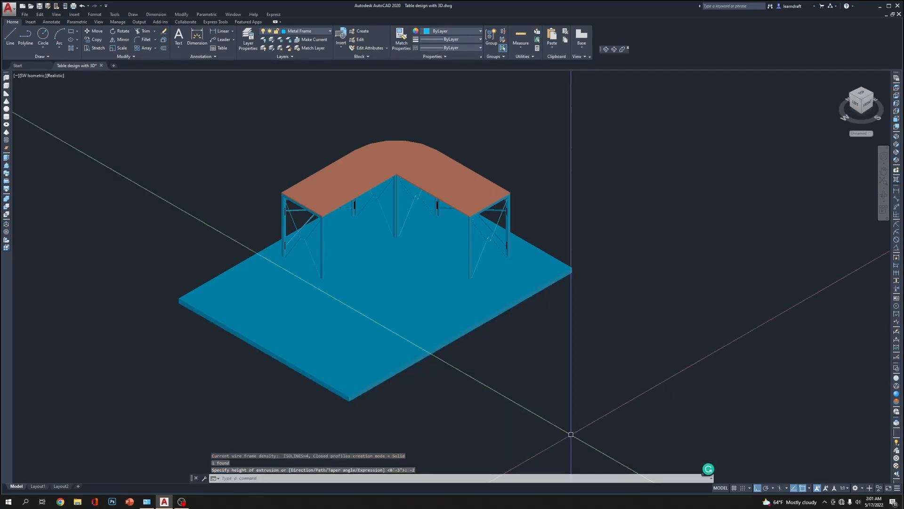
Try to stretch the floor slab by 1" from the midpoint of its front edge
scroll(565, 264, "up", 5)
left_click(554, 265)
left_click(536, 283)
scroll(561, 263, "down", 5)
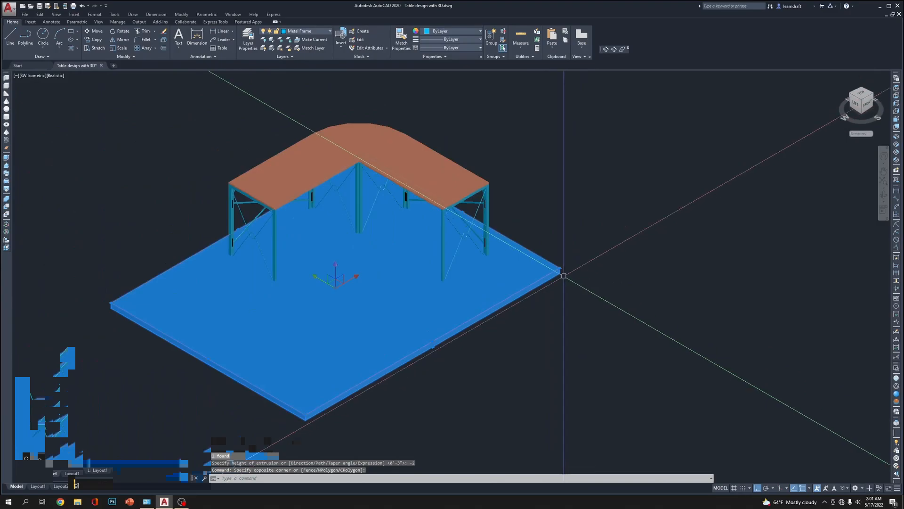
scroll(525, 292, "up", 4)
scroll(337, 398, "up", 3)
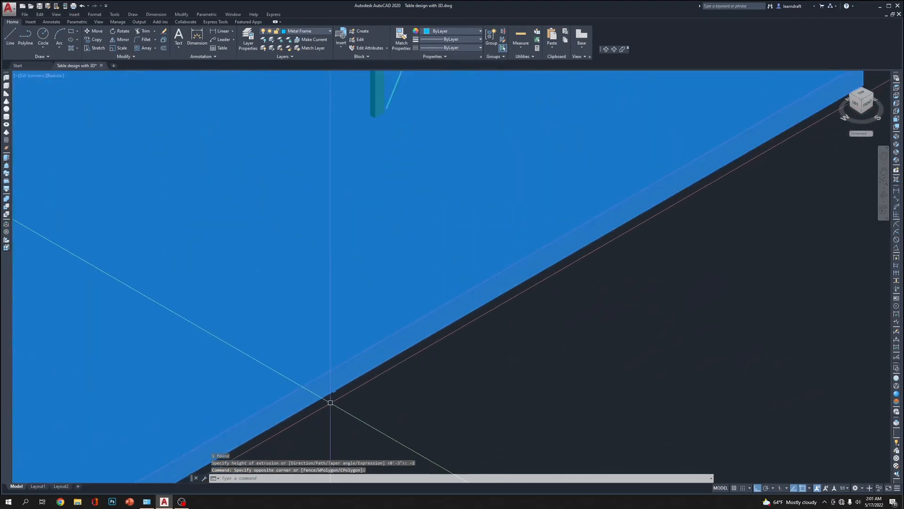
left_click(334, 395)
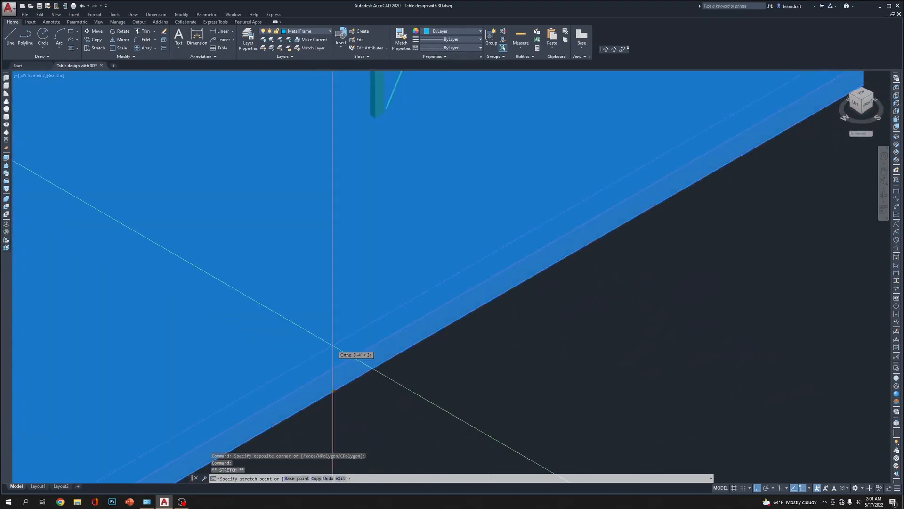
type("1")
scroll(333, 345, "down", 5)
key("Escape")
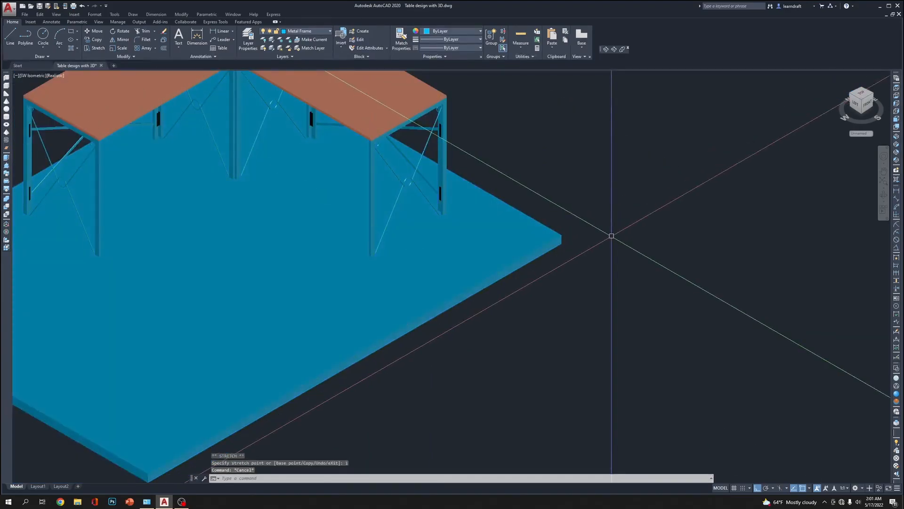
Undo the slab's stretch and its extrusion, back to the plain floor rectangle
key("ctrl+z")
key("ctrl+z")
key("ctrl+z")
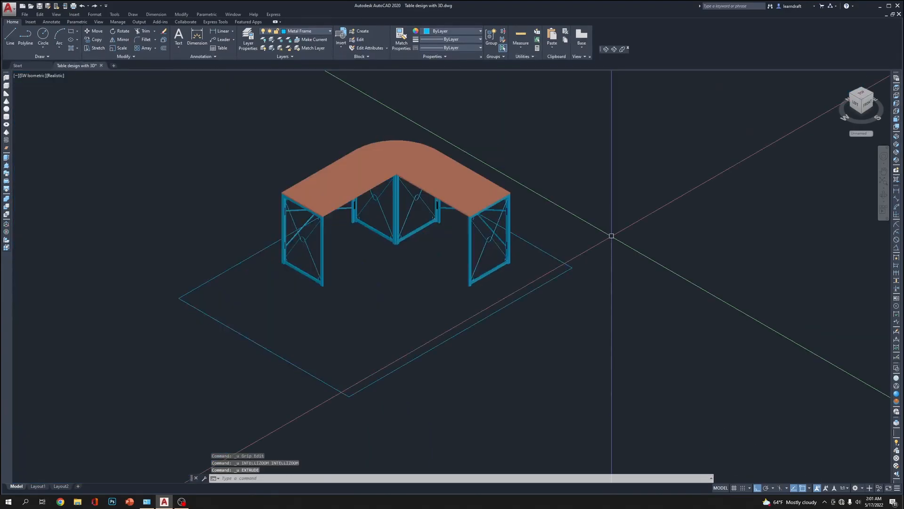
Extrude the floor rectangle by -1" and select the new slab
type("ext")
key("Return")
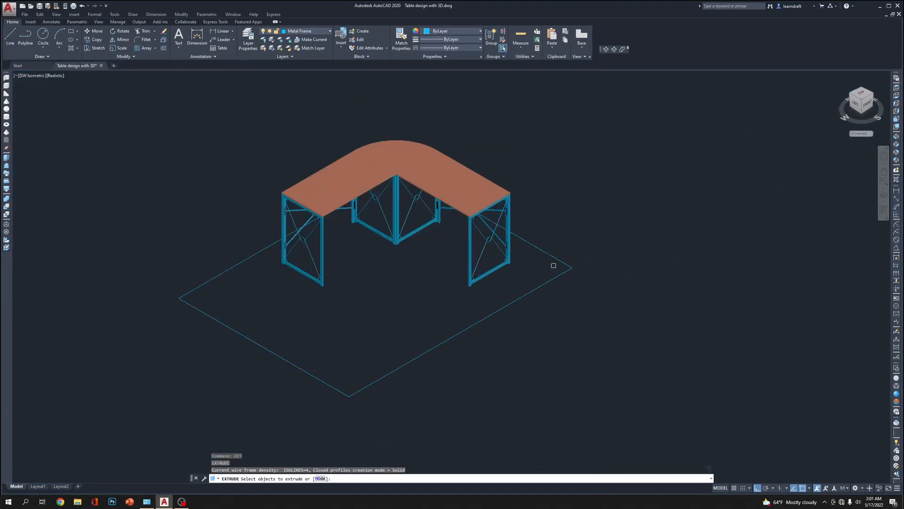
left_click(556, 275)
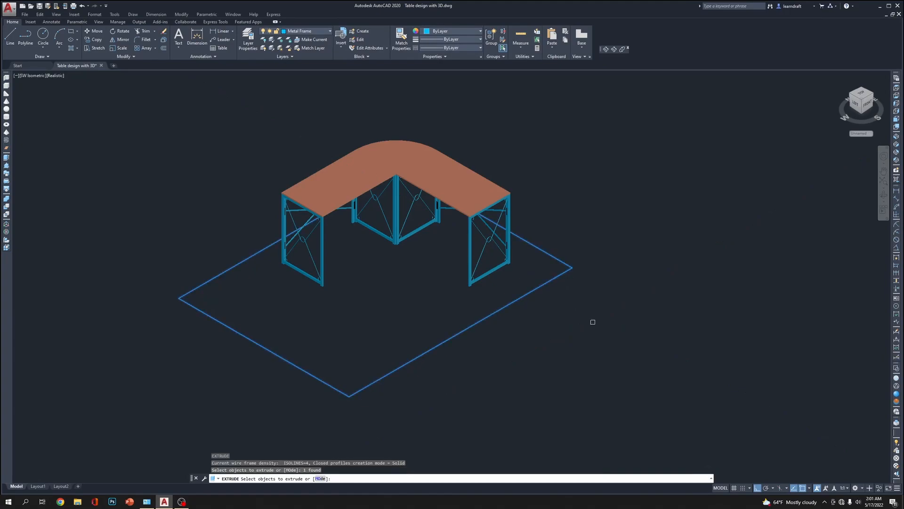
key("Return")
type("-")
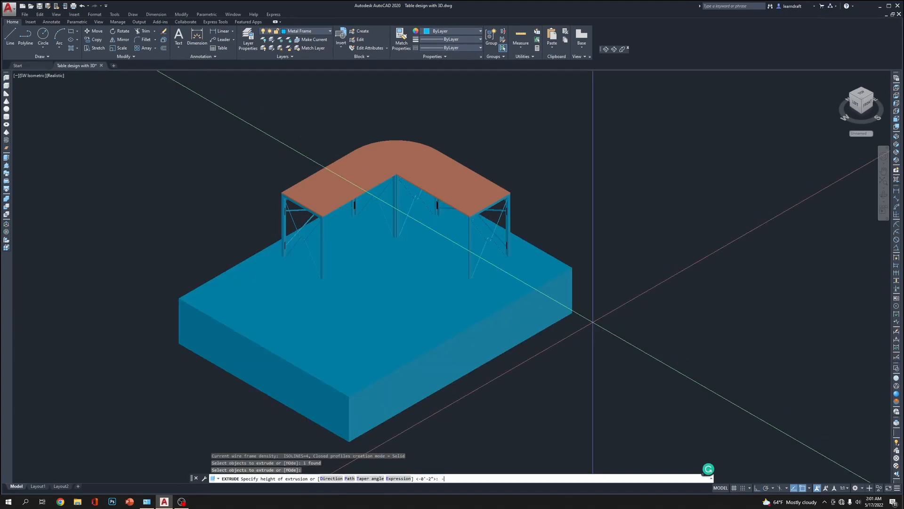
type("1")
key("Return")
left_click(581, 292)
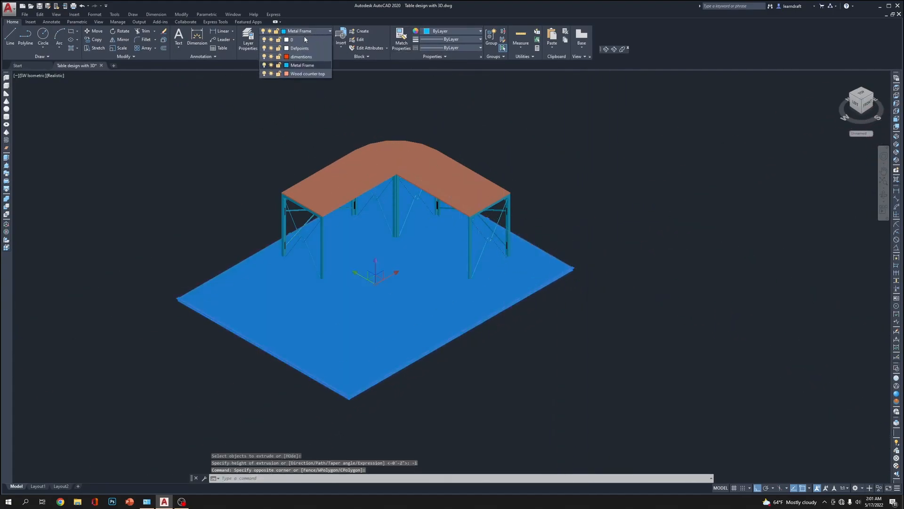
Put the floor slab on layer 0 and set its colour to grey 147,149,152
left_click(309, 39)
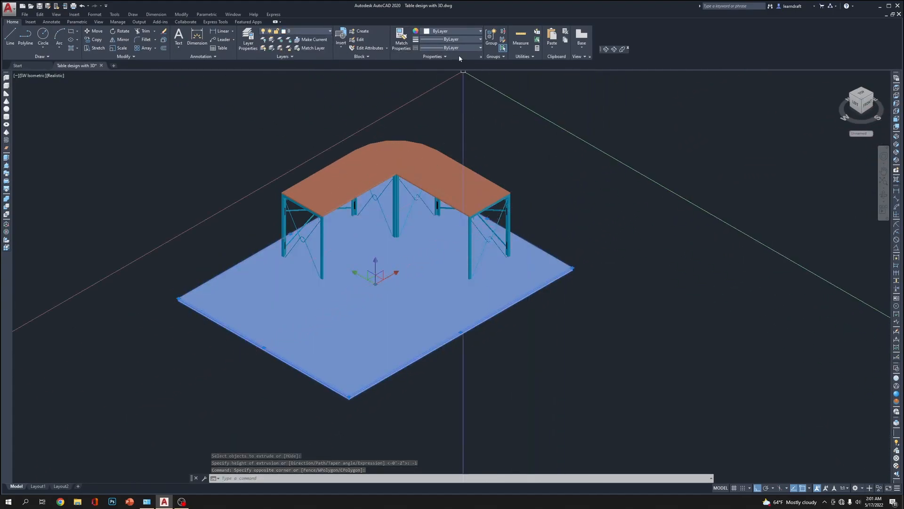
left_click(461, 32)
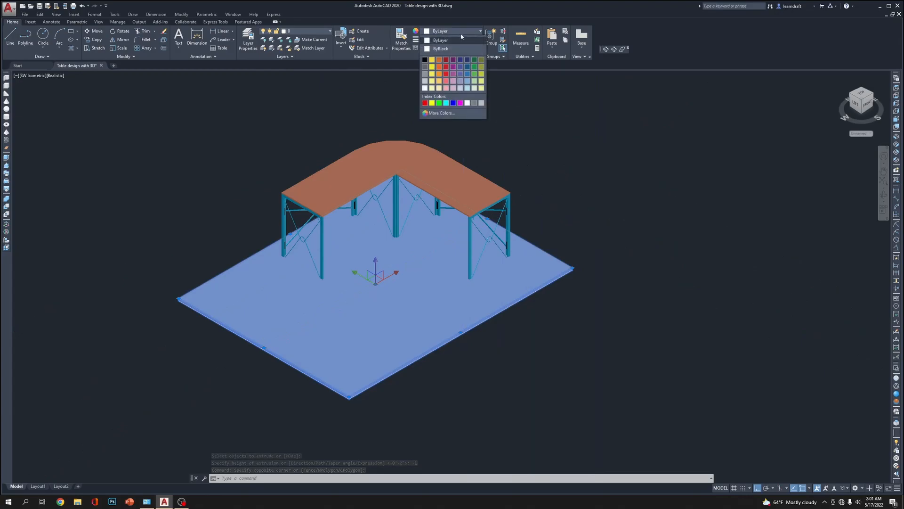
left_click(446, 88)
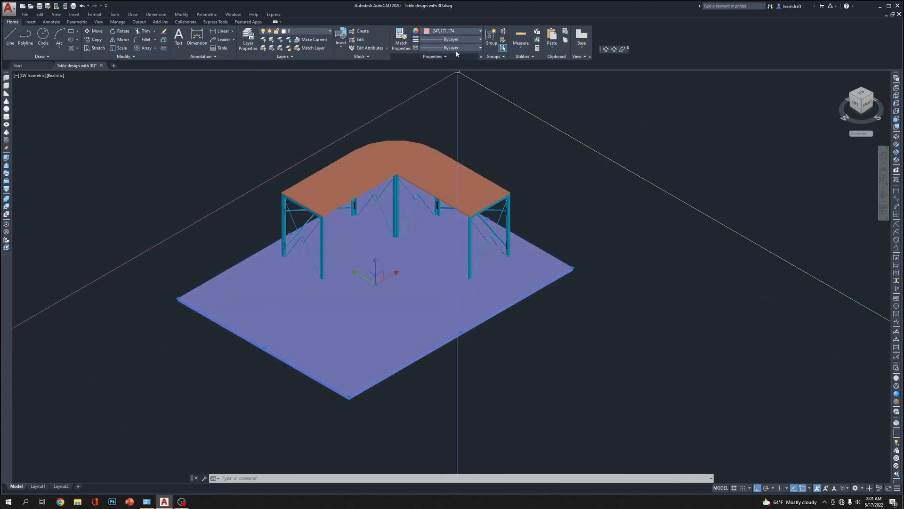
left_click(451, 34)
left_click(427, 69)
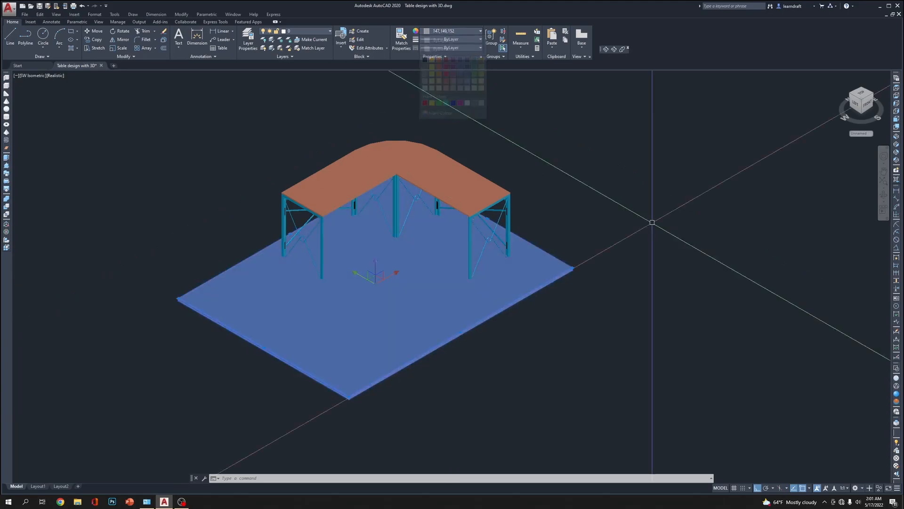
key("Escape")
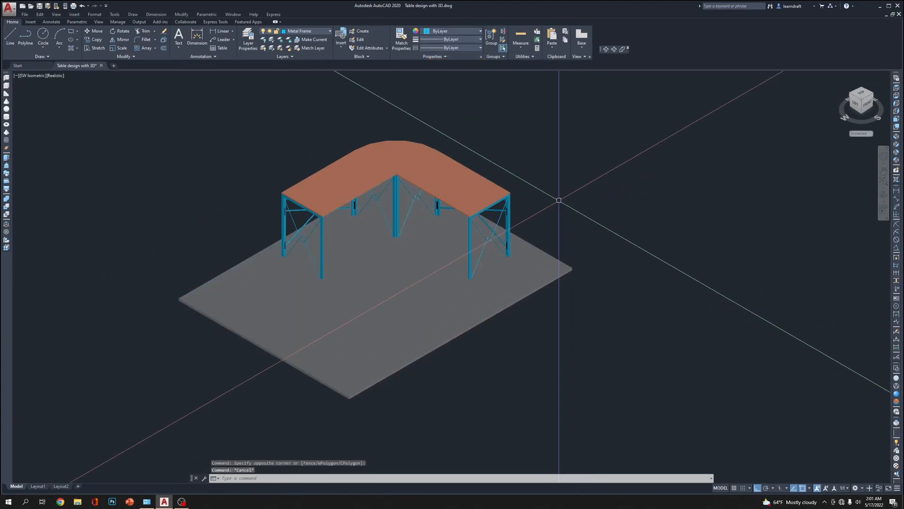
middle_click_drag(559, 200, 582, 231)
left_click(487, 205)
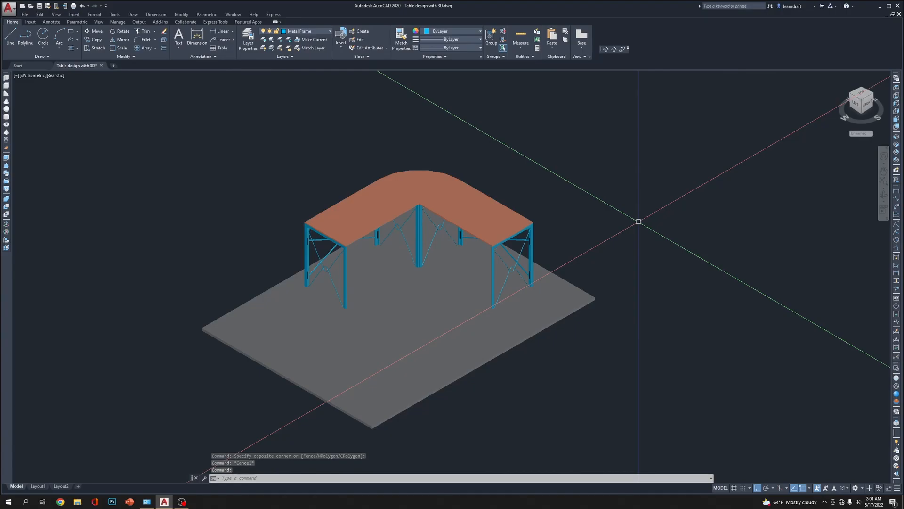
scroll(666, 225, "up", 2)
middle_click_drag(559, 227, 662, 137)
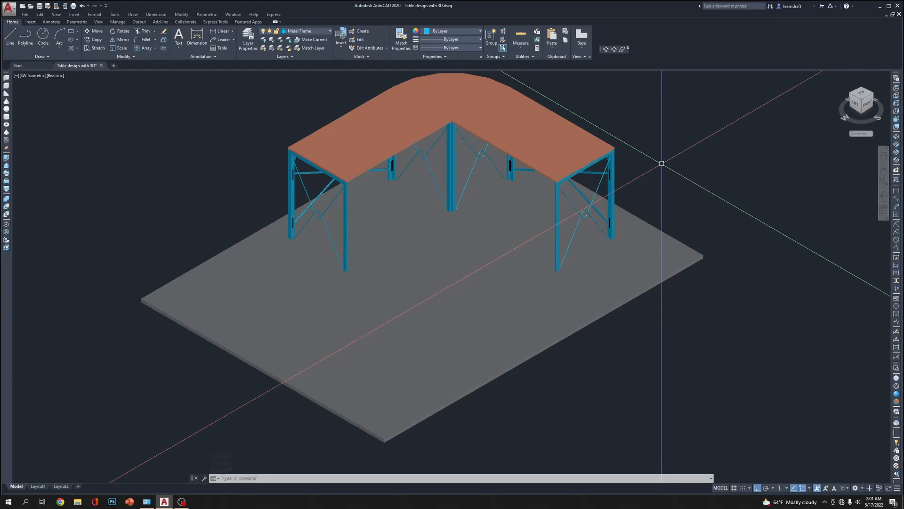
middle_click_drag(452, 254, 419, 280)
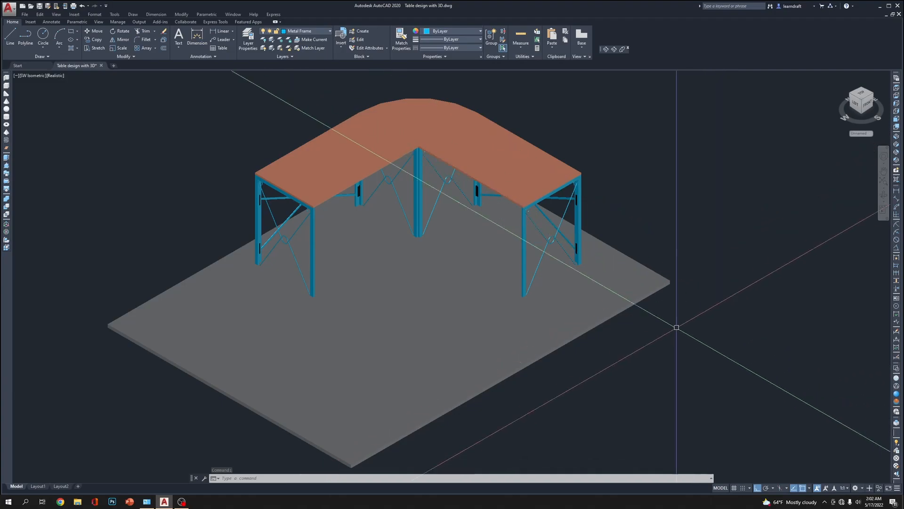
left_click(181, 501)
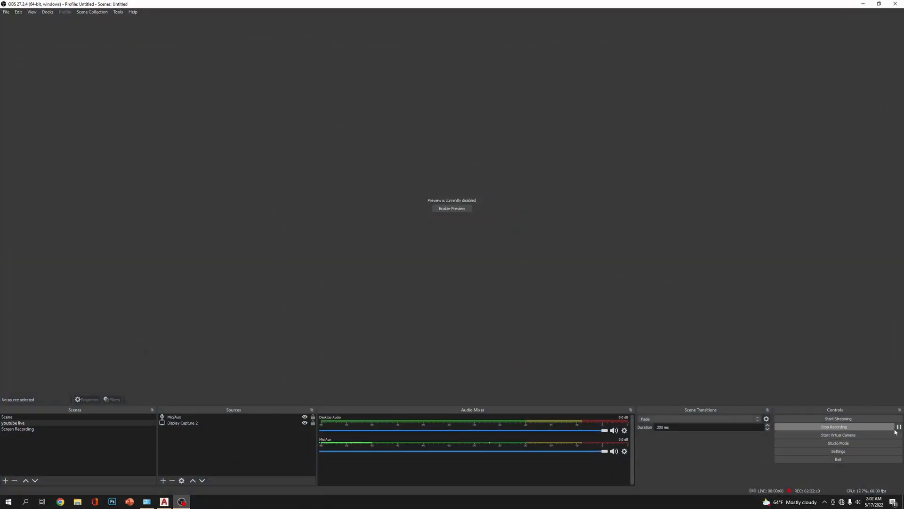
left_click(863, 4)
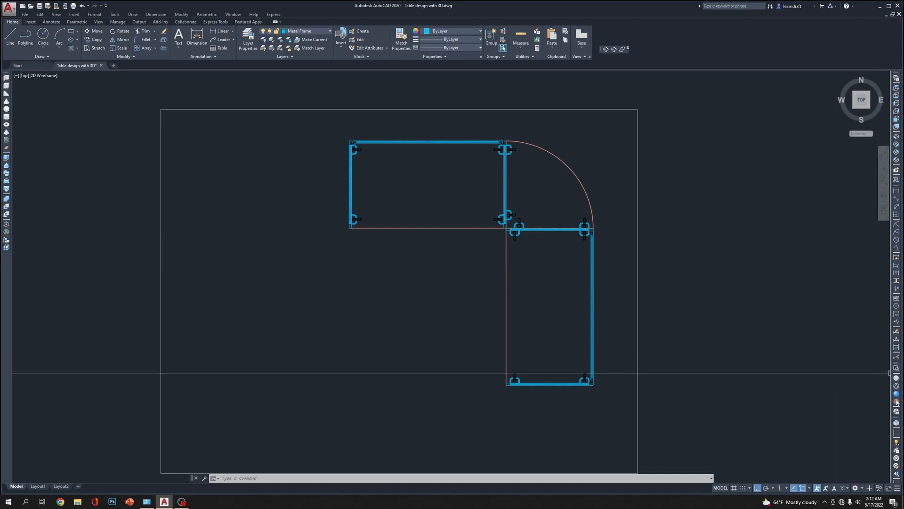
Show the table and floor slab in SW Isometric view with the Realistic visual style
left_click(897, 144)
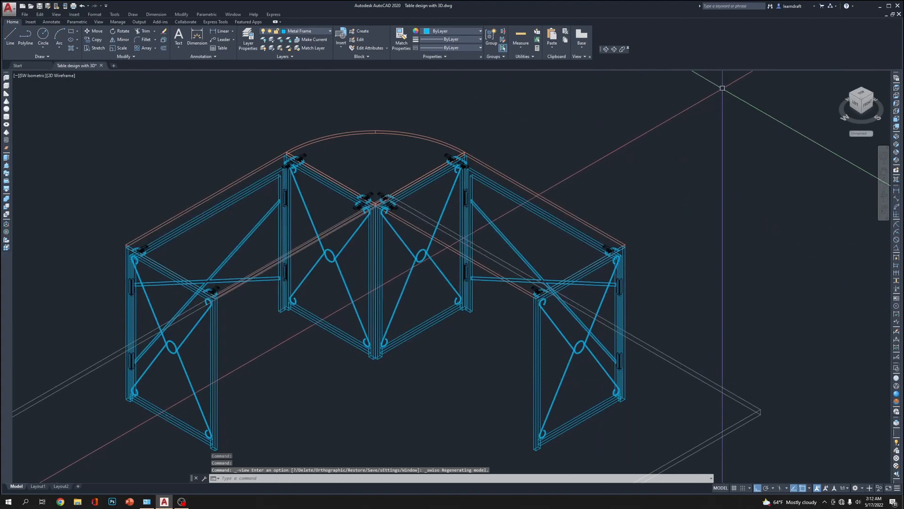
left_click(895, 394)
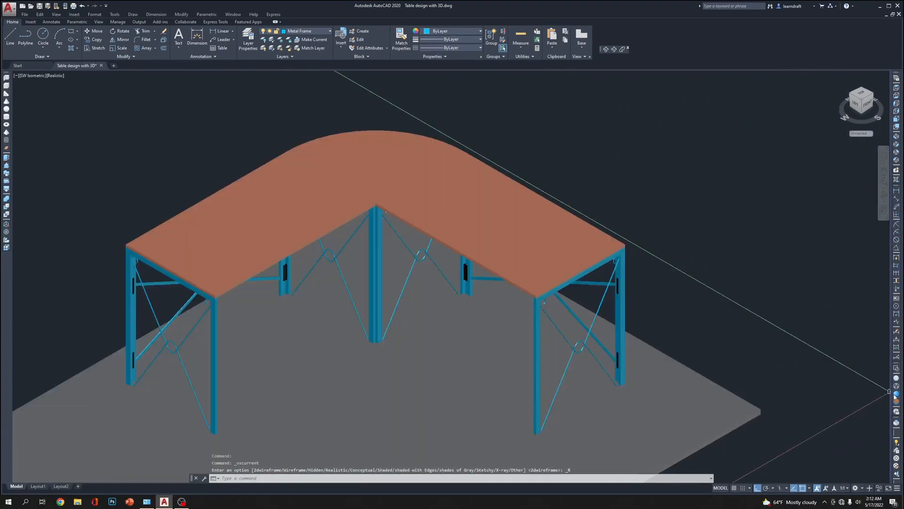
middle_click_drag(646, 293, 674, 231)
scroll(584, 268, "down", 3)
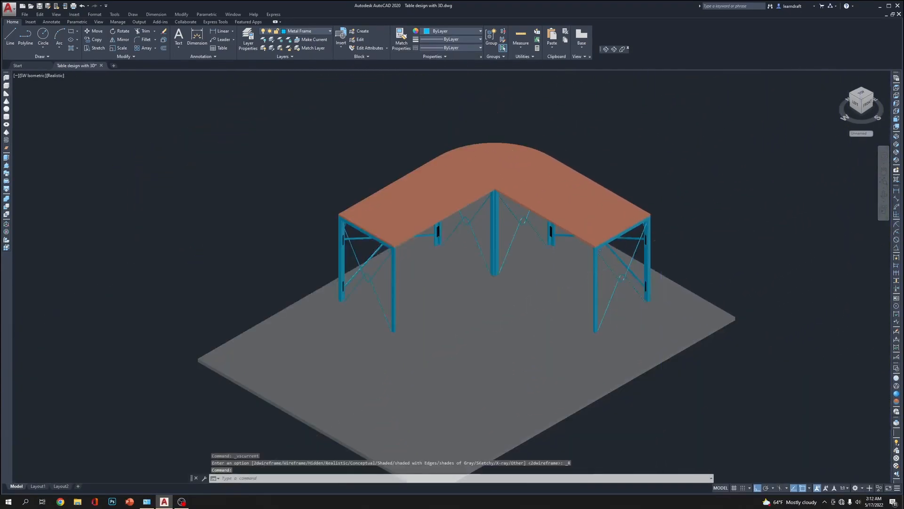
key("Escape")
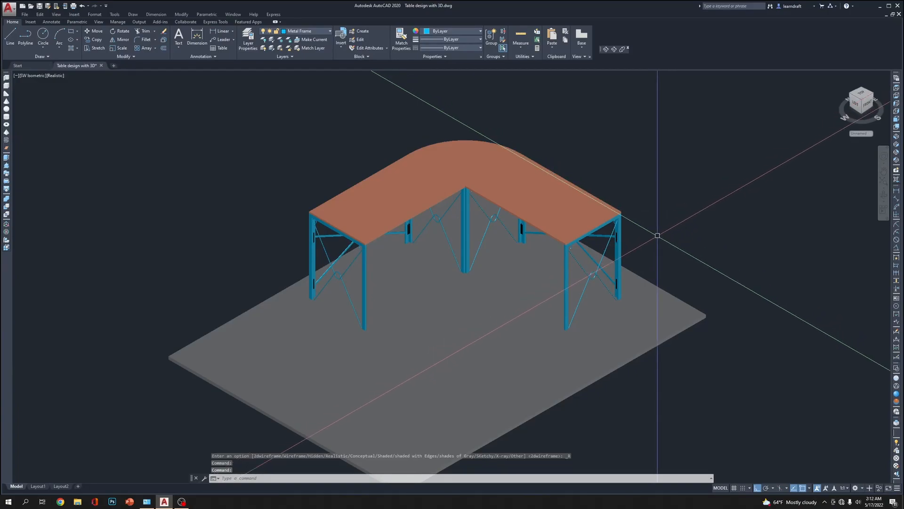
left_click(717, 290)
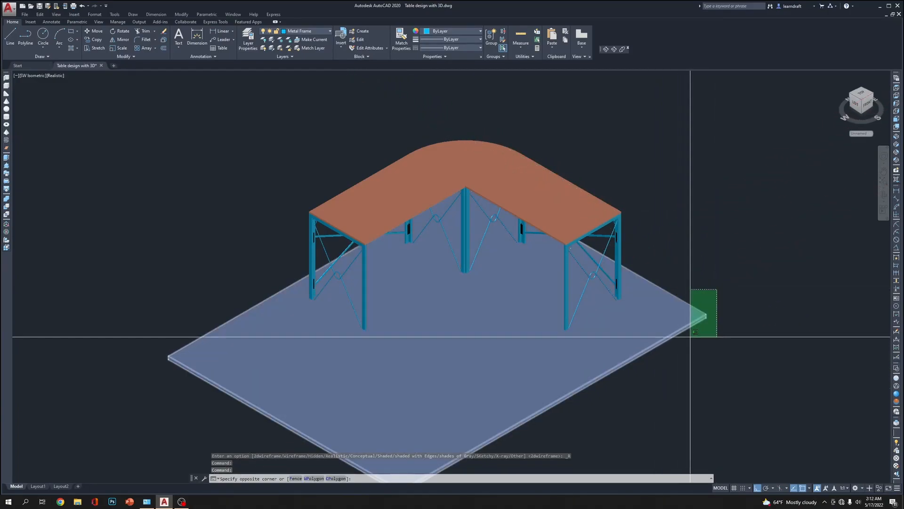
left_click(719, 284)
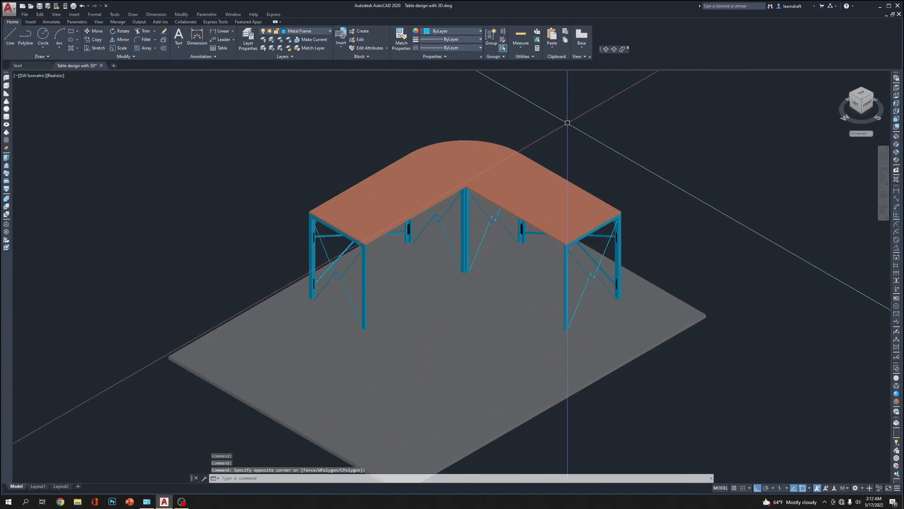
Return to the Top view of the table model with the 2D Wireframe visual style
left_click(895, 89)
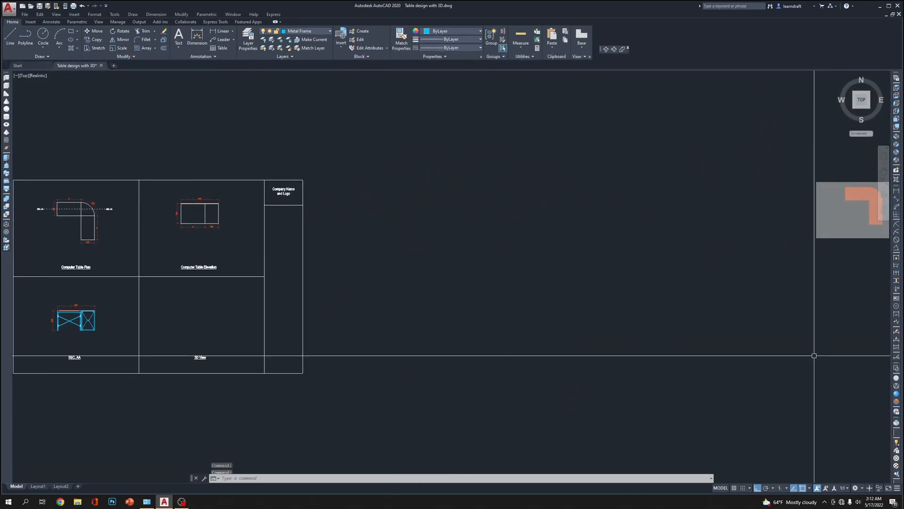
left_click(896, 368)
middle_click_drag(793, 283, 531, 339)
scroll(595, 265, "up", 8)
scroll(592, 215, "down", 4)
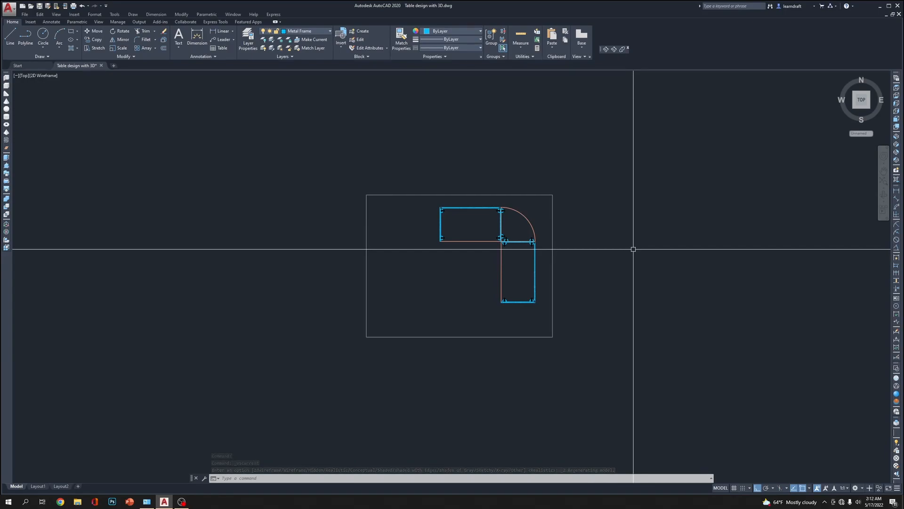
type("rec")
key("Return")
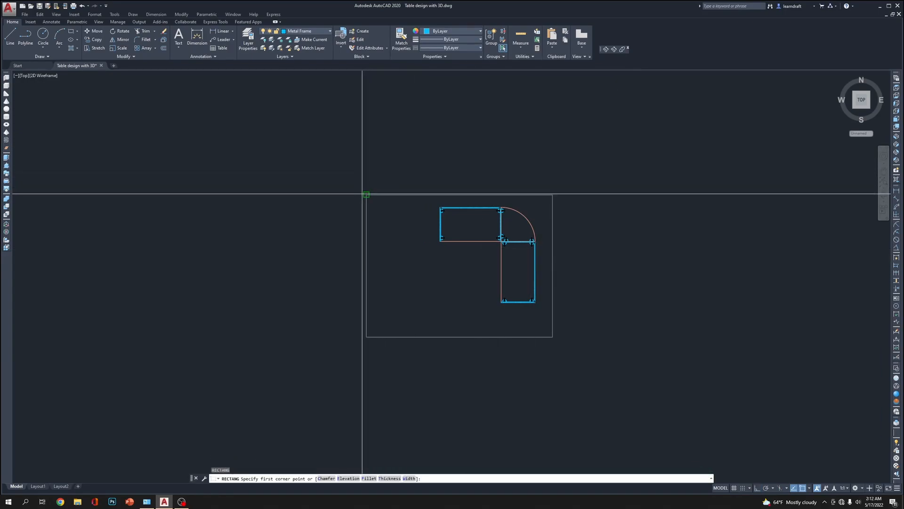
left_click(363, 194)
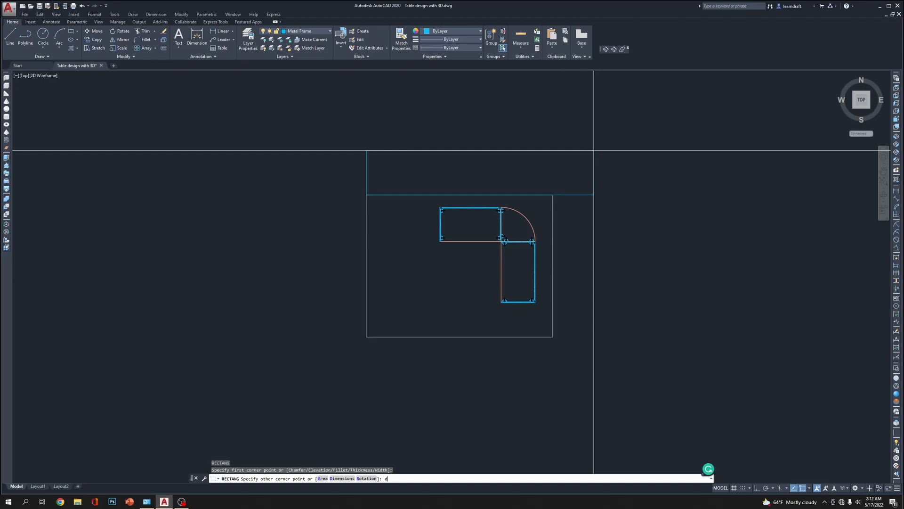
key("Escape")
key("Escape")
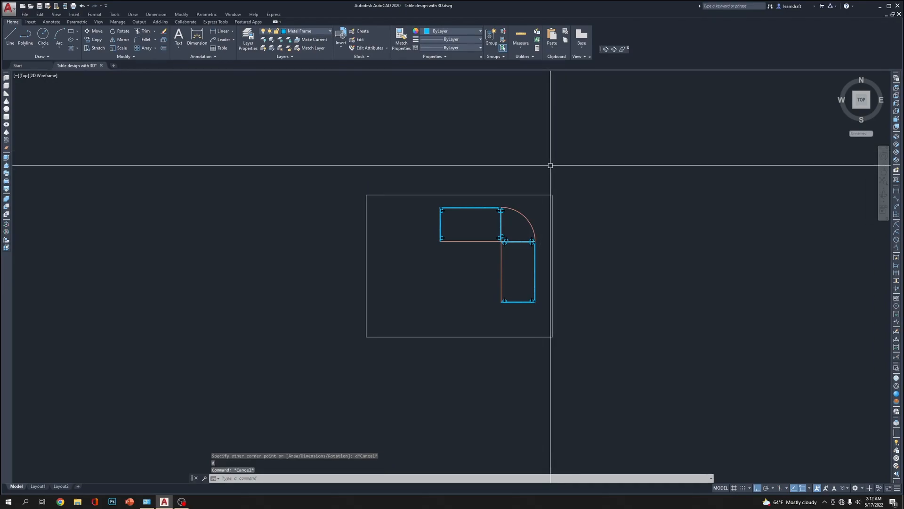
Draw a thin rectangle along the slab's back edge, from its upper-right corner to just short of the upper-left corner, and select it
key("Return")
left_click(552, 195)
scroll(401, 207, "up", 6)
scroll(333, 184, "down", 6)
scroll(299, 174, "up", 8)
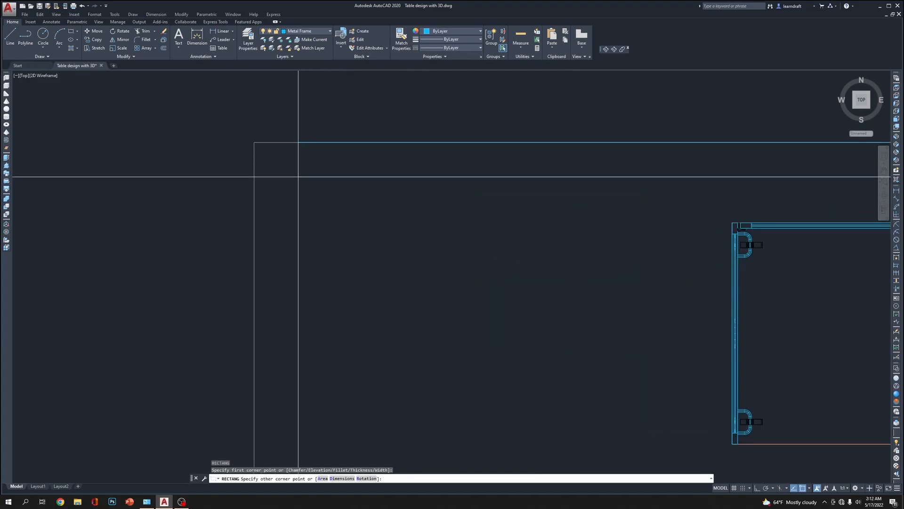
left_click(274, 172)
scroll(333, 192, "down", 5)
left_click(317, 170)
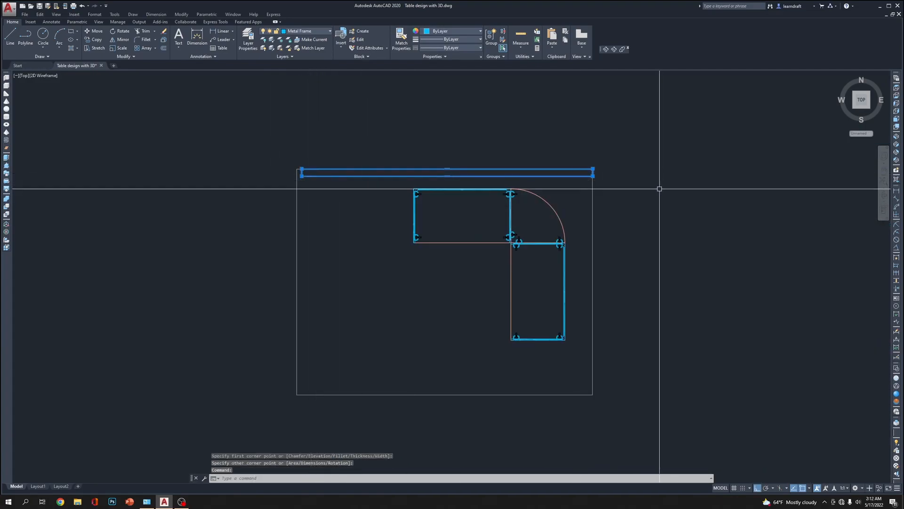
type("mo")
key("Return")
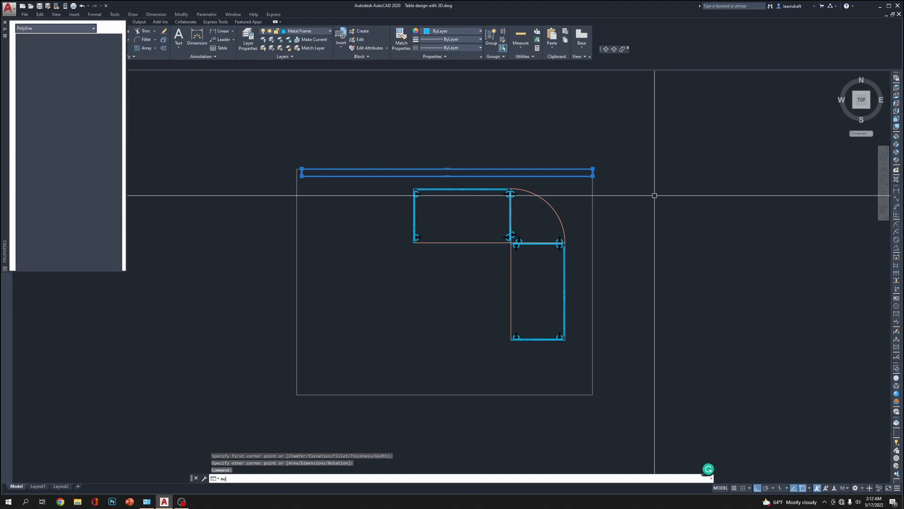
left_click(5, 24)
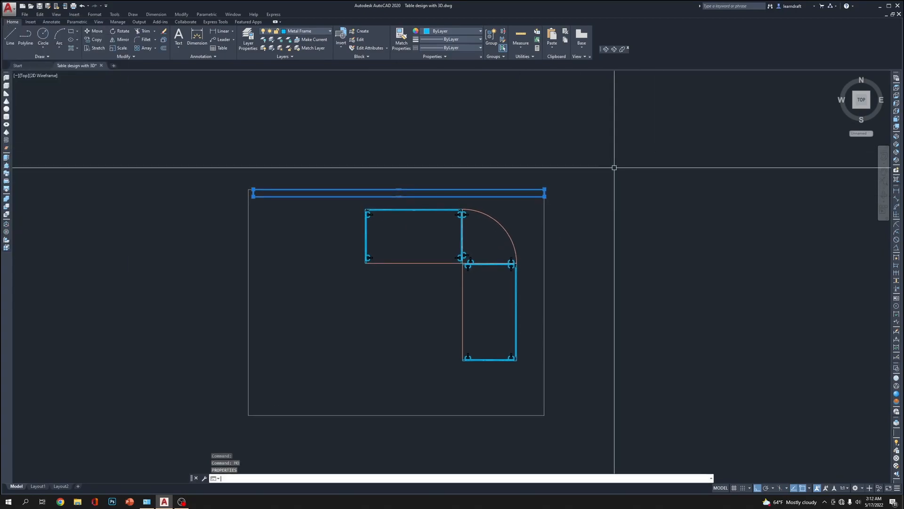
Mirror the thin back rectangle about a vertical line just right of the slab, keeping the original
type("mi")
key("Return")
left_click(596, 203)
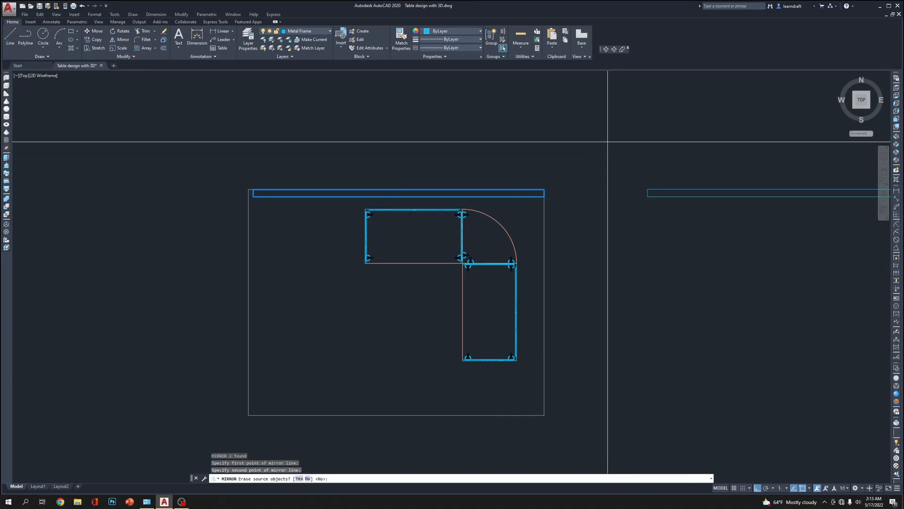
key("Return")
Rotate the mirrored thin rectangle so that it runs vertically in plan
left_click(703, 163)
left_click(672, 246)
type("ro")
key("Return")
left_click(656, 250)
left_click(662, 300)
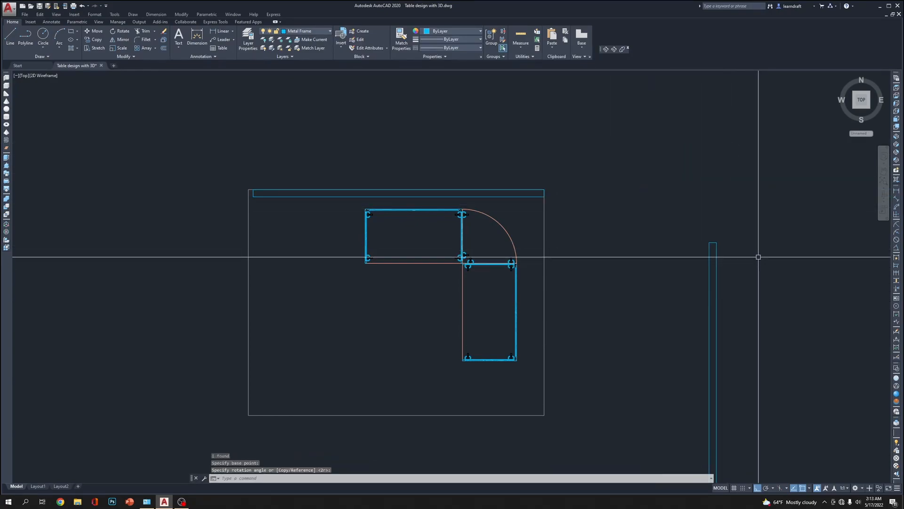
Move the rotated rectangle by its upper-right corner onto the slab's upper-right corner
left_click(716, 243)
scroll(537, 190, "up", 4)
left_click(577, 183)
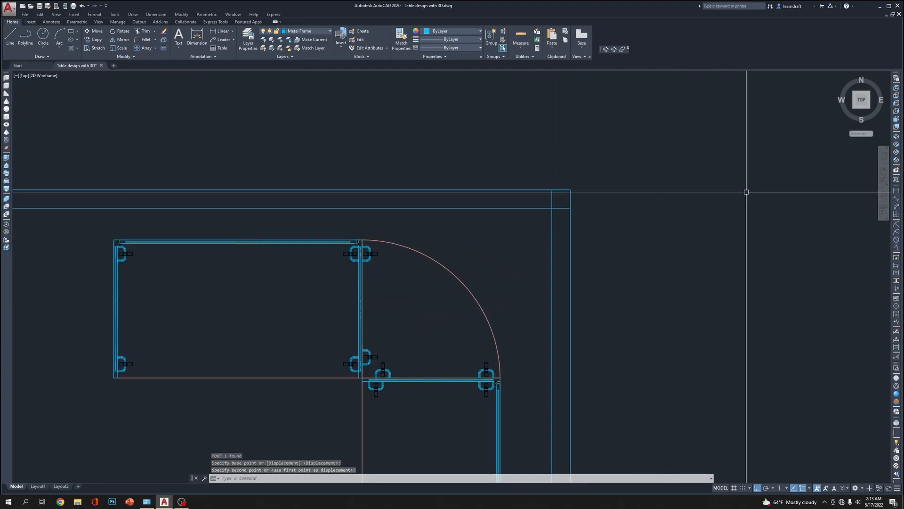
In SW Isometric view, stretch the overhanging end of the side rectangle back to the slab's front edge
left_click(897, 137)
scroll(650, 217, "up", 8)
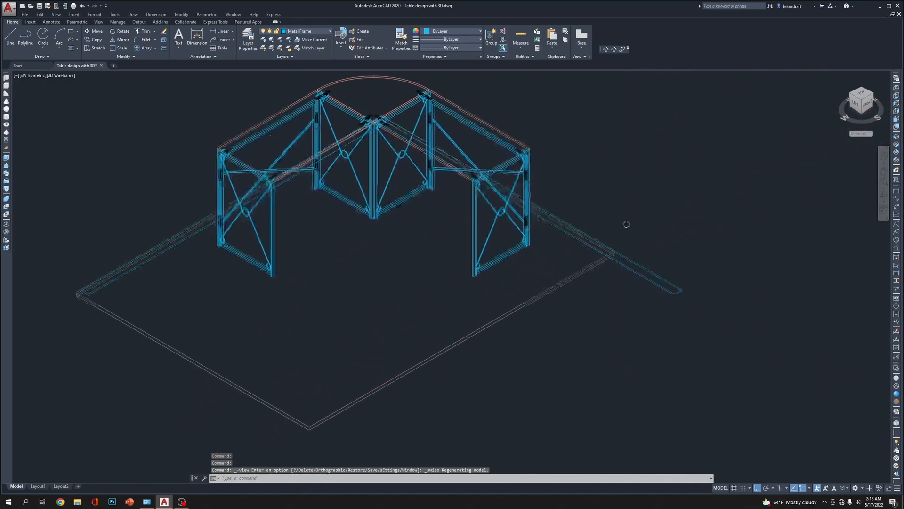
scroll(669, 292, "up", 6)
left_click(695, 341)
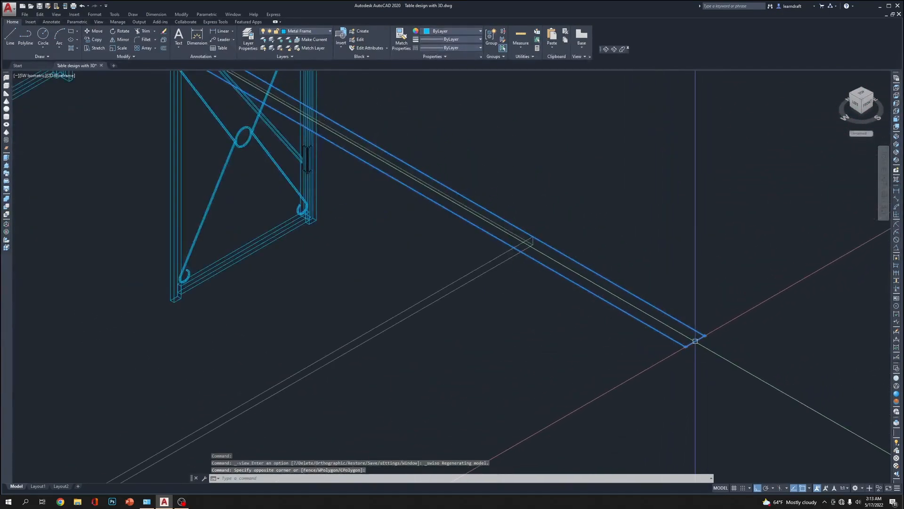
left_click(695, 340)
scroll(533, 249, "up", 6)
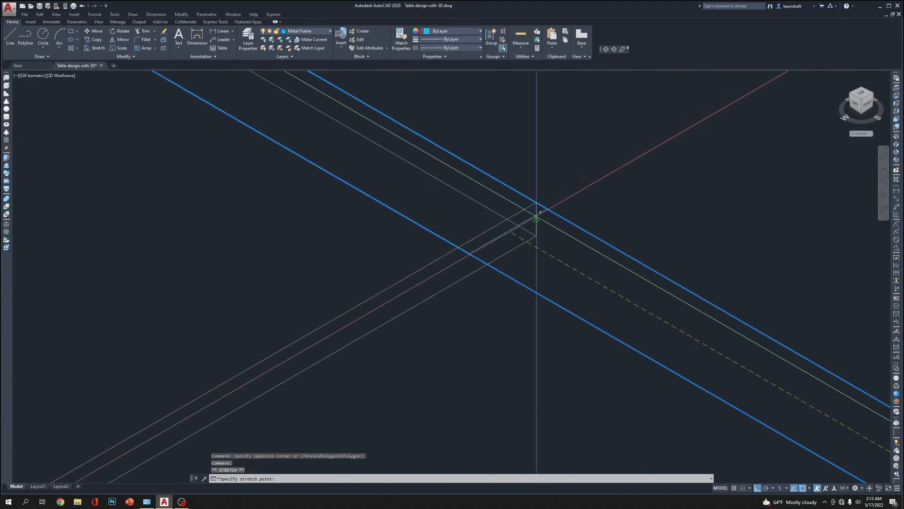
left_click(497, 225)
scroll(605, 226, "down", 6)
middle_click_drag(540, 172, 611, 171)
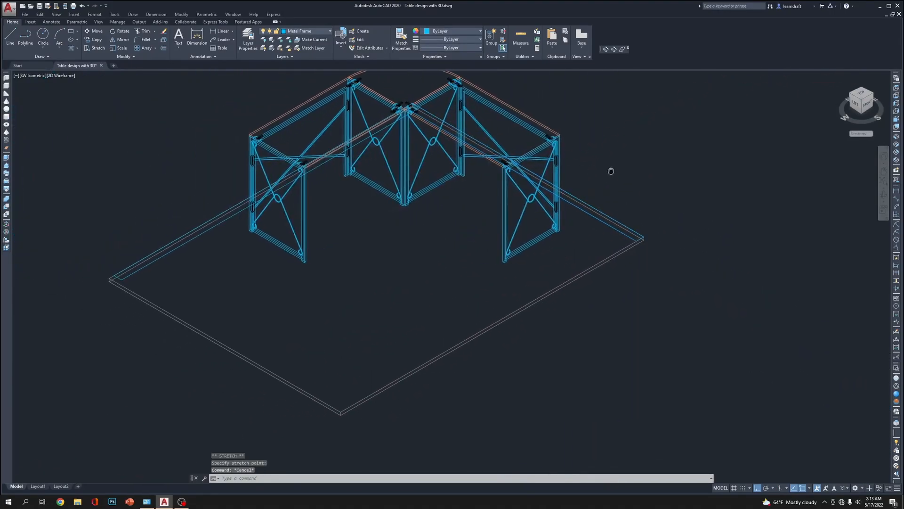
Stretch the short end of the back rectangle out to the slab's left corner
scroll(134, 273, "up", 8)
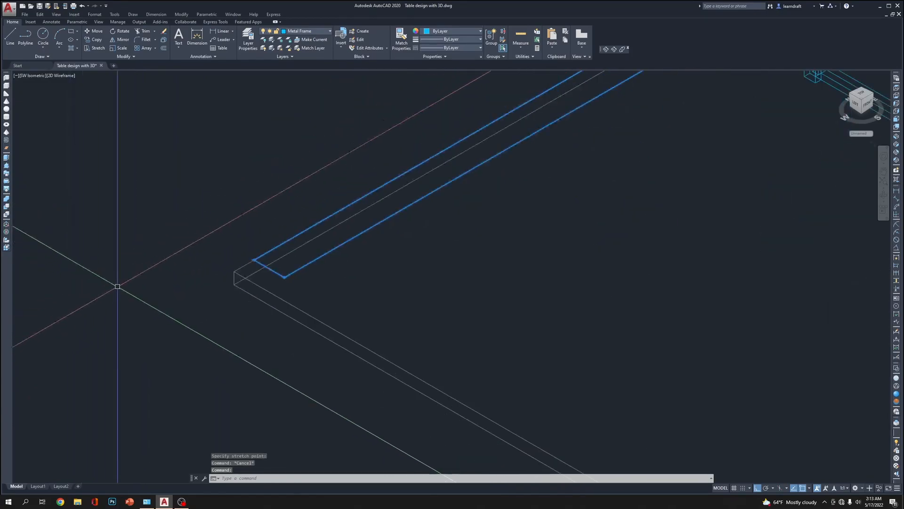
left_click(466, 242)
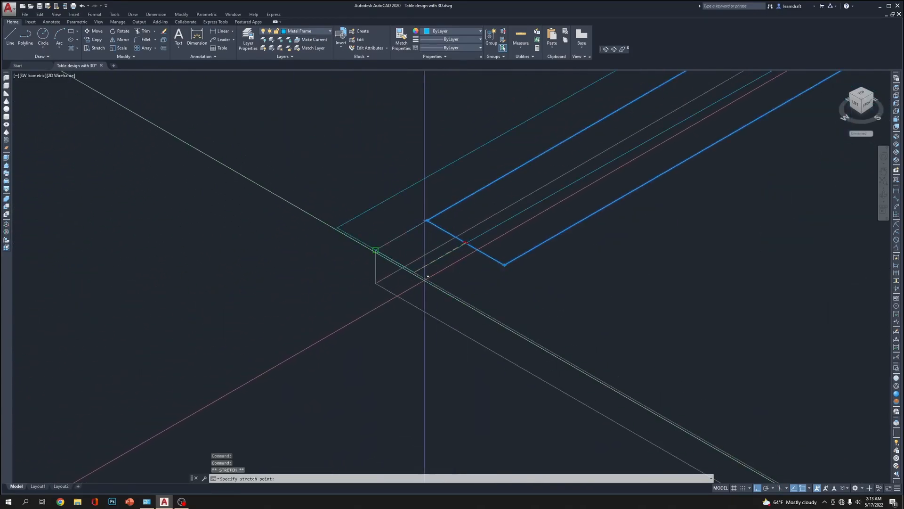
left_click(376, 250)
scroll(338, 292, "down", 5)
key("Escape")
key("Escape")
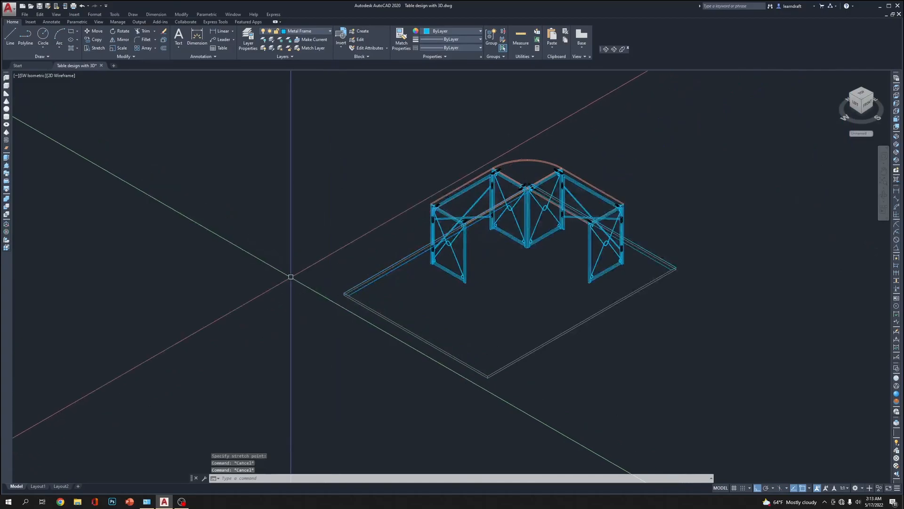
Extrude both thin rectangles along the slab's back edges 10 feet upward to form the two walls
scroll(301, 271, "up", 3)
middle_click_drag(329, 247, 246, 216)
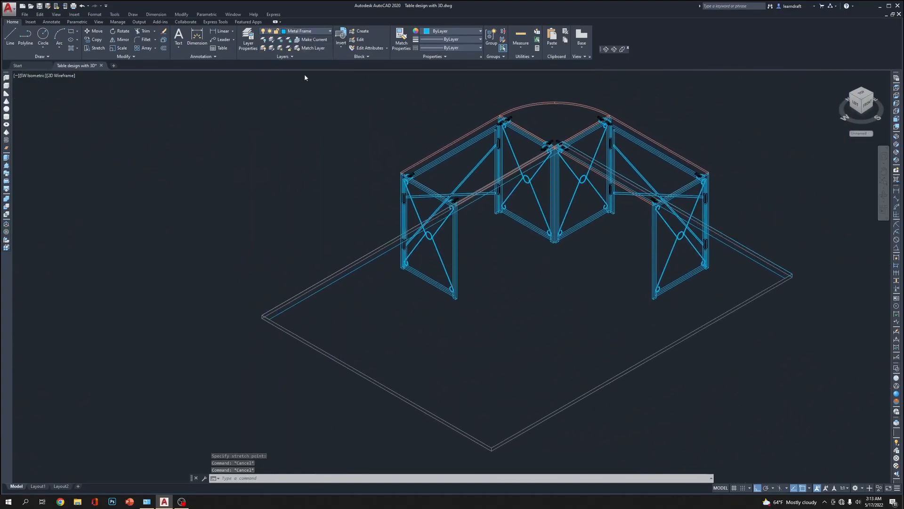
key("Escape")
type("e")
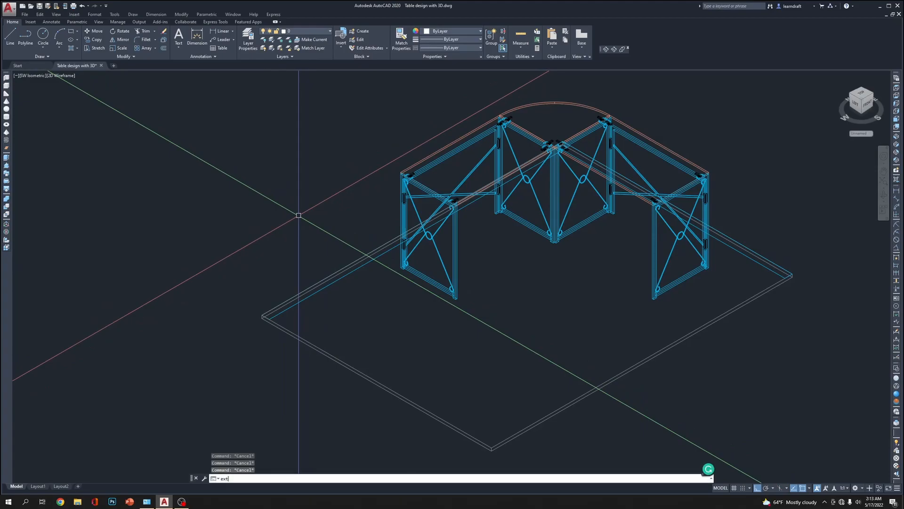
left_click(776, 264)
key("Return")
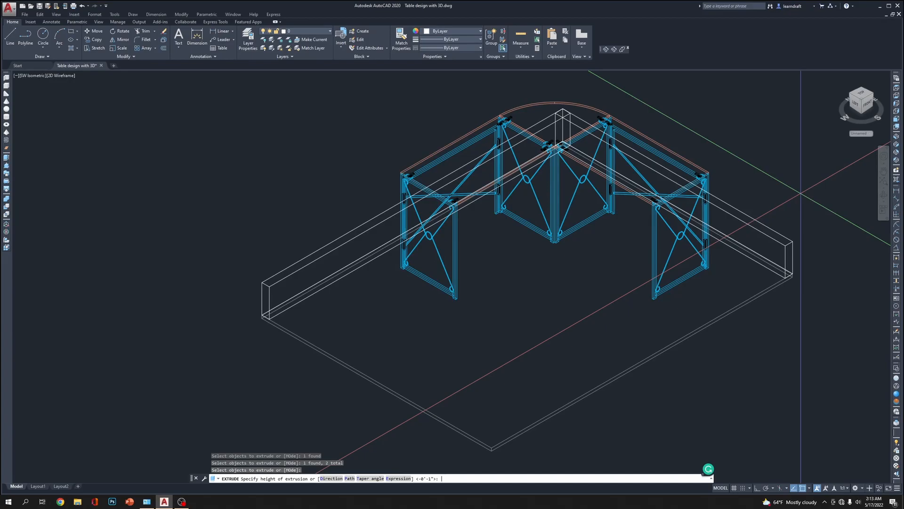
type("10")
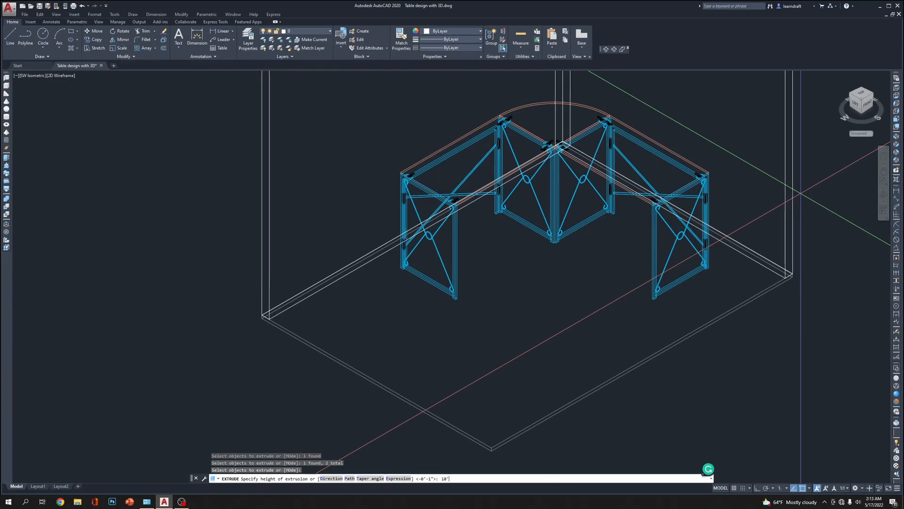
type("'")
key("Return")
scroll(801, 193, "down", 4)
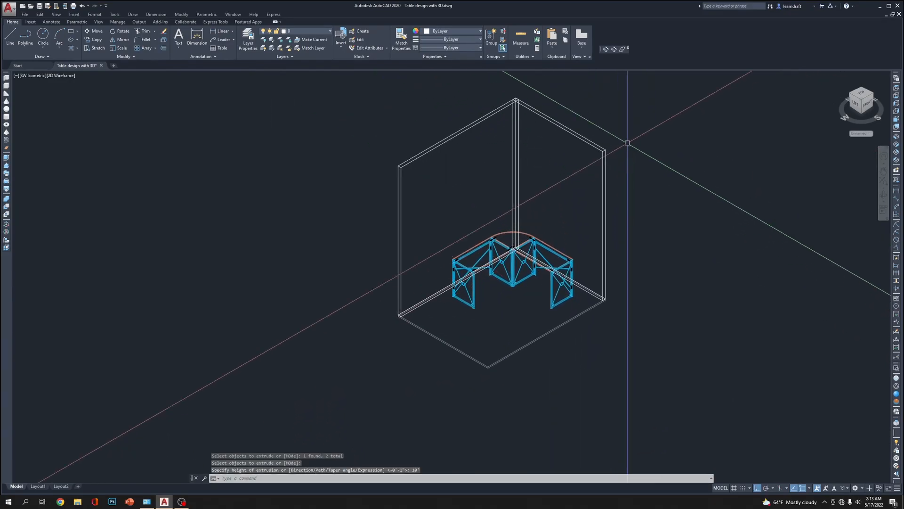
Display the table, slab and walls in the Realistic visual style
middle_click_drag(647, 101, 662, 108)
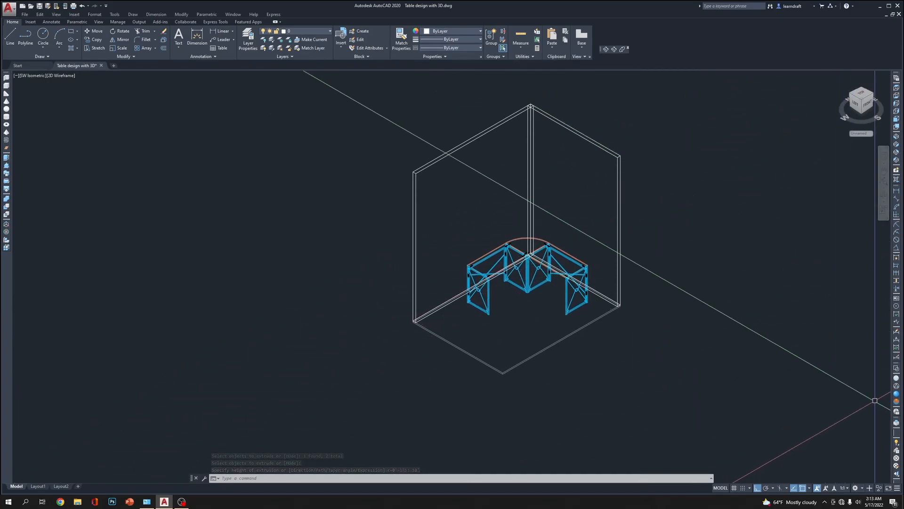
left_click(896, 394)
scroll(702, 264, "up", 3)
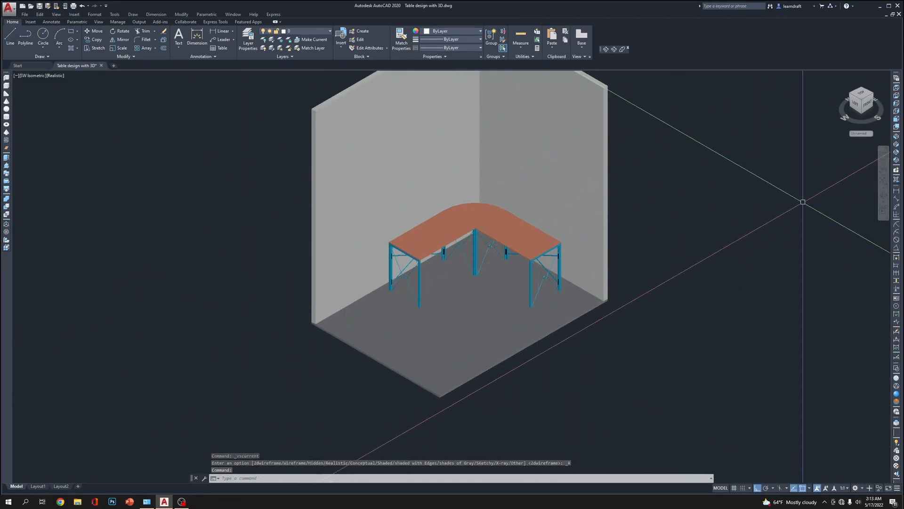
Switch the model to the Top view in the 2D Wireframe visual style
left_click(861, 94)
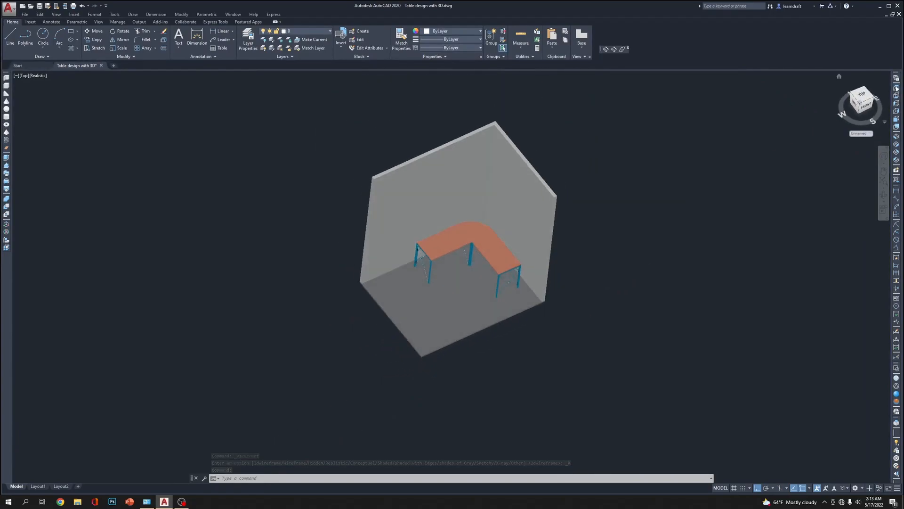
left_click(897, 370)
middle_click_drag(873, 208, 560, 257)
scroll(593, 248, "up", 6)
scroll(457, 214, "up", 4)
scroll(457, 215, "down", 2)
Move the slab and both walls together about 7 inches left, bringing the right wall close to the table's edge
left_click(528, 151)
left_click(486, 214)
scroll(488, 217, "up", 2)
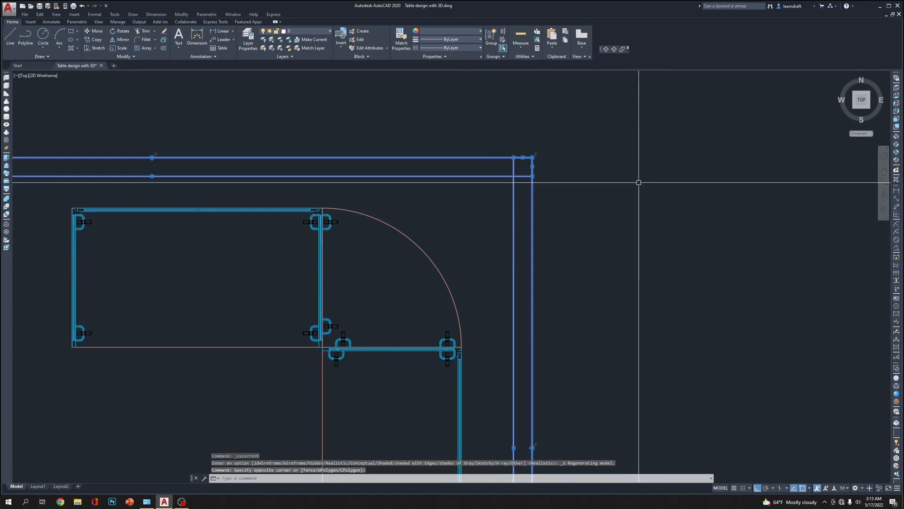
type("m")
key("Return")
scroll(588, 112, "down", 2)
left_click(627, 104)
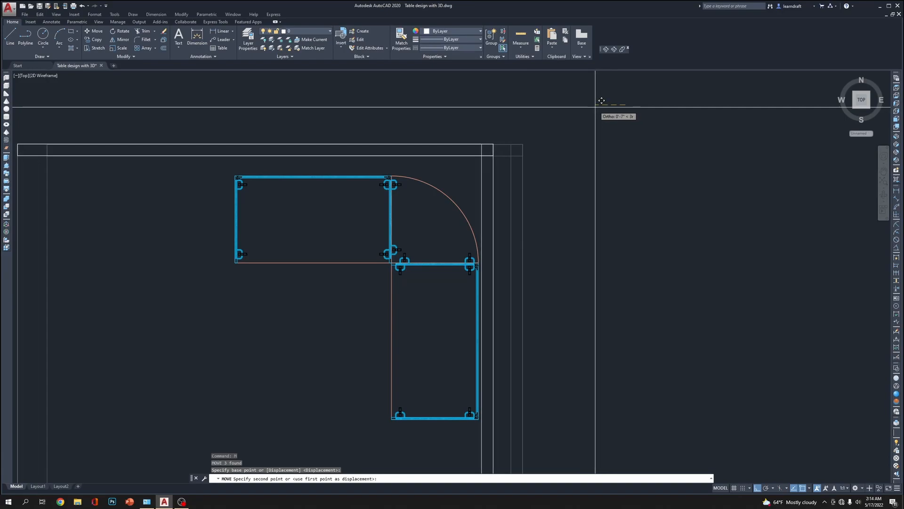
left_click(596, 97)
Move the slab and both walls about 4 inches down in plan, bringing the back wall close to the table
left_click(533, 113)
left_click(477, 172)
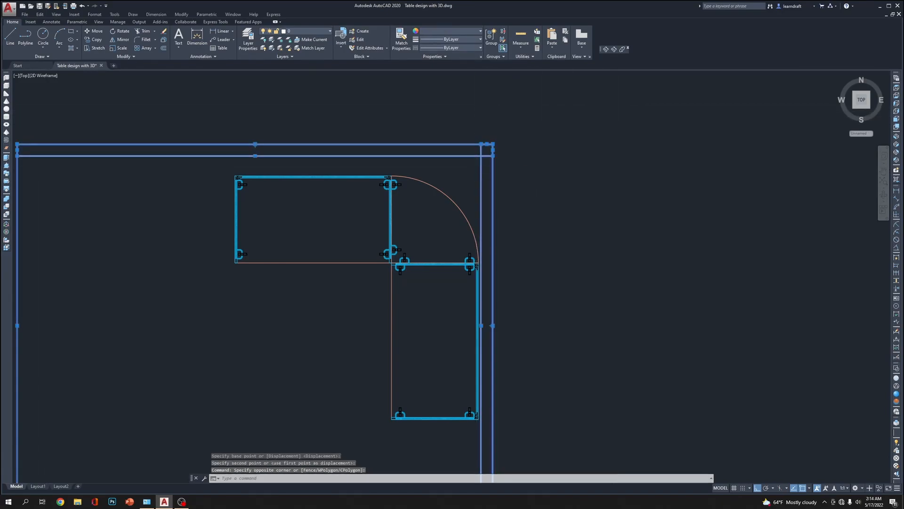
type("m")
key("Return")
left_click(614, 110)
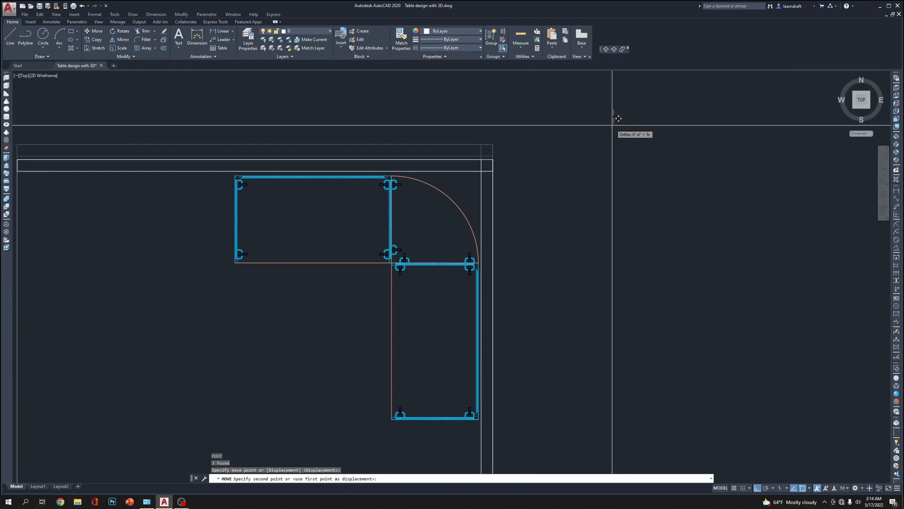
left_click(617, 123)
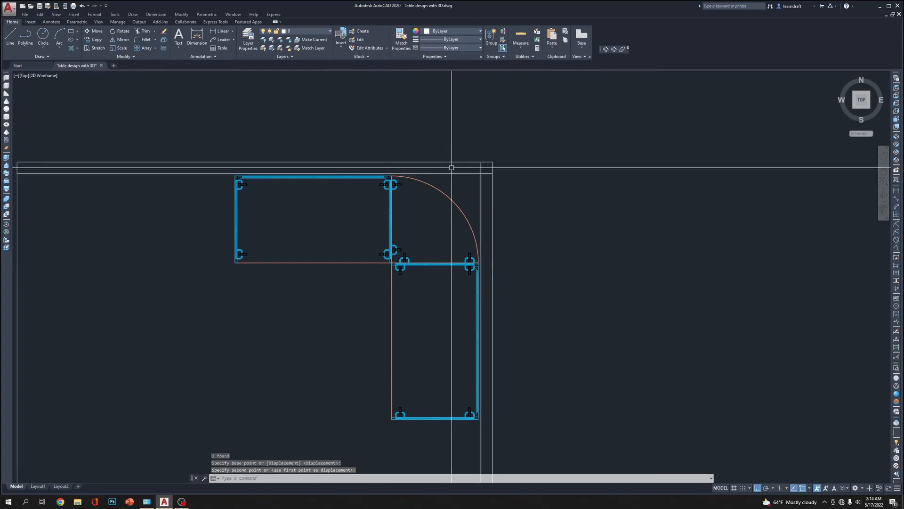
Show the model in SW Isometric view with the Realistic style and examine how the table sits against the walls and floor
scroll(478, 165, "down", 4)
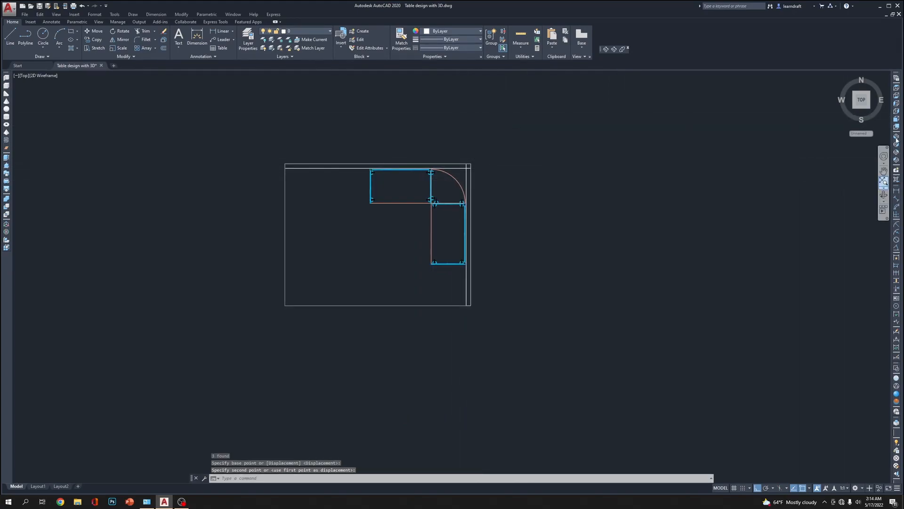
left_click(899, 153)
scroll(533, 229, "up", 3)
middle_click_drag(533, 229, 616, 210)
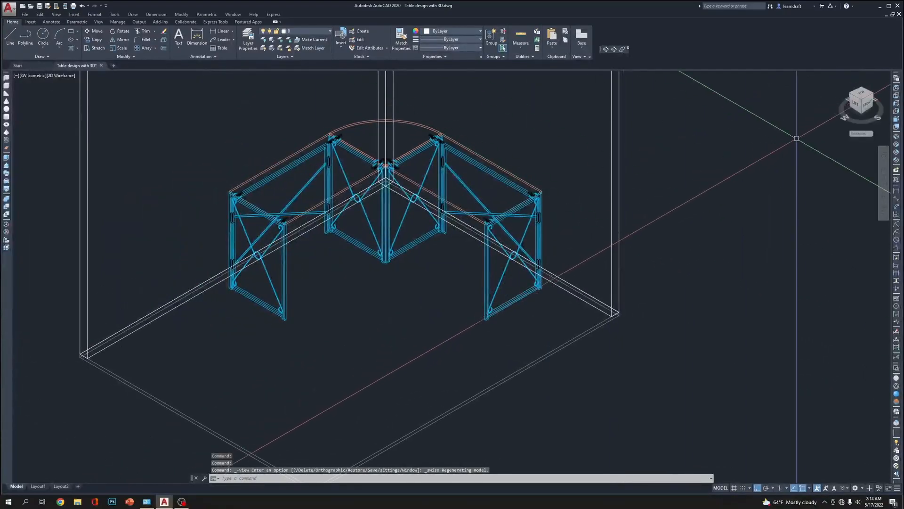
left_click(896, 393)
middle_click_drag(669, 261, 628, 261)
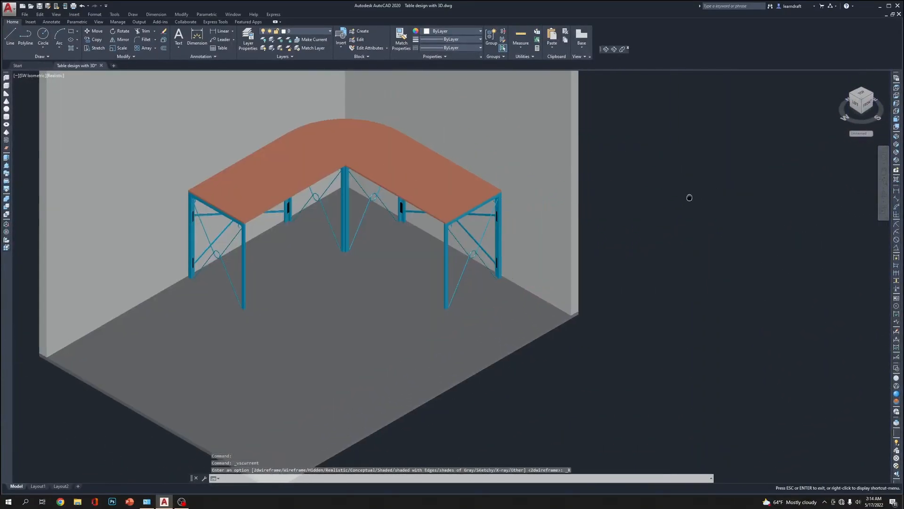
middle_click_drag(663, 215, 674, 180)
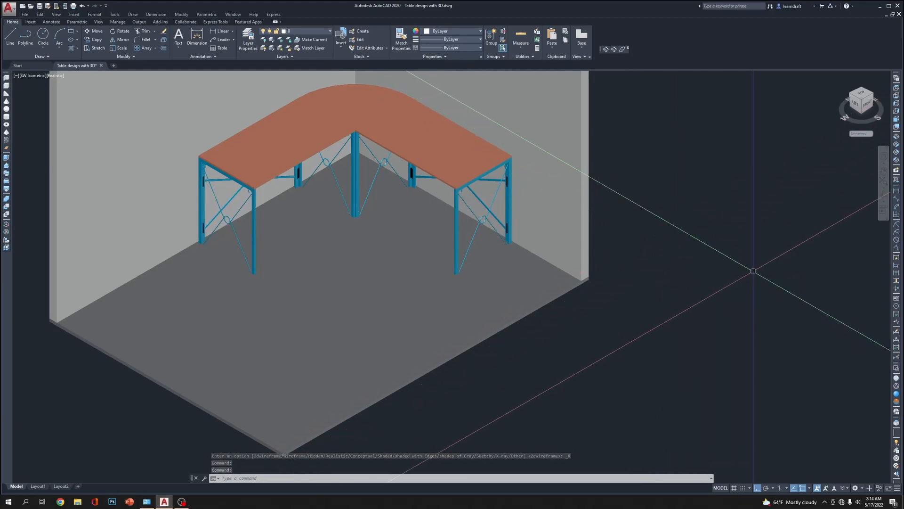
scroll(434, 136, "up", 10)
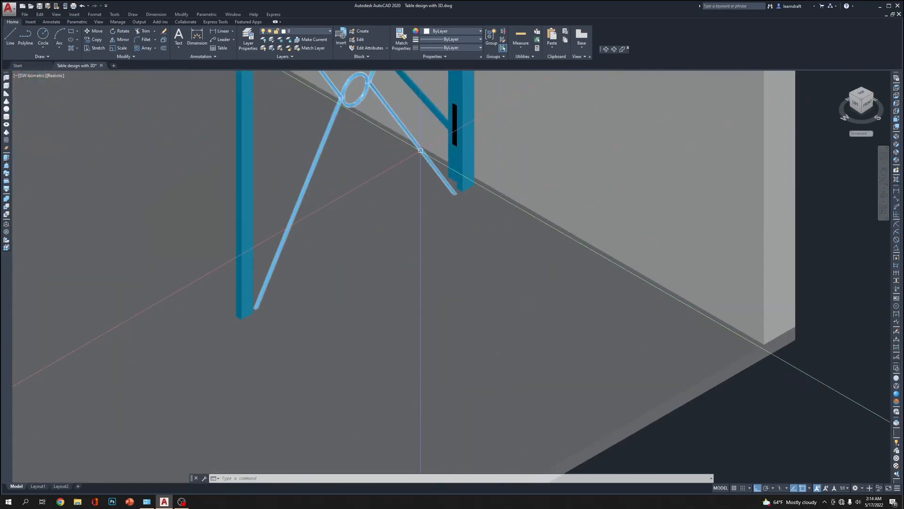
scroll(434, 136, "down", 10)
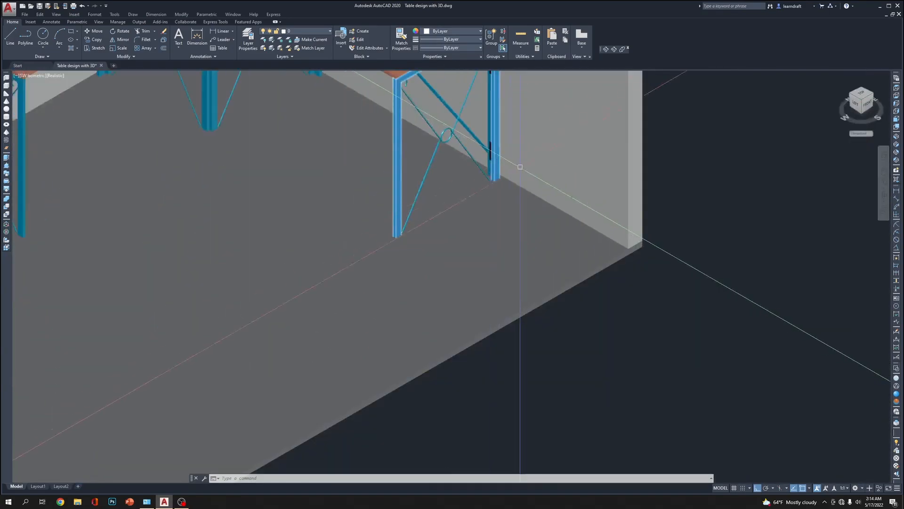
middle_click_drag(662, 203, 684, 225)
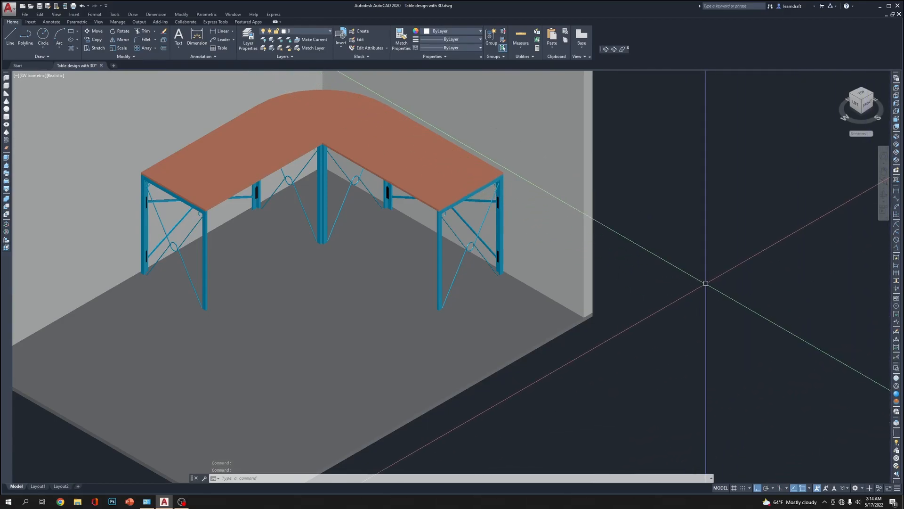
Open the Materials Browser and view the appearance settings of the Paneling 1 material
type("a")
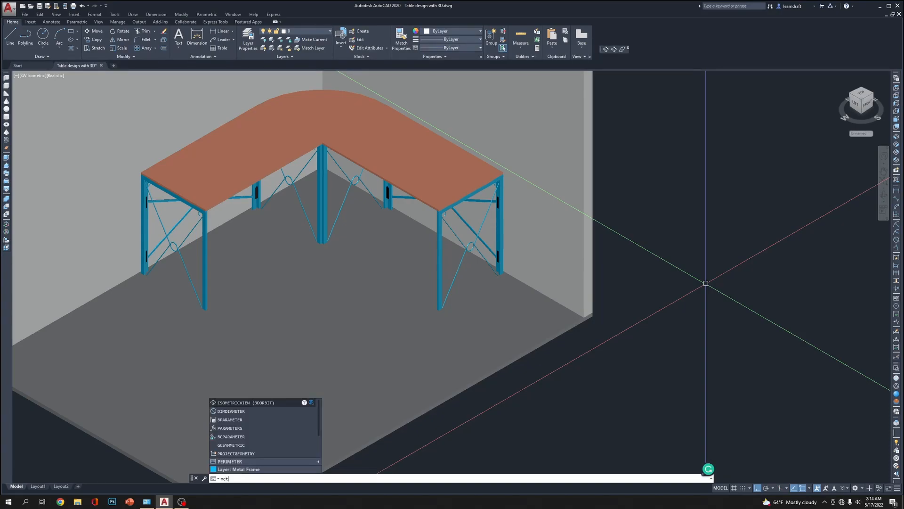
type("a")
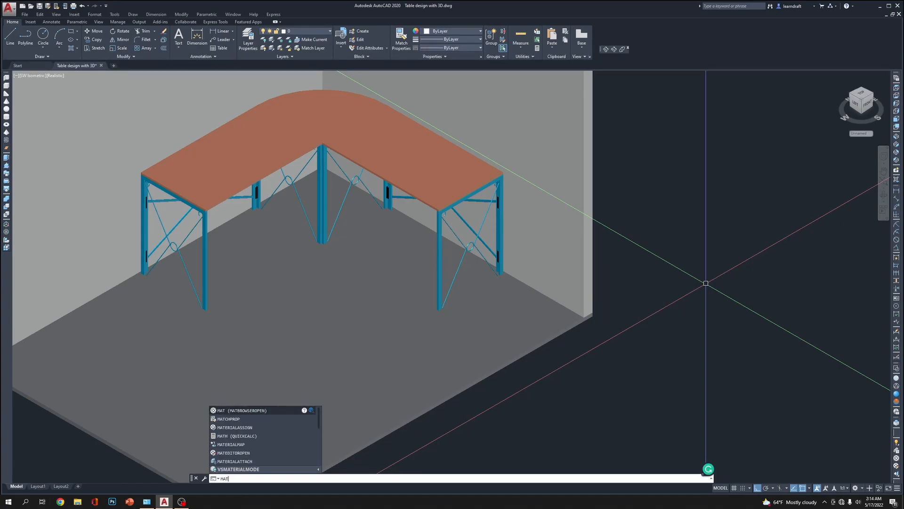
key("Return")
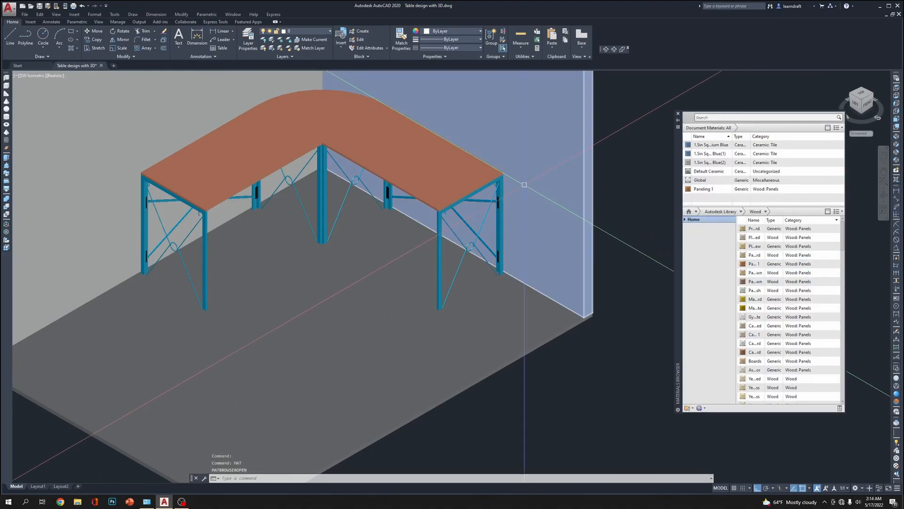
middle_click_drag(555, 336, 566, 273)
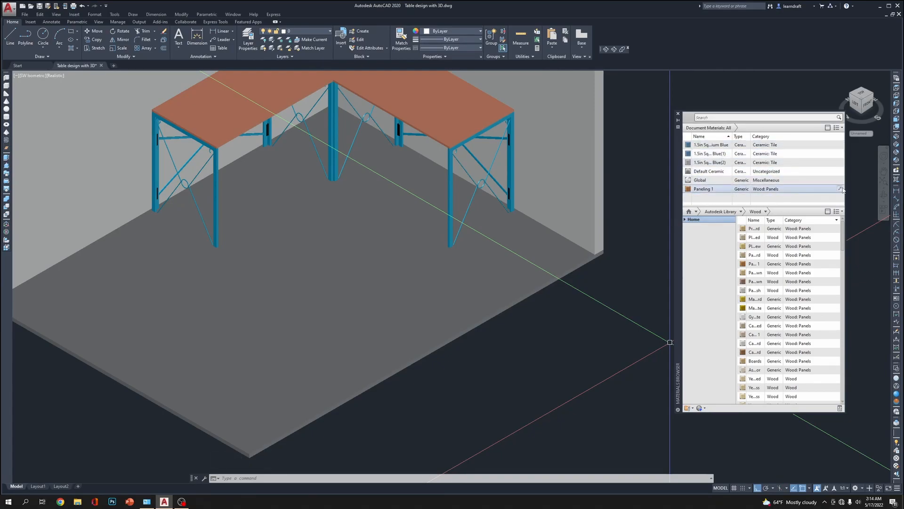
left_click(840, 189)
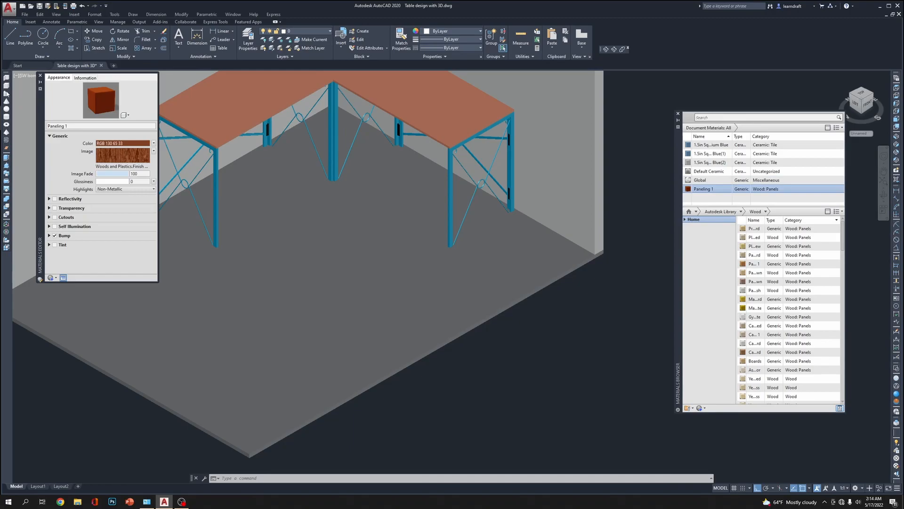
left_click(40, 76)
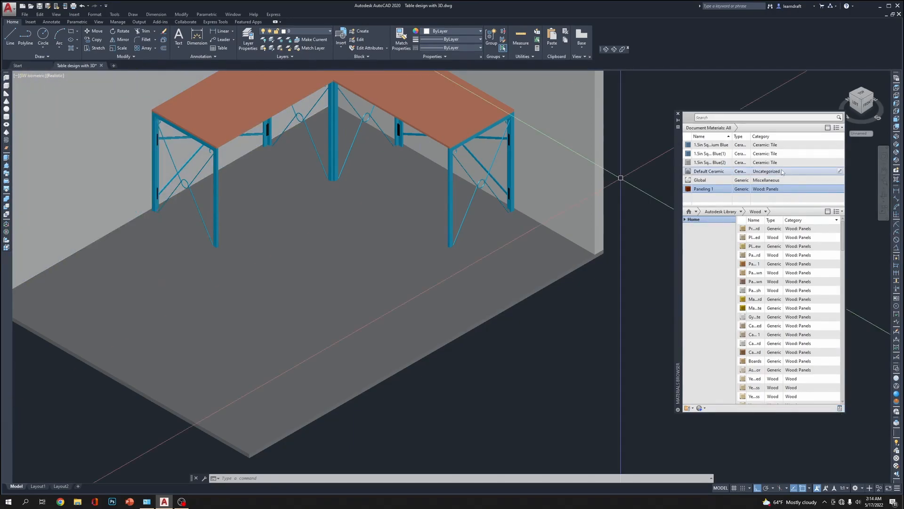
Delete the Paneling 1 and Default Ceramic materials from the document materials, also trying to delete Global
right_click(764, 190)
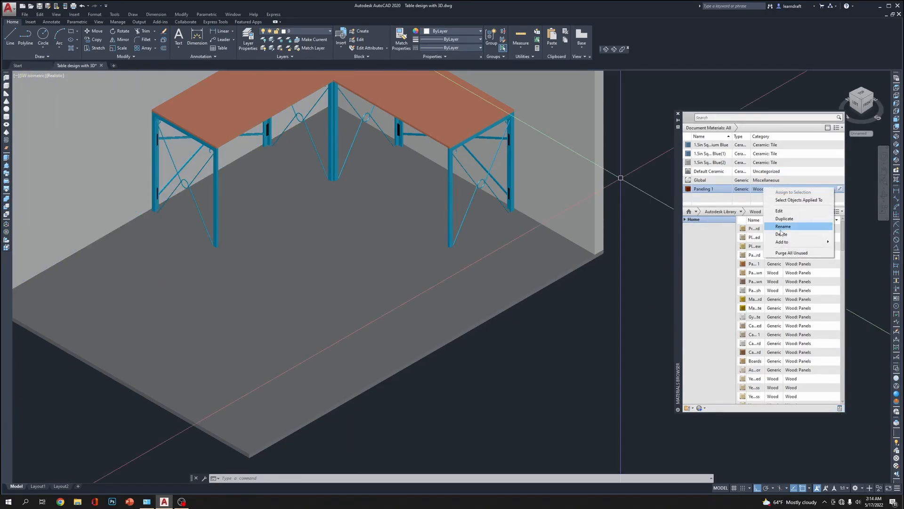
left_click(780, 233)
left_click(747, 180)
right_click(747, 180)
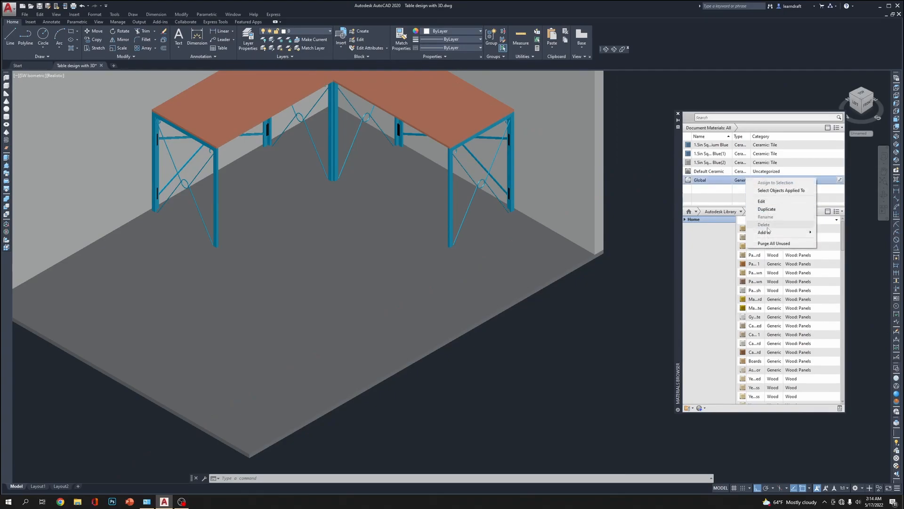
left_click(725, 183)
right_click(713, 180)
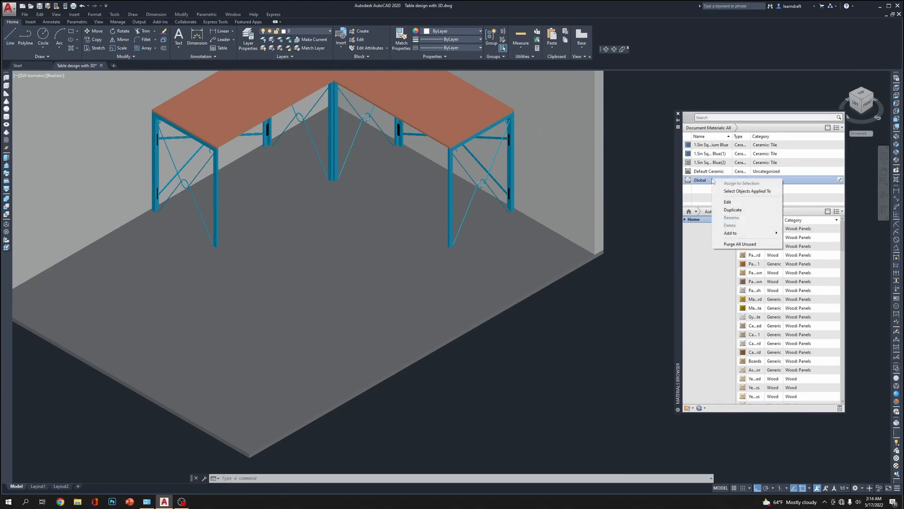
left_click(778, 173)
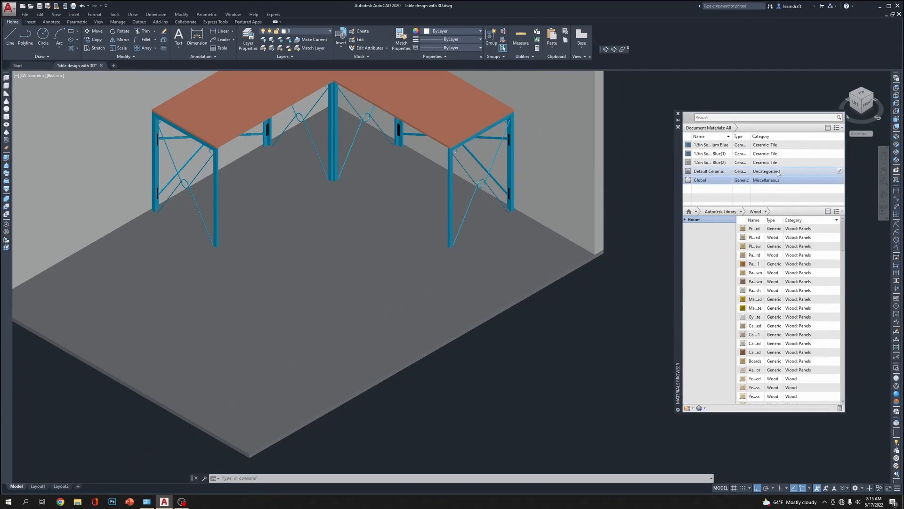
right_click(778, 173)
left_click(799, 218)
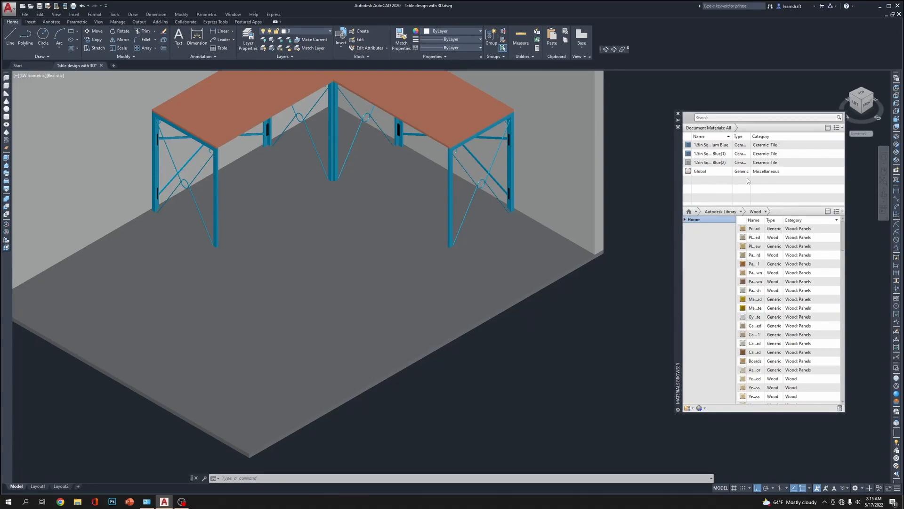
Delete the two duplicate 1.5in square blue ceramic tile materials, Blue(1) and Blue(2), from the document
right_click(727, 153)
left_click(764, 200)
right_click(712, 155)
left_click(739, 199)
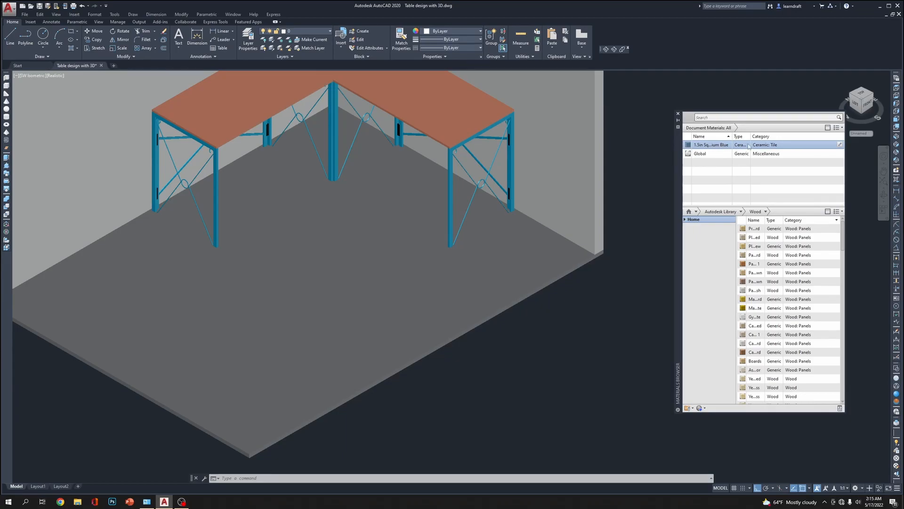
Assign the 1.5in Square - Medium Blue ceramic tile material to the floor slab and check how the tiles look
left_click(568, 279)
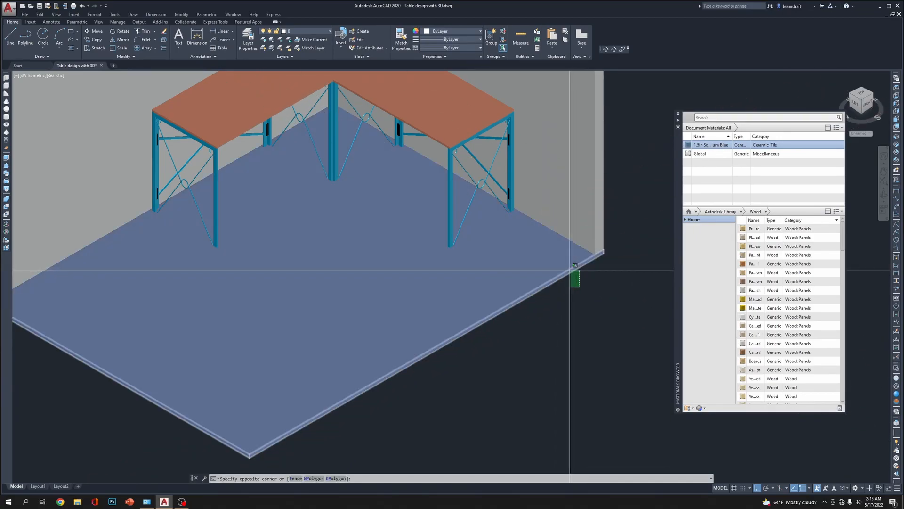
left_click(576, 272)
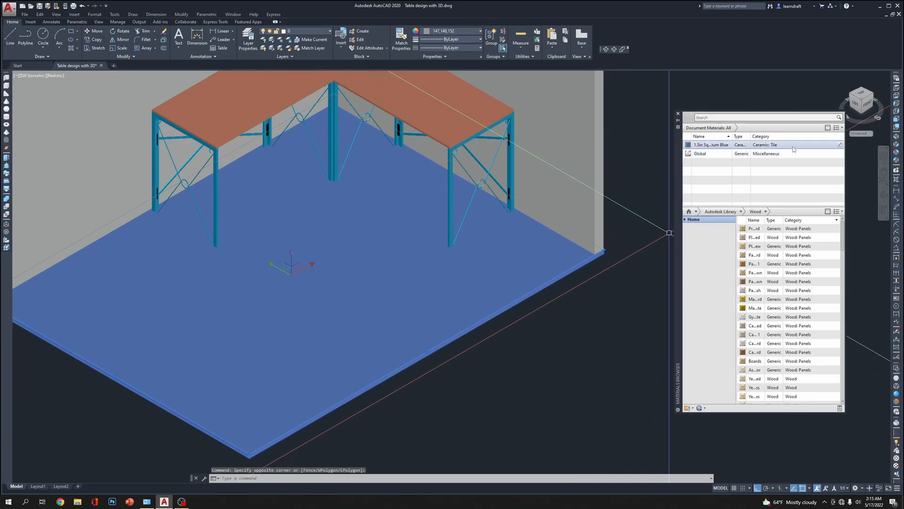
right_click(793, 146)
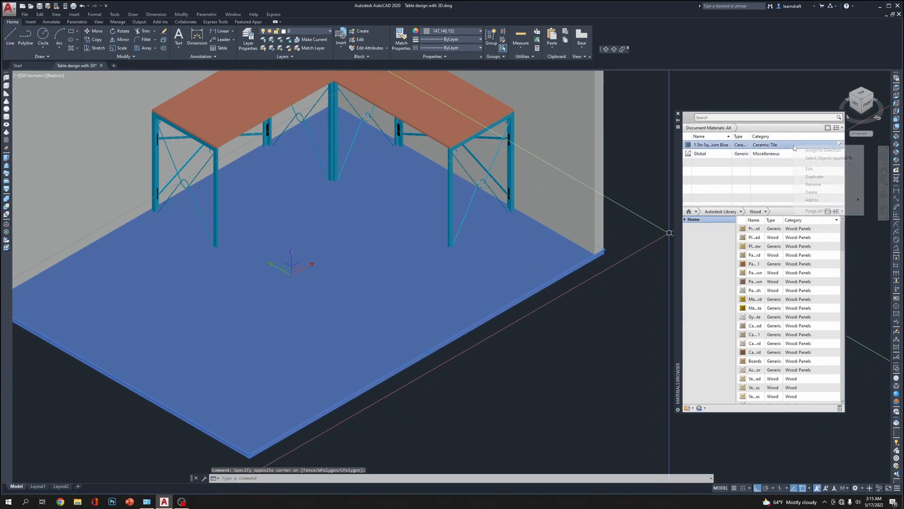
left_click(823, 150)
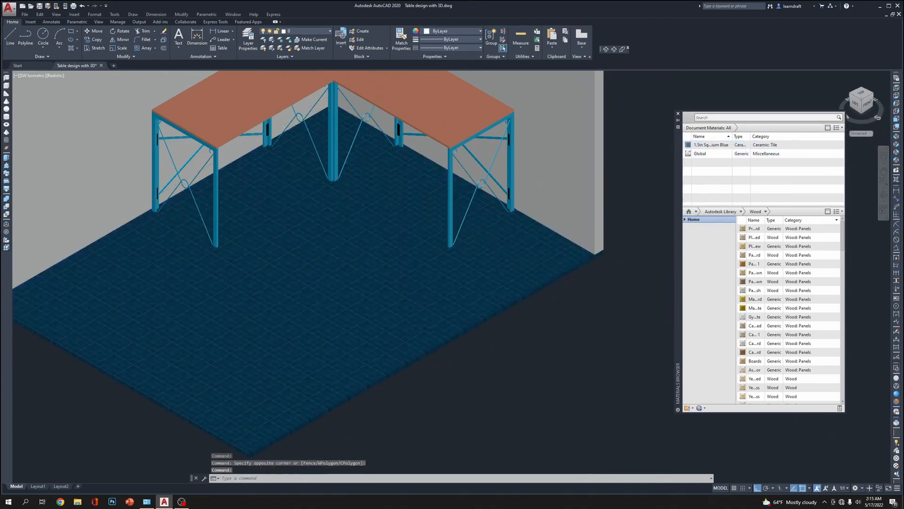
scroll(585, 279, "up", 5)
scroll(607, 261, "down", 5)
middle_click_drag(608, 262, 639, 245)
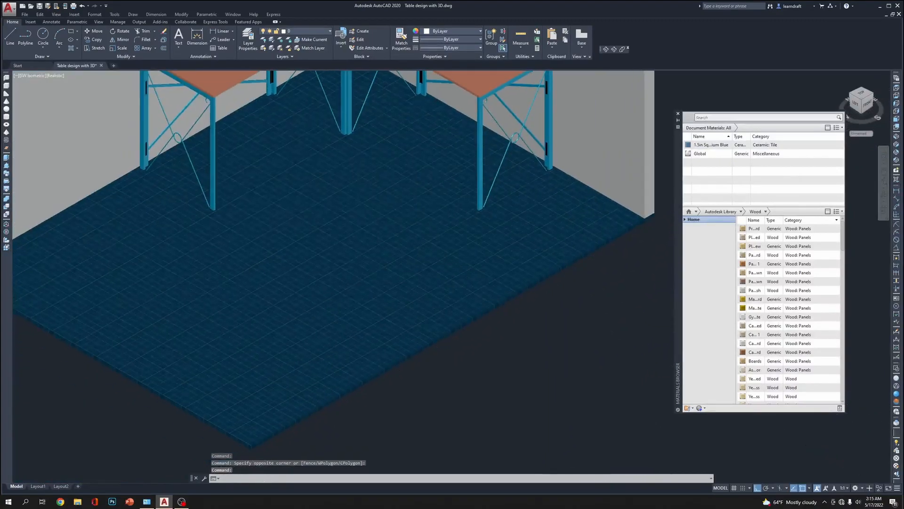
scroll(572, 282, "up", 5)
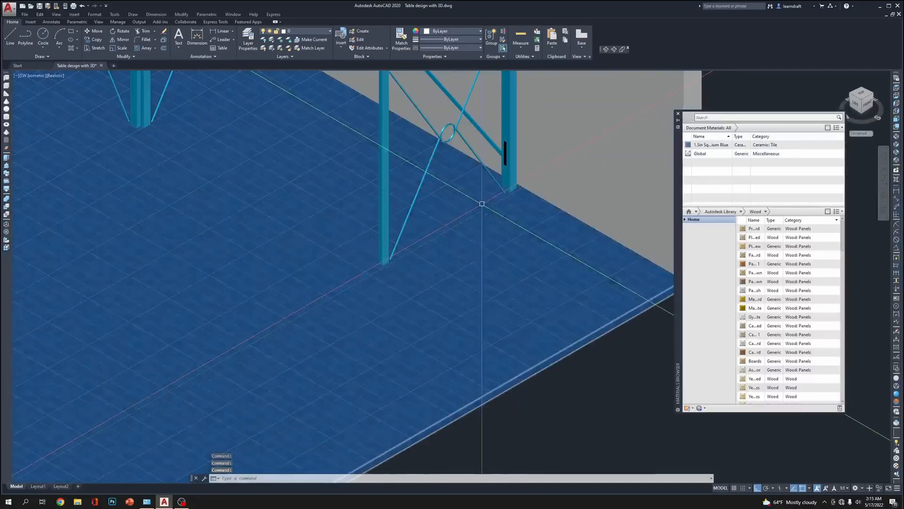
scroll(410, 262, "down", 3)
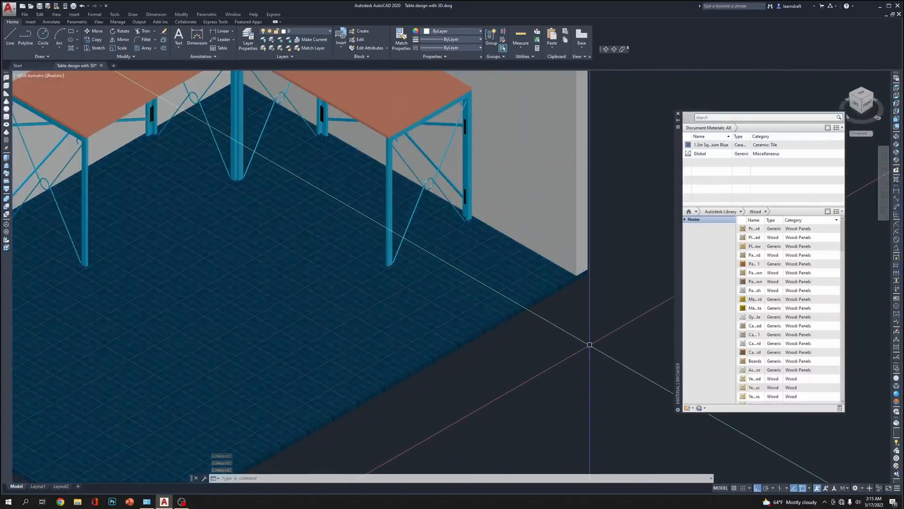
Set the sample size of the Medium Blue ceramic tile's texture image to 2'-0" in width and height
right_click(799, 148)
left_click(812, 168)
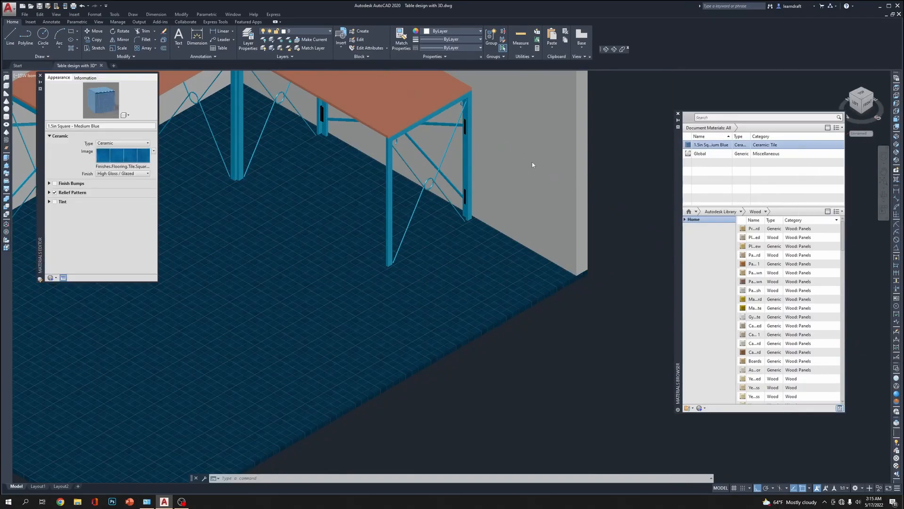
left_click(124, 156)
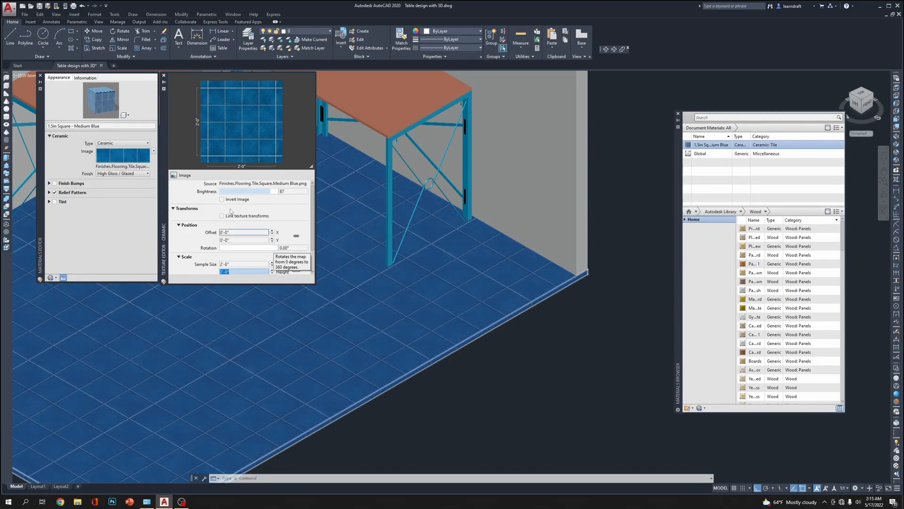
left_click(41, 75)
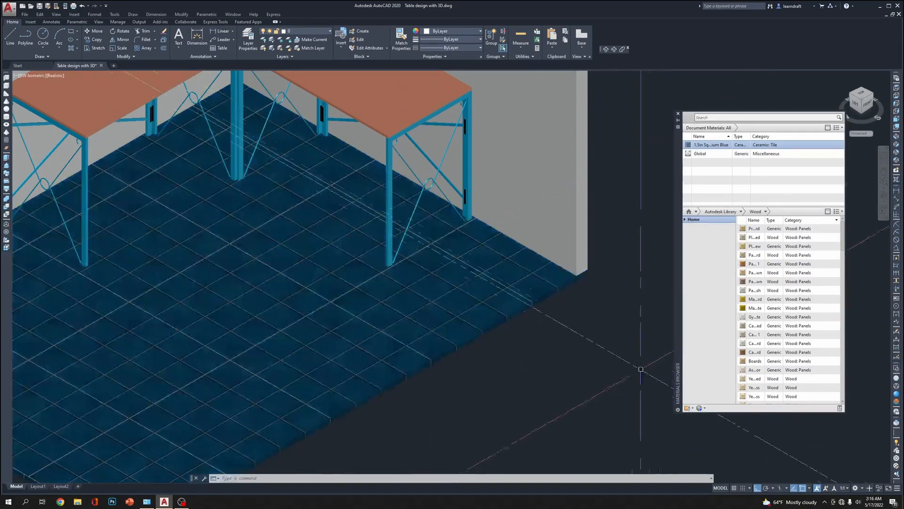
middle_click_drag(567, 385, 547, 362)
key("Escape")
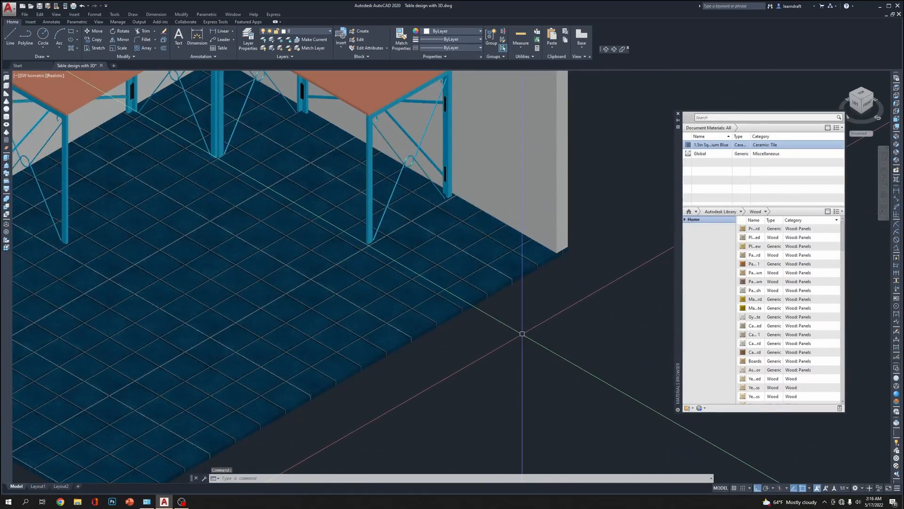
Add the Paneling 1 wood material to the document and apply it to the three tabletop pieces
scroll(522, 333, "down", 5)
scroll(598, 306, "up", 5)
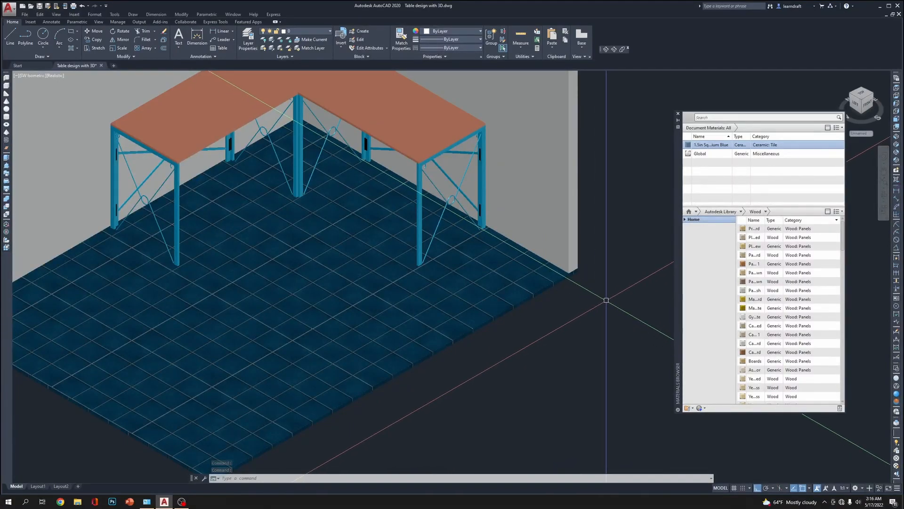
middle_click_drag(612, 263, 599, 286)
scroll(599, 285, "down", 3)
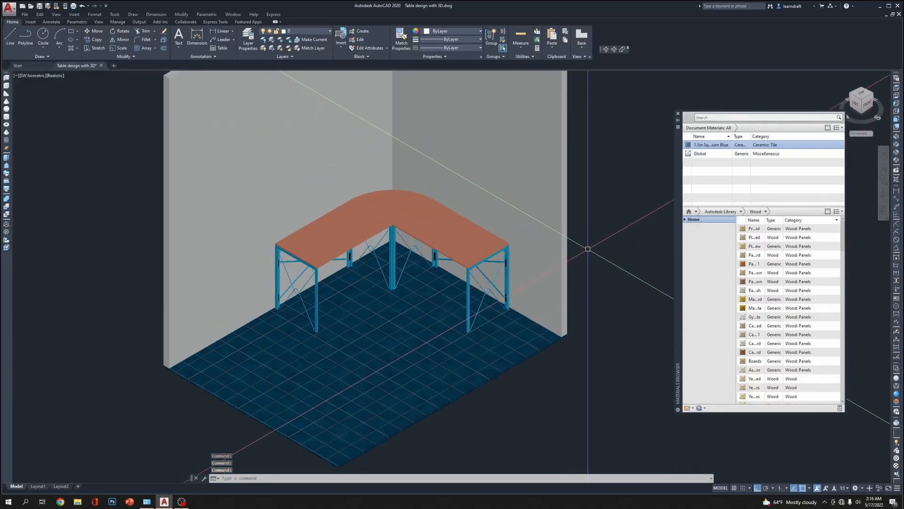
scroll(584, 245, "up", 2)
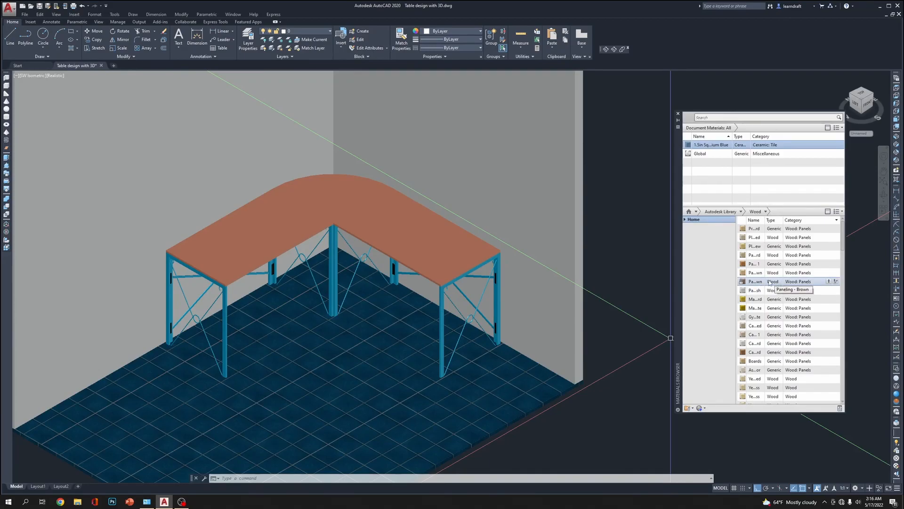
left_click(382, 191)
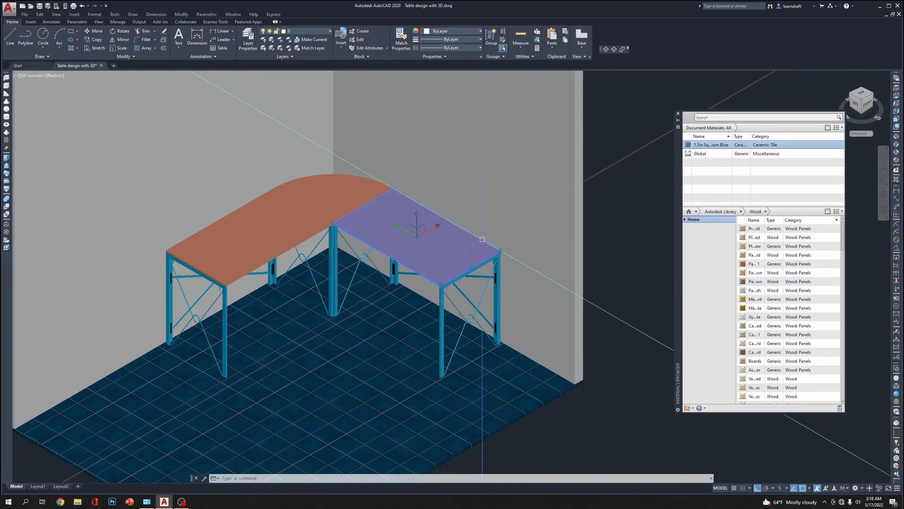
left_click(330, 189)
left_click(221, 226)
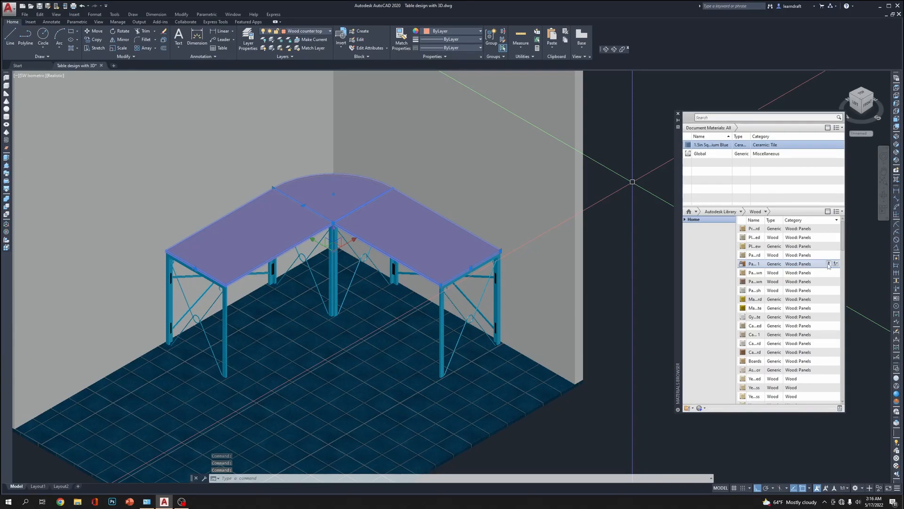
left_click(829, 264)
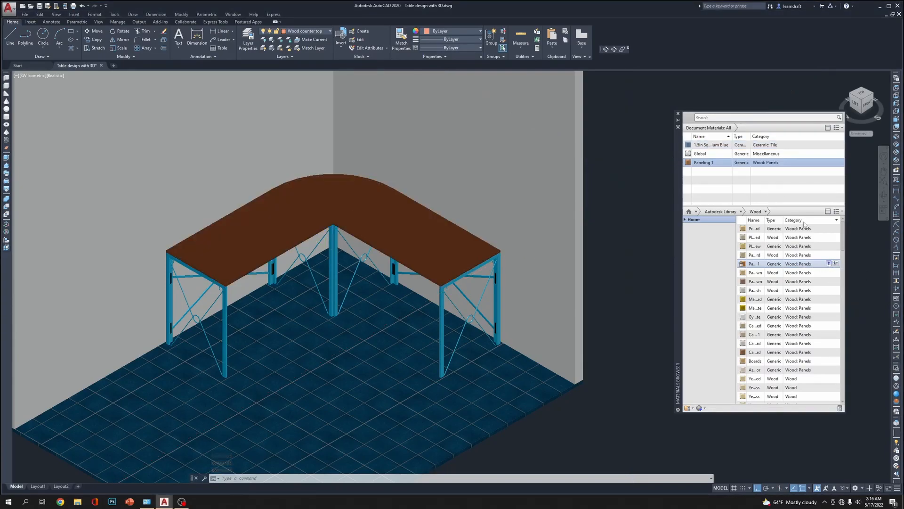
Add the Paneling - Yellow-Brown wood material to the document and assign it to the three tabletop pieces
scroll(541, 249, "up", 8)
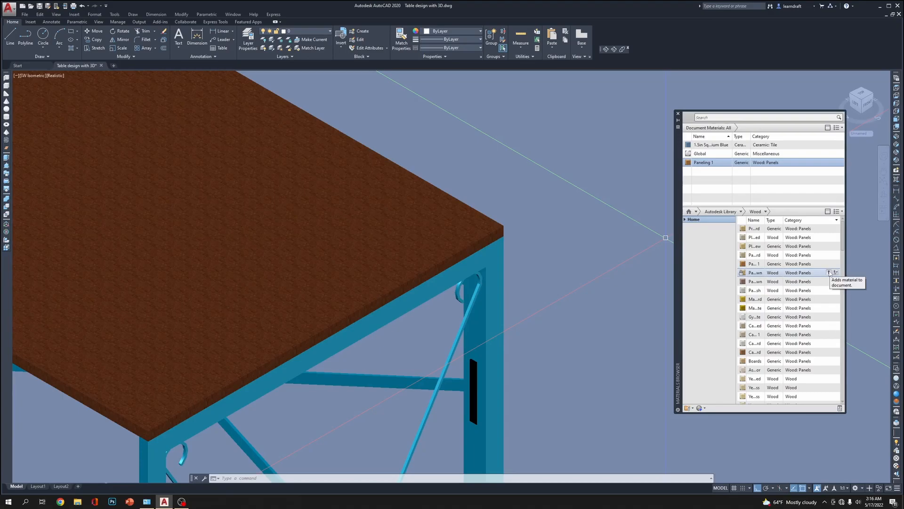
scroll(775, 221, "down", 2)
scroll(597, 244, "down", 5)
middle_click_drag(550, 194, 558, 218)
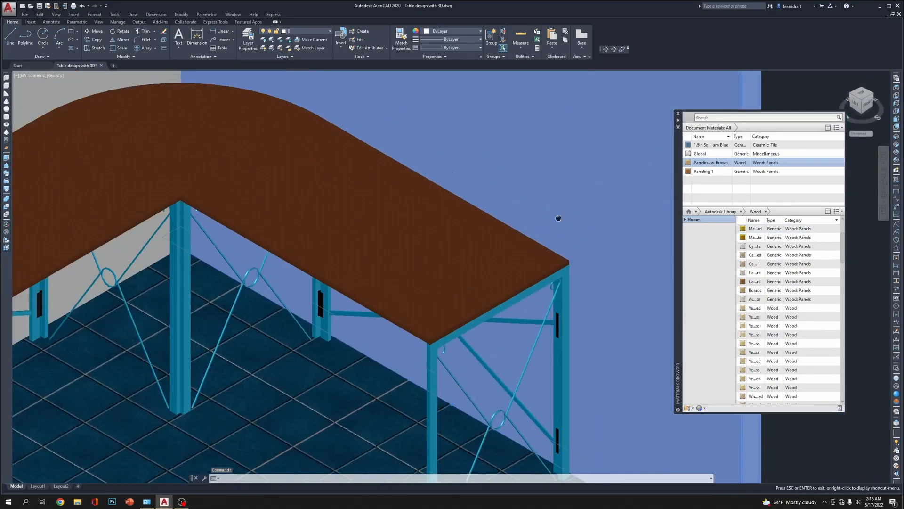
scroll(558, 218, "down", 5)
key("Escape")
key("Escape")
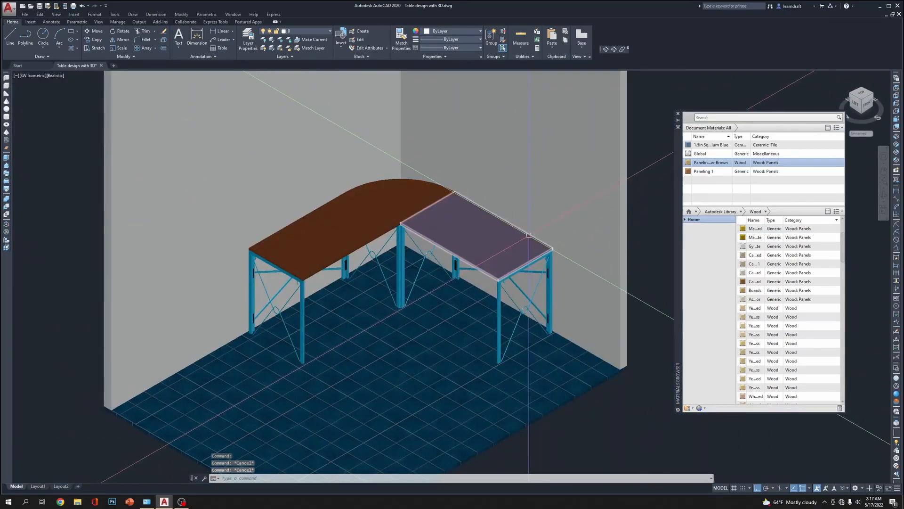
left_click(499, 230)
left_click(429, 178)
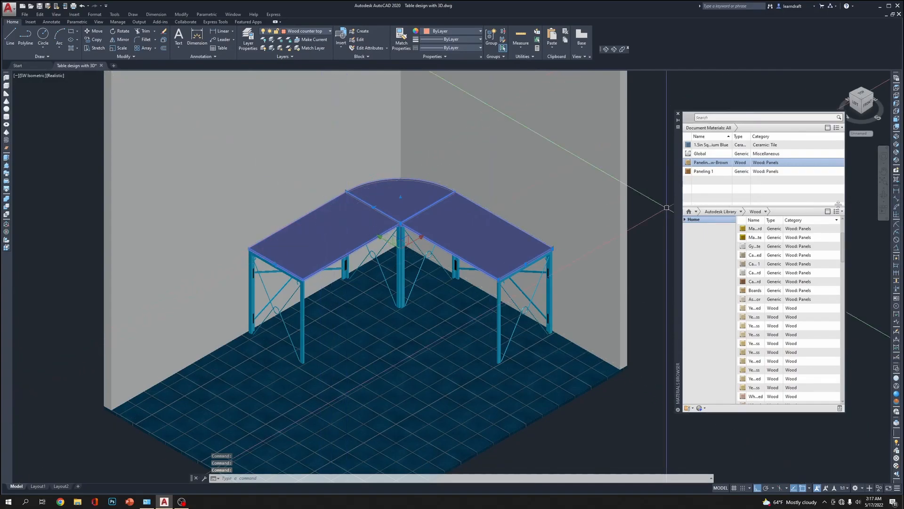
right_click(803, 162)
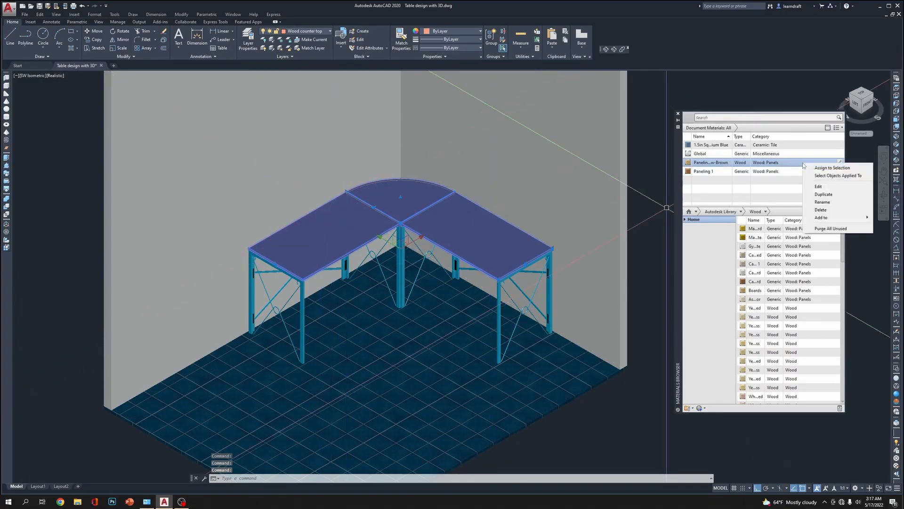
left_click(831, 168)
key("Escape")
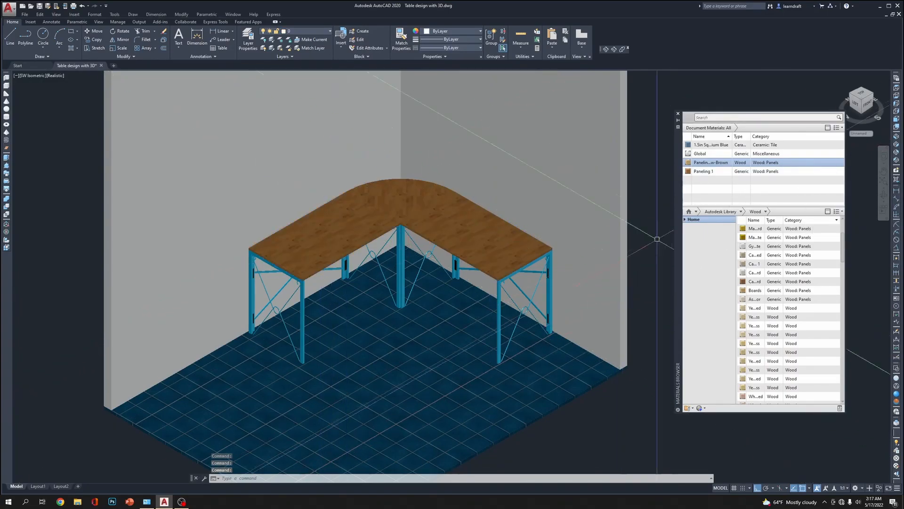
Examine the tabletop's wood grain up close and review the texture image and scale settings of Paneling - Yellow-Brown
scroll(612, 214, "up", 5)
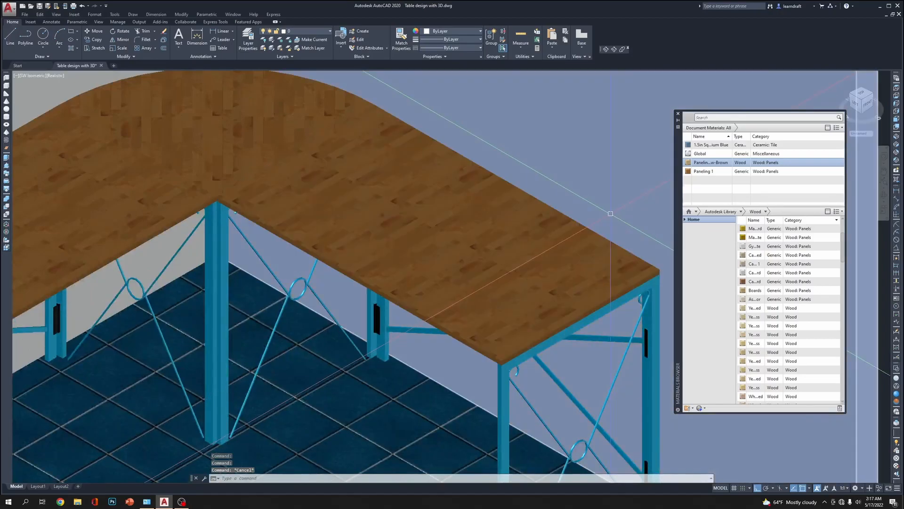
scroll(456, 226, "down", 2)
scroll(589, 260, "up", 3)
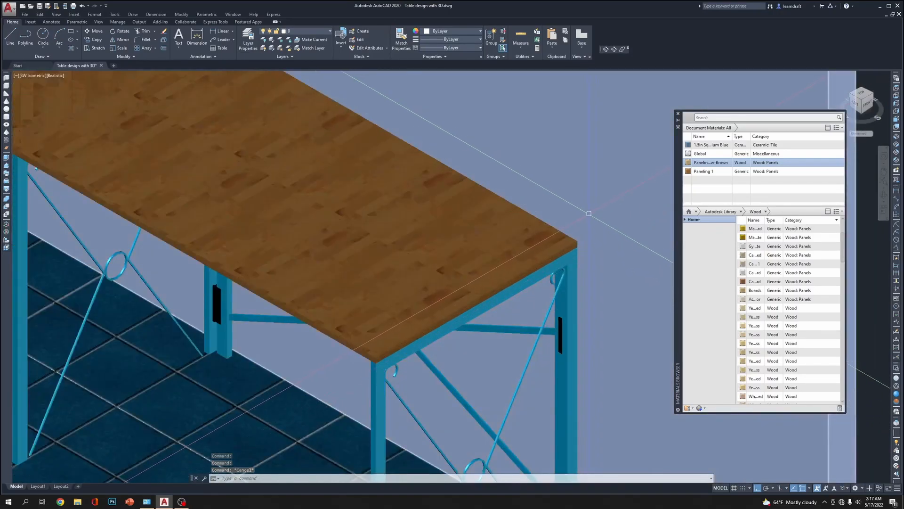
scroll(596, 220, "up", 2)
scroll(507, 195, "down", 3)
scroll(507, 195, "down", 4)
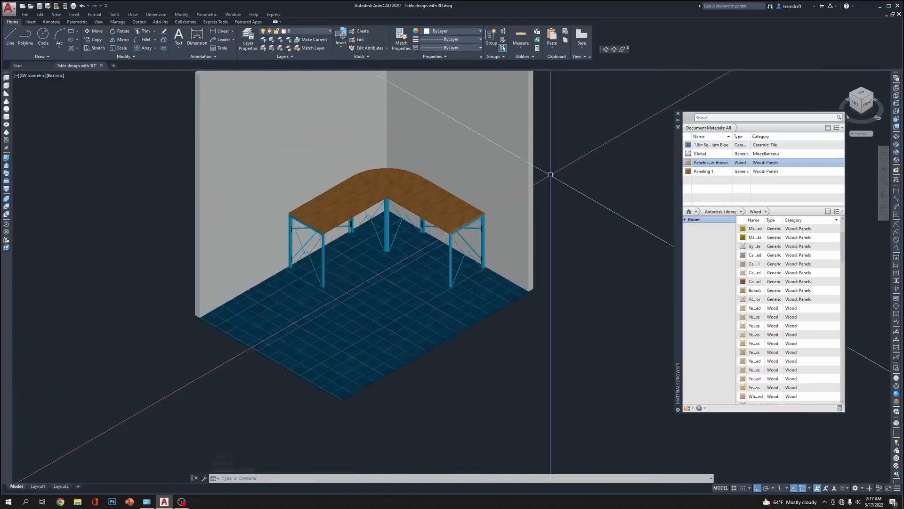
scroll(584, 189, "up", 3)
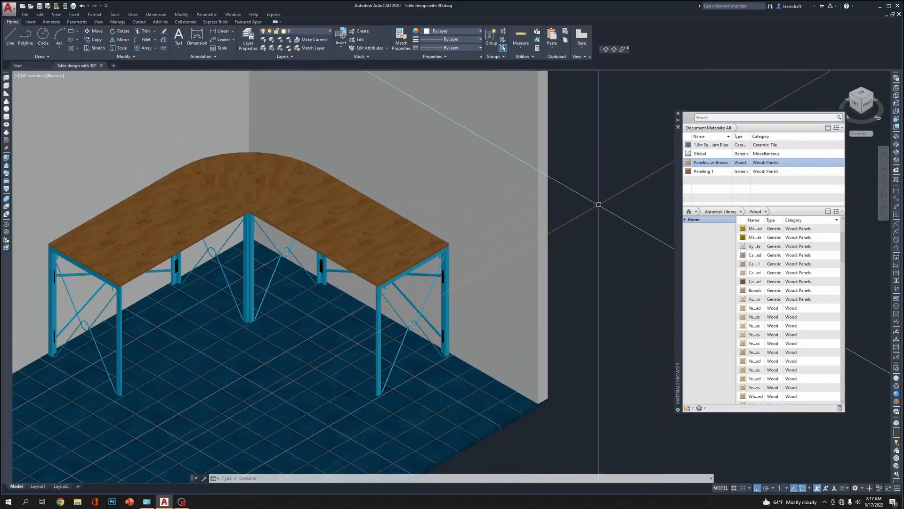
left_click(840, 162)
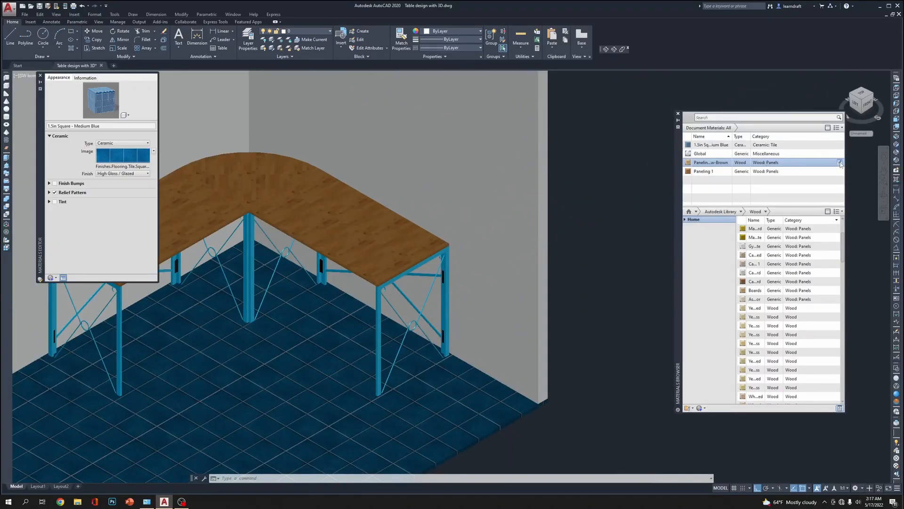
left_click(135, 150)
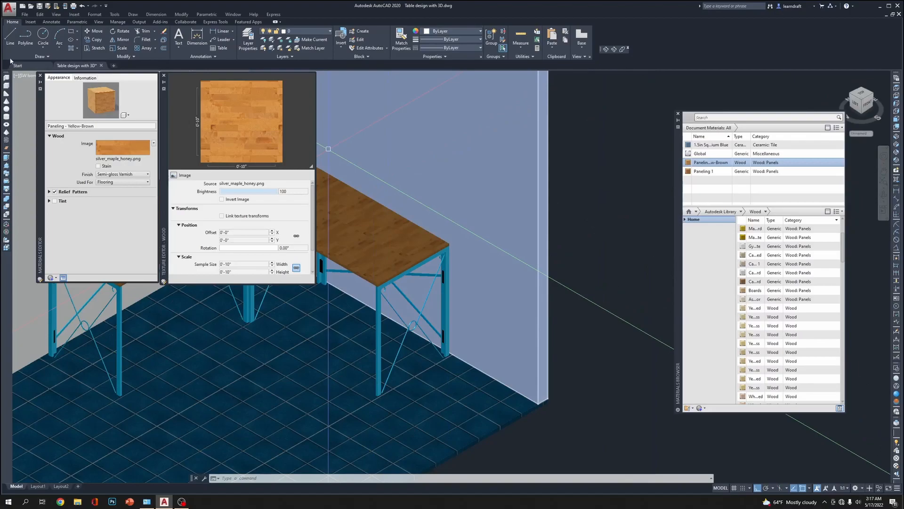
left_click(40, 75)
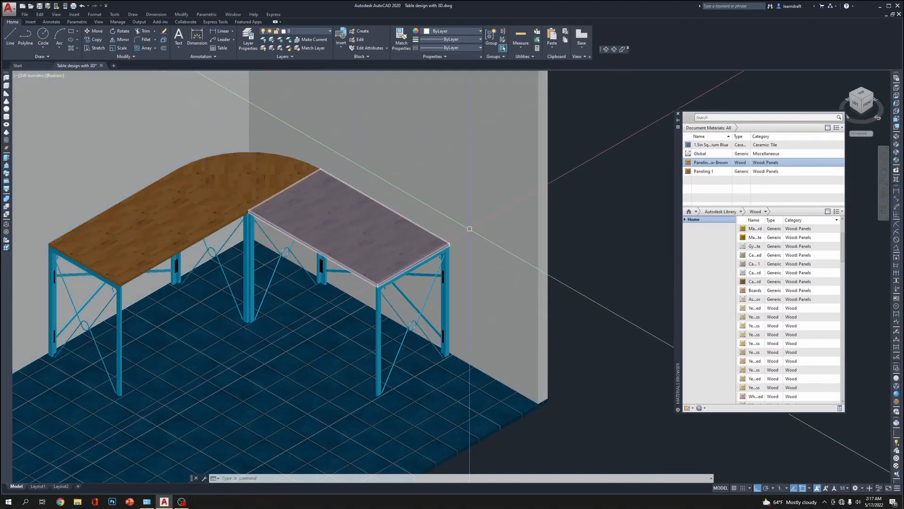
Add the Boards wood material from the library and apply it to the three tabletop pieces
left_click(429, 232)
left_click(255, 172)
left_click(192, 214)
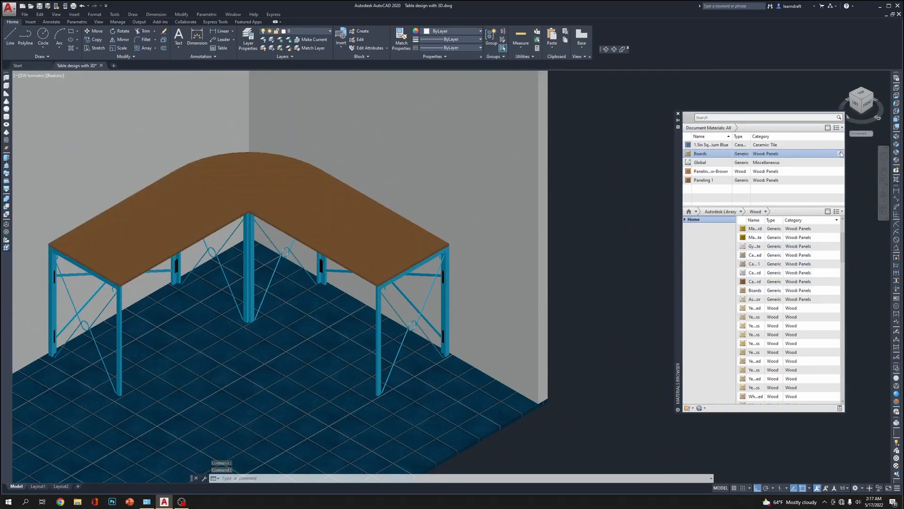
Set the sample size of the Boards material's texture image to 12 inches in width and height
left_click(840, 154)
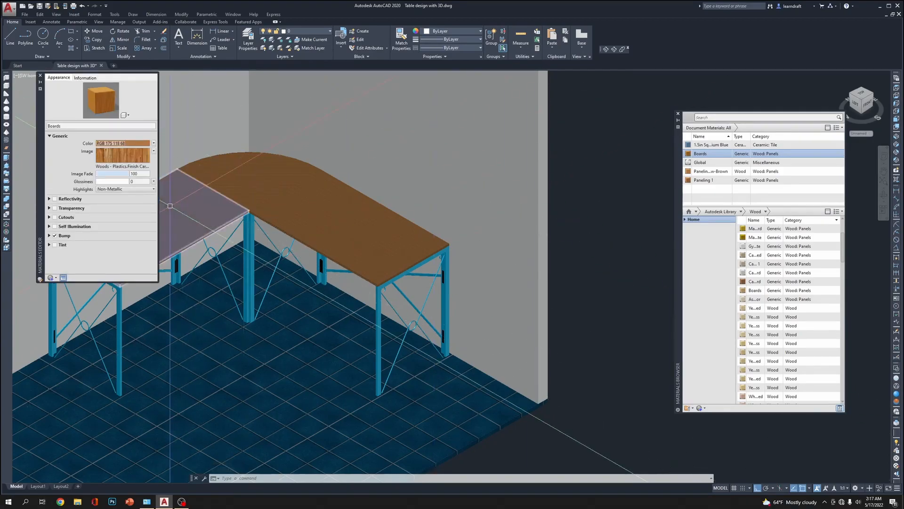
left_click(125, 156)
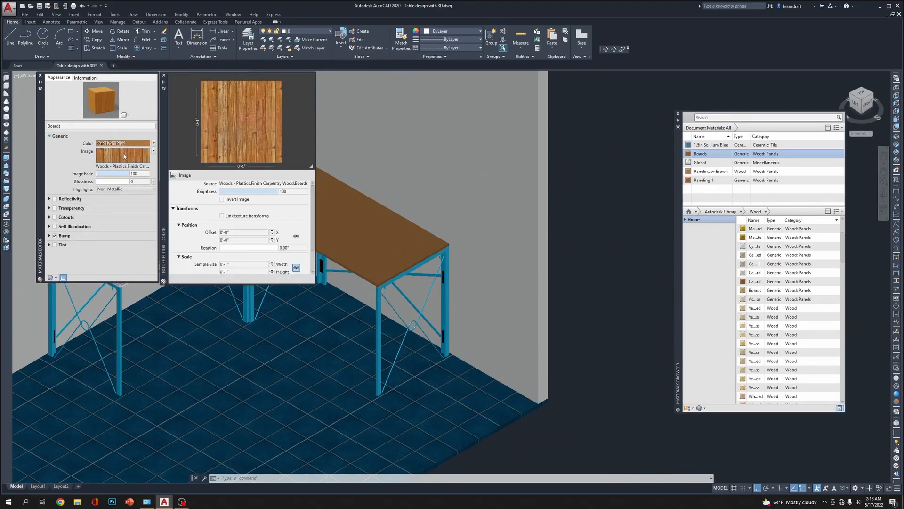
mouse_move(125, 156)
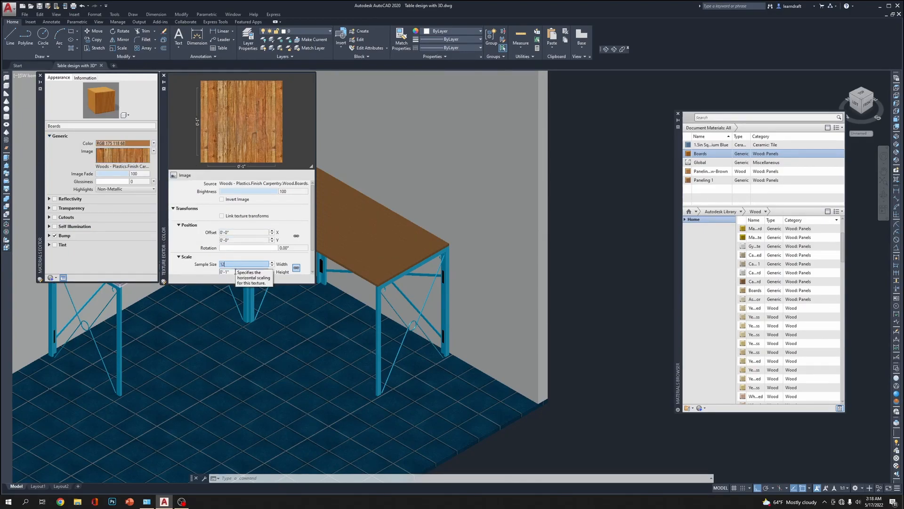
left_click(233, 271)
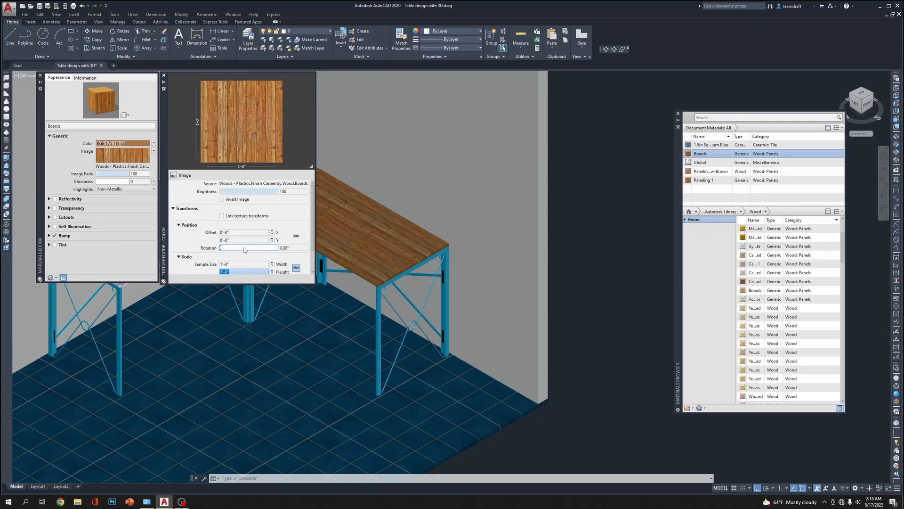
Close the material editor and examine the Boards wood texture across the tabletop up close and from a distance
left_click(41, 76)
scroll(416, 225, "up", 8)
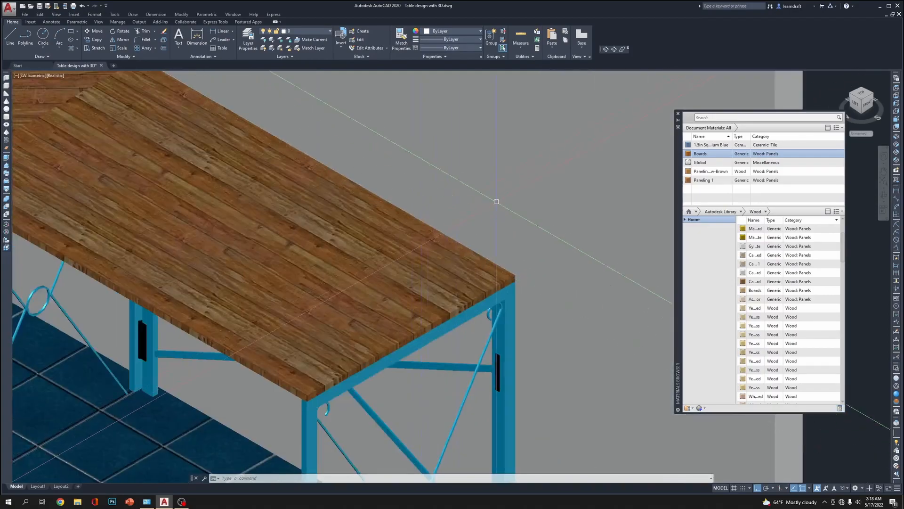
scroll(630, 207, "down", 7)
middle_click_drag(489, 145, 539, 151)
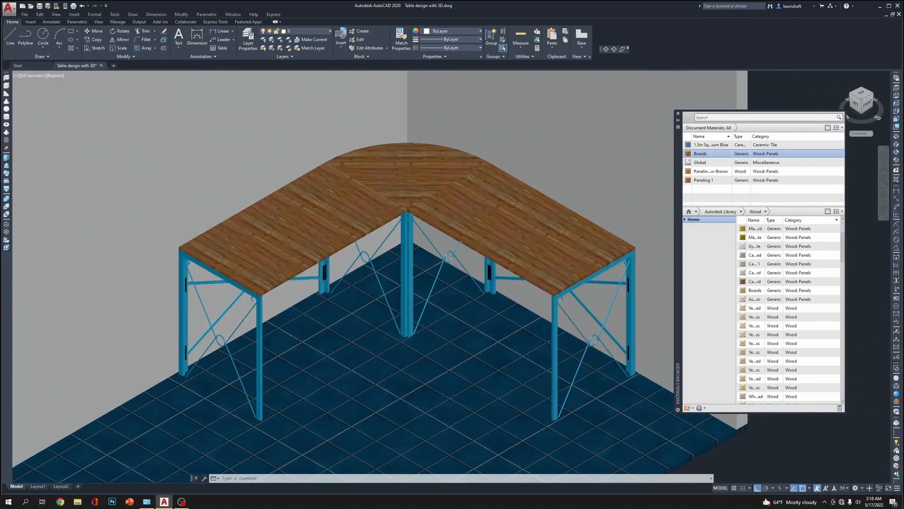
scroll(619, 301, "up", 5)
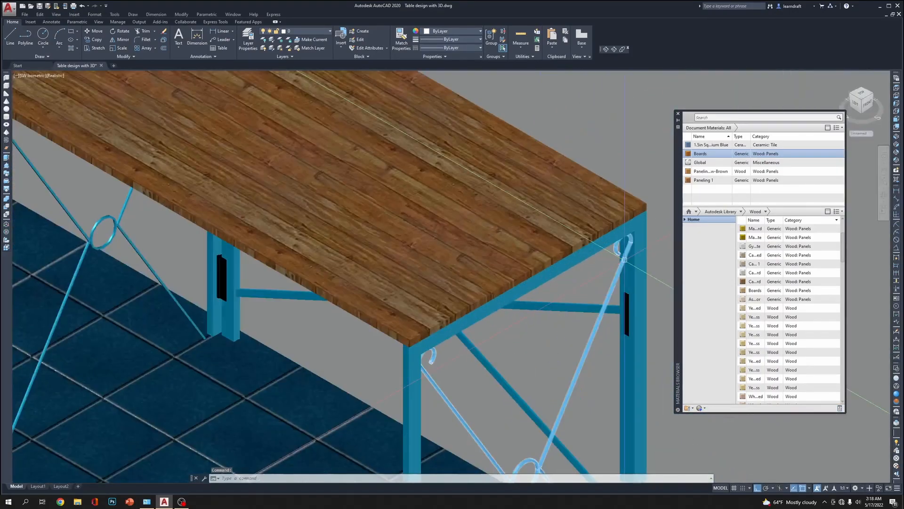
scroll(620, 304, "down", 6)
scroll(505, 202, "up", 1)
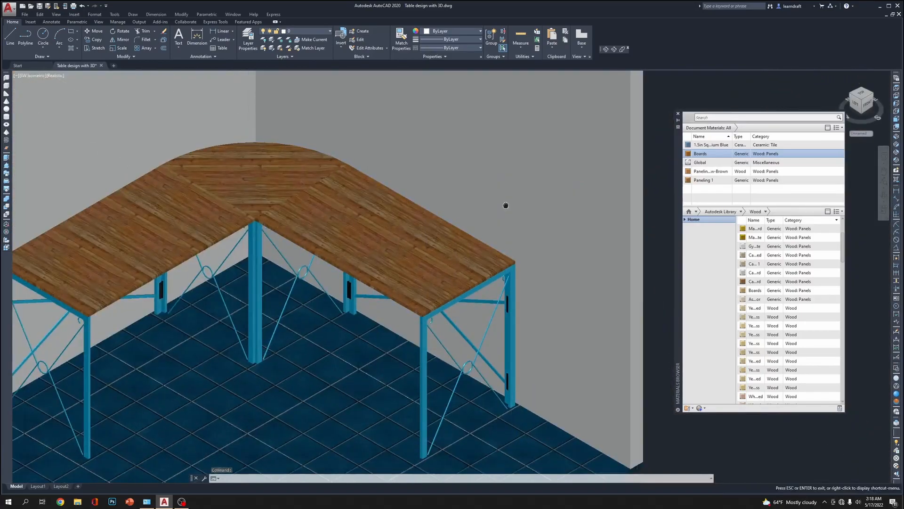
Assign the Paneling 1 document material to the three tabletop pieces
left_click(400, 221)
left_click(264, 179)
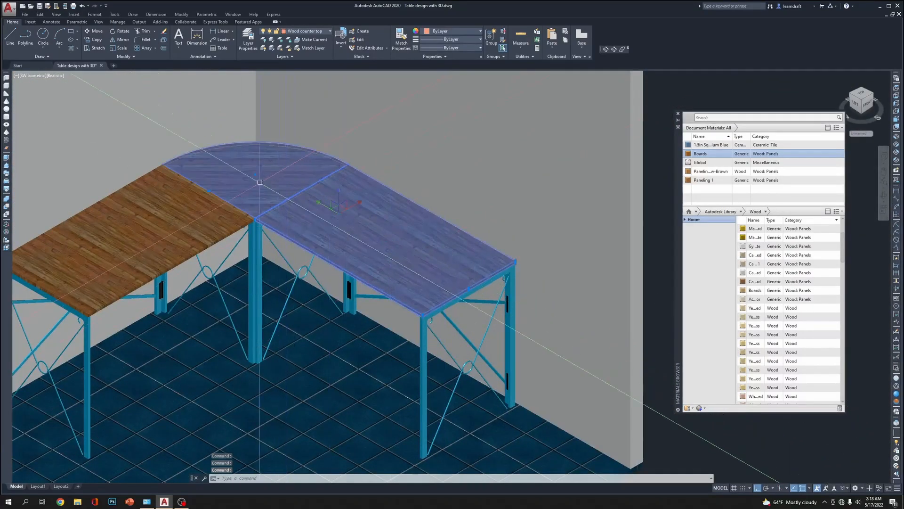
left_click(164, 215)
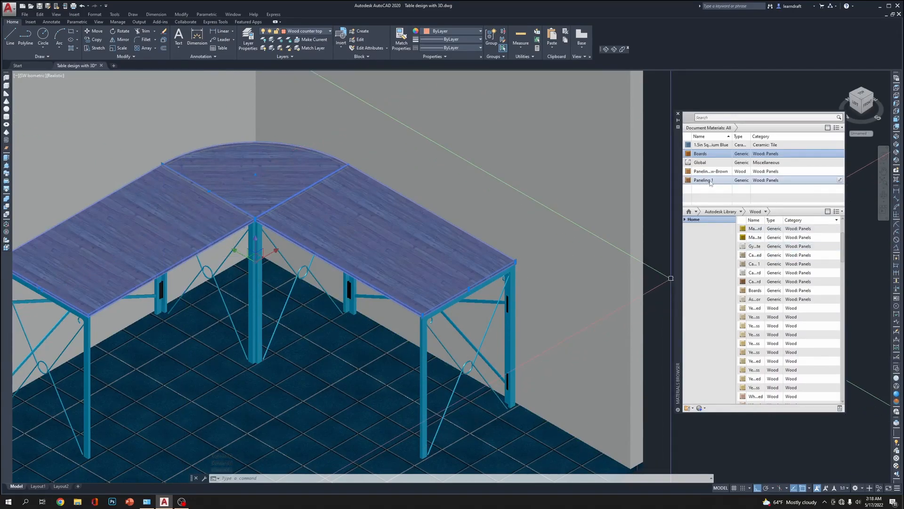
right_click(816, 183)
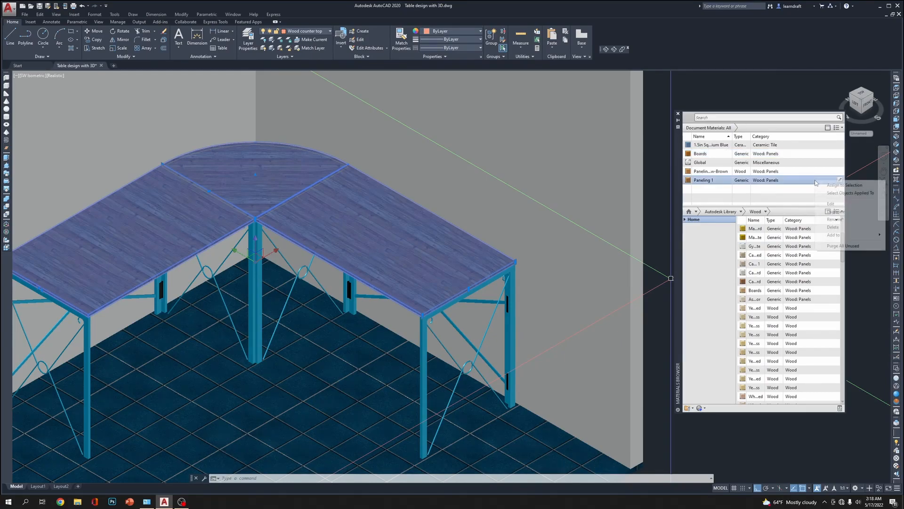
left_click(844, 185)
key("Escape")
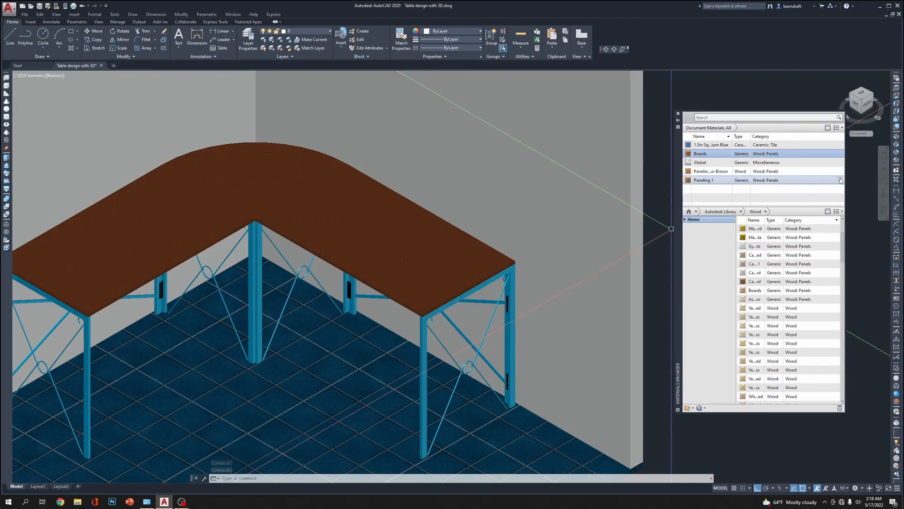
Set the sample size of the Paneling 1 texture image to 10 inches in width and height and close the material editor
left_click(841, 180)
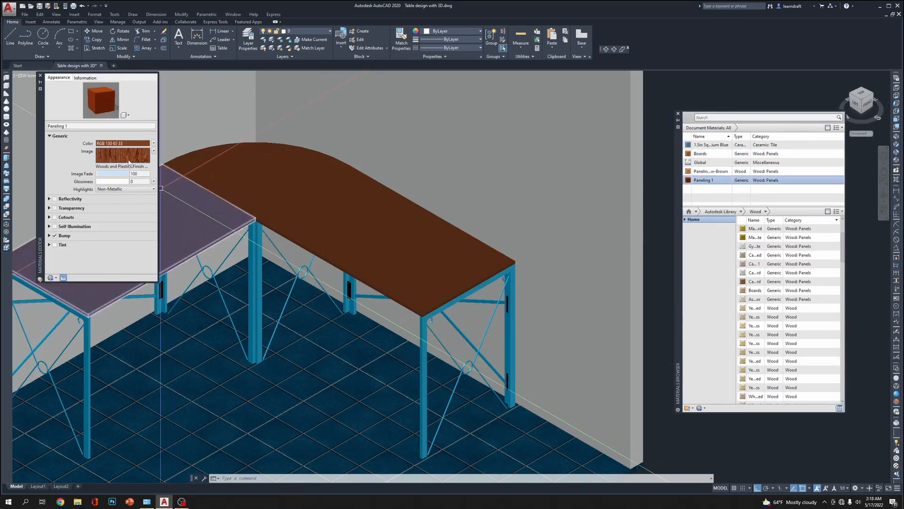
left_click(132, 156)
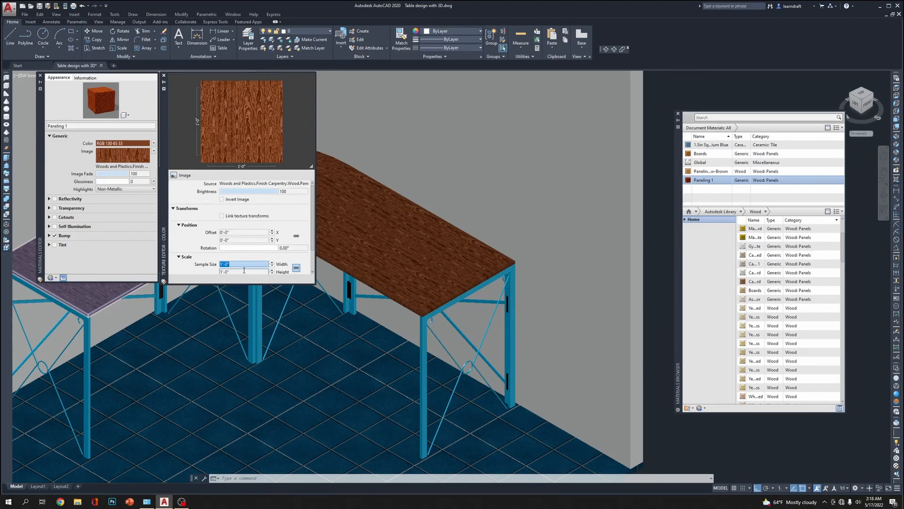
type("10")
key("Return")
scroll(257, 281, "down", 1)
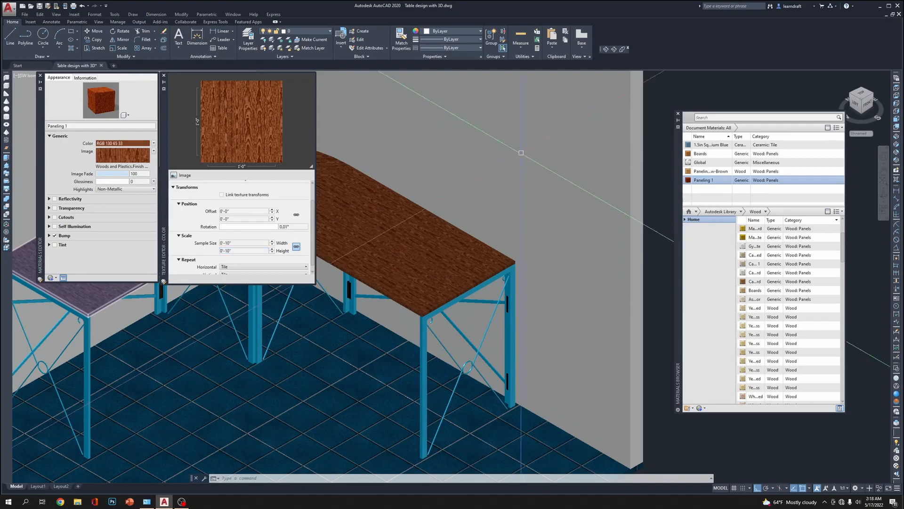
left_click(40, 76)
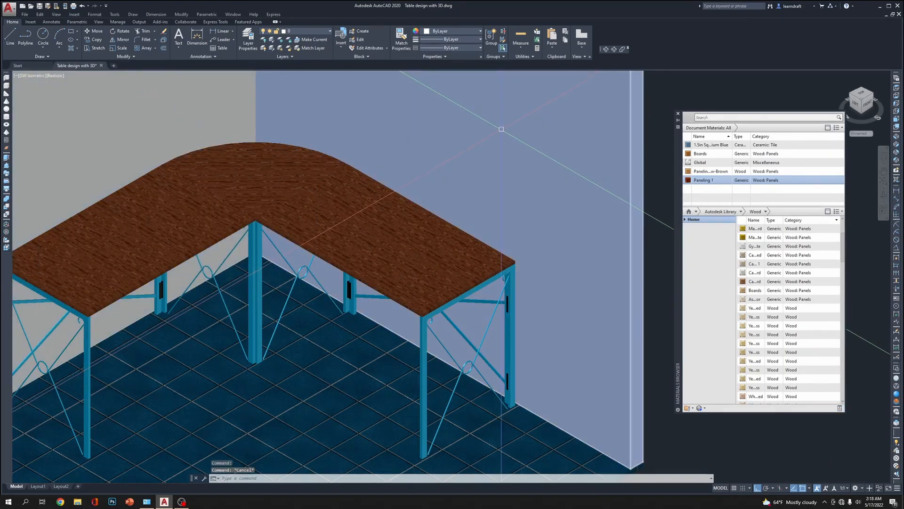
Close the materials browser and bring the whole table on its tiled floor into view
scroll(495, 139, "down", 2)
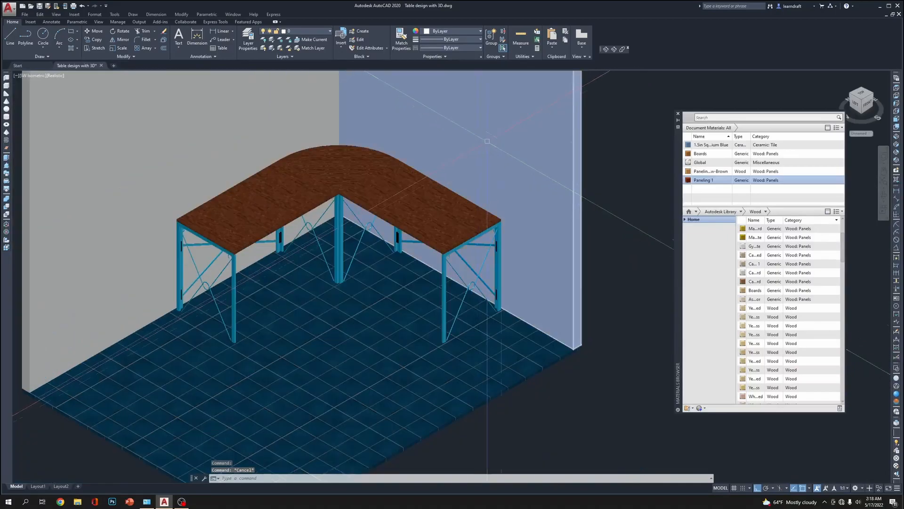
left_click(678, 116)
scroll(584, 186, "down", 5)
scroll(573, 236, "up", 3)
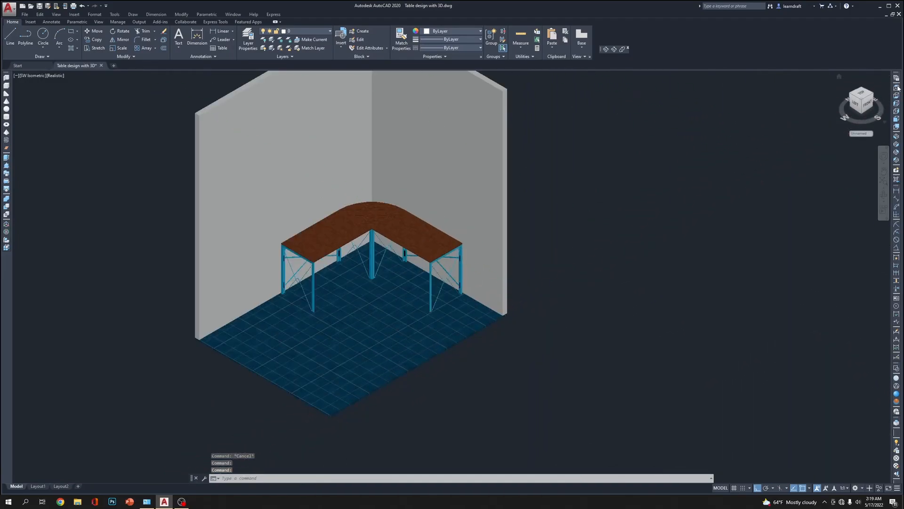
scroll(332, 301, "up", 3)
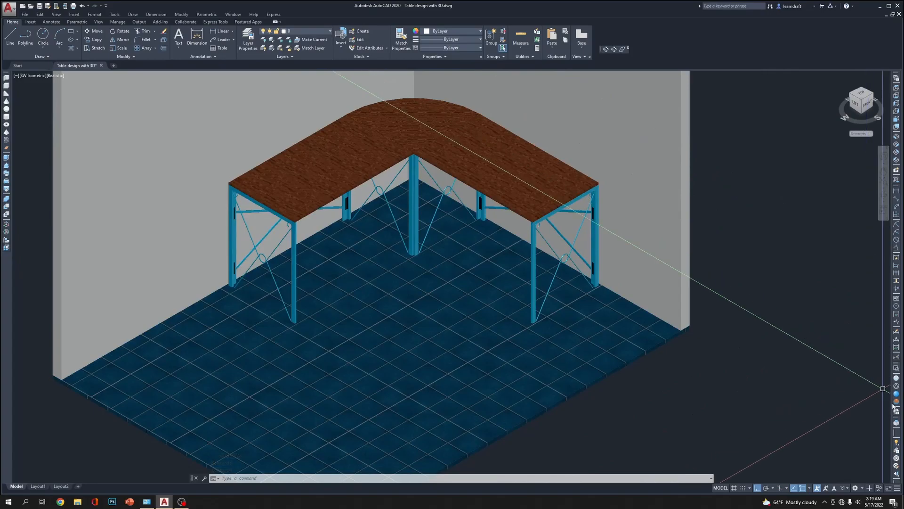
Orbit to a side-on look at the legs and floor, and switch to the Front view in 2D Wireframe
left_click(606, 49)
left_click_drag(414, 284, 359, 215)
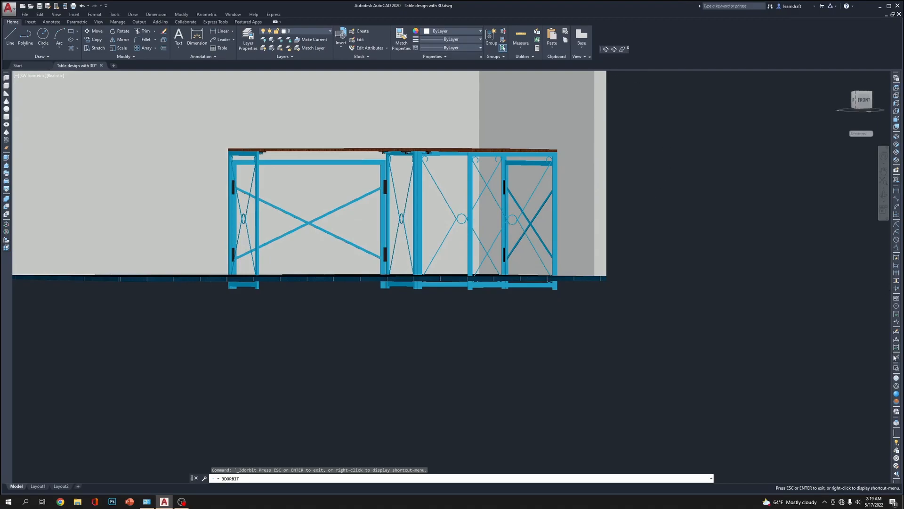
left_click(897, 369)
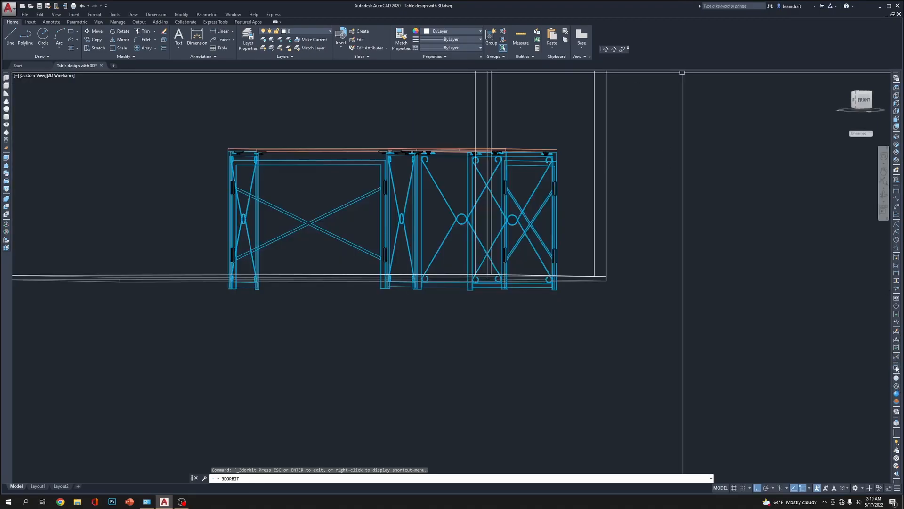
left_click(897, 117)
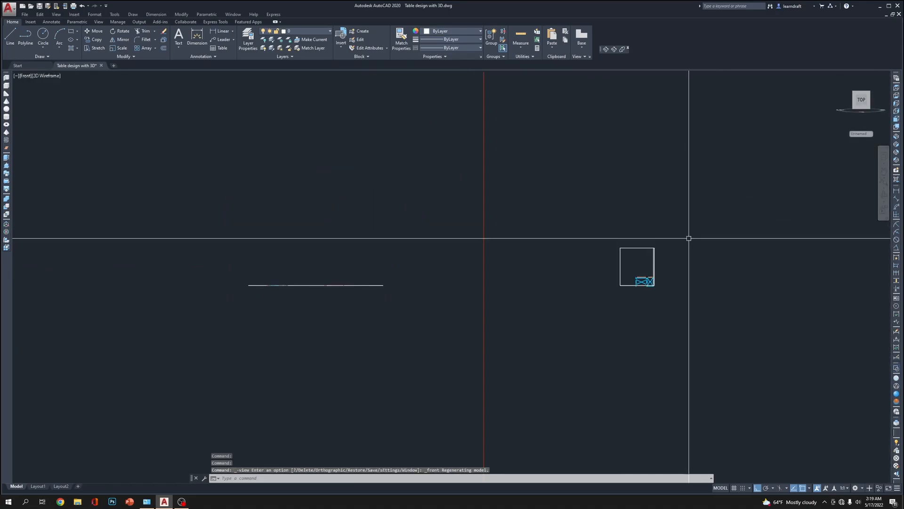
Move the floor slab and the two walls straight down 3 inches
left_click(606, 123)
left_click(352, 169)
scroll(462, 321, "up", 6)
left_click(393, 149)
left_click(348, 206)
middle_click_drag(582, 220, 388, 346)
scroll(513, 313, "up", 4)
middle_click_drag(827, 337, 627, 318)
scroll(615, 346, "up", 2)
scroll(615, 346, "down", 2)
type("m")
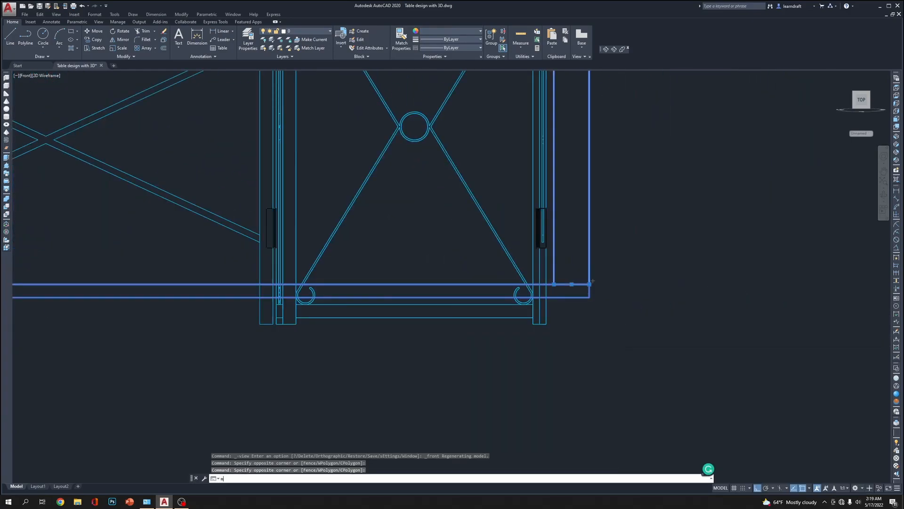
key("Return")
left_click(650, 319)
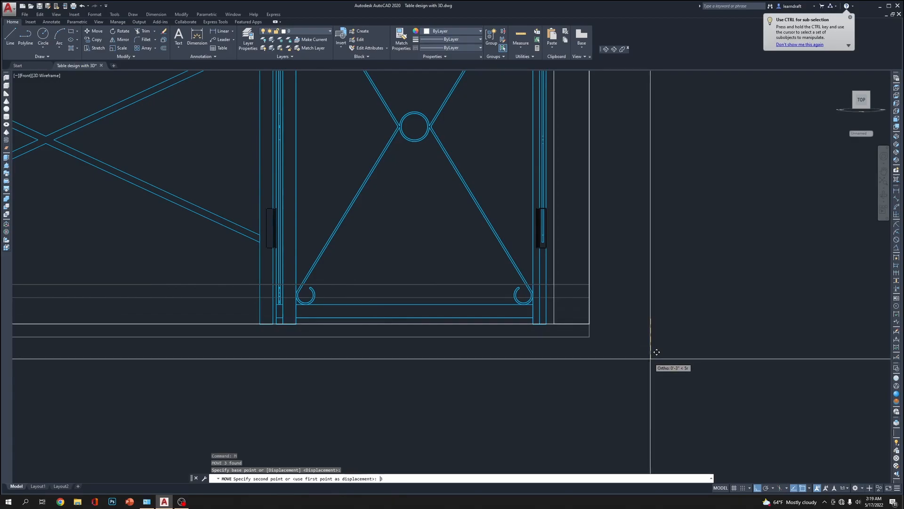
type("3")
key("Return")
Move the floor slab and walls slightly further down so the slab's top sits just below the leg bottoms
scroll(650, 358, "down", 5)
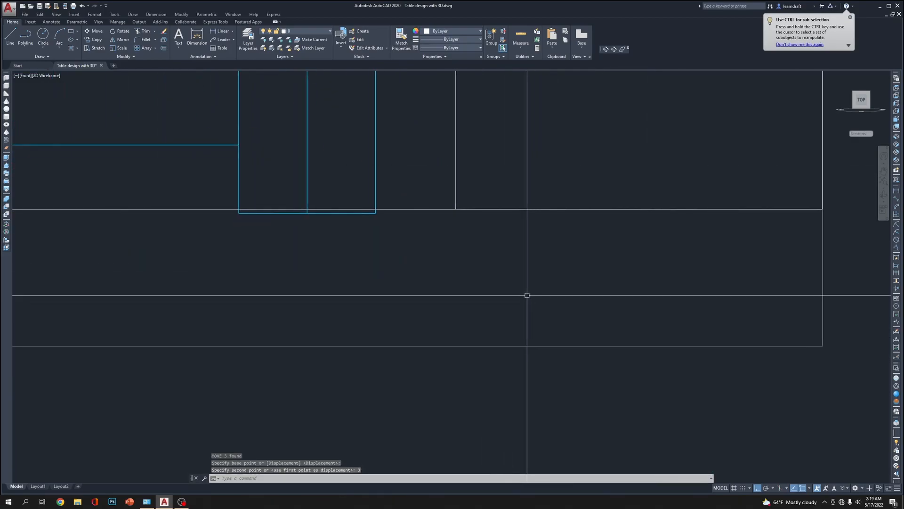
type("m")
key("Return")
type("p")
key("Return")
key("Return")
left_click(401, 257)
left_click(407, 249)
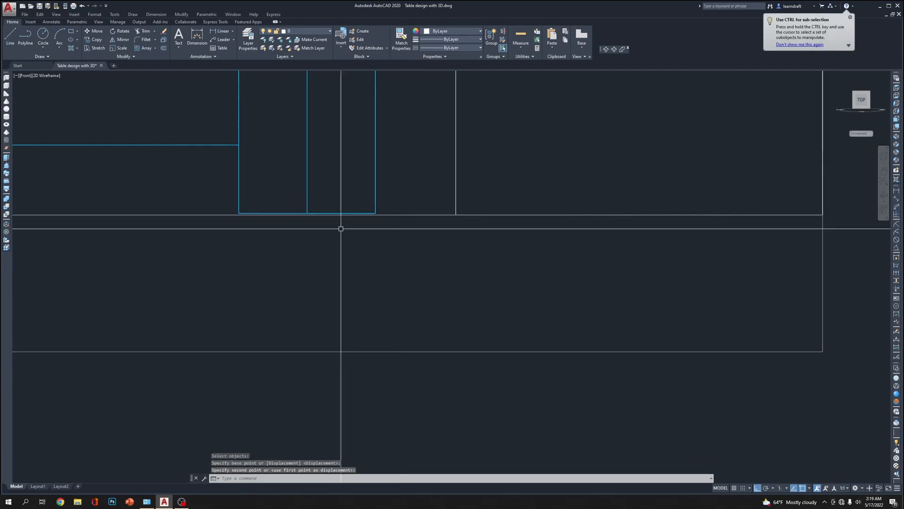
Nudge the floor slab and walls back up a tiny distance to meet the bottoms of the table legs
scroll(545, 275, "up", 4)
type("m")
key("Return")
type("p")
key("Return")
key("Return")
left_click(543, 316)
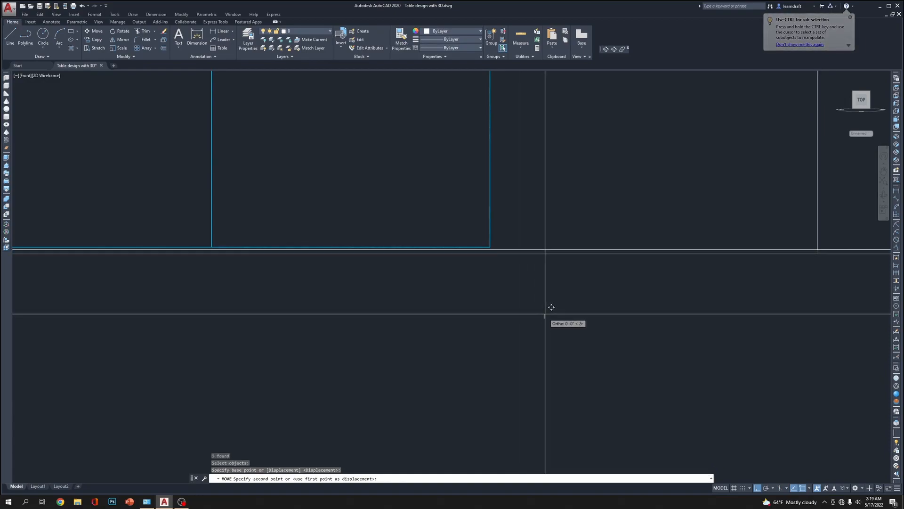
left_click(545, 311)
Show the model in the Realistic visual style from the SW Isometric view, framing the table and tiled floor
scroll(443, 256, "down", 7)
scroll(550, 262, "down", 6)
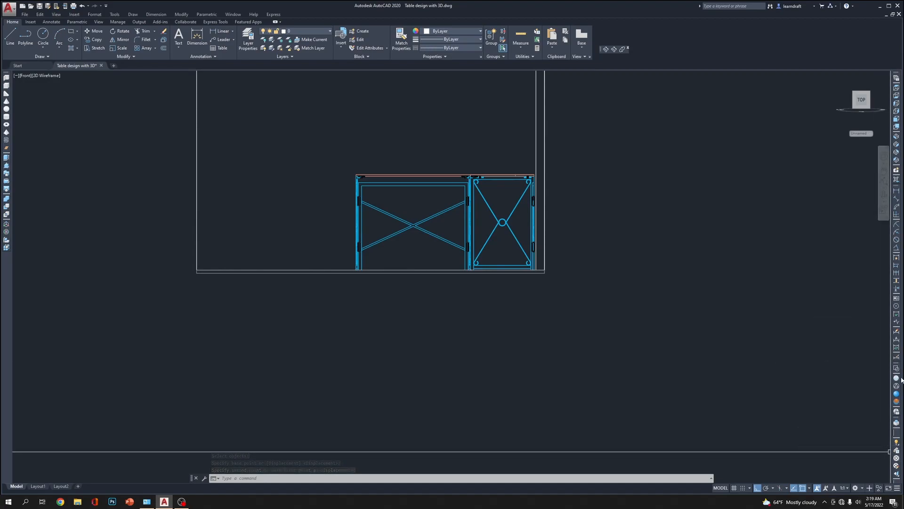
left_click(897, 395)
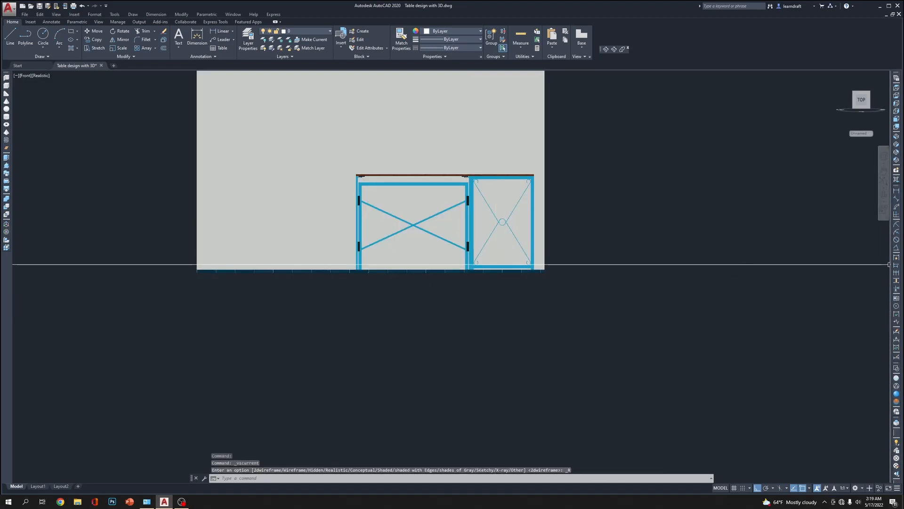
left_click(897, 138)
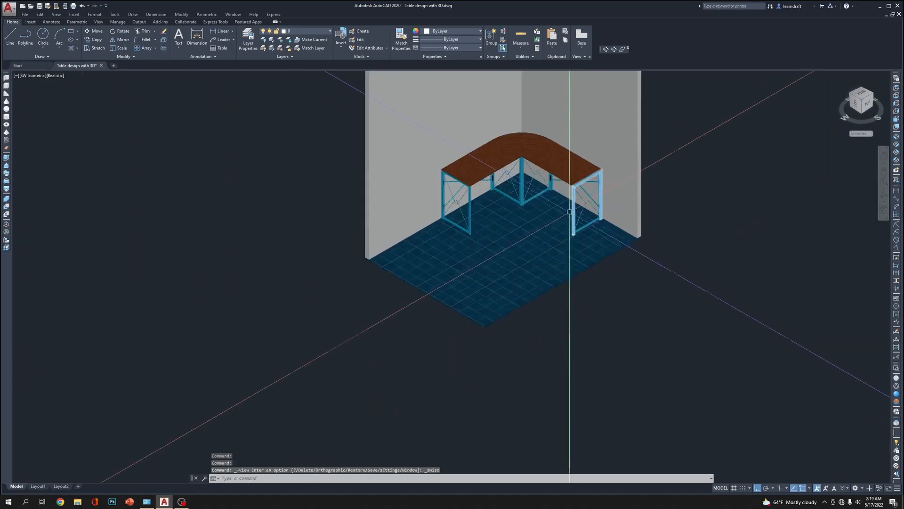
middle_click_drag(530, 255, 474, 333)
middle_click_drag(742, 248, 744, 218)
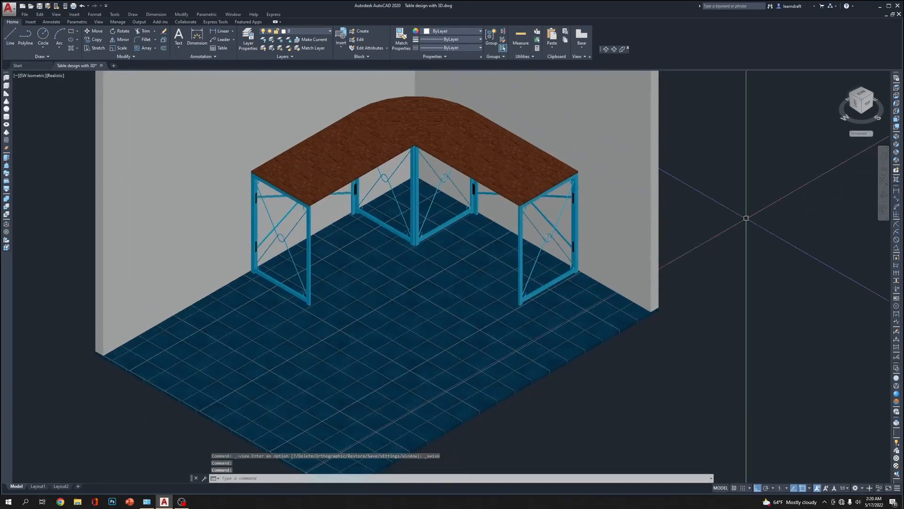
left_click(896, 394)
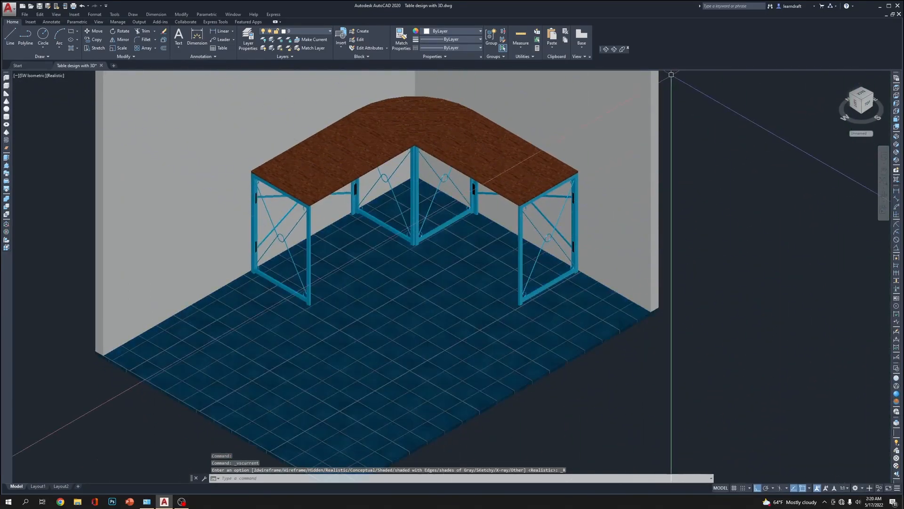
Orbit beneath the tabletop and examine the clips, hooks and corner leg frames up close
left_click(607, 50)
left_click_drag(480, 245, 477, 196)
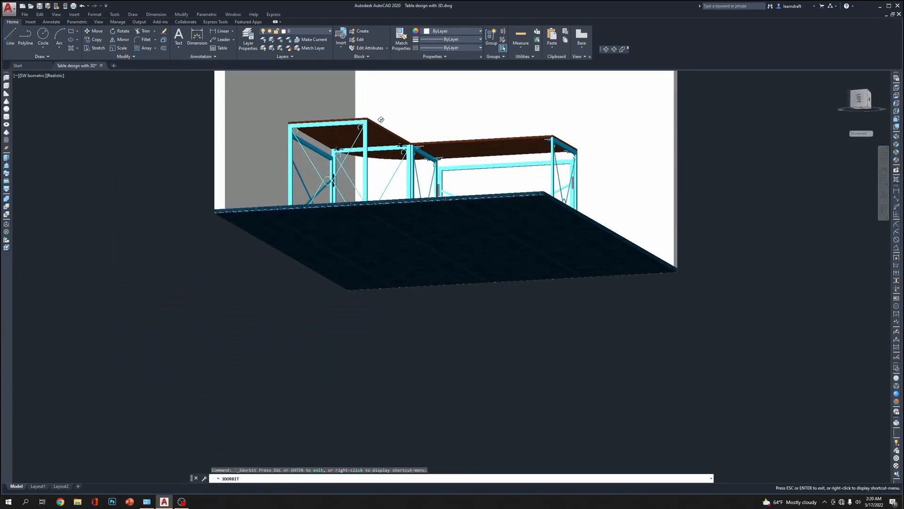
scroll(414, 141, "up", 5)
scroll(420, 138, "up", 5)
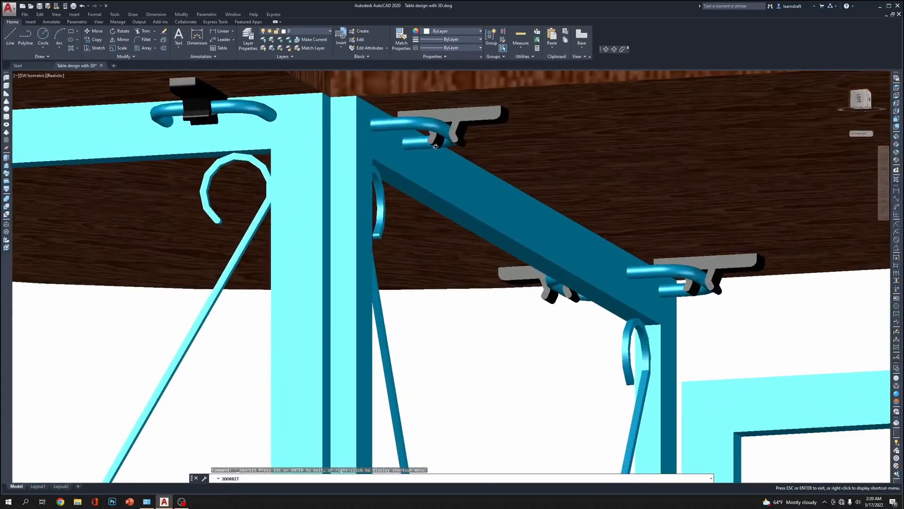
scroll(436, 147, "down", 3)
mouse_move(365, 210)
left_mouse_down()
mouse_move(418, 224)
mouse_move(335, 241)
left_mouse_up()
scroll(334, 241, "down", 6)
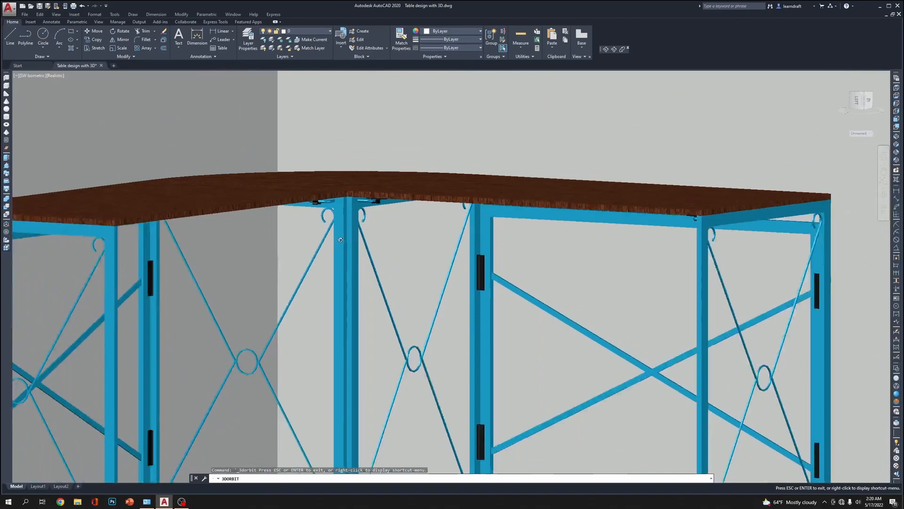
scroll(340, 239, "down", 4)
Orbit to a slightly raised front view showing the whole table with the tiled floor and both walls behind it
middle_click_drag(341, 240, 341, 210)
middle_click_drag(344, 273, 350, 213)
mouse_move(350, 213)
left_mouse_down()
mouse_move(351, 239)
mouse_move(341, 221)
mouse_move(317, 242)
left_mouse_up()
left_click_drag(329, 186, 356, 187)
middle_click_drag(356, 187, 395, 279)
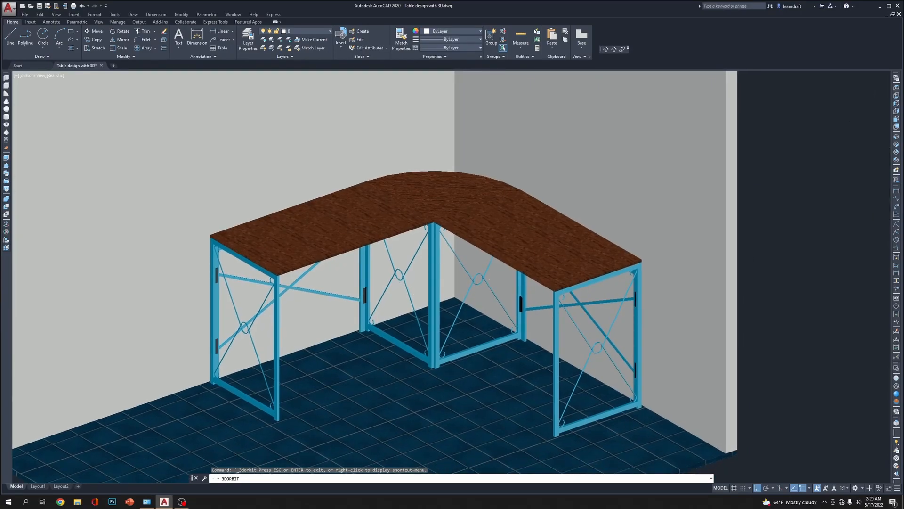
key("Escape")
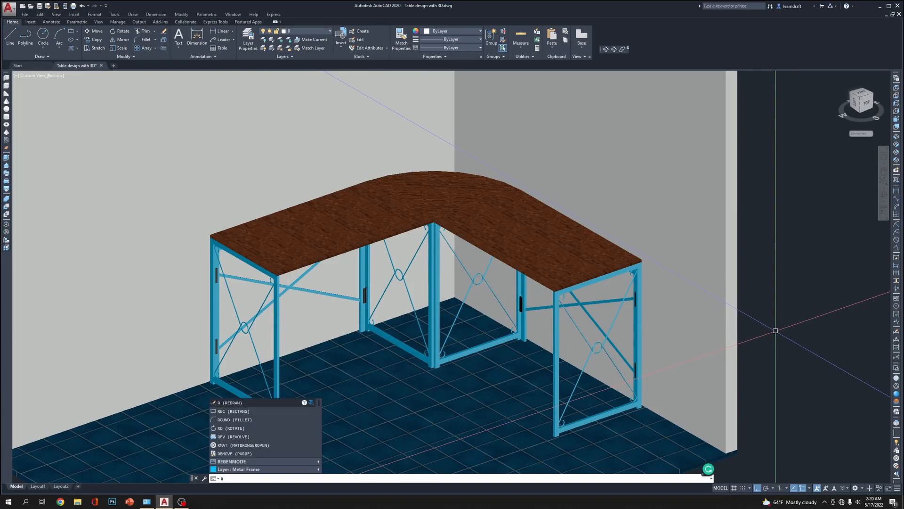
Render the raised front view of the table, floor and walls, and close the finished render window
type("e")
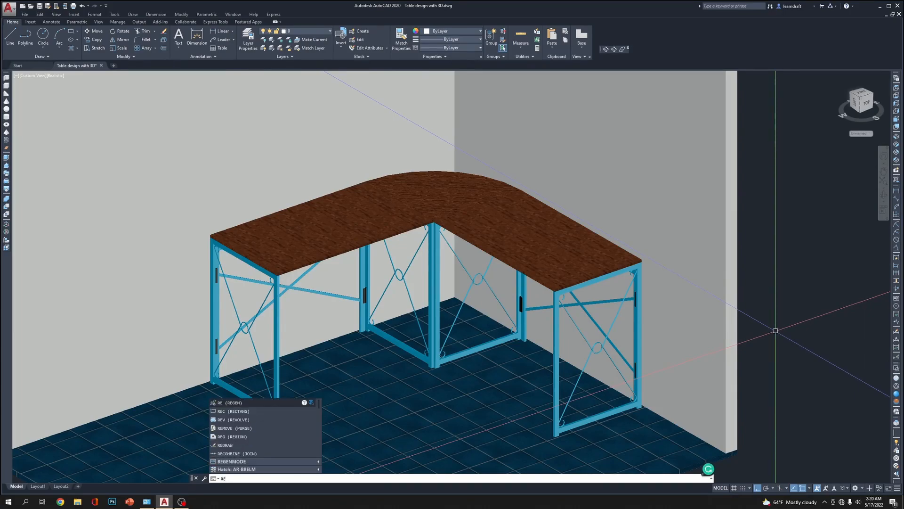
type("n")
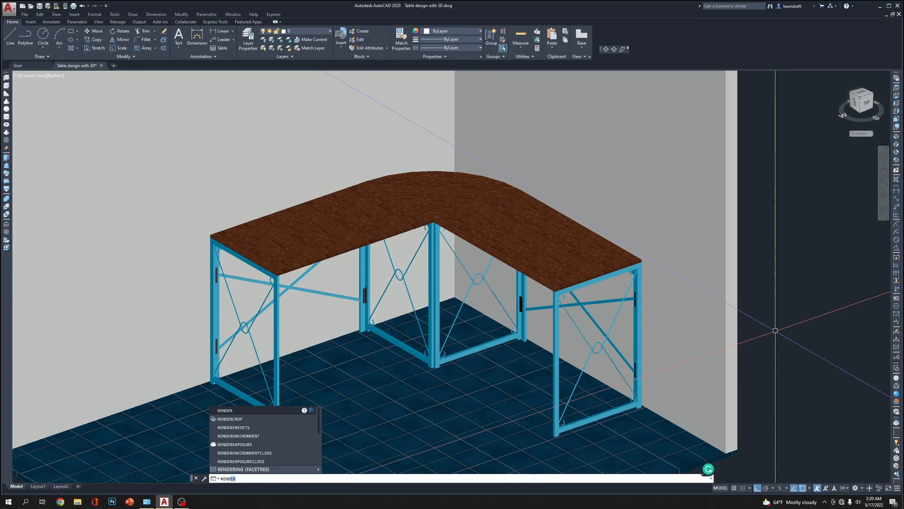
key("Return")
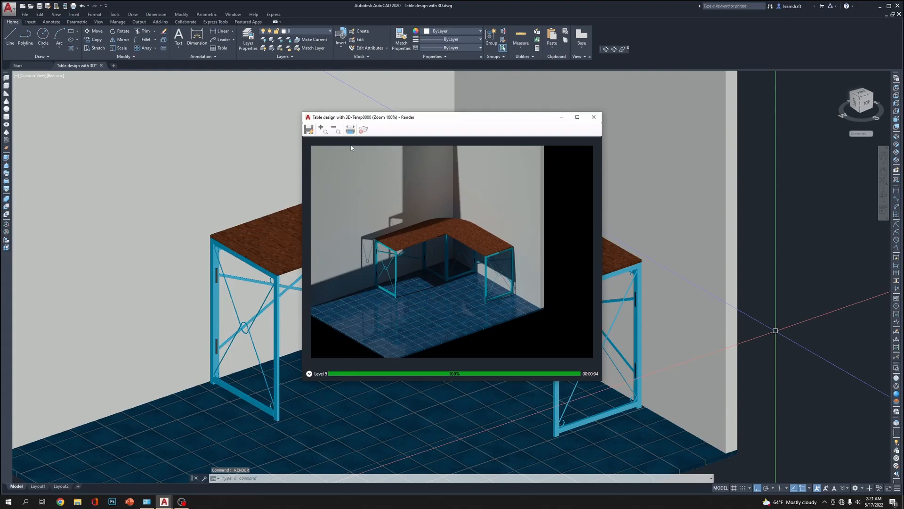
left_click(595, 118)
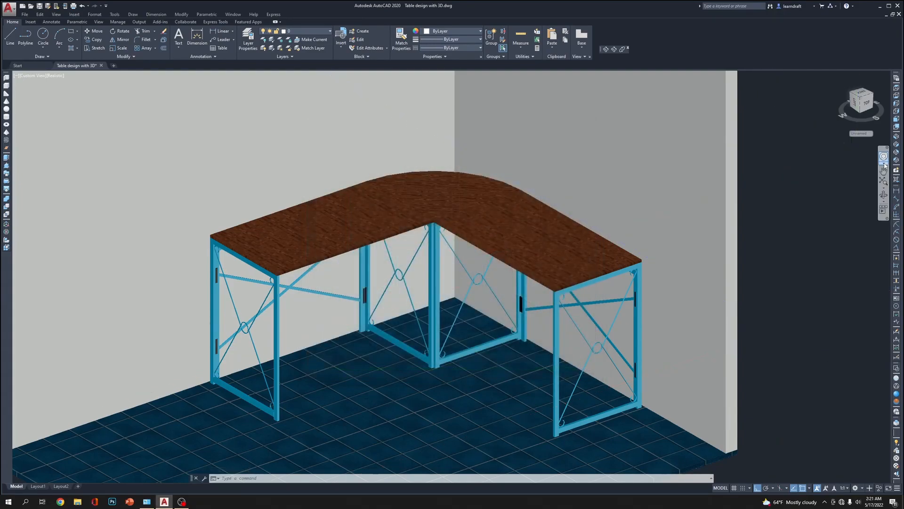
Show the model in the Top view with the 2D Wireframe visual style, framing the room outline
left_click(898, 89)
middle_click_drag(741, 198, 479, 233)
left_click_drag(479, 233, 466, 233)
key("Escape")
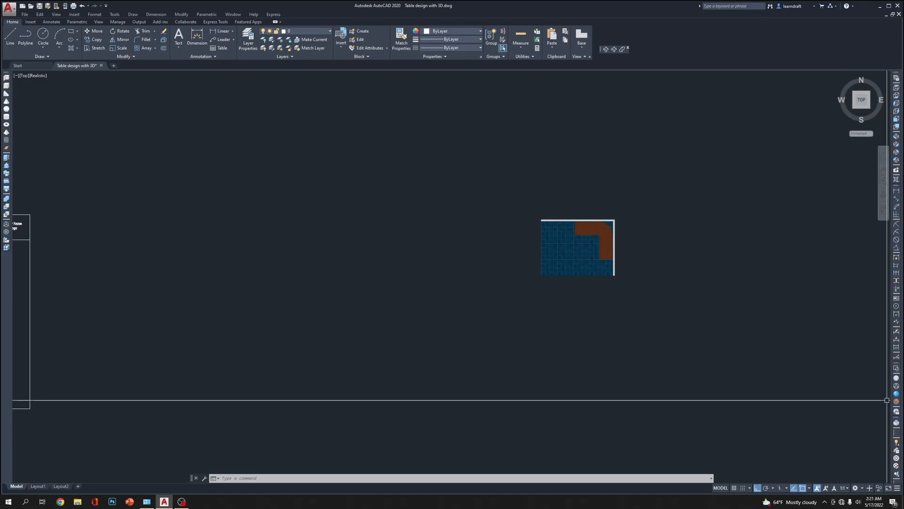
left_click(896, 369)
scroll(649, 244, "up", 4)
Place a camera just outside the open front of the floor, aimed at the area inside the table's L
type("c")
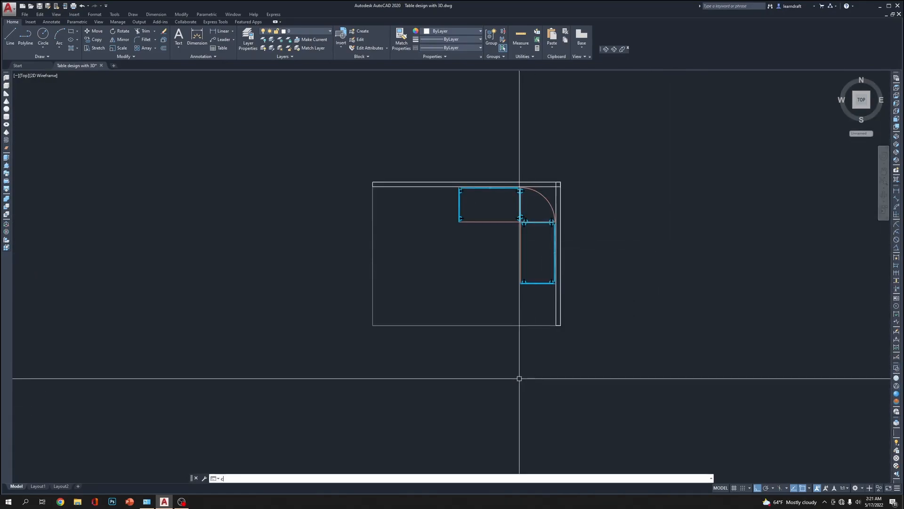
type("am")
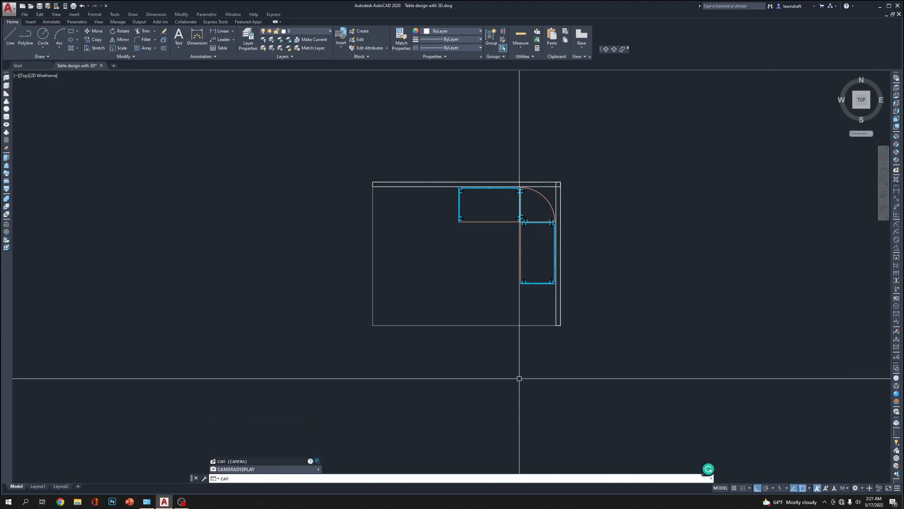
key("Return")
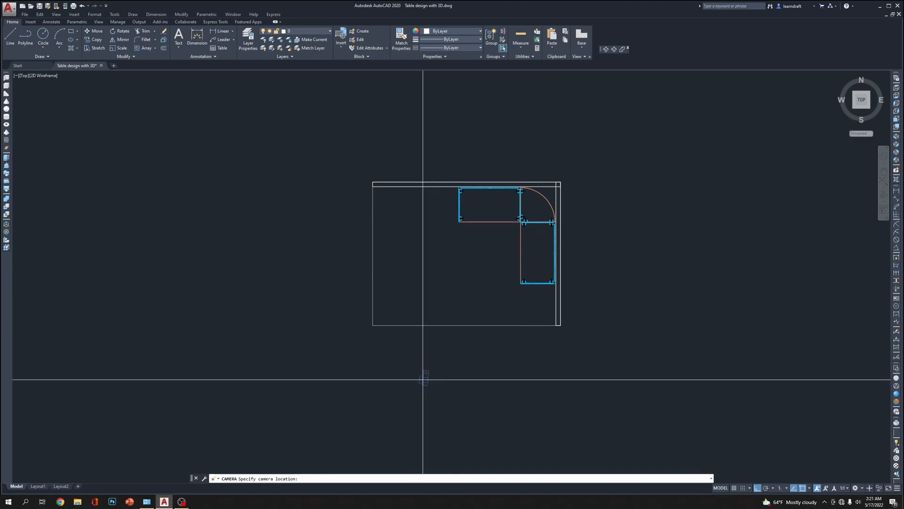
left_click(413, 343)
scroll(401, 331, "up", 2)
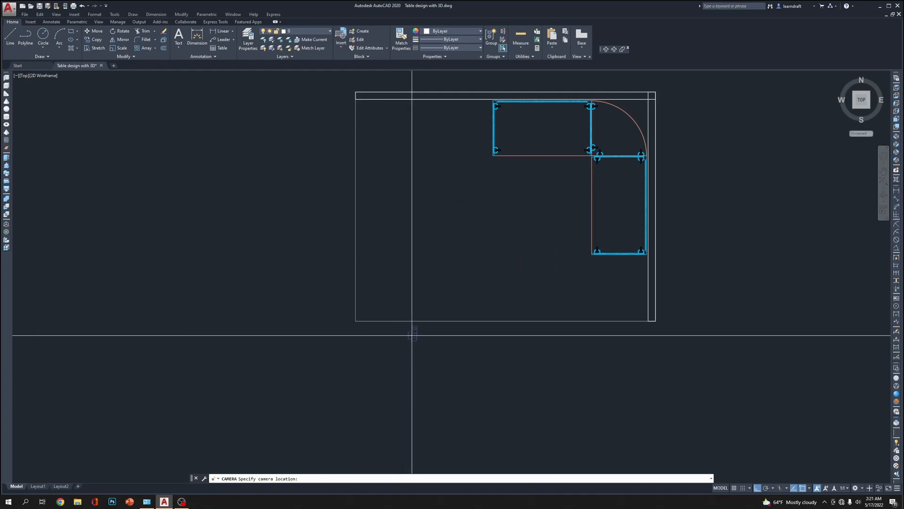
left_click(521, 230)
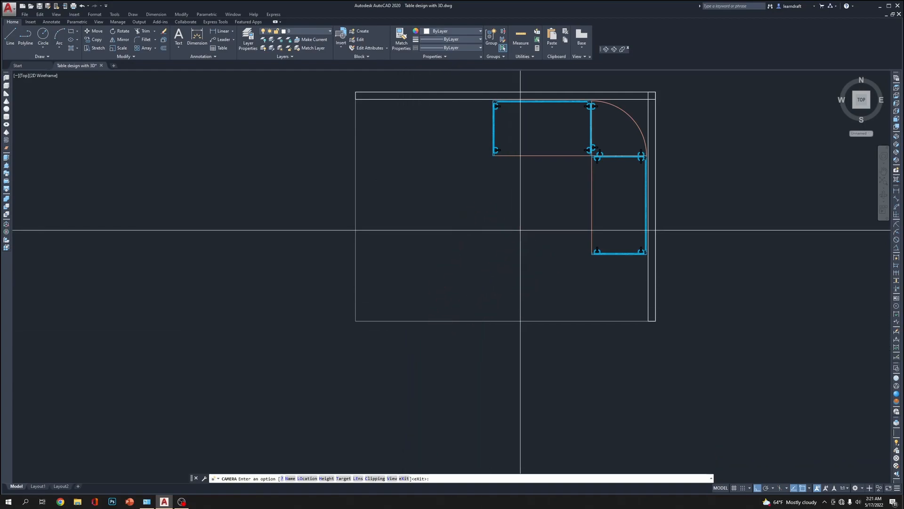
key("Return")
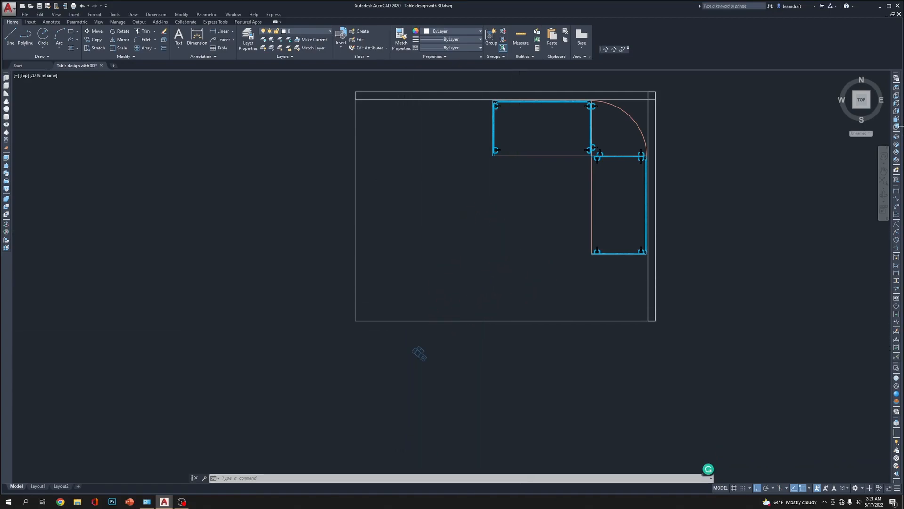
Raise the camera 5 feet vertically in the Front view
left_click(896, 125)
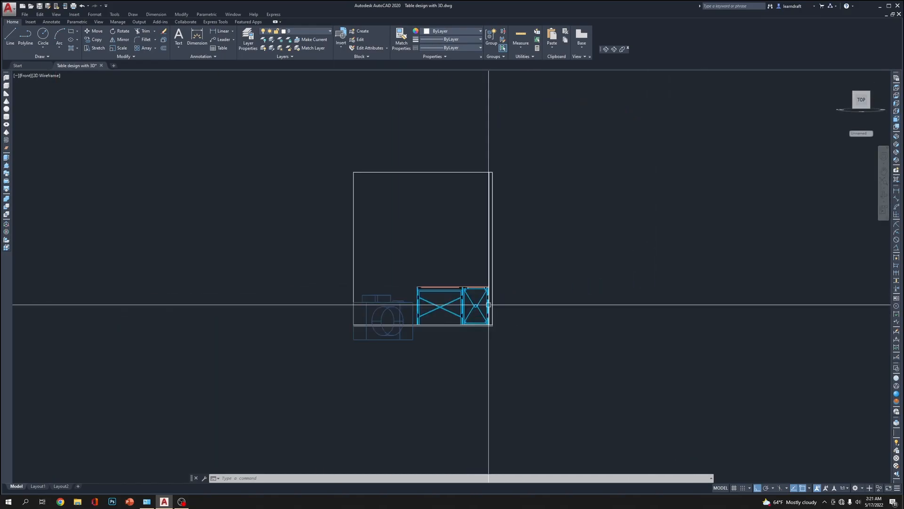
left_click(382, 320)
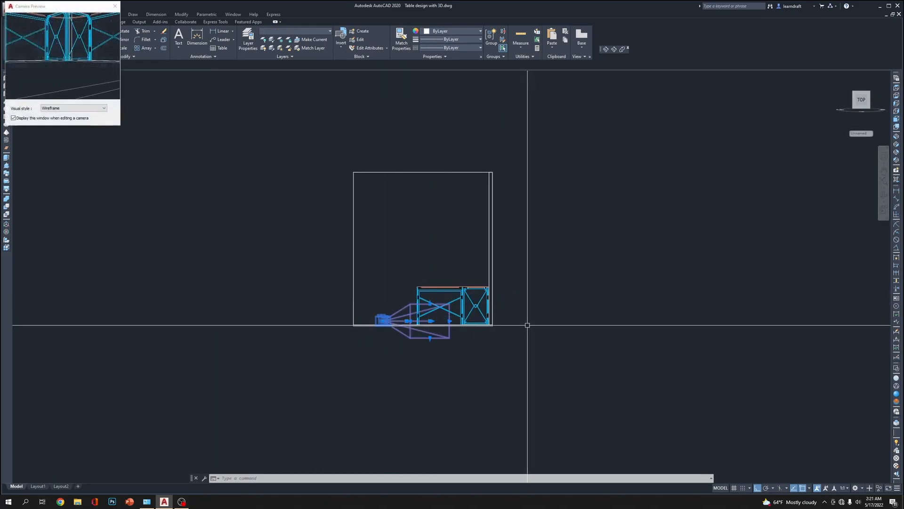
scroll(508, 360, "down", 4)
scroll(508, 358, "up", 2)
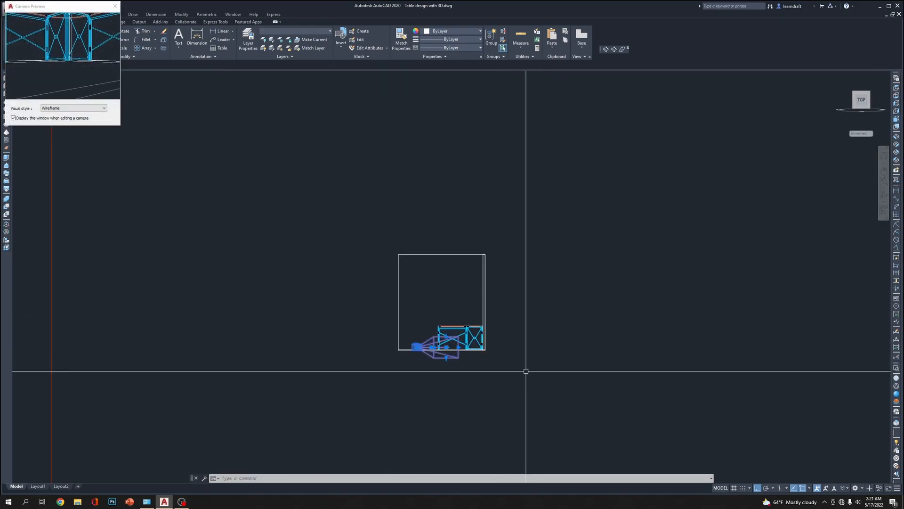
type("m")
key("Return")
left_click(558, 389)
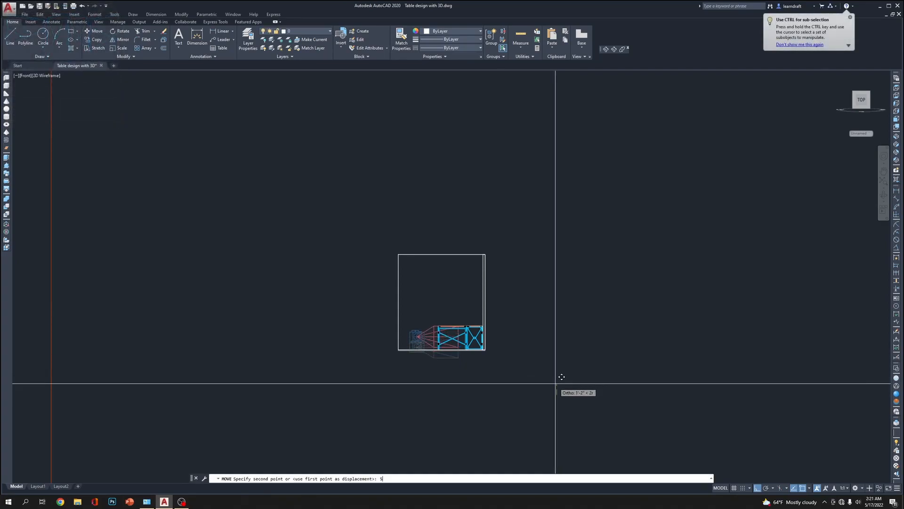
type("5")
key("Return")
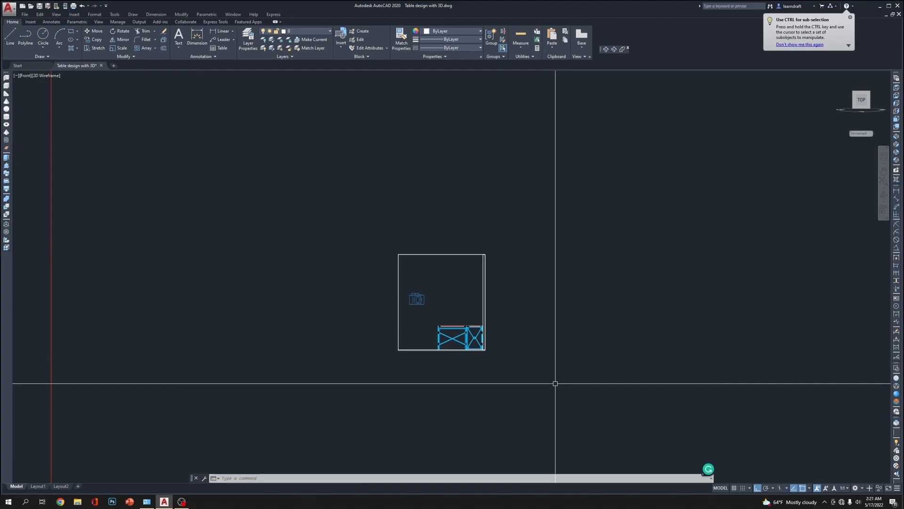
Lower the camera 3 feet so it sits near tabletop height
left_click(417, 300)
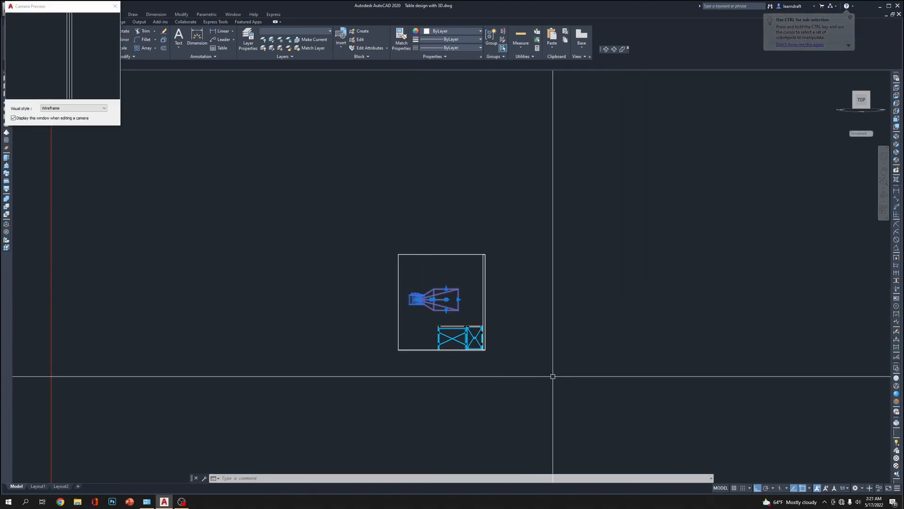
type("m")
key("Return")
left_click(602, 325)
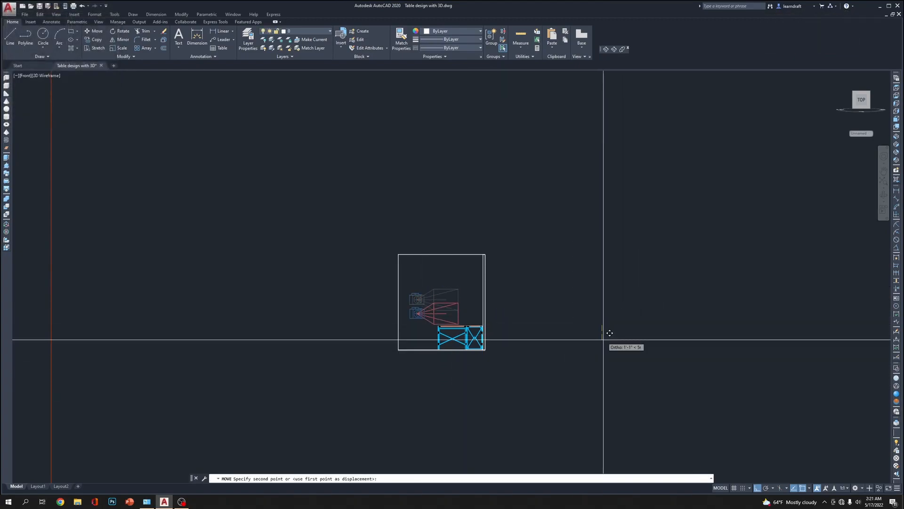
type("3")
key("Return")
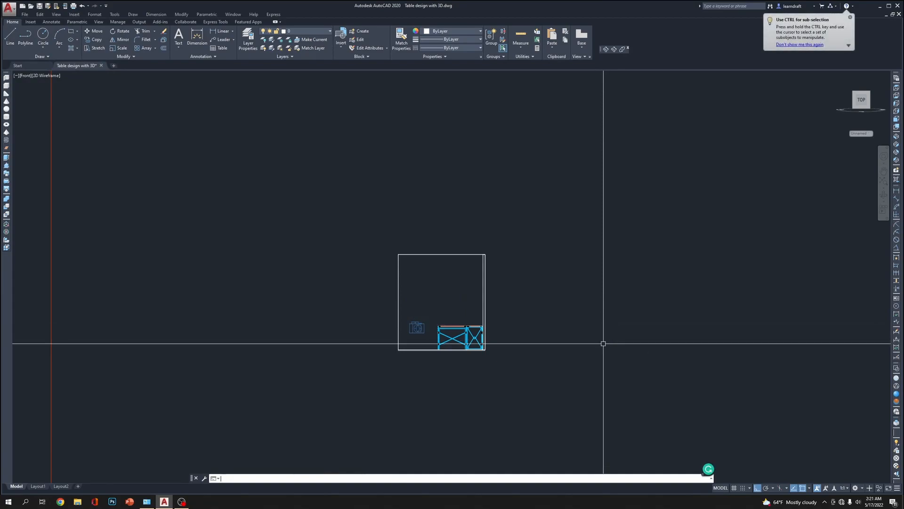
Shift the camera a short distance horizontally in the Front view, away from the table
left_click(415, 328)
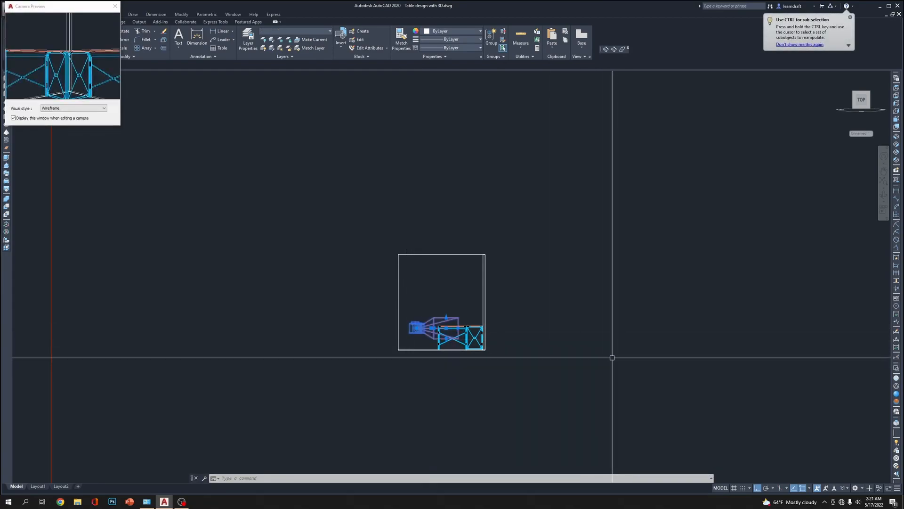
type("m")
key("Return")
left_click(655, 301)
left_click(644, 302)
Lower the camera slightly to just below tabletop height
left_click(414, 317)
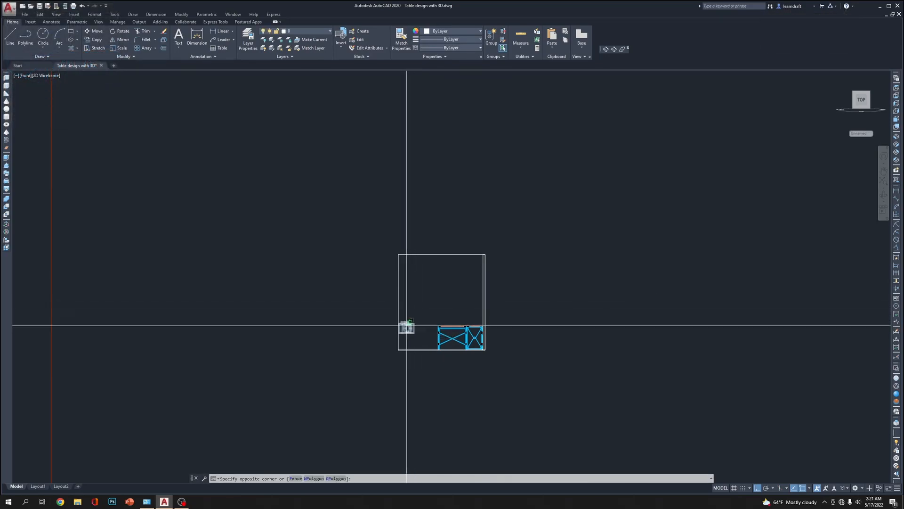
left_click(407, 324)
type("m")
key("Return")
left_click(637, 283)
left_click(636, 287)
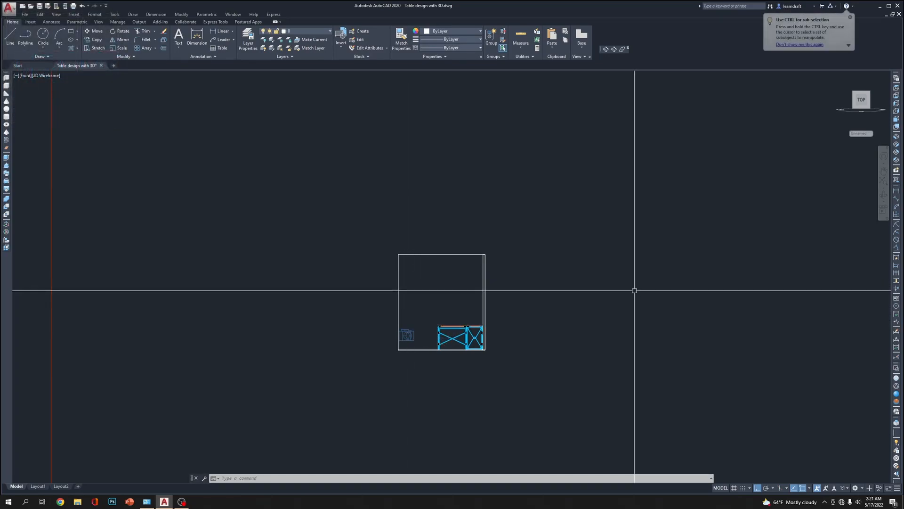
Check the camera's preview and set the drawing view to the camera's view
left_click(415, 333)
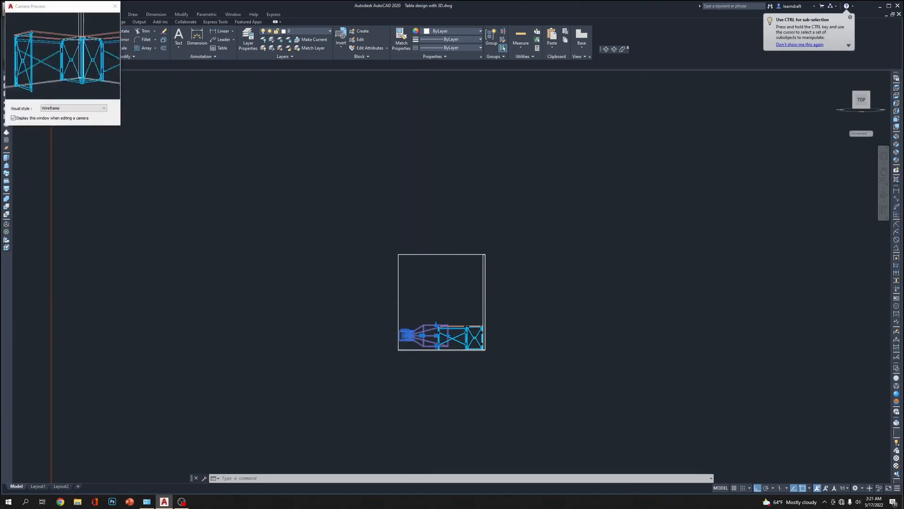
right_click(631, 280)
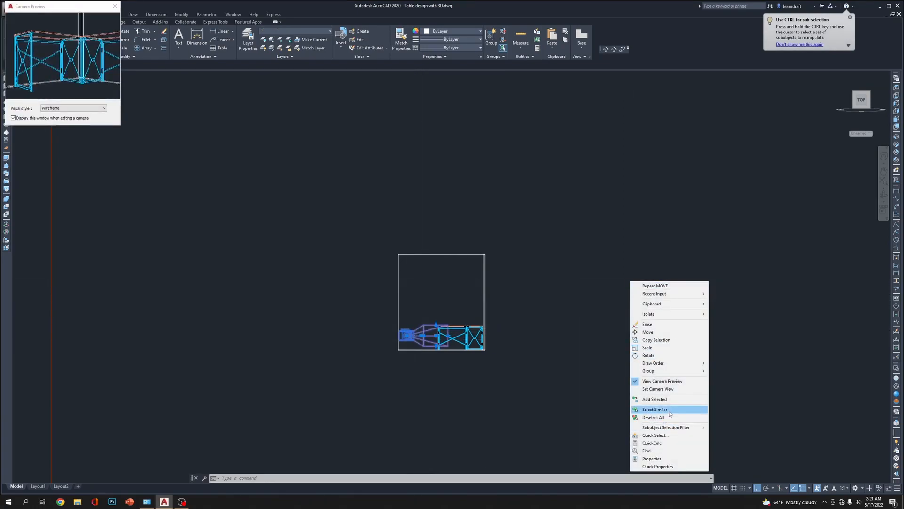
left_click(640, 404)
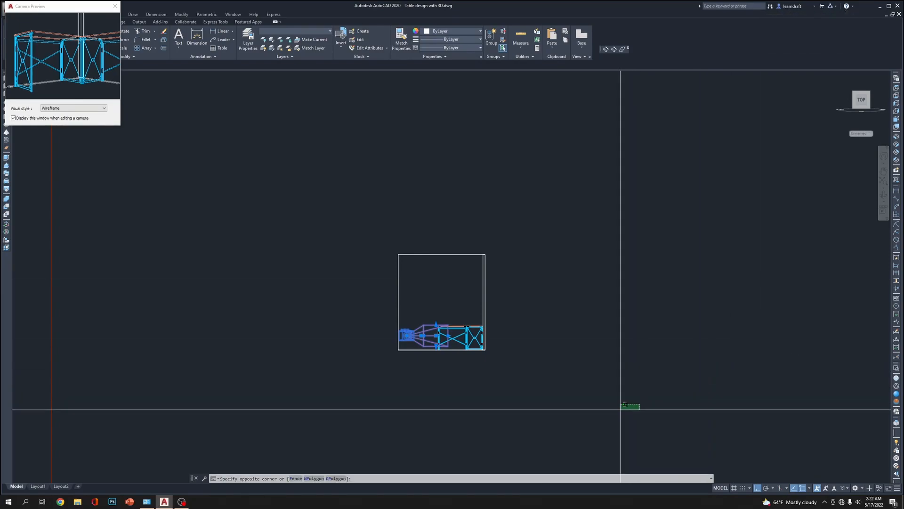
left_click(492, 409)
right_click(405, 339)
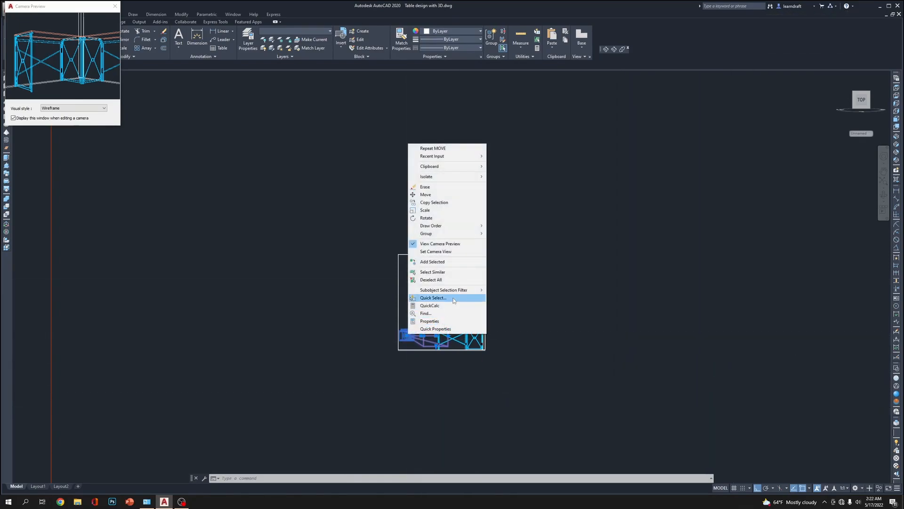
left_click(436, 253)
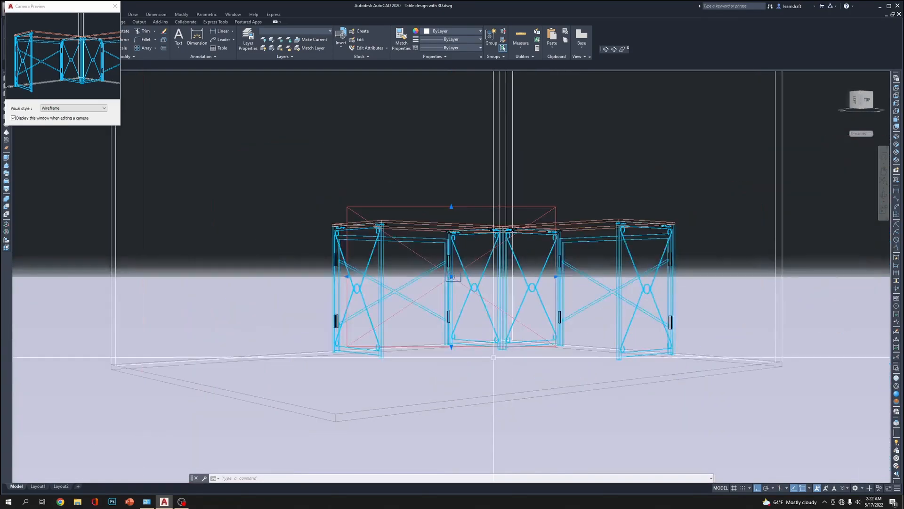
Show the camera view in the Realistic visual style and orbit to a raised perspective of the table and room
middle_click_drag(532, 386, 535, 422)
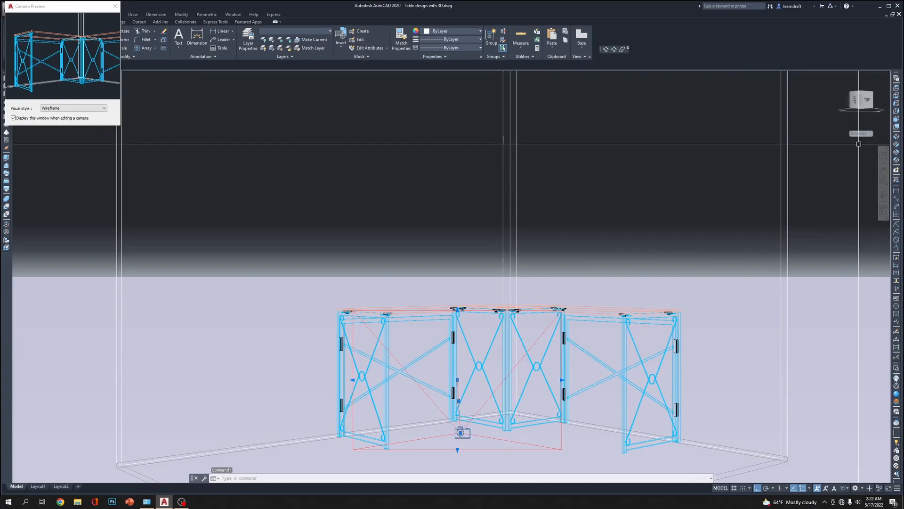
left_click(896, 395)
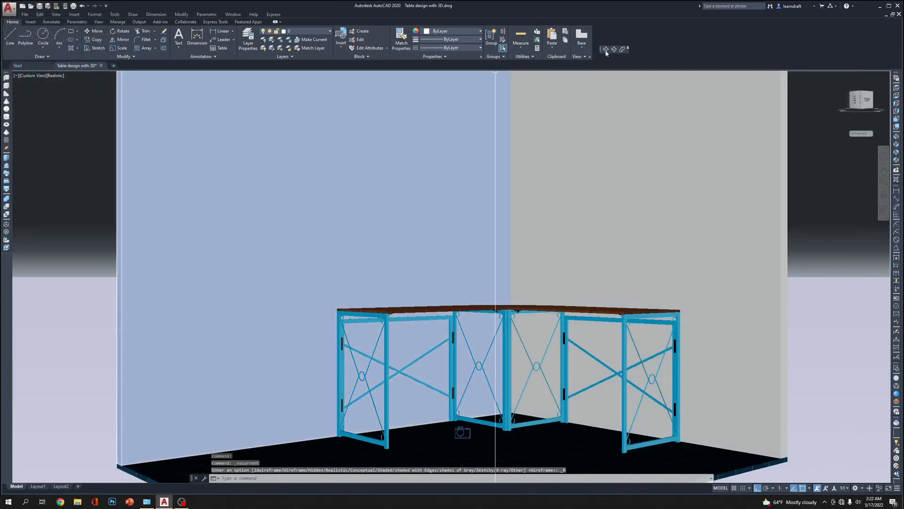
left_click(606, 50)
left_click_drag(502, 304, 516, 319)
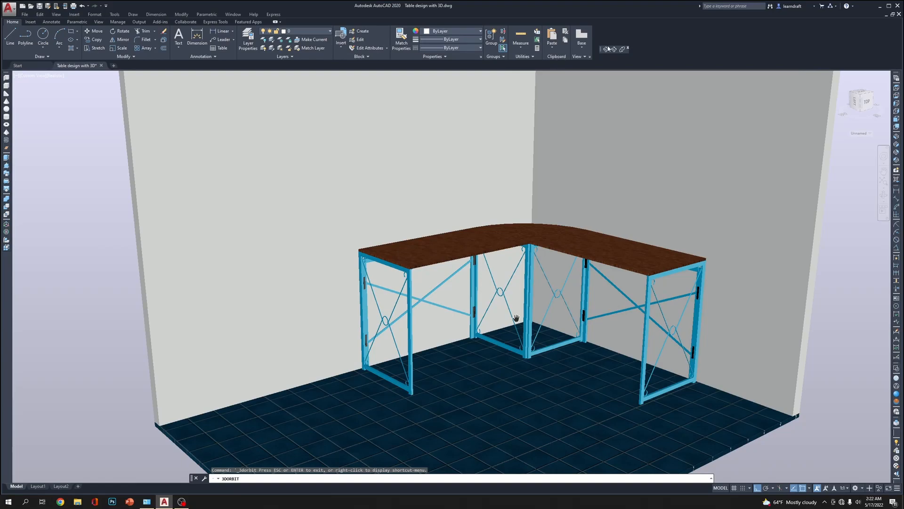
left_click_drag(524, 346, 545, 360)
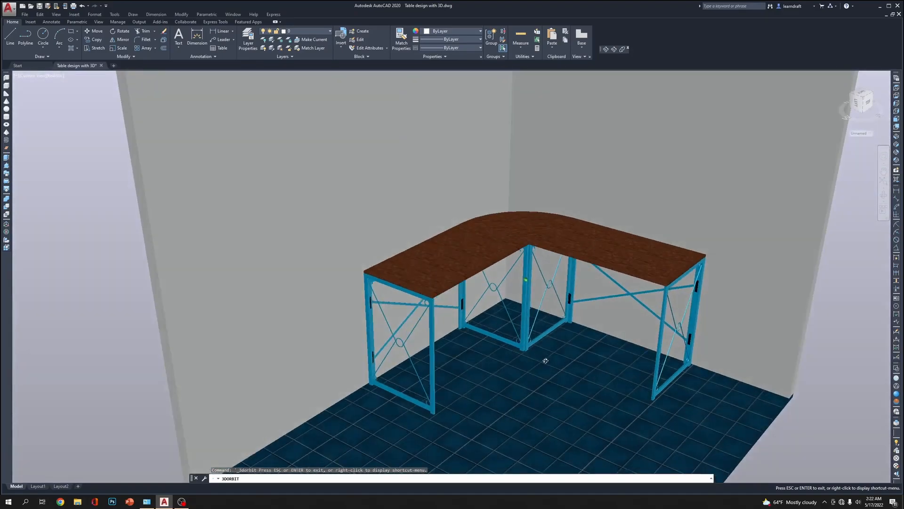
key("Escape")
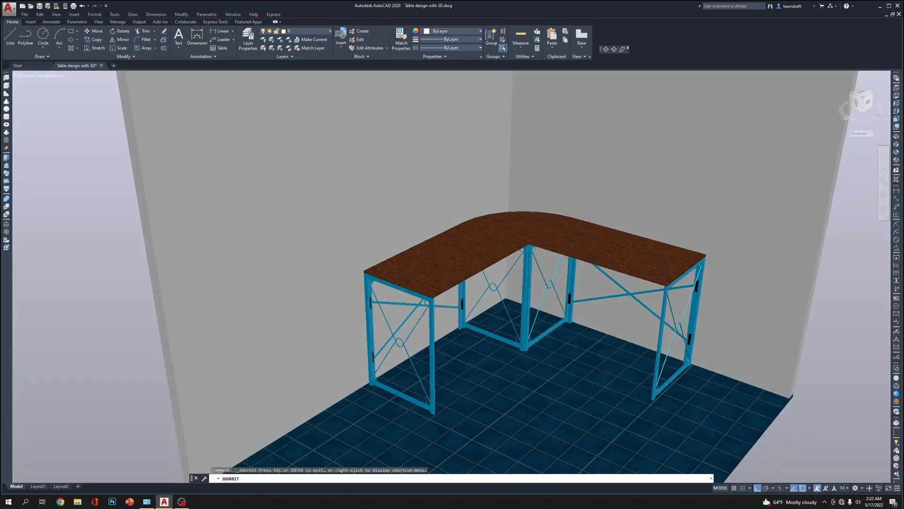
Erase the camera in the Top view with 2D Wireframe style and return to the SW Isometric view
left_click(898, 88)
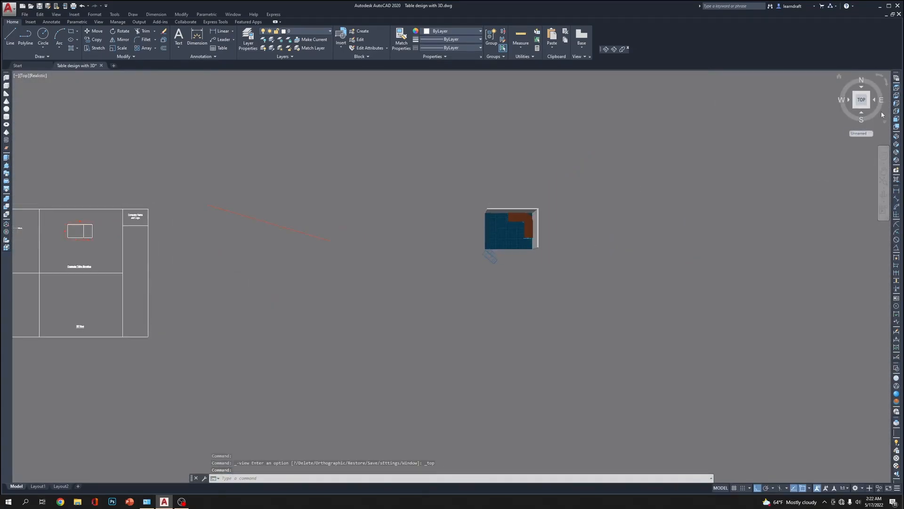
left_click(897, 370)
scroll(479, 236, "up", 5)
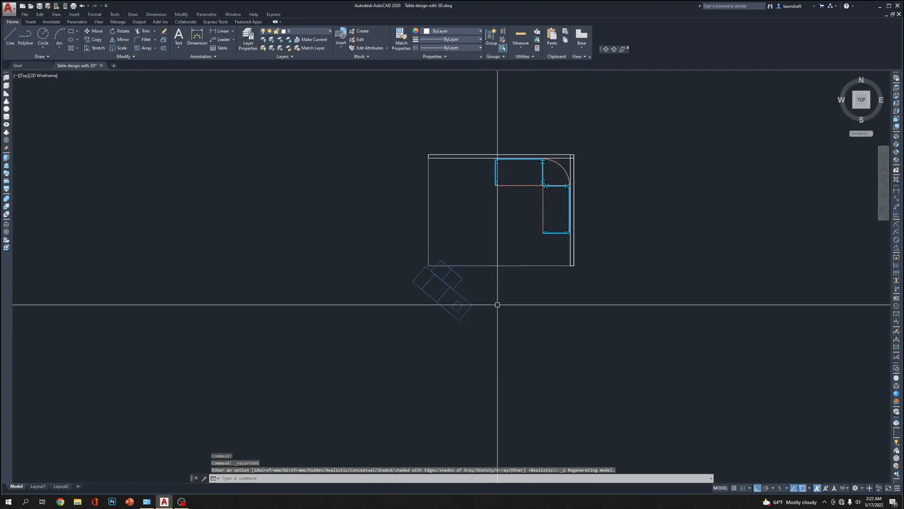
left_click(442, 283)
left_click(575, 361)
key("Delete")
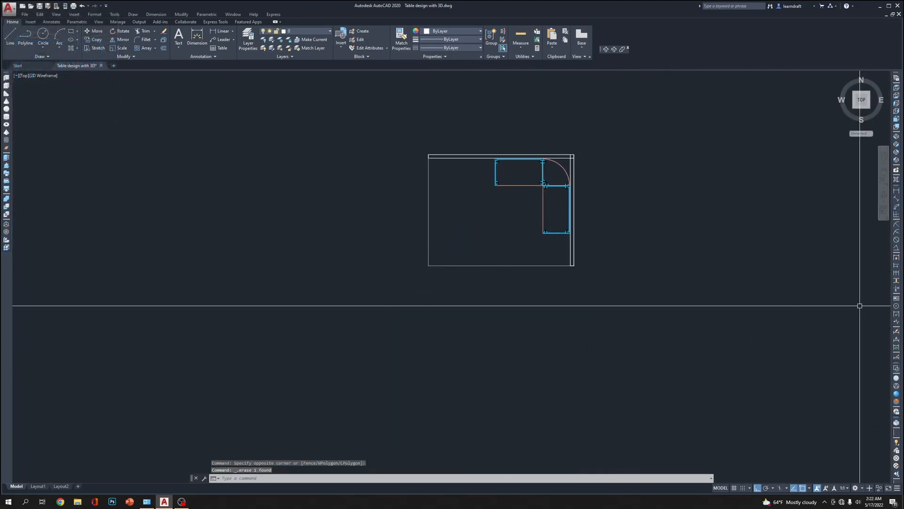
left_click(897, 139)
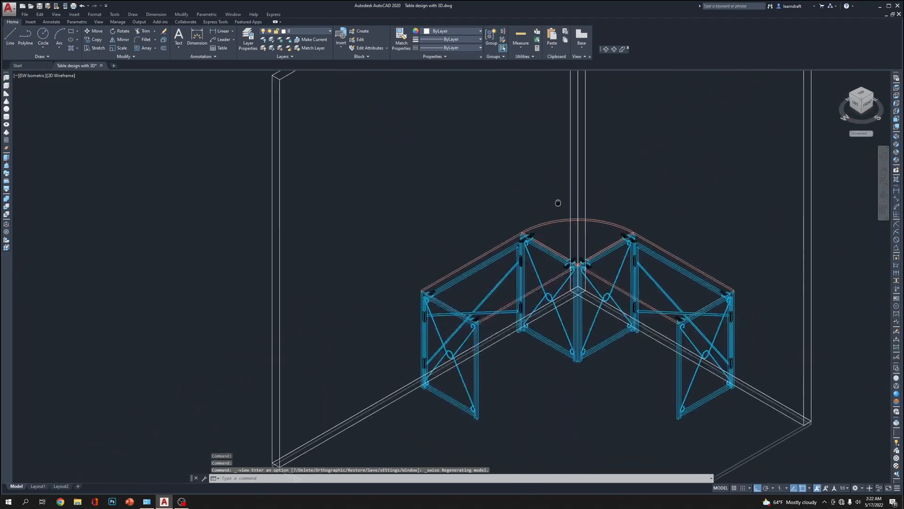
Show the table and room in the Realistic visual style from the SW Isometric view
scroll(622, 311, "up", 3)
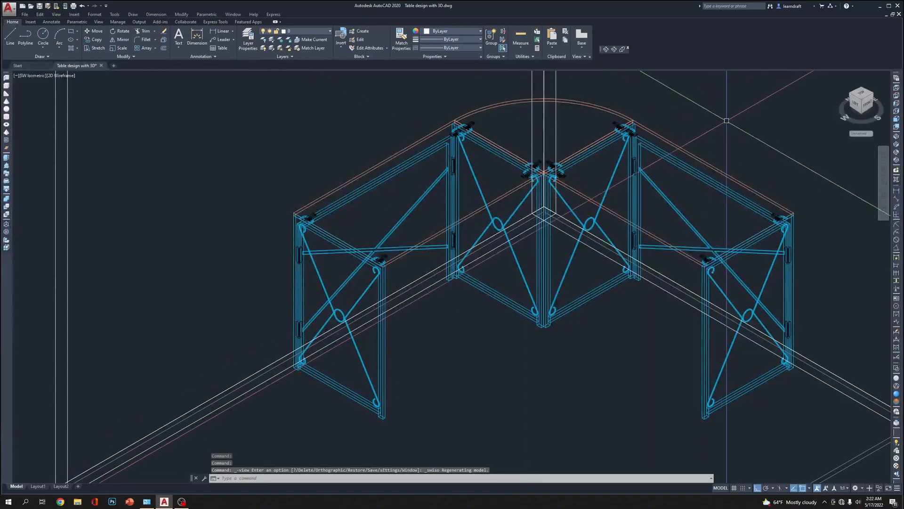
left_click(897, 395)
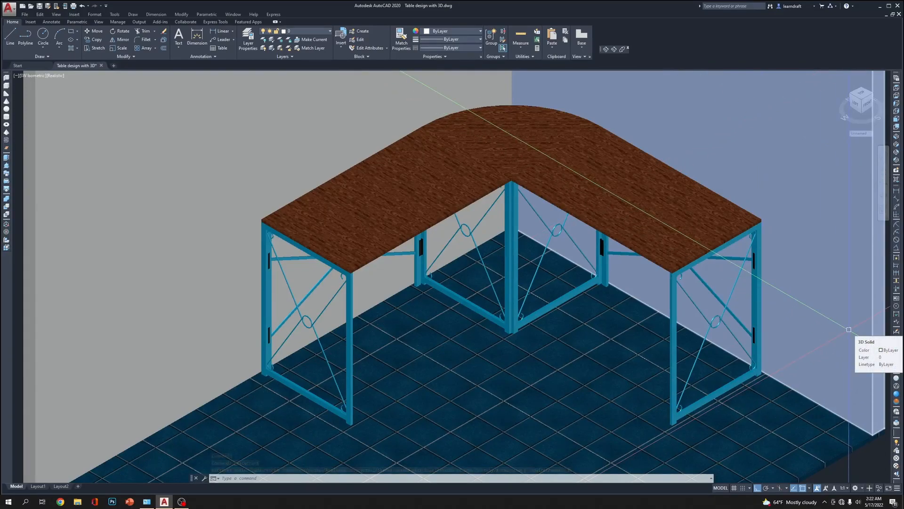
Set the render presets to output in a window at 2480 x 3508 px (ISO A4 @ 300dpi)
type("rend")
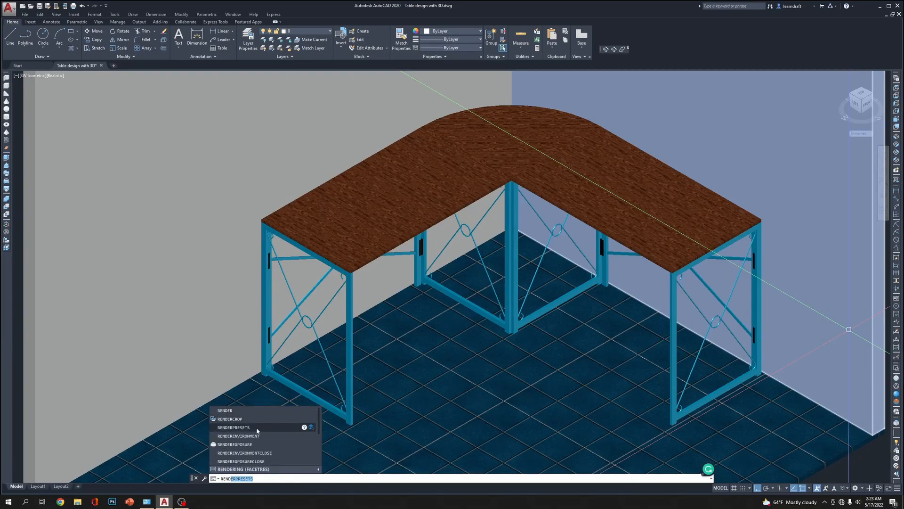
left_click(256, 427)
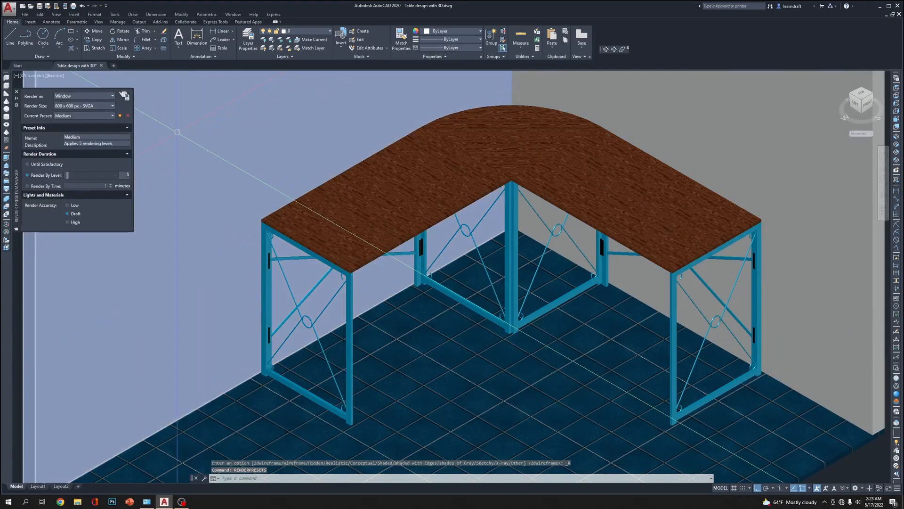
left_click(108, 96)
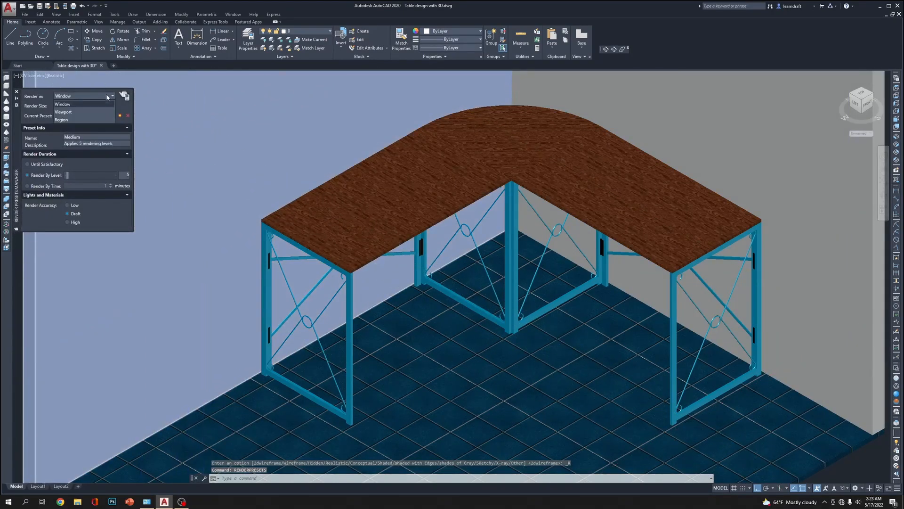
left_click(77, 104)
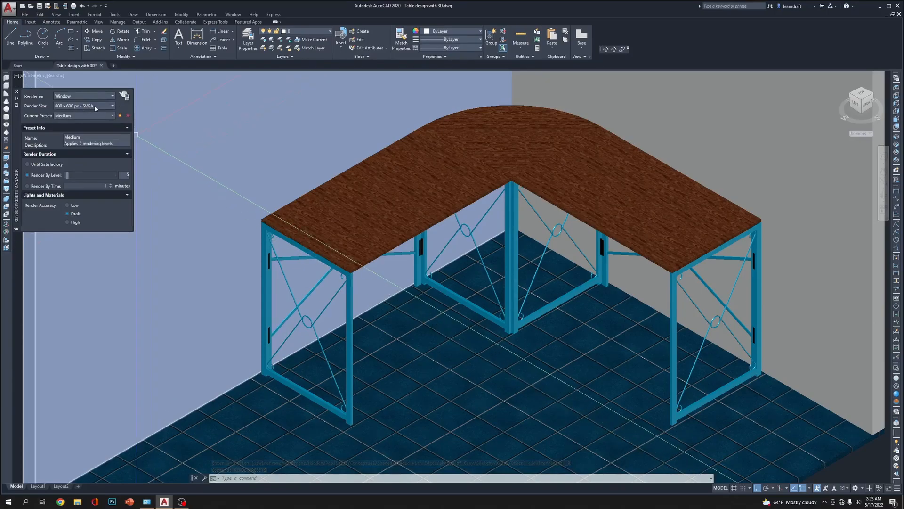
left_click(103, 106)
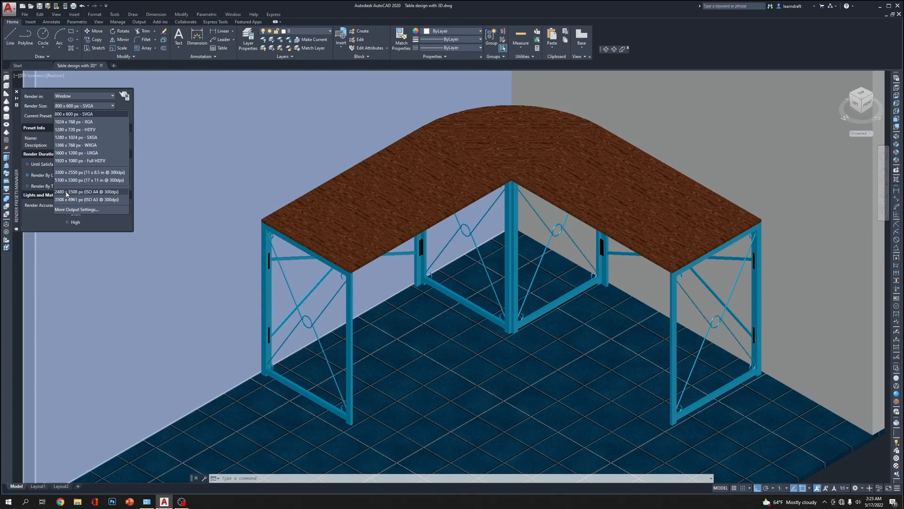
left_click(67, 193)
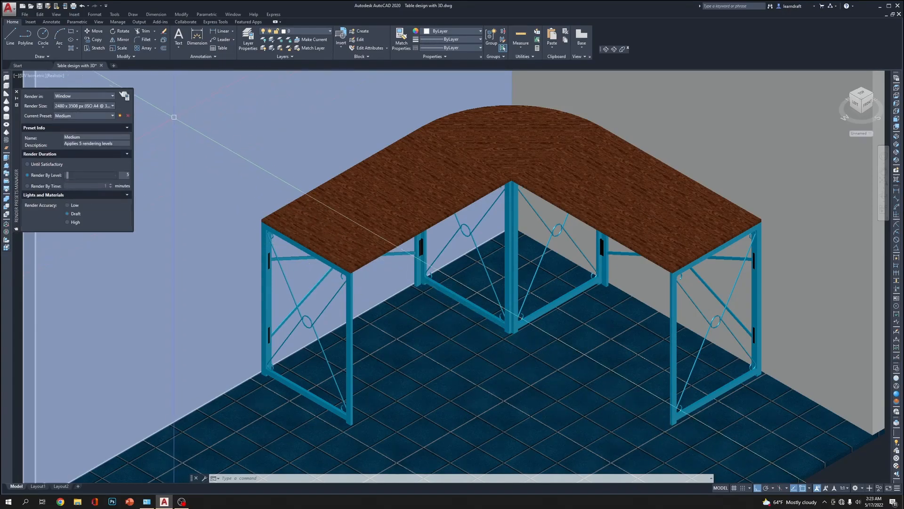
left_click(16, 92)
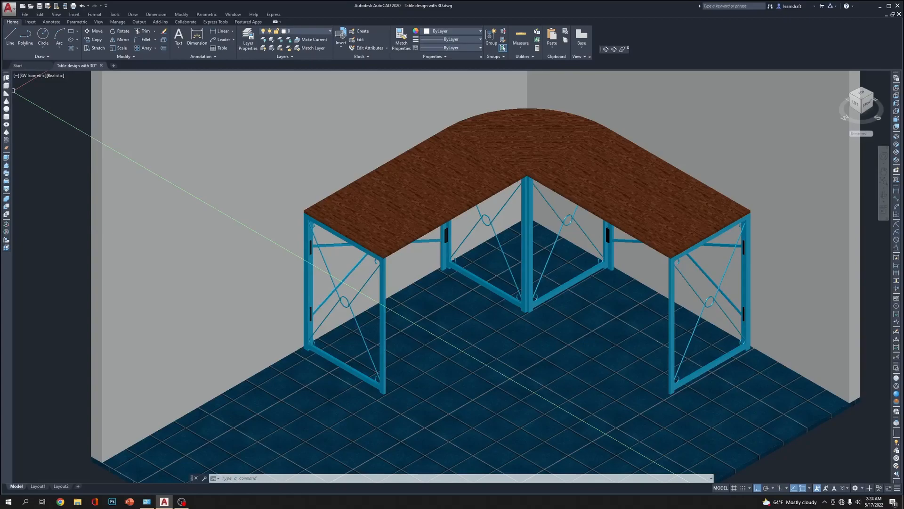
Move the Render toolbar next to the Orbit toolbar
right_click(6, 74)
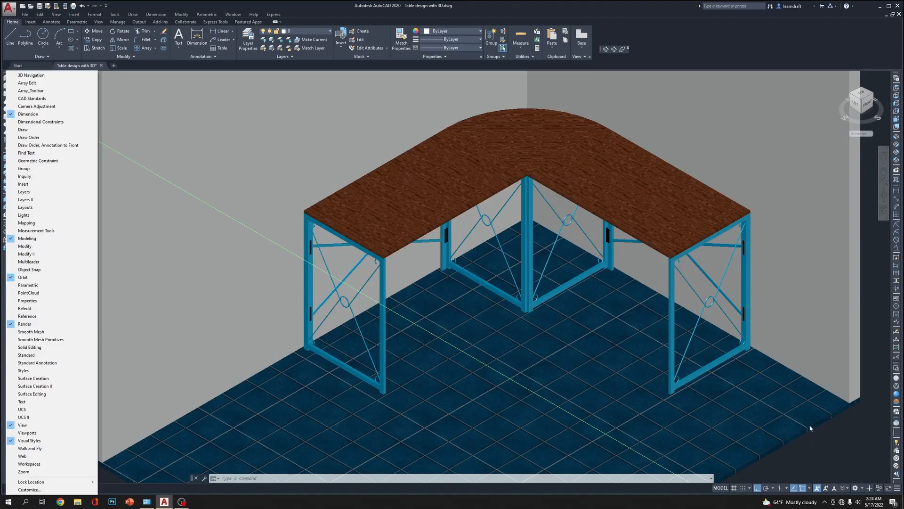
left_click(871, 443)
left_click(856, 443)
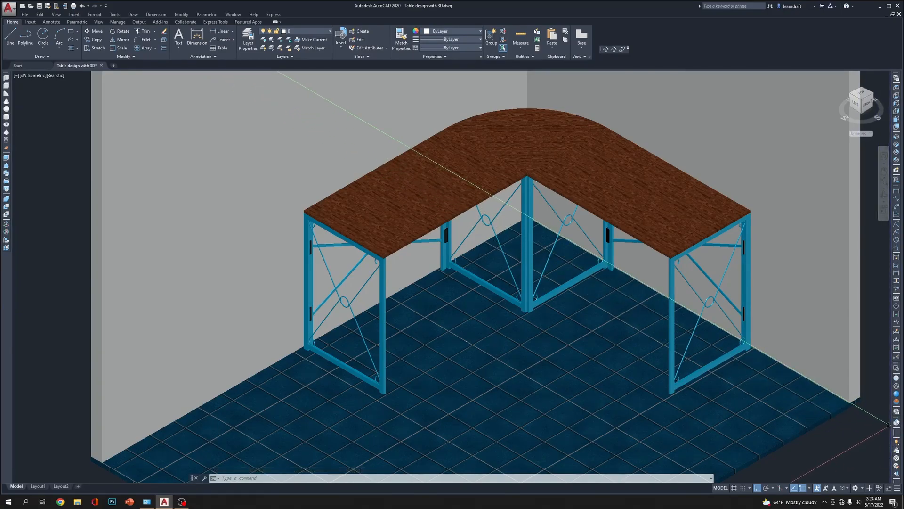
left_click_drag(897, 419, 889, 420)
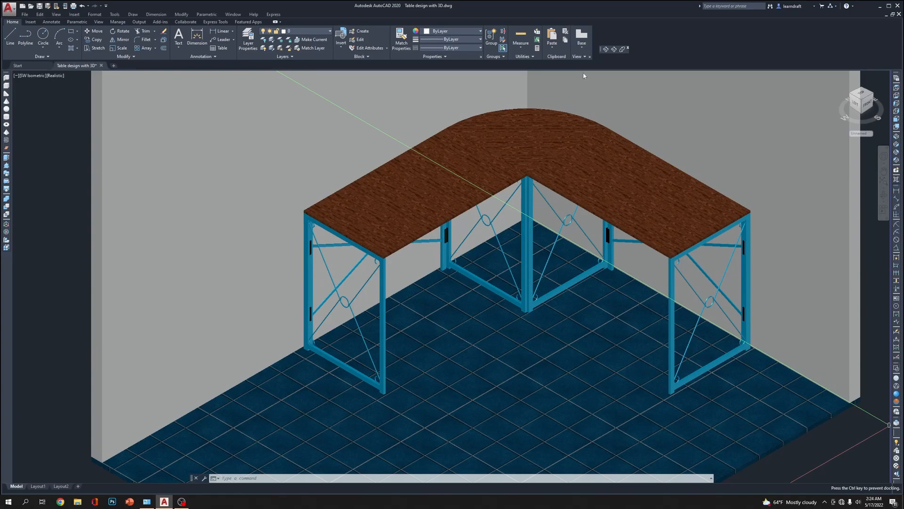
left_click_drag(671, 57, 666, 51)
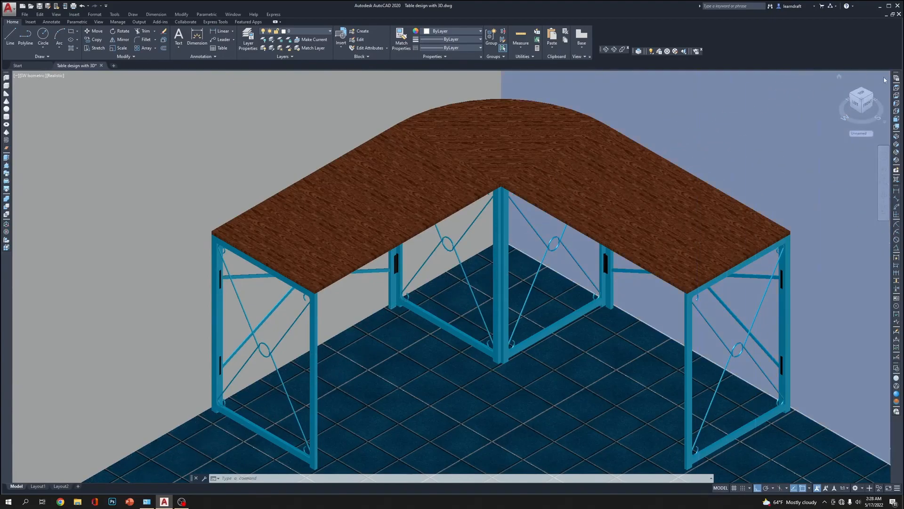
Render the isometric table view in a window at 1280 x 720 px - HDTV with the High preset
left_click(697, 52)
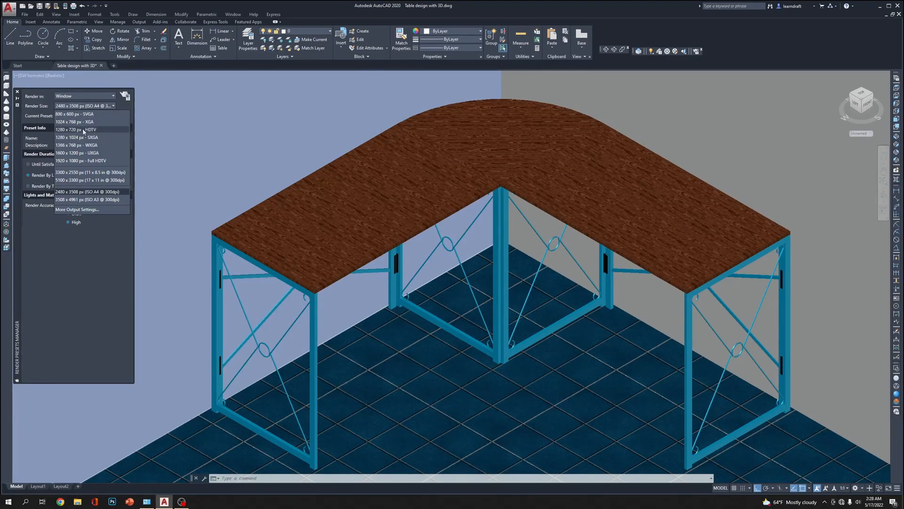
left_click(99, 129)
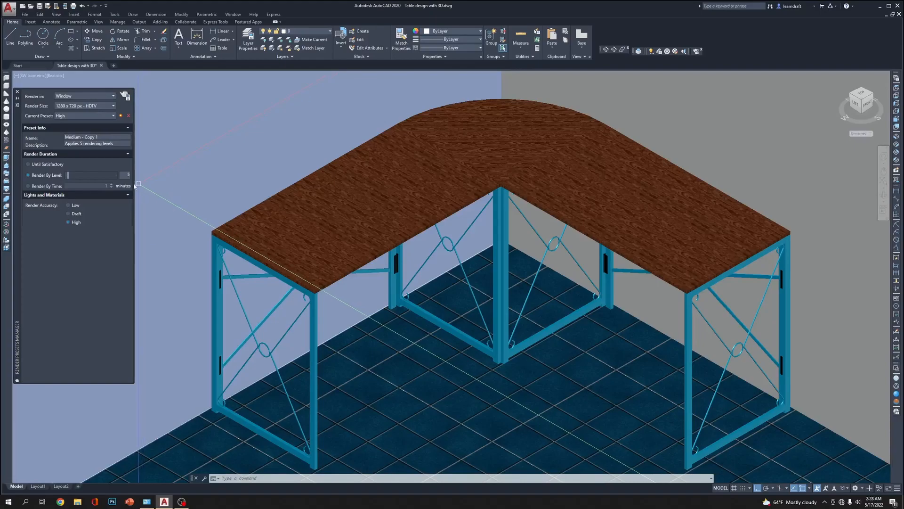
left_click(126, 96)
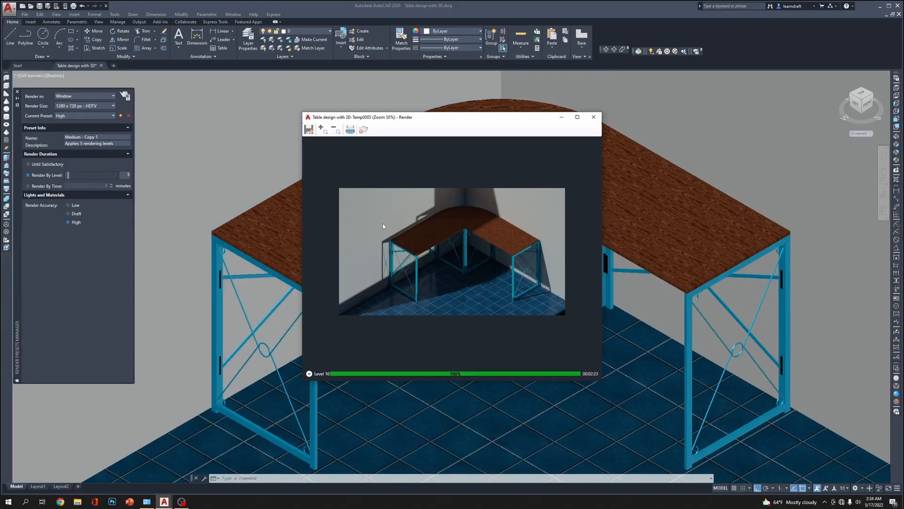
Save the rendered image as the JPEG file "Table design with 3D-Temp0005.jpeg" at quality 100
left_click(309, 130)
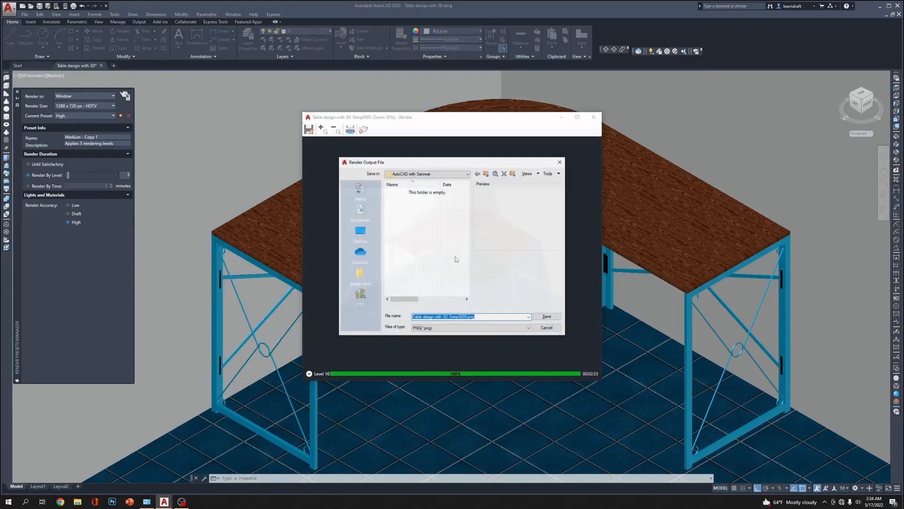
left_click(481, 326)
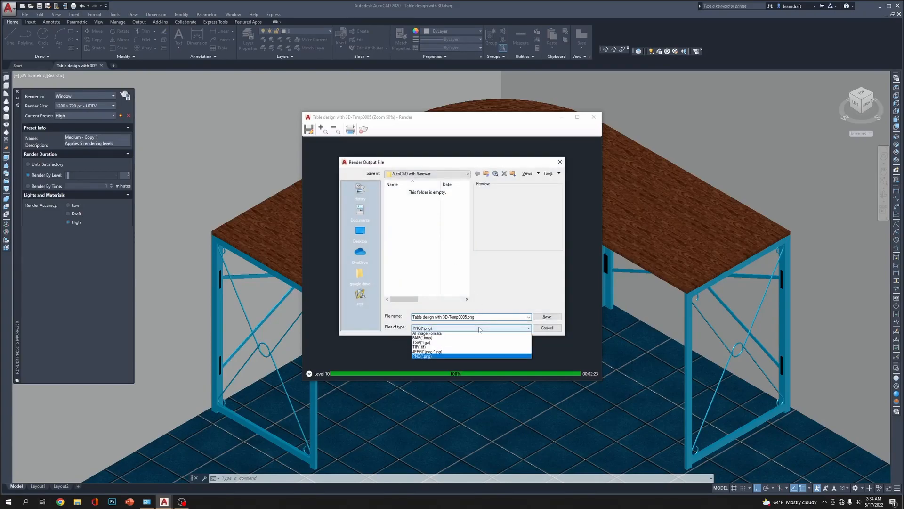
left_click(424, 353)
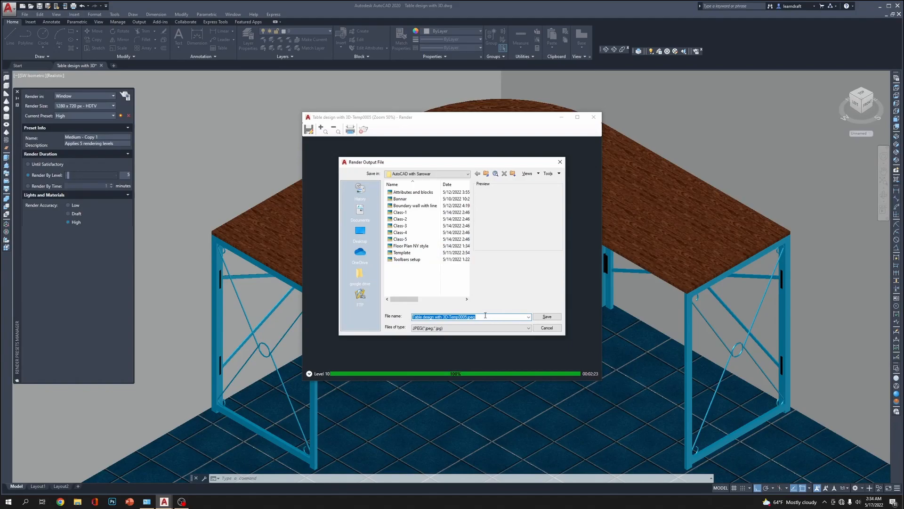
left_click(545, 317)
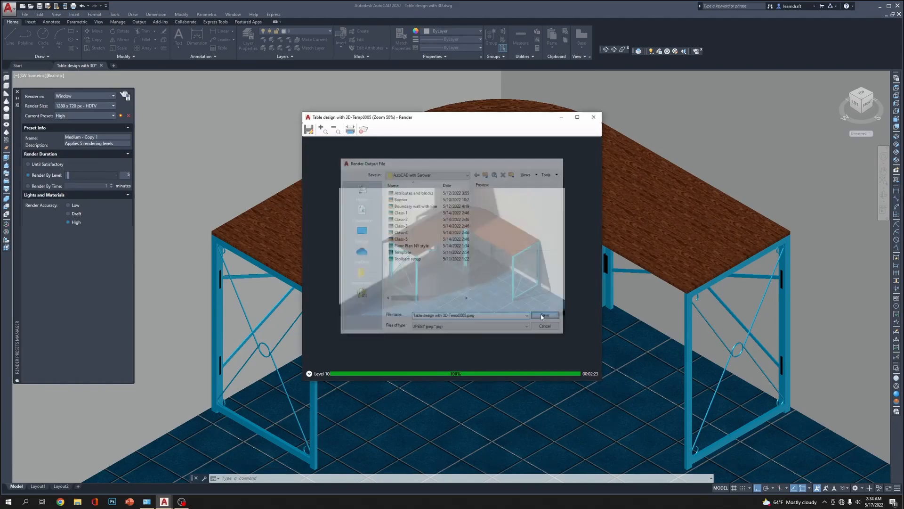
left_click_drag(476, 240, 483, 242)
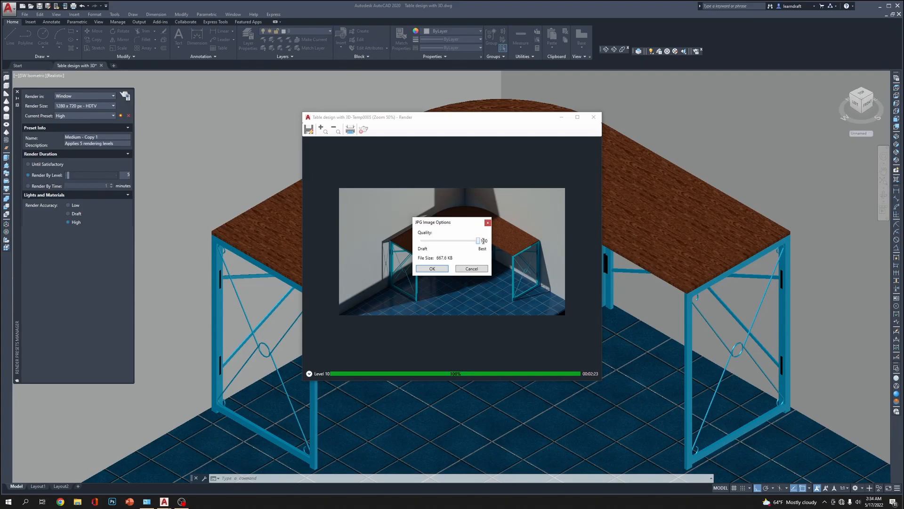
left_click(432, 268)
Examine the rendered tabletop up close, and close the render window and the Render Presets Manager
scroll(491, 230, "up", 5)
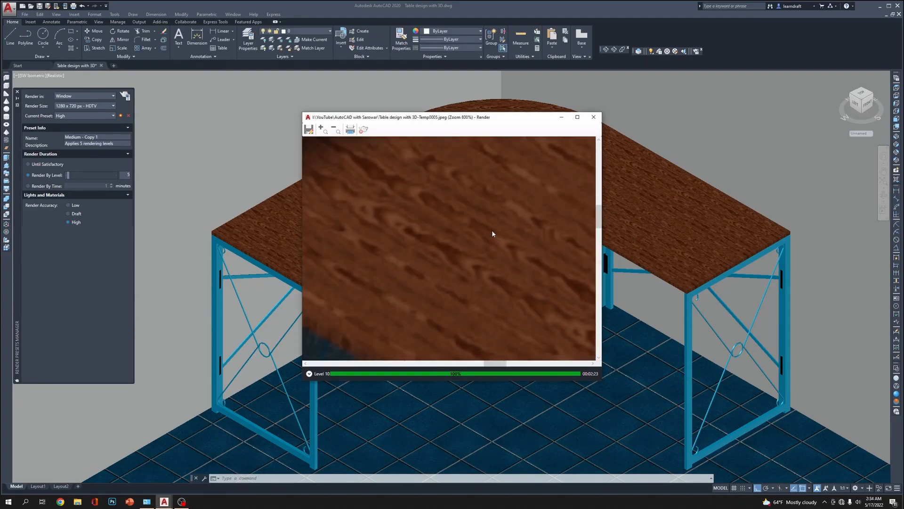
scroll(491, 230, "down", 4)
scroll(436, 209, "down", 2)
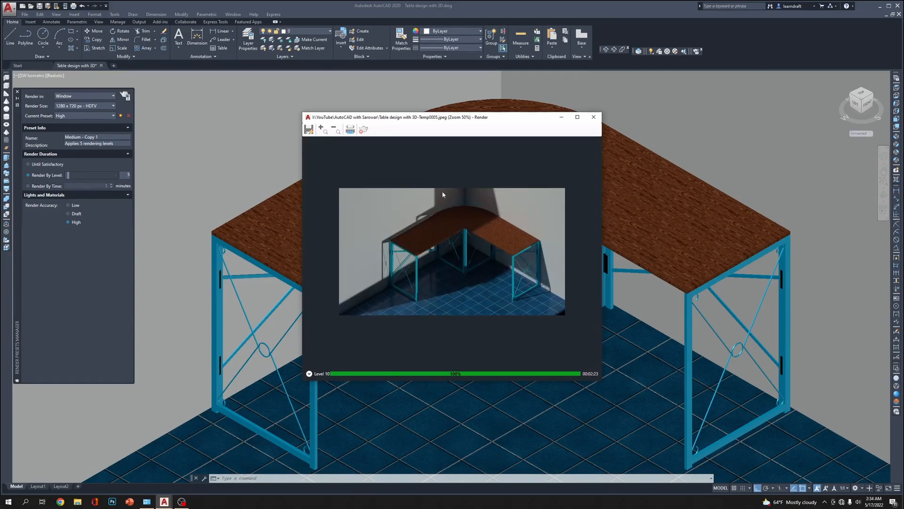
left_click(593, 117)
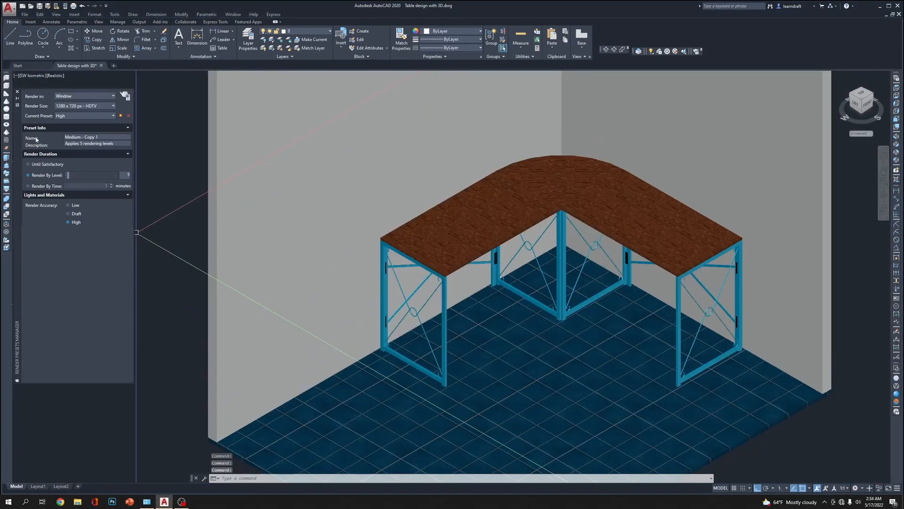
left_click(17, 92)
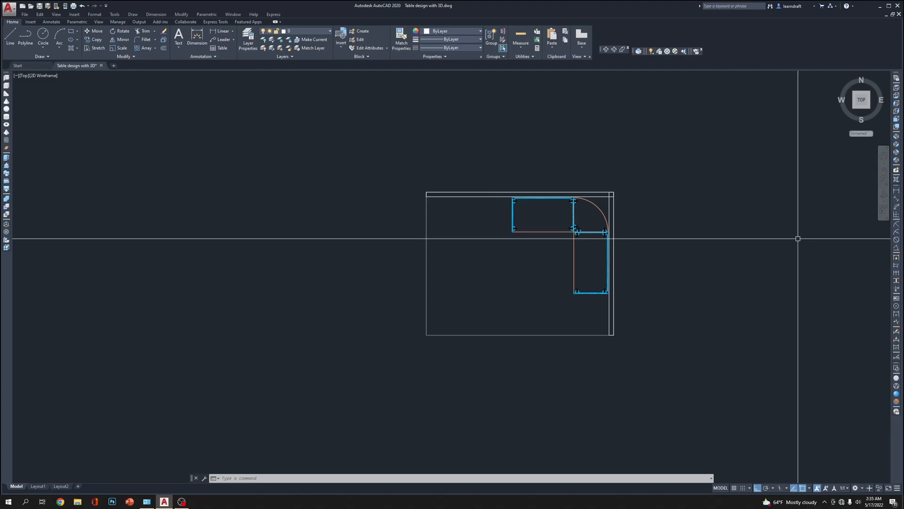
Examine the drawing sheet's plan, elevation and section SEC. AA, and the space reserved for the 3D View
scroll(651, 258, "down", 8)
scroll(374, 284, "up", 6)
middle_click_drag(386, 313, 380, 256)
middle_click_drag(394, 295, 402, 326)
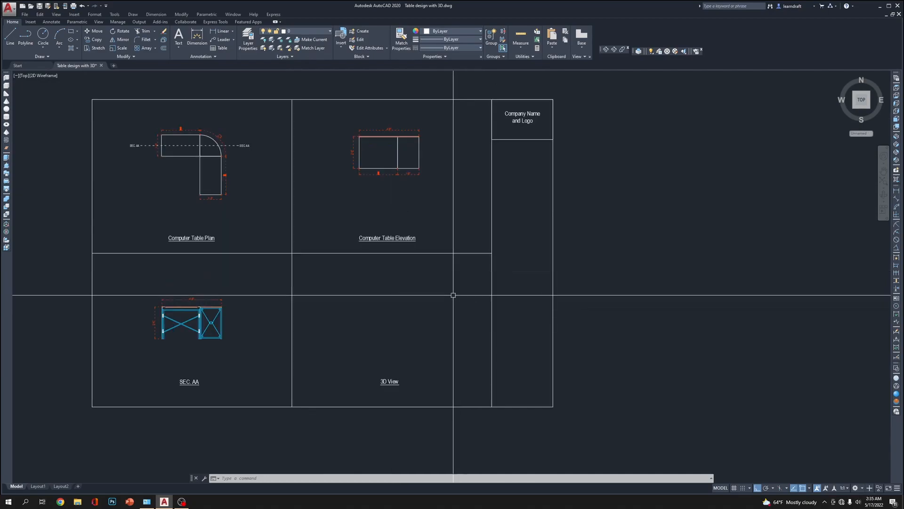
left_click(333, 268)
left_click(473, 358)
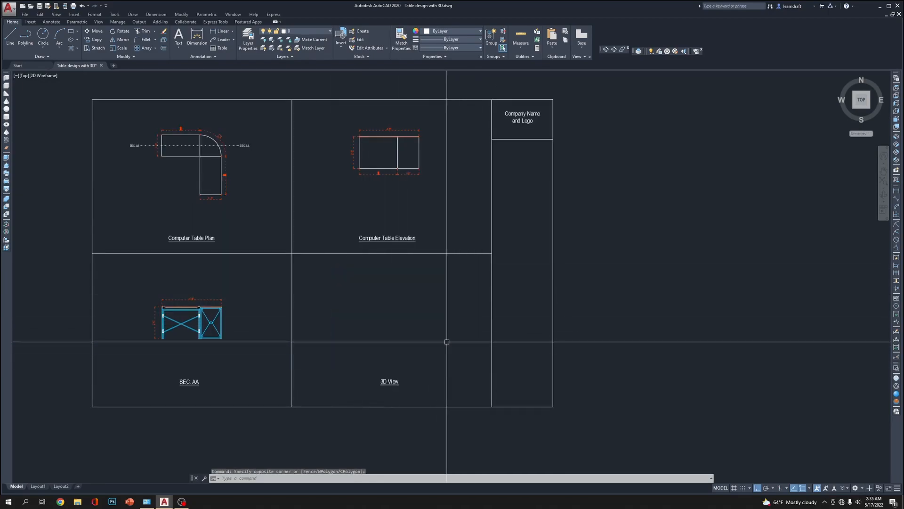
scroll(397, 312, "down", 2)
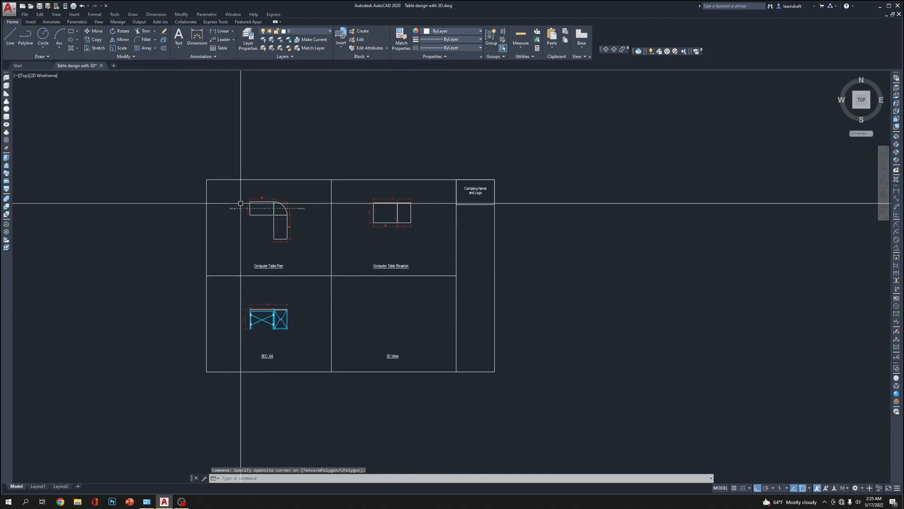
scroll(387, 337, "up", 4)
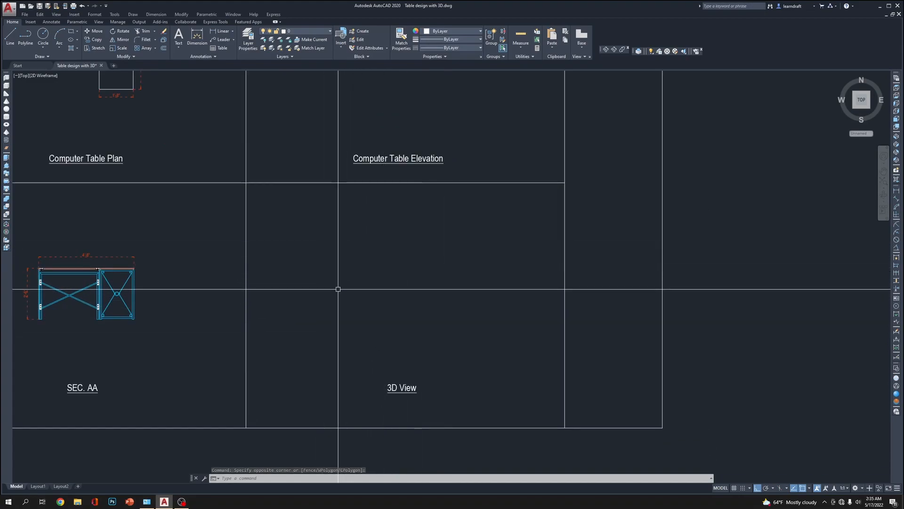
scroll(335, 288, "down", 5)
scroll(451, 298, "down", 1)
scroll(705, 216, "up", 5)
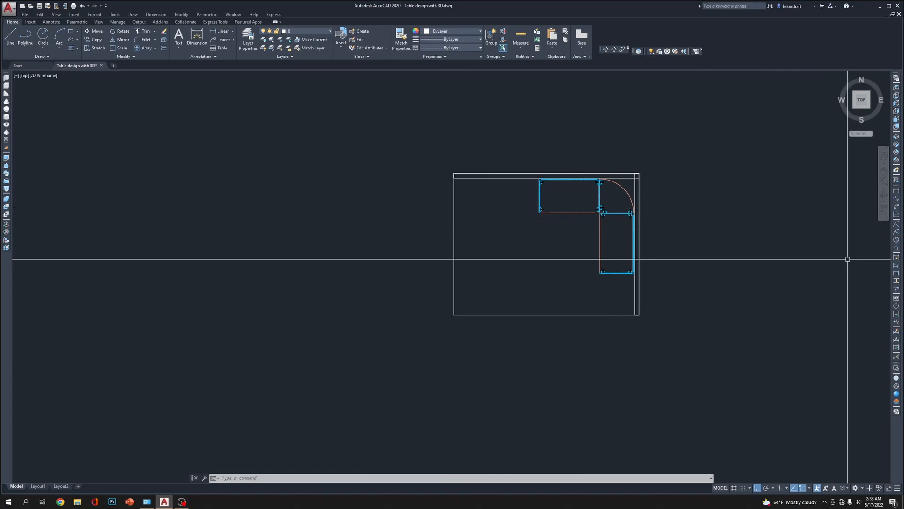
Return to the SW Isometric view of the table and show it in the Realistic visual style
left_click(900, 144)
scroll(429, 289, "up", 5)
middle_click_drag(429, 288, 529, 250)
scroll(498, 275, "up", 2)
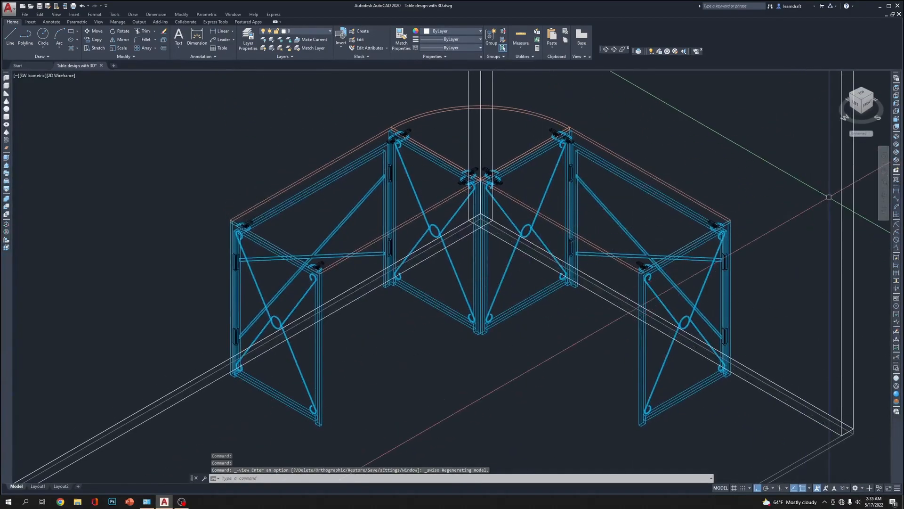
left_click(897, 393)
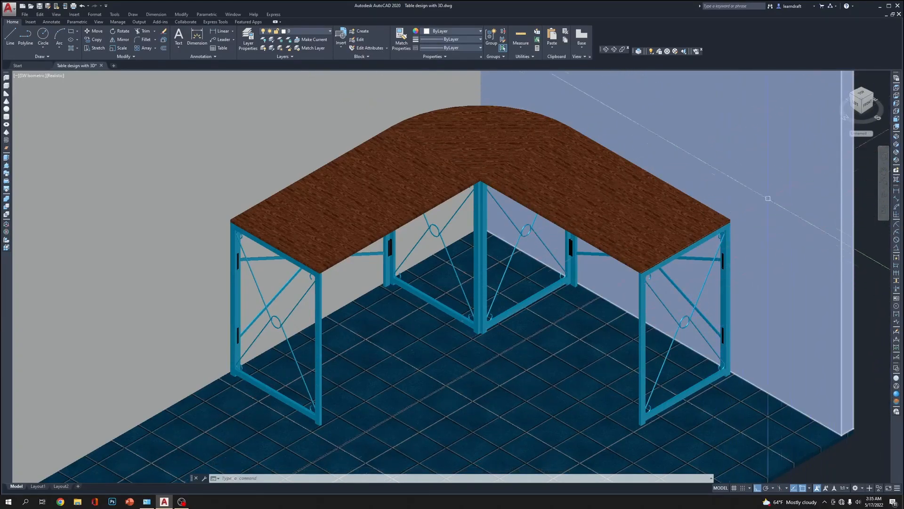
Orbit the model to a slightly lower viewing angle with the whole table in view
left_click(614, 50)
left_click_drag(486, 190, 444, 204)
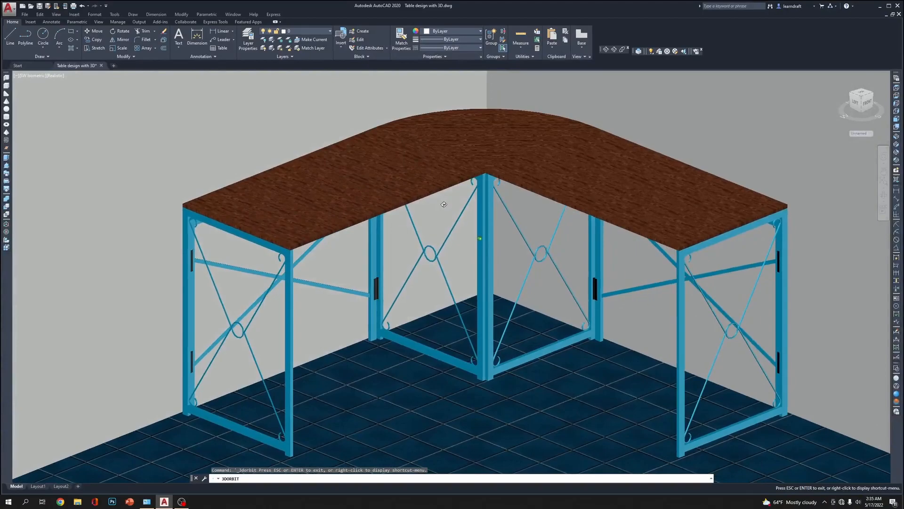
key("Escape")
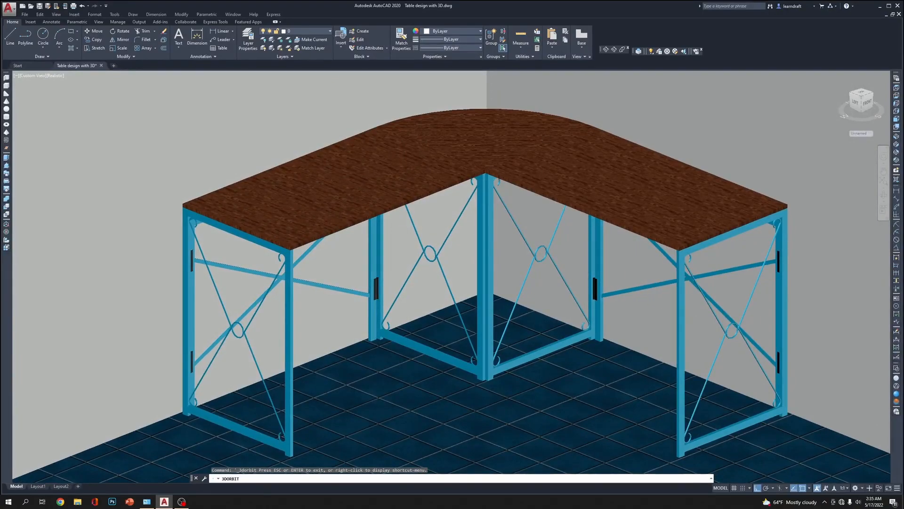
Render the orbited table view in a window at 1920 x 1080 px - Full HDTV with the High preset
left_click(697, 52)
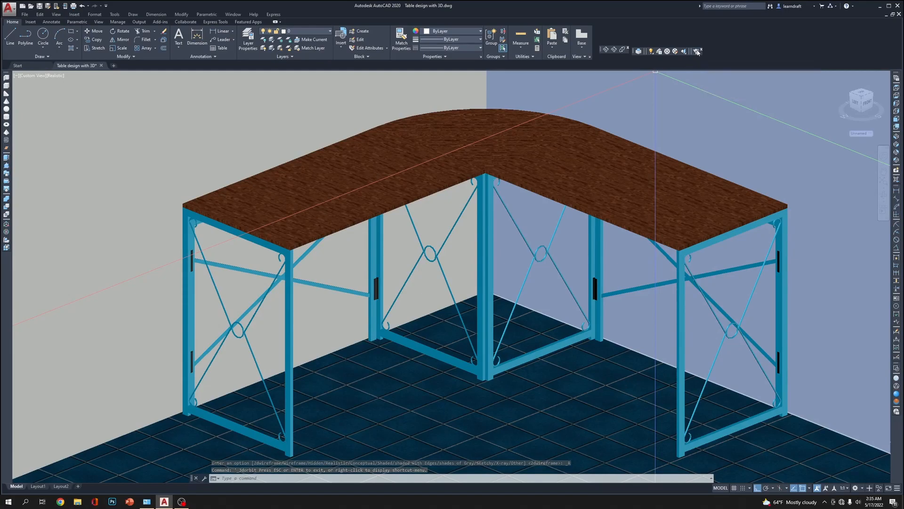
right_click(697, 51)
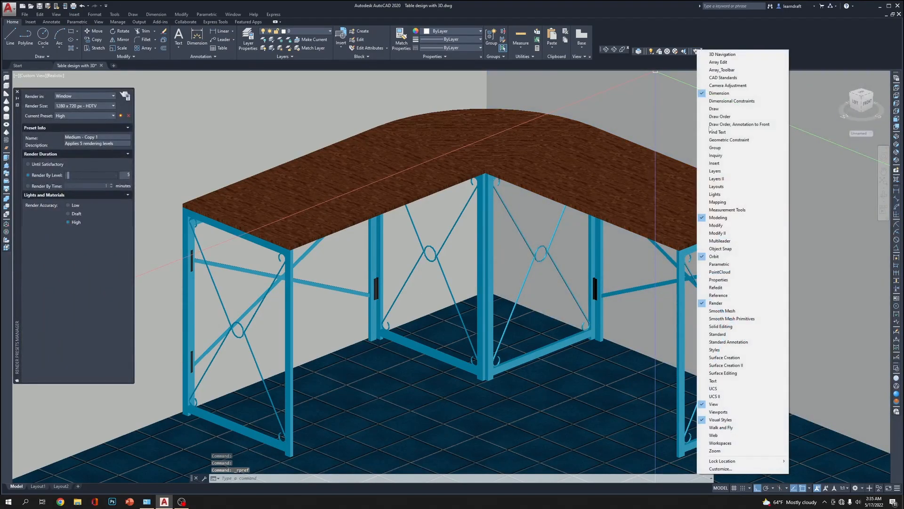
left_click(738, 30)
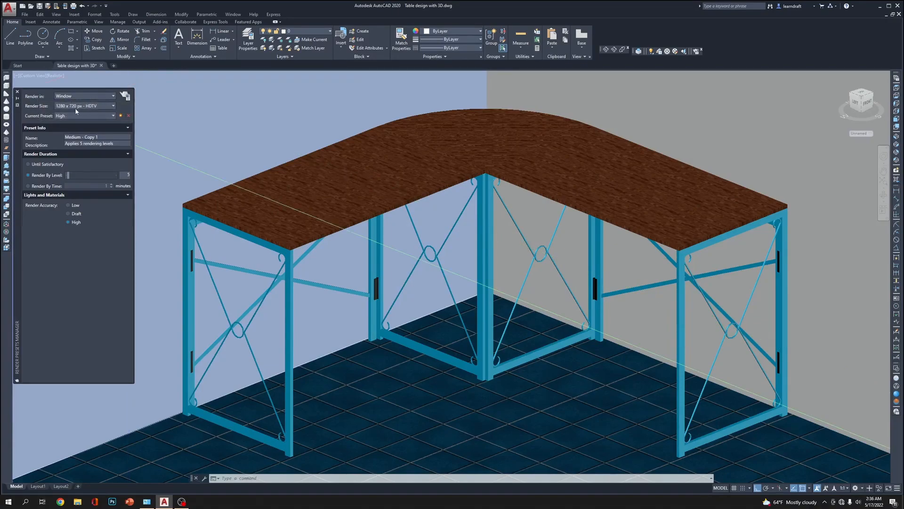
left_click(100, 106)
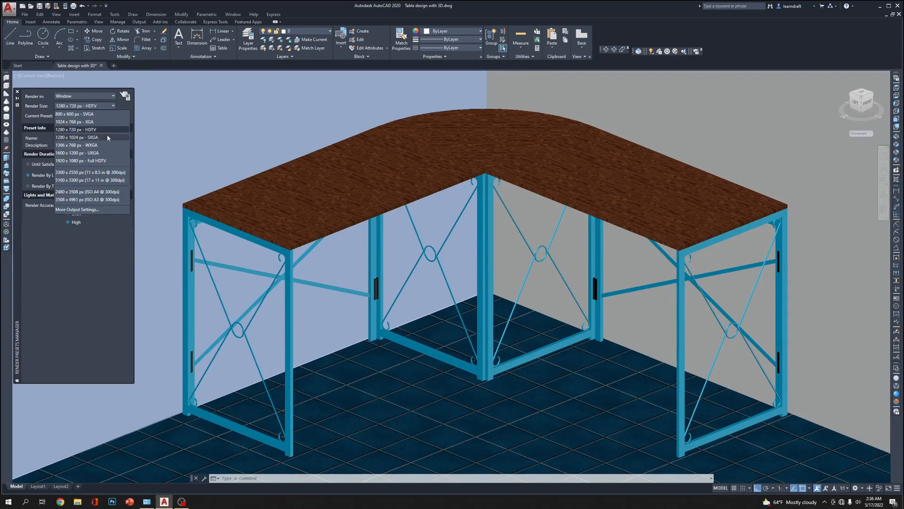
left_click(100, 160)
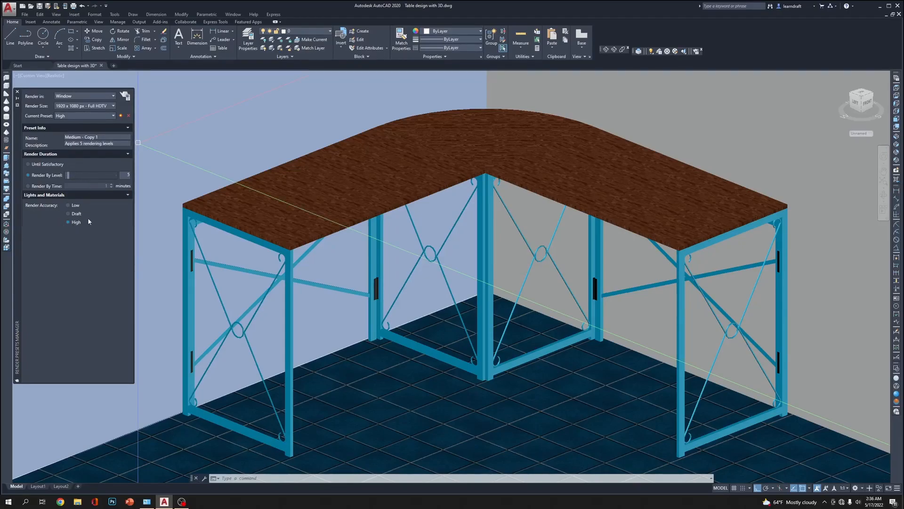
left_click(125, 96)
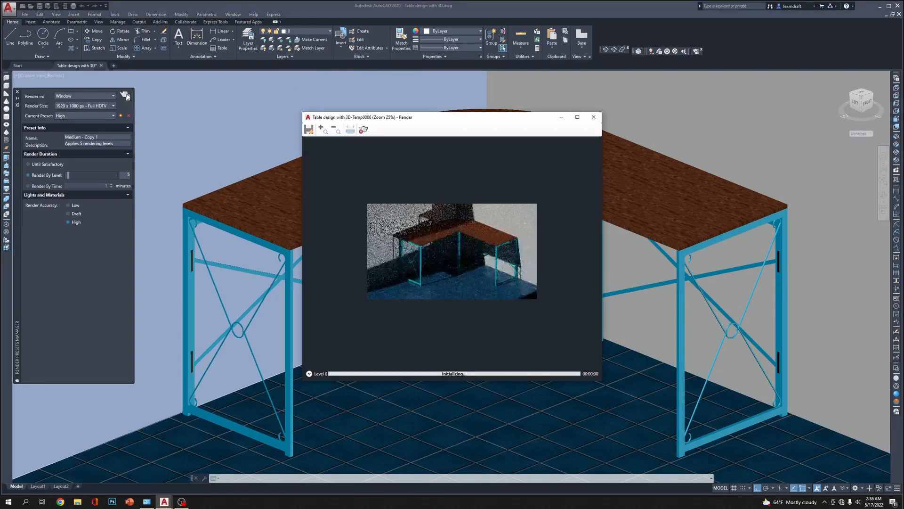
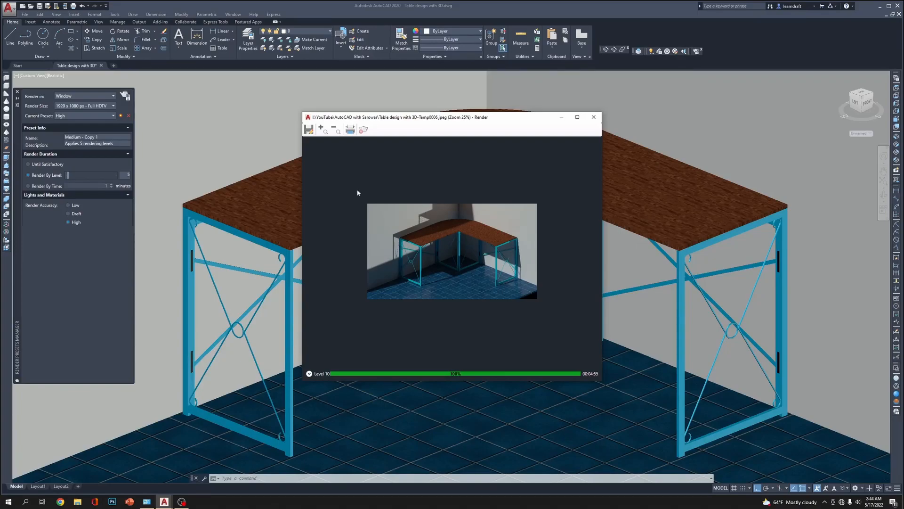
Check the save folder and the available image formats for the rendered table image without saving another copy
left_click(308, 130)
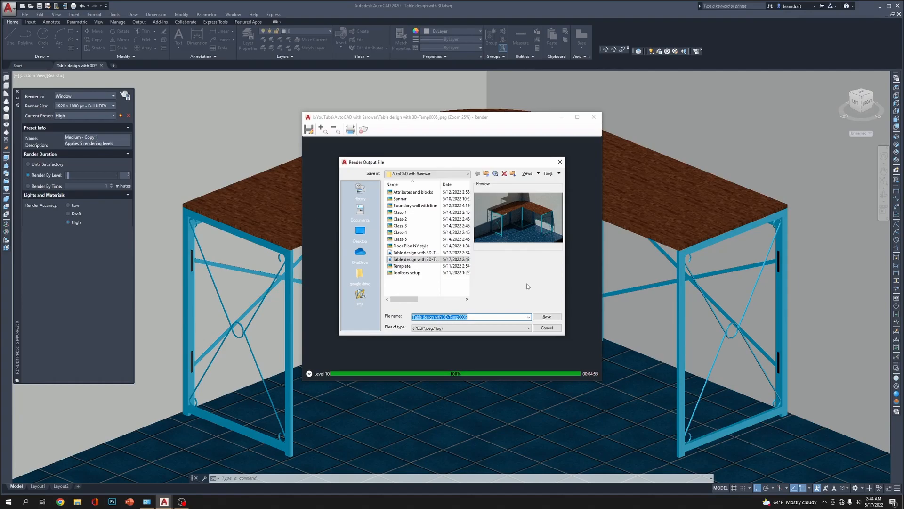
left_click(538, 331)
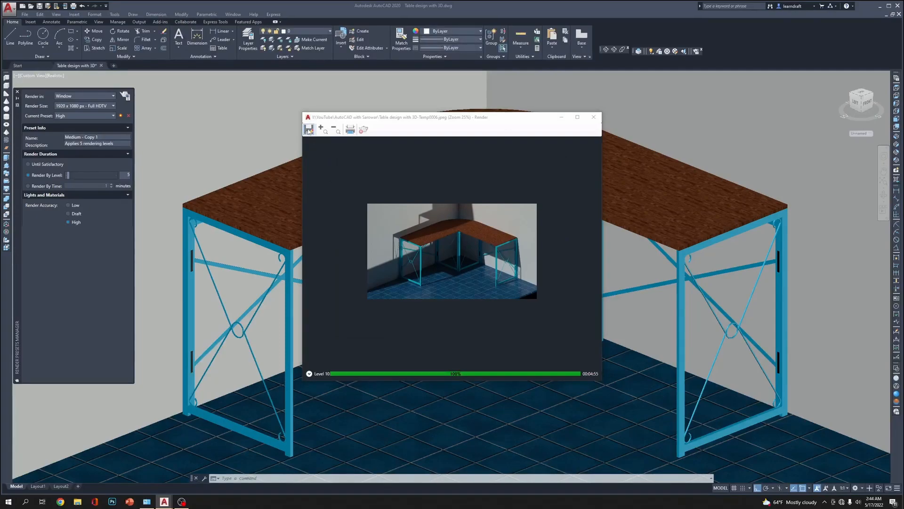
left_click(309, 131)
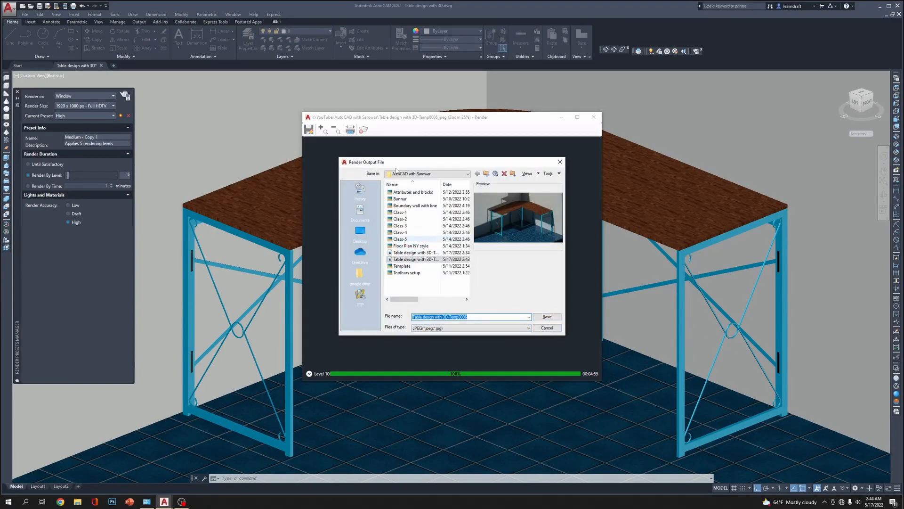
left_click(490, 328)
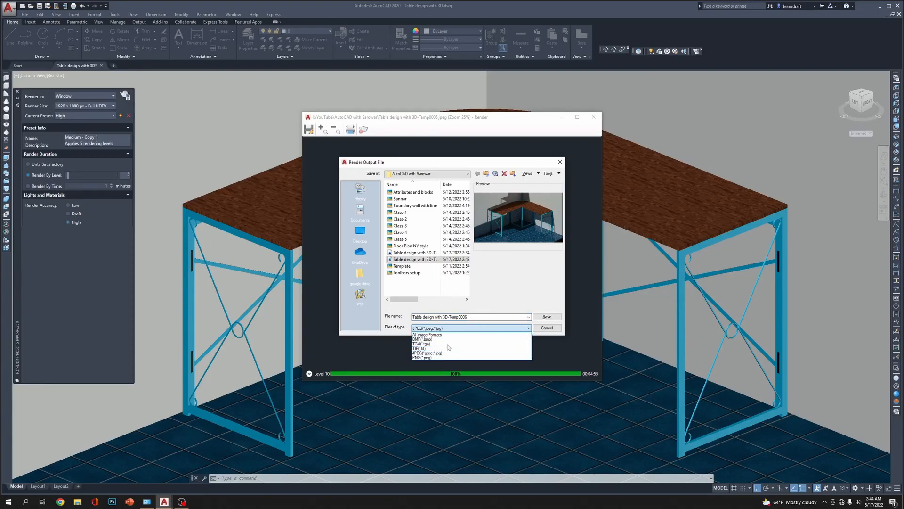
left_click(548, 324)
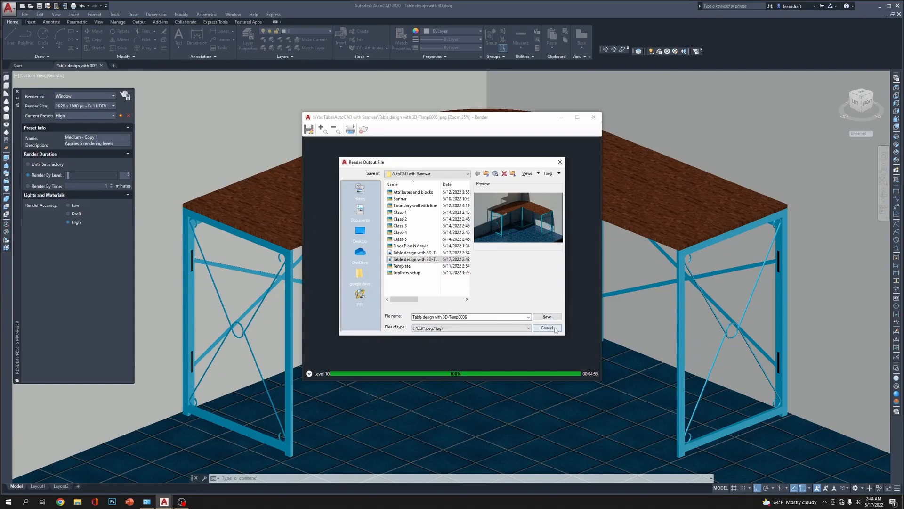
left_click(555, 329)
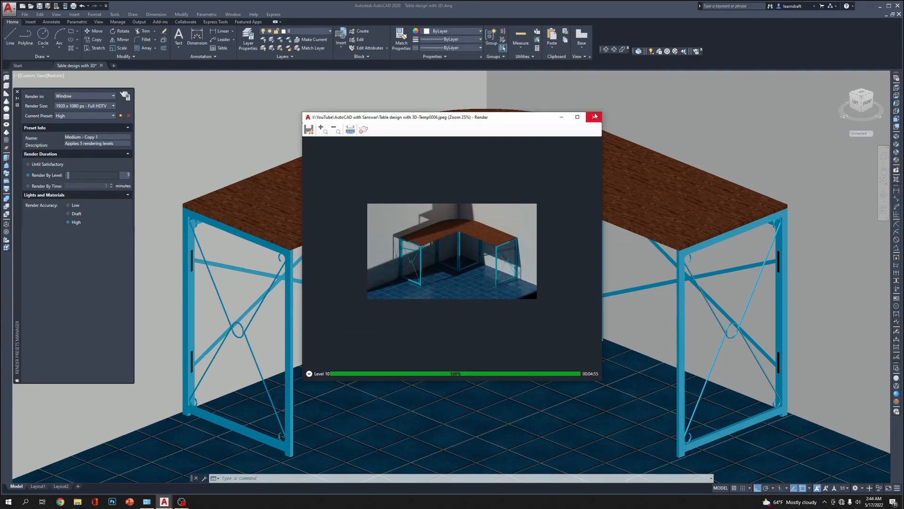
Close the render window and the render presets, and show the drawing sheet's 3D View cell in Top view with 2D Wireframe style
left_click(593, 117)
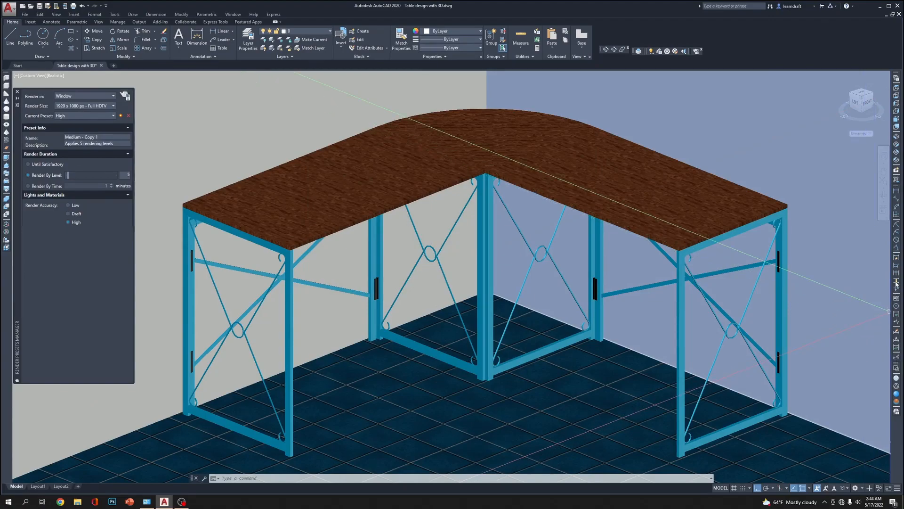
left_click(896, 370)
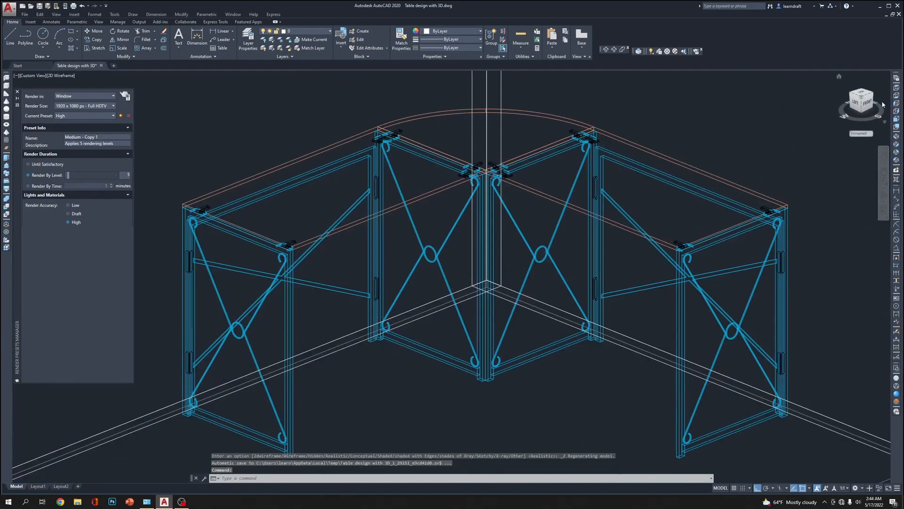
left_click(896, 89)
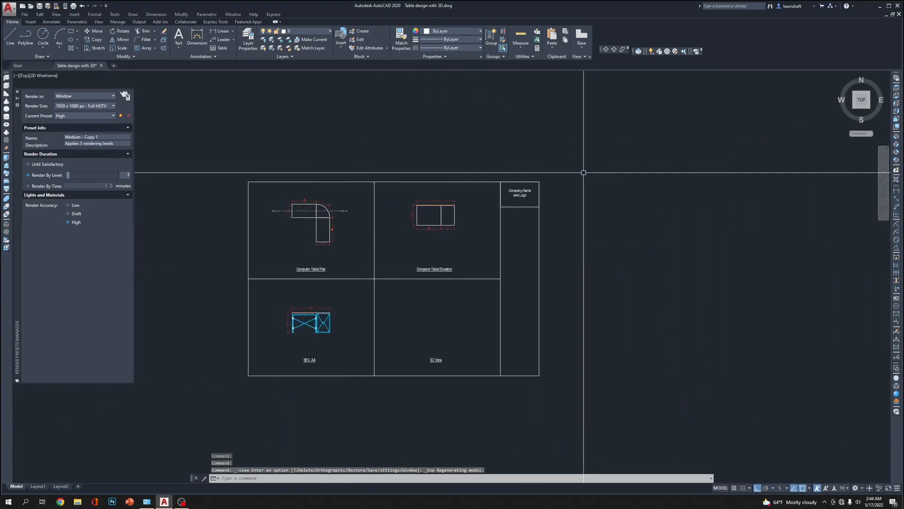
left_click(17, 92)
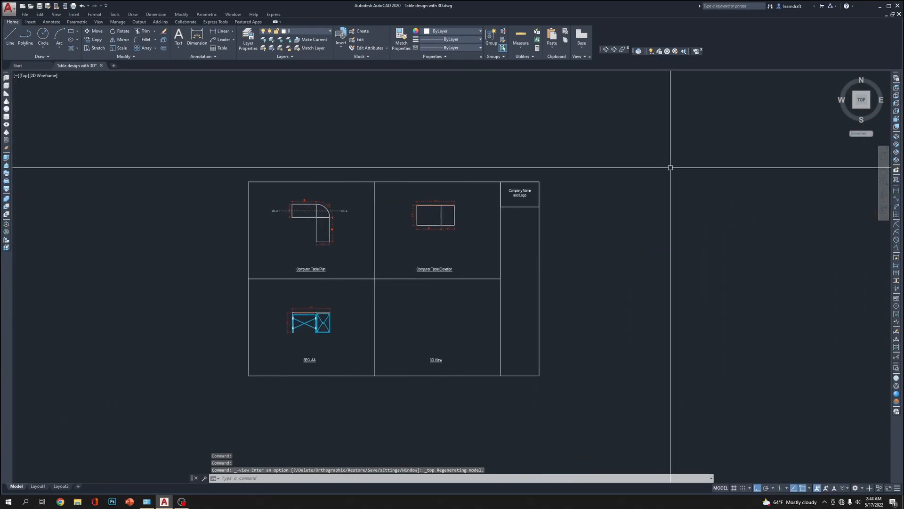
scroll(450, 317, "up", 4)
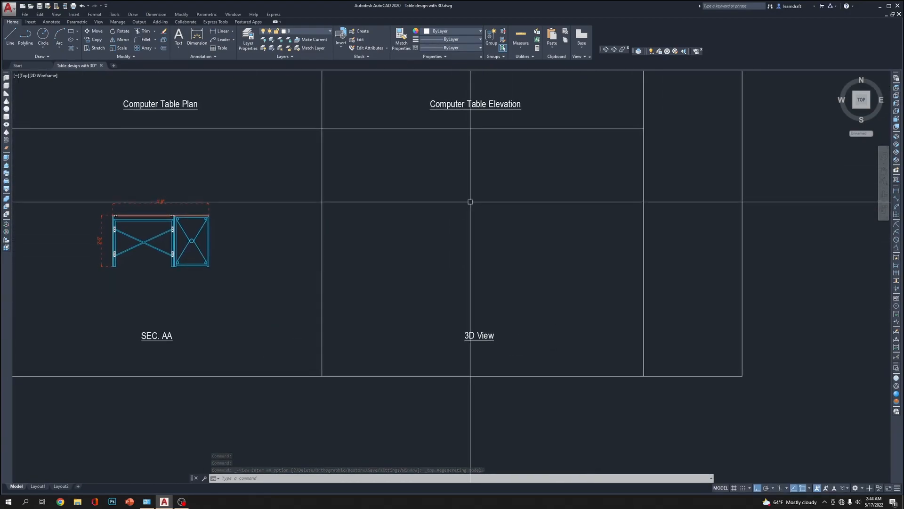
Choose the rendered JPEG Table design with 3D-Temp0006 from the AutoCAD subfolder of YouTube as a raster image reference to attach
left_click(74, 14)
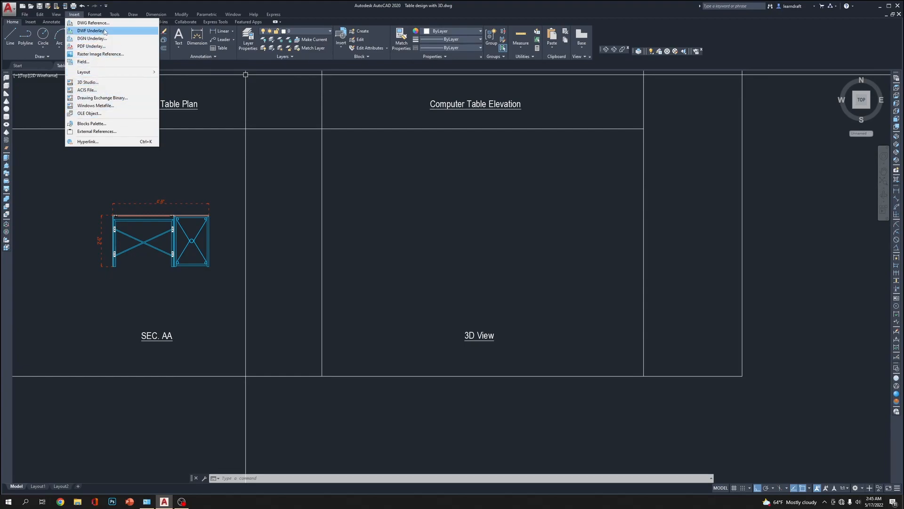
left_click(116, 55)
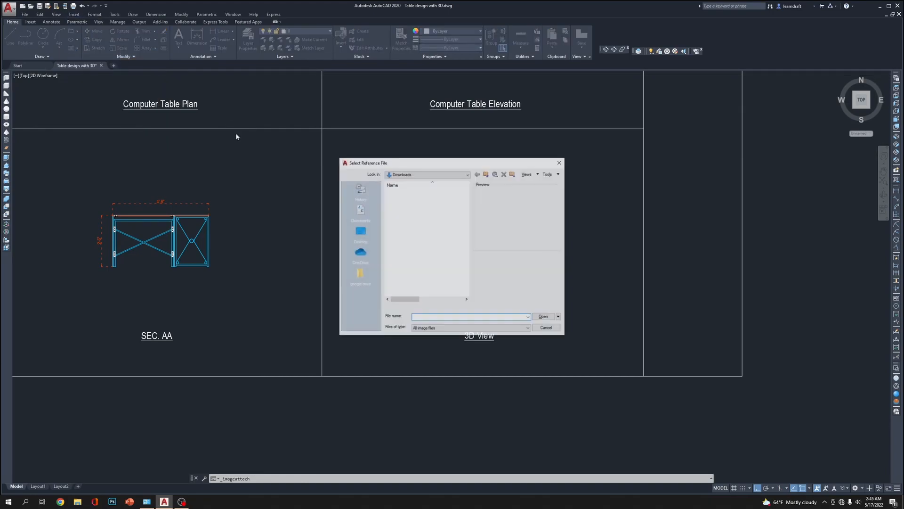
left_click(406, 200)
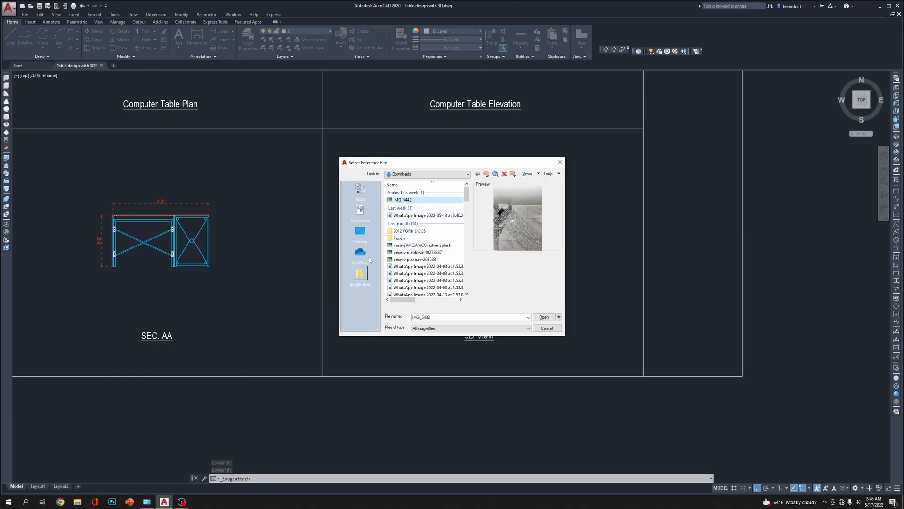
left_click(407, 174)
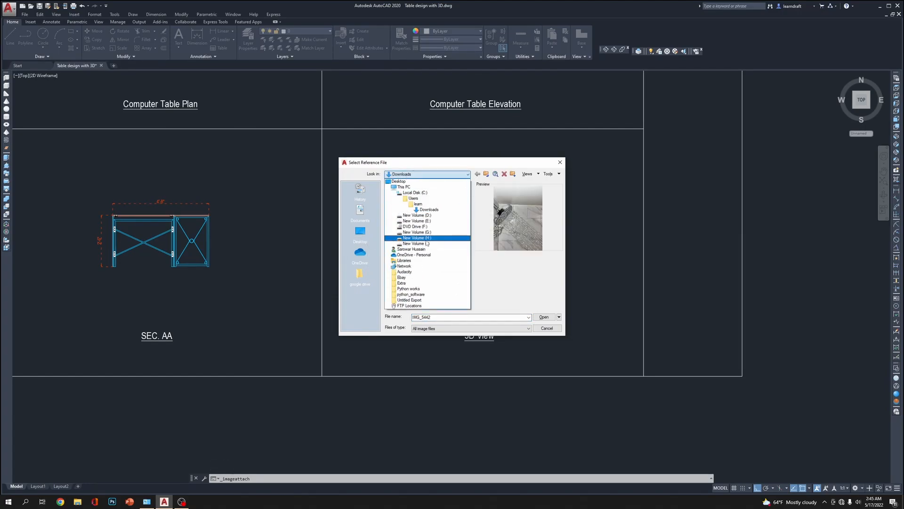
left_click(417, 231)
left_click(433, 174)
left_click(415, 230)
double_click(402, 219)
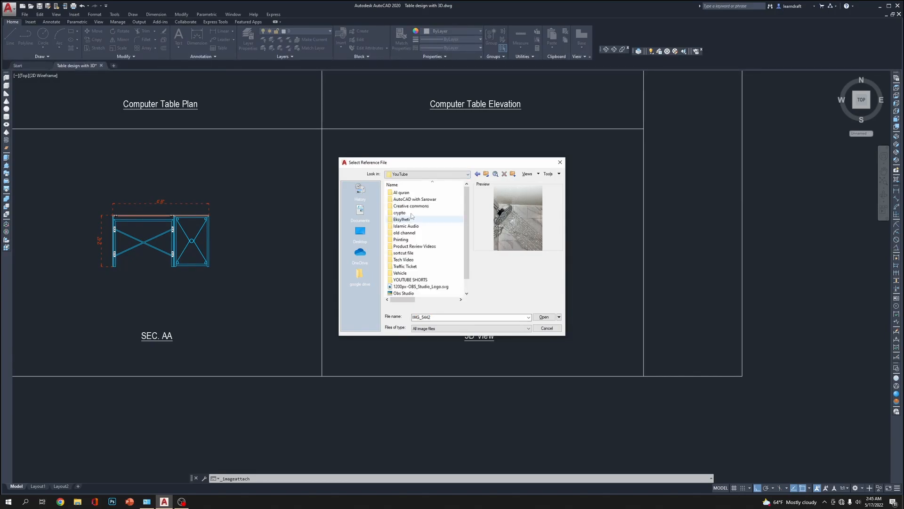
double_click(415, 202)
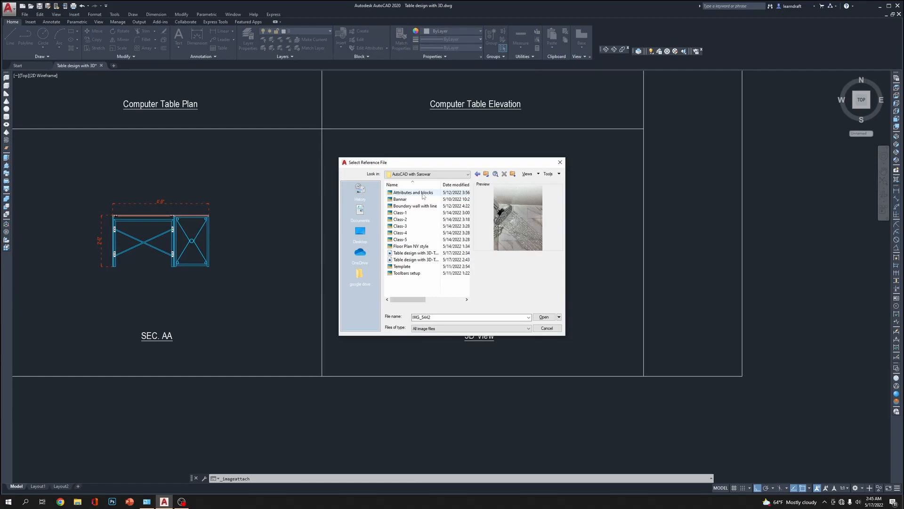
left_click(425, 260)
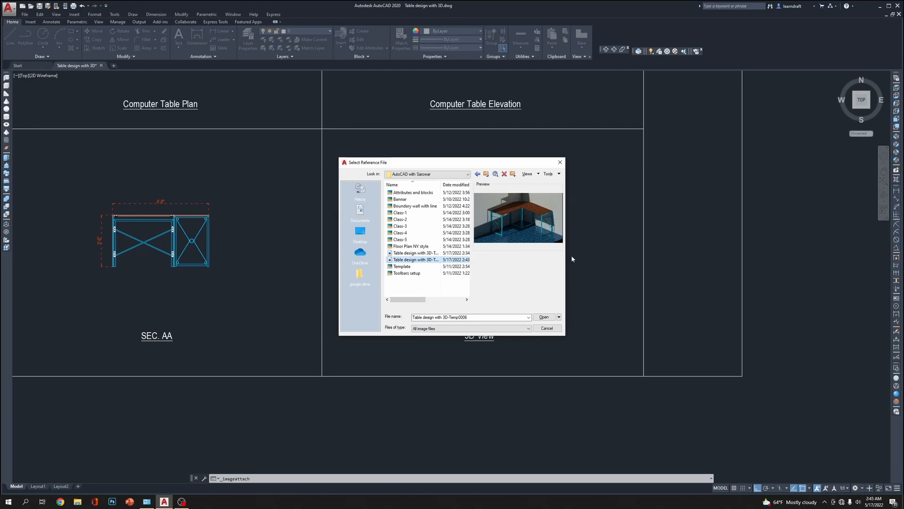
left_click_drag(565, 256, 708, 261)
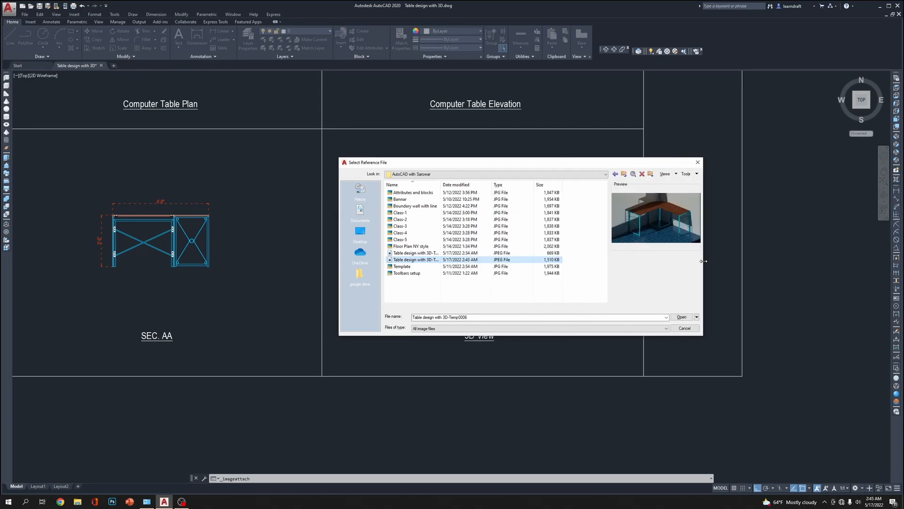
double_click(526, 261)
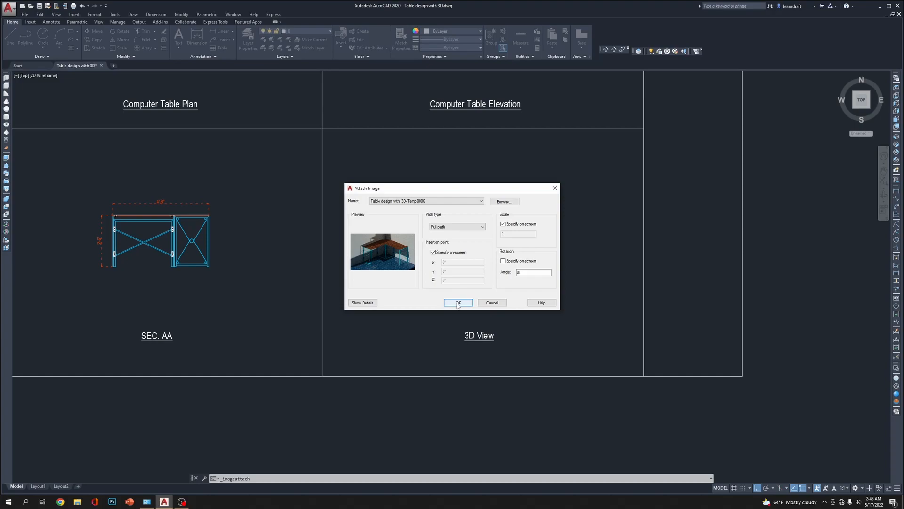
Place the attached image above the 3D View title, with insertion point and scale specified on screen and object snap off
left_click(457, 304)
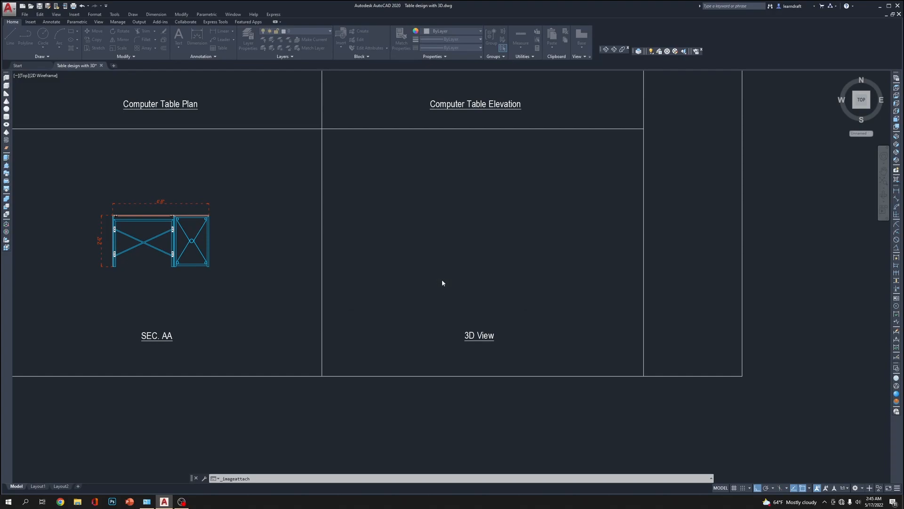
left_click(369, 324)
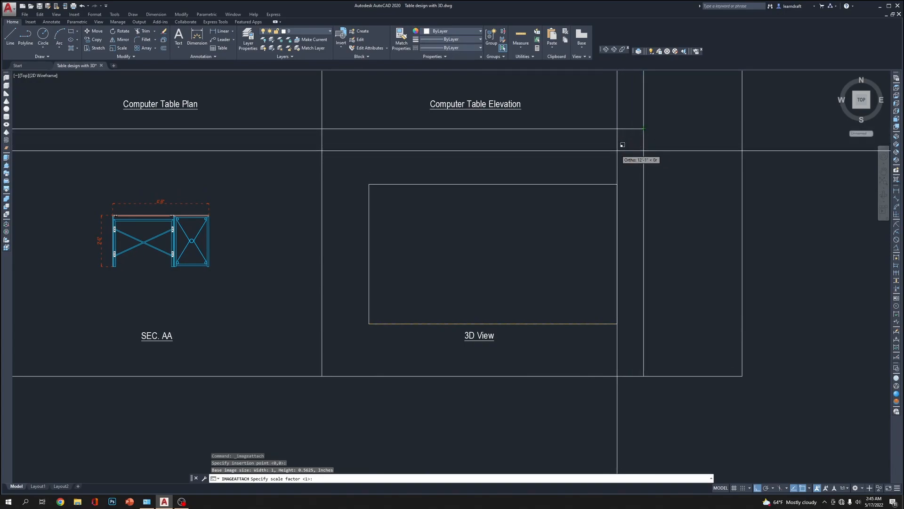
key("F3")
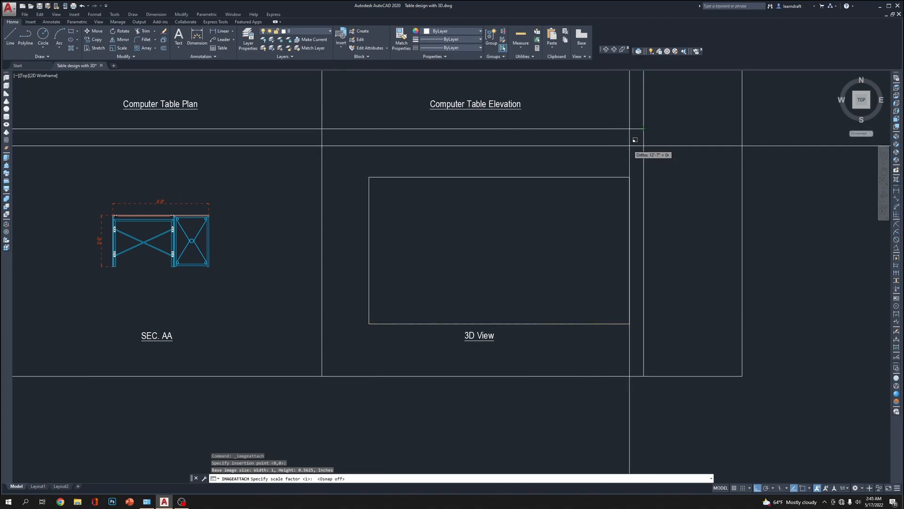
left_click(668, 134)
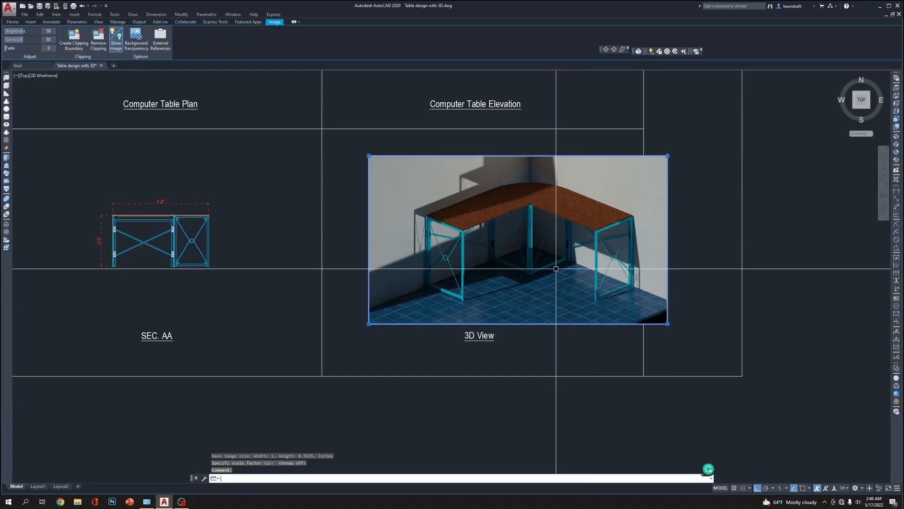
Move the rendered image so it sits roughly centred inside the 3D View cell, above its title
left_click_drag(554, 155, 531, 152)
left_click(531, 152)
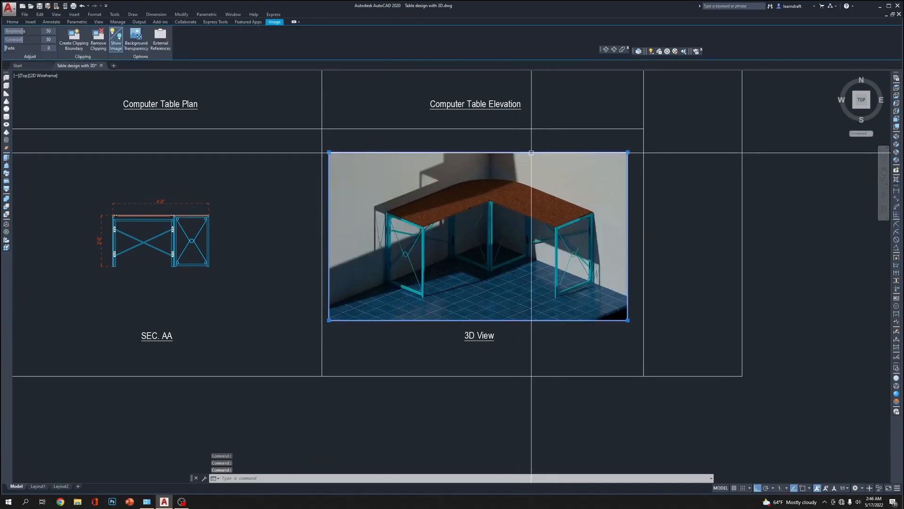
type("m")
key("Return")
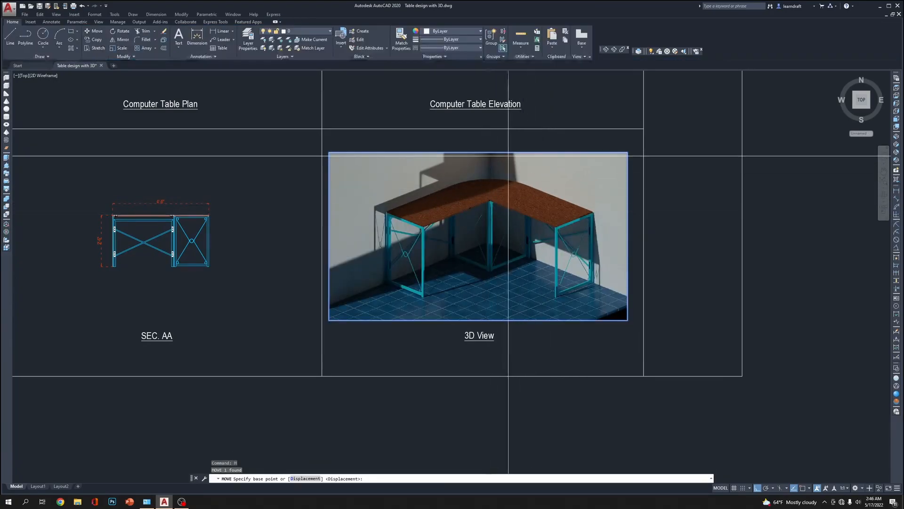
left_click(484, 192)
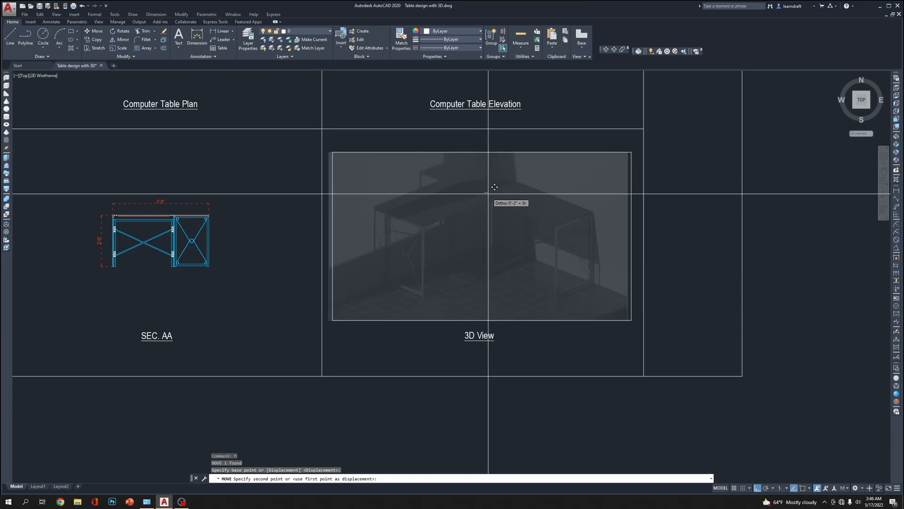
left_click(495, 187)
Enlarge the rendered image by stretching its lower corners until it spans the 3D View cell between both side borders
left_click(443, 299)
left_click(383, 331)
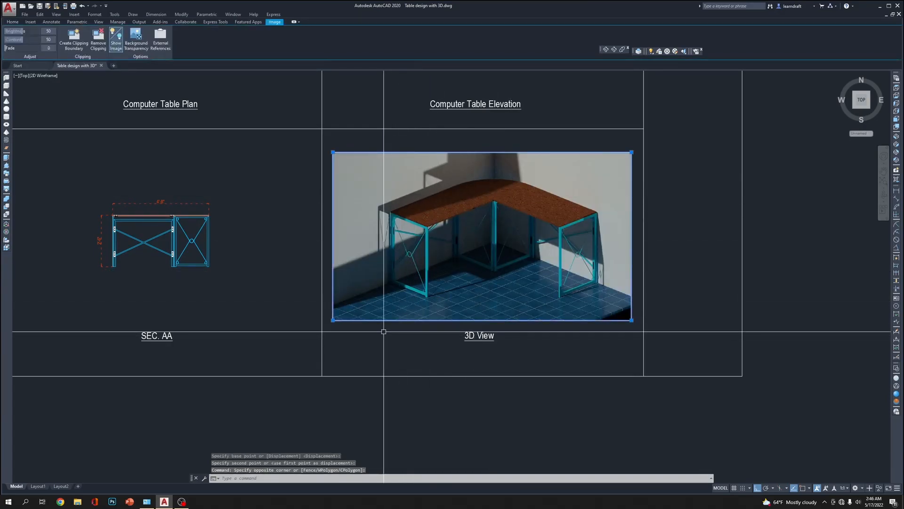
left_click(333, 320)
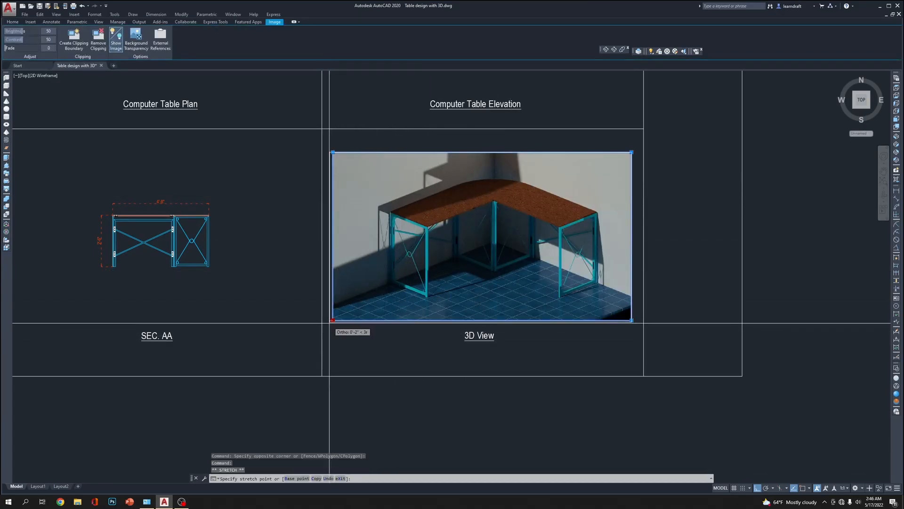
left_click(322, 326)
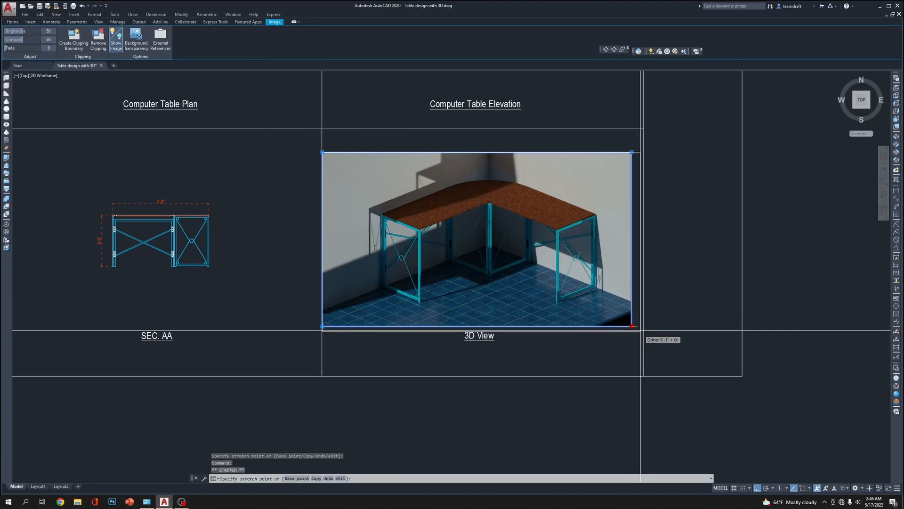
left_click(641, 332)
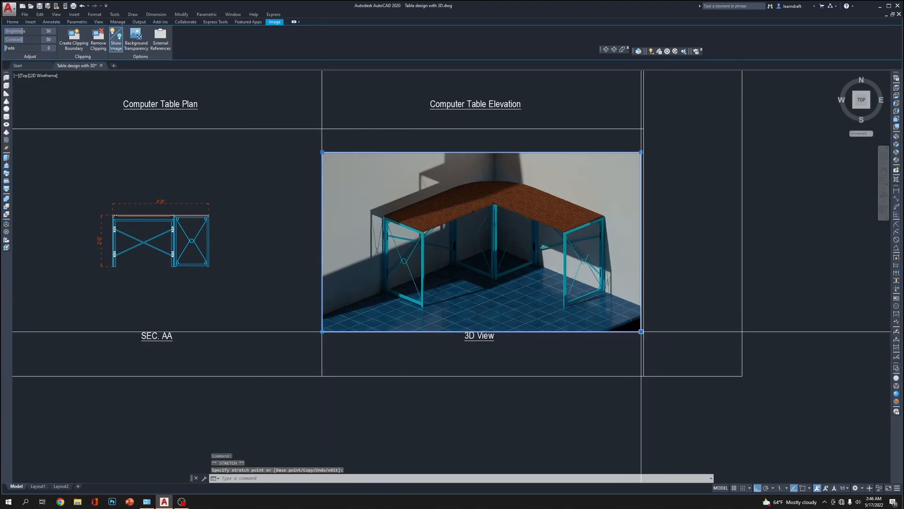
left_click(643, 333)
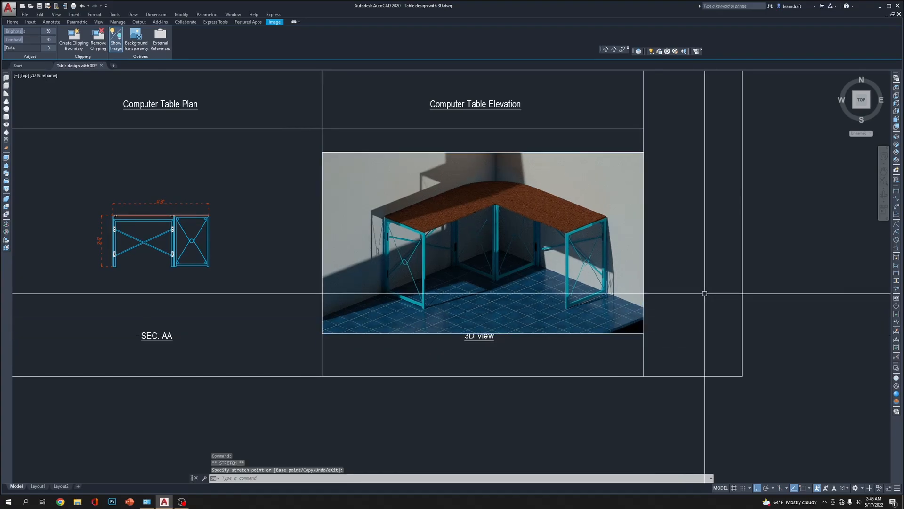
key("Escape")
scroll(529, 200, "up", 5)
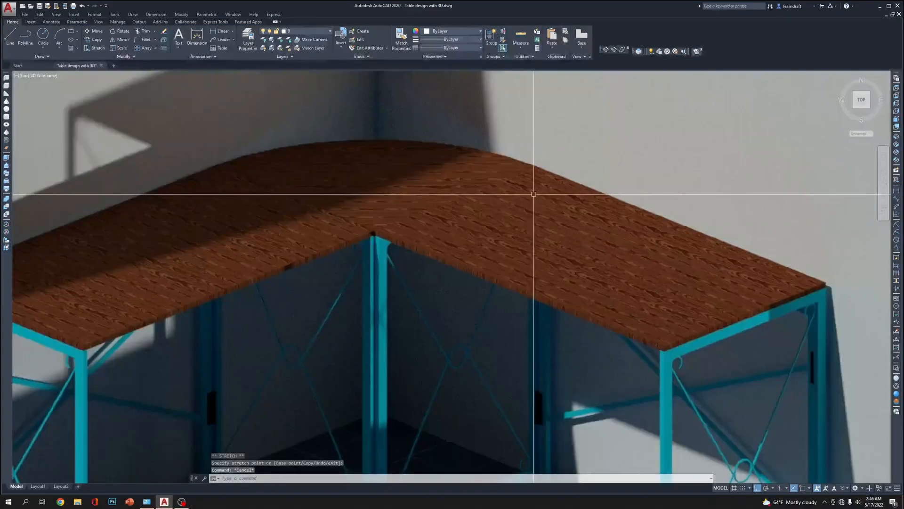
scroll(507, 214, "down", 8)
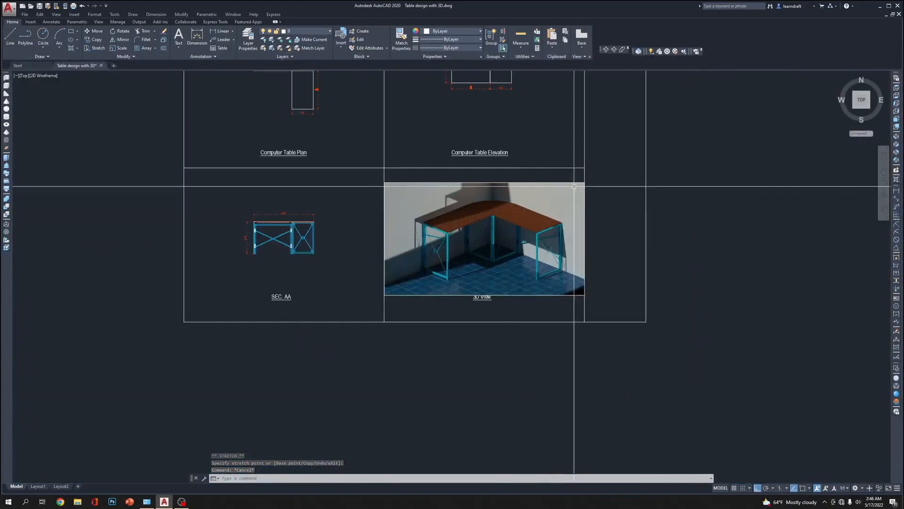
mouse_move(695, 168)
middle_mouse_down()
mouse_move(694, 226)
mouse_move(706, 184)
middle_mouse_up()
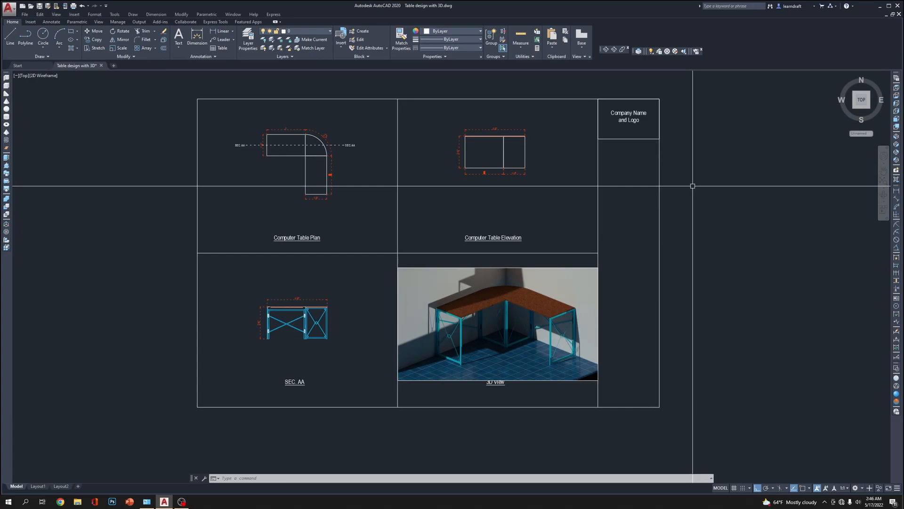
Save the drawing and set up a centred plot with DWG To PDF.pc3 on ARCH expand D (36.00 x 24.00 Inches) paper
middle_click_drag(767, 88, 765, 100)
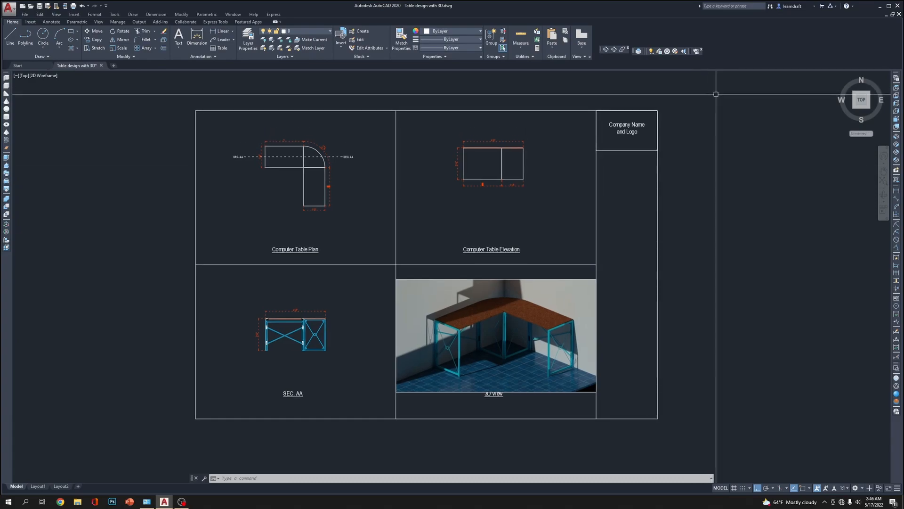
key("ctrl+s")
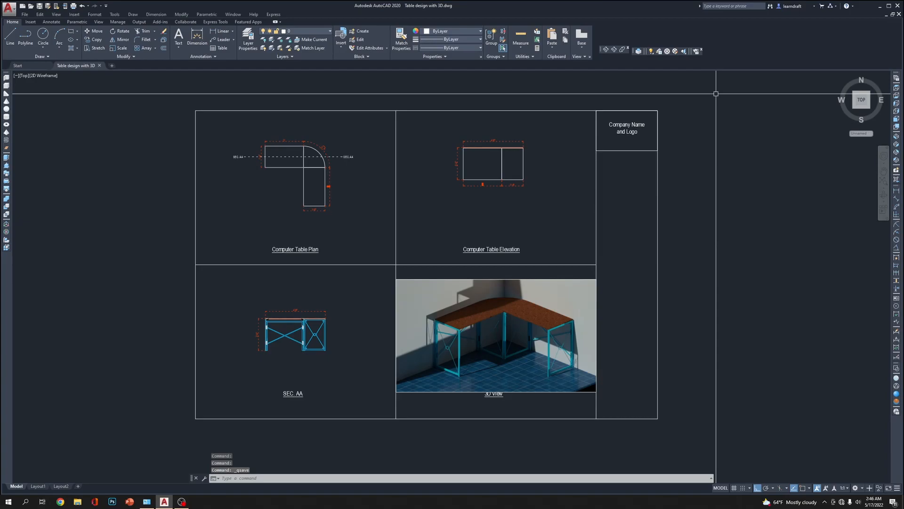
key("ctrl+p")
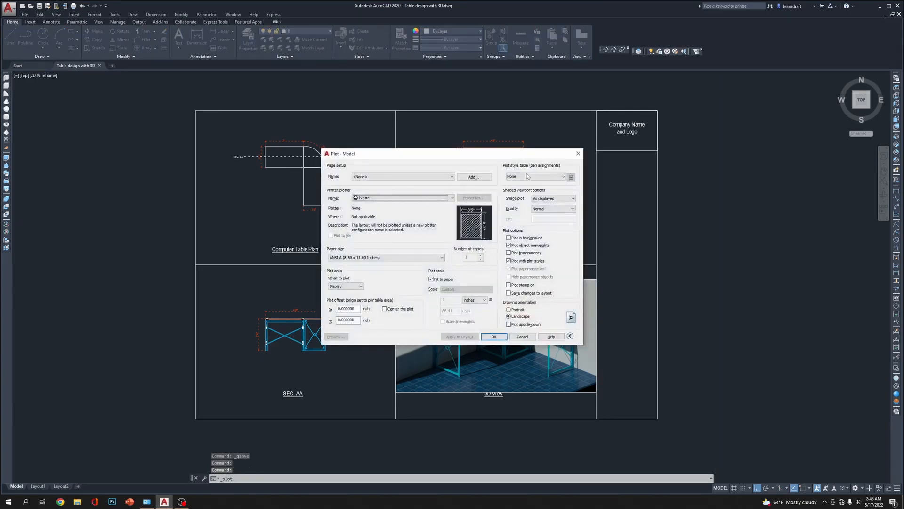
left_click(380, 200)
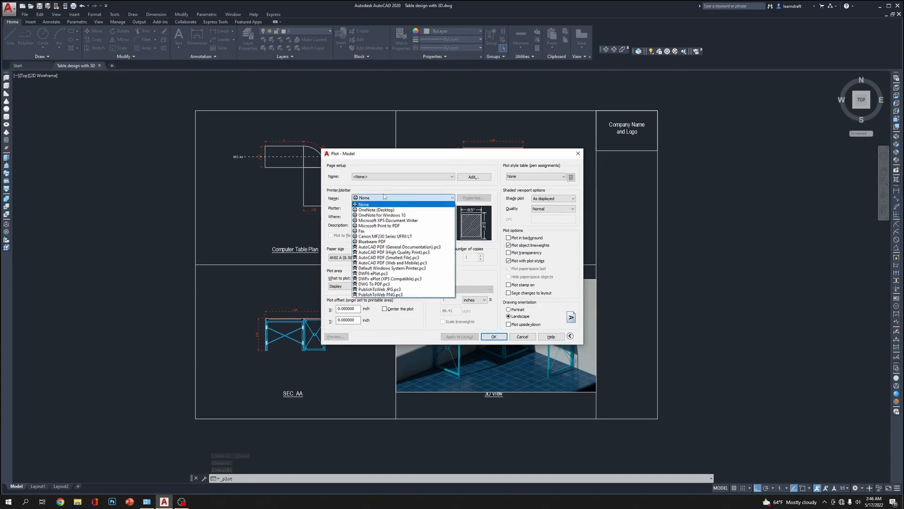
left_click(398, 284)
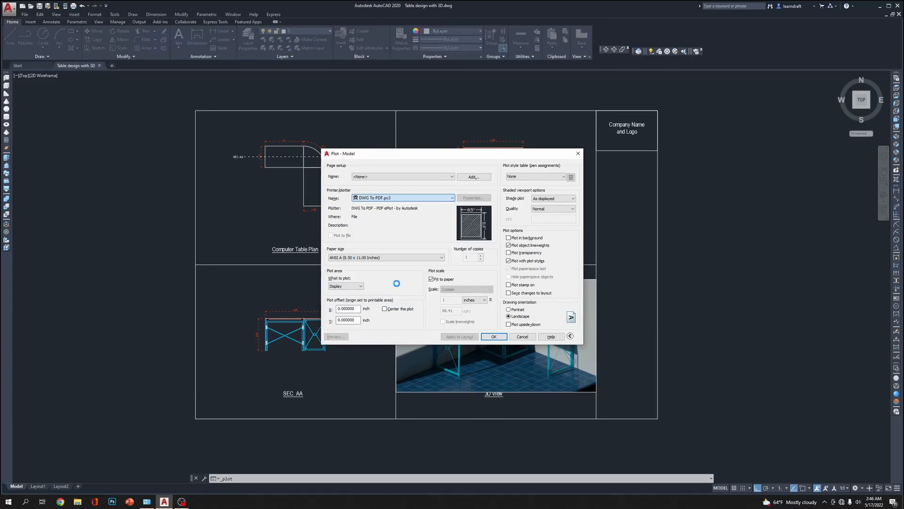
left_click(407, 257)
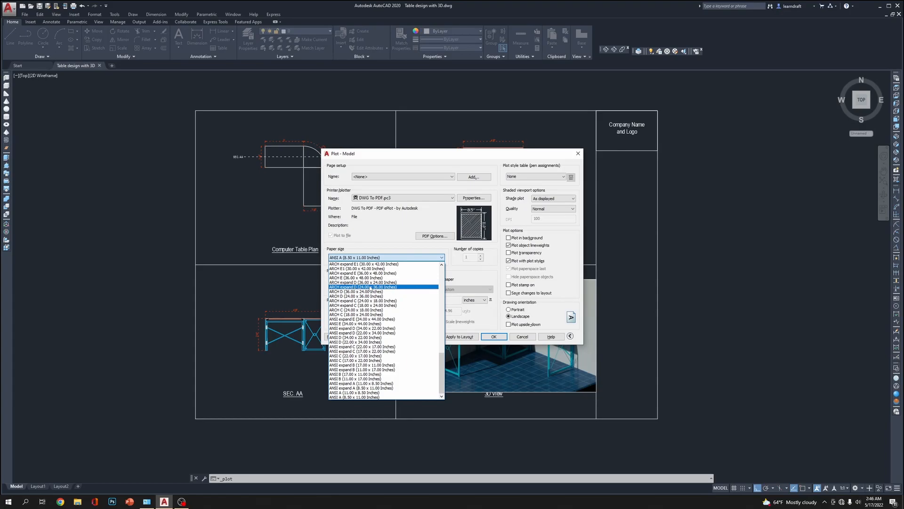
left_click(374, 283)
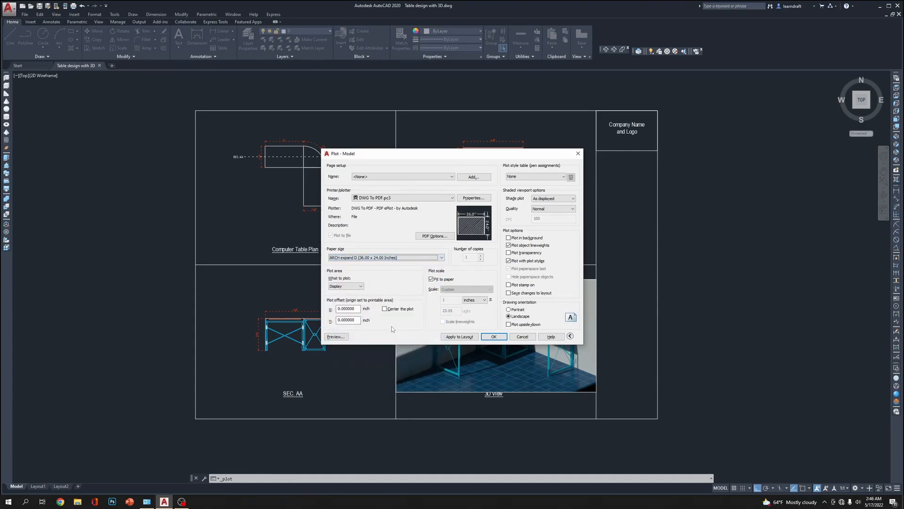
left_click(385, 309)
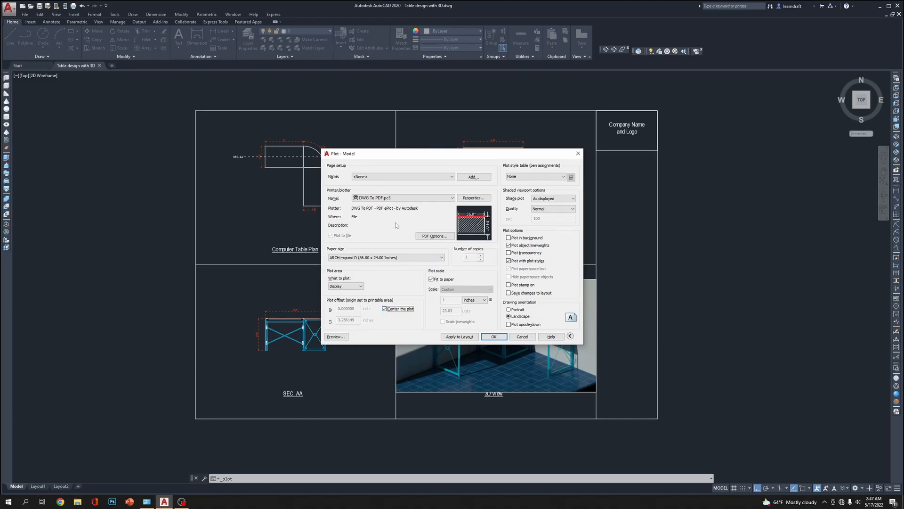
Set the plot area to a window snapped to opposite corners of the sheet's outer border, and apply the settings to the layout
left_click(359, 285)
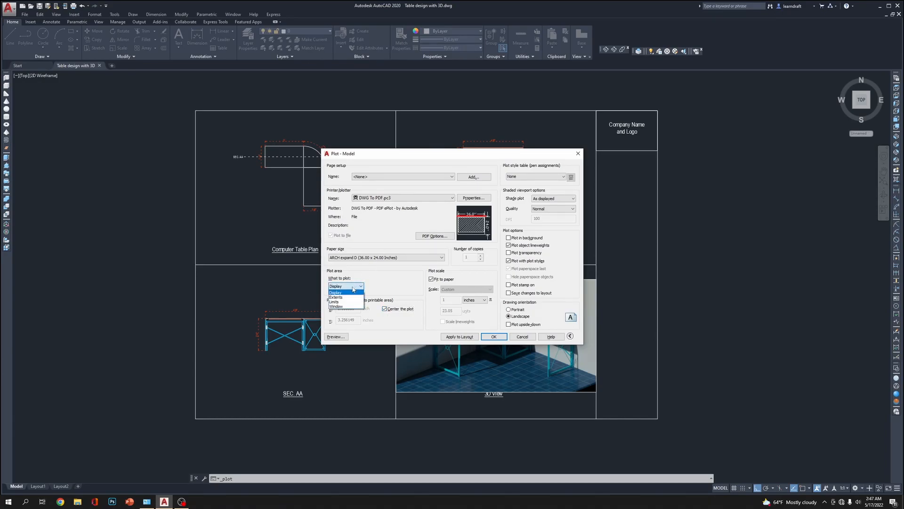
left_click(336, 309)
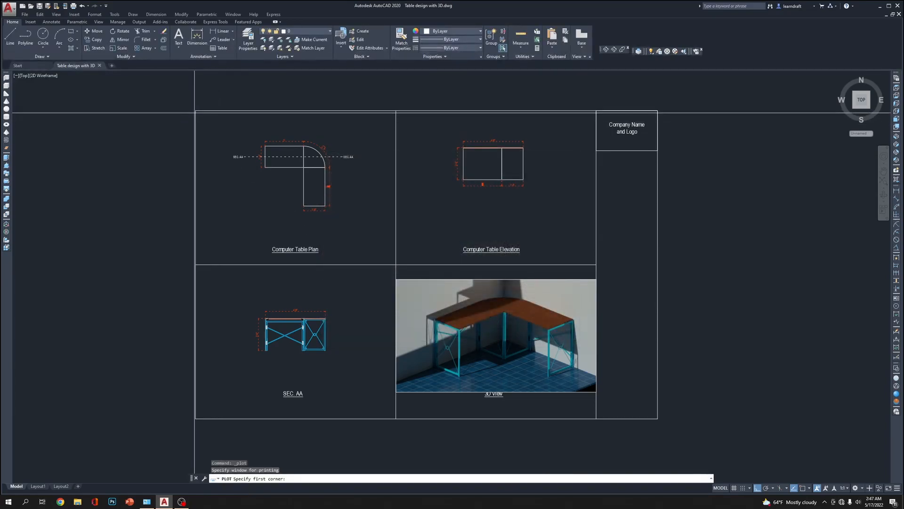
key("F3")
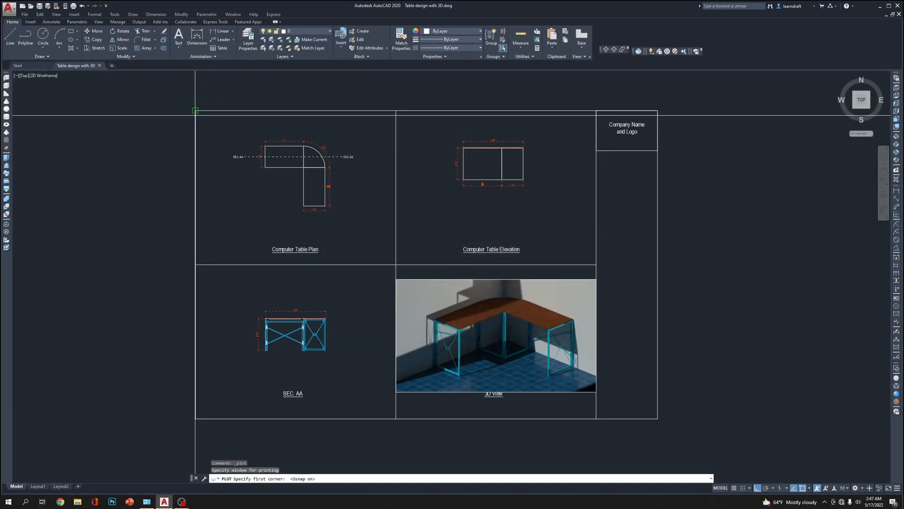
left_click(196, 110)
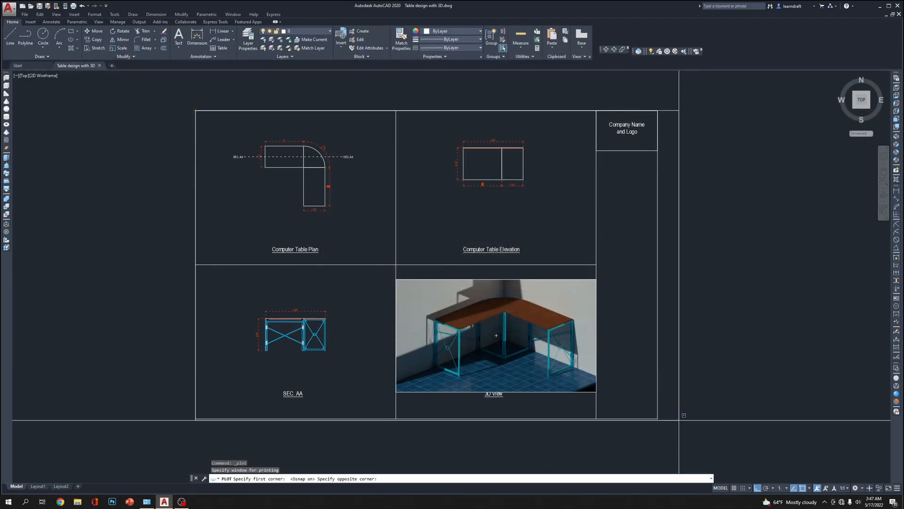
left_click(658, 418)
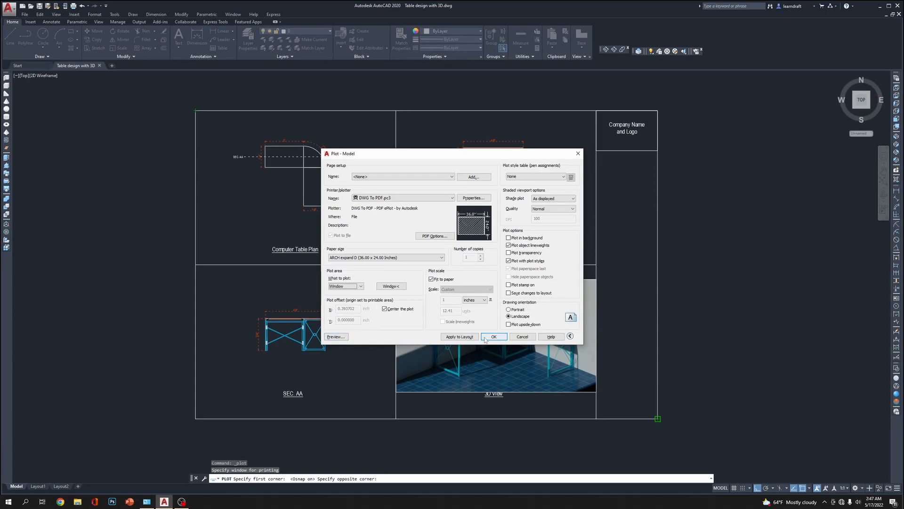
left_click(460, 337)
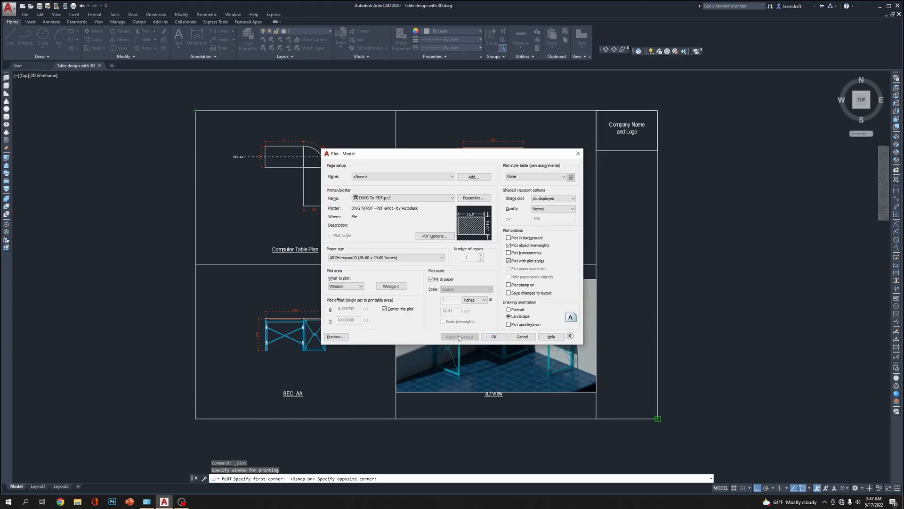
Preview the plot and check the 3D View title beneath the rendered image, closing the preview and plot setup when done
left_click(343, 337)
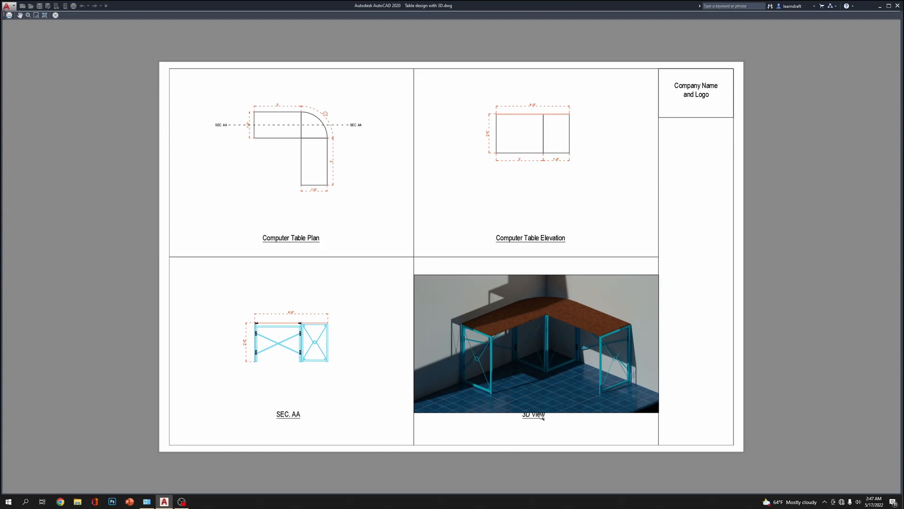
scroll(537, 416, "up", 5)
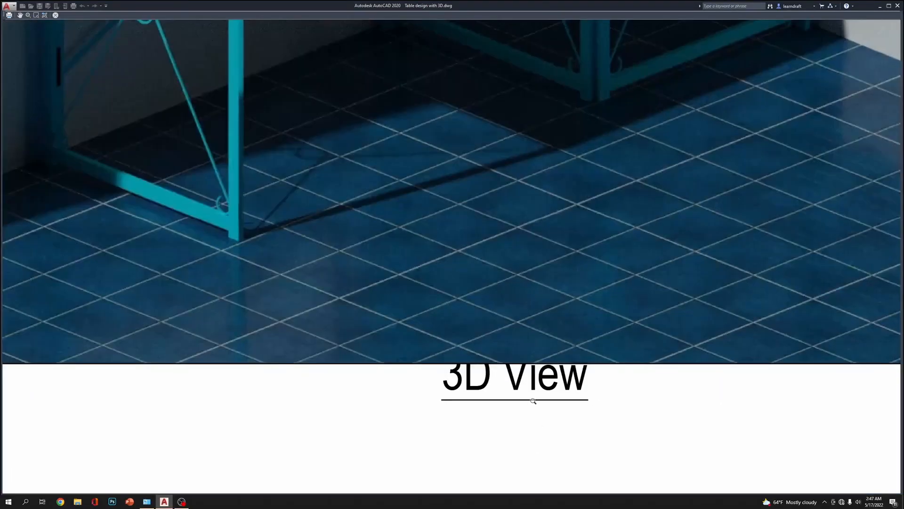
scroll(478, 369, "down", 3)
scroll(510, 317, "down", 5)
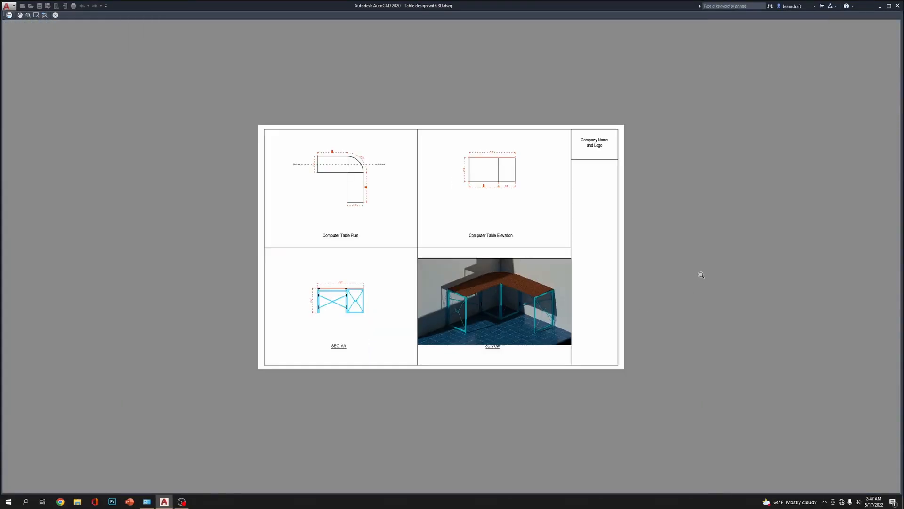
key("Escape")
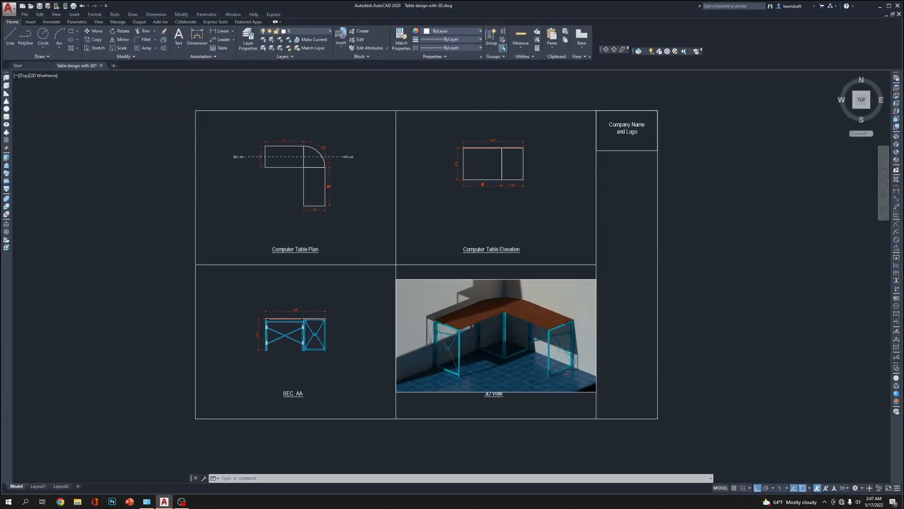
Move the 3D View title straight down, clear of the rendered image's lower edge and inside its cell, and save the drawing
scroll(541, 391, "up", 6)
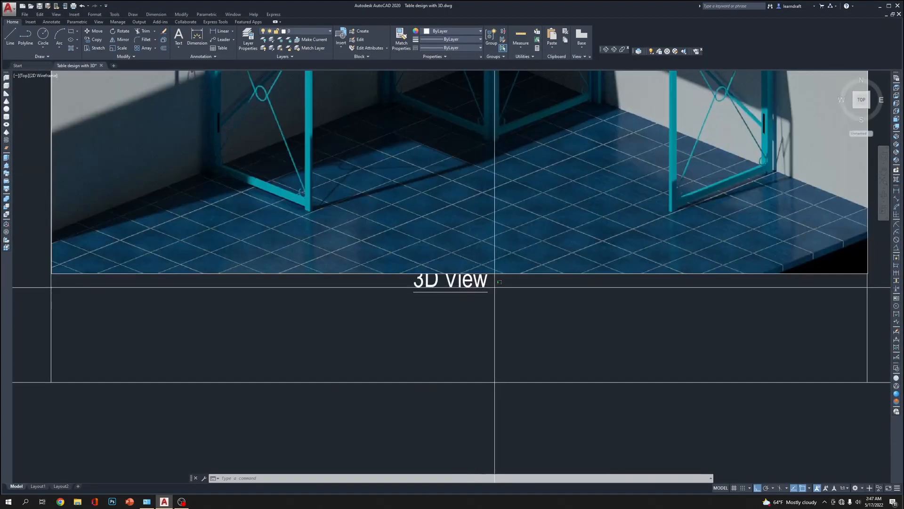
middle_click_drag(555, 324, 535, 298)
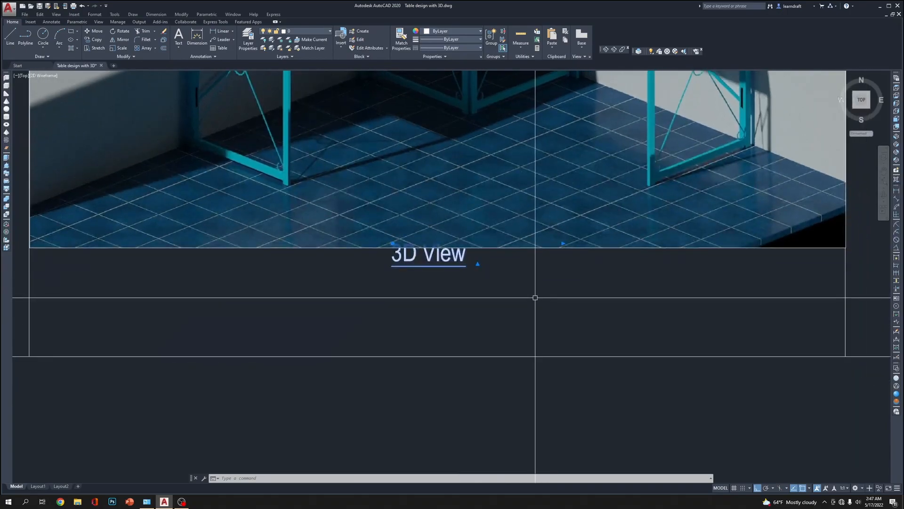
type("m")
key("Return")
left_click(549, 274)
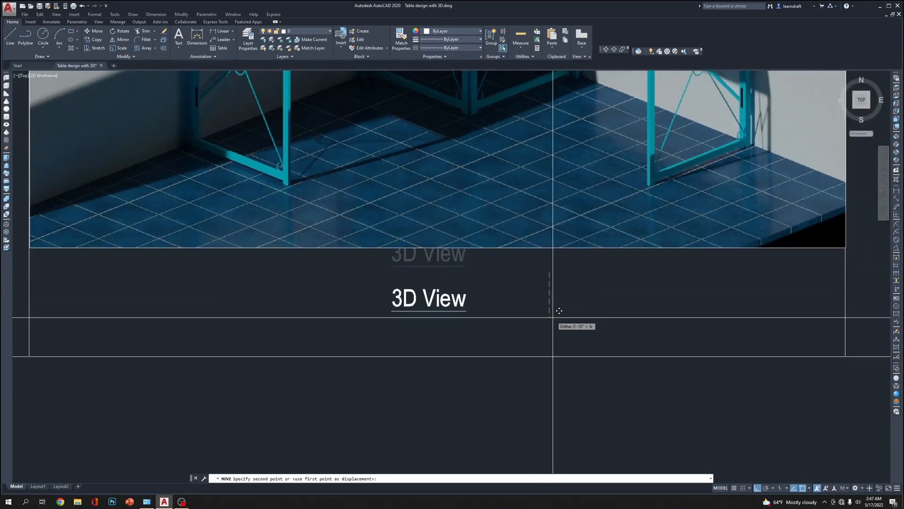
left_click(559, 310)
scroll(559, 310, "down", 8)
scroll(561, 254, "up", 3)
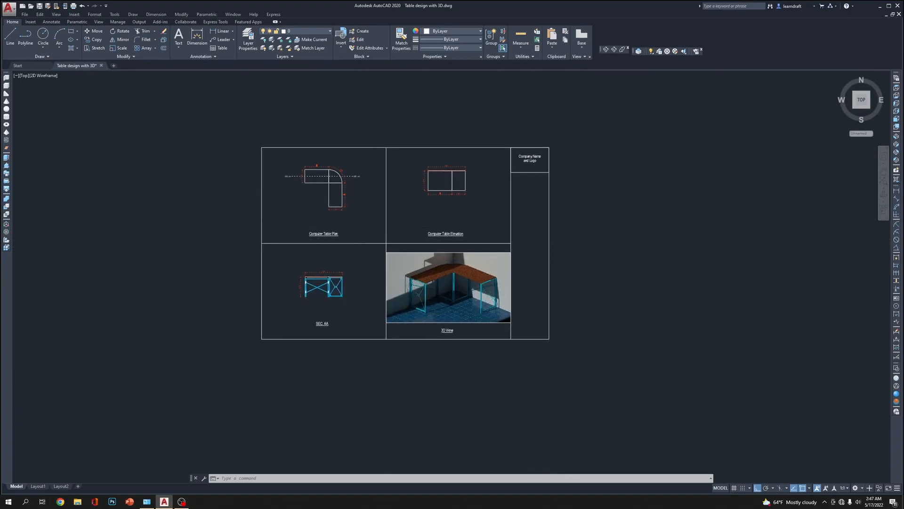
scroll(359, 239, "up", 2)
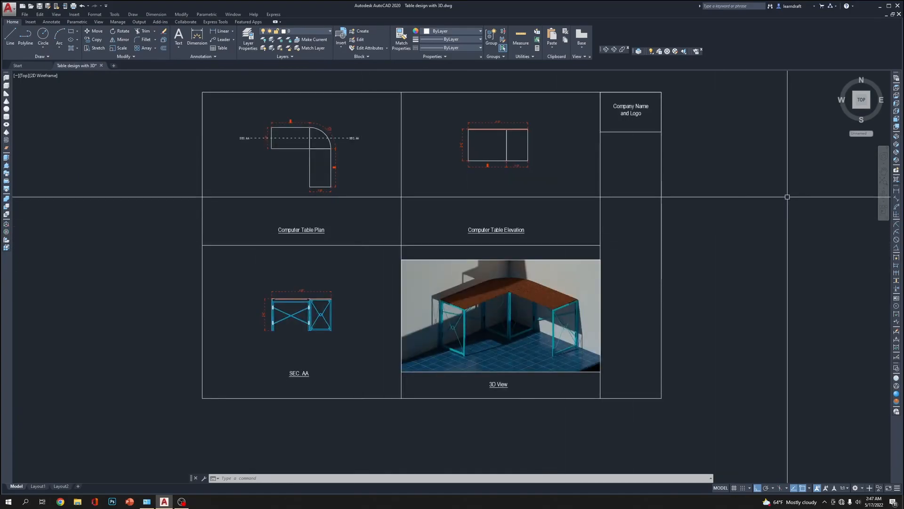
middle_click_drag(709, 144, 697, 159)
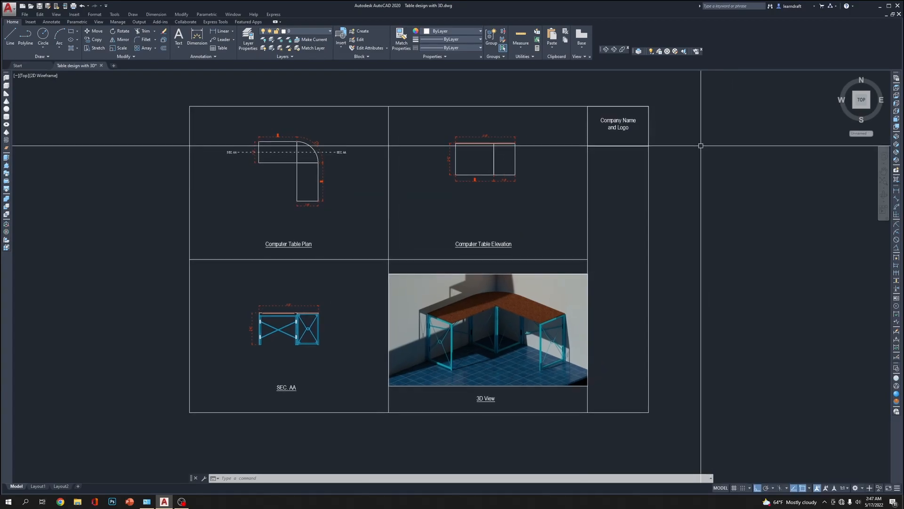
key("ctrl+s")
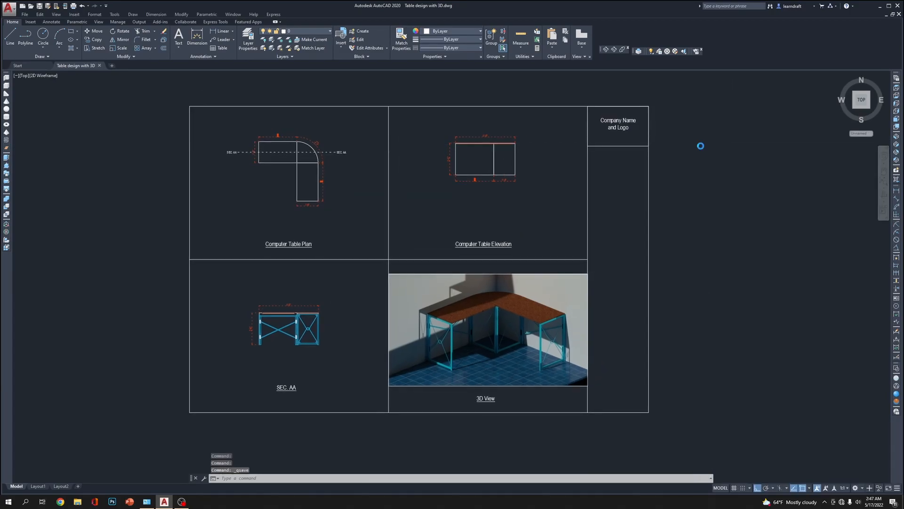
Preview the plot again and examine the plan, elevation, section and 3D View cells, closing the preview and plot setup when done
key("ctrl+p")
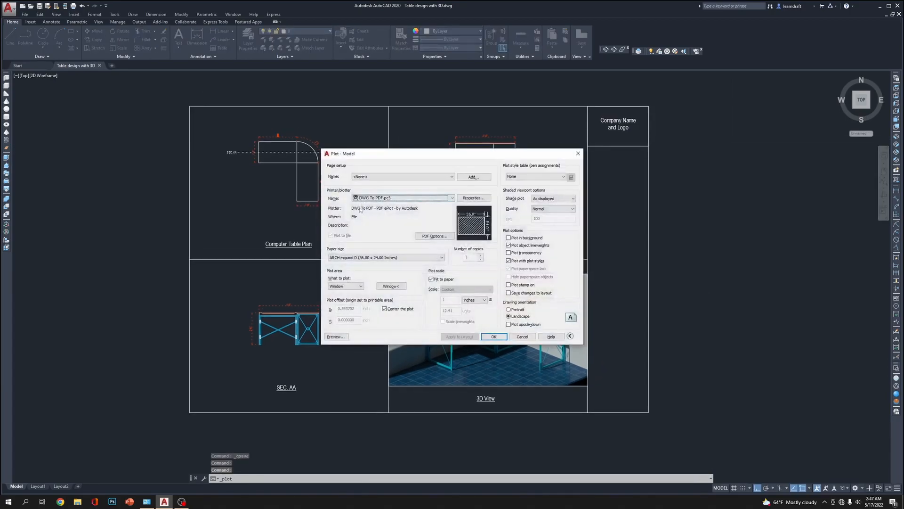
left_click(334, 337)
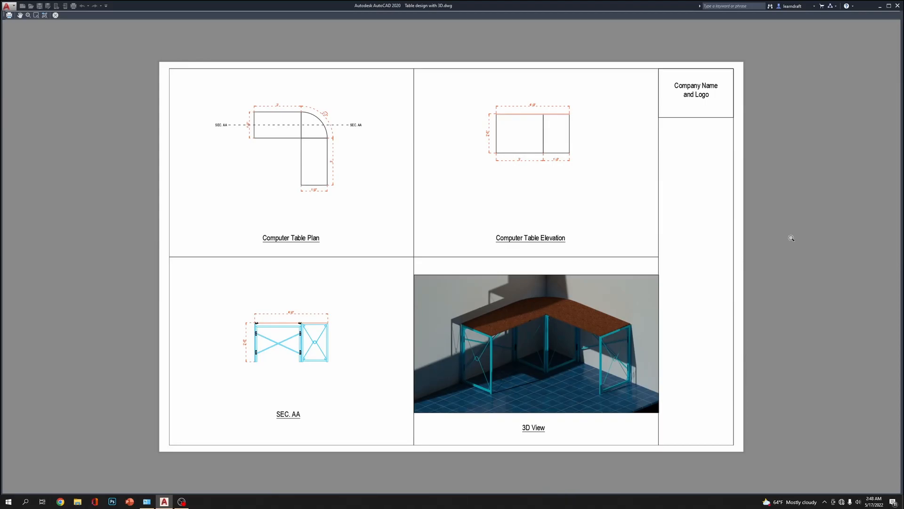
scroll(521, 115, "up", 6)
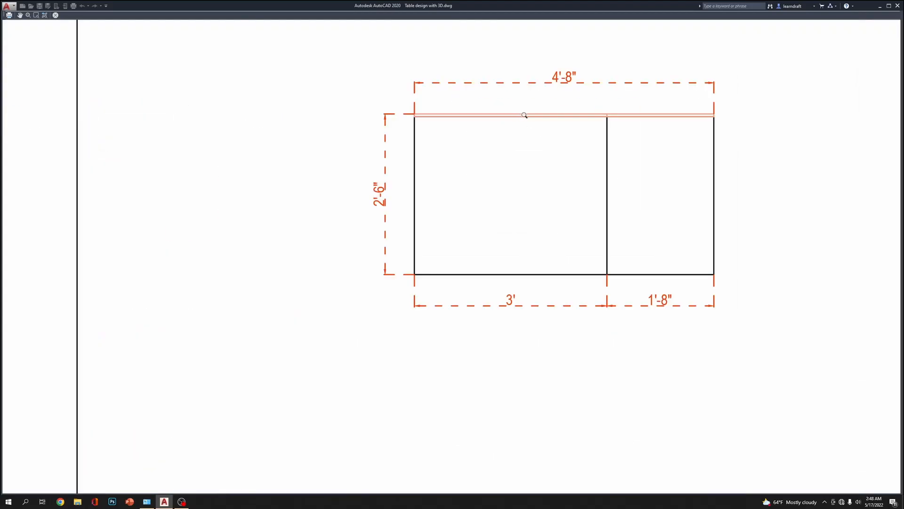
scroll(524, 115, "down", 2)
scroll(542, 140, "down", 4)
scroll(345, 170, "up", 2)
middle_click_drag(345, 169, 317, 137)
scroll(317, 137, "down", 3)
middle_click_drag(332, 276, 333, 245)
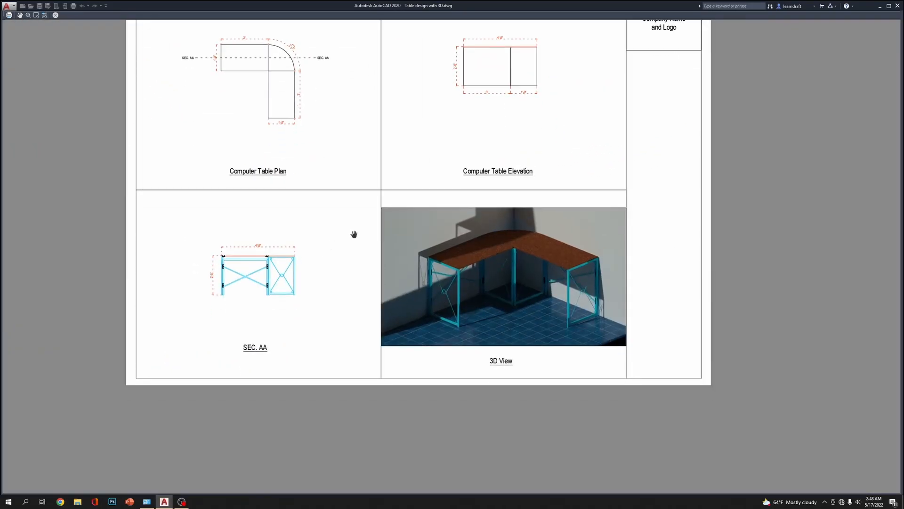
middle_click_drag(716, 191, 716, 211)
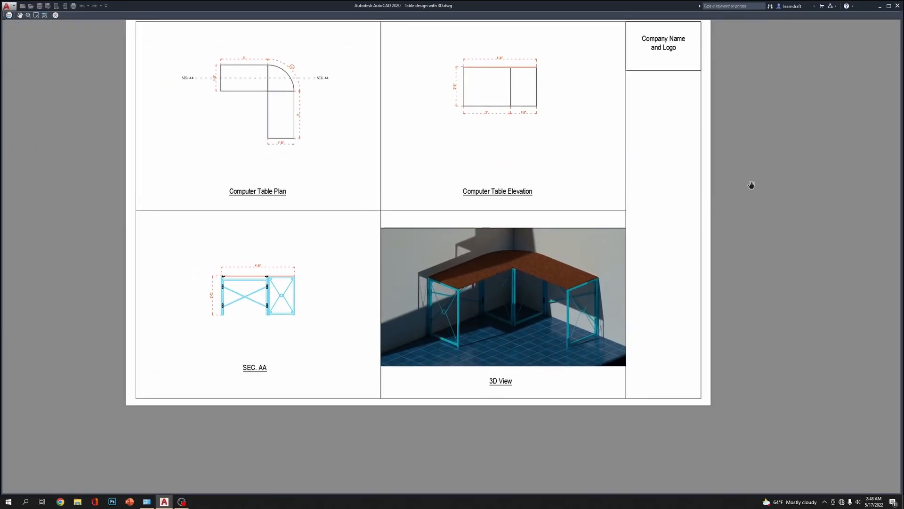
middle_click_drag(743, 164, 720, 232)
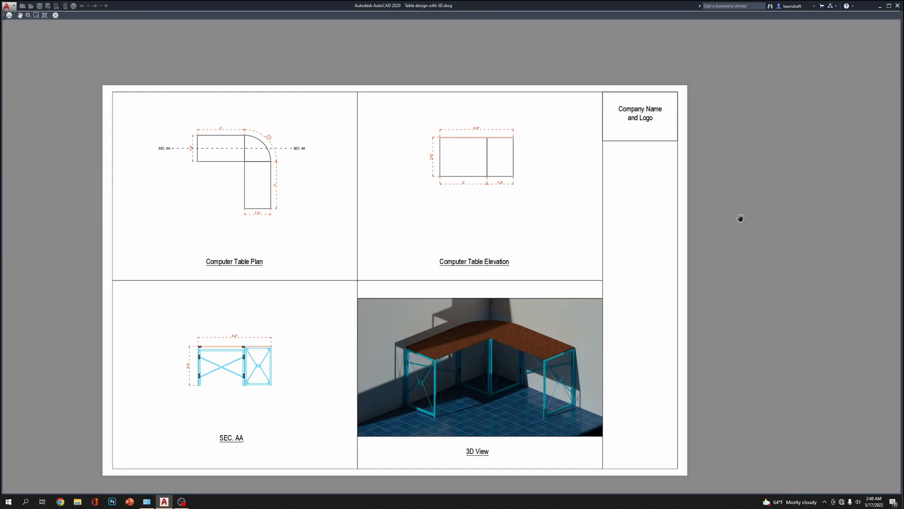
key("Escape")
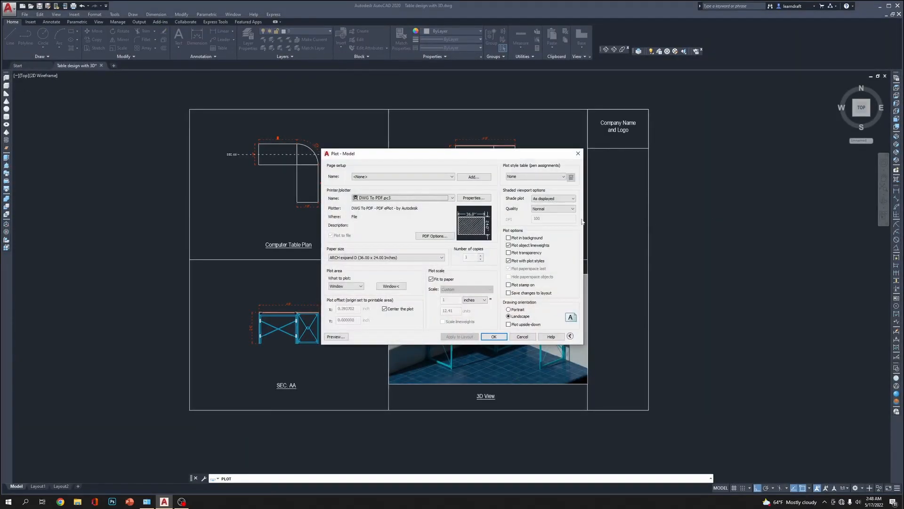
left_click(494, 336)
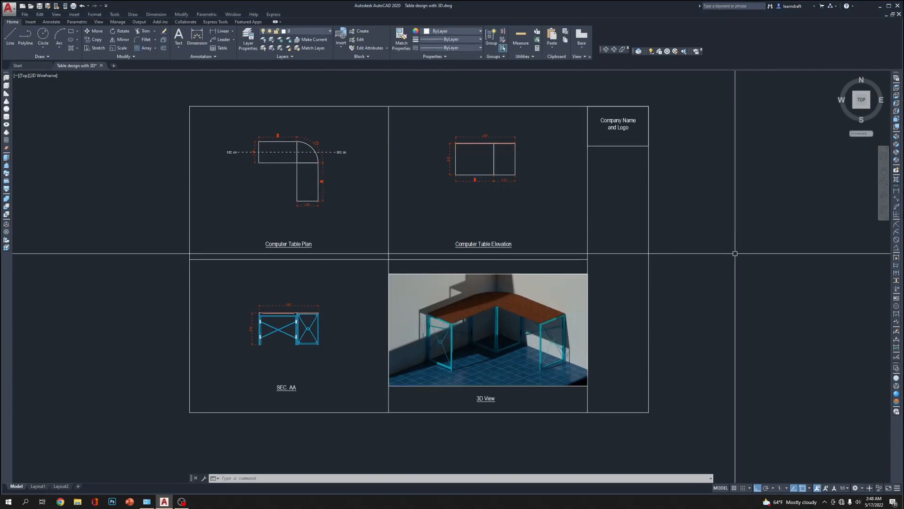
Plot the sheet to PDF as Table design with 3D-Model.pdf in the AutoCAD subfolder of the YouTube folder on New Volume (I:)
key("ctrl+p")
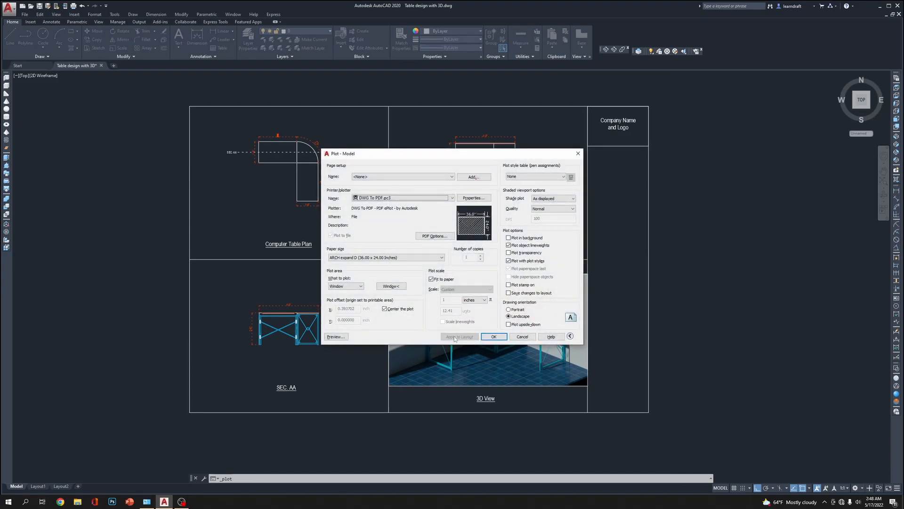
left_click(494, 336)
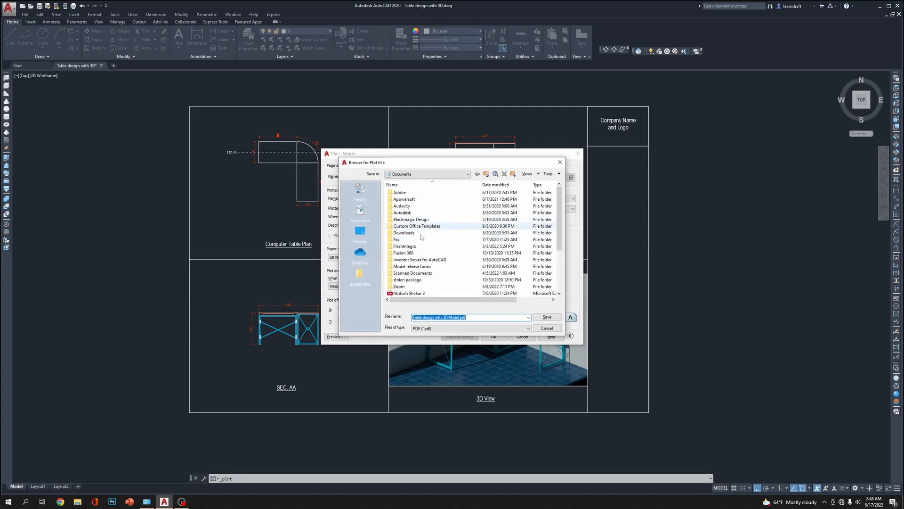
left_click(431, 174)
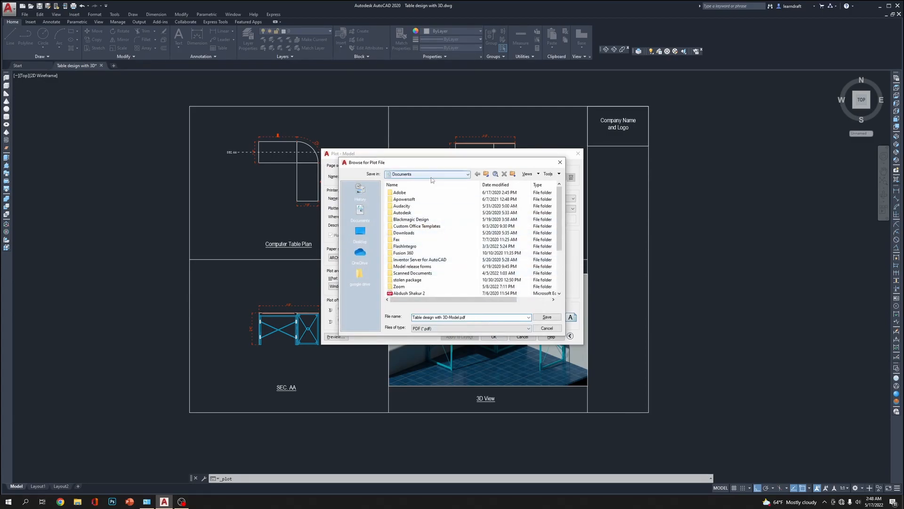
left_click(427, 245)
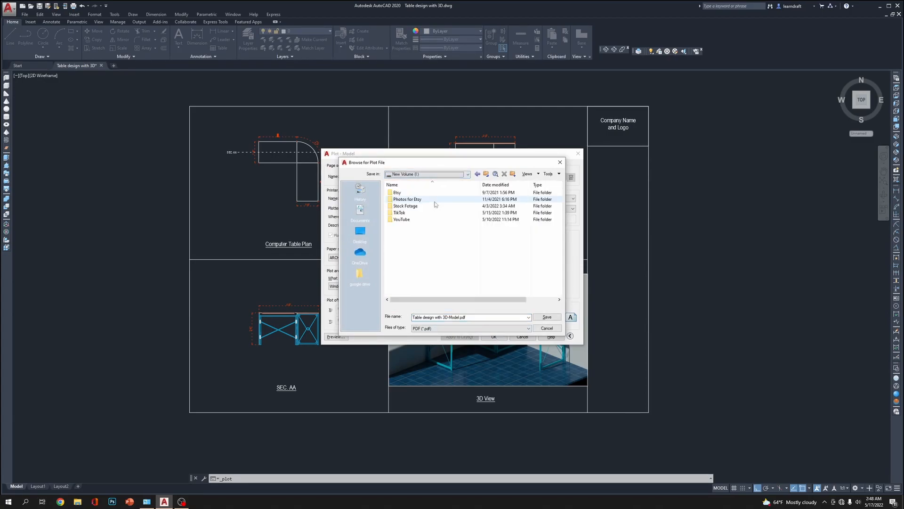
double_click(409, 220)
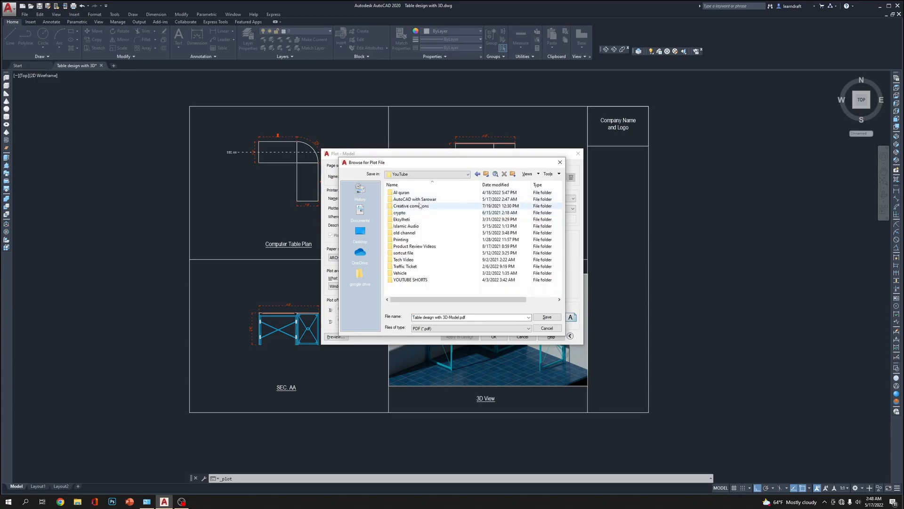
double_click(422, 204)
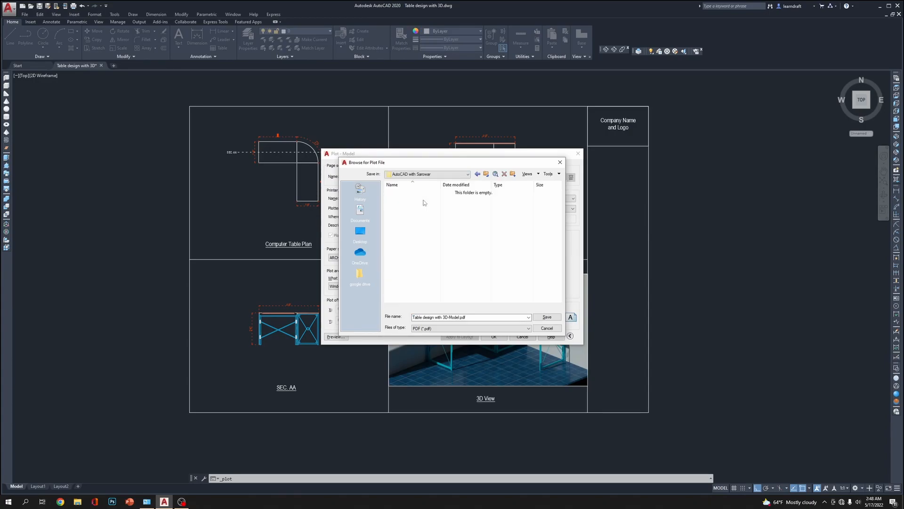
left_click(479, 316)
left_click(480, 317)
left_click(552, 319)
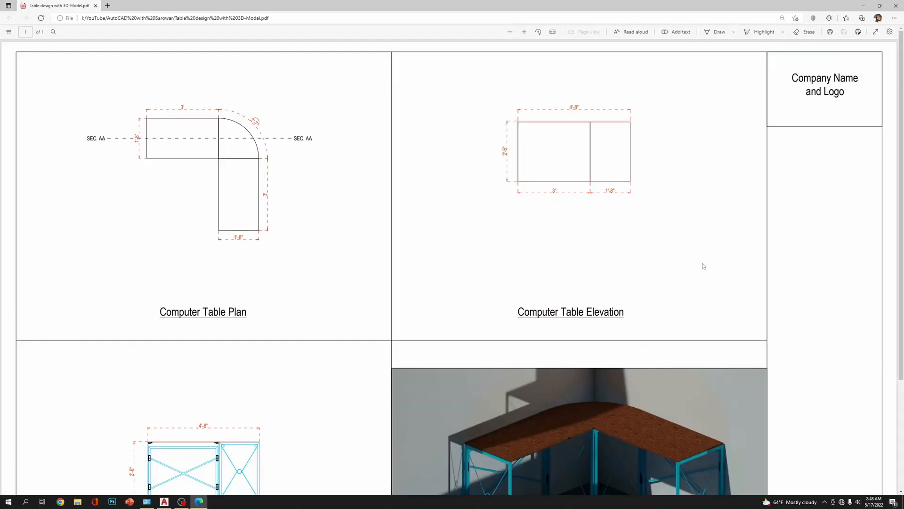
Look over the plotted PDF page from the plan and elevation cells down to the section and 3D View
scroll(499, 242, "down", 1)
scroll(498, 241, "down", 3)
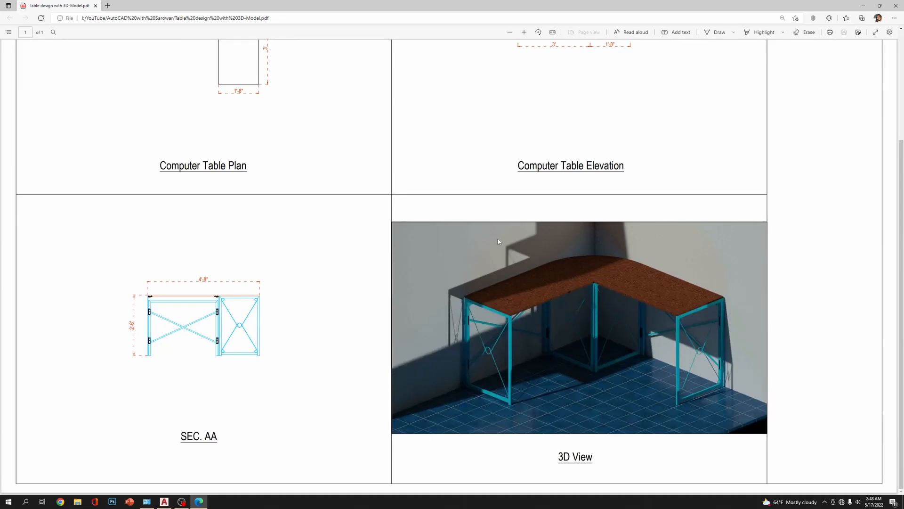
scroll(499, 241, "up", 4)
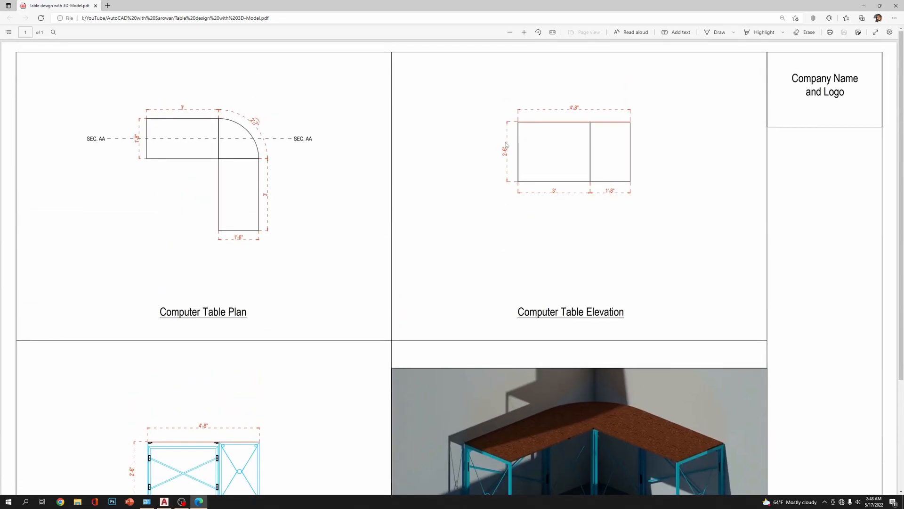
scroll(473, 144, "down", 4)
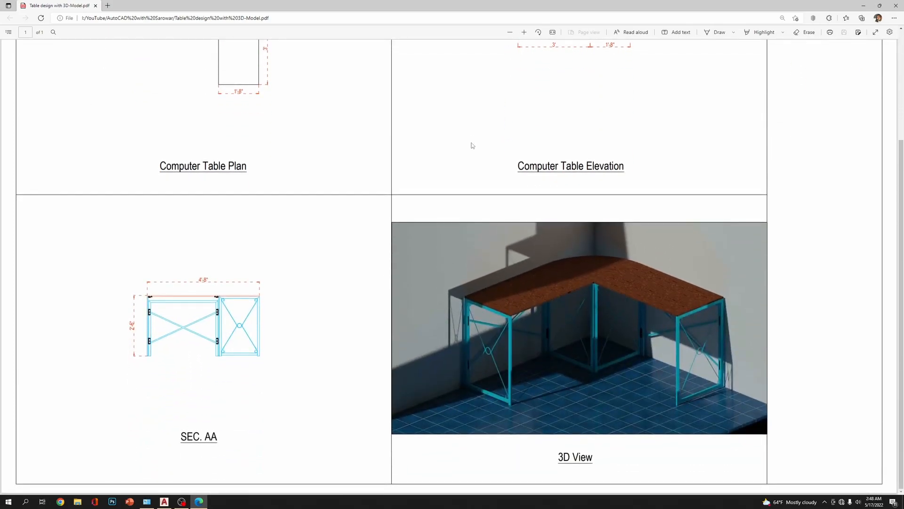
scroll(473, 145, "up", 4)
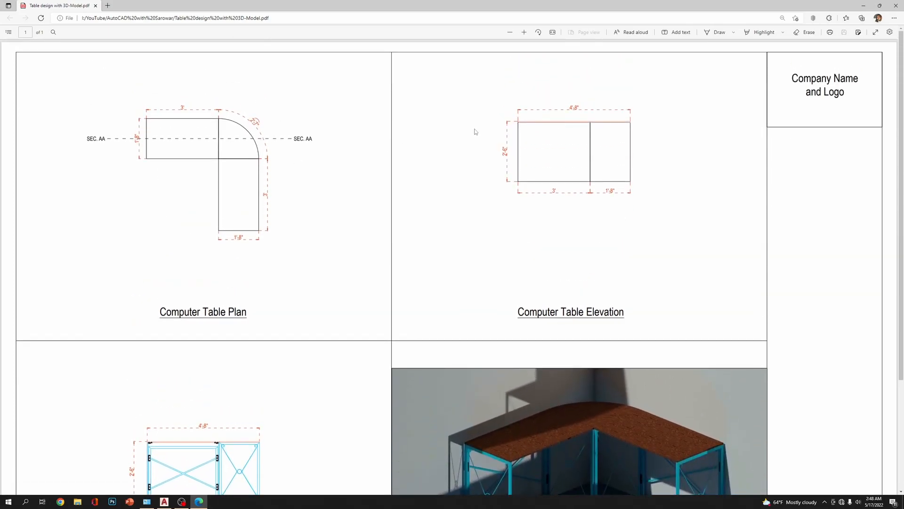
Examine the plan's linework and dimensions and the rendered table image in the PDF at high magnification
left_click(524, 32)
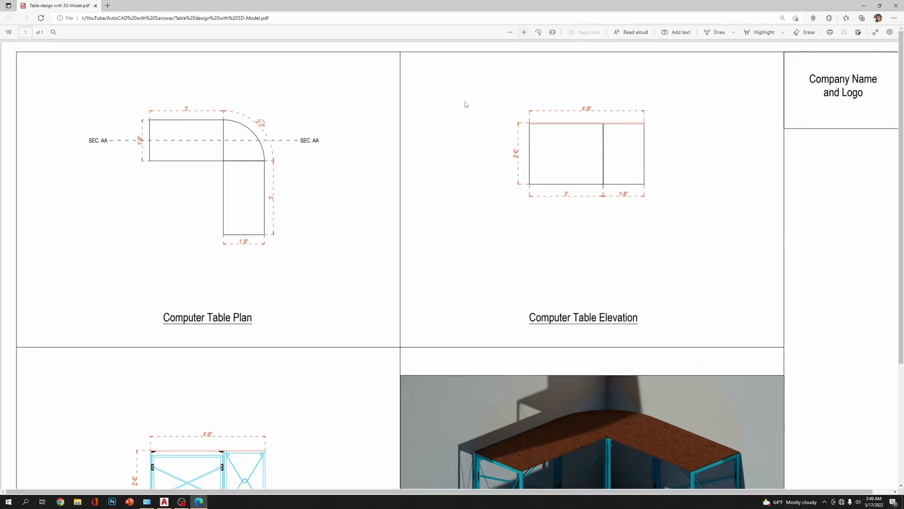
left_click(524, 32)
left_click(524, 32)
left_click(527, 32)
left_click(527, 32)
left_click(527, 32)
left_click(527, 32)
left_click(527, 32)
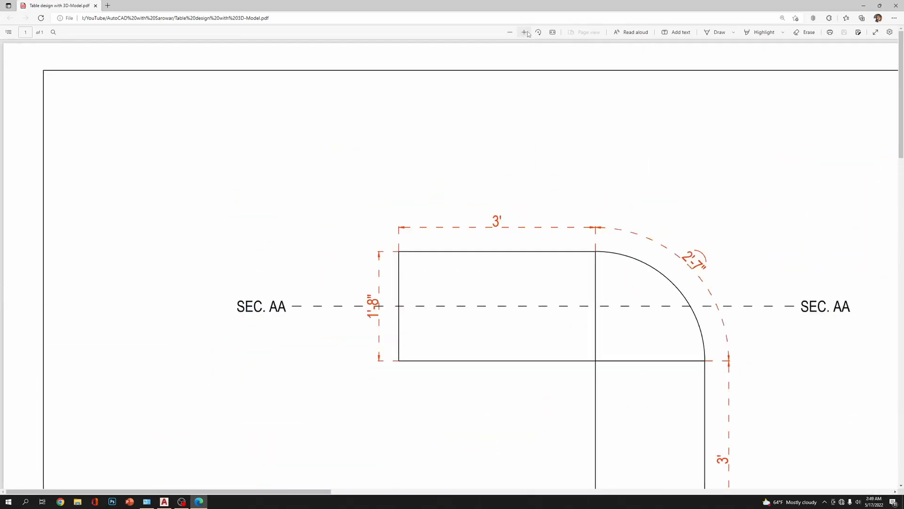
left_click(527, 32)
left_click(527, 32)
scroll(612, 316, "down", 8)
scroll(612, 315, "up", 3)
left_click_drag(220, 491, 633, 491)
scroll(546, 384, "down", 1)
scroll(547, 384, "down", 10)
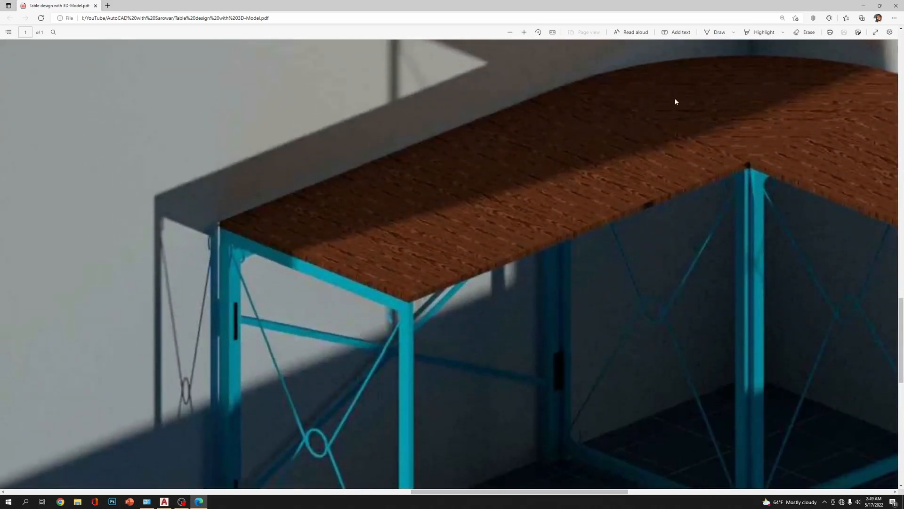
Check the complete 3D View image with its title, and the surrounding drawing cells of the PDF, at reduced magnification
left_click(510, 32)
left_click(510, 32)
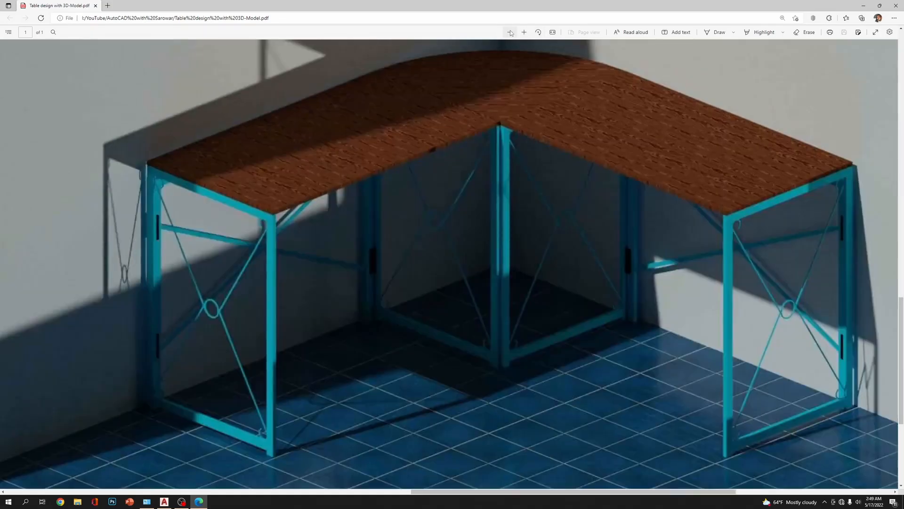
left_click(510, 32)
left_click(510, 32)
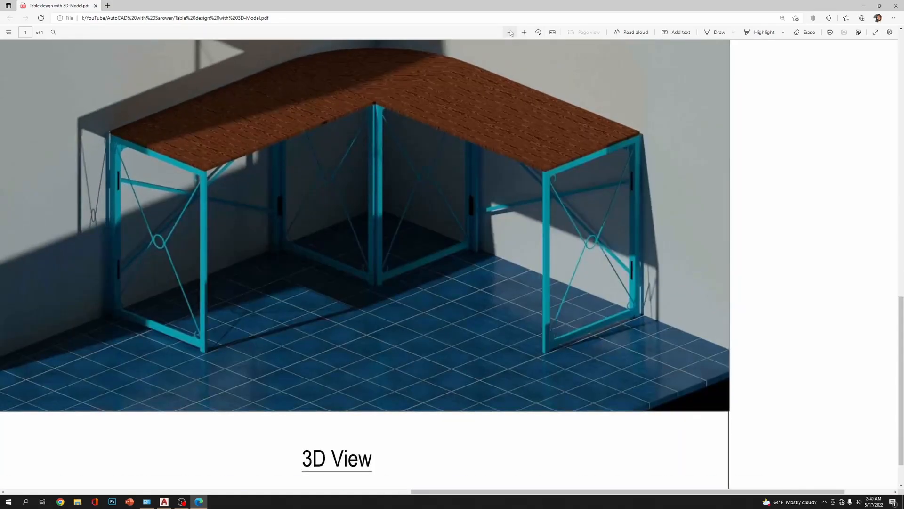
left_click(510, 32)
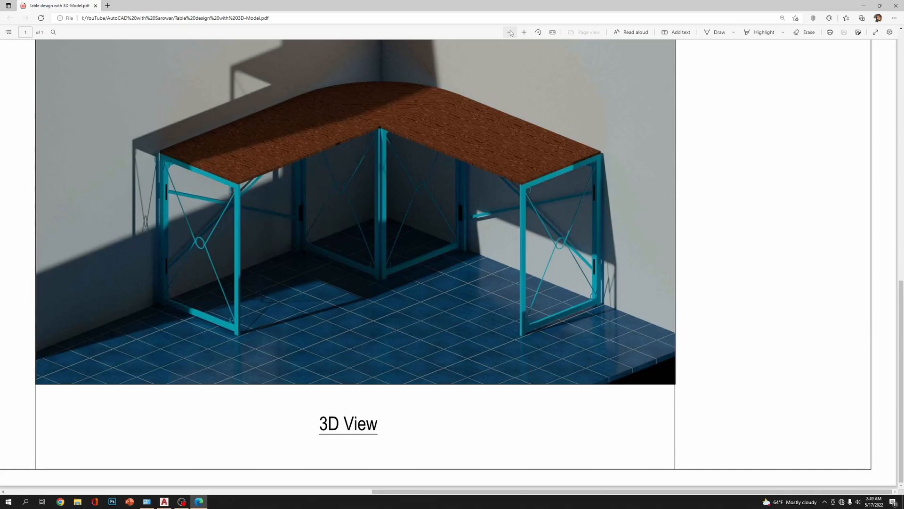
left_click(510, 32)
left_click(510, 32)
left_click(510, 32)
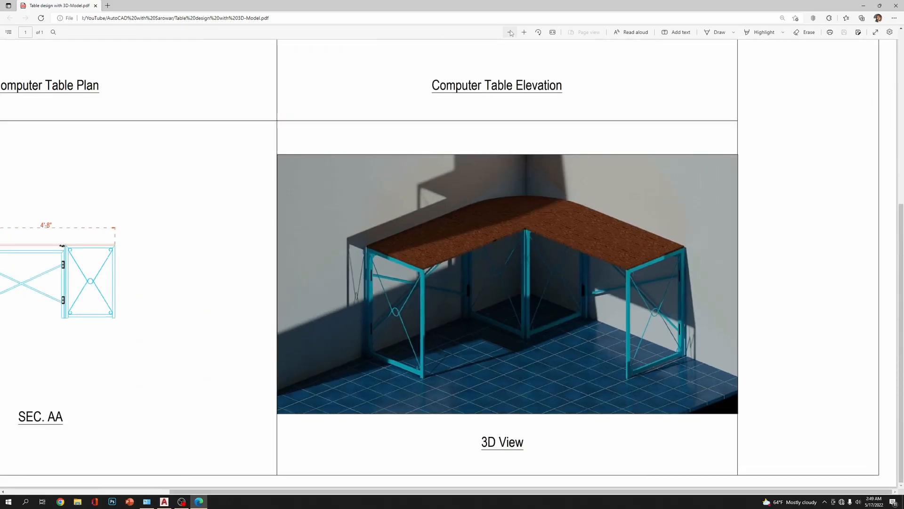
left_click(510, 32)
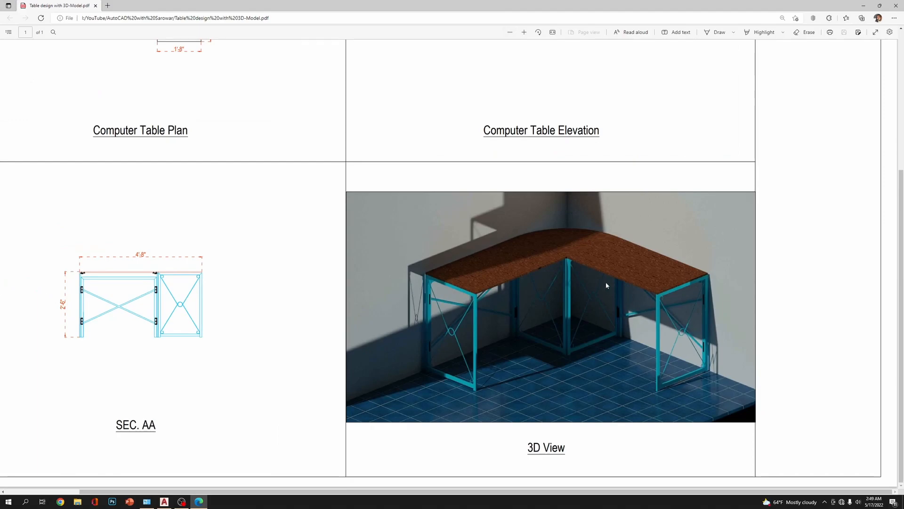
scroll(814, 106, "up", 5)
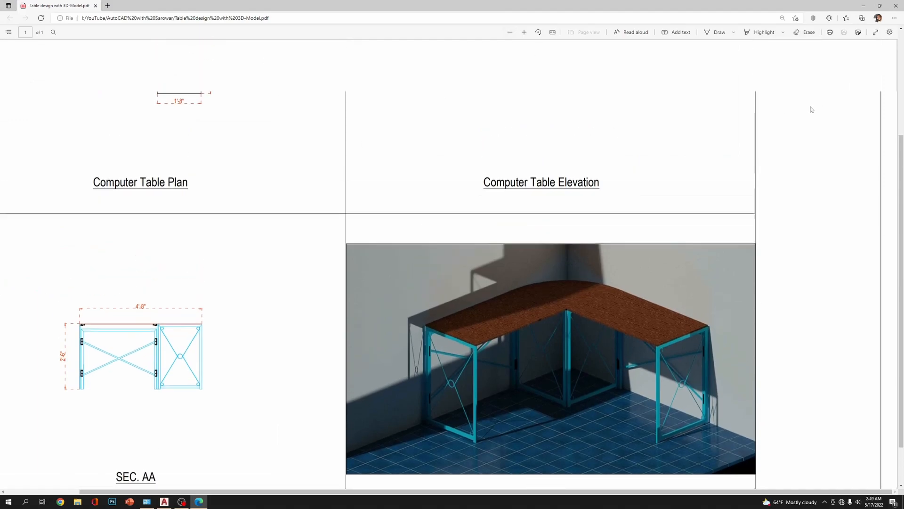
Close the plotted PDF, return to the AutoCAD drawing and dismiss the plot completion notice
left_click(896, 5)
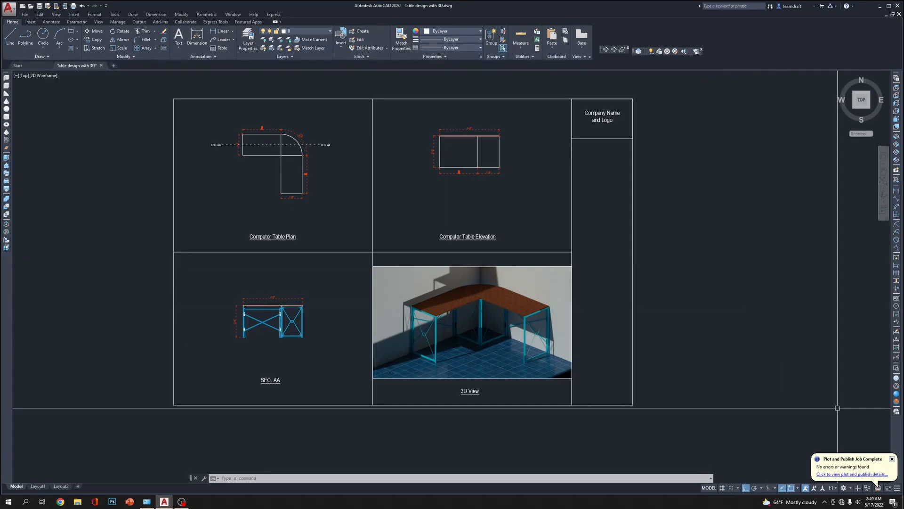
left_click(891, 458)
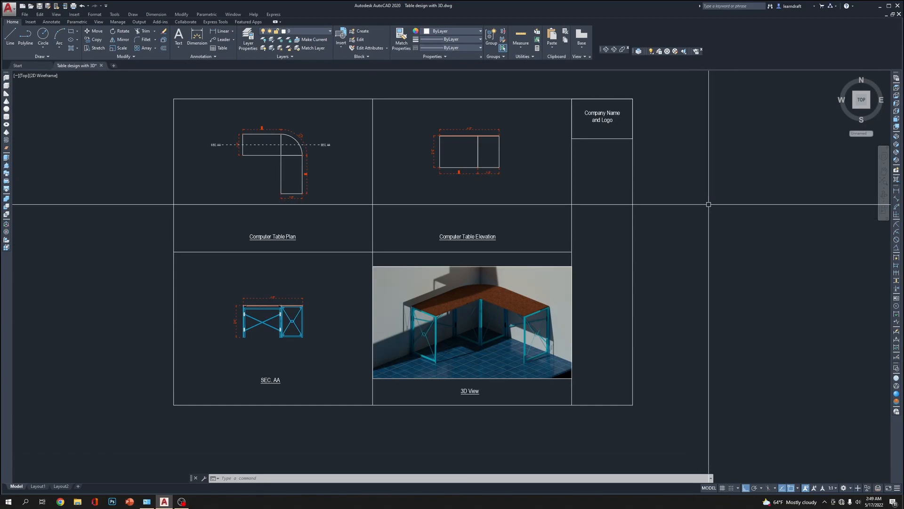
middle_click_drag(735, 86, 733, 98)
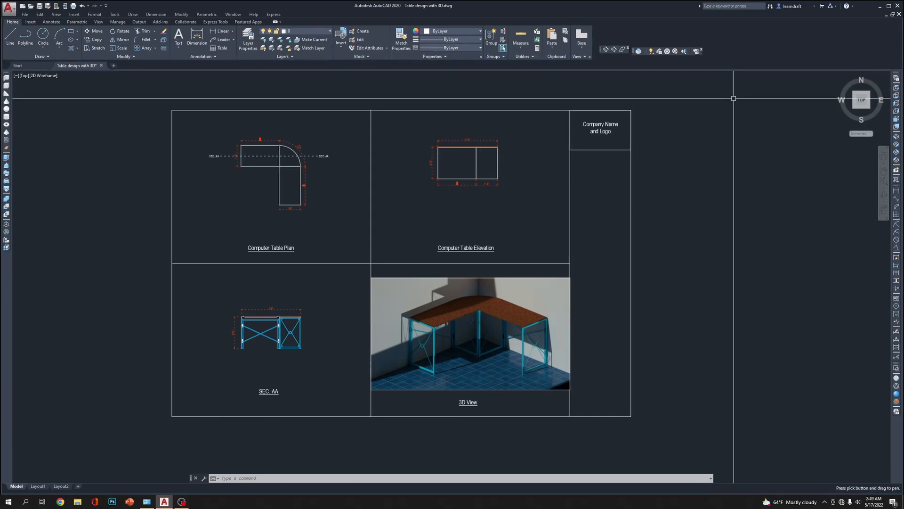